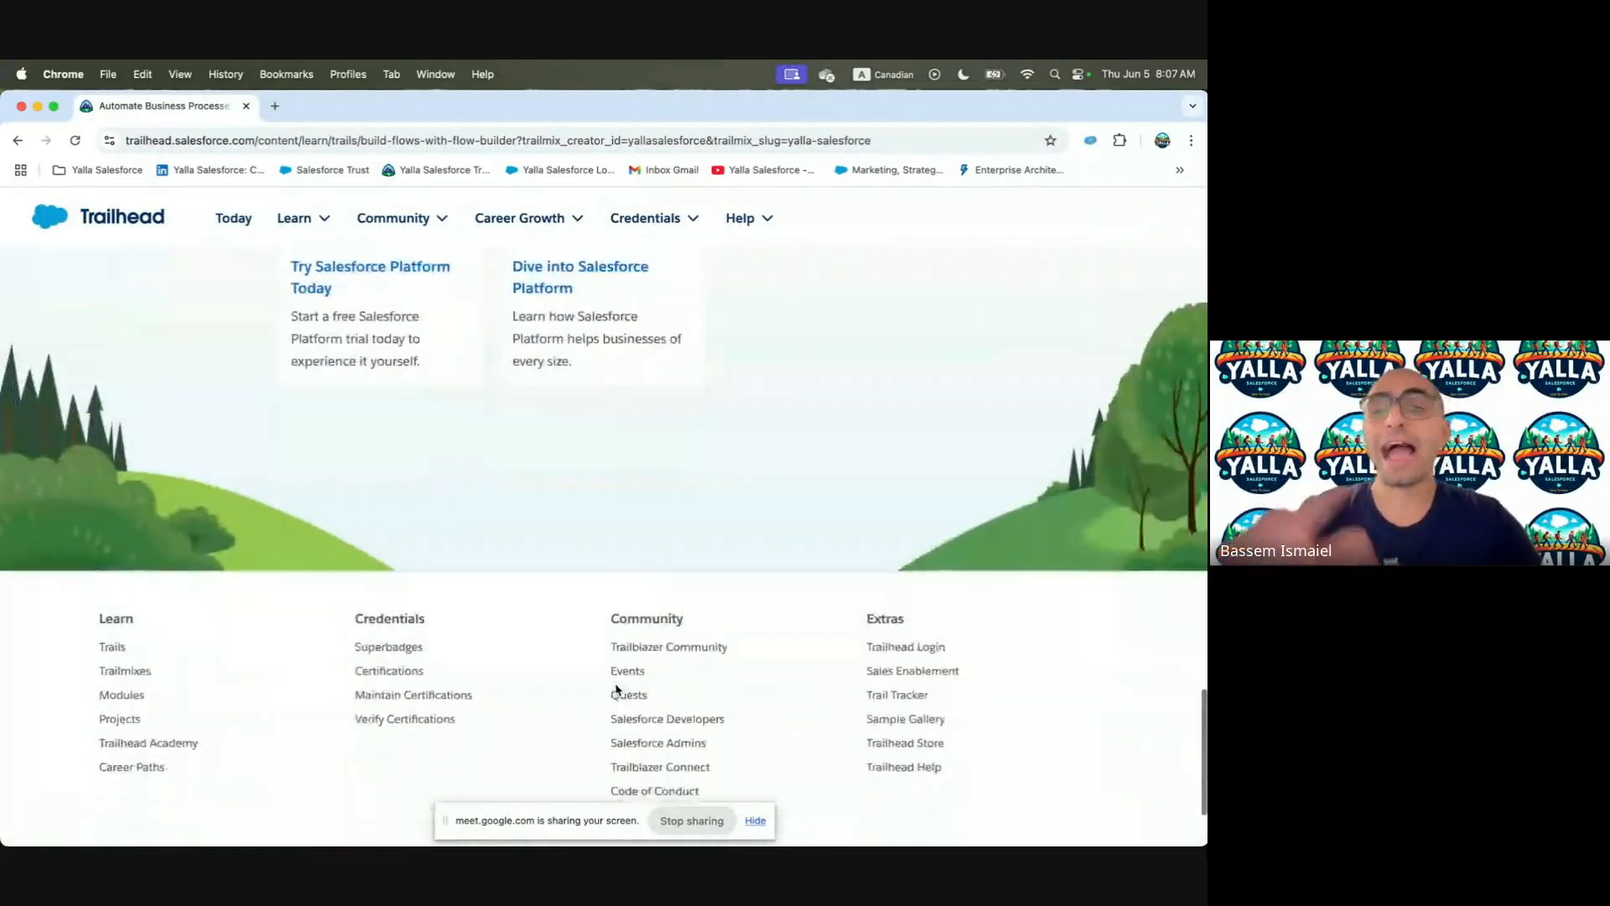
Open the Communicate Using the Action Element unit of the Data and Actions in Flows module at its Create an Email Alert instructions
{"action": "scroll", "coordinate": [617, 689], "scroll_direction": "up", "scroll_amount": 10}
{"action": "scroll", "coordinate": [617, 690], "scroll_direction": "up", "scroll_amount": 10}
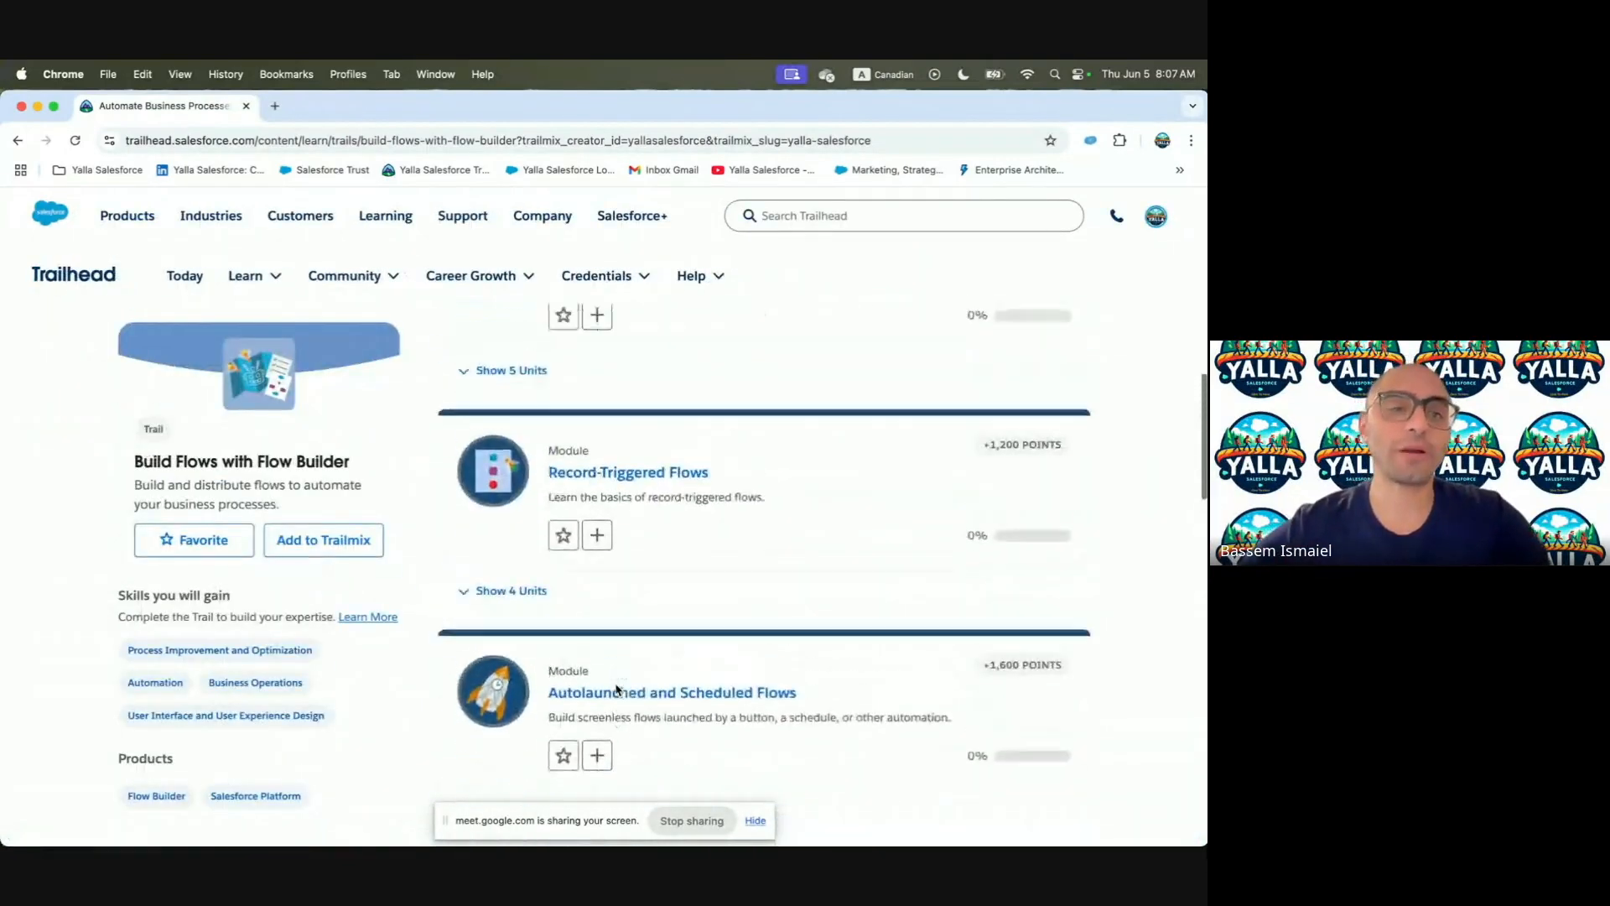
{"action": "scroll", "coordinate": [616, 689], "scroll_direction": "up", "scroll_amount": 3}
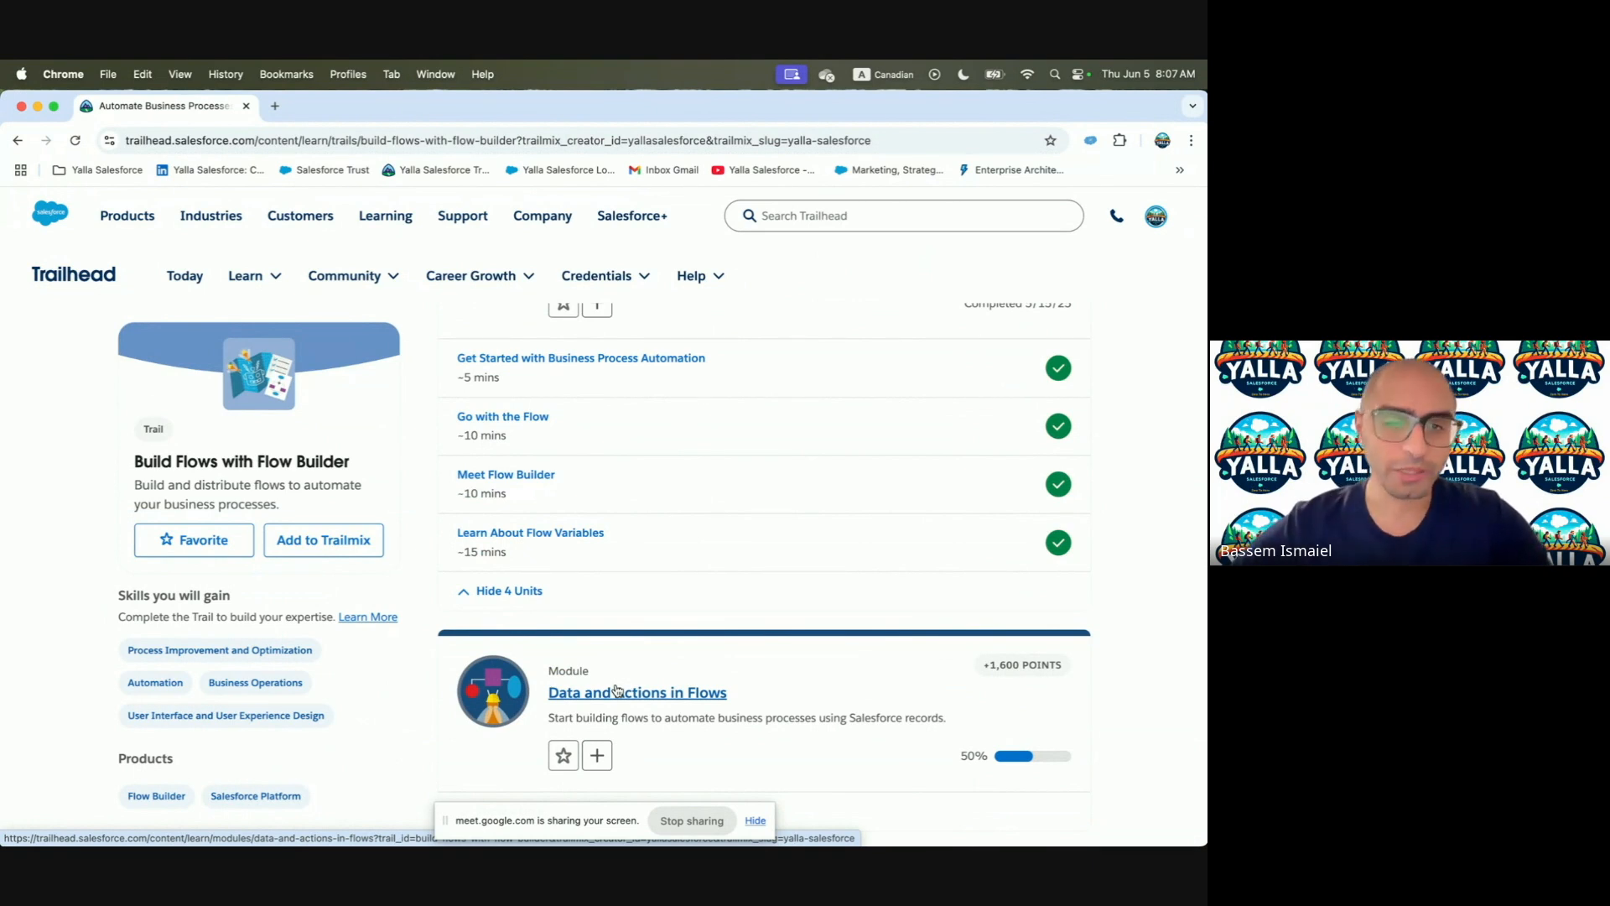
{"action": "left_click", "coordinate": [635, 694]}
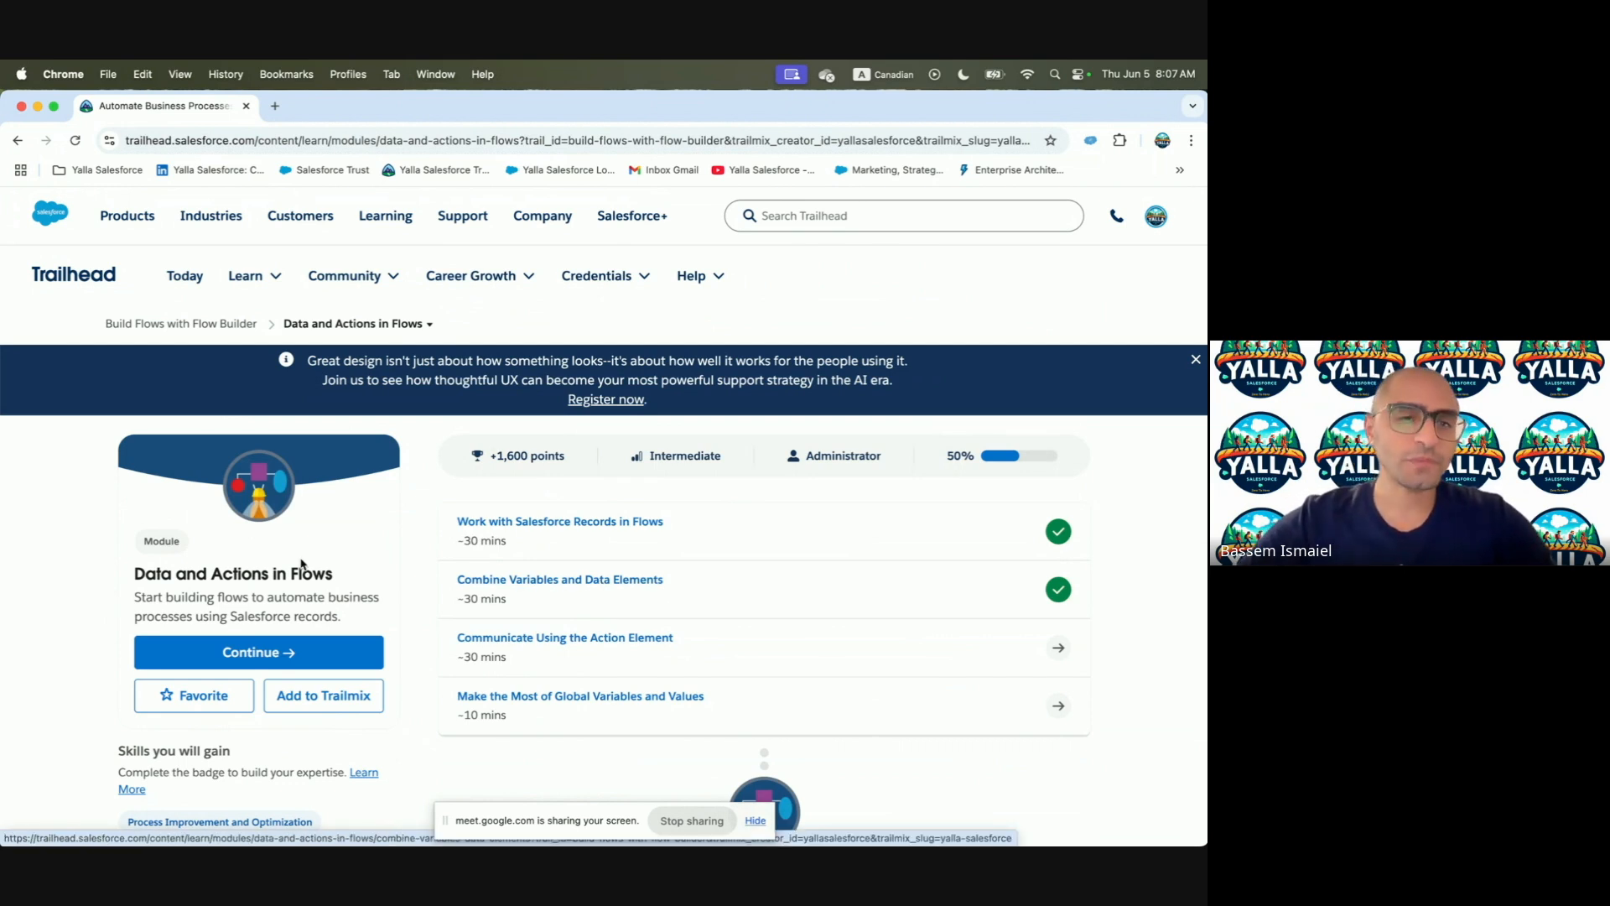
{"action": "left_click_drag", "start_coordinate": [210, 574], "coordinate": [346, 579]}
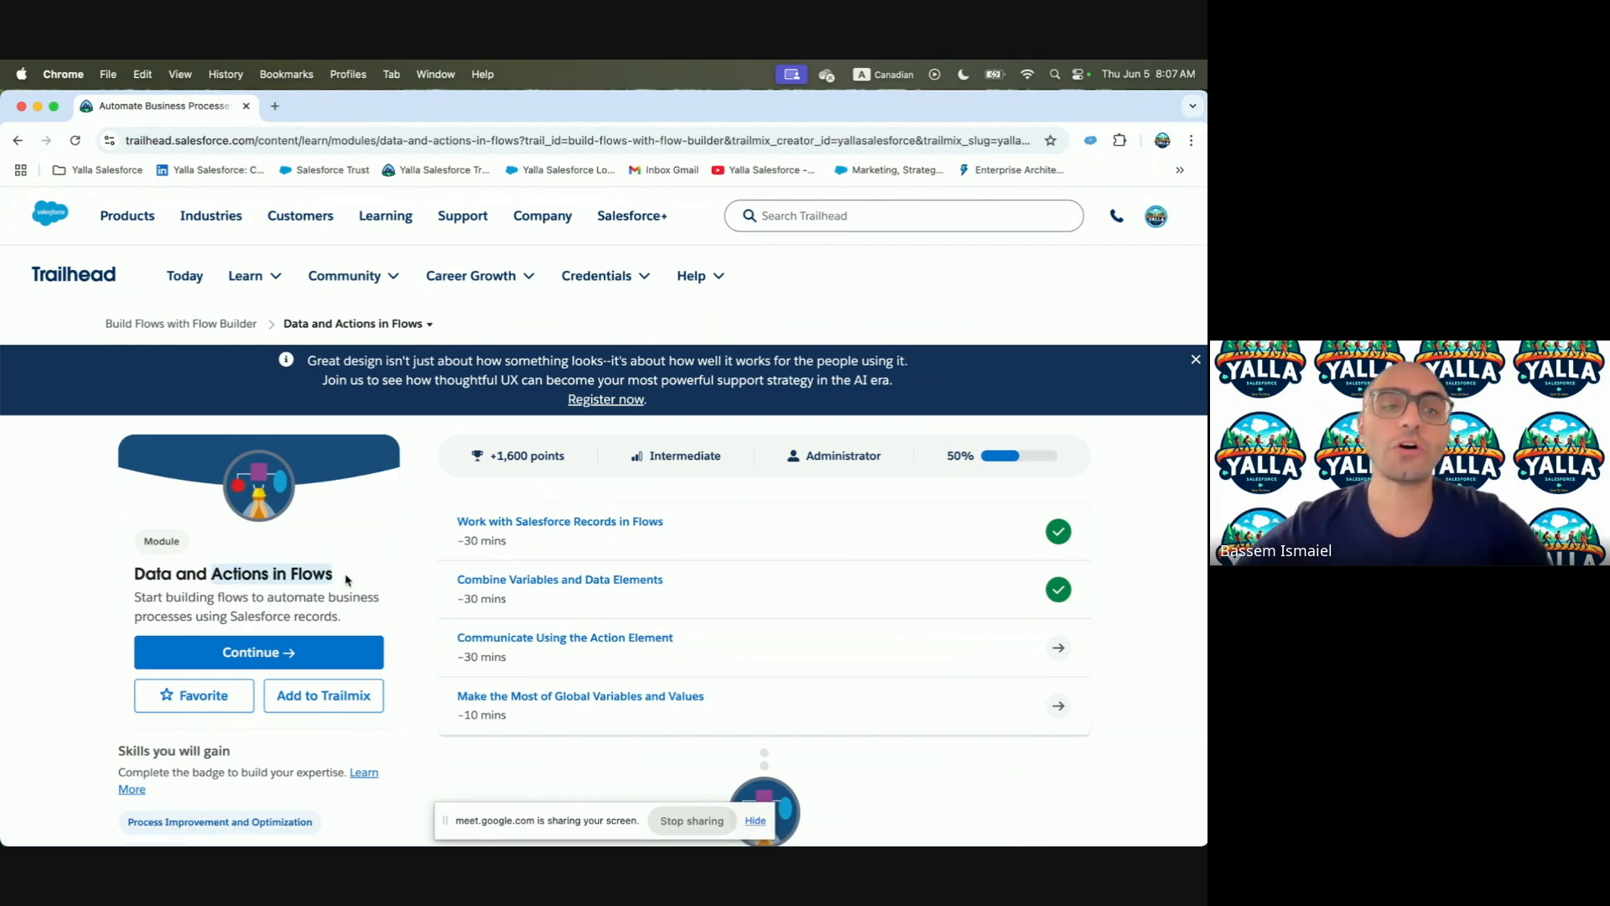
{"action": "left_click", "coordinate": [537, 642]}
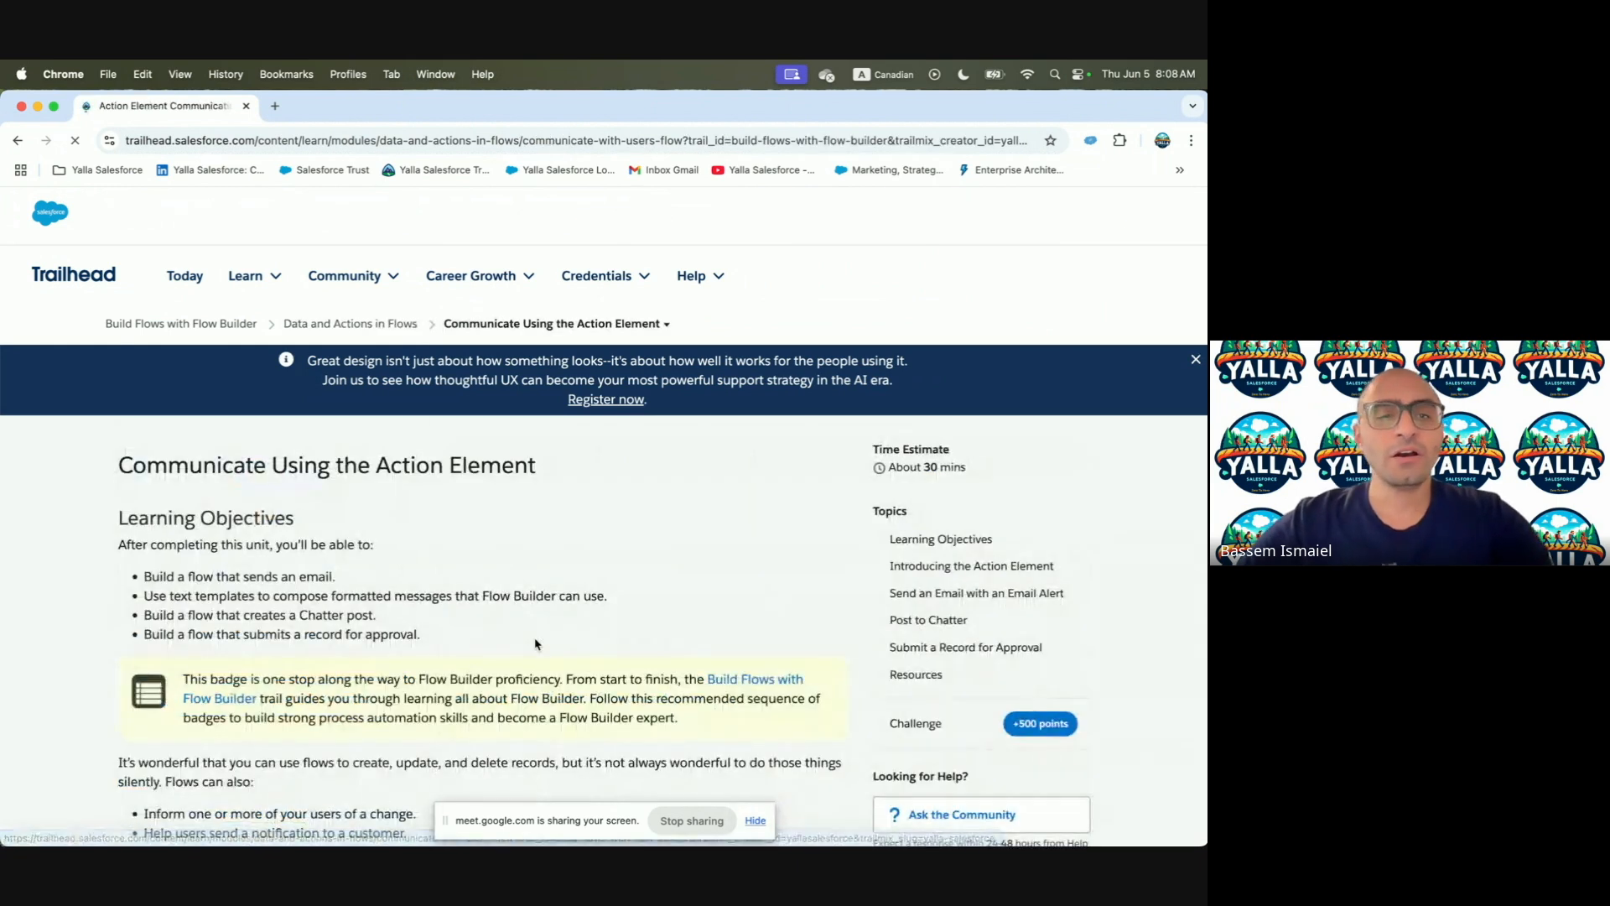
{"action": "scroll", "coordinate": [200, 503], "scroll_direction": "down", "scroll_amount": 1}
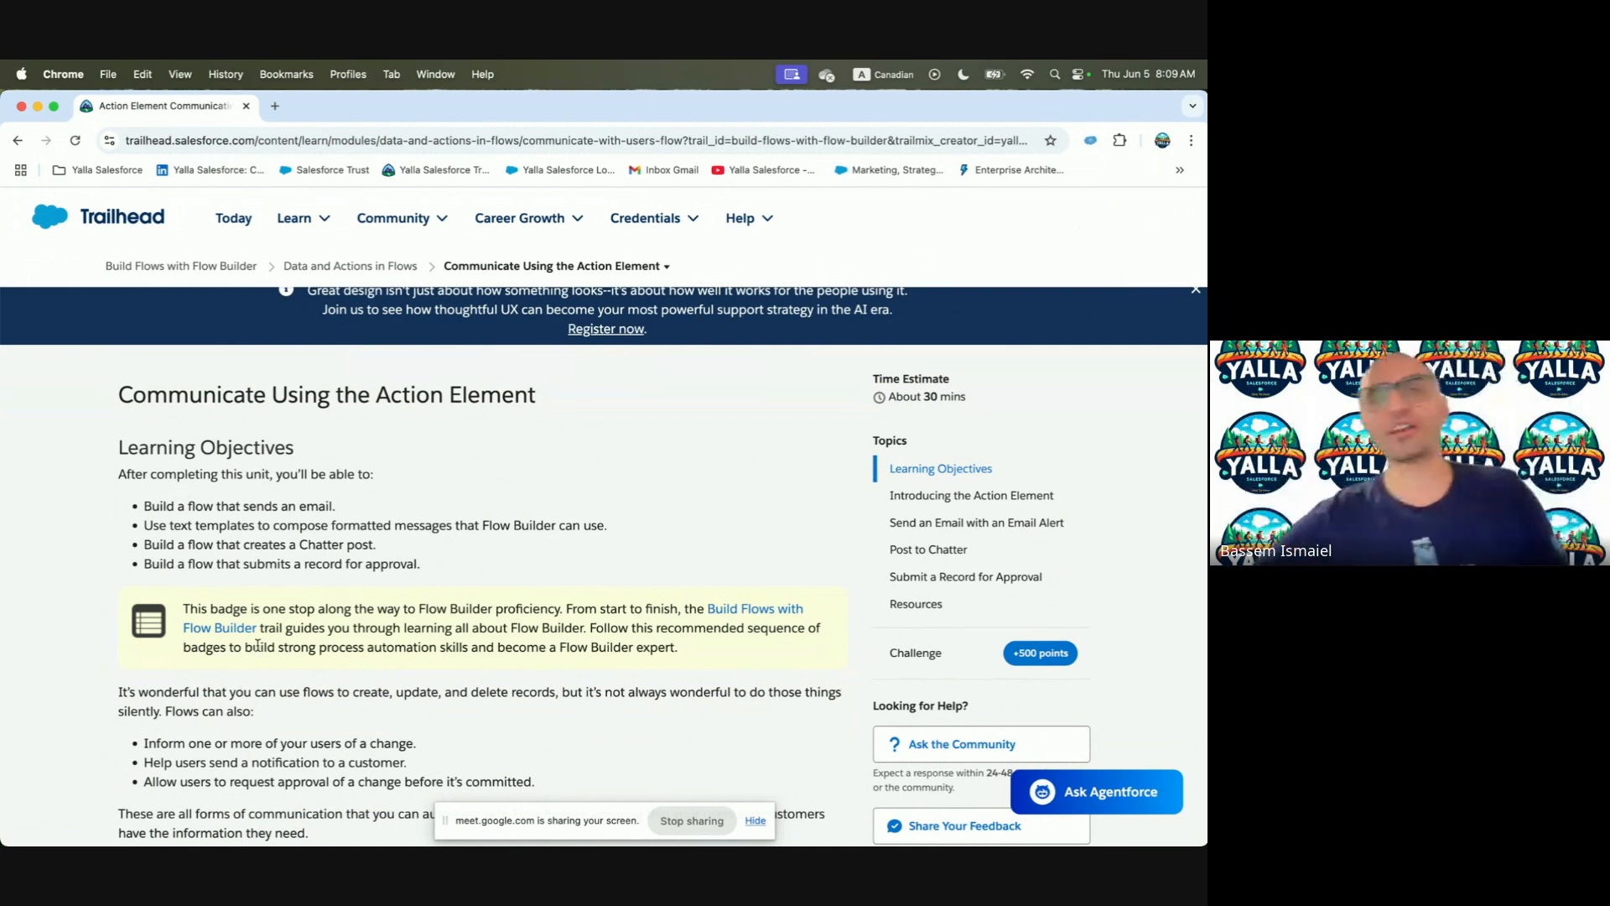
{"action": "scroll", "coordinate": [258, 645], "scroll_direction": "down", "scroll_amount": 15}
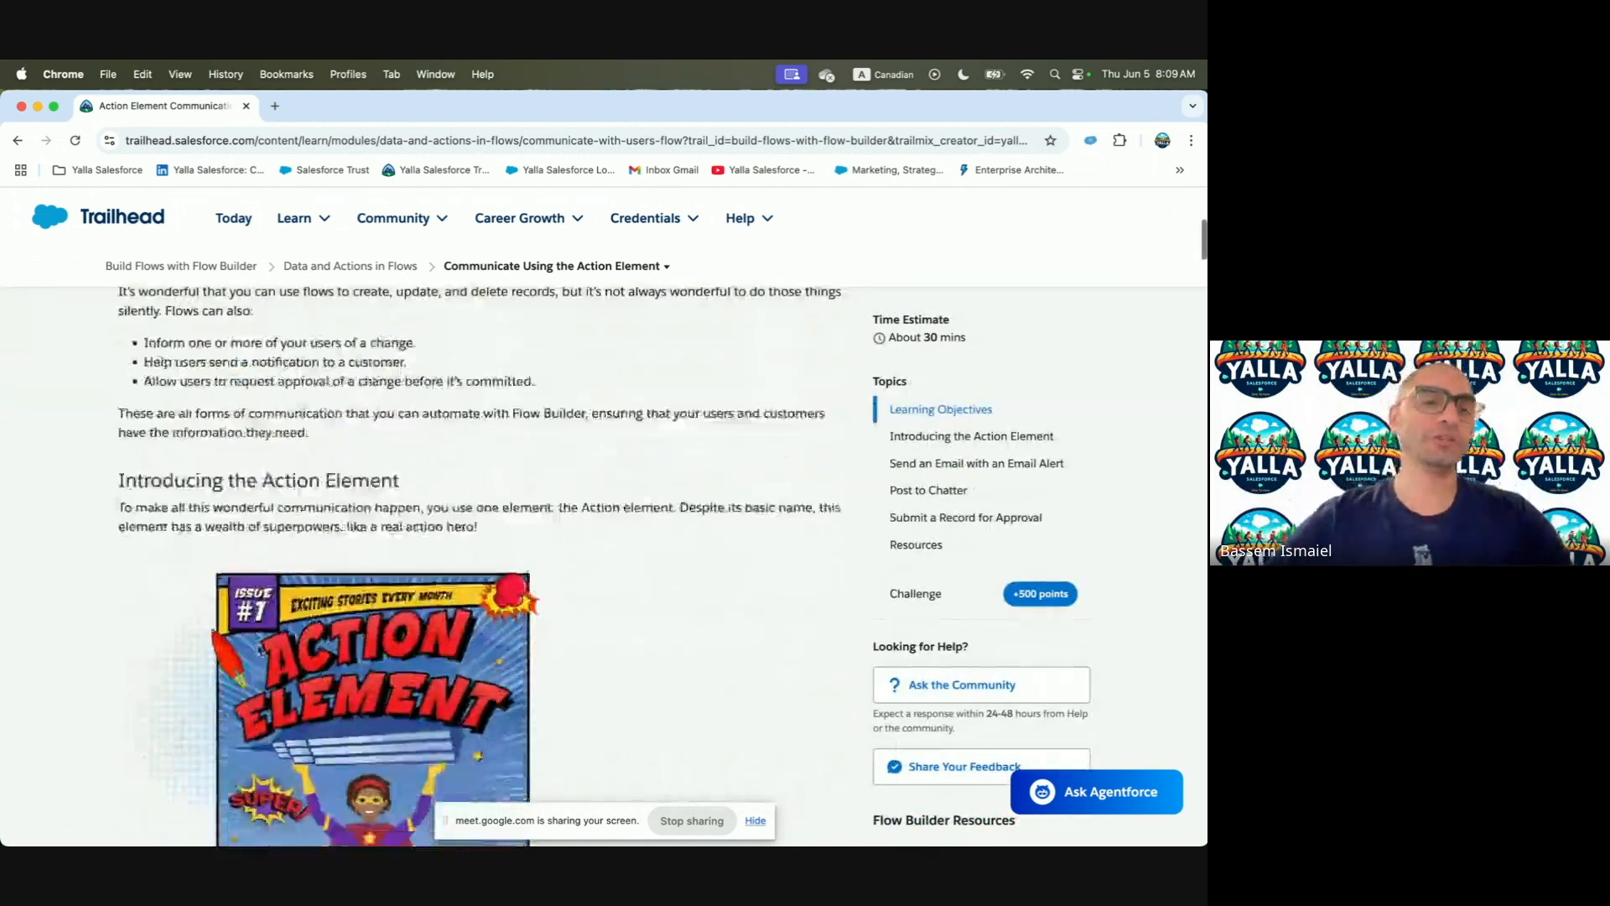
{"action": "scroll", "coordinate": [259, 649], "scroll_direction": "down", "scroll_amount": 2}
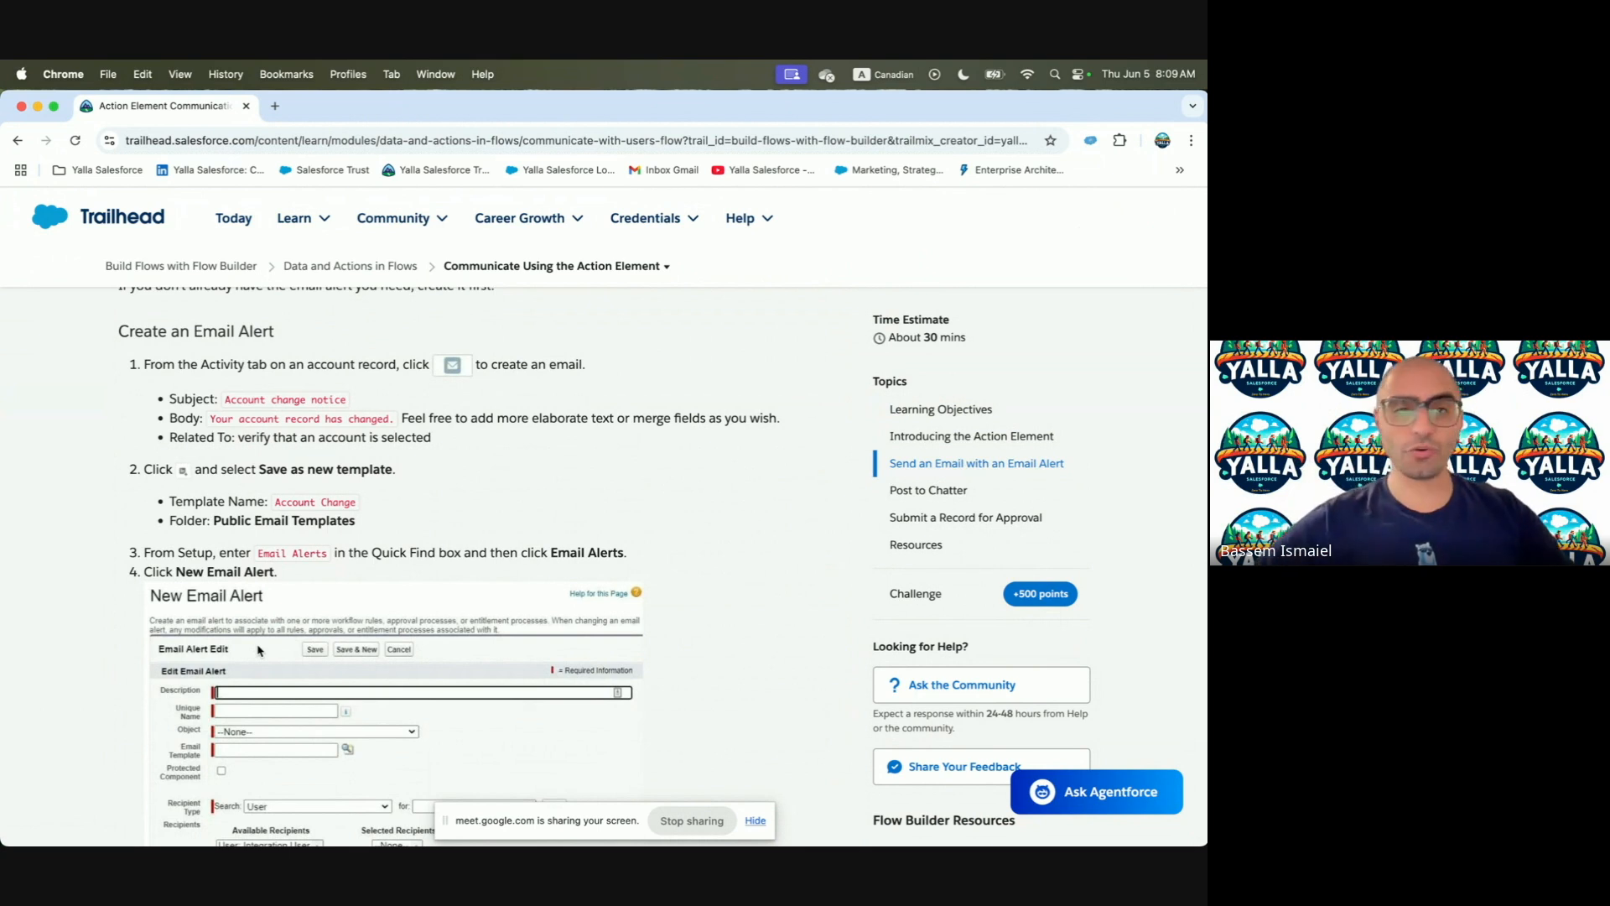
Switch to the Salesforce org, clear the notification and Field Service prompts, and open the Dickenson plc account
{"action": "key", "text": "ctrl+Right"}
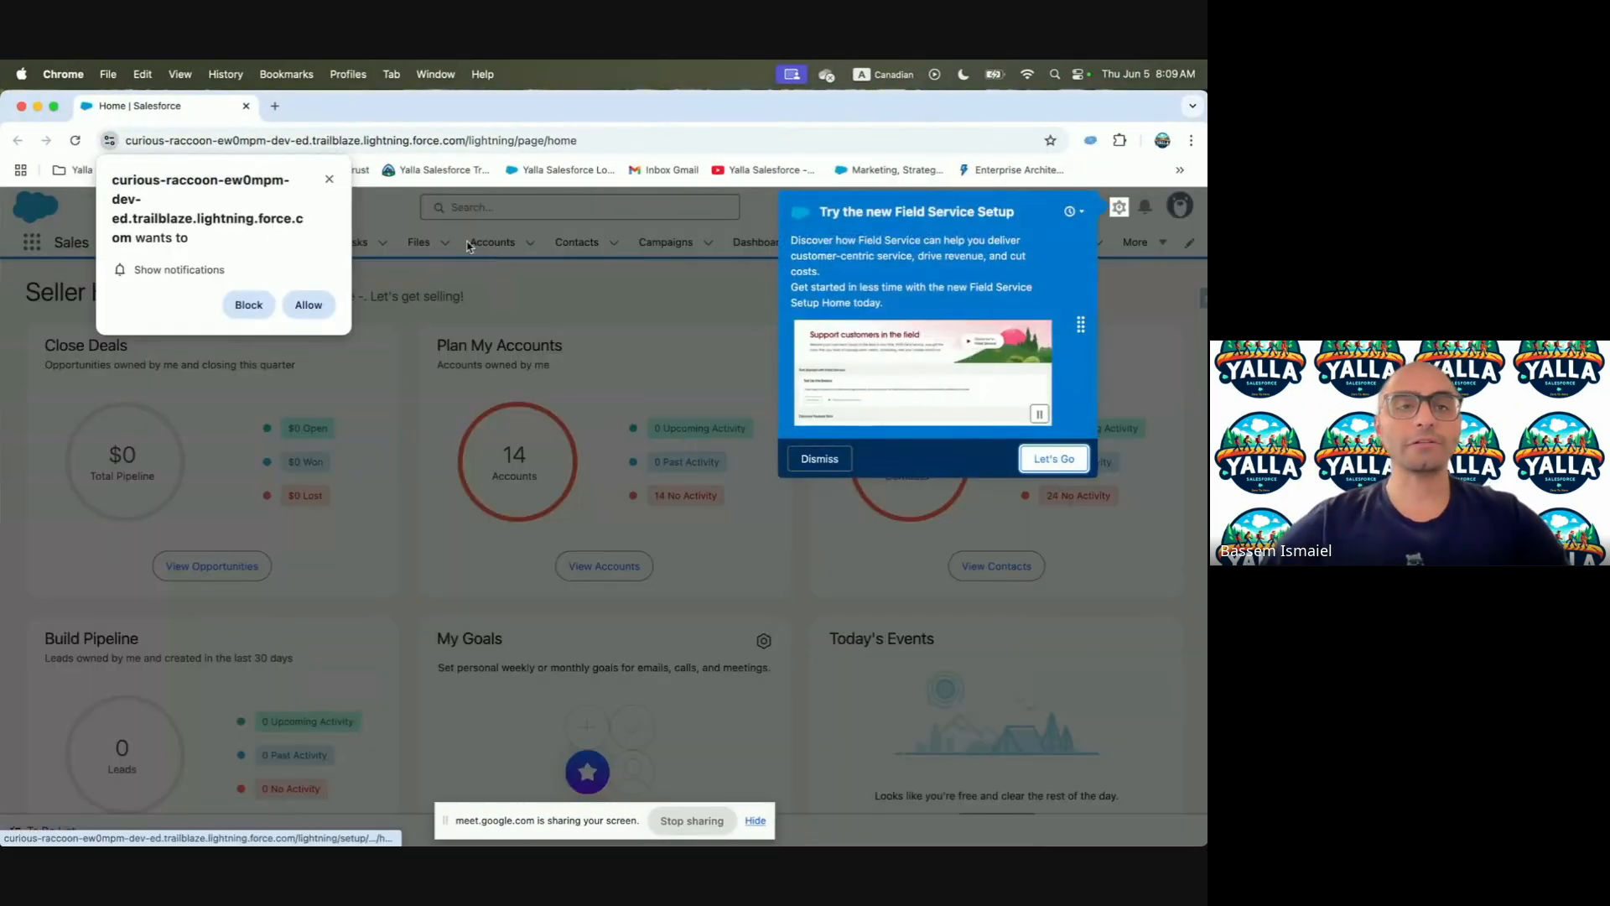
{"action": "left_click", "coordinate": [310, 305]}
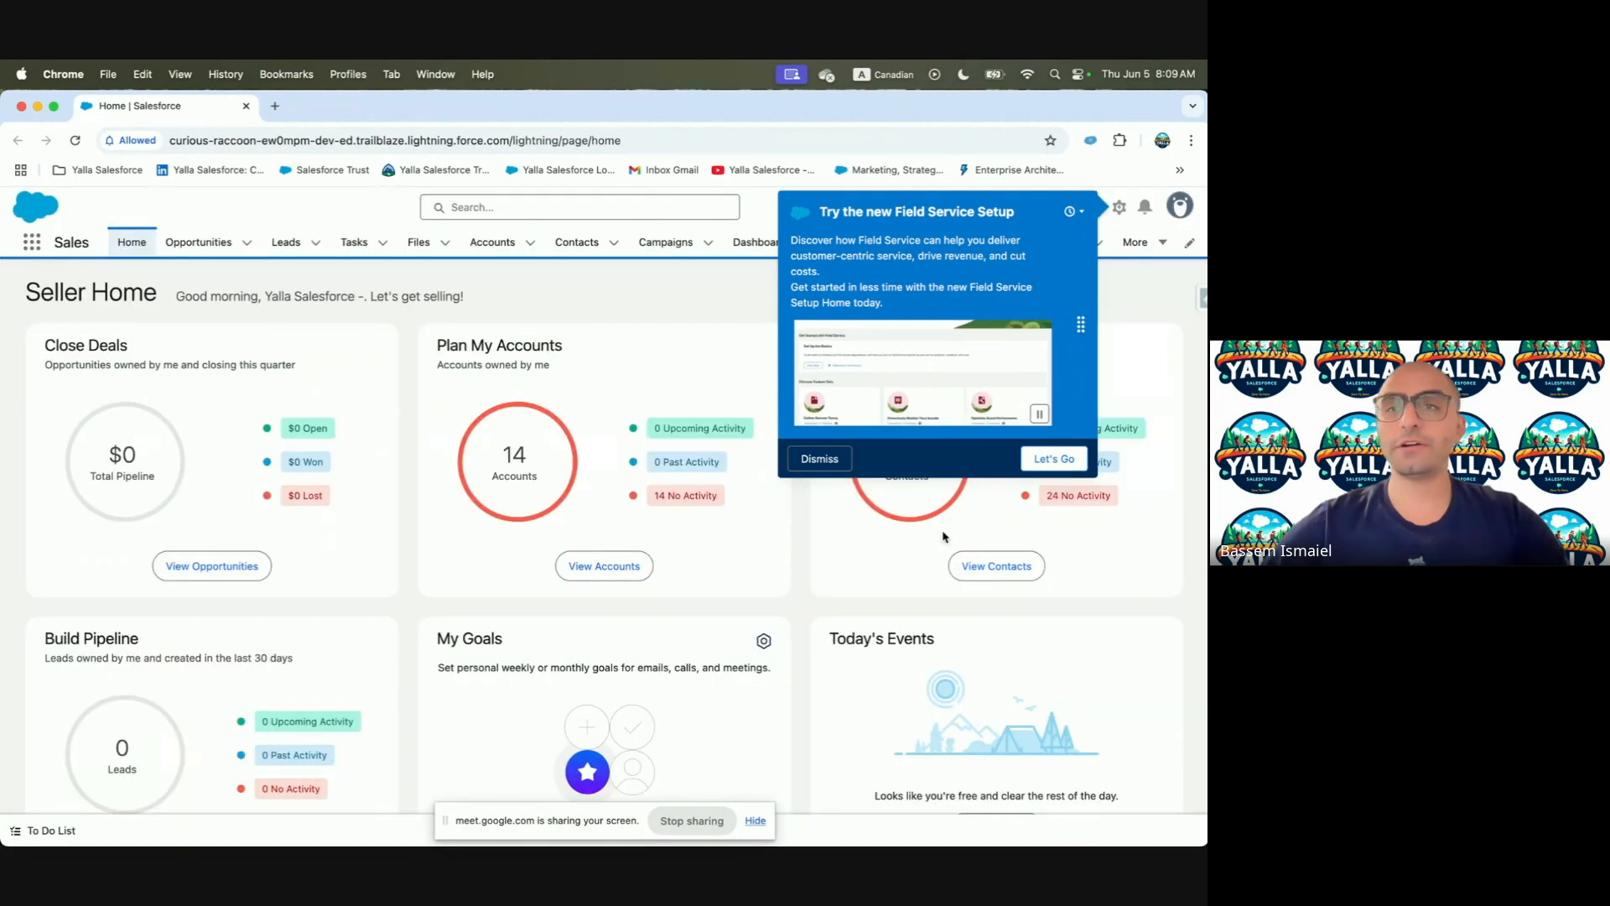
{"action": "left_click", "coordinate": [836, 476]}
{"action": "left_click", "coordinate": [493, 243]}
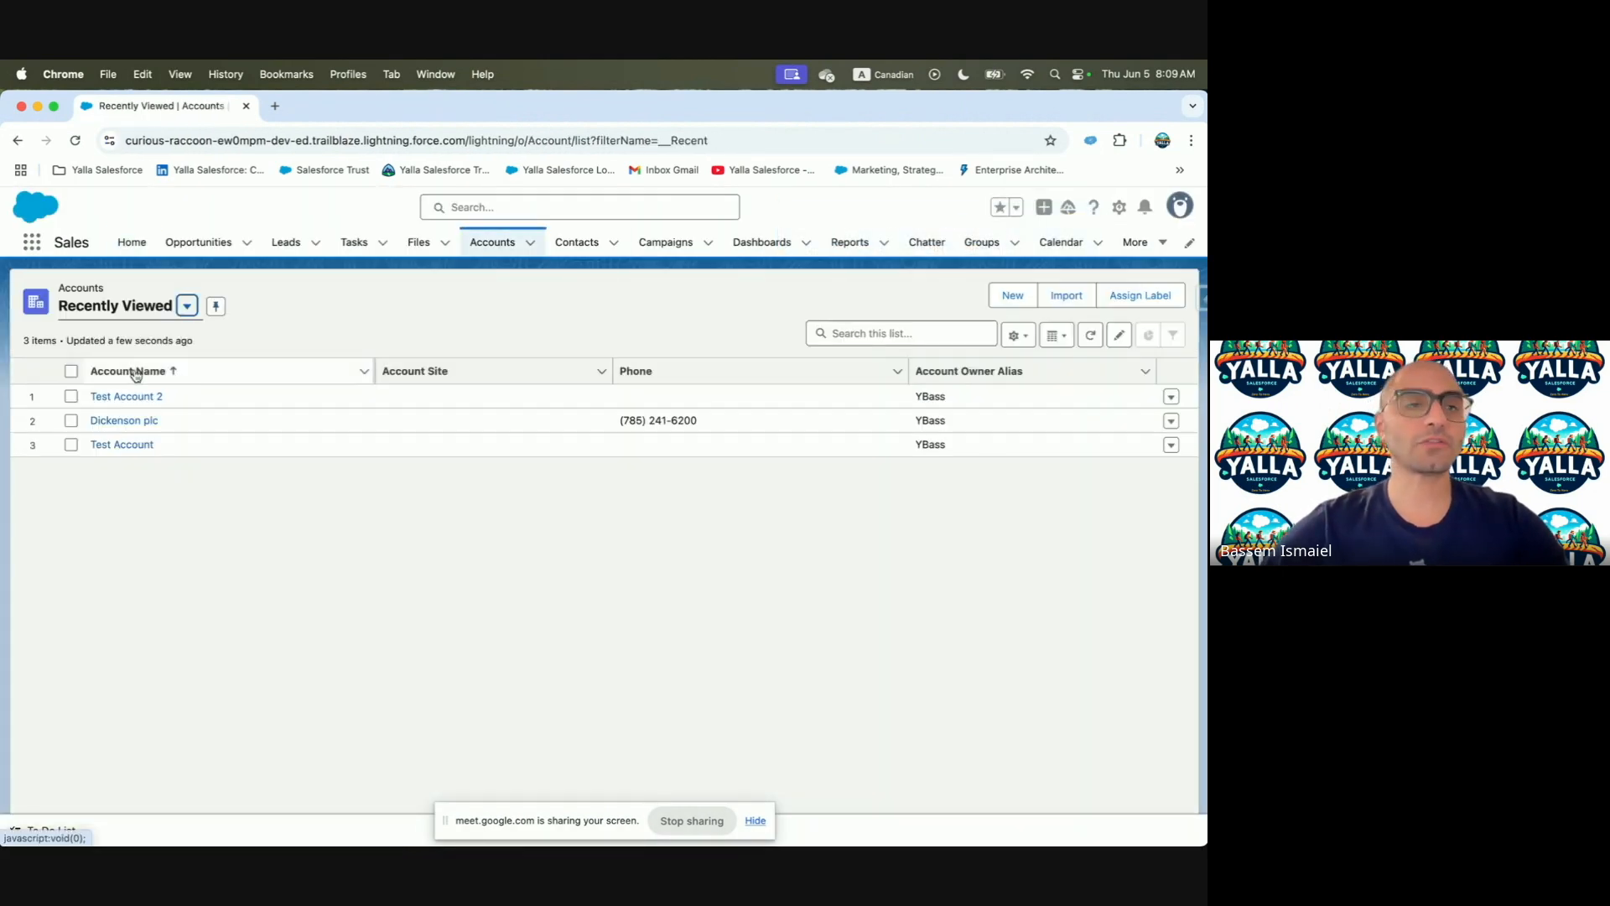
{"action": "left_click", "coordinate": [134, 421]}
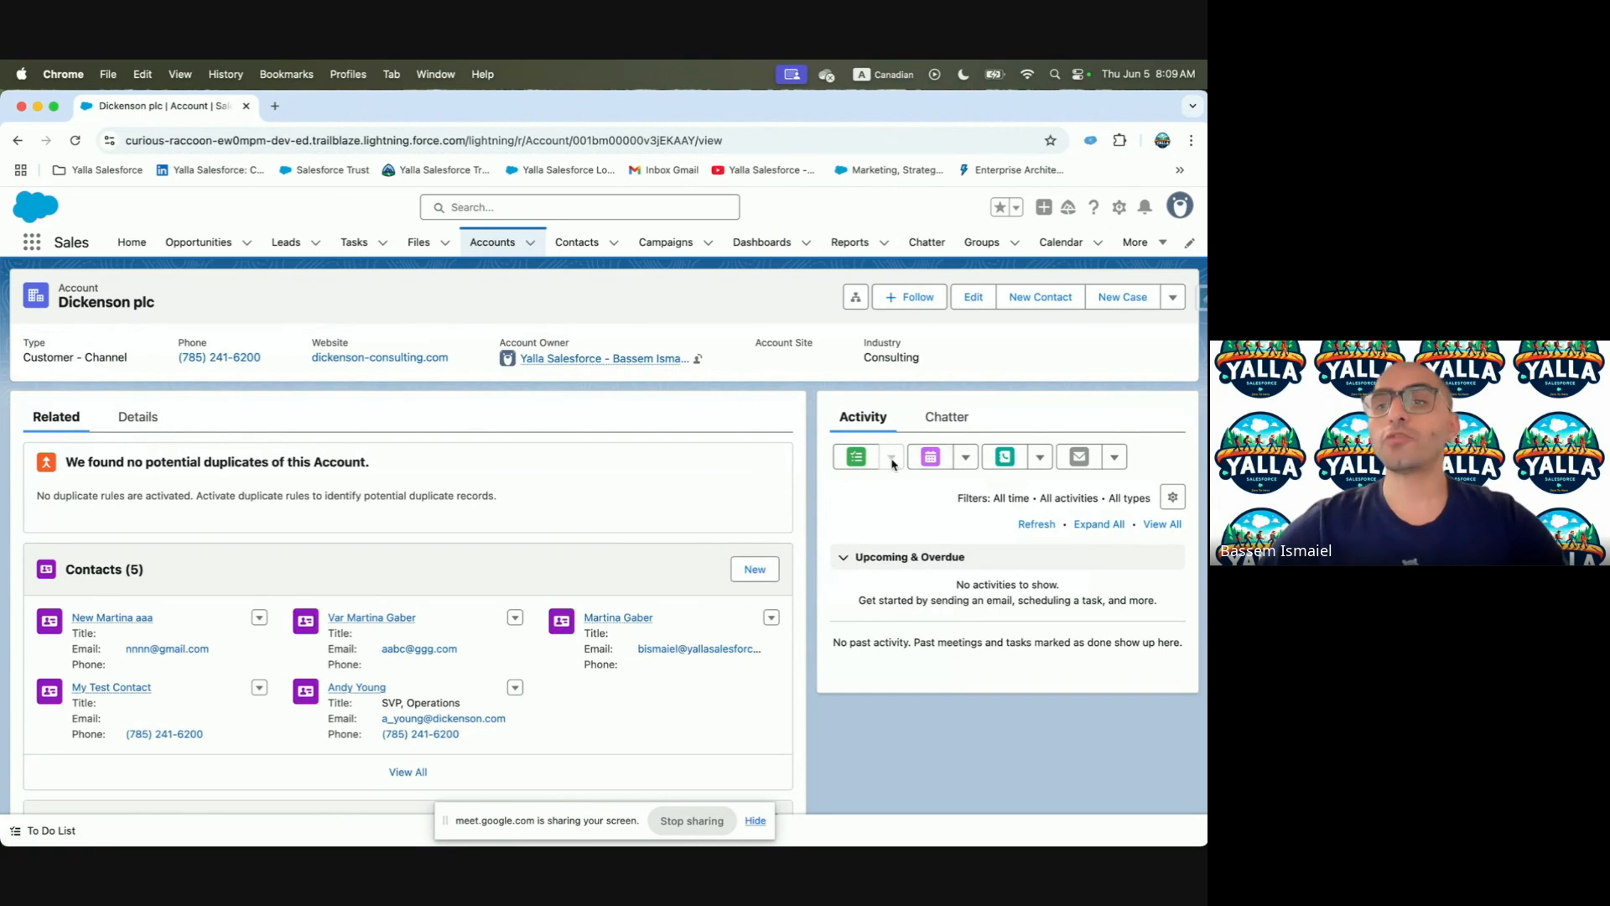
Start a new email from the account's activity area and set its subject to "Account change notice", copied from the Trailhead instructions
{"action": "left_click", "coordinate": [1082, 464]}
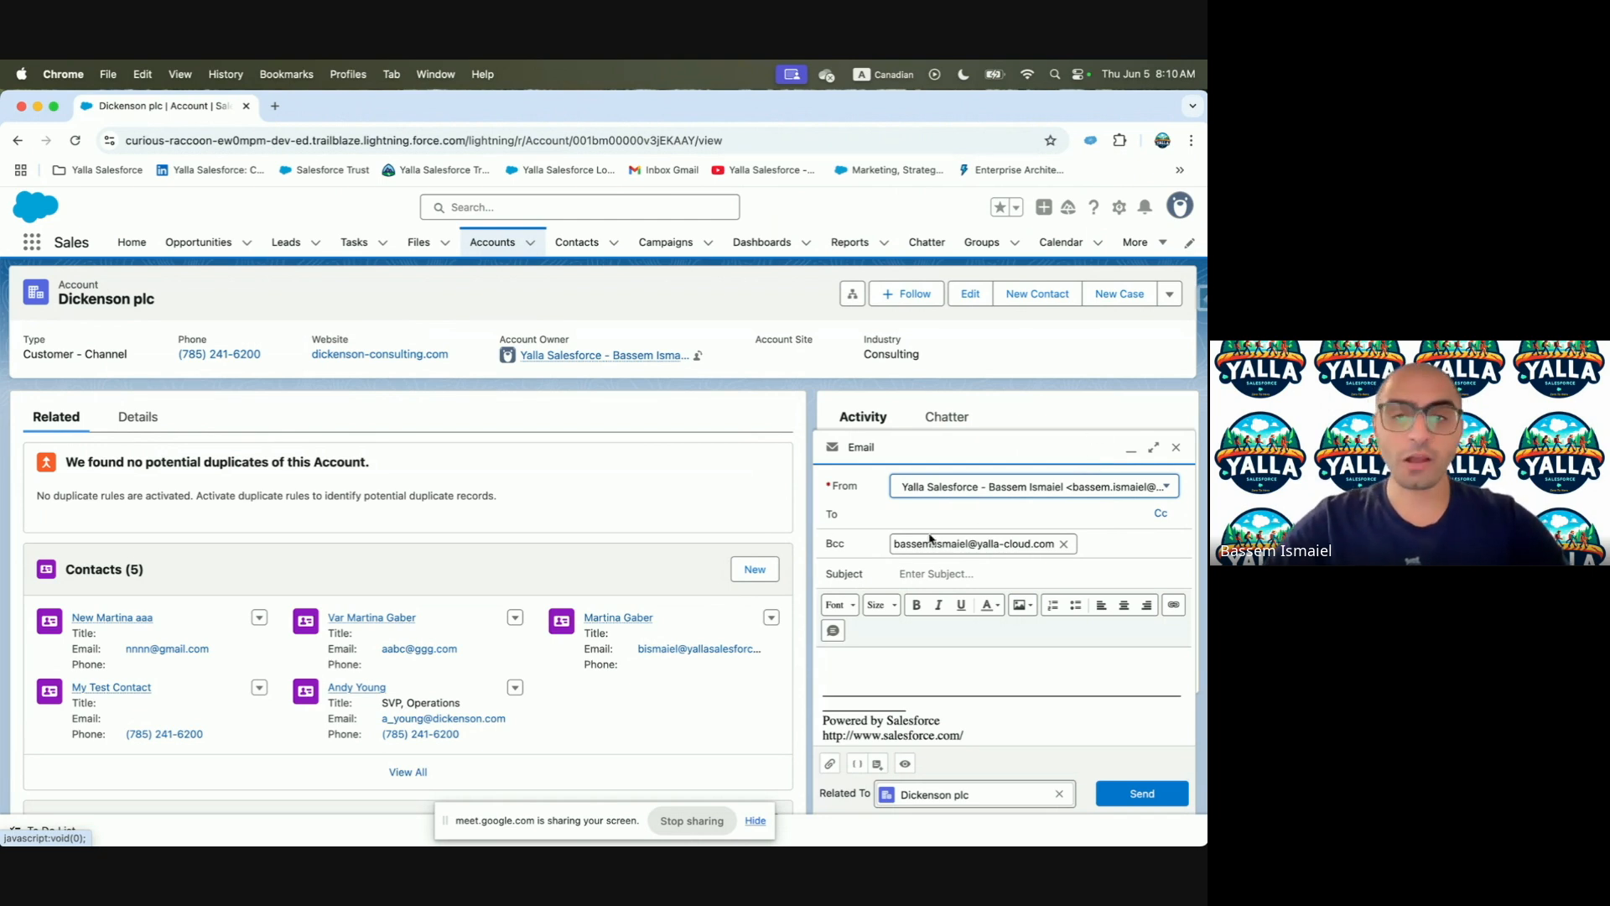
{"action": "left_click", "coordinate": [933, 575]}
{"action": "key", "text": "ctrl+Left"}
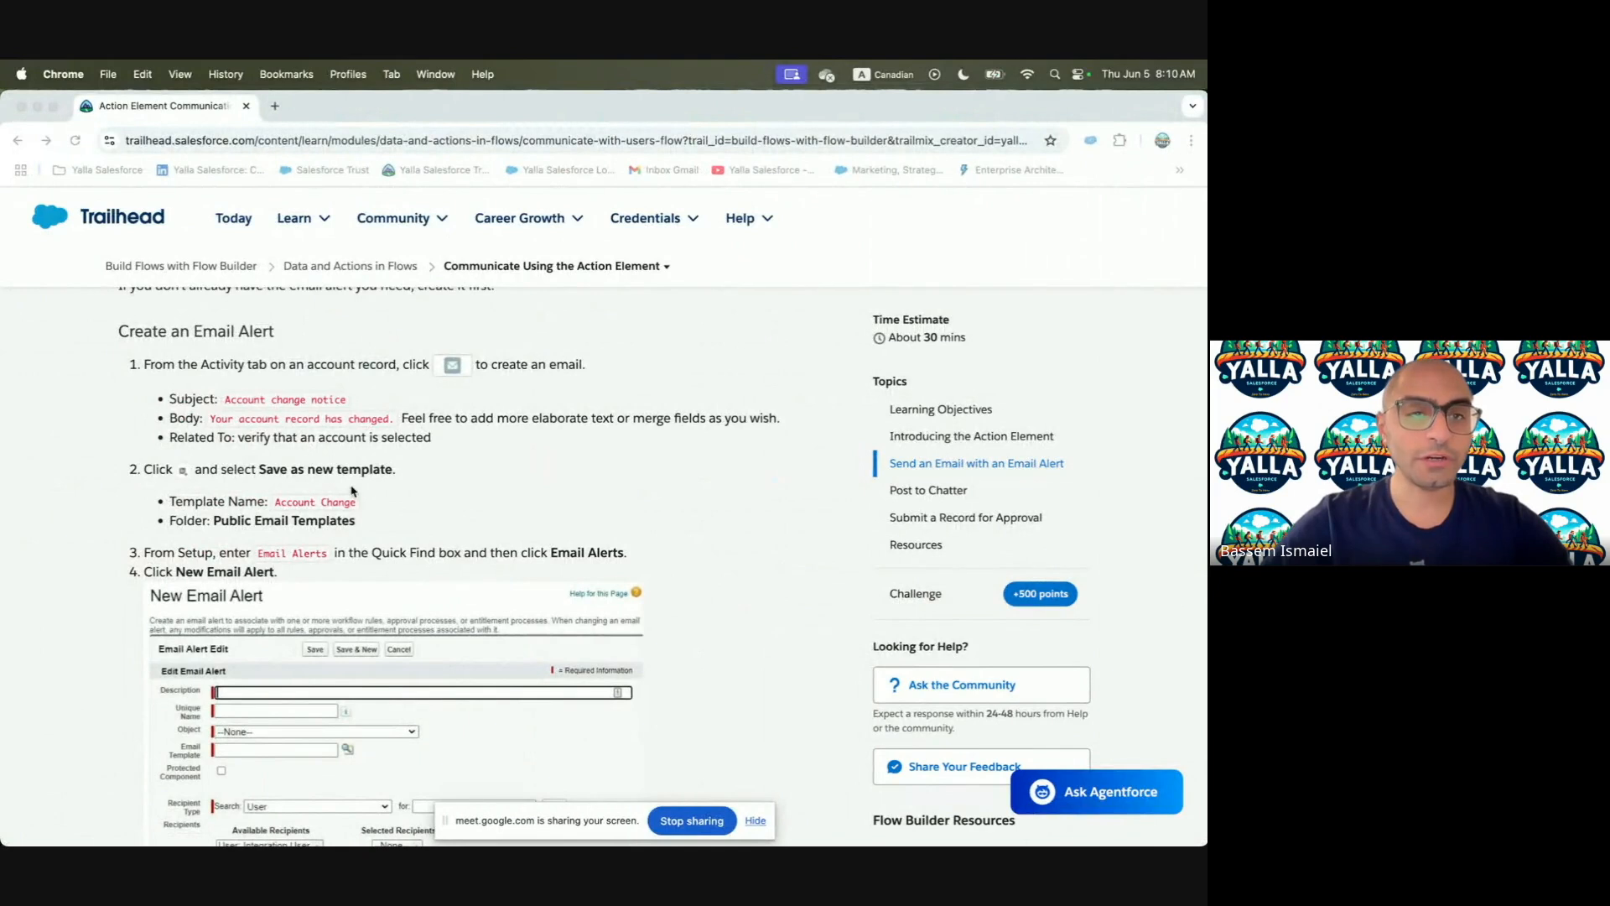
{"action": "left_click", "coordinate": [226, 401]}
{"action": "left_click_drag", "start_coordinate": [226, 402], "coordinate": [347, 406]}
{"action": "key", "text": "super+c"}
{"action": "key", "text": "ctrl+Right"}
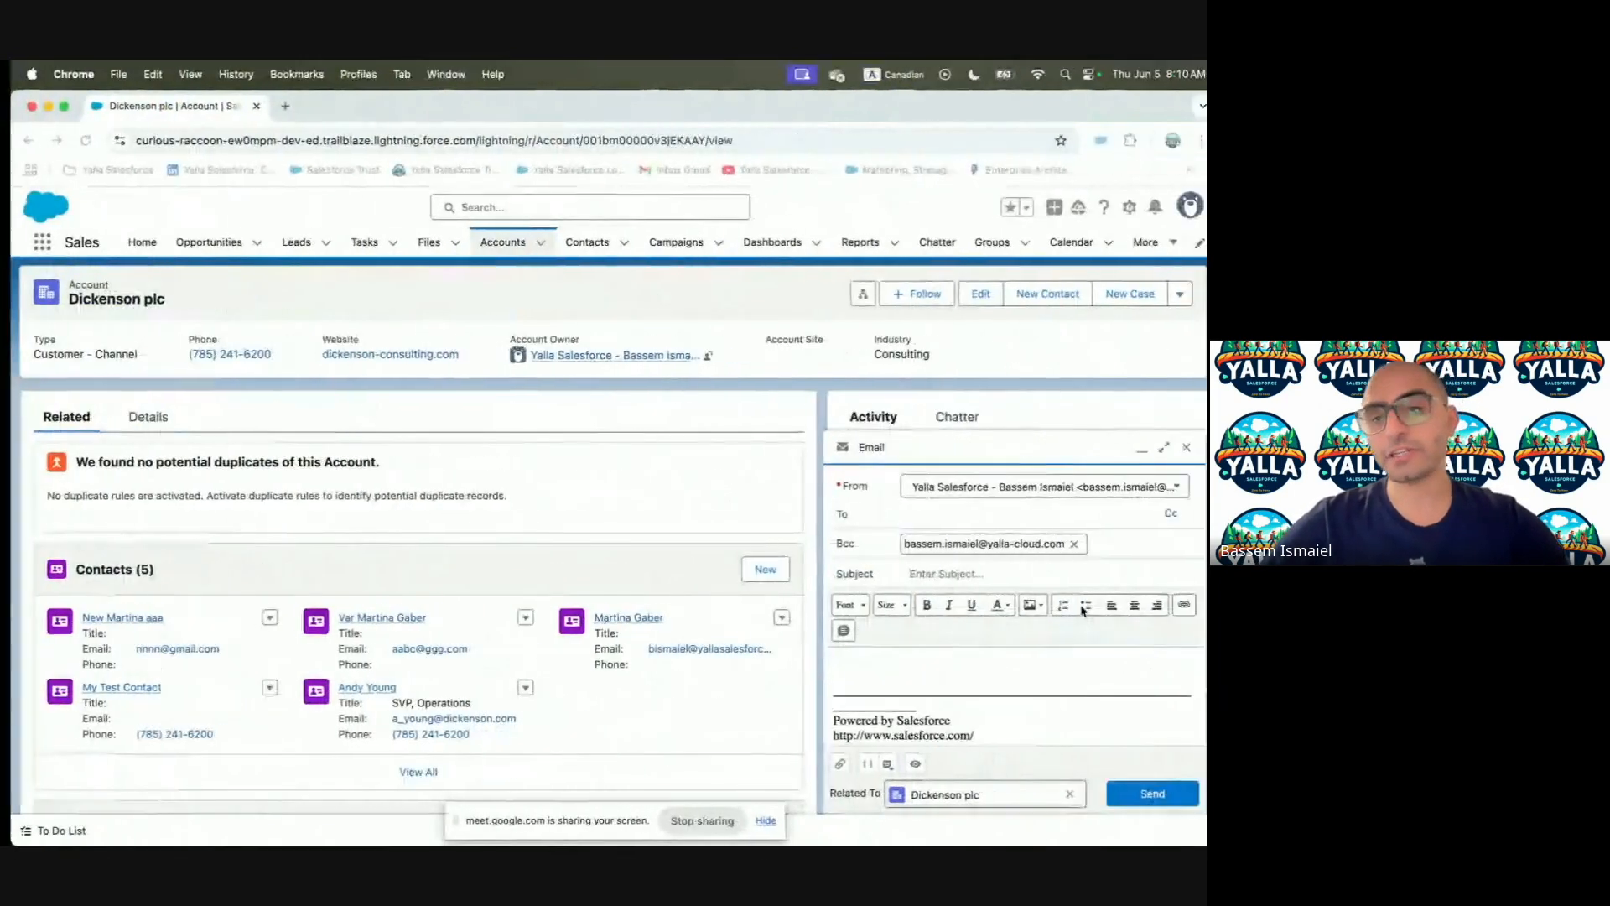
{"action": "left_click", "coordinate": [946, 573]}
{"action": "key", "text": "super+v"}
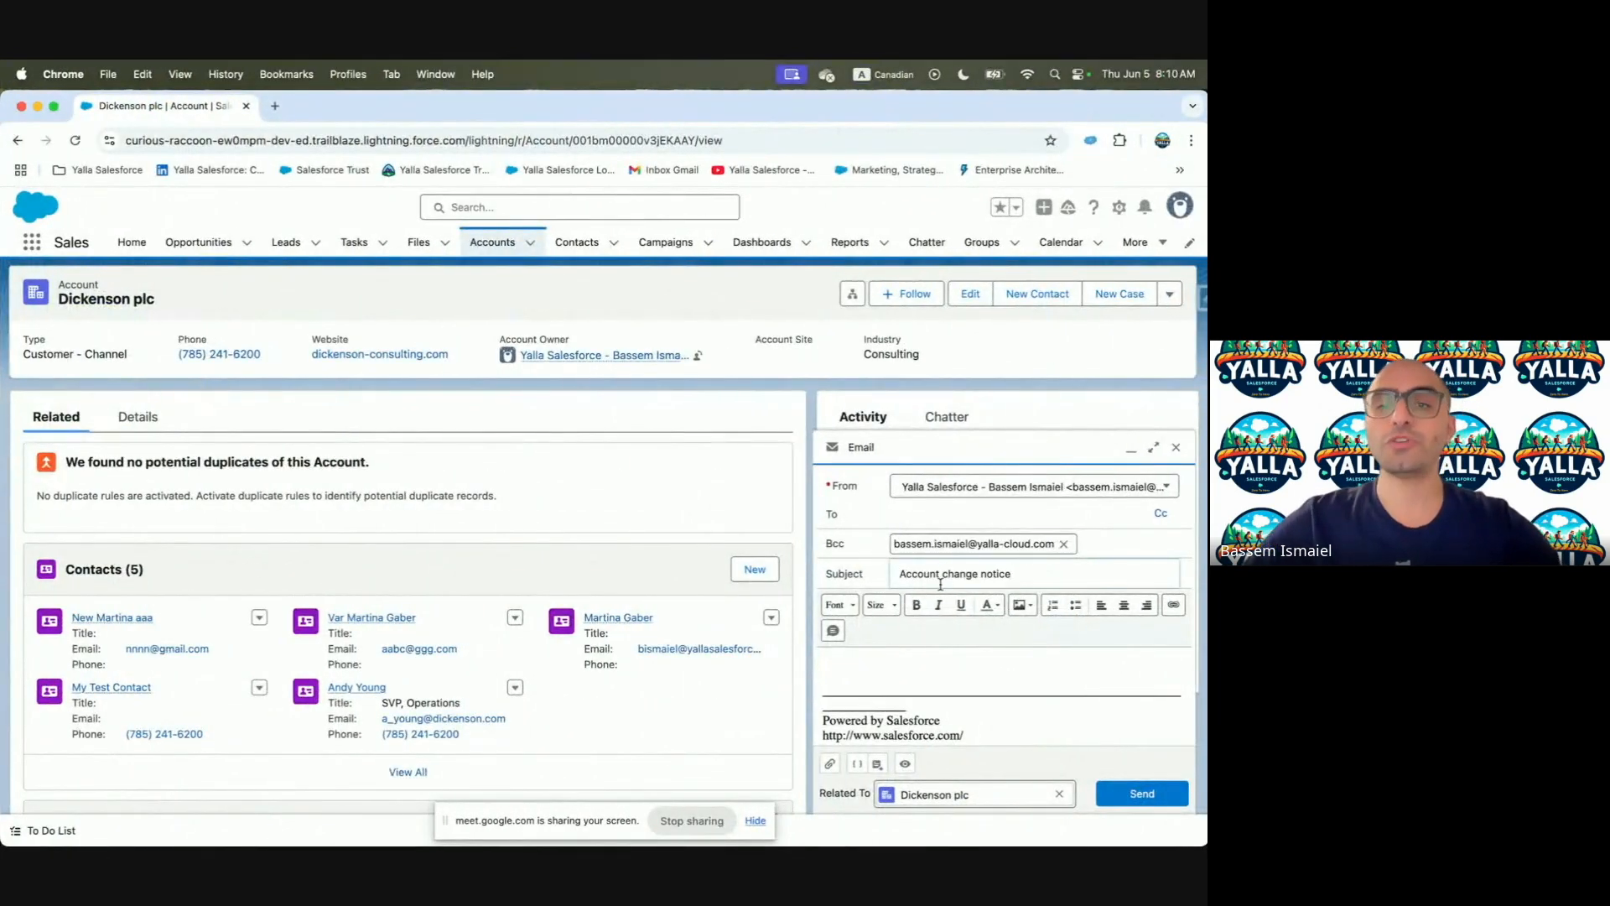
Fill the email body with "Your account record has changed.", copied from the Trailhead instructions
{"action": "key", "text": "ctrl+Left"}
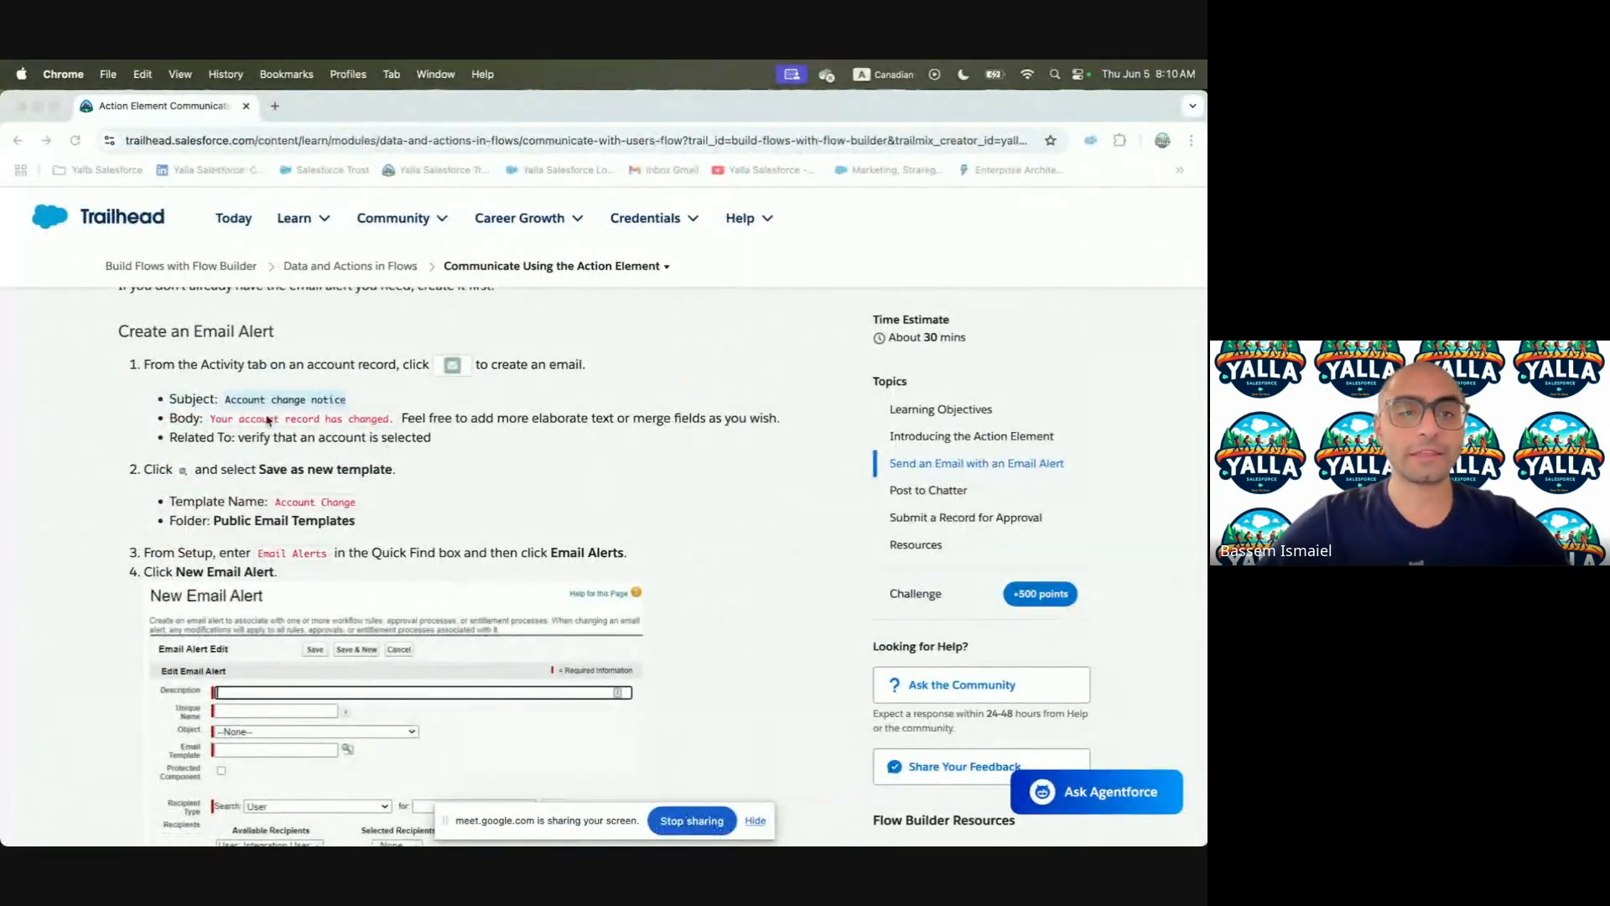
{"action": "left_click_drag", "start_coordinate": [210, 418], "coordinate": [395, 423]}
{"action": "key", "text": "super+c"}
{"action": "key", "text": "ctrl+Right"}
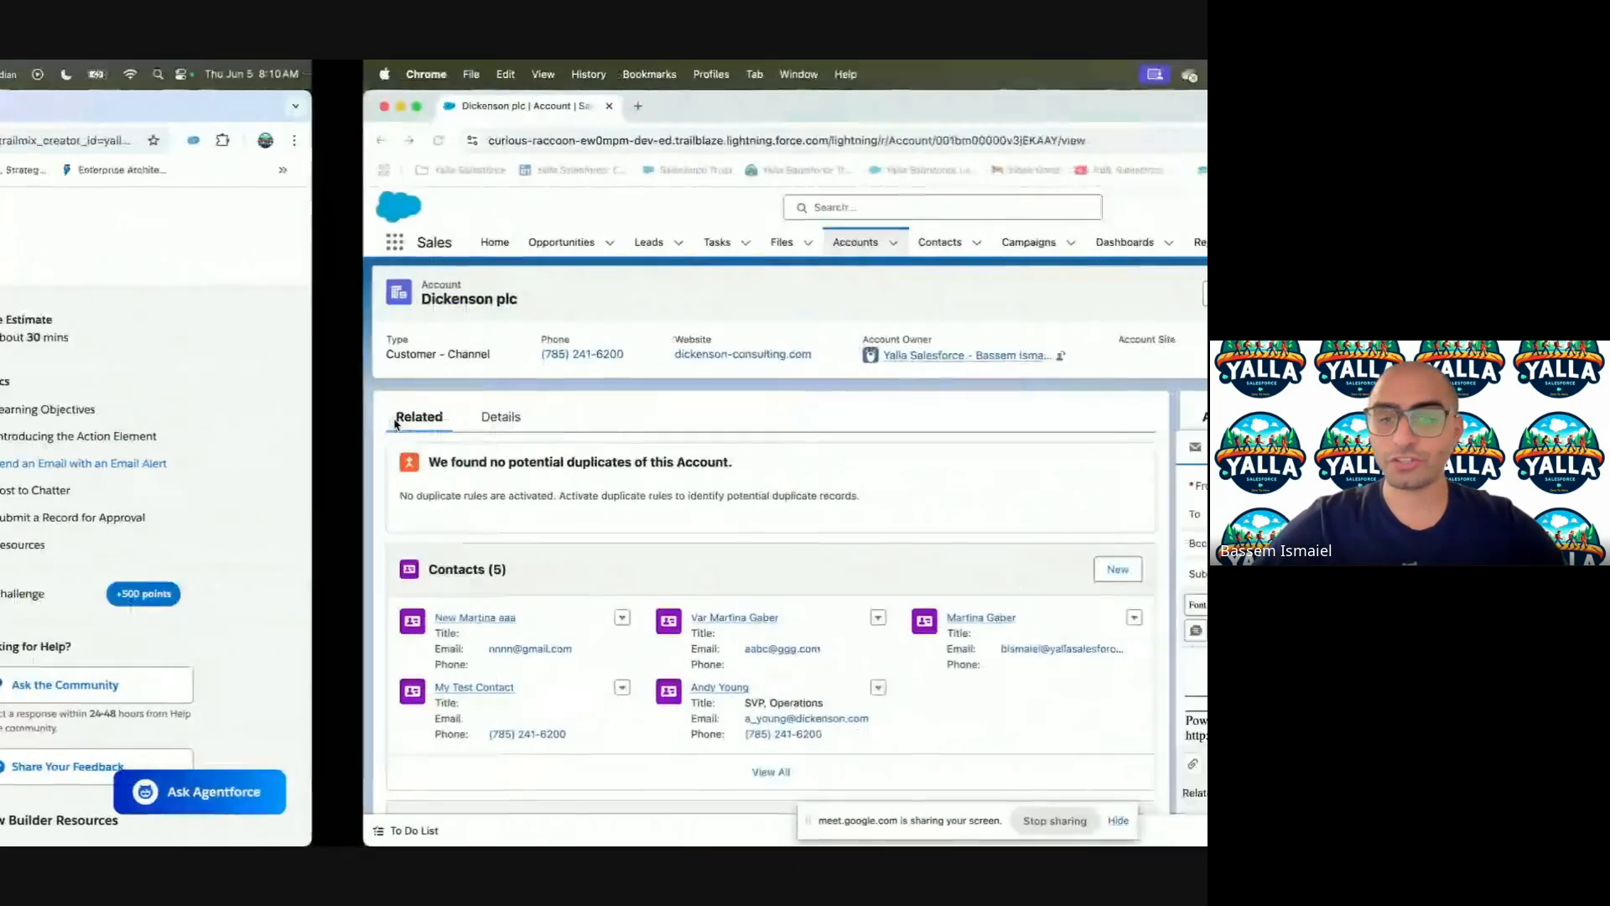
{"action": "left_click", "coordinate": [847, 671]}
{"action": "key", "text": "super+v"}
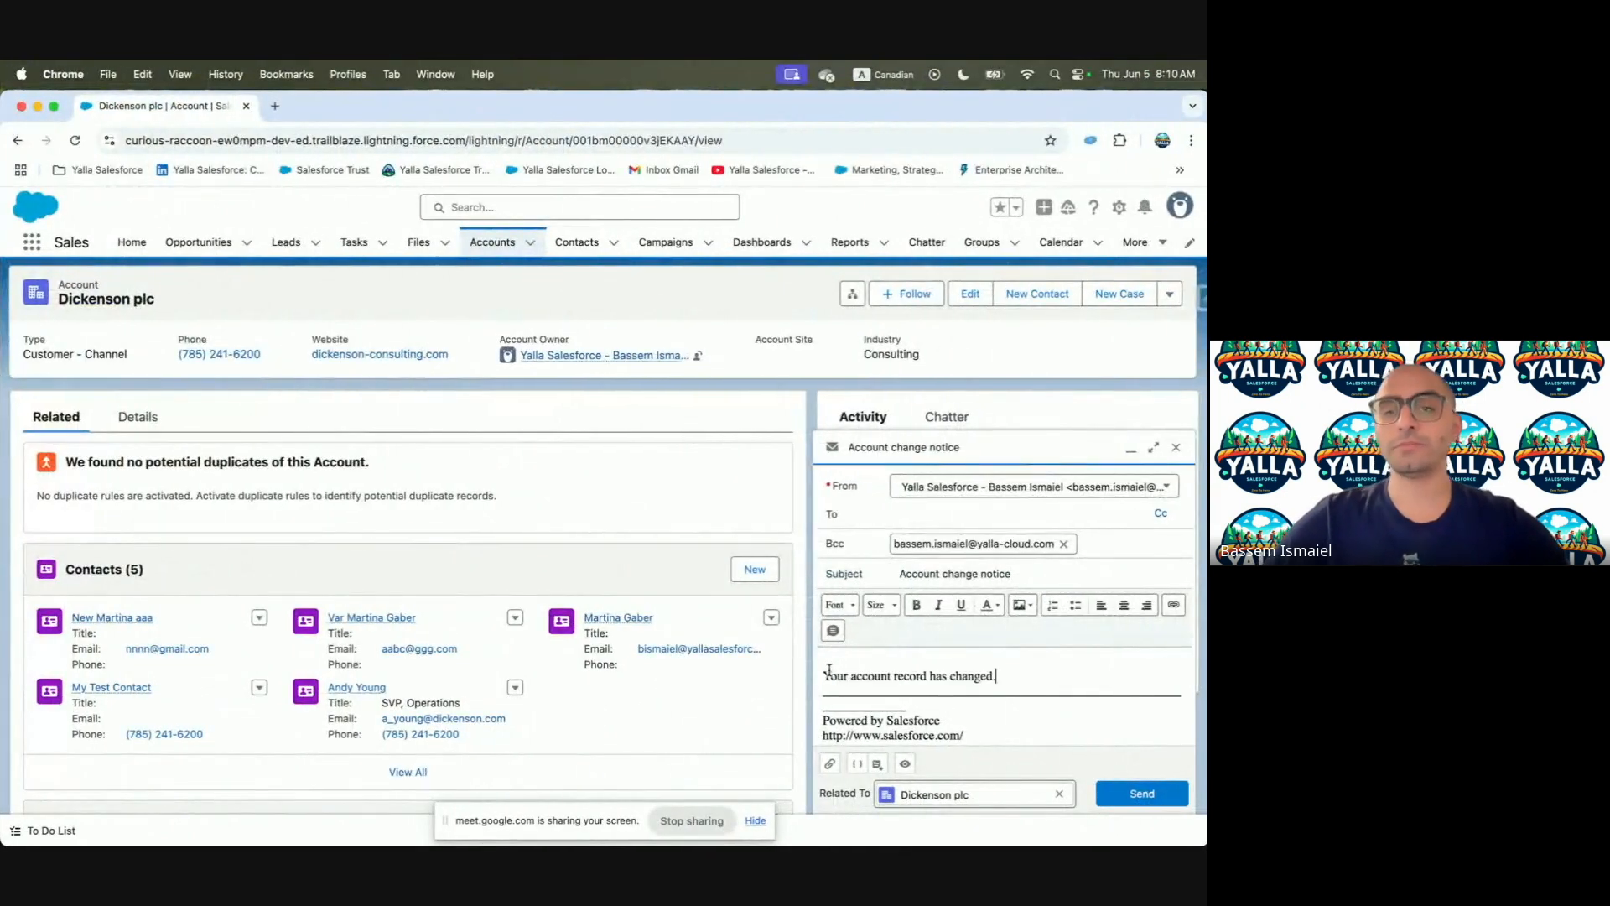
Insert the Account Name merge field after "Your account" in the email body, followed by a space
{"action": "scroll", "coordinate": [838, 671], "scroll_direction": "down", "scroll_amount": 1}
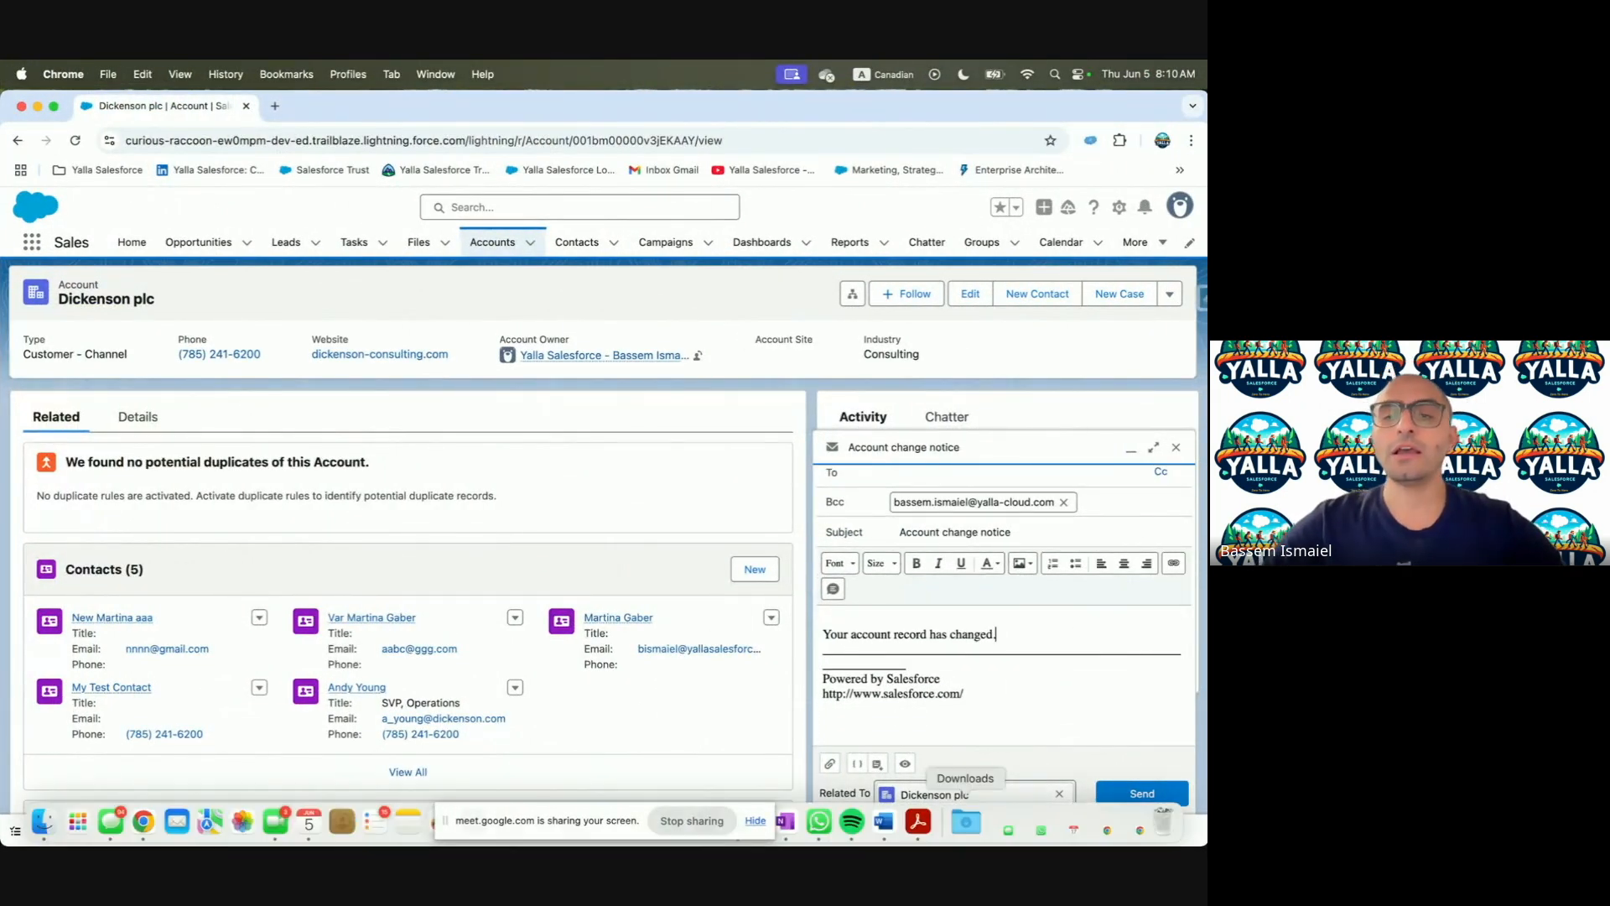
{"action": "left_click", "coordinate": [892, 633]}
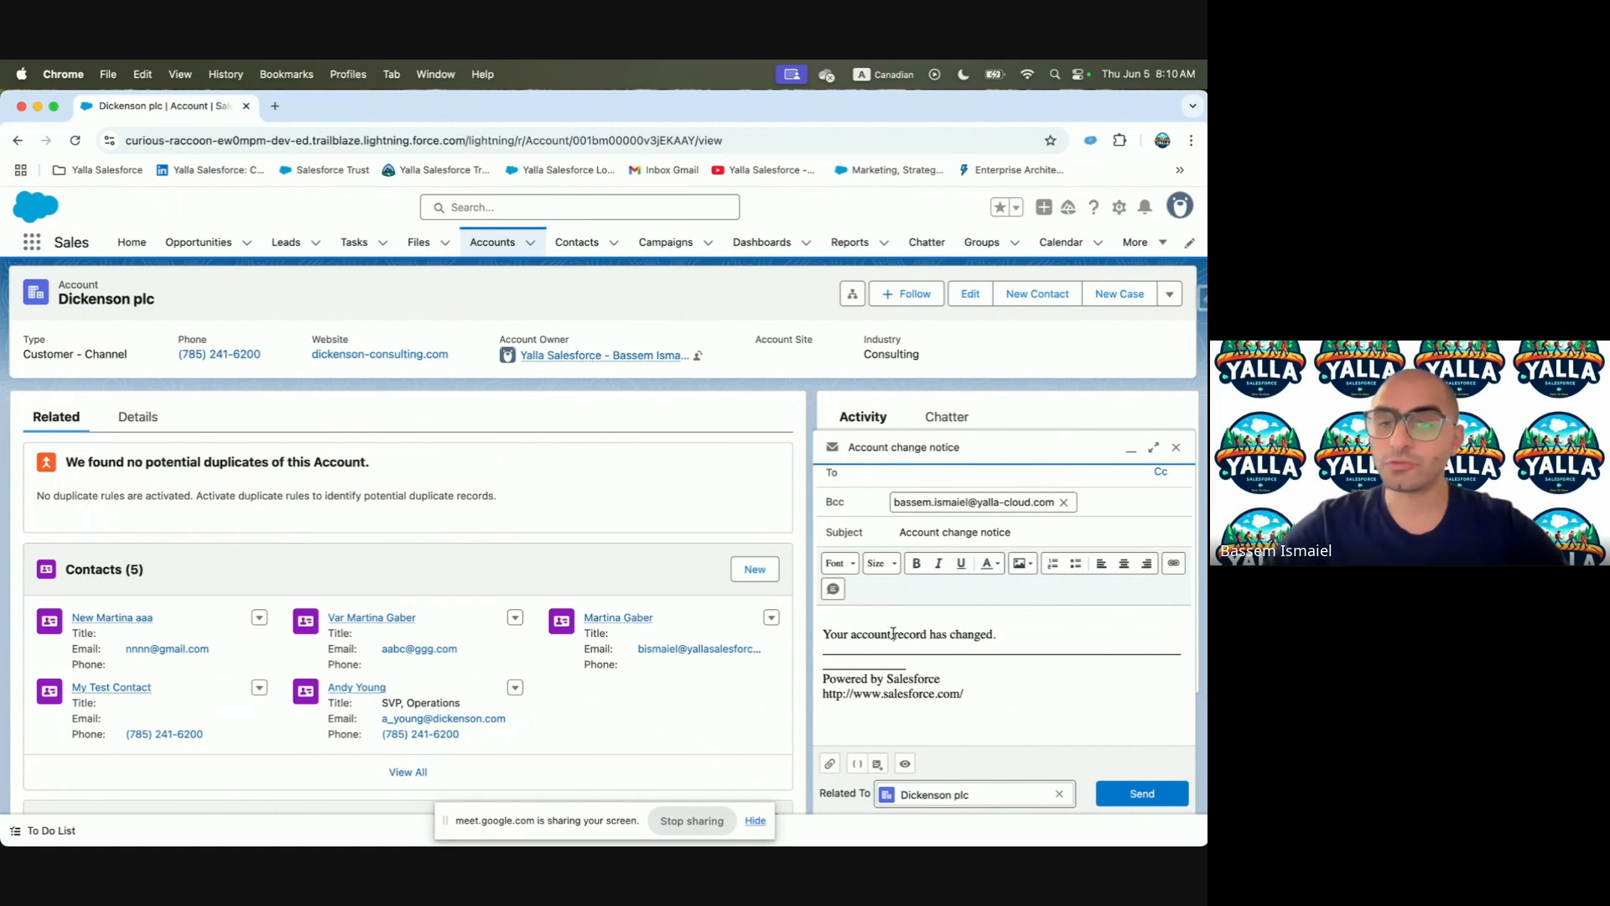
{"action": "left_click", "coordinate": [857, 765]}
{"action": "left_click", "coordinate": [396, 401]}
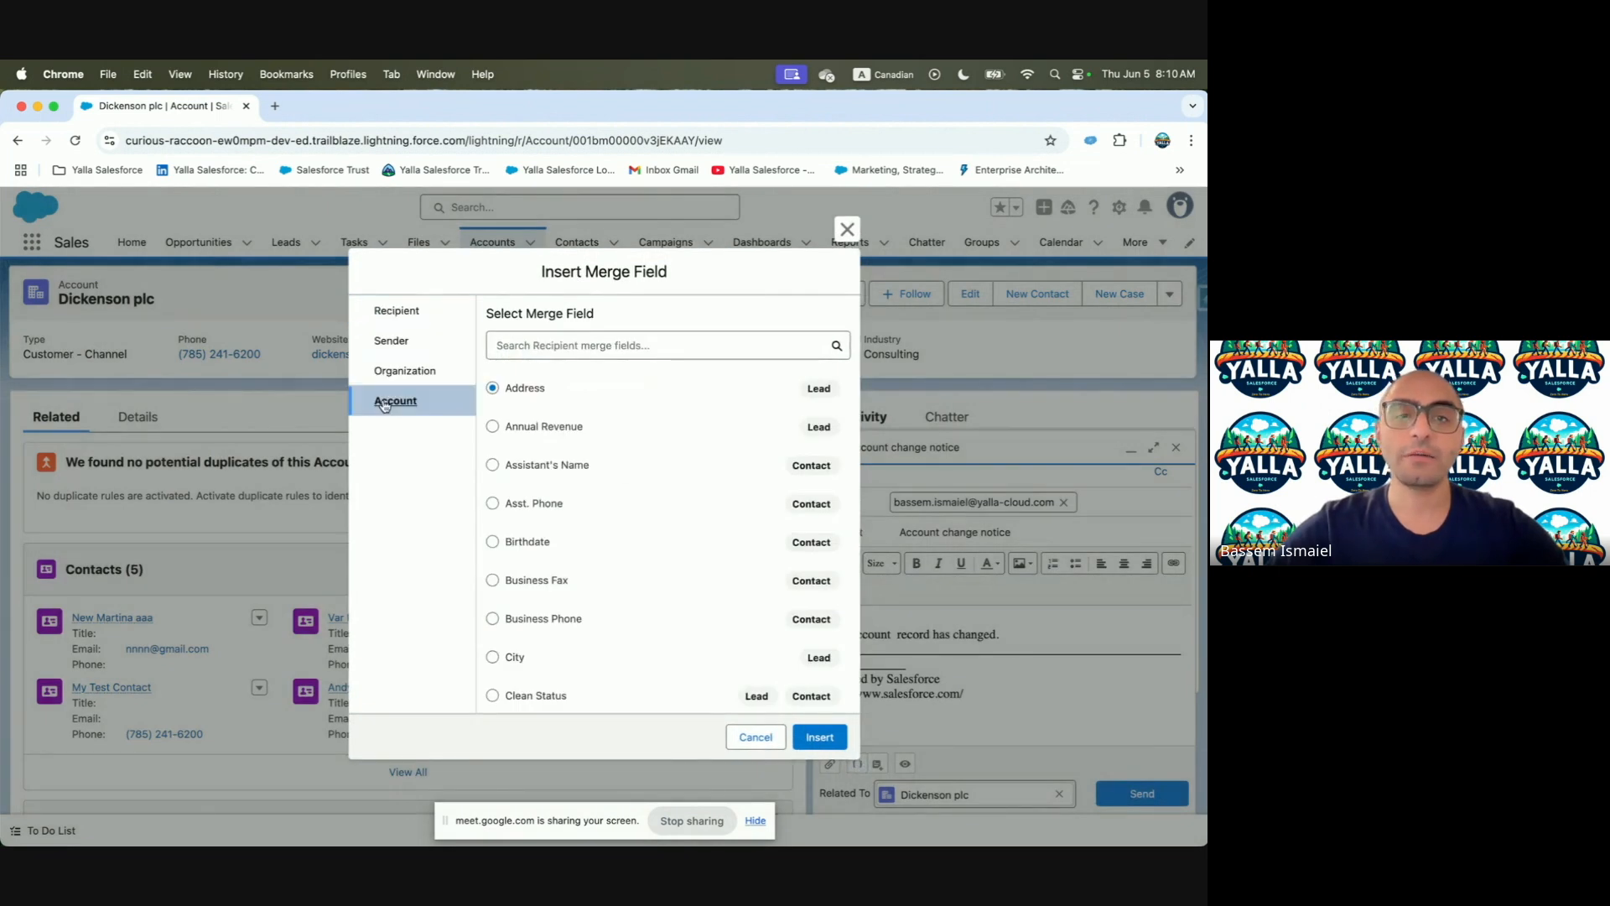
{"action": "left_click", "coordinate": [572, 347]}
{"action": "type", "text": "Name"}
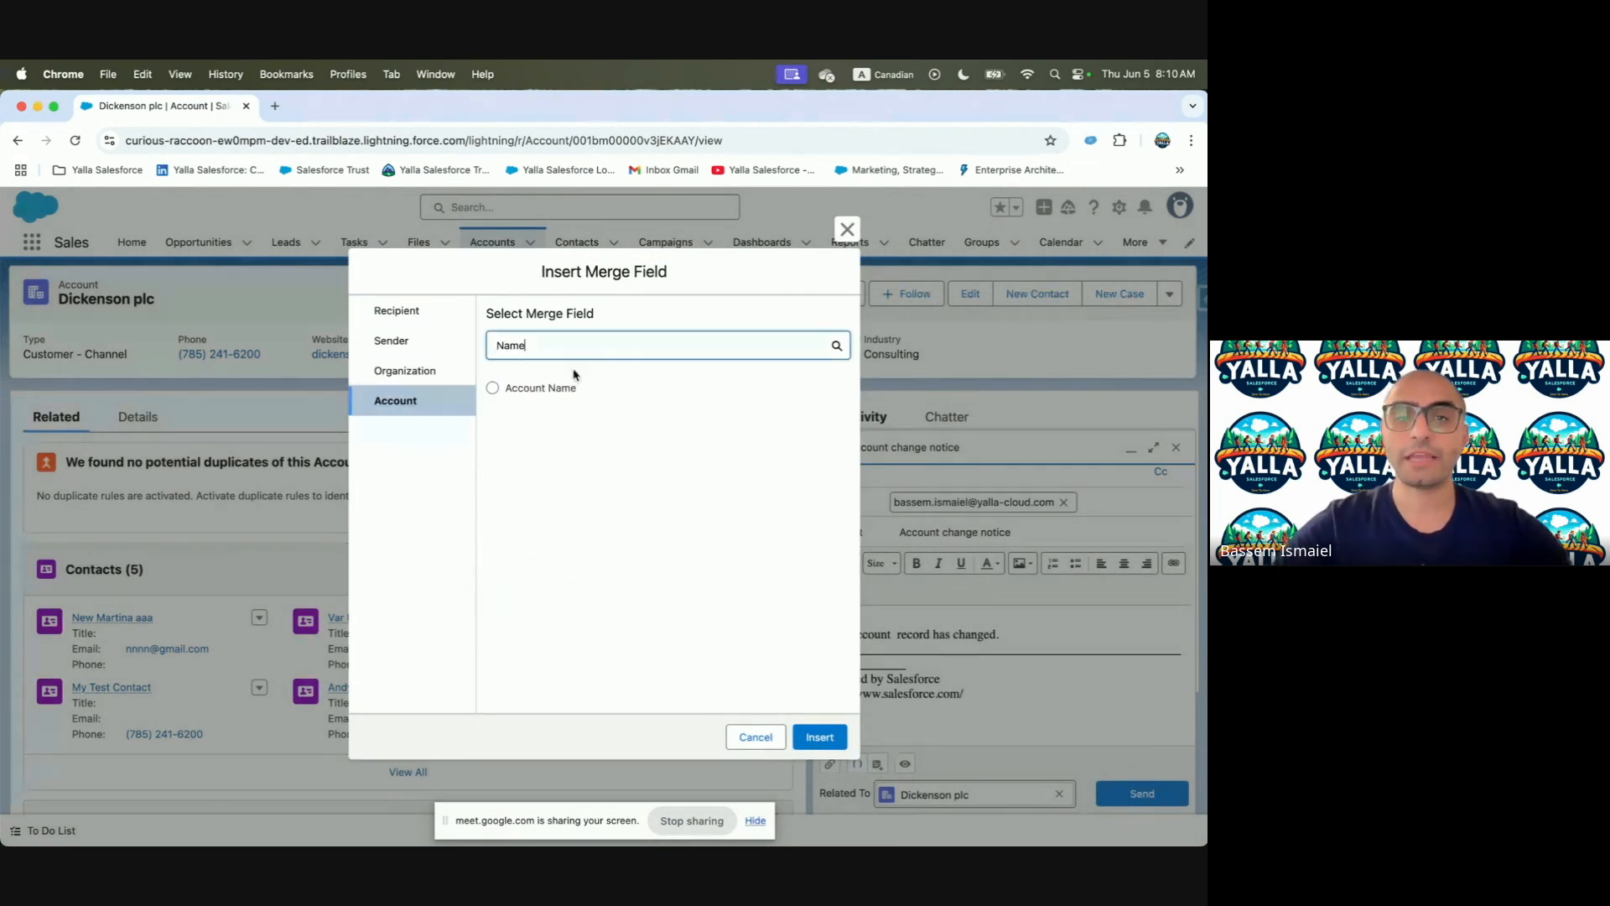
{"action": "left_click", "coordinate": [493, 389]}
{"action": "left_click", "coordinate": [820, 737]}
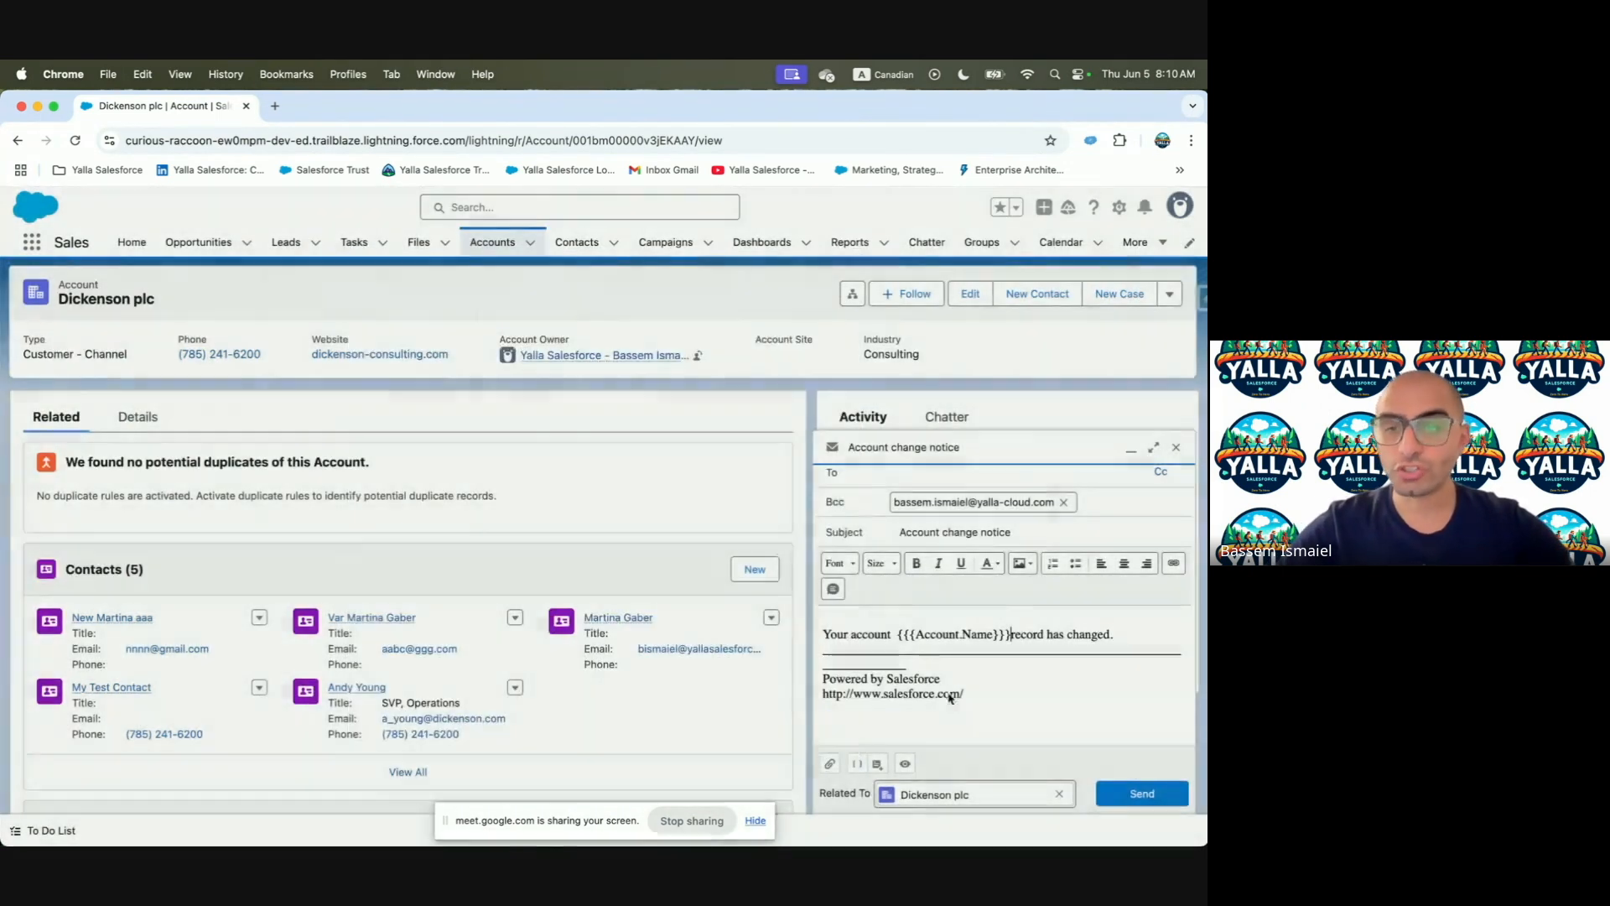
{"action": "left_click", "coordinate": [1013, 634]}
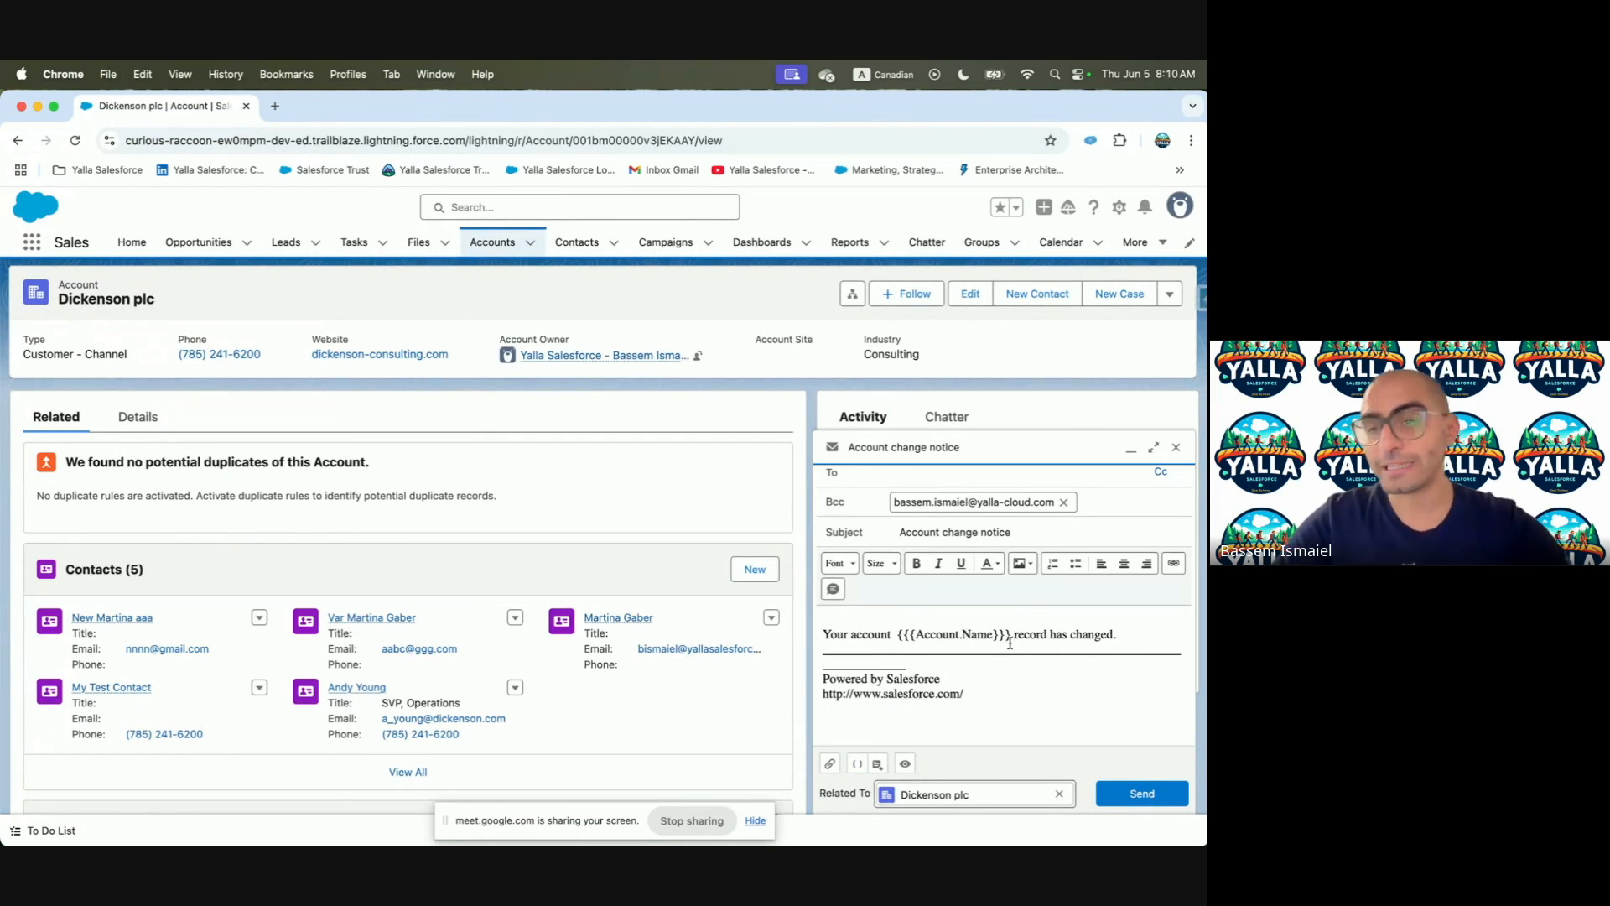
{"action": "scroll", "coordinate": [1052, 587], "scroll_direction": "up", "scroll_amount": 2}
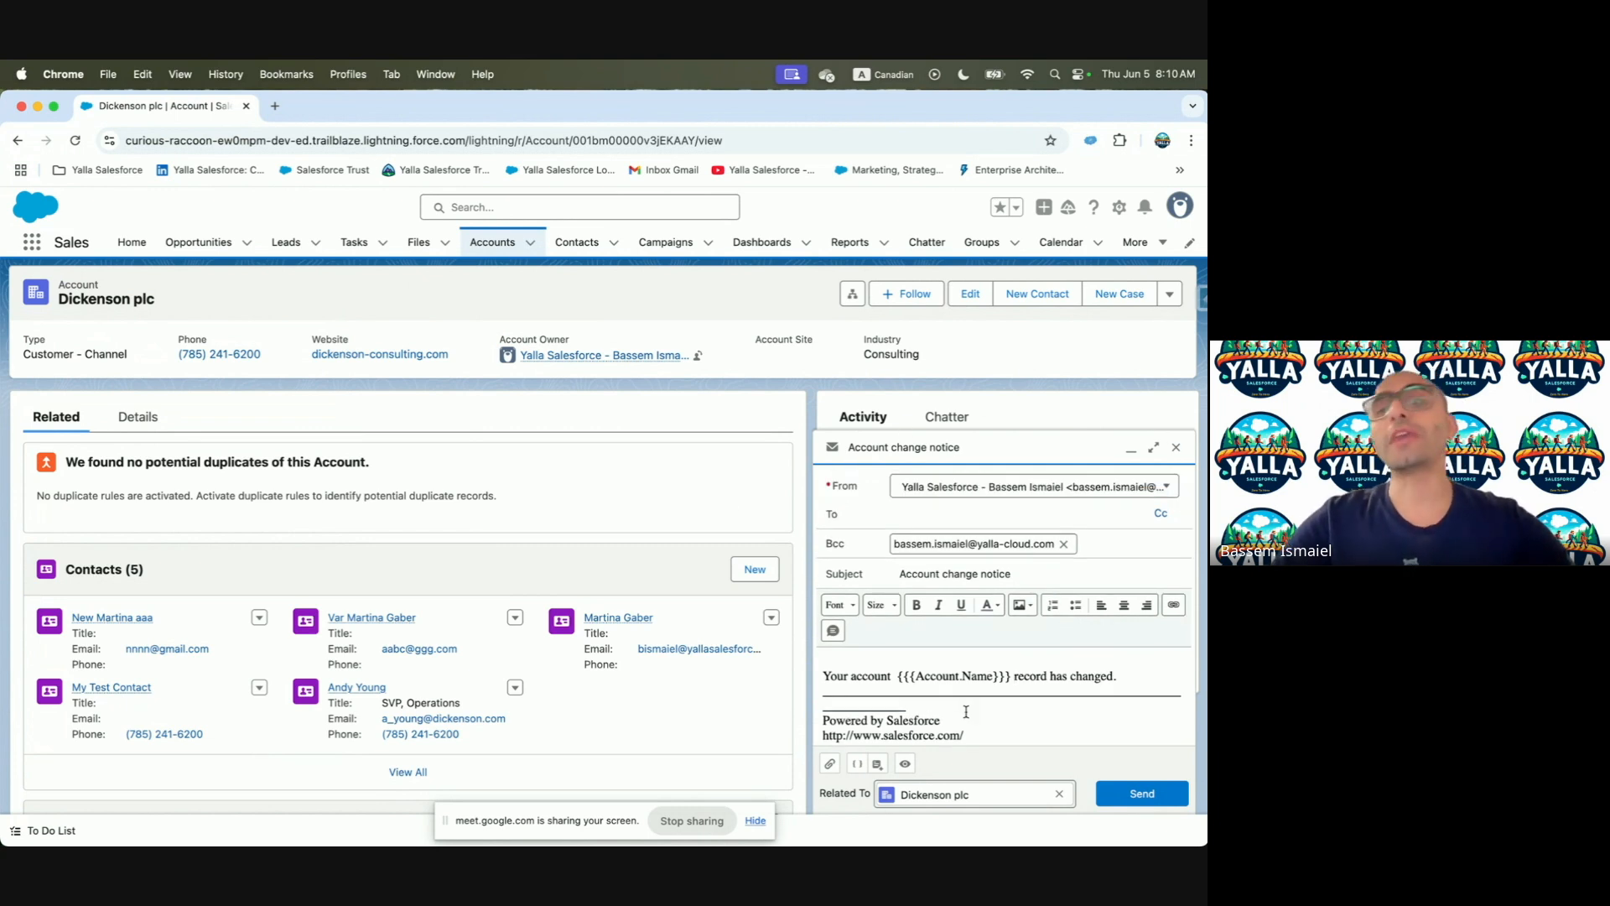
{"action": "left_click", "coordinate": [877, 765]}
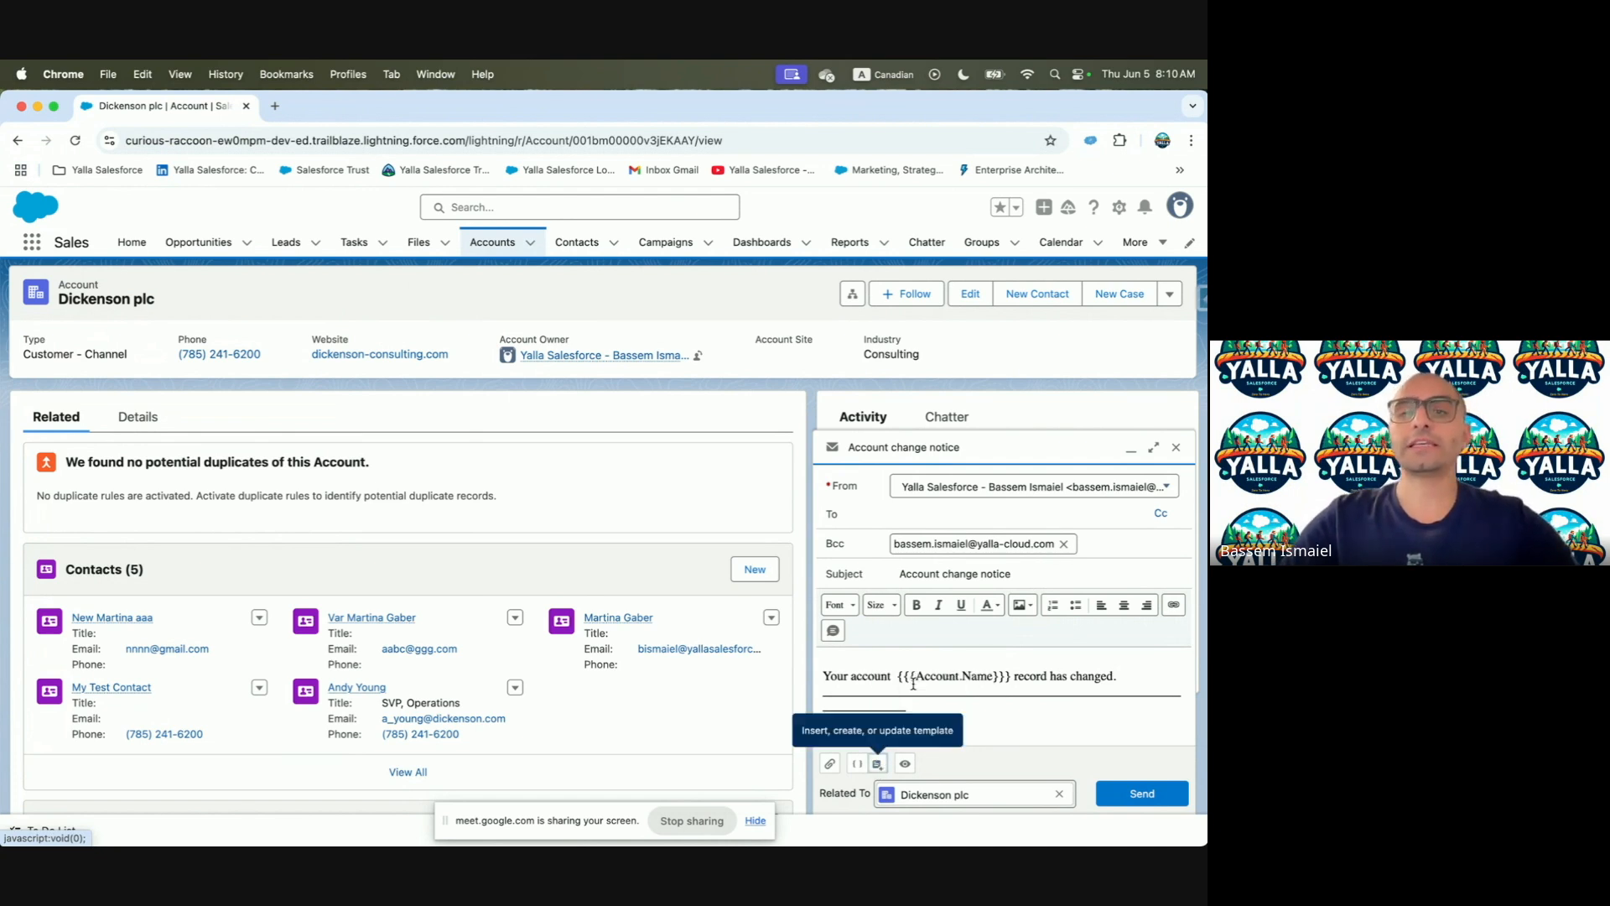
{"action": "left_click", "coordinate": [916, 683]}
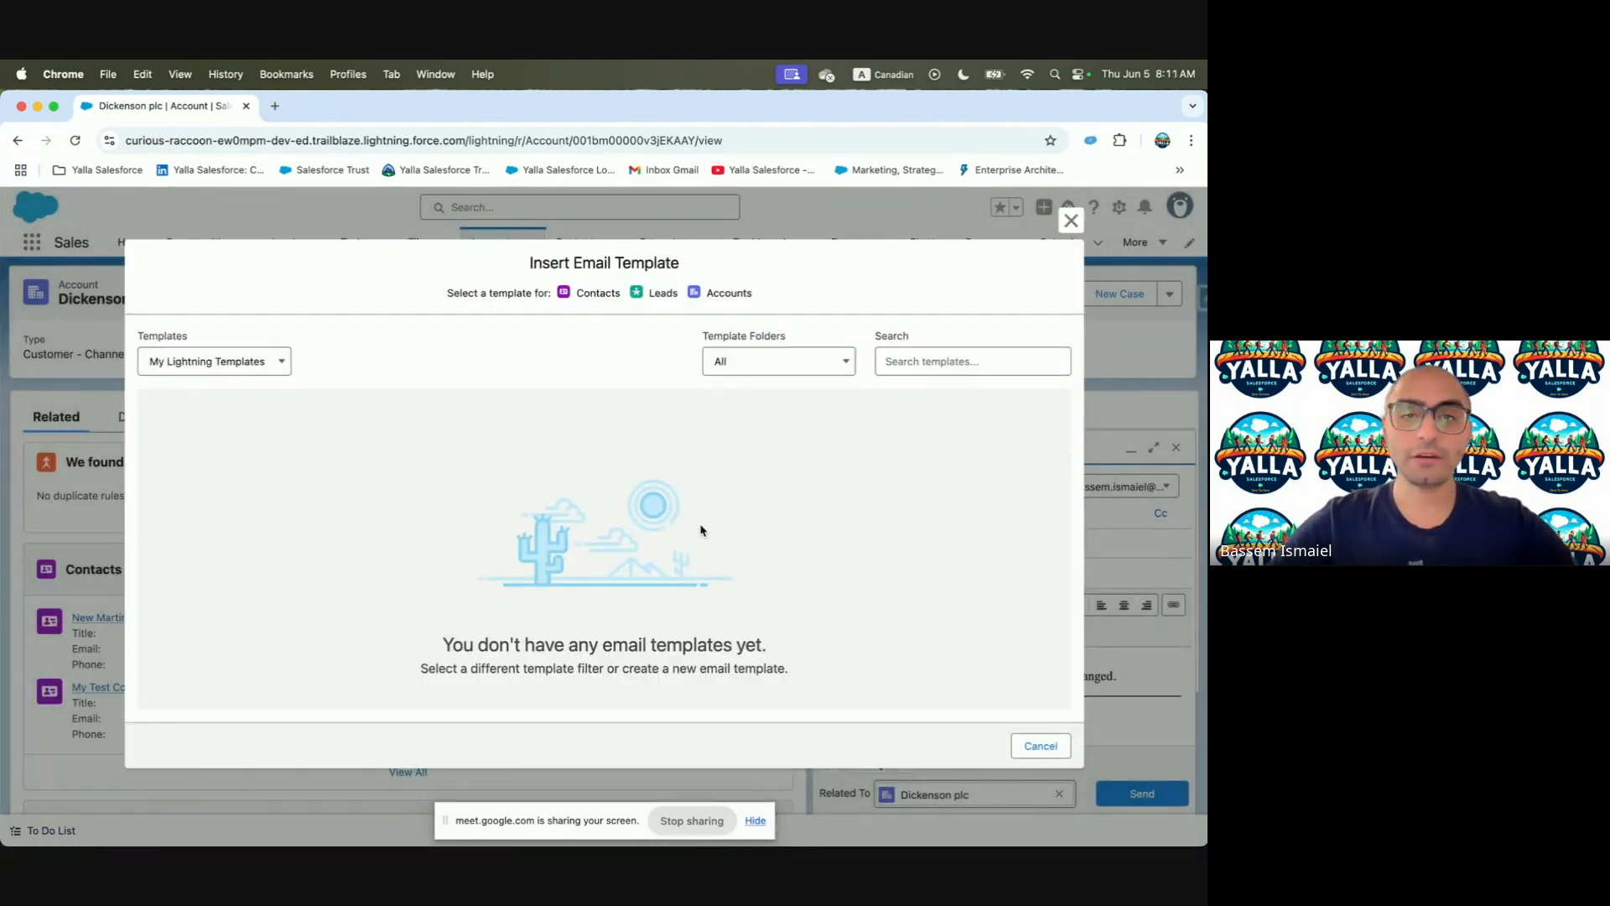
{"action": "left_click", "coordinate": [1071, 220]}
Save the email as a new template named "Account Change" in the Public Email Templates folder
{"action": "left_click", "coordinate": [875, 765]}
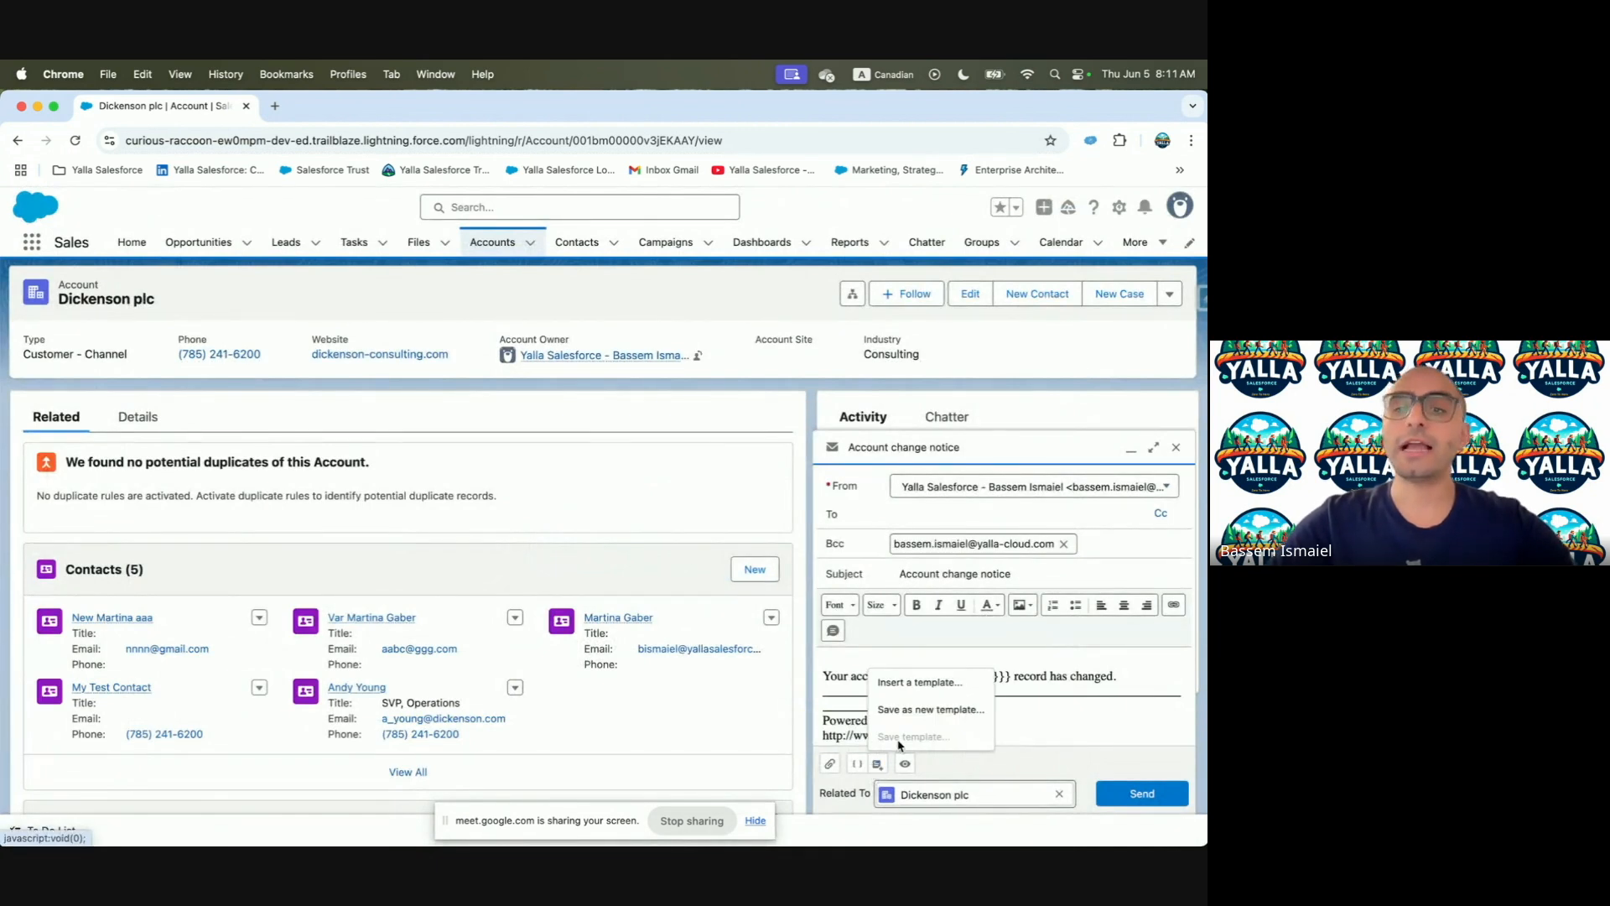
{"action": "left_click", "coordinate": [907, 710]}
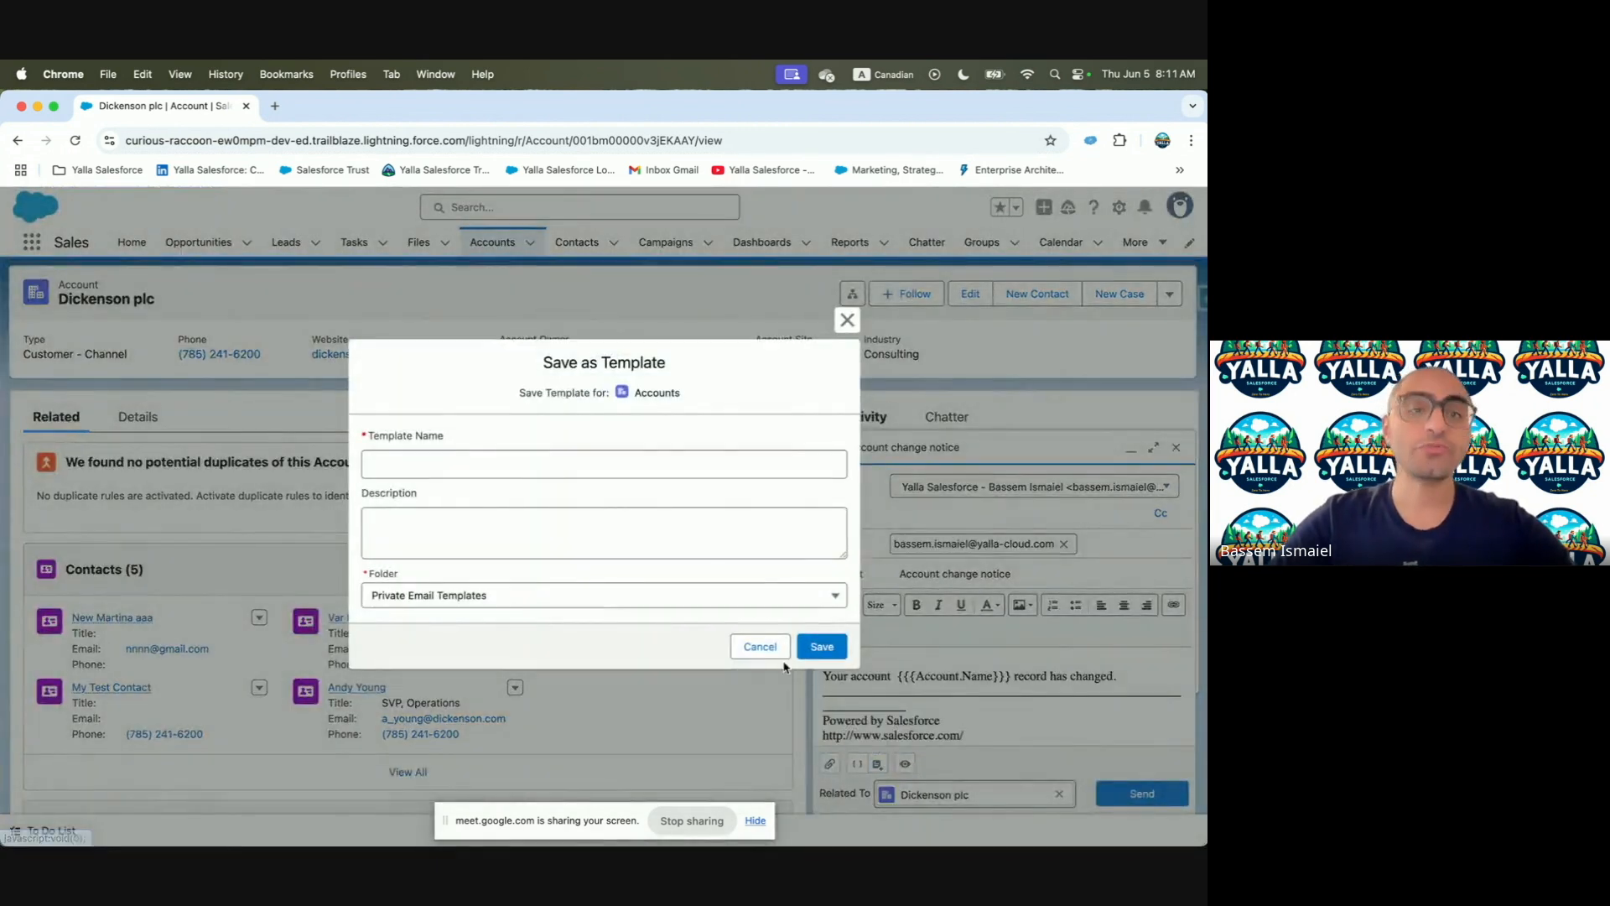
{"action": "key", "text": "ctrl+Left"}
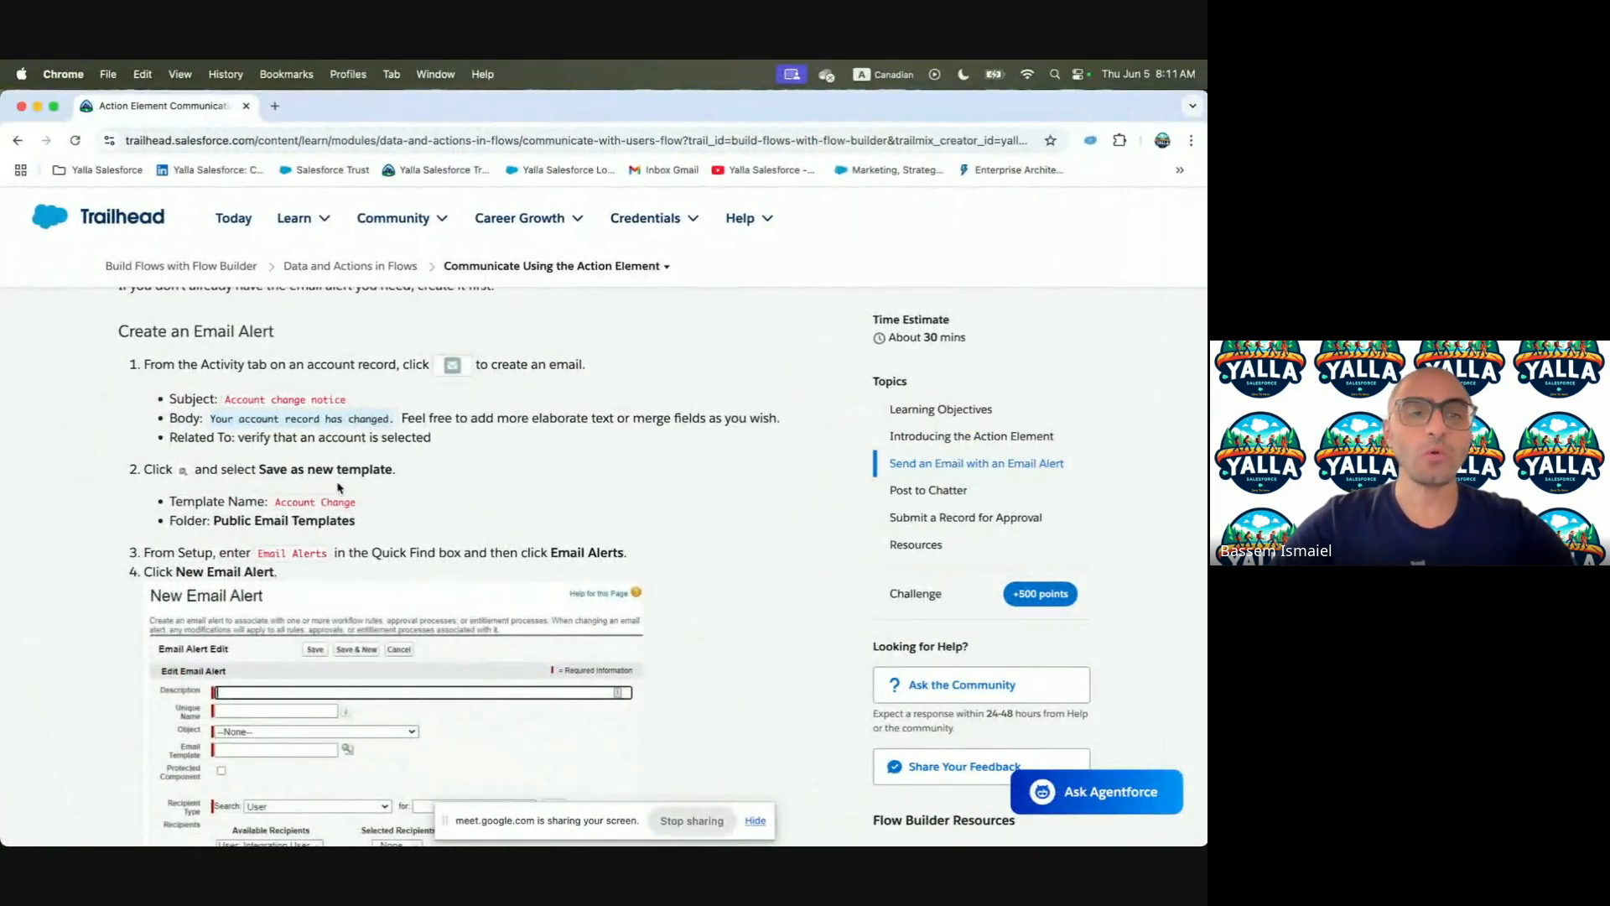
{"action": "left_click_drag", "start_coordinate": [276, 502], "coordinate": [359, 505]}
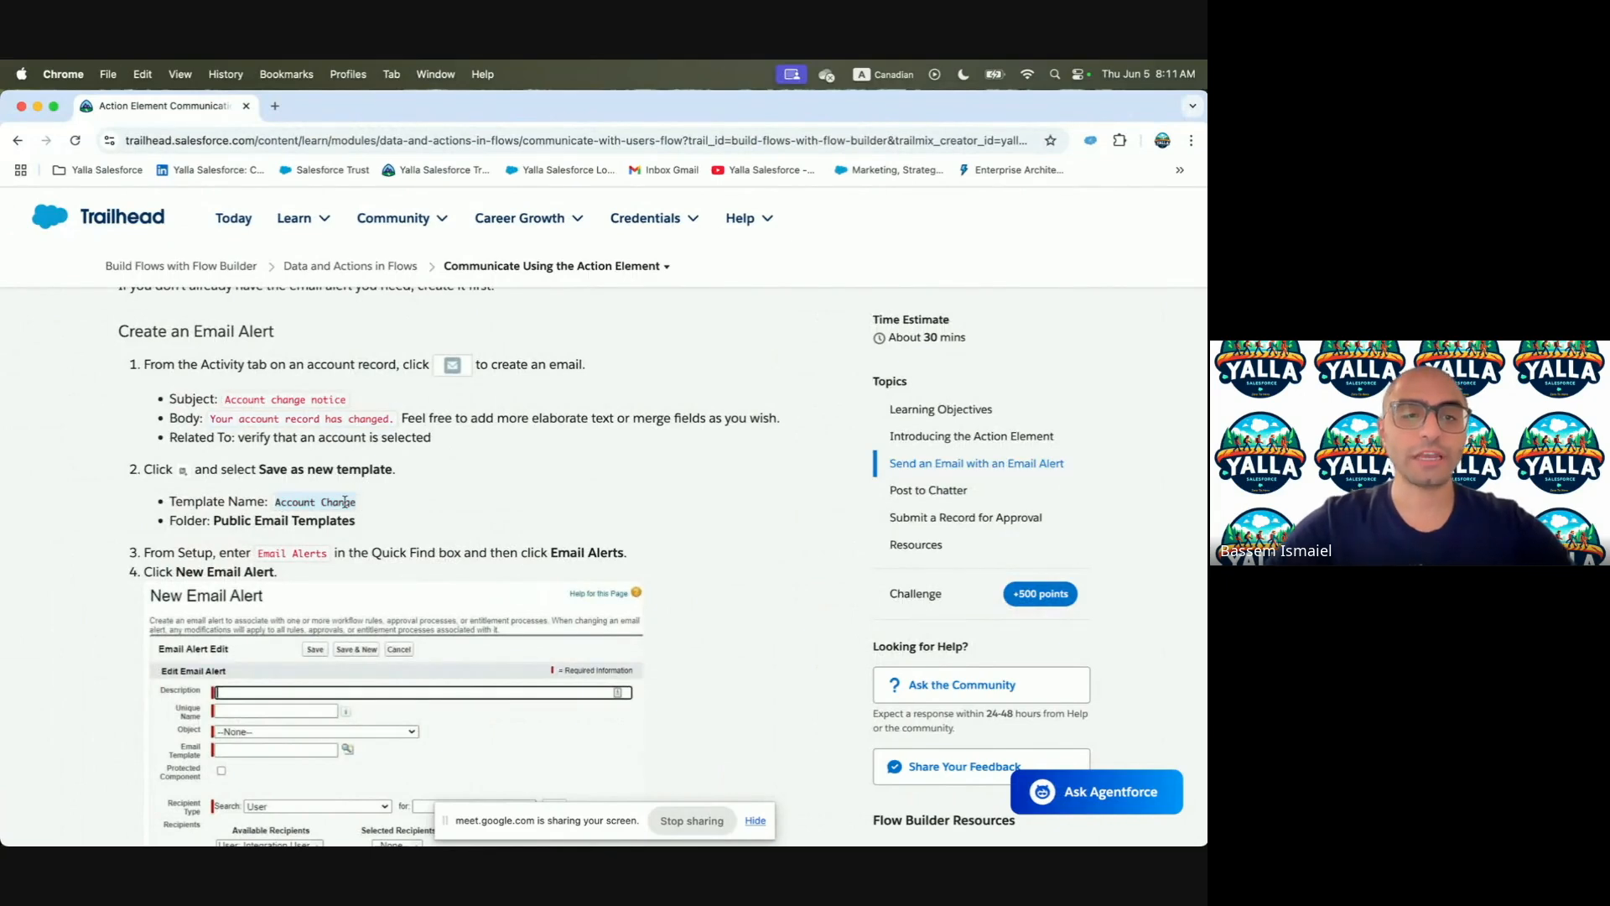
{"action": "key", "text": "ctrl+Right"}
{"action": "left_click", "coordinate": [419, 473]}
{"action": "key", "text": "super+v"}
{"action": "left_click", "coordinate": [669, 602]}
{"action": "left_click", "coordinate": [541, 635]}
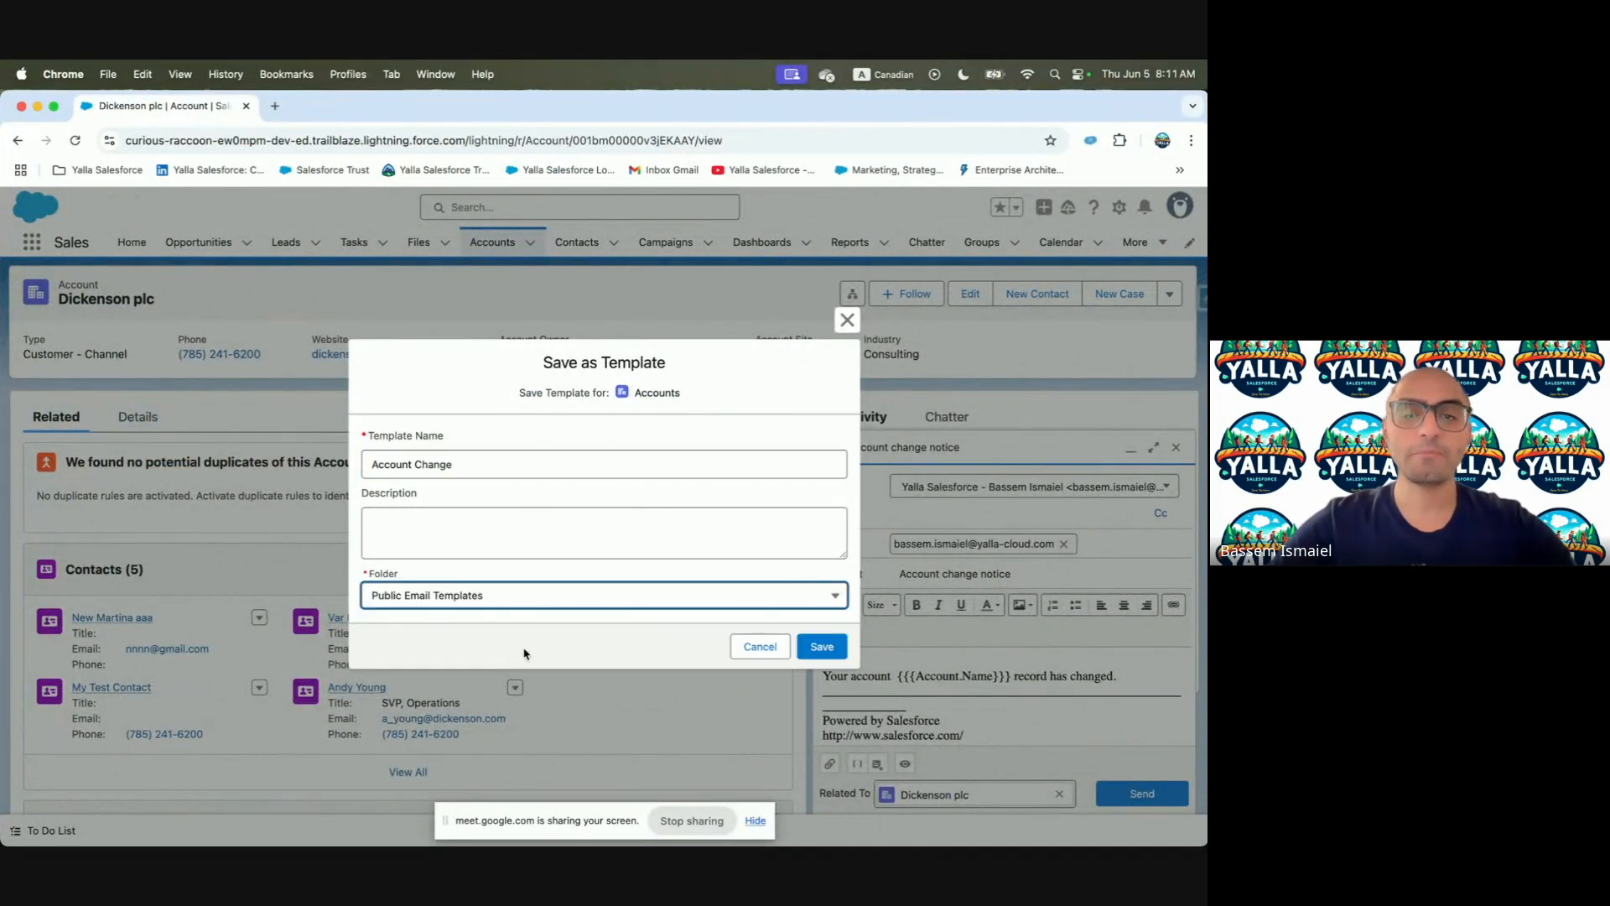
{"action": "left_click", "coordinate": [824, 649]}
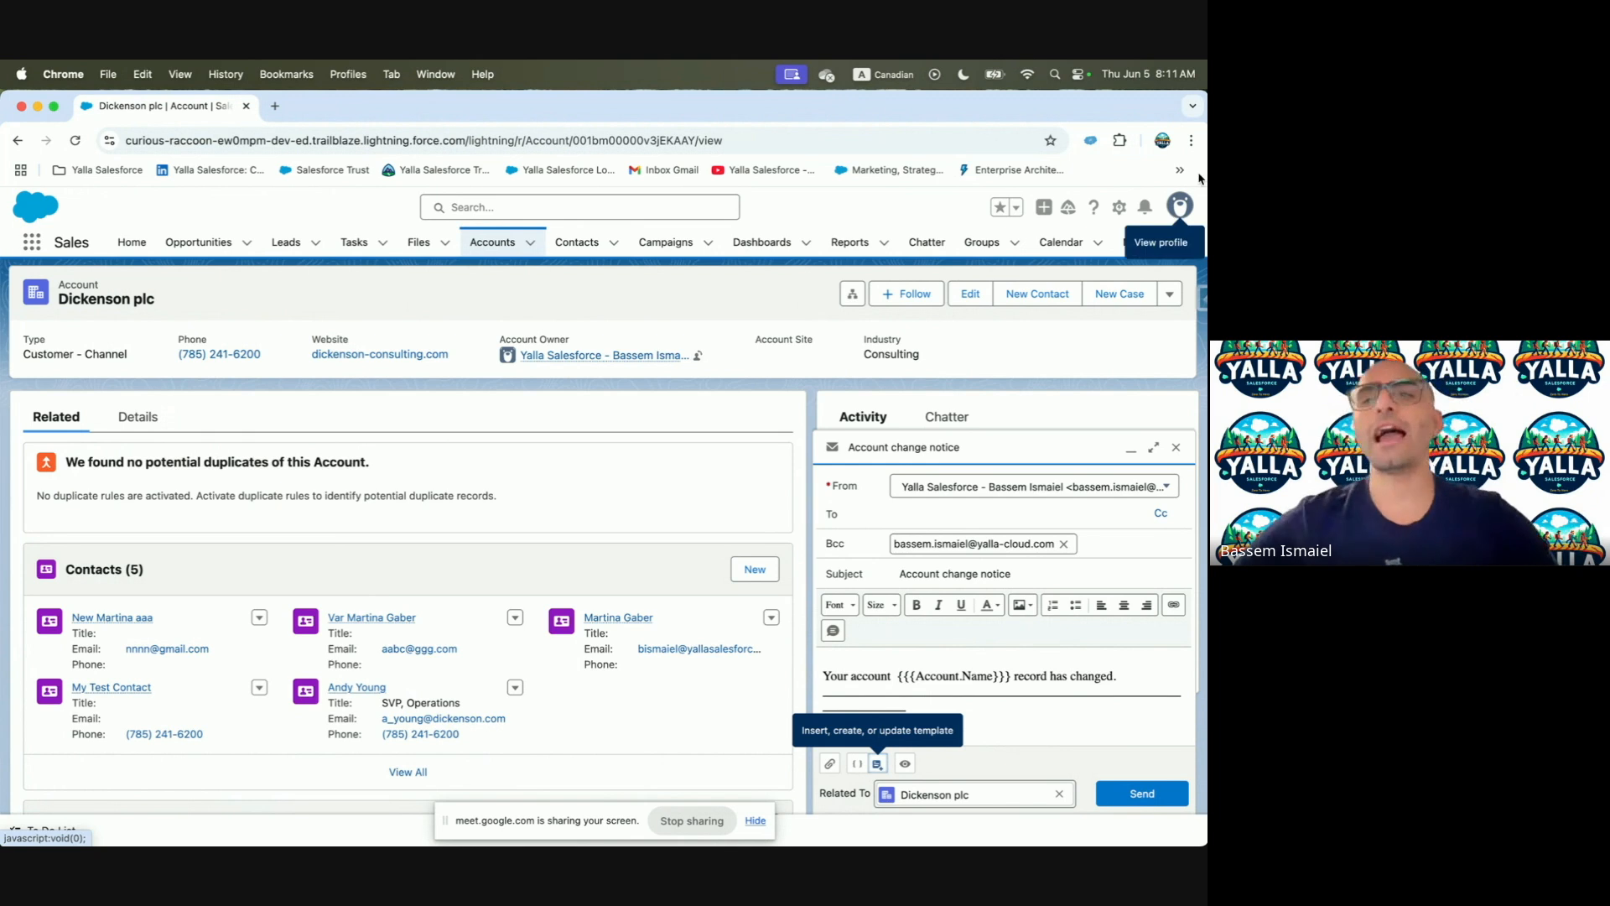
Open Setup and find the Email Alerts page by searching for "Email Al"
{"action": "left_click", "coordinate": [1121, 208]}
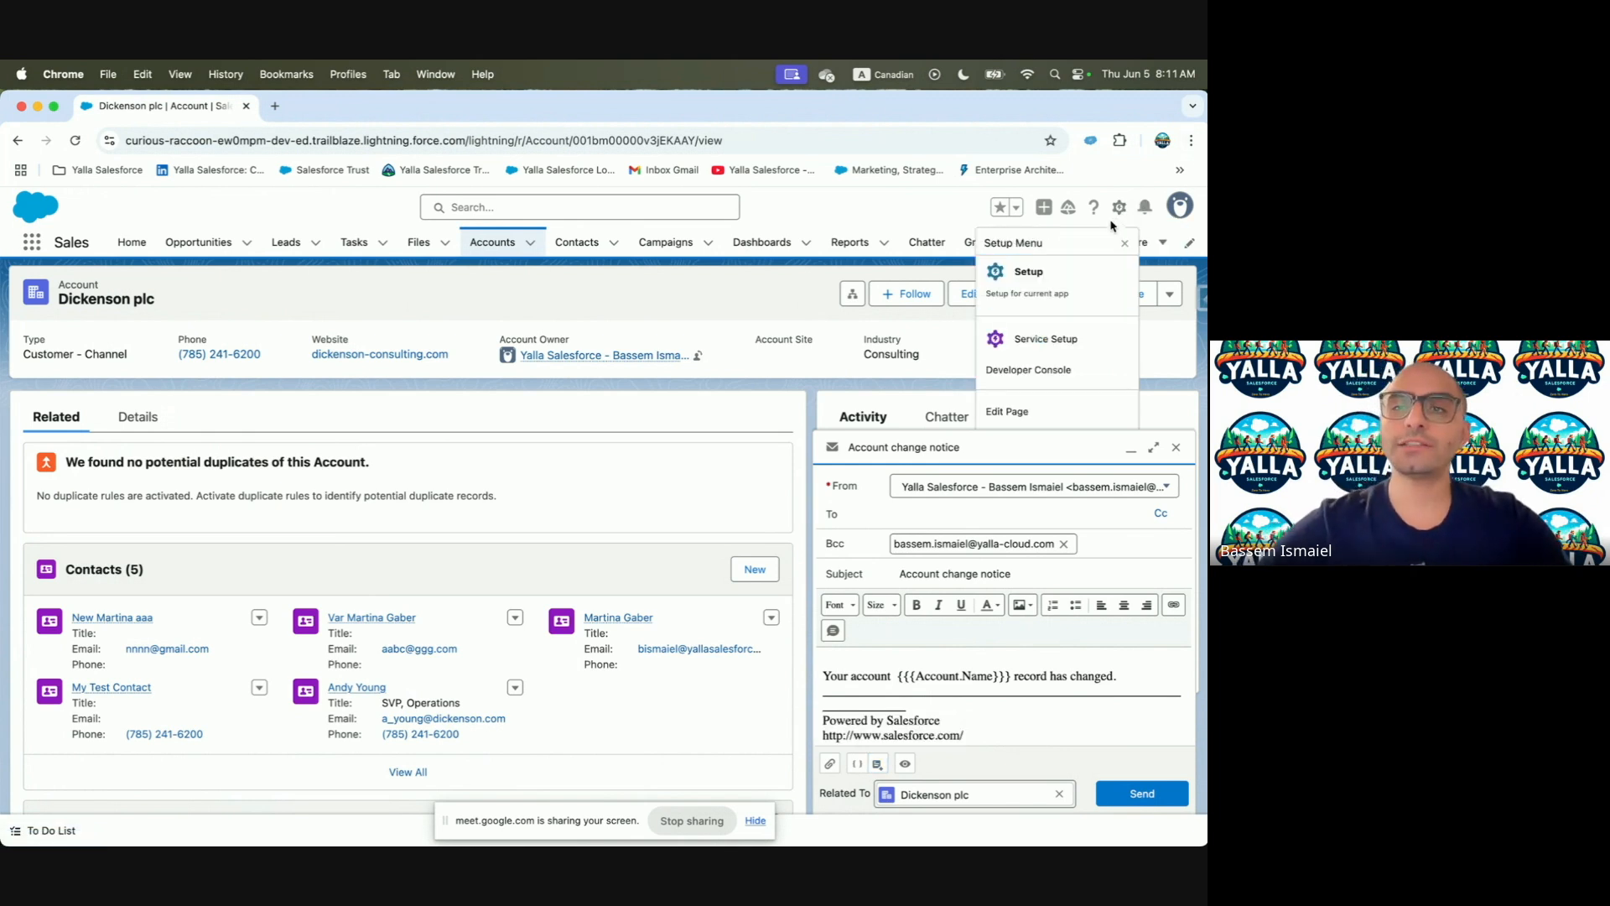
{"action": "left_click", "coordinate": [1050, 283]}
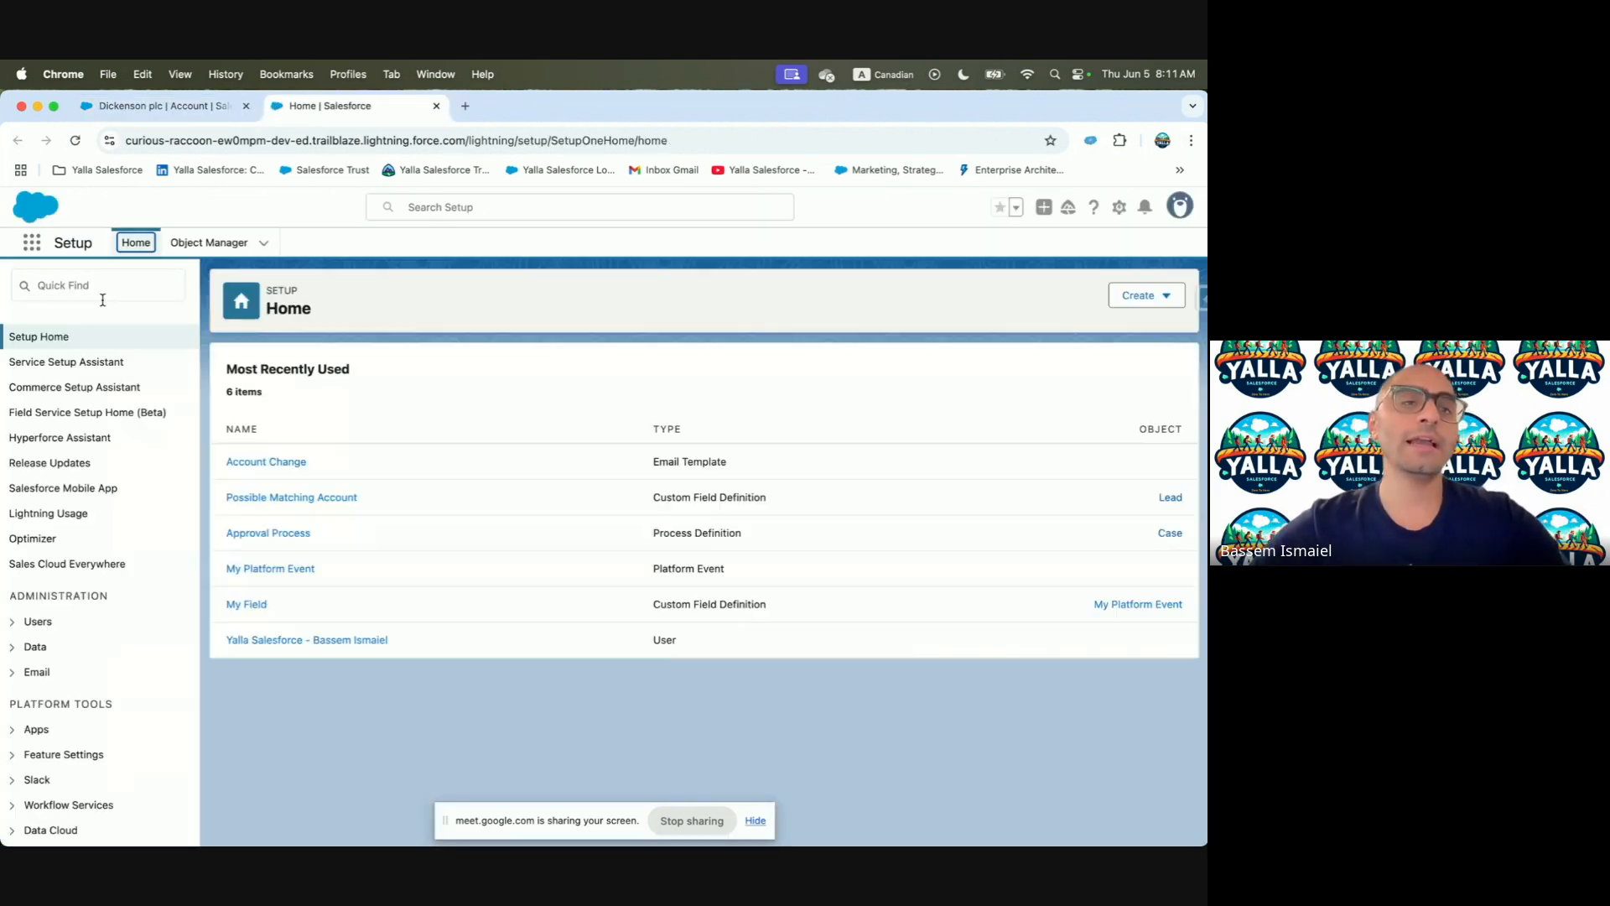
{"action": "left_click", "coordinate": [100, 285]}
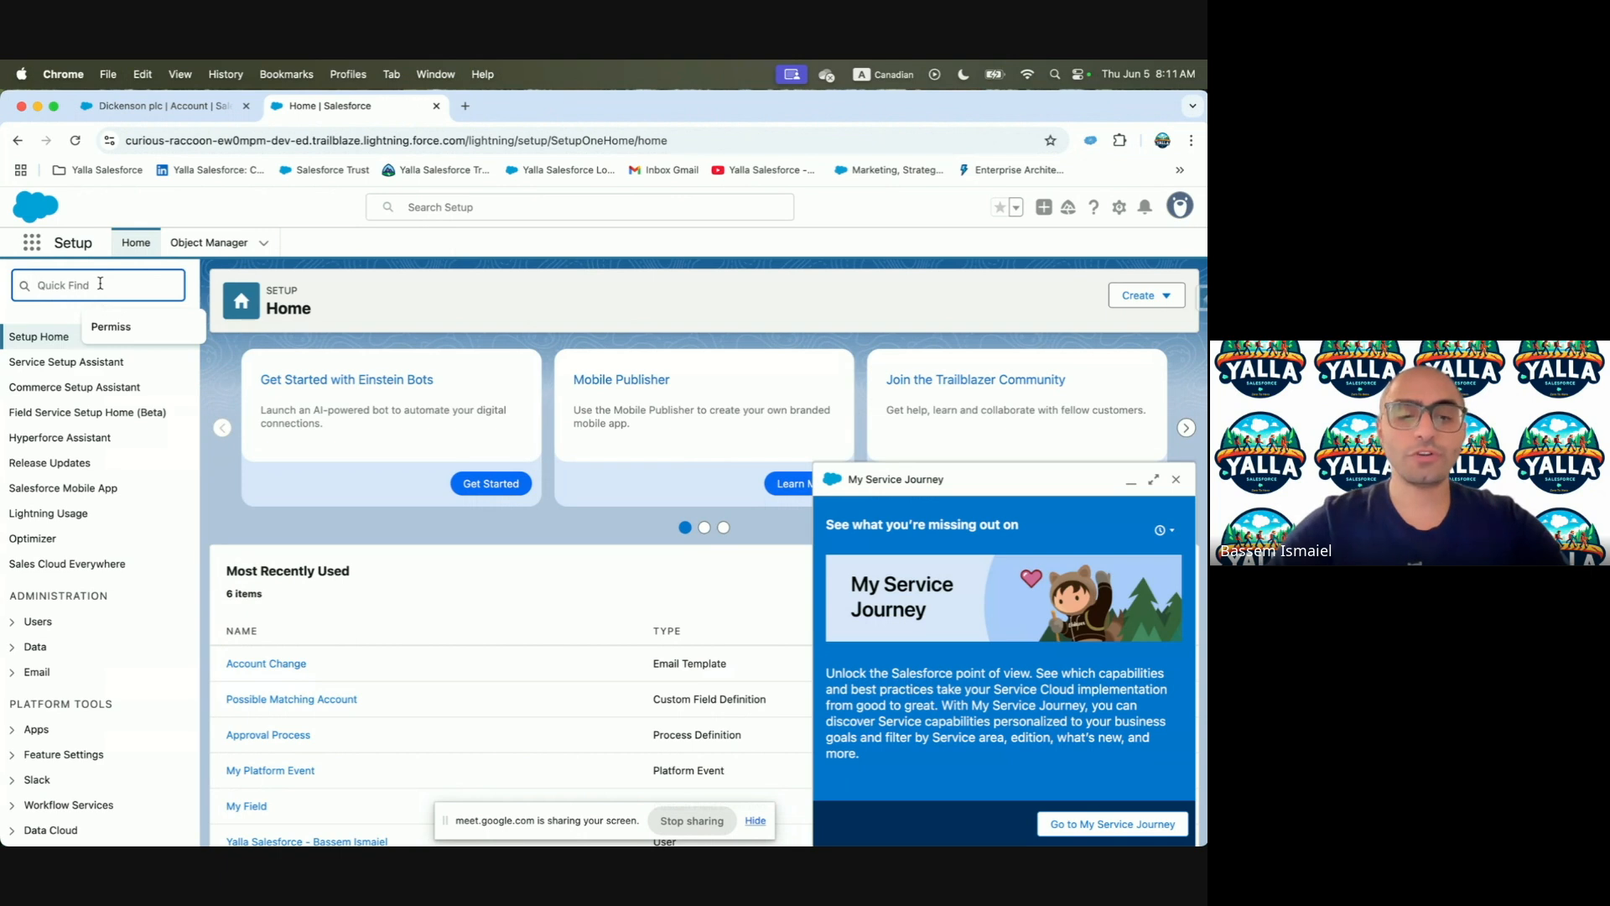
{"action": "type", "text": "Email"}
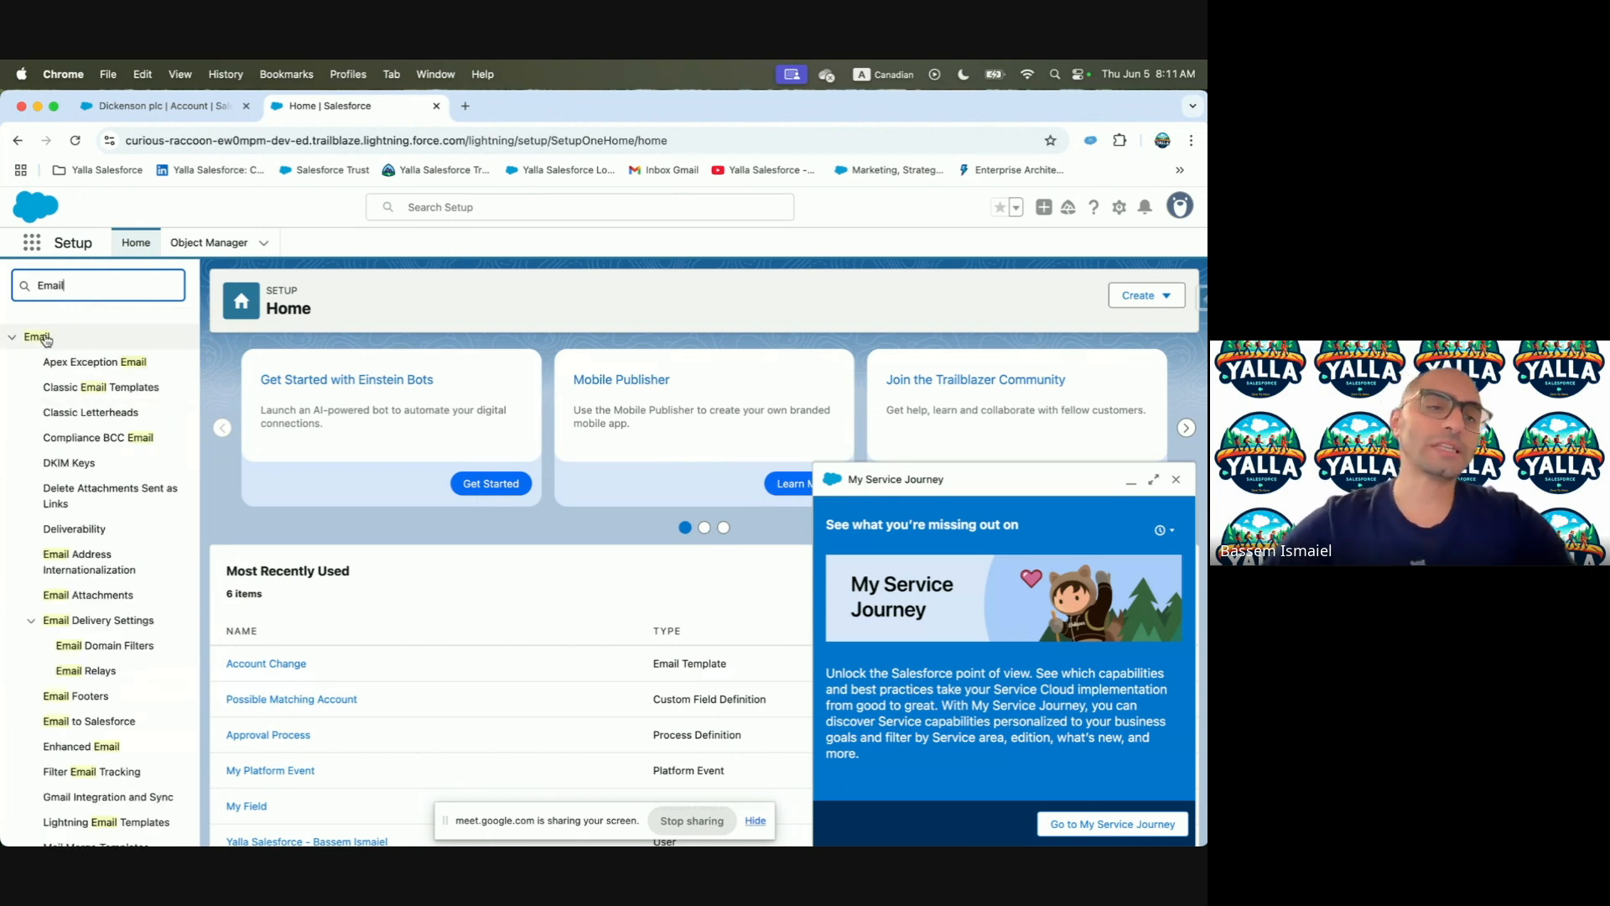
{"action": "type", "text": " Al"}
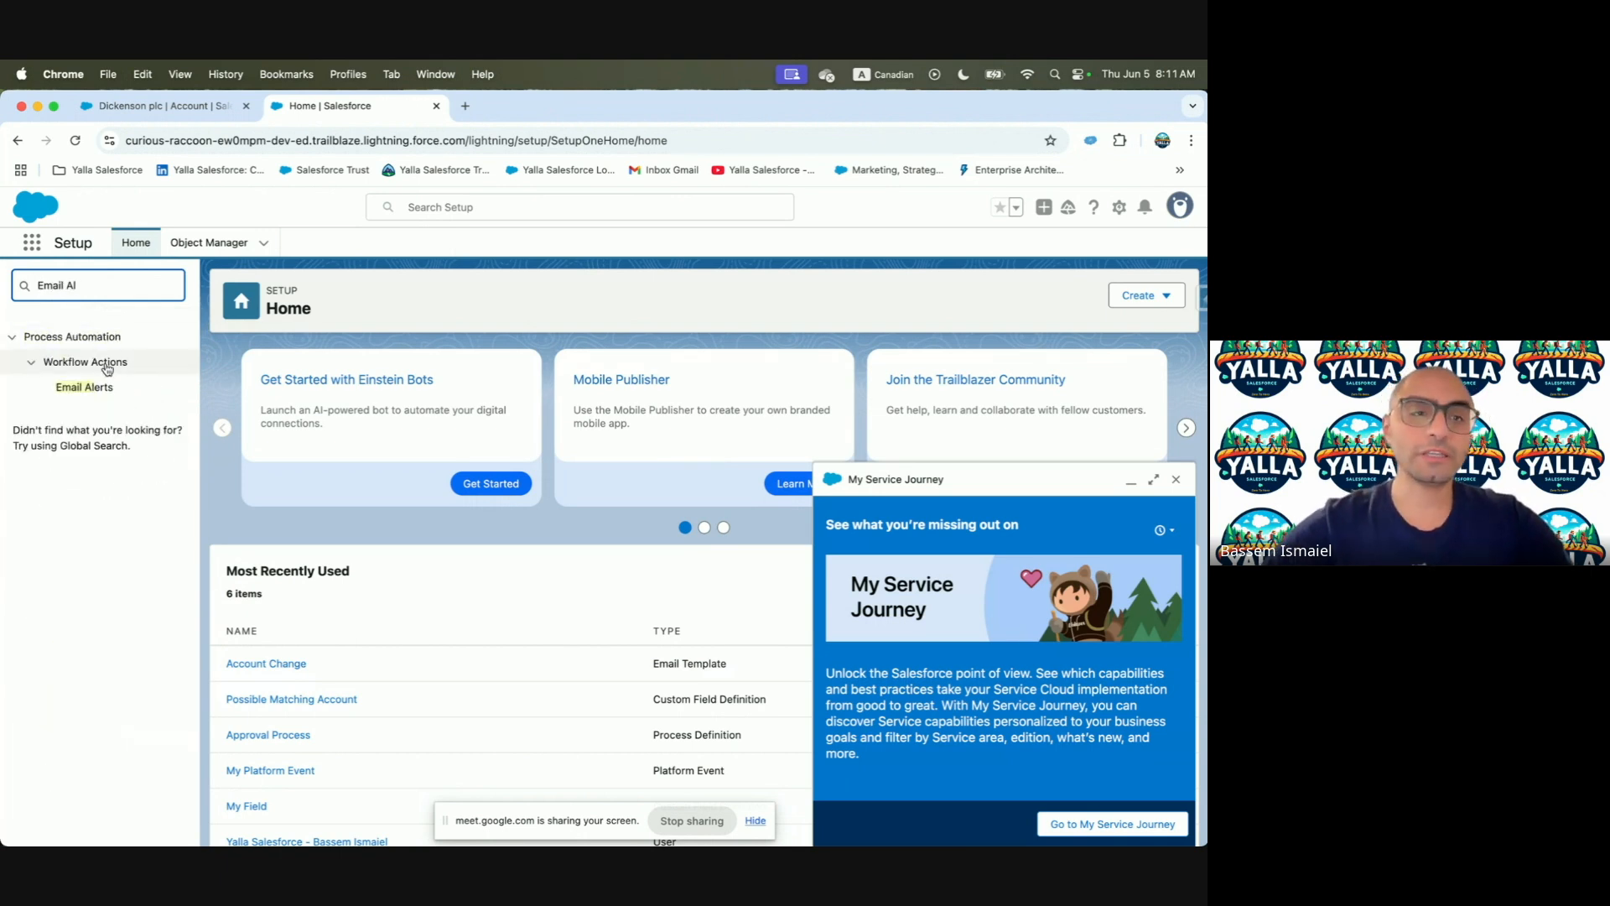
{"action": "left_click", "coordinate": [94, 386]}
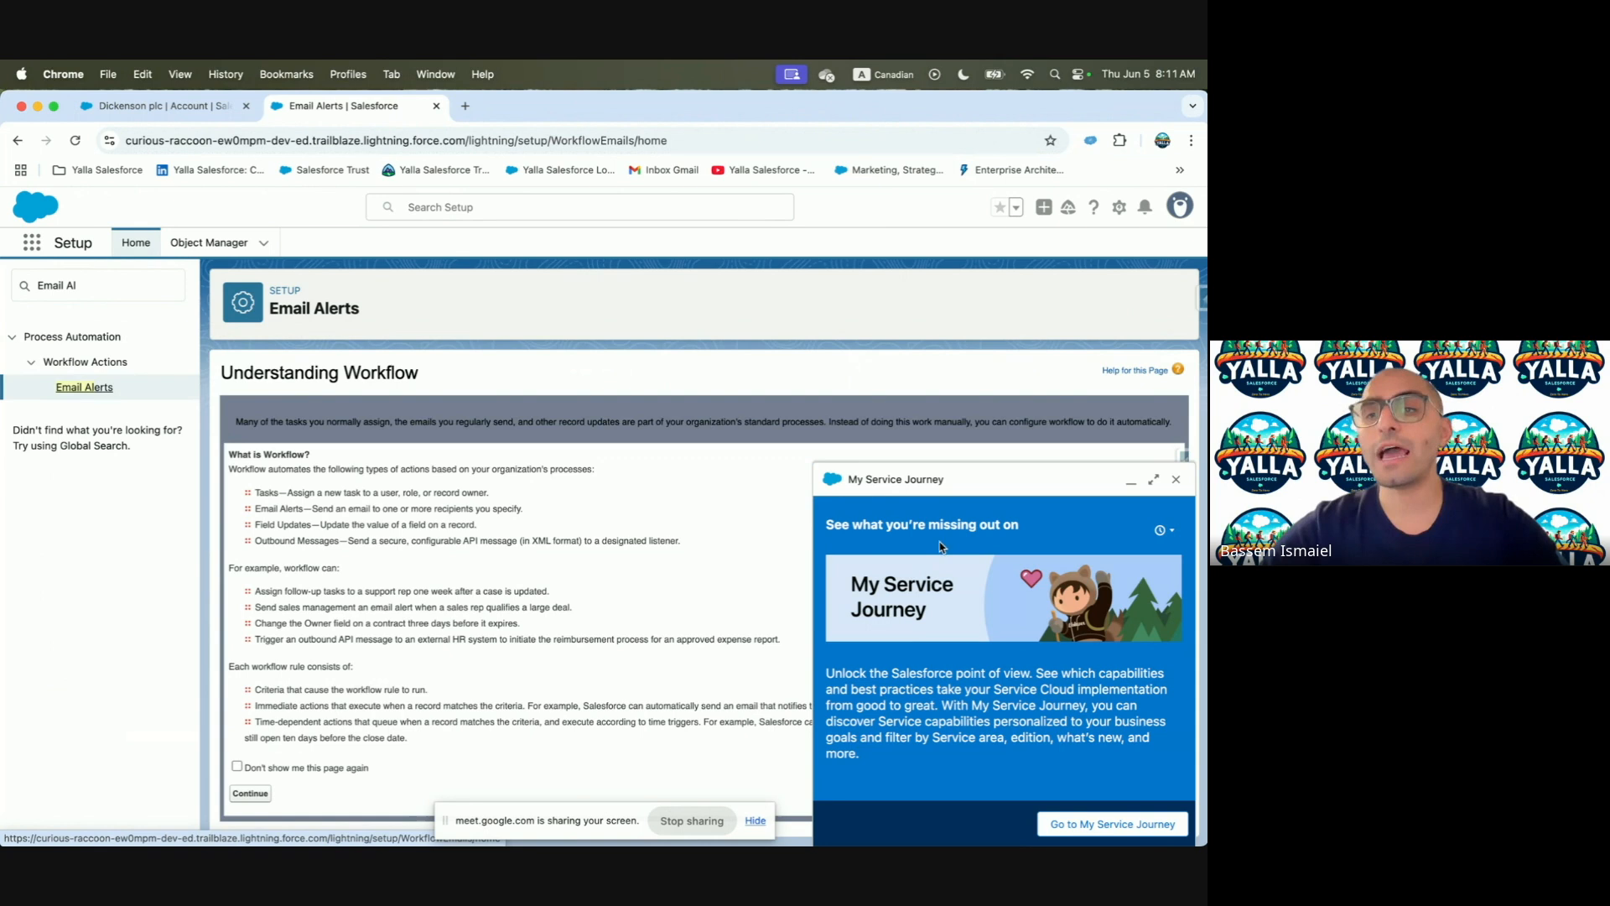
Dismiss the My Service Journey prompt, continue past the workflow introduction with "Don't show me this page again" enabled, and start a new email alert
{"action": "left_click", "coordinate": [1172, 478]}
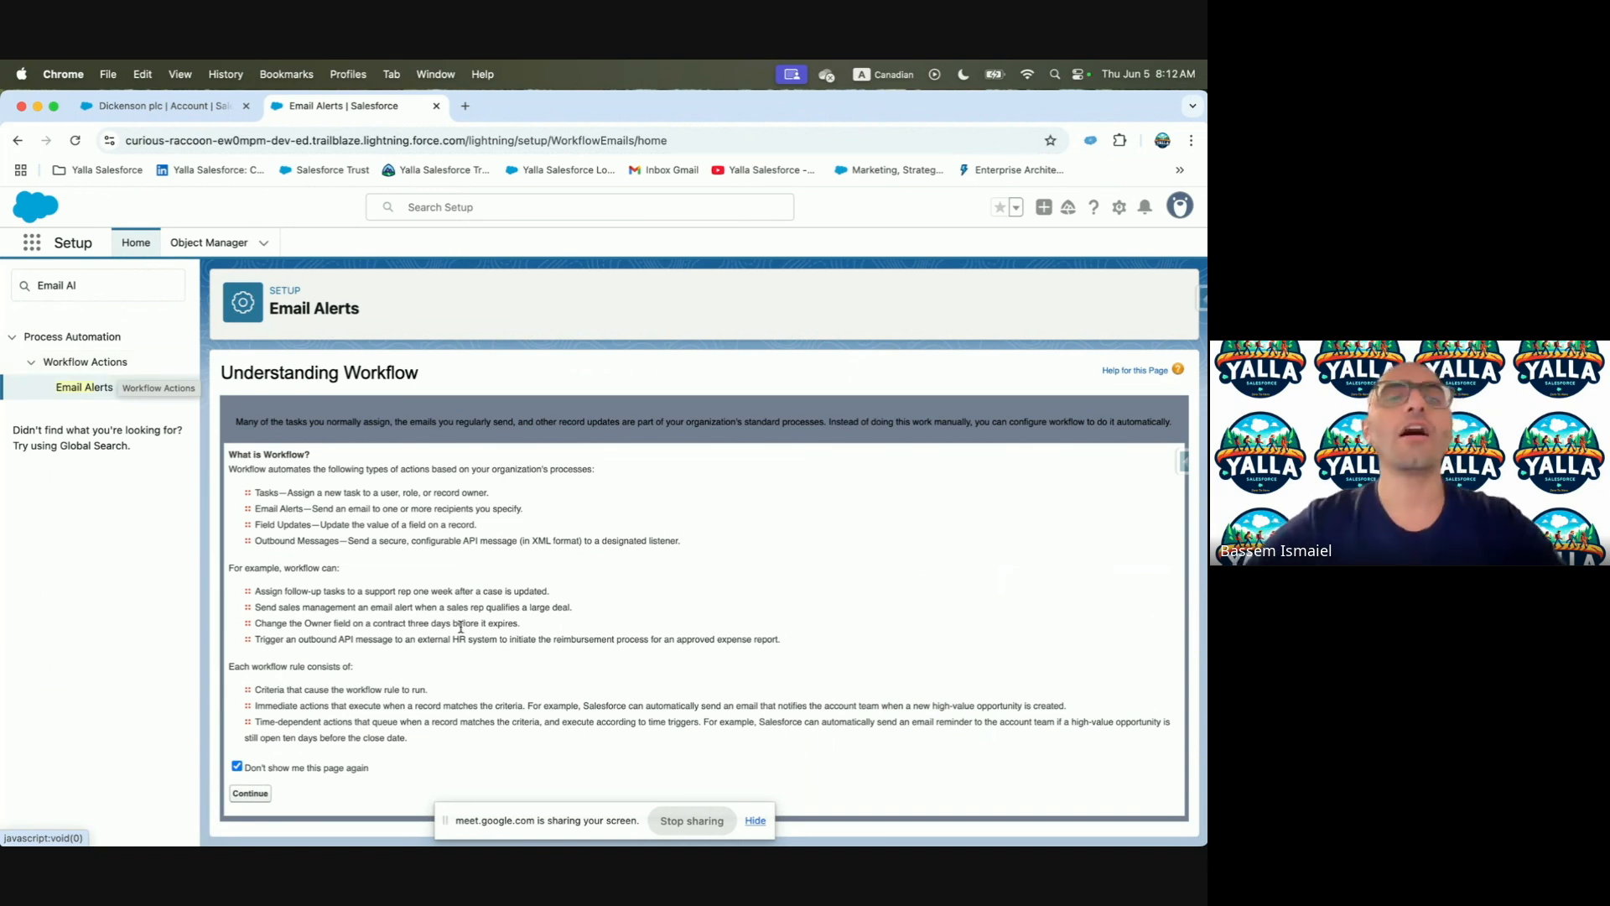
{"action": "left_click", "coordinate": [256, 800]}
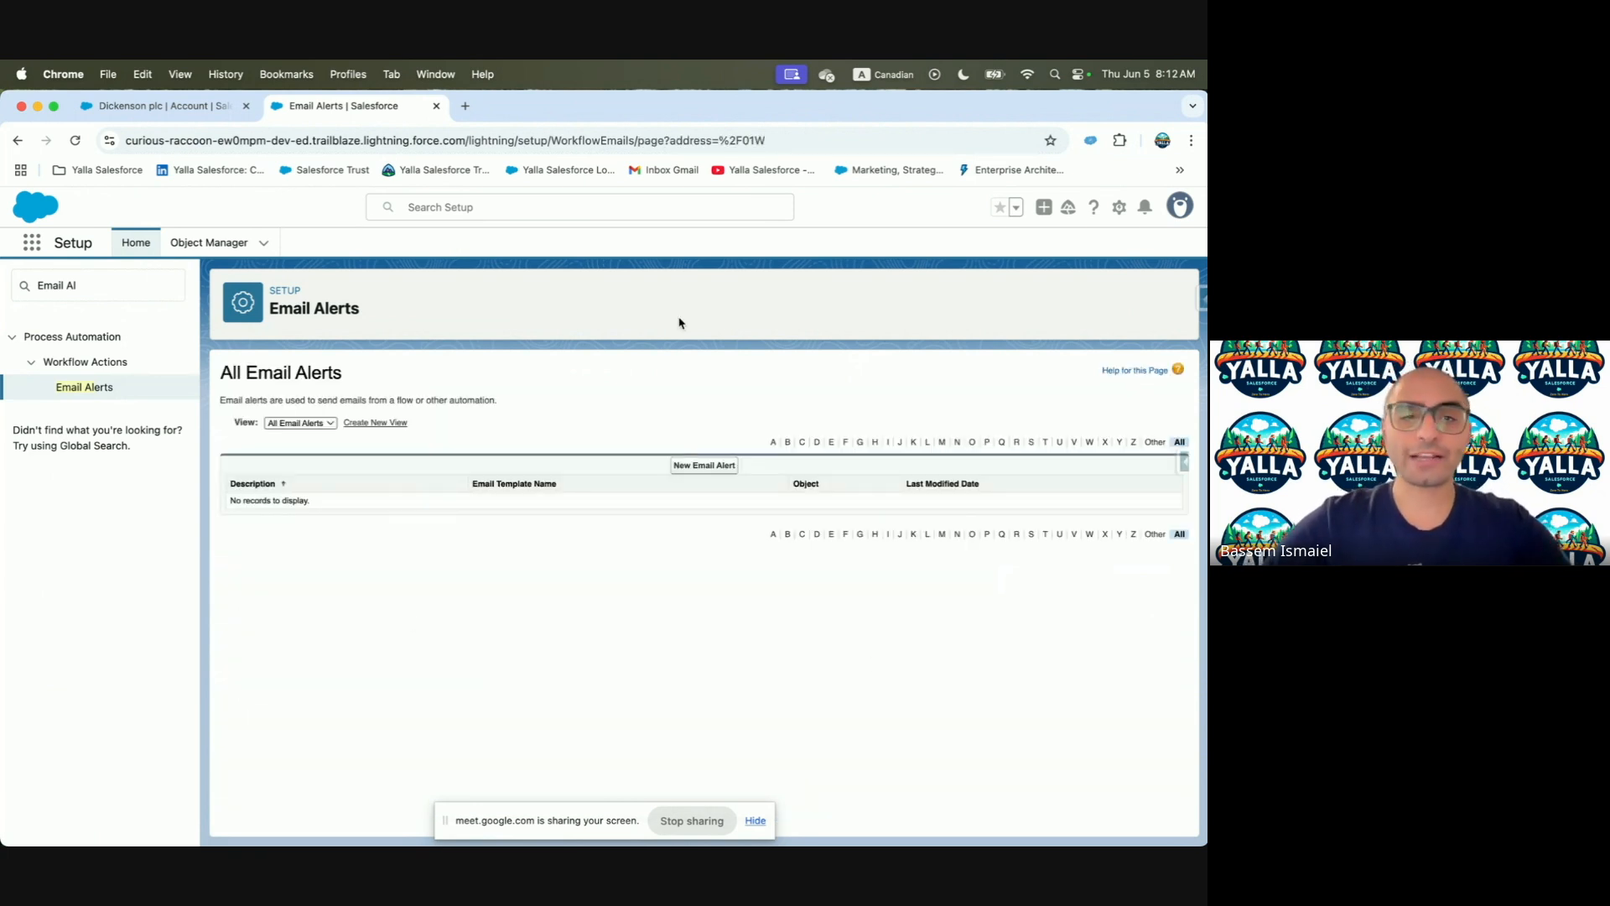
{"action": "left_click", "coordinate": [719, 468]}
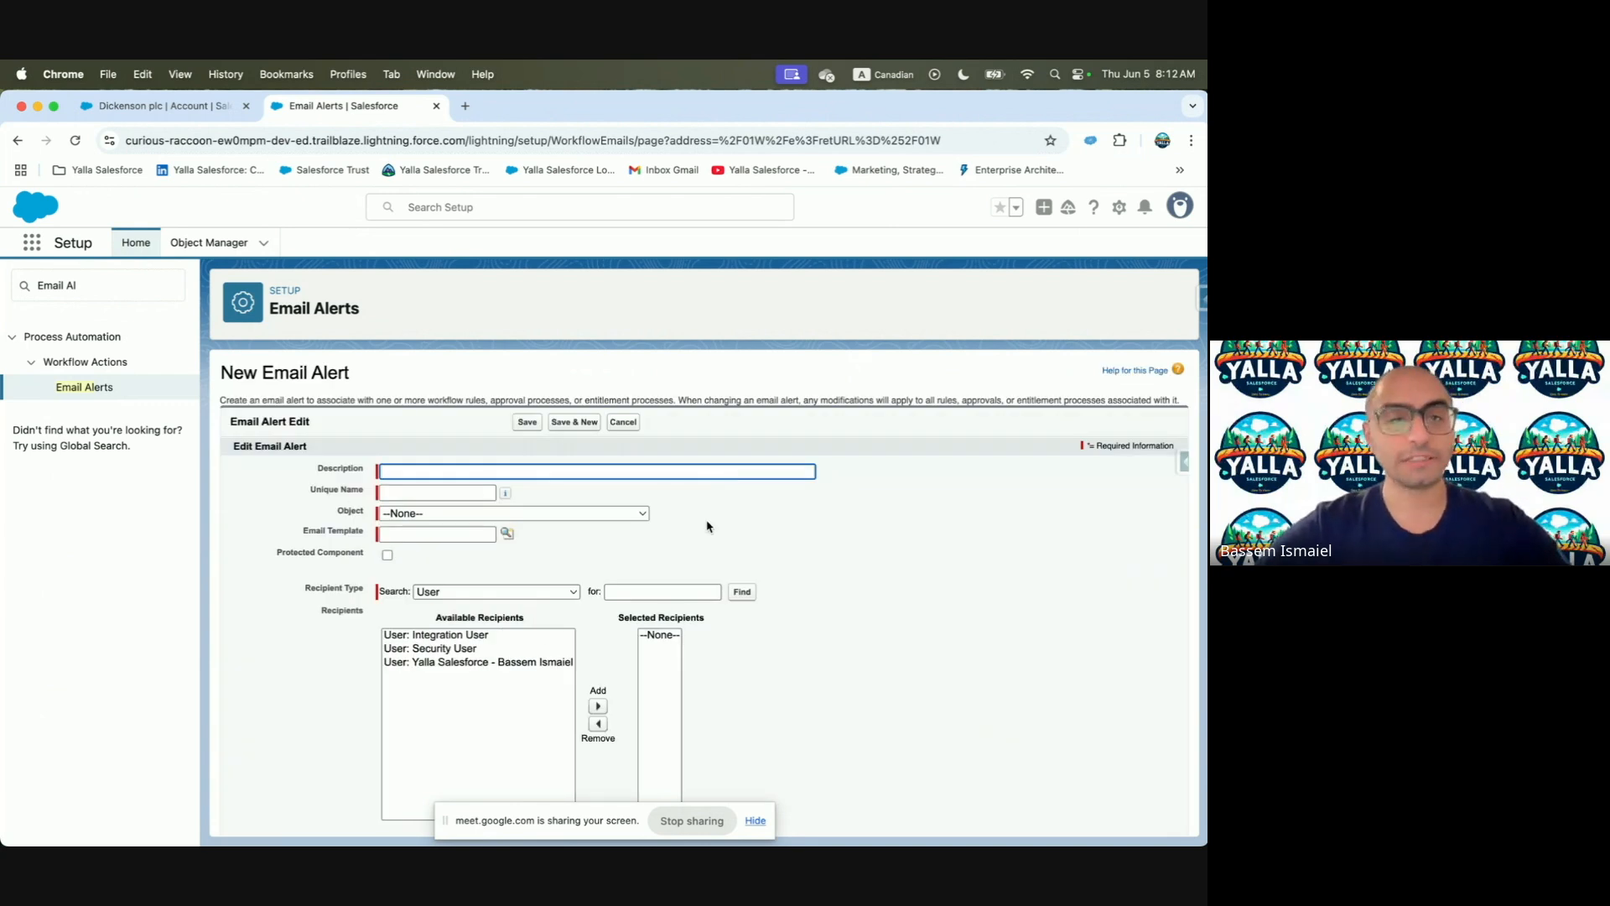
Set the email alert's description to "Notify Owner of Account Change", copied from the Trailhead instructions
{"action": "key", "text": "ctrl+Left"}
{"action": "scroll", "coordinate": [385, 467], "scroll_direction": "down", "scroll_amount": 3}
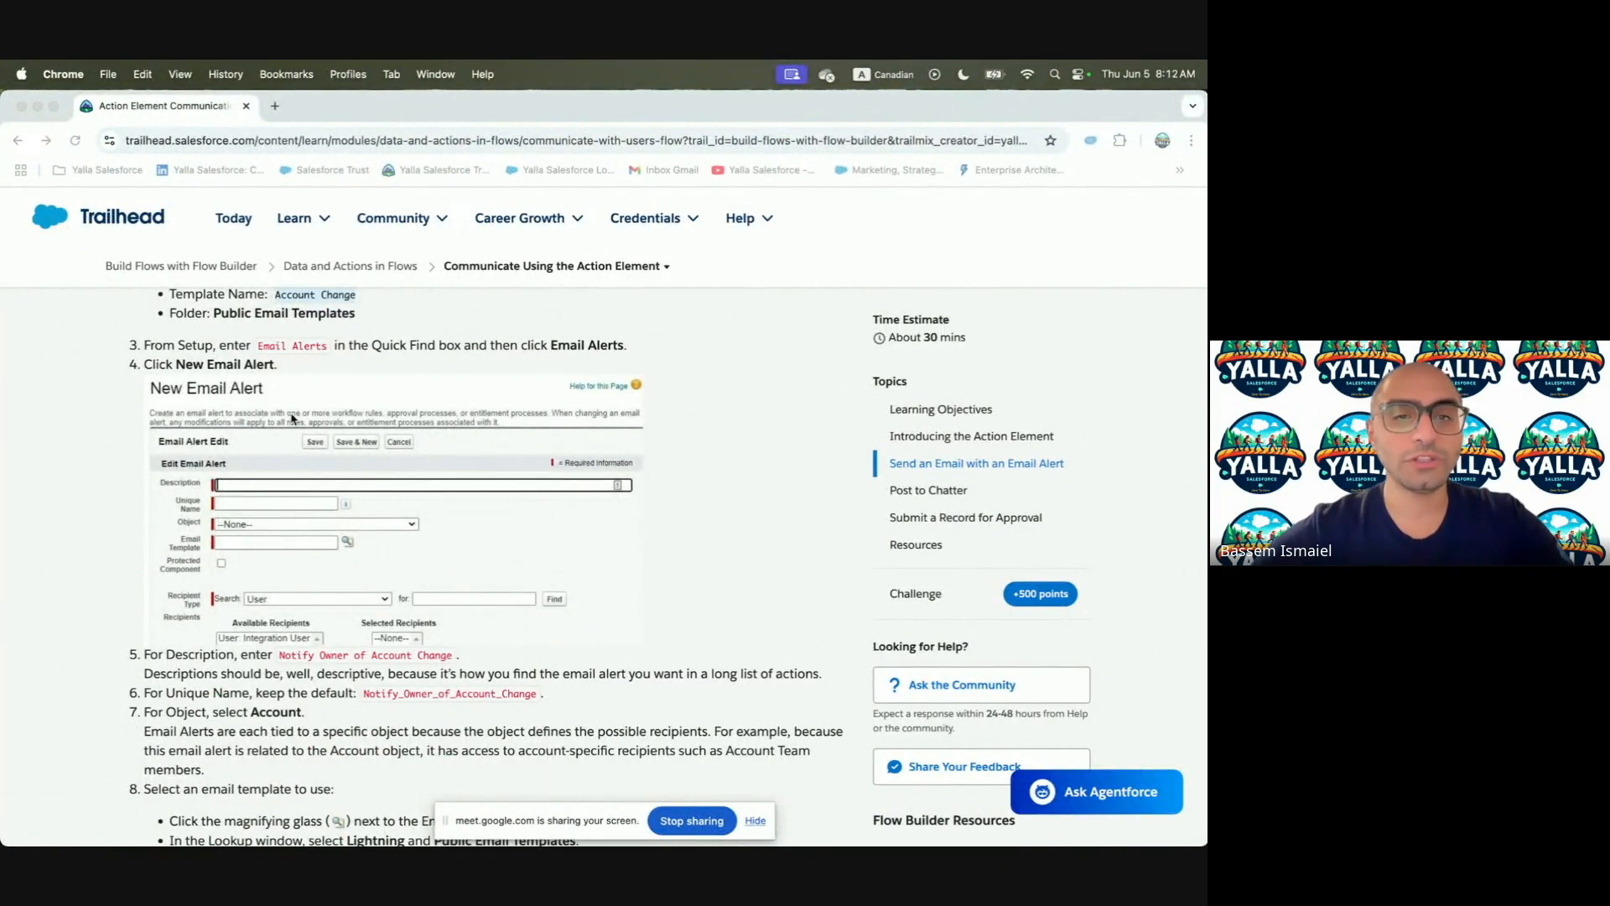
{"action": "left_click", "coordinate": [256, 344]}
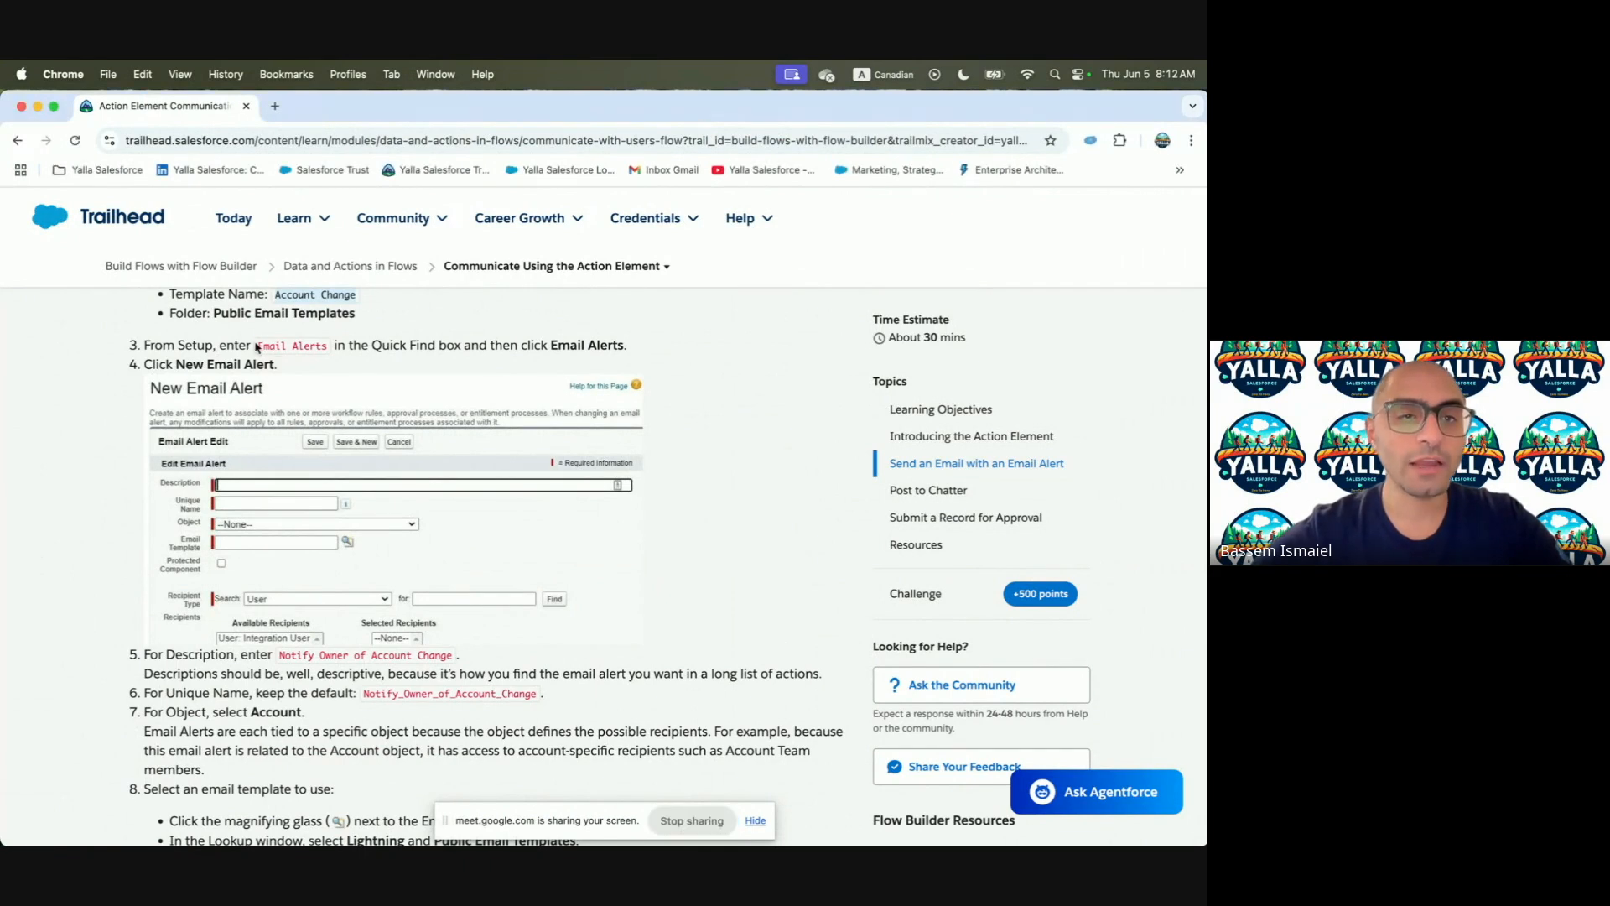
{"action": "left_click_drag", "start_coordinate": [256, 345], "coordinate": [329, 348]}
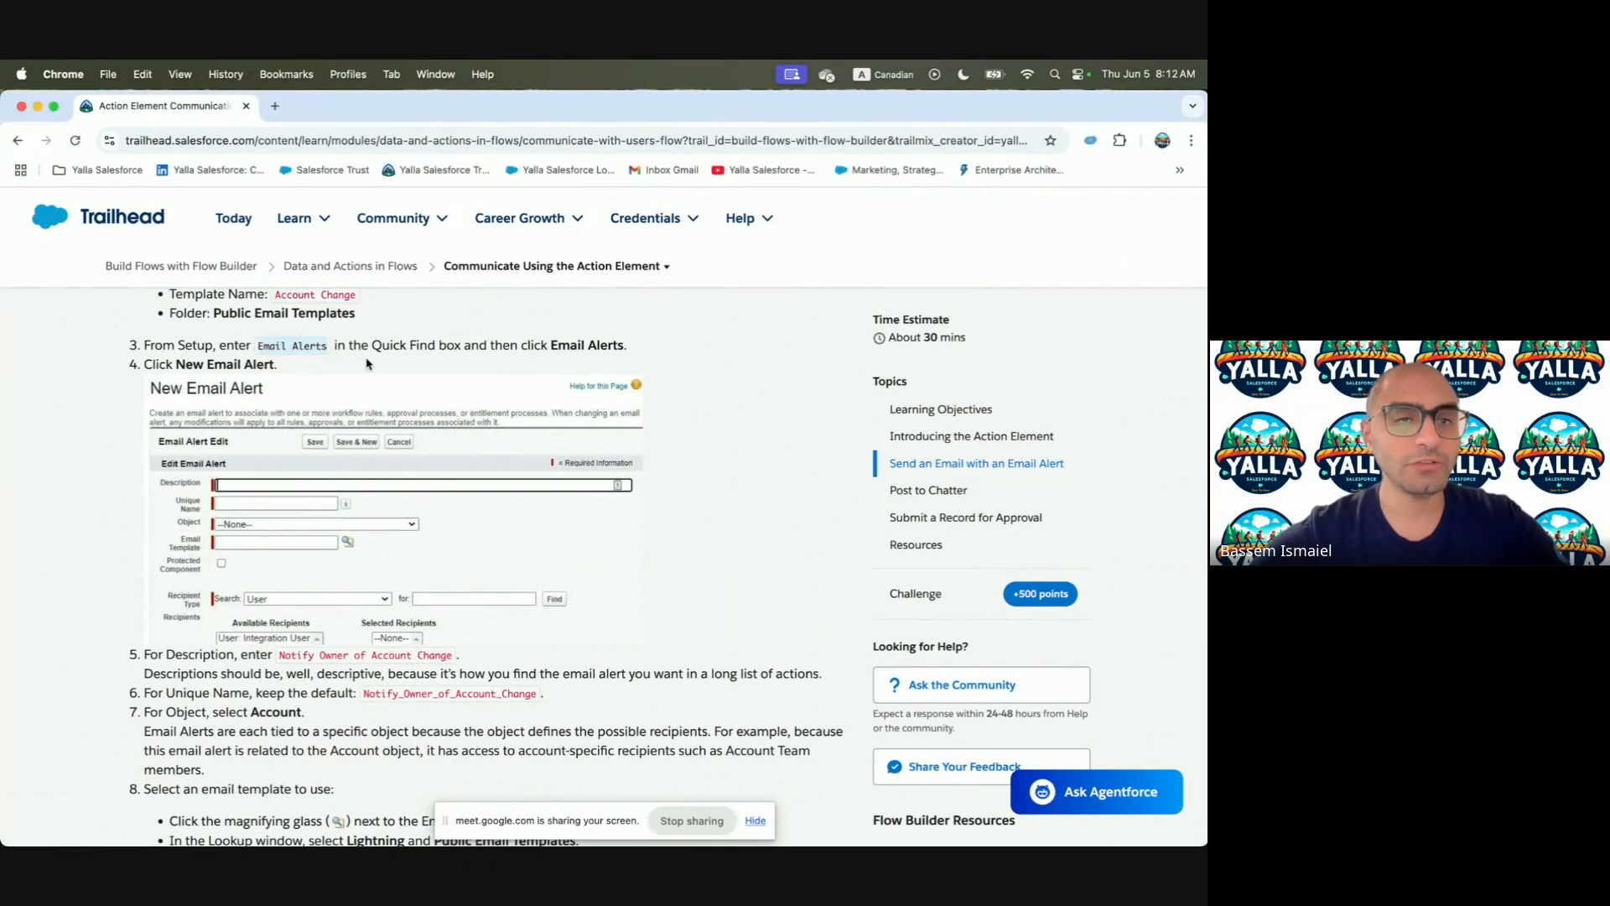
{"action": "left_click_drag", "start_coordinate": [279, 655], "coordinate": [452, 657]}
{"action": "key", "text": "super+c"}
{"action": "key", "text": "super+grave"}
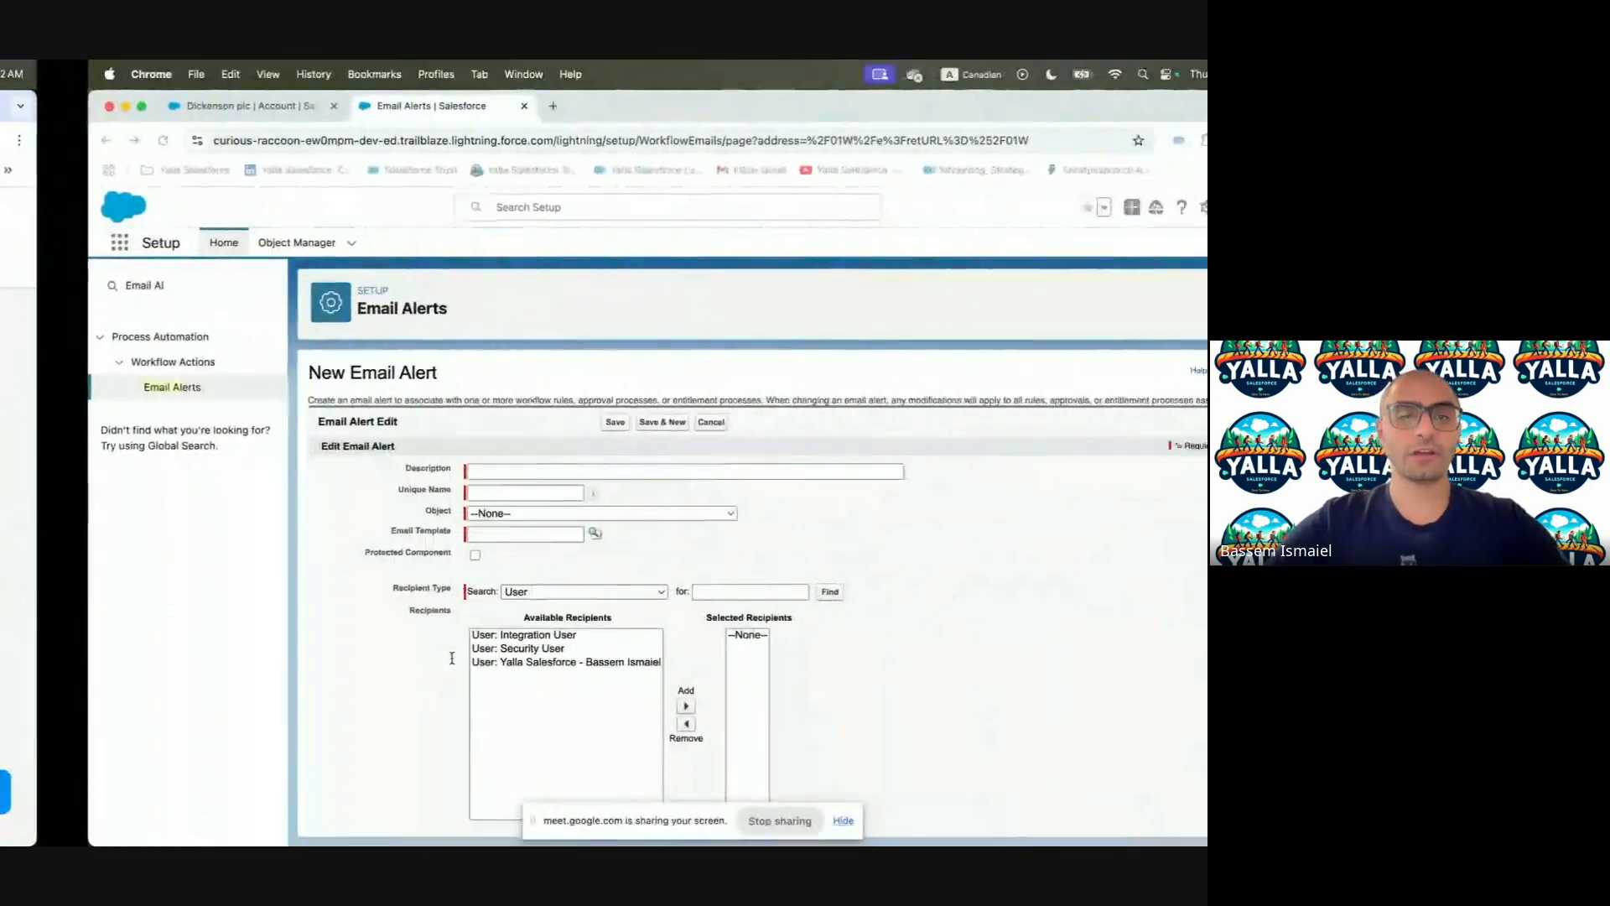
{"action": "left_click", "coordinate": [403, 469]}
{"action": "key", "text": "super+v"}
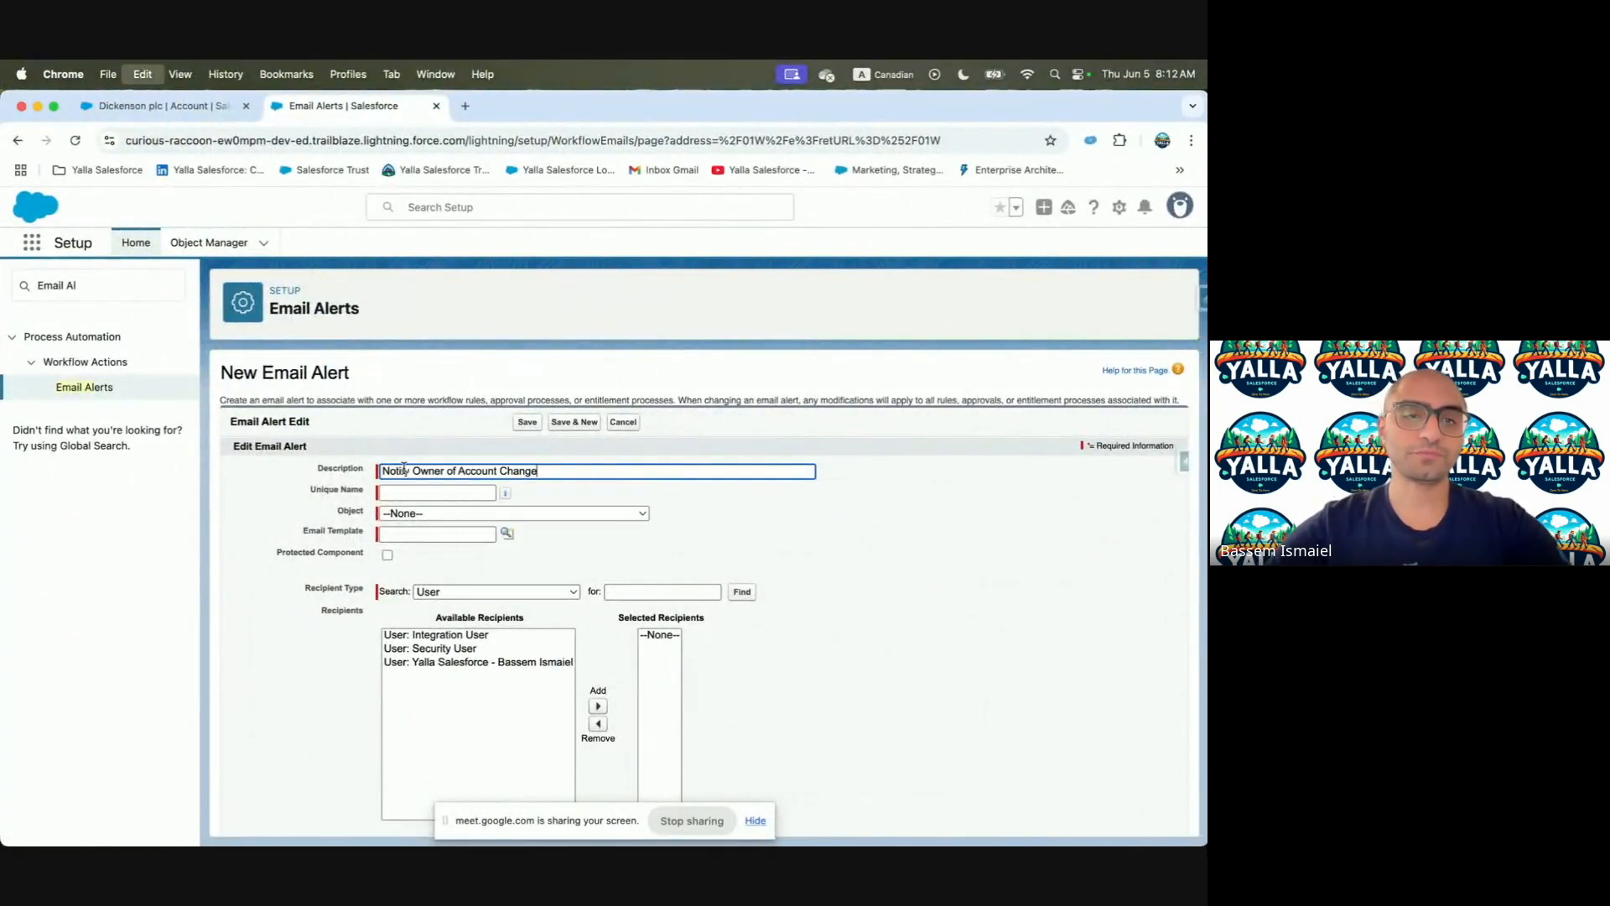
Accept the default unique name for the email alert and set its object to Account
{"action": "left_click", "coordinate": [403, 493]}
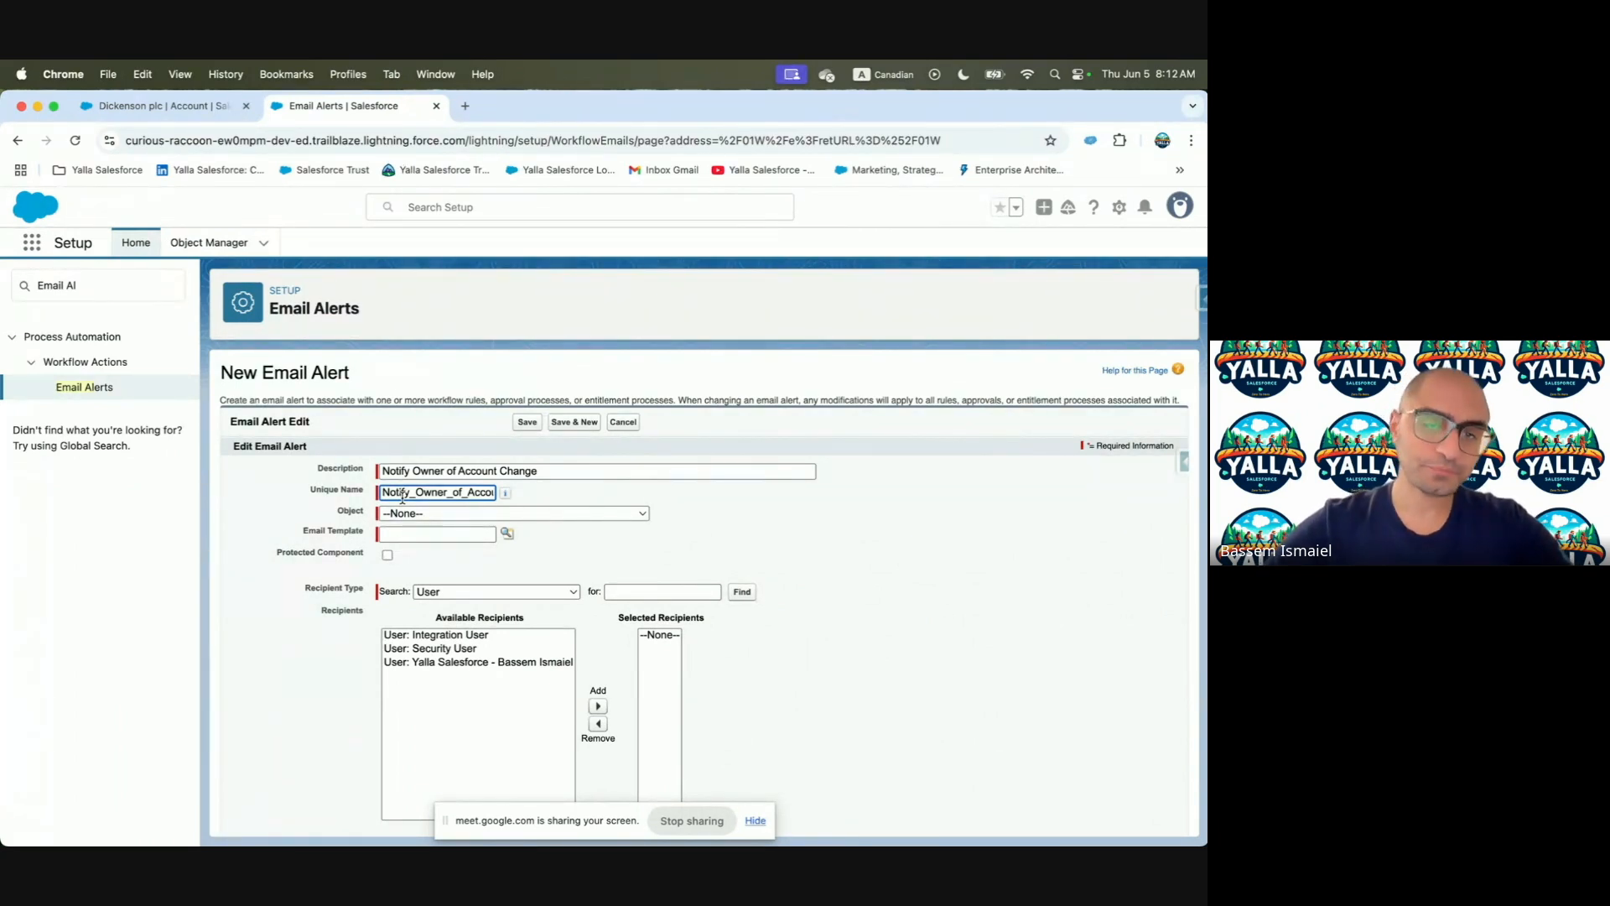
{"action": "left_click", "coordinate": [499, 515]}
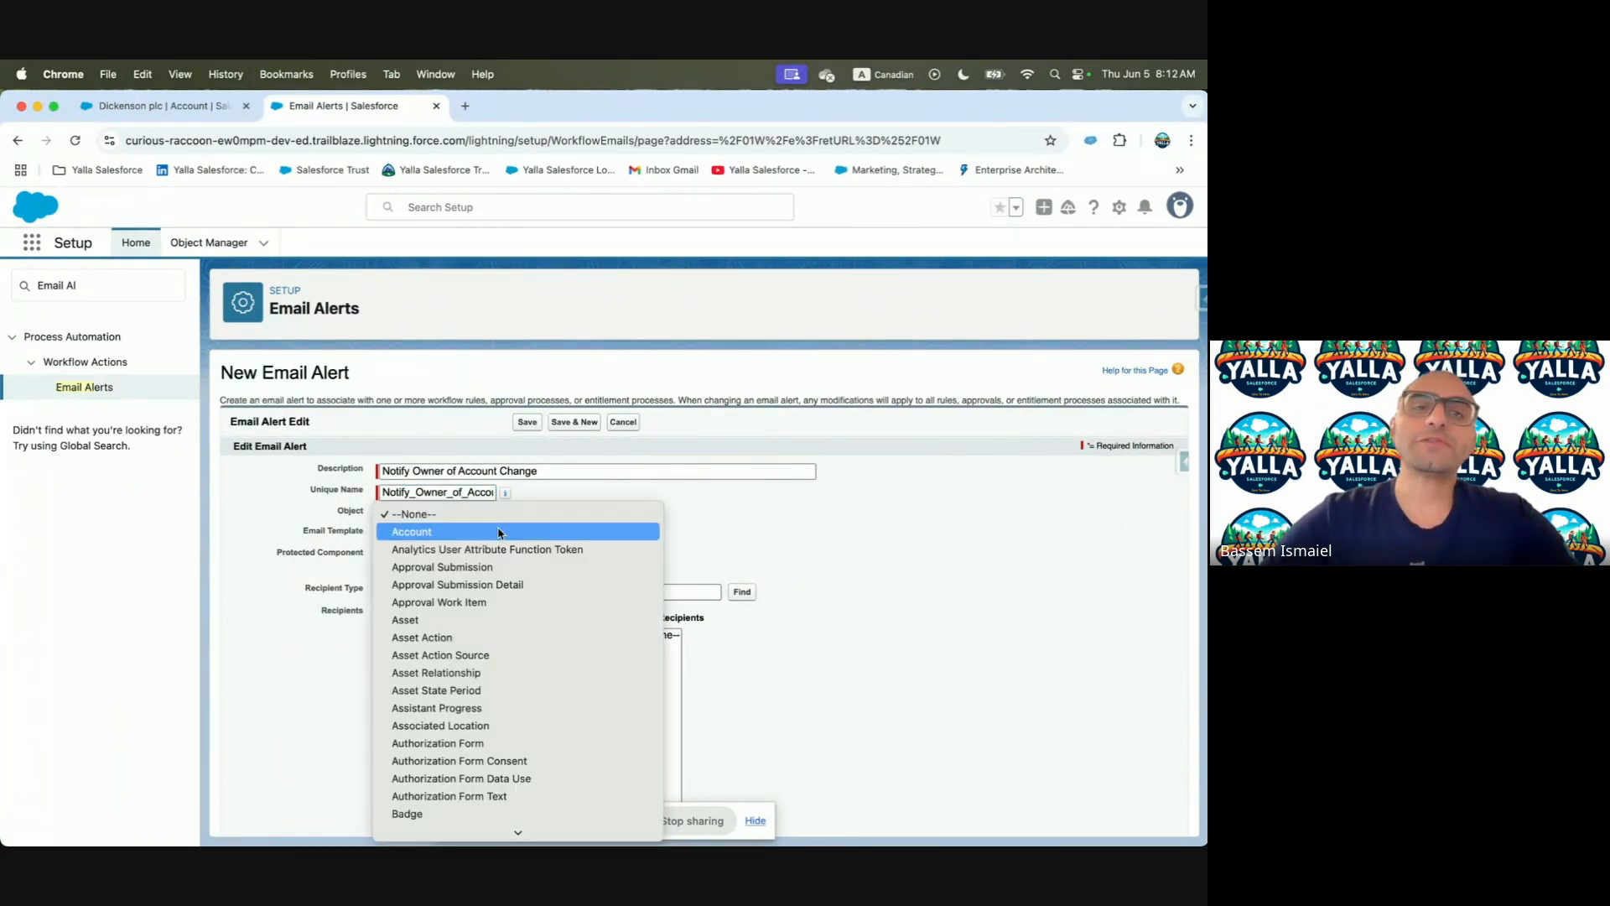
{"action": "left_click", "coordinate": [500, 530]}
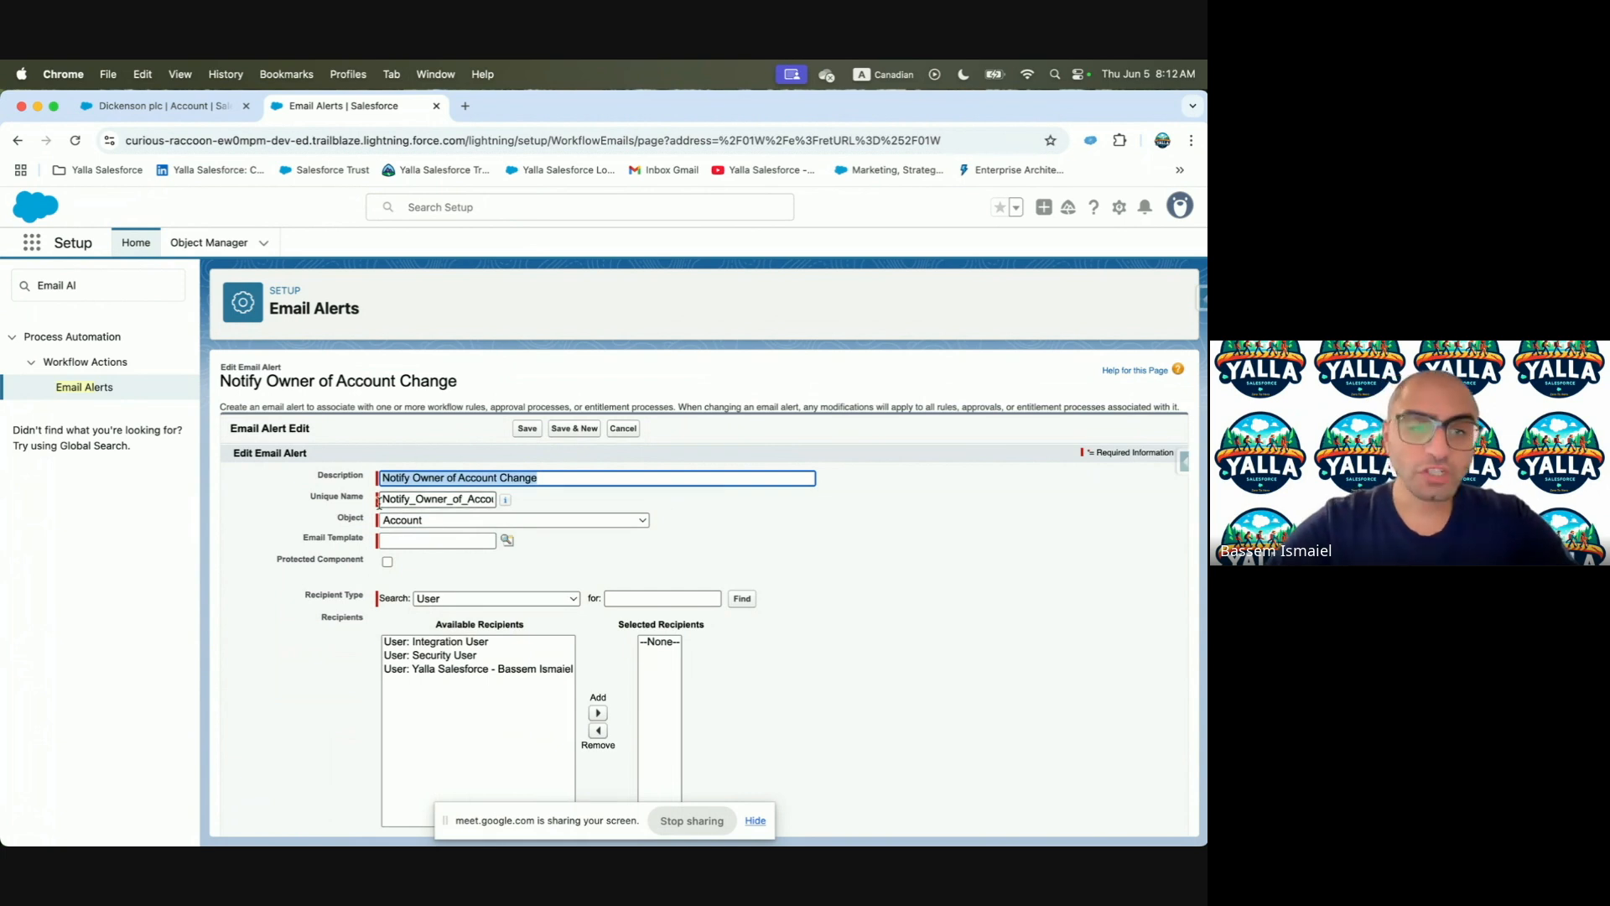
Following the Trailhead instructions, set the alert's recipient type to Owner and add Account Owner to the selected recipients
{"action": "key", "text": "ctrl+Left"}
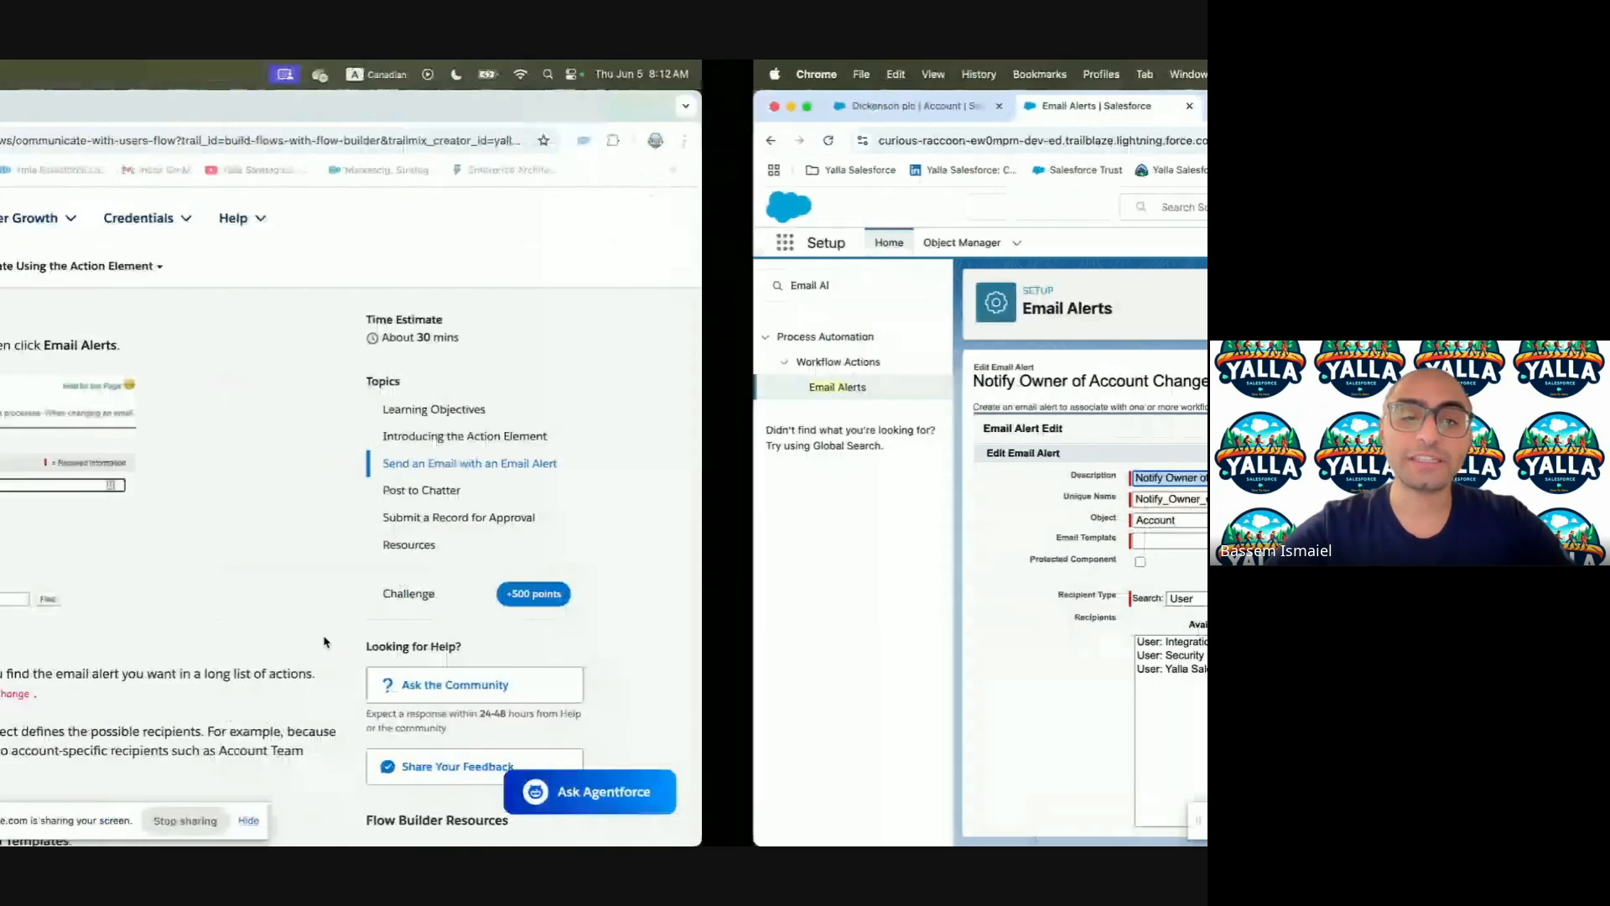
{"action": "scroll", "coordinate": [324, 642], "scroll_direction": "up", "scroll_amount": 3}
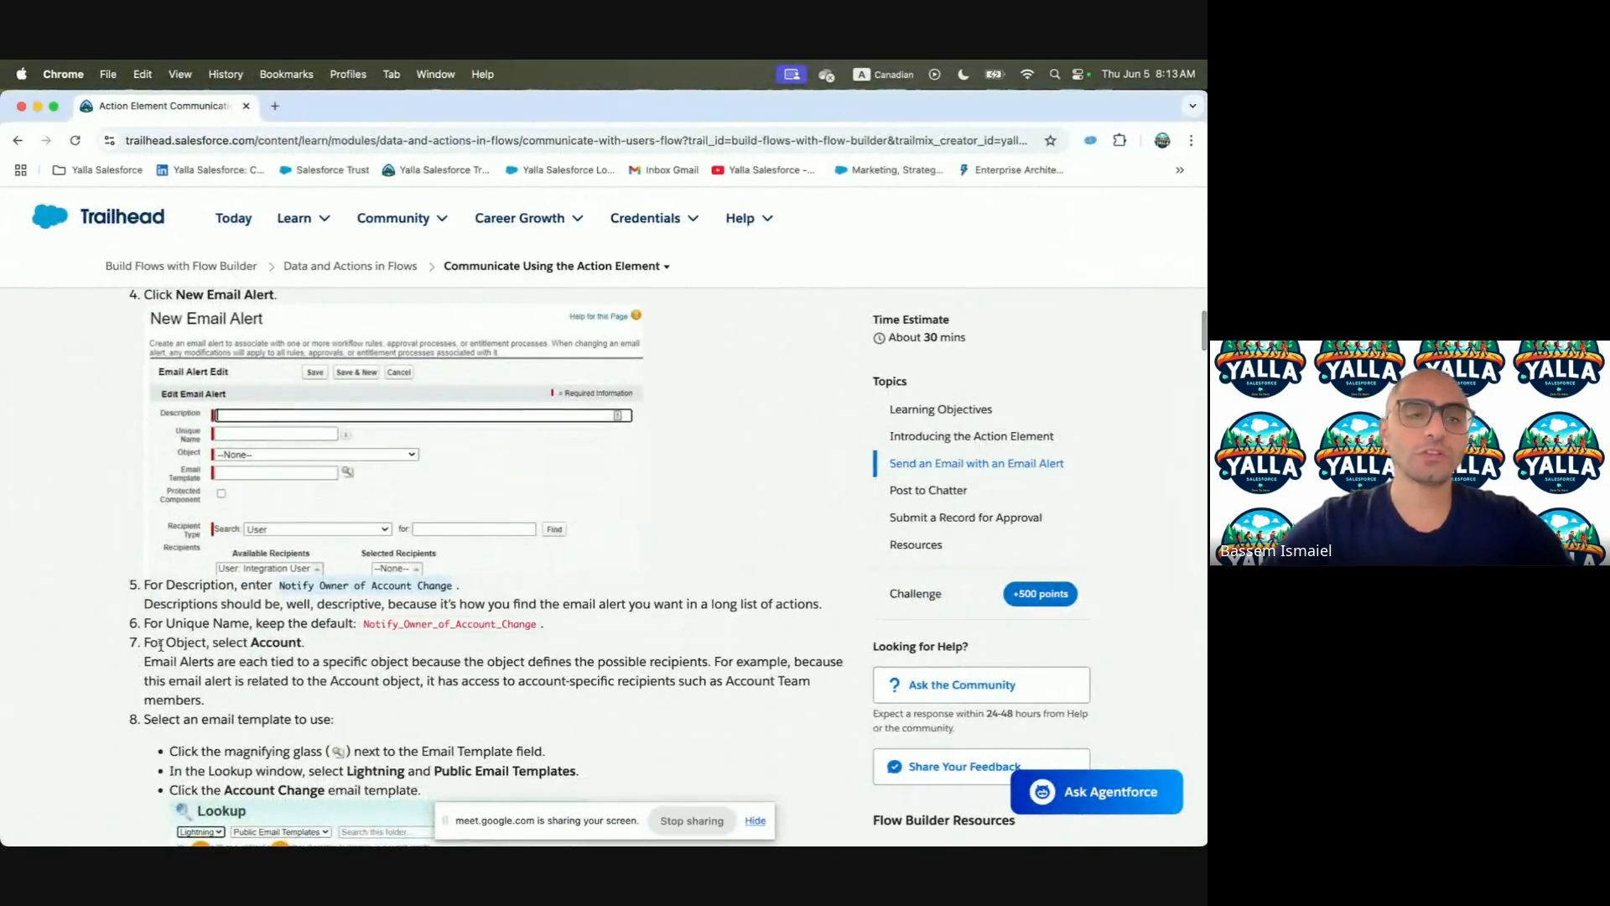
{"action": "left_click_drag", "start_coordinate": [144, 625], "coordinate": [326, 661]}
{"action": "left_click", "coordinate": [326, 662]}
{"action": "scroll", "coordinate": [324, 658], "scroll_direction": "down", "scroll_amount": 5}
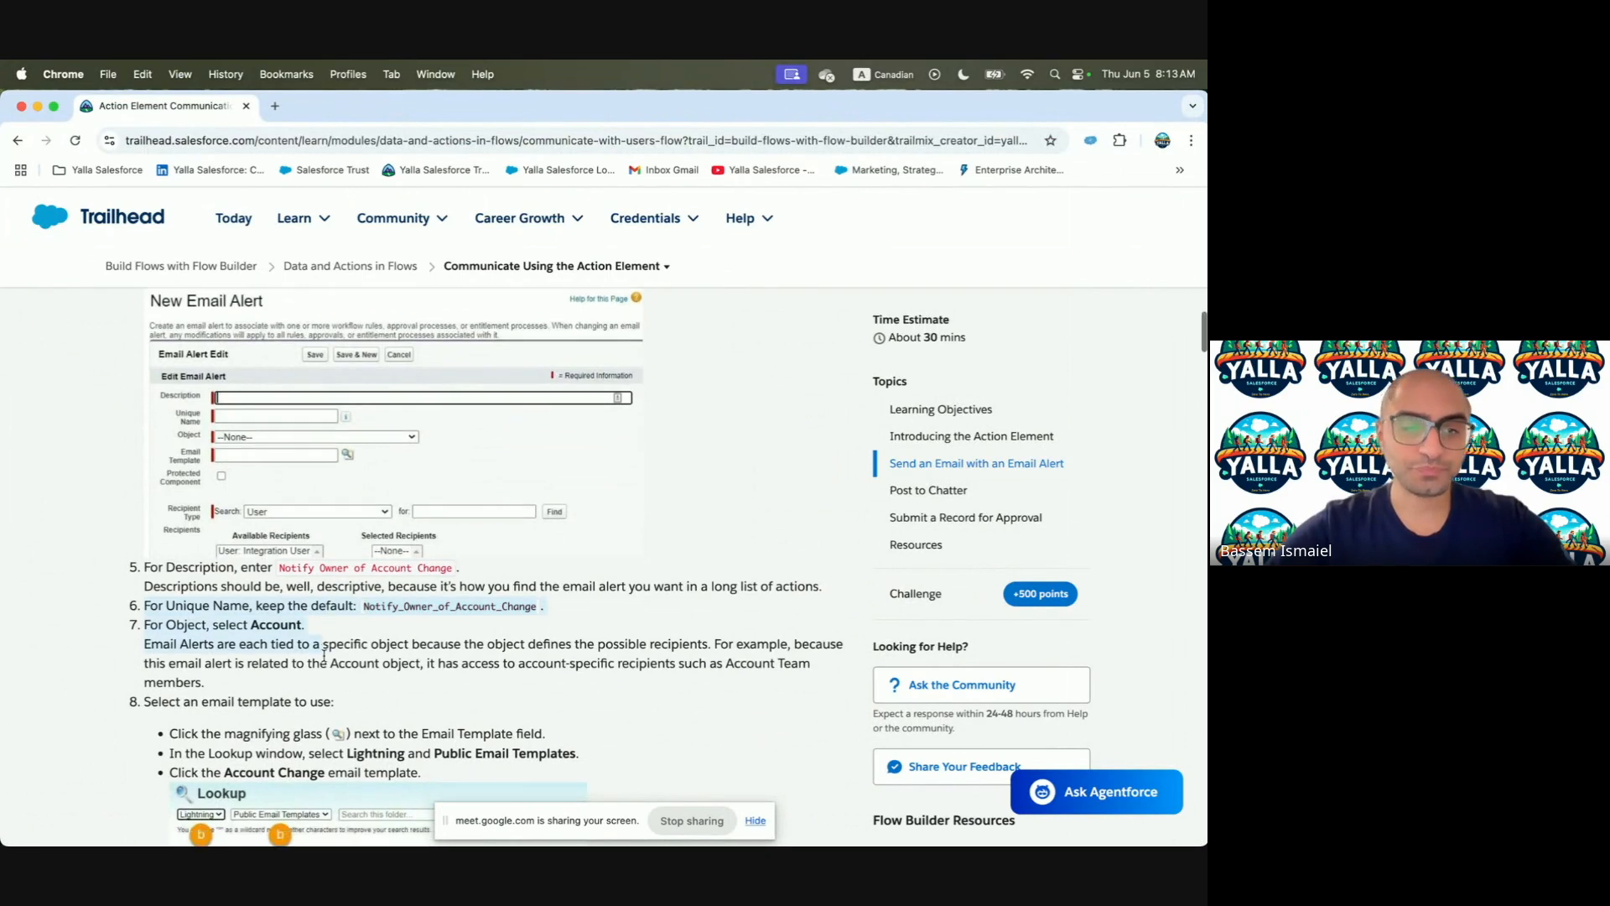
{"action": "scroll", "coordinate": [324, 655], "scroll_direction": "up", "scroll_amount": 1}
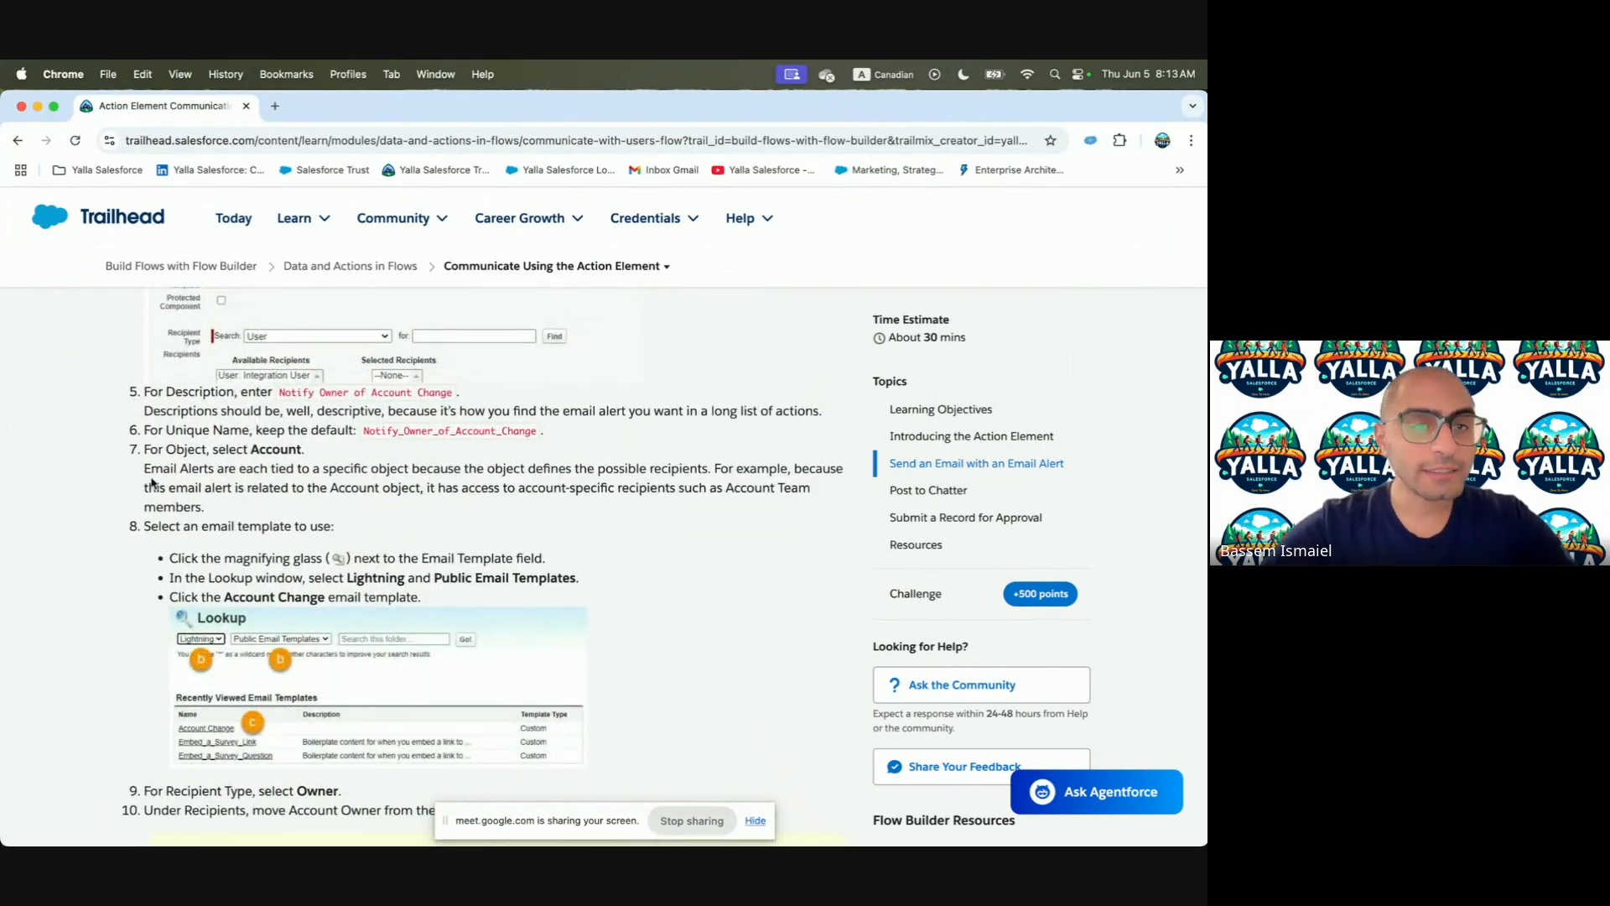
{"action": "key", "text": "ctrl+Right"}
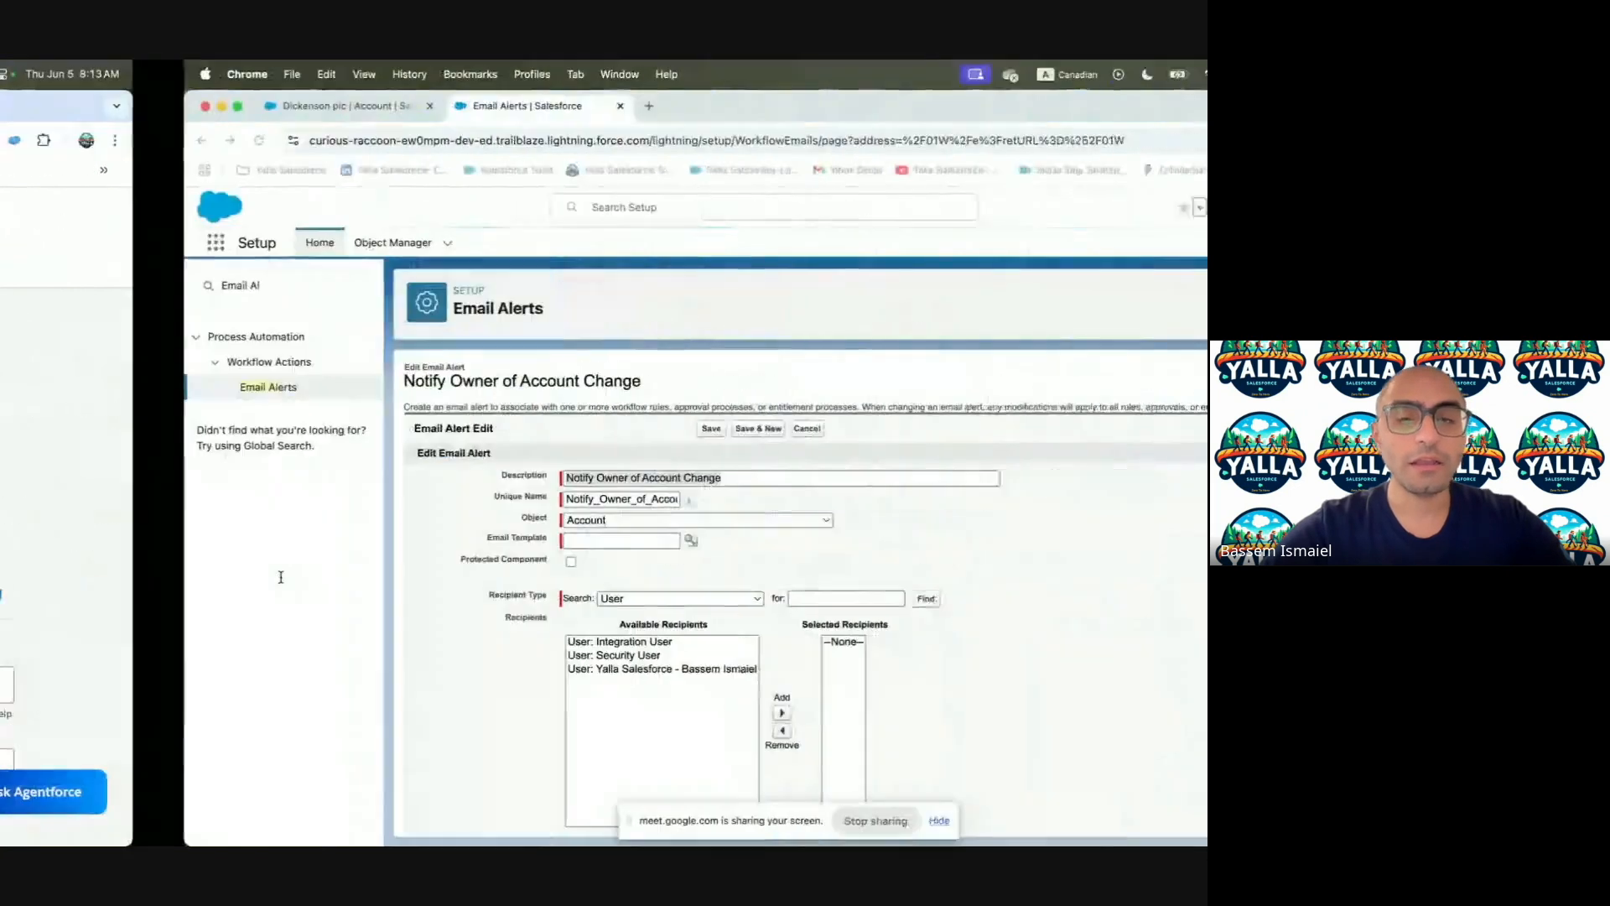
{"action": "left_click", "coordinate": [480, 601]}
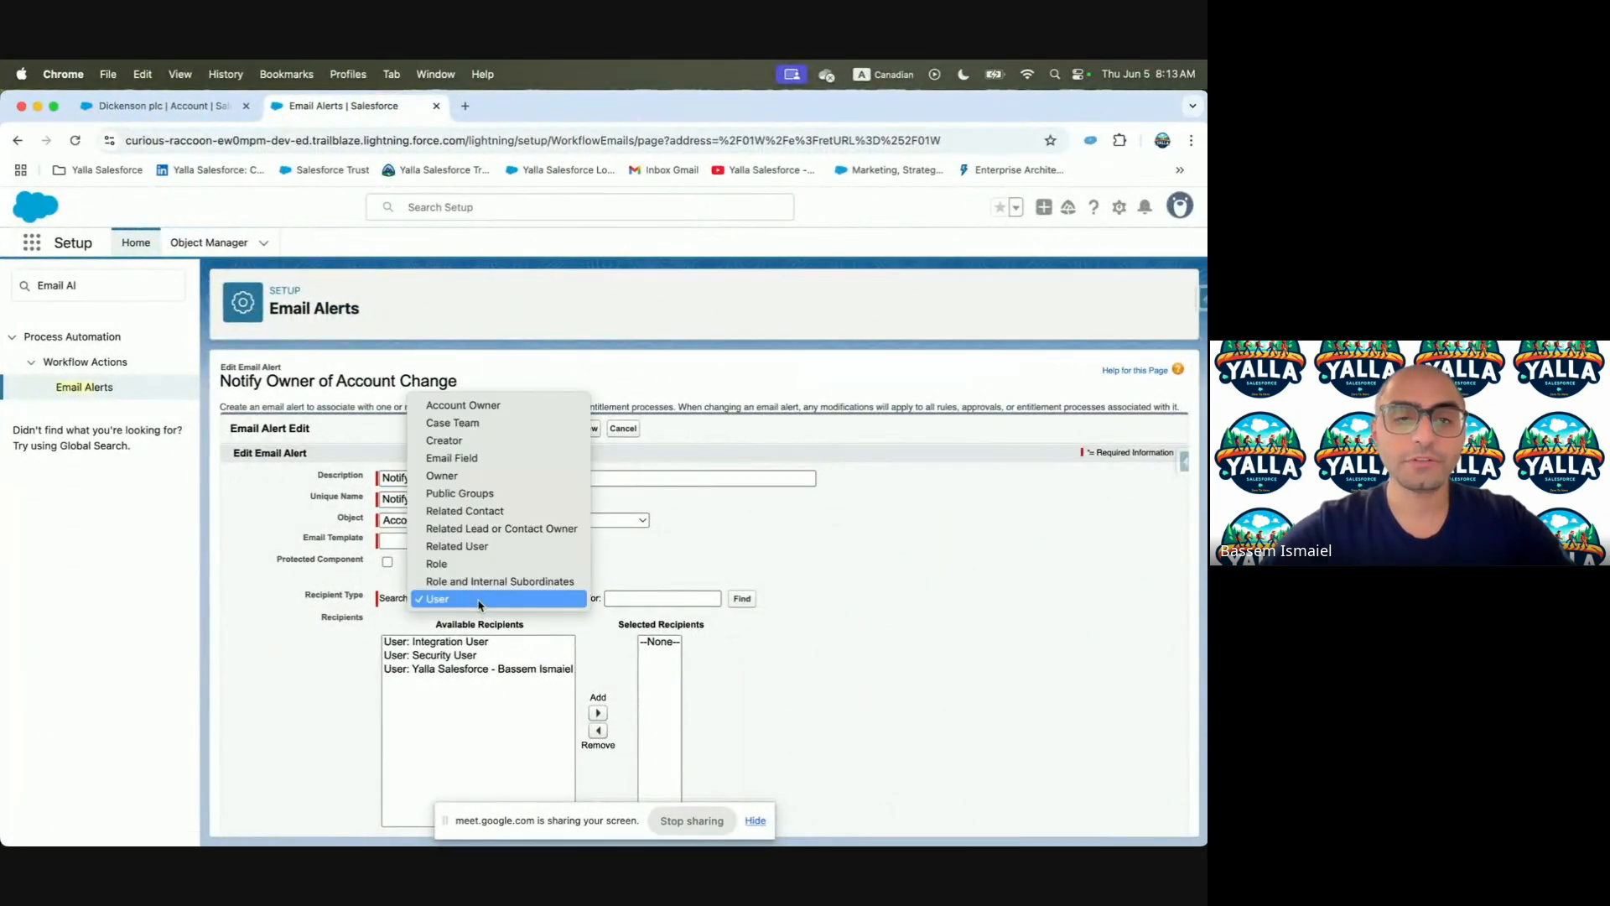
{"action": "left_click", "coordinate": [484, 476]}
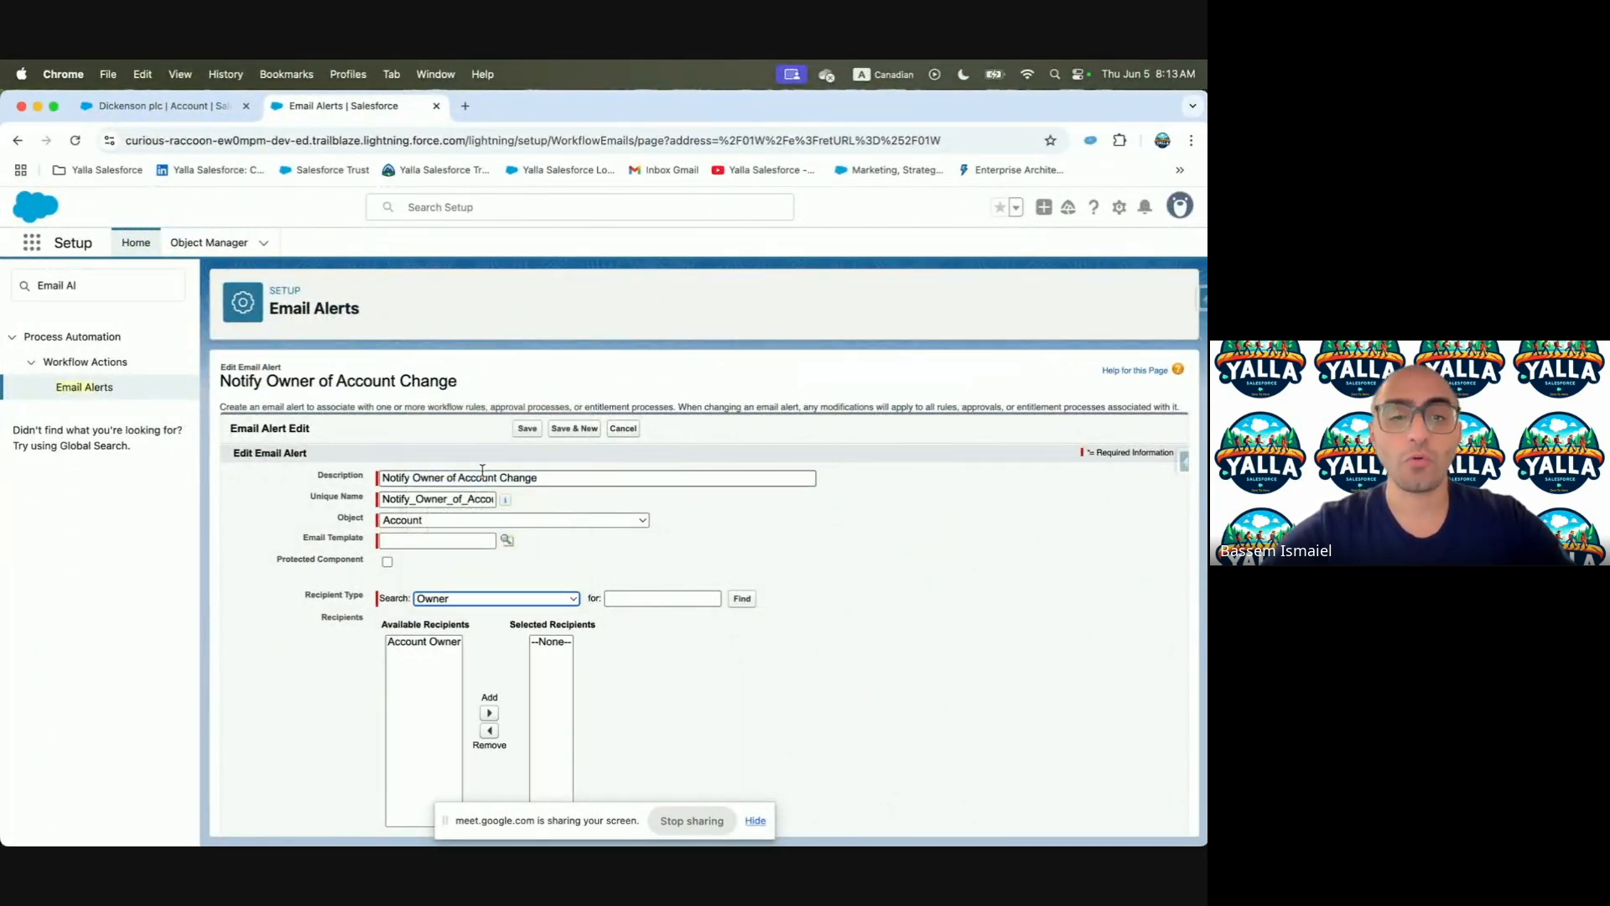
{"action": "left_click", "coordinate": [428, 644]}
{"action": "left_click", "coordinate": [490, 712]}
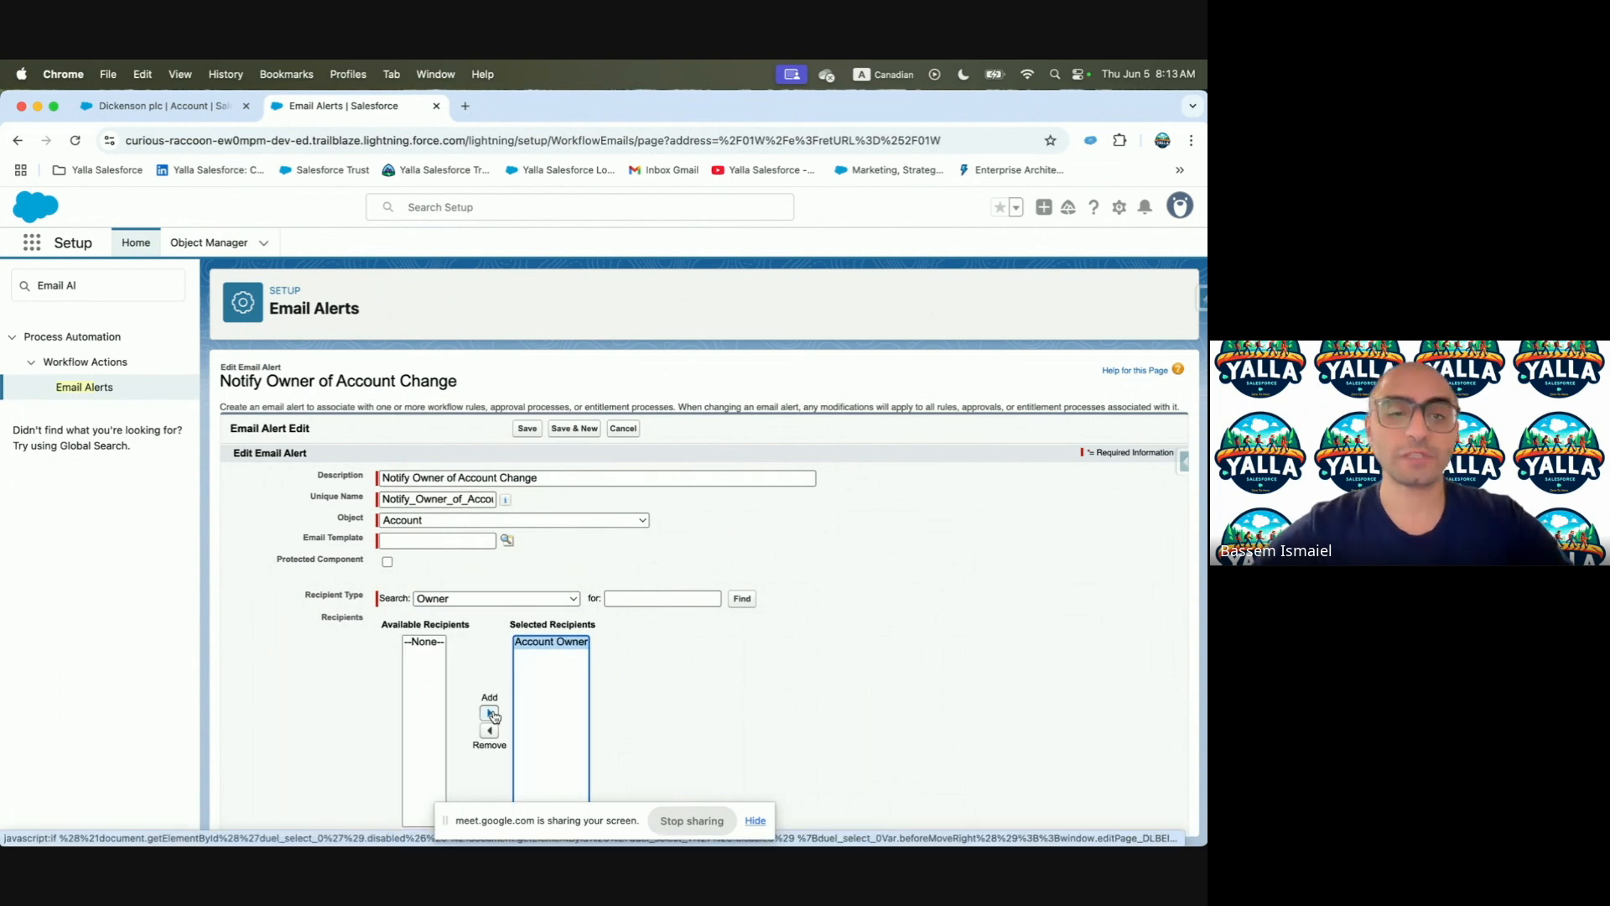
Look up the Account Change email template and assign it to the email alert
{"action": "left_click", "coordinate": [305, 543]}
{"action": "left_click_drag", "start_coordinate": [304, 542], "coordinate": [382, 541]}
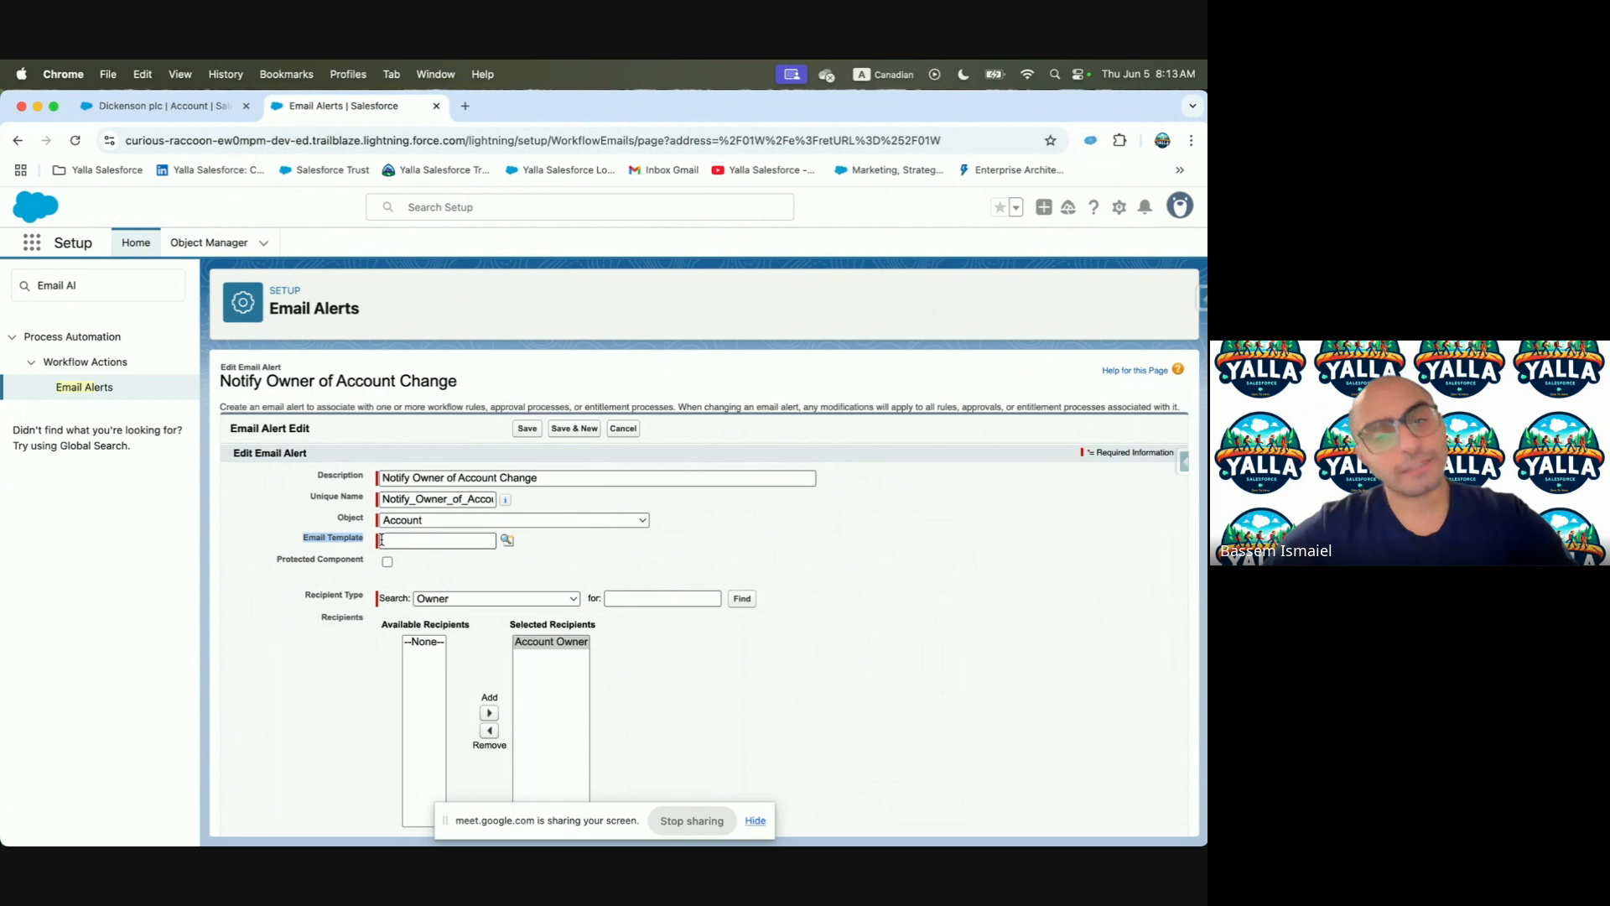
{"action": "left_click", "coordinate": [507, 540]}
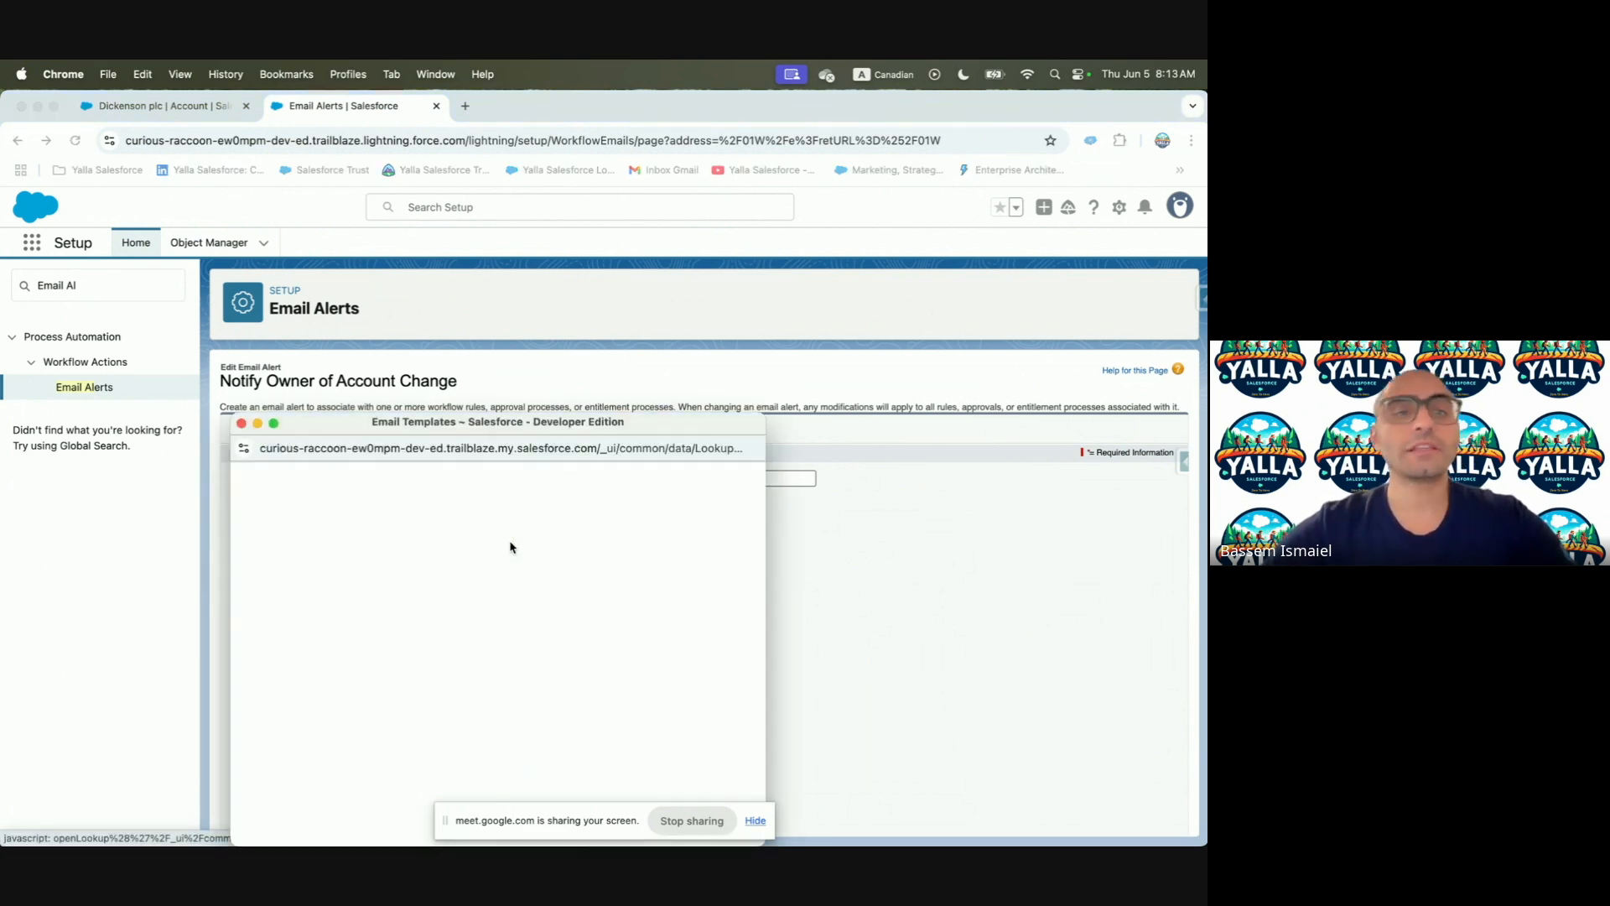
{"action": "left_click", "coordinate": [279, 504]}
{"action": "left_click", "coordinate": [275, 523]}
{"action": "left_click", "coordinate": [290, 621]}
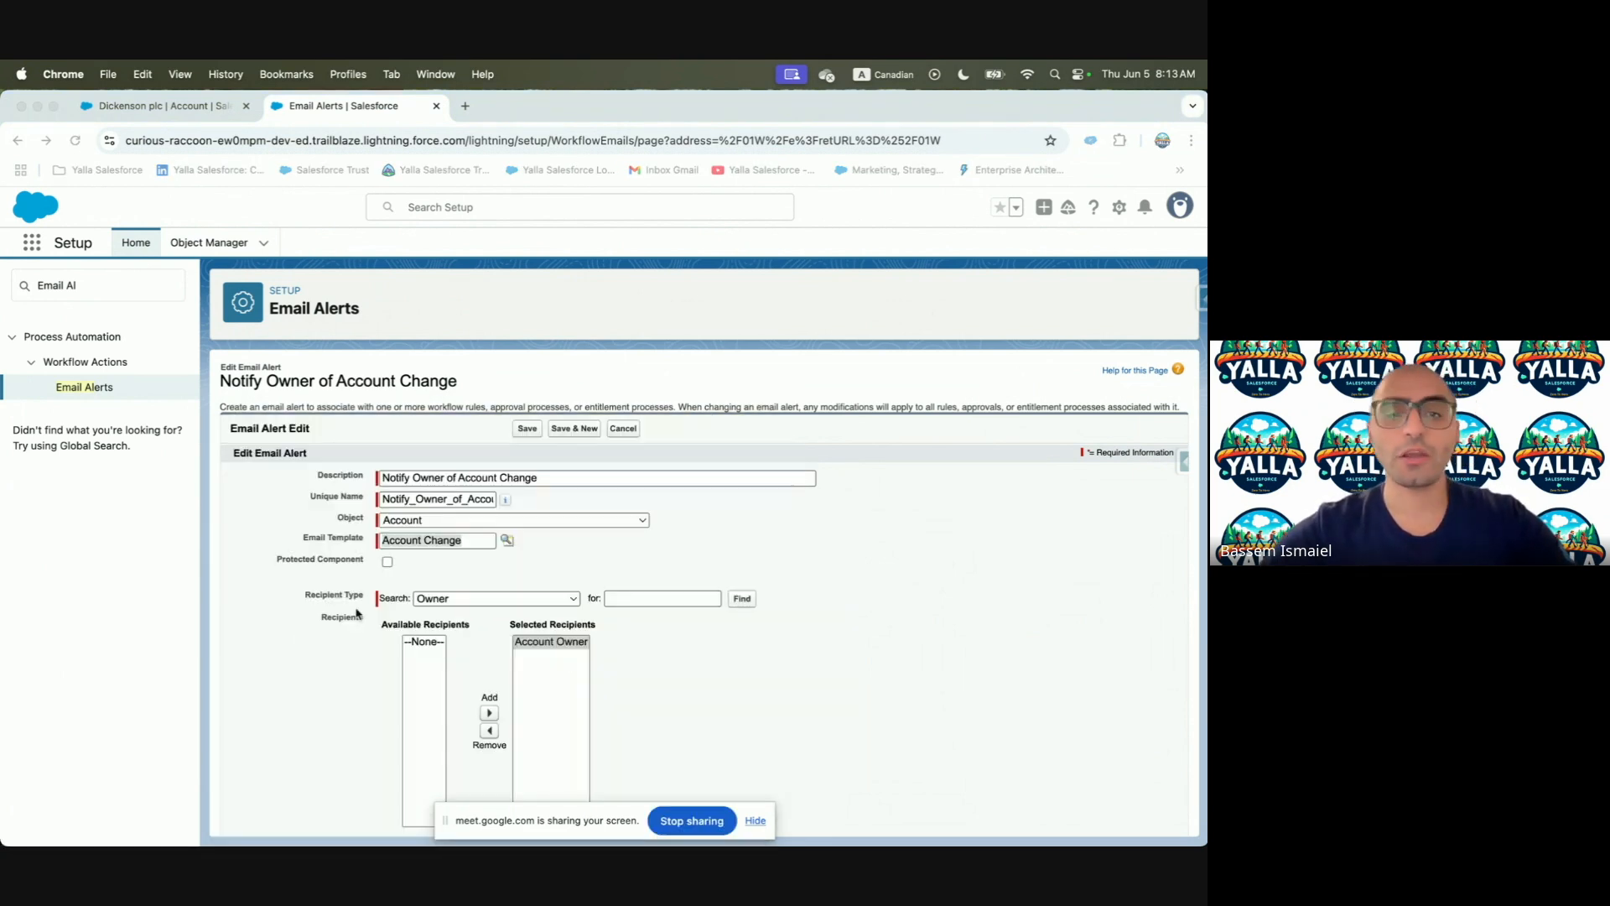
Check the remaining email alert instructions in Trailhead and save the alert with the current user's email address as sender
{"action": "scroll", "coordinate": [775, 624], "scroll_direction": "down", "scroll_amount": 4}
{"action": "scroll", "coordinate": [776, 624], "scroll_direction": "down", "scroll_amount": 1}
{"action": "key", "text": "ctrl+Left"}
{"action": "key", "text": "ctrl+Right"}
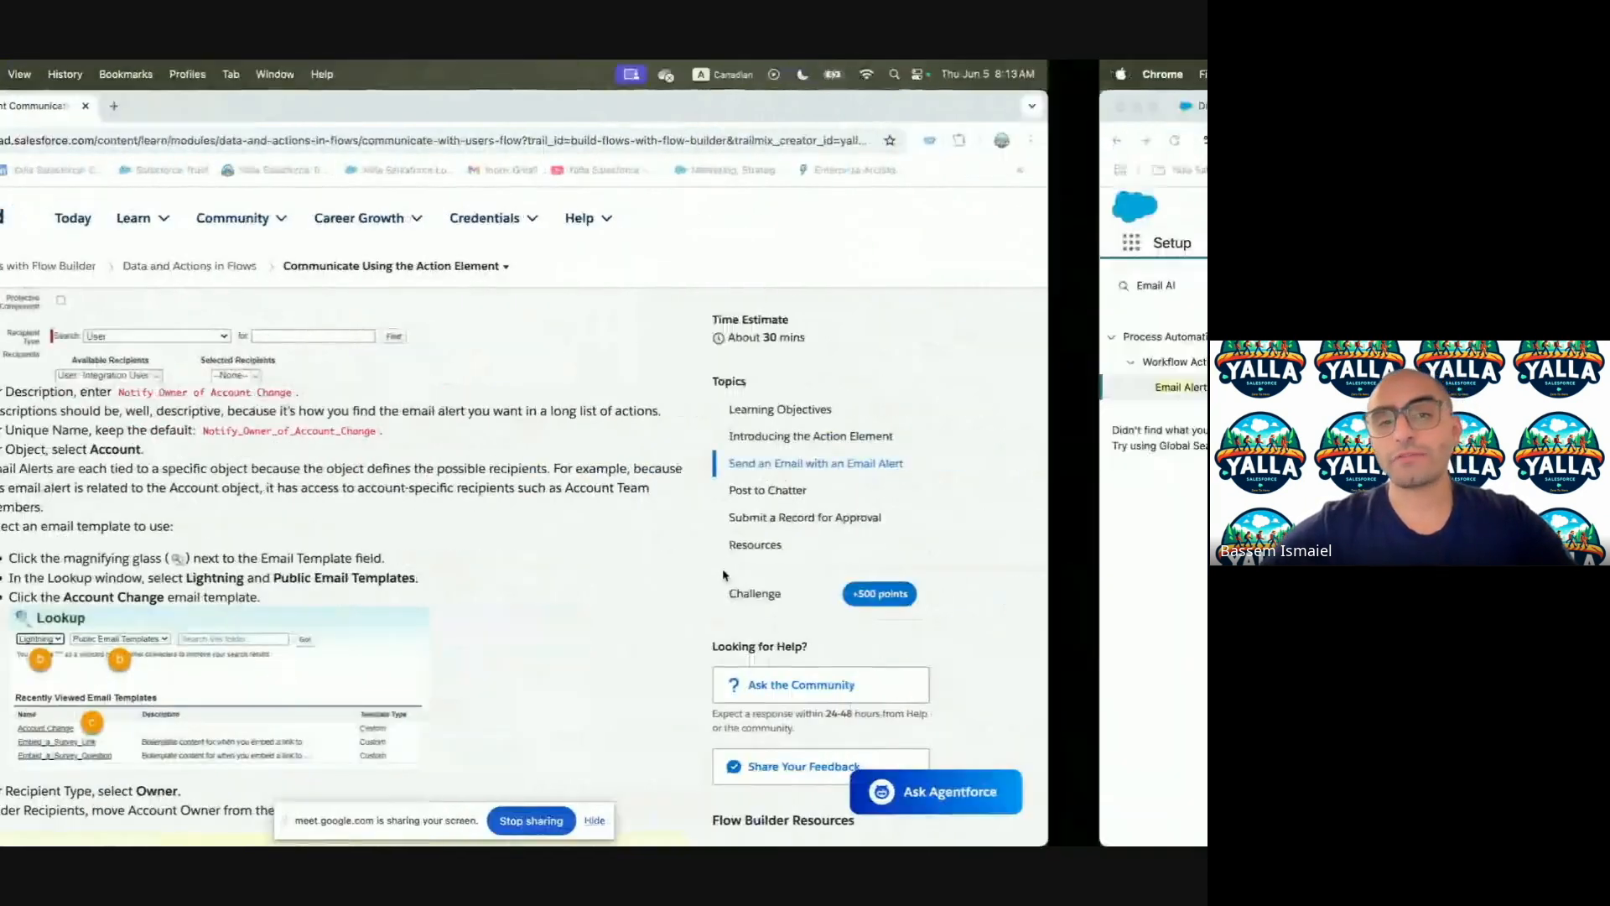
{"action": "key", "text": "ctrl+Left"}
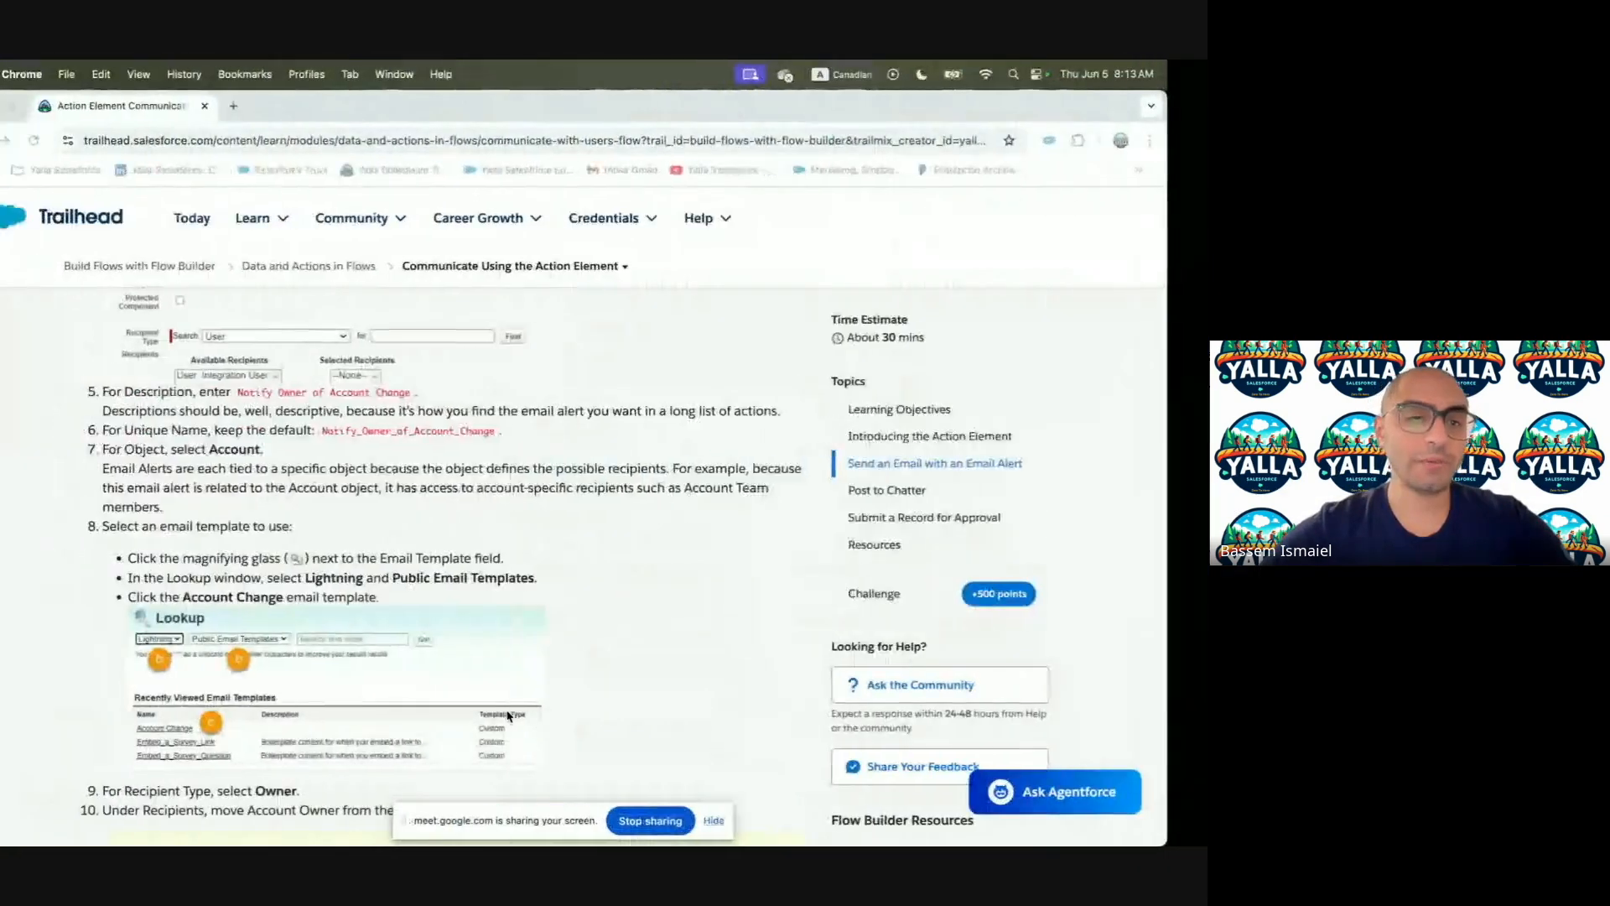
{"action": "scroll", "coordinate": [486, 599], "scroll_direction": "down", "scroll_amount": 10}
{"action": "scroll", "coordinate": [486, 599], "scroll_direction": "down", "scroll_amount": 15}
{"action": "key", "text": "ctrl+Right"}
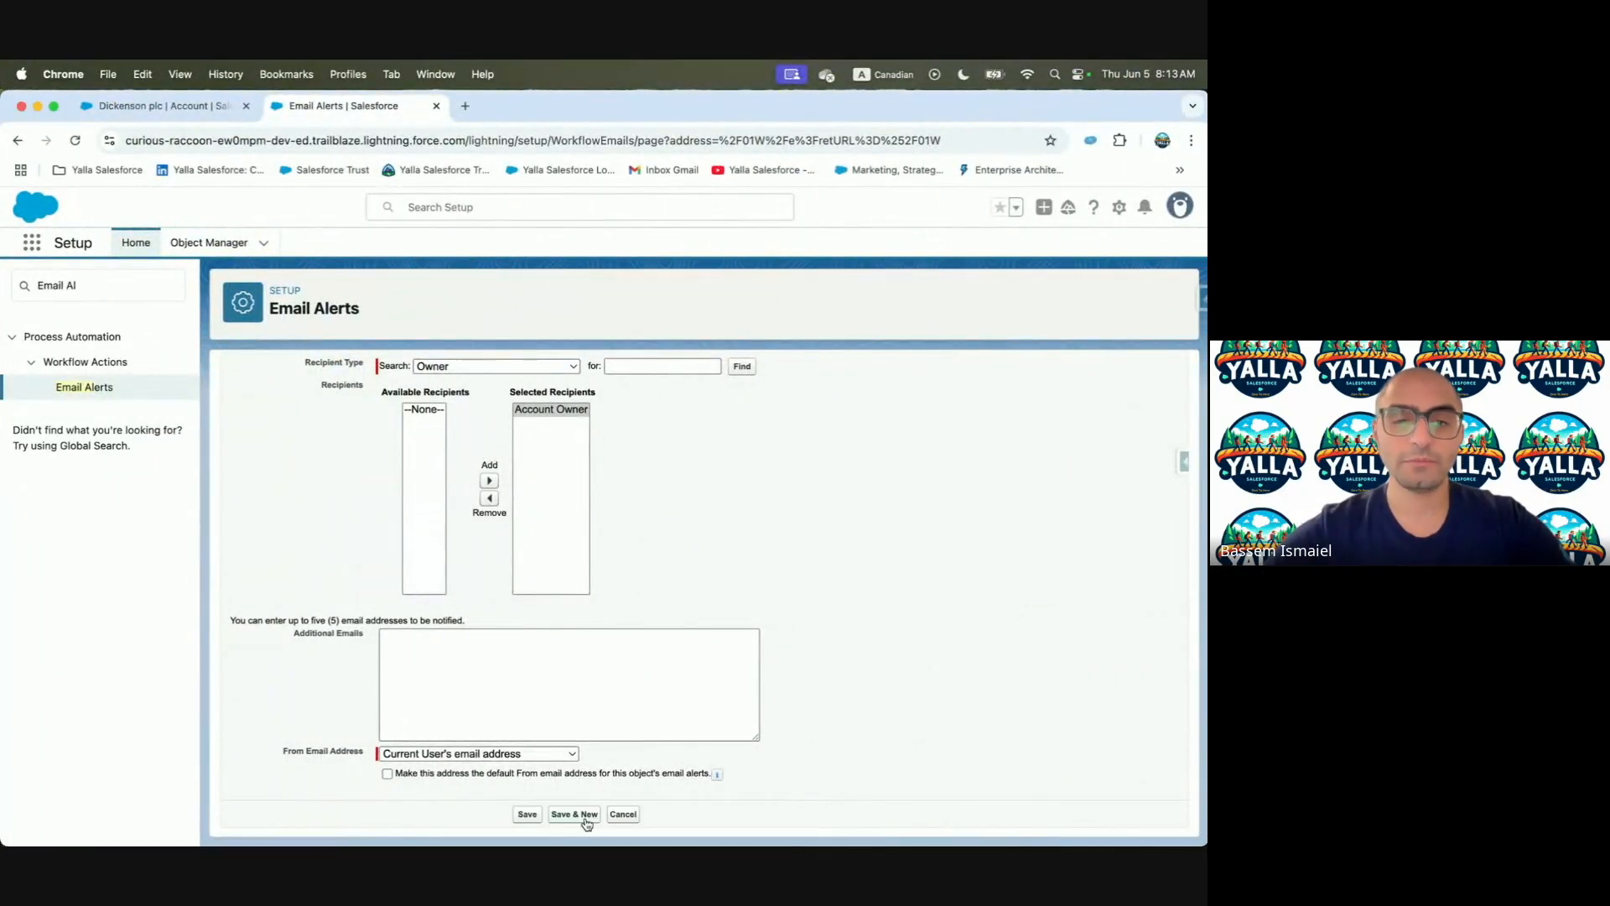
{"action": "left_click", "coordinate": [524, 816]}
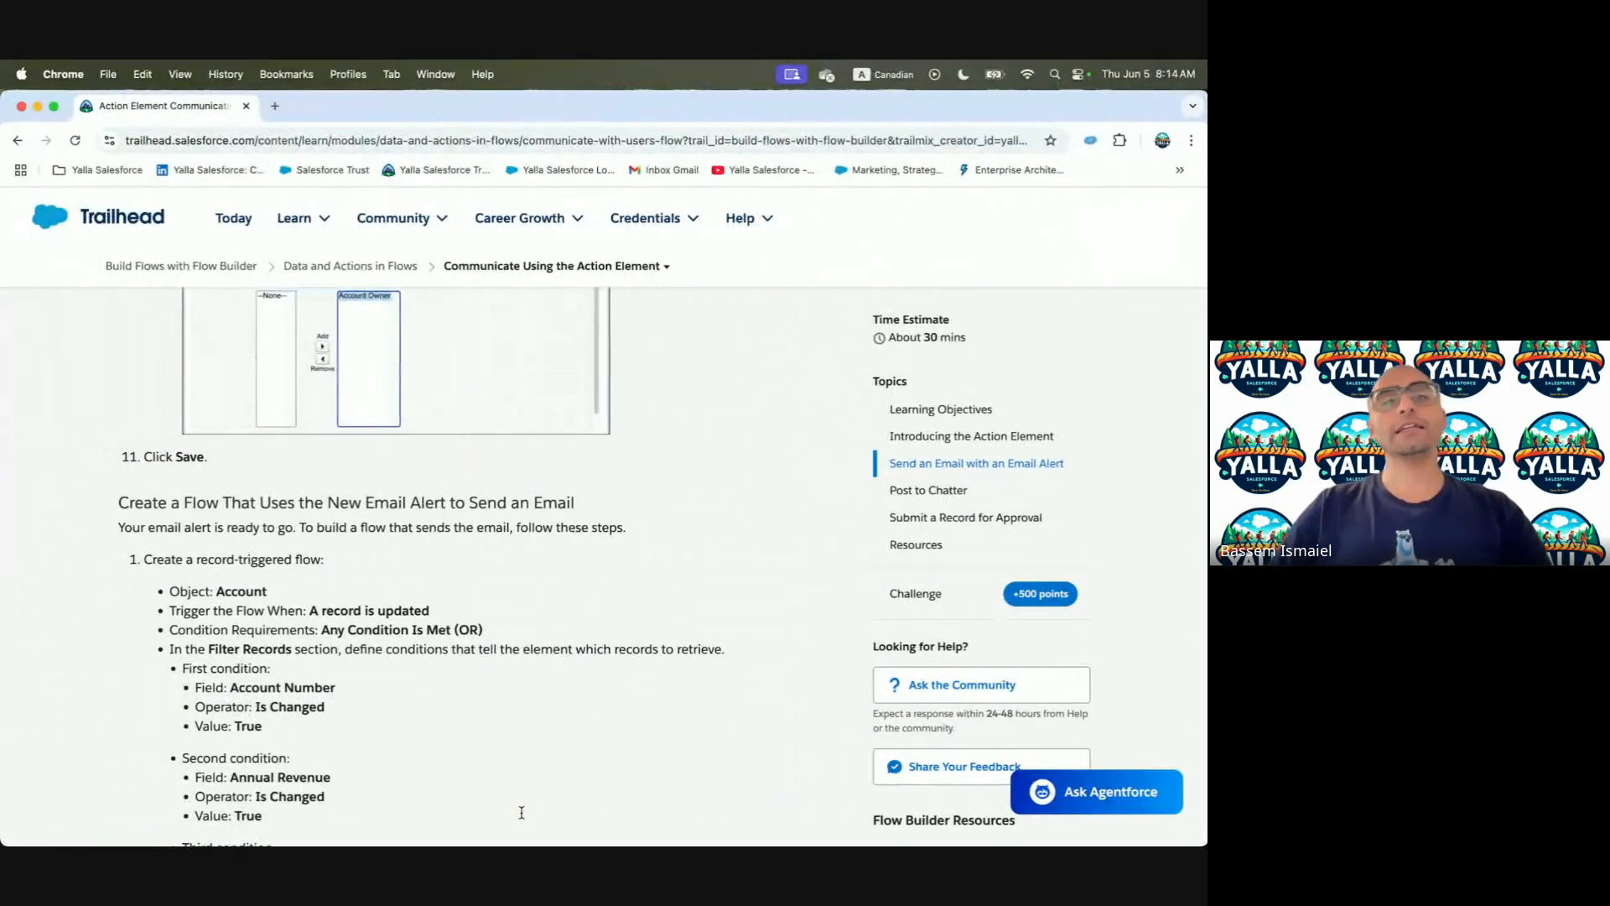
Consult the Trailhead instructions for the record-triggered flow and open the Flows page in Setup by searching for "FLOW"
{"action": "scroll", "coordinate": [521, 813], "scroll_direction": "down", "scroll_amount": 2}
{"action": "key", "text": "ctrl+Right"}
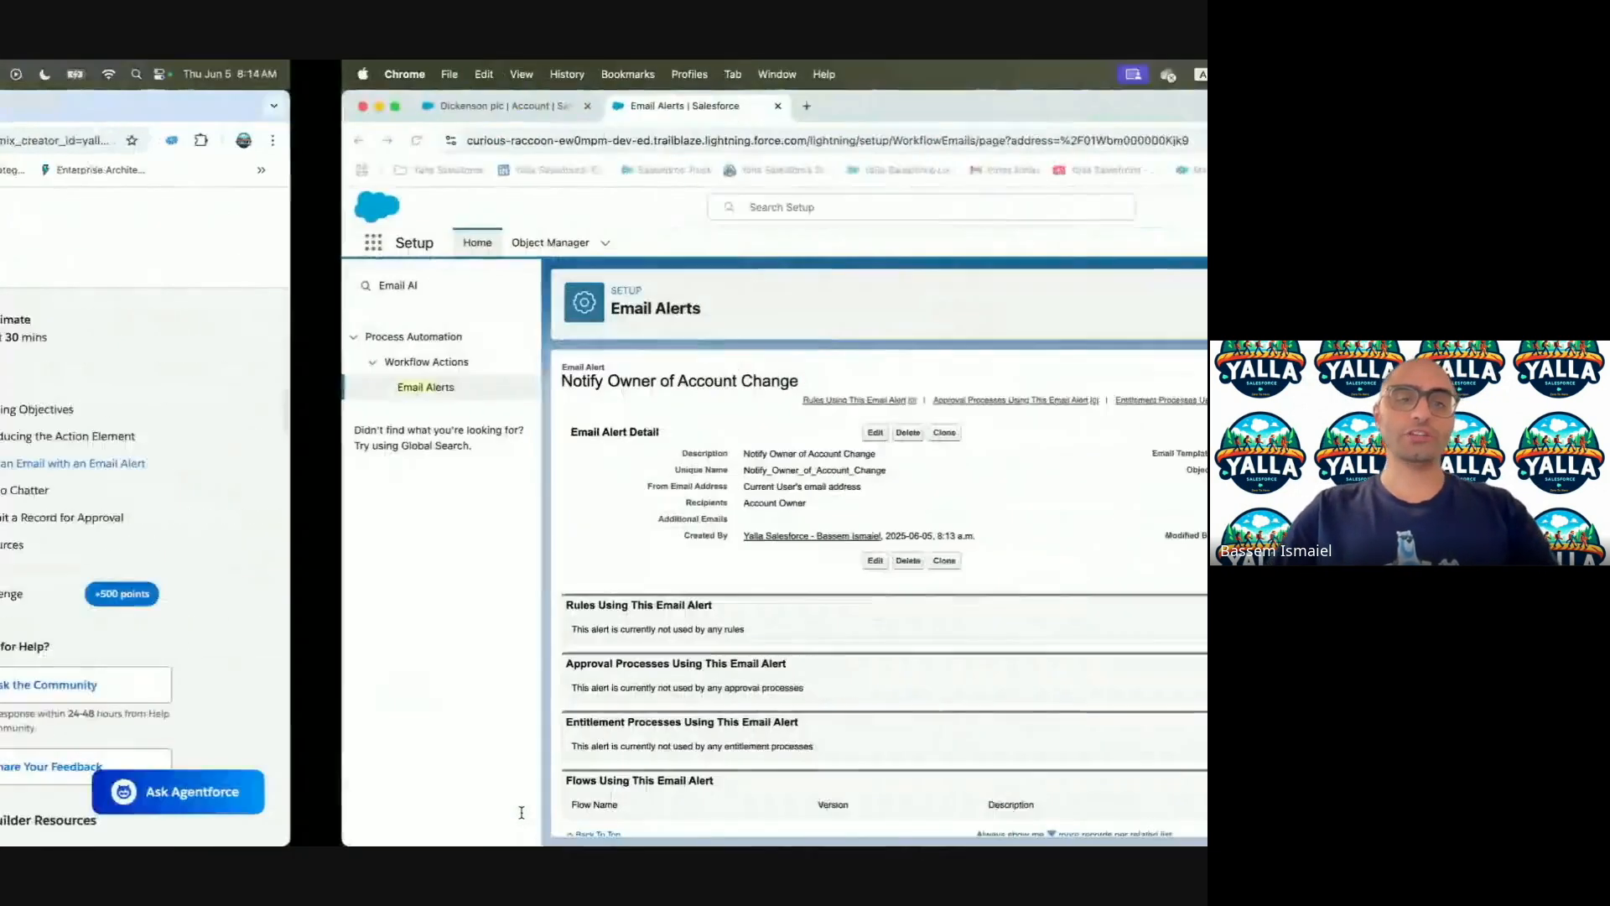
{"action": "left_click", "coordinate": [109, 294]}
{"action": "key", "text": "super+a"}
{"action": "key", "text": "BackSpace"}
{"action": "type", "text": "FLOW"}
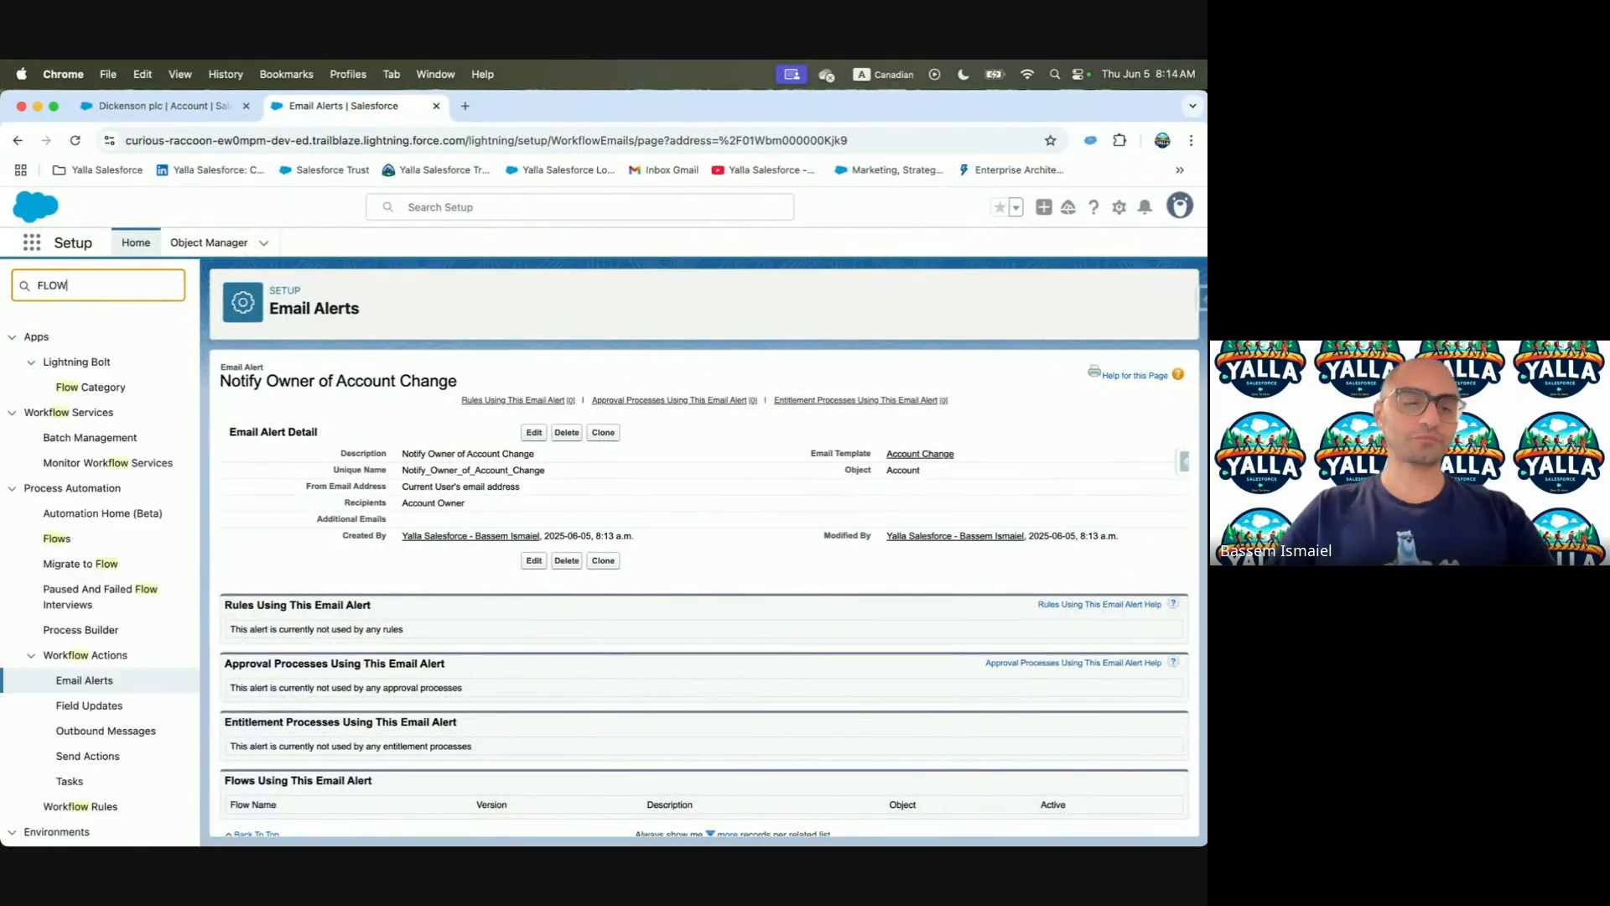
{"action": "left_click", "coordinate": [57, 539]}
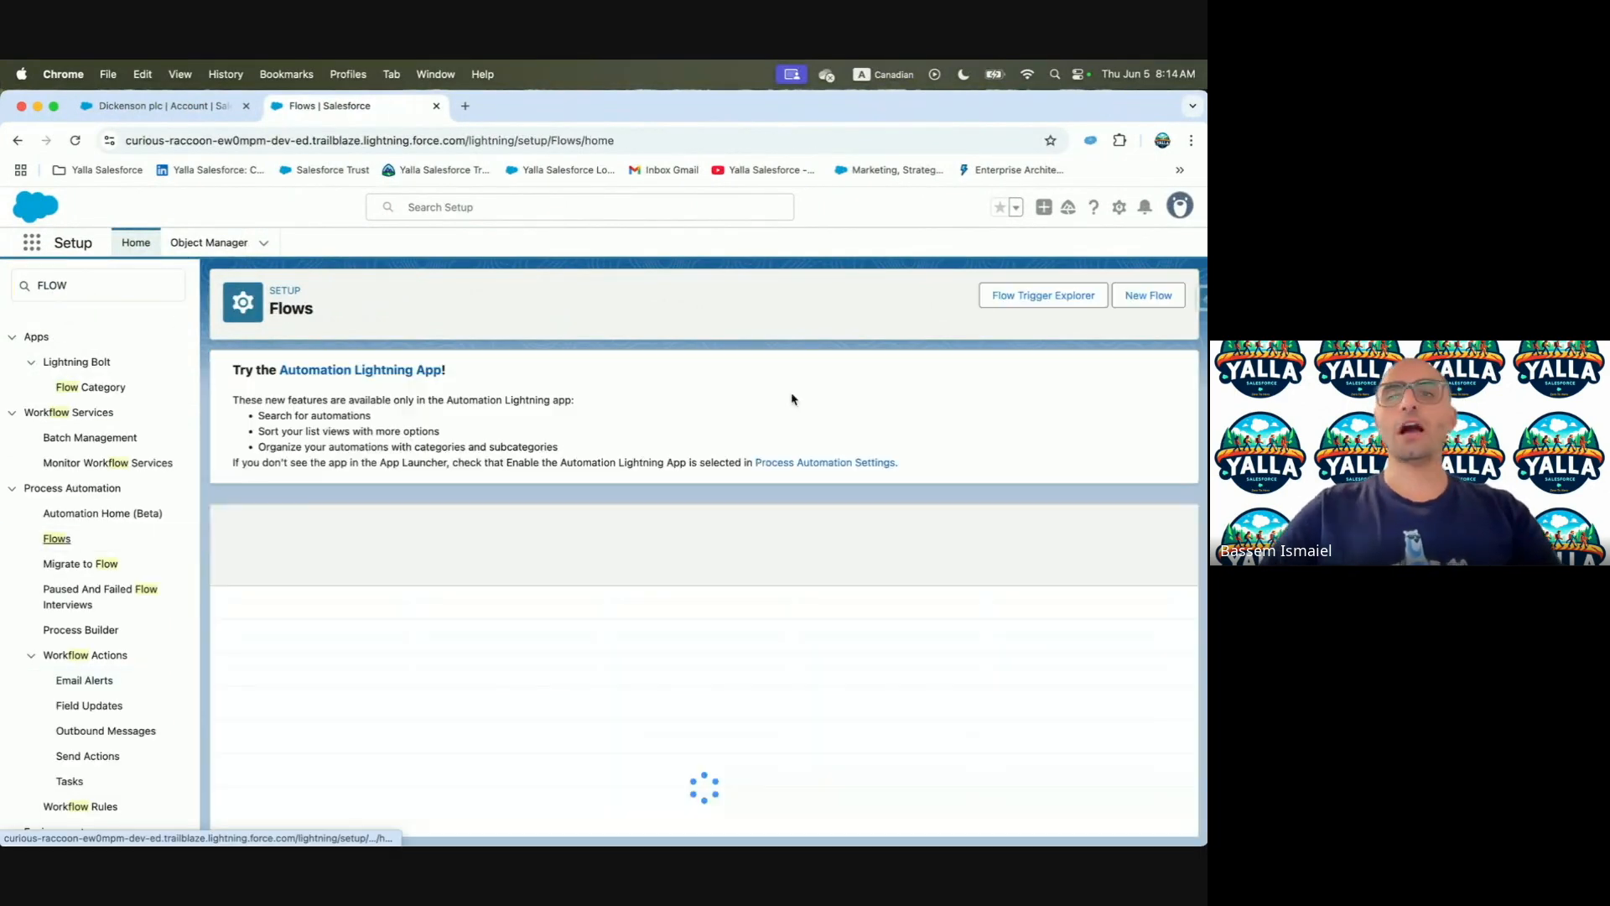
Create a new record-triggered flow from scratch and dismiss the introductory walkthrough
{"action": "left_click", "coordinate": [1172, 310]}
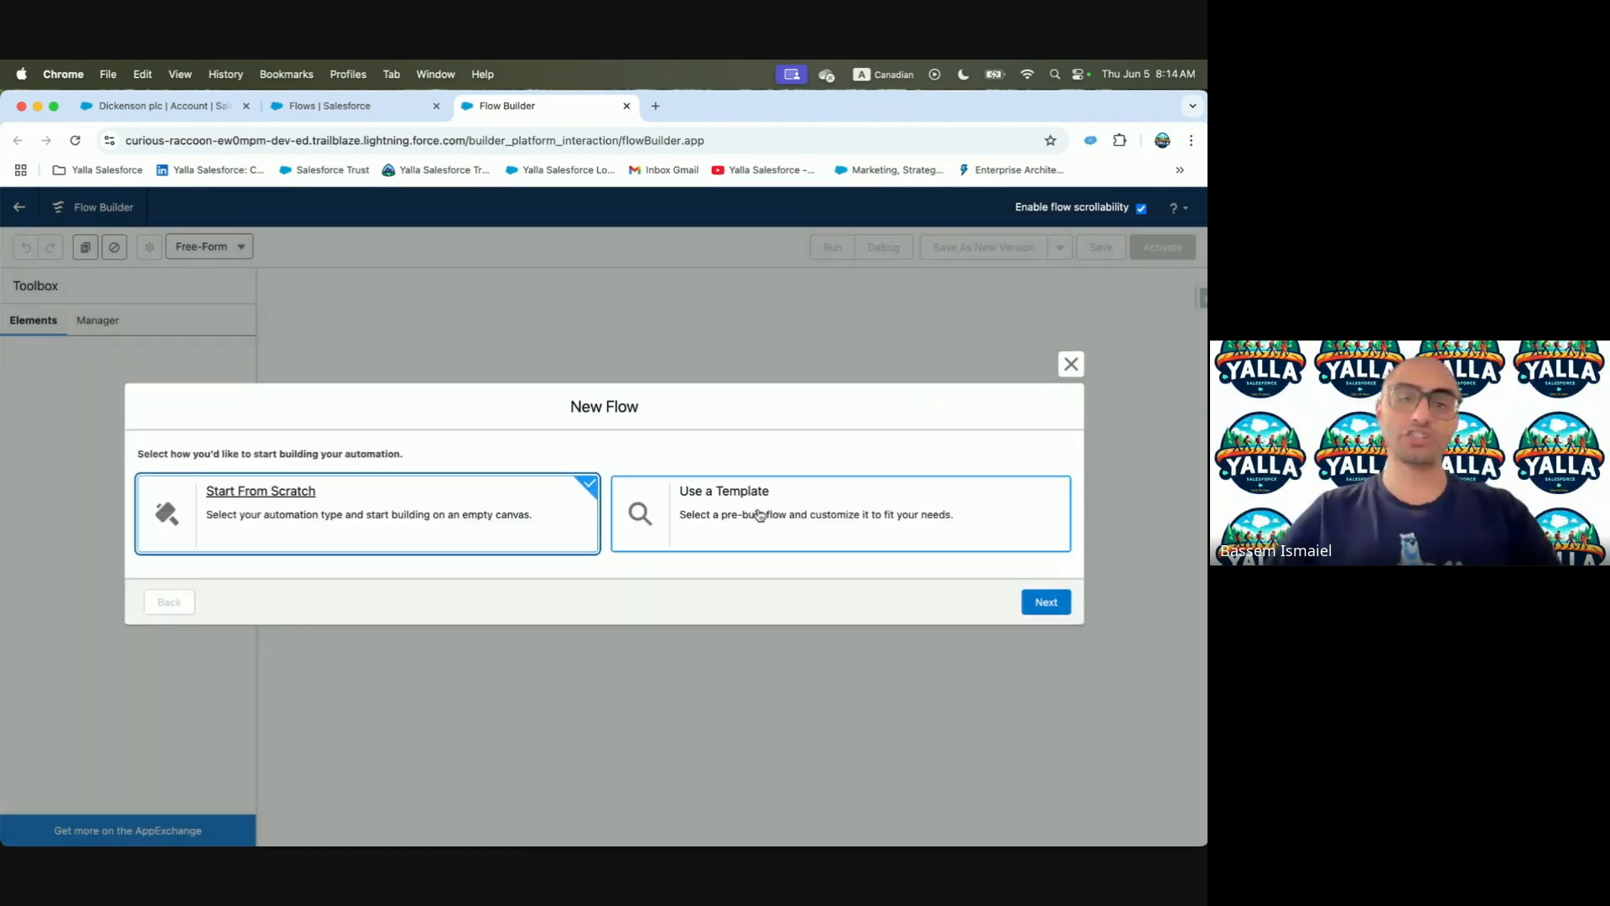
{"action": "left_click", "coordinate": [1058, 603]}
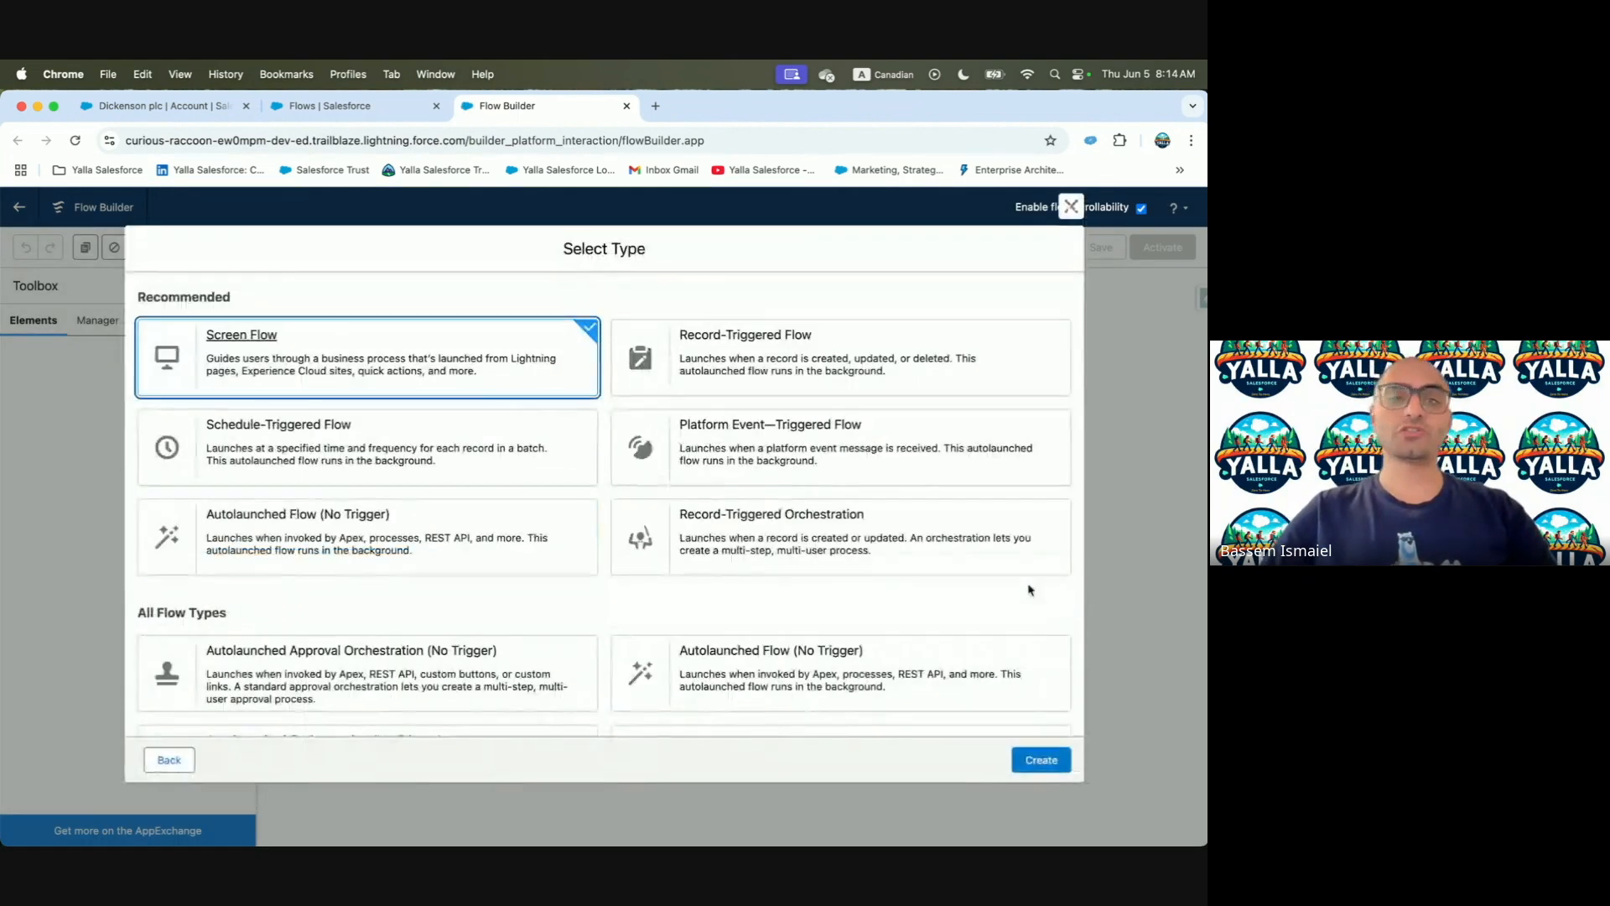
{"action": "left_click", "coordinate": [751, 354]}
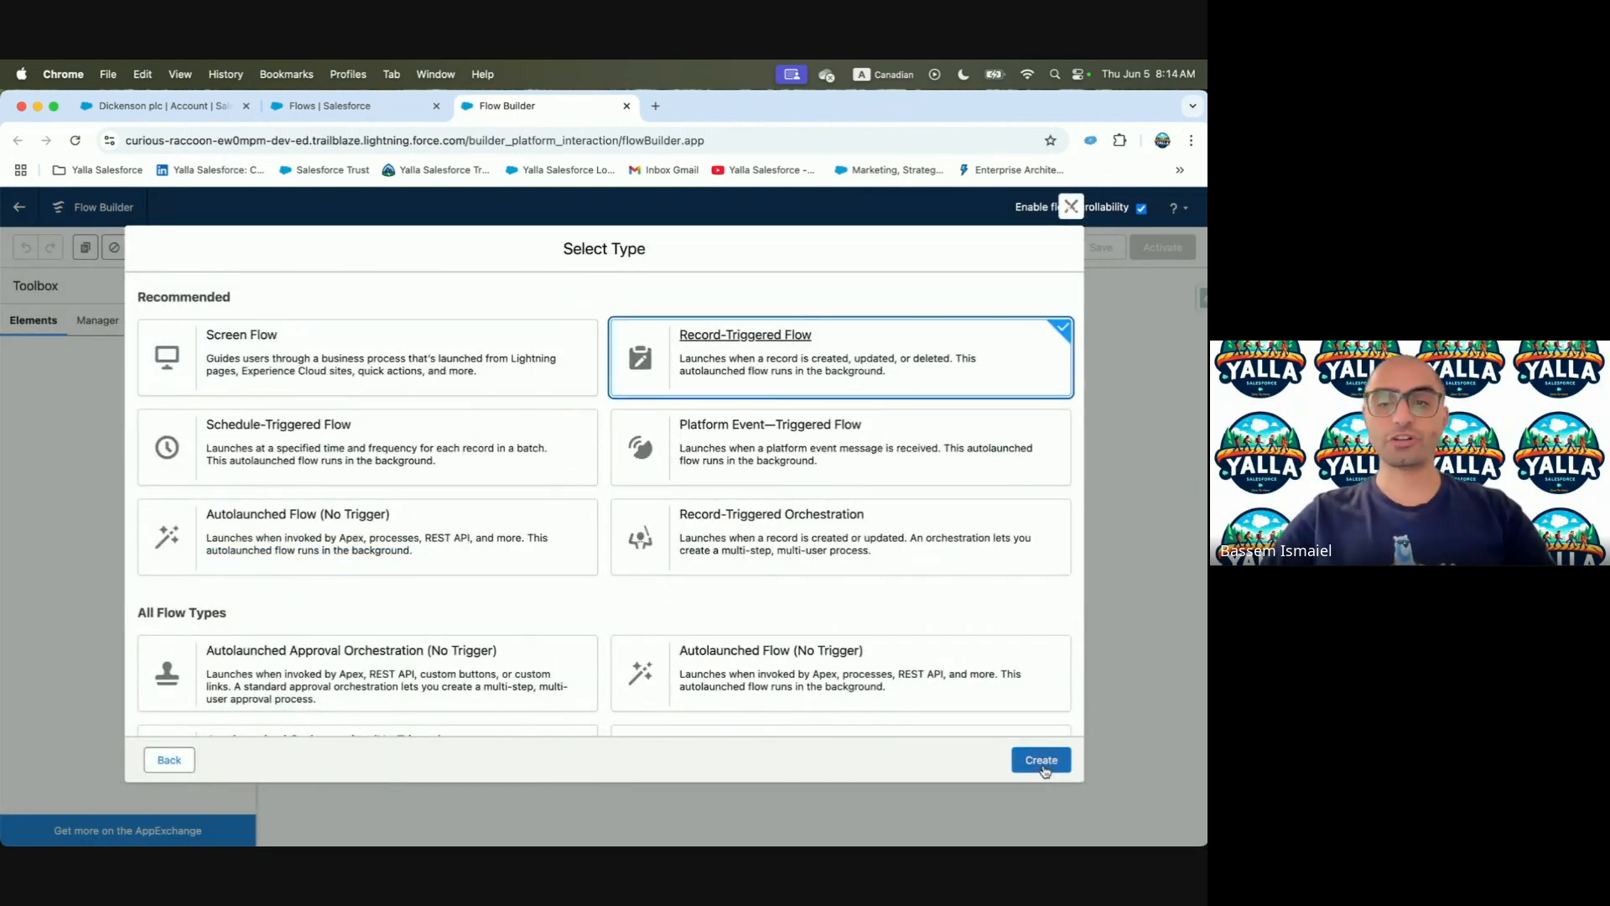
{"action": "left_click", "coordinate": [1041, 760]}
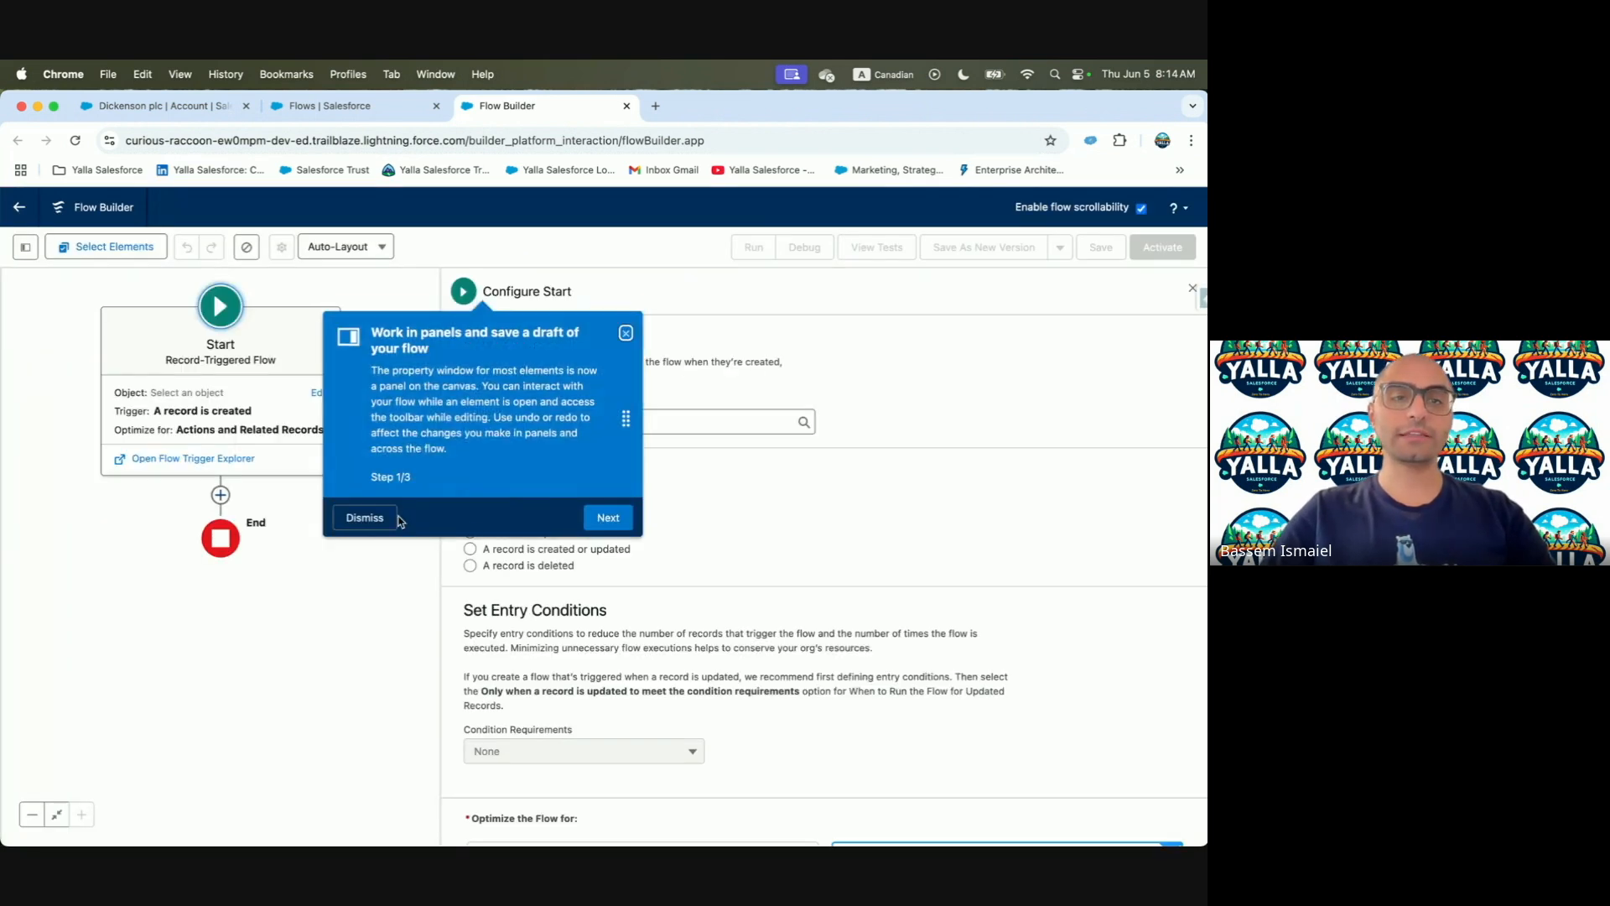
{"action": "left_click", "coordinate": [394, 519]}
Set the flow's object to Account and, following the Trailhead instructions, trigger it when a record is updated
{"action": "left_click", "coordinate": [557, 421]}
{"action": "type", "text": "A"}
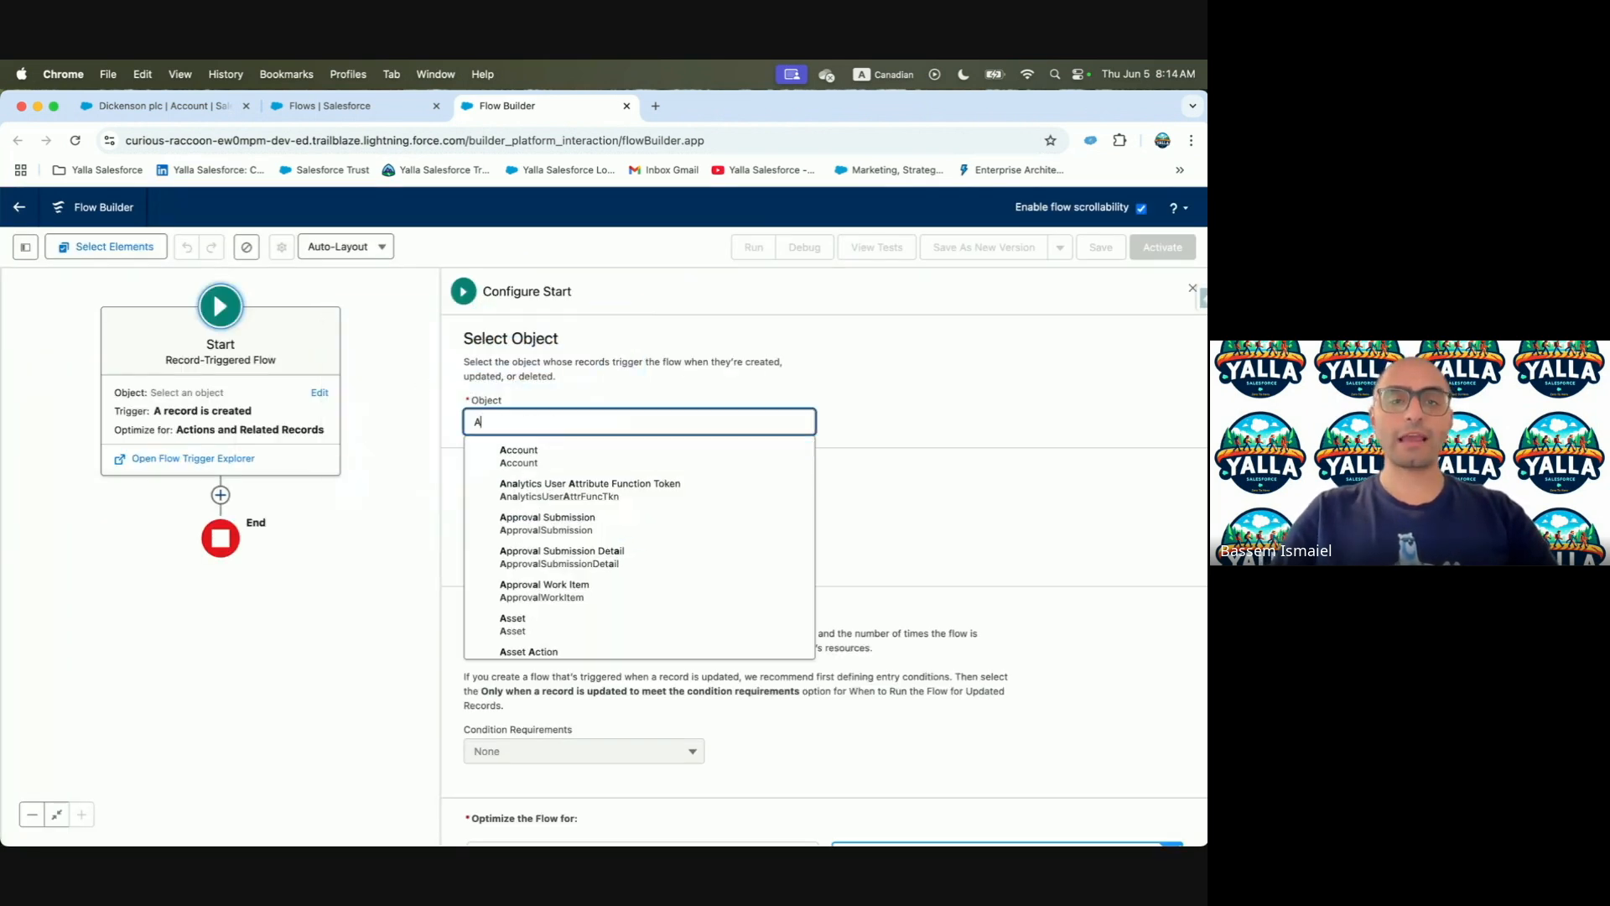
{"action": "left_click", "coordinate": [547, 455]}
{"action": "key", "text": "ctrl+Left"}
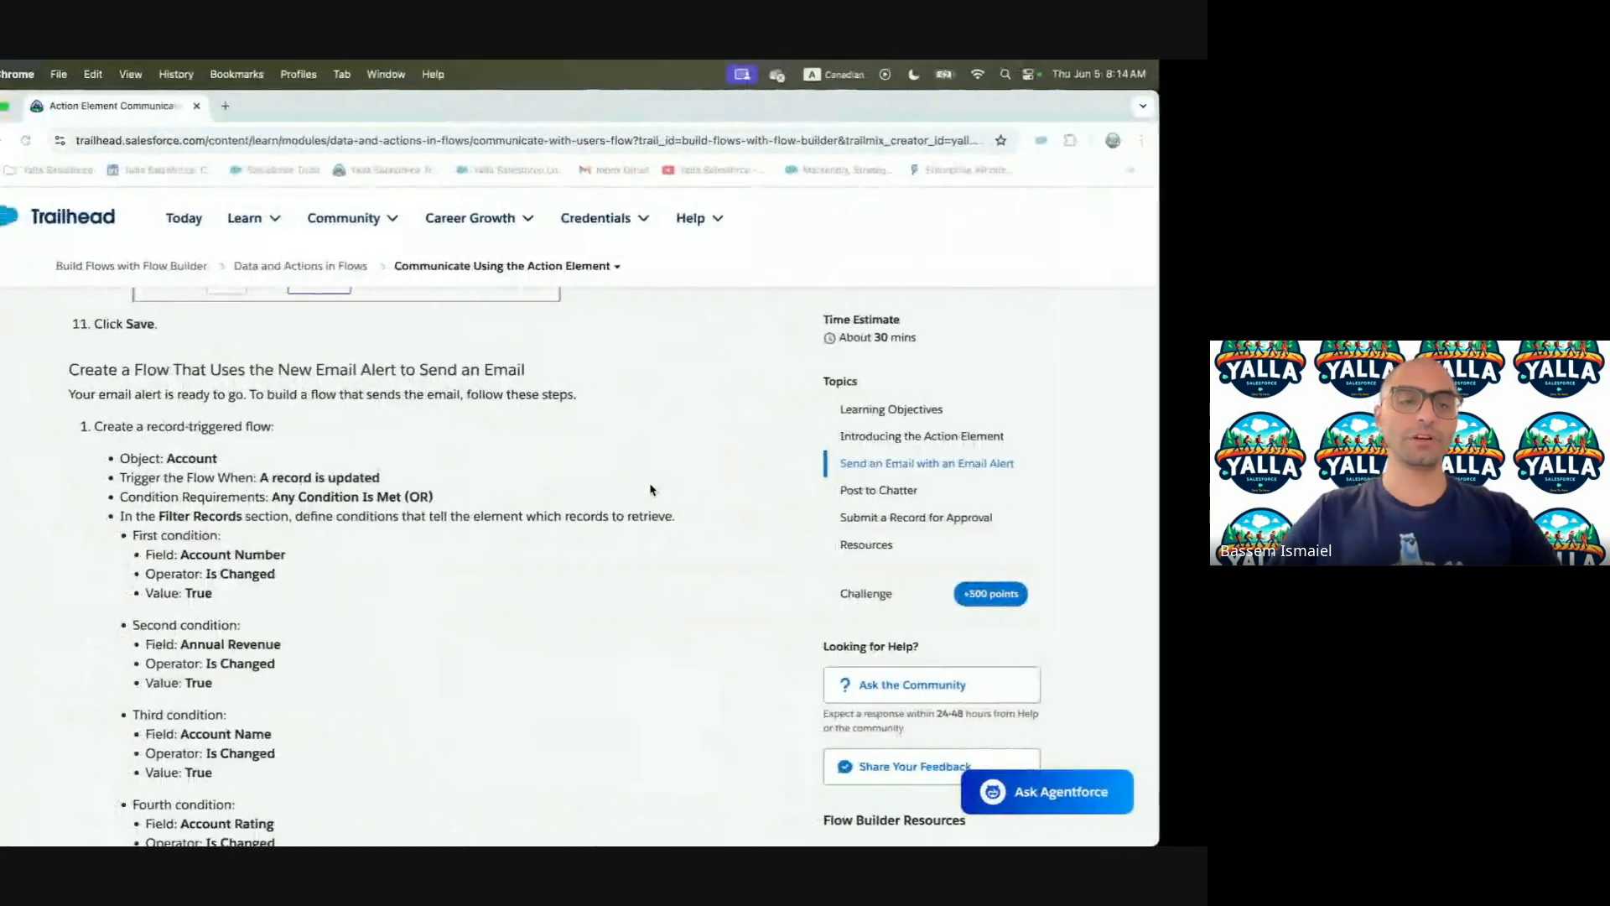
{"action": "scroll", "coordinate": [204, 410], "scroll_direction": "down", "scroll_amount": 2}
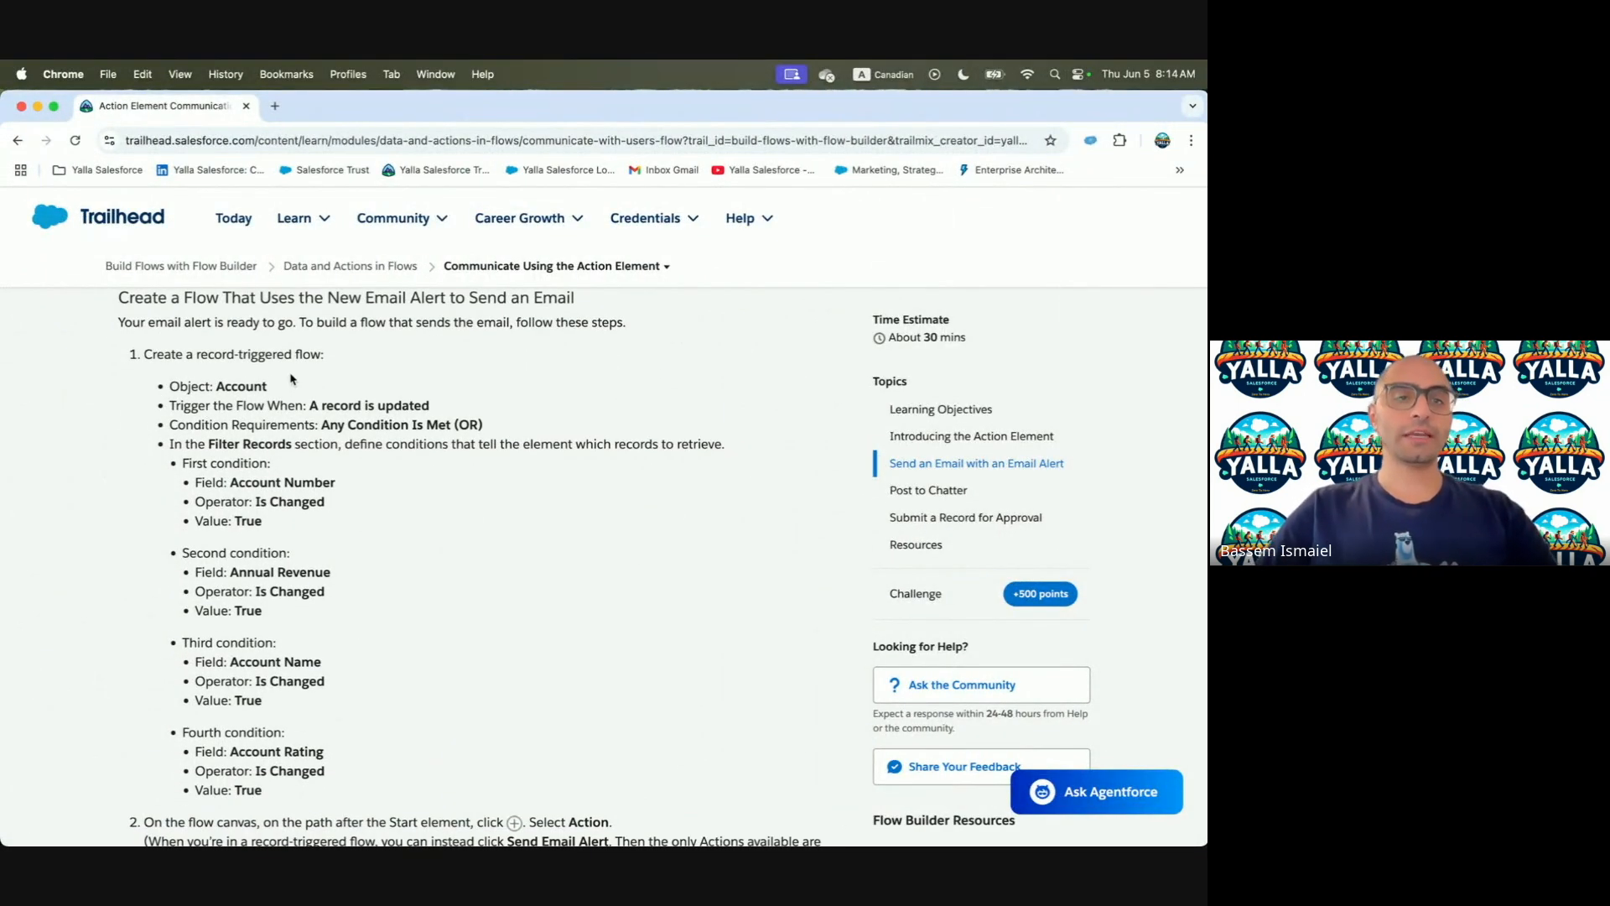
{"action": "scroll", "coordinate": [291, 379], "scroll_direction": "up", "scroll_amount": 1}
{"action": "left_click_drag", "start_coordinate": [306, 416], "coordinate": [433, 421]}
{"action": "key", "text": "ctrl+Right"}
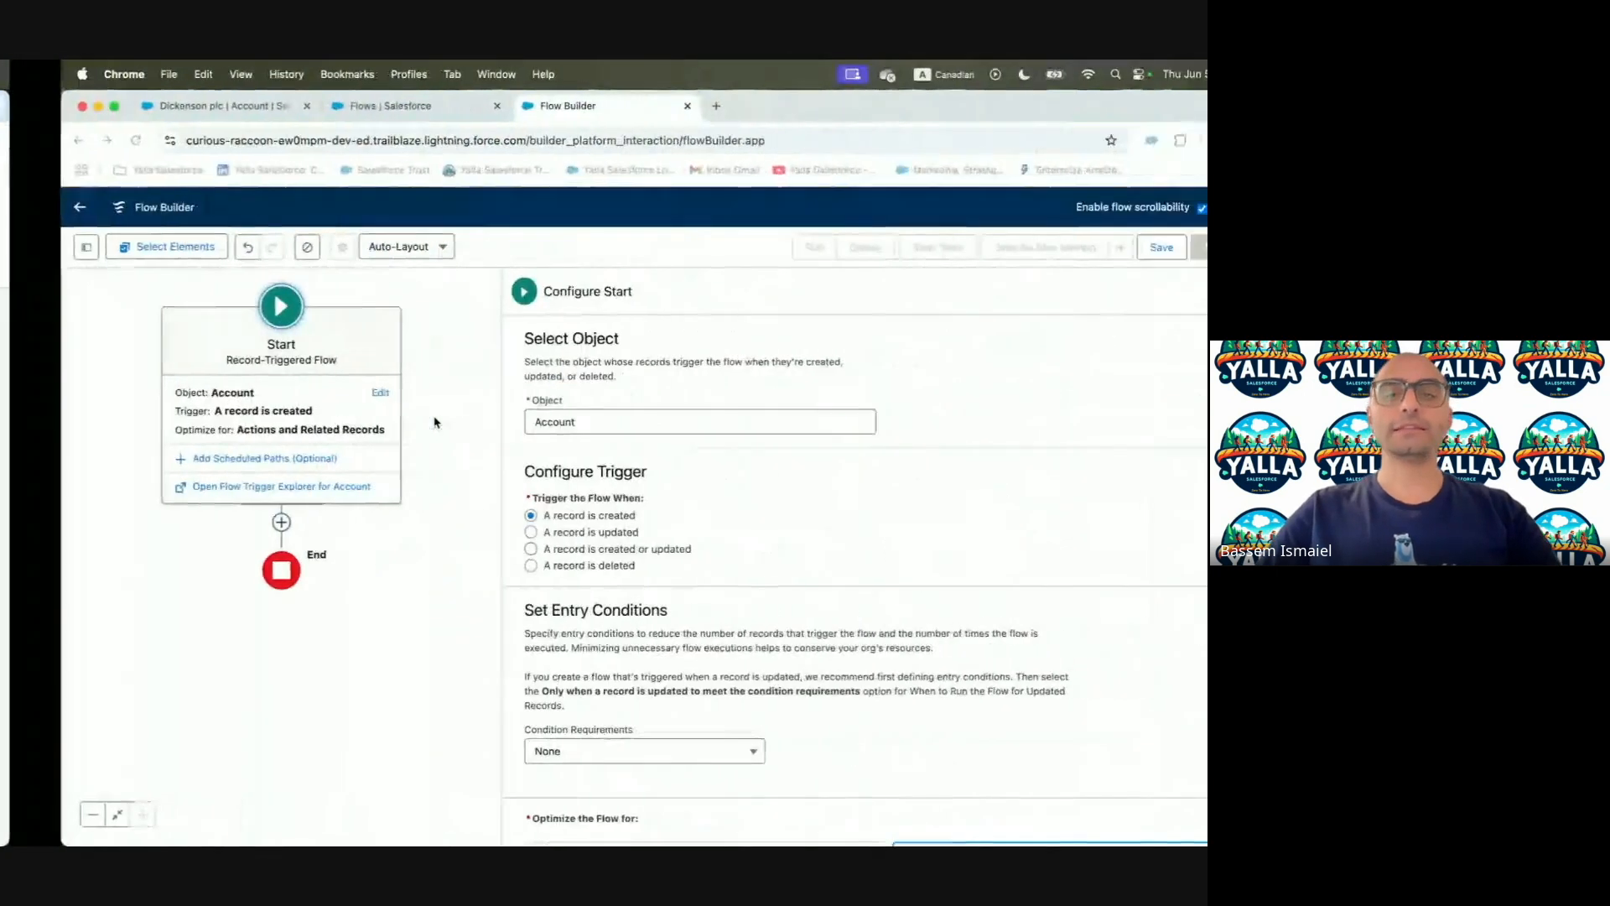
{"action": "left_click", "coordinate": [546, 530]}
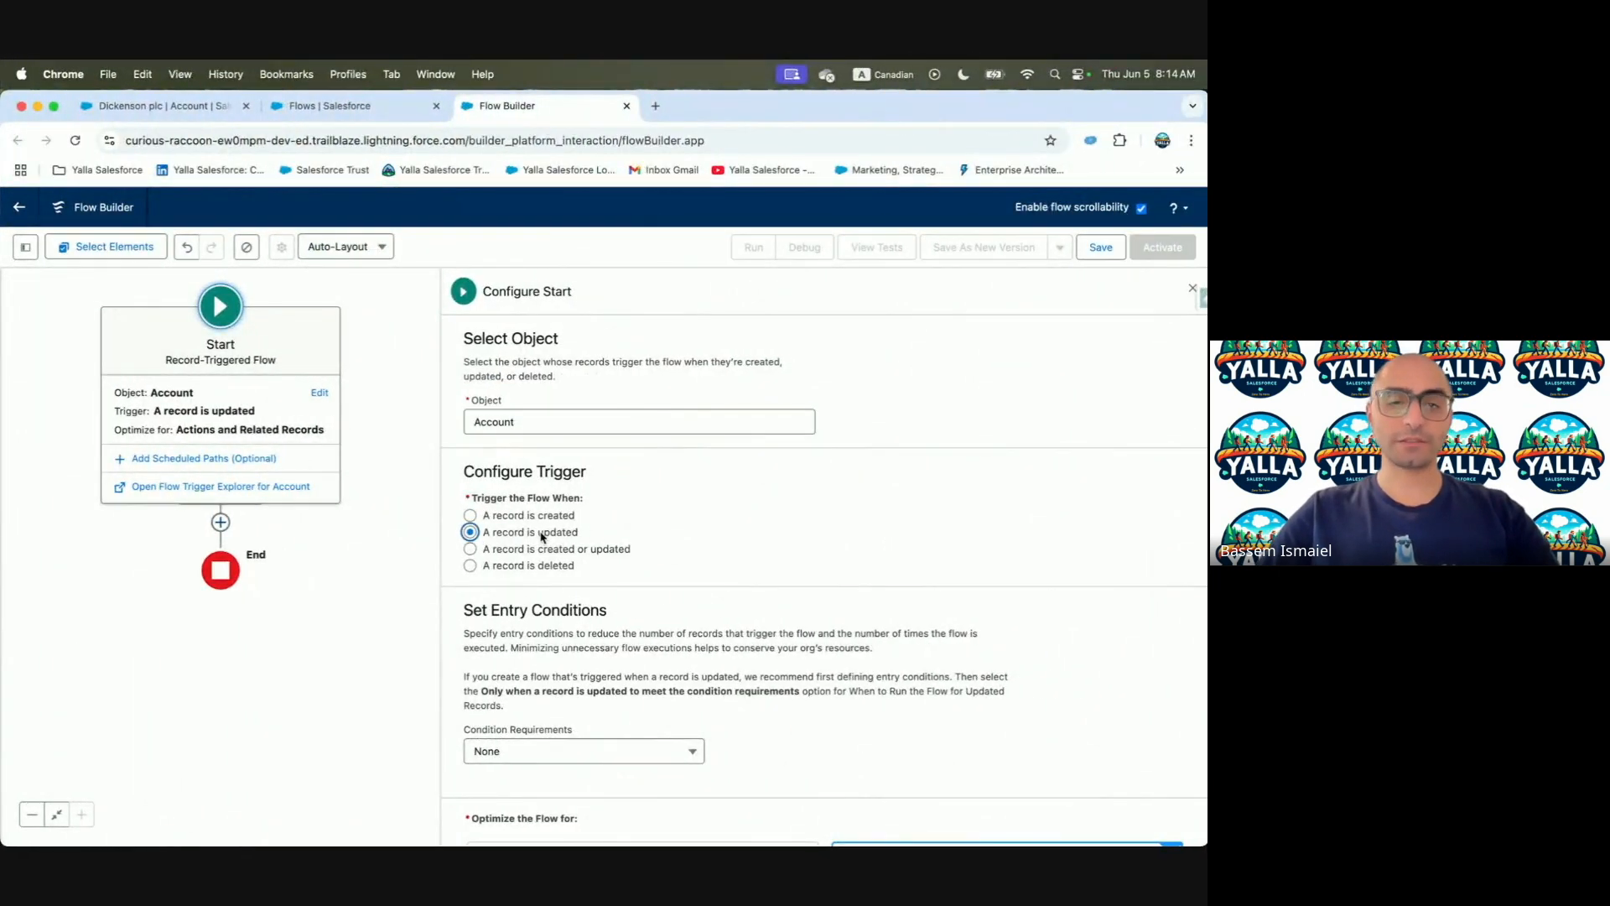
Set the entry condition requirements to Any Condition Is Met (OR)
{"action": "scroll", "coordinate": [587, 587], "scroll_direction": "down", "scroll_amount": 3}
{"action": "left_click", "coordinate": [501, 631]}
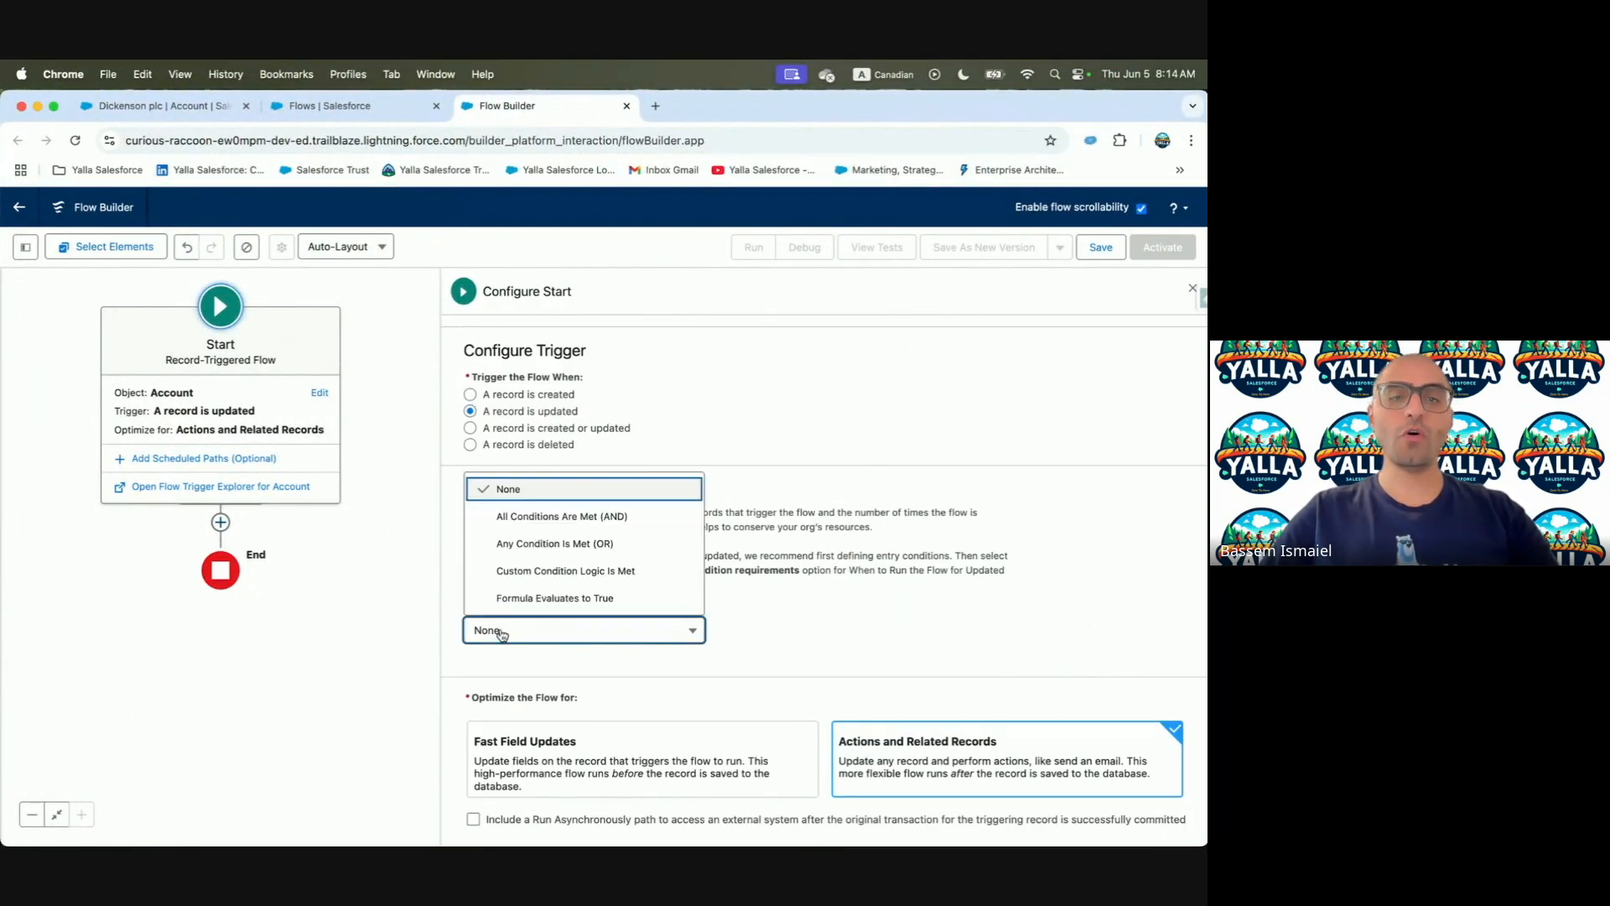
{"action": "left_click", "coordinate": [545, 543]}
{"action": "scroll", "coordinate": [681, 568], "scroll_direction": "down", "scroll_amount": 3}
{"action": "key", "text": "ctrl+Left"}
{"action": "key", "text": "ctrl+Right"}
{"action": "scroll", "coordinate": [761, 526], "scroll_direction": "up", "scroll_amount": 2}
{"action": "scroll", "coordinate": [761, 526], "scroll_direction": "up", "scroll_amount": 4}
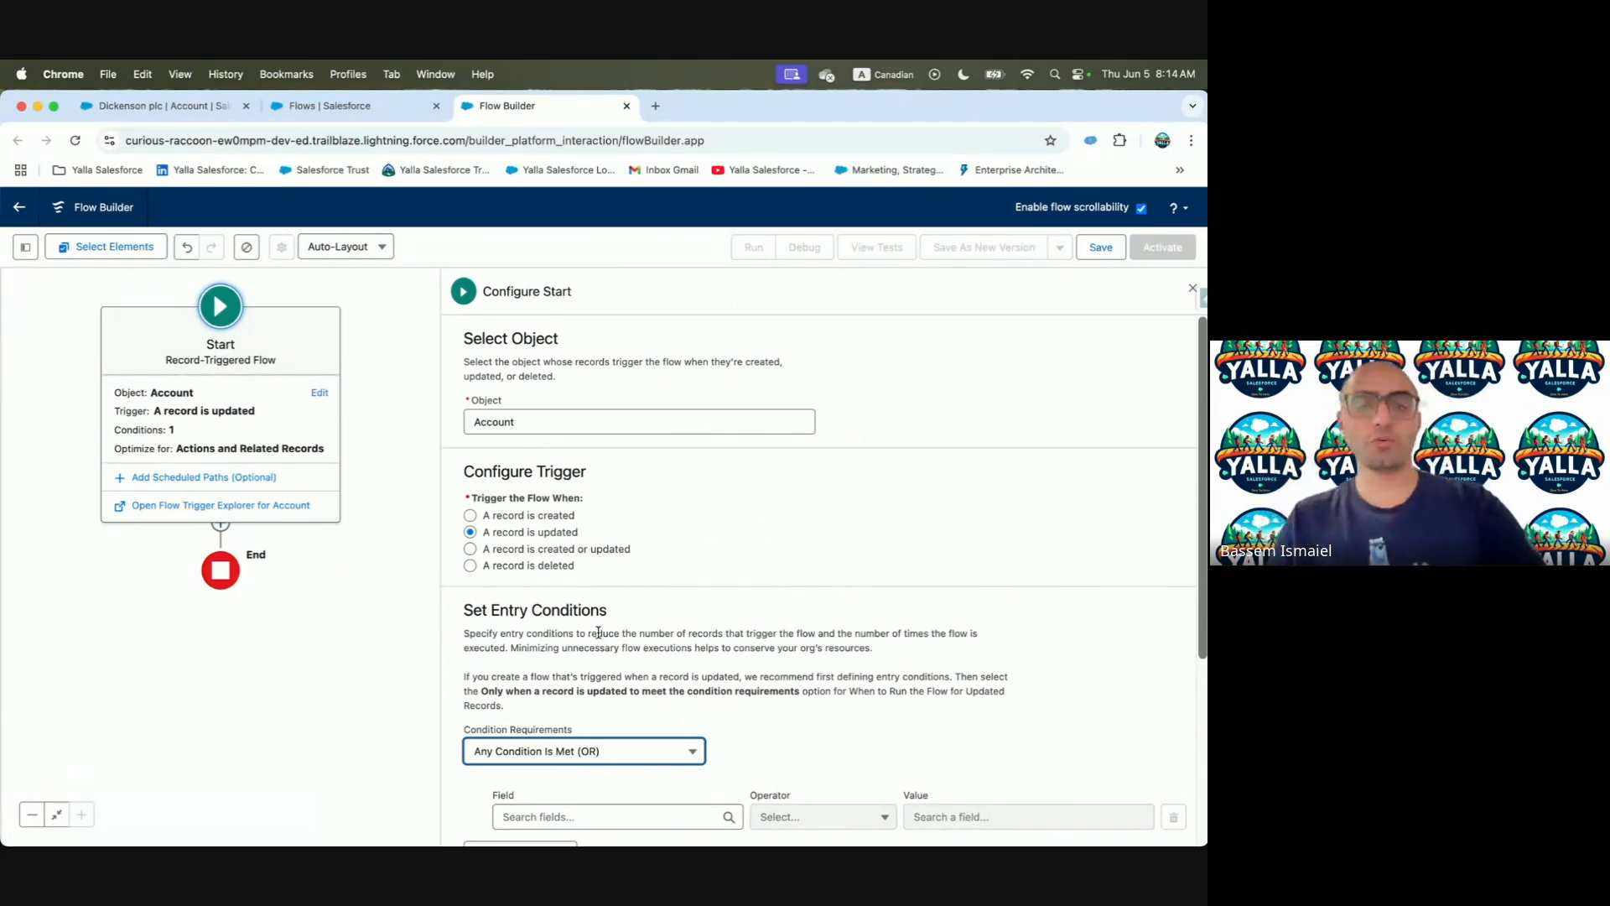
{"action": "scroll", "coordinate": [598, 631], "scroll_direction": "down", "scroll_amount": 5}
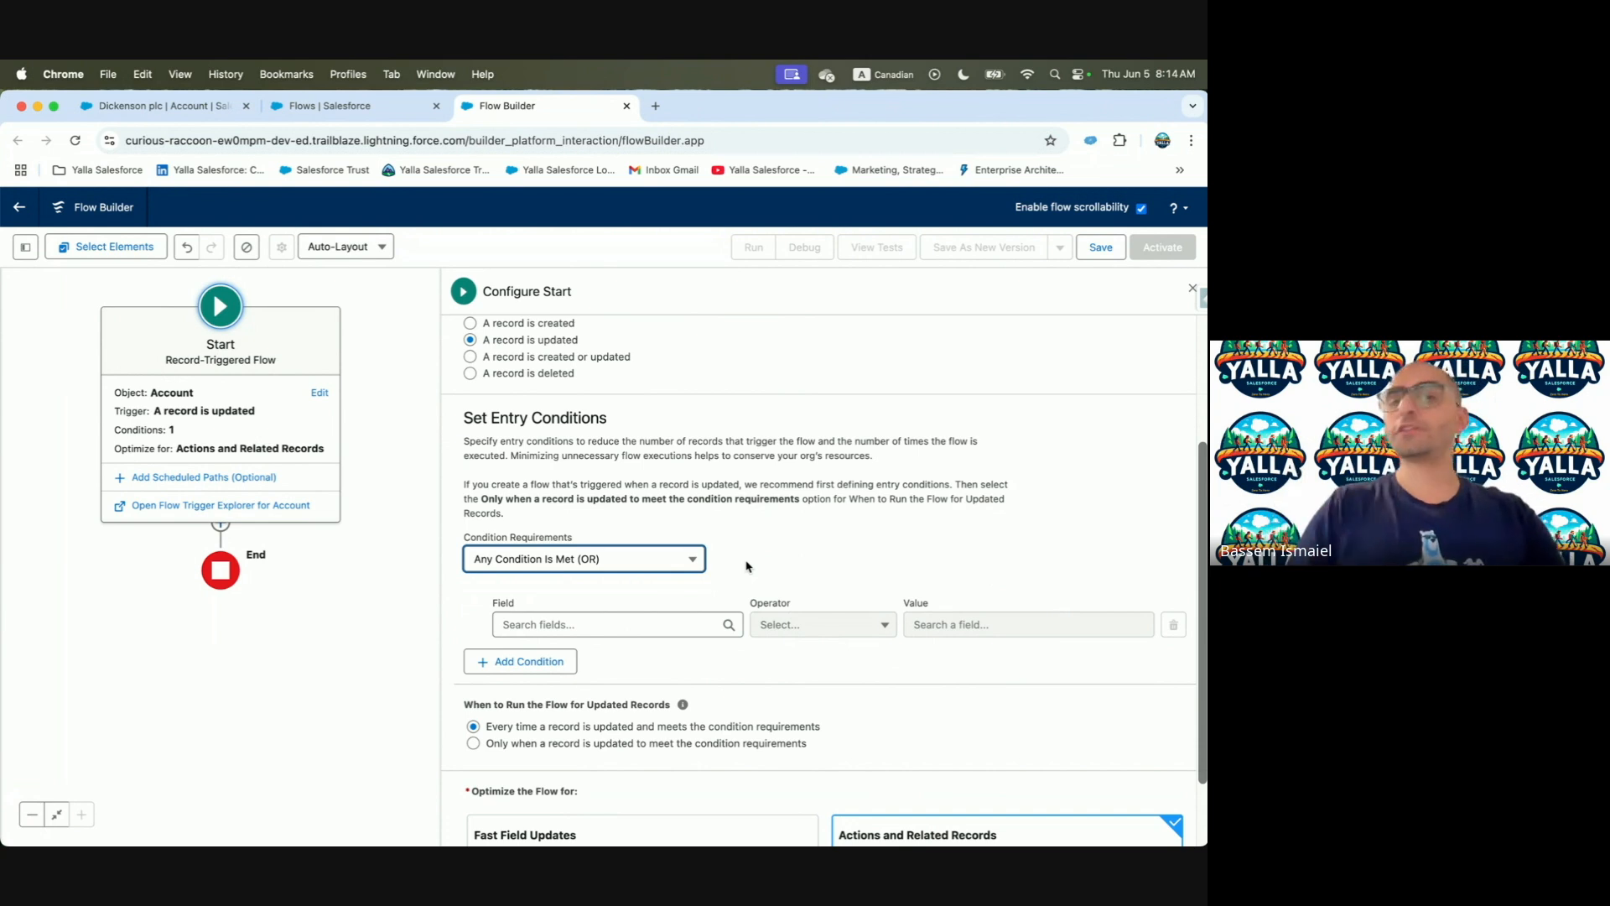
Check the filter conditions in Trailhead and choose Account Number as the first entry condition's field
{"action": "key", "text": "ctrl+Left"}
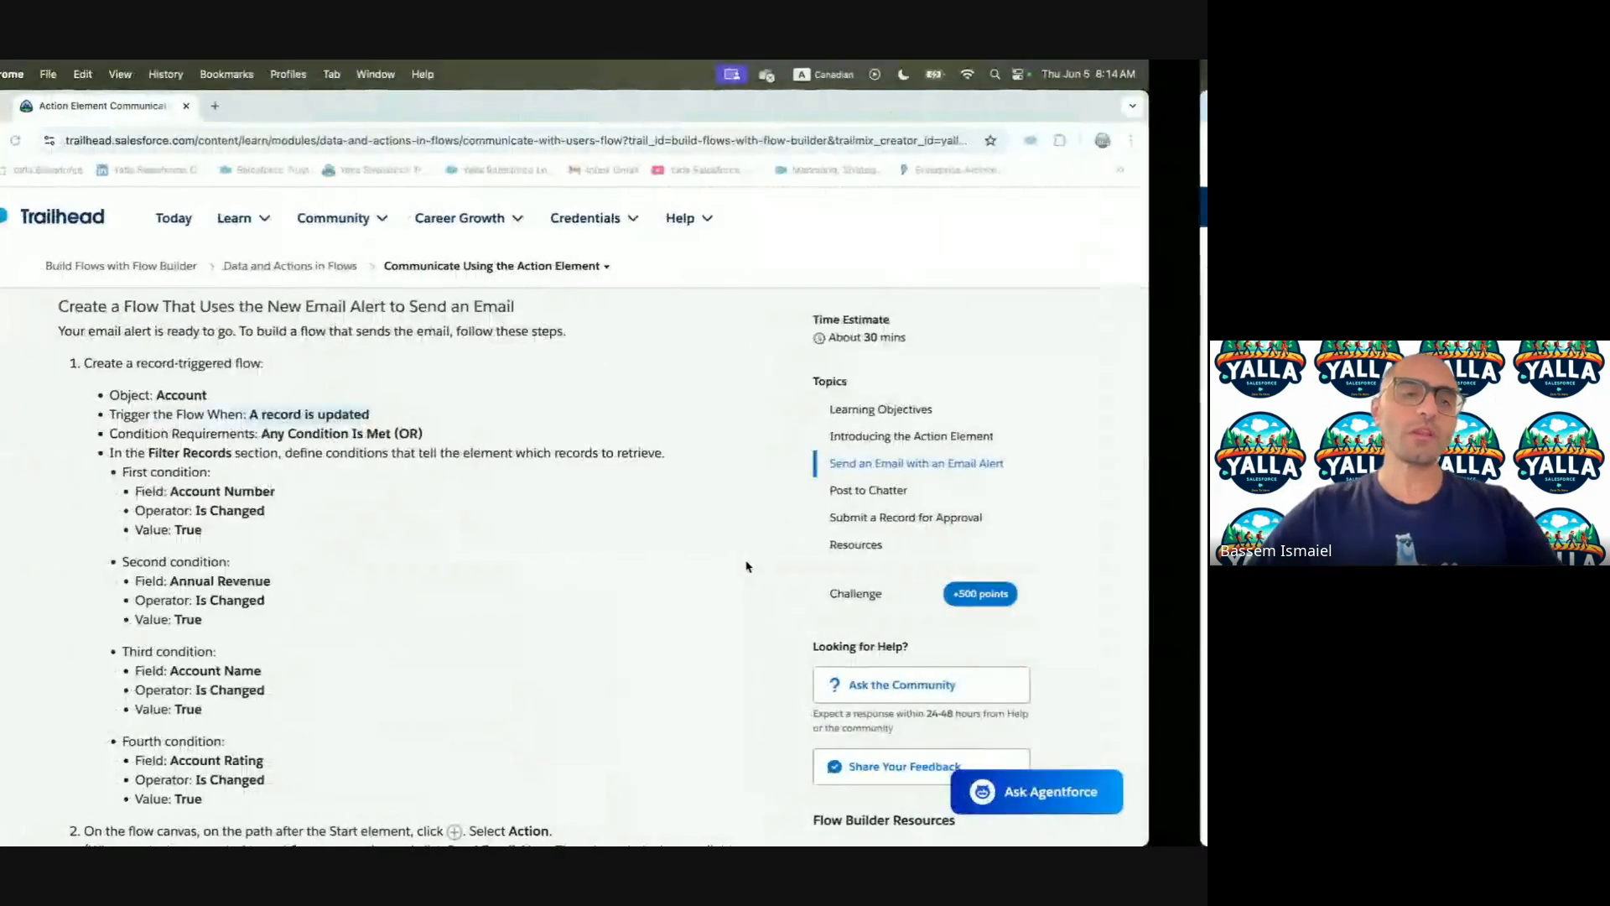
{"action": "scroll", "coordinate": [405, 546], "scroll_direction": "down", "scroll_amount": 2}
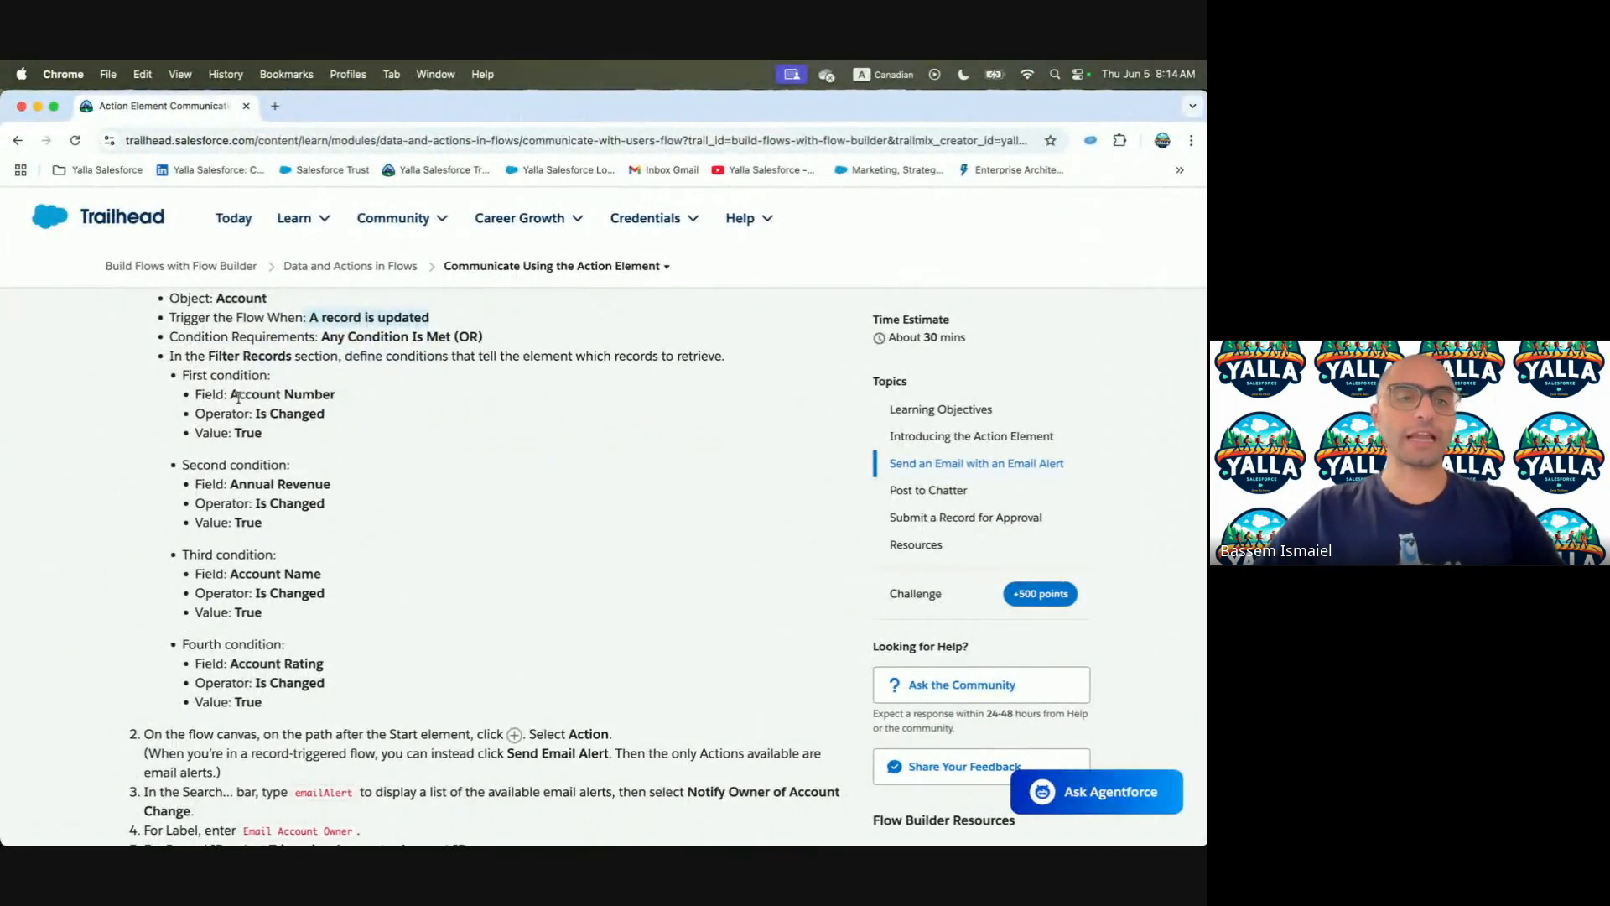
{"action": "key", "text": "ctrl+Right"}
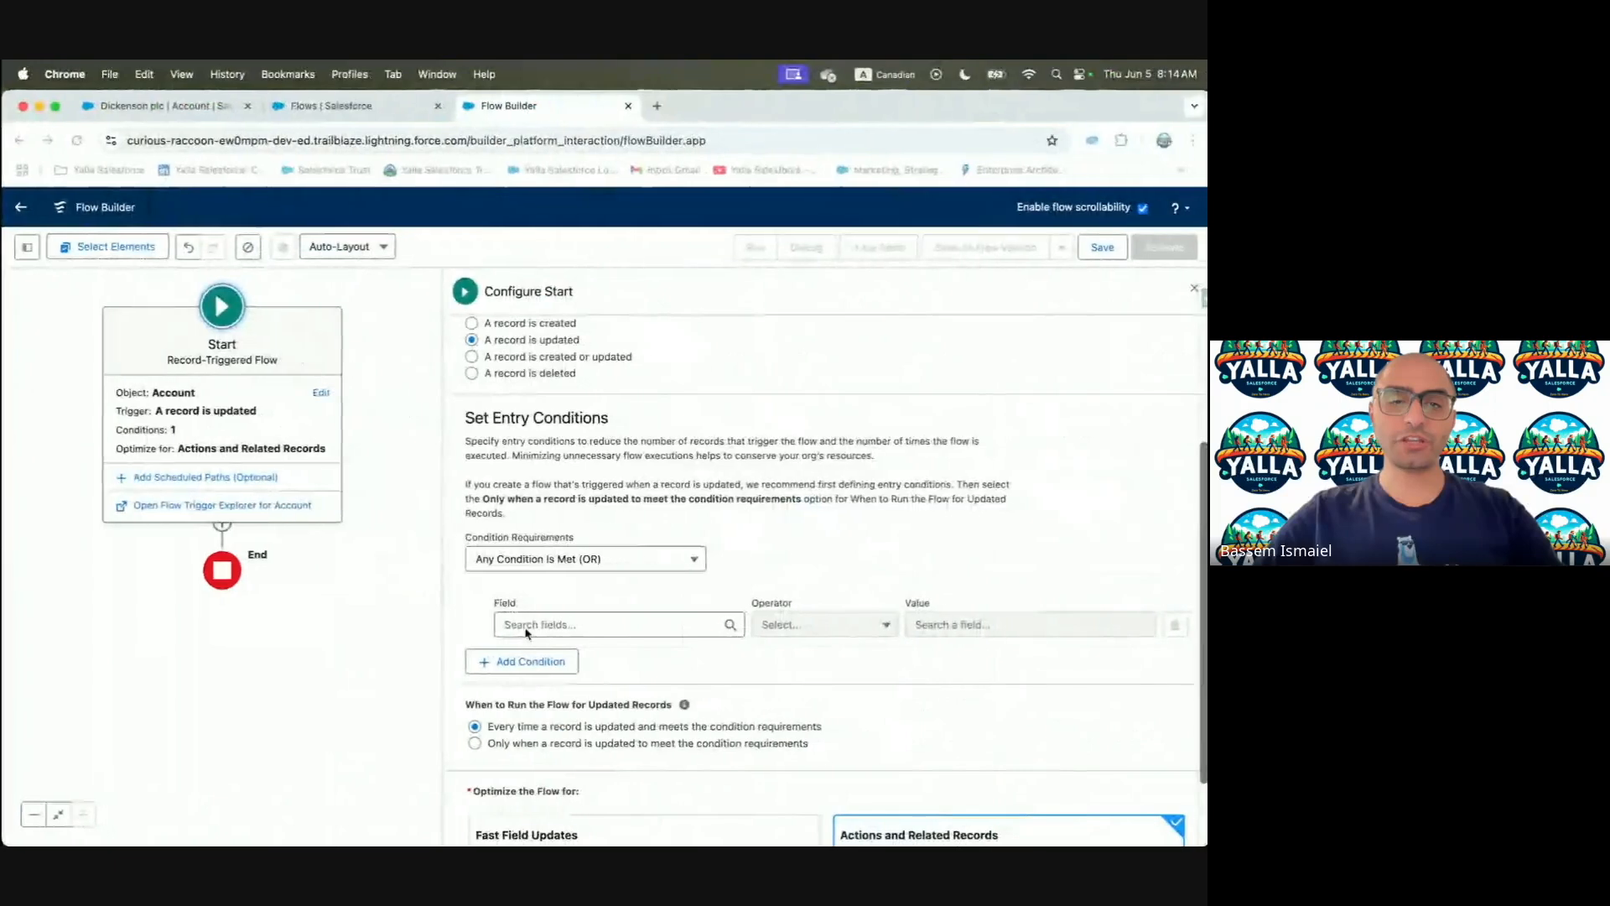
{"action": "left_click", "coordinate": [551, 623]}
{"action": "type", "text": "Number"}
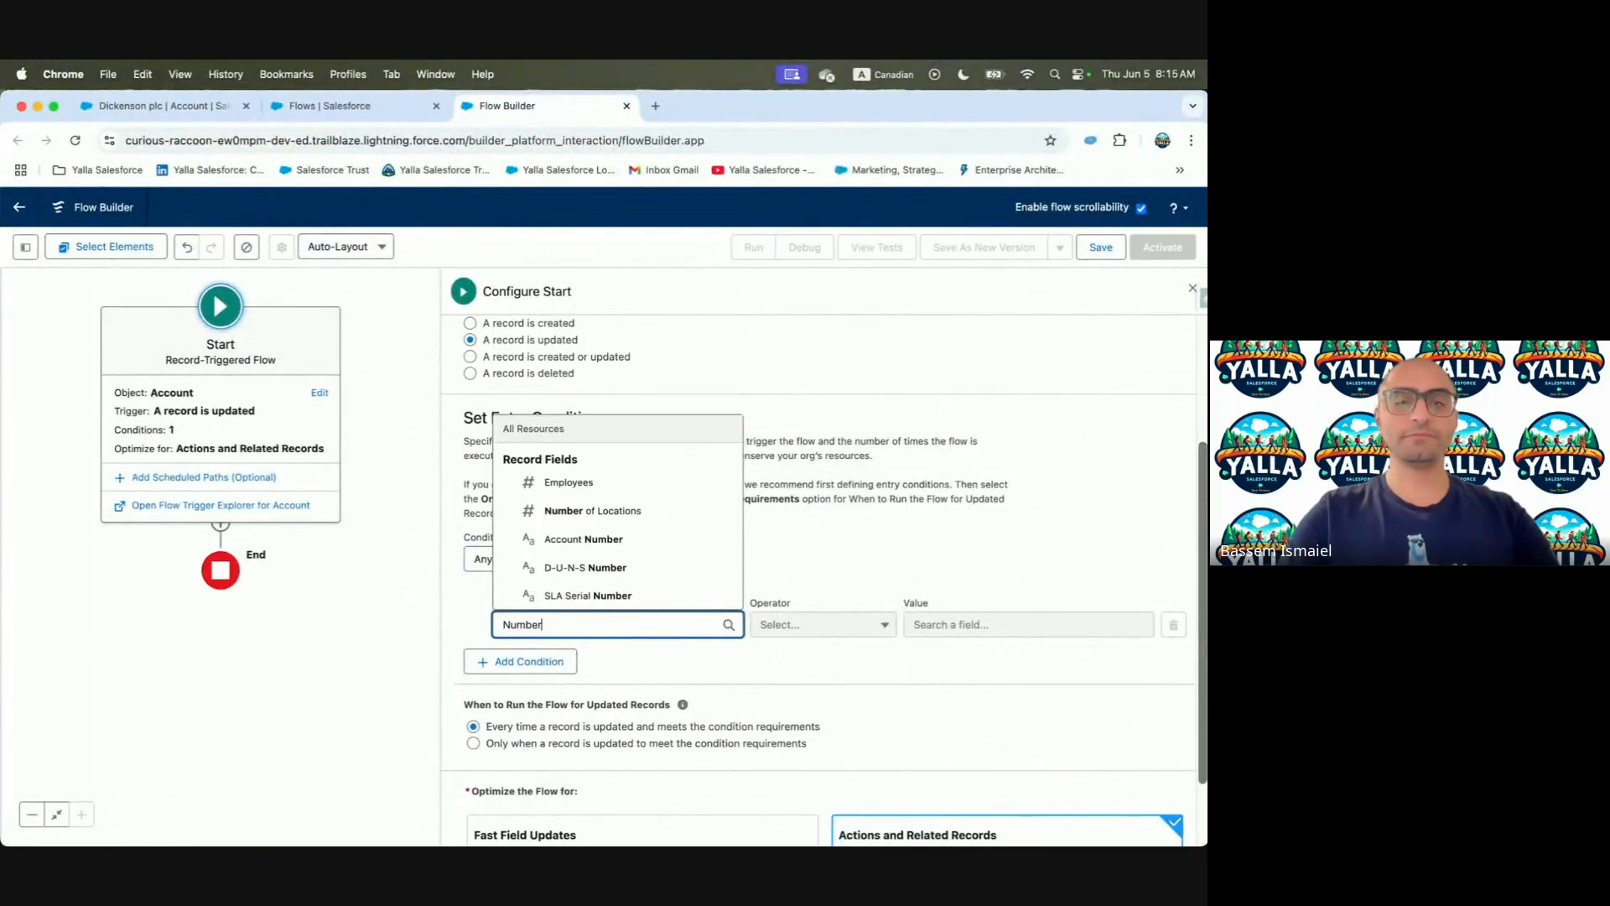
{"action": "left_click", "coordinate": [581, 539]}
Add a second entry condition on the Annual Revenue field
{"action": "left_click", "coordinate": [525, 660]}
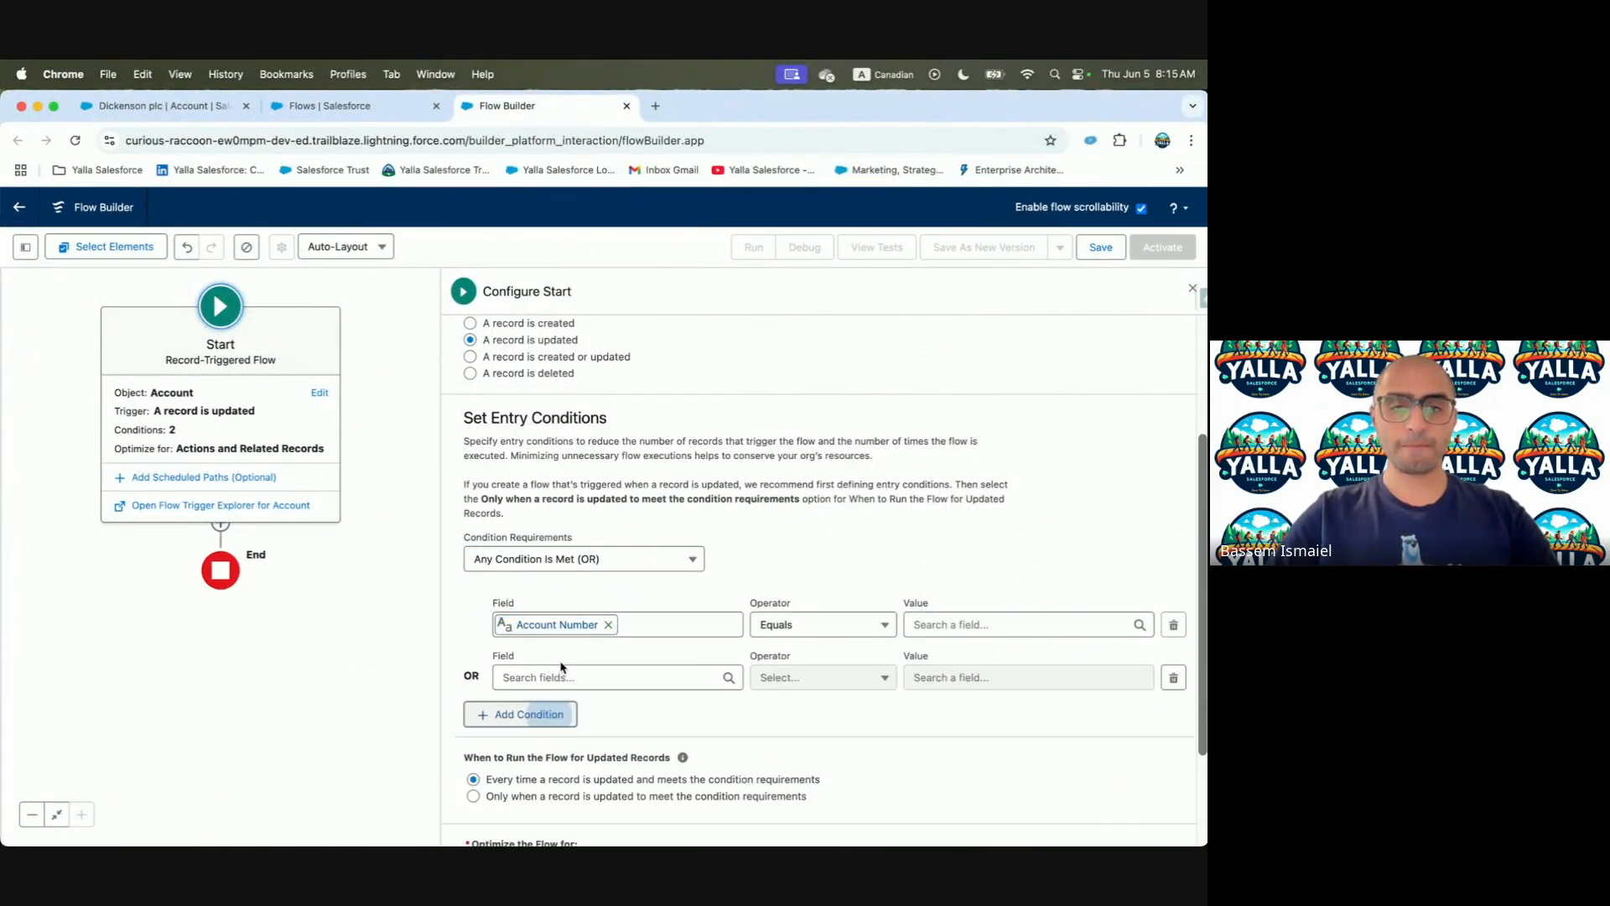
{"action": "left_click", "coordinate": [593, 676]}
{"action": "type", "text": "Rev"}
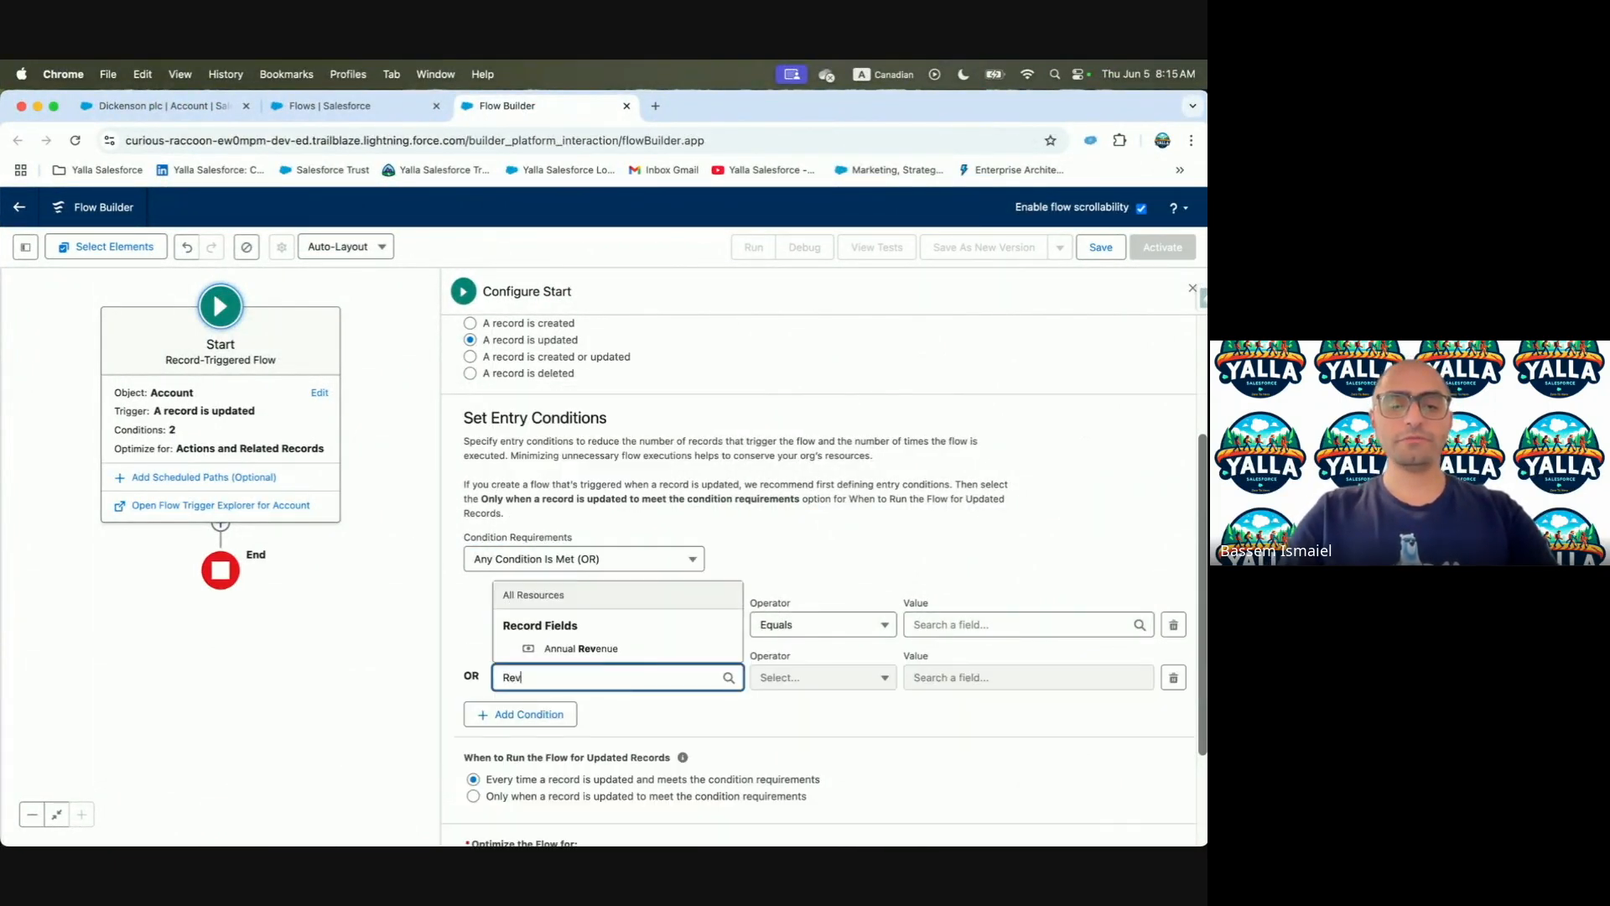
{"action": "type", "text": "e"}
{"action": "left_click", "coordinate": [582, 648]}
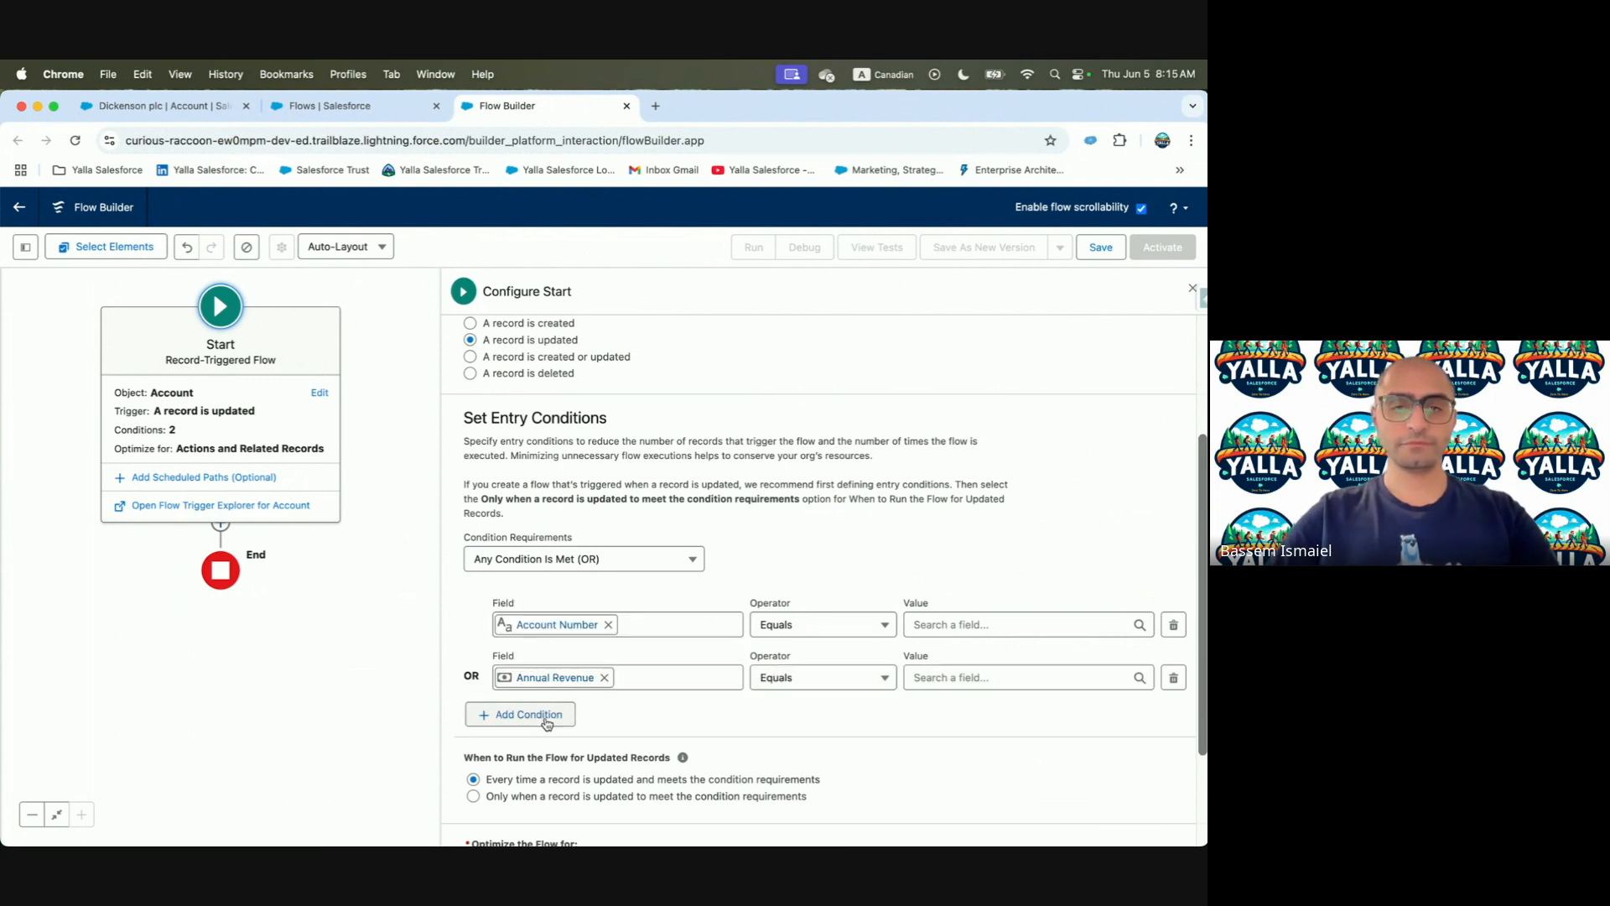
Add a third entry condition on the Account Name field
{"action": "left_click", "coordinate": [529, 714]}
{"action": "left_click", "coordinate": [588, 728]}
{"action": "type", "text": "Name"}
{"action": "left_click", "coordinate": [610, 700]}
Check the fourth condition in Trailhead and add an entry condition on the Account Rating field
{"action": "key", "text": "ctrl+Left"}
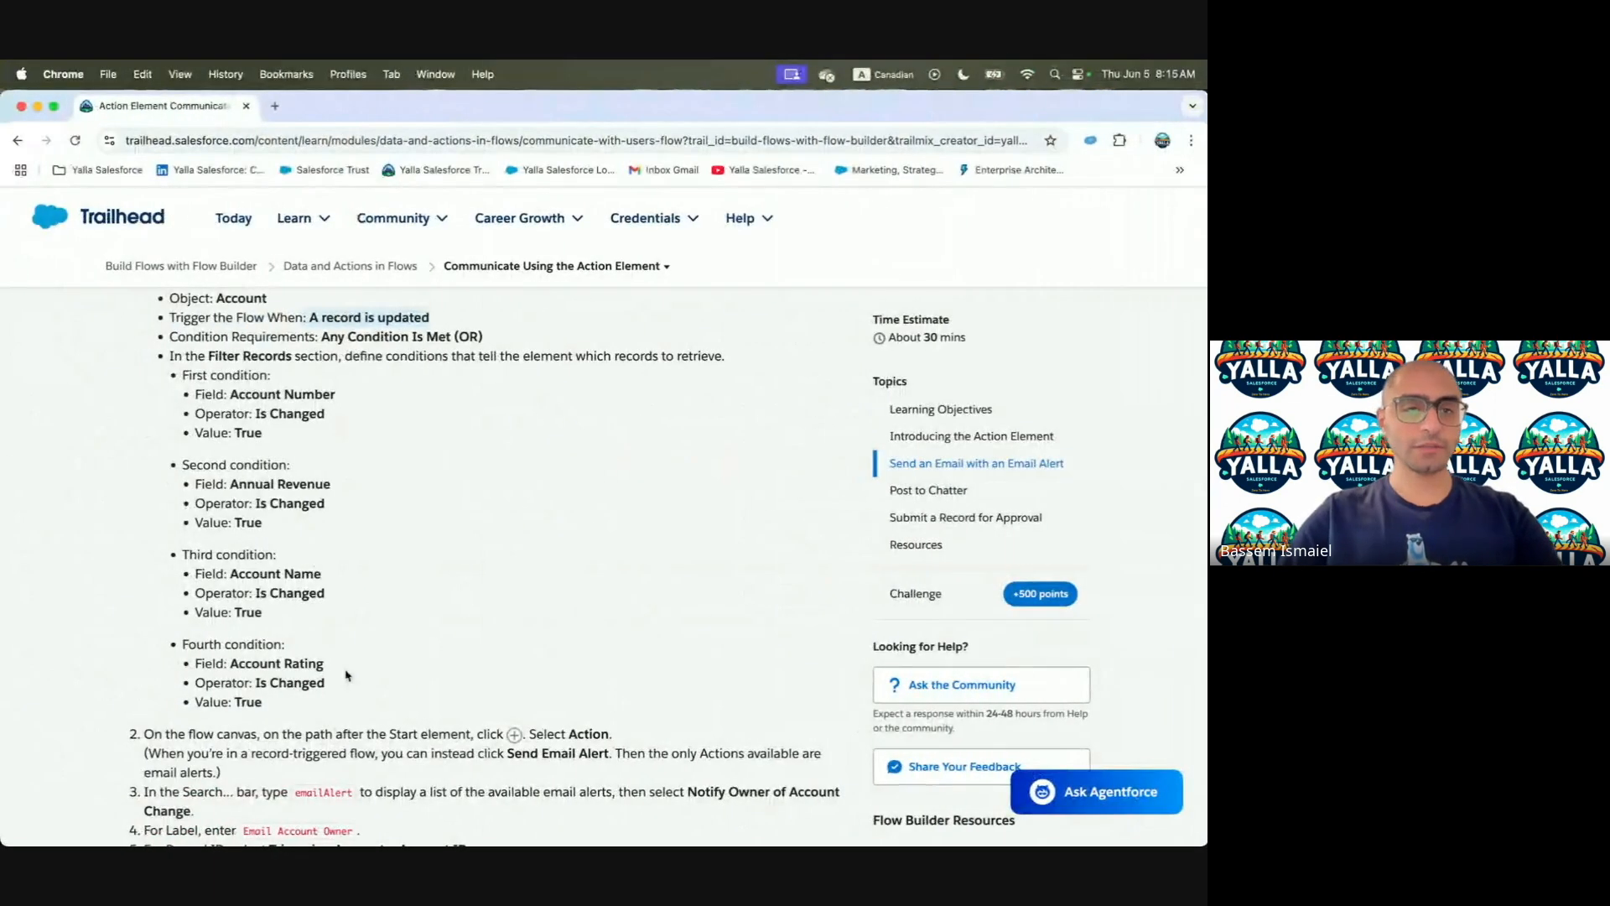
{"action": "key", "text": "ctrl+Right"}
{"action": "left_click", "coordinate": [510, 772]}
{"action": "left_click", "coordinate": [584, 782]}
{"action": "type", "text": "Rat"}
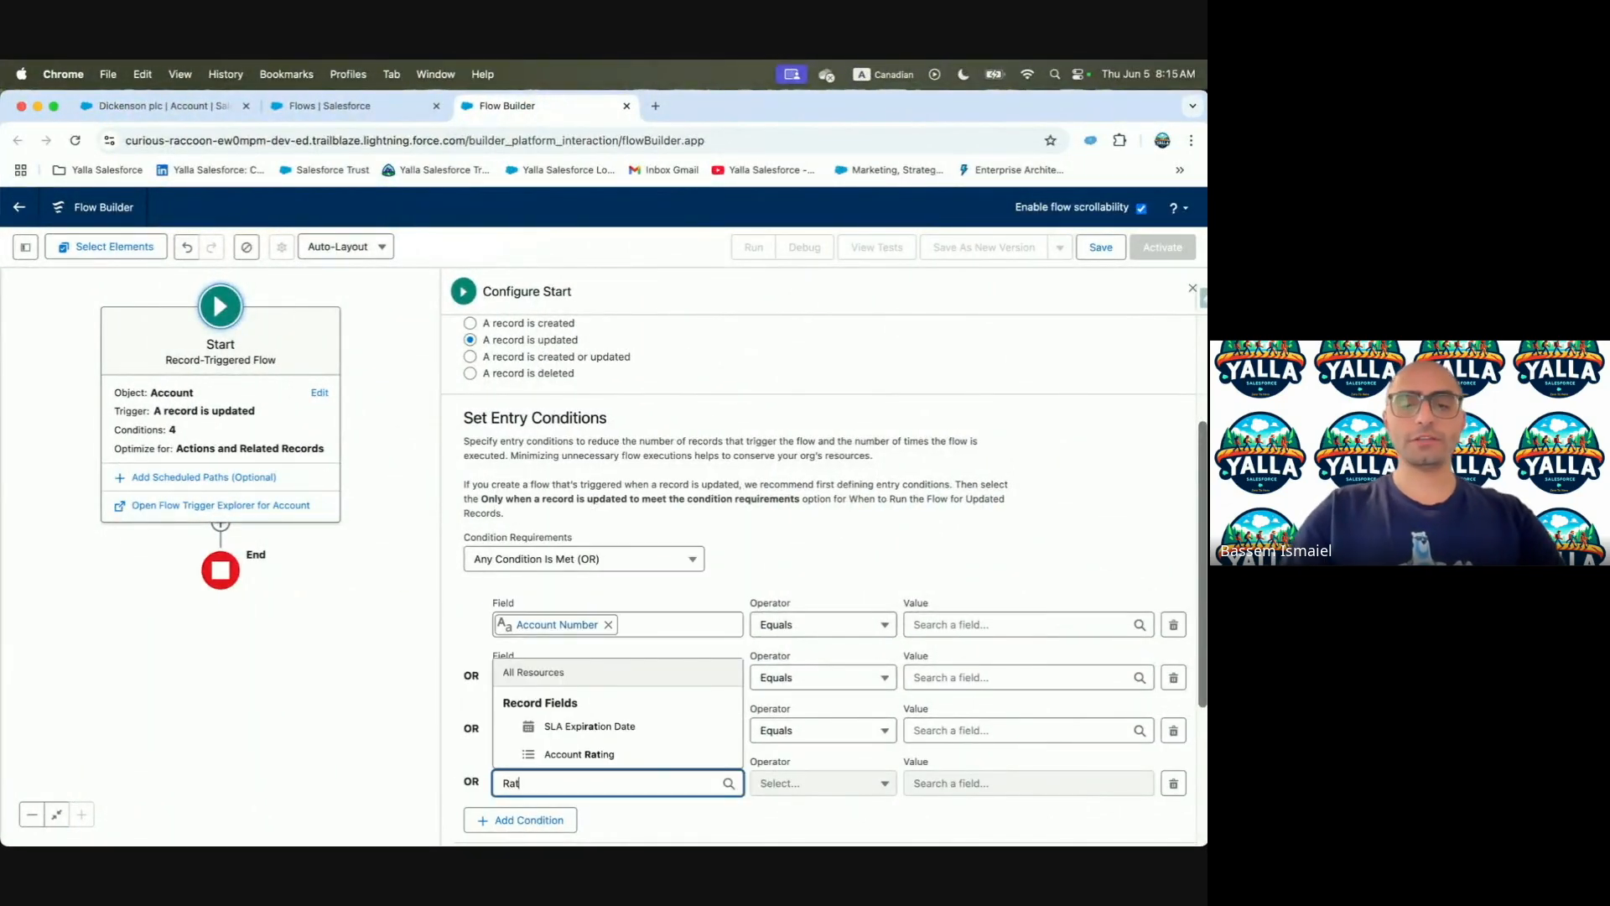
{"action": "left_click", "coordinate": [591, 754]}
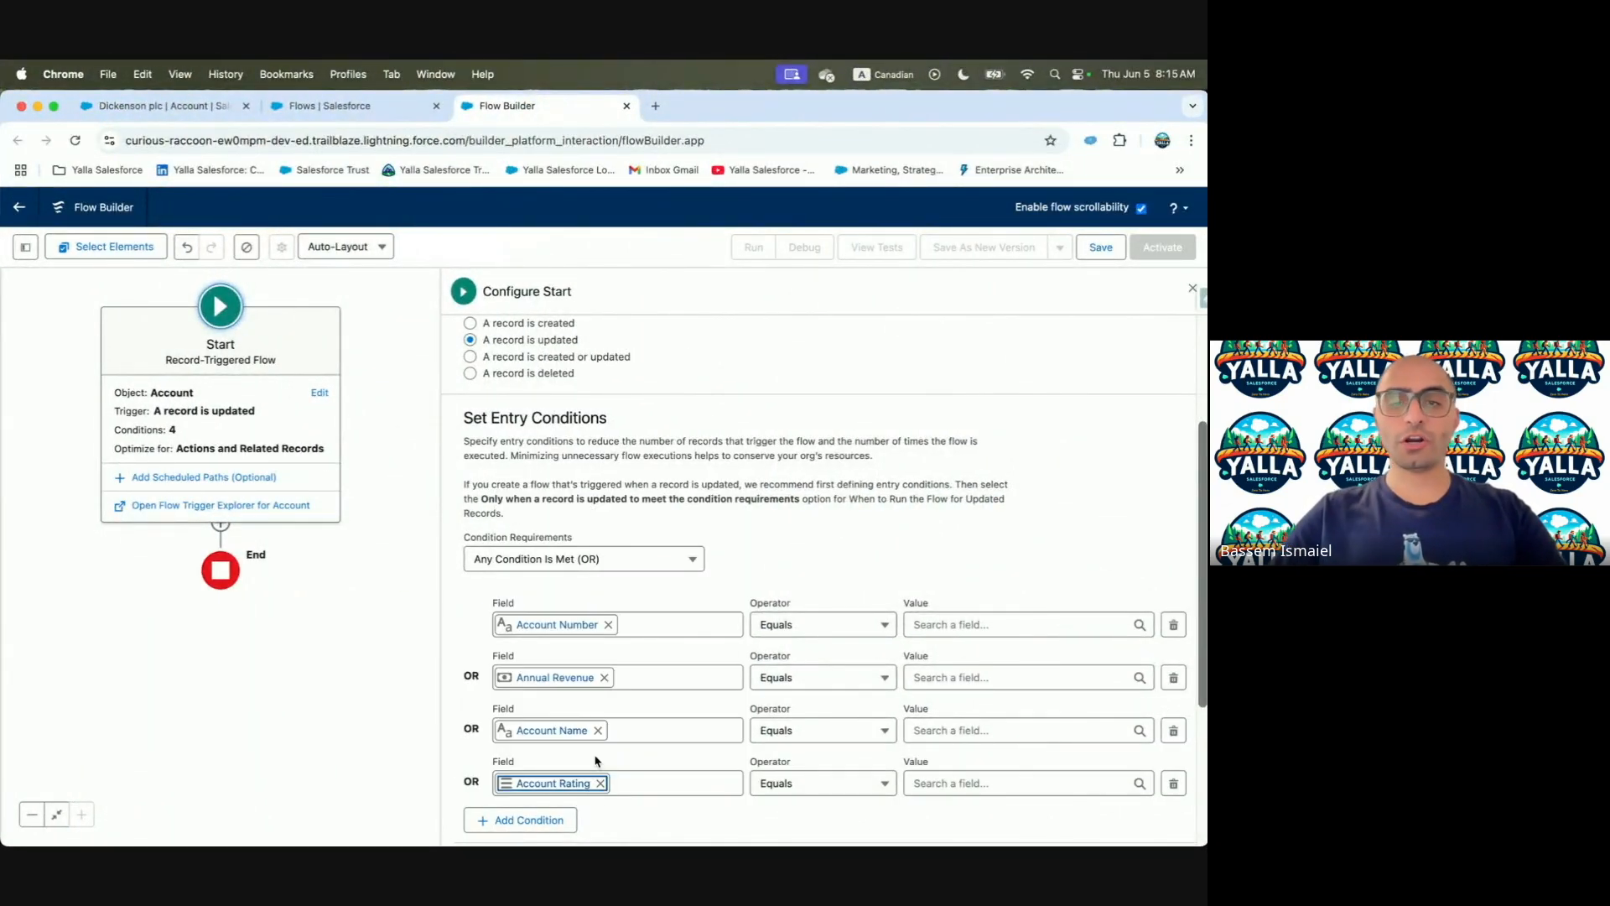
Set the operator of all four entry conditions to Is Changed
{"action": "left_click", "coordinate": [868, 629]}
{"action": "left_click", "coordinate": [860, 593]}
{"action": "left_click", "coordinate": [812, 683]}
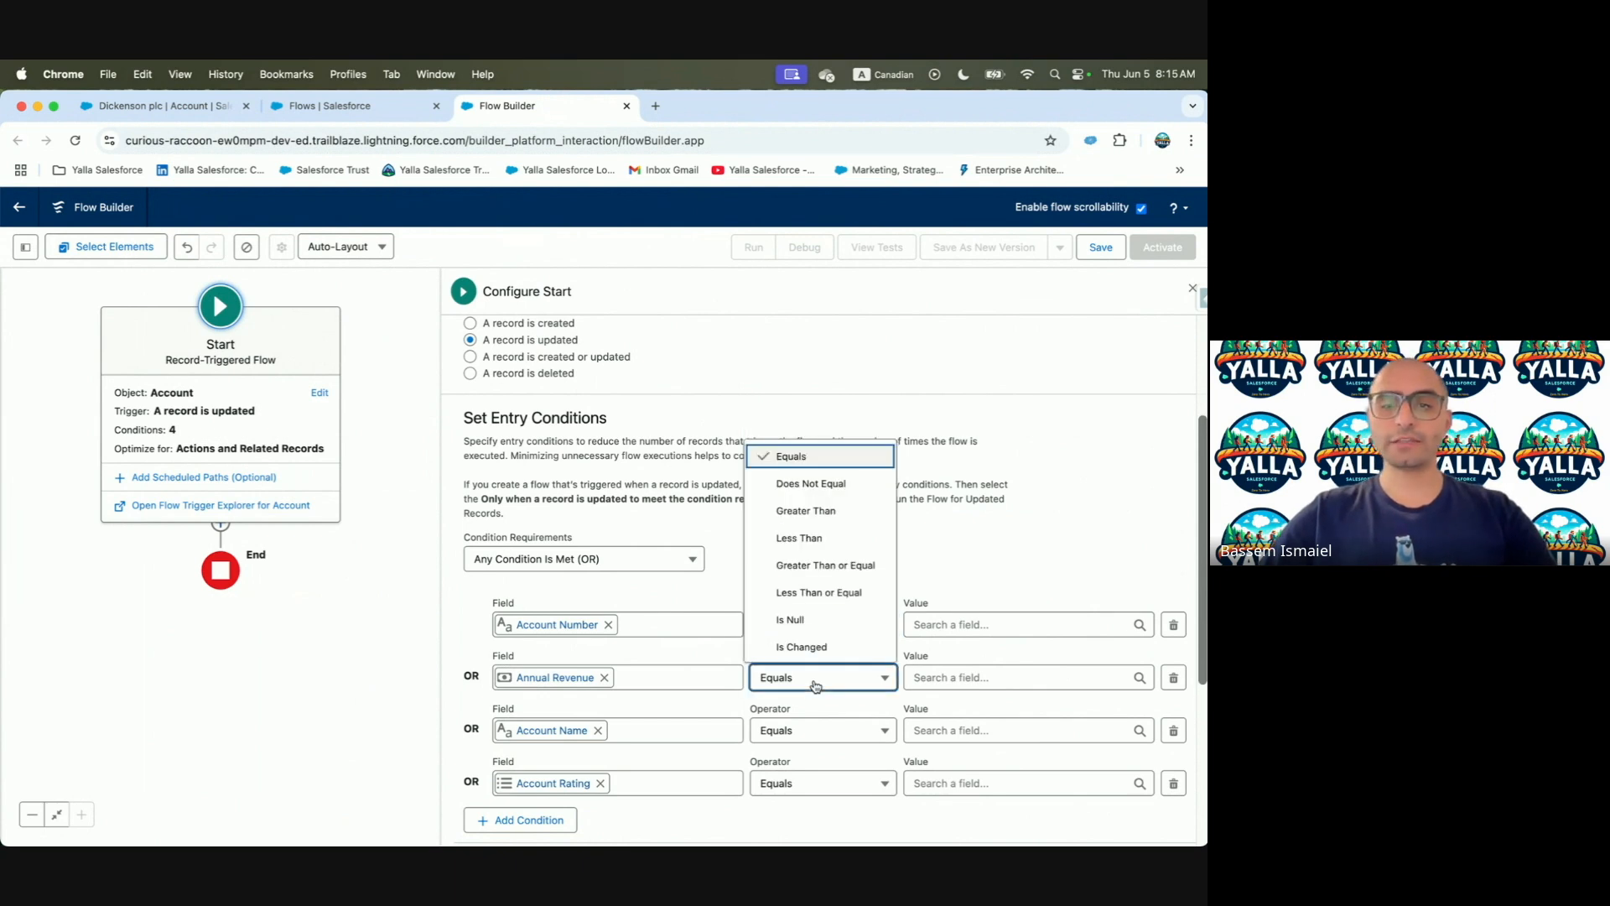
{"action": "left_click", "coordinate": [799, 648]}
{"action": "left_click", "coordinate": [797, 731]}
{"action": "left_click", "coordinate": [799, 699]}
{"action": "left_click", "coordinate": [796, 793]}
{"action": "left_click", "coordinate": [800, 753]}
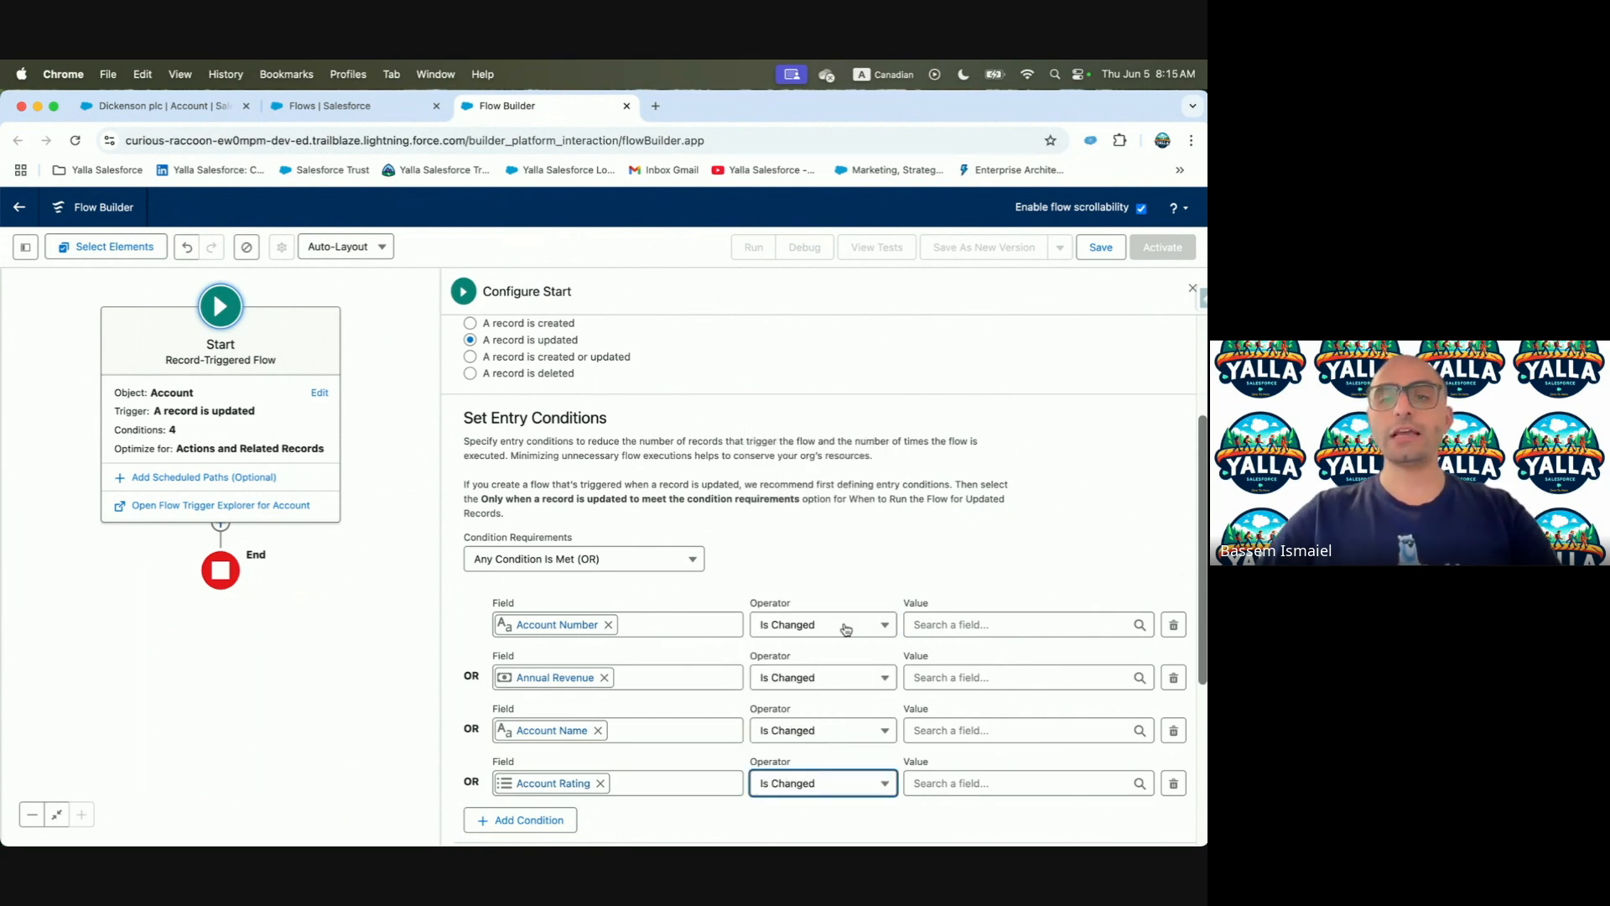
Set the value of all four entry conditions to True
{"action": "left_click", "coordinate": [1002, 622]}
{"action": "left_click", "coordinate": [990, 595]}
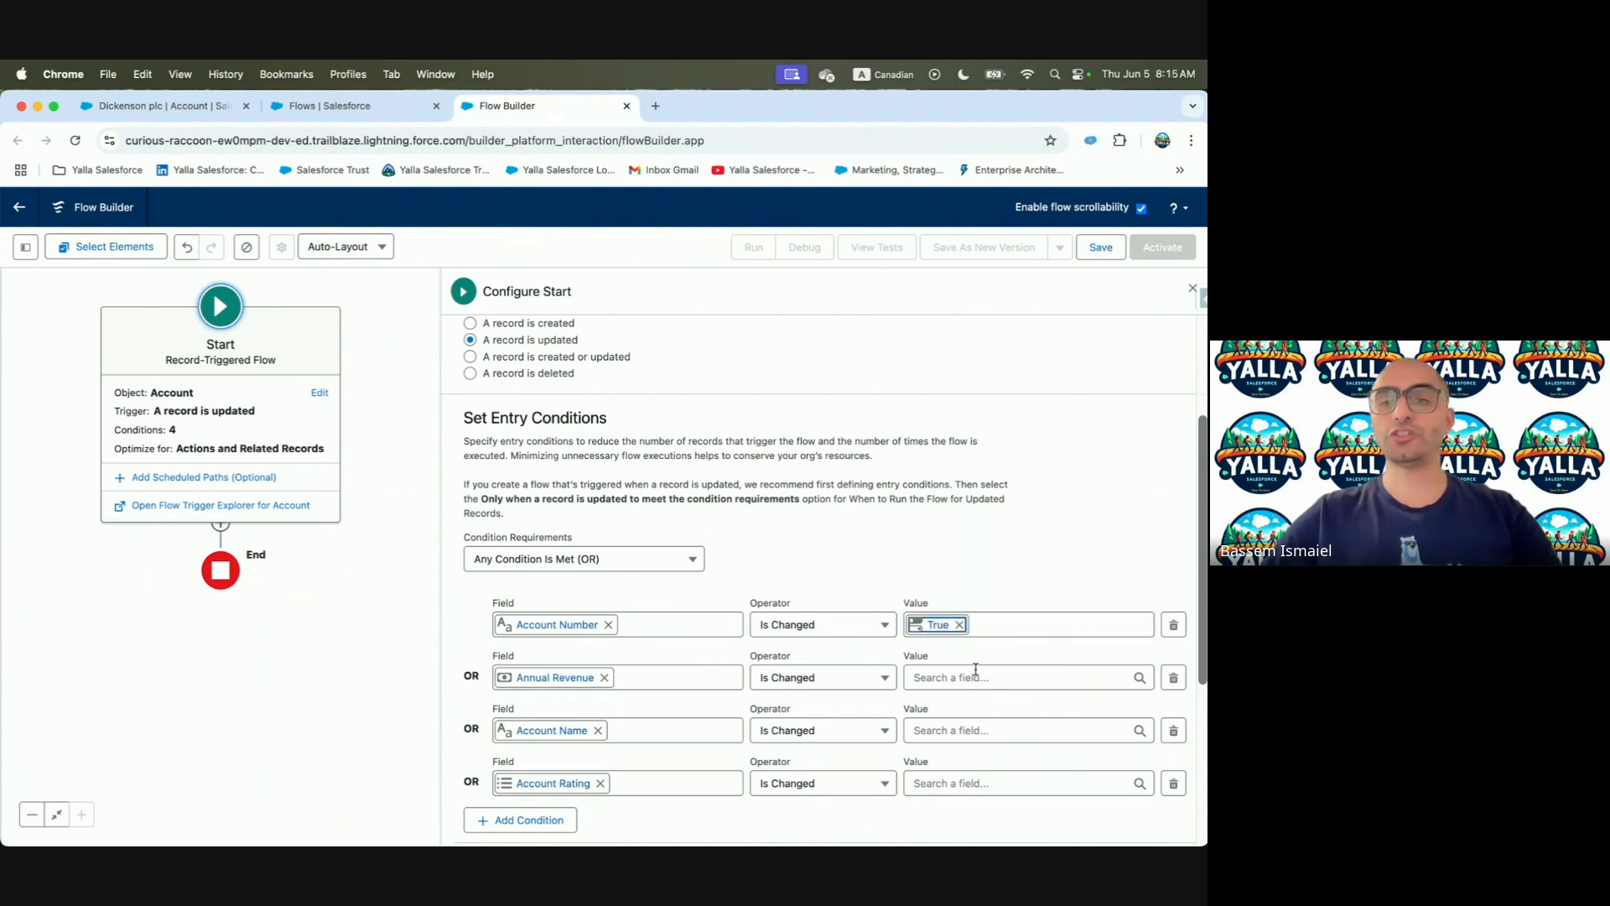
{"action": "left_click", "coordinate": [976, 674]}
{"action": "left_click", "coordinate": [963, 648]}
{"action": "left_click", "coordinate": [971, 729]}
{"action": "left_click", "coordinate": [969, 702]}
{"action": "left_click", "coordinate": [974, 778]}
{"action": "left_click", "coordinate": [971, 751]}
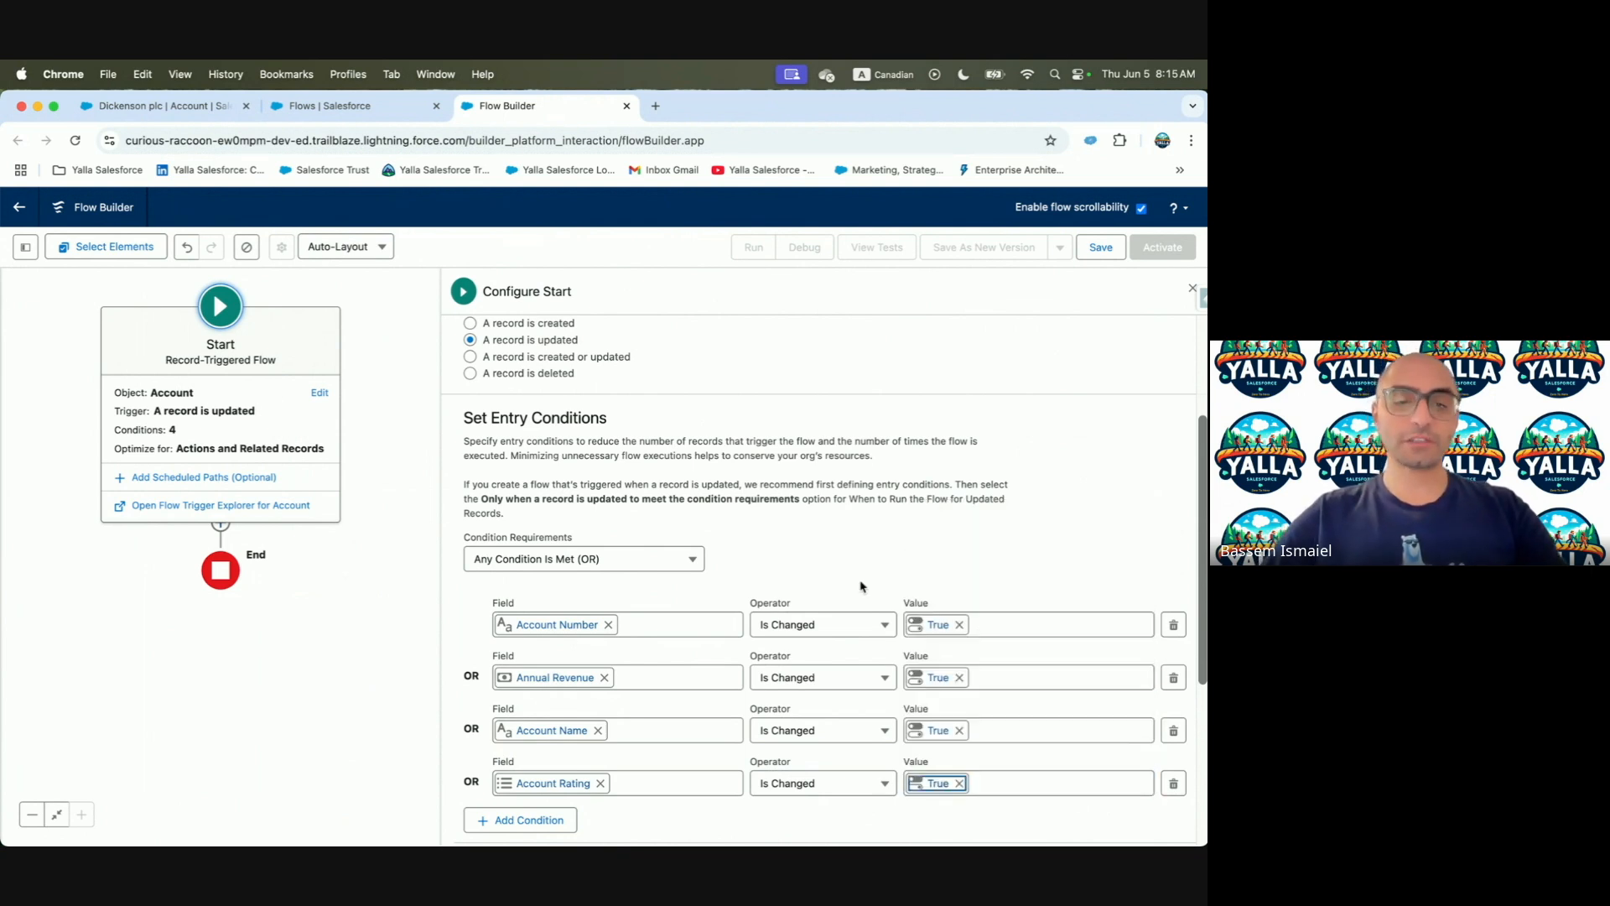
Add a Send Email Alert element after the Start element and choose the Notify Owner of Account Change alert
{"action": "scroll", "coordinate": [861, 586], "scroll_direction": "down", "scroll_amount": 5}
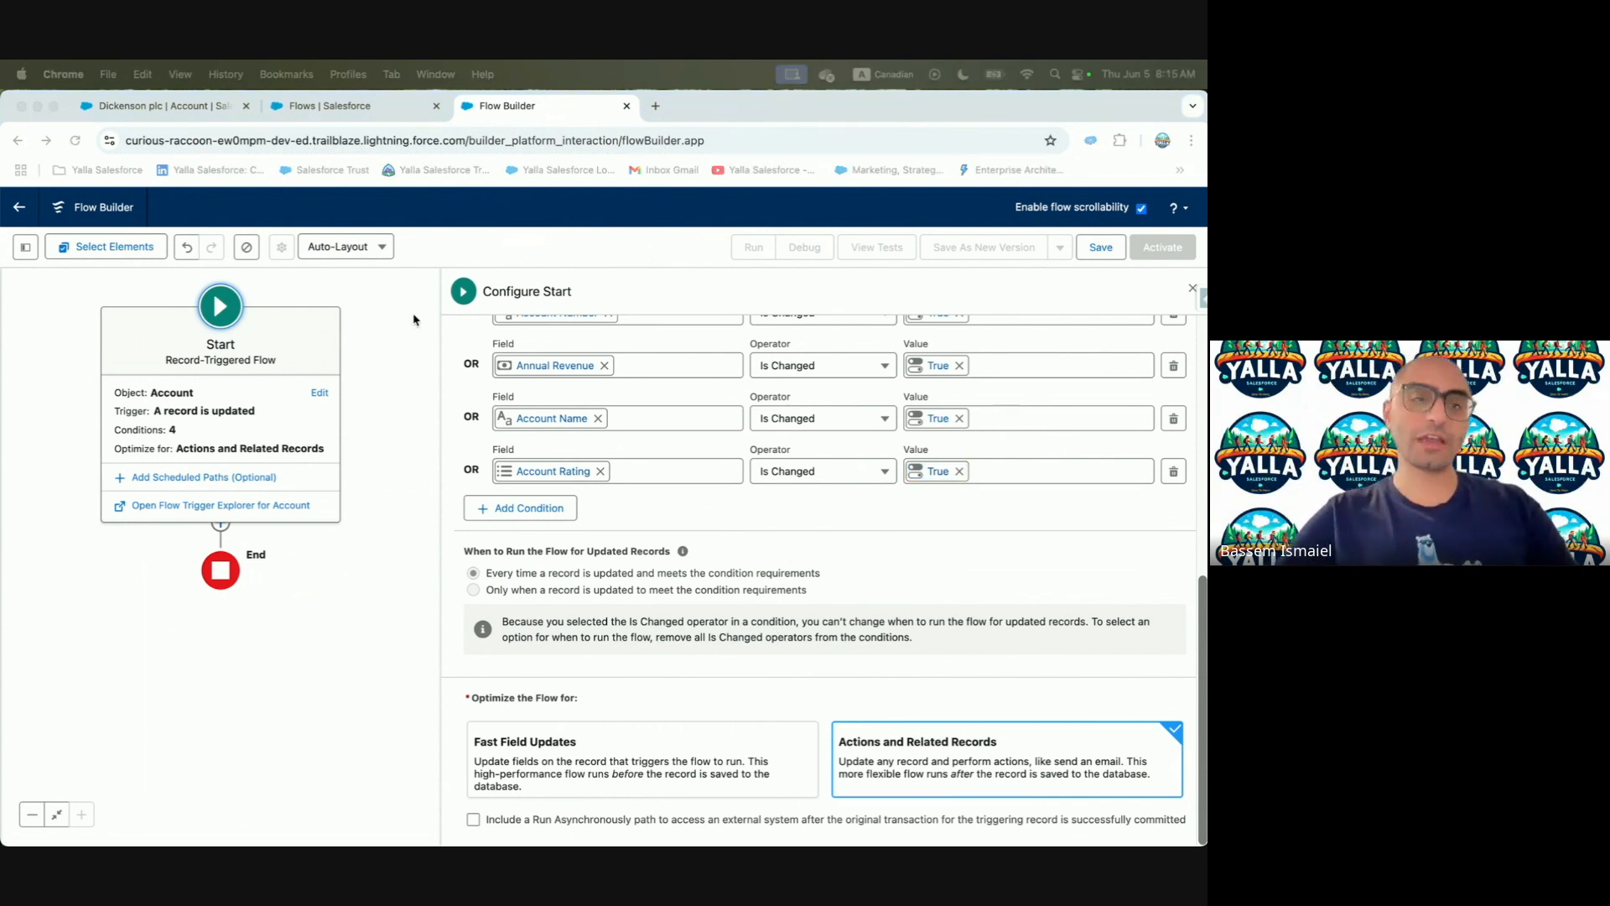
{"action": "left_click", "coordinate": [328, 615]}
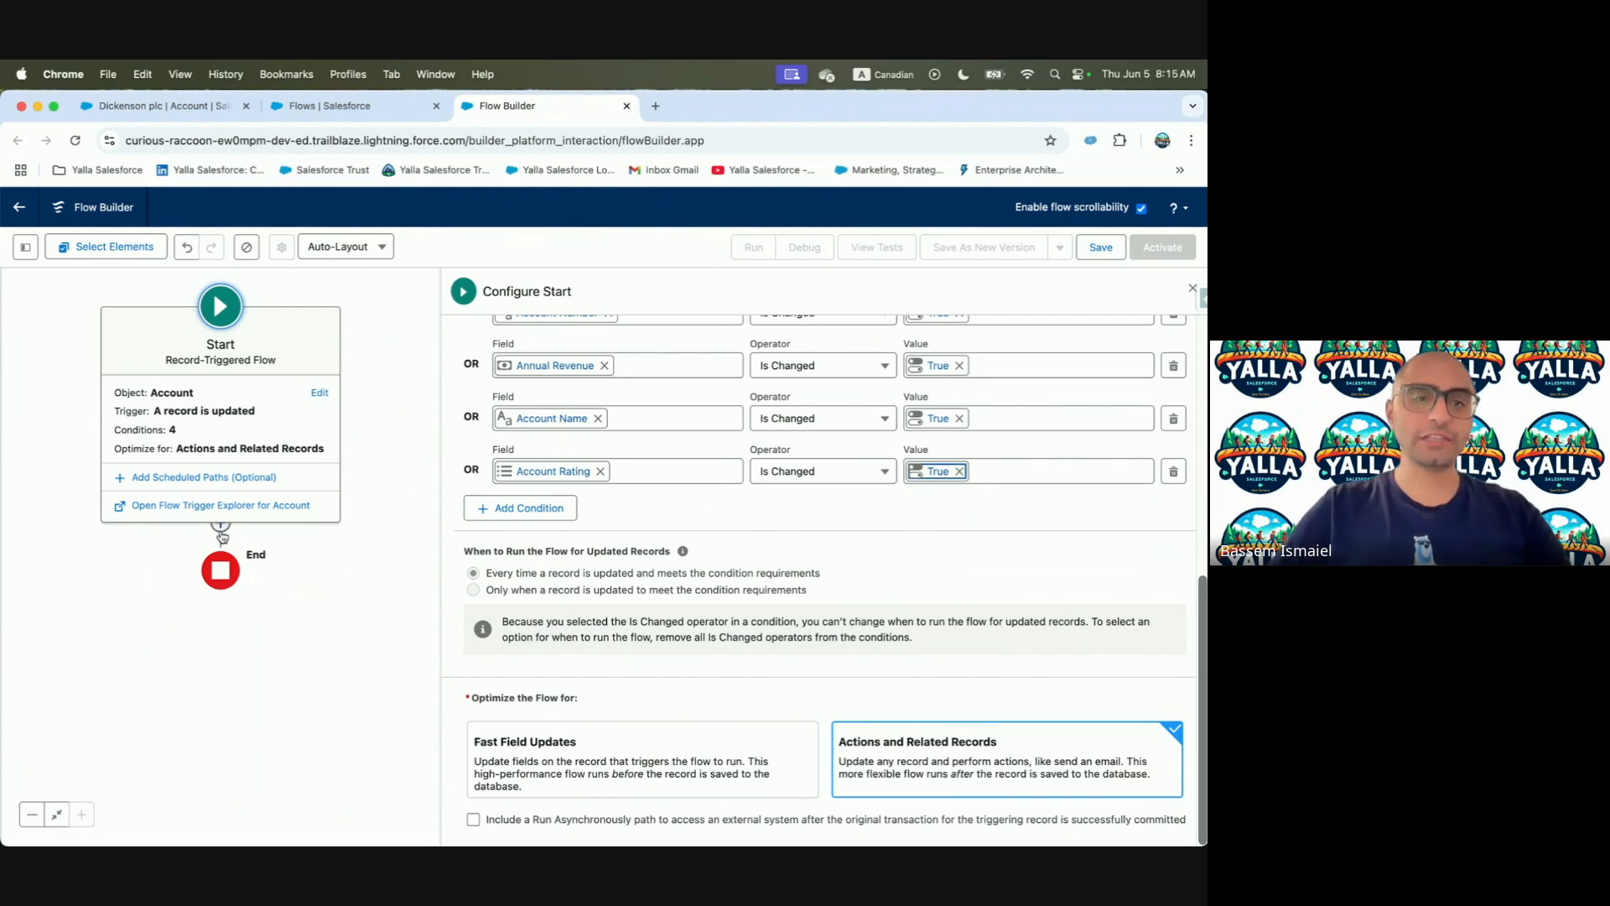
{"action": "left_click", "coordinate": [239, 730]}
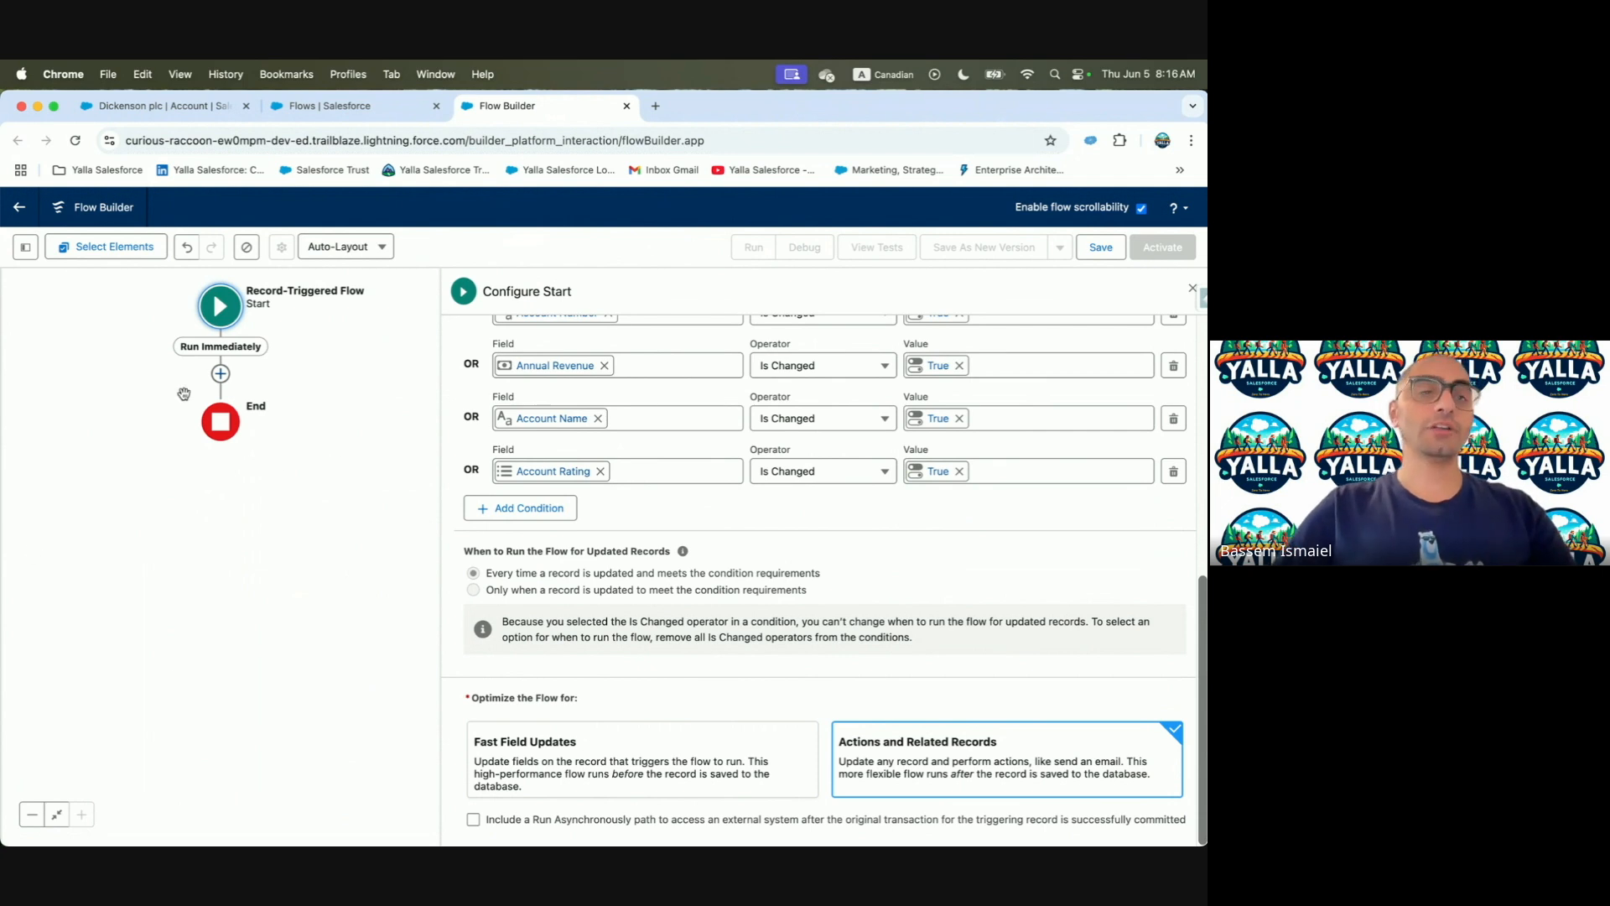
{"action": "left_click", "coordinate": [221, 374]}
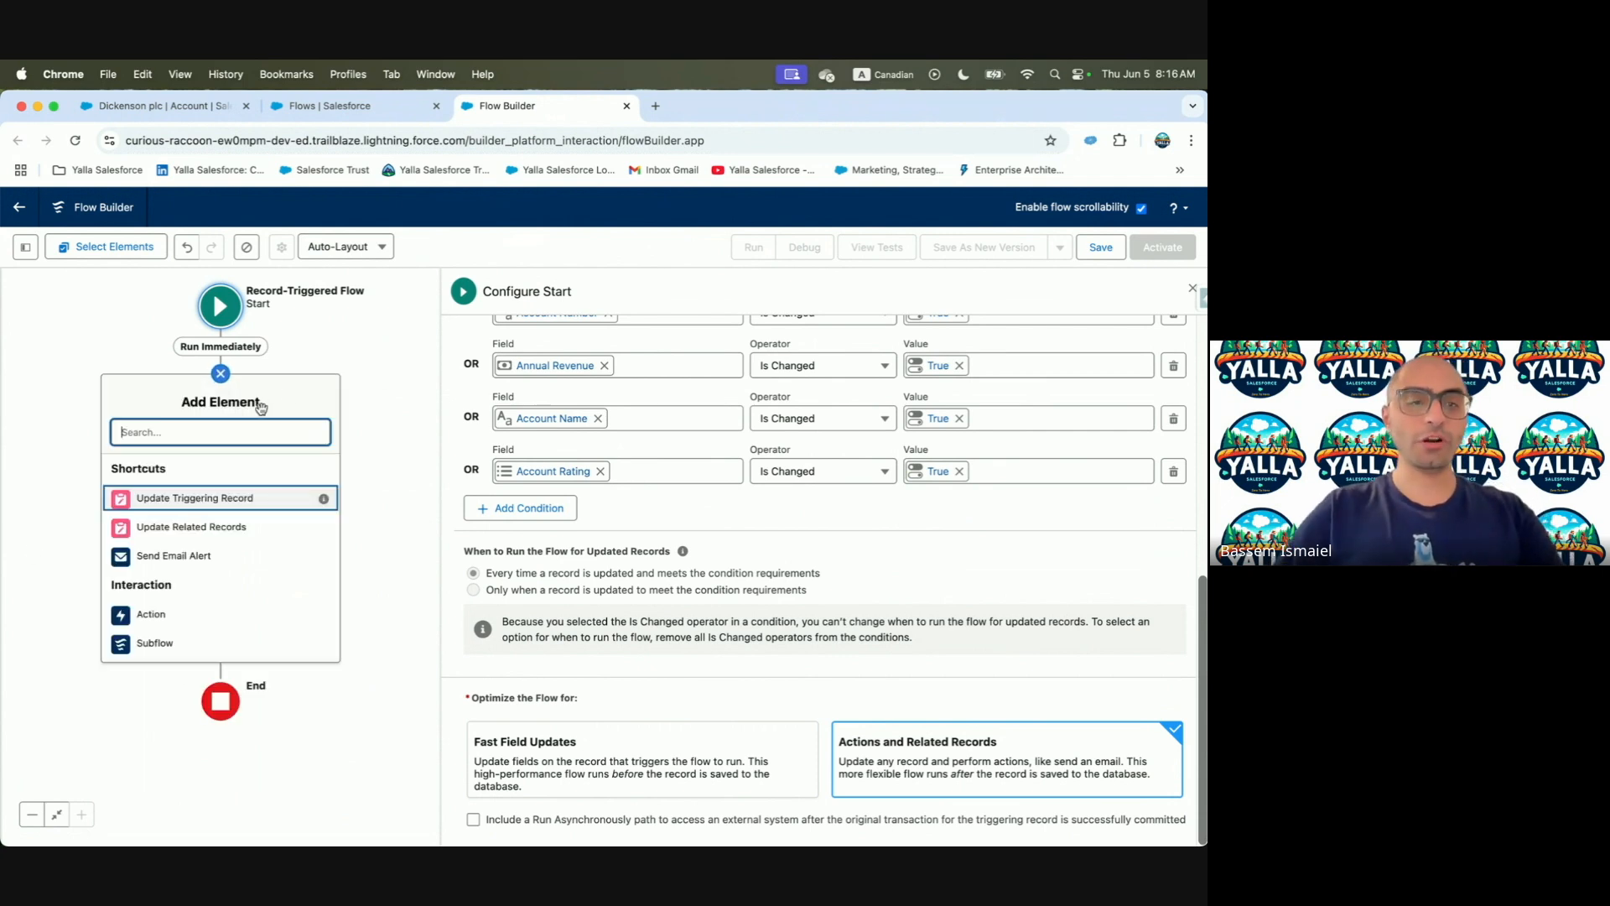
{"action": "left_click", "coordinate": [223, 556]}
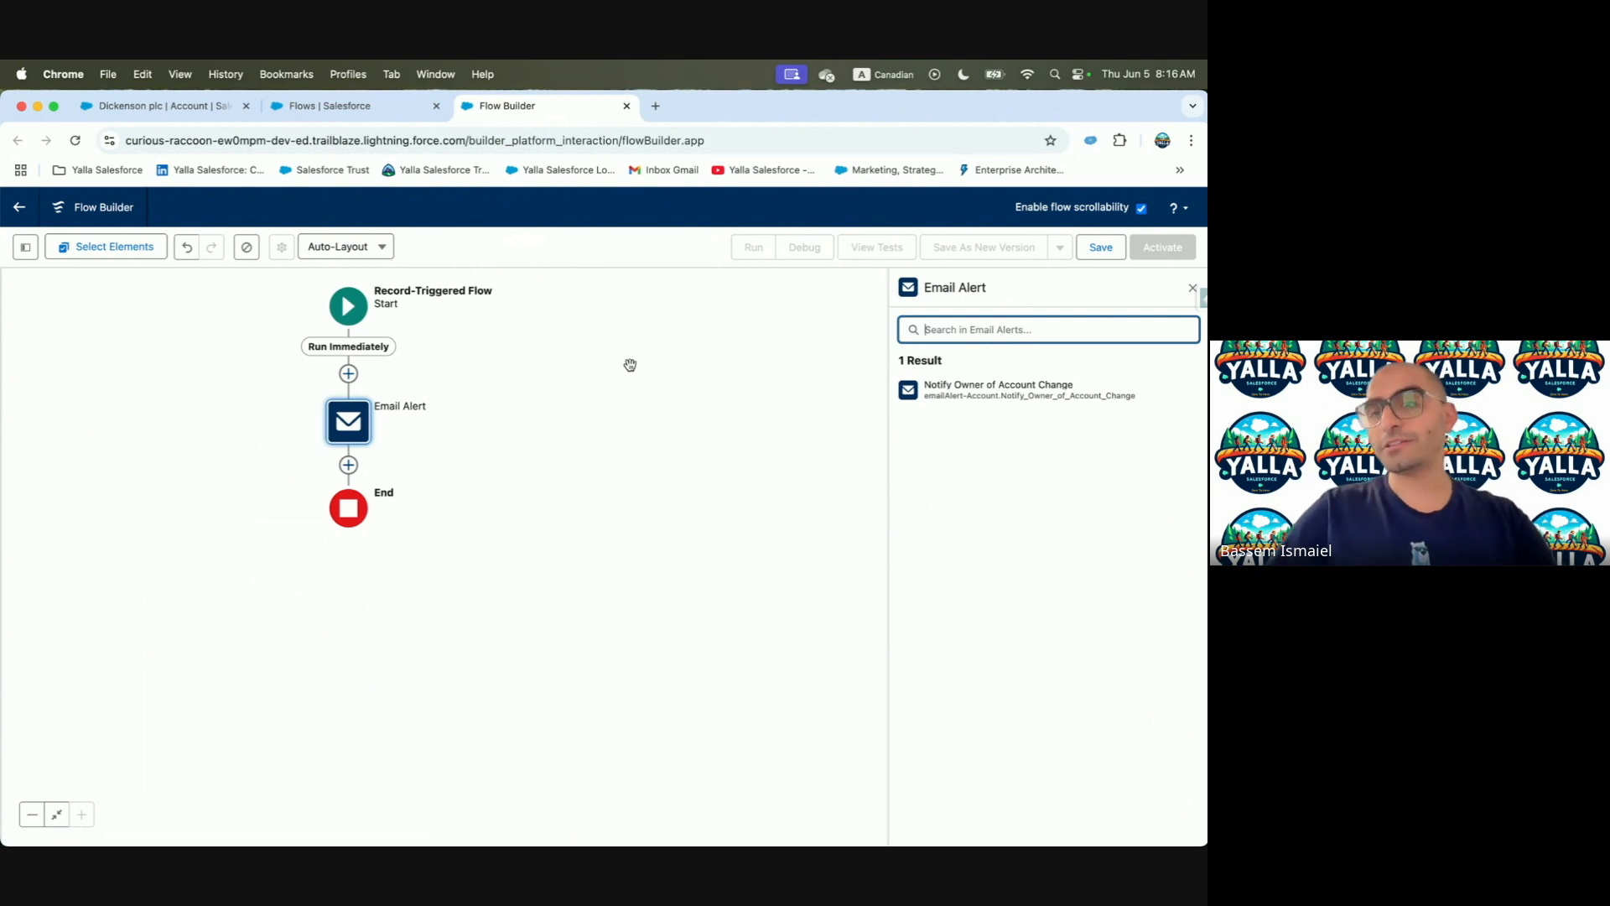
{"action": "left_click", "coordinate": [965, 391]}
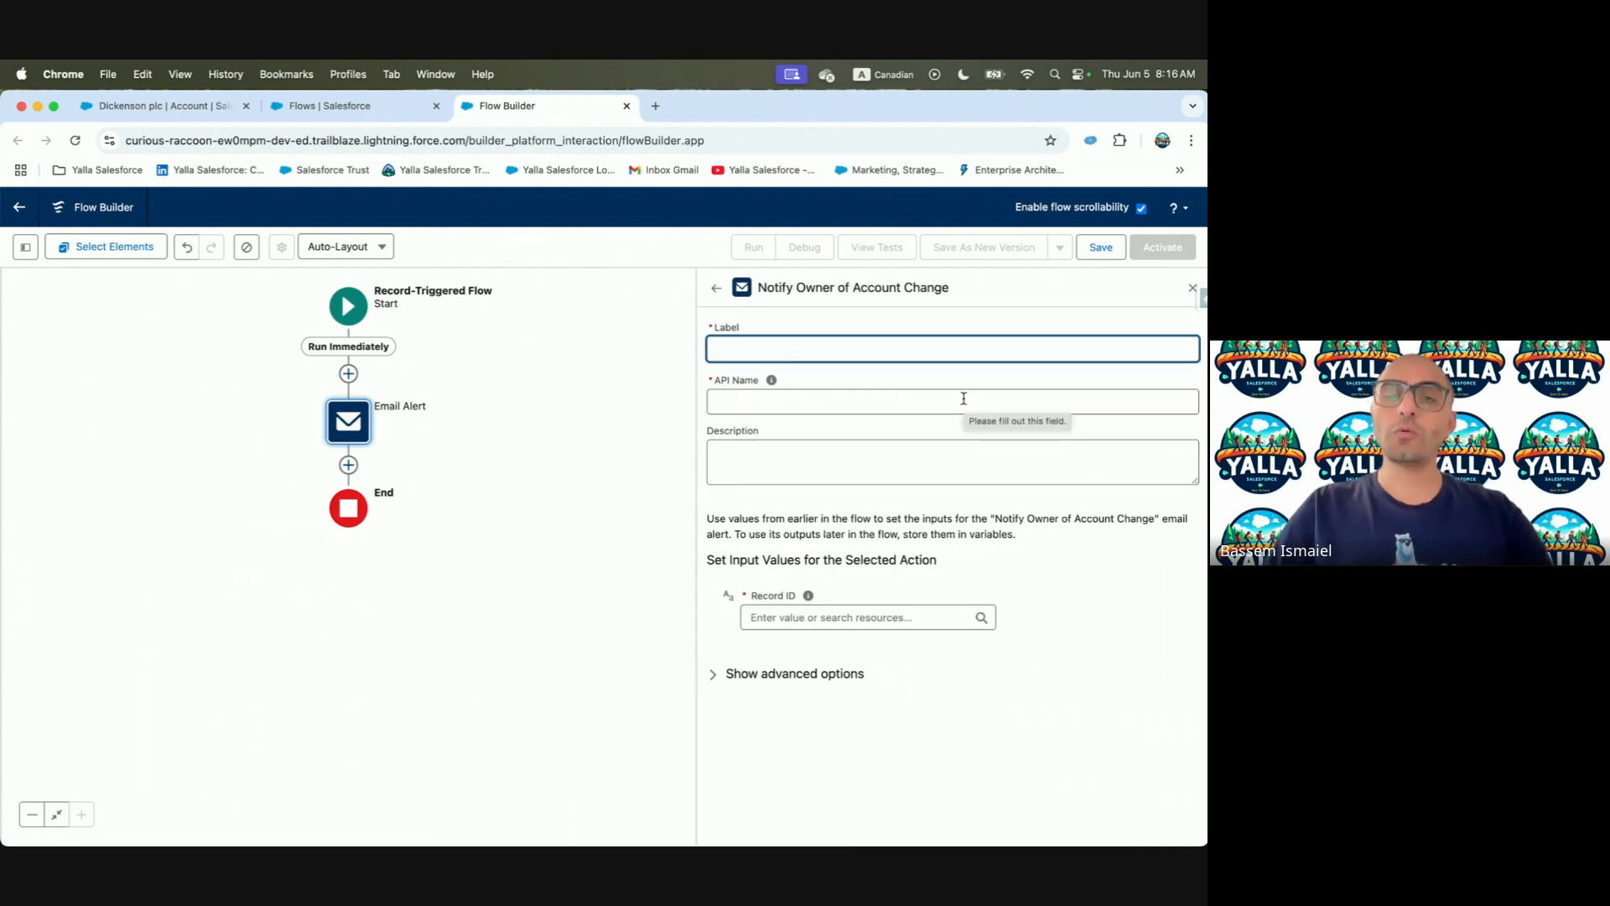
Set the email alert's Record ID to Triggering Account > Account ID
{"action": "left_click", "coordinate": [821, 619]}
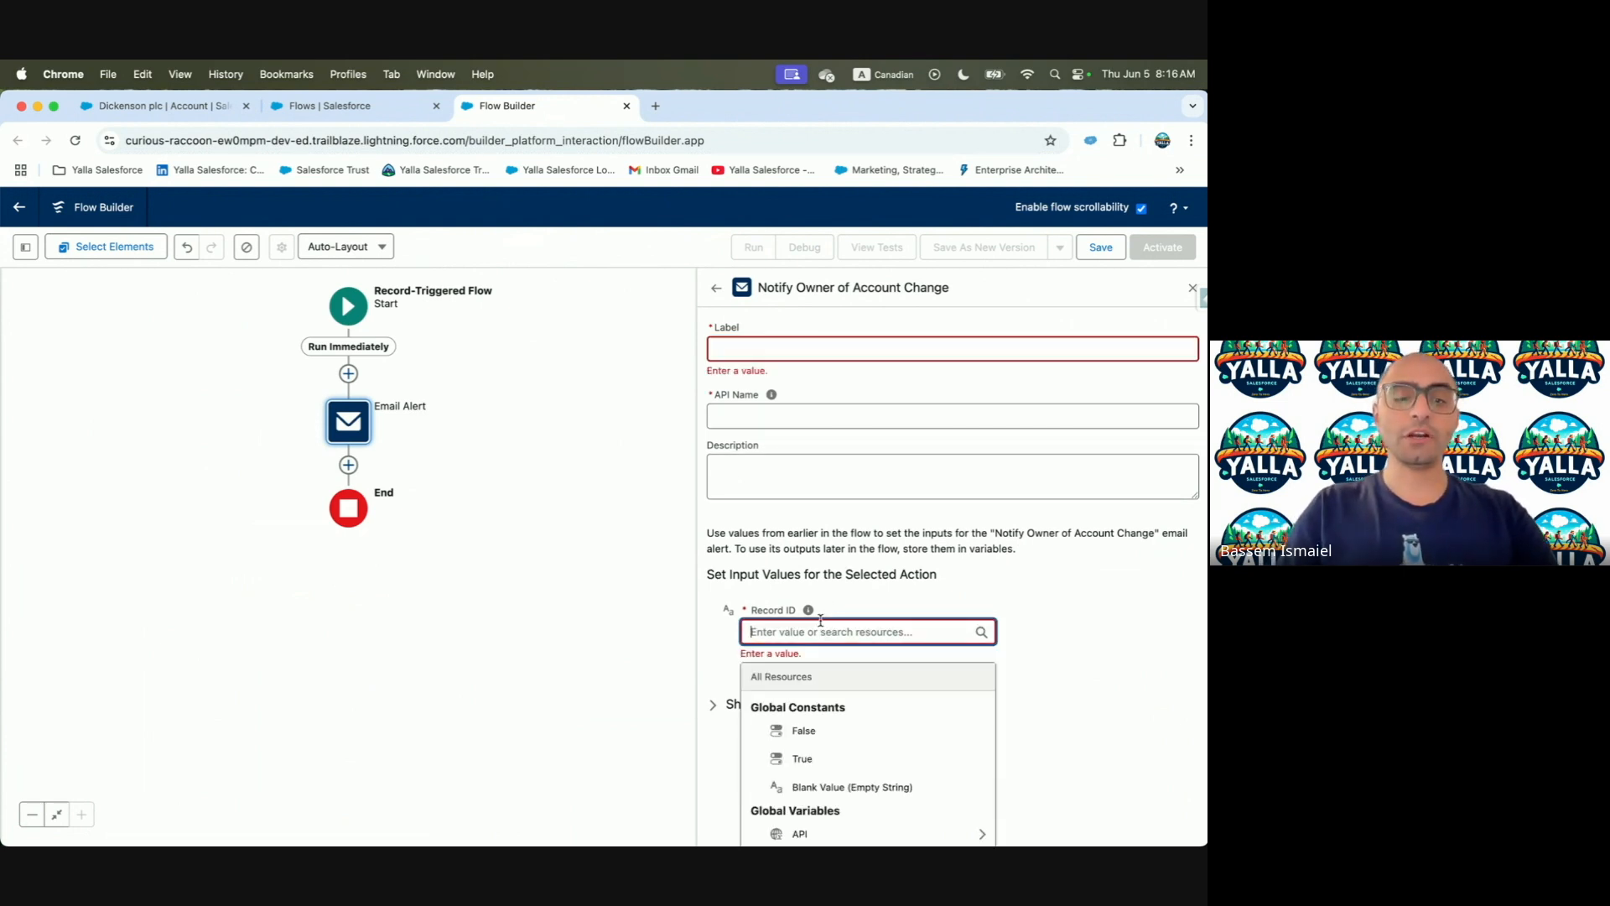
{"action": "type", "text": "Trigg"}
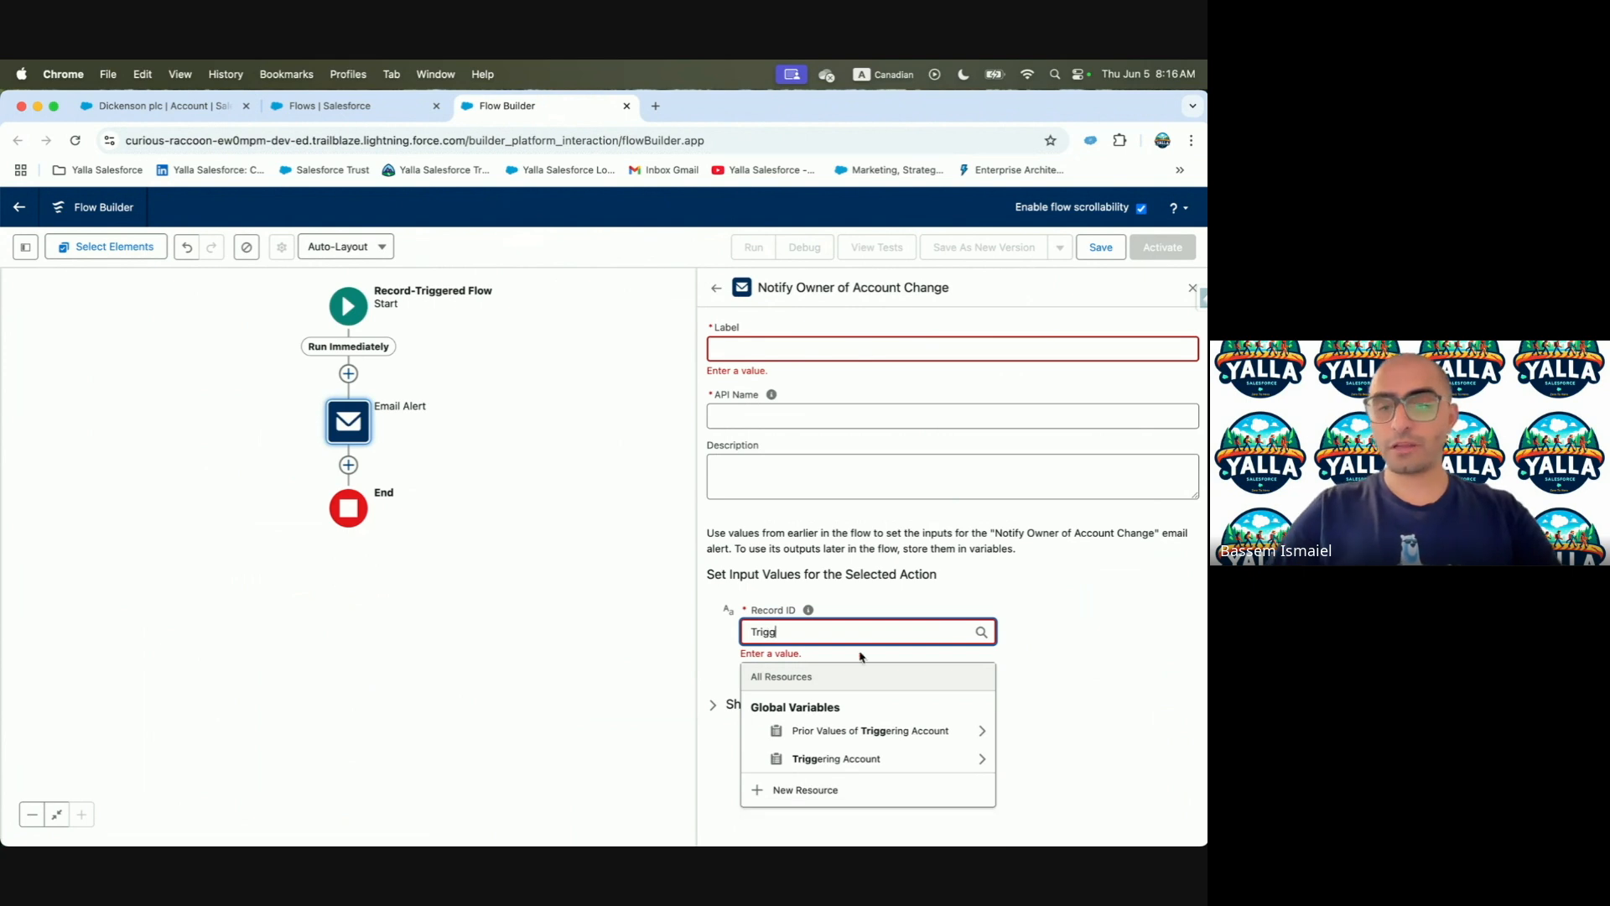
{"action": "left_click", "coordinate": [963, 758]}
{"action": "type", "text": "Is"}
{"action": "key", "text": "BackSpace"}
{"action": "type", "text": "d"}
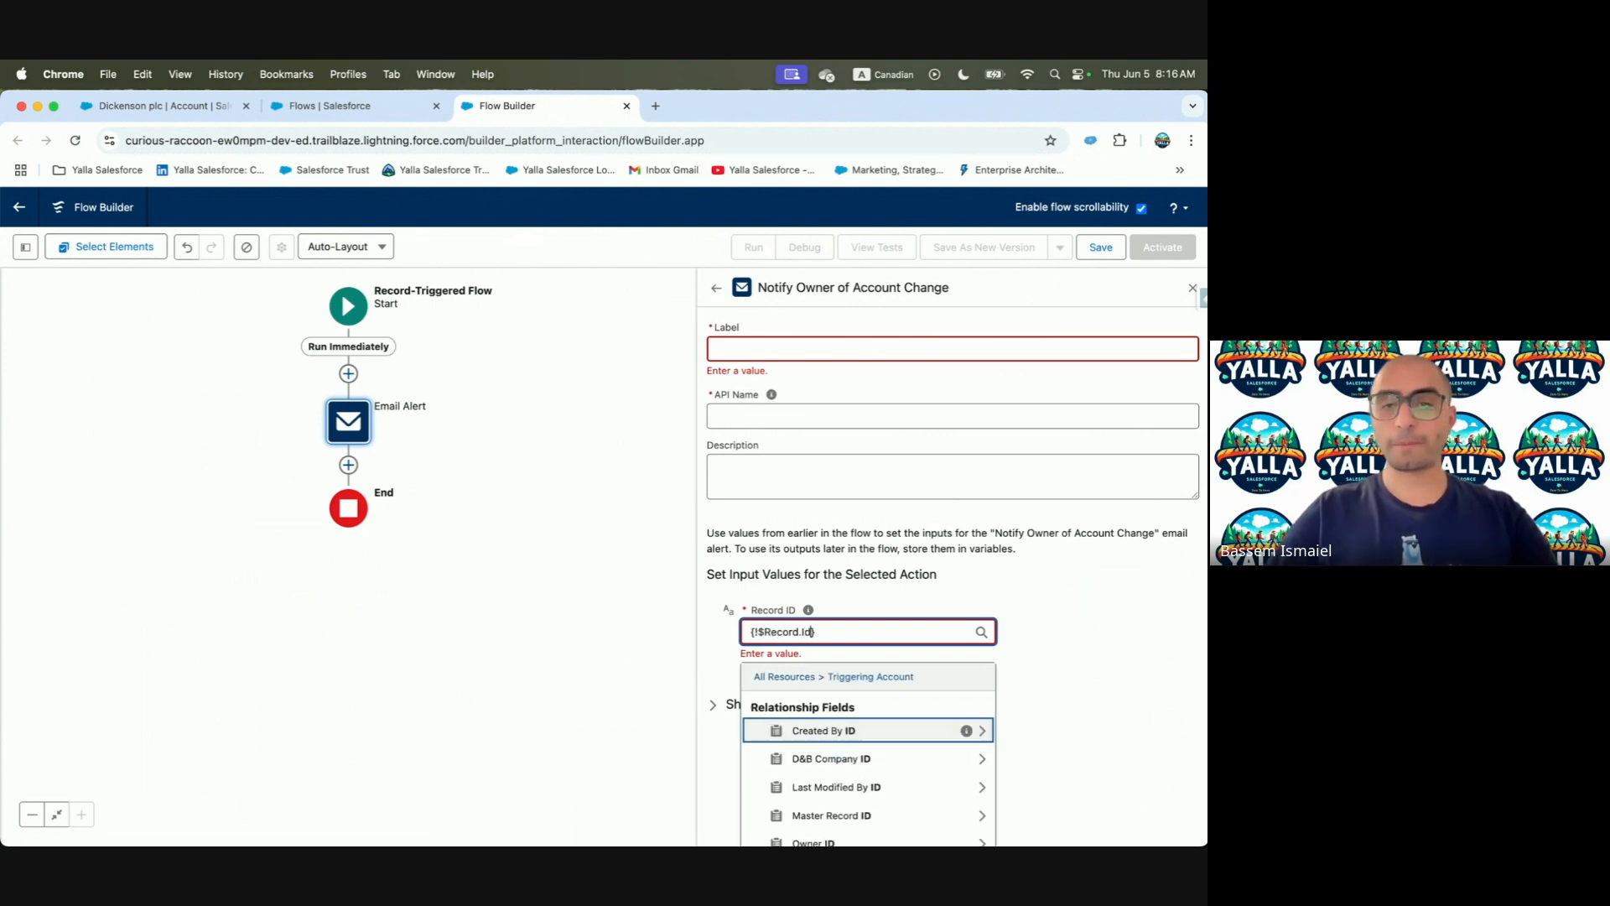
{"action": "scroll", "coordinate": [881, 769], "scroll_direction": "down", "scroll_amount": 3}
{"action": "left_click", "coordinate": [881, 768]}
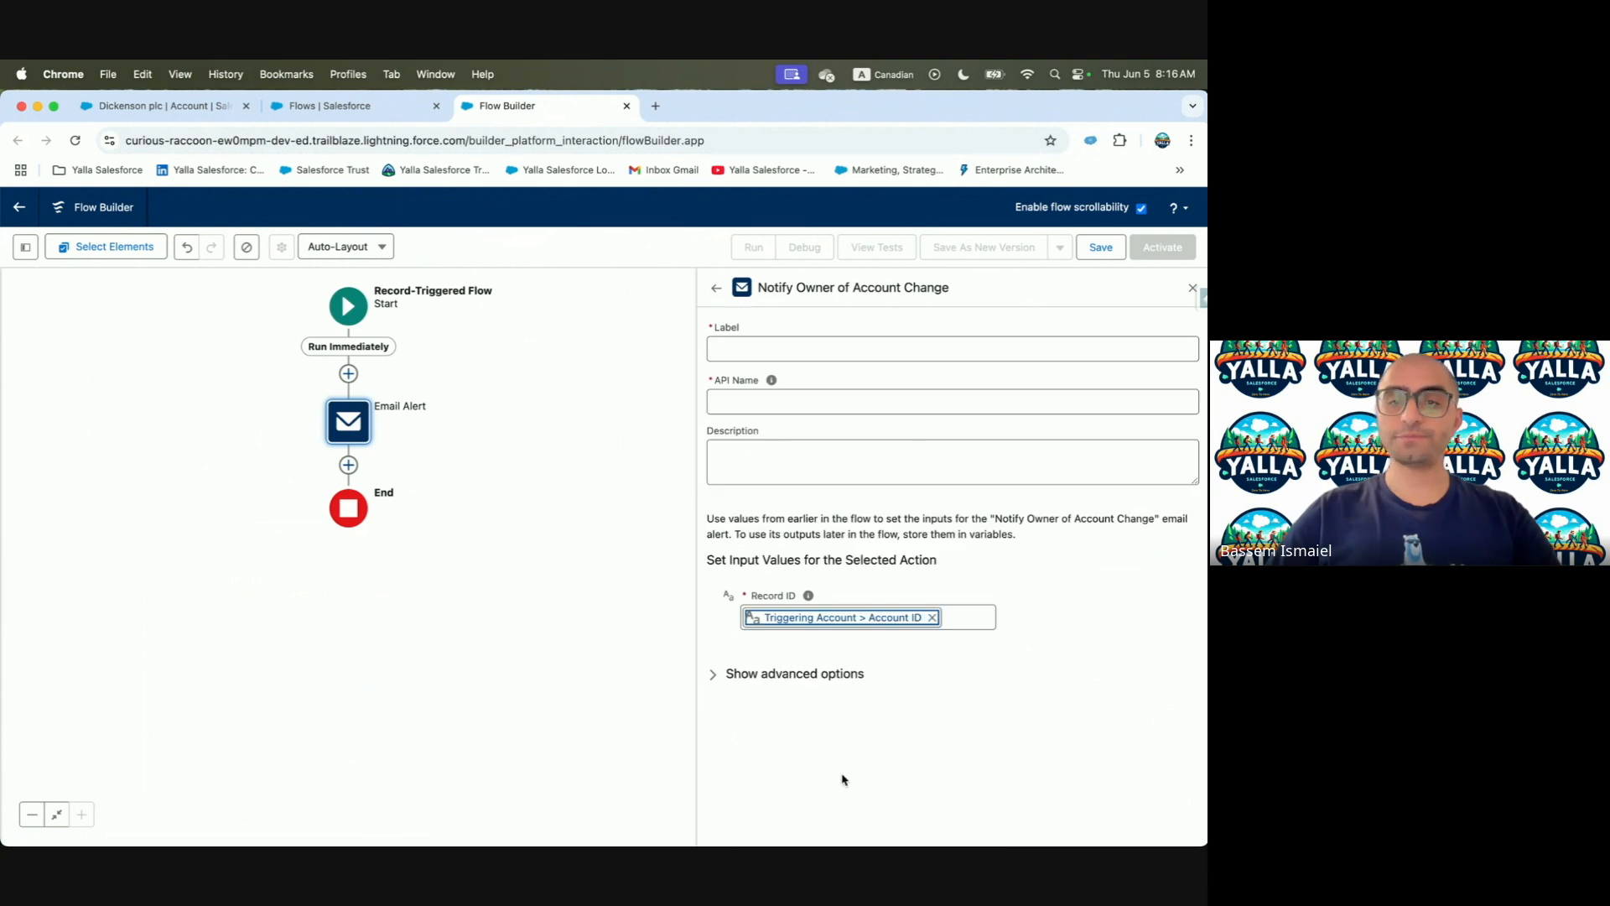
Find the label instruction for the email alert in the Trailhead unit and copy the text Email Account Owner
{"action": "key", "text": "ctrl+Left"}
{"action": "scroll", "coordinate": [224, 585], "scroll_direction": "down", "scroll_amount": 2}
{"action": "scroll", "coordinate": [223, 584], "scroll_direction": "down", "scroll_amount": 2}
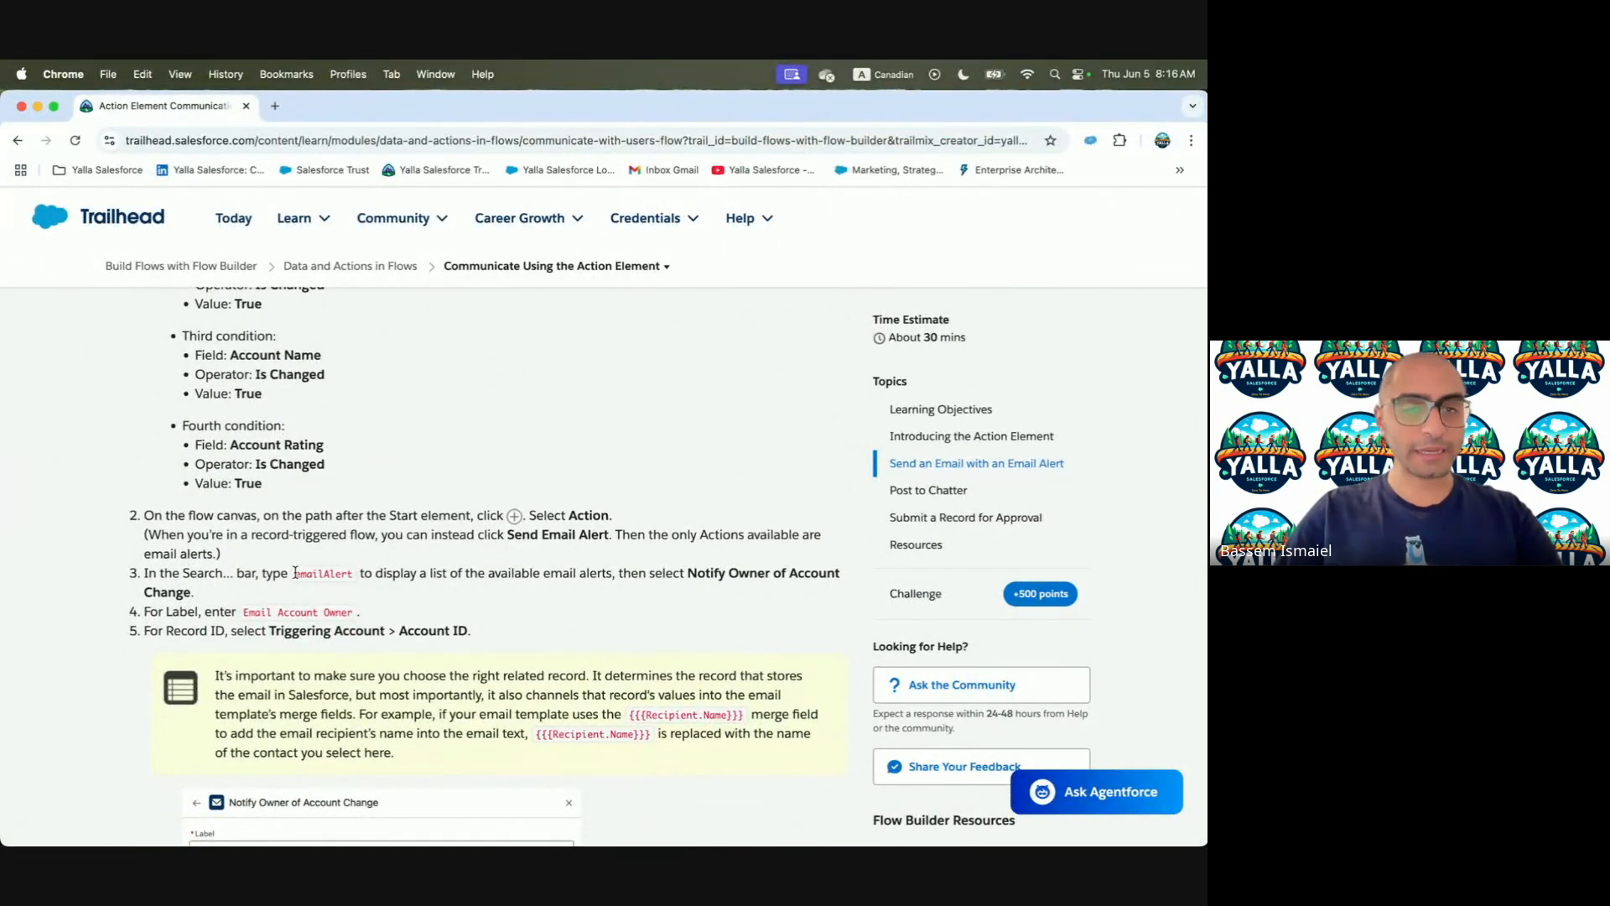
{"action": "left_click_drag", "start_coordinate": [245, 613], "coordinate": [350, 612]}
{"action": "left_click", "coordinate": [353, 617]}
{"action": "scroll", "coordinate": [353, 617], "scroll_direction": "down", "scroll_amount": 3}
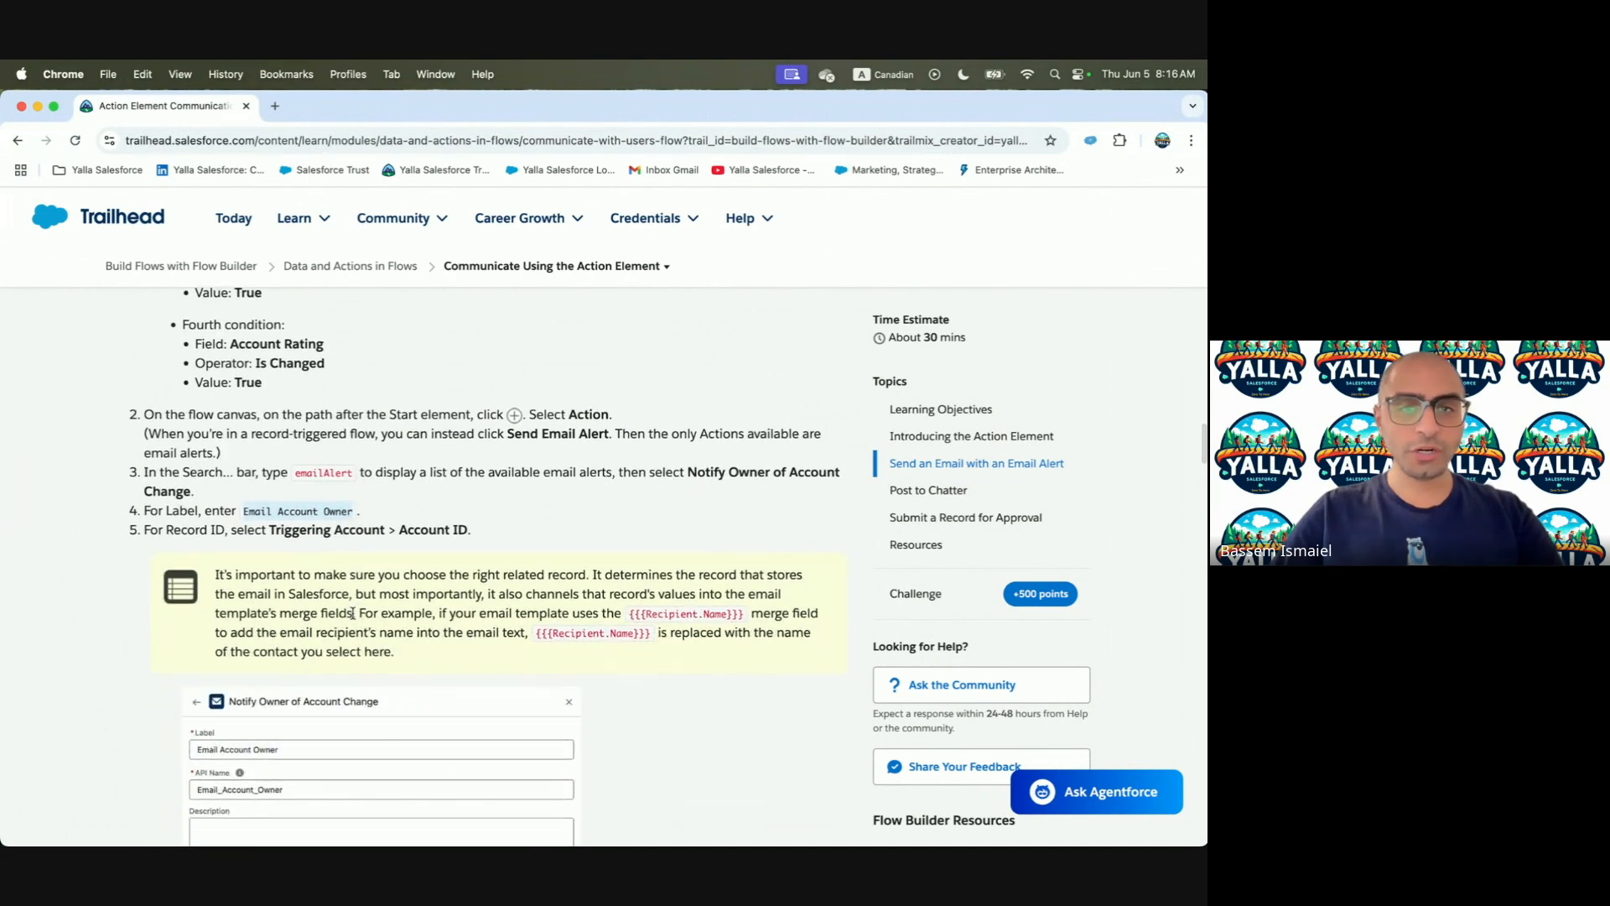
{"action": "scroll", "coordinate": [352, 612], "scroll_direction": "down", "scroll_amount": 1}
{"action": "scroll", "coordinate": [353, 613], "scroll_direction": "up", "scroll_amount": 1}
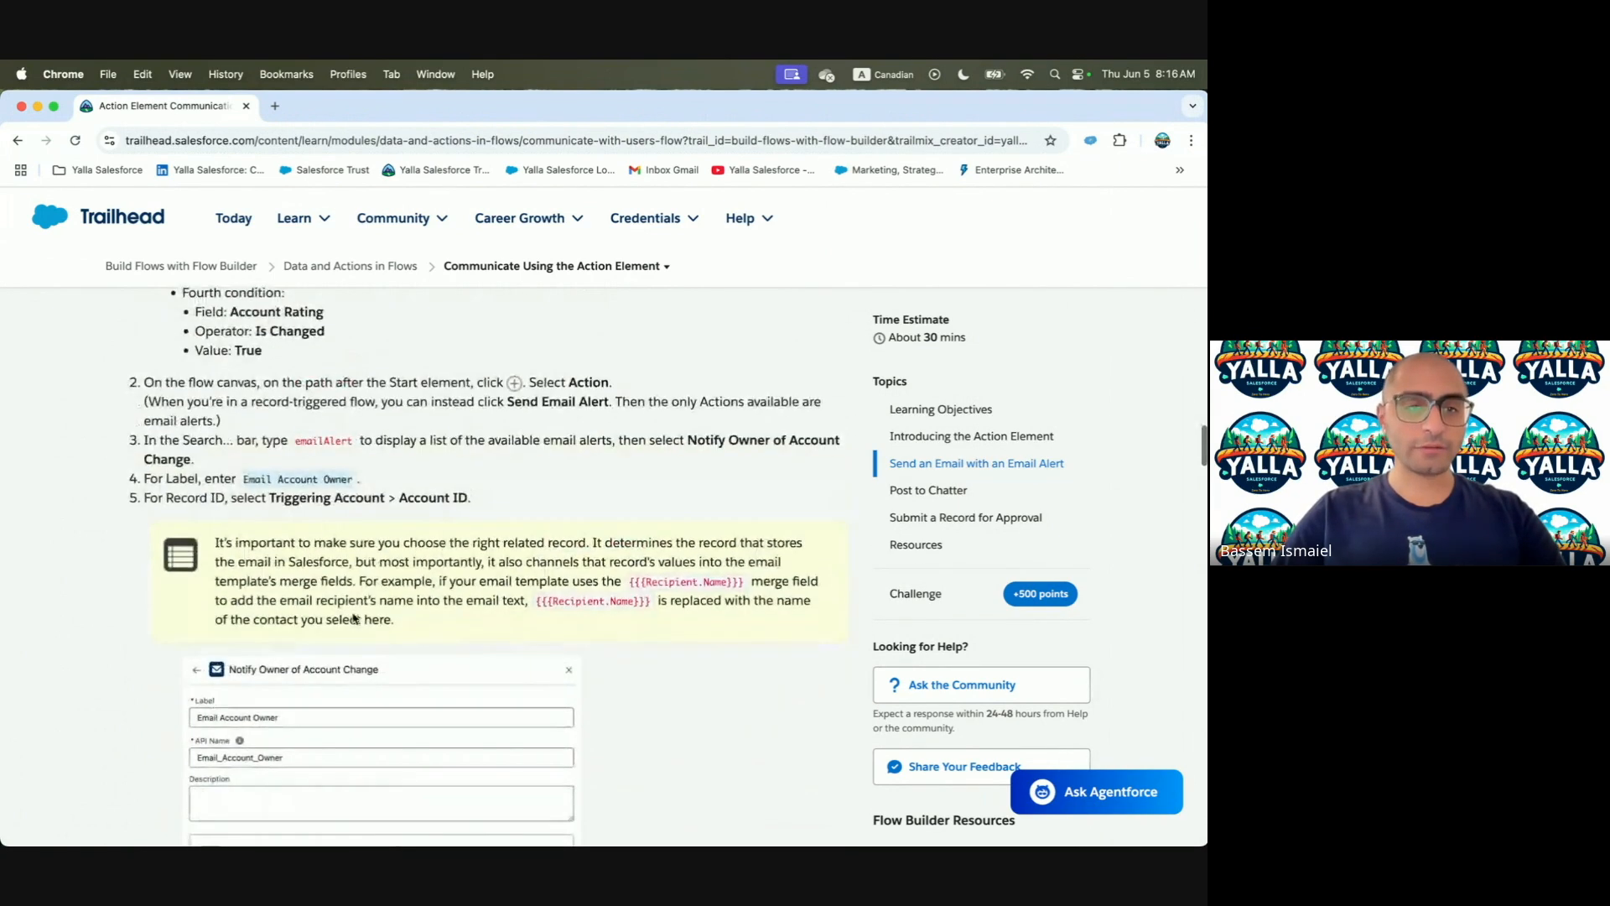
{"action": "right_click", "coordinate": [335, 485]}
{"action": "left_click", "coordinate": [359, 518]}
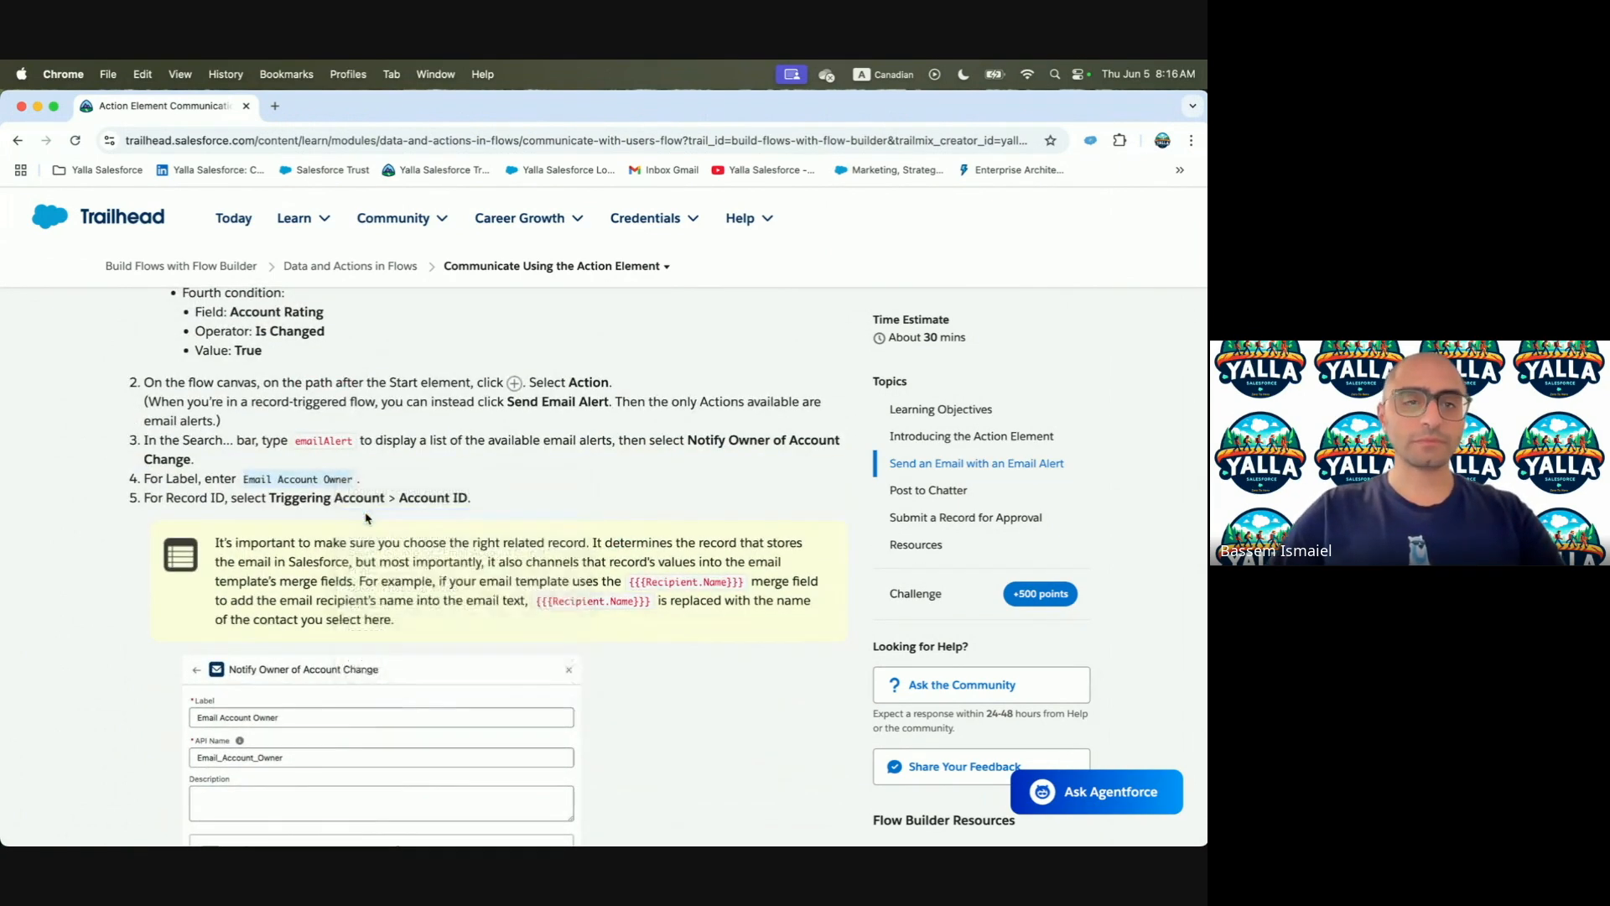
Give the email alert element the label and description Email Account Owner, with the API name Email_Account_Owner
{"action": "key", "text": "super+grave"}
{"action": "left_click", "coordinate": [754, 350]}
{"action": "key", "text": "super+v"}
{"action": "left_click", "coordinate": [753, 403]}
{"action": "left_click", "coordinate": [749, 476]}
{"action": "key", "text": "super+v"}
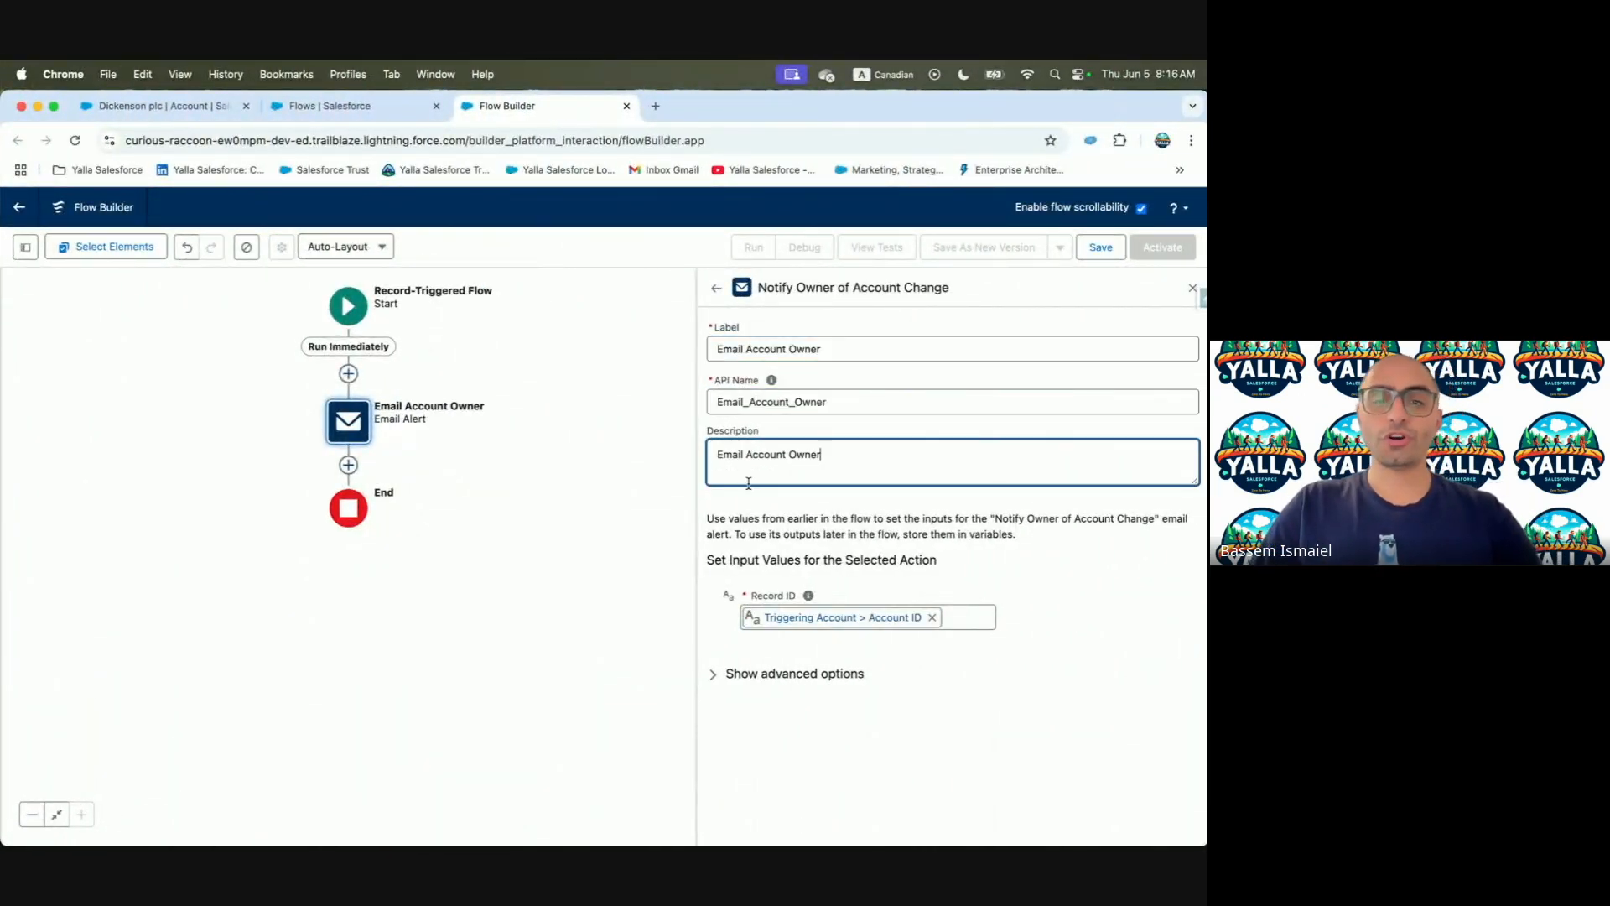
Compare the element with Trailhead's example and copy the flow label Send Email on Account Change from the save instruction
{"action": "key", "text": "super+grave"}
{"action": "scroll", "coordinate": [485, 502], "scroll_direction": "down", "scroll_amount": 3}
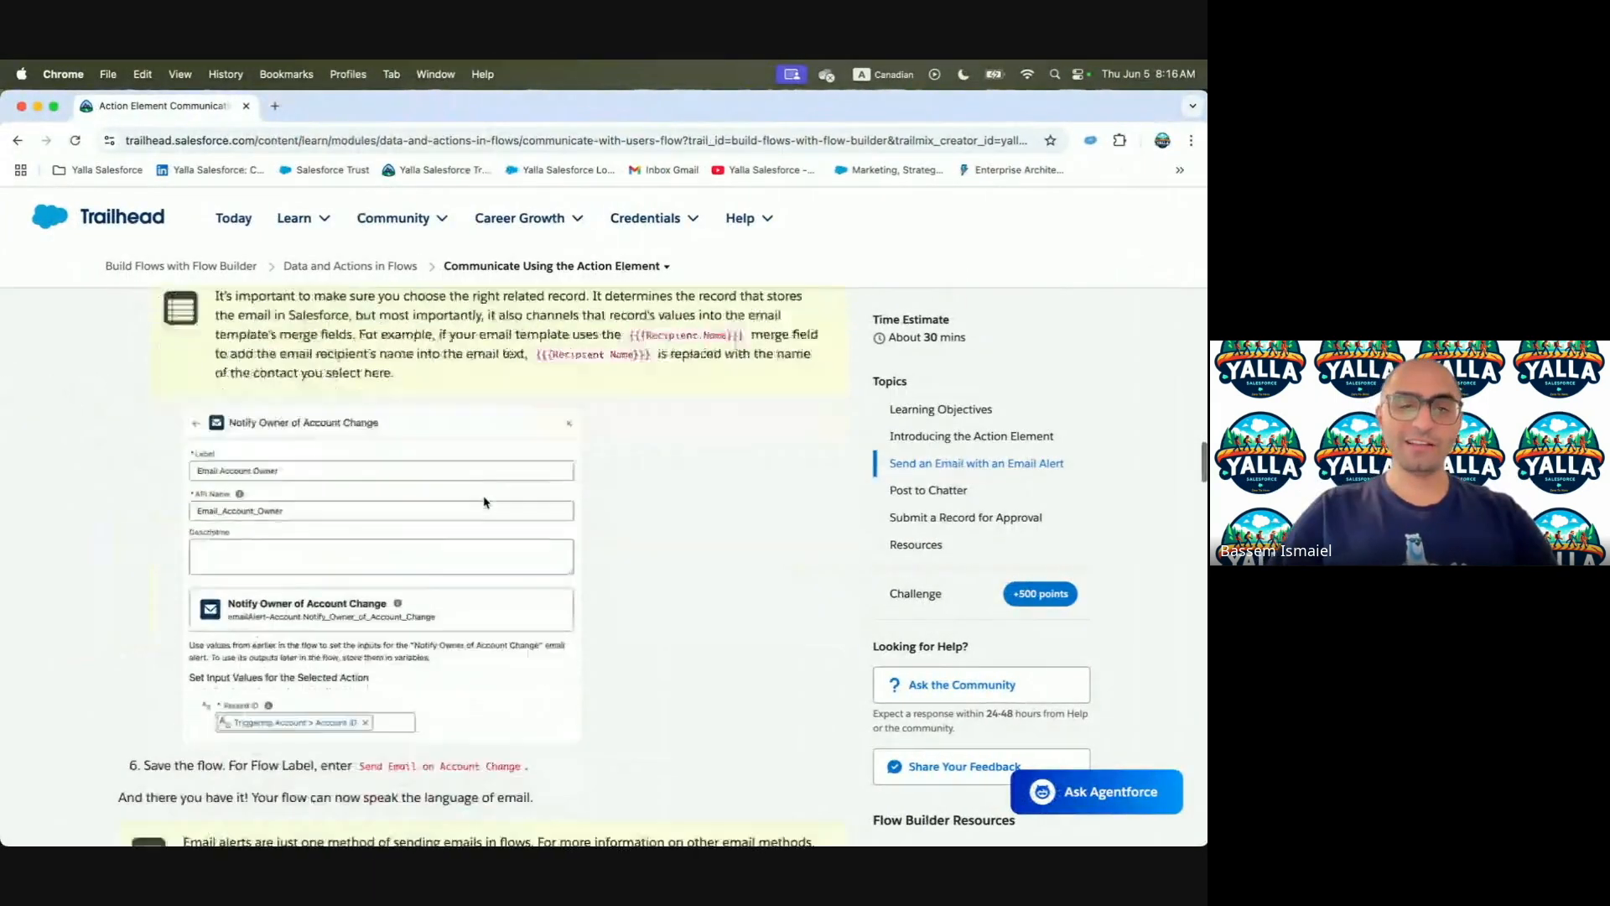
{"action": "scroll", "coordinate": [484, 502], "scroll_direction": "down", "scroll_amount": 2}
{"action": "scroll", "coordinate": [278, 573], "scroll_direction": "up", "scroll_amount": 3}
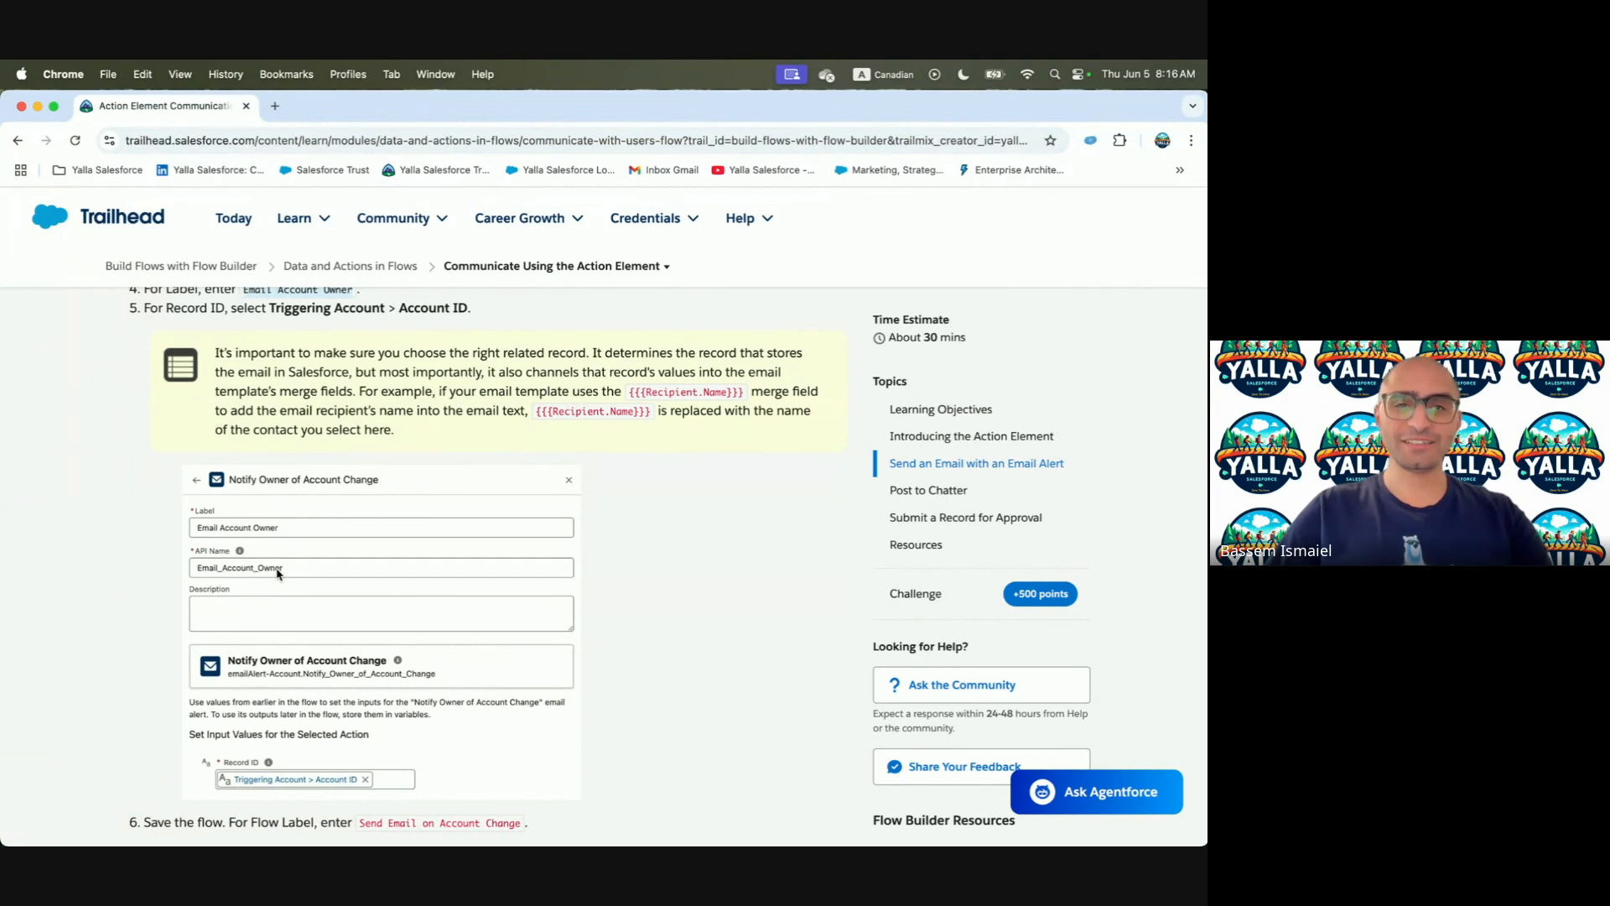
{"action": "key", "text": "ctrl+Right"}
{"action": "key", "text": "ctrl+Left"}
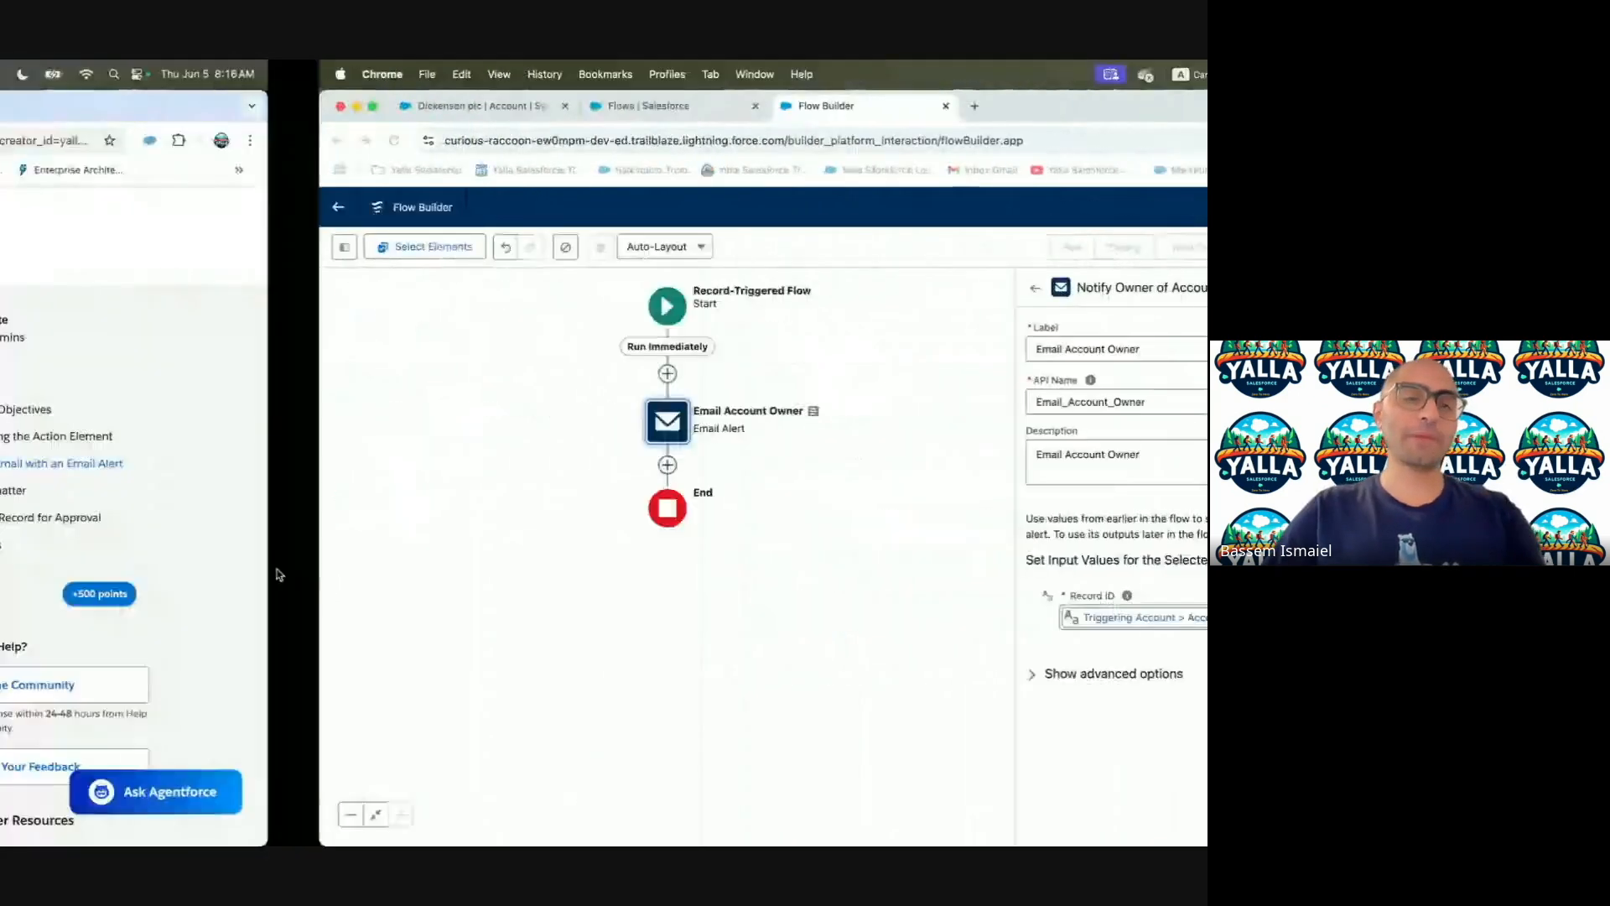
{"action": "scroll", "coordinate": [277, 573], "scroll_direction": "down", "scroll_amount": 2}
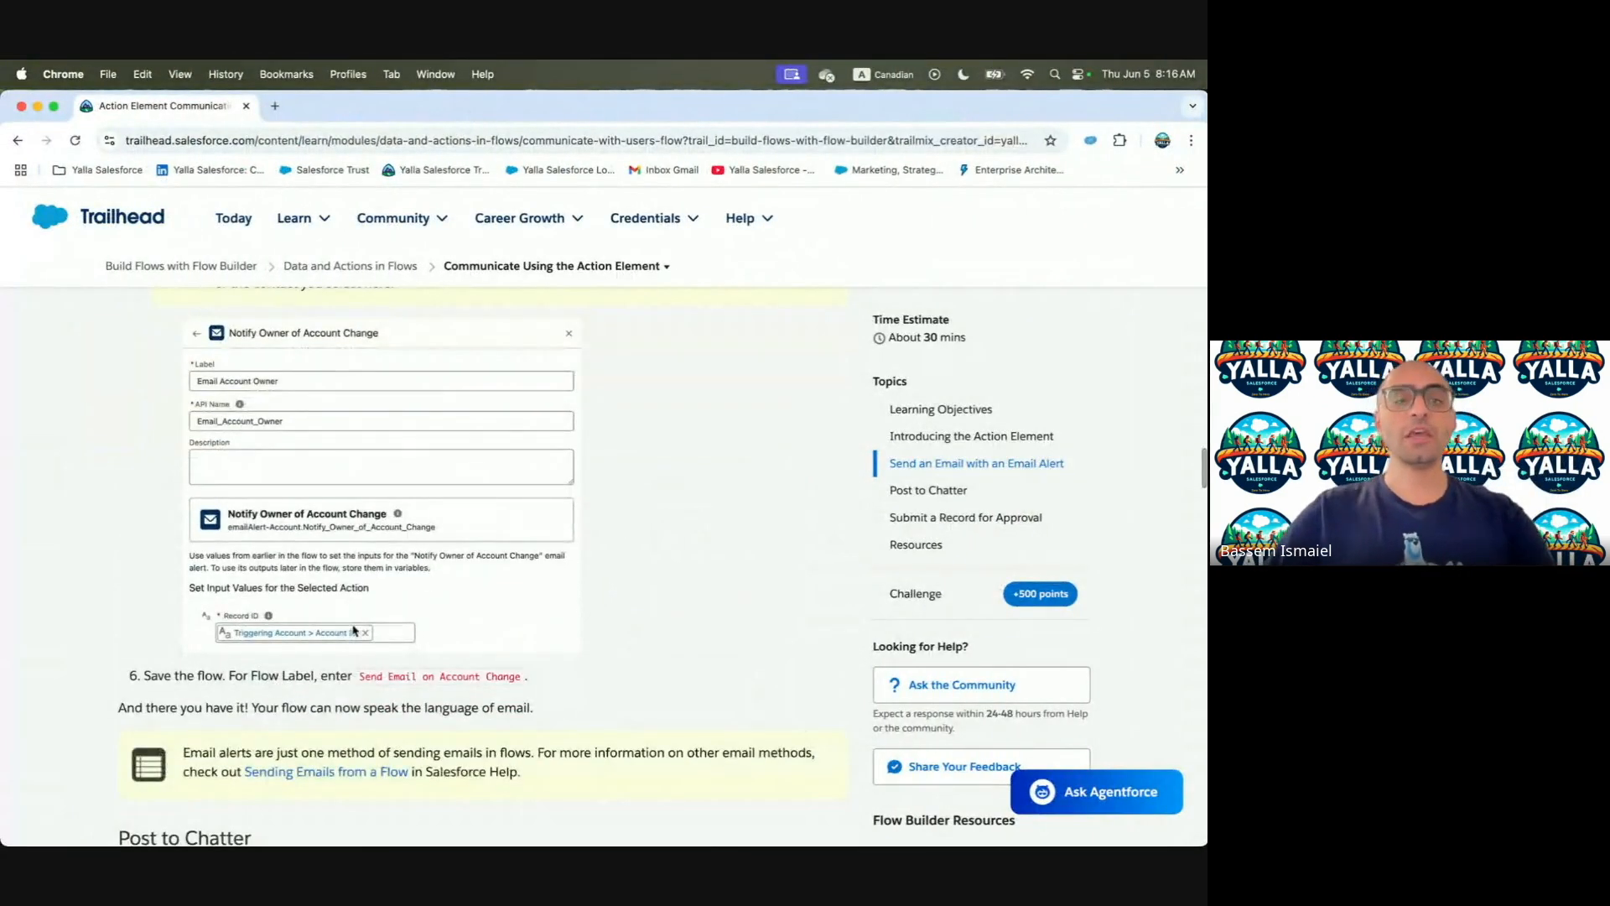
{"action": "left_click_drag", "start_coordinate": [361, 676], "coordinate": [517, 675]}
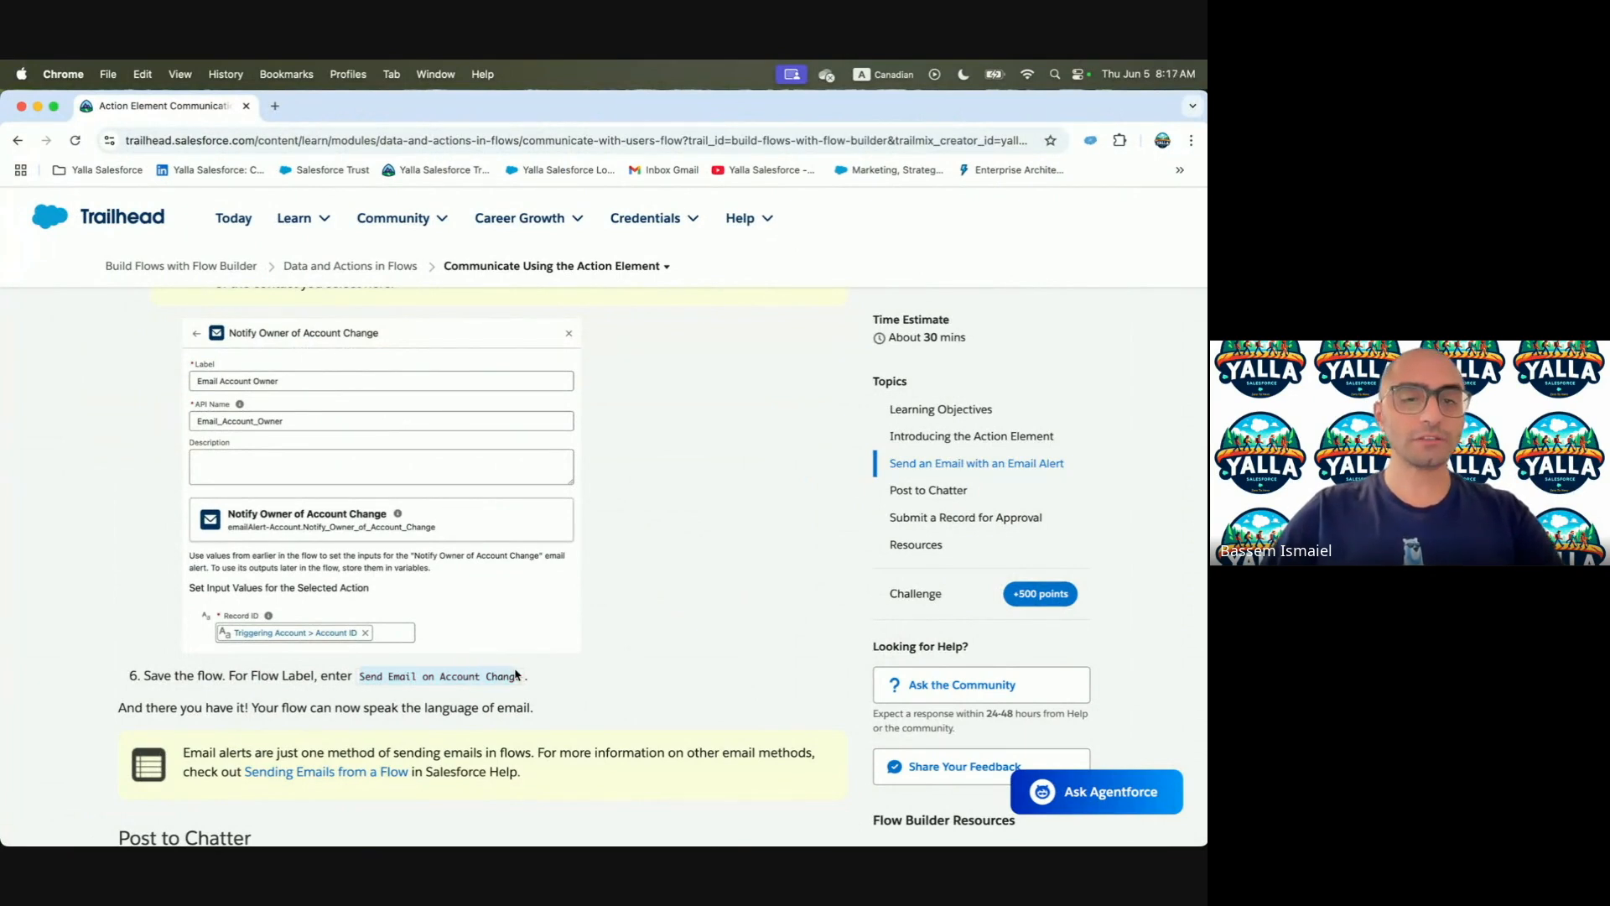
Save the flow with the label and description Send Email on Account Change and the API name Send_Email_on_Account_Change
{"action": "key", "text": "ctrl+Right"}
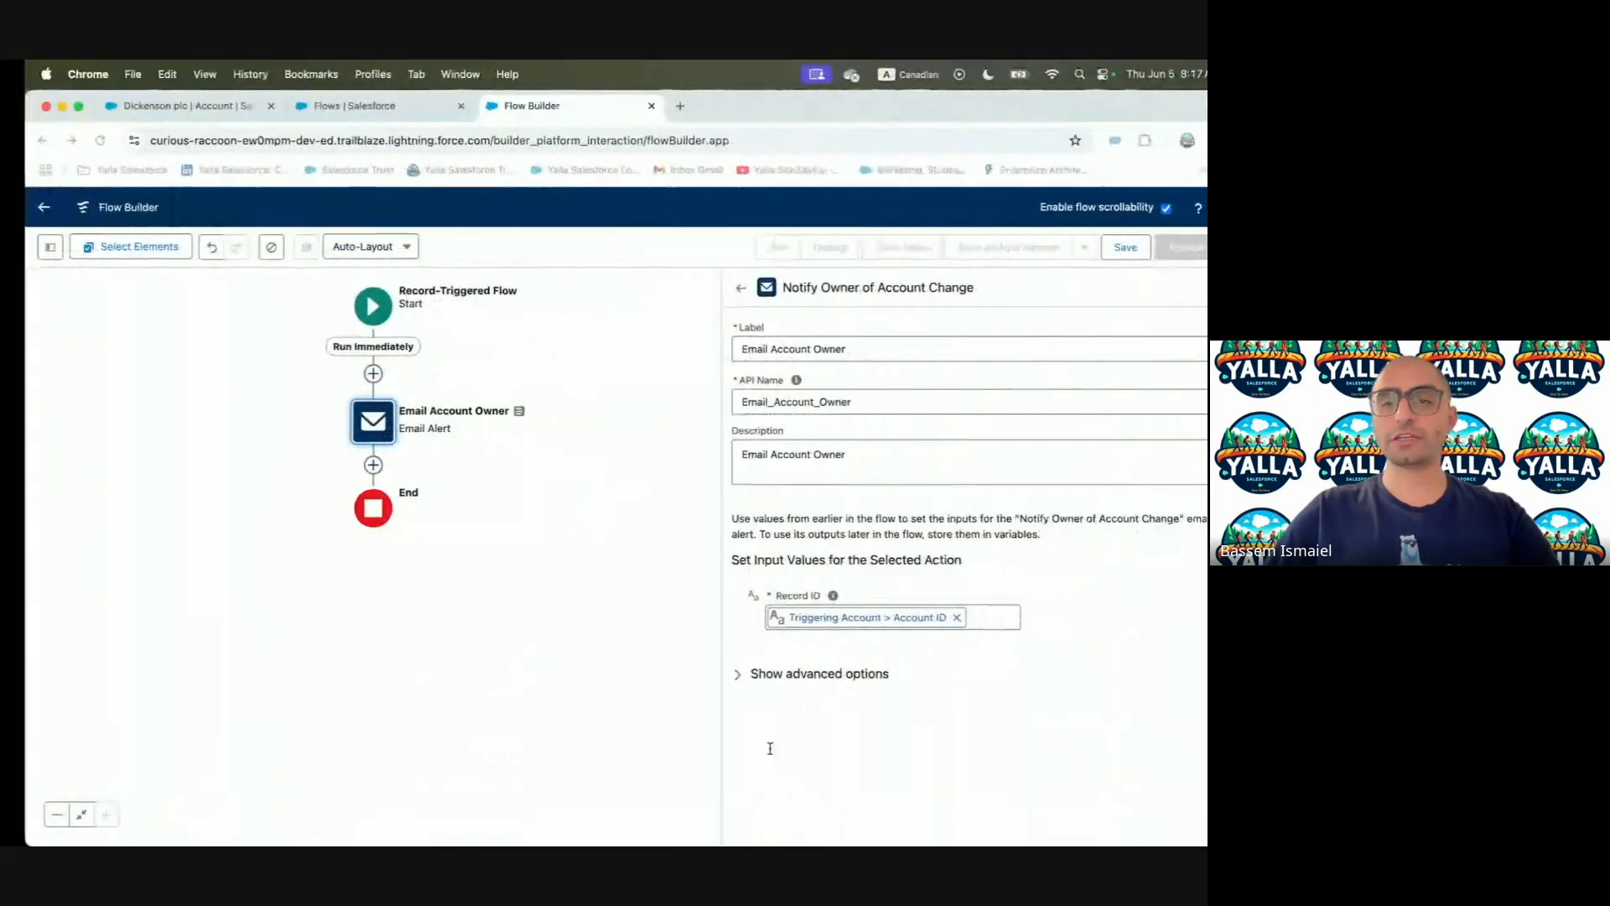
{"action": "left_click", "coordinate": [1101, 248]}
{"action": "left_click", "coordinate": [577, 458]}
{"action": "key", "text": "super+v"}
{"action": "left_click", "coordinate": [772, 483]}
{"action": "left_click", "coordinate": [590, 528]}
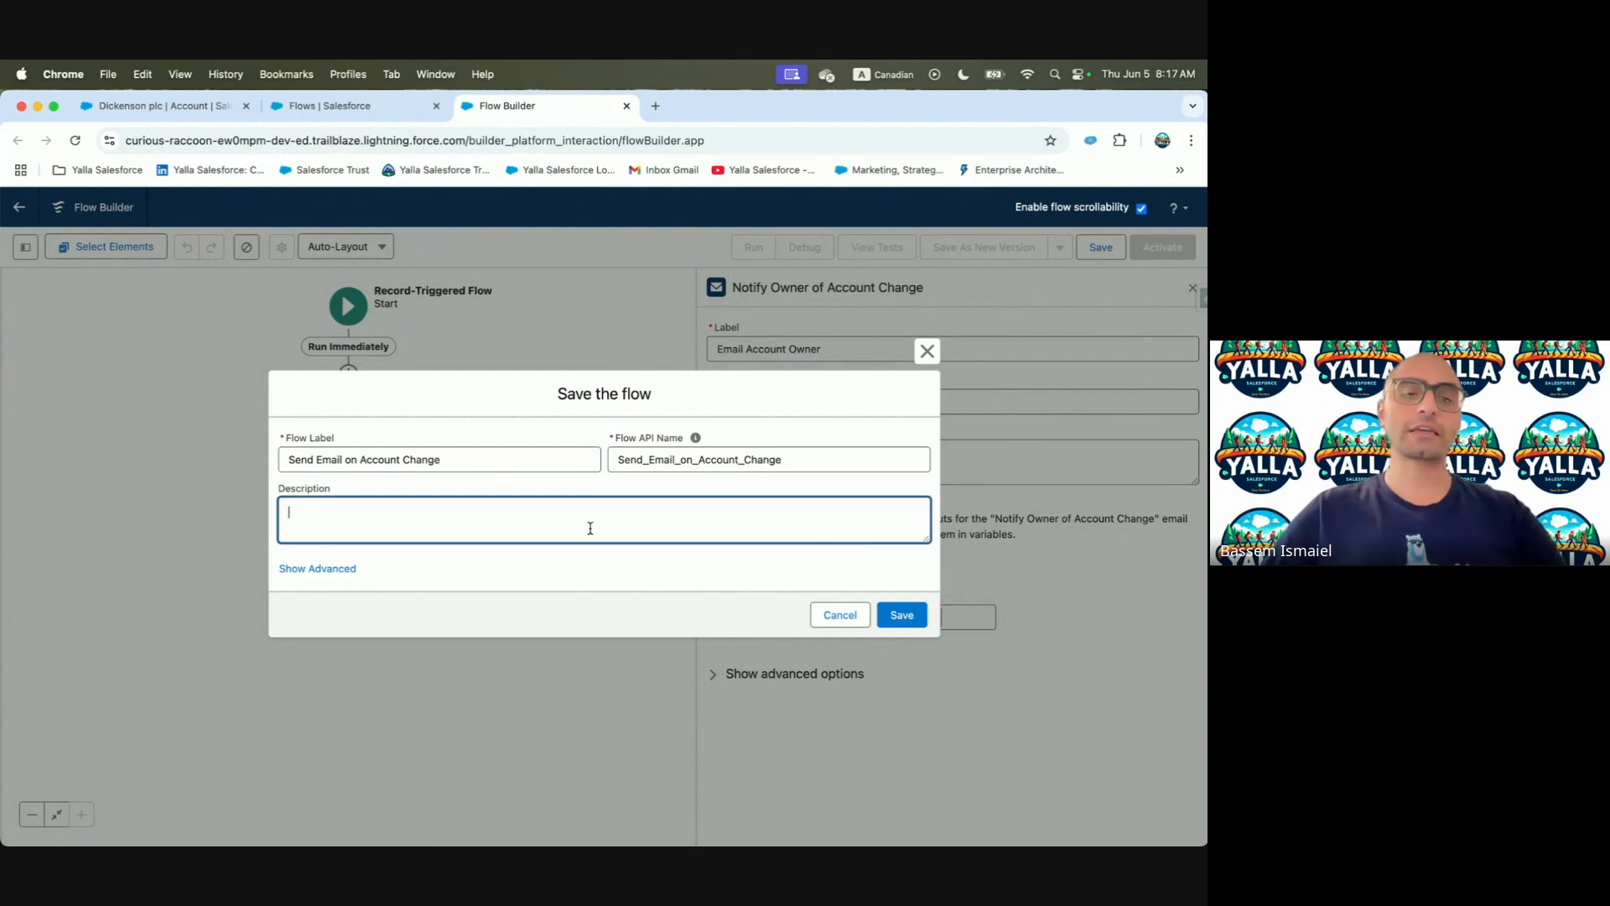
{"action": "key", "text": "super+v"}
{"action": "left_click", "coordinate": [902, 615]}
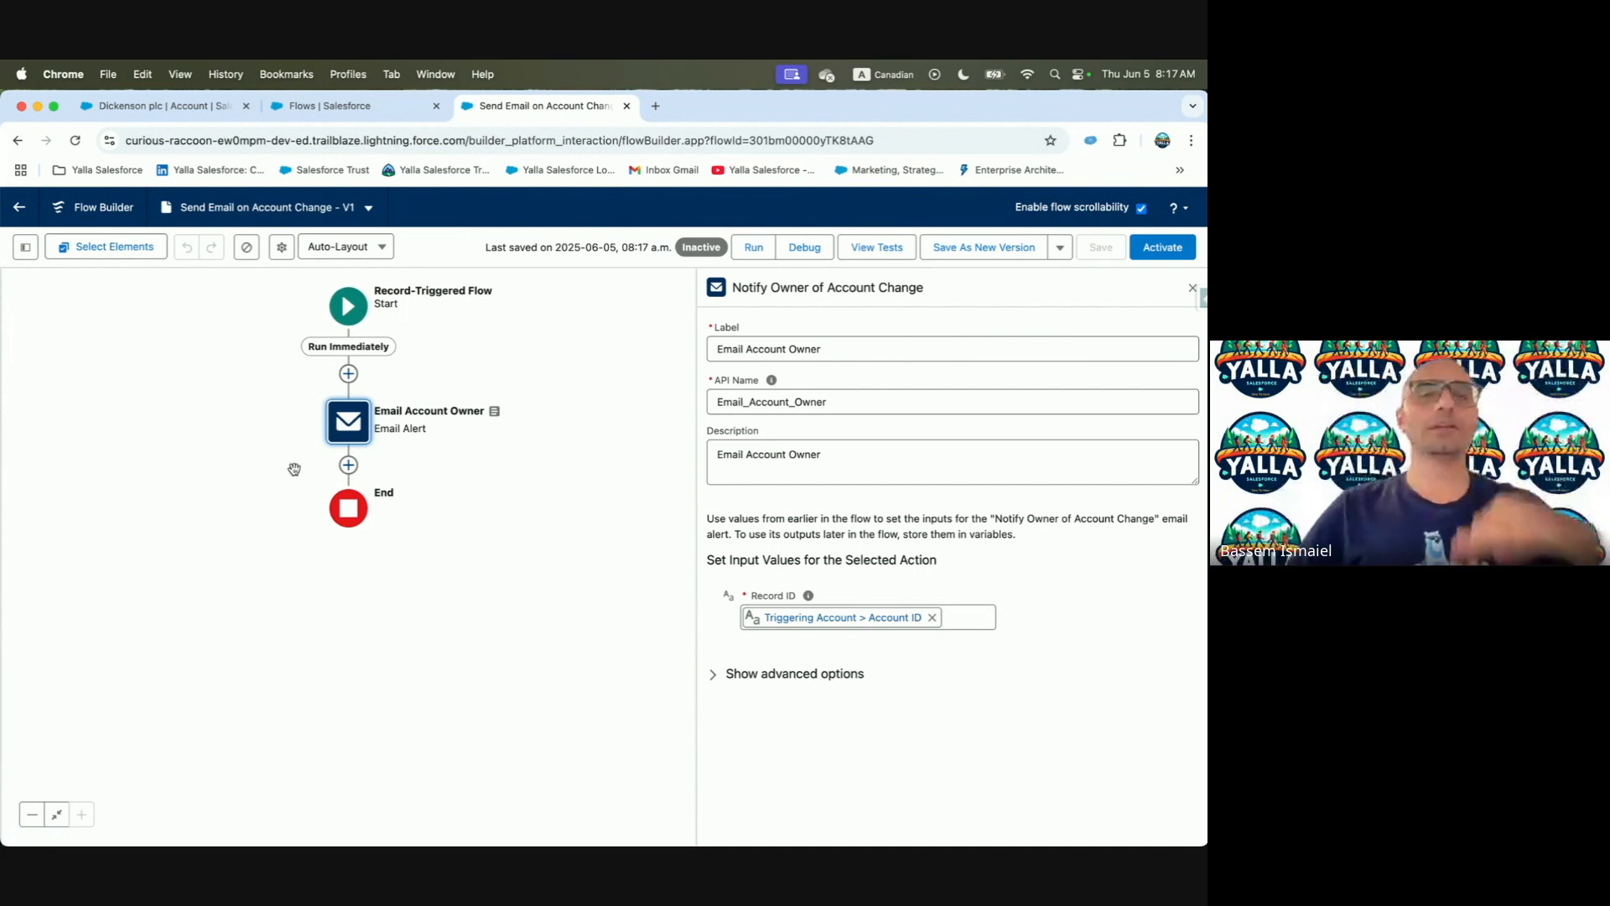
Add a Send Email action after the Email Account Owner element and label it Send Email
{"action": "left_click", "coordinate": [349, 468]}
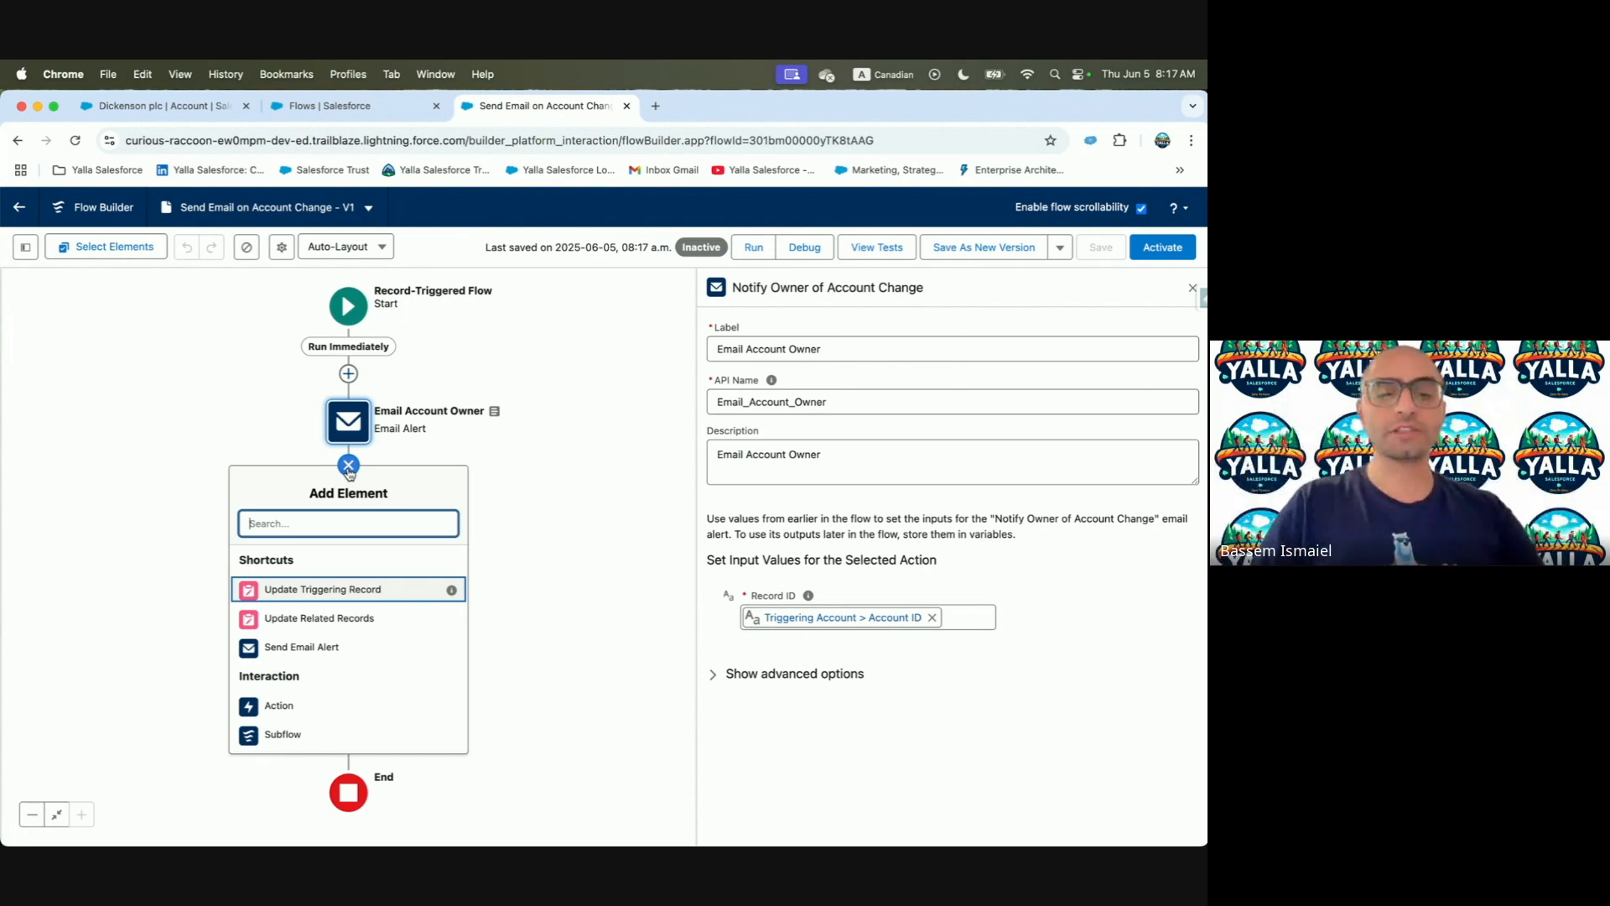
{"action": "type", "text": "send"}
{"action": "left_click", "coordinate": [316, 615]}
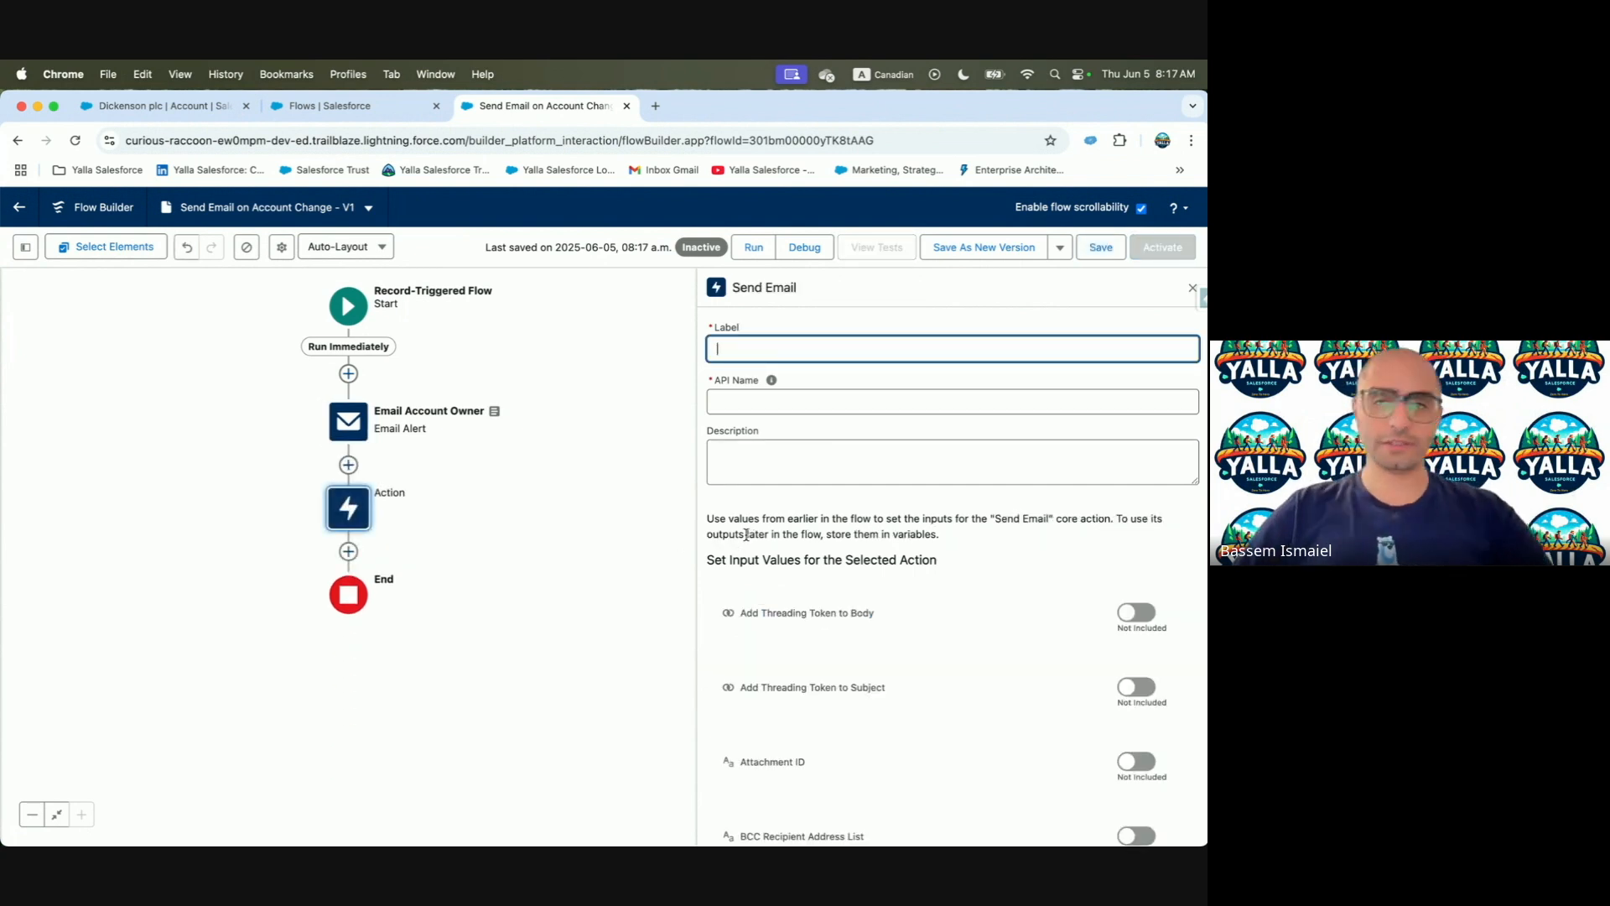
{"action": "type", "text": "Send Email"}
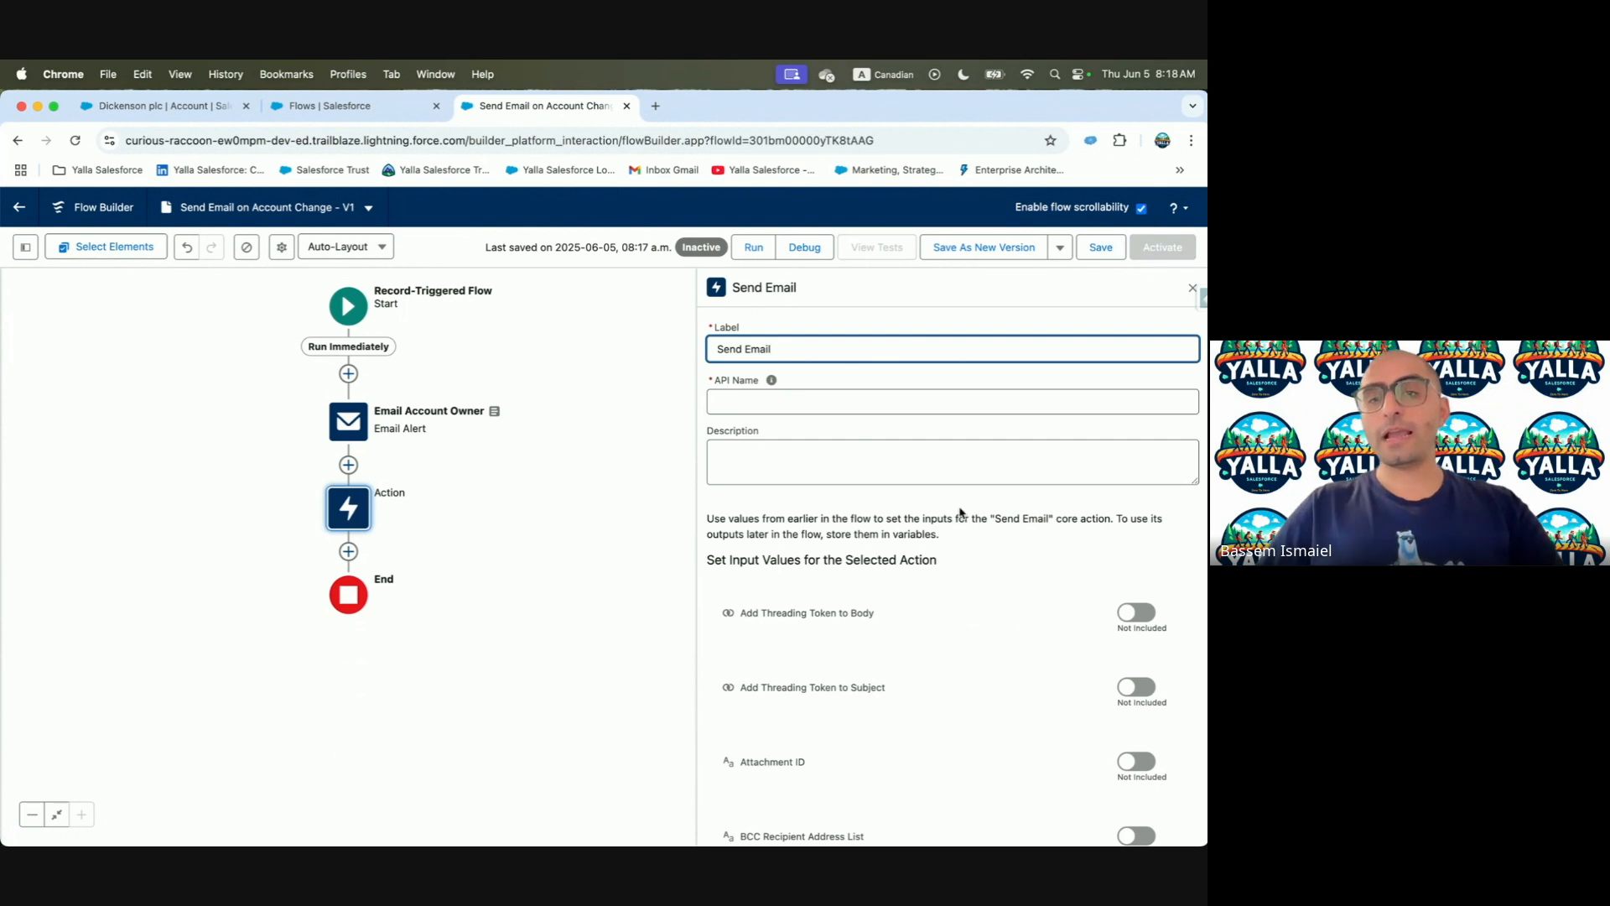
{"action": "scroll", "coordinate": [961, 513], "scroll_direction": "down", "scroll_amount": 3}
{"action": "left_click", "coordinate": [829, 325]}
{"action": "left_click", "coordinate": [813, 377]}
{"action": "scroll", "coordinate": [814, 376], "scroll_direction": "down", "scroll_amount": 2}
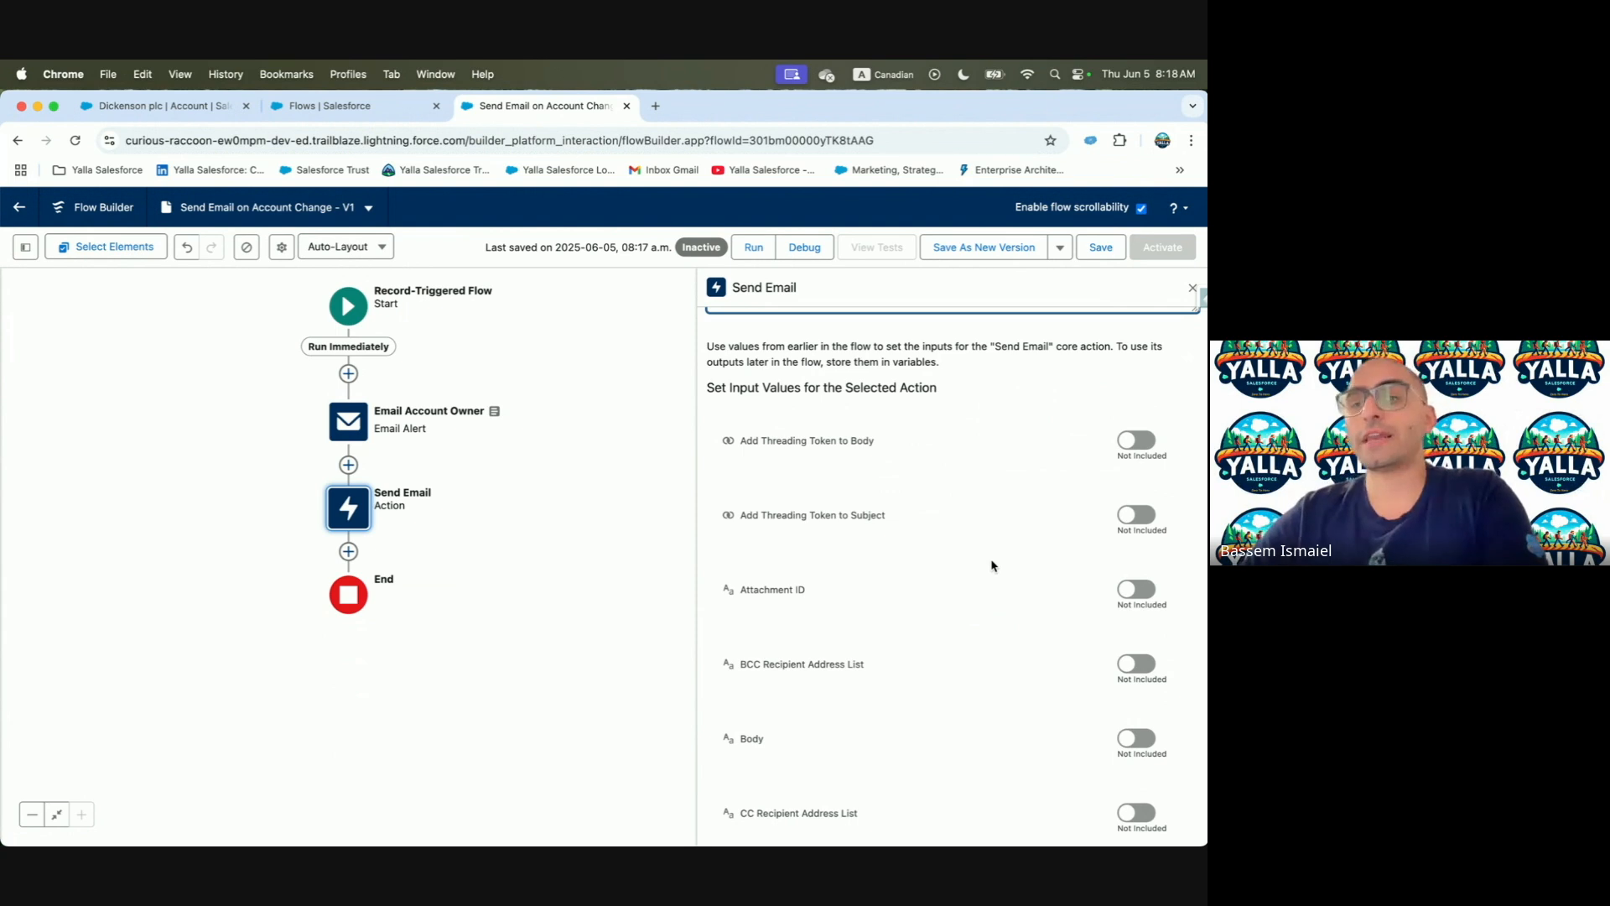
{"action": "scroll", "coordinate": [993, 564], "scroll_direction": "down", "scroll_amount": 2}
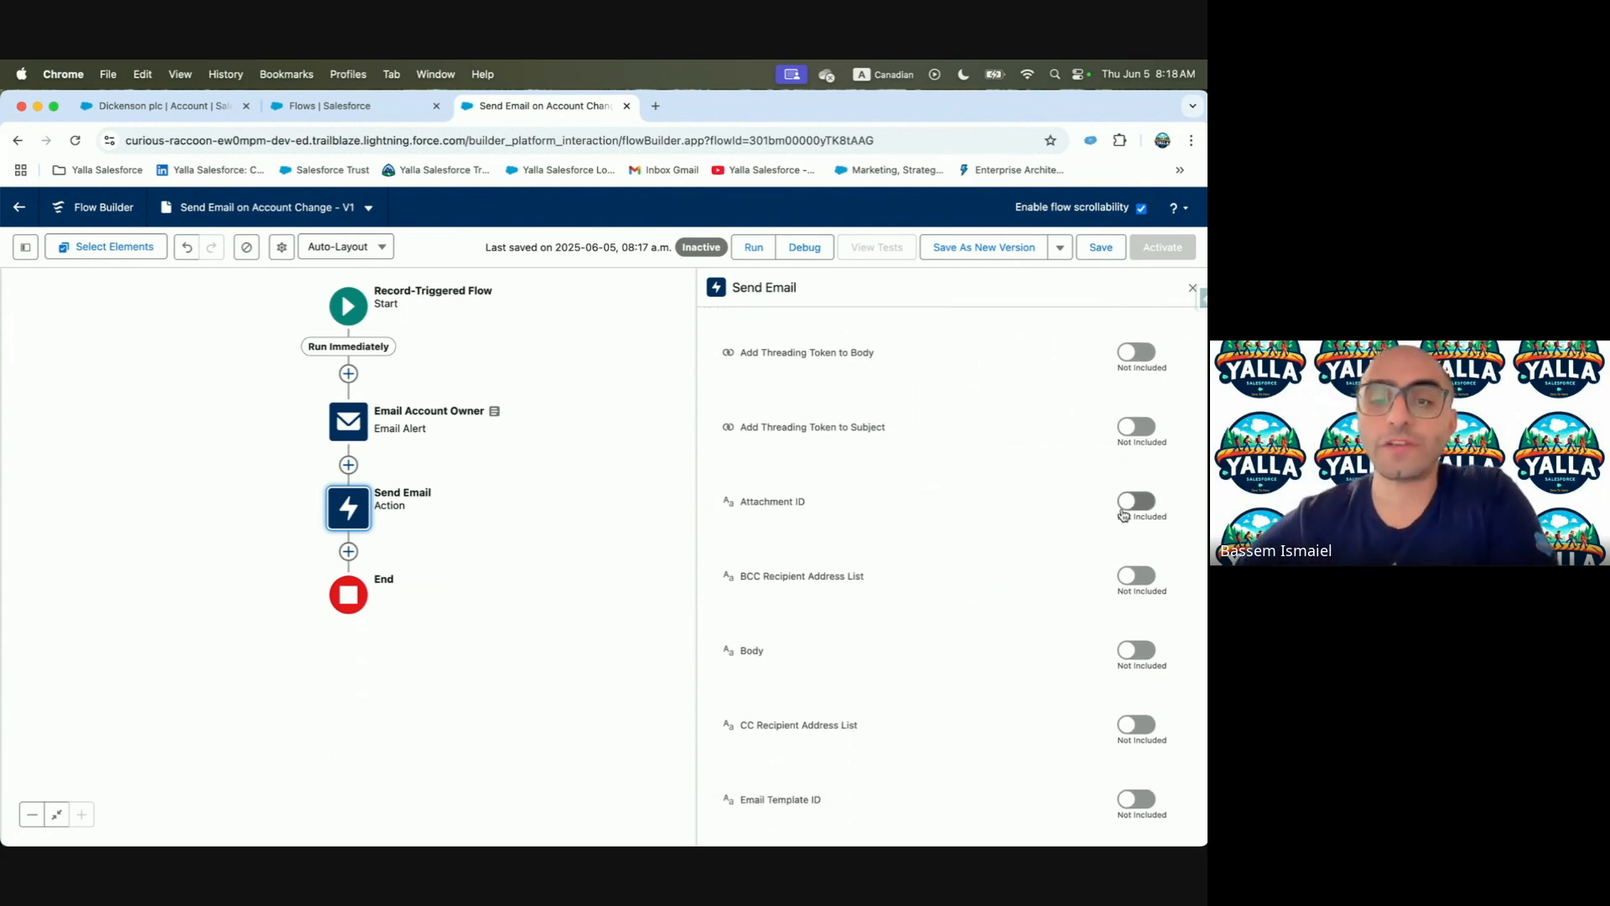
{"action": "scroll", "coordinate": [1124, 515], "scroll_direction": "down", "scroll_amount": 1}
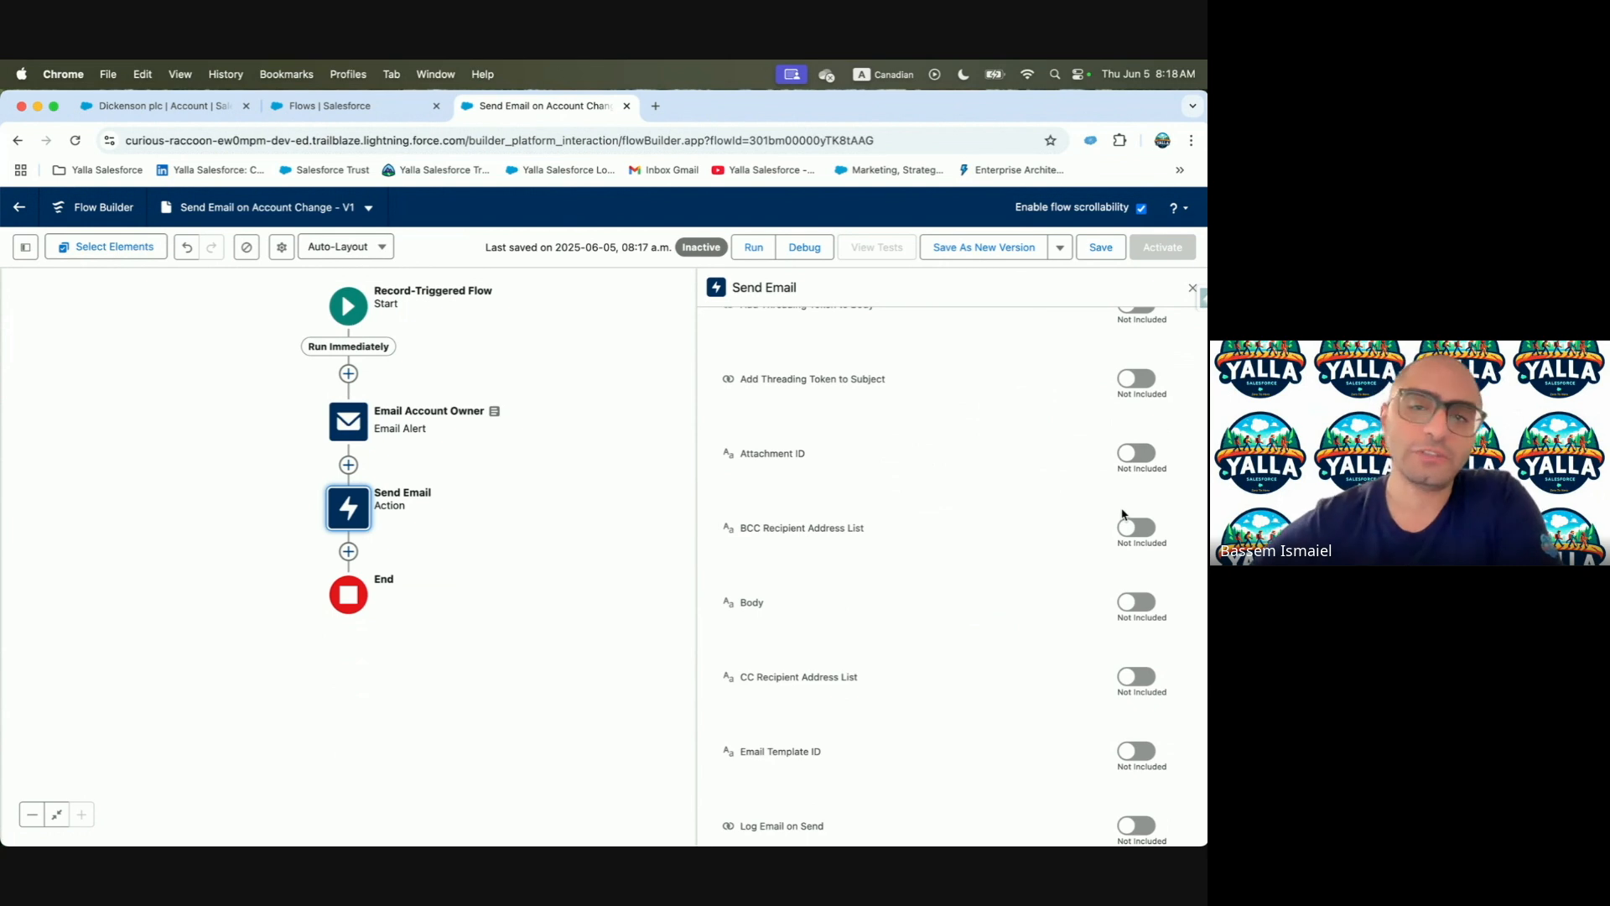
{"action": "scroll", "coordinate": [1123, 513], "scroll_direction": "down", "scroll_amount": 2}
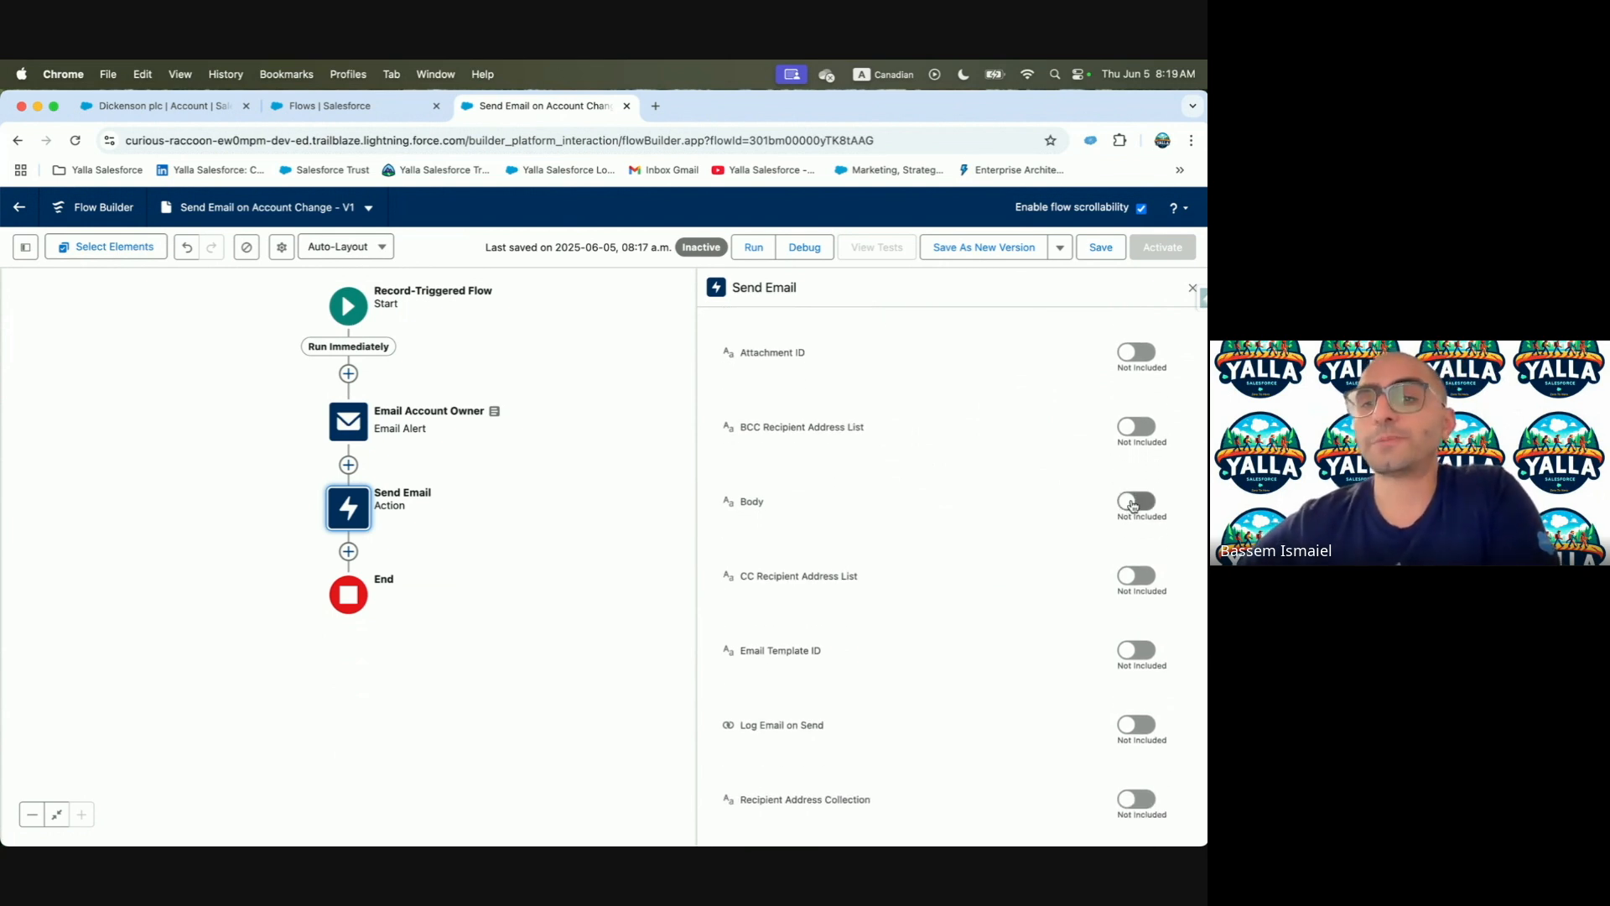
{"action": "left_click", "coordinate": [1132, 502]}
{"action": "left_click", "coordinate": [823, 507]}
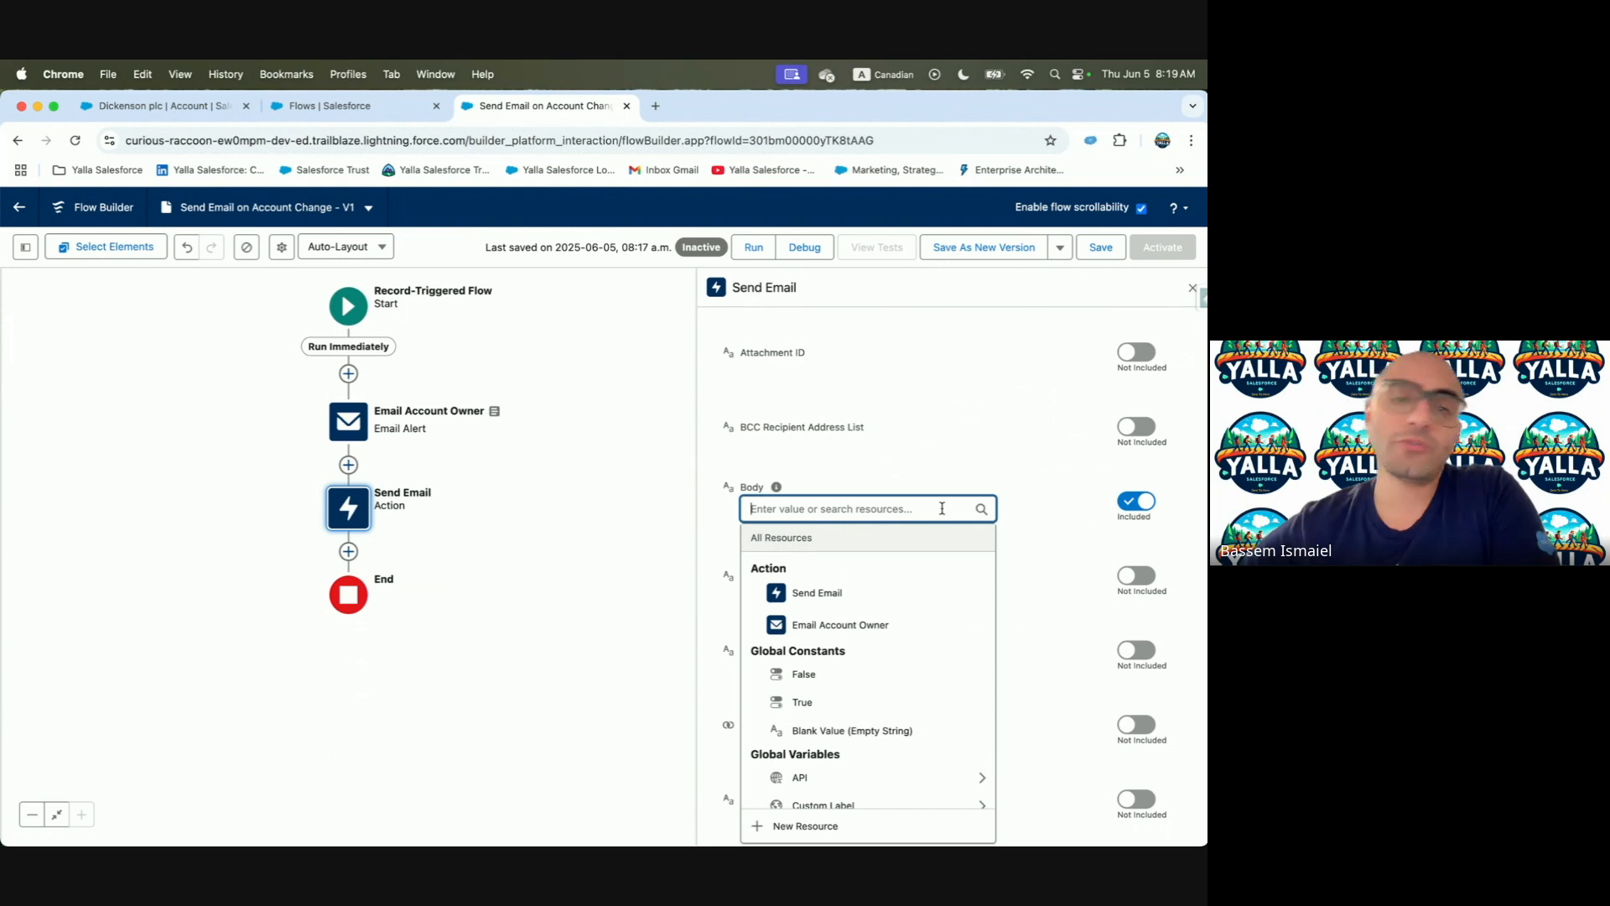
{"action": "left_click", "coordinate": [25, 247]}
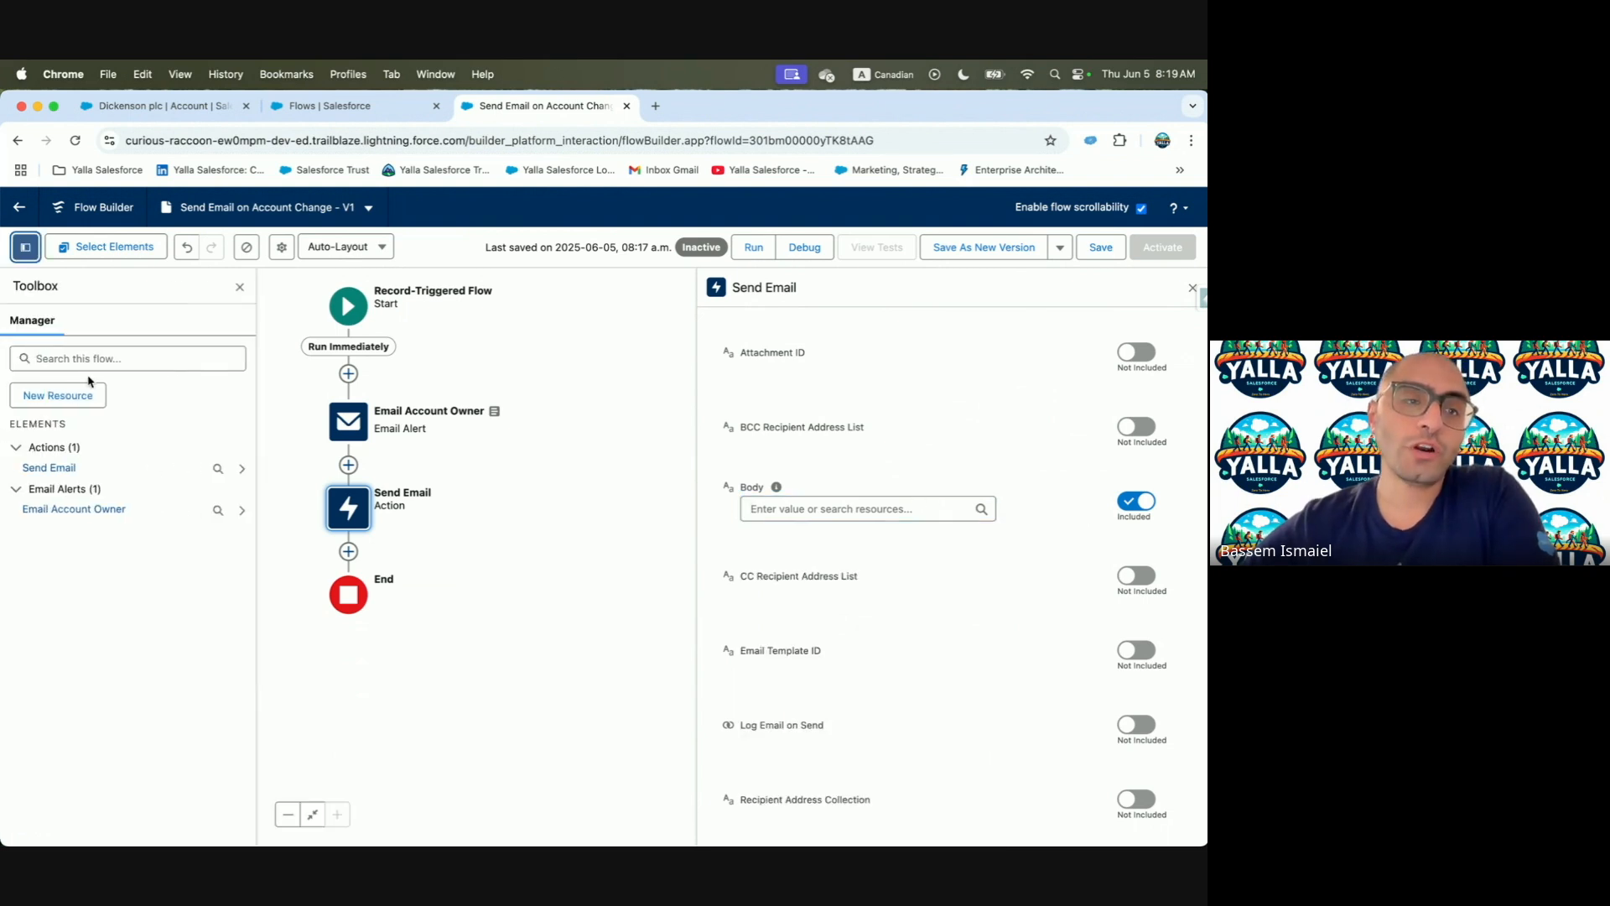
{"action": "left_click", "coordinate": [62, 395]}
{"action": "left_click", "coordinate": [362, 454]}
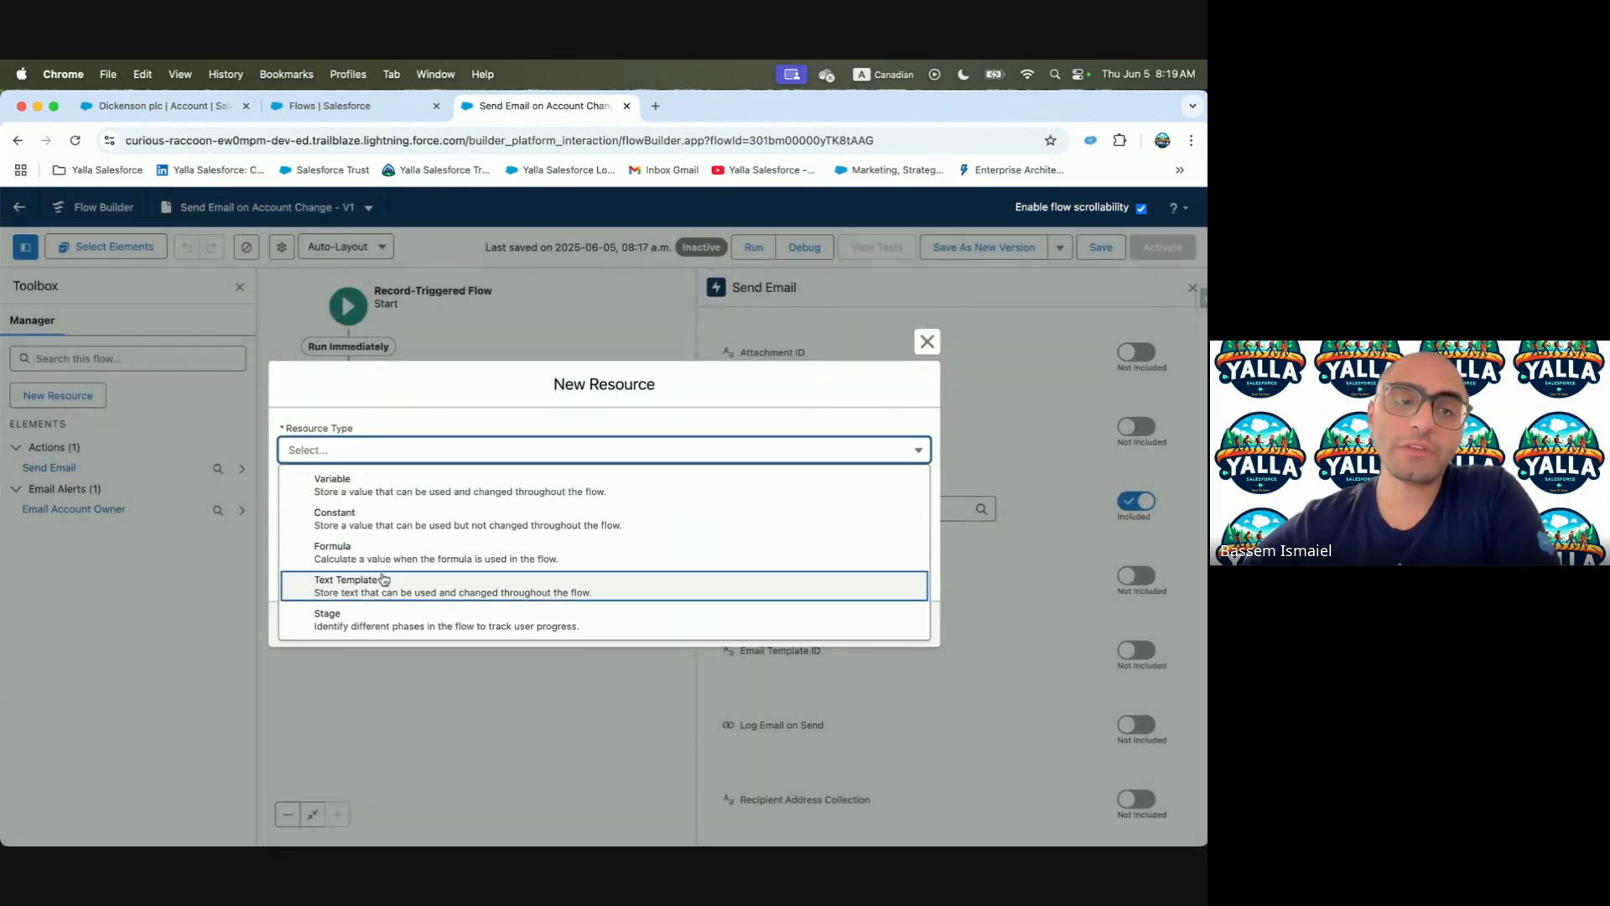
{"action": "left_click", "coordinate": [927, 341]}
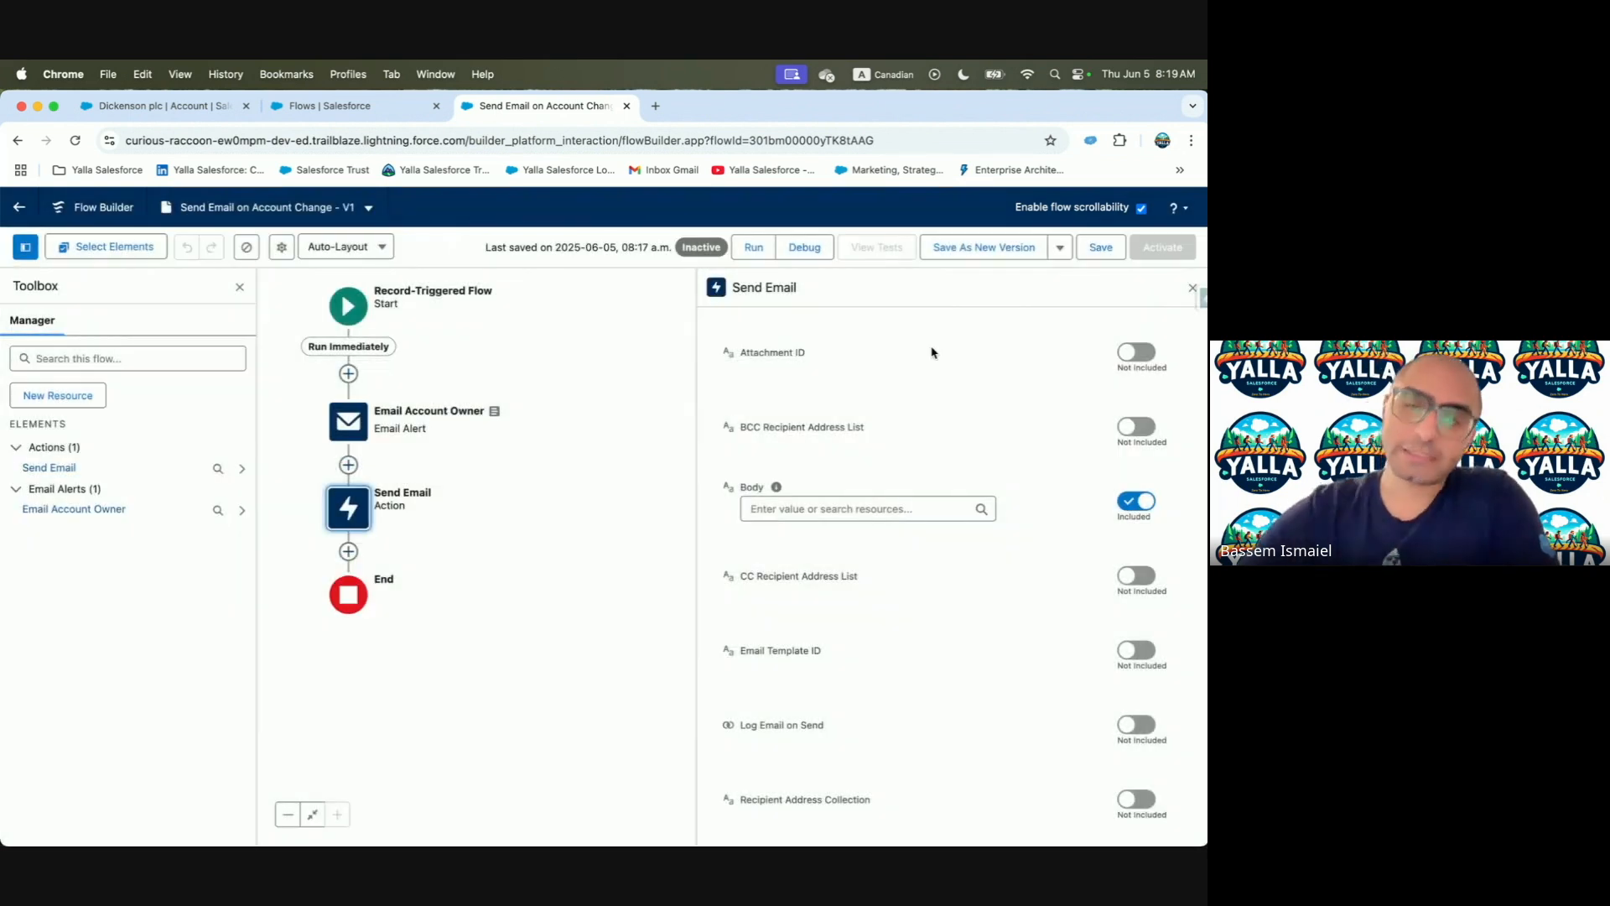
{"action": "left_click", "coordinate": [1137, 503]}
Review the remaining input values of the Send Email action and include the Sender Email Address, leaving its value empty
{"action": "scroll", "coordinate": [1093, 535], "scroll_direction": "down", "scroll_amount": 3}
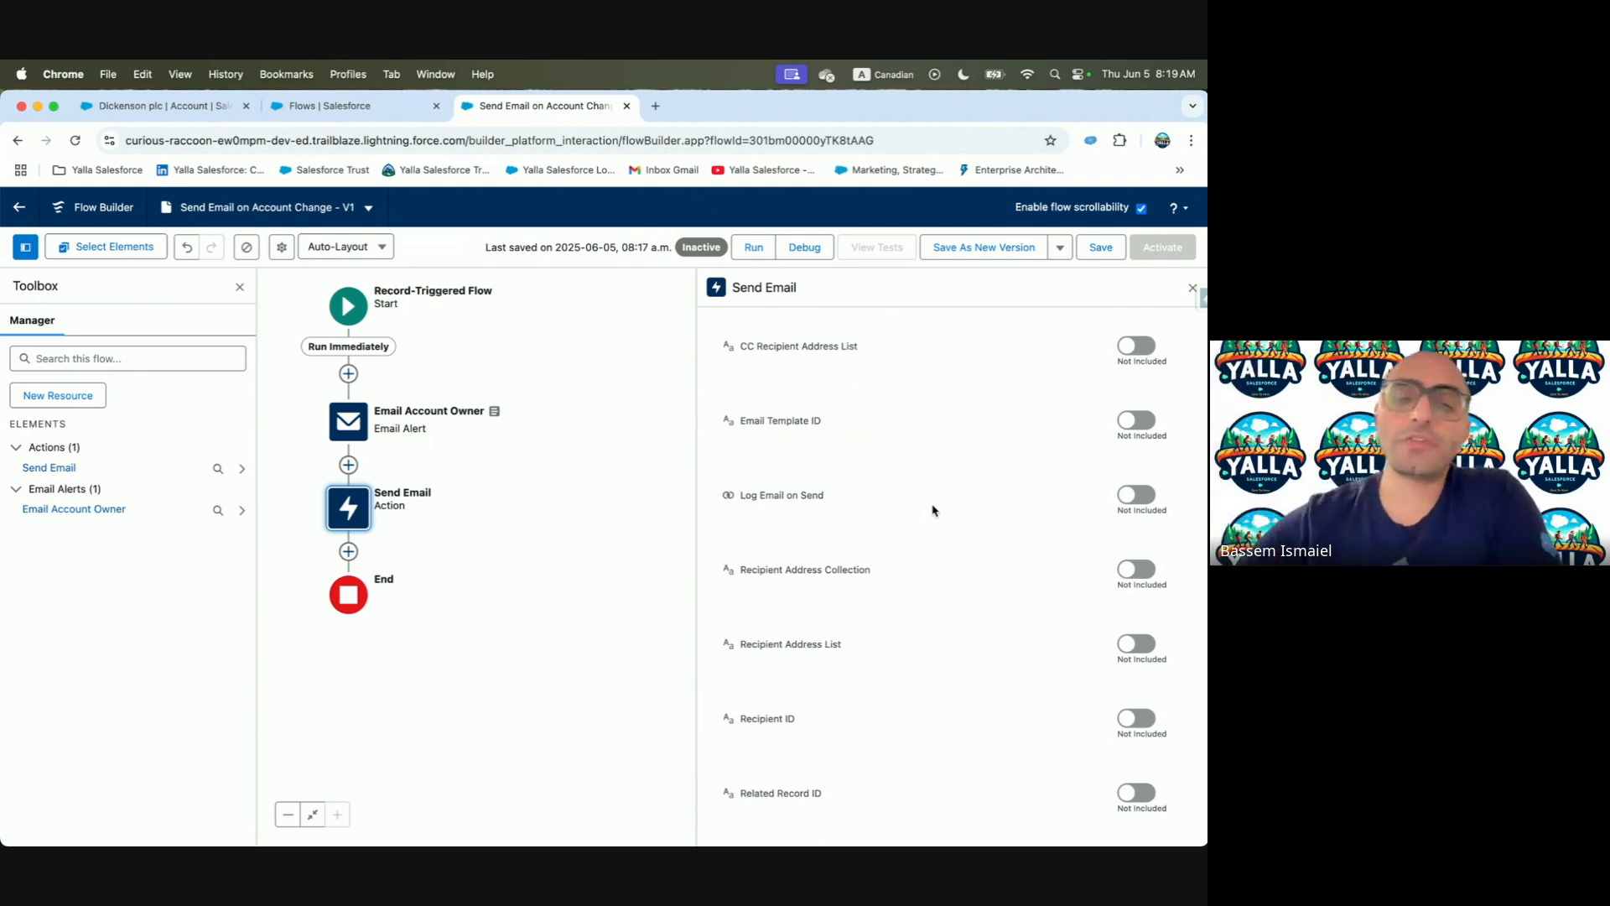
{"action": "scroll", "coordinate": [933, 510], "scroll_direction": "down", "scroll_amount": 1}
{"action": "scroll", "coordinate": [934, 510], "scroll_direction": "down", "scroll_amount": 5}
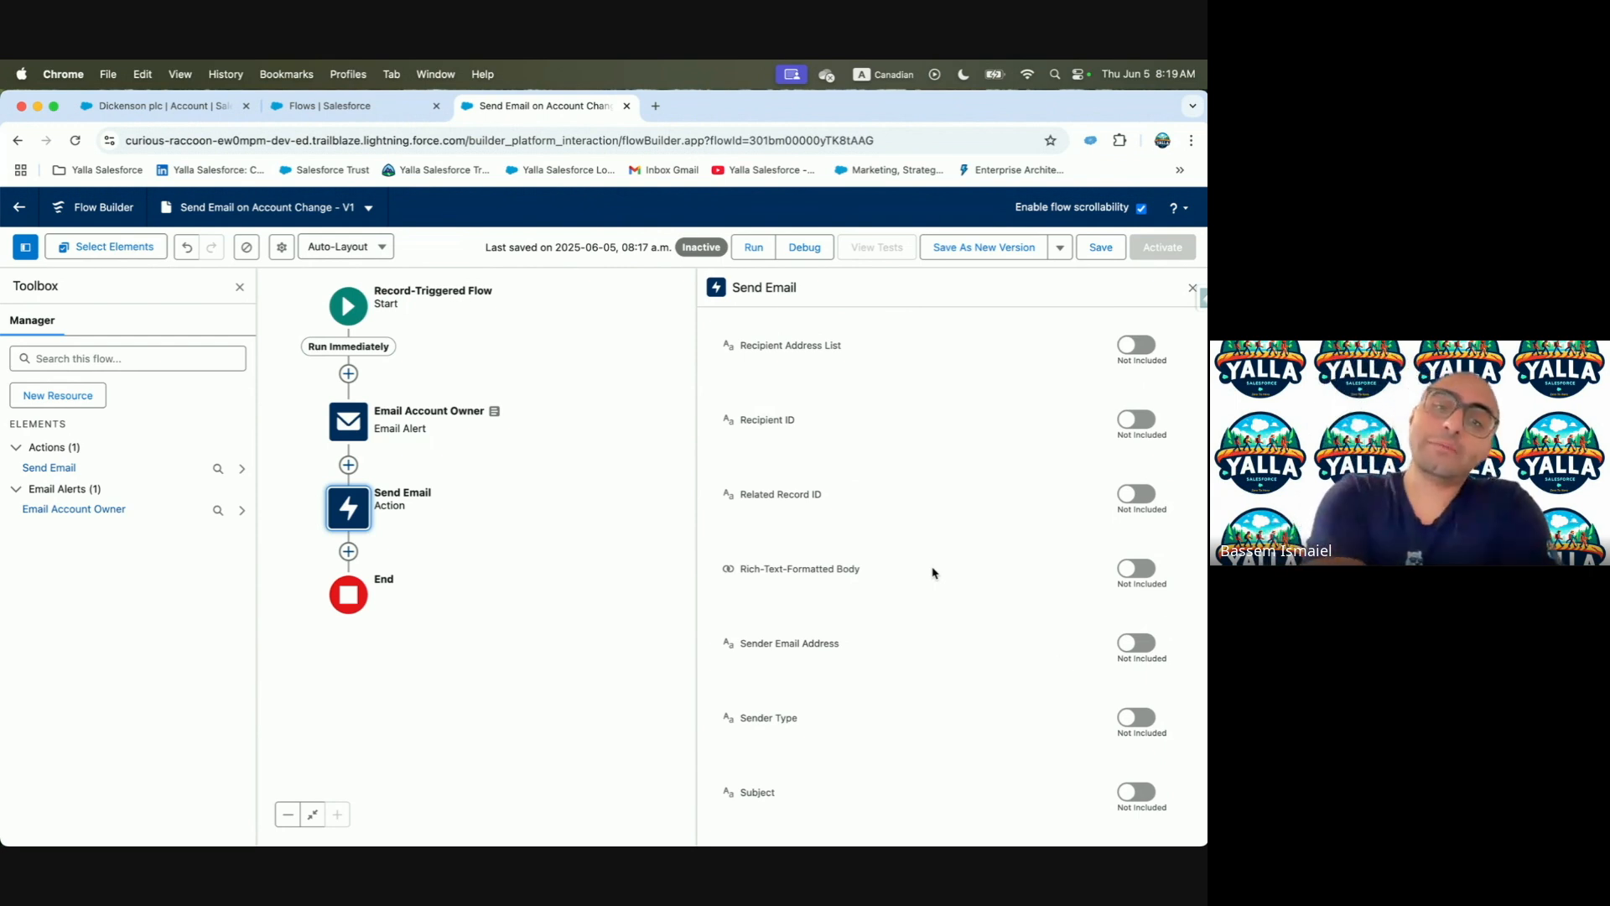
{"action": "scroll", "coordinate": [933, 574], "scroll_direction": "down", "scroll_amount": 1}
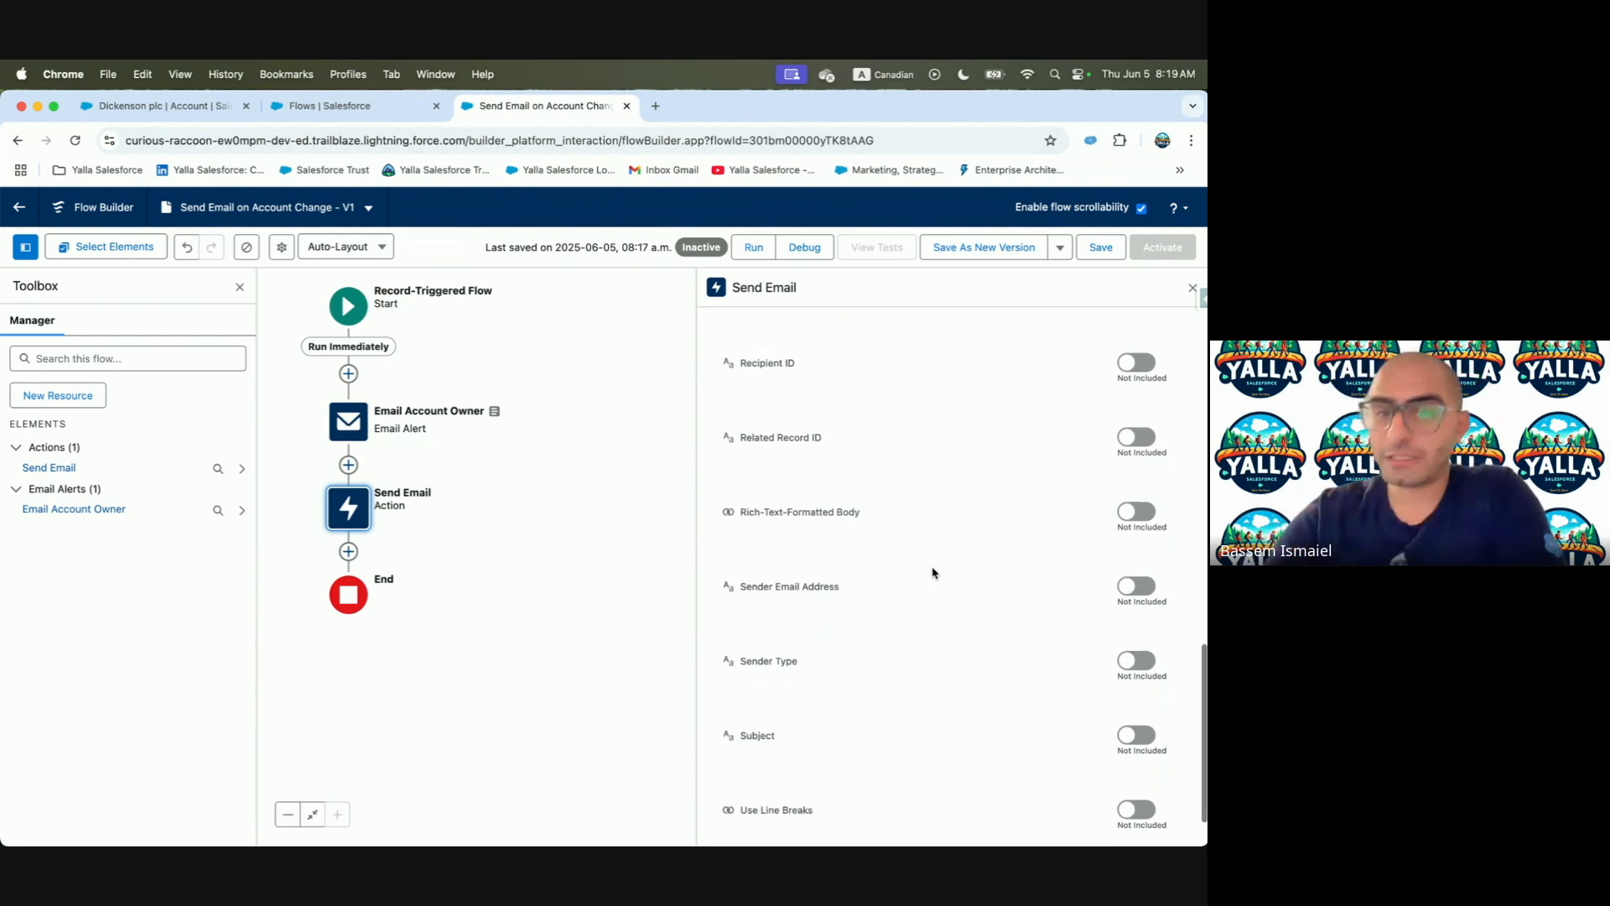
{"action": "scroll", "coordinate": [933, 572], "scroll_direction": "down", "scroll_amount": 1}
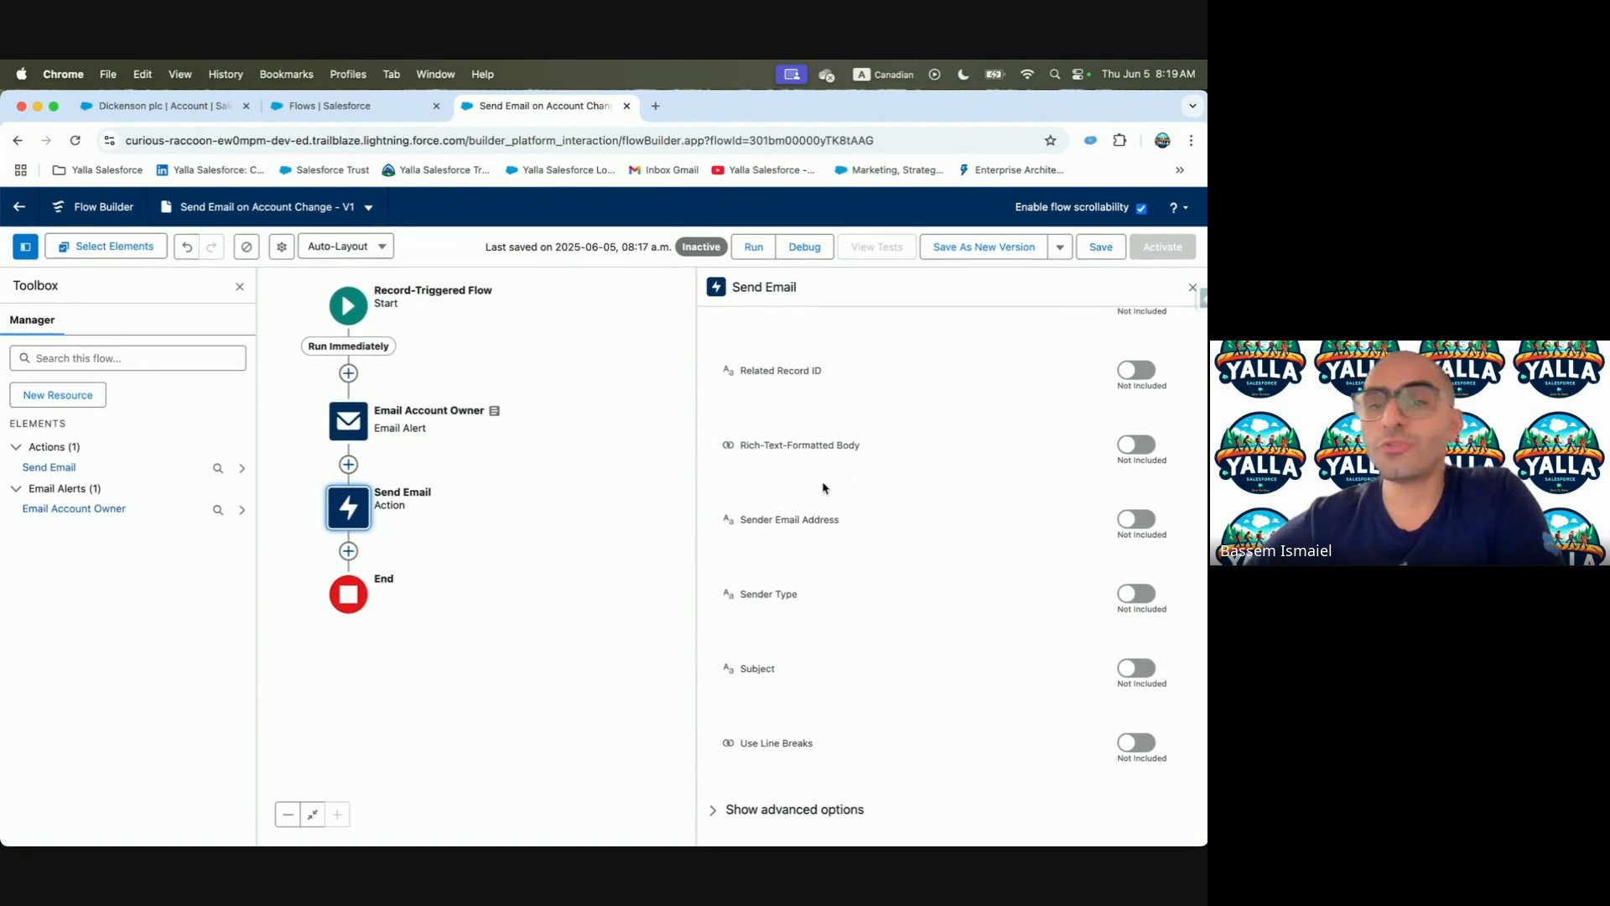
{"action": "left_click", "coordinate": [1124, 521]}
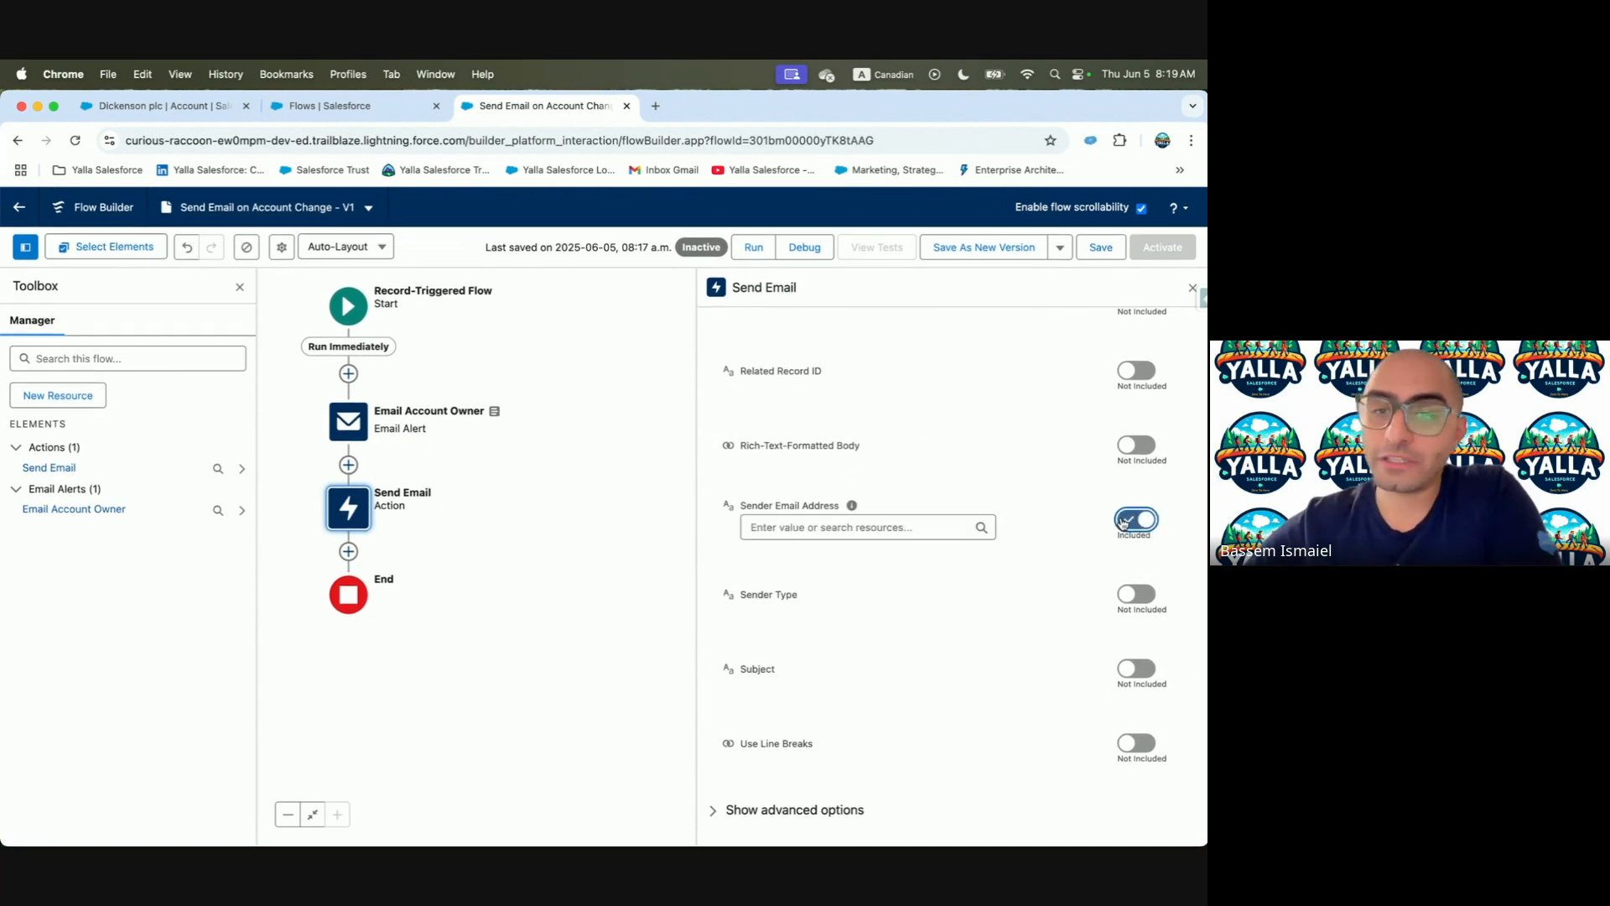
{"action": "left_click", "coordinate": [902, 520]}
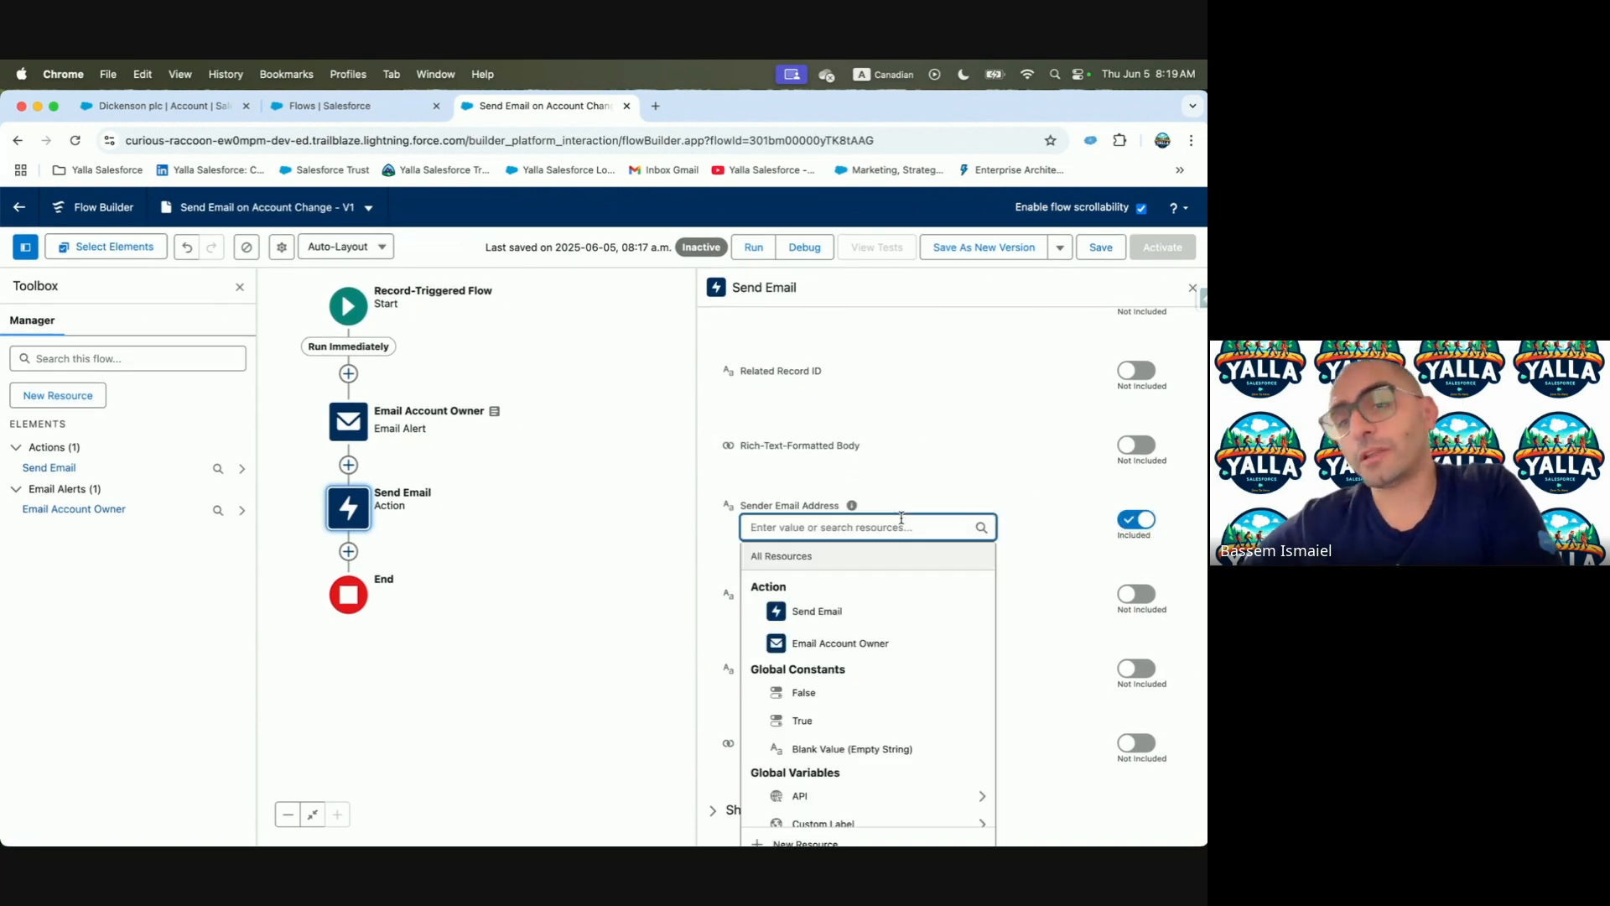
{"action": "left_click", "coordinate": [1007, 491]}
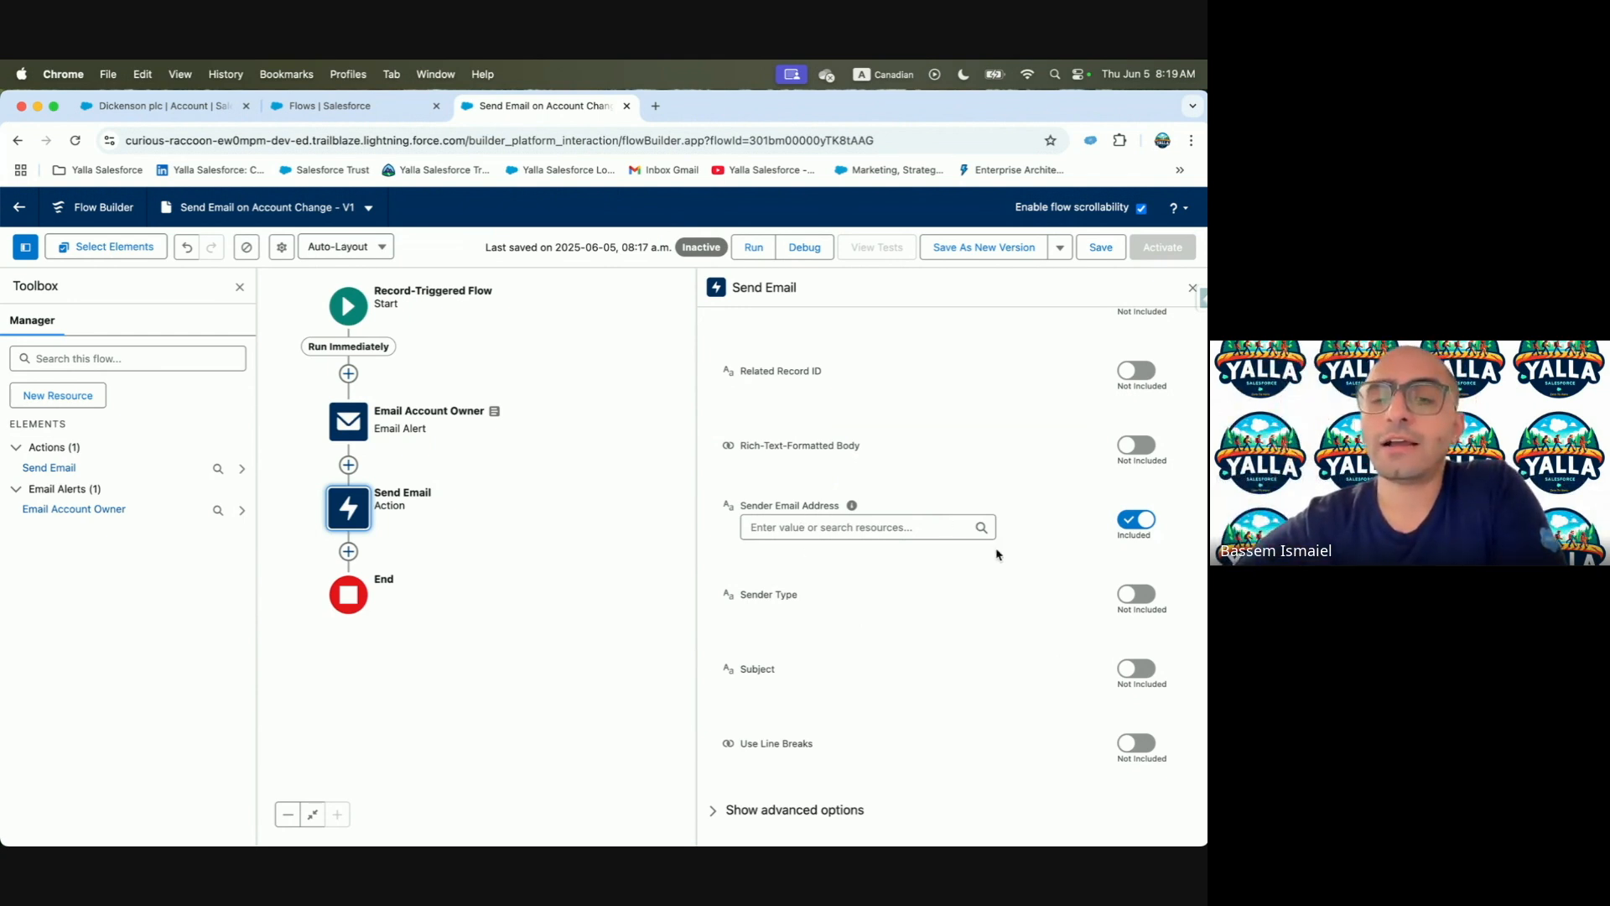
Include the Sender Type input value in the Send Email action and browse its available resources, leaving the value empty
{"action": "left_click", "coordinate": [1137, 594]}
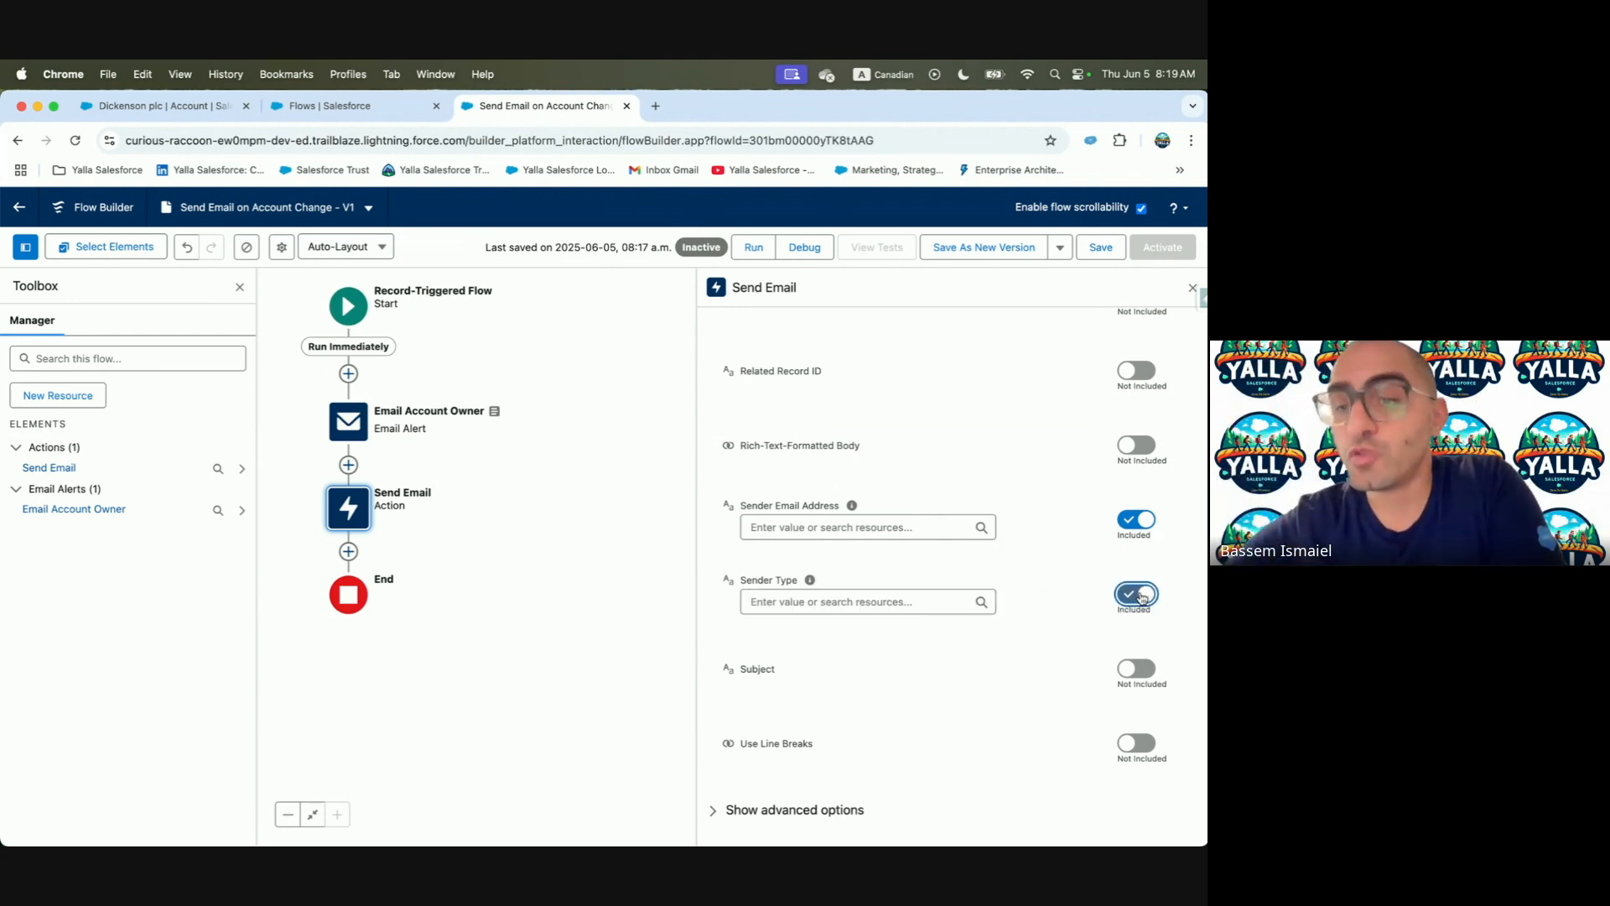
{"action": "left_click", "coordinate": [955, 597]}
{"action": "scroll", "coordinate": [912, 509], "scroll_direction": "down", "scroll_amount": 1}
{"action": "scroll", "coordinate": [914, 499], "scroll_direction": "up", "scroll_amount": 1}
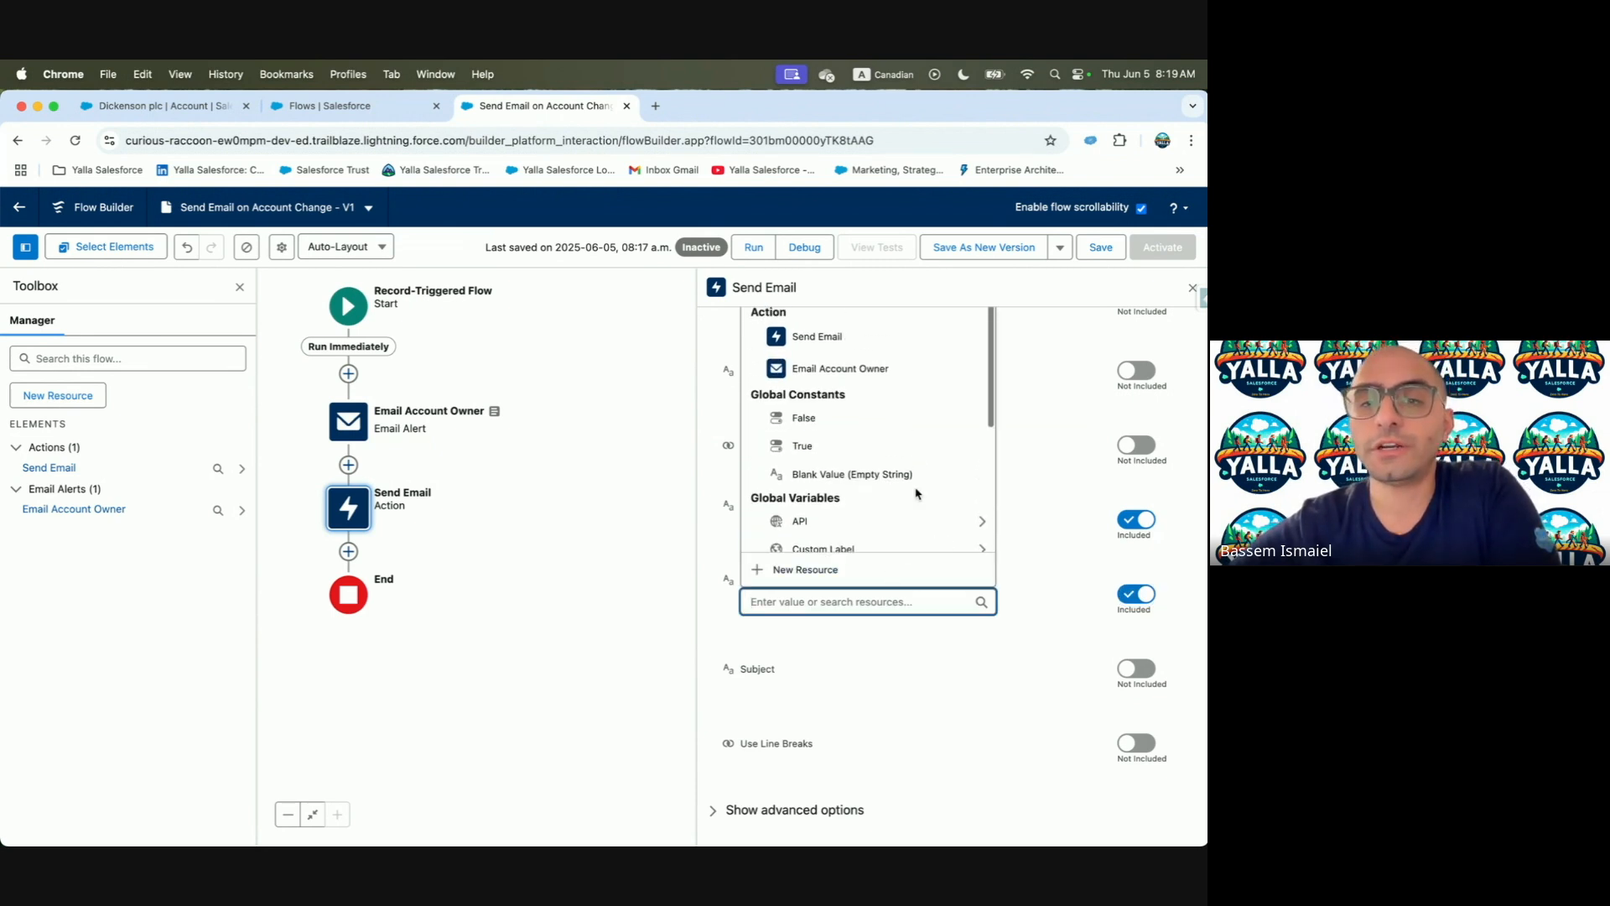
{"action": "scroll", "coordinate": [1025, 510], "scroll_direction": "up", "scroll_amount": 2}
{"action": "left_click", "coordinate": [1029, 511]}
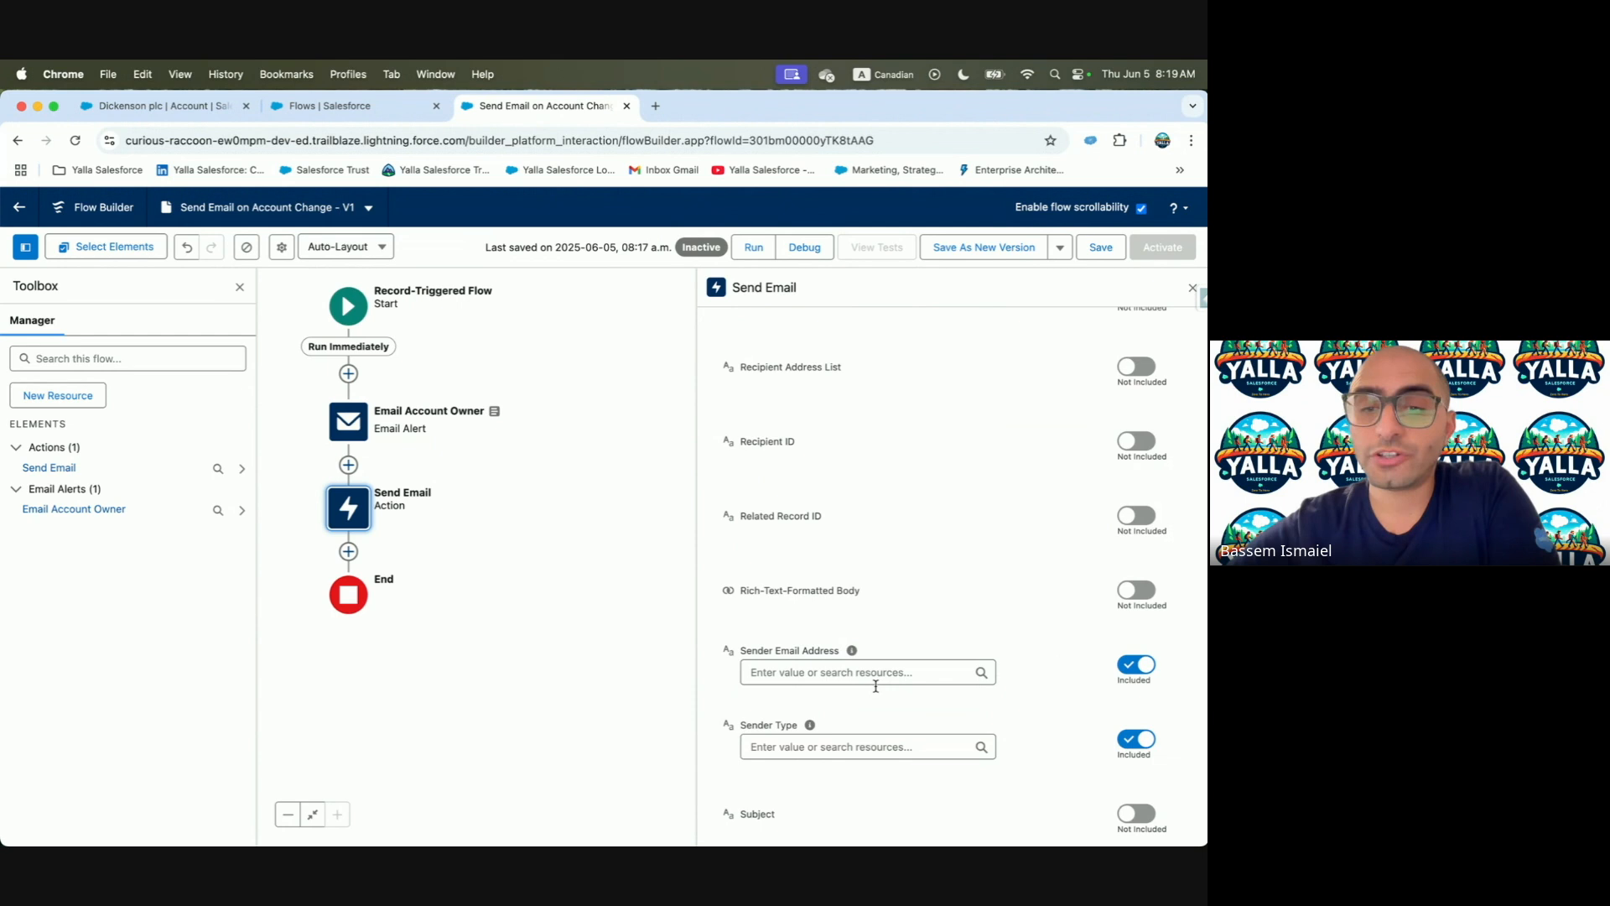
{"action": "mouse_move", "coordinate": [810, 727]}
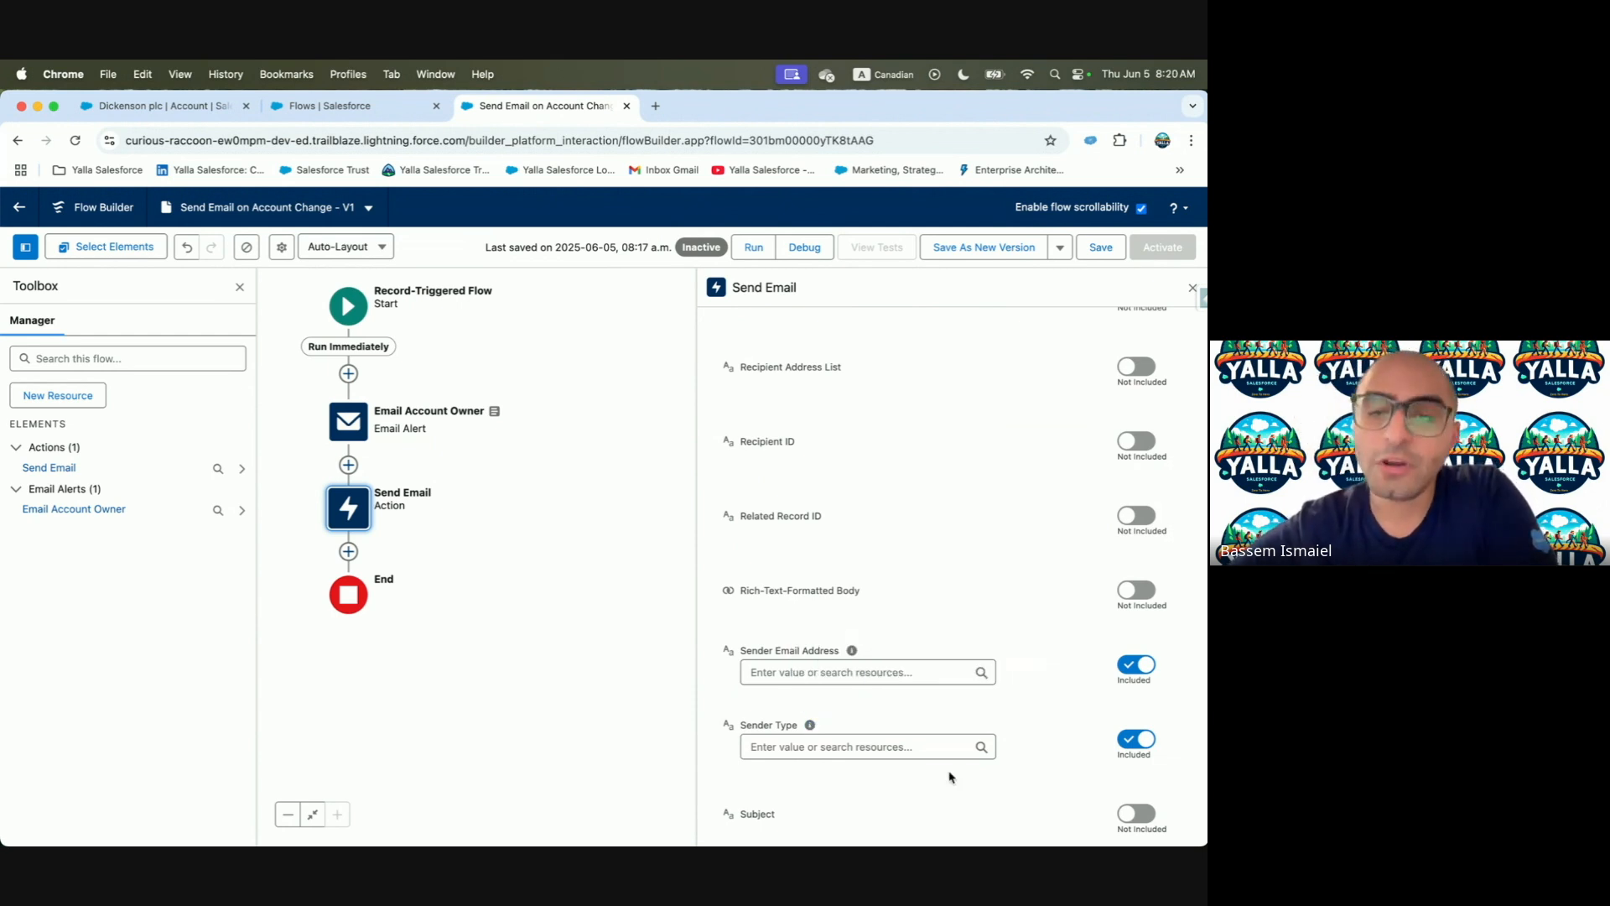
Look over the Send Email action's input values once more and delete the Send Email element from the flow
{"action": "scroll", "coordinate": [950, 778], "scroll_direction": "down", "scroll_amount": 3}
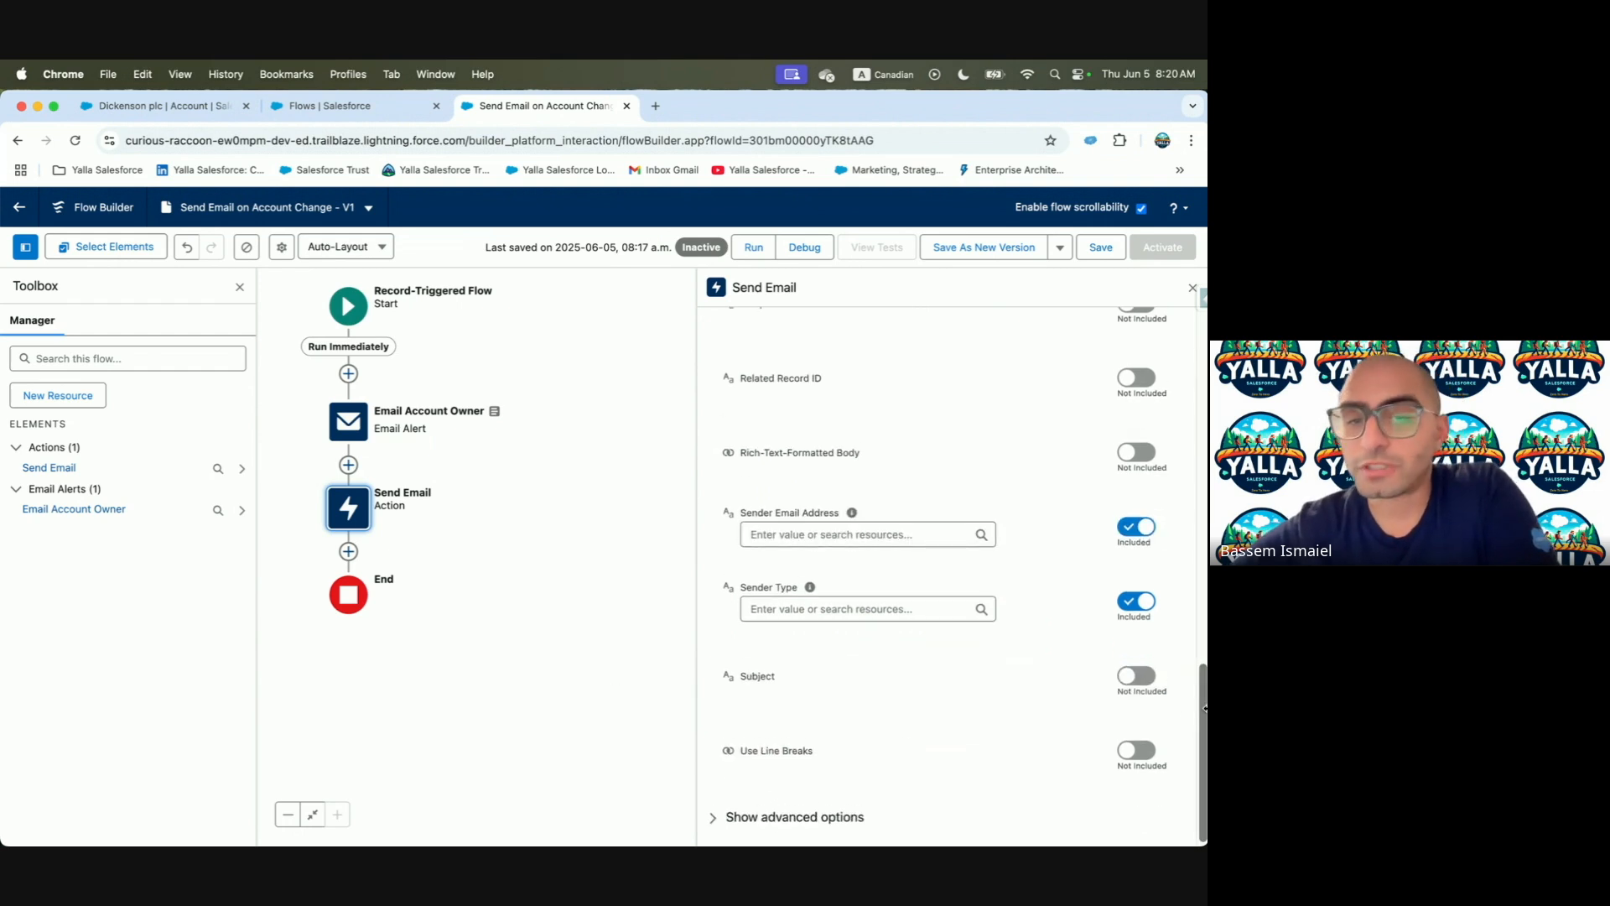
{"action": "scroll", "coordinate": [912, 705], "scroll_direction": "up", "scroll_amount": 10}
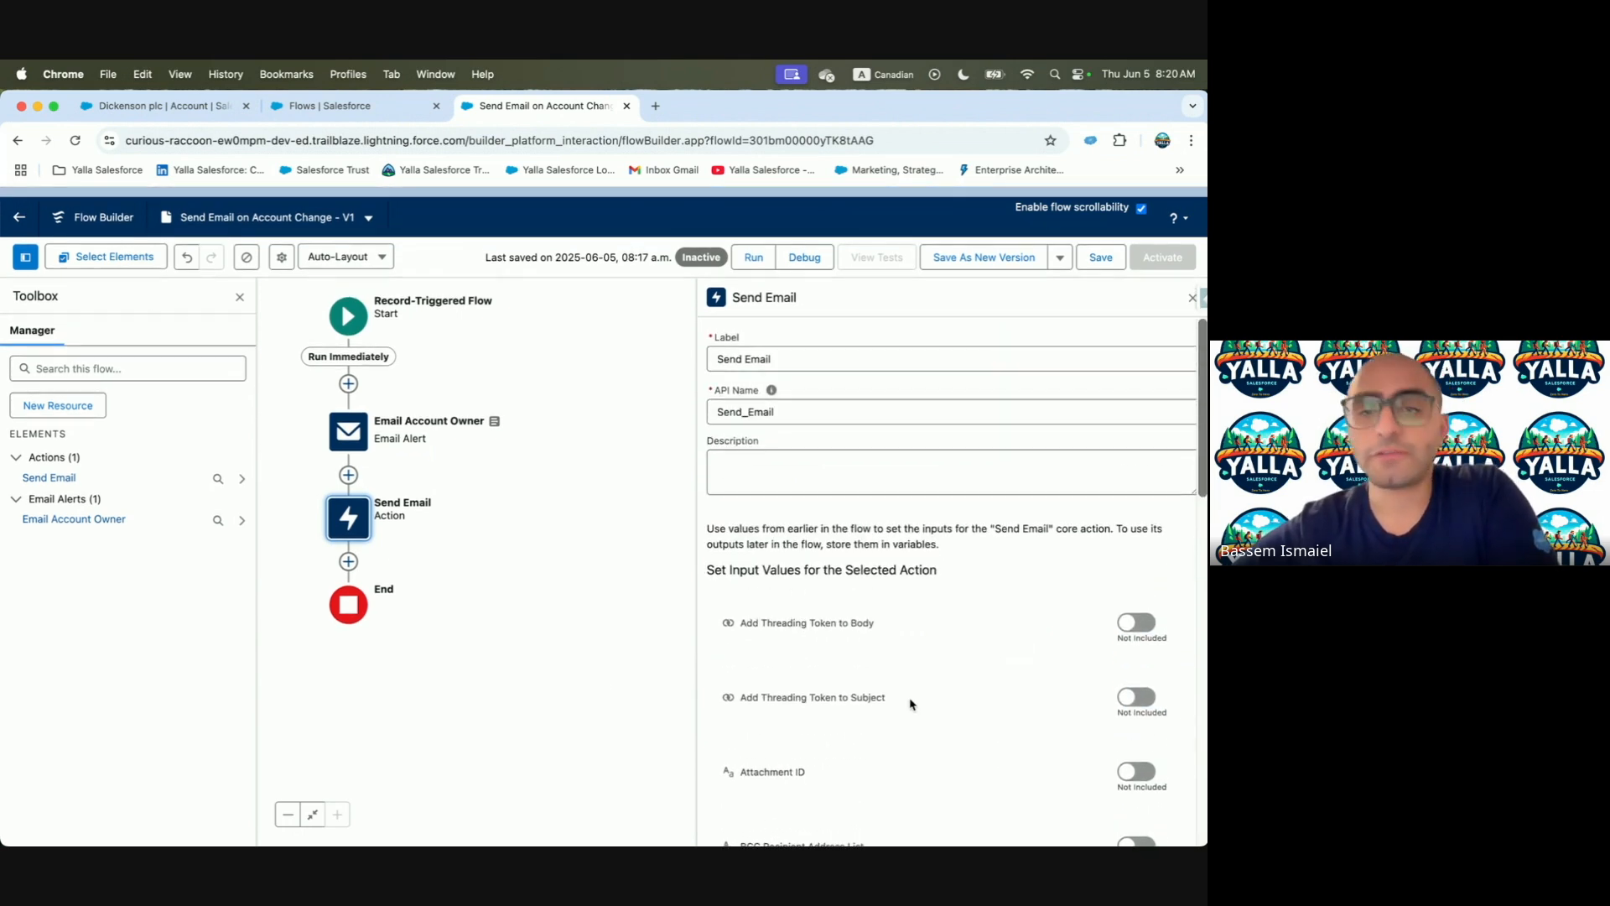
{"action": "scroll", "coordinate": [911, 704], "scroll_direction": "down", "scroll_amount": 10}
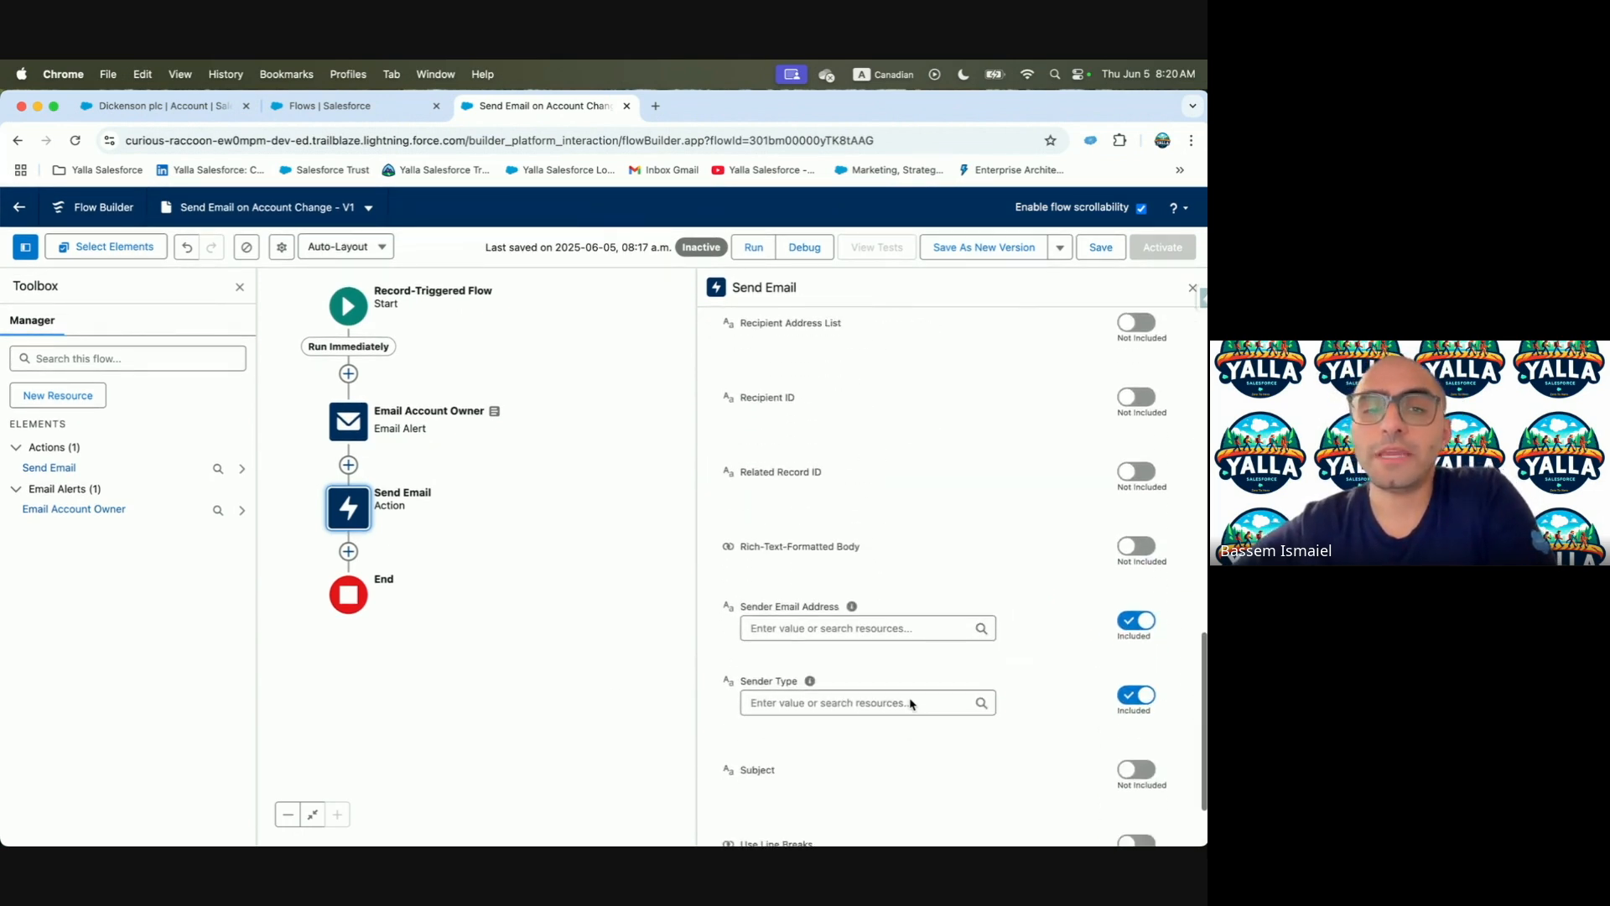
{"action": "scroll", "coordinate": [964, 692], "scroll_direction": "up", "scroll_amount": 10}
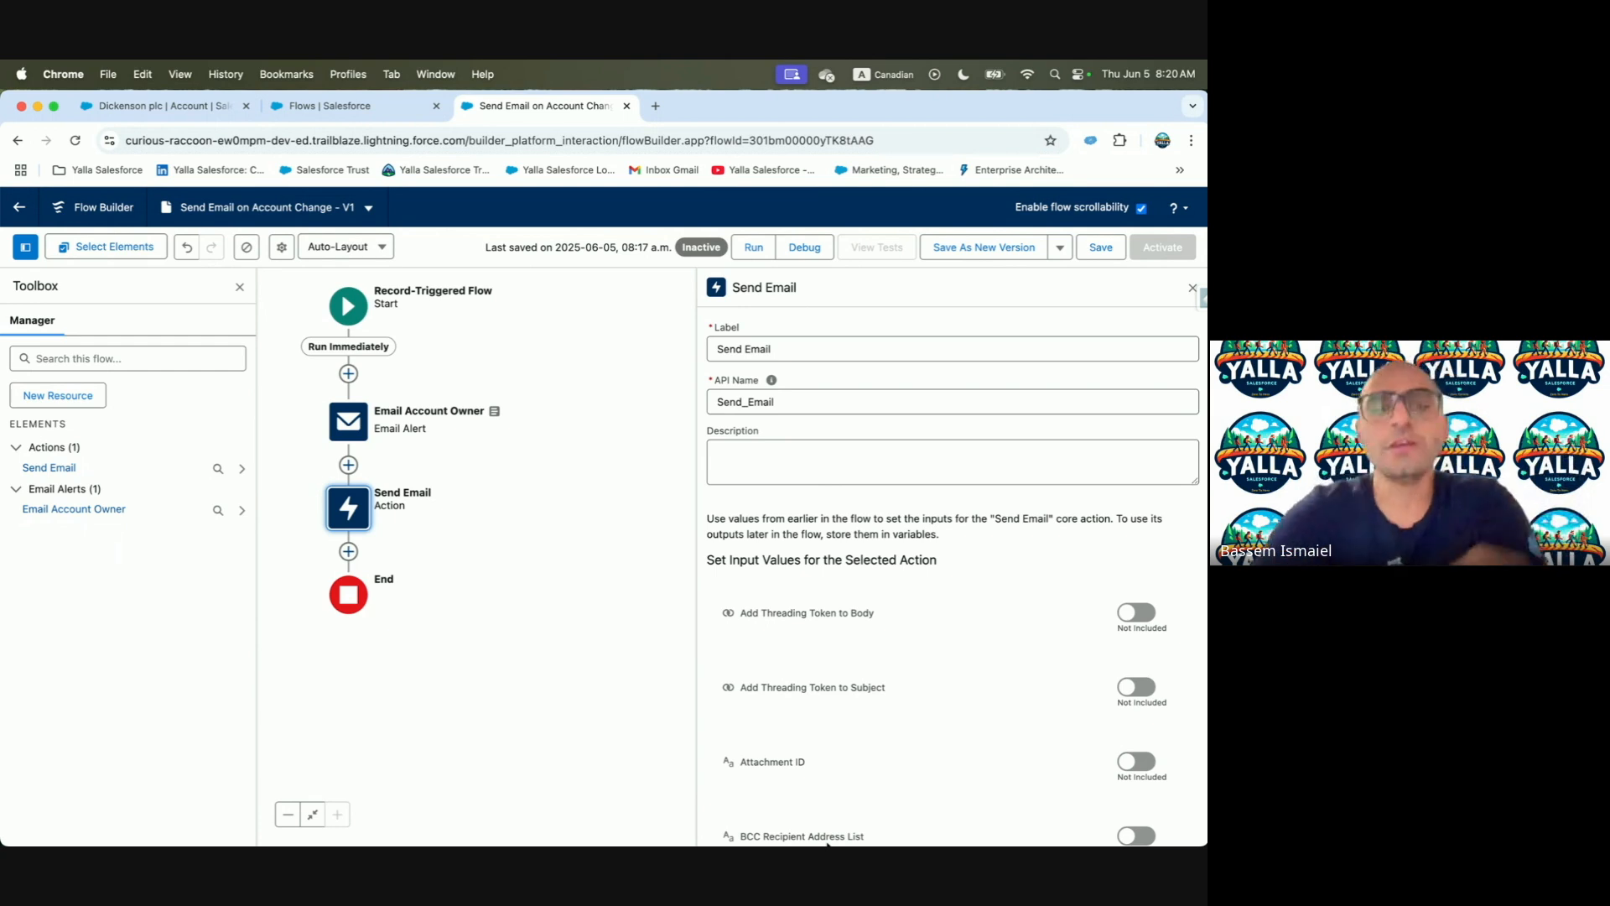
{"action": "left_click", "coordinate": [346, 505]}
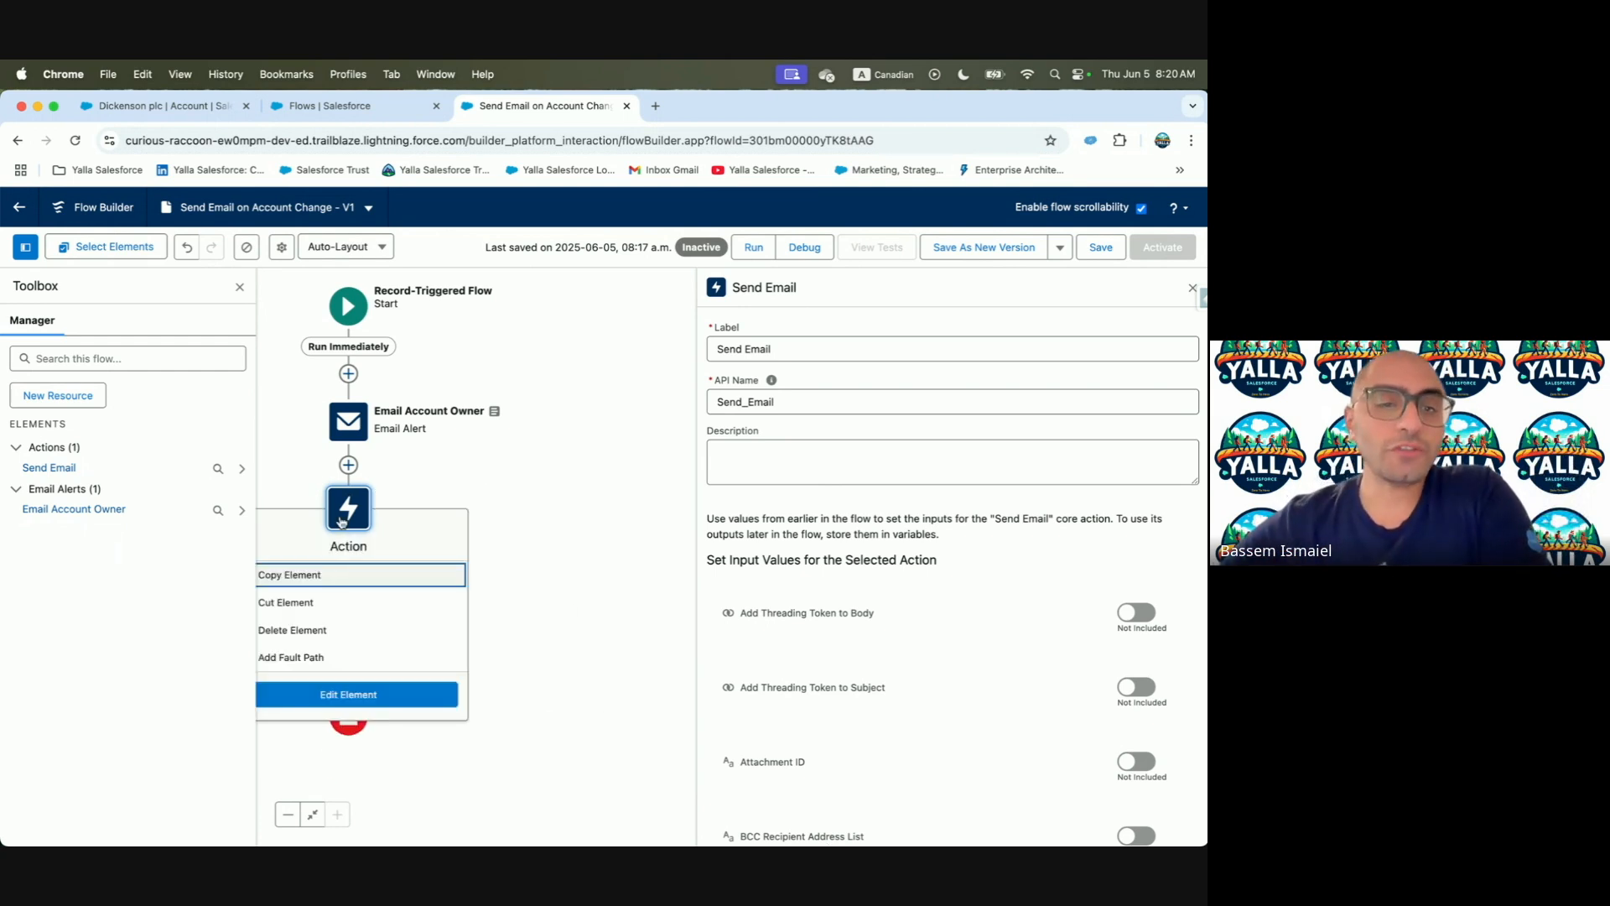
{"action": "left_click", "coordinate": [351, 630]}
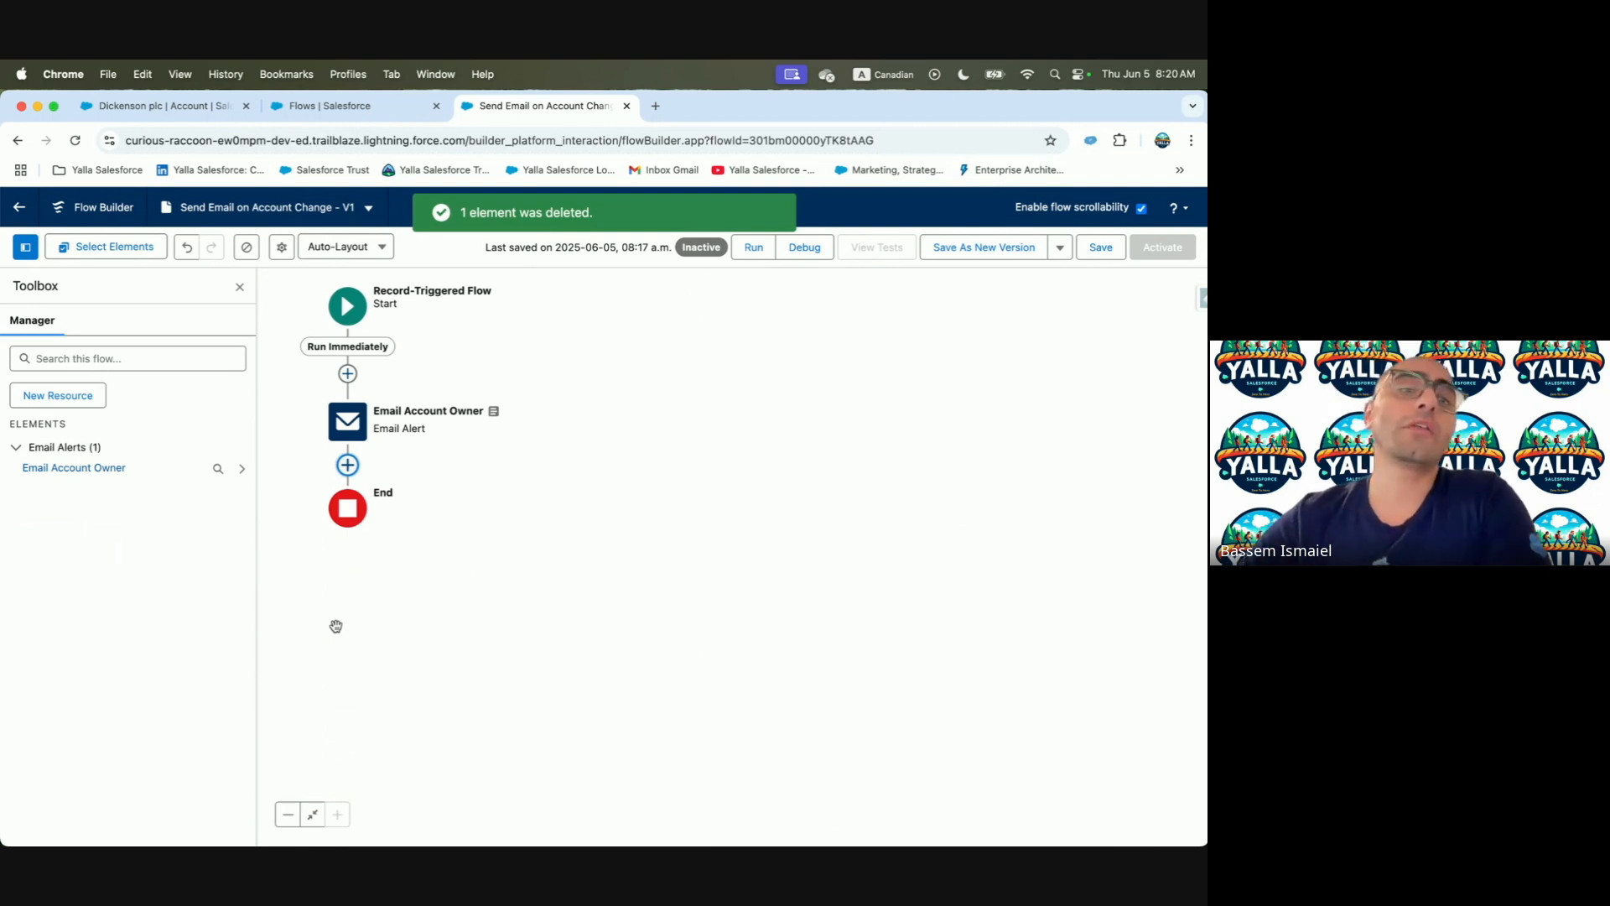
Switch to the Trailhead unit Communicate Using the Action Element and review its learning objectives from the beginning
{"action": "key", "text": "ctrl+Left"}
{"action": "scroll", "coordinate": [338, 631], "scroll_direction": "down", "scroll_amount": 3}
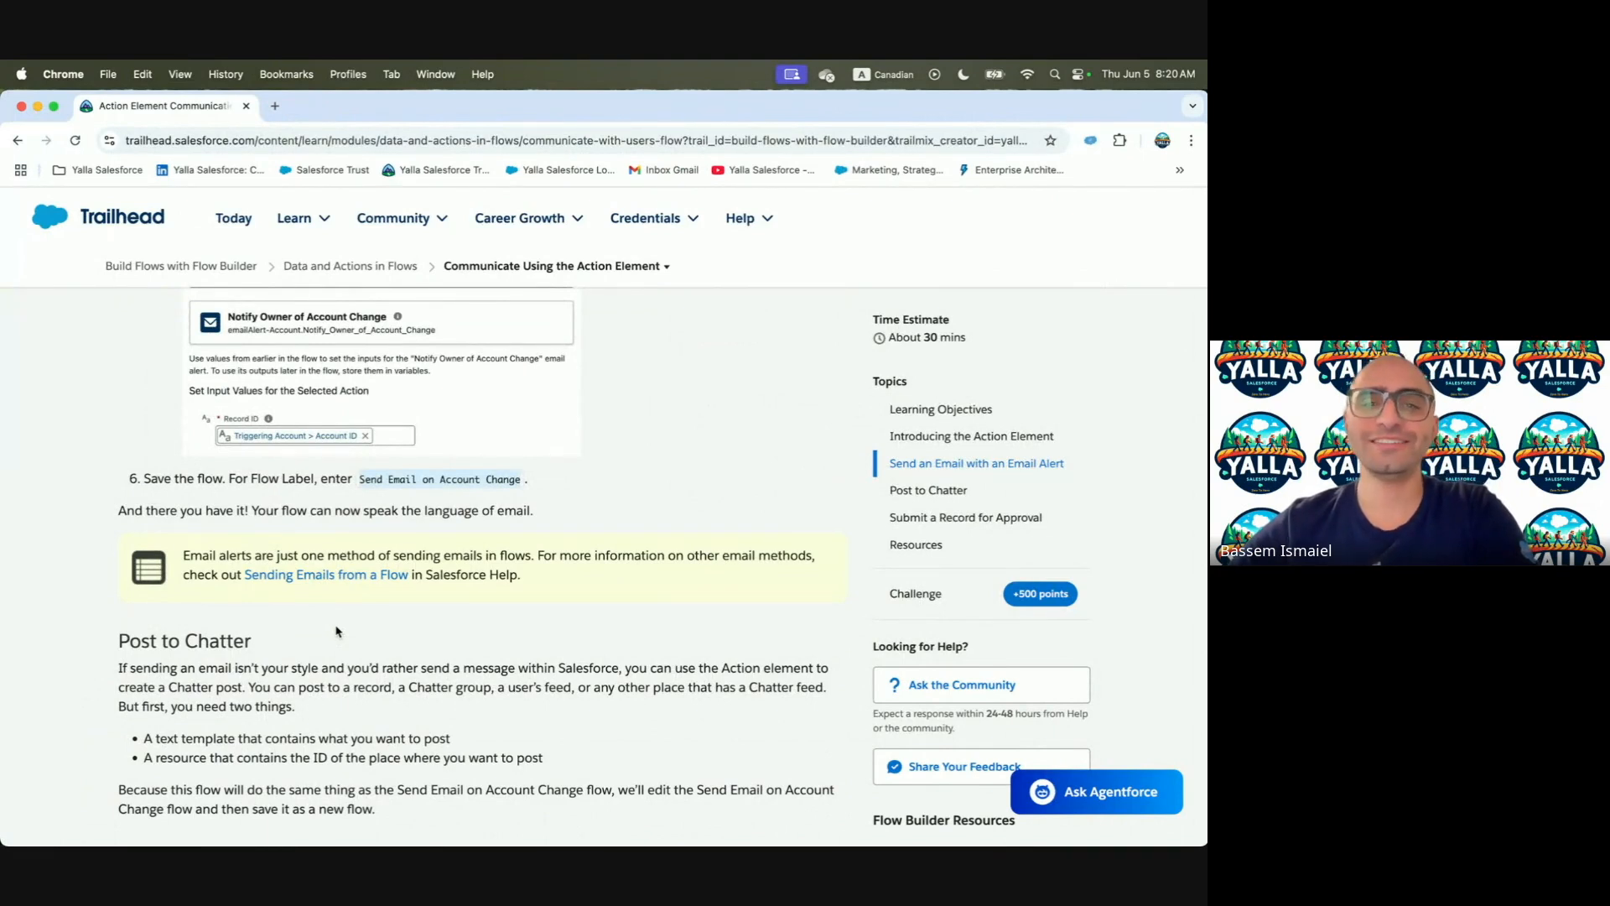
{"action": "scroll", "coordinate": [337, 631], "scroll_direction": "up", "scroll_amount": 20}
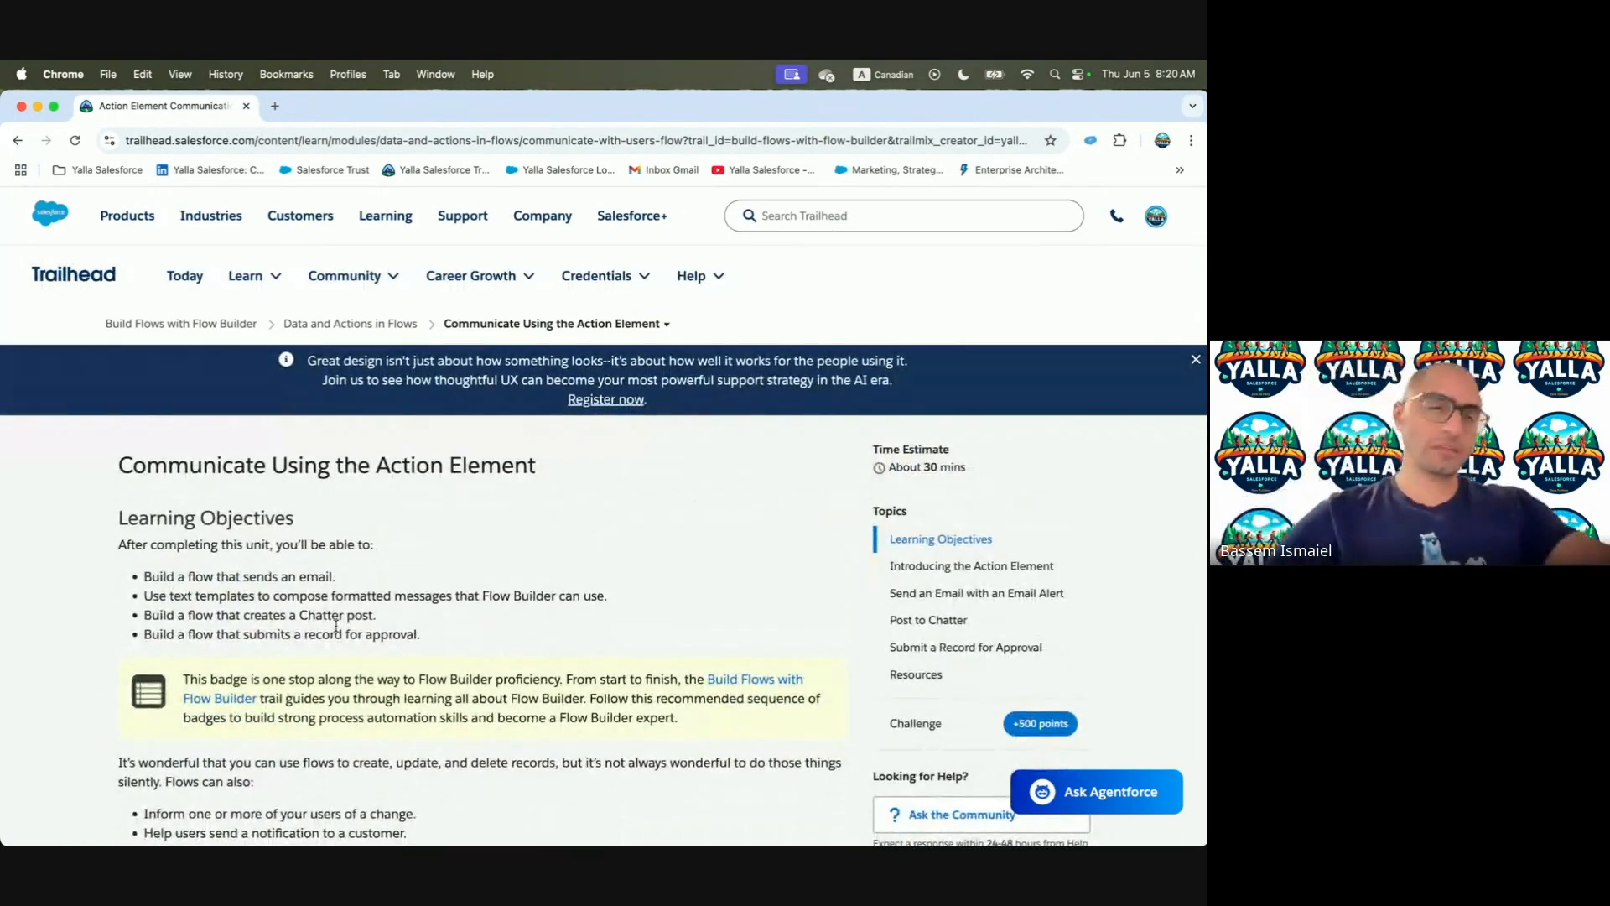
{"action": "scroll", "coordinate": [336, 626], "scroll_direction": "down", "scroll_amount": 2}
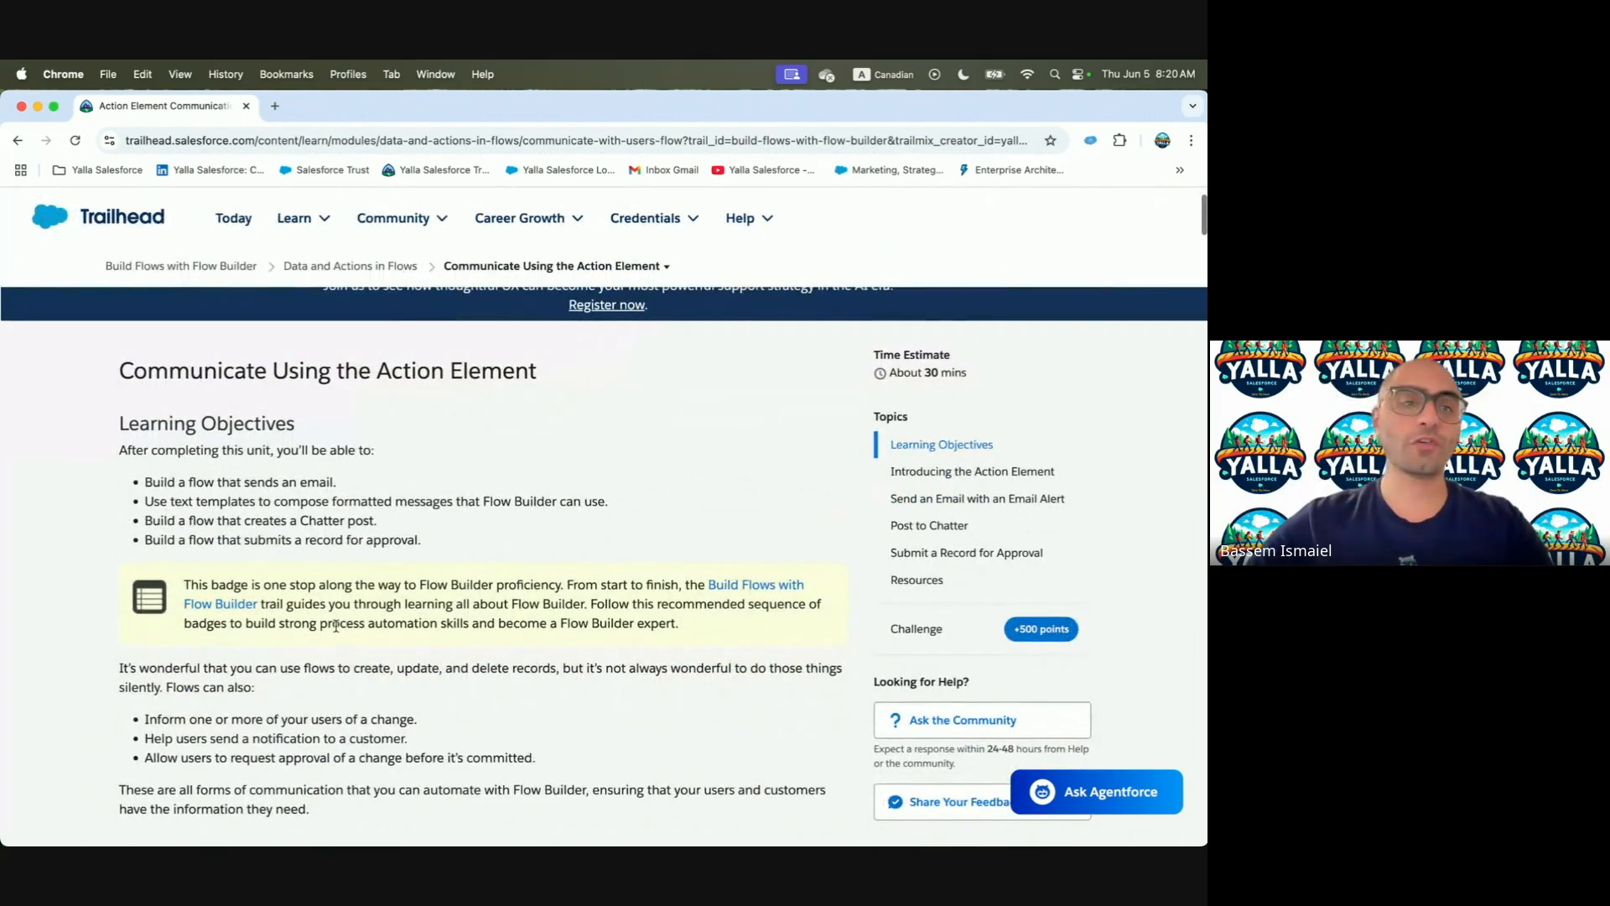
{"action": "scroll", "coordinate": [336, 626], "scroll_direction": "down", "scroll_amount": 1}
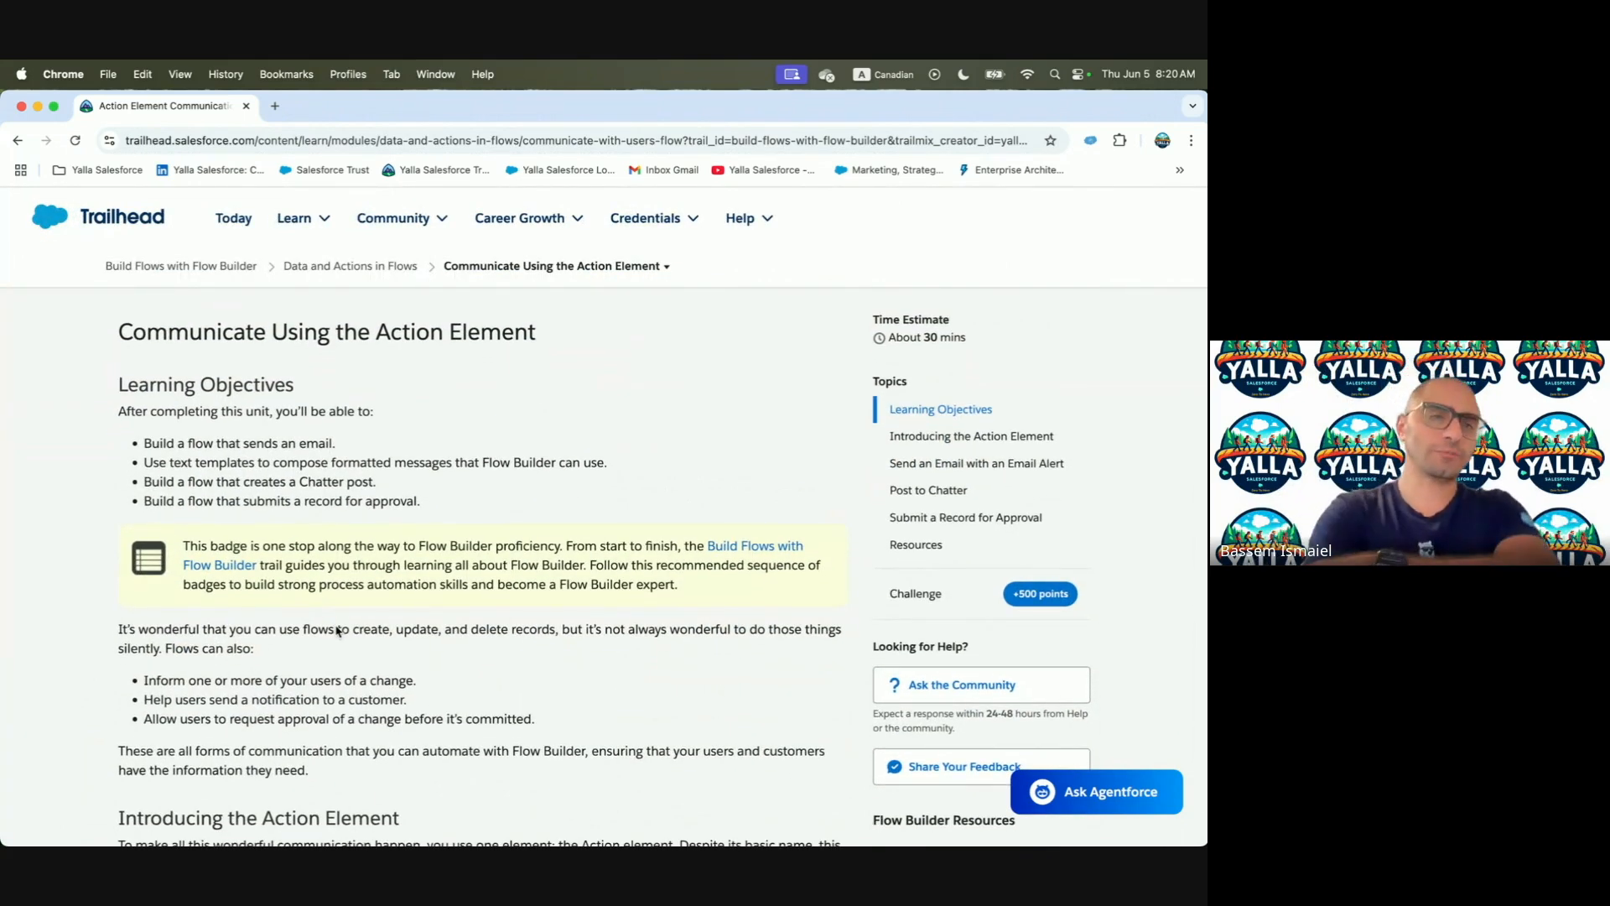
{"action": "scroll", "coordinate": [338, 630], "scroll_direction": "down", "scroll_amount": 2}
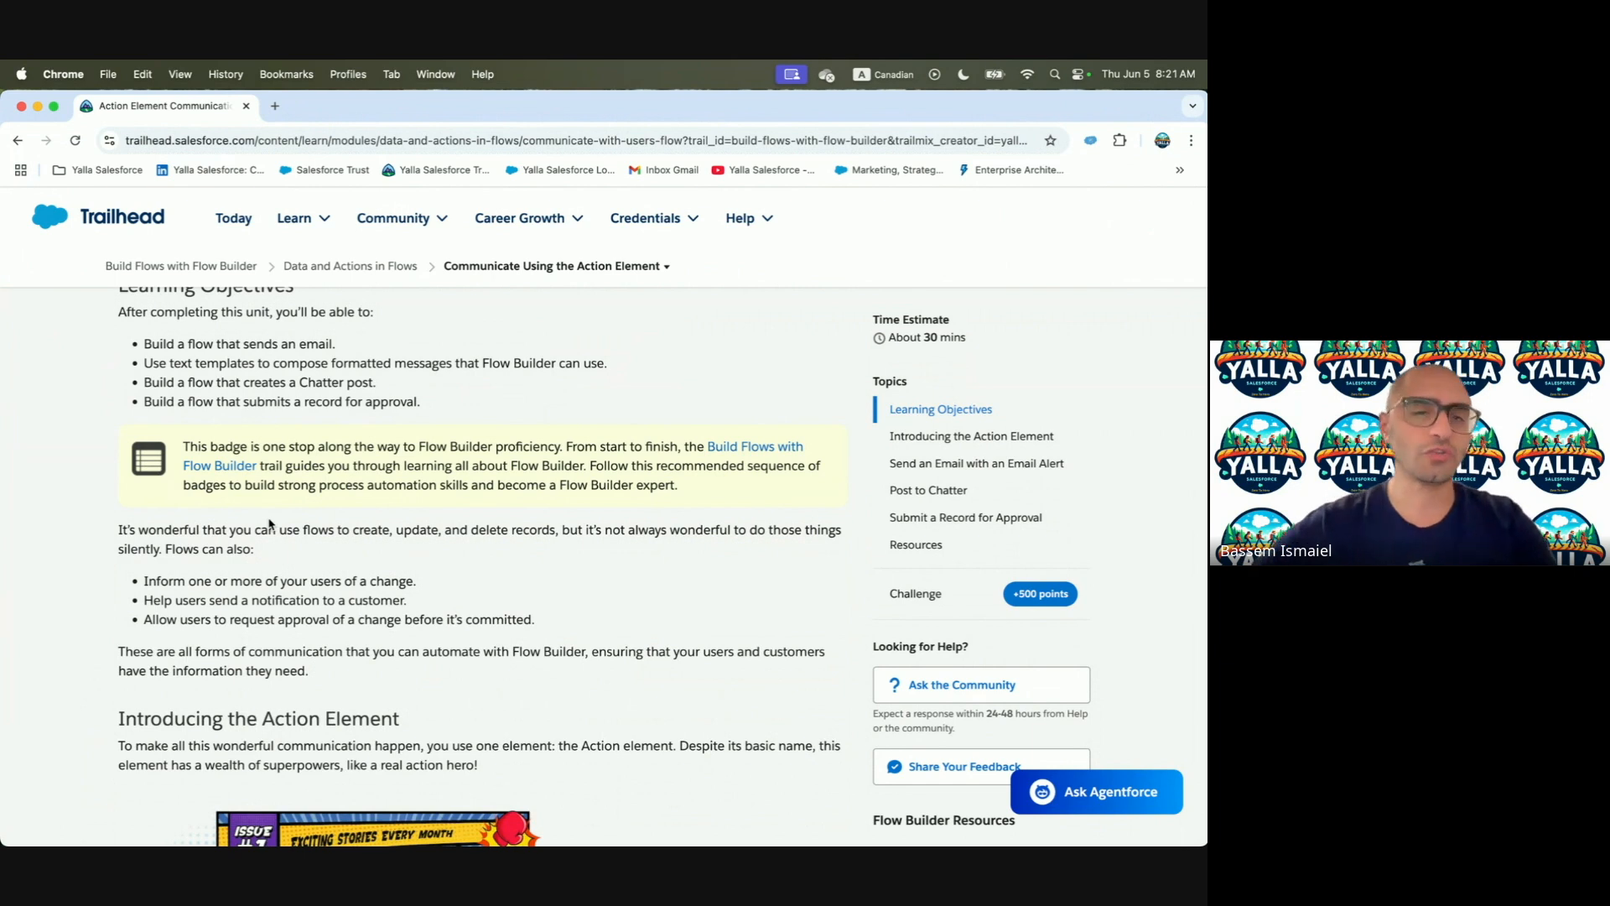
Read the Introducing the Action Element section, including whom and what the Action element can communicate with
{"action": "scroll", "coordinate": [270, 523], "scroll_direction": "down", "scroll_amount": 4}
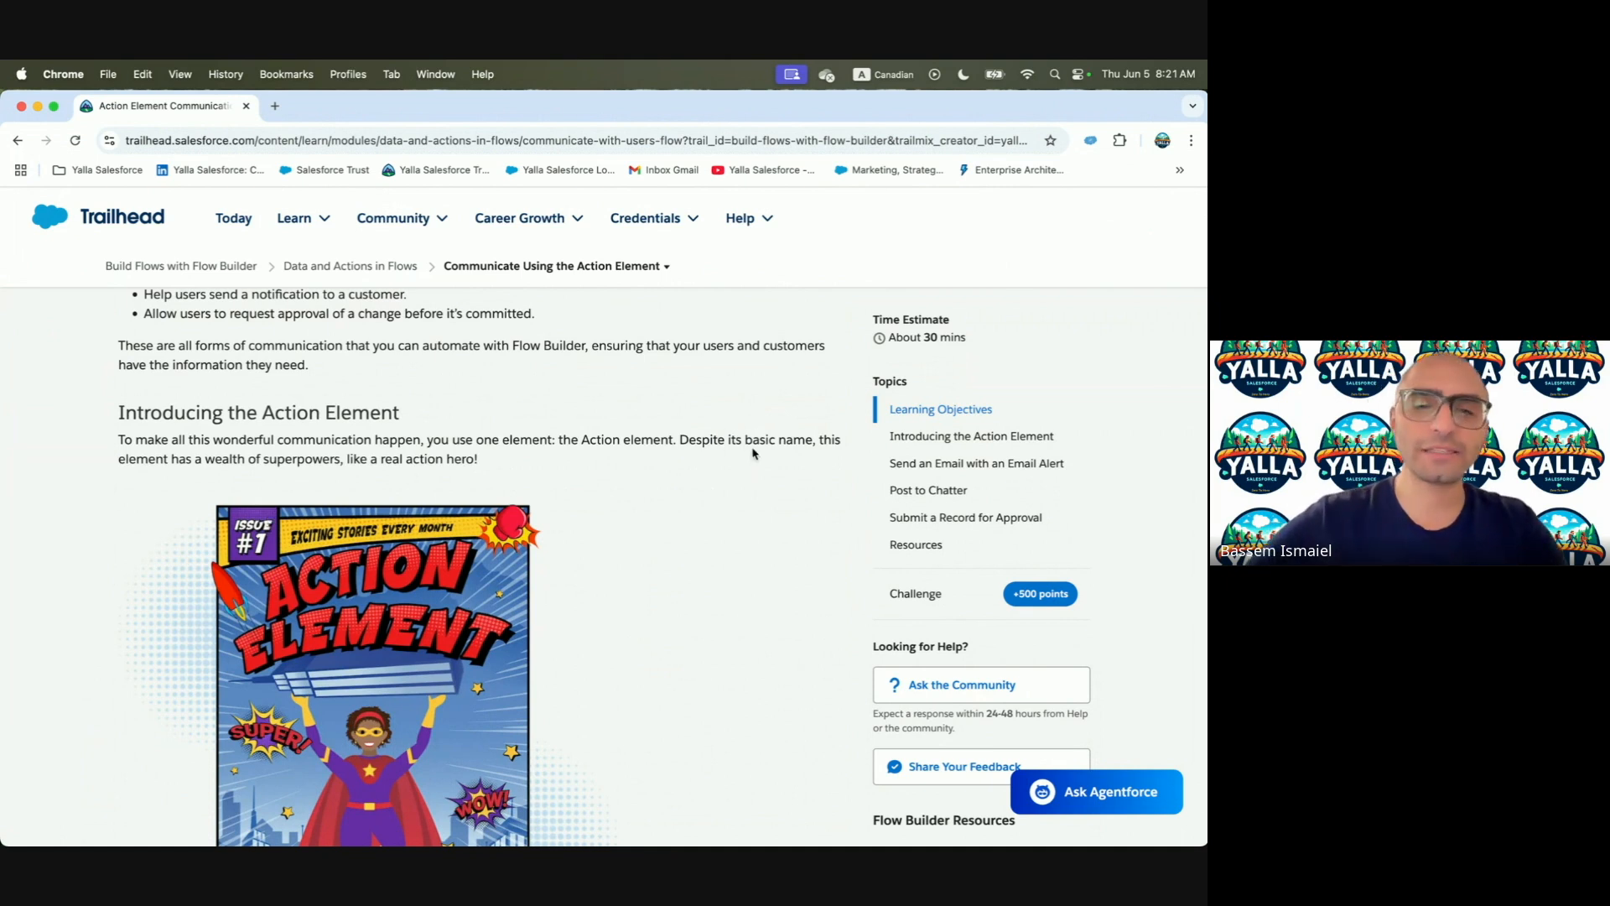
{"action": "scroll", "coordinate": [765, 431], "scroll_direction": "down", "scroll_amount": 6}
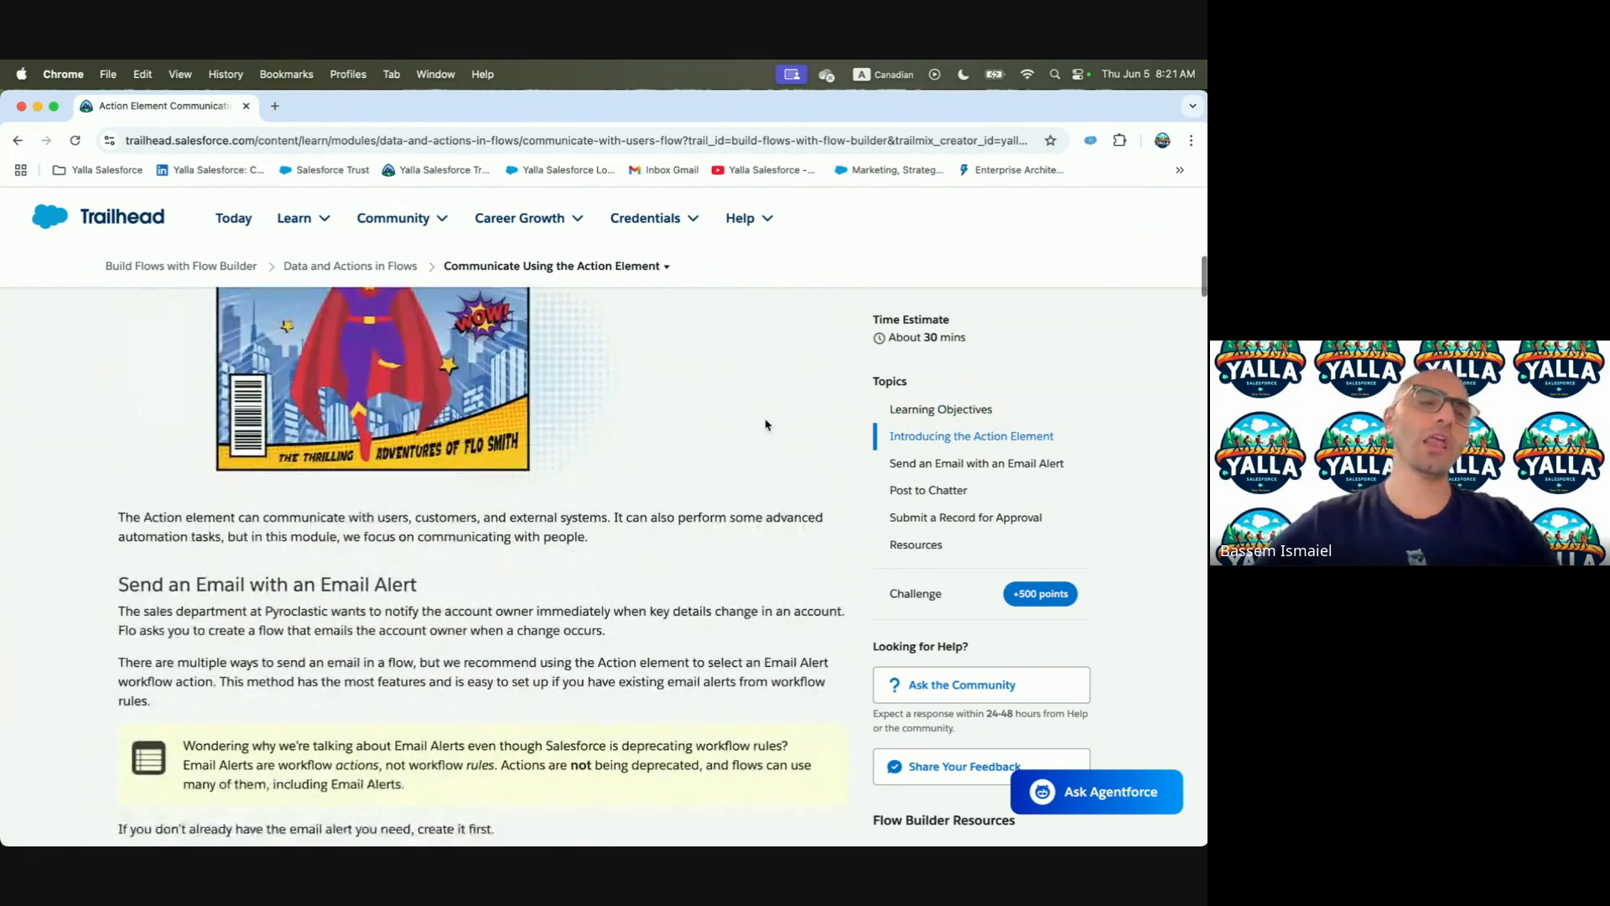
{"action": "scroll", "coordinate": [766, 424], "scroll_direction": "up", "scroll_amount": 1}
{"action": "scroll", "coordinate": [765, 424], "scroll_direction": "up", "scroll_amount": 2}
{"action": "scroll", "coordinate": [765, 424], "scroll_direction": "down", "scroll_amount": 3}
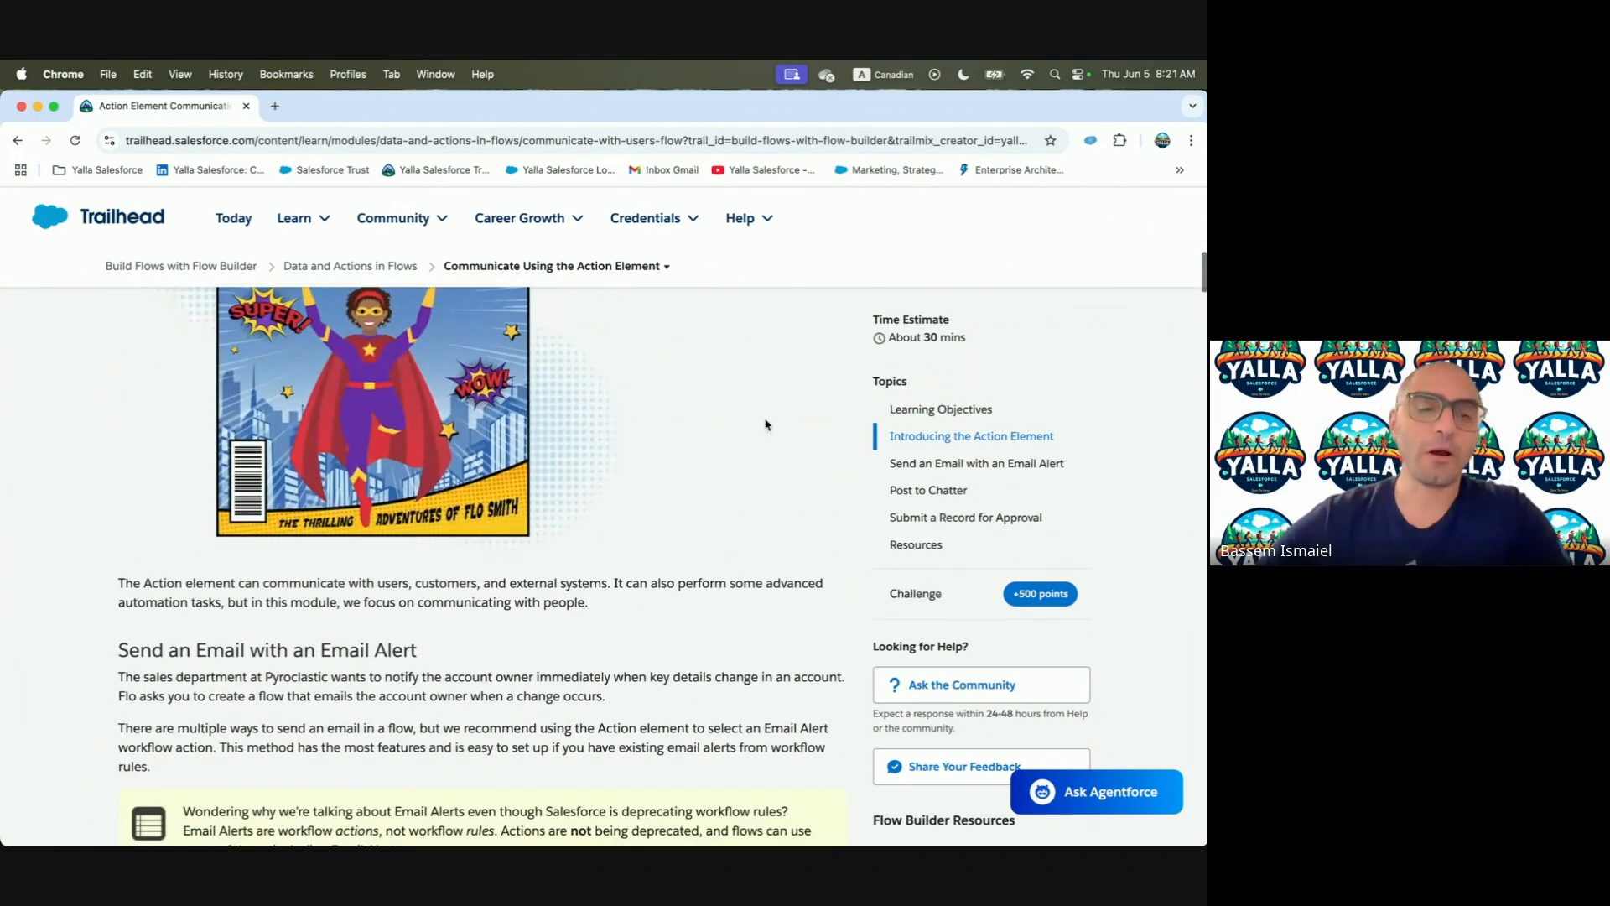
{"action": "left_click_drag", "start_coordinate": [185, 508], "coordinate": [615, 500]}
{"action": "scroll", "coordinate": [615, 502], "scroll_direction": "down", "scroll_amount": 1}
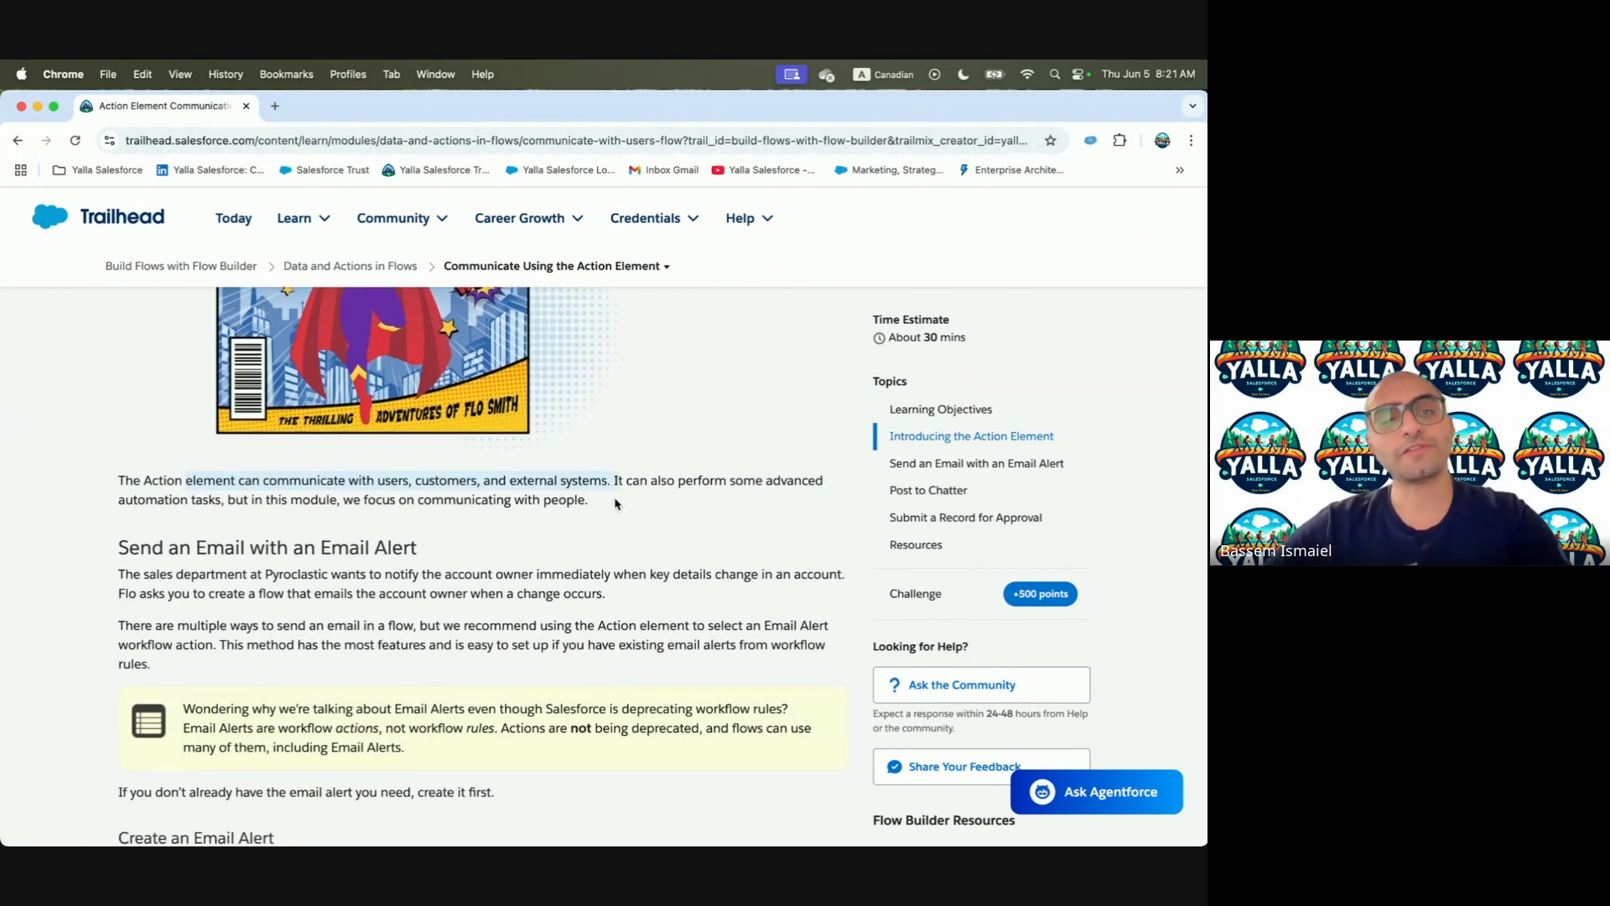
Read the Send an Email with an Email Alert section, covering the recommended email method and the note on workflow rule deprecation
{"action": "scroll", "coordinate": [615, 503], "scroll_direction": "down", "scroll_amount": 5}
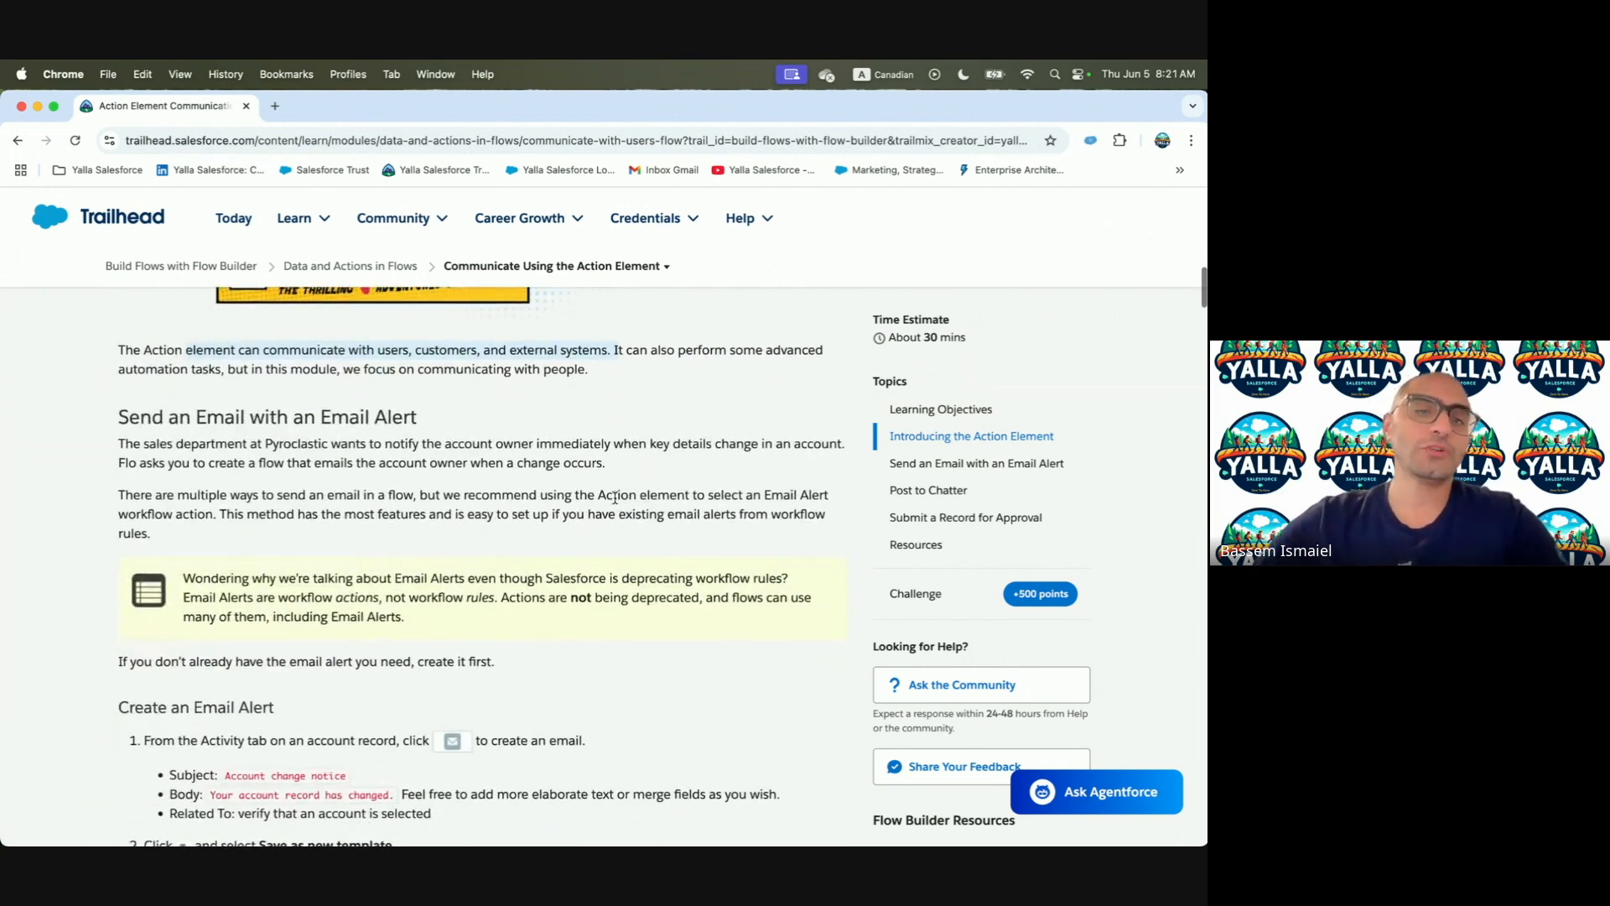
{"action": "left_click_drag", "start_coordinate": [82, 422], "coordinate": [695, 418]}
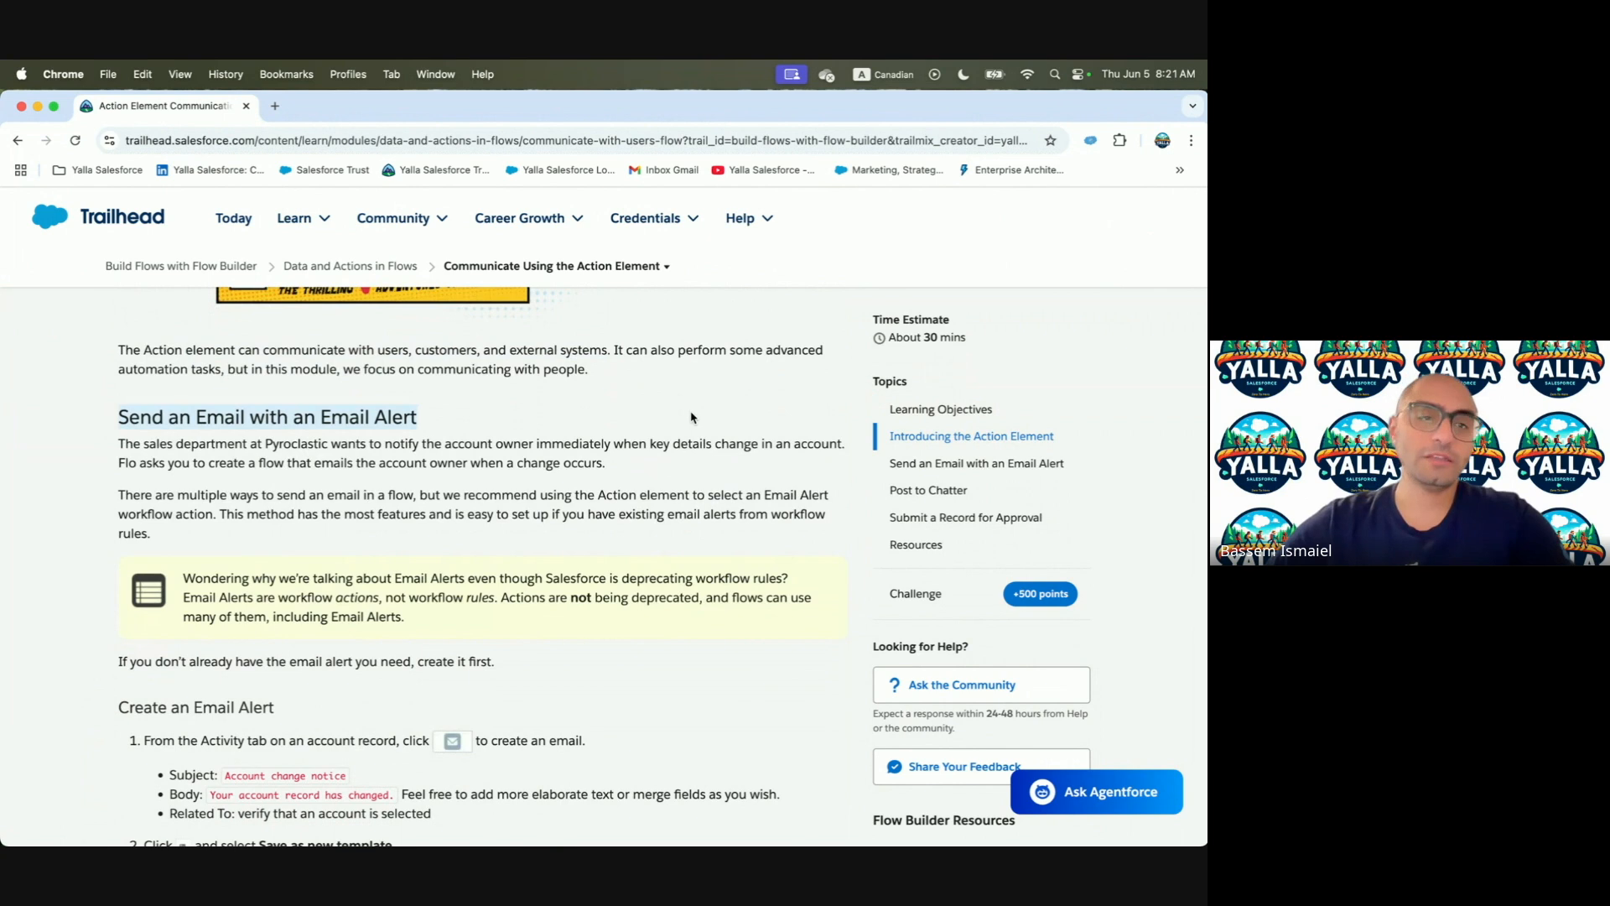
{"action": "scroll", "coordinate": [694, 418], "scroll_direction": "down", "scroll_amount": 1}
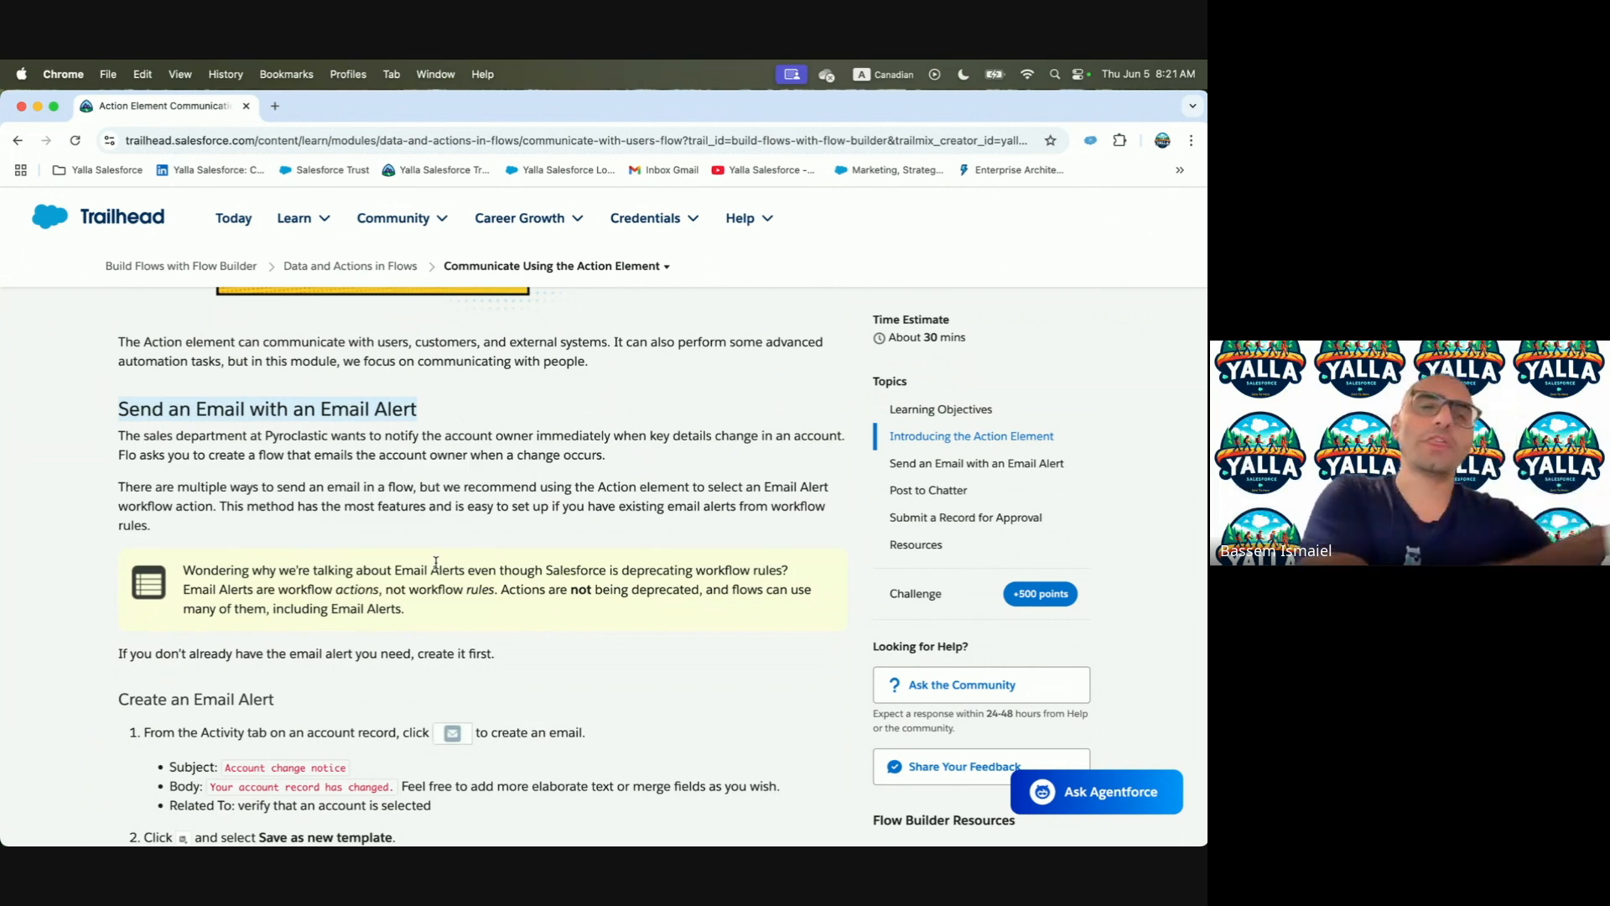
{"action": "scroll", "coordinate": [396, 544], "scroll_direction": "down", "scroll_amount": 3}
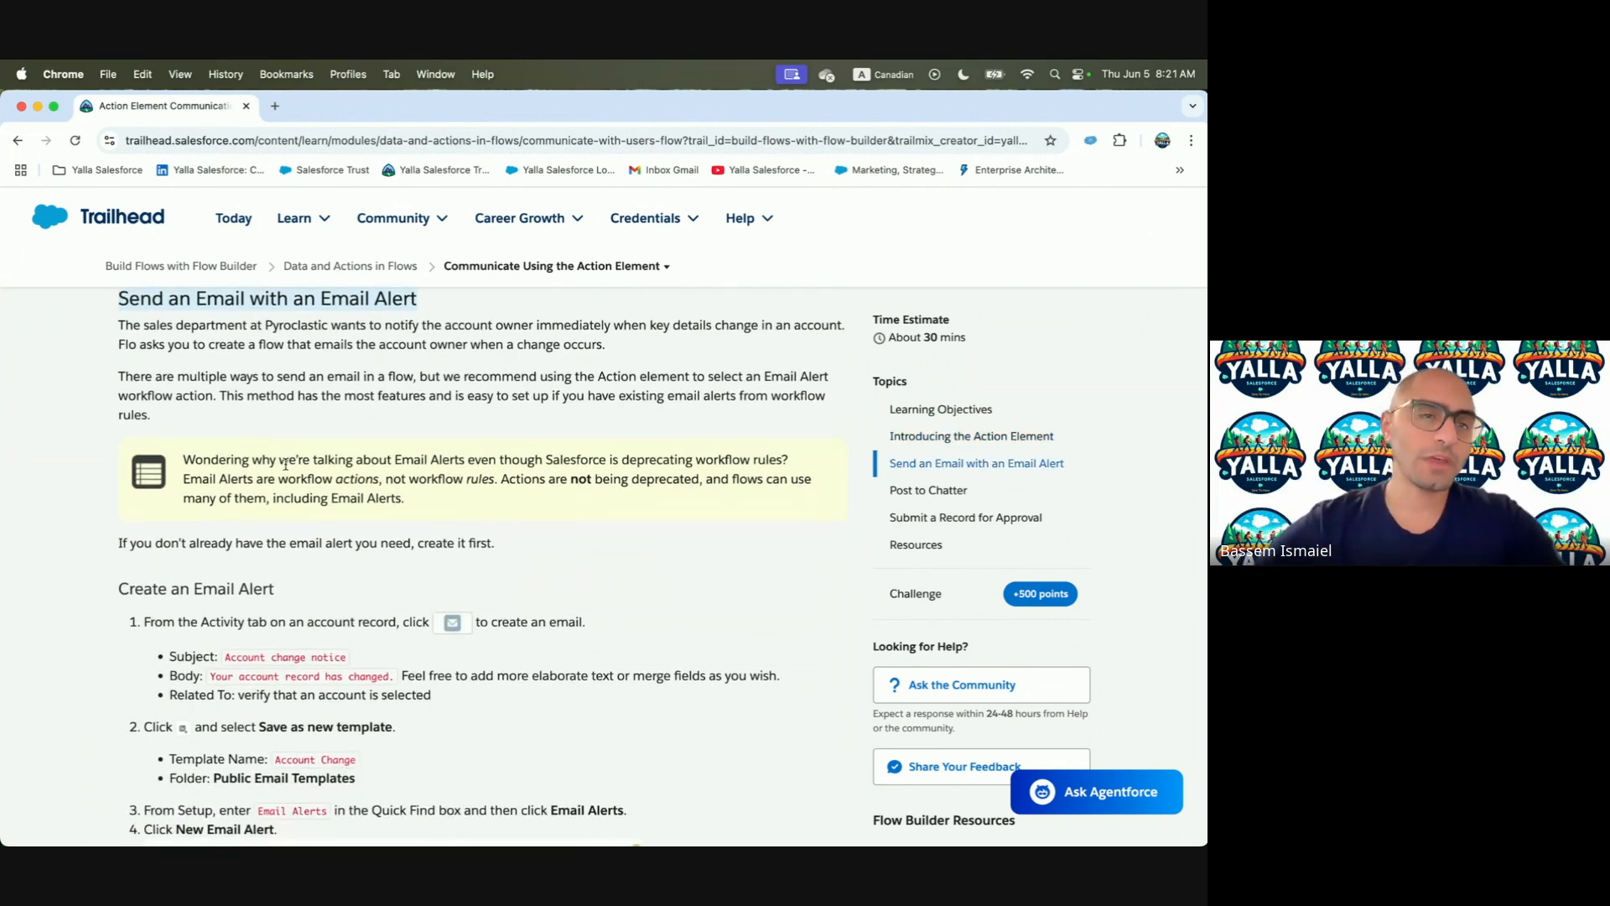
{"action": "left_click_drag", "start_coordinate": [119, 377], "coordinate": [450, 382]}
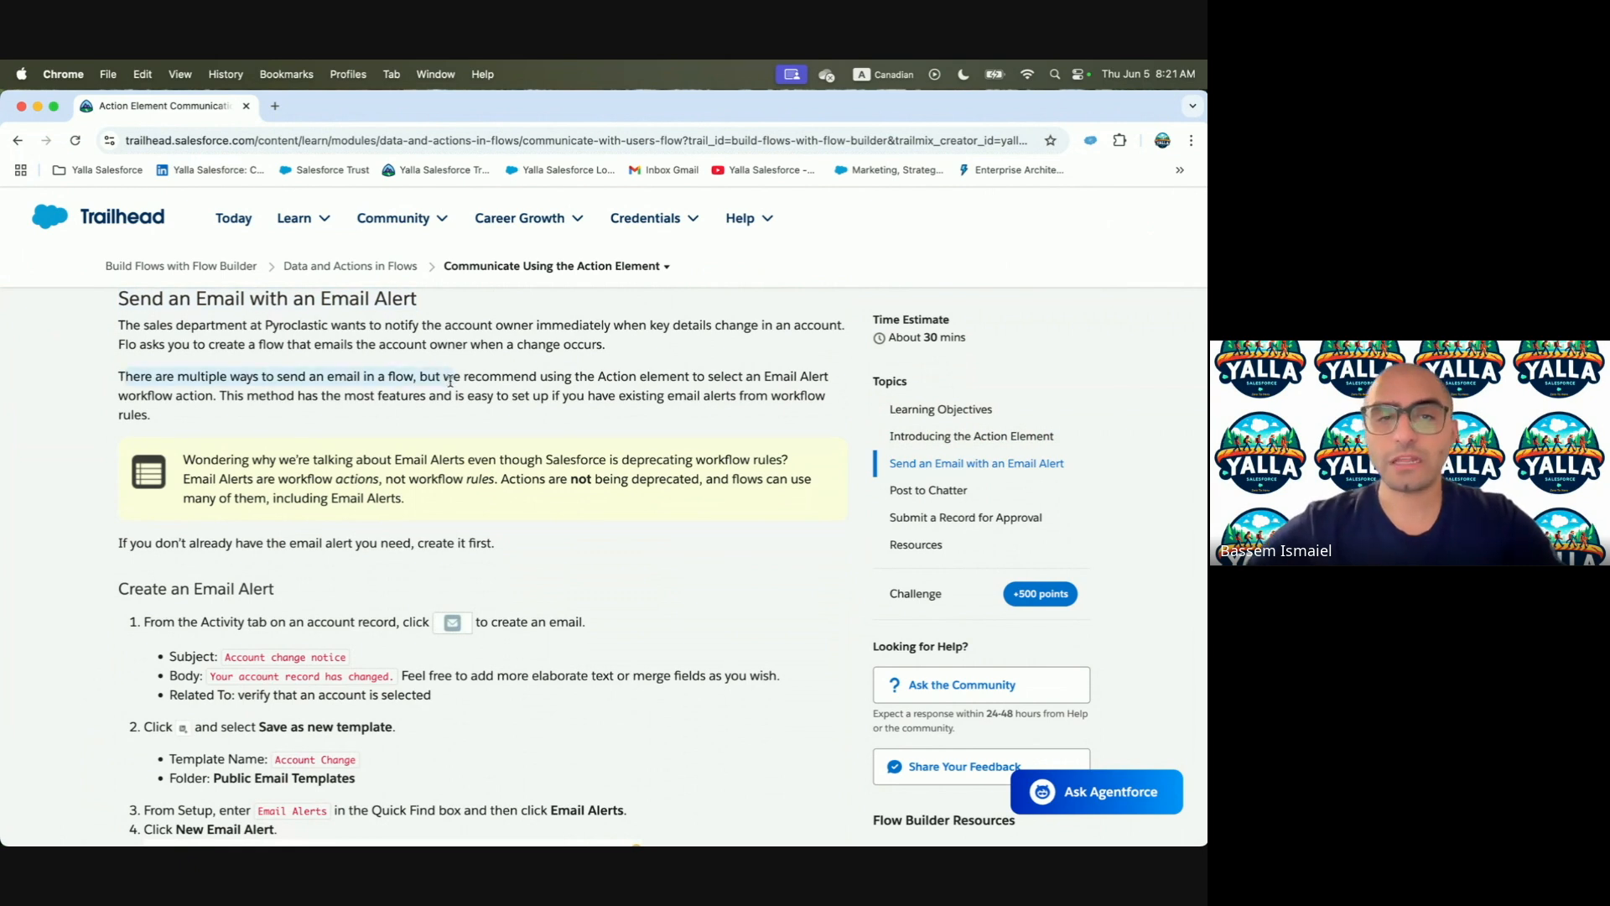
{"action": "left_click", "coordinate": [593, 377]}
{"action": "left_click_drag", "start_coordinate": [592, 378], "coordinate": [626, 398]}
{"action": "scroll", "coordinate": [610, 360], "scroll_direction": "down", "scroll_amount": 3}
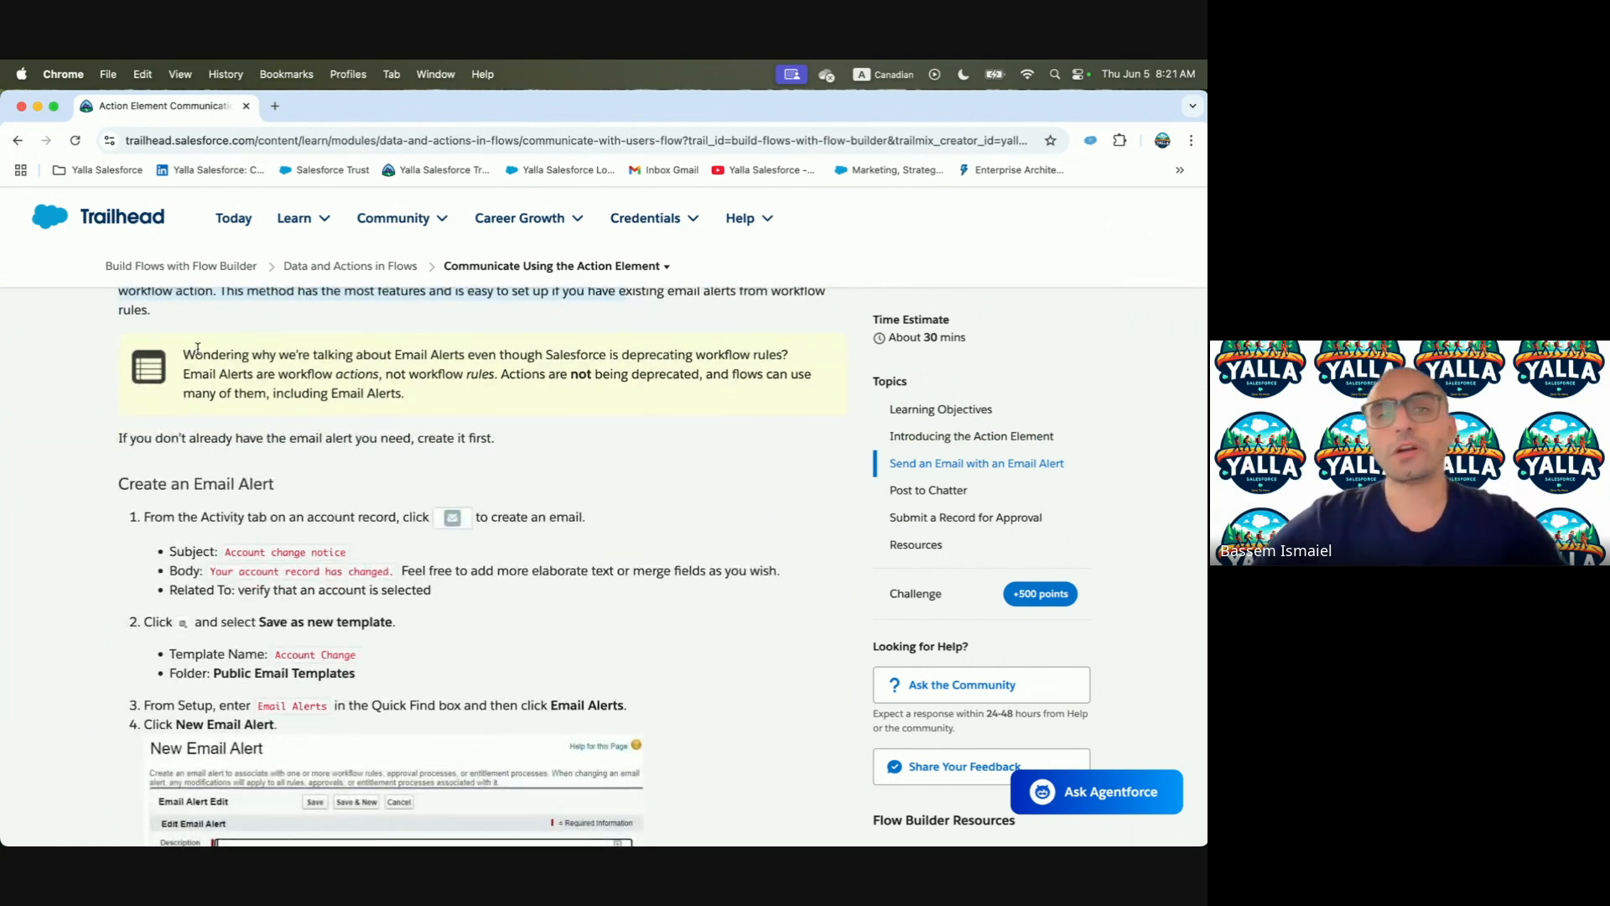
{"action": "mouse_move", "coordinate": [367, 346]}
{"action": "left_mouse_down"}
{"action": "mouse_move", "coordinate": [694, 374]}
{"action": "mouse_move", "coordinate": [769, 359]}
{"action": "mouse_move", "coordinate": [245, 356]}
{"action": "mouse_move", "coordinate": [289, 391]}
{"action": "mouse_move", "coordinate": [256, 369]}
{"action": "mouse_move", "coordinate": [383, 362]}
{"action": "left_mouse_up"}
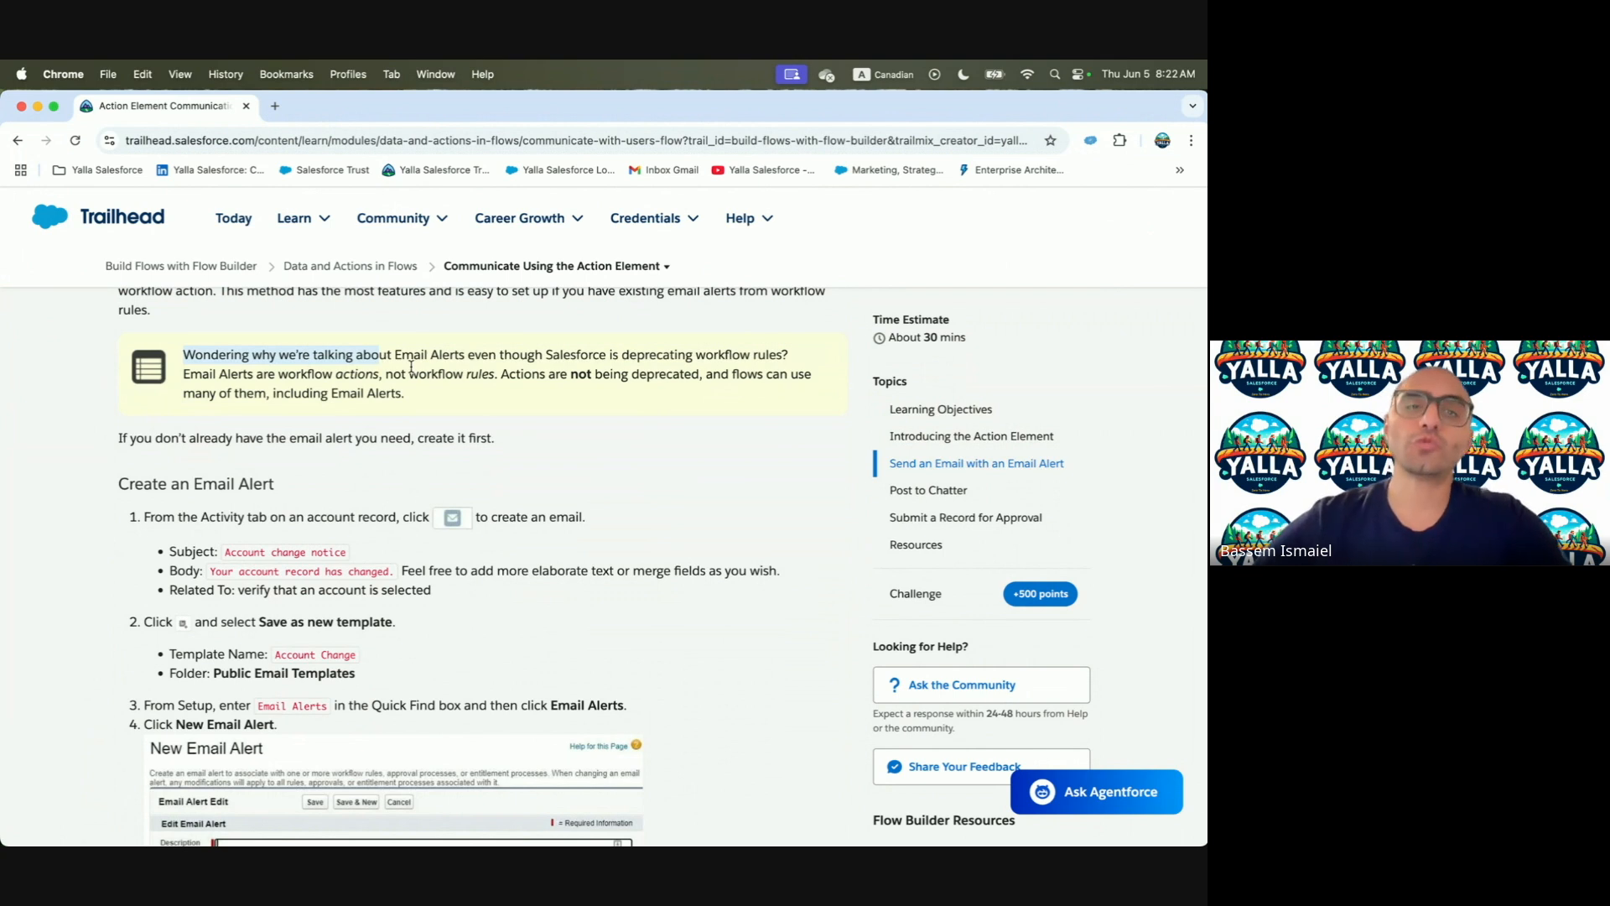
{"action": "left_click_drag", "start_coordinate": [524, 378], "coordinate": [720, 382]}
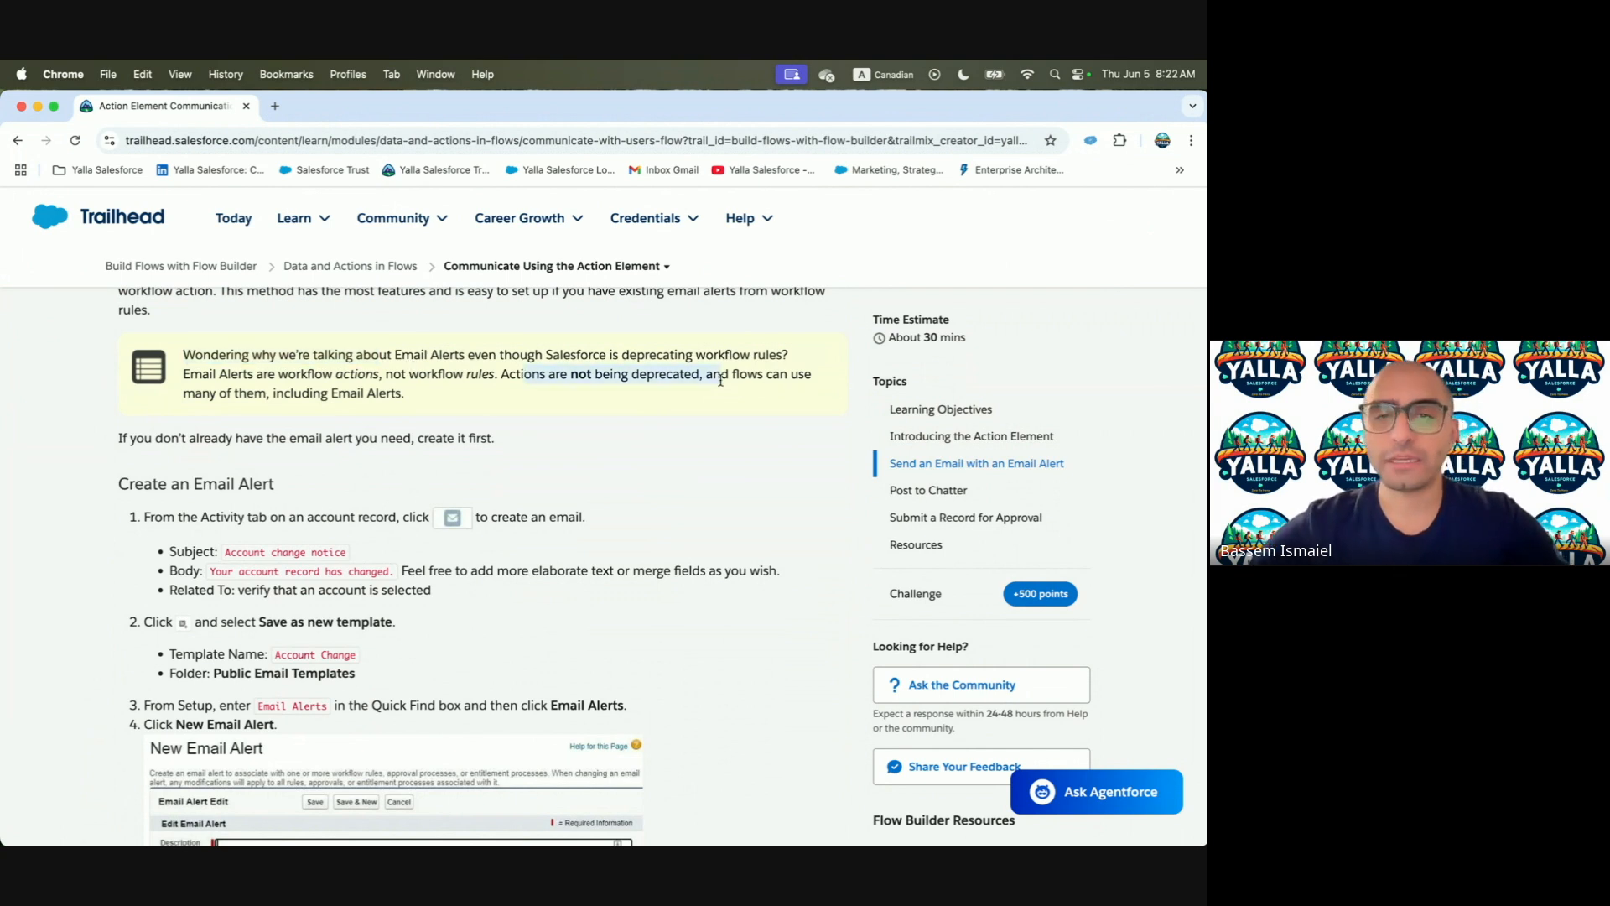
Review the Create an Email Alert instructions, focusing on how the selected object defines the possible recipients
{"action": "scroll", "coordinate": [718, 384], "scroll_direction": "down", "scroll_amount": 5}
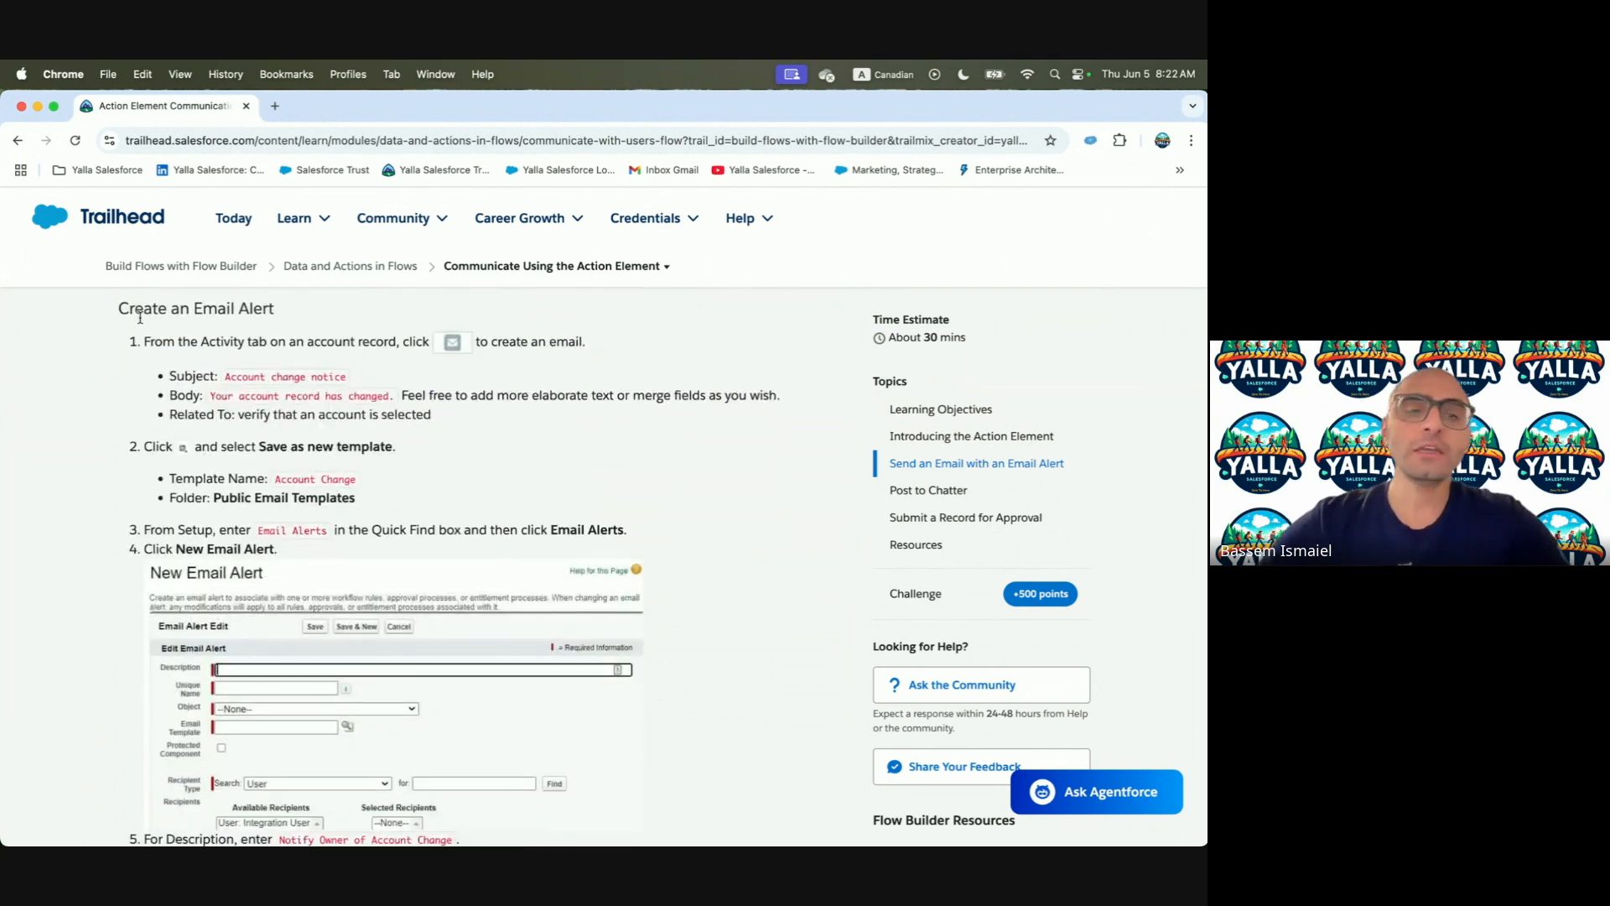
{"action": "scroll", "coordinate": [255, 434], "scroll_direction": "down", "scroll_amount": 4}
{"action": "scroll", "coordinate": [256, 436], "scroll_direction": "down", "scroll_amount": 6}
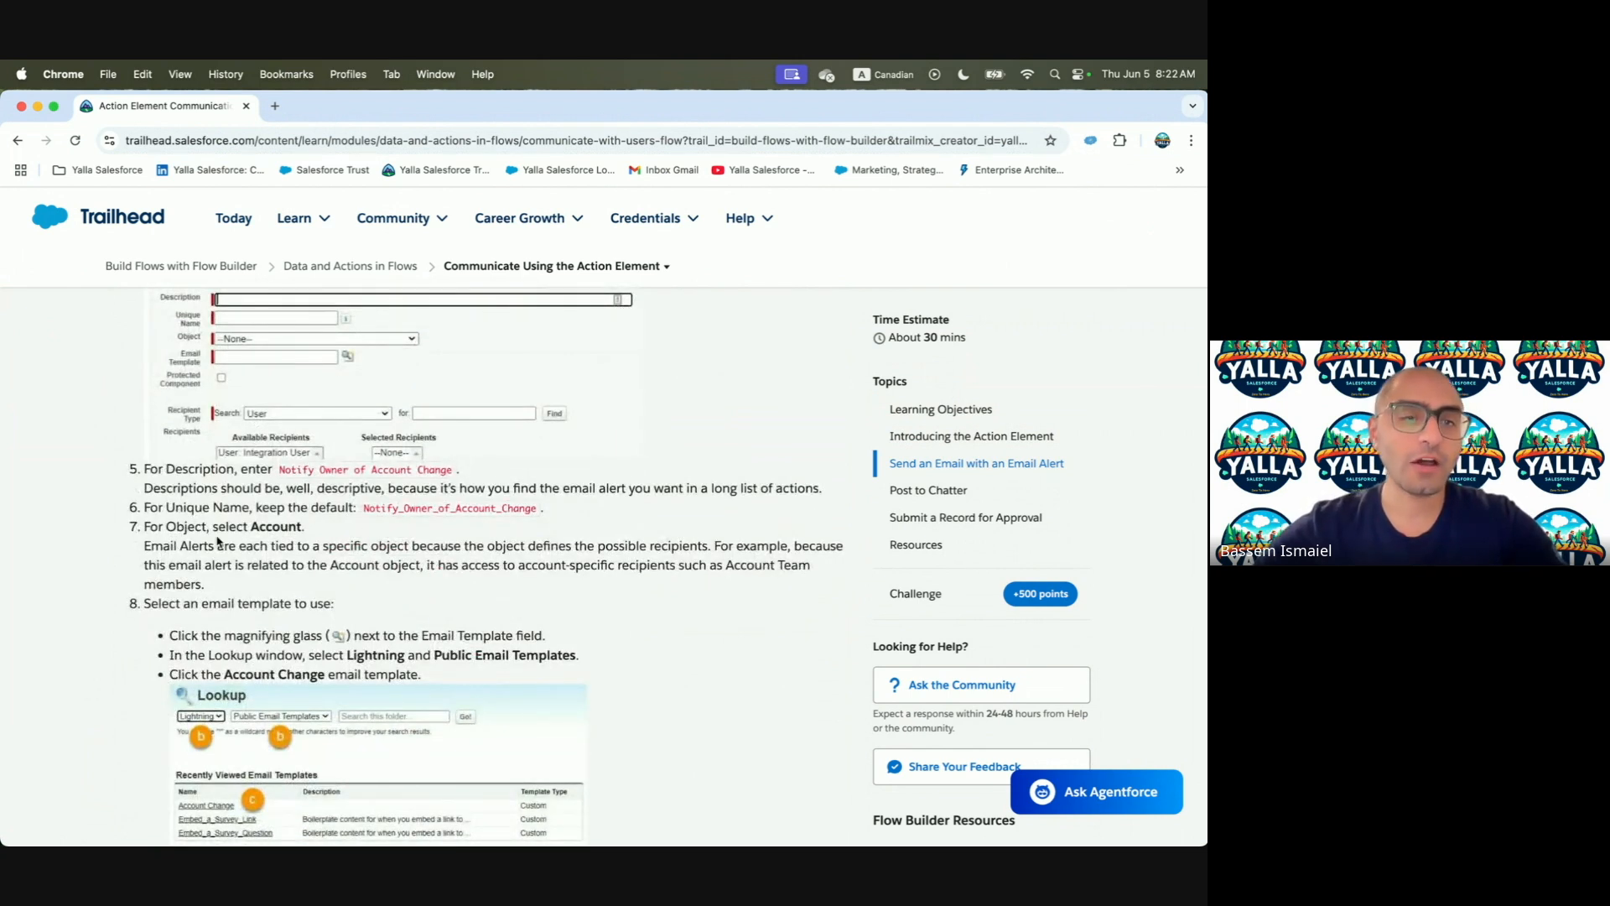
{"action": "left_click_drag", "start_coordinate": [144, 547], "coordinate": [524, 566]}
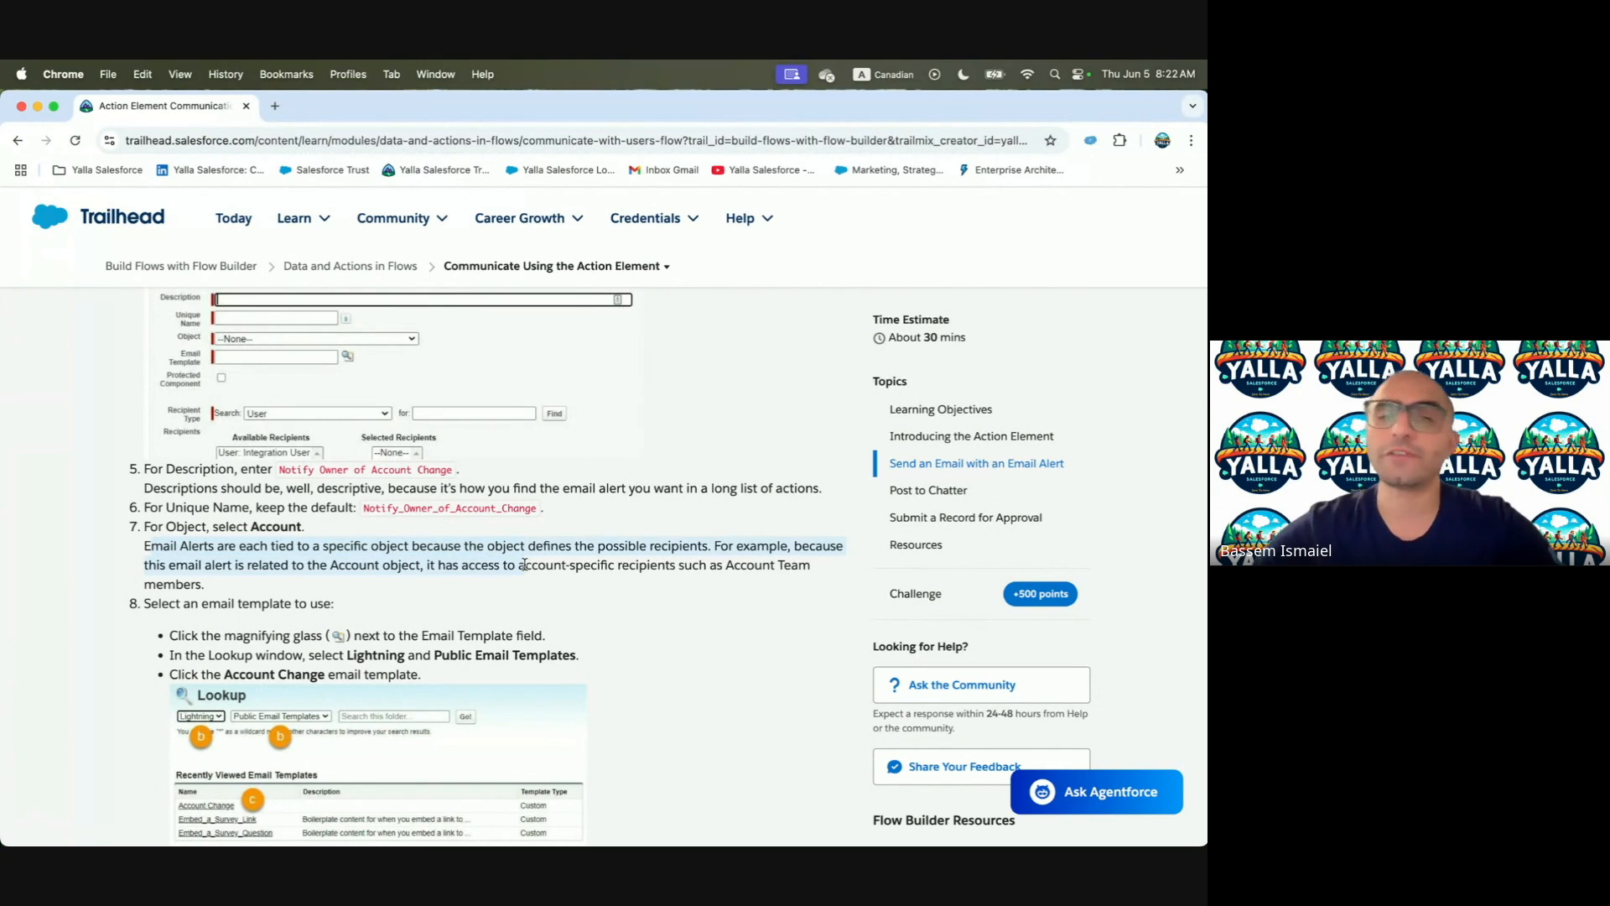
{"action": "left_click", "coordinate": [341, 537]}
{"action": "left_click_drag", "start_coordinate": [133, 577], "coordinate": [404, 567]}
{"action": "left_click_drag", "start_coordinate": [723, 566], "coordinate": [812, 568]}
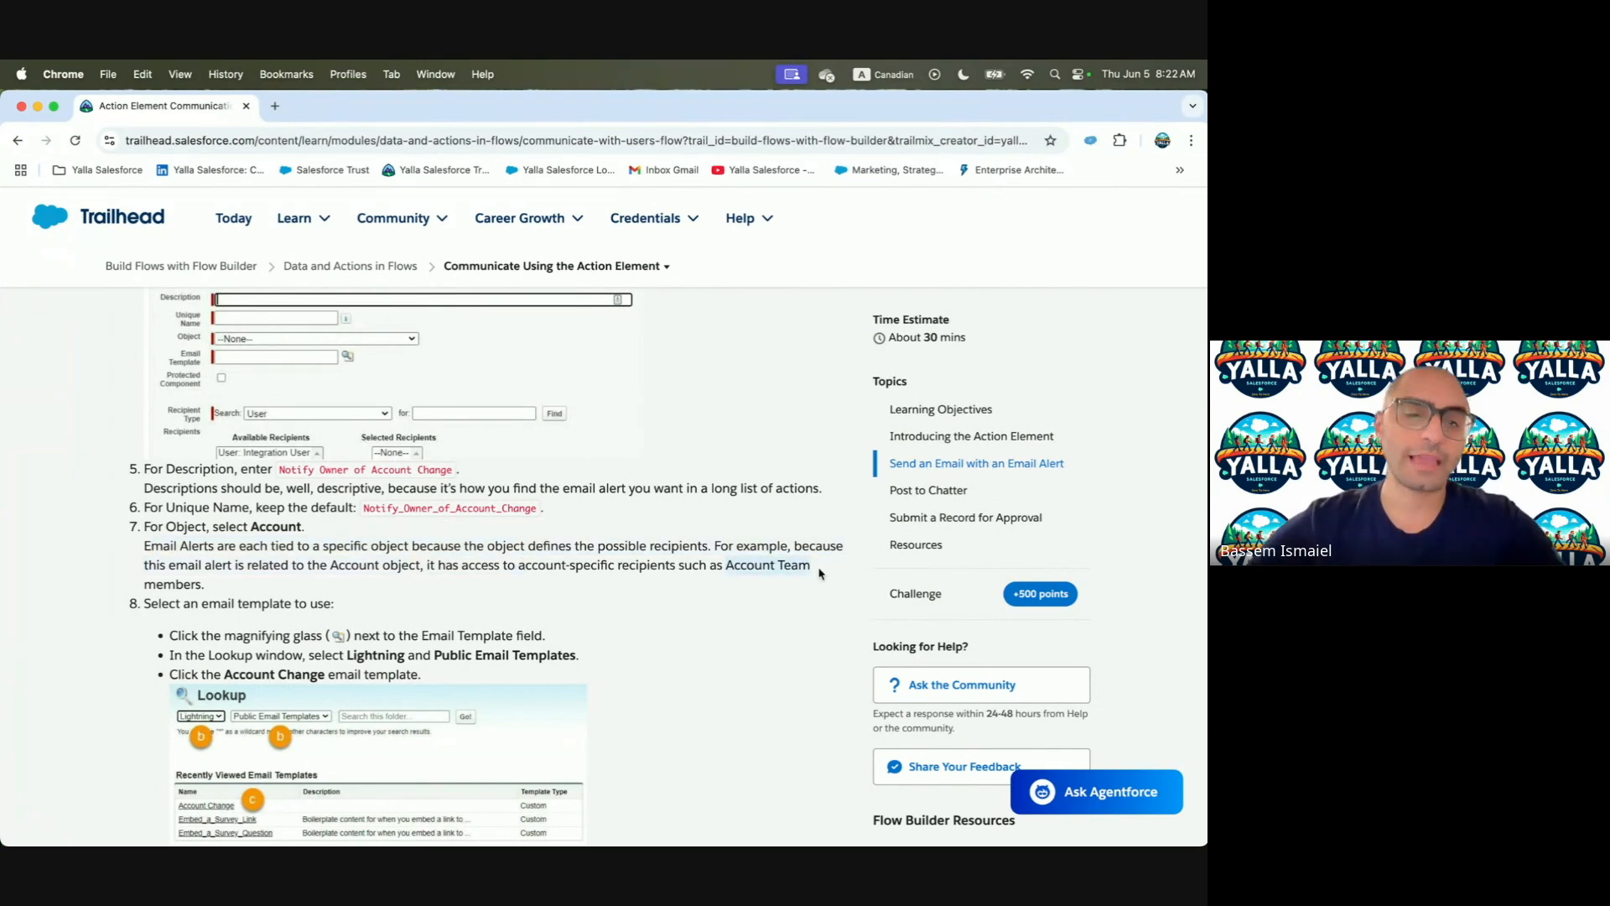
Review the email template and recipient instructions, and the steps for building the record-triggered flow with the Email Account Owner action
{"action": "scroll", "coordinate": [533, 630], "scroll_direction": "down", "scroll_amount": 3}
{"action": "scroll", "coordinate": [534, 629], "scroll_direction": "down", "scroll_amount": 3}
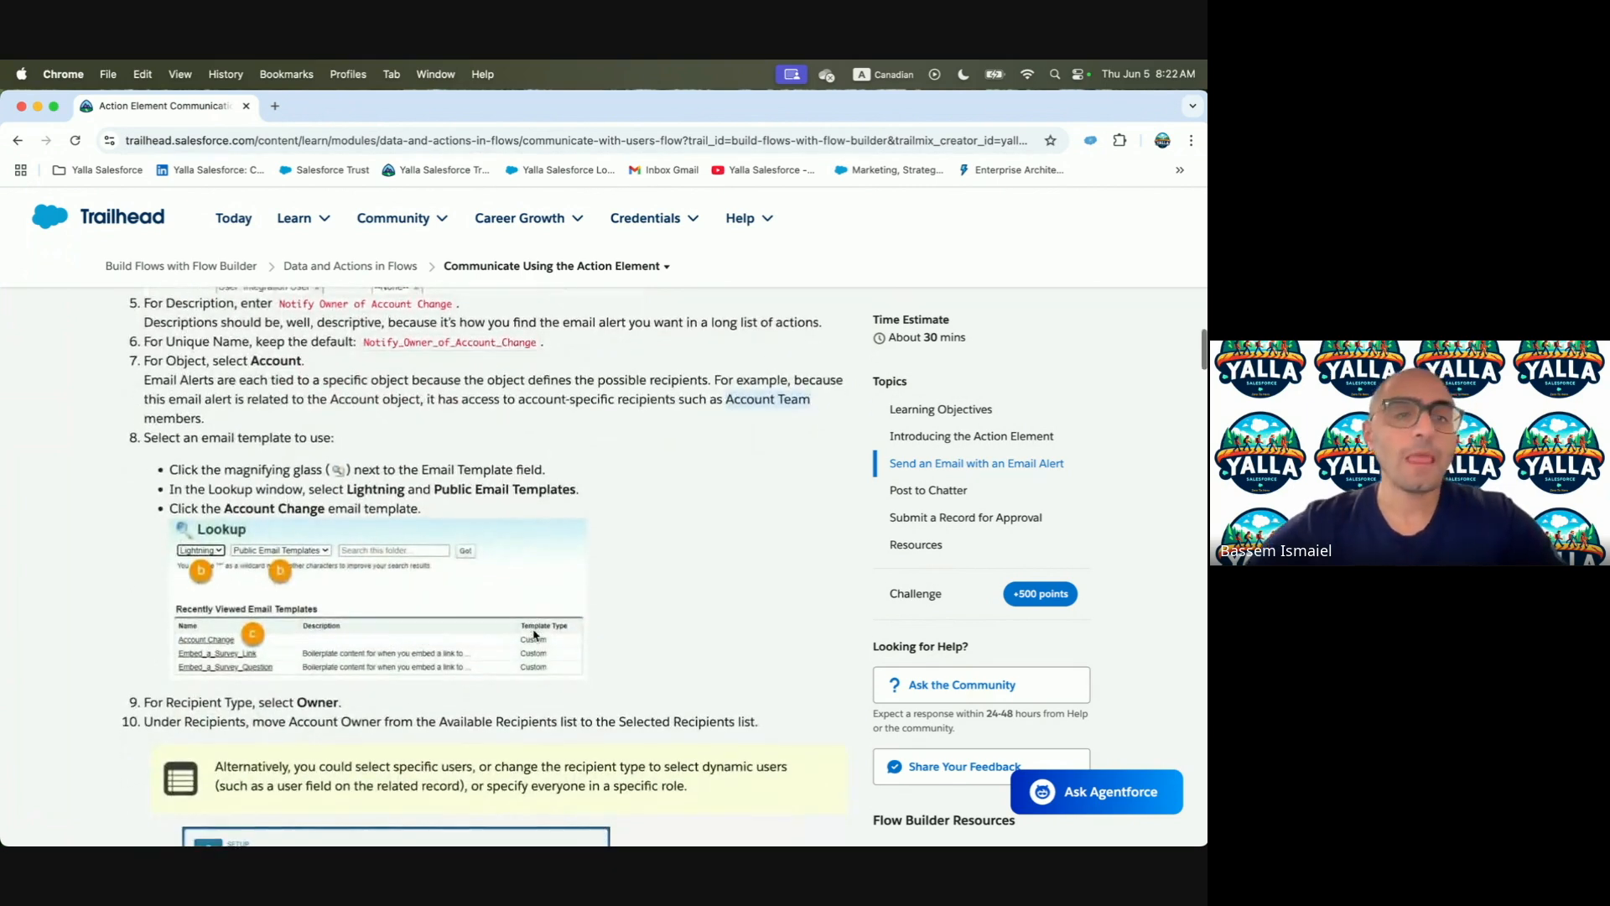
{"action": "scroll", "coordinate": [459, 517], "scroll_direction": "down", "scroll_amount": 10}
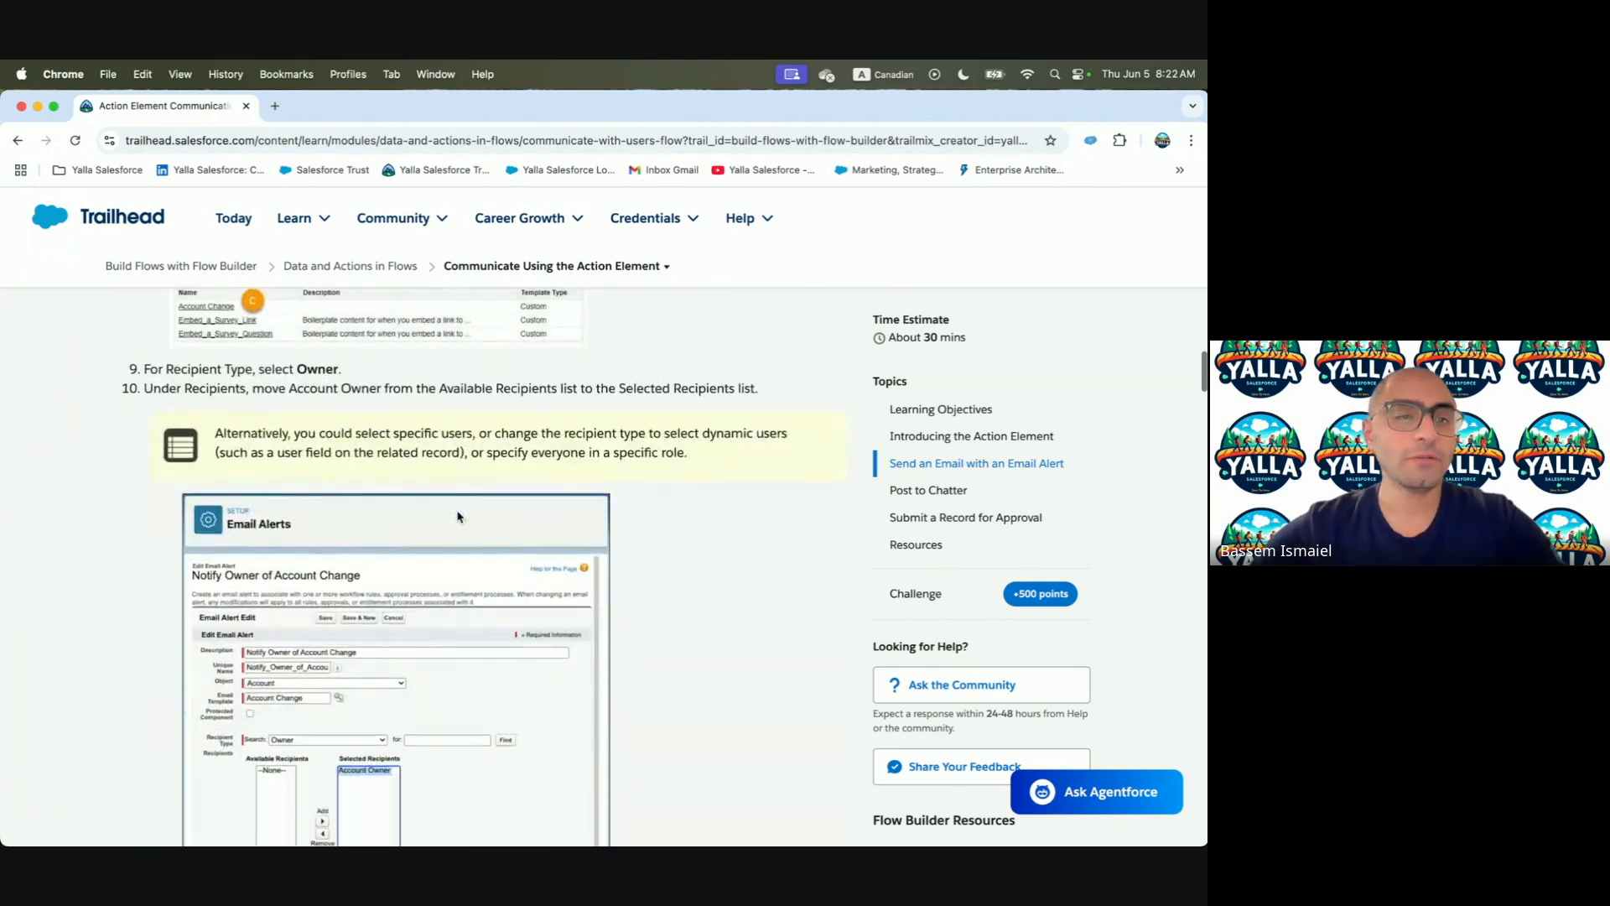
{"action": "scroll", "coordinate": [459, 517], "scroll_direction": "down", "scroll_amount": 14}
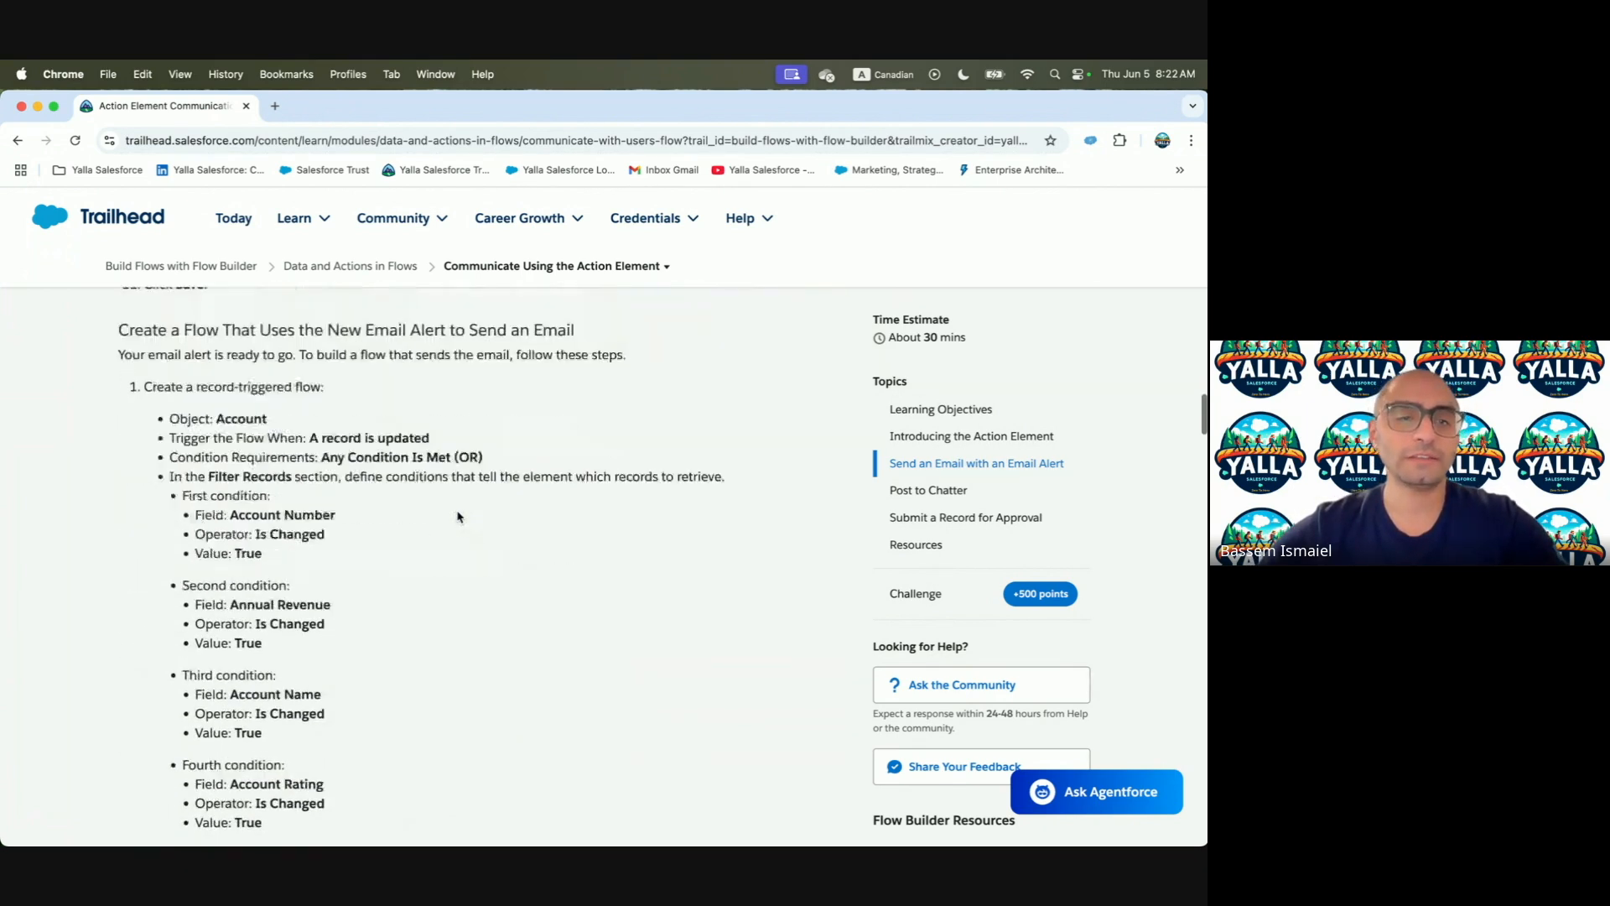
{"action": "scroll", "coordinate": [457, 517], "scroll_direction": "down", "scroll_amount": 7}
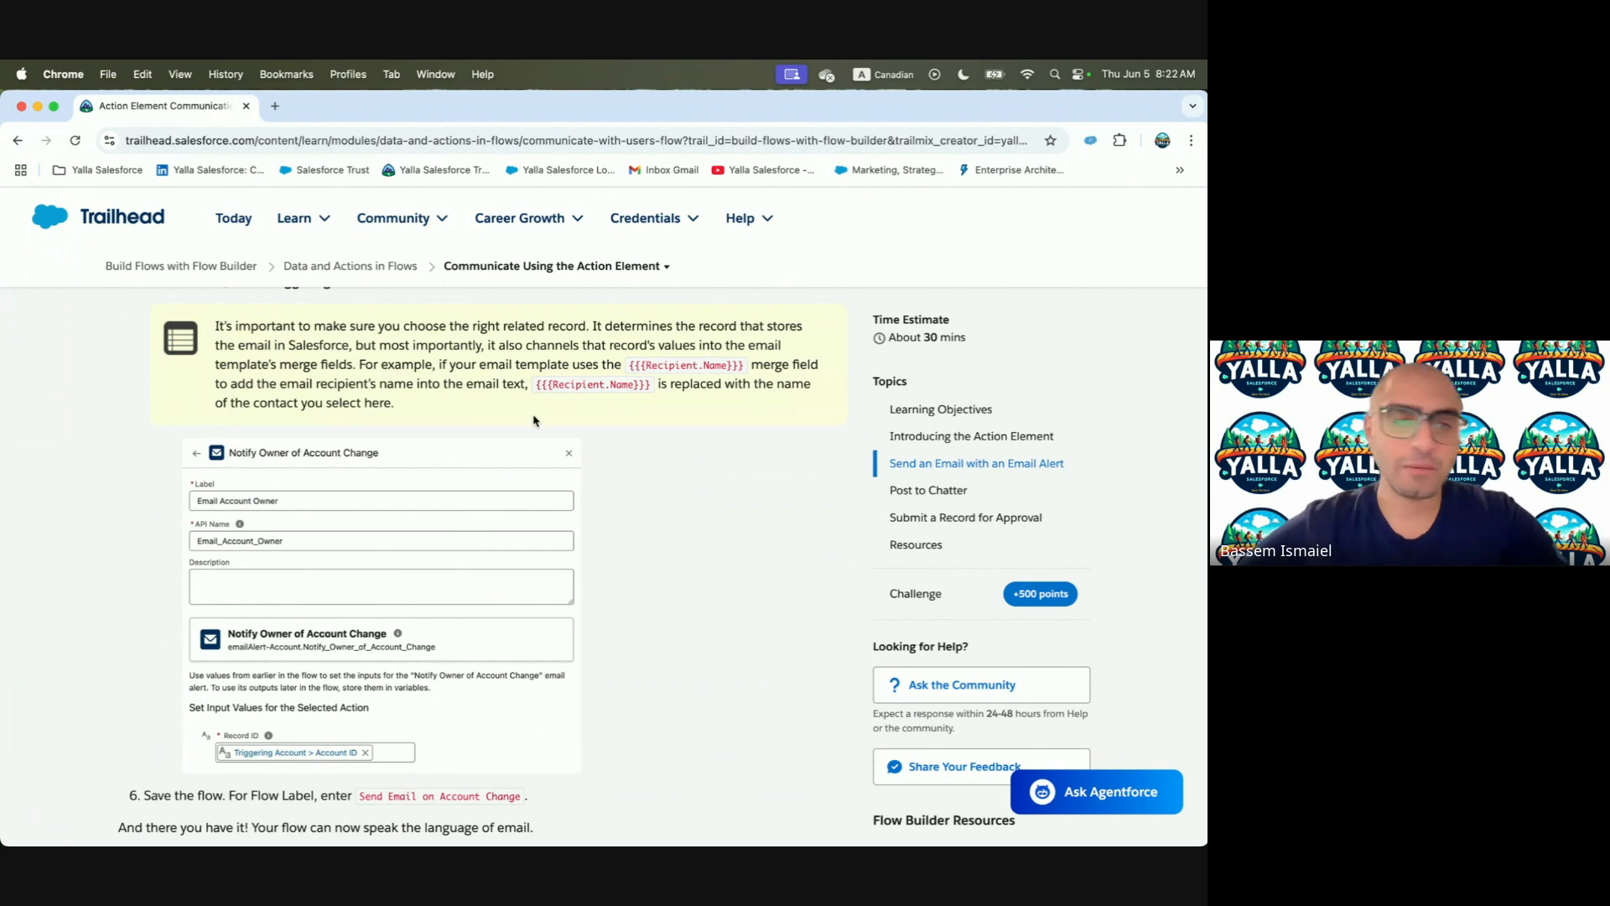
Read past the flow-saving instruction and the note on other email methods to the Post to Chatter section
{"action": "scroll", "coordinate": [533, 420], "scroll_direction": "down", "scroll_amount": 5}
{"action": "scroll", "coordinate": [534, 420], "scroll_direction": "down", "scroll_amount": 9}
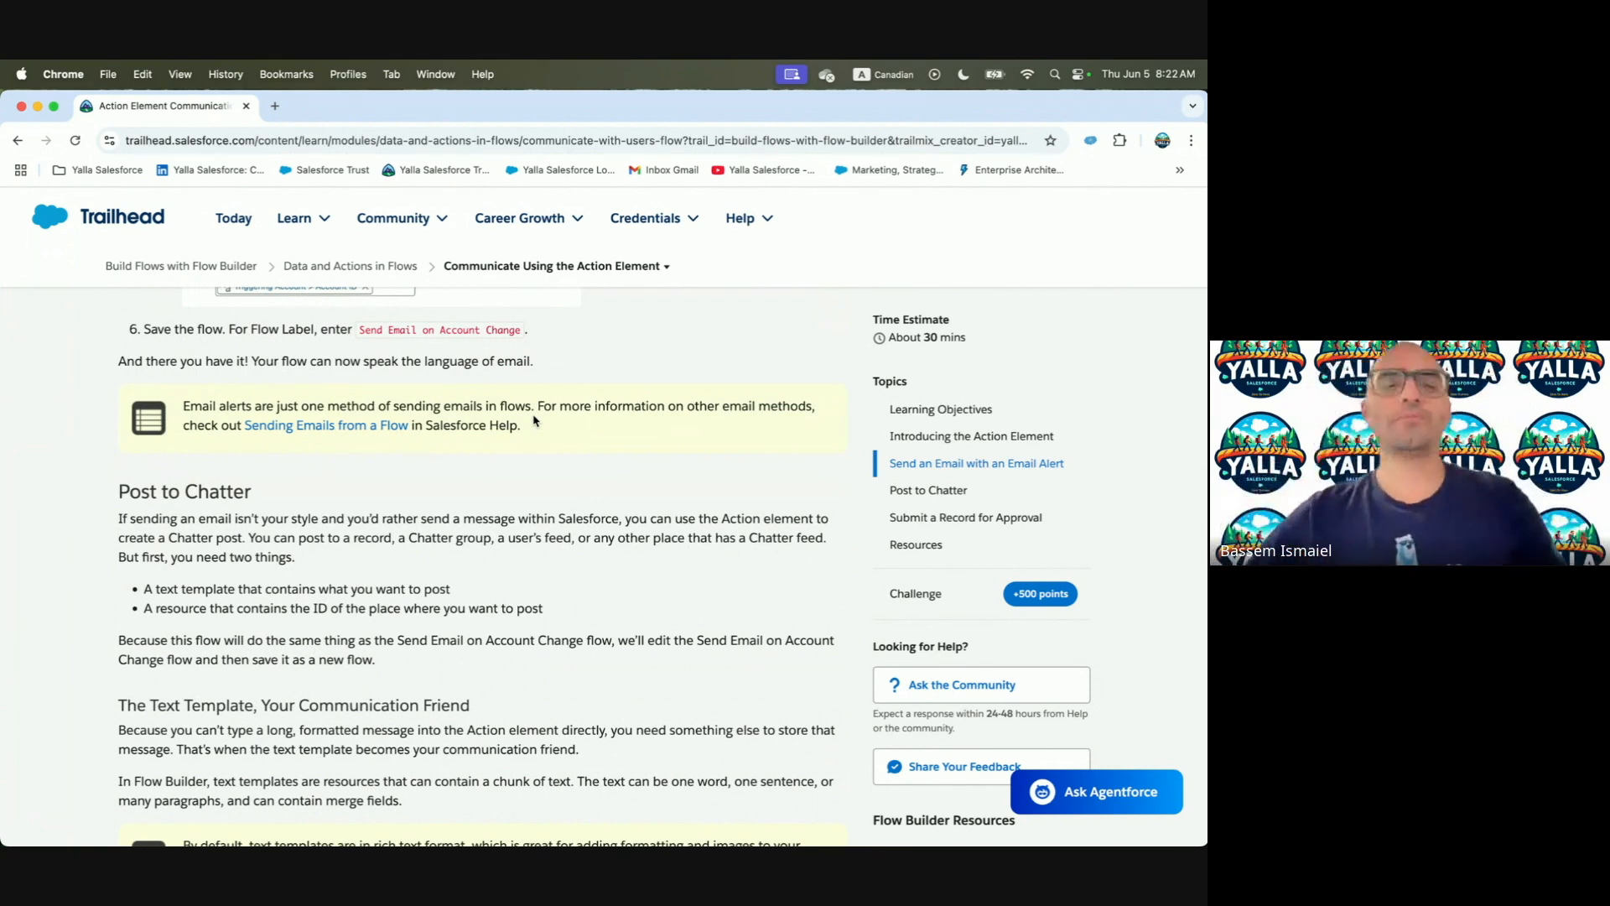
{"action": "scroll", "coordinate": [459, 482], "scroll_direction": "down", "scroll_amount": 3}
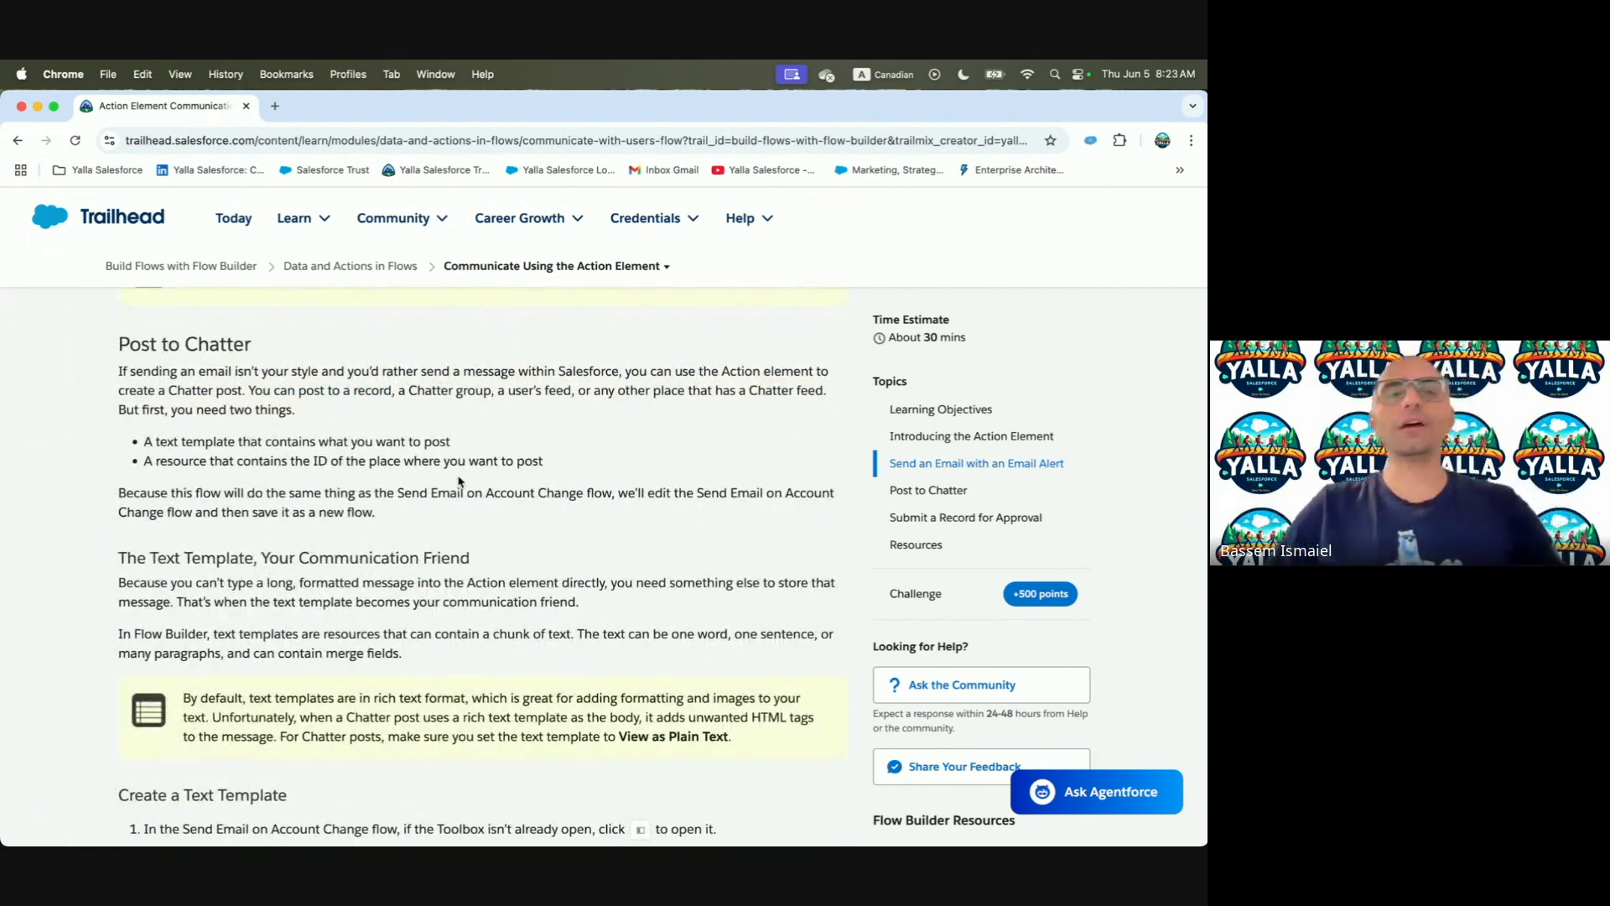
Switch to the Dickenson plc account record, minimize the Account change notice email, and view the account's Chatter feed
{"action": "key", "text": "ctrl+Right"}
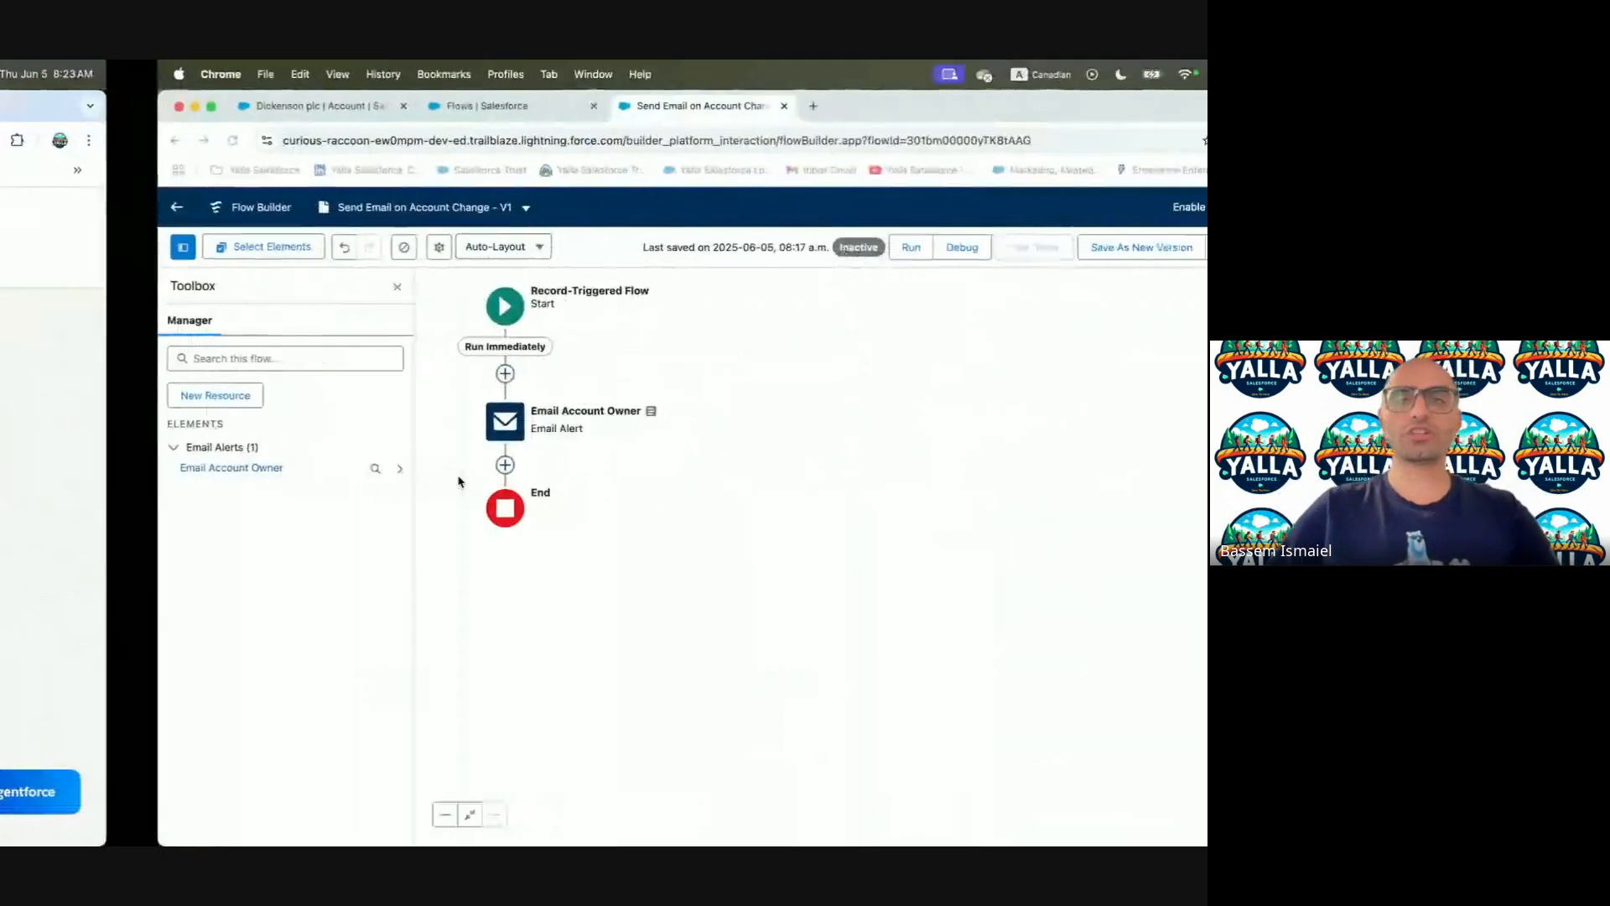
{"action": "left_click", "coordinate": [217, 107]}
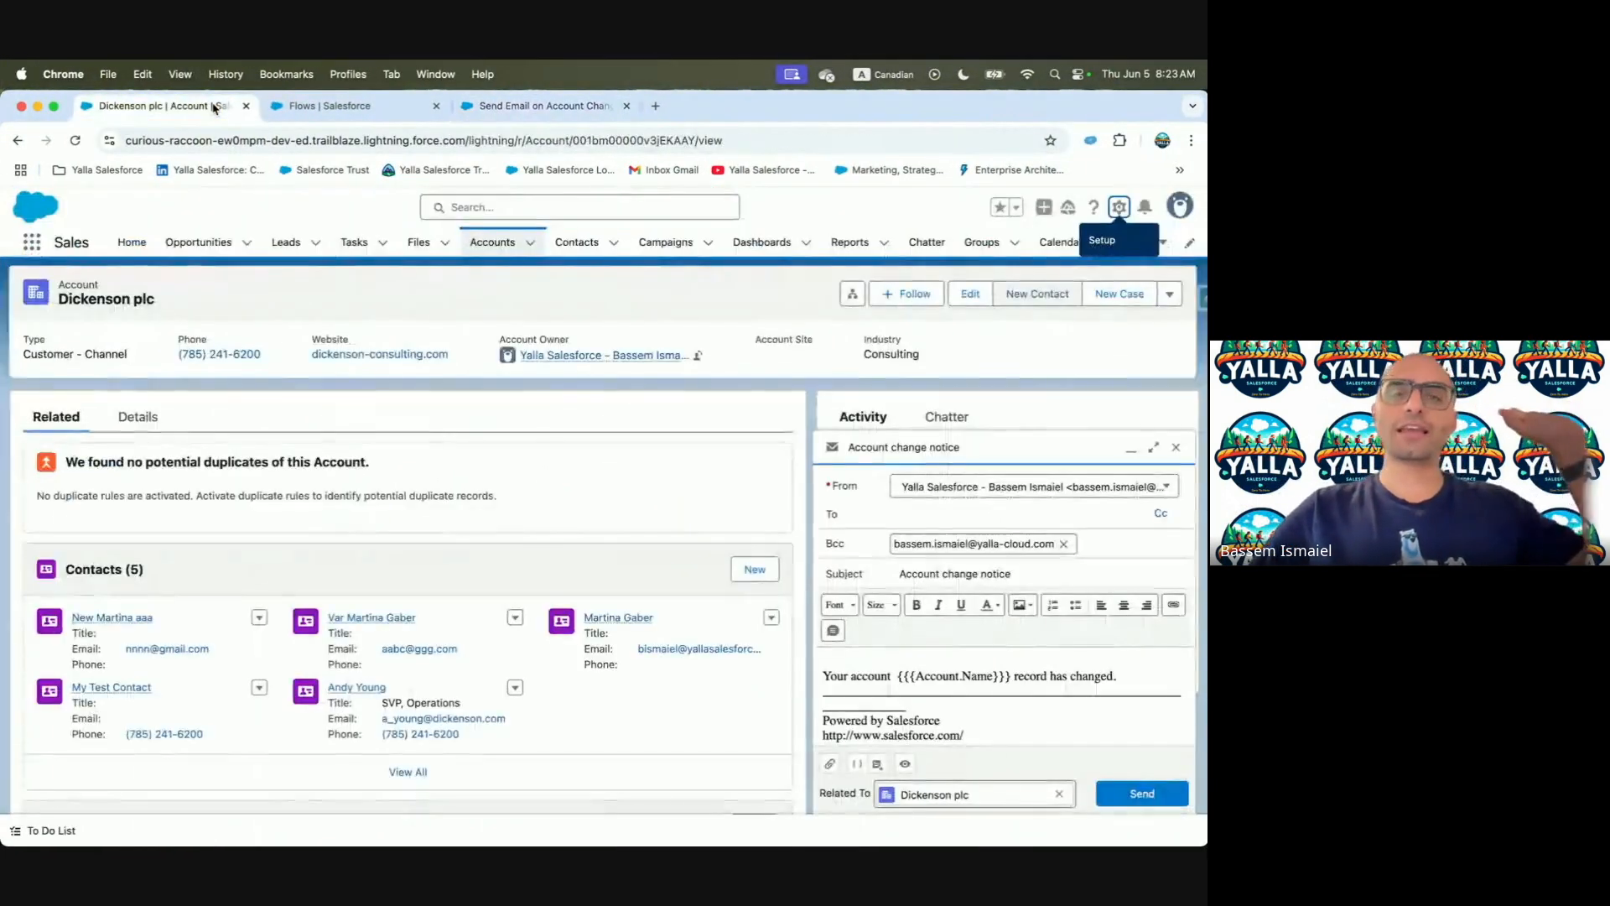
{"action": "left_click", "coordinate": [1132, 454]}
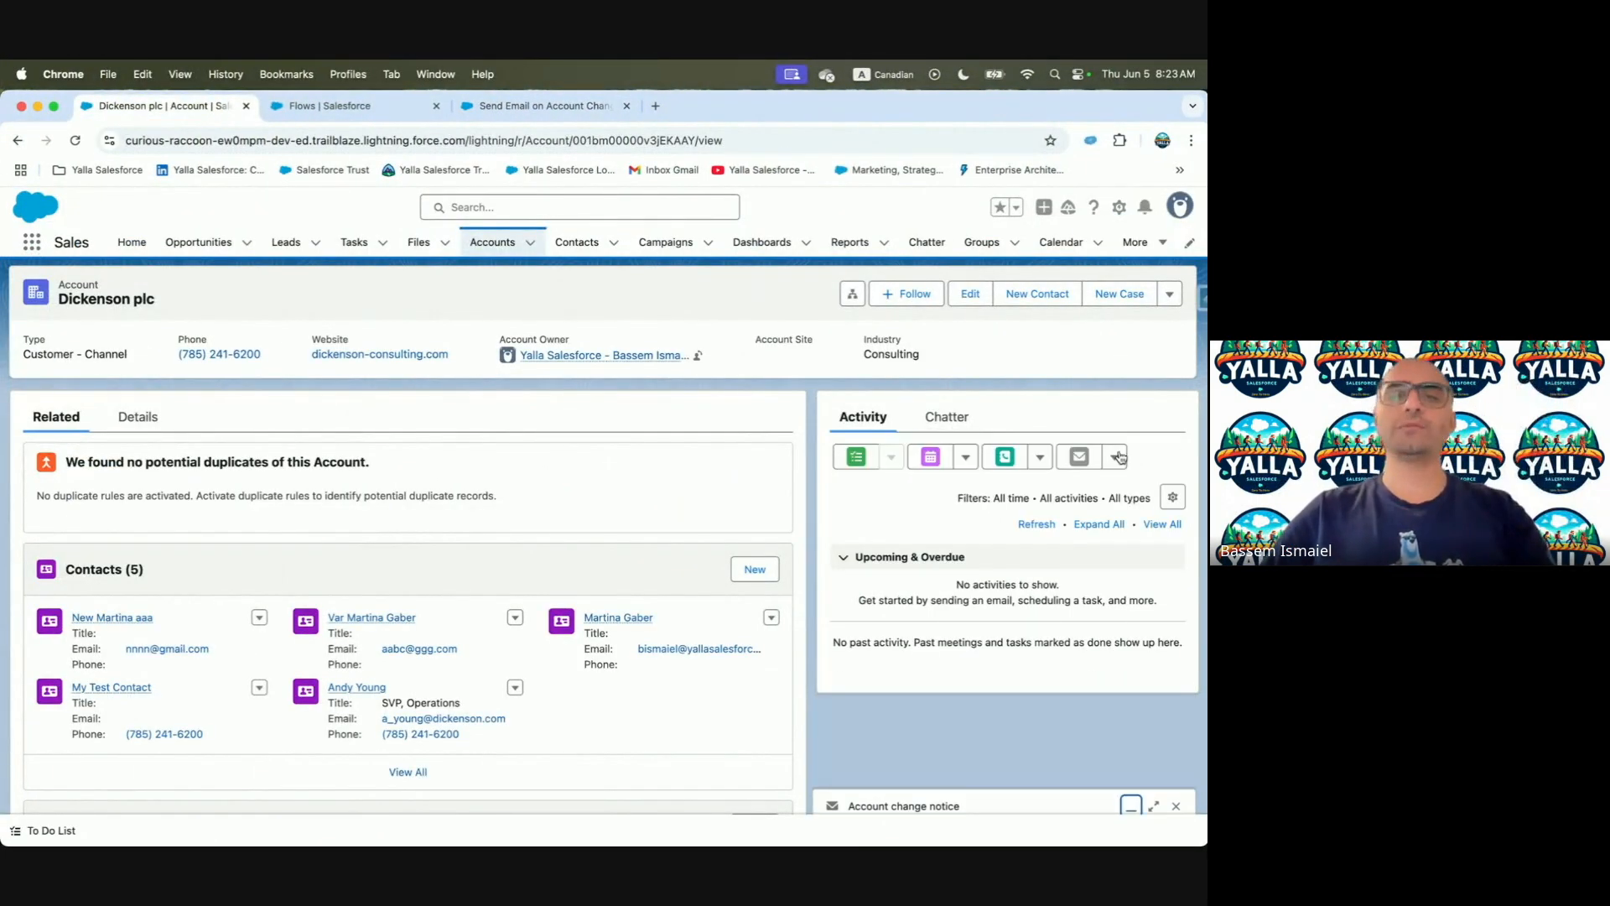
{"action": "left_click", "coordinate": [945, 417]}
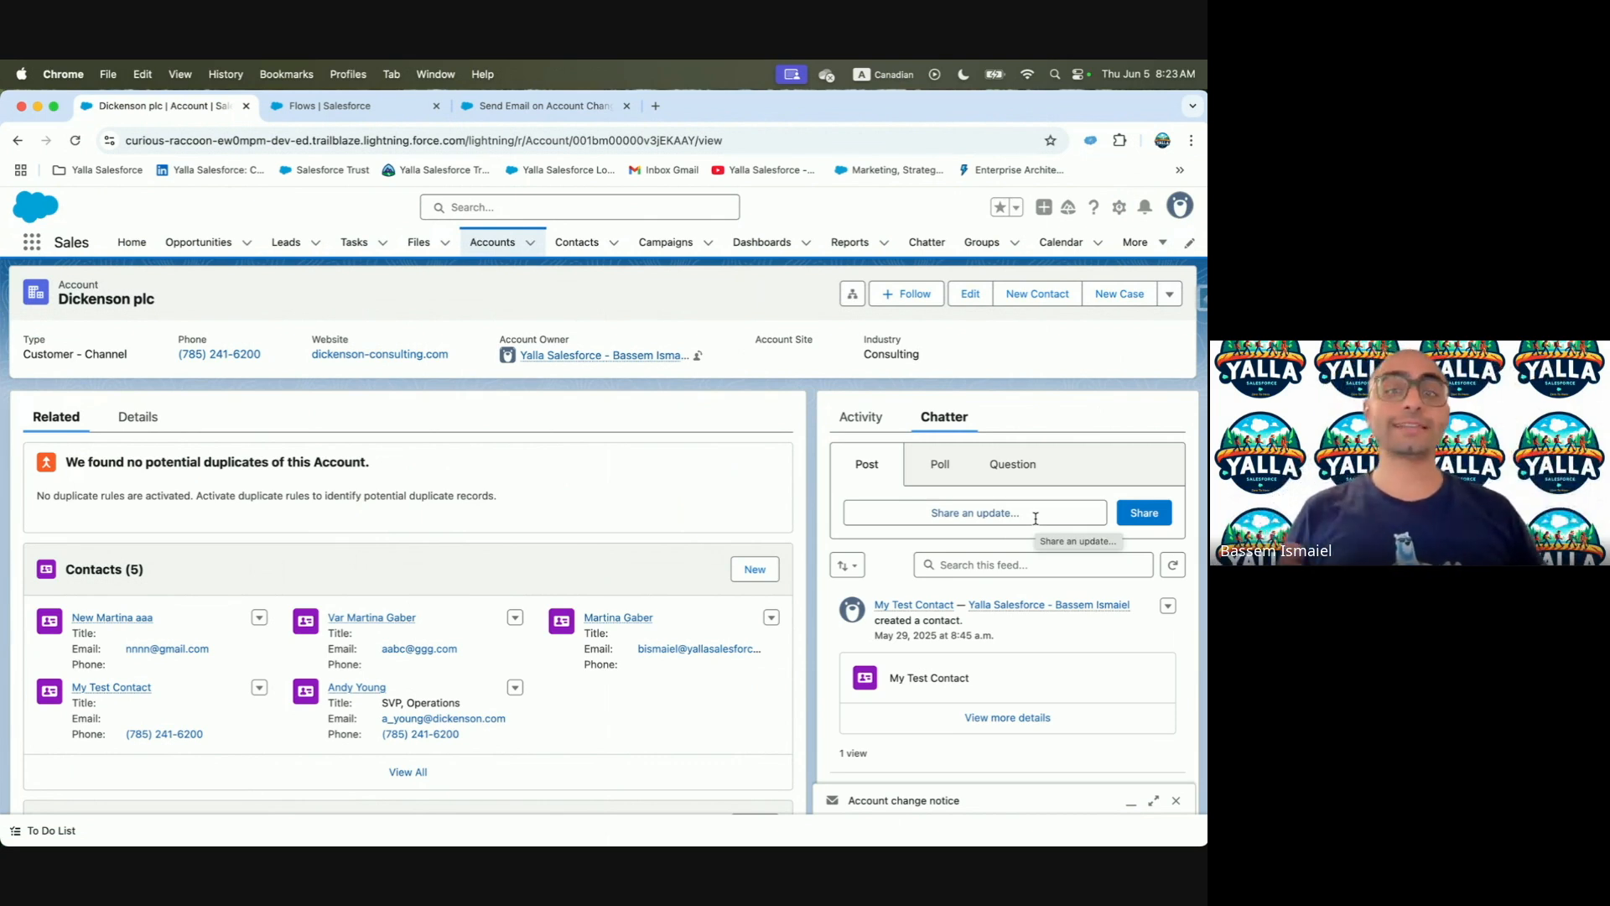
Read the Post to Chatter section in Trailhead, covering where a flow can post and the two things it needs first
{"action": "key", "text": "ctrl+Left"}
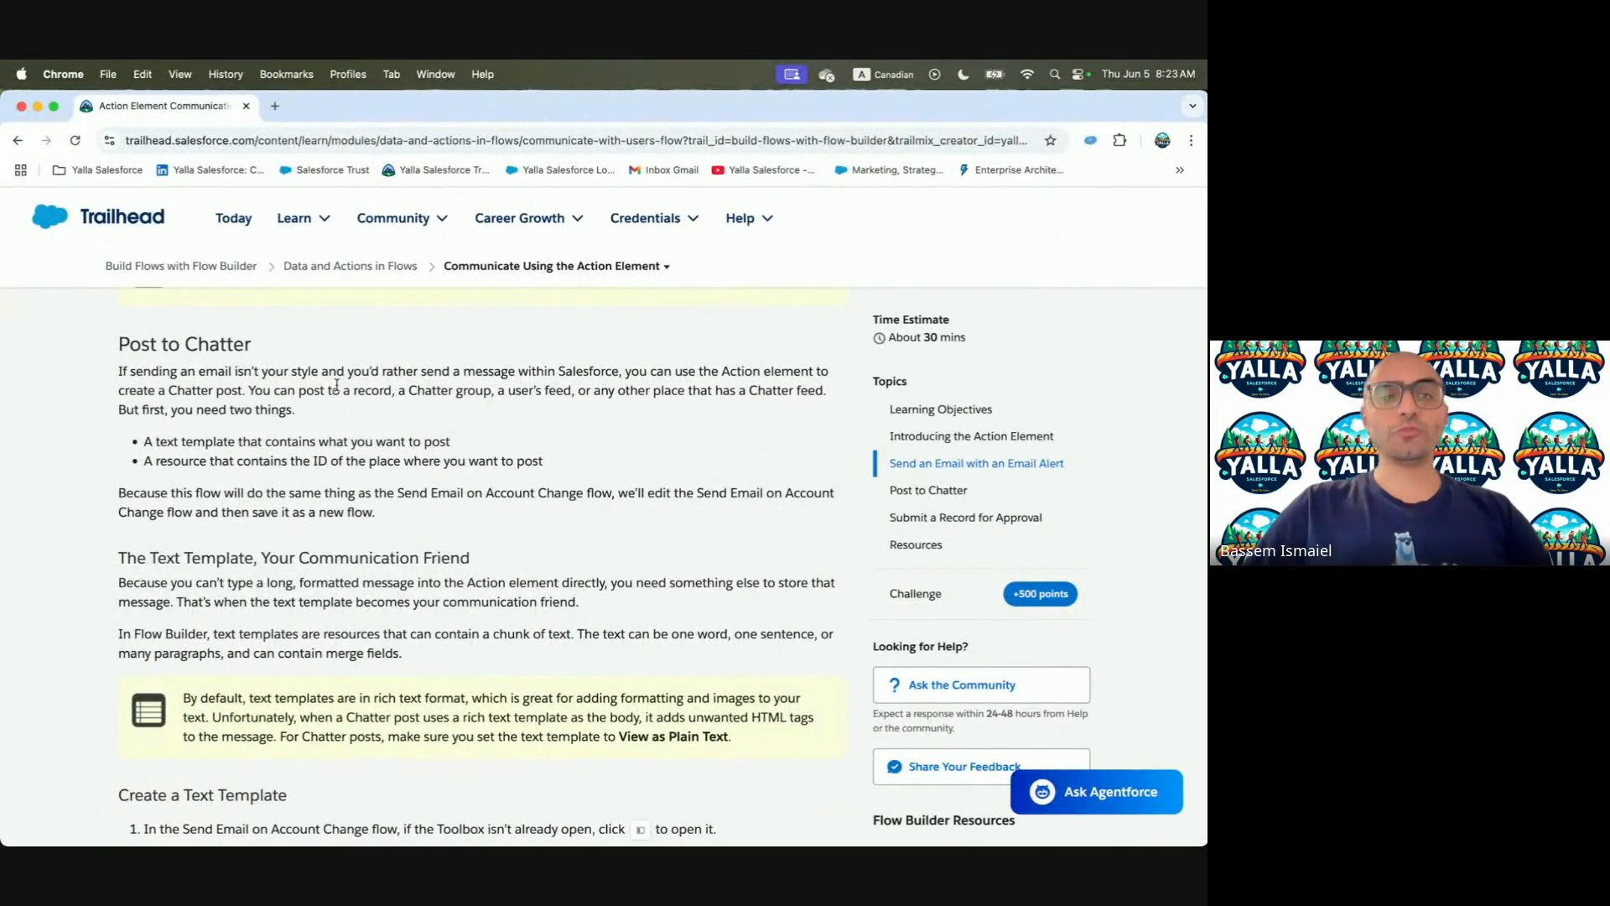
{"action": "left_click_drag", "start_coordinate": [130, 371], "coordinate": [524, 367]}
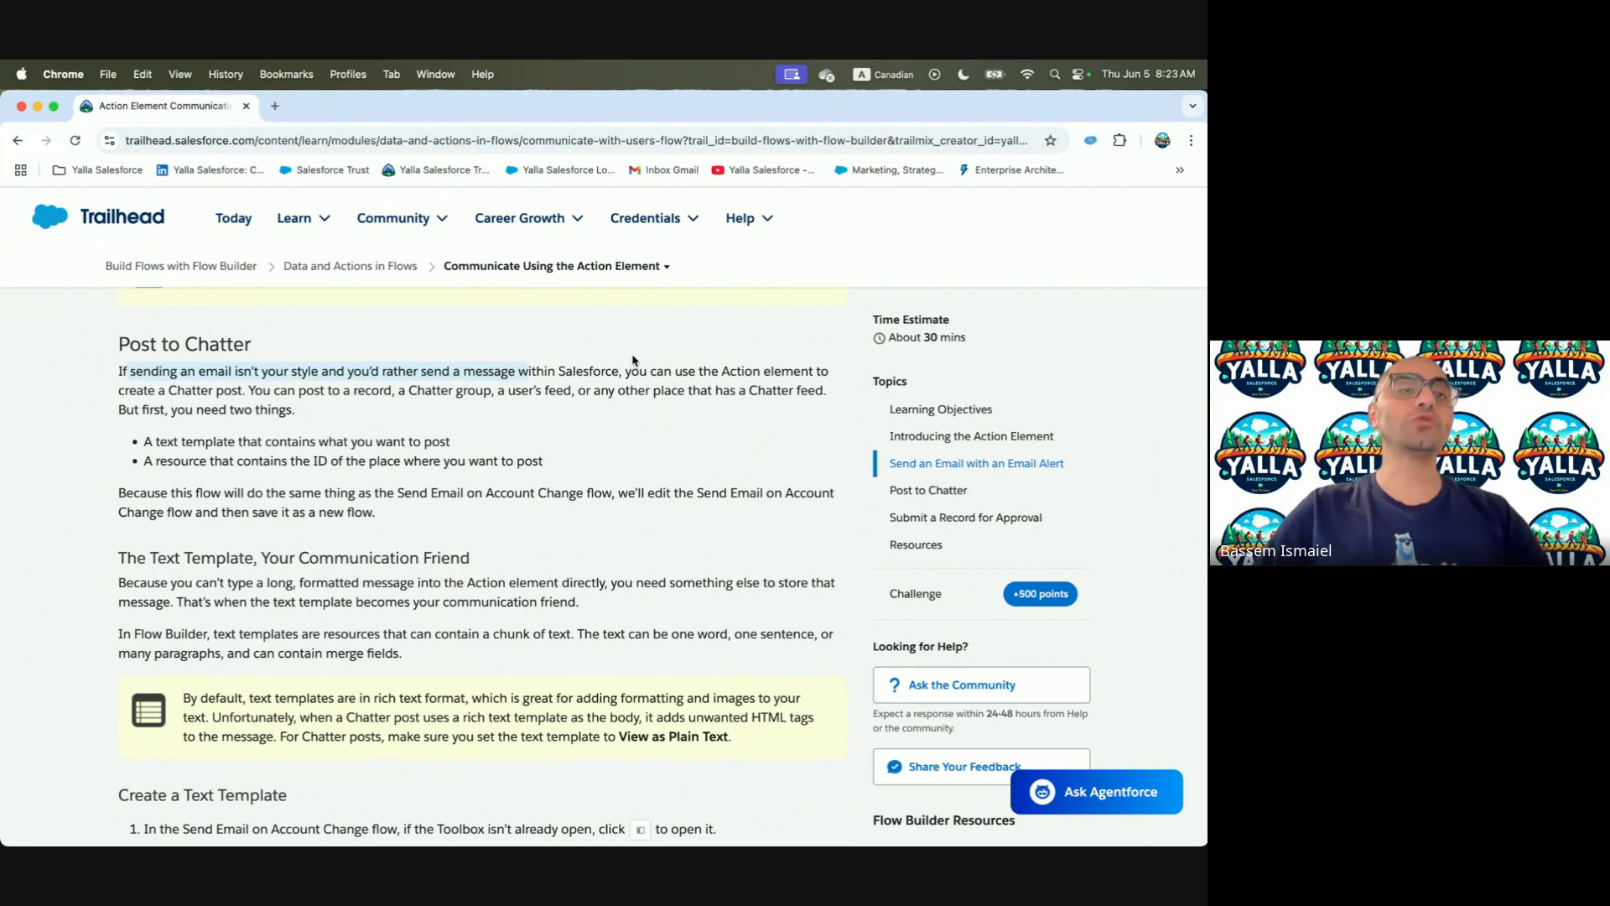
{"action": "left_click_drag", "start_coordinate": [373, 388], "coordinate": [708, 388]}
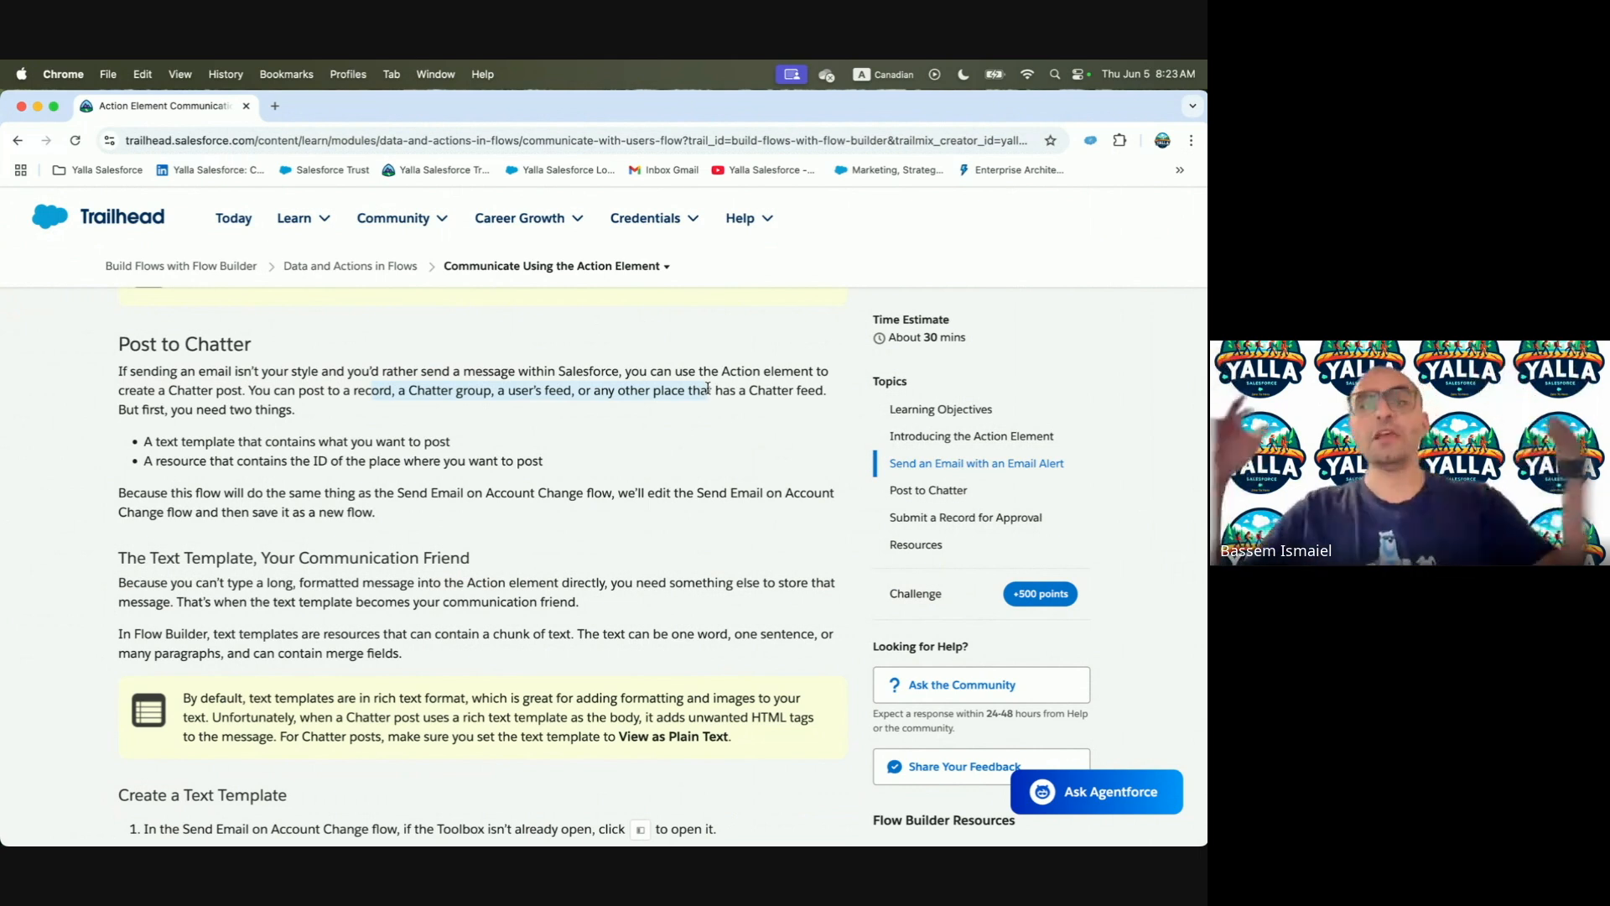
{"action": "left_click", "coordinate": [709, 431]}
{"action": "scroll", "coordinate": [709, 431], "scroll_direction": "down", "scroll_amount": 2}
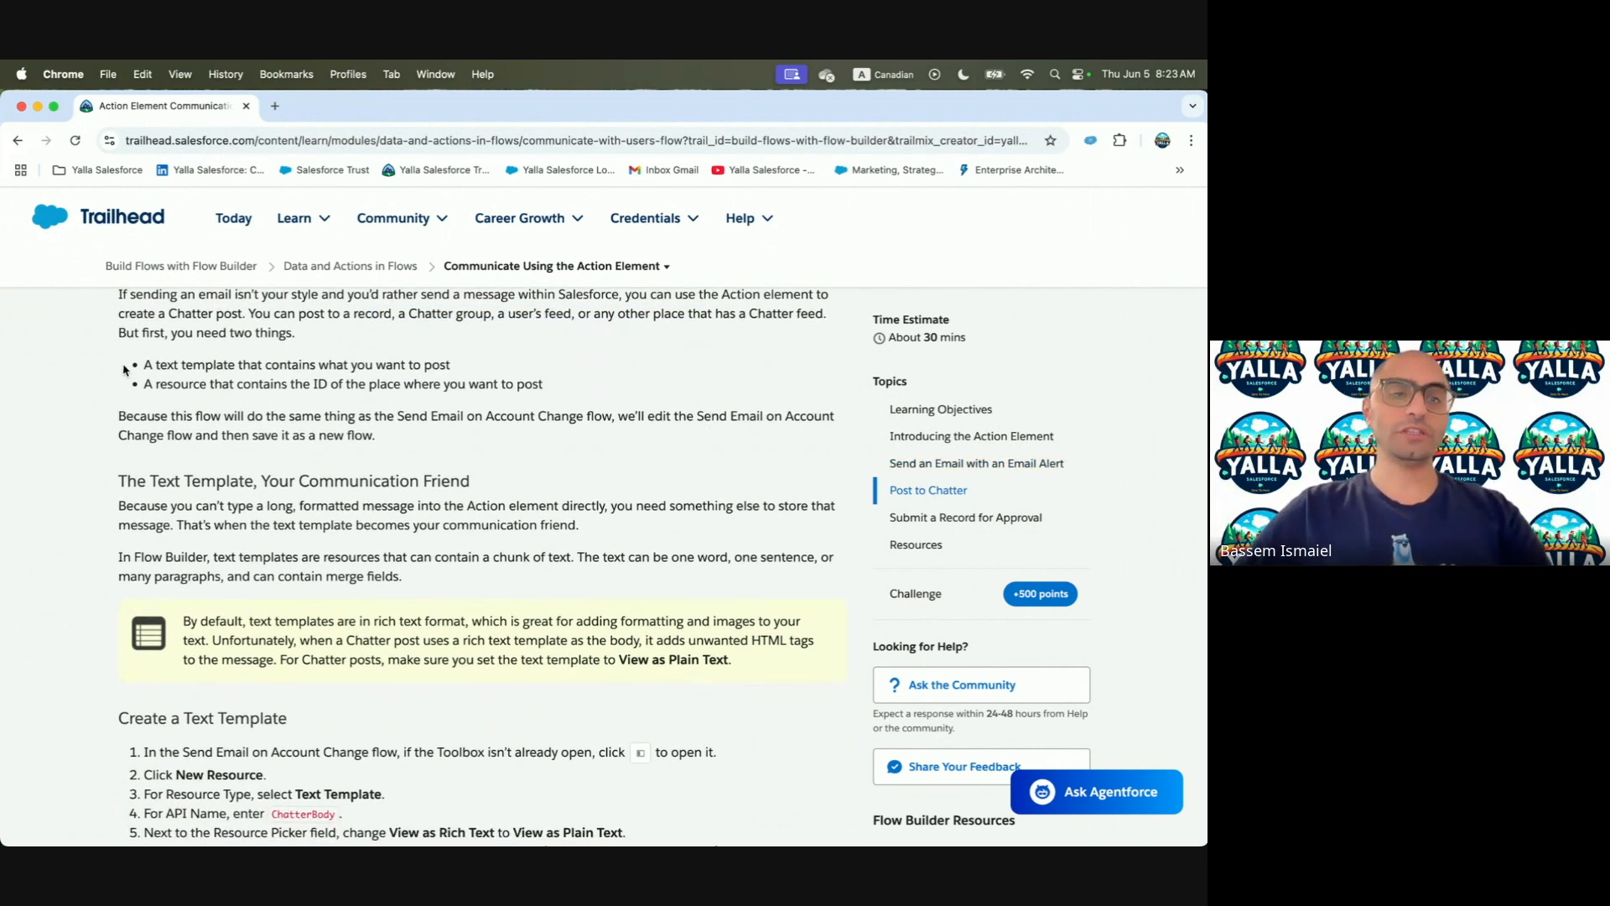
{"action": "left_click_drag", "start_coordinate": [143, 363], "coordinate": [491, 369]}
{"action": "left_click", "coordinate": [316, 382]}
{"action": "left_click_drag", "start_coordinate": [289, 383], "coordinate": [543, 384]}
{"action": "scroll", "coordinate": [578, 394], "scroll_direction": "down", "scroll_amount": 2}
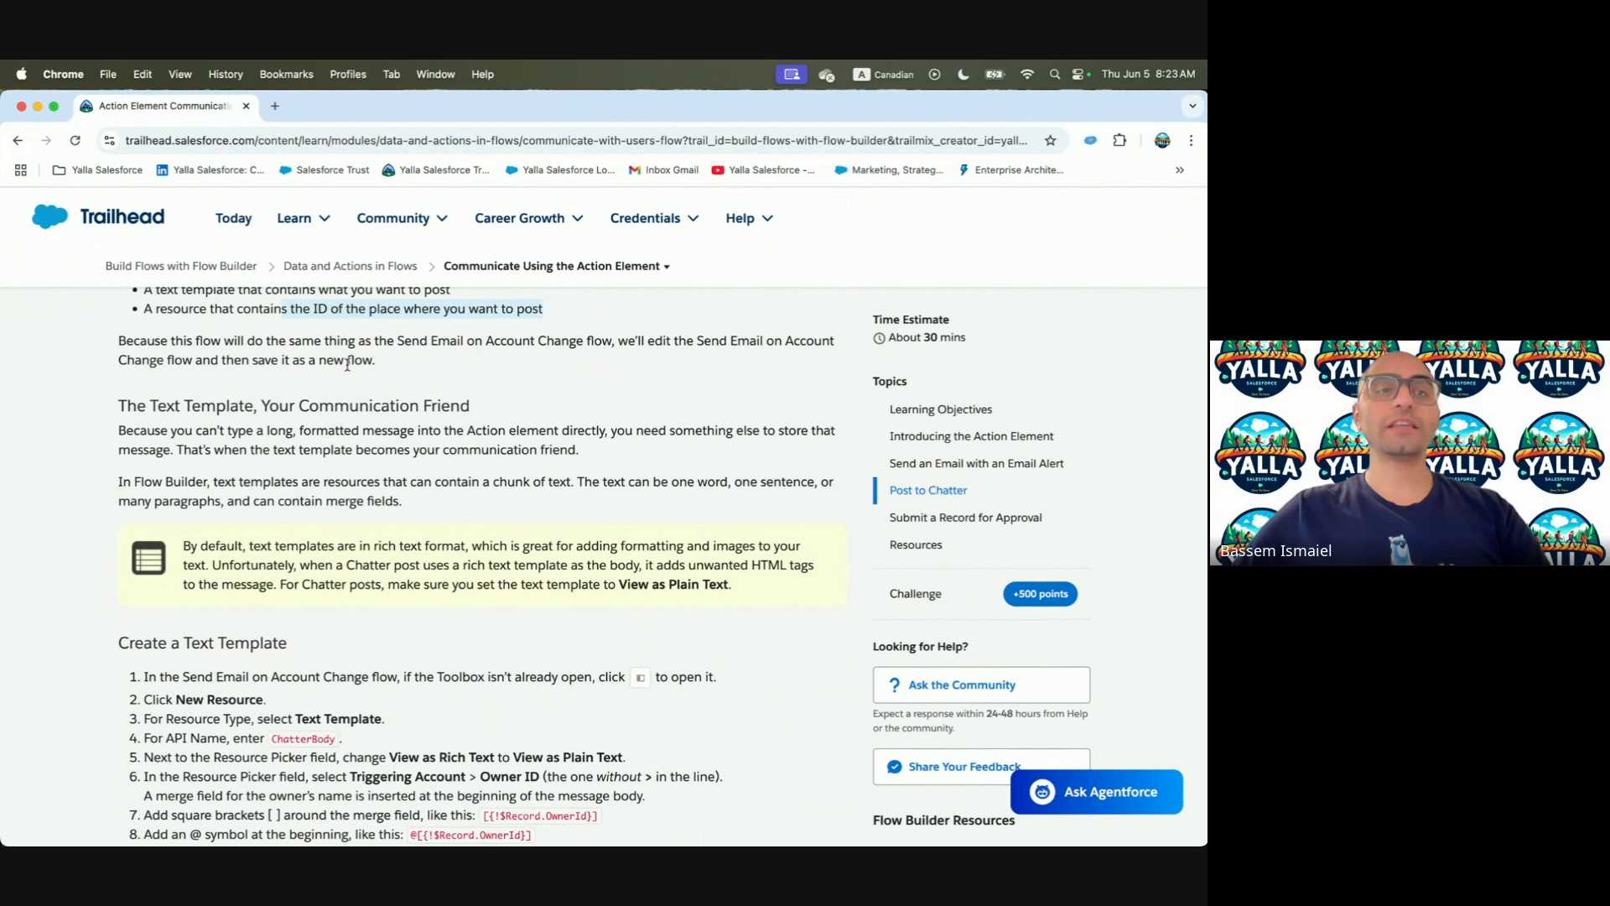
Look at the Send Email on Account Change flow and read Trailhead's Create a Text Template instructions
{"action": "key", "text": "ctrl+Right"}
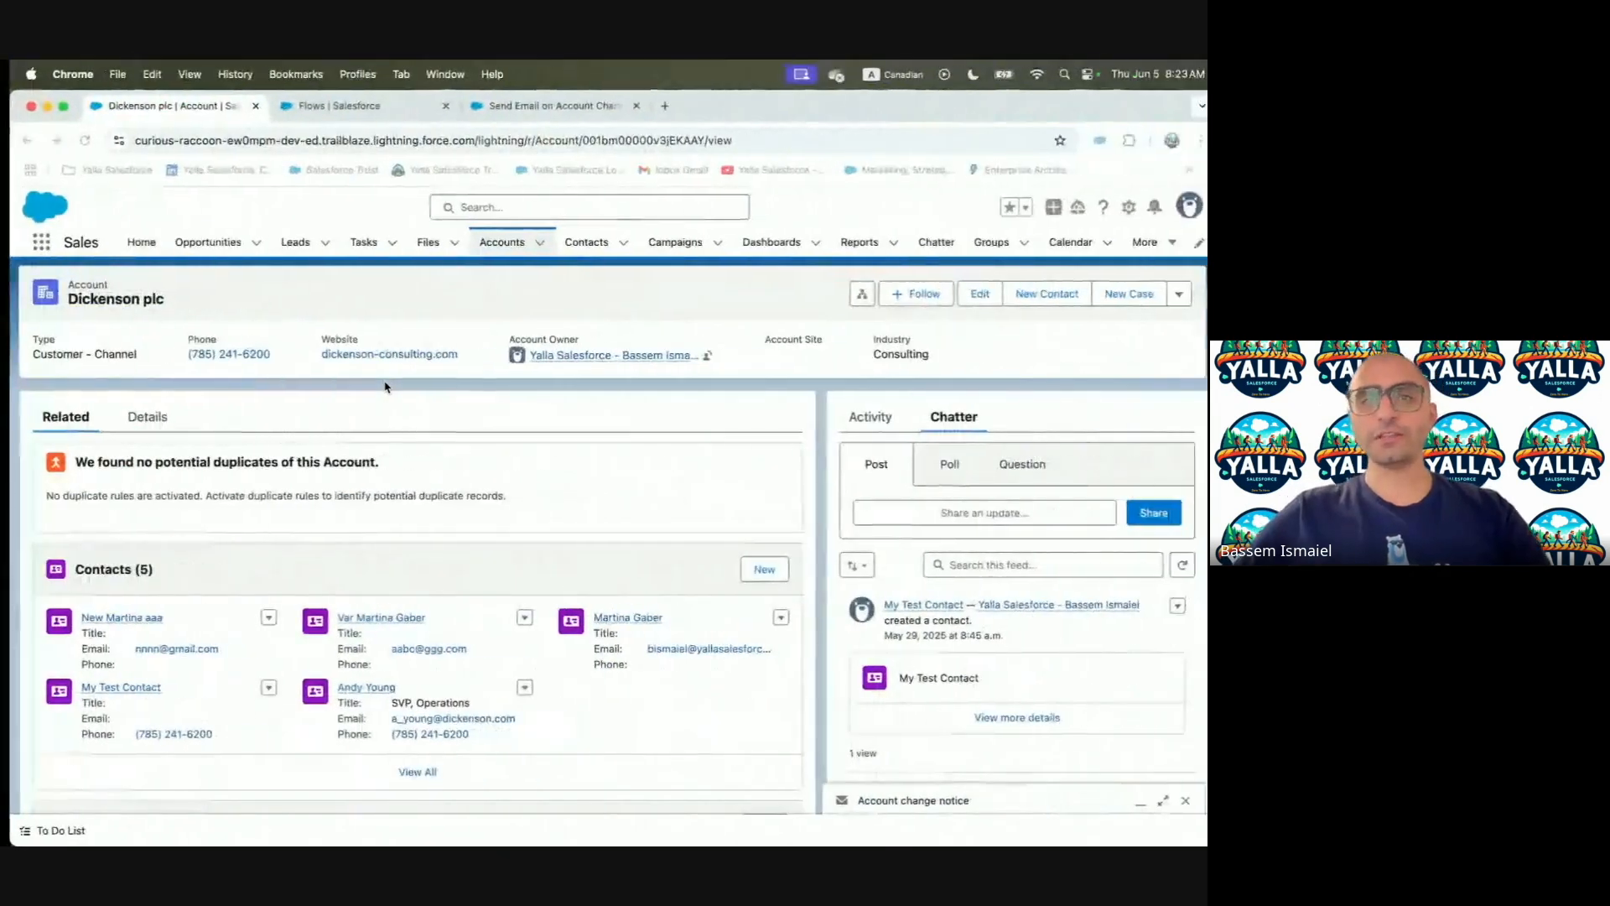
{"action": "left_click", "coordinate": [368, 116]}
{"action": "left_click", "coordinate": [493, 109]}
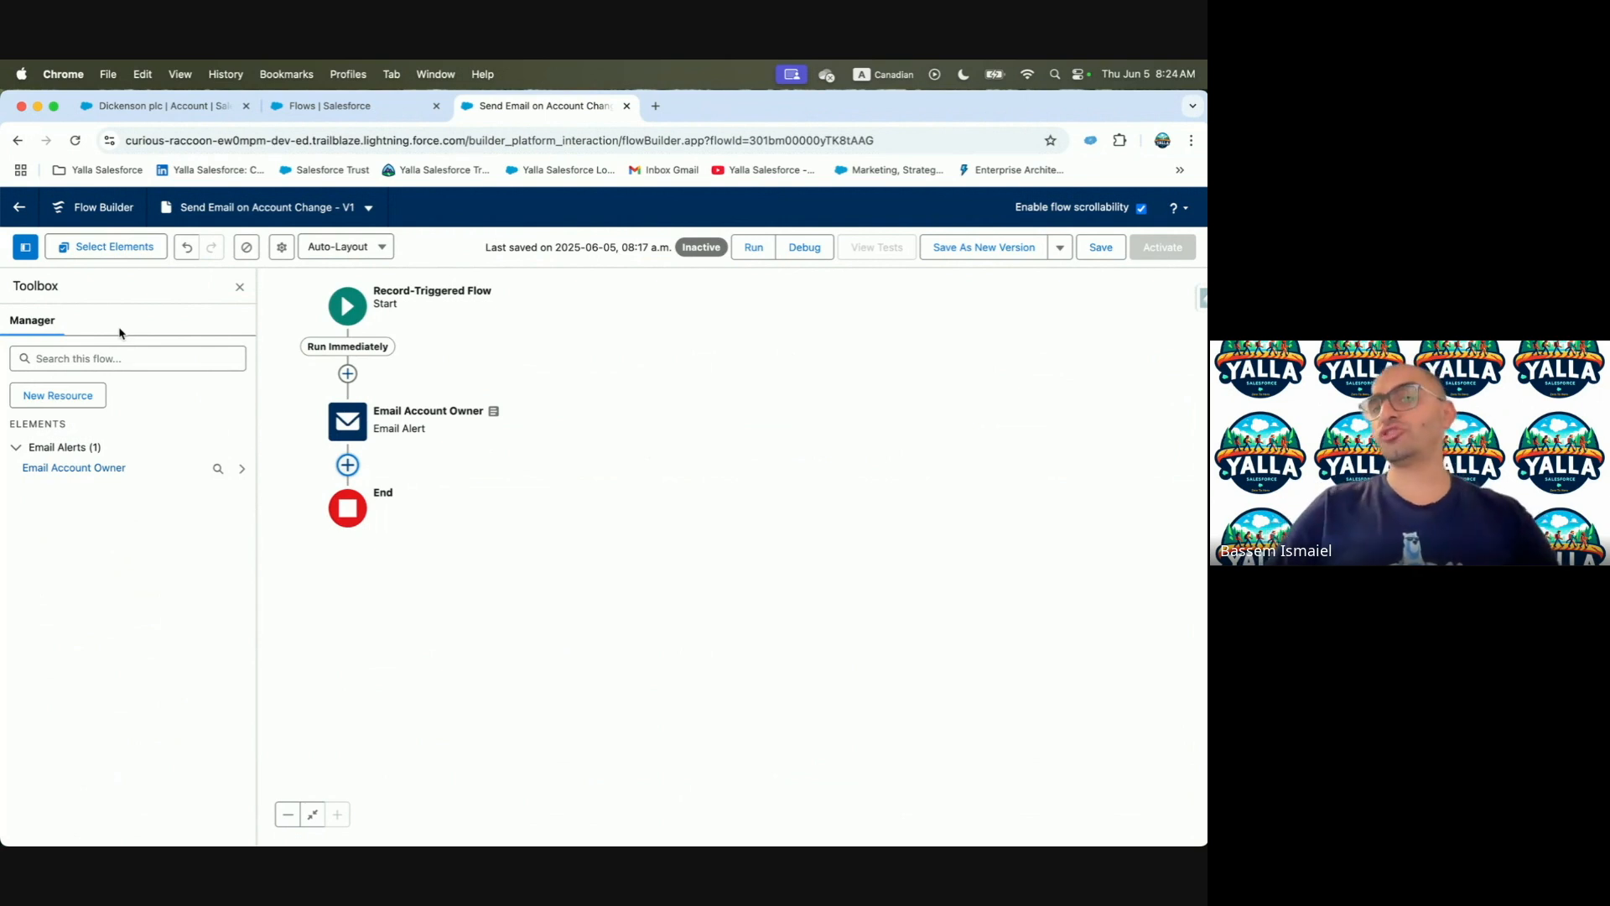
{"action": "key", "text": "ctrl+Left"}
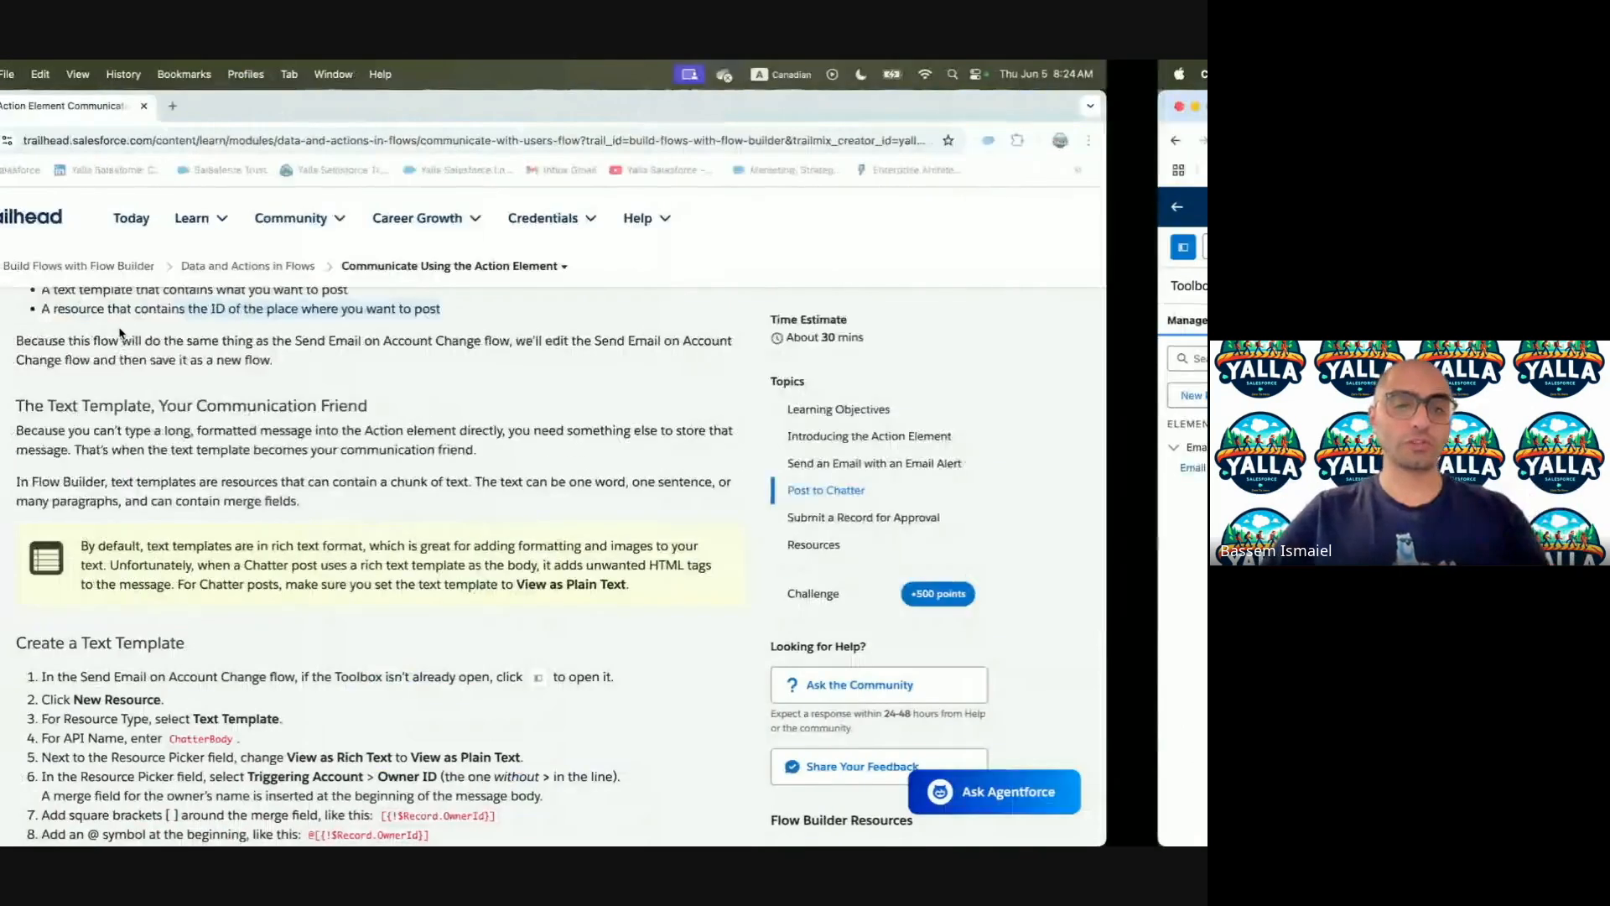
{"action": "scroll", "coordinate": [252, 613], "scroll_direction": "down", "scroll_amount": 4}
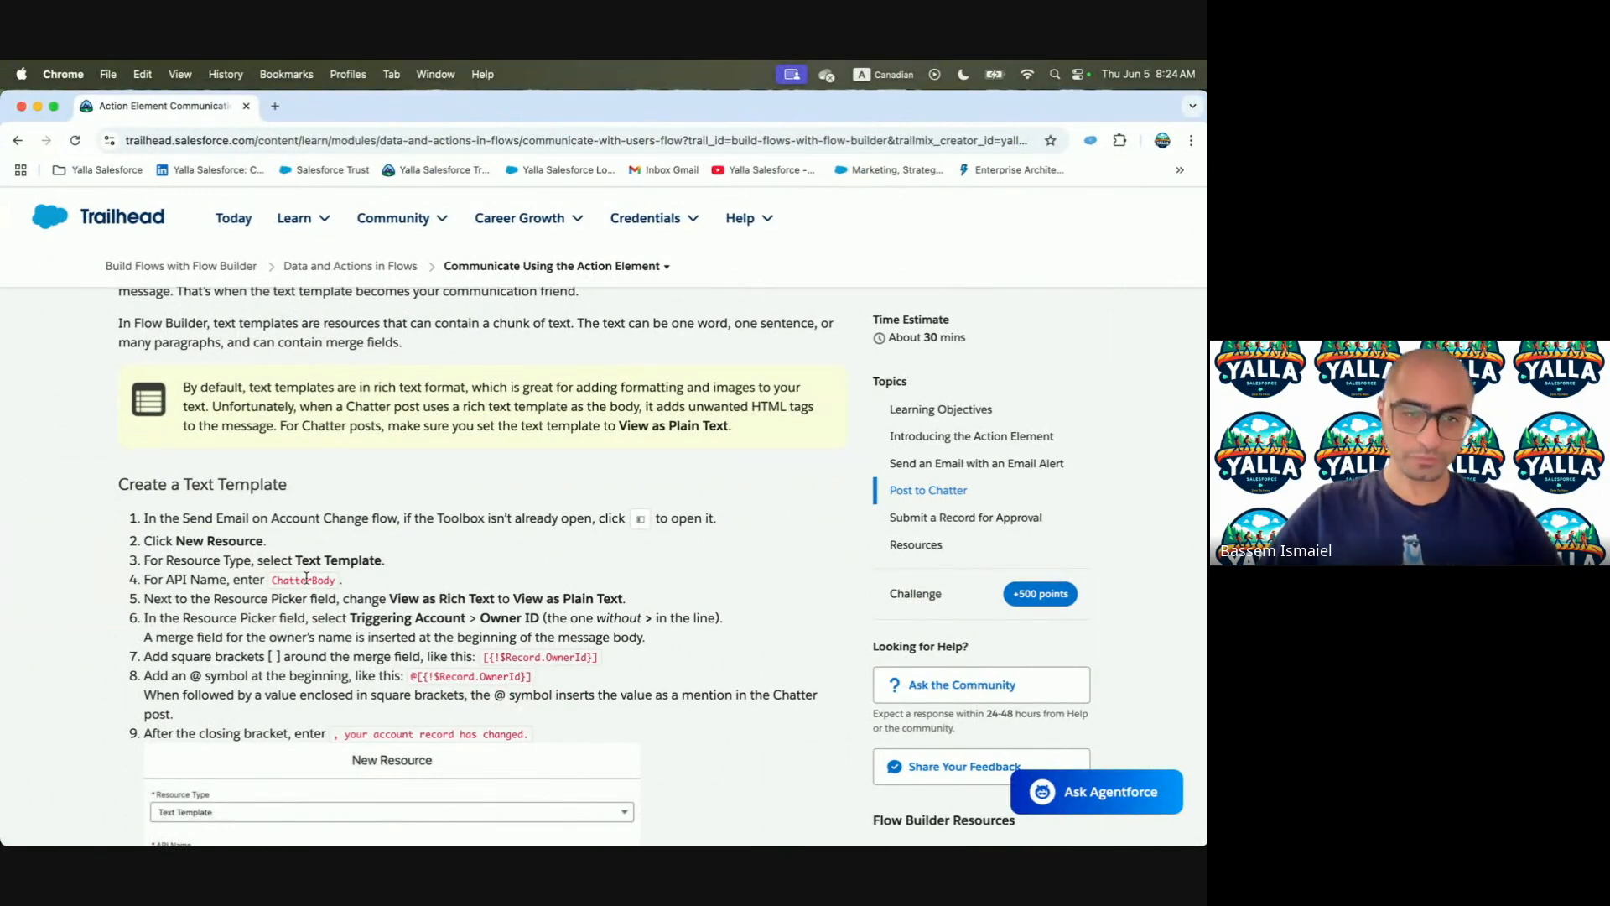
Delete the Email Account Owner email alert from the Send Email on Account Change flow
{"action": "key", "text": "ctrl+Right"}
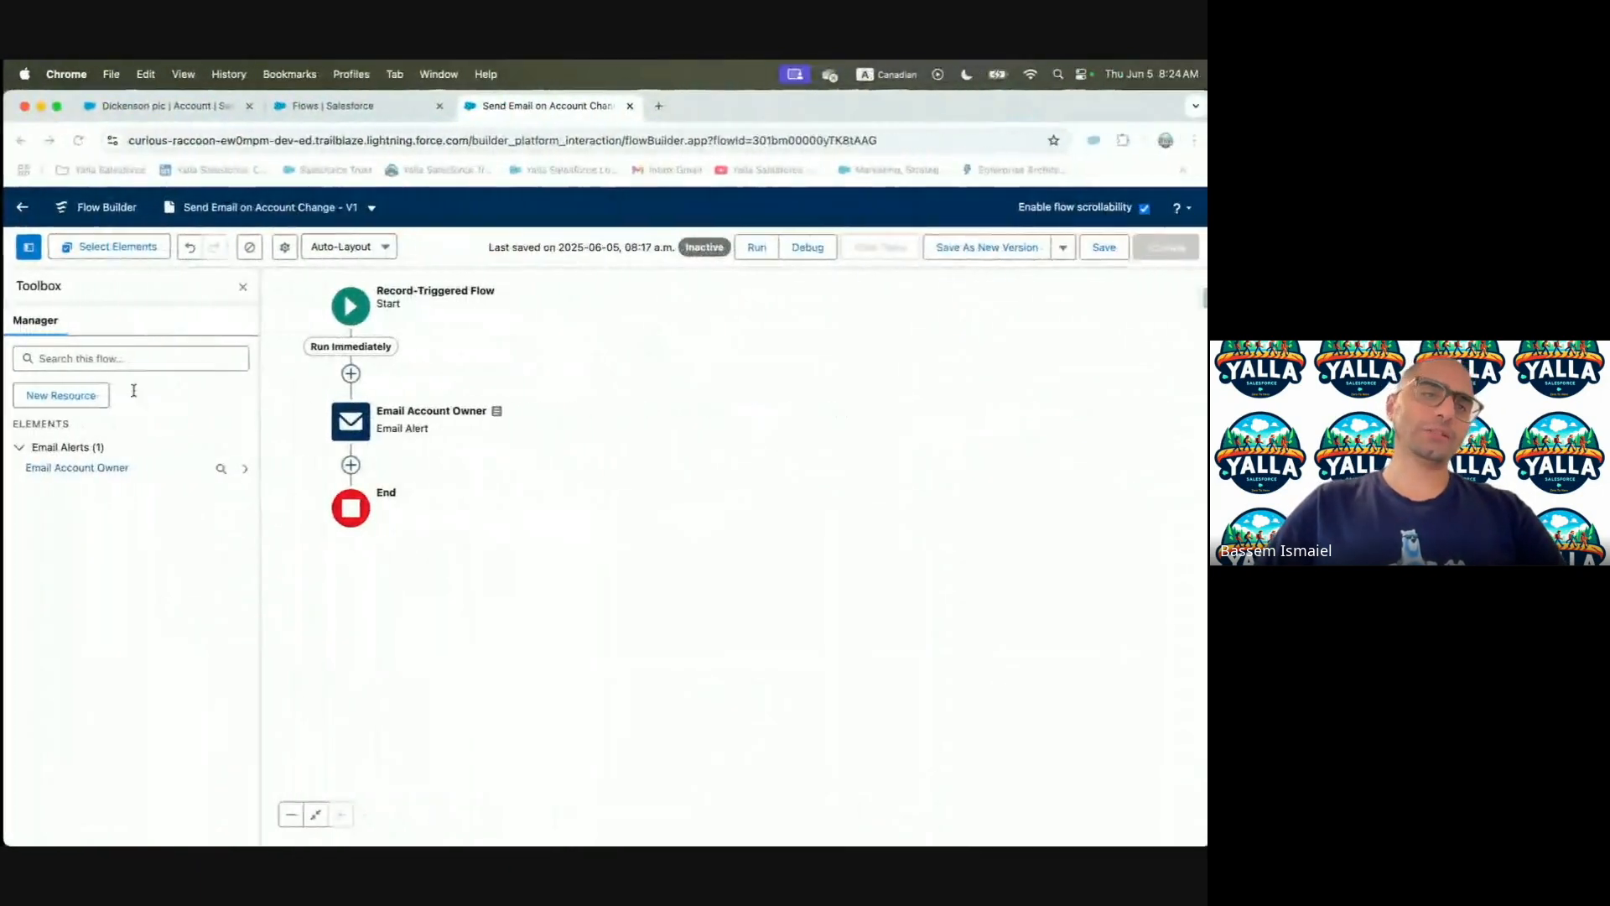
{"action": "left_click", "coordinate": [353, 466]}
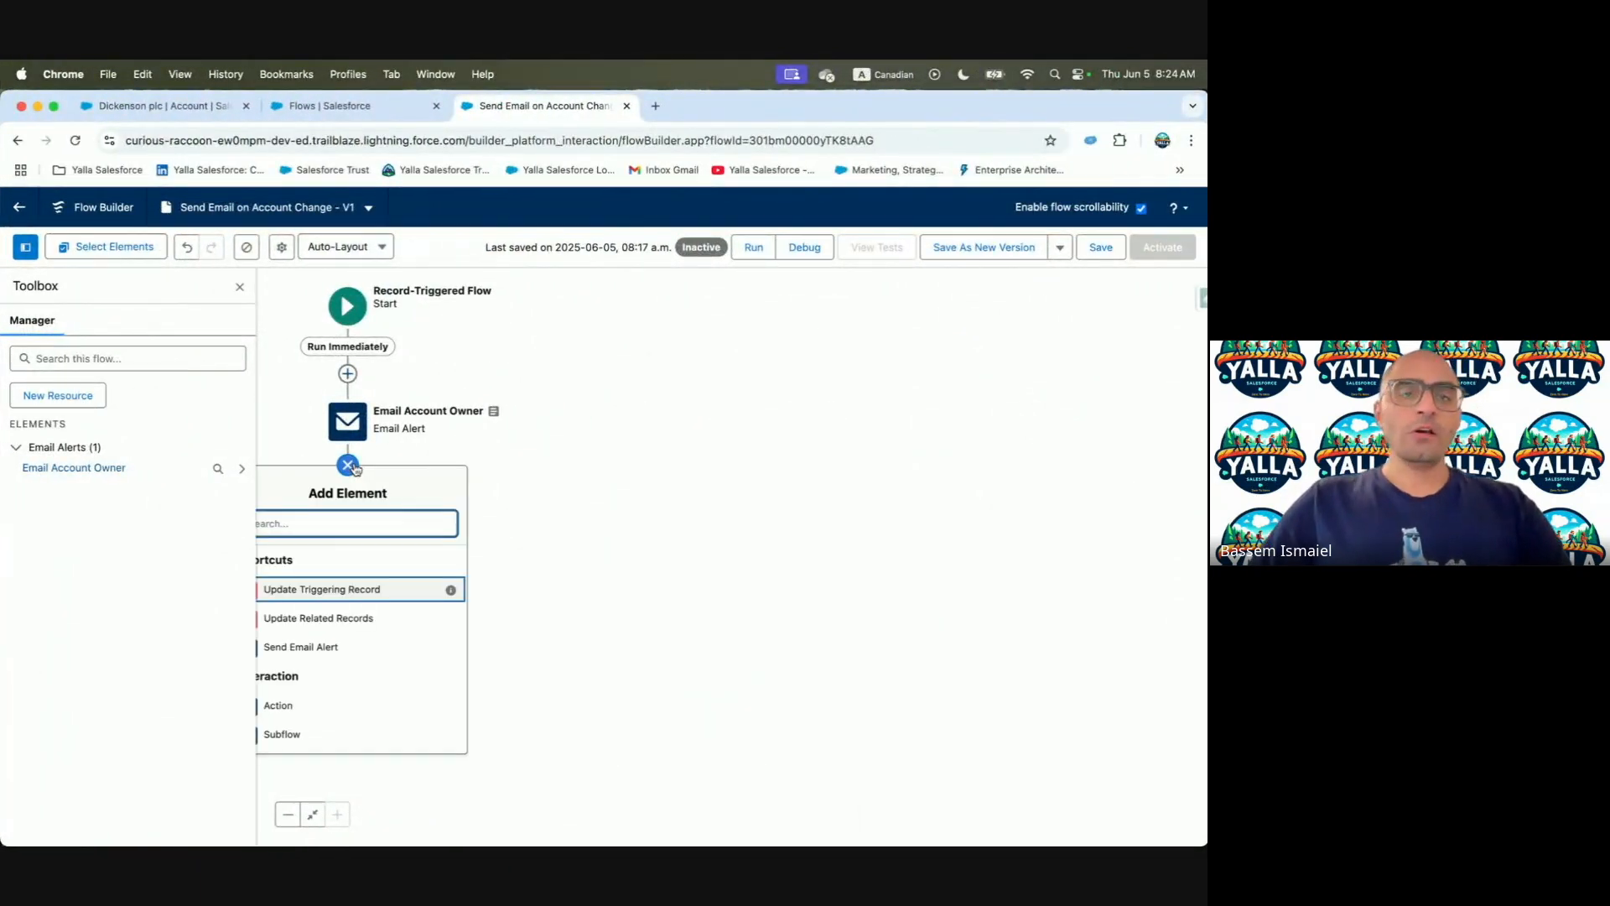
{"action": "left_click", "coordinate": [347, 421]}
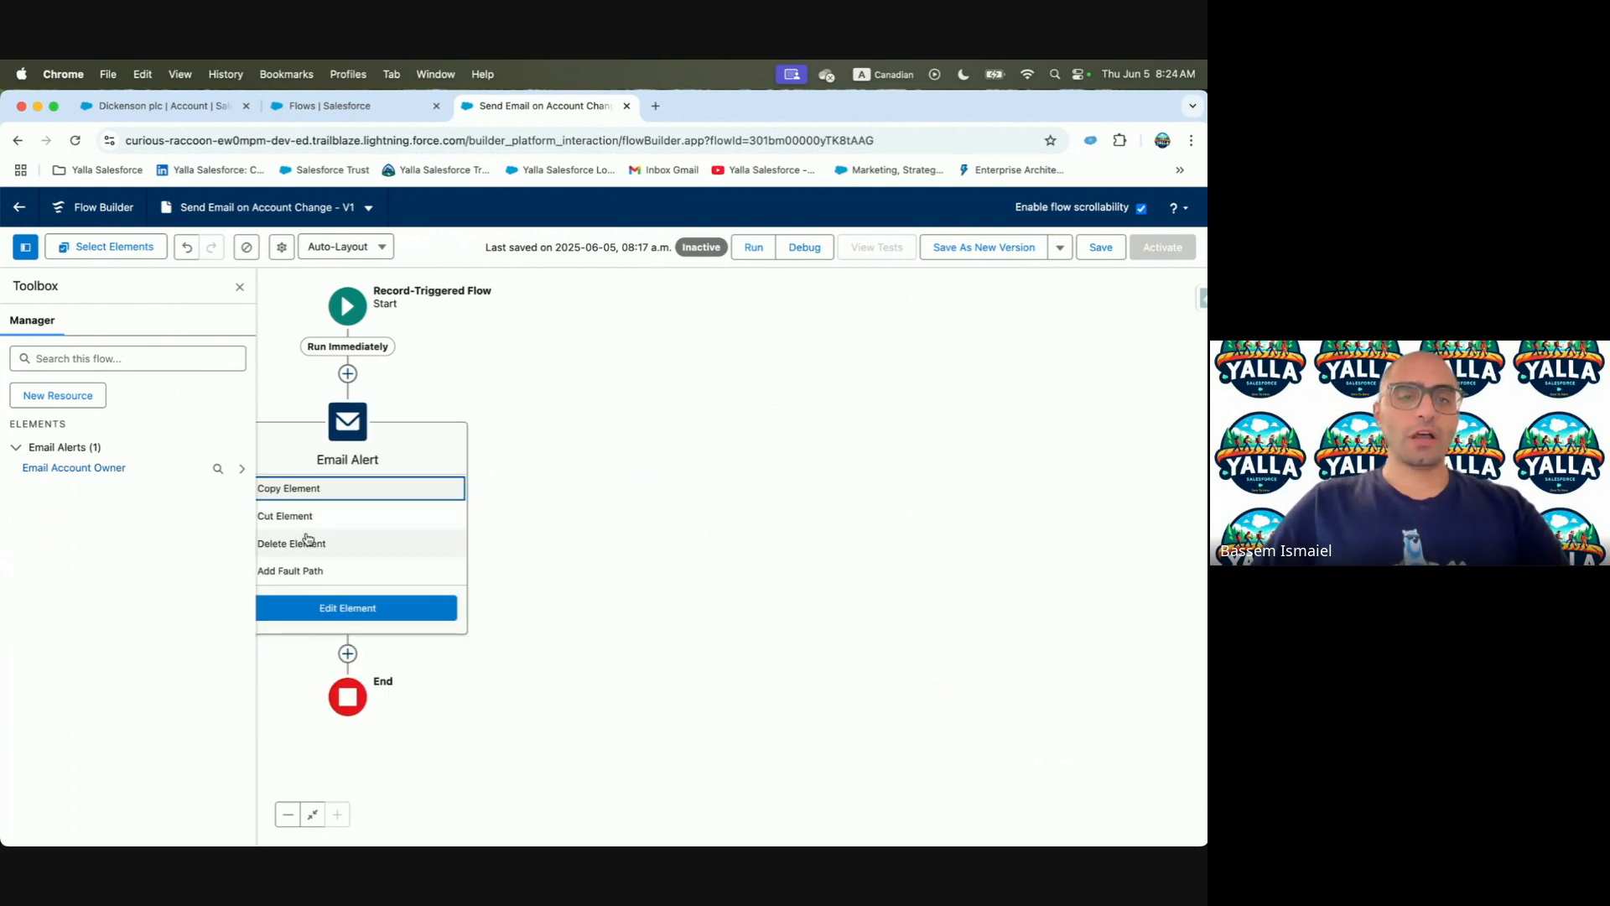
{"action": "left_click", "coordinate": [307, 543]}
Add a Post to Chatter action between the flow's Run Immediately path and its end
{"action": "left_click", "coordinate": [348, 373]}
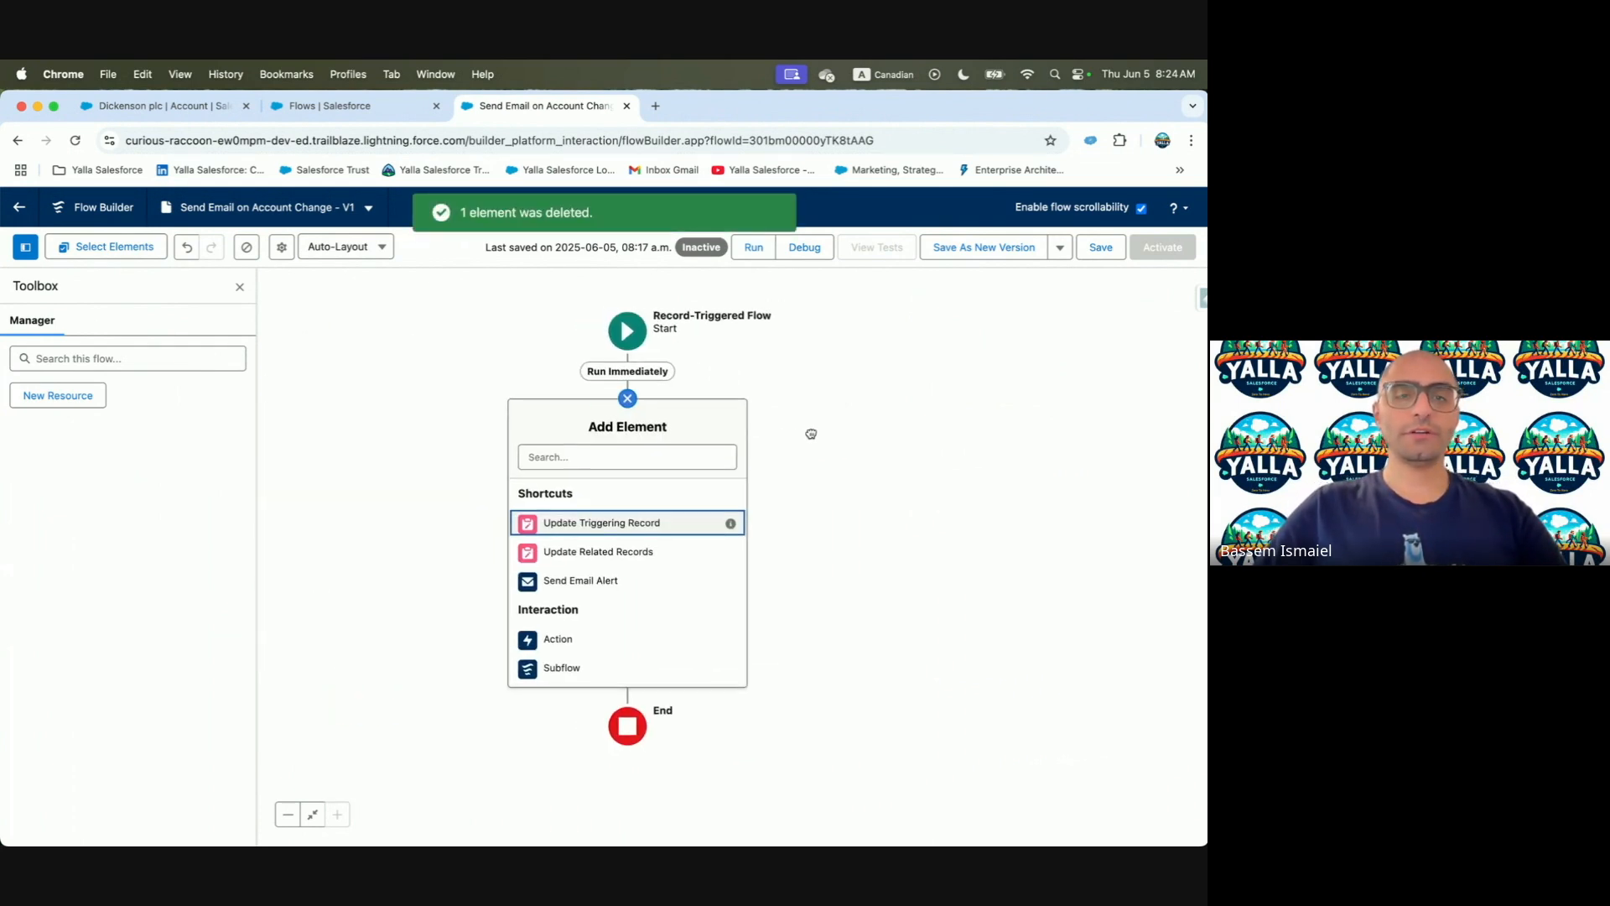
{"action": "type", "text": "post"}
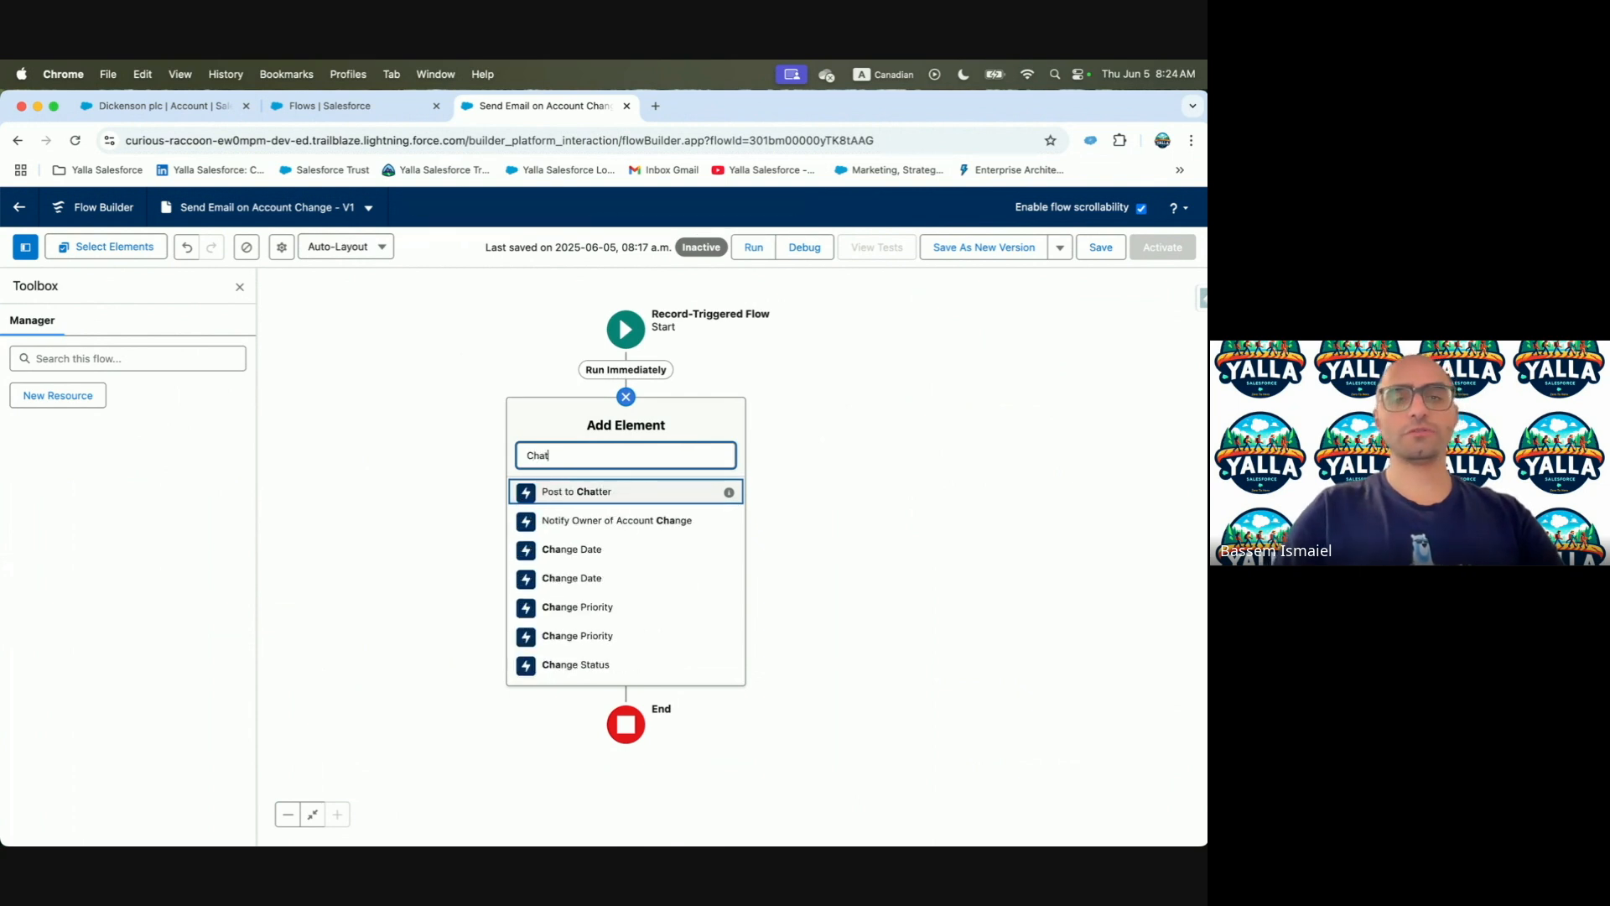
{"action": "left_click", "coordinate": [597, 492]}
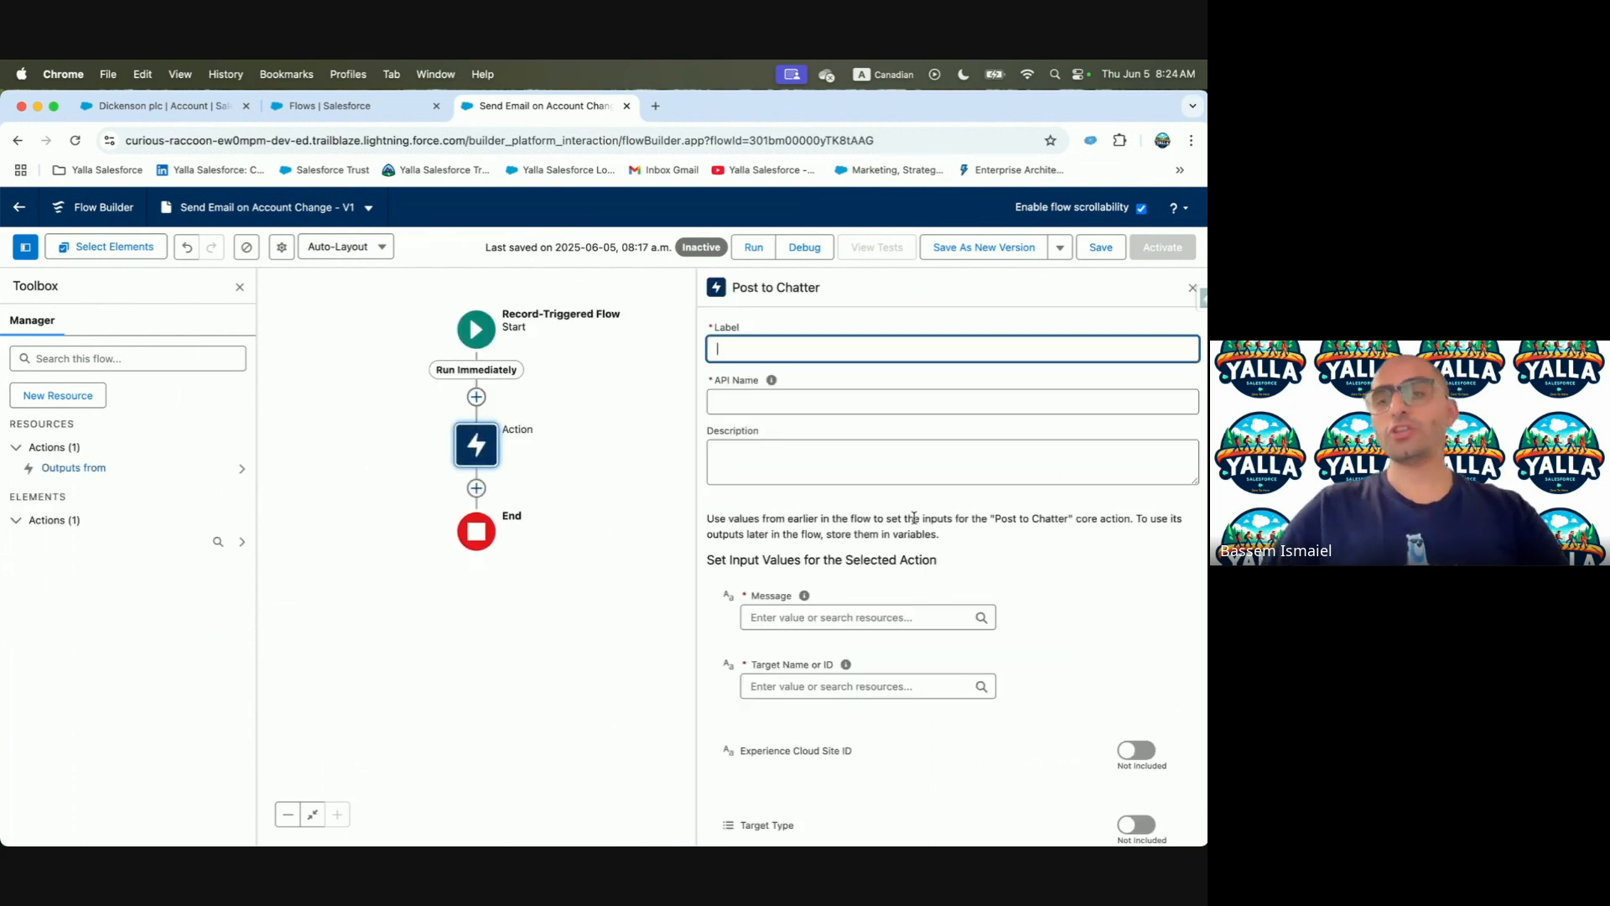
{"action": "scroll", "coordinate": [914, 520], "scroll_direction": "down", "scroll_amount": 3}
{"action": "left_click", "coordinate": [815, 466]}
{"action": "type", "text": "kjhgfds"}
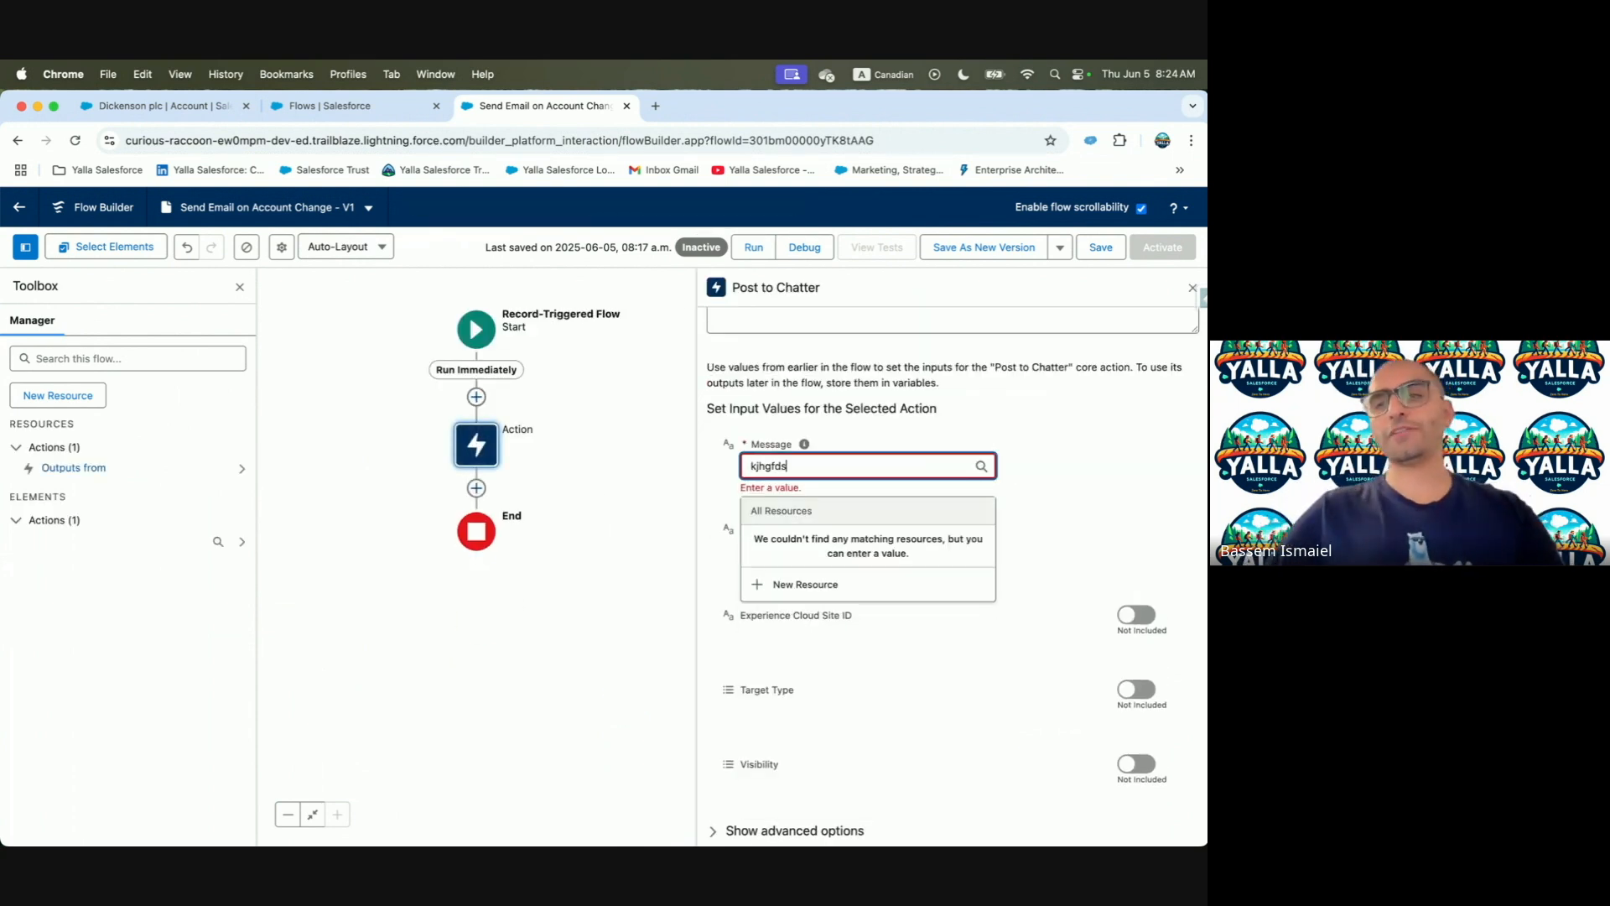
{"action": "key", "text": "super+a"}
{"action": "key", "text": "BackSpace"}
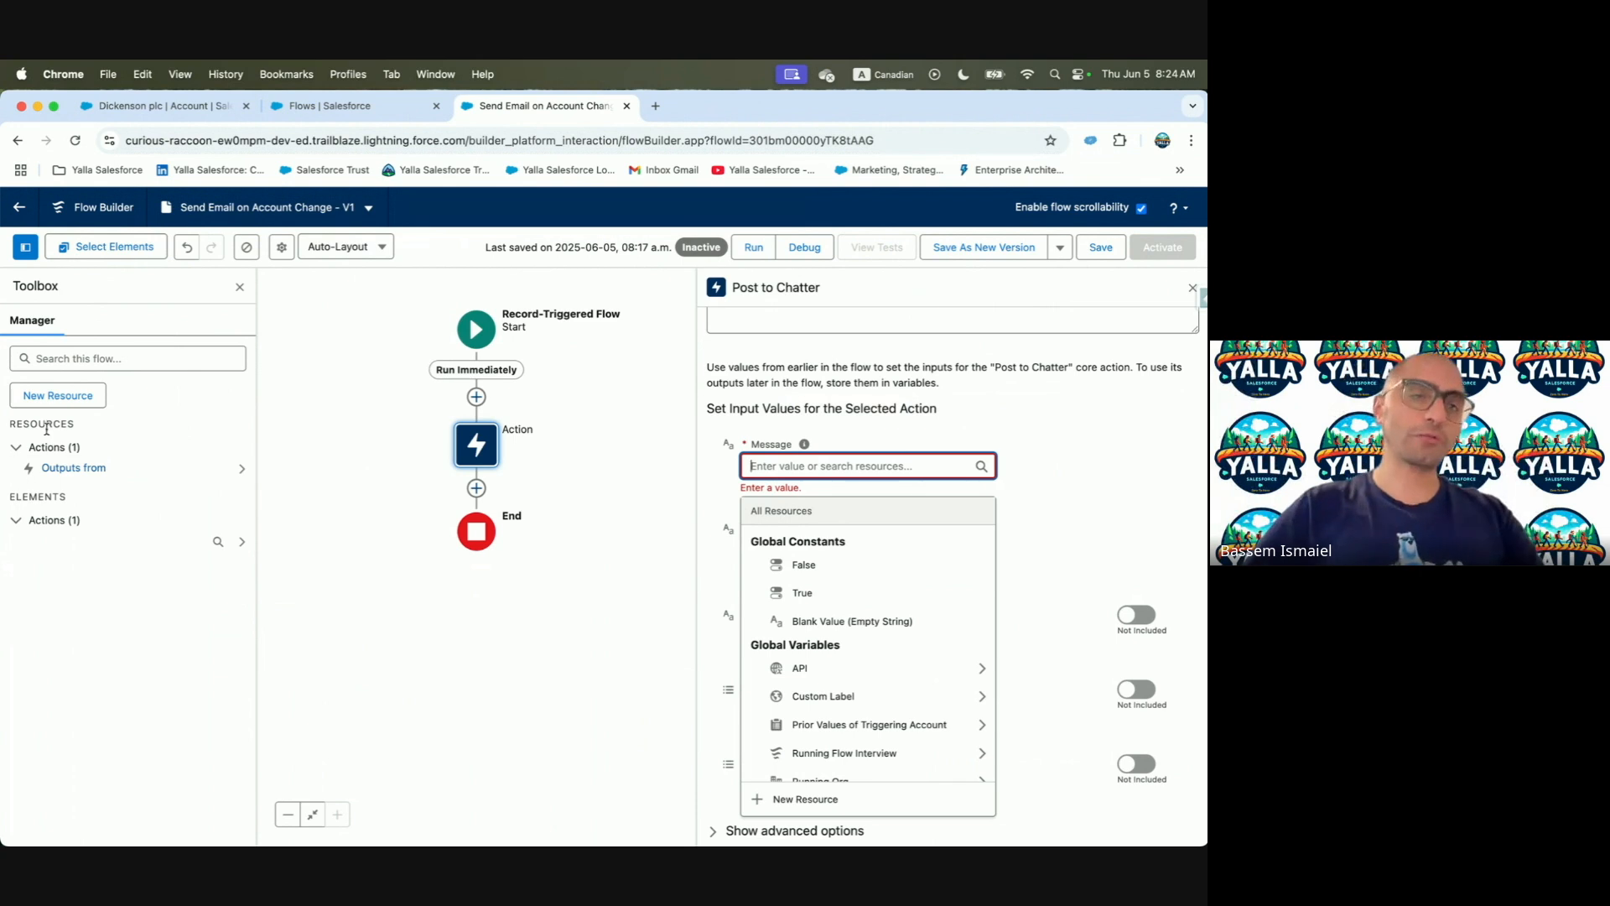
Start a new Text Template resource with API name ChatterBody and description ChatterBody
{"action": "left_click", "coordinate": [70, 397]}
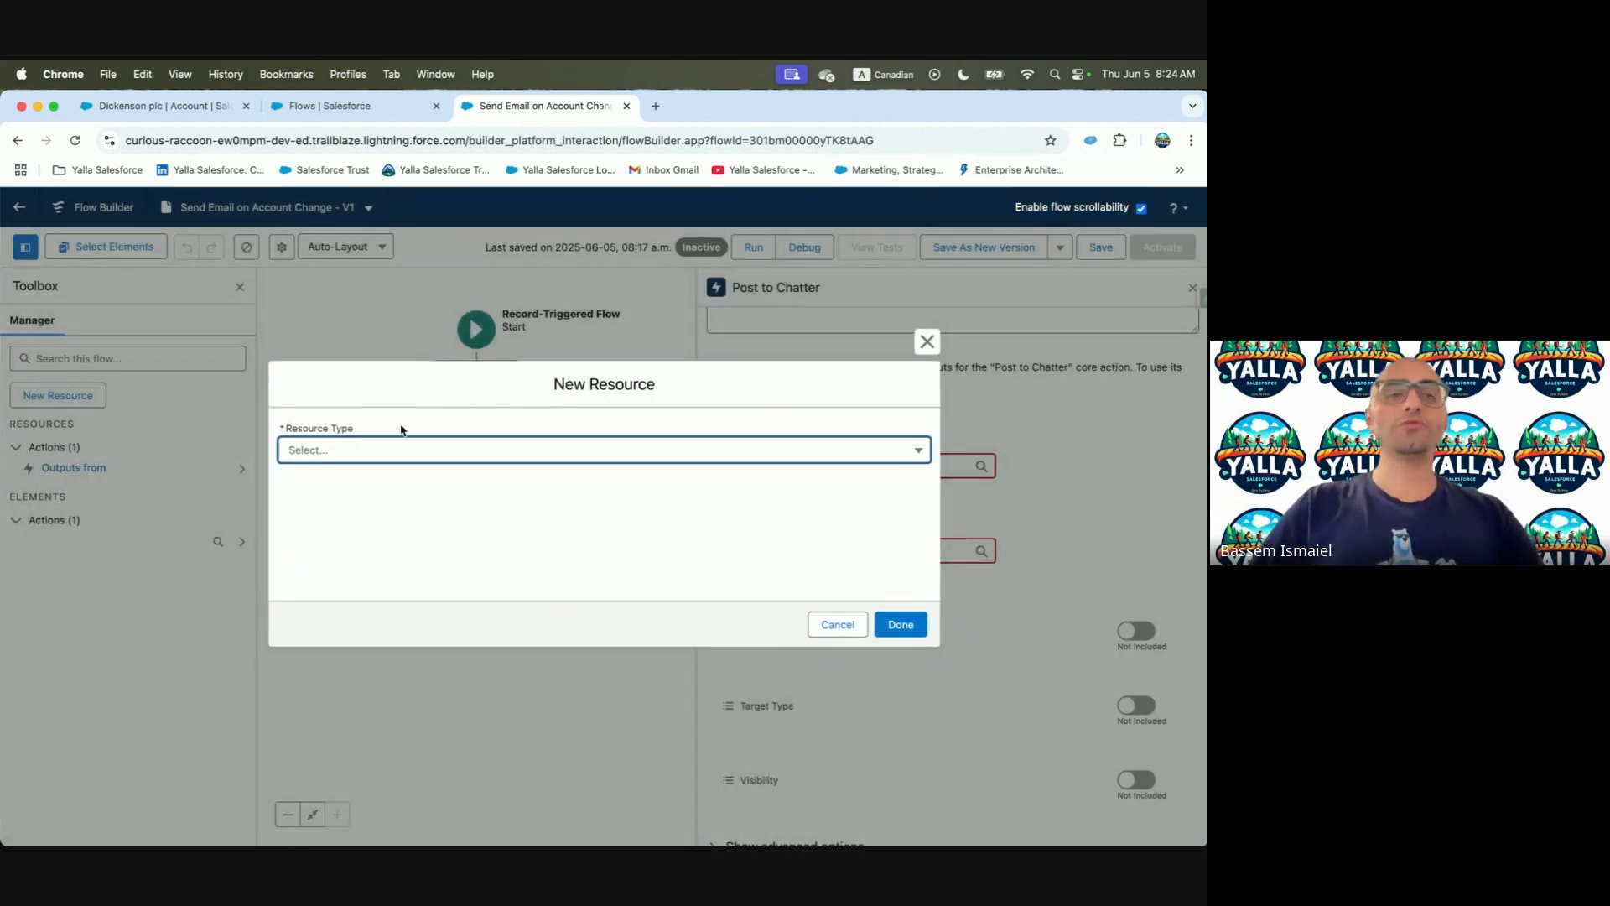
{"action": "left_click", "coordinate": [390, 451]}
{"action": "left_click", "coordinate": [429, 587]}
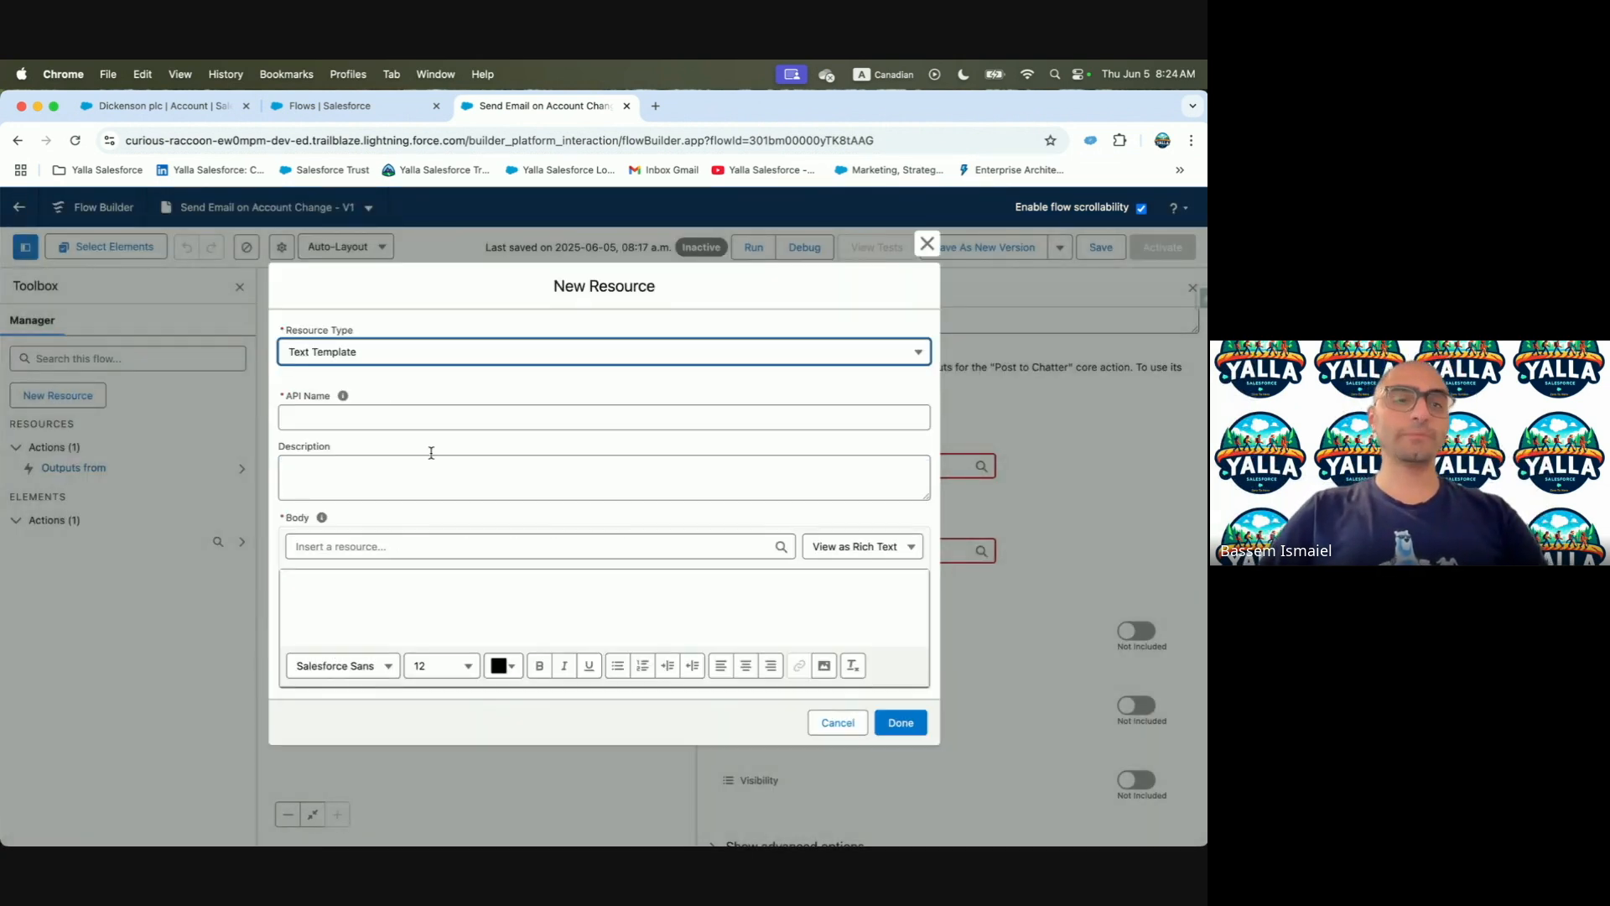
{"action": "left_click", "coordinate": [363, 417]}
{"action": "type", "text": "ChatterBody"}
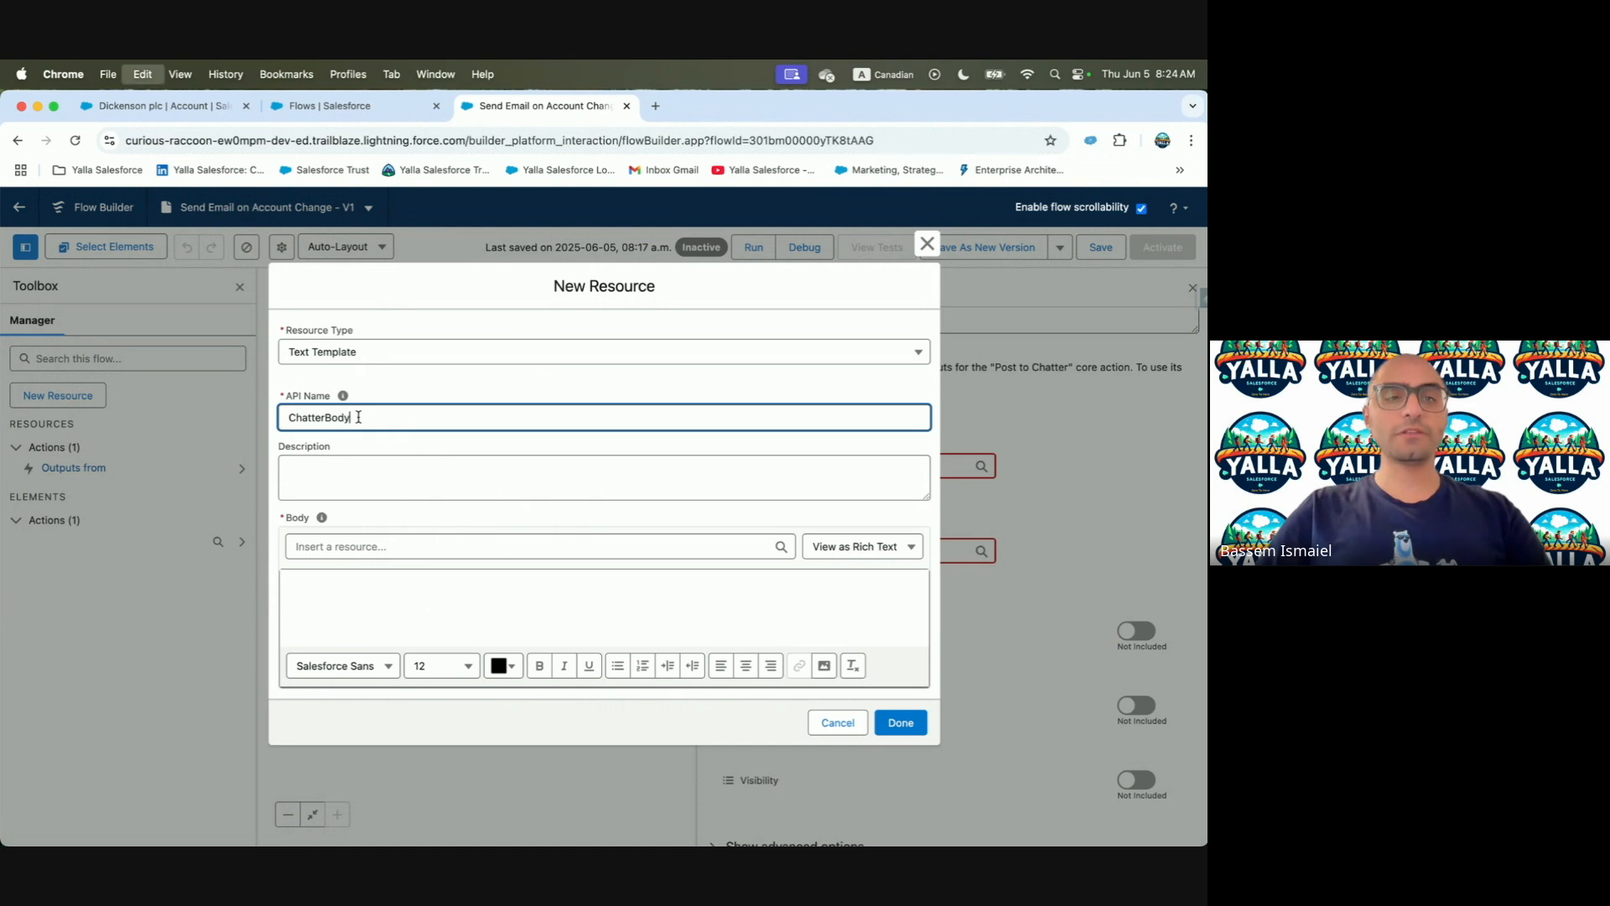
{"action": "left_click", "coordinate": [370, 465]}
{"action": "type", "text": "ChatterBody"}
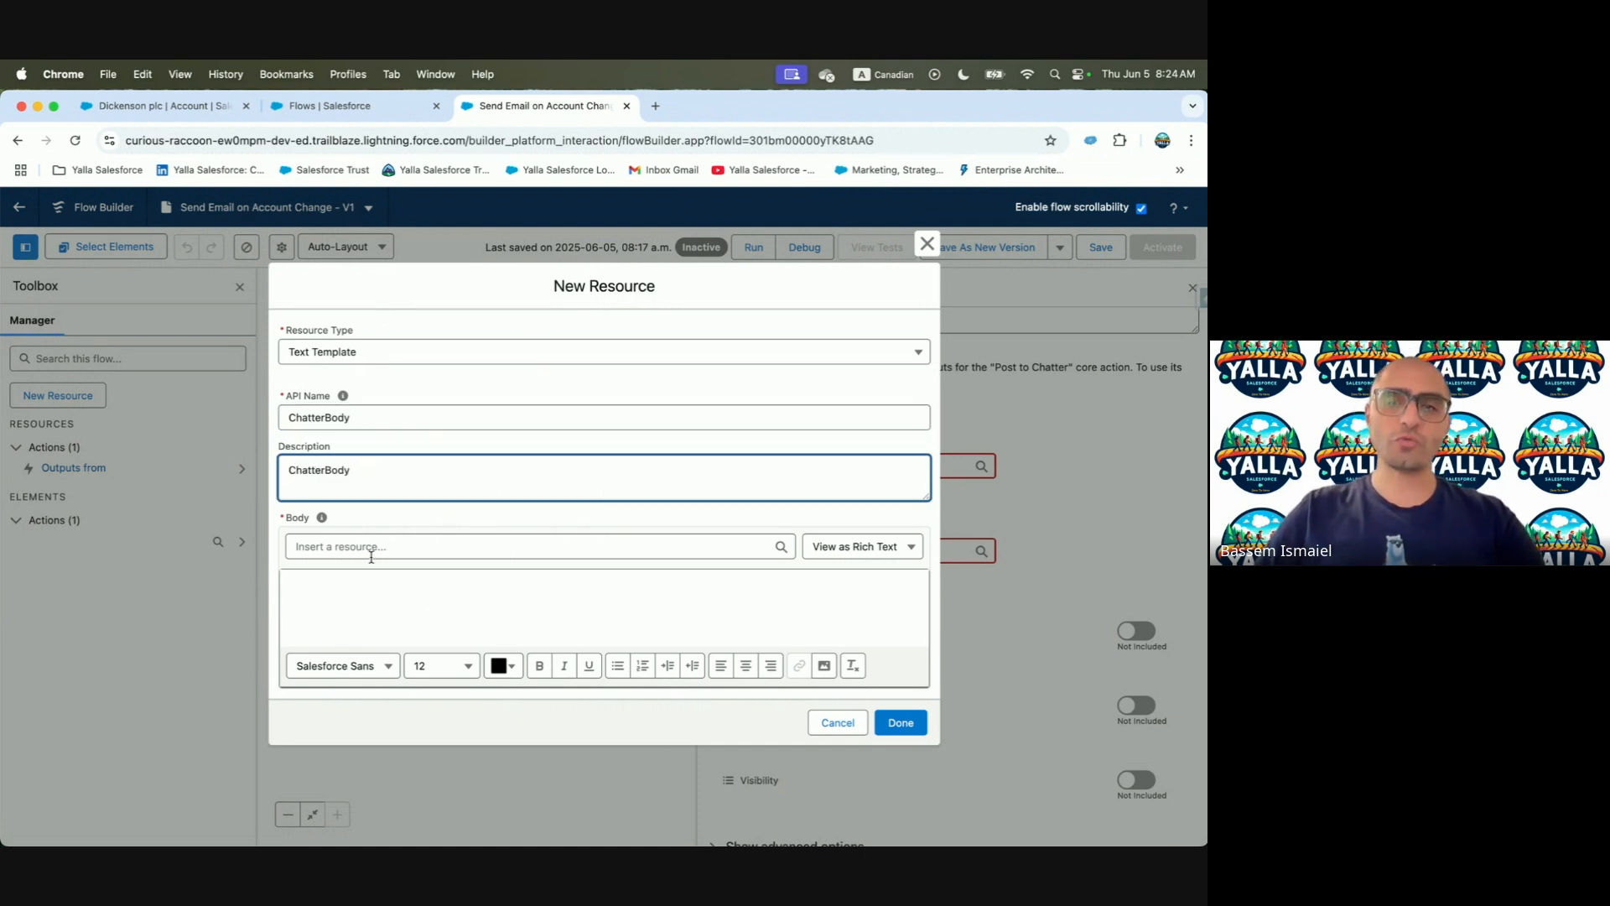
Enter HI as the text template's body and make it bold
{"action": "left_click", "coordinate": [457, 571]}
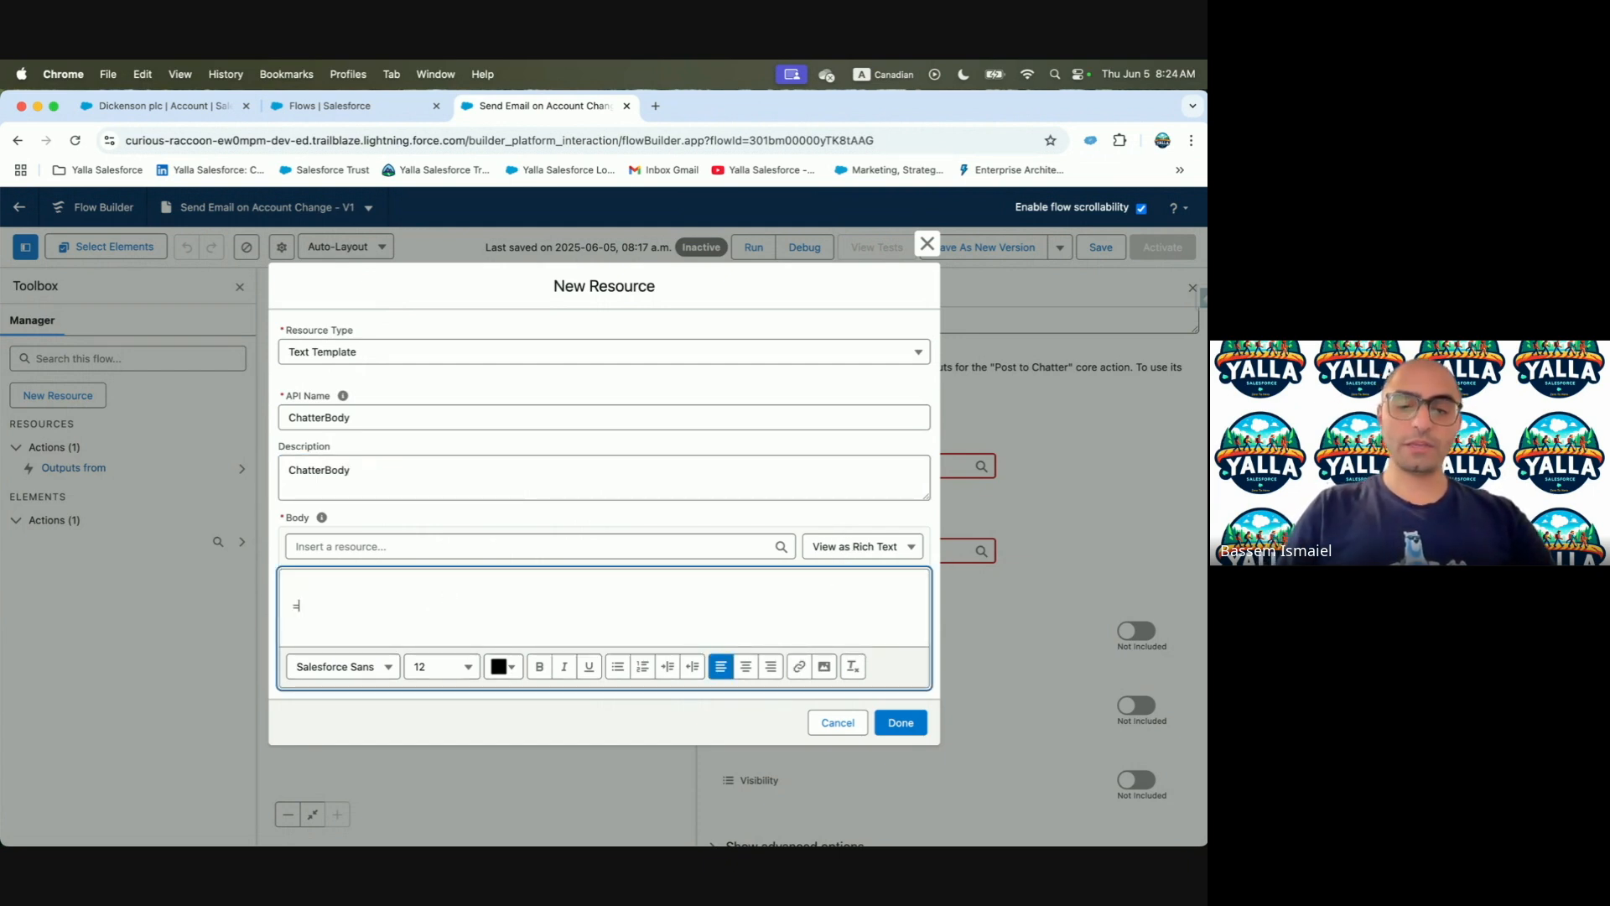
{"action": "key", "text": "BackSpace"}
{"action": "key", "text": "BackSpace"}
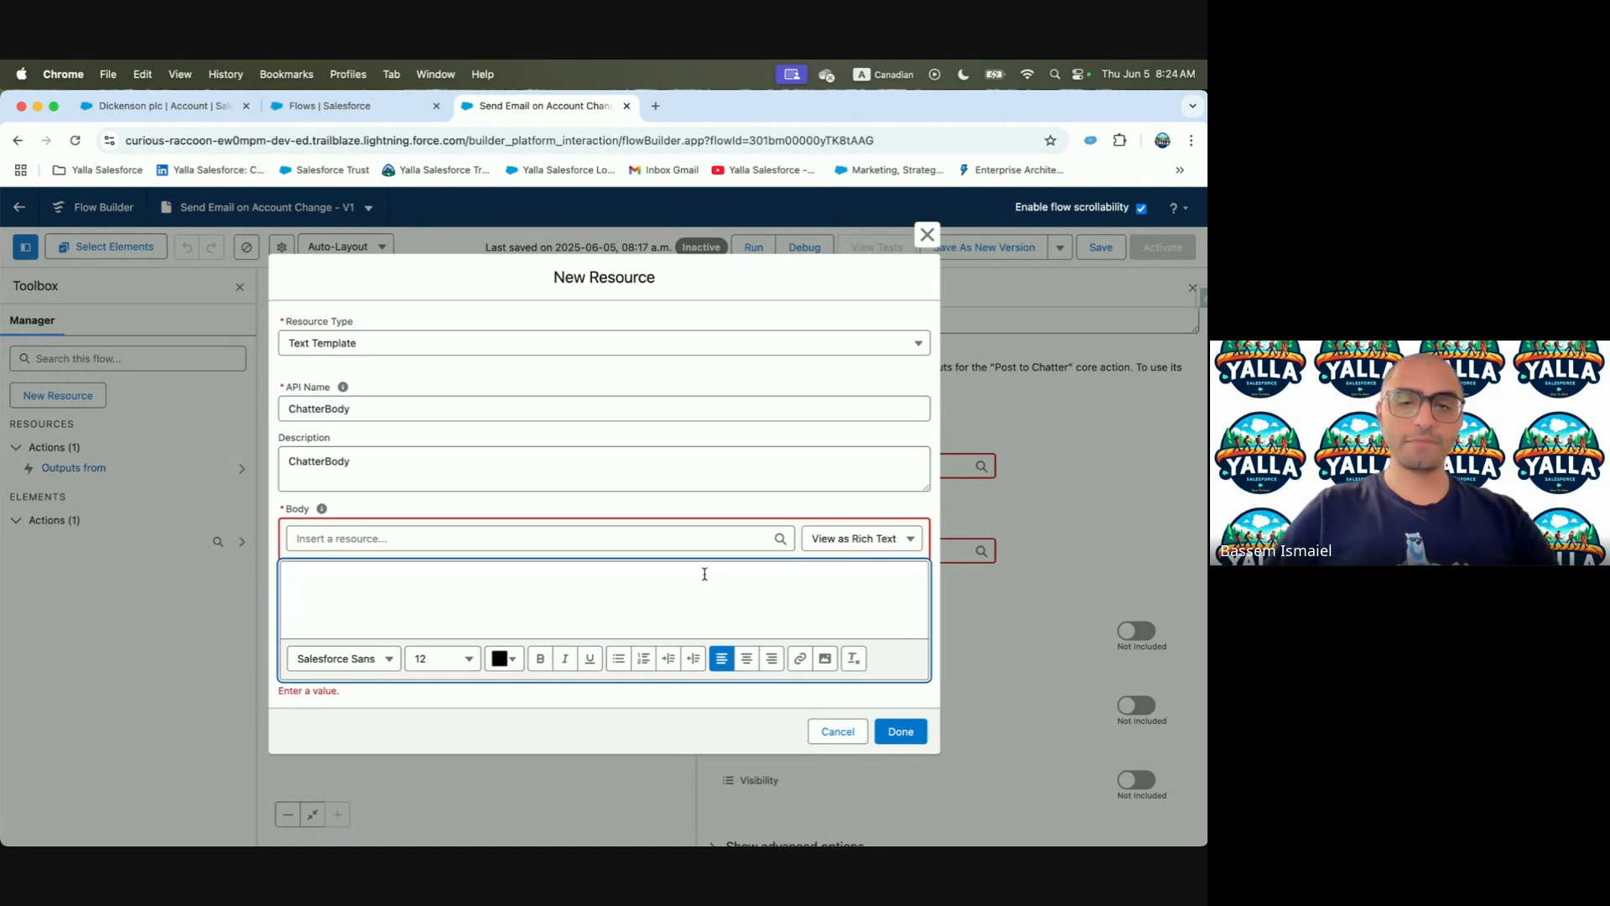
{"action": "type", "text": "HI"}
{"action": "key", "text": "super+a"}
{"action": "left_click", "coordinate": [540, 666]}
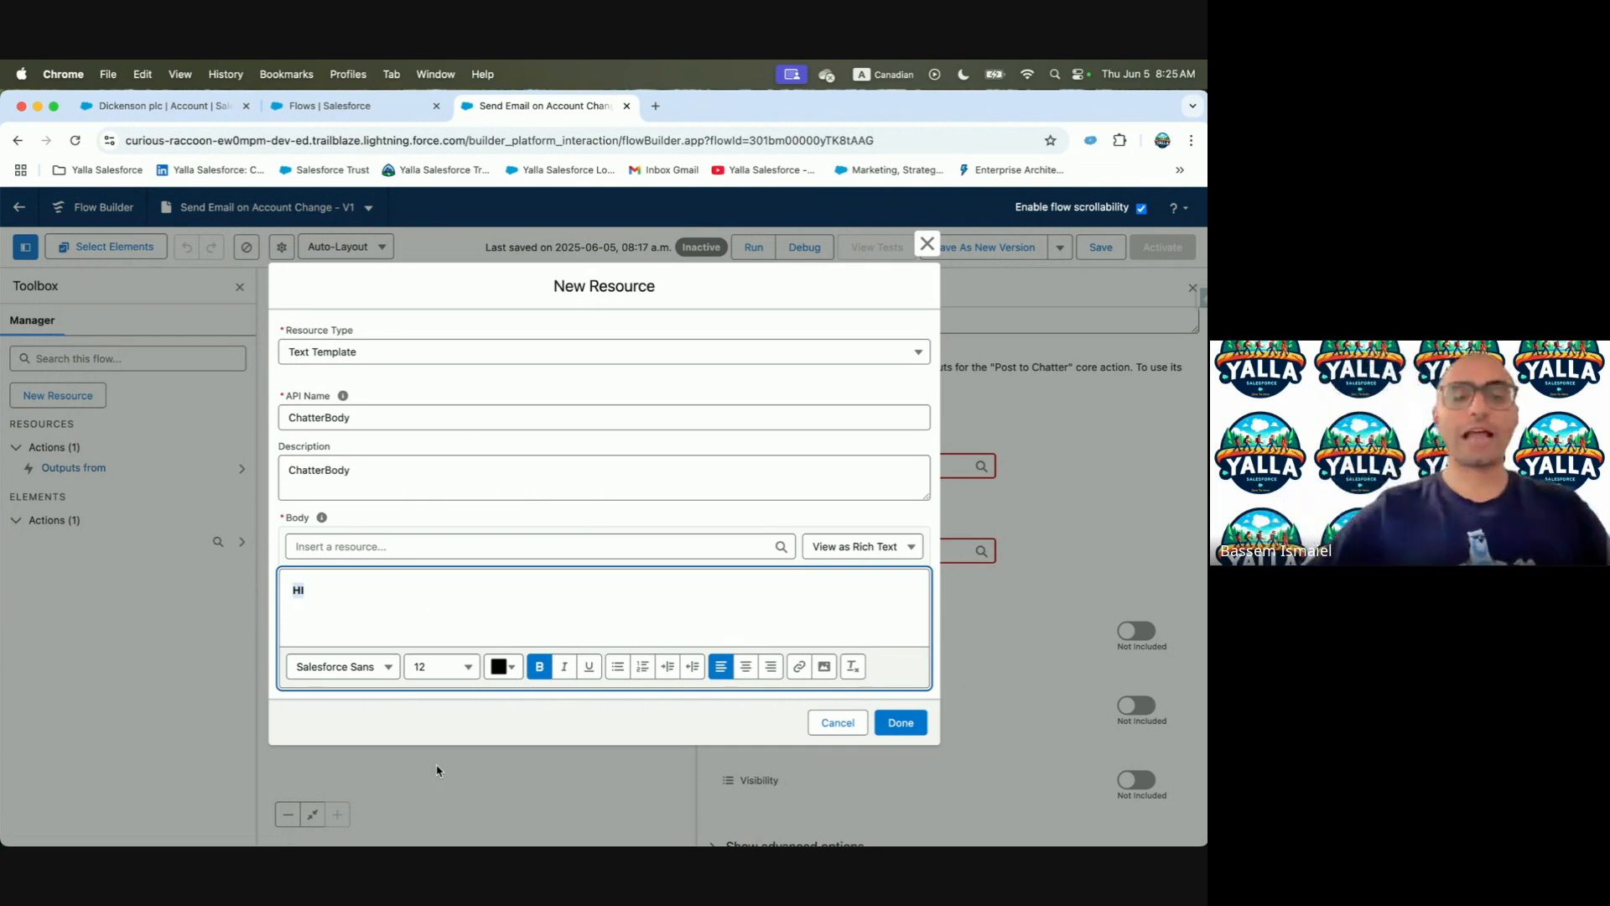
Set the template body to View as Plain Text, examine the HTML tags around the text, and discard the resource
{"action": "left_click", "coordinate": [856, 547]}
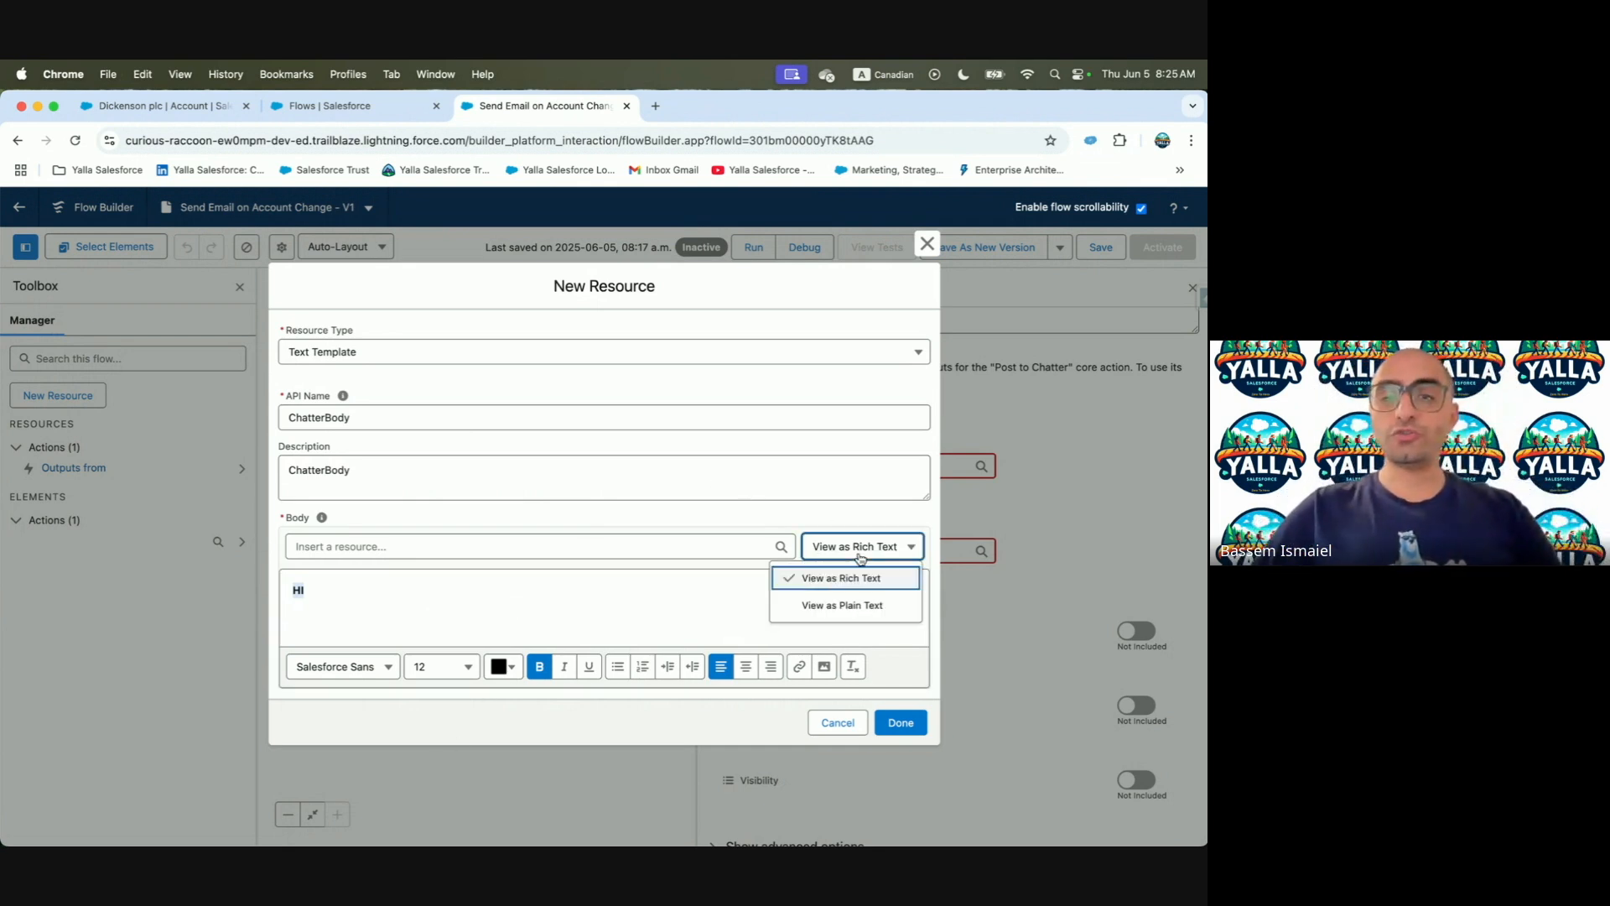
{"action": "left_click", "coordinate": [837, 603]}
{"action": "left_click_drag", "start_coordinate": [289, 618], "coordinate": [353, 616]}
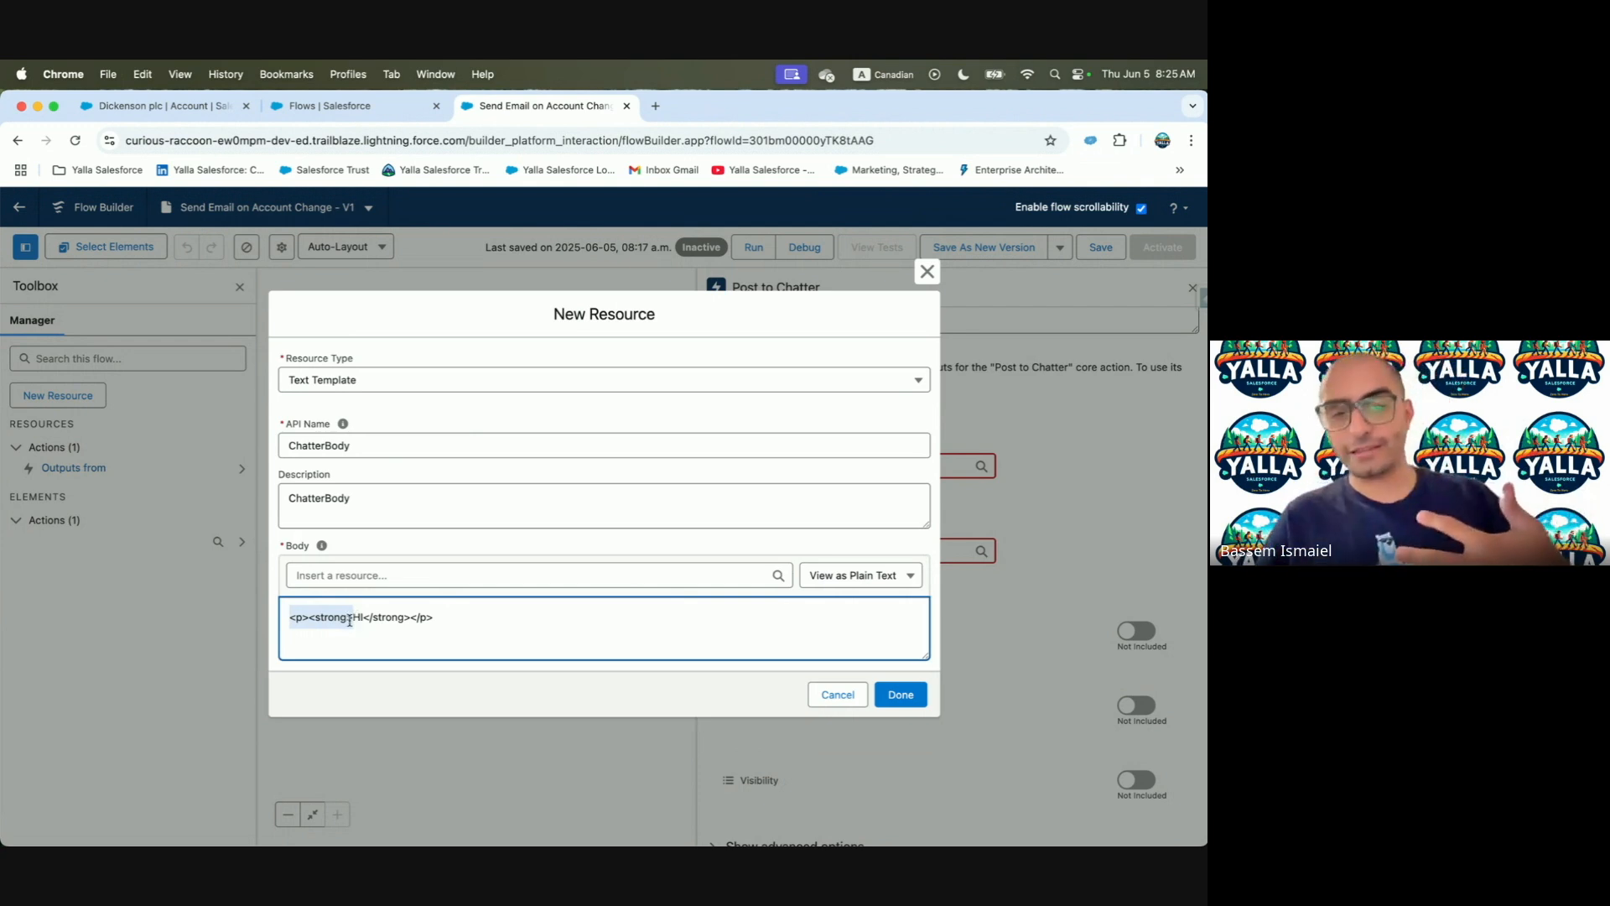
{"action": "left_click", "coordinate": [345, 633]}
{"action": "left_click_drag", "start_coordinate": [296, 619], "coordinate": [349, 620]}
{"action": "key", "text": "Escape"}
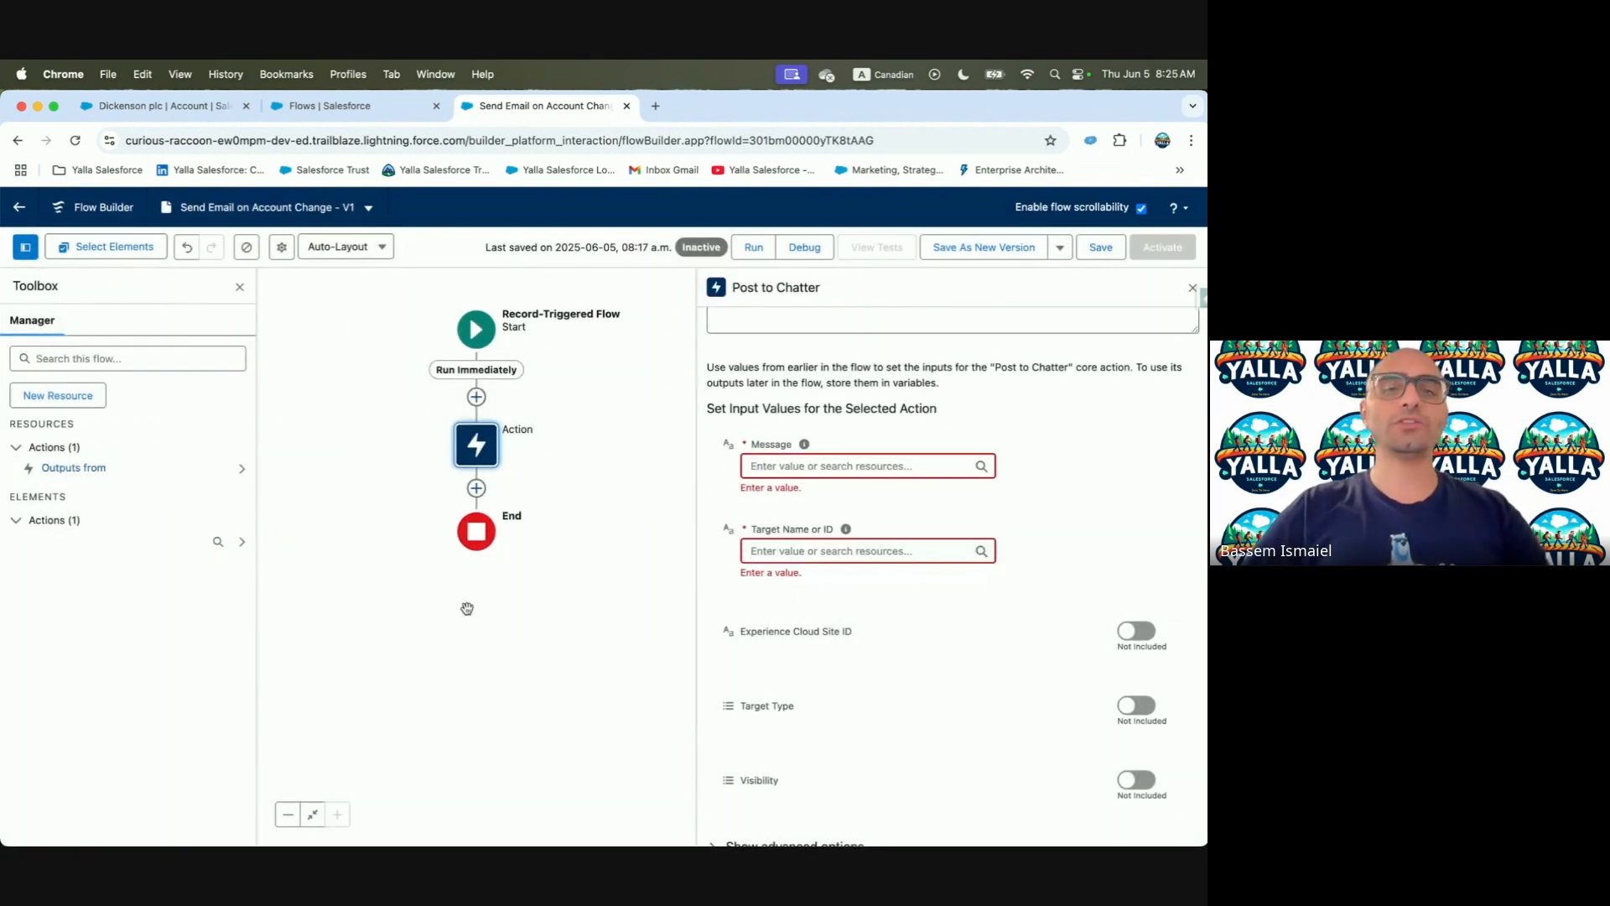
Start a new Text Template resource for the flow and set its body to View as Plain Text
{"action": "left_click", "coordinate": [80, 397]}
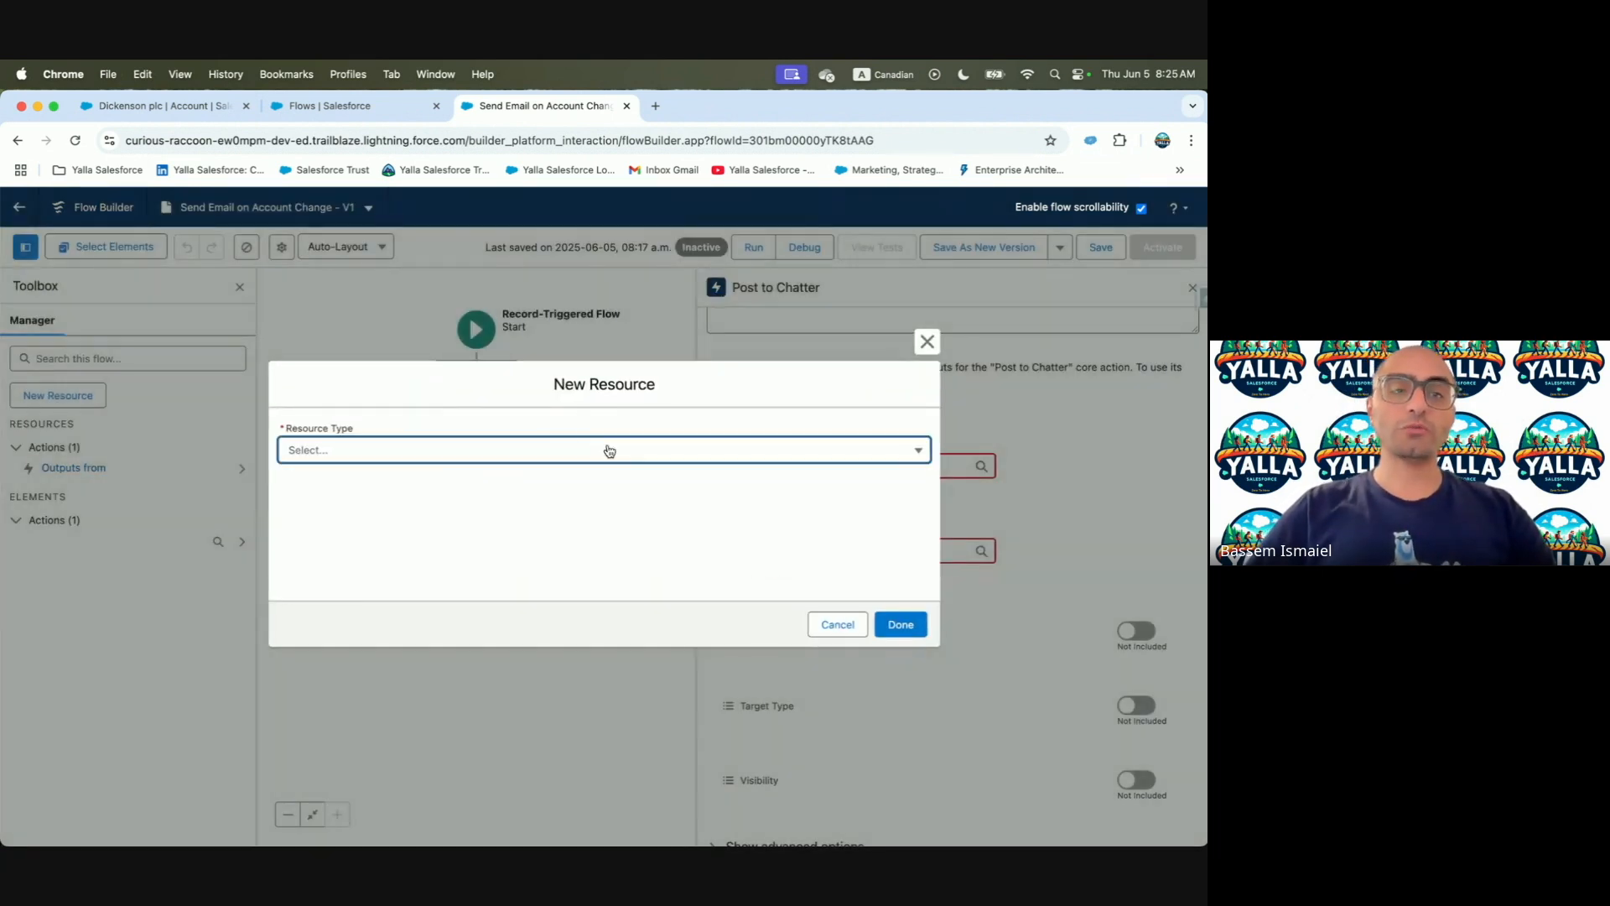
{"action": "left_click", "coordinate": [548, 447]}
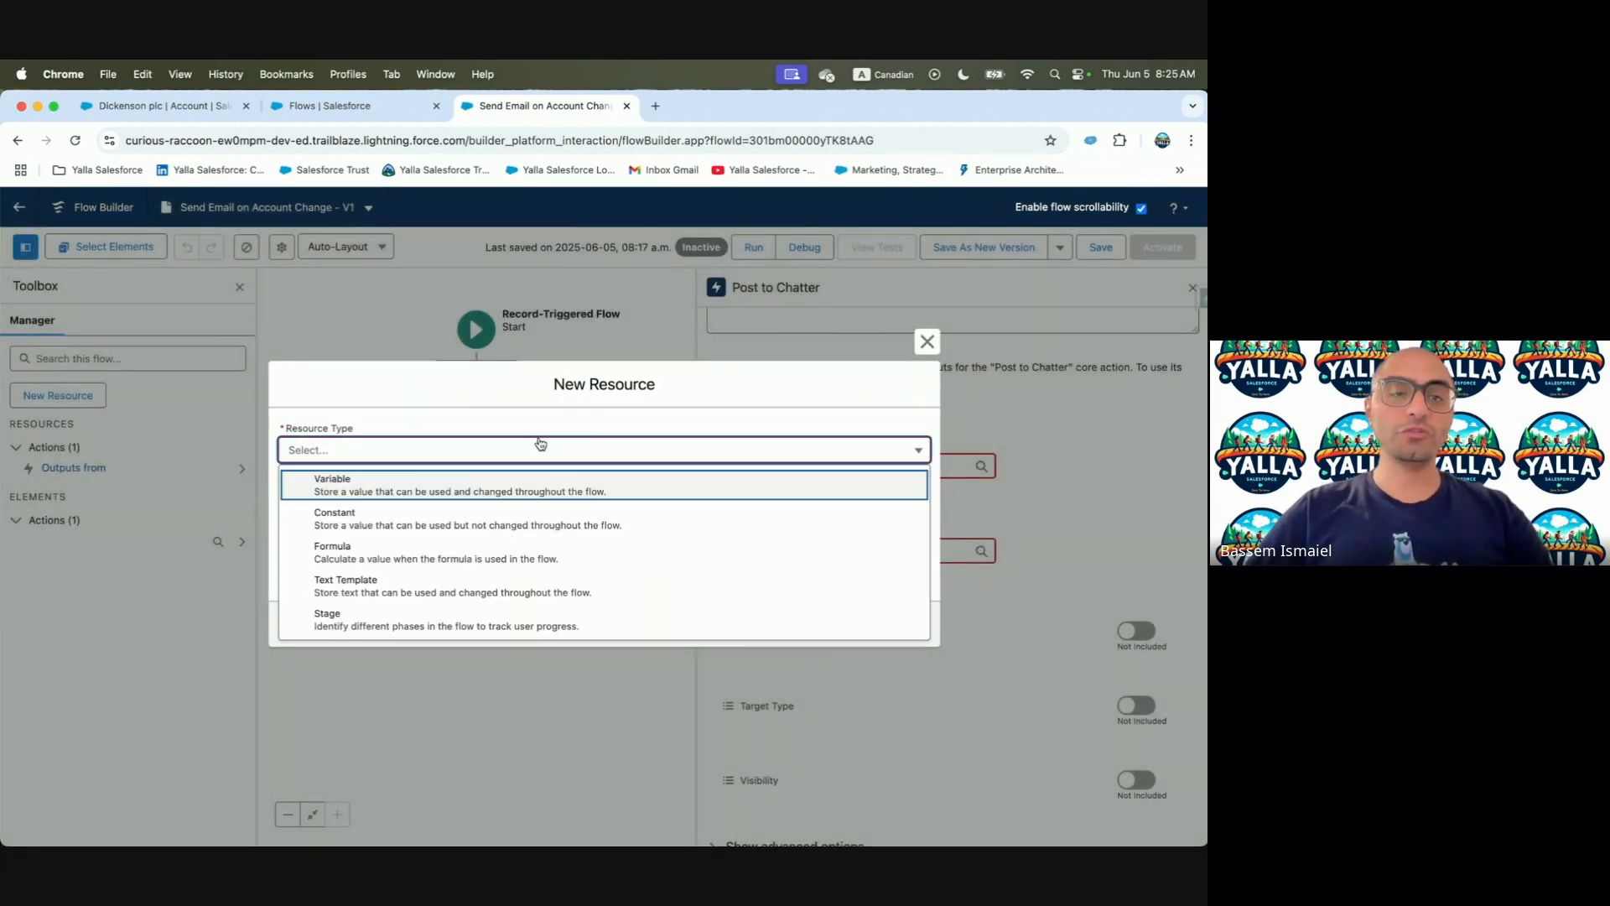
{"action": "left_click", "coordinate": [388, 587]}
{"action": "left_click", "coordinate": [864, 553]}
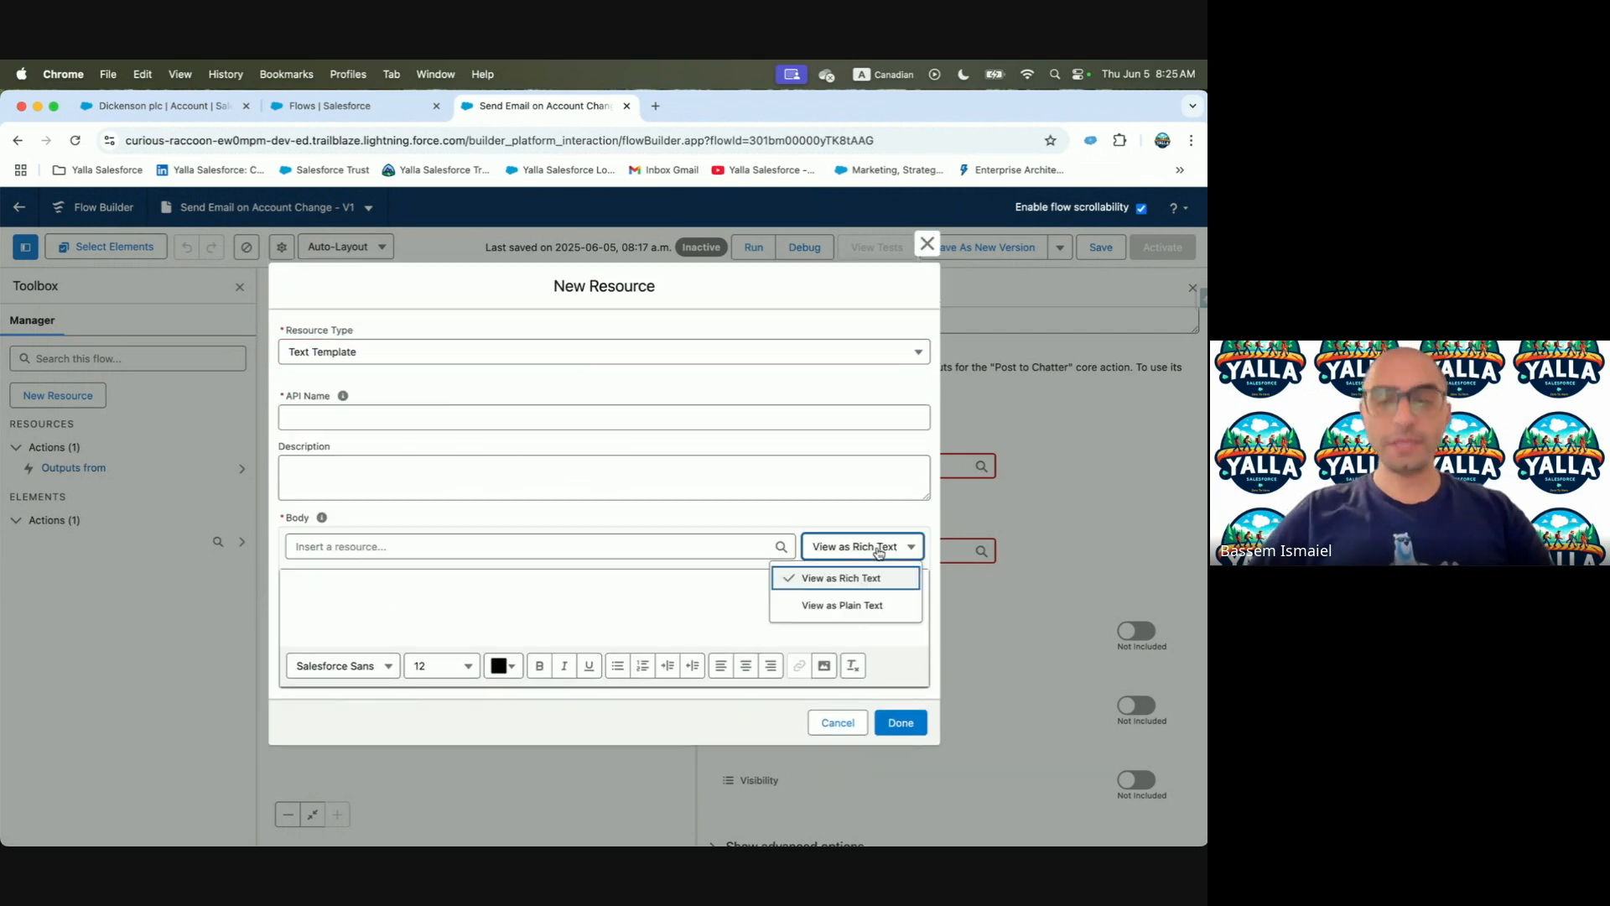
{"action": "left_click", "coordinate": [805, 602]}
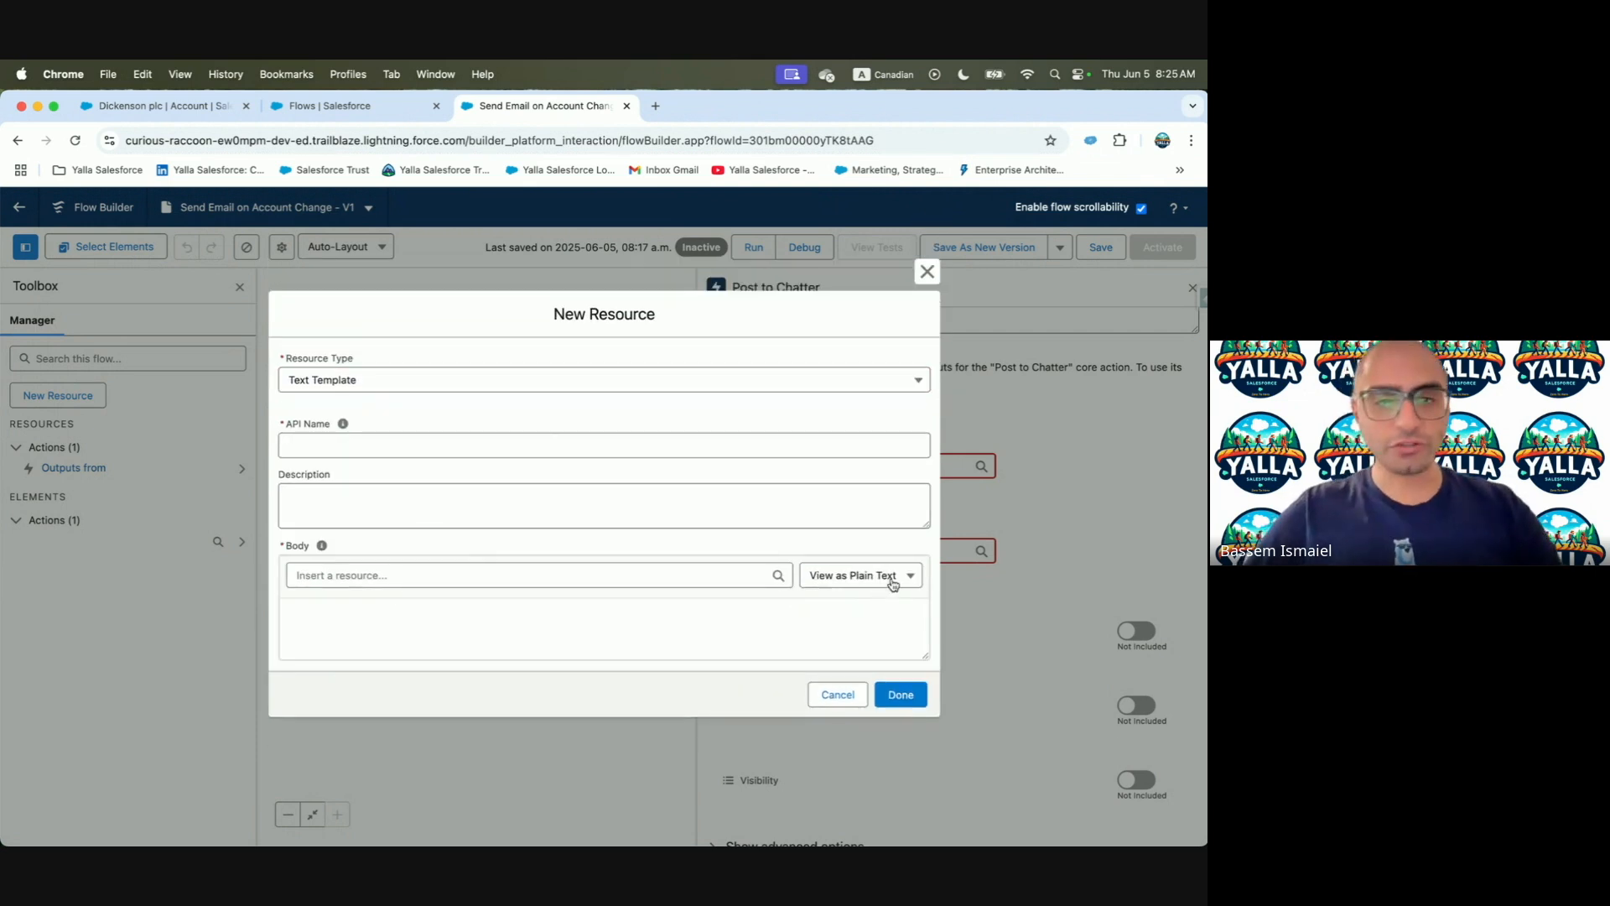
Enter ChatterBody as both the API name and the description of the new text template
{"action": "left_click", "coordinate": [304, 444]}
{"action": "type", "text": "ChatterBody"}
{"action": "left_click", "coordinate": [313, 493]}
{"action": "type", "text": "ChatterBody"}
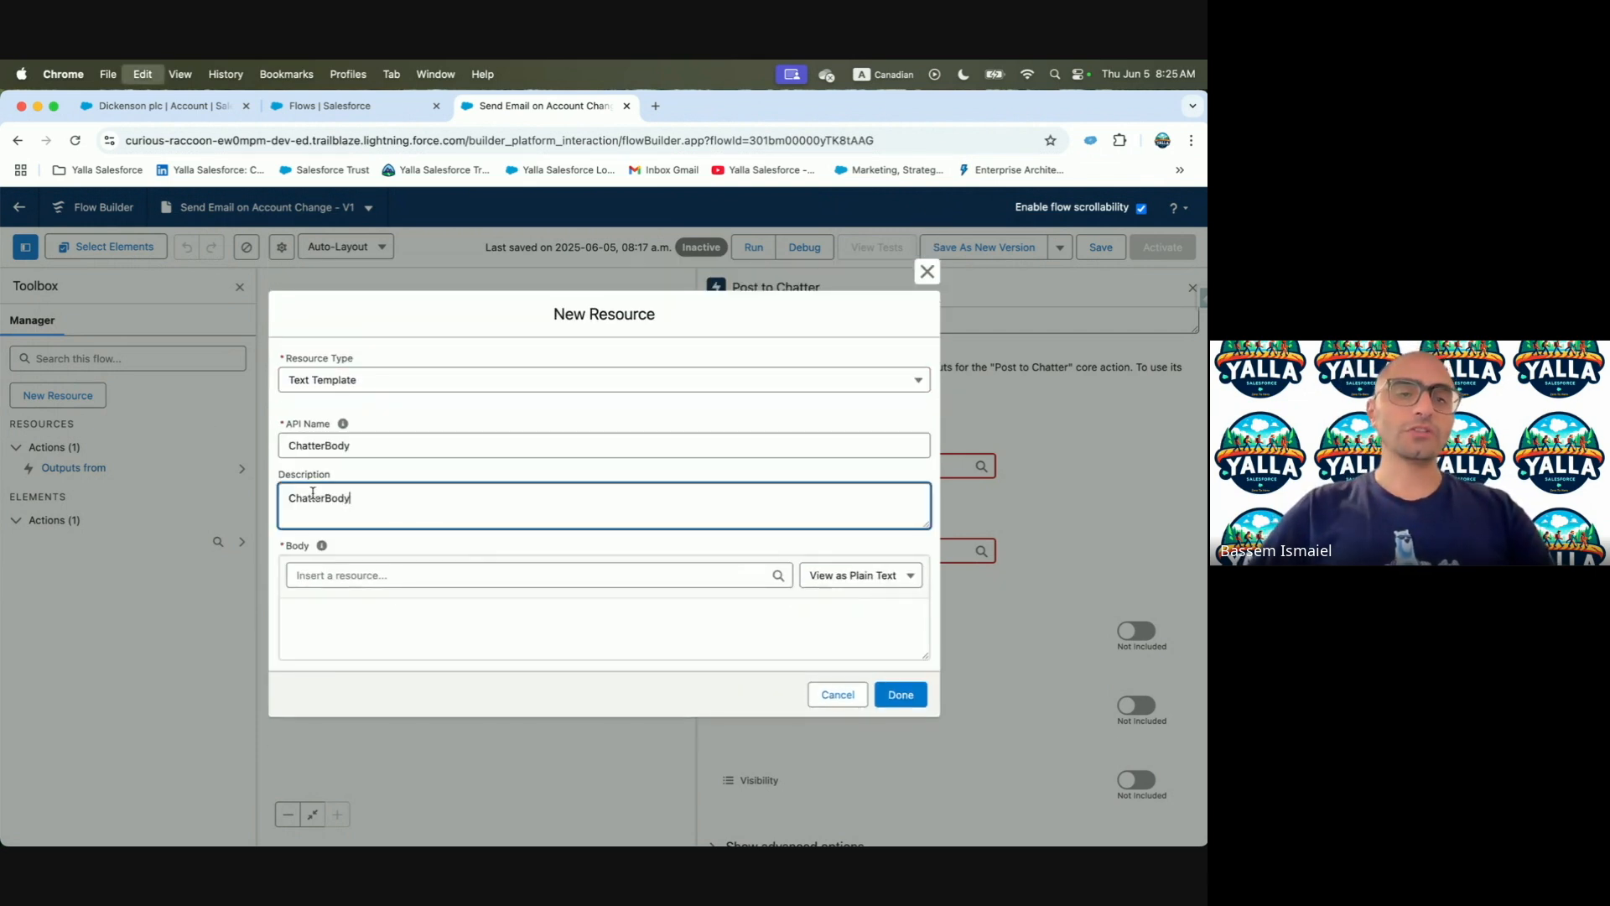
Following the Trailhead instructions, insert the triggering account's Owner ID field (the one without a submenu) into the template body
{"action": "key", "text": "ctrl+Left"}
{"action": "scroll", "coordinate": [319, 495], "scroll_direction": "down", "scroll_amount": 2}
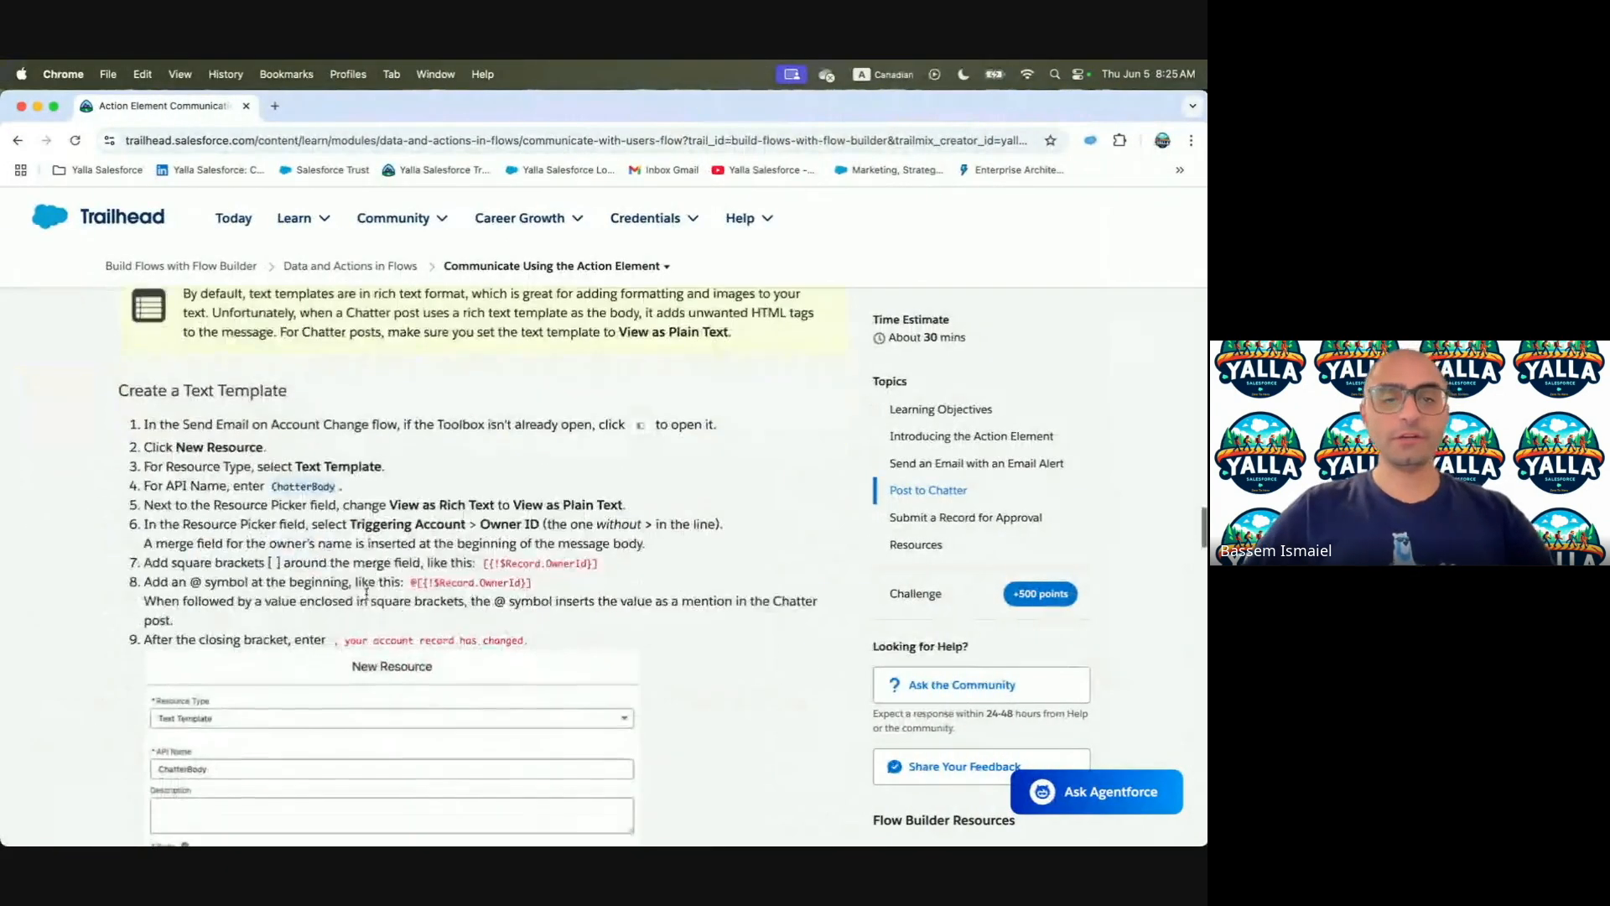
{"action": "left_click_drag", "start_coordinate": [359, 501], "coordinate": [654, 505]}
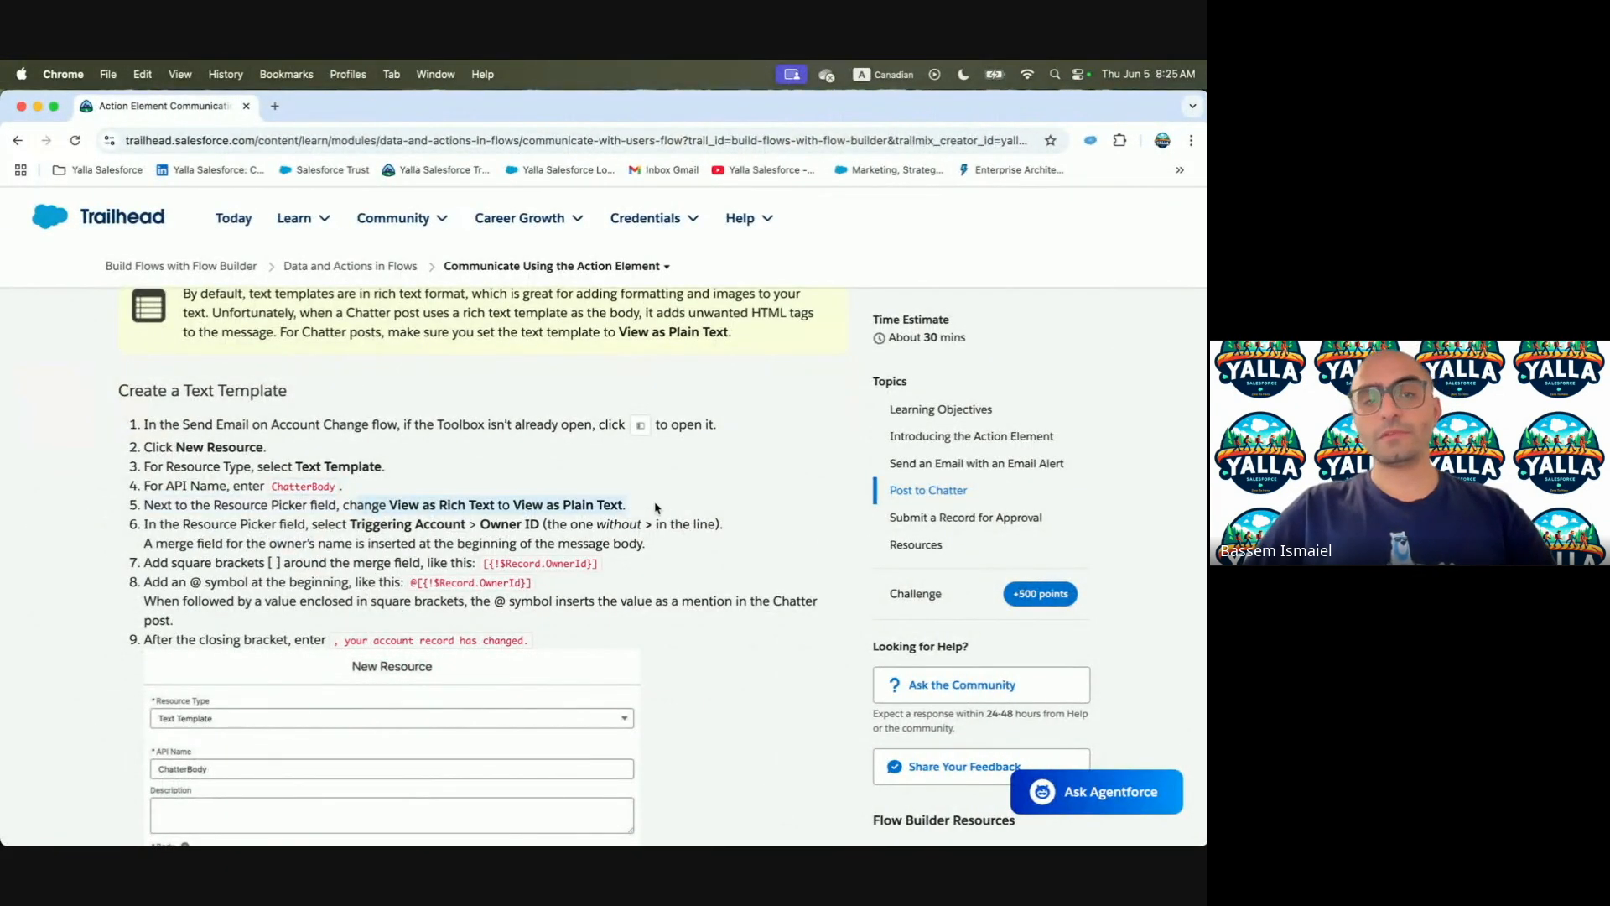
{"action": "scroll", "coordinate": [655, 507], "scroll_direction": "down", "scroll_amount": 1}
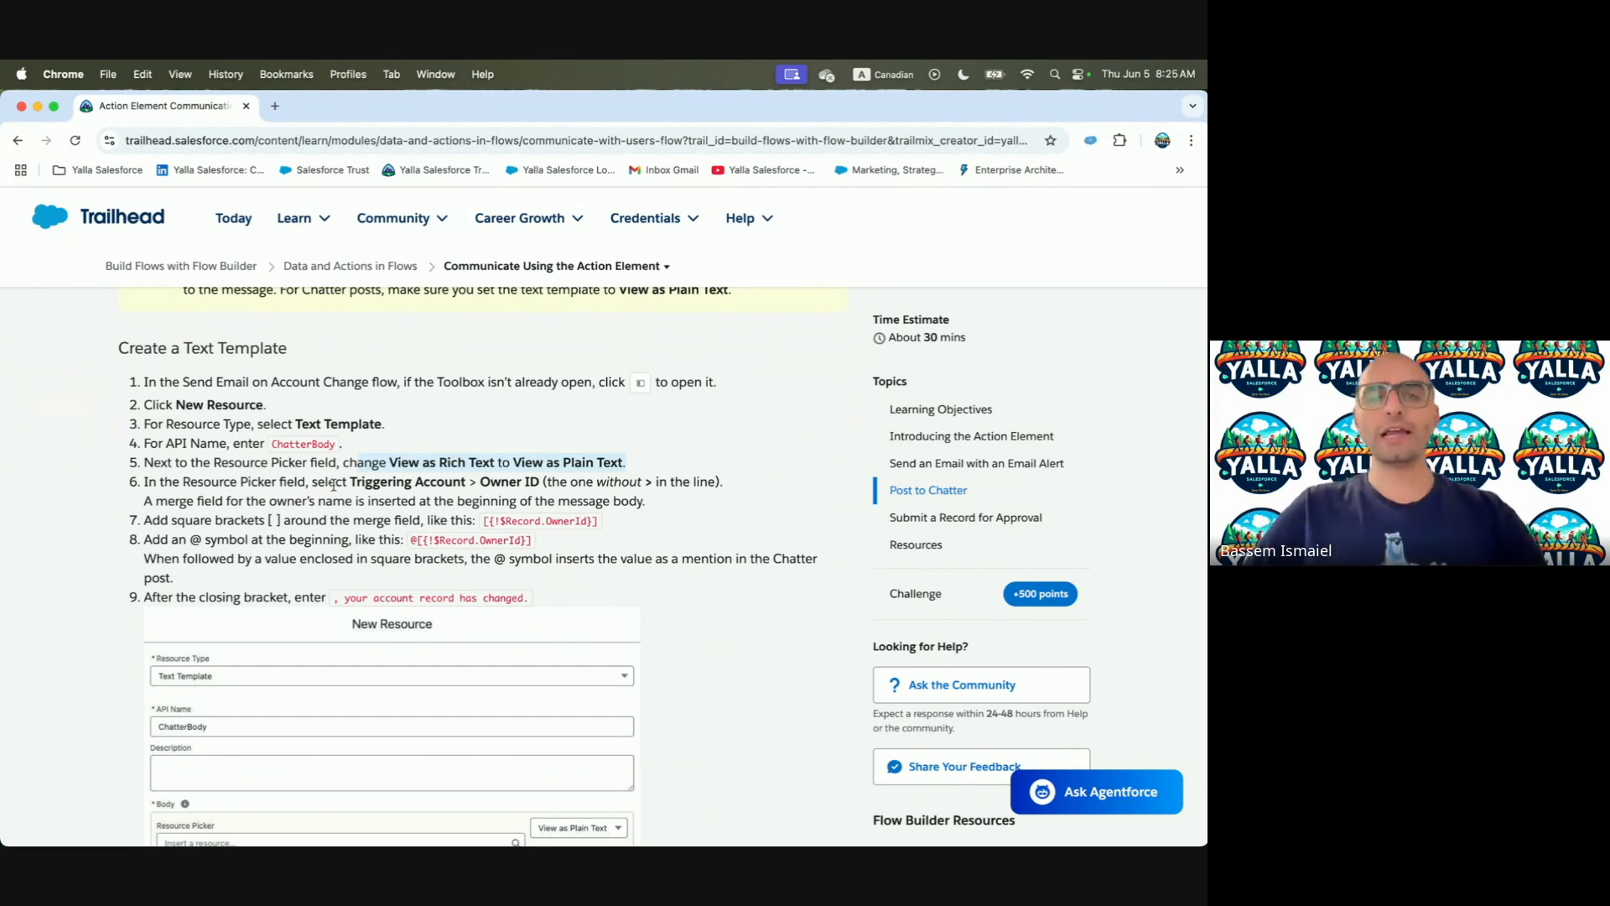
{"action": "key", "text": "ctrl+Right"}
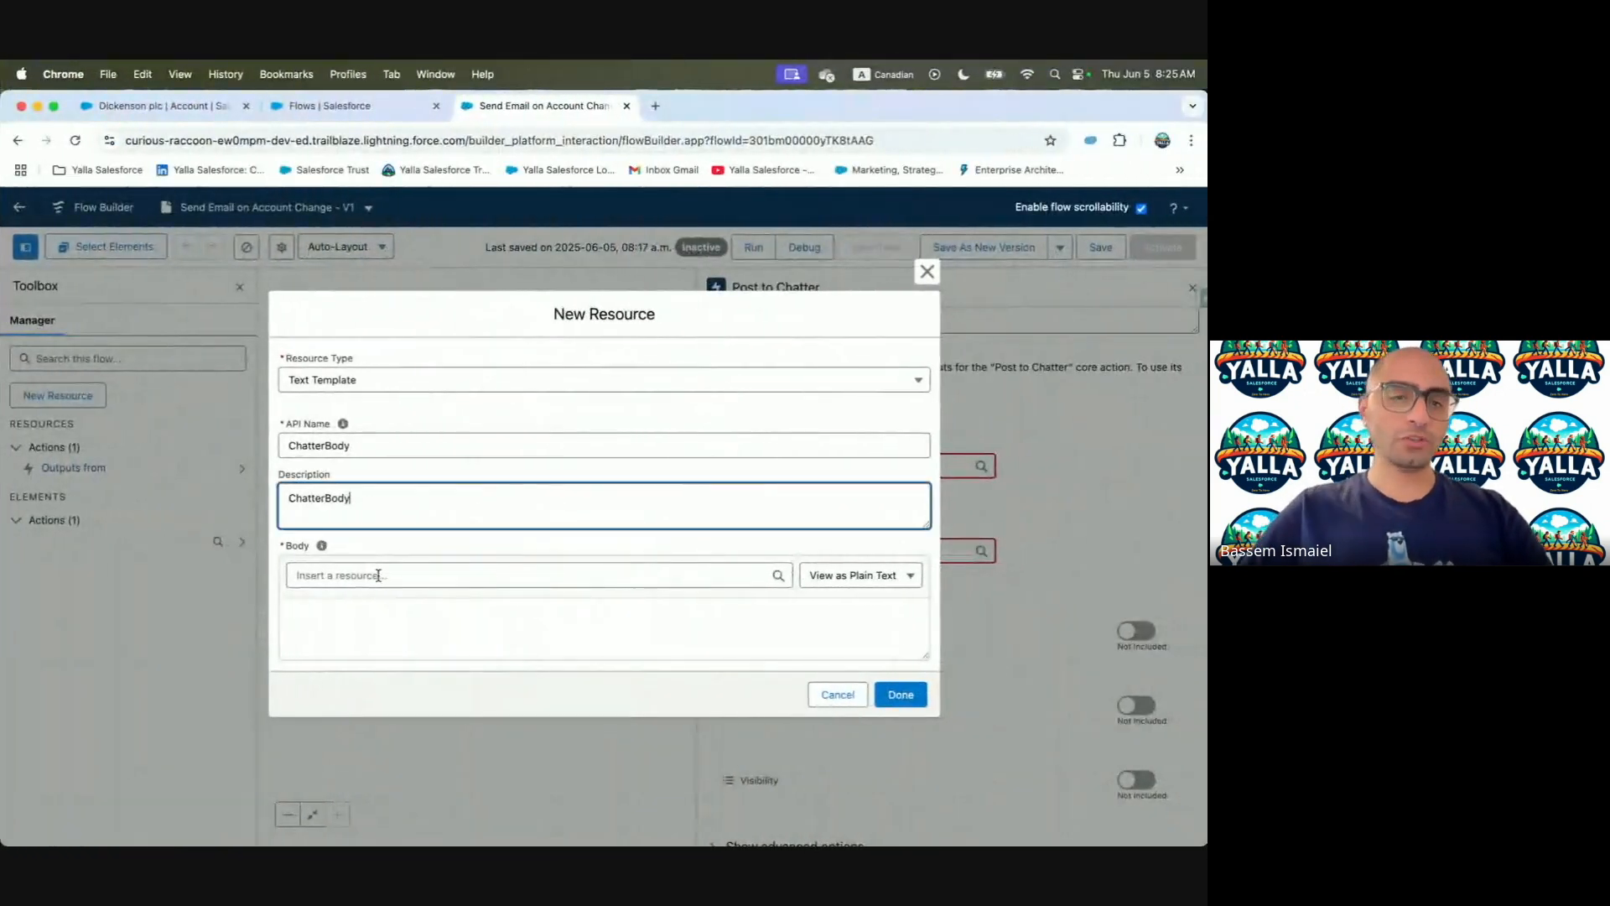
{"action": "left_click", "coordinate": [338, 576]}
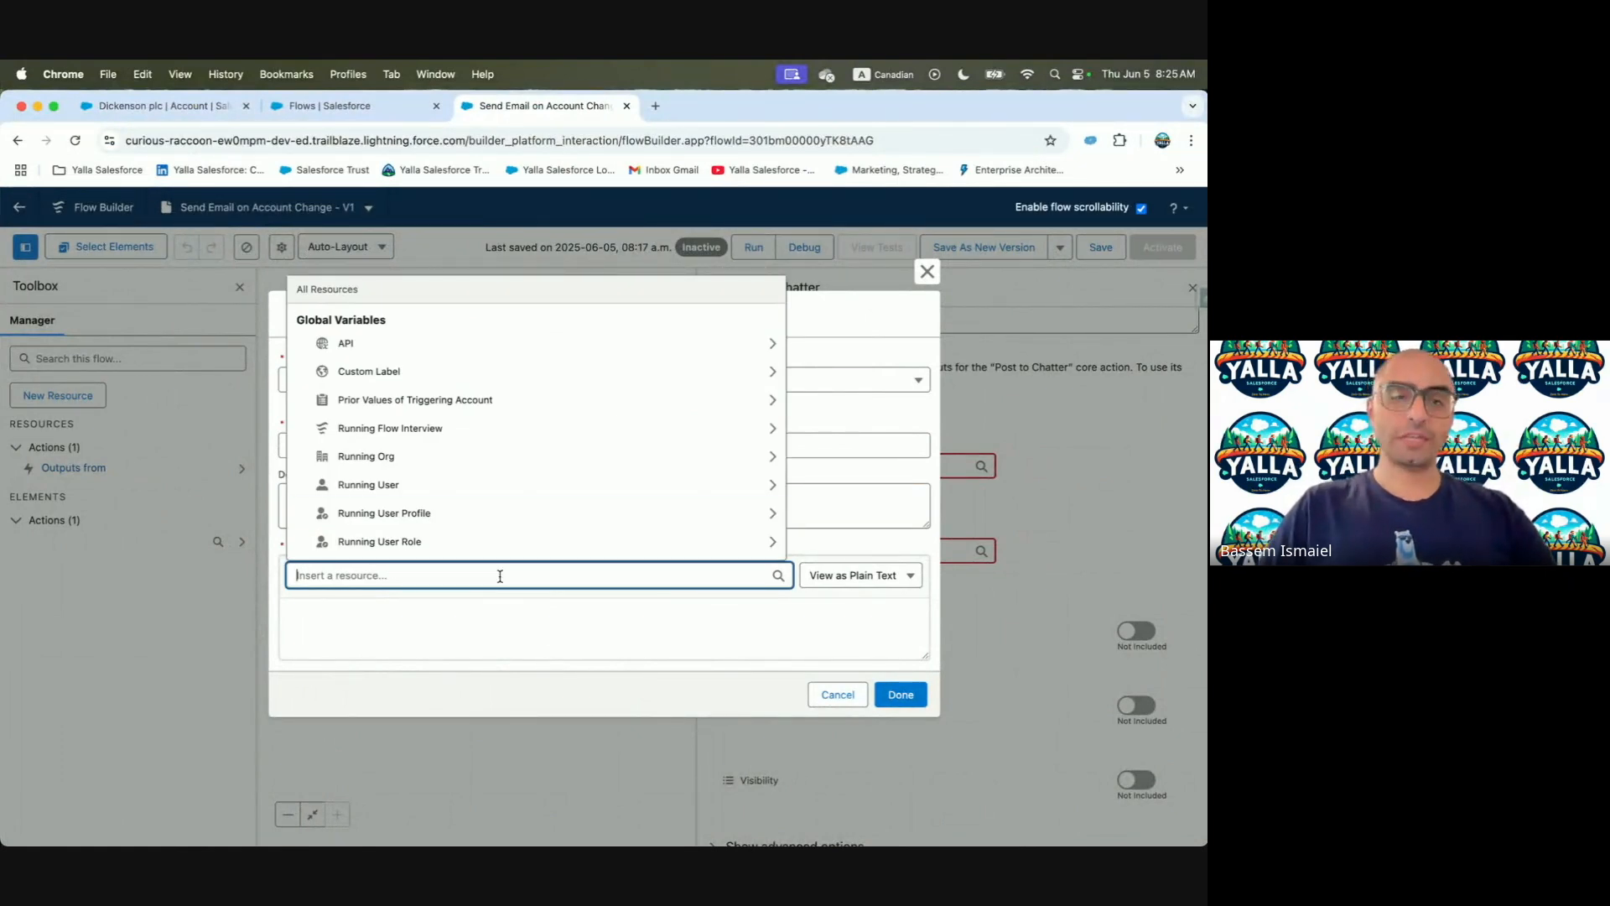
{"action": "key", "text": "ctrl+Left"}
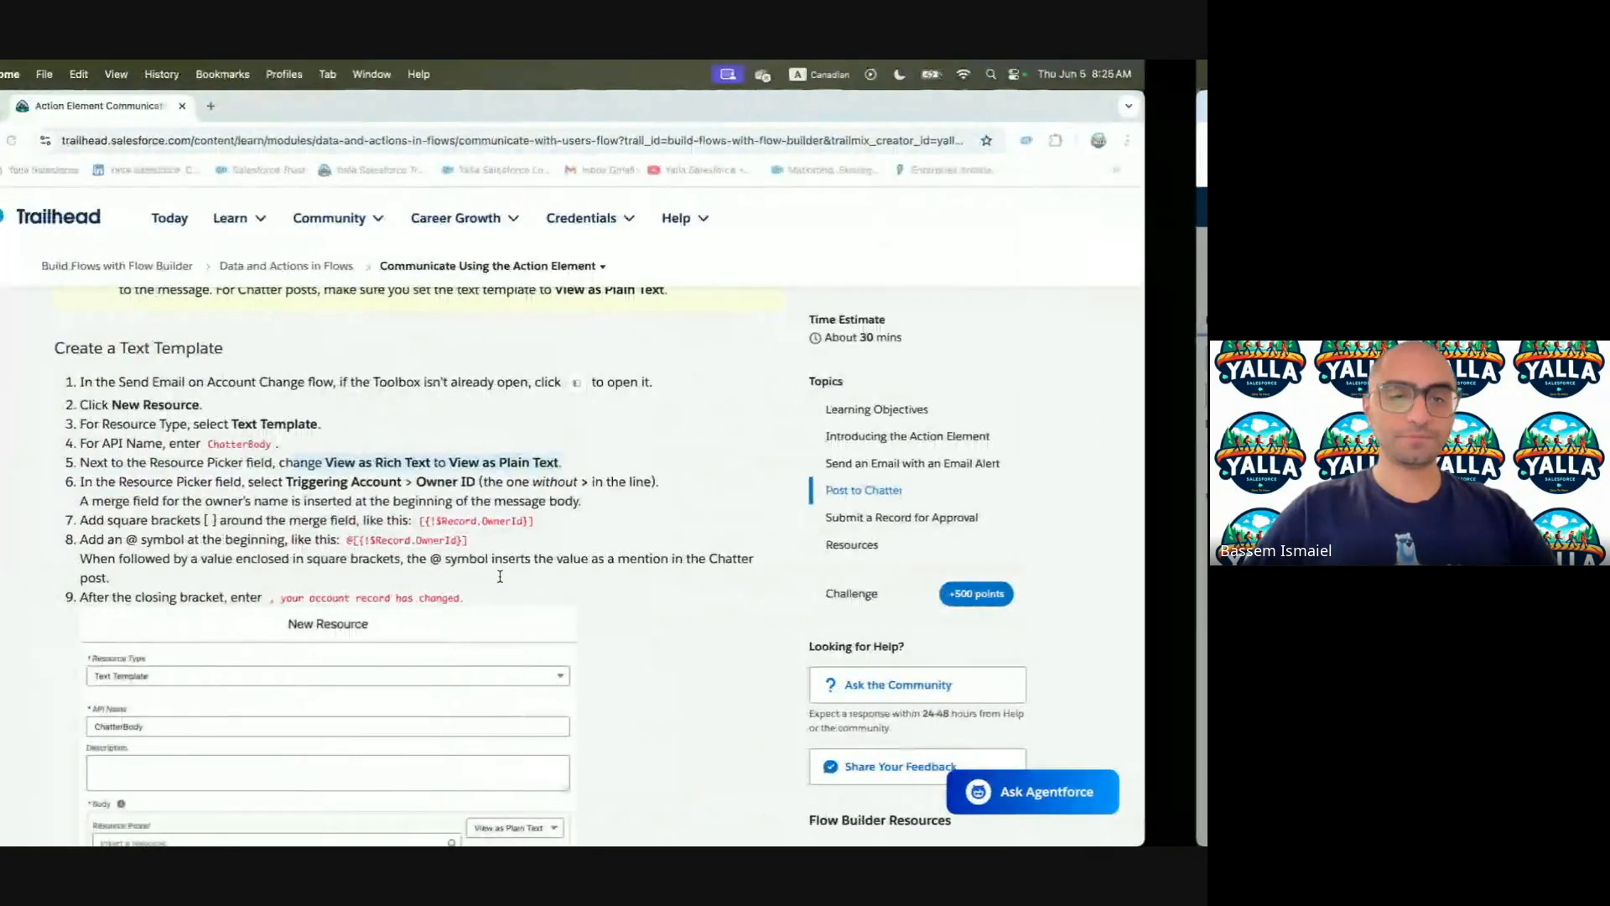
{"action": "key", "text": "ctrl+Right"}
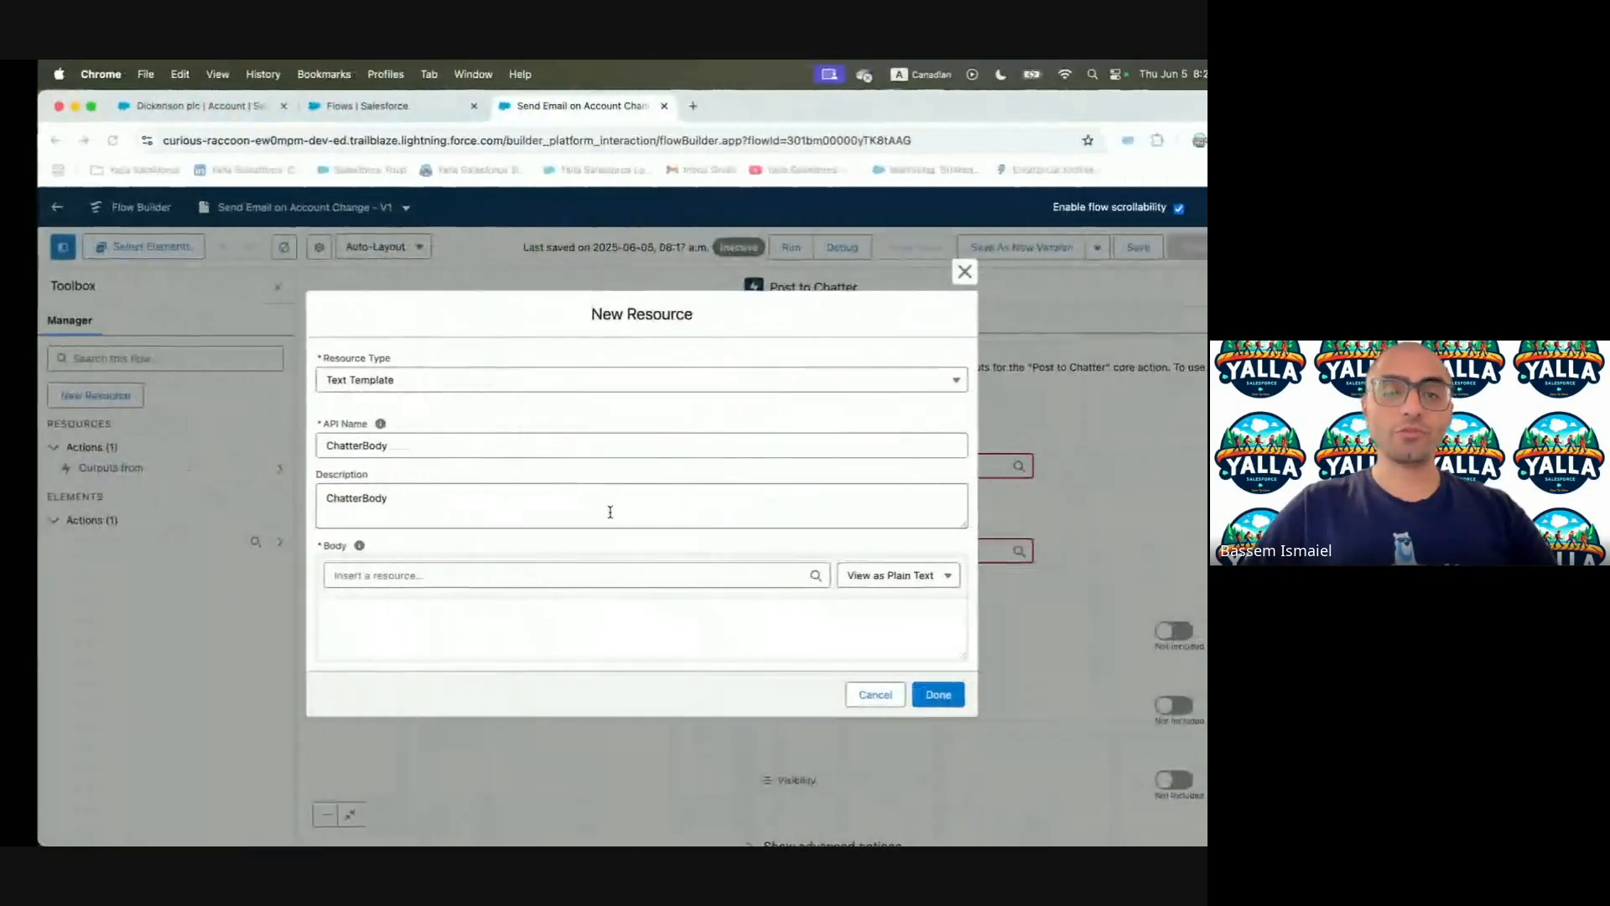
{"action": "left_click", "coordinate": [431, 575]}
{"action": "type", "text": "Tri"}
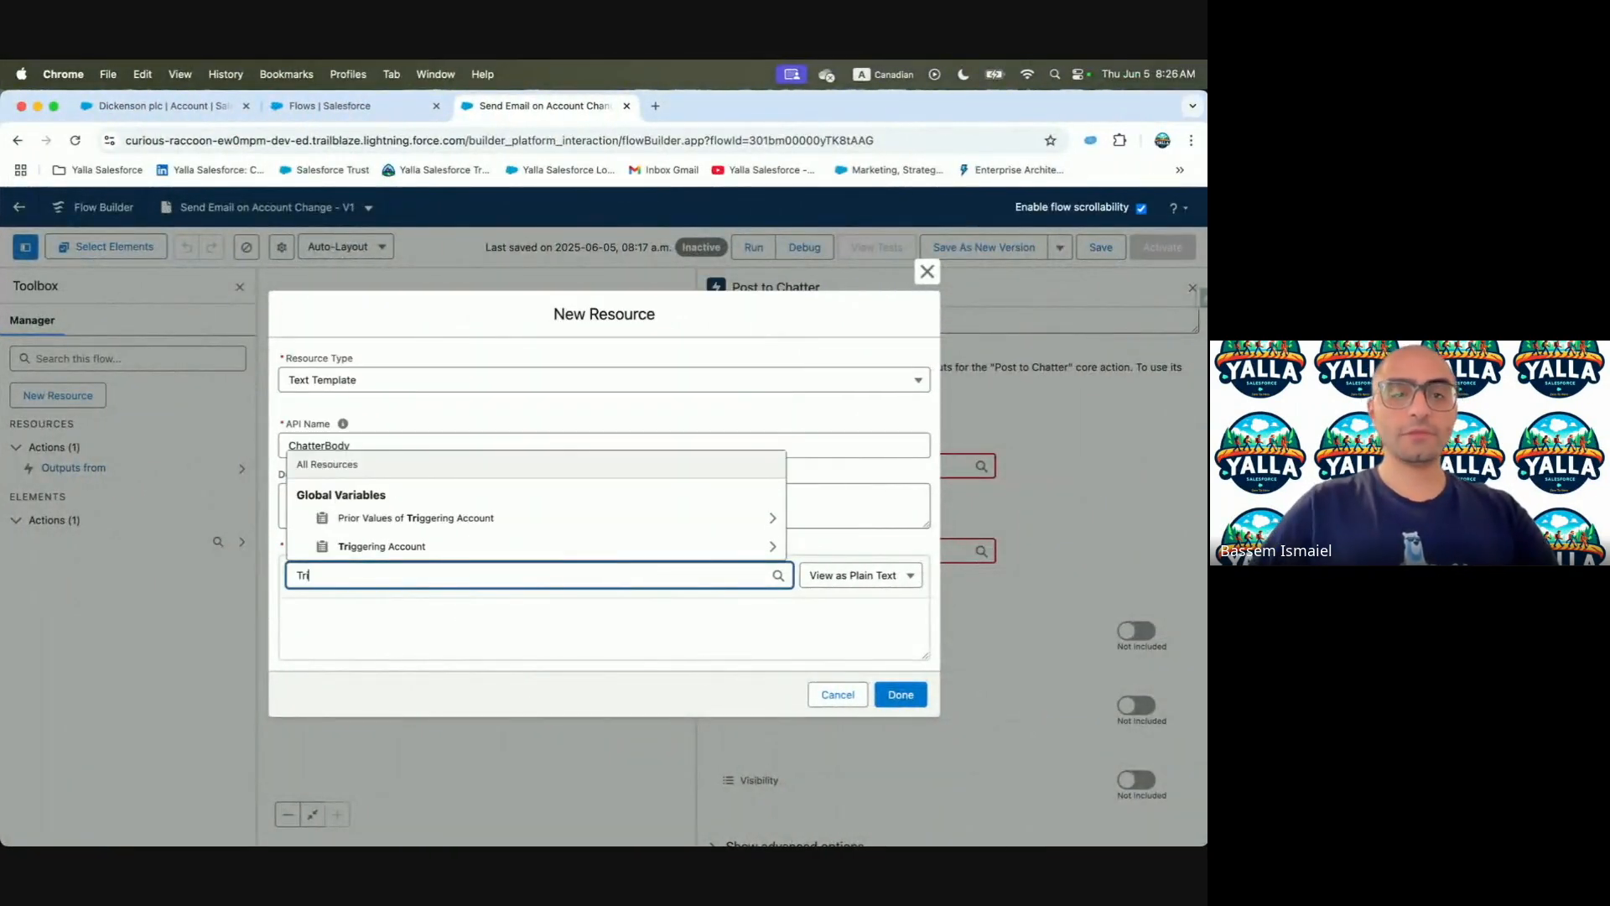
{"action": "left_click", "coordinate": [469, 547]}
{"action": "type", "text": "Owner"}
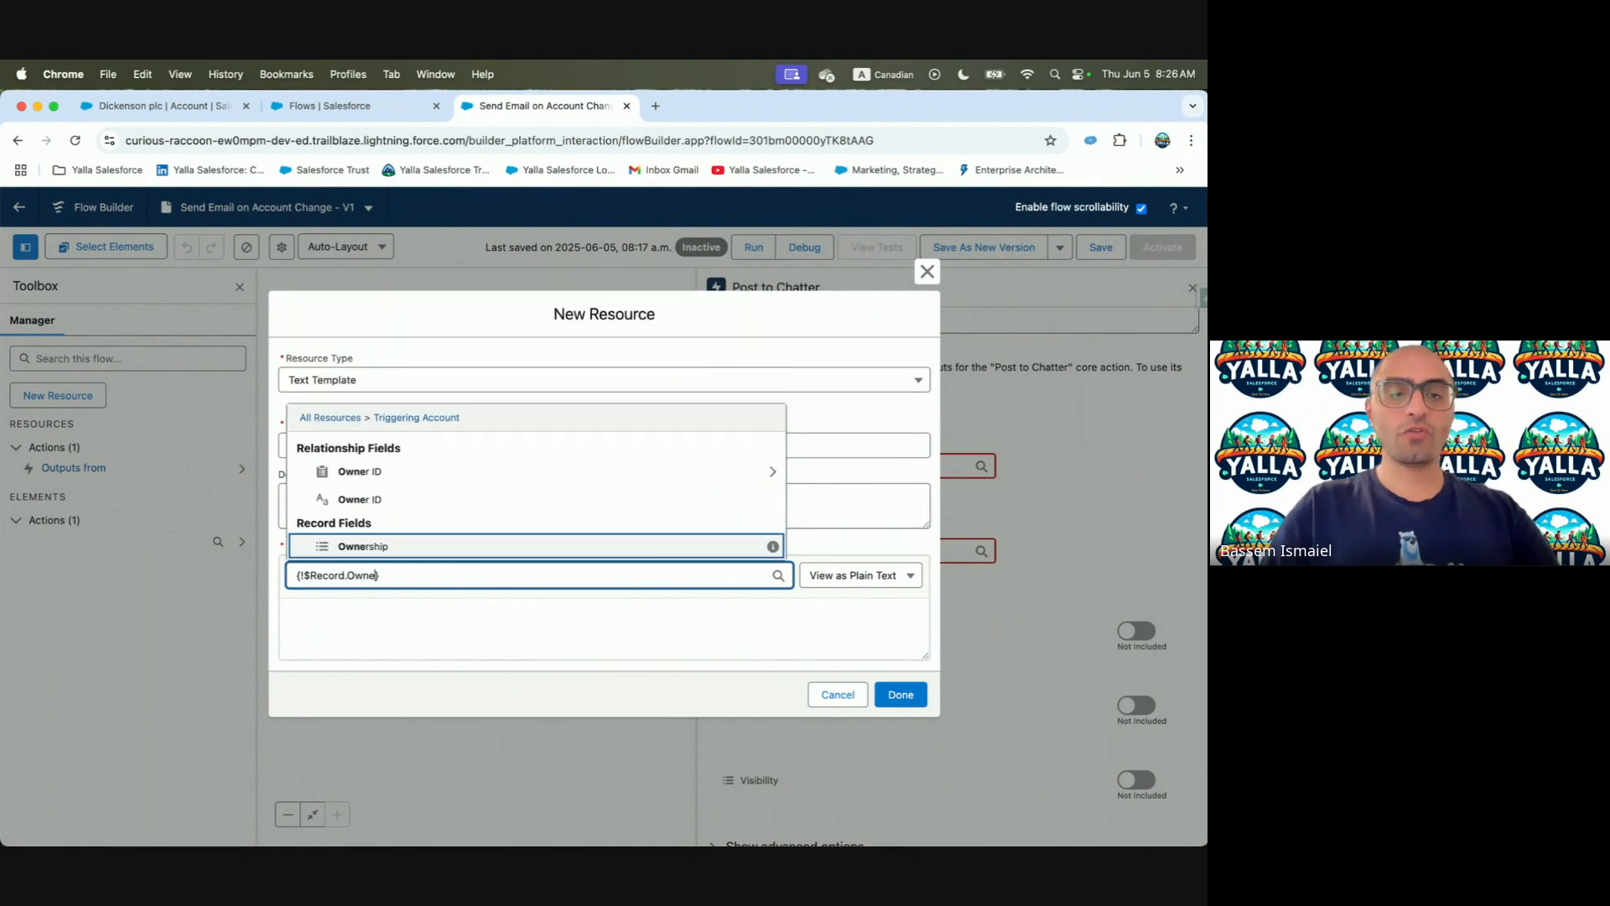
{"action": "left_click", "coordinate": [443, 504]}
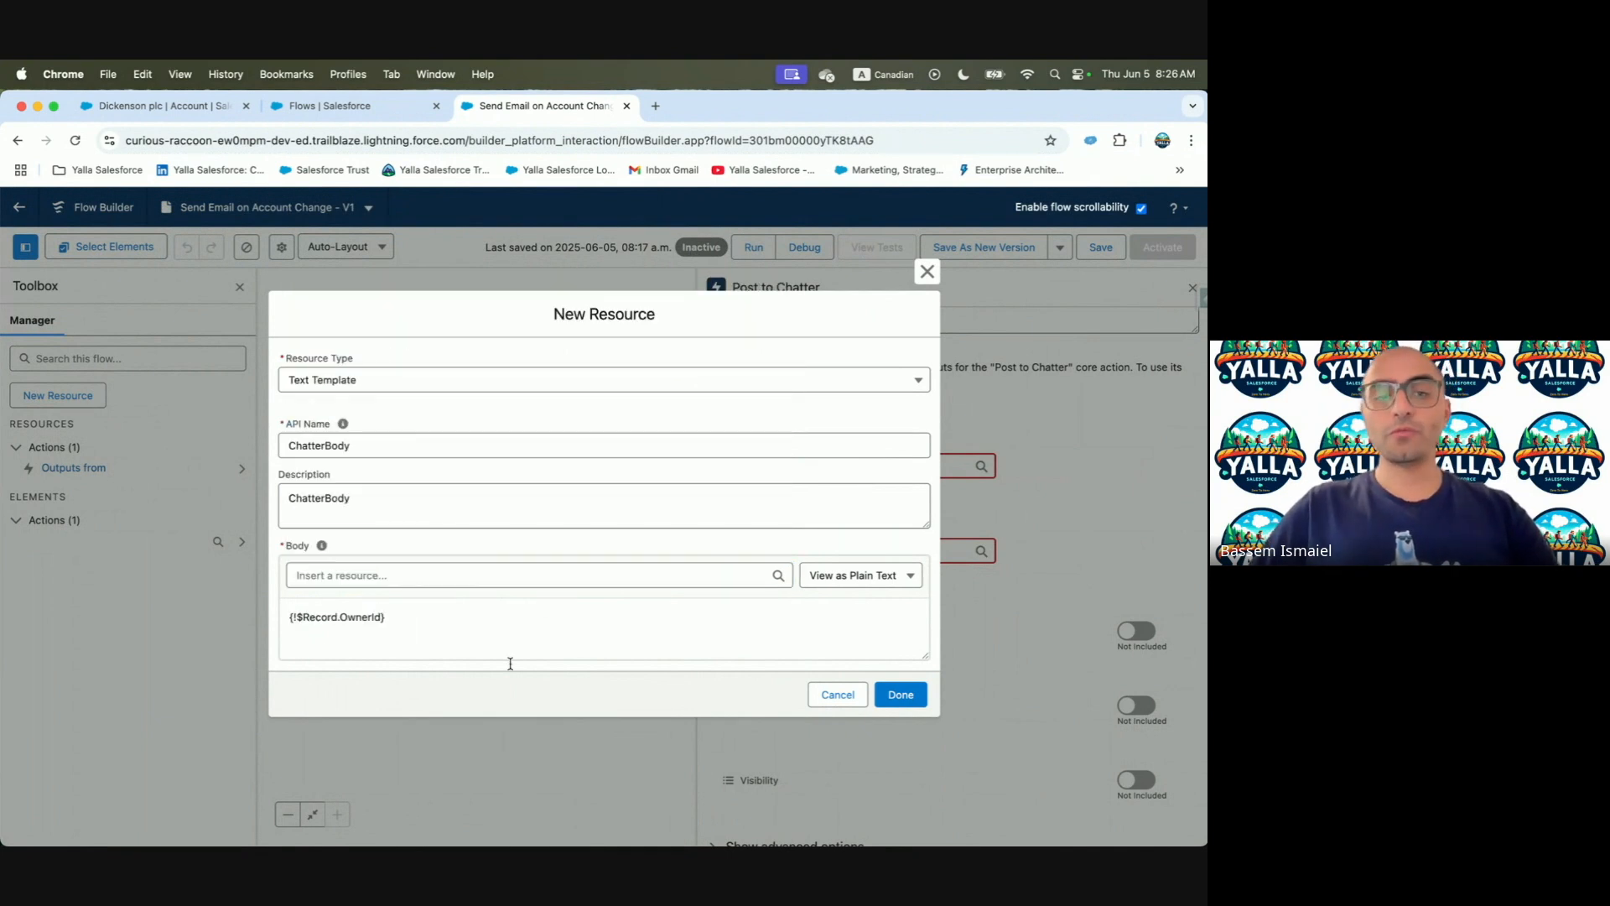
{"action": "left_click_drag", "start_coordinate": [291, 618], "coordinate": [755, 668]}
{"action": "left_click", "coordinate": [545, 618]}
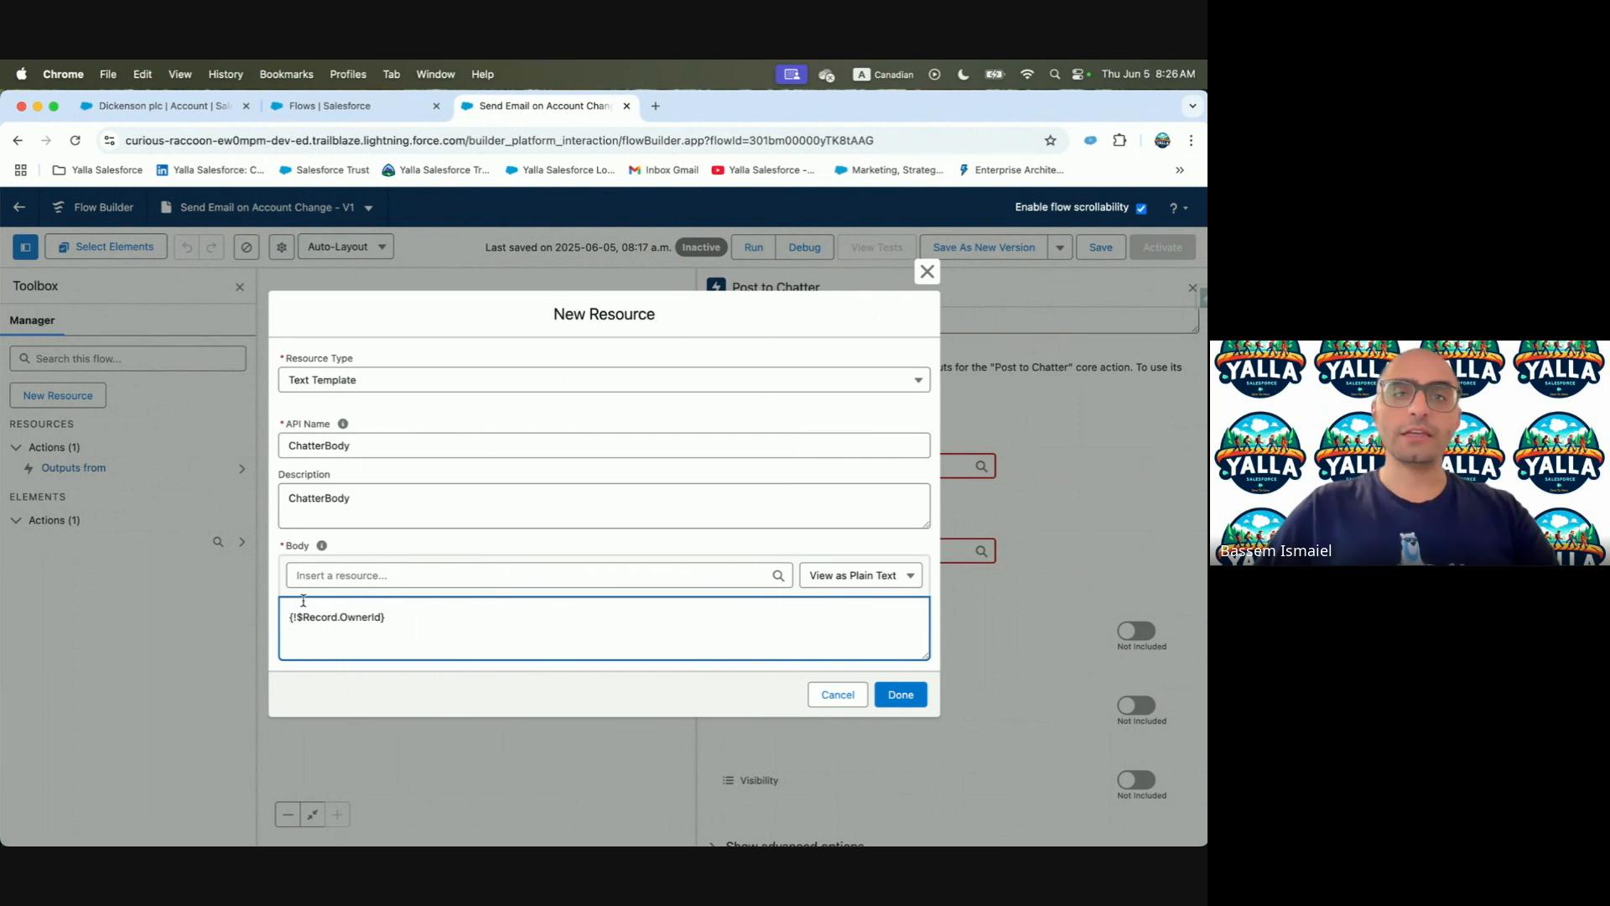
On the Dickenson plc account record, draft a Chatter post mentioning the account owner to examine the mention's format
{"action": "left_click", "coordinate": [124, 116]}
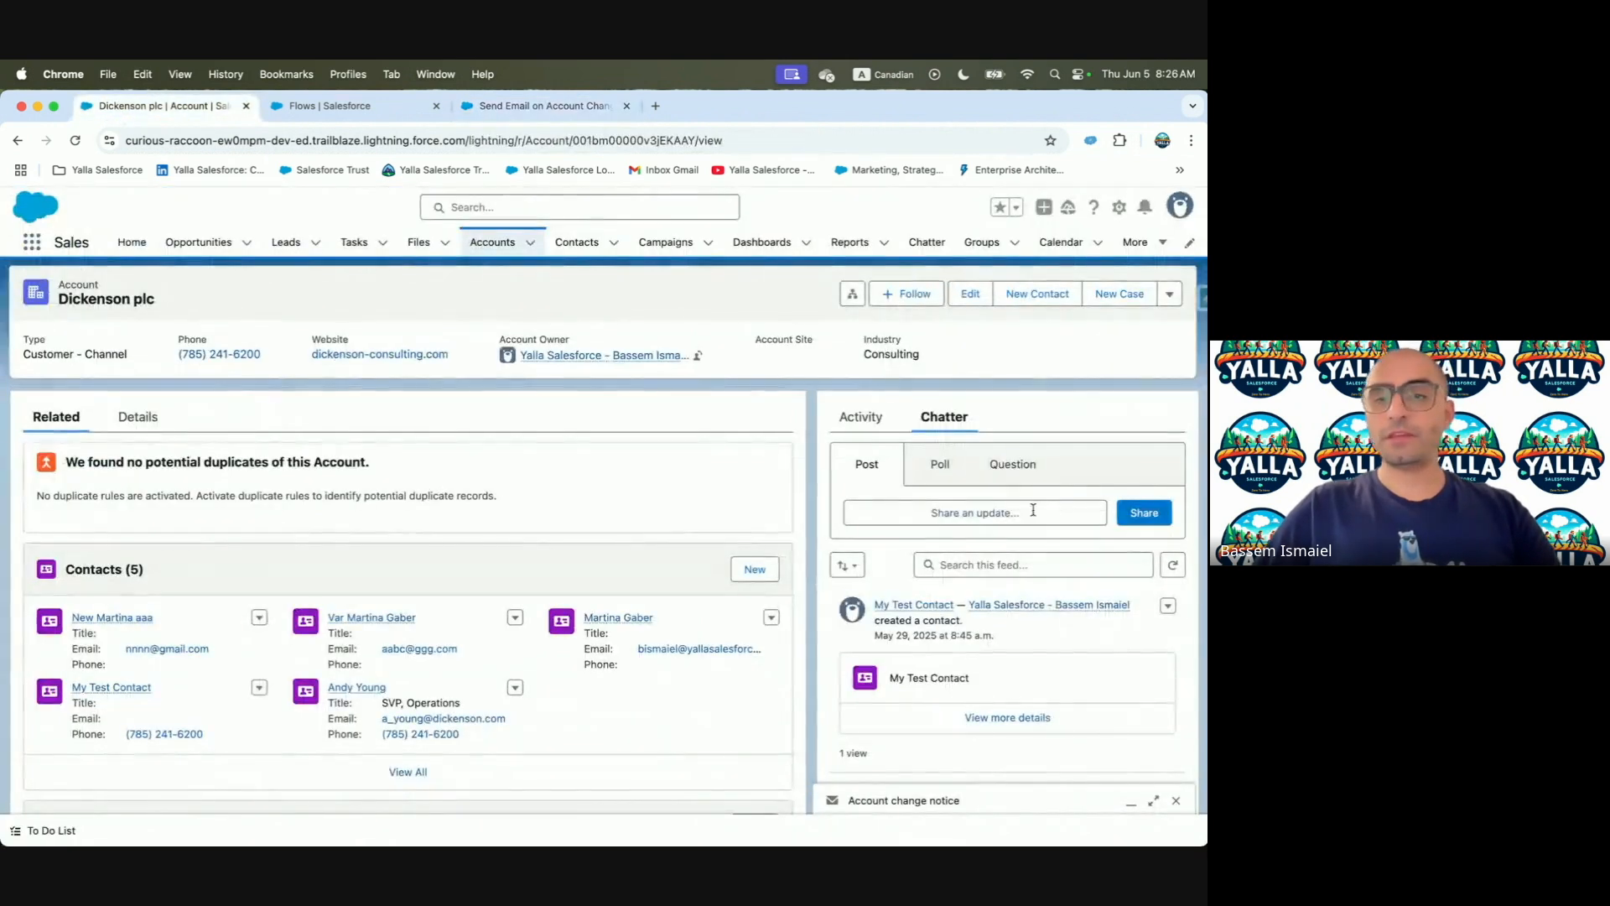
{"action": "left_click", "coordinate": [884, 517]}
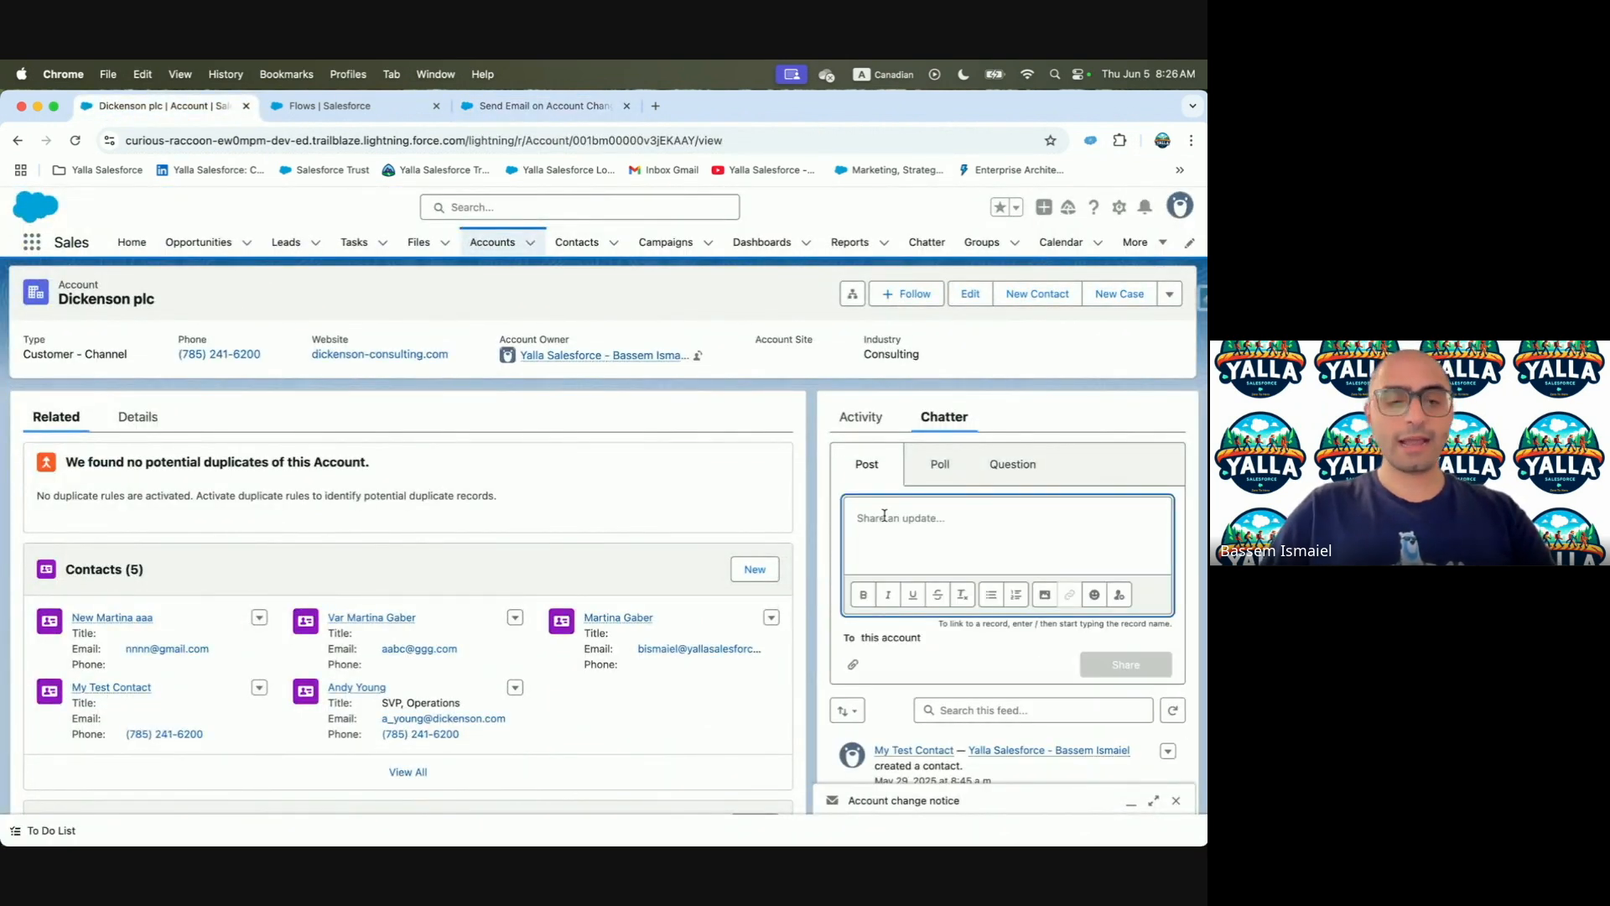
{"action": "type", "text": "@yall"}
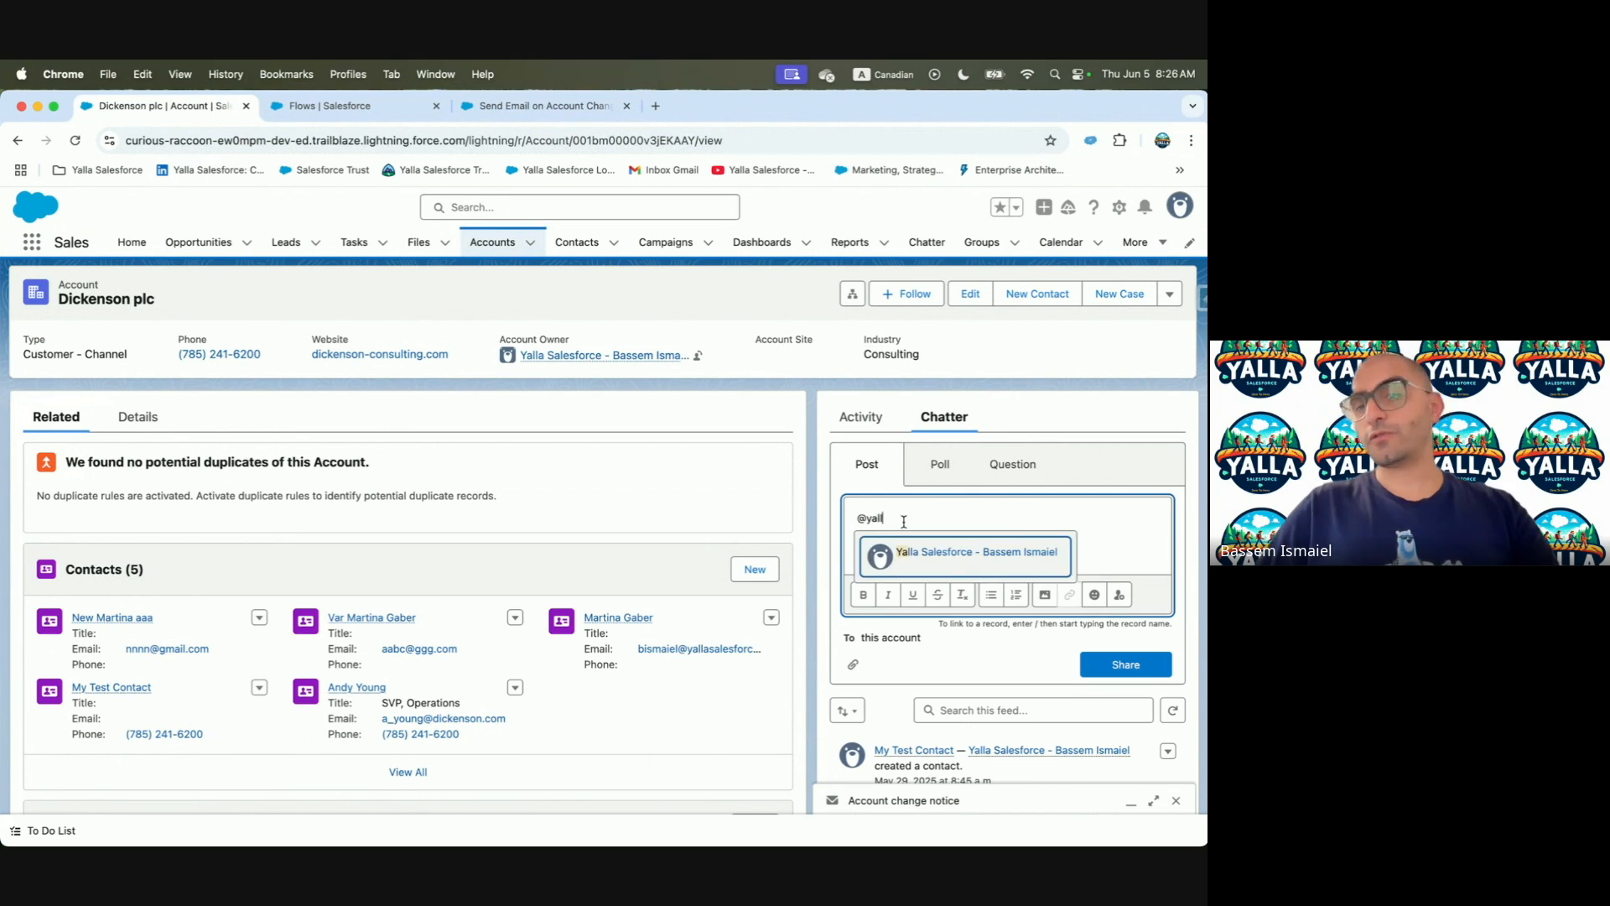
{"action": "left_click", "coordinate": [948, 556]}
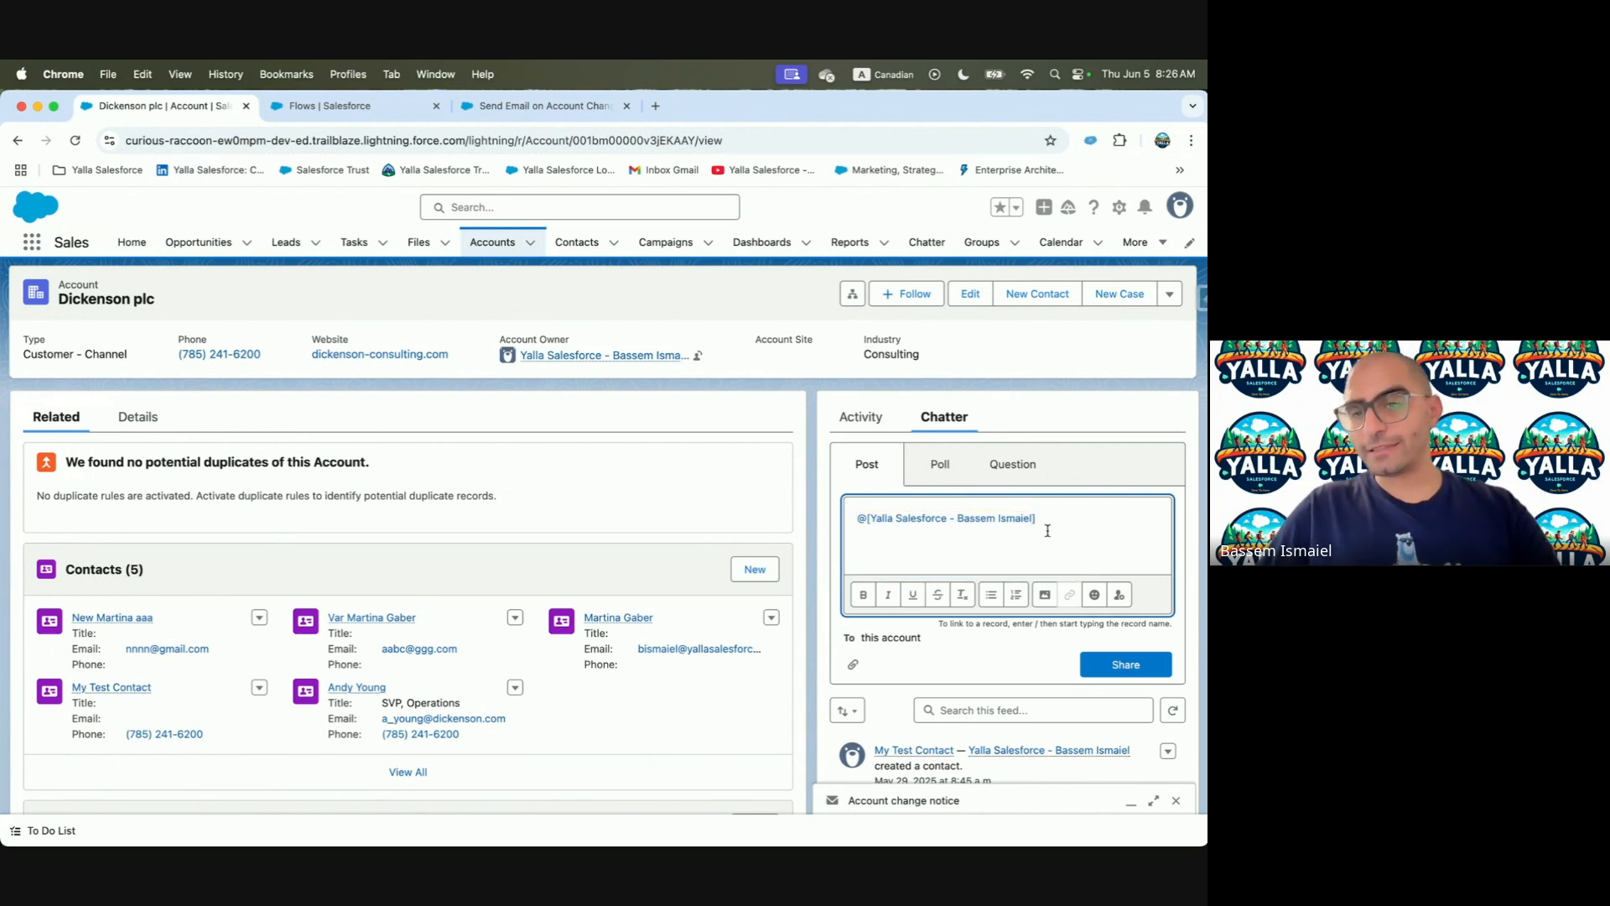
Turn the template's merge field into the mention @[{!$Record.OwnerId}] and append the Trailhead text ", your account record has changed."
{"action": "left_click", "coordinate": [563, 106]}
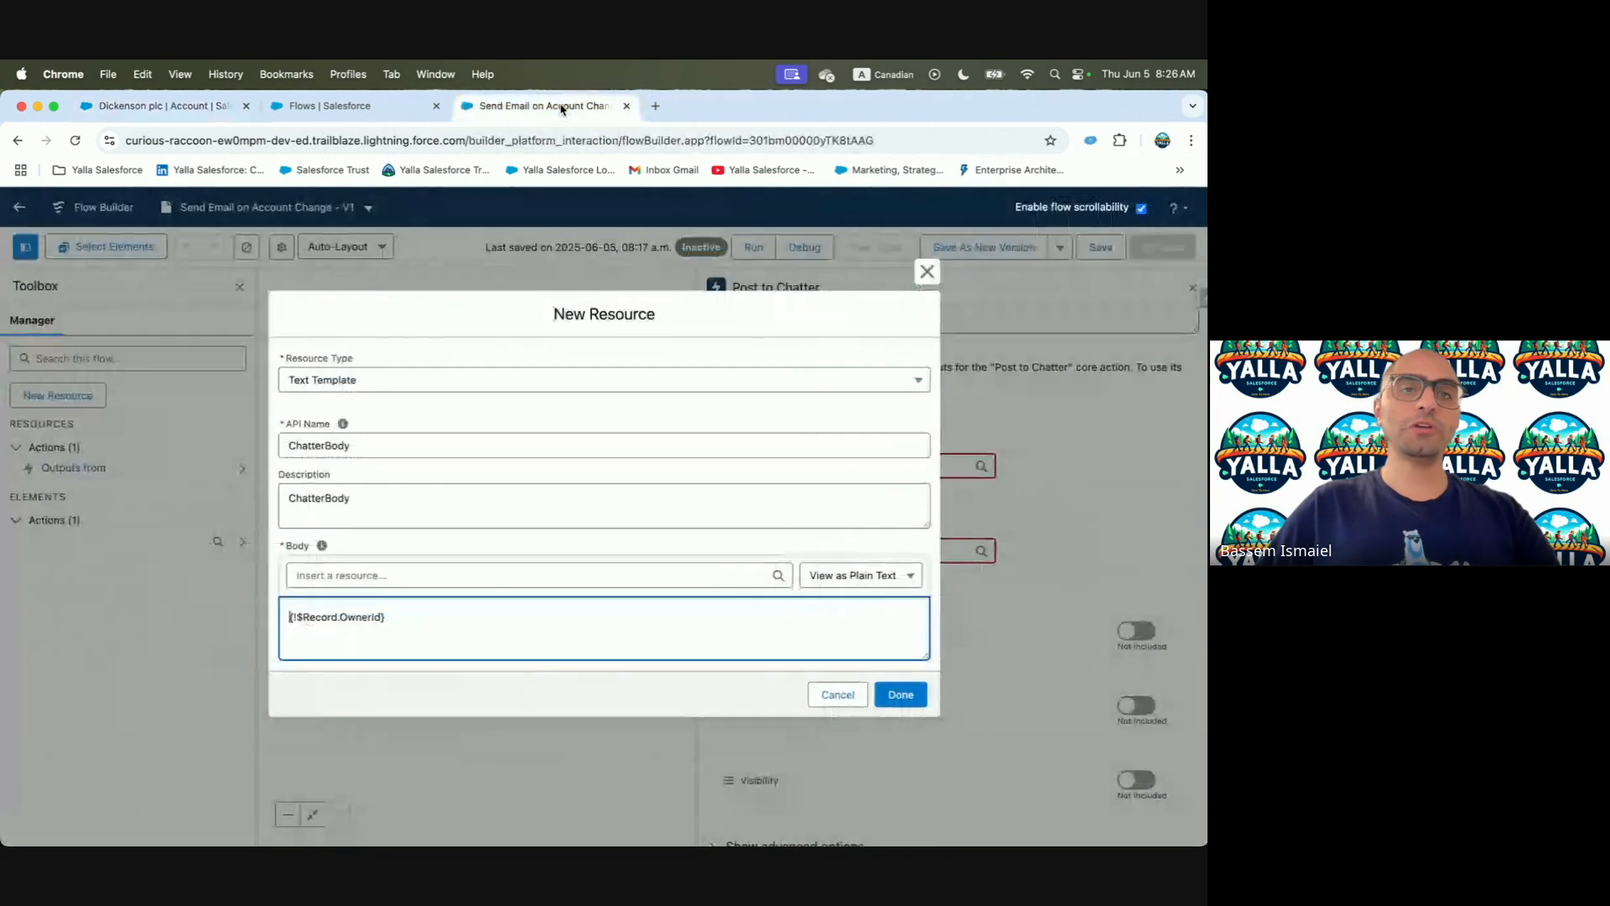
{"action": "type", "text": "@["}
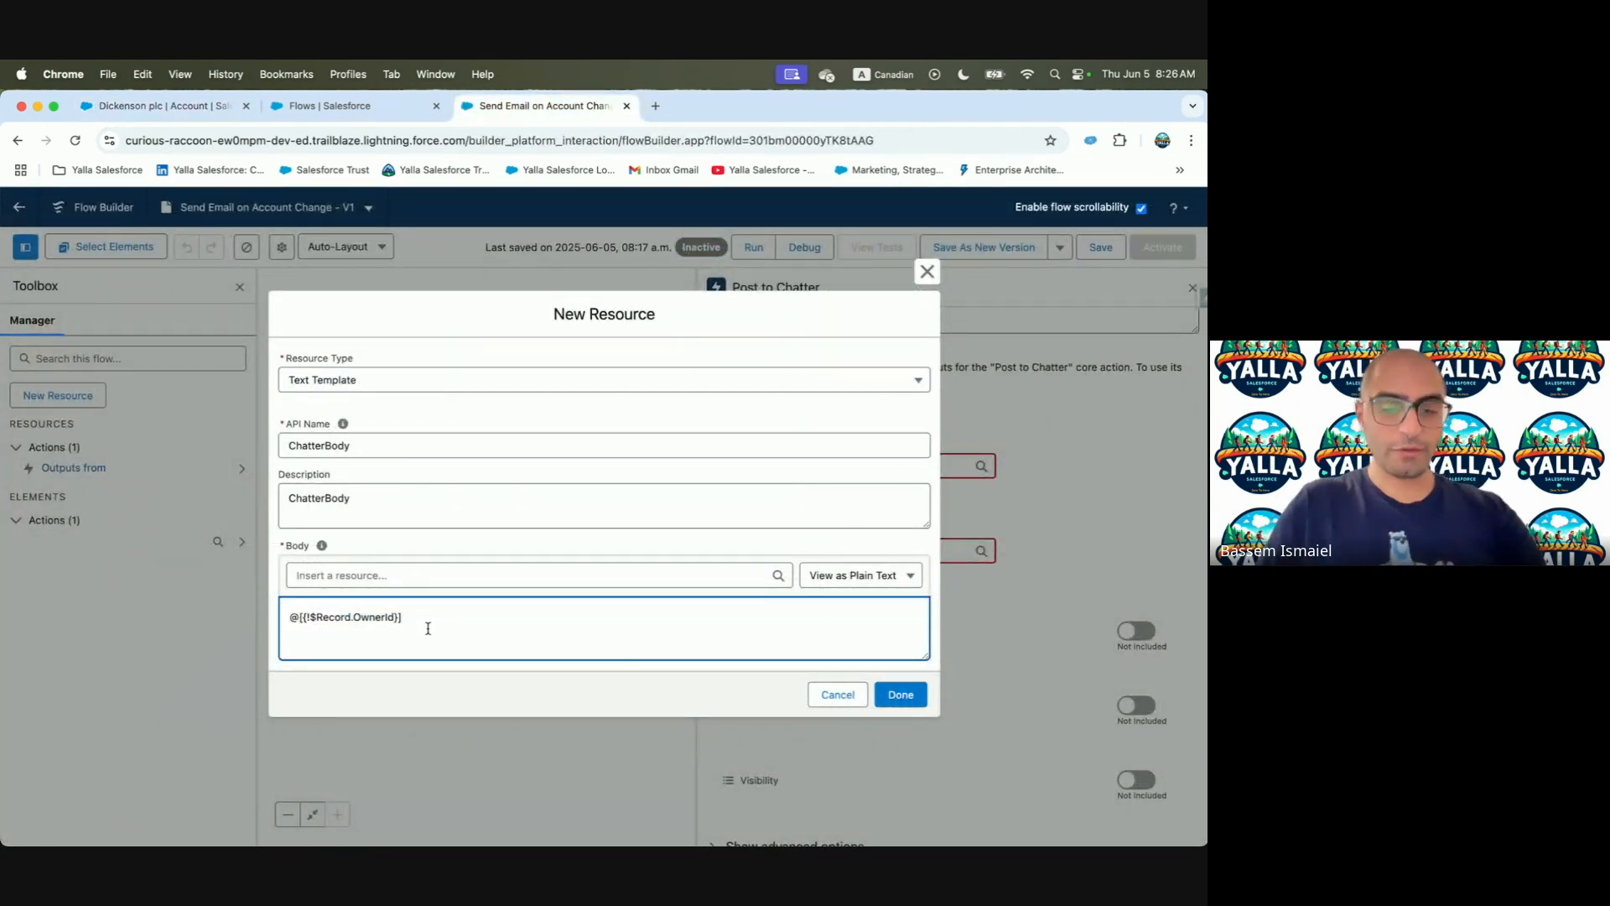
{"action": "key", "text": "ctrl+Left"}
{"action": "left_click", "coordinate": [509, 518]}
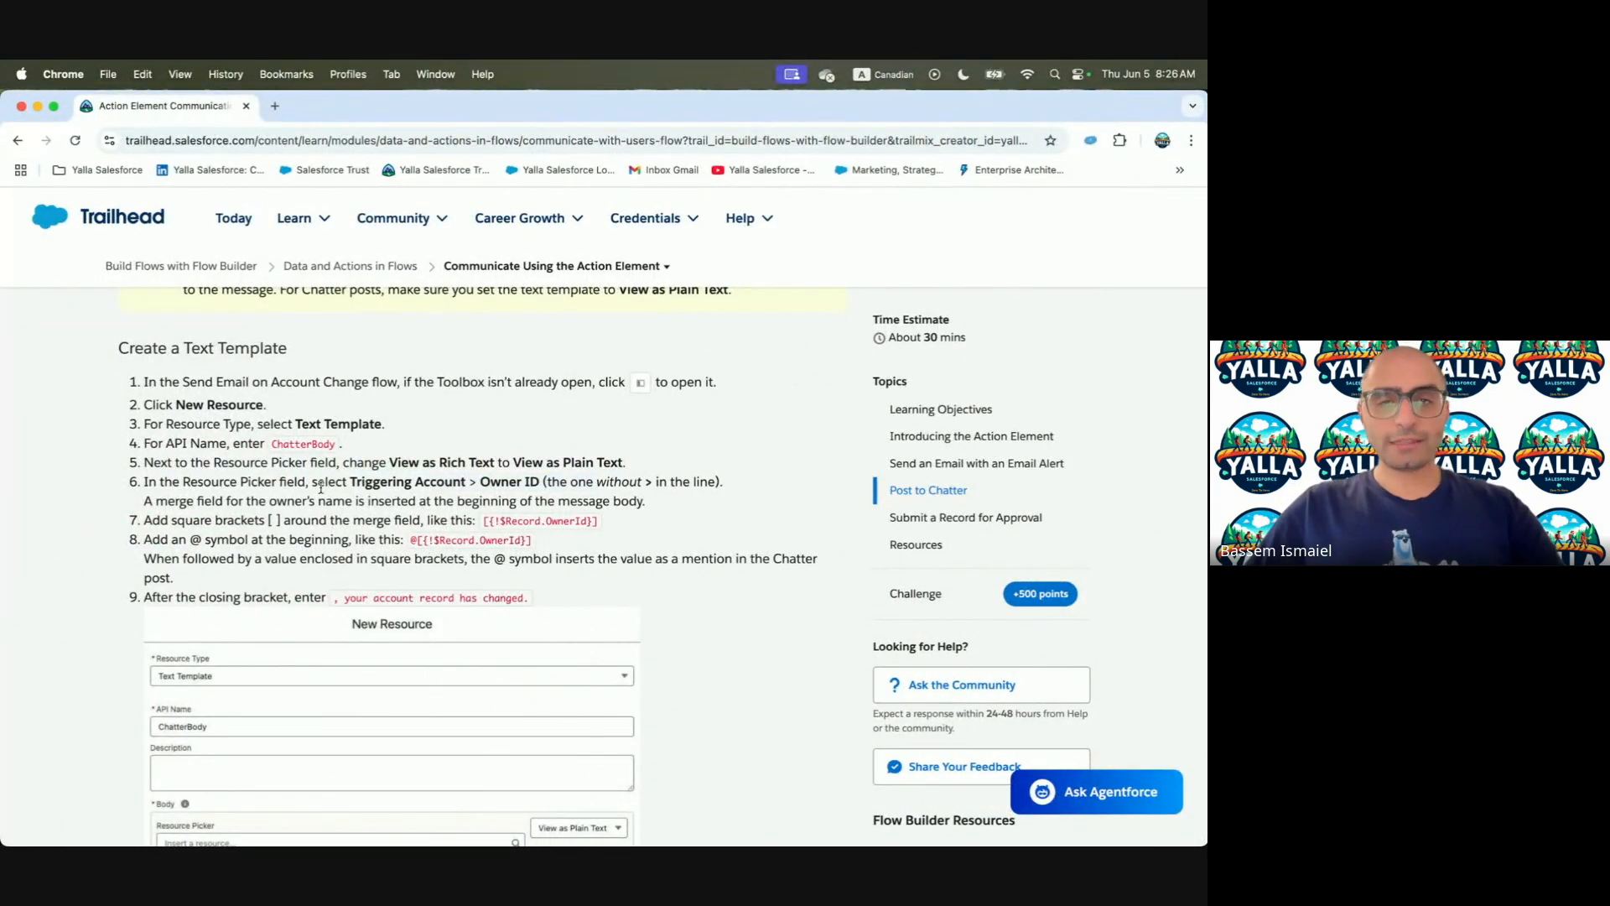
{"action": "left_click_drag", "start_coordinate": [476, 515], "coordinate": [354, 522]}
{"action": "scroll", "coordinate": [524, 534], "scroll_direction": "down", "scroll_amount": 3}
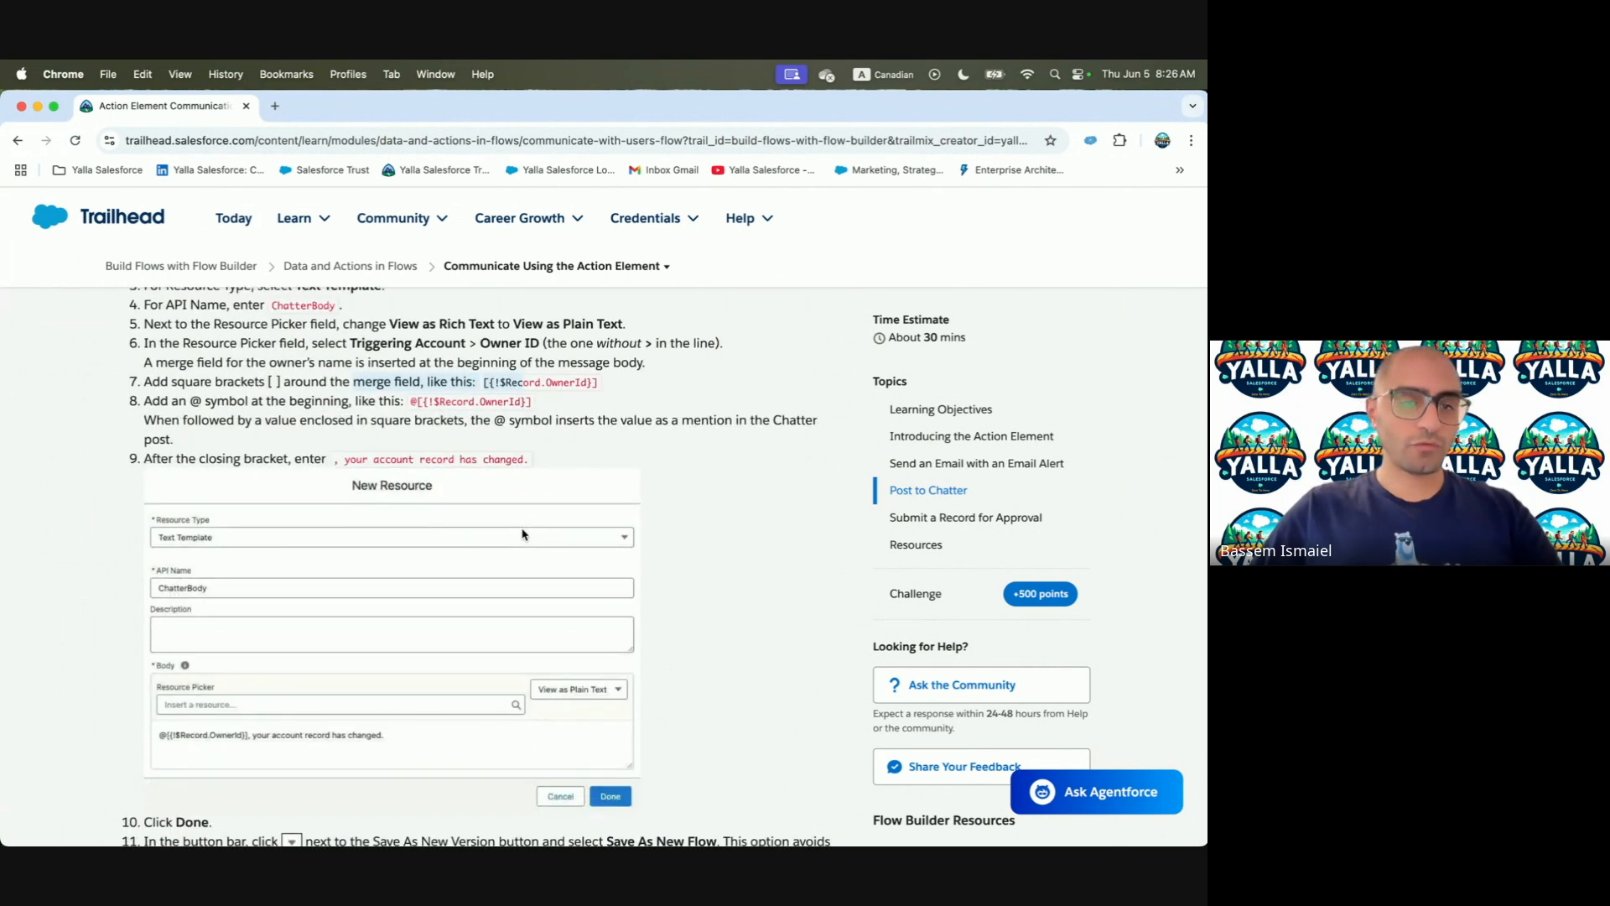
{"action": "left_click_drag", "start_coordinate": [335, 459], "coordinate": [526, 458]}
{"action": "key", "text": "super+c"}
{"action": "key", "text": "ctrl+Right"}
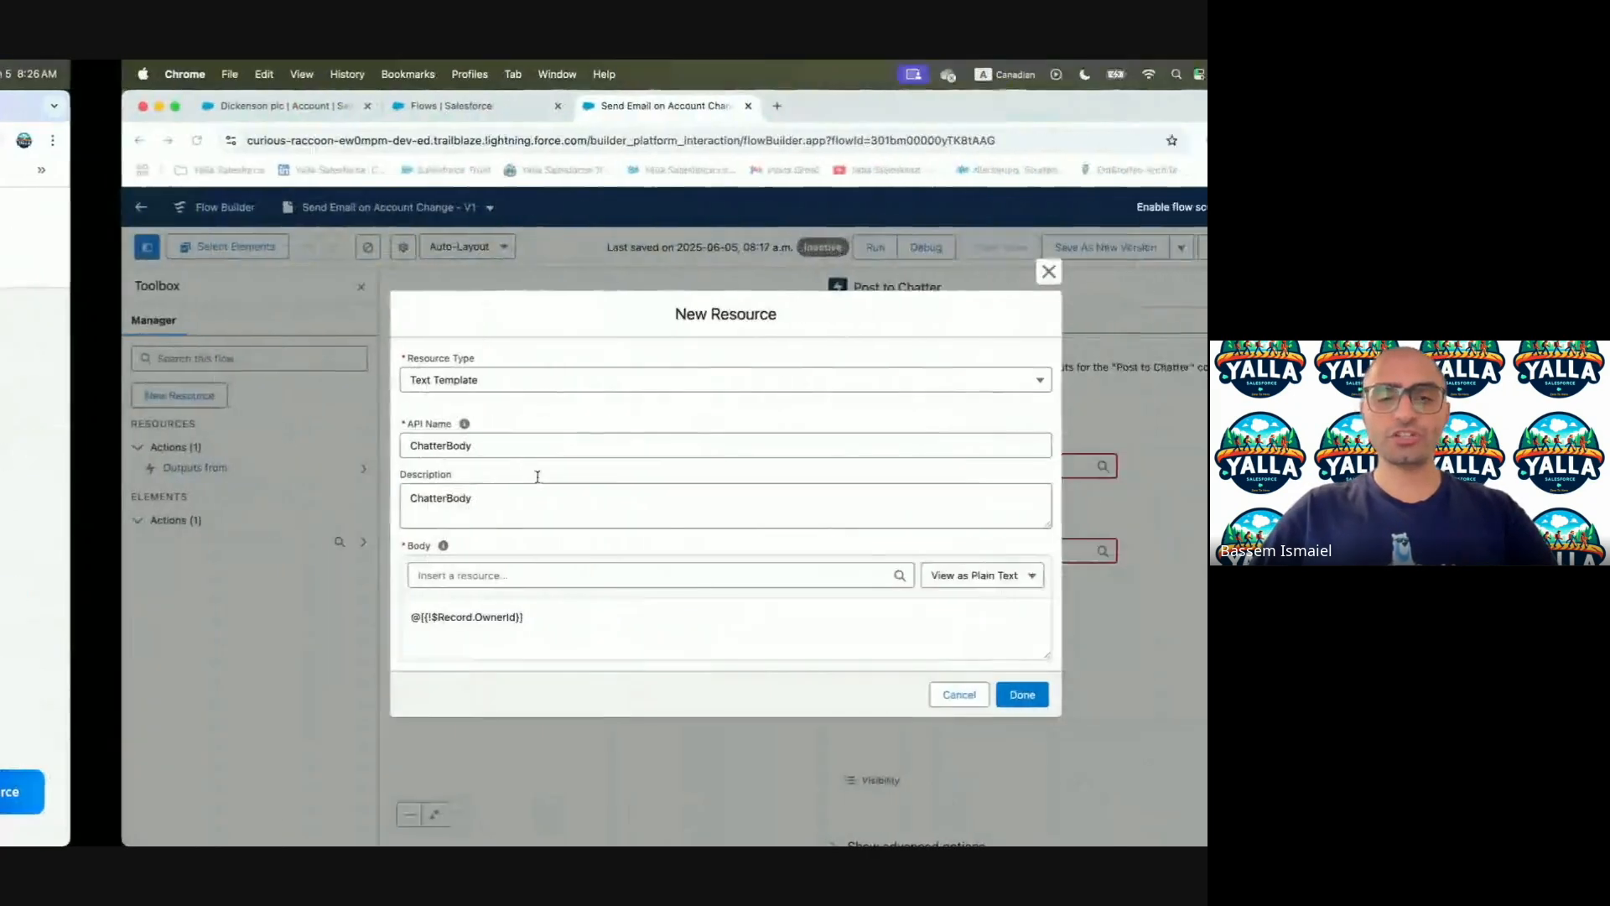
{"action": "left_click", "coordinate": [449, 613]}
{"action": "key", "text": "super+v"}
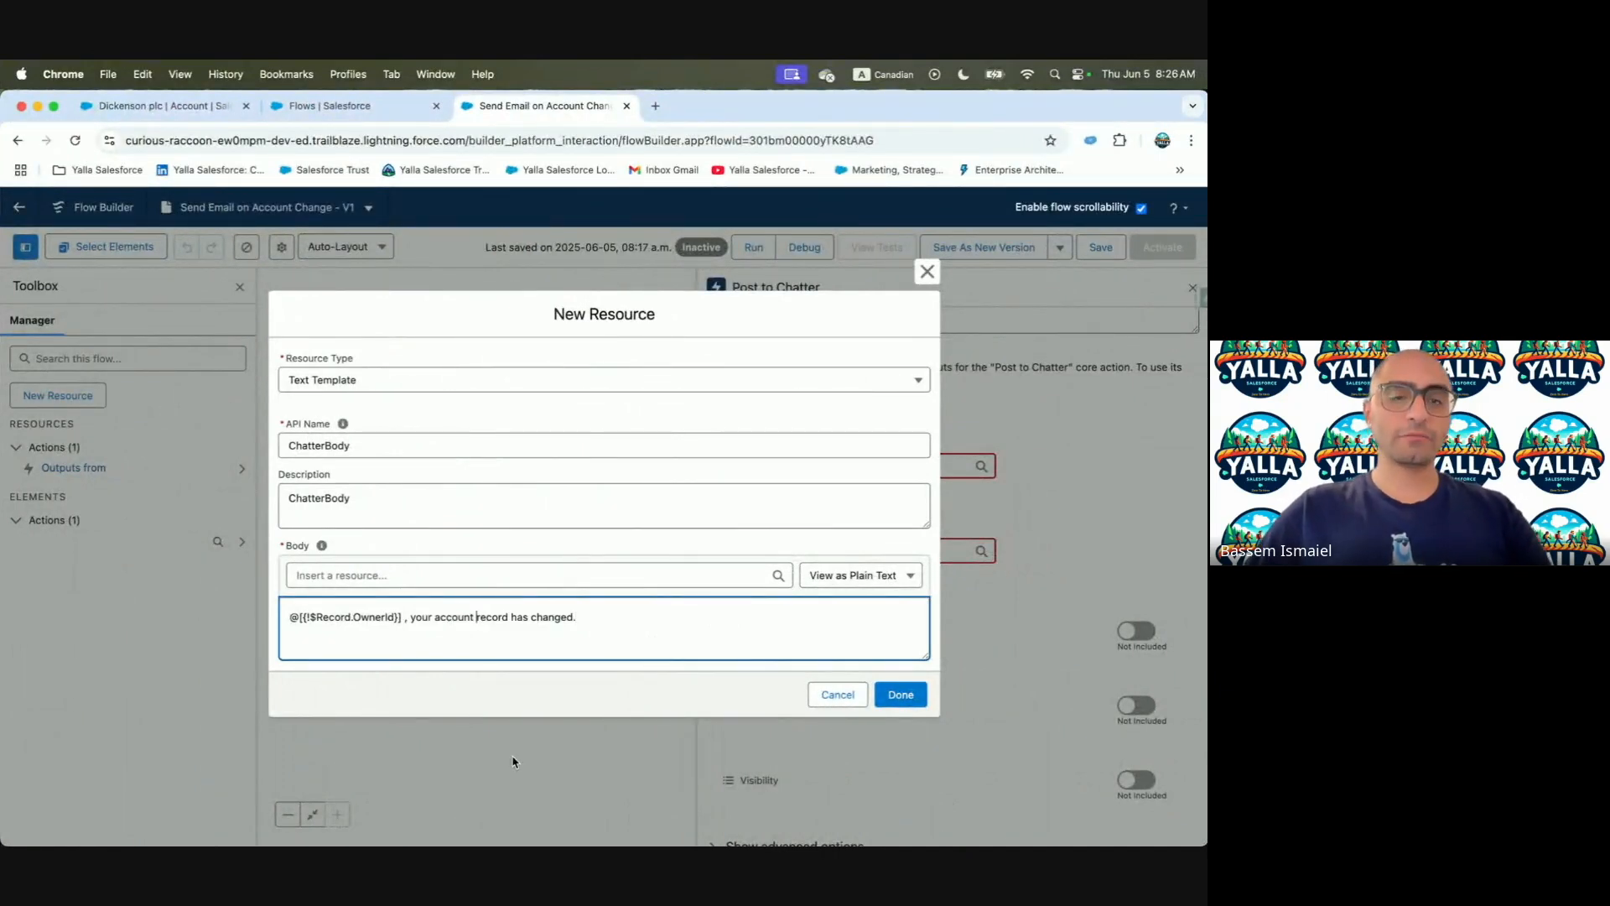
Insert the triggering account's Name field after "your account" in the body and finish creating the text template
{"action": "left_click", "coordinate": [436, 576]}
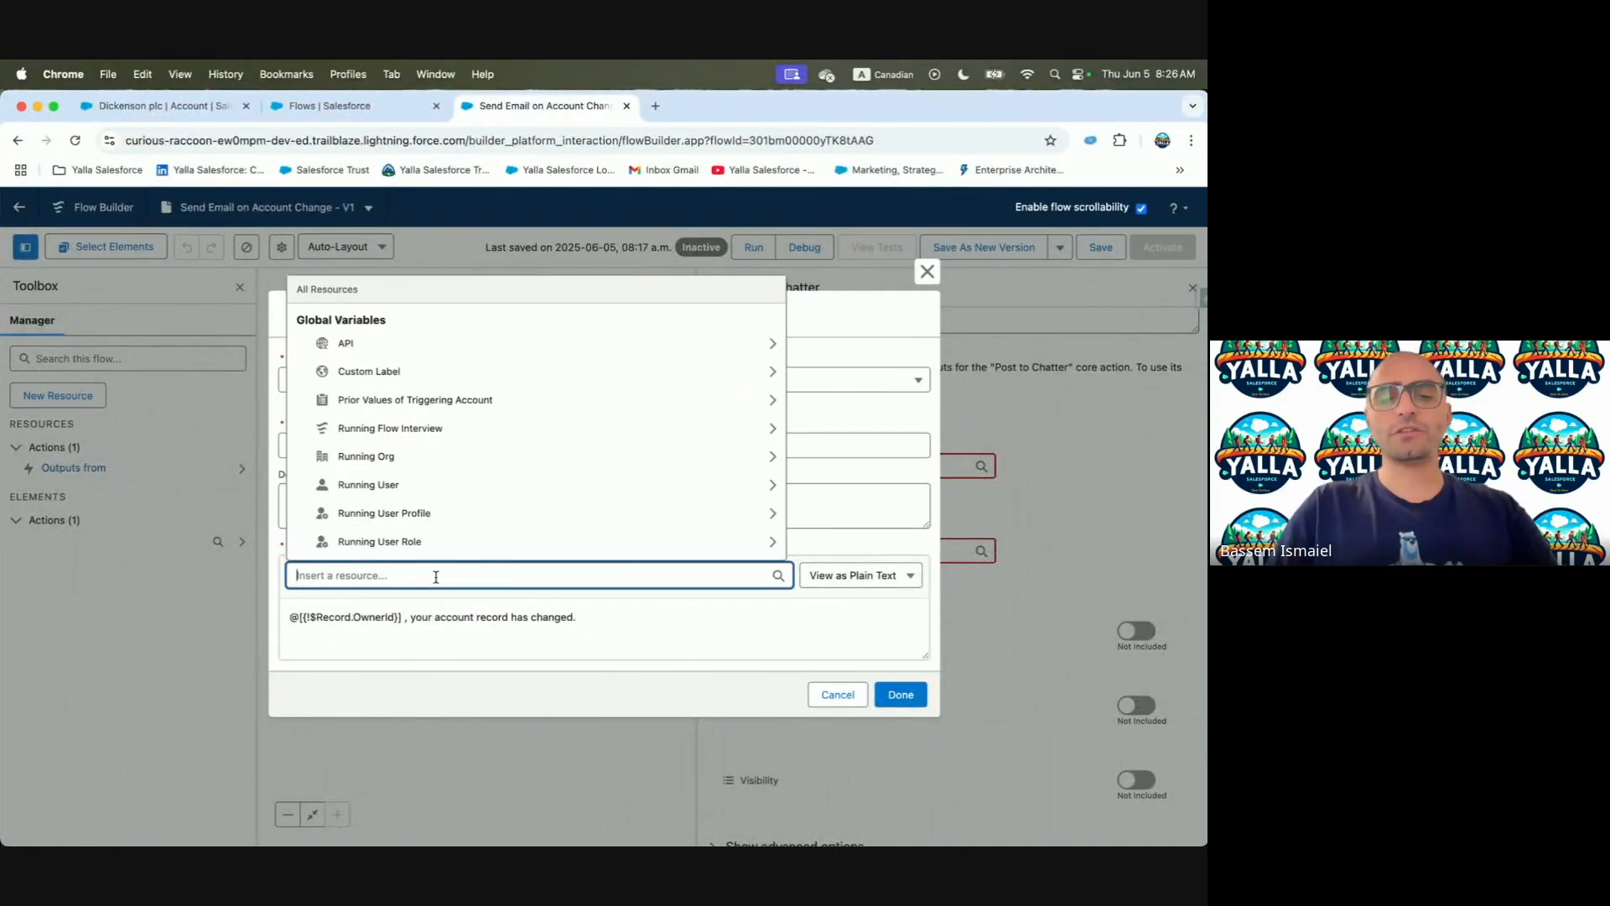
{"action": "type", "text": "Trigge"}
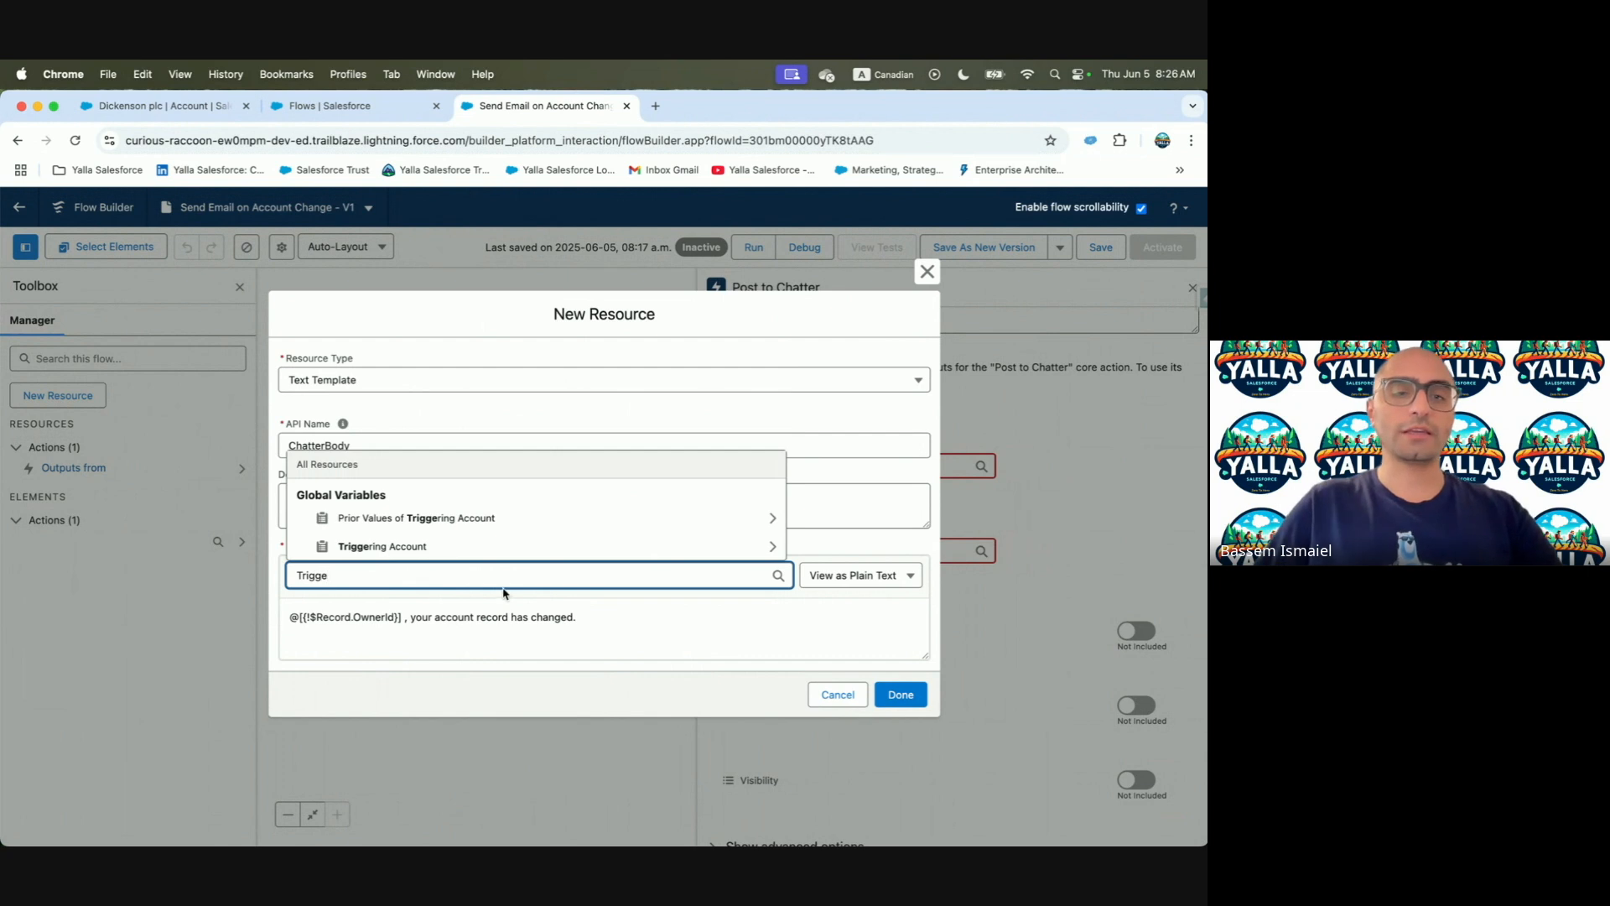
{"action": "left_click", "coordinate": [484, 546]}
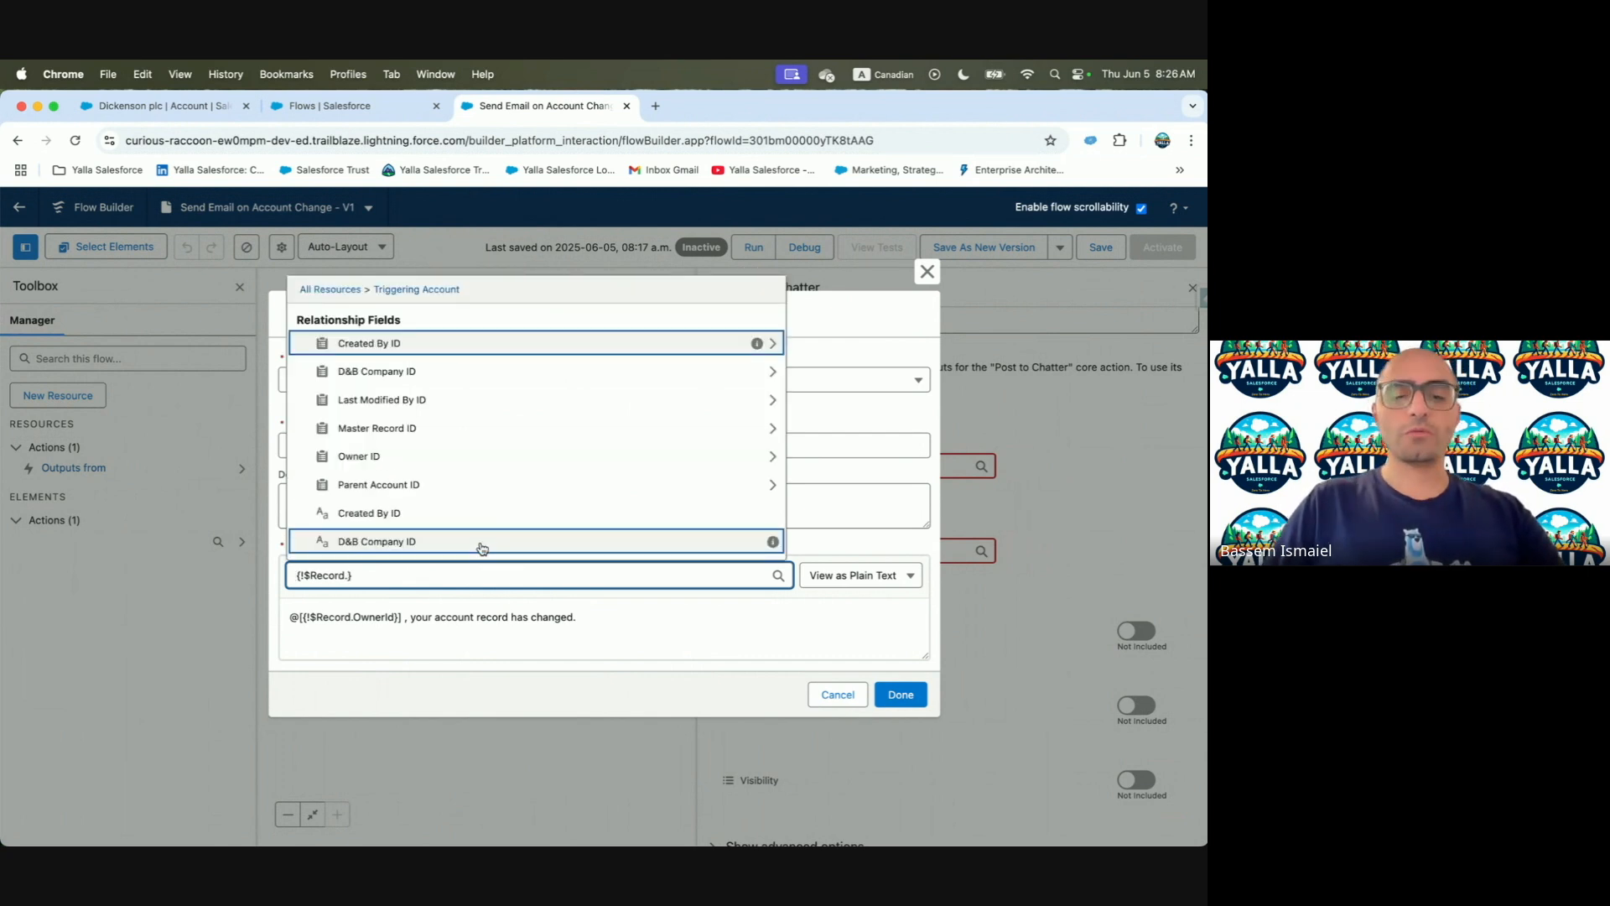
{"action": "type", "text": "Name"}
{"action": "left_click", "coordinate": [419, 544]}
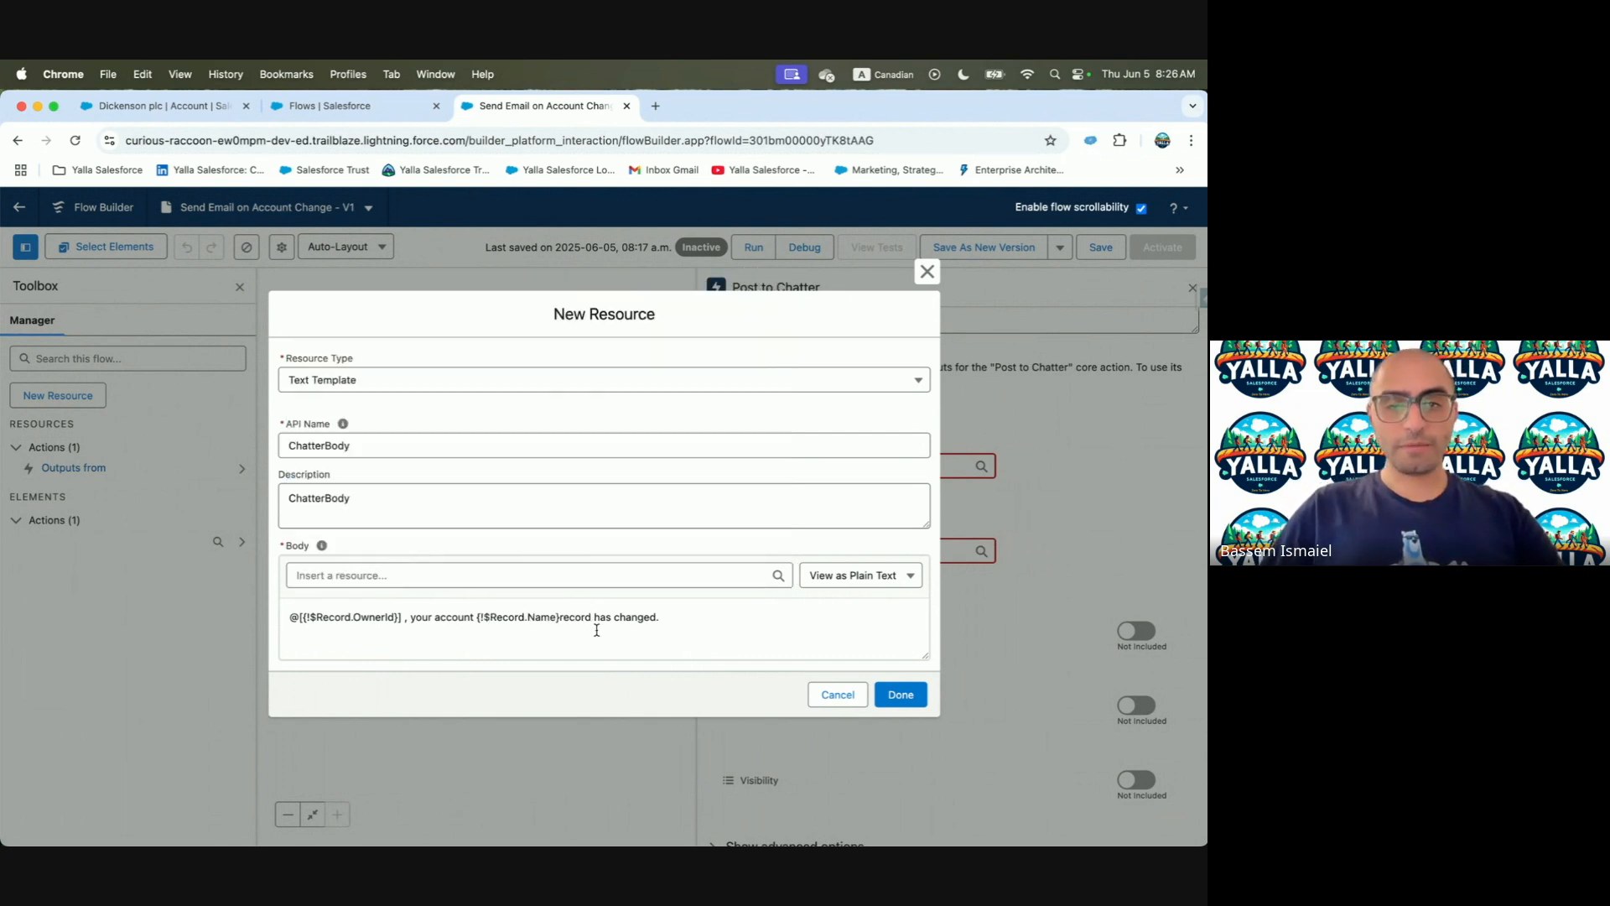
{"action": "left_click", "coordinate": [558, 618]}
{"action": "left_click", "coordinate": [921, 704]}
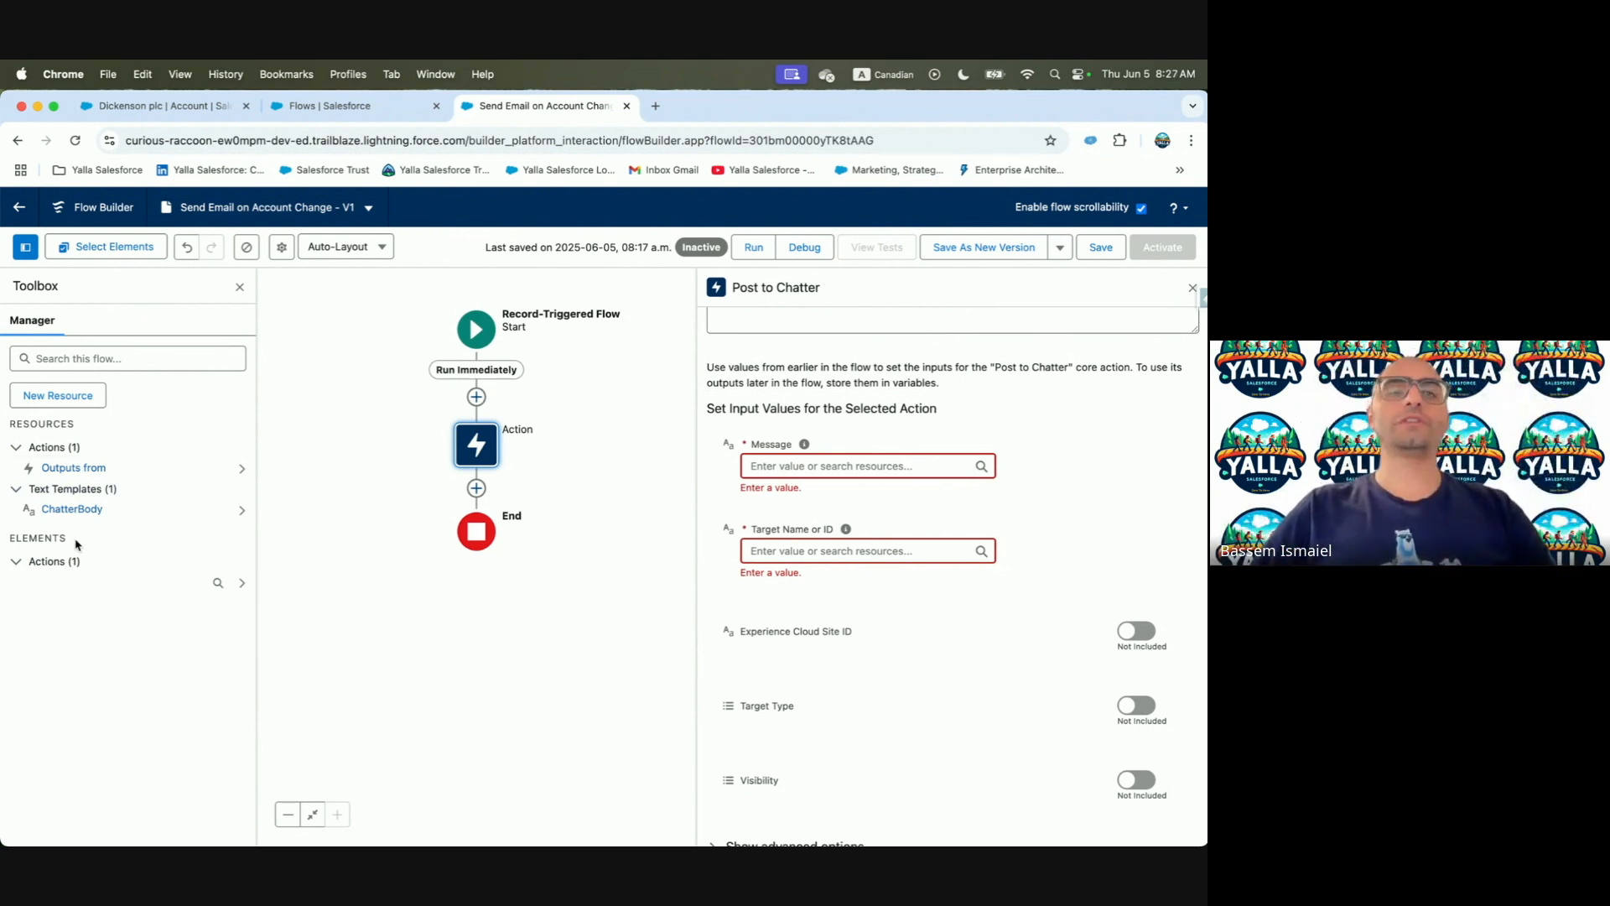
Set the Post to Chatter action's Message to the ChatterBody text template and return to the Trailhead instructions
{"action": "left_click", "coordinate": [476, 453]}
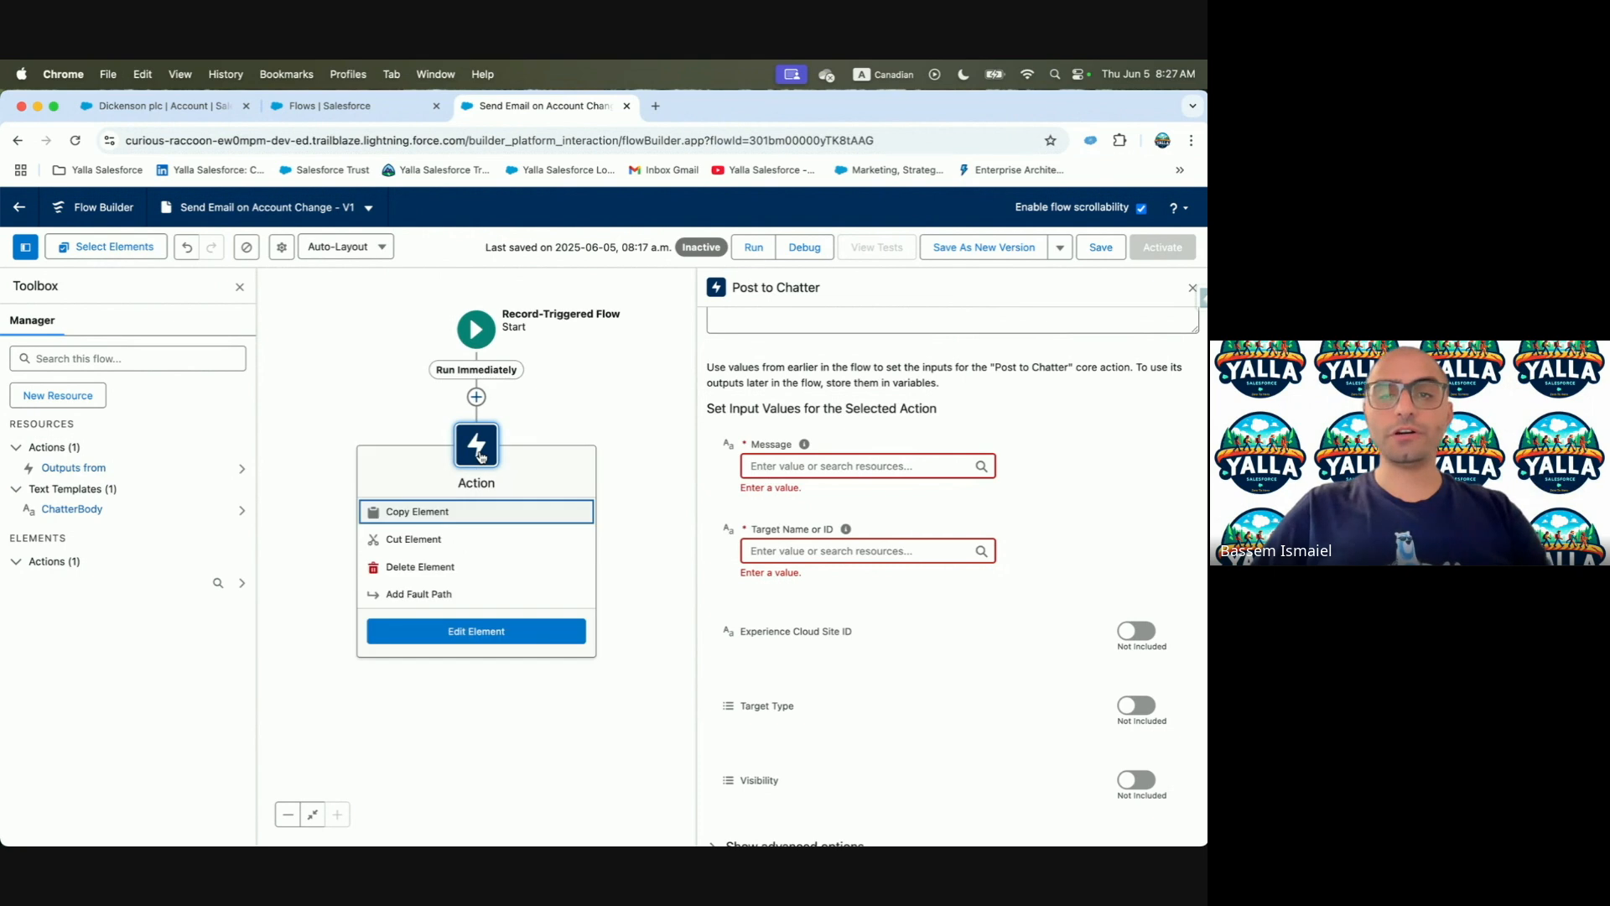
{"action": "left_click", "coordinate": [827, 467]}
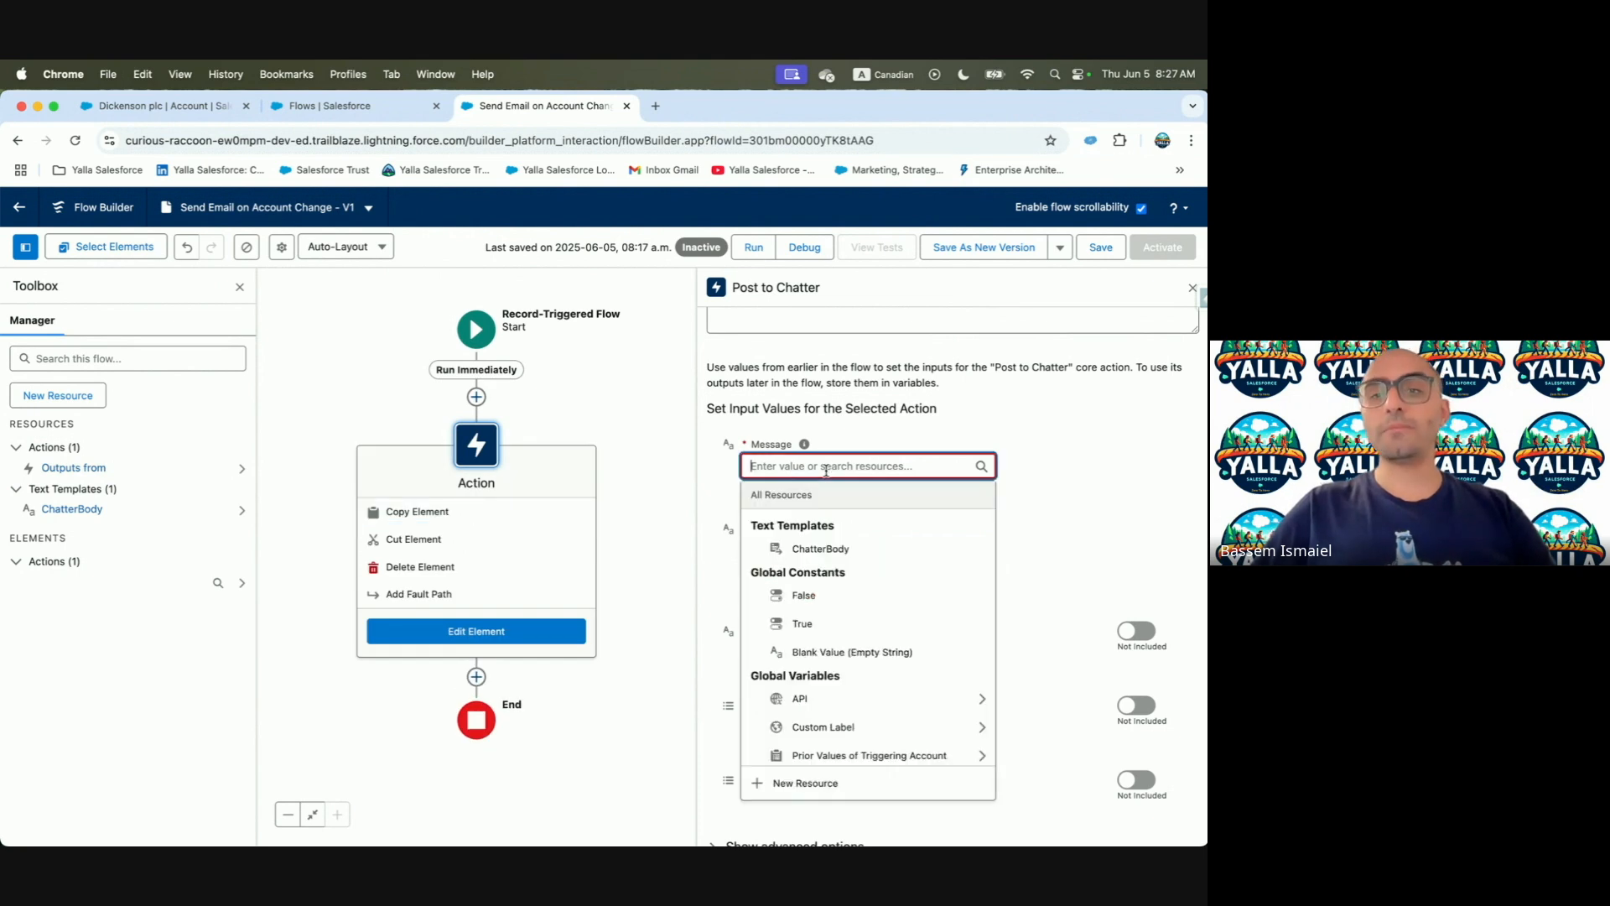
{"action": "left_click", "coordinate": [835, 549]}
{"action": "left_click", "coordinate": [1057, 532]}
{"action": "key", "text": "ctrl+Left"}
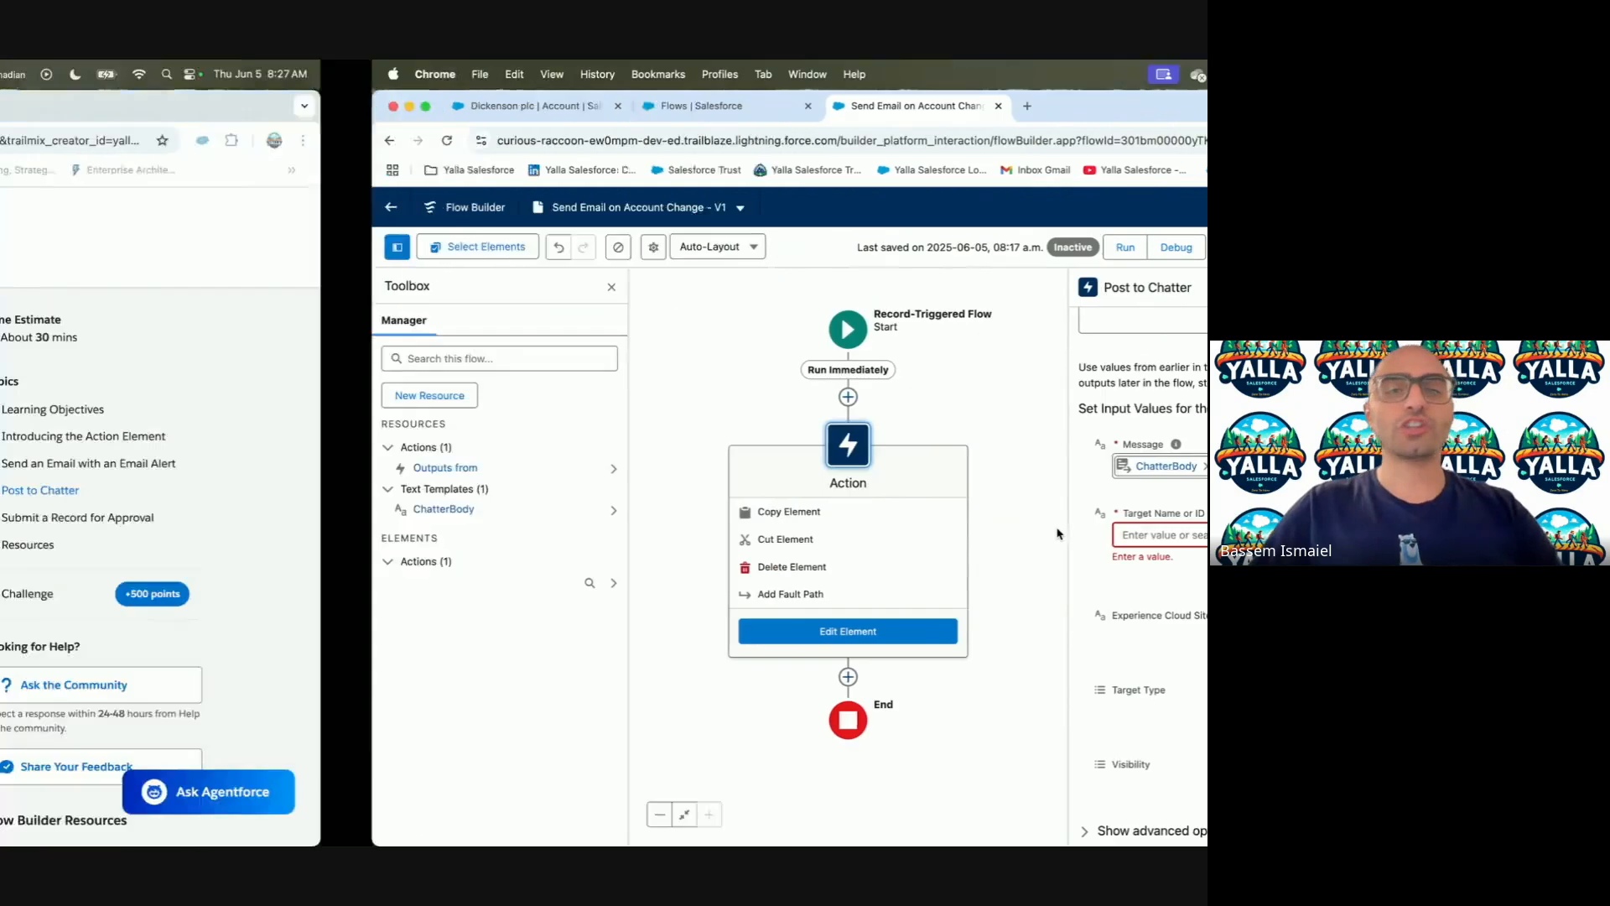
{"action": "scroll", "coordinate": [511, 462], "scroll_direction": "down", "scroll_amount": 3}
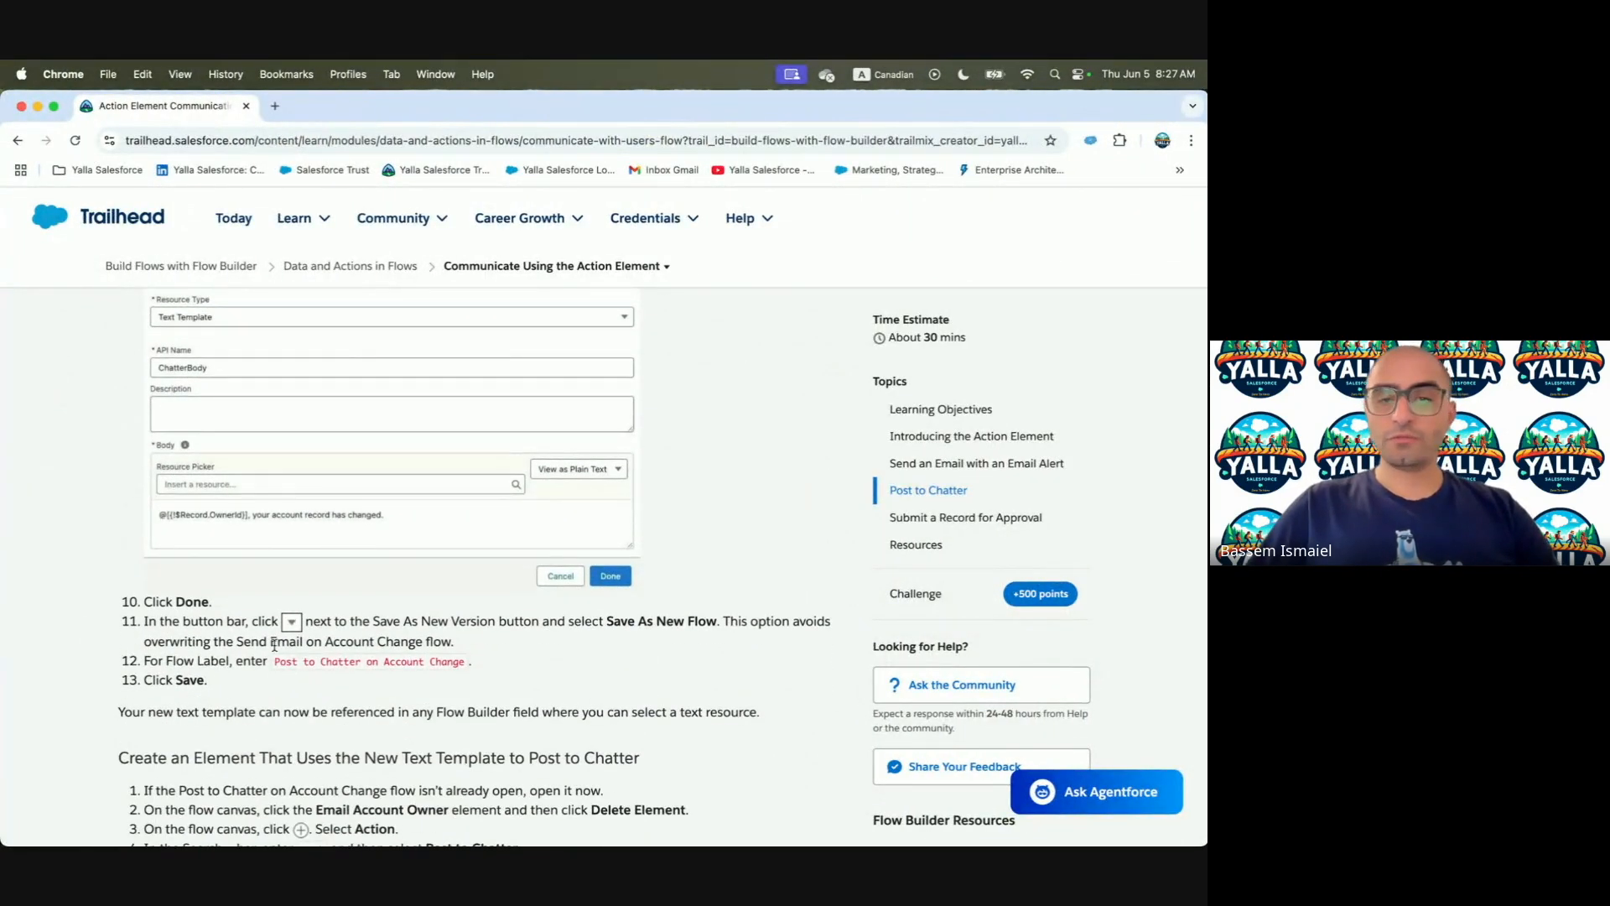
Copy the flow label "Post to Chatter on Account Change" from the Trailhead instructions
{"action": "scroll", "coordinate": [274, 645], "scroll_direction": "down", "scroll_amount": 1}
{"action": "scroll", "coordinate": [274, 645], "scroll_direction": "up", "scroll_amount": 2}
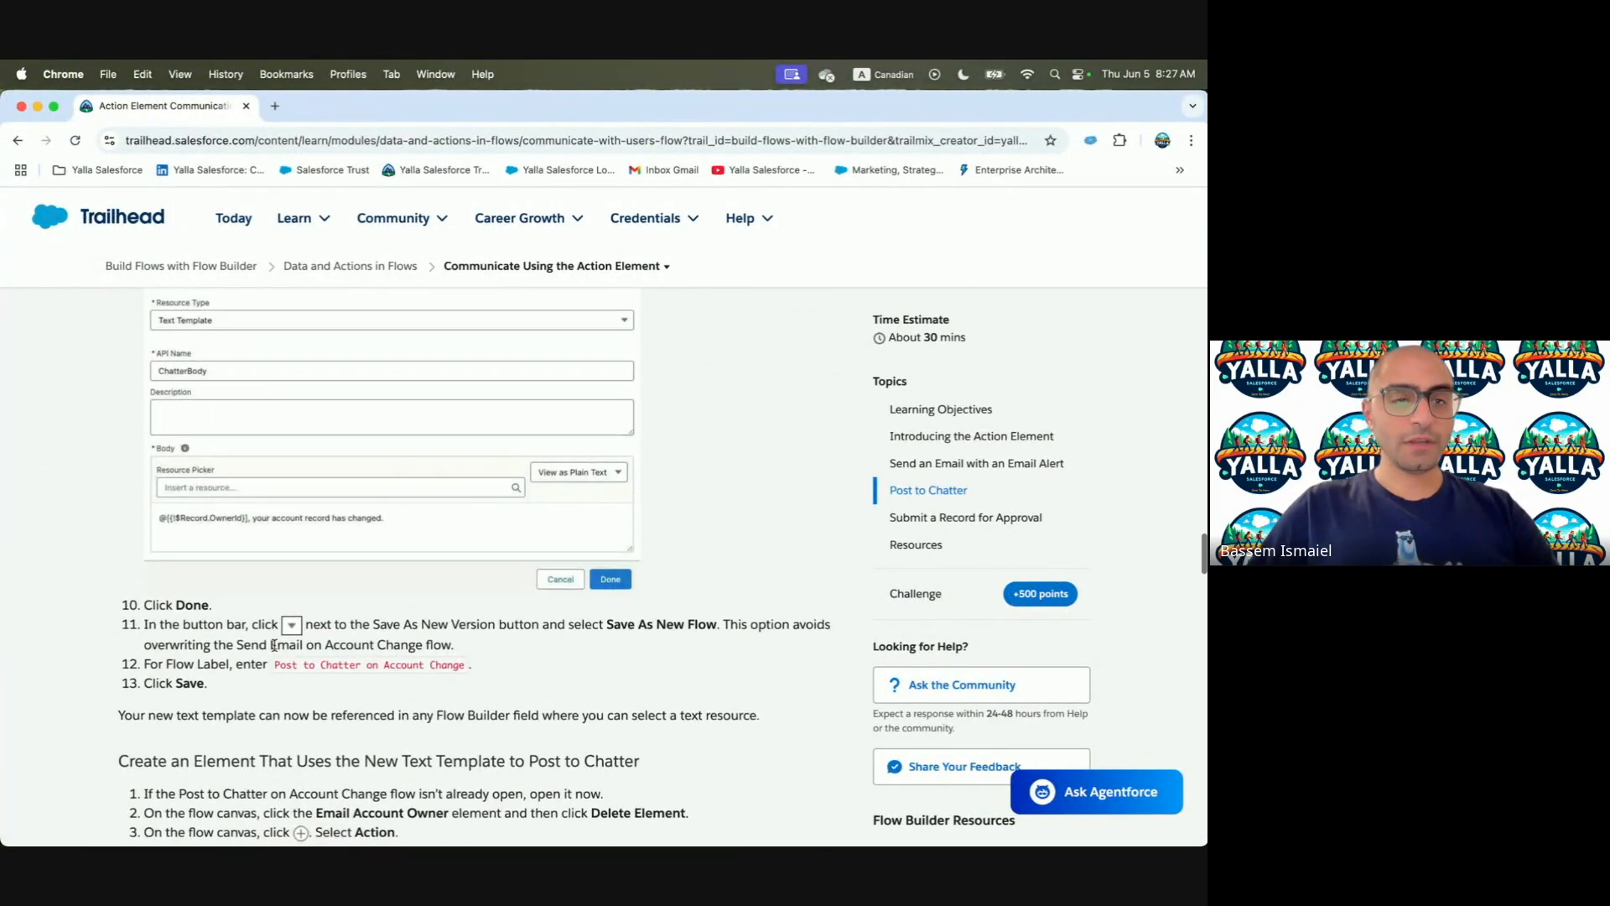
{"action": "scroll", "coordinate": [277, 596], "scroll_direction": "down", "scroll_amount": 1}
{"action": "left_click_drag", "start_coordinate": [274, 615], "coordinate": [467, 625]}
{"action": "key", "text": "cmd+c"}
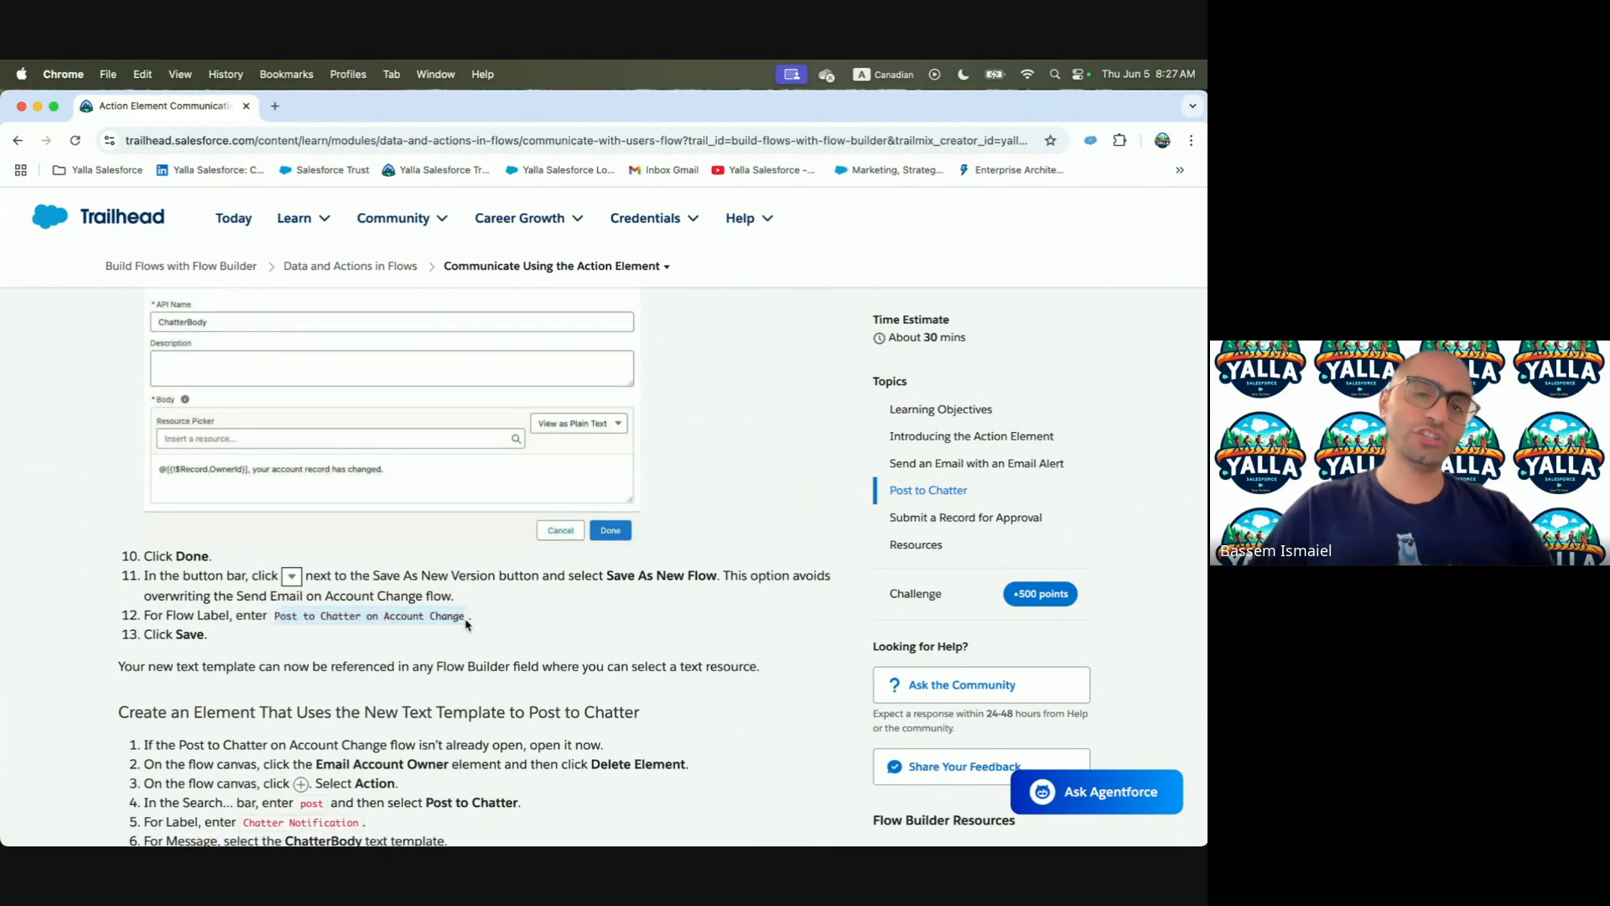
Following the Trailhead instructions, set the Post to Chatter action's Target Name or ID to Triggering Account > Owner ID > Username
{"action": "scroll", "coordinate": [466, 625], "scroll_direction": "down", "scroll_amount": 3}
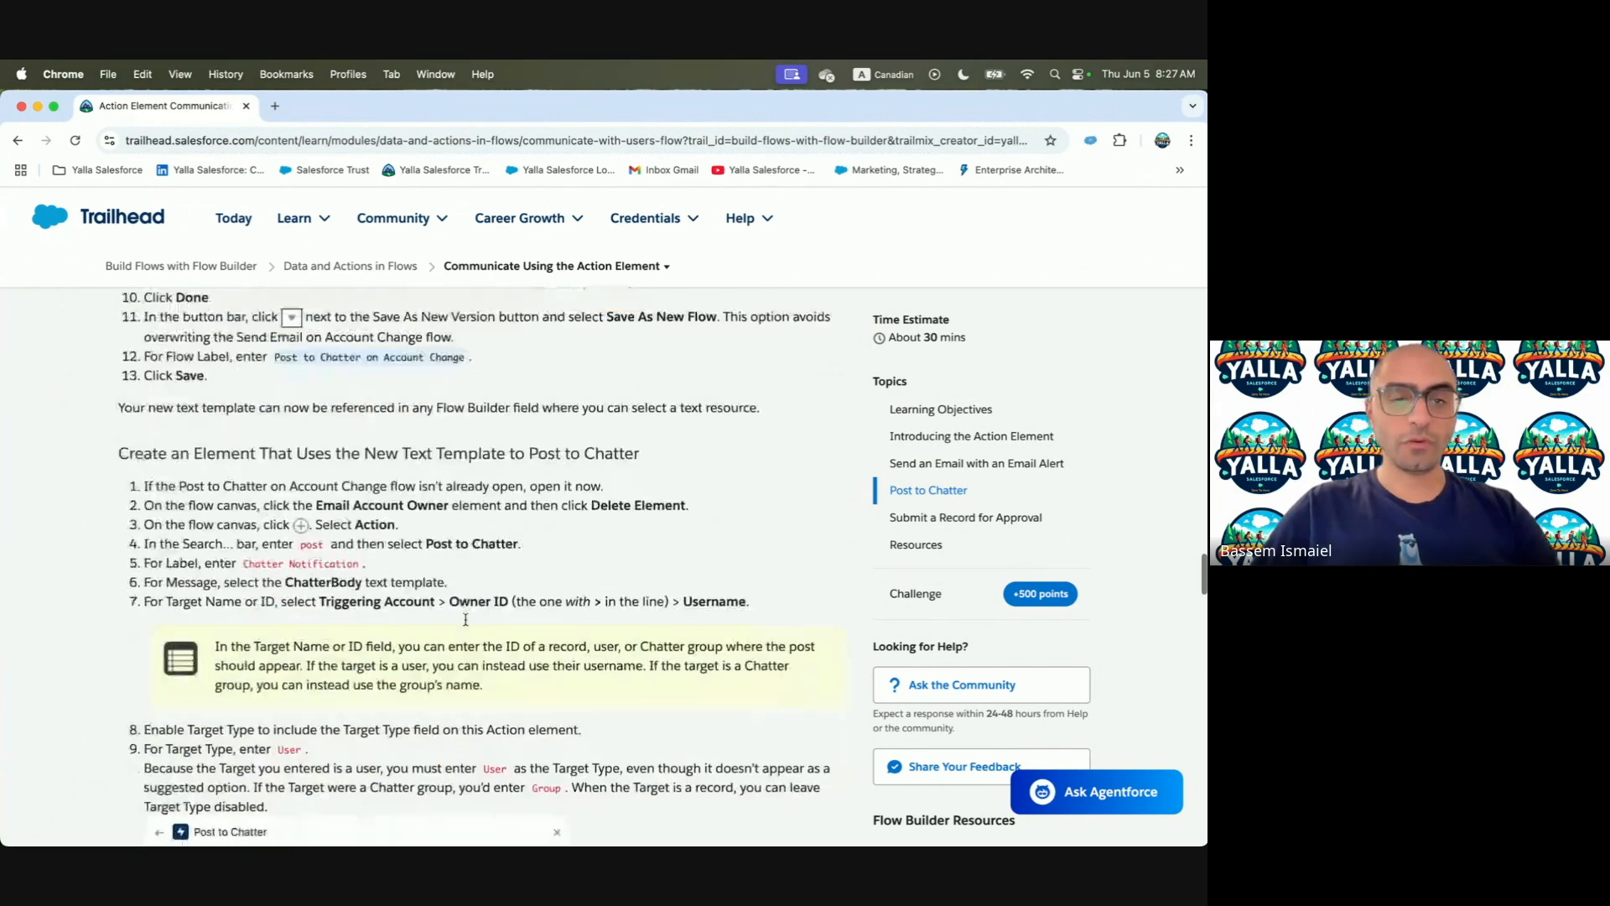
{"action": "key", "text": "ctrl+Right"}
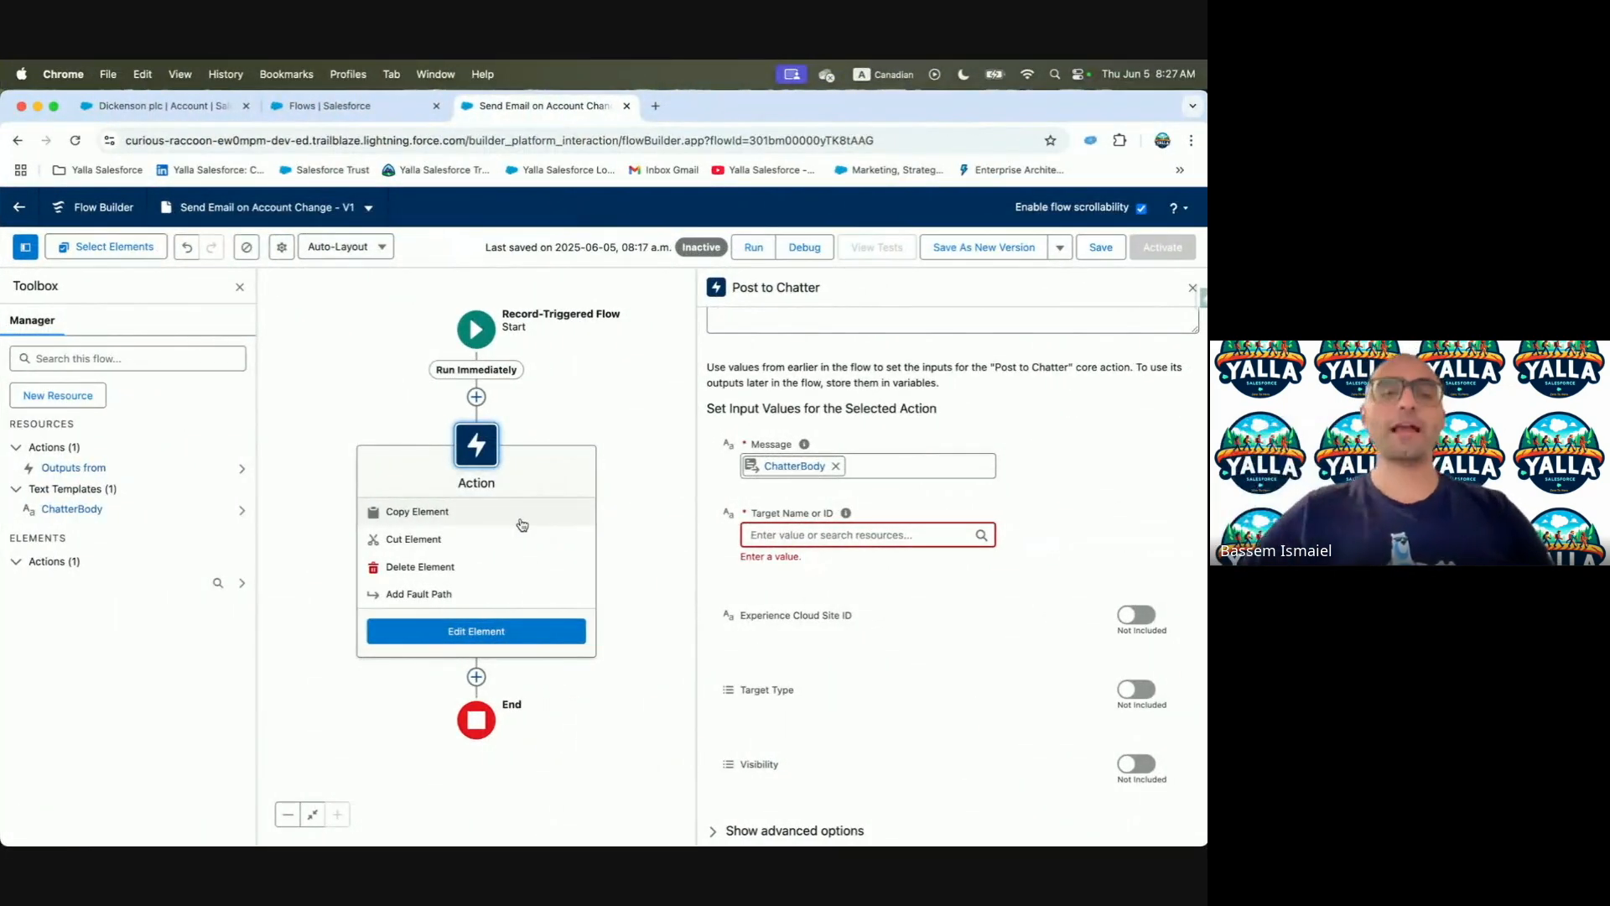
{"action": "key", "text": "ctrl+Left"}
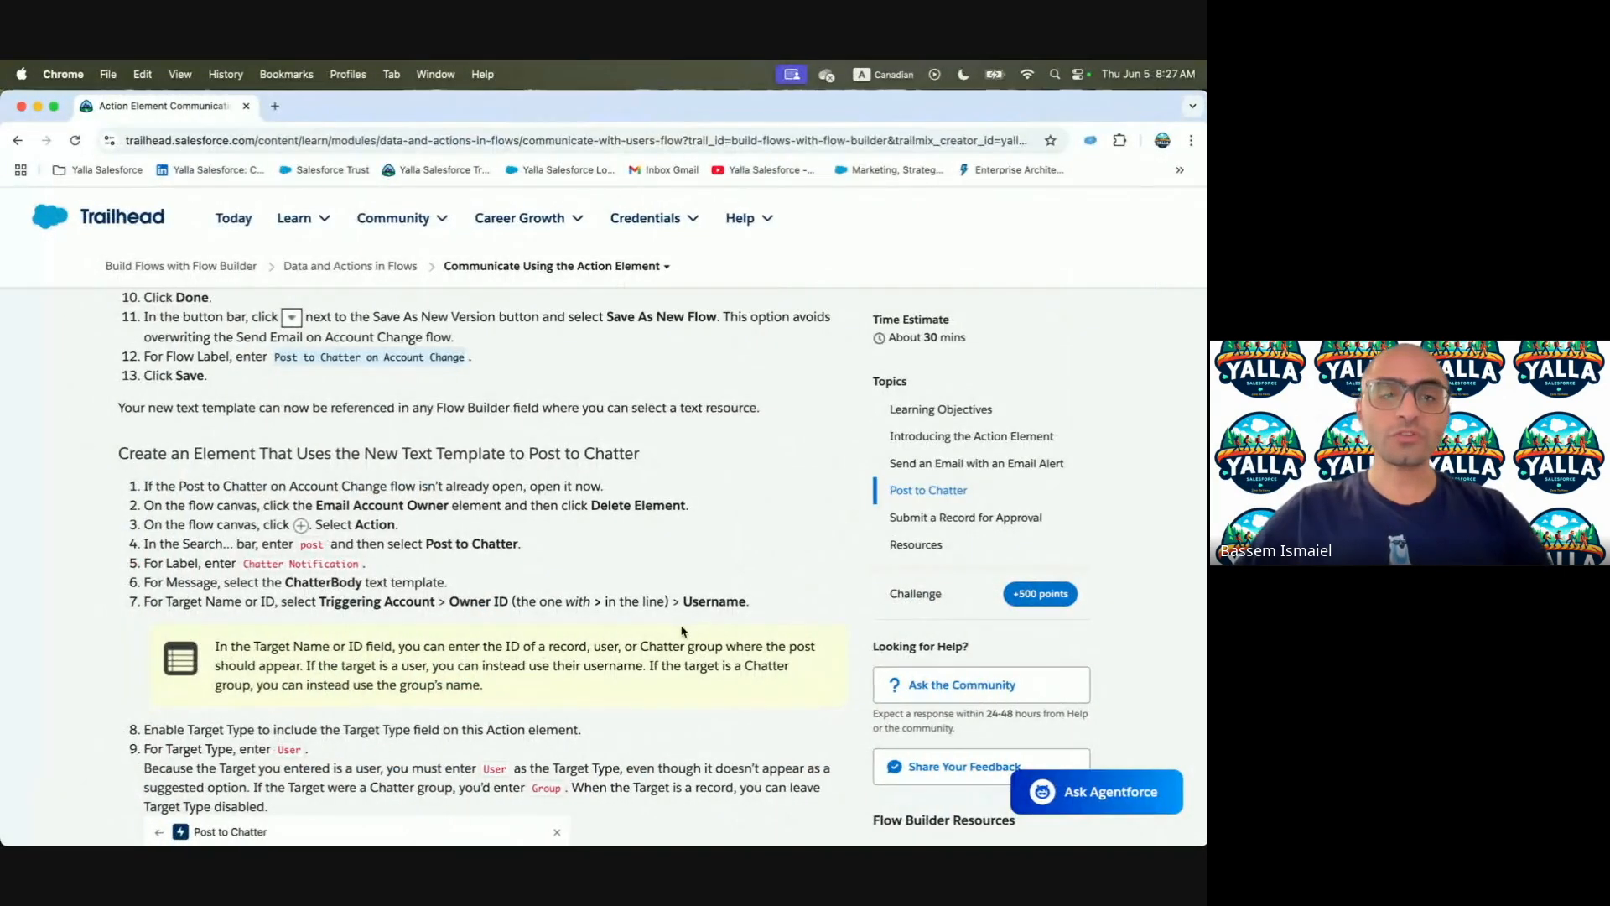
{"action": "scroll", "coordinate": [682, 631], "scroll_direction": "down", "scroll_amount": 8}
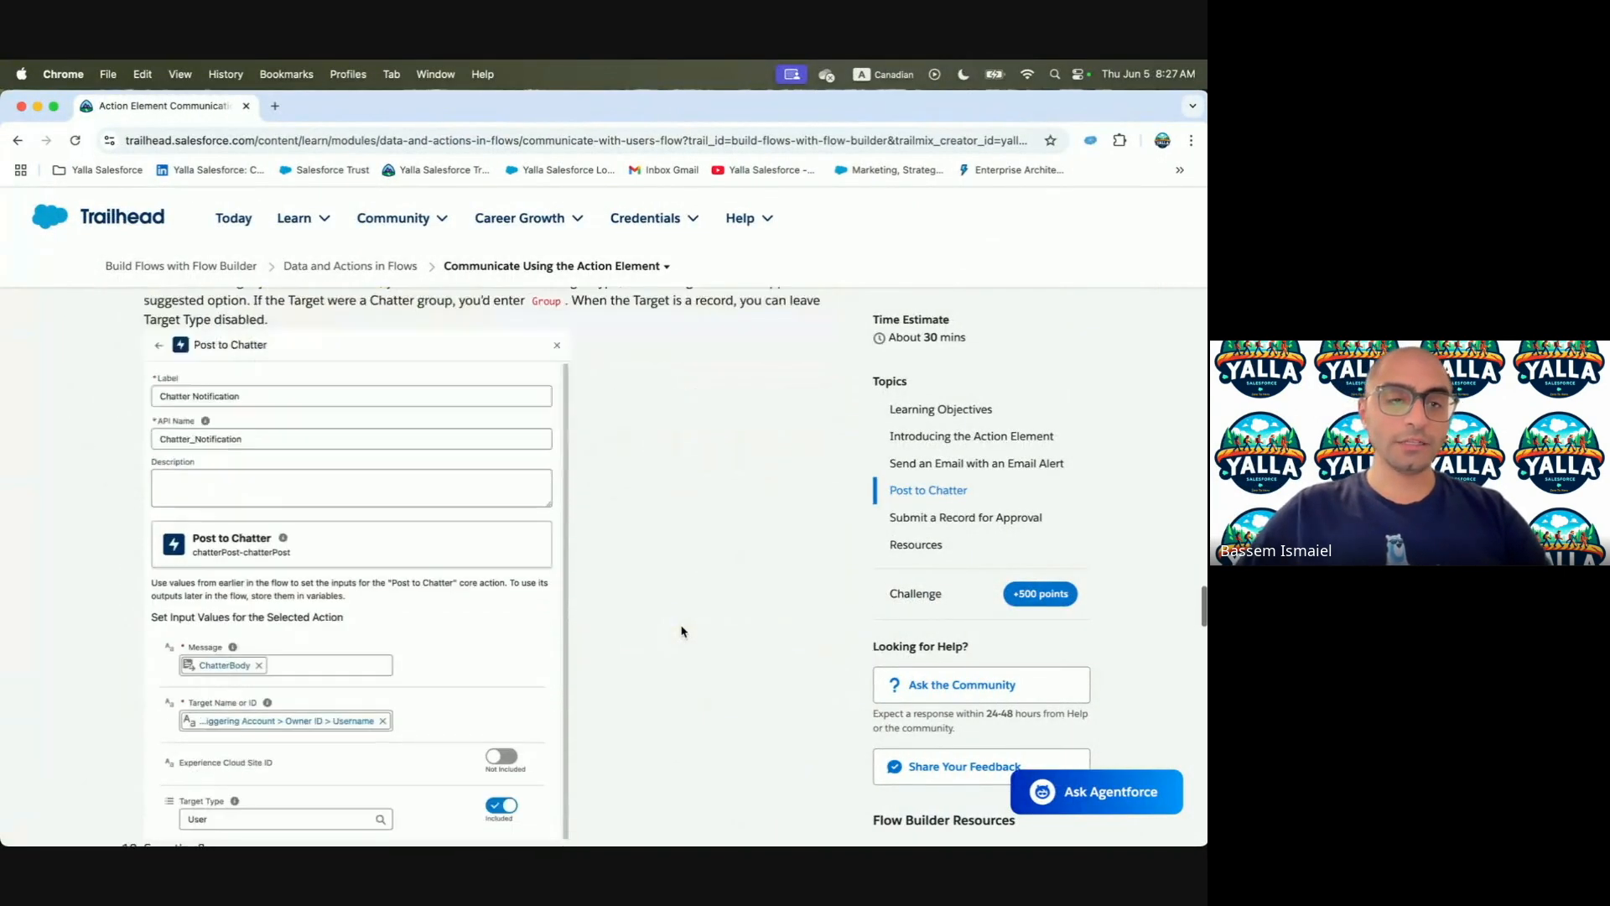
{"action": "scroll", "coordinate": [682, 631], "scroll_direction": "up", "scroll_amount": 1}
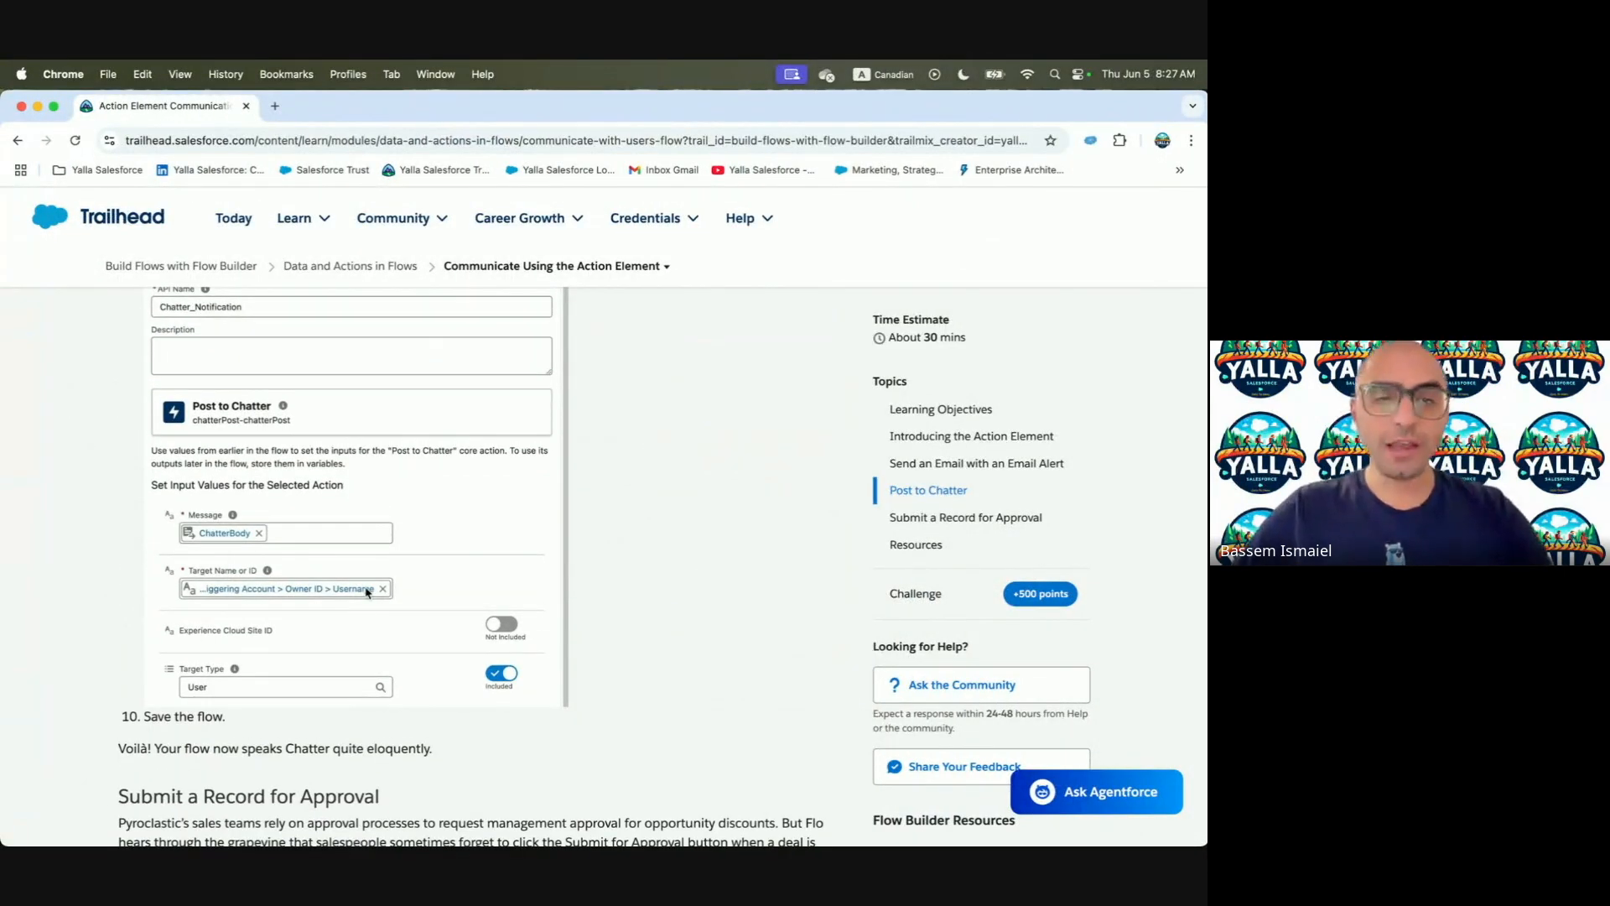
{"action": "key", "text": "ctrl+Right"}
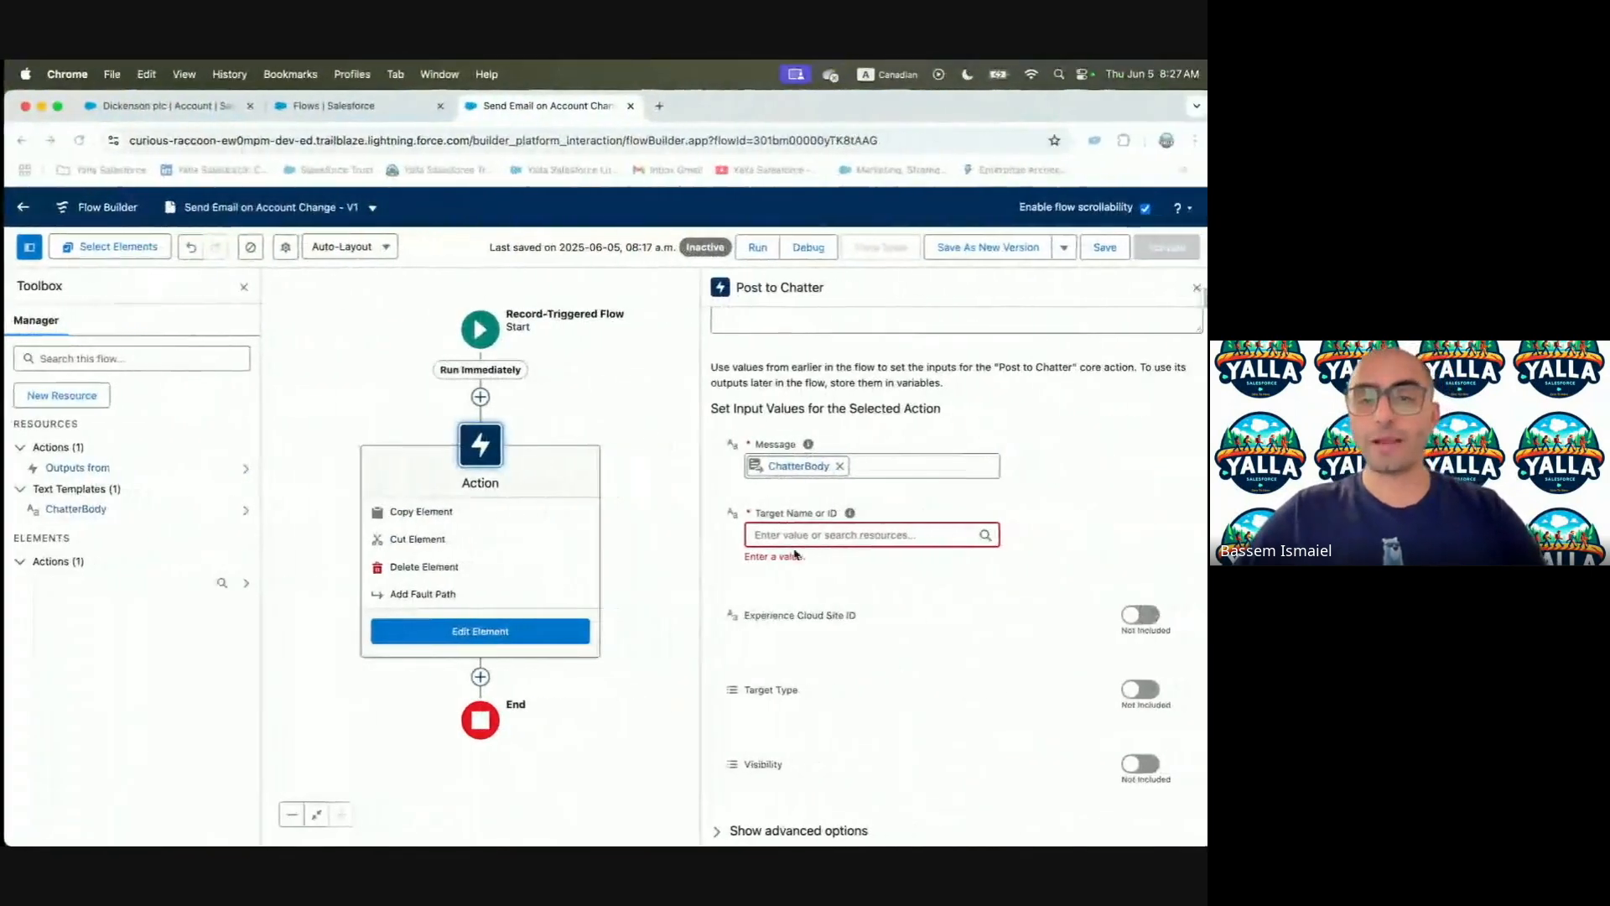
{"action": "left_click", "coordinate": [797, 535]}
{"action": "type", "text": "tri"}
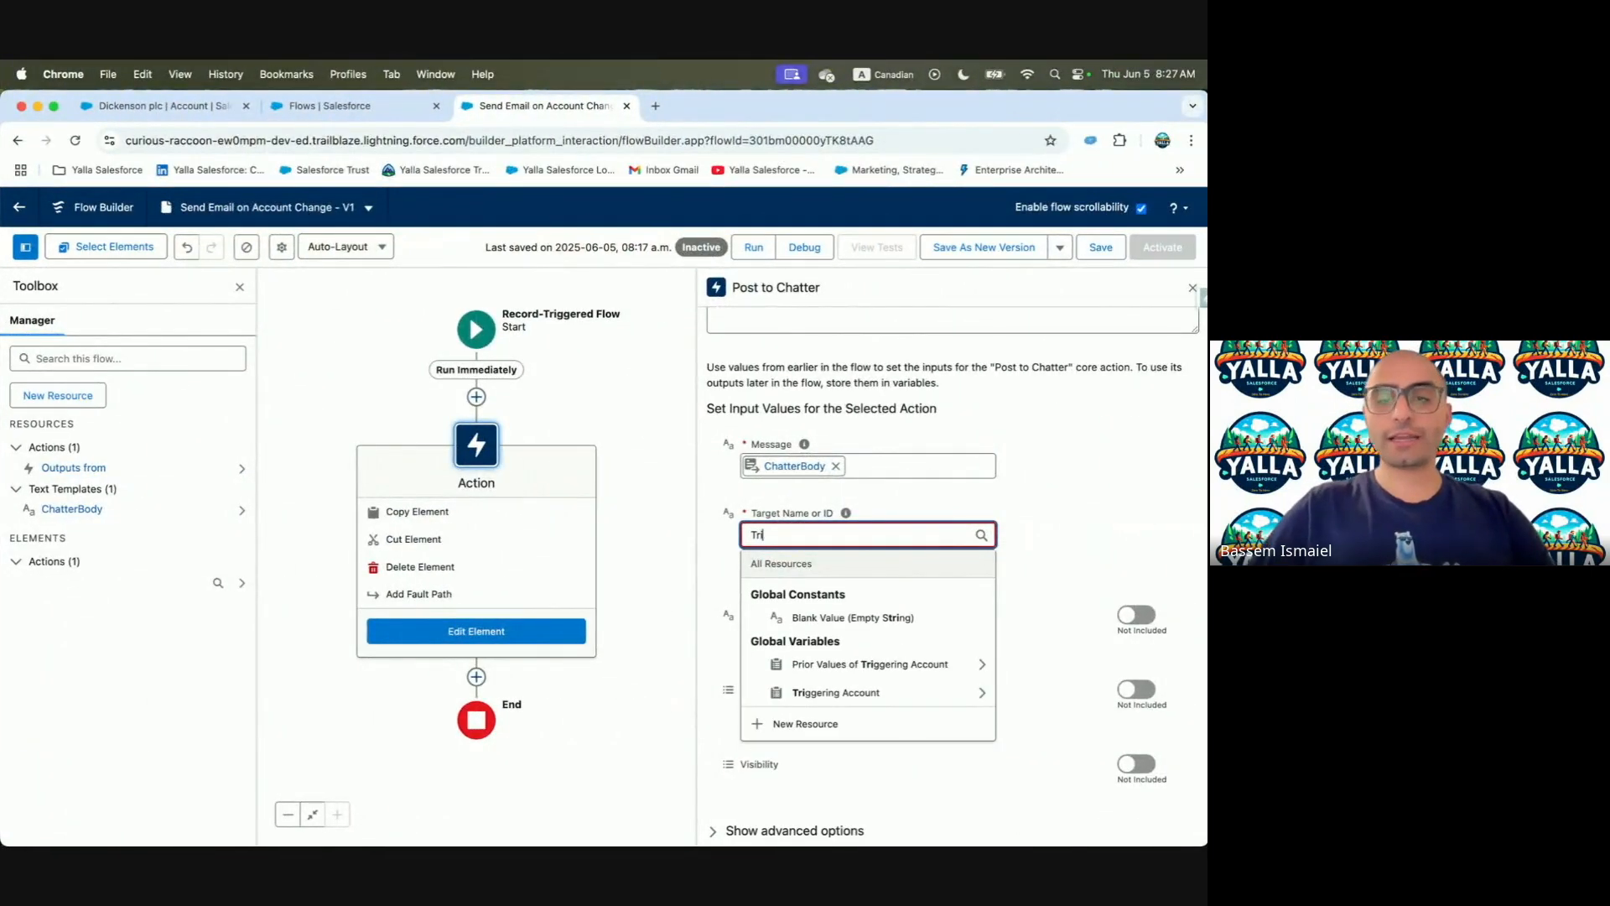
{"action": "left_click", "coordinate": [846, 693]}
{"action": "type", "text": "Owner"}
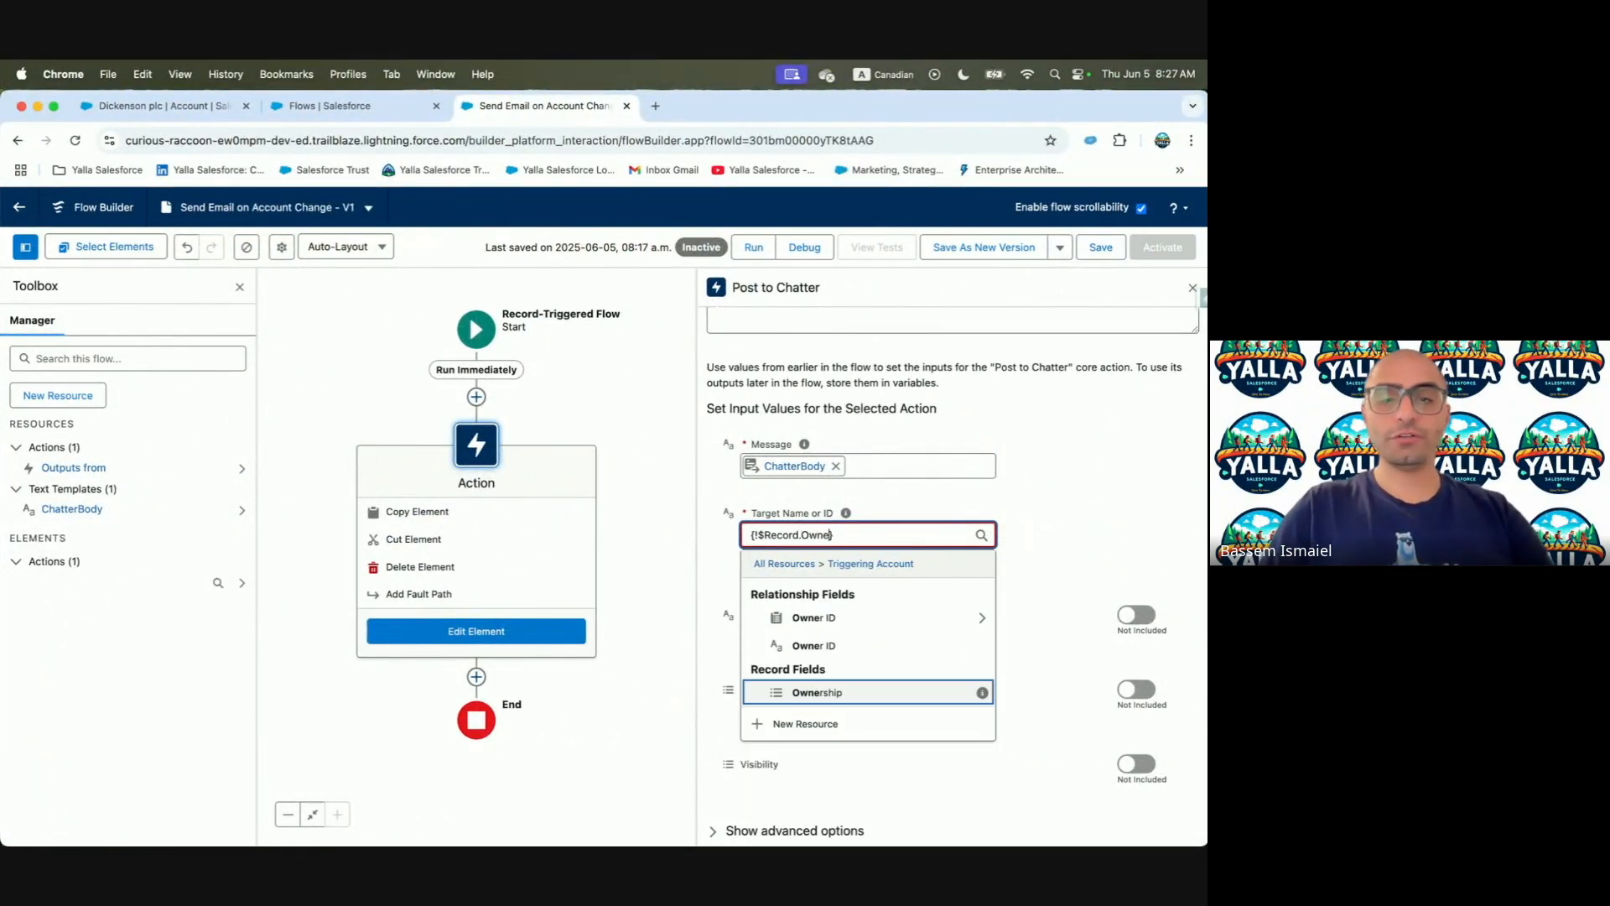
{"action": "left_click", "coordinate": [903, 622]}
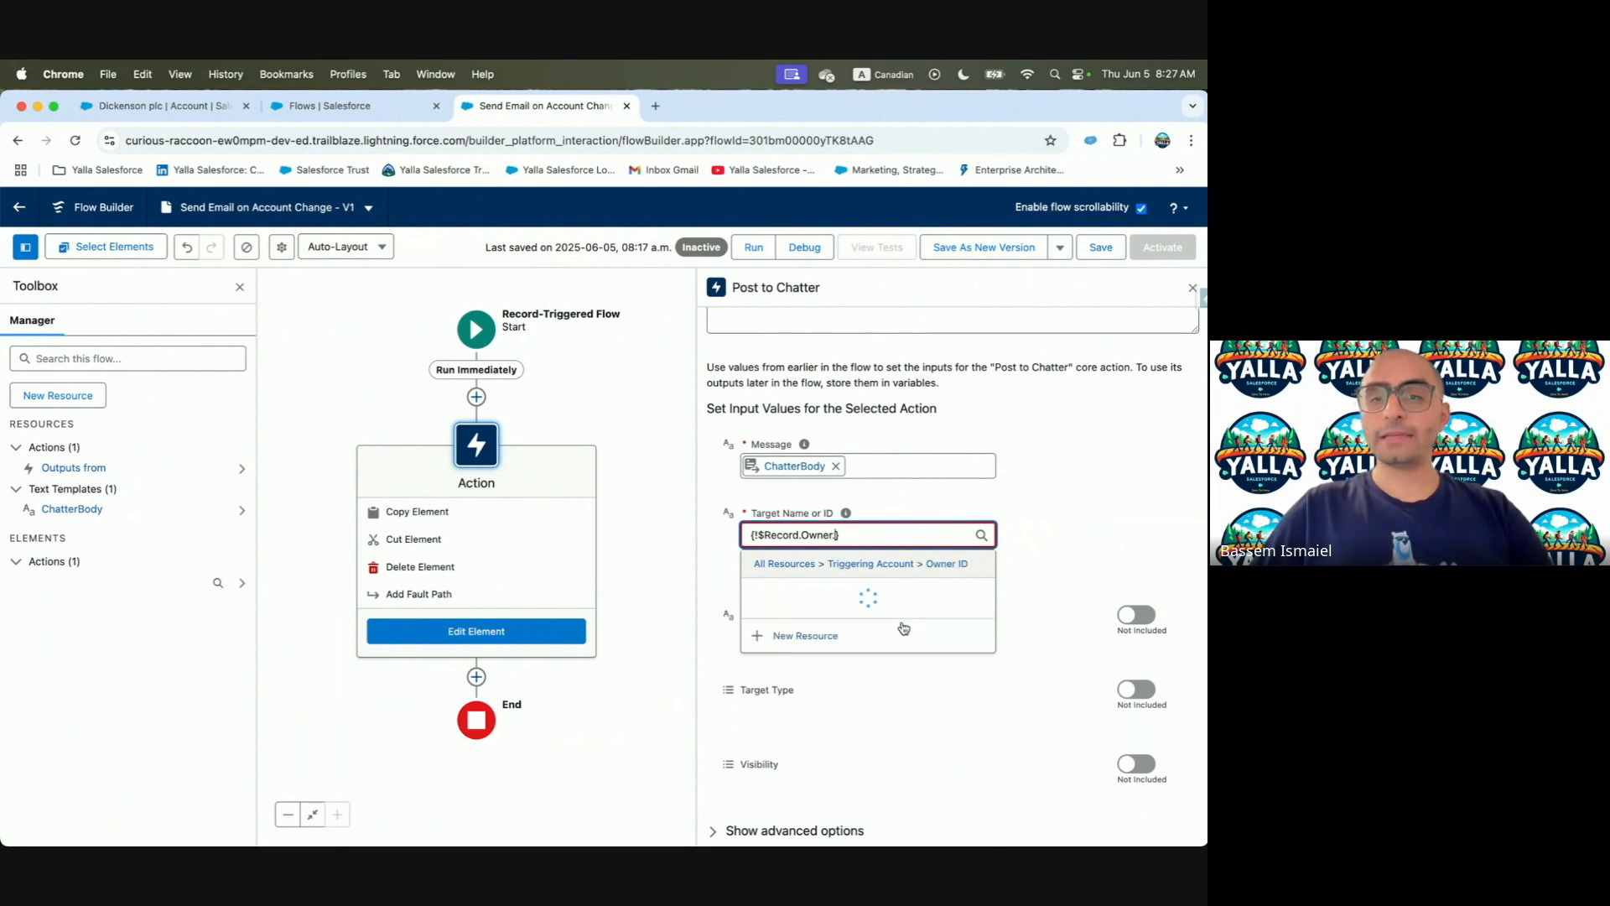
{"action": "type", "text": "User"}
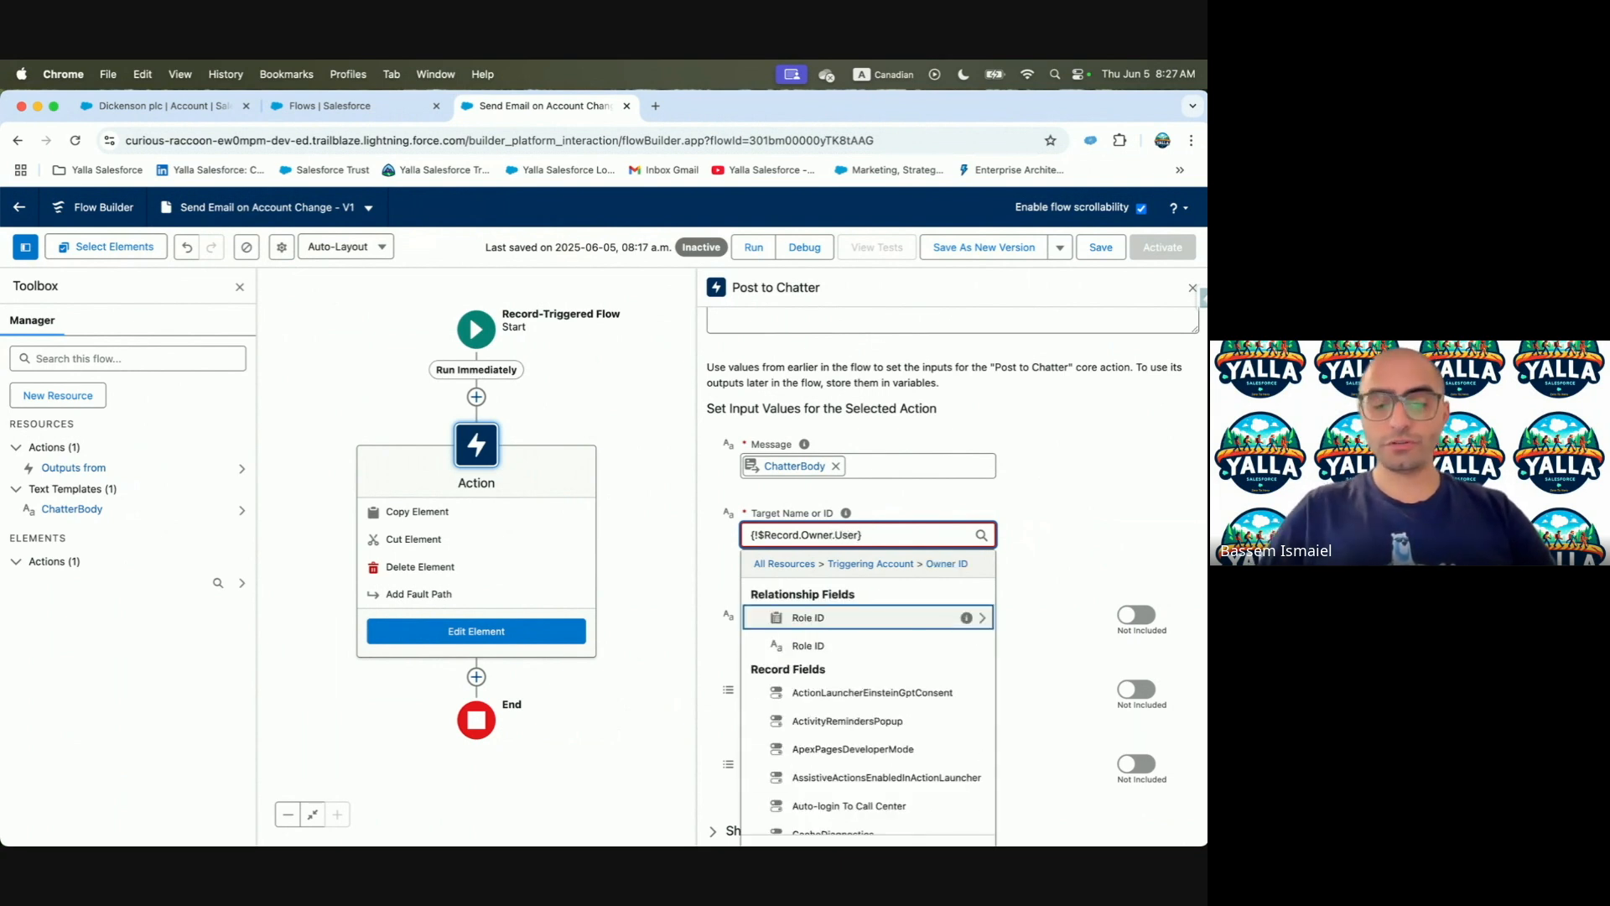
{"action": "type", "text": "name"}
{"action": "left_click", "coordinate": [891, 621]}
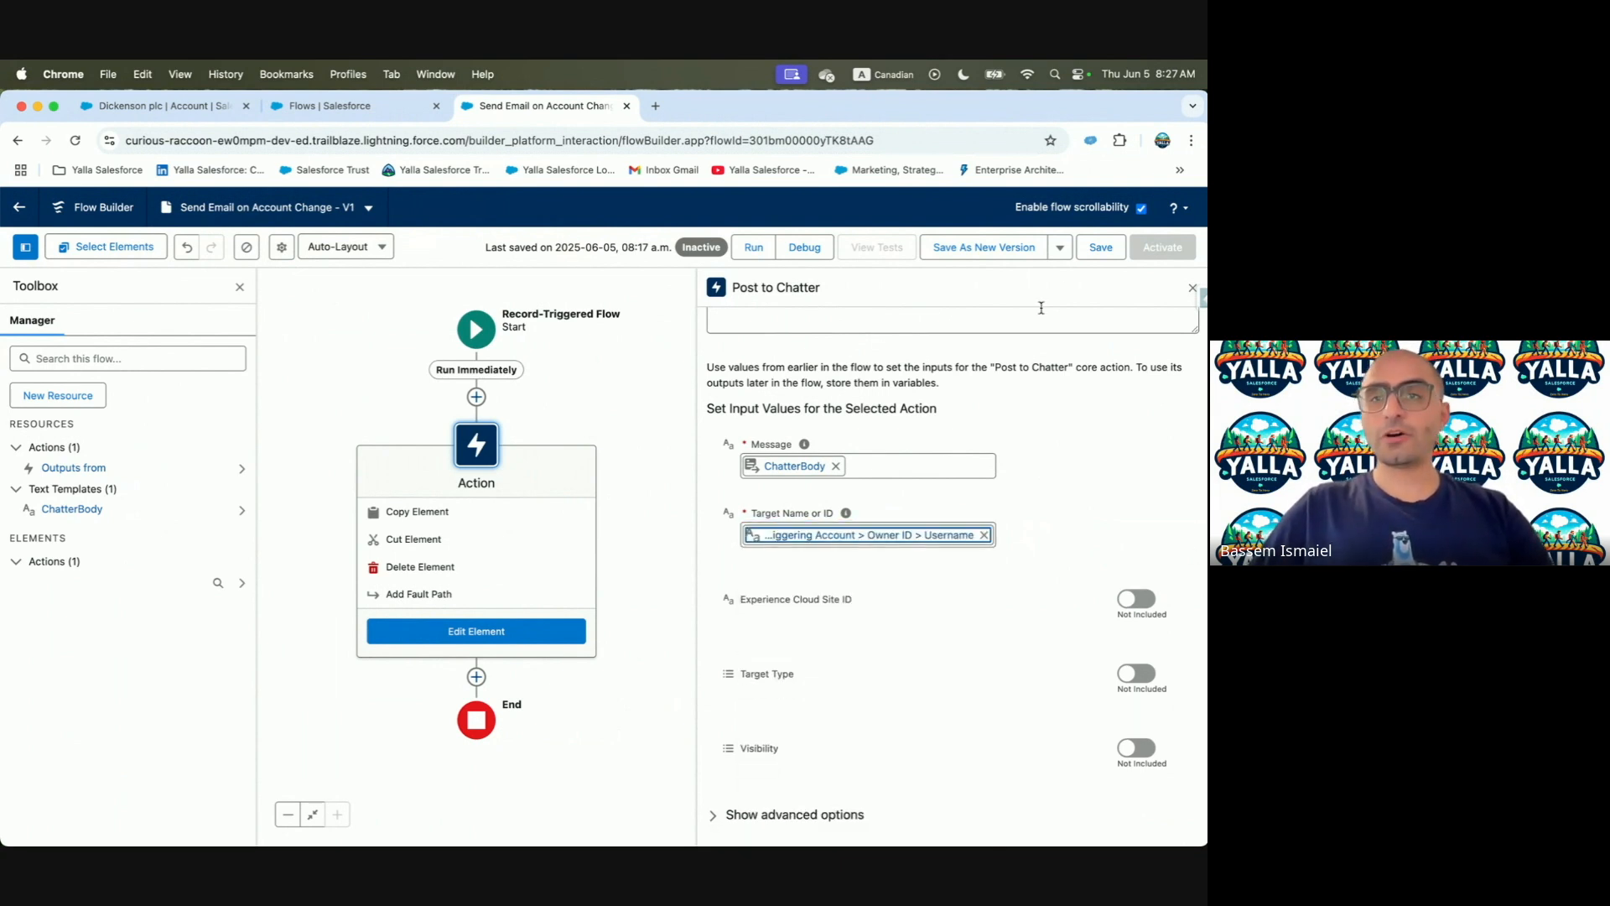
Save the flow as a new flow, using the copied "Post to Chatter on Account Change" for both its label and description
{"action": "left_click", "coordinate": [1015, 248]}
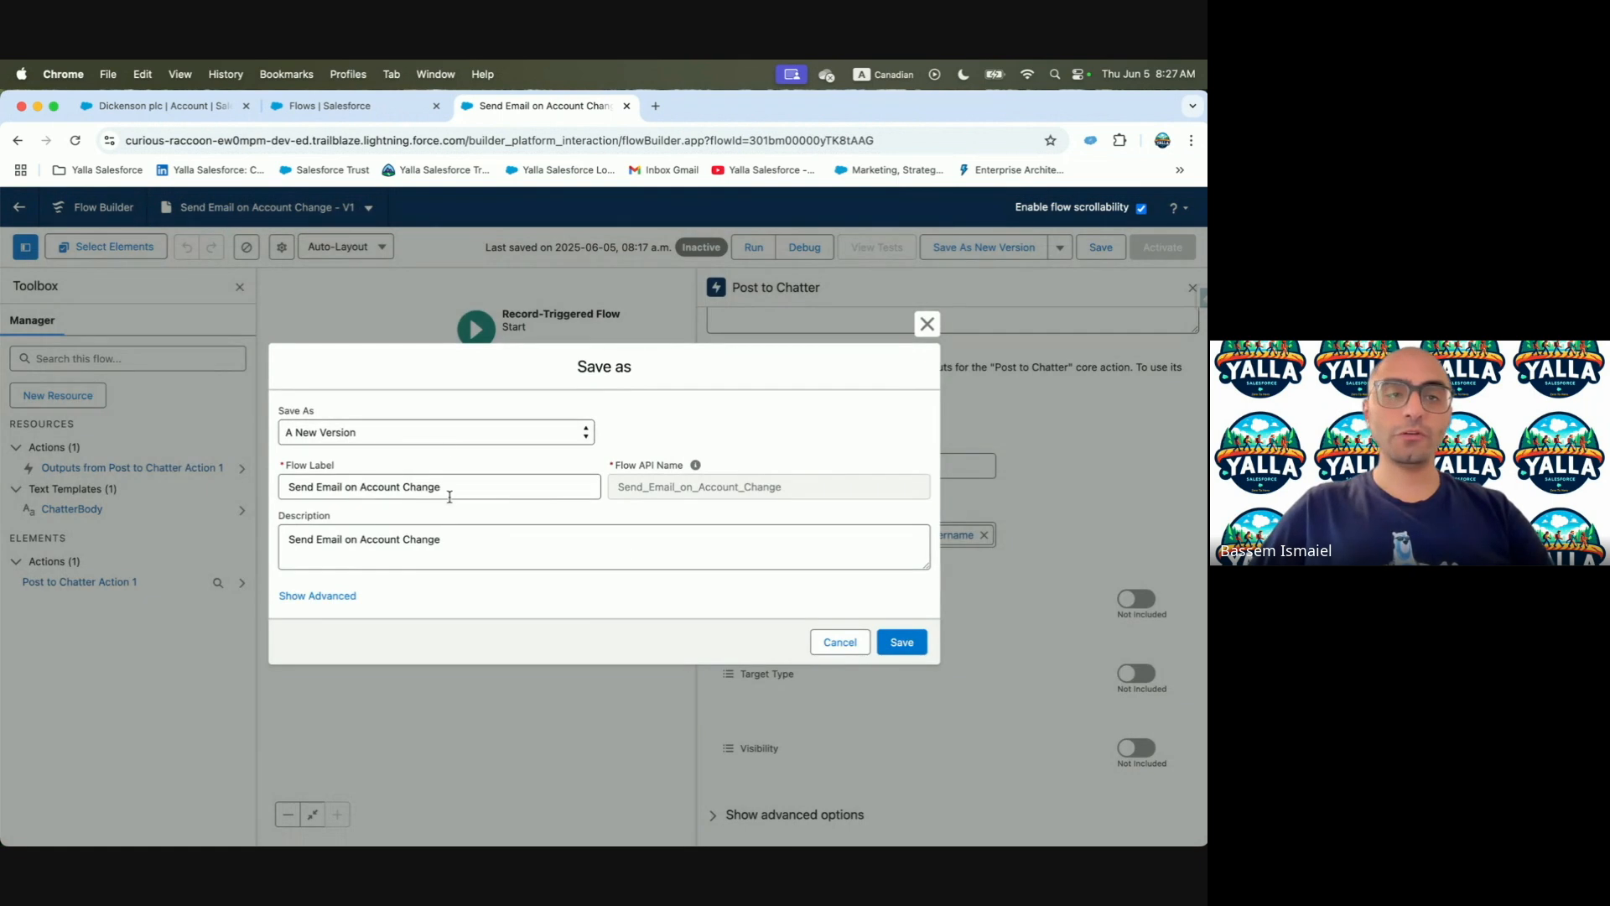
{"action": "left_click", "coordinate": [432, 435]}
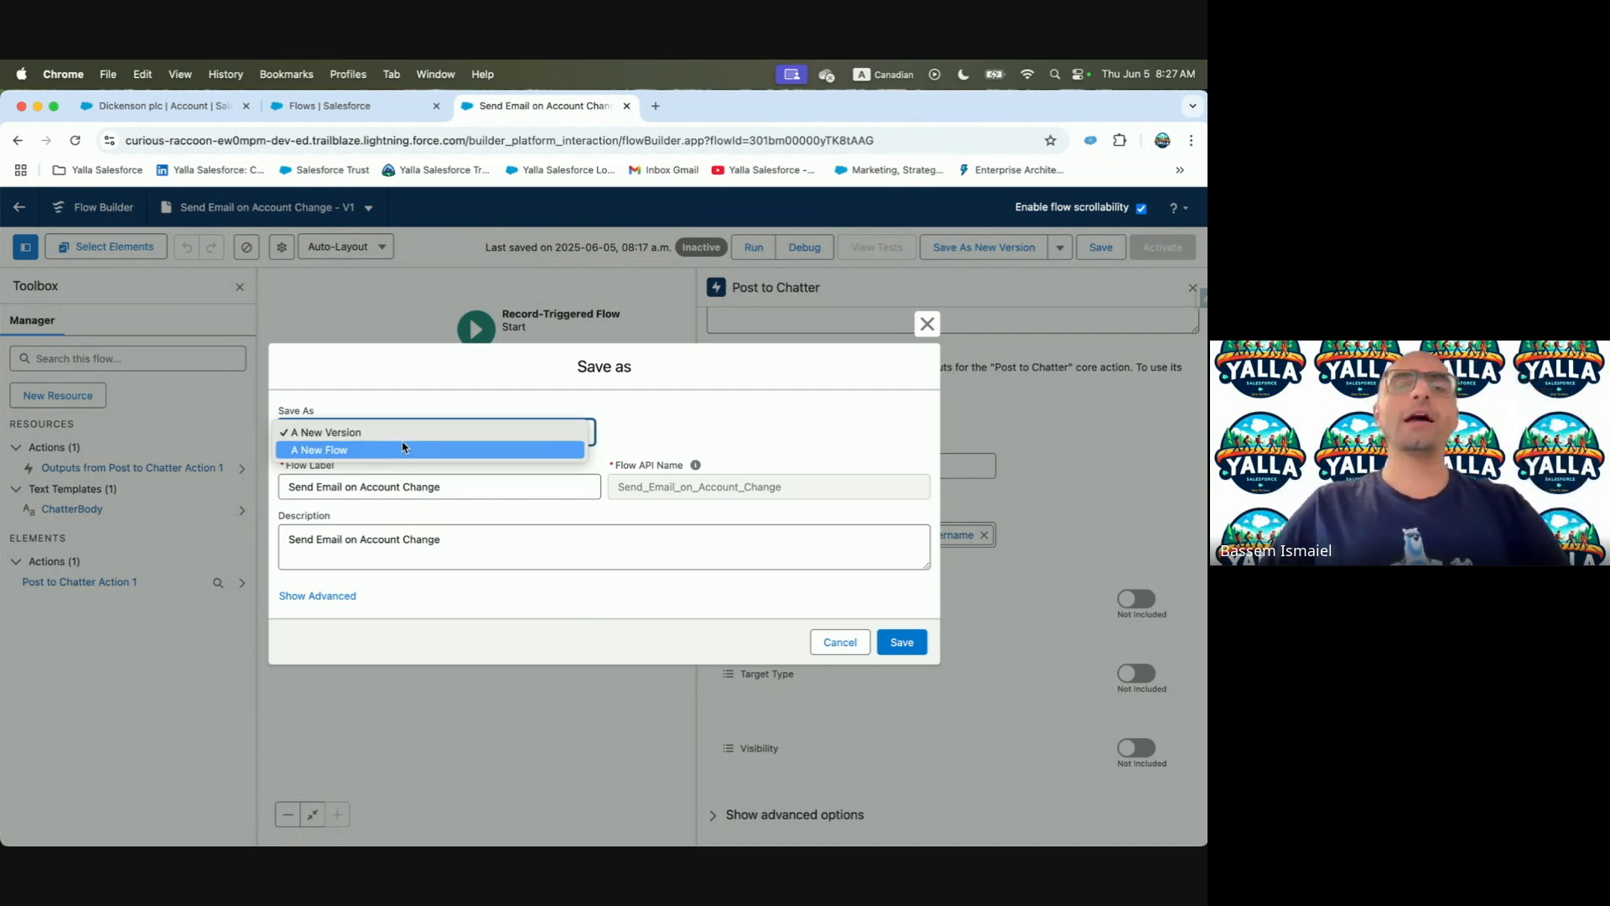
{"action": "left_click", "coordinate": [402, 449]}
{"action": "left_click", "coordinate": [387, 482]}
{"action": "key", "text": "cmd+v"}
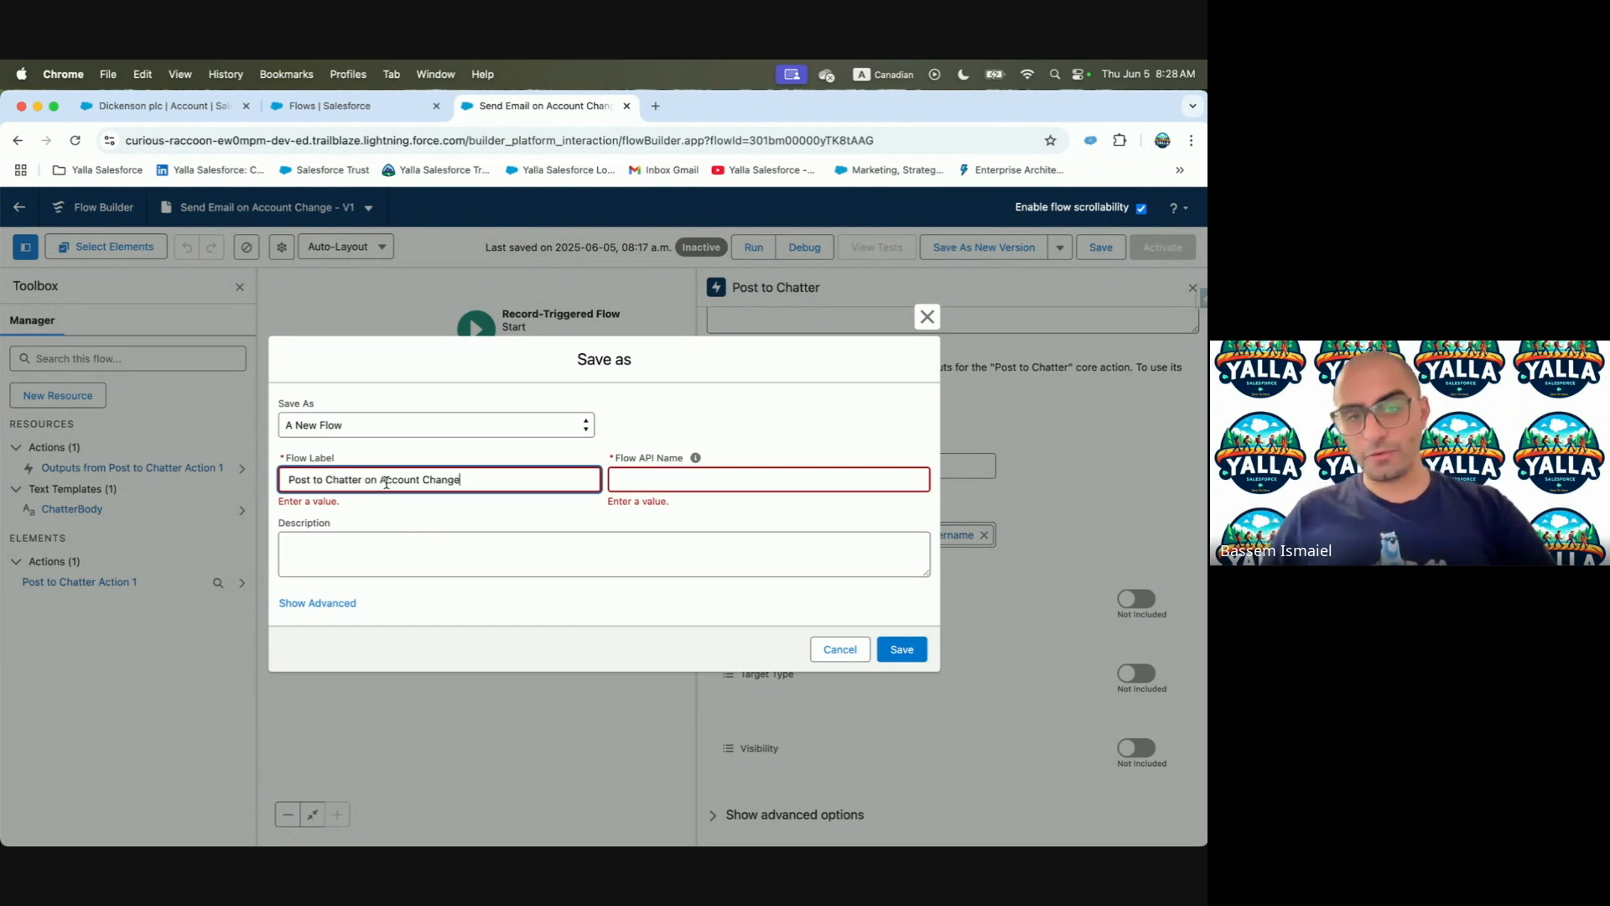
{"action": "left_click", "coordinate": [651, 479]}
{"action": "left_click", "coordinate": [518, 548]}
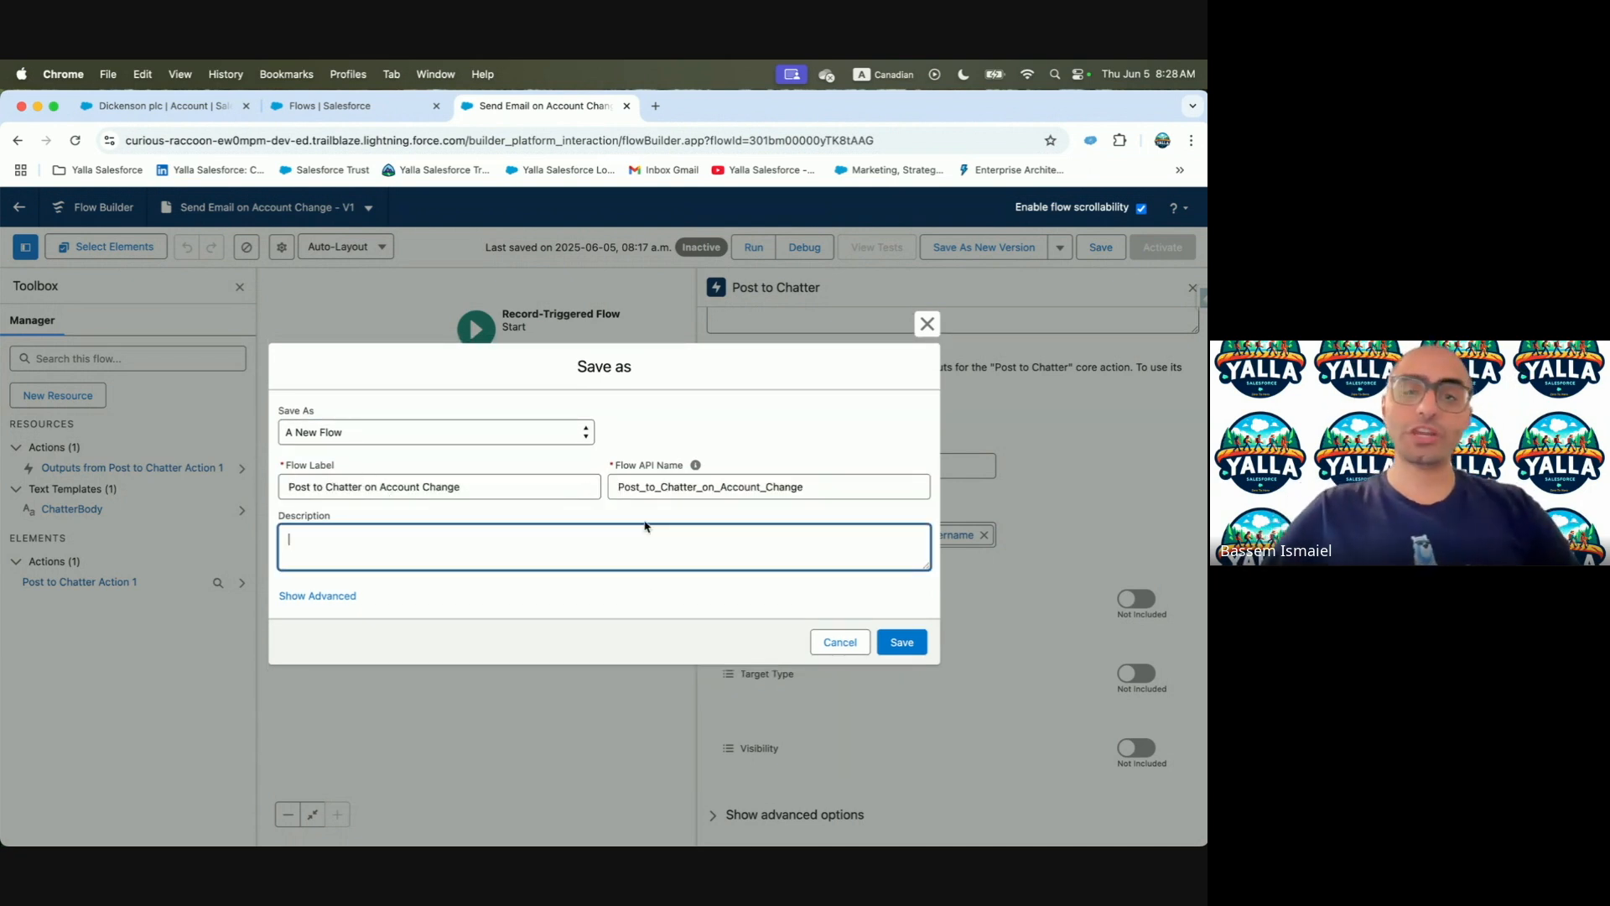
{"action": "key", "text": "cmd+v"}
{"action": "left_click", "coordinate": [903, 642]}
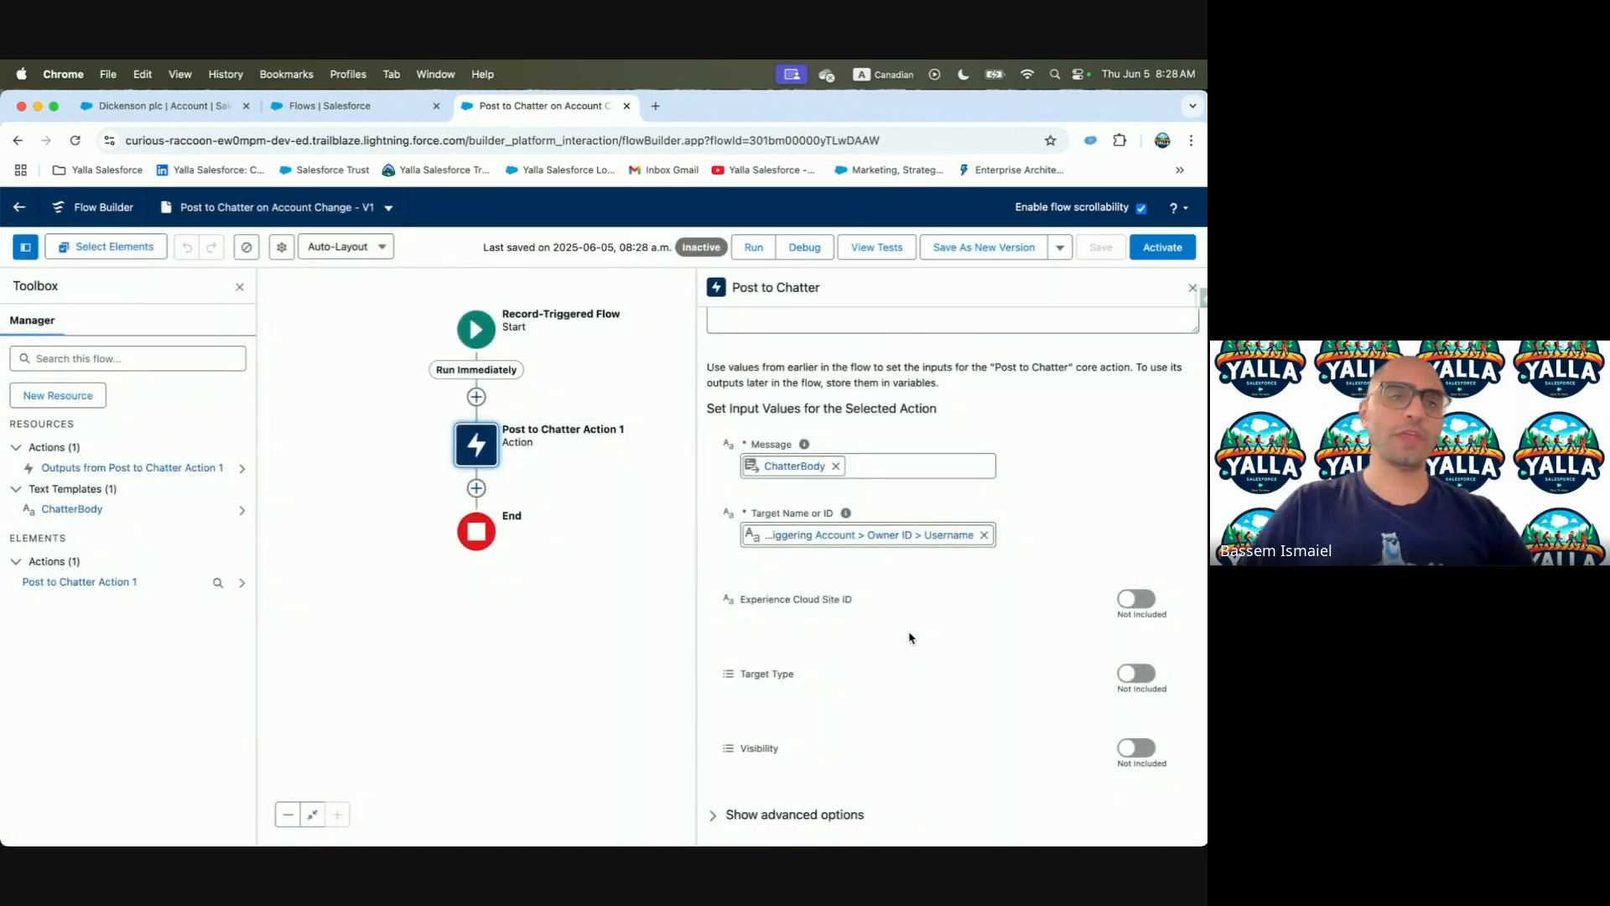
Review the Trailhead steps for creating the Post to Chatter element, including the note on what Target Name or ID accepts
{"action": "key", "text": "ctrl+Left"}
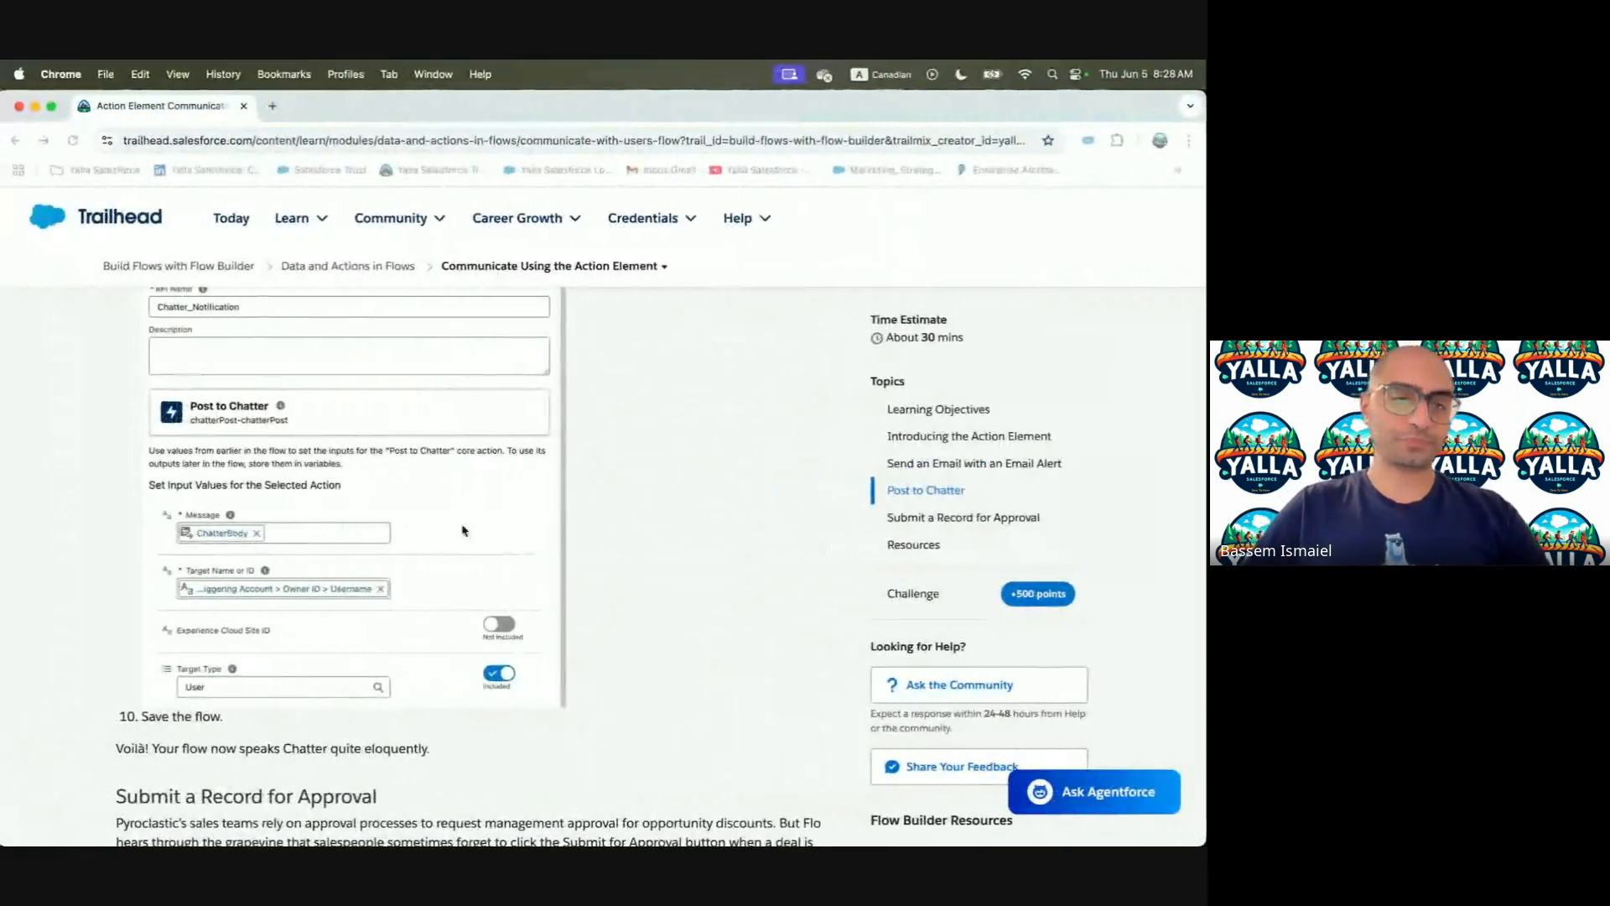
{"action": "scroll", "coordinate": [464, 527], "scroll_direction": "up", "scroll_amount": 8}
{"action": "scroll", "coordinate": [462, 525], "scroll_direction": "up", "scroll_amount": 5}
{"action": "scroll", "coordinate": [458, 530], "scroll_direction": "down", "scroll_amount": 4}
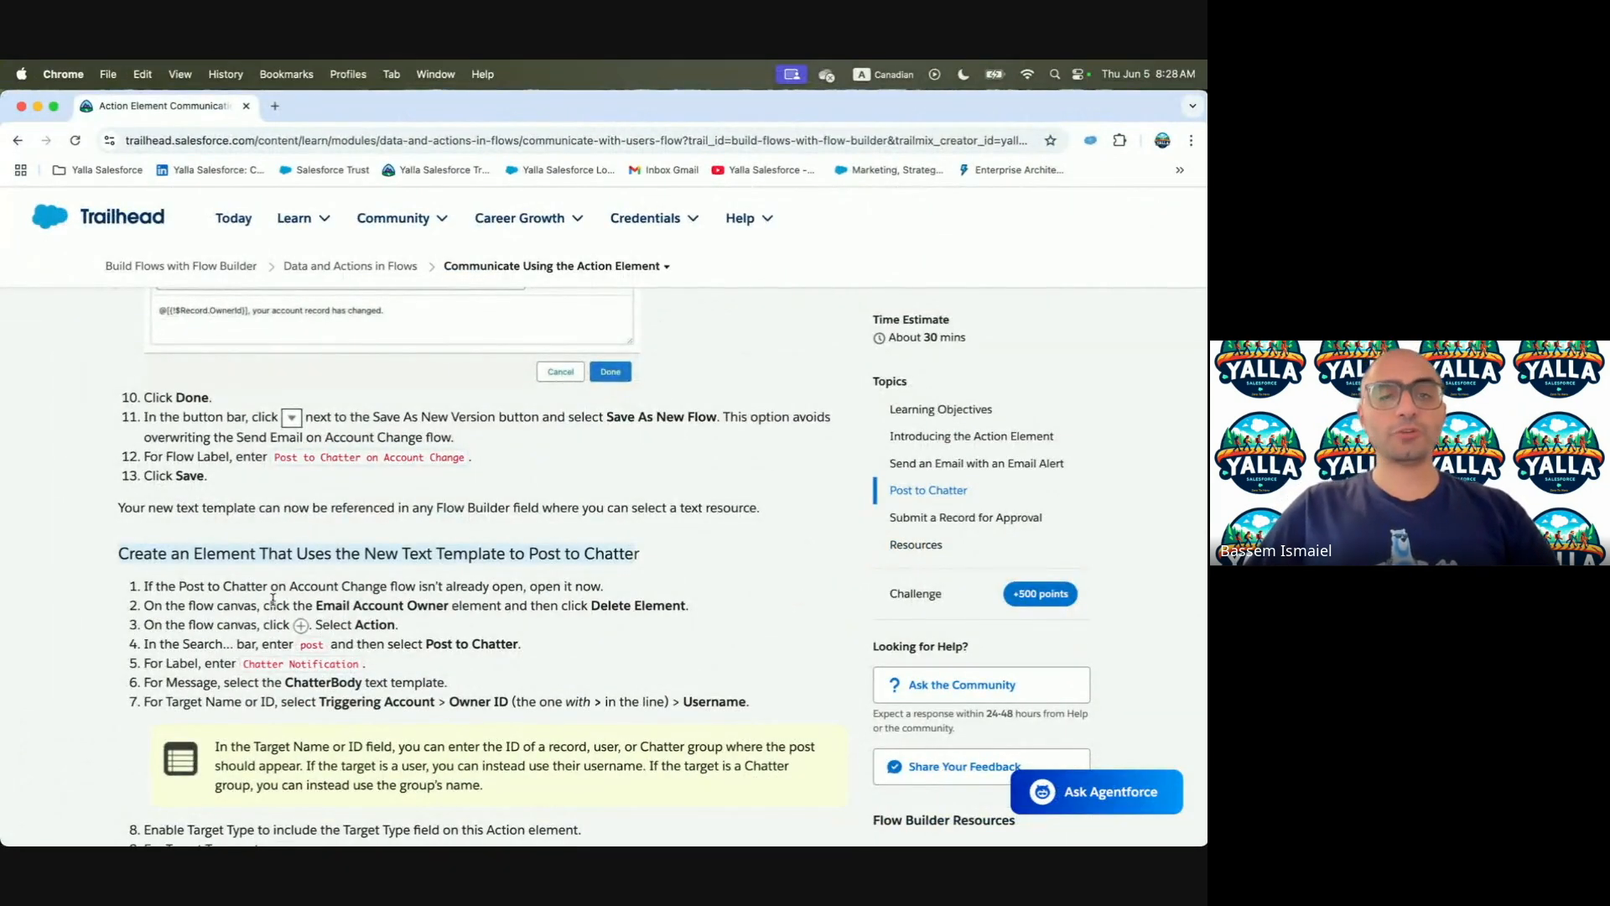
{"action": "left_click_drag", "start_coordinate": [179, 593], "coordinate": [550, 604]}
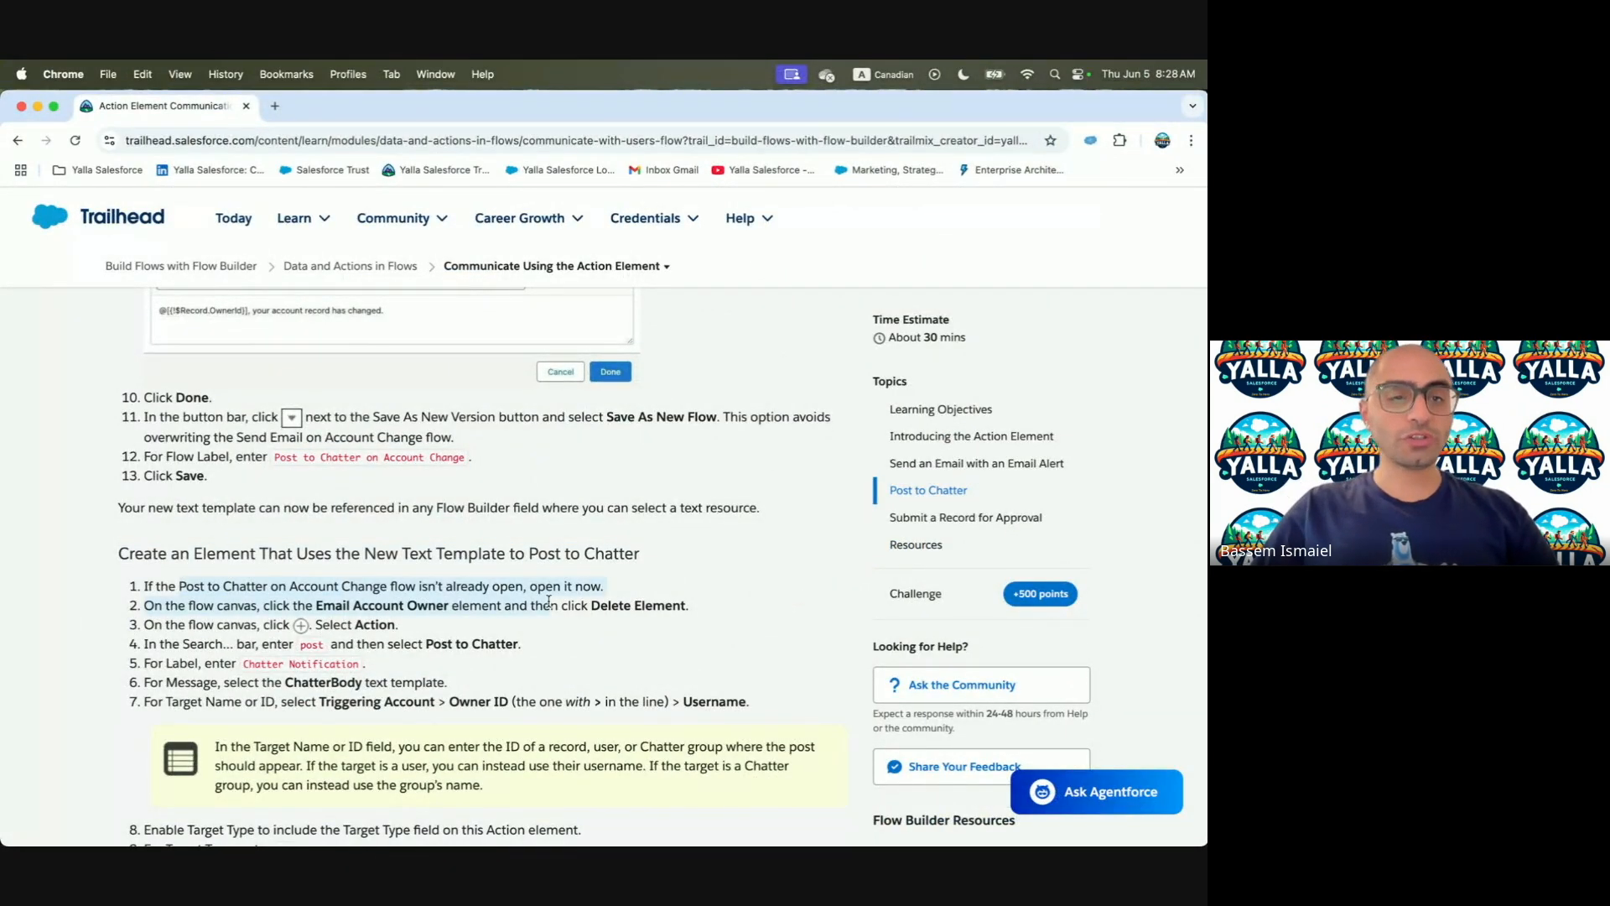
{"action": "left_click", "coordinate": [161, 580]}
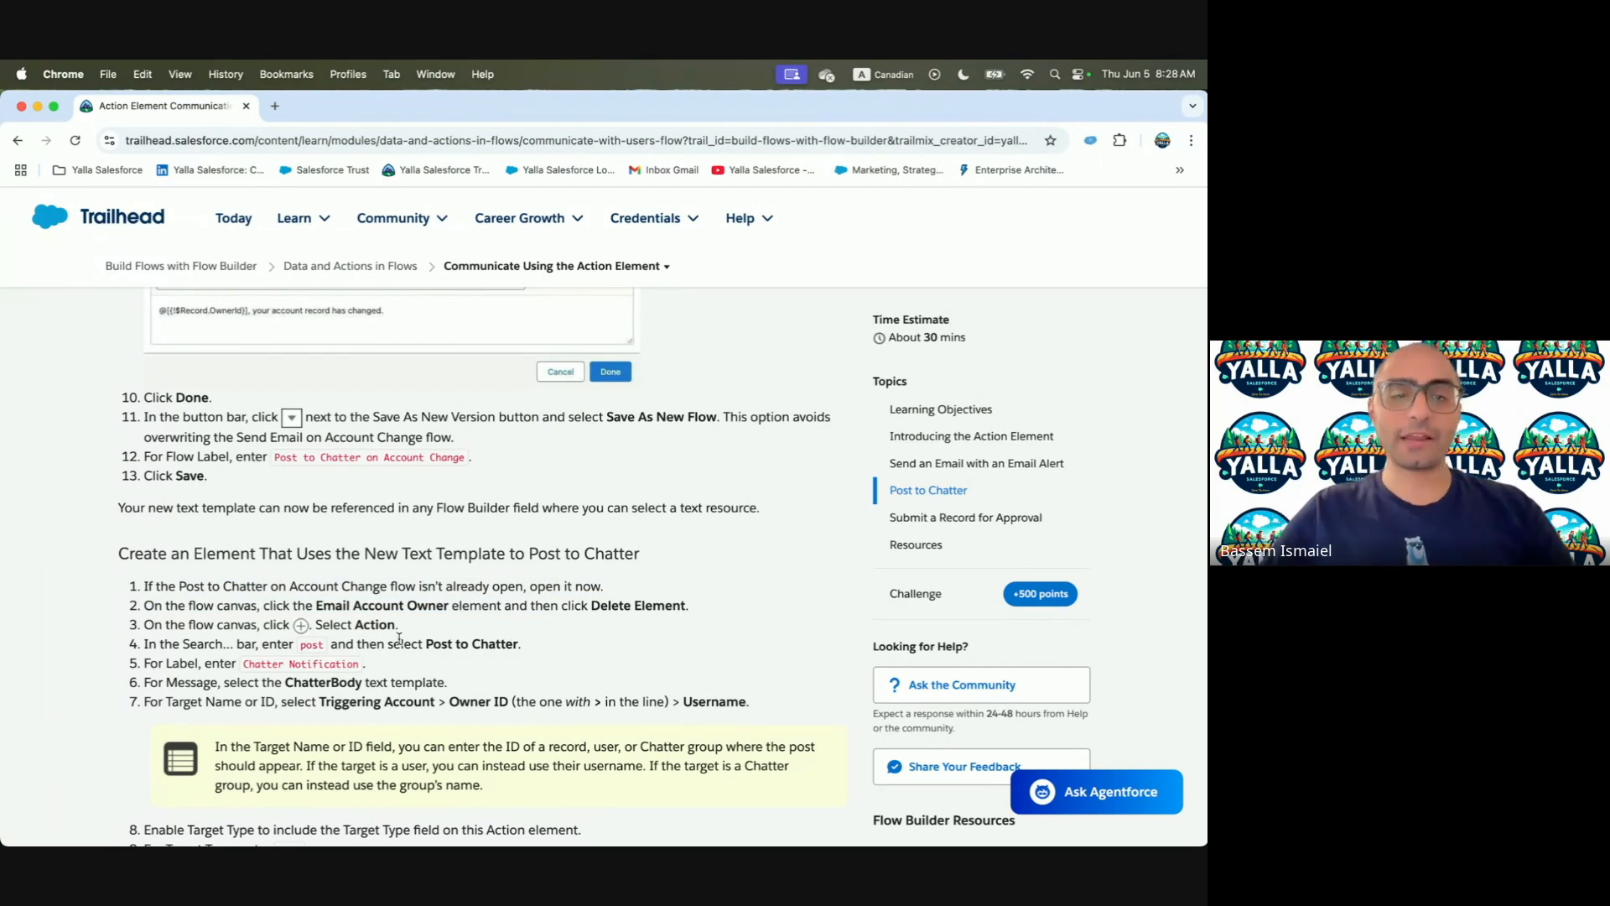
{"action": "scroll", "coordinate": [387, 639], "scroll_direction": "down", "scroll_amount": 2}
{"action": "left_click_drag", "start_coordinate": [285, 602], "coordinate": [588, 599]}
{"action": "scroll", "coordinate": [364, 565], "scroll_direction": "down", "scroll_amount": 2}
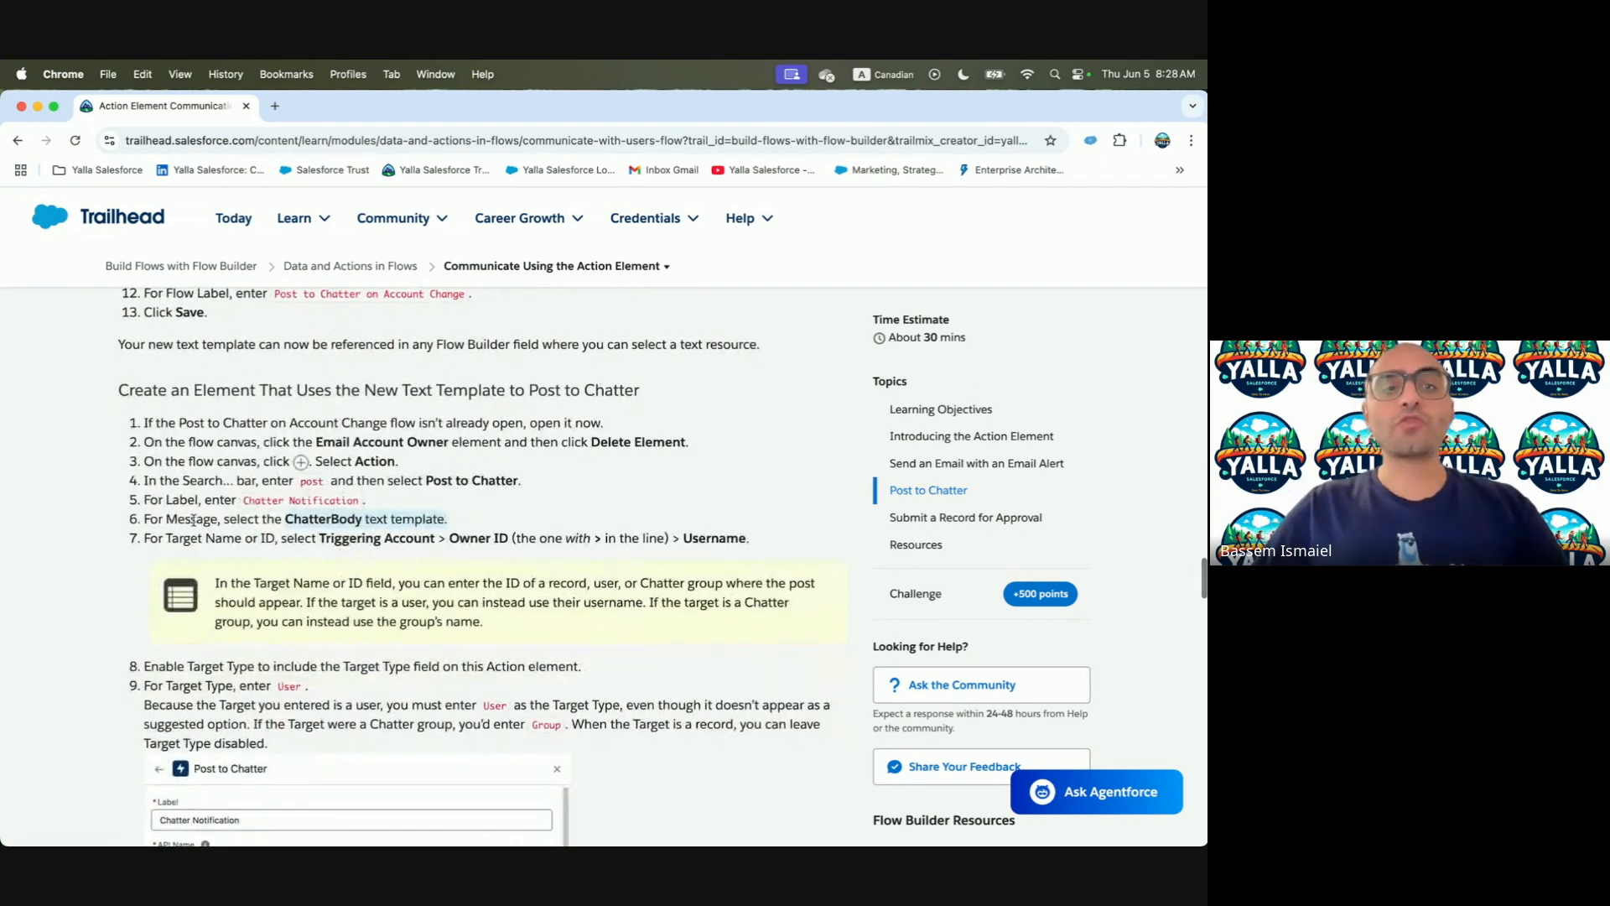
{"action": "left_click_drag", "start_coordinate": [319, 537], "coordinate": [794, 538]}
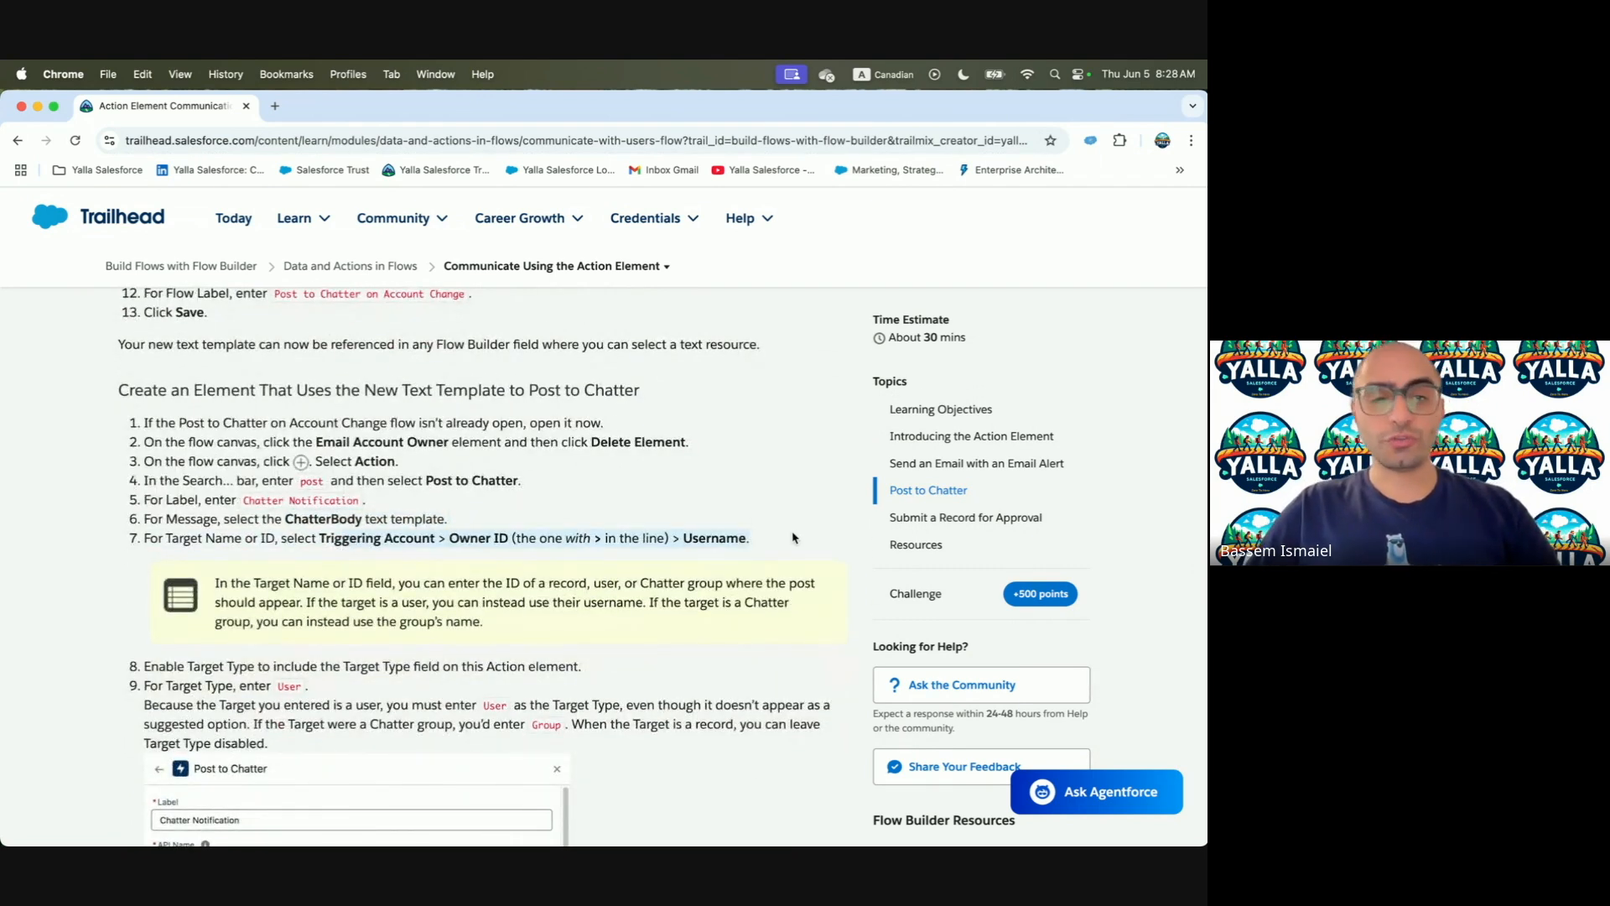
{"action": "scroll", "coordinate": [794, 537], "scroll_direction": "down", "scroll_amount": 3}
{"action": "left_click_drag", "start_coordinate": [216, 480], "coordinate": [474, 499]}
{"action": "scroll", "coordinate": [474, 499], "scroll_direction": "down", "scroll_amount": 2}
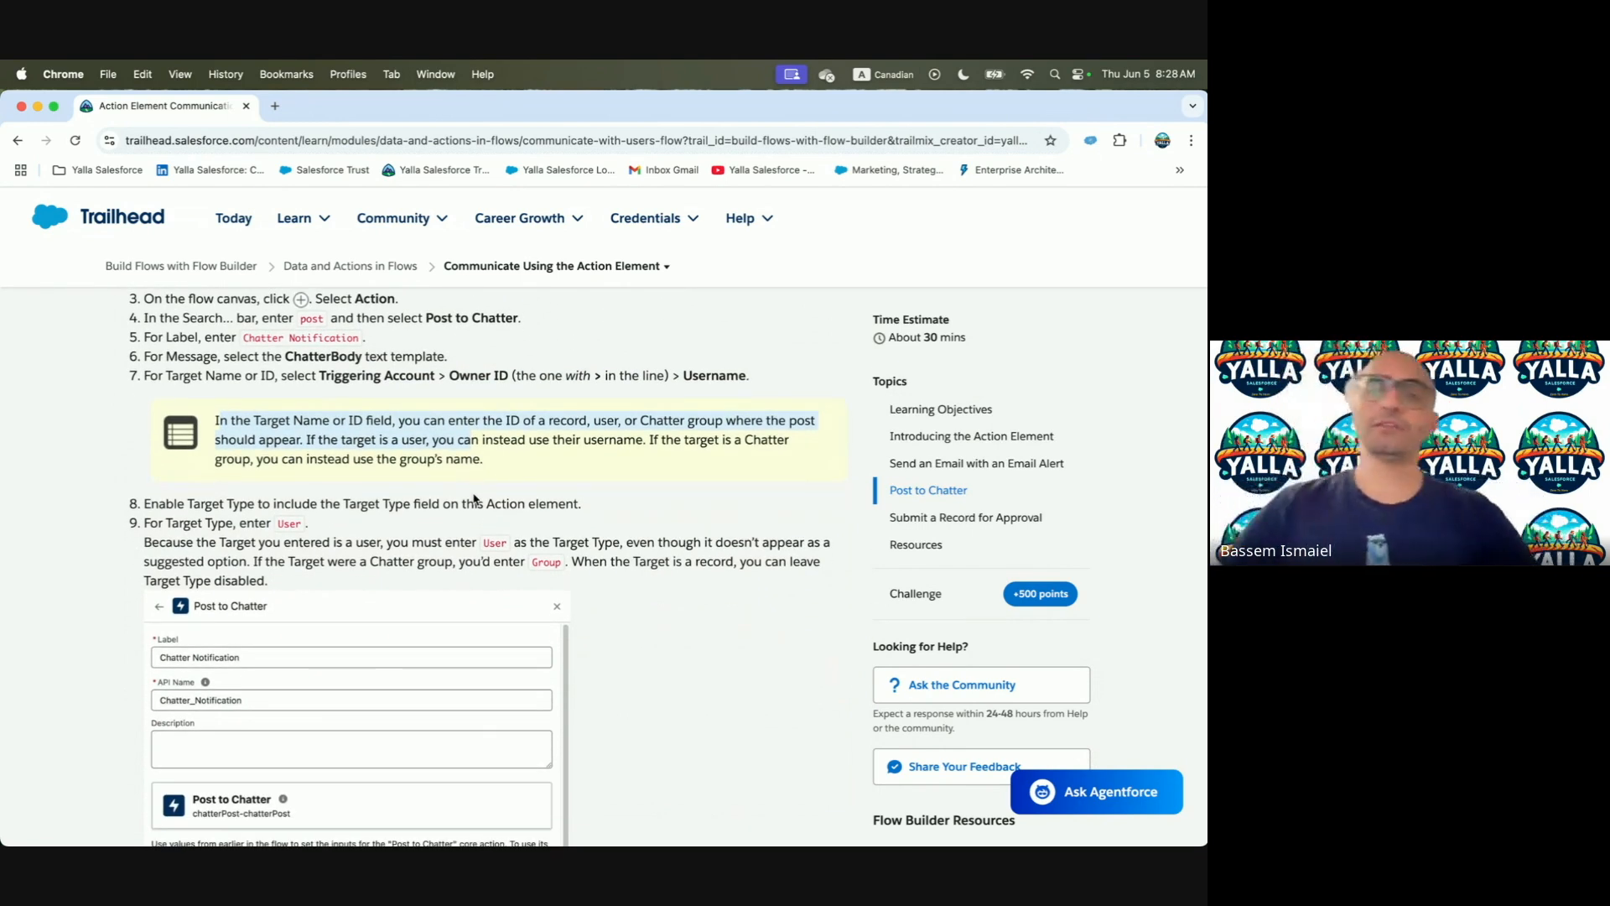
{"action": "left_click_drag", "start_coordinate": [505, 421], "coordinate": [544, 421]}
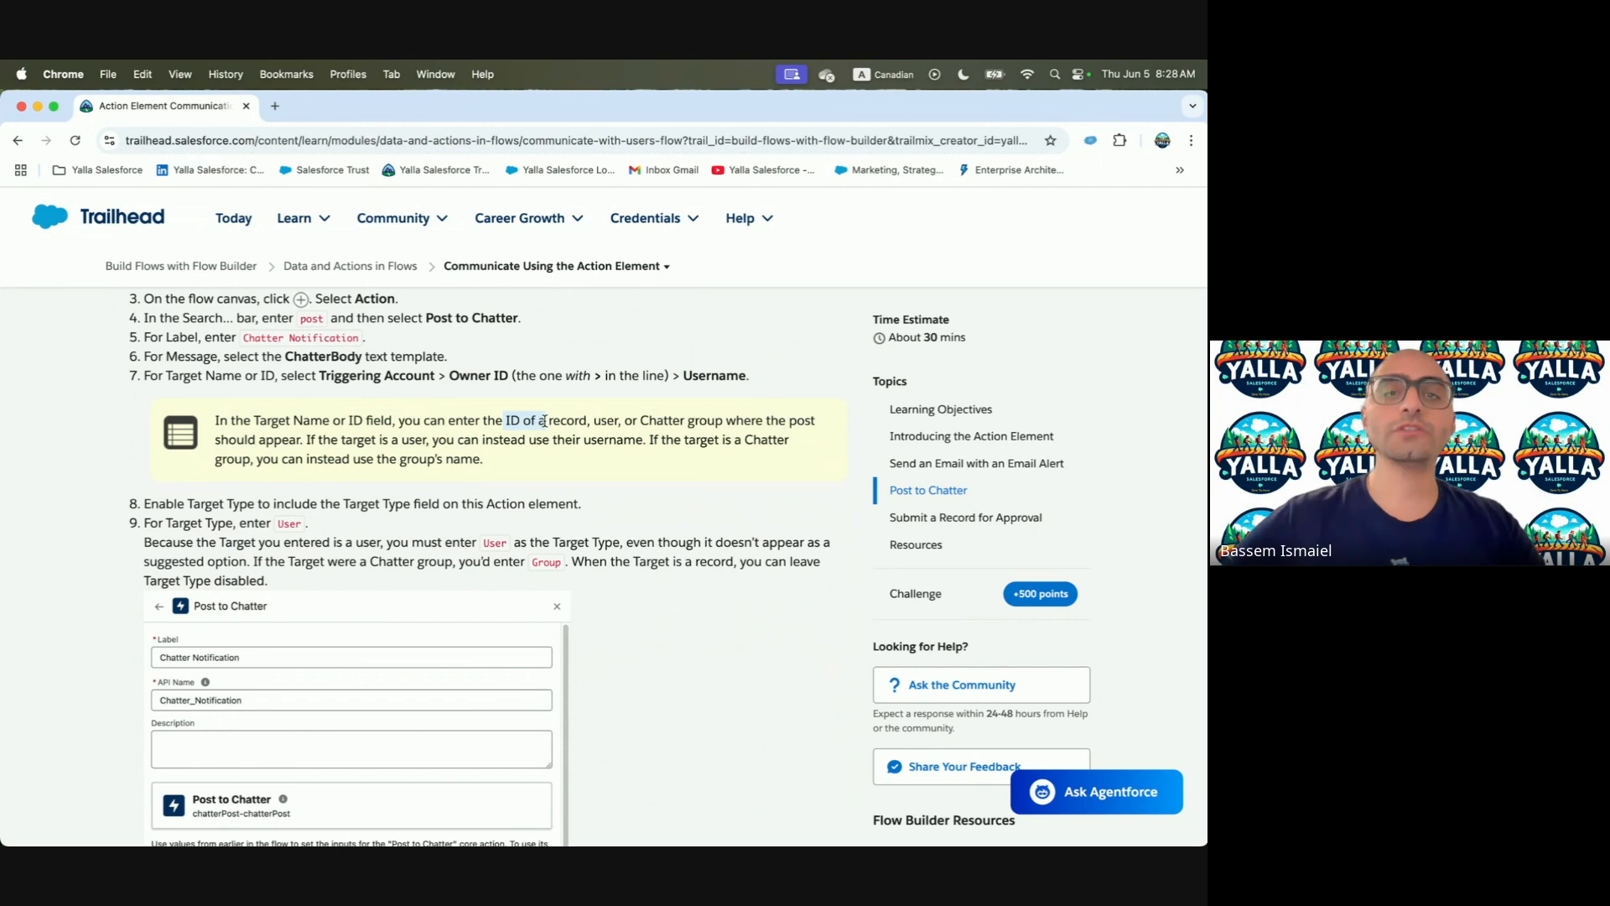
{"action": "left_click", "coordinate": [544, 421]}
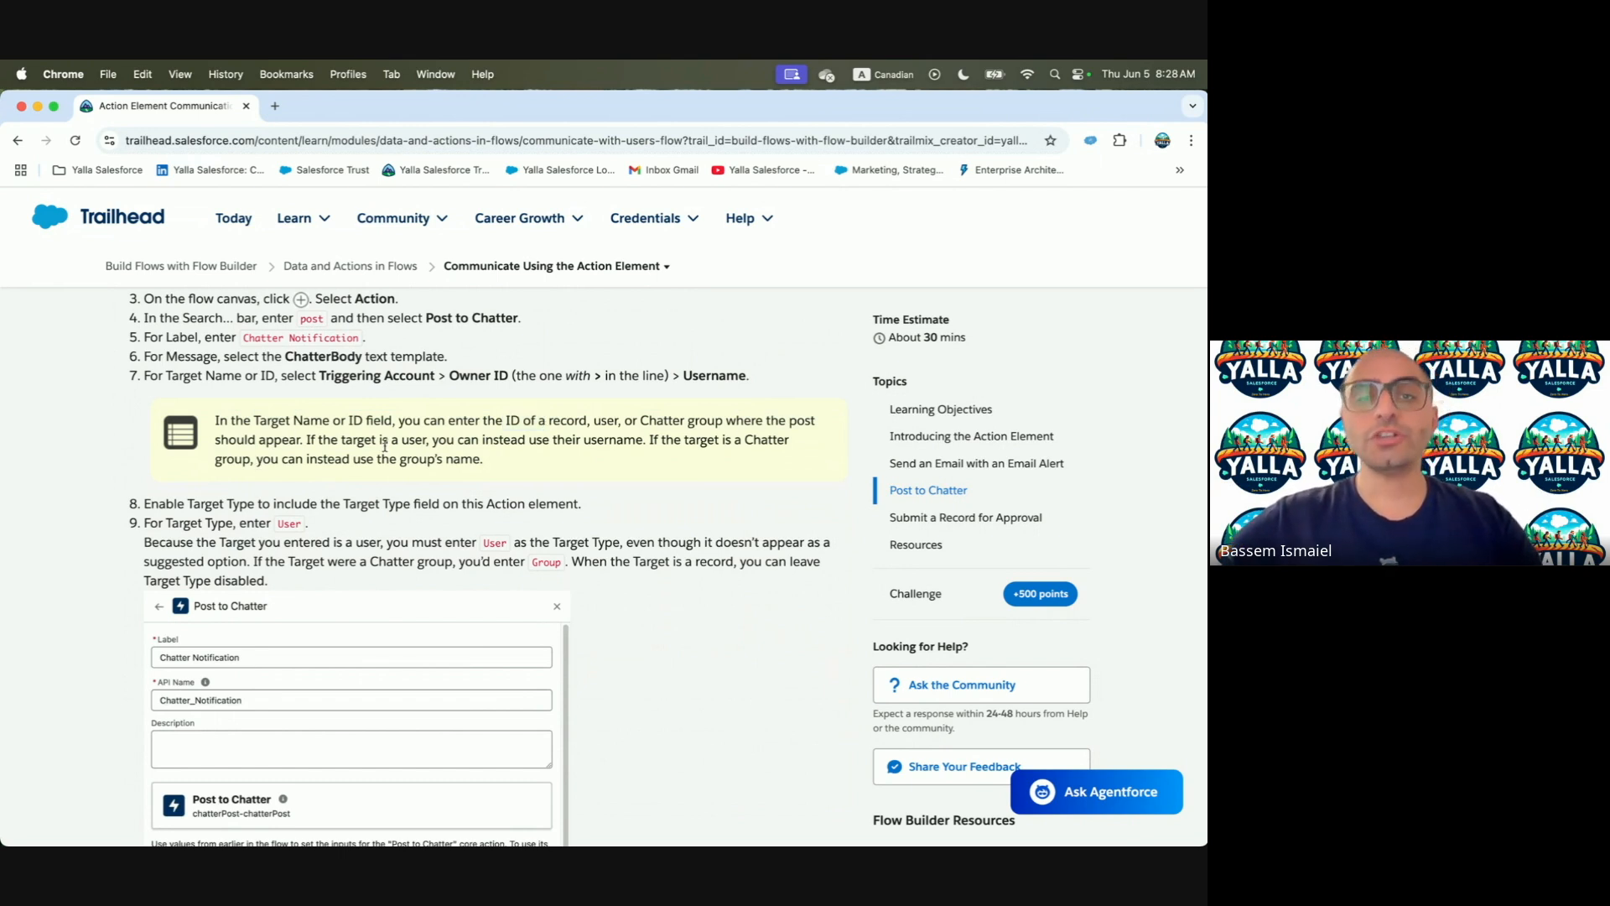
{"action": "double_click", "coordinate": [594, 442]}
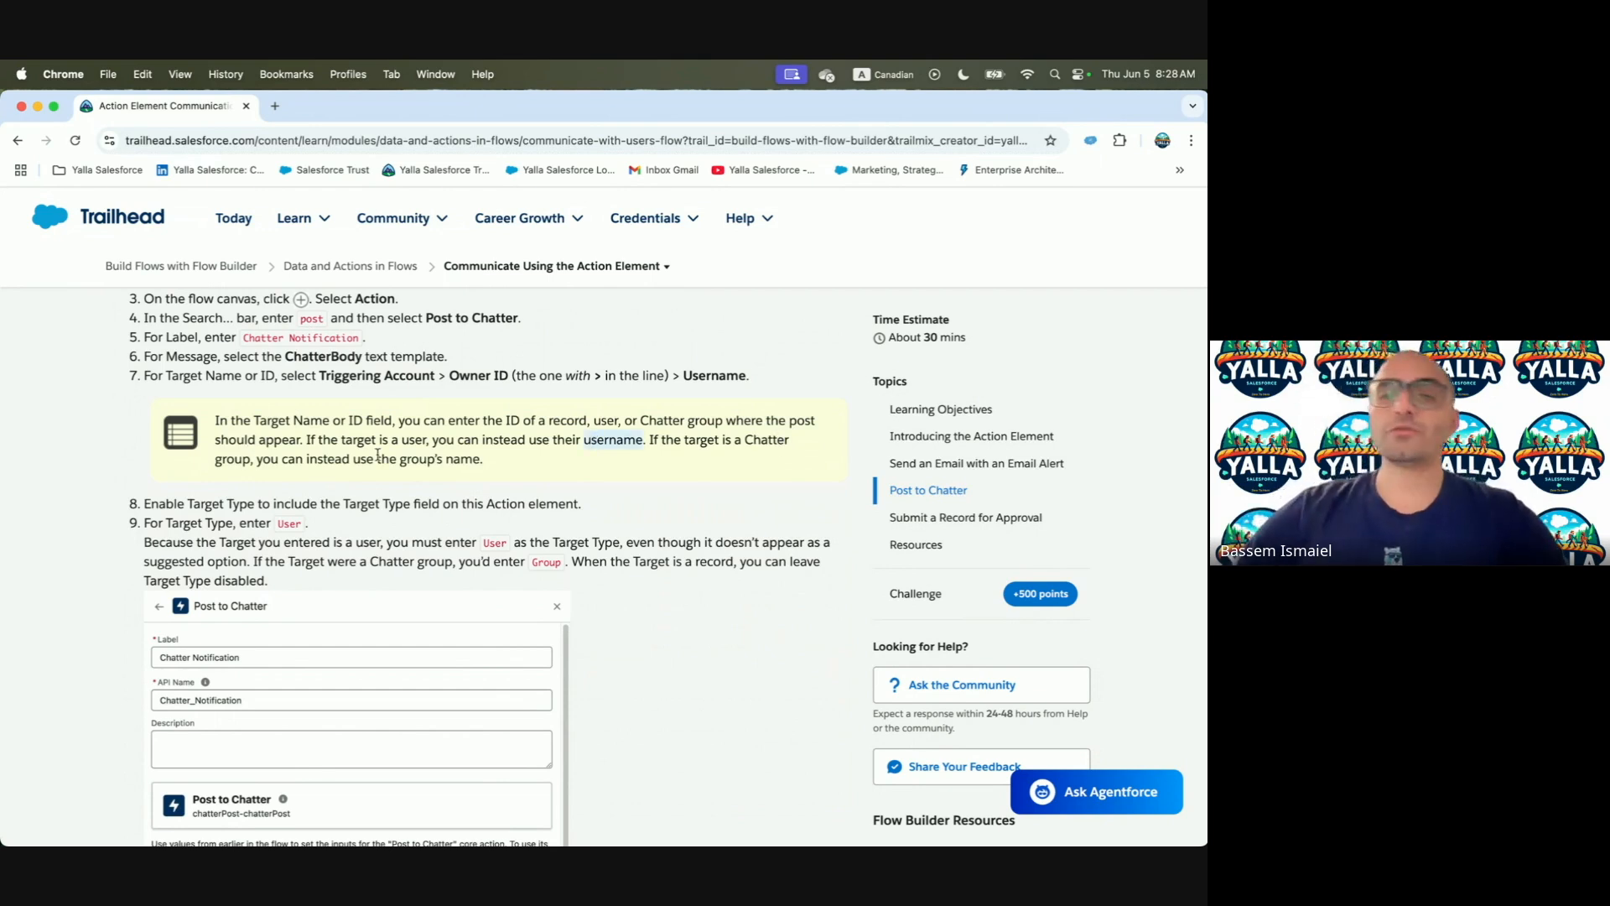
Include Target Type in the Post to Chatter action with the value user, and return to the Trailhead instructions
{"action": "key", "text": "ctrl+Right"}
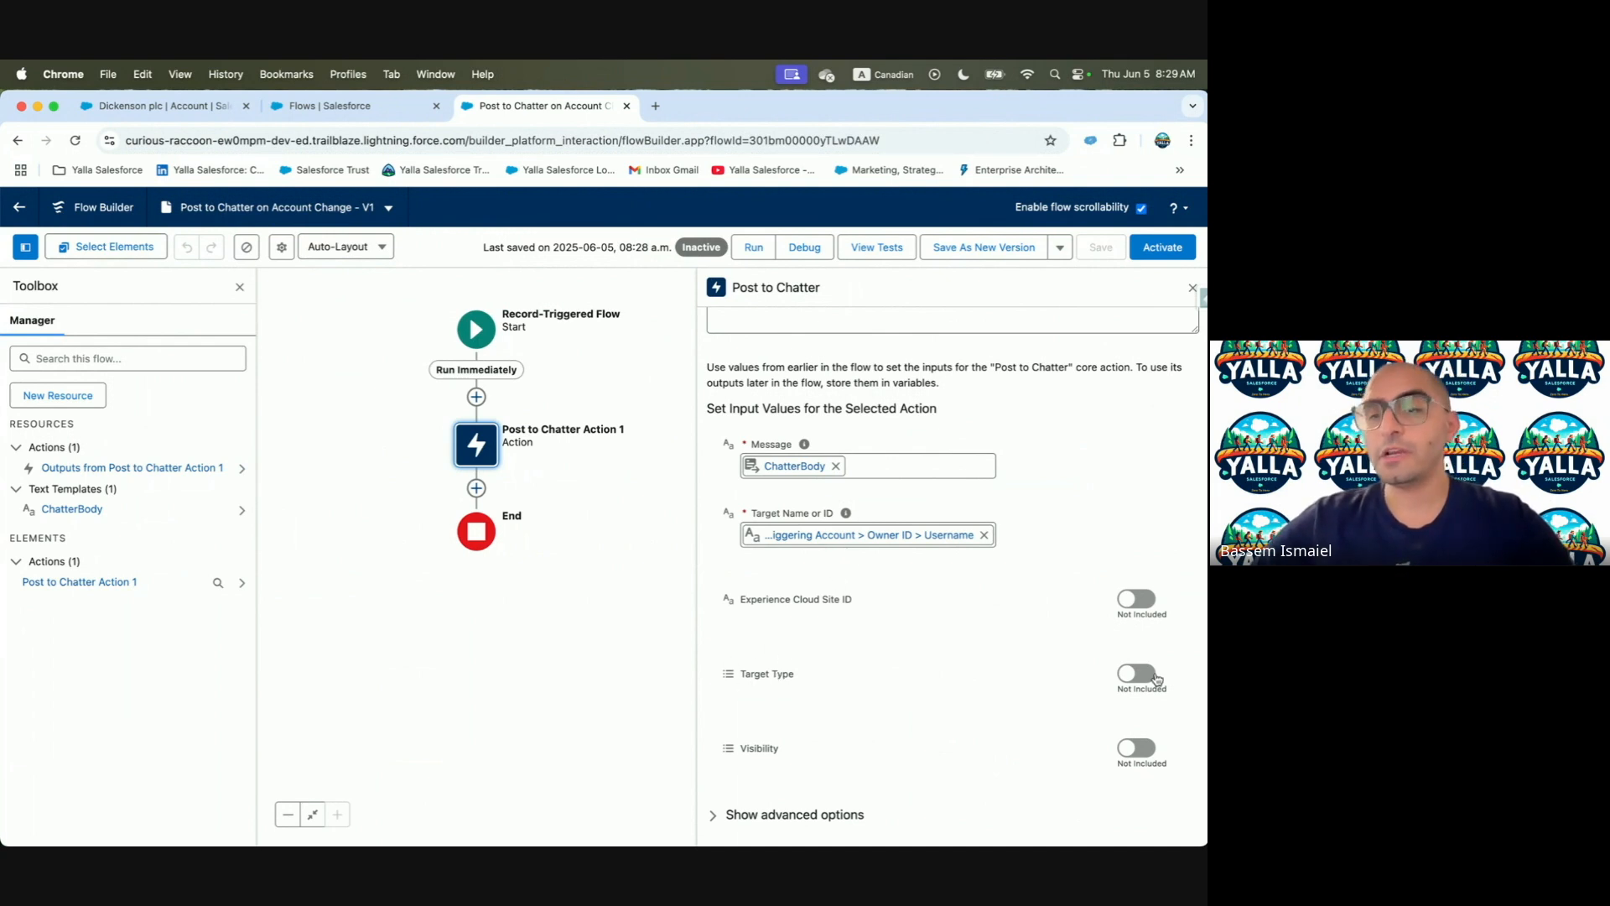
{"action": "left_click", "coordinate": [1124, 674]}
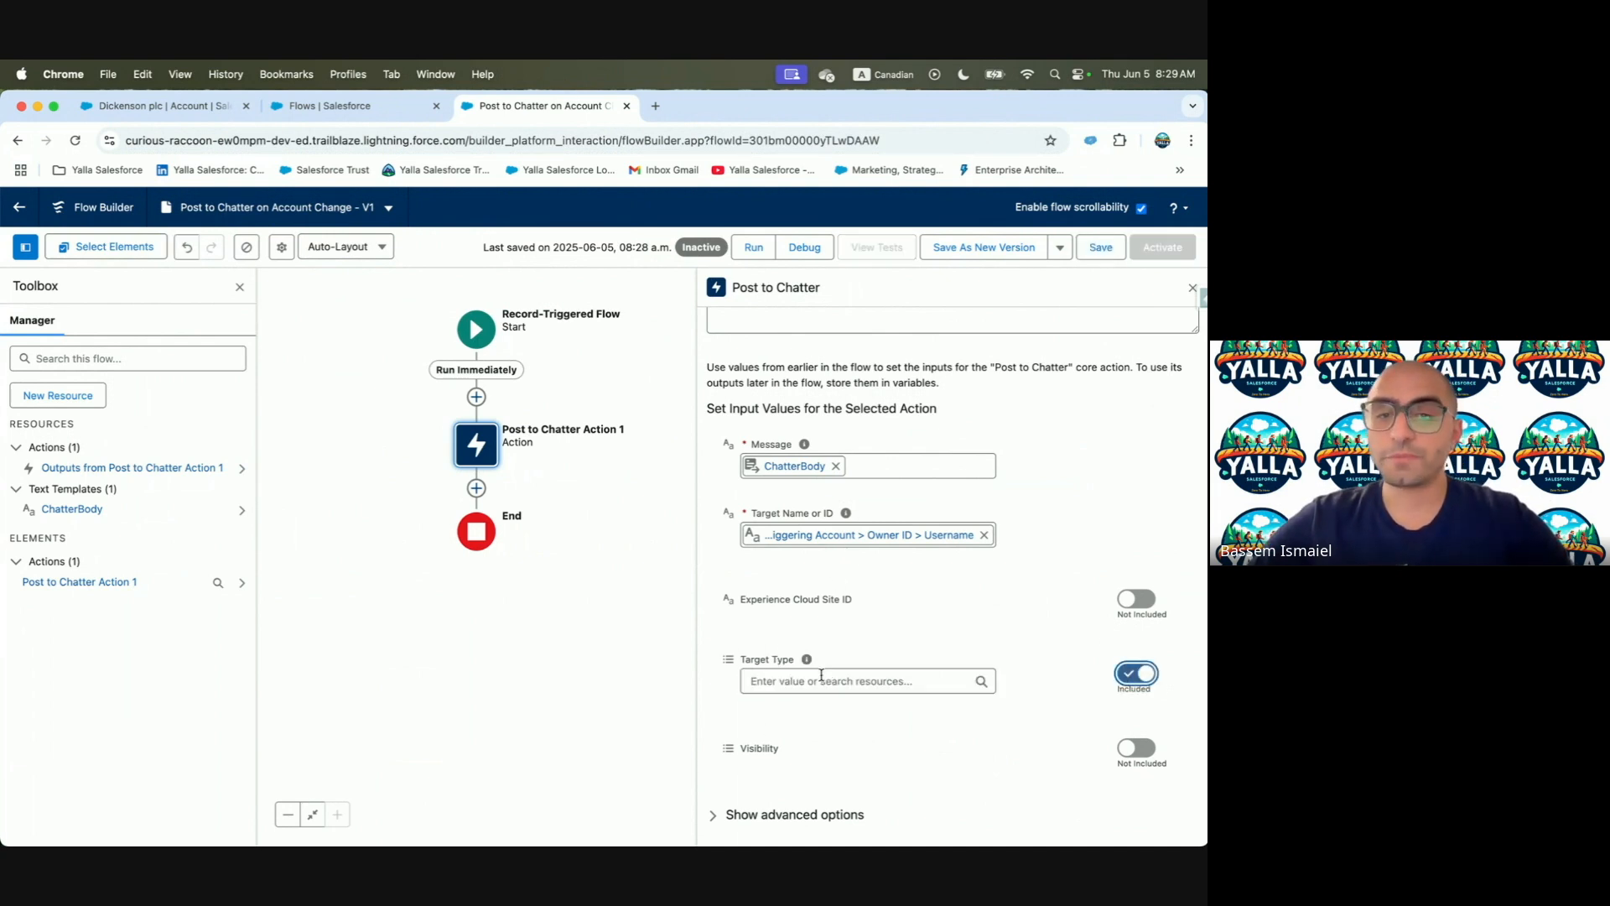
{"action": "mouse_move", "coordinate": [808, 663]}
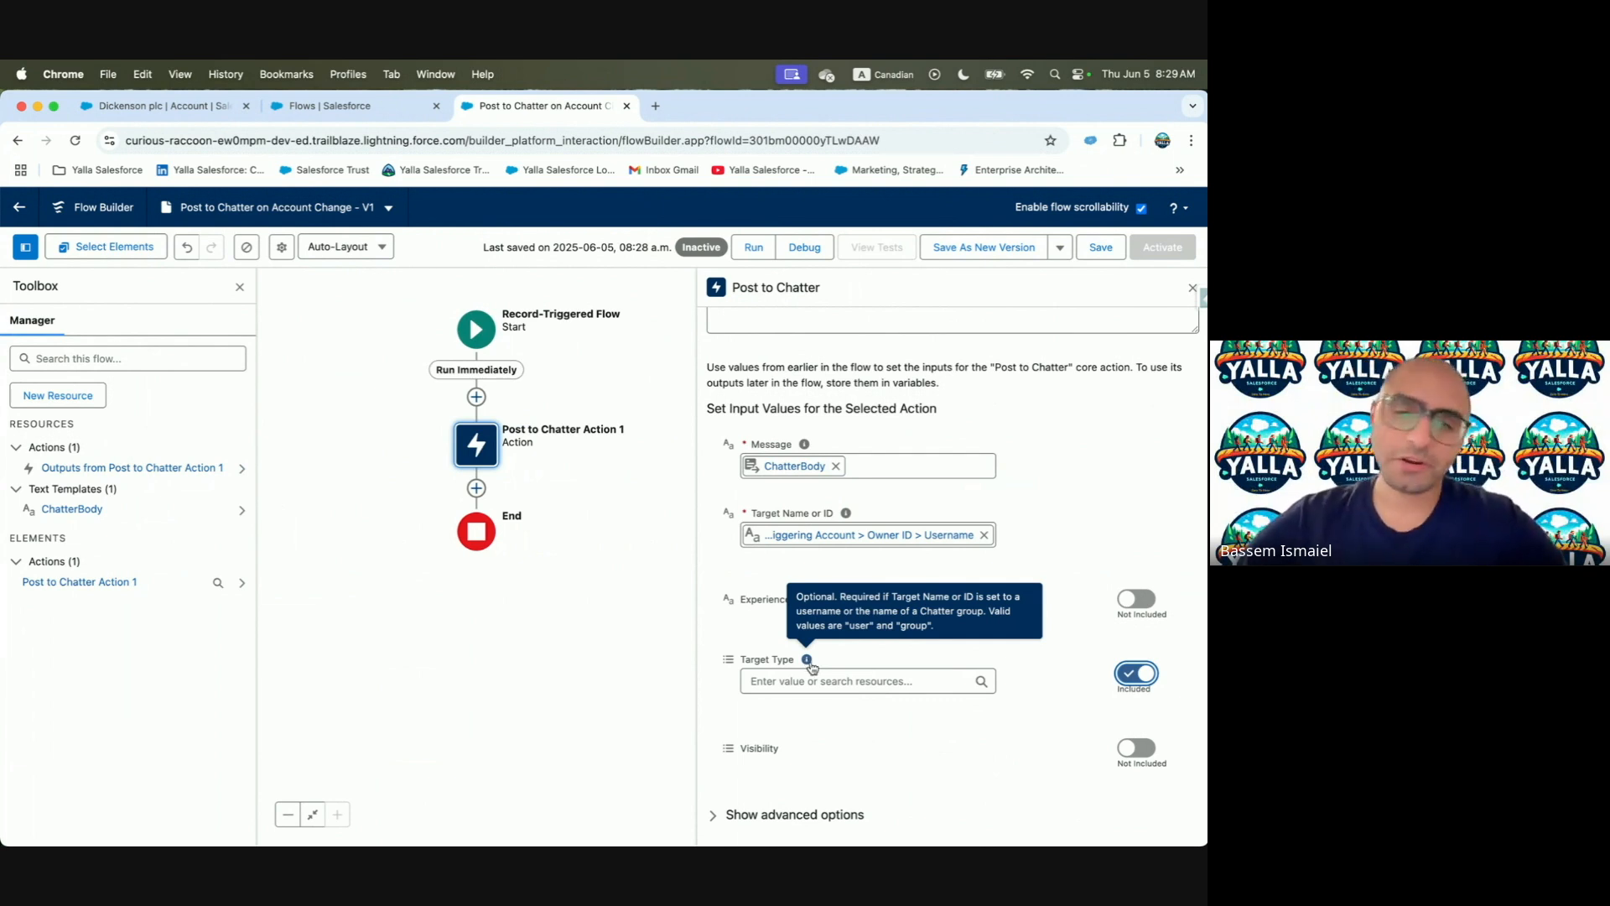
{"action": "left_click", "coordinate": [809, 681]}
{"action": "type", "text": "user"}
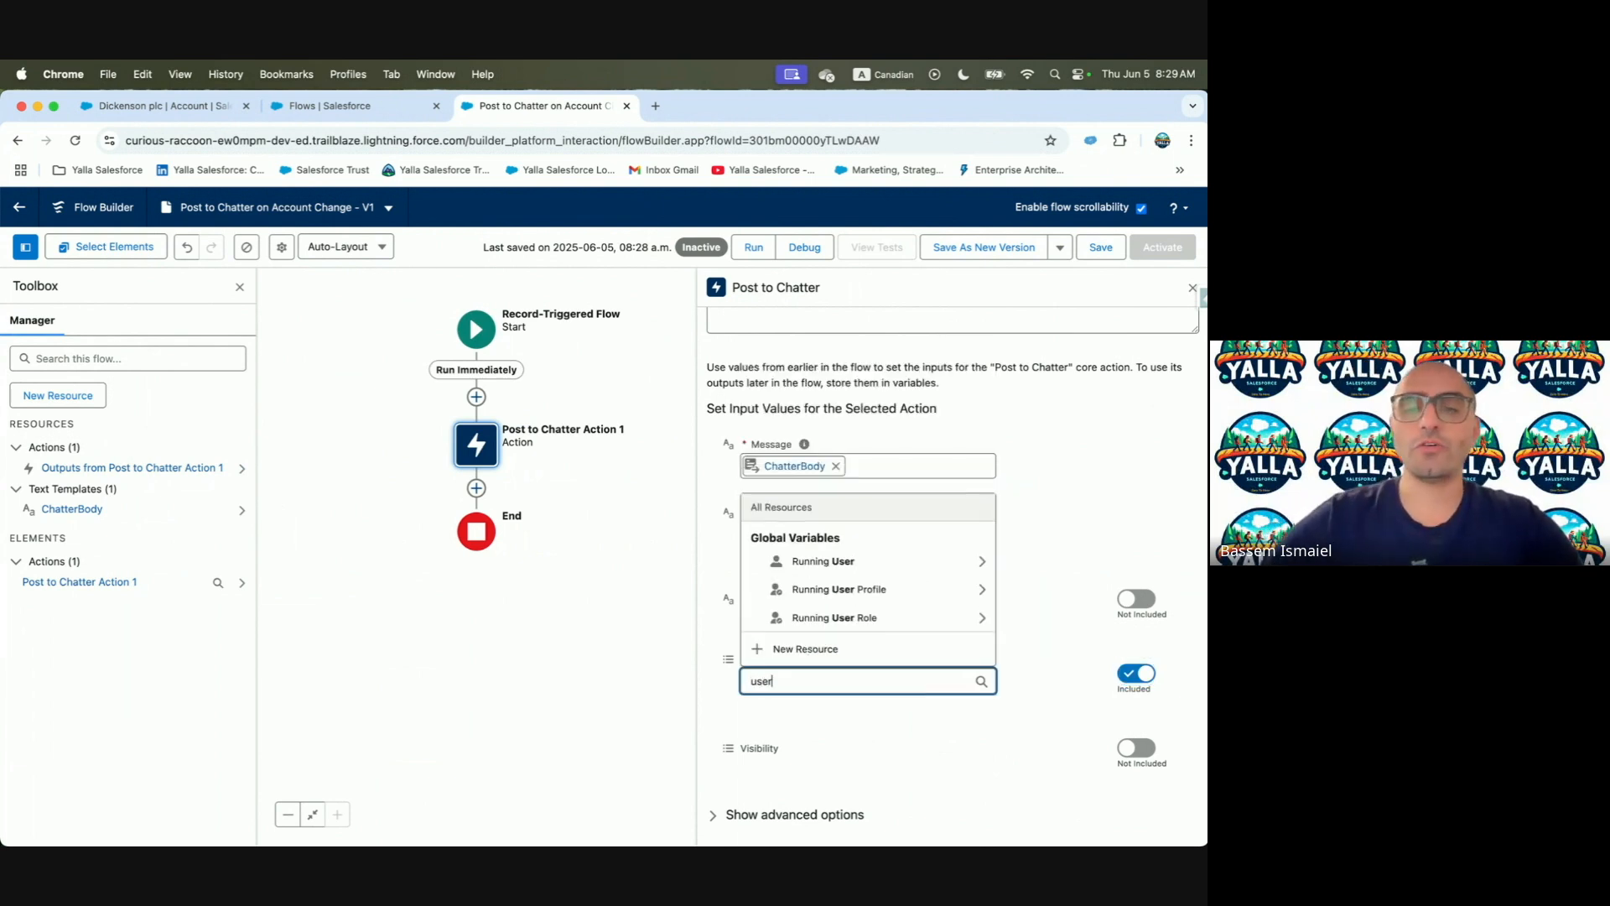
{"action": "left_click", "coordinate": [918, 730]}
{"action": "key", "text": "ctrl+Left"}
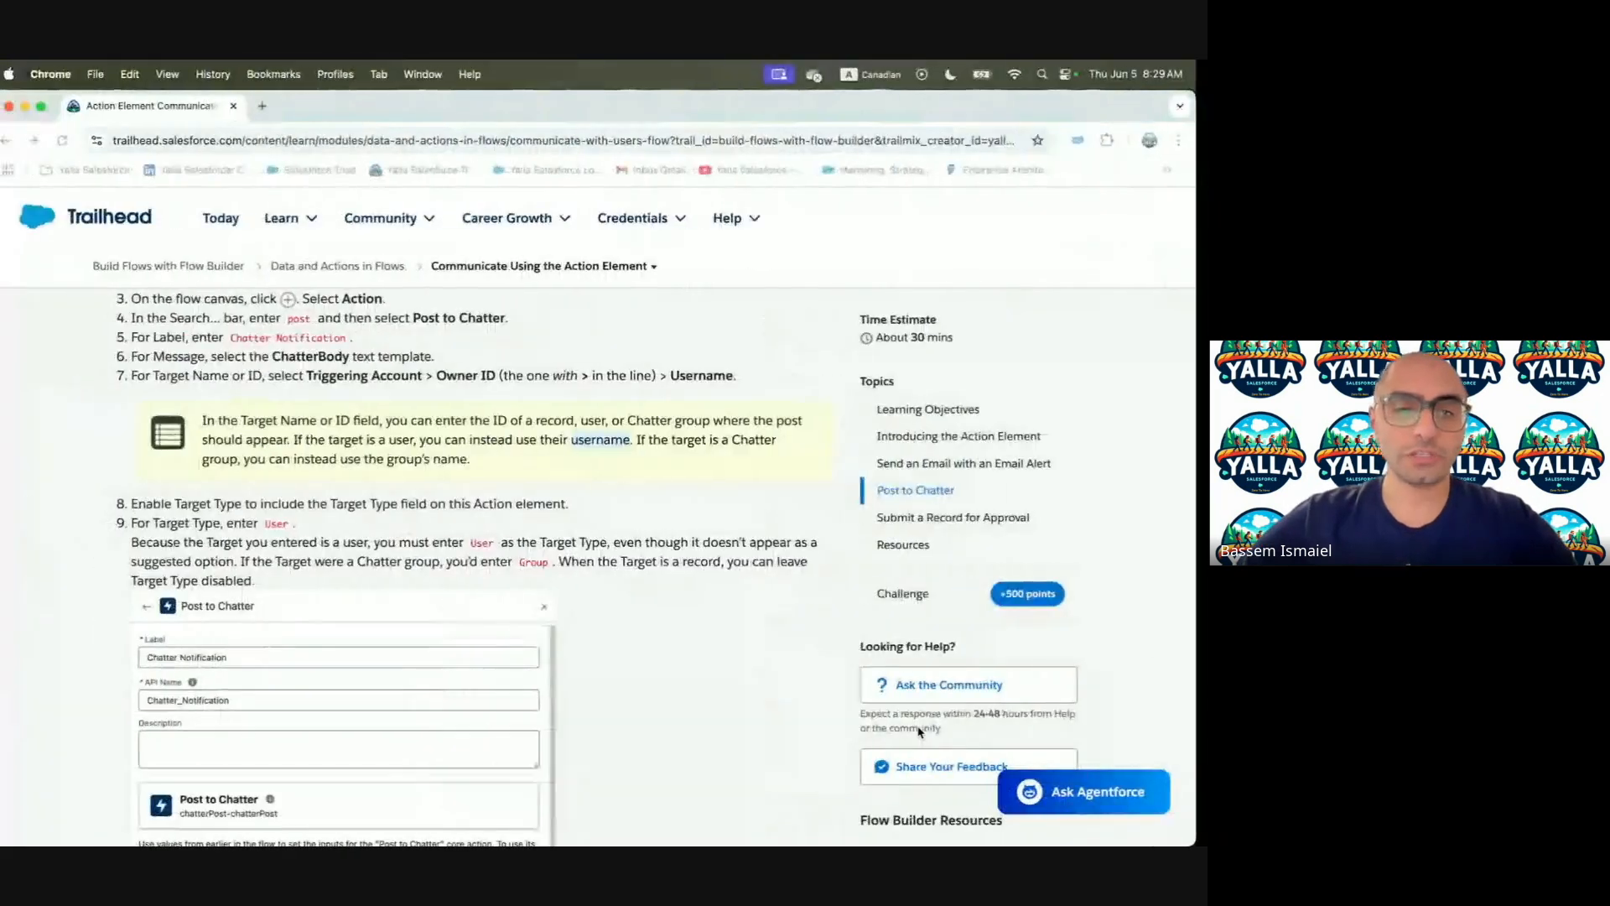
{"action": "scroll", "coordinate": [683, 655], "scroll_direction": "down", "scroll_amount": 5}
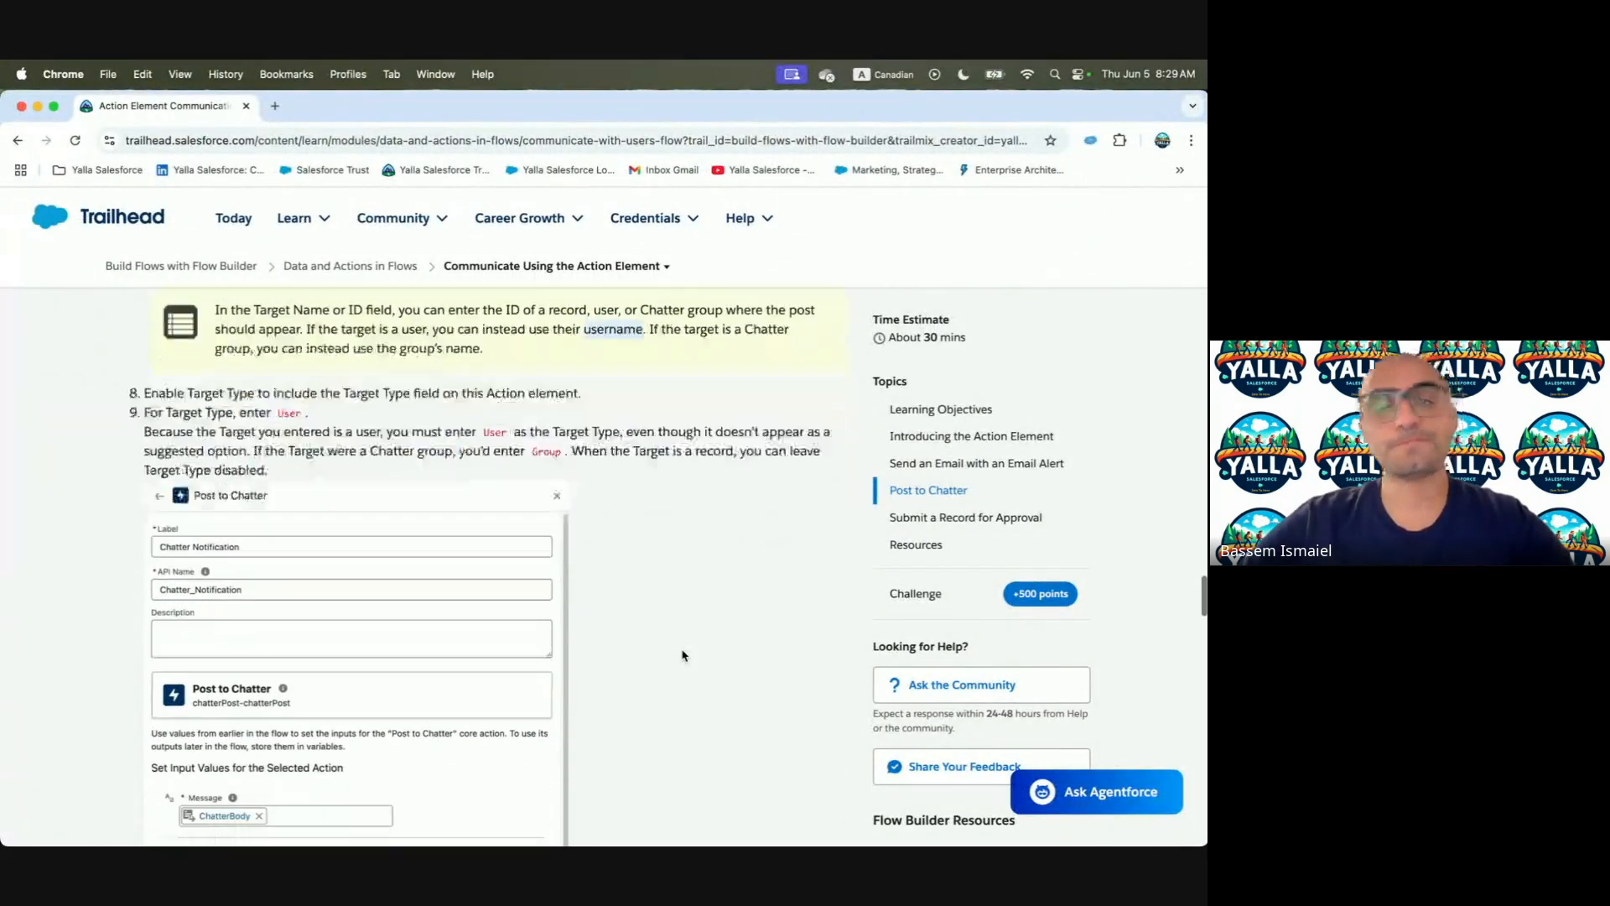
{"action": "scroll", "coordinate": [683, 655], "scroll_direction": "down", "scroll_amount": 3}
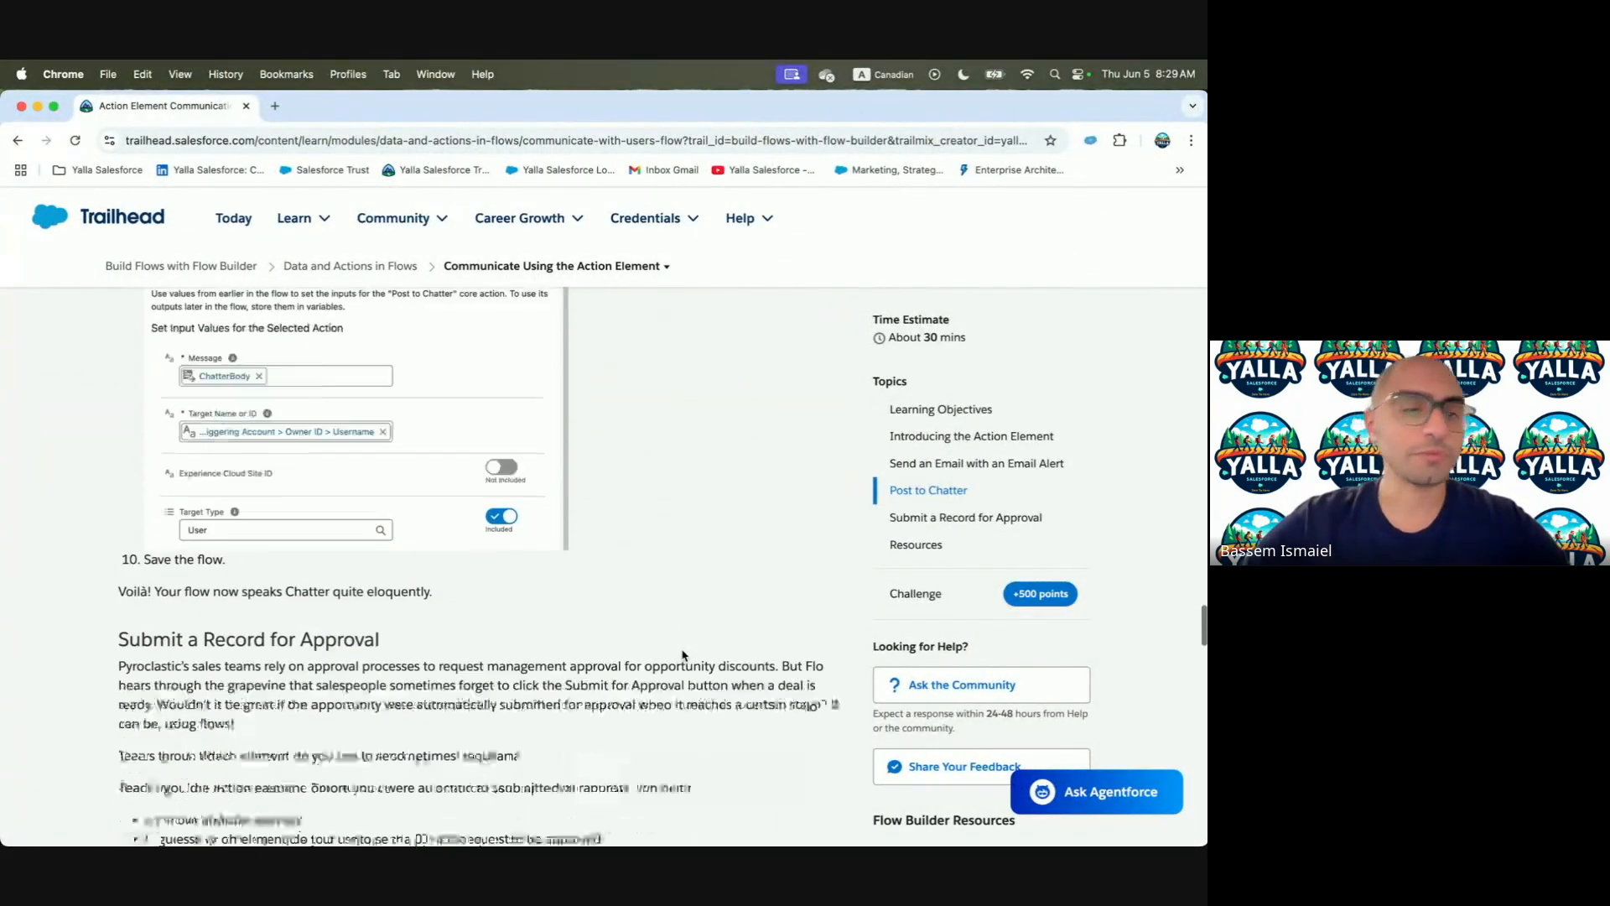
Save the Post to Chatter on Account Change flow and return to the Trailhead instructions
{"action": "key", "text": "ctrl+Right"}
{"action": "left_click", "coordinate": [1100, 247]}
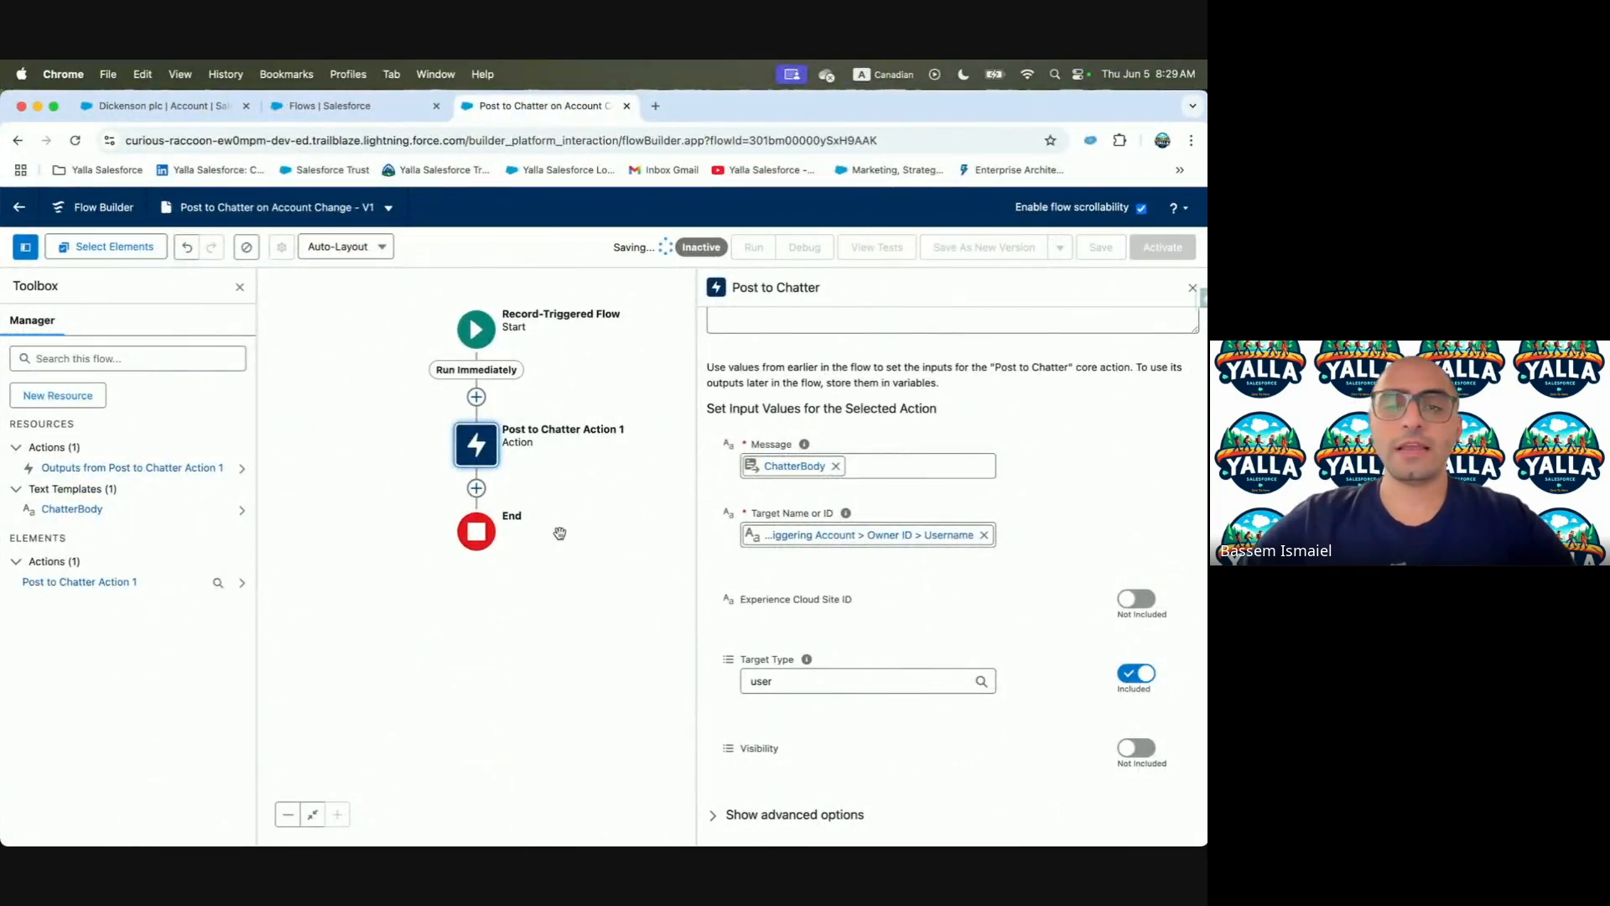
{"action": "key", "text": "ctrl+Left"}
Review the Trailhead Post to Chatter settings and the prerequisites and steps in the Submit a Record for Approval section
{"action": "scroll", "coordinate": [418, 688], "scroll_direction": "down", "scroll_amount": 3}
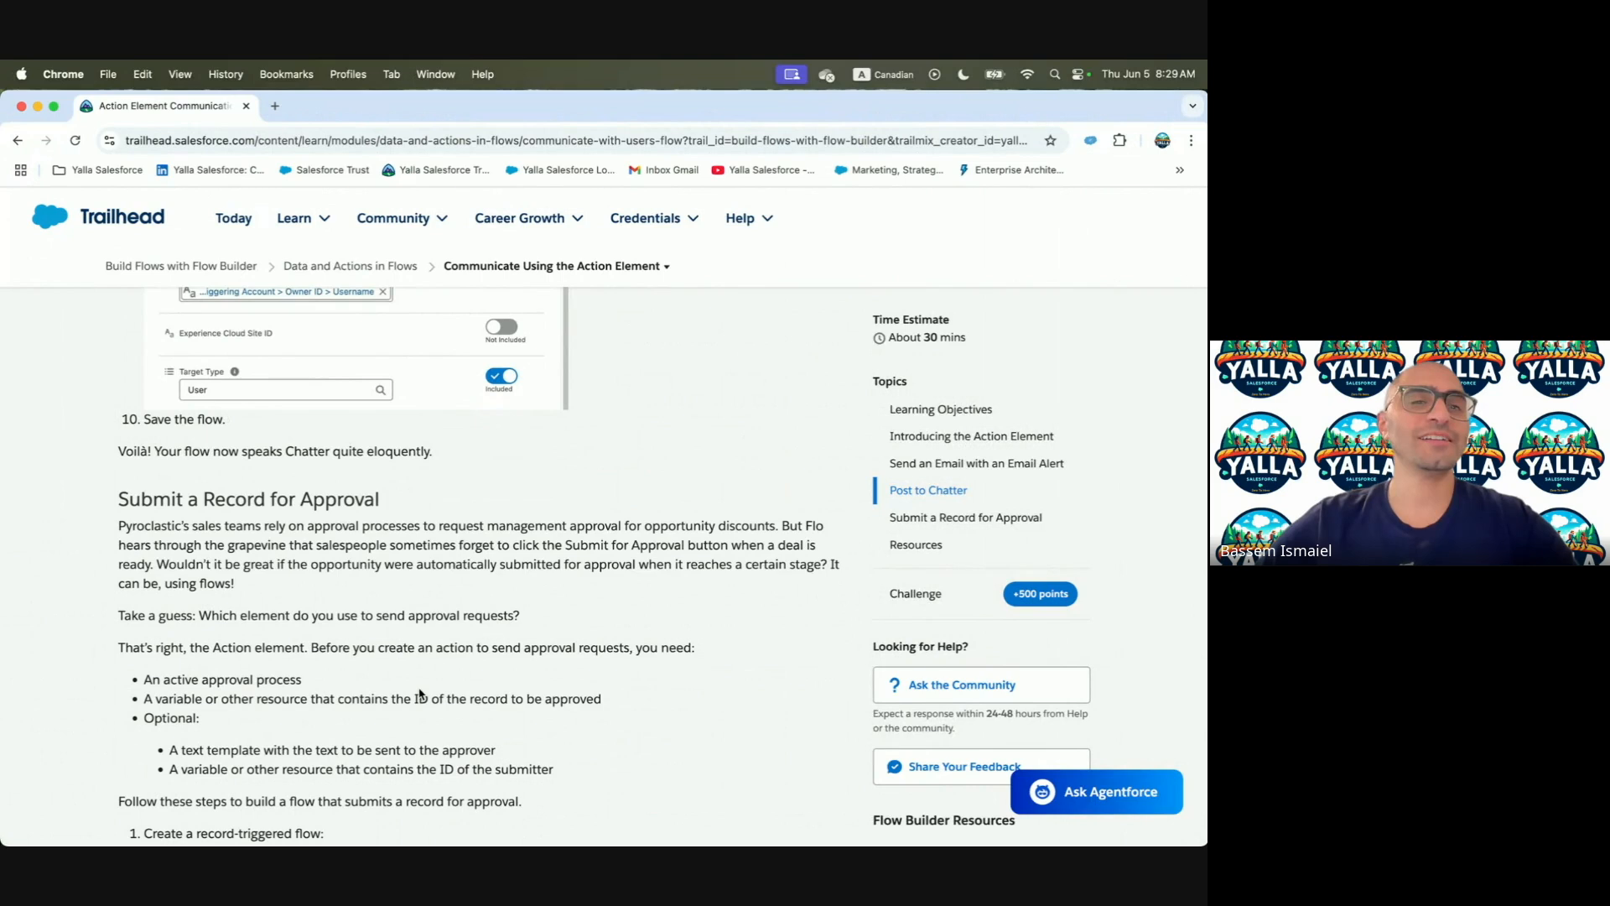
{"action": "scroll", "coordinate": [420, 695], "scroll_direction": "up", "scroll_amount": 3}
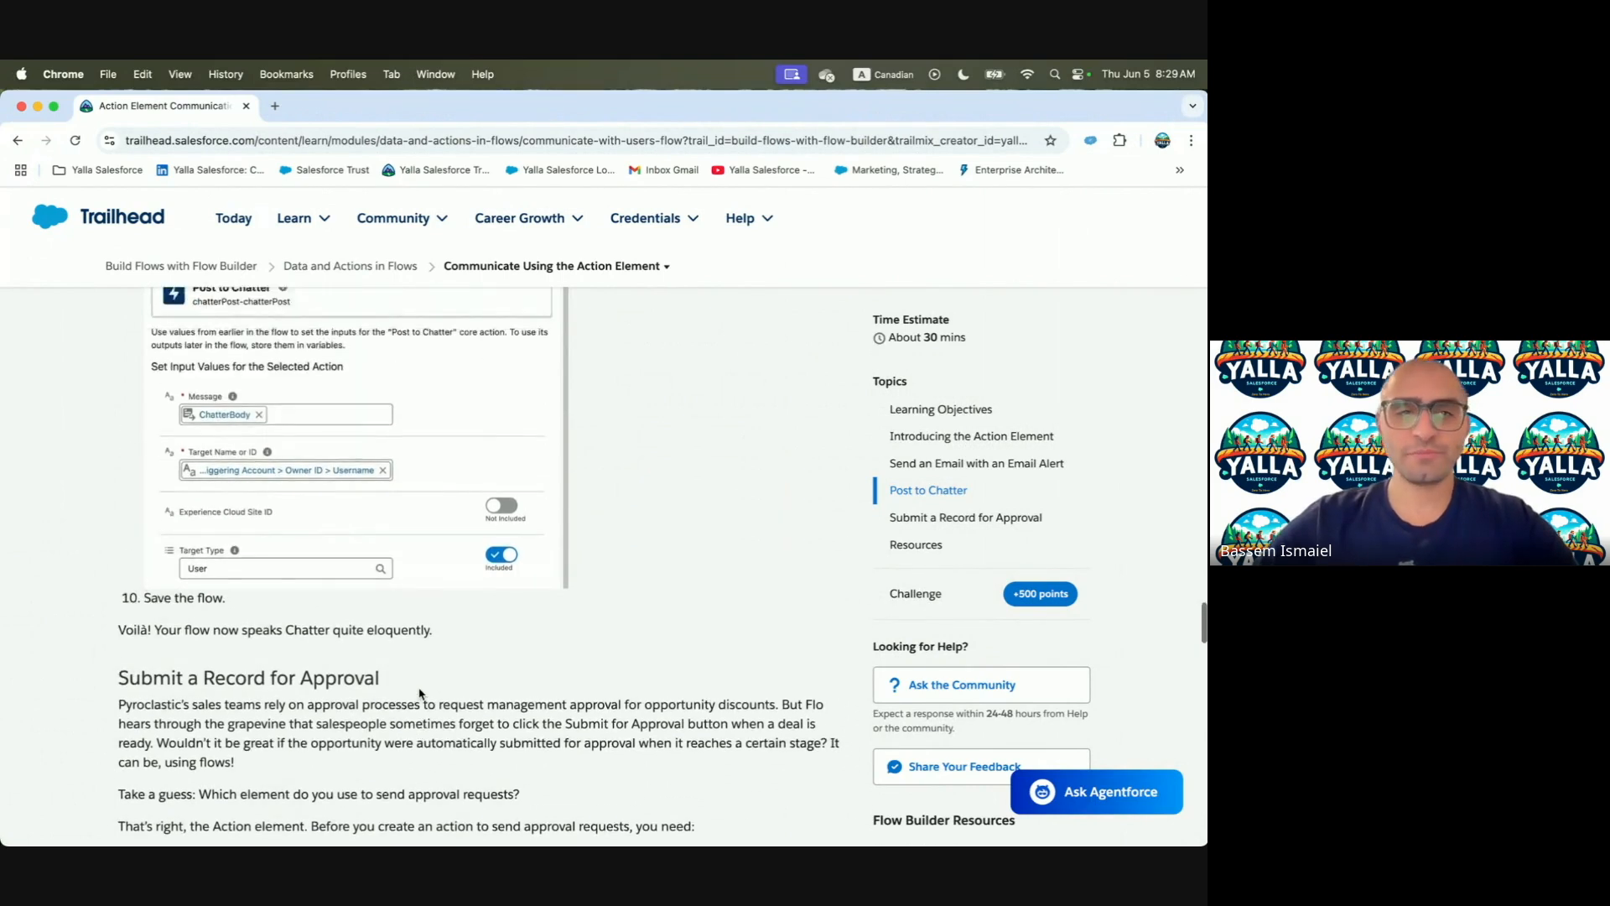
{"action": "scroll", "coordinate": [418, 688], "scroll_direction": "down", "scroll_amount": 1}
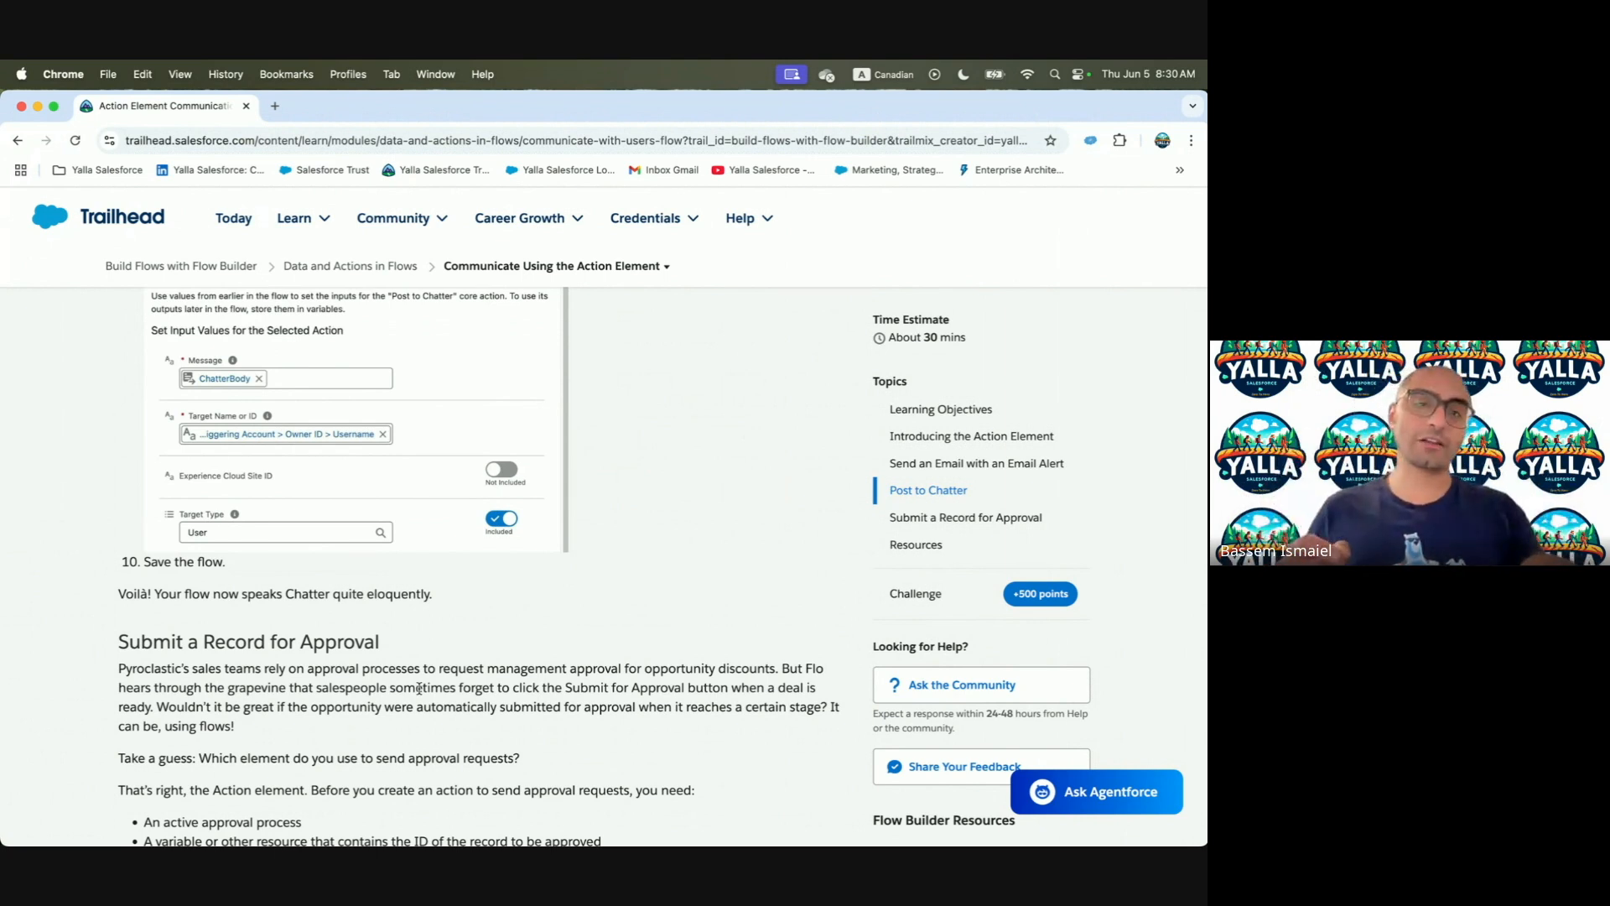
{"action": "scroll", "coordinate": [501, 642], "scroll_direction": "up", "scroll_amount": 10}
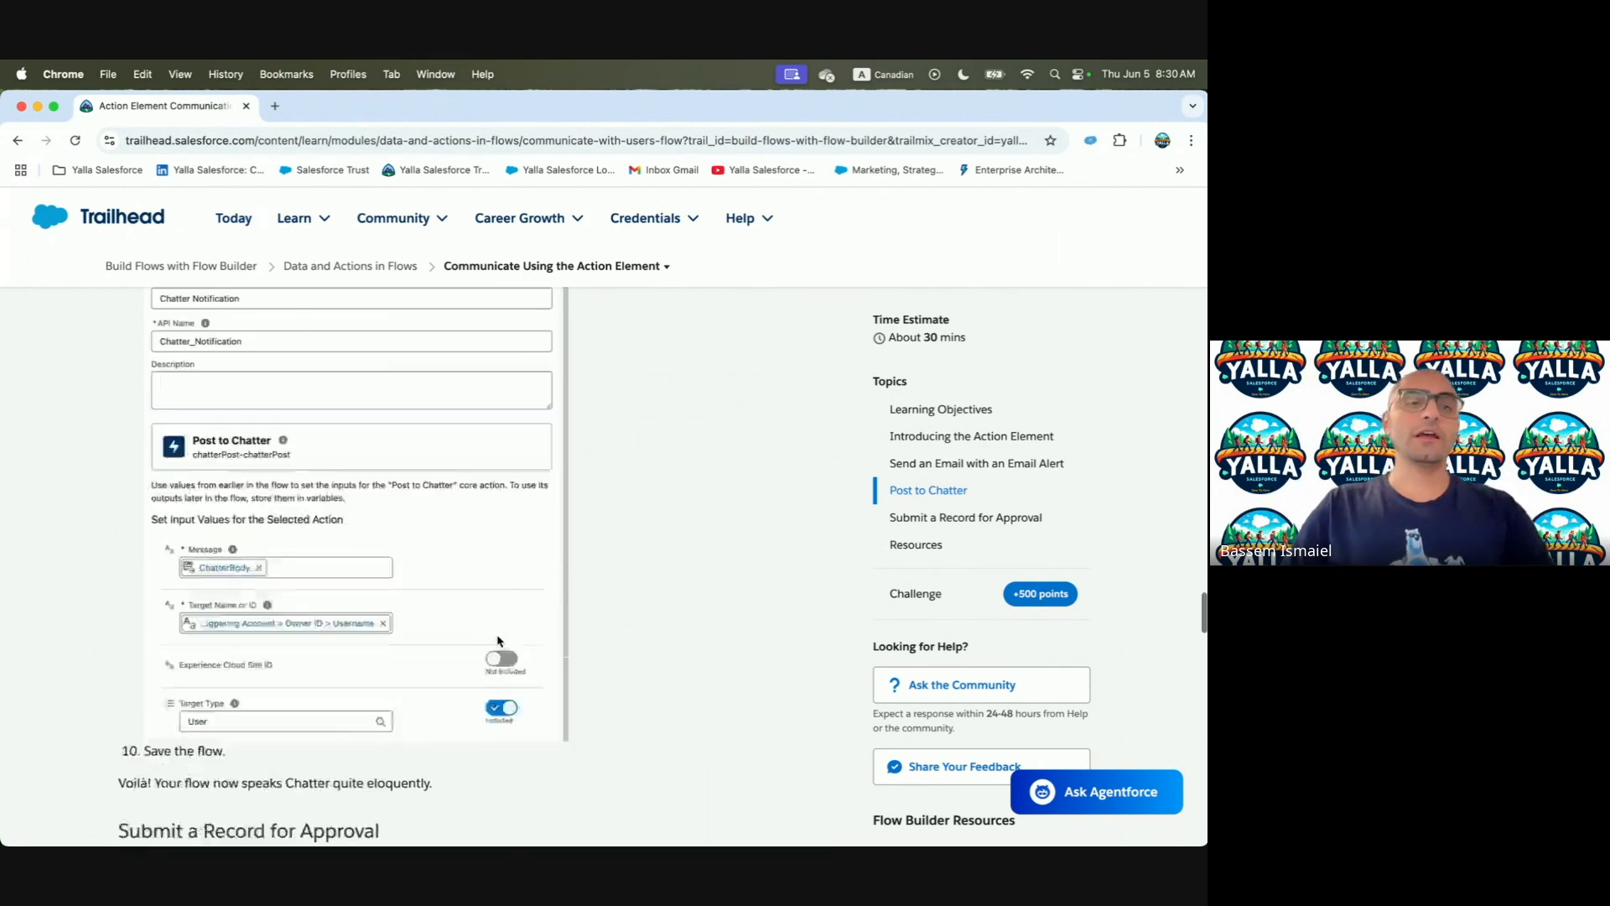
{"action": "scroll", "coordinate": [497, 641], "scroll_direction": "down", "scroll_amount": 4}
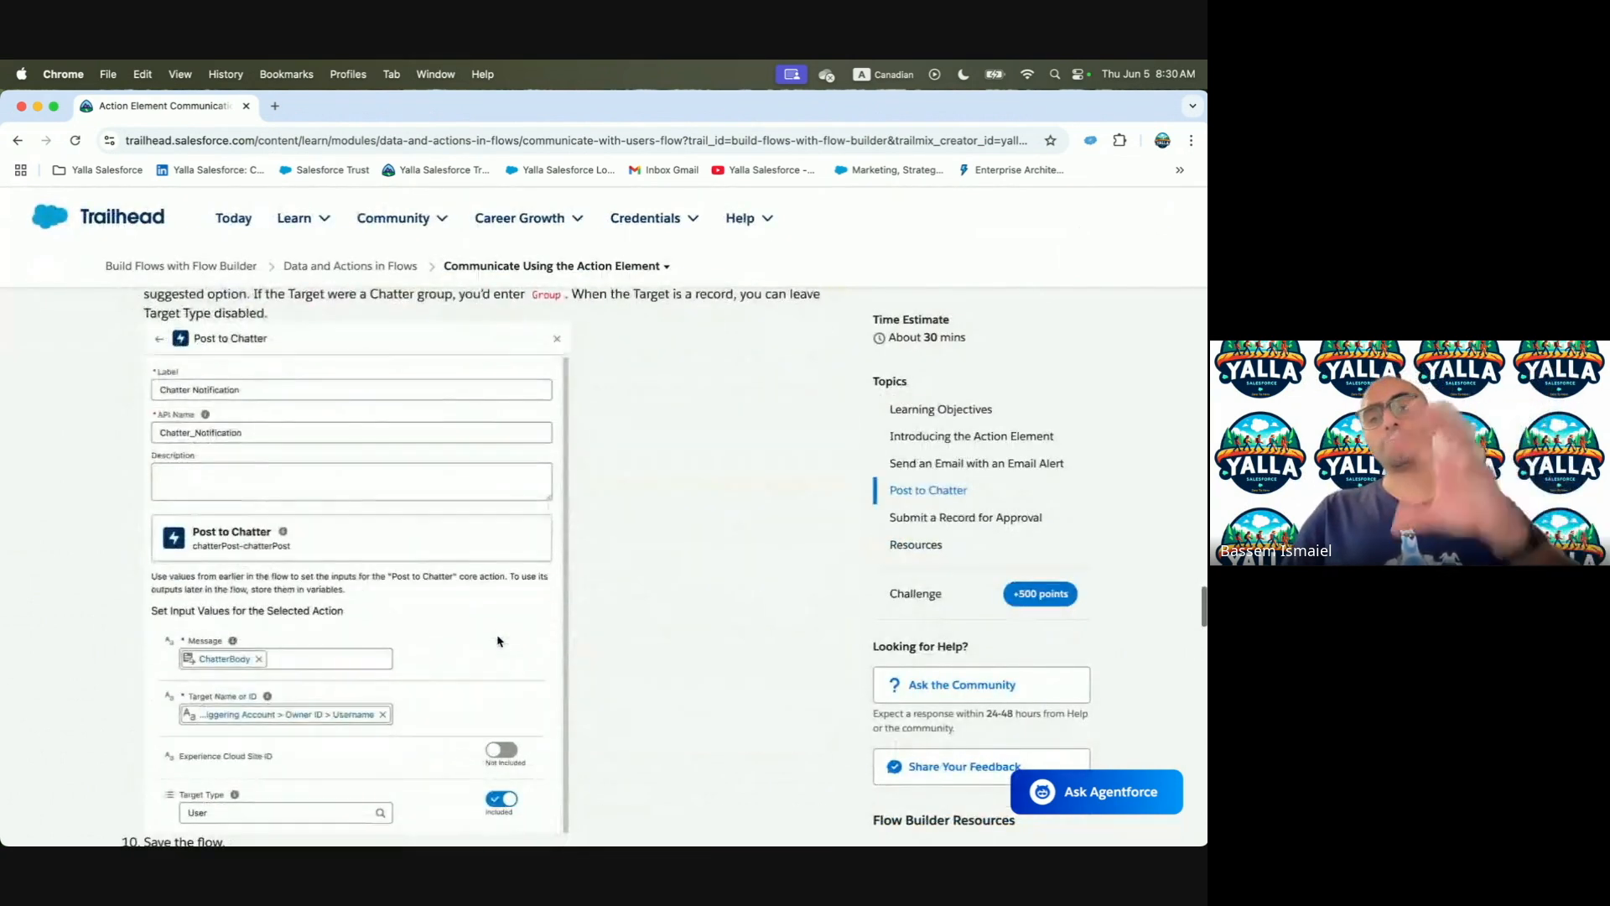
{"action": "scroll", "coordinate": [498, 642], "scroll_direction": "down", "scroll_amount": 2}
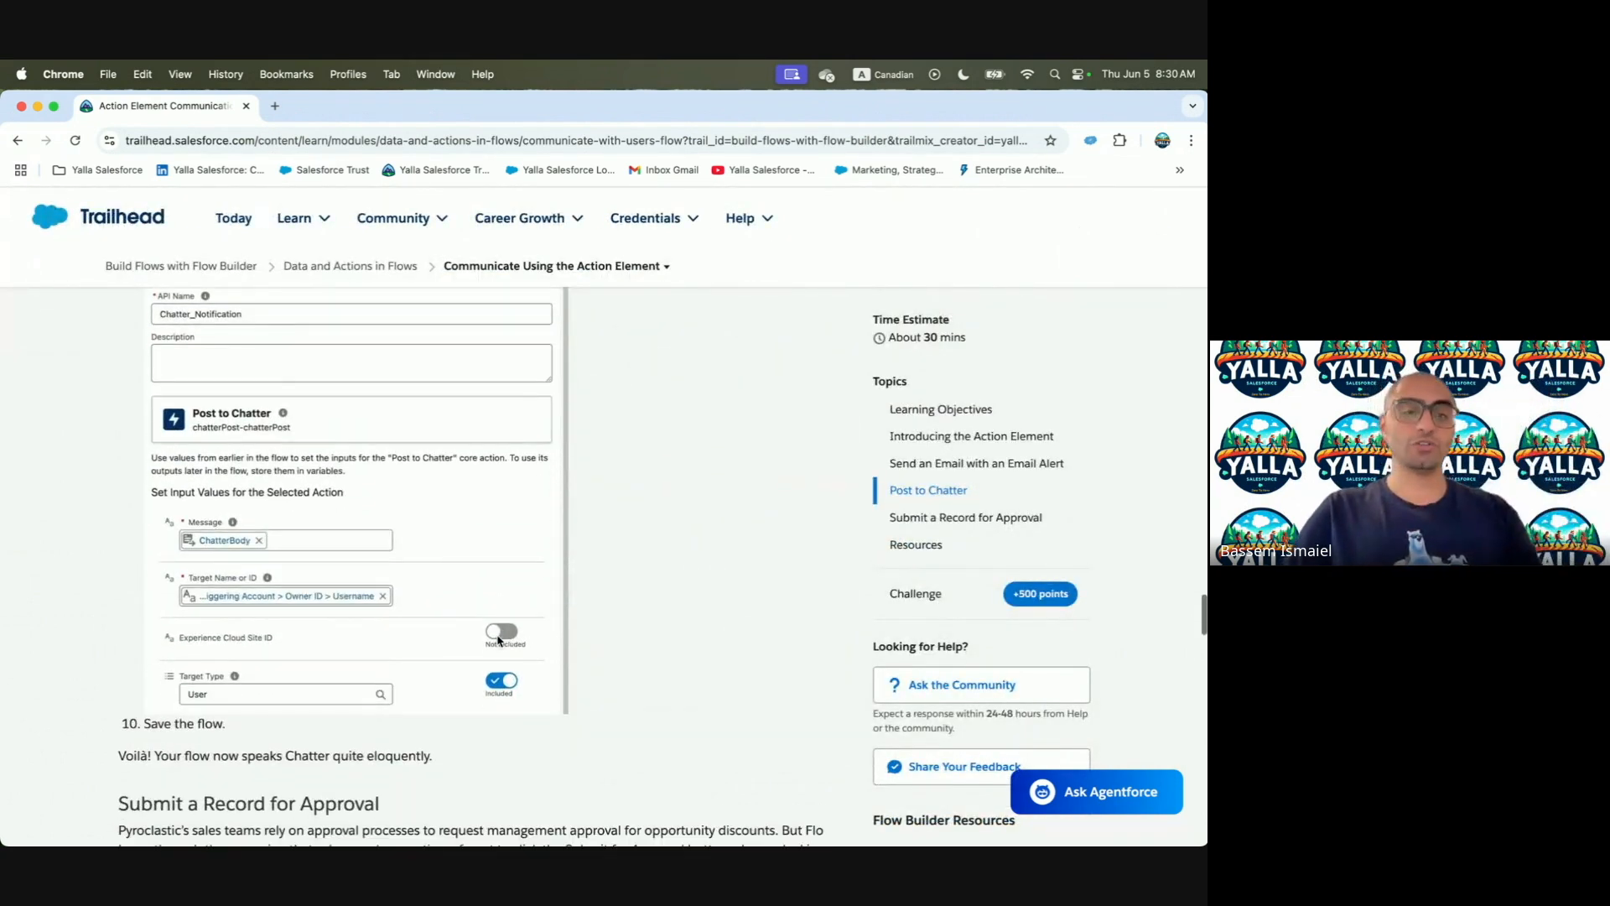
{"action": "scroll", "coordinate": [498, 641], "scroll_direction": "down", "scroll_amount": 5}
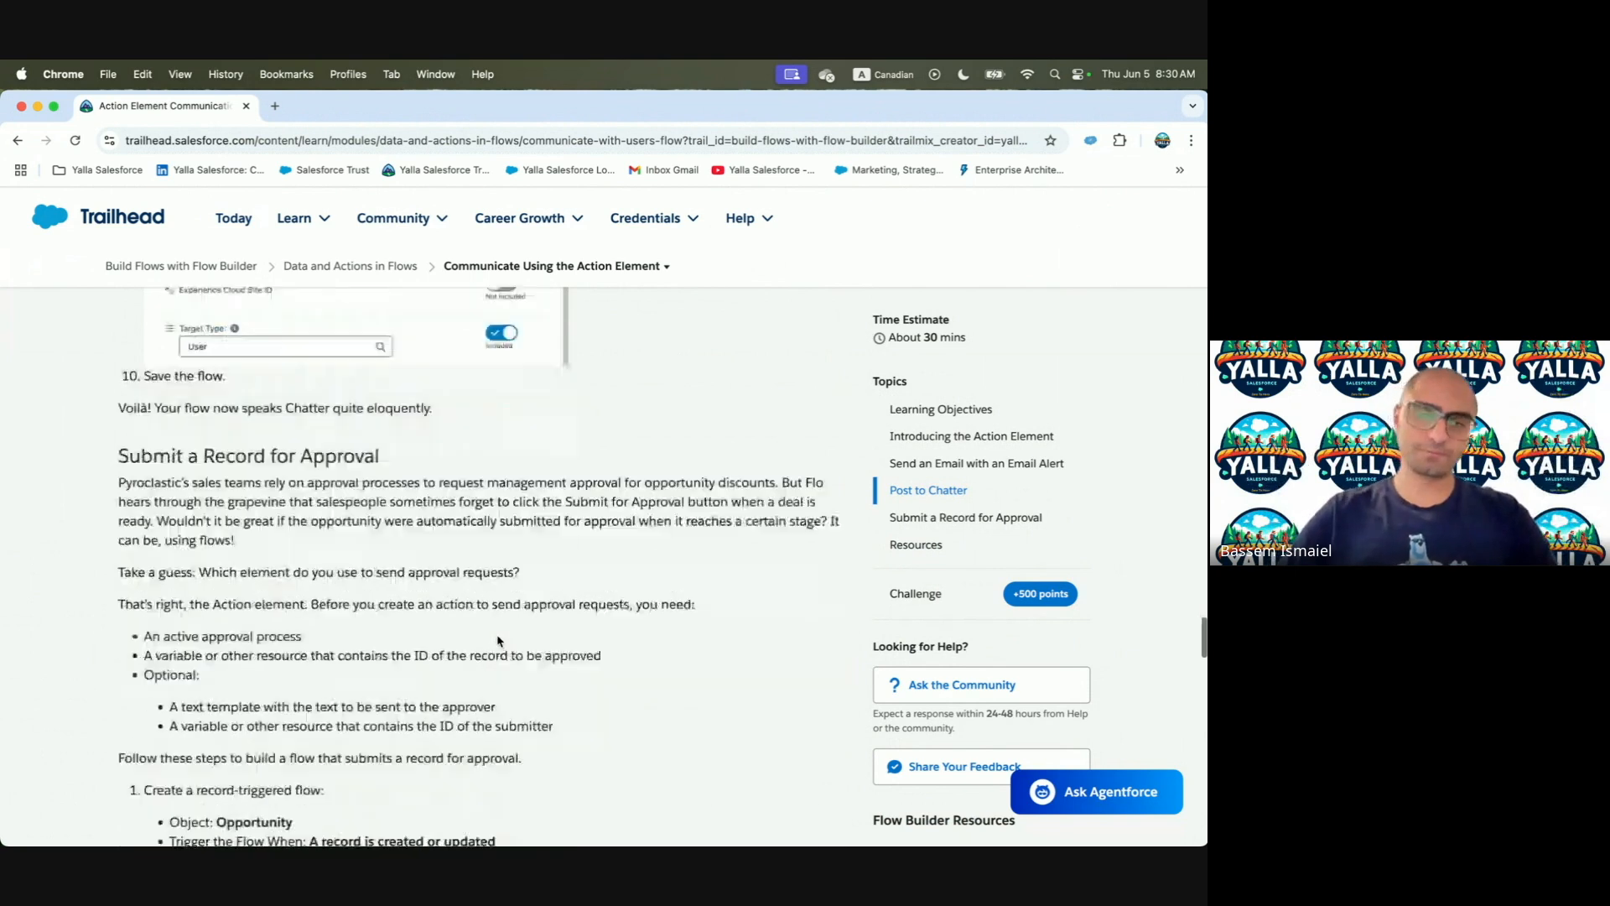
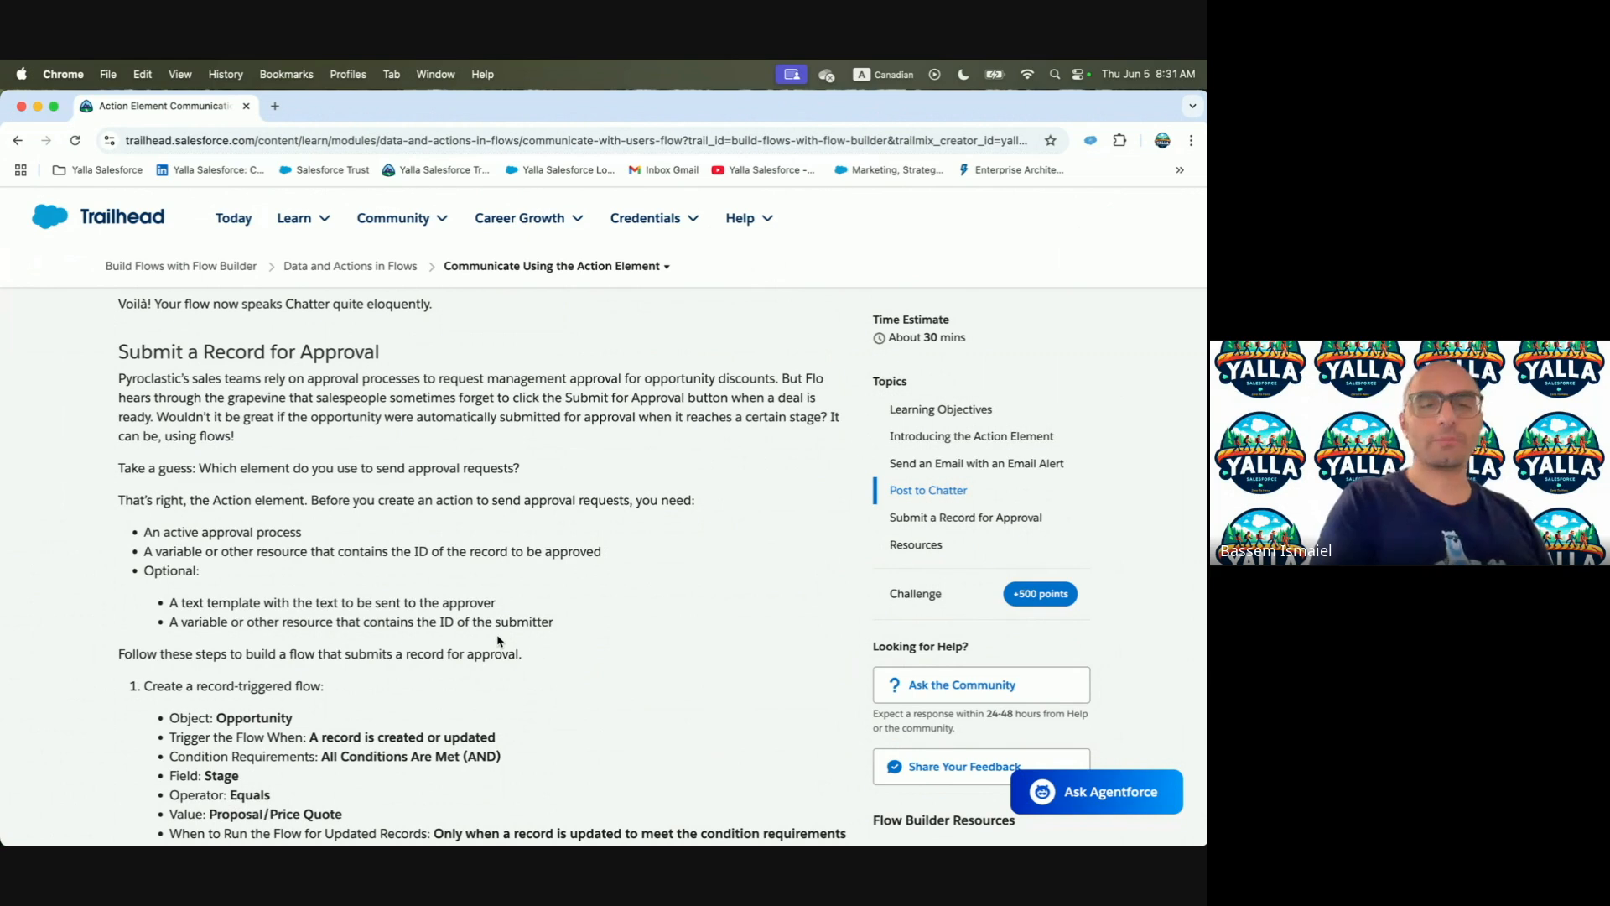
Leave the flow for Setup, open Approval Processes, and set Manage Approval Processes For to Opportunity
{"action": "key", "text": "ctrl+Right"}
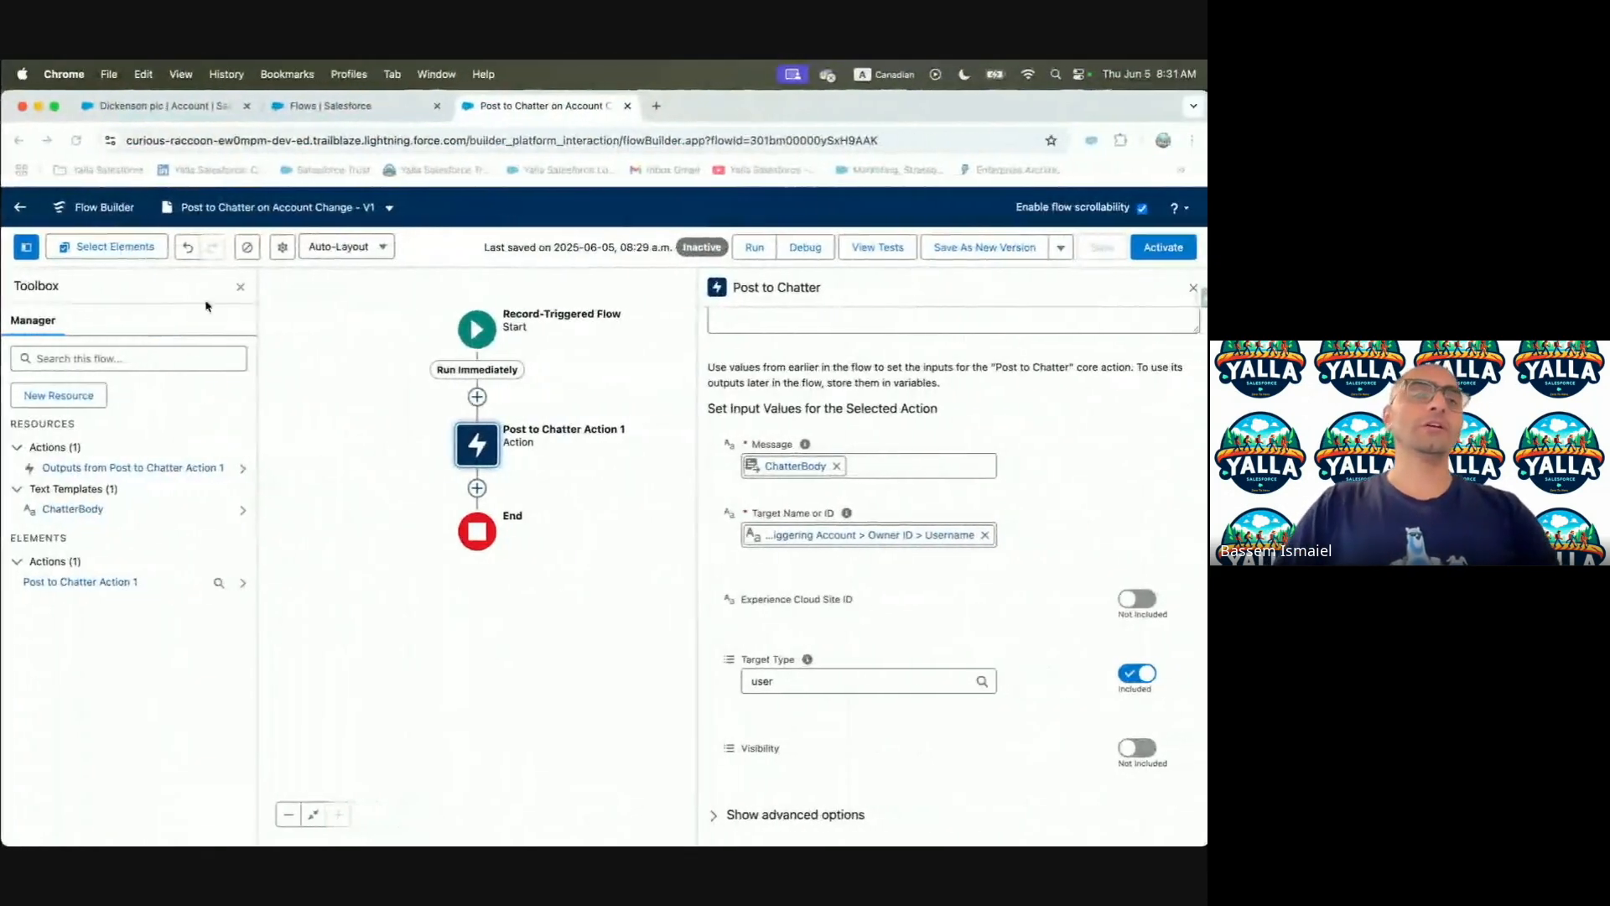
{"action": "left_click", "coordinate": [10, 217]}
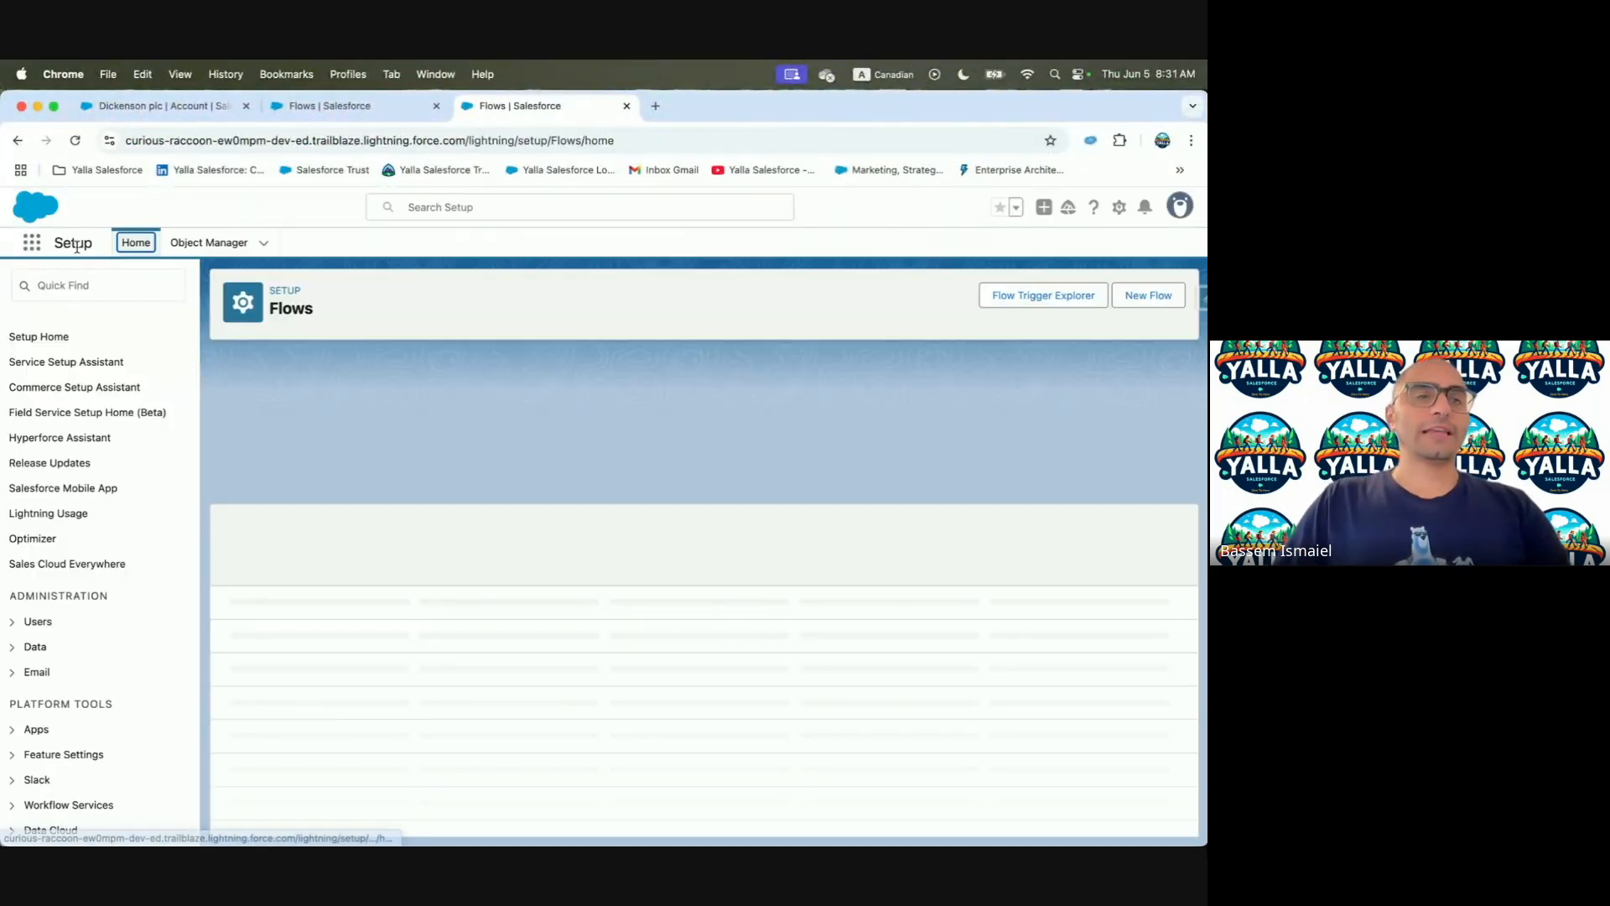
{"action": "left_click", "coordinate": [87, 286]}
{"action": "type", "text": "Approva"}
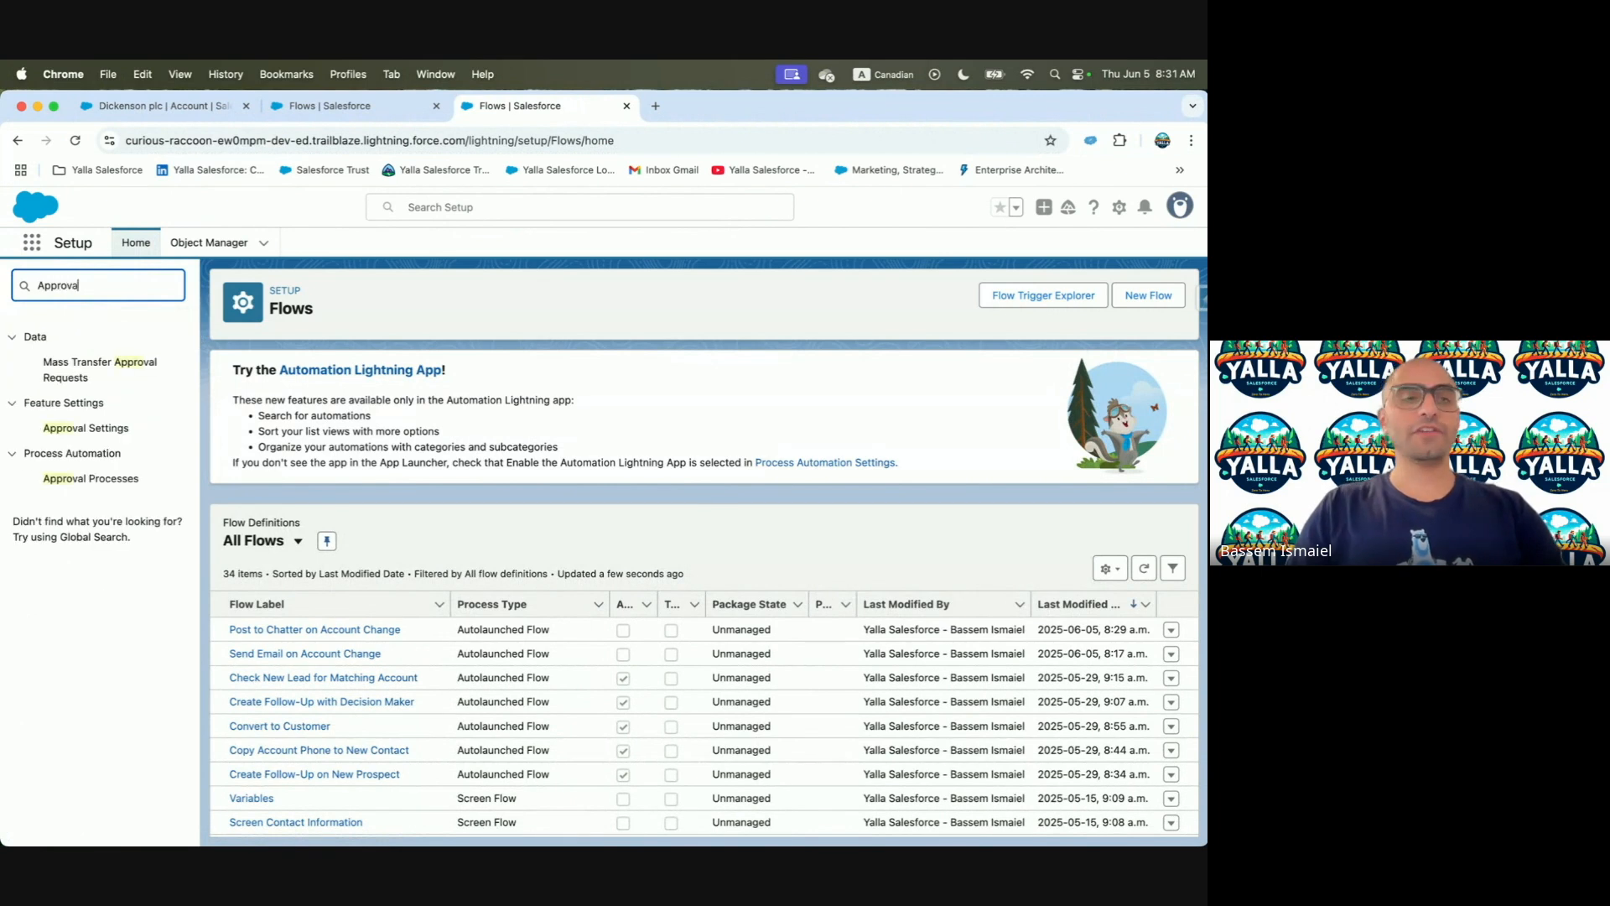
{"action": "left_click", "coordinate": [90, 479]}
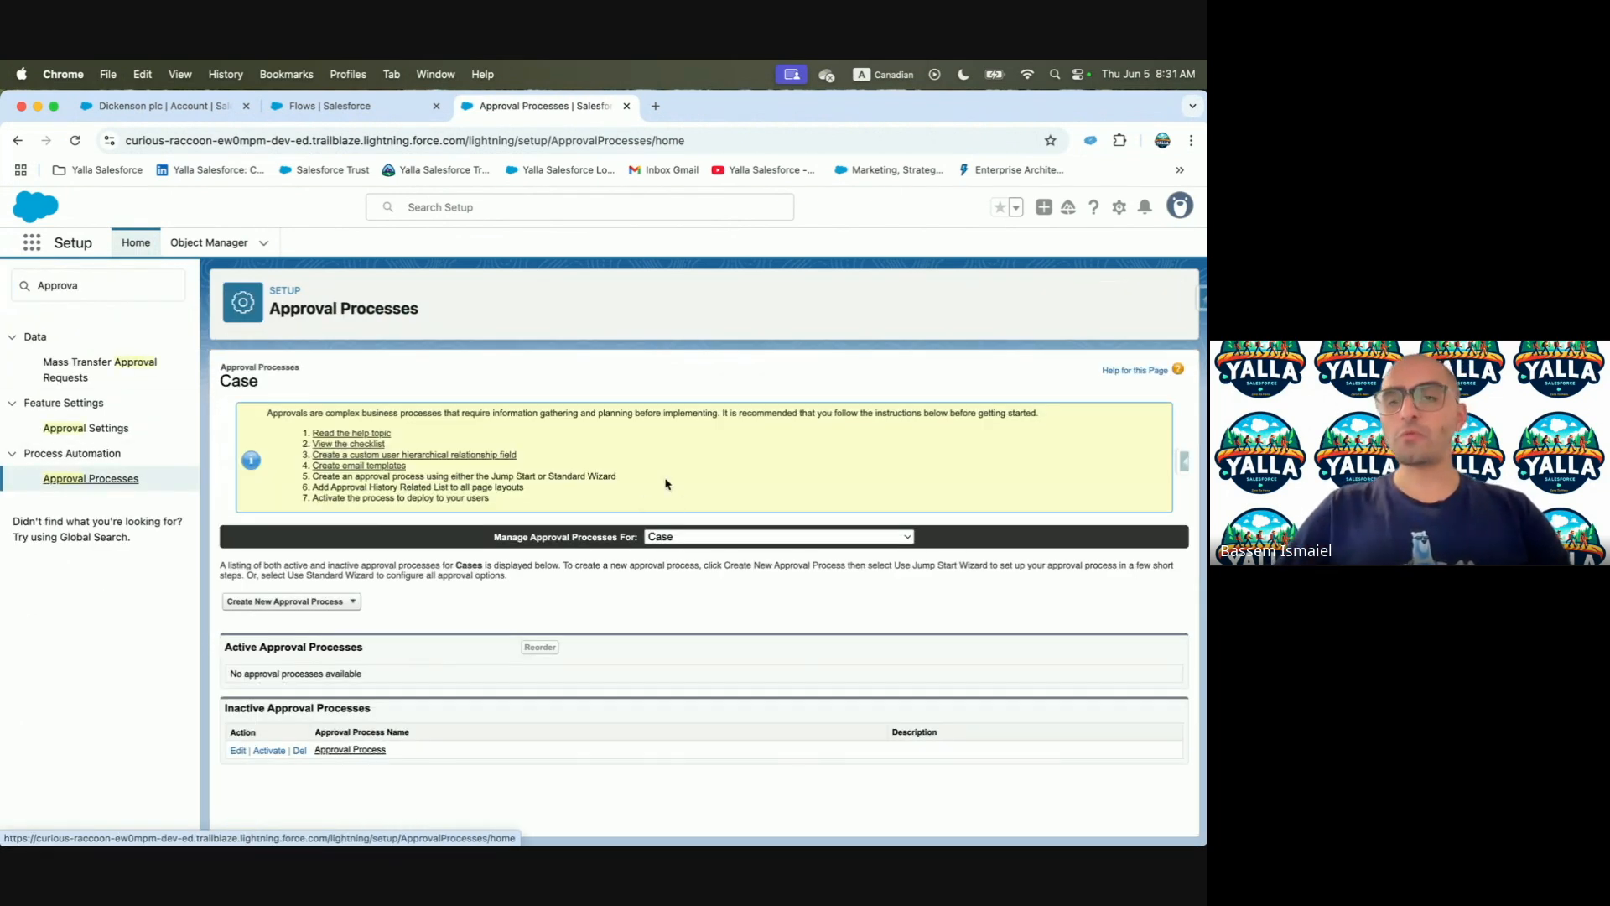
{"action": "left_click", "coordinate": [681, 539]}
{"action": "type", "text": "op"}
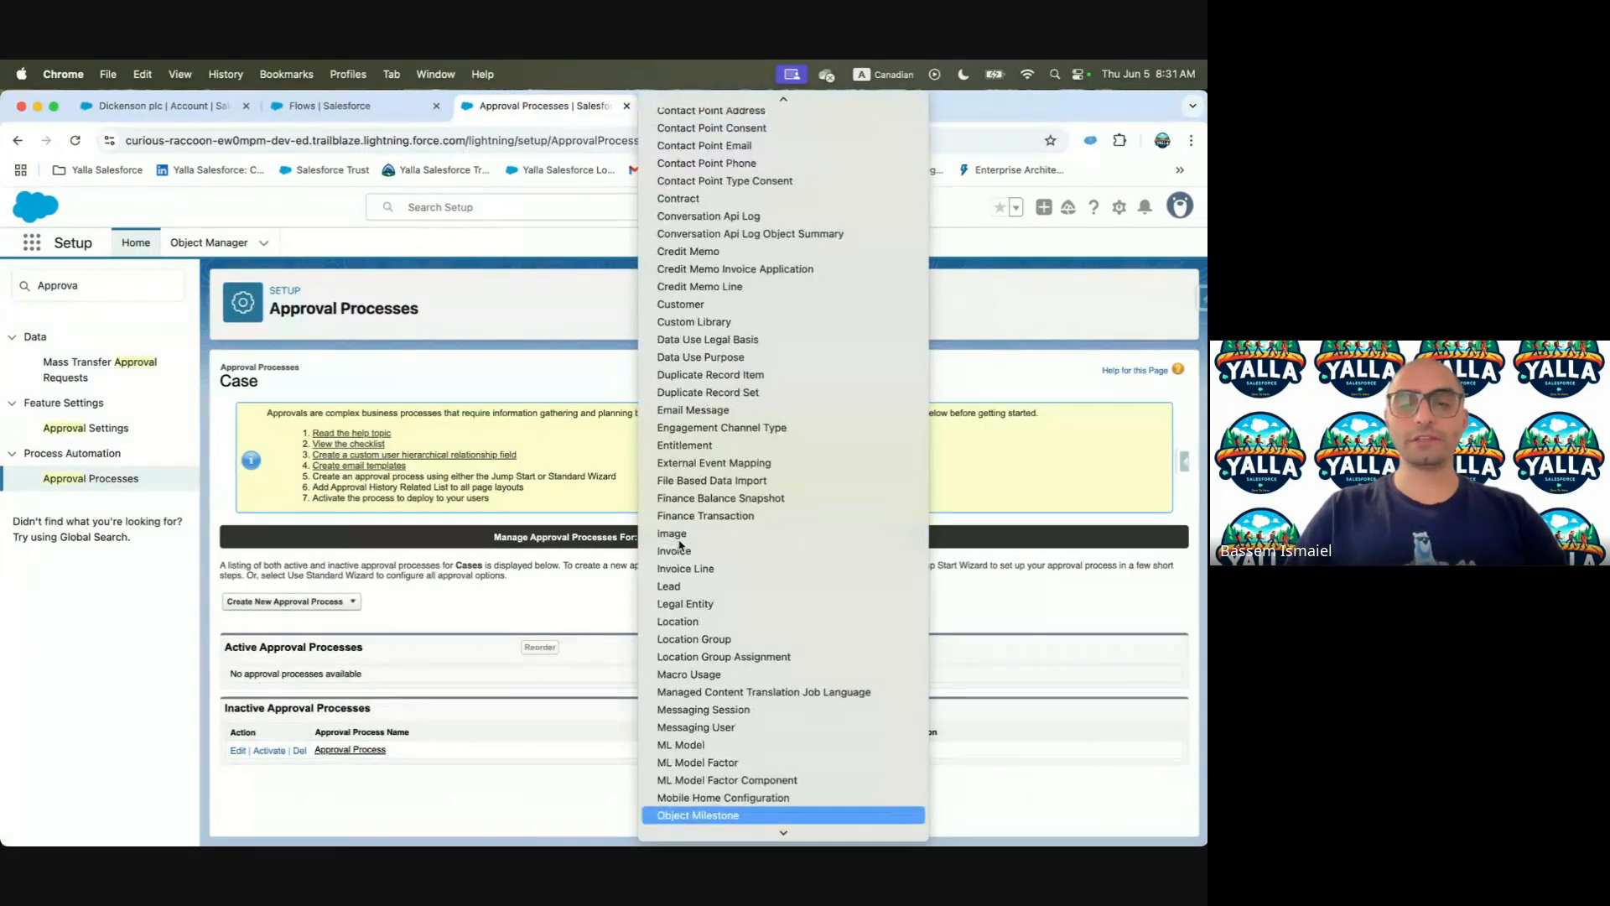
{"action": "key", "text": "Return"}
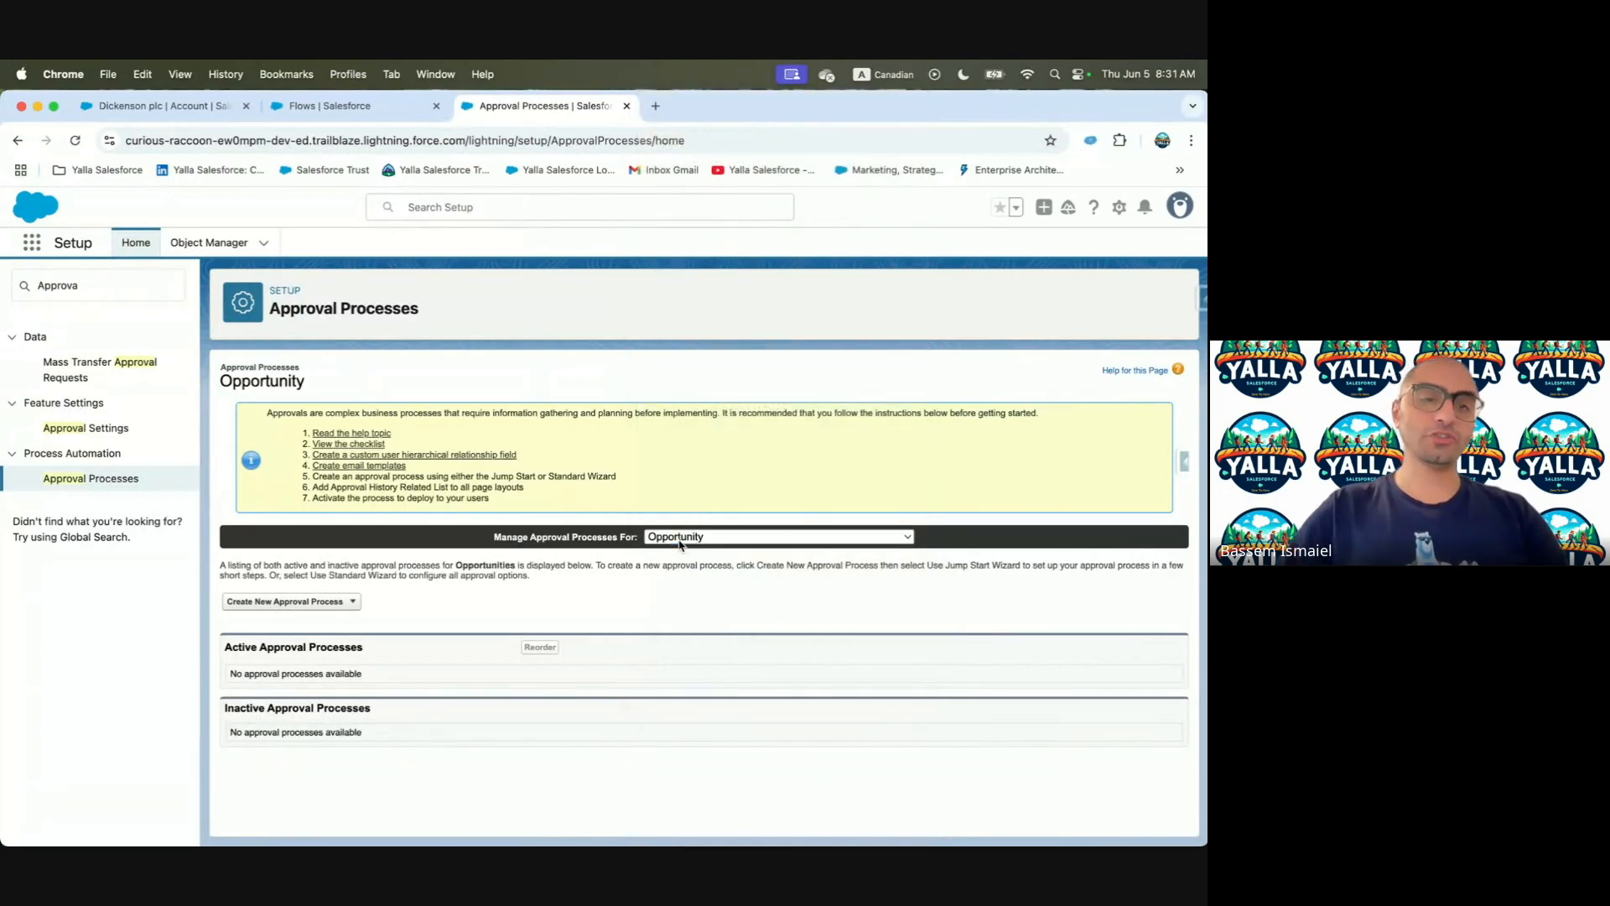
Start a new Opportunity approval process with the Jump Start Wizard and name it Opportunity Approval, with unique name Opportunity_Approval
{"action": "left_click", "coordinate": [302, 604]}
{"action": "left_click", "coordinate": [340, 623]}
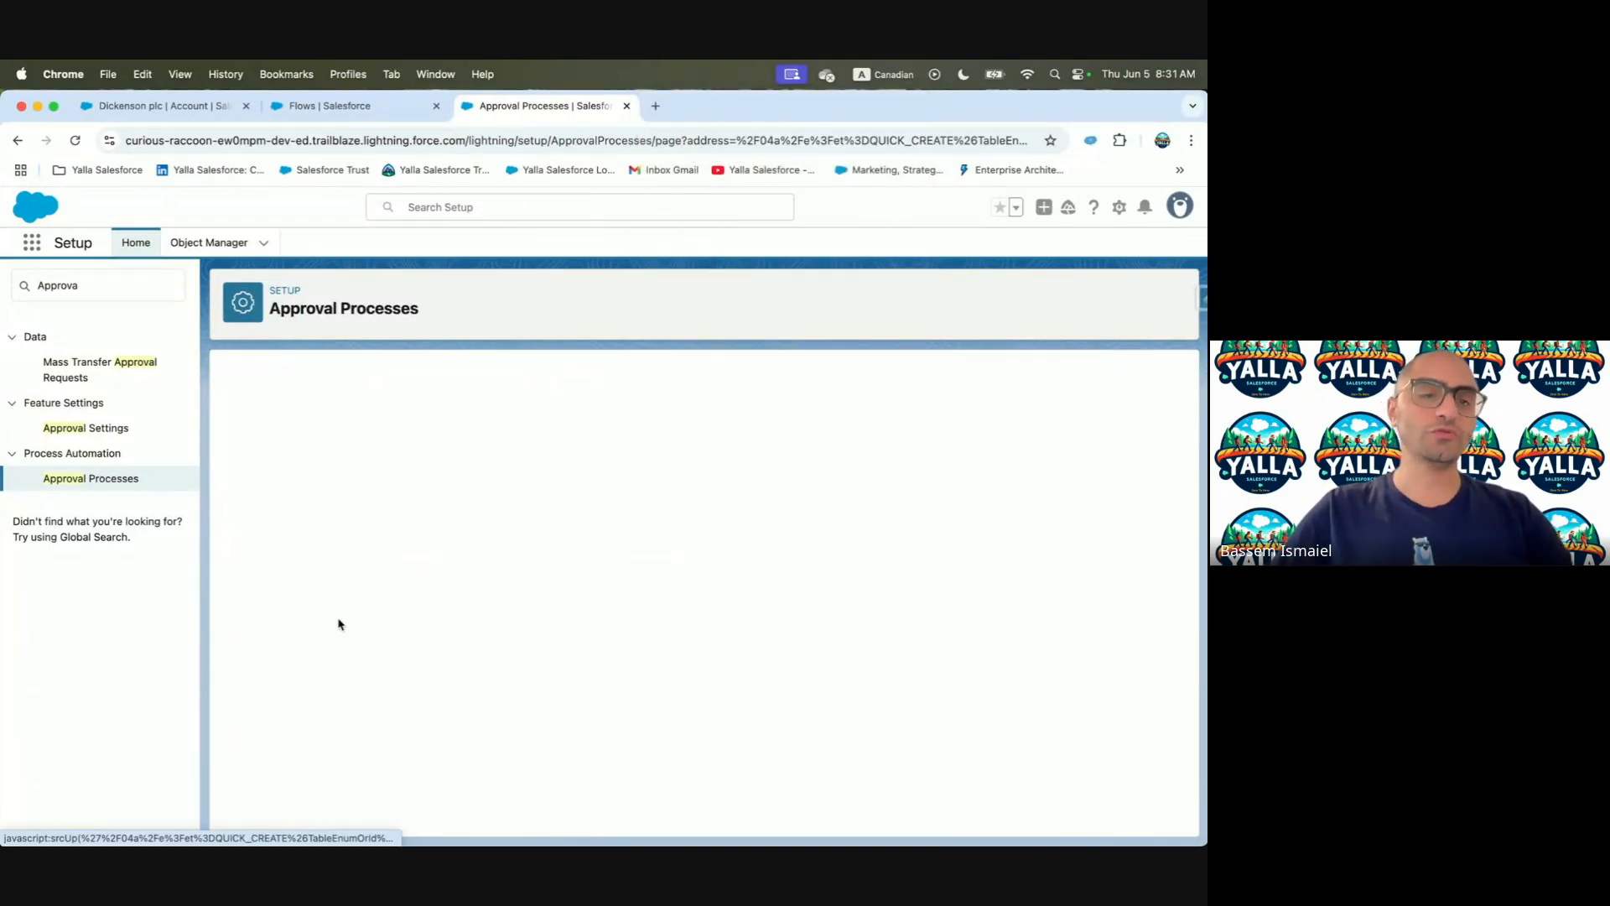
{"action": "type", "text": "Opportunity Approva"}
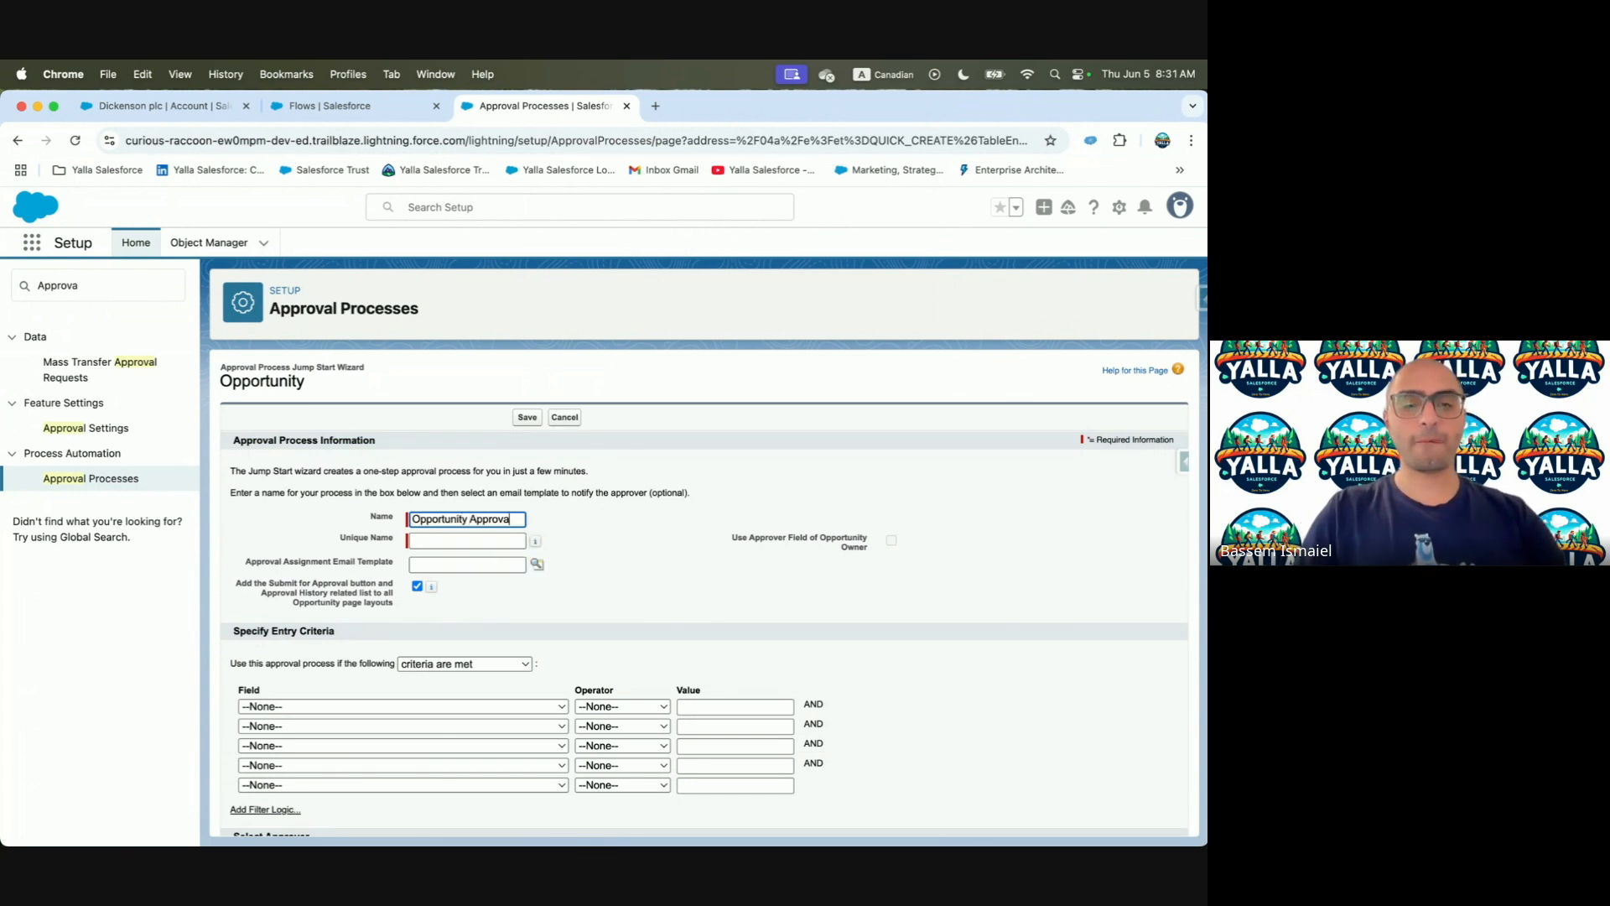
{"action": "type", "text": "l"}
{"action": "key", "text": "Tab"}
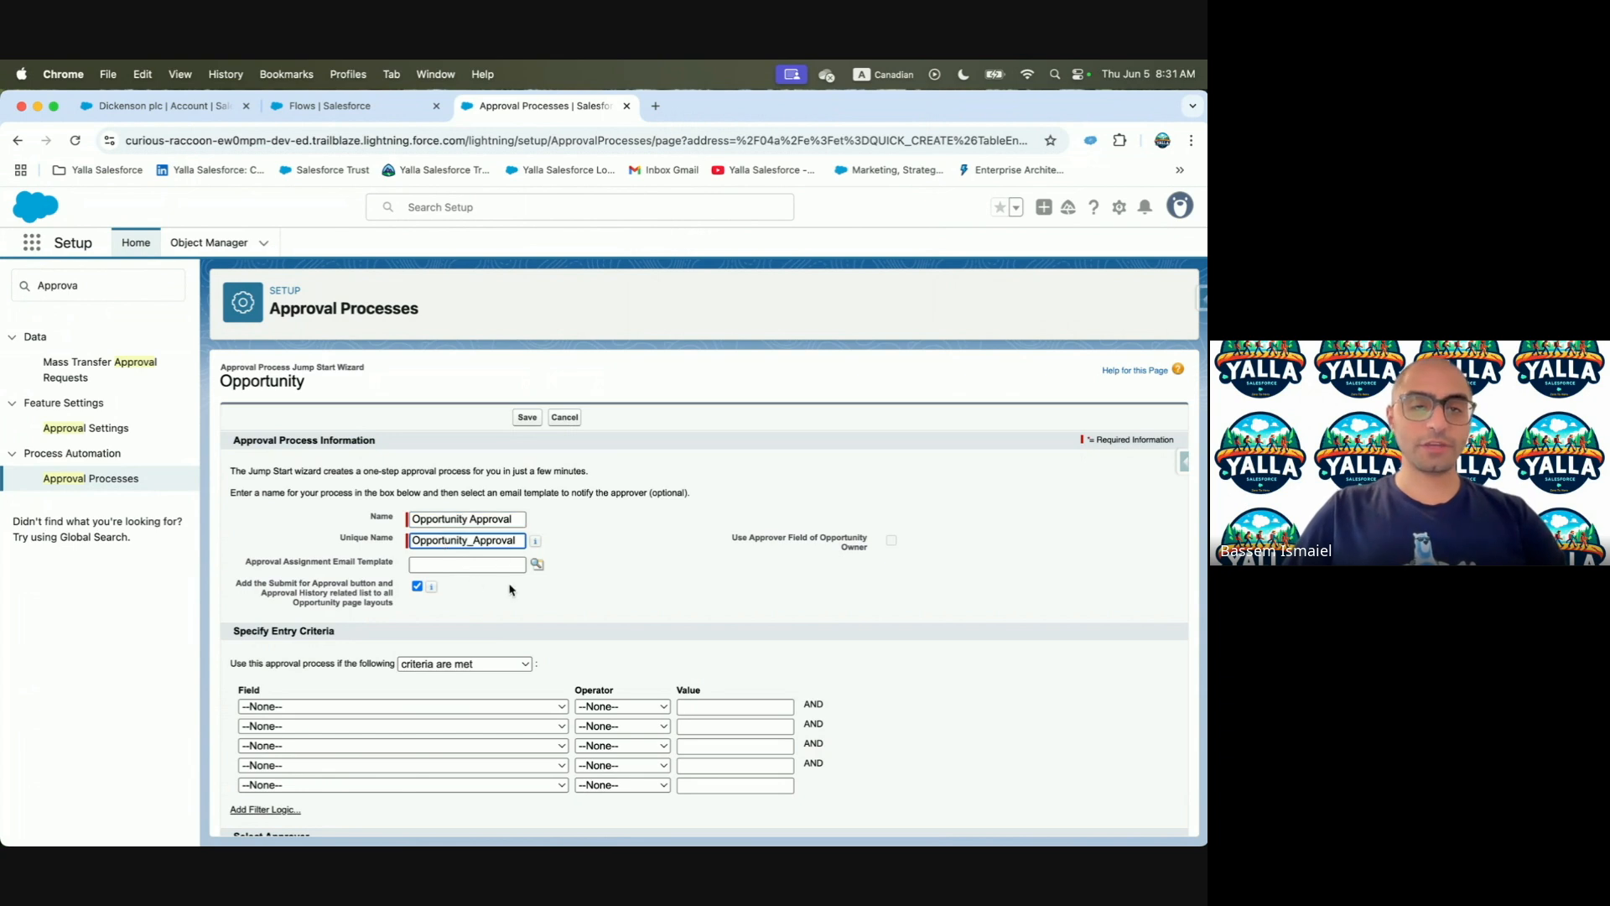
Set the approval process's entry criteria to Opportunity: Amount greater than 1000000
{"action": "left_click", "coordinate": [347, 708]}
{"action": "key", "text": "a"}
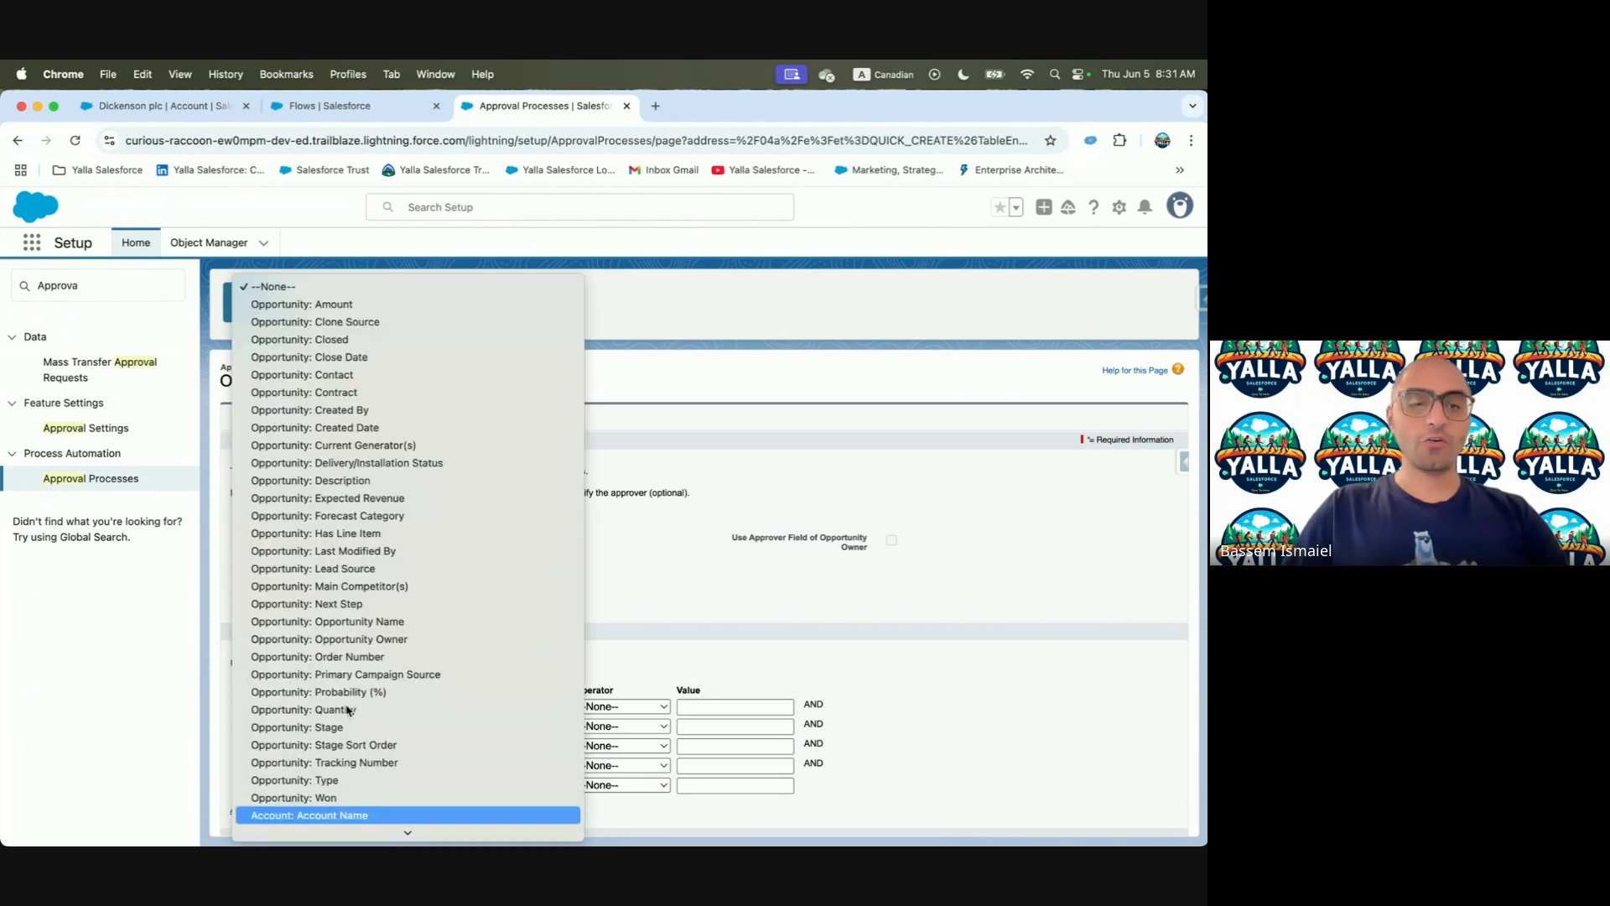
{"action": "scroll", "coordinate": [350, 738], "scroll_direction": "down", "scroll_amount": 5}
{"action": "scroll", "coordinate": [353, 745], "scroll_direction": "down", "scroll_amount": 2}
{"action": "scroll", "coordinate": [353, 745], "scroll_direction": "up", "scroll_amount": 3}
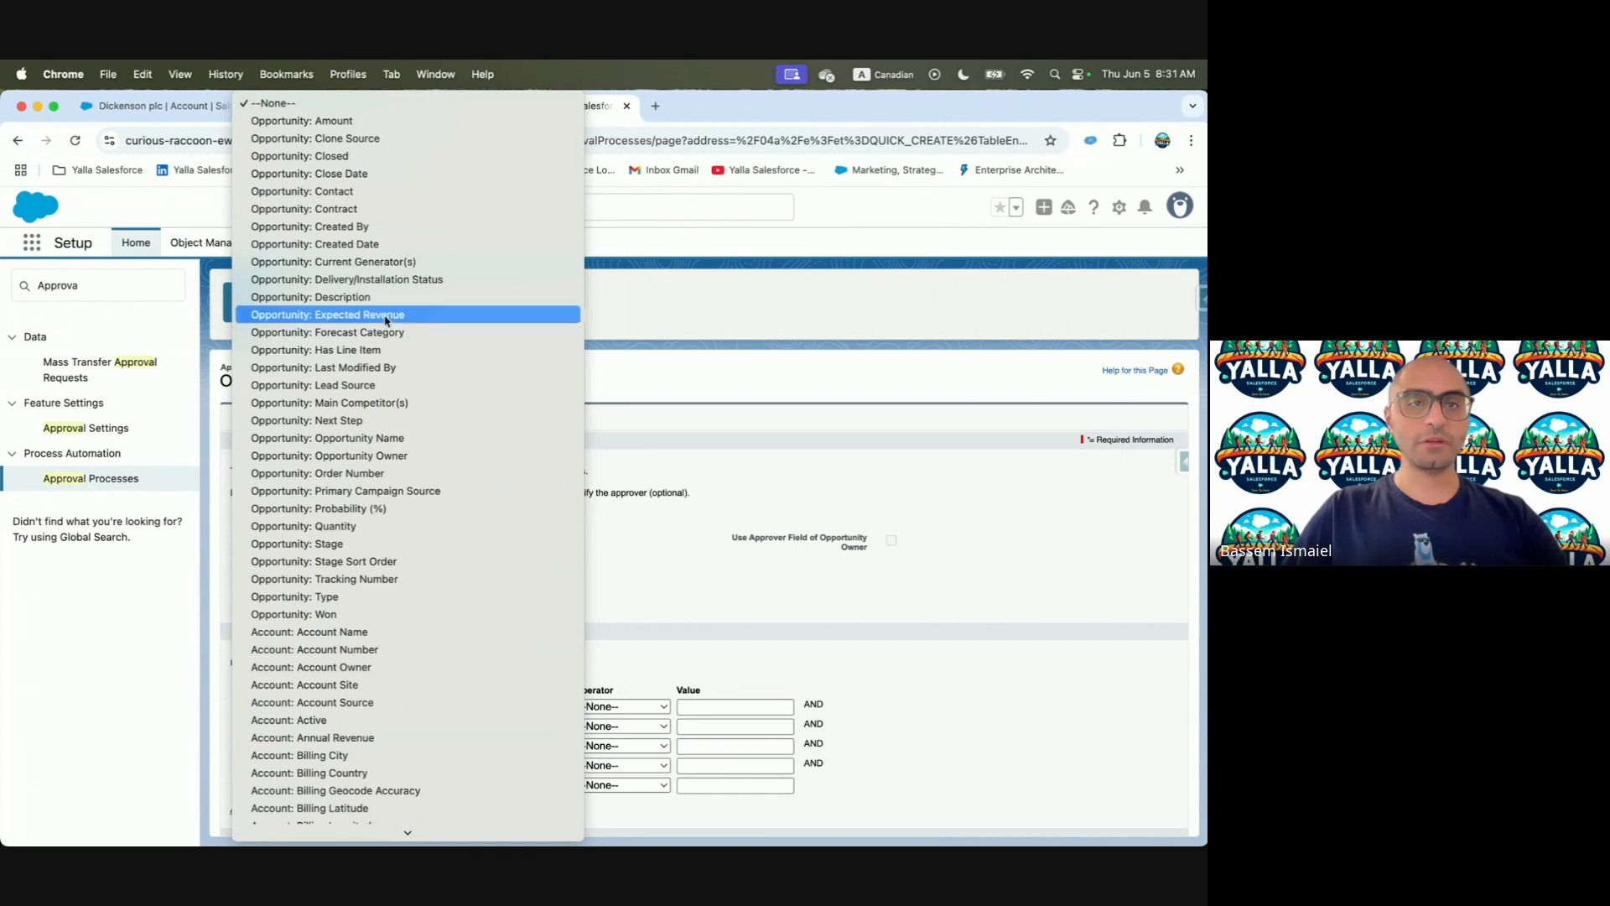
{"action": "left_click", "coordinate": [319, 121]}
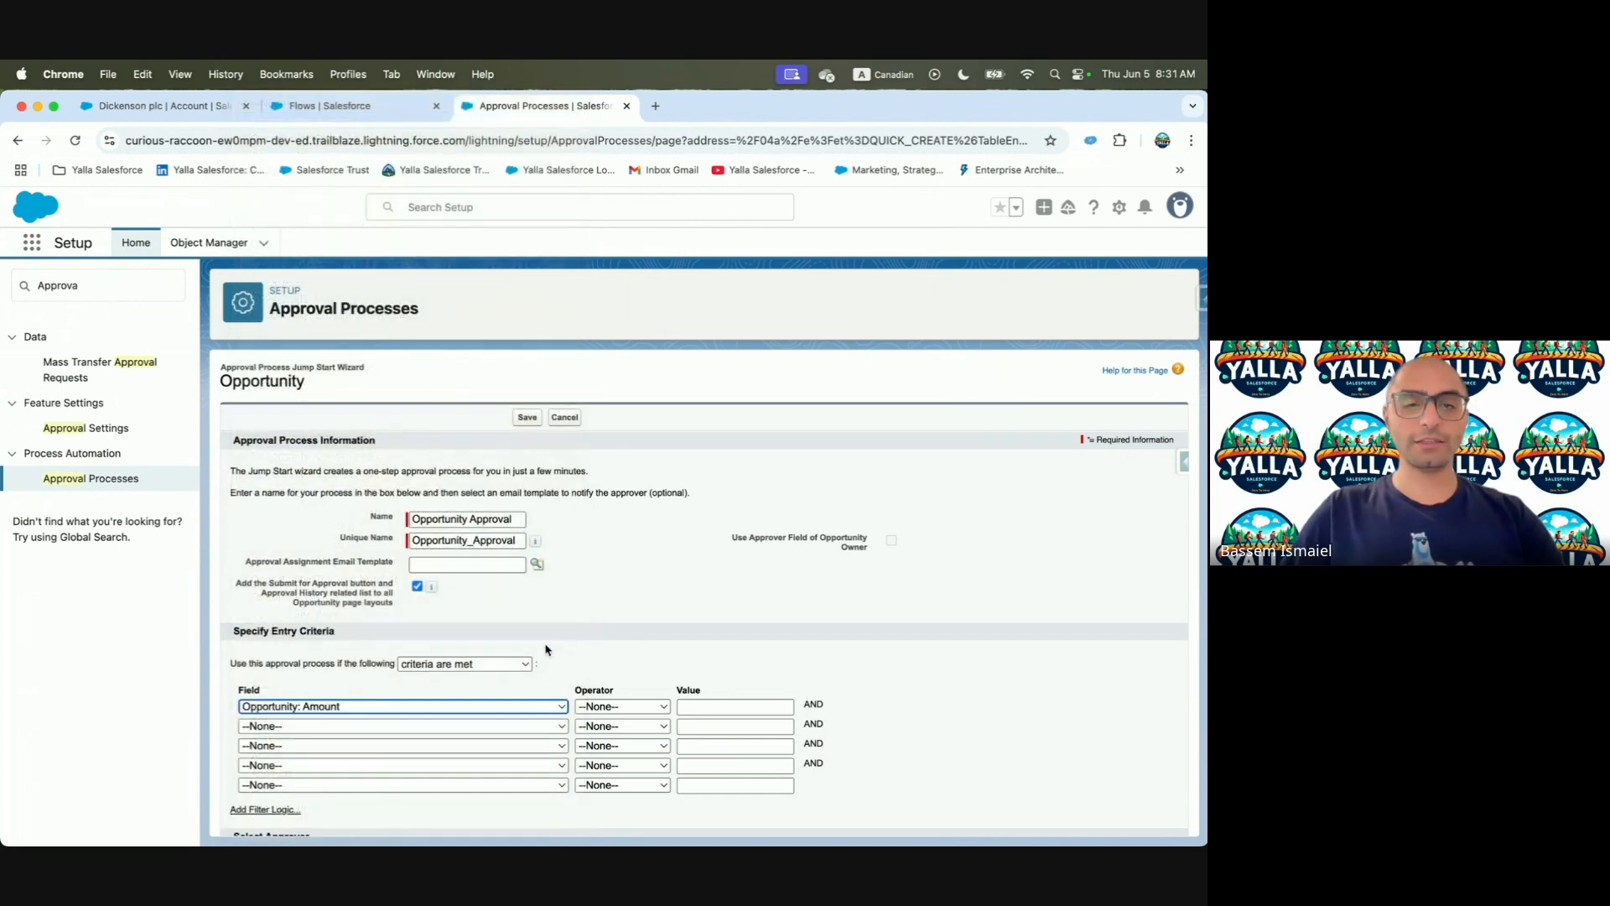
{"action": "left_click", "coordinate": [612, 707]}
{"action": "left_click", "coordinate": [635, 777]}
{"action": "left_click", "coordinate": [735, 707]}
{"action": "type", "text": "100000"}
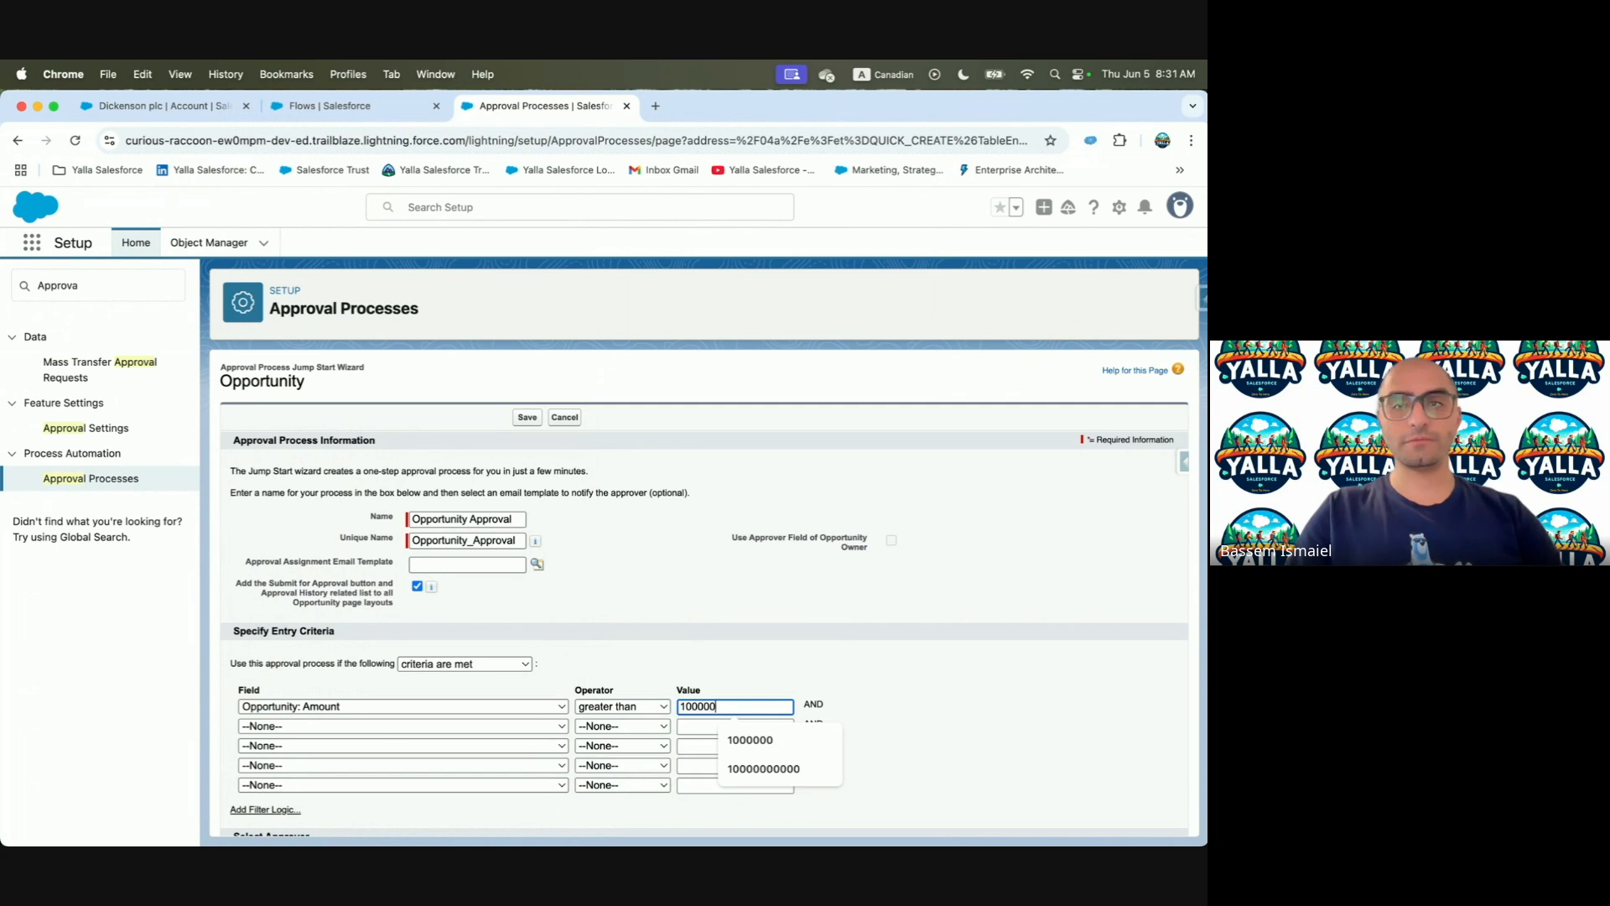
{"action": "left_click", "coordinate": [799, 680]}
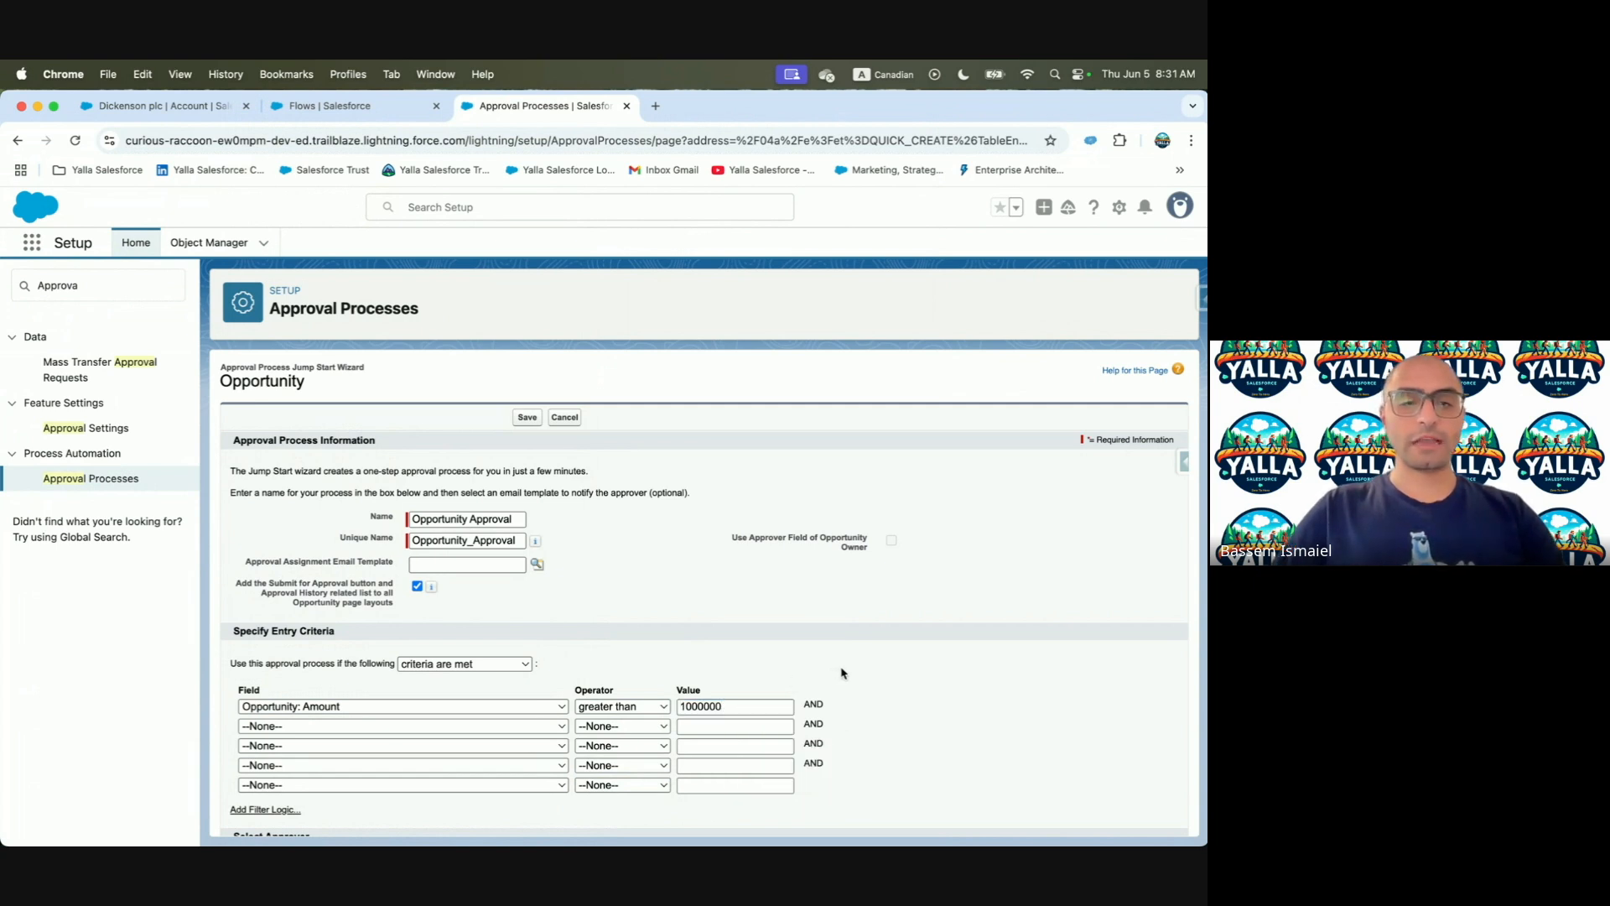
Save the approval process with the submitter choosing the approver manually, and open its detail page
{"action": "scroll", "coordinate": [839, 671], "scroll_direction": "down", "scroll_amount": 3}
{"action": "left_click", "coordinate": [527, 814]}
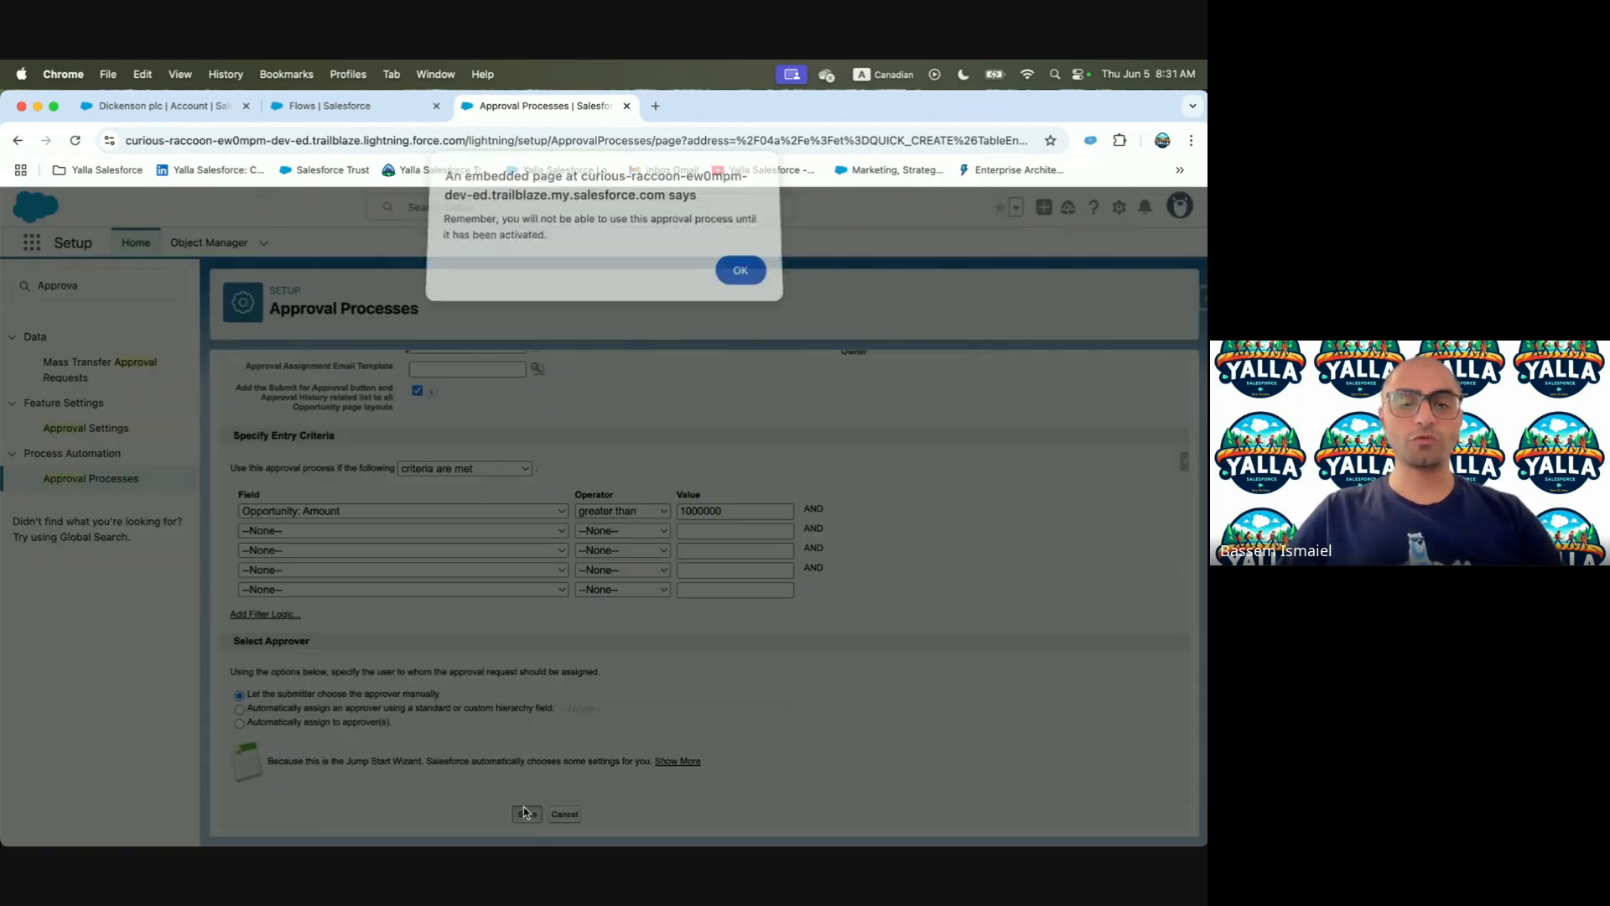
{"action": "left_click", "coordinate": [743, 275]}
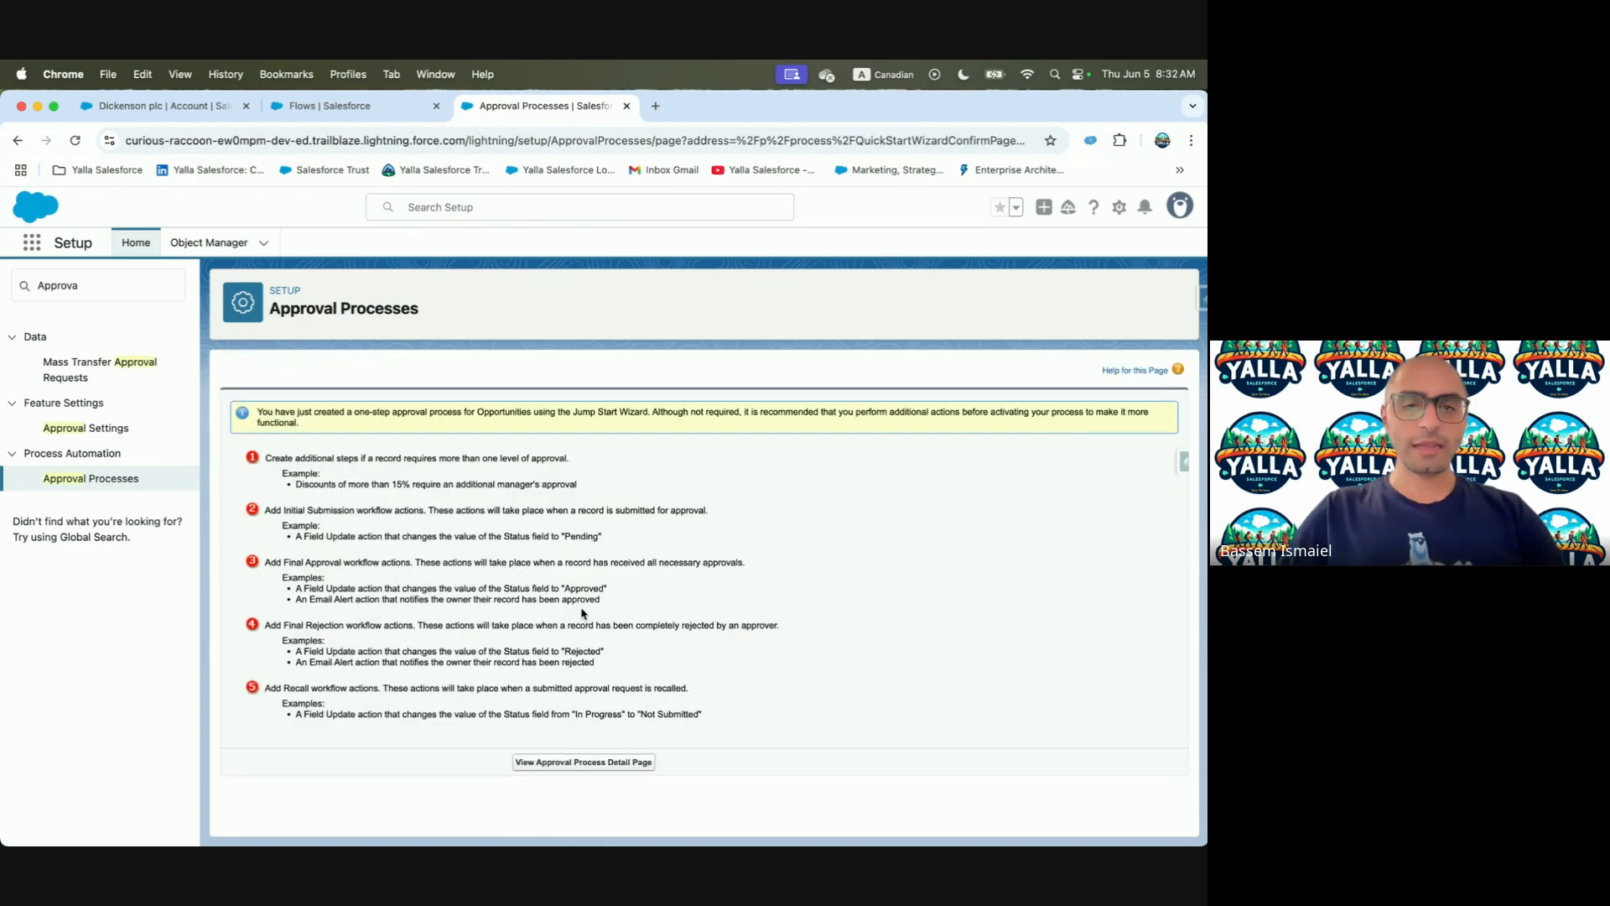
{"action": "left_click", "coordinate": [604, 759]}
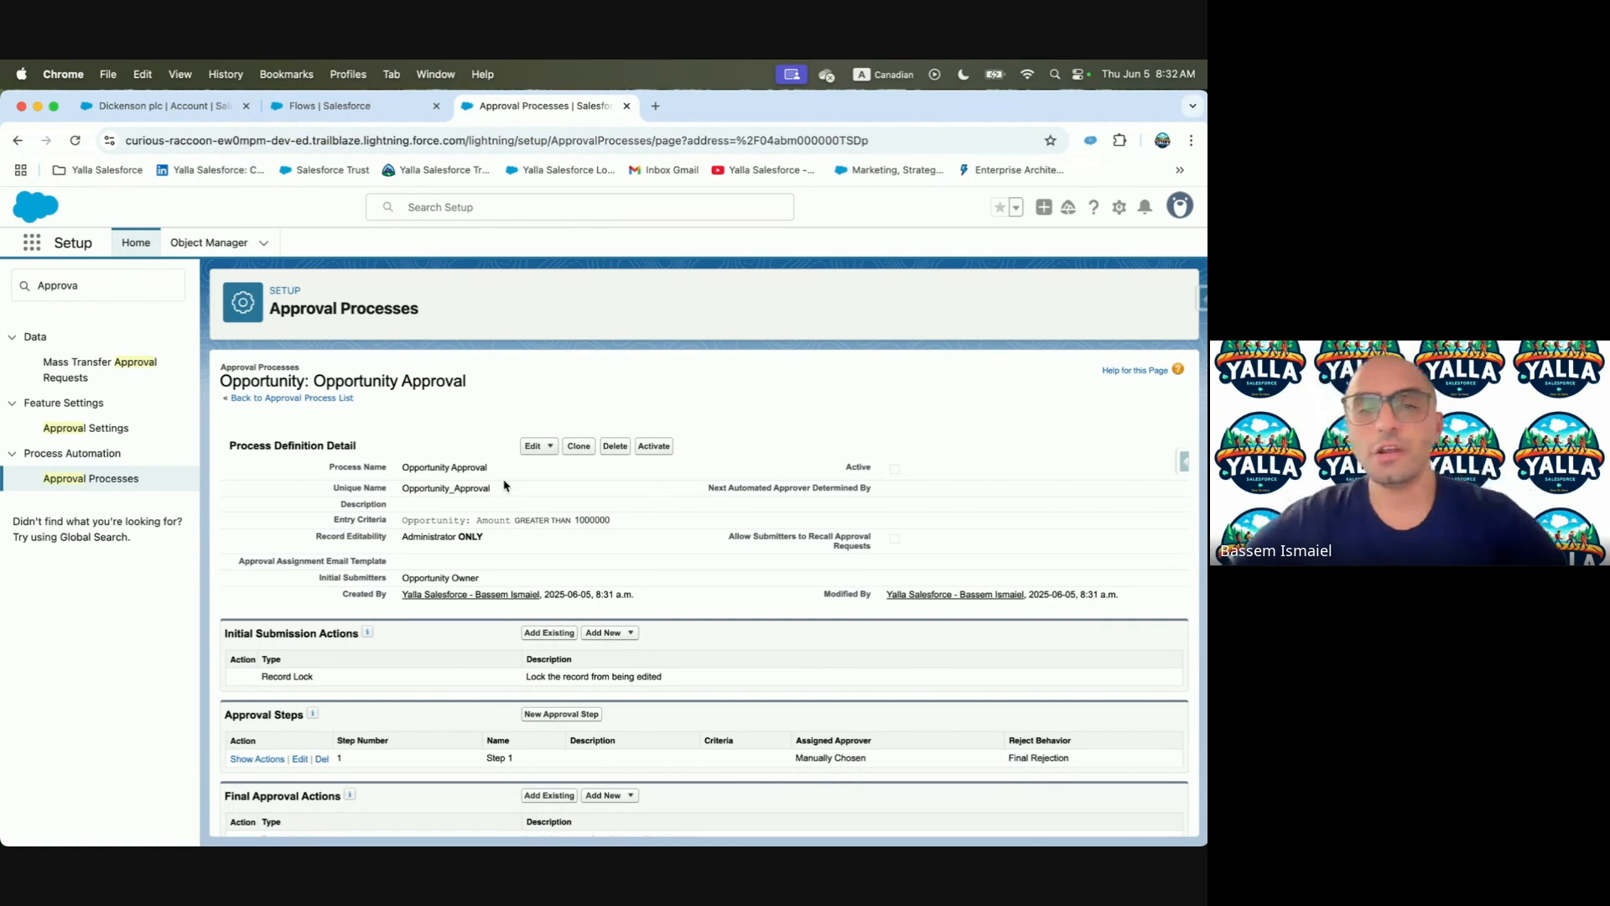
Examine the Opportunity Approval process's name, entry criteria, record editability, initial submission lock, approval steps and final actions
{"action": "left_click_drag", "start_coordinate": [403, 471], "coordinate": [546, 474]}
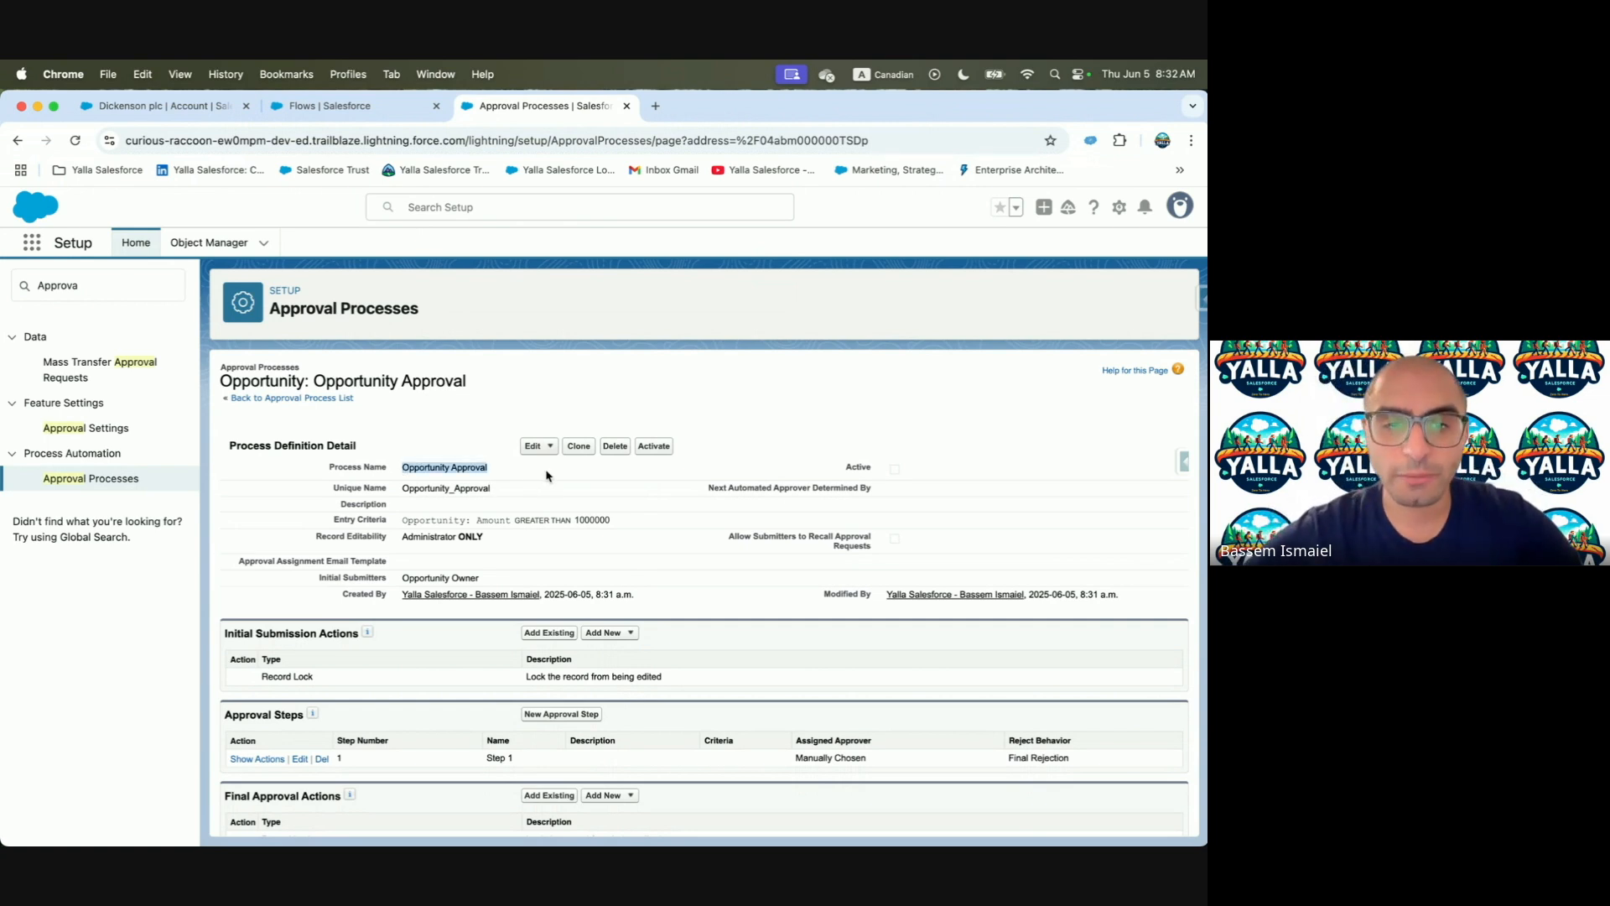
{"action": "left_click_drag", "start_coordinate": [400, 521], "coordinate": [643, 526]}
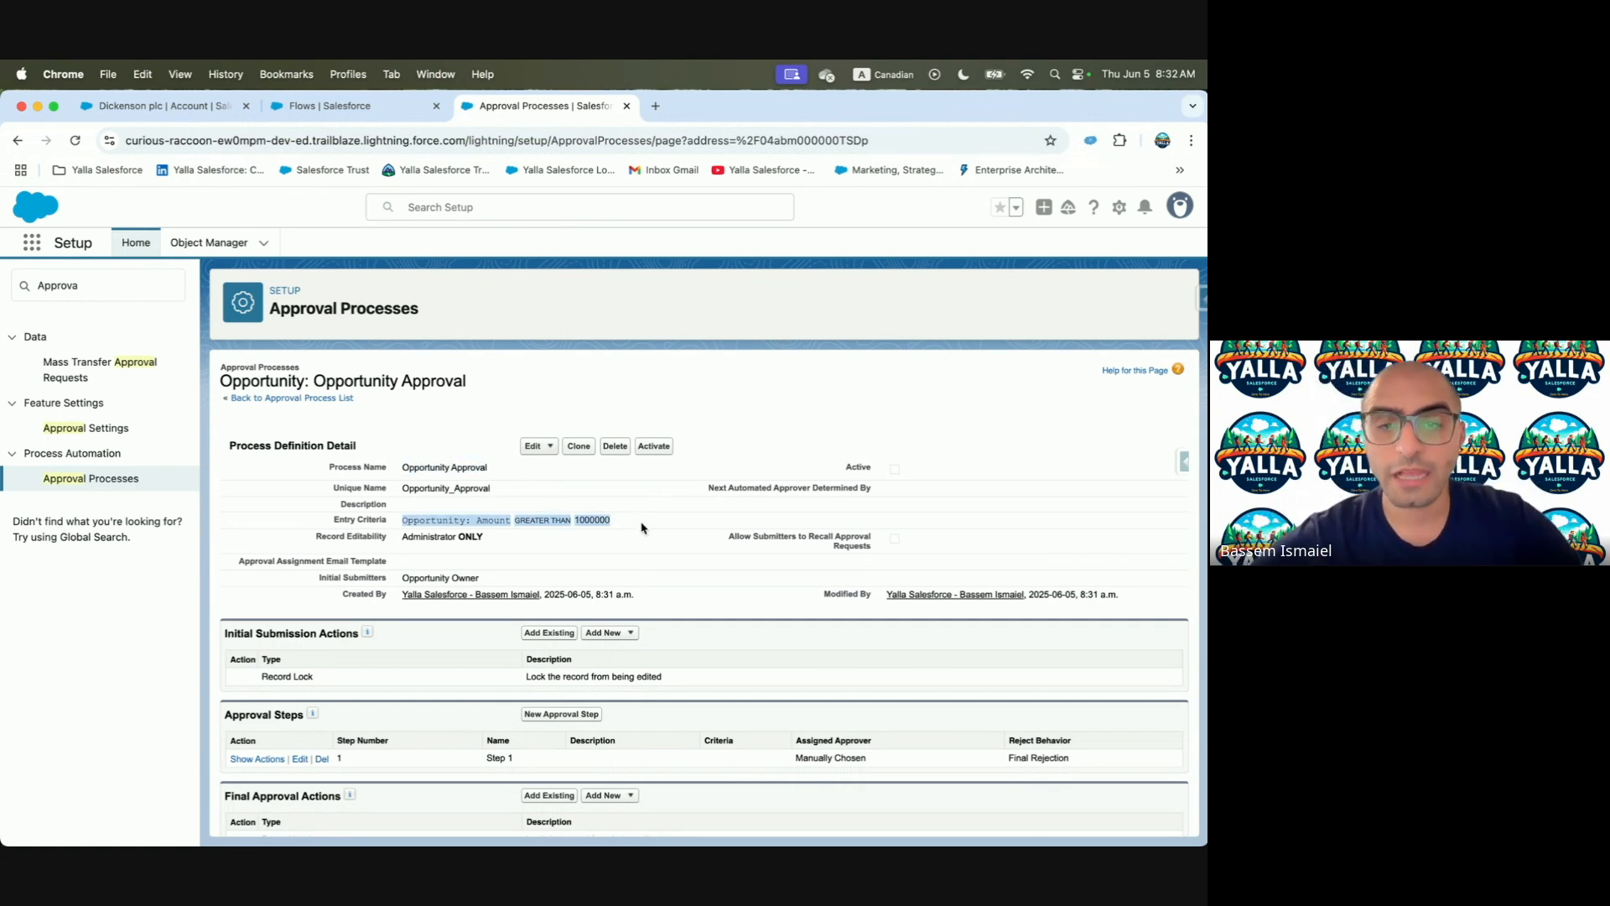
{"action": "scroll", "coordinate": [642, 527], "scroll_direction": "down", "scroll_amount": 4}
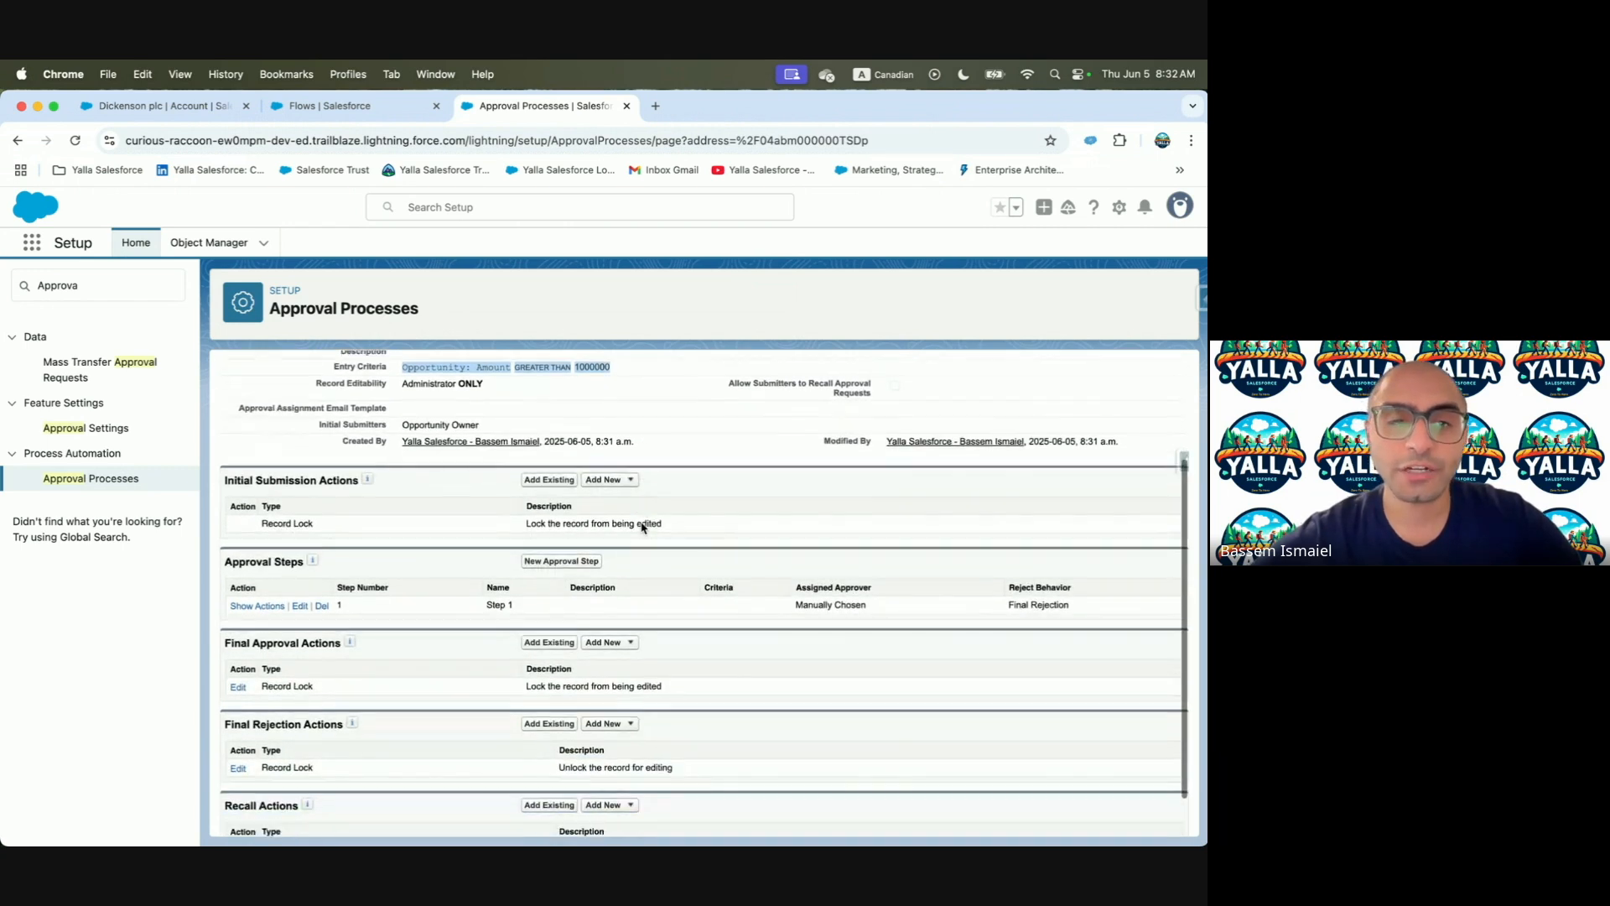
{"action": "left_click_drag", "start_coordinate": [256, 524], "coordinate": [344, 528]}
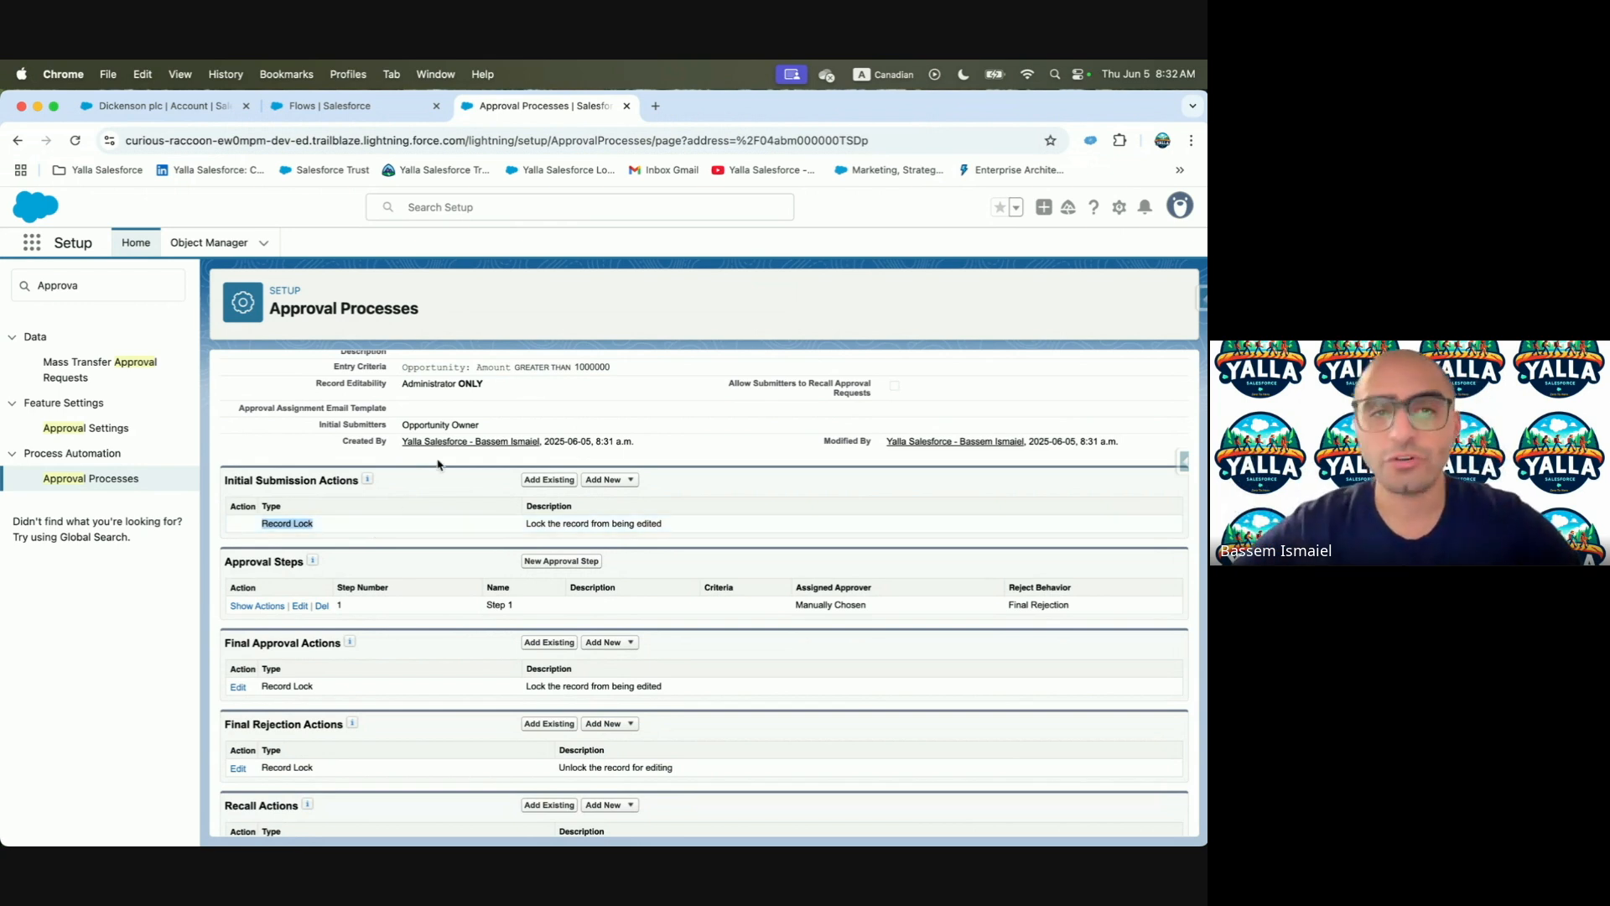
{"action": "left_click_drag", "start_coordinate": [400, 385], "coordinate": [505, 394]}
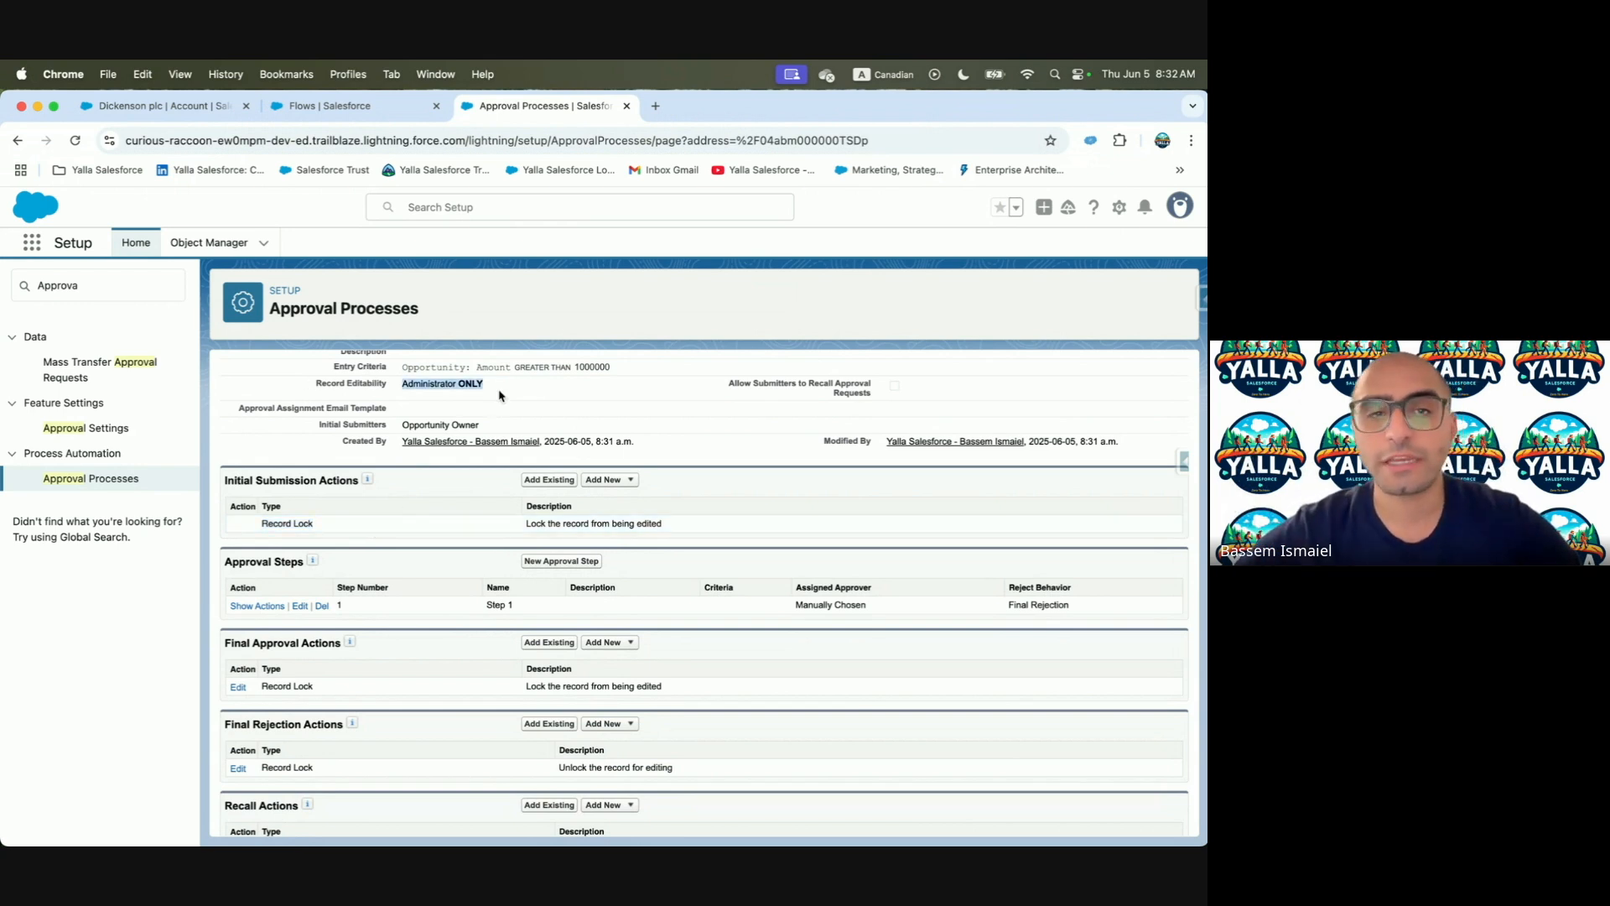
{"action": "scroll", "coordinate": [515, 395], "scroll_direction": "down", "scroll_amount": 1}
{"action": "scroll", "coordinate": [515, 394], "scroll_direction": "up", "scroll_amount": 1}
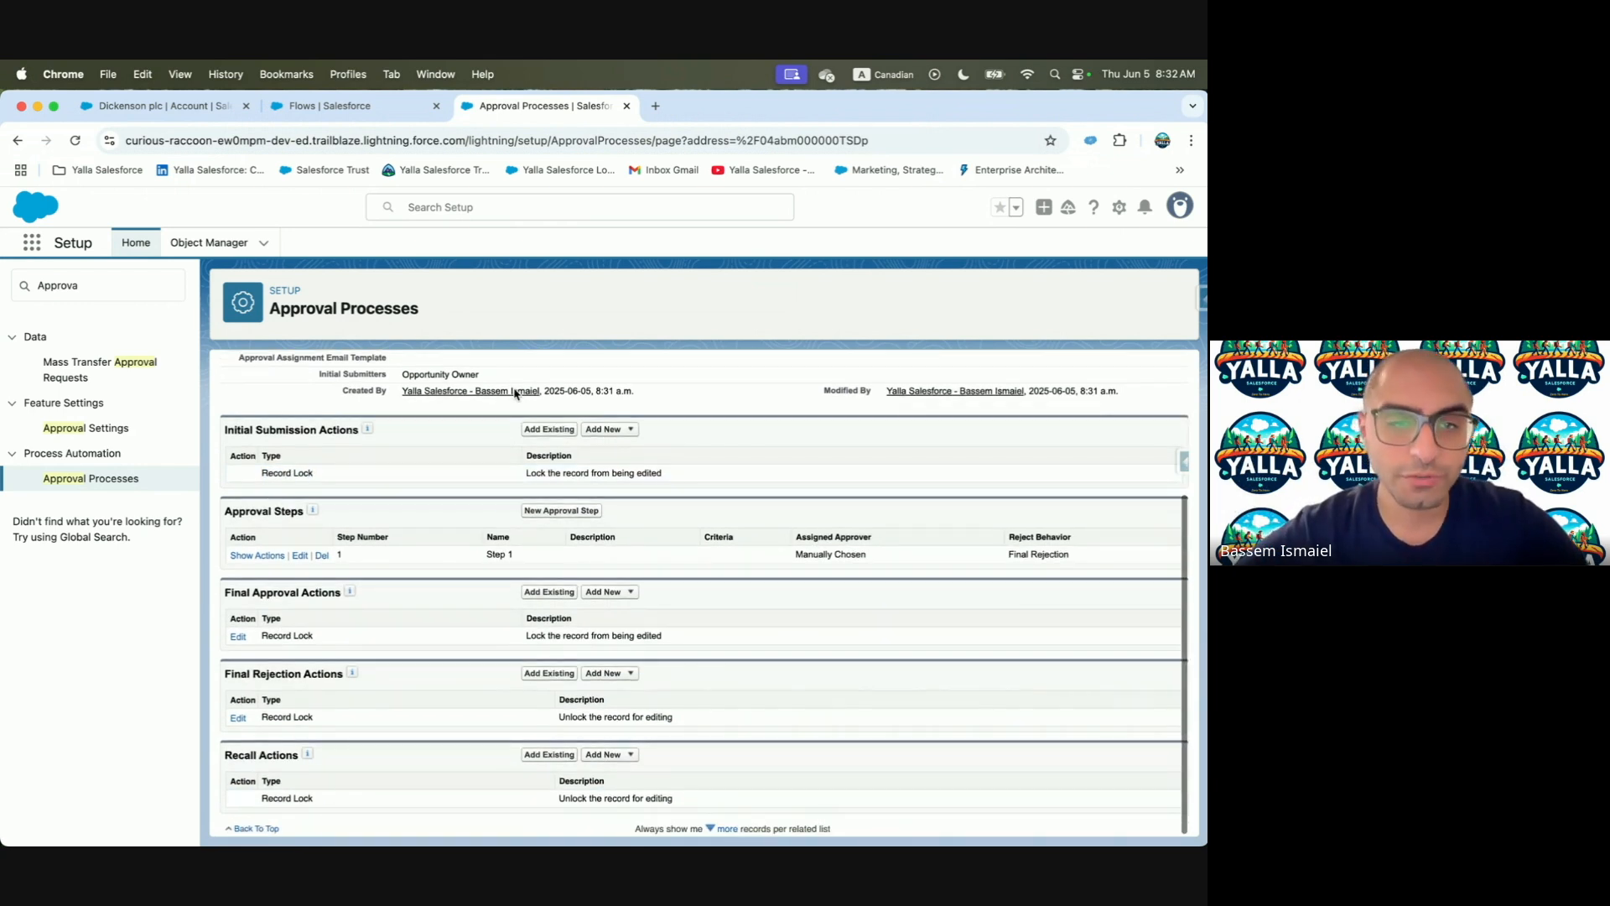
{"action": "scroll", "coordinate": [515, 394], "scroll_direction": "up", "scroll_amount": 3}
{"action": "scroll", "coordinate": [515, 394], "scroll_direction": "up", "scroll_amount": 1}
Allow administrators or the currently assigned approver to edit records during the Opportunity Approval process, and save the process
{"action": "left_click", "coordinate": [547, 427]}
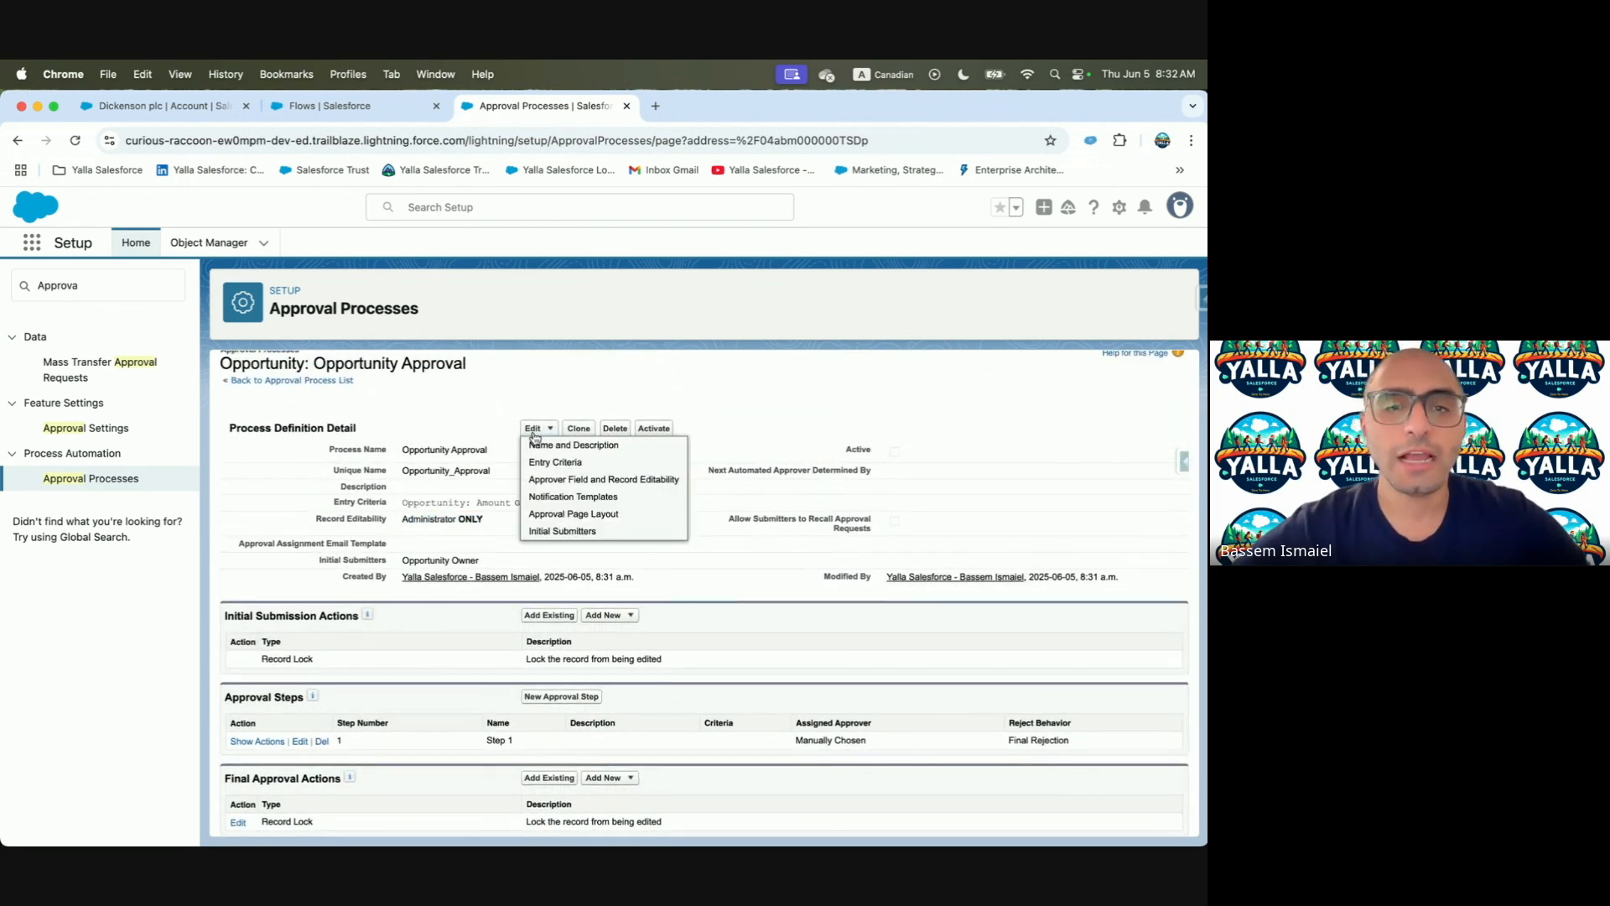
{"action": "left_click", "coordinate": [572, 481]}
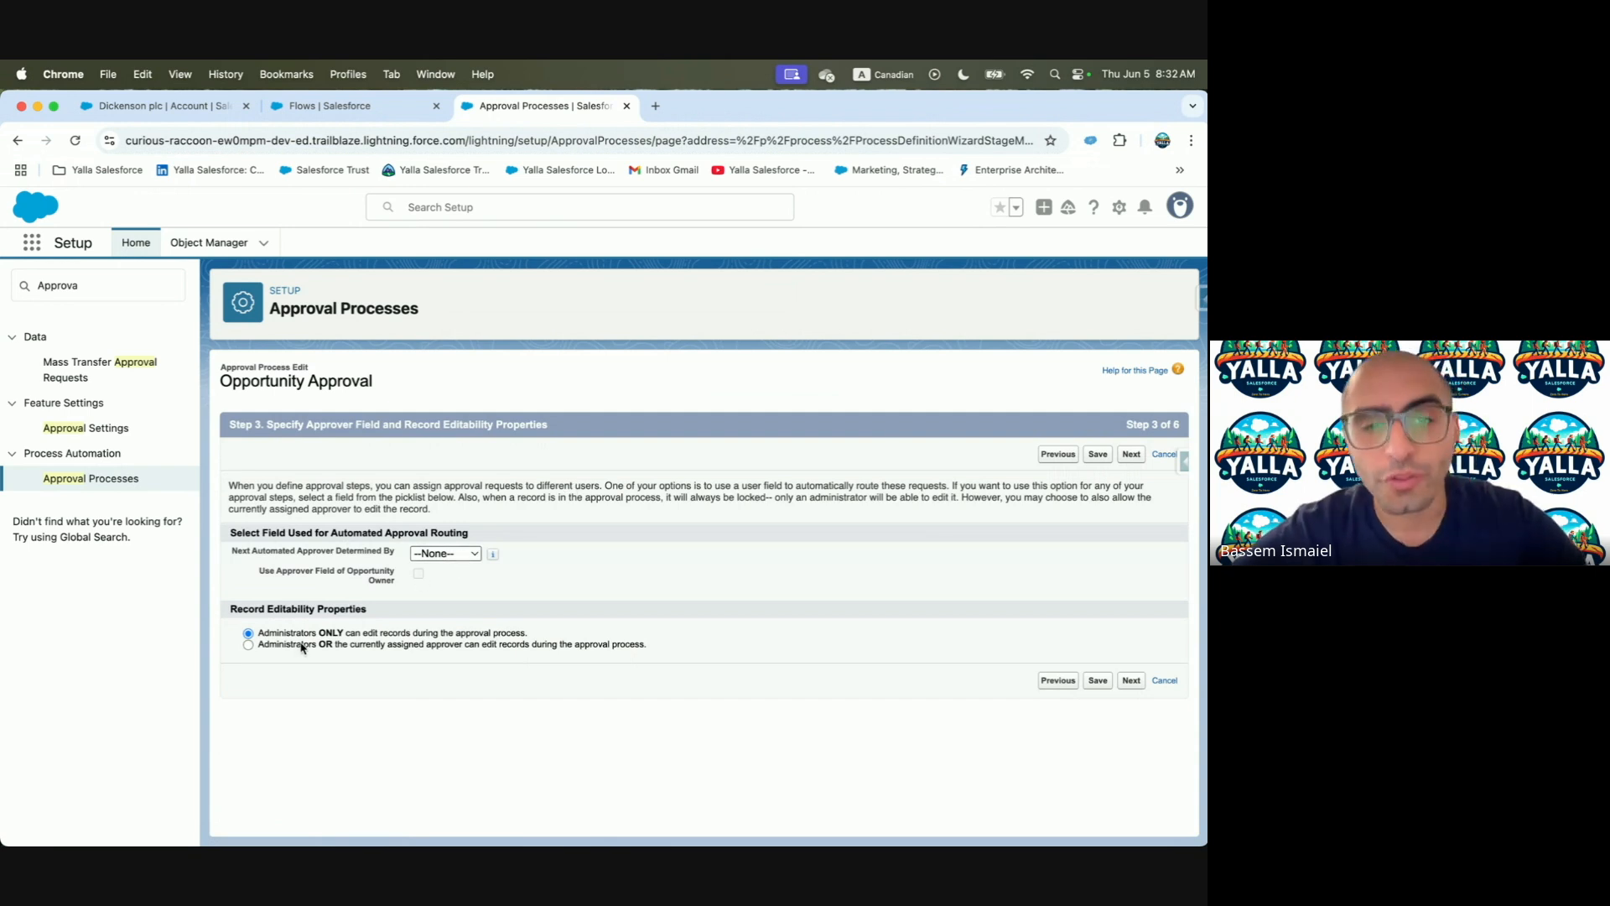
{"action": "left_click", "coordinate": [1137, 679]}
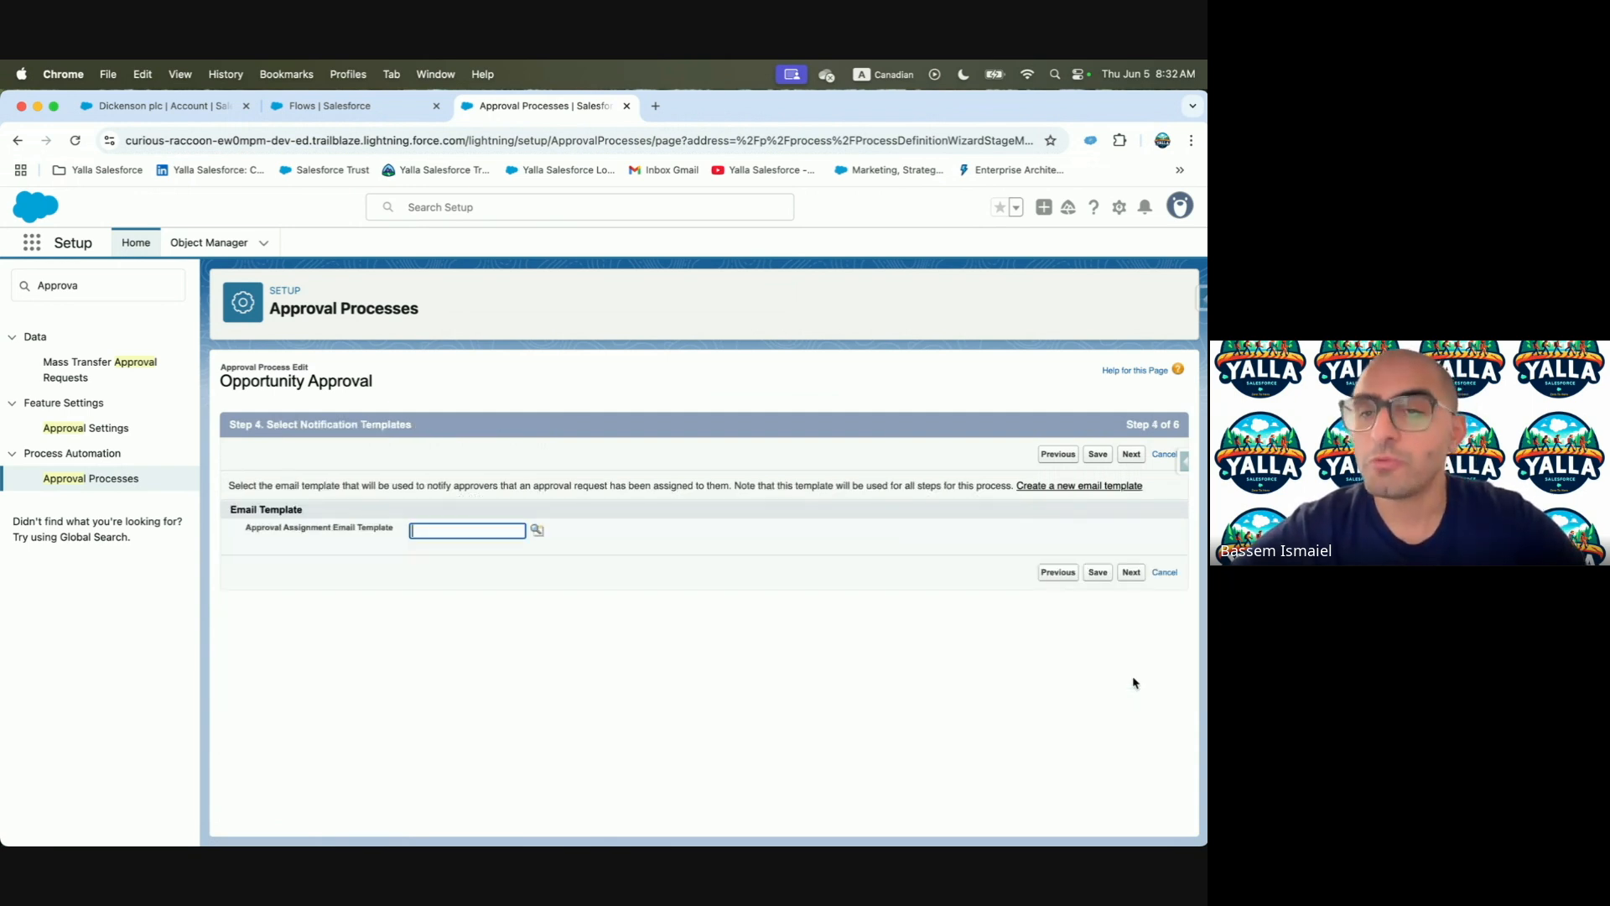
{"action": "left_click", "coordinate": [1130, 573]}
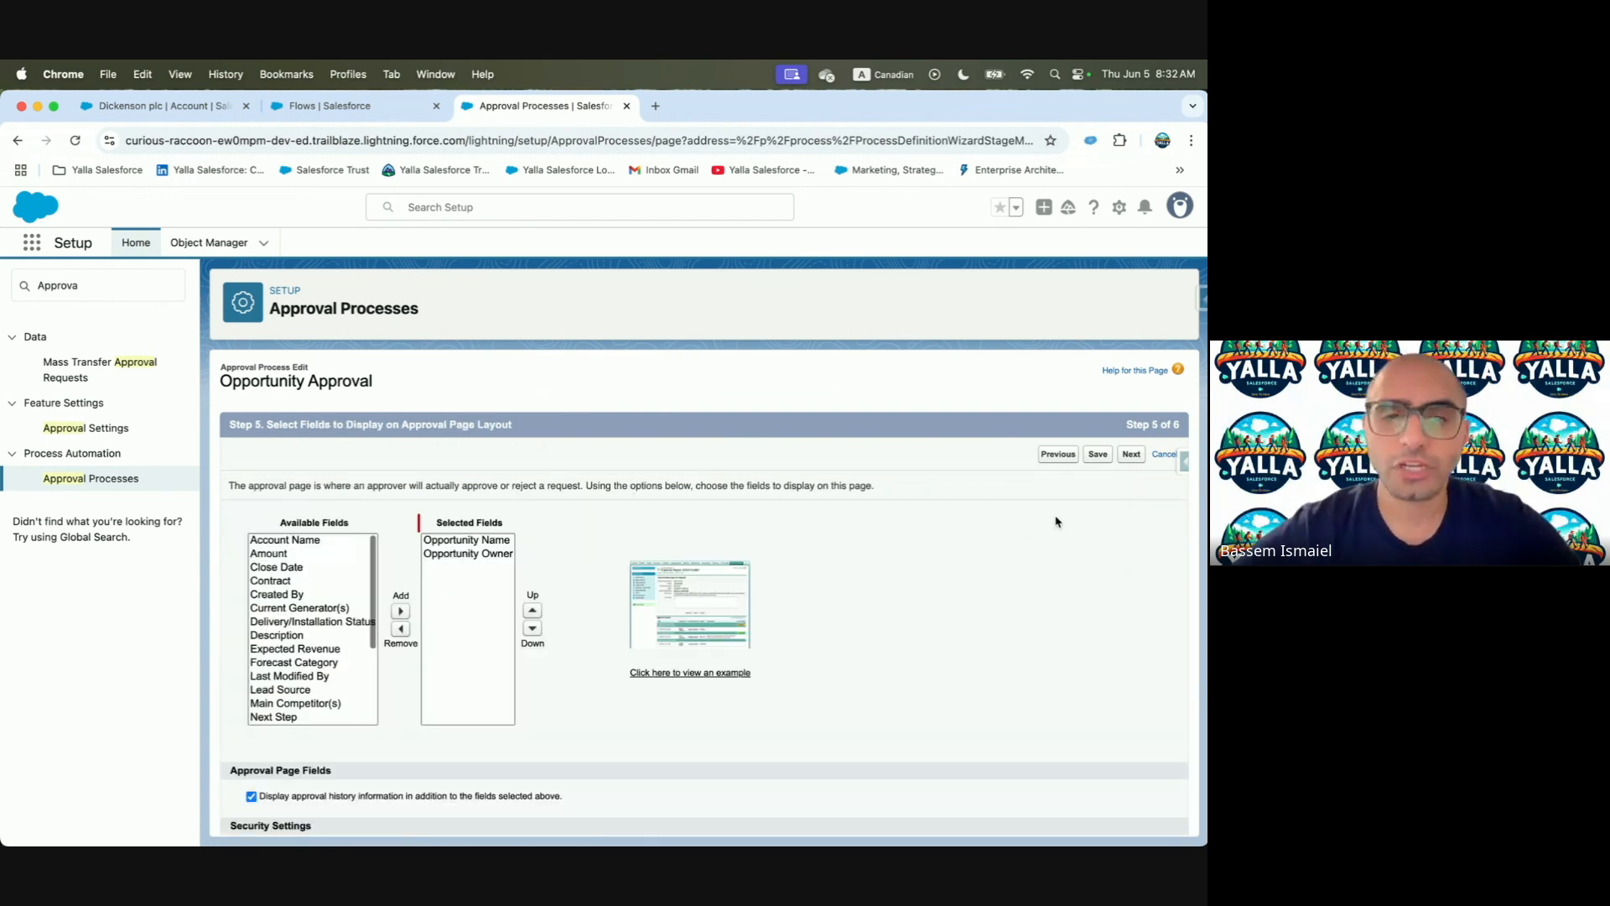
{"action": "left_click", "coordinate": [1097, 455]}
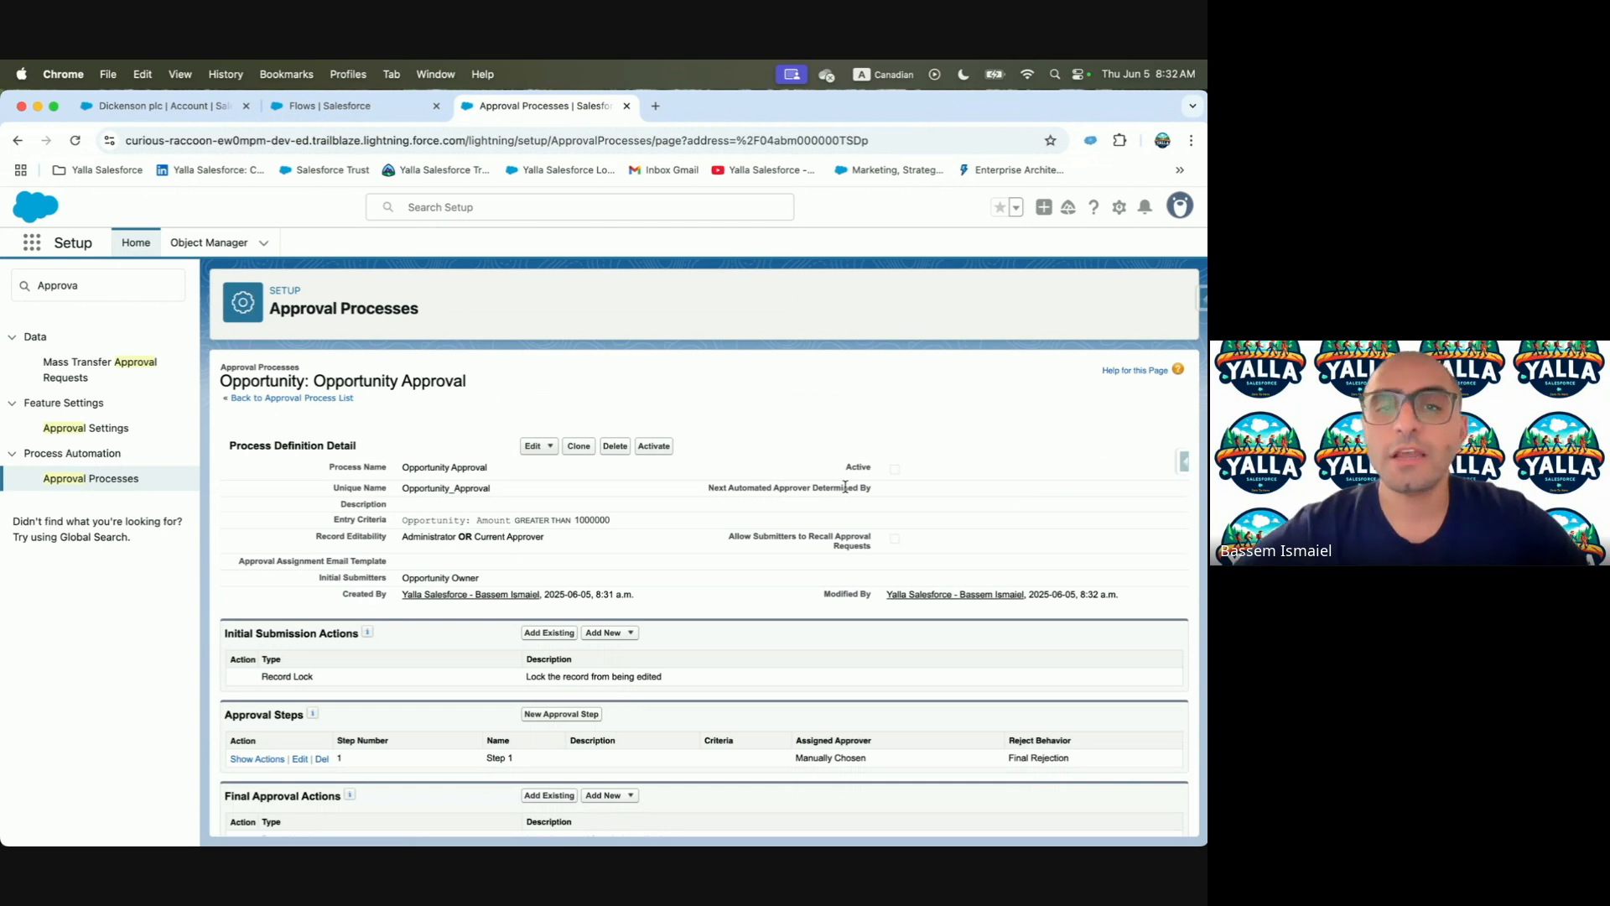
Activate the Opportunity Approval process and review its approval steps and the action types available for final approval
{"action": "left_click", "coordinate": [651, 449]}
{"action": "left_click", "coordinate": [754, 295]}
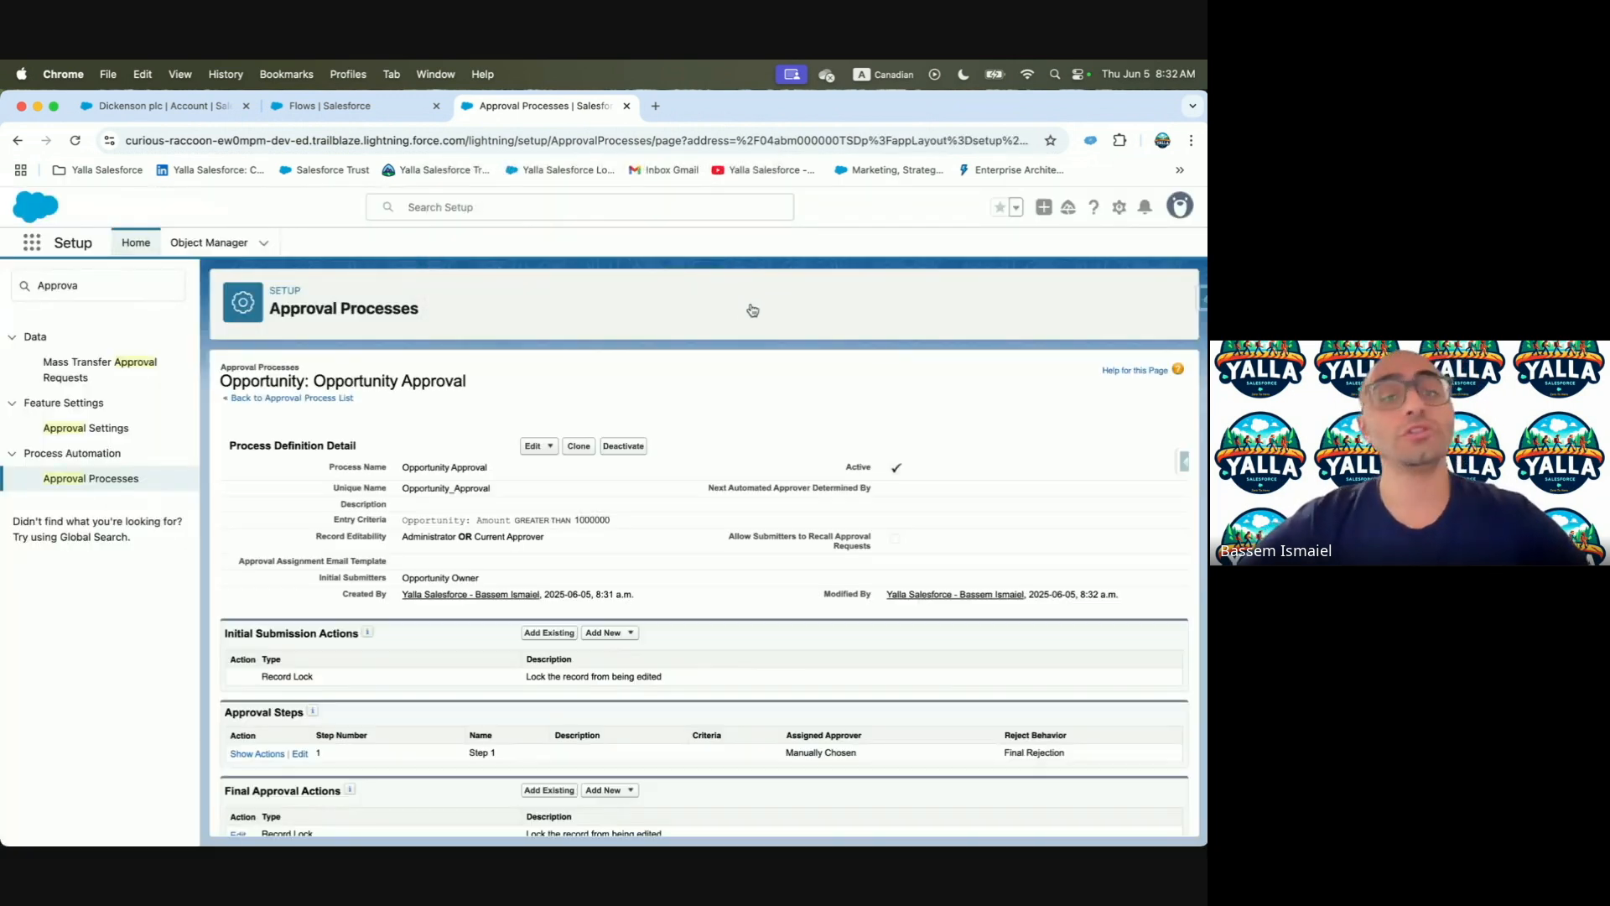
{"action": "scroll", "coordinate": [642, 467], "scroll_direction": "down", "scroll_amount": 5}
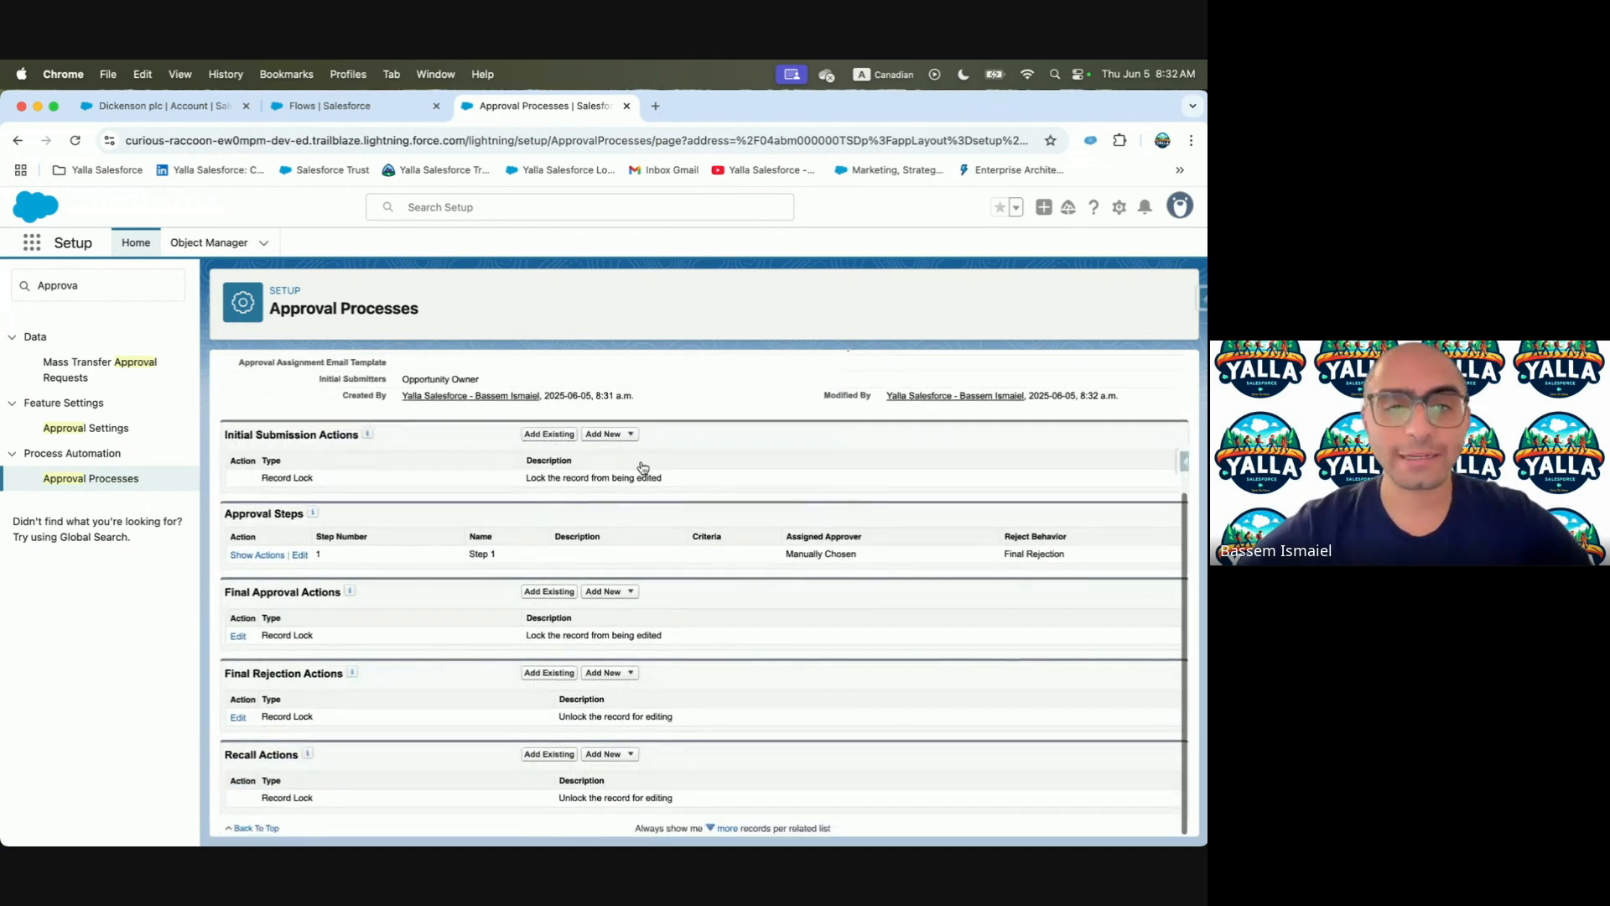
{"action": "scroll", "coordinate": [642, 468], "scroll_direction": "up", "scroll_amount": 3}
{"action": "scroll", "coordinate": [643, 467], "scroll_direction": "down", "scroll_amount": 3}
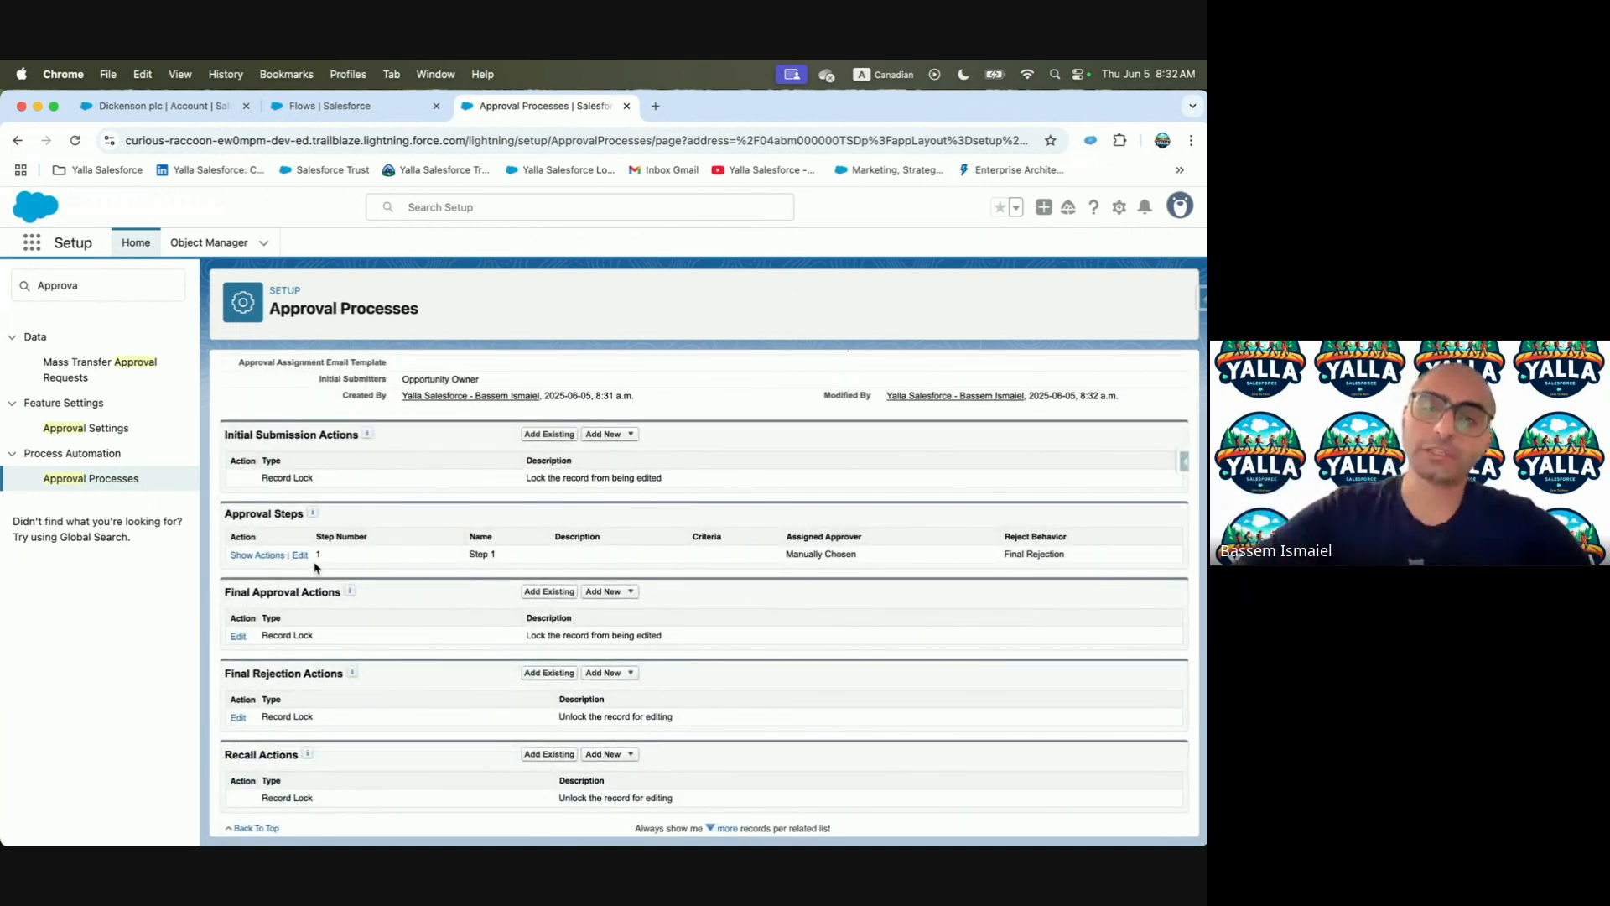
{"action": "left_click", "coordinate": [601, 592]}
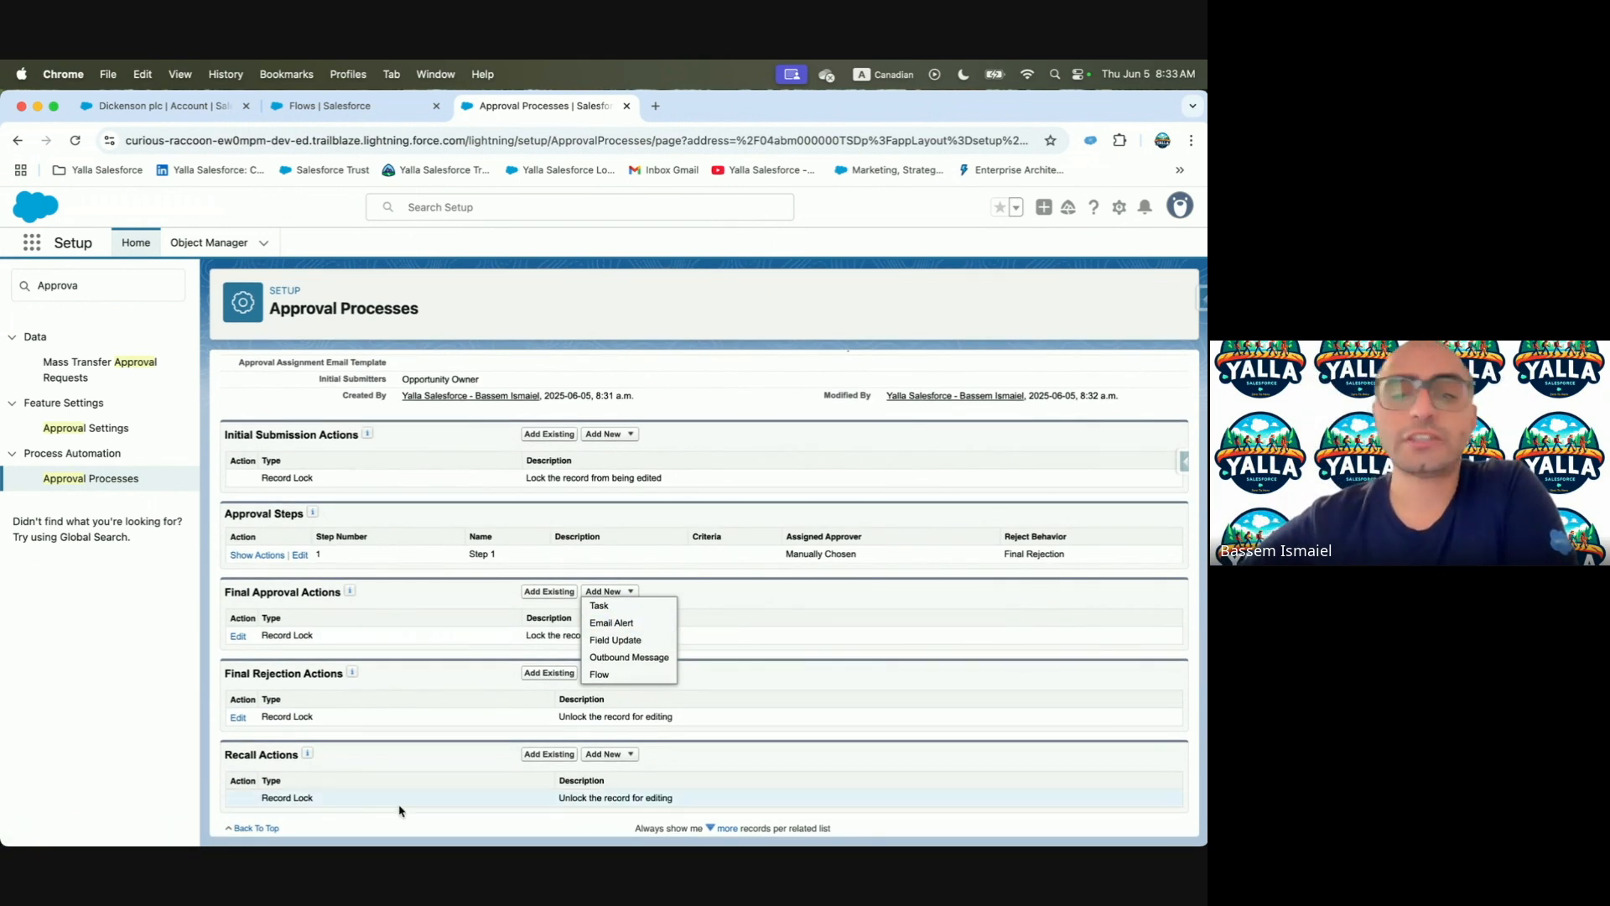
{"action": "scroll", "coordinate": [439, 672], "scroll_direction": "up", "scroll_amount": 5}
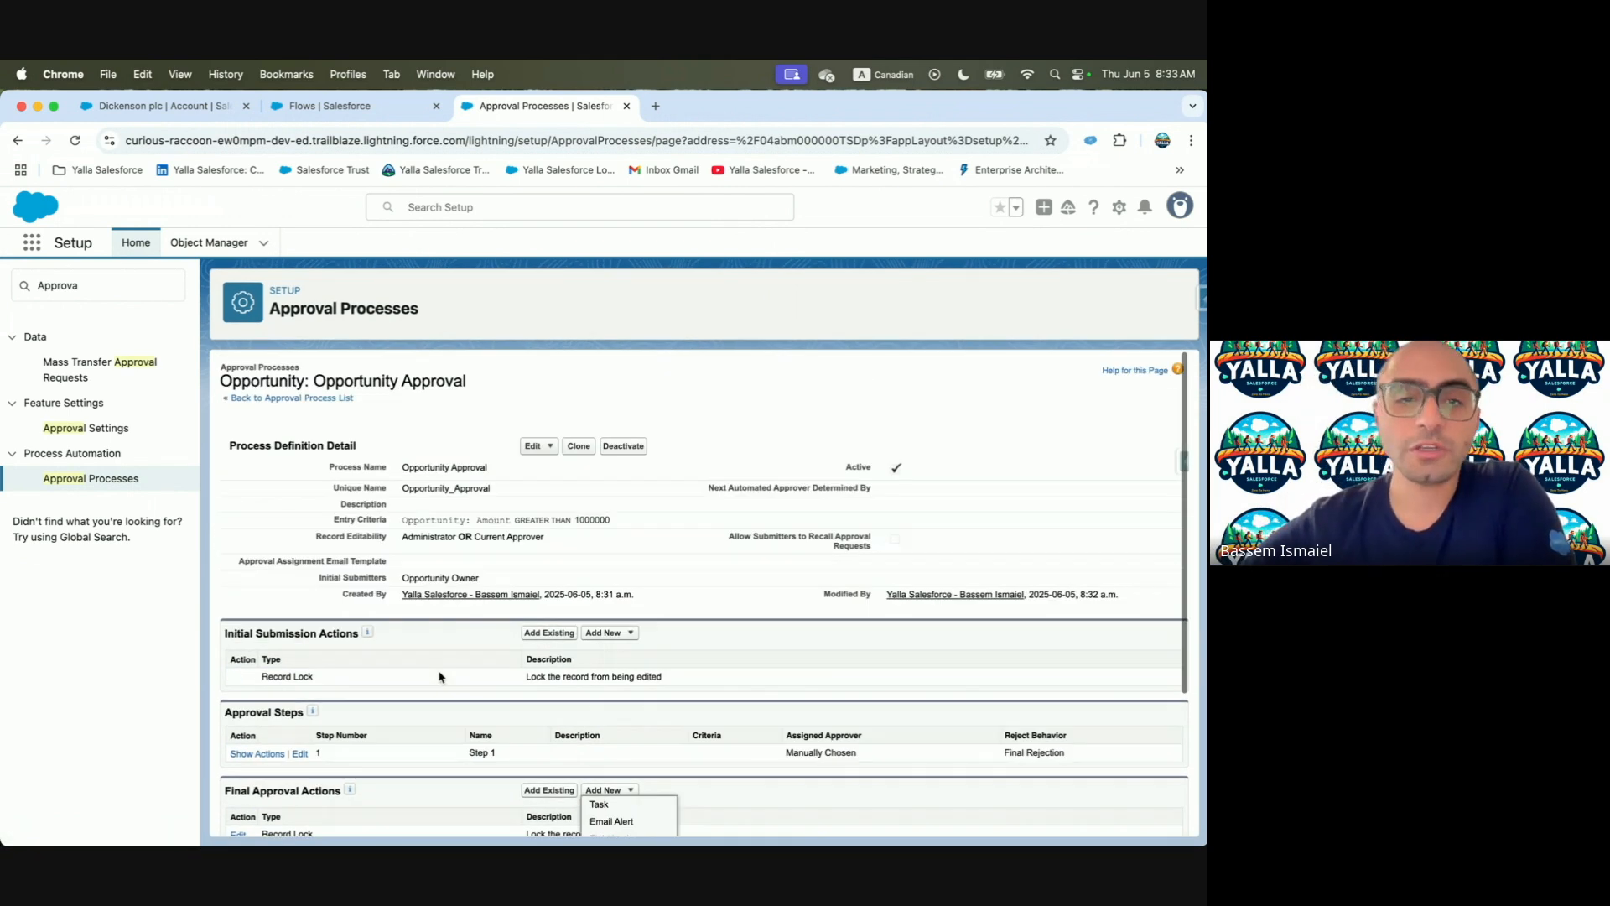
{"action": "left_click", "coordinate": [724, 560]}
{"action": "mouse_move", "coordinate": [890, 841]}
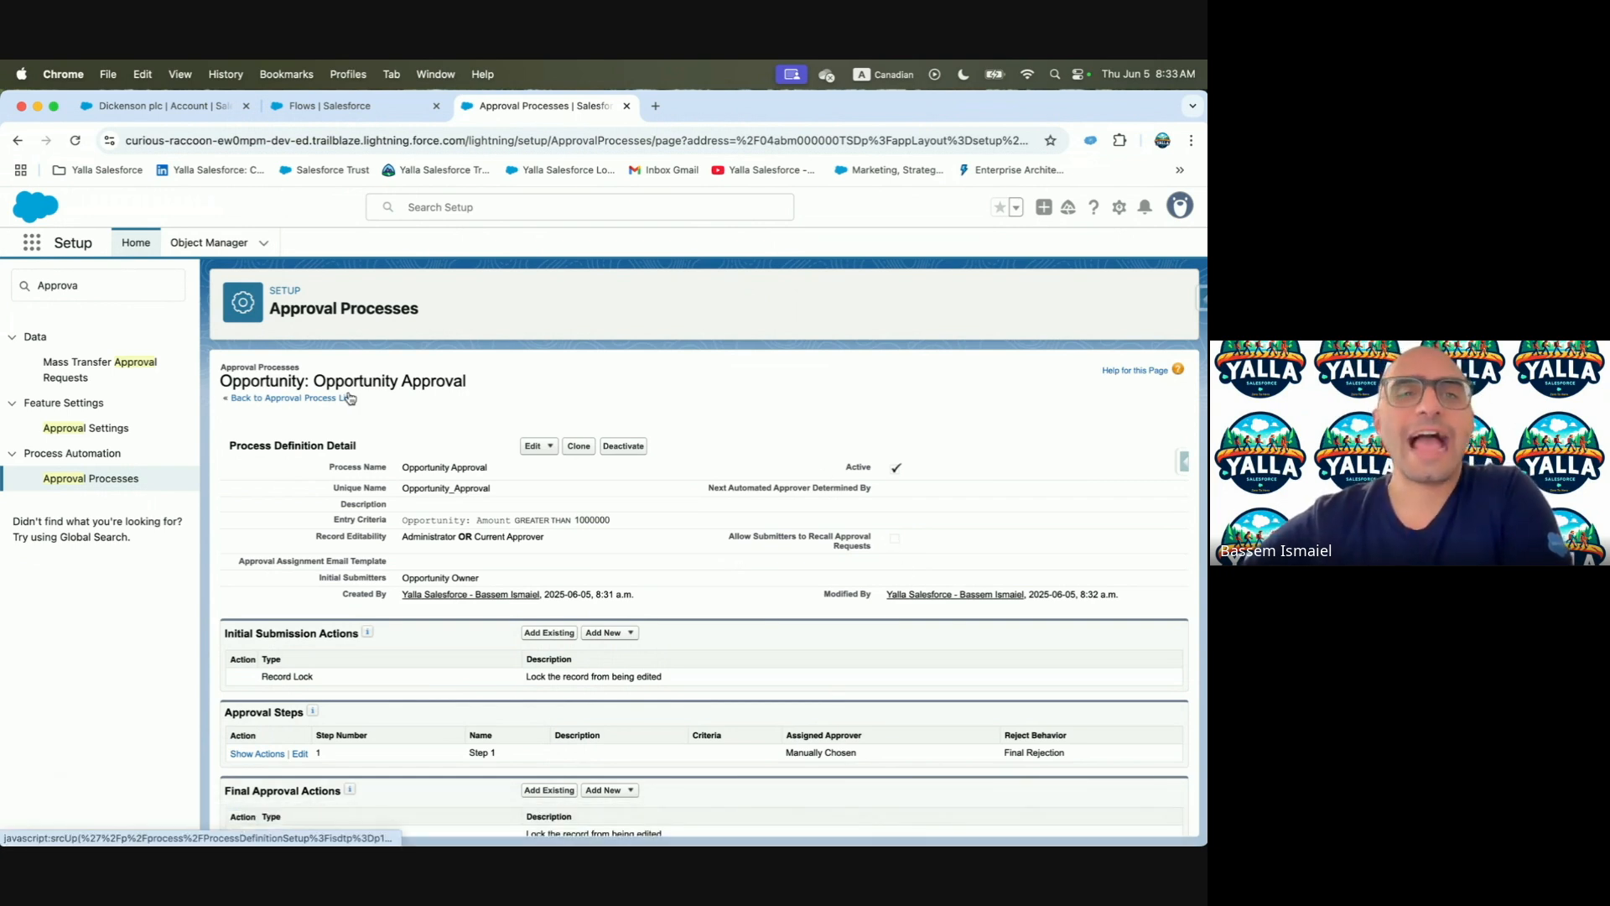
Consult the Trailhead Submit a Record for Approval instructions and create a new record-triggered flow from scratch
{"action": "left_click", "coordinate": [369, 108]}
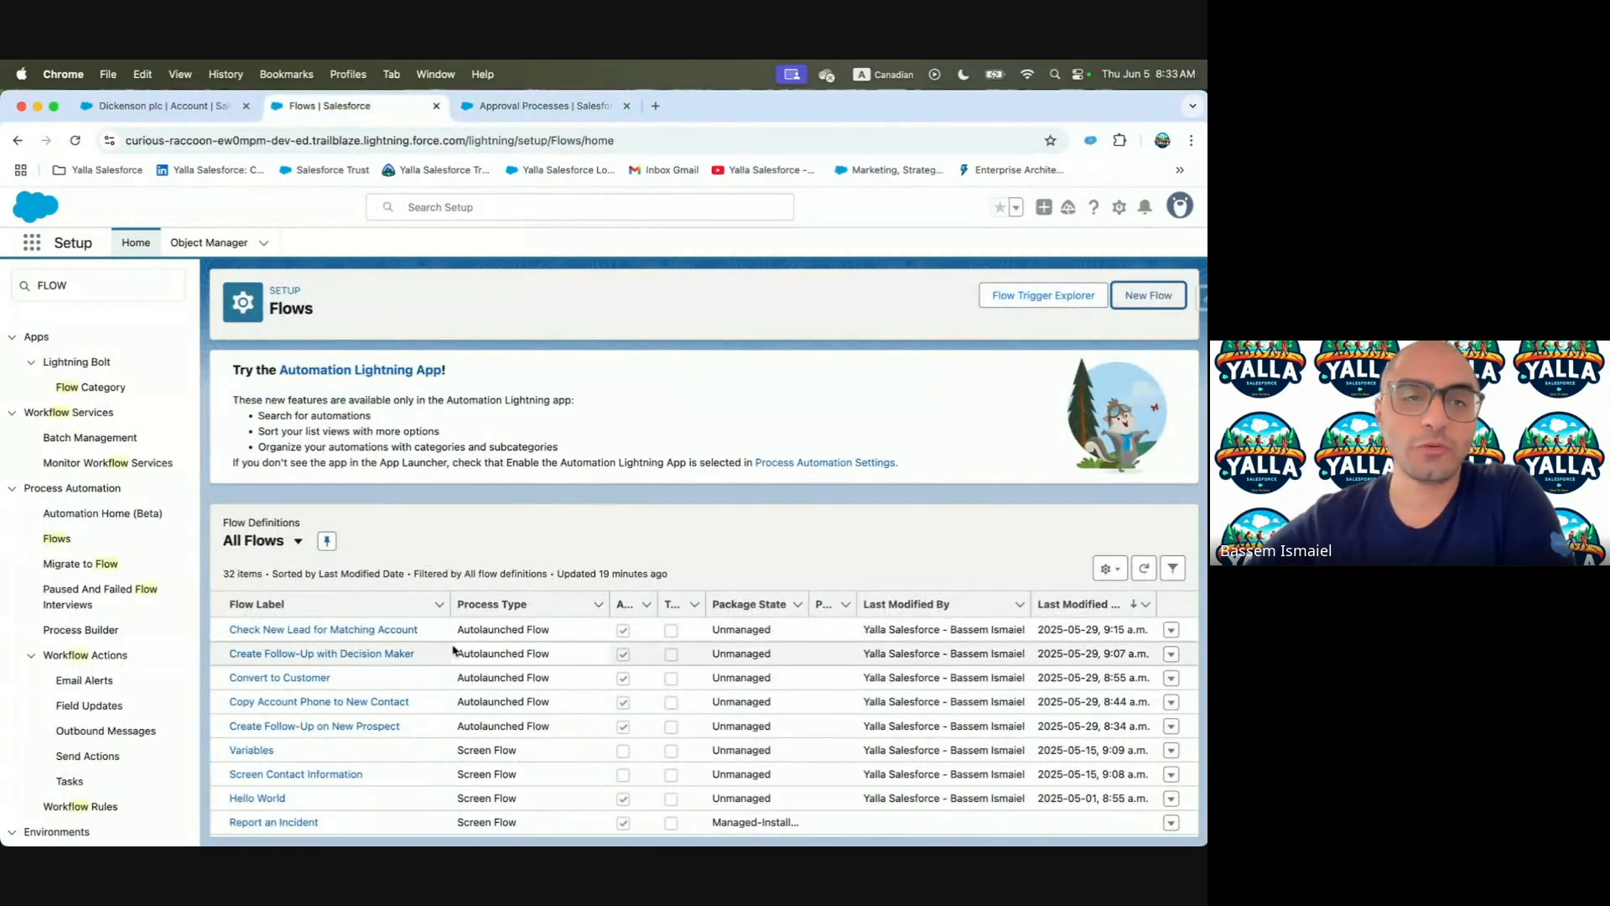
{"action": "key", "text": "ctrl+Left"}
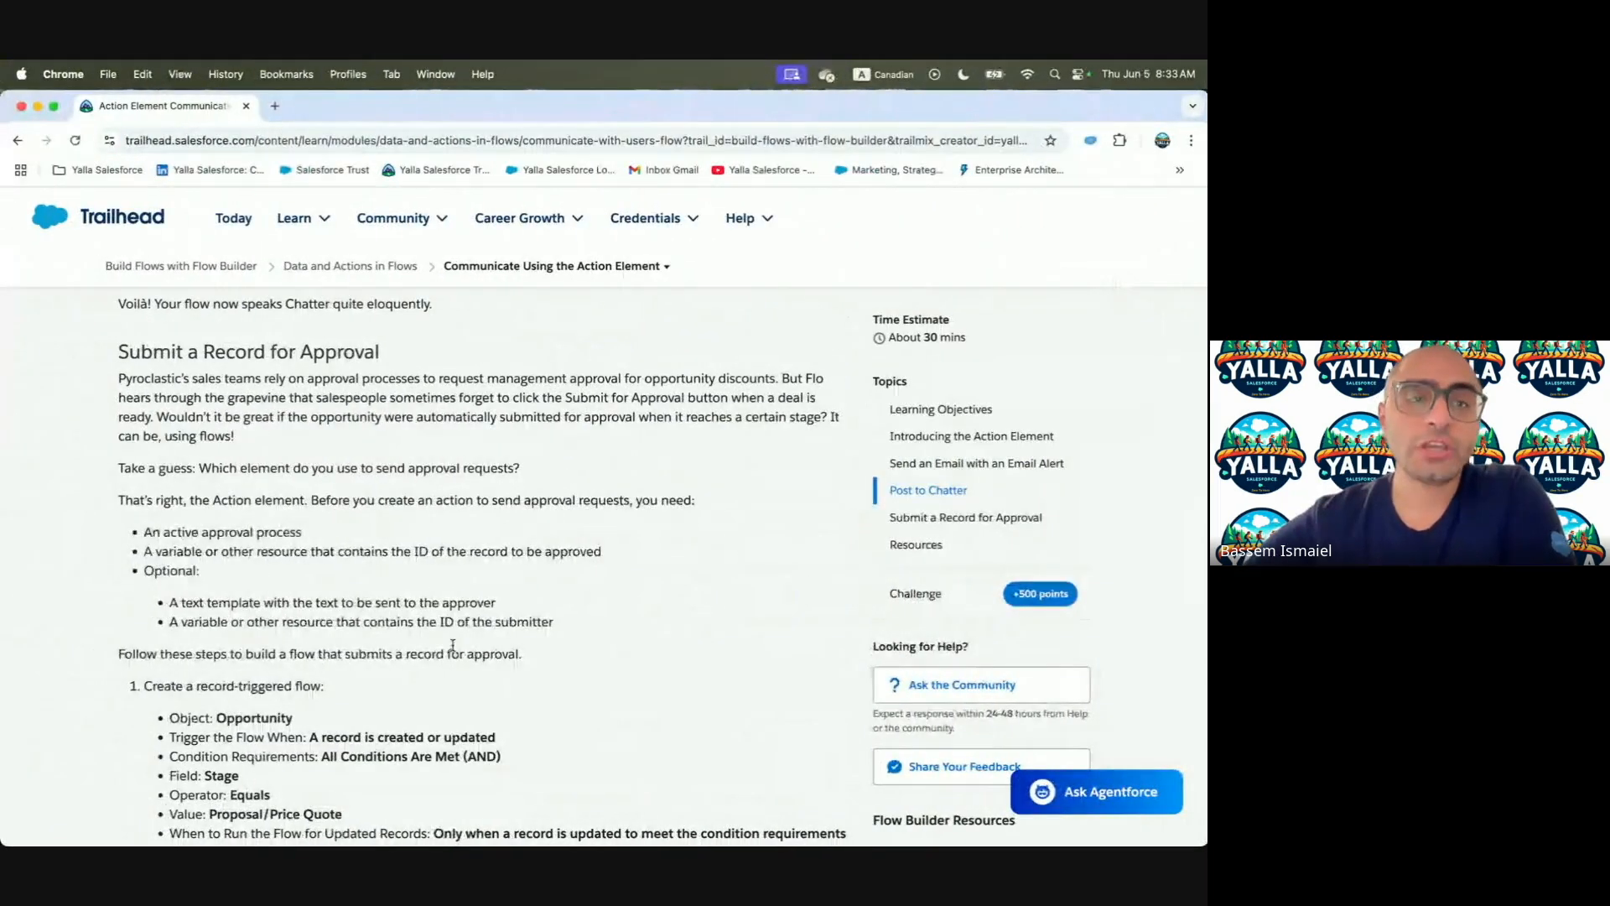
{"action": "scroll", "coordinate": [452, 646], "scroll_direction": "down", "scroll_amount": 3}
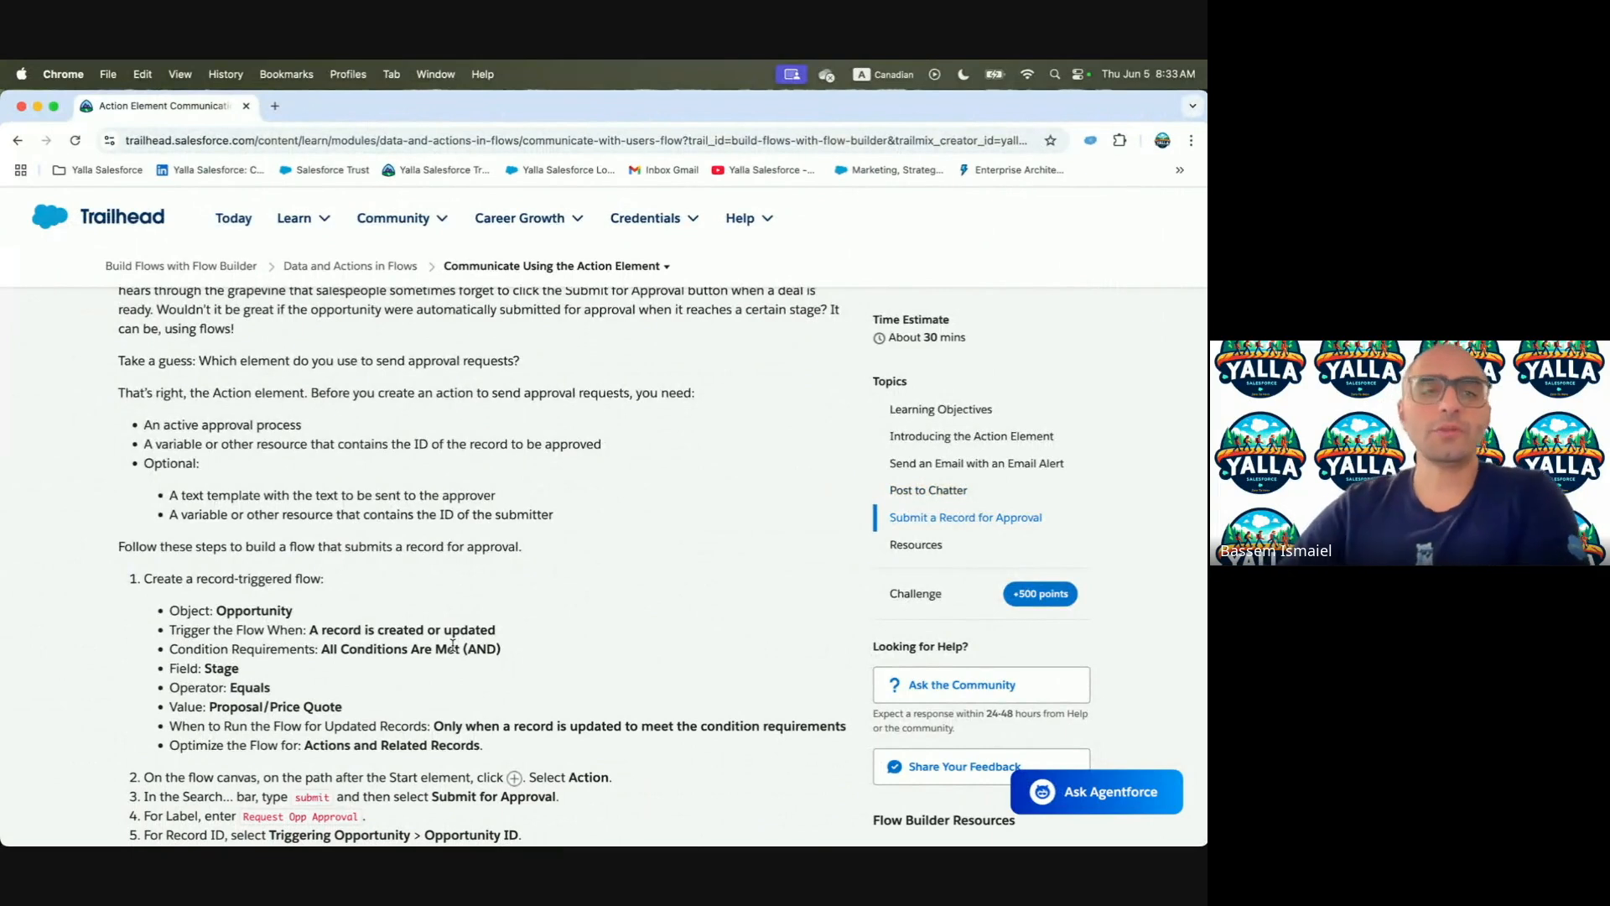
{"action": "scroll", "coordinate": [453, 646], "scroll_direction": "up", "scroll_amount": 3}
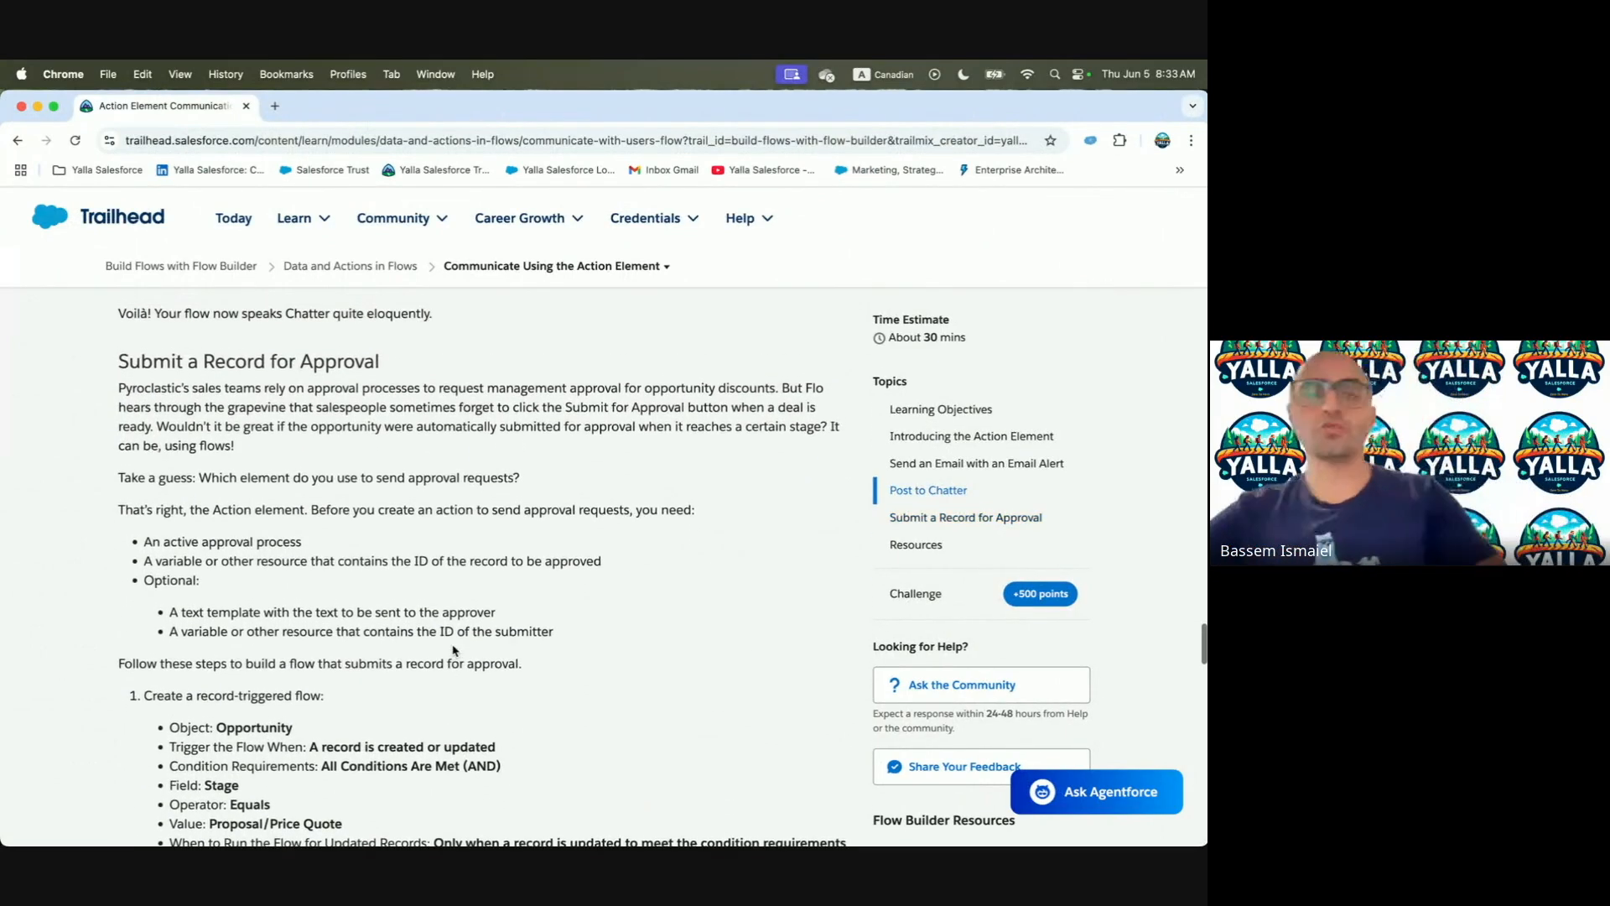
{"action": "scroll", "coordinate": [453, 650], "scroll_direction": "down", "scroll_amount": 5}
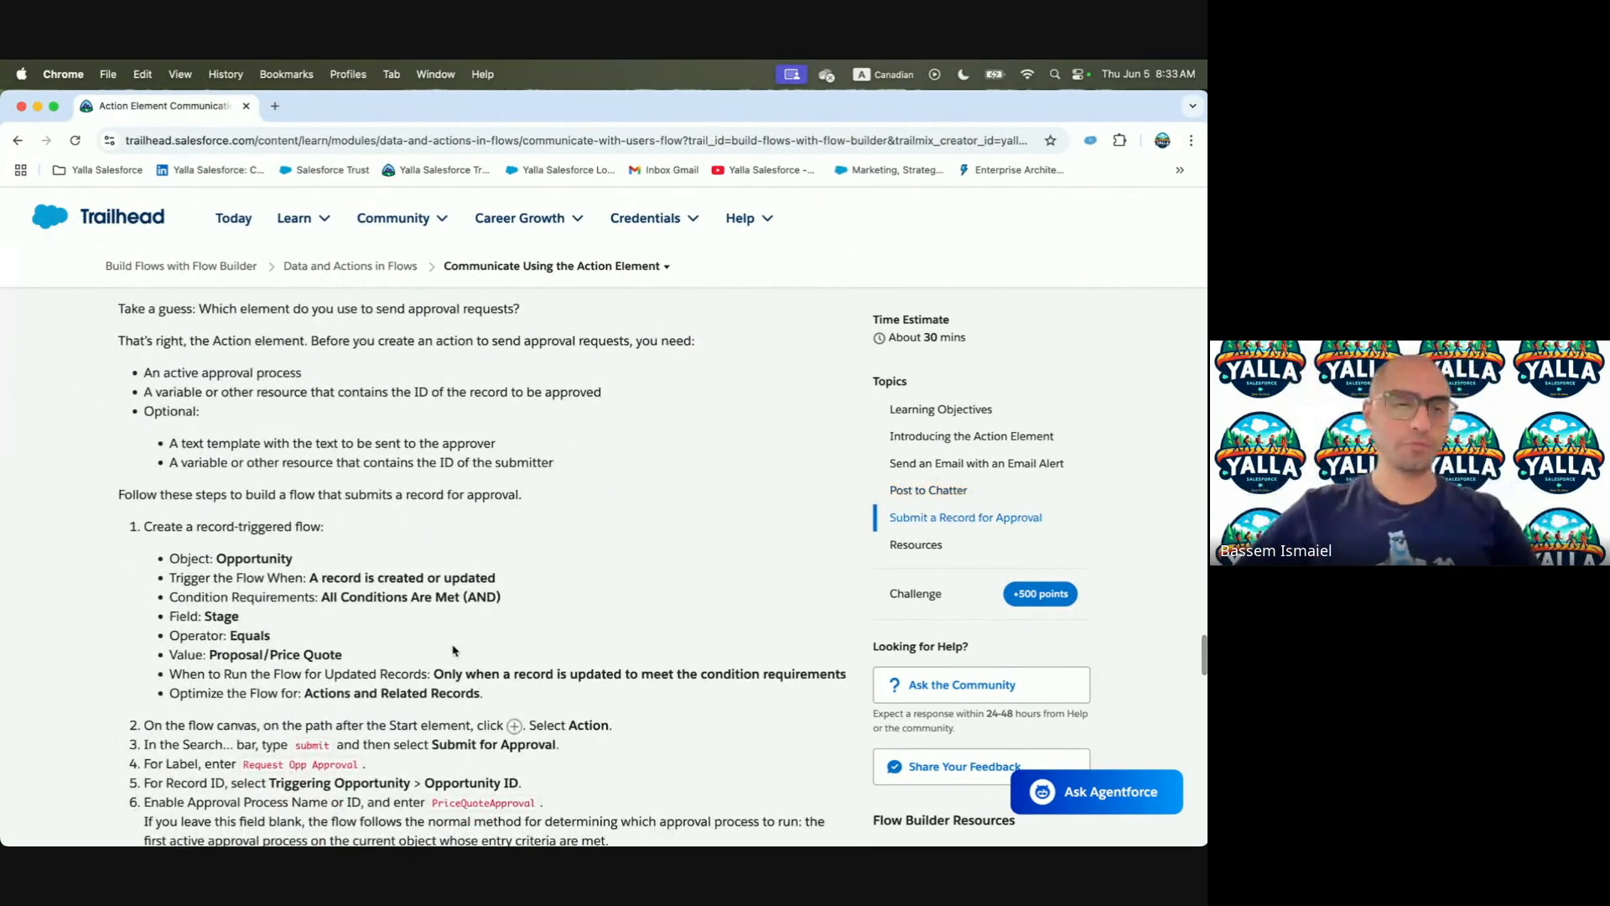
{"action": "left_click_drag", "start_coordinate": [141, 529], "coordinate": [388, 532]}
{"action": "key", "text": "ctrl+Right"}
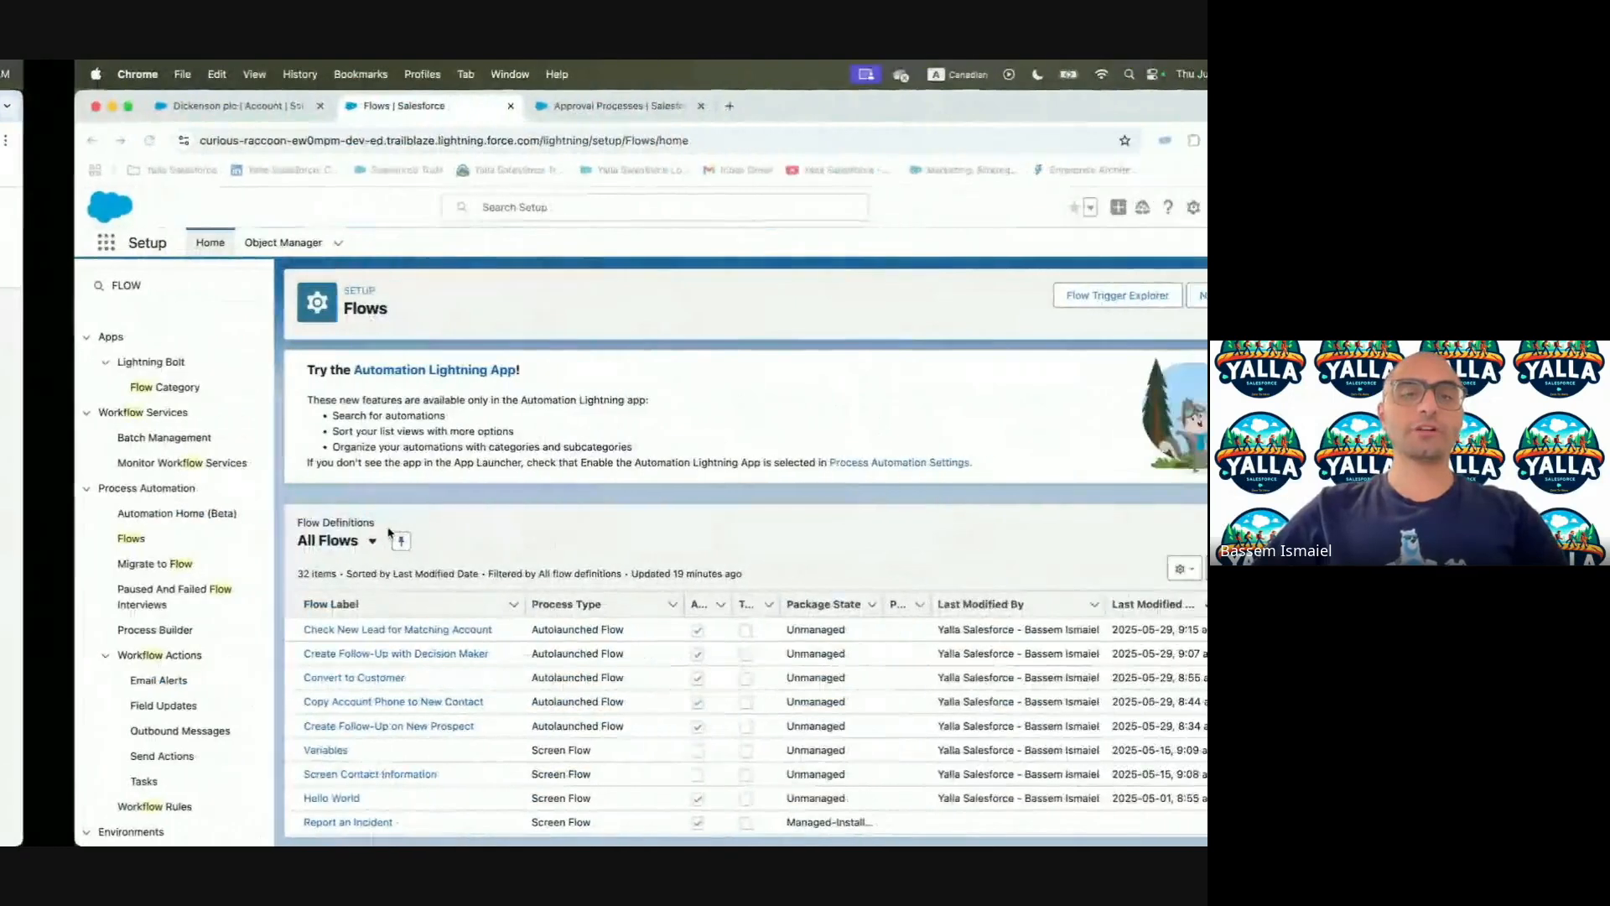
{"action": "left_click", "coordinate": [1153, 297]}
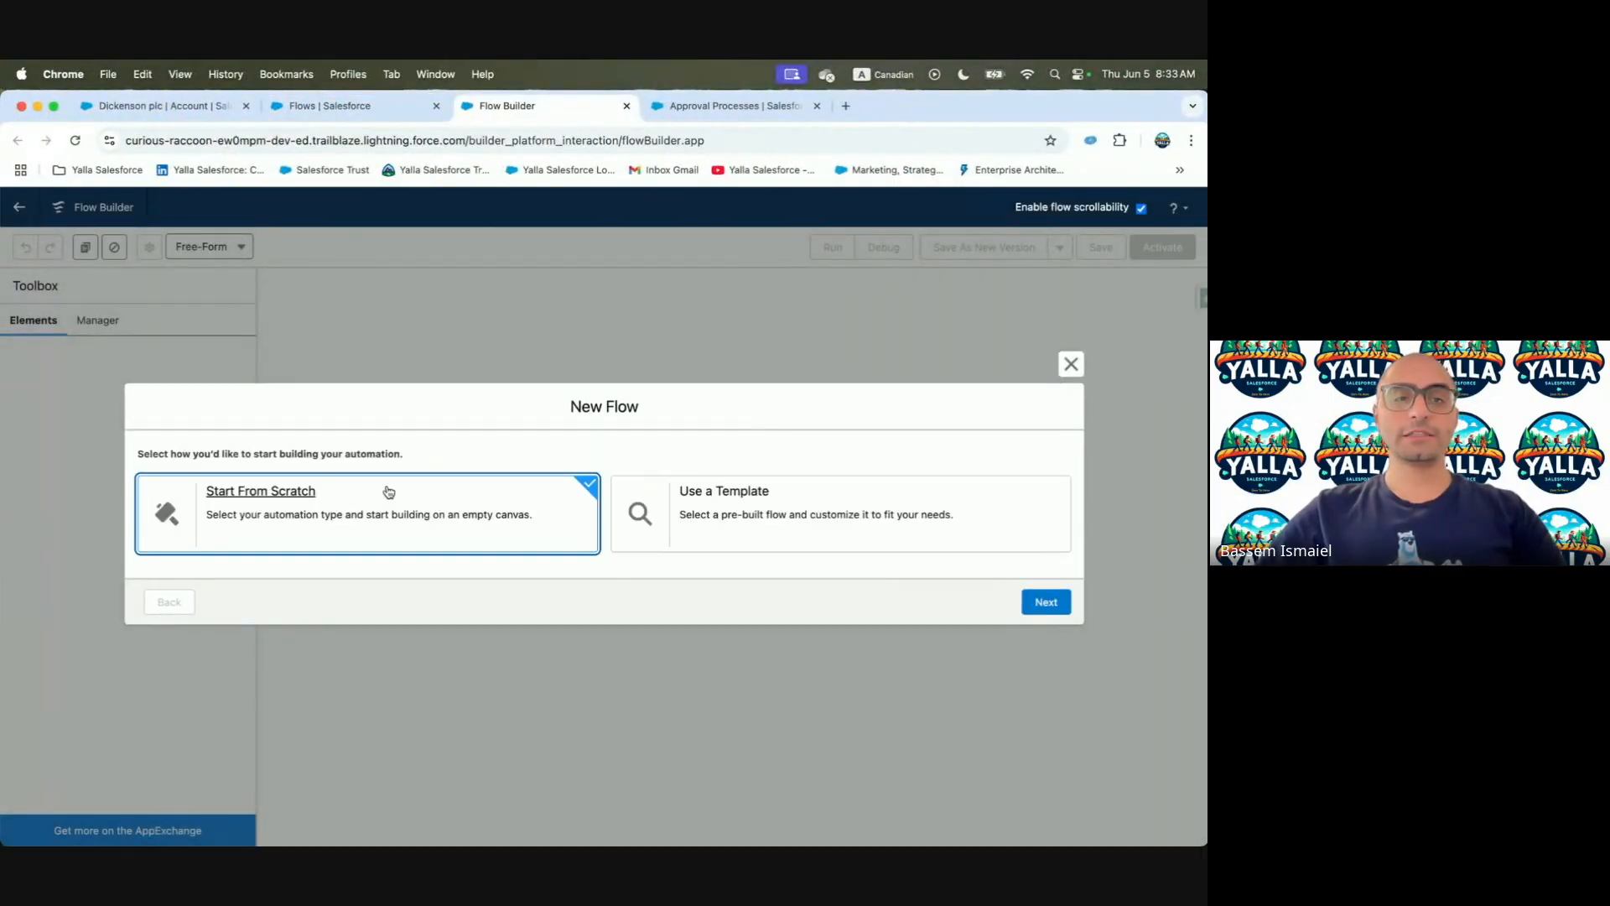
{"action": "left_click", "coordinate": [1045, 602]}
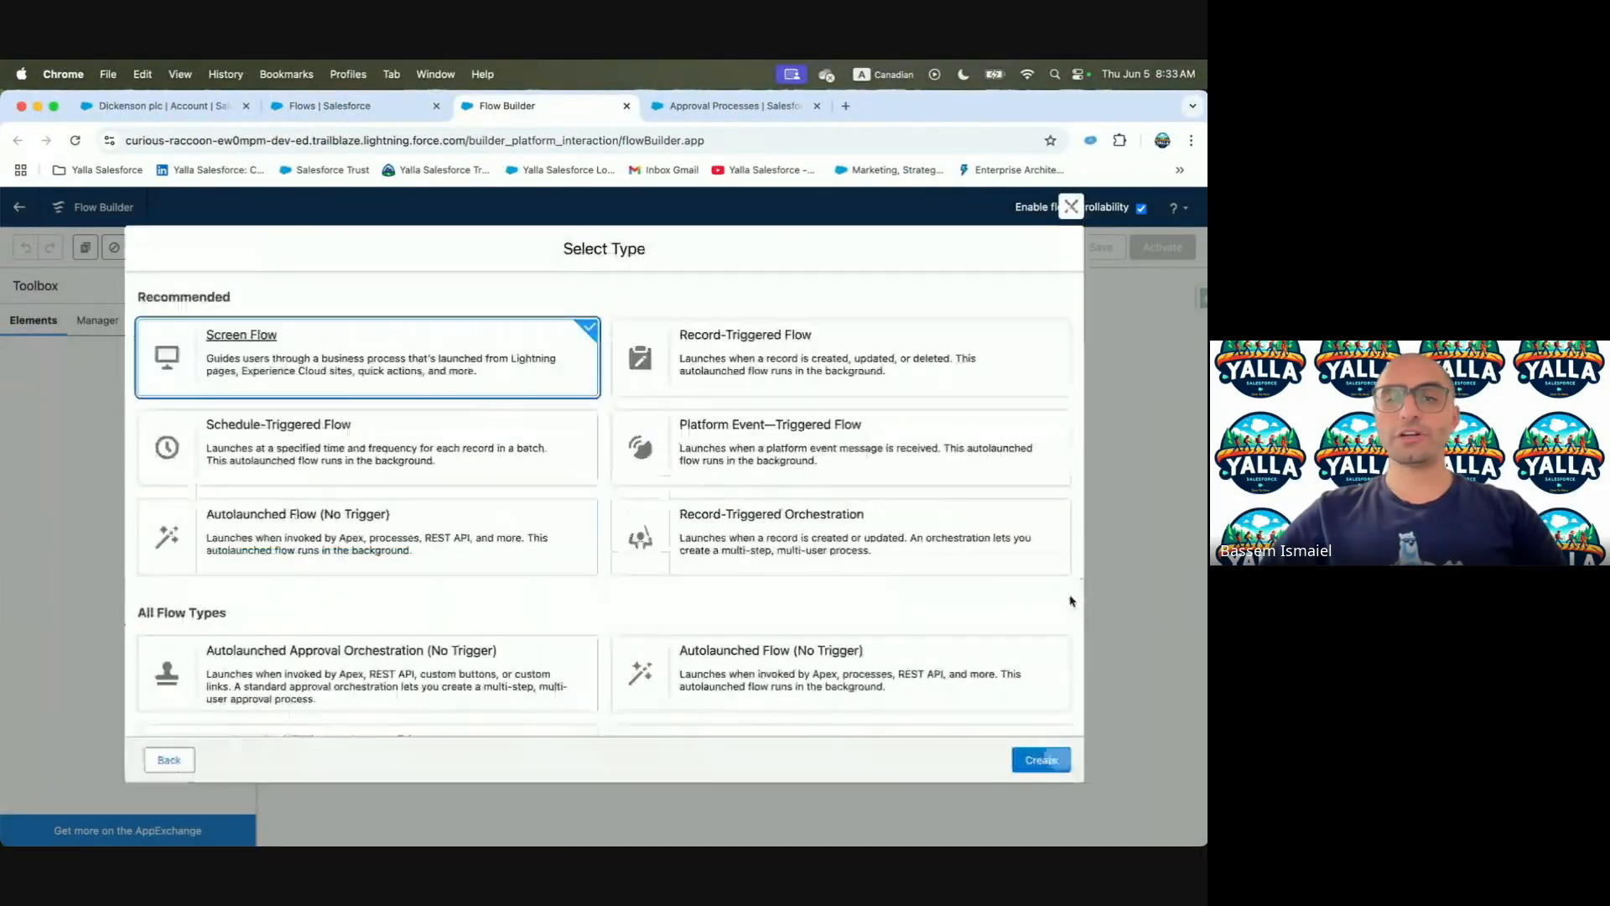
{"action": "left_click", "coordinate": [786, 352]}
{"action": "left_click", "coordinate": [1041, 758]}
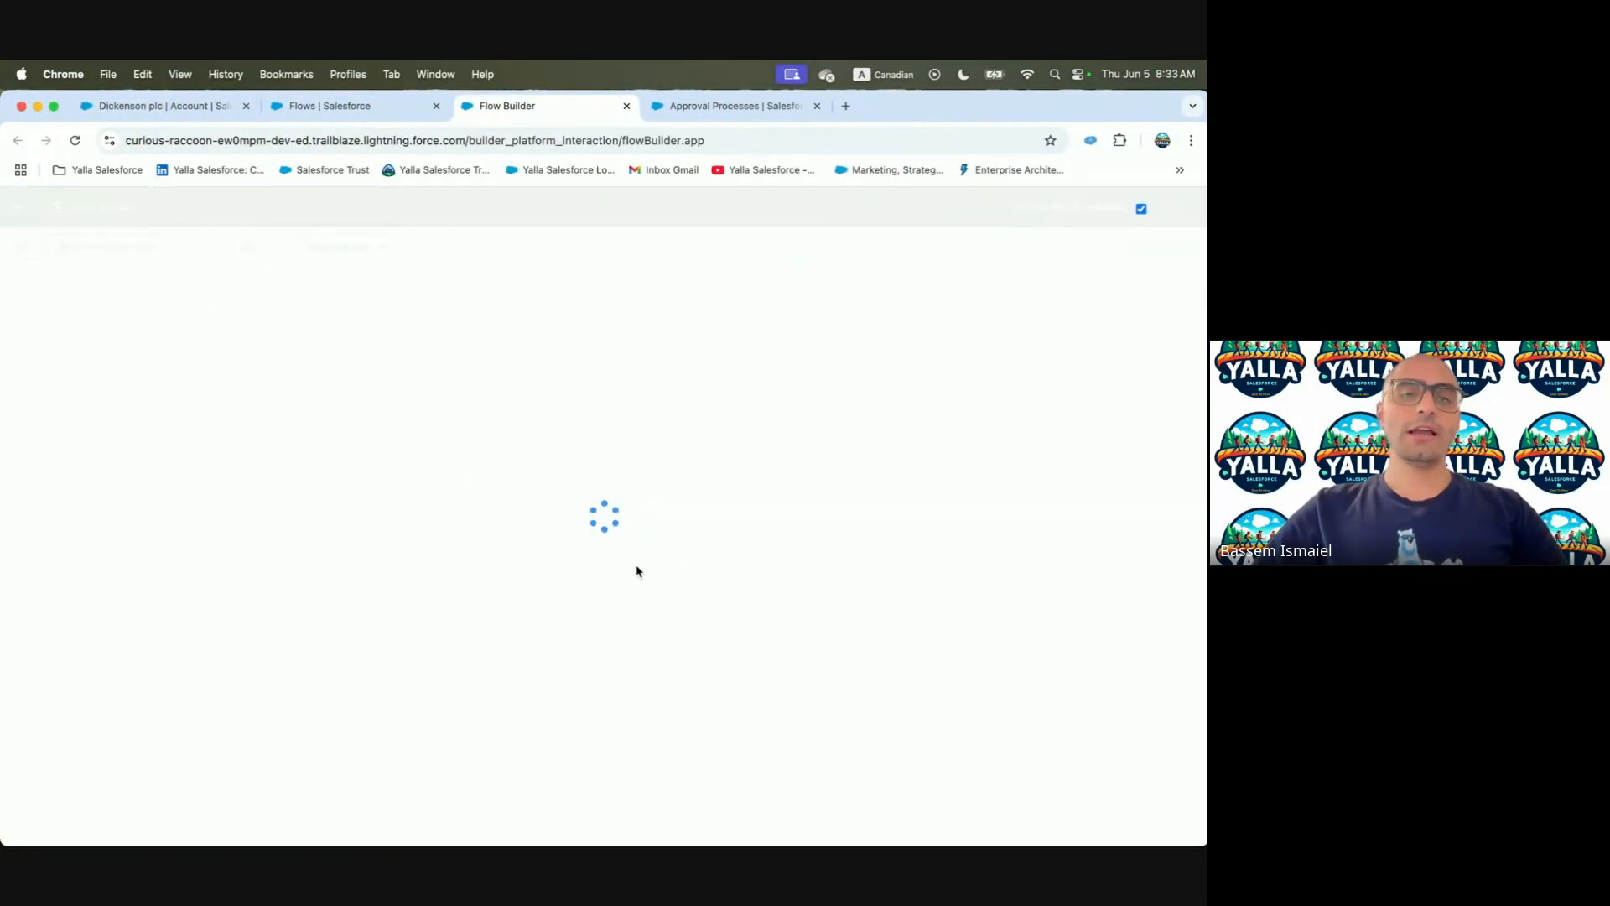
Set the flow's triggering object to Opportunity and its trigger to when a record is created or updated
{"action": "left_click", "coordinate": [495, 422]}
{"action": "type", "text": "Oppo"}
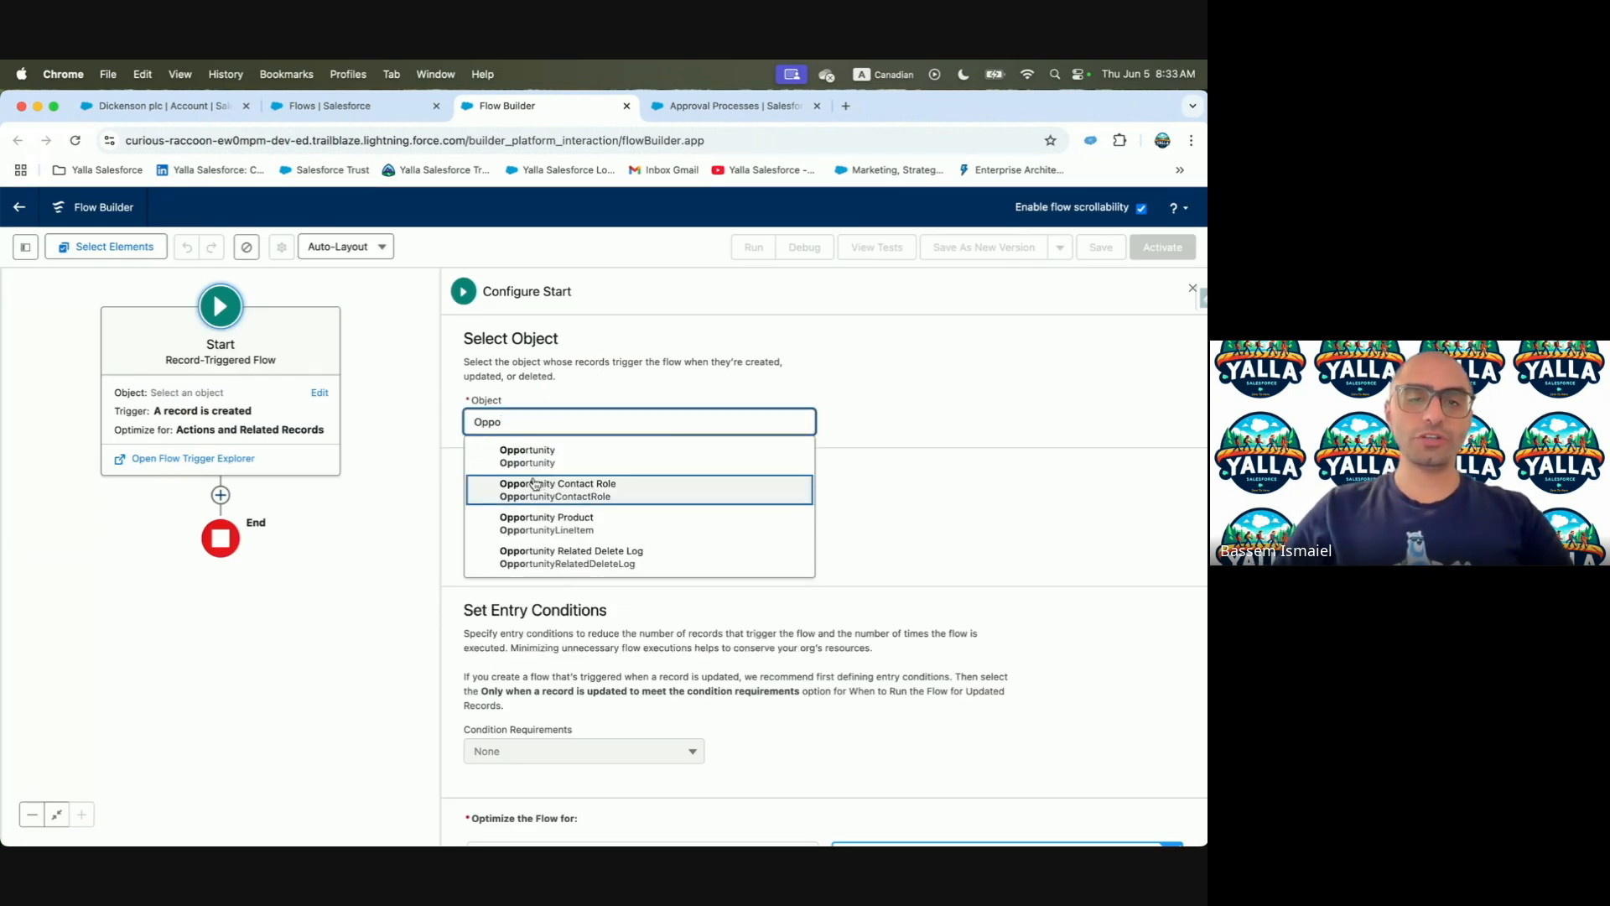
{"action": "left_click", "coordinate": [526, 456]}
{"action": "key", "text": "ctrl+Left"}
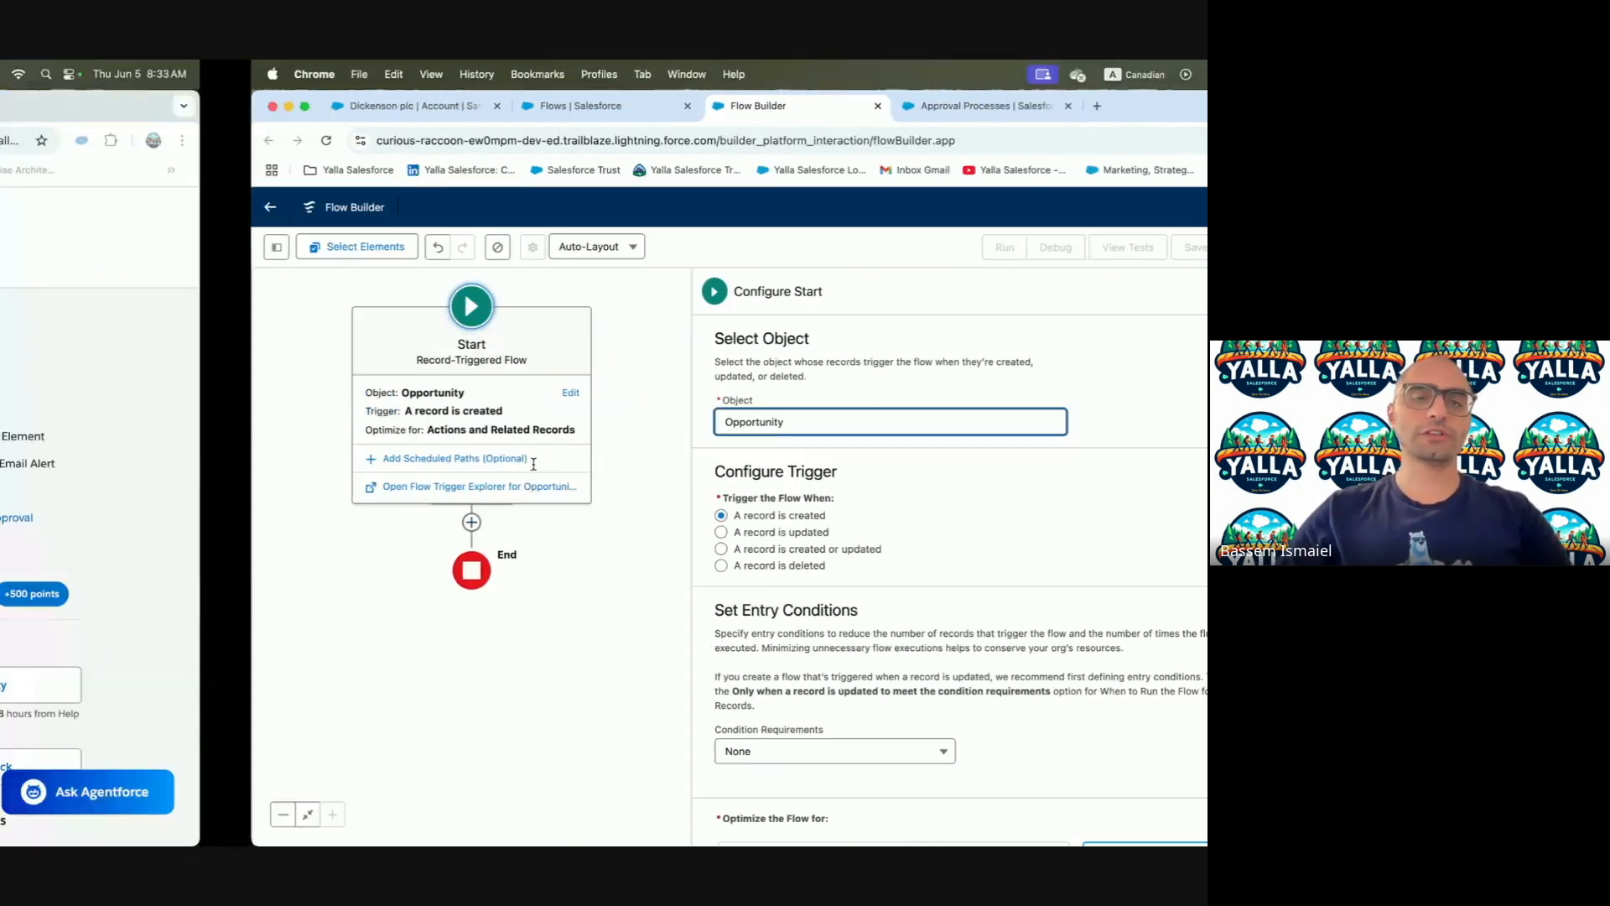
{"action": "left_click", "coordinate": [196, 515]}
{"action": "left_click_drag", "start_coordinate": [141, 535], "coordinate": [342, 532]}
{"action": "left_click", "coordinate": [236, 553]}
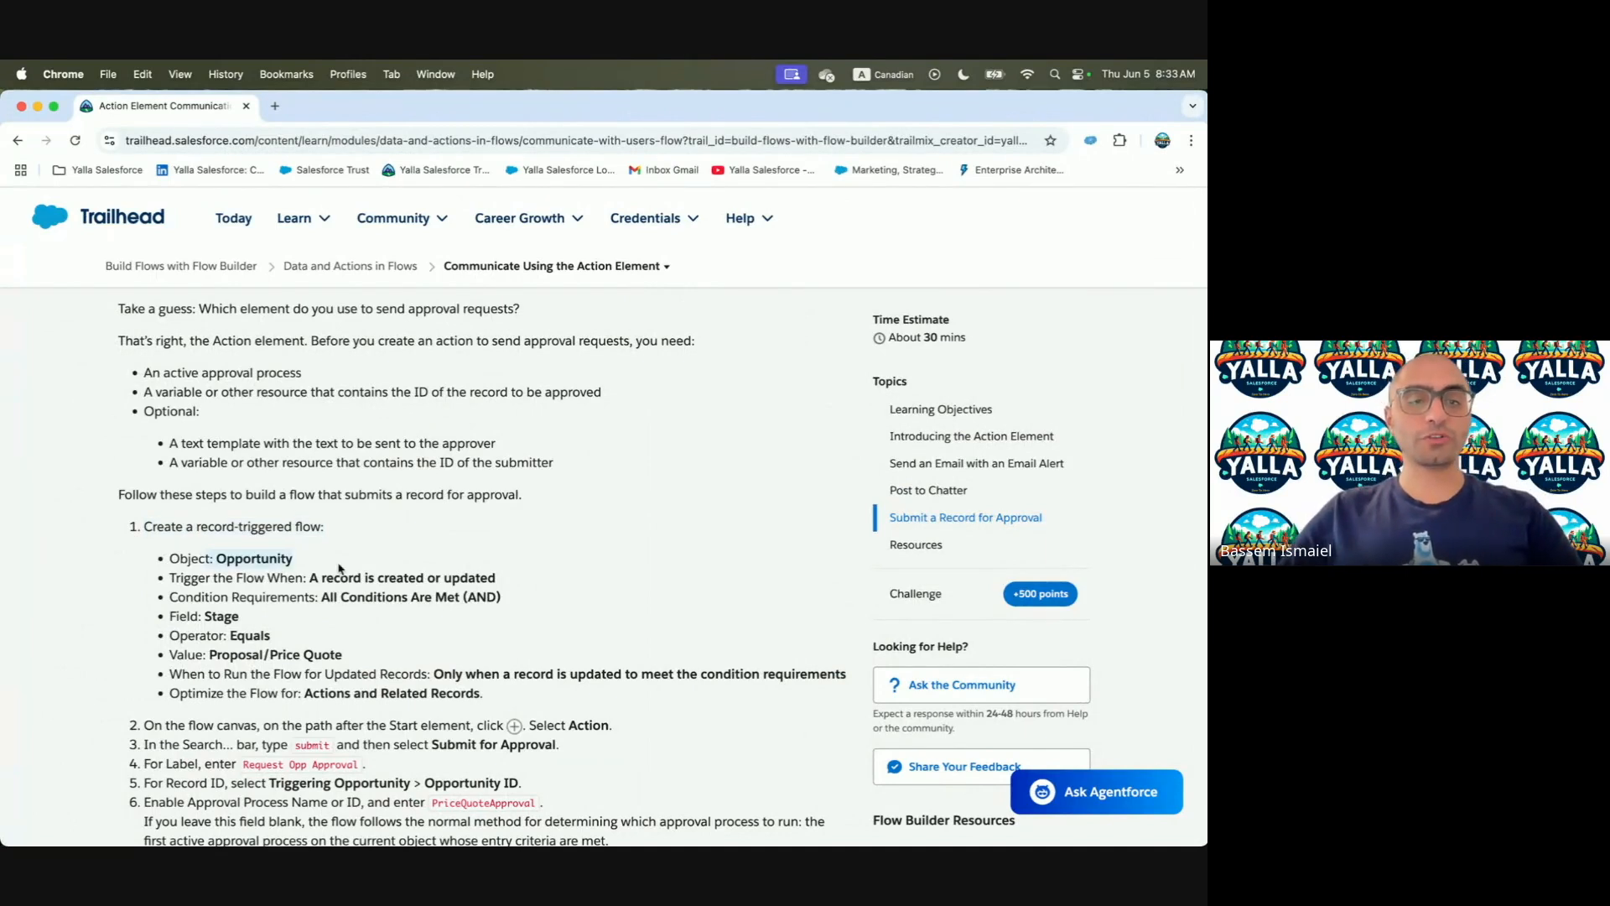
{"action": "key", "text": "ctrl+Right"}
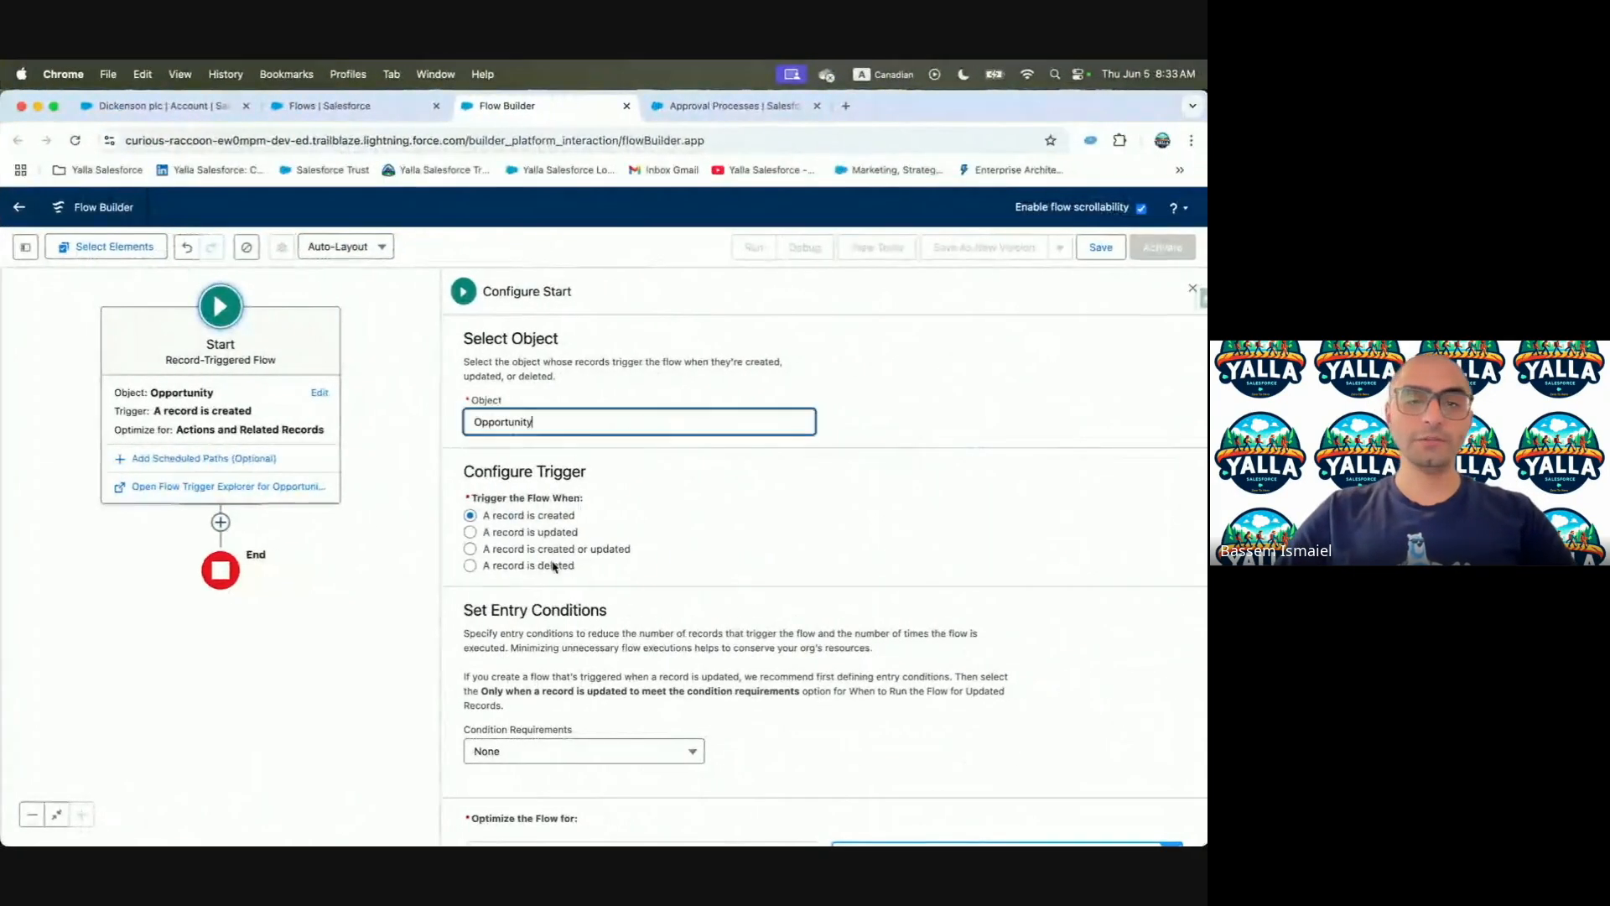
{"action": "left_click", "coordinate": [557, 549]}
{"action": "scroll", "coordinate": [659, 560], "scroll_direction": "down", "scroll_amount": 3}
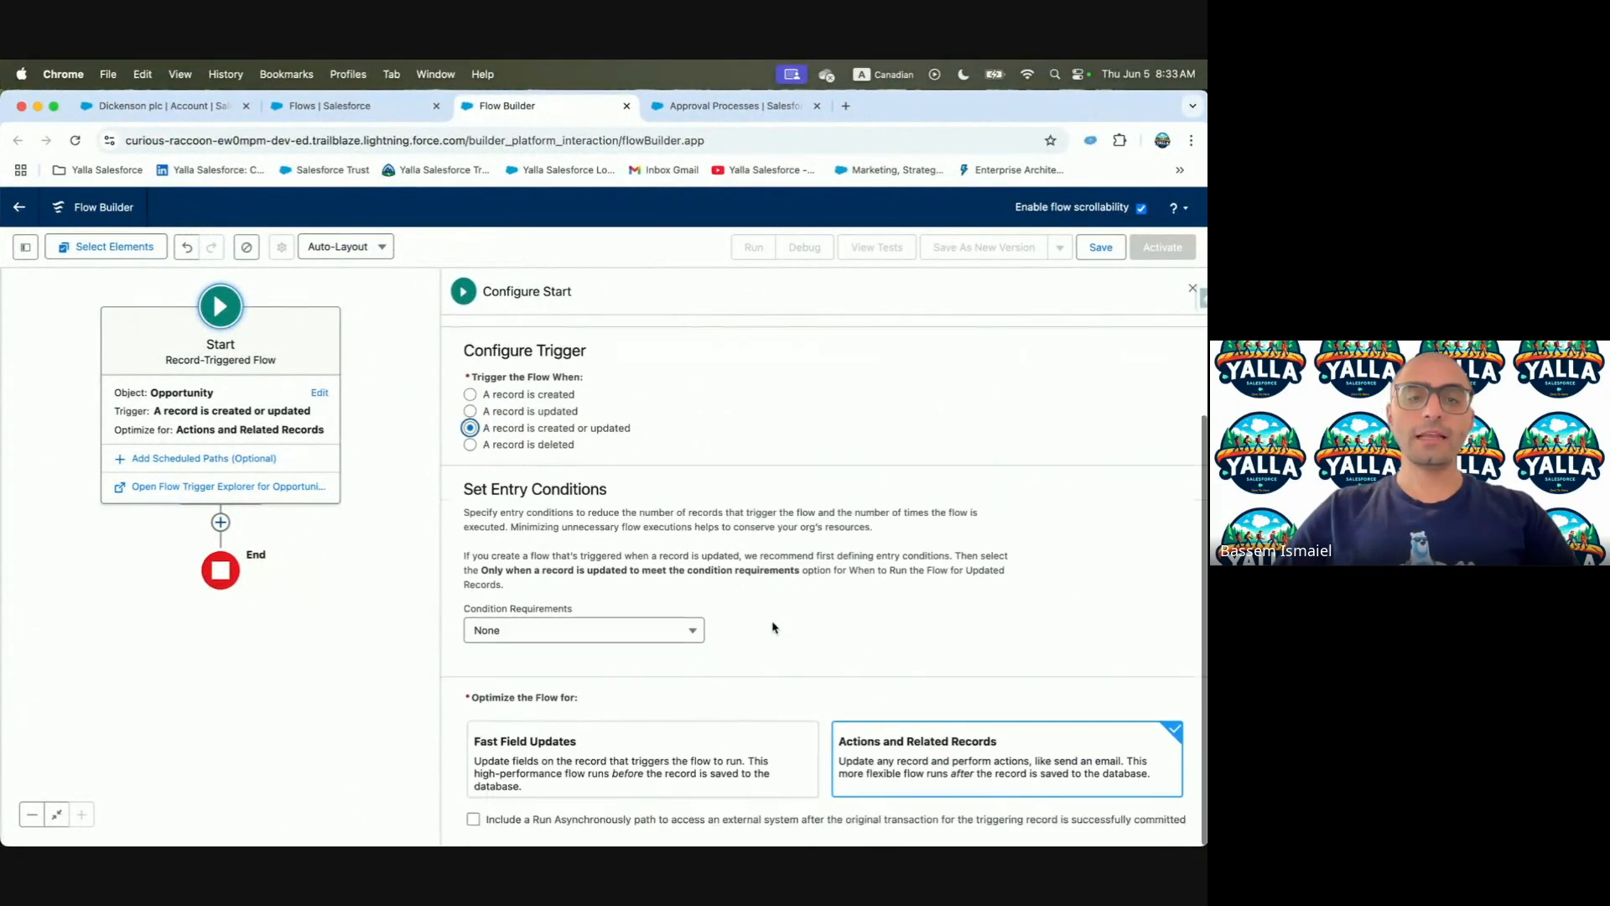
Require all entry conditions to be met (AND), with Stage Equals Proposal/Price Quote as the condition
{"action": "left_click", "coordinate": [612, 633]}
{"action": "left_click", "coordinate": [569, 515]}
{"action": "key", "text": "ctrl+Left"}
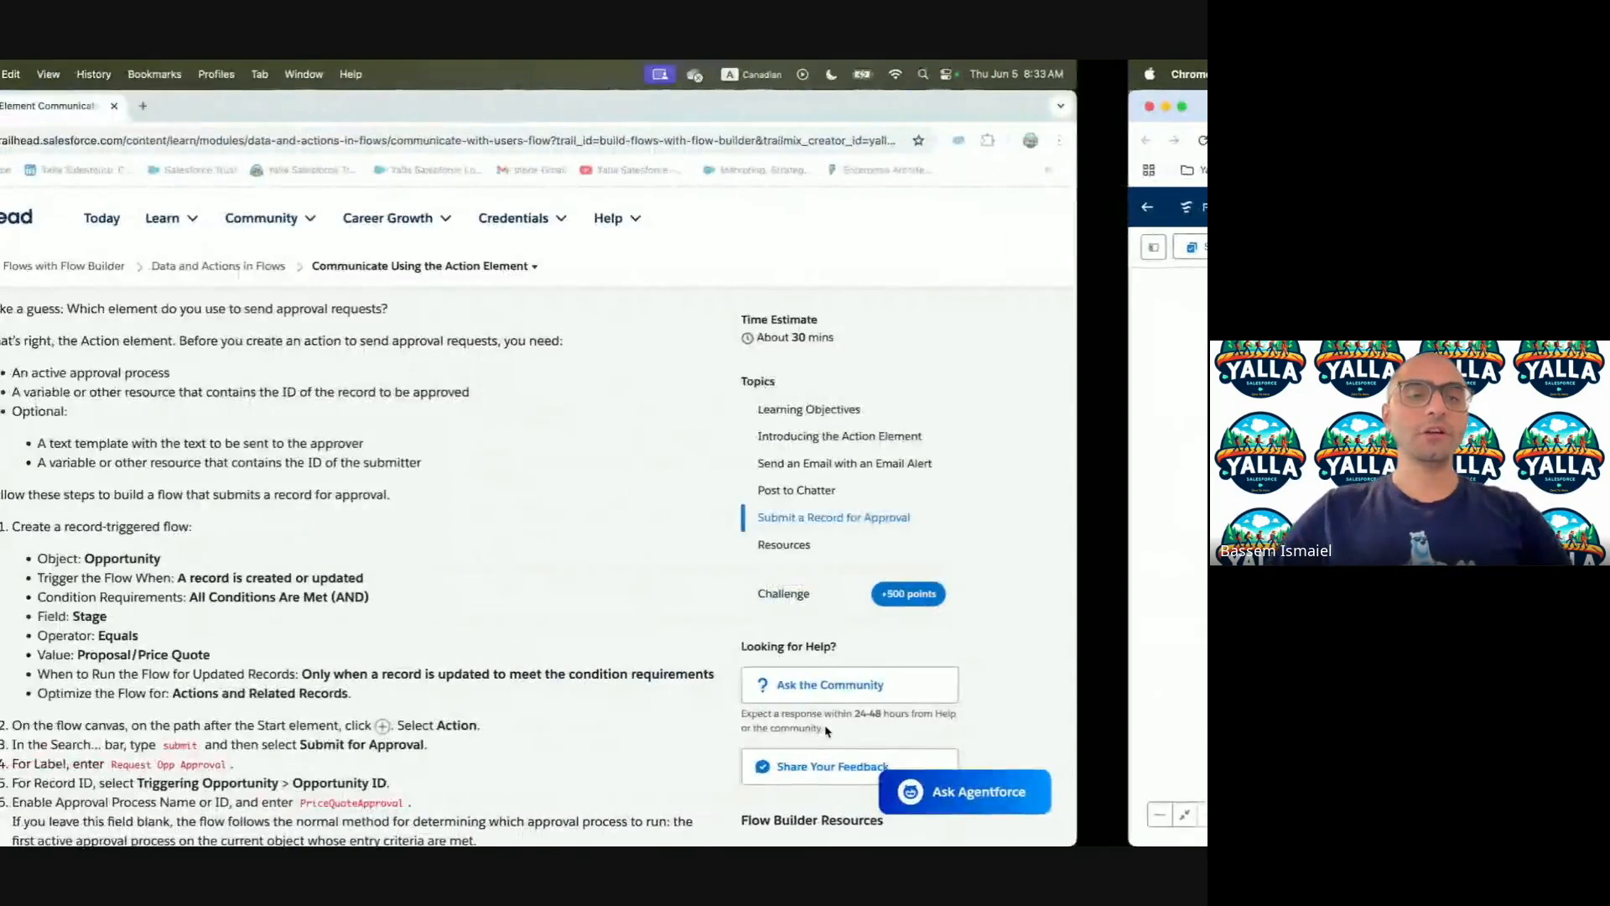
{"action": "scroll", "coordinate": [249, 593], "scroll_direction": "down", "scroll_amount": 1}
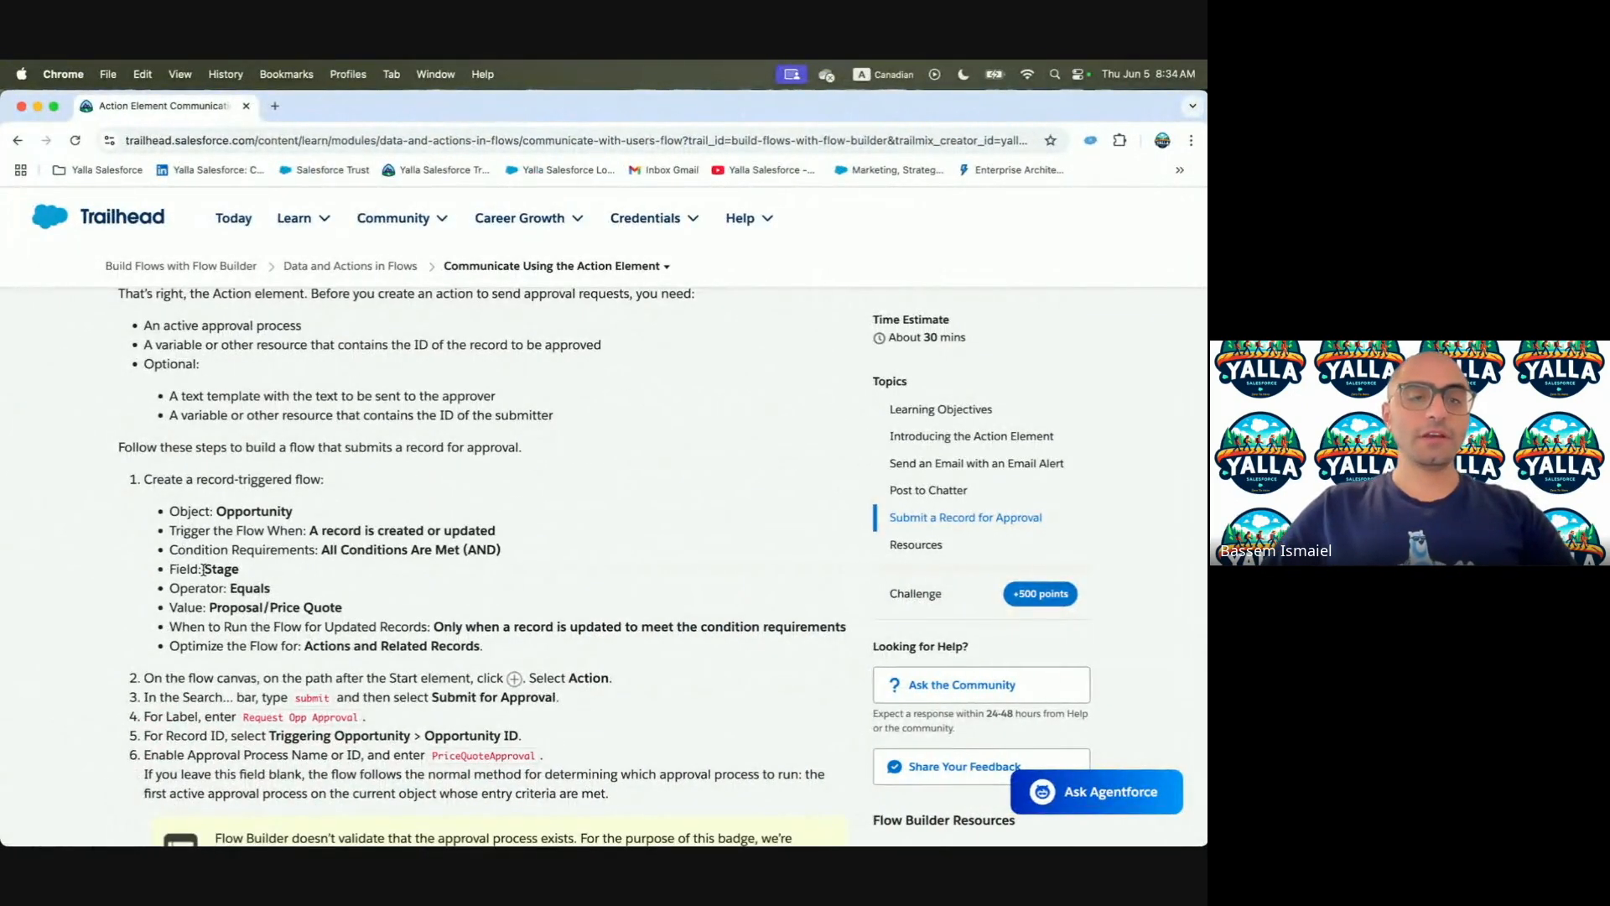
{"action": "left_click_drag", "start_coordinate": [332, 580], "coordinate": [352, 608]}
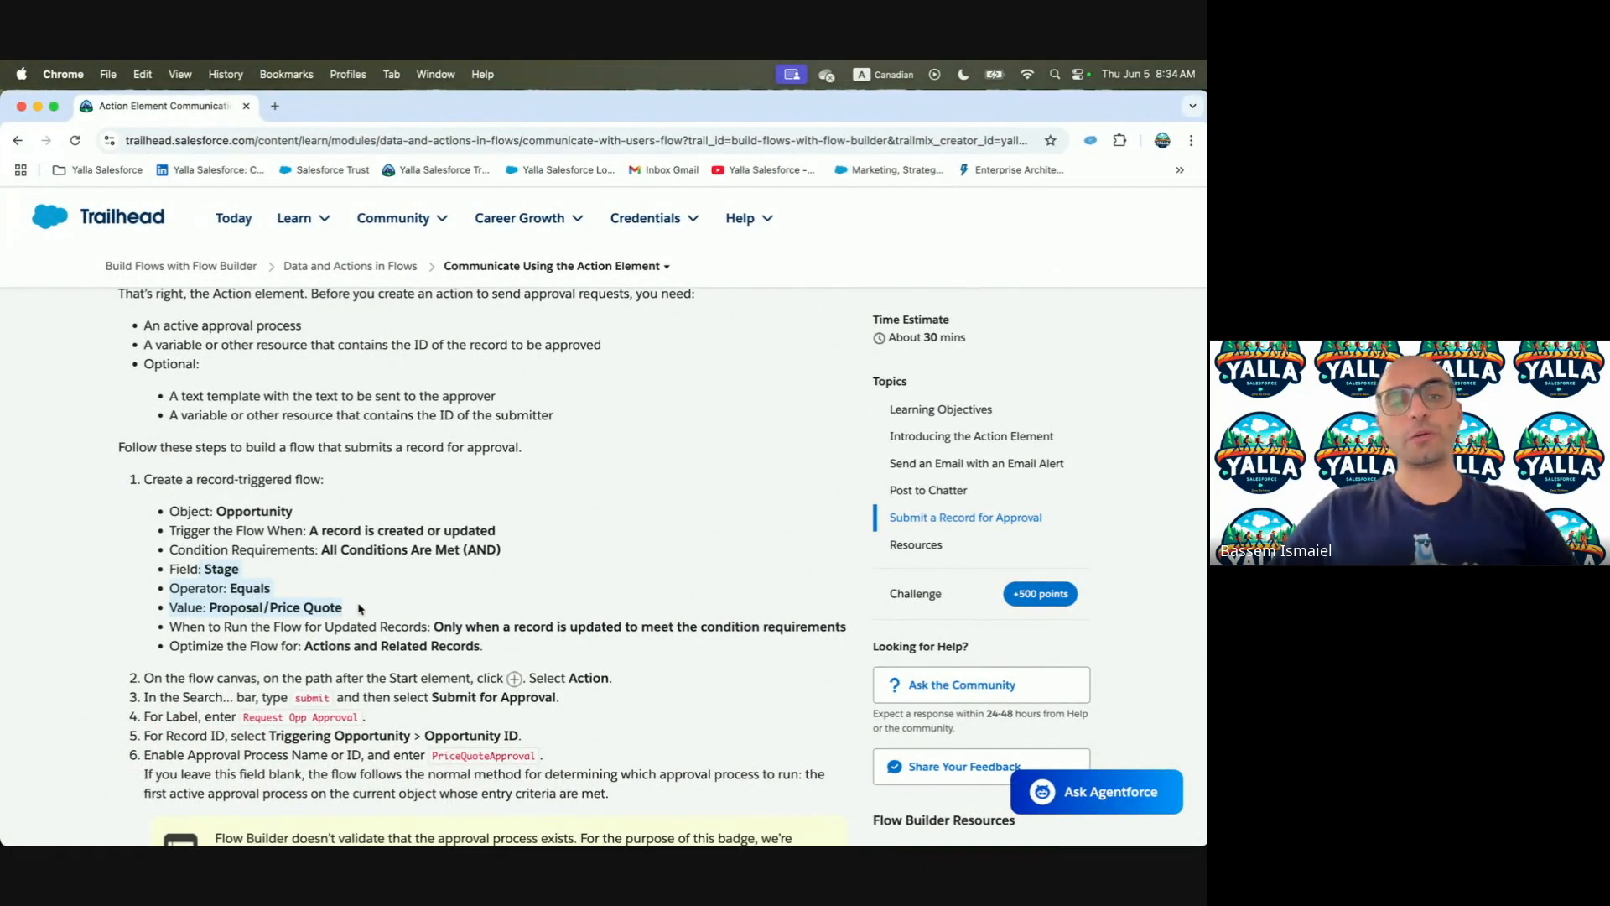
{"action": "key", "text": "ctrl+Right"}
{"action": "left_click", "coordinate": [587, 695]}
{"action": "type", "text": "stage"}
{"action": "left_click", "coordinate": [554, 662]}
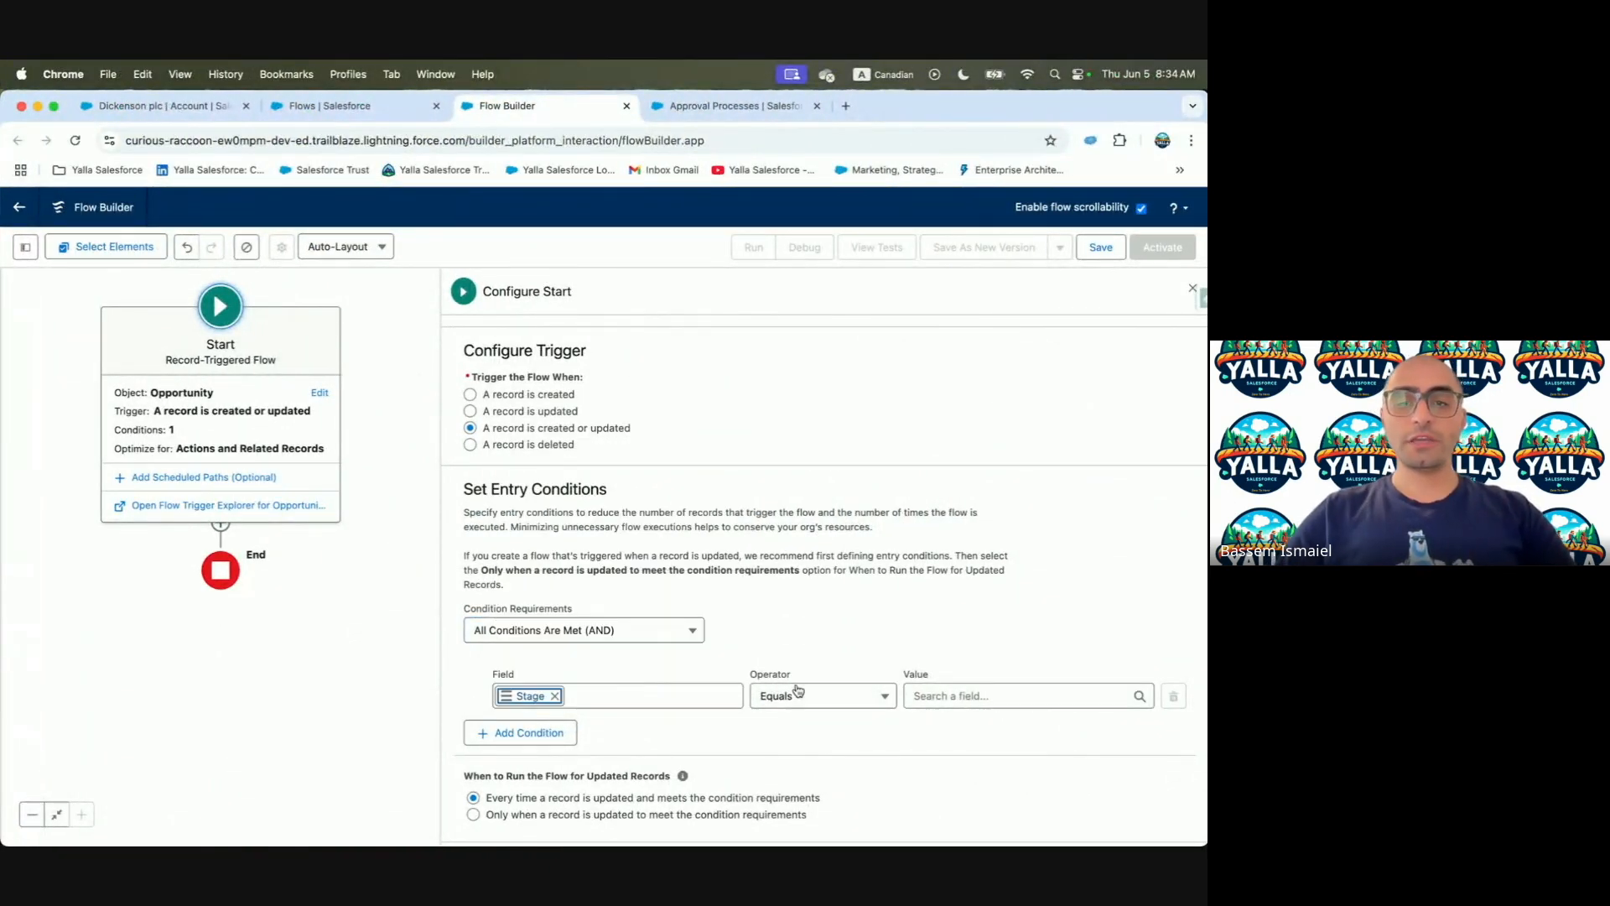
{"action": "left_click", "coordinate": [937, 695]}
{"action": "type", "text": "Prop"}
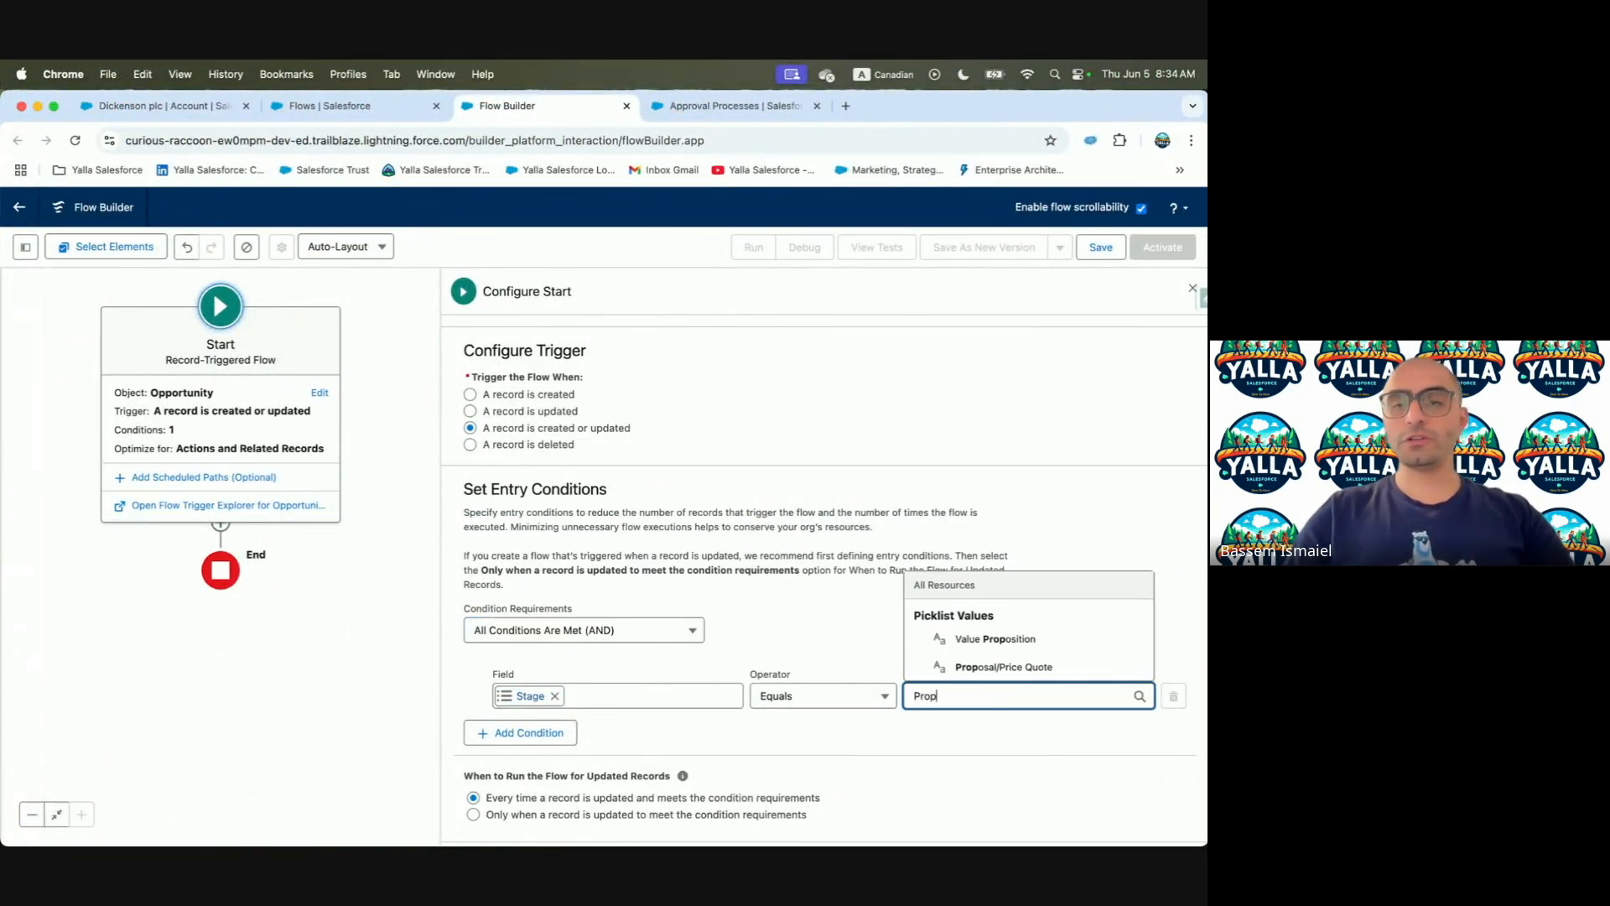
{"action": "left_click", "coordinate": [1004, 666]}
Set the flow to run for updated records only when a record is updated to meet the condition requirements
{"action": "key", "text": "ctrl+Left"}
{"action": "scroll", "coordinate": [368, 558], "scroll_direction": "down", "scroll_amount": 3}
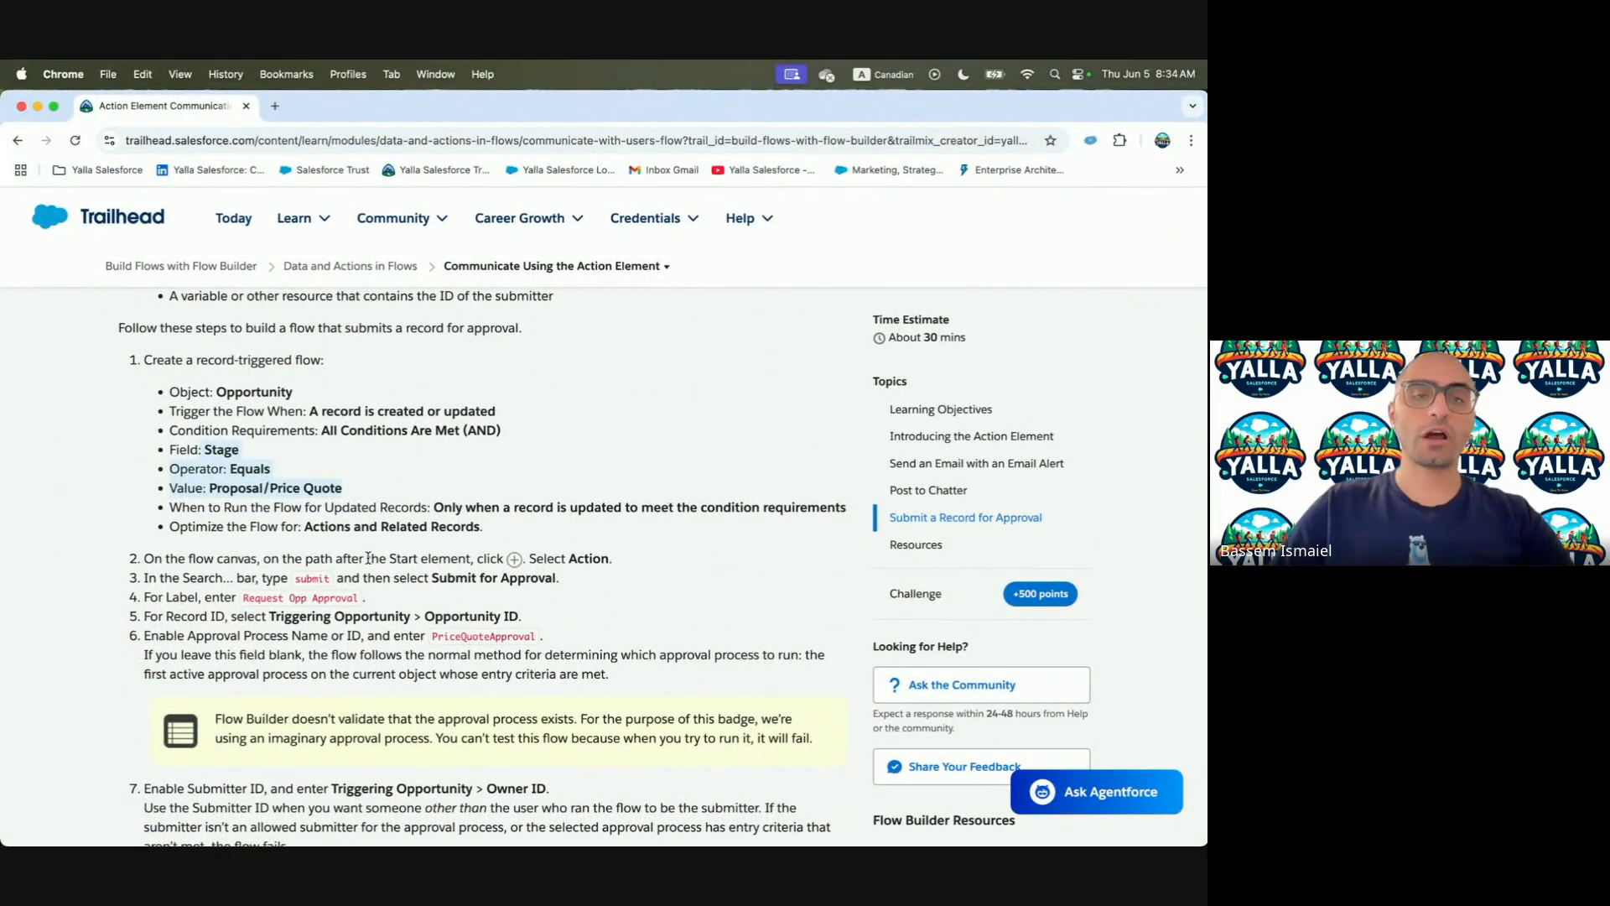
{"action": "key", "text": "ctrl+Right"}
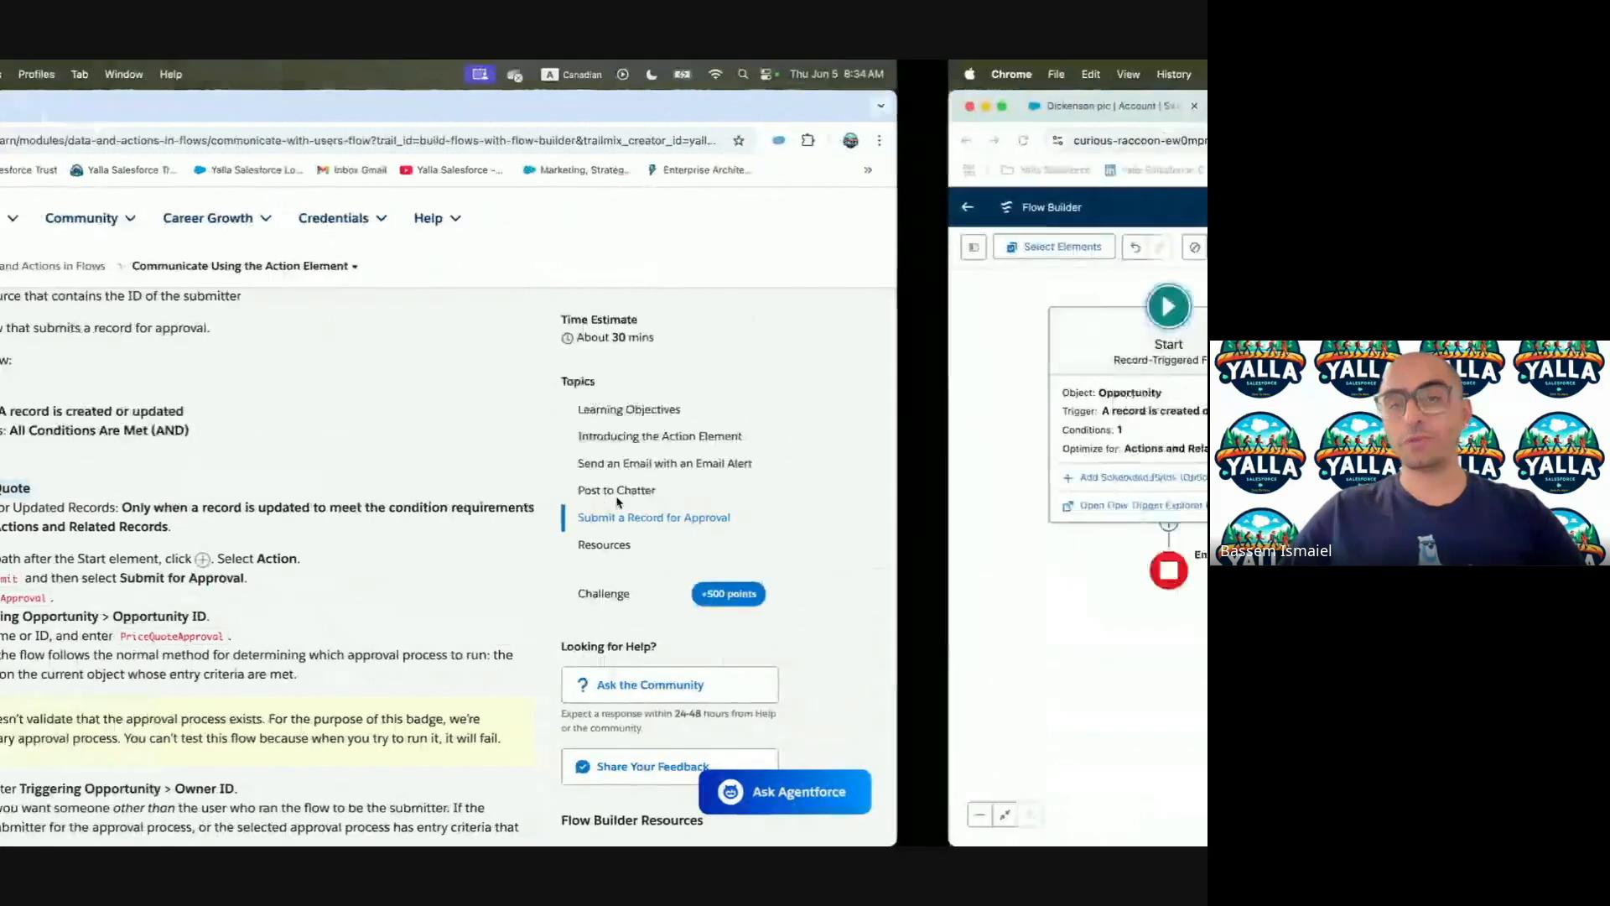
{"action": "scroll", "coordinate": [704, 610], "scroll_direction": "down", "scroll_amount": 2}
{"action": "scroll", "coordinate": [704, 610], "scroll_direction": "down", "scroll_amount": 1}
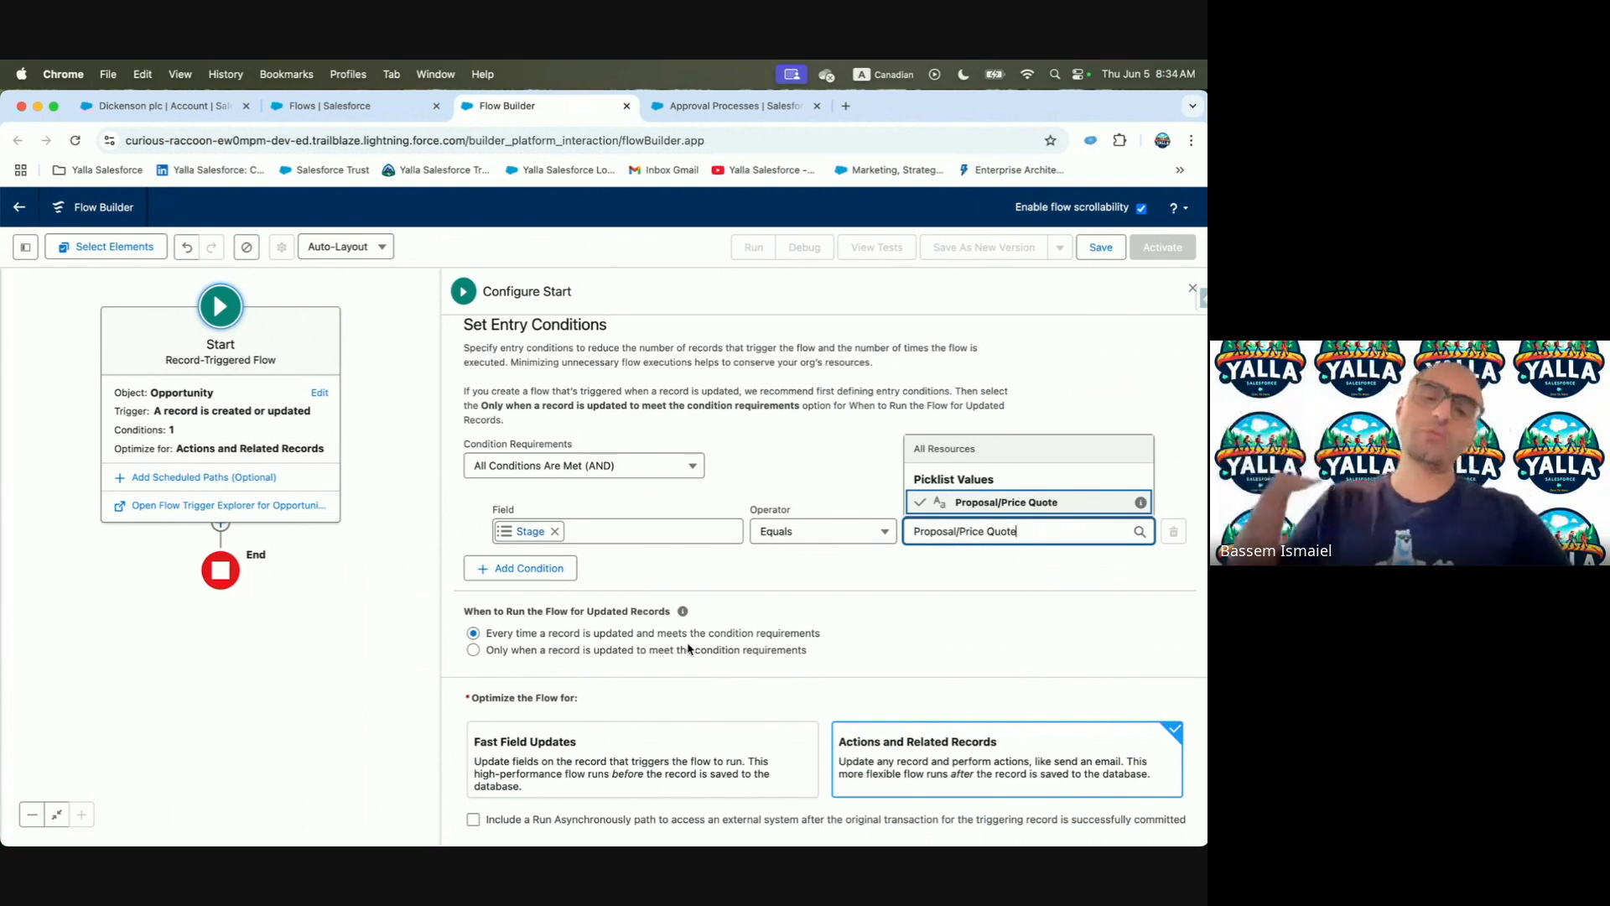
{"action": "left_click", "coordinate": [1023, 640]}
{"action": "left_click", "coordinate": [544, 652]}
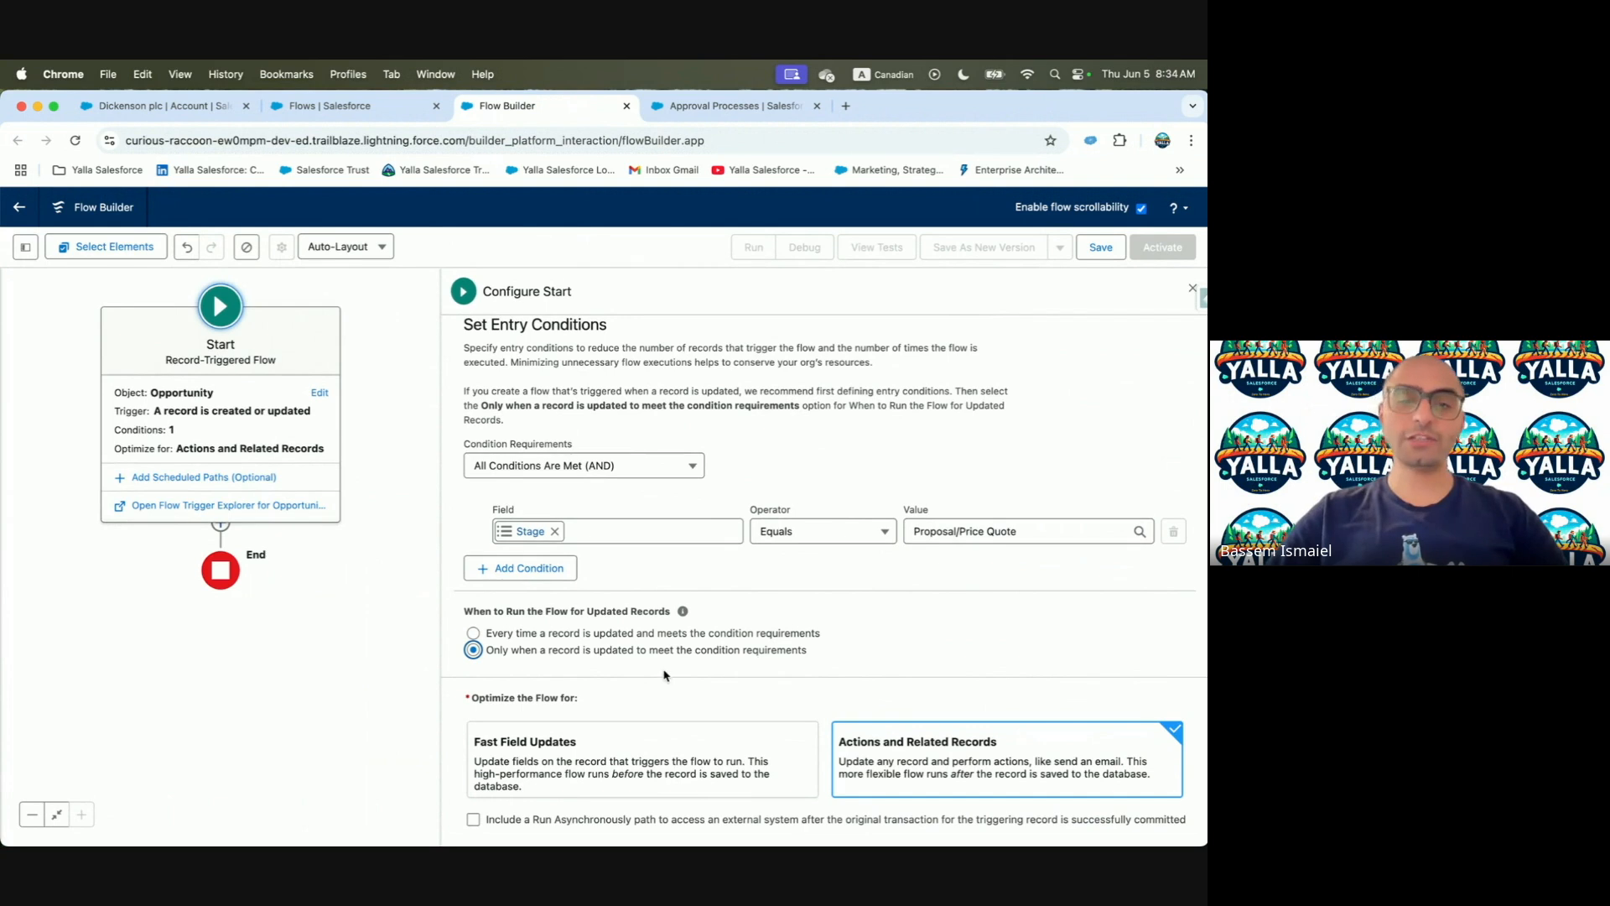
Add a Submit for Approval action to the Run Immediately path and consult Trailhead for its label and input values
{"action": "left_click", "coordinate": [208, 646]}
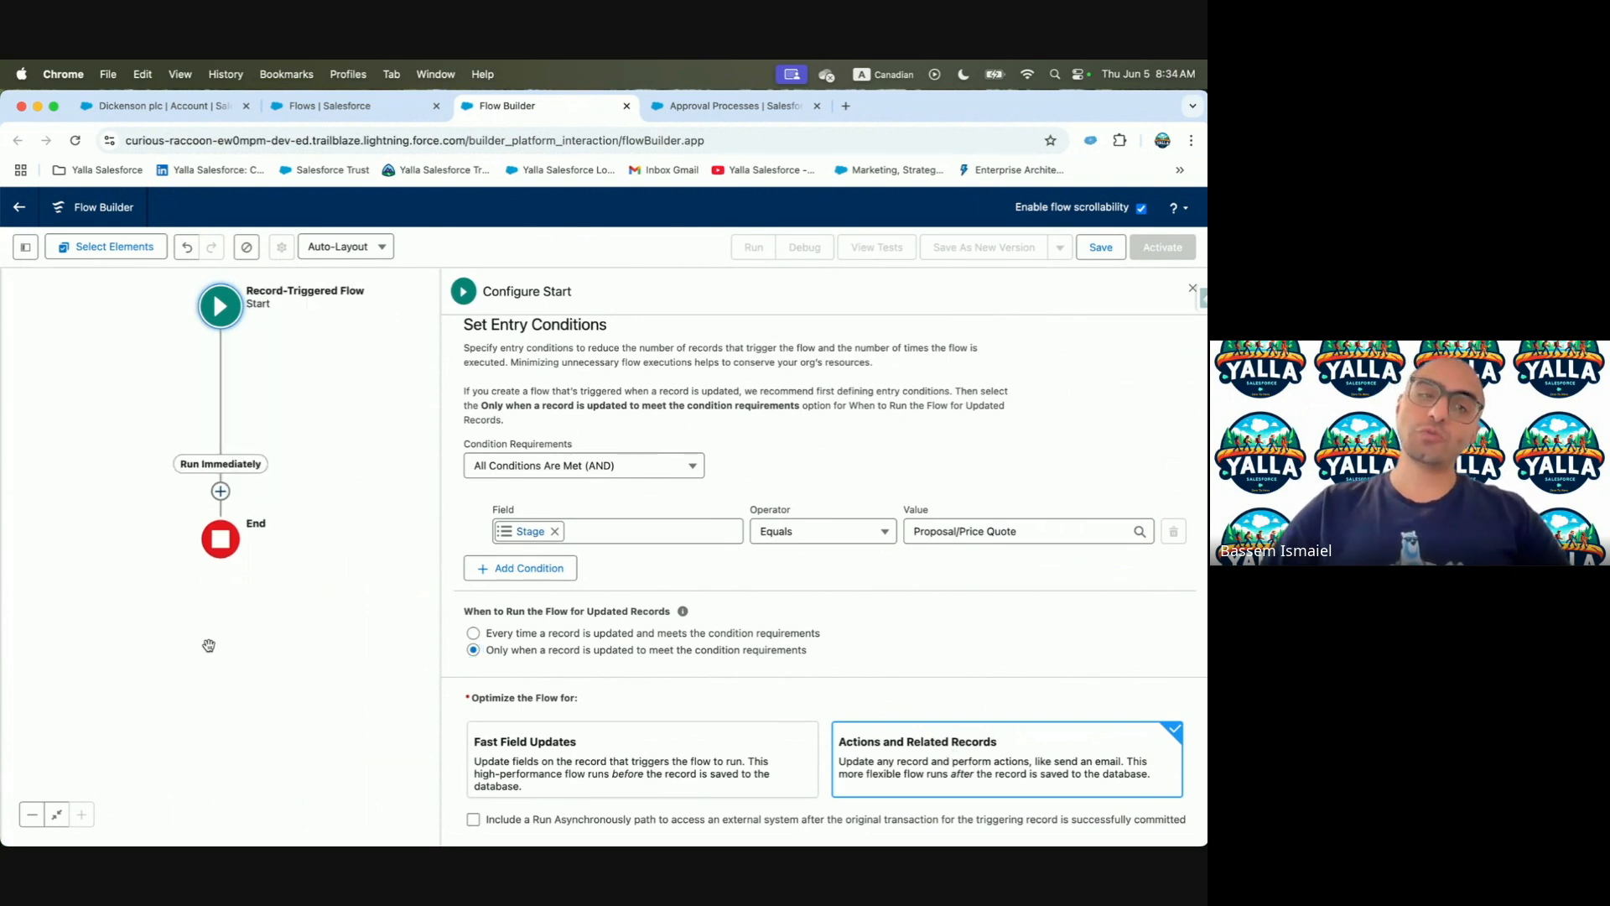
{"action": "left_click", "coordinate": [220, 373]}
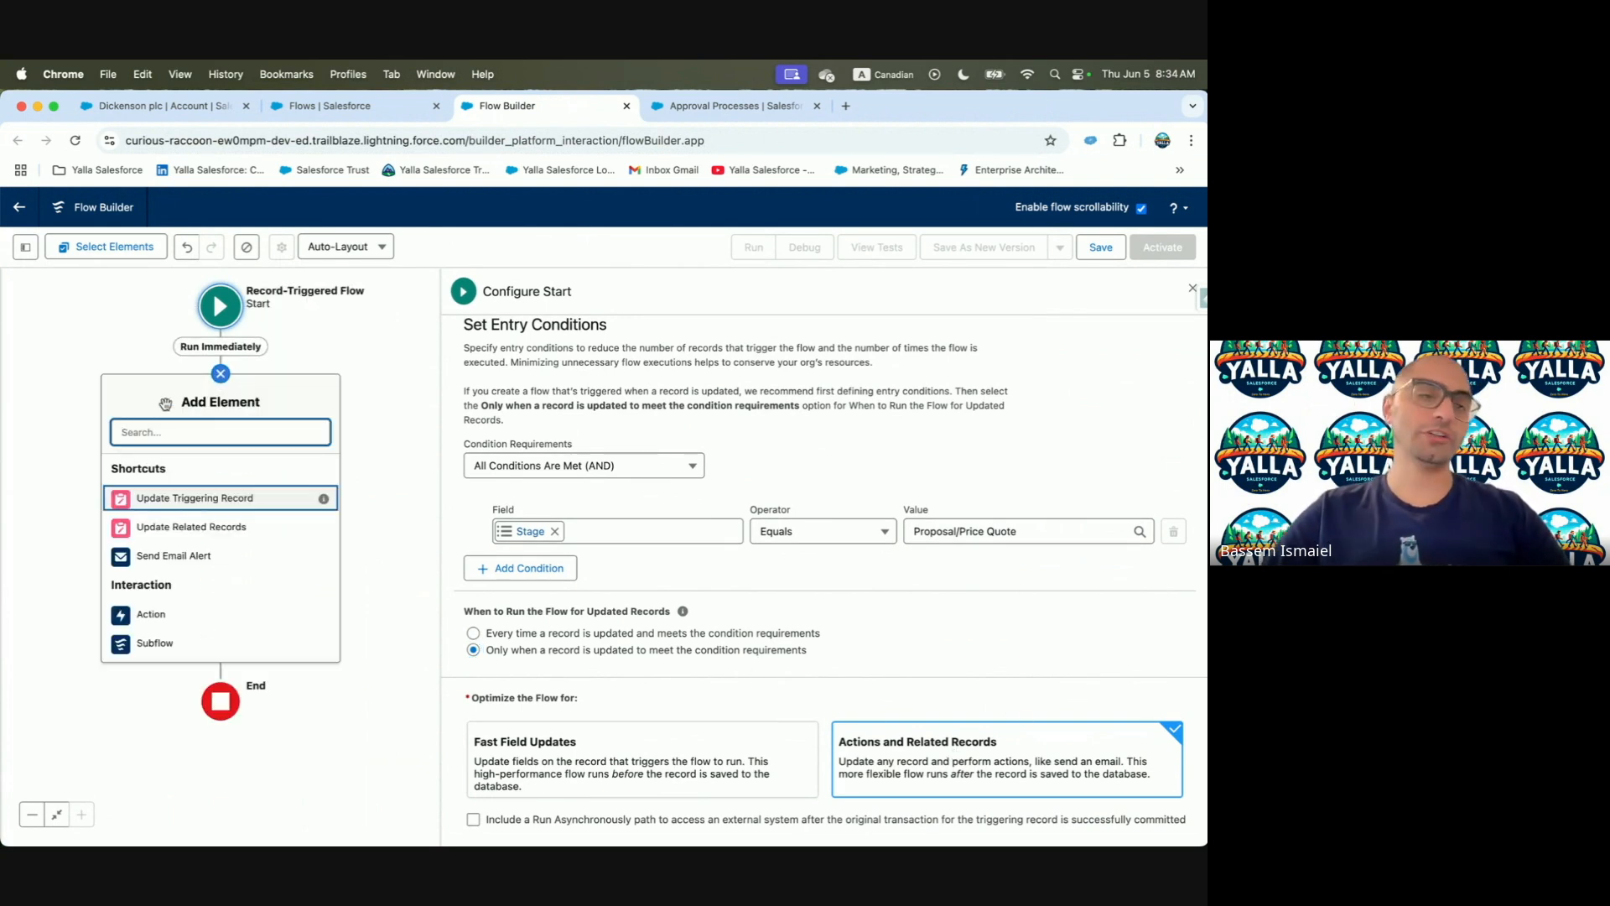
{"action": "type", "text": "appr"}
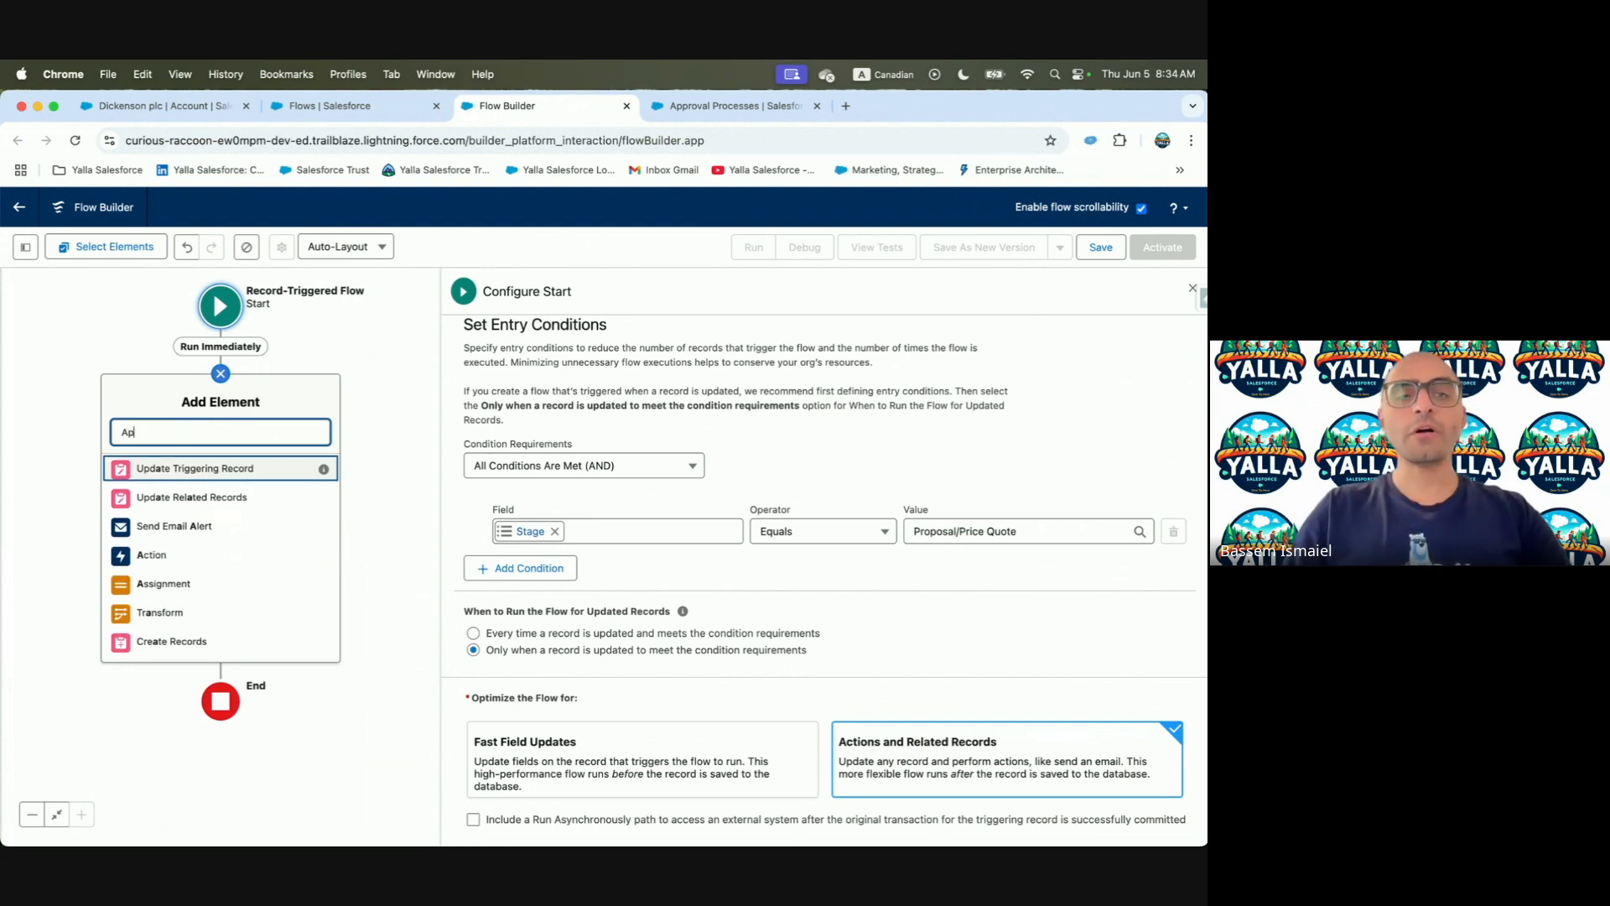
{"action": "left_click", "coordinate": [190, 468]}
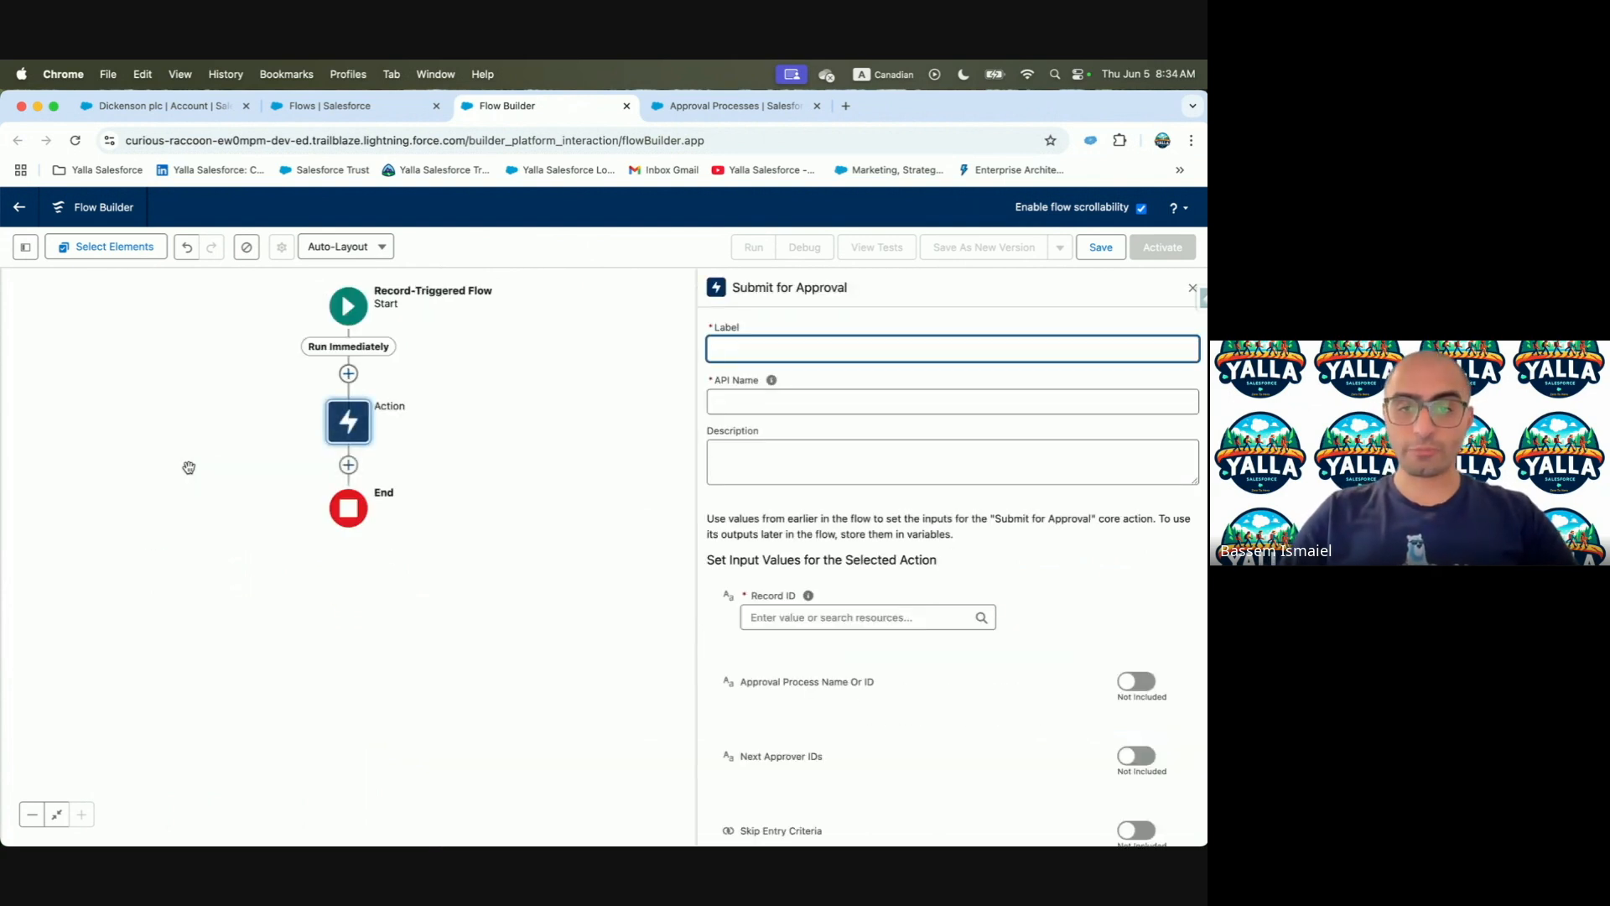
{"action": "key", "text": "ctrl+Left"}
{"action": "scroll", "coordinate": [381, 675], "scroll_direction": "down", "scroll_amount": 4}
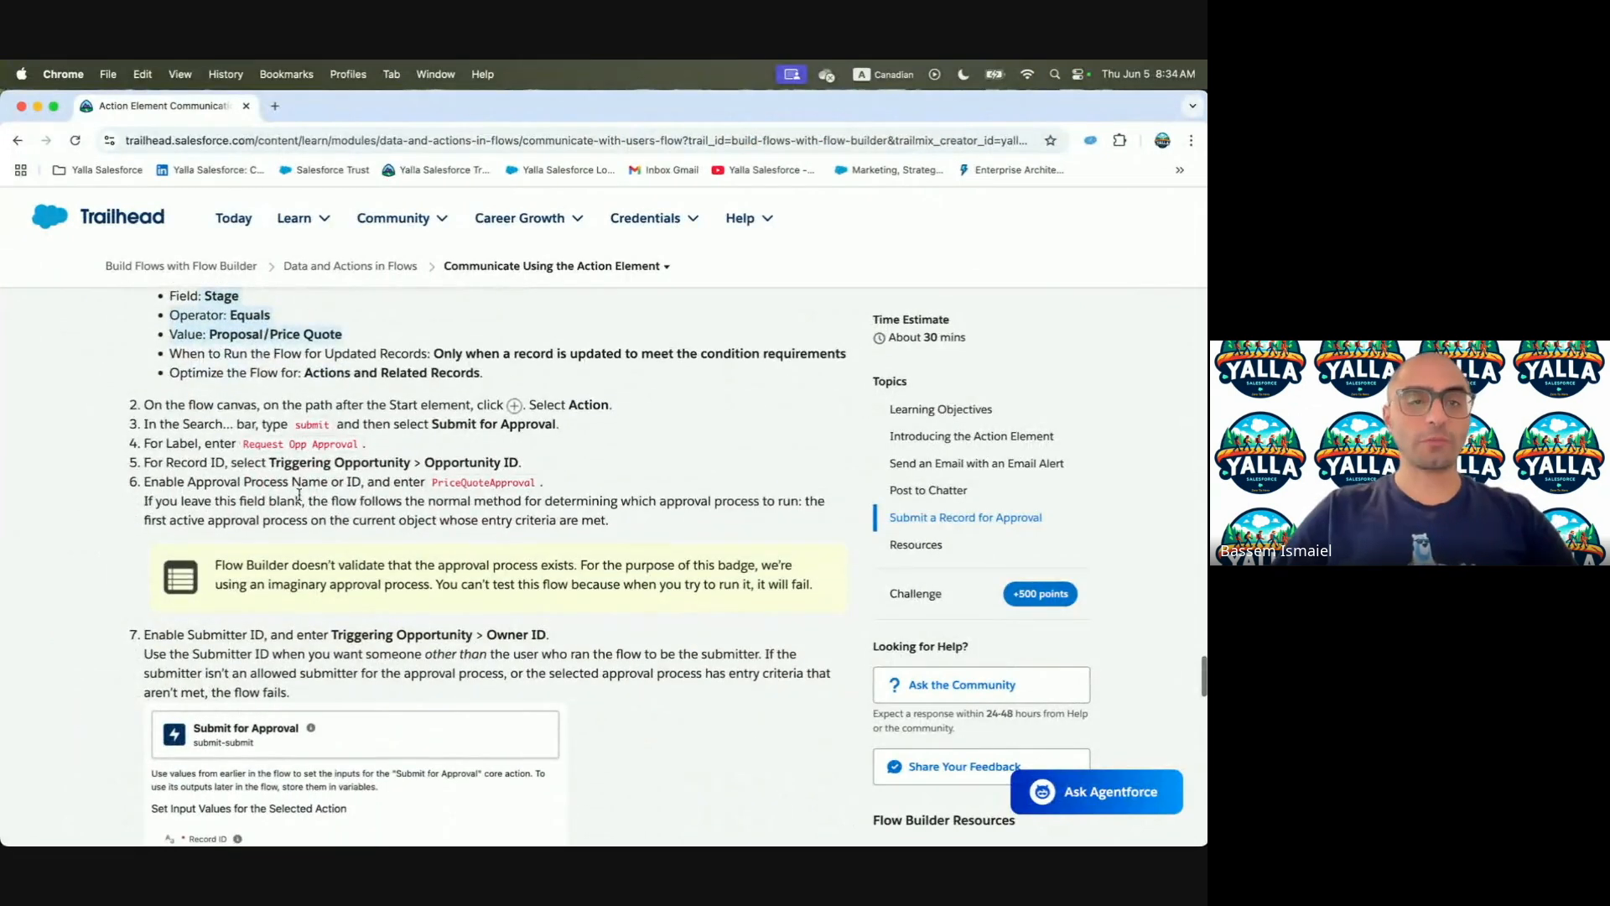
Label the Submit for Approval action "Request Opp Approval", copying the text from the Trailhead instructions
{"action": "left_click_drag", "start_coordinate": [243, 444], "coordinate": [379, 450]}
{"action": "key", "text": "super+c"}
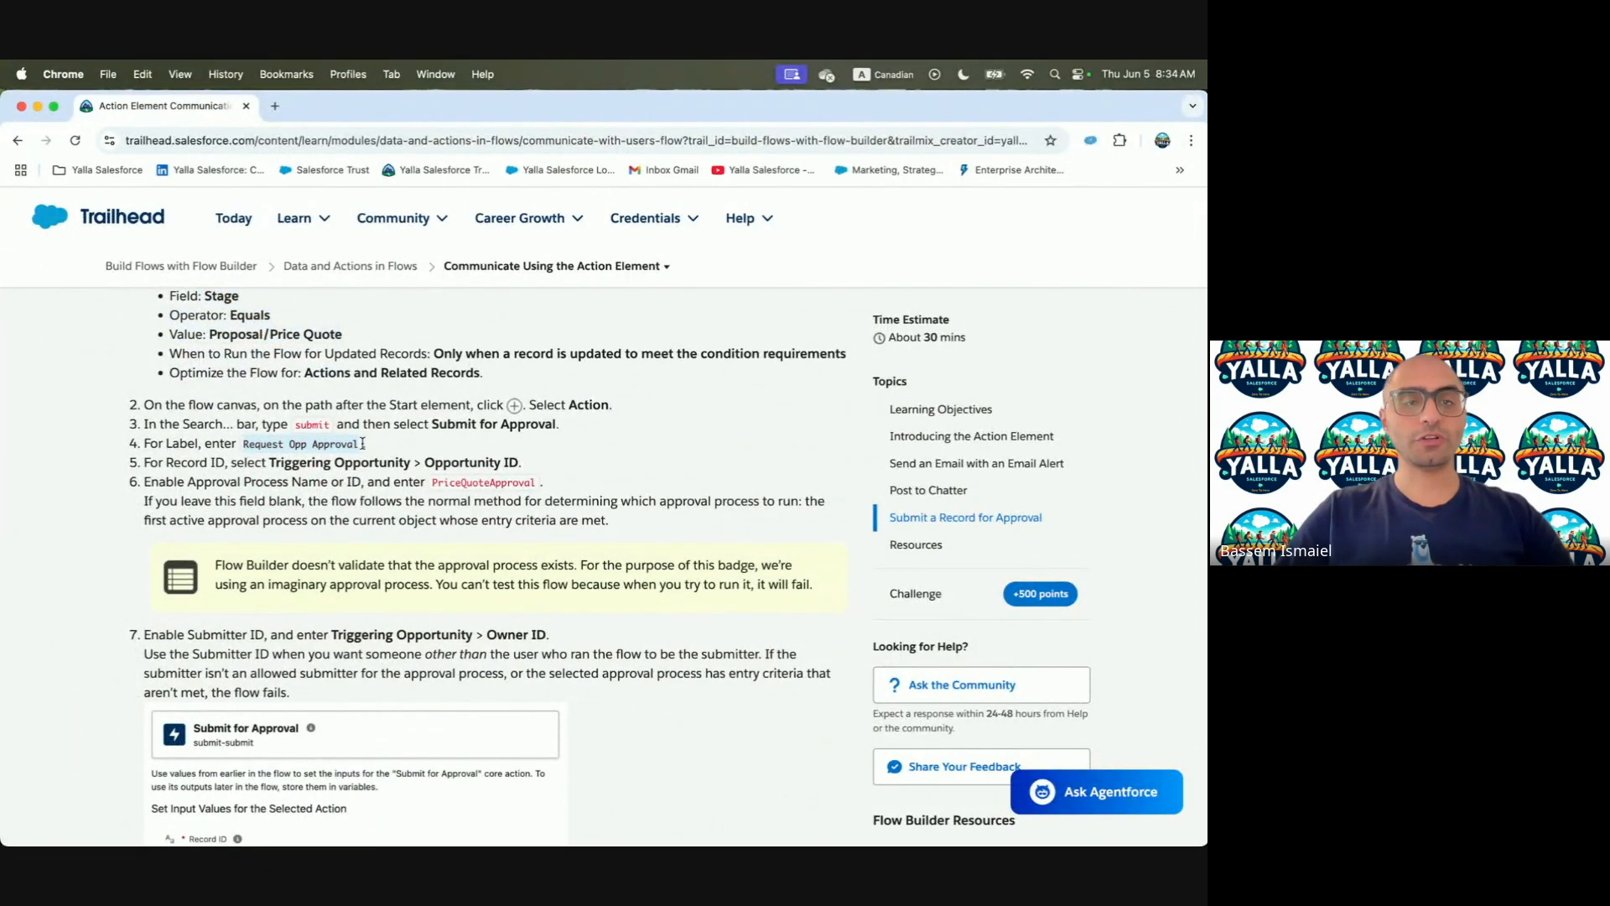
{"action": "key", "text": "ctrl+Right"}
{"action": "left_click", "coordinate": [807, 349]}
{"action": "key", "text": "super+v"}
Set the action's Record ID to Triggering Opportunity > Opportunity ID
{"action": "left_click", "coordinate": [790, 633]}
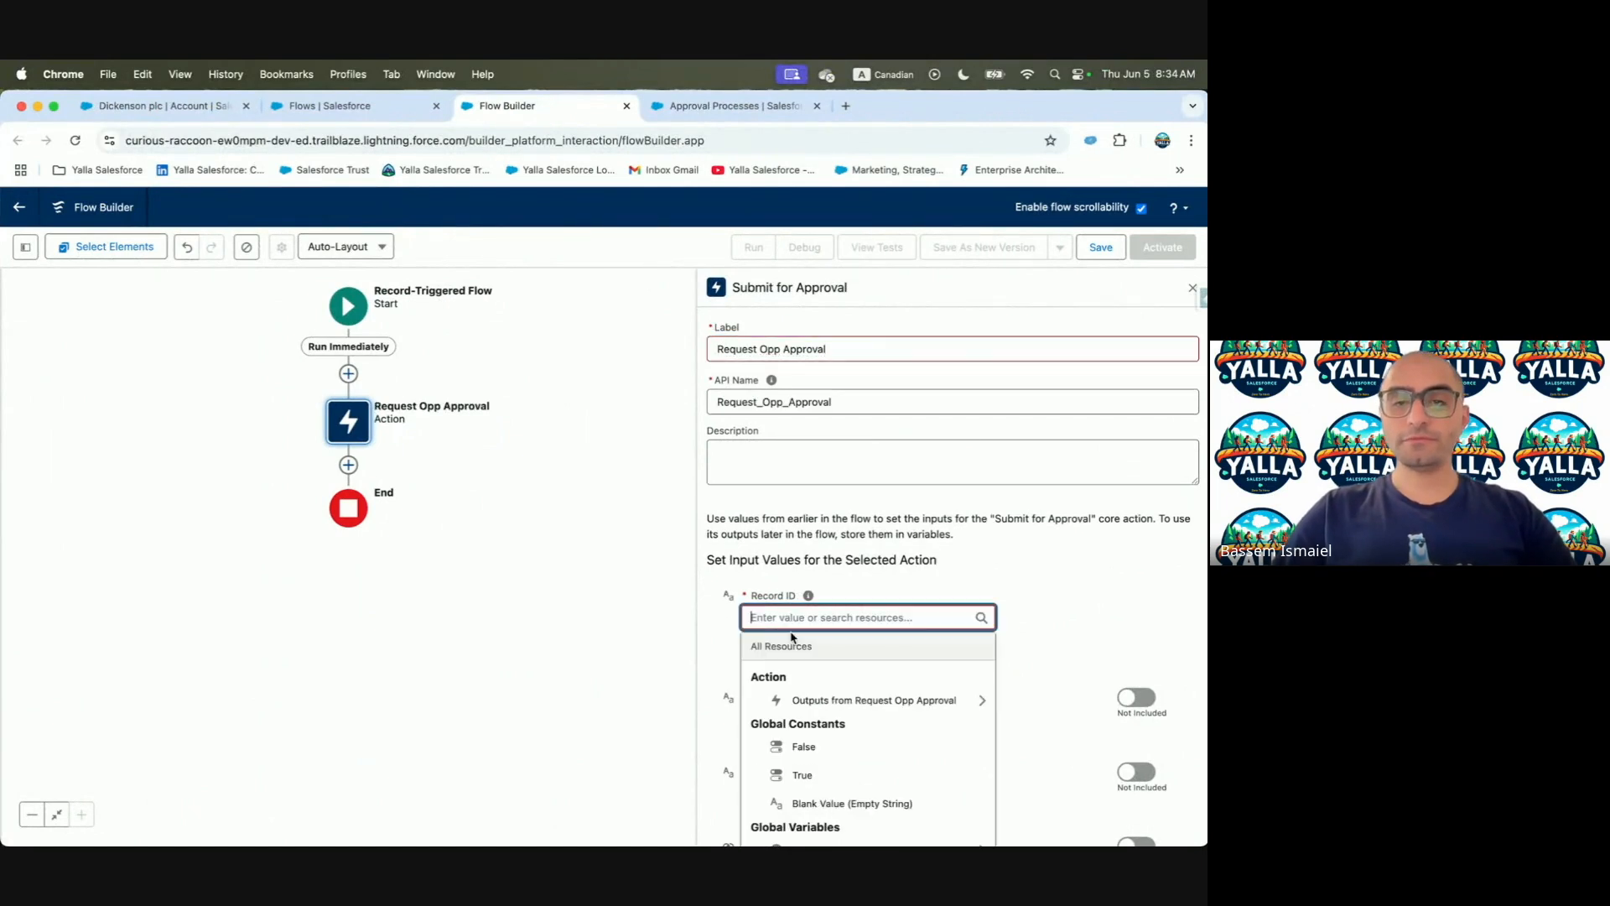
{"action": "type", "text": "Trigge"}
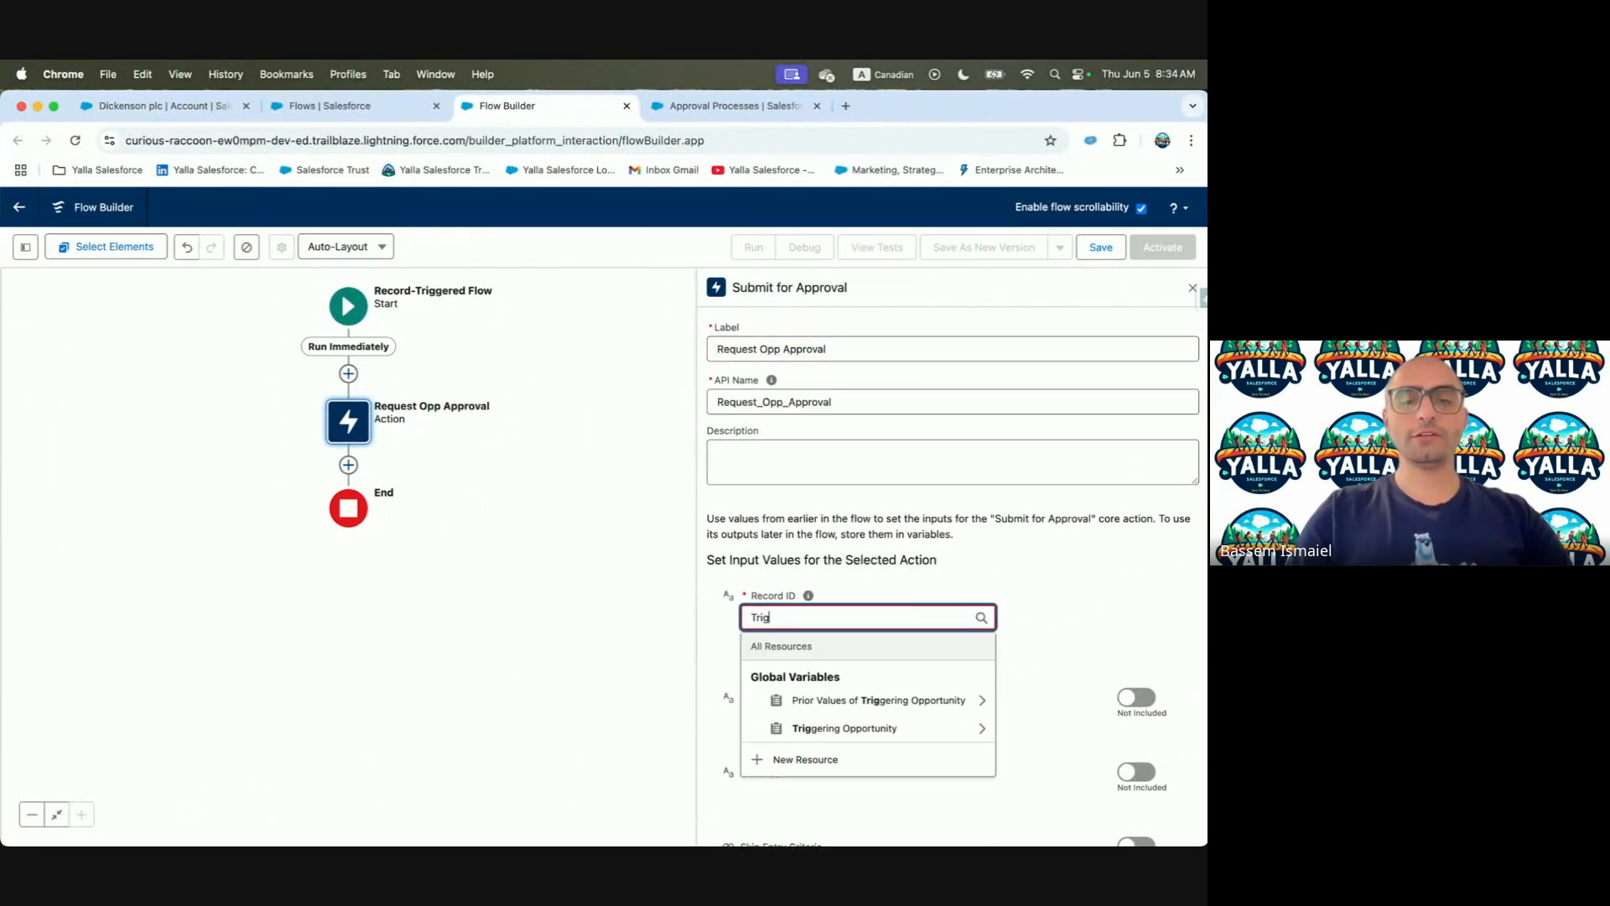
{"action": "left_click", "coordinate": [830, 729]}
{"action": "type", "text": "Id"}
{"action": "scroll", "coordinate": [881, 797], "scroll_direction": "down", "scroll_amount": 2}
{"action": "scroll", "coordinate": [877, 801], "scroll_direction": "down", "scroll_amount": 3}
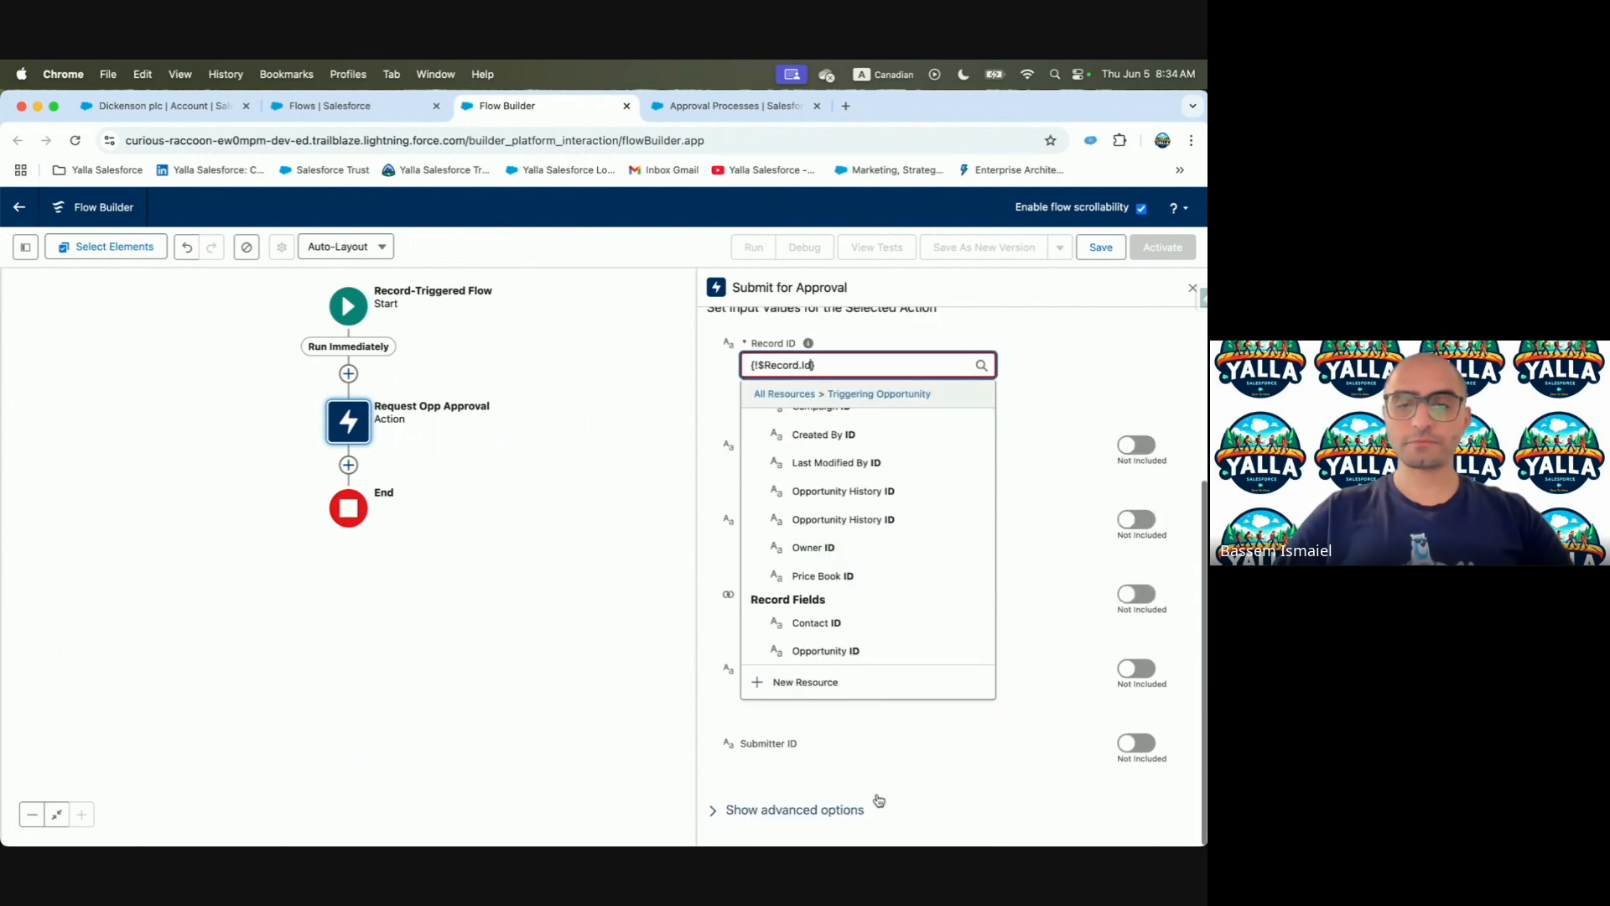
{"action": "left_click", "coordinate": [843, 647]}
Check the Trailhead instructions, then include Approval Process Name Or ID in the action and set it to Opportunity_Approval
{"action": "key", "text": "ctrl+Left"}
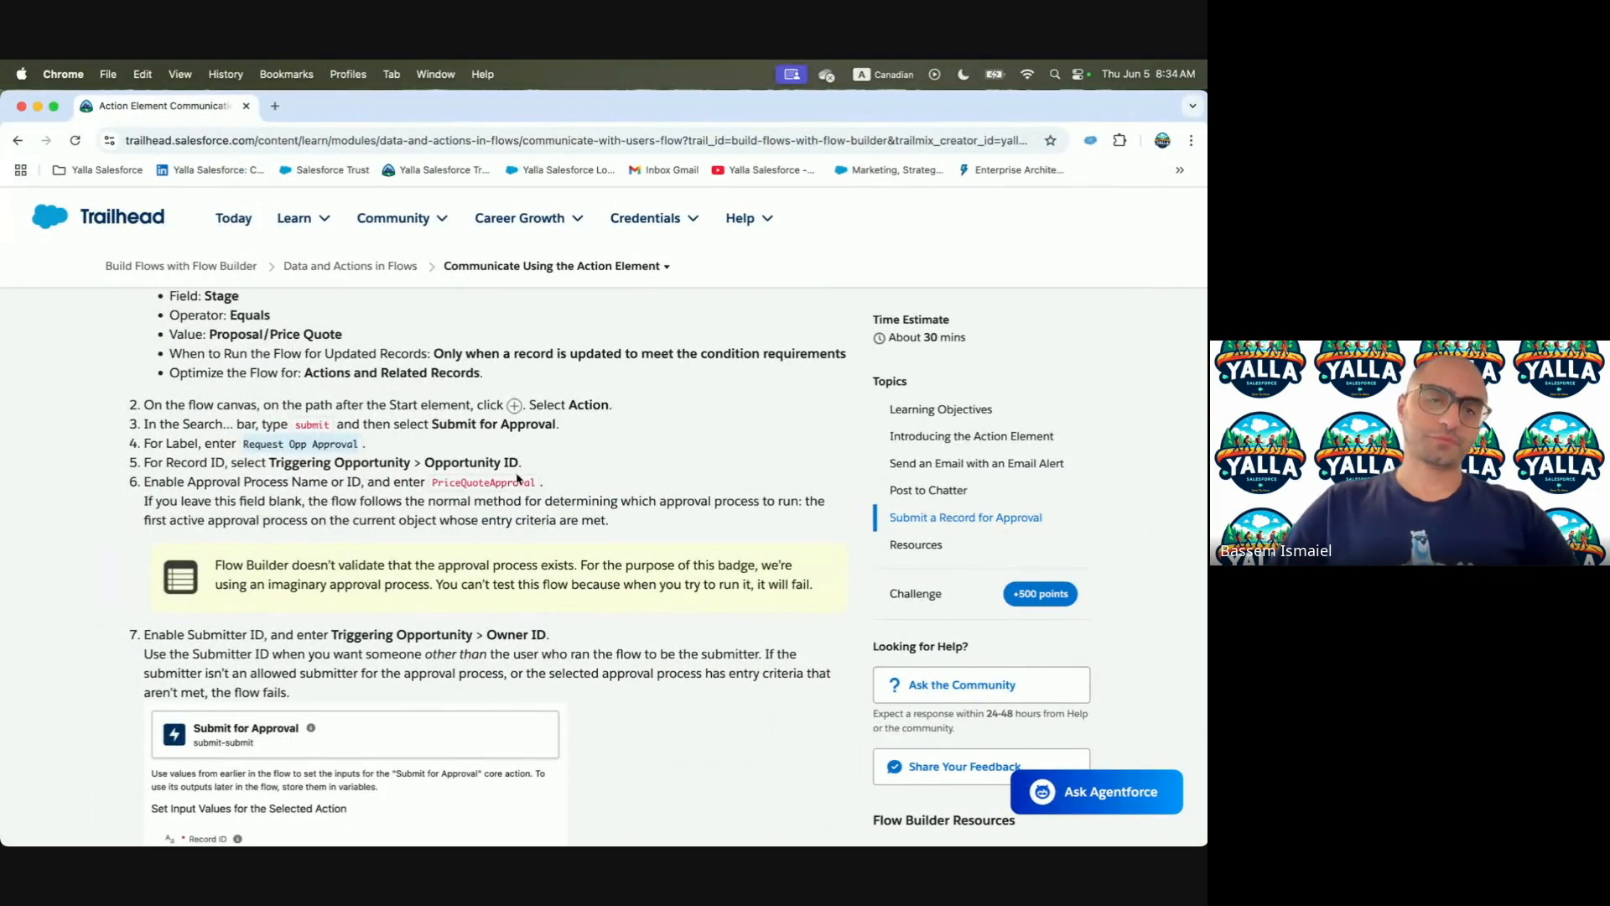
{"action": "key", "text": "ctrl+Right"}
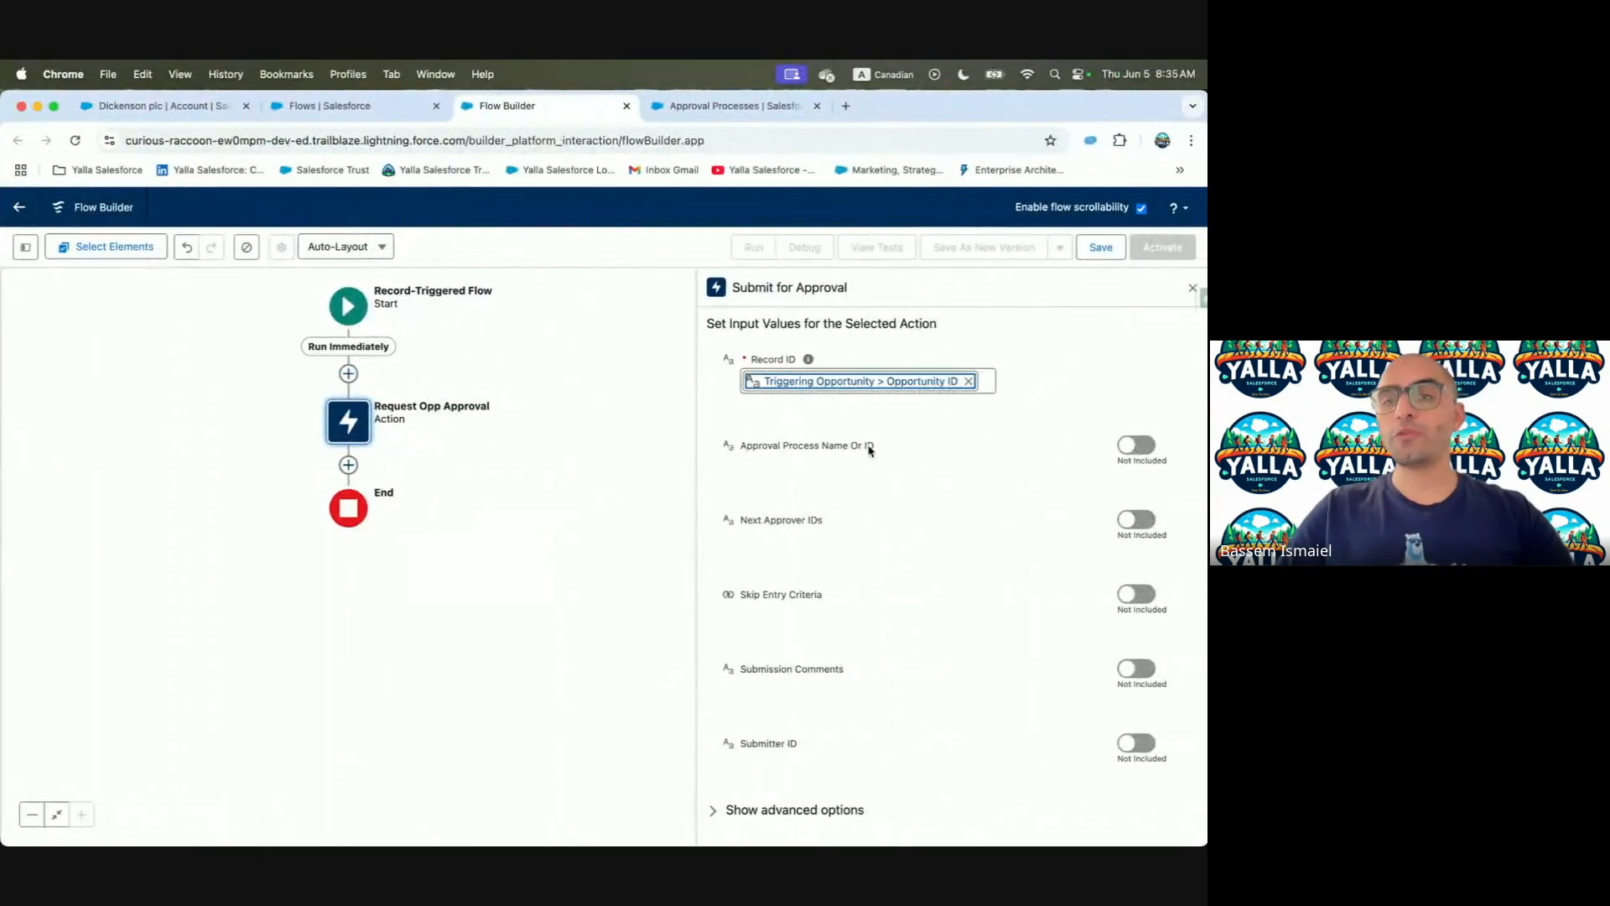
{"action": "left_click", "coordinate": [1136, 445]}
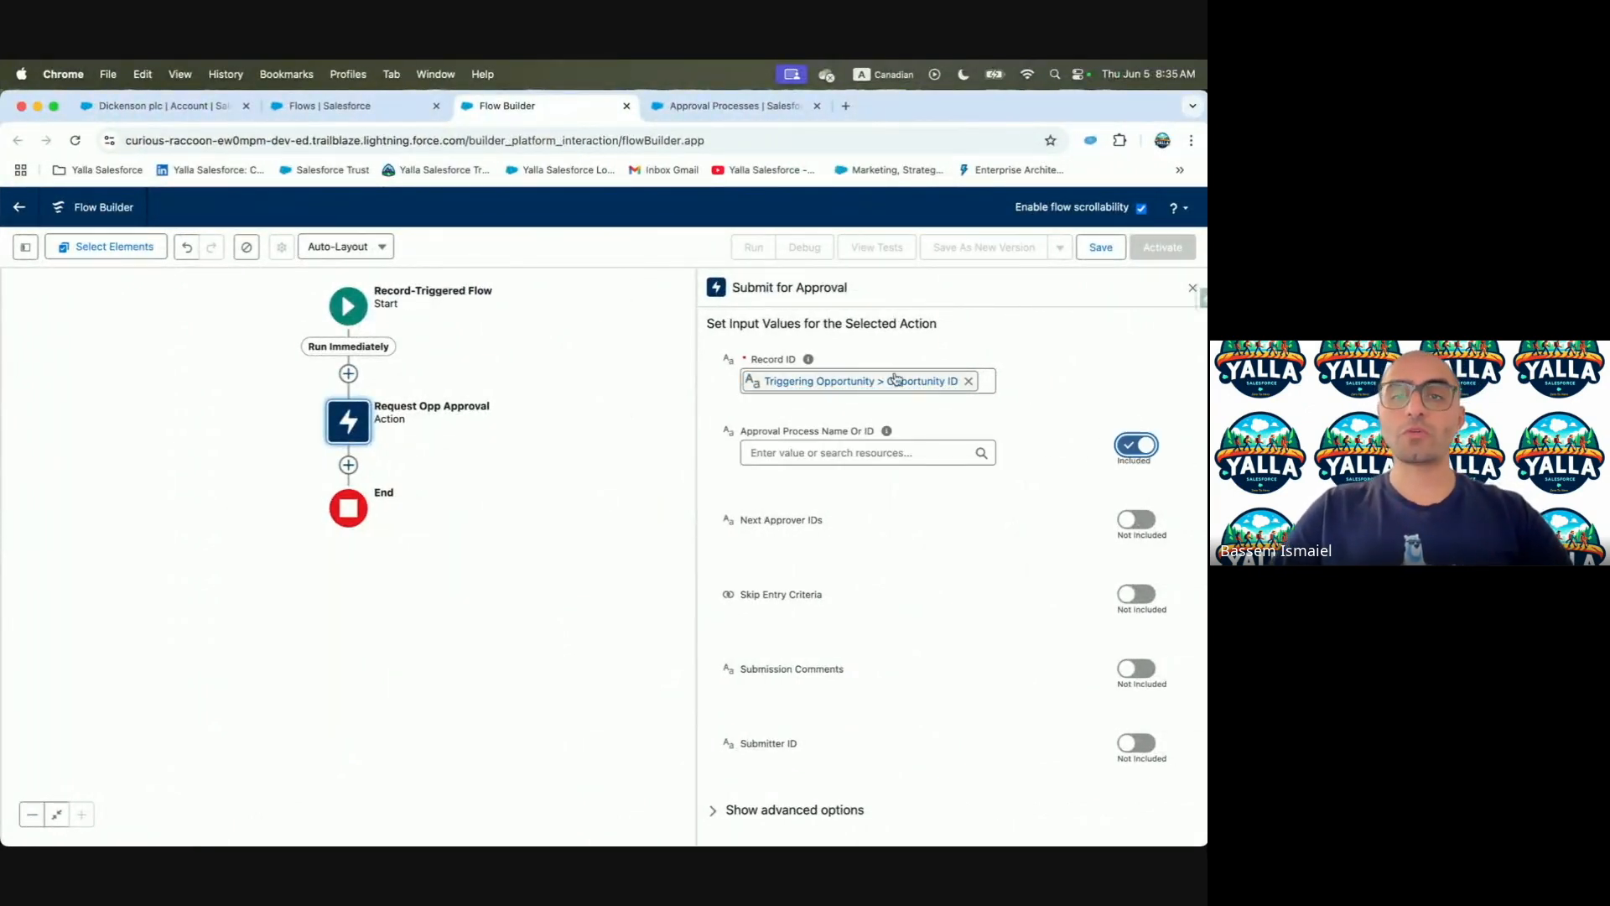
{"action": "left_click", "coordinate": [728, 102]}
{"action": "double_click", "coordinate": [431, 486]}
{"action": "key", "text": "super+c"}
{"action": "left_click", "coordinate": [537, 106]}
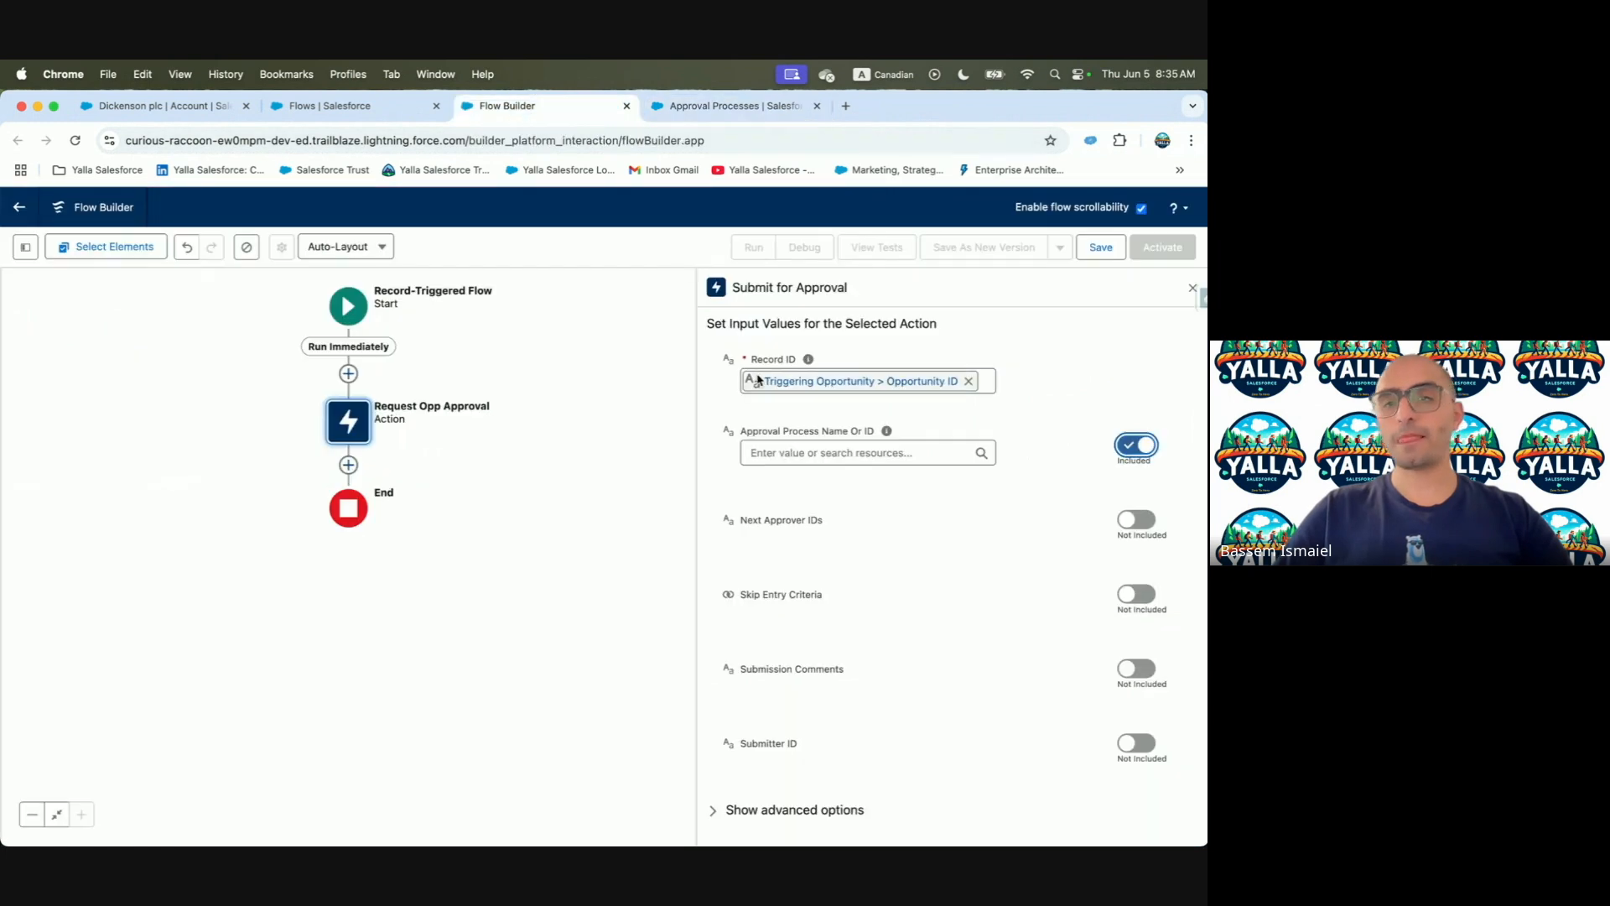
{"action": "left_click", "coordinate": [869, 446]}
{"action": "key", "text": "super+v"}
{"action": "left_click", "coordinate": [358, 665]}
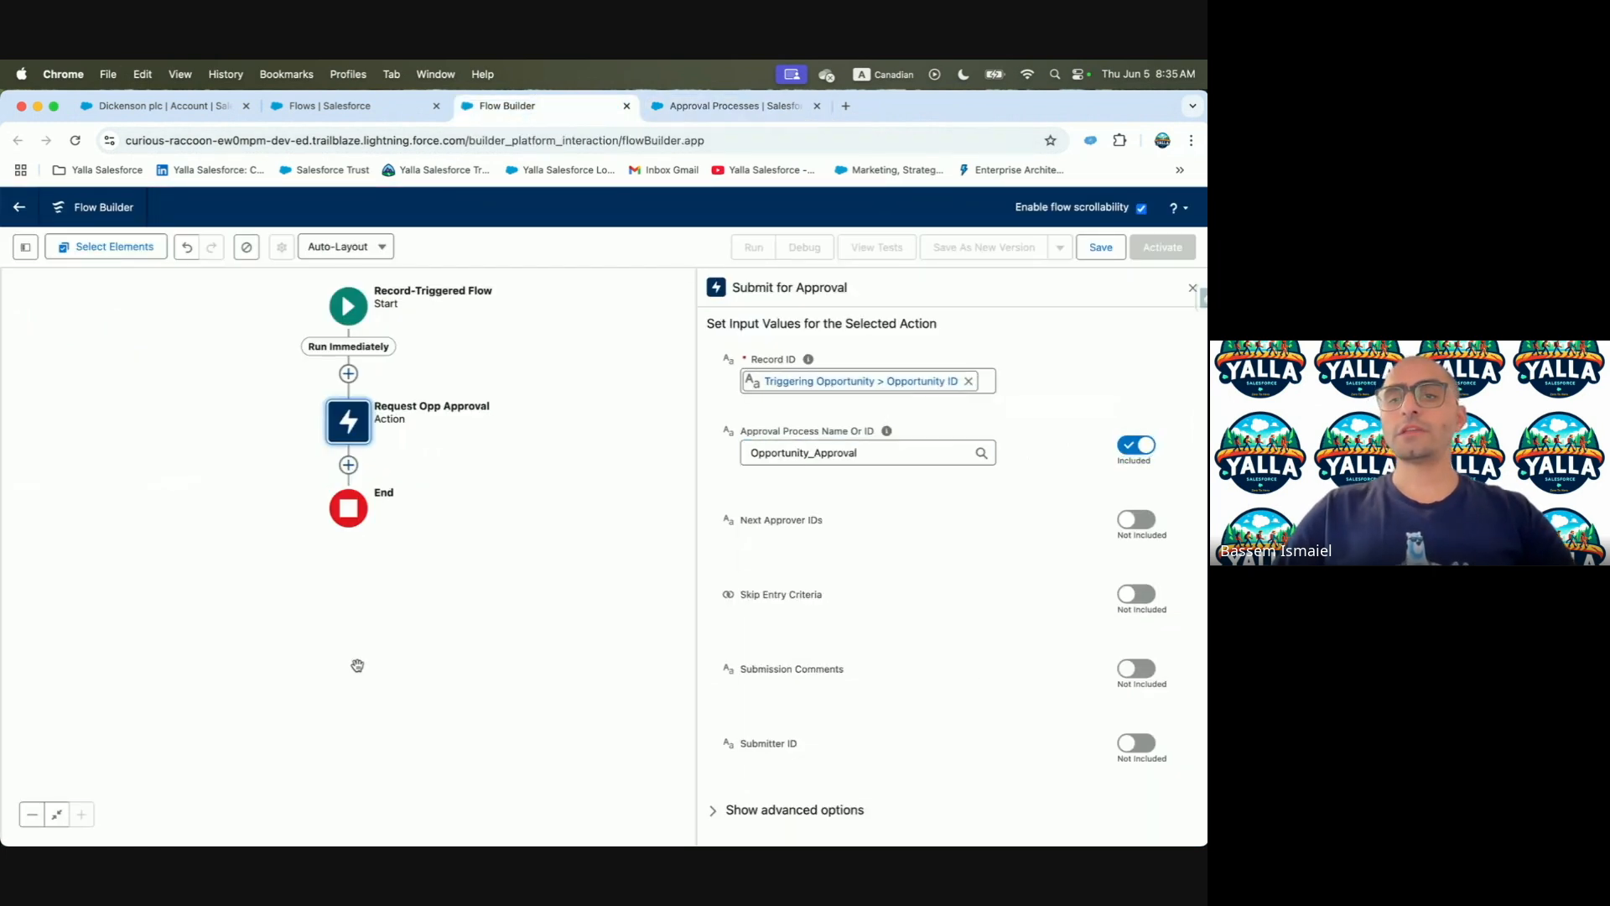
Read the Trailhead instructions on the Record ID and approval process name, including the note on approval process validation
{"action": "key", "text": "ctrl+Left"}
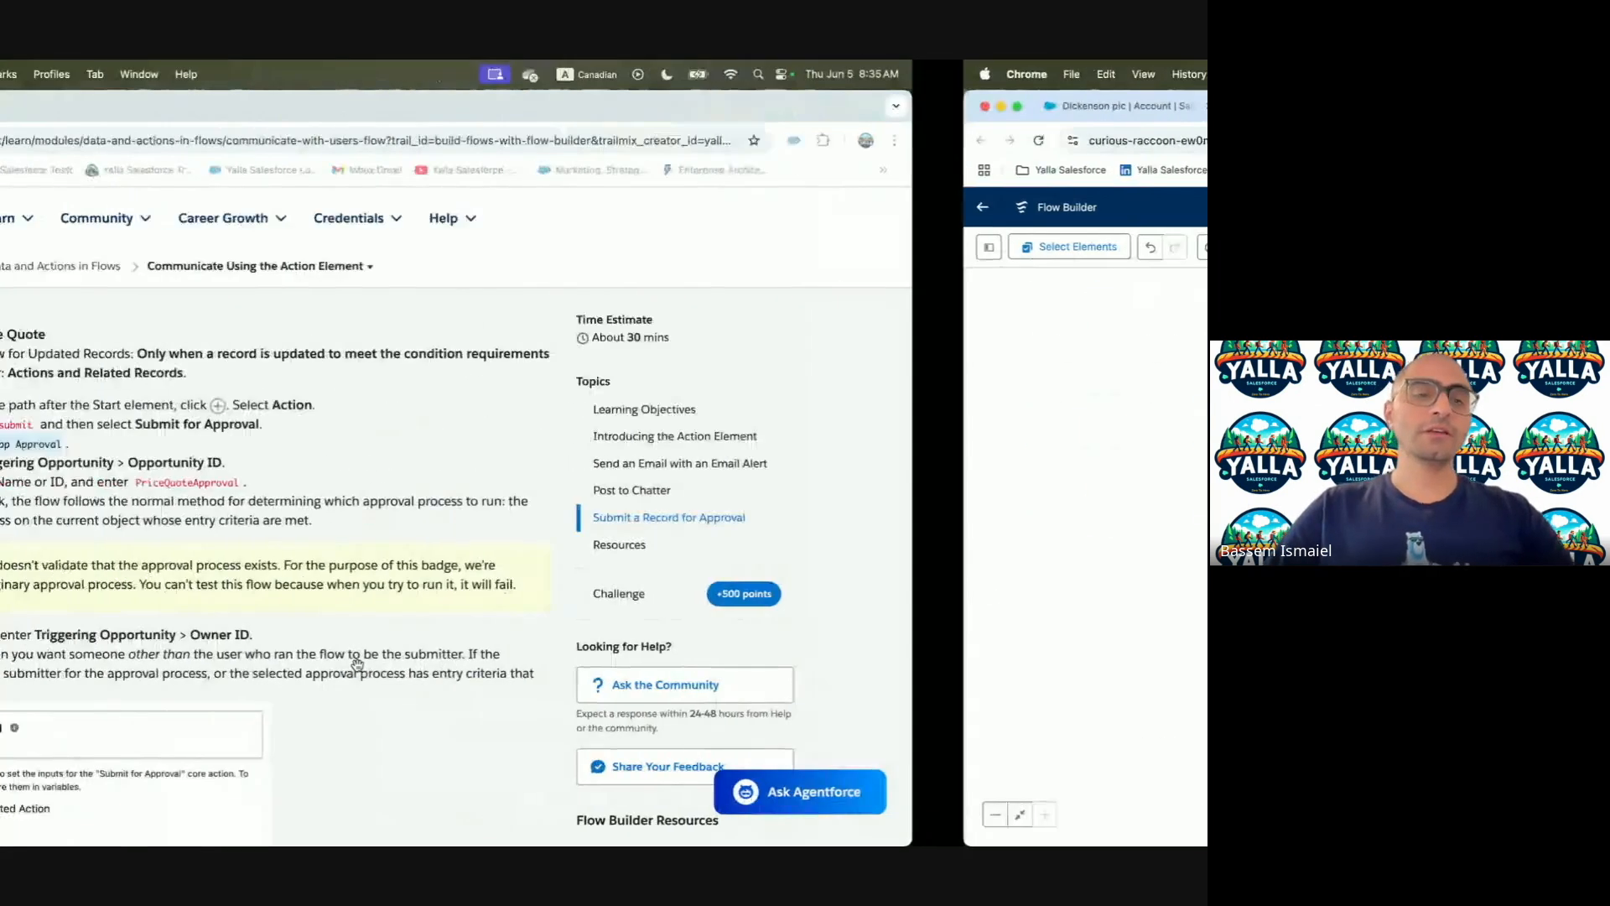
{"action": "left_click_drag", "start_coordinate": [147, 459], "coordinate": [327, 464]}
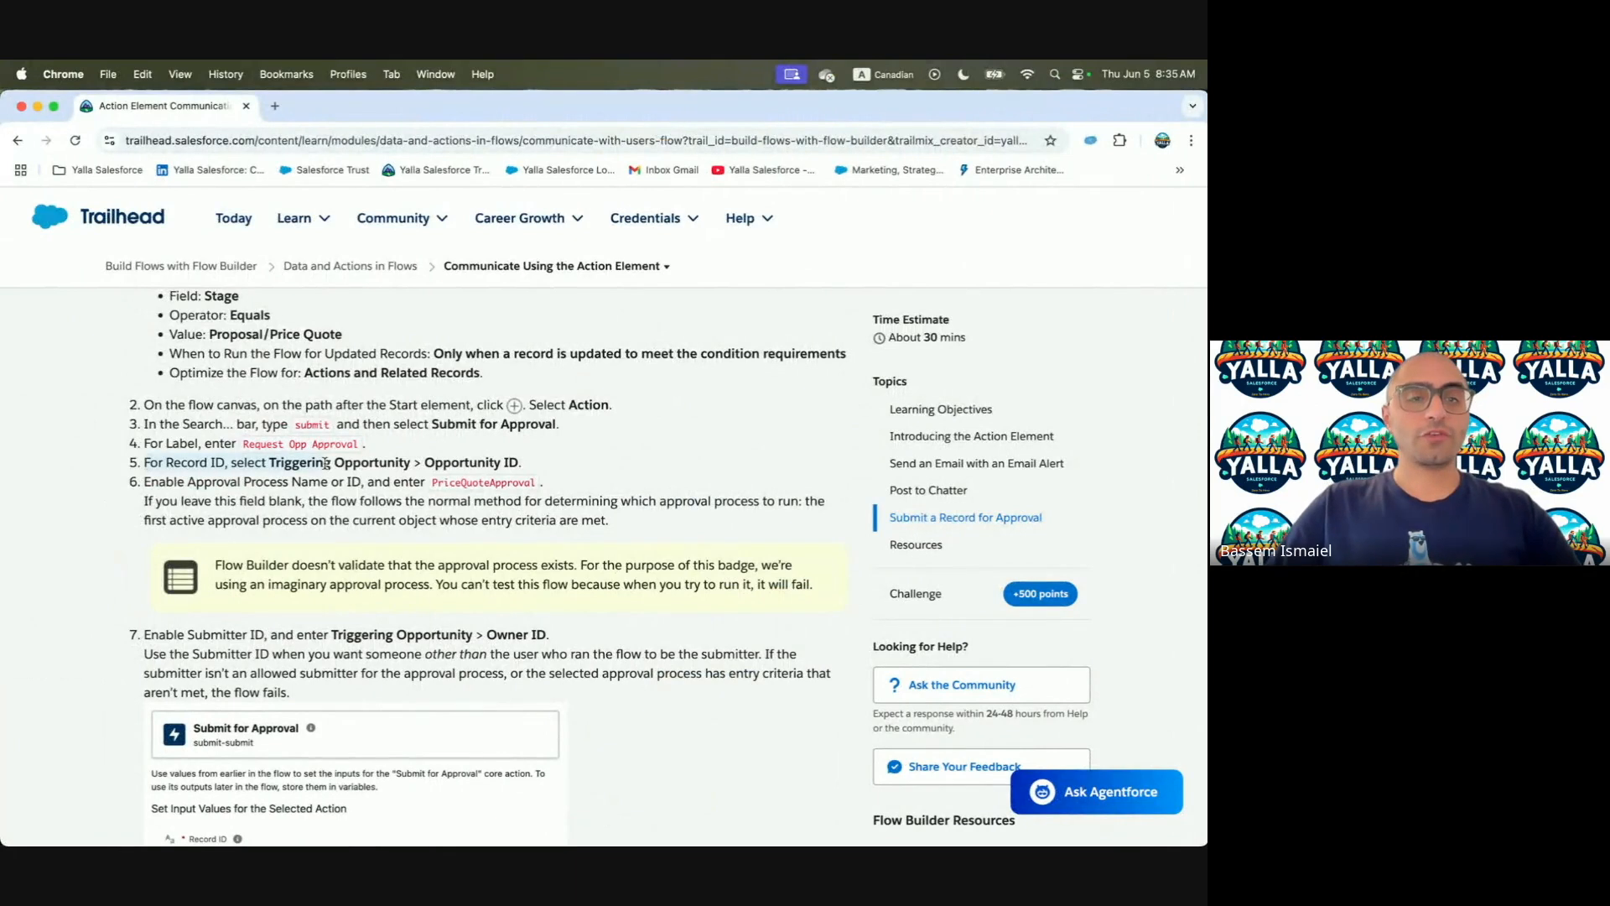
{"action": "left_click", "coordinate": [382, 465]}
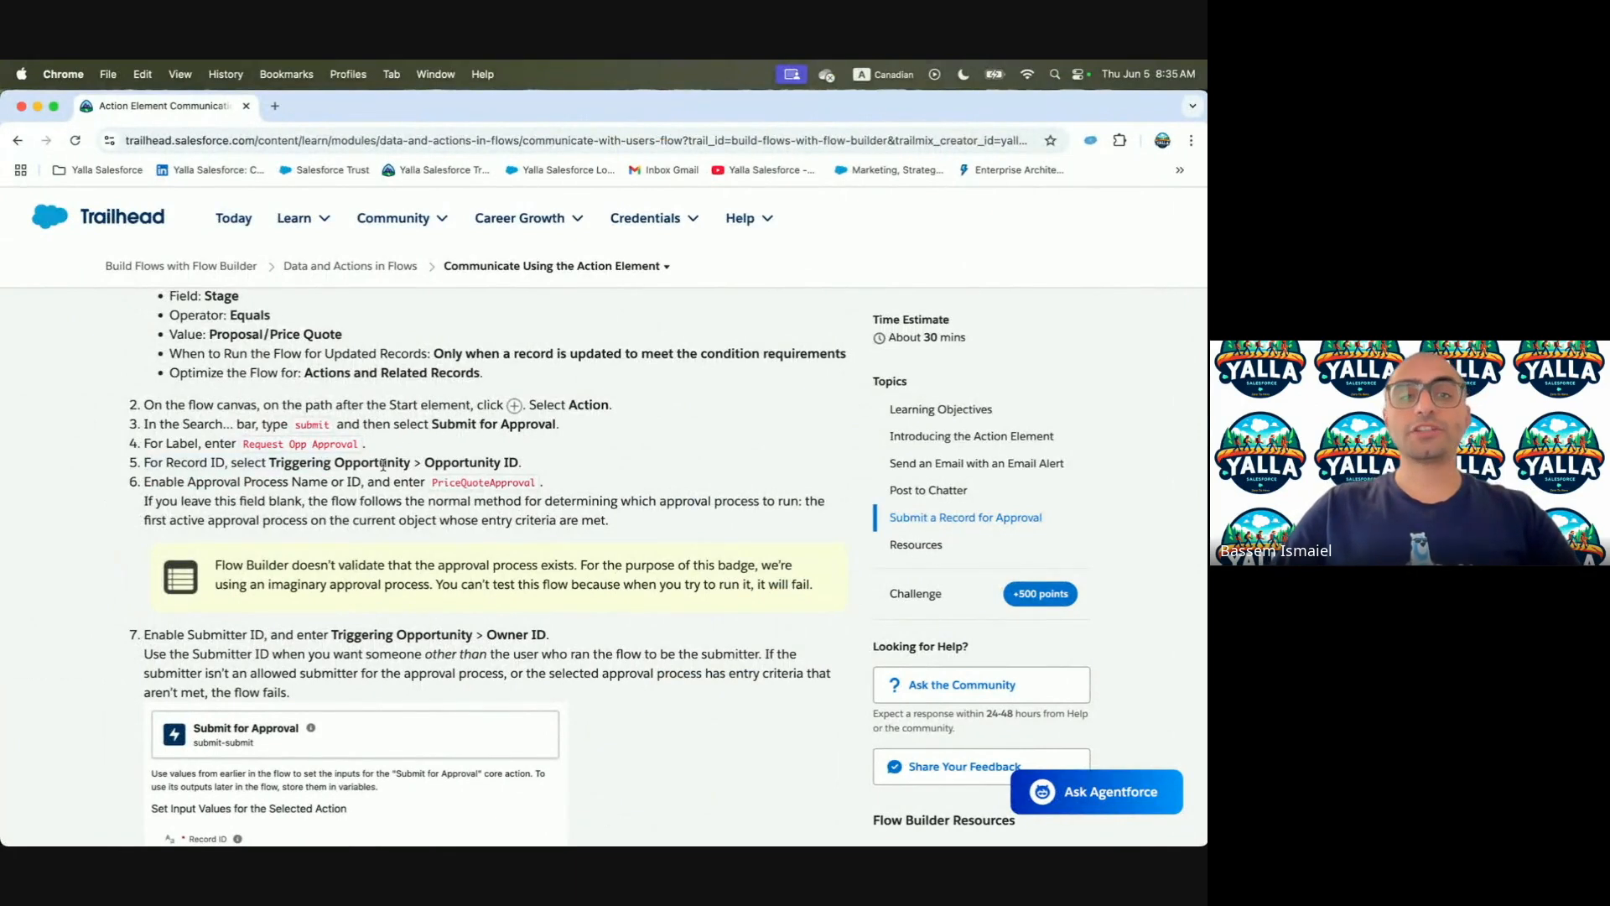
{"action": "scroll", "coordinate": [471, 475], "scroll_direction": "down", "scroll_amount": 1}
{"action": "left_click_drag", "start_coordinate": [238, 477], "coordinate": [550, 477]}
{"action": "left_click", "coordinate": [471, 482]}
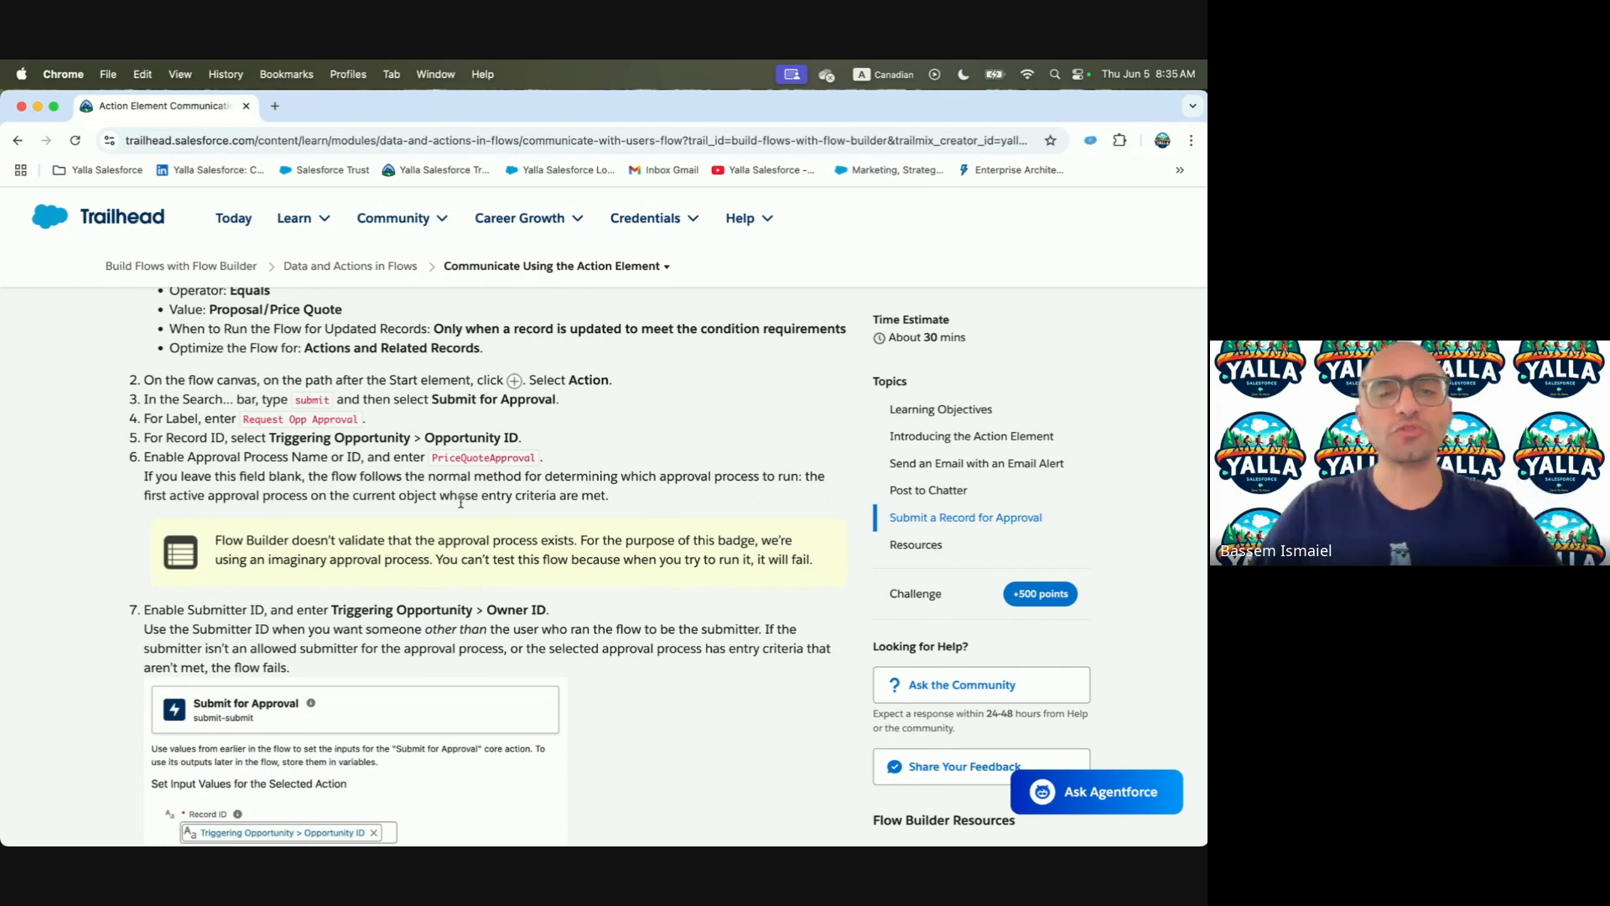
{"action": "scroll", "coordinate": [556, 509], "scroll_direction": "down", "scroll_amount": 4}
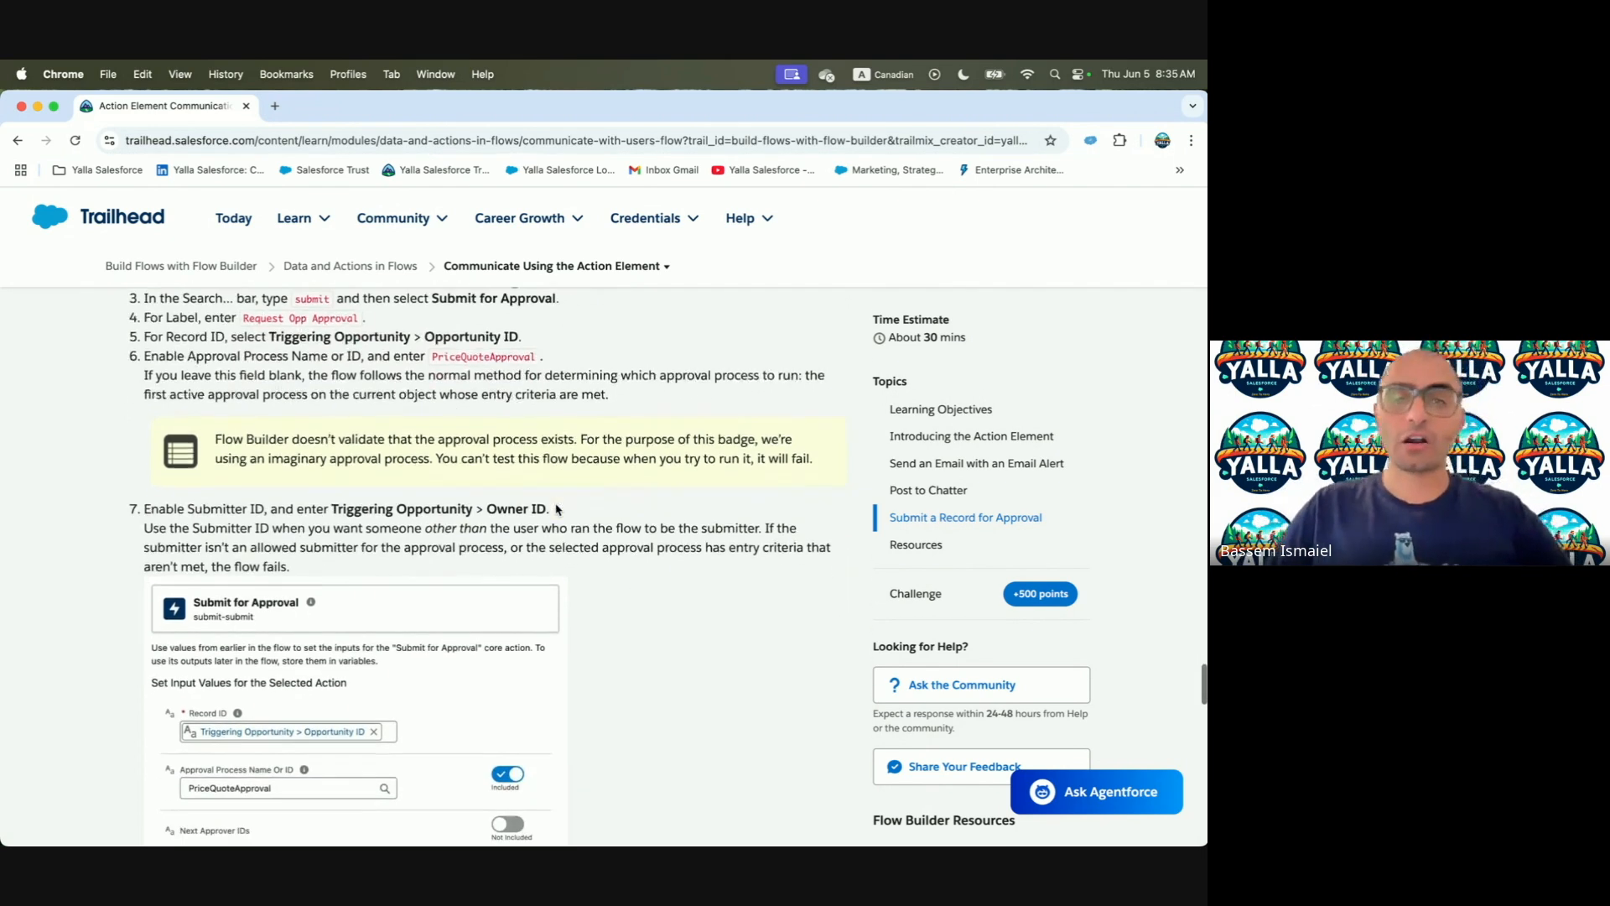
{"action": "left_click_drag", "start_coordinate": [223, 379], "coordinate": [692, 395]}
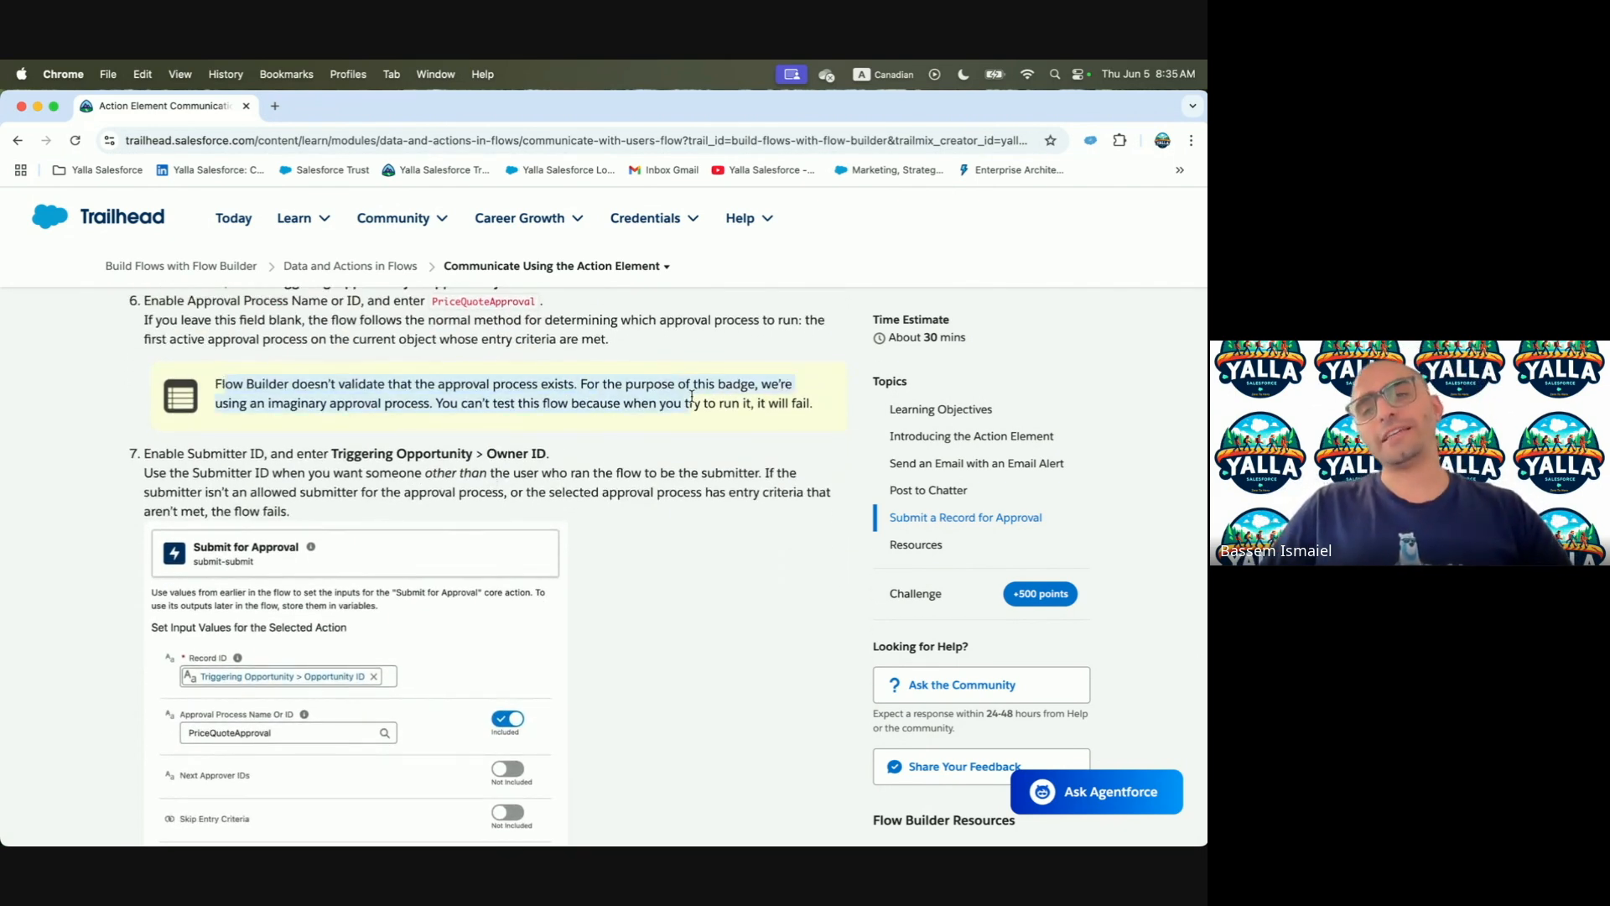
{"action": "double_click", "coordinate": [465, 302]}
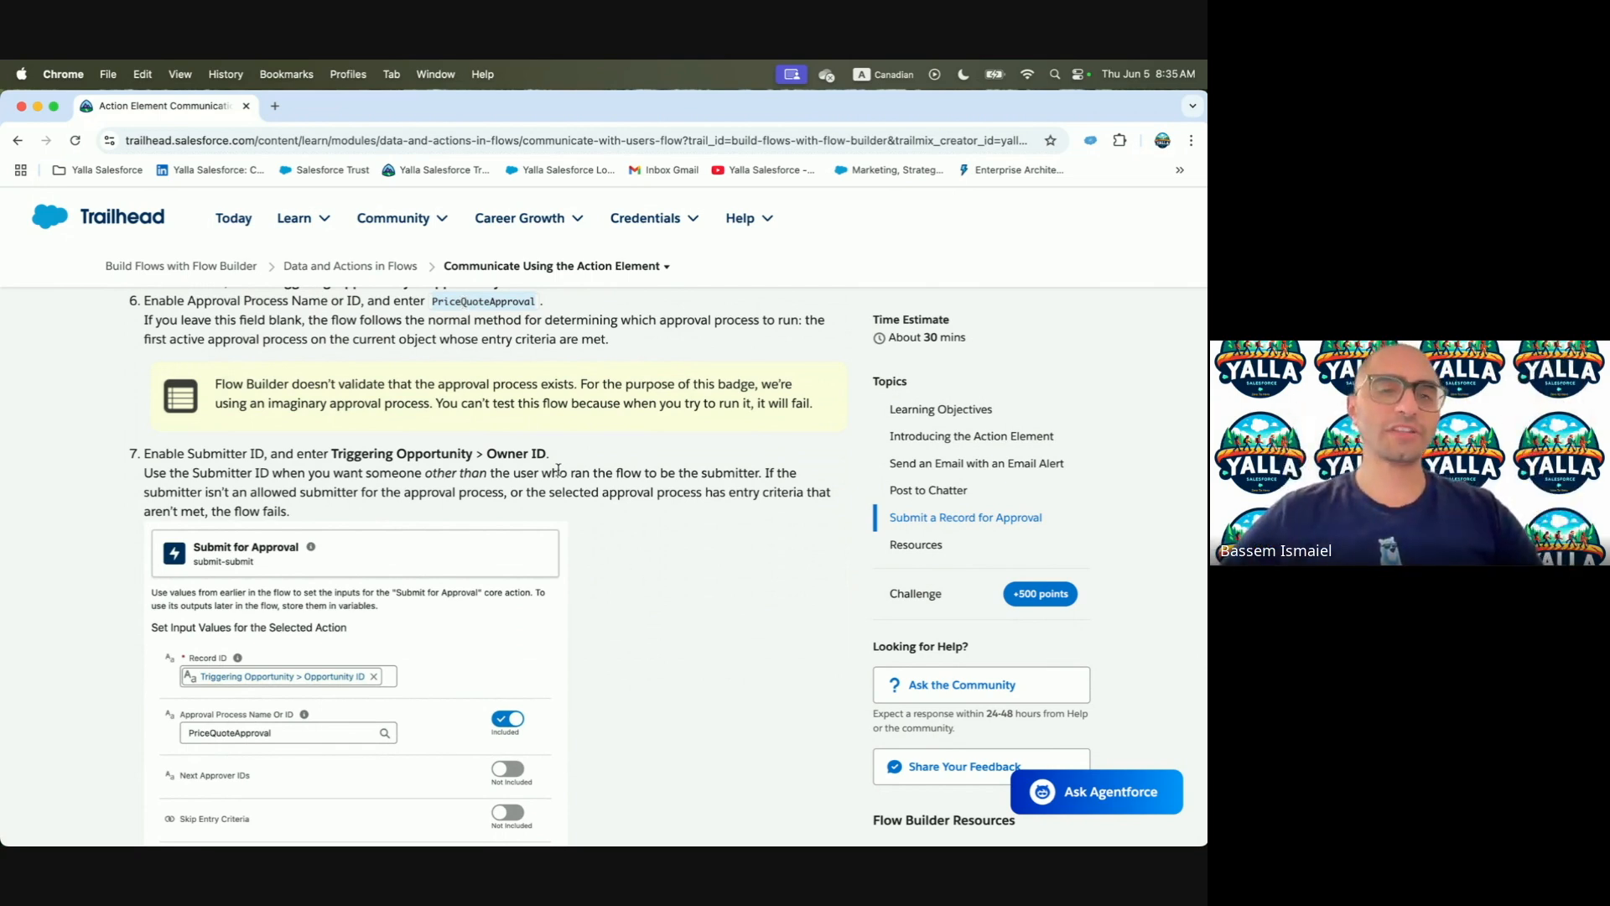
{"action": "left_click", "coordinate": [278, 377]}
{"action": "left_click_drag", "start_coordinate": [297, 386], "coordinate": [754, 386]}
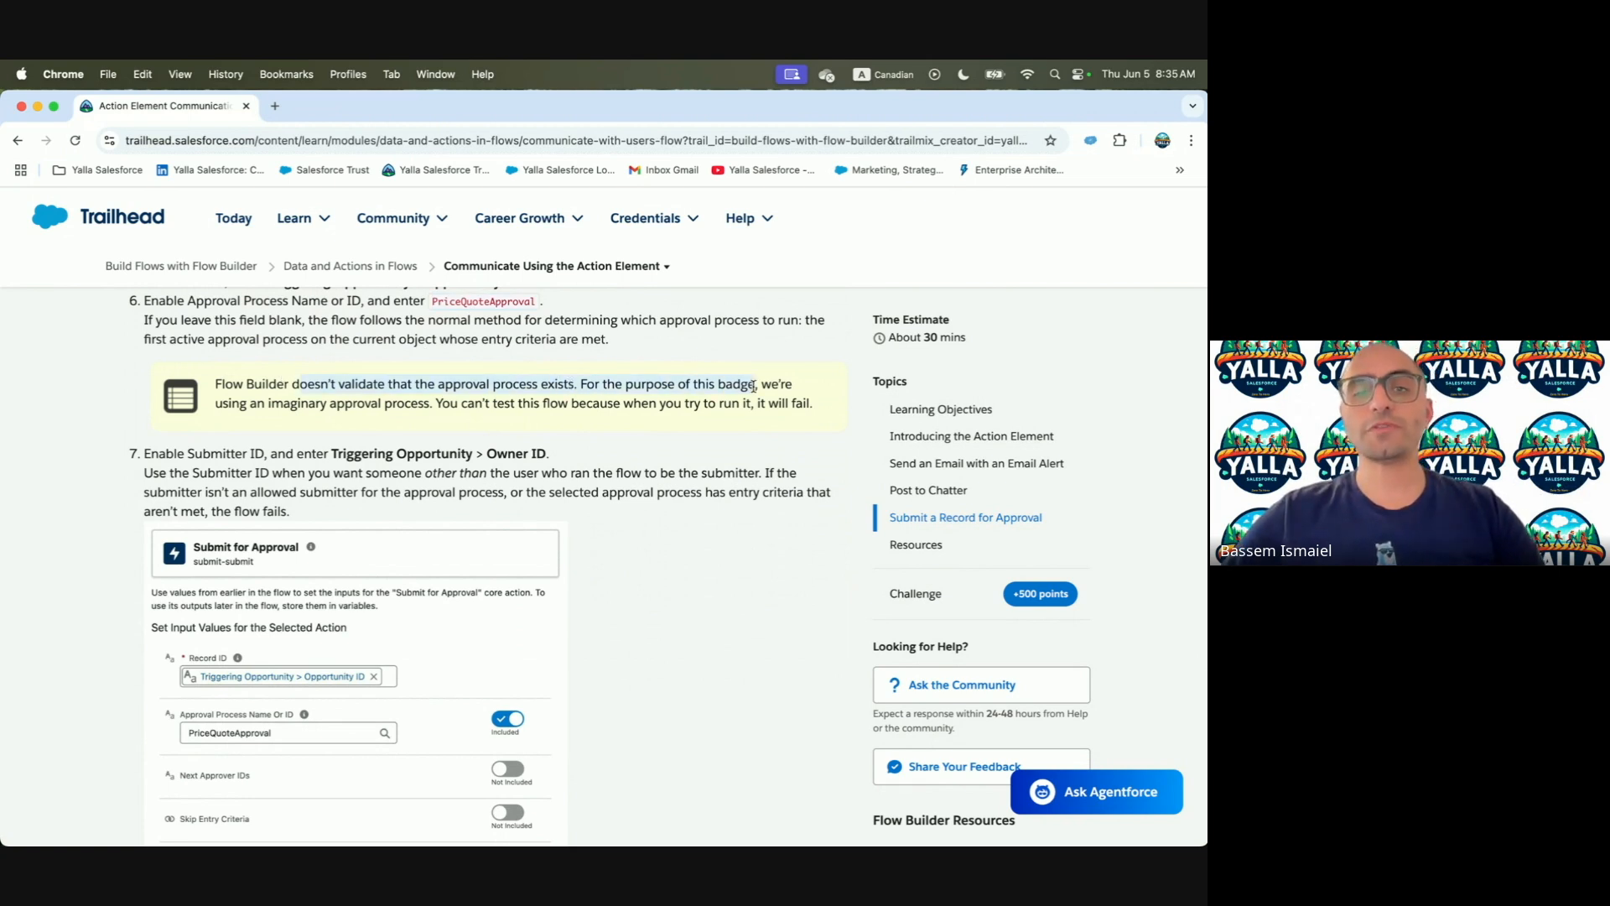
{"action": "left_click_drag", "start_coordinate": [283, 406], "coordinate": [715, 416]}
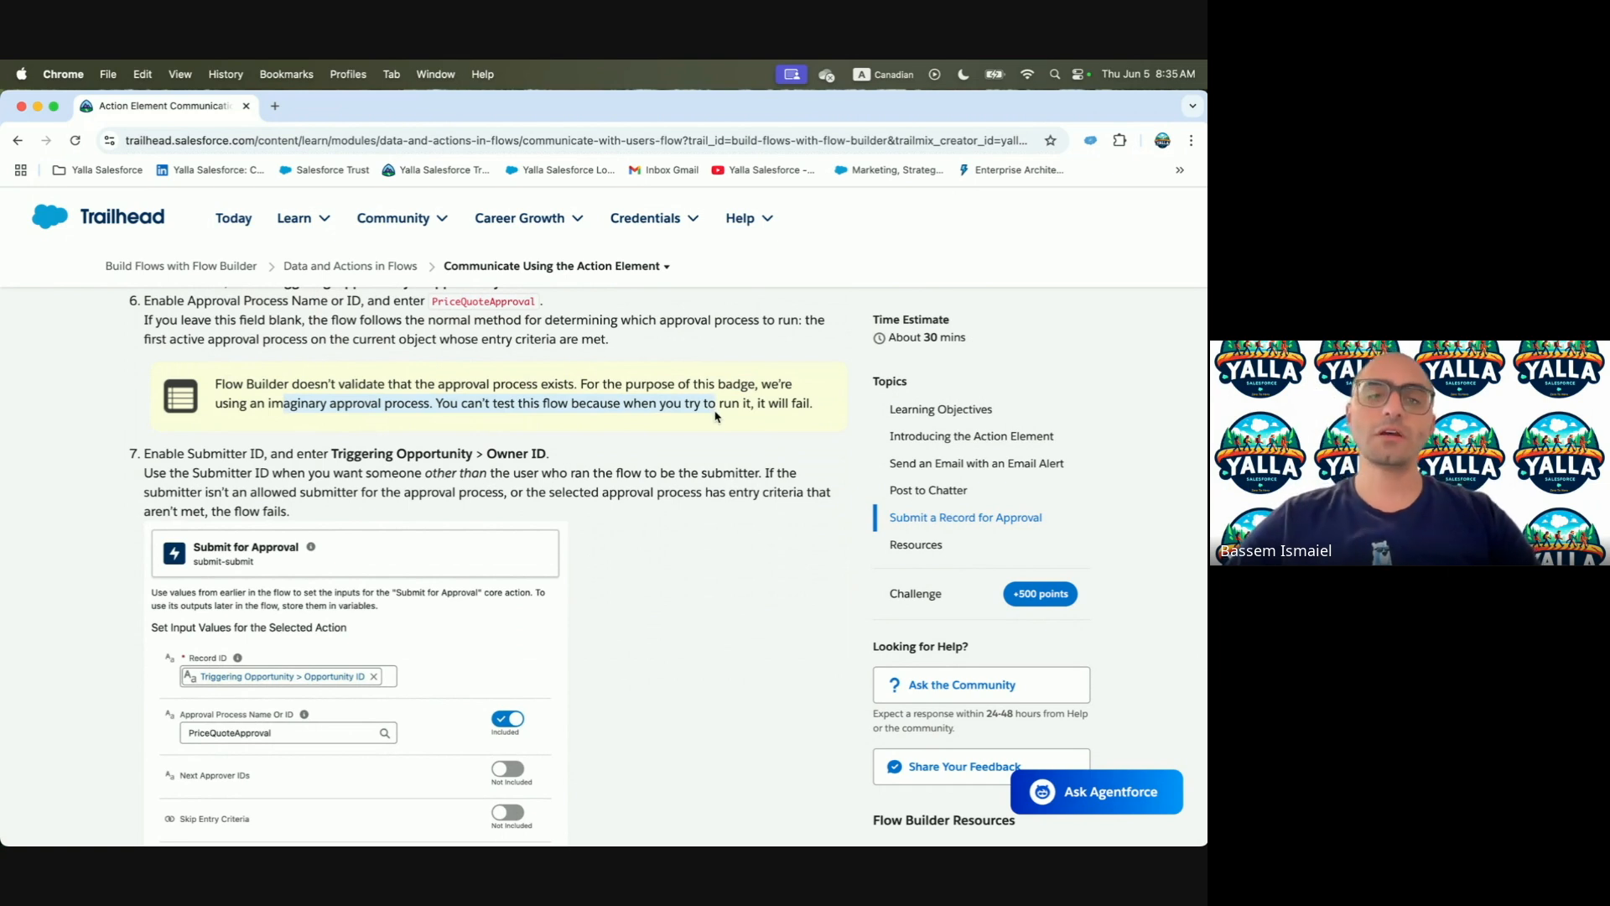
{"action": "left_click", "coordinate": [715, 416]}
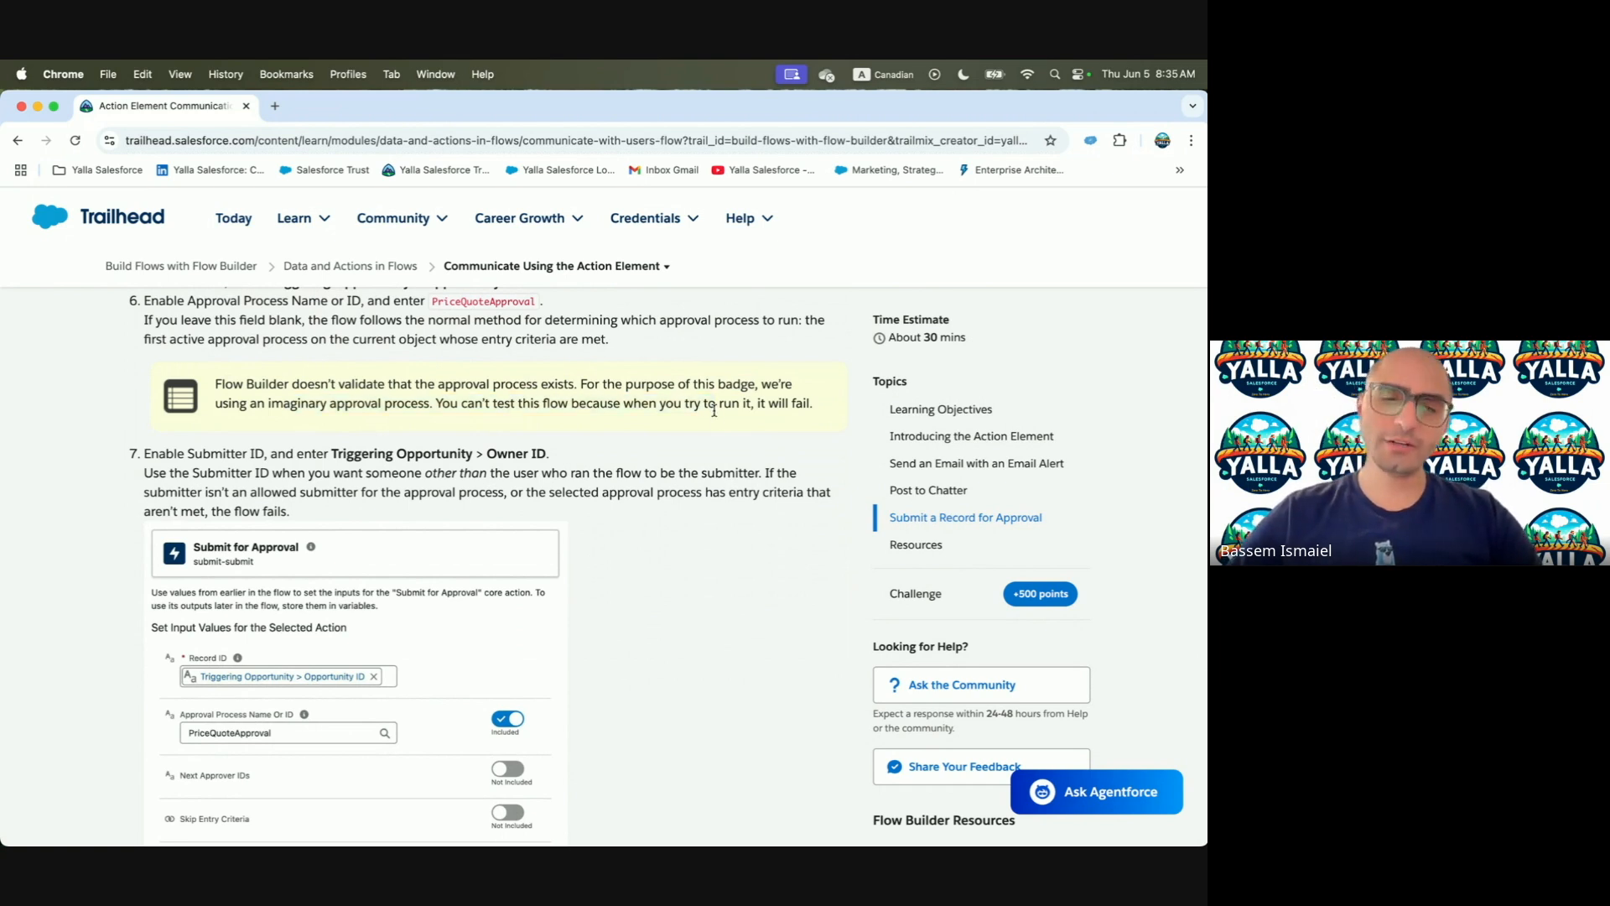
{"action": "scroll", "coordinate": [715, 411], "scroll_direction": "down", "scroll_amount": 3}
{"action": "scroll", "coordinate": [714, 411], "scroll_direction": "down", "scroll_amount": 1}
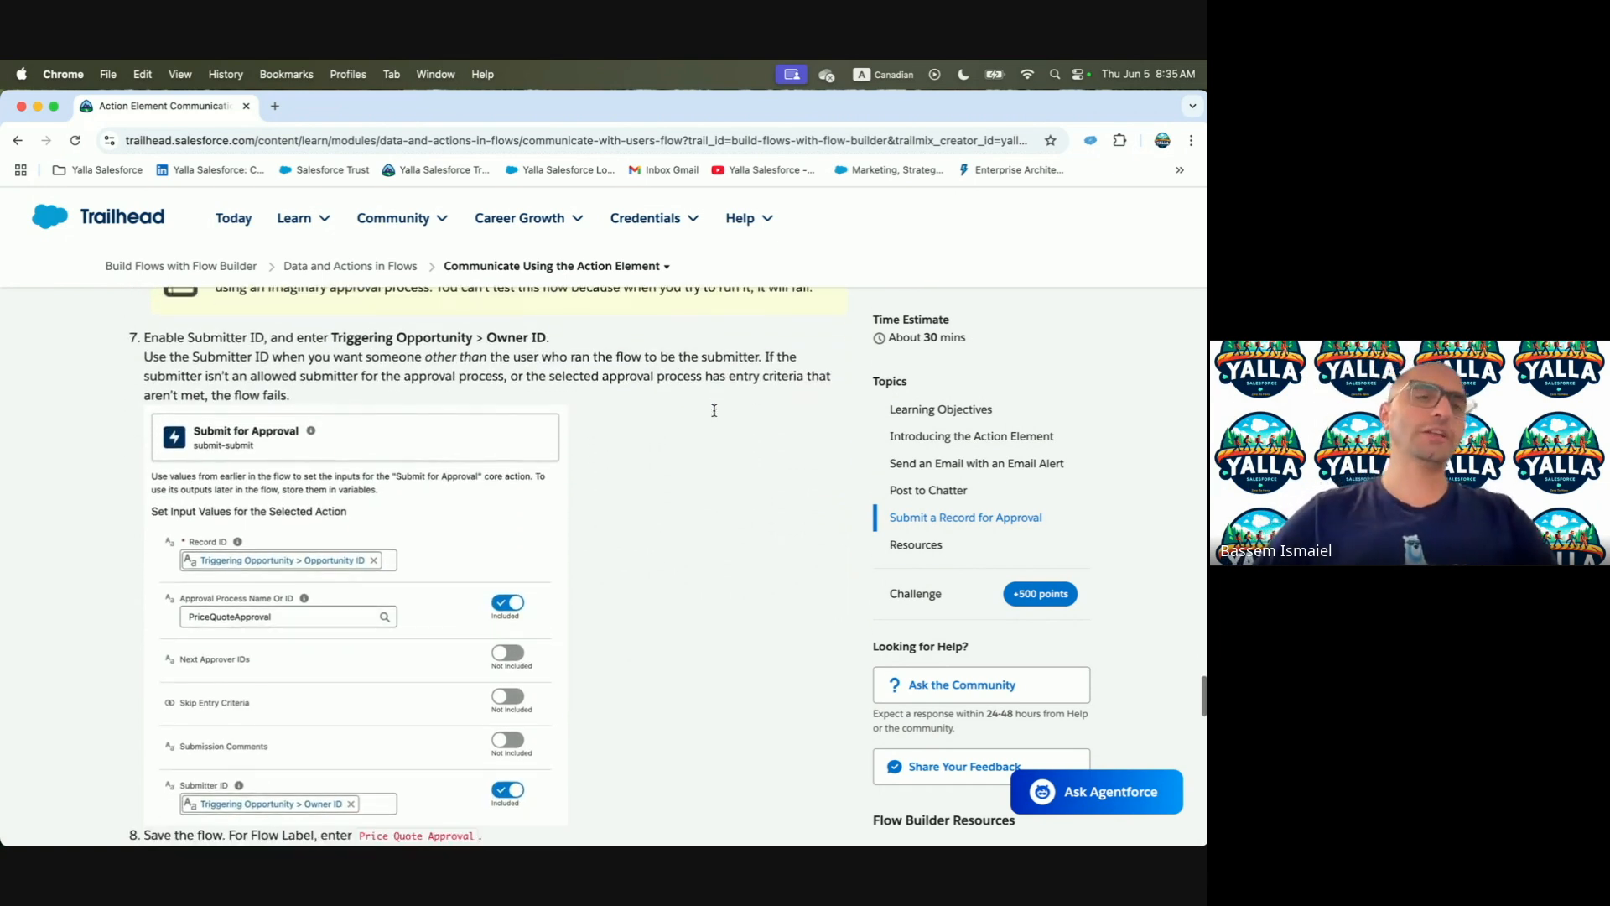
Include Submitter ID in the Submit for Approval action and set it to Triggering Opportunity > Owner ID, as instructed on Trailhead
{"action": "left_click_drag", "start_coordinate": [186, 337], "coordinate": [609, 337]}
{"action": "left_click", "coordinate": [411, 333]}
{"action": "key", "text": "ctrl+Right"}
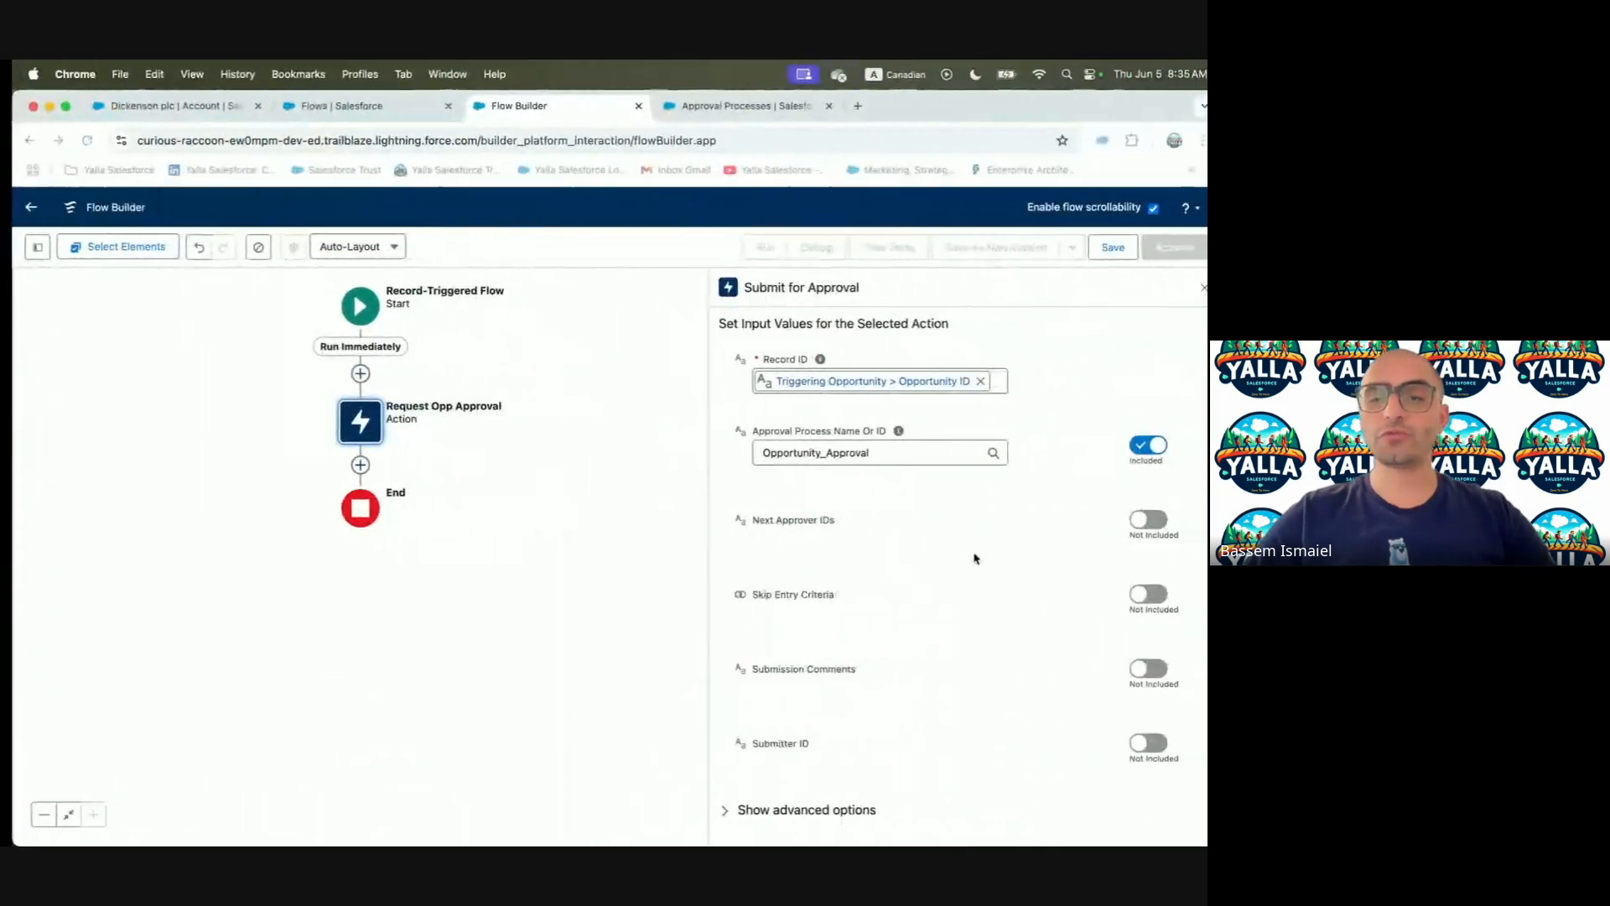
{"action": "left_click", "coordinate": [1137, 743]}
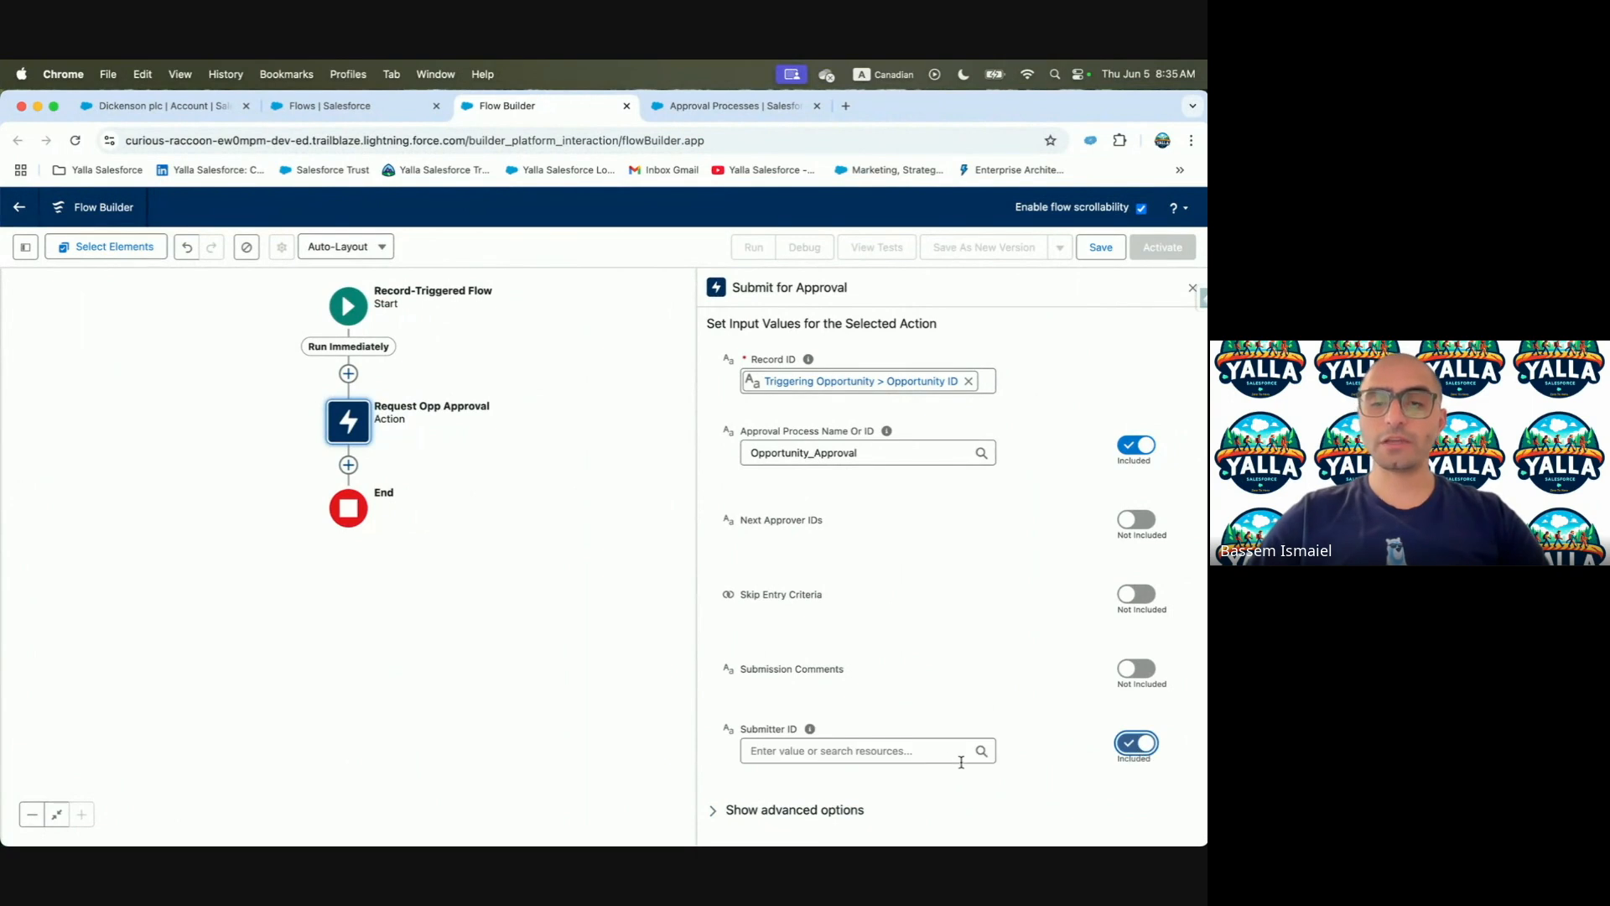
{"action": "left_click", "coordinate": [950, 759]}
{"action": "type", "text": "{!$Record."}
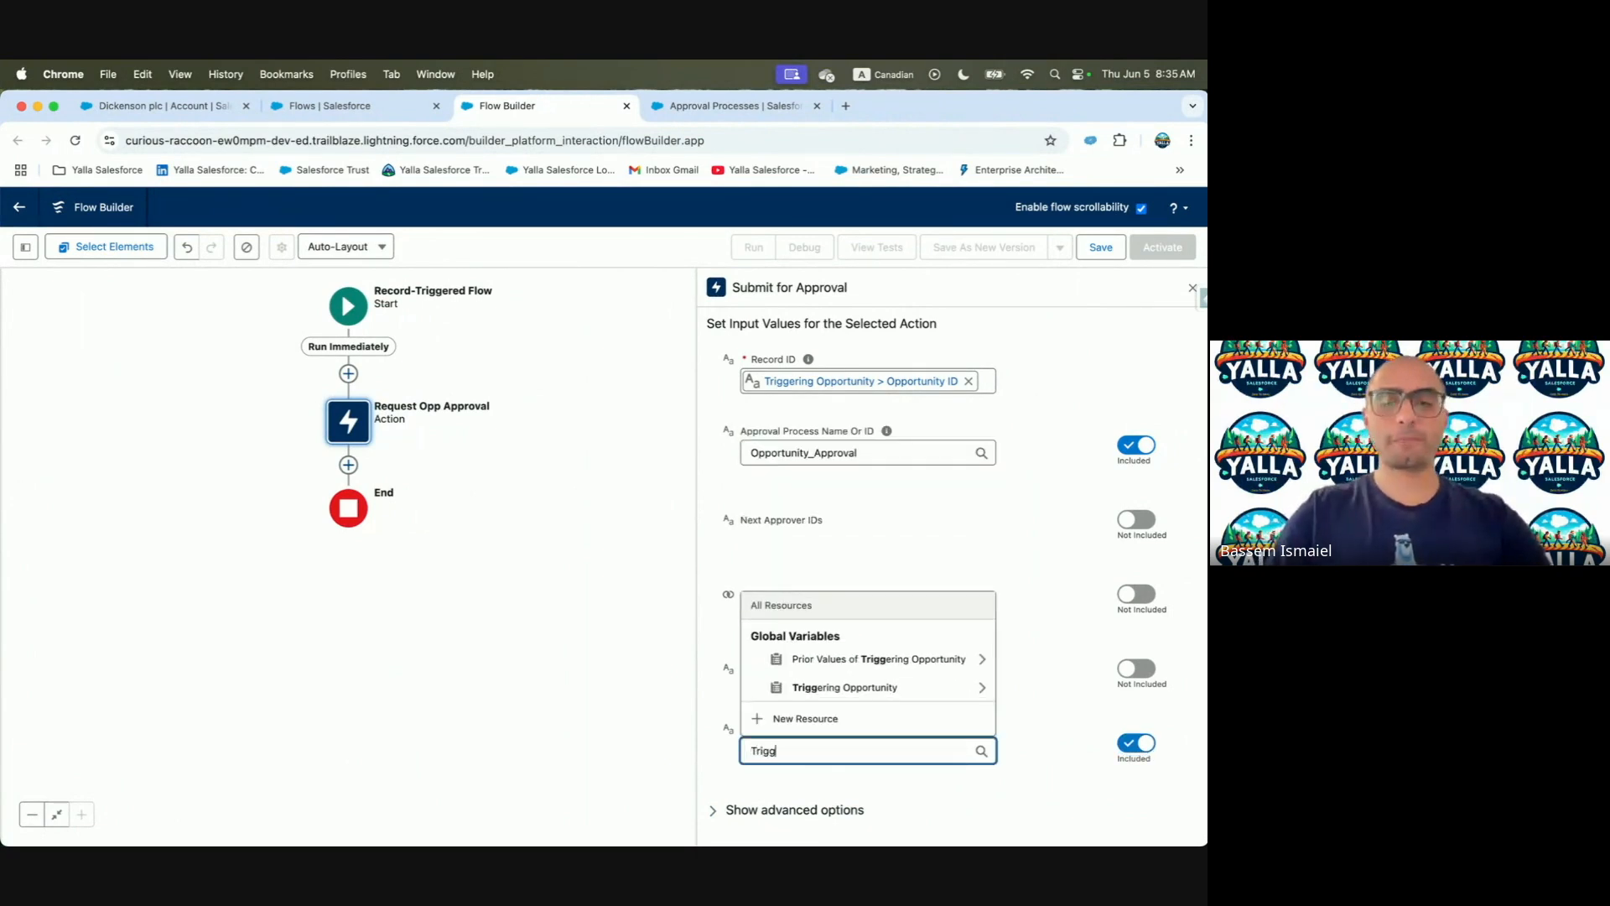
{"action": "type", "text": "Owne"}
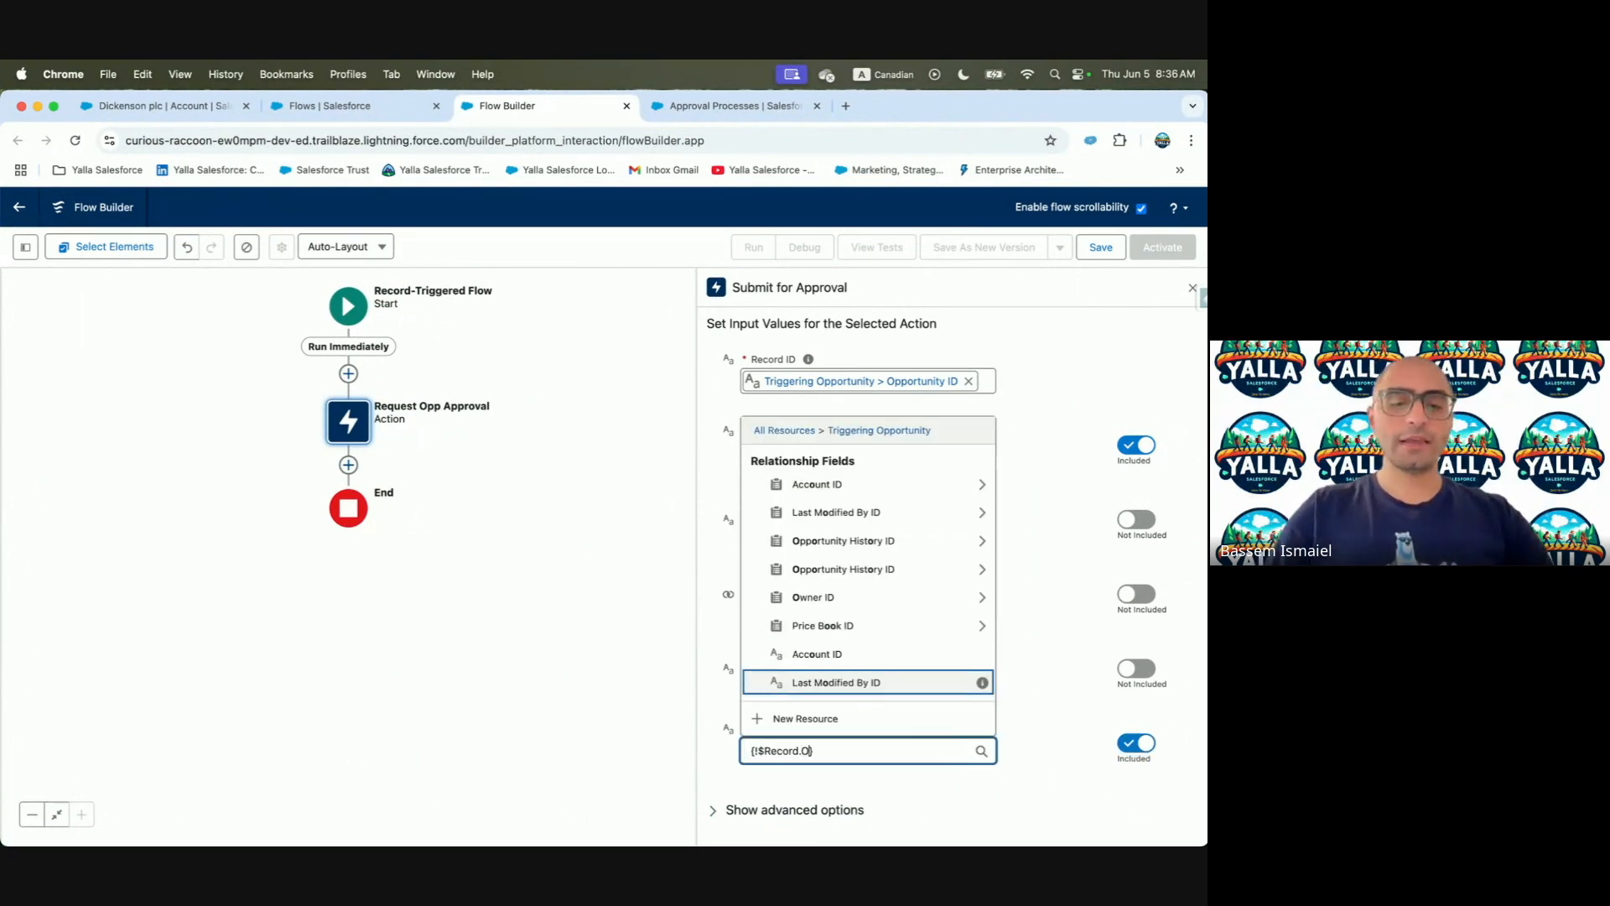
{"action": "left_click", "coordinate": [884, 687]}
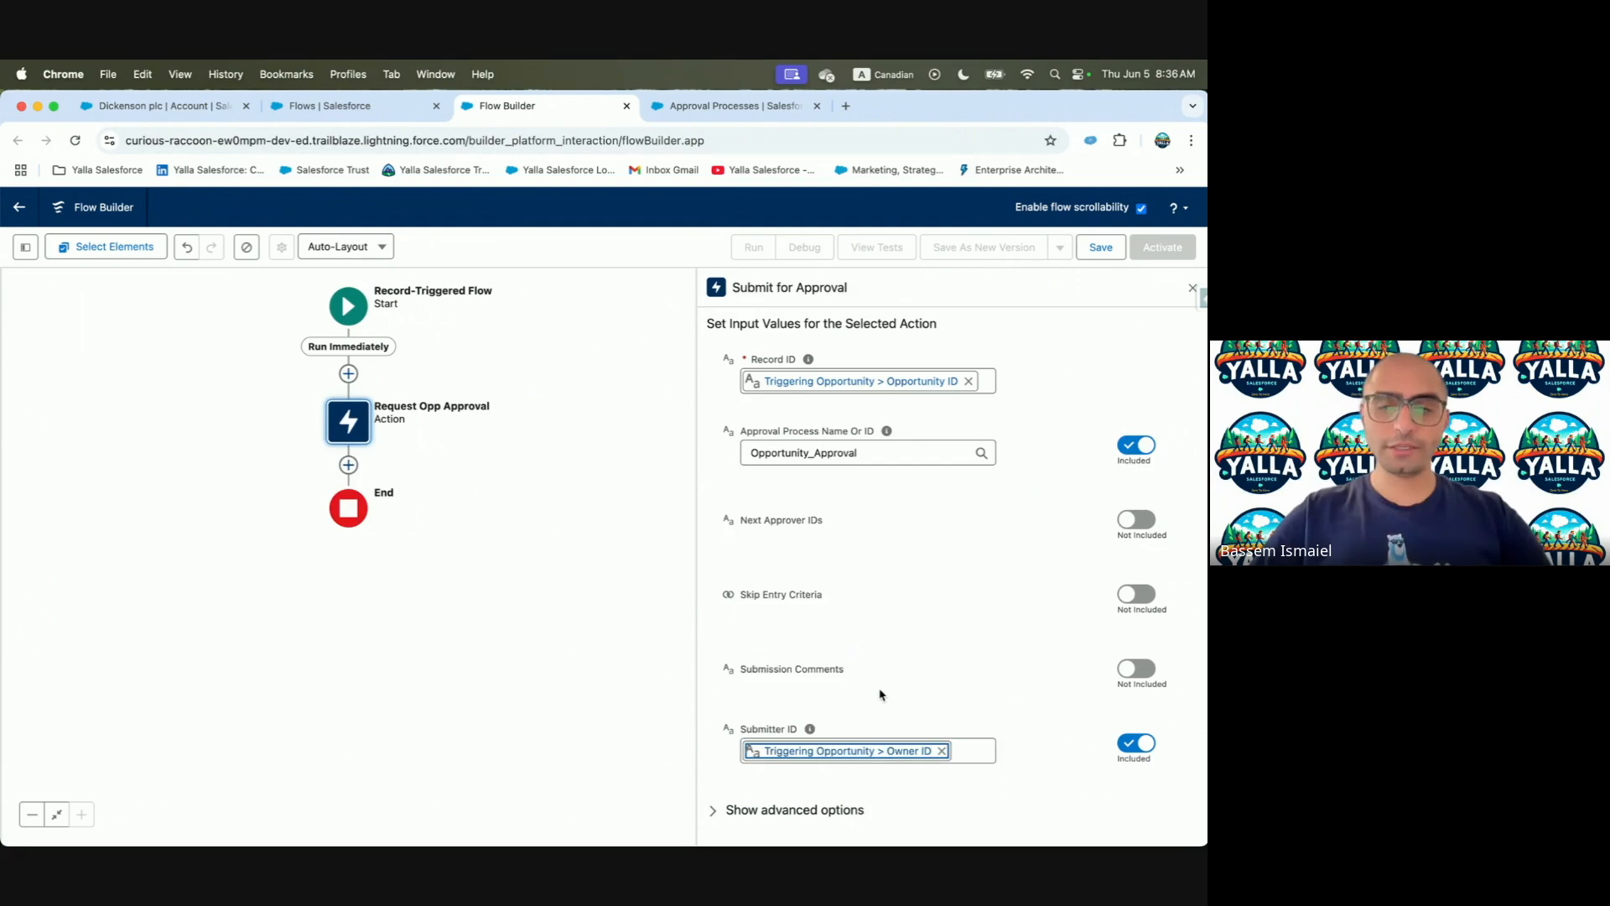
Save the flow with the label and description "Price Quote Approval", copied from the Trailhead instructions, and activate it
{"action": "key", "text": "ctrl+Left"}
{"action": "scroll", "coordinate": [474, 549], "scroll_direction": "down", "scroll_amount": 5}
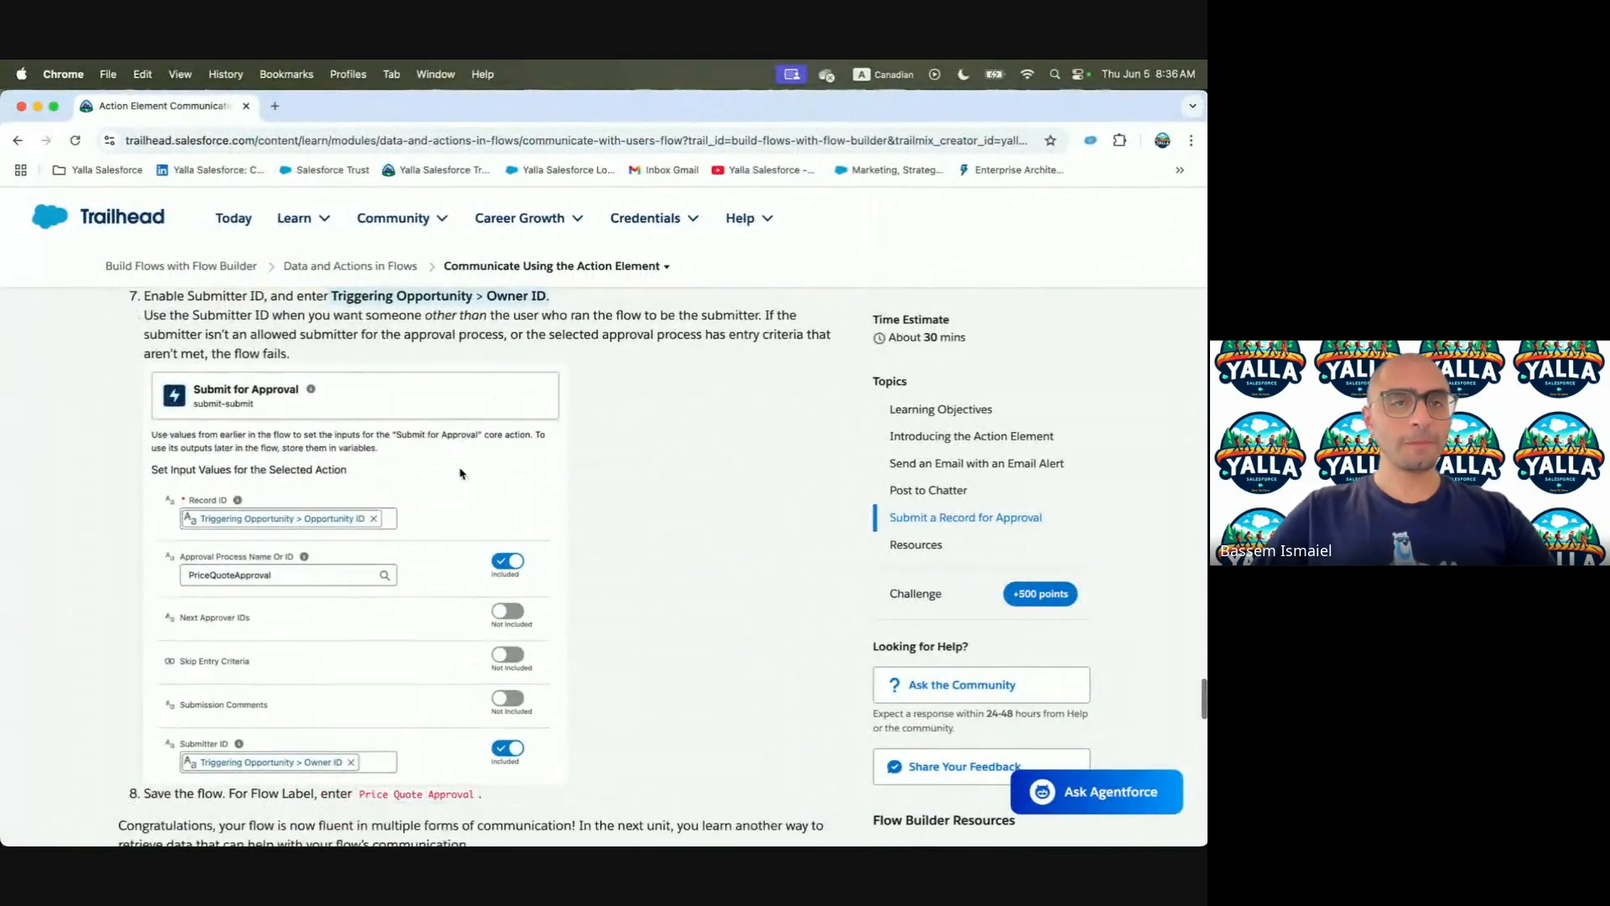
{"action": "left_click_drag", "start_coordinate": [359, 646], "coordinate": [469, 642]}
{"action": "key", "text": "super+c"}
{"action": "key", "text": "ctrl+Right"}
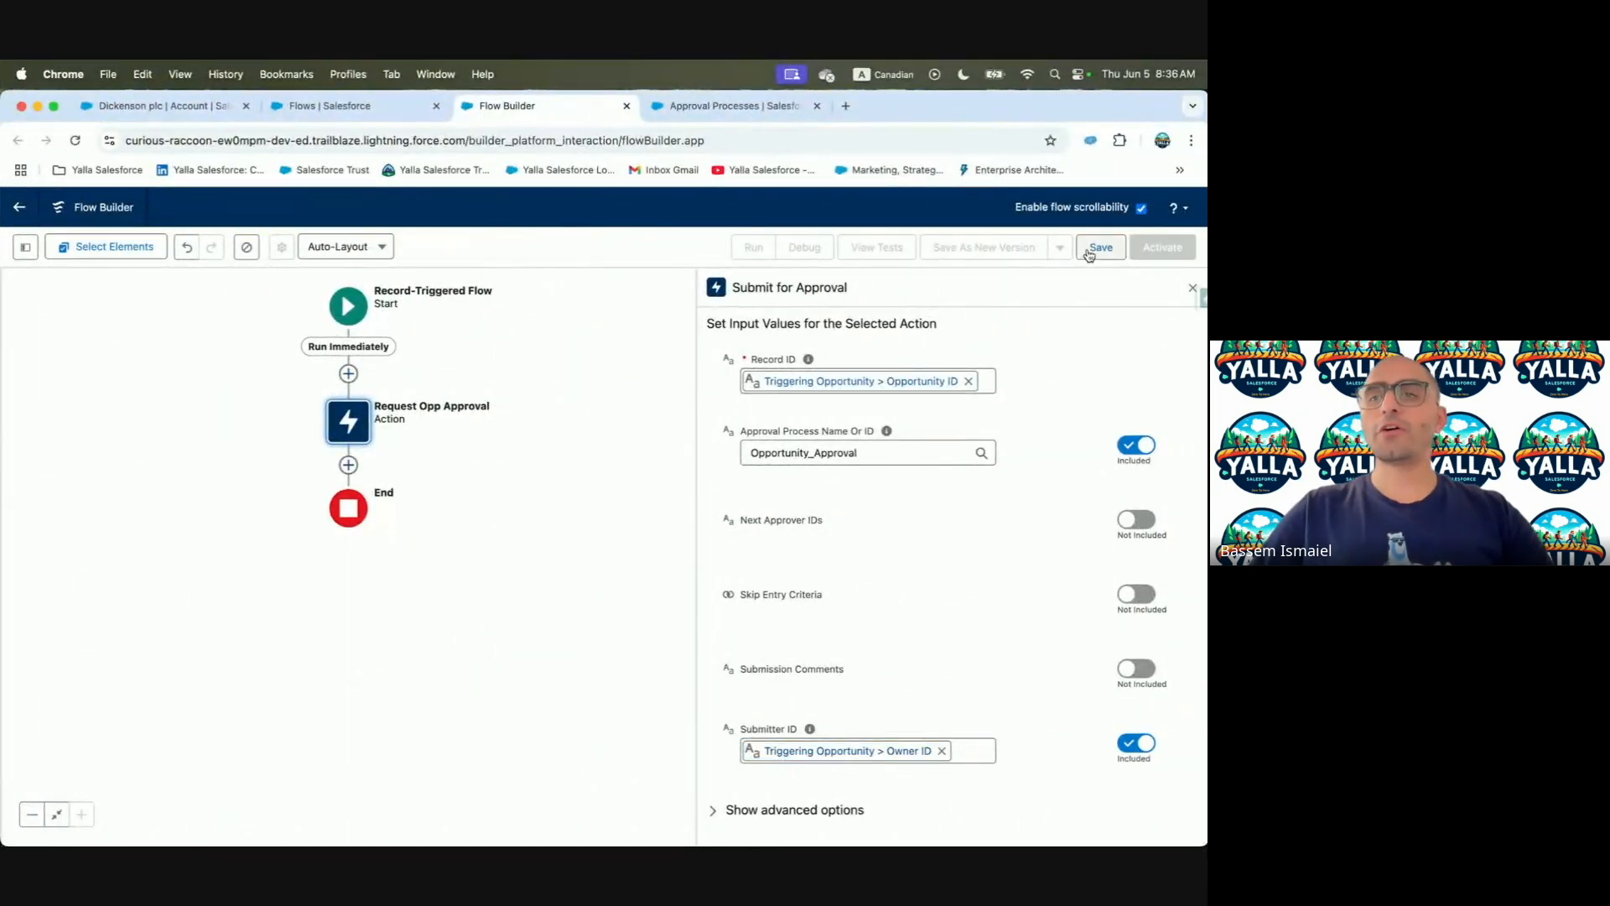
{"action": "left_click", "coordinate": [1100, 248]}
{"action": "left_click", "coordinate": [470, 457]}
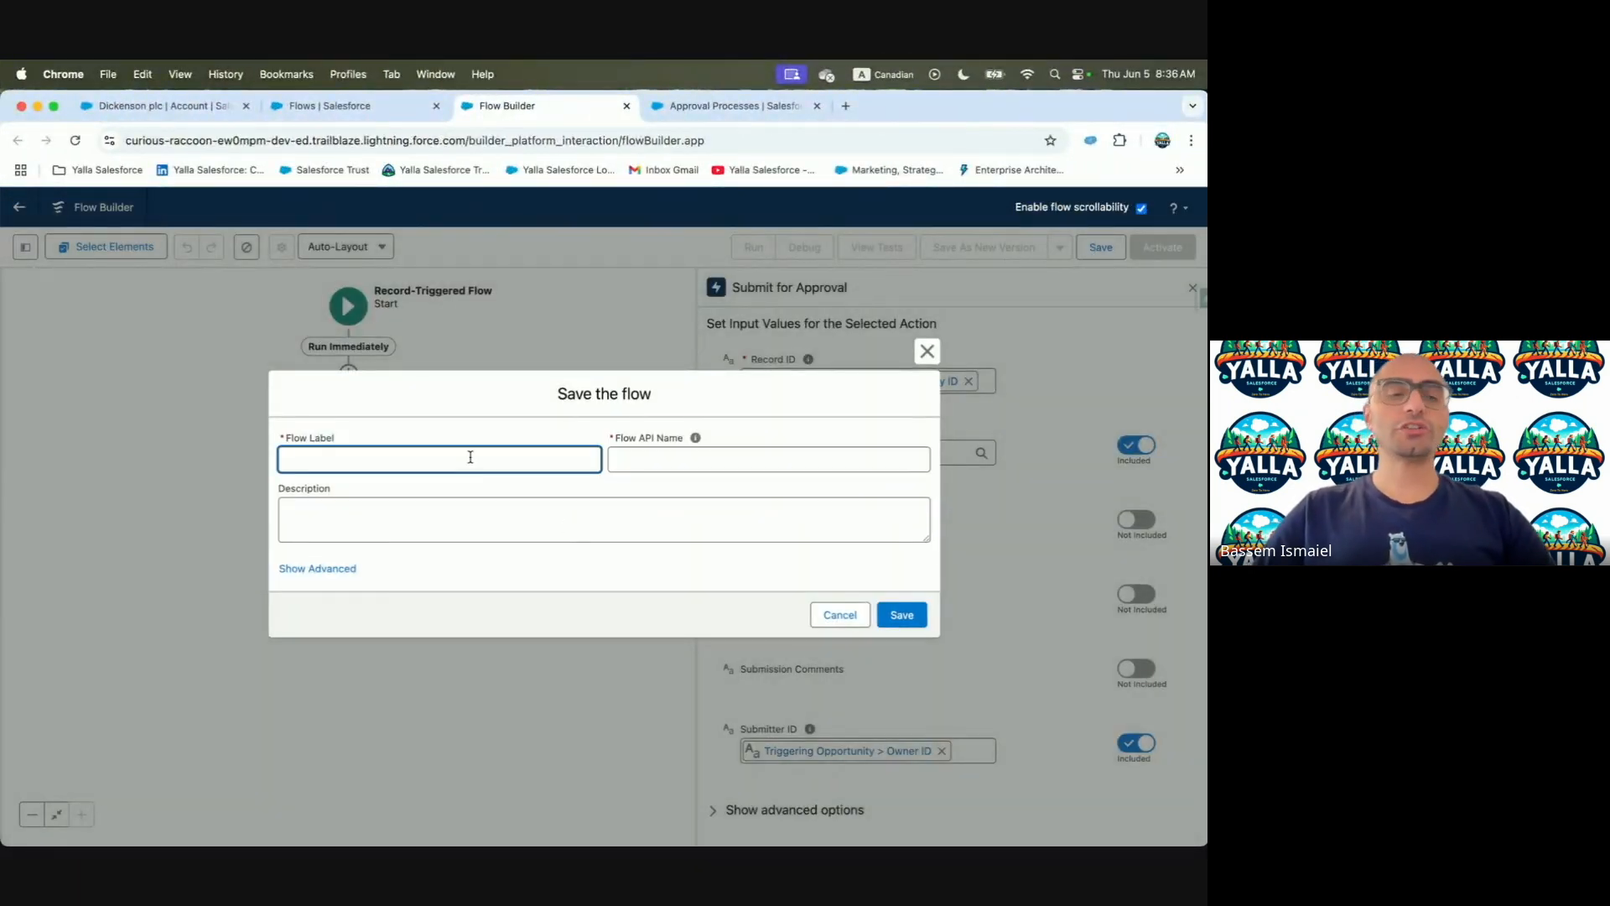
{"action": "key", "text": "super+v"}
{"action": "key", "text": "Tab"}
{"action": "left_click", "coordinate": [511, 515]}
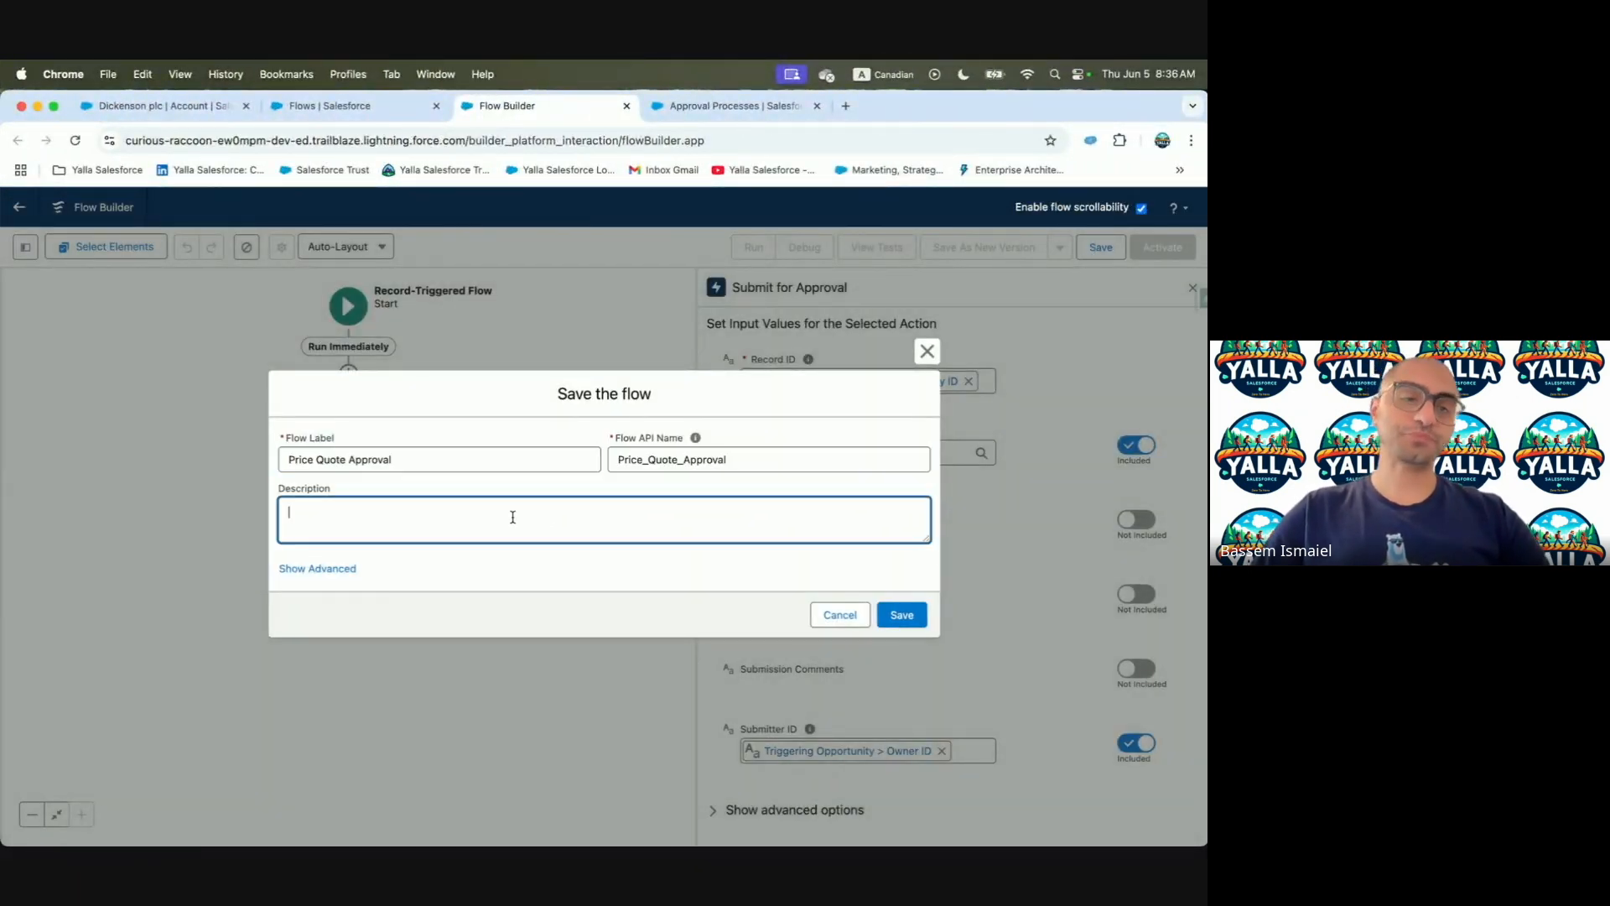
{"action": "key", "text": "super+v"}
{"action": "left_click", "coordinate": [901, 615]}
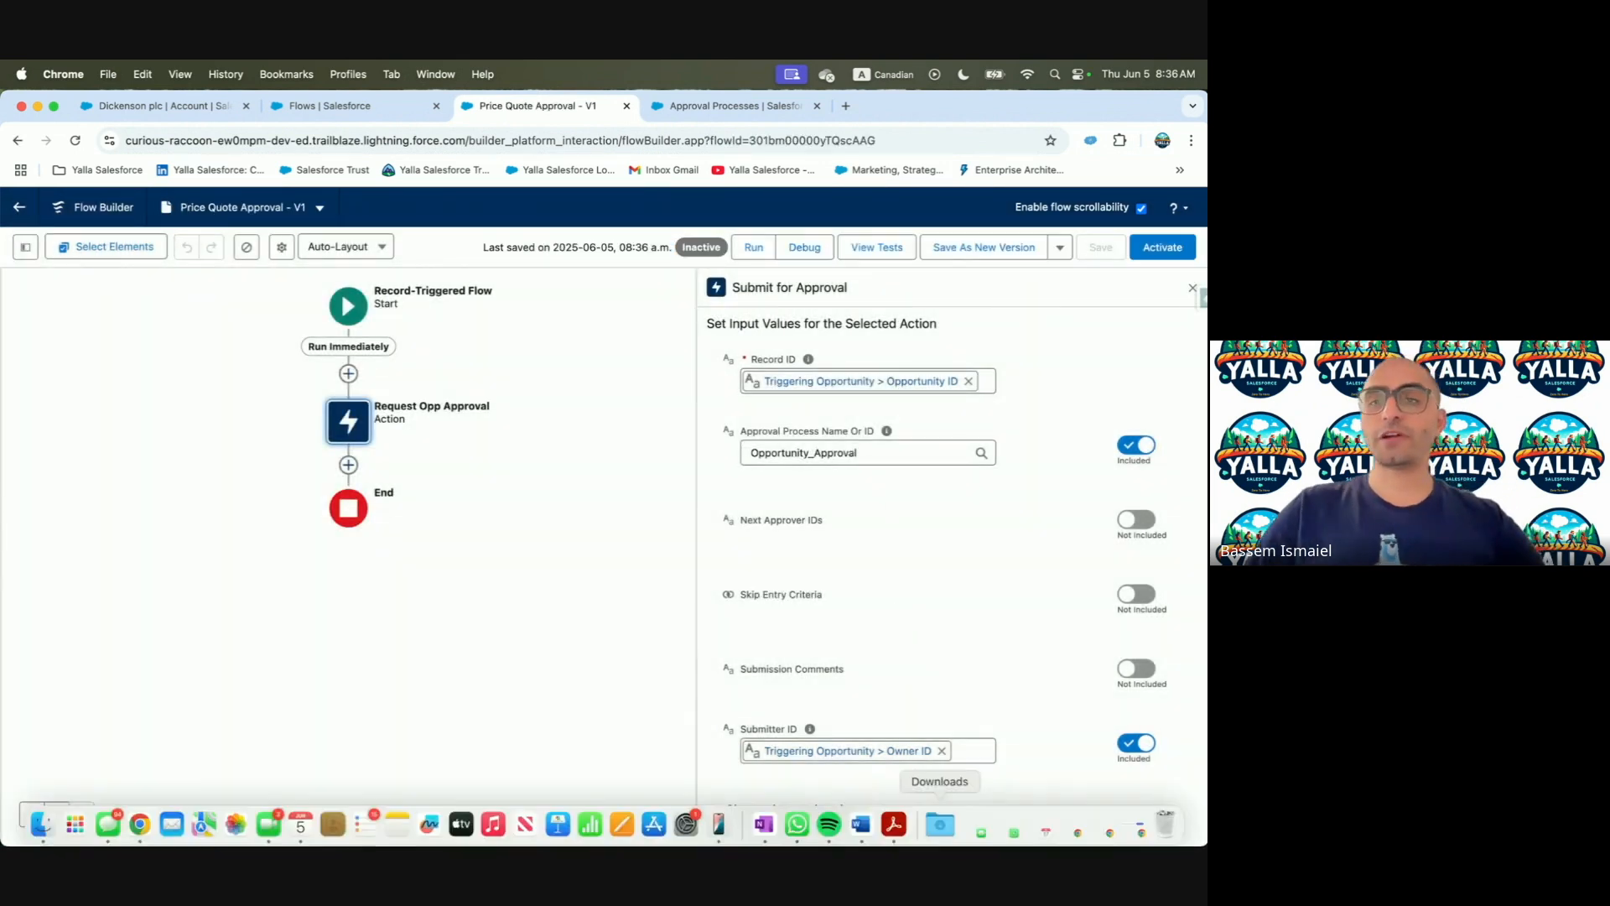
{"action": "left_click", "coordinate": [1145, 248]}
Review the Trailhead explanation of why opportunities should be submitted for approval automatically with a flow
{"action": "key", "text": "ctrl+Left"}
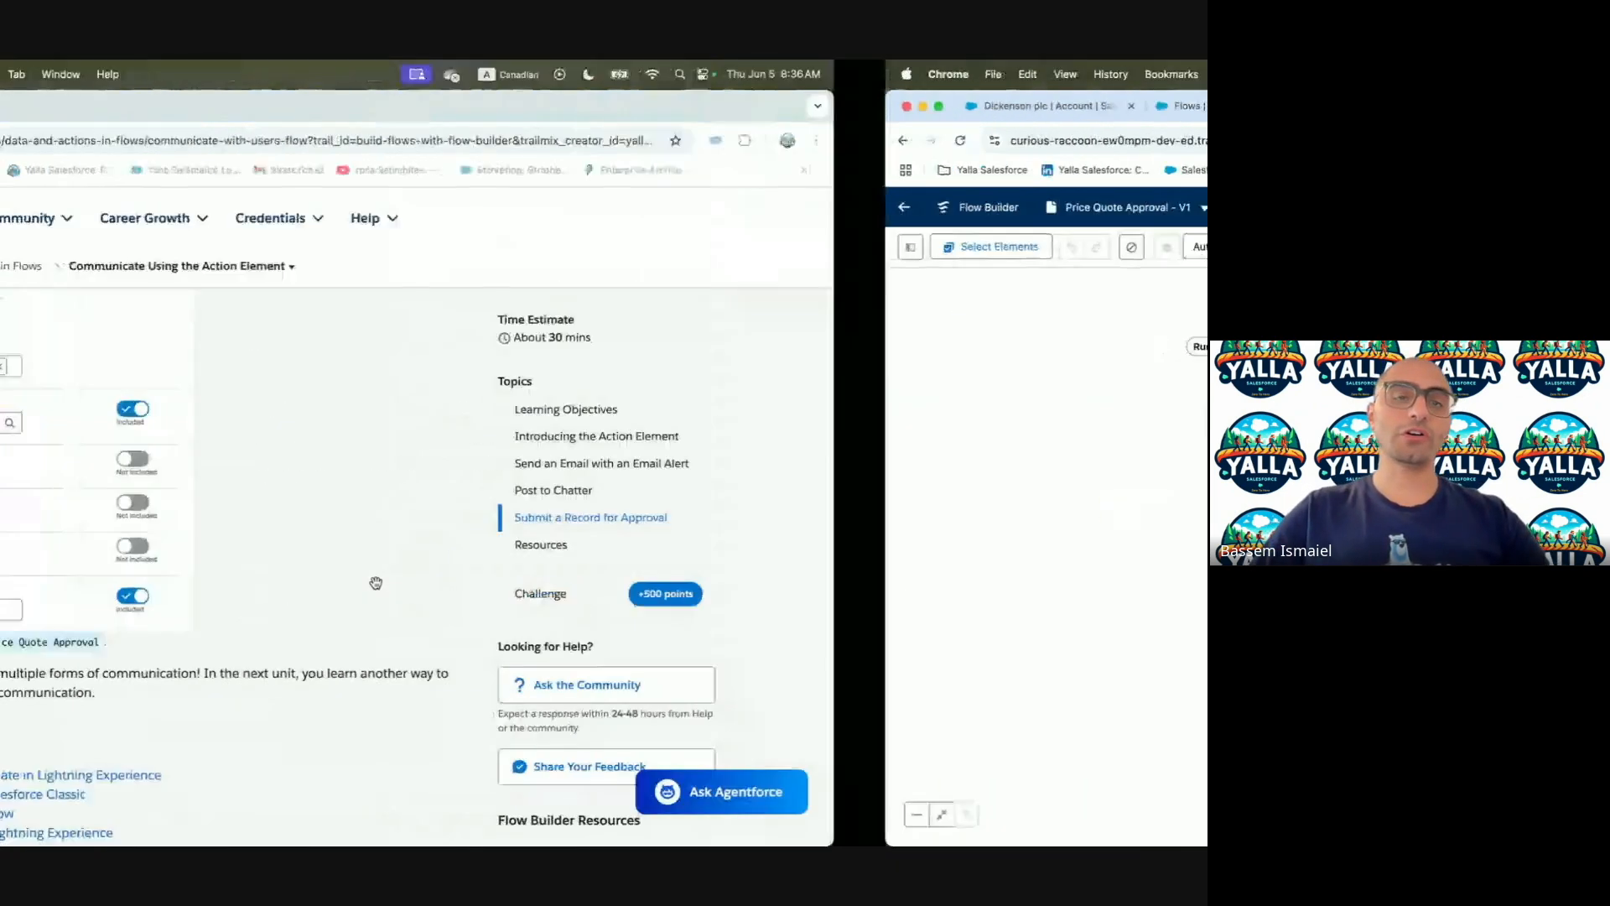
{"action": "scroll", "coordinate": [376, 587], "scroll_direction": "down", "scroll_amount": 1}
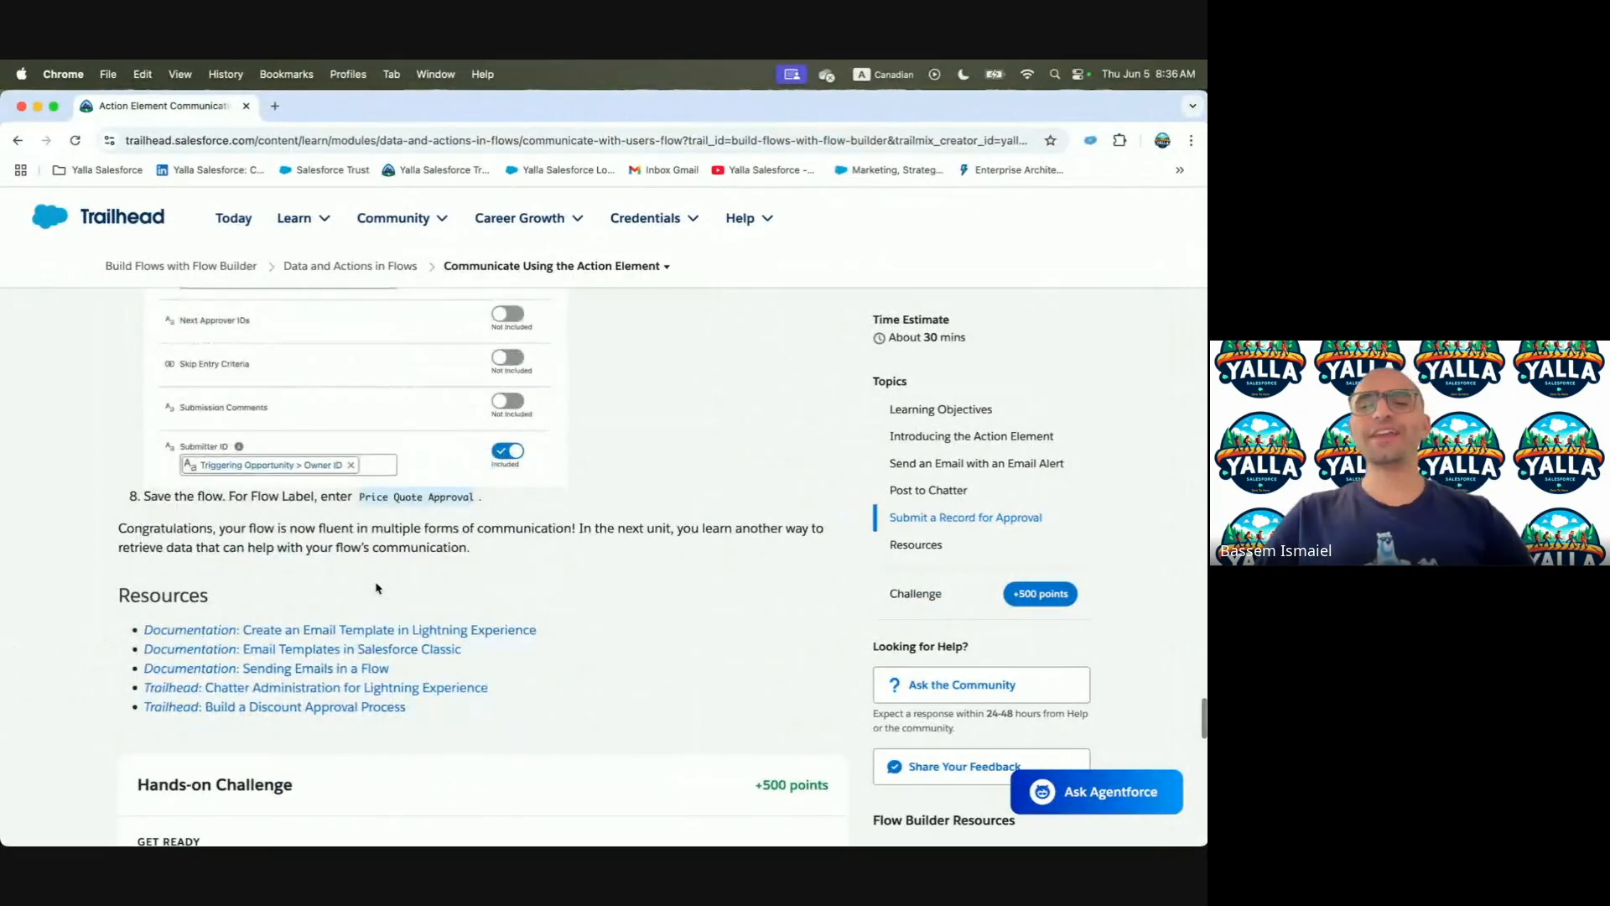
{"action": "scroll", "coordinate": [375, 587], "scroll_direction": "up", "scroll_amount": 5}
{"action": "scroll", "coordinate": [376, 587], "scroll_direction": "up", "scroll_amount": 10}
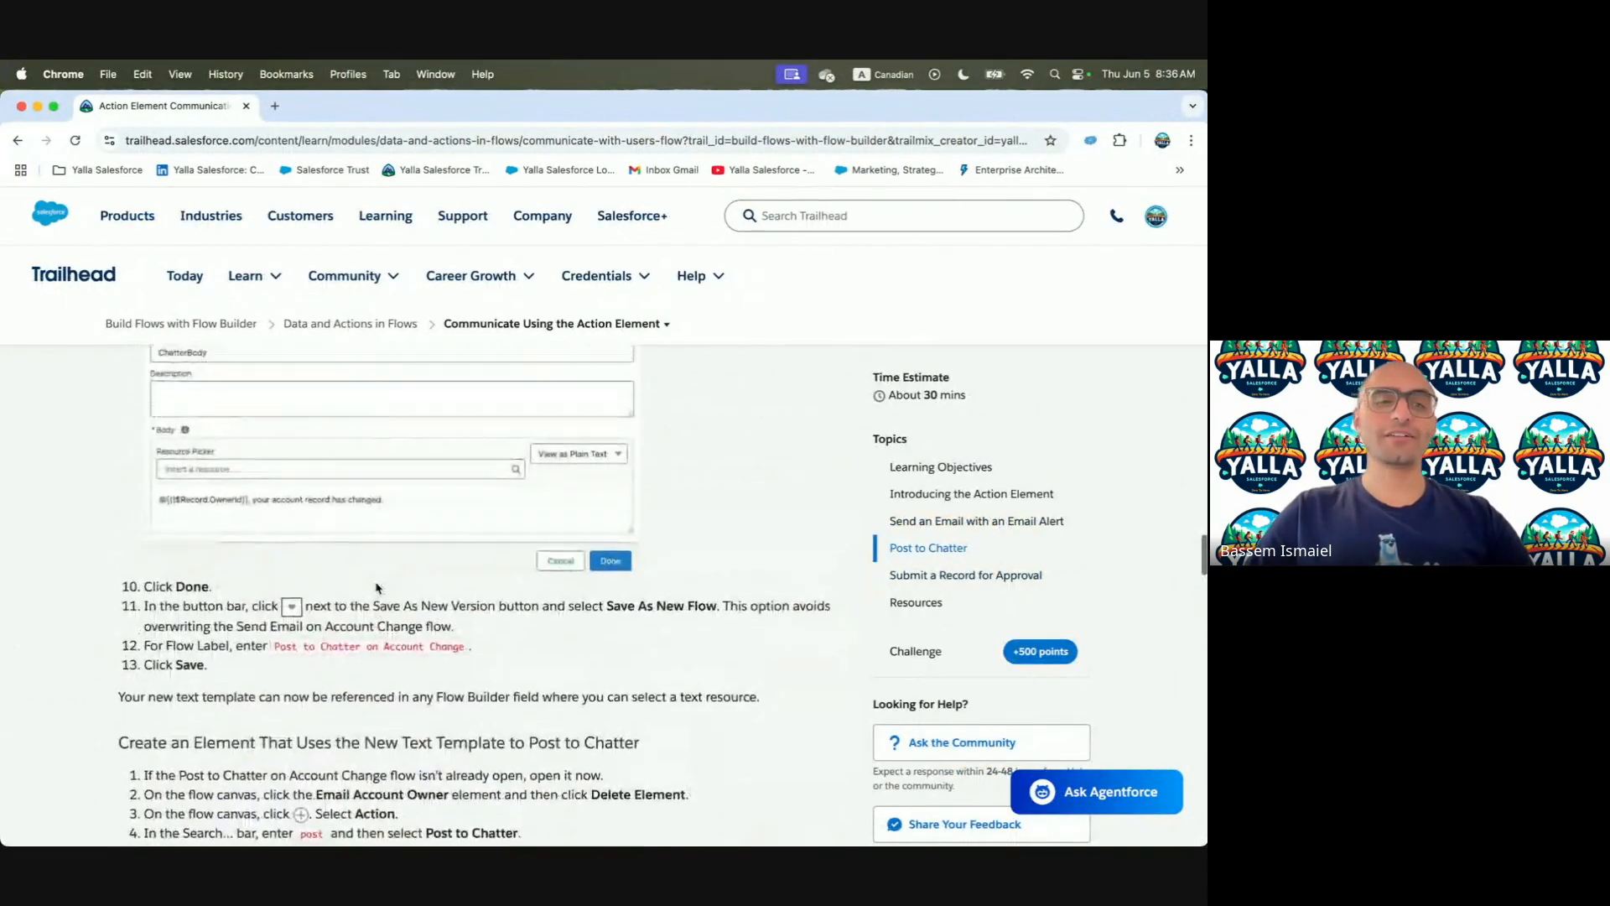
{"action": "scroll", "coordinate": [376, 582], "scroll_direction": "up", "scroll_amount": 5}
{"action": "scroll", "coordinate": [376, 585], "scroll_direction": "down", "scroll_amount": 10}
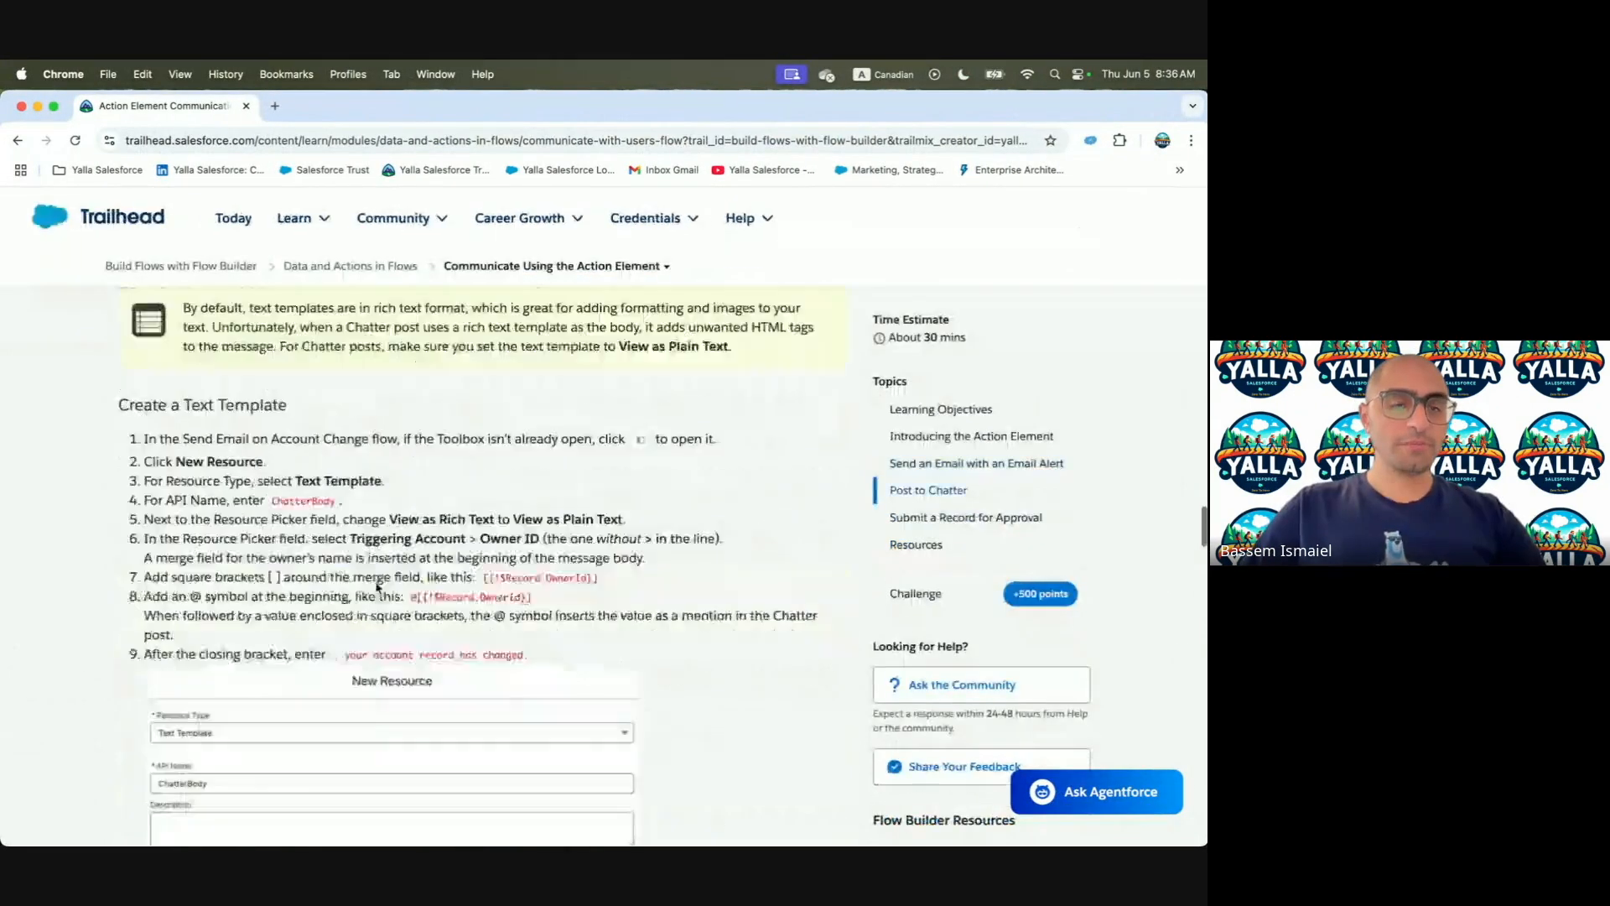
{"action": "scroll", "coordinate": [376, 587], "scroll_direction": "down", "scroll_amount": 15}
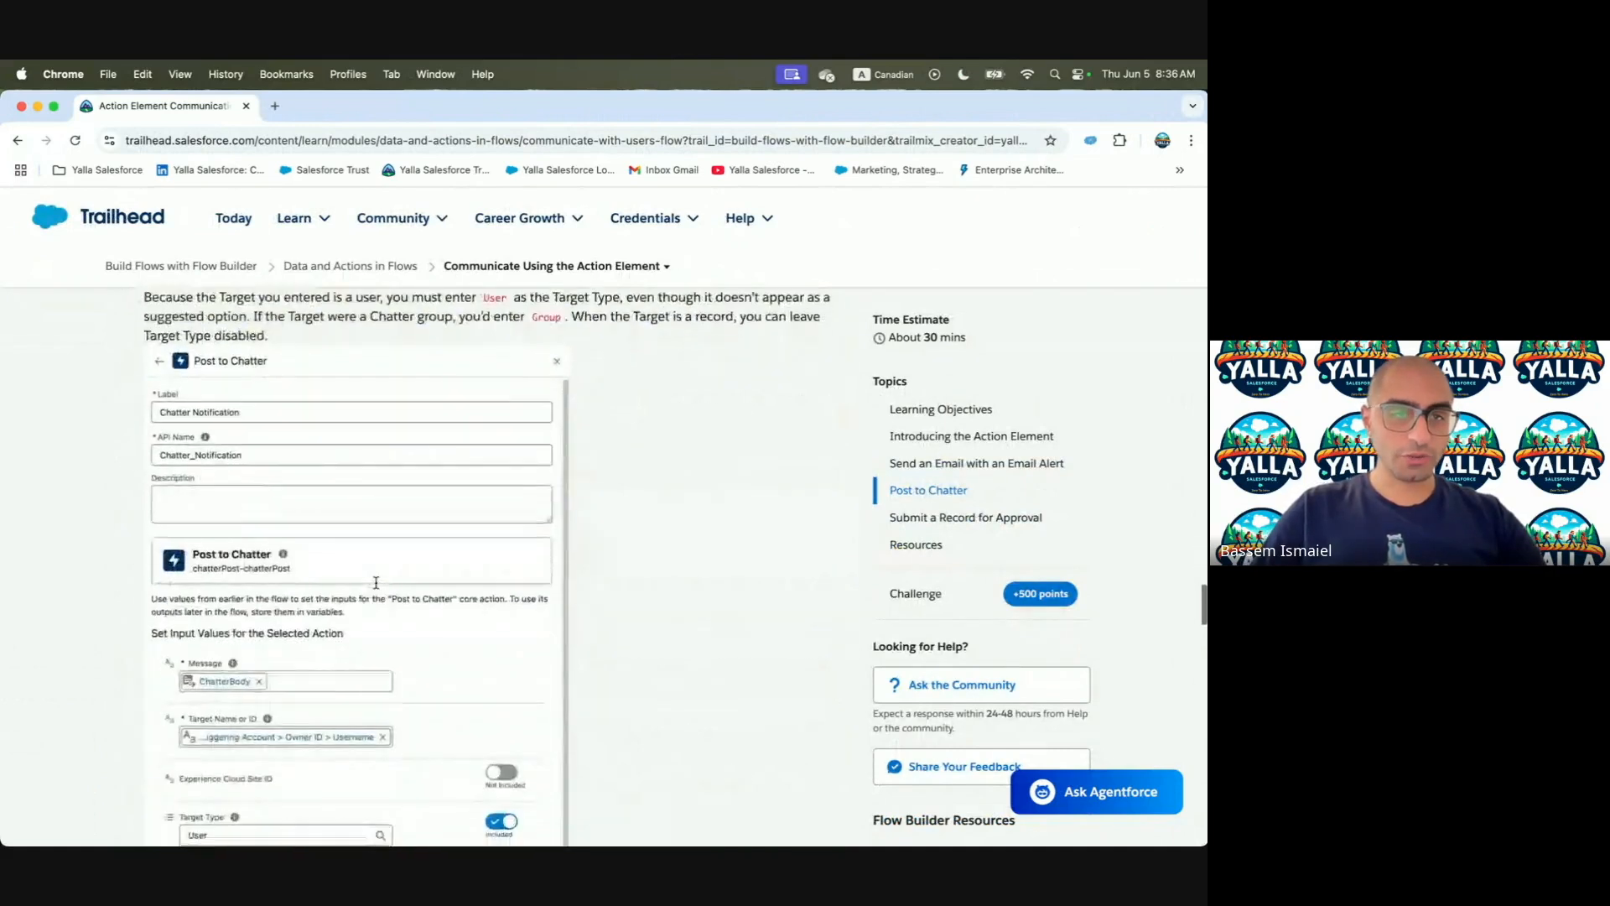
{"action": "left_click_drag", "start_coordinate": [192, 571], "coordinate": [425, 577]}
{"action": "scroll", "coordinate": [425, 577], "scroll_direction": "down", "scroll_amount": 3}
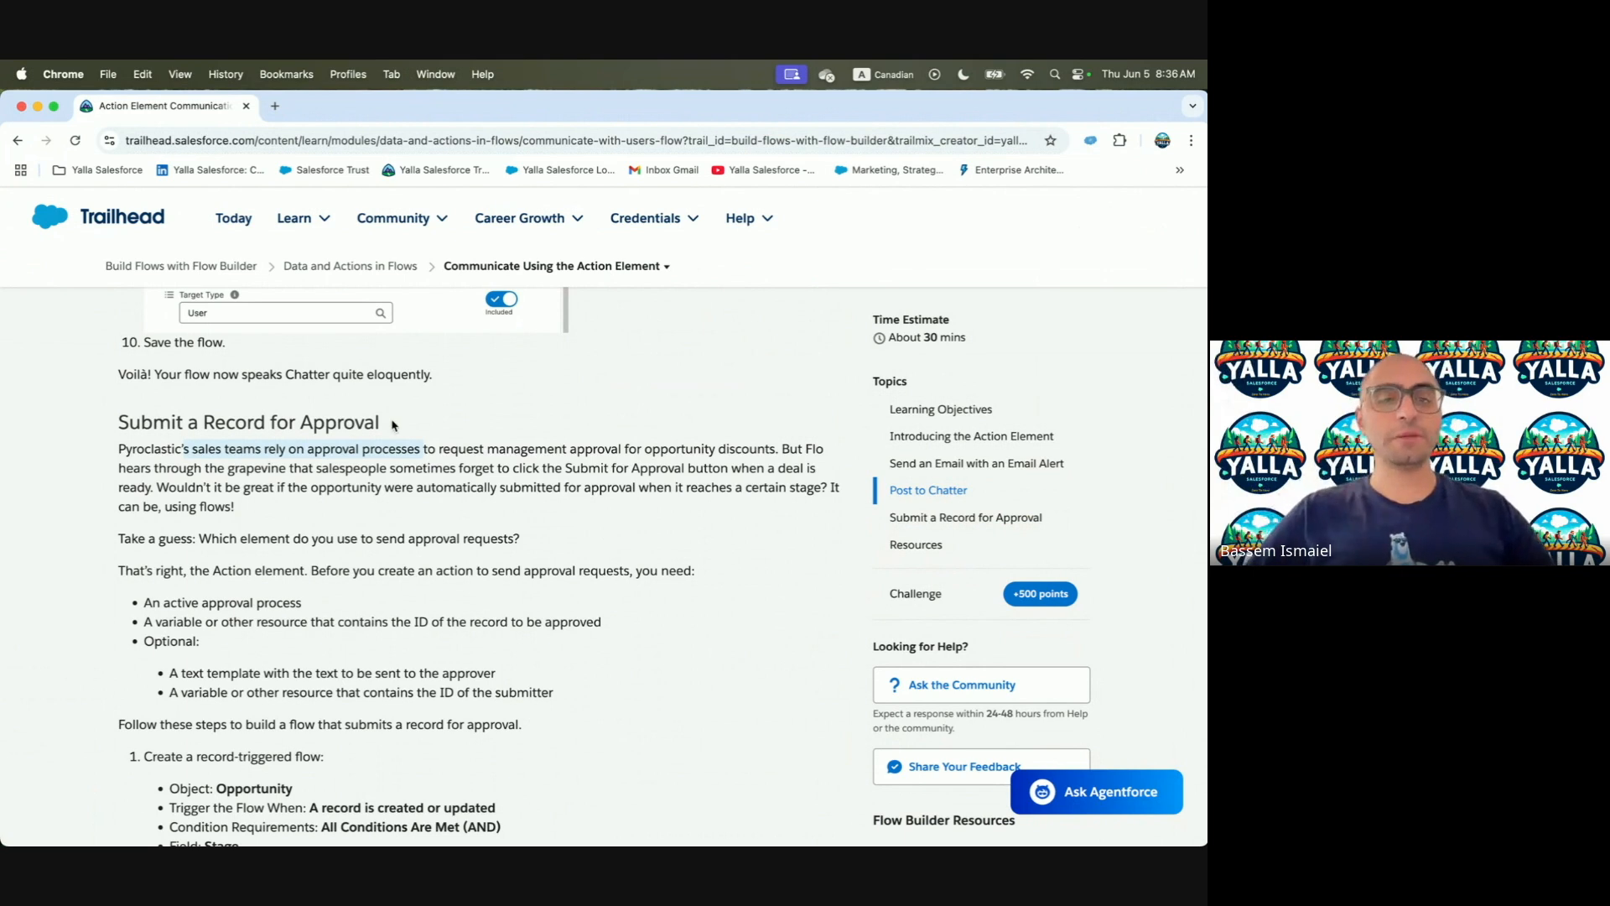
{"action": "scroll", "coordinate": [474, 482], "scroll_direction": "down", "scroll_amount": 2}
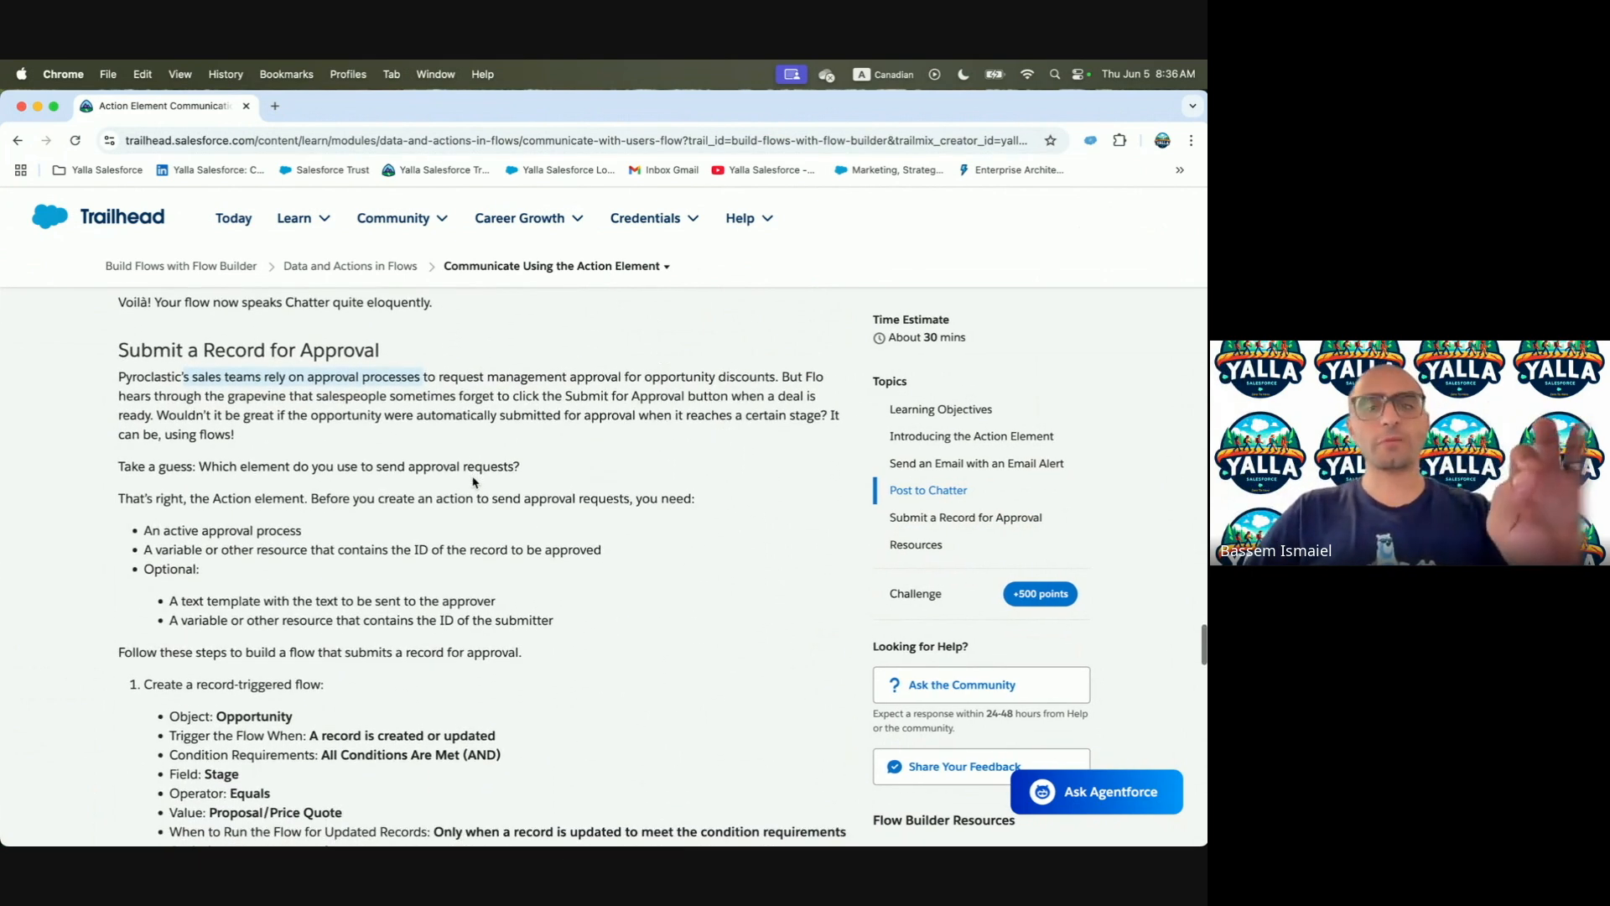
{"action": "scroll", "coordinate": [474, 482], "scroll_direction": "down", "scroll_amount": 1}
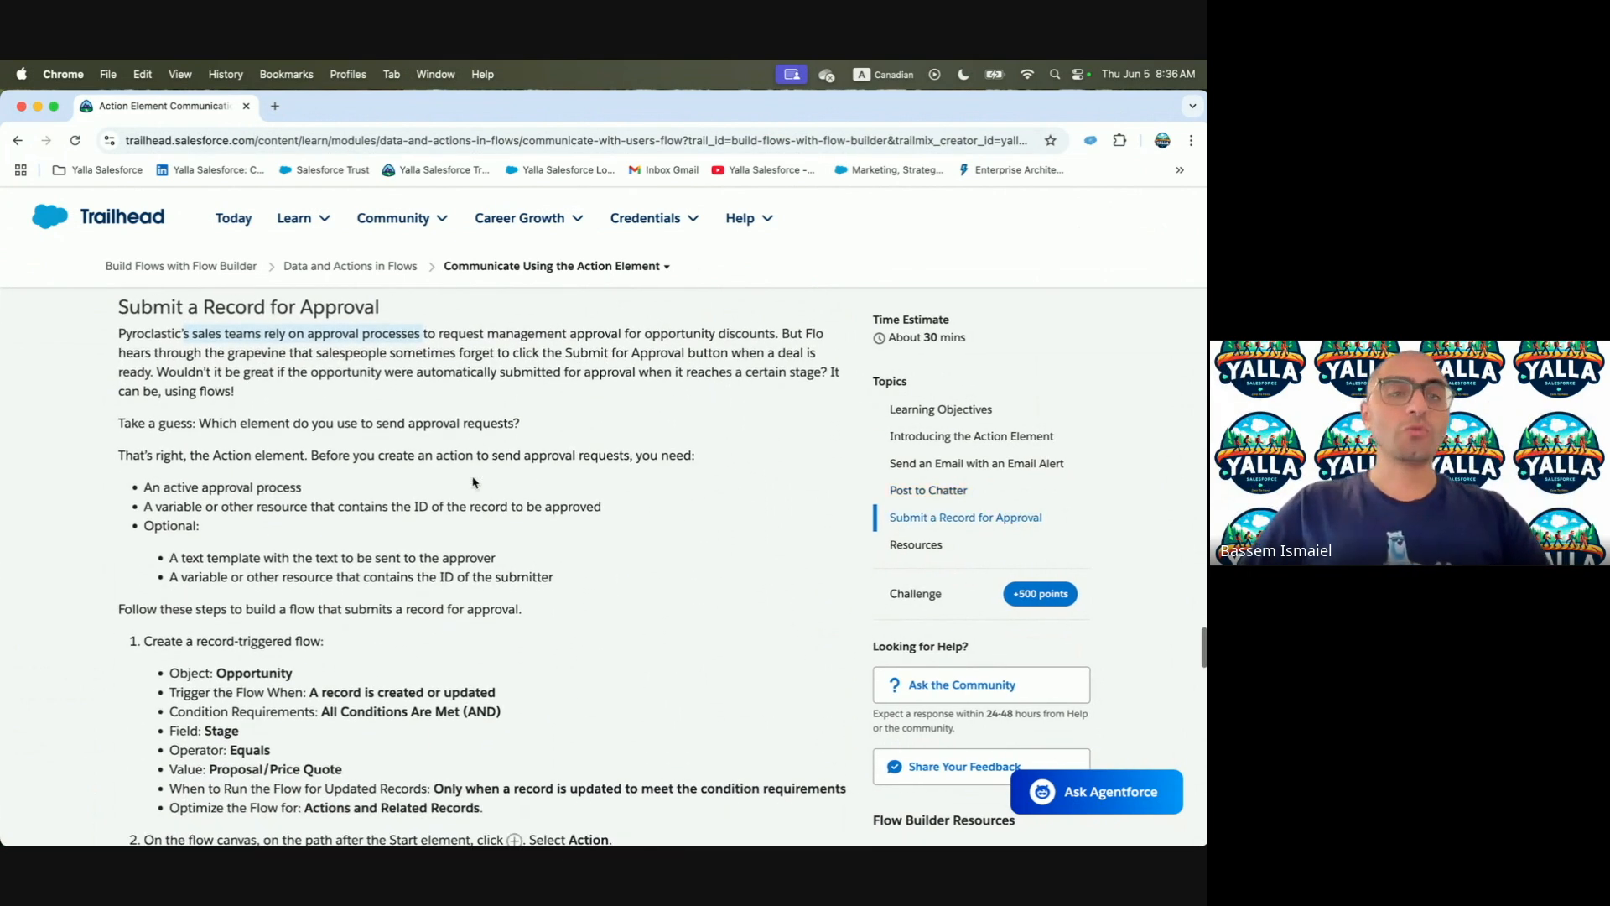
{"action": "left_click_drag", "start_coordinate": [278, 372], "coordinate": [654, 370]}
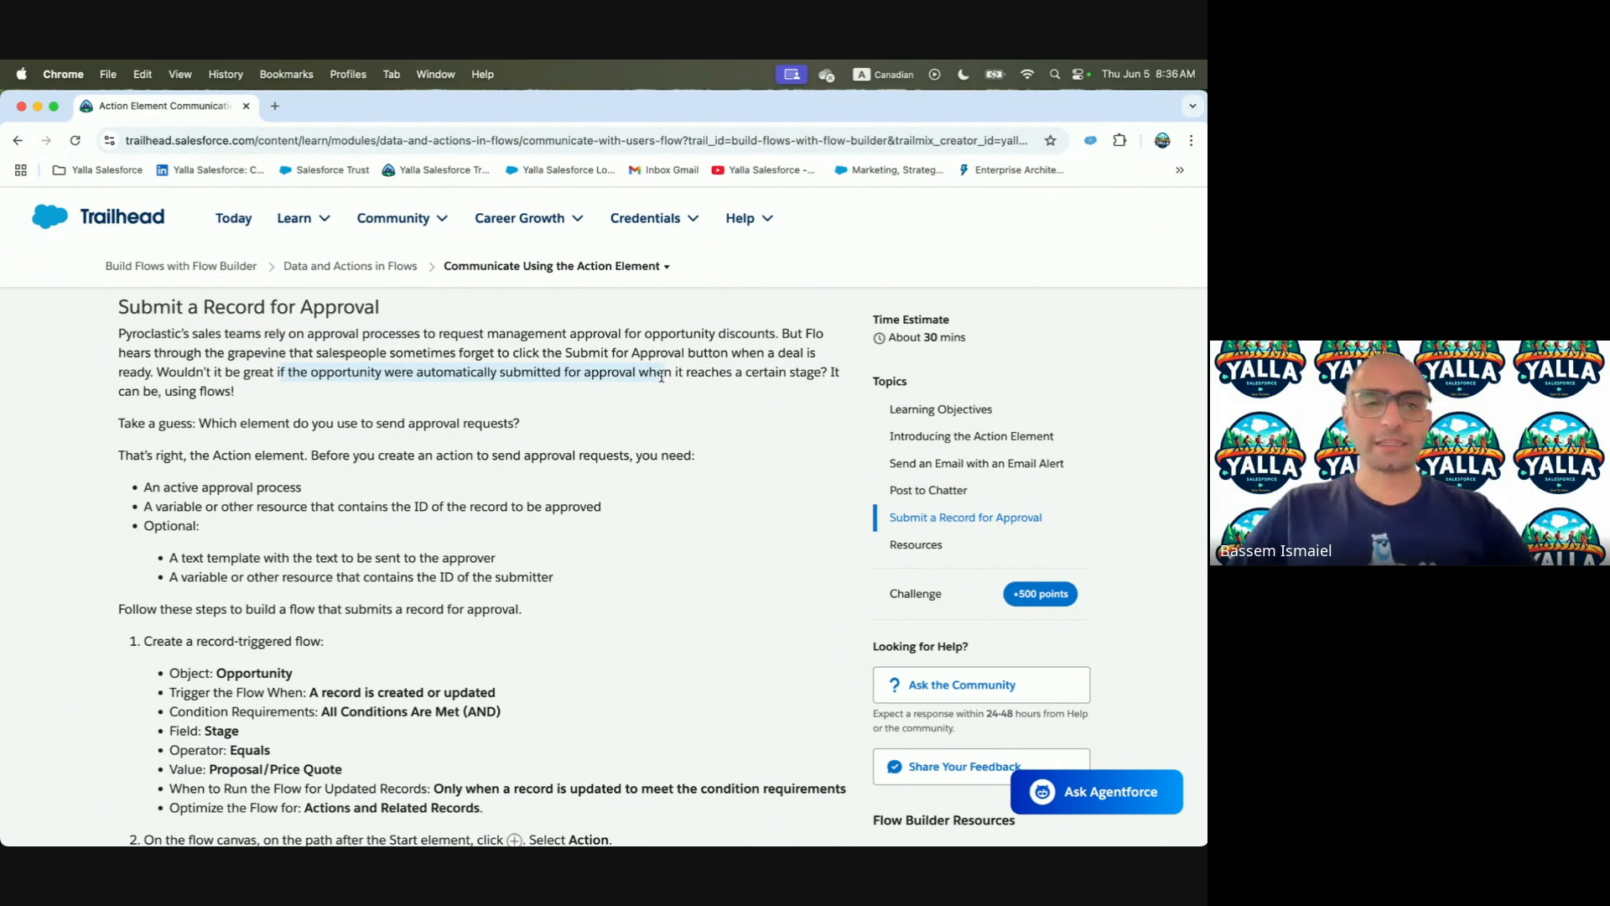
{"action": "scroll", "coordinate": [661, 377], "scroll_direction": "down", "scroll_amount": 1}
{"action": "left_click_drag", "start_coordinate": [157, 346], "coordinate": [410, 374]}
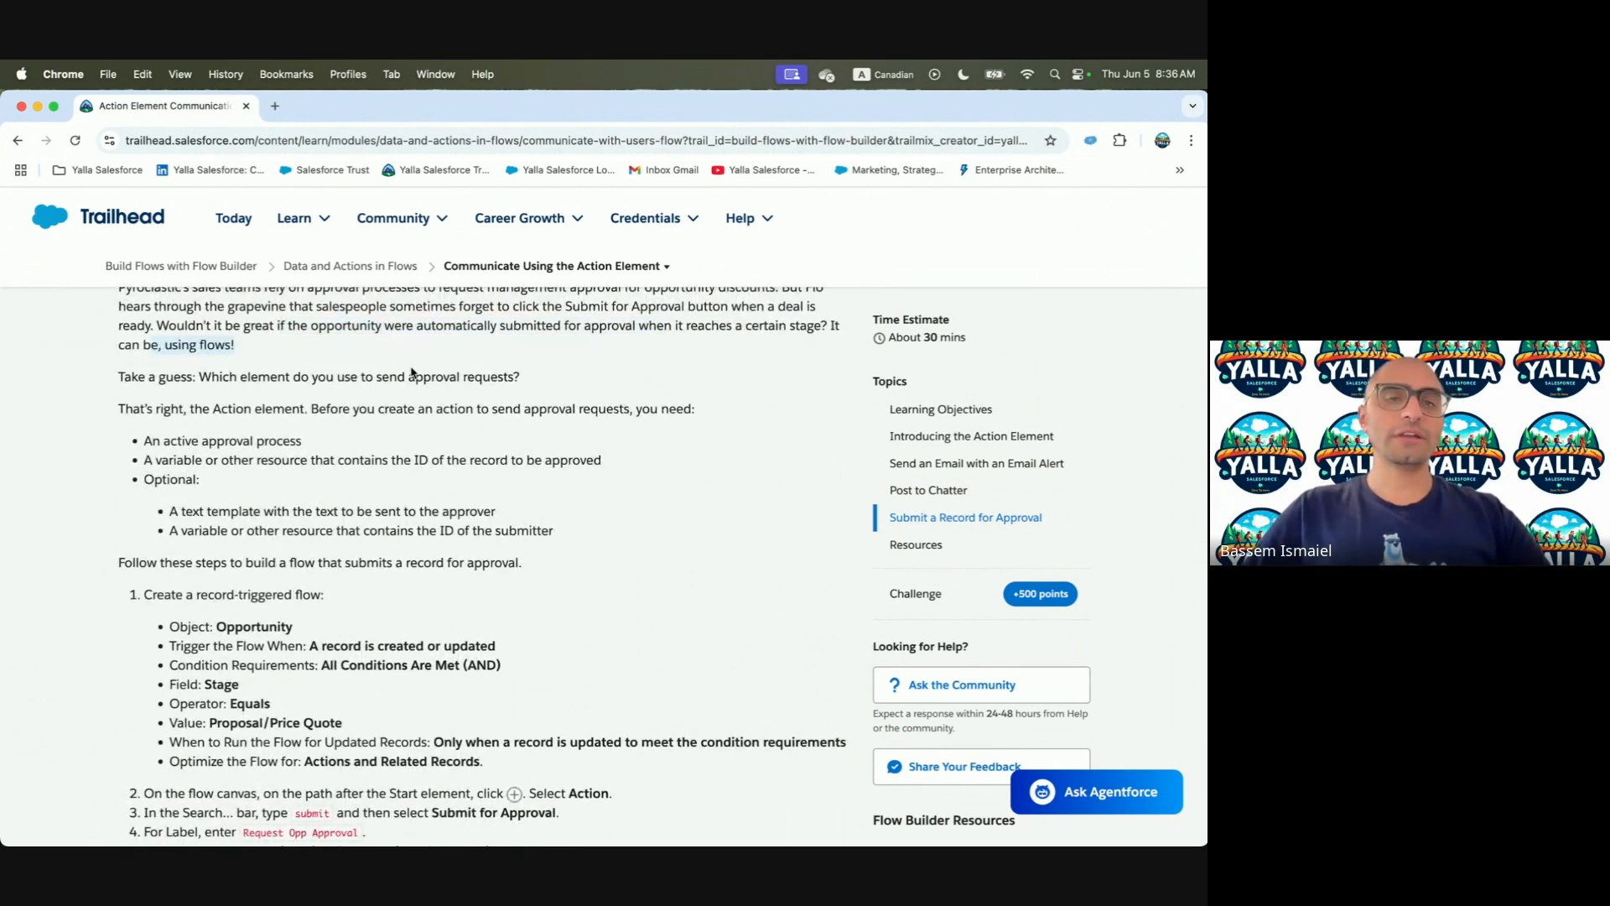
Read the Trailhead prerequisites for an approval action, including the optional text template for the approver
{"action": "scroll", "coordinate": [473, 621], "scroll_direction": "down", "scroll_amount": 1}
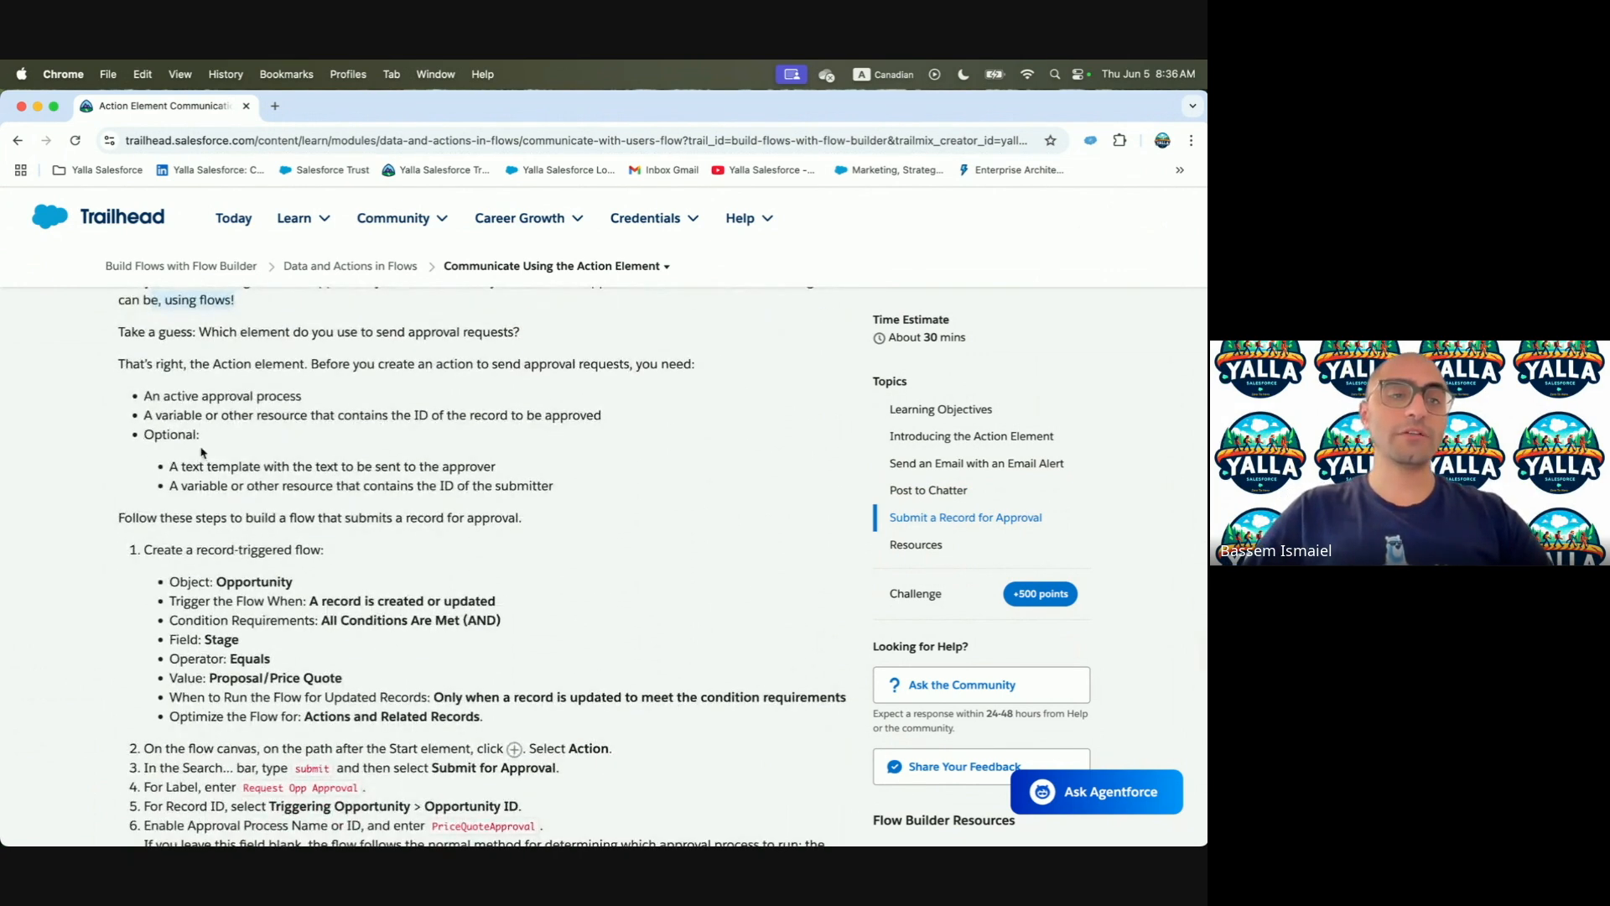
{"action": "left_click", "coordinate": [142, 400]}
{"action": "left_click_drag", "start_coordinate": [142, 400], "coordinate": [333, 403]}
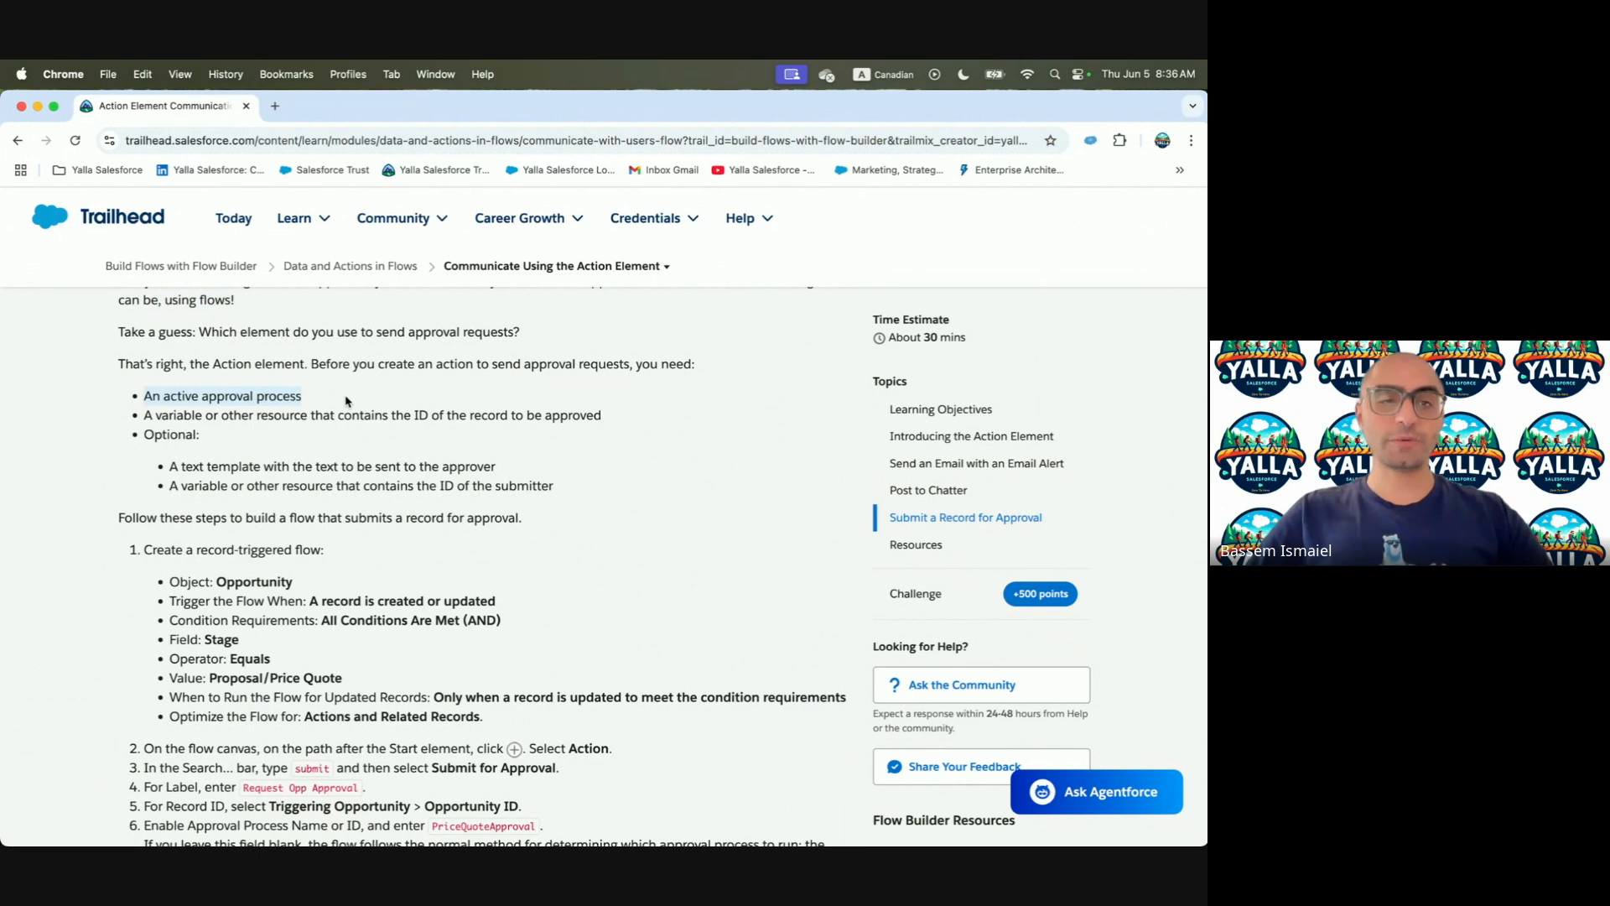
{"action": "left_click_drag", "start_coordinate": [145, 414], "coordinate": [388, 415]}
{"action": "left_click", "coordinate": [540, 416]}
{"action": "scroll", "coordinate": [128, 384], "scroll_direction": "down", "scroll_amount": 1}
{"action": "left_click_drag", "start_coordinate": [143, 379], "coordinate": [273, 410]}
{"action": "left_click_drag", "start_coordinate": [169, 410], "coordinate": [483, 410]}
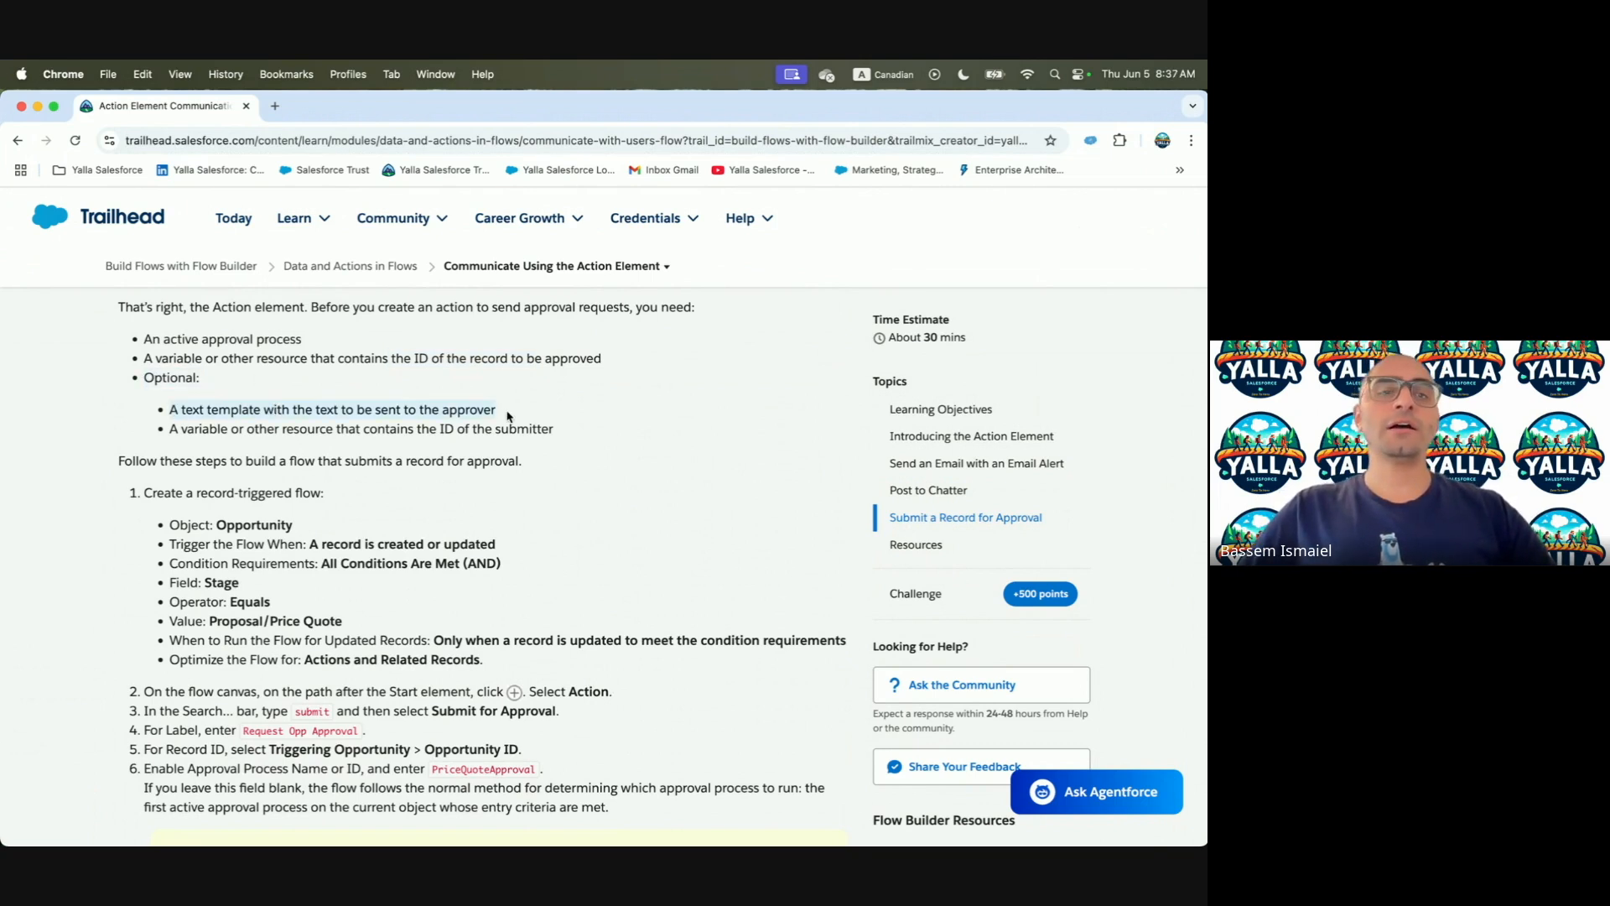
Return to Flow Builder and include Submission Comments in the Submit for Approval action
{"action": "key", "text": "ctrl+Right"}
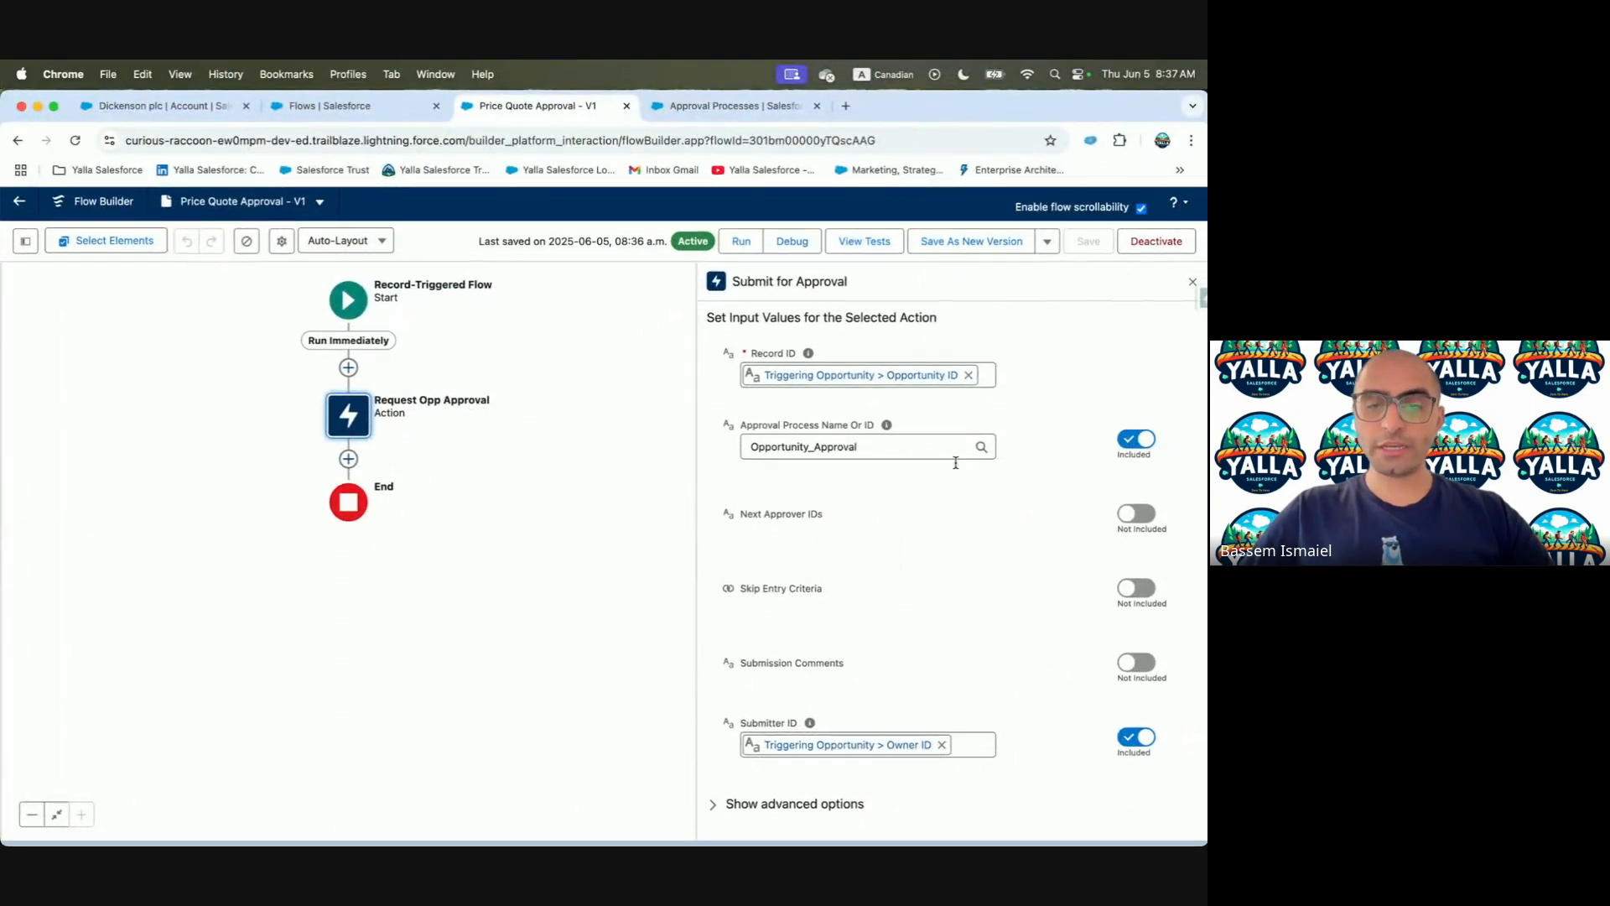
{"action": "scroll", "coordinate": [956, 466], "scroll_direction": "up", "scroll_amount": 3}
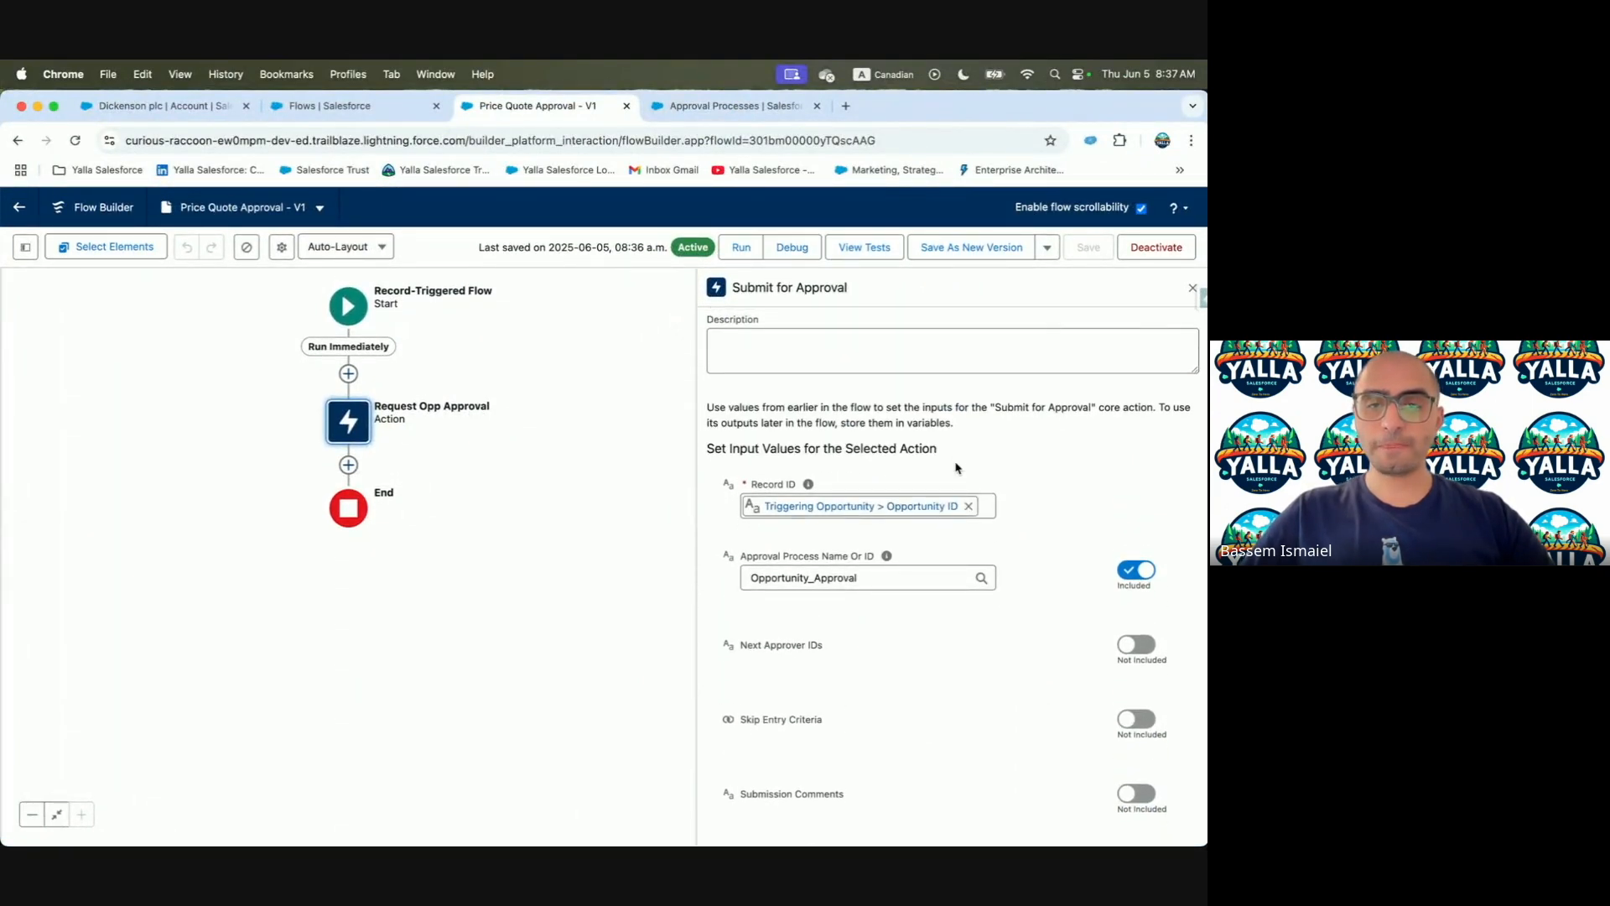
{"action": "scroll", "coordinate": [956, 467], "scroll_direction": "down", "scroll_amount": 3}
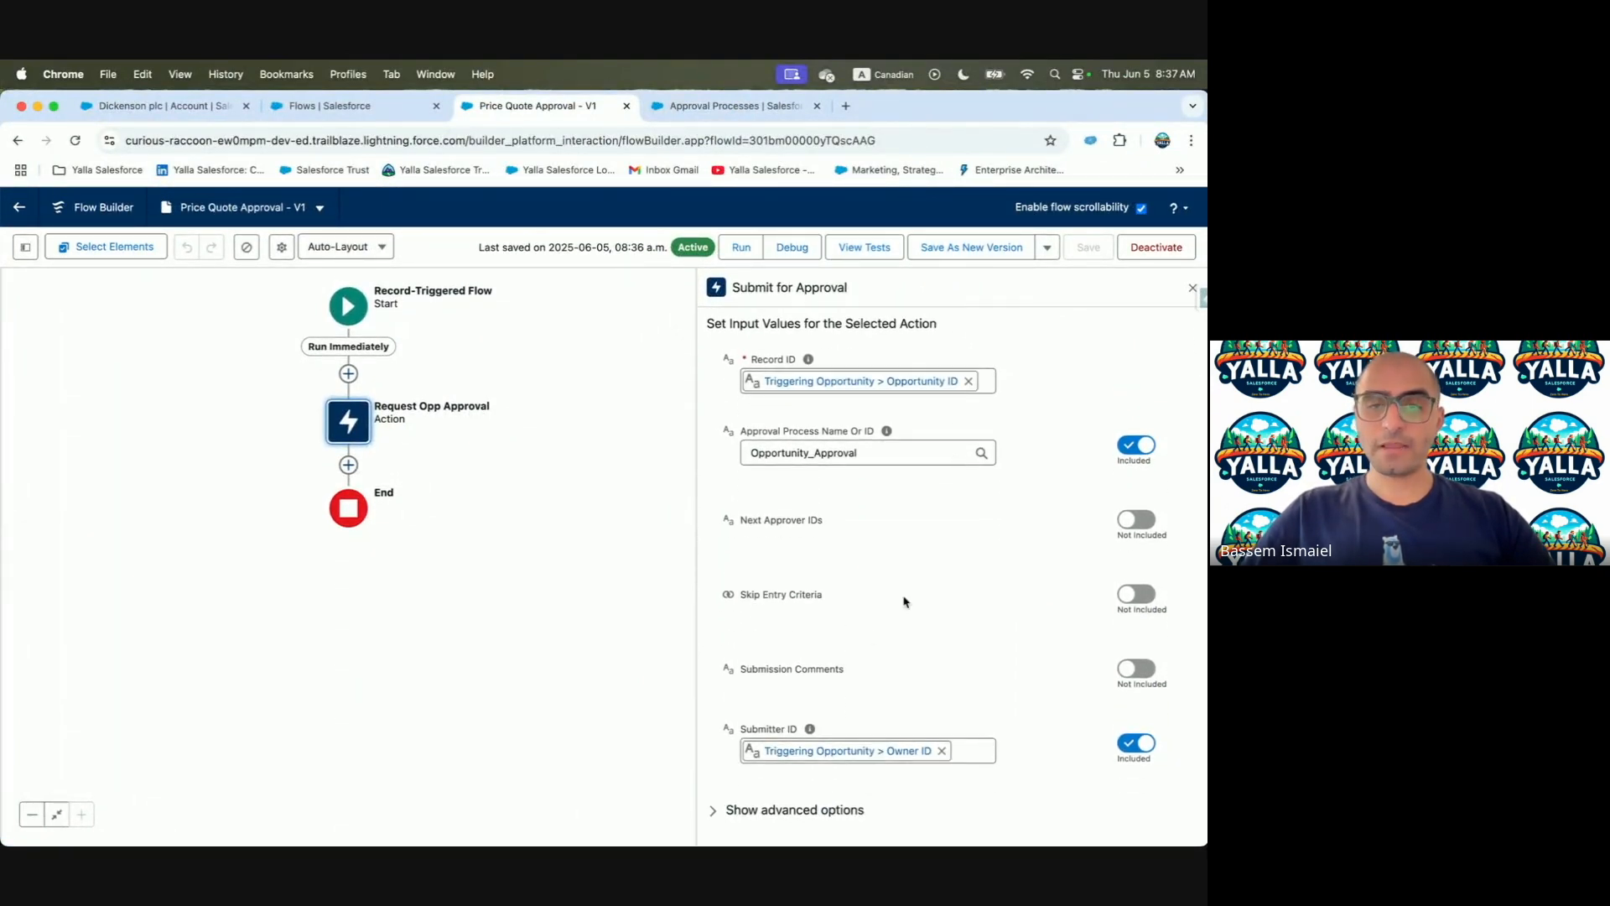
{"action": "left_click", "coordinate": [1133, 669]}
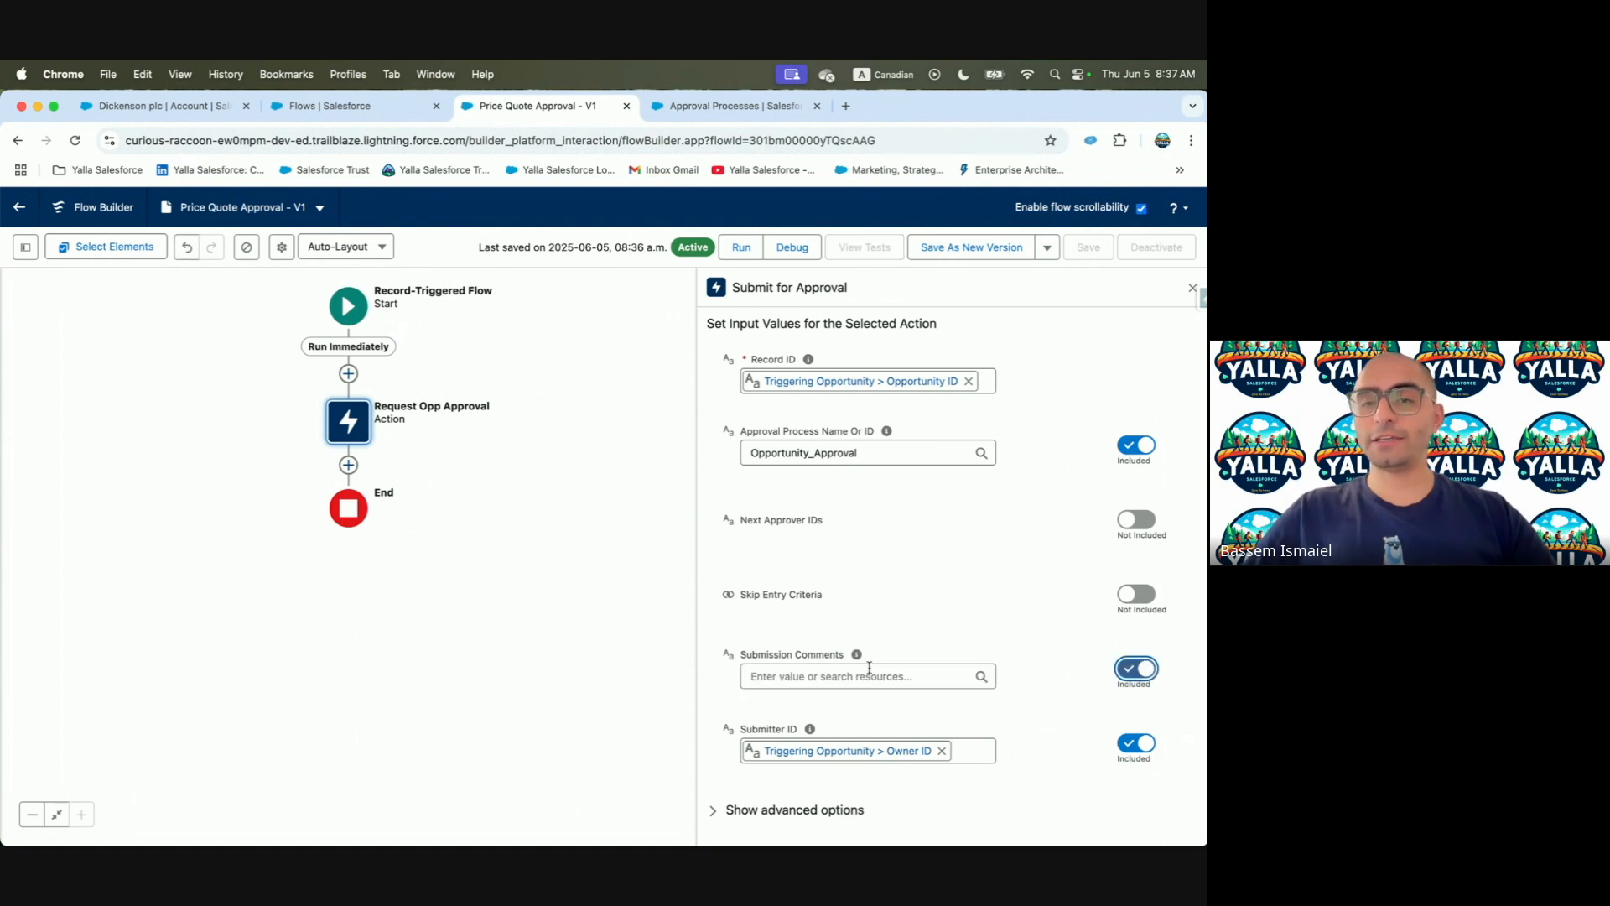
{"action": "left_click", "coordinate": [780, 678]}
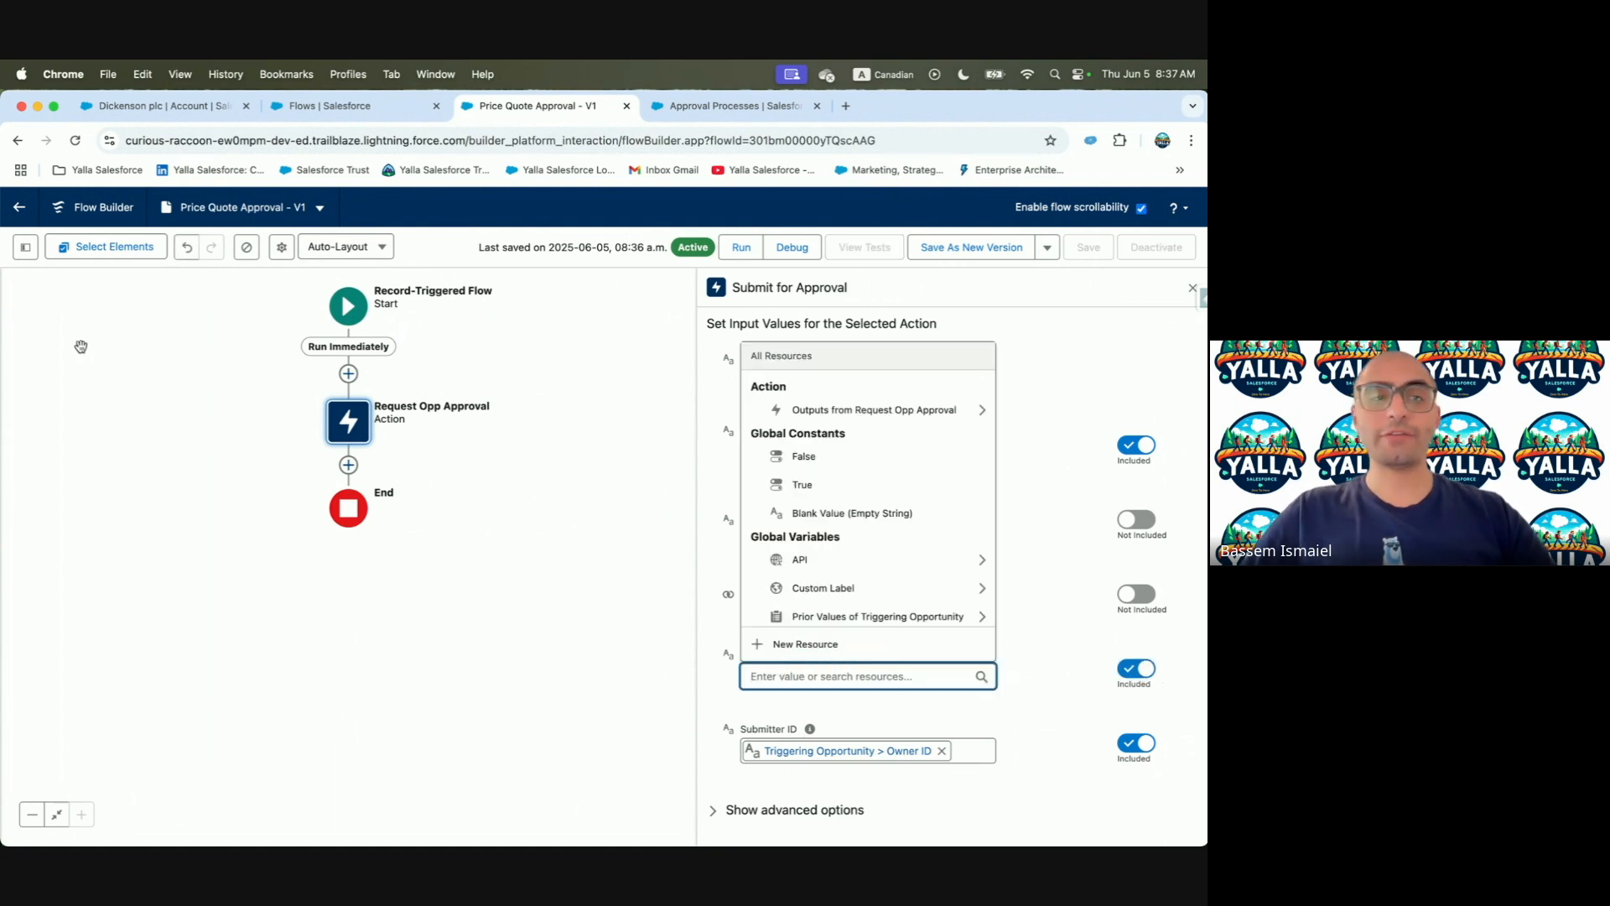
Start a new Text Template resource with the body "Thank you , Opp is ready", set to View as Plain Text
{"action": "left_click", "coordinate": [25, 247]}
{"action": "left_click", "coordinate": [101, 395]}
{"action": "left_click", "coordinate": [390, 448]}
{"action": "left_click", "coordinate": [415, 581]}
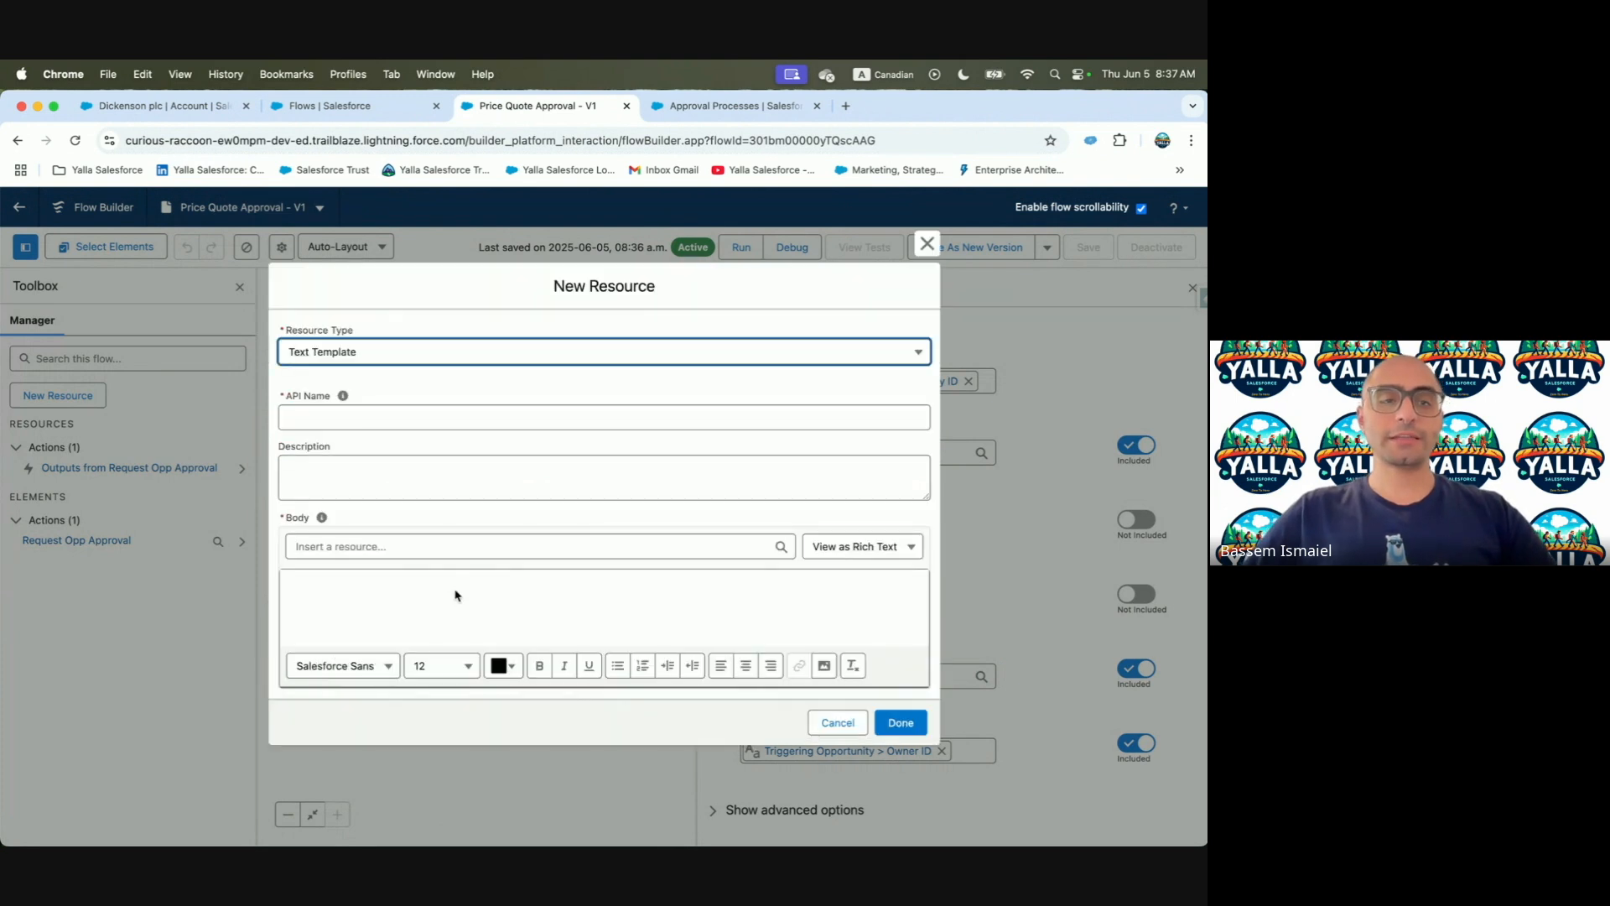
{"action": "left_click", "coordinate": [432, 595]}
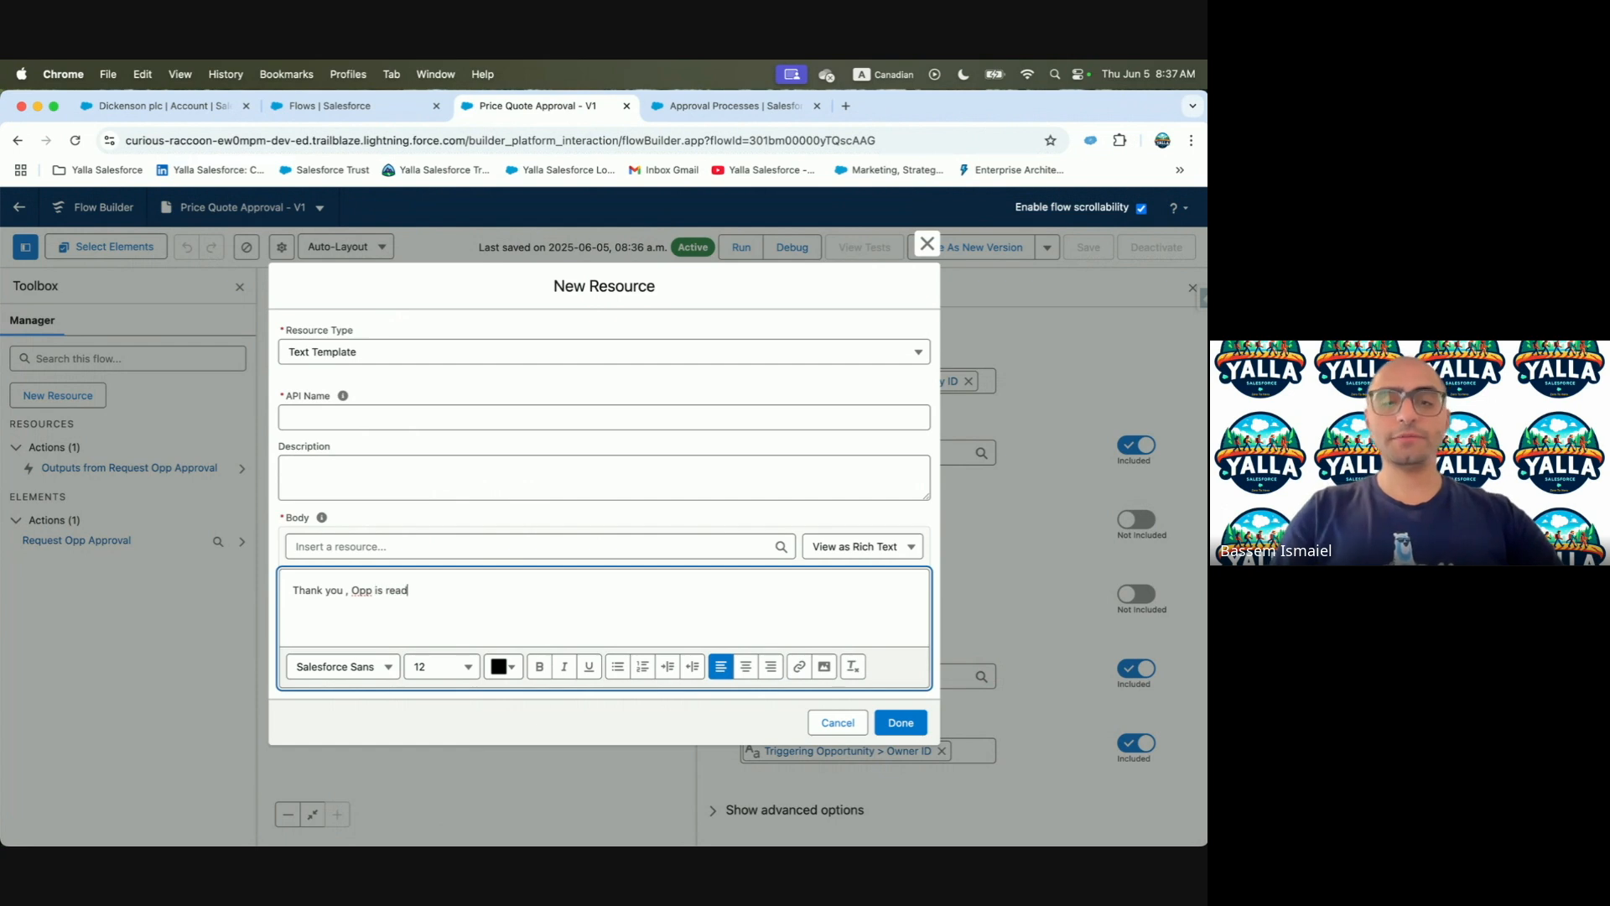
{"action": "type", "text": "Thank you , Opp is ready"}
{"action": "key", "text": "super+a"}
{"action": "key", "text": "super+c"}
{"action": "left_click", "coordinate": [823, 551]}
{"action": "left_click", "coordinate": [819, 612]}
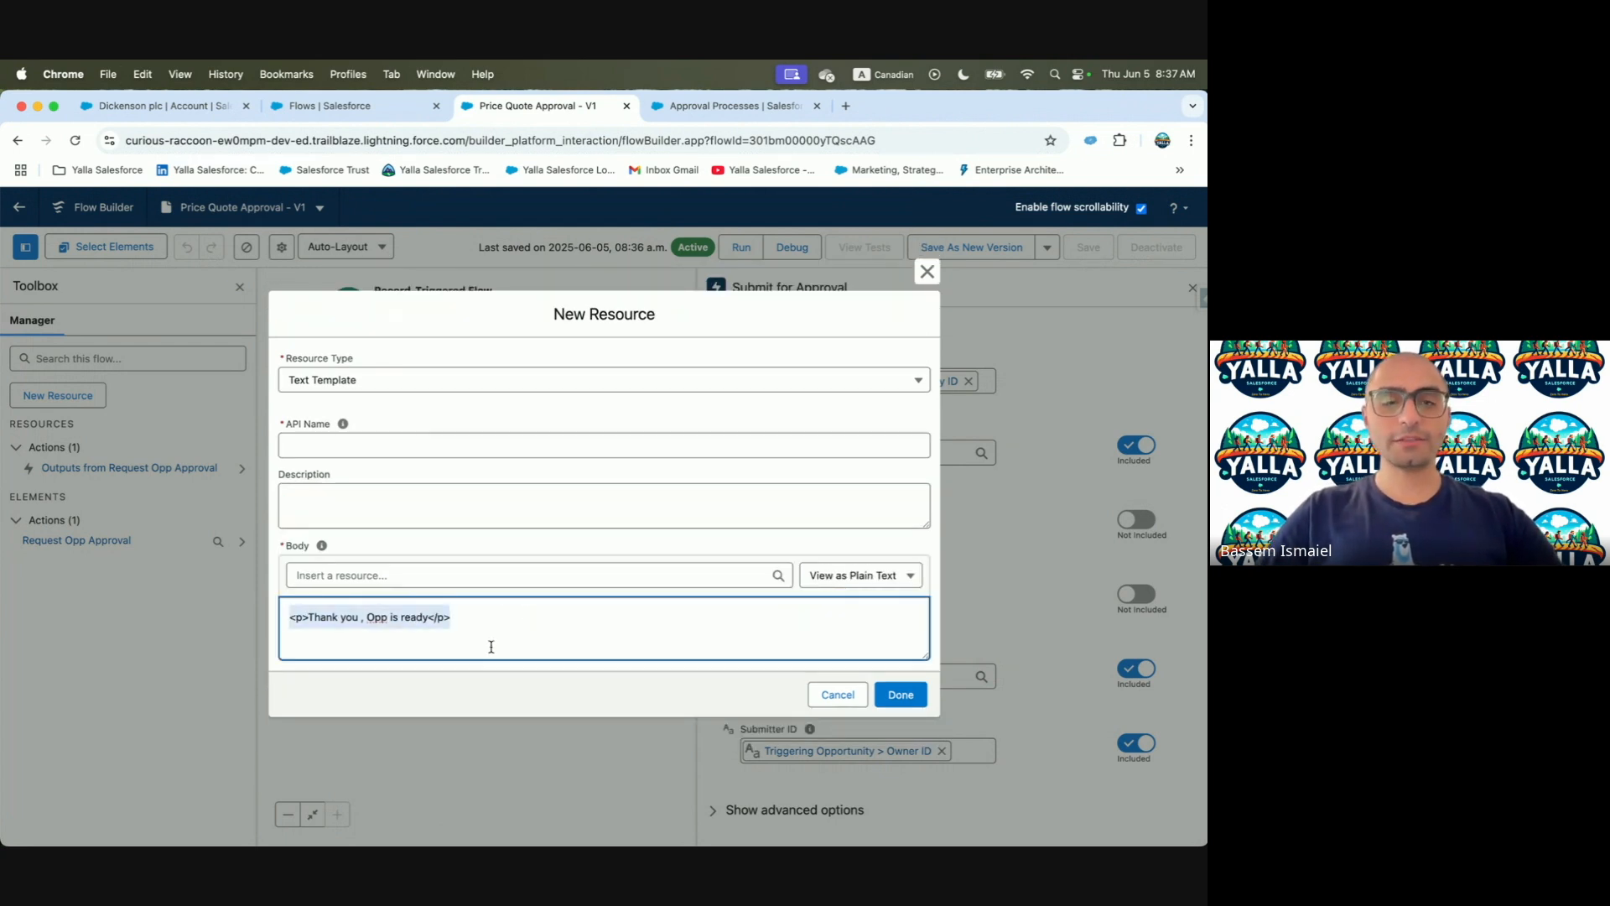
Enter OppComment as the text template's API name and description, and finish creating the resource
{"action": "left_click", "coordinate": [426, 439]}
{"action": "type", "text": "Opp Comment"}
{"action": "left_click", "coordinate": [409, 511]}
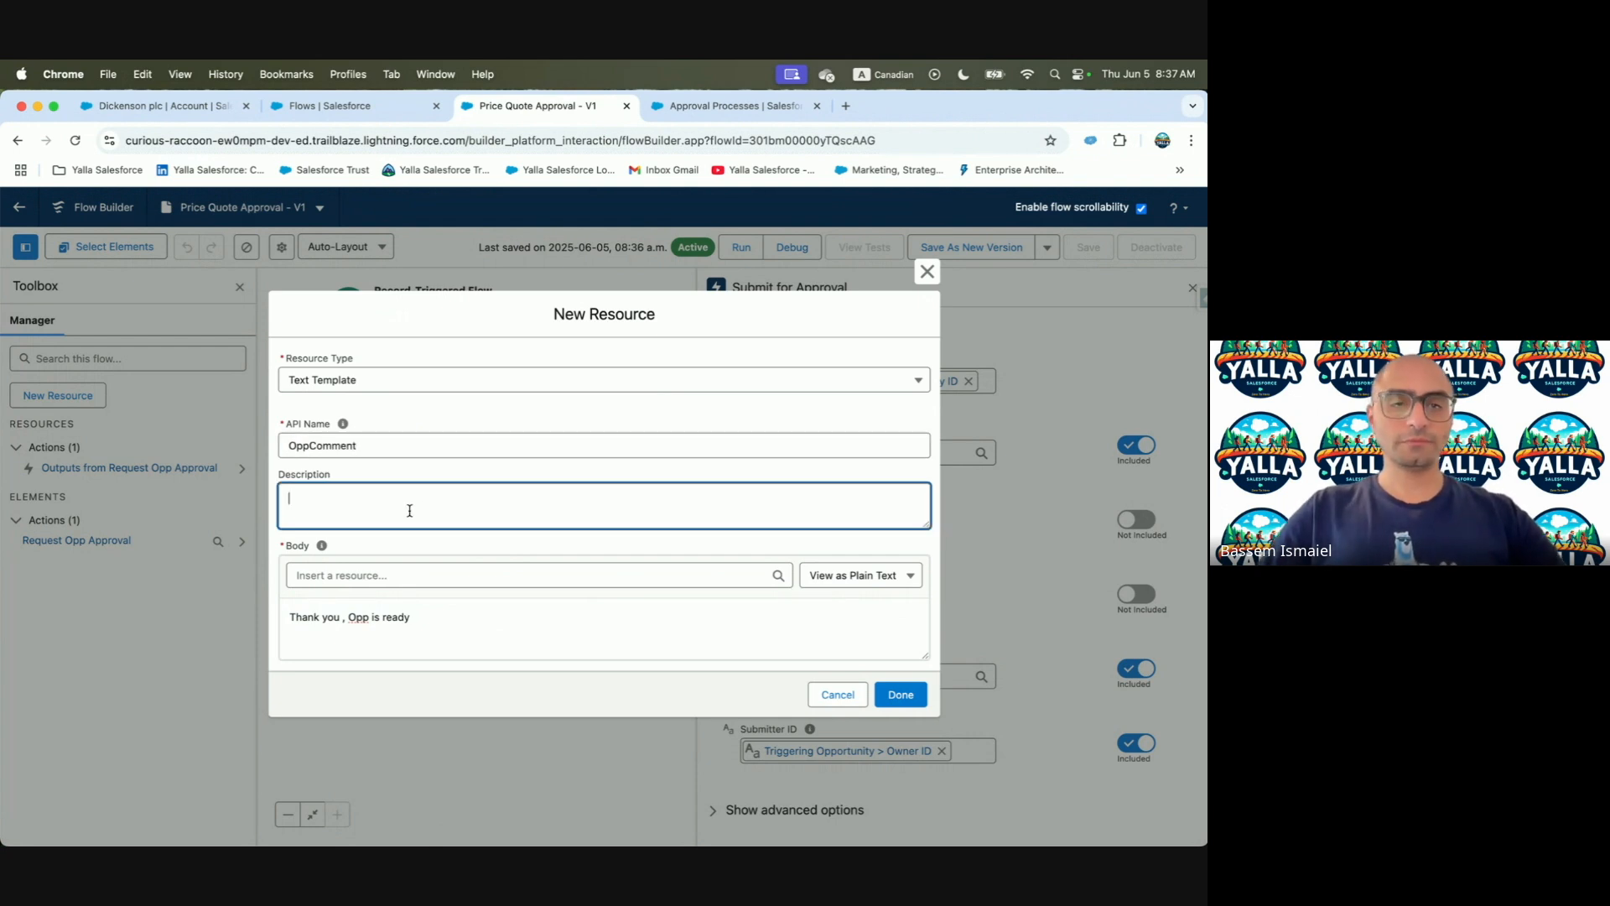
{"action": "left_click", "coordinate": [374, 447]}
{"action": "key", "text": "cmd+a"}
{"action": "key", "text": "cmd+c"}
{"action": "left_click", "coordinate": [380, 495]}
{"action": "key", "text": "cmd+v"}
{"action": "left_click", "coordinate": [901, 694]}
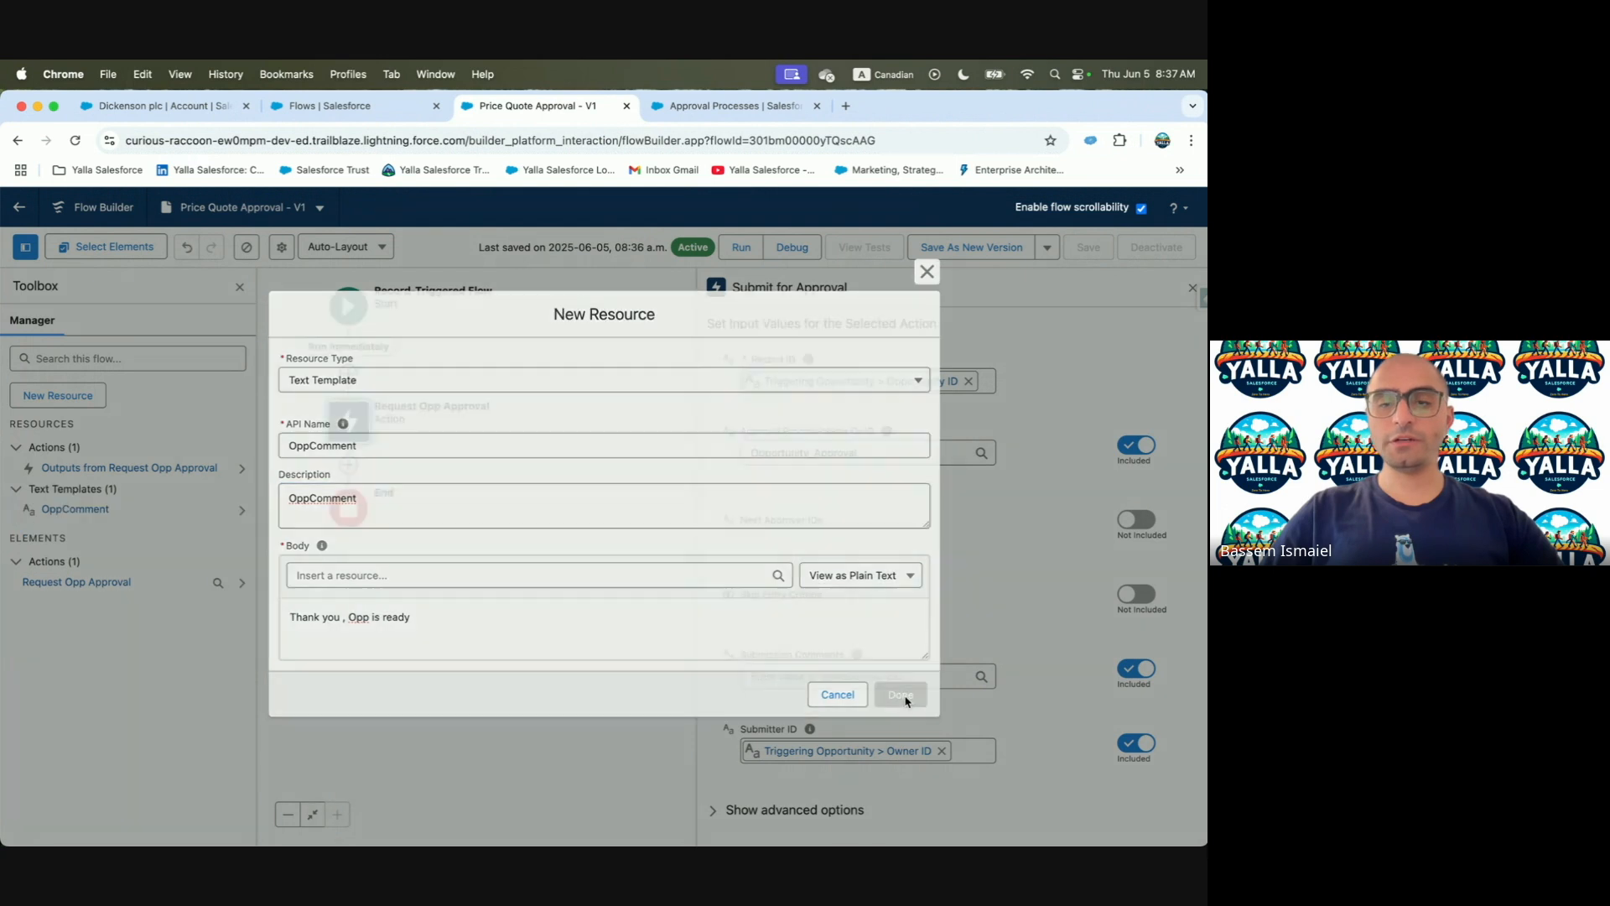
Set Submission Comments in the Submit for Approval action to the OppComment text template
{"action": "left_click", "coordinate": [881, 676]}
{"action": "left_click", "coordinate": [791, 456]}
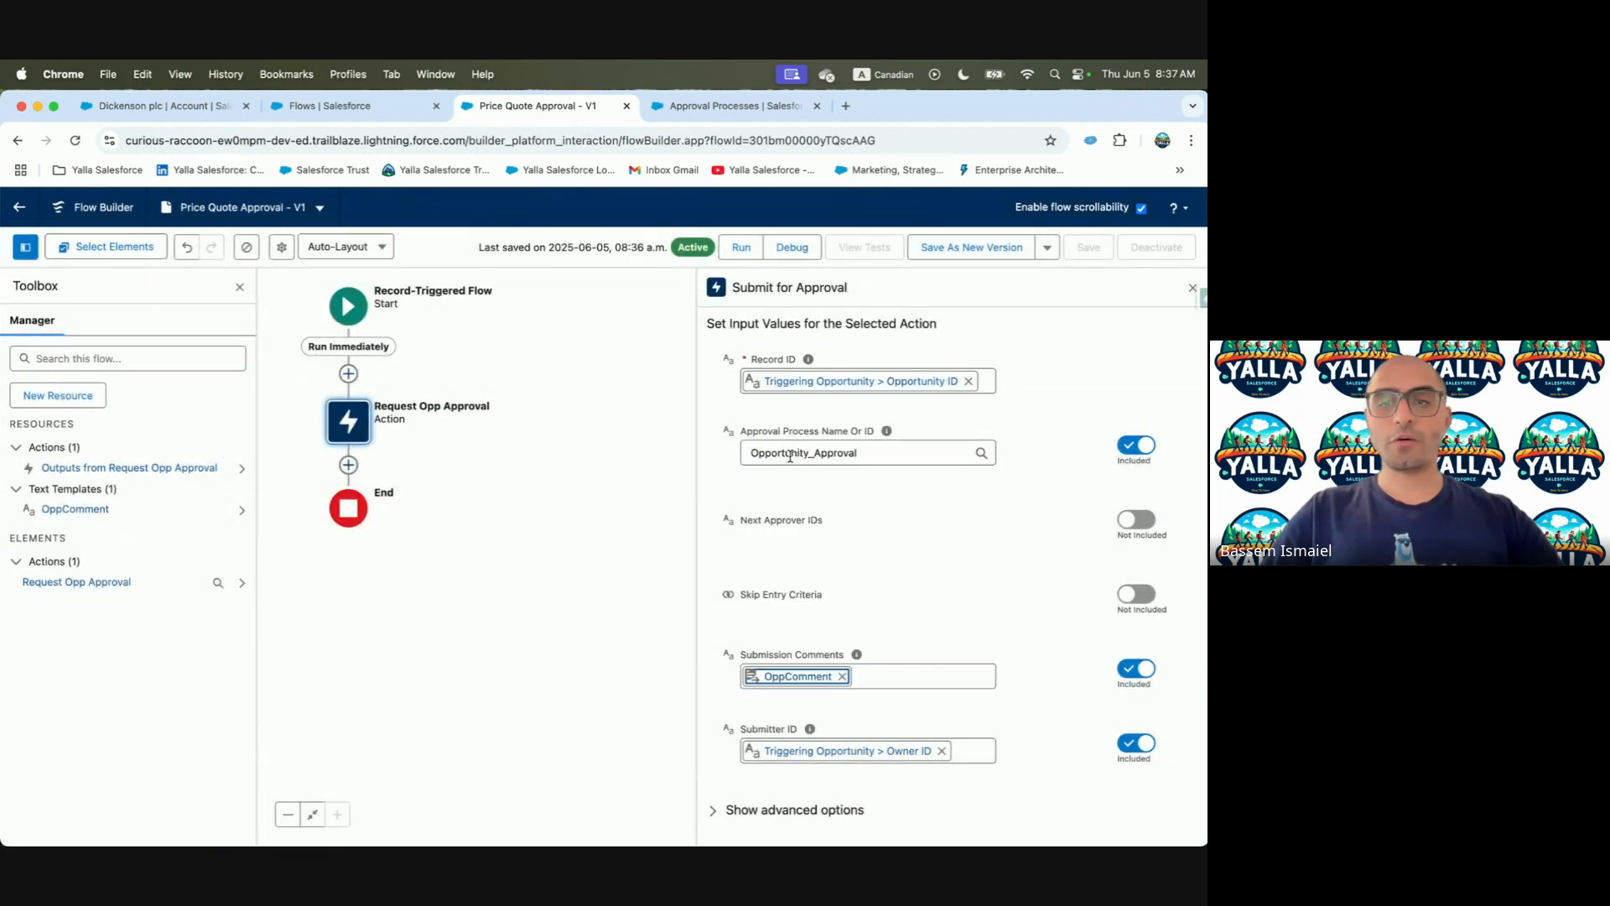
Save the Price Quote Approval flow as a new version and activate it
{"action": "left_click", "coordinate": [971, 247]}
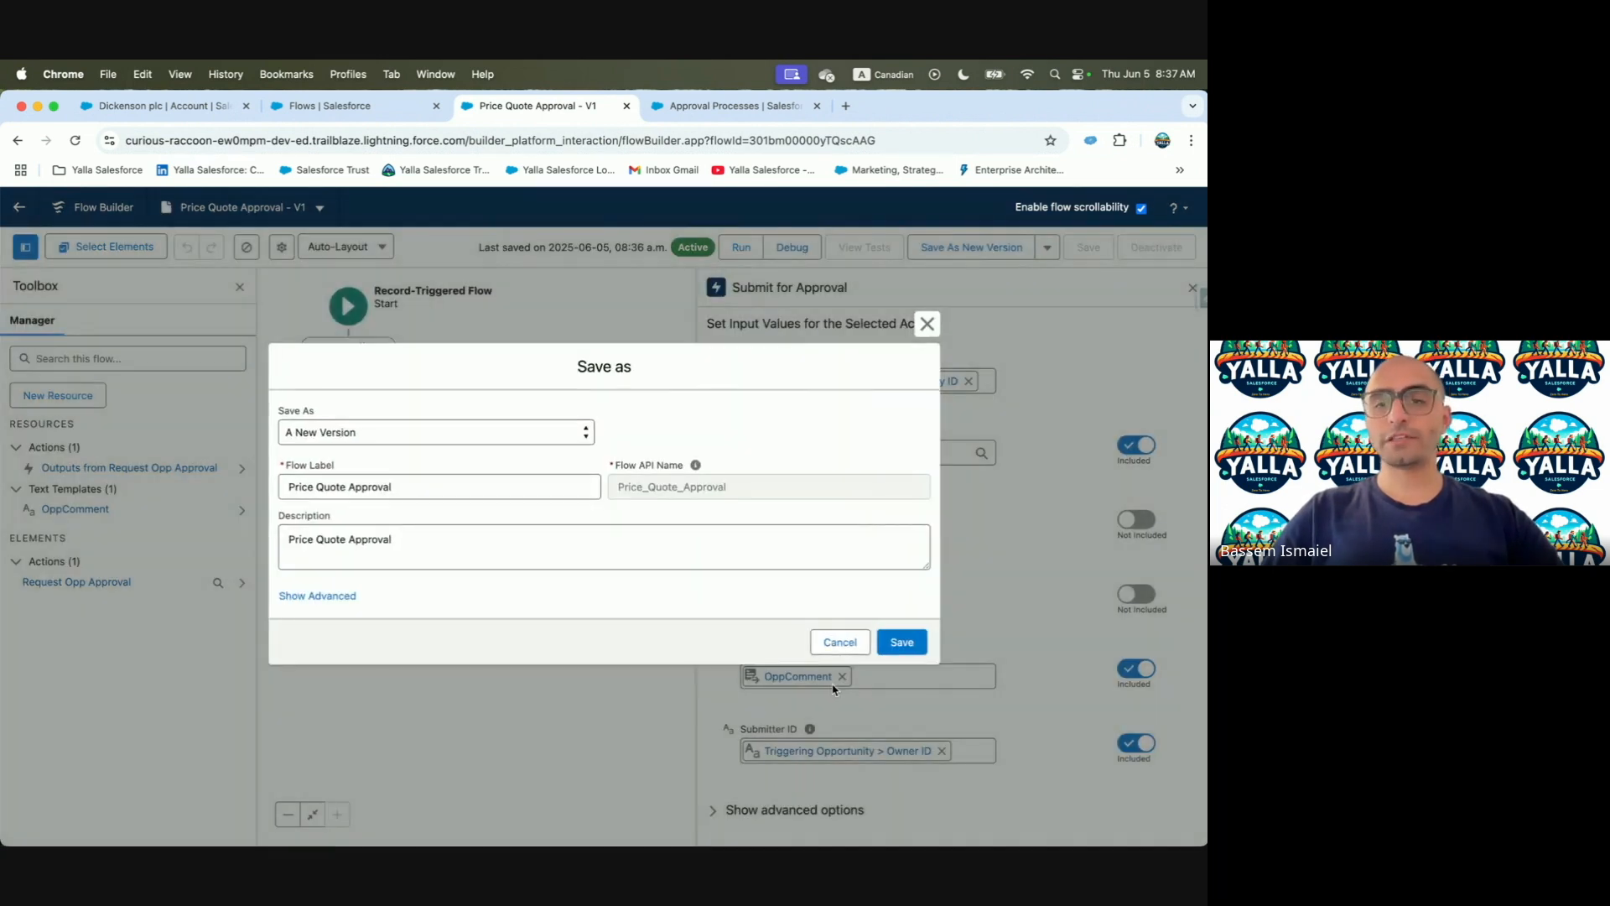
{"action": "left_click", "coordinate": [901, 642]}
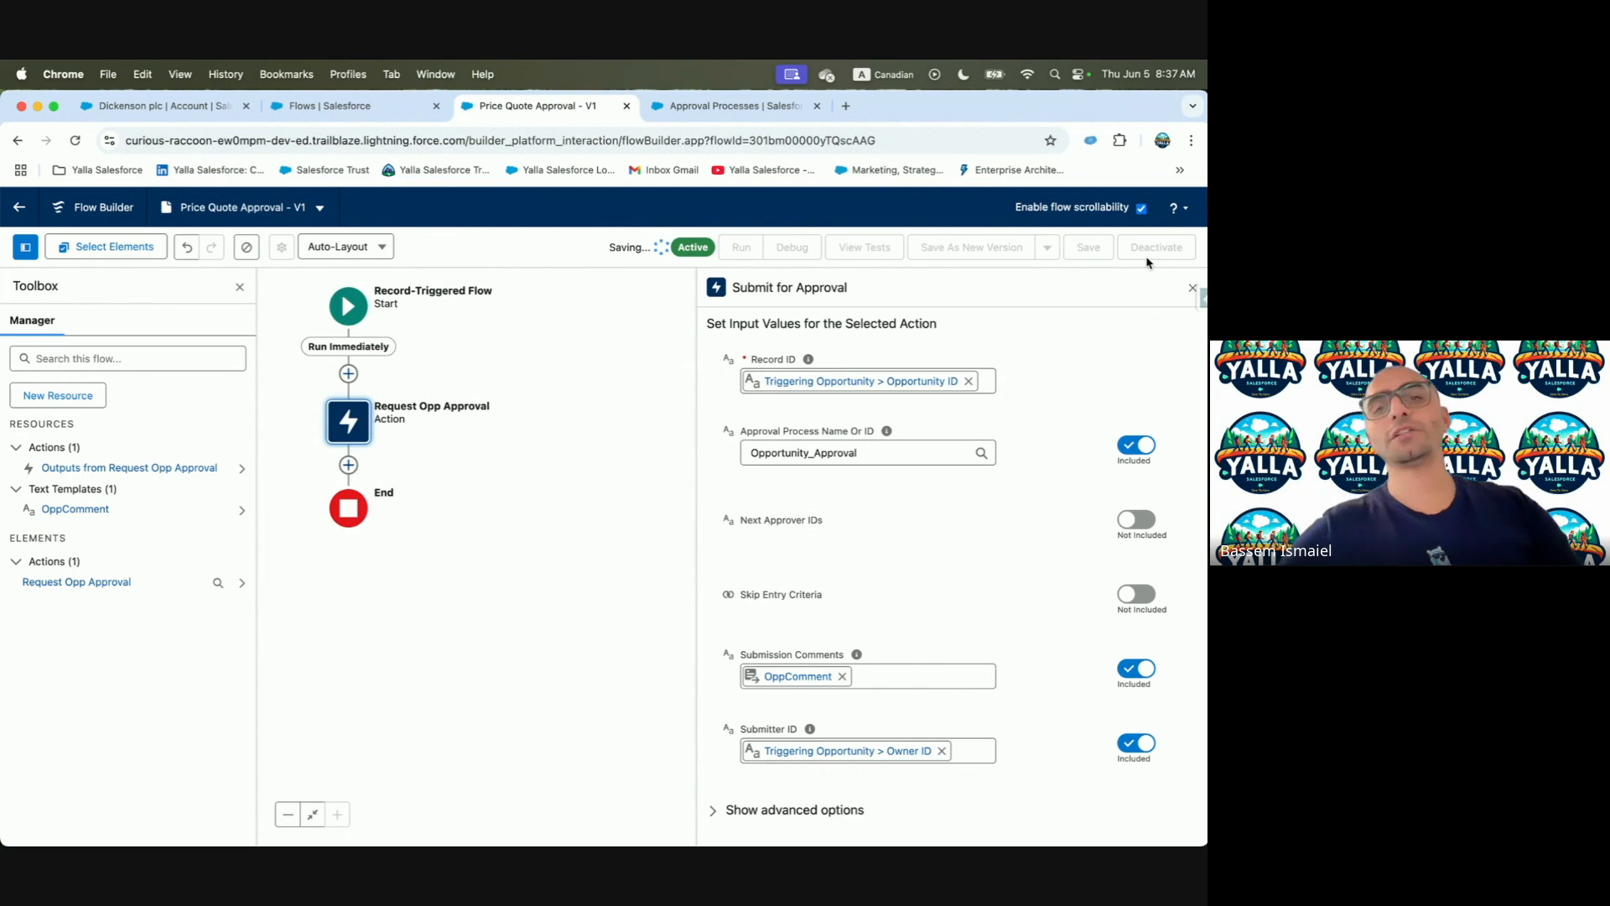
{"action": "left_click", "coordinate": [1160, 248]}
Read the Trailhead hands-on challenge on adding Chatter and email to the Check New Lead for Matching Account flow
{"action": "key", "text": "ctrl+Left"}
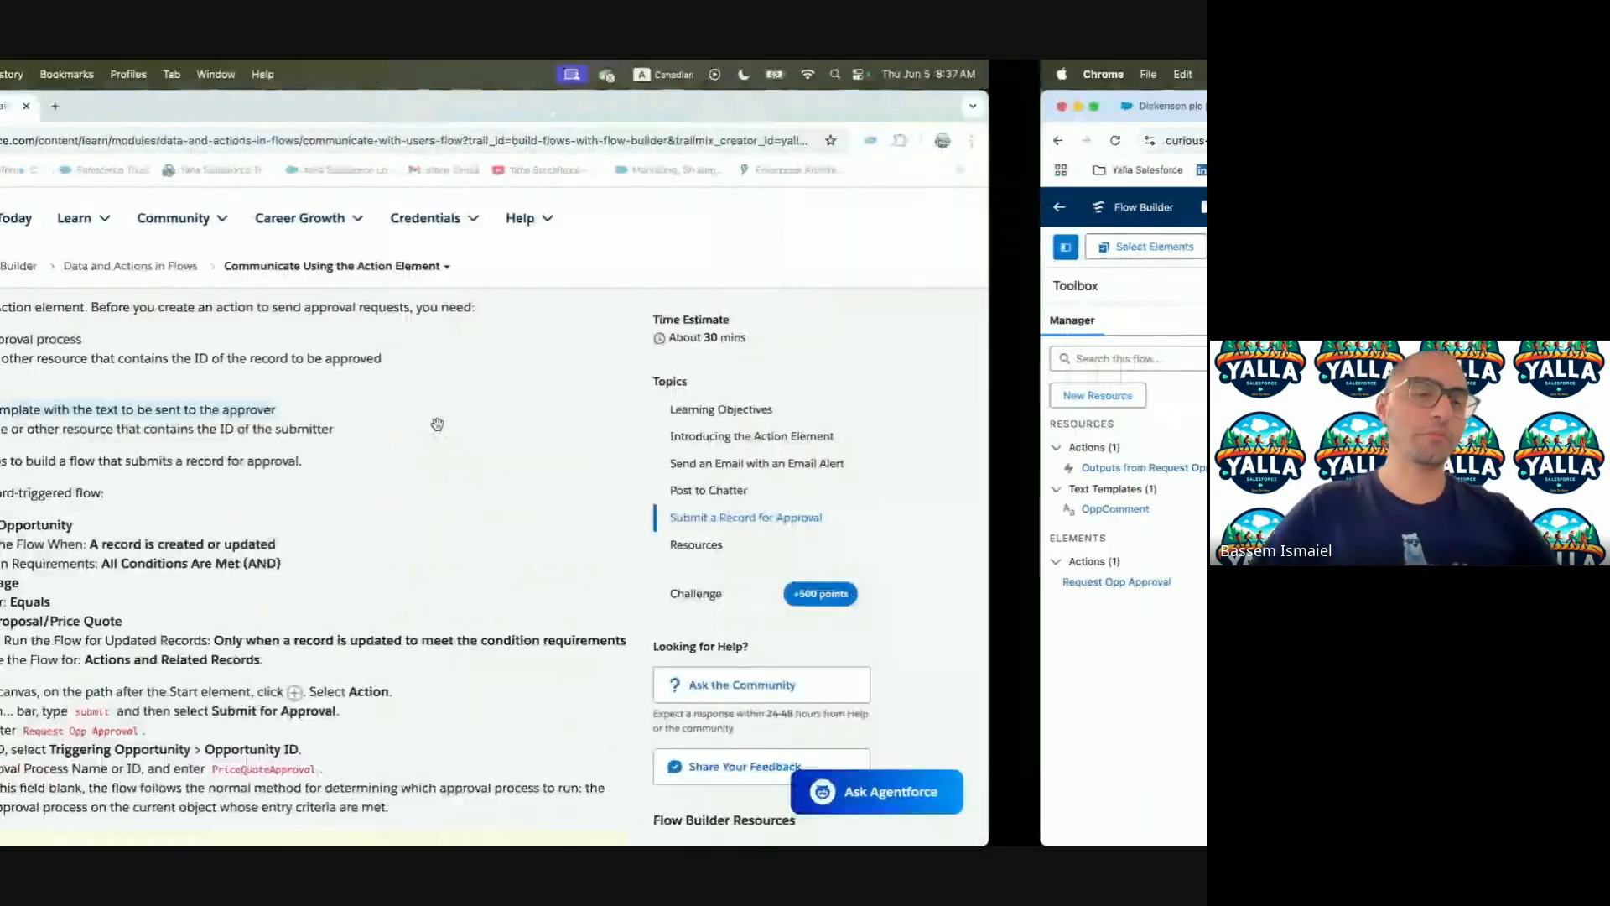
{"action": "scroll", "coordinate": [427, 444], "scroll_direction": "down", "scroll_amount": 20}
{"action": "scroll", "coordinate": [398, 554], "scroll_direction": "up", "scroll_amount": 10}
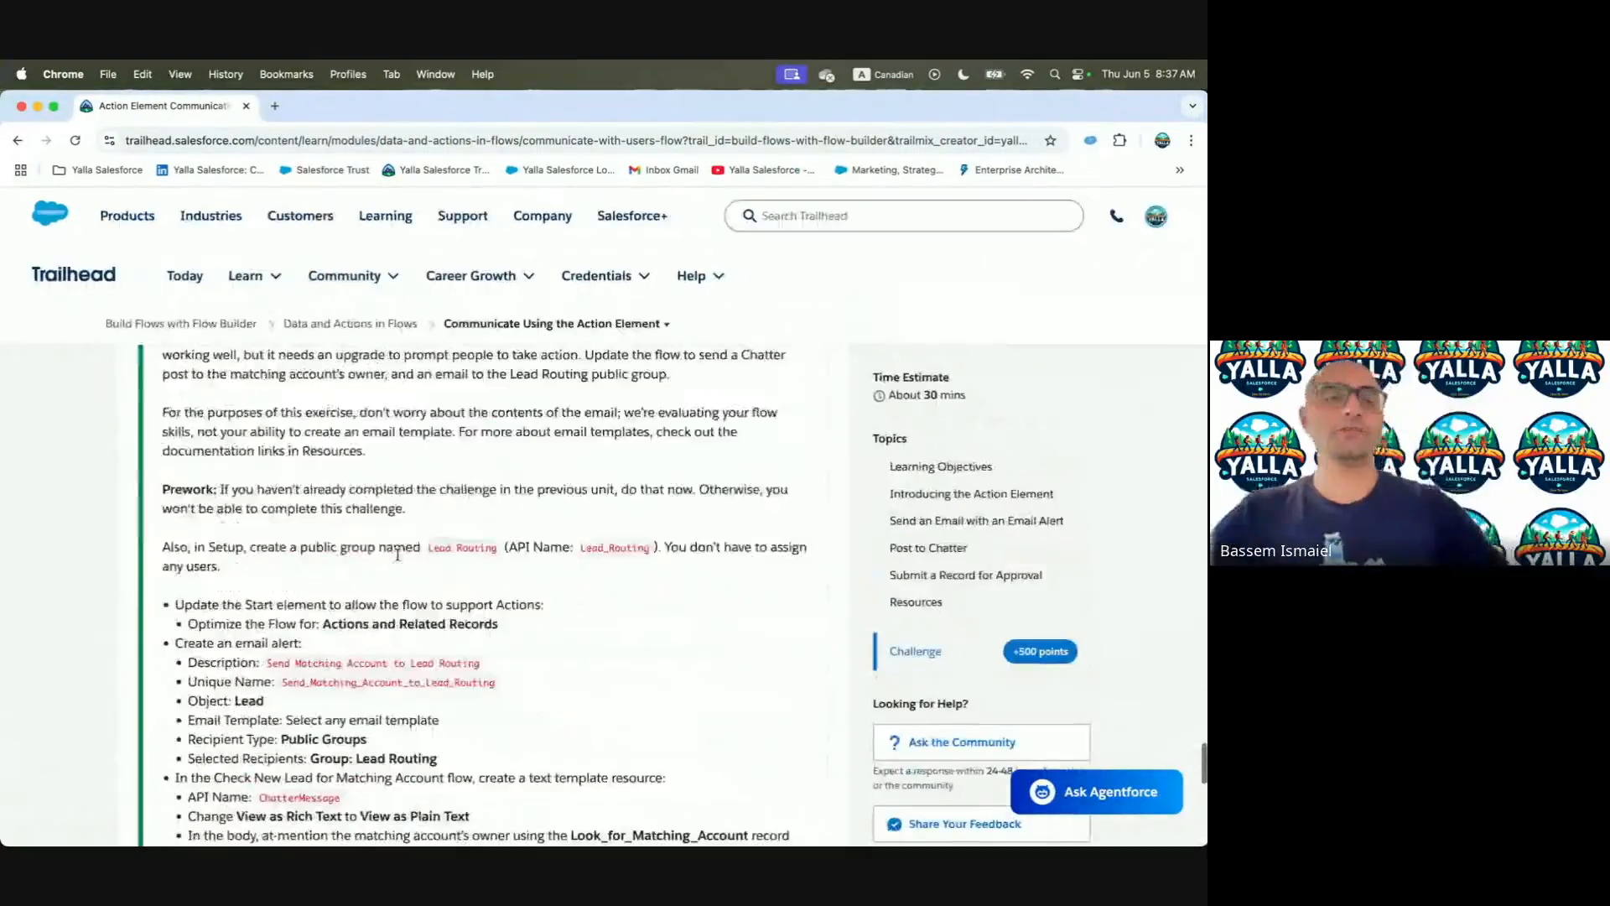
{"action": "scroll", "coordinate": [398, 560], "scroll_direction": "down", "scroll_amount": 3}
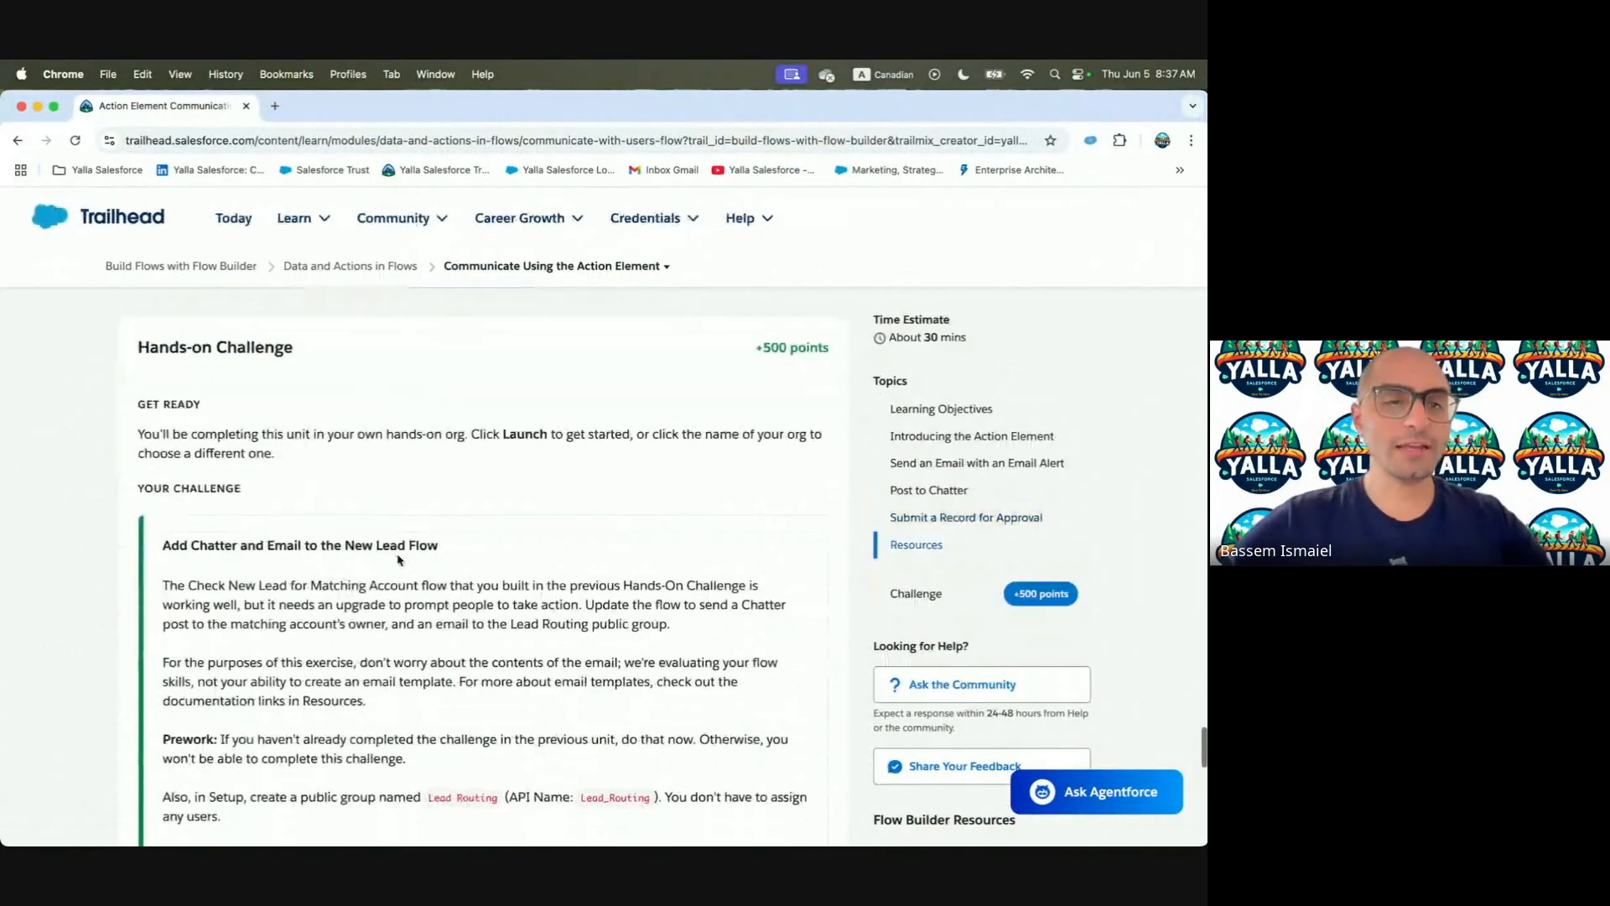
{"action": "scroll", "coordinate": [398, 560], "scroll_direction": "down", "scroll_amount": 1}
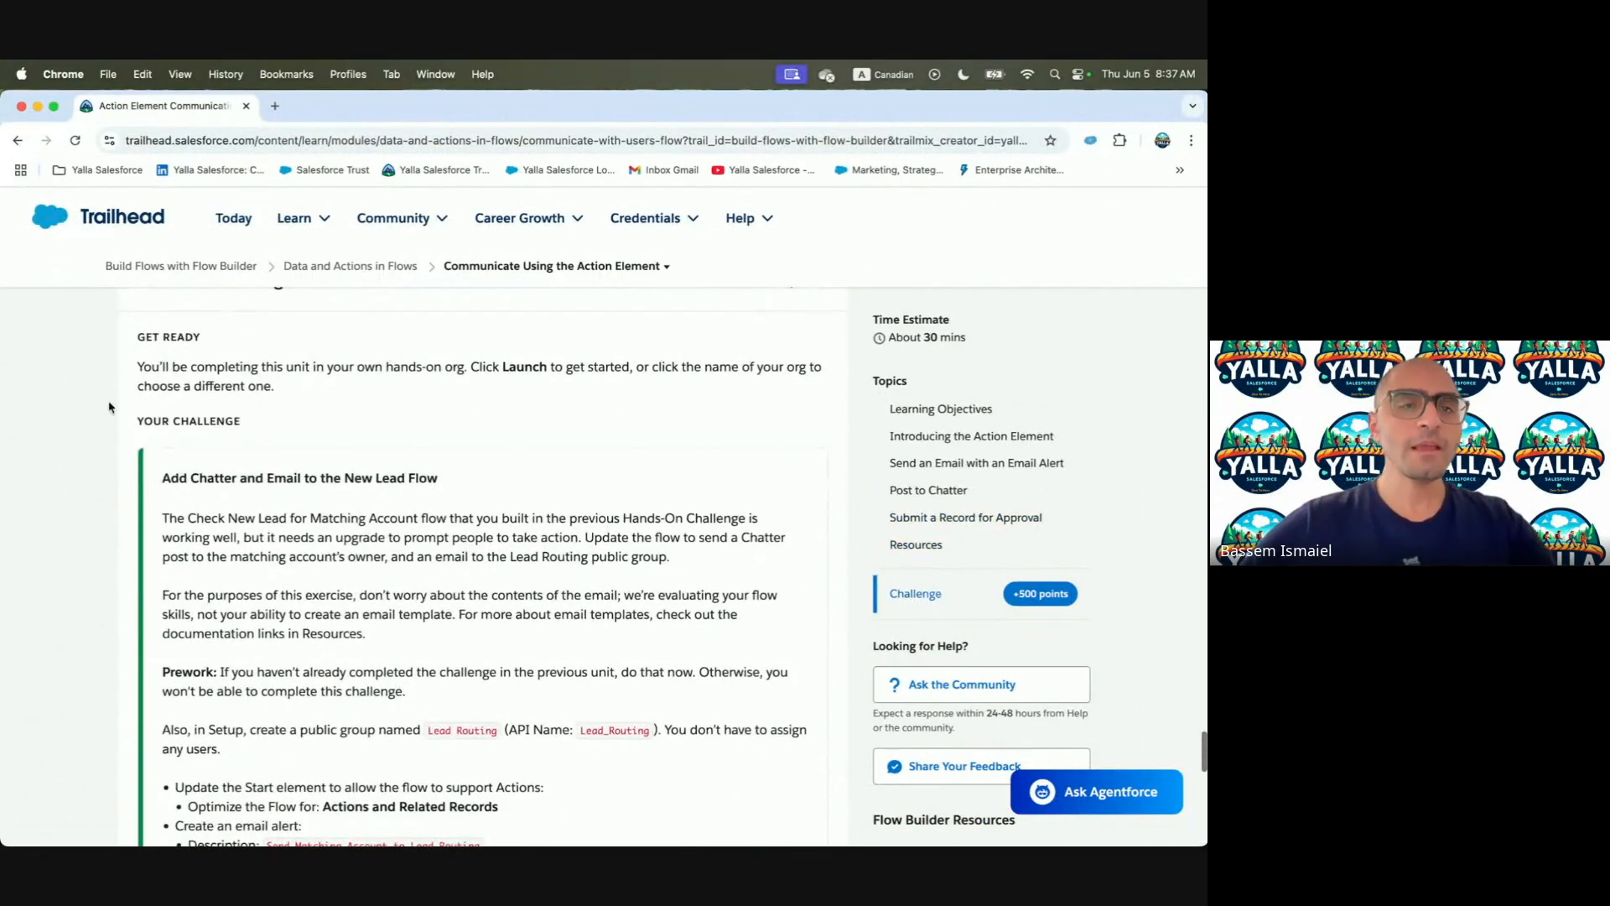
{"action": "left_click_drag", "start_coordinate": [174, 476], "coordinate": [472, 480]}
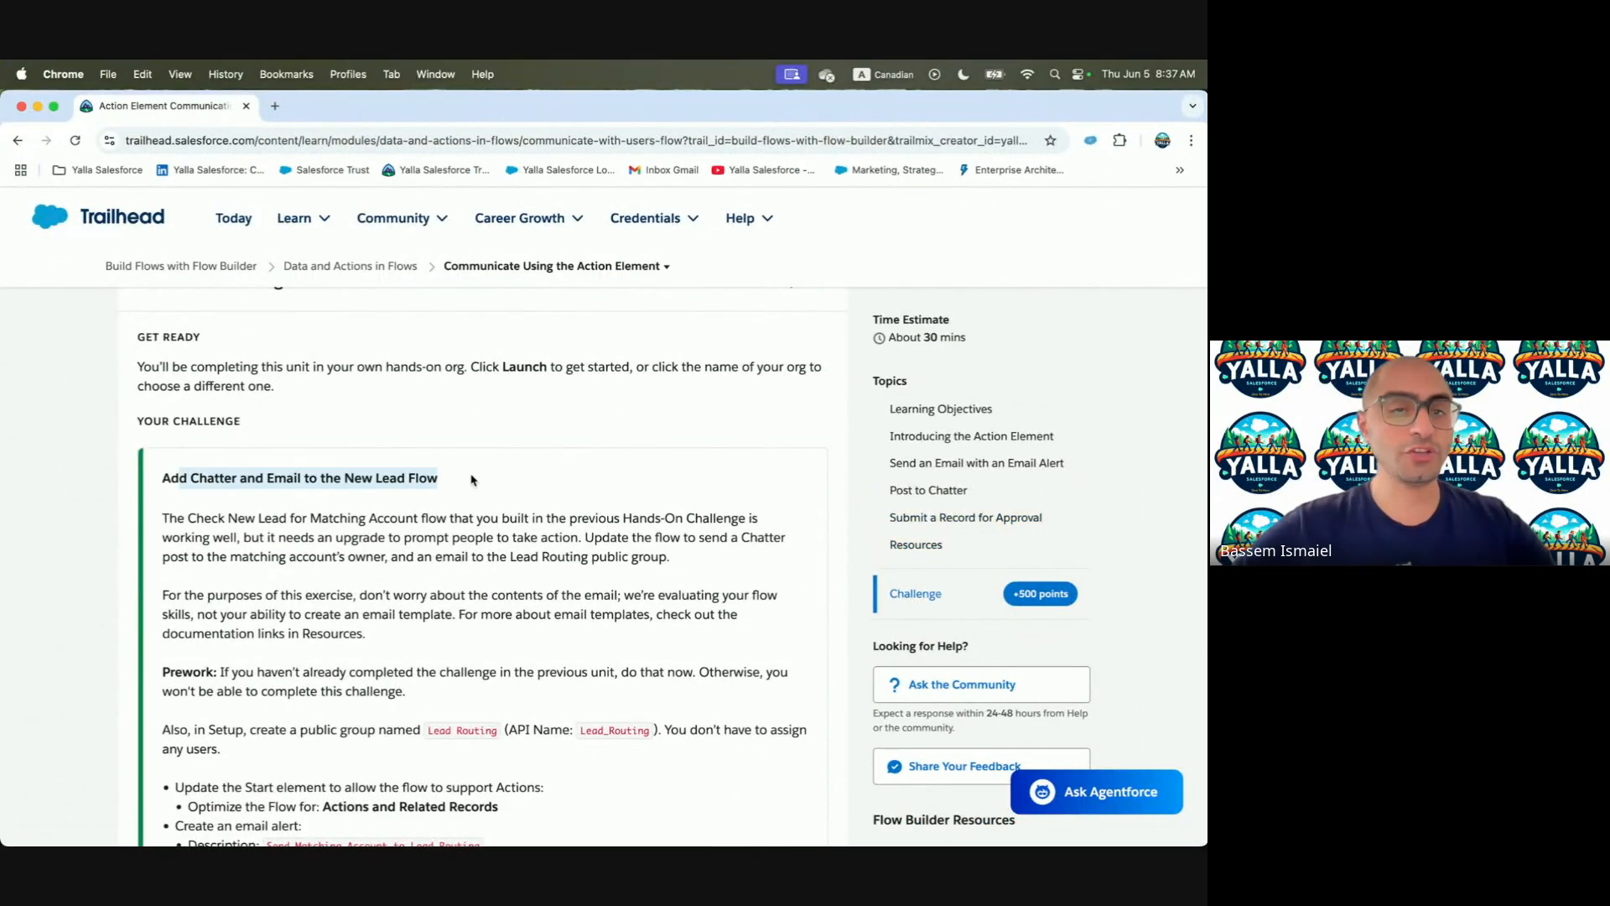
{"action": "scroll", "coordinate": [473, 479], "scroll_direction": "down", "scroll_amount": 1}
{"action": "left_click_drag", "start_coordinate": [232, 431], "coordinate": [380, 436]}
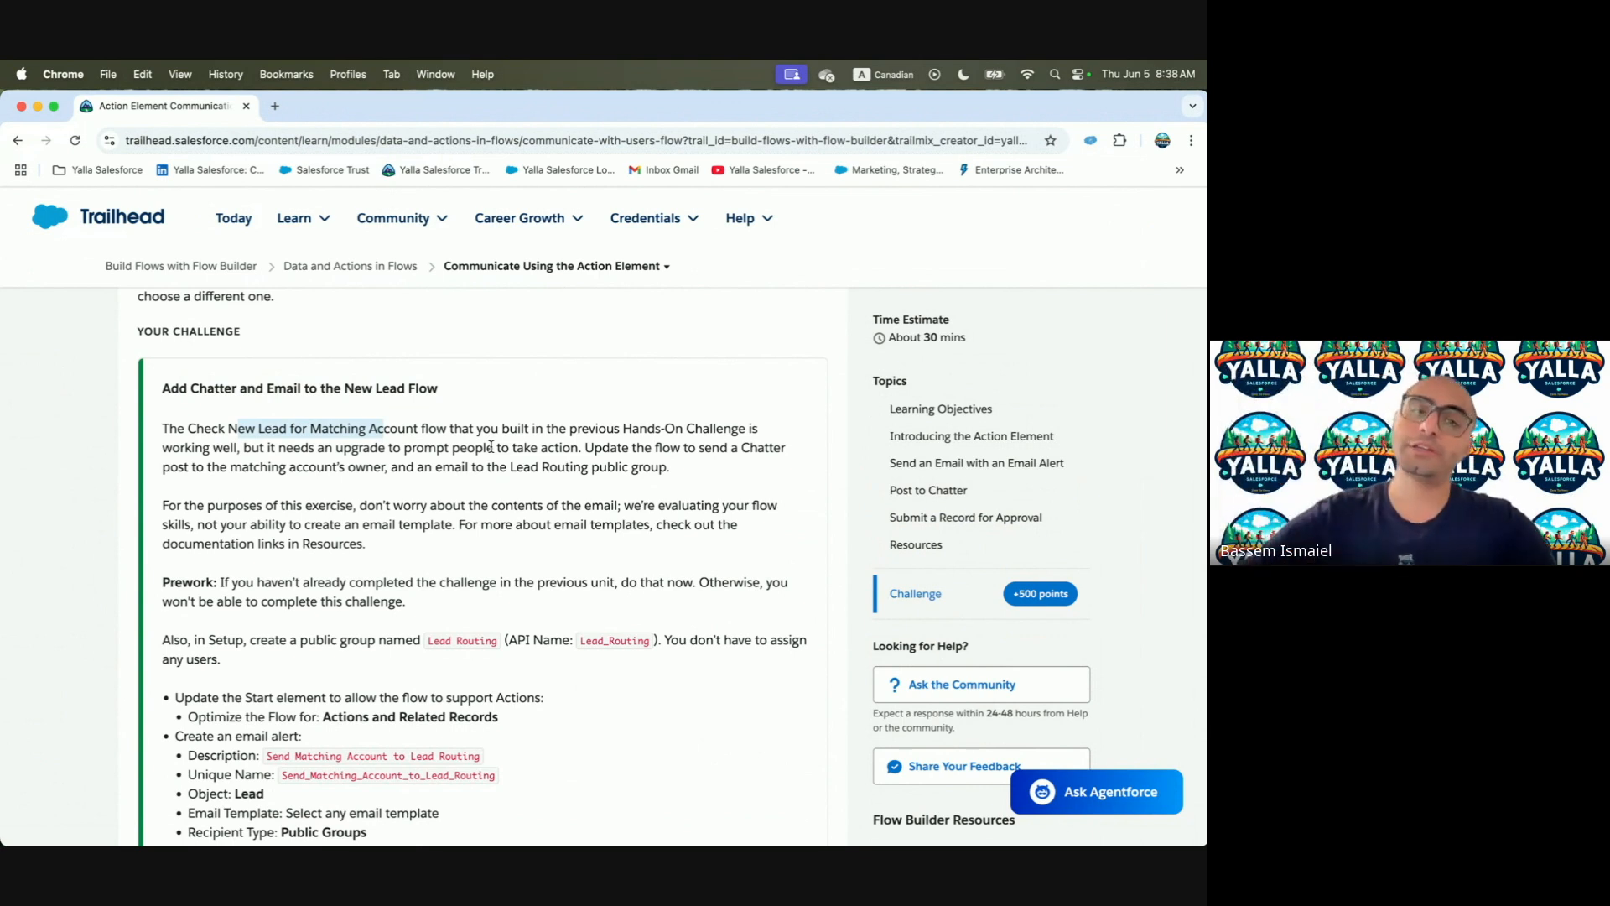
{"action": "scroll", "coordinate": [492, 447], "scroll_direction": "down", "scroll_amount": 1}
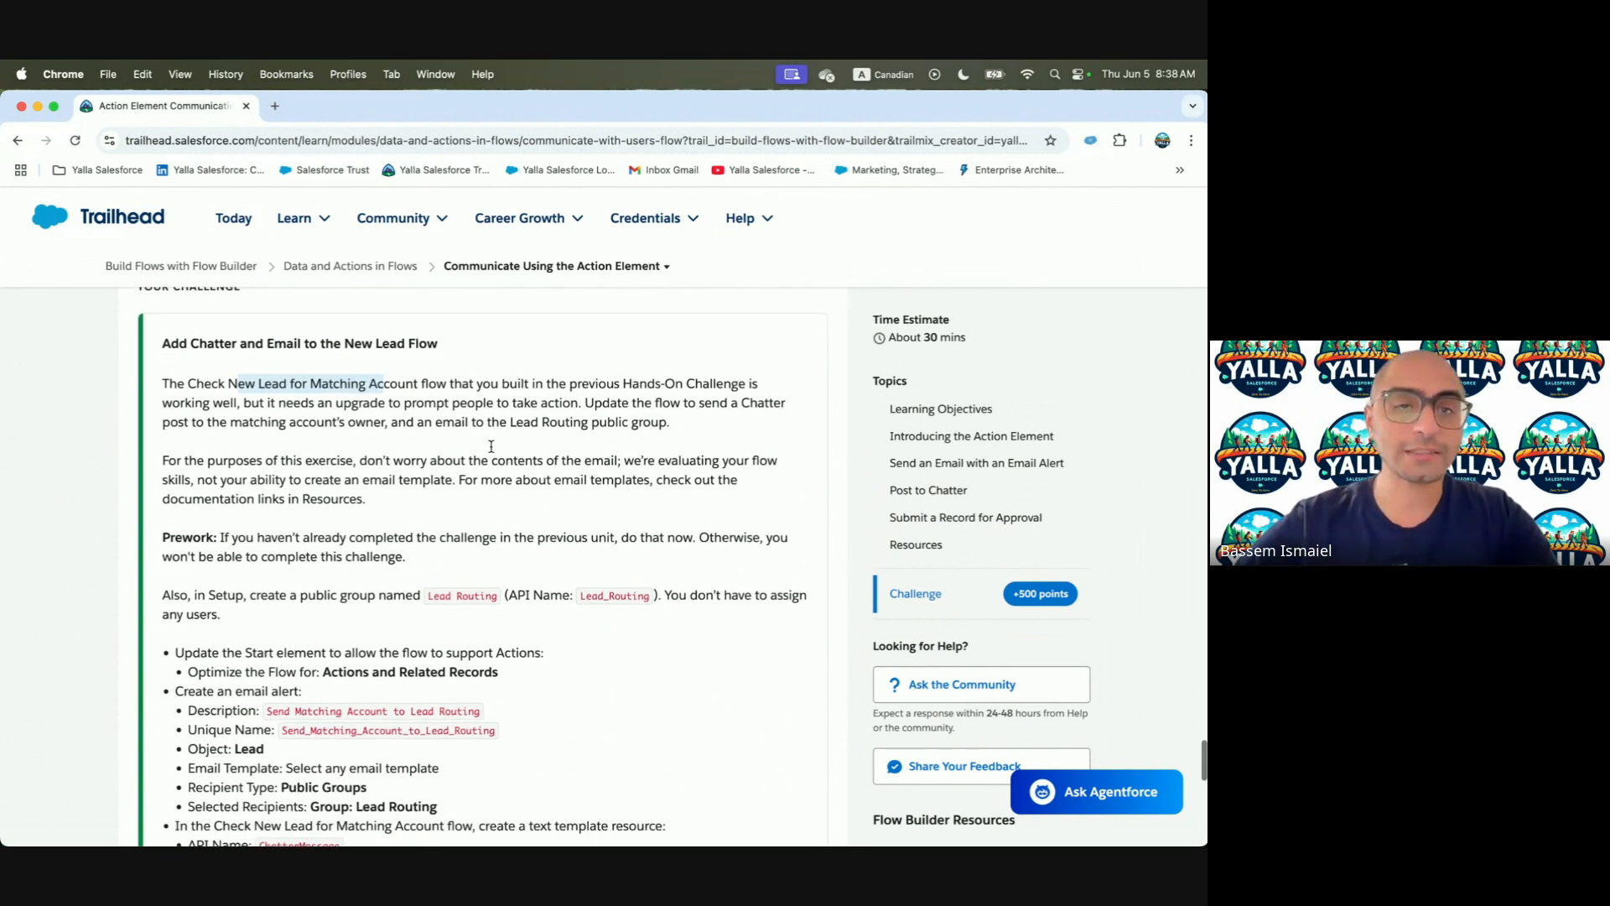
{"action": "left_click", "coordinate": [635, 417]}
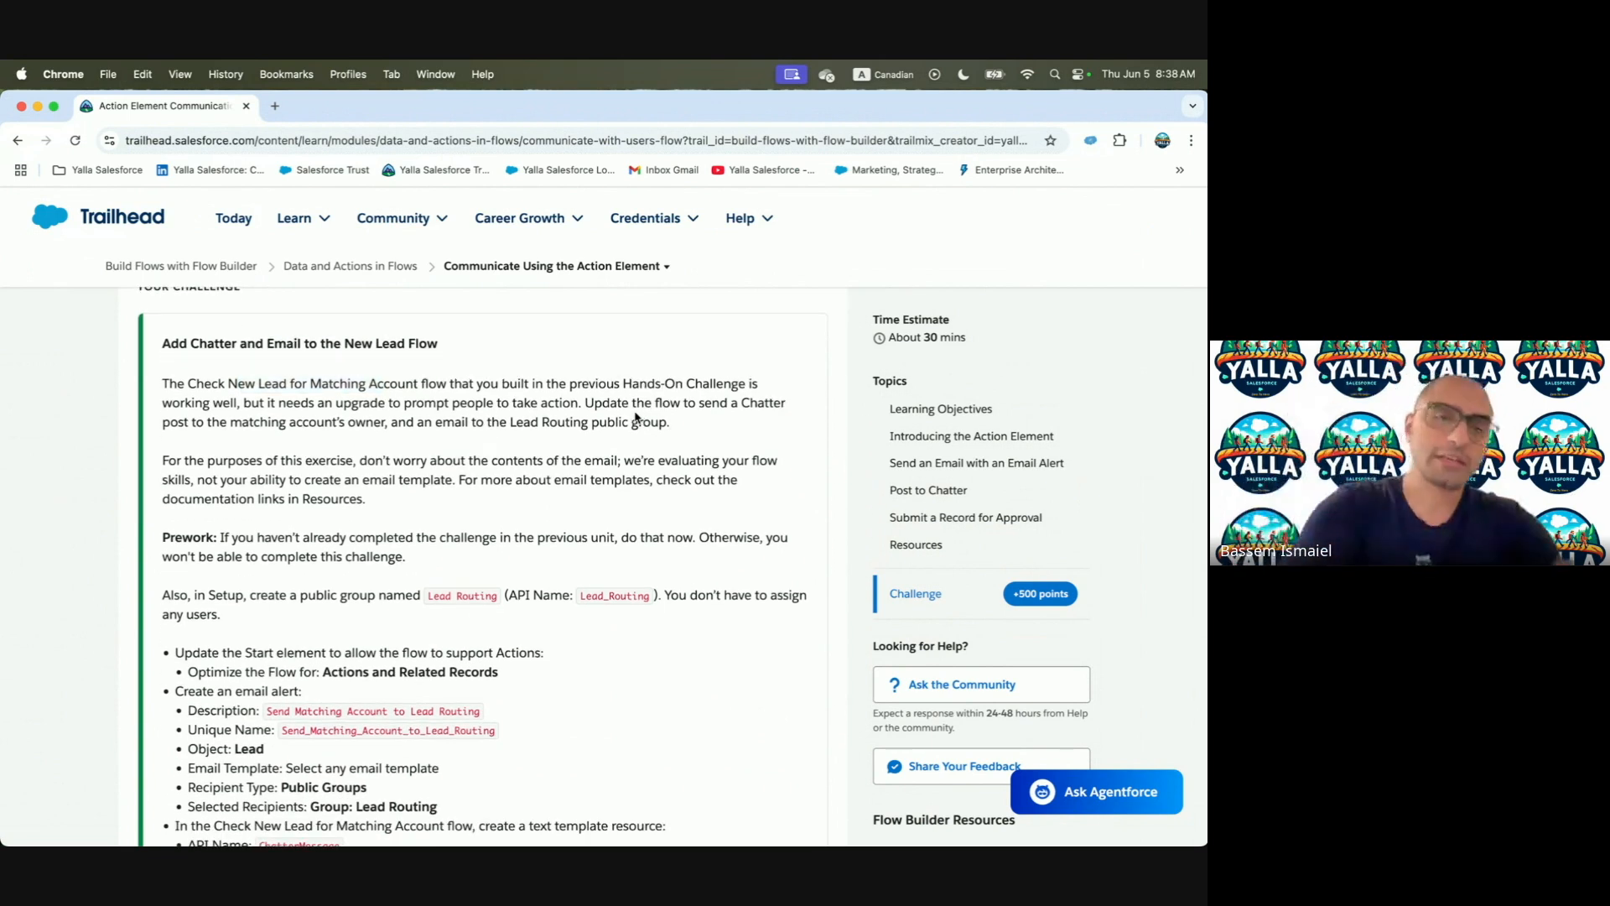
{"action": "left_click_drag", "start_coordinate": [585, 404], "coordinate": [631, 404]}
{"action": "left_click", "coordinate": [634, 381]}
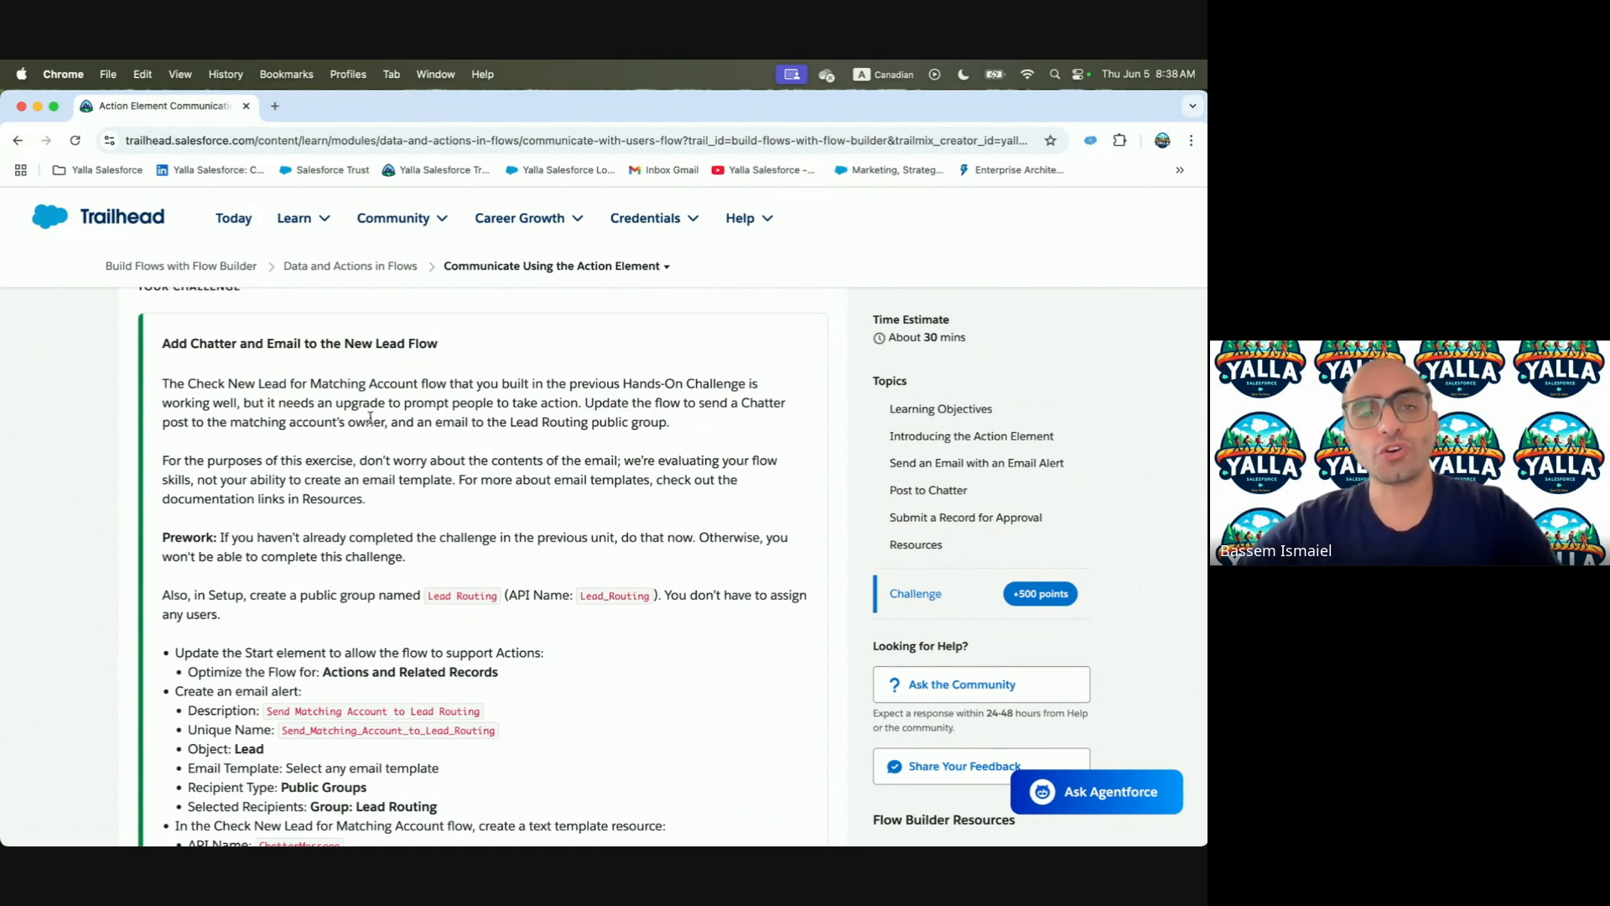
Examine the challenge's notes on the email contents, the prework and the public group to create in Setup
{"action": "scroll", "coordinate": [438, 422], "scroll_direction": "down", "scroll_amount": 2}
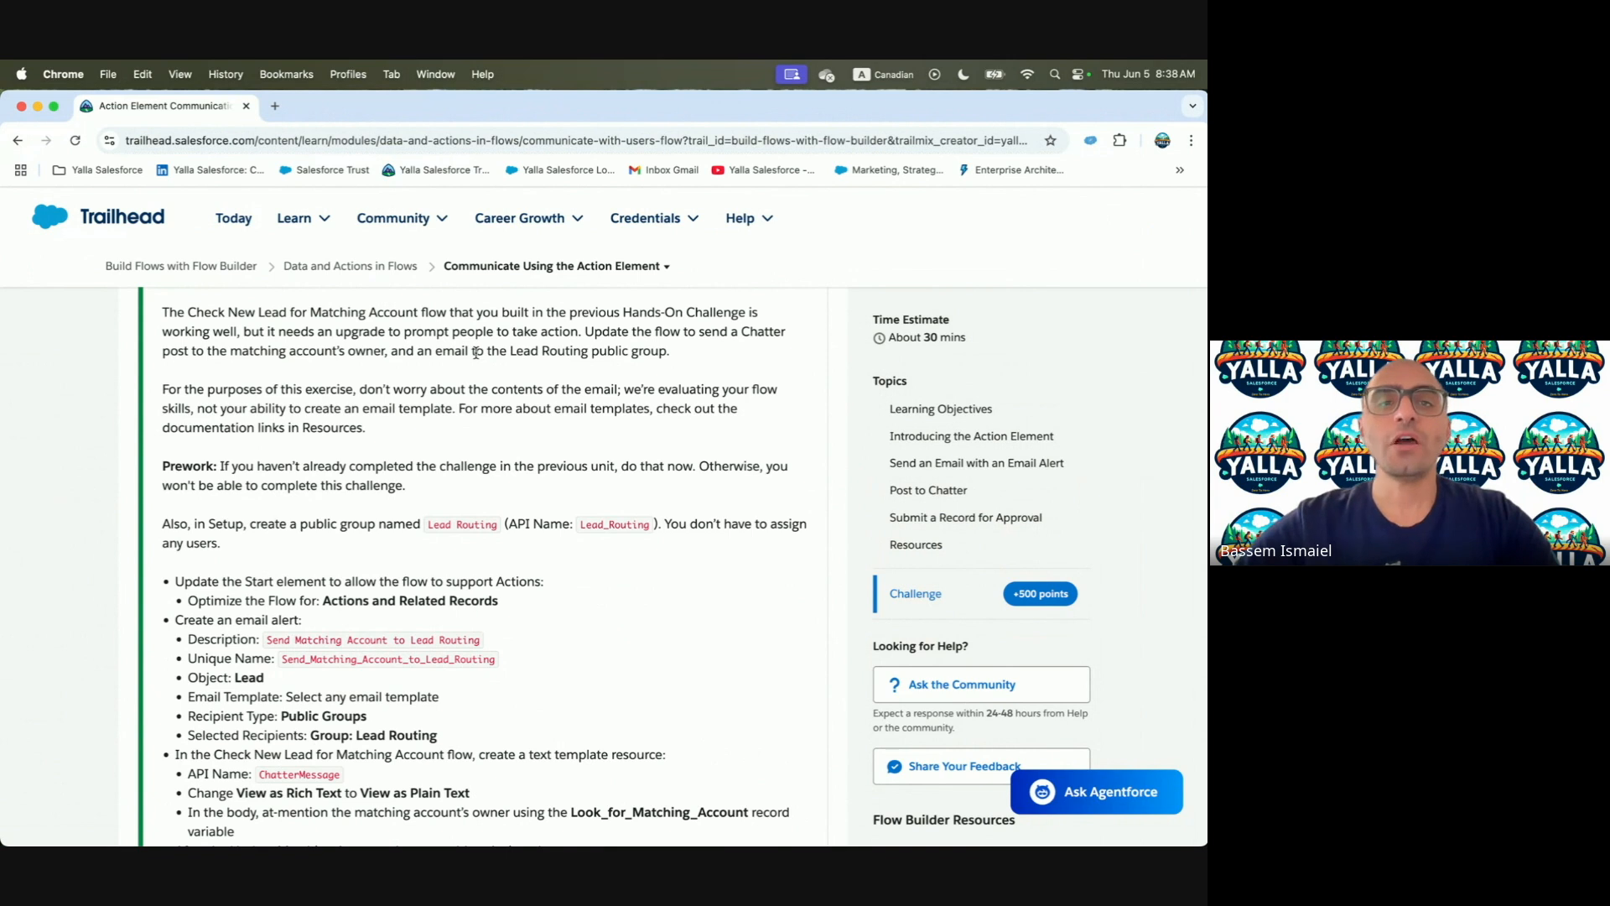
{"action": "left_click_drag", "start_coordinate": [476, 352], "coordinate": [651, 362]}
{"action": "left_click", "coordinate": [651, 362]}
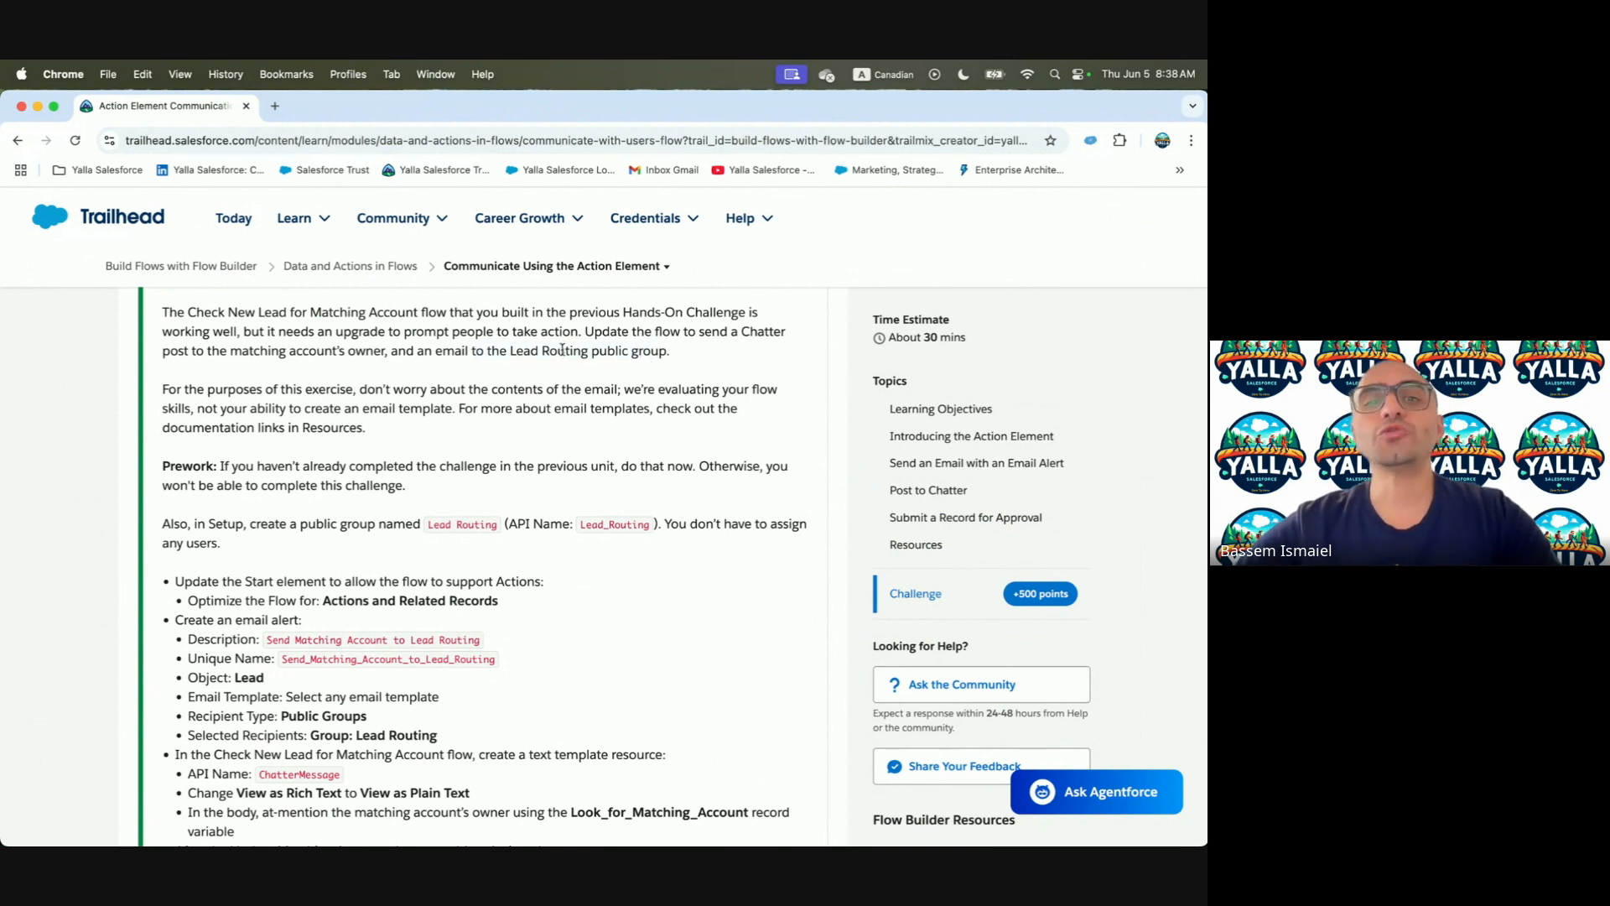
{"action": "left_click_drag", "start_coordinate": [480, 349], "coordinate": [685, 352]}
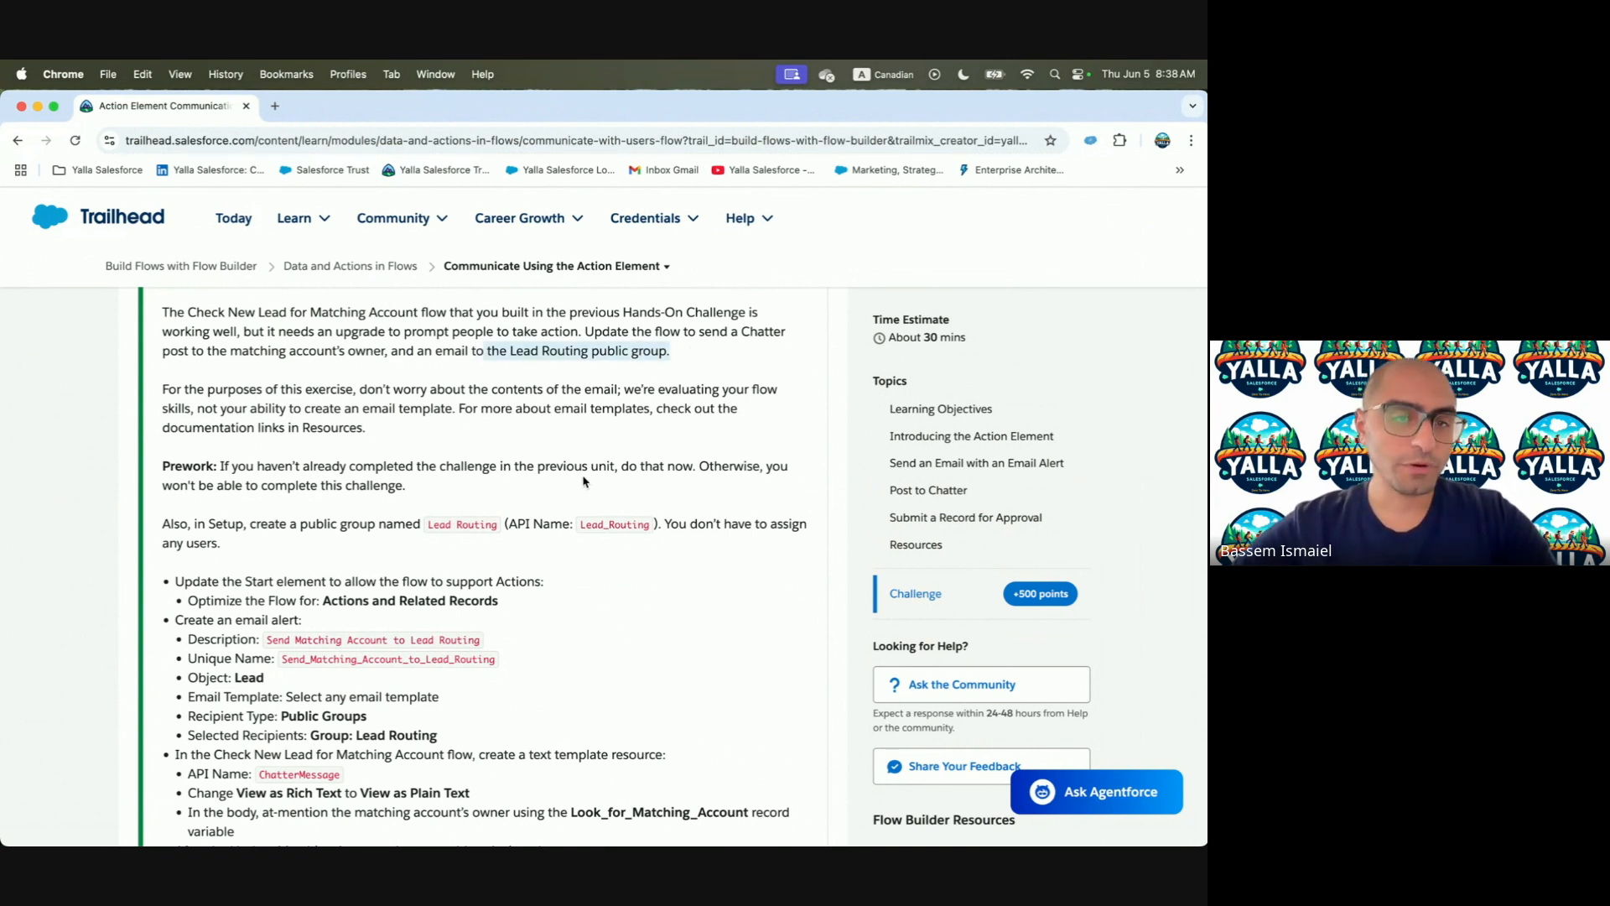
{"action": "scroll", "coordinate": [585, 481], "scroll_direction": "down", "scroll_amount": 1}
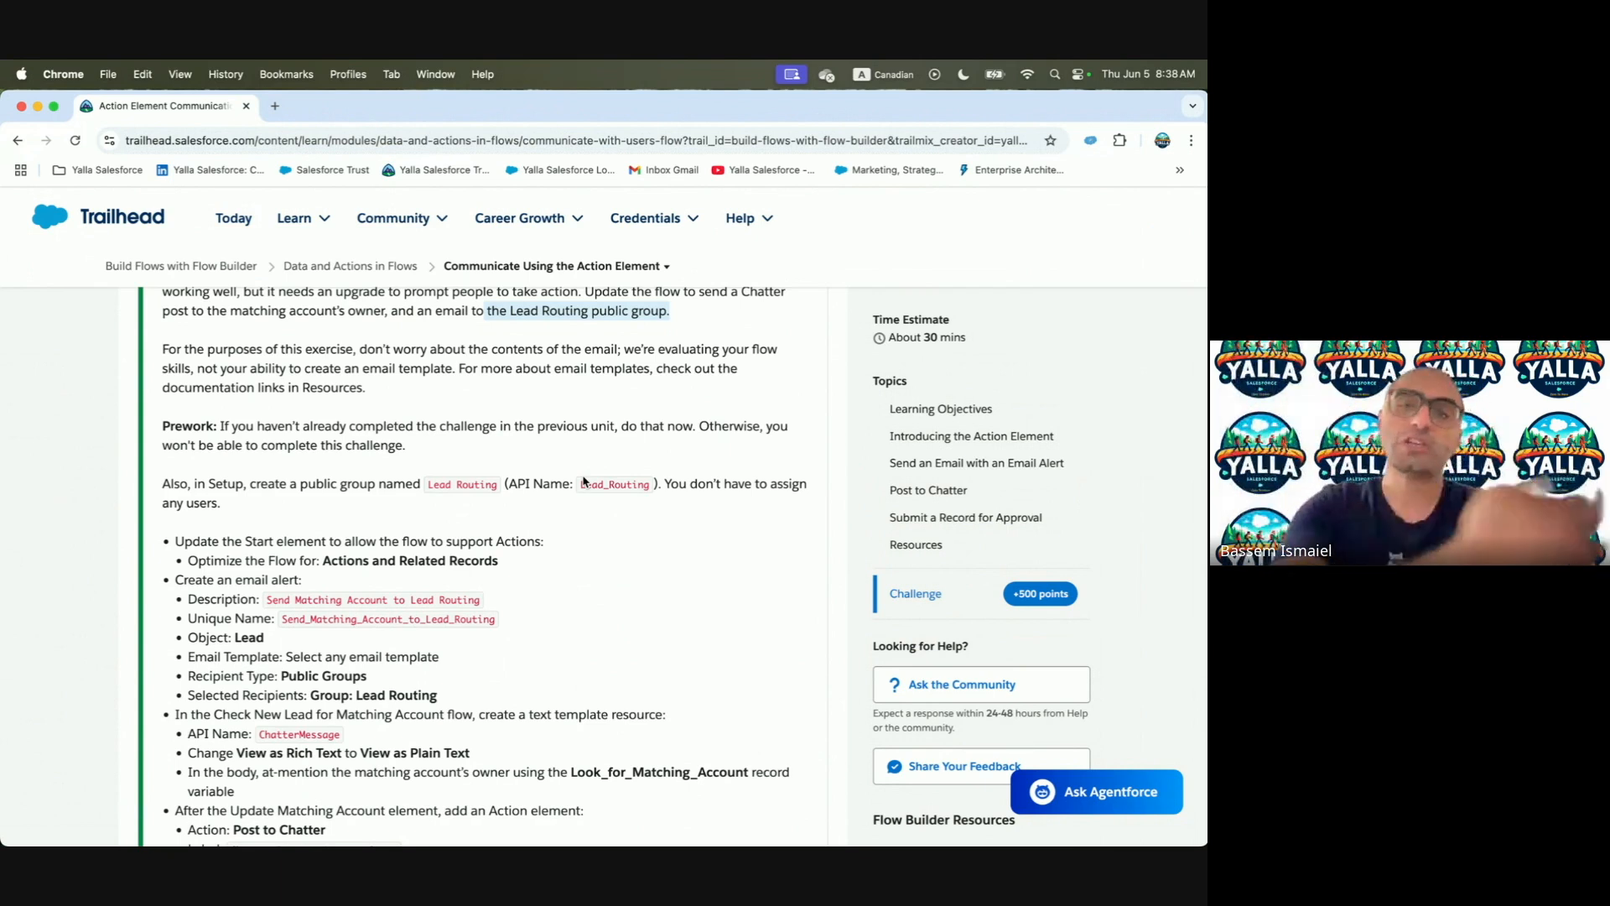
{"action": "left_click_drag", "start_coordinate": [165, 349], "coordinate": [485, 364]}
{"action": "scroll", "coordinate": [474, 359], "scroll_direction": "down", "scroll_amount": 2}
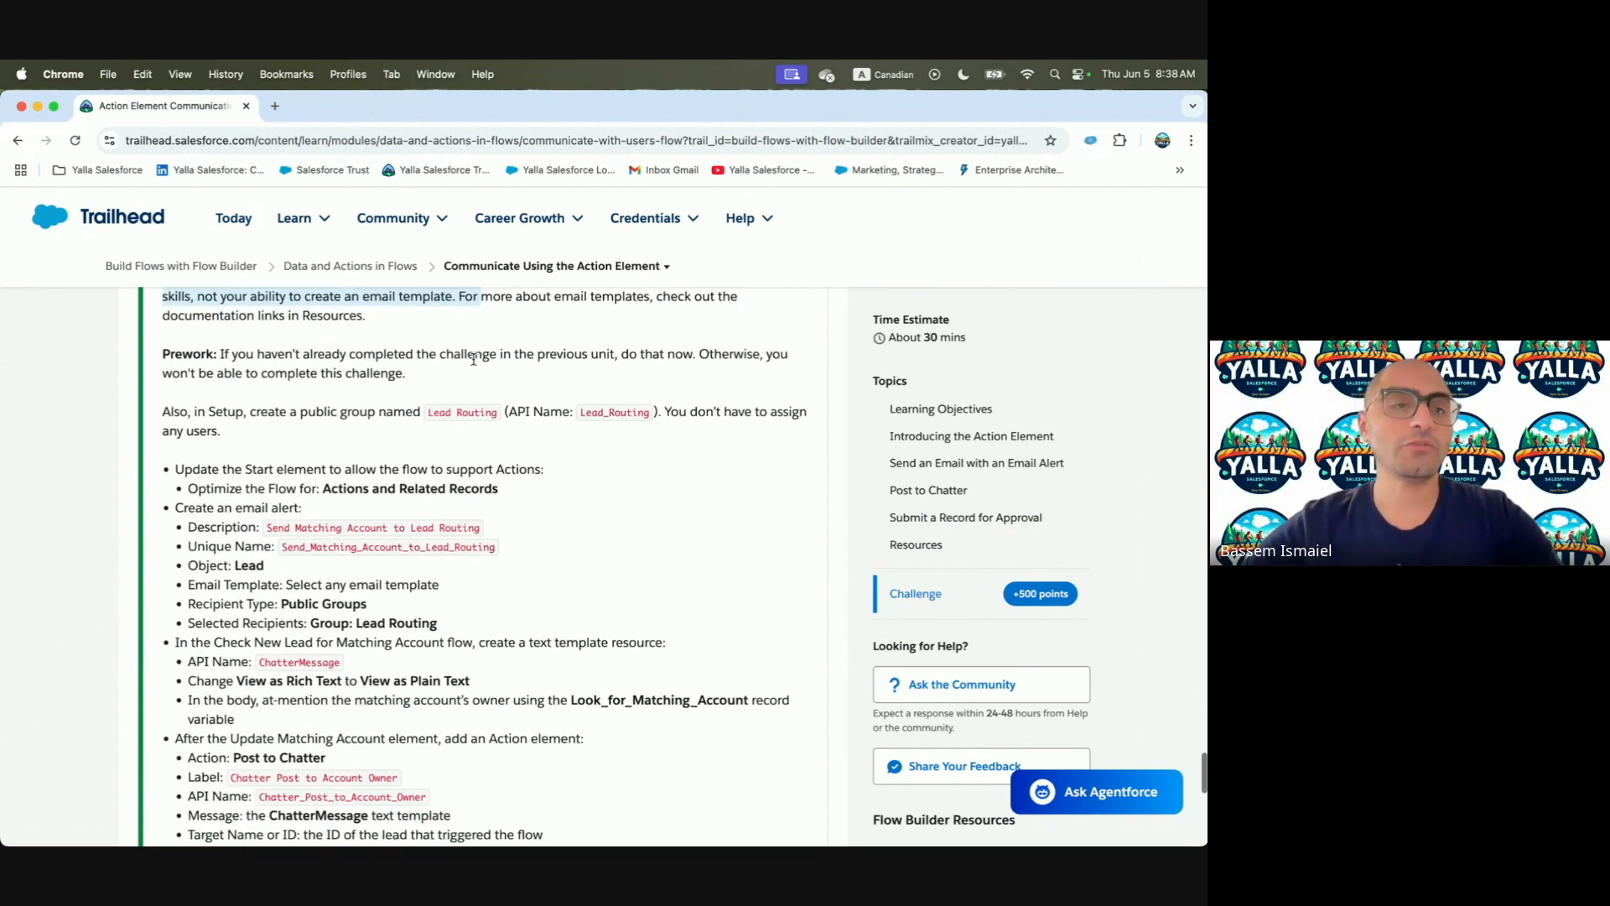
{"action": "scroll", "coordinate": [474, 359], "scroll_direction": "down", "scroll_amount": 1}
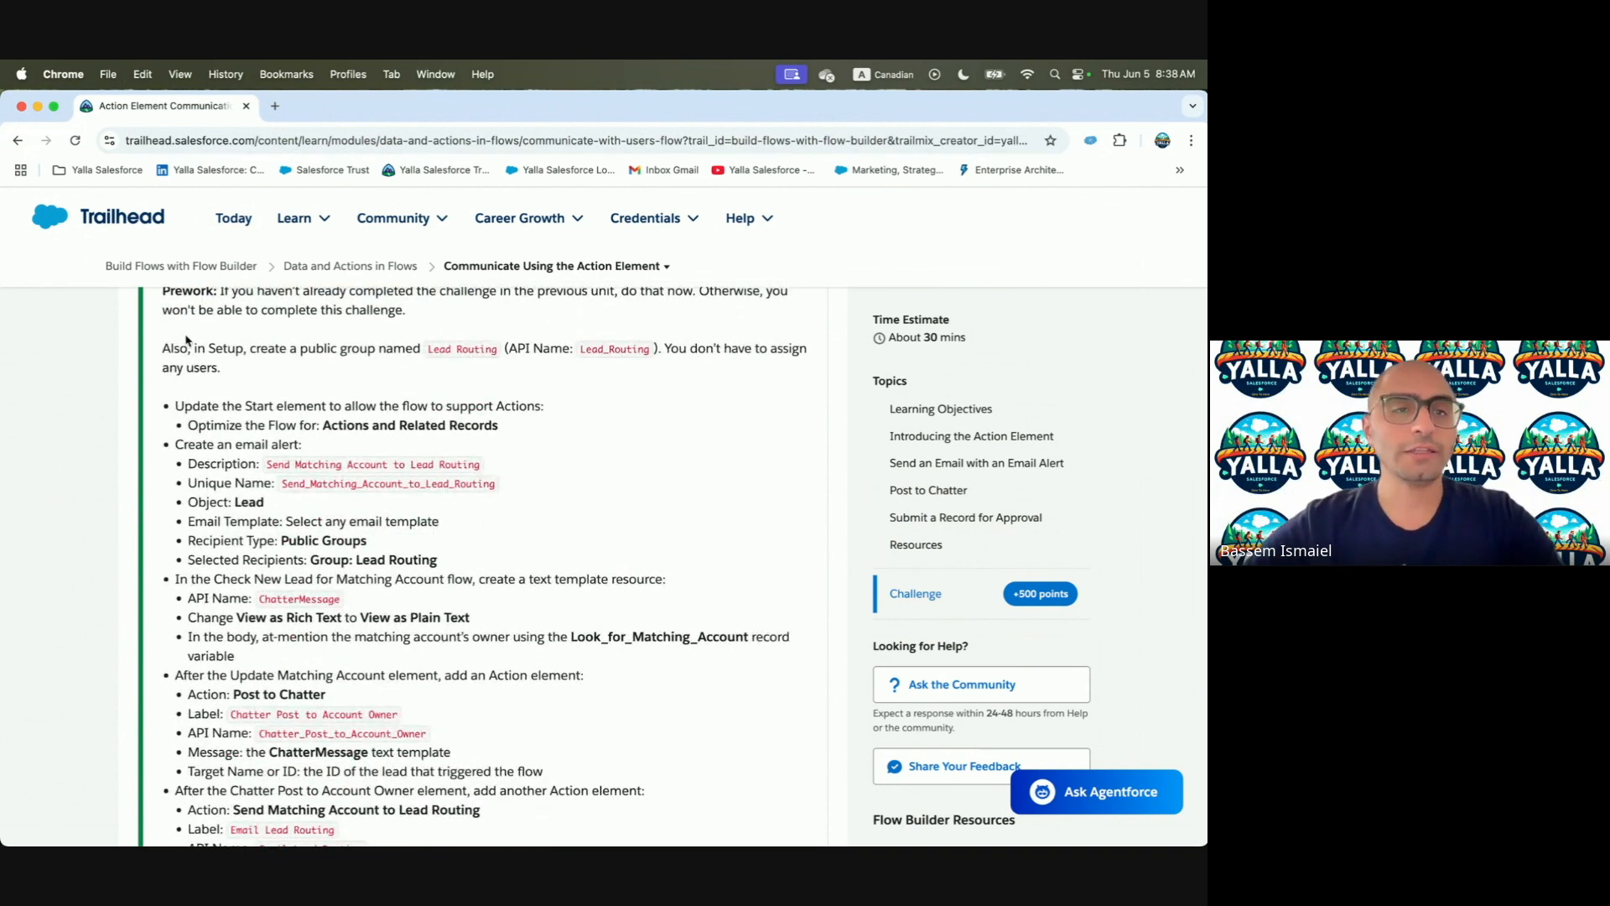
{"action": "left_click_drag", "start_coordinate": [163, 349], "coordinate": [492, 351]}
{"action": "left_click", "coordinate": [492, 350]}
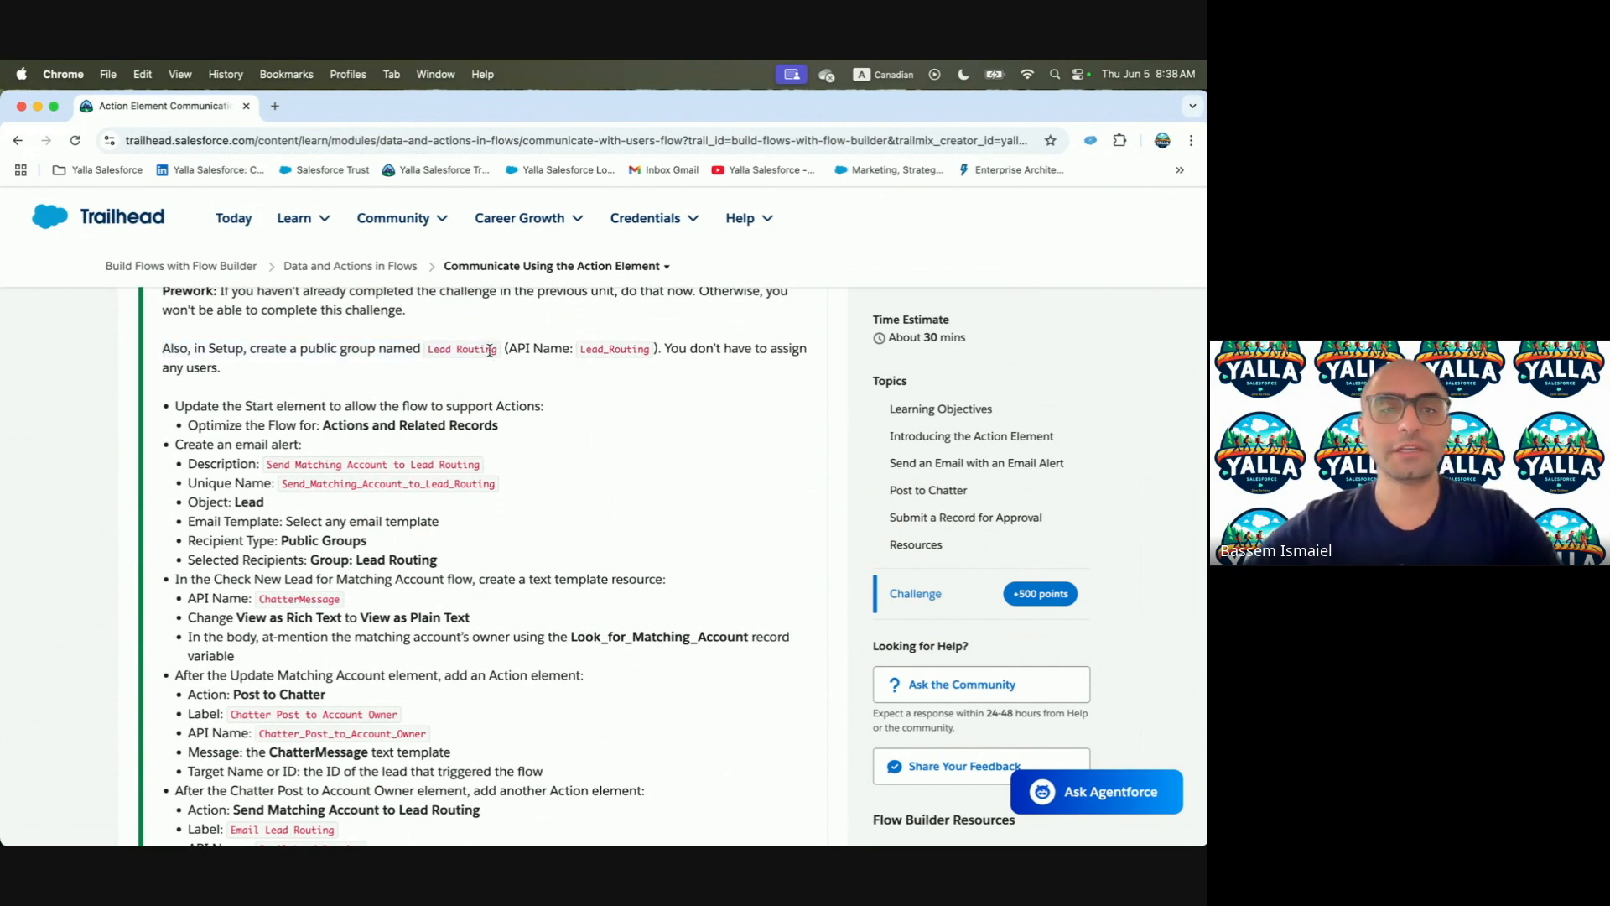
Copy the group name Lead Routing from the challenge and open Public Groups in Salesforce Setup
{"action": "left_click_drag", "start_coordinate": [427, 354], "coordinate": [498, 361]}
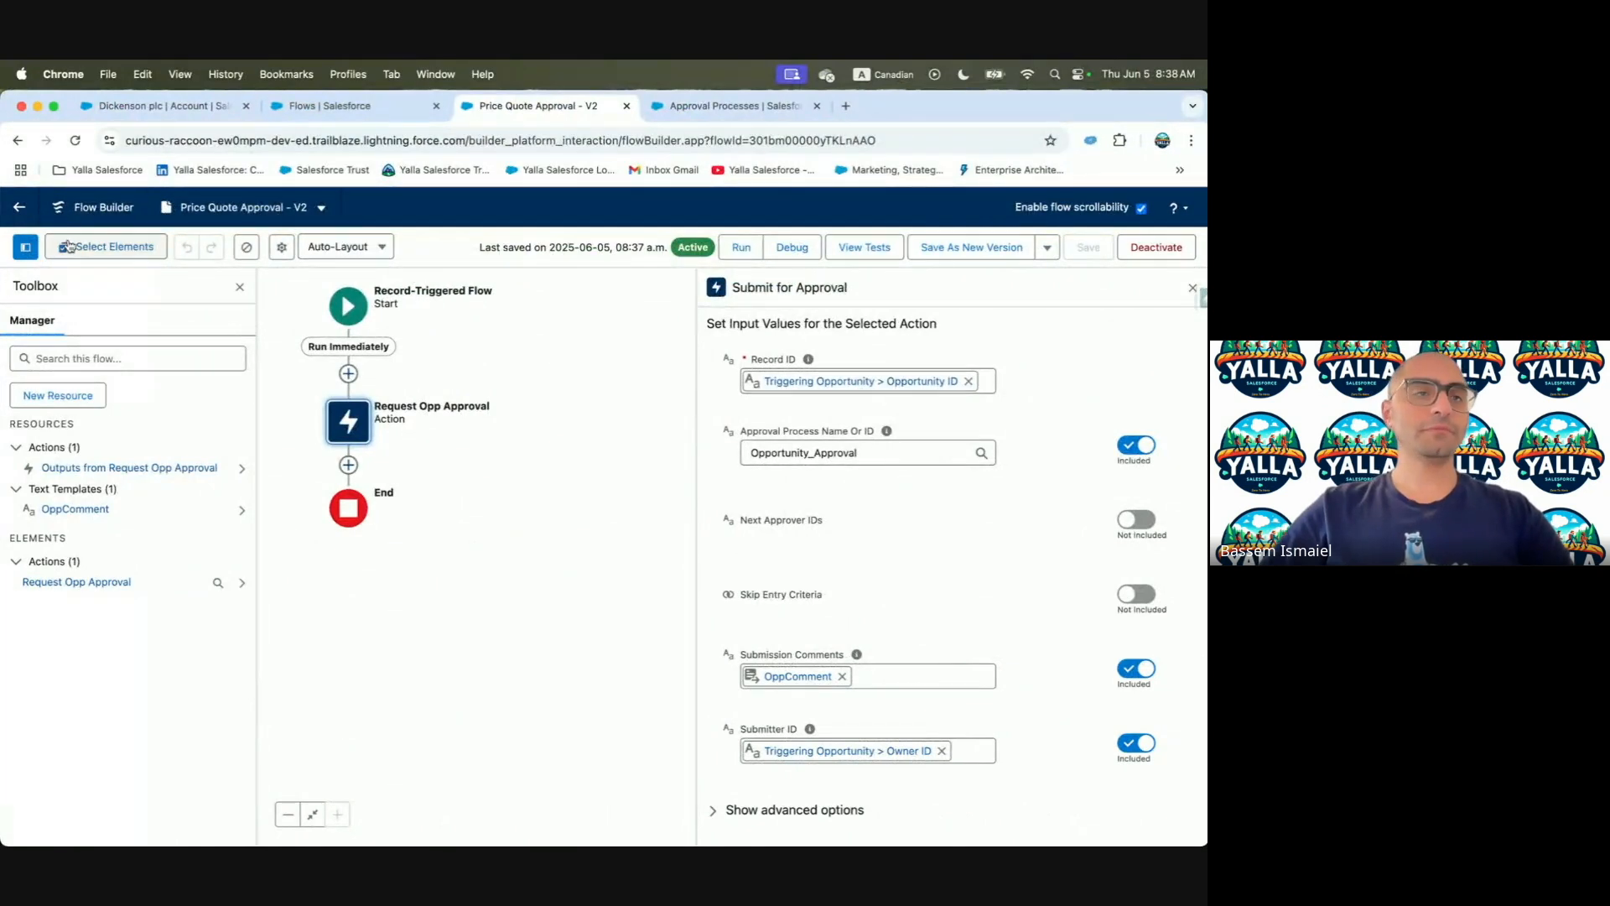
{"action": "left_click", "coordinate": [19, 208]}
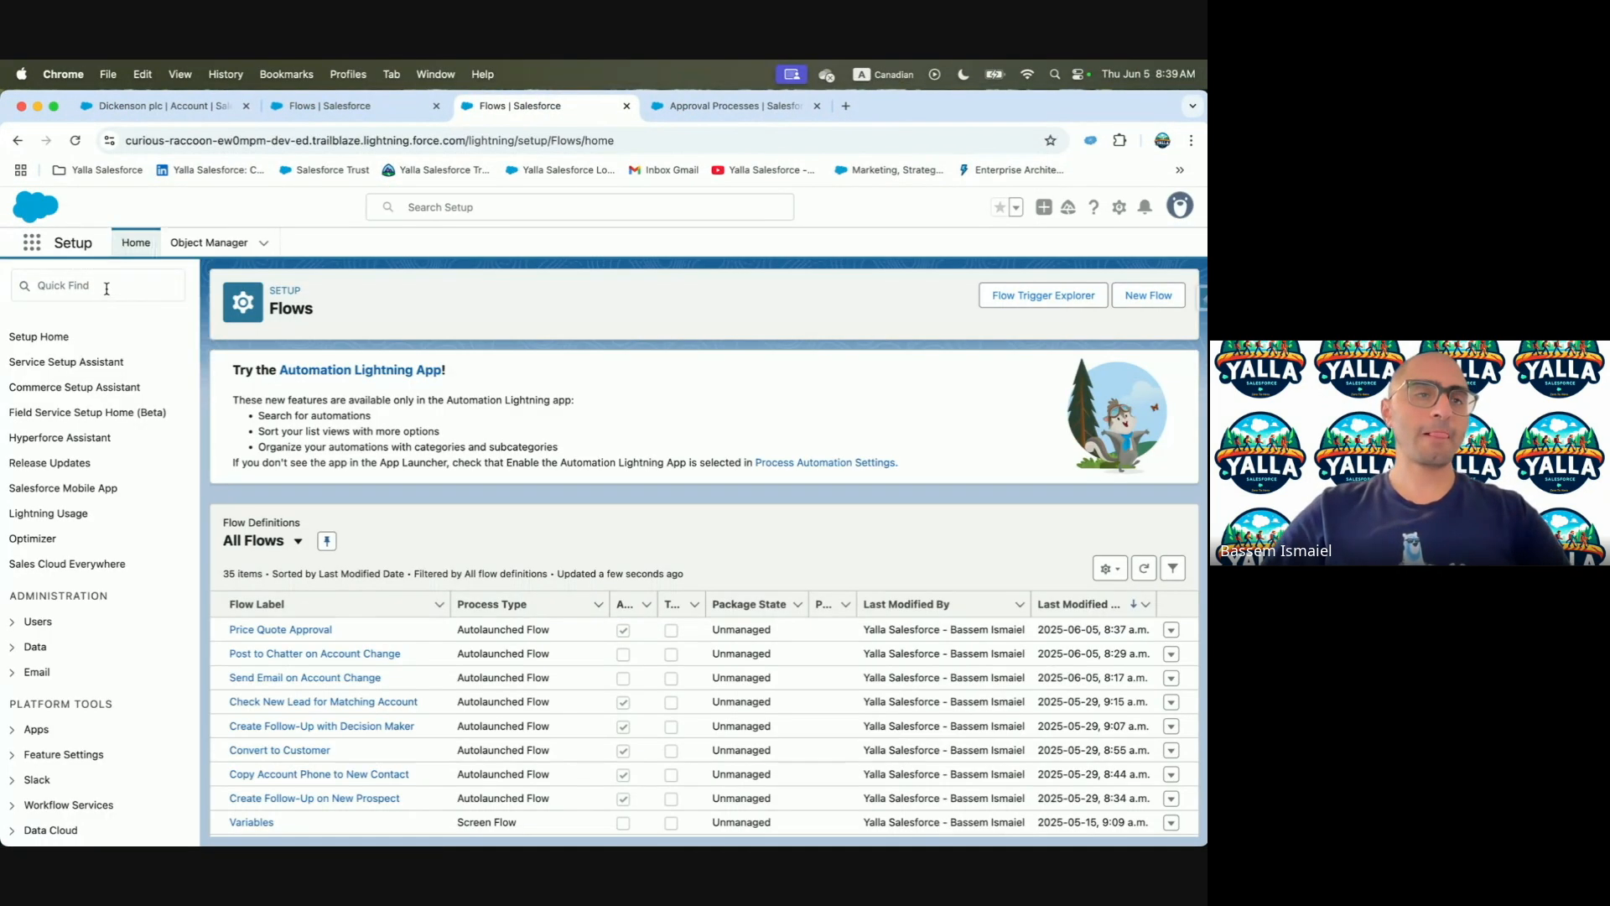
{"action": "left_click", "coordinate": [106, 289]}
{"action": "type", "text": "Public Grou"}
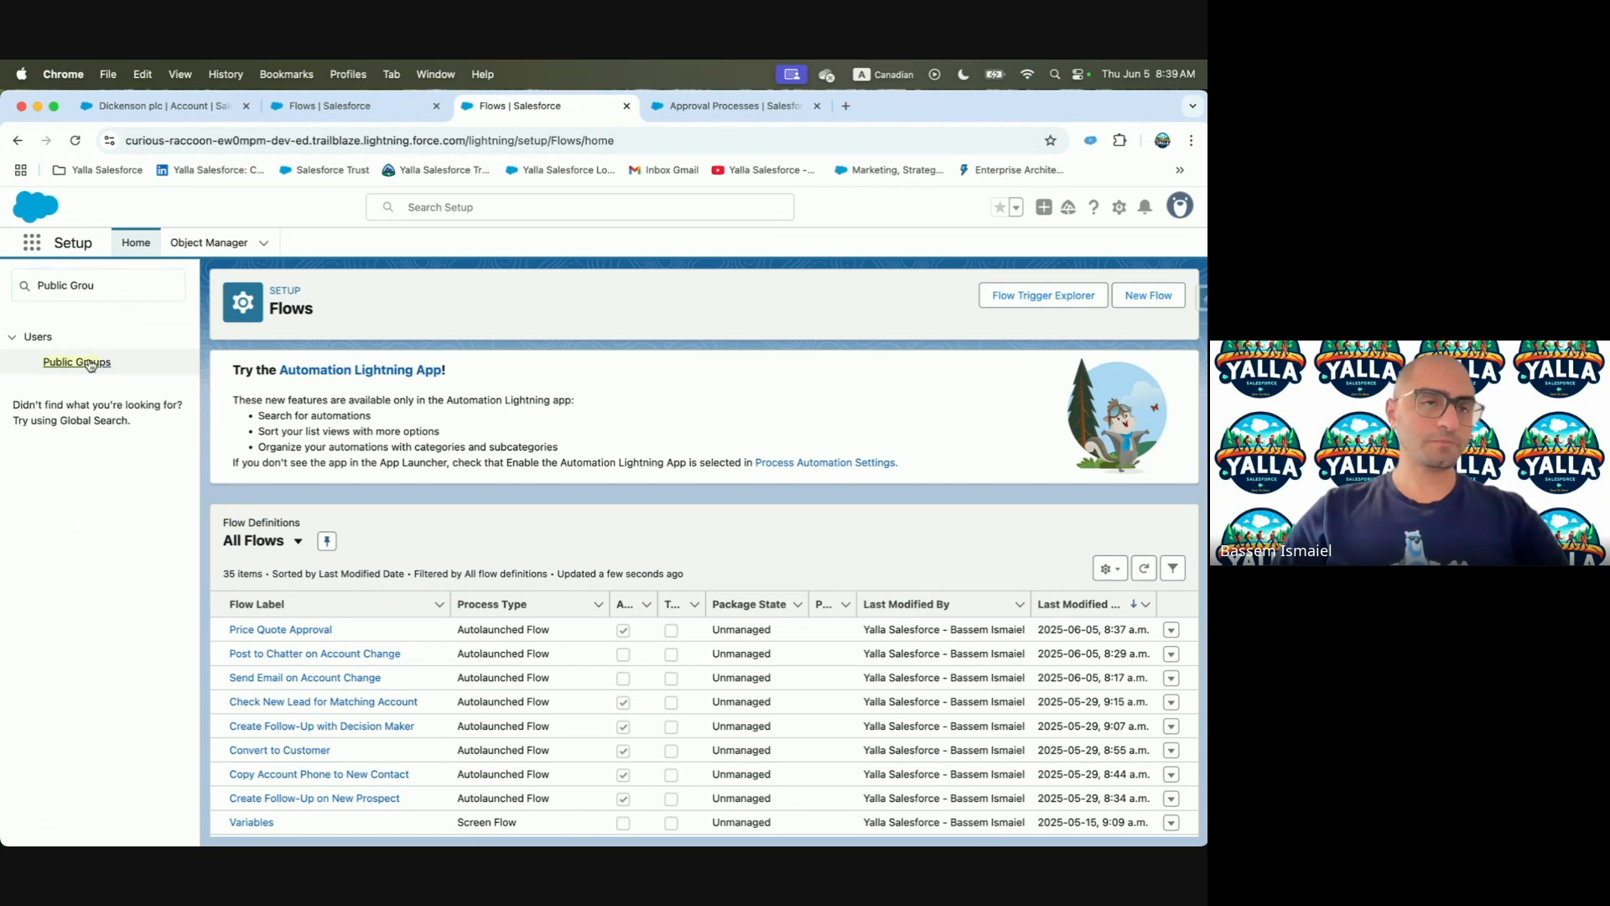
{"action": "left_click", "coordinate": [90, 363]}
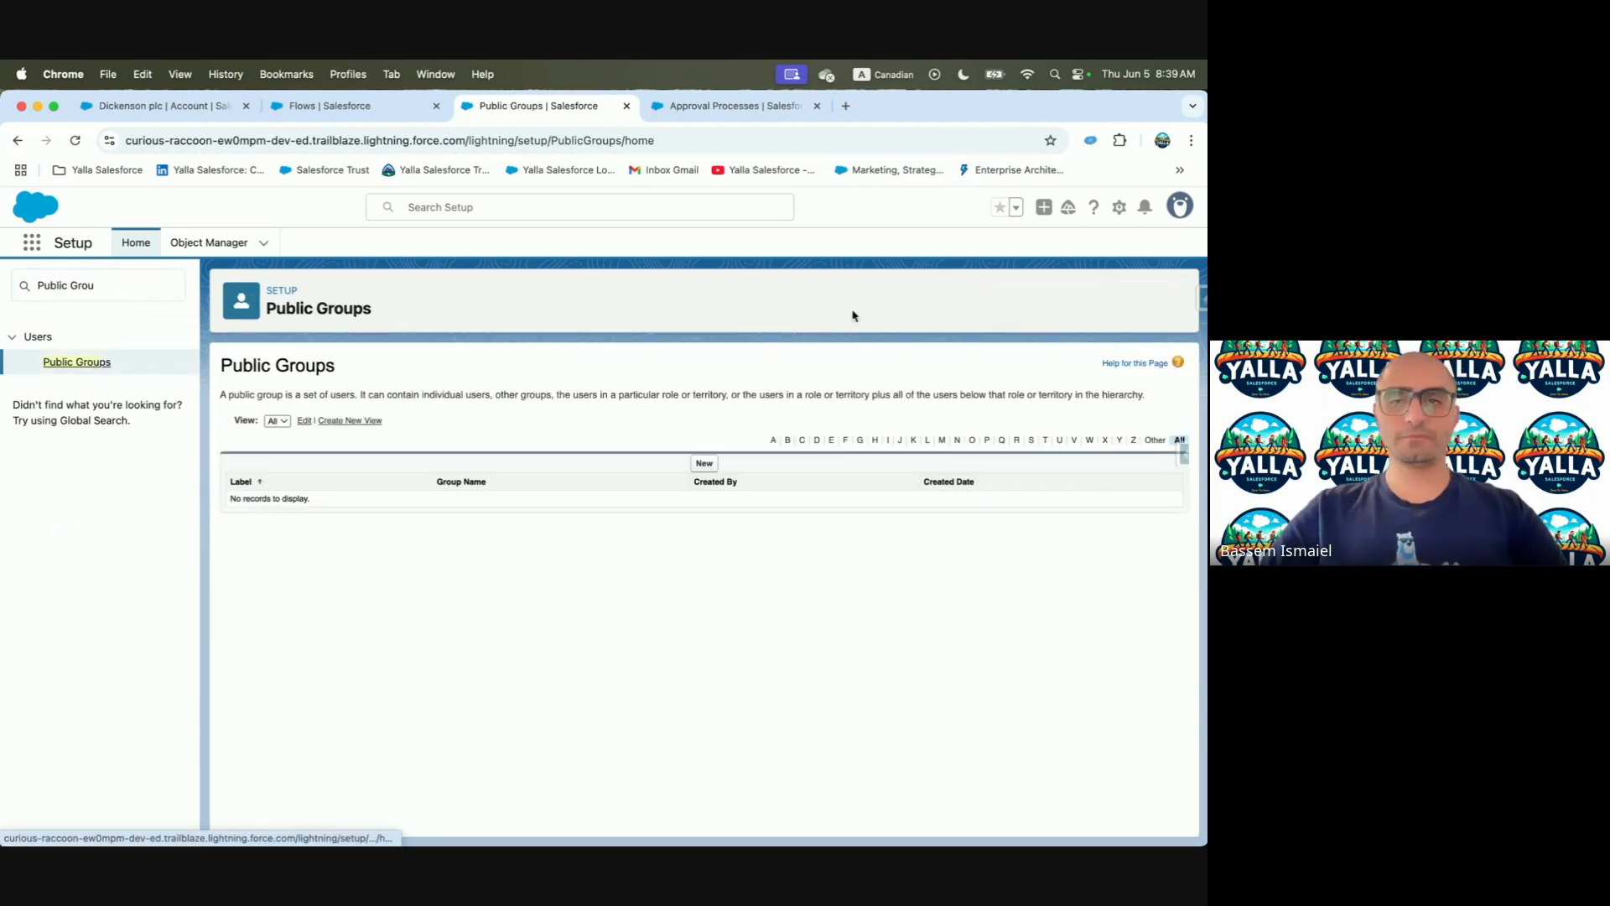
Create and save a public group with label Lead Routing, group name Lead_Routing and description Lead Routing
{"action": "left_click", "coordinate": [709, 461]}
{"action": "left_click", "coordinate": [470, 461]}
{"action": "left_click", "coordinate": [453, 487]}
{"action": "left_click", "coordinate": [423, 493]}
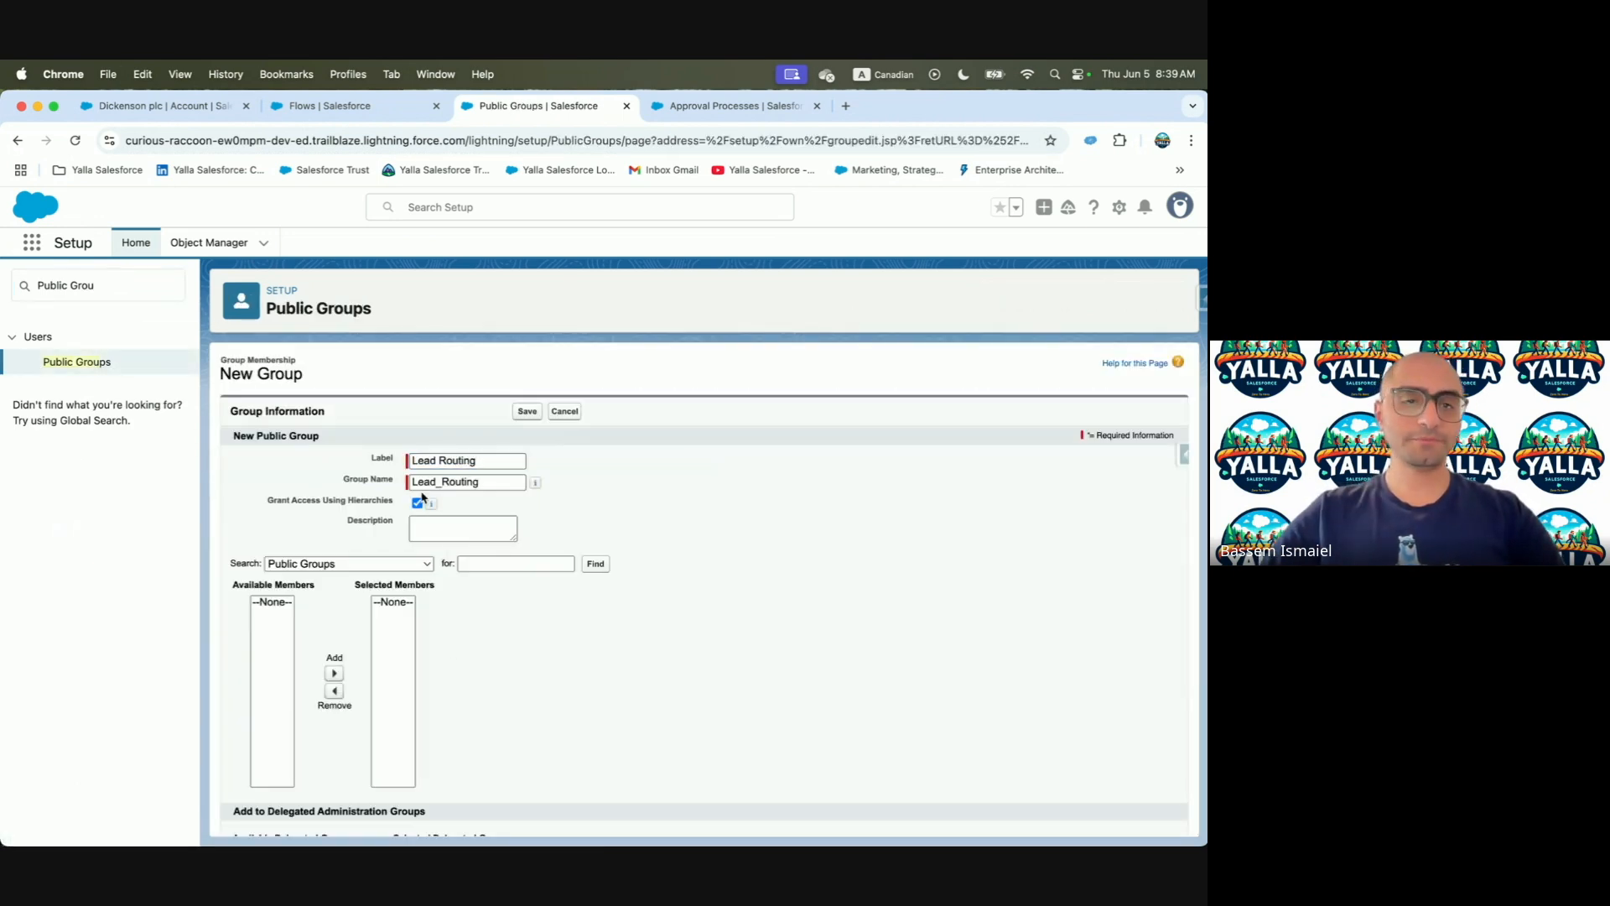
{"action": "left_click", "coordinate": [466, 535]}
{"action": "type", "text": "Lead Routing"}
{"action": "left_click", "coordinate": [527, 412]}
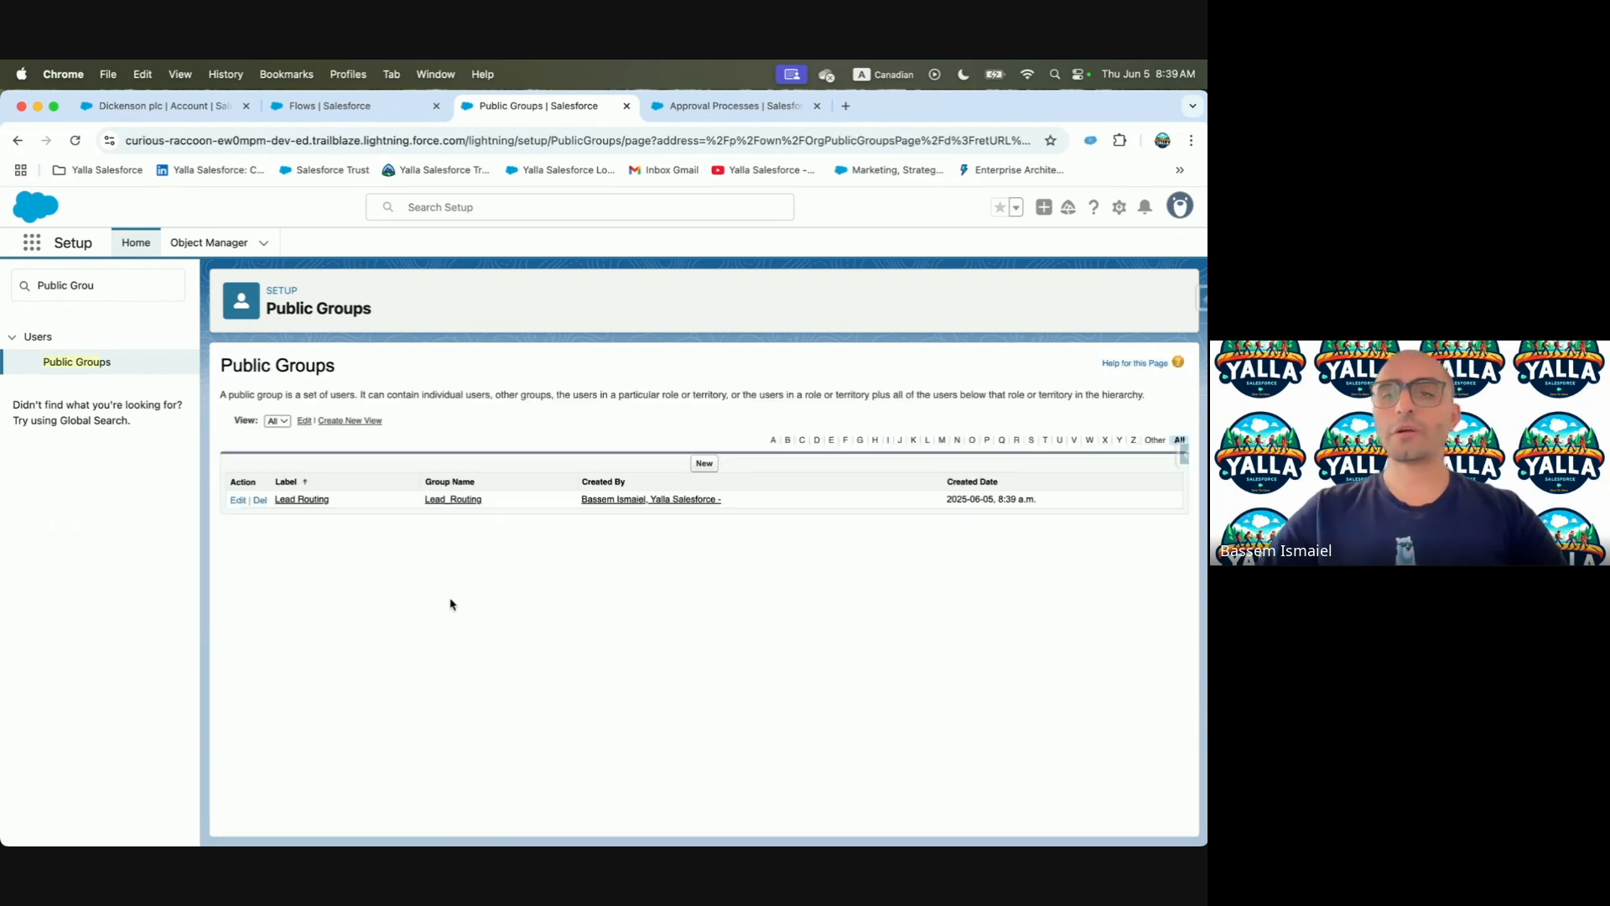
Consult the challenge's Start element requirement, and open the Flows list in Salesforce Setup
{"action": "key", "text": "ctrl+Left"}
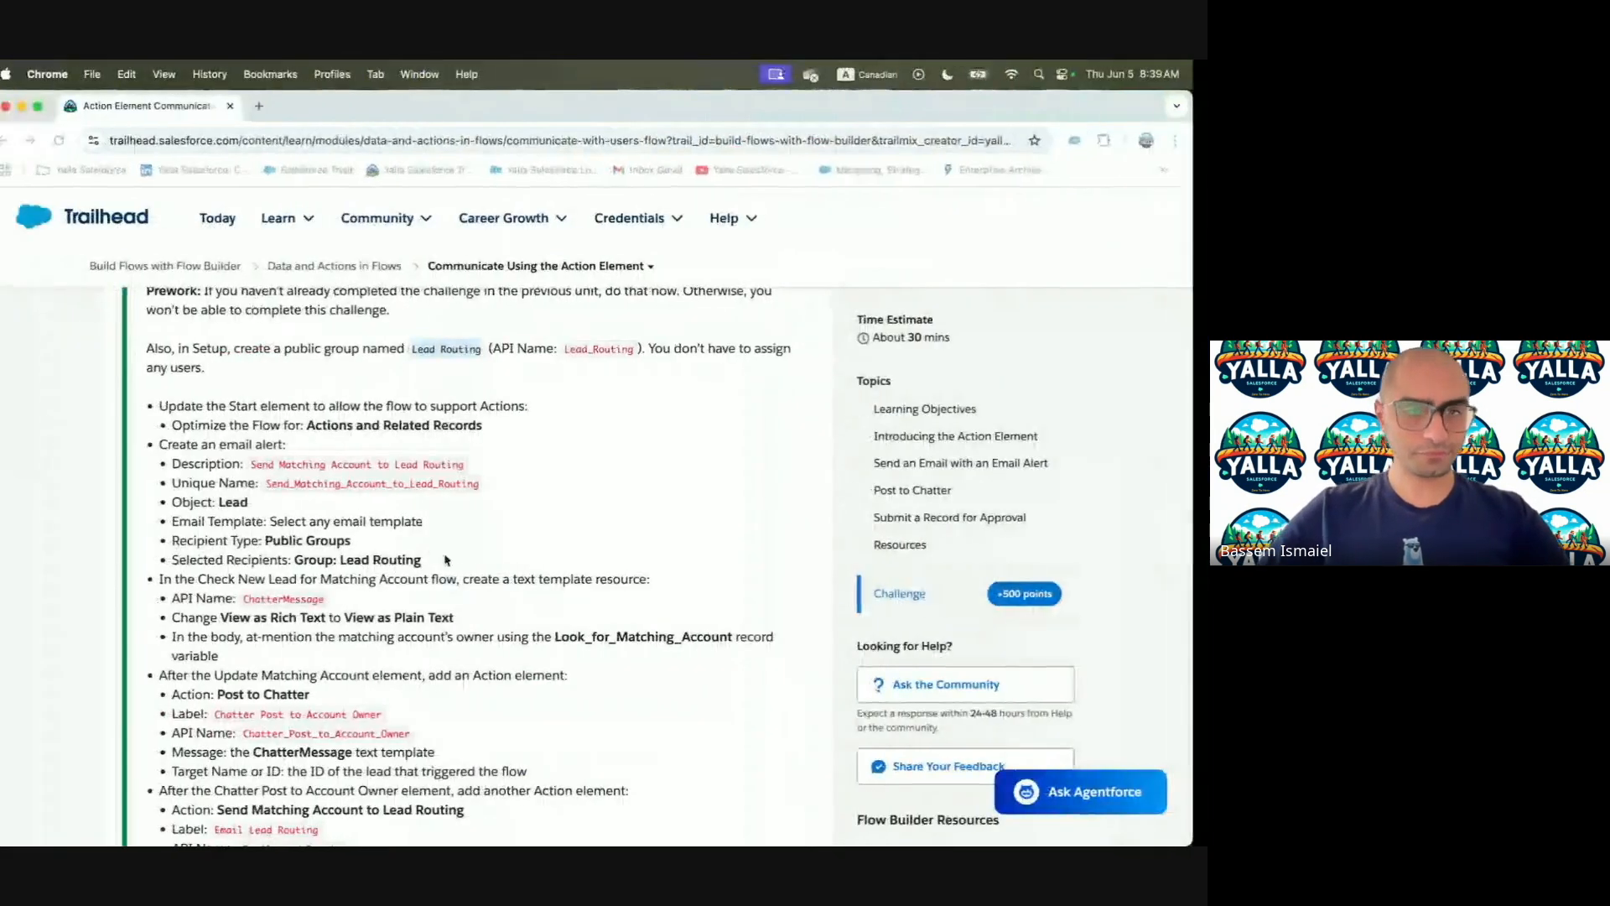
{"action": "scroll", "coordinate": [372, 480], "scroll_direction": "down", "scroll_amount": 1}
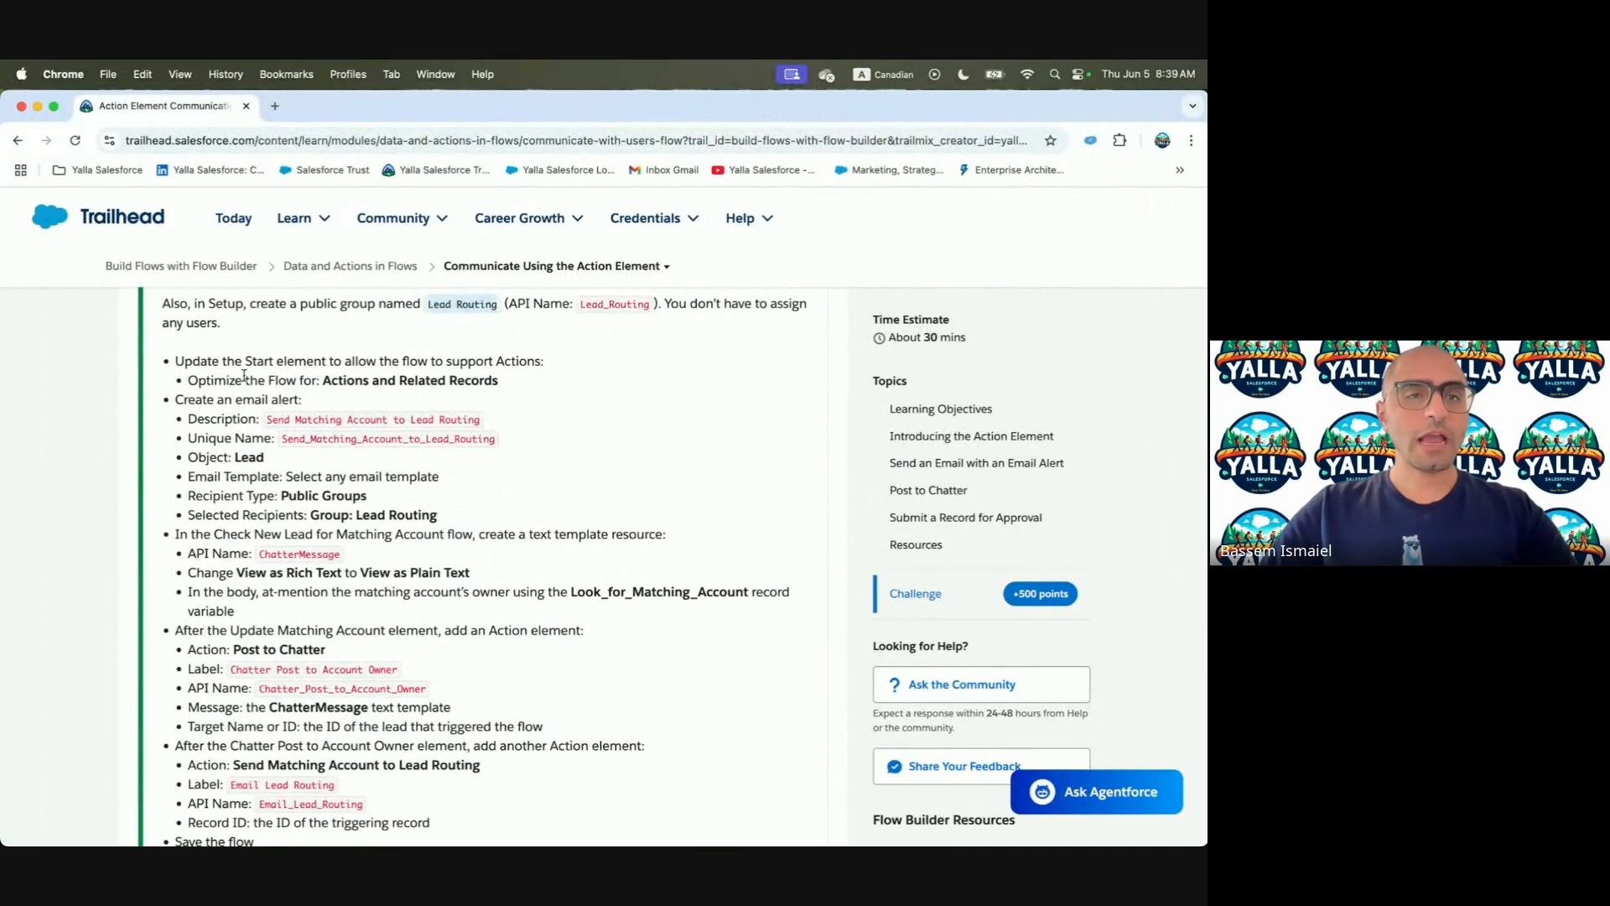
{"action": "left_click_drag", "start_coordinate": [176, 358], "coordinate": [240, 358]}
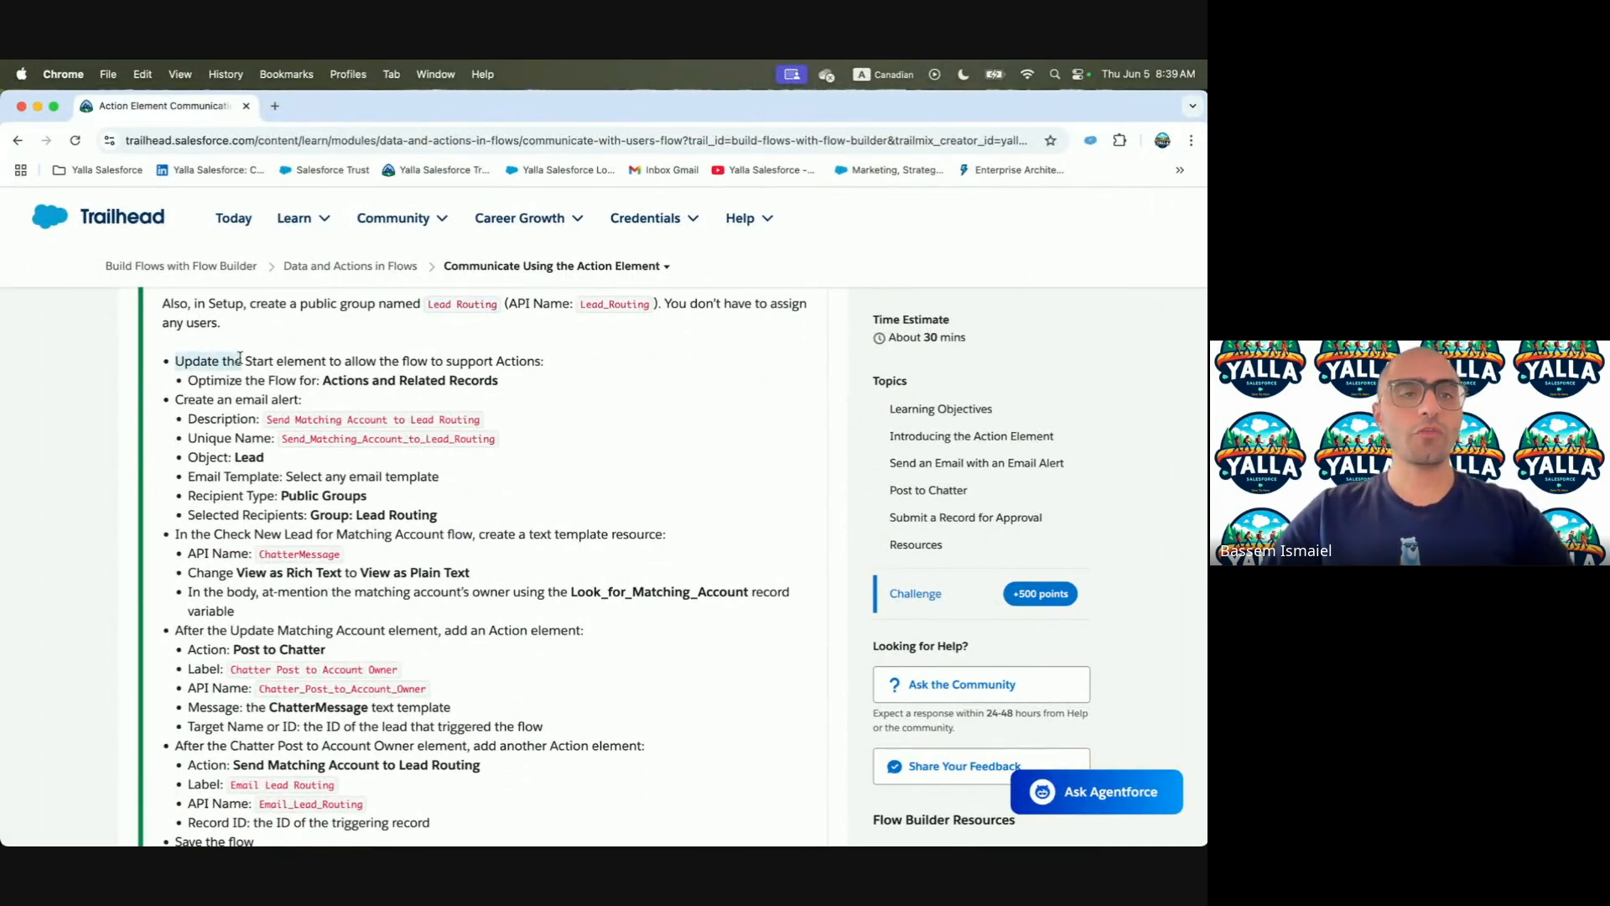
{"action": "left_click", "coordinate": [239, 358]}
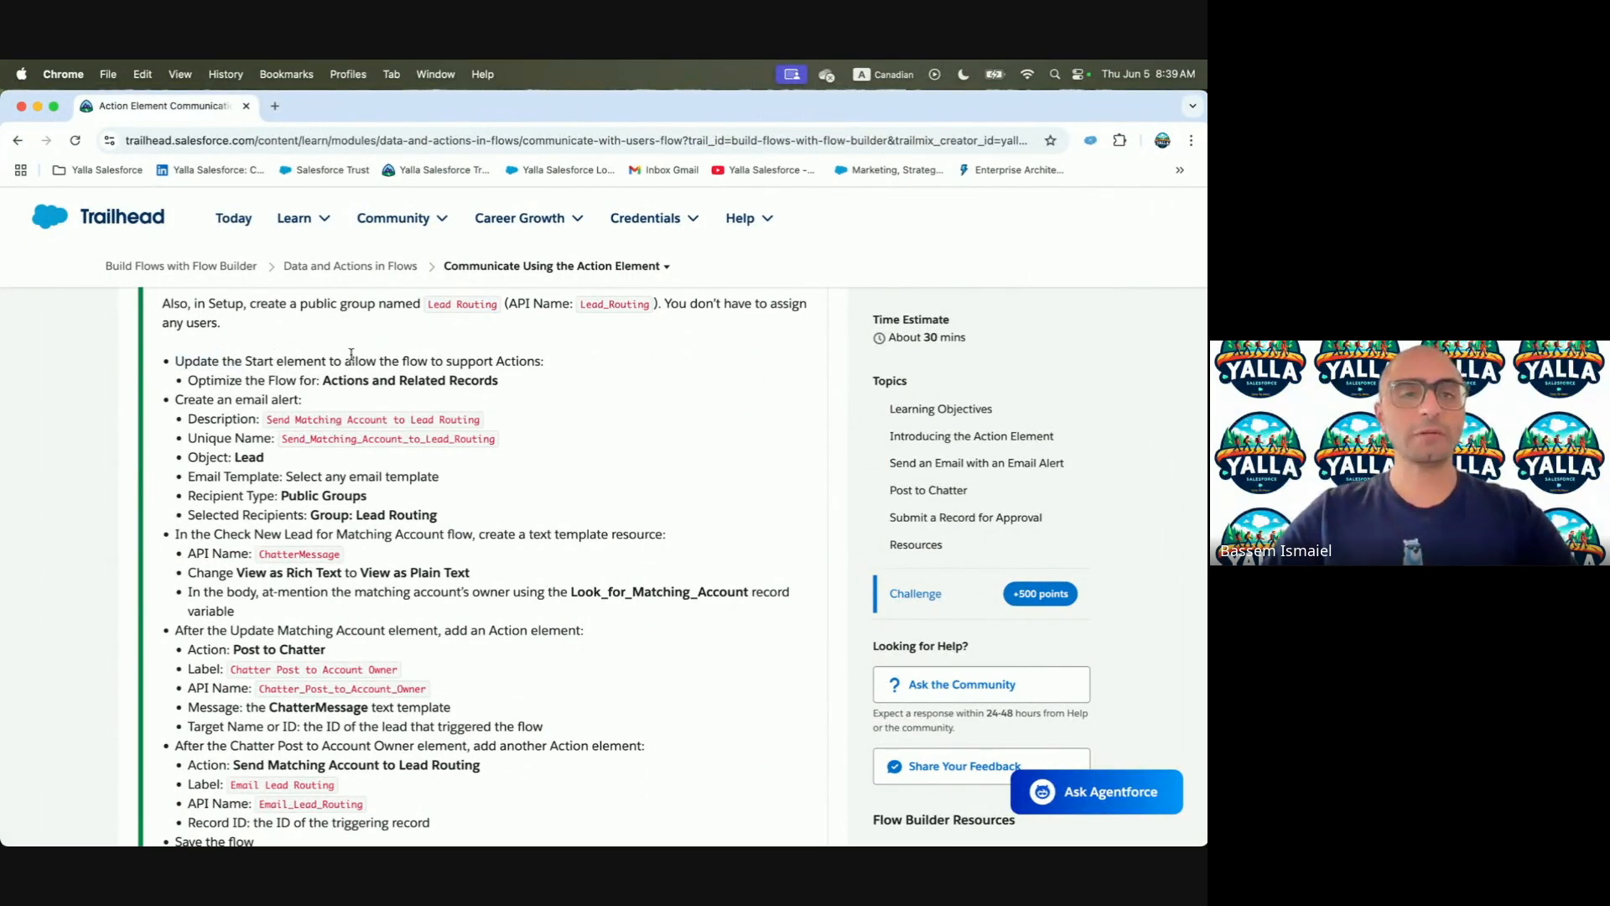
{"action": "scroll", "coordinate": [411, 369], "scroll_direction": "up", "scroll_amount": 5}
{"action": "scroll", "coordinate": [416, 369], "scroll_direction": "up", "scroll_amount": 1}
{"action": "key", "text": "ctrl+Right"}
{"action": "triple_click", "coordinate": [103, 286]}
{"action": "type", "text": "F"}
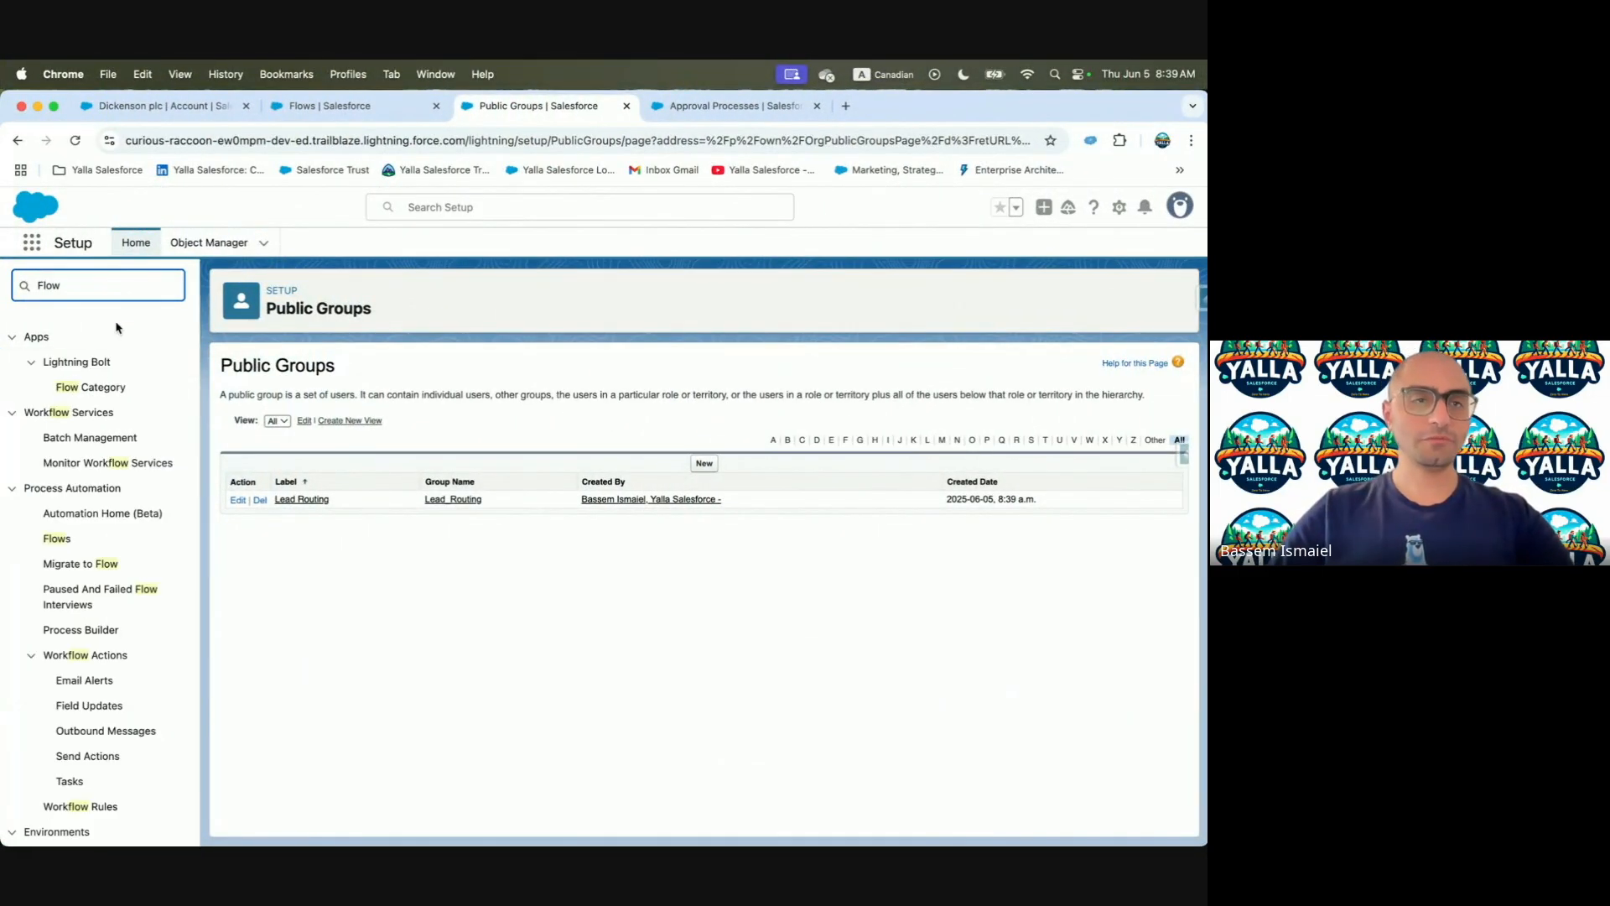
{"action": "left_click", "coordinate": [56, 541]}
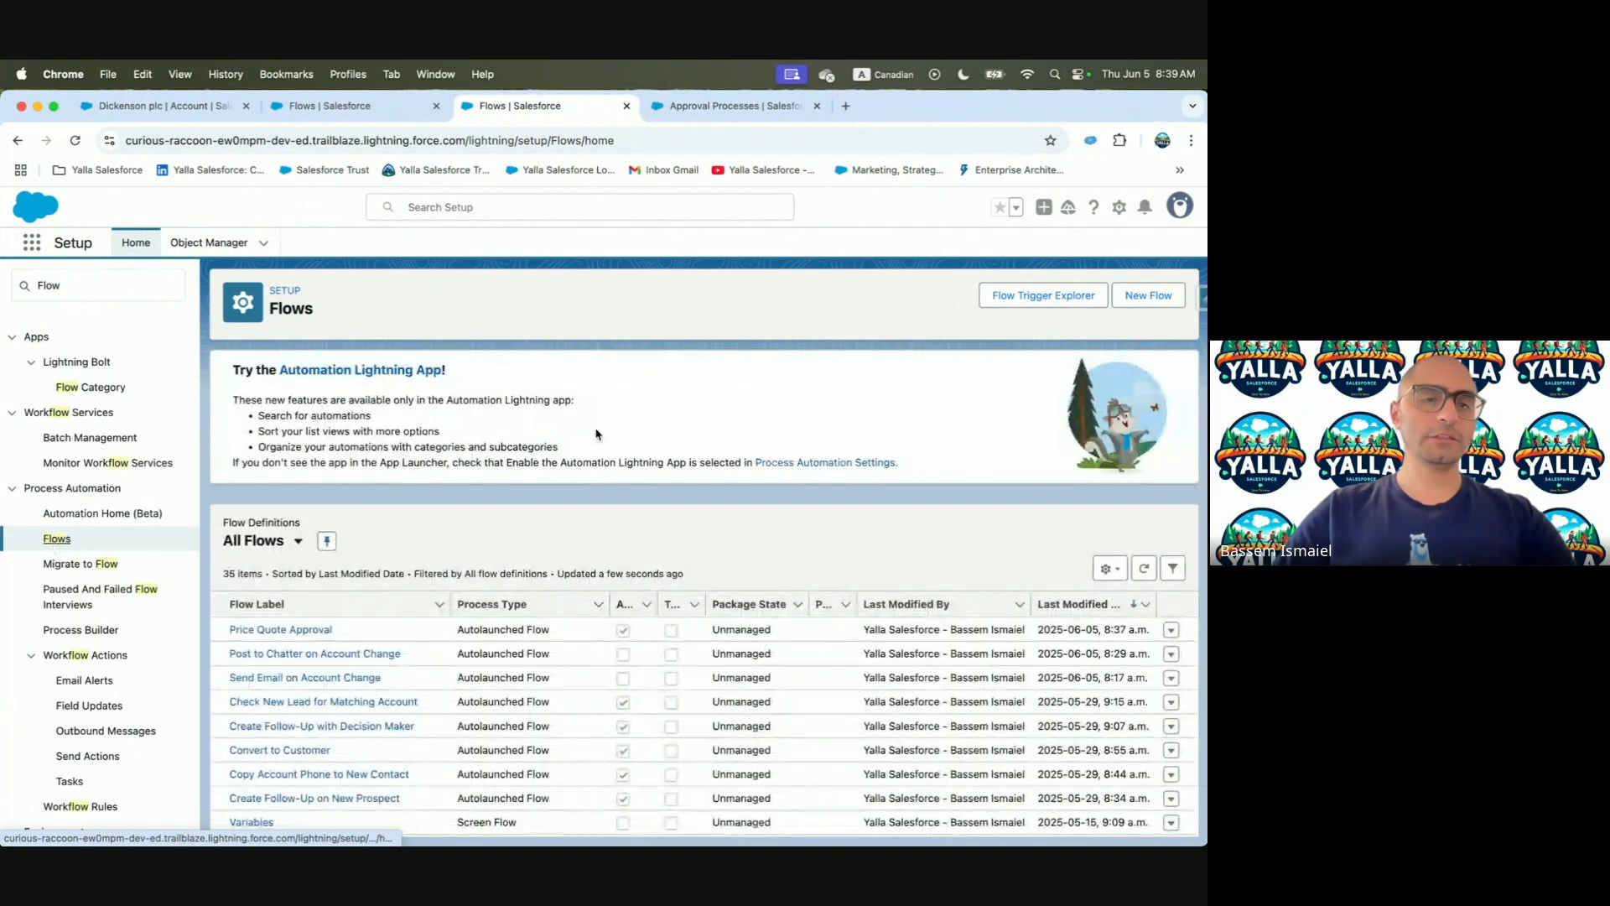
Find Lead in the flow list and open the Check New Lead for Matching Account flow
{"action": "scroll", "coordinate": [542, 418], "scroll_direction": "down", "scroll_amount": 2}
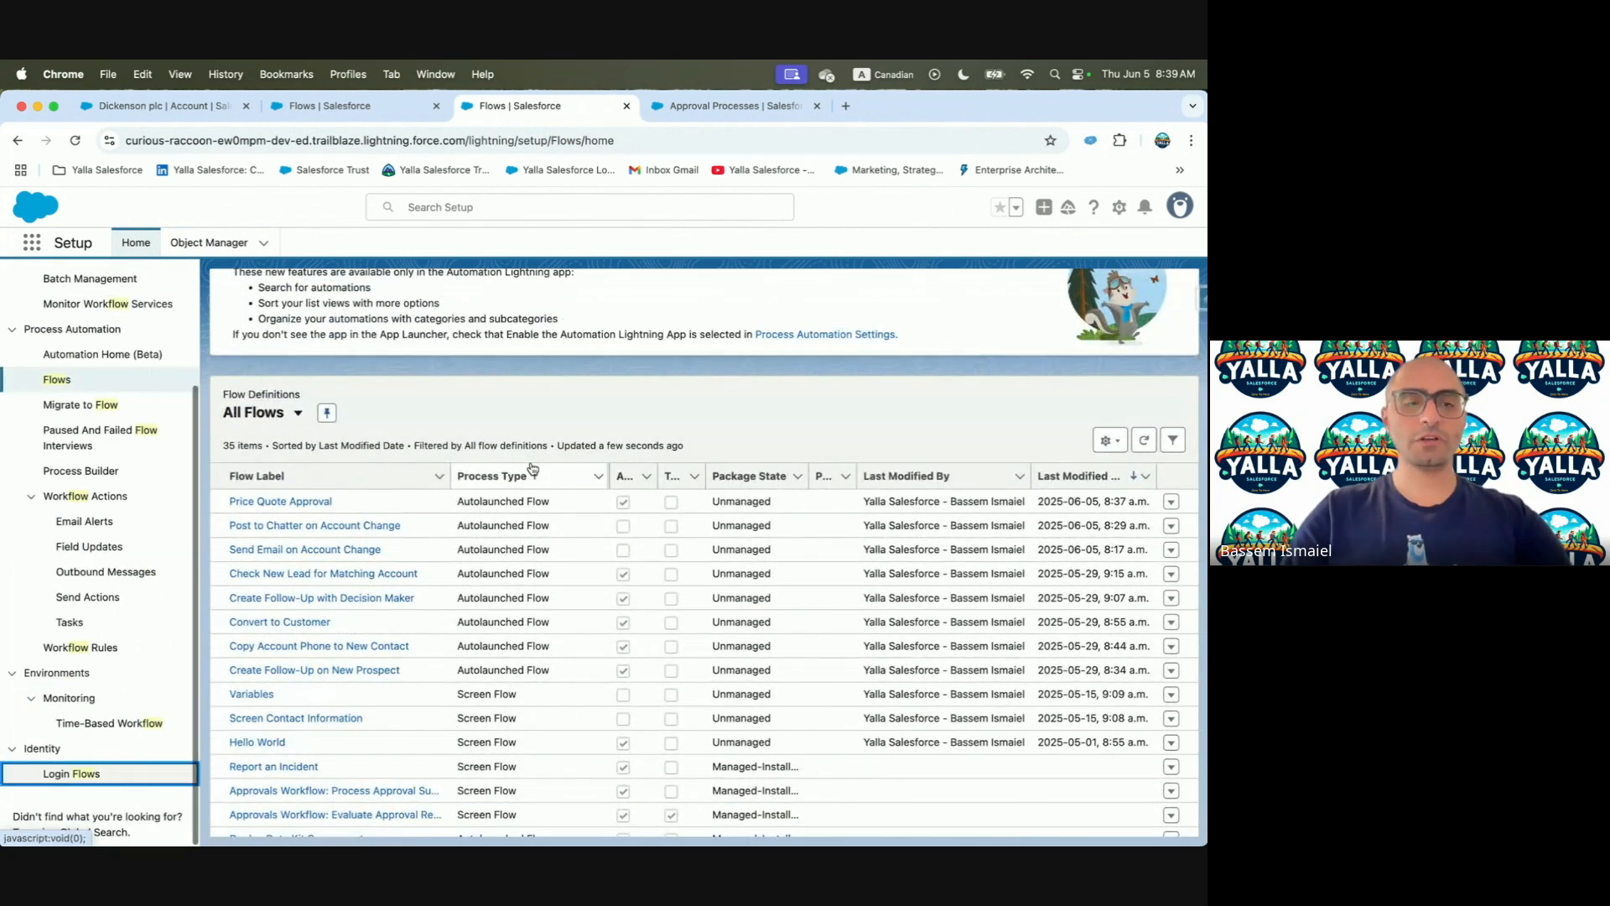
{"action": "key", "text": "super+f"}
{"action": "type", "text": "Lead"}
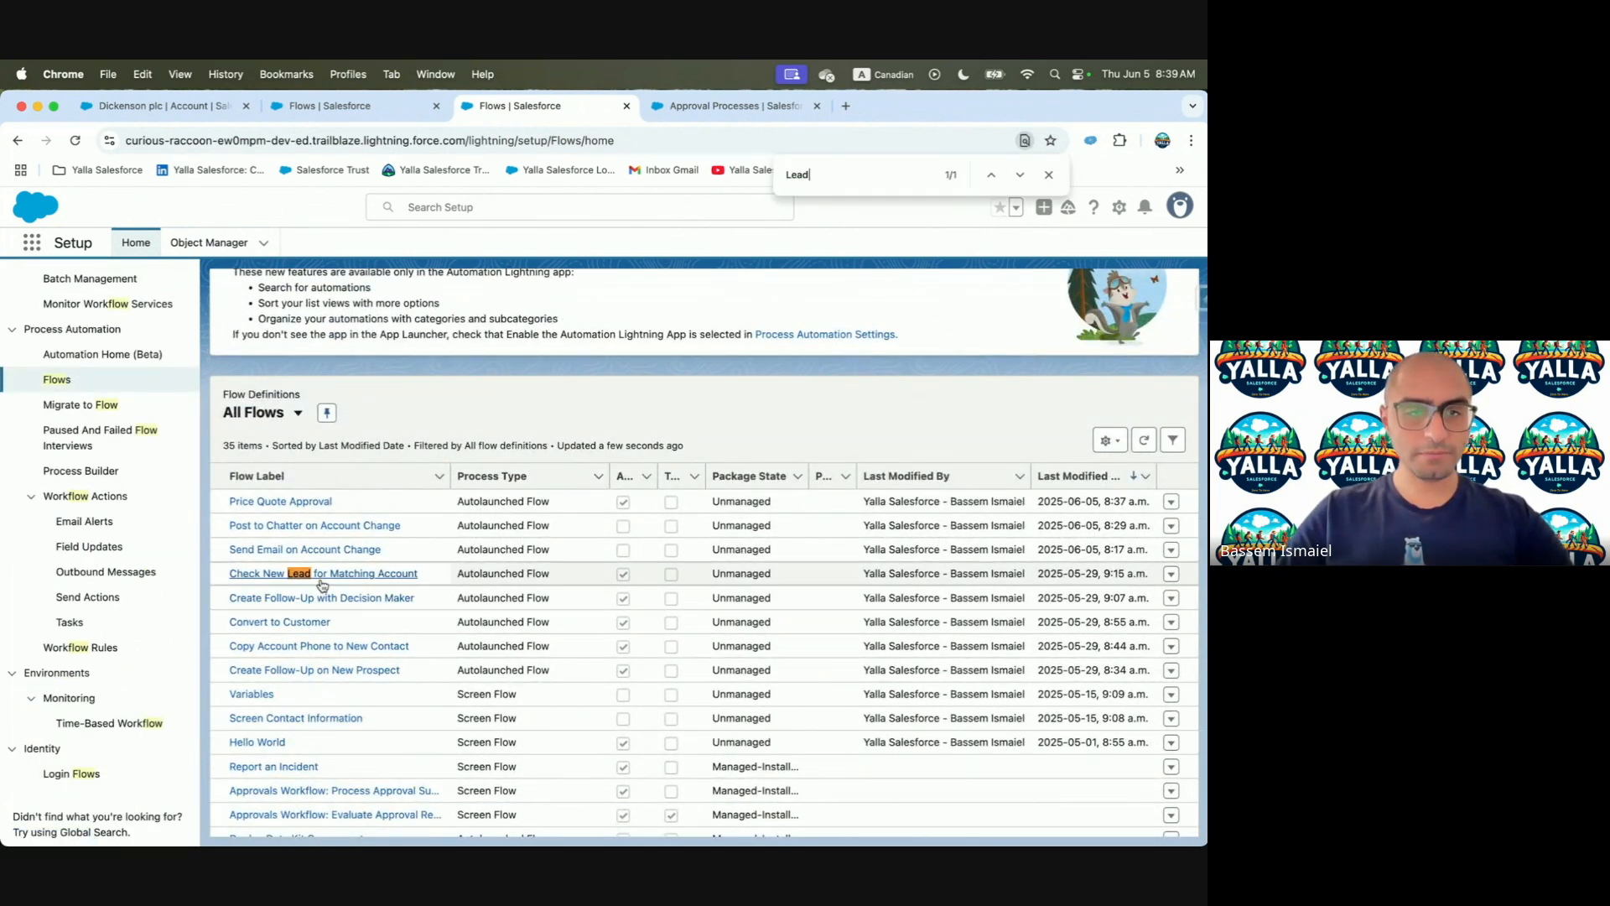
{"action": "left_click", "coordinate": [322, 579]}
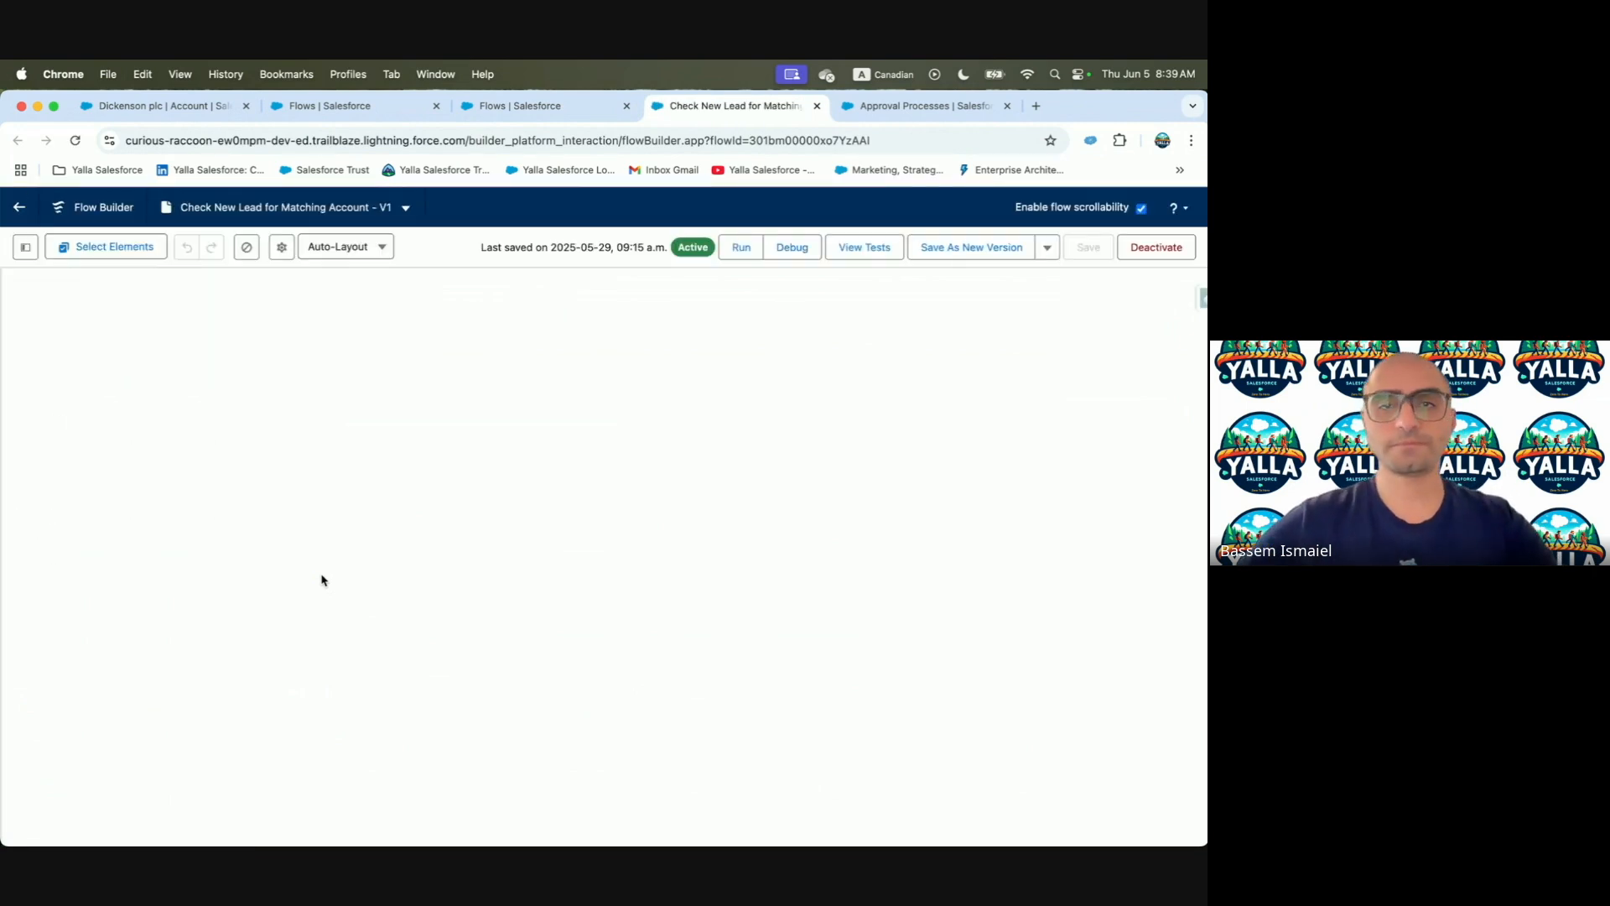
{"action": "left_click", "coordinate": [696, 393]}
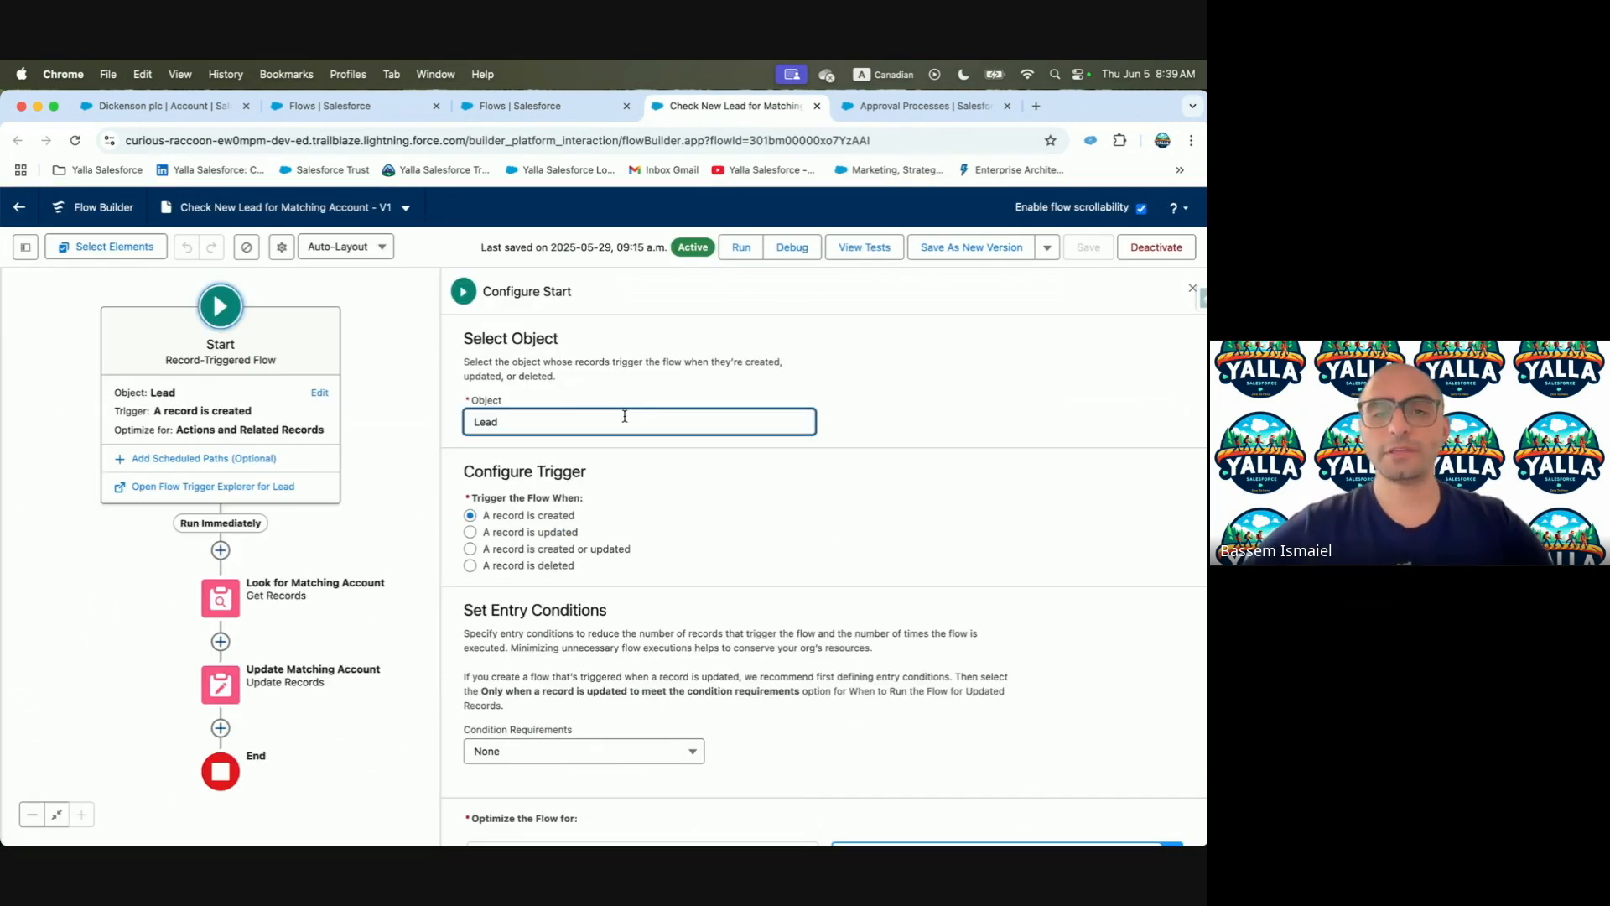
Compare the Start element's Optimize the Flow for setting with the challenge's Actions and Related Records requirement
{"action": "key", "text": "ctrl+Left"}
{"action": "scroll", "coordinate": [254, 560], "scroll_direction": "down", "scroll_amount": 1}
{"action": "scroll", "coordinate": [255, 559], "scroll_direction": "down", "scroll_amount": 2}
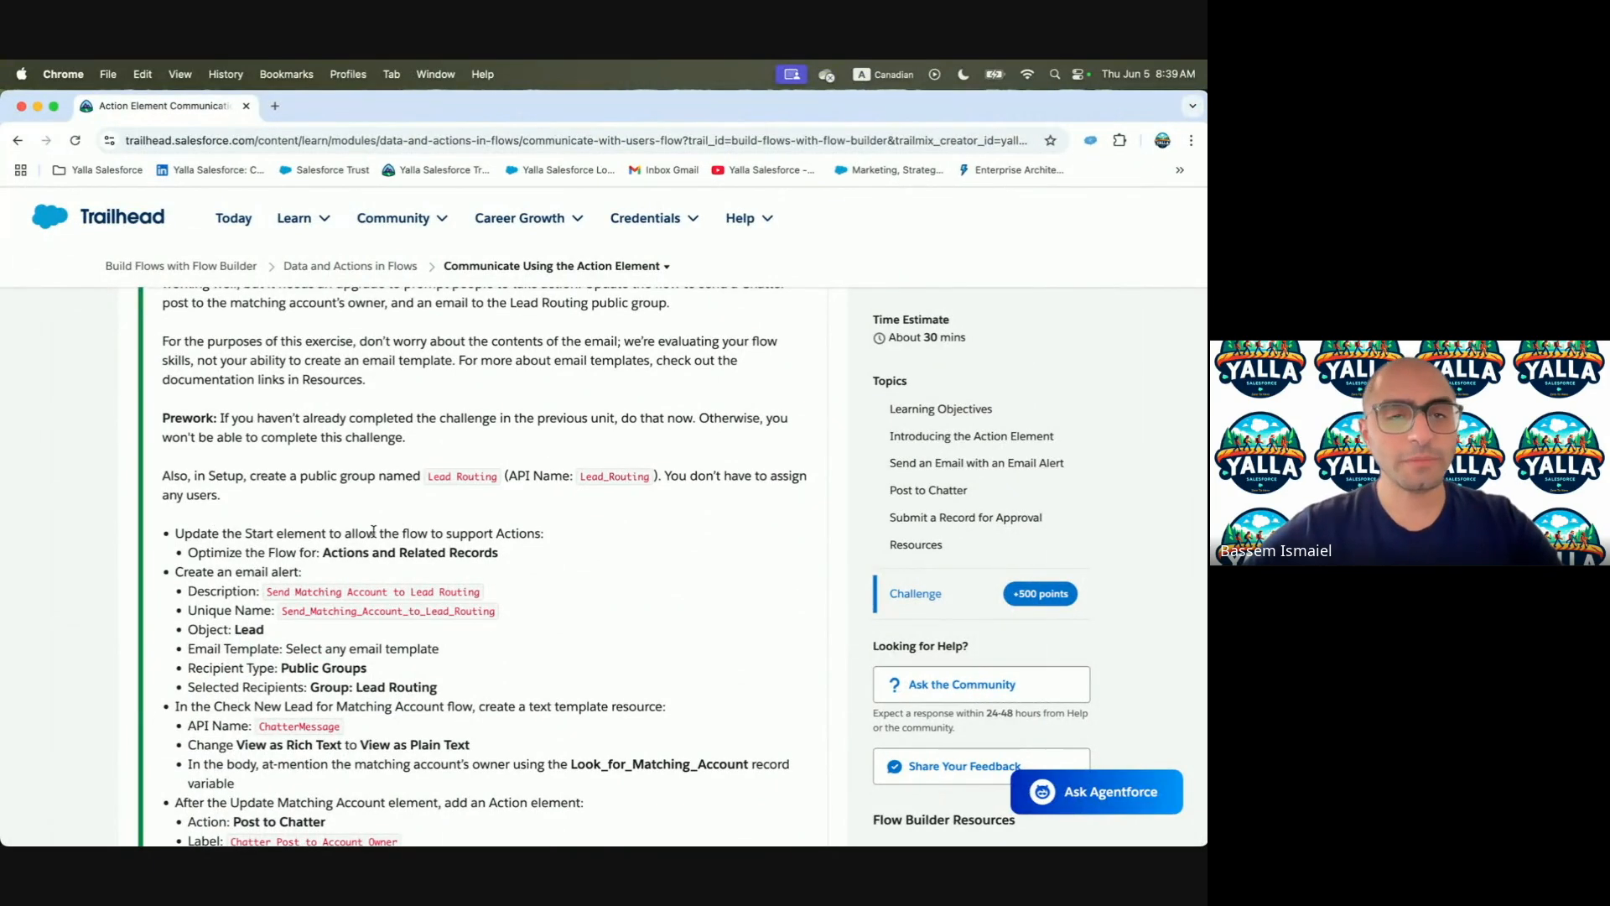
{"action": "left_click_drag", "start_coordinate": [380, 532], "coordinate": [541, 553]}
{"action": "key", "text": "ctrl+Right"}
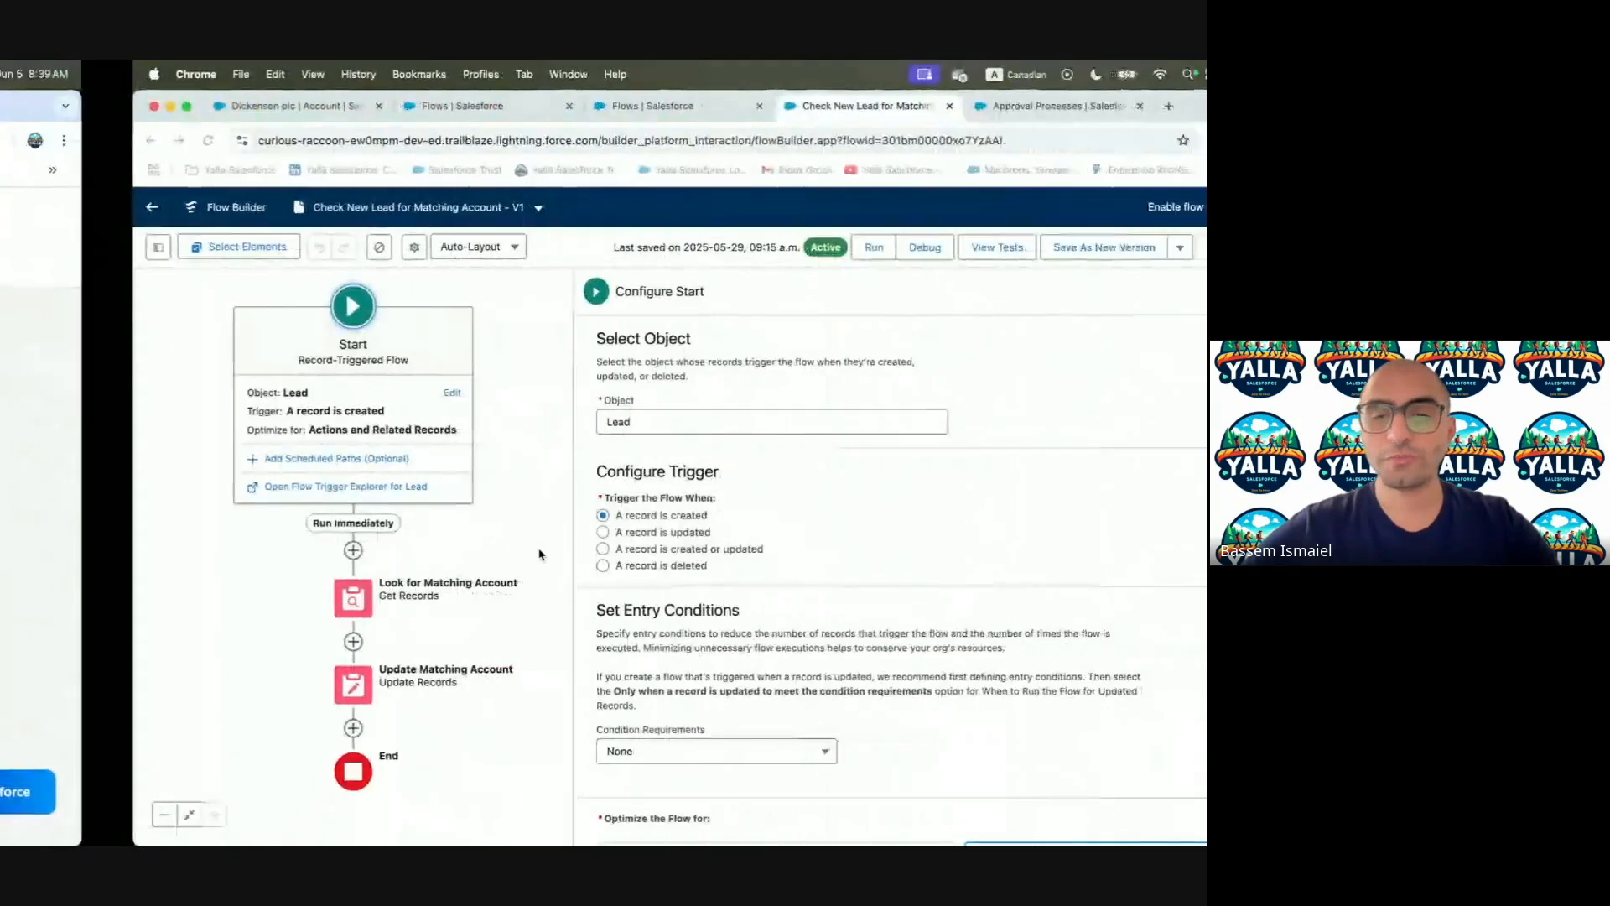
{"action": "scroll", "coordinate": [822, 545], "scroll_direction": "down", "scroll_amount": 3}
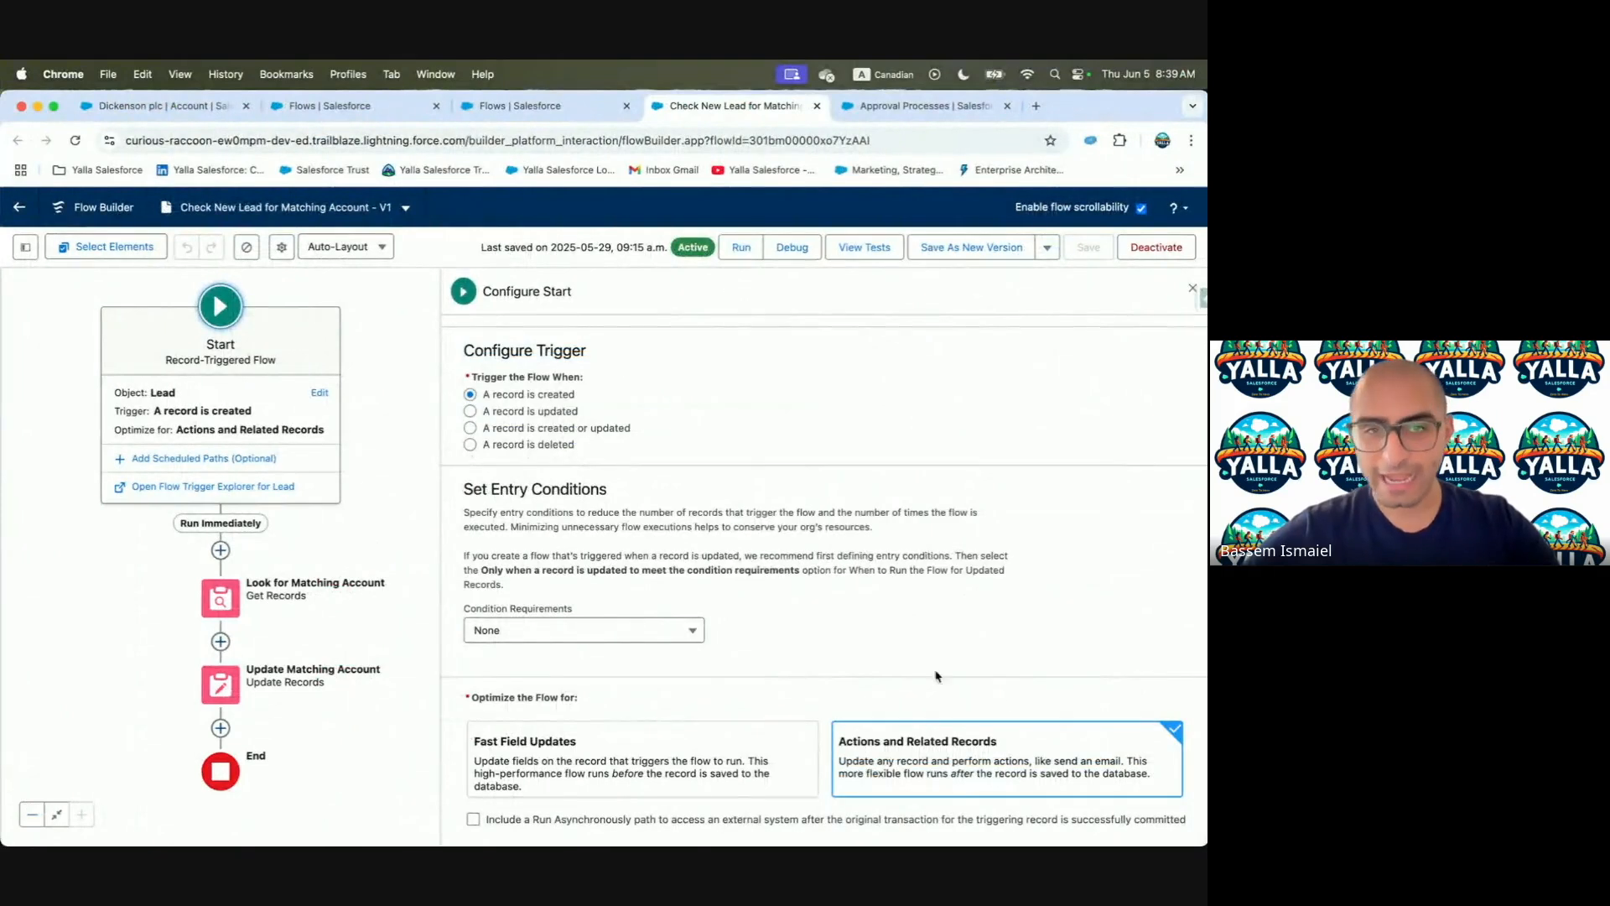
Copy the email alert description Send Matching Account to Lead Routing from the challenge and open Email Alerts in Salesforce Setup
{"action": "key", "text": "ctrl+Left"}
{"action": "left_click", "coordinate": [528, 562]}
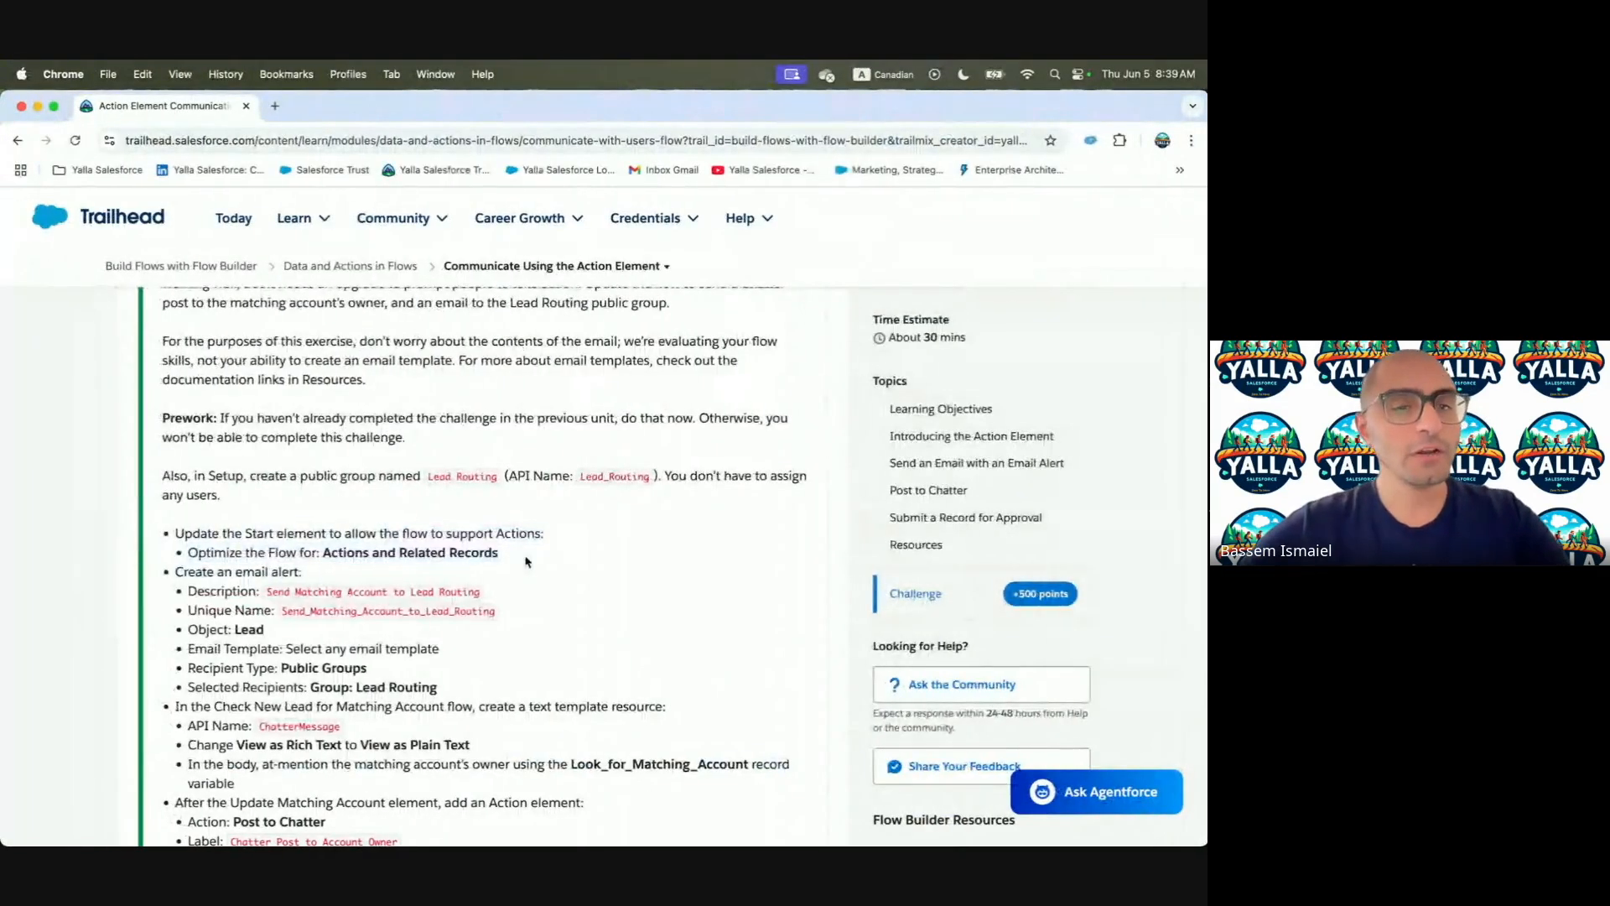
{"action": "left_click_drag", "start_coordinate": [269, 592], "coordinate": [472, 592]}
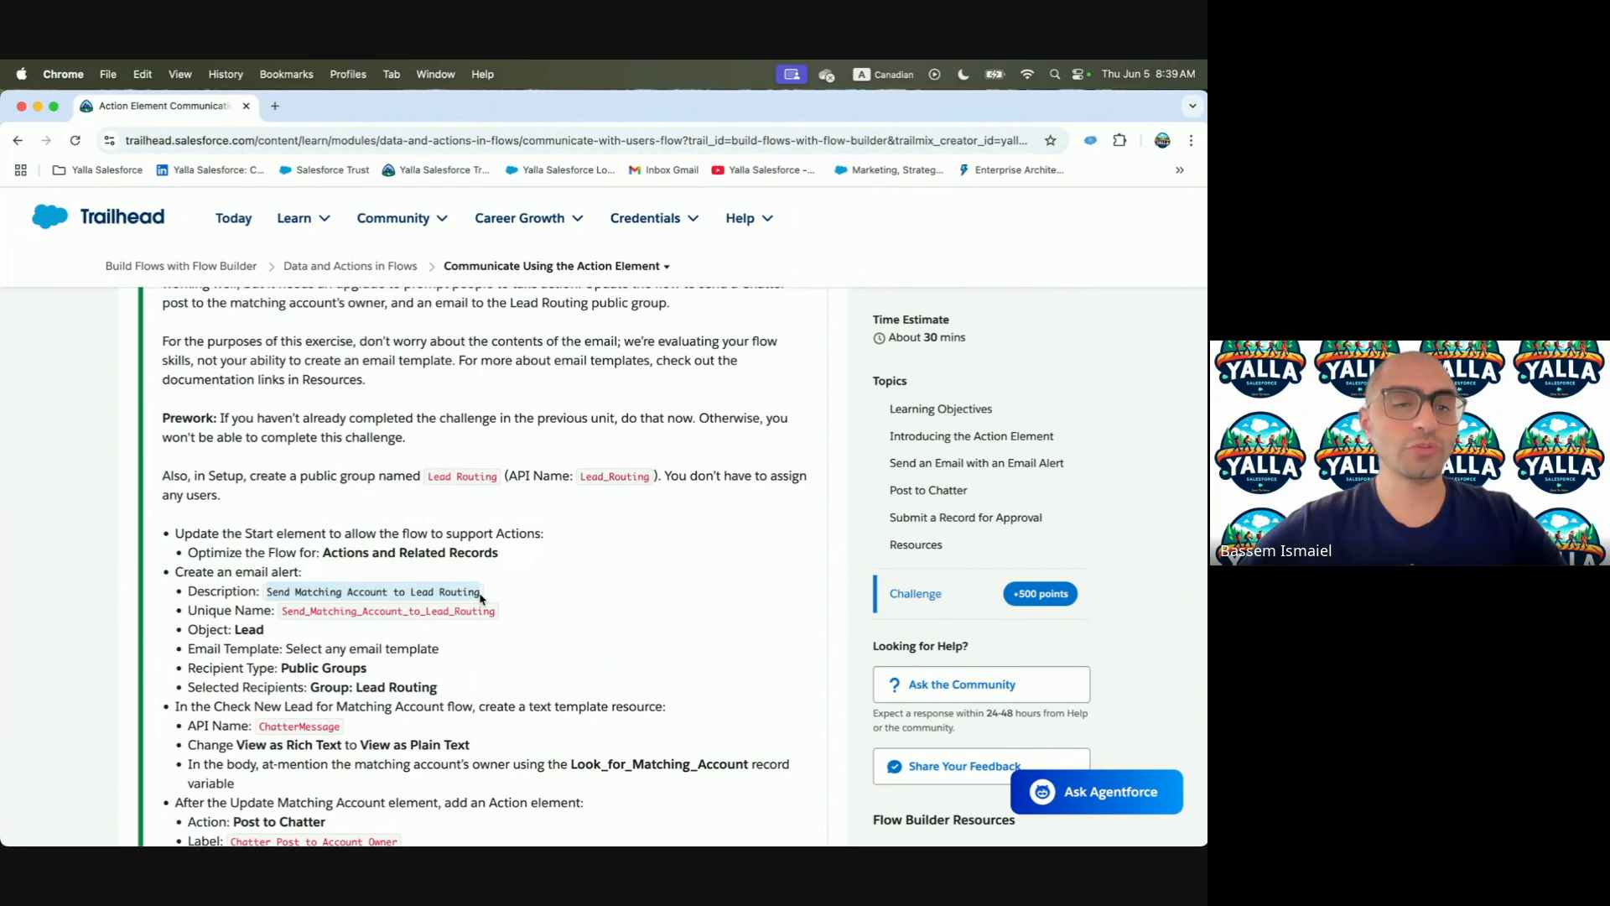
{"action": "key", "text": "ctrl+Right"}
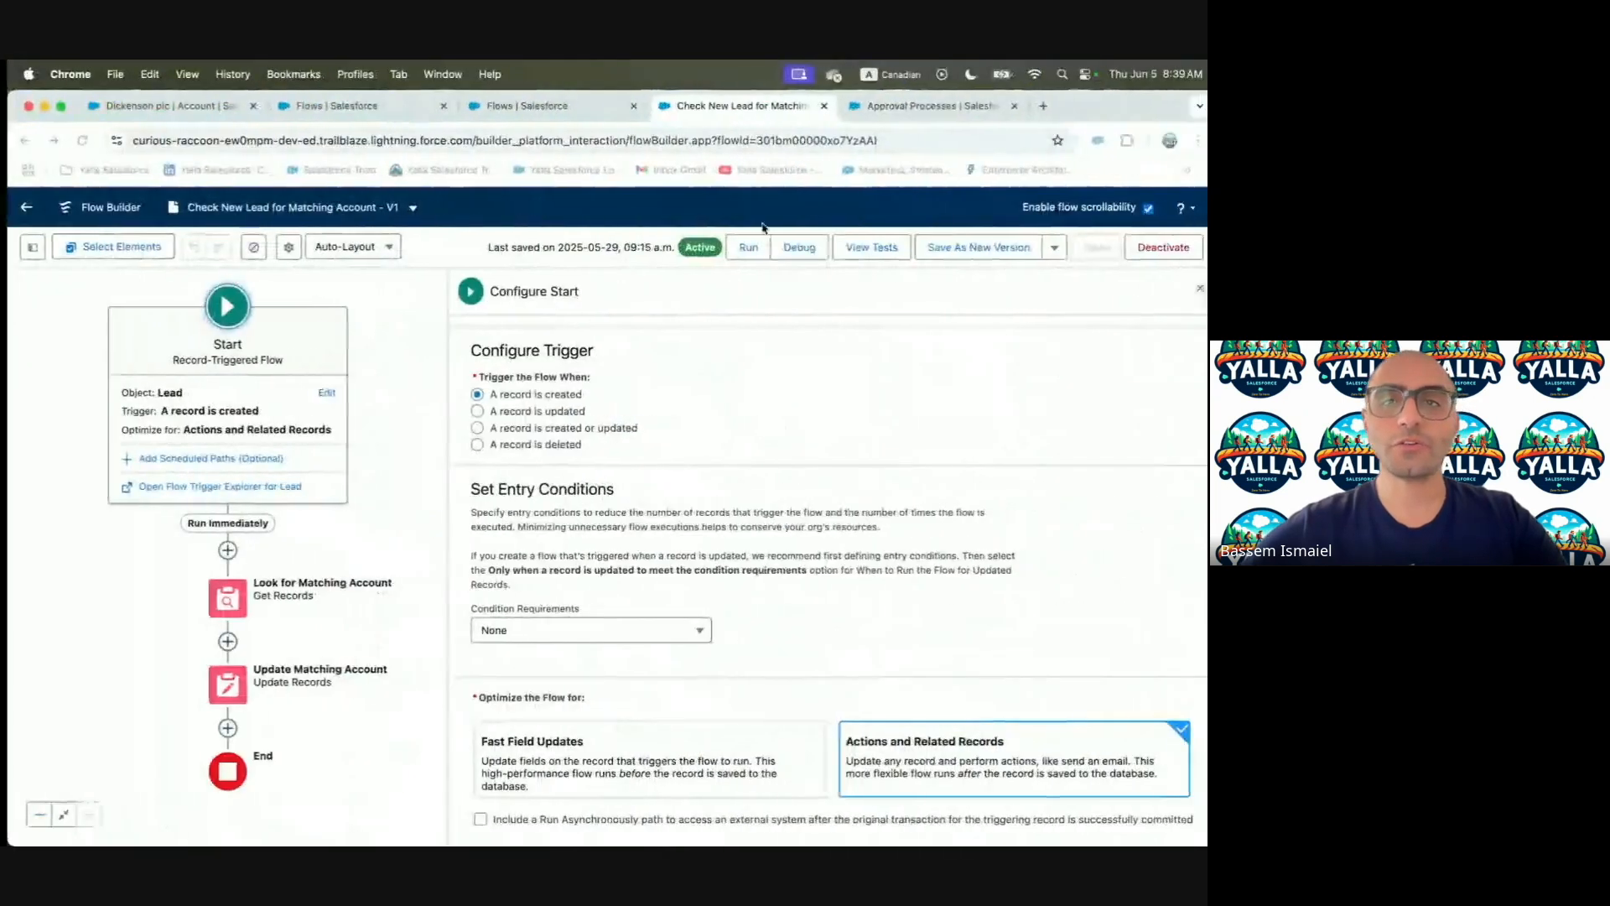
{"action": "left_click", "coordinate": [29, 209]}
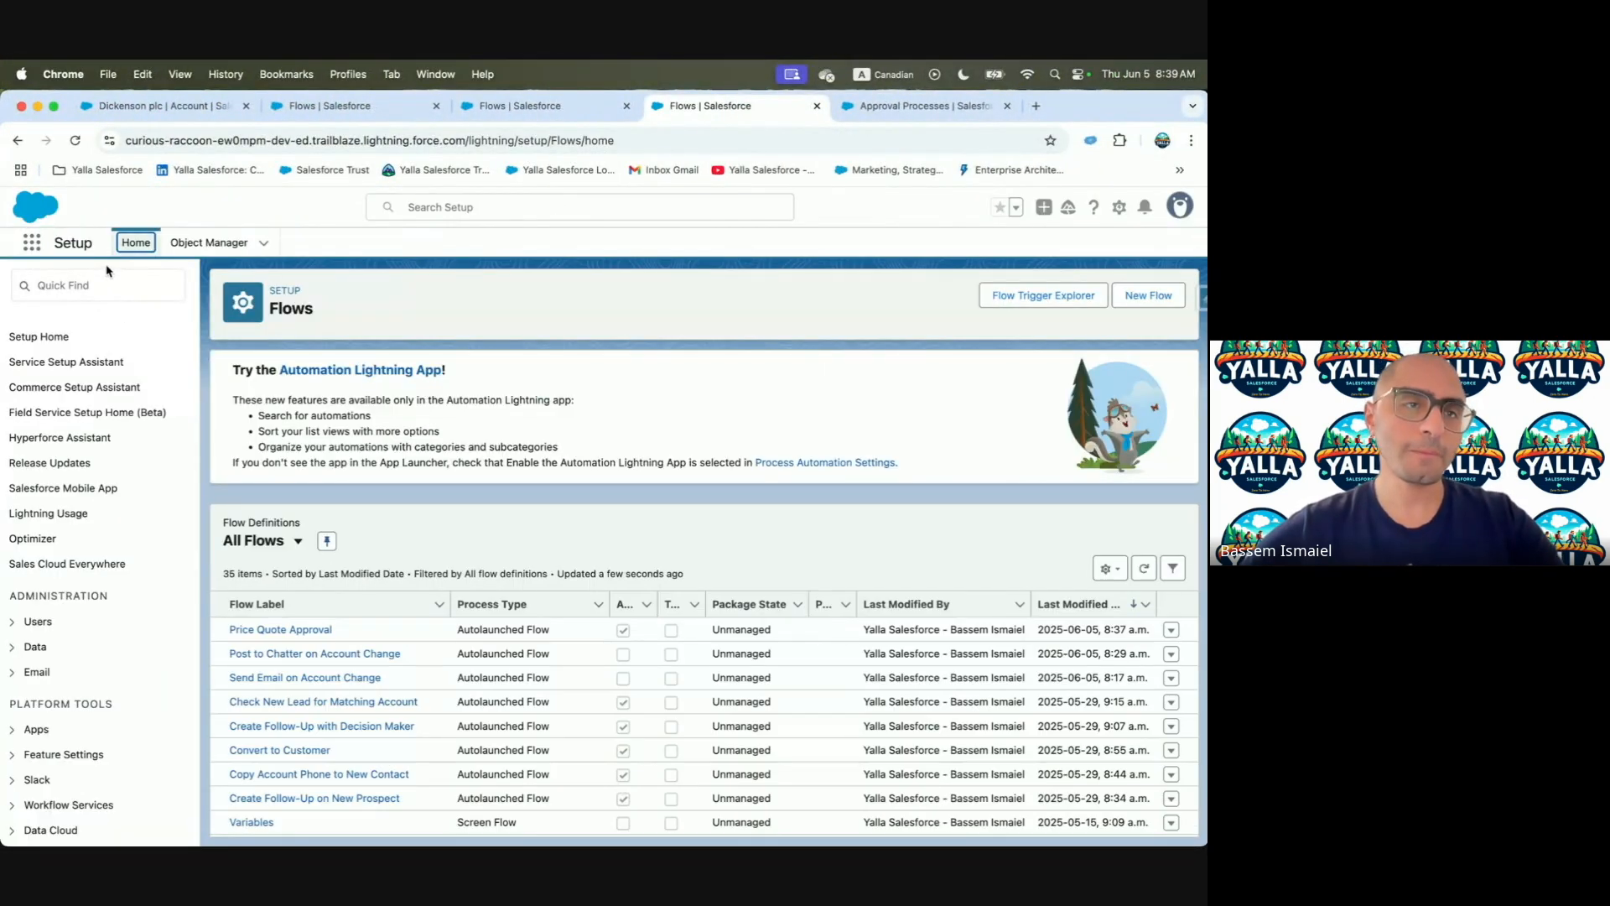
{"action": "left_click", "coordinate": [106, 282]}
{"action": "type", "text": "Email Al"}
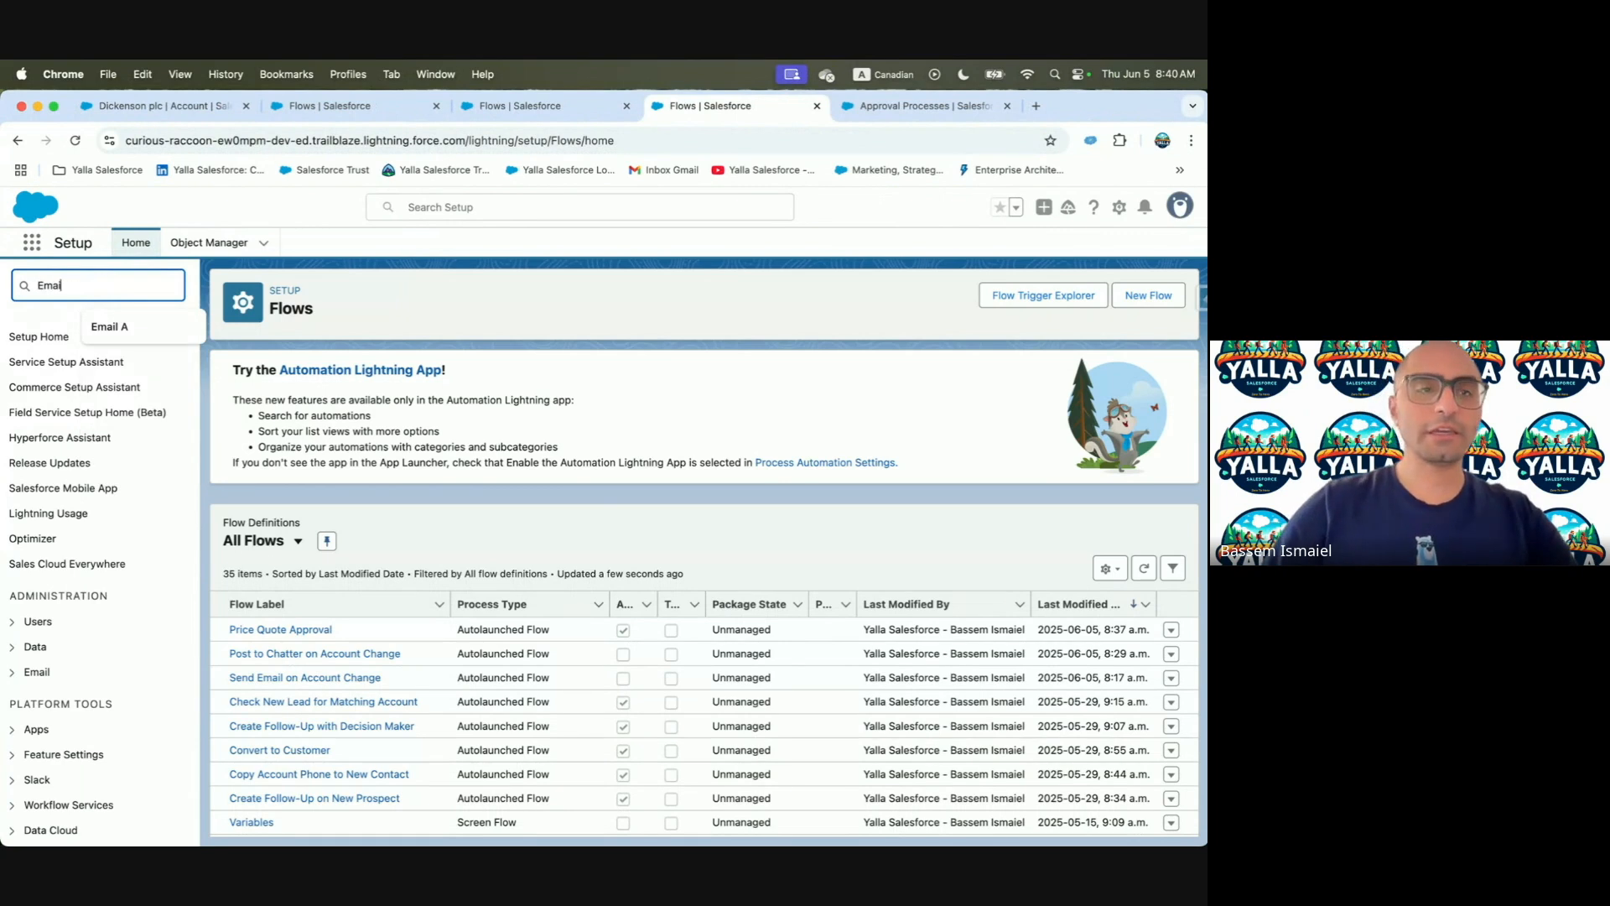
{"action": "left_click", "coordinate": [99, 390]}
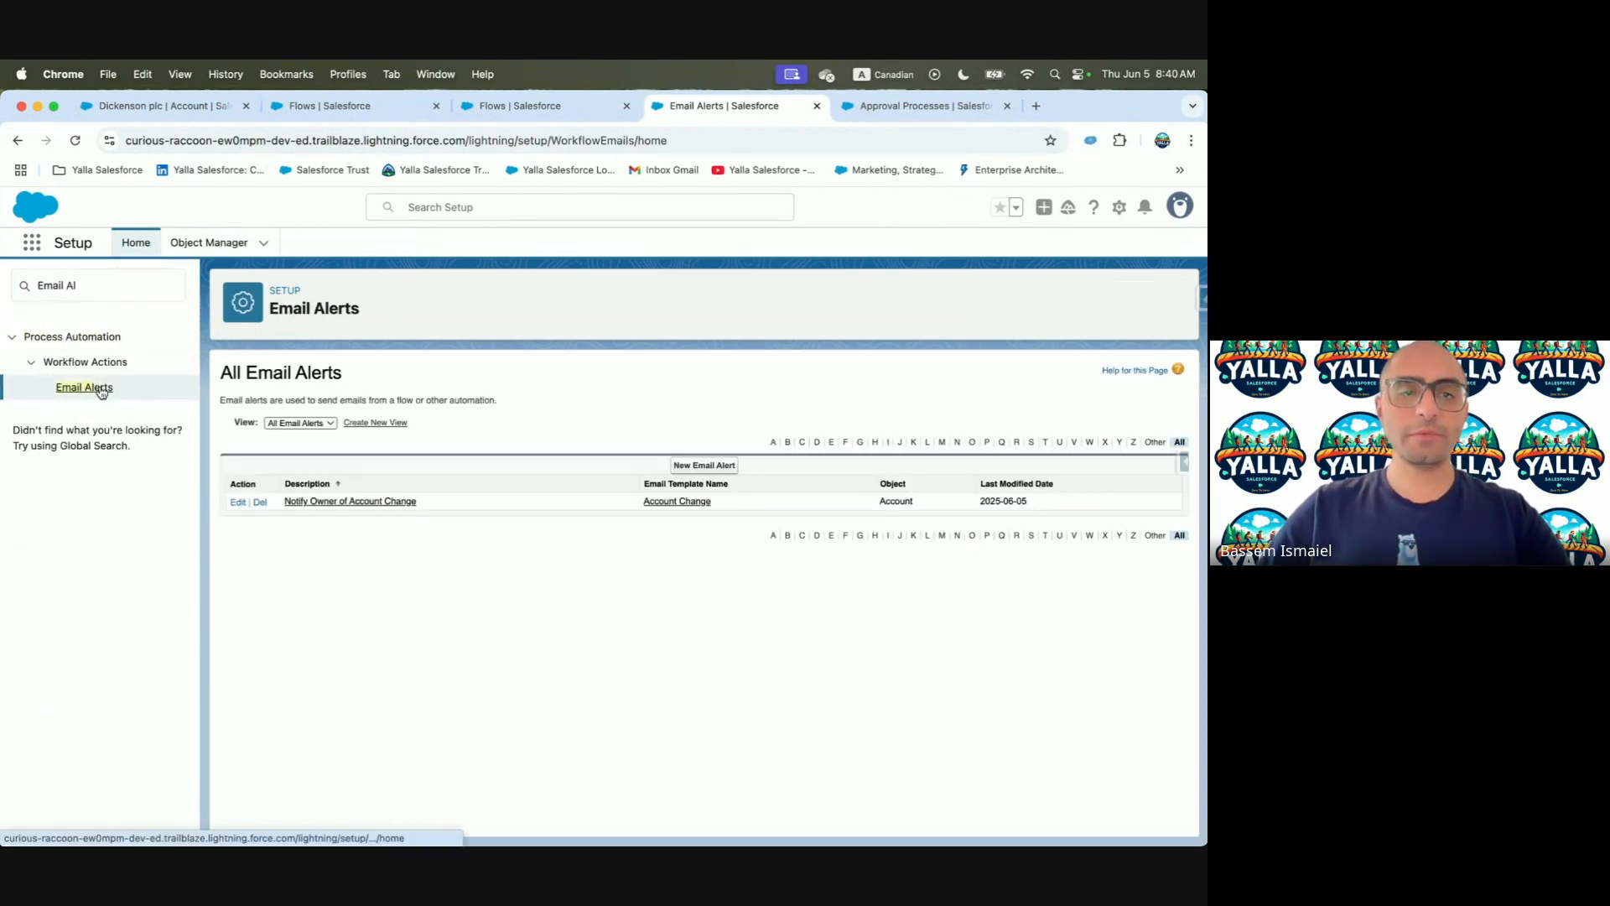
Start a new email alert with the description Send Matching Account to Lead Routing, its matching unique name, and the object Lead
{"action": "left_click", "coordinate": [704, 464]}
{"action": "type", "text": "Send Matching Account to Lead Routing"}
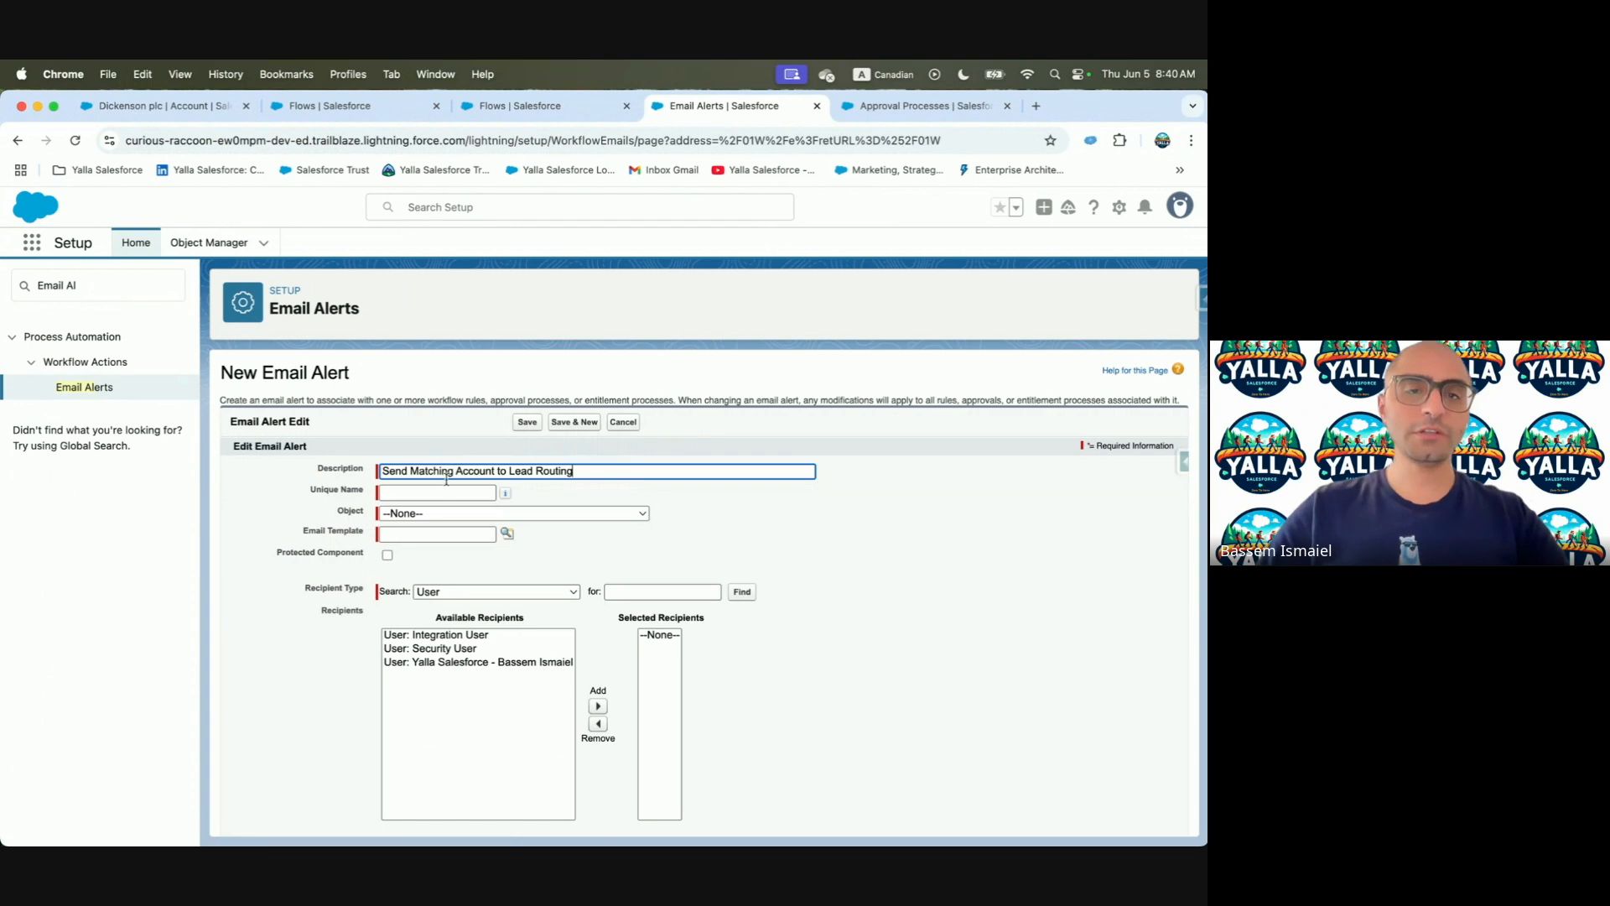
{"action": "left_click", "coordinate": [445, 491]}
{"action": "key", "text": "ctrl+Left"}
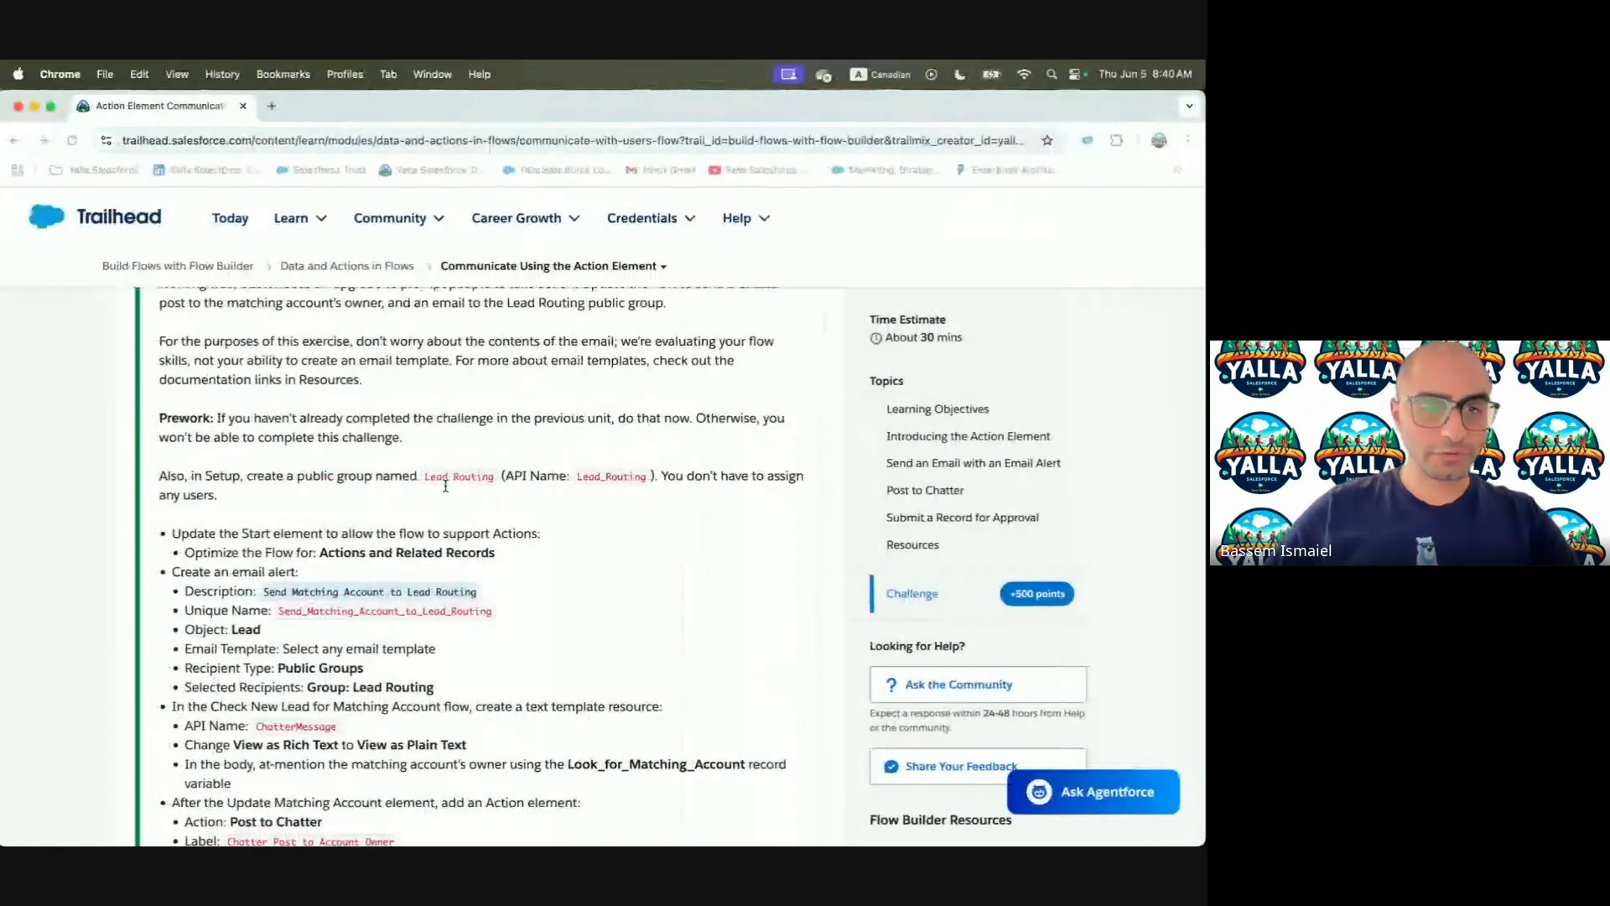
{"action": "scroll", "coordinate": [402, 597], "scroll_direction": "down", "scroll_amount": 2}
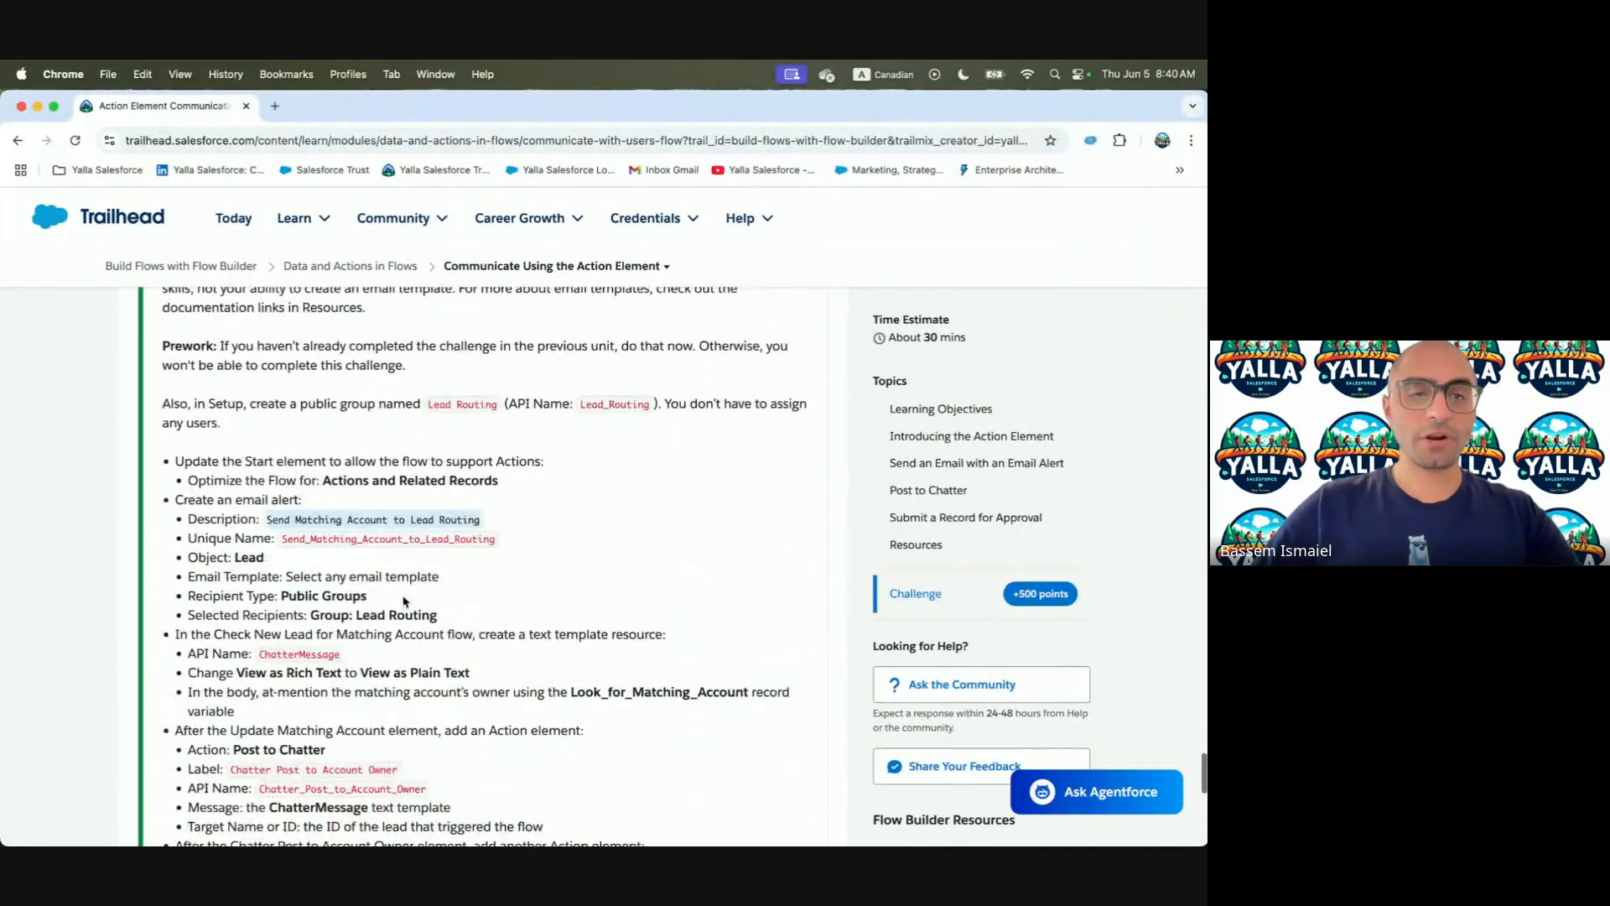
{"action": "key", "text": "ctrl+Right"}
{"action": "left_click", "coordinate": [432, 514]}
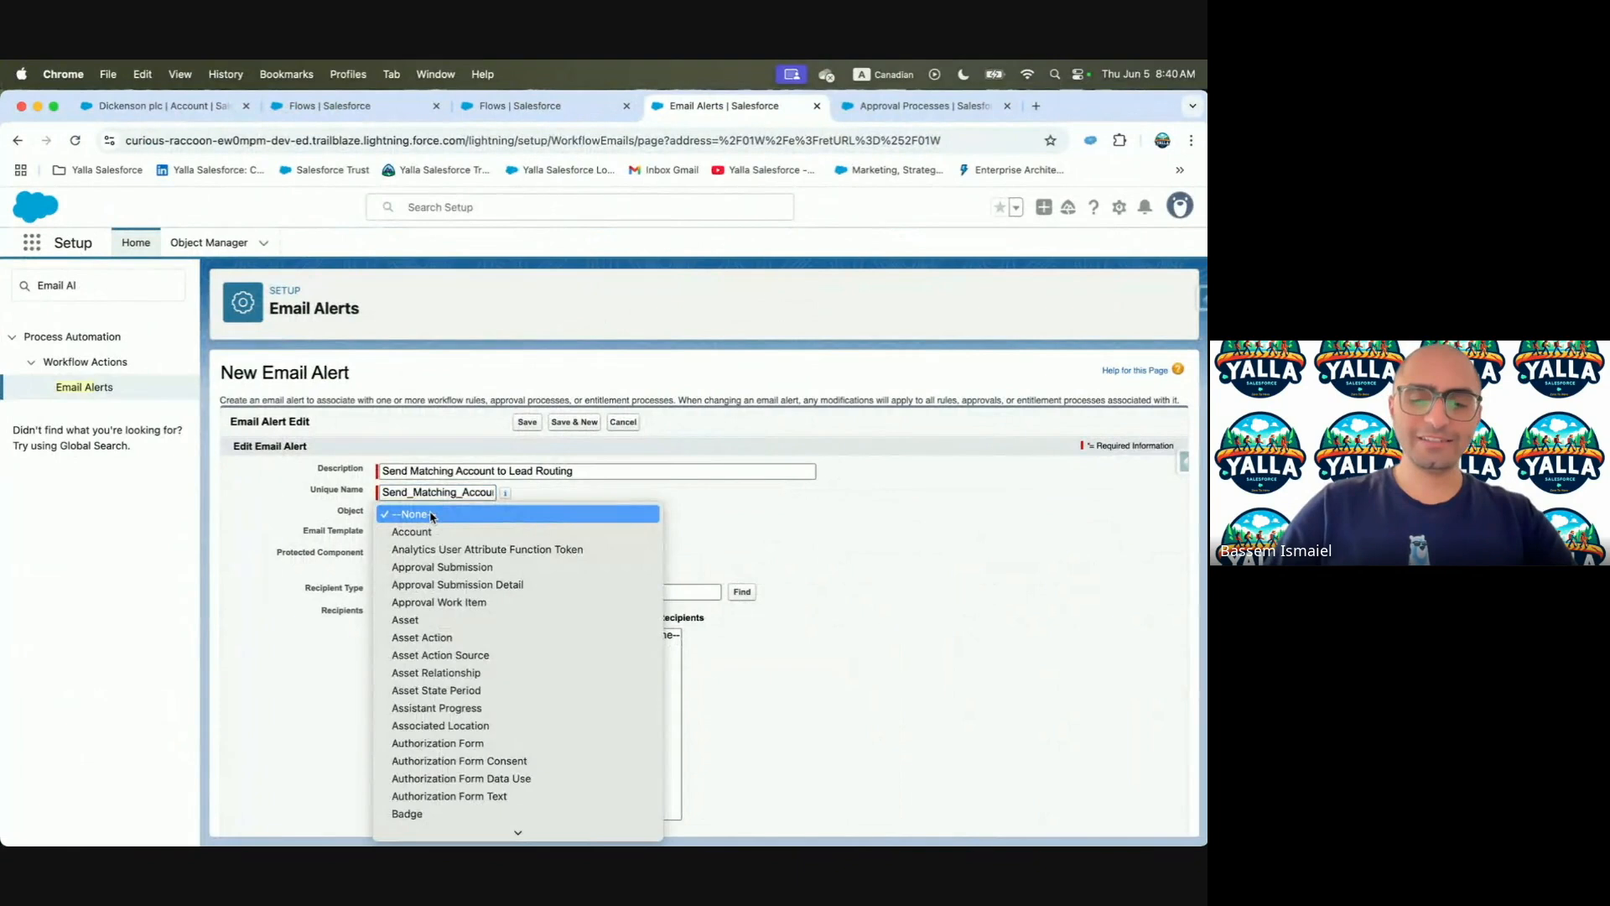
{"action": "type", "text": "lead"}
{"action": "key", "text": "Return"}
Check the challenge's email template requirement and assign the Lightning template Account Change to the email alert
{"action": "key", "text": "ctrl+Left"}
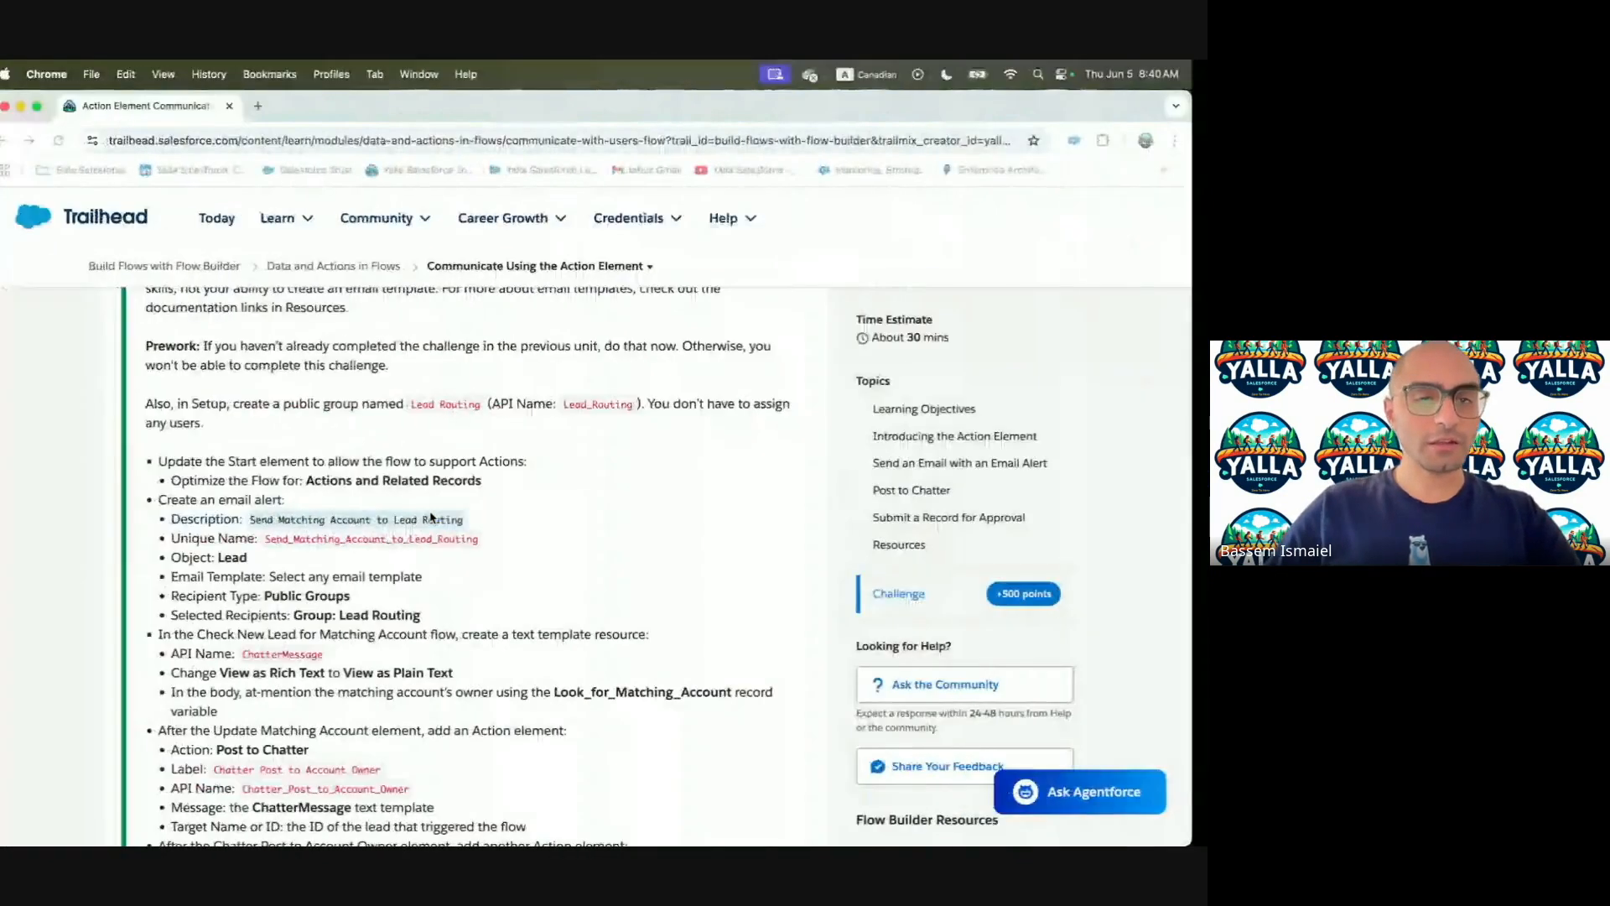
{"action": "scroll", "coordinate": [413, 564], "scroll_direction": "down", "scroll_amount": 1}
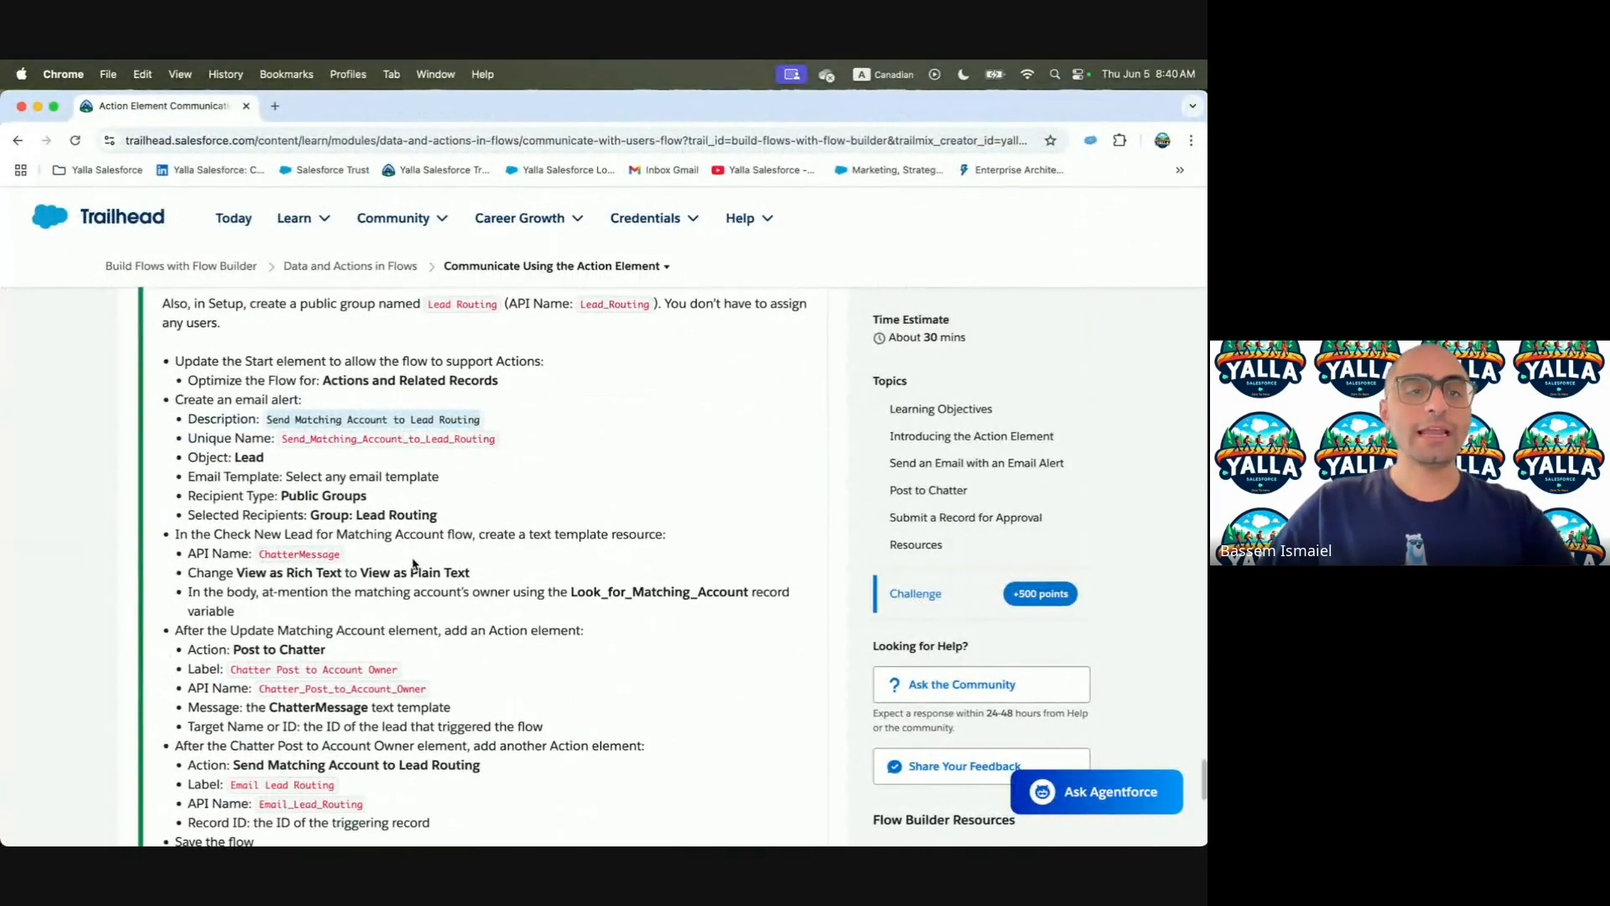
{"action": "key", "text": "ctrl+Right"}
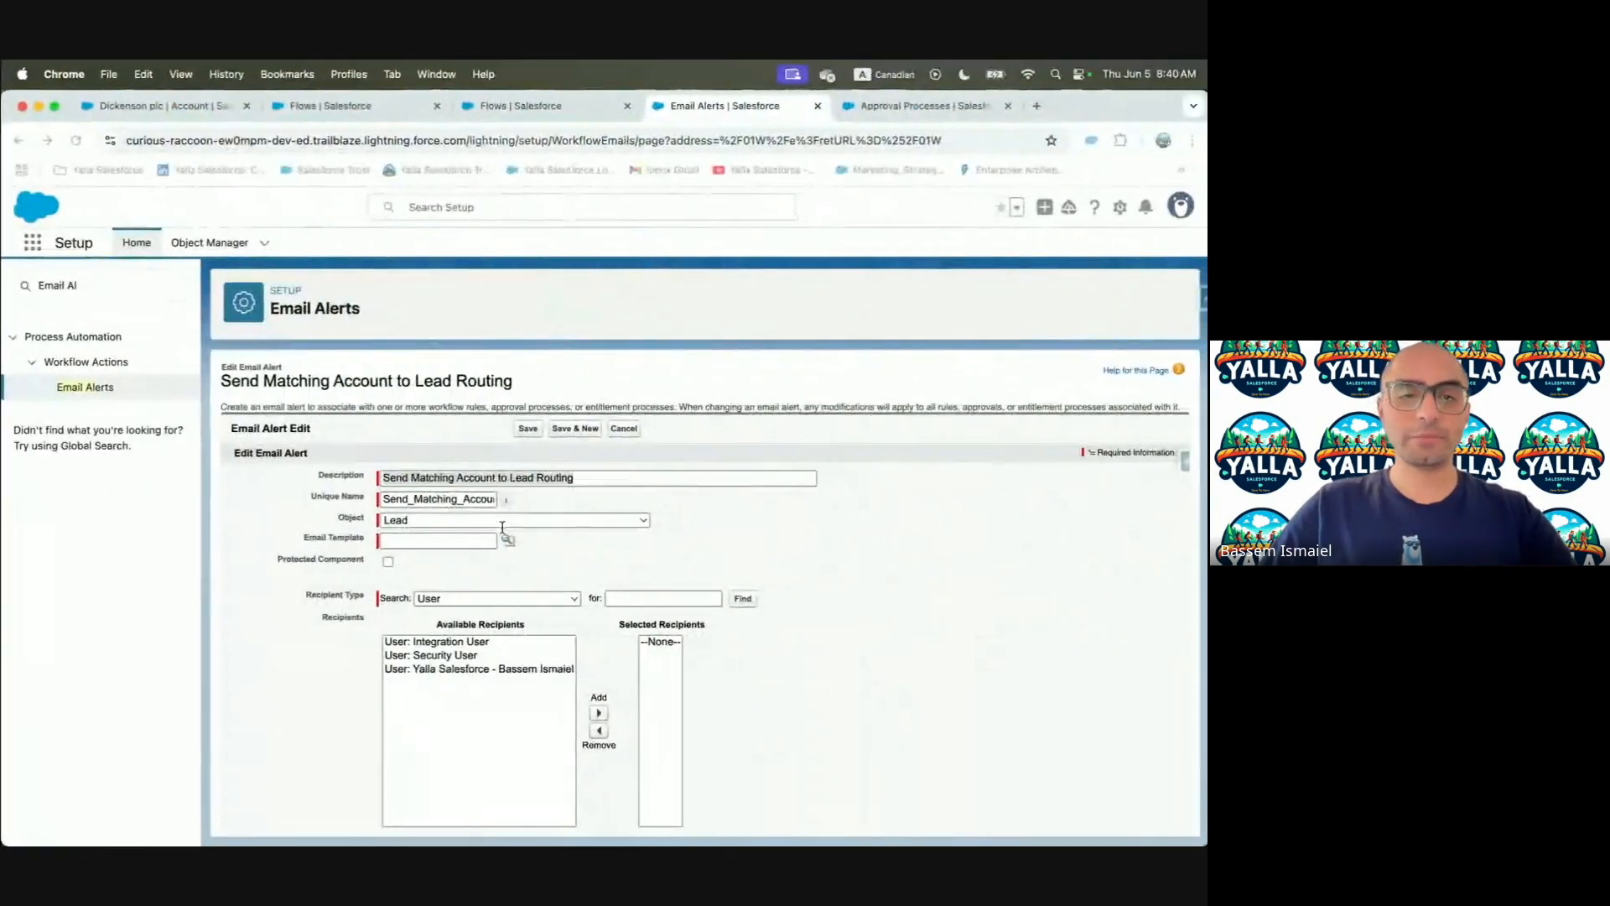
{"action": "left_click", "coordinate": [504, 538]}
{"action": "left_click", "coordinate": [265, 506]}
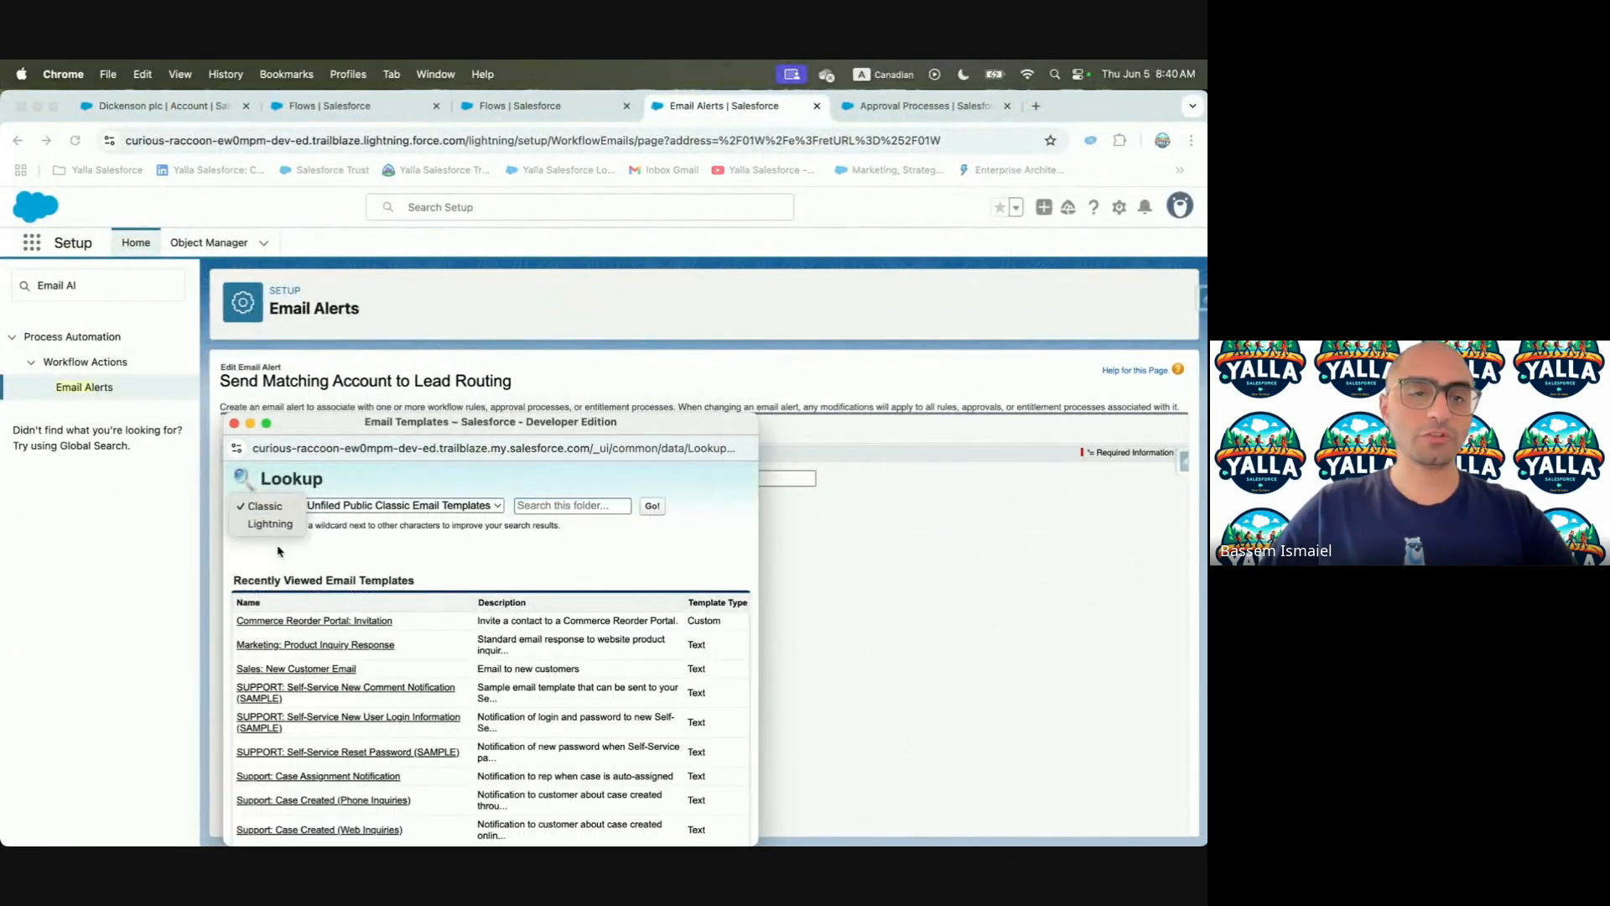
{"action": "left_click", "coordinate": [268, 525]}
{"action": "left_click", "coordinate": [272, 622]}
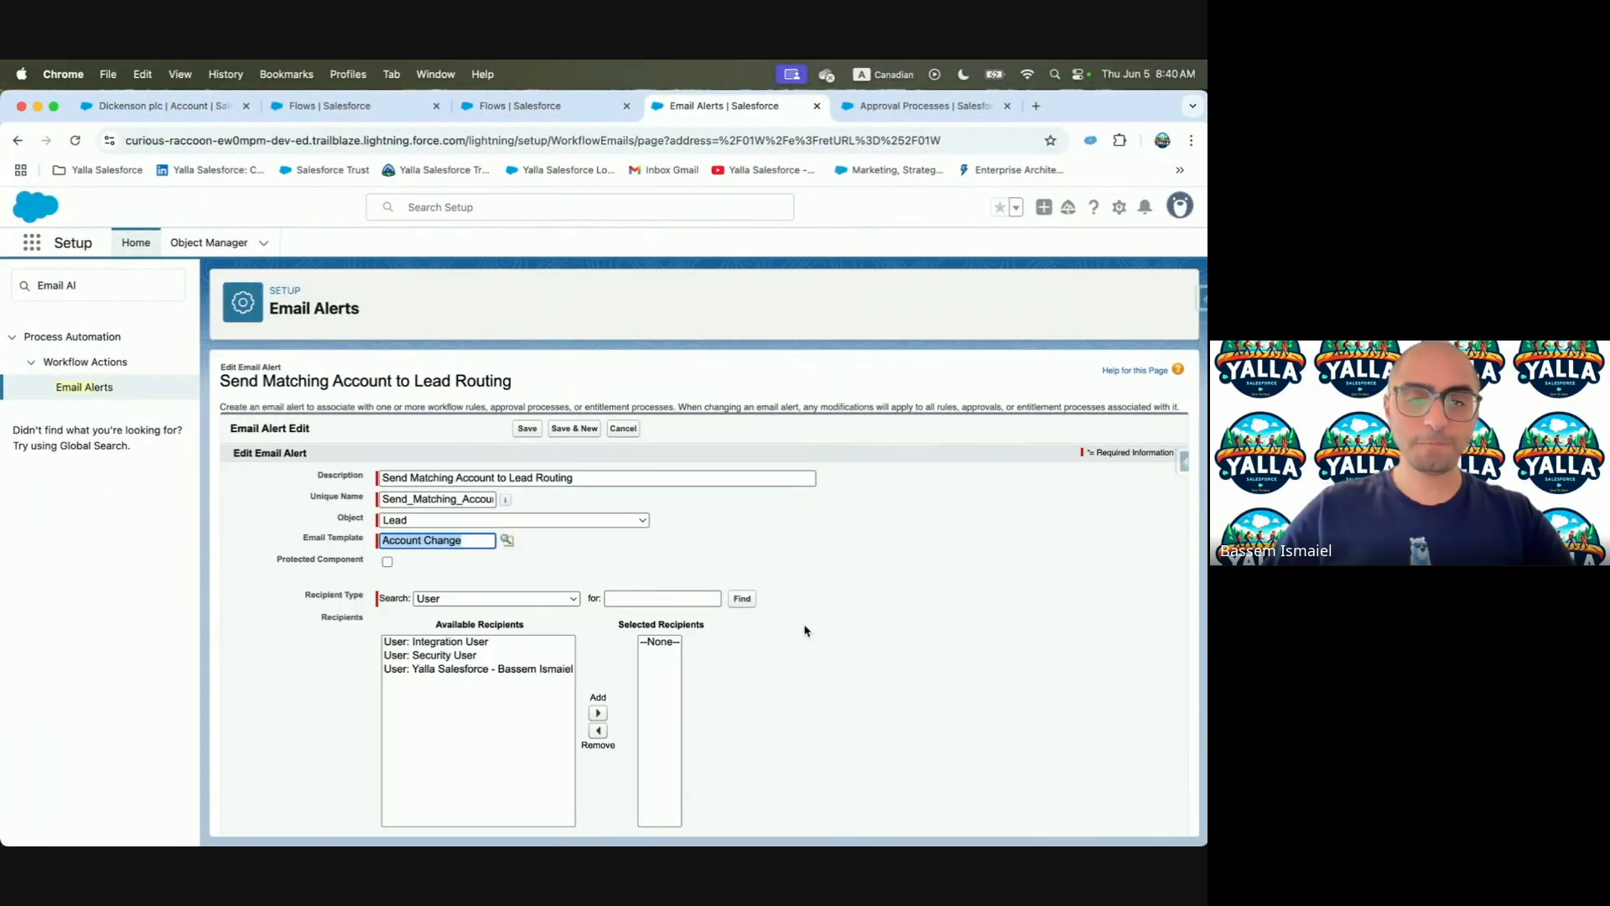
Set the recipient type to Public Groups, add Group: Lead Routing as the selected recipient, and save the email alert
{"action": "scroll", "coordinate": [807, 630], "scroll_direction": "down", "scroll_amount": 2}
{"action": "left_click", "coordinate": [543, 524]}
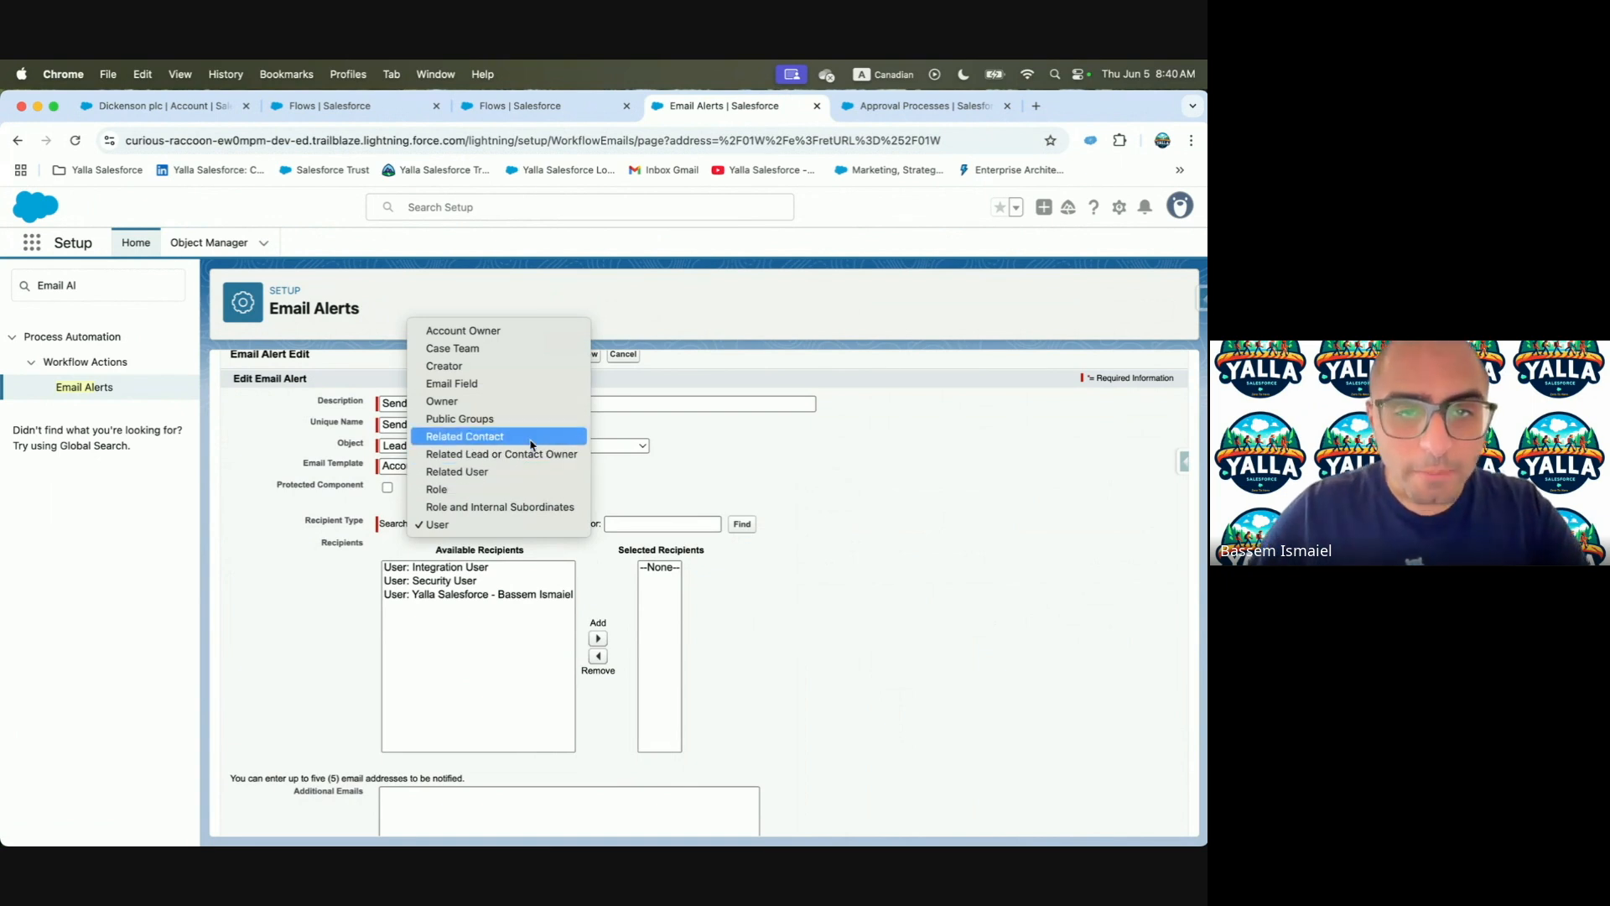
{"action": "left_click", "coordinate": [503, 419]}
{"action": "left_click", "coordinate": [450, 567]}
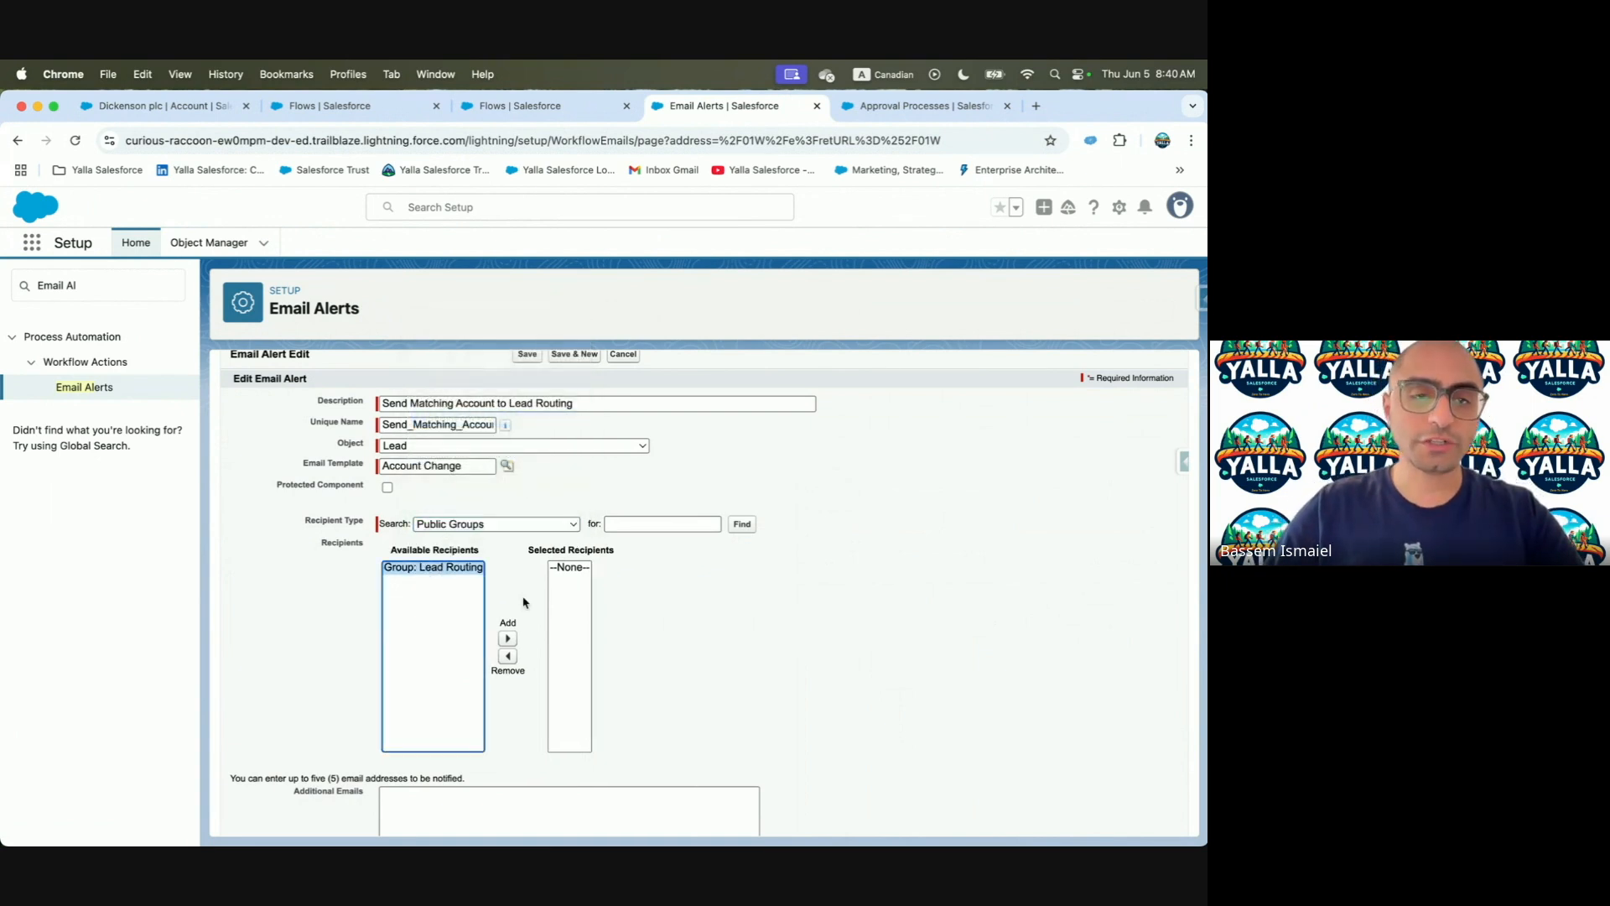
{"action": "left_click", "coordinate": [507, 638]}
{"action": "key", "text": "super+grave"}
{"action": "scroll", "coordinate": [512, 642], "scroll_direction": "down", "scroll_amount": 3}
{"action": "scroll", "coordinate": [510, 637], "scroll_direction": "down", "scroll_amount": 1}
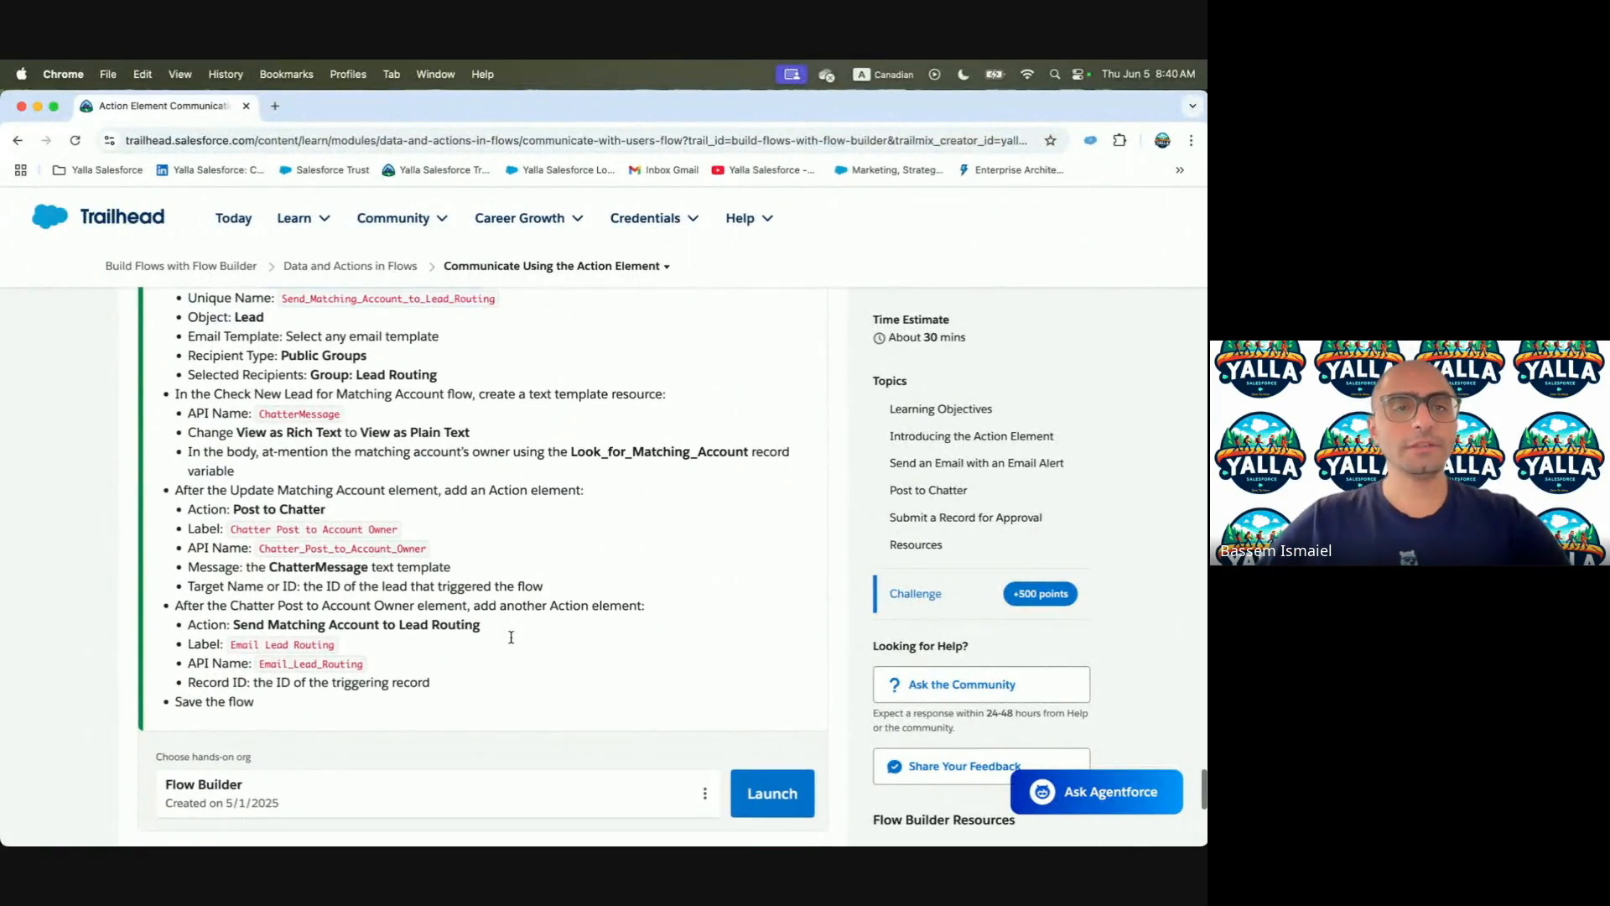
{"action": "key", "text": "ctrl+Right"}
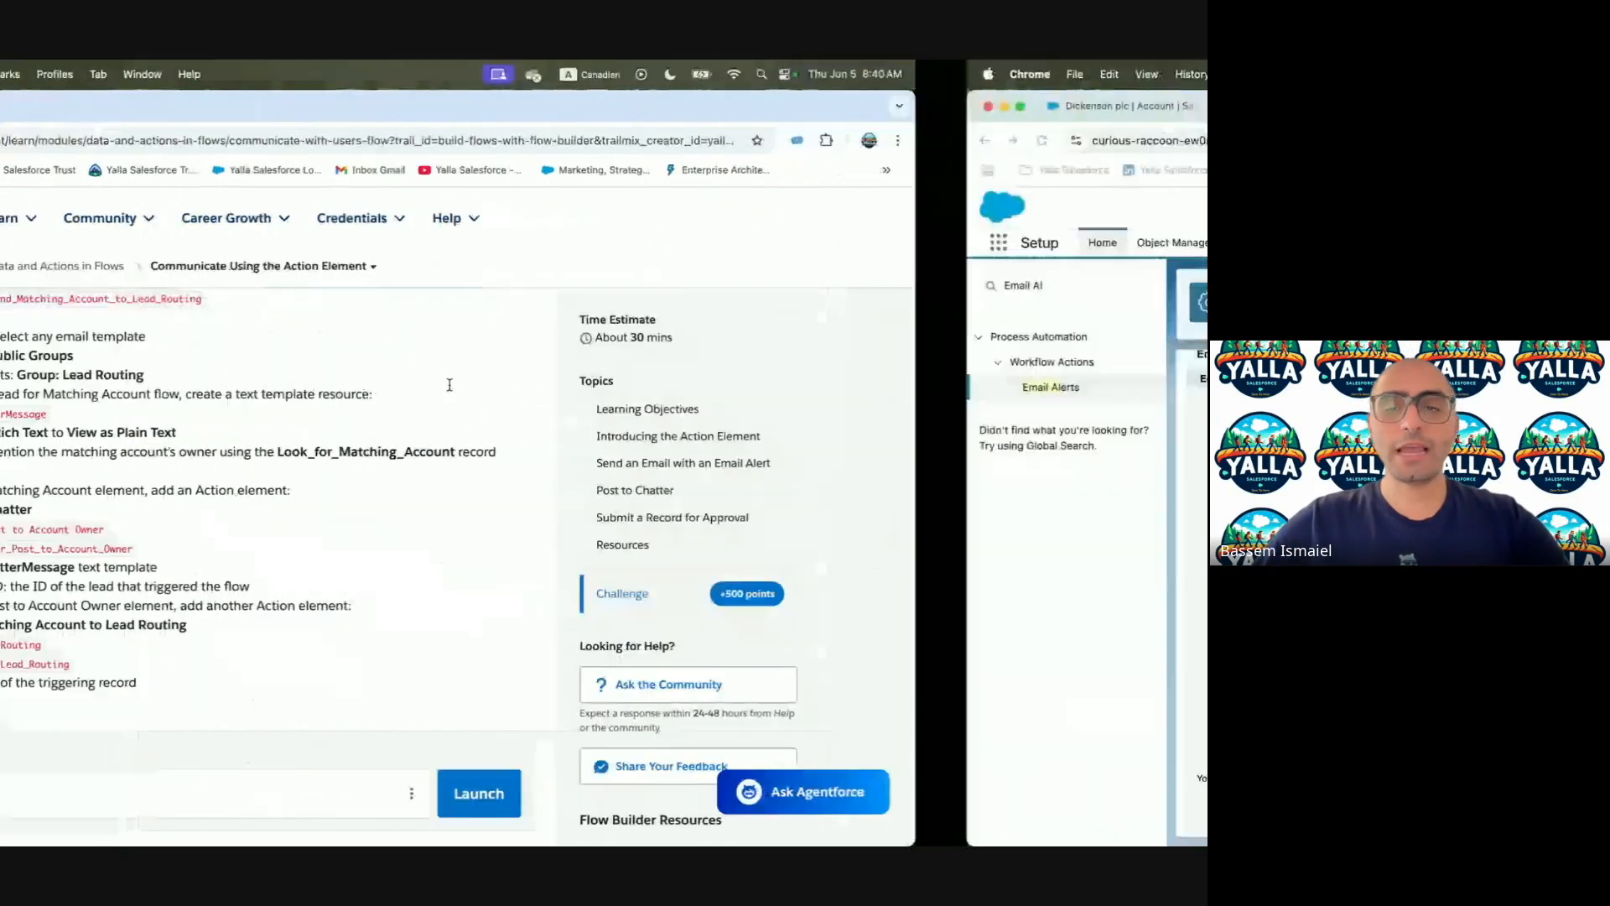
{"action": "scroll", "coordinate": [1046, 585], "scroll_direction": "down", "scroll_amount": 4}
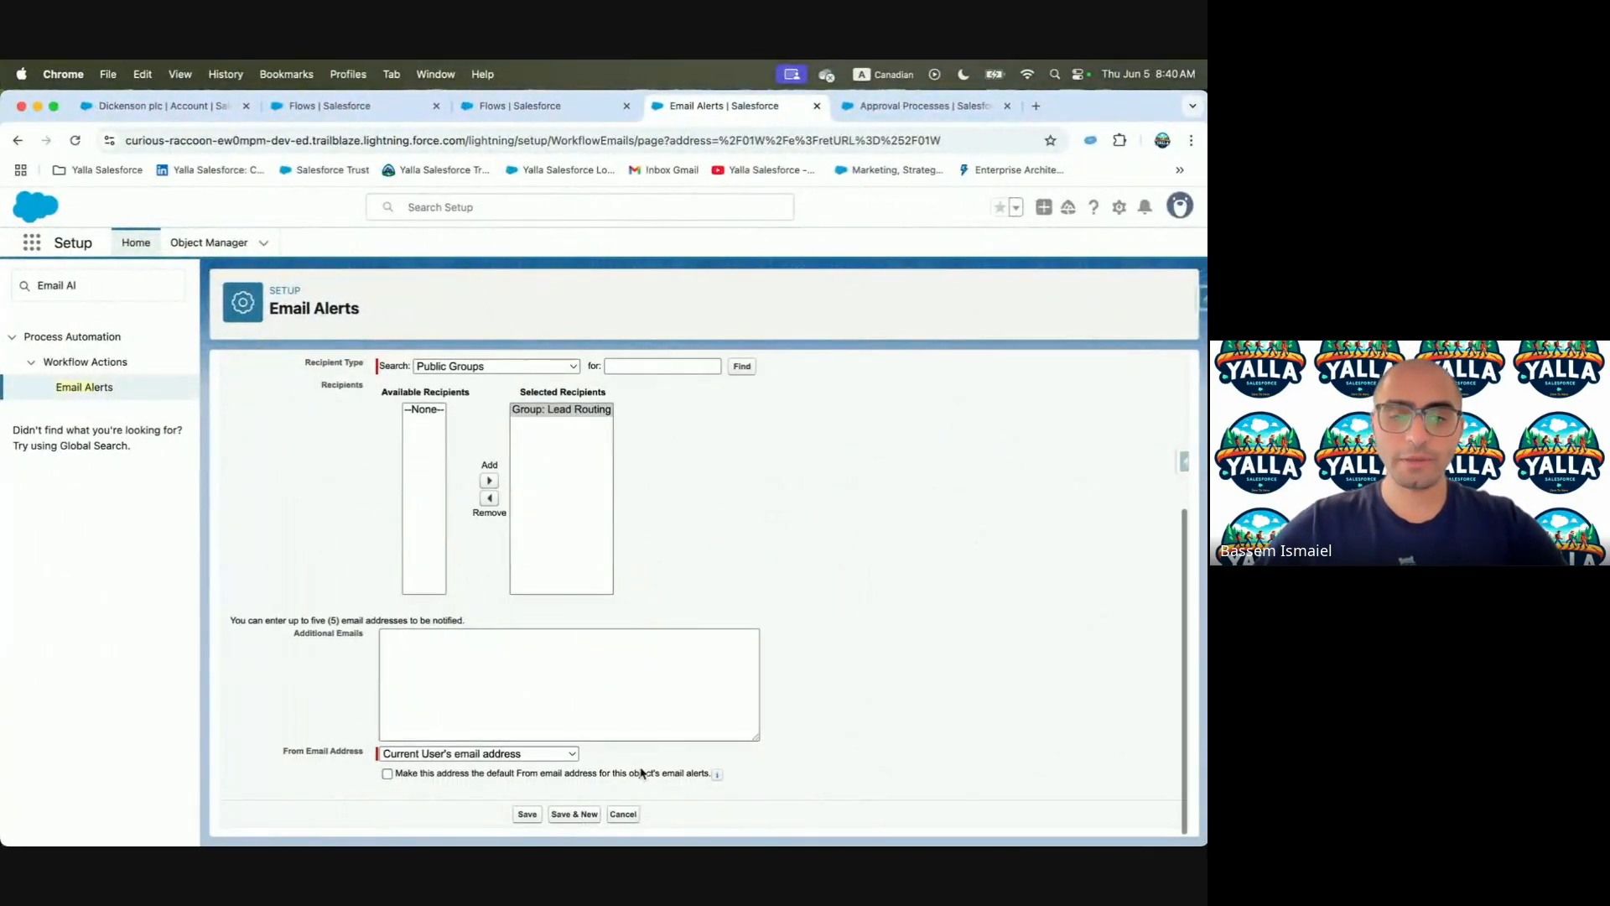
{"action": "left_click", "coordinate": [526, 813]}
Review the text template requirement in the Trailhead challenge and copy the API name ChatterMessage
{"action": "key", "text": "ctrl+Left"}
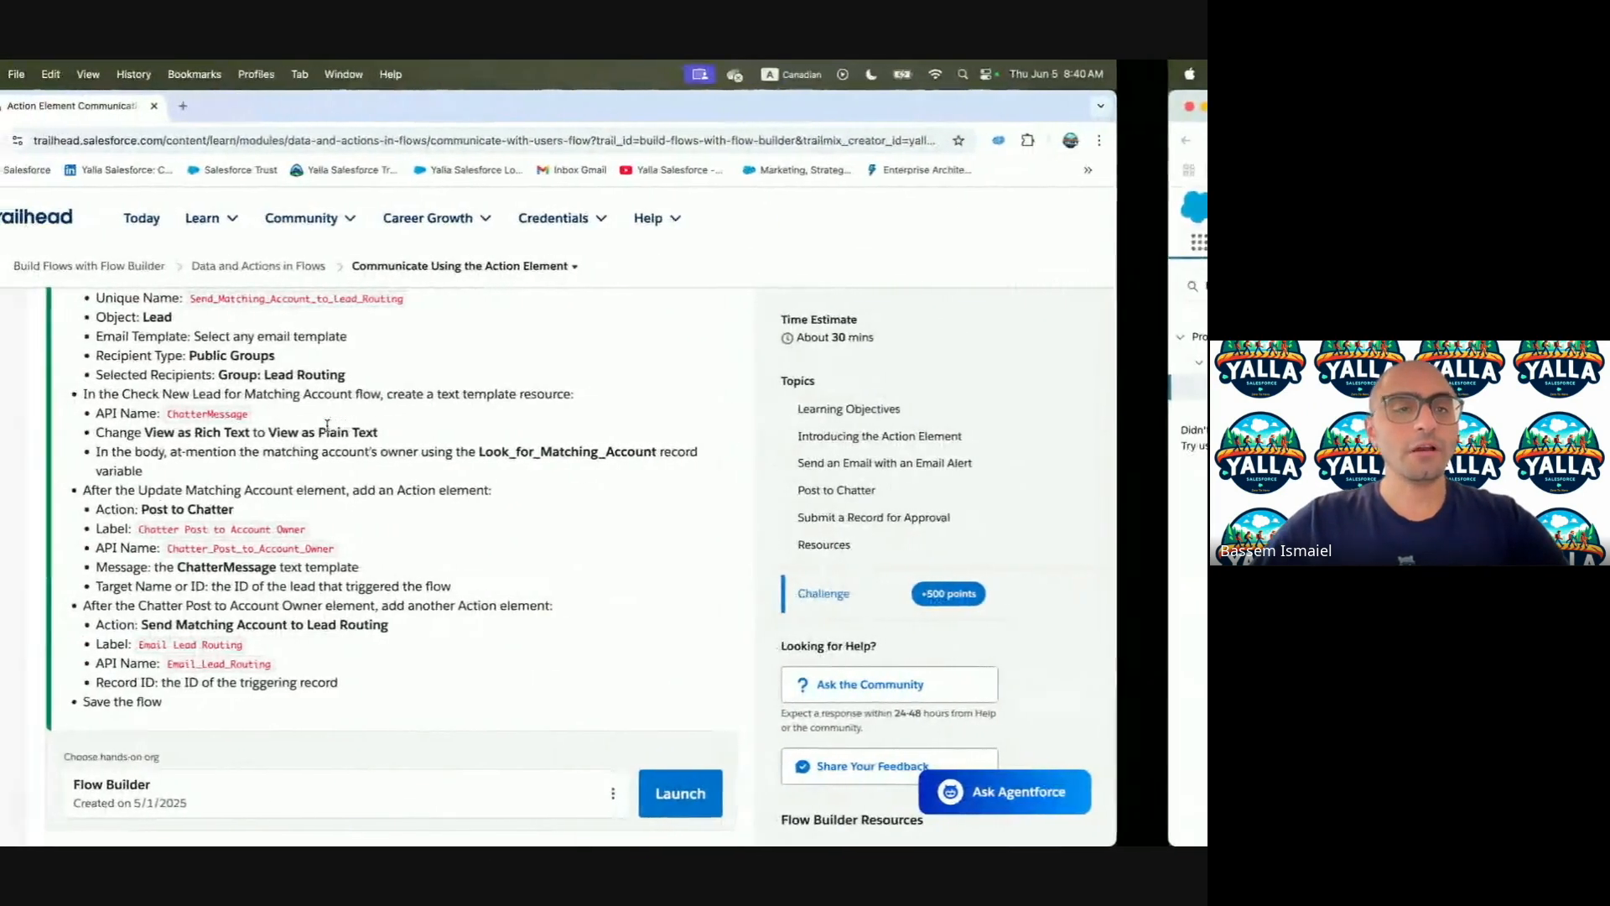
{"action": "left_click_drag", "start_coordinate": [174, 394], "coordinate": [453, 397]}
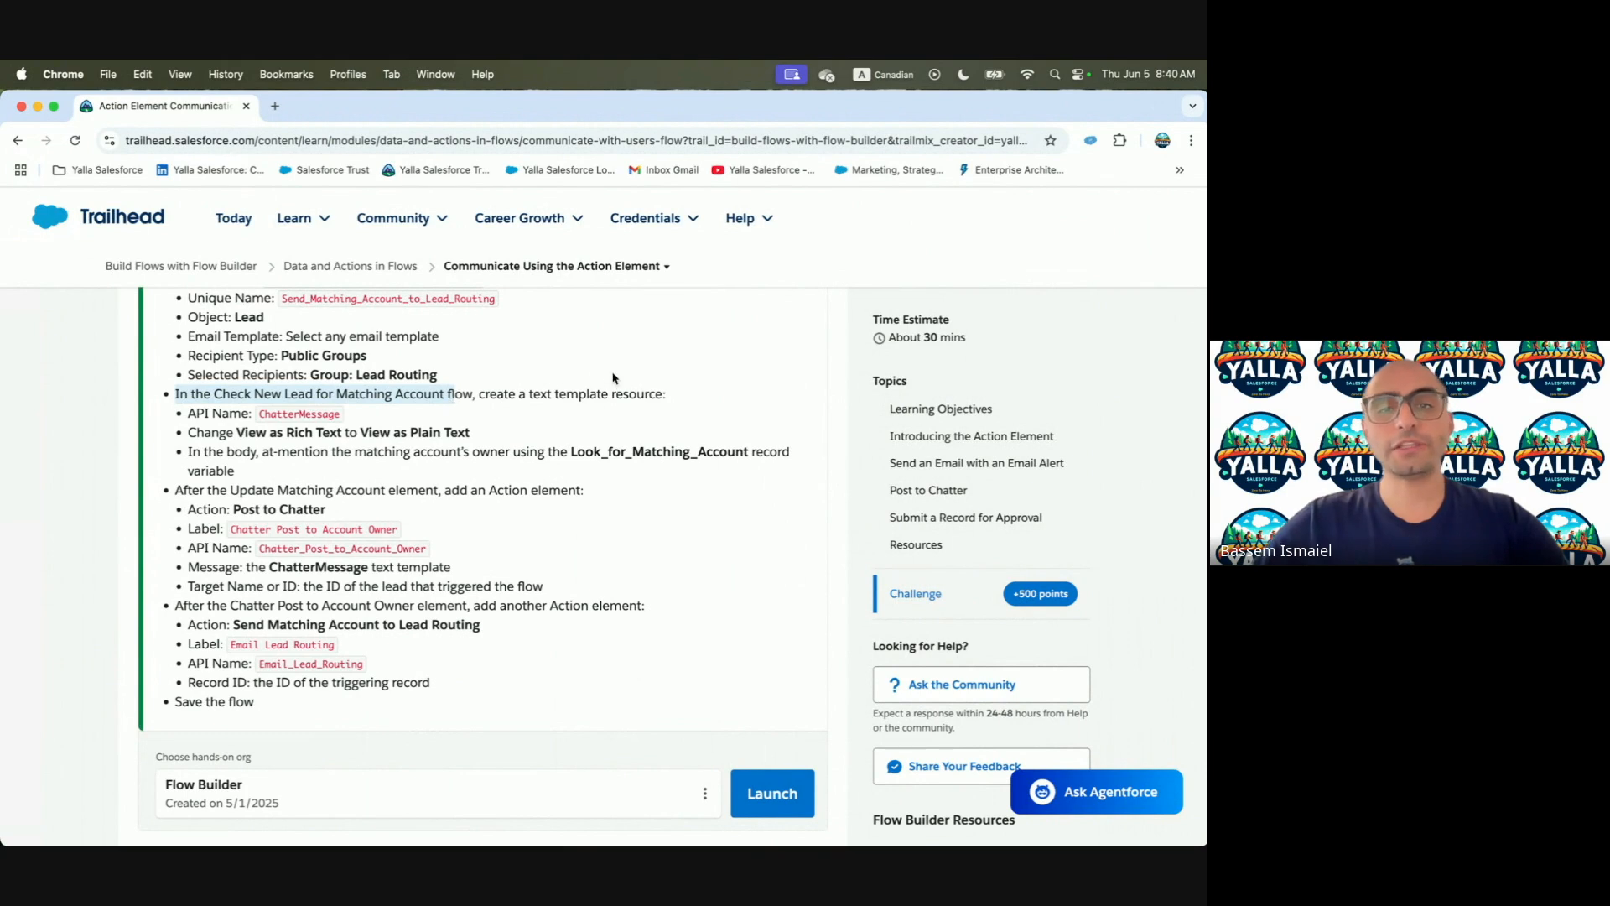
{"action": "left_click", "coordinate": [312, 427]}
{"action": "double_click", "coordinate": [309, 414]}
{"action": "key", "text": "super+c"}
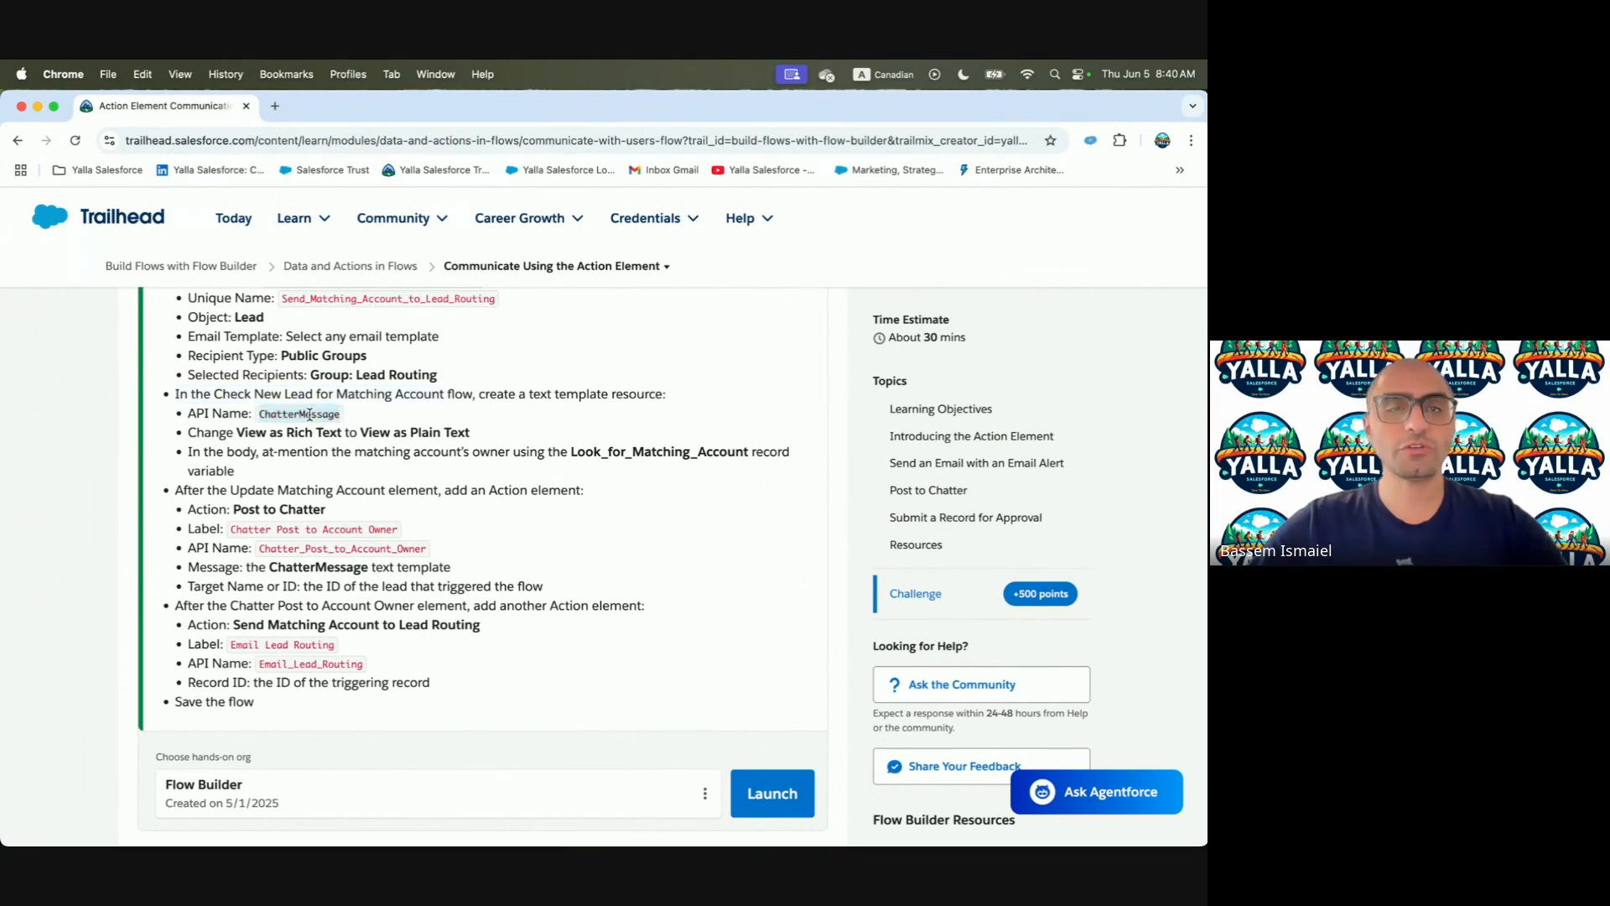
Find Flows in Salesforce Setup and open the Check New Lead for Matching Account flow
{"action": "key", "text": "ctrl+Right"}
{"action": "key", "text": "super+a"}
{"action": "type", "text": "Flow"}
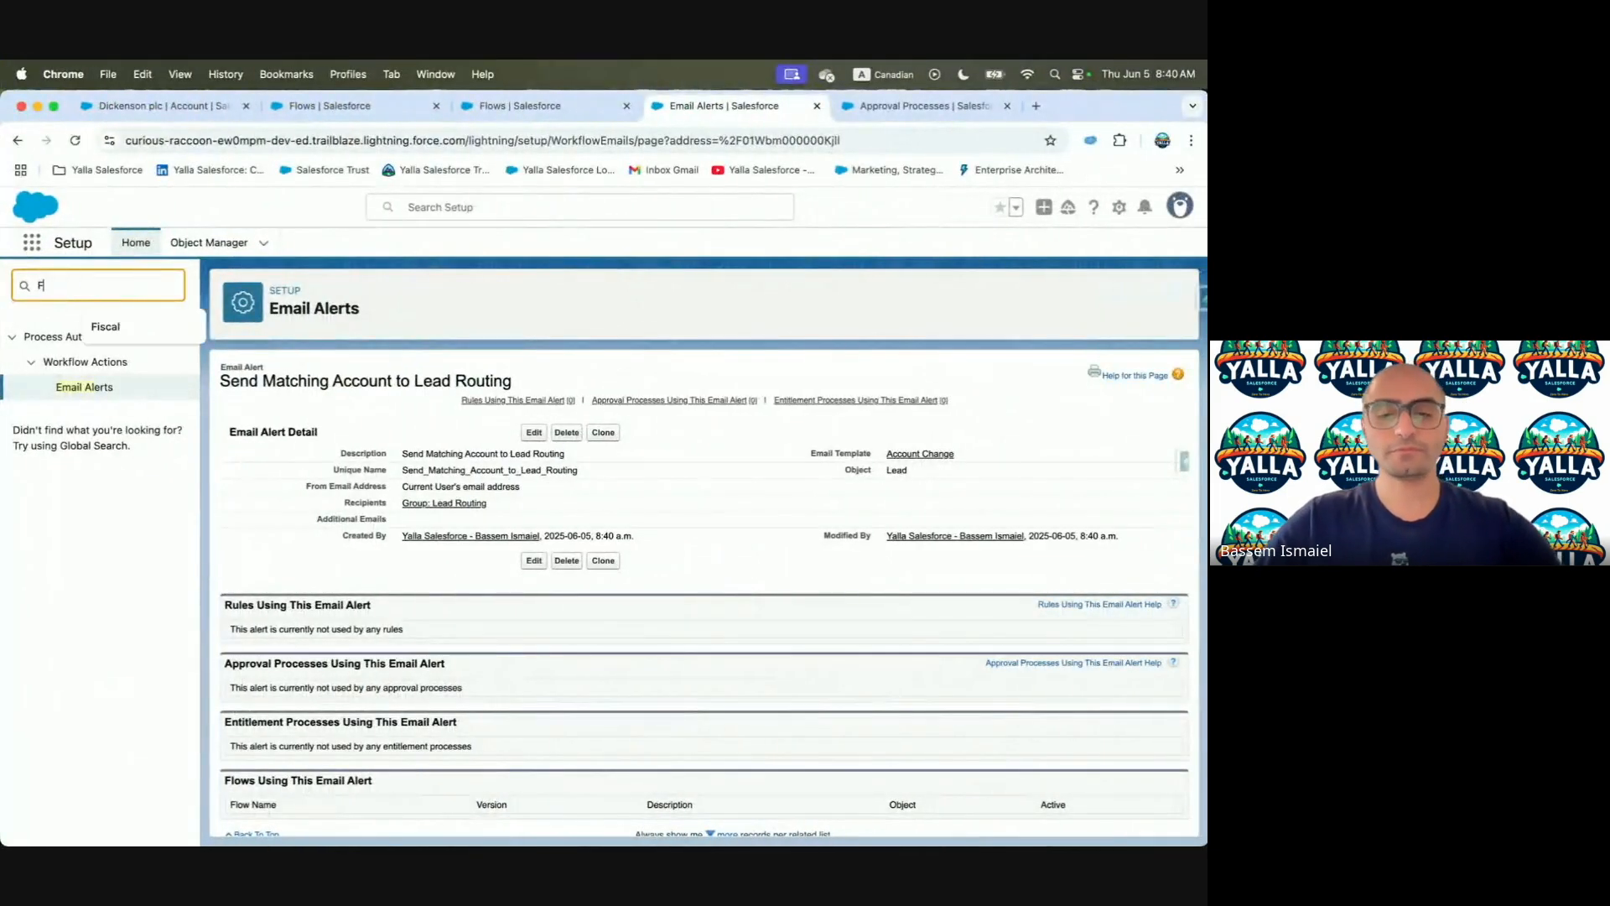
{"action": "left_click", "coordinate": [59, 538]}
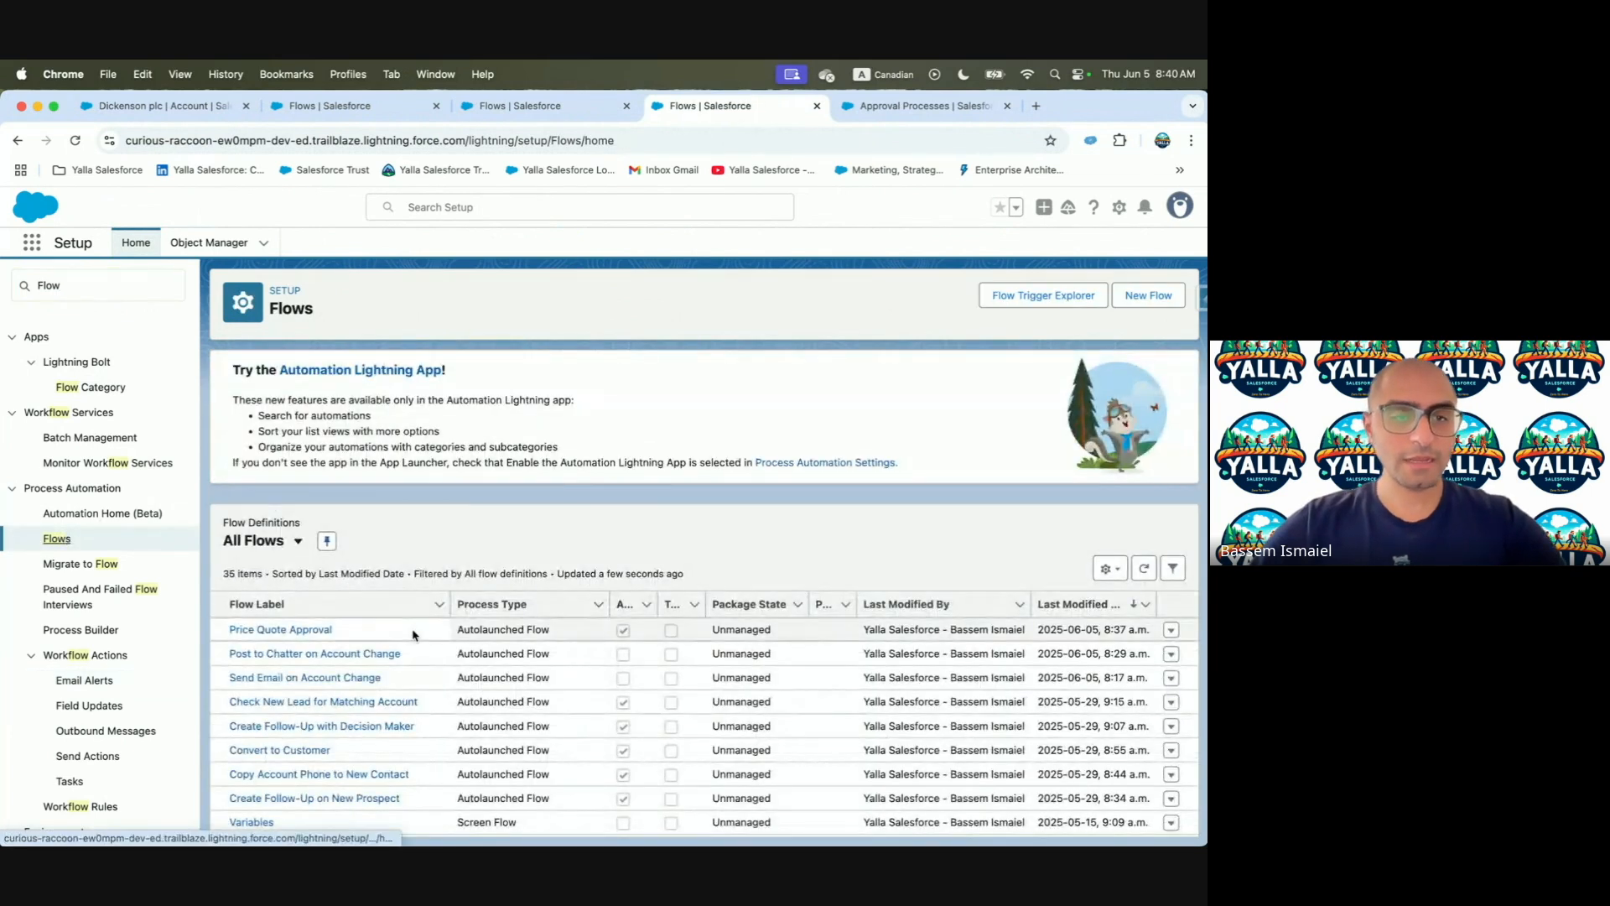
{"action": "left_click", "coordinate": [362, 701]}
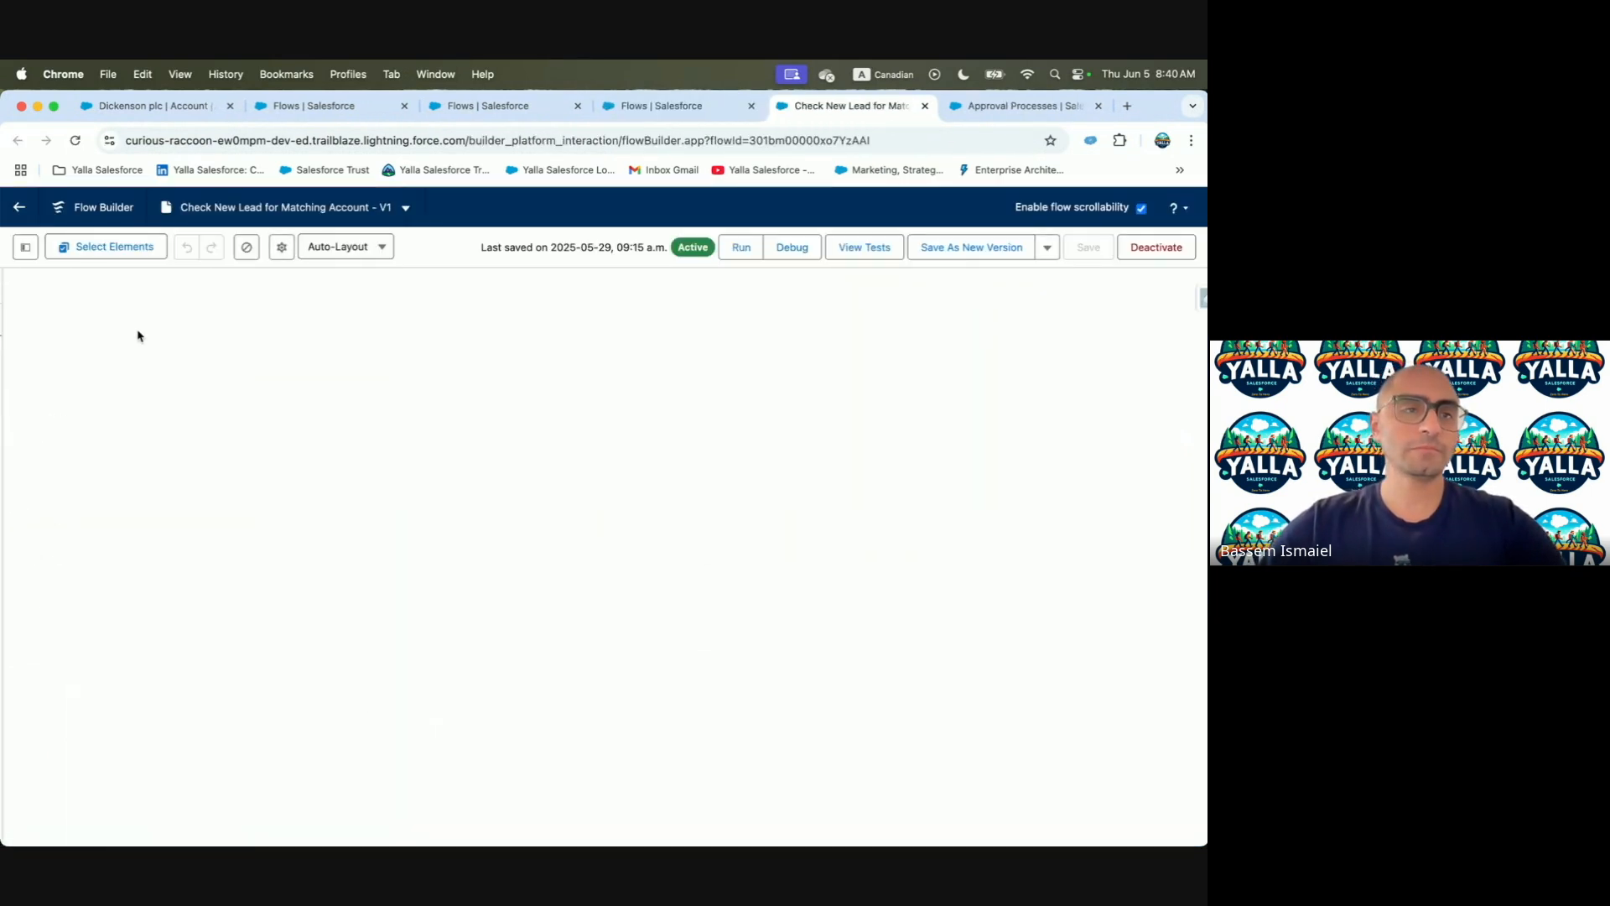
Create a new Text Template resource in the flow with ChatterMessage as its API name and description
{"action": "left_click", "coordinate": [26, 247]}
{"action": "left_click", "coordinate": [58, 395]}
{"action": "left_click", "coordinate": [343, 453]}
{"action": "left_click", "coordinate": [348, 595]}
{"action": "left_click", "coordinate": [410, 414]}
{"action": "key", "text": "super+v"}
{"action": "left_click", "coordinate": [397, 463]}
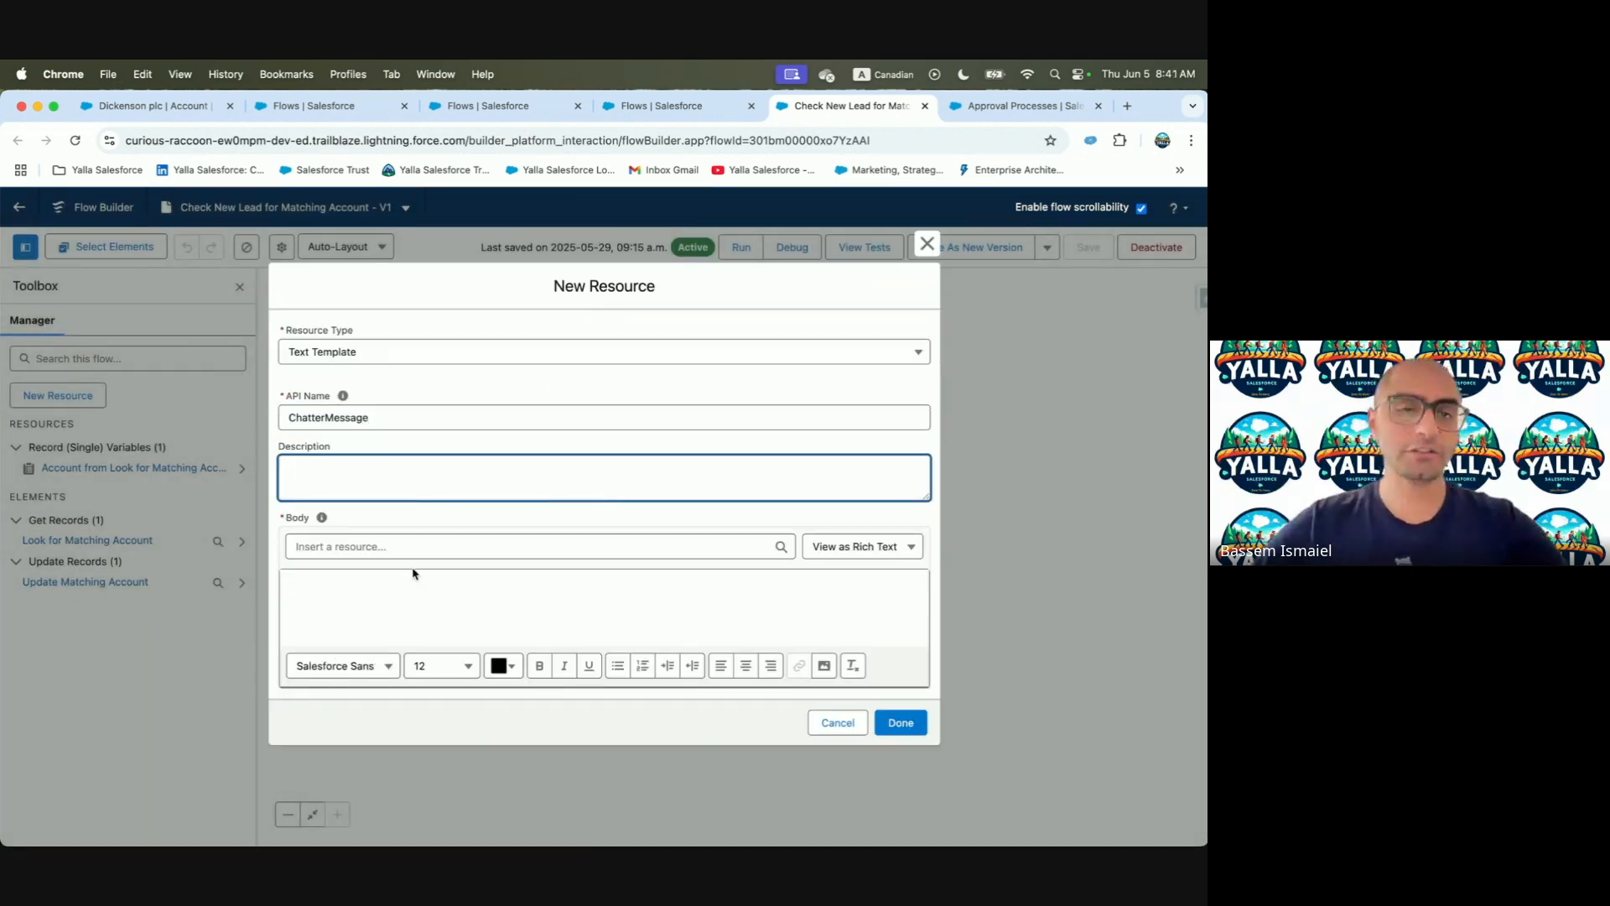
Confirm the body format required by the challenge and switch the template body to View as Plain Text
{"action": "key", "text": "ctrl+Left"}
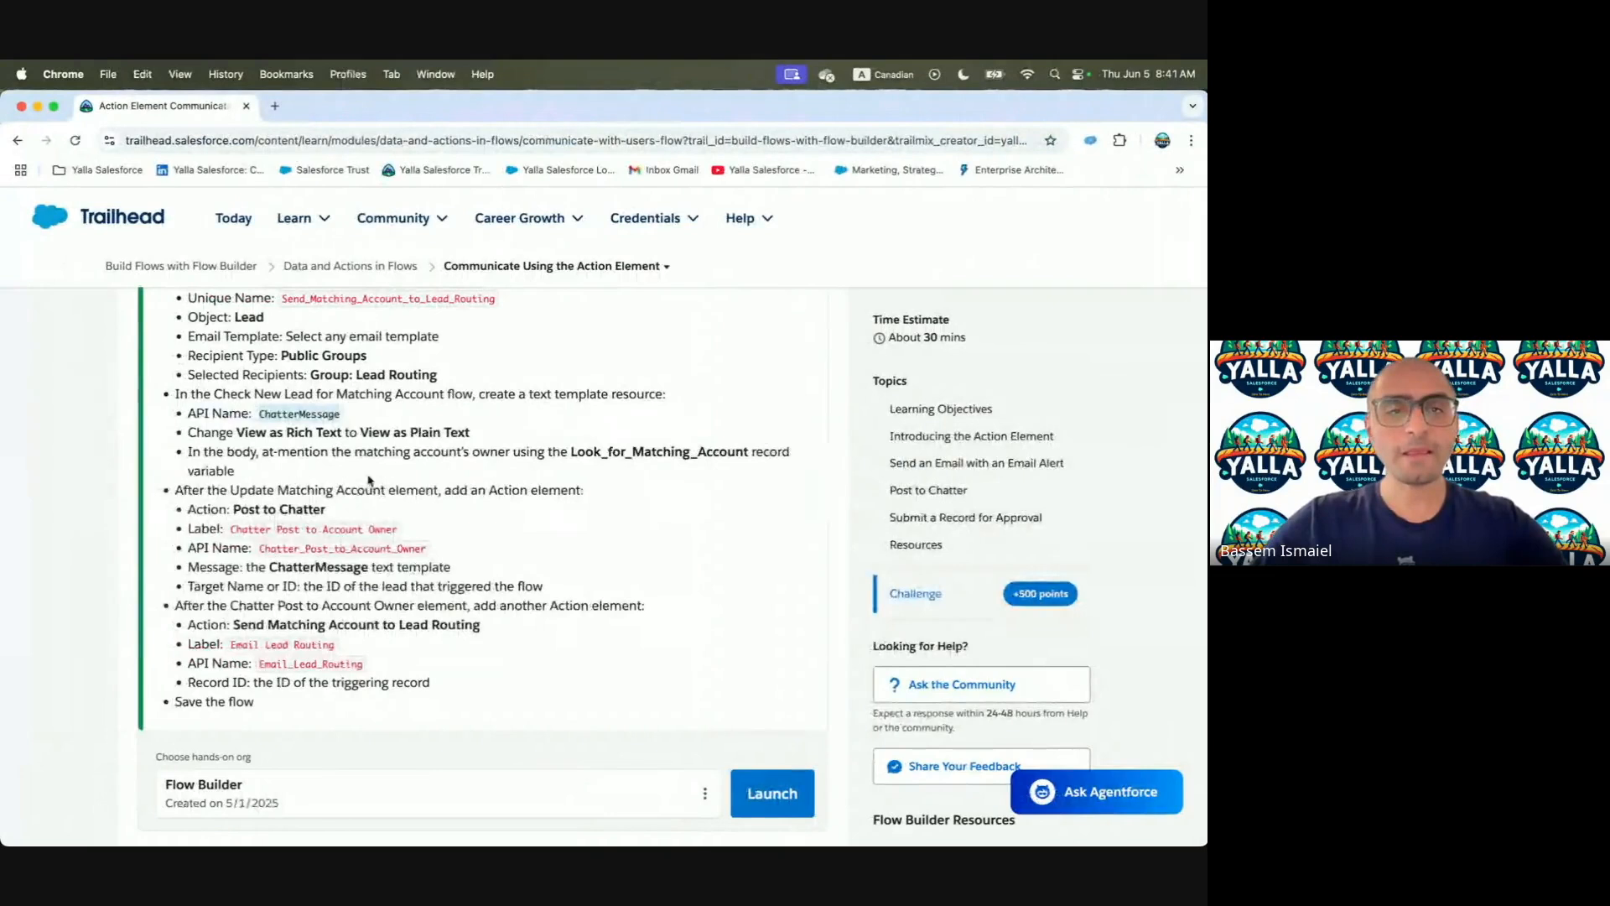
{"action": "key", "text": "ctrl+Right"}
{"action": "left_click", "coordinate": [862, 546]}
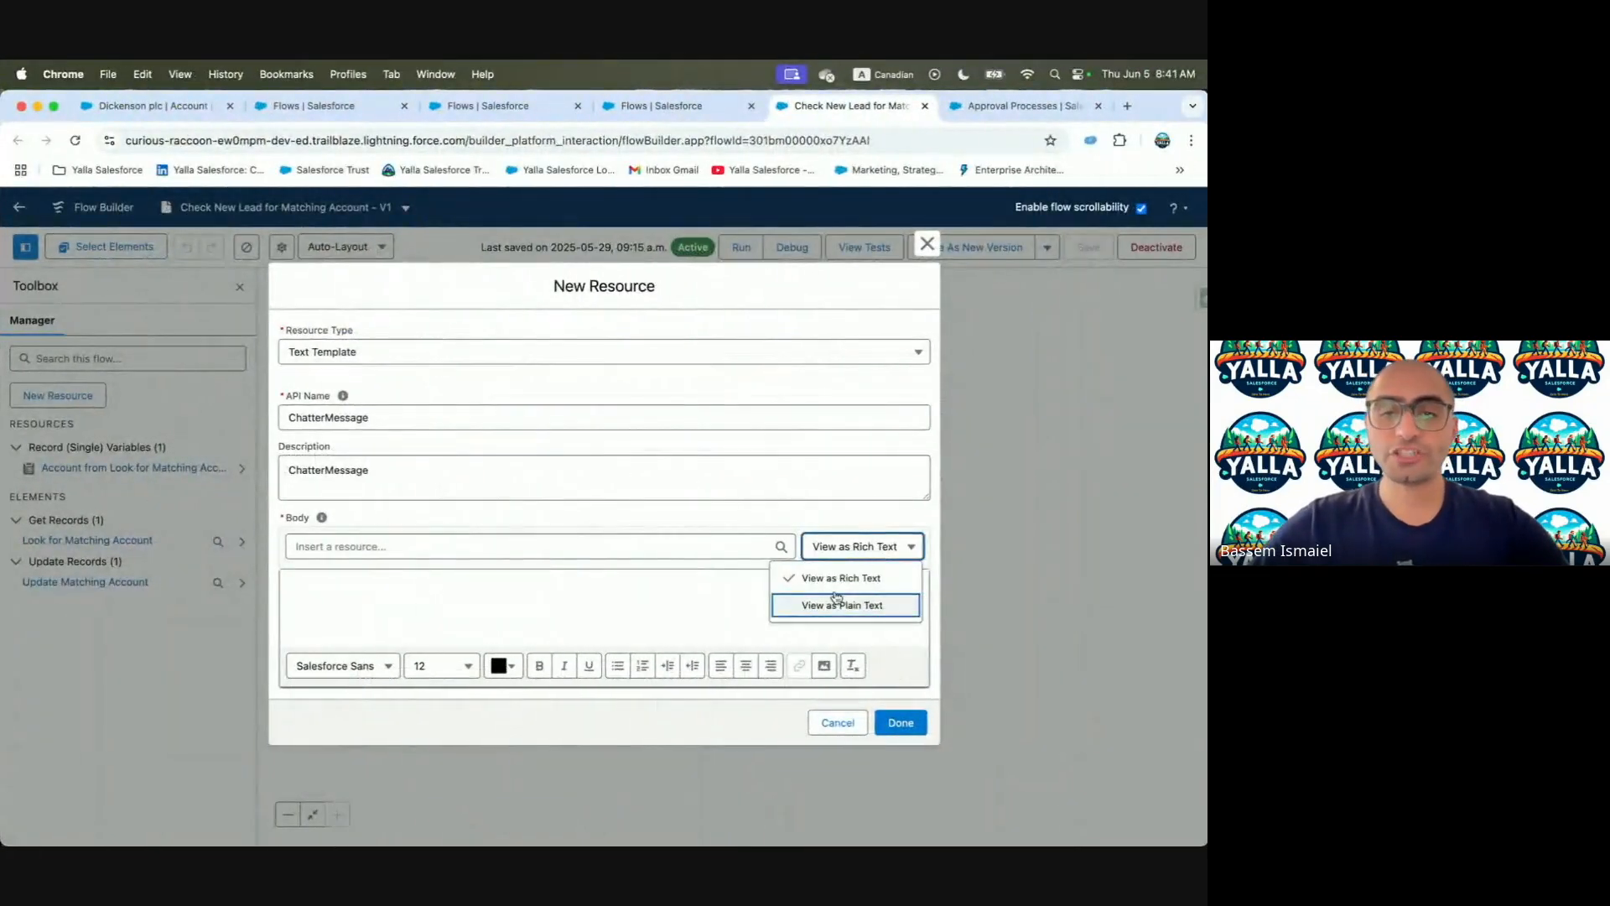
{"action": "left_click", "coordinate": [836, 600]}
Check the challenge's body requirement and insert the Owner ID of Account from Look for Matching Account into the template body
{"action": "key", "text": "ctrl+Left"}
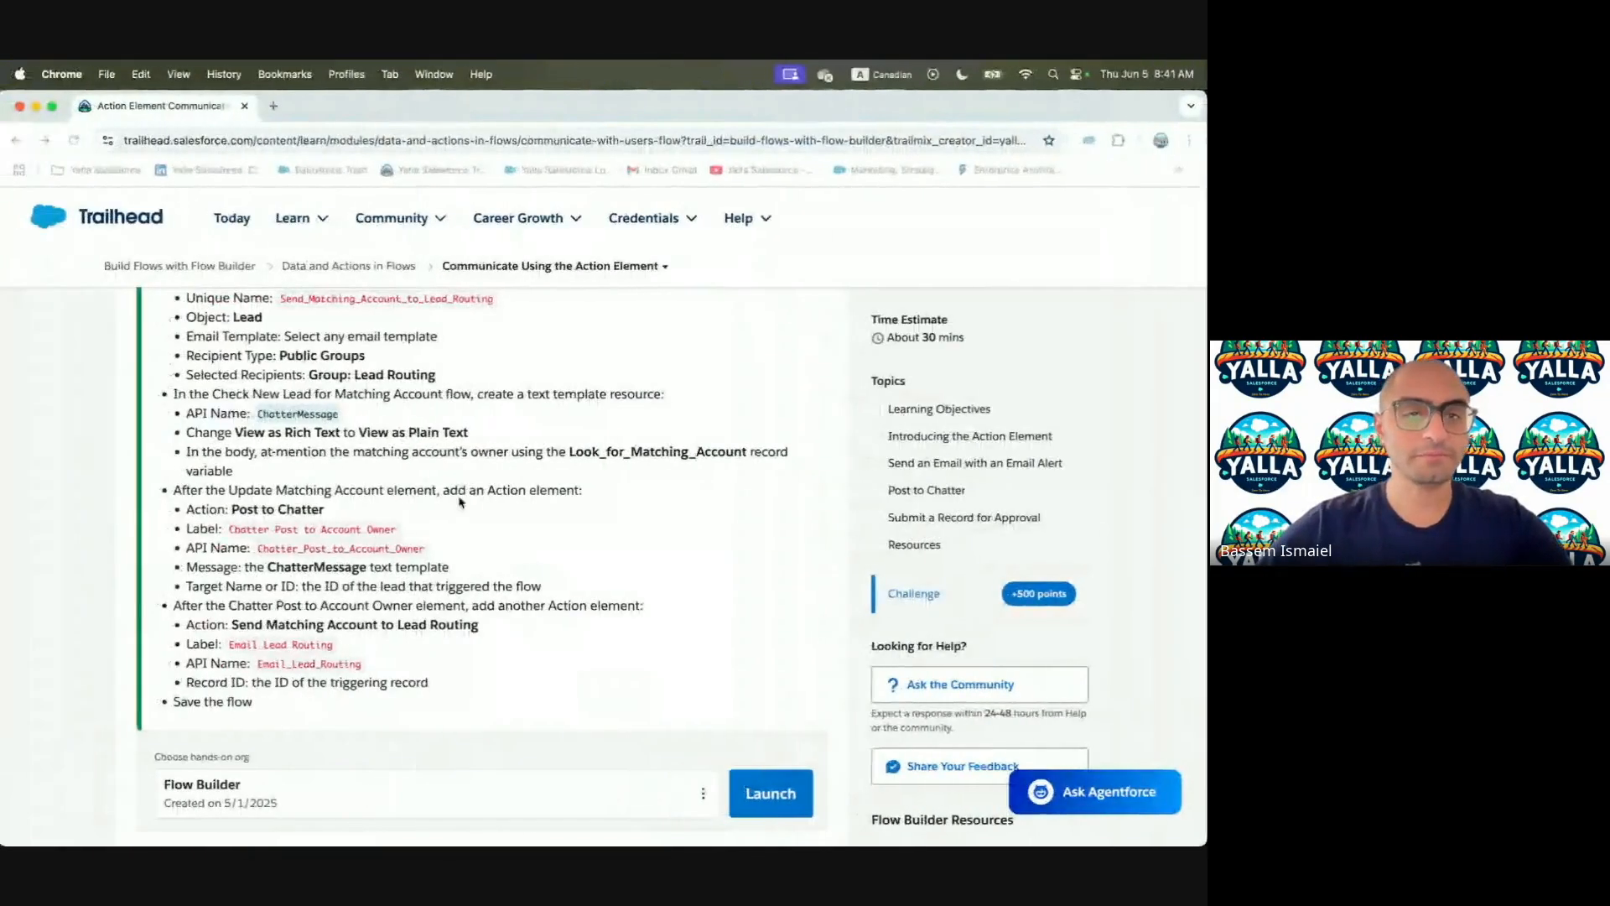
{"action": "scroll", "coordinate": [362, 466], "scroll_direction": "down", "scroll_amount": 1}
{"action": "scroll", "coordinate": [362, 465], "scroll_direction": "down", "scroll_amount": 1}
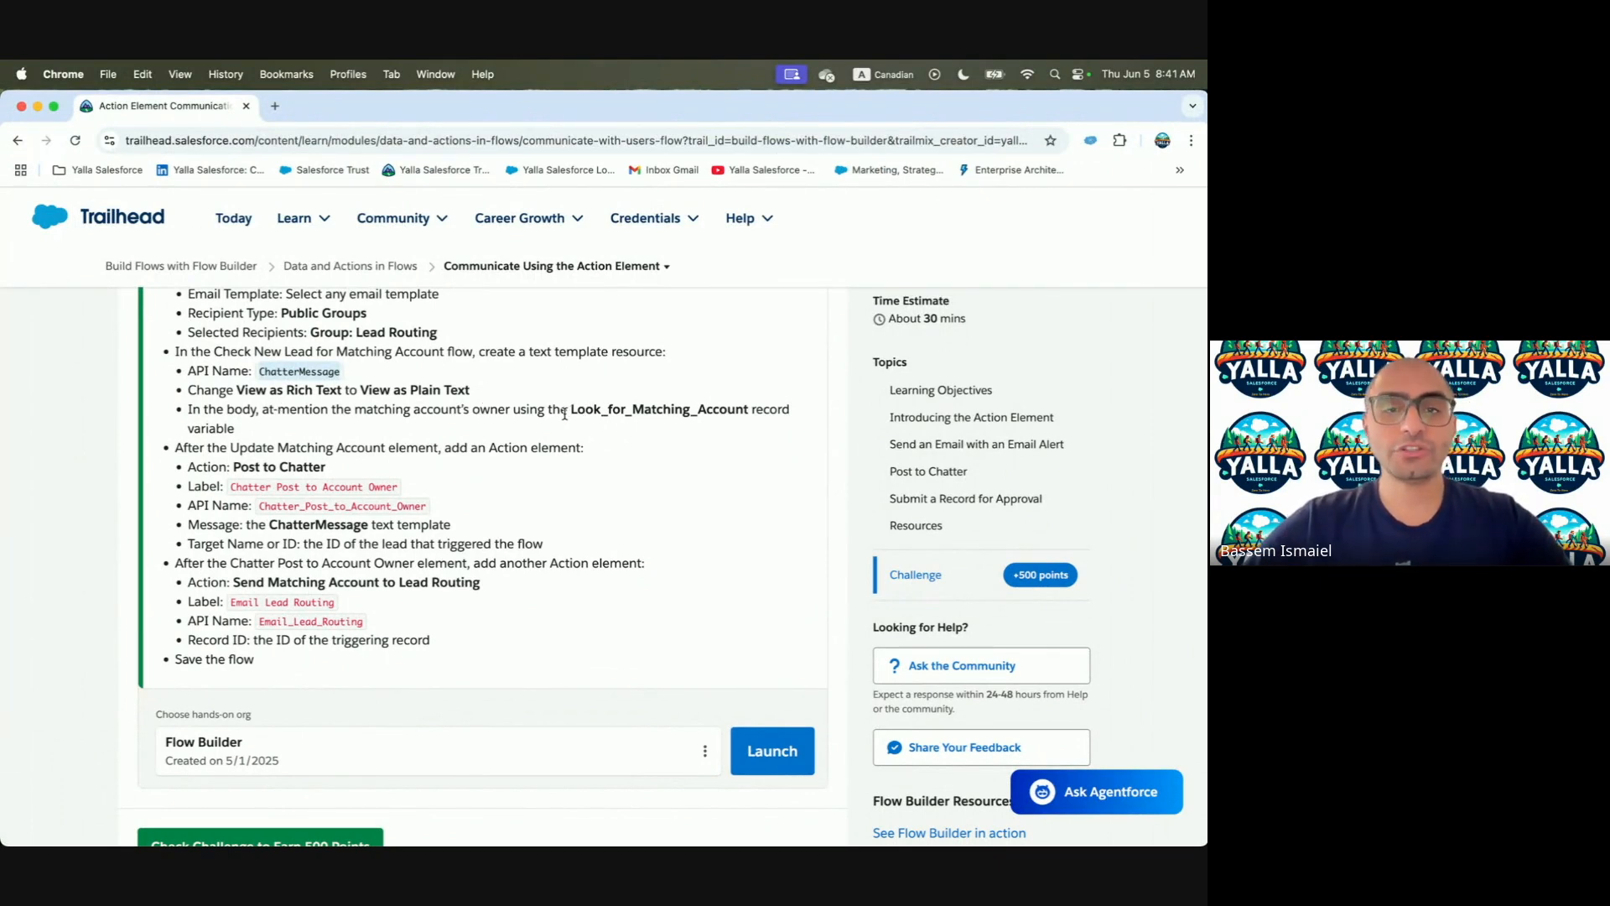
{"action": "key", "text": "ctrl+Right"}
{"action": "left_click", "coordinate": [438, 572]}
{"action": "type", "text": "Look"}
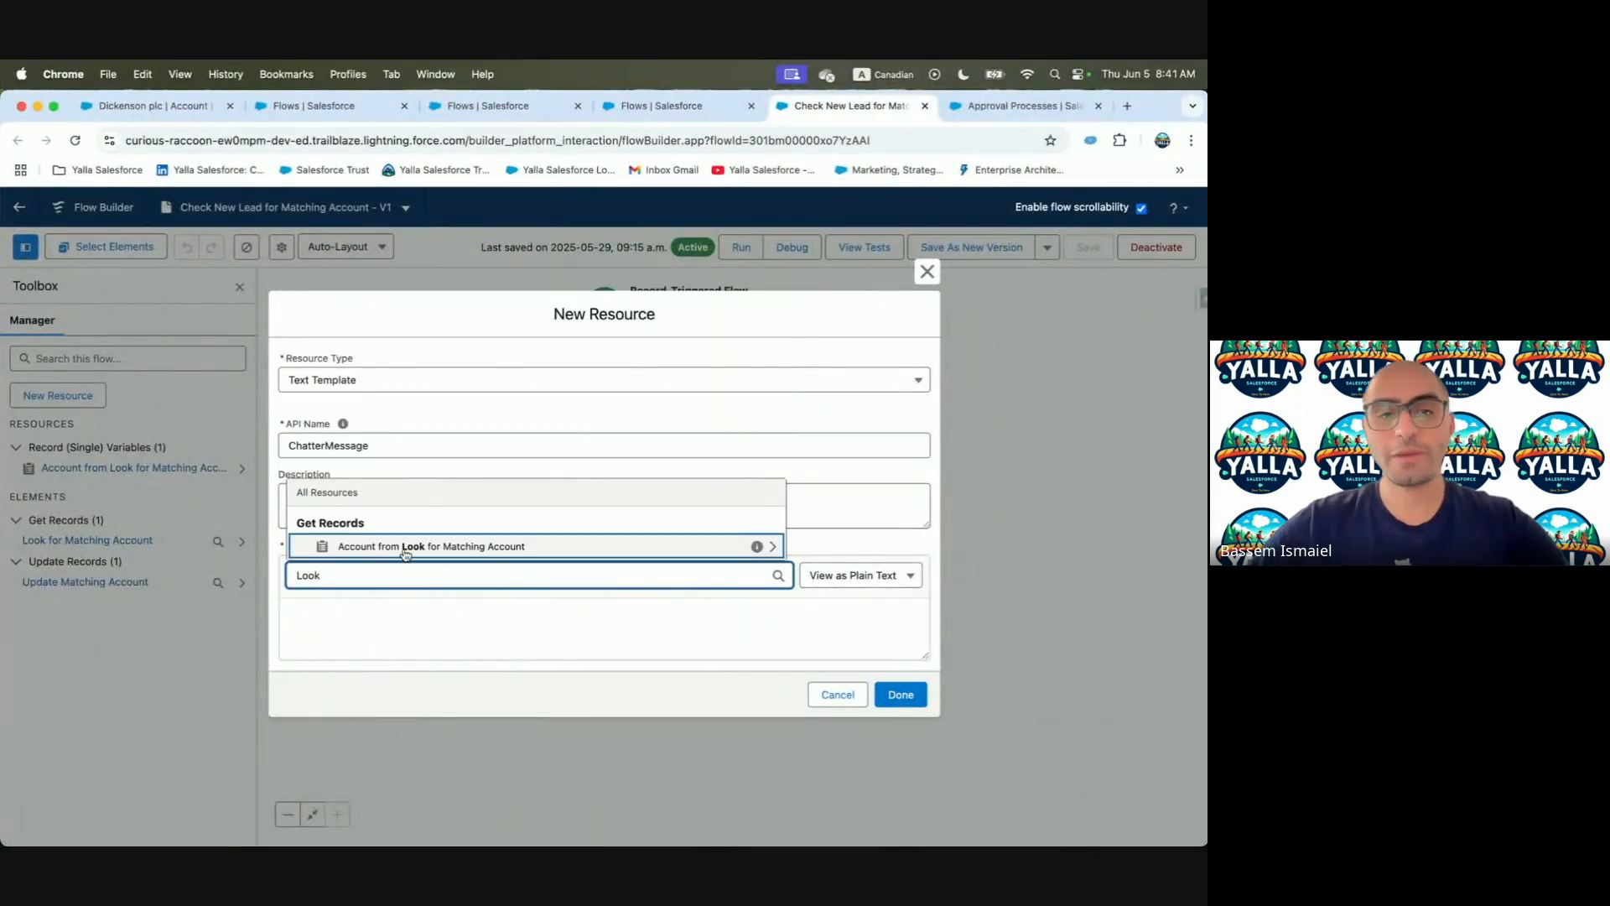
{"action": "left_click", "coordinate": [383, 550]}
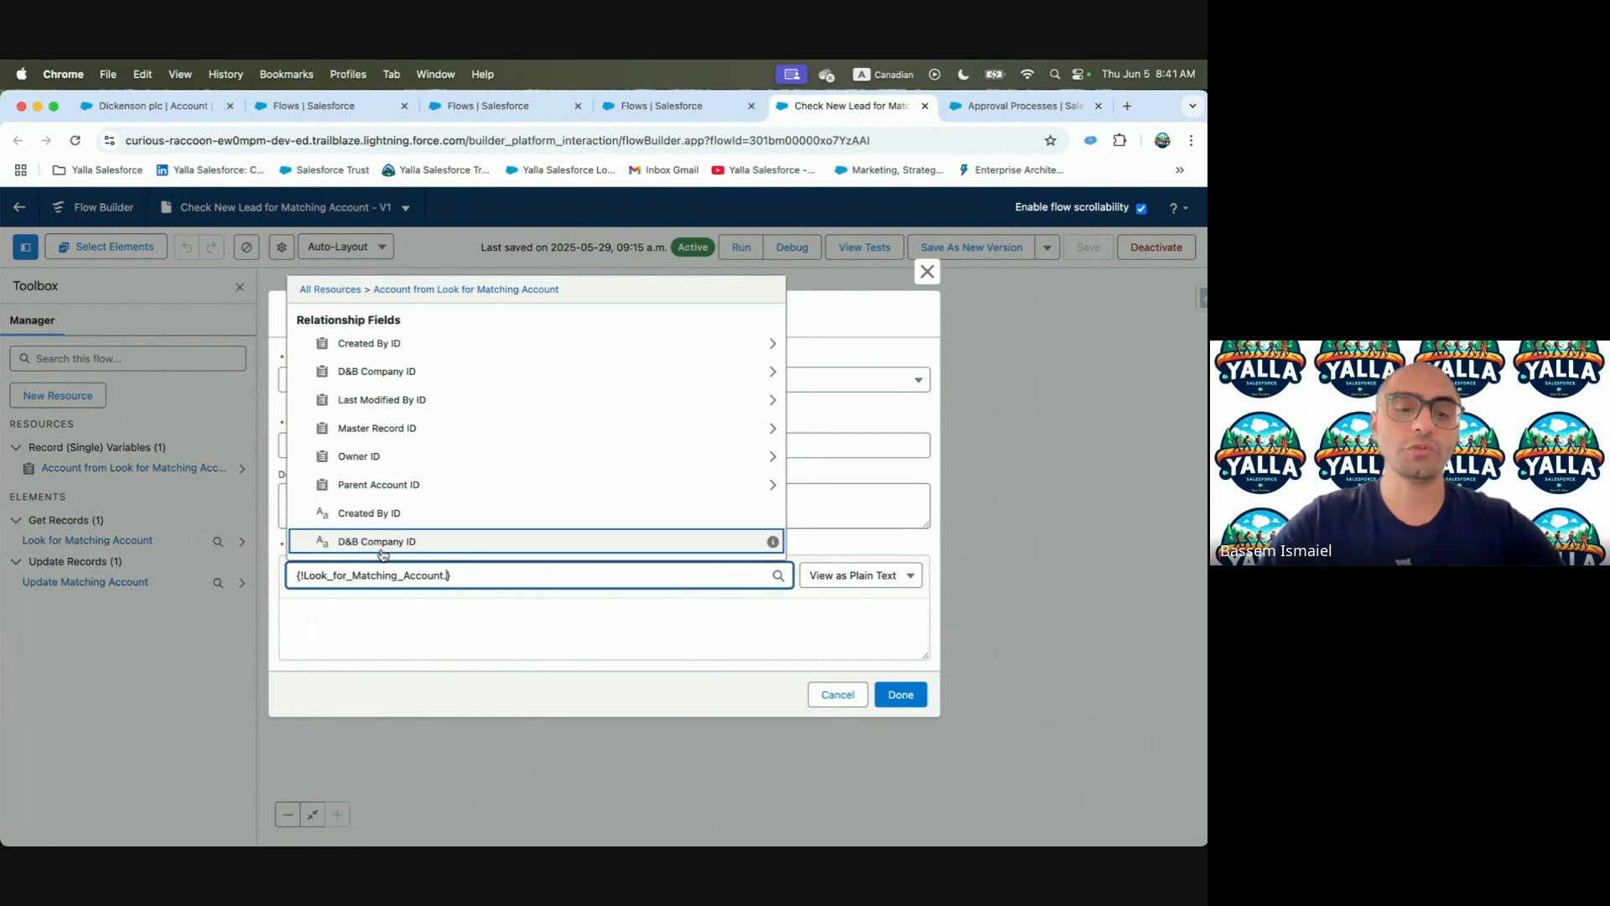
{"action": "type", "text": "Owner"}
{"action": "left_click", "coordinate": [357, 543]}
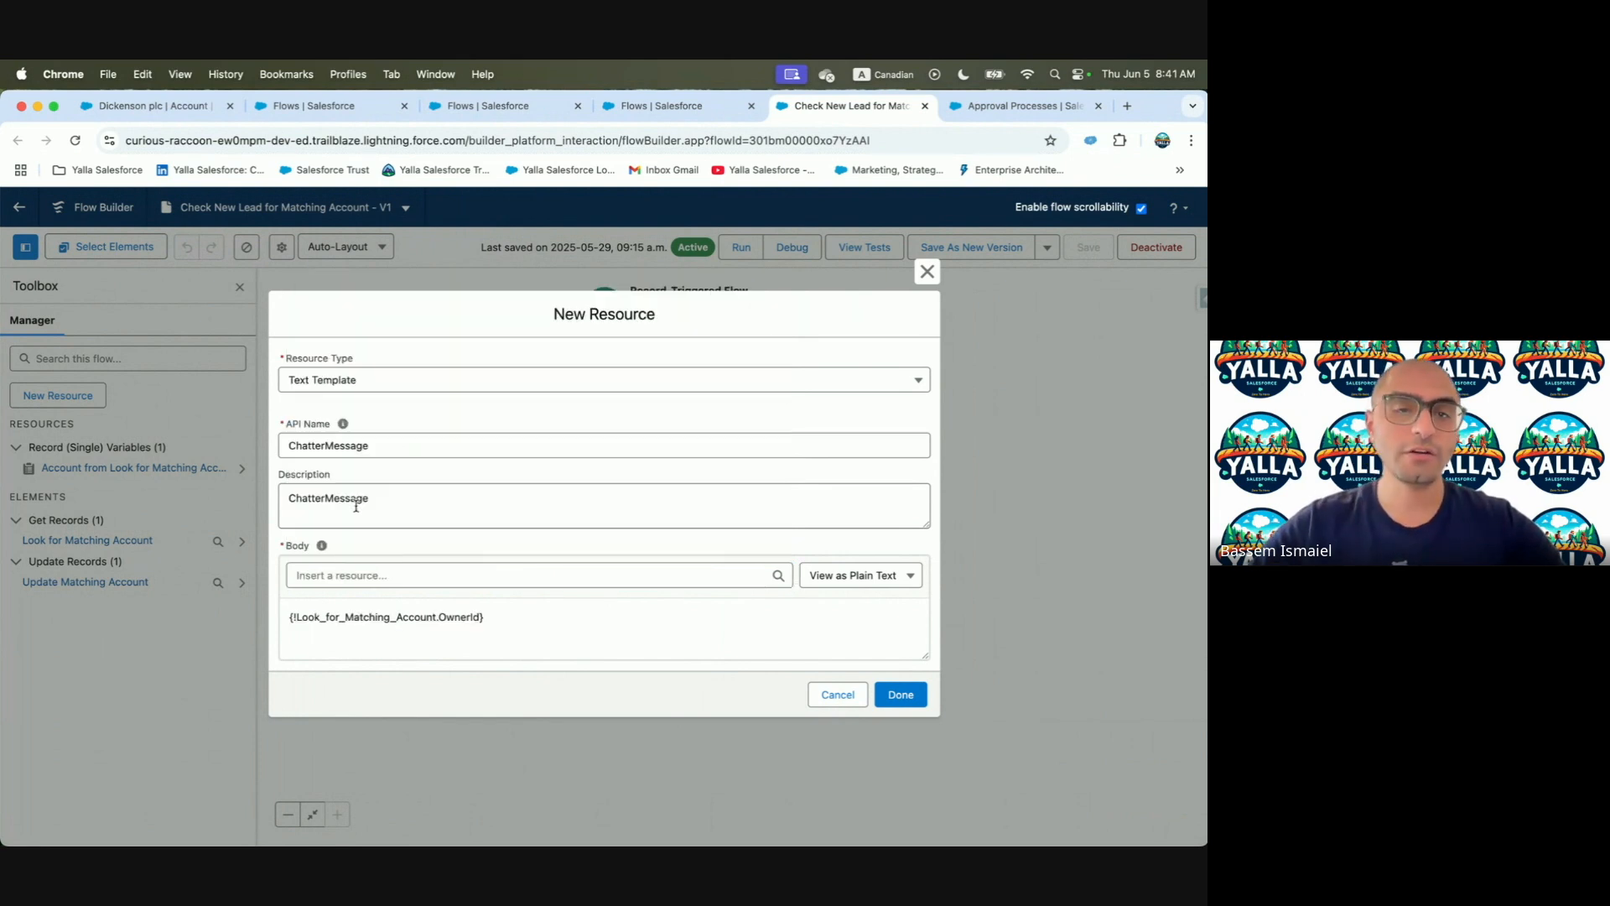
Turn the body's owner ID into an at-mention reading @[{!Look_for_Matching_Account.OwnerId}], and compare it with the challenge requirement
{"action": "key", "text": "ctrl+Left"}
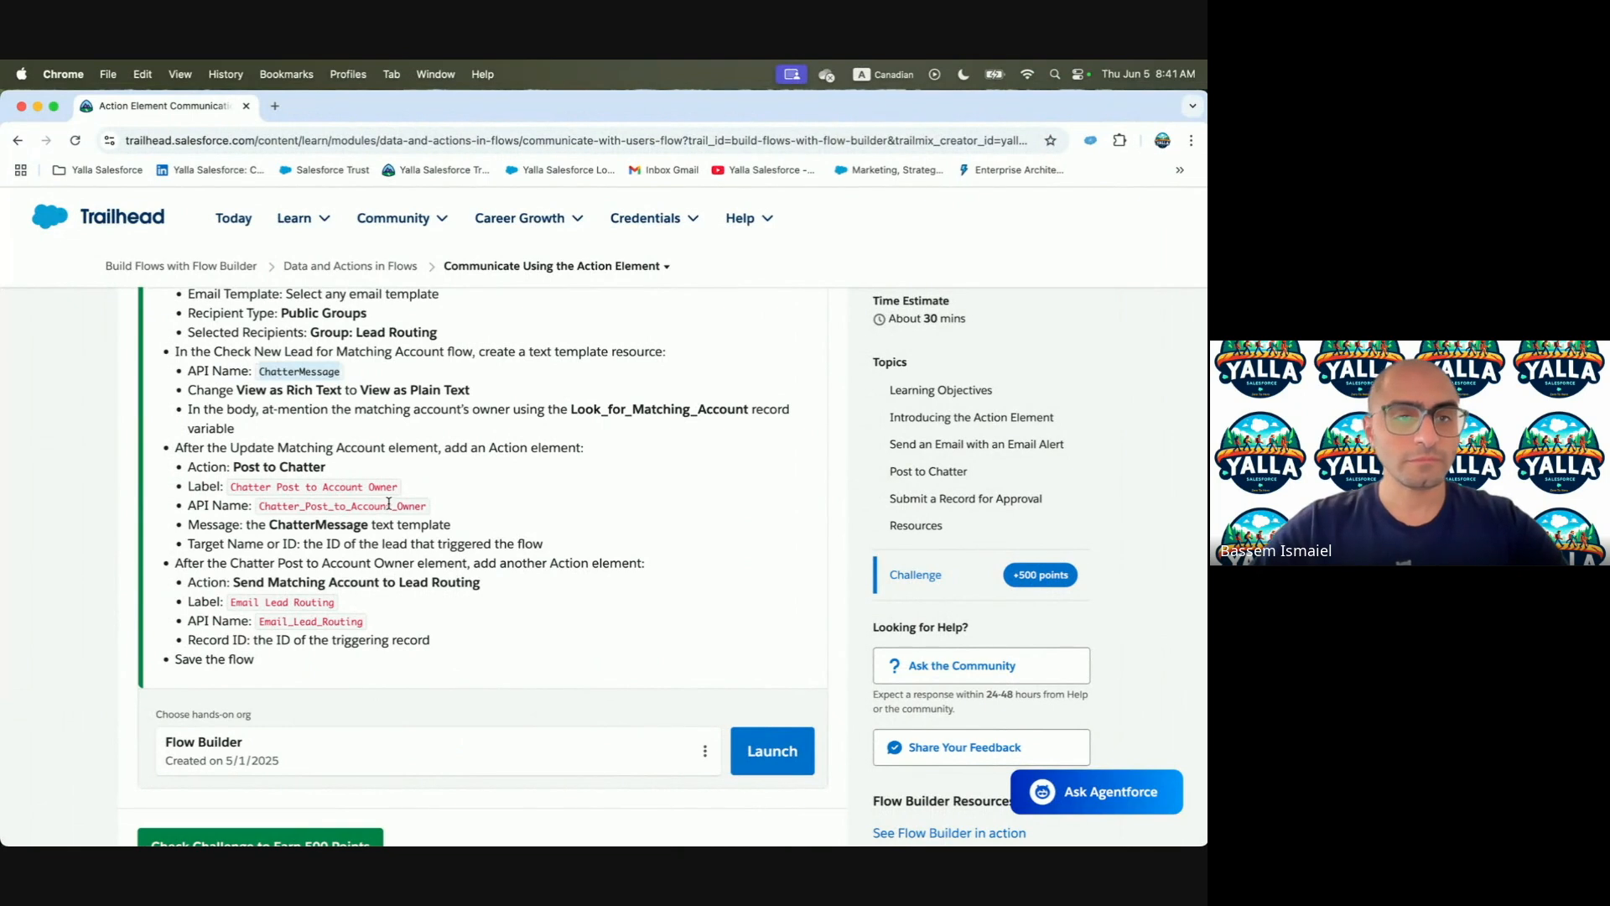
{"action": "triple_click", "coordinate": [642, 409]}
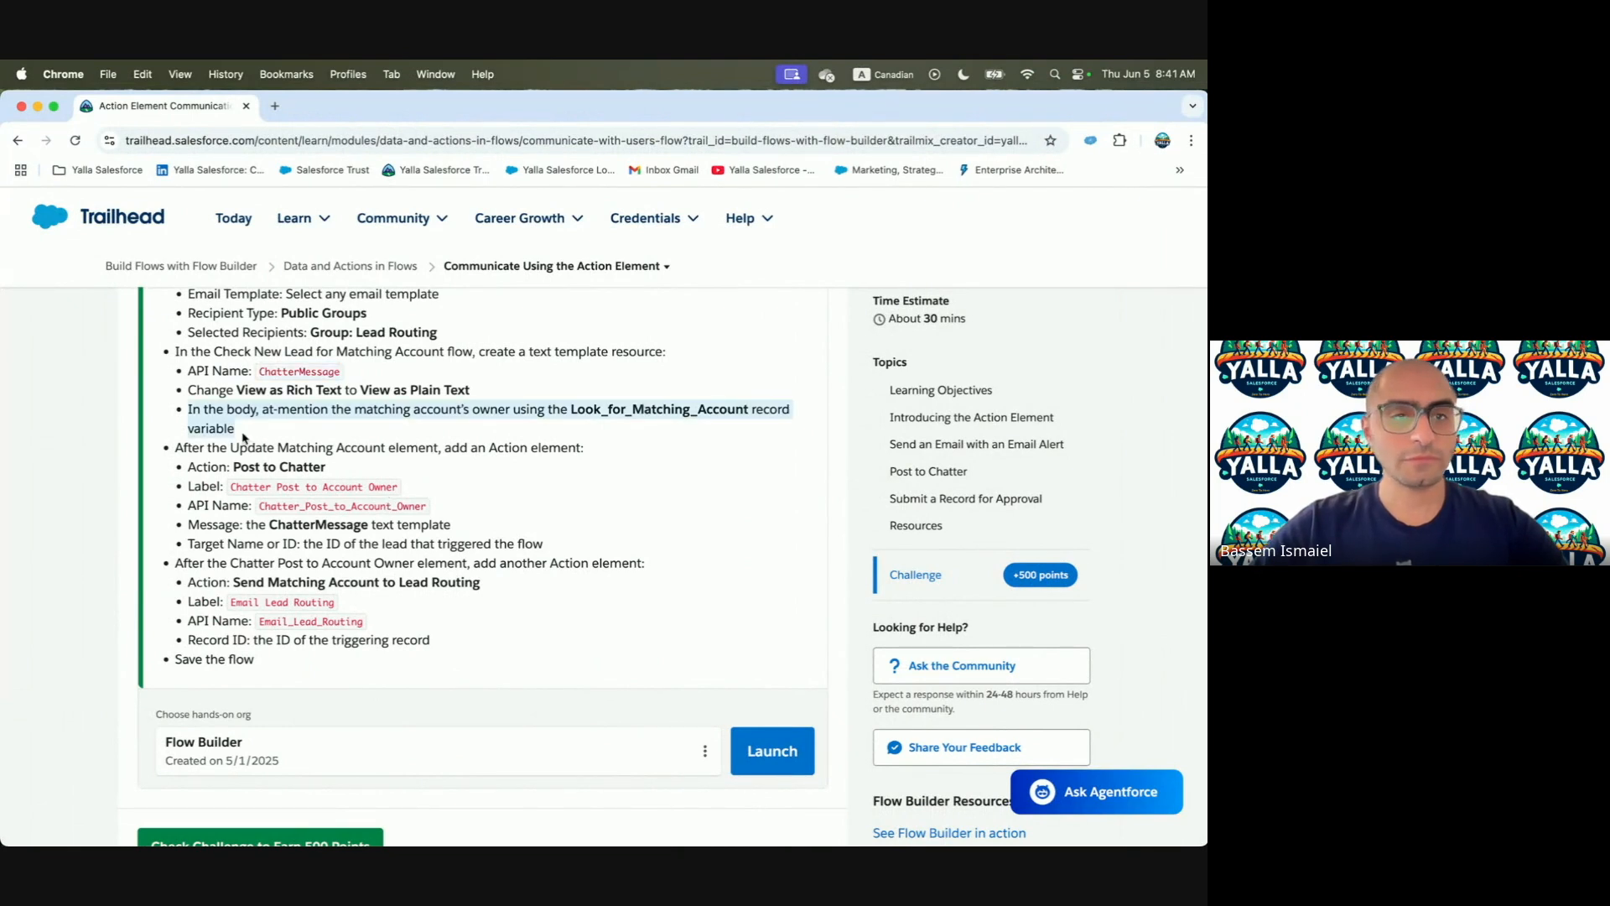
{"action": "left_click", "coordinate": [227, 412]}
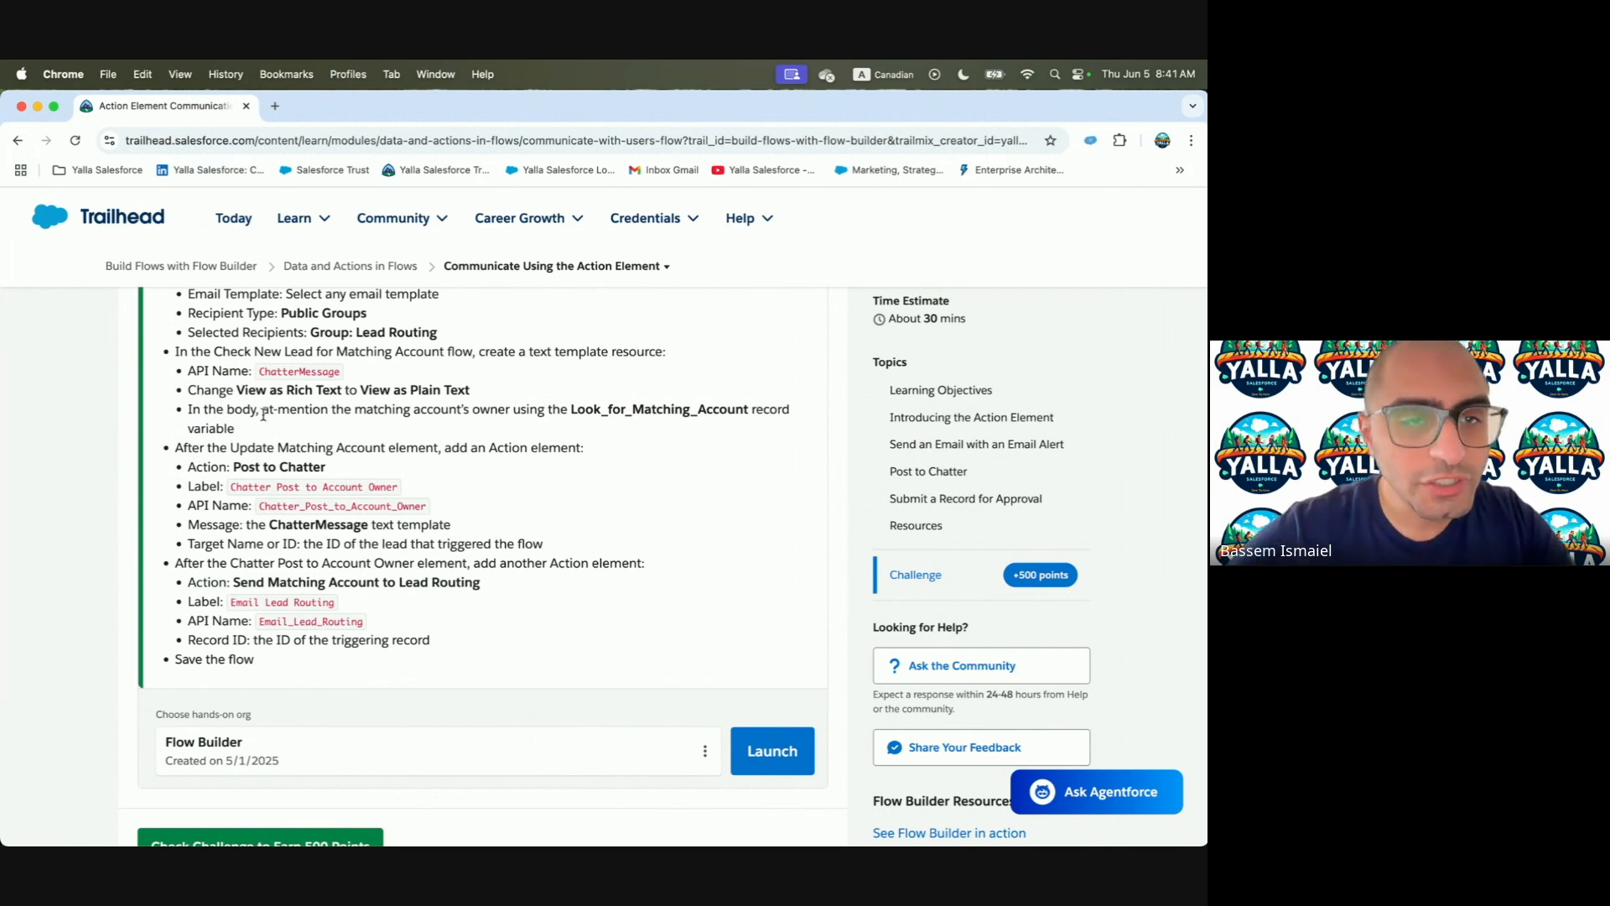
{"action": "left_click_drag", "start_coordinate": [262, 412], "coordinate": [507, 414]}
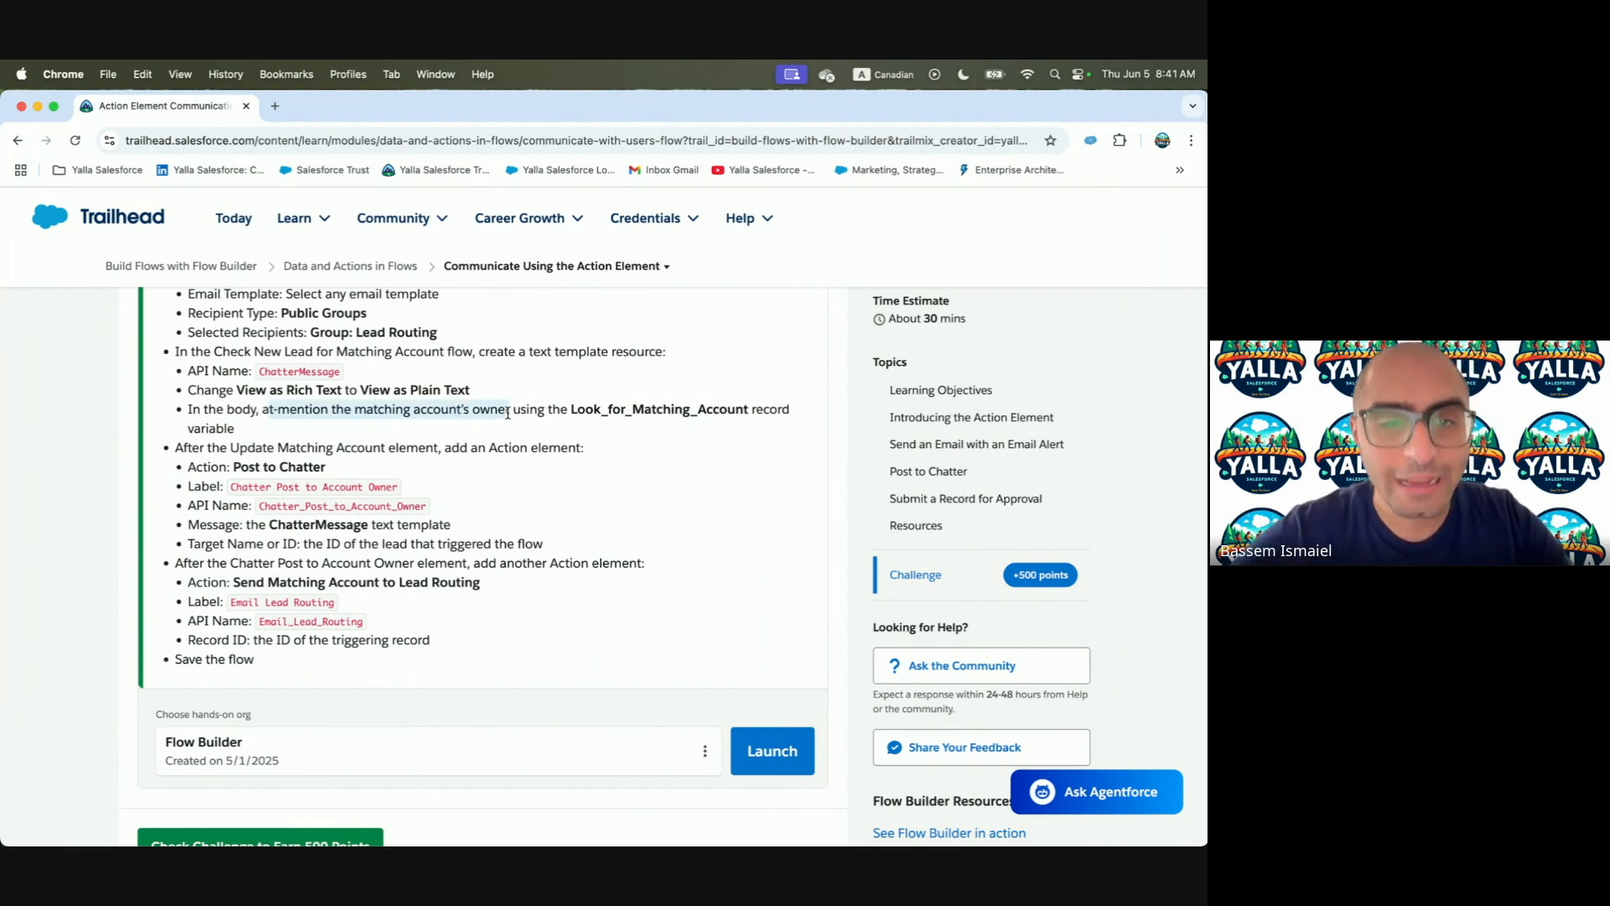
{"action": "left_click", "coordinate": [508, 411]}
{"action": "key", "text": "ctrl+Right"}
{"action": "left_click", "coordinate": [290, 617]}
{"action": "type", "text": "@["}
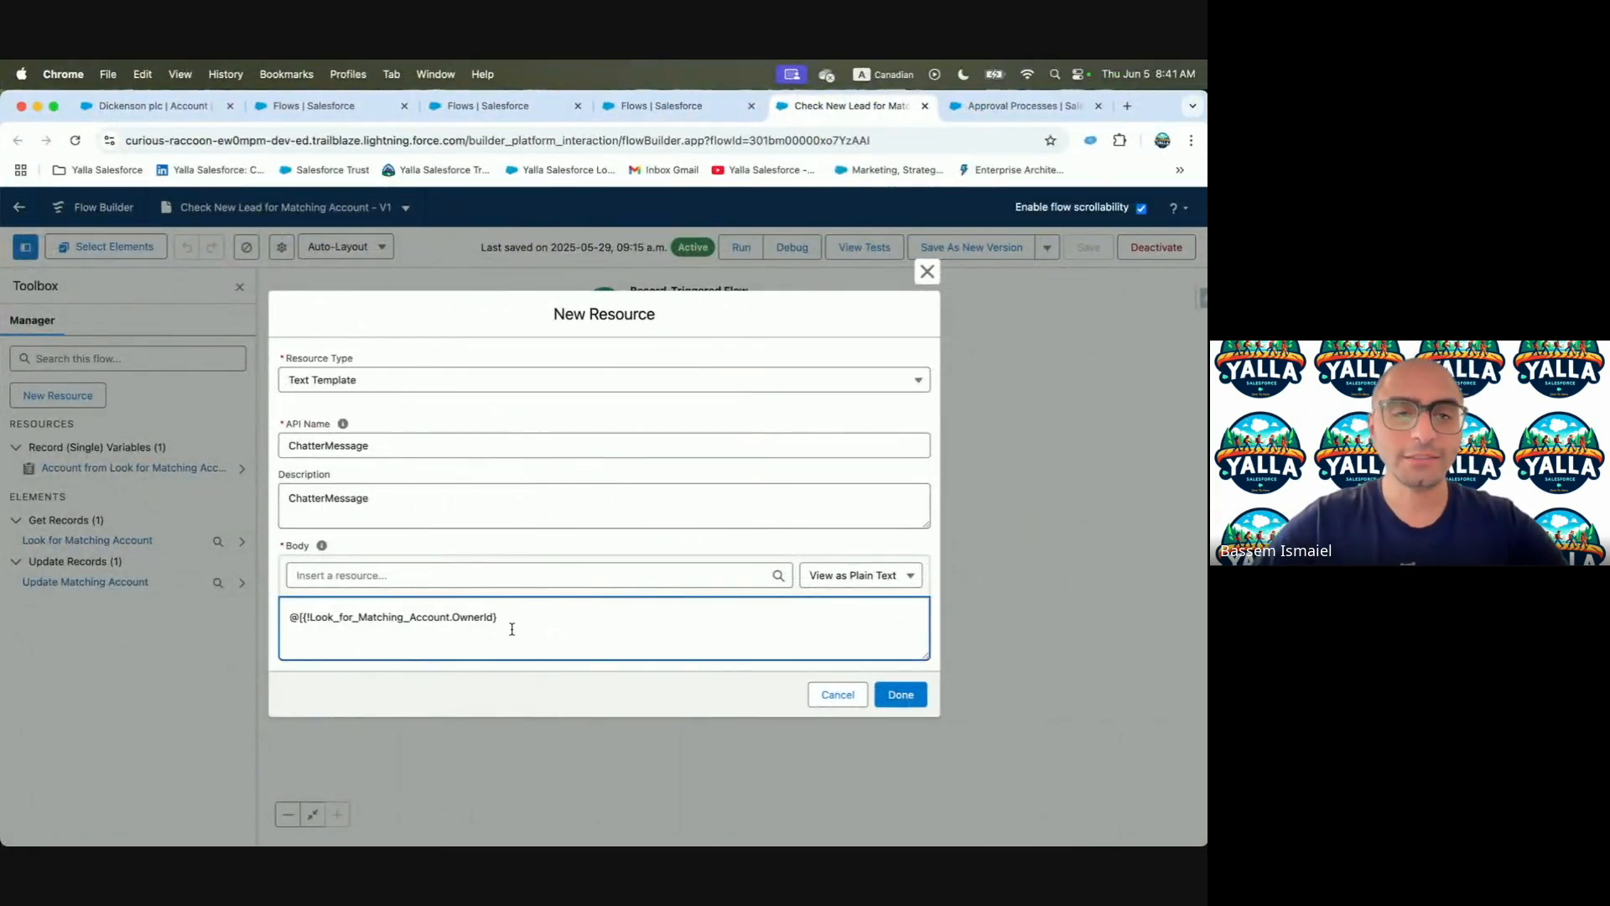
{"action": "key", "text": "ctrl+Left"}
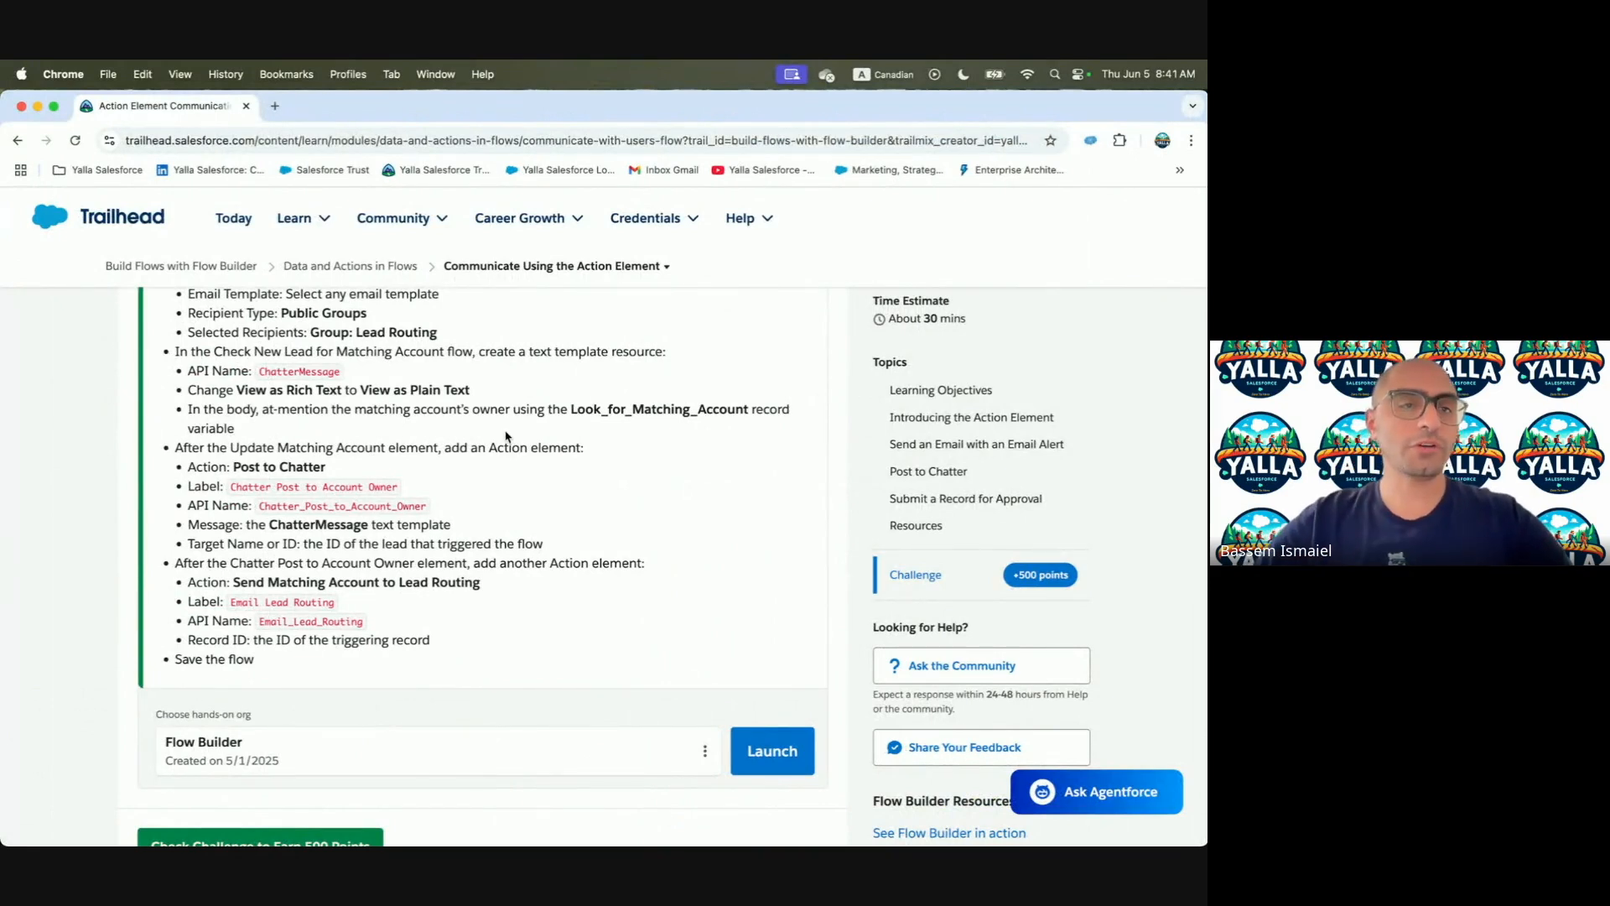
{"action": "scroll", "coordinate": [506, 436], "scroll_direction": "down", "scroll_amount": 2}
{"action": "key", "text": "ctrl+Right"}
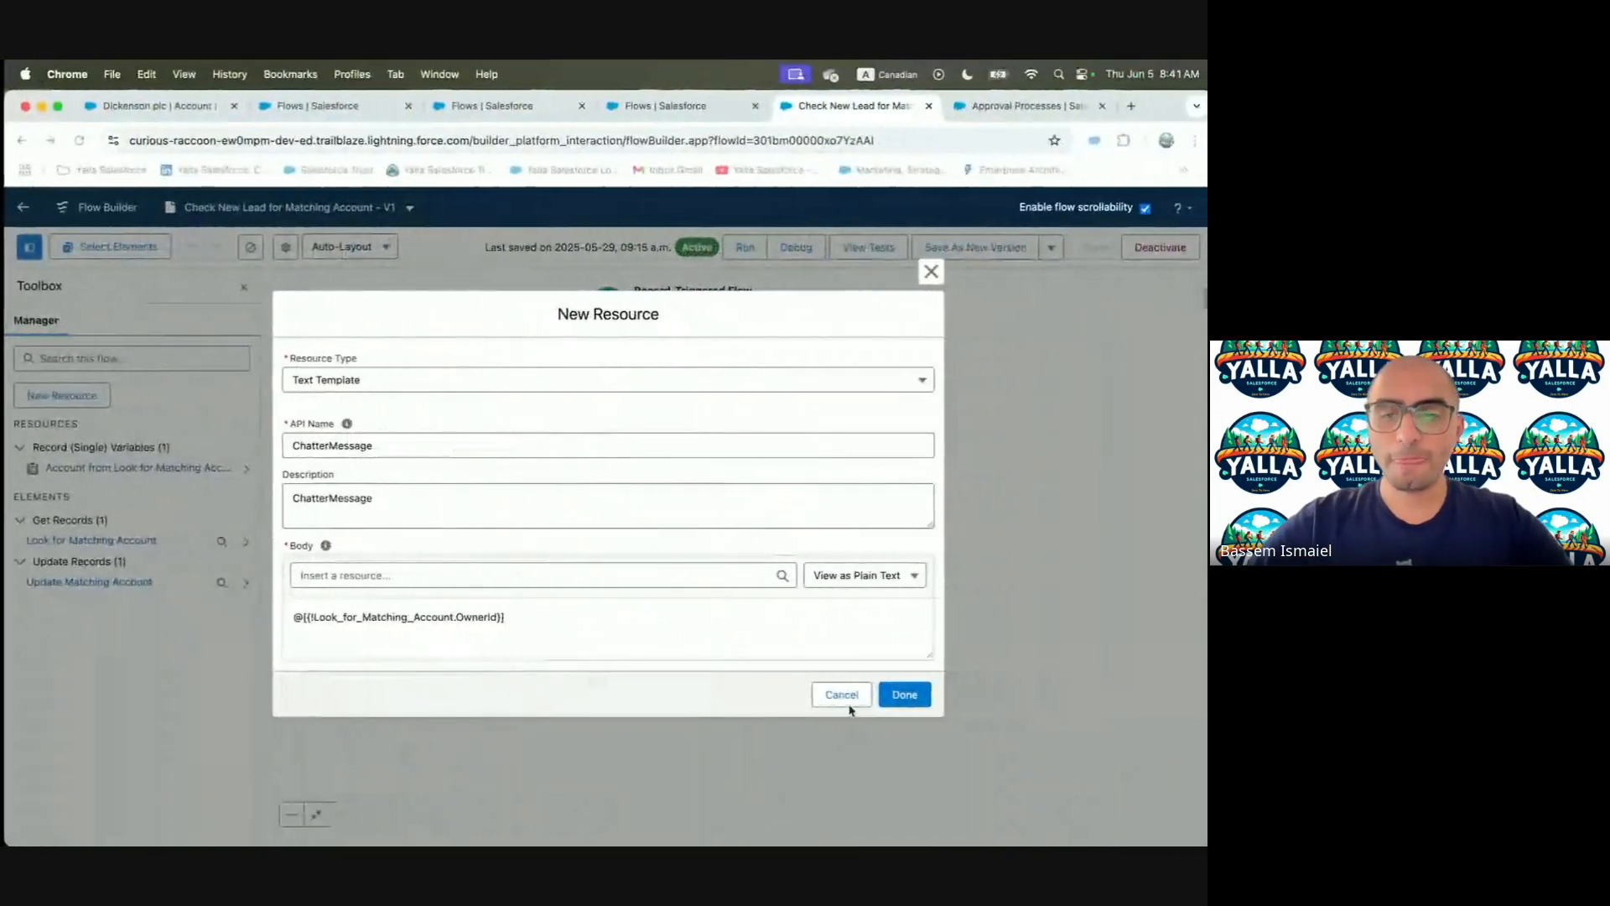
Save the text template and add the Send Matching Account to Lead Routing email alert after Update Matching Account, following the challenge instructions
{"action": "left_click", "coordinate": [902, 690]}
{"action": "left_click", "coordinate": [604, 551]}
{"action": "key", "text": "ctrl+Left"}
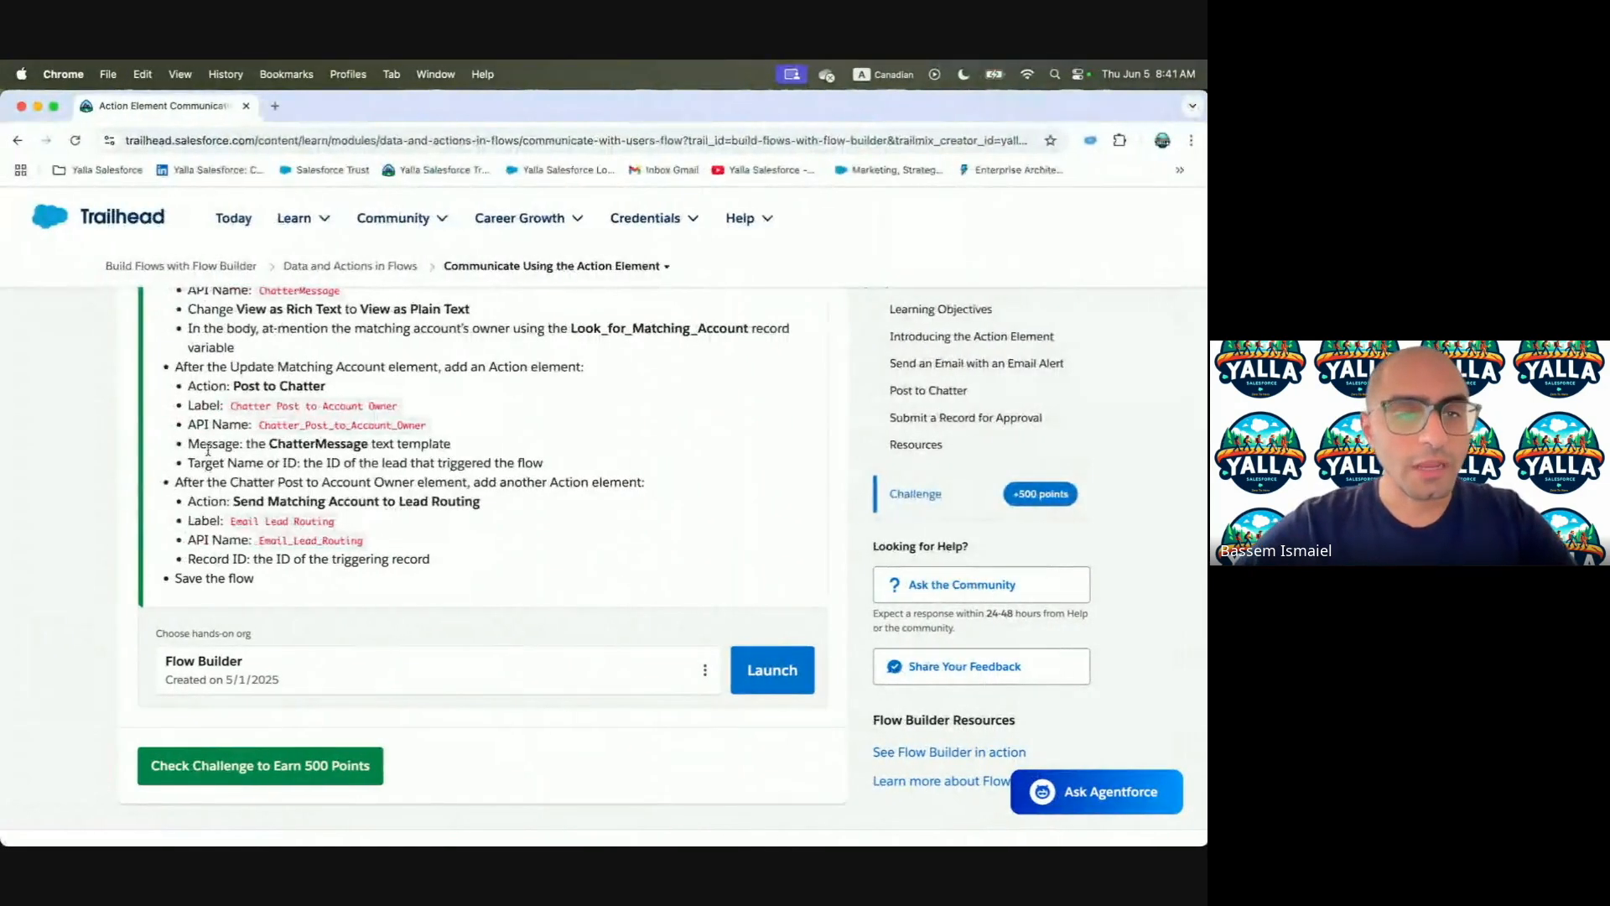
{"action": "left_click_drag", "start_coordinate": [234, 500], "coordinate": [533, 503]}
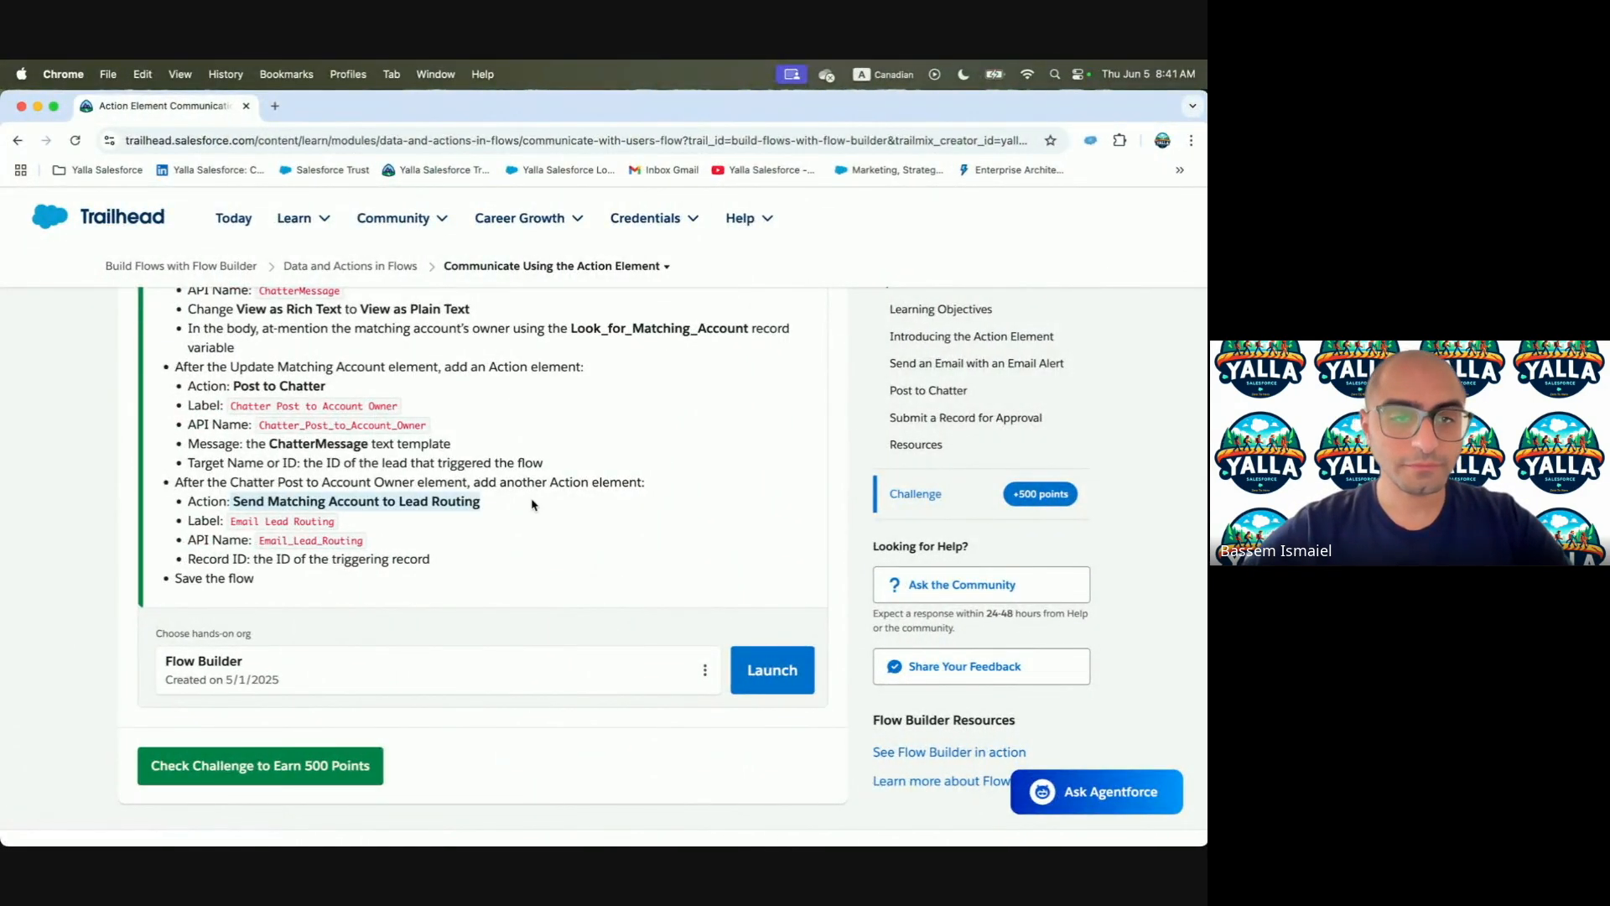
{"action": "scroll", "coordinate": [533, 504], "scroll_direction": "down", "scroll_amount": 2}
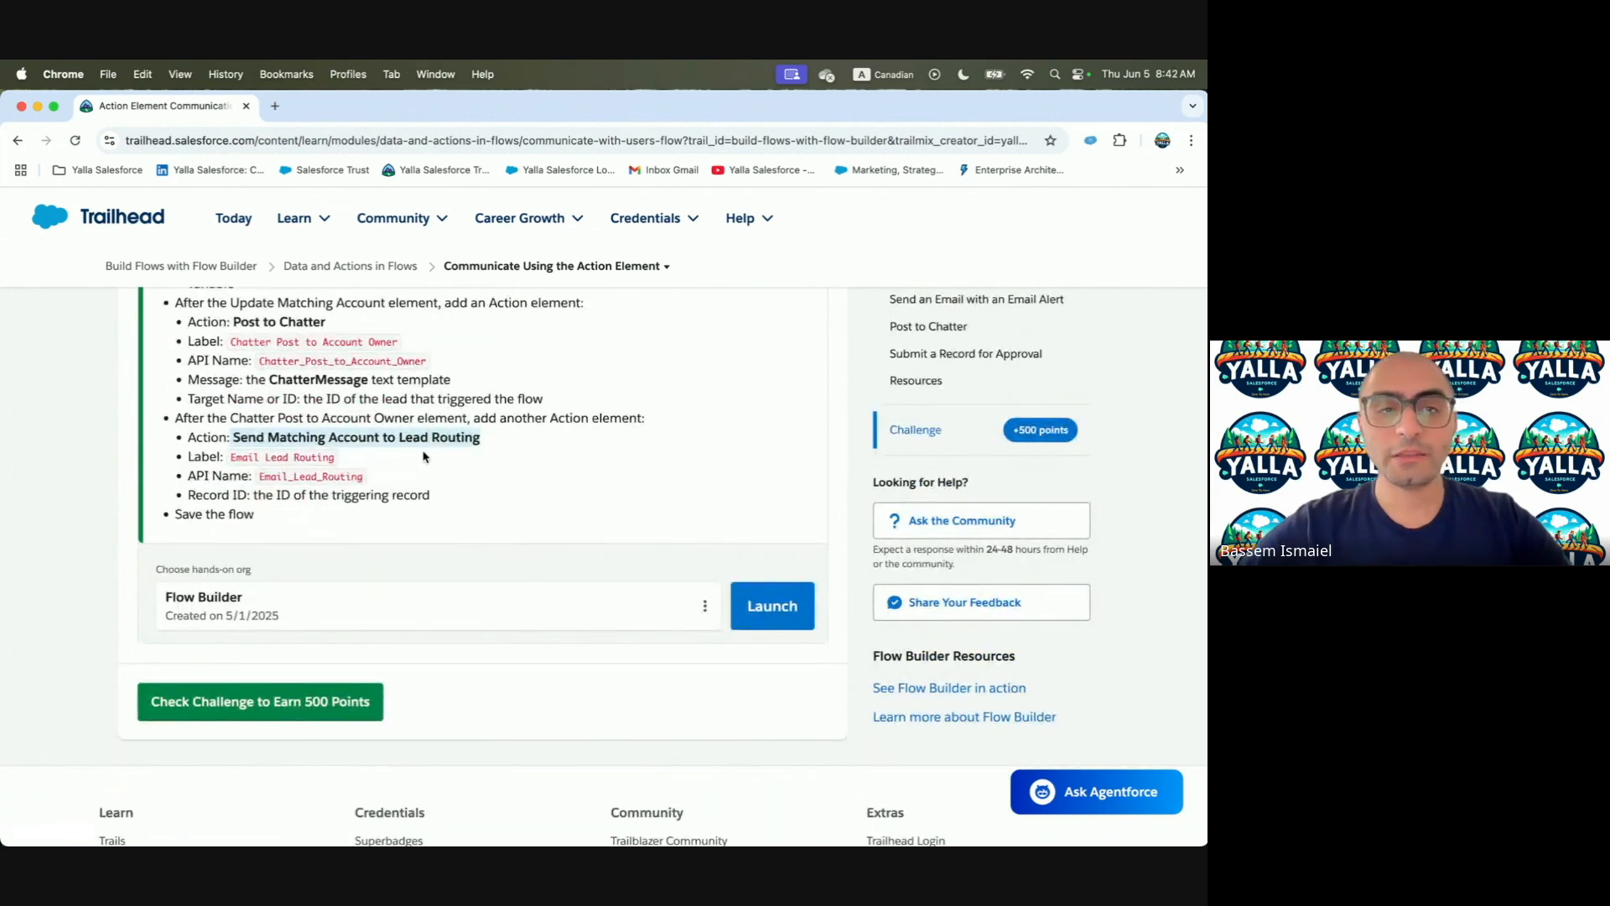
{"action": "key", "text": "ctrl+Right"}
{"action": "left_click", "coordinate": [554, 611]}
{"action": "type", "text": "E"}
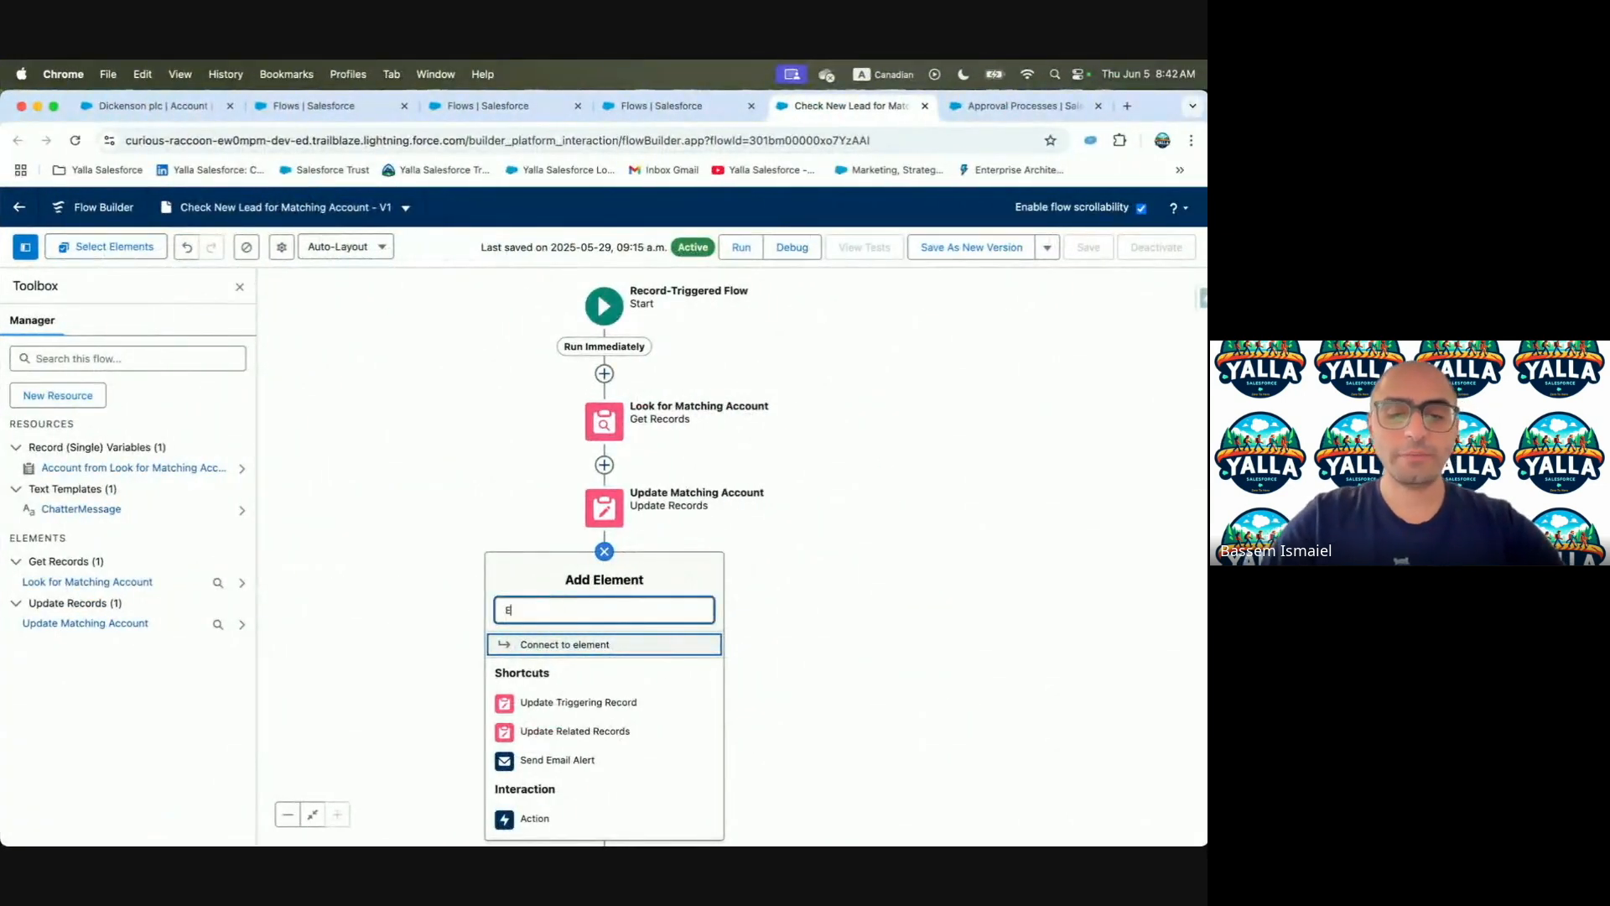
{"action": "type", "text": "mail"}
{"action": "left_click", "coordinate": [557, 676]}
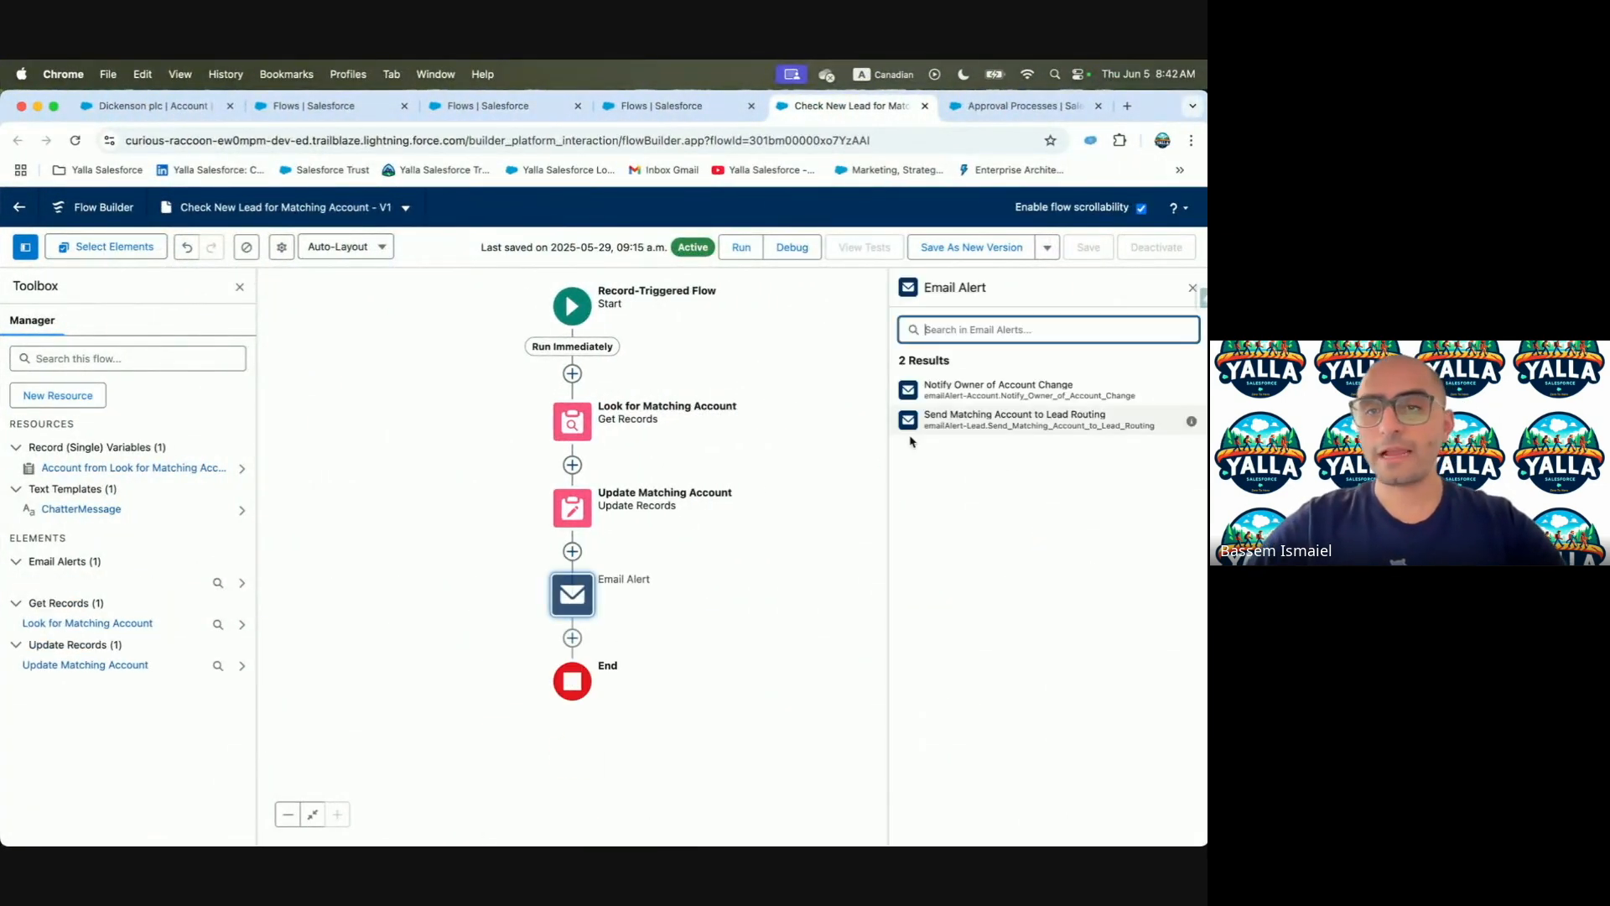
{"action": "left_click", "coordinate": [1017, 429]}
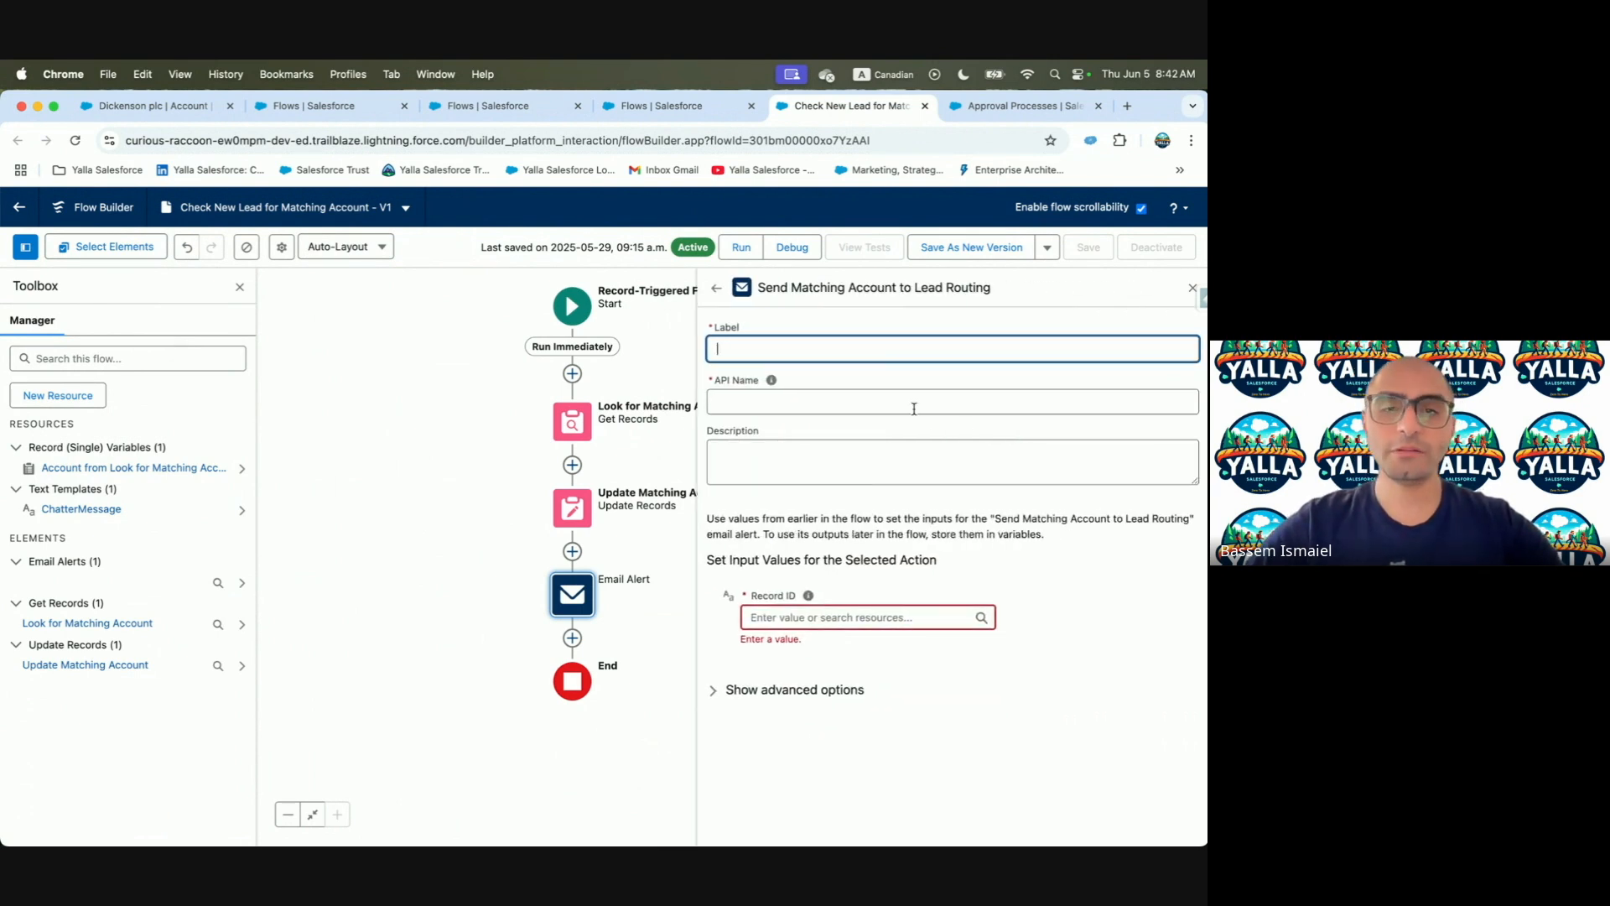
Label the email alert Email Lead Routing with API name Email_Lead_Routing, and enter Email Lead Routing as its description
{"action": "key", "text": "ctrl+Left"}
{"action": "left_click", "coordinate": [239, 467]}
{"action": "left_click_drag", "start_coordinate": [234, 459], "coordinate": [333, 458]}
{"action": "key", "text": "super+c"}
{"action": "key", "text": "ctrl+Right"}
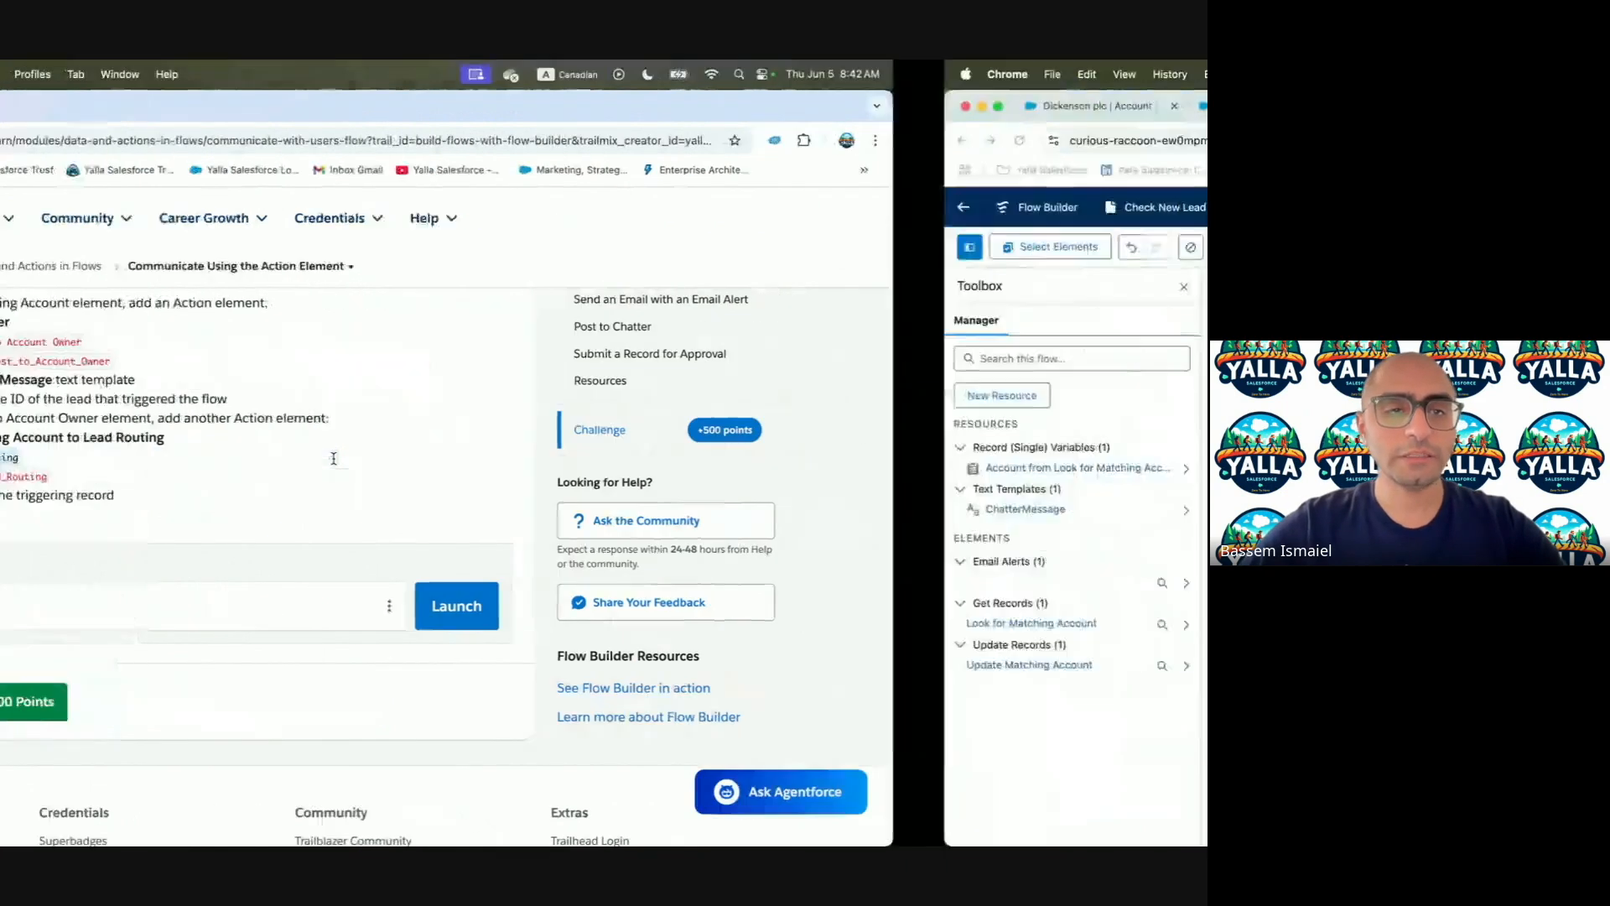
{"action": "left_click", "coordinate": [809, 349]}
{"action": "key", "text": "super+v"}
{"action": "left_click", "coordinate": [787, 442]}
{"action": "left_click", "coordinate": [768, 473]}
{"action": "key", "text": "super+v"}
Check the challenge's Record ID requirement and set the email alert's Record ID to Triggering Lead > Lead ID
{"action": "key", "text": "ctrl+Left"}
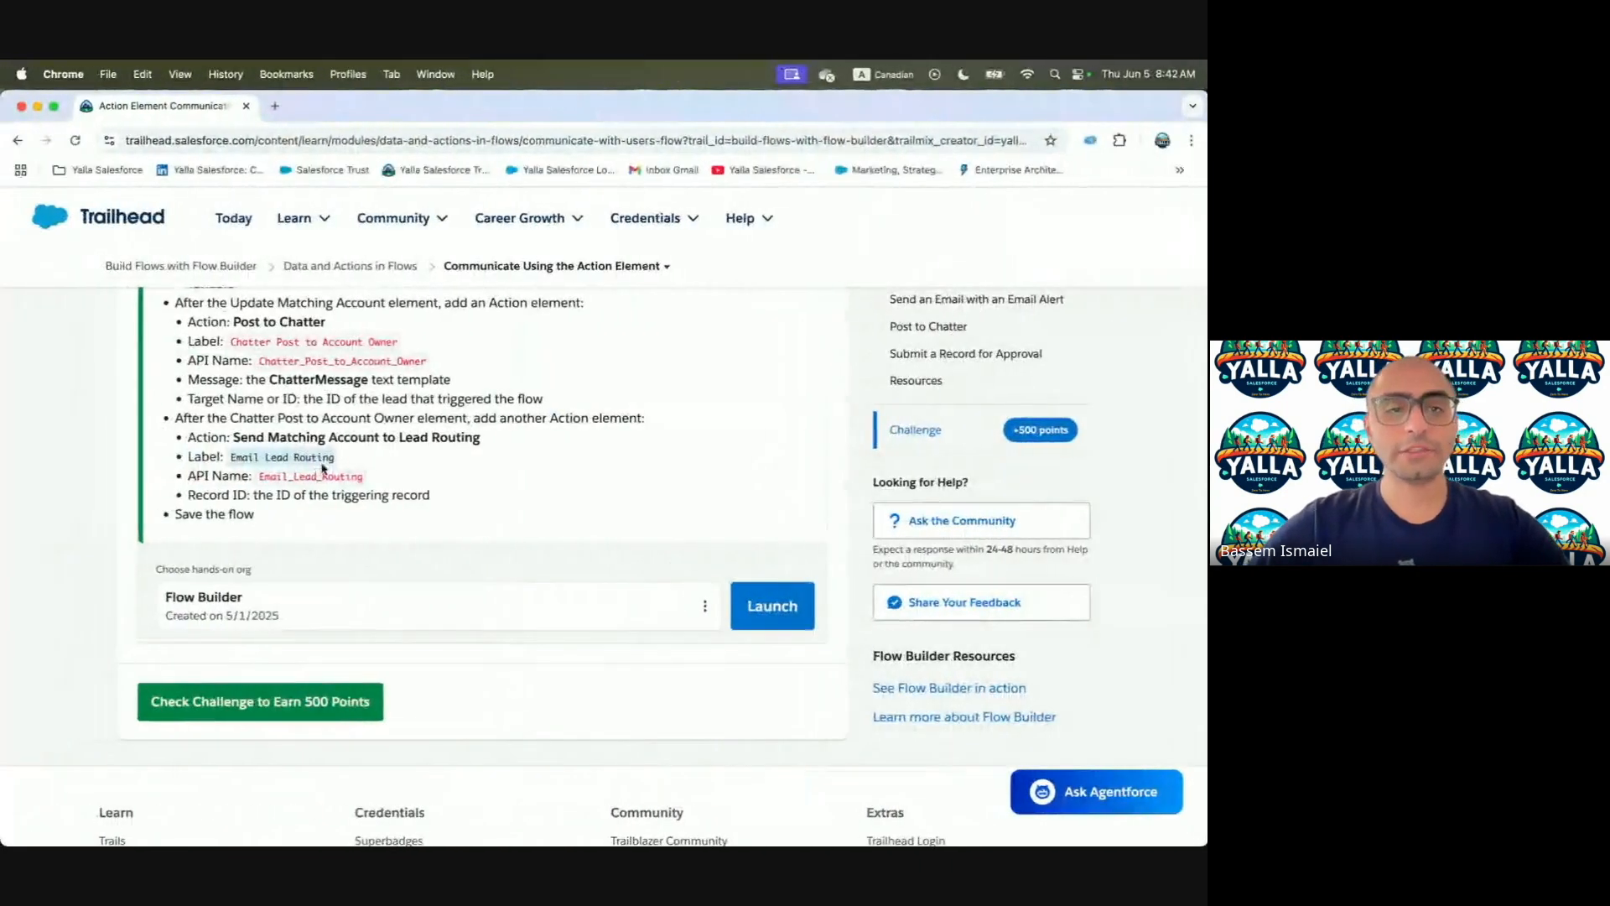
{"action": "left_click_drag", "start_coordinate": [255, 495], "coordinate": [429, 496]}
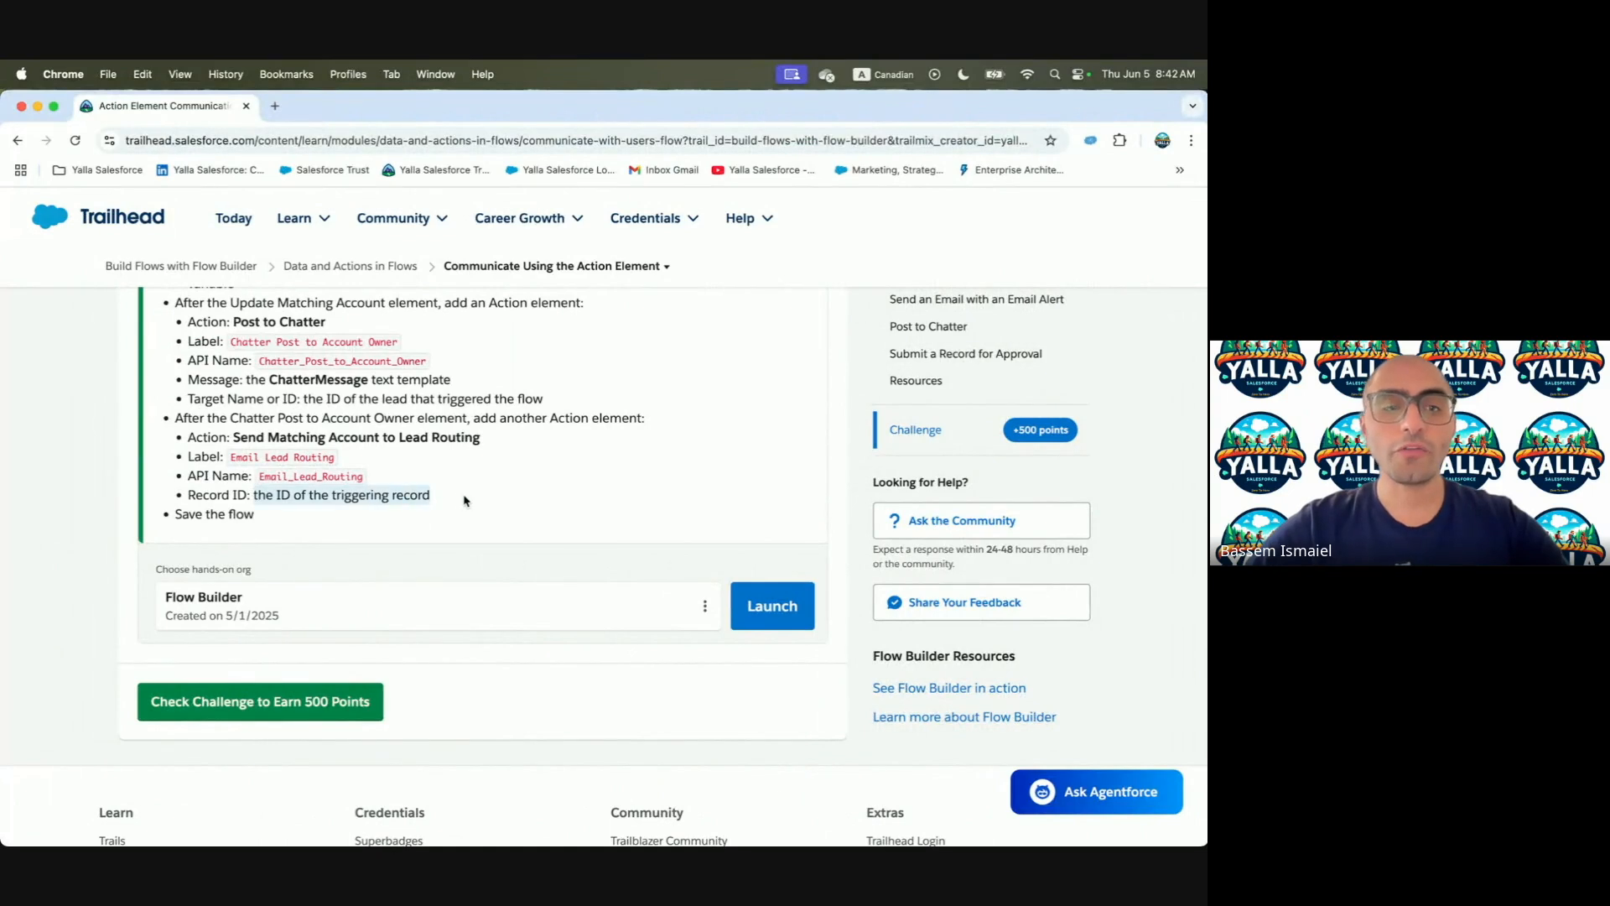
{"action": "key", "text": "ctrl+Right"}
{"action": "left_click", "coordinate": [855, 618]}
{"action": "type", "text": "Trigger"}
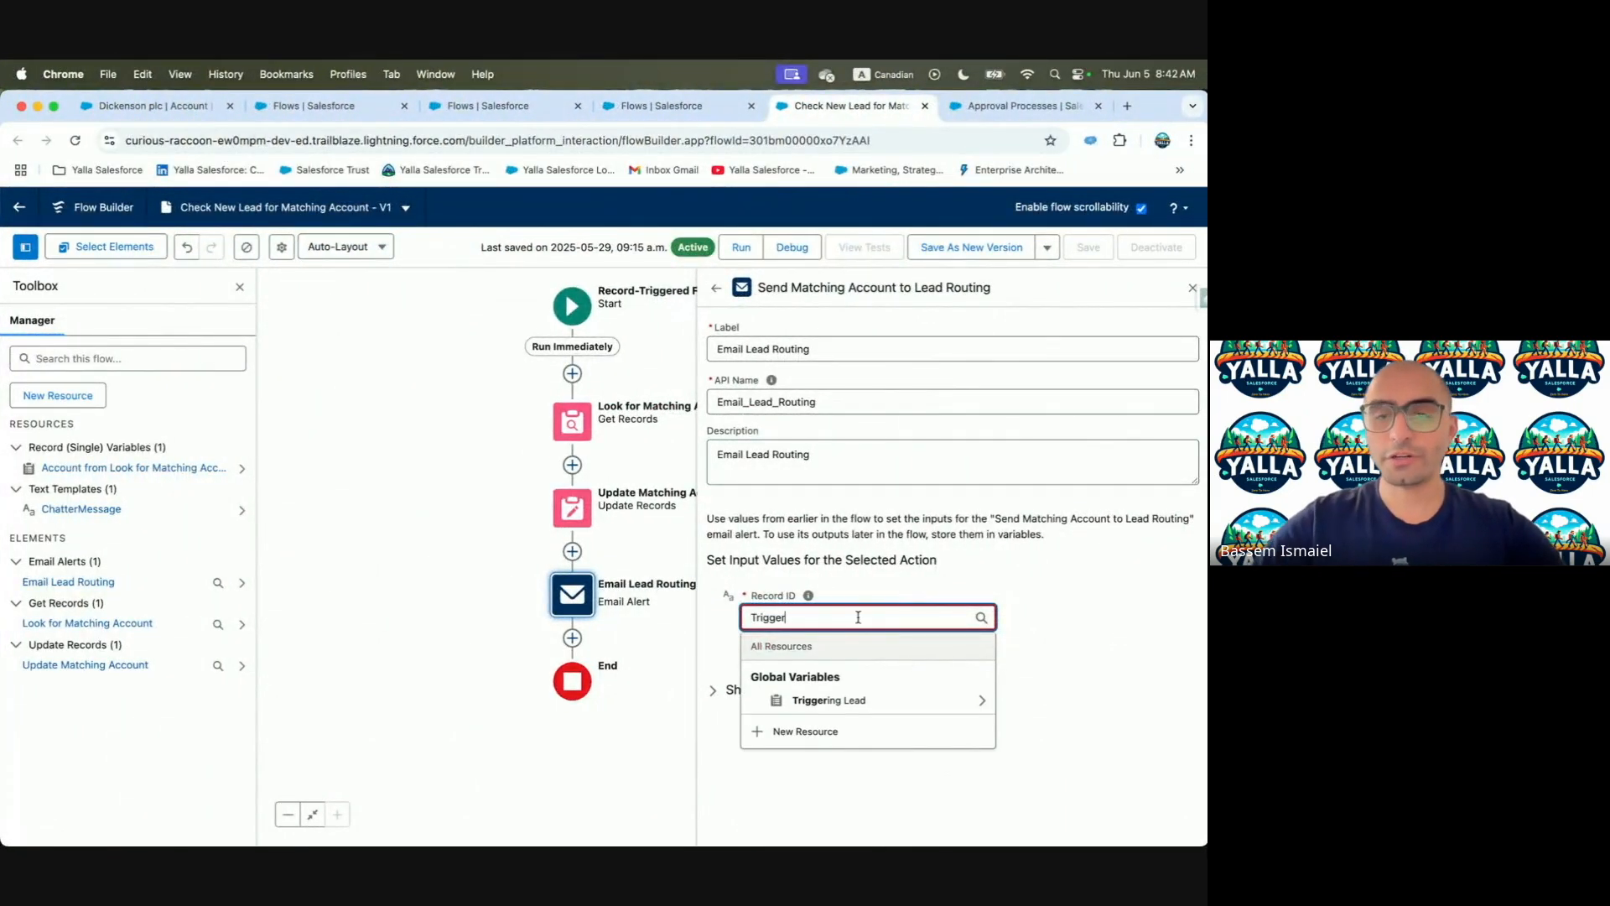
{"action": "left_click", "coordinate": [877, 712]}
{"action": "type", "text": "Id"}
{"action": "scroll", "coordinate": [861, 823], "scroll_direction": "down", "scroll_amount": 2}
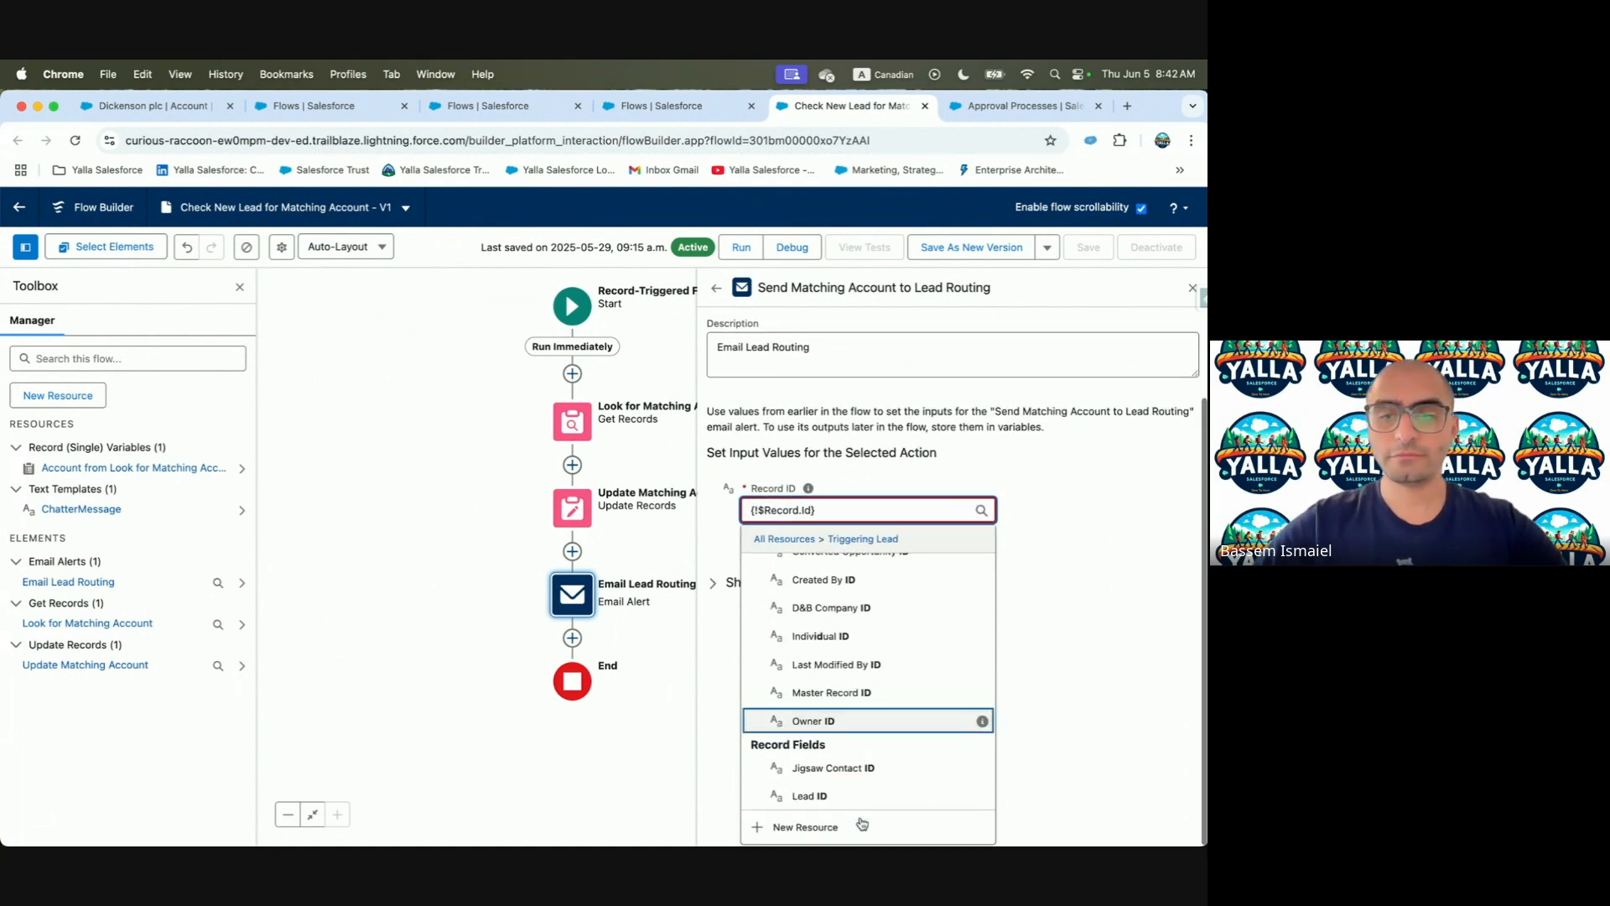
{"action": "left_click", "coordinate": [845, 807]}
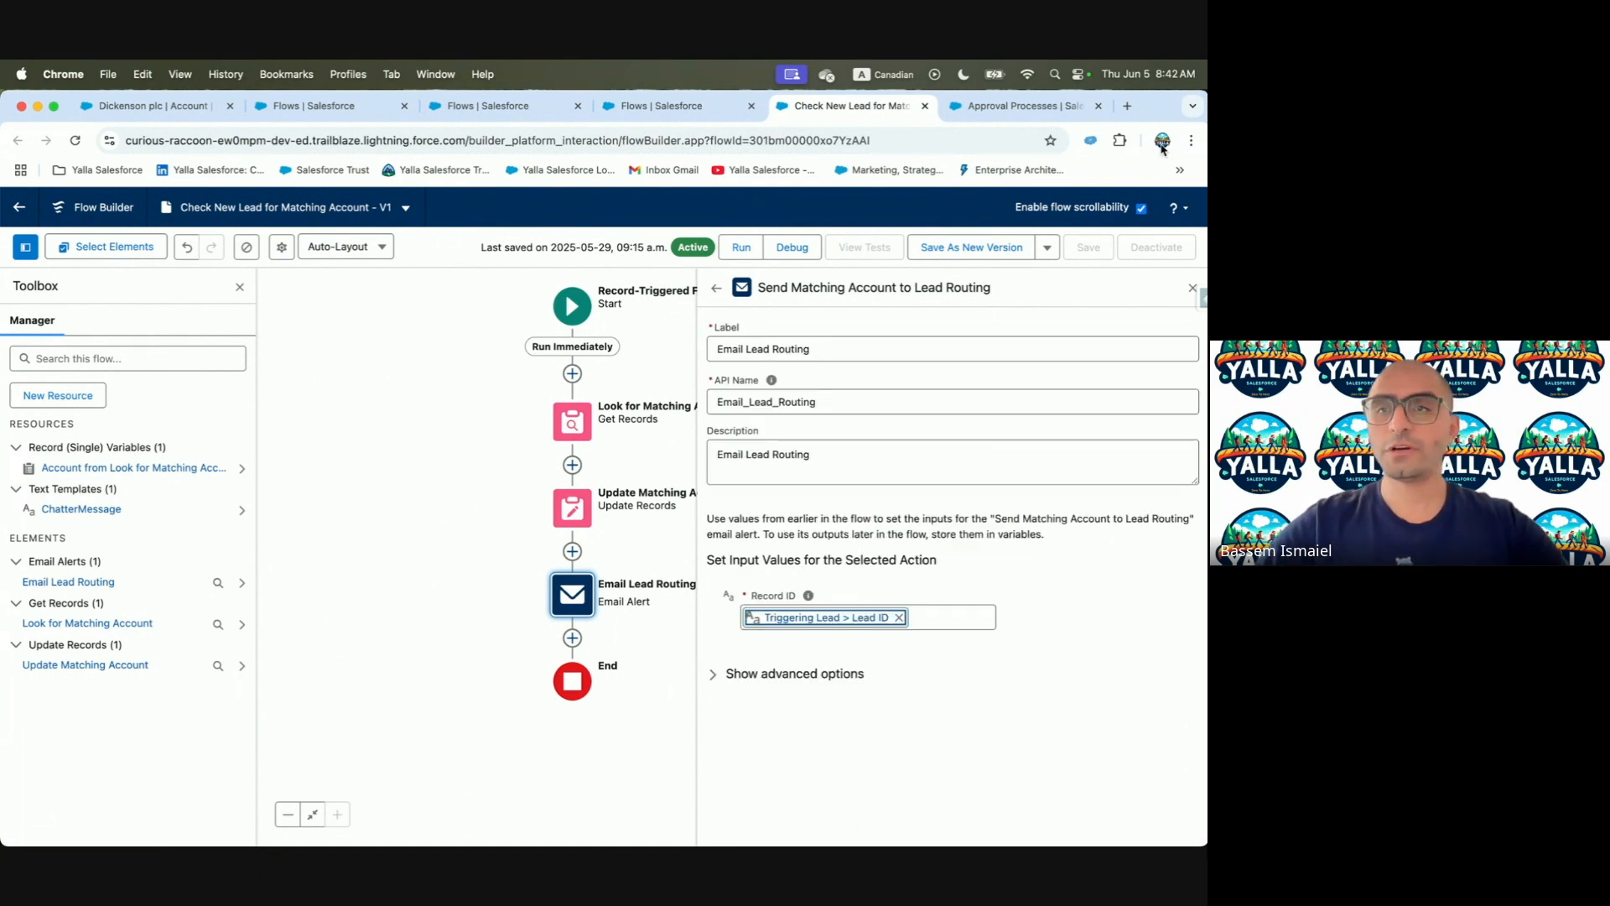
Save the flow with the email alert as a new version and activate it
{"action": "left_click", "coordinate": [971, 247]}
{"action": "left_click", "coordinate": [900, 642]}
{"action": "key", "text": "ctrl+Left"}
{"action": "key", "text": "ctrl+Right"}
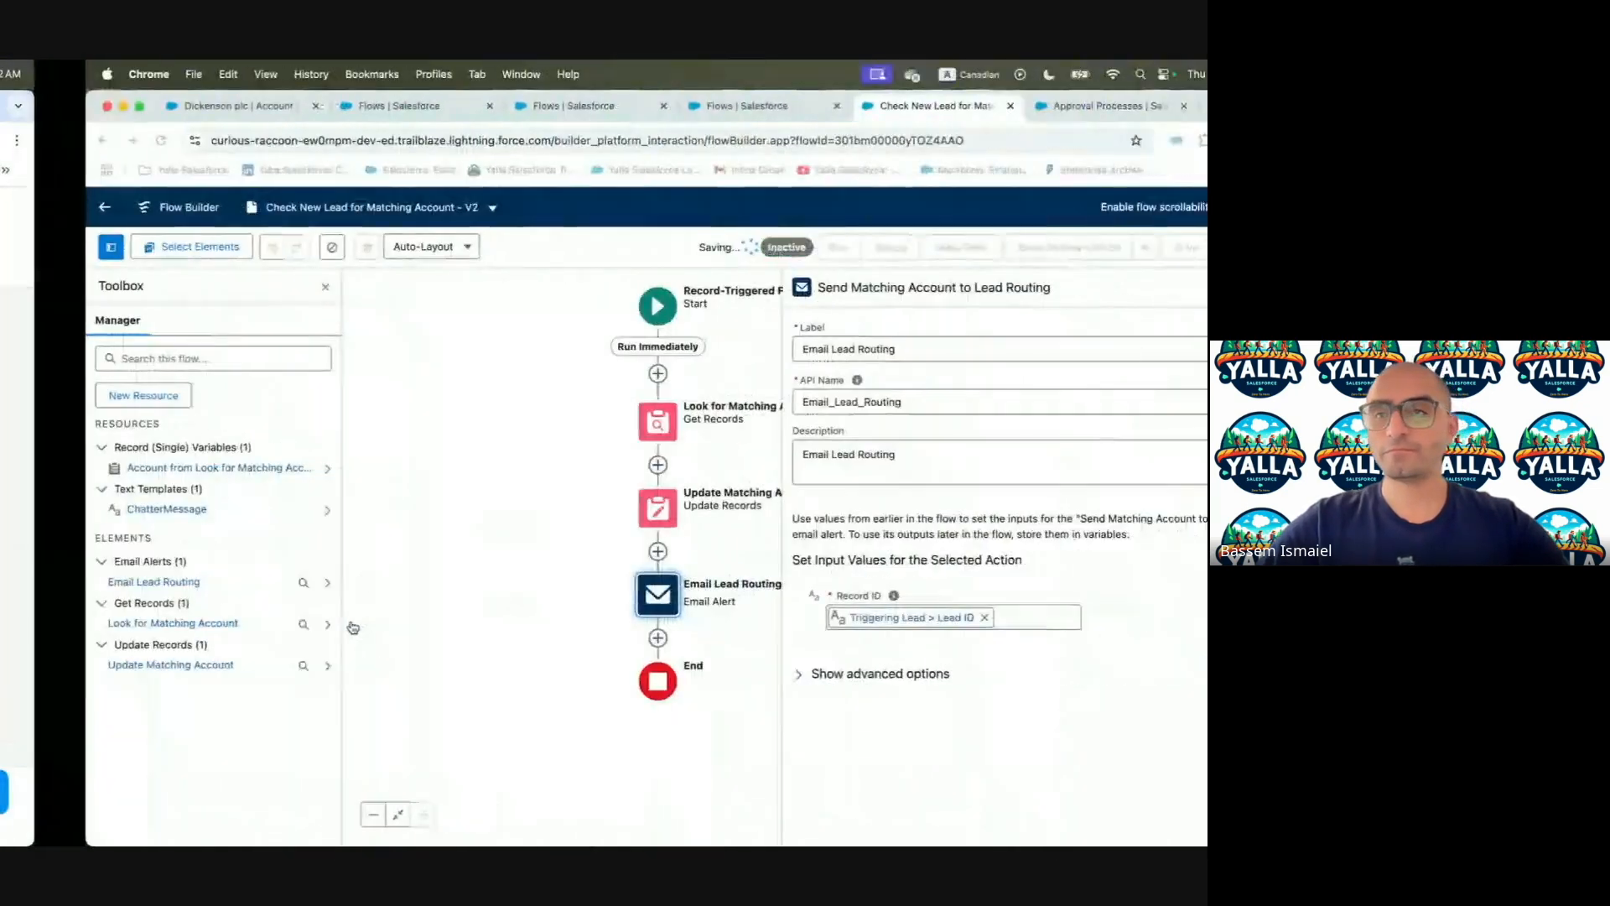
Run the Trailhead challenge check and read its feedback
{"action": "key", "text": "ctrl+Left"}
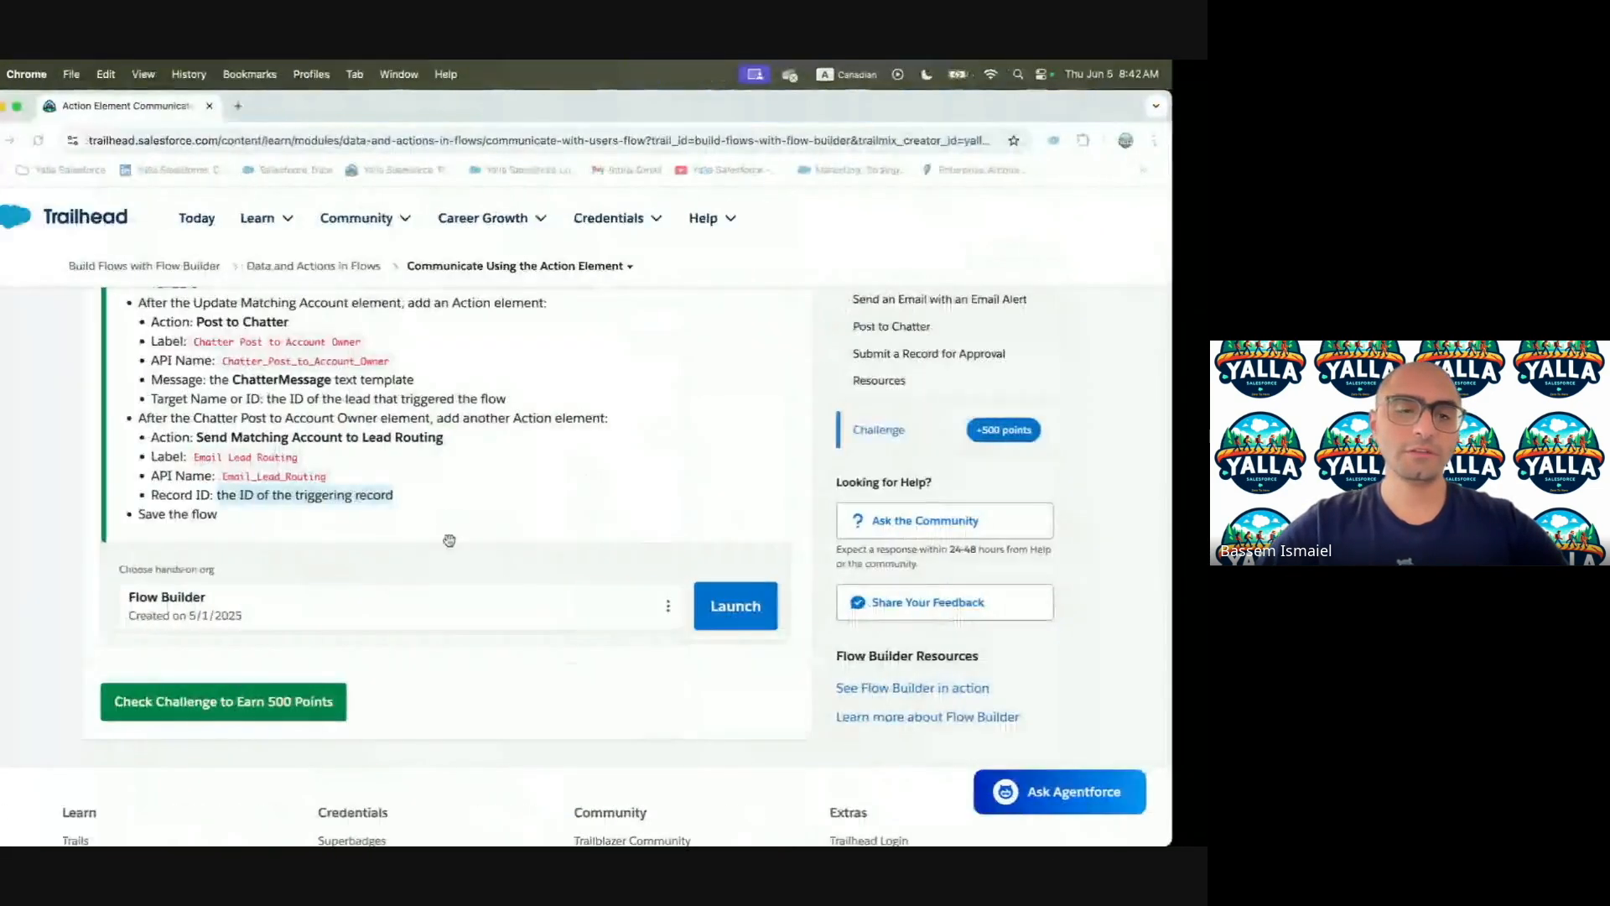
{"action": "scroll", "coordinate": [596, 647], "scroll_direction": "down", "scroll_amount": 2}
{"action": "left_click", "coordinate": [255, 620]}
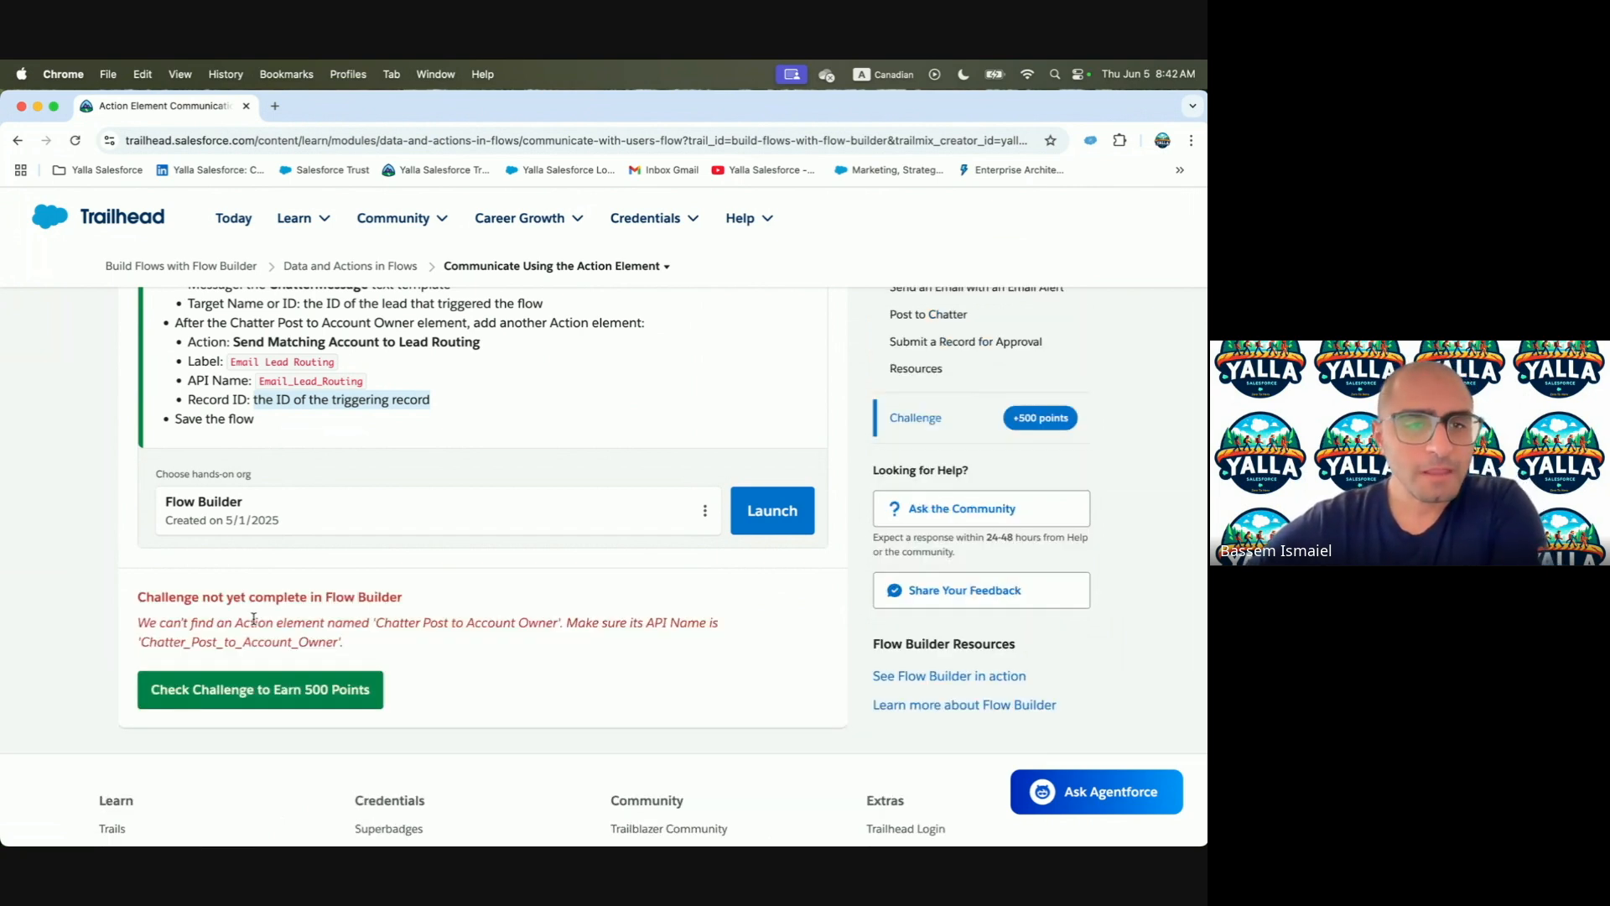
{"action": "left_click_drag", "start_coordinate": [145, 623], "coordinate": [373, 625]}
{"action": "left_click", "coordinate": [413, 622]}
Review the challenge's action requirements and add a Post to Chatter action between Update Matching Account and Email Lead Routing
{"action": "scroll", "coordinate": [394, 508], "scroll_direction": "up", "scroll_amount": 5}
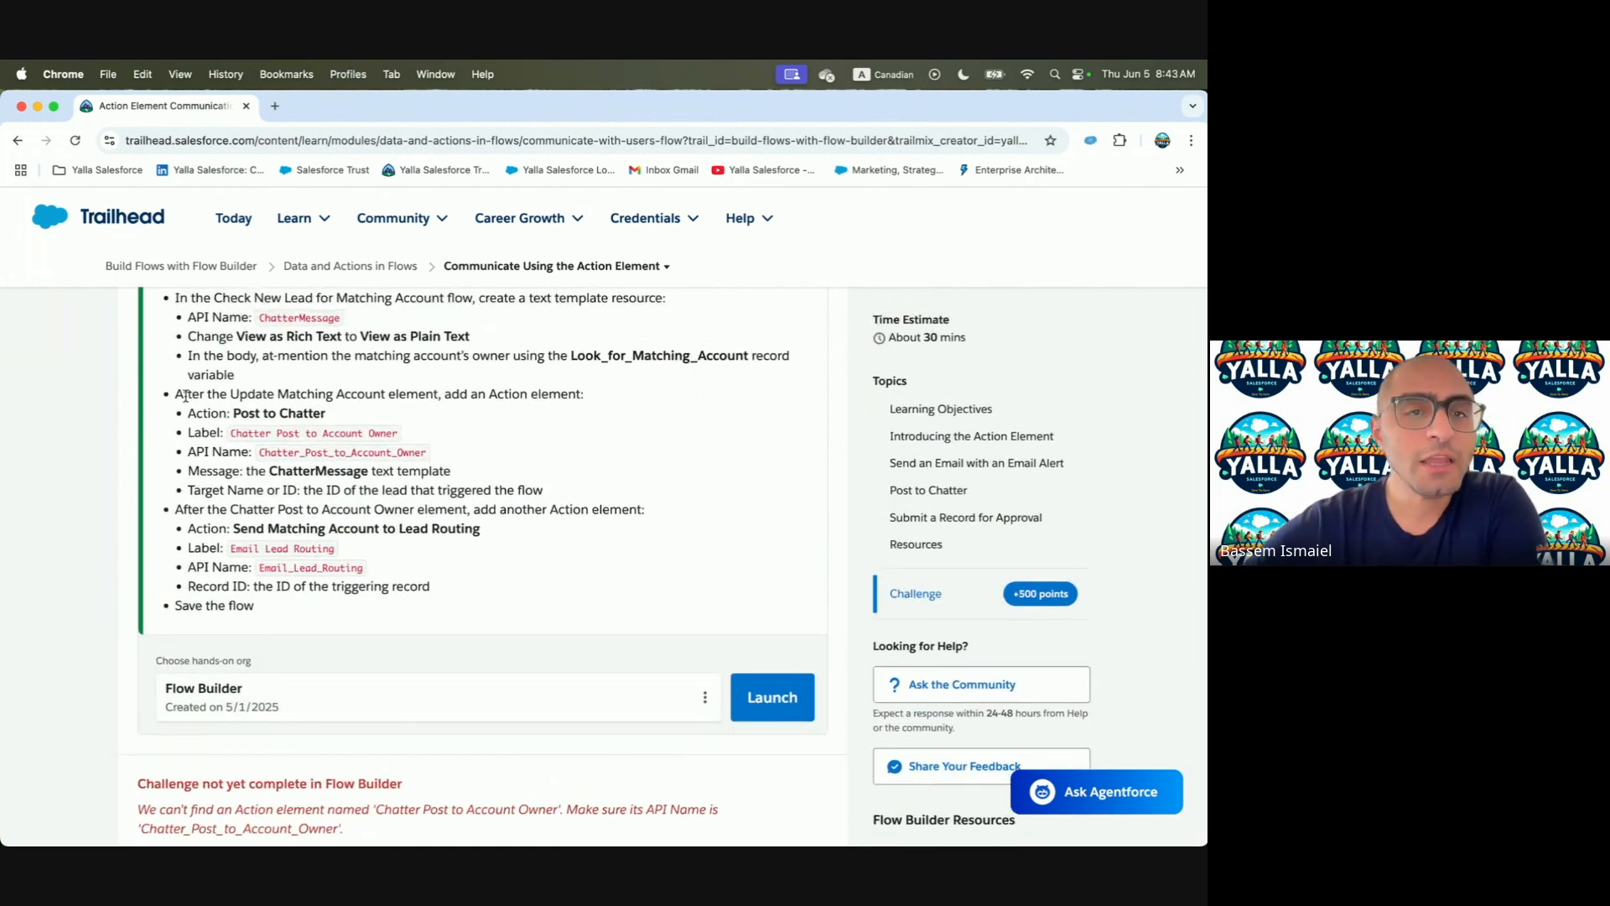
{"action": "left_click_drag", "start_coordinate": [187, 391], "coordinate": [422, 394]}
{"action": "left_click_drag", "start_coordinate": [234, 412], "coordinate": [400, 437]}
{"action": "key", "text": "super+c"}
{"action": "key", "text": "ctrl+Right"}
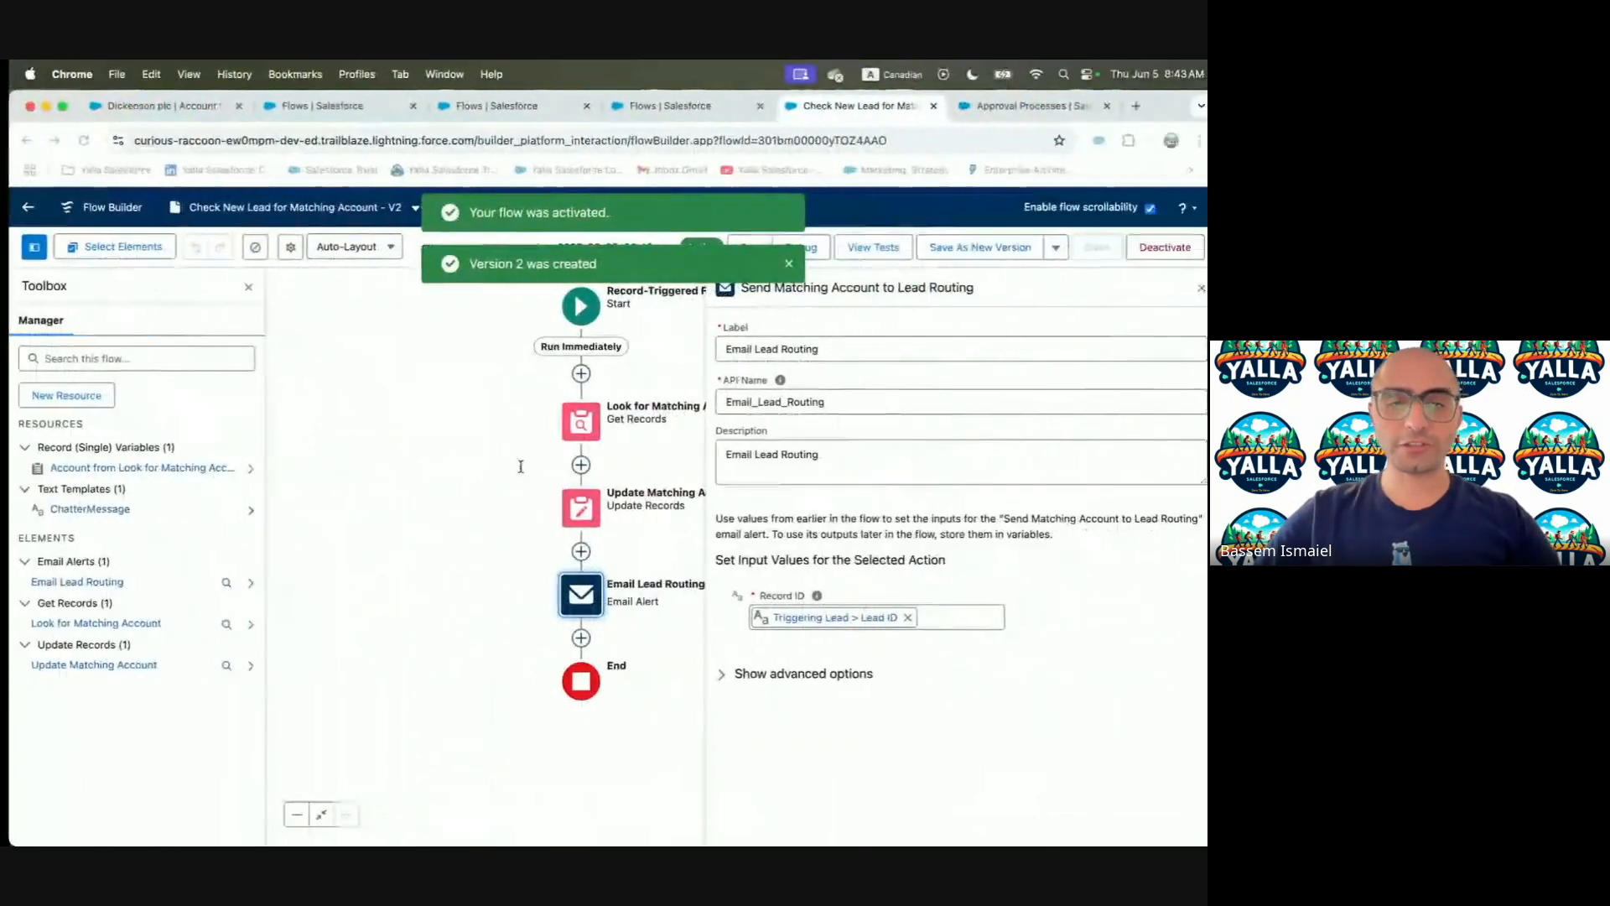
{"action": "left_click", "coordinate": [572, 552]}
{"action": "type", "text": "Pos"}
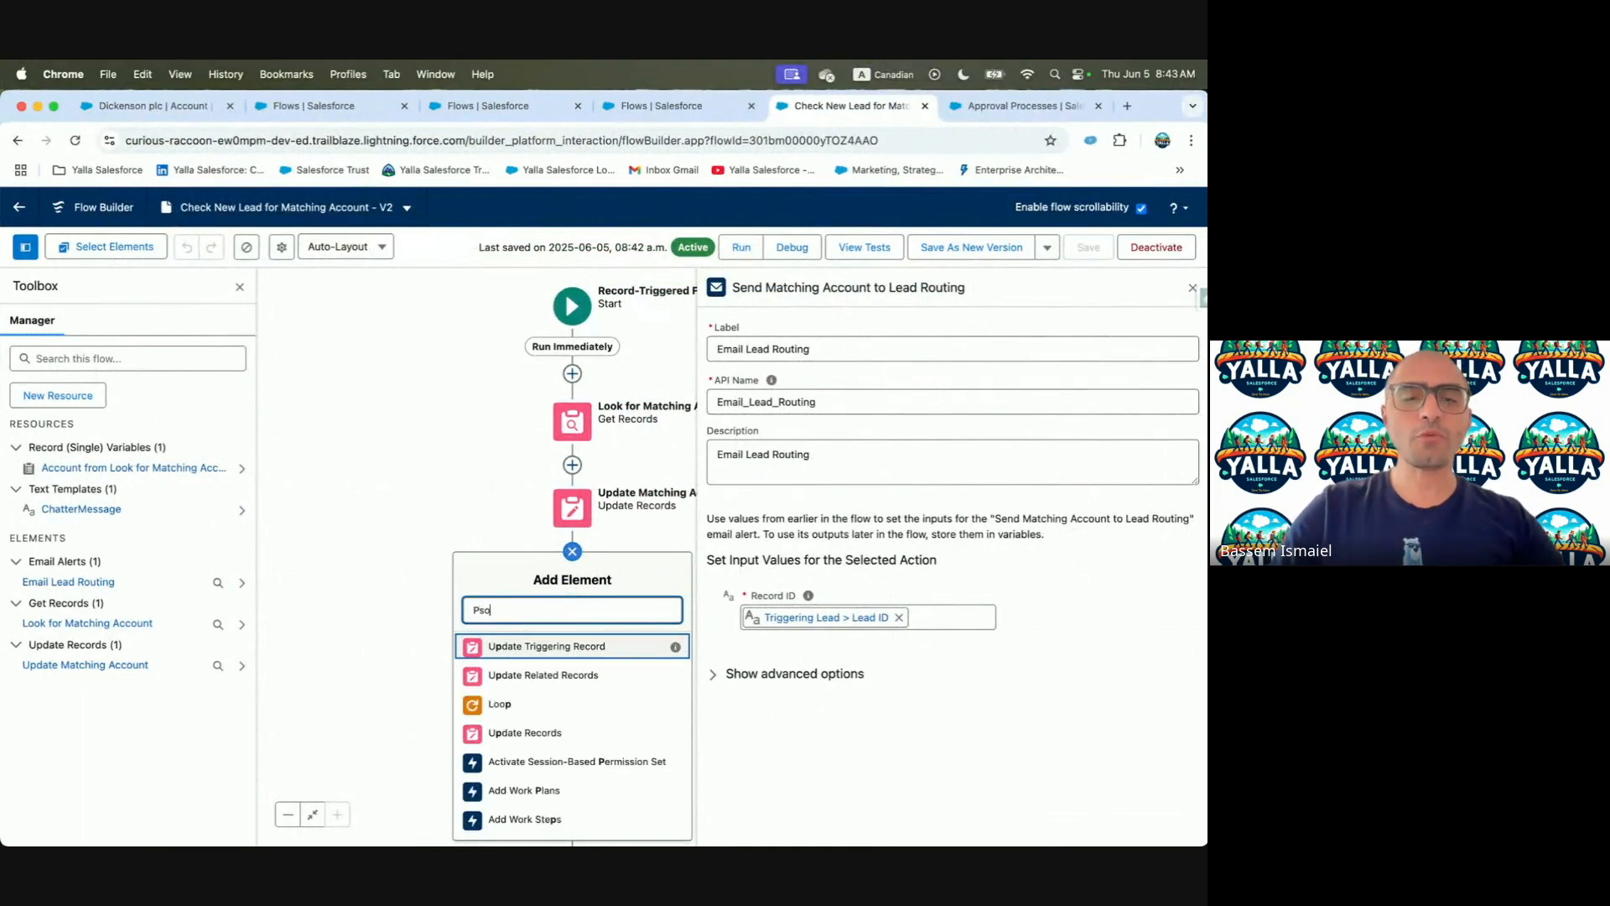
{"action": "type", "text": "t"}
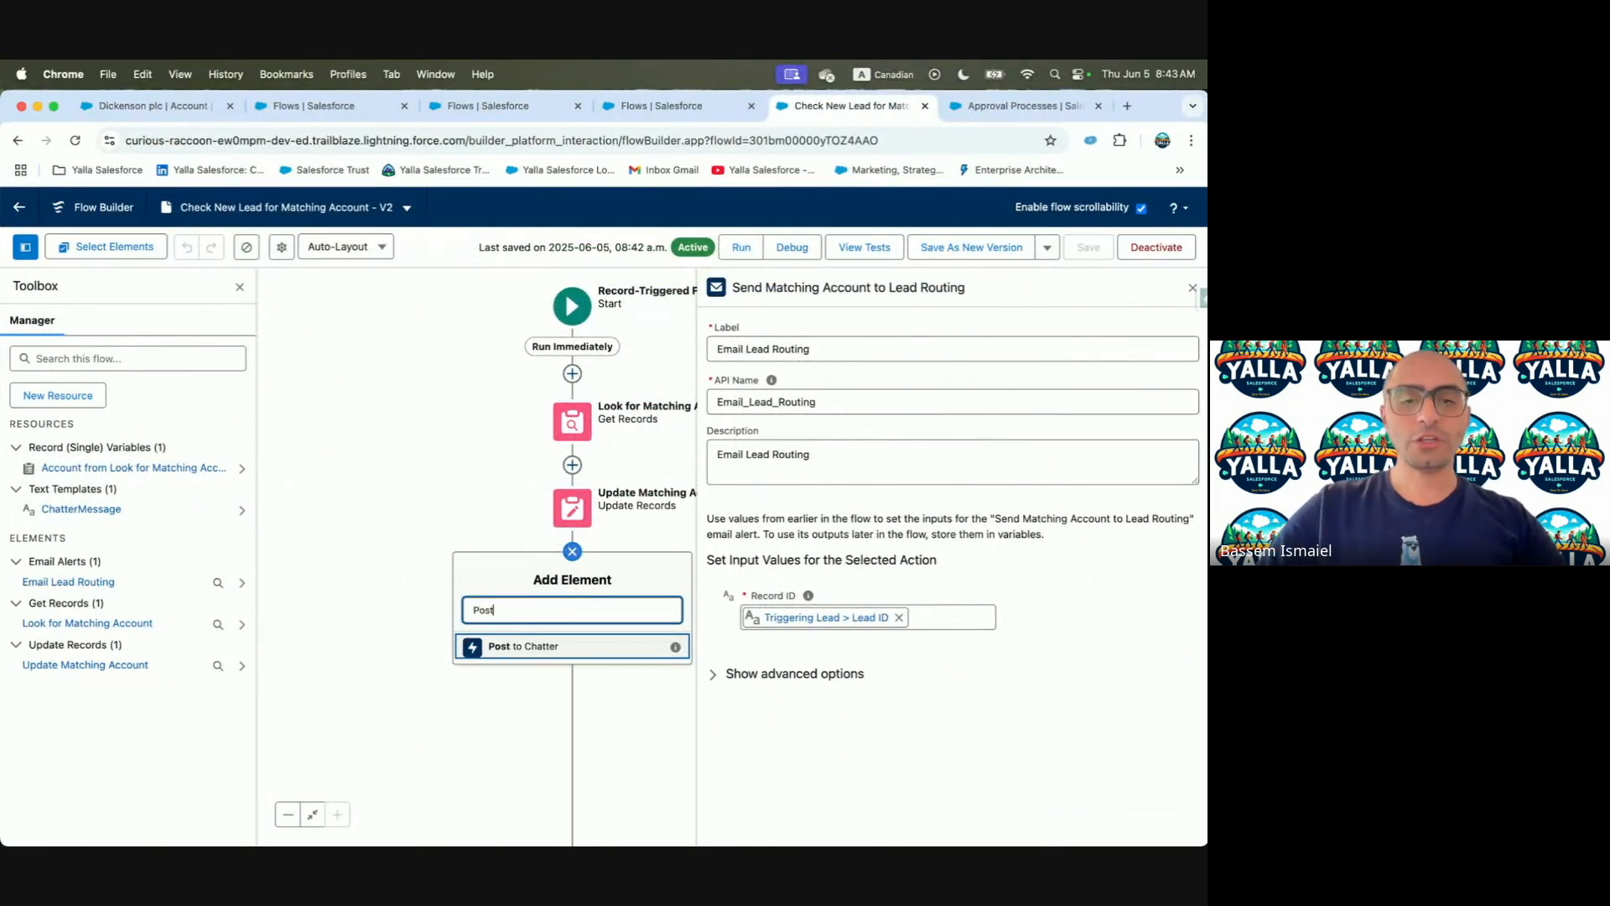
{"action": "left_click", "coordinate": [564, 648]}
Label the action Chatter Post to Account Owner with API name Chatter_Post_to_Account_Owner, and repeat the label as its description
{"action": "key", "text": "super+v"}
{"action": "left_click", "coordinate": [811, 401]}
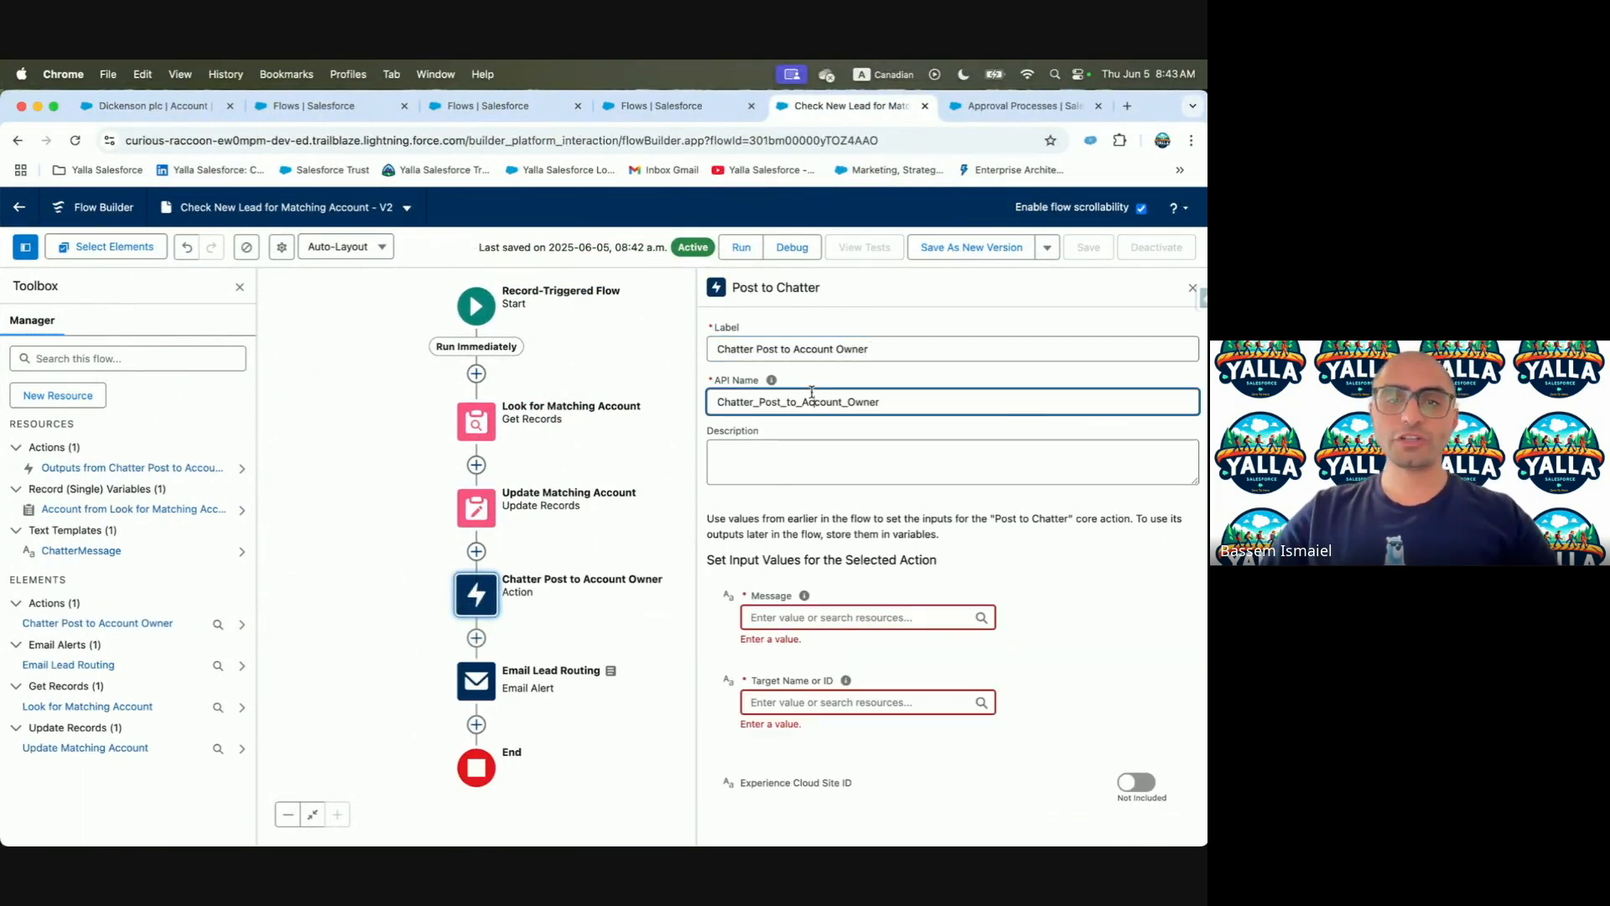
{"action": "left_click", "coordinate": [805, 453]}
{"action": "key", "text": "super+v"}
Check the required message in the challenge and set the Chatter action's Message to the ChatterMessage text template
{"action": "key", "text": "ctrl+Left"}
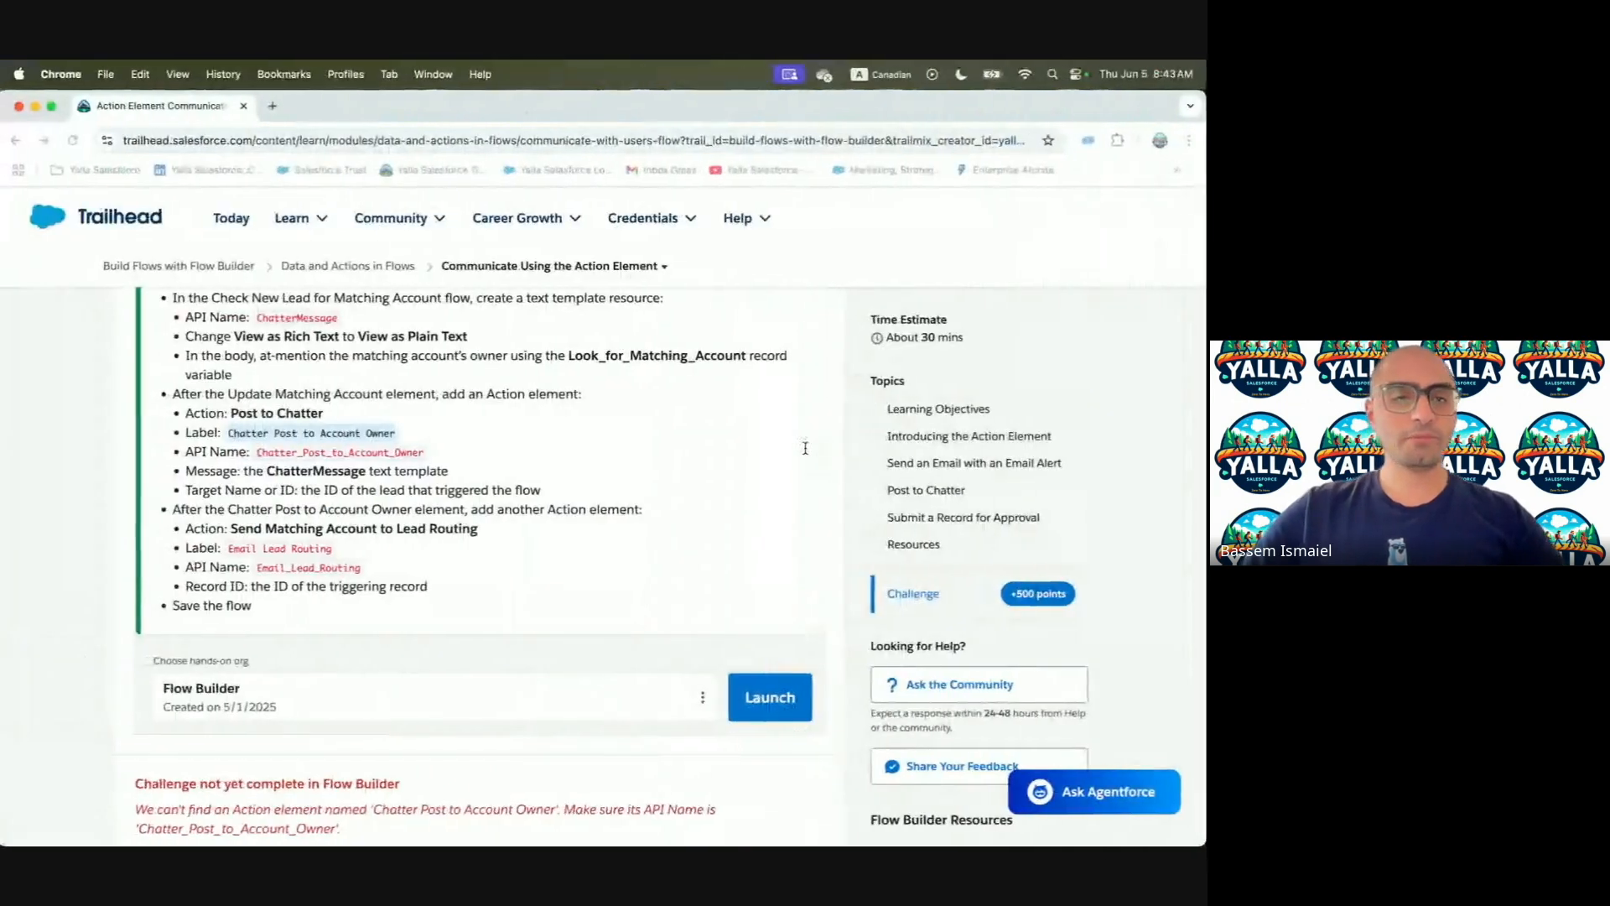
{"action": "double_click", "coordinate": [289, 472]}
{"action": "key", "text": "ctrl+Right"}
{"action": "left_click", "coordinate": [826, 619]}
{"action": "type", "text": "Chatt"}
{"action": "left_click", "coordinate": [843, 746]}
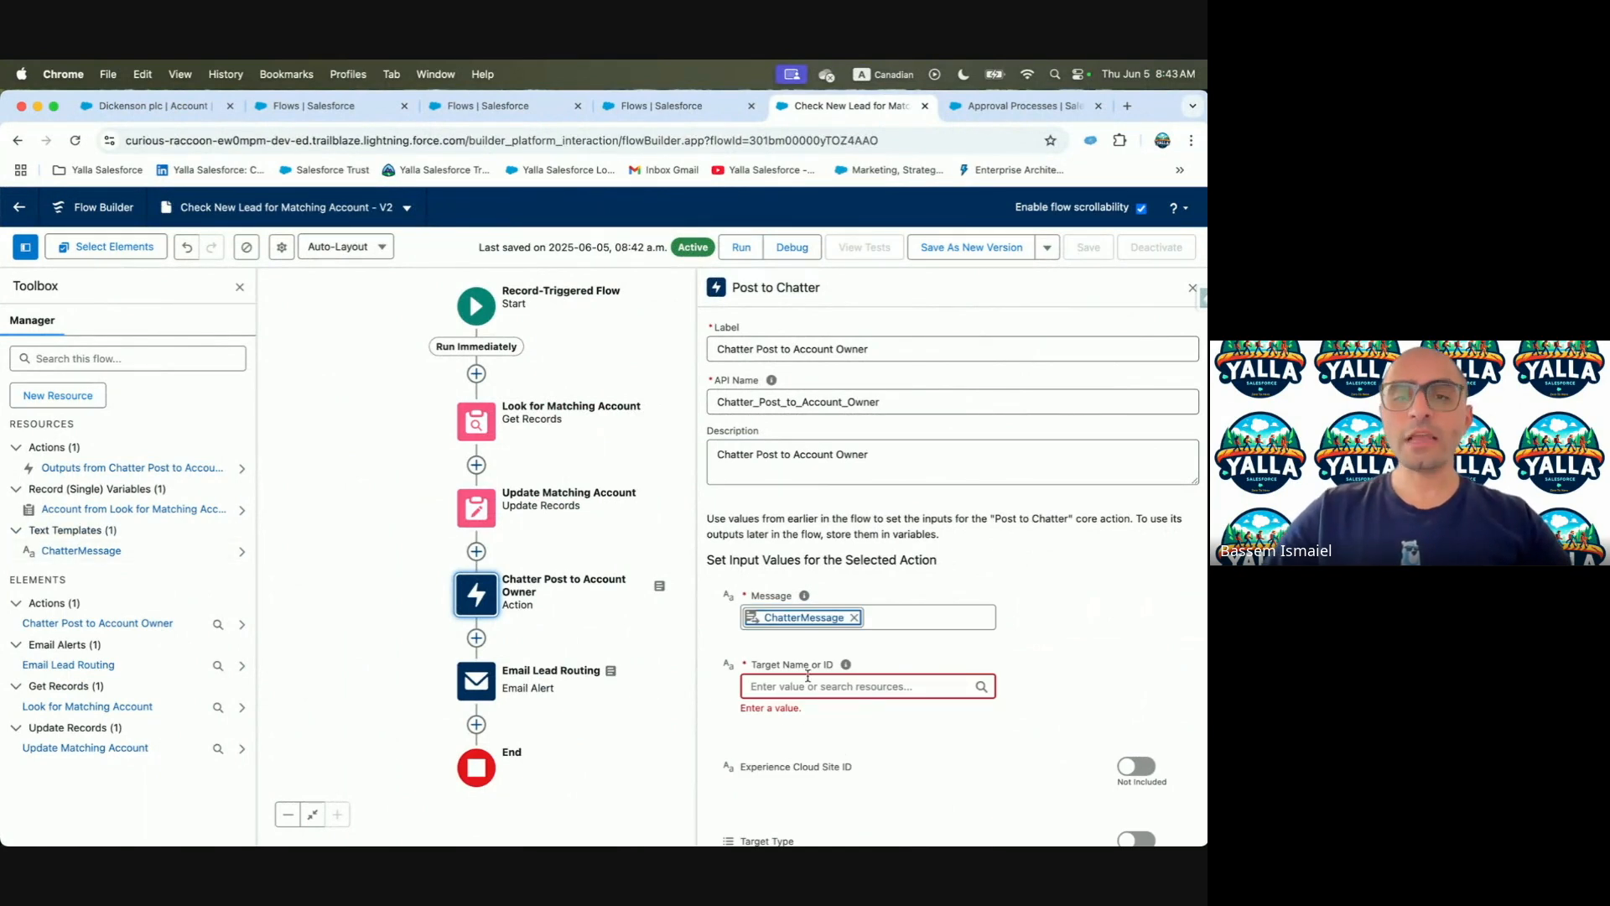
Check the challenge's target requirement and set the Chatter action's Target Name or ID to Triggering Lead > Lead ID
{"action": "key", "text": "ctrl+Left"}
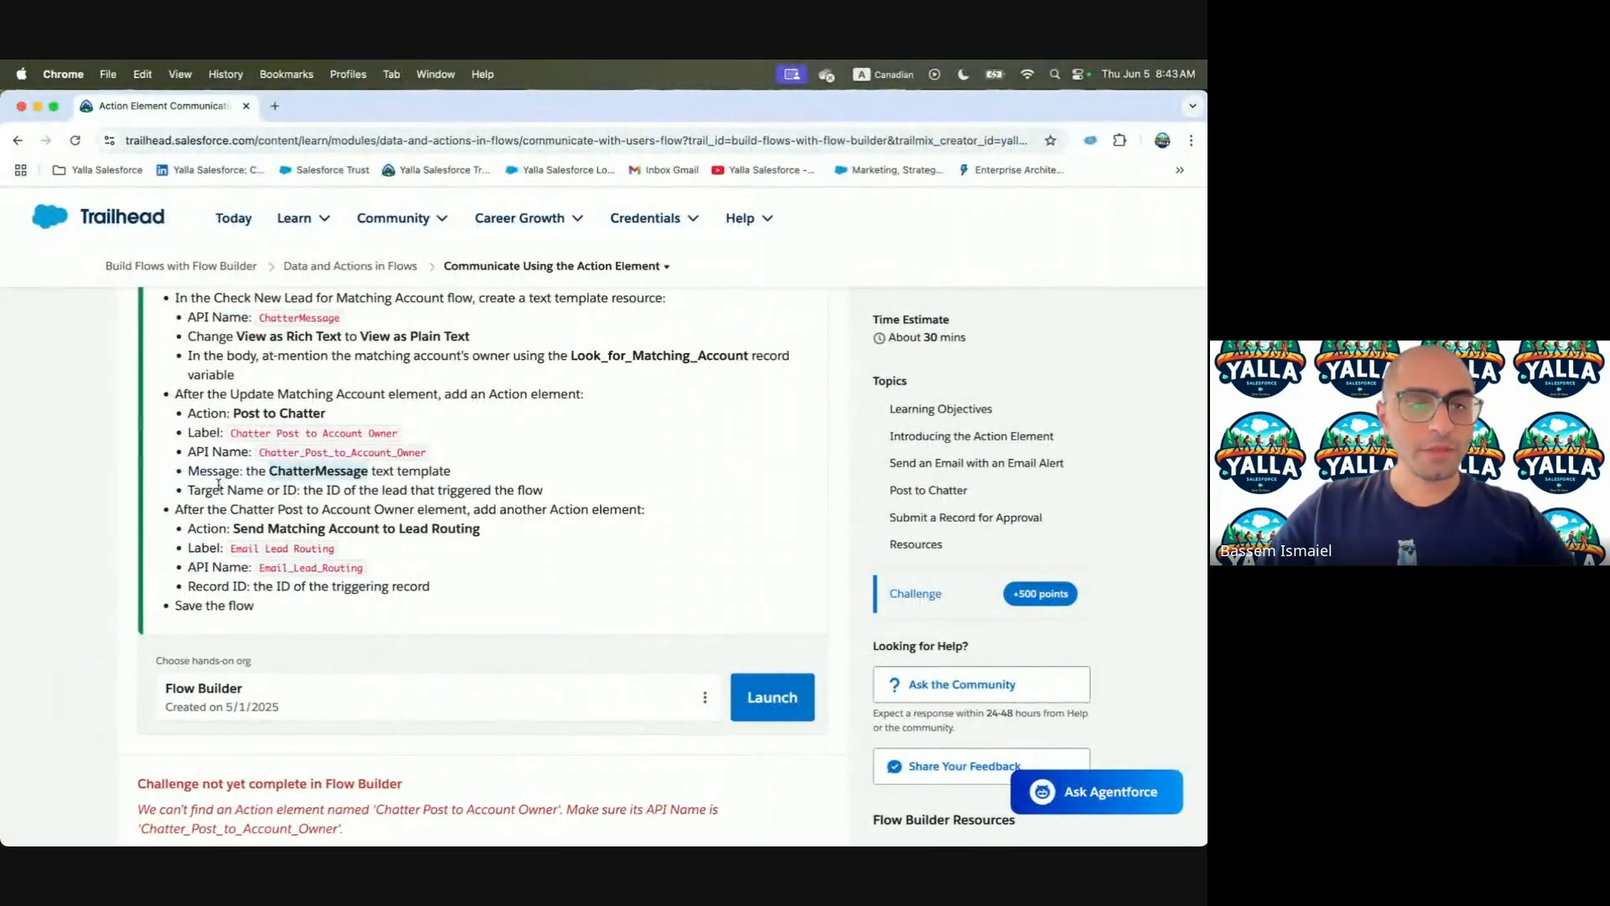
{"action": "left_click_drag", "start_coordinate": [186, 492], "coordinate": [546, 503]}
{"action": "key", "text": "ctrl+Right"}
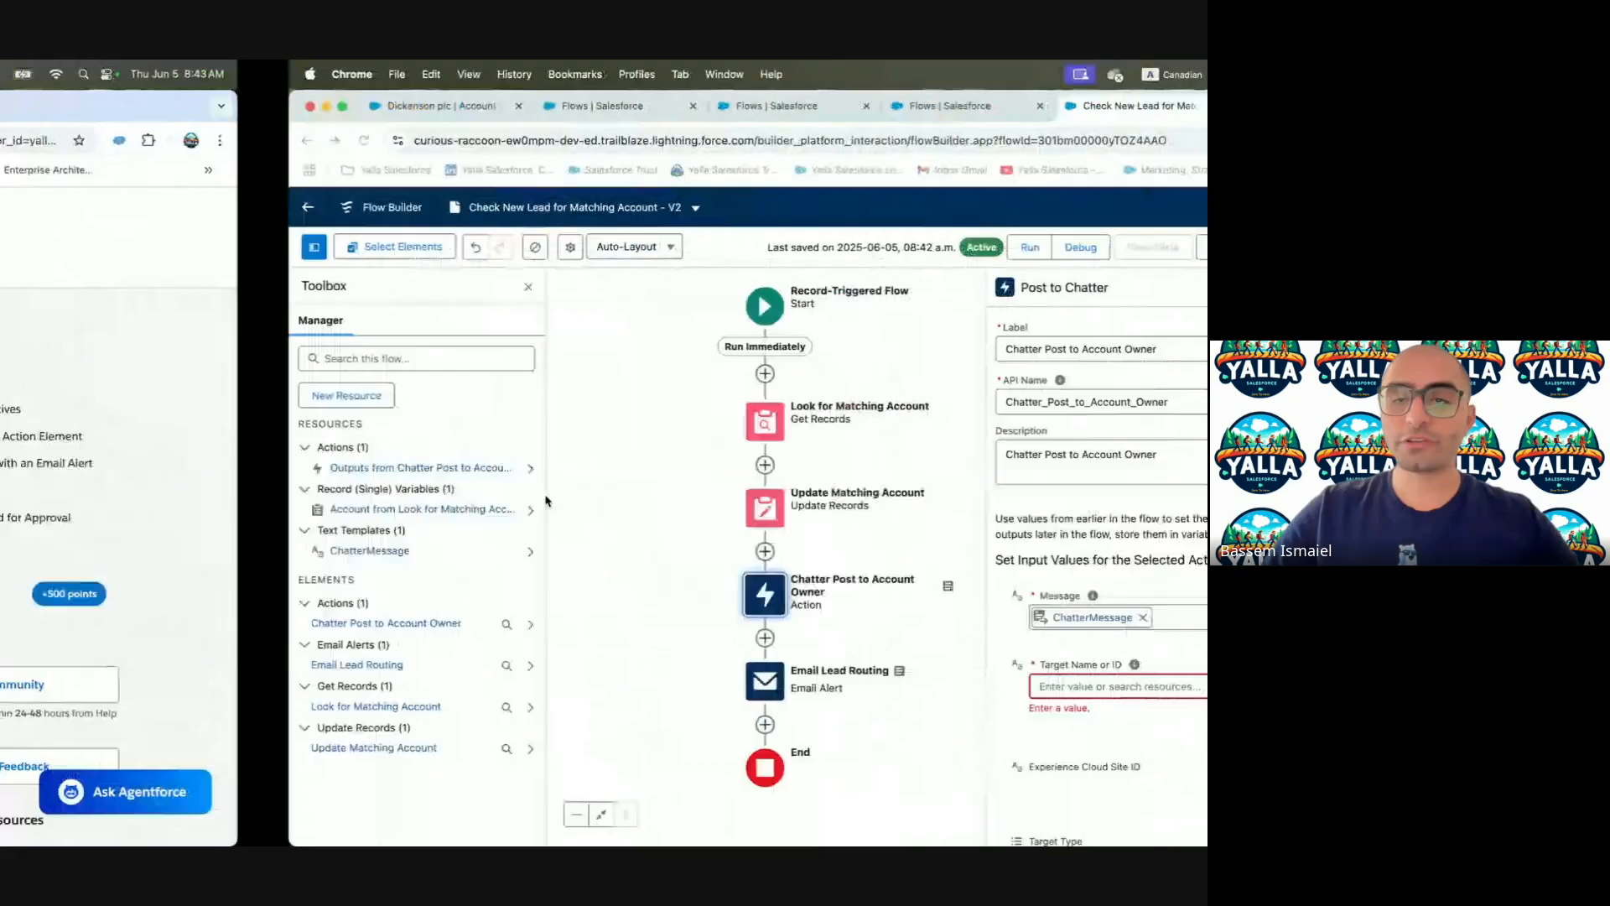
{"action": "left_click", "coordinate": [813, 684]}
{"action": "type", "text": "Trigge"}
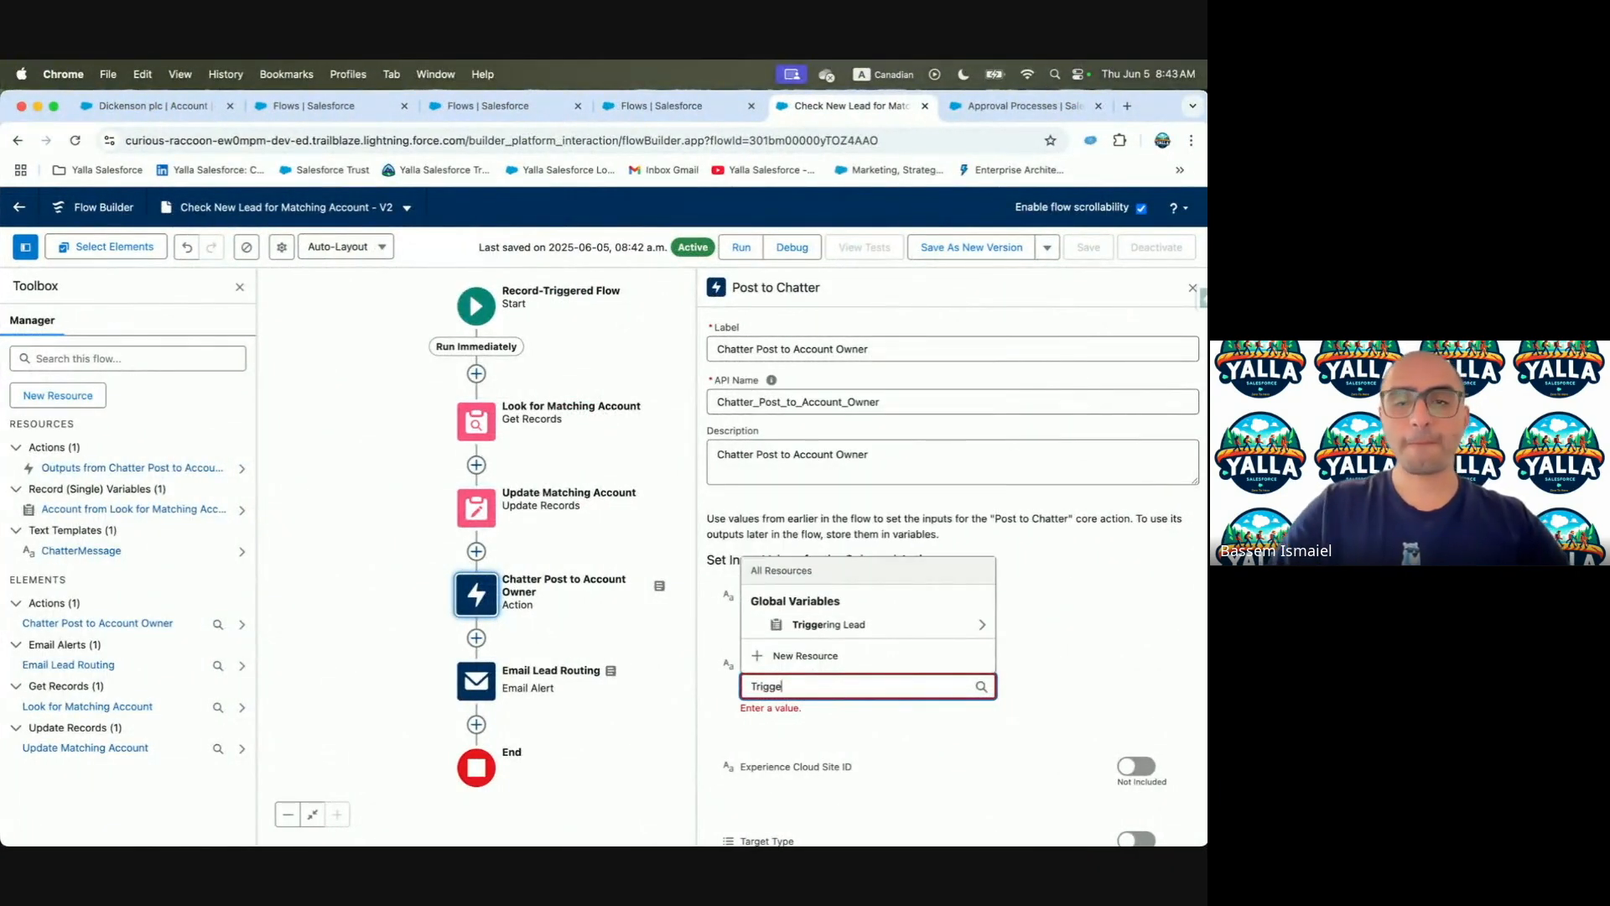
{"action": "left_click", "coordinate": [847, 624]}
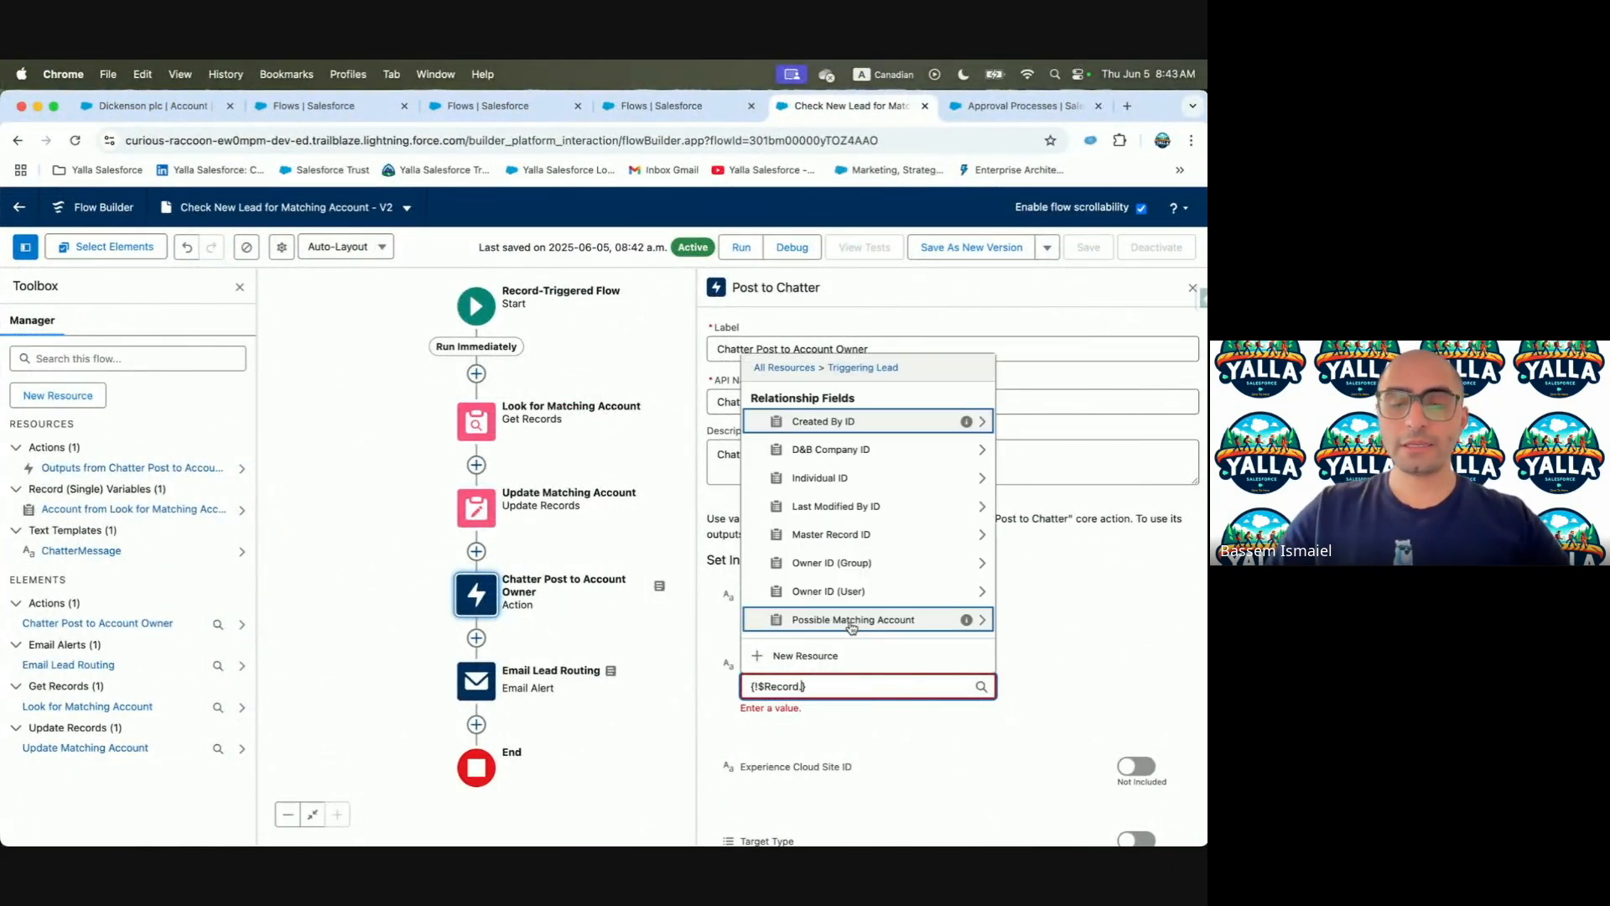
{"action": "scroll", "coordinate": [862, 635], "scroll_direction": "down", "scroll_amount": 10}
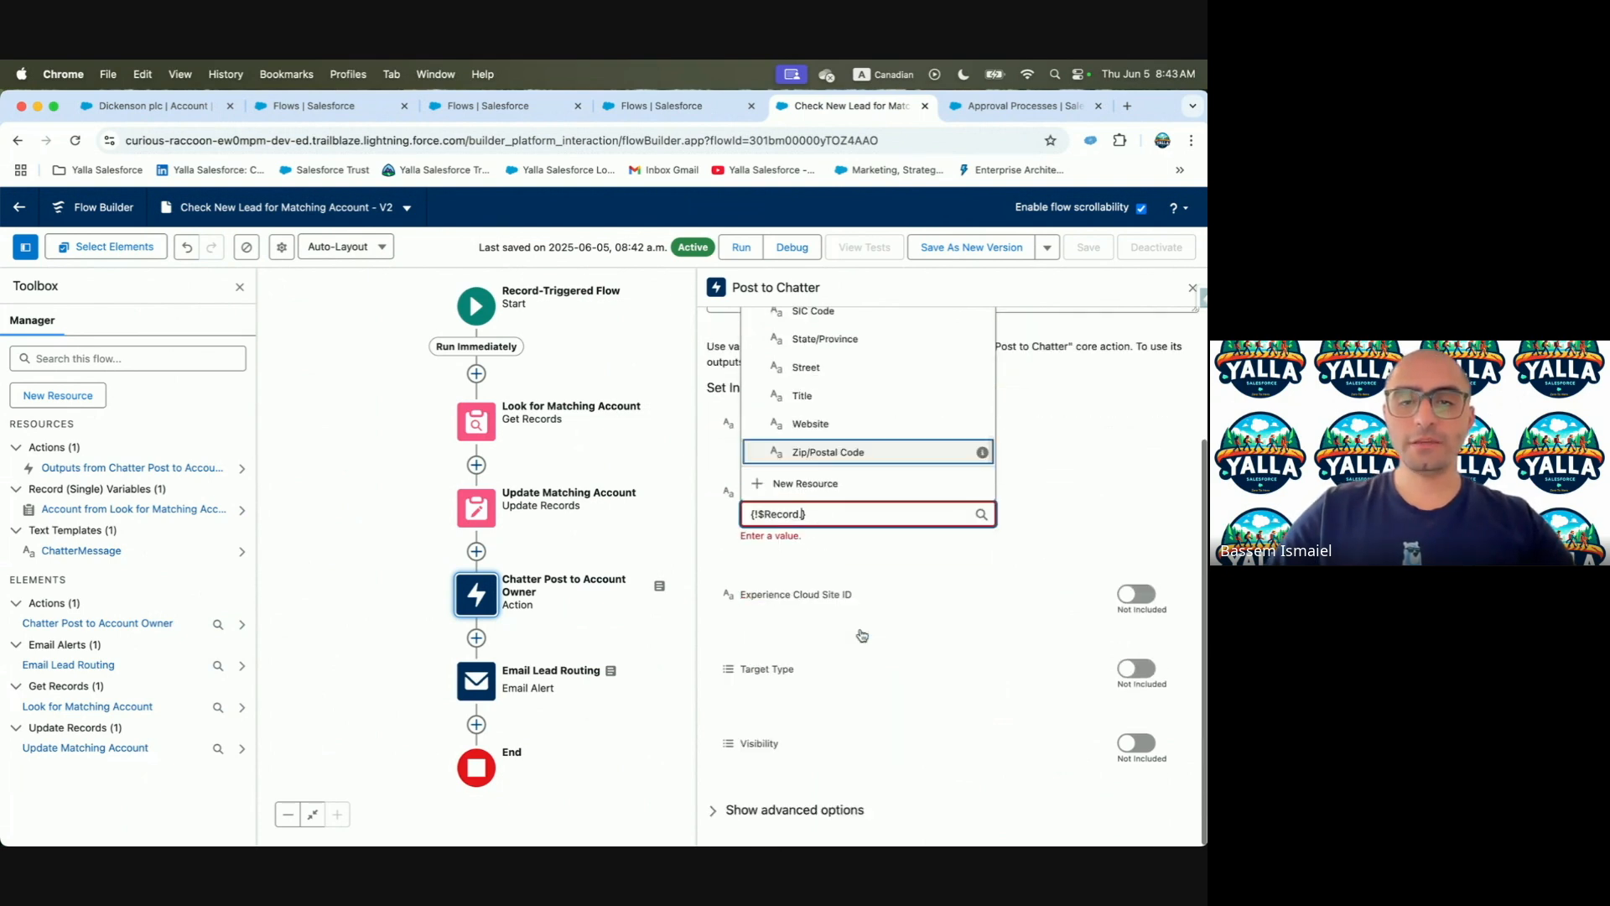
{"action": "type", "text": "Id"}
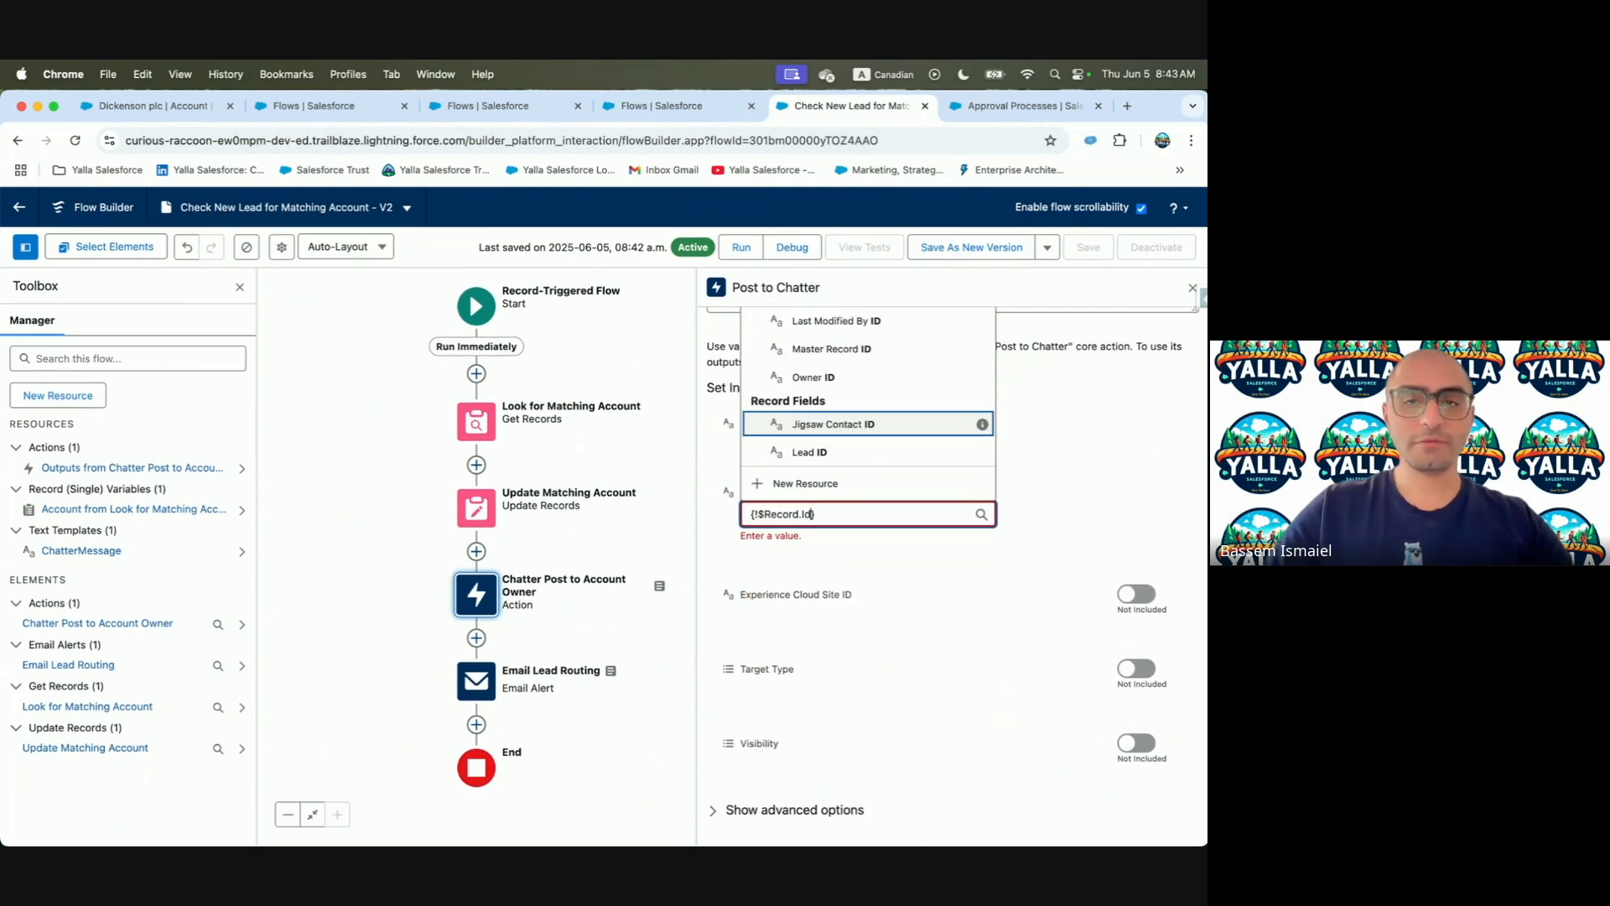
{"action": "left_click", "coordinate": [841, 451]}
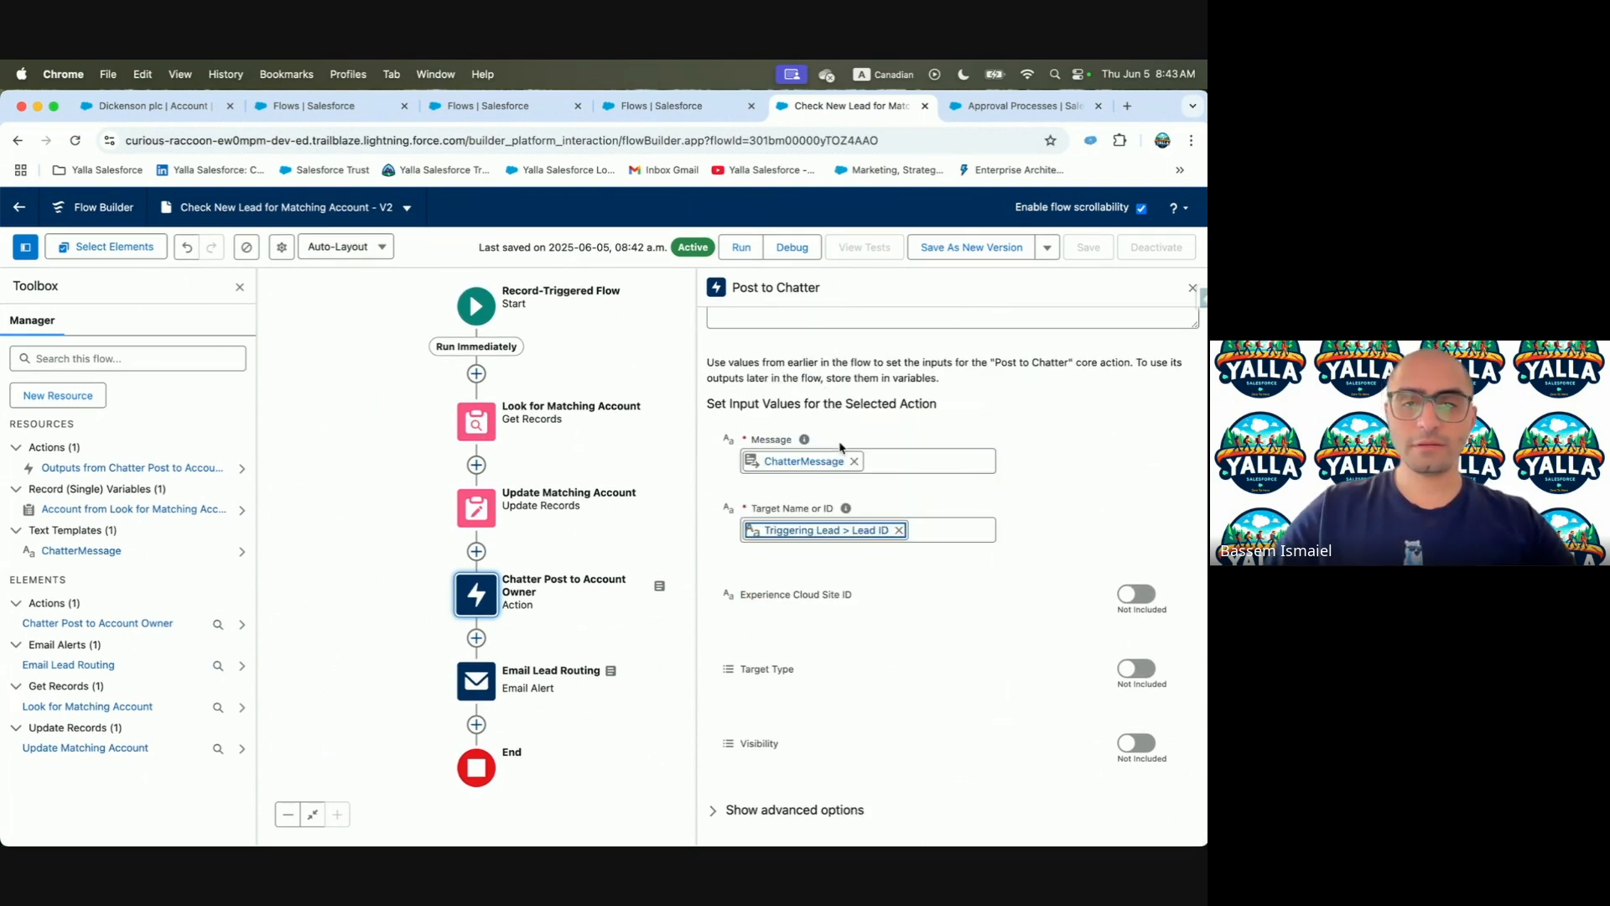
Save the flow with the Chatter action as a new version and activate that version
{"action": "left_click", "coordinate": [971, 246]}
{"action": "left_click", "coordinate": [900, 644]}
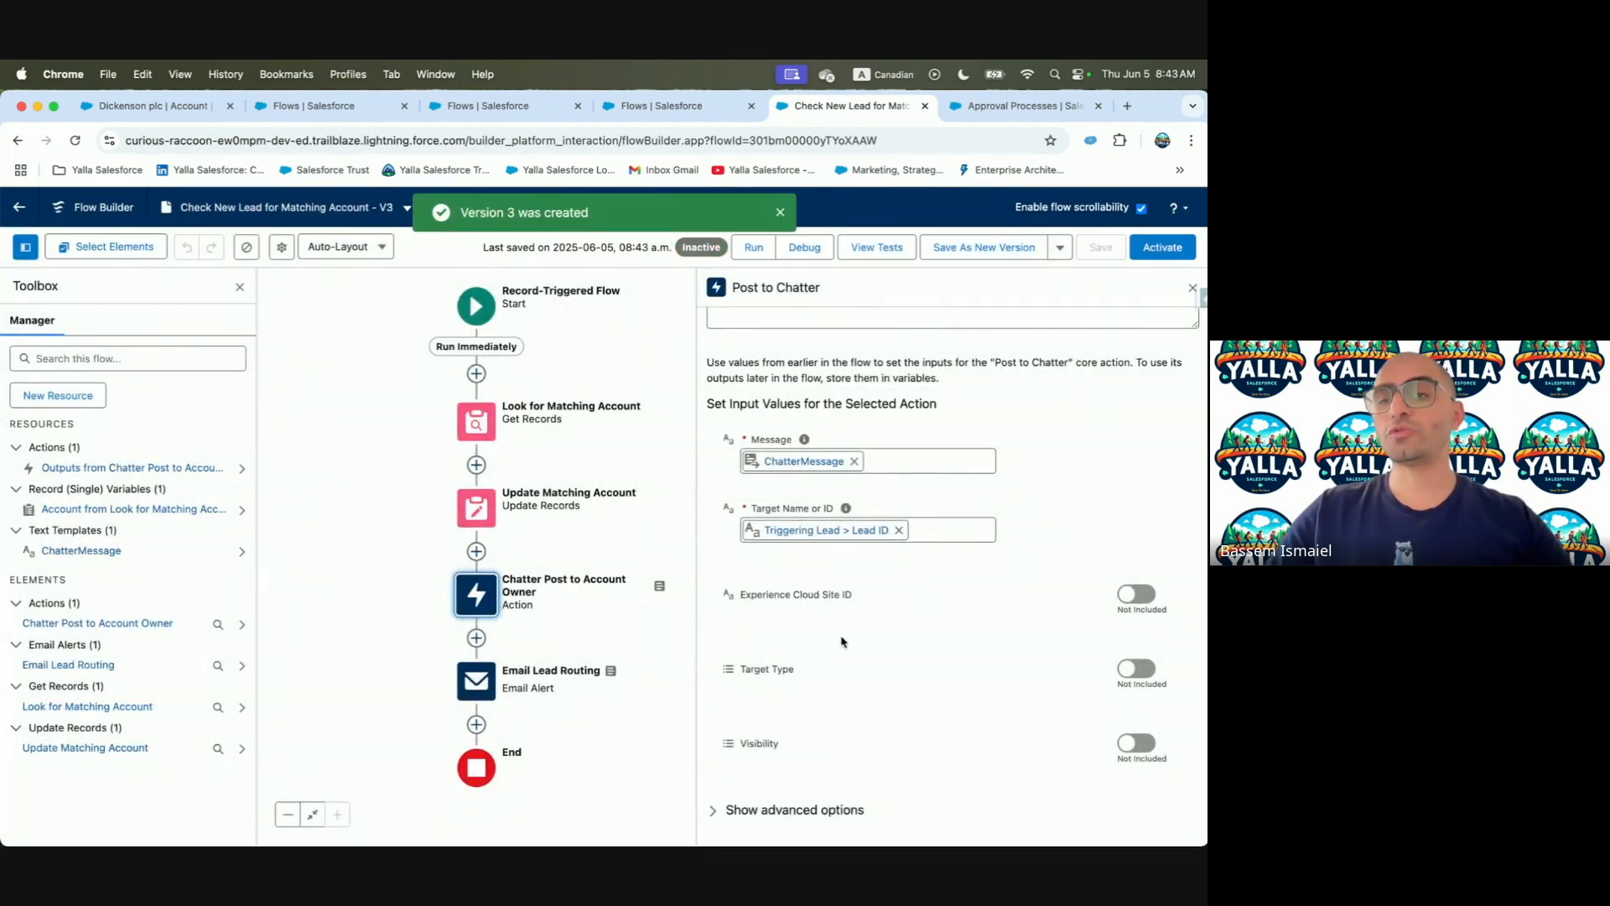
{"action": "left_click", "coordinate": [1162, 246]}
Run the Trailhead challenge check again after confirming the flow's activation, and go on to the next unit
{"action": "key", "text": "ctrl+Left"}
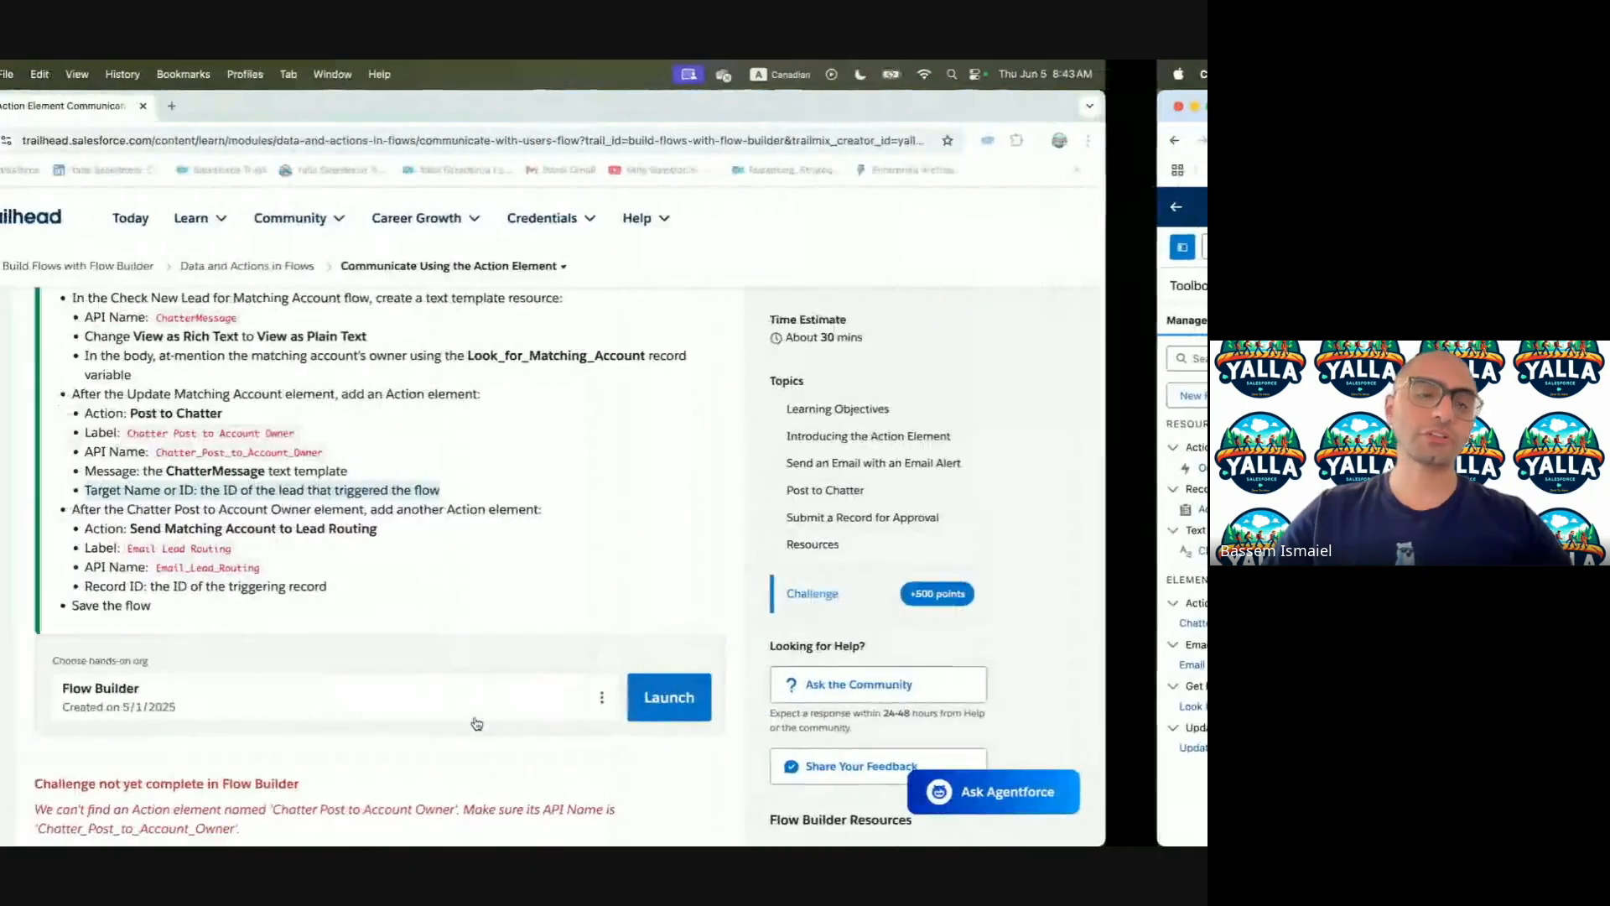
{"action": "scroll", "coordinate": [464, 598], "scroll_direction": "down", "scroll_amount": 8}
{"action": "key", "text": "ctrl+Right"}
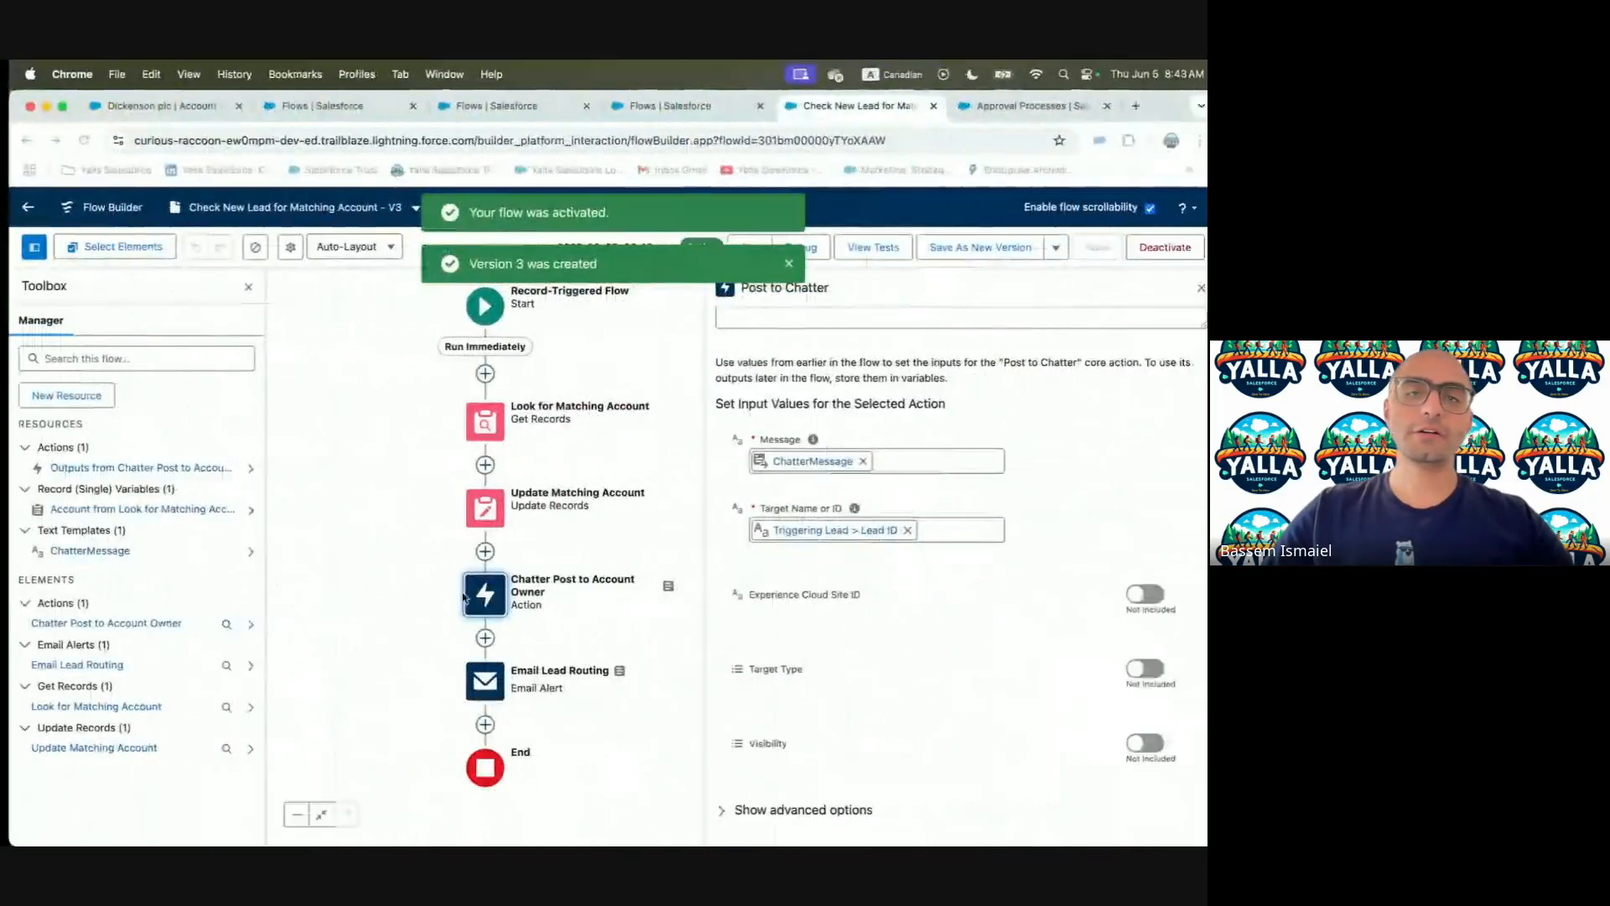
{"action": "key", "text": "ctrl+Left"}
{"action": "left_click", "coordinate": [312, 436]}
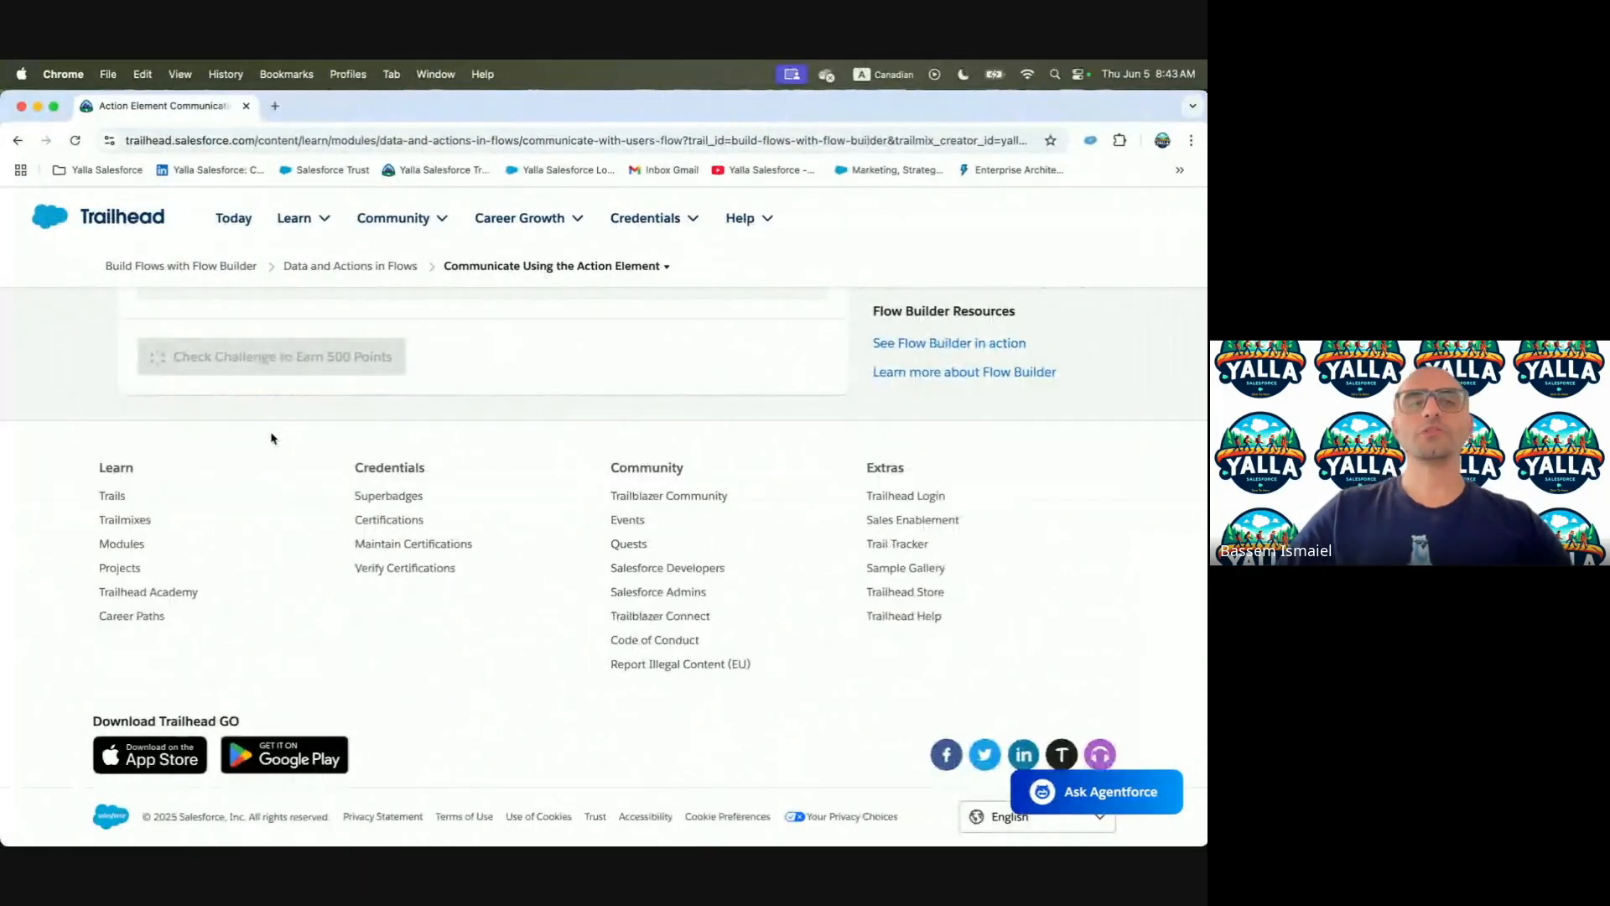
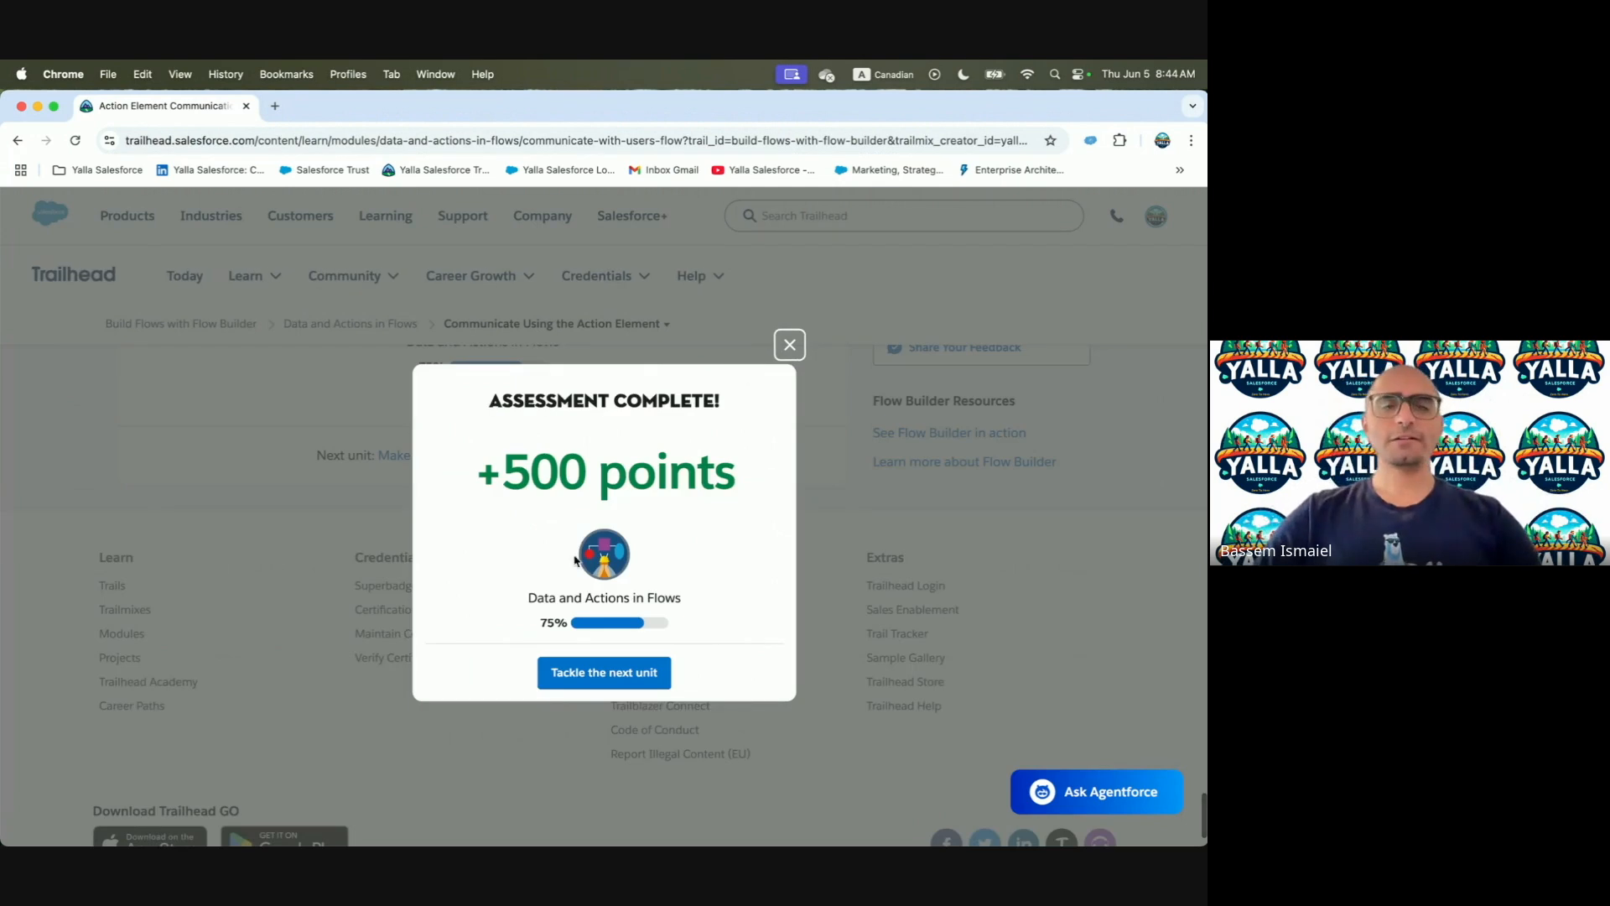
{"action": "left_click", "coordinate": [579, 676]}
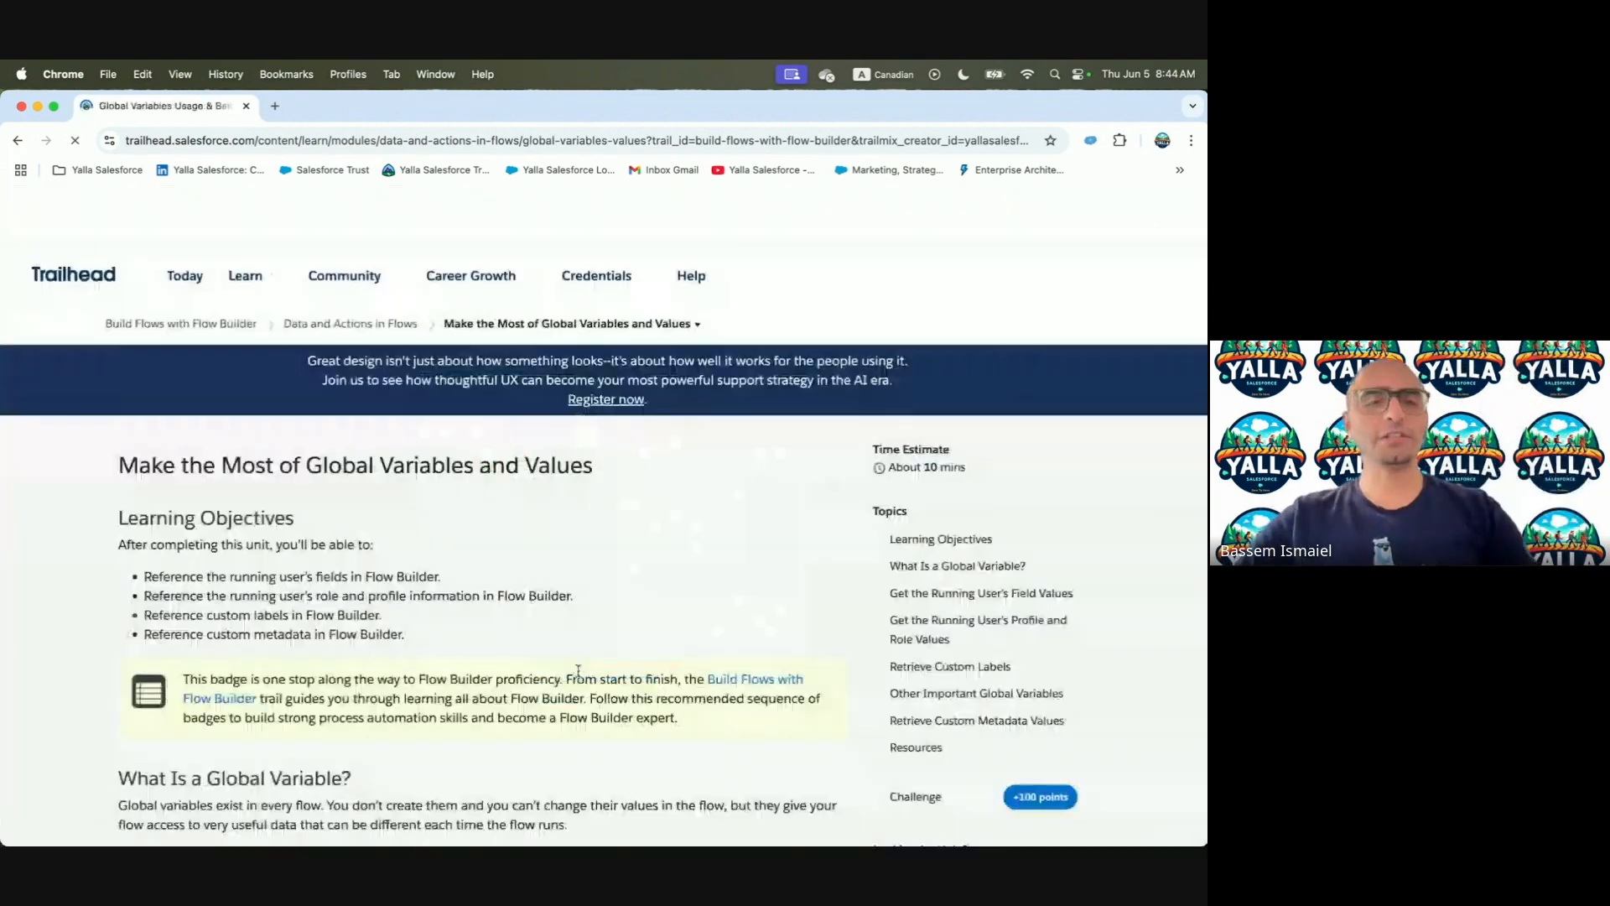
Read the unit's learning objectives and what global variables are, including which flow fields accept them
{"action": "scroll", "coordinate": [575, 597], "scroll_direction": "down", "scroll_amount": 3}
{"action": "scroll", "coordinate": [574, 592], "scroll_direction": "down", "scroll_amount": 5}
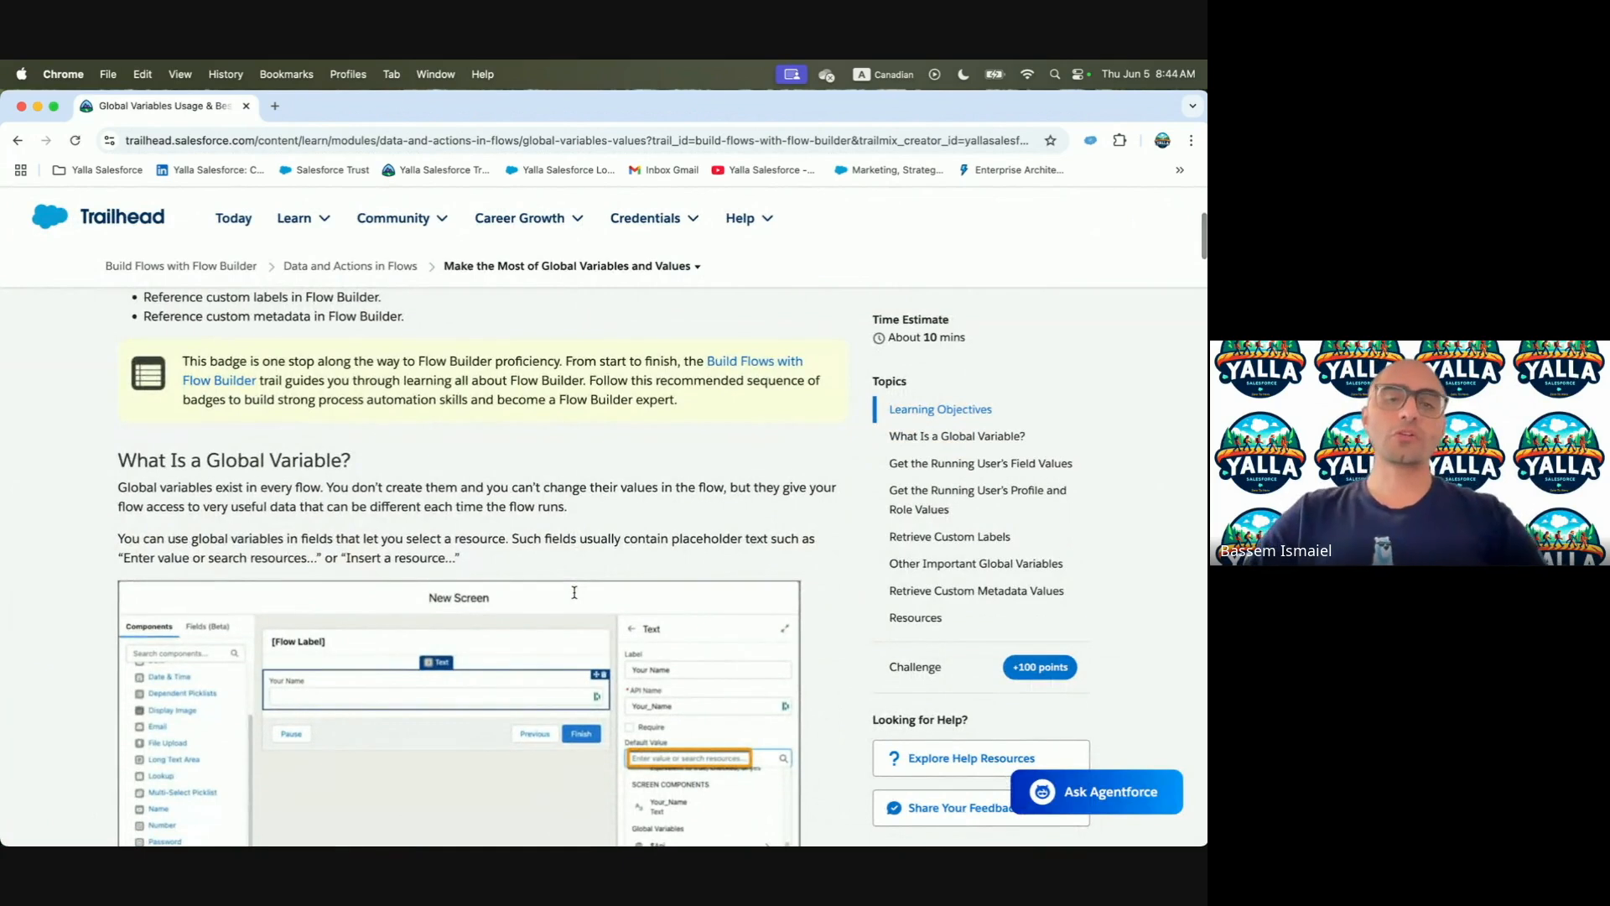
{"action": "scroll", "coordinate": [574, 592], "scroll_direction": "up", "scroll_amount": 3}
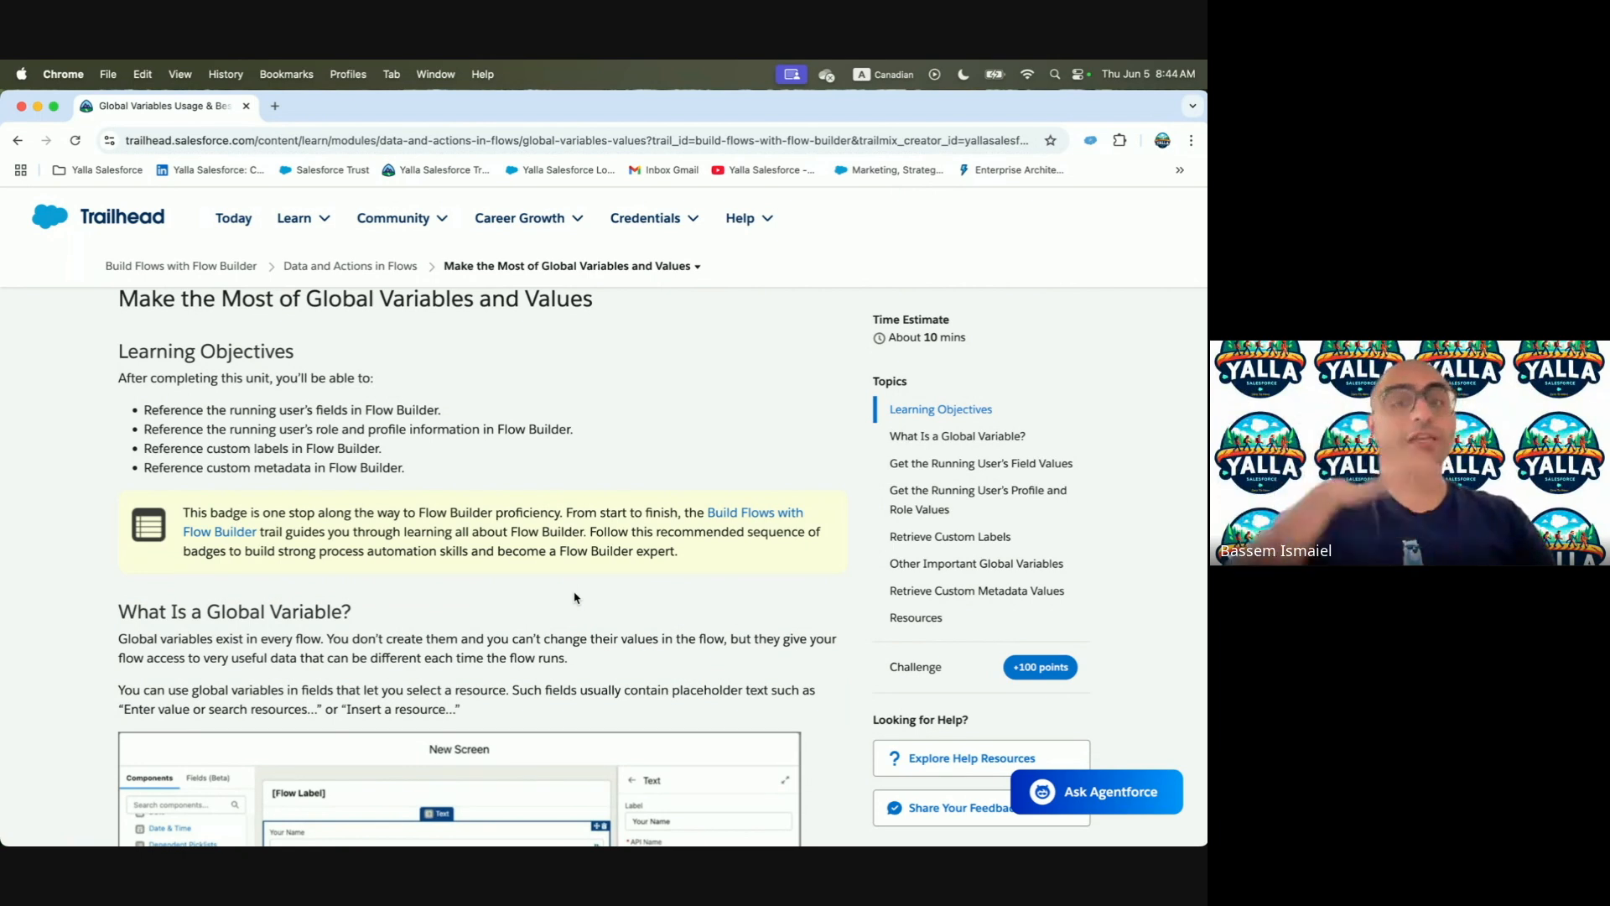
{"action": "scroll", "coordinate": [574, 597], "scroll_direction": "down", "scroll_amount": 1}
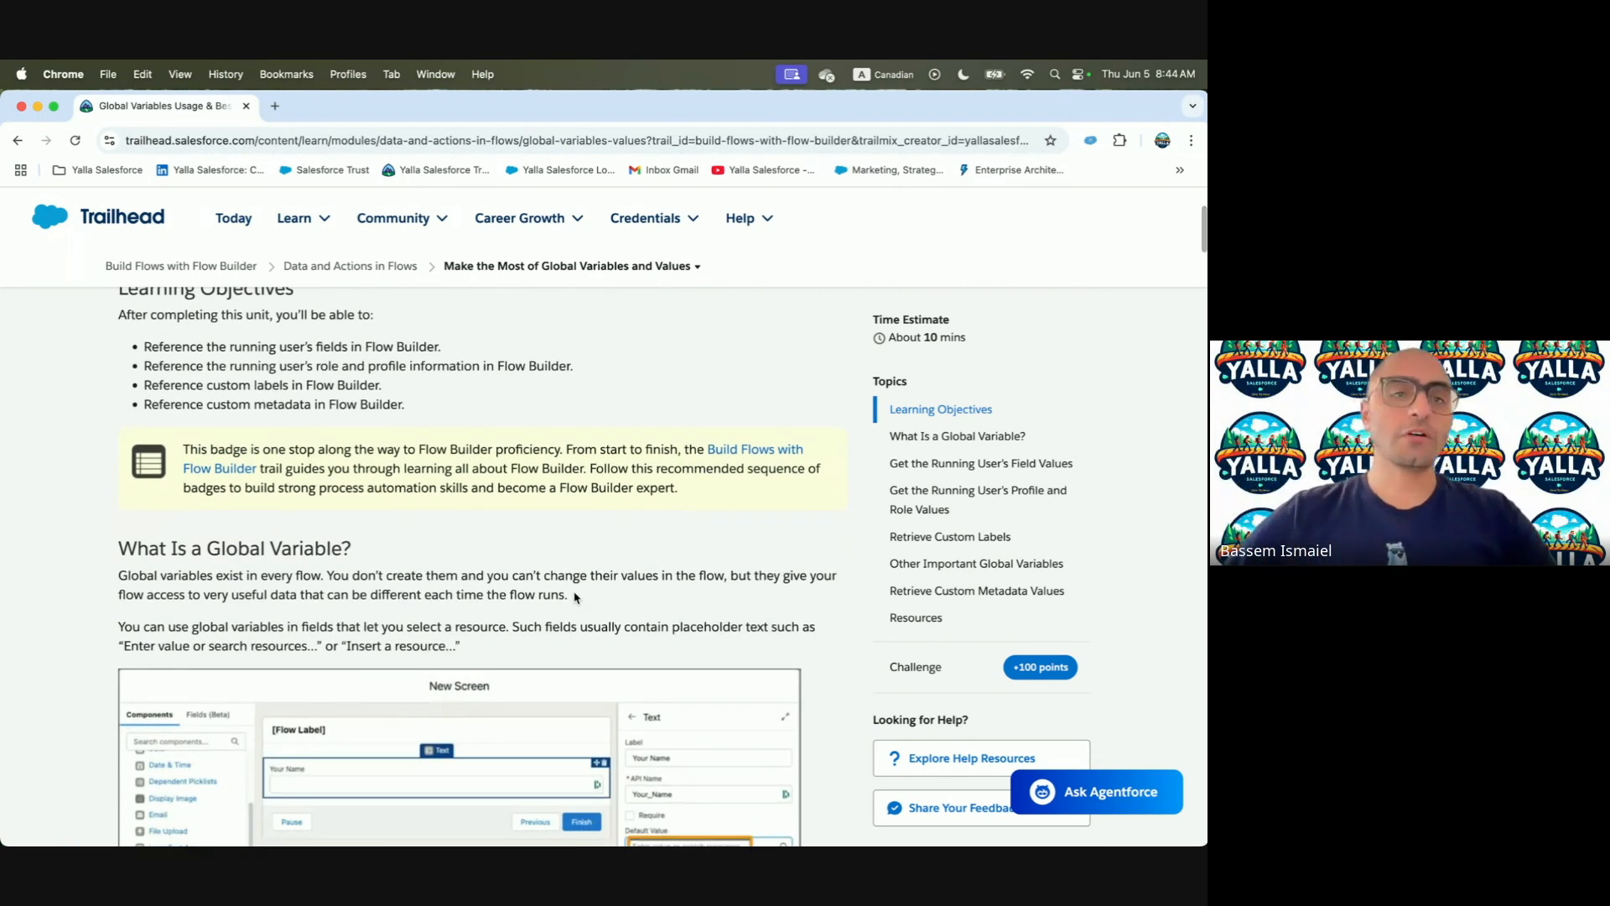
{"action": "scroll", "coordinate": [574, 598], "scroll_direction": "down", "scroll_amount": 2}
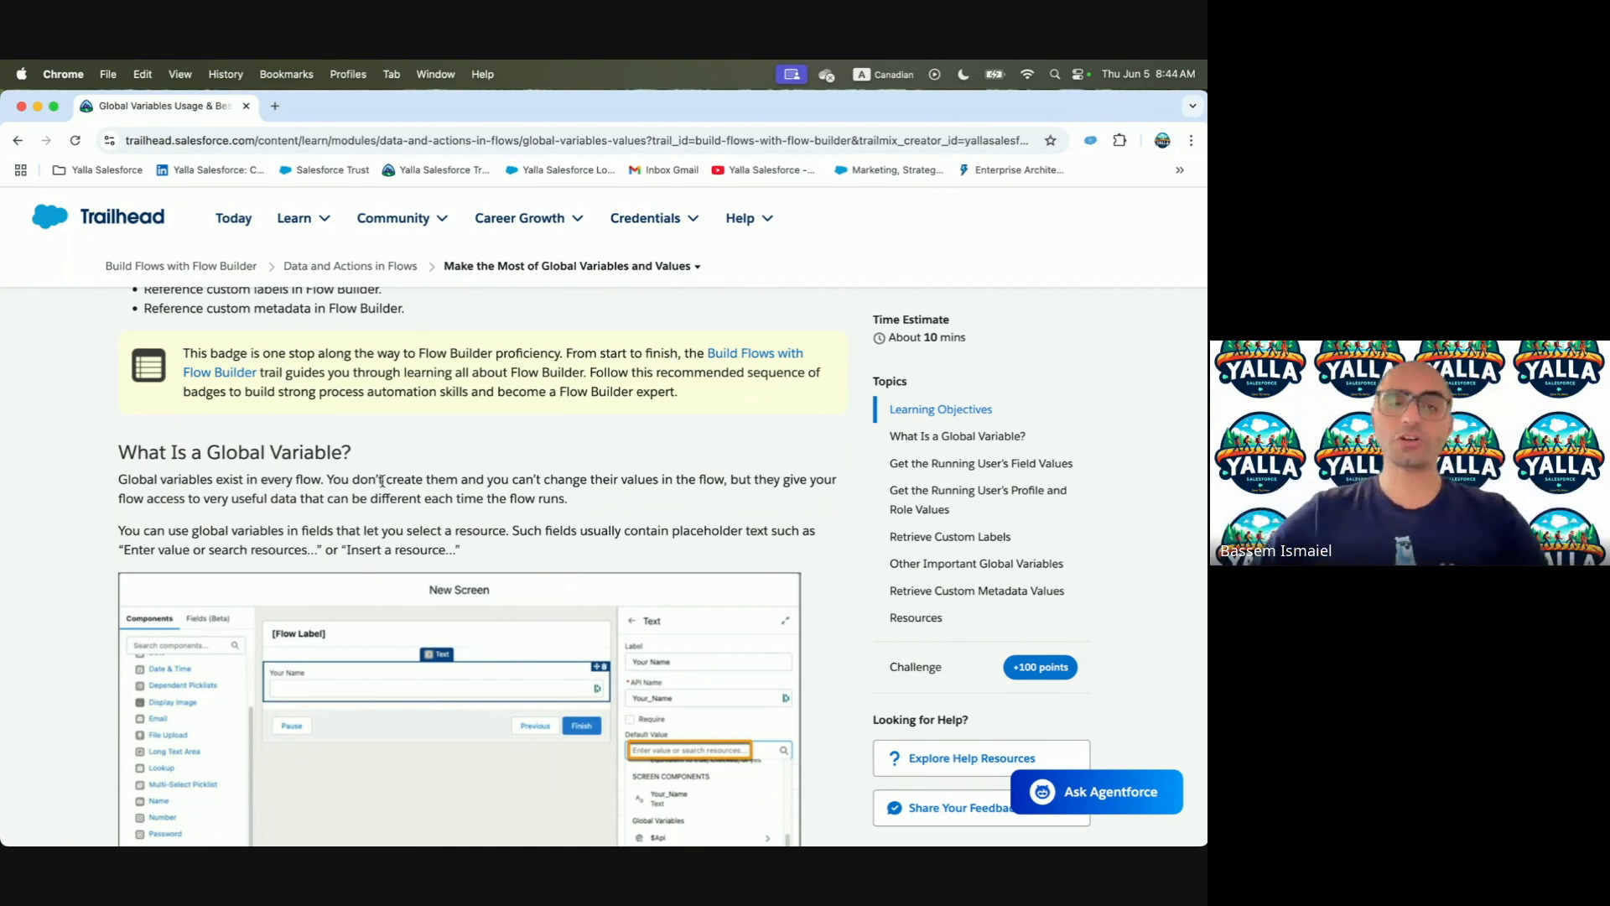
{"action": "scroll", "coordinate": [383, 481], "scroll_direction": "down", "scroll_amount": 2}
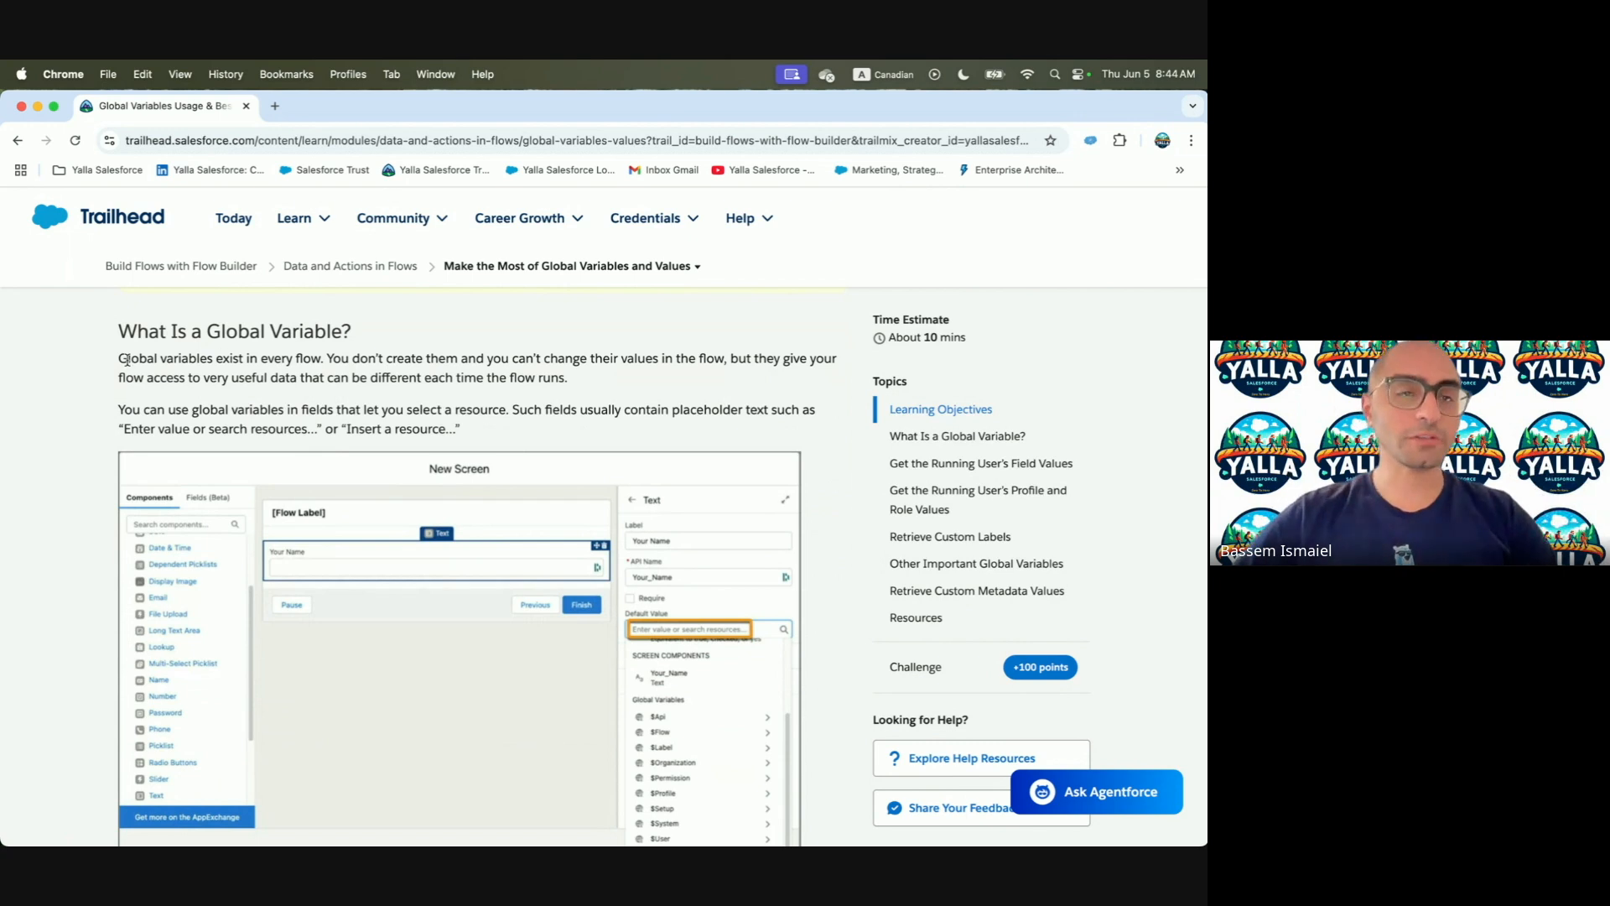
{"action": "left_click_drag", "start_coordinate": [118, 358], "coordinate": [601, 380]}
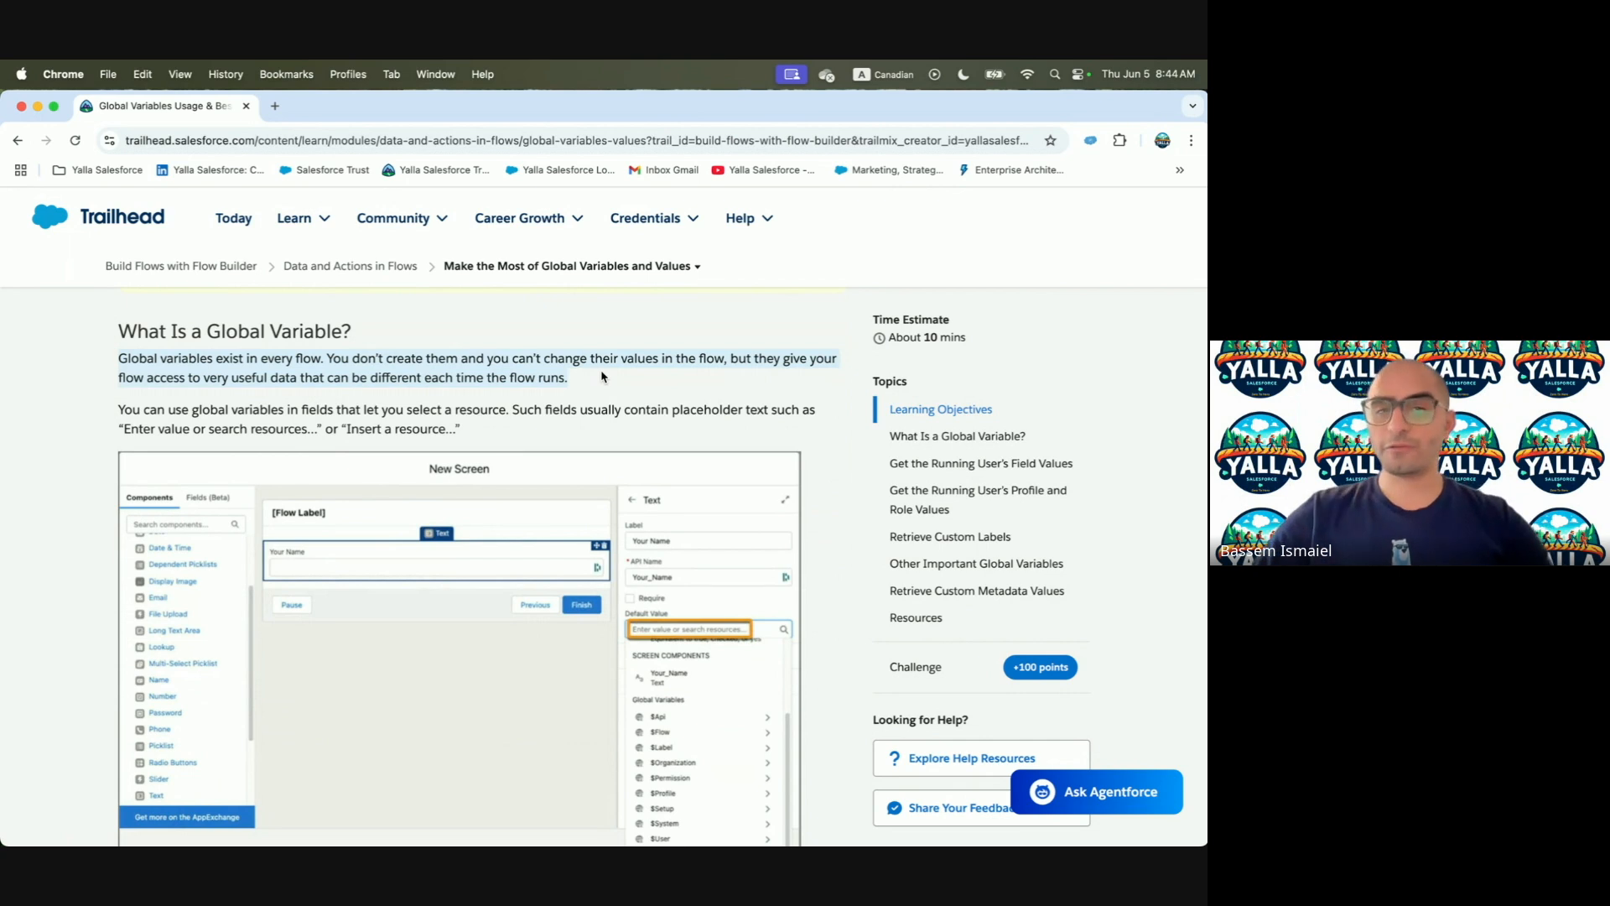
{"action": "scroll", "coordinate": [600, 376], "scroll_direction": "down", "scroll_amount": 2}
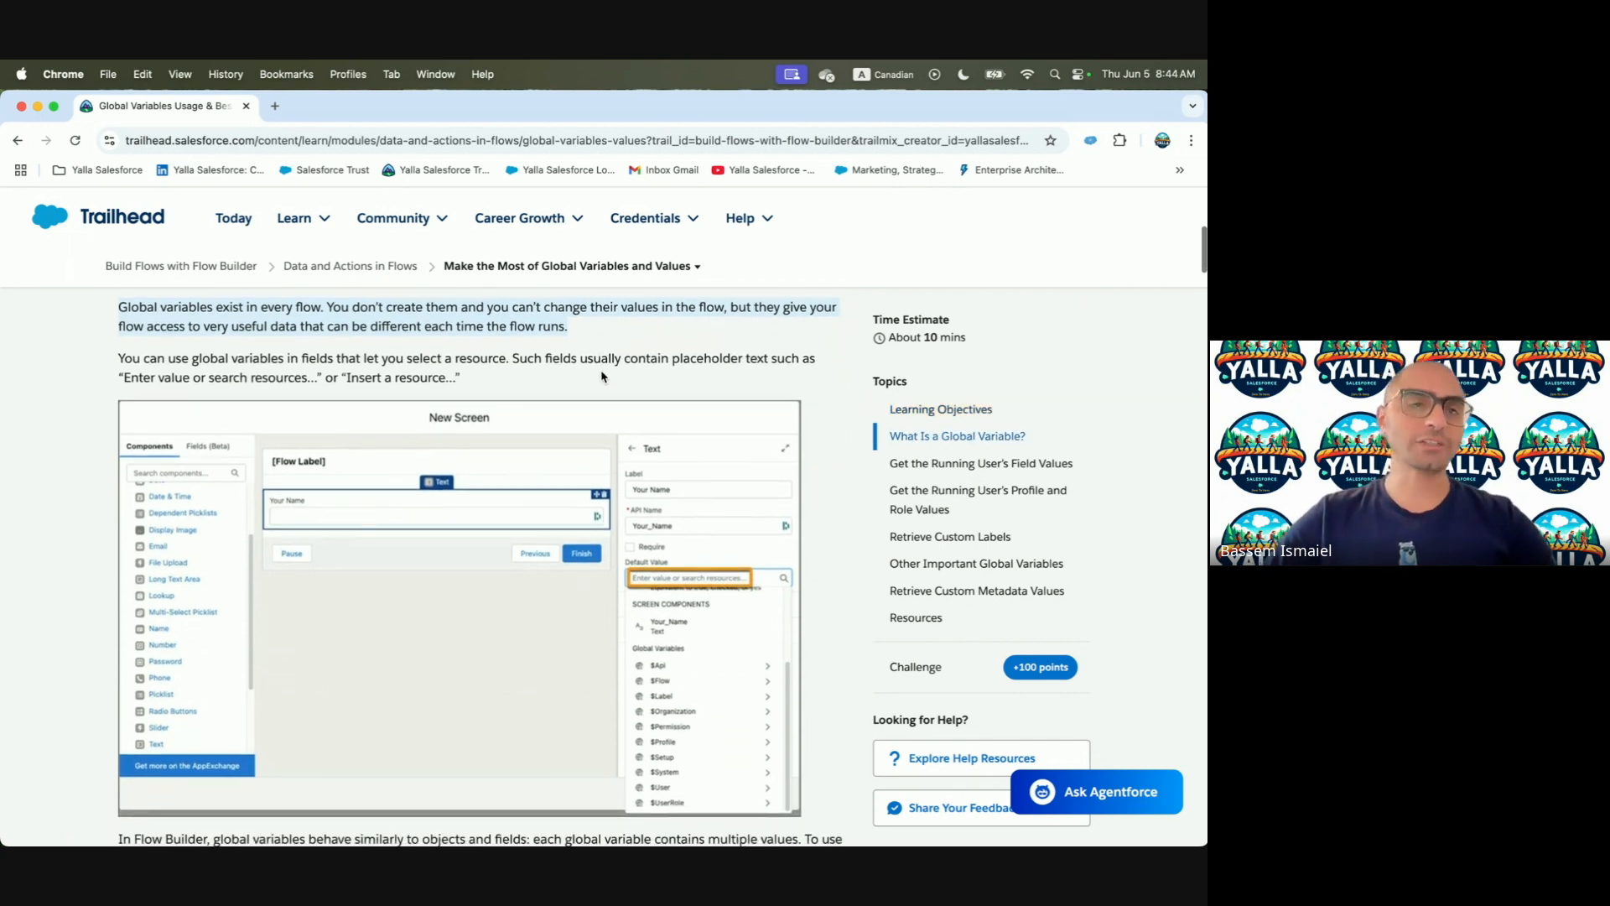
{"action": "left_click", "coordinate": [313, 361]}
{"action": "left_click_drag", "start_coordinate": [132, 352], "coordinate": [601, 355]}
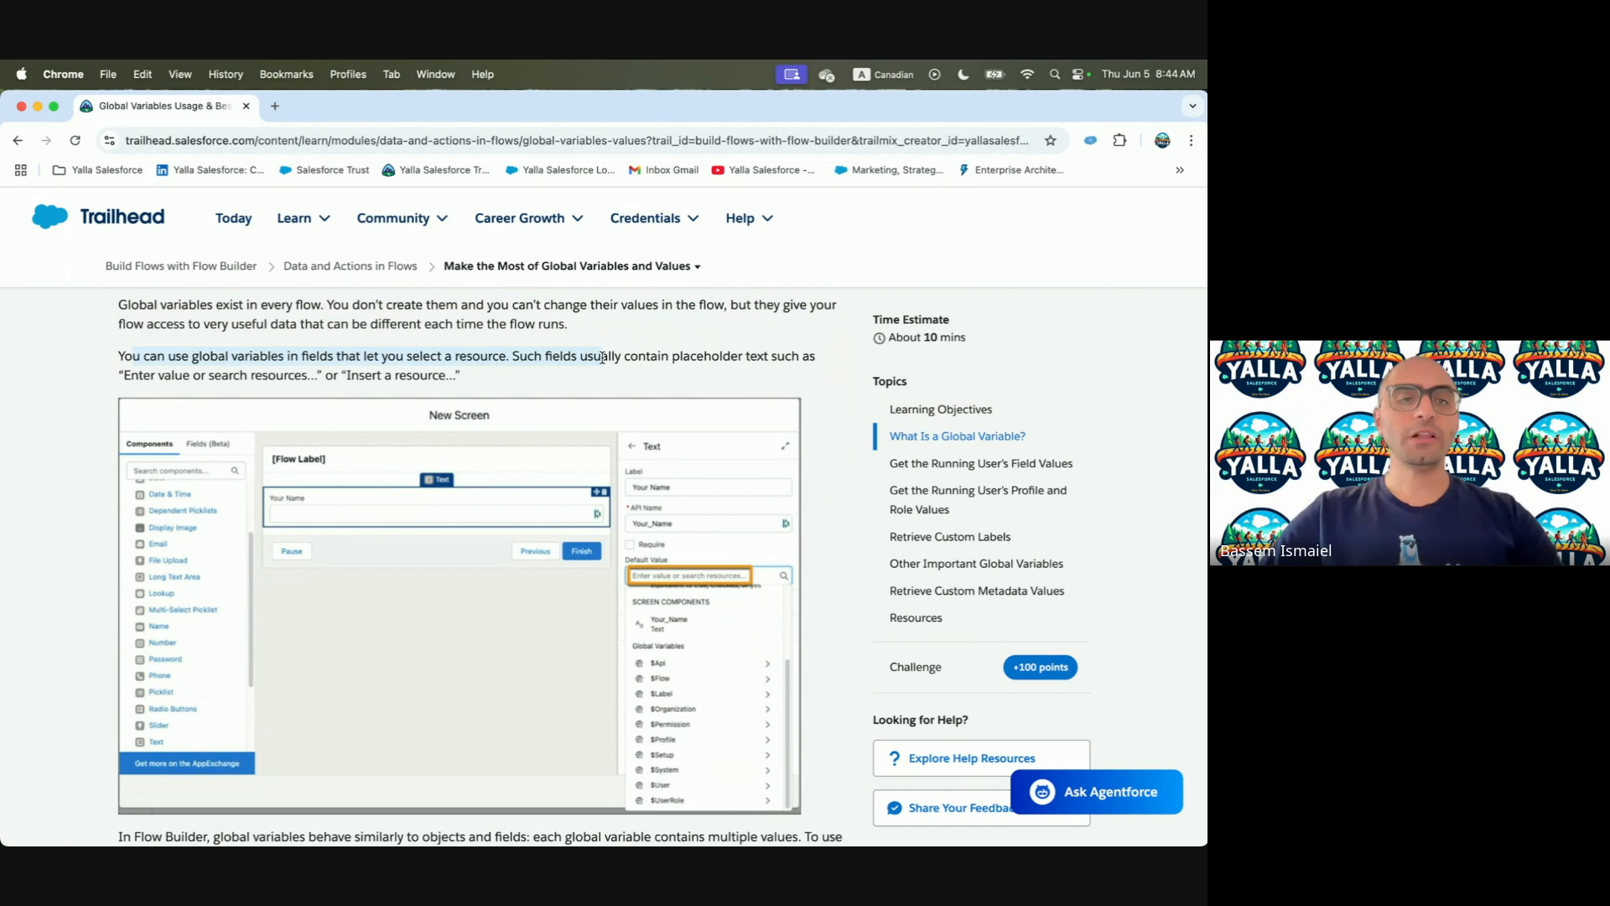
{"action": "scroll", "coordinate": [600, 356], "scroll_direction": "down", "scroll_amount": 1}
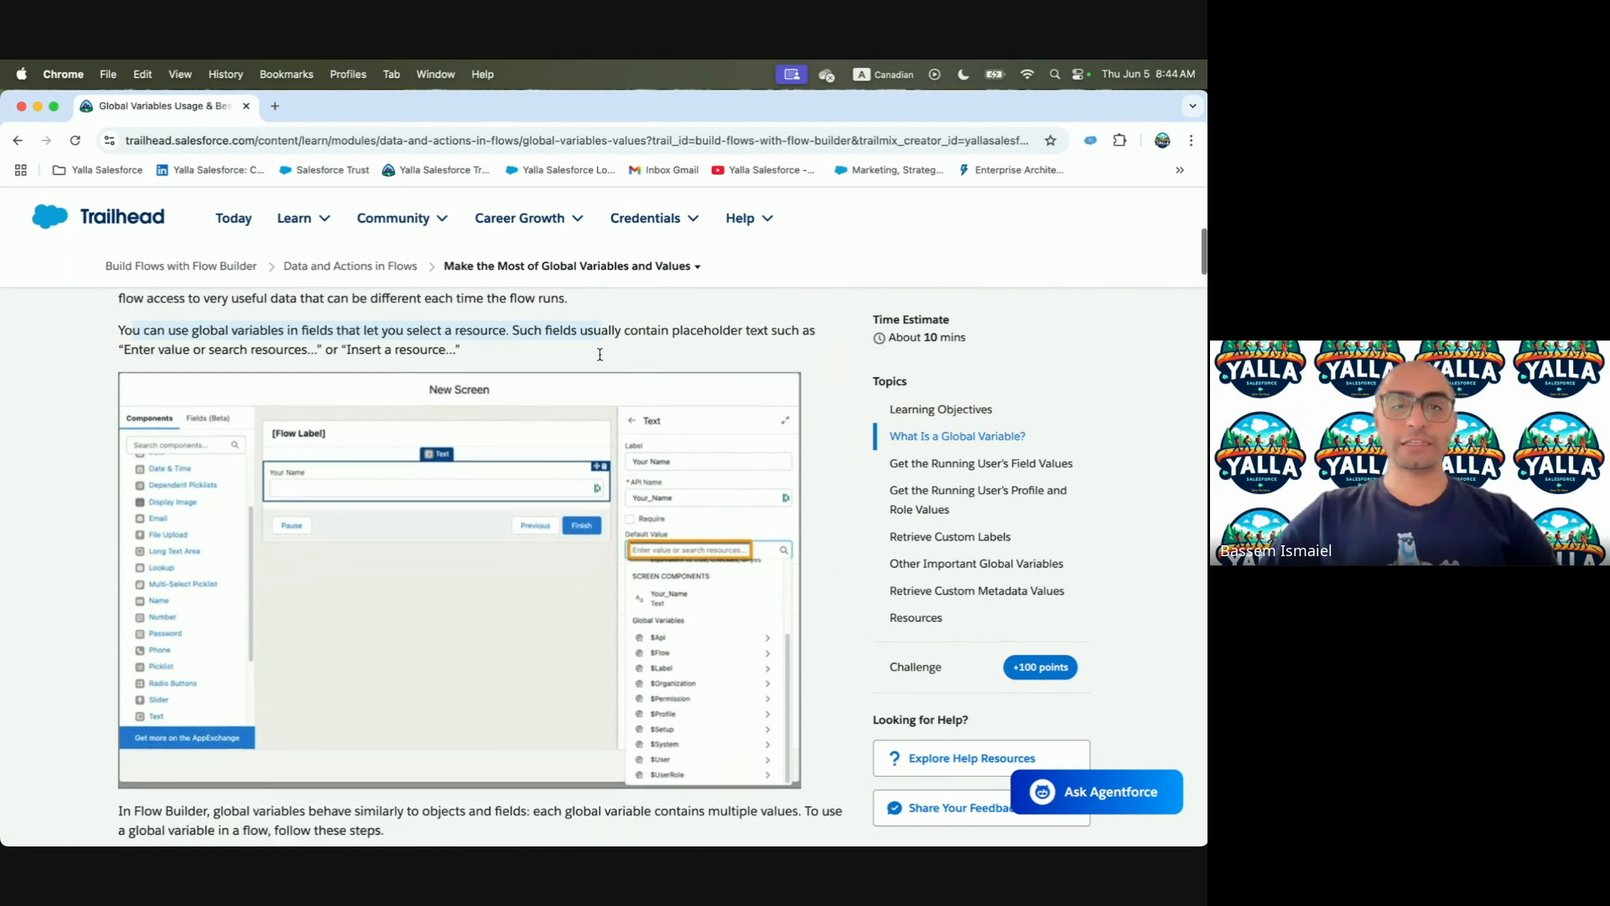
{"action": "scroll", "coordinate": [601, 358], "scroll_direction": "down", "scroll_amount": 1}
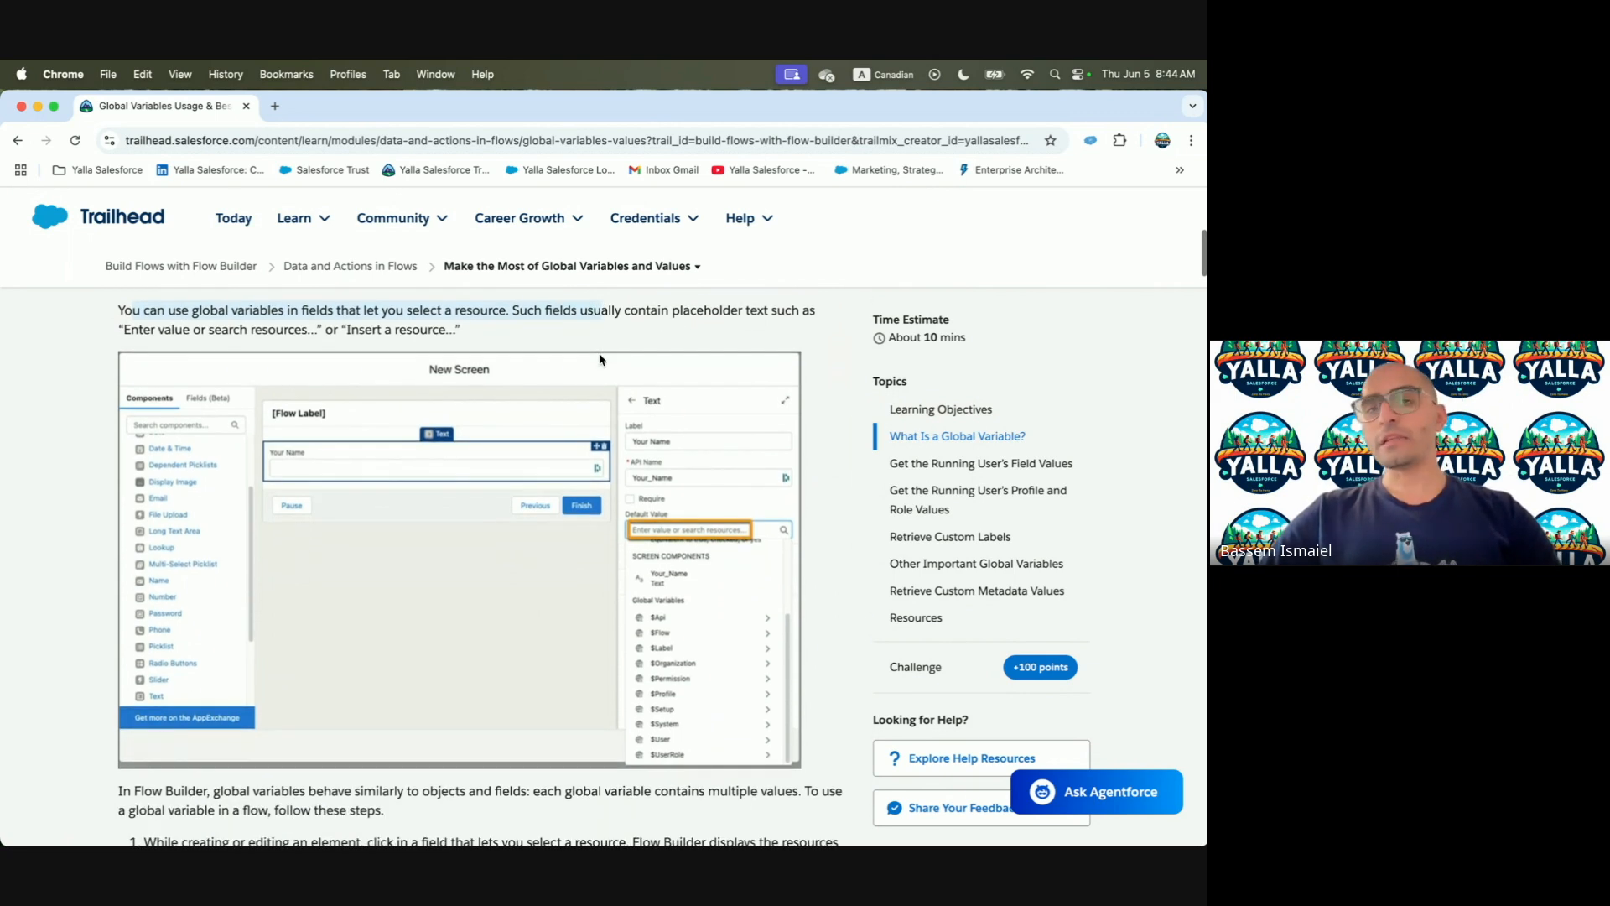
{"action": "left_click", "coordinate": [599, 334]}
{"action": "left_click_drag", "start_coordinate": [510, 311], "coordinate": [810, 314]}
{"action": "scroll", "coordinate": [397, 422], "scroll_direction": "down", "scroll_amount": 10}
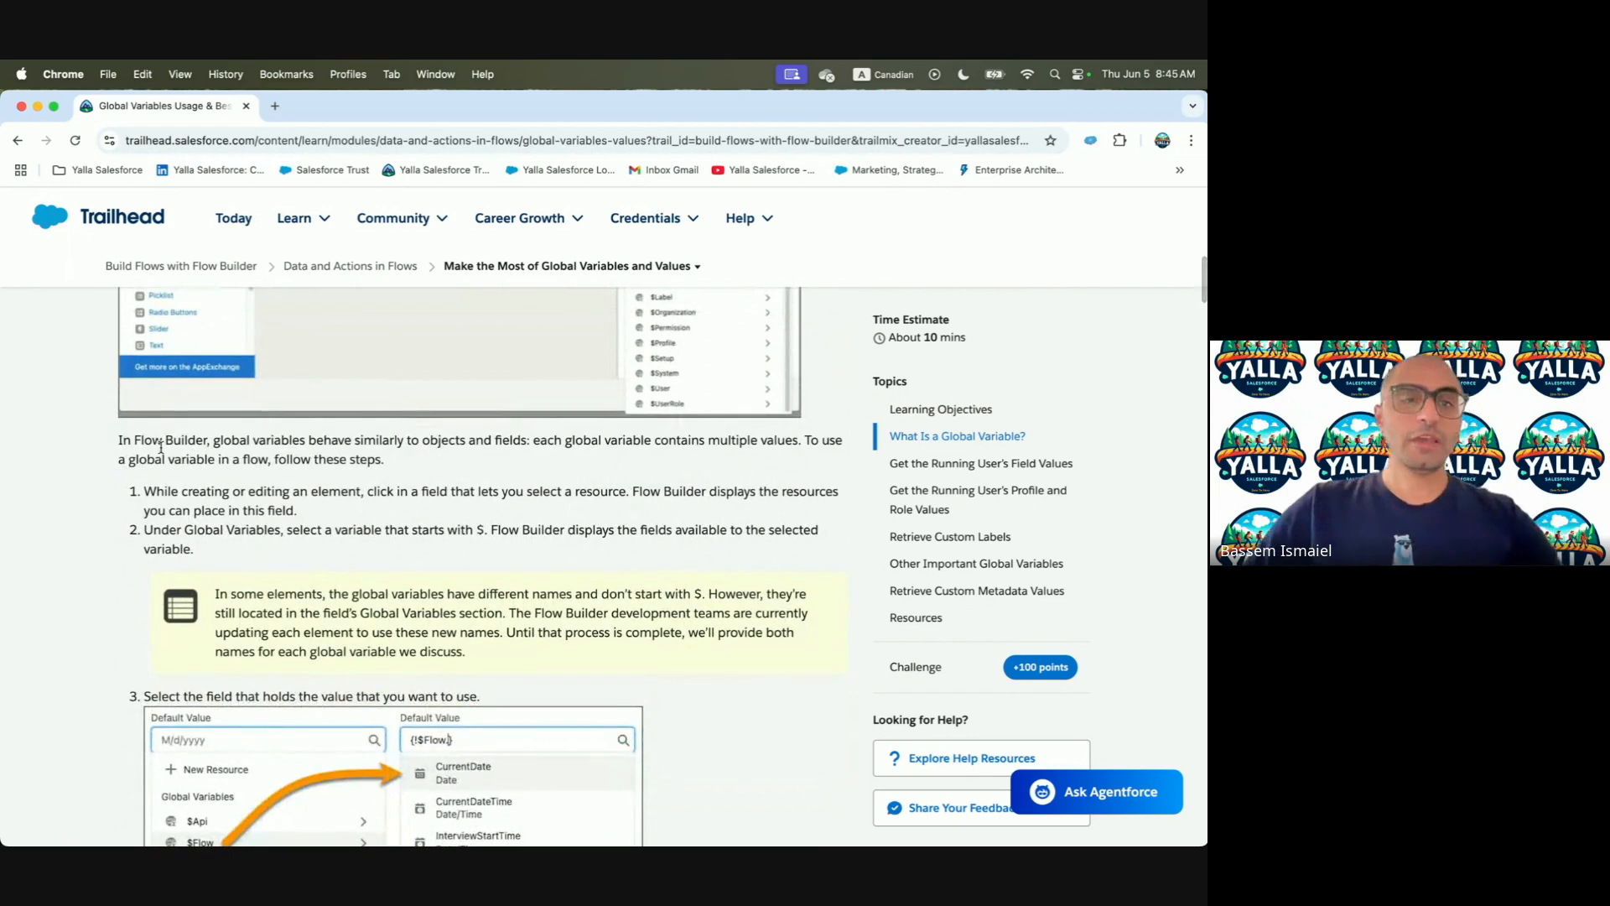
Read the steps for using a global variable in a flow, the data type compatibility note and the running user's field values section
{"action": "left_click_drag", "start_coordinate": [99, 438], "coordinate": [424, 453]}
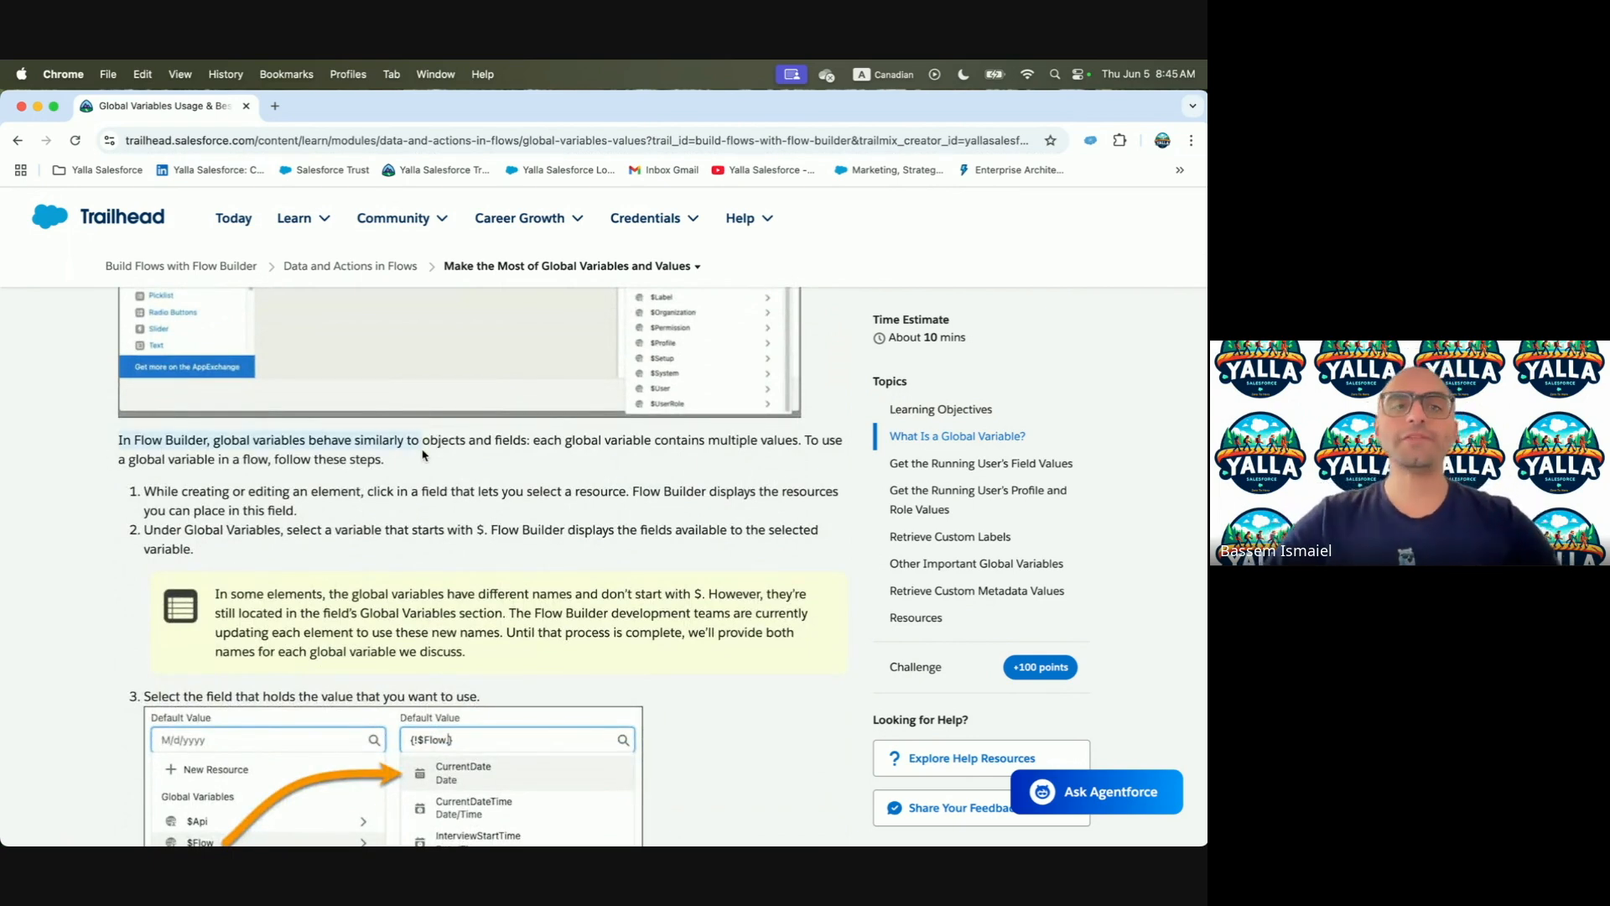
{"action": "scroll", "coordinate": [423, 456], "scroll_direction": "down", "scroll_amount": 2}
{"action": "left_click", "coordinate": [194, 460]}
{"action": "left_click_drag", "start_coordinate": [141, 447], "coordinate": [527, 445]}
{"action": "scroll", "coordinate": [528, 449], "scroll_direction": "down", "scroll_amount": 3}
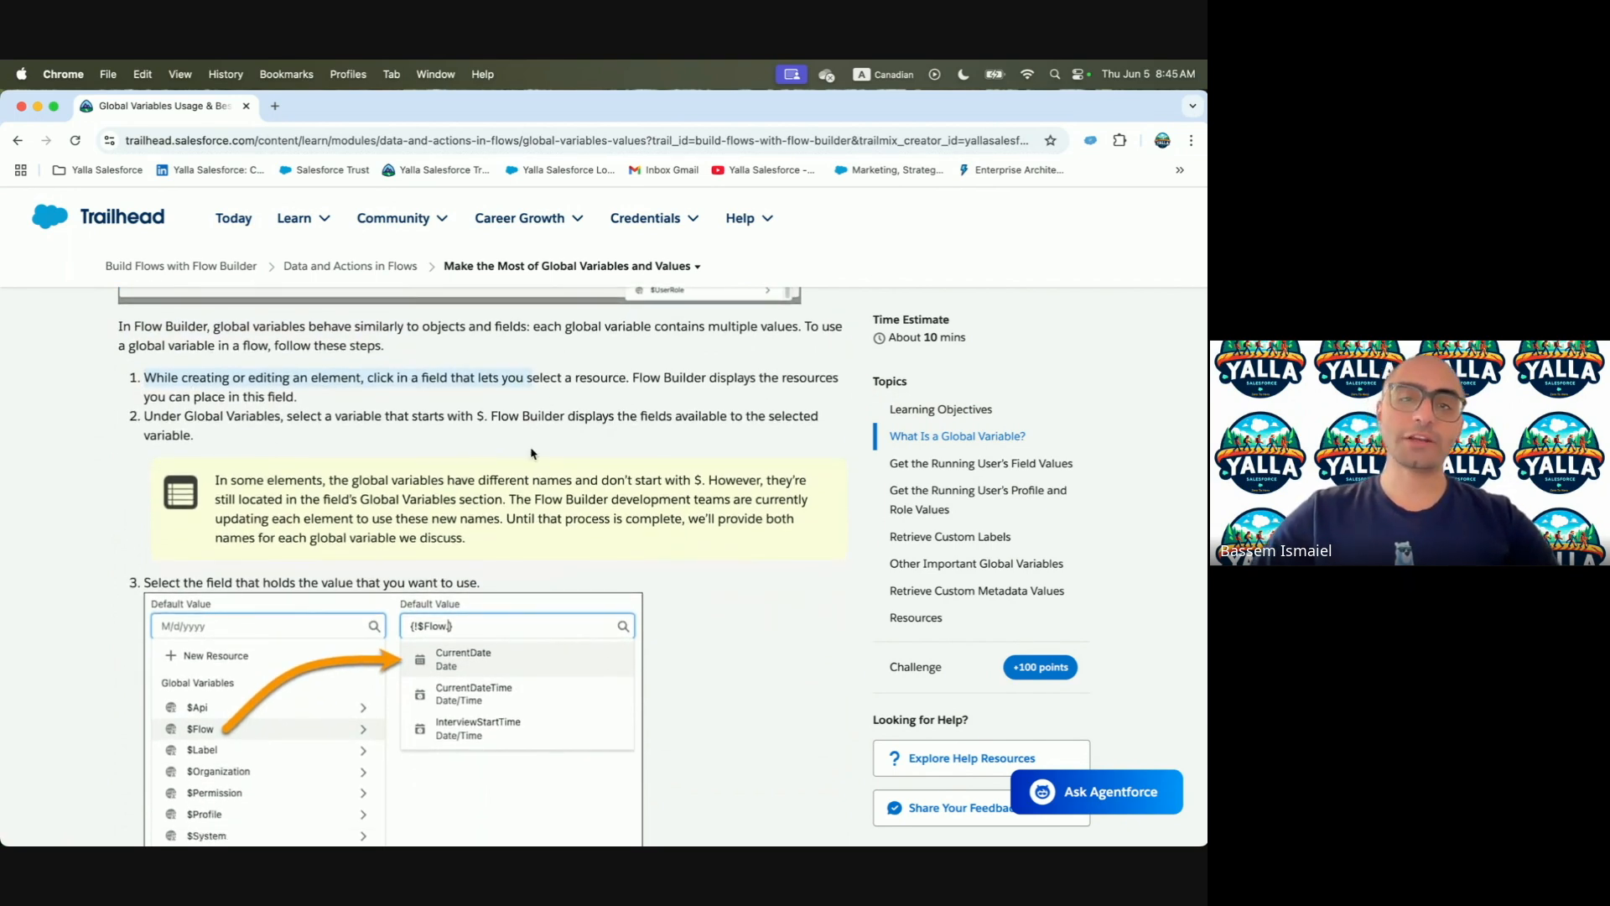
{"action": "left_click", "coordinate": [144, 416]}
{"action": "left_click_drag", "start_coordinate": [144, 416], "coordinate": [429, 442]}
{"action": "scroll", "coordinate": [430, 442], "scroll_direction": "down", "scroll_amount": 3}
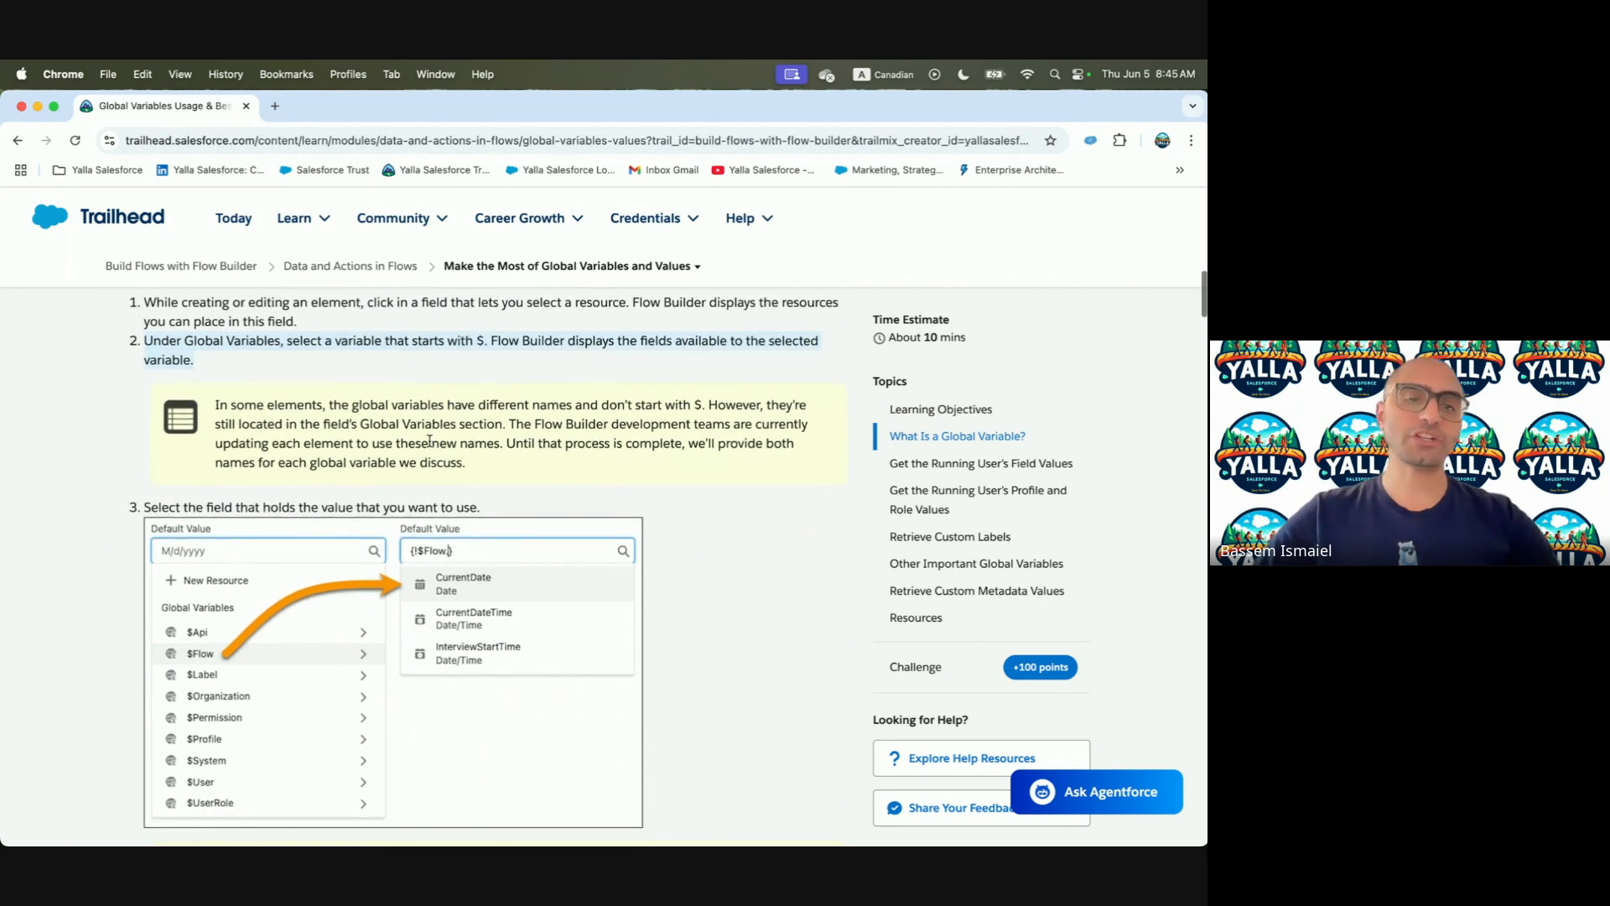
{"action": "scroll", "coordinate": [430, 442], "scroll_direction": "down", "scroll_amount": 5}
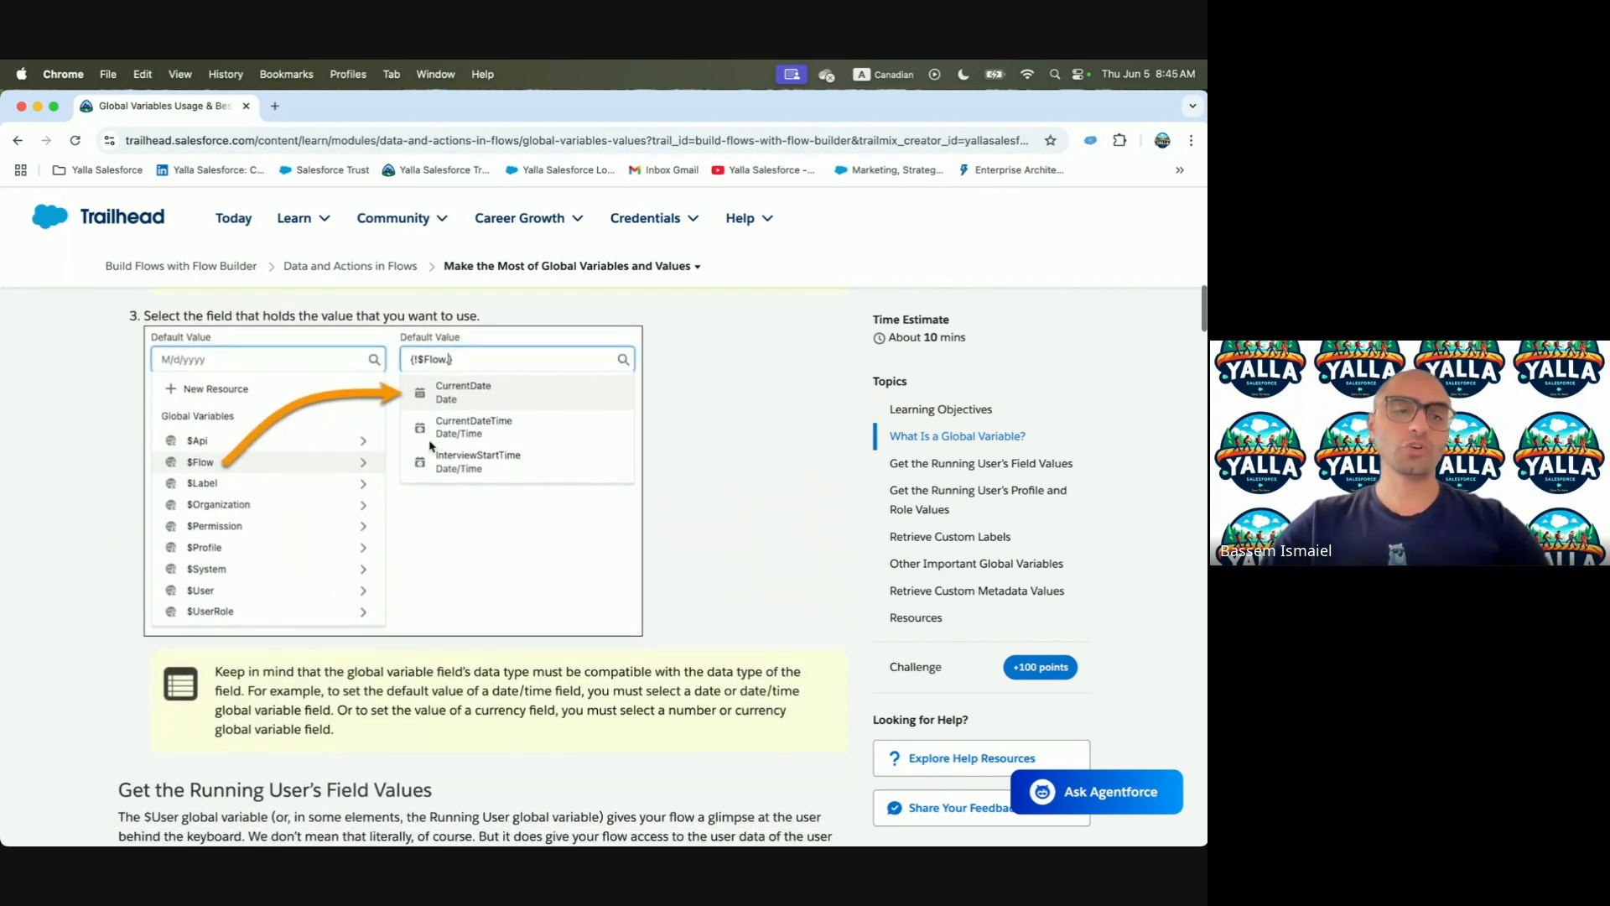
{"action": "scroll", "coordinate": [429, 445], "scroll_direction": "down", "scroll_amount": 2}
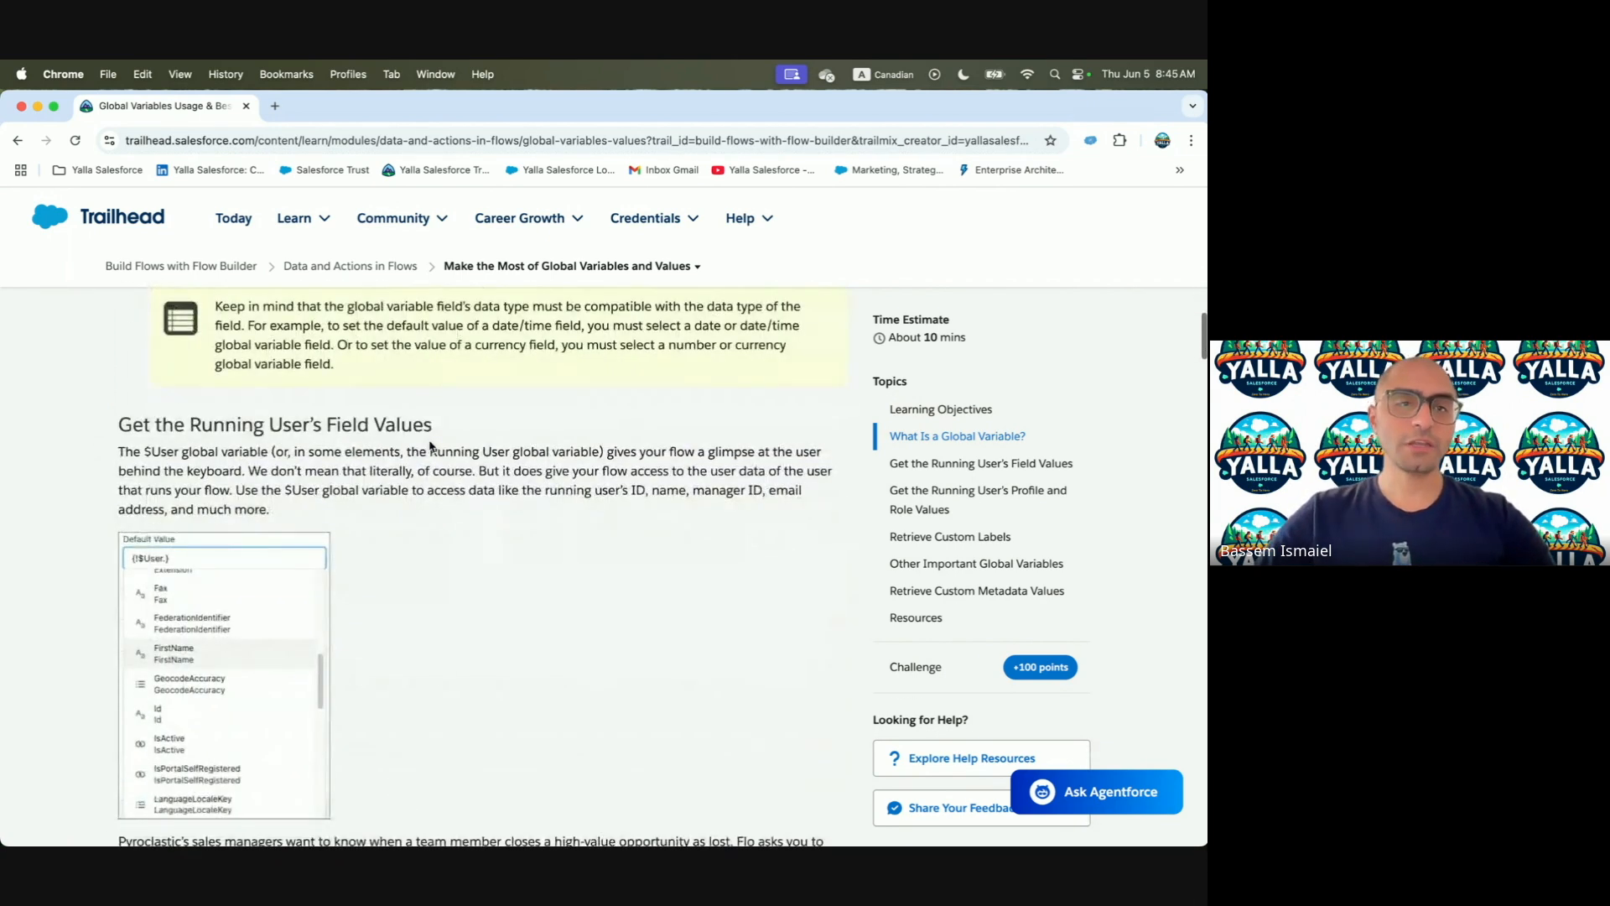
{"action": "left_click_drag", "start_coordinate": [273, 323], "coordinate": [692, 338]}
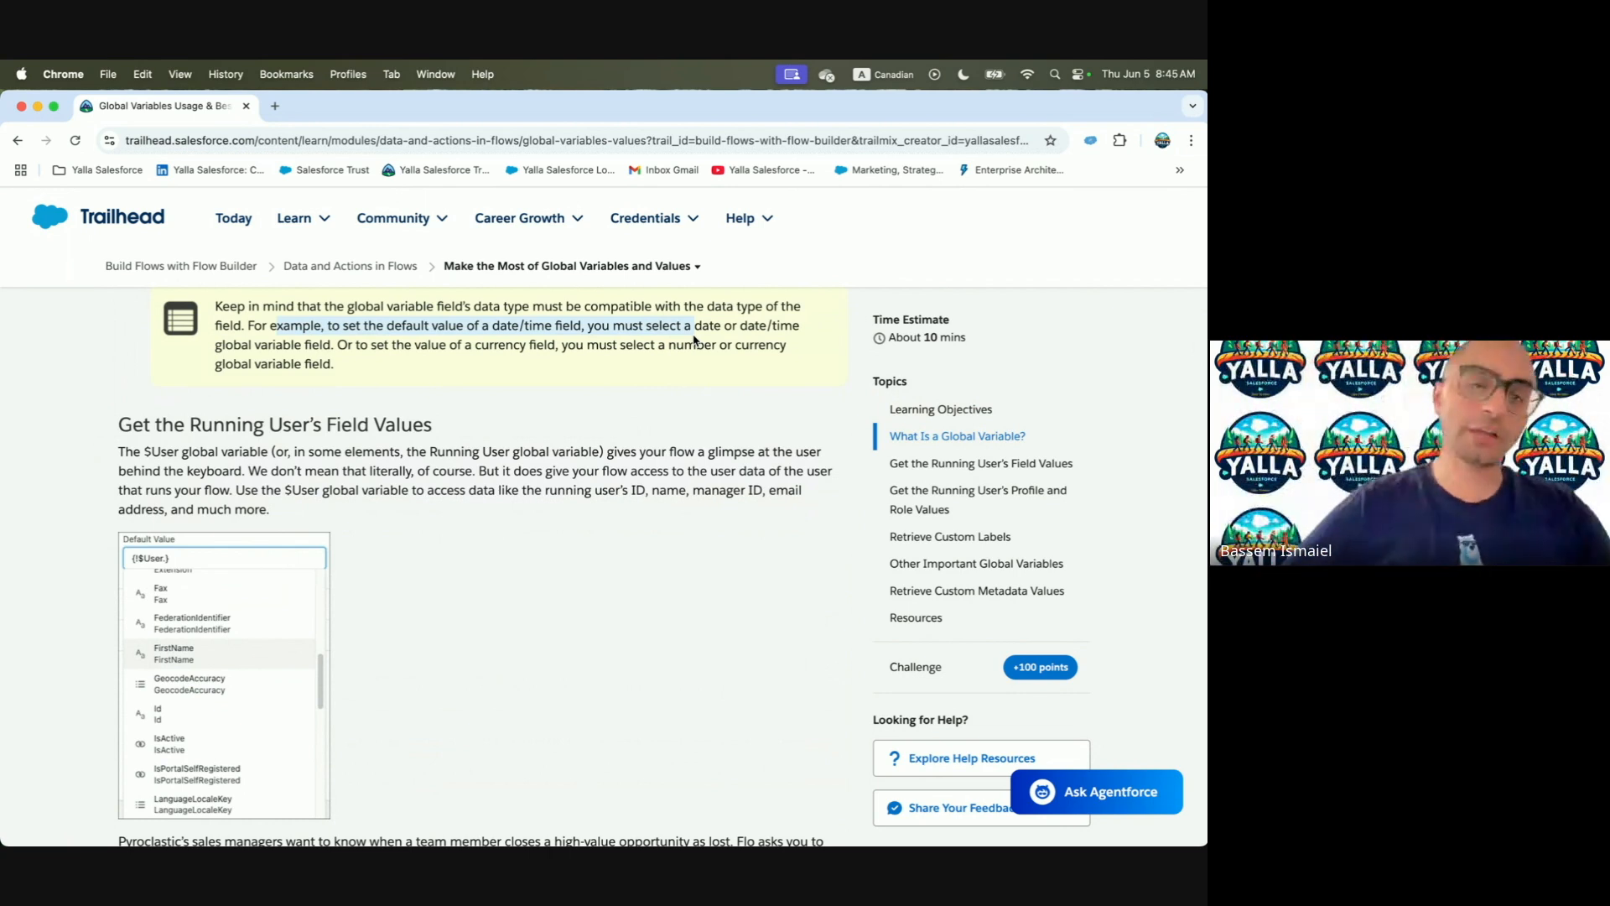
{"action": "scroll", "coordinate": [692, 338], "scroll_direction": "down", "scroll_amount": 1}
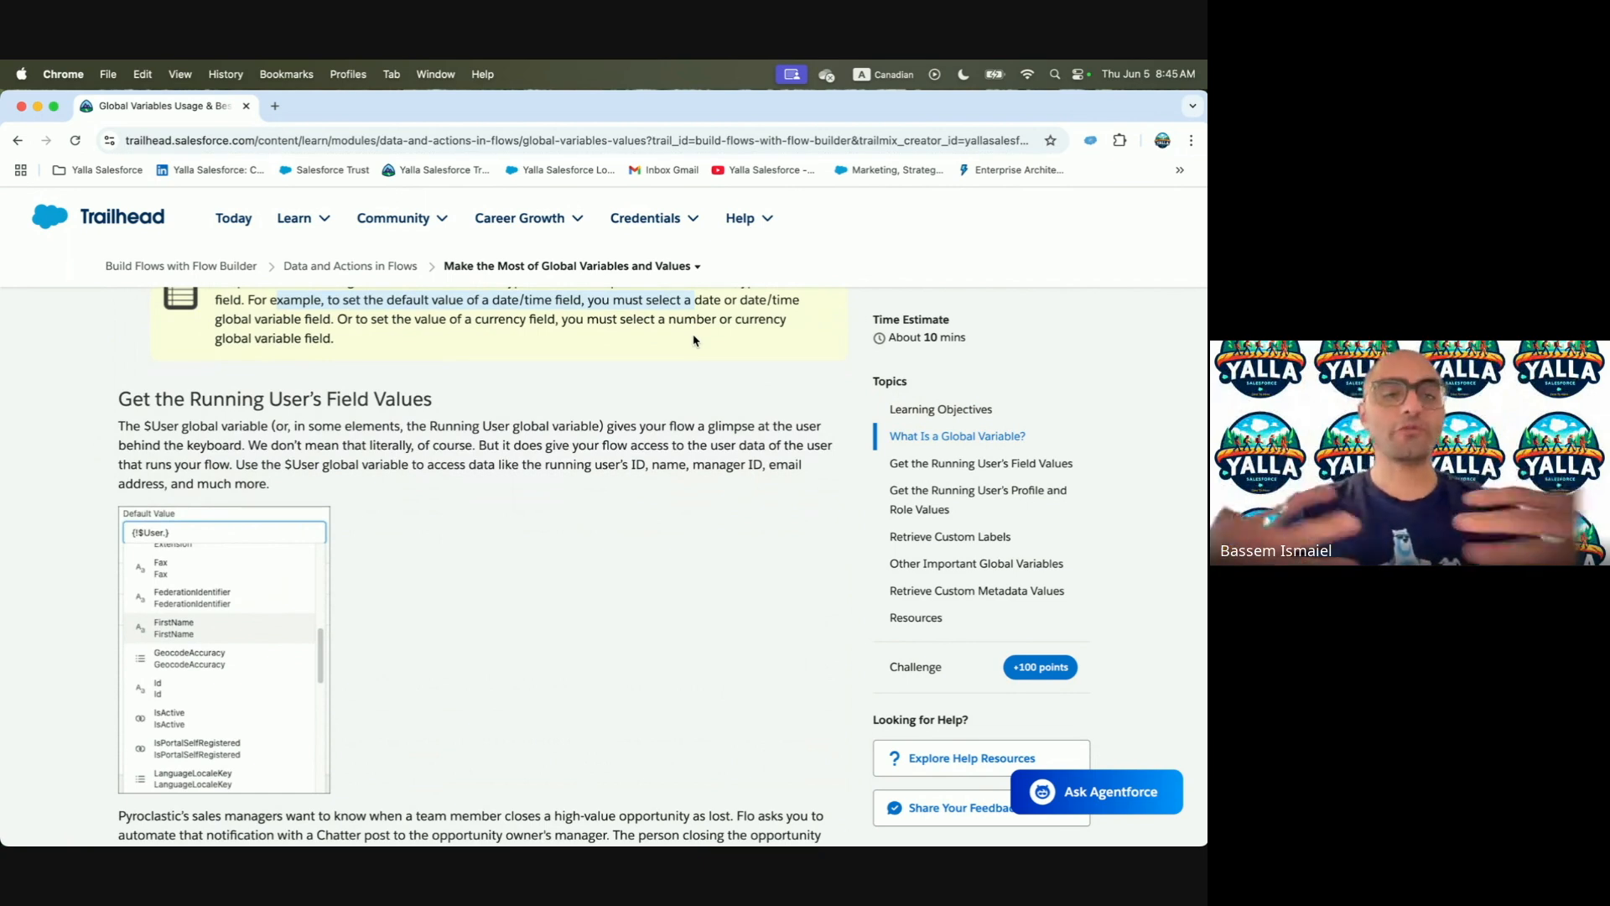
{"action": "scroll", "coordinate": [619, 480], "scroll_direction": "down", "scroll_amount": 1}
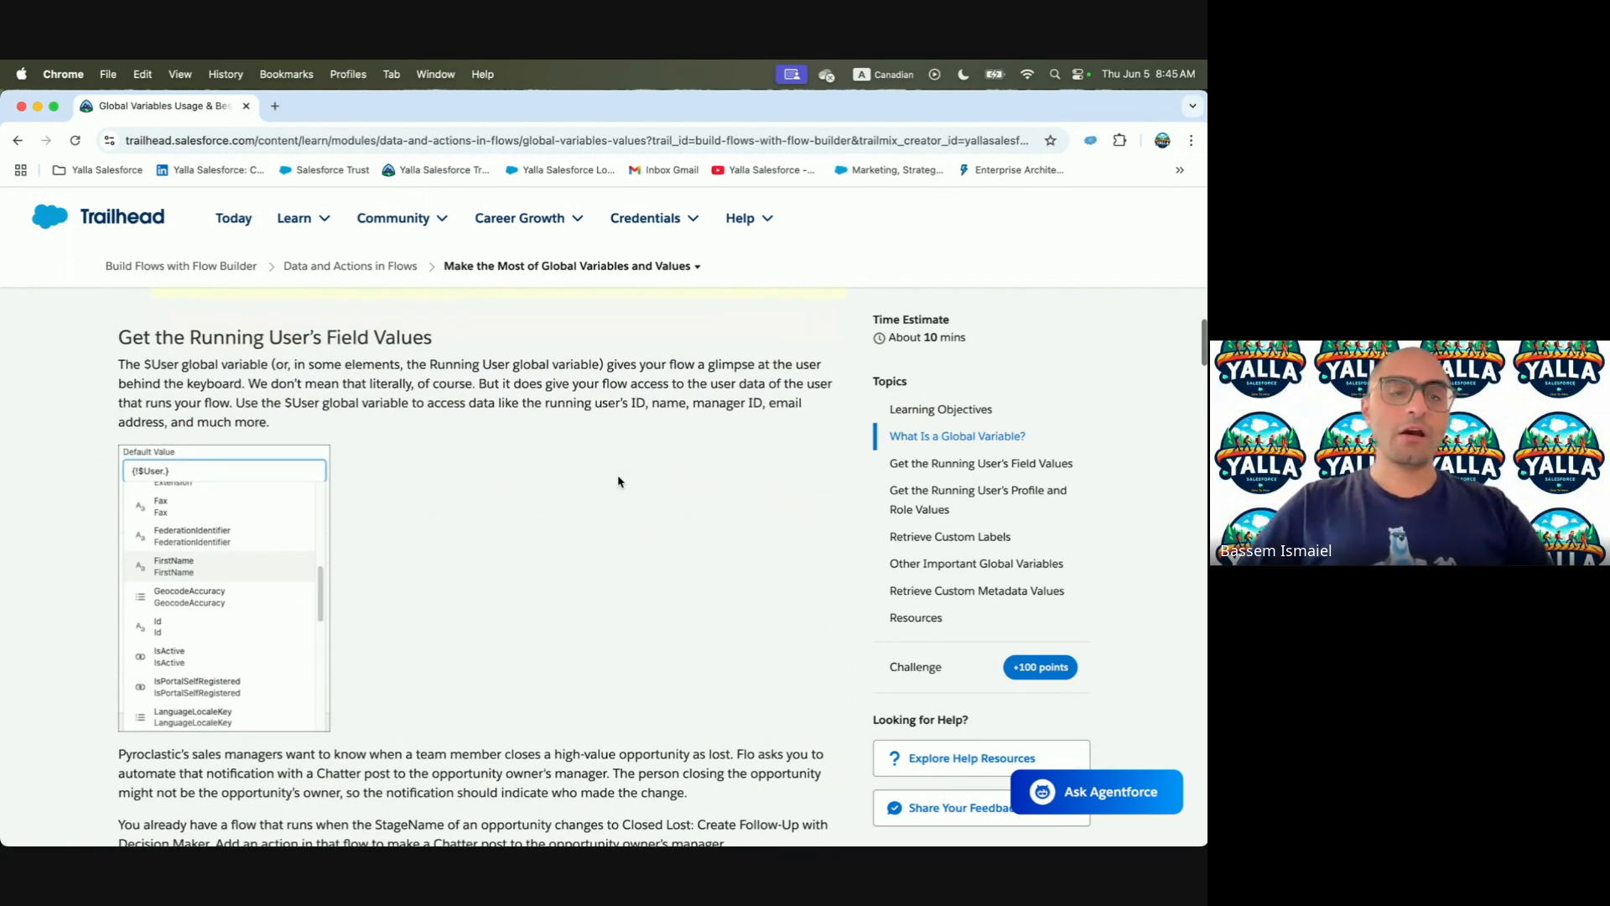
Switch to the Salesforce org, leave the open lead flow and create a new Screen Flow from scratch
{"action": "key", "text": "ctrl+Right"}
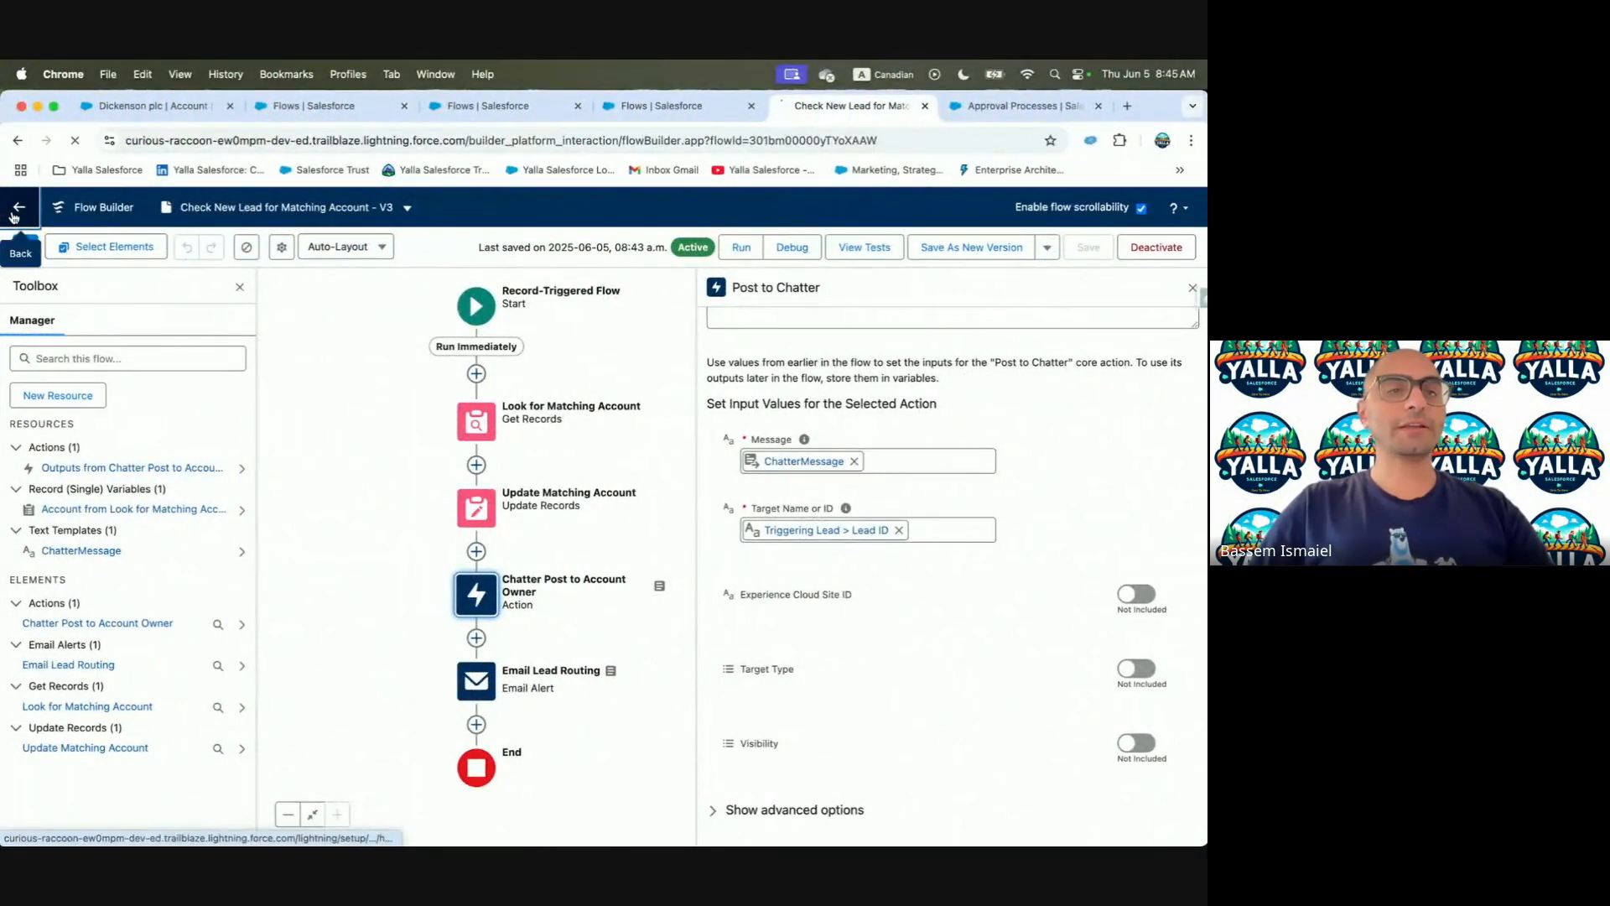
{"action": "left_click", "coordinate": [19, 207]}
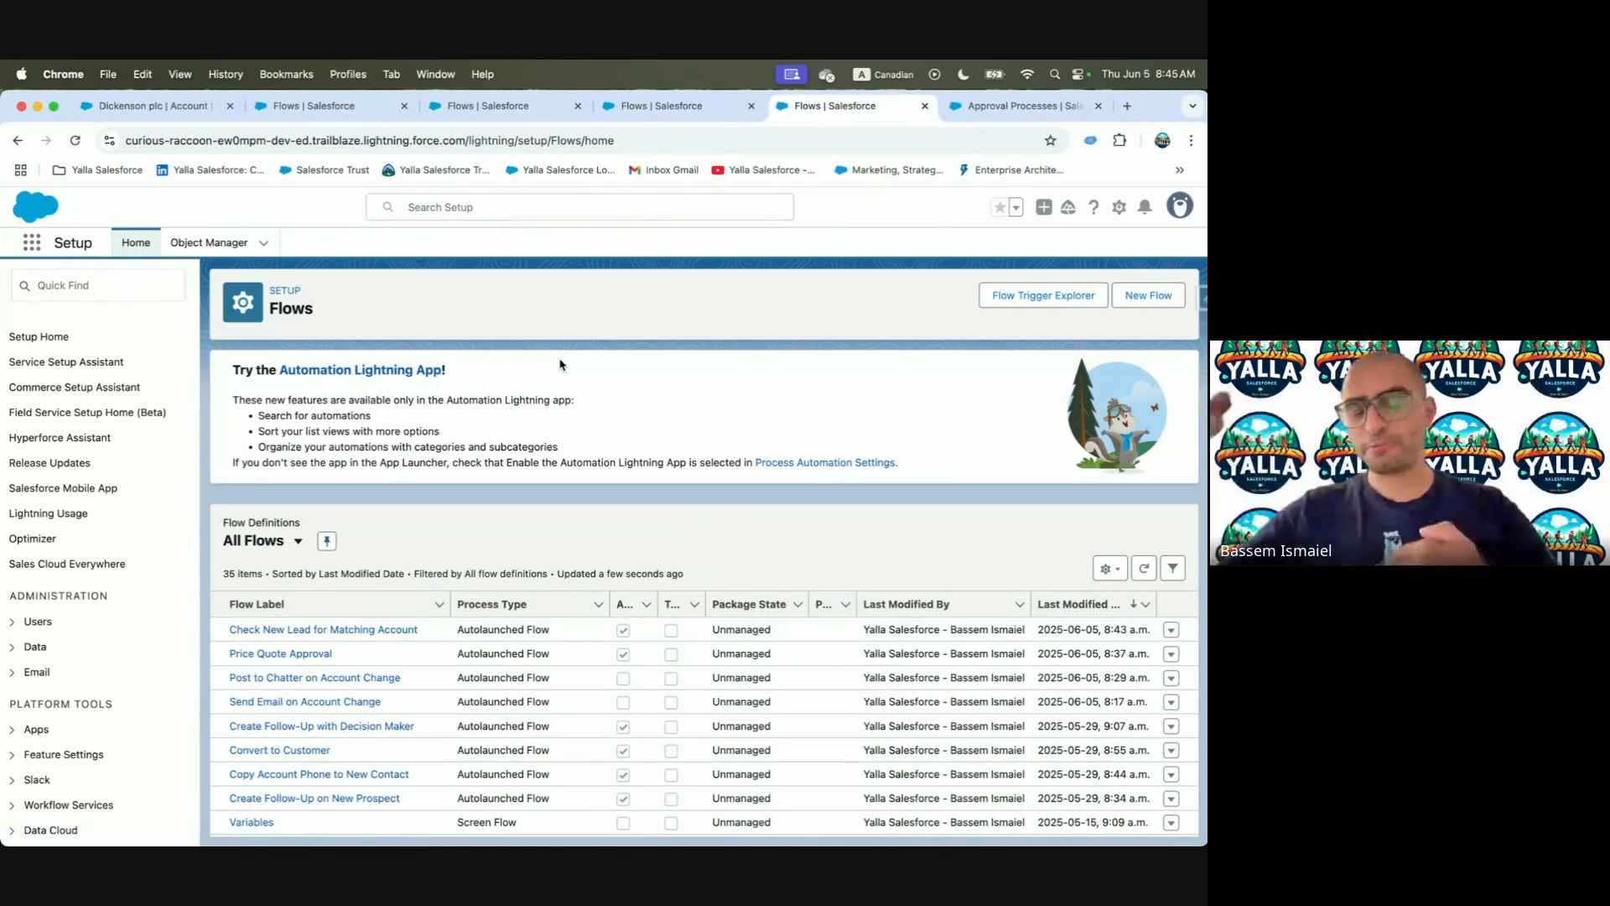
{"action": "left_click", "coordinate": [1148, 295]}
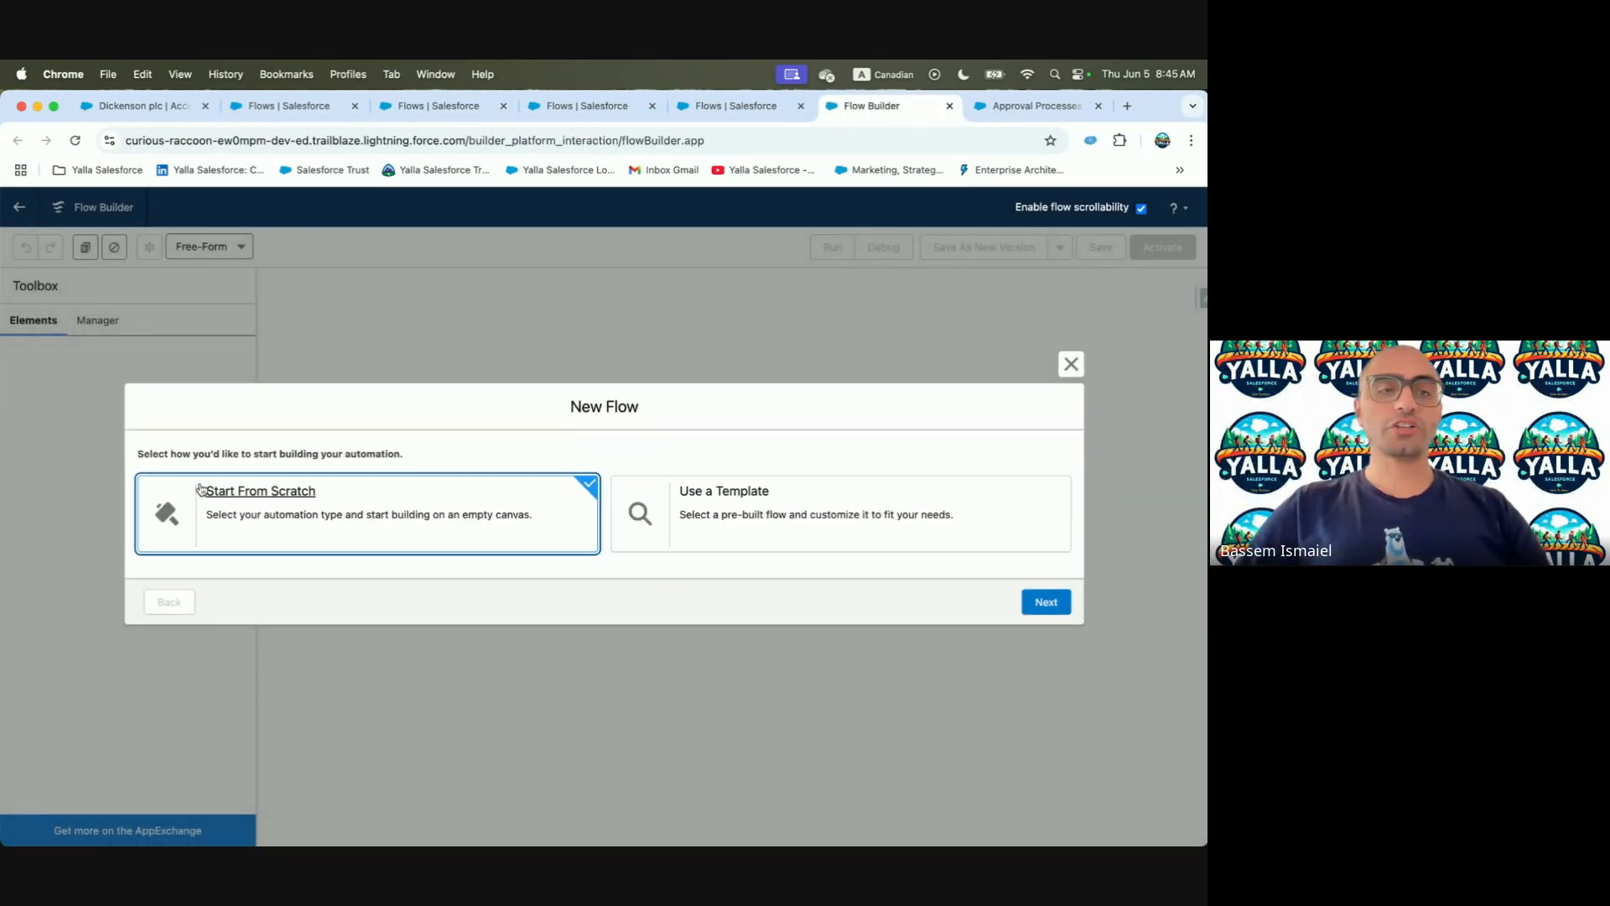
{"action": "left_click", "coordinate": [1045, 602]}
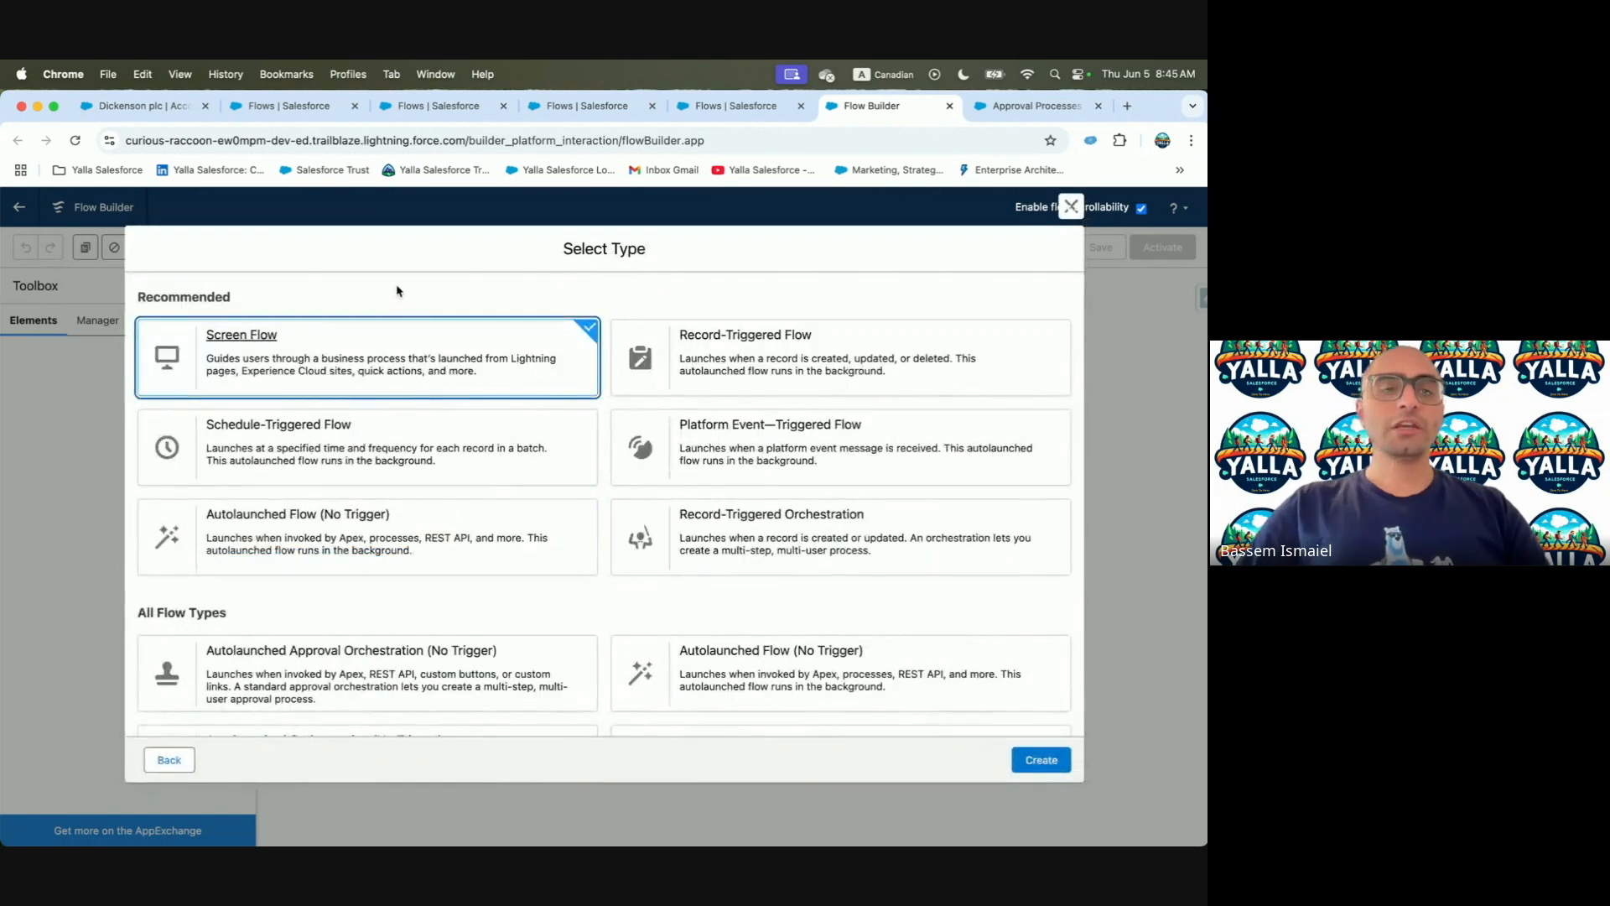
{"action": "left_click", "coordinate": [1041, 759]}
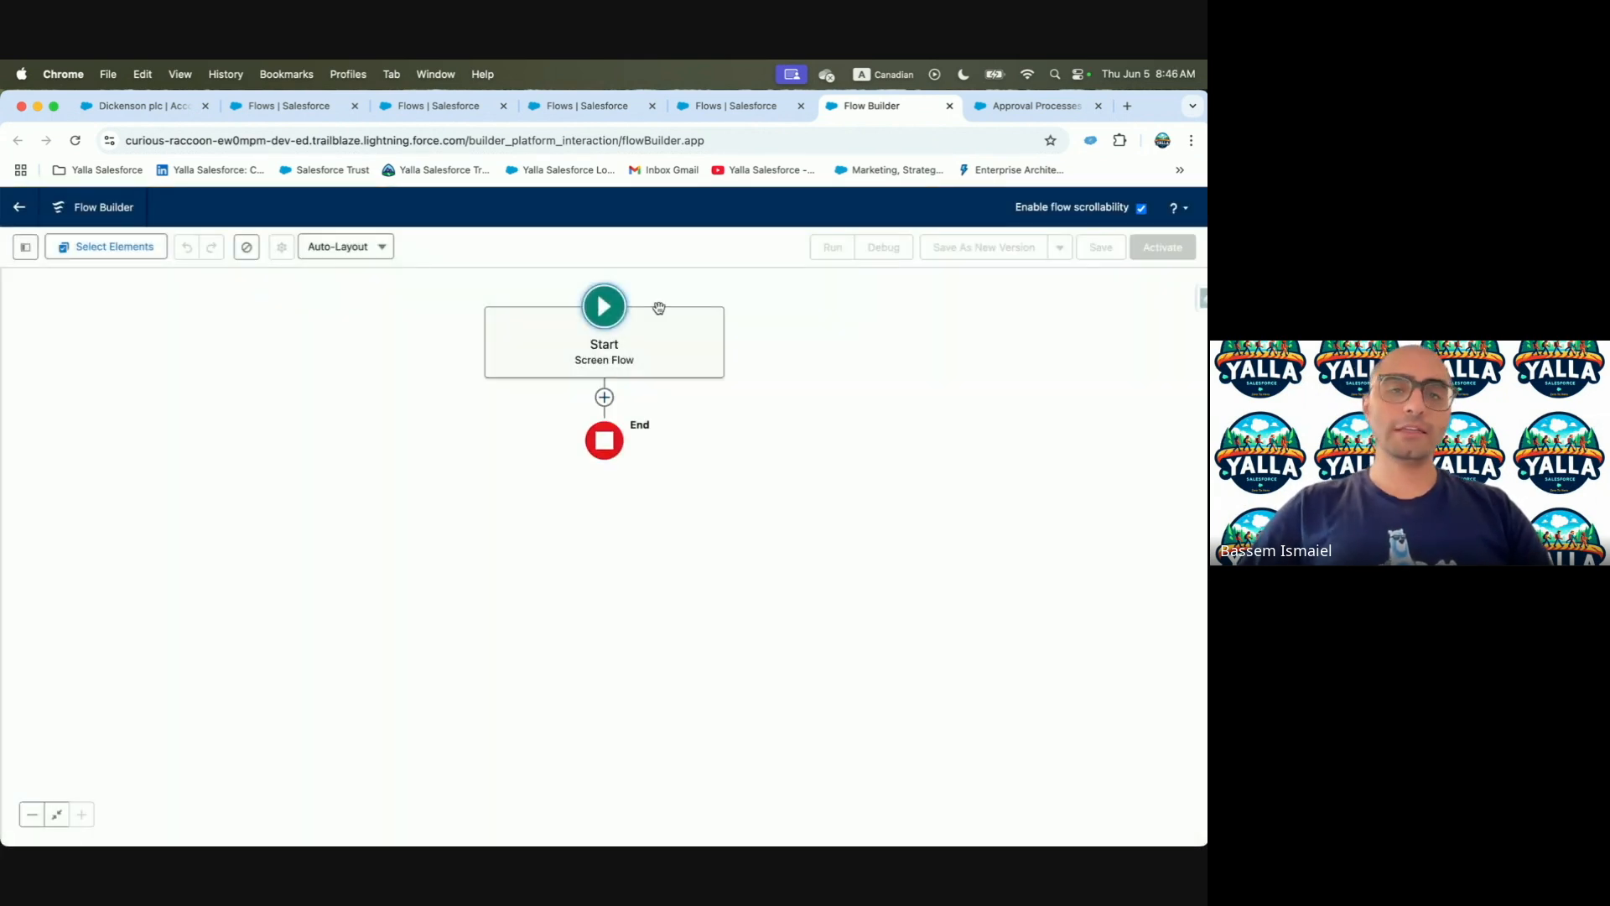
Add a Screen element after Start with the label Screen Global Vars and the API name Screen_Global_Vars
{"action": "left_click", "coordinate": [604, 398]}
{"action": "left_click", "coordinate": [545, 474]}
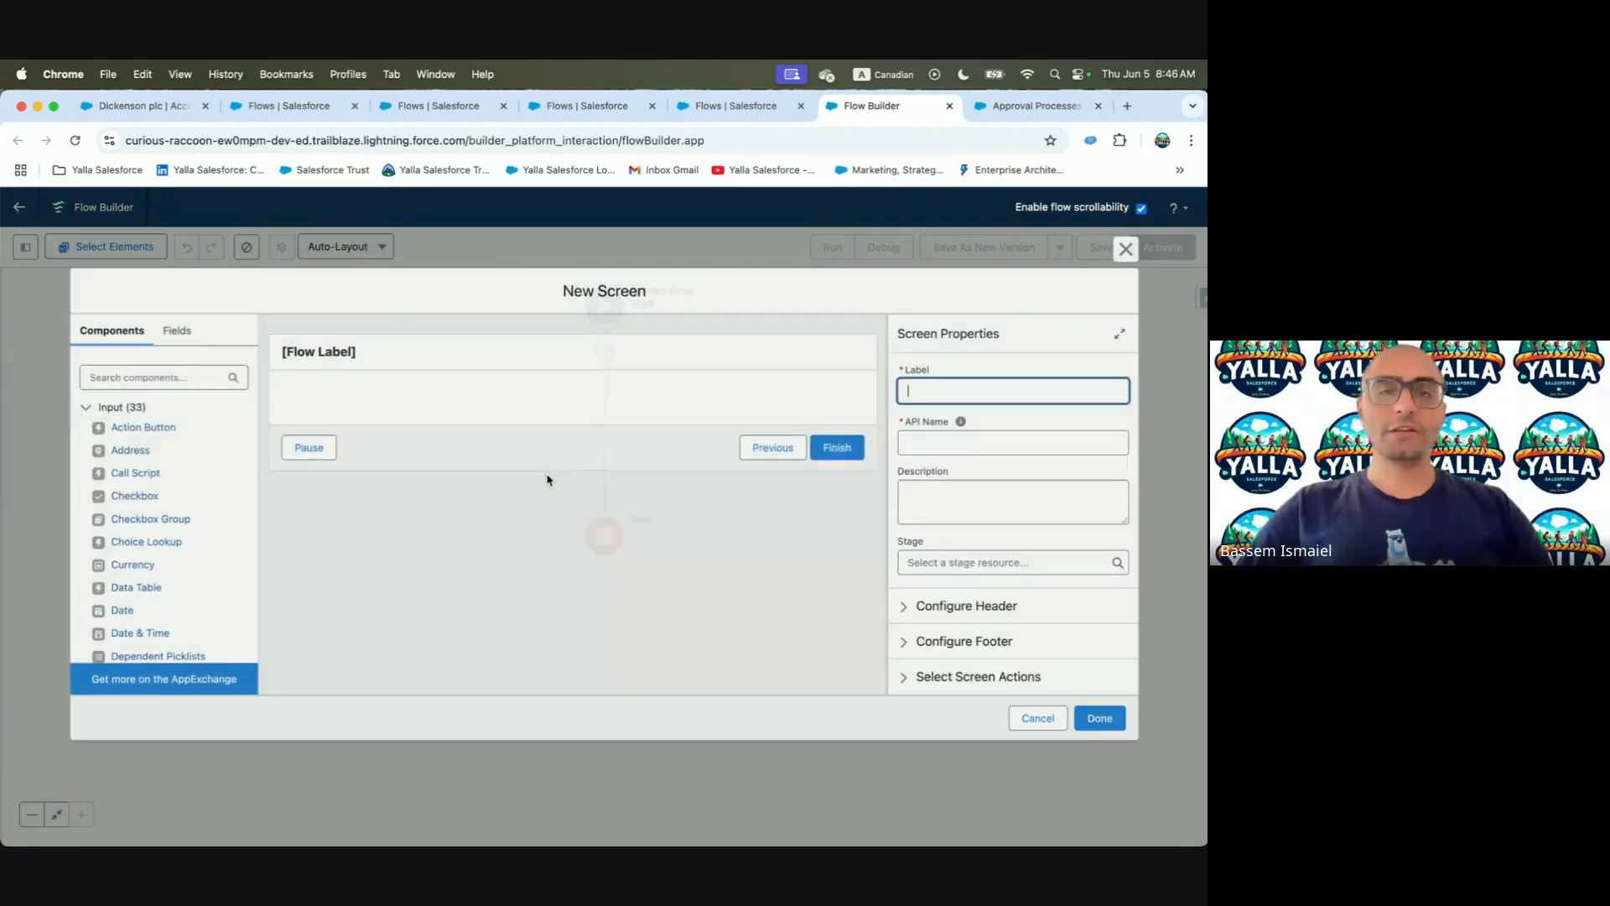
{"action": "type", "text": "Sd"}
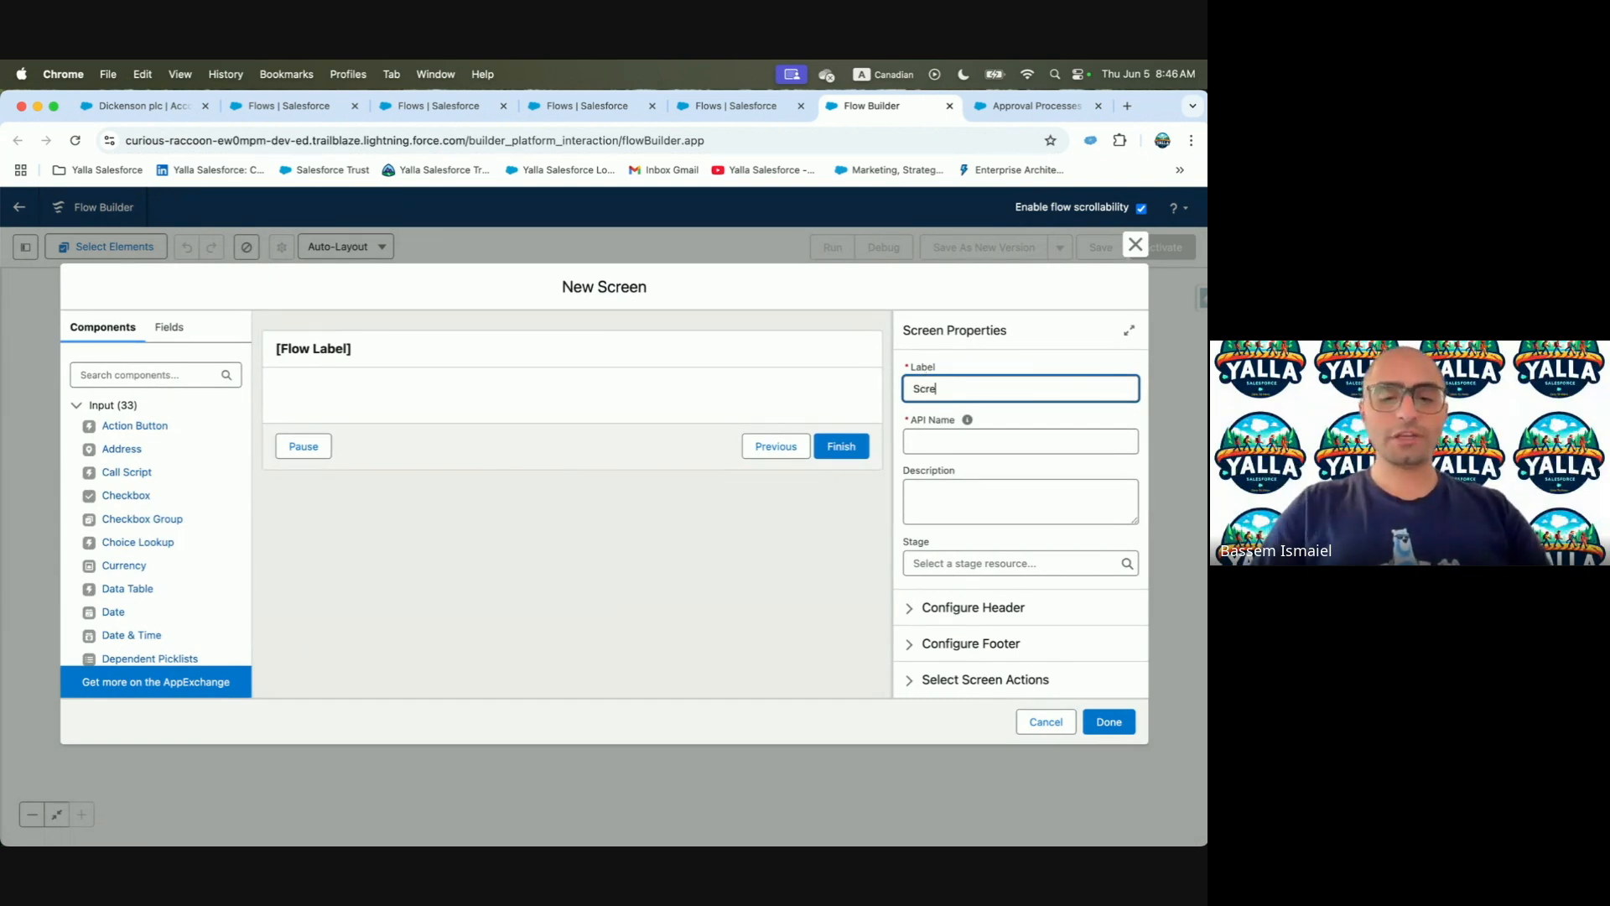
{"action": "type", "text": "reen"}
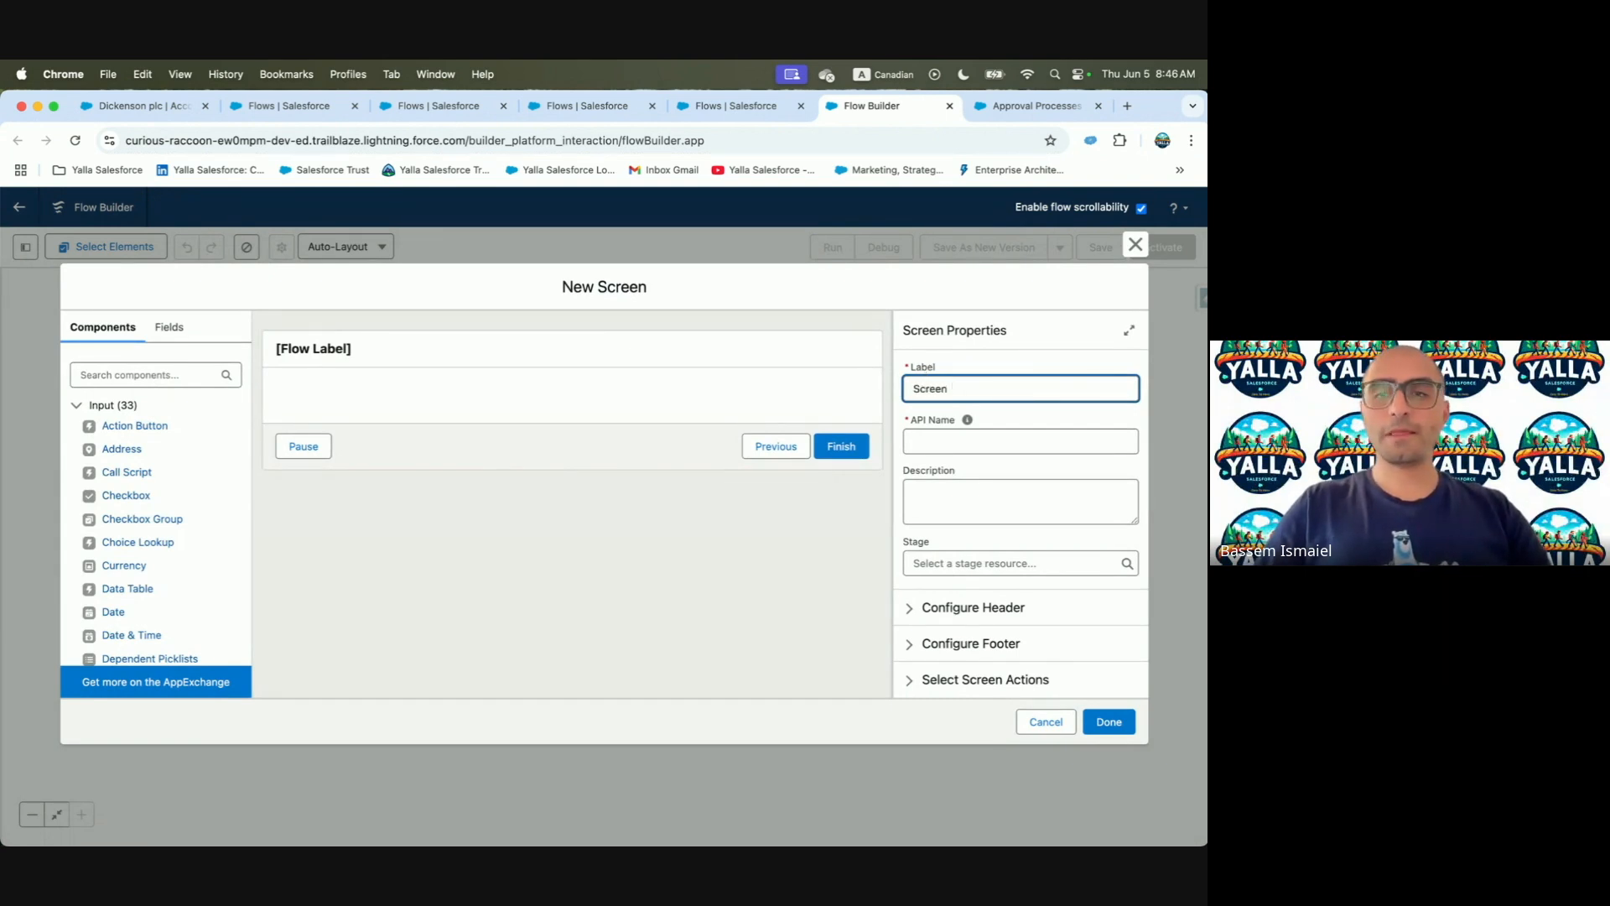
{"action": "type", "text": "_Global Vars"}
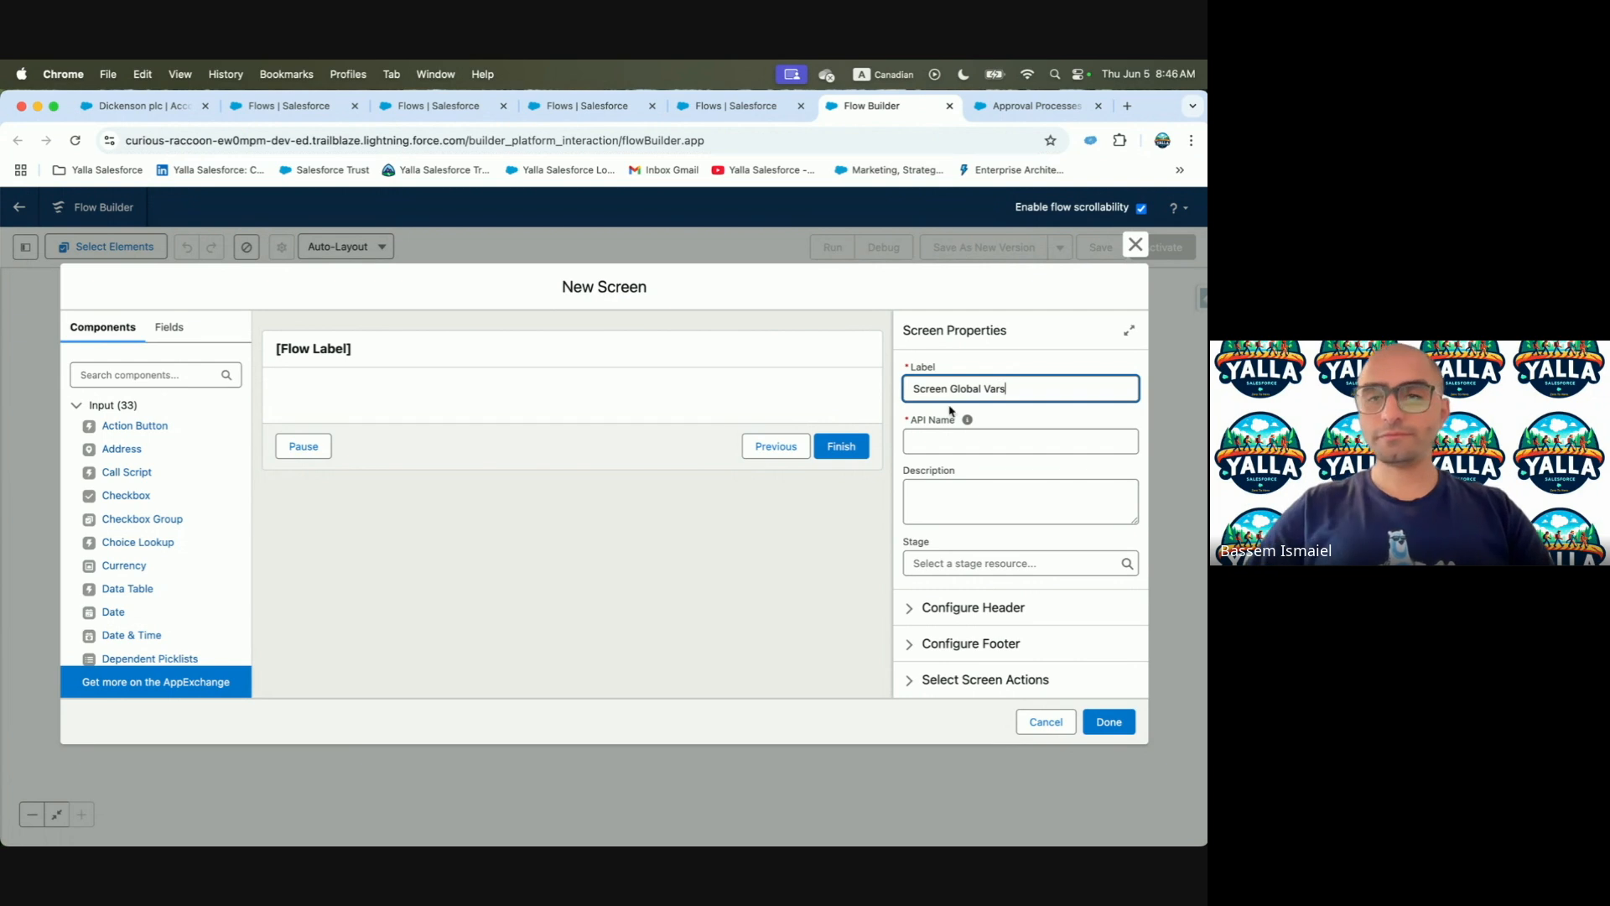
{"action": "left_click", "coordinate": [954, 436]}
{"action": "left_click", "coordinate": [945, 489]}
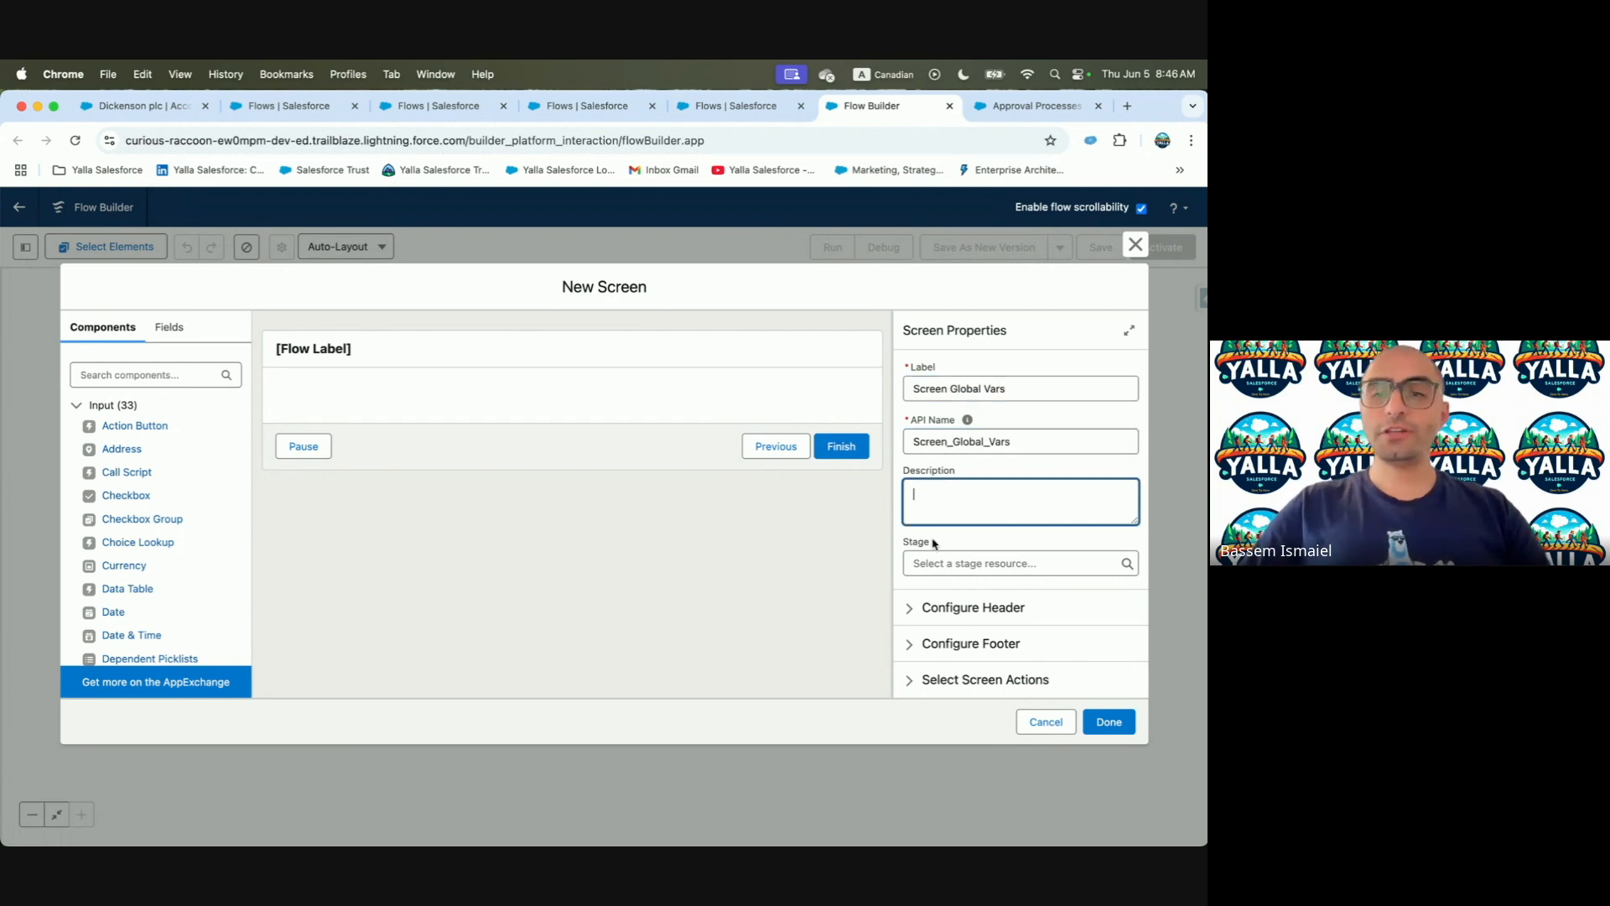
Hide the header of the new screen in its header configuration
{"action": "left_click", "coordinate": [912, 617]}
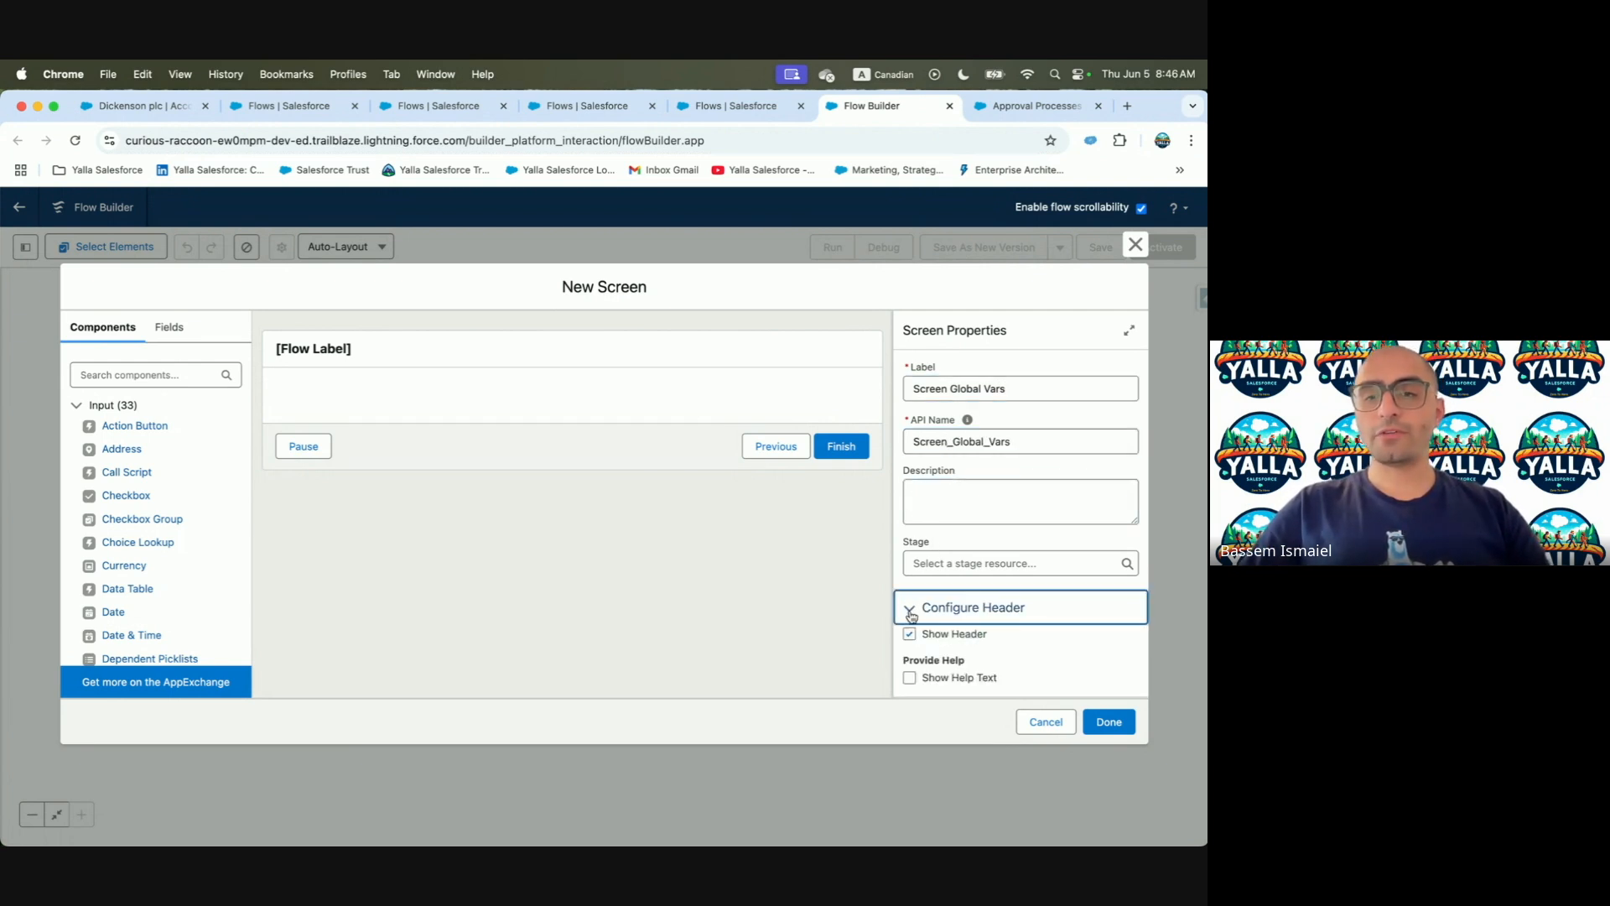
{"action": "scroll", "coordinate": [922, 587], "scroll_direction": "down", "scroll_amount": 2}
{"action": "left_click", "coordinate": [934, 567]}
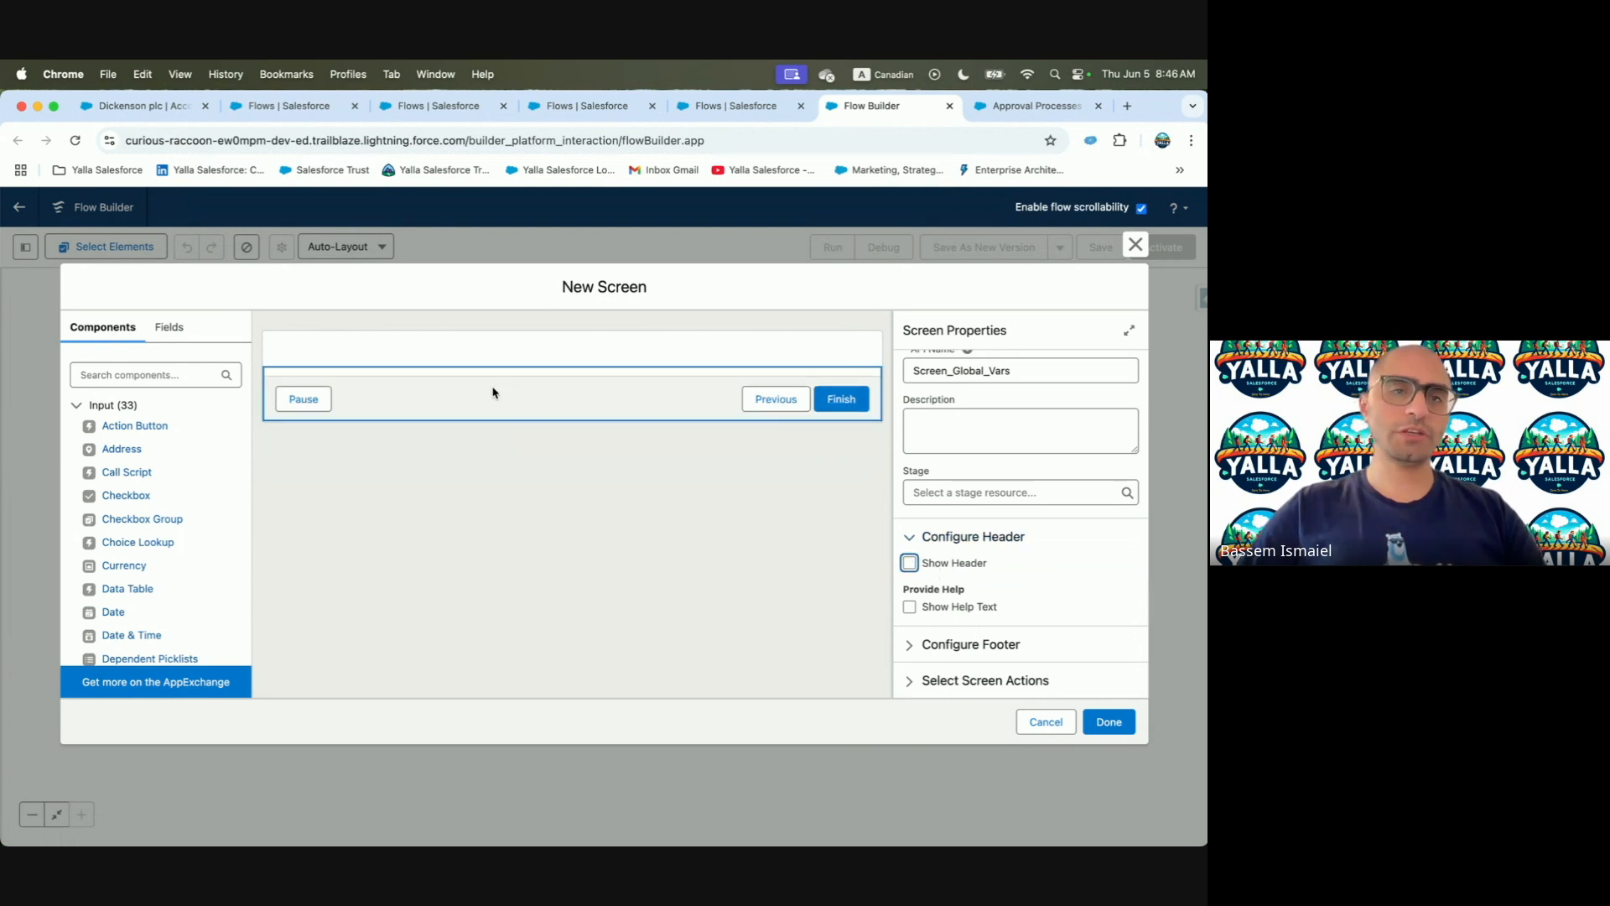
Find the Display Text component and place it on the screen
{"action": "left_click", "coordinate": [179, 373]}
{"action": "type", "text": "Te"}
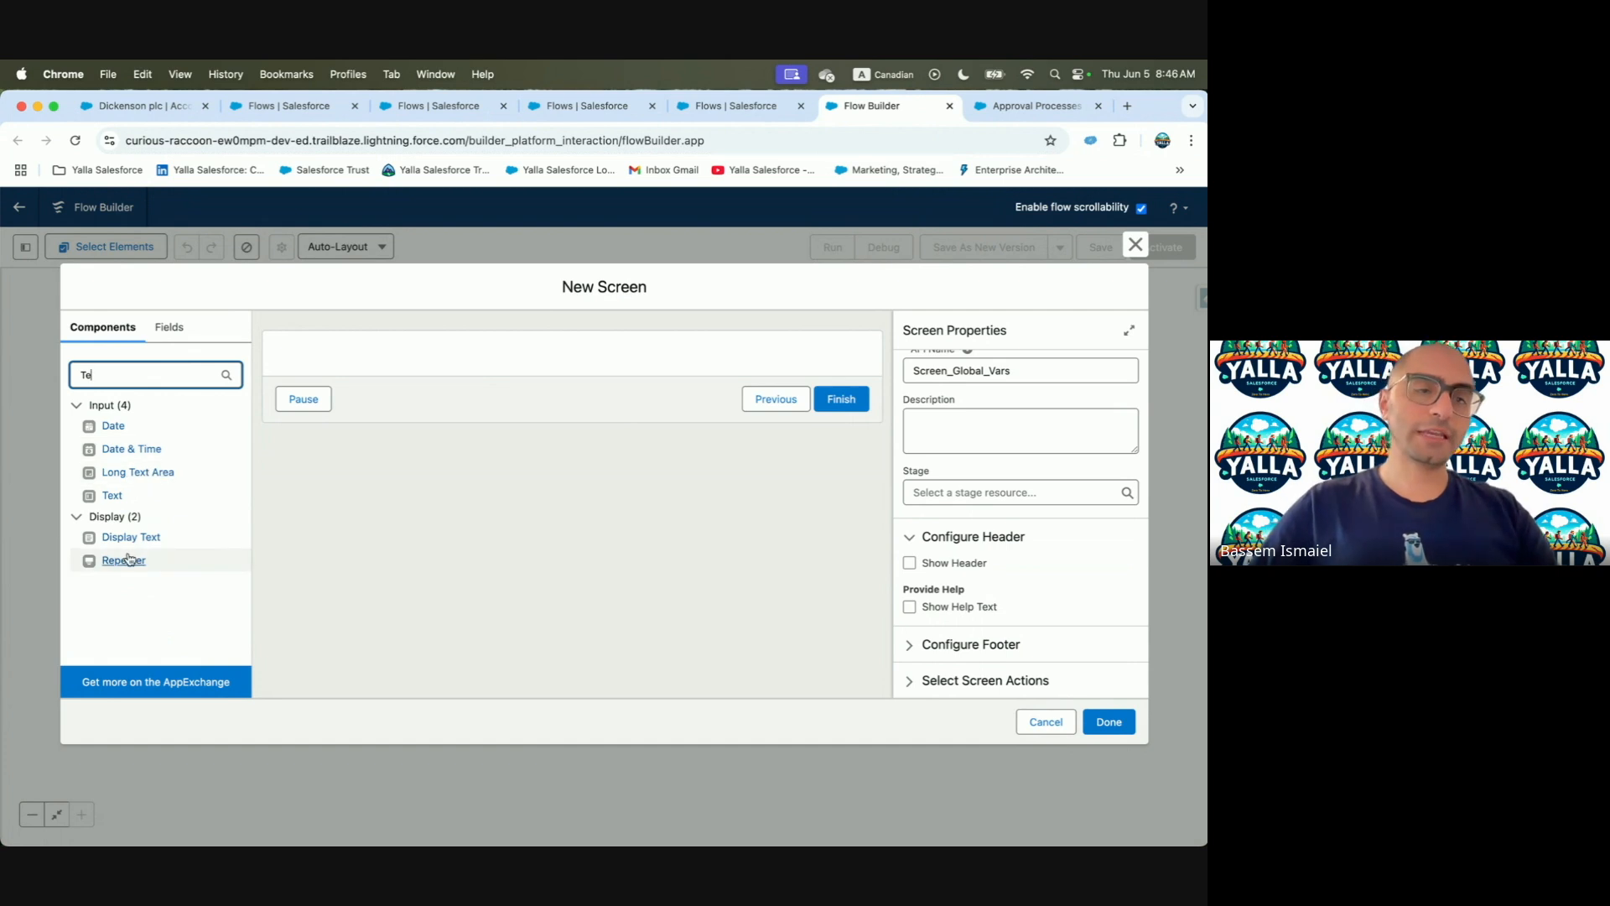
{"action": "left_click_drag", "start_coordinate": [124, 547], "coordinate": [385, 365]}
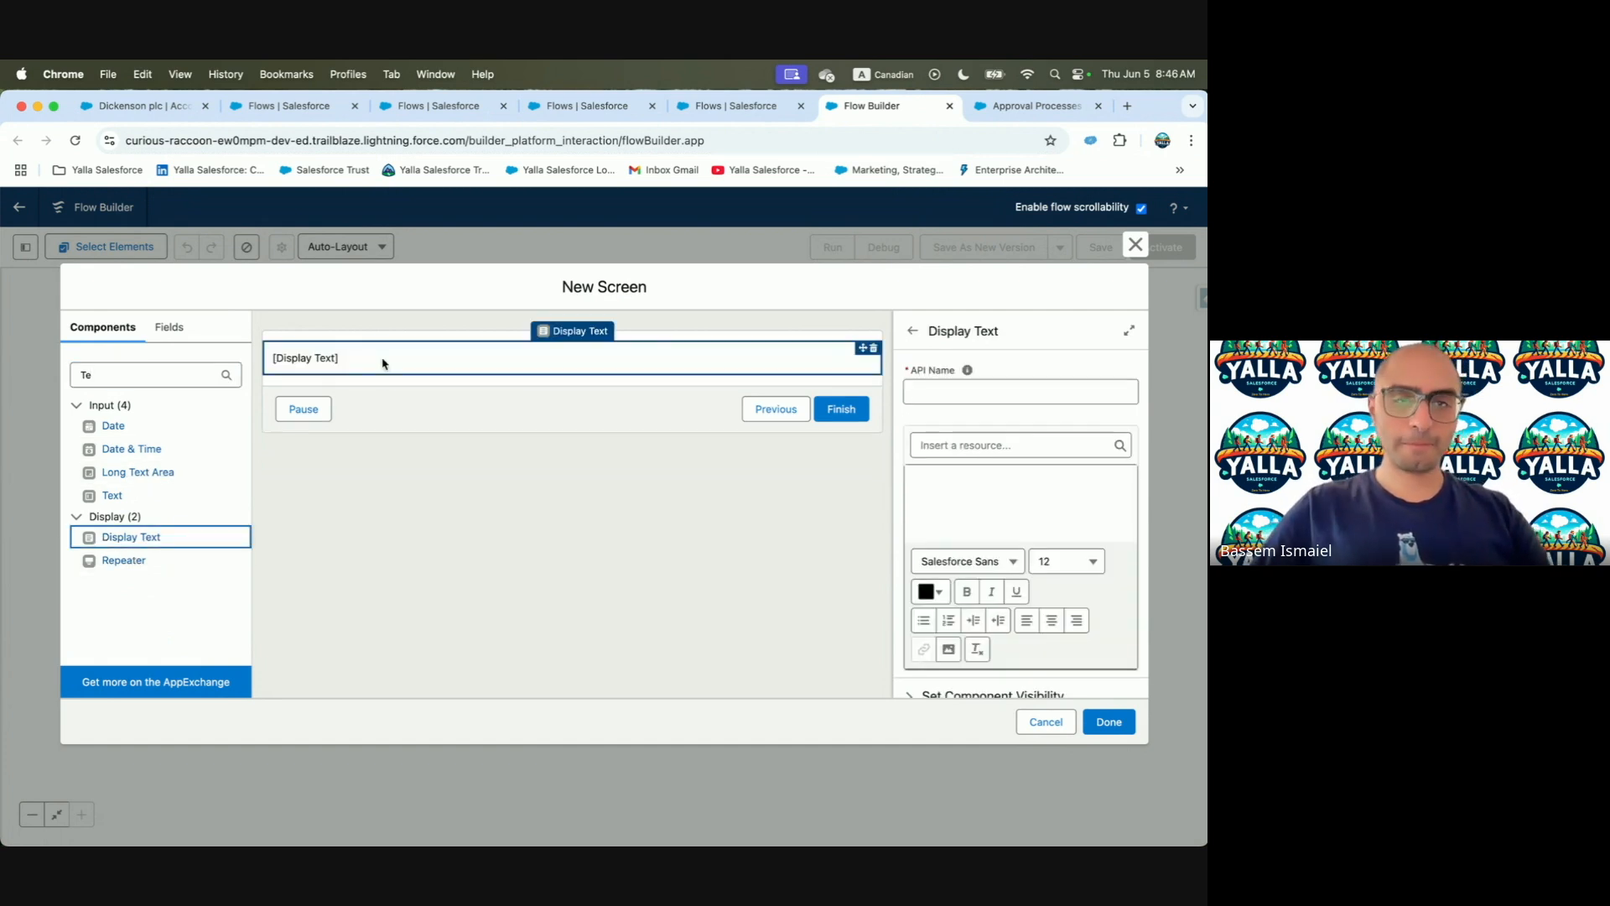
Insert the global variables {!$Organization.Id} and {!$Organization.Name} on separate lines of the display text
{"action": "left_click", "coordinate": [964, 442]}
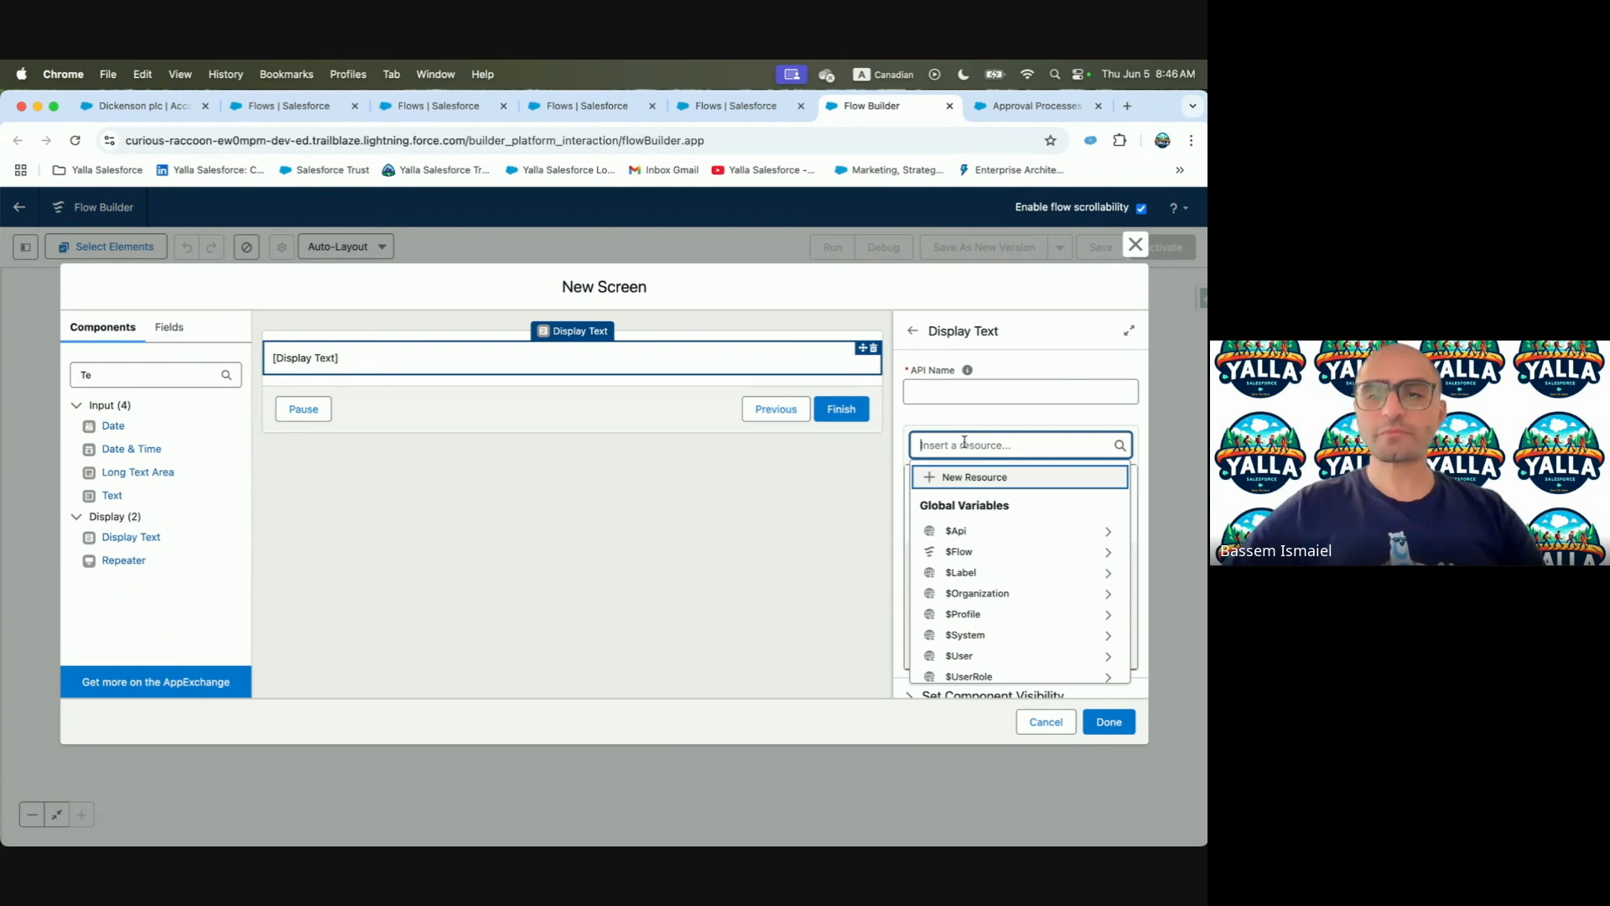
{"action": "left_click", "coordinate": [1000, 594]}
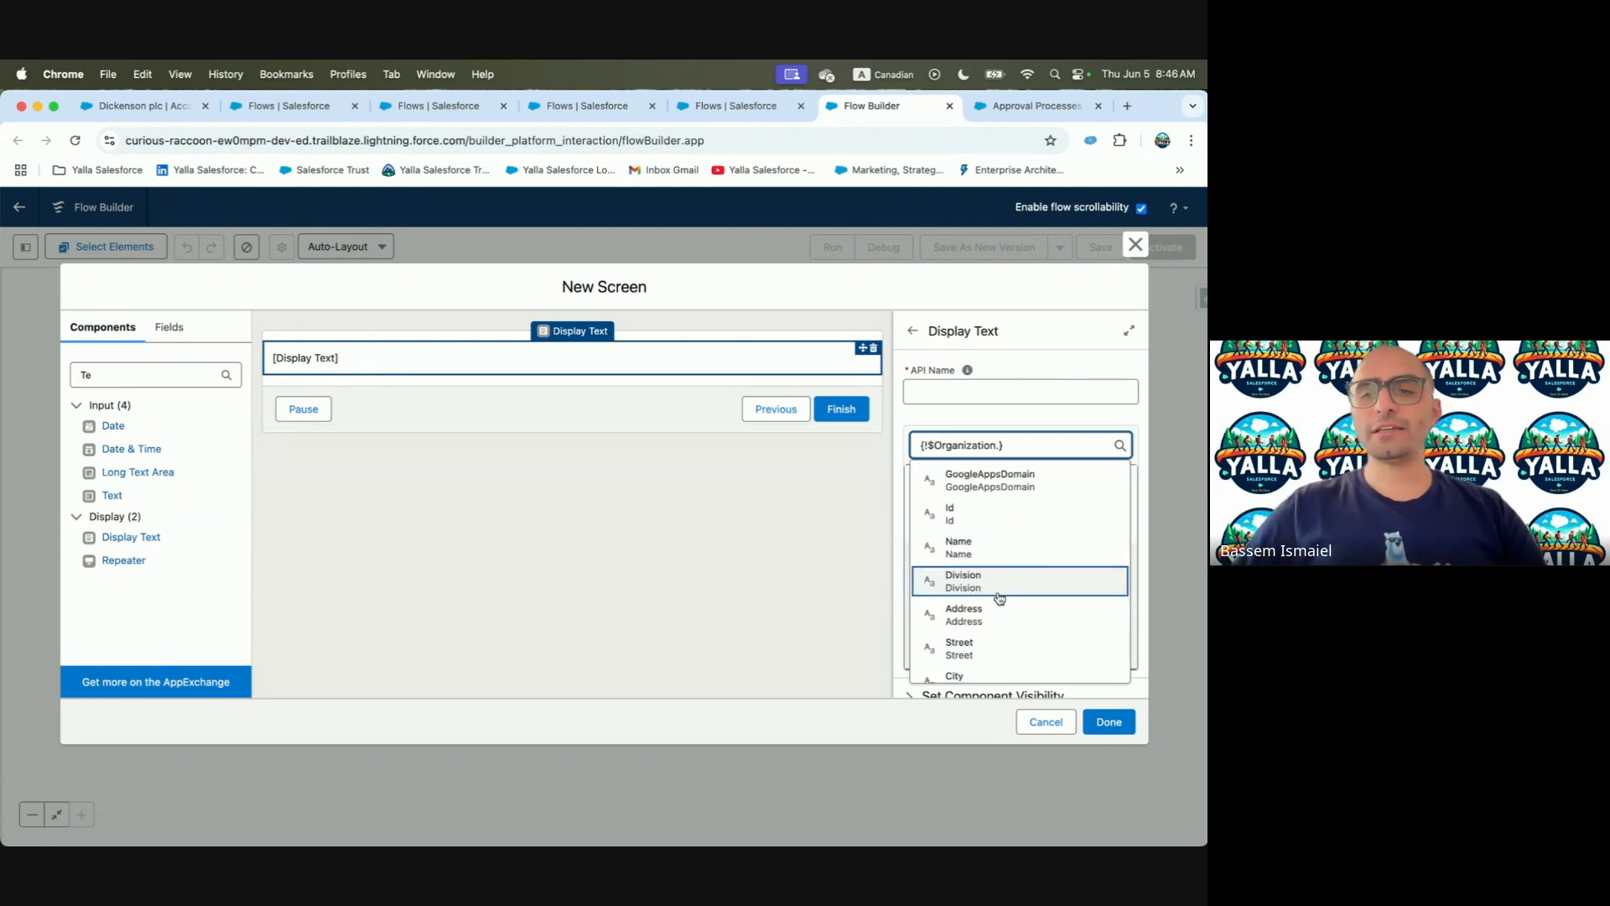
{"action": "left_click", "coordinate": [986, 518]}
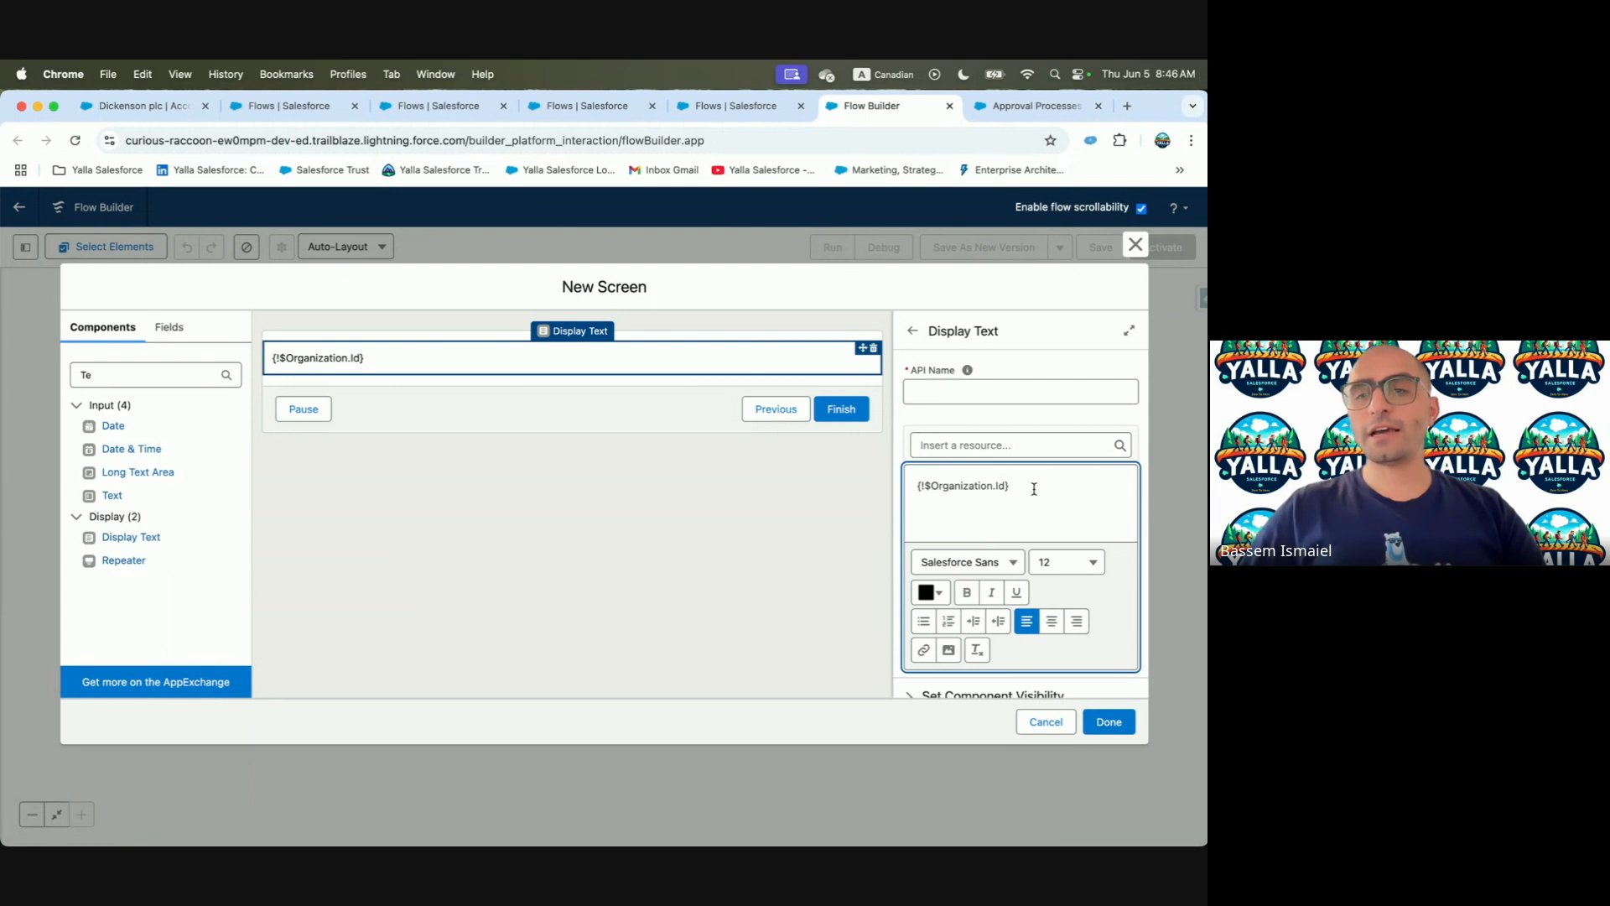
{"action": "left_click", "coordinate": [1000, 445]}
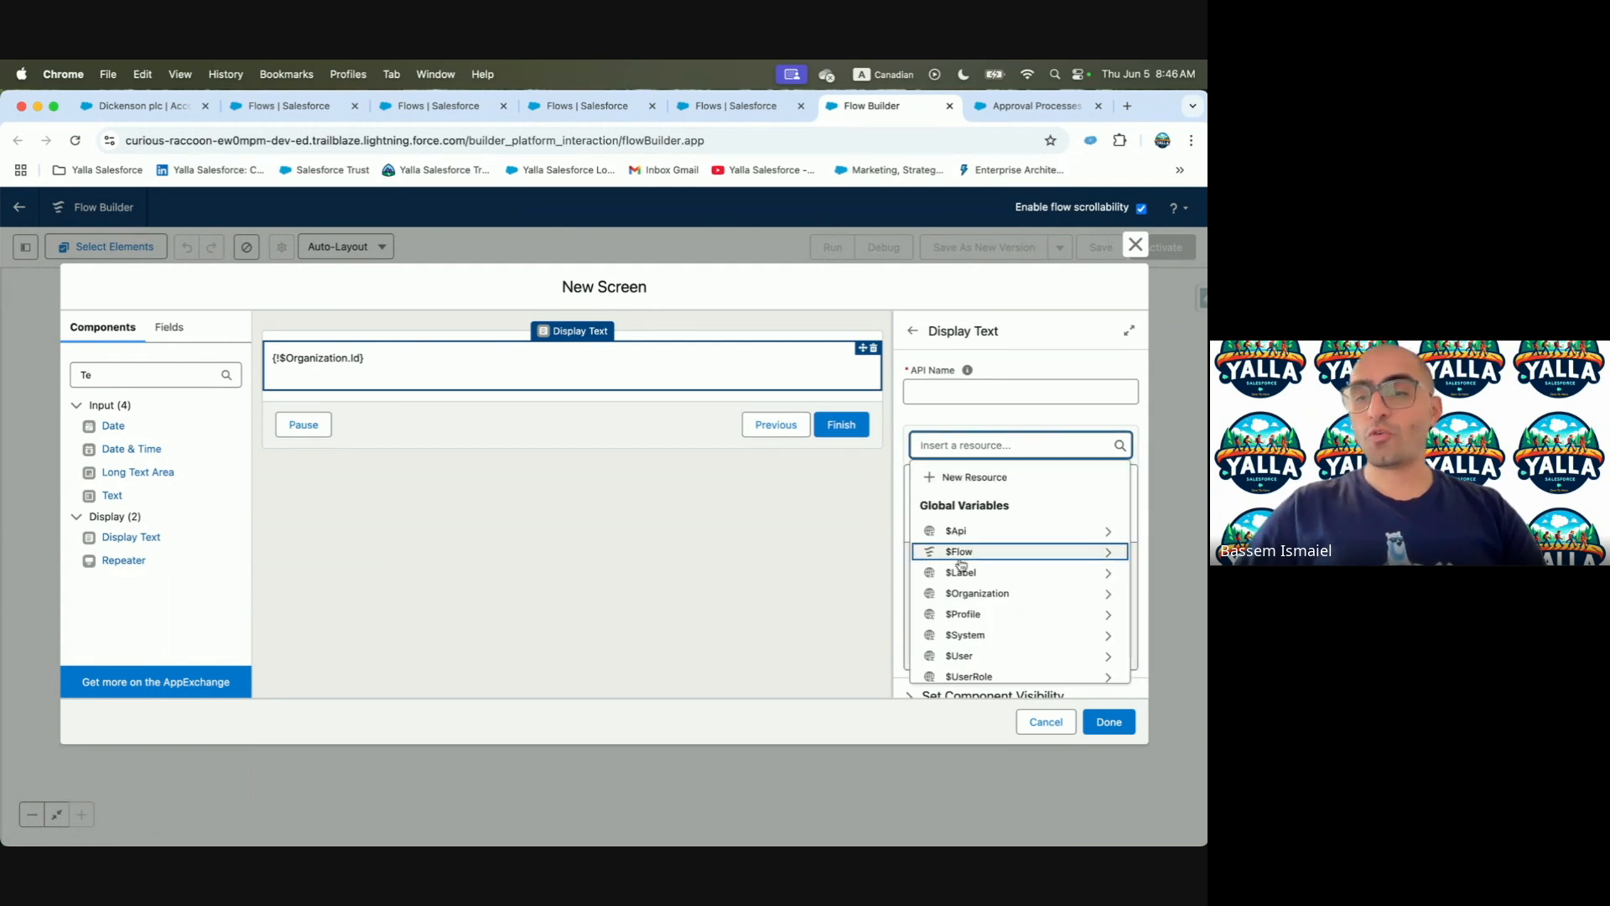
{"action": "left_click", "coordinate": [977, 593]}
{"action": "type", "text": "N"}
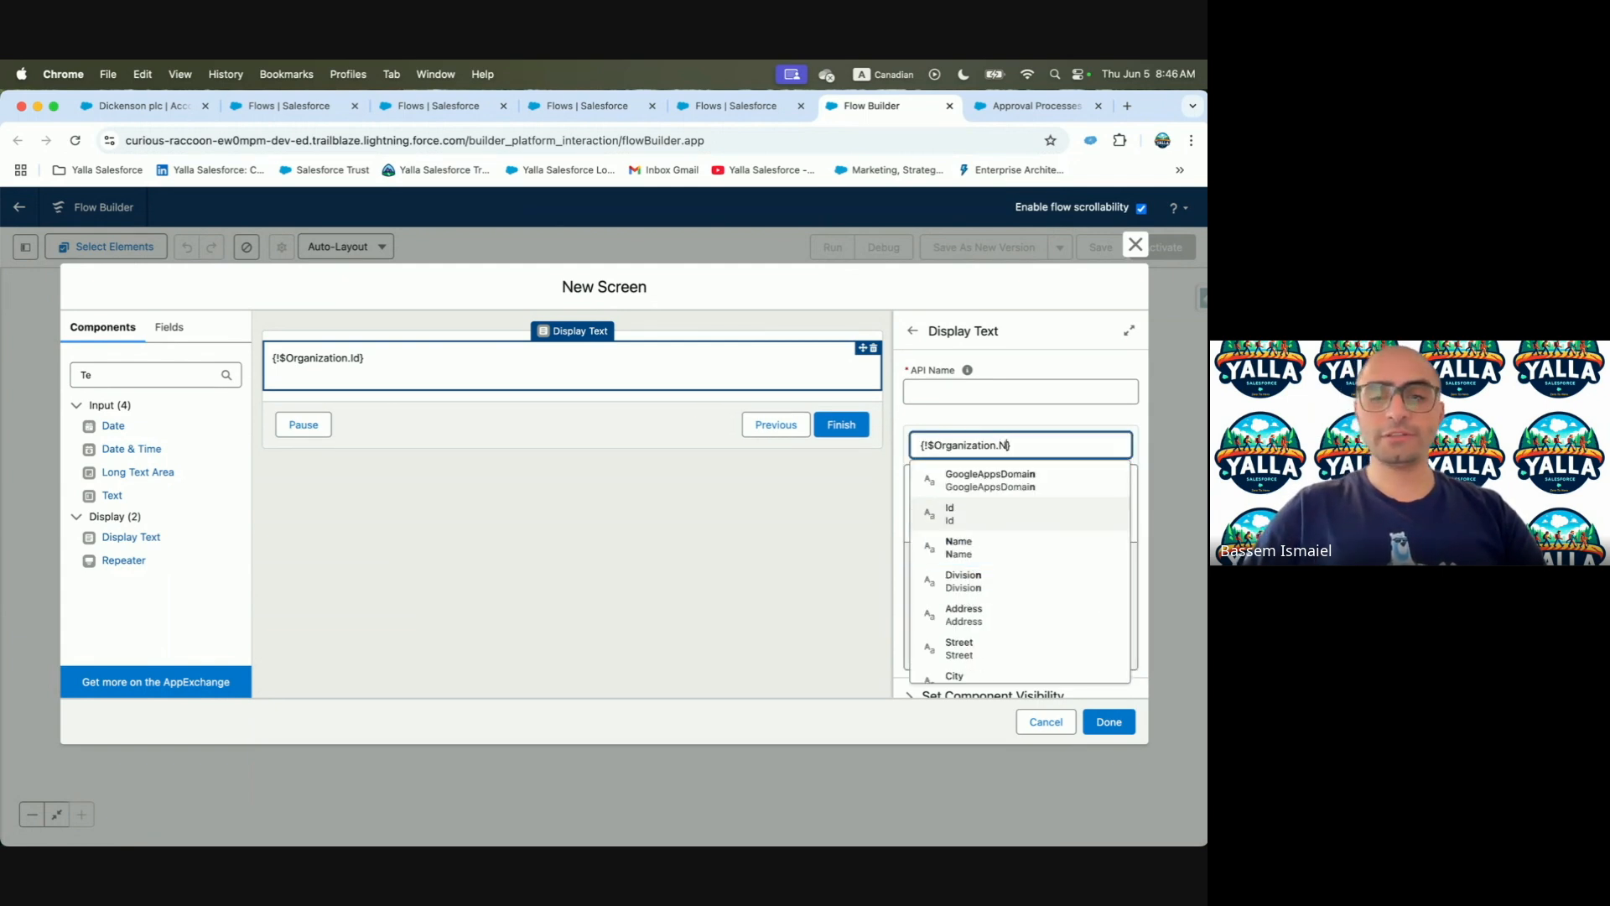
{"action": "type", "text": "ame"}
{"action": "left_click", "coordinate": [1032, 485]}
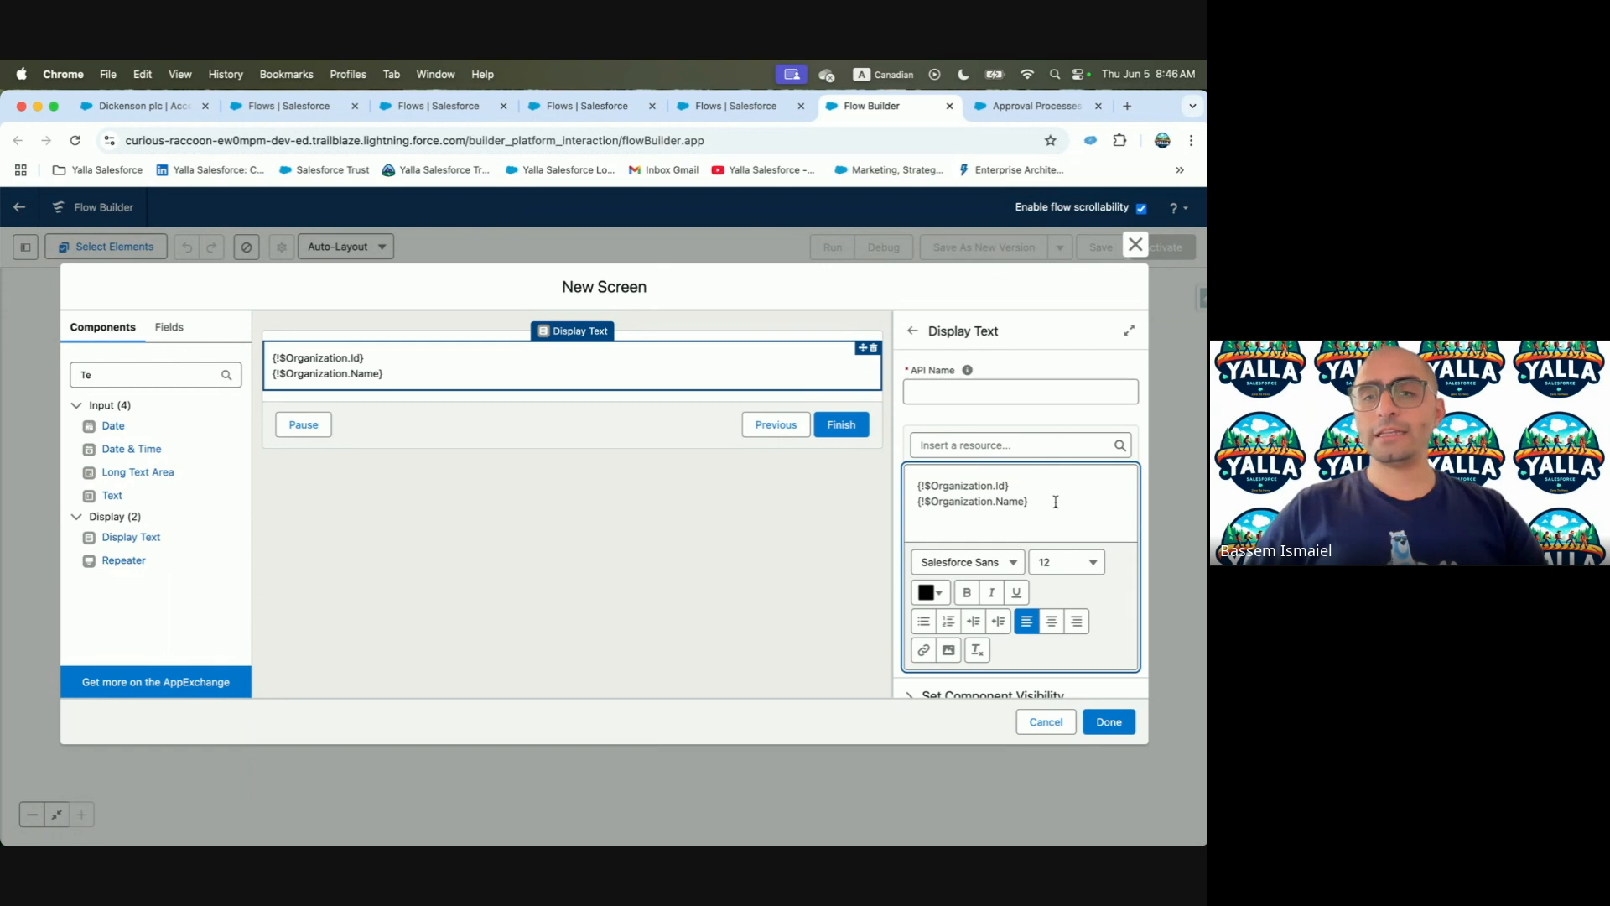
Add the global variable {!$User.Username} on a new line below the organization variables
{"action": "key", "text": "Return"}
{"action": "left_click", "coordinate": [974, 447]}
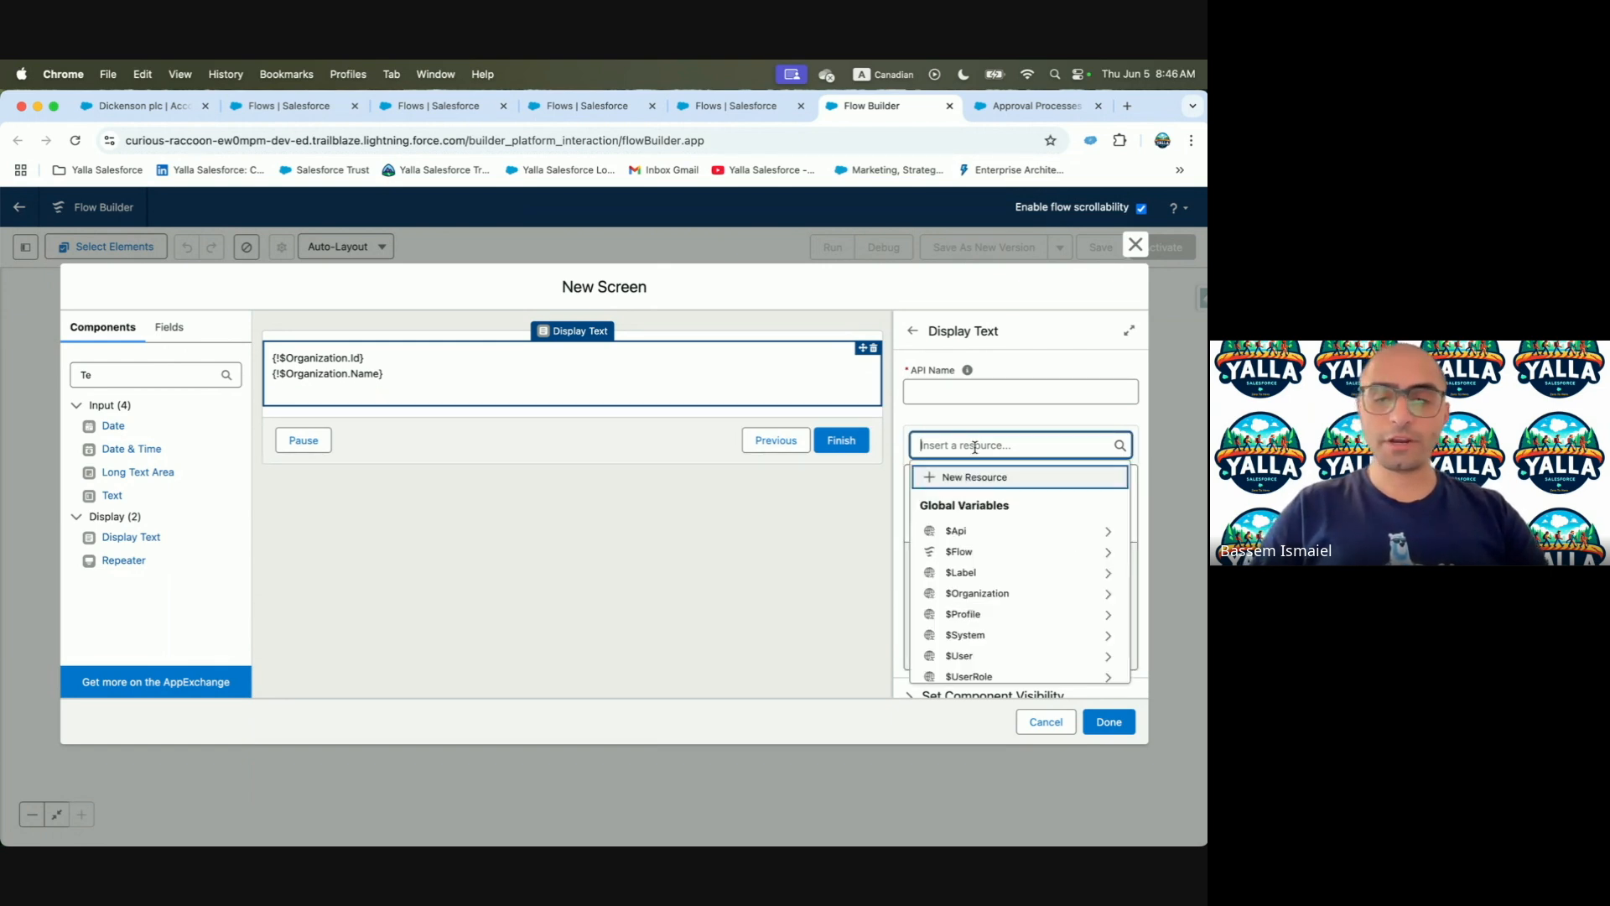
{"action": "type", "text": "U"}
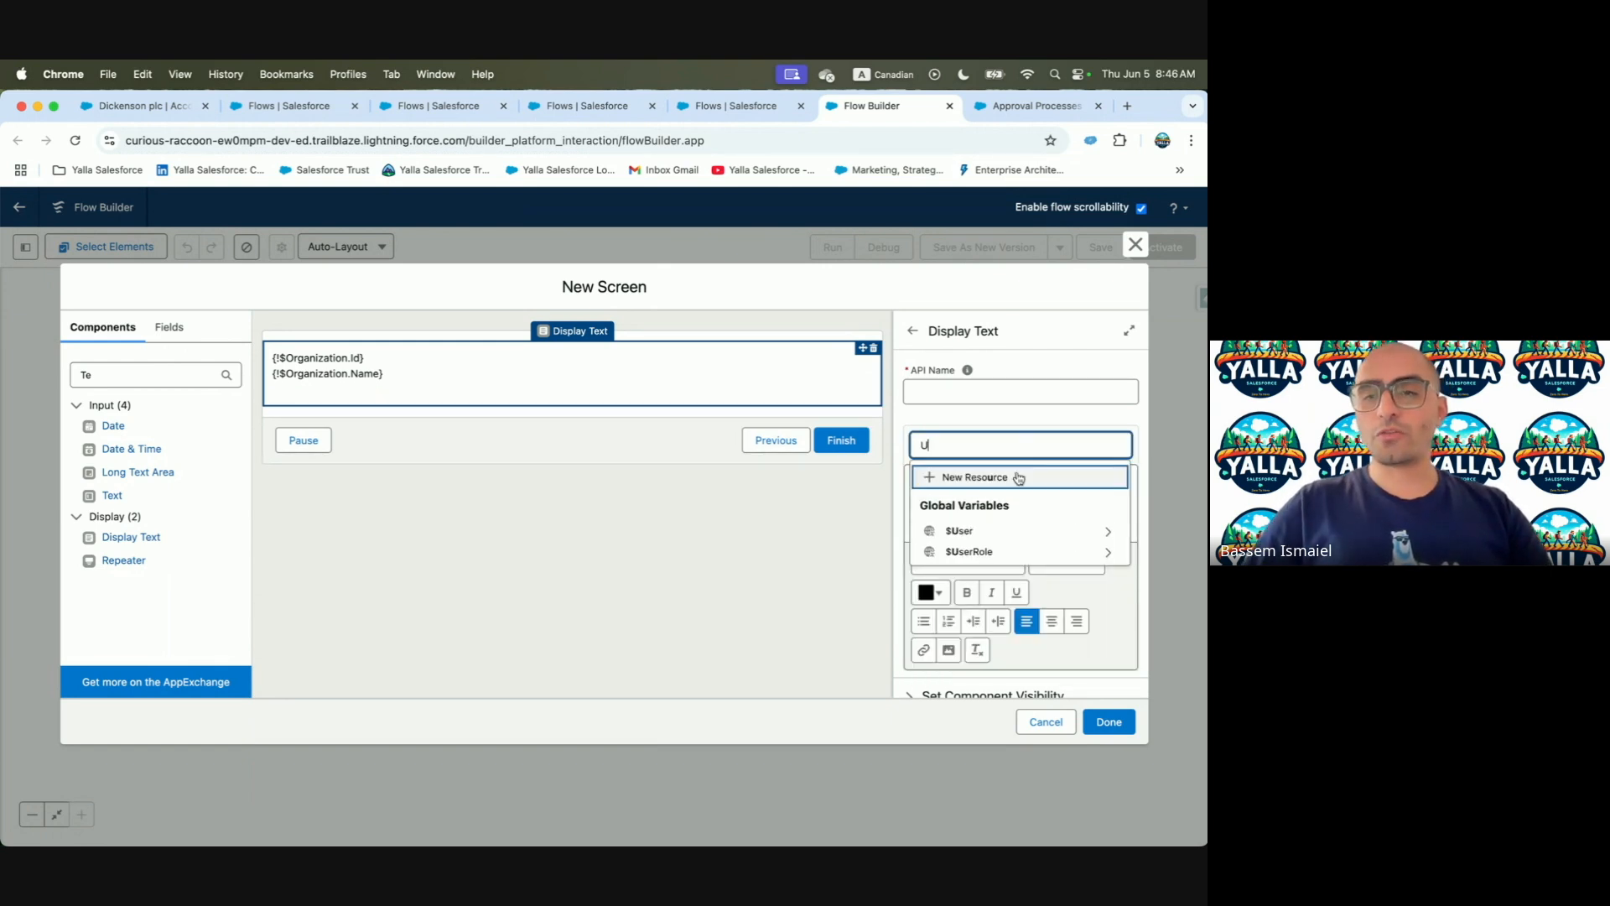
{"action": "left_click", "coordinate": [996, 533]}
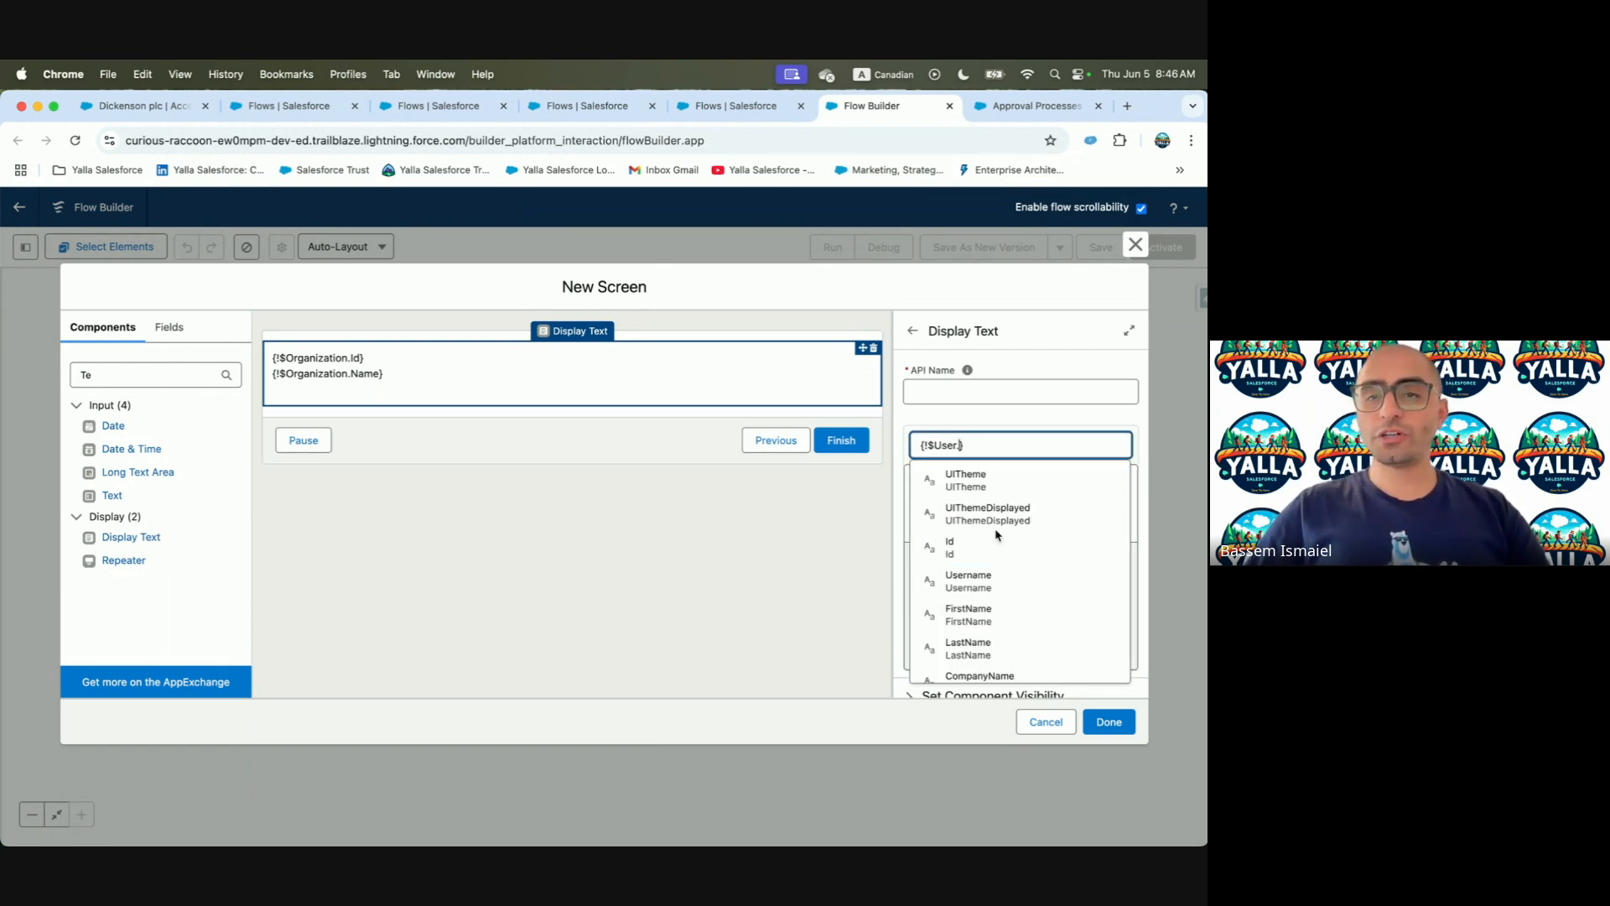
{"action": "left_click", "coordinate": [987, 579]}
Add the global variable {!$Profile.Name} on the next line of the display text
{"action": "key", "text": "Return"}
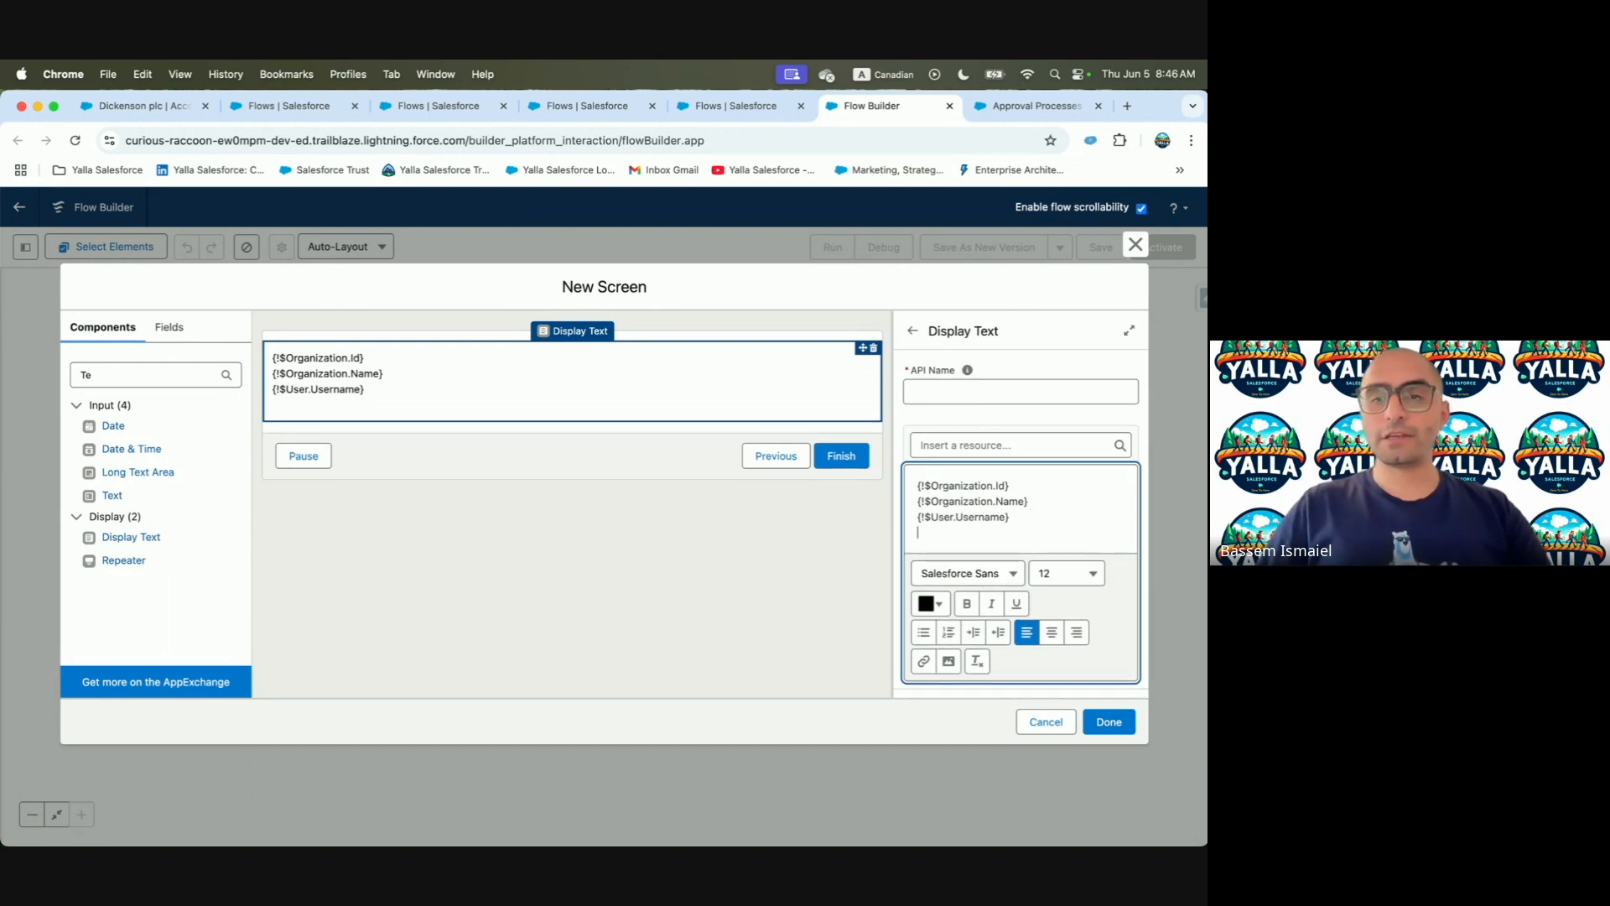
{"action": "left_click", "coordinate": [1015, 446]}
{"action": "type", "text": "Profi"}
{"action": "left_click", "coordinate": [1024, 504]}
{"action": "type", "text": "Name"}
{"action": "key", "text": "Return"}
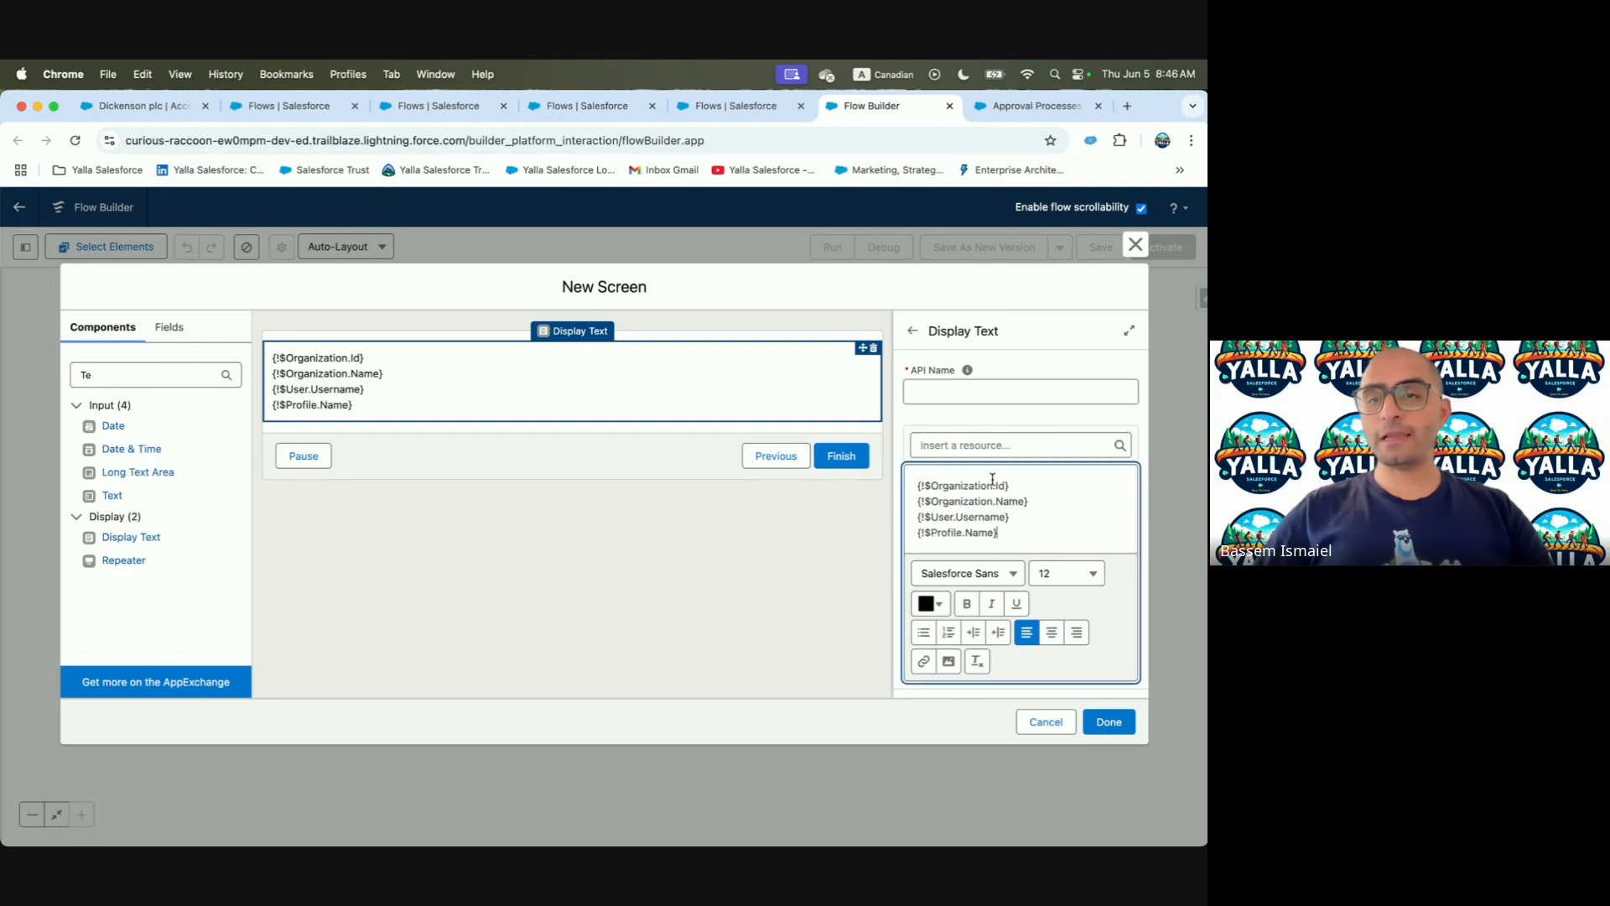
Add {!$UserRole.Name} on a new line below the profile variable, without the plain word Role in front of it
{"action": "key", "text": "Return"}
{"action": "type", "text": "Role"}
{"action": "left_click", "coordinate": [1022, 453]}
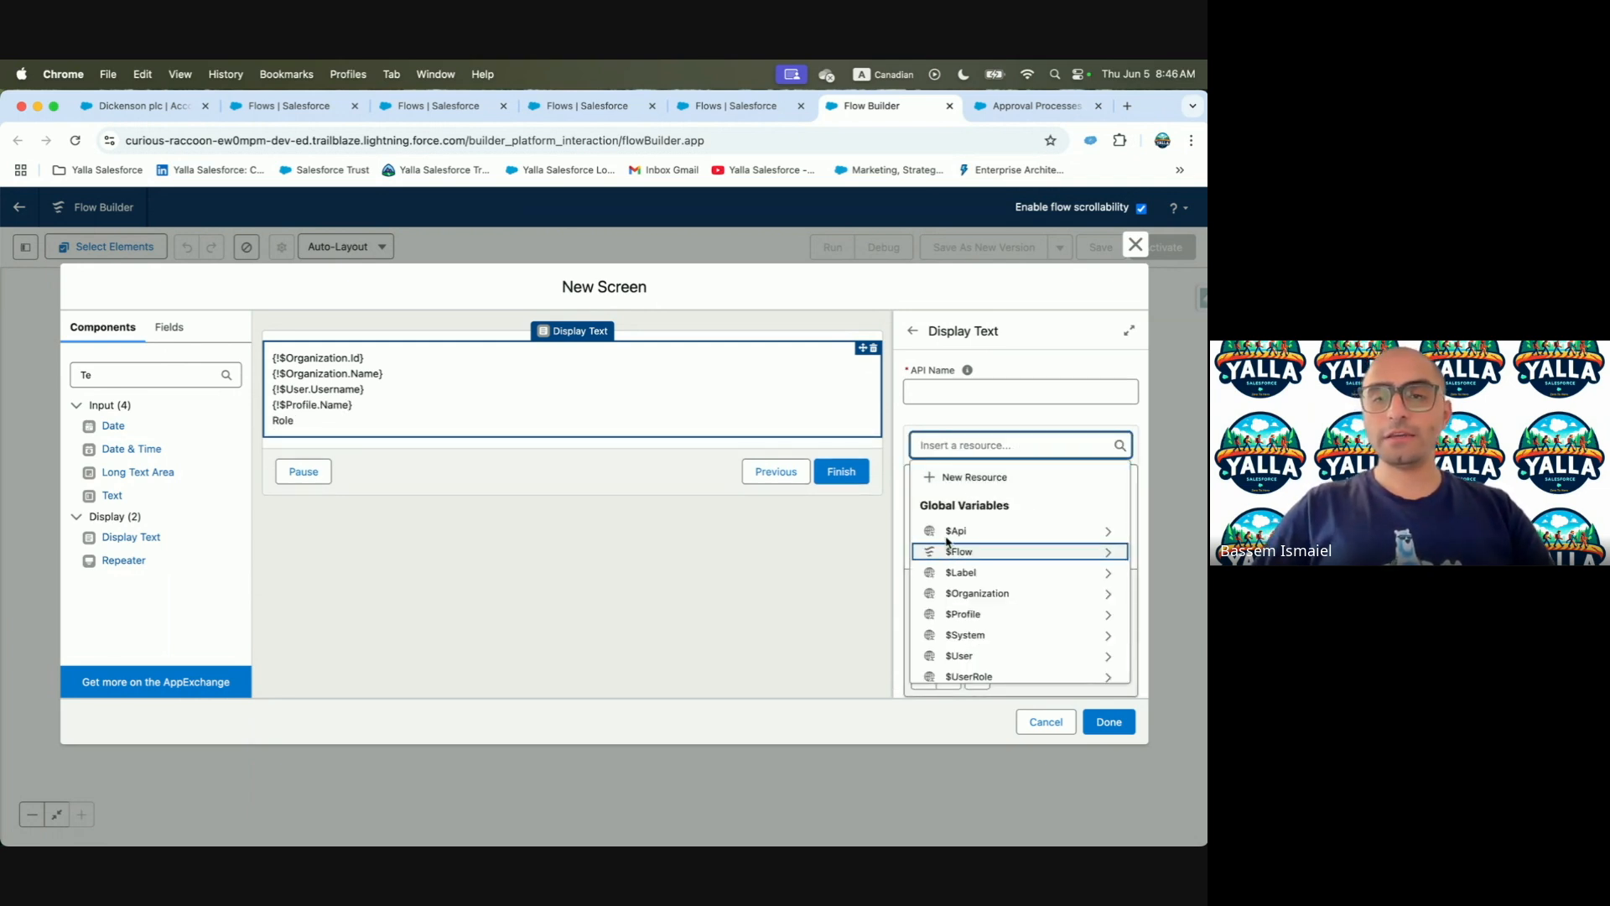
{"action": "type", "text": "Rol"}
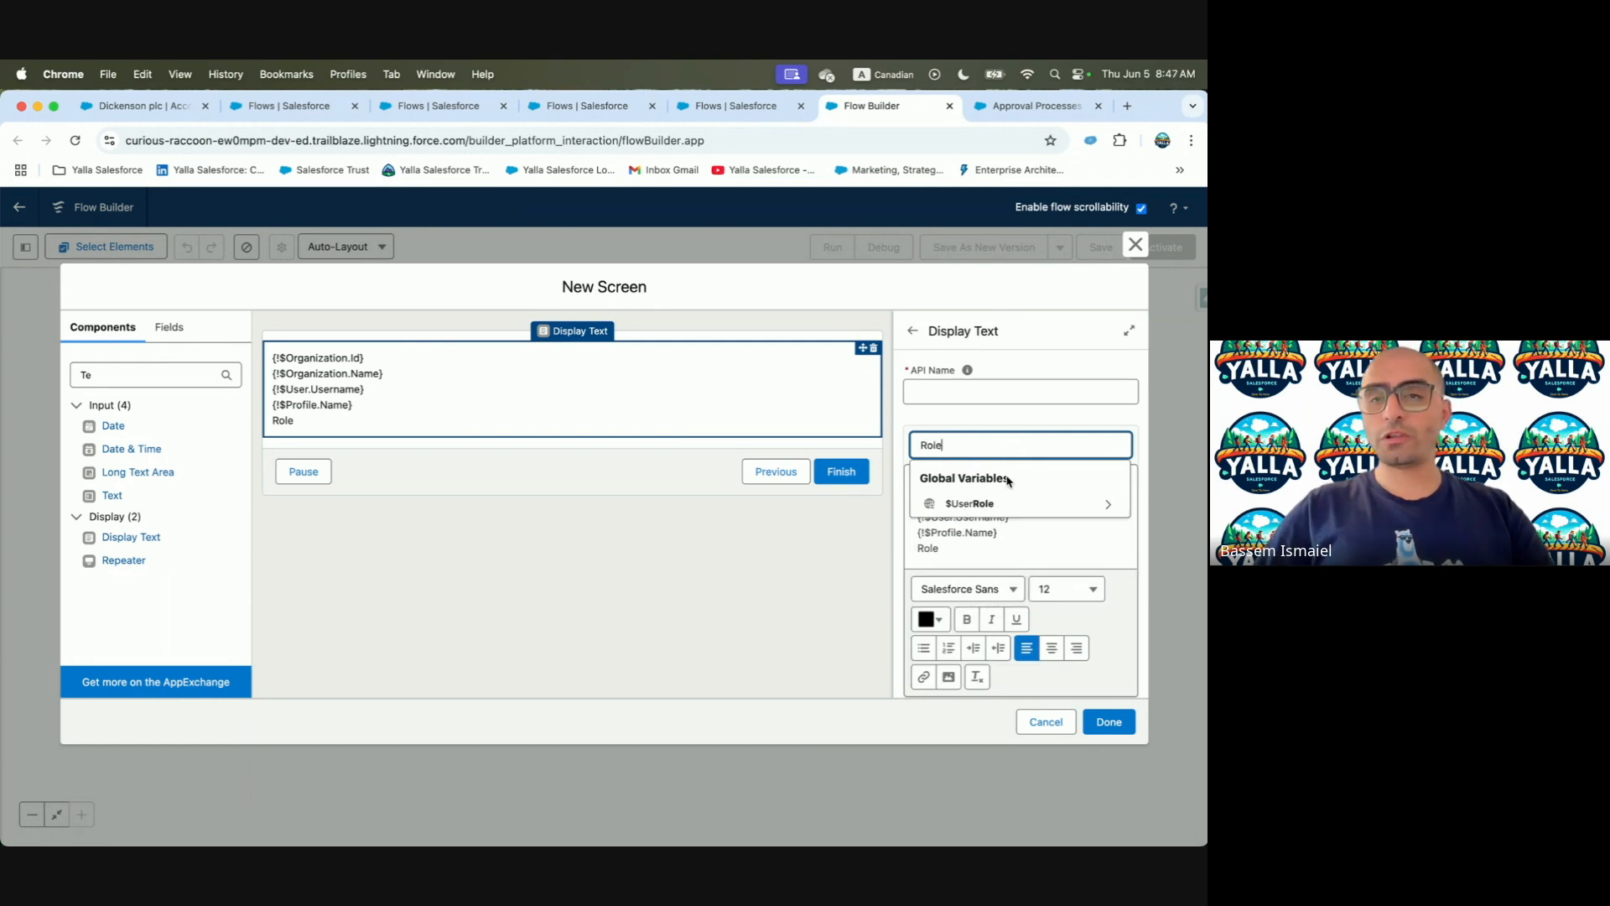
{"action": "type", "text": "e"}
{"action": "left_click", "coordinate": [1006, 504]}
{"action": "left_click", "coordinate": [957, 514]}
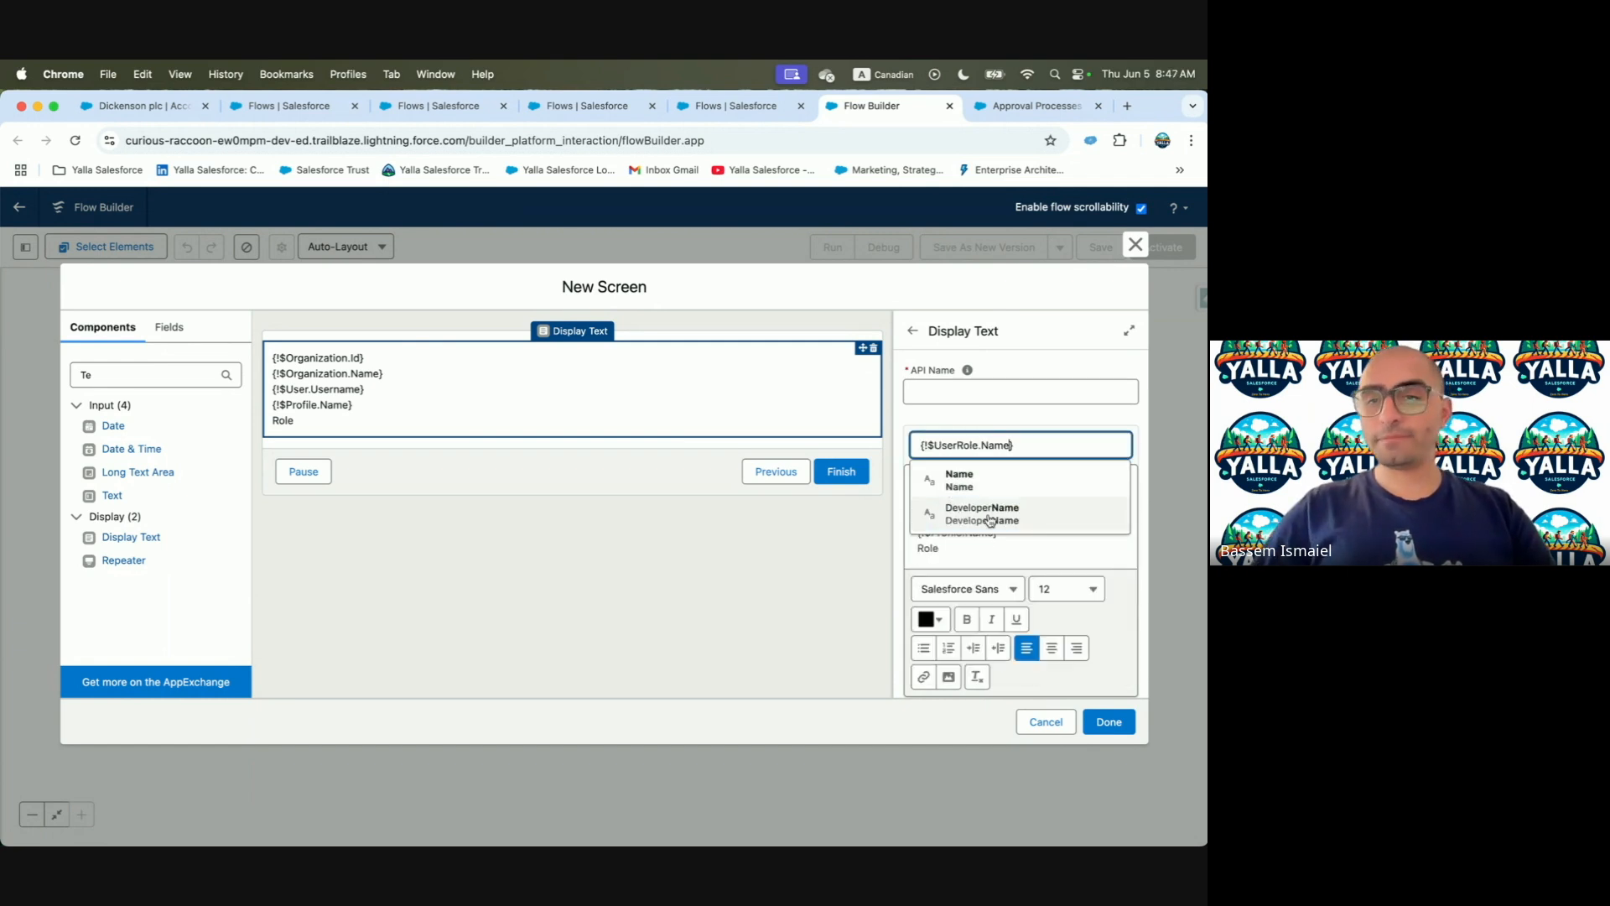
{"action": "left_click", "coordinate": [956, 480]}
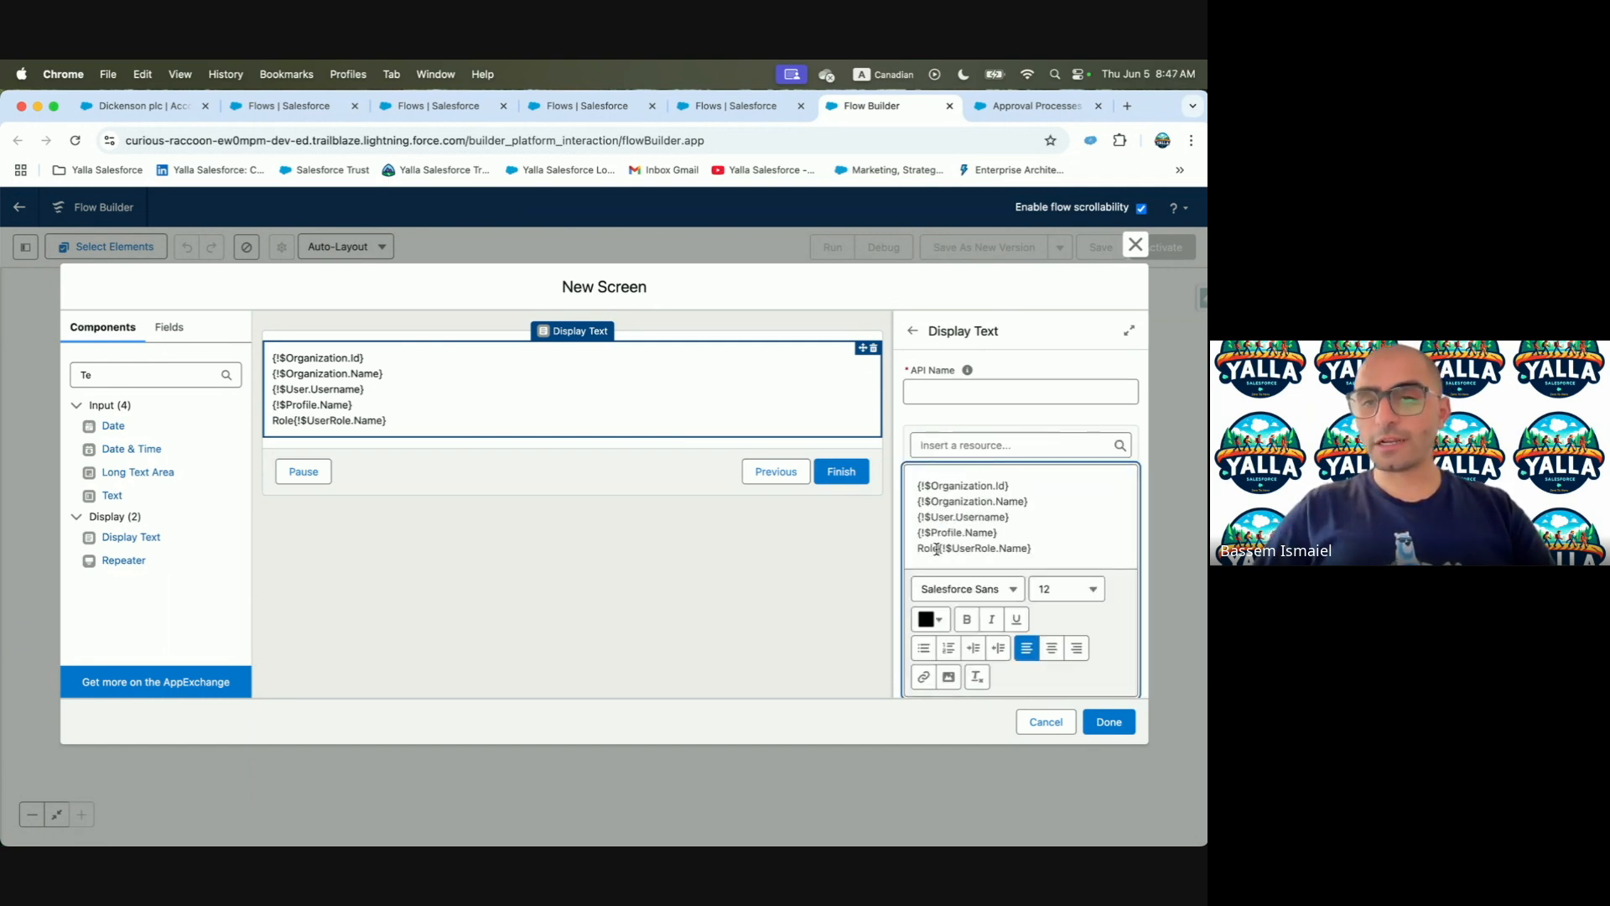
{"action": "double_click", "coordinate": [937, 549]}
{"action": "type", "text": "="}
{"action": "key", "text": "BackSpace"}
{"action": "left_click", "coordinate": [1033, 552]}
Add the global variable {!$Flow.InterviewStartTime} on a new line at the end of the display text
{"action": "key", "text": "Return"}
{"action": "left_click", "coordinate": [1005, 447]}
{"action": "type", "text": "Flo"}
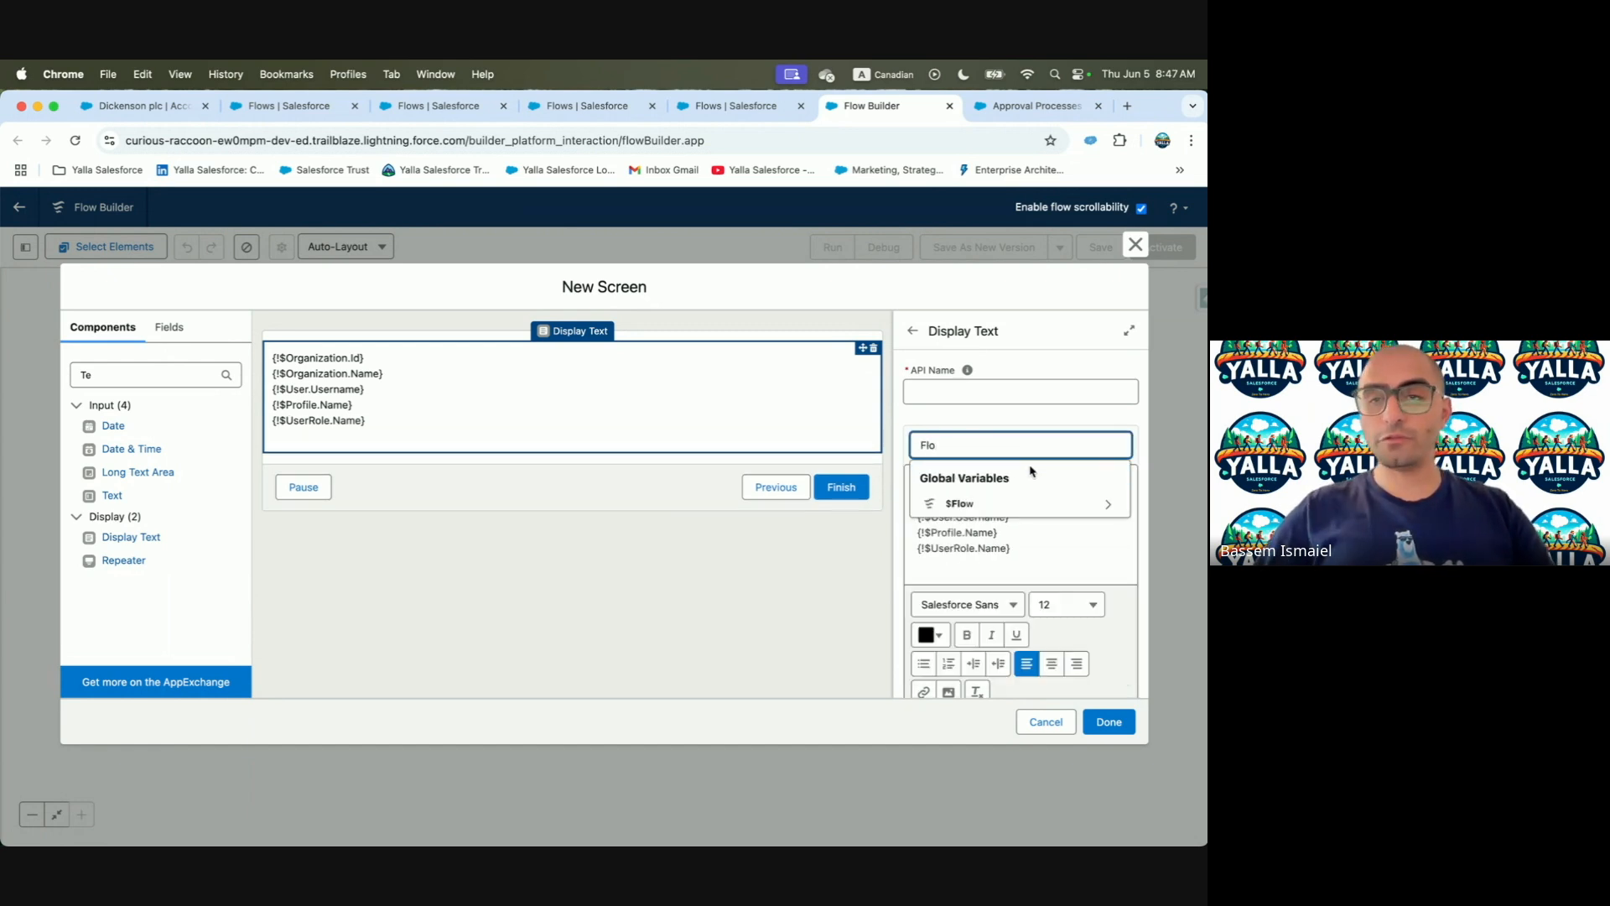
{"action": "left_click", "coordinate": [1001, 505]}
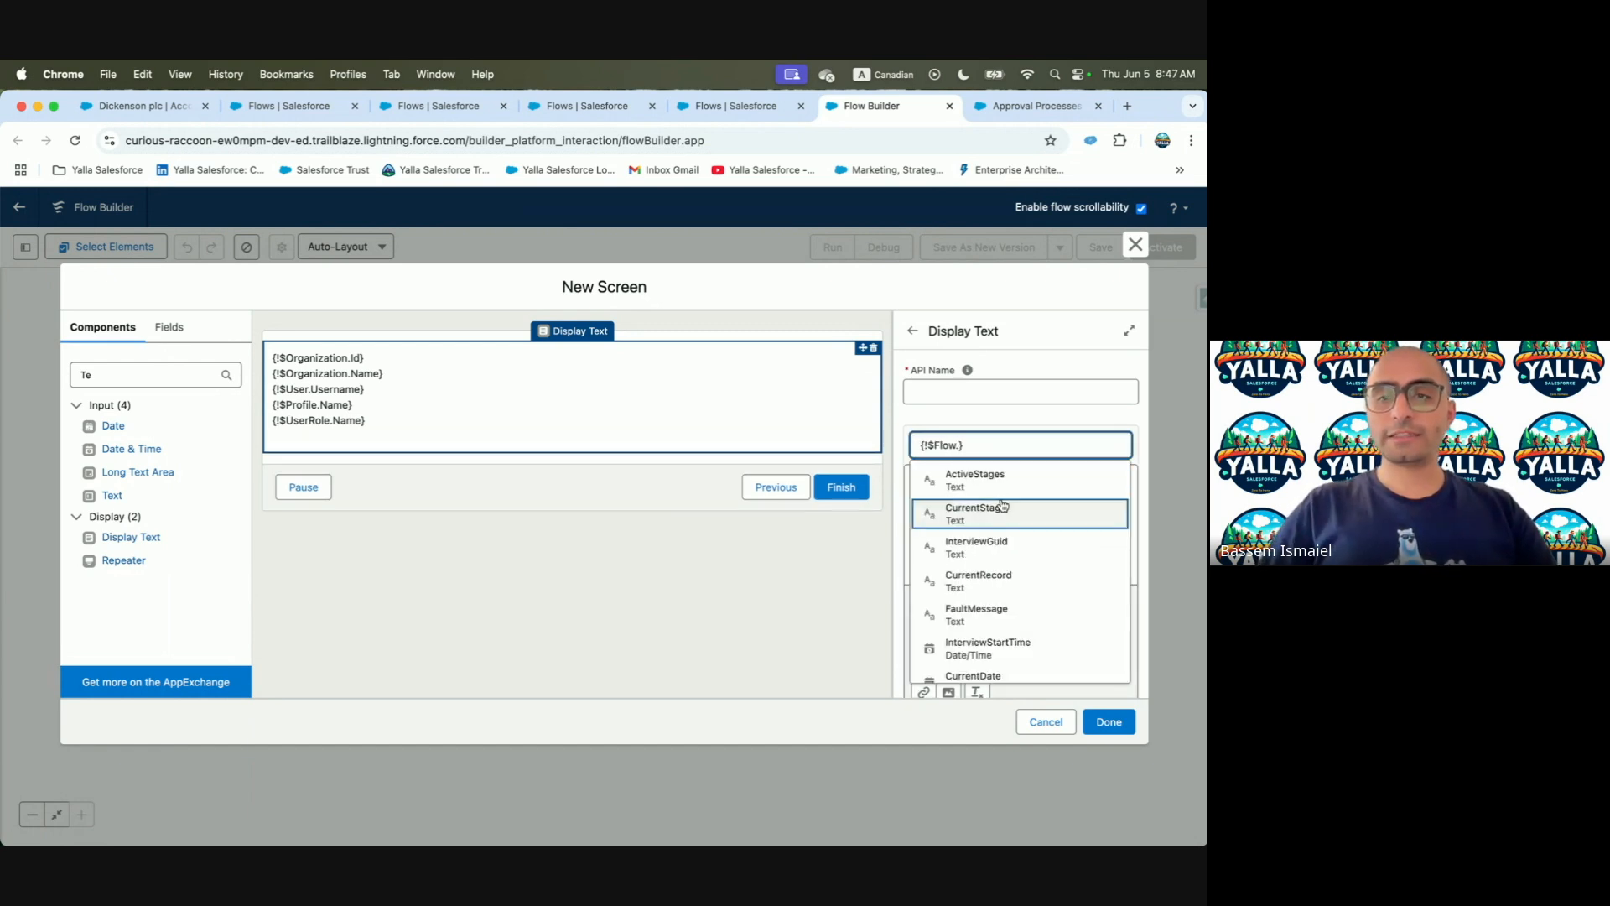
{"action": "type", "text": "Star"}
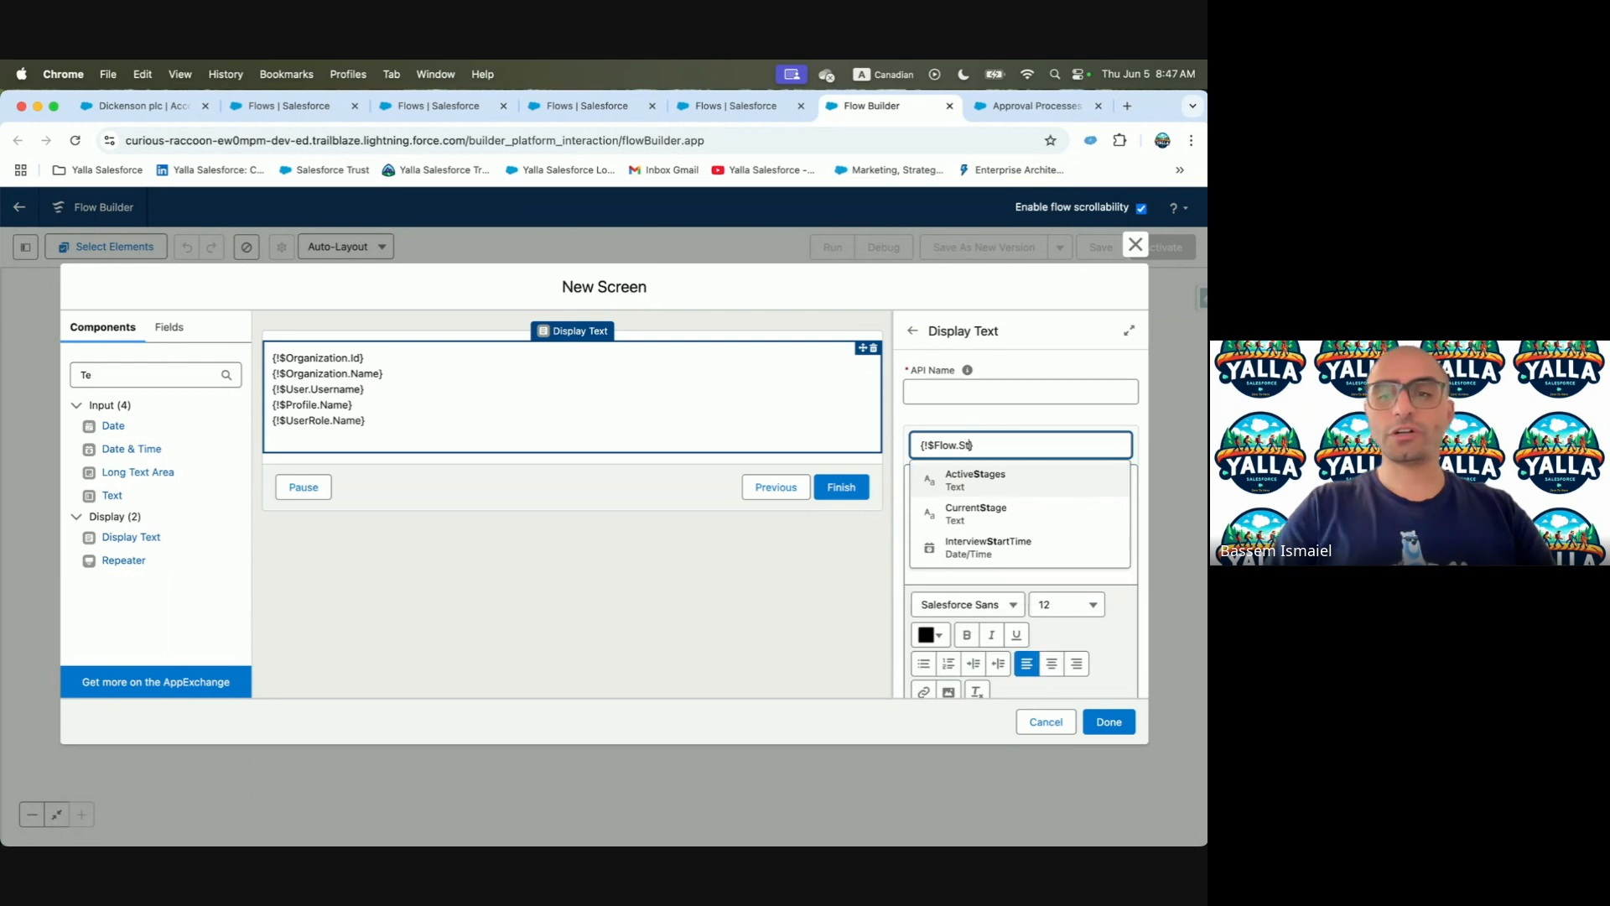
{"action": "left_click", "coordinate": [1048, 485]}
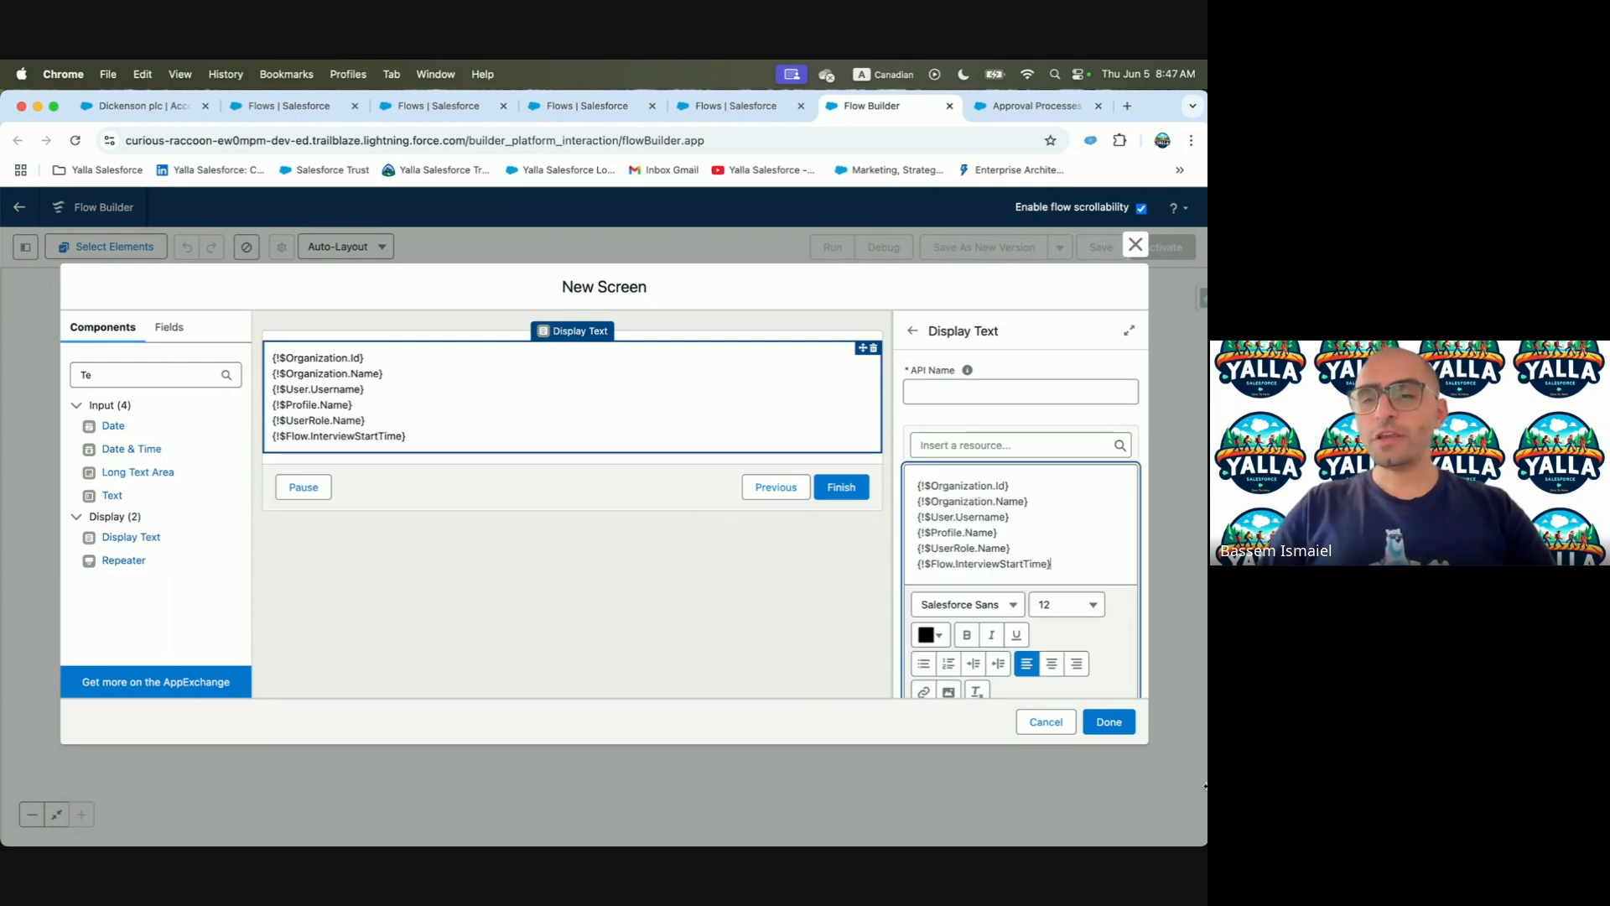
{"action": "scroll", "coordinate": [1005, 594], "scroll_direction": "down", "scroll_amount": 1}
{"action": "scroll", "coordinate": [1032, 565], "scroll_direction": "up", "scroll_amount": 1}
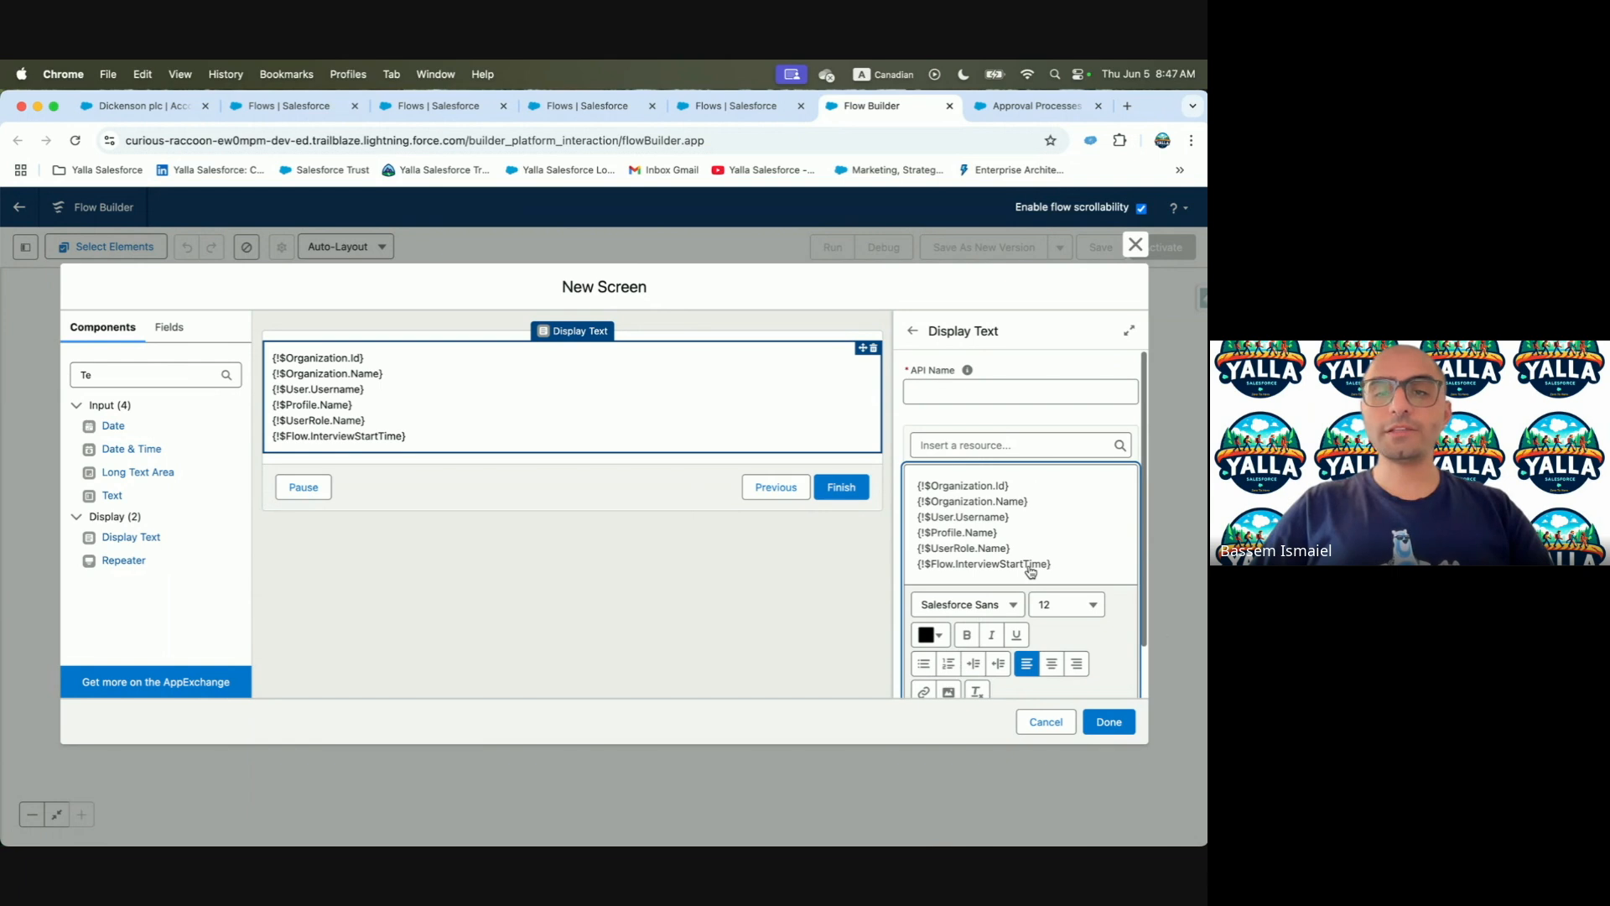
Give the Display Text component the API name txt_GlobalVars and finish the screen element
{"action": "left_click", "coordinate": [967, 394]}
{"action": "type", "text": "txt"}
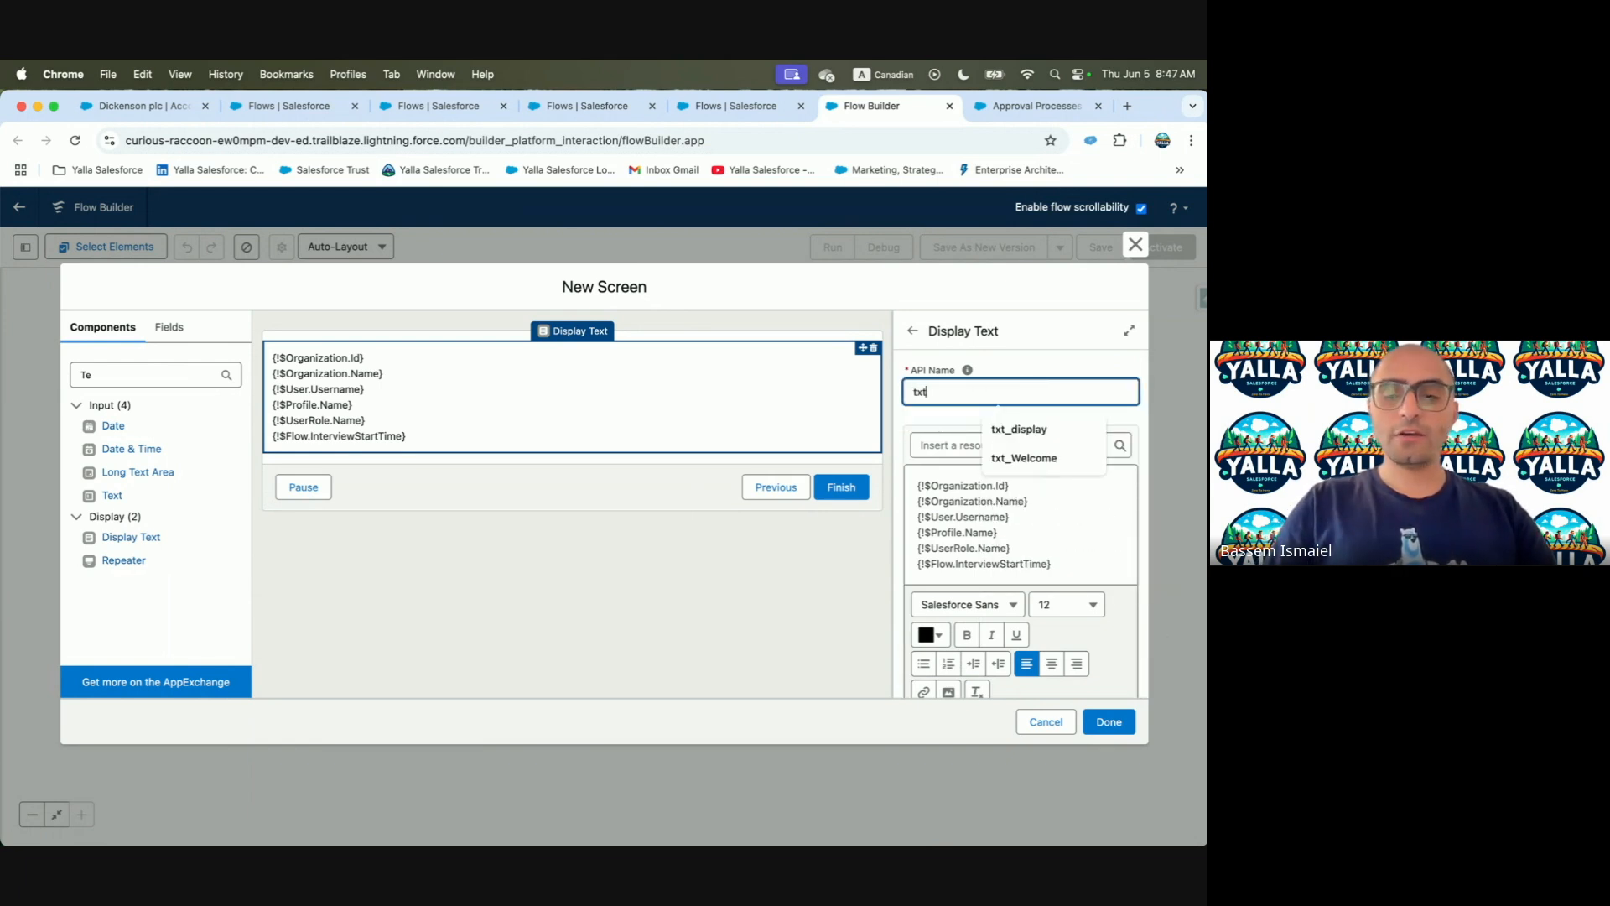
{"action": "type", "text": "_Global"}
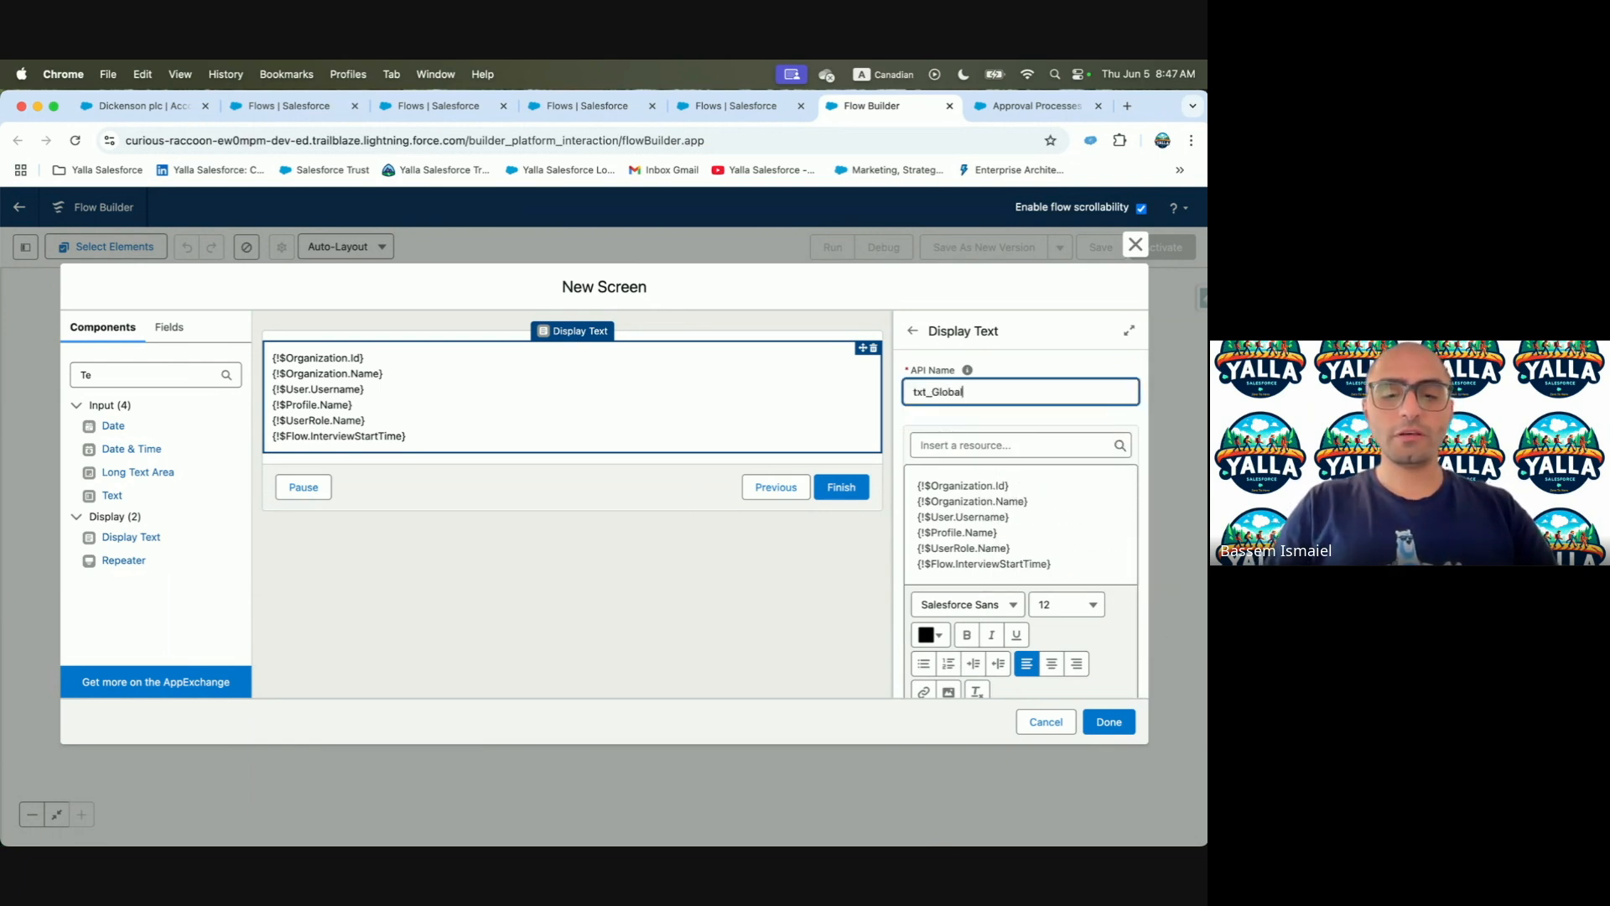
{"action": "type", "text": "Vars"}
{"action": "left_click", "coordinate": [1109, 721]}
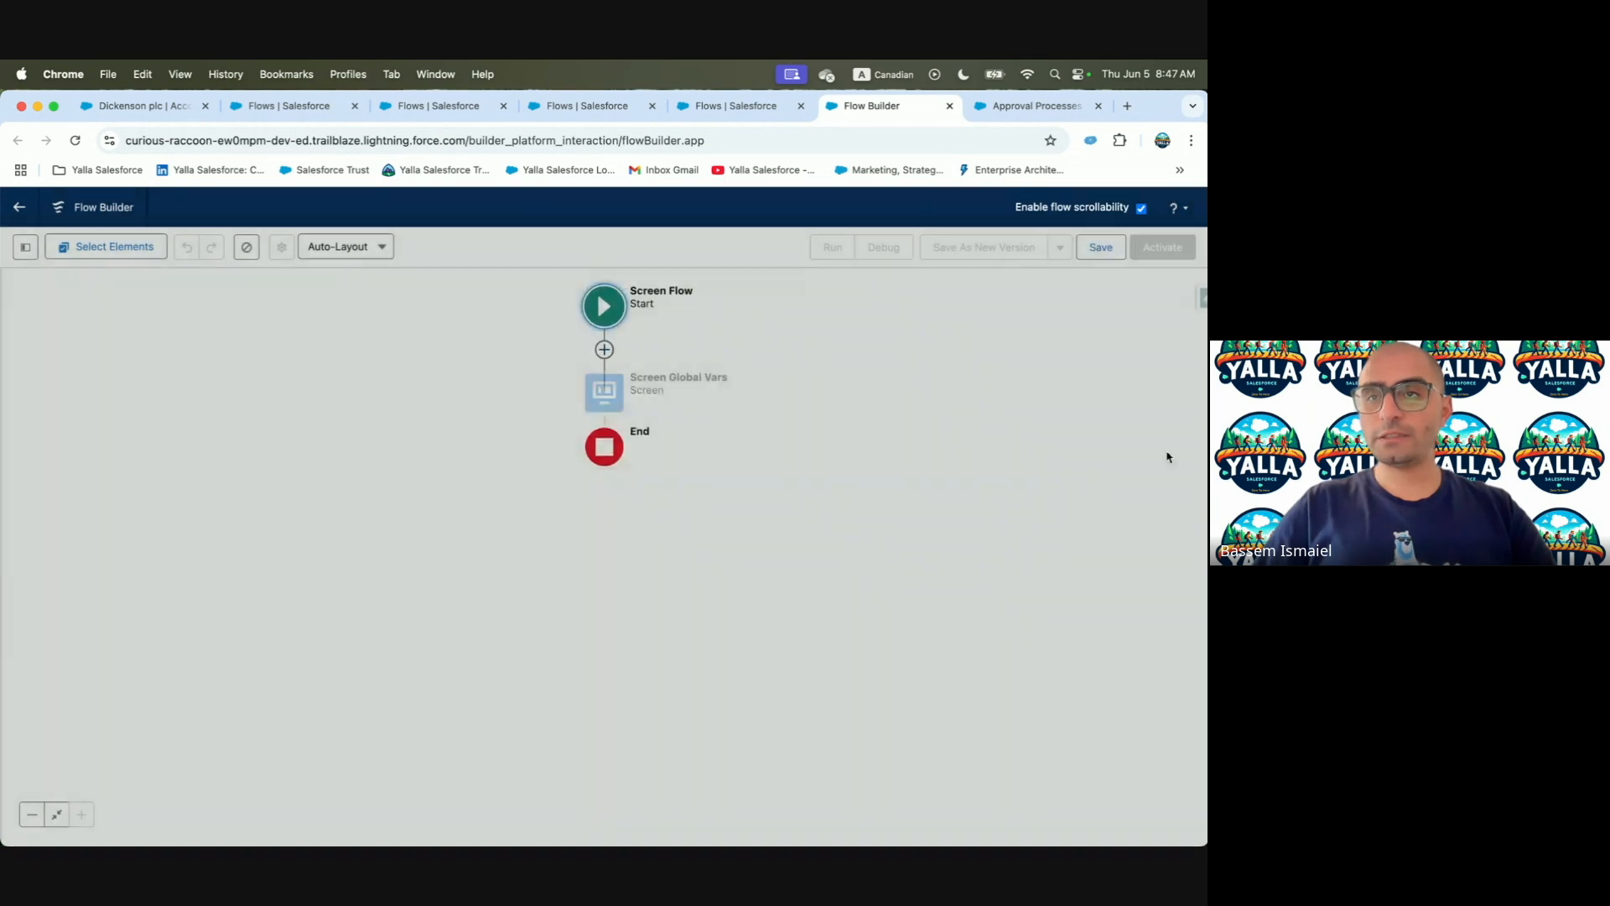
Save the flow with the label Screen Global Vars and the API name Screen_Global_Vars
{"action": "left_click", "coordinate": [1099, 248]}
{"action": "left_click", "coordinate": [514, 461]}
{"action": "type", "text": "Screen Global Vars"}
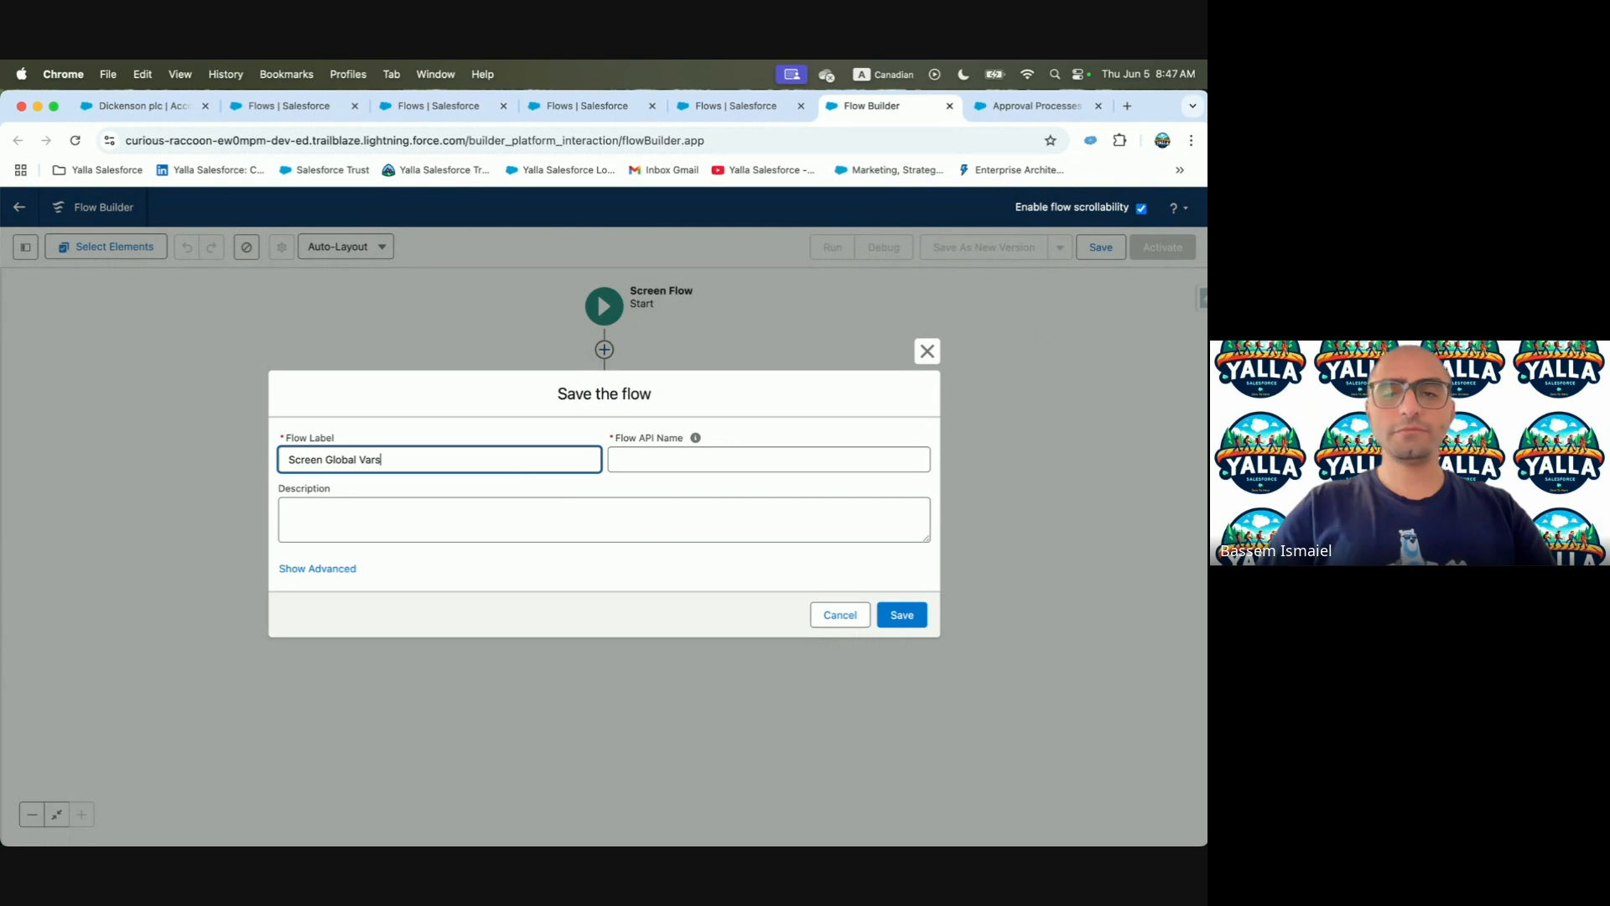
{"action": "left_click", "coordinate": [752, 468]}
{"action": "left_click", "coordinate": [729, 514]}
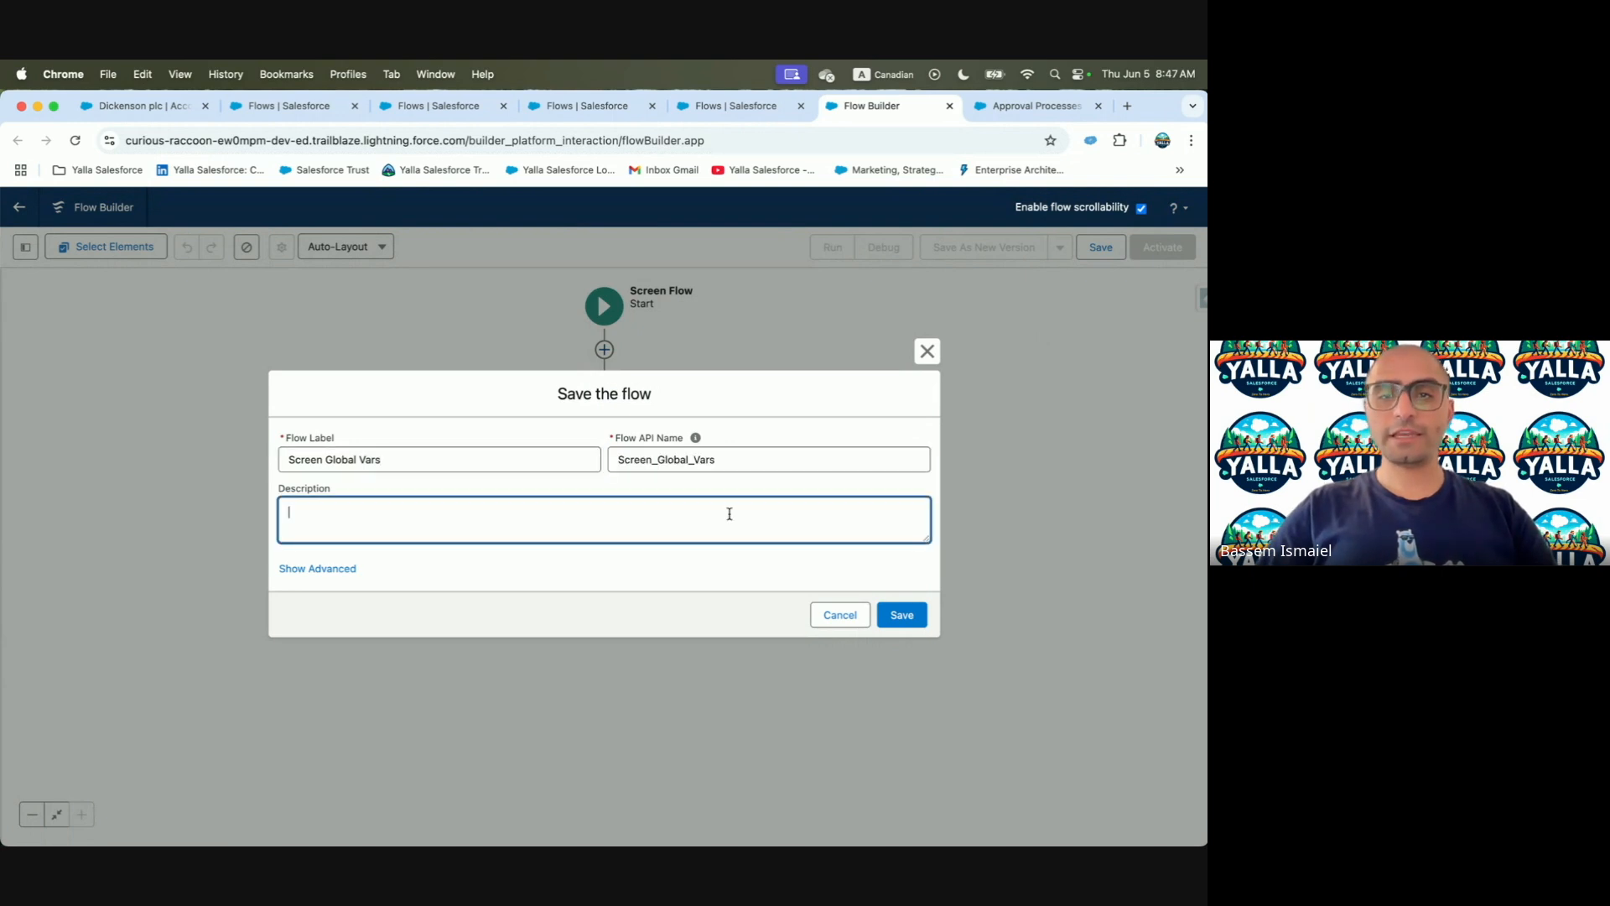
{"action": "left_click", "coordinate": [903, 615]}
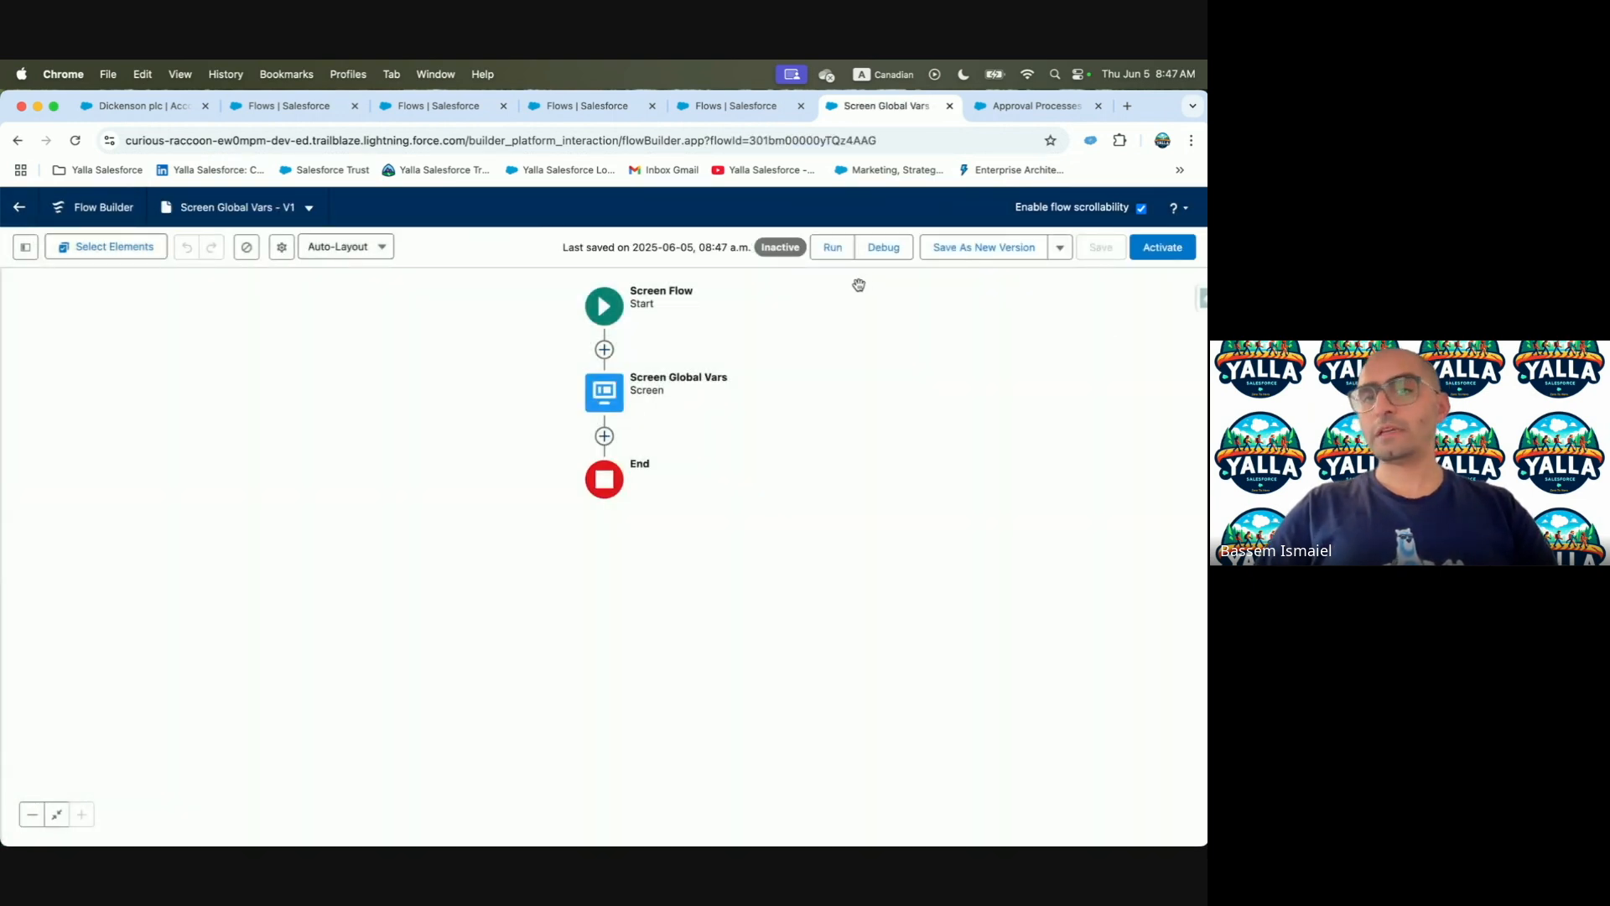
Run the flow in debug mode and check the output line of each global variable
{"action": "left_click", "coordinate": [886, 250]}
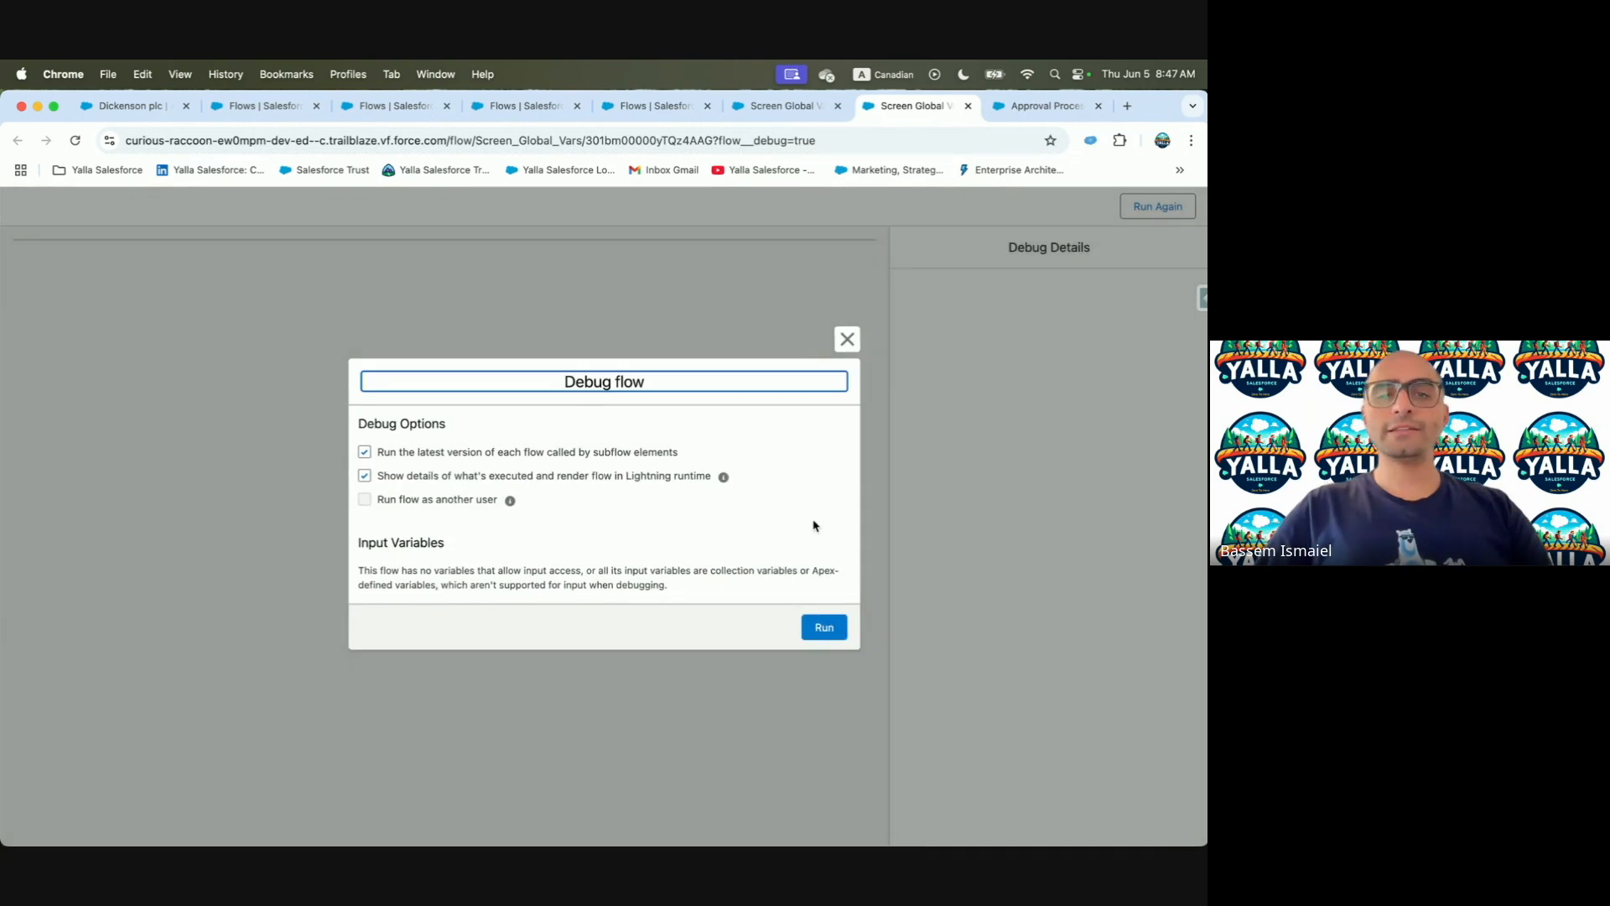
{"action": "left_click", "coordinate": [823, 627]}
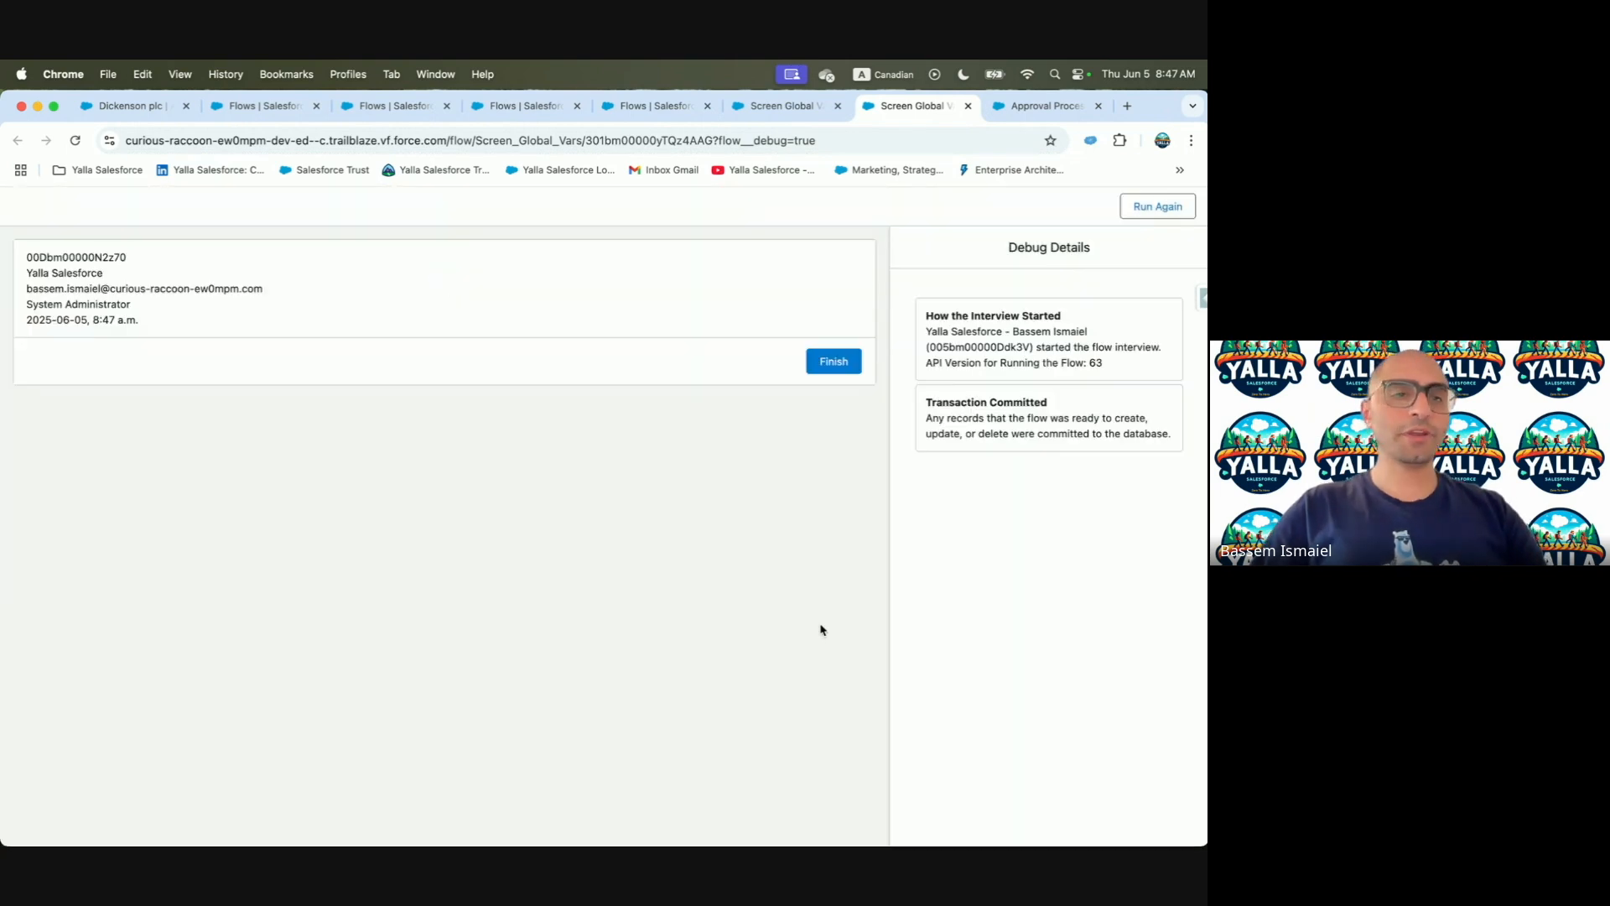
{"action": "double_click", "coordinate": [80, 254]}
{"action": "left_click_drag", "start_coordinate": [35, 273], "coordinate": [146, 279]}
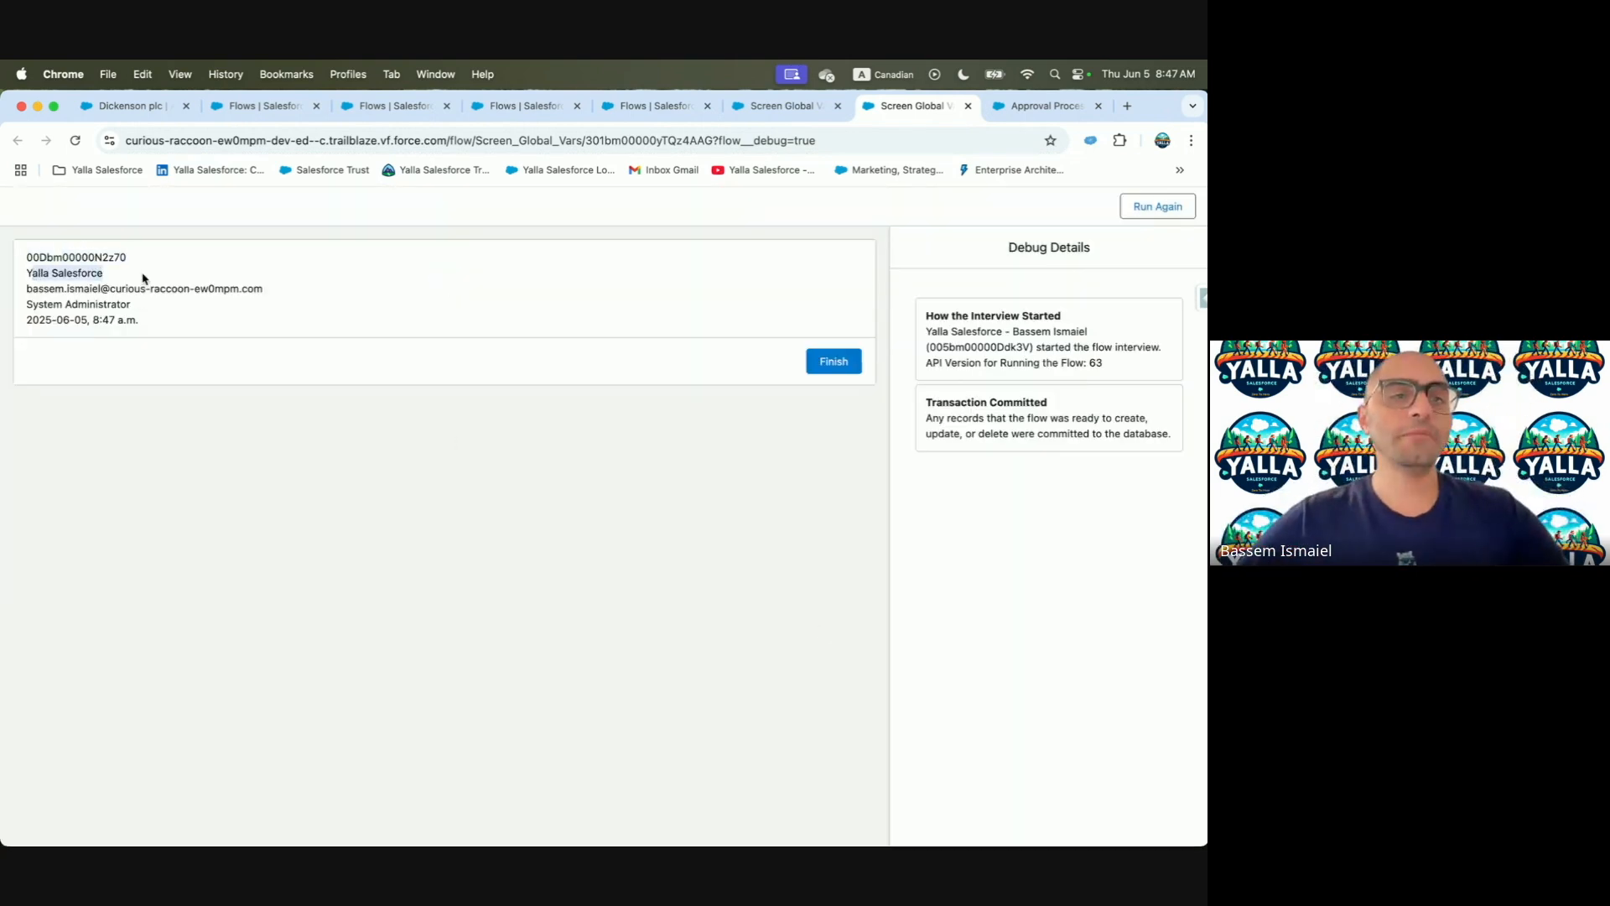
{"action": "triple_click", "coordinate": [38, 288]}
{"action": "left_click_drag", "start_coordinate": [21, 307], "coordinate": [285, 319]}
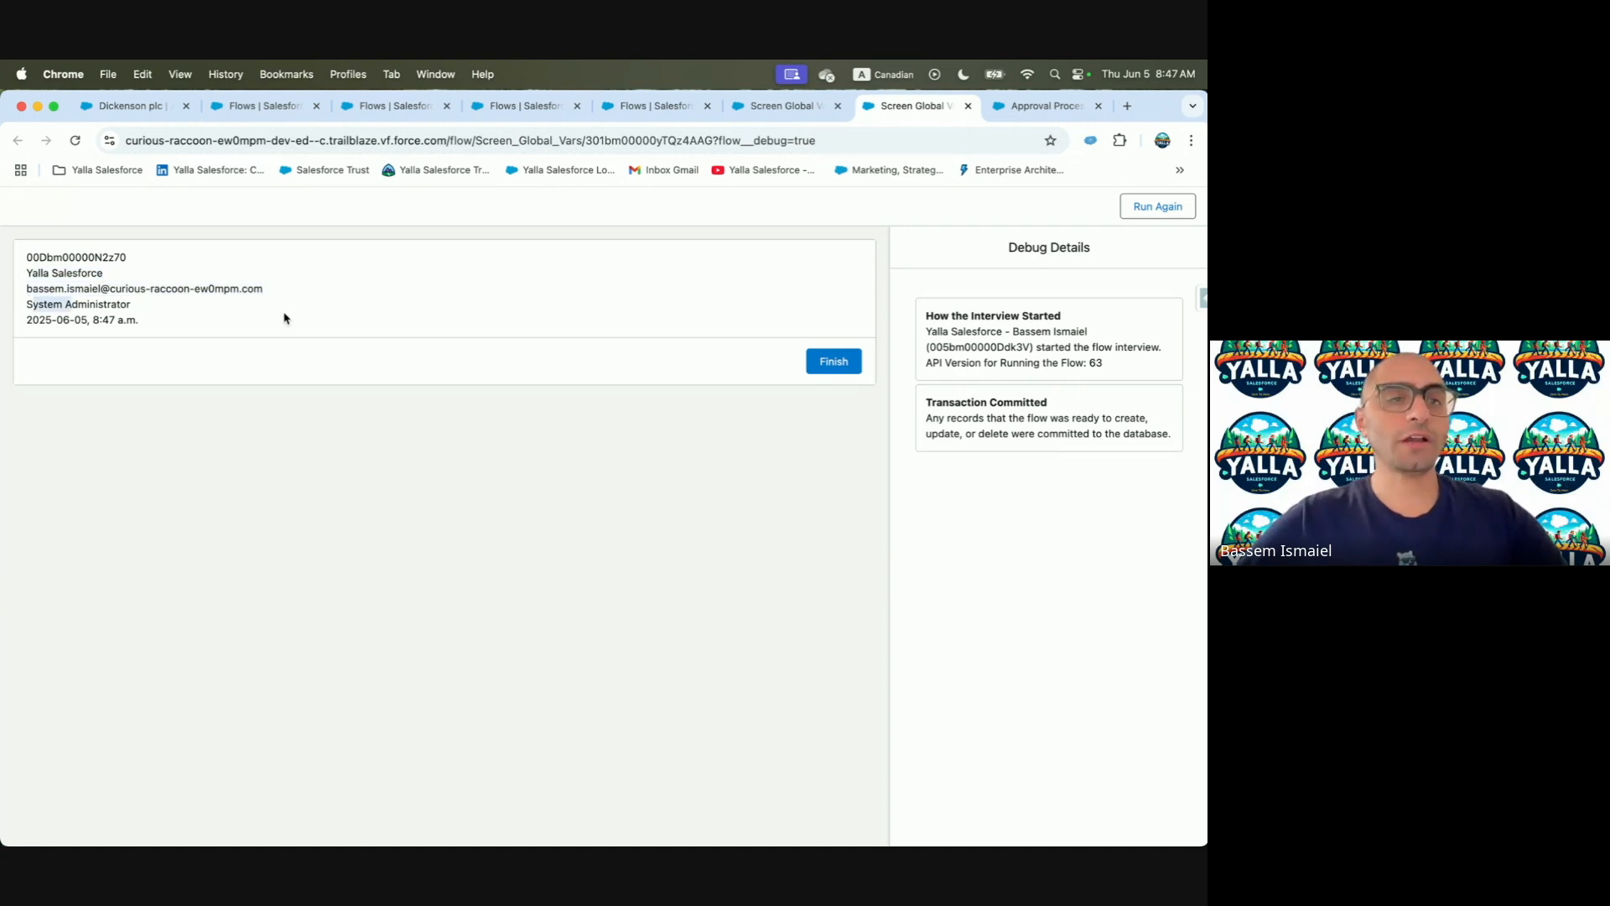
{"action": "left_click_drag", "start_coordinate": [26, 320], "coordinate": [92, 321]}
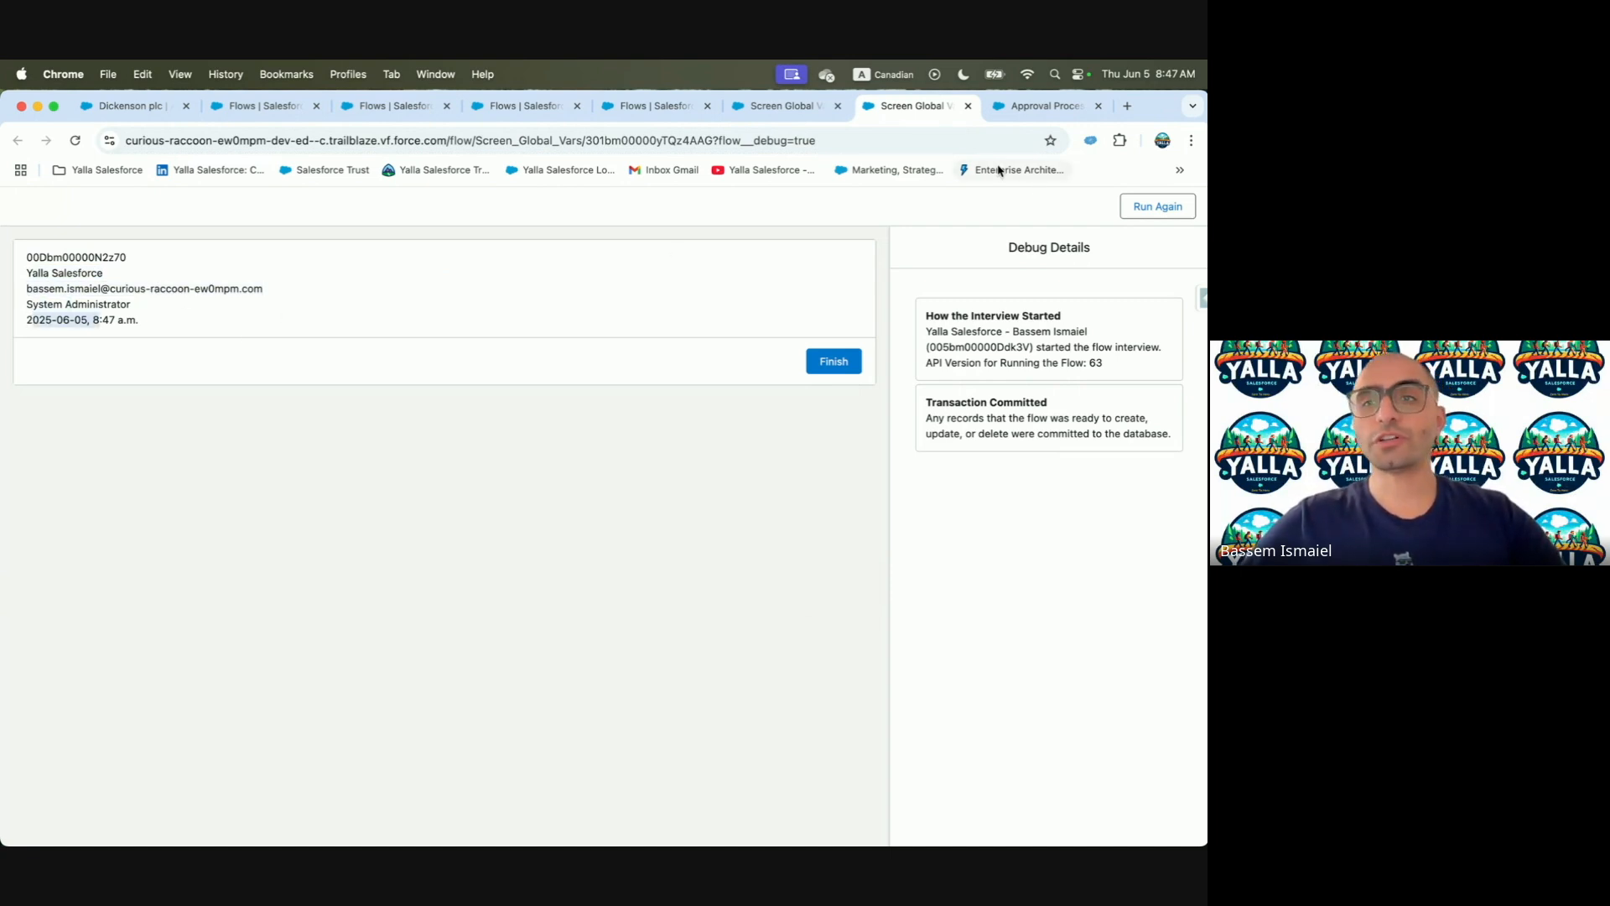
Edit the current user's record from its details page, set the role to CEO and save it
{"action": "left_click", "coordinate": [1203, 301]}
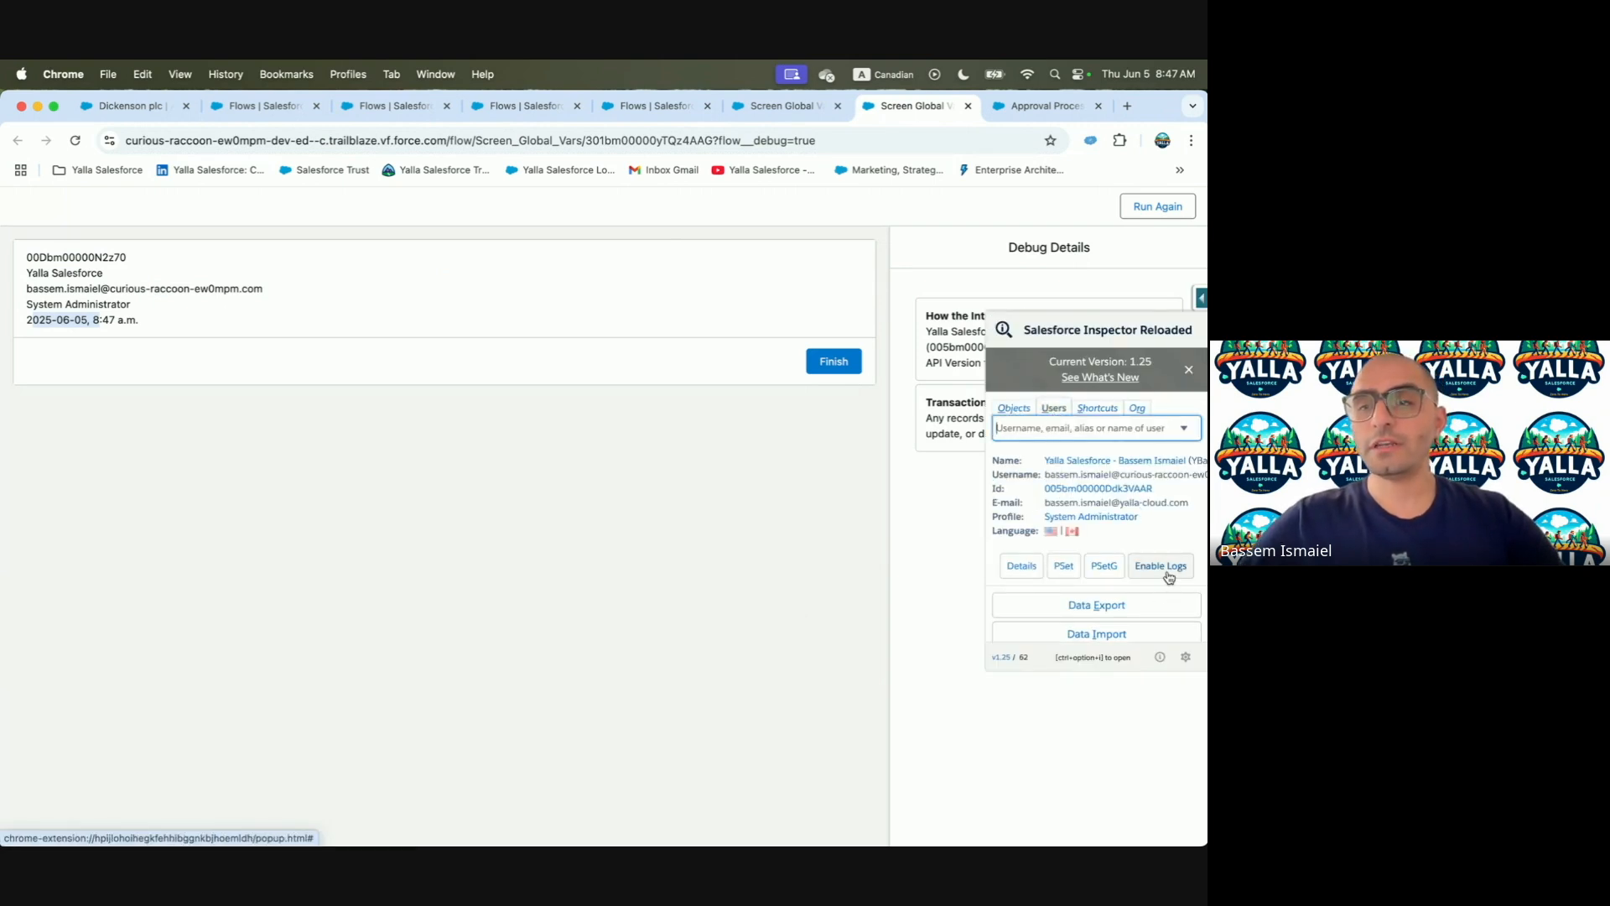
{"action": "left_click", "coordinate": [1020, 566]}
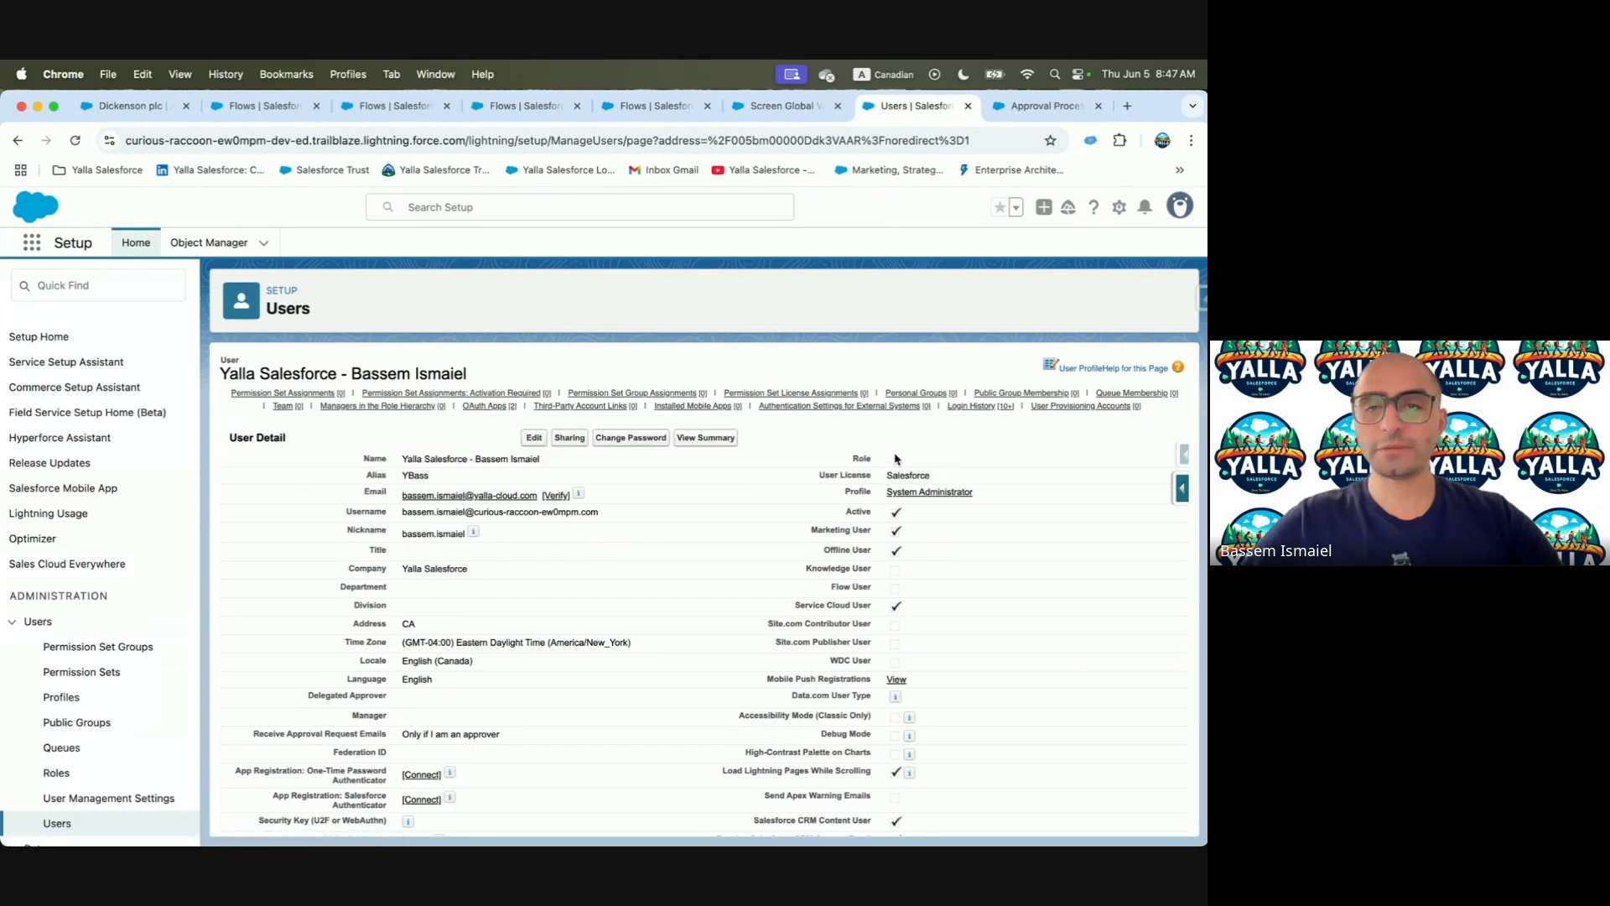
{"action": "left_click", "coordinate": [541, 438]}
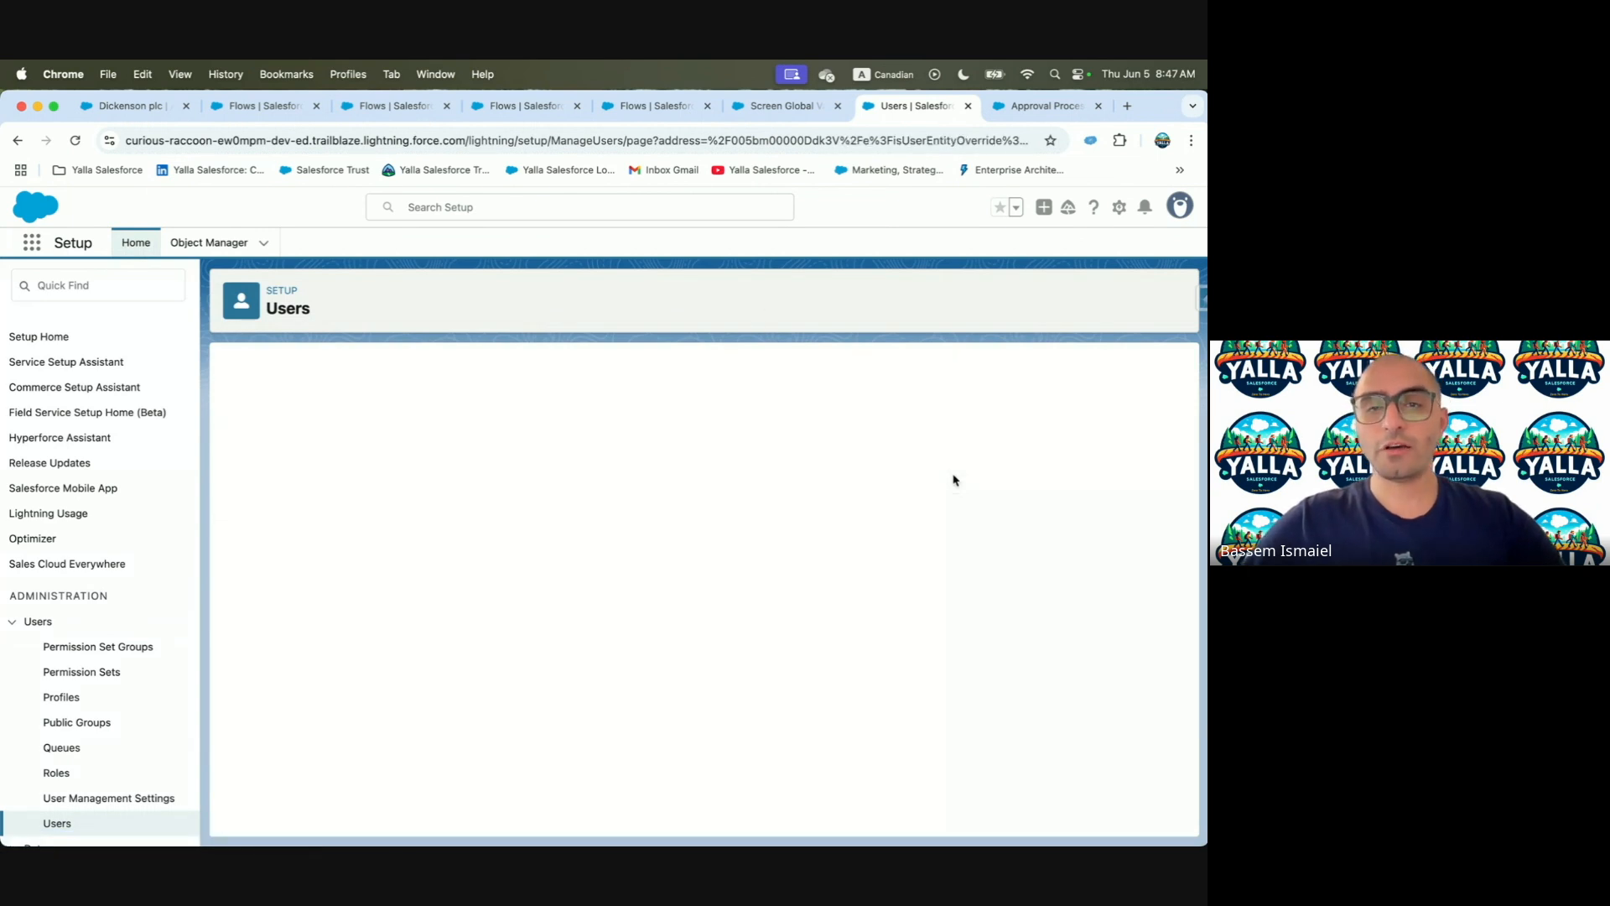
{"action": "left_click", "coordinate": [926, 458]}
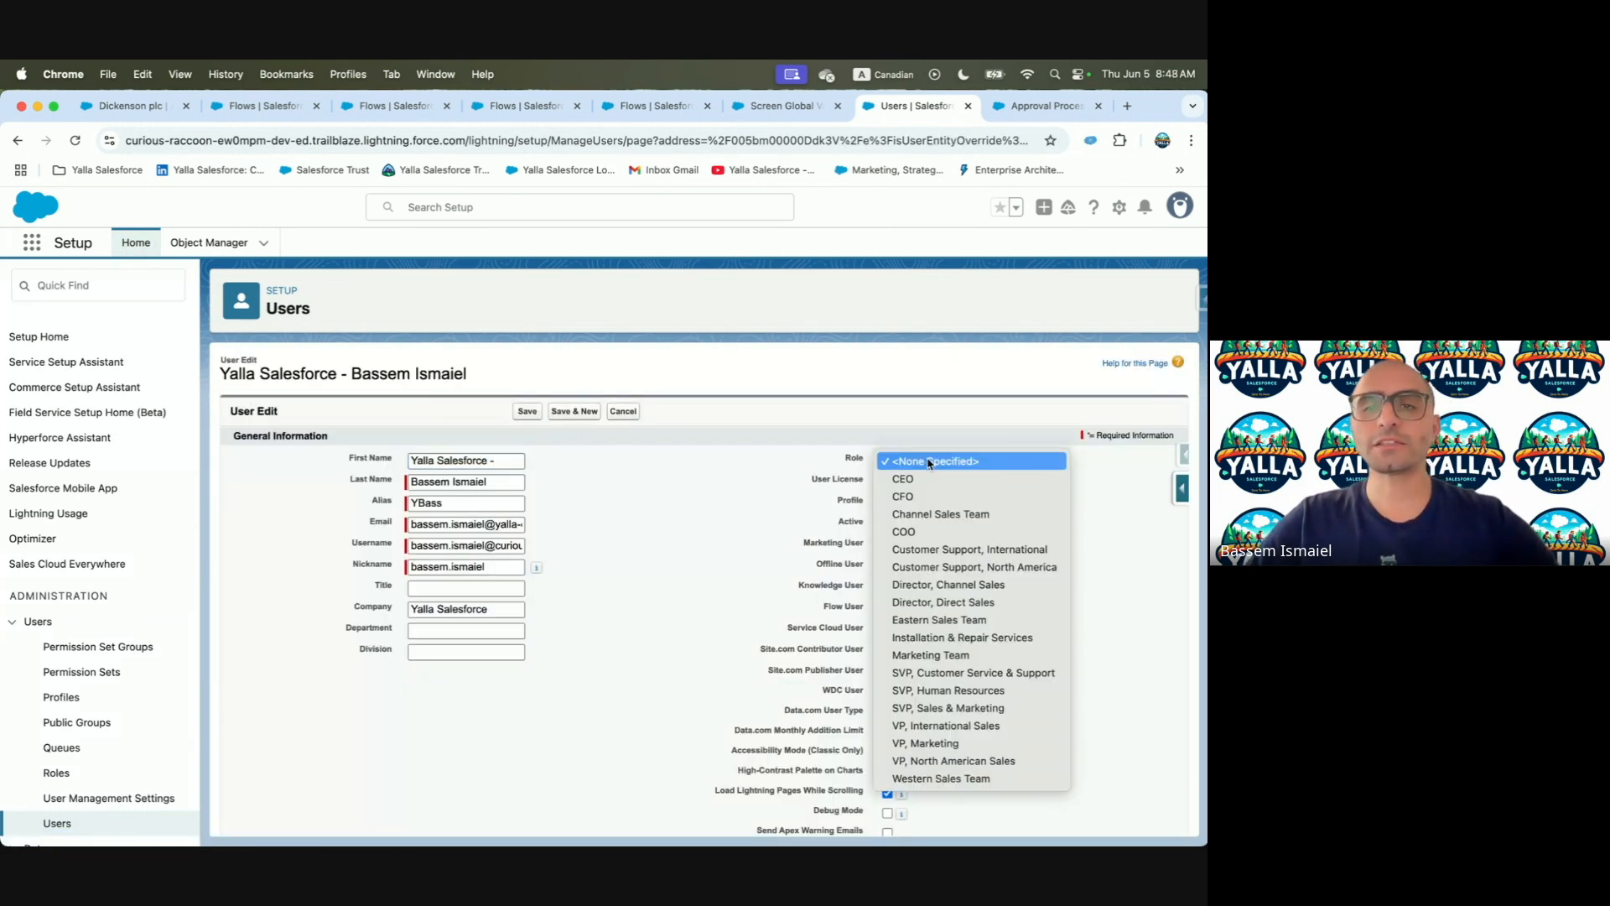
{"action": "left_click", "coordinate": [922, 482]}
{"action": "left_click", "coordinate": [529, 412]}
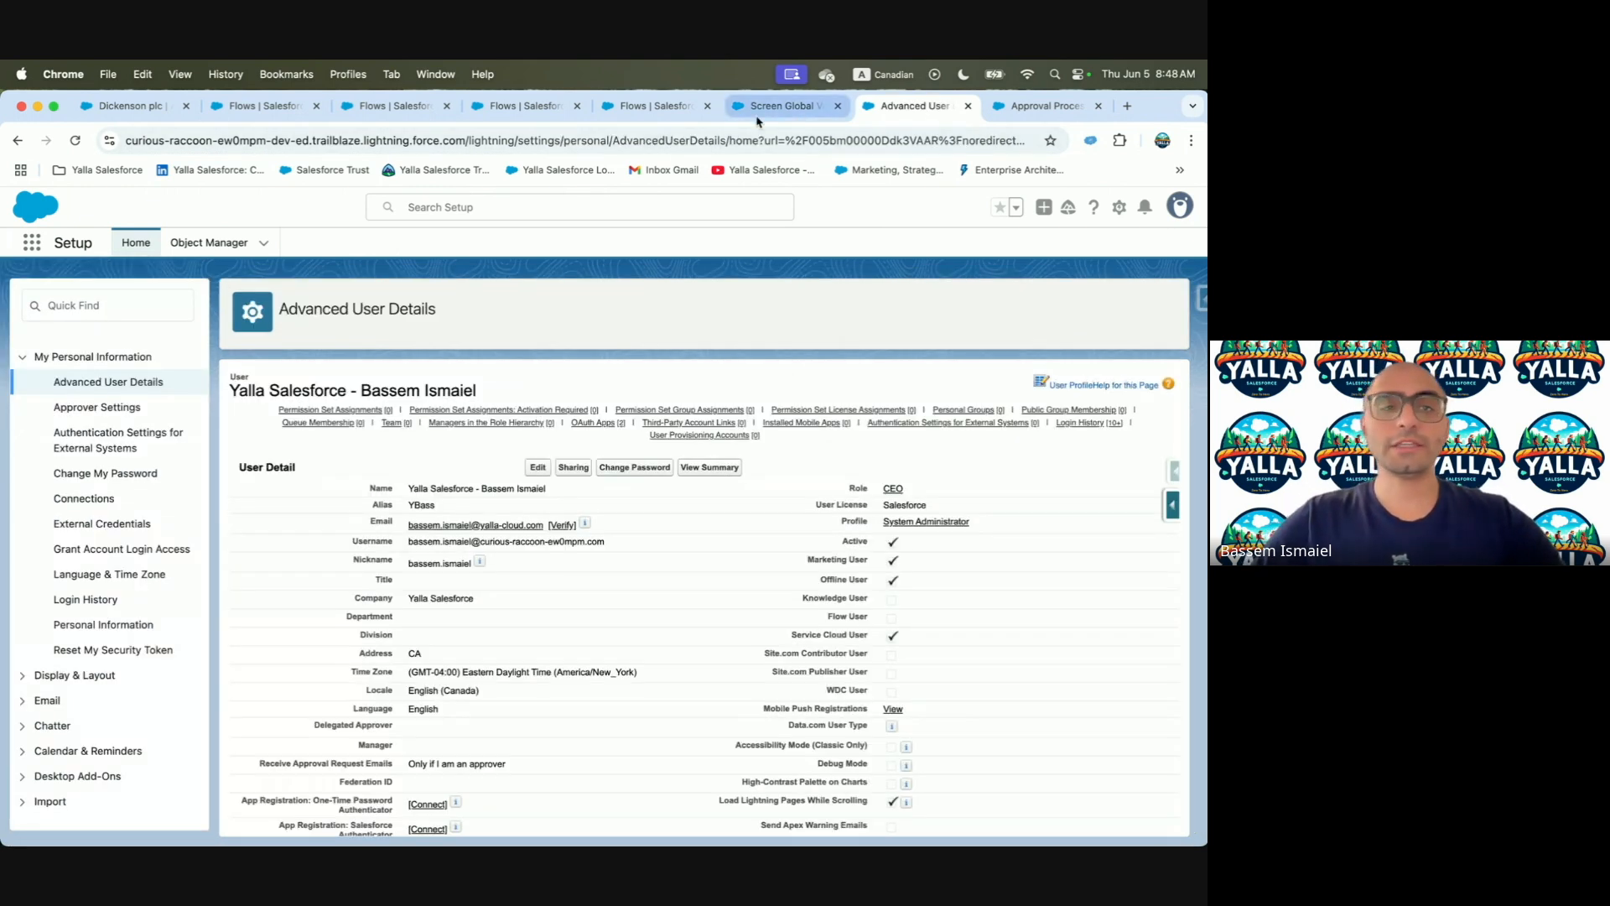
Return to the Screen Global Vars debug page, run the flow again and check the role line in the output
{"action": "left_click", "coordinate": [19, 141]}
{"action": "left_click", "coordinate": [19, 140]}
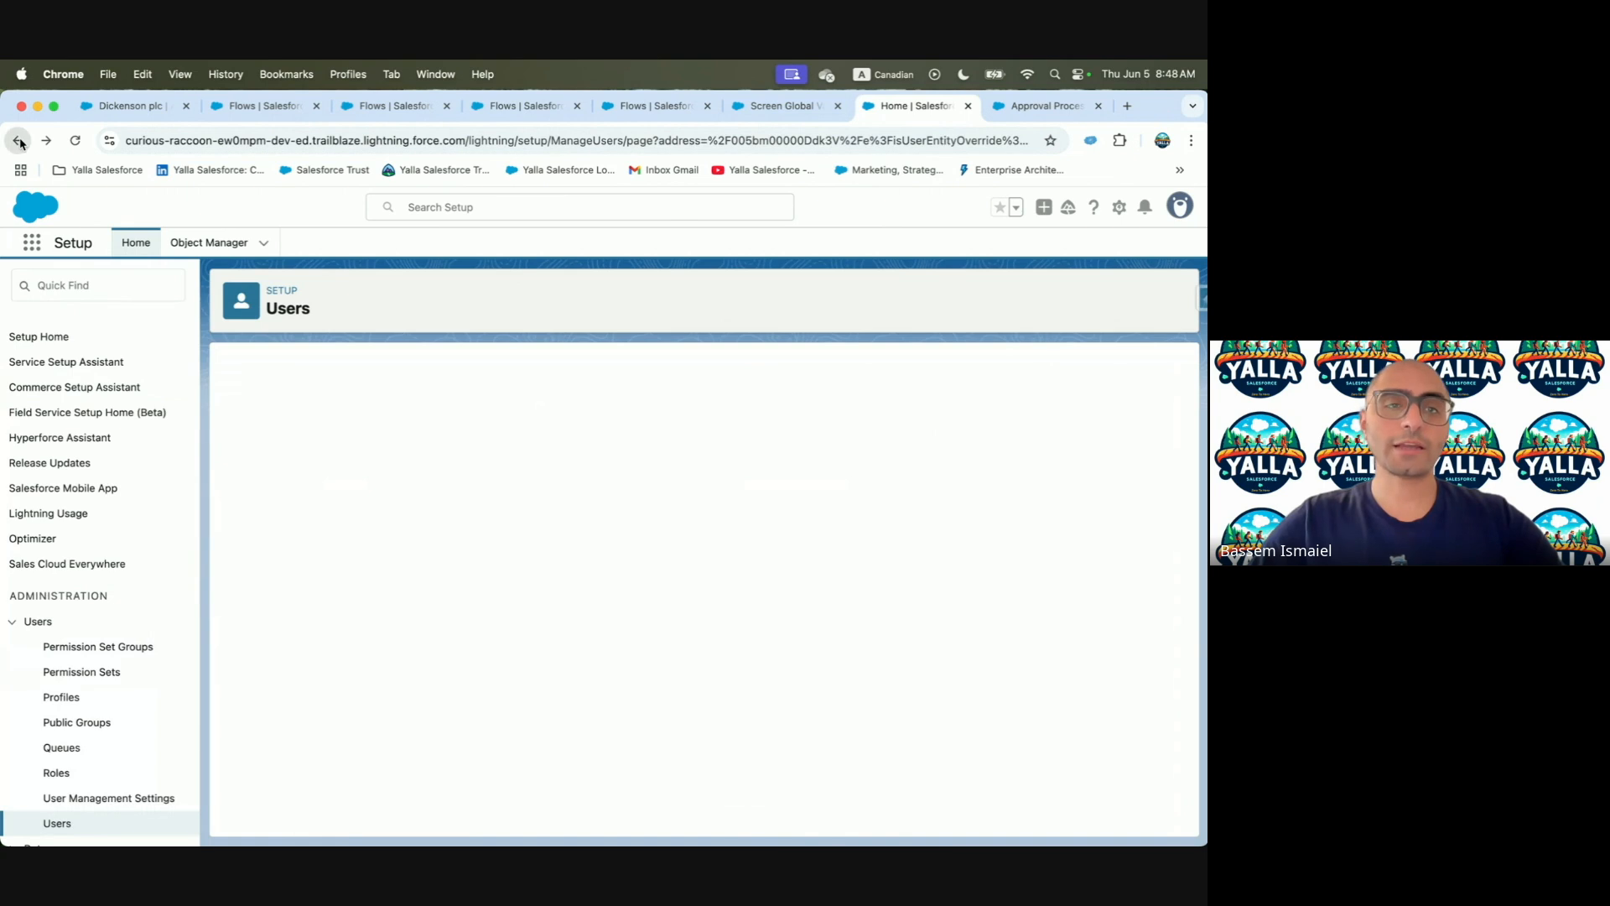
{"action": "left_click", "coordinate": [19, 141]}
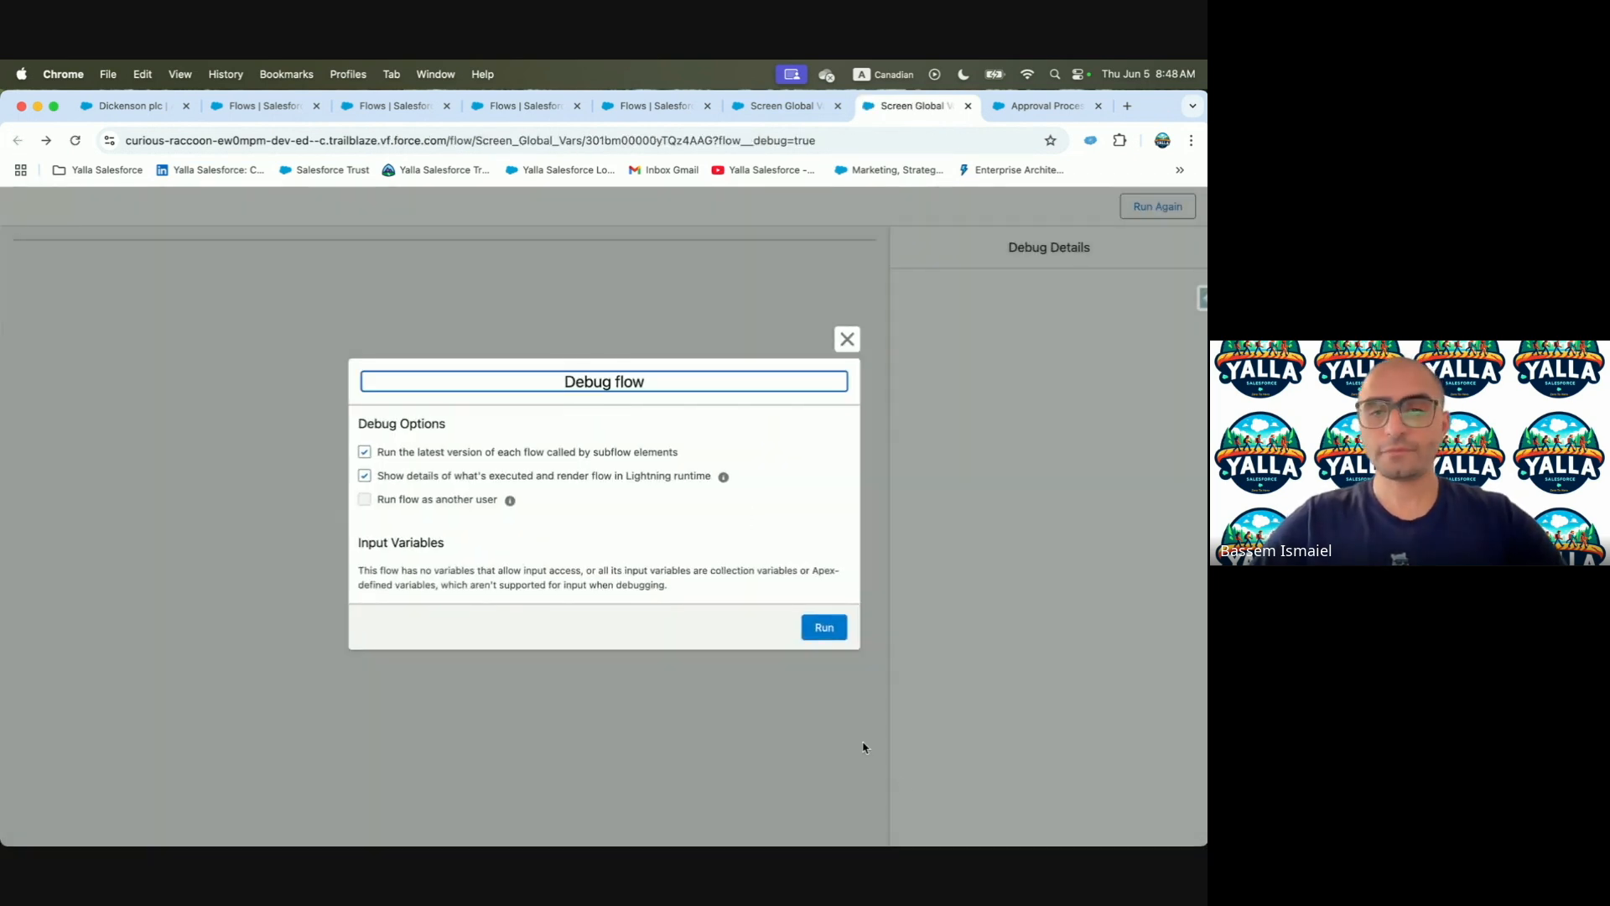
{"action": "left_click", "coordinate": [826, 629]}
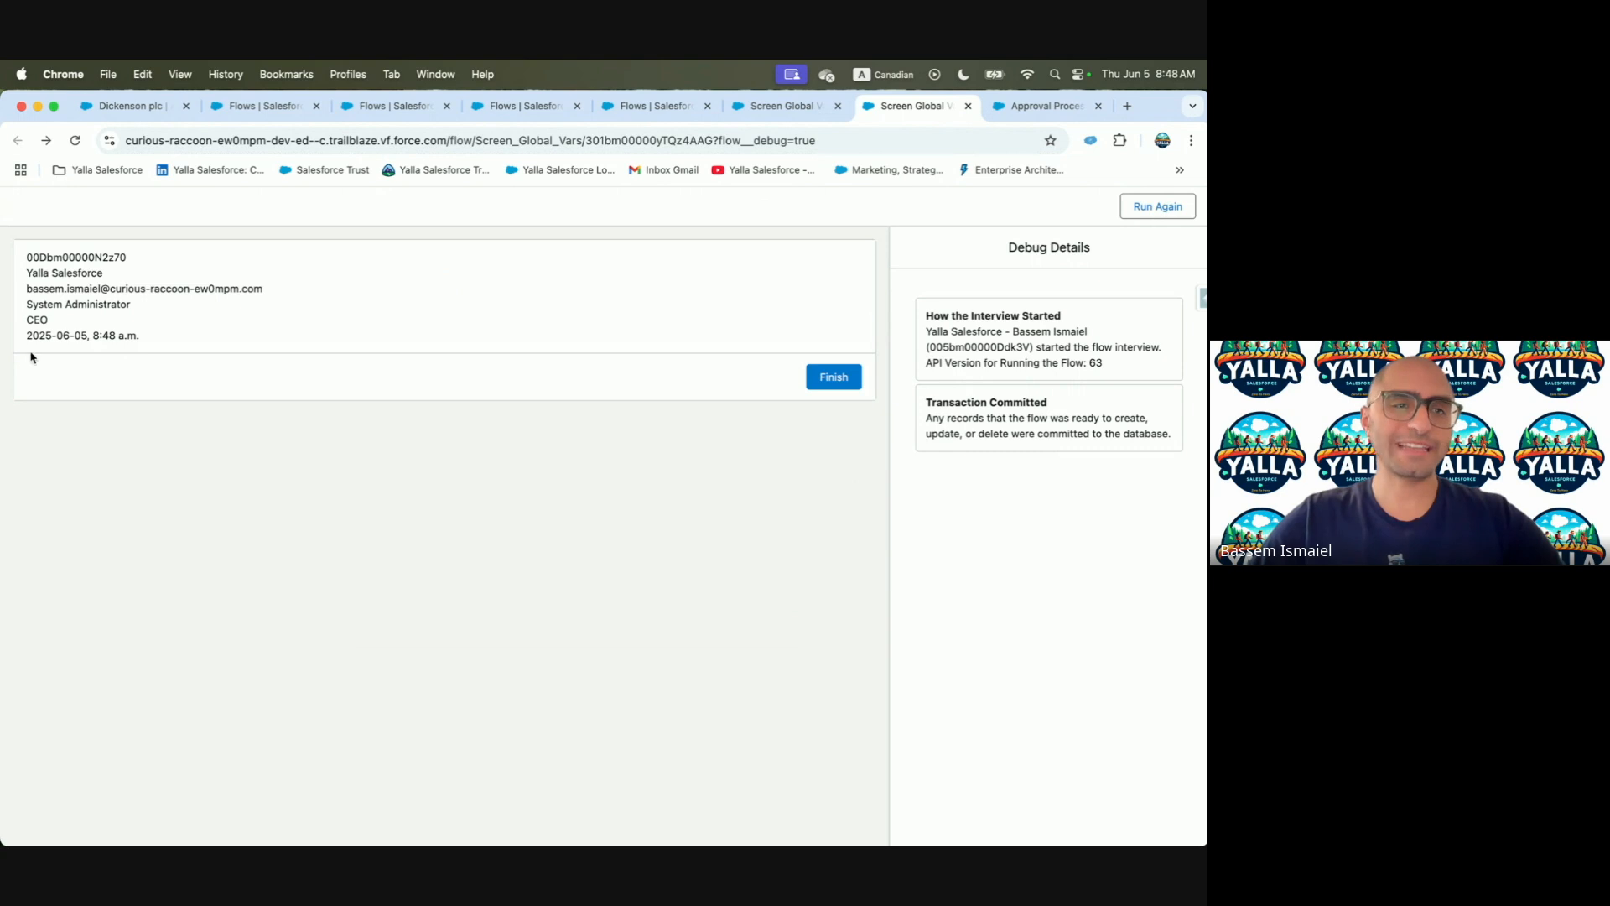
{"action": "double_click", "coordinate": [28, 320]}
Switch to the Trailhead unit and read the section Get the Running User's Field Values, including the closed-lost Chatter notification scenario
{"action": "key", "text": "ctrl+Left"}
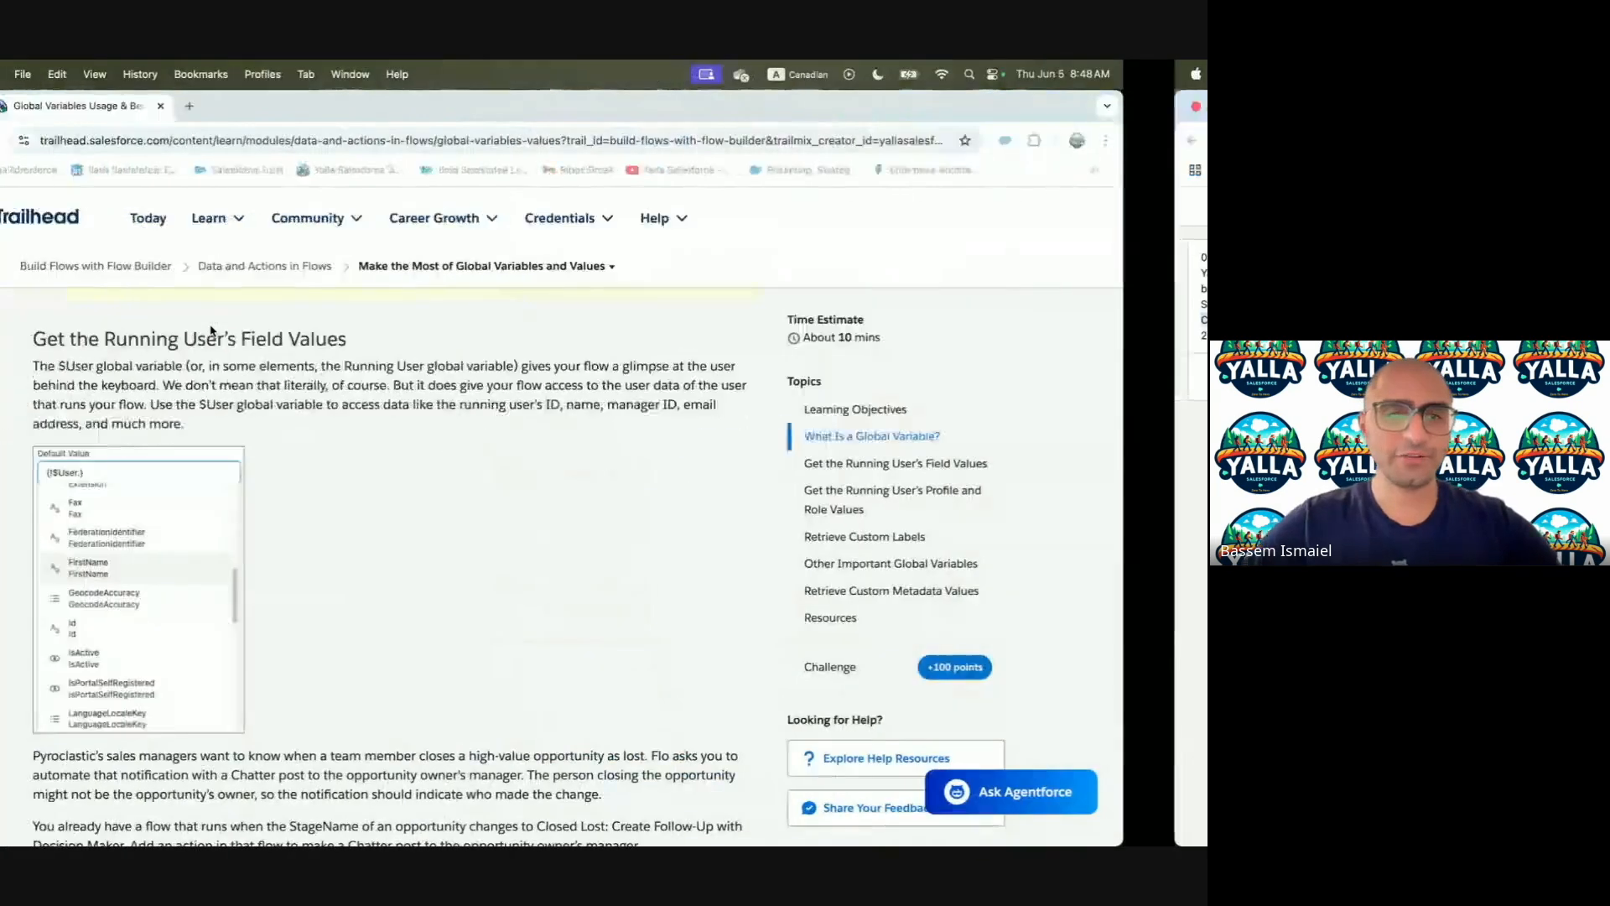
{"action": "scroll", "coordinate": [353, 595], "scroll_direction": "down", "scroll_amount": 1}
{"action": "scroll", "coordinate": [354, 596], "scroll_direction": "down", "scroll_amount": 1}
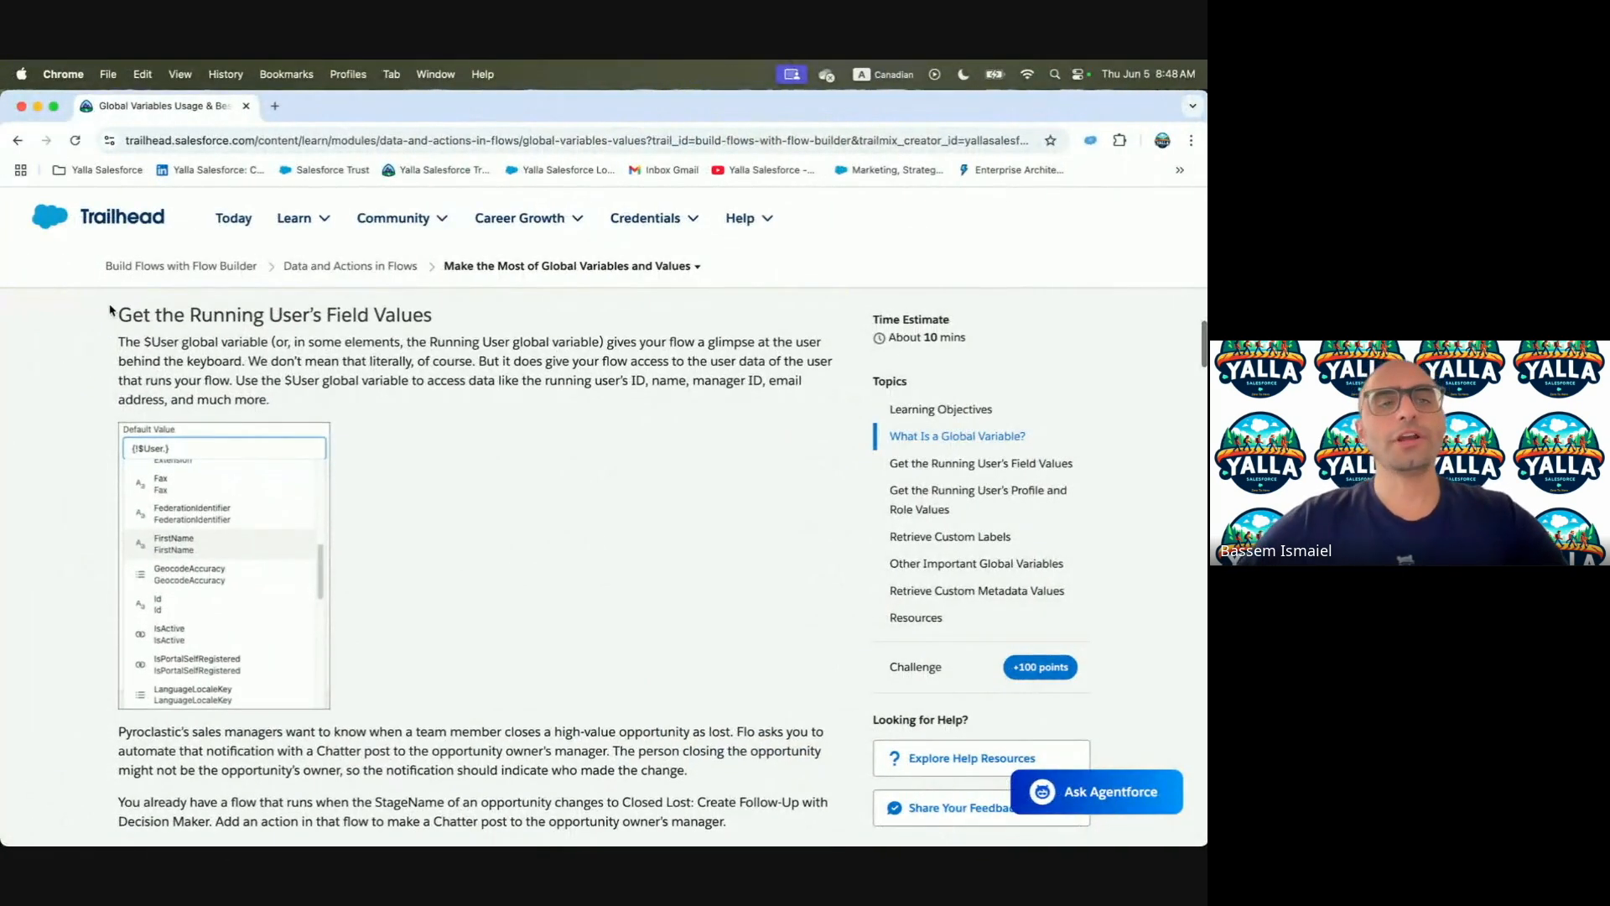
{"action": "left_click_drag", "start_coordinate": [115, 315], "coordinate": [533, 329]}
{"action": "left_click_drag", "start_coordinate": [144, 342], "coordinate": [294, 354]}
{"action": "scroll", "coordinate": [295, 354], "scroll_direction": "down", "scroll_amount": 1}
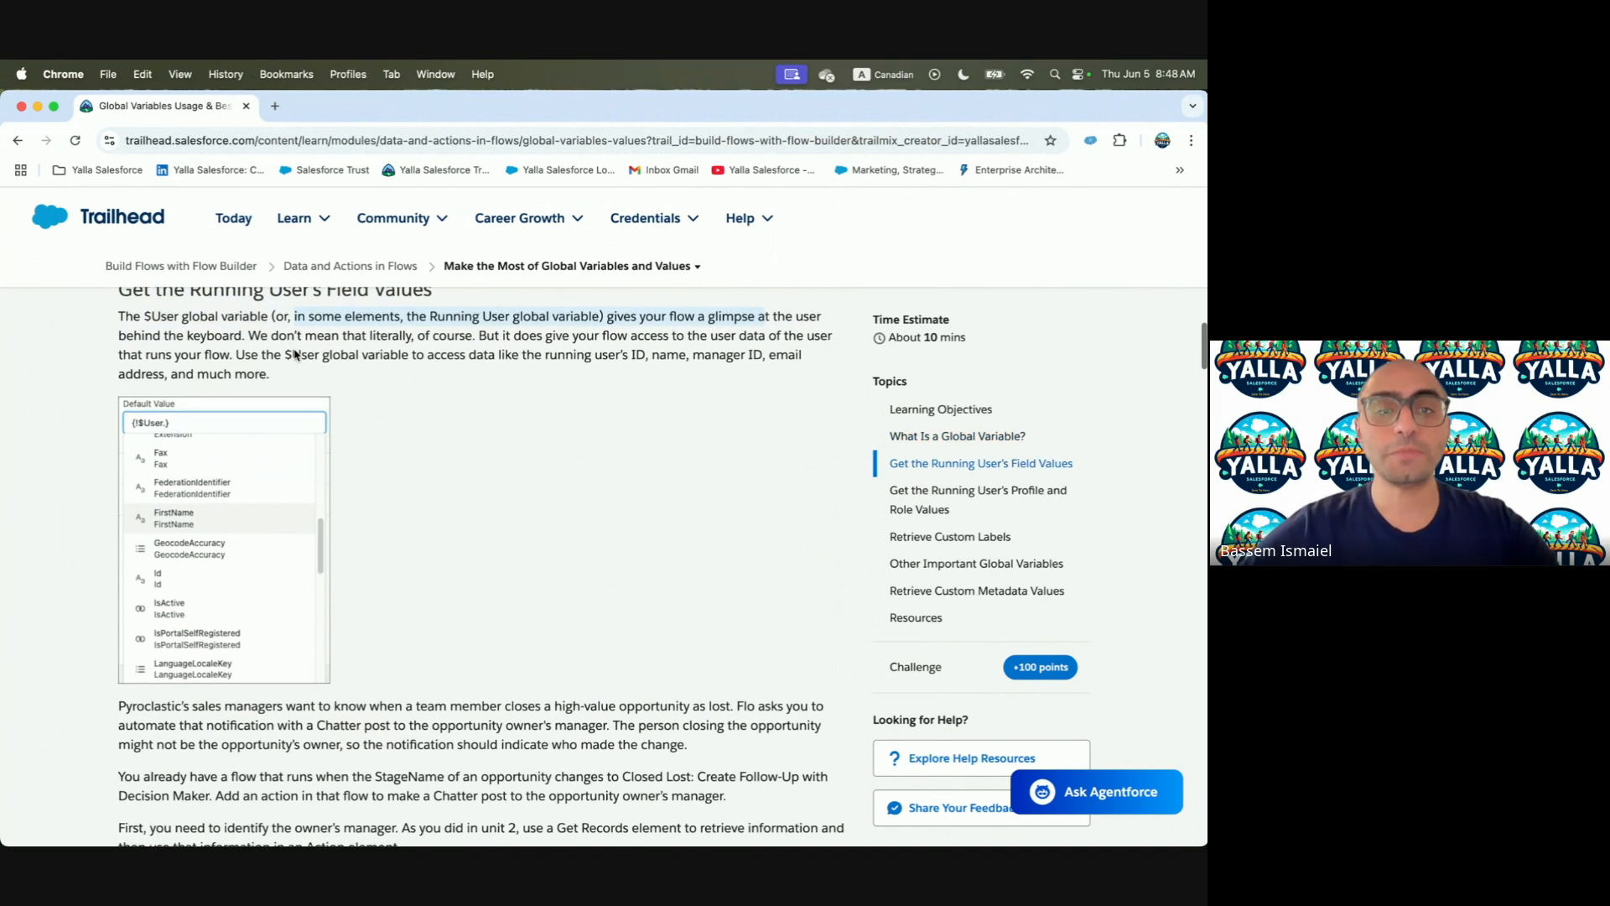
{"action": "scroll", "coordinate": [606, 336], "scroll_direction": "down", "scroll_amount": 3}
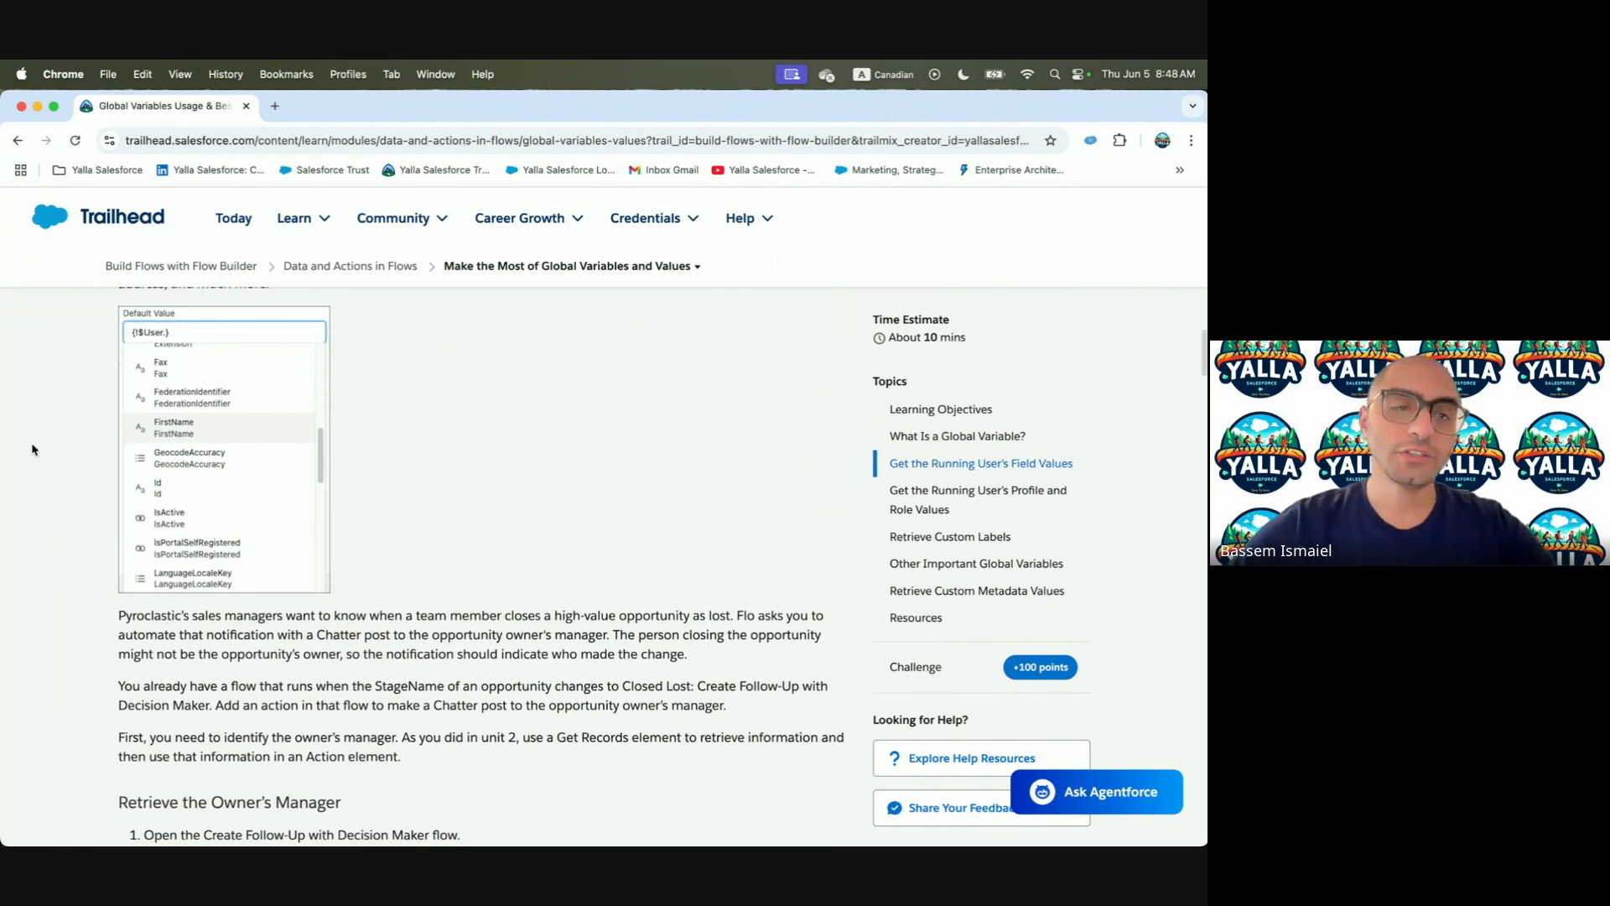
{"action": "scroll", "coordinate": [136, 585], "scroll_direction": "down", "scroll_amount": 3}
{"action": "scroll", "coordinate": [137, 585], "scroll_direction": "down", "scroll_amount": 2}
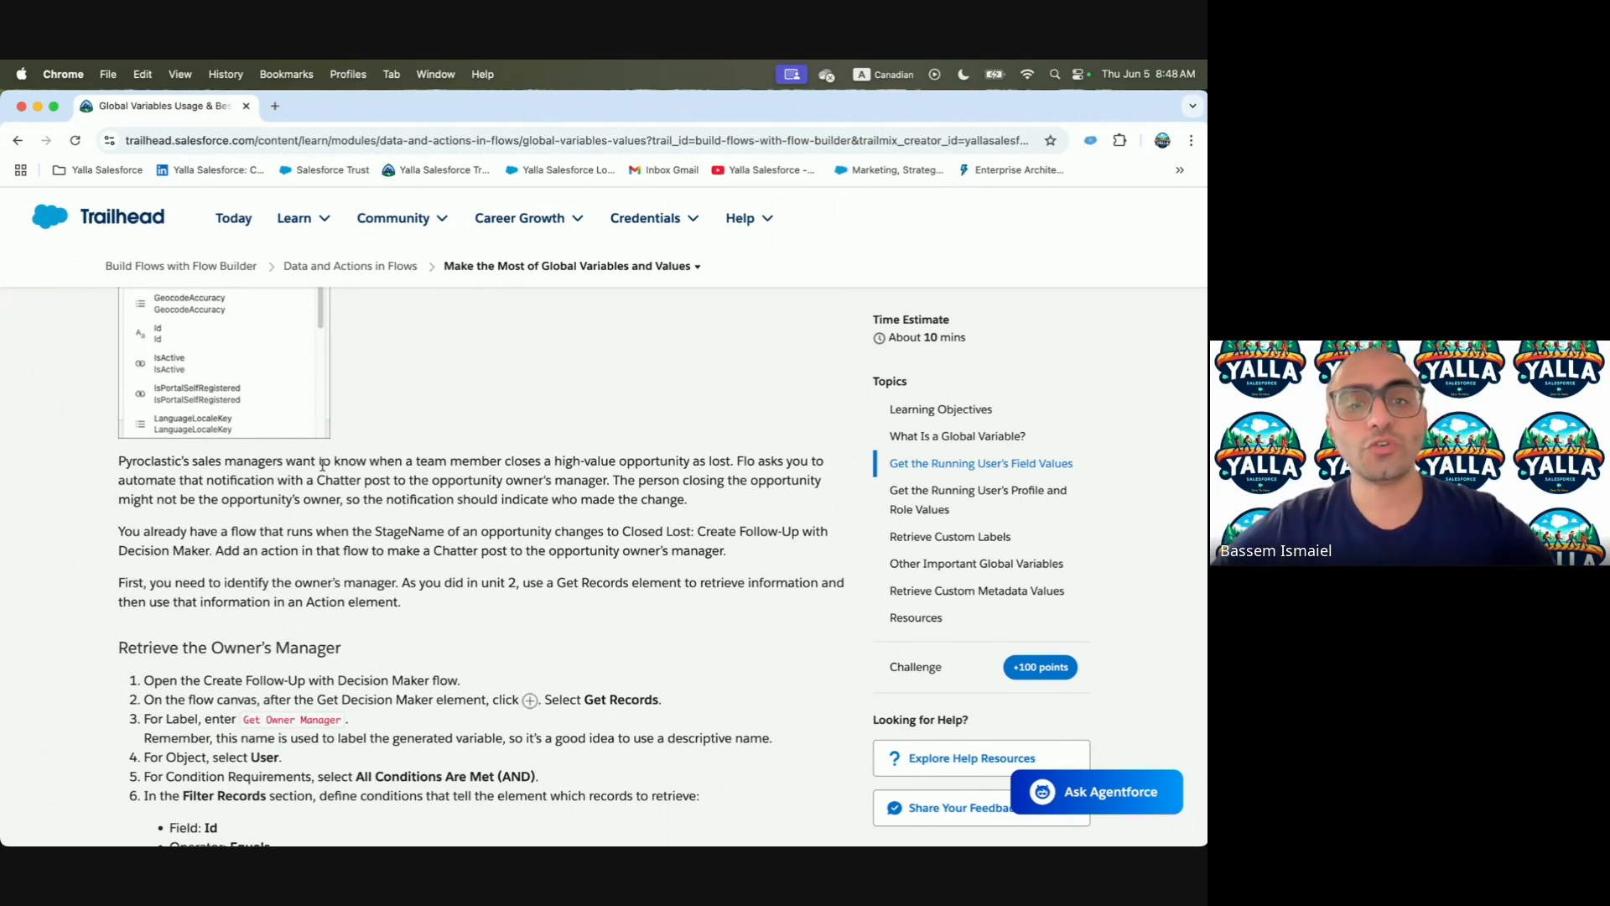
{"action": "left_click_drag", "start_coordinate": [470, 464], "coordinate": [734, 460]}
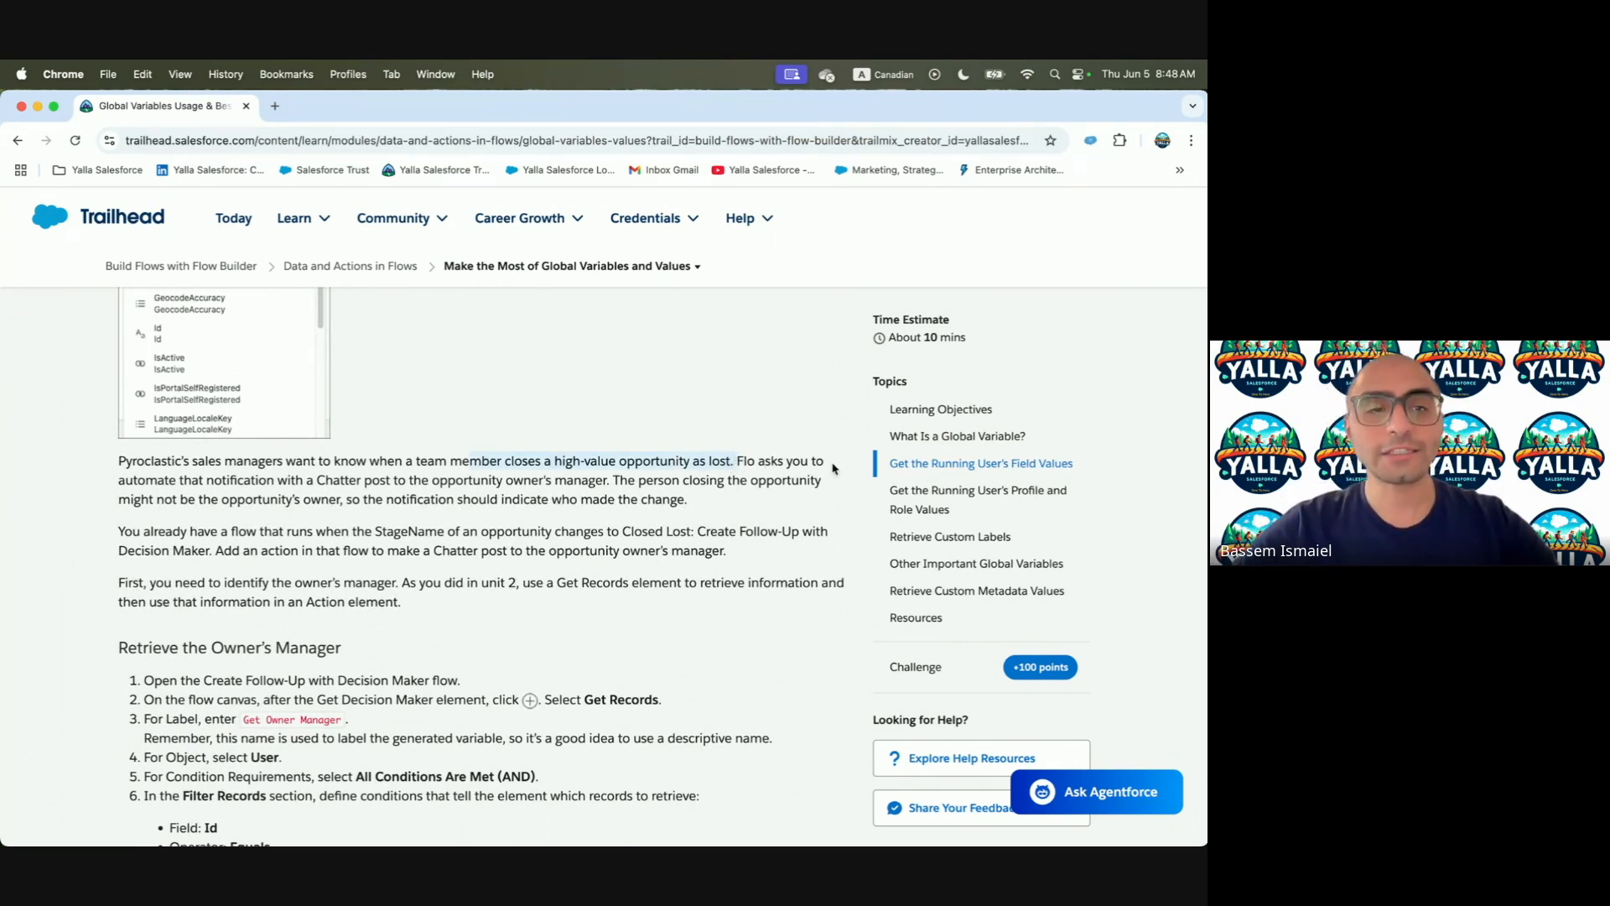
{"action": "left_click_drag", "start_coordinate": [312, 498], "coordinate": [370, 486]}
{"action": "left_click", "coordinate": [369, 484]}
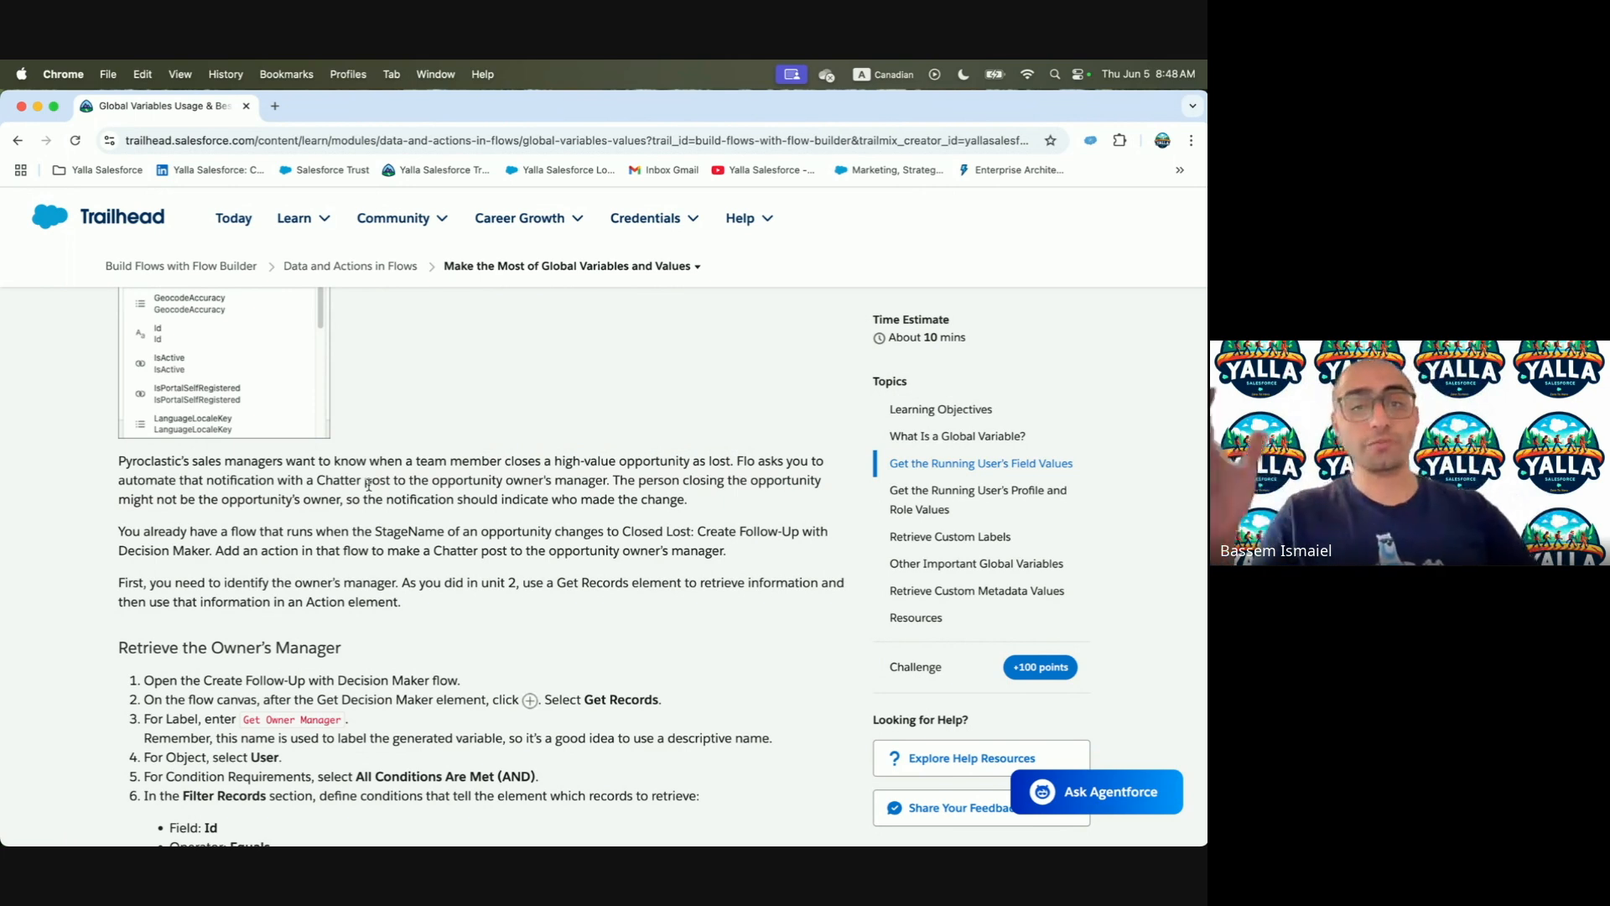
{"action": "left_click_drag", "start_coordinate": [626, 472], "coordinate": [464, 499]}
{"action": "scroll", "coordinate": [470, 499], "scroll_direction": "down", "scroll_amount": 1}
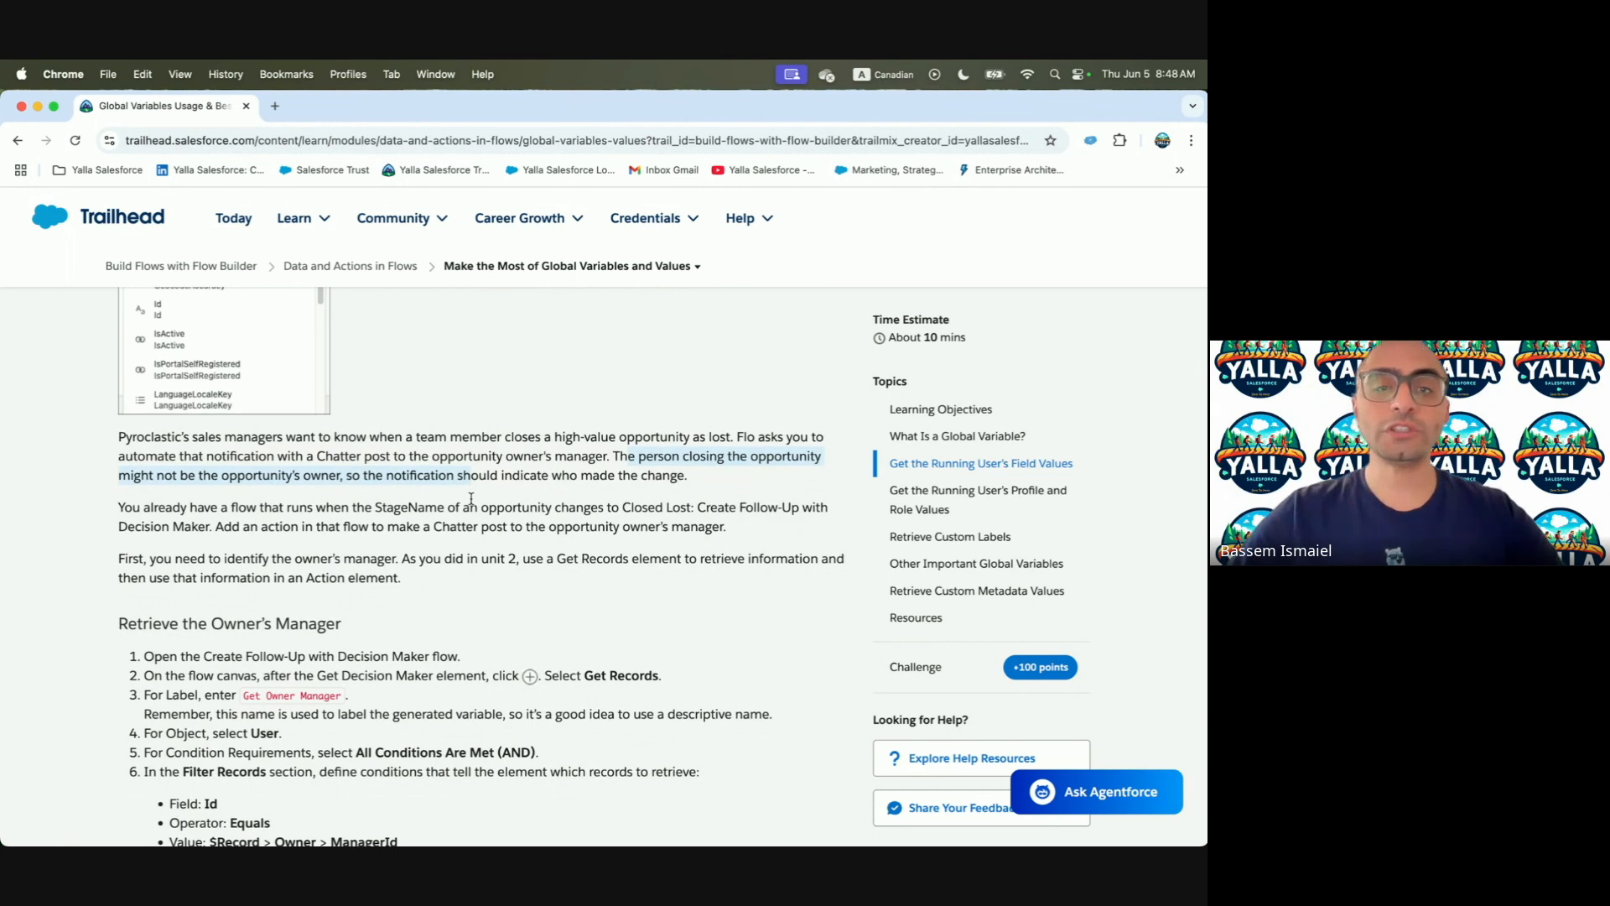
{"action": "scroll", "coordinate": [470, 498], "scroll_direction": "down", "scroll_amount": 2}
{"action": "left_click", "coordinate": [111, 467]}
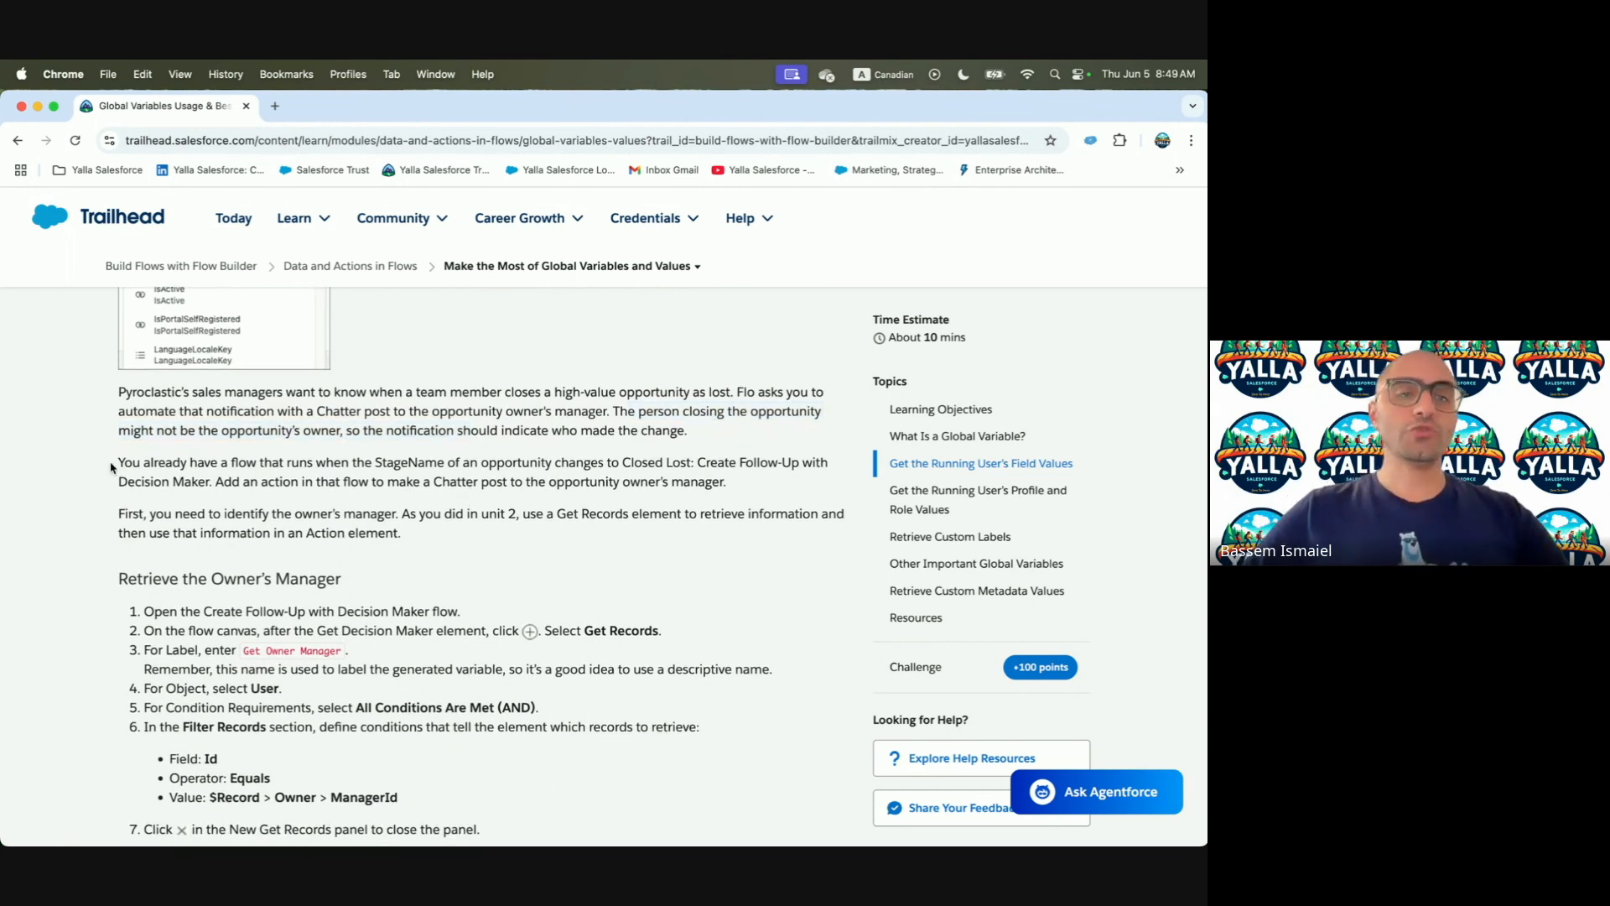
{"action": "left_click_drag", "start_coordinate": [507, 457], "coordinate": [695, 468]}
{"action": "scroll", "coordinate": [696, 469], "scroll_direction": "down", "scroll_amount": 1}
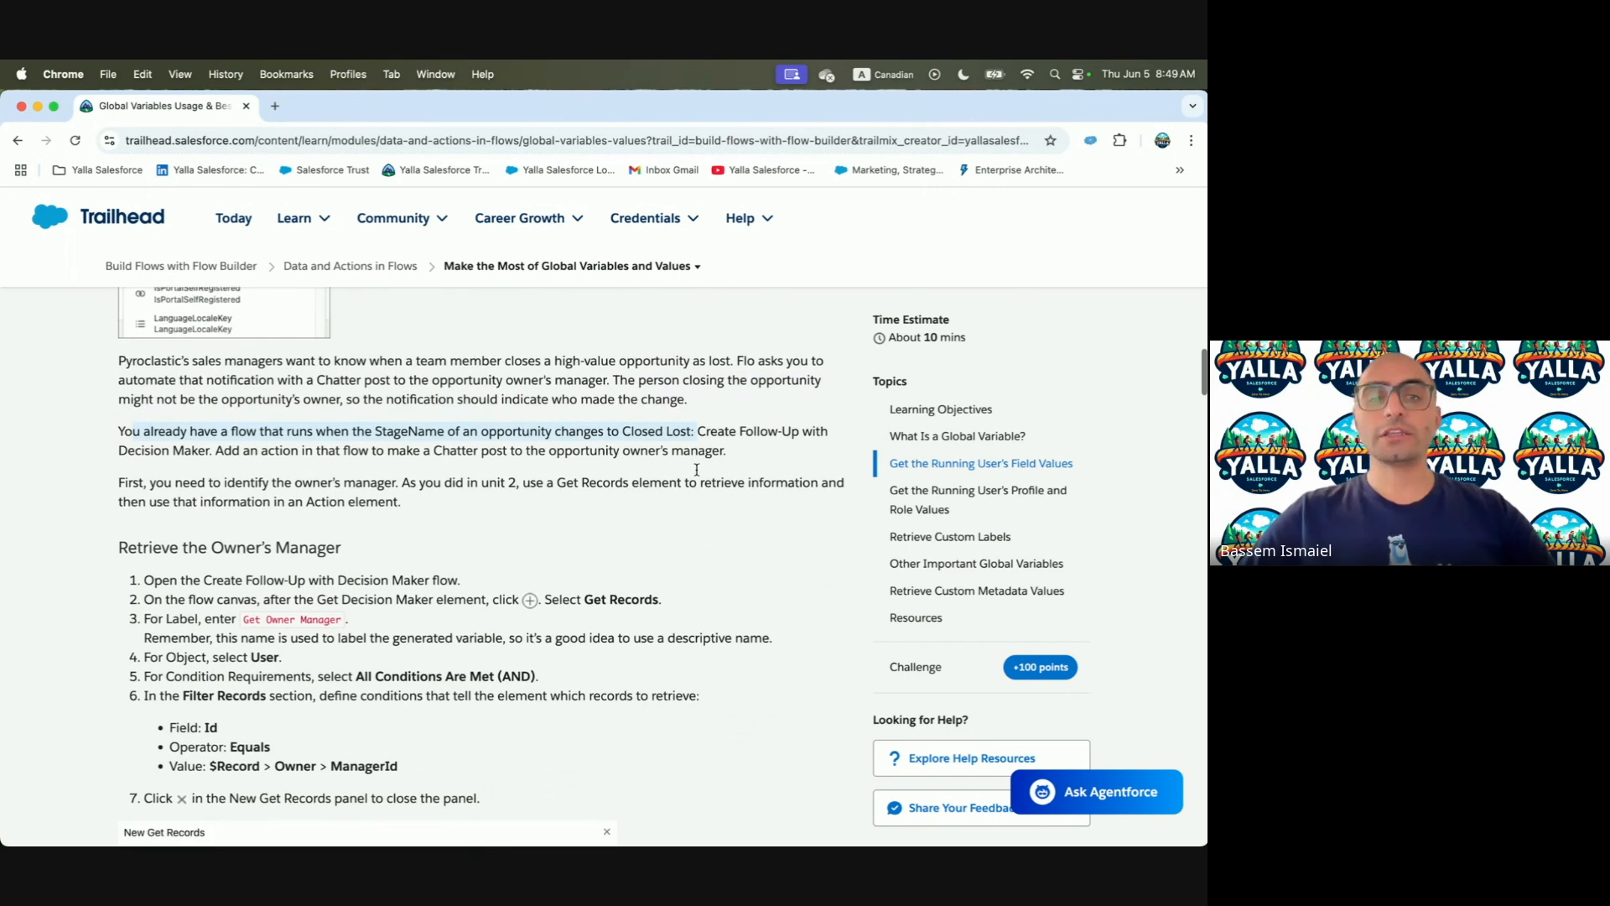
{"action": "left_click_drag", "start_coordinate": [120, 449], "coordinate": [288, 448]}
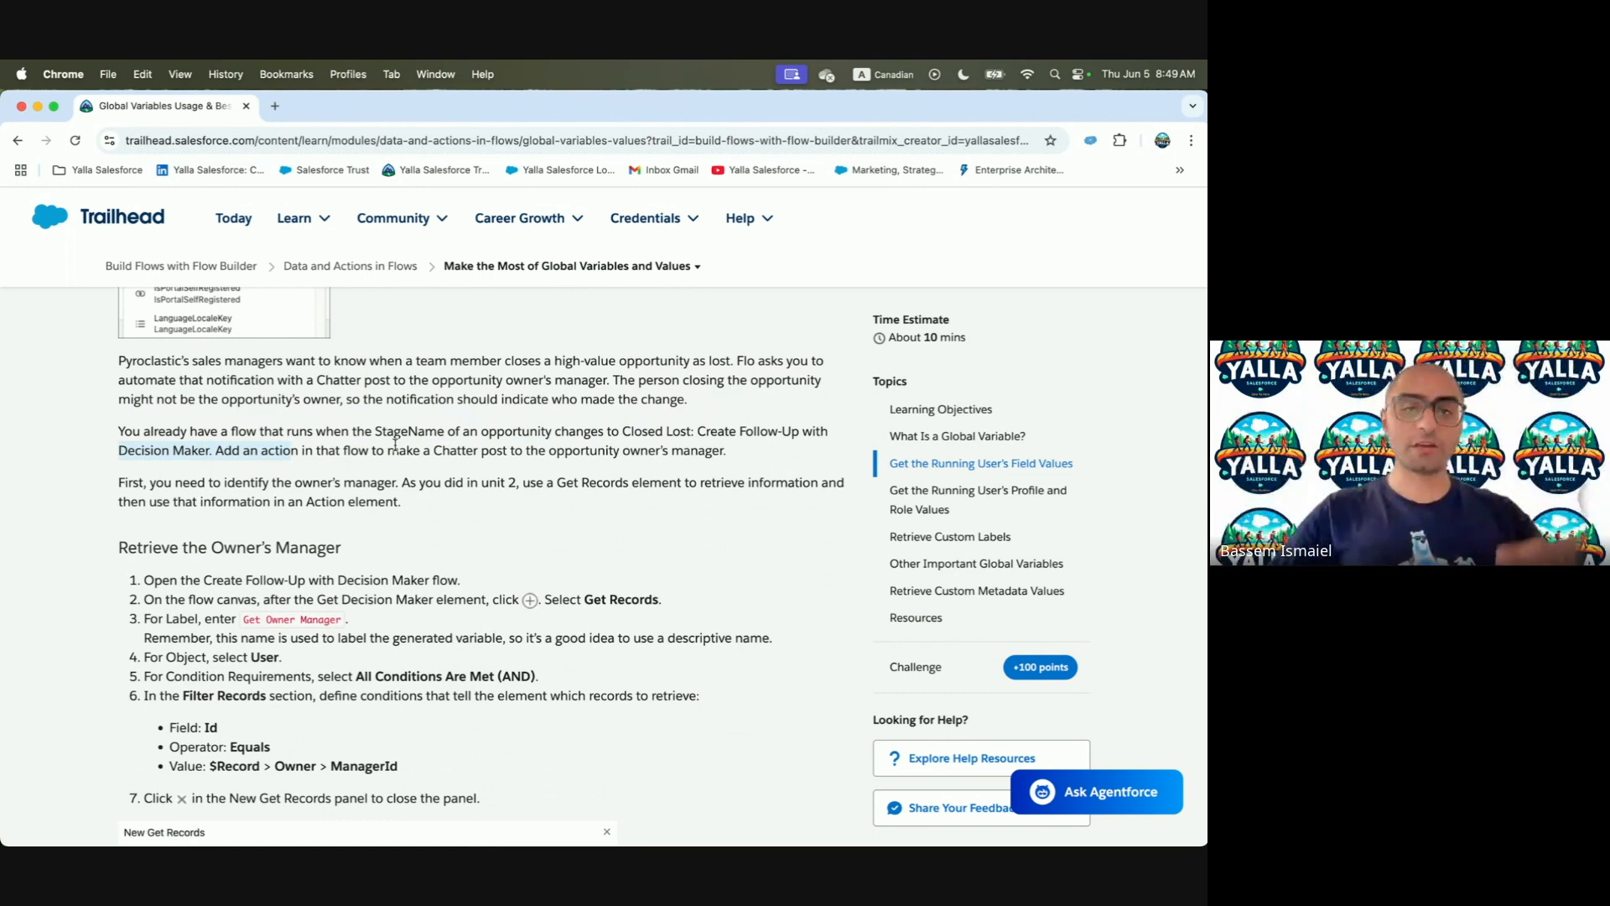
Read the Retrieve the Owner's Manager instructions and look ahead to the Create a Text Template section
{"action": "scroll", "coordinate": [474, 529], "scroll_direction": "down", "scroll_amount": 2}
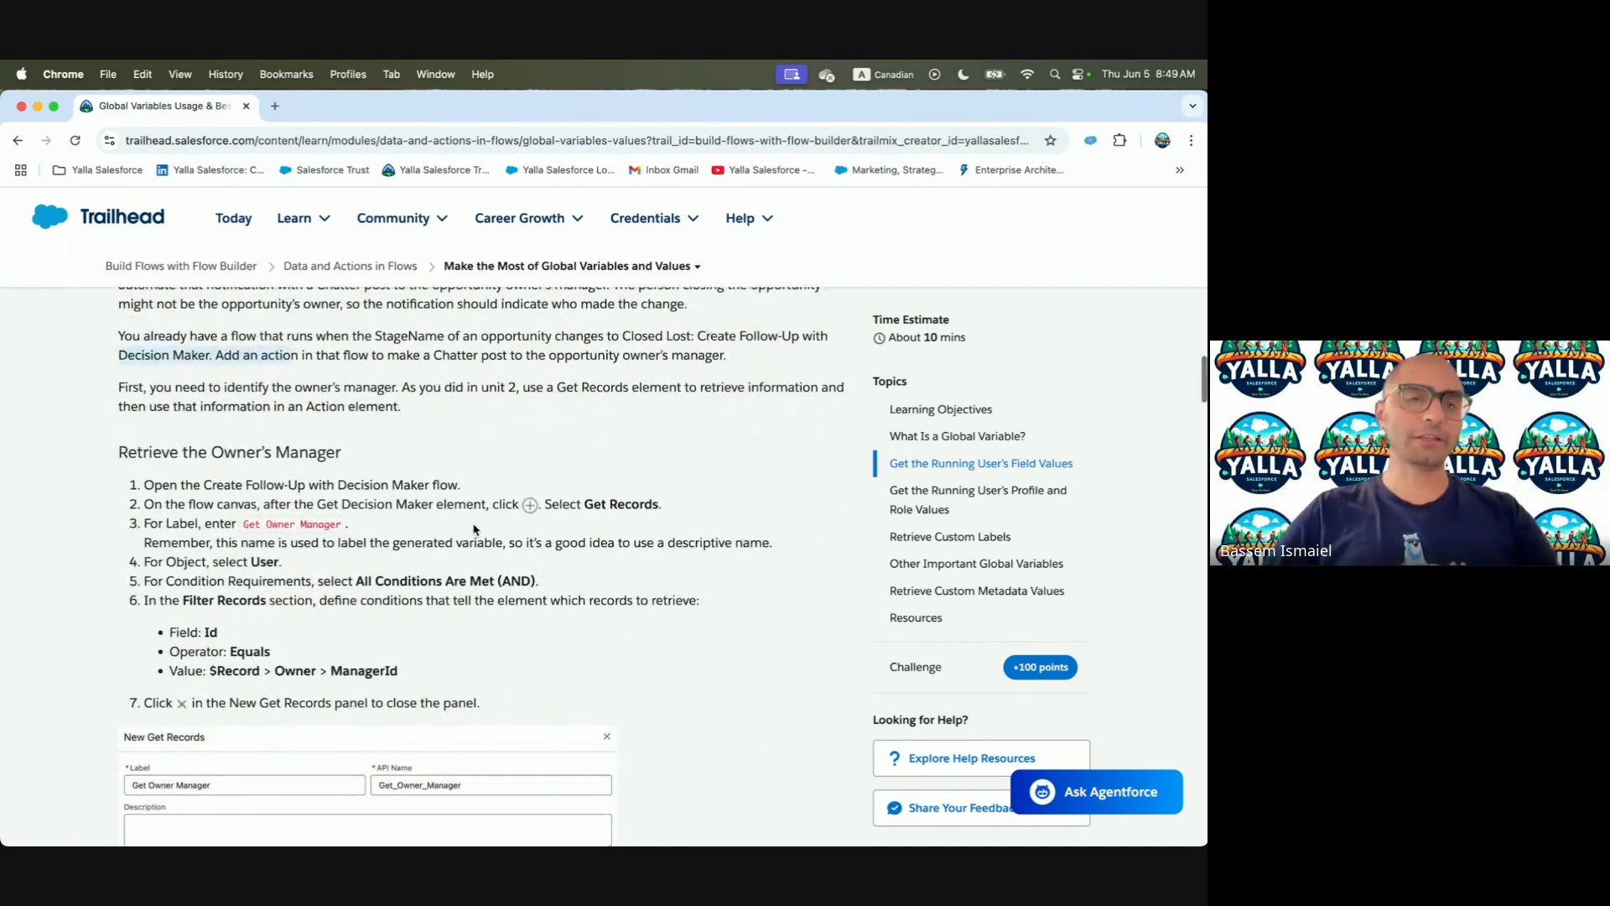
{"action": "left_click_drag", "start_coordinate": [123, 449], "coordinate": [482, 452]}
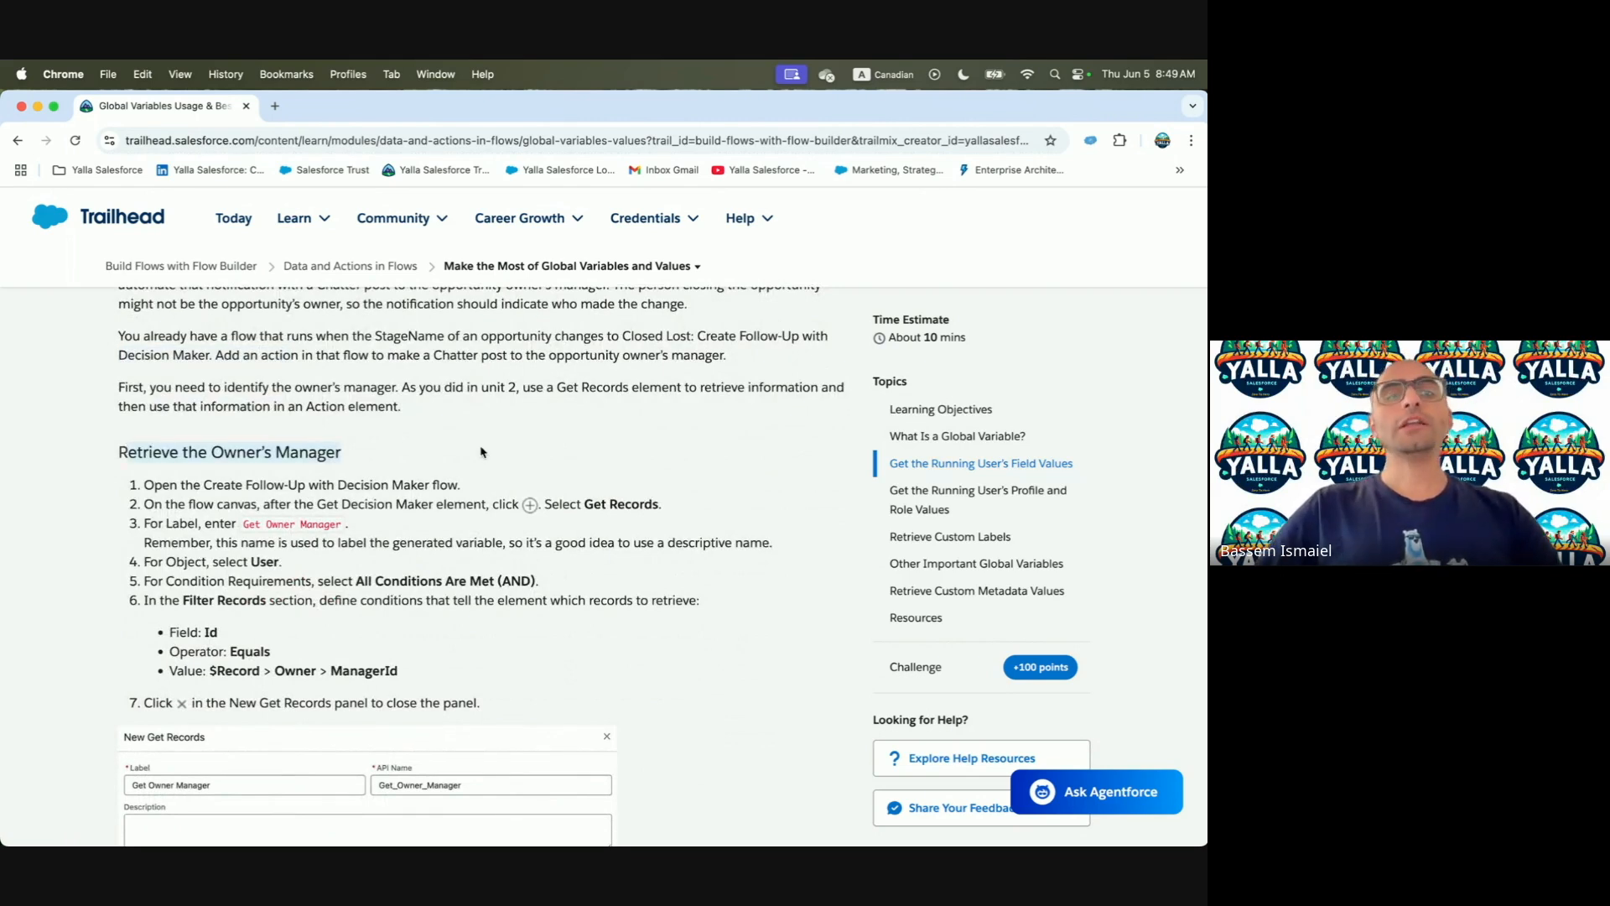
{"action": "scroll", "coordinate": [483, 452], "scroll_direction": "down", "scroll_amount": 1}
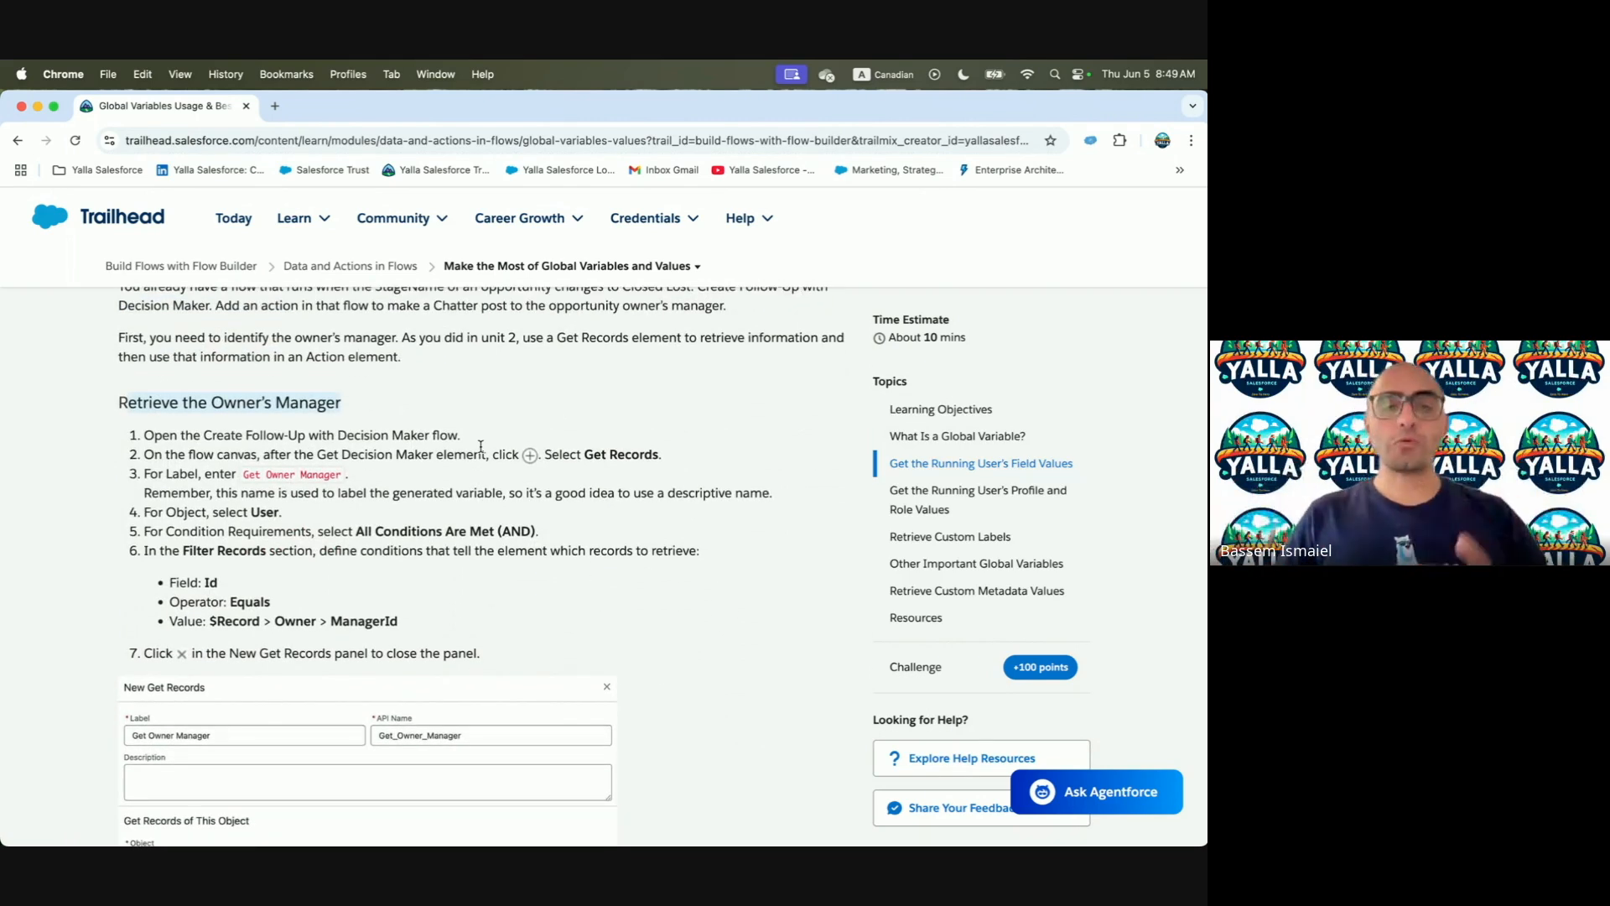
{"action": "scroll", "coordinate": [480, 446], "scroll_direction": "down", "scroll_amount": 15}
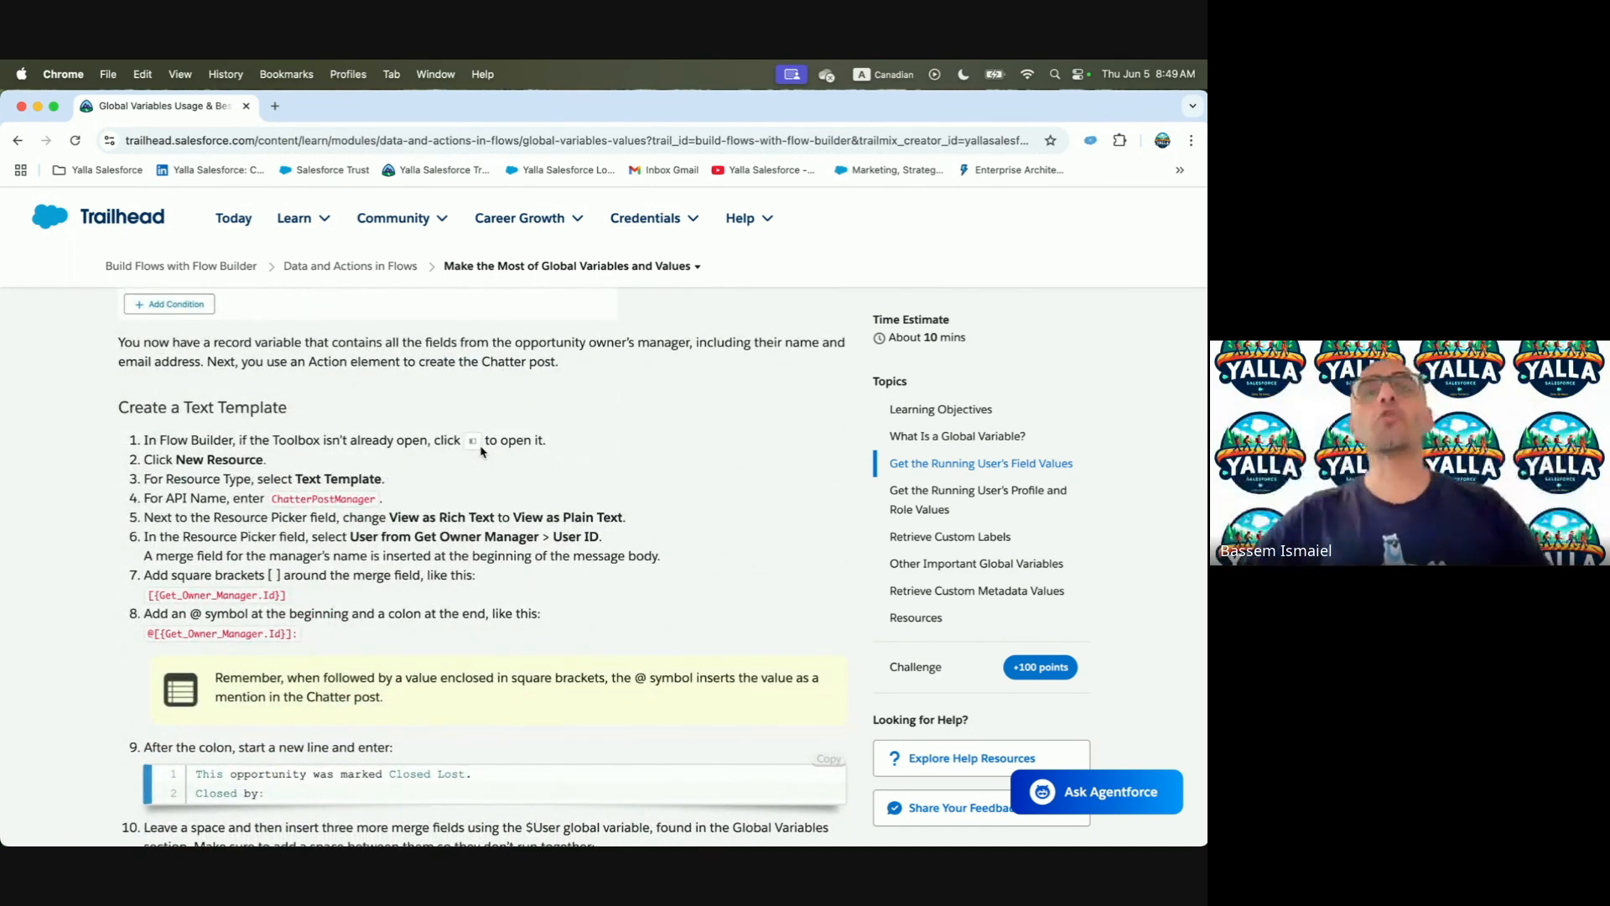
{"action": "scroll", "coordinate": [481, 451], "scroll_direction": "up", "scroll_amount": 15}
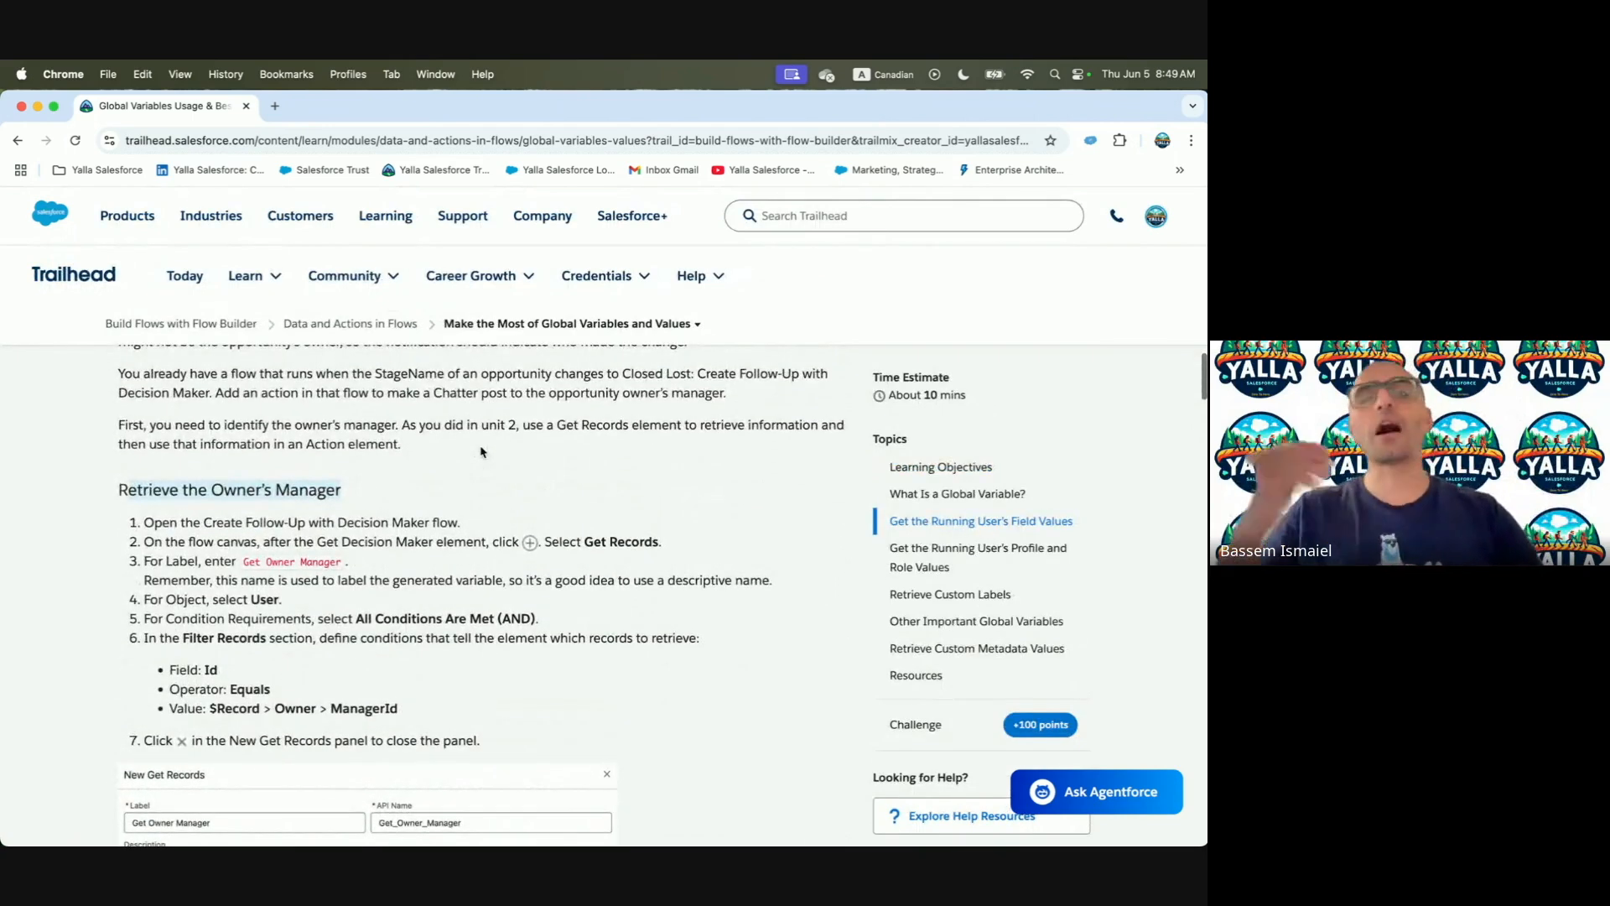
Switch back to Salesforce and open the flow Create Follow-Up with Decision Maker from the Flows list in Setup
{"action": "key", "text": "ctrl+Right"}
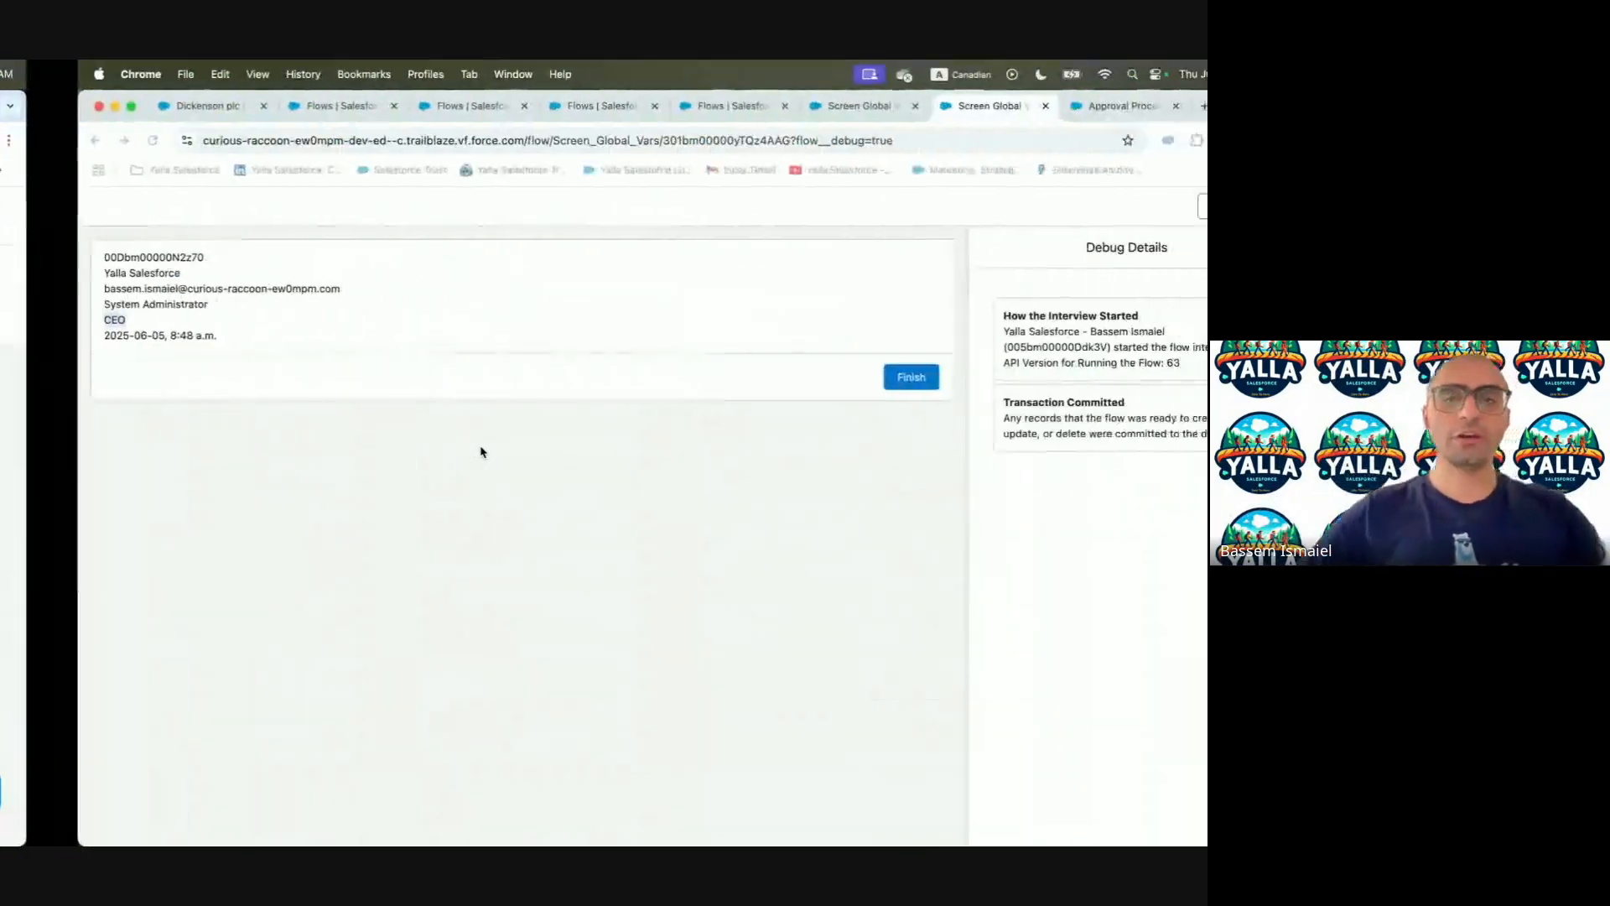
{"action": "left_click", "coordinate": [783, 107]}
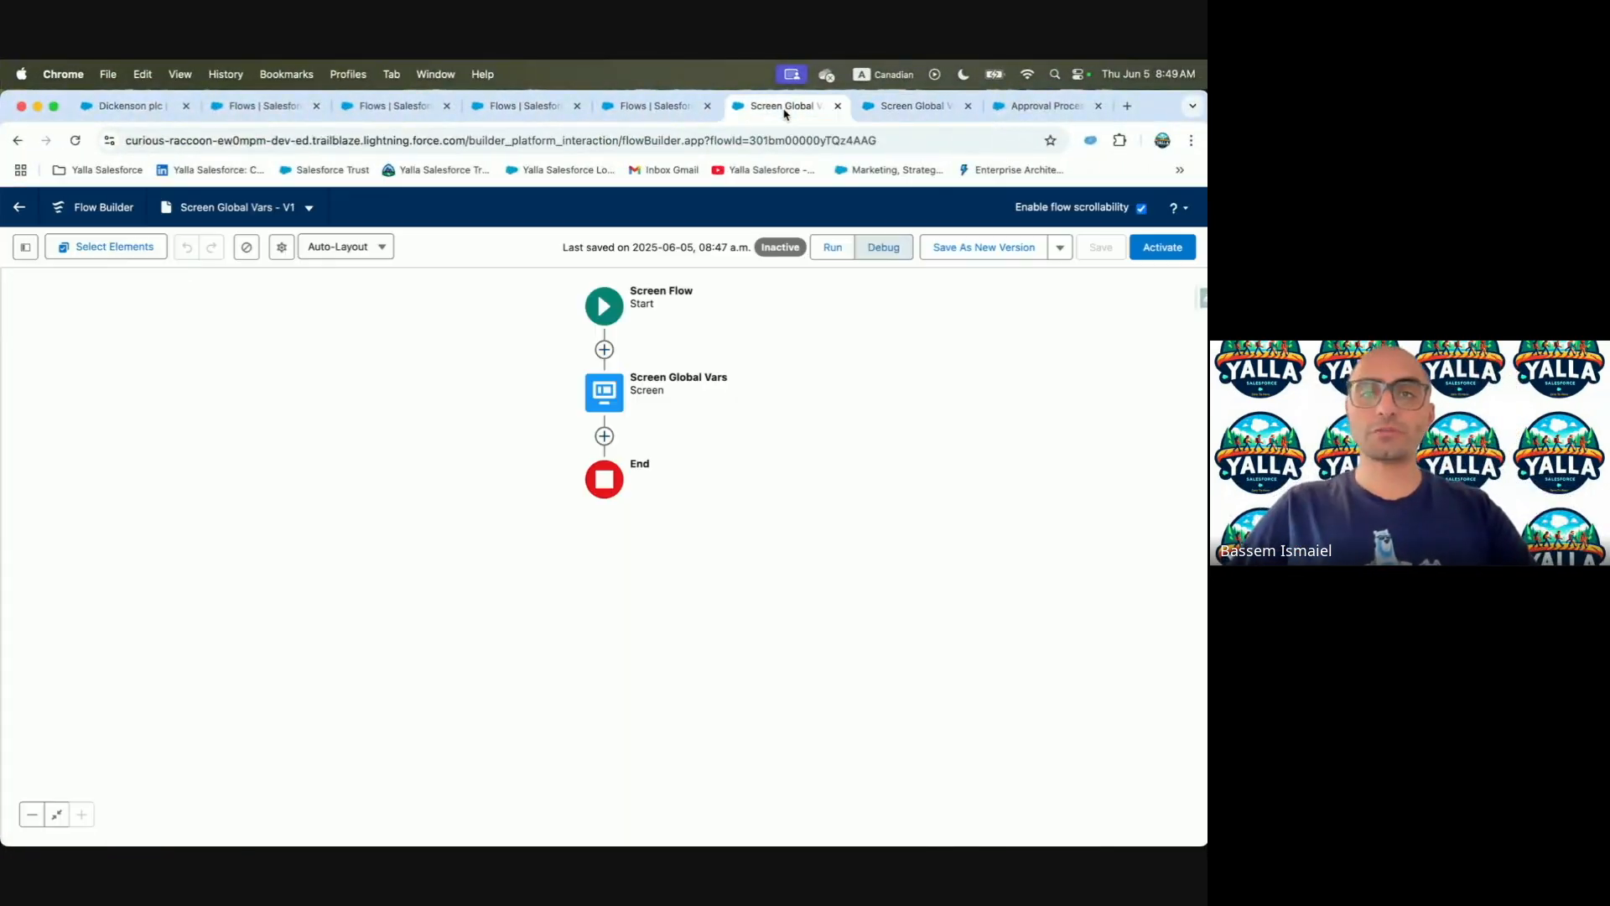
{"action": "left_click", "coordinate": [644, 108]}
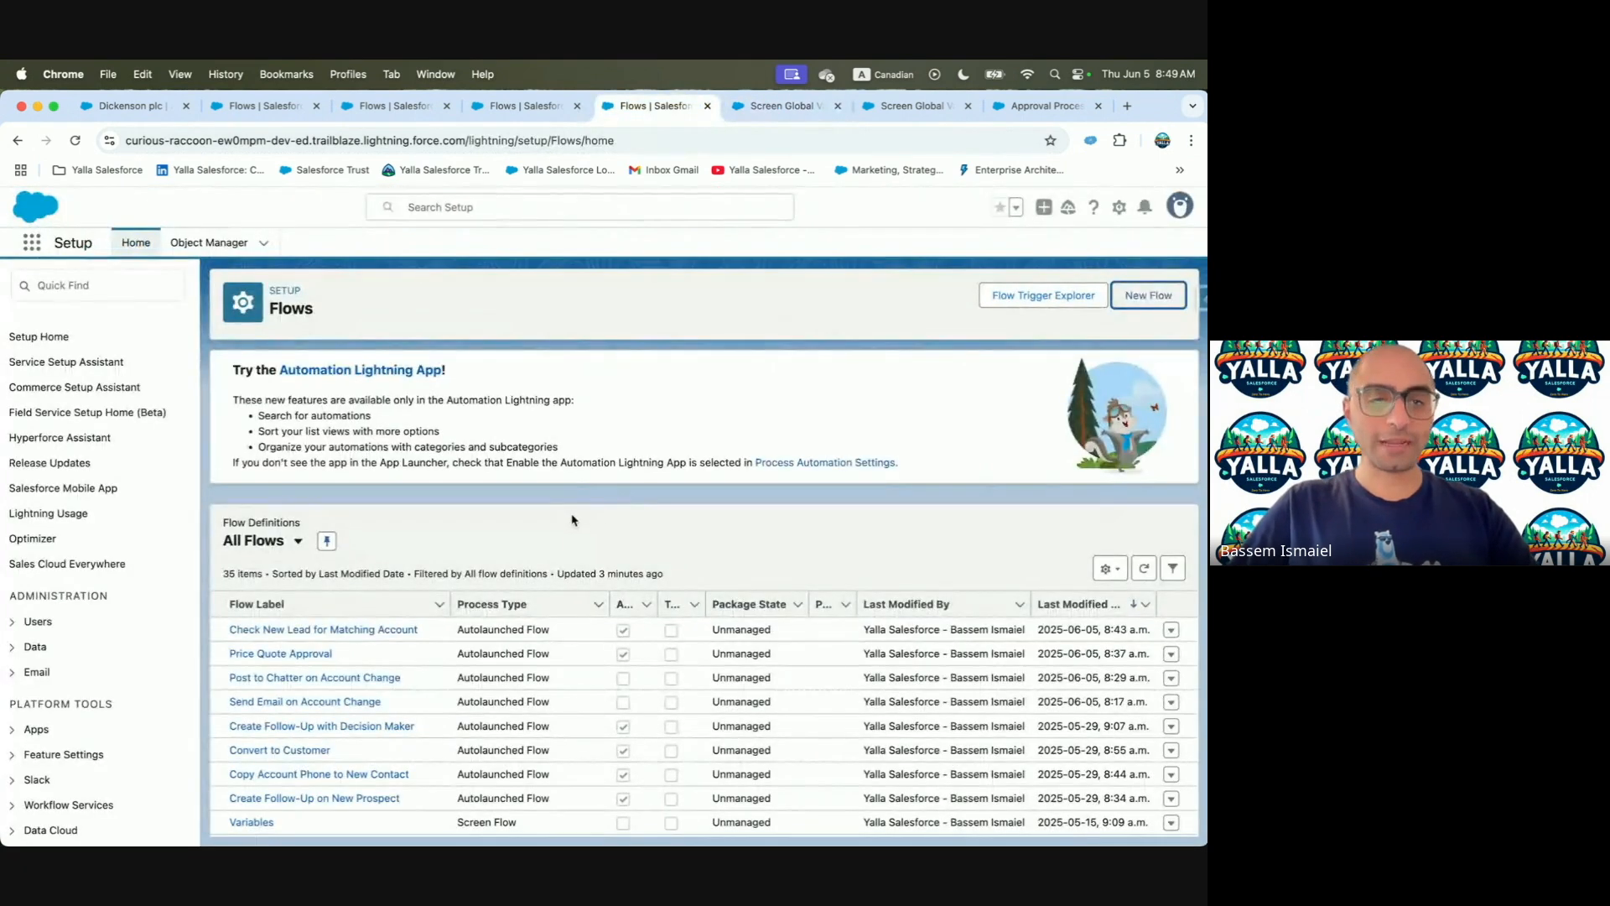
{"action": "scroll", "coordinate": [580, 569], "scroll_direction": "down", "scroll_amount": 3}
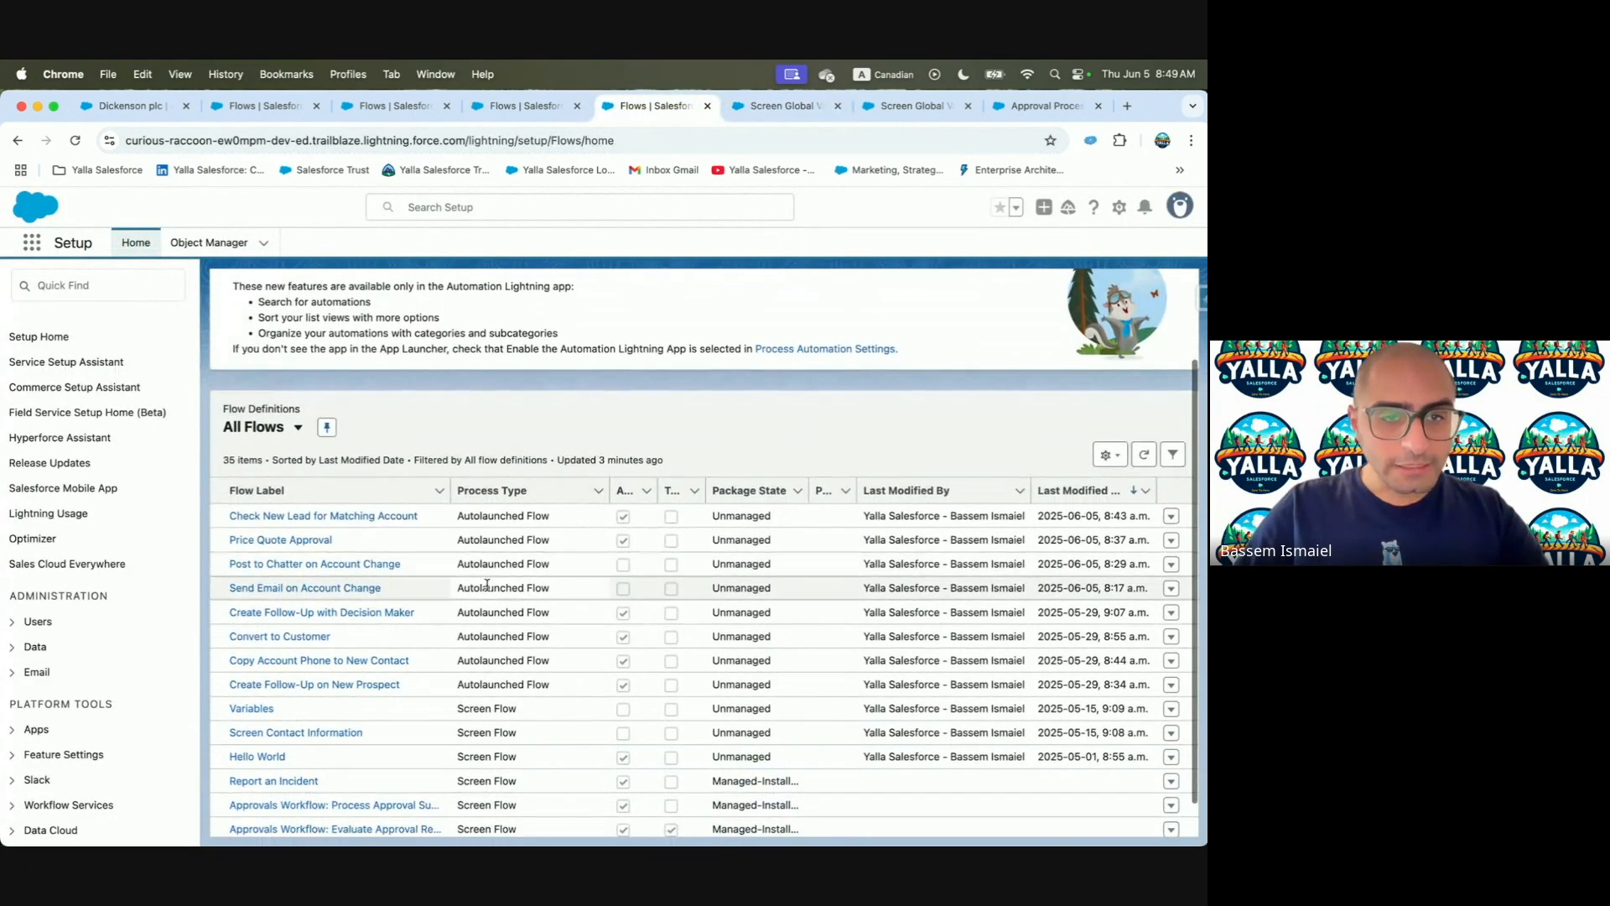
{"action": "left_click", "coordinate": [360, 614]}
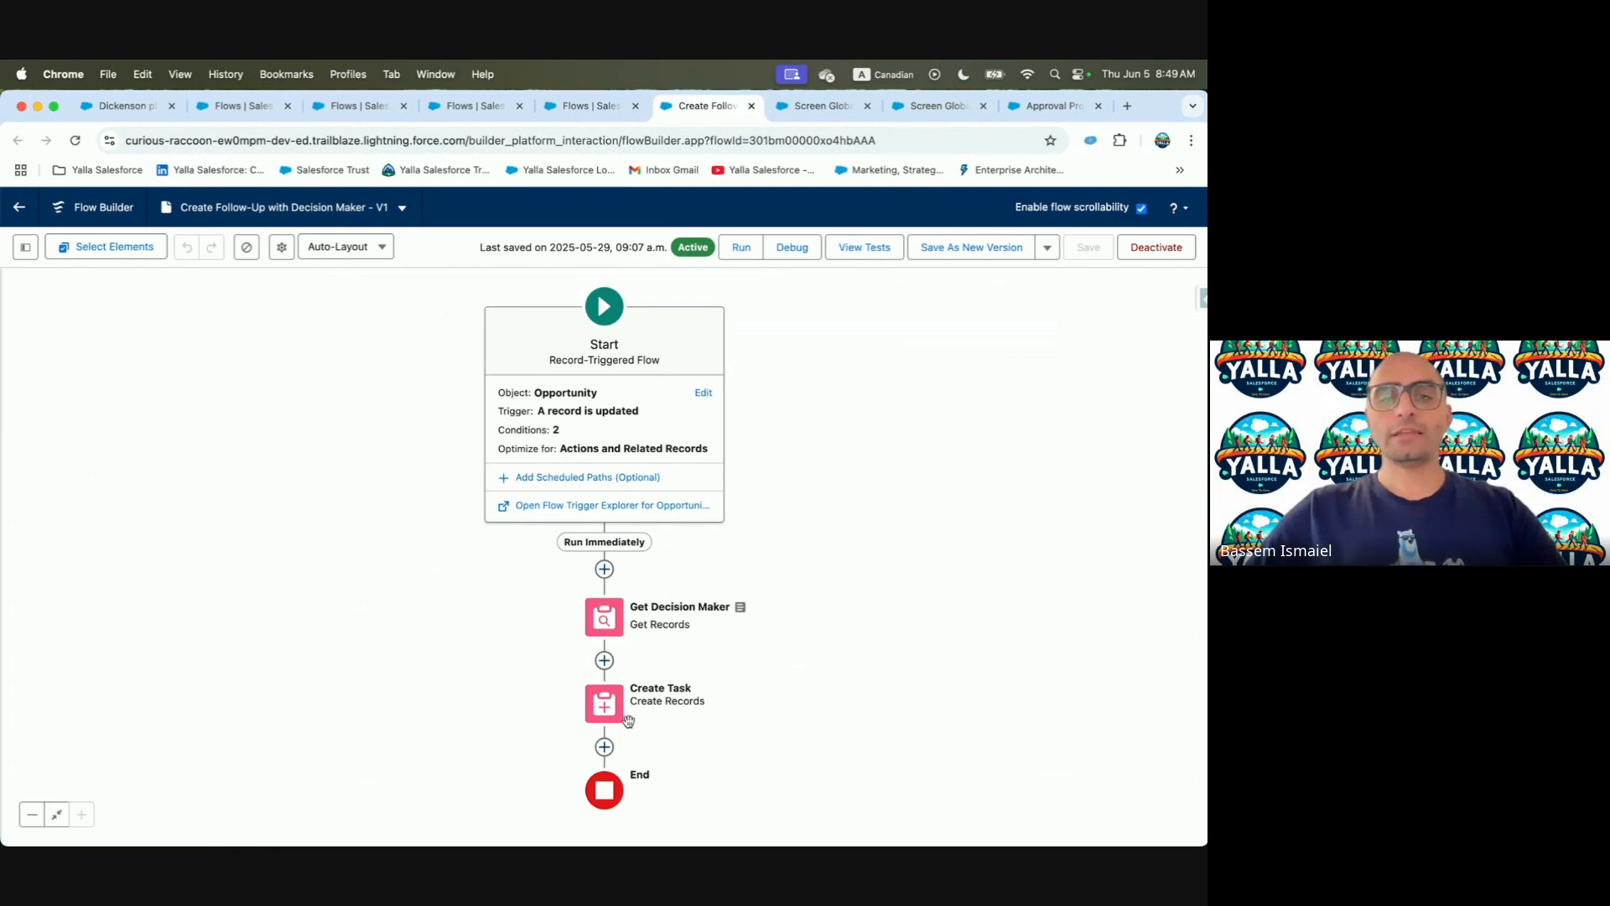
Add a Get Records element after the Create Task element in the flow
{"action": "left_click", "coordinate": [604, 746]}
{"action": "type", "text": "Get"}
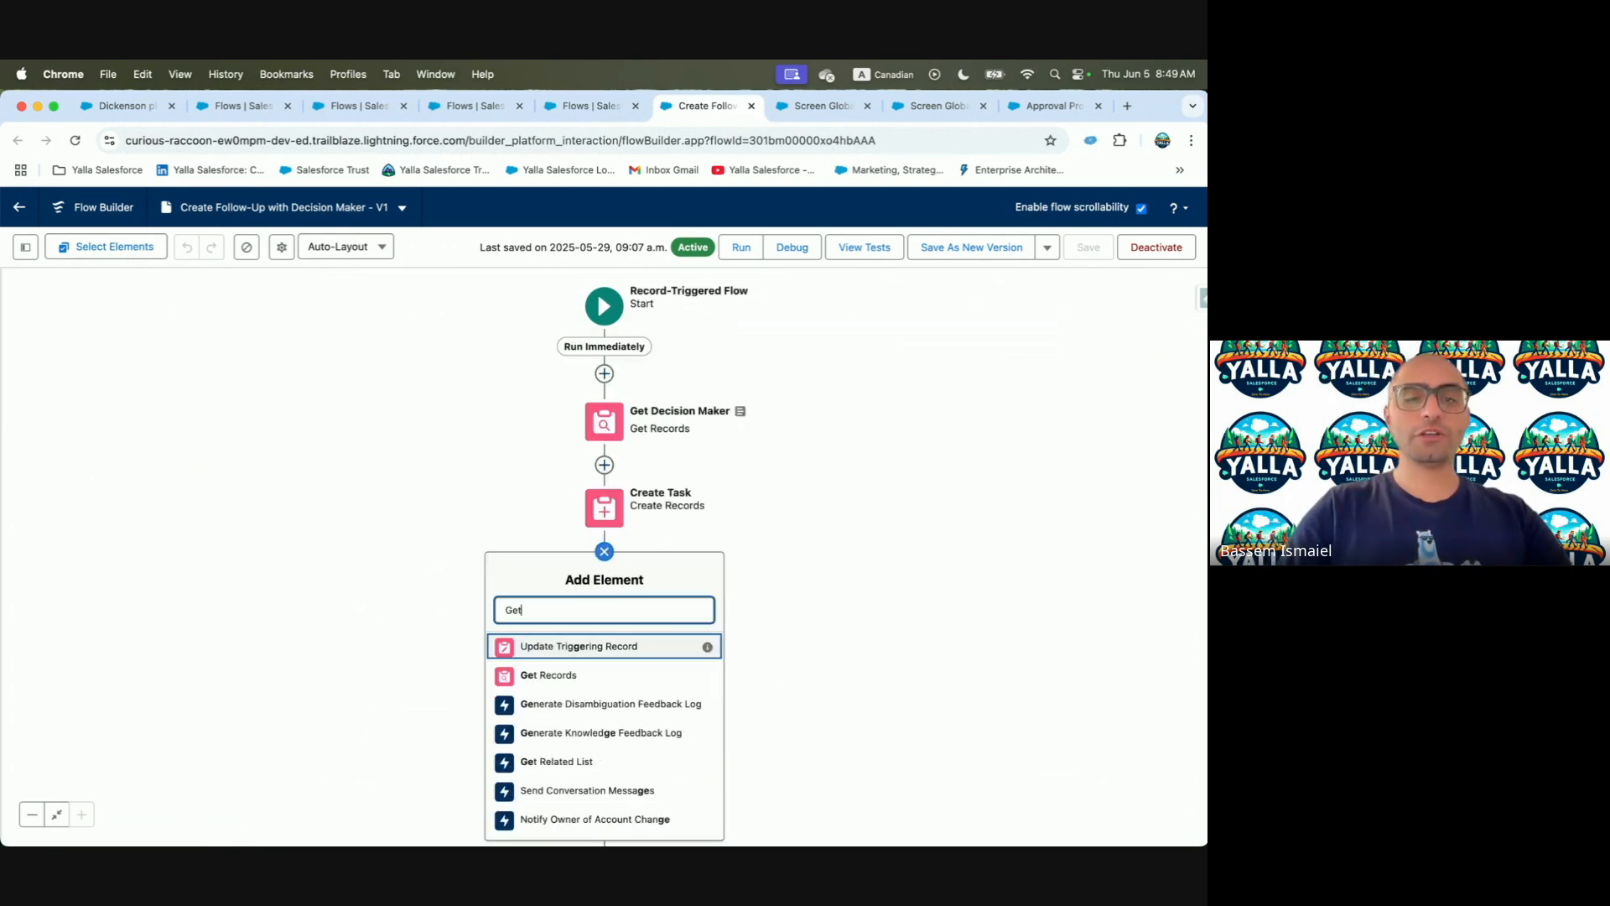
{"action": "left_click", "coordinate": [579, 655]}
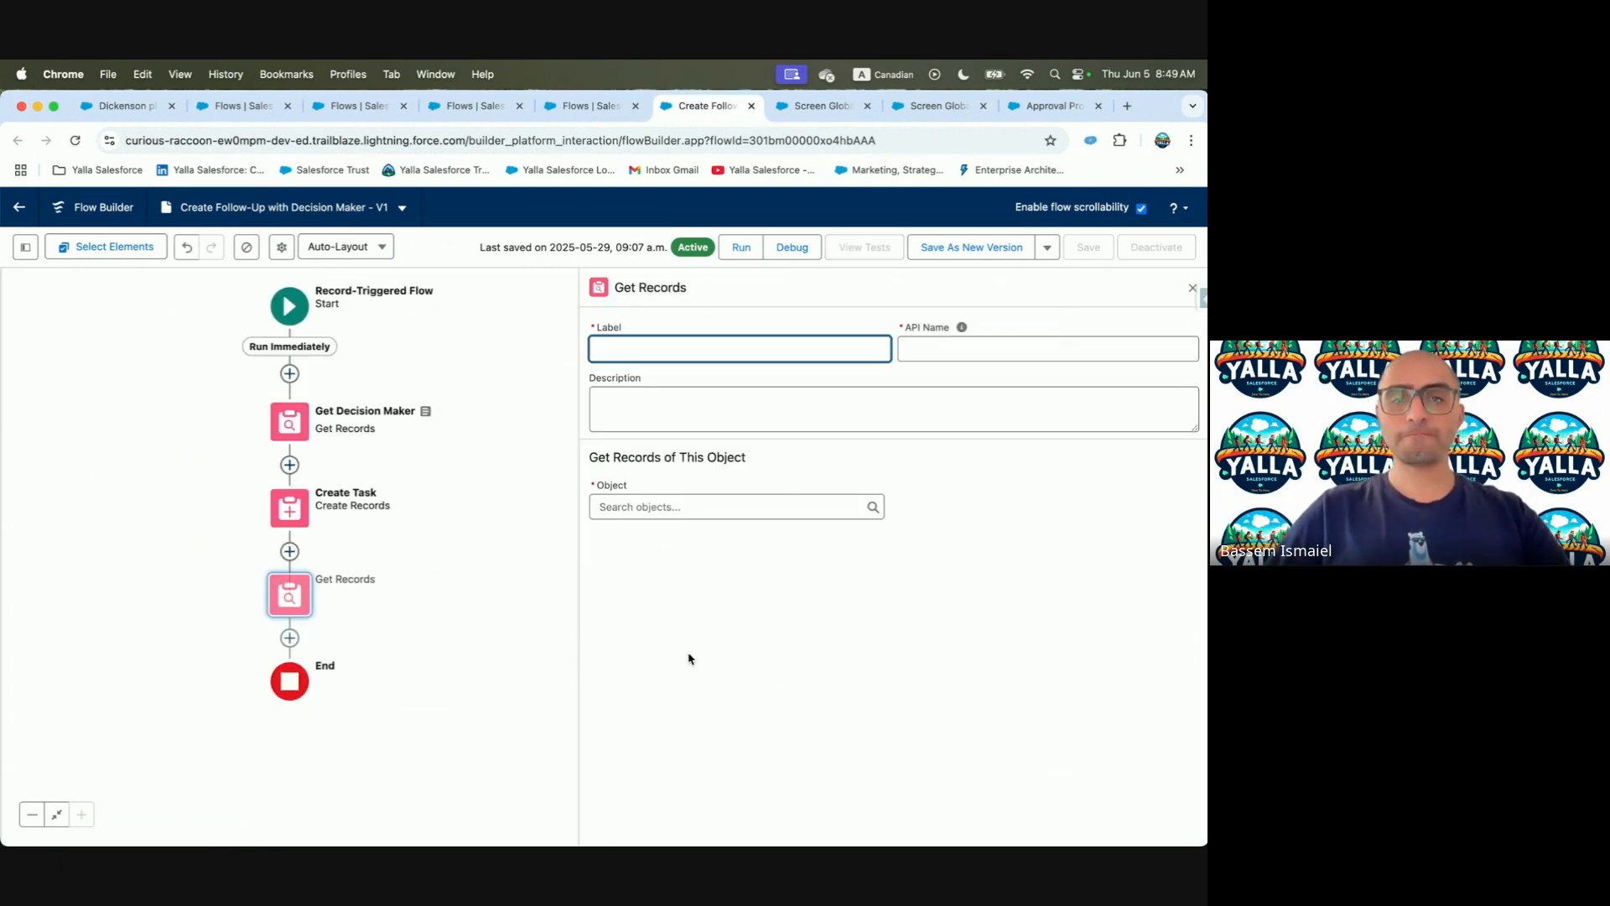
Copy the label Get Owner Manager from the Trailhead instructions into the new Get Records element and fill in its API name
{"action": "key", "text": "ctrl+Left"}
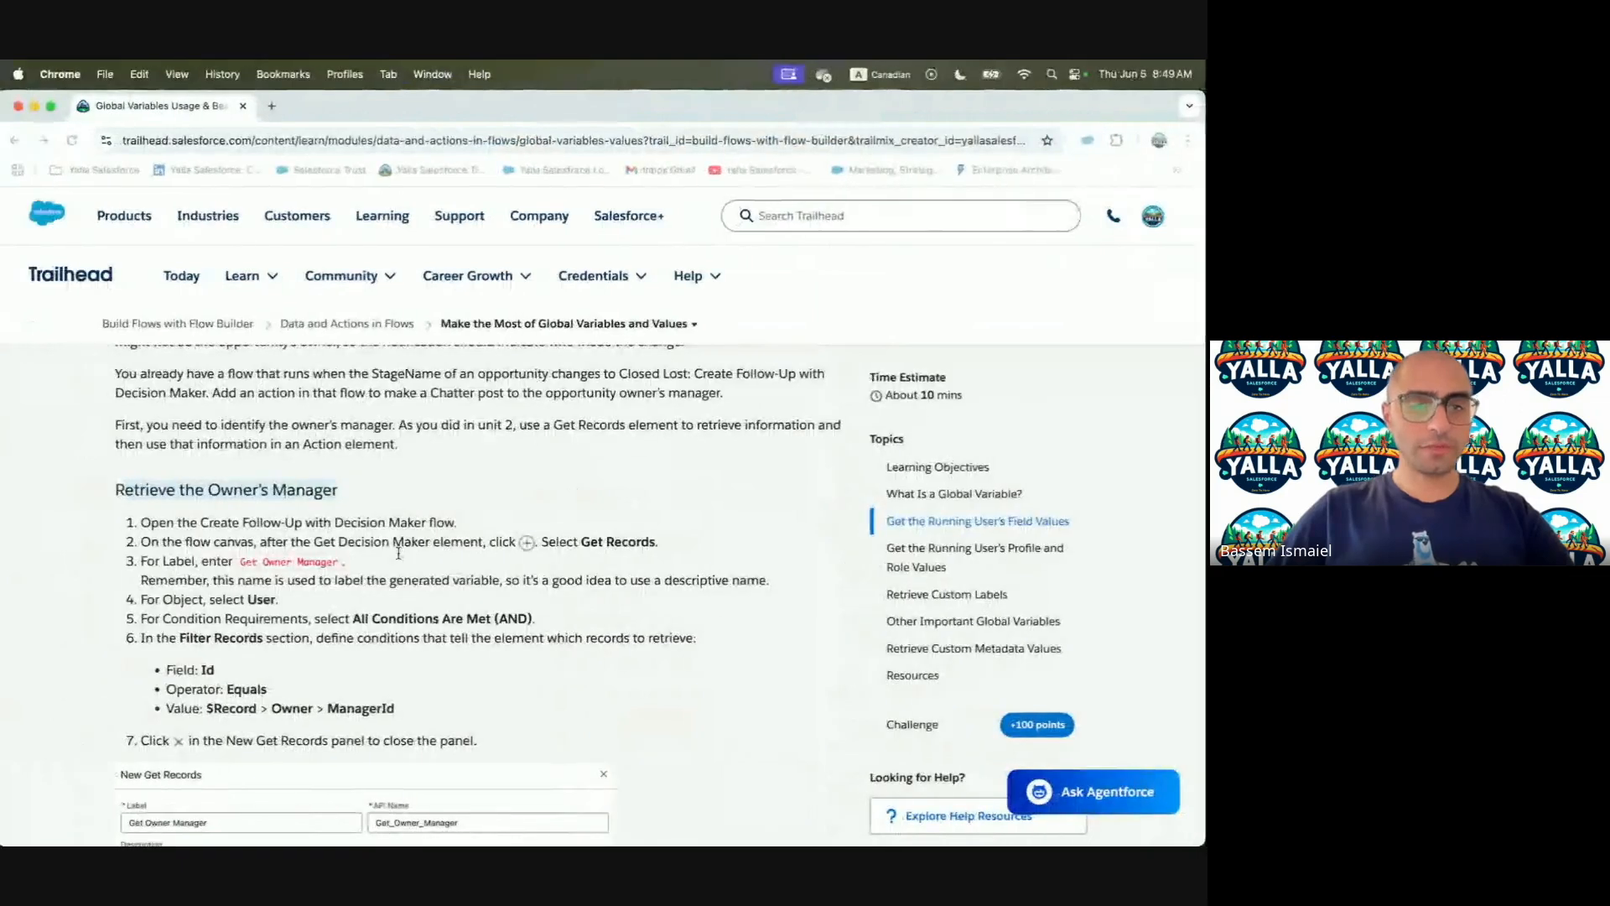
{"action": "scroll", "coordinate": [361, 562], "scroll_direction": "down", "scroll_amount": 1}
{"action": "left_click_drag", "start_coordinate": [243, 475], "coordinate": [343, 478]}
{"action": "key", "text": "super+c"}
{"action": "key", "text": "ctrl+Right"}
{"action": "left_click", "coordinate": [690, 346]}
{"action": "key", "text": "super+v"}
{"action": "left_click", "coordinate": [1006, 347]}
{"action": "left_click", "coordinate": [826, 395]}
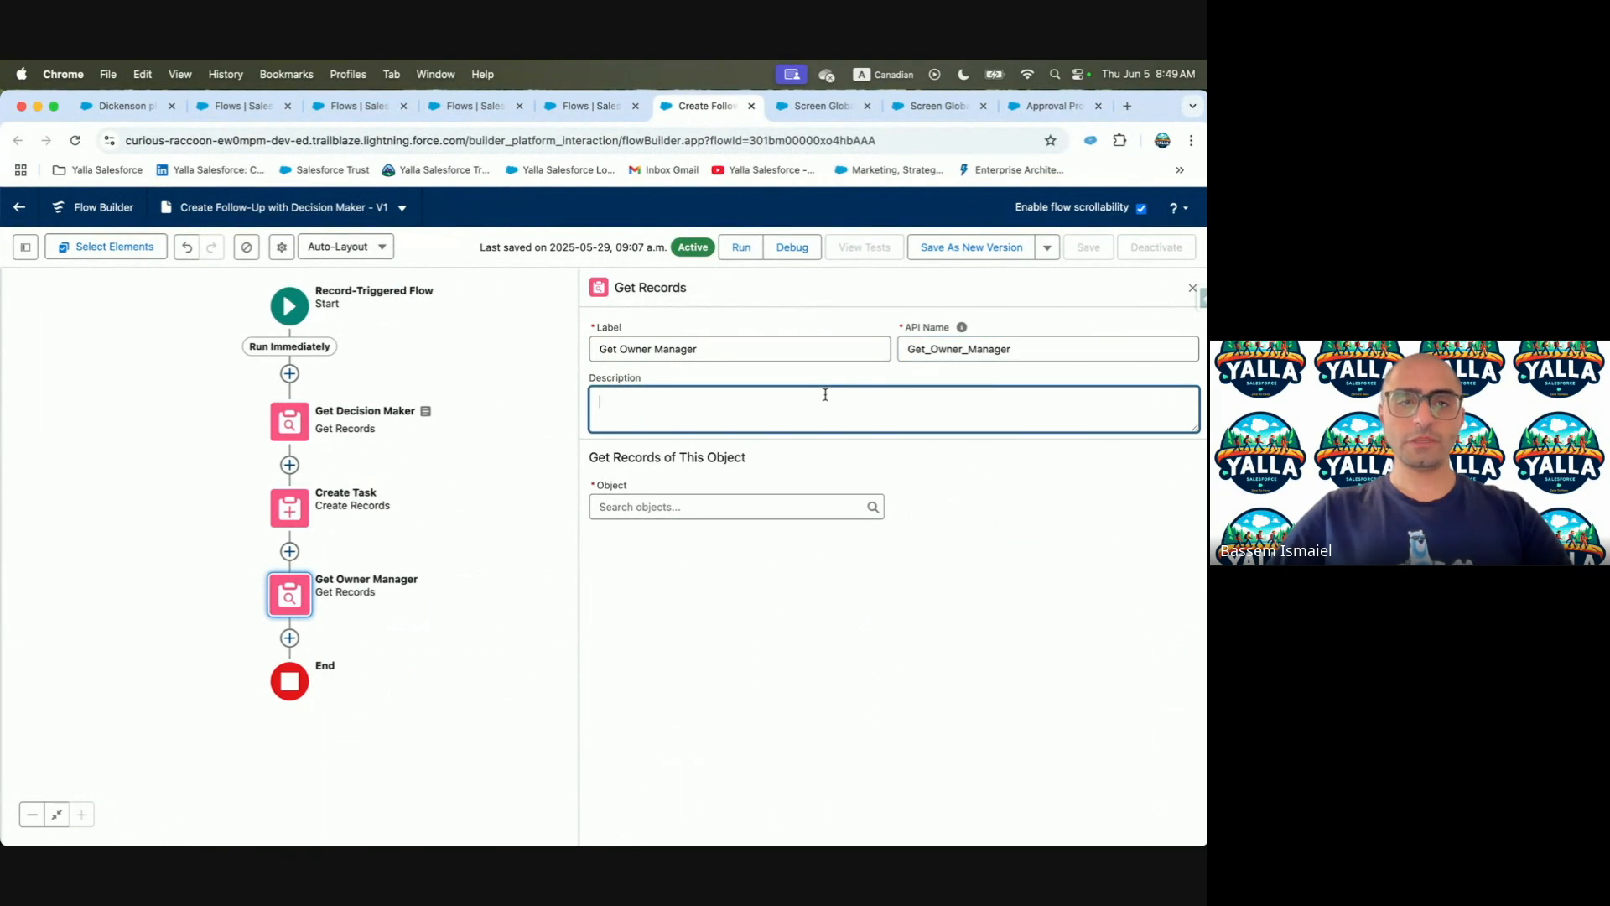
Review the flow's start configuration, examining its object, trigger and entry conditions
{"action": "left_click", "coordinate": [285, 302]}
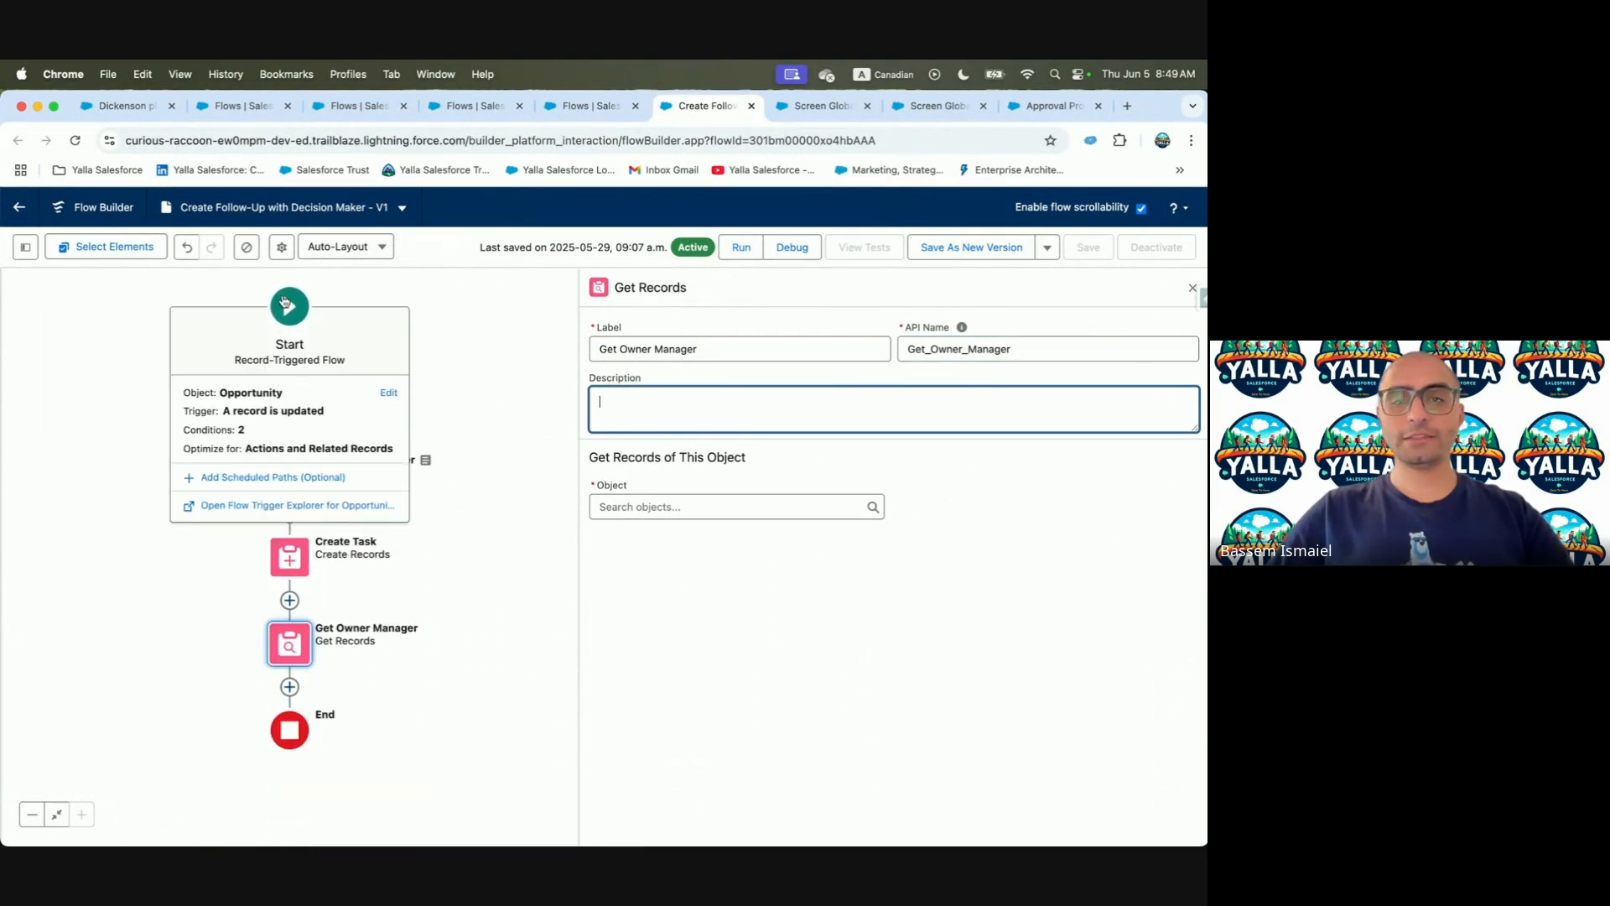
{"action": "left_click", "coordinate": [286, 420]}
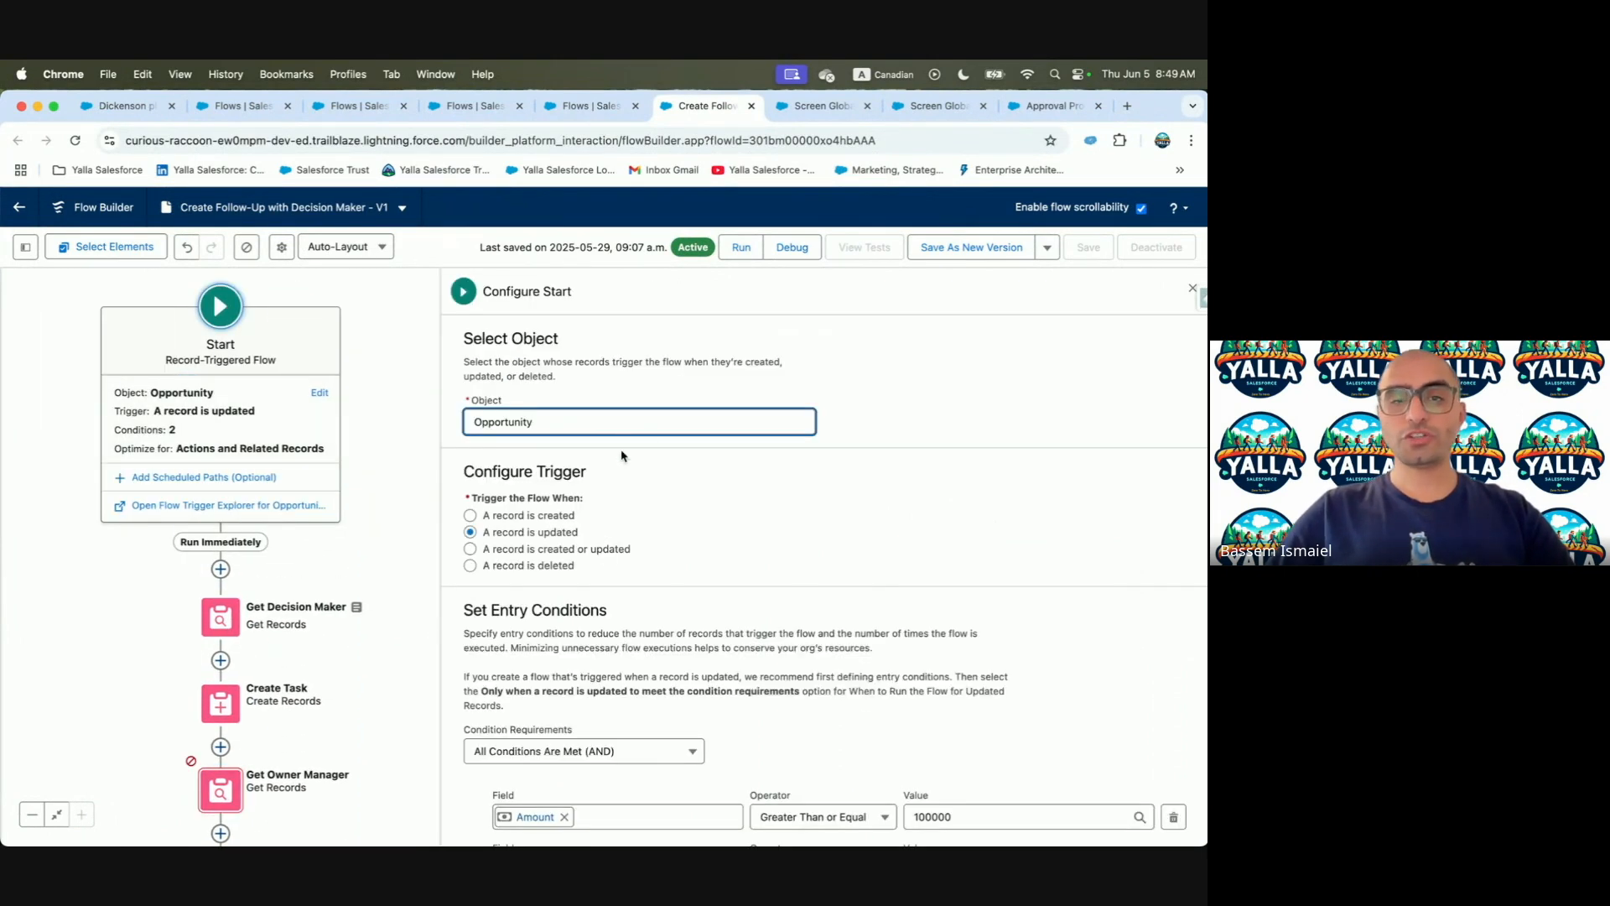
{"action": "scroll", "coordinate": [619, 456], "scroll_direction": "down", "scroll_amount": 5}
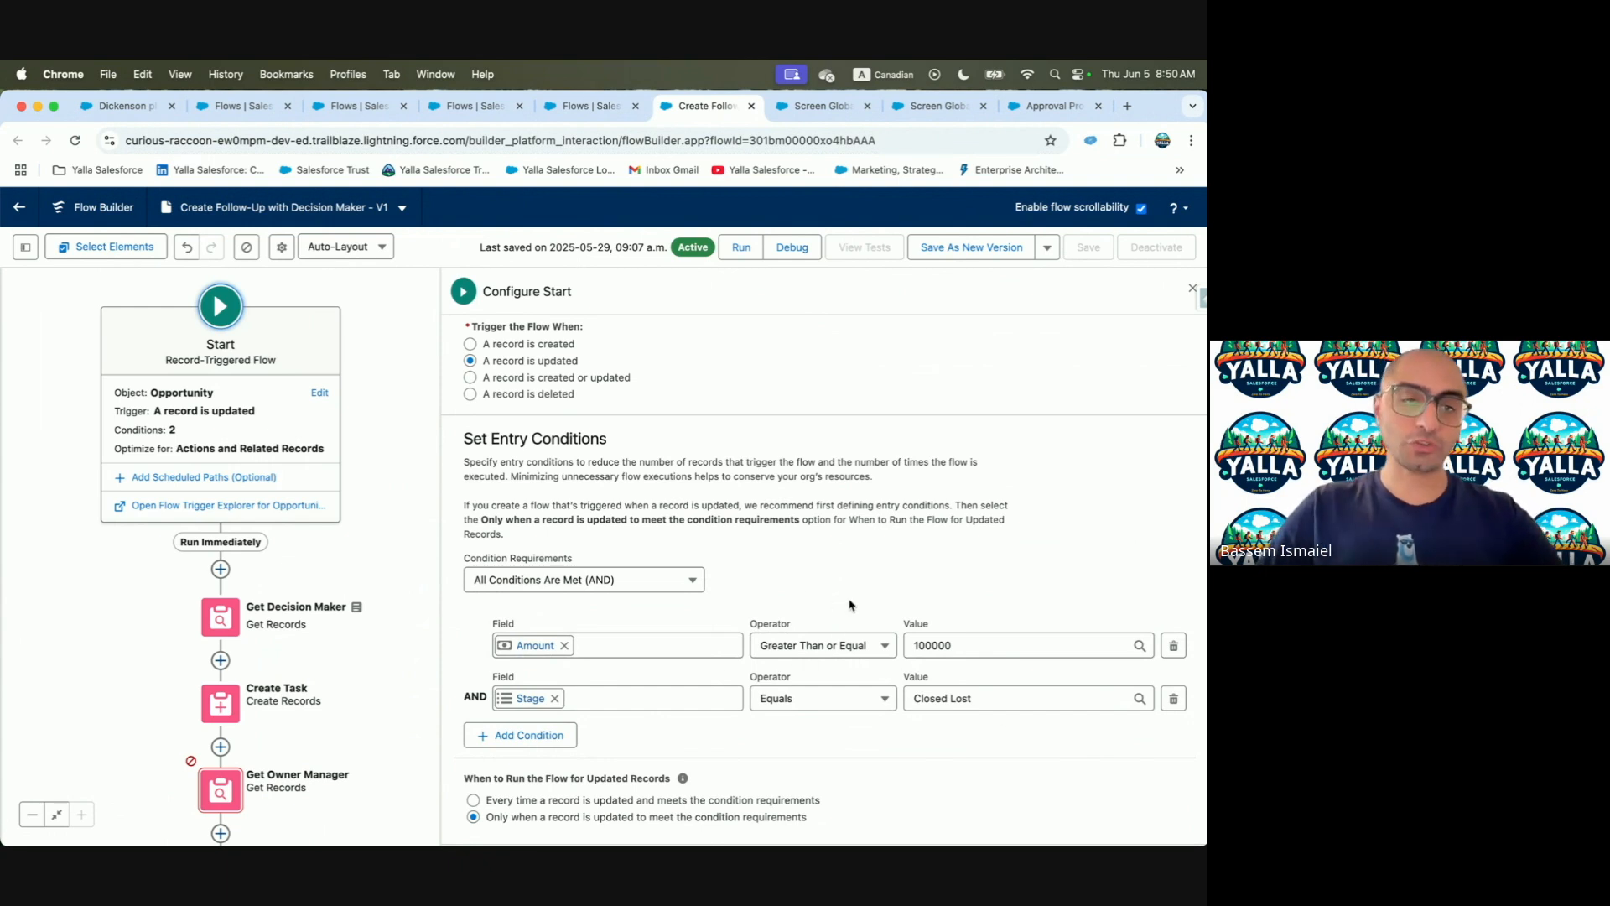
{"action": "scroll", "coordinate": [225, 626], "scroll_direction": "down", "scroll_amount": 2}
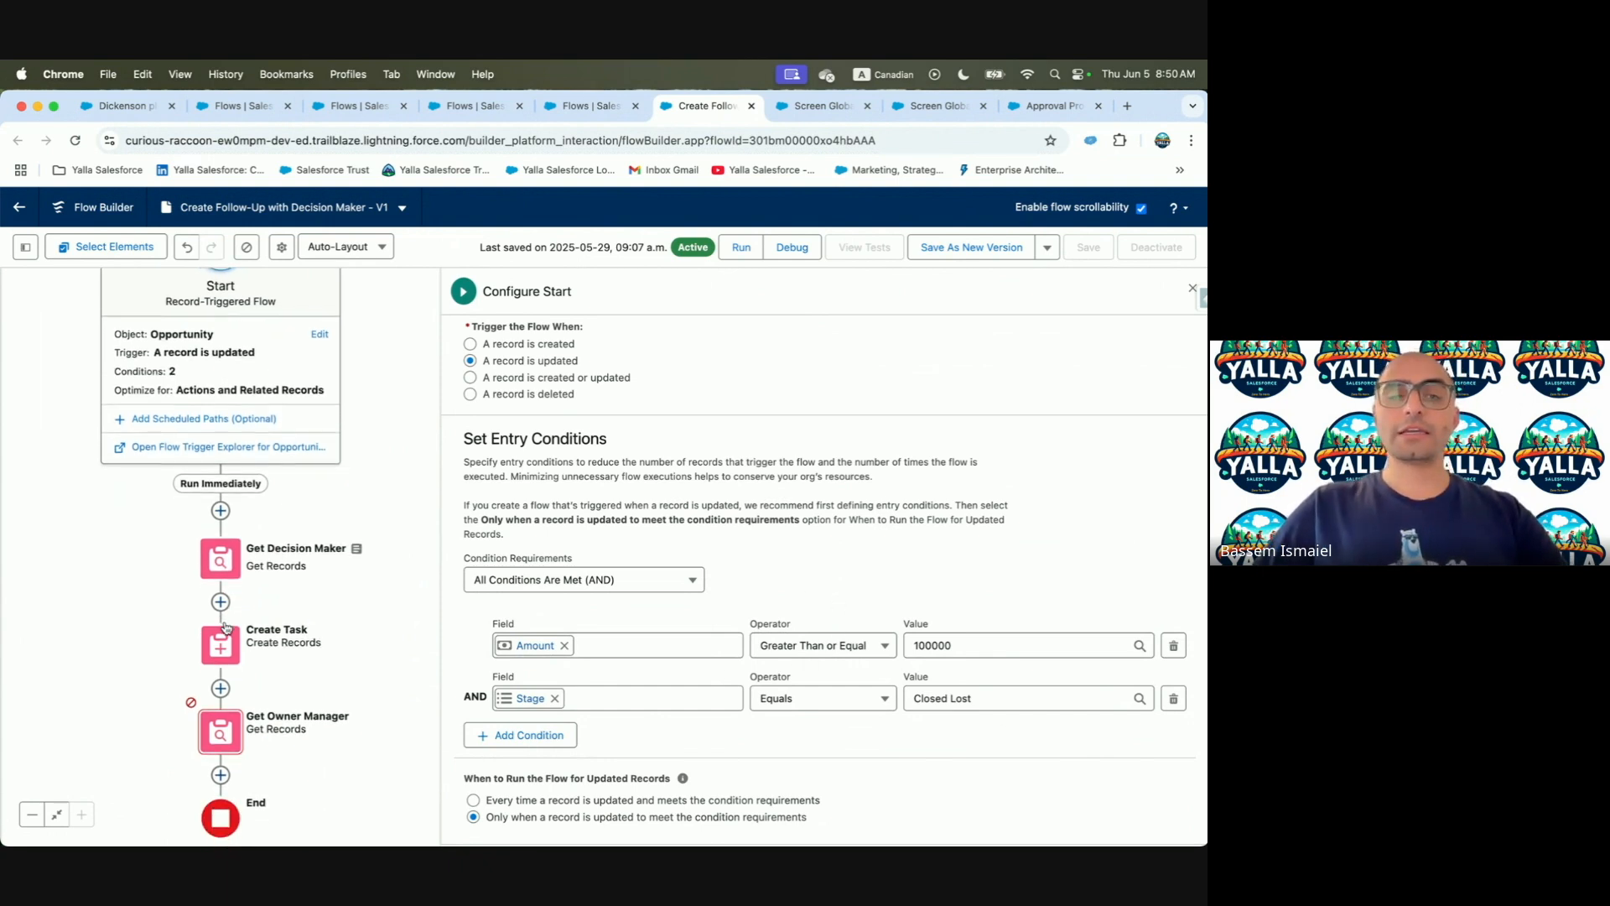
Reopen the Get Owner Manager element for editing and set its object to User, as the Trailhead instructions specify
{"action": "left_click", "coordinate": [224, 715]}
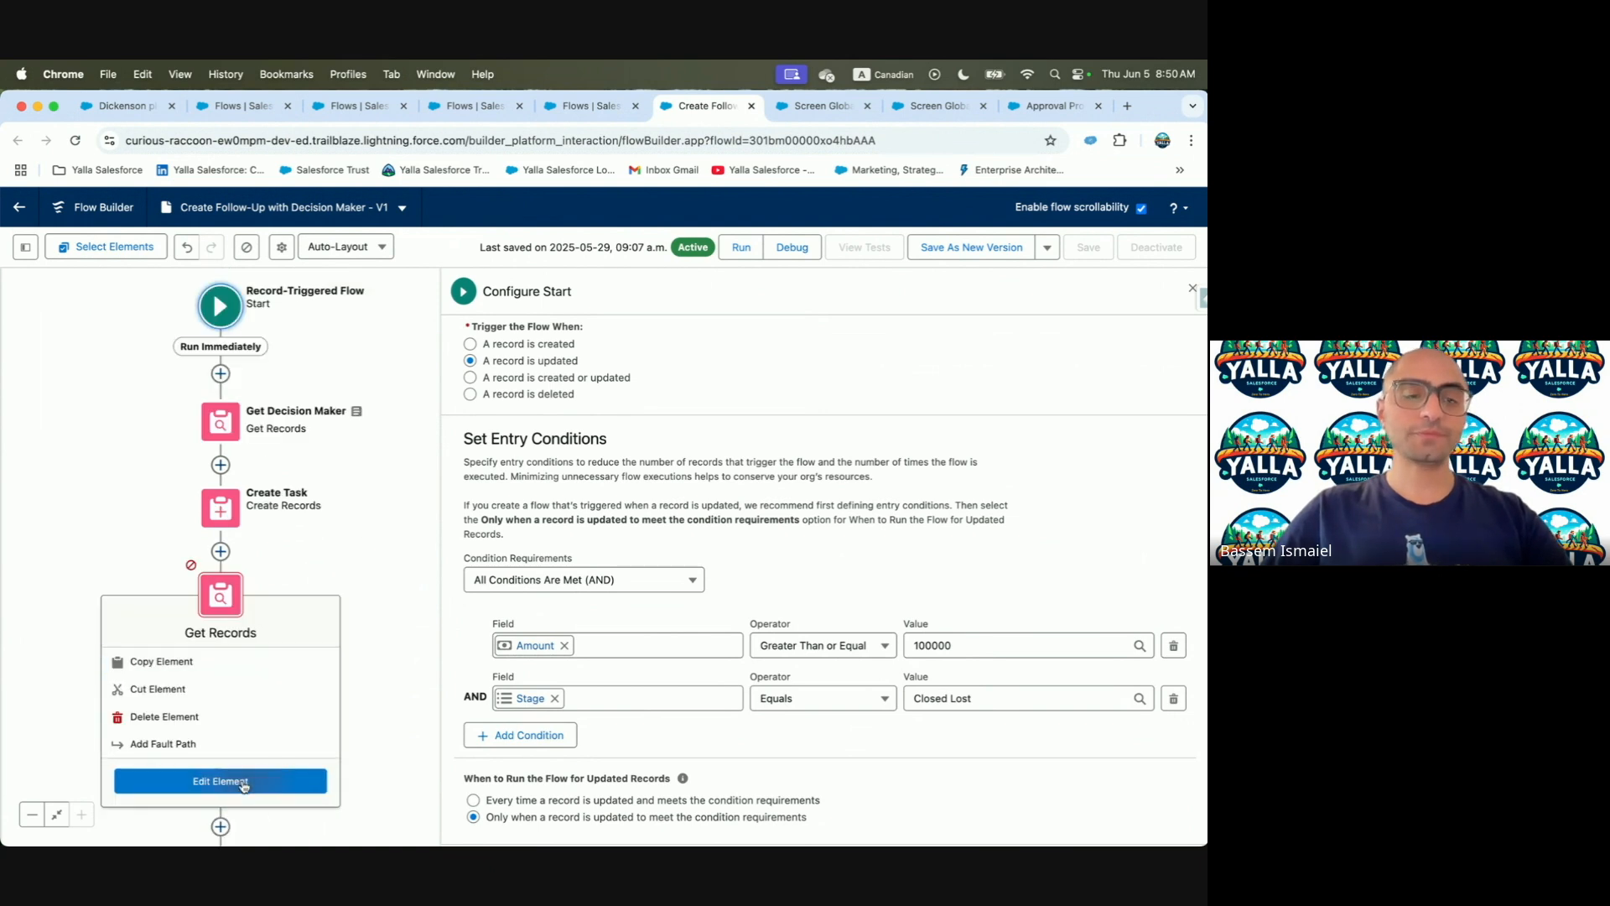
{"action": "left_click", "coordinate": [219, 781]}
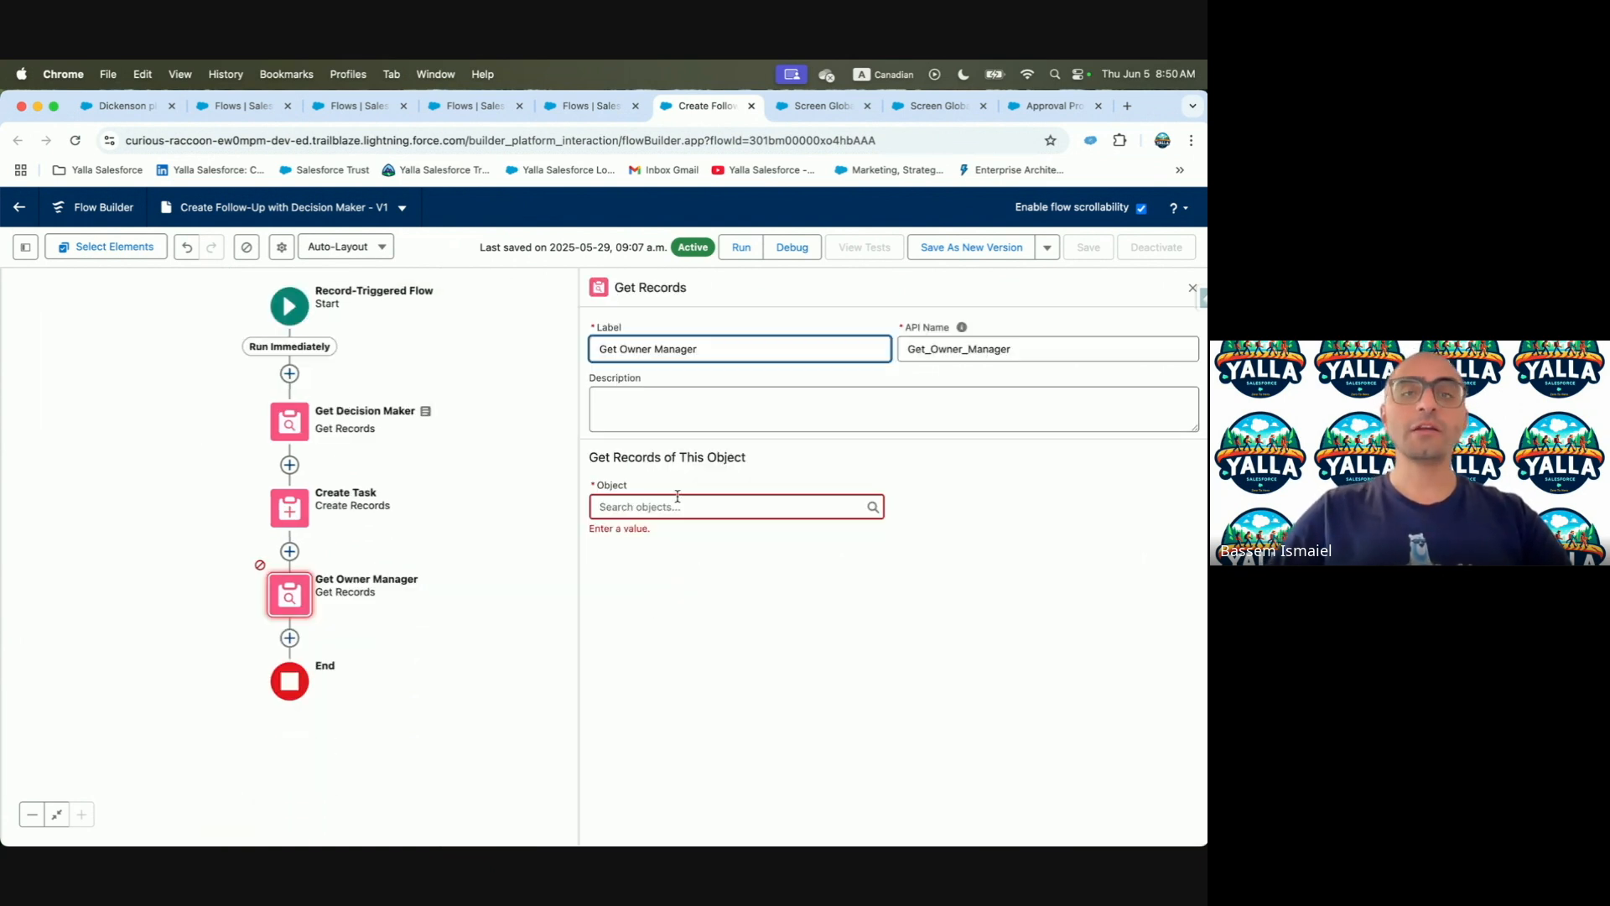
{"action": "key", "text": "ctrl+Left"}
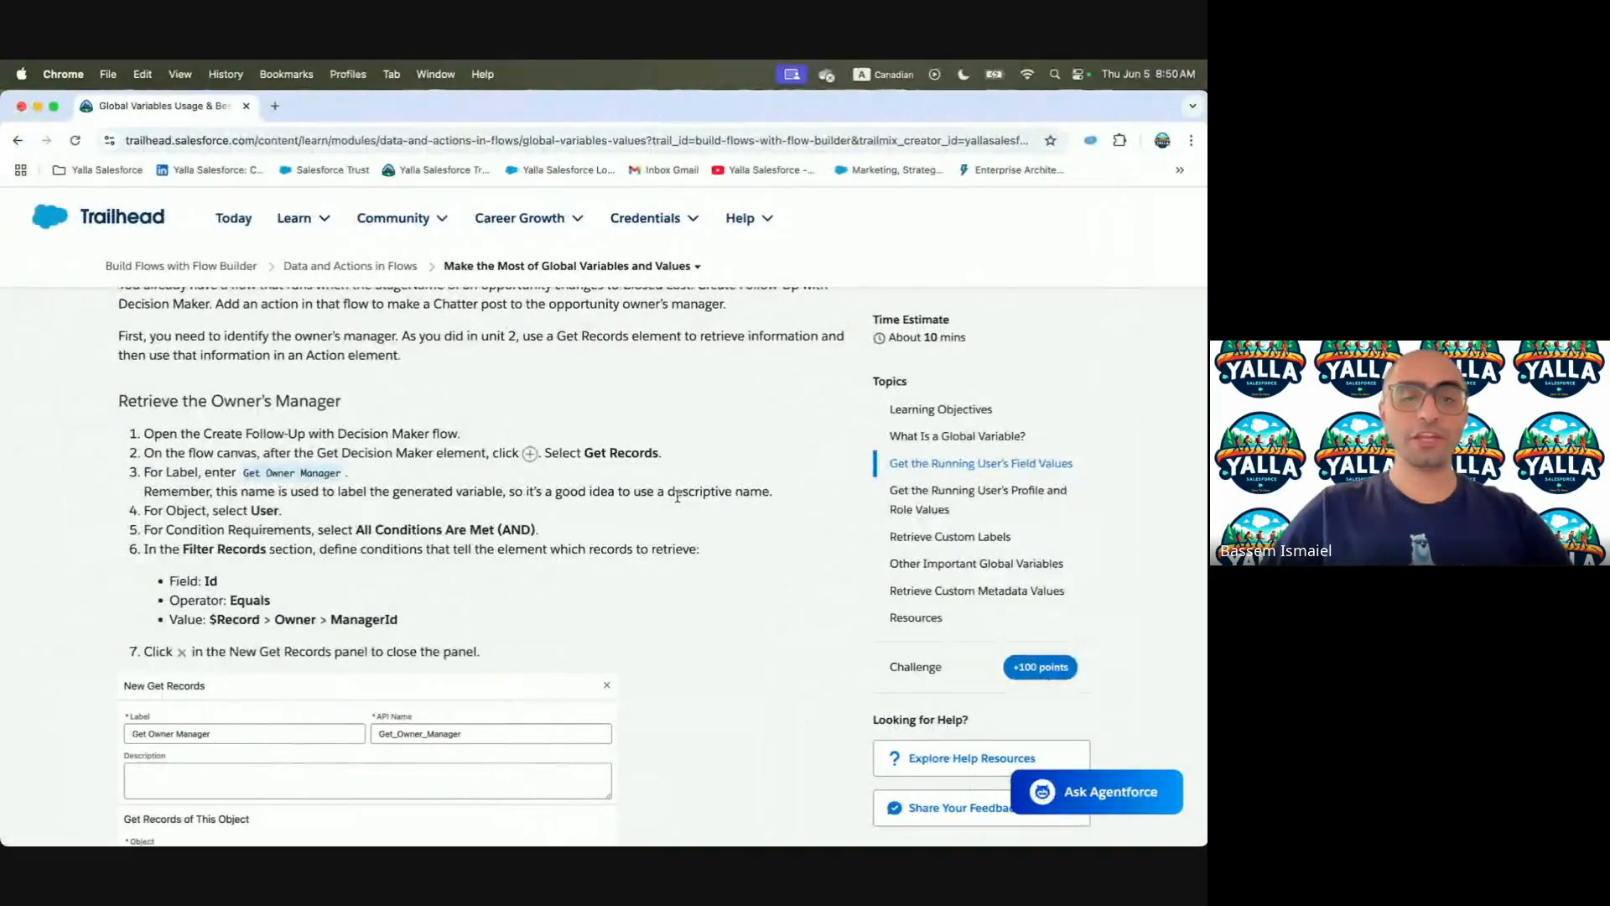
{"action": "key", "text": "ctrl+Right"}
{"action": "left_click", "coordinate": [721, 506]}
{"action": "type", "text": "User"}
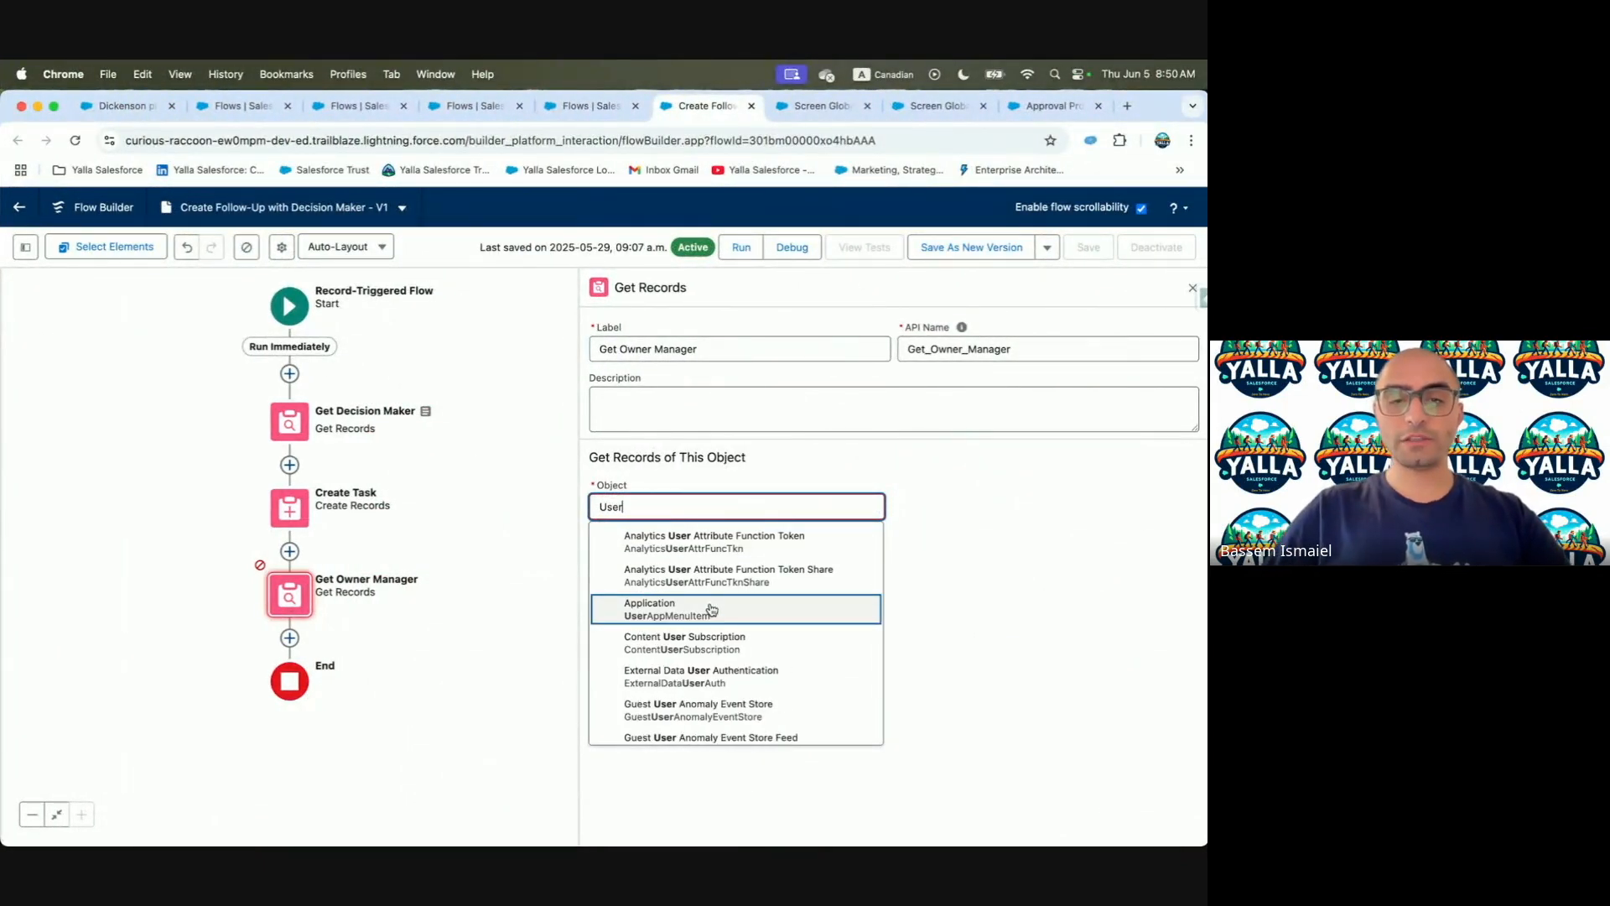
{"action": "scroll", "coordinate": [710, 611], "scroll_direction": "down", "scroll_amount": 3}
{"action": "scroll", "coordinate": [707, 592], "scroll_direction": "down", "scroll_amount": 5}
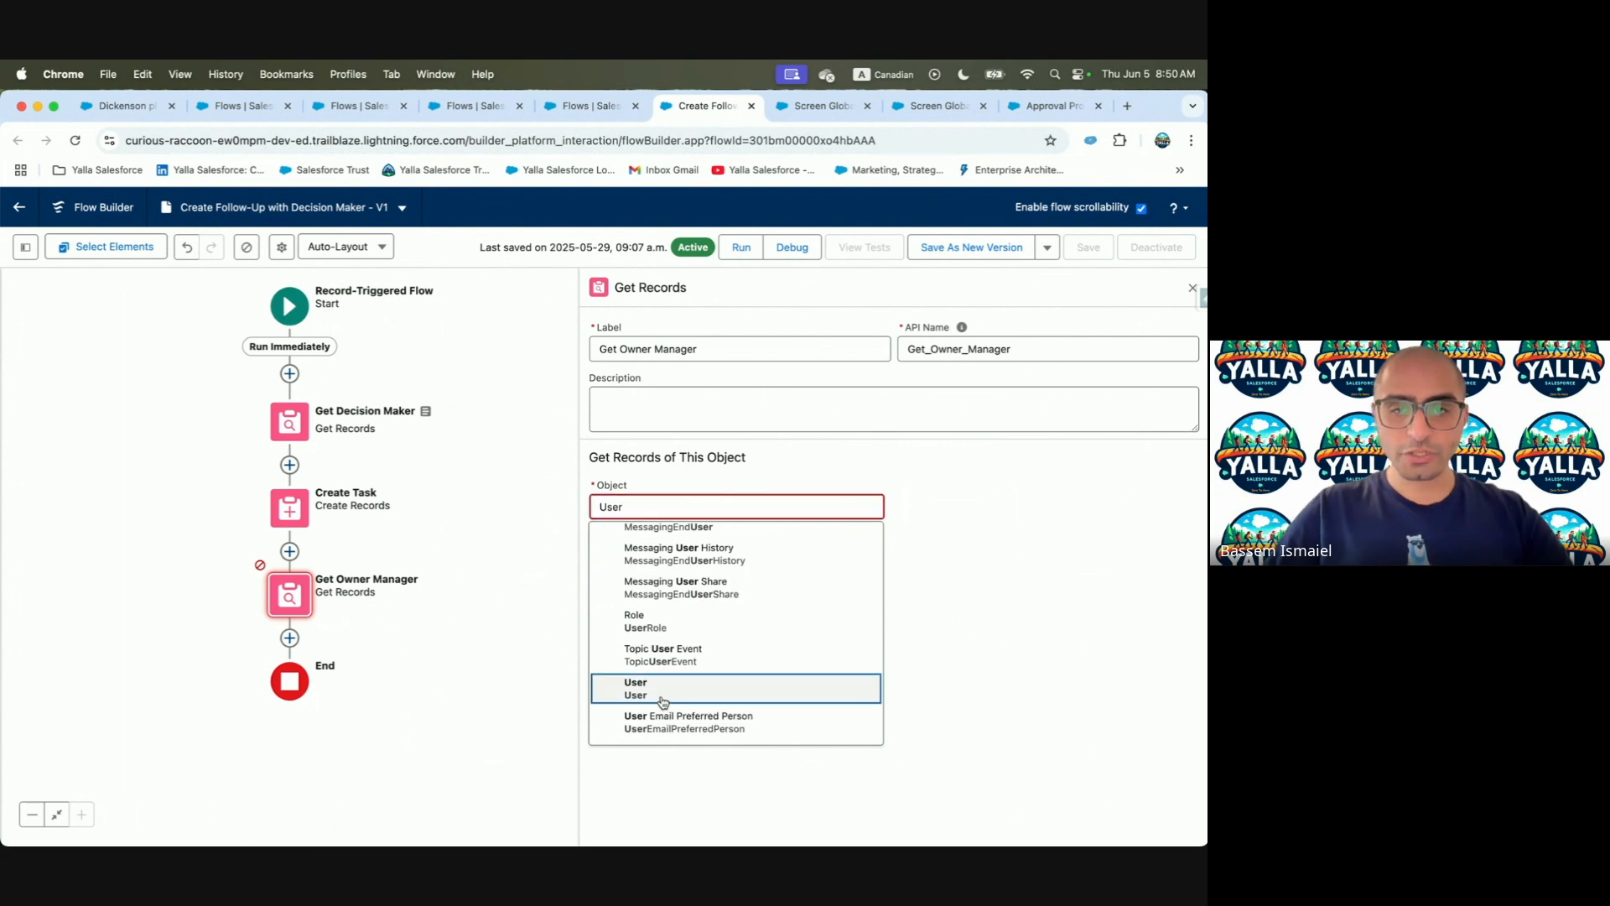
{"action": "left_click", "coordinate": [662, 689]}
Check the filter conditions in the Trailhead instructions and filter the User records on the Id field with the operator Equals
{"action": "key", "text": "ctrl+Left"}
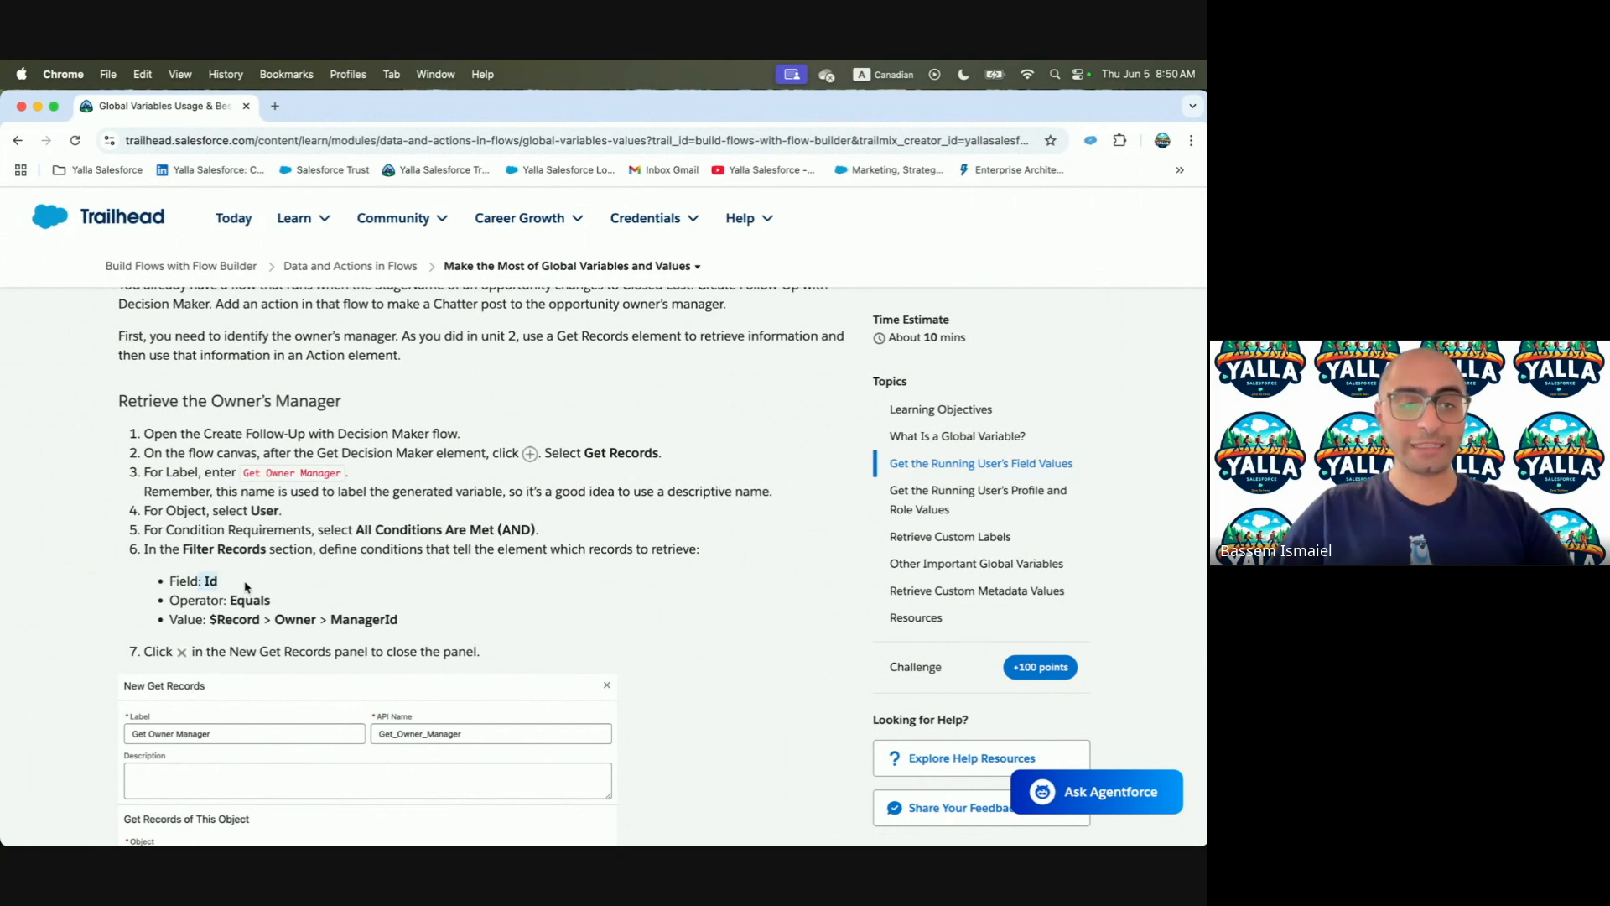
{"action": "left_click_drag", "start_coordinate": [207, 622], "coordinate": [445, 629]}
{"action": "key", "text": "ctrl+Right"}
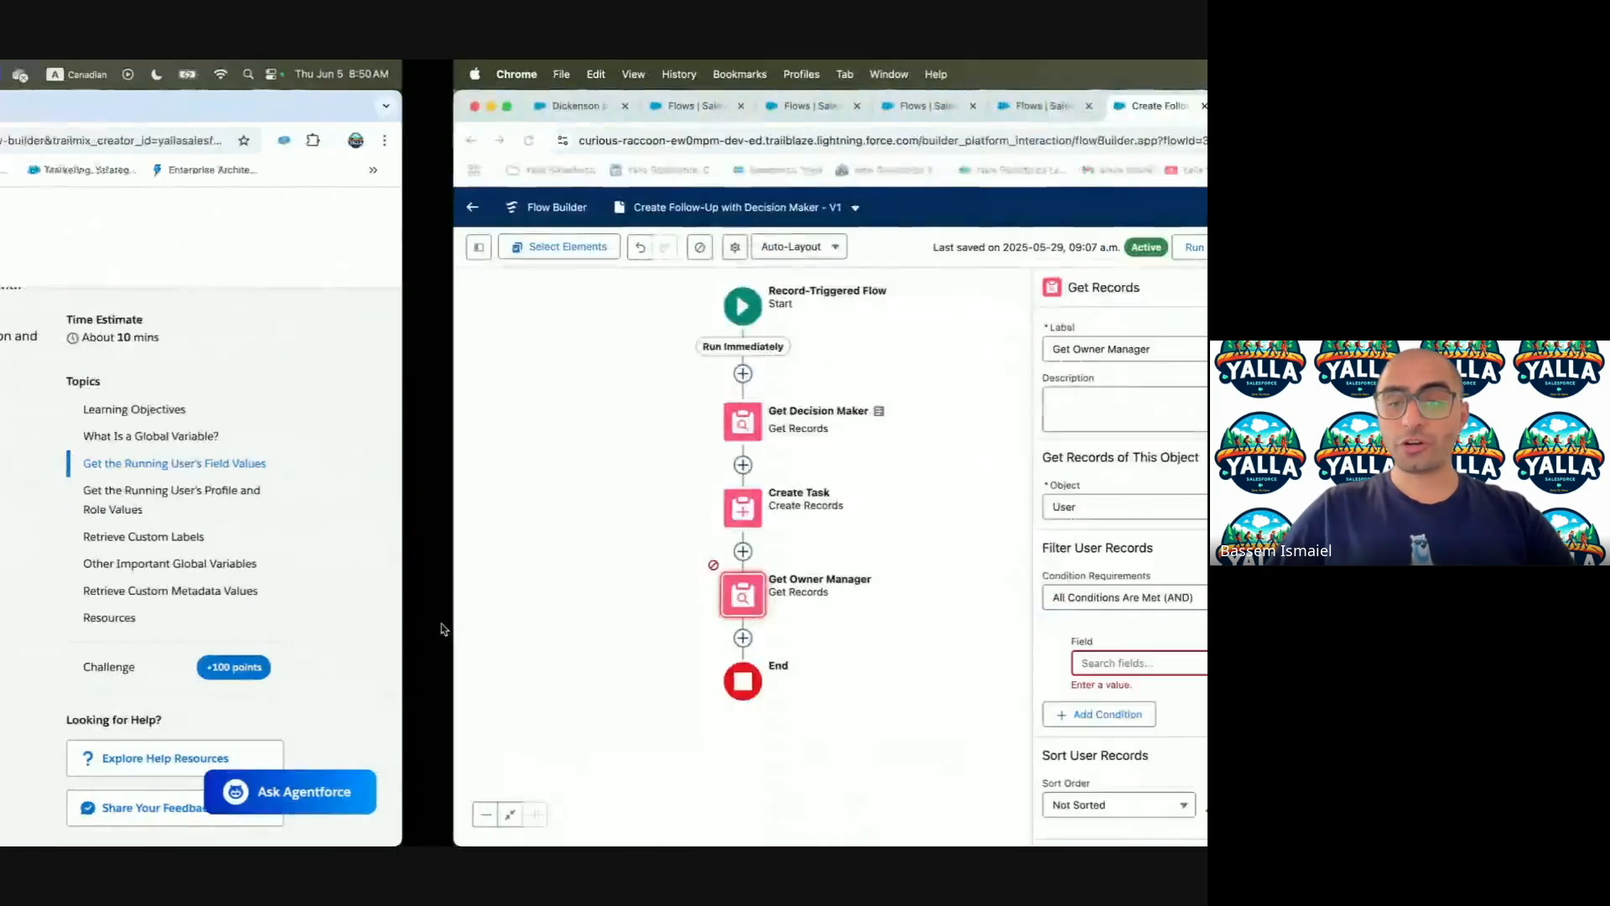
{"action": "left_click", "coordinate": [645, 661]}
{"action": "type", "text": "Id"}
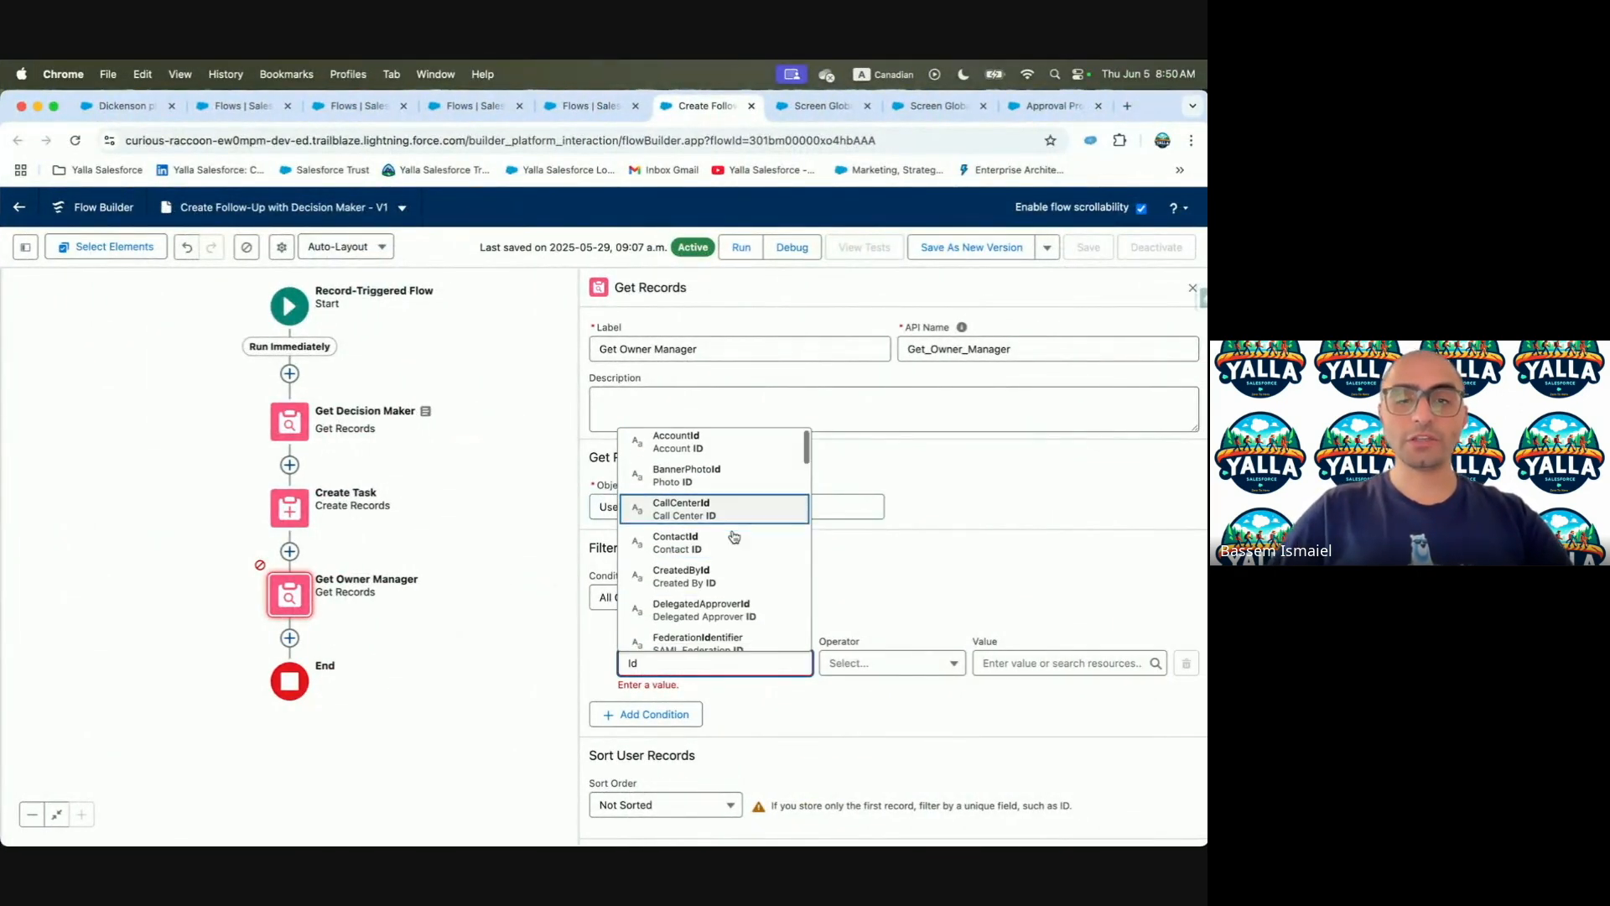
{"action": "scroll", "coordinate": [734, 537], "scroll_direction": "down", "scroll_amount": 10}
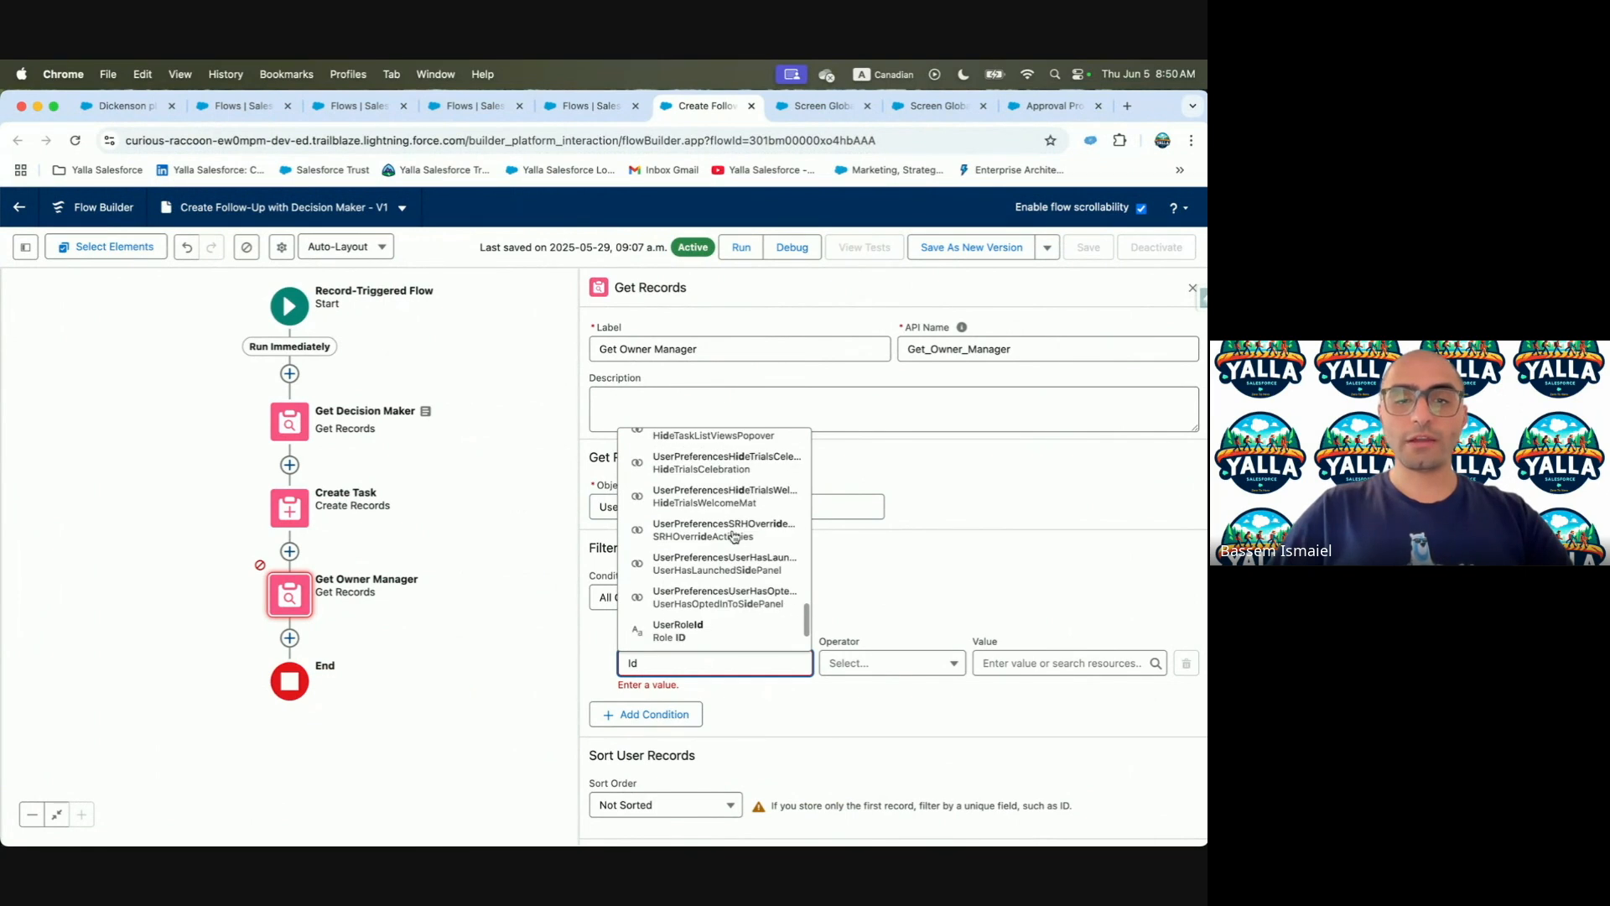
{"action": "scroll", "coordinate": [734, 537], "scroll_direction": "up", "scroll_amount": 8}
{"action": "scroll", "coordinate": [734, 536], "scroll_direction": "up", "scroll_amount": 5}
{"action": "left_click", "coordinate": [711, 525]}
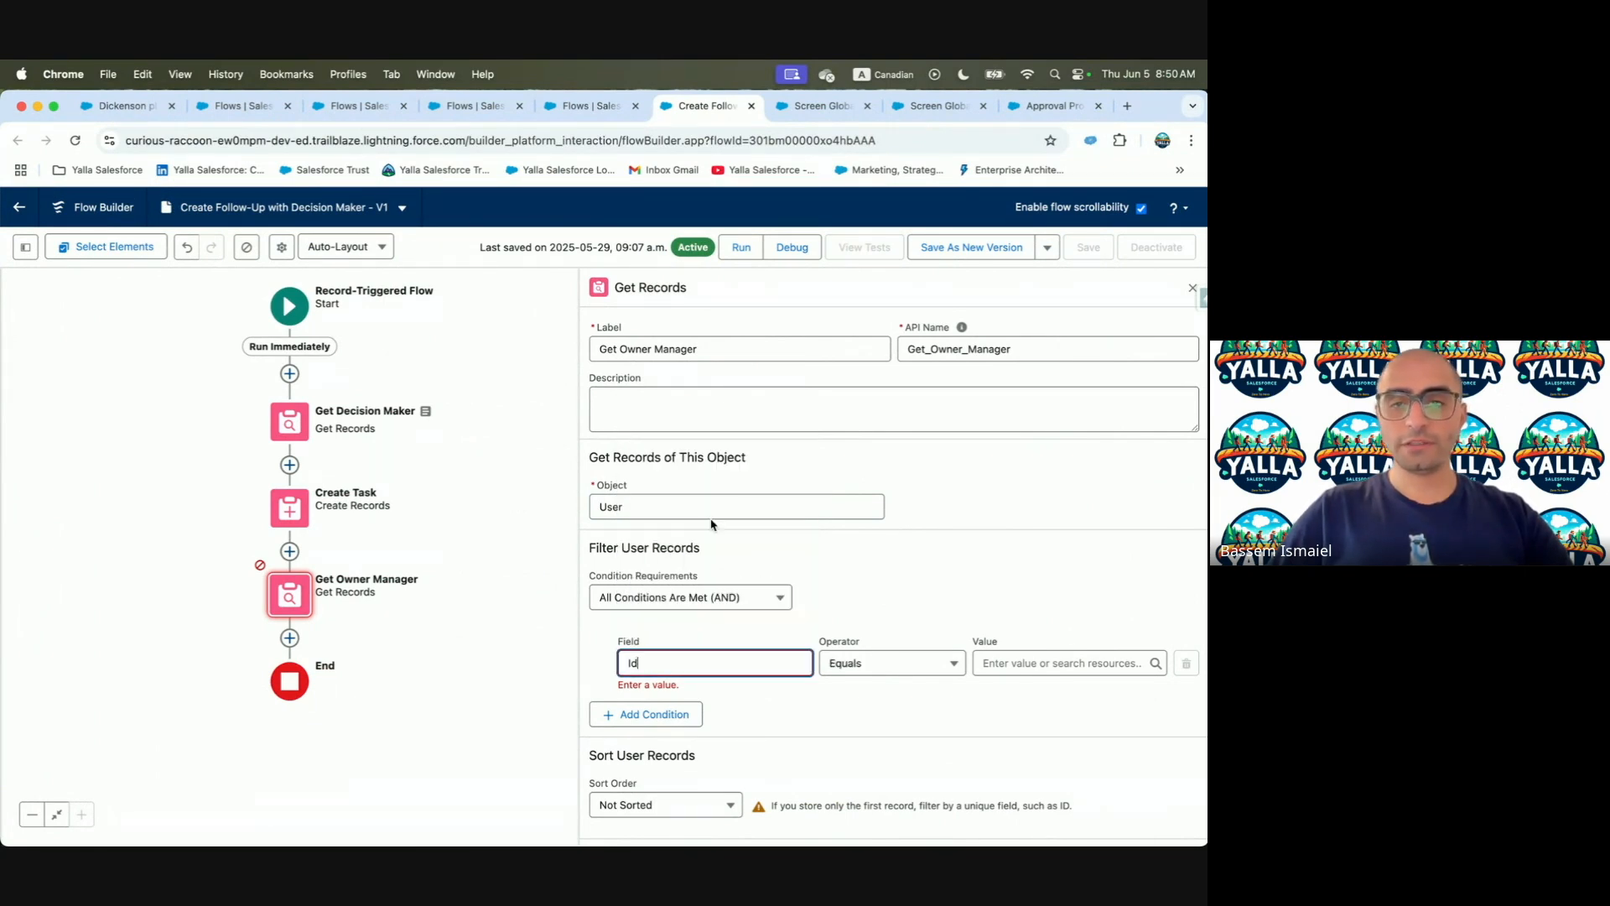
{"action": "left_click", "coordinate": [1044, 665]}
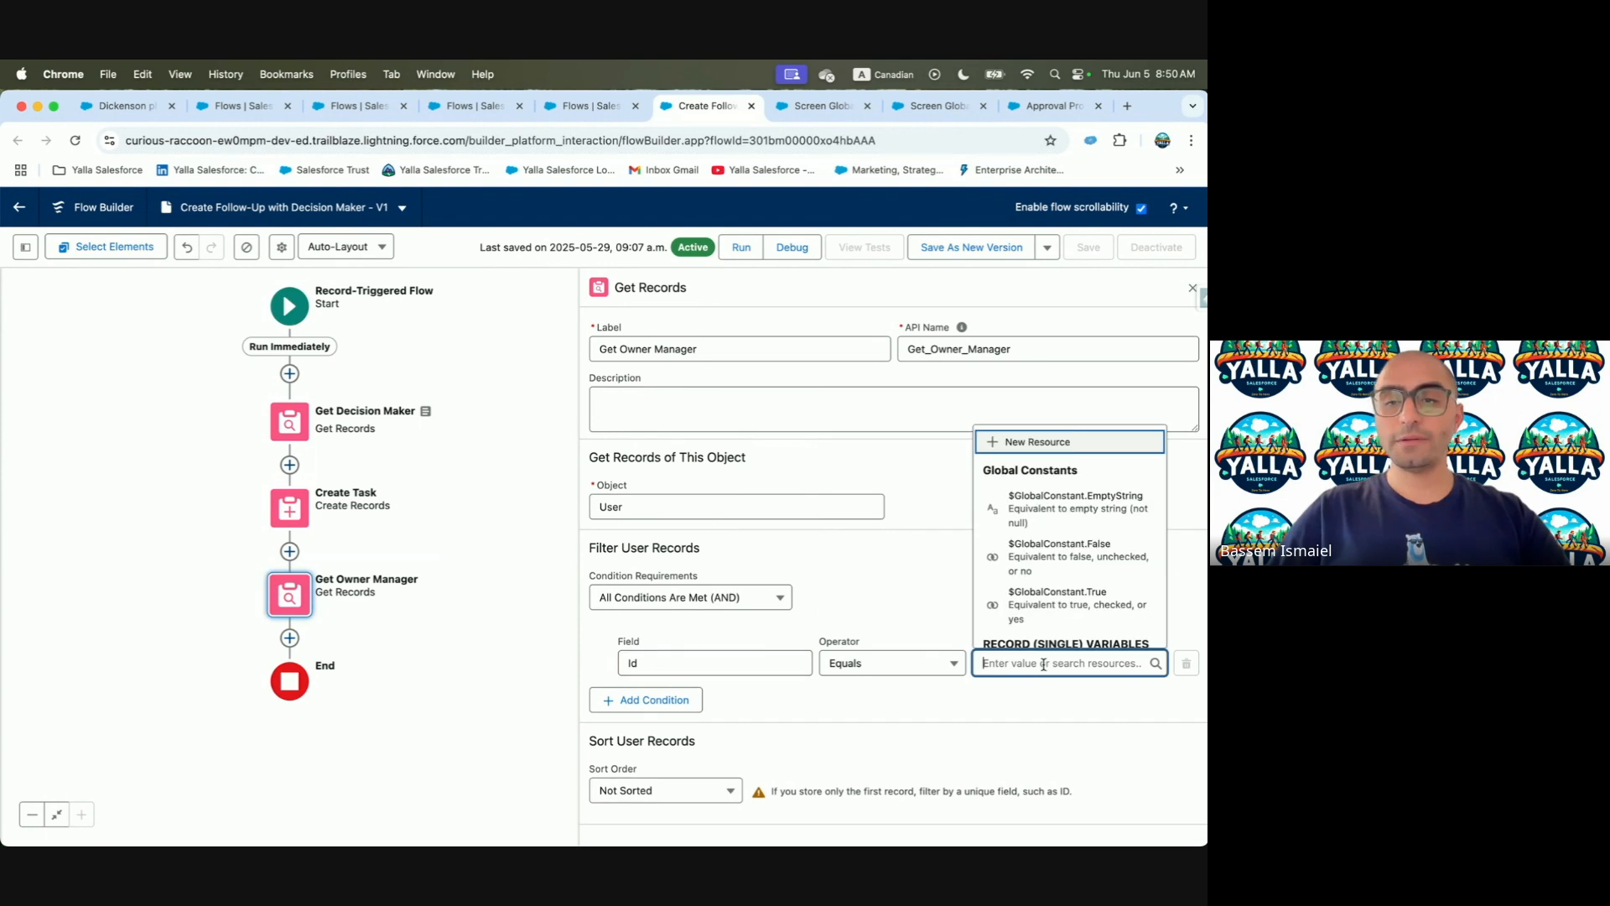
{"action": "type", "text": "Trigg"}
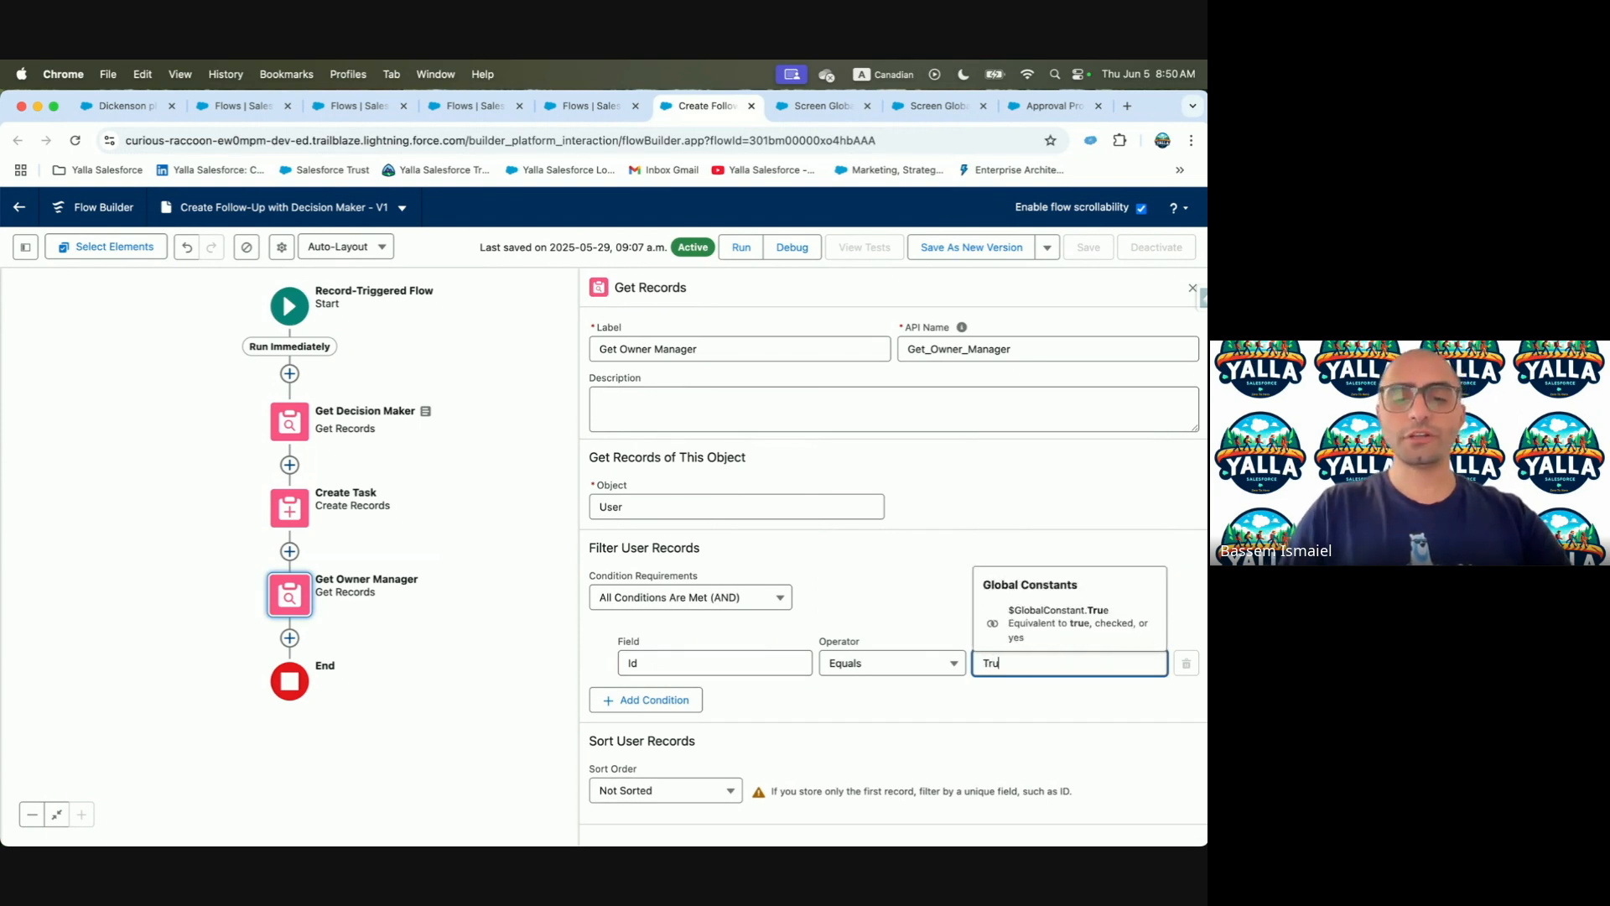
{"action": "key", "text": "BackSpace"}
{"action": "key", "text": "BackSpace"}
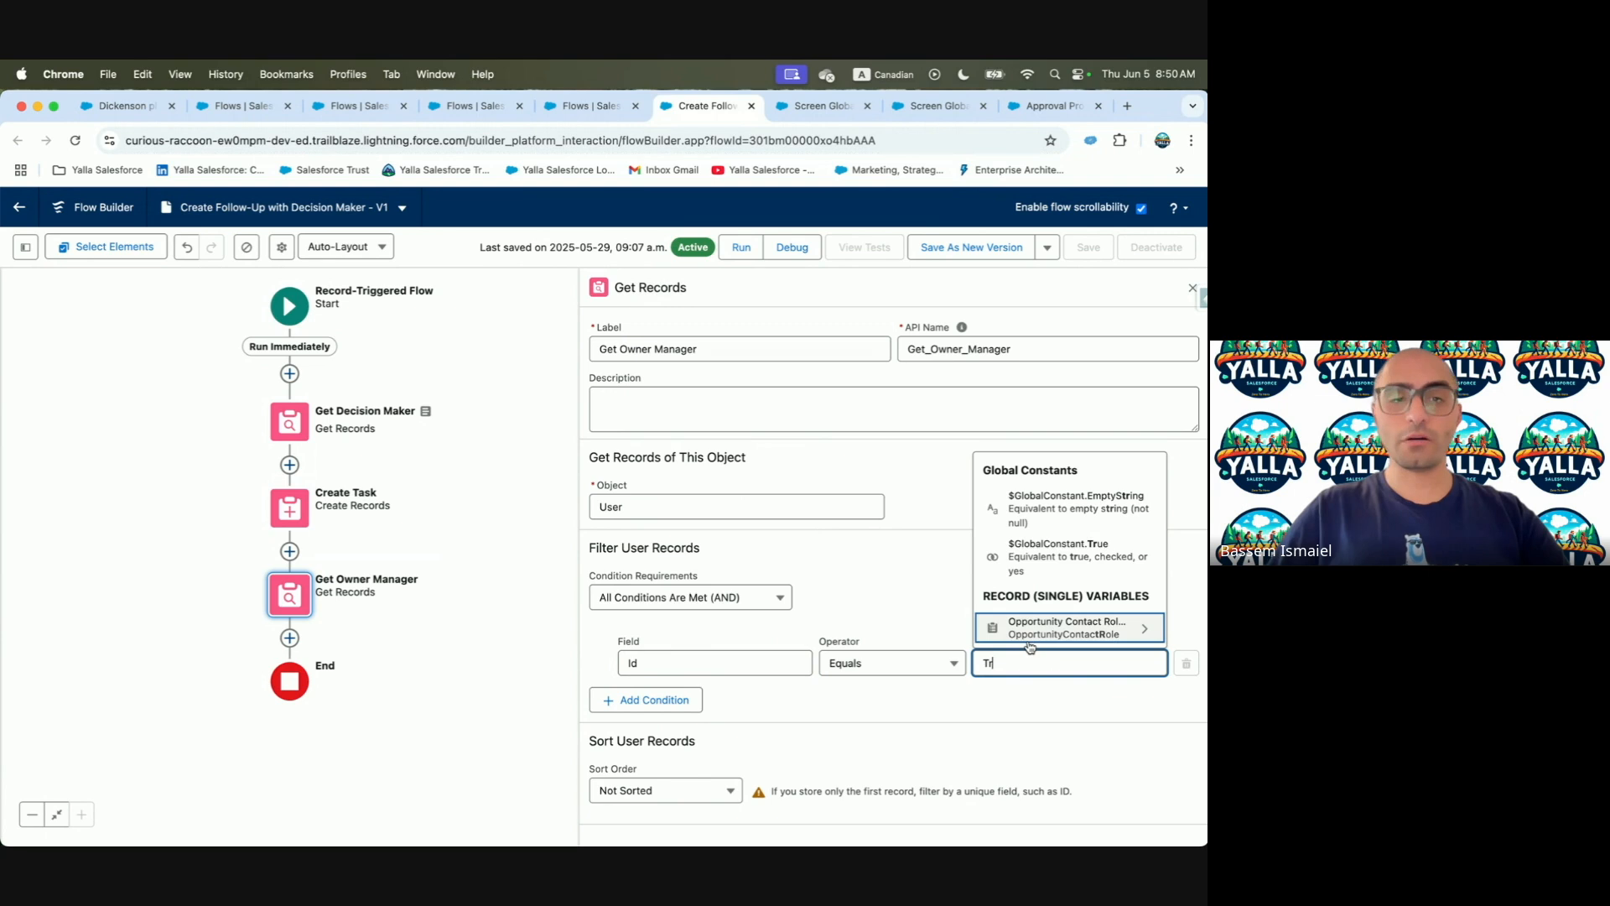
{"action": "key", "text": "BackSpace"}
{"action": "key", "text": "BackSpace"}
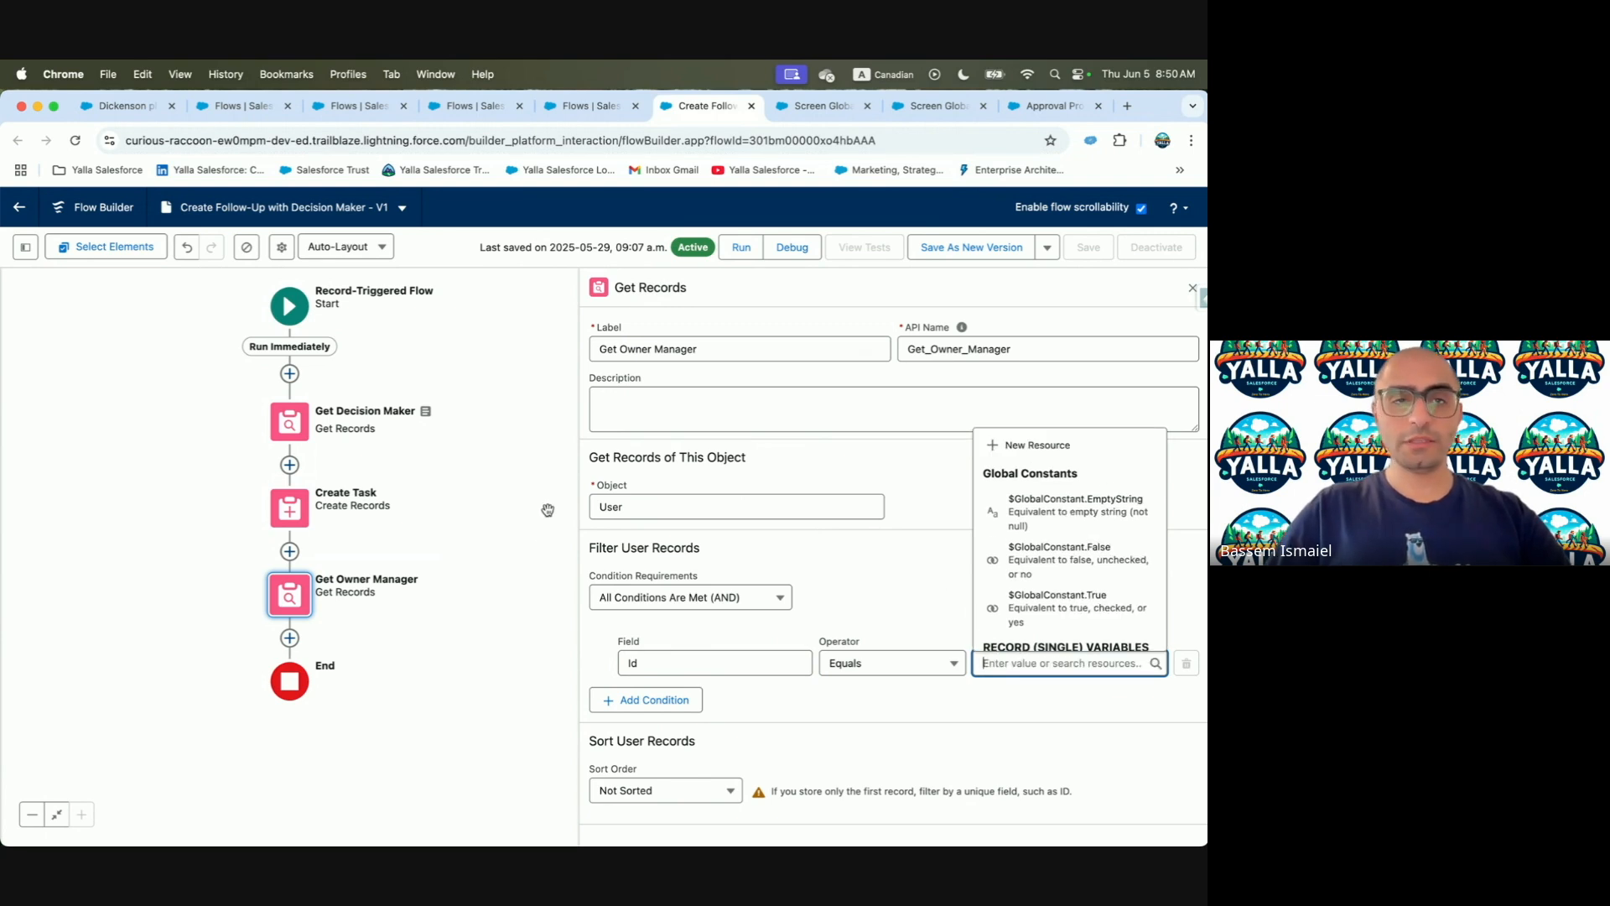
Recheck the Trailhead filter value and set the Id condition's value to $Record > Owner > ManagerId
{"action": "key", "text": "ctrl+Left"}
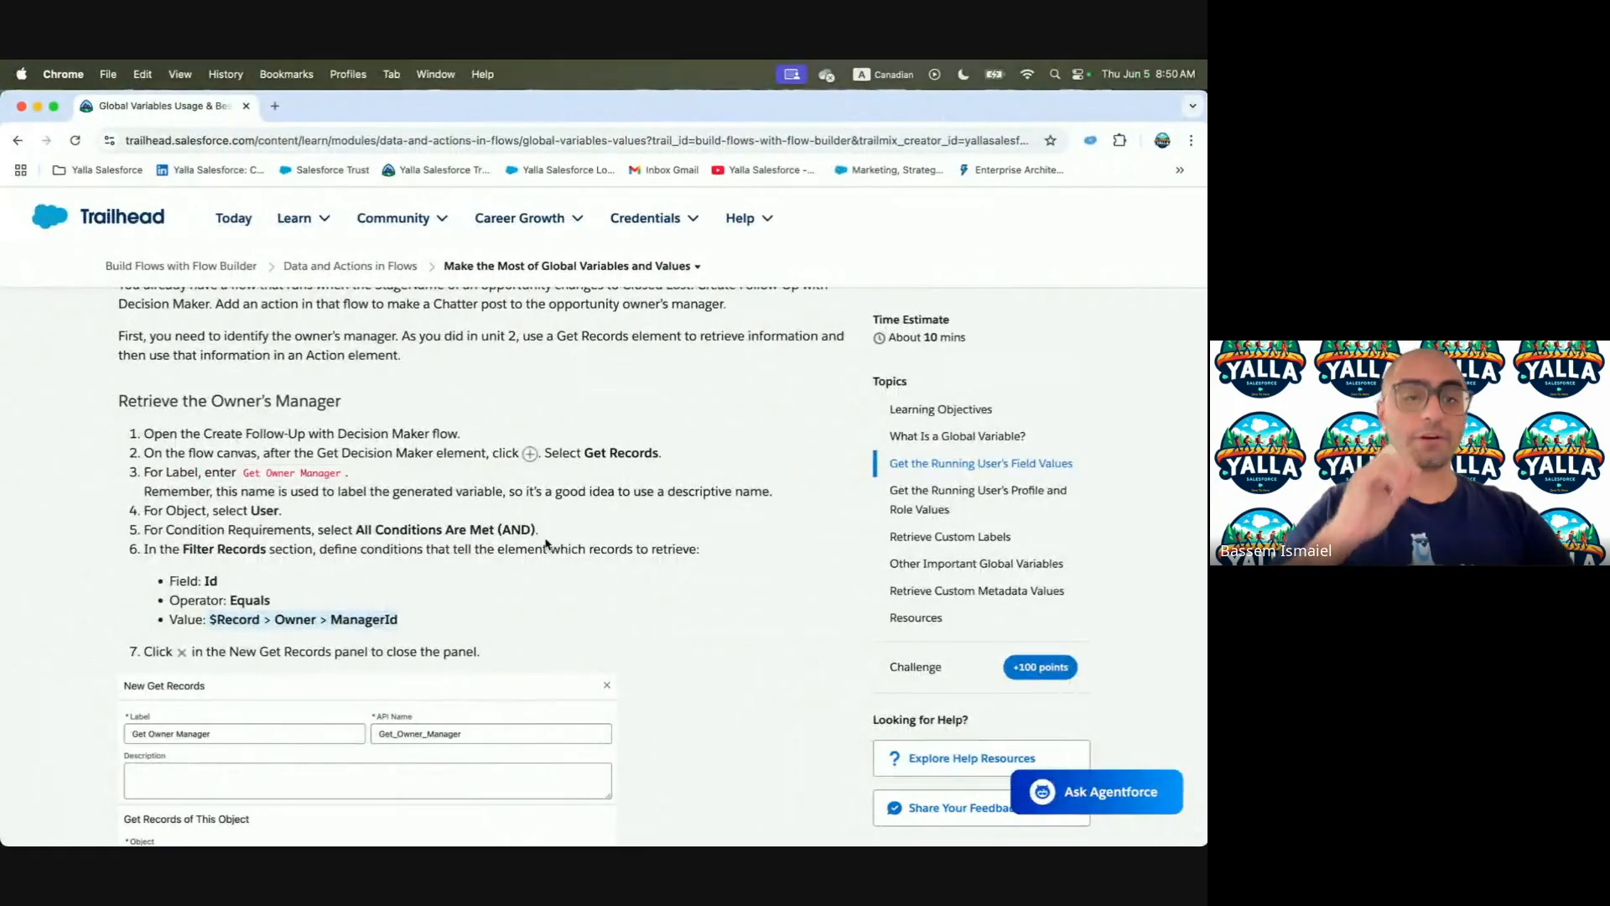
{"action": "key", "text": "ctrl+Right"}
{"action": "left_click", "coordinate": [1074, 662]}
{"action": "type", "text": "Record"}
{"action": "left_click", "coordinate": [1095, 594]}
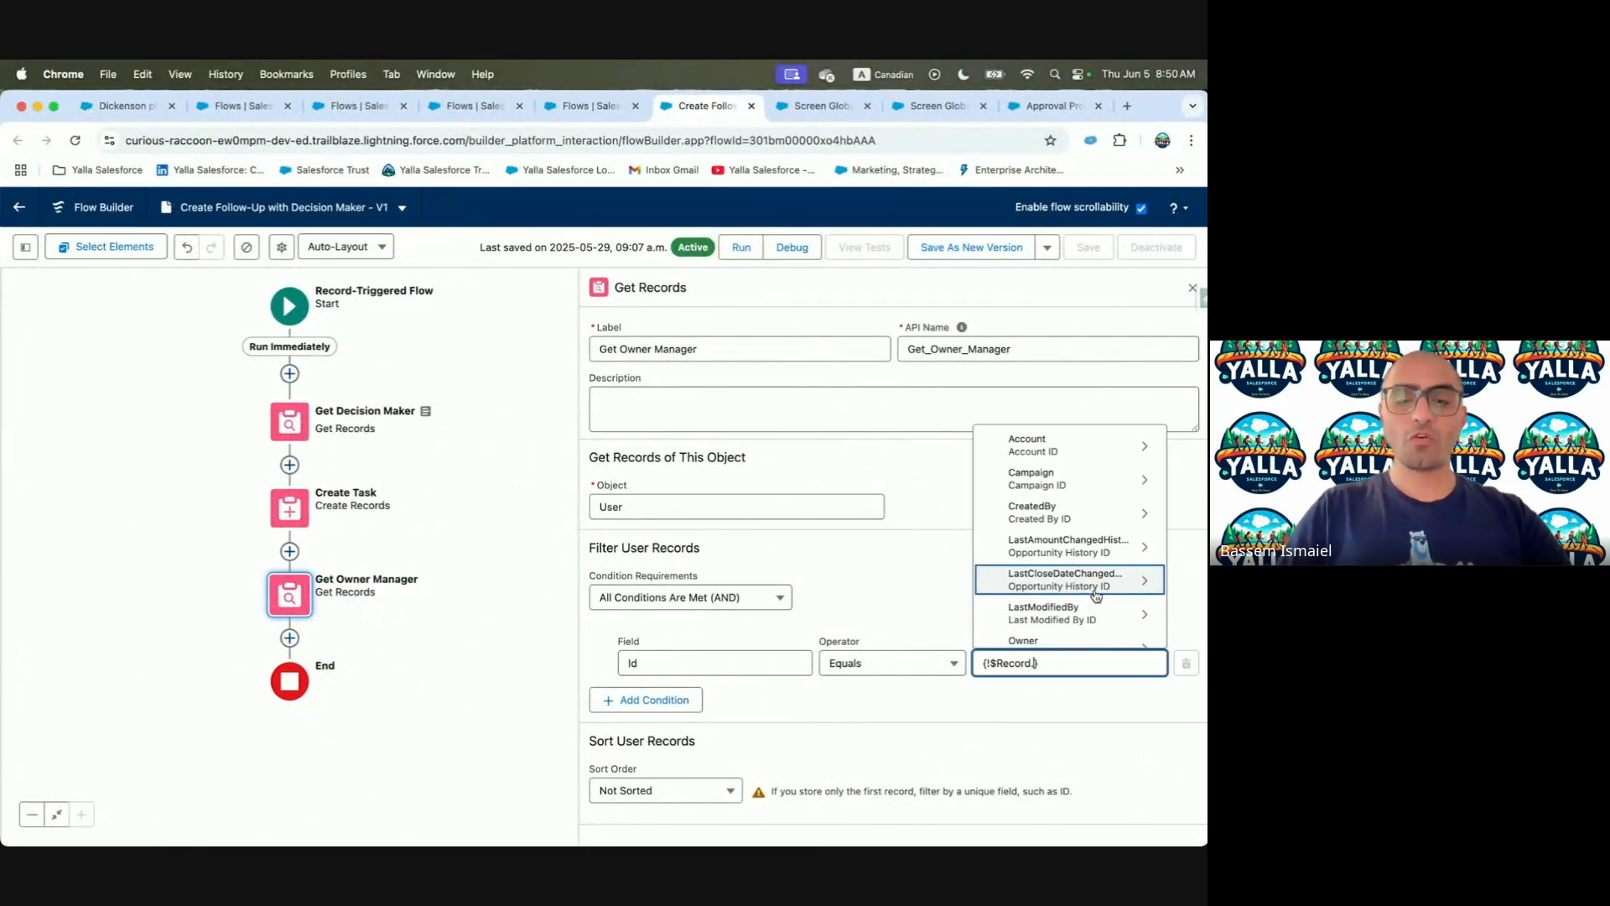
{"action": "type", "text": "Owner"}
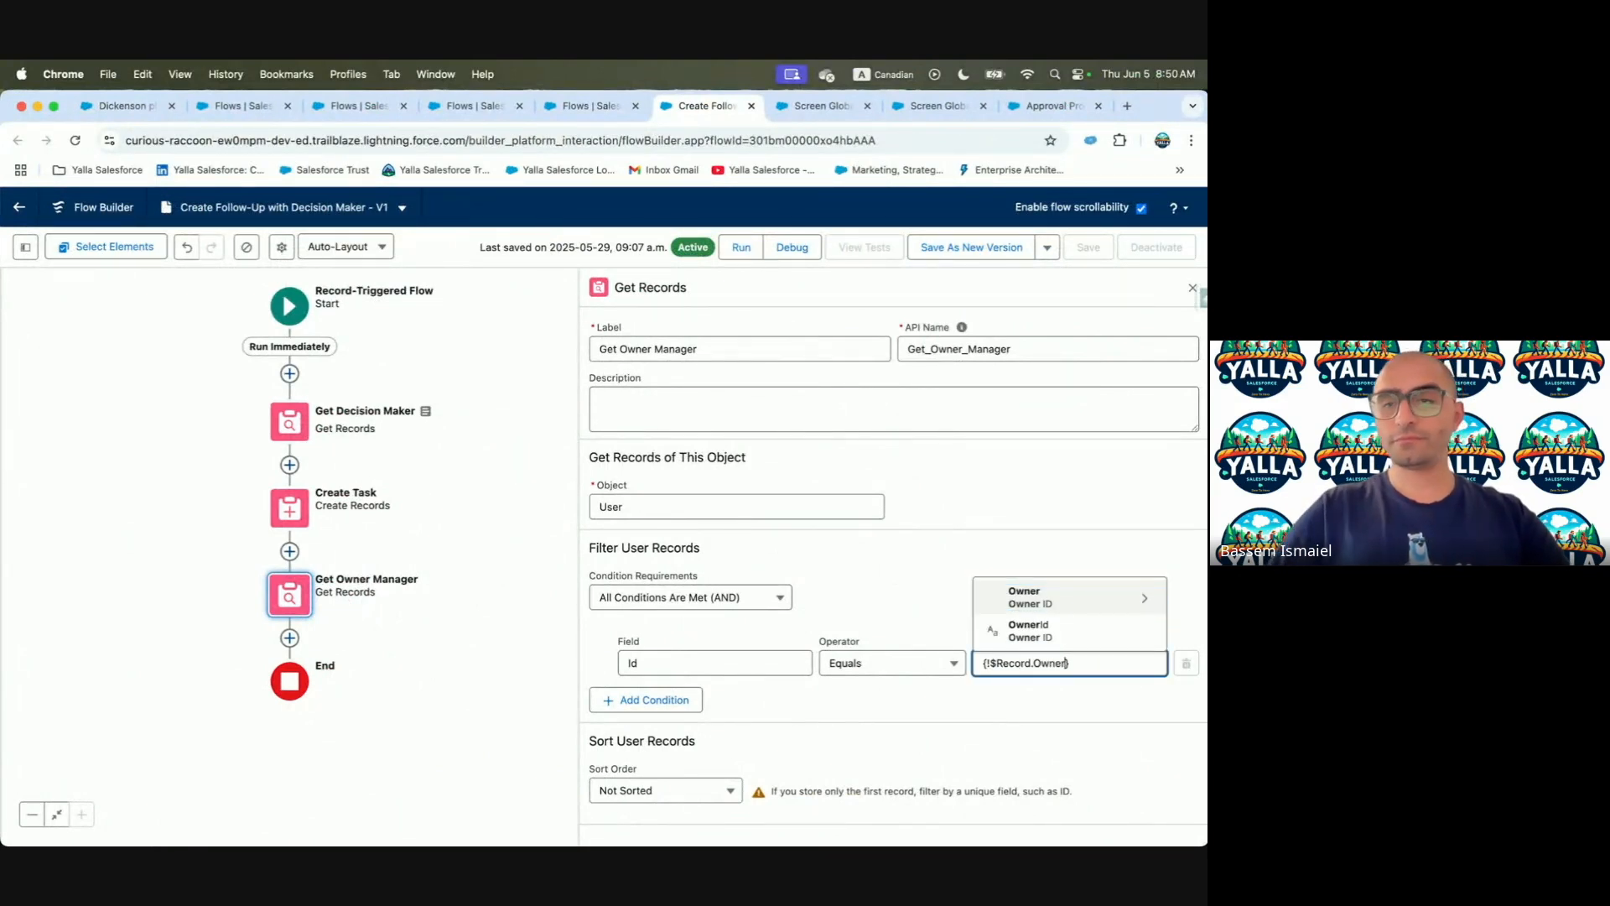
{"action": "left_click", "coordinate": [1095, 587]}
{"action": "type", "text": "Mana"}
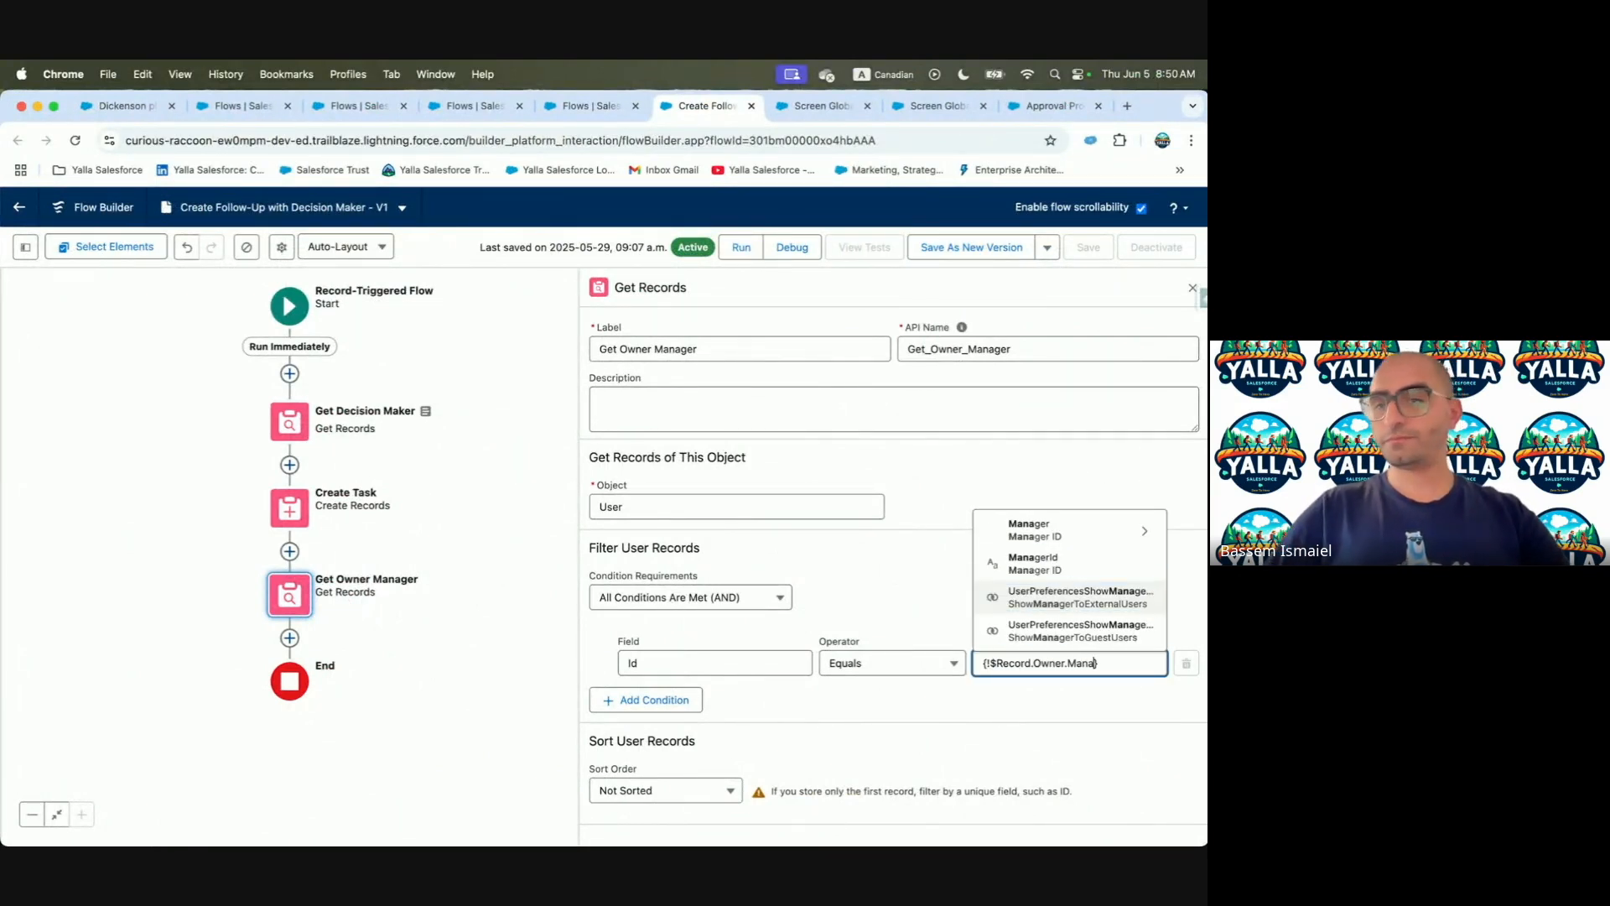
{"action": "left_click", "coordinate": [1086, 570]}
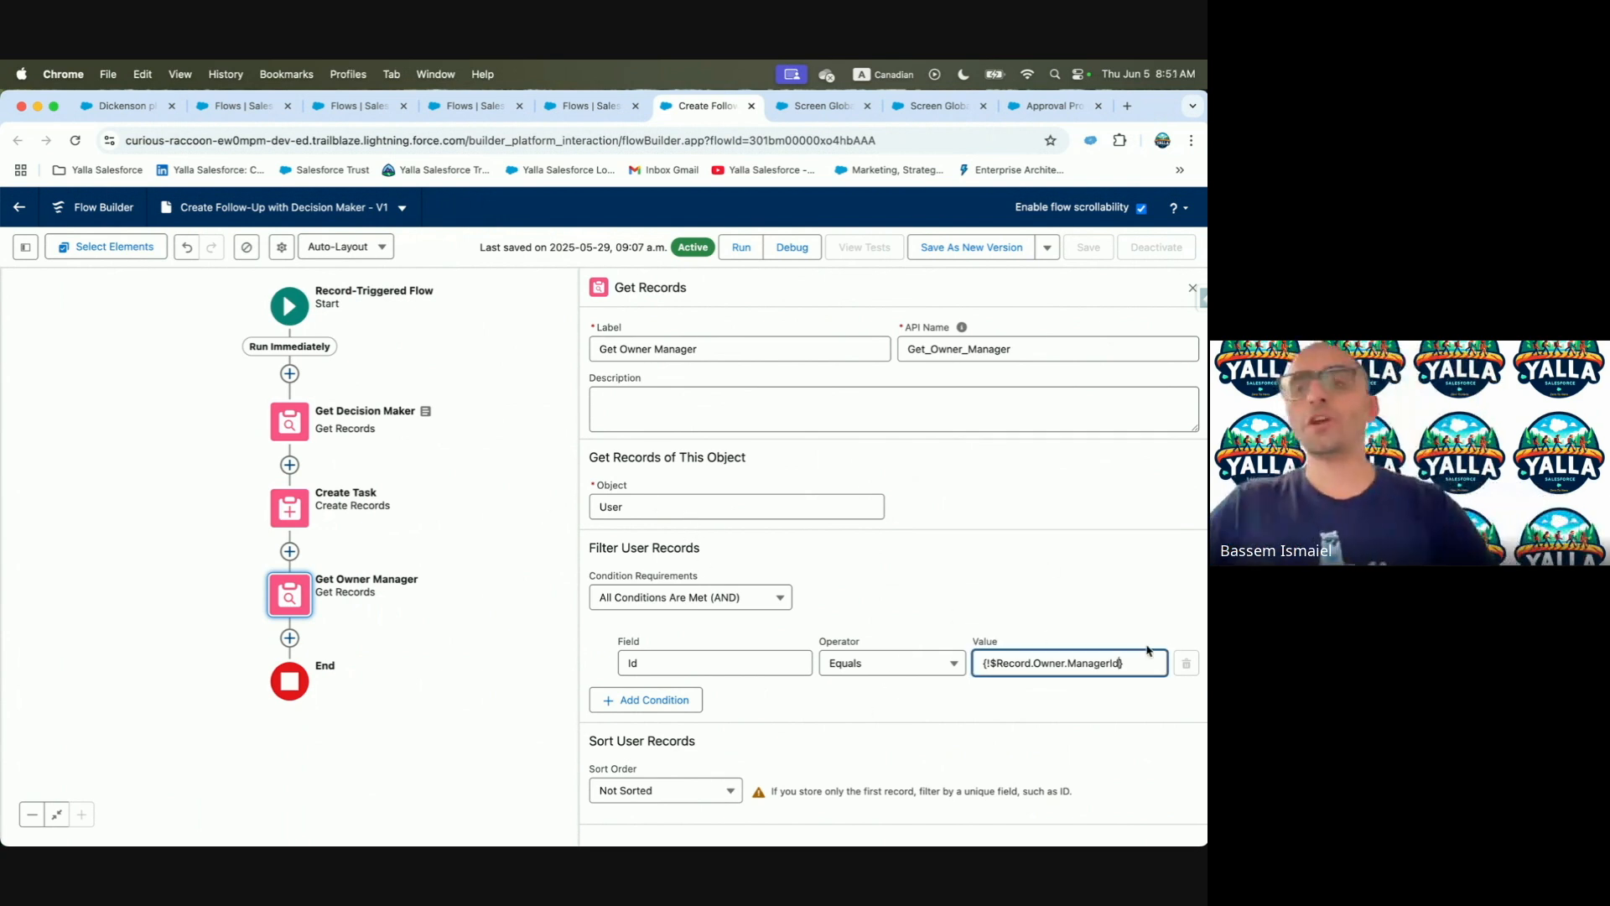
Compare the Get Owner Manager element with the Trailhead example and read the Create a Text Template instructions
{"action": "key", "text": "ctrl+Left"}
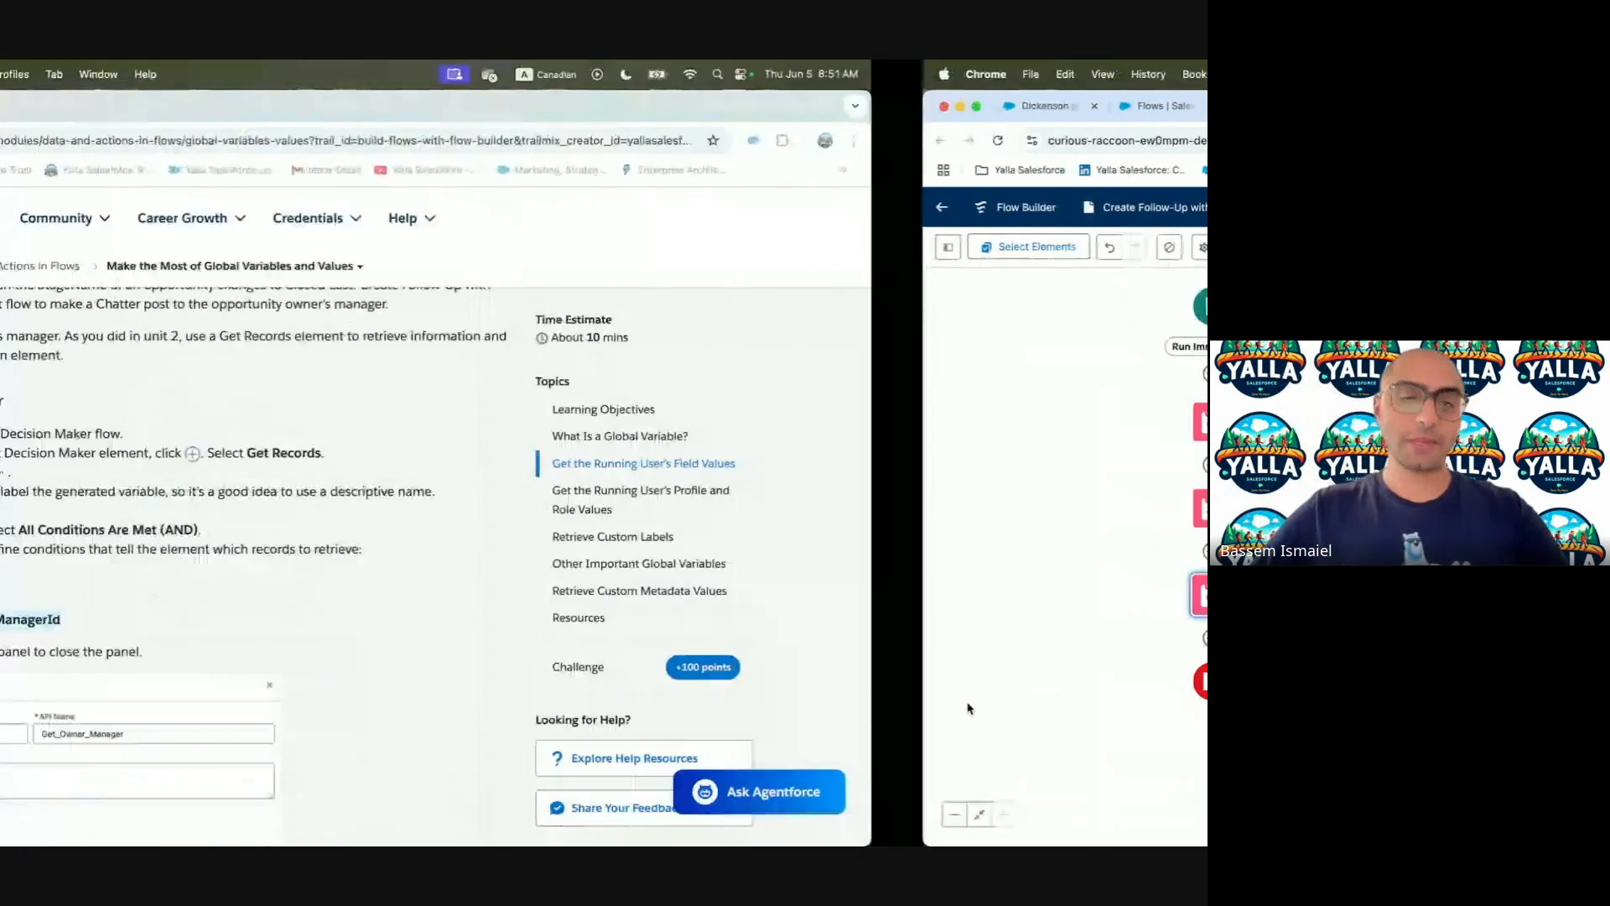
{"action": "scroll", "coordinate": [562, 550], "scroll_direction": "down", "scroll_amount": 2}
{"action": "scroll", "coordinate": [562, 550], "scroll_direction": "down", "scroll_amount": 8}
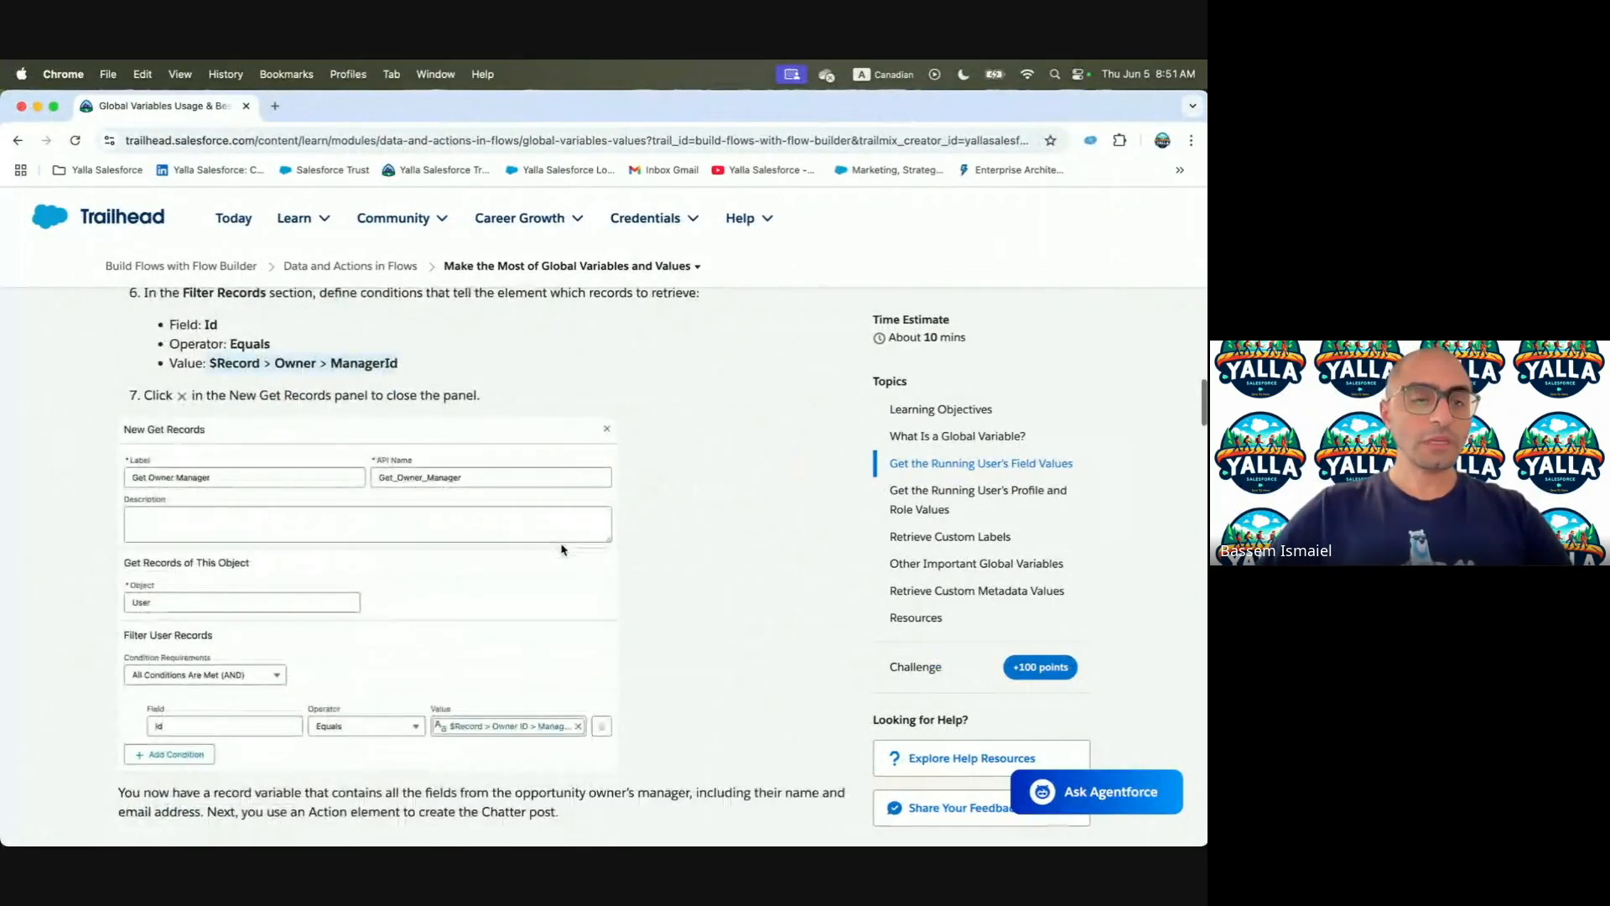
{"action": "key", "text": "ctrl+Right"}
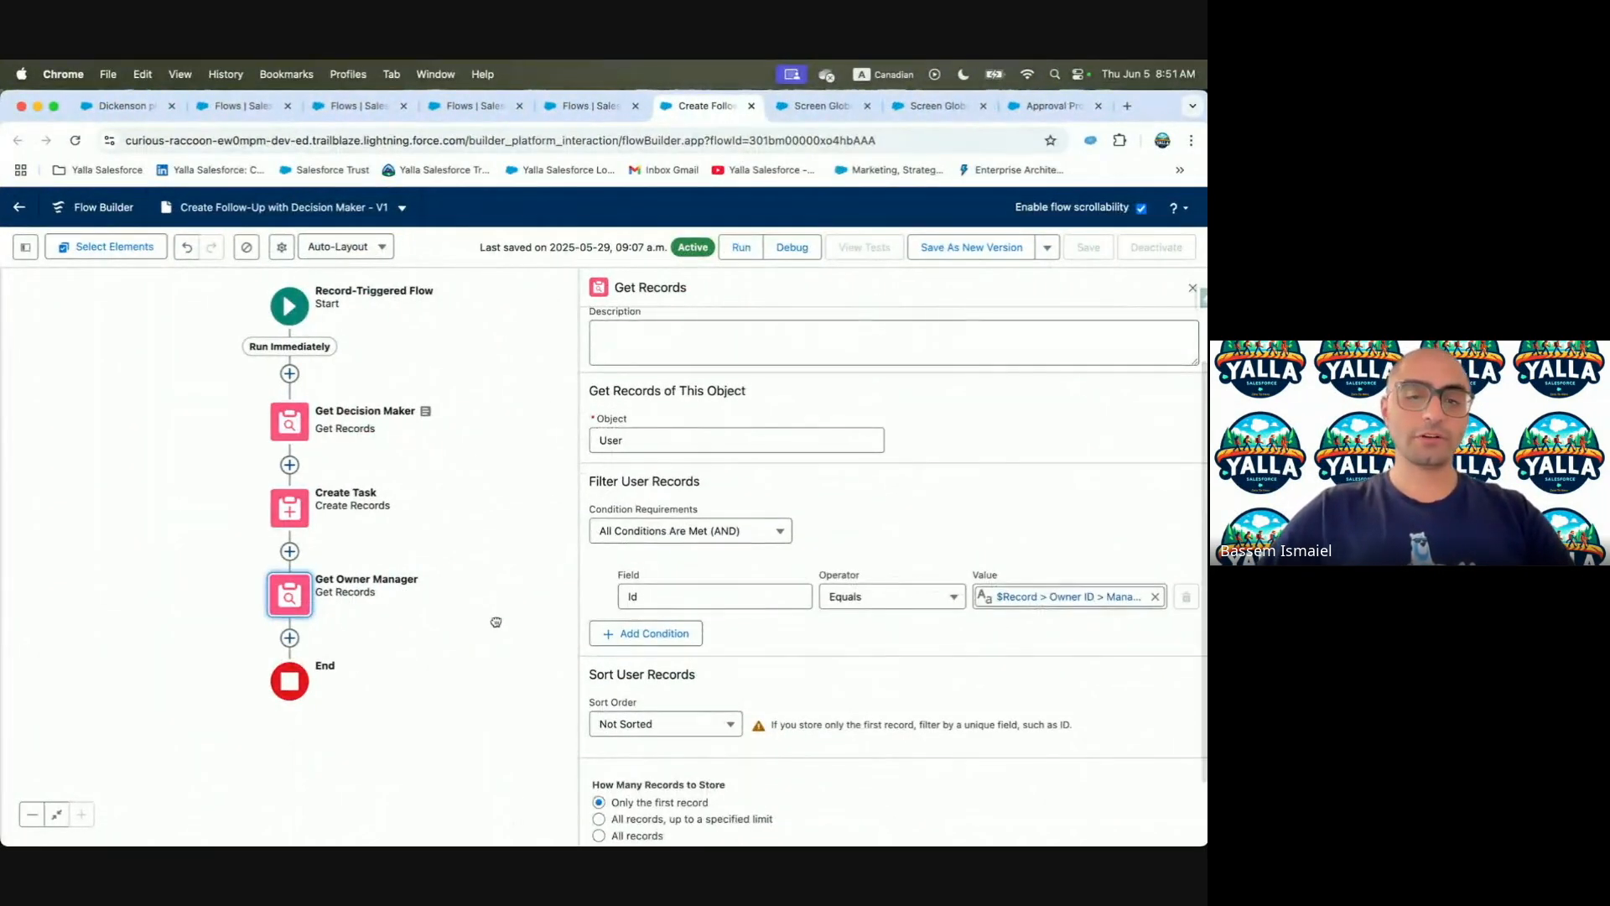
{"action": "left_click_drag", "start_coordinate": [467, 697], "coordinate": [467, 514]}
{"action": "key", "text": "ctrl+Left"}
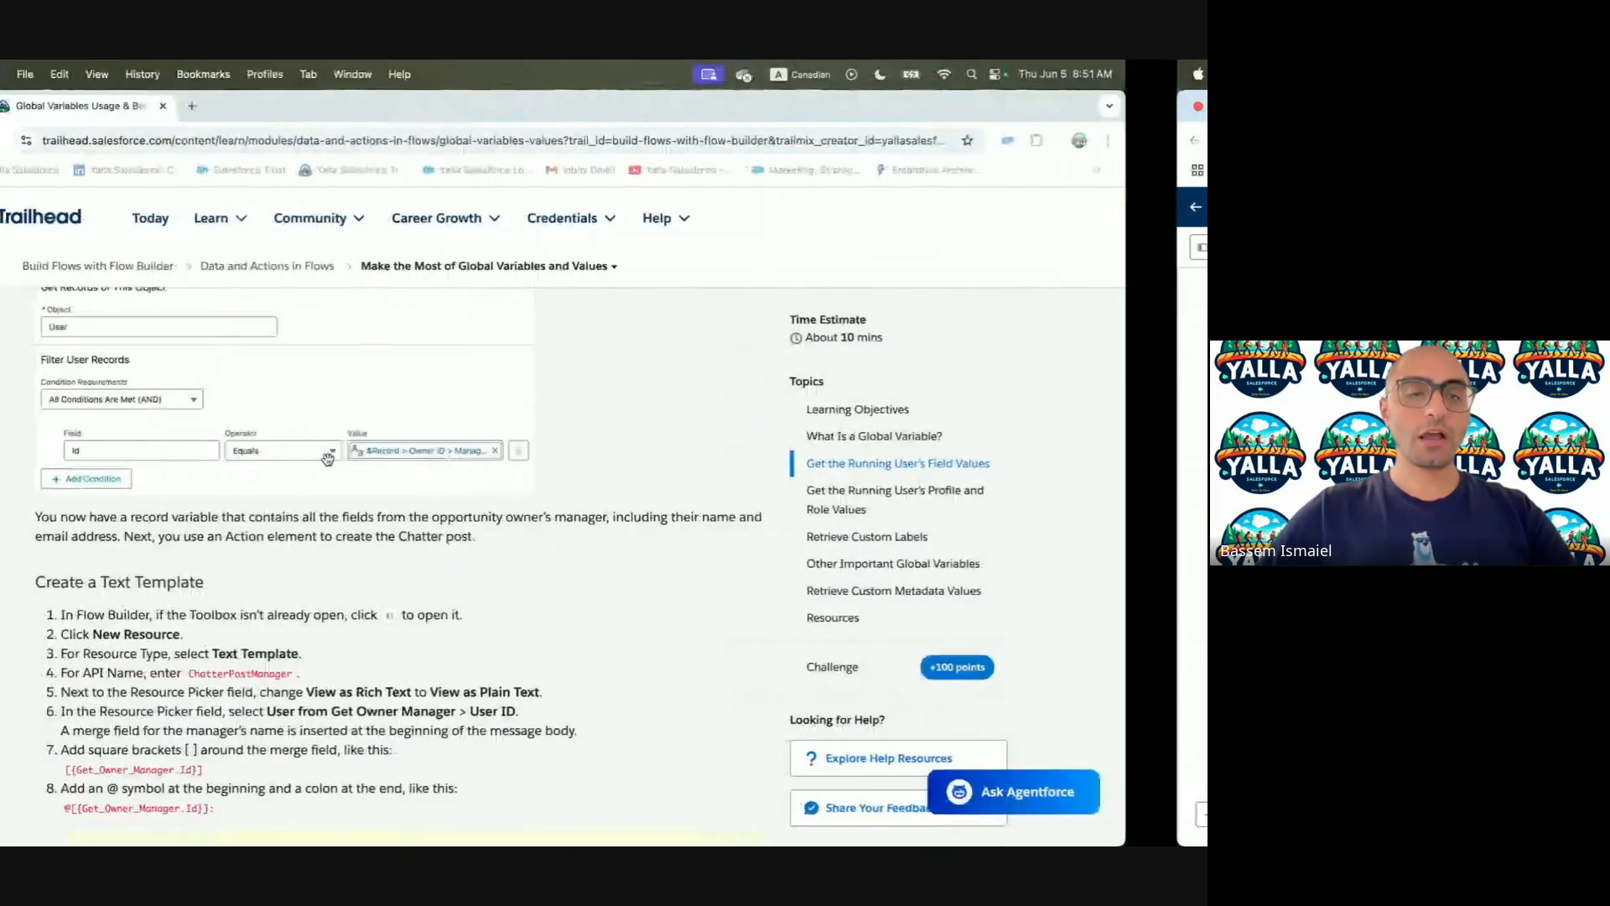
{"action": "scroll", "coordinate": [434, 637], "scroll_direction": "down", "scroll_amount": 2}
{"action": "scroll", "coordinate": [434, 637], "scroll_direction": "down", "scroll_amount": 1}
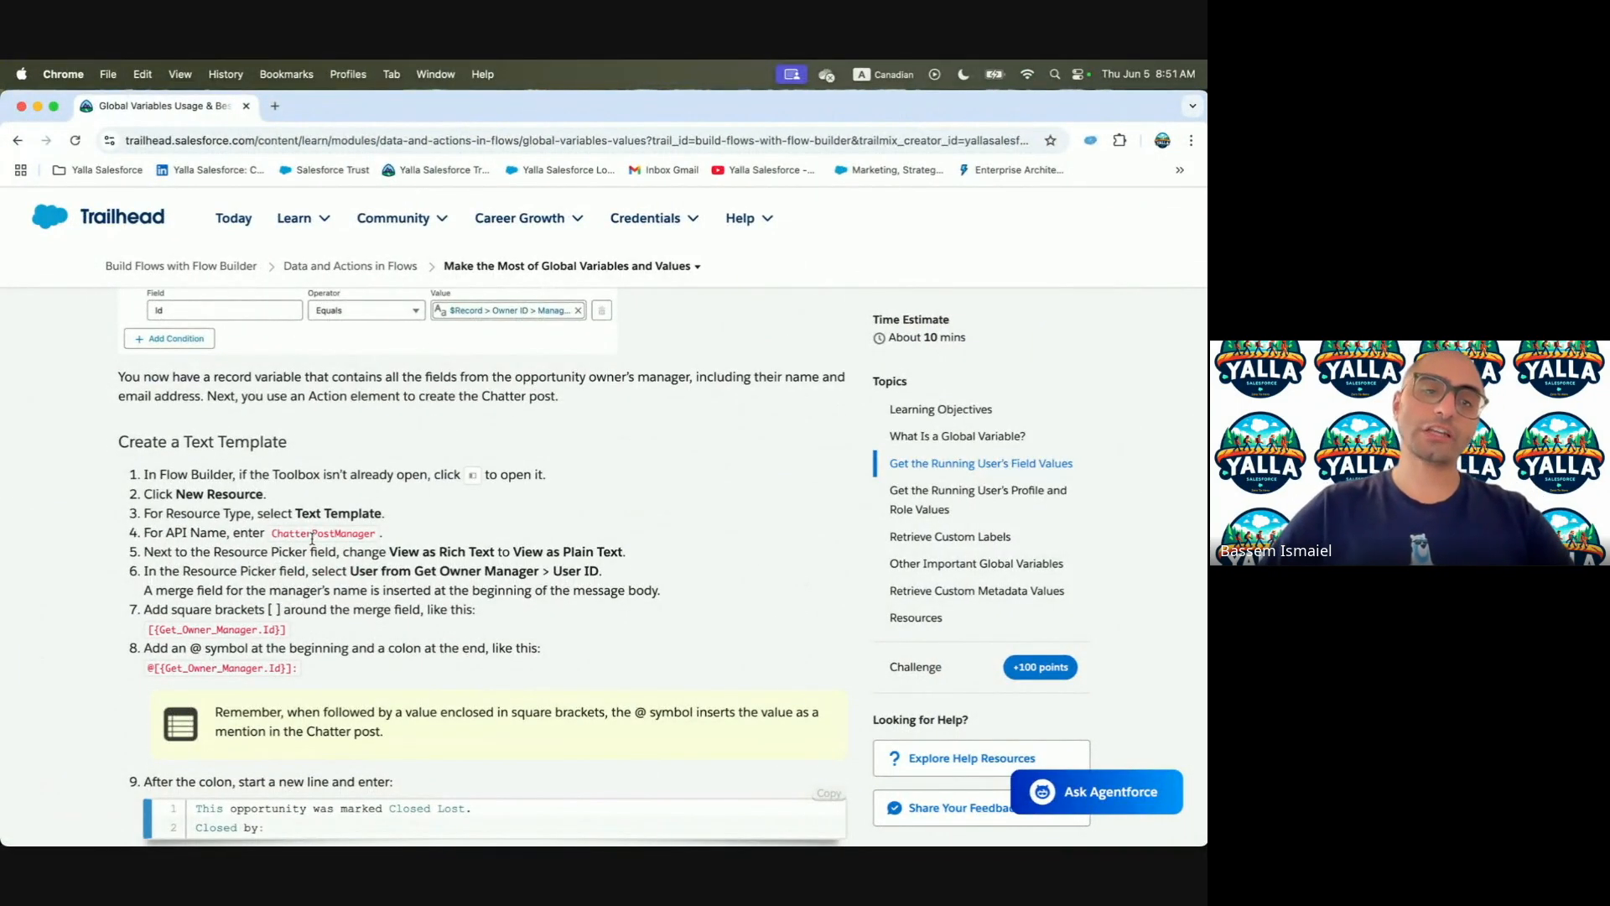
Start a new Text Template resource in the flow with ChatterPostManager as both its API name and description
{"action": "key", "text": "ctrl+Right"}
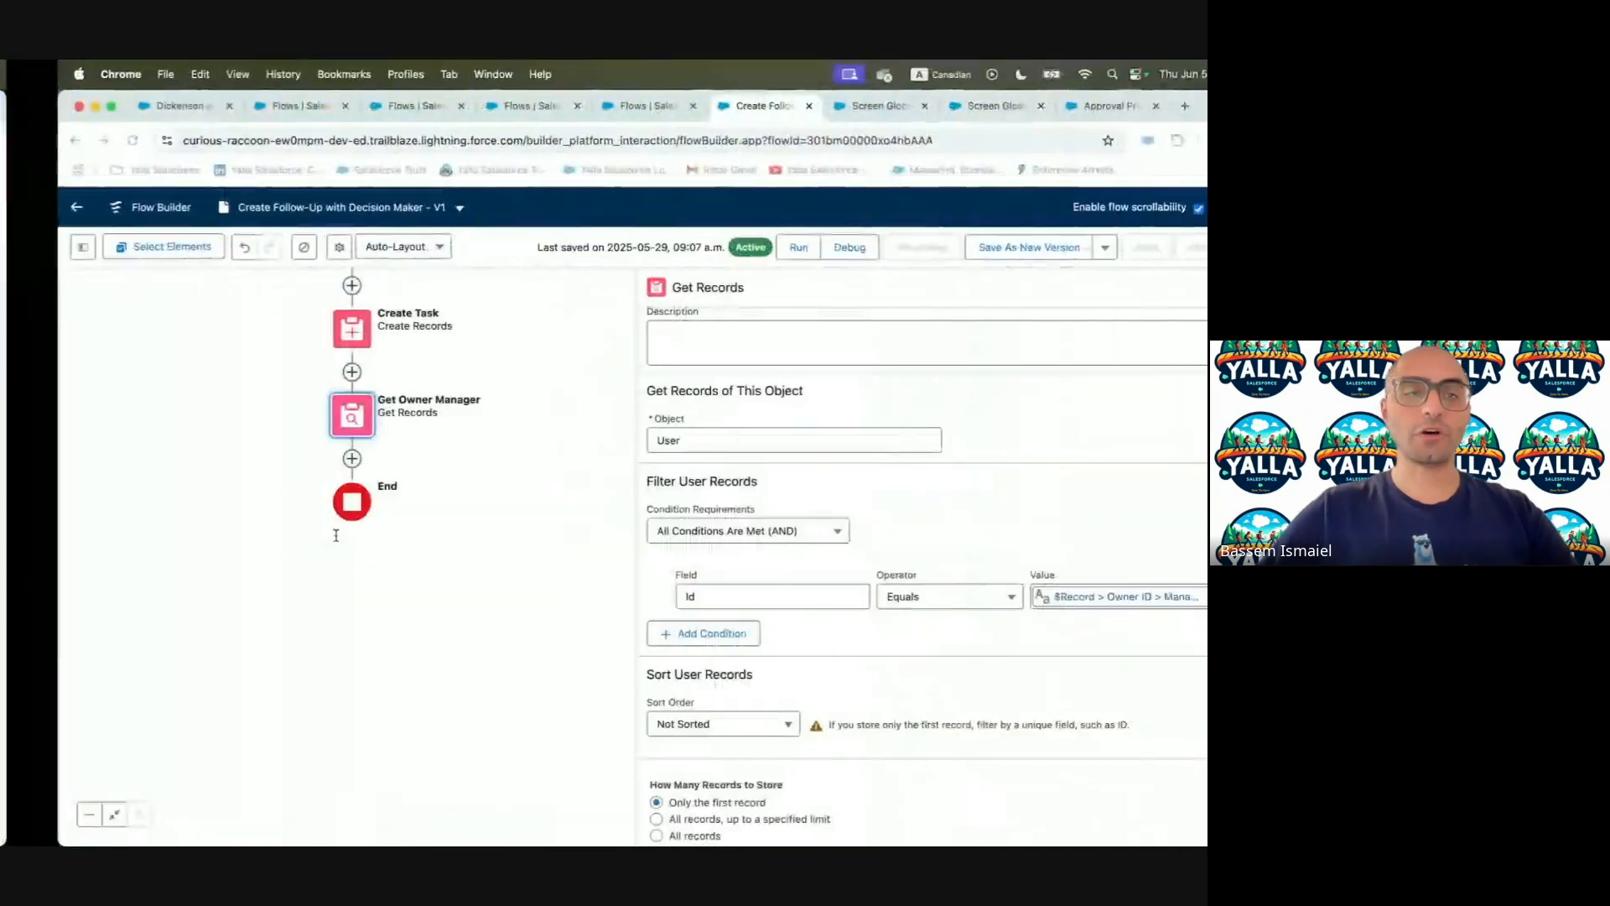
{"action": "left_click", "coordinate": [26, 247]}
{"action": "left_click", "coordinate": [59, 395]}
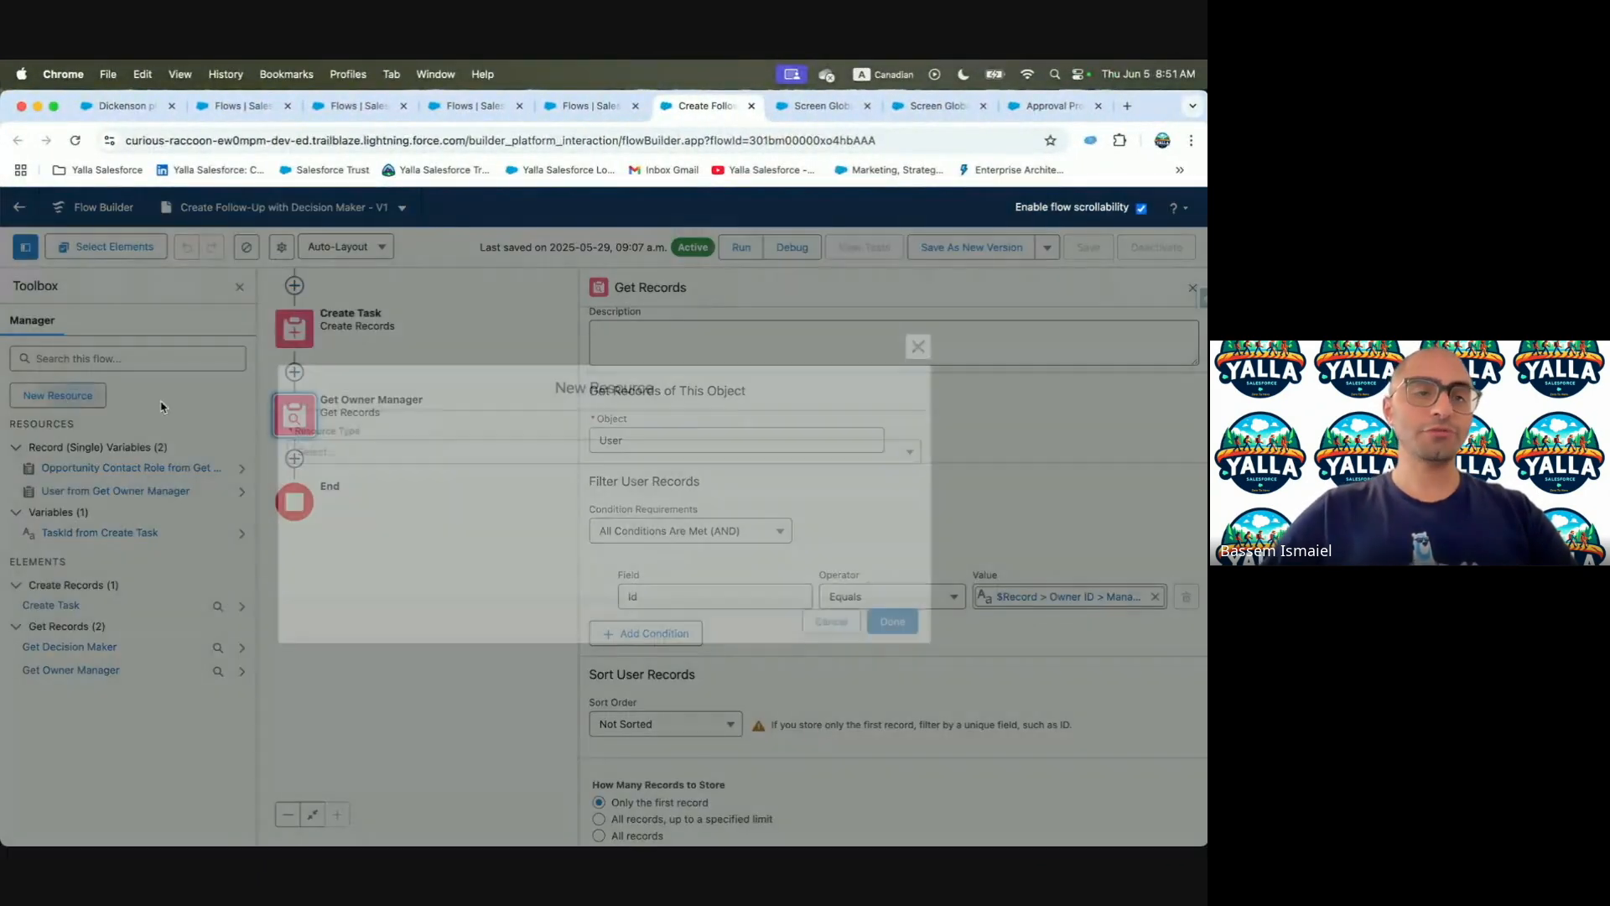
{"action": "left_click", "coordinate": [336, 450]}
{"action": "left_click", "coordinate": [339, 583]}
{"action": "left_click", "coordinate": [334, 418]}
{"action": "type", "text": "ChatterPostManager"}
{"action": "left_click", "coordinate": [355, 464]}
{"action": "type", "text": "ChatterPostManager"}
{"action": "left_click", "coordinate": [408, 587]}
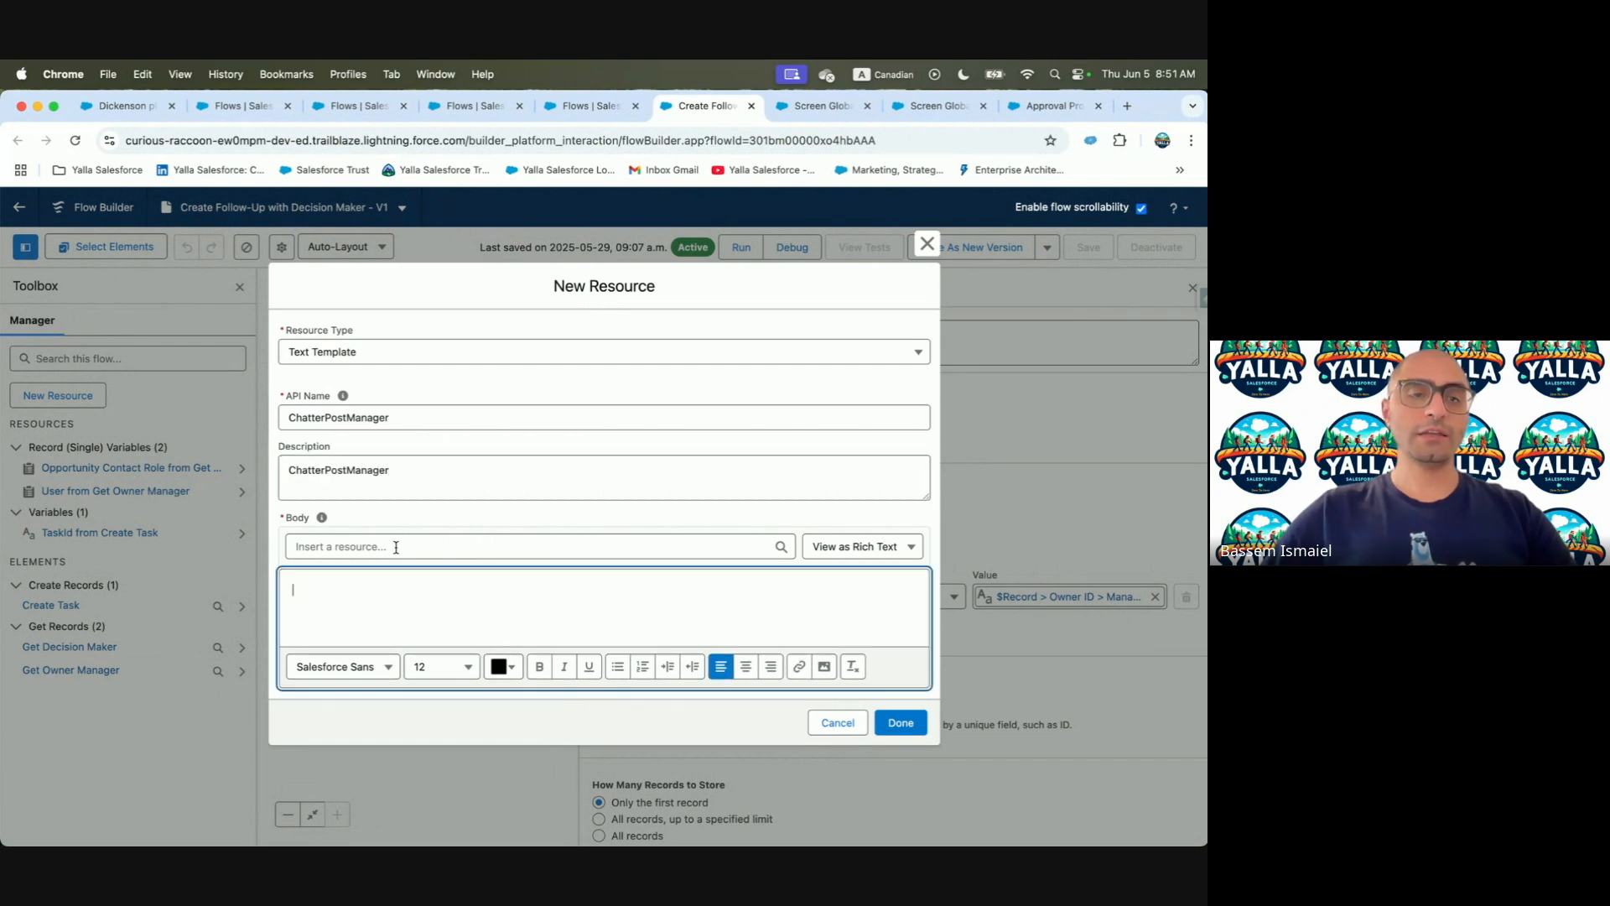
{"action": "left_click", "coordinate": [396, 548]}
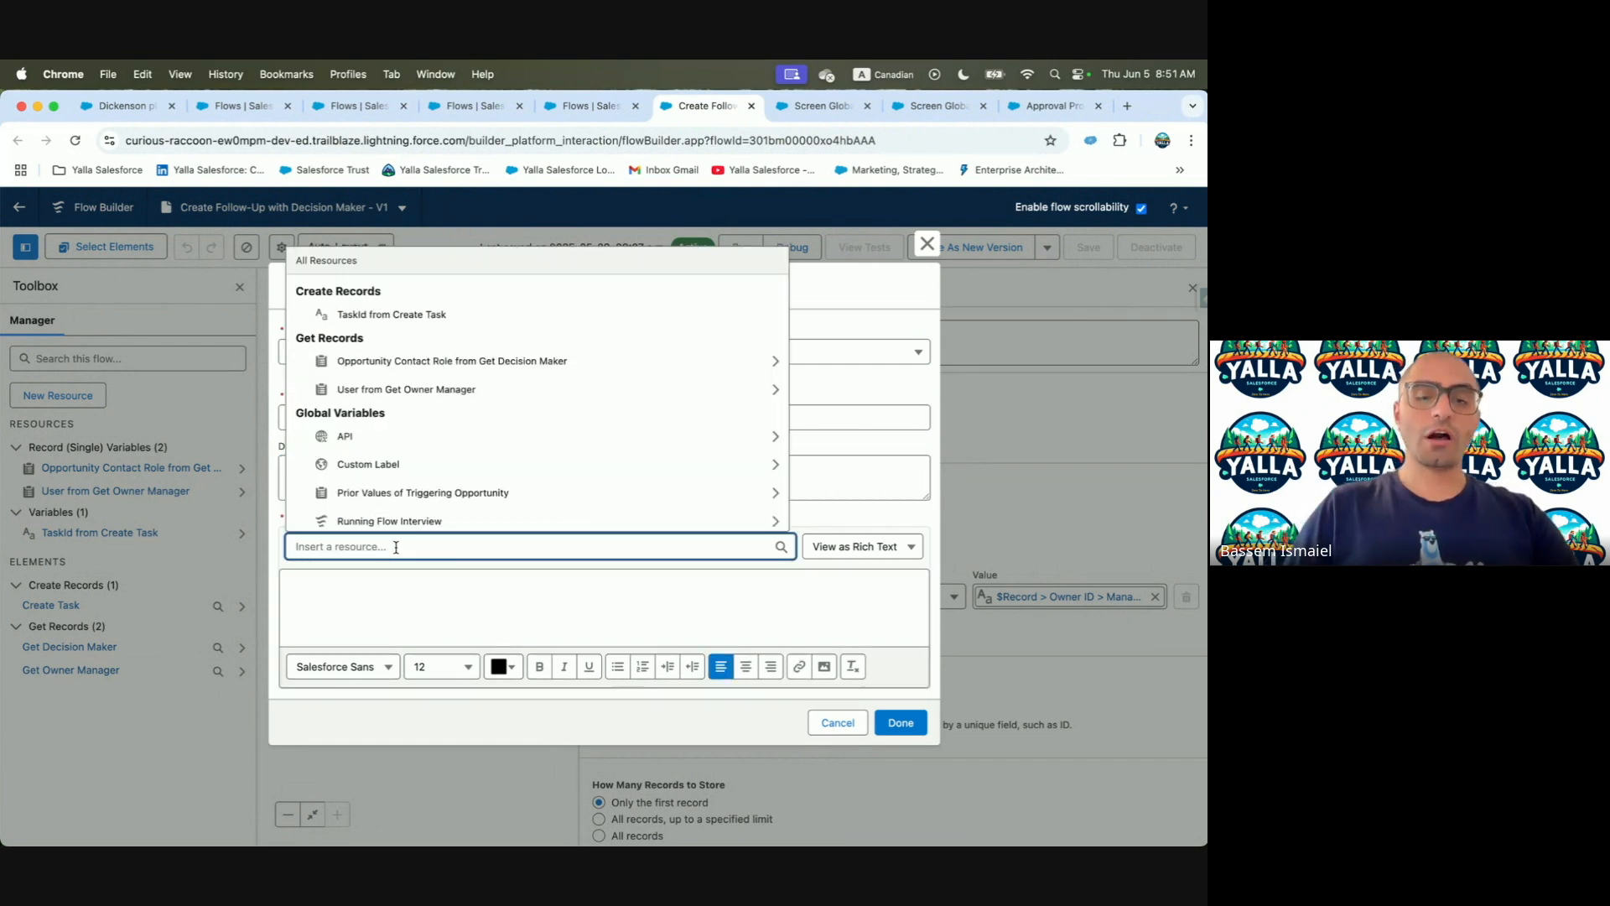
{"action": "type", "text": "Mana"}
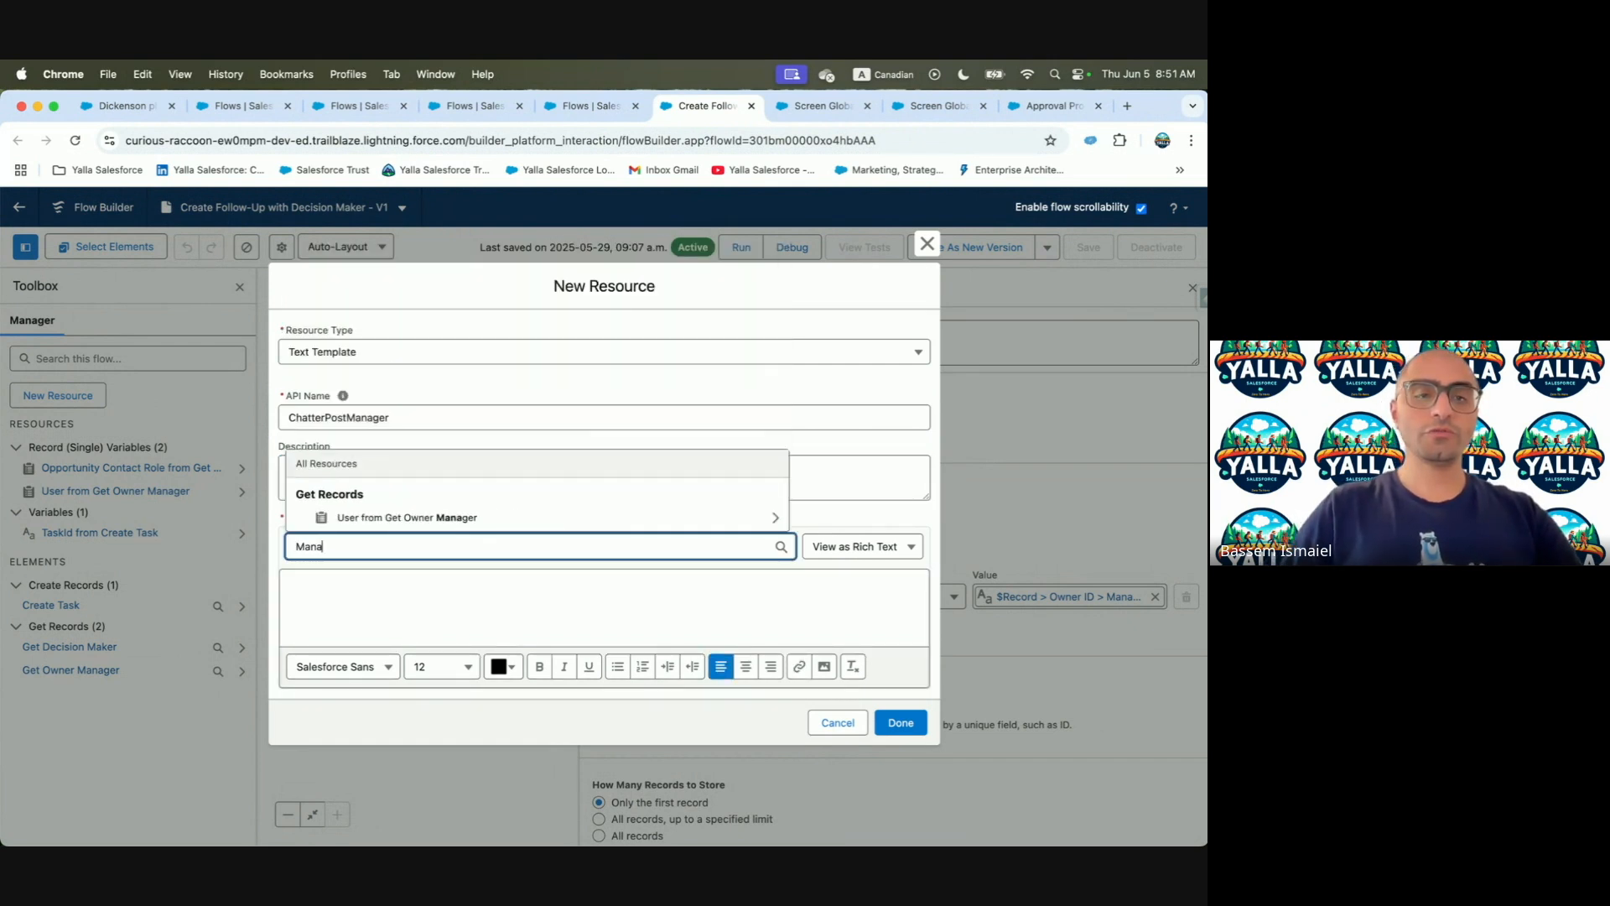
{"action": "left_click", "coordinate": [414, 519]}
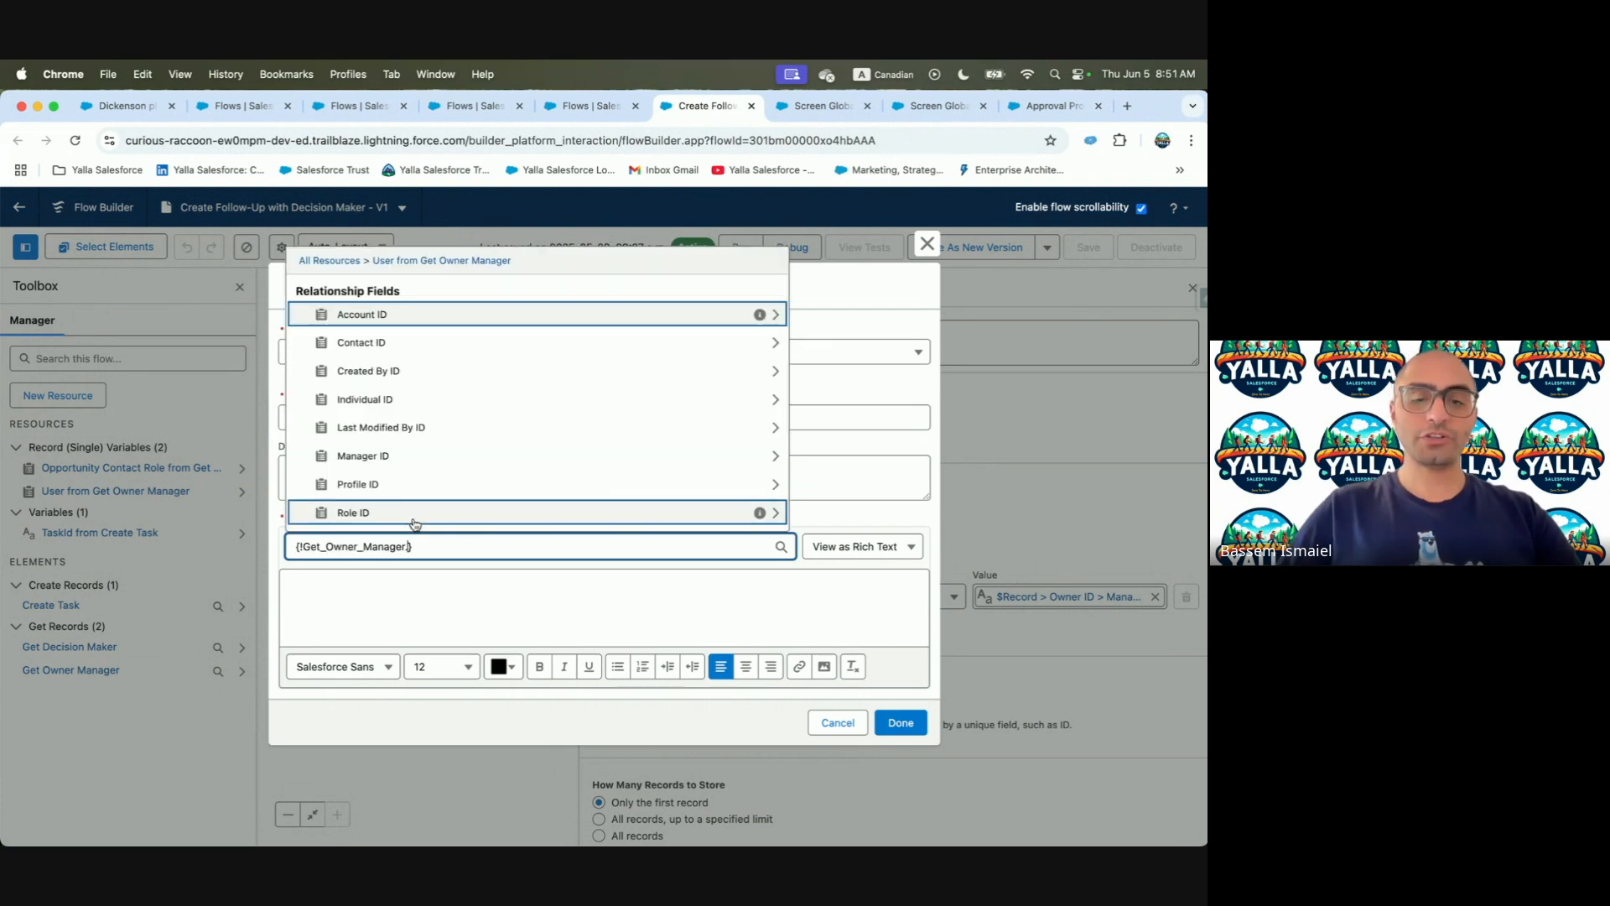
{"action": "key", "text": "ctrl+Left"}
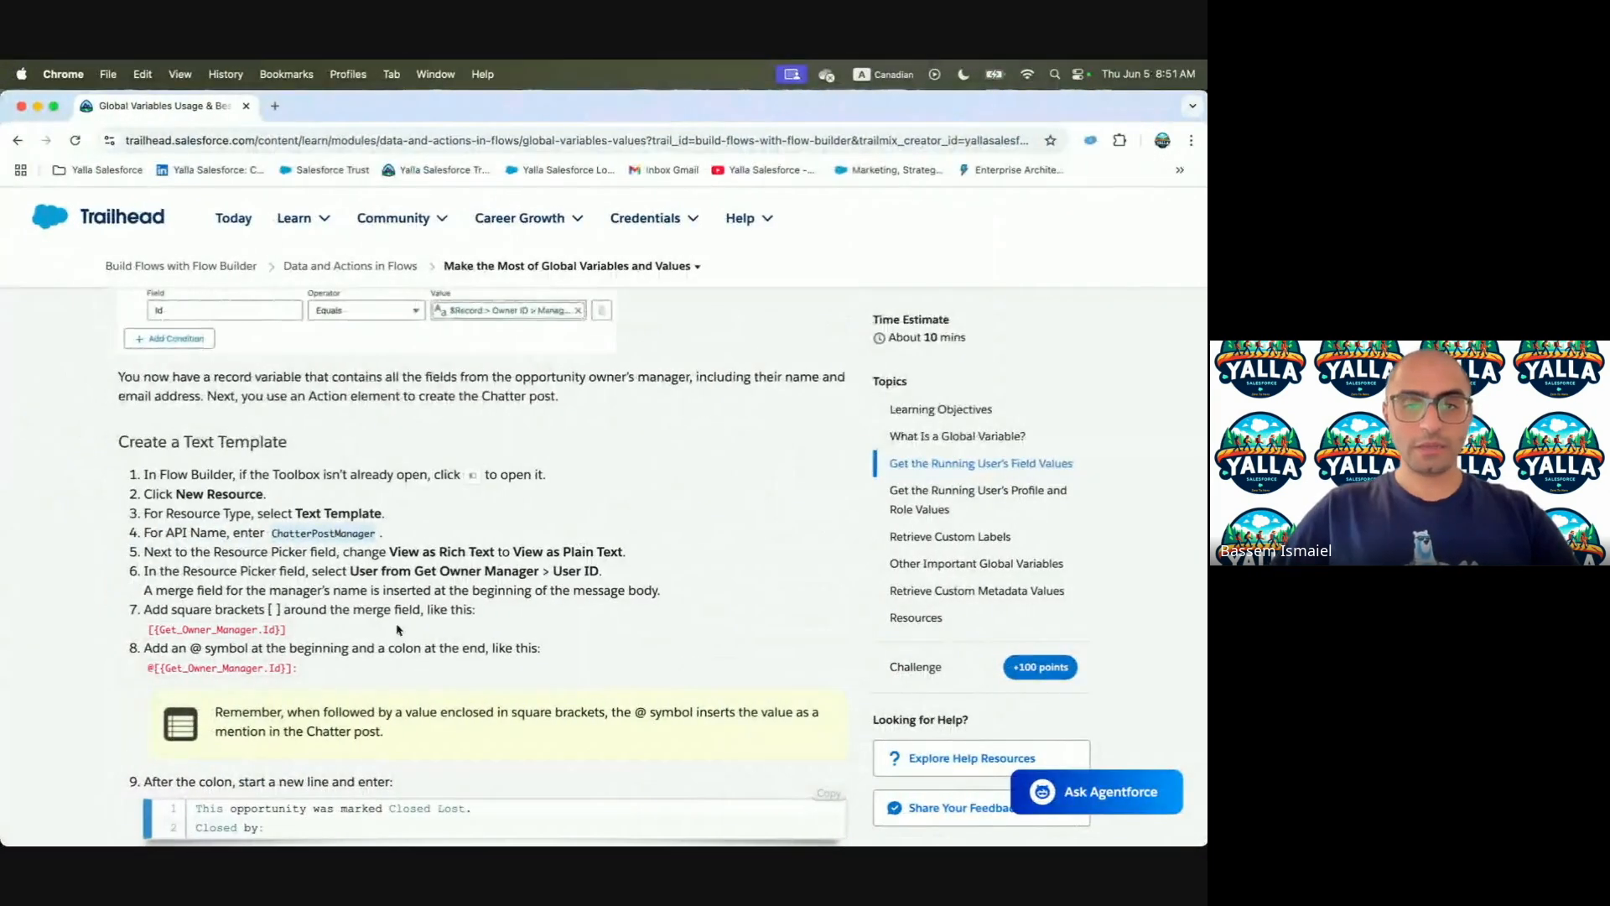
{"action": "key", "text": "ctrl+Right"}
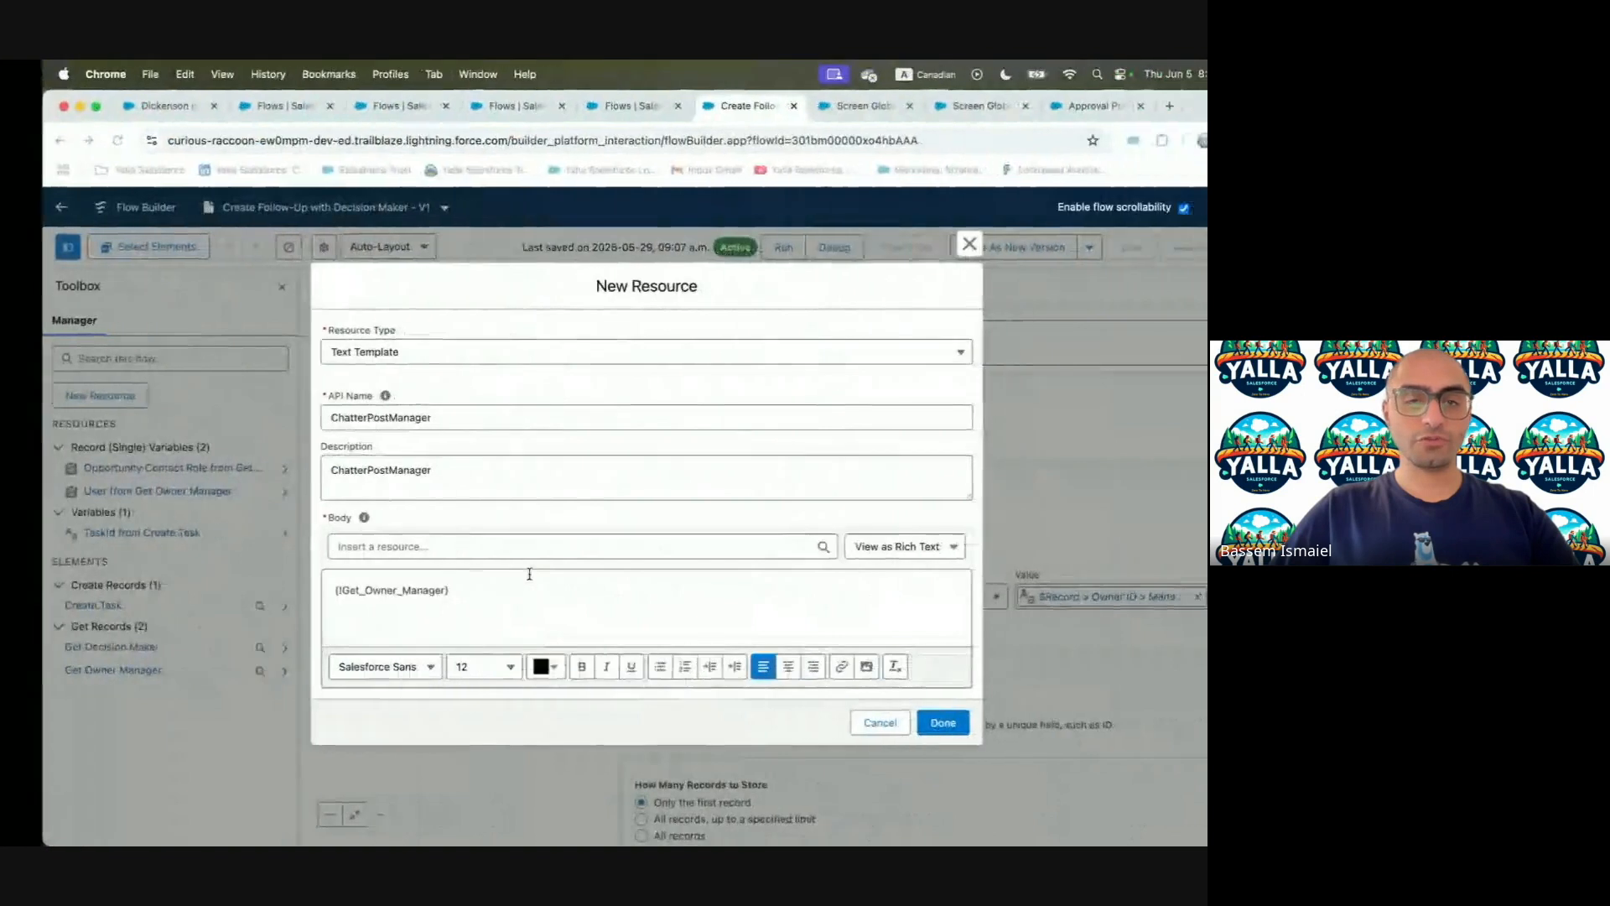
{"action": "left_click_drag", "start_coordinate": [424, 595], "coordinate": [188, 567]}
{"action": "key", "text": "BackSpace"}
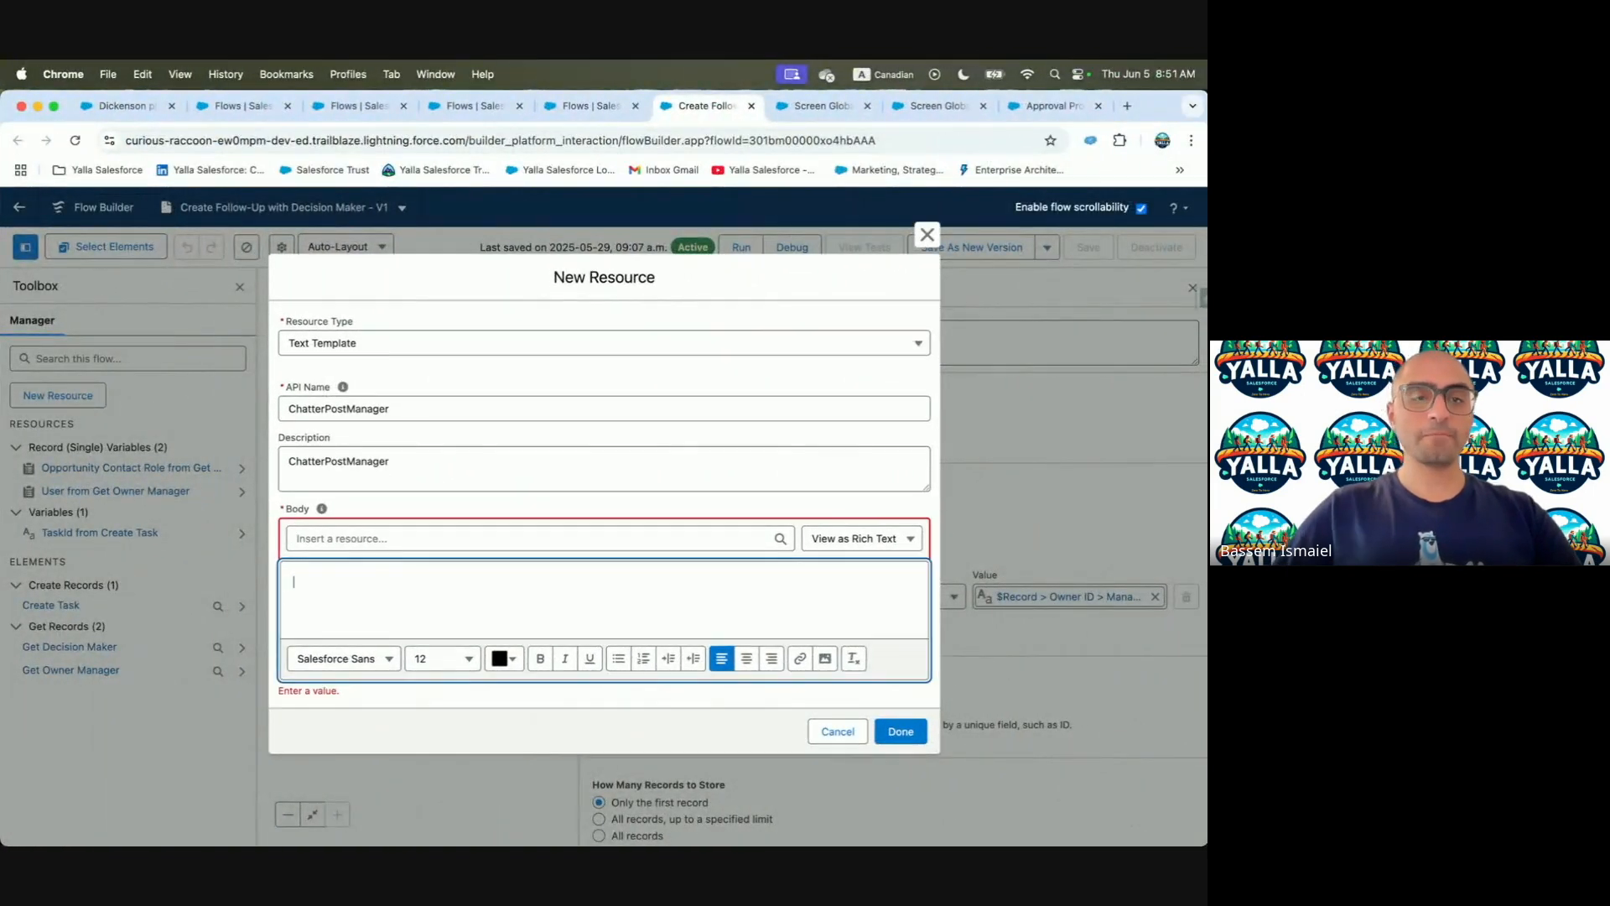
Insert the Id merge field of the User from Get Owner Manager into the template body as the mention @[{!Get_Owner_Manager.Id}]
{"action": "left_click", "coordinate": [322, 538]}
{"action": "type", "text": "Mana"}
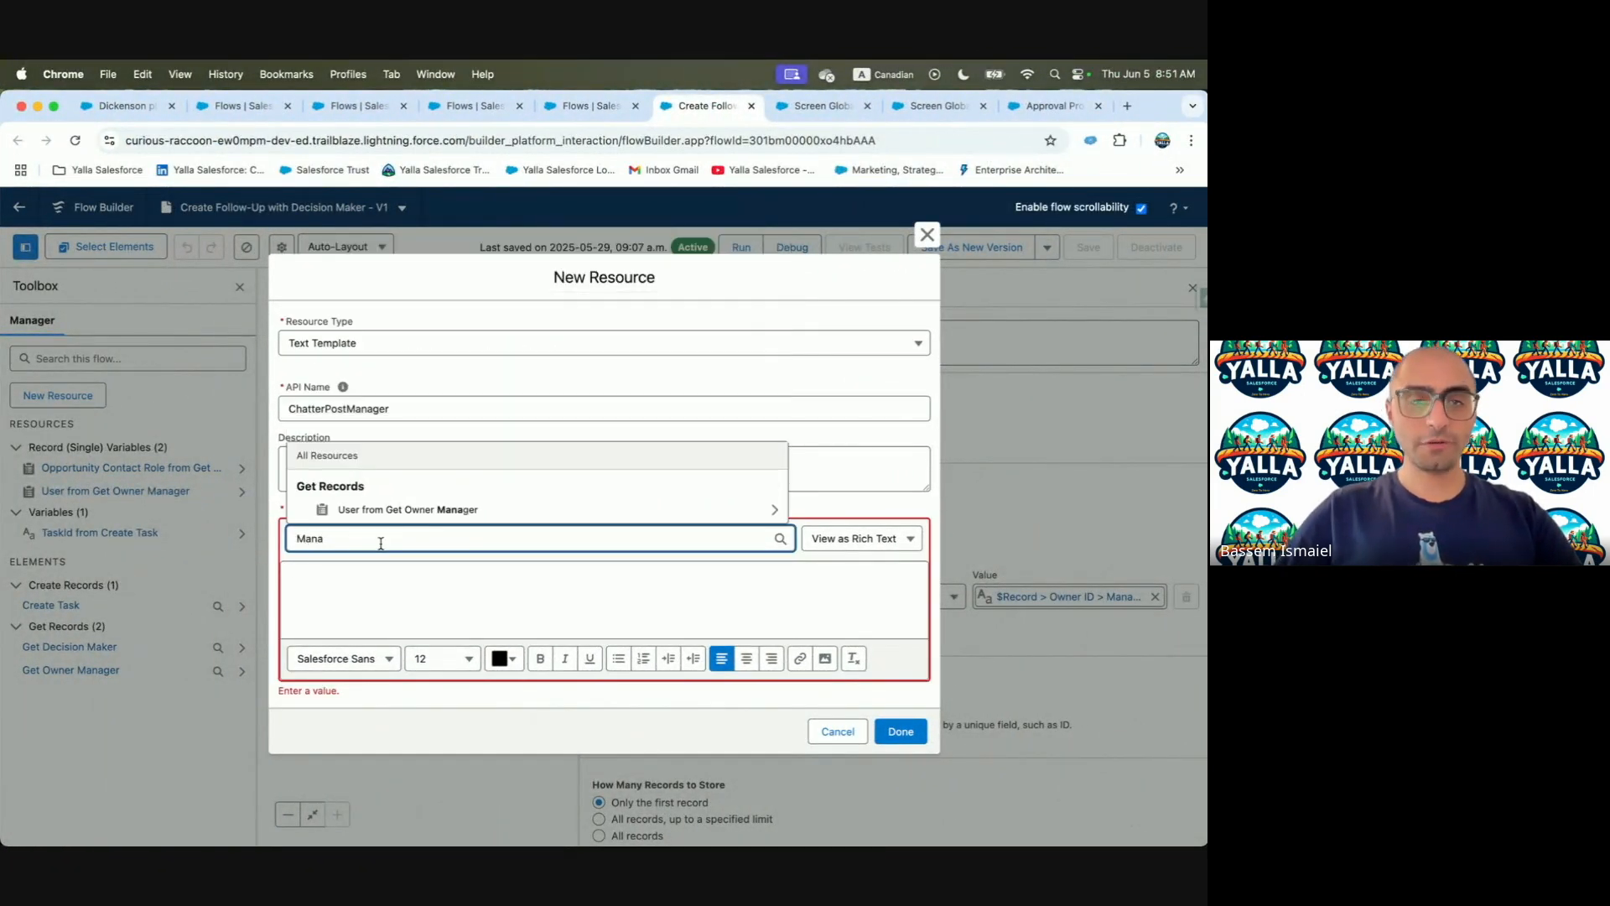
{"action": "left_click", "coordinate": [397, 509]}
{"action": "type", "text": "Id"}
{"action": "scroll", "coordinate": [424, 462], "scroll_direction": "down", "scroll_amount": 5}
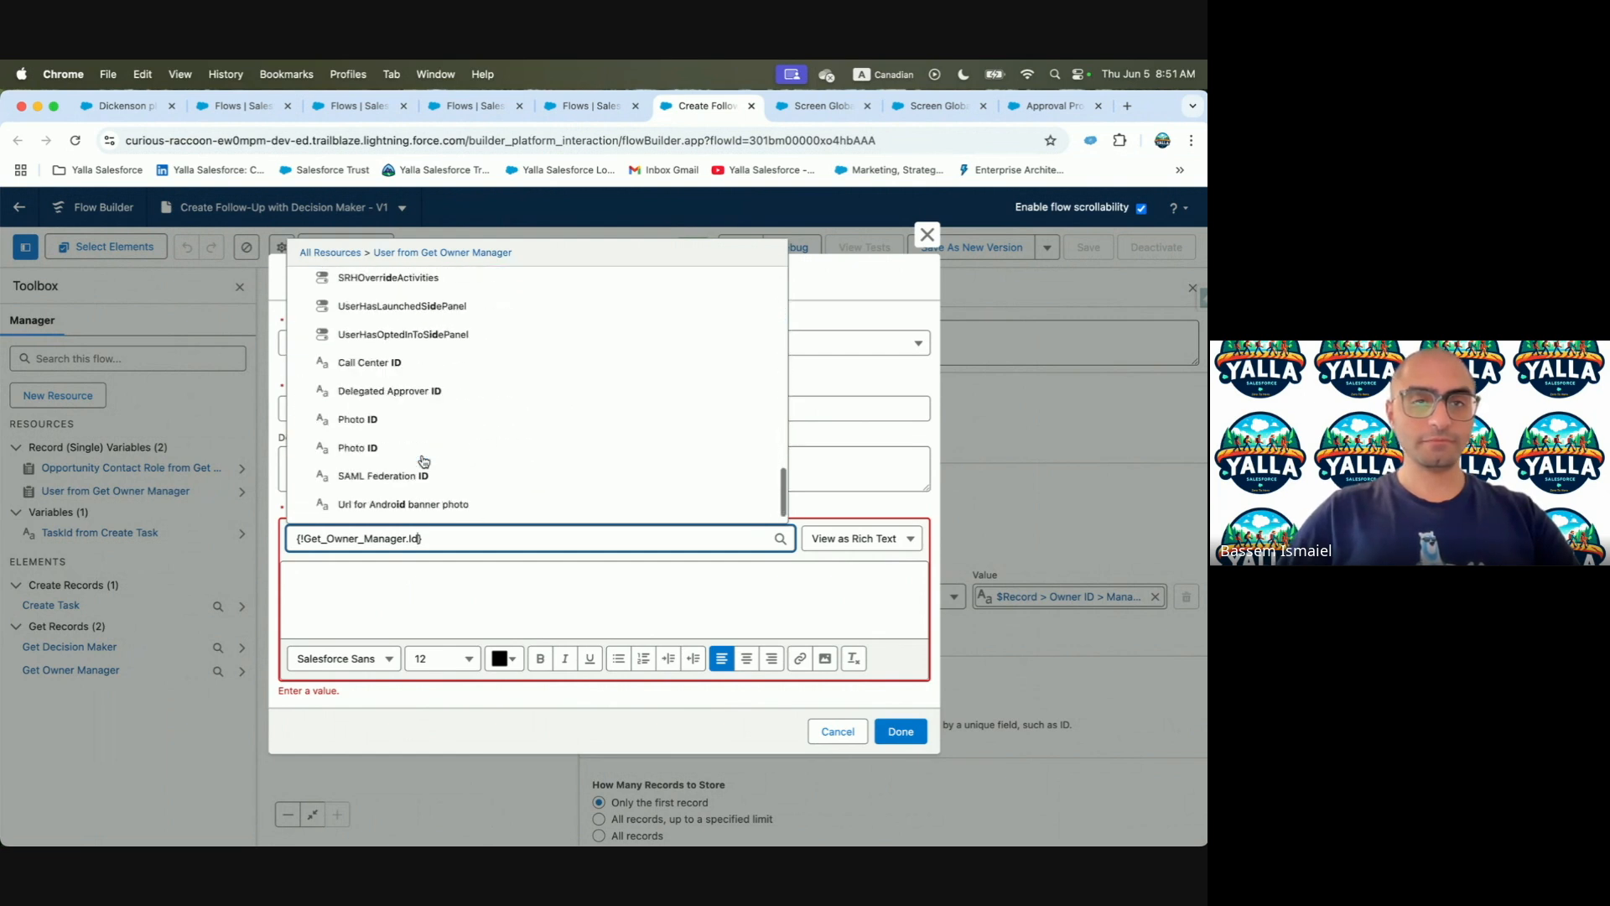
{"action": "left_click", "coordinate": [403, 513]}
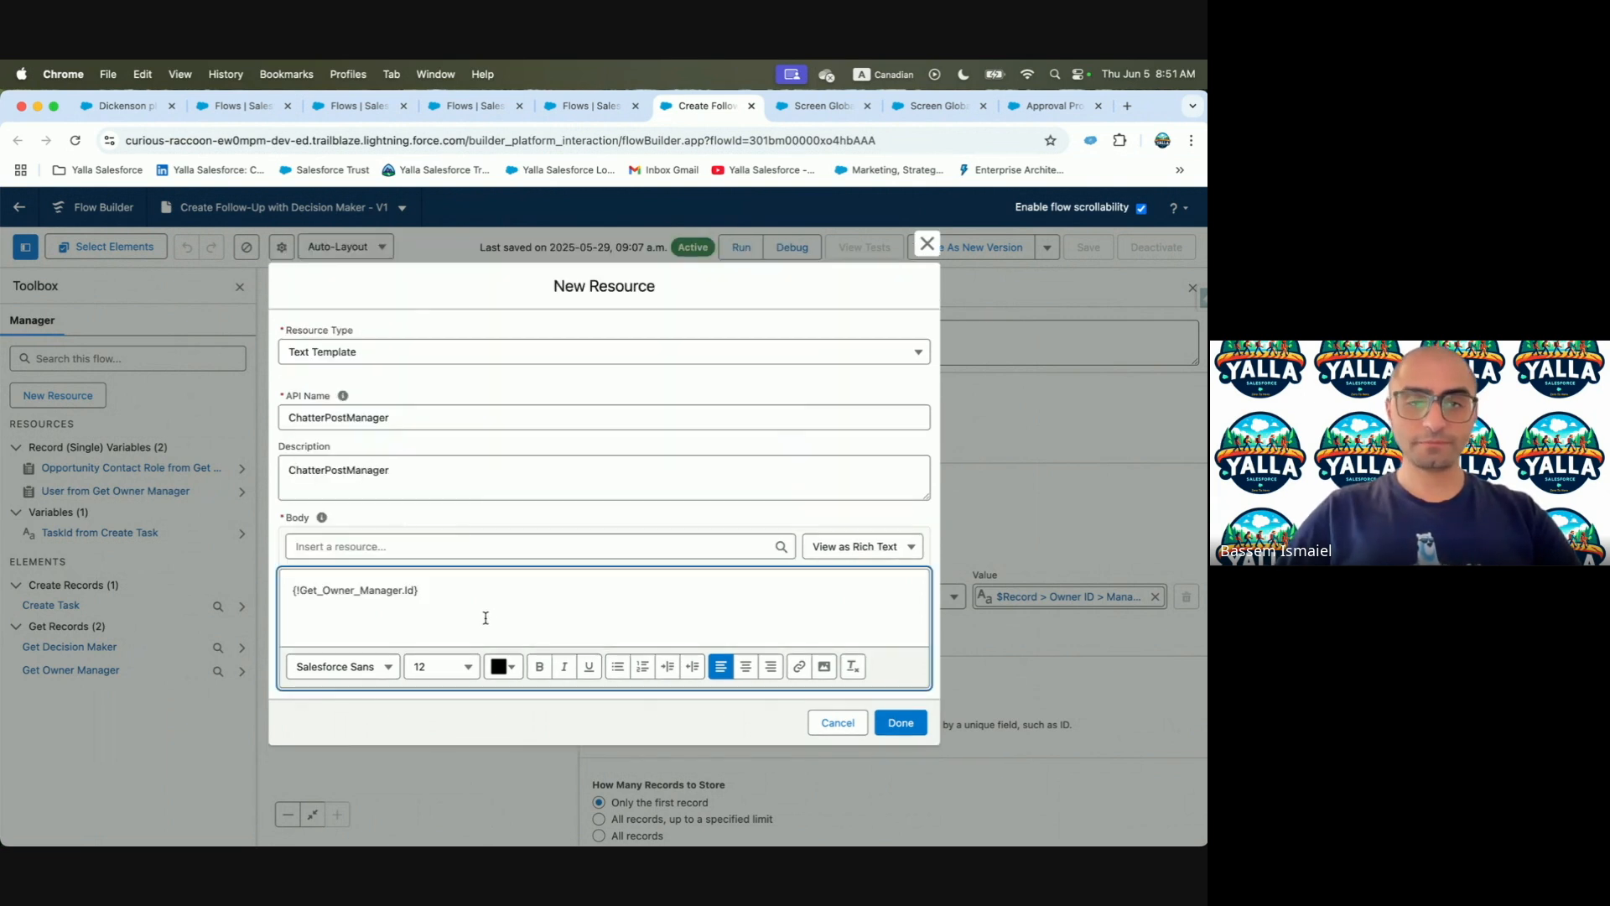
{"action": "left_click", "coordinate": [287, 589]}
{"action": "type", "text": "@["}
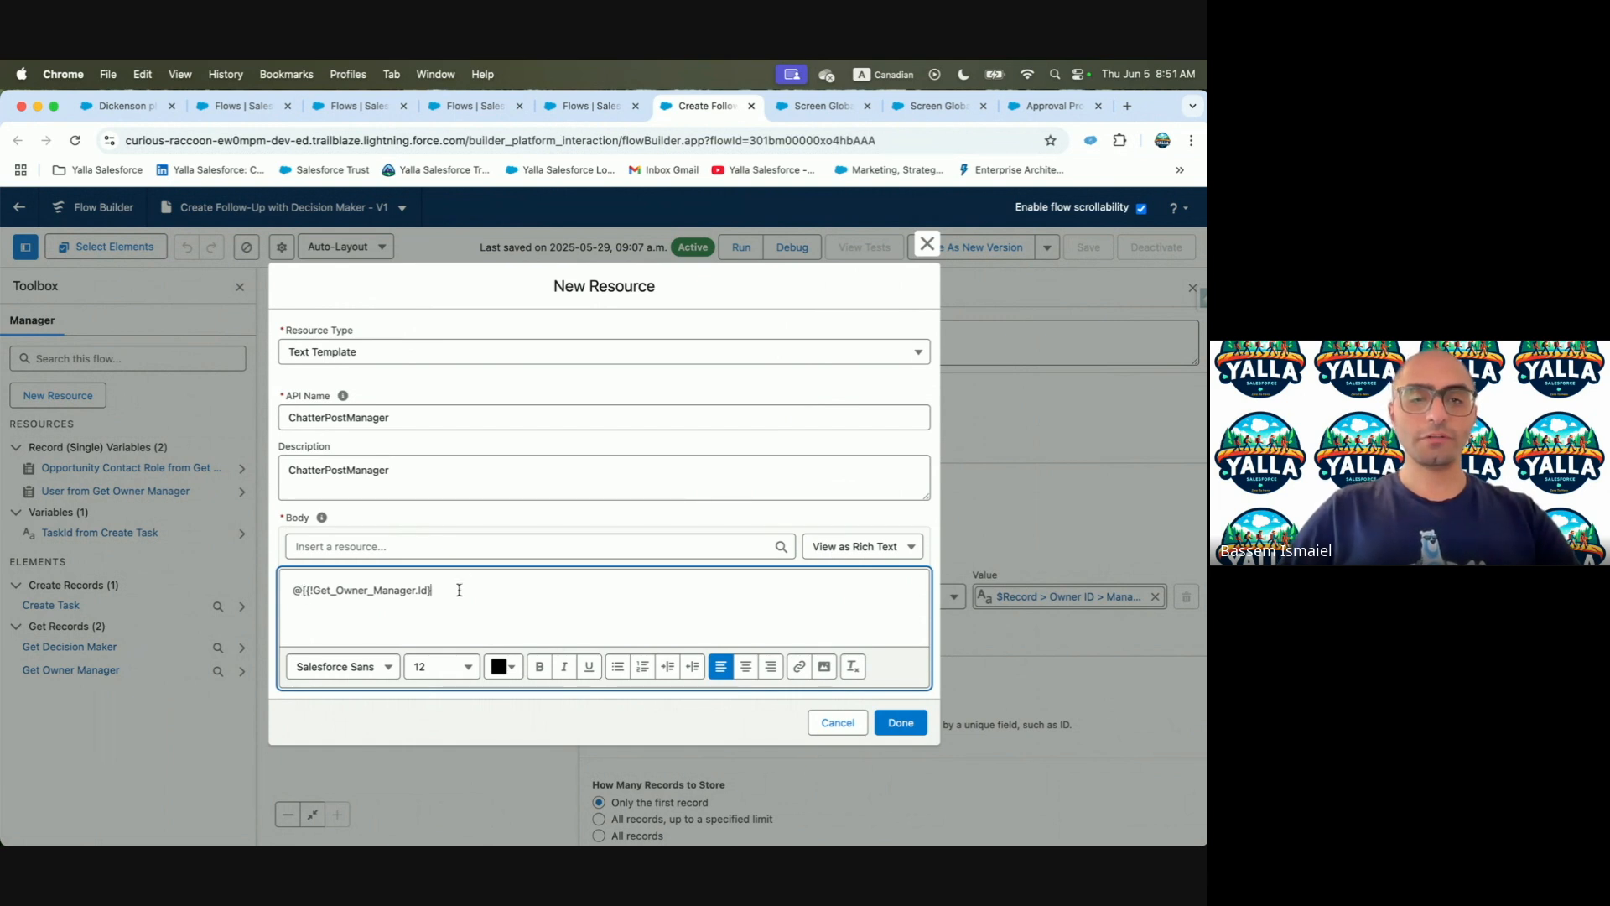
Copy the two-line message "This opportunity was marked Closed Lost. Closed by:" from the Trailhead instructions into the template body below the manager mention
{"action": "key", "text": "ctrl+Left"}
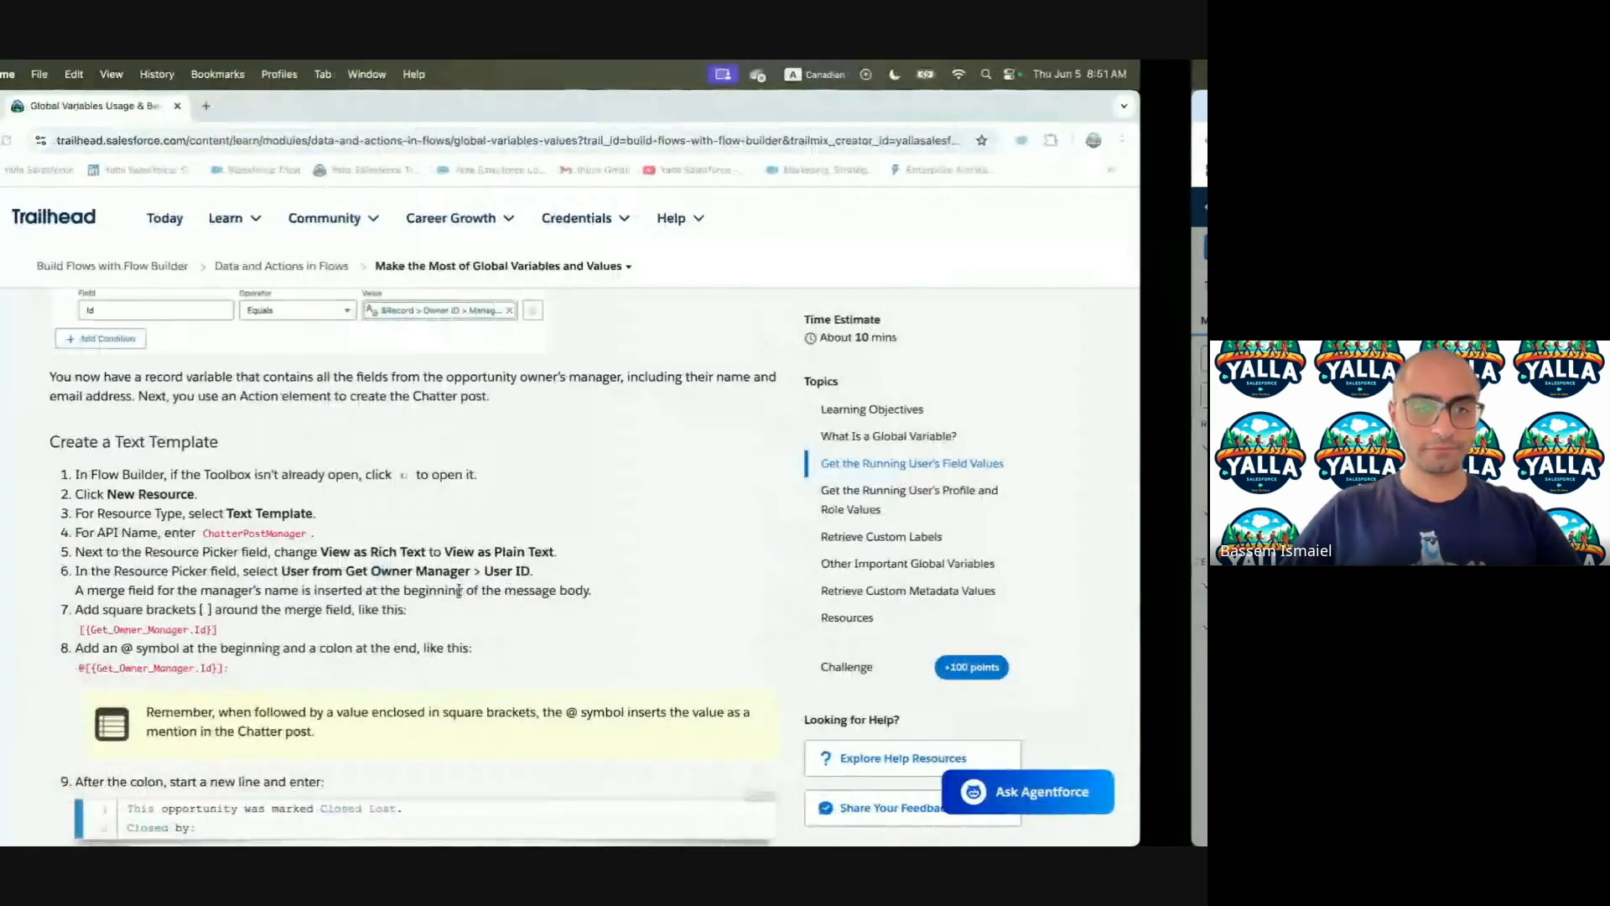
{"action": "scroll", "coordinate": [380, 606], "scroll_direction": "down", "scroll_amount": 3}
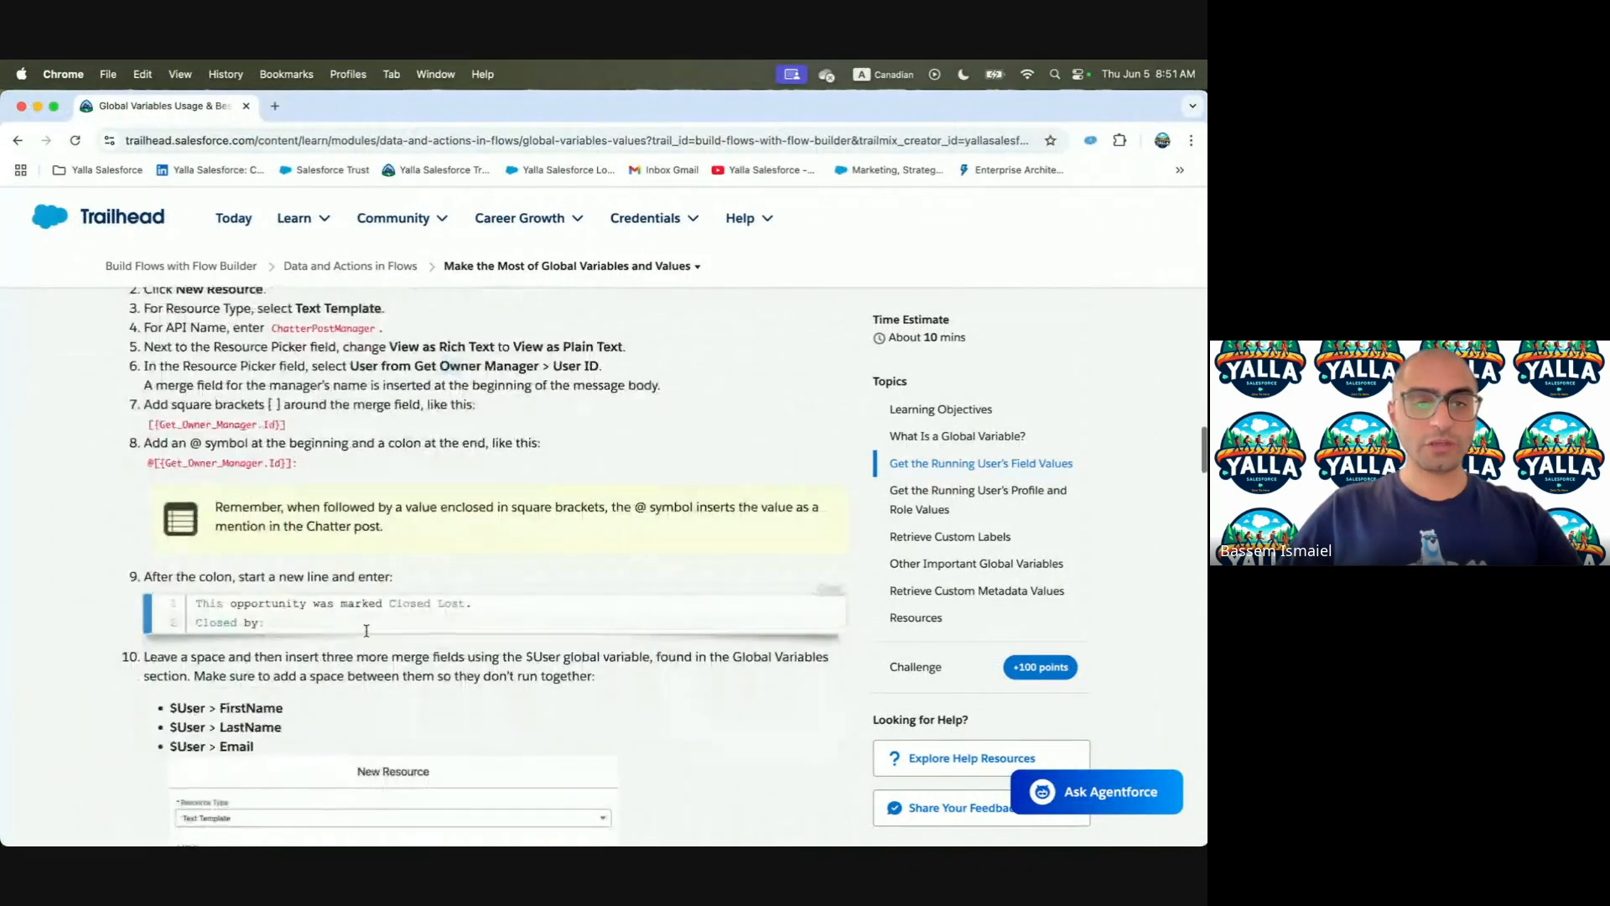
{"action": "left_click", "coordinate": [829, 592]}
{"action": "key", "text": "ctrl+Right"}
{"action": "left_click", "coordinate": [510, 585]}
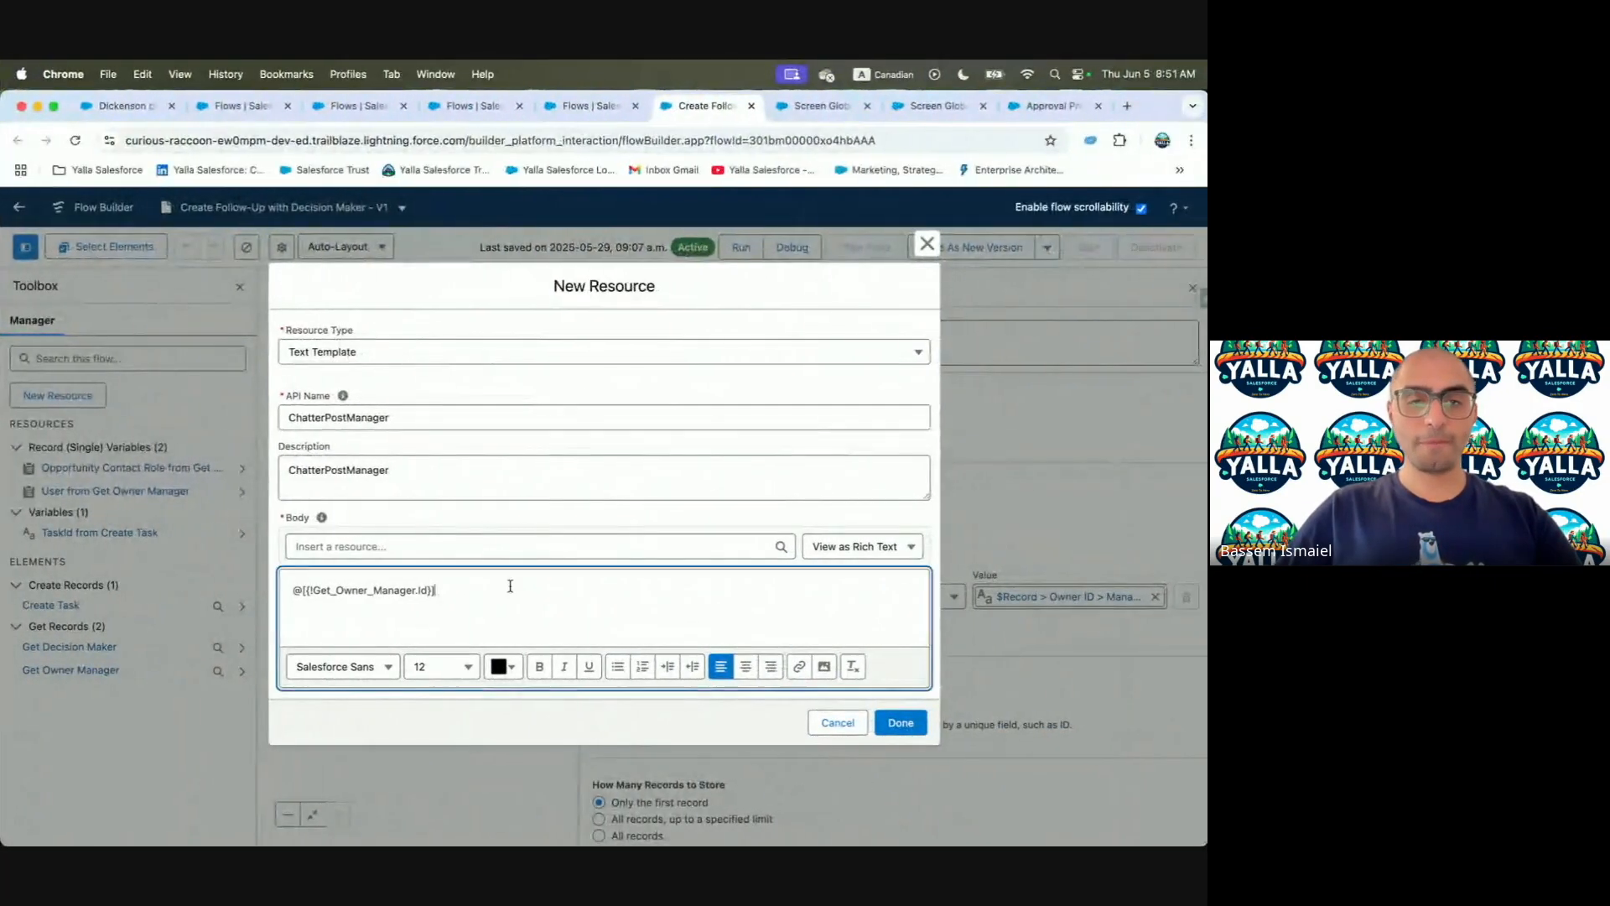
{"action": "key", "text": "super+v"}
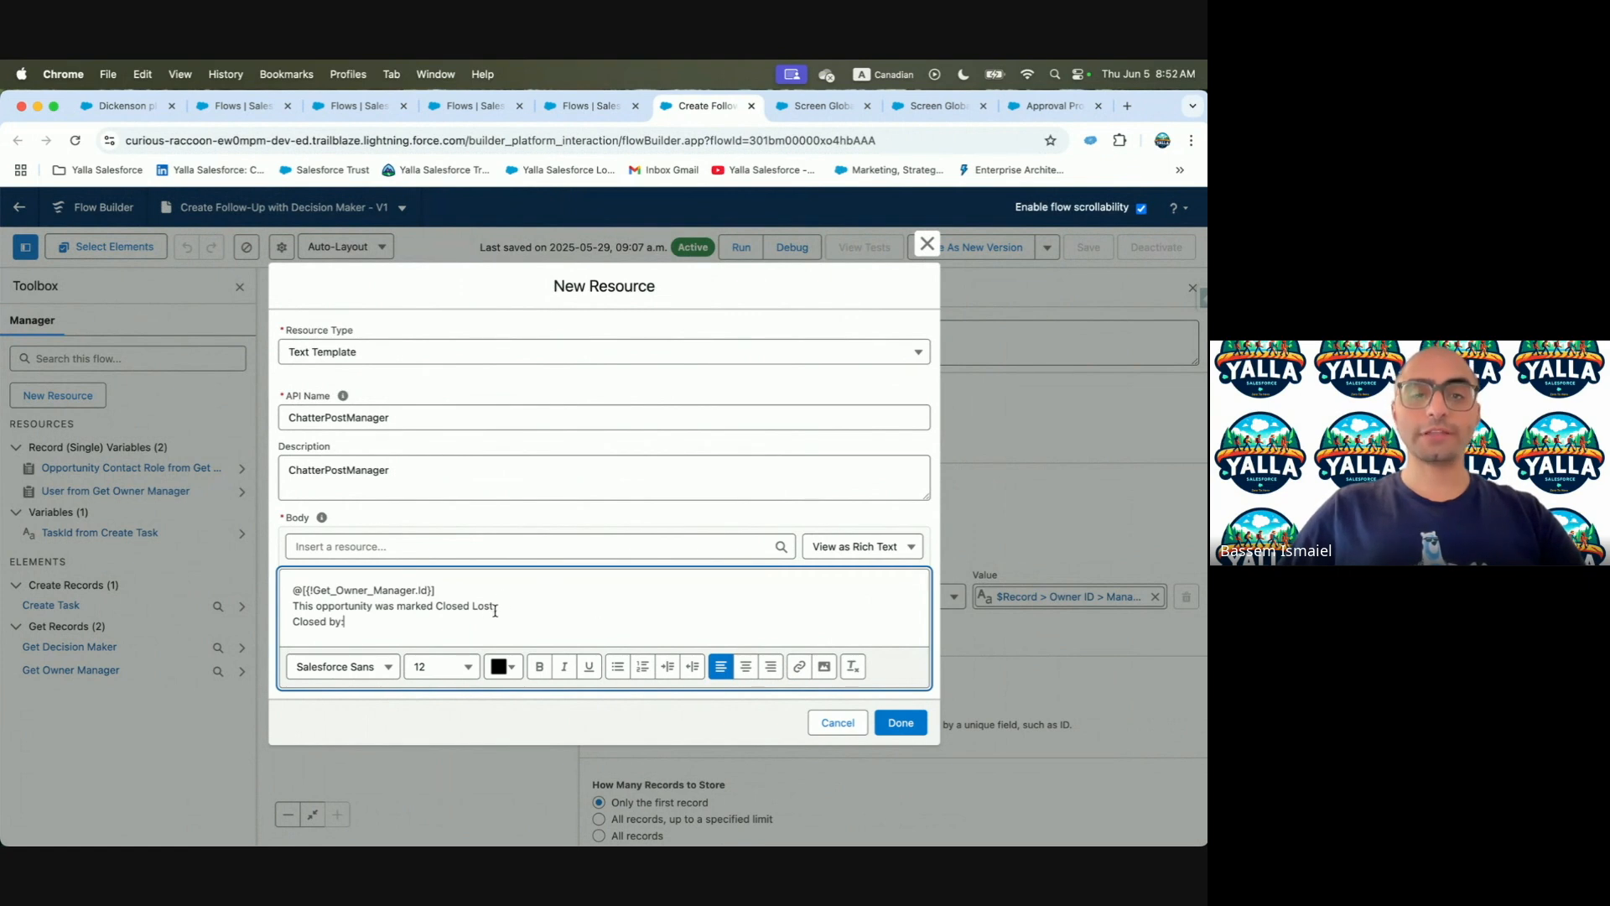
Insert the triggering opportunity's Name merge field, {!$Record.Name}, after "This opportunity" in the template body
{"action": "left_click", "coordinate": [376, 604]}
{"action": "left_click", "coordinate": [394, 543]}
{"action": "type", "text": "Name"}
{"action": "key", "text": "BackSpace"}
{"action": "key", "text": "BackSpace"}
{"action": "key", "text": "BackSpace"}
{"action": "key", "text": "BackSpace"}
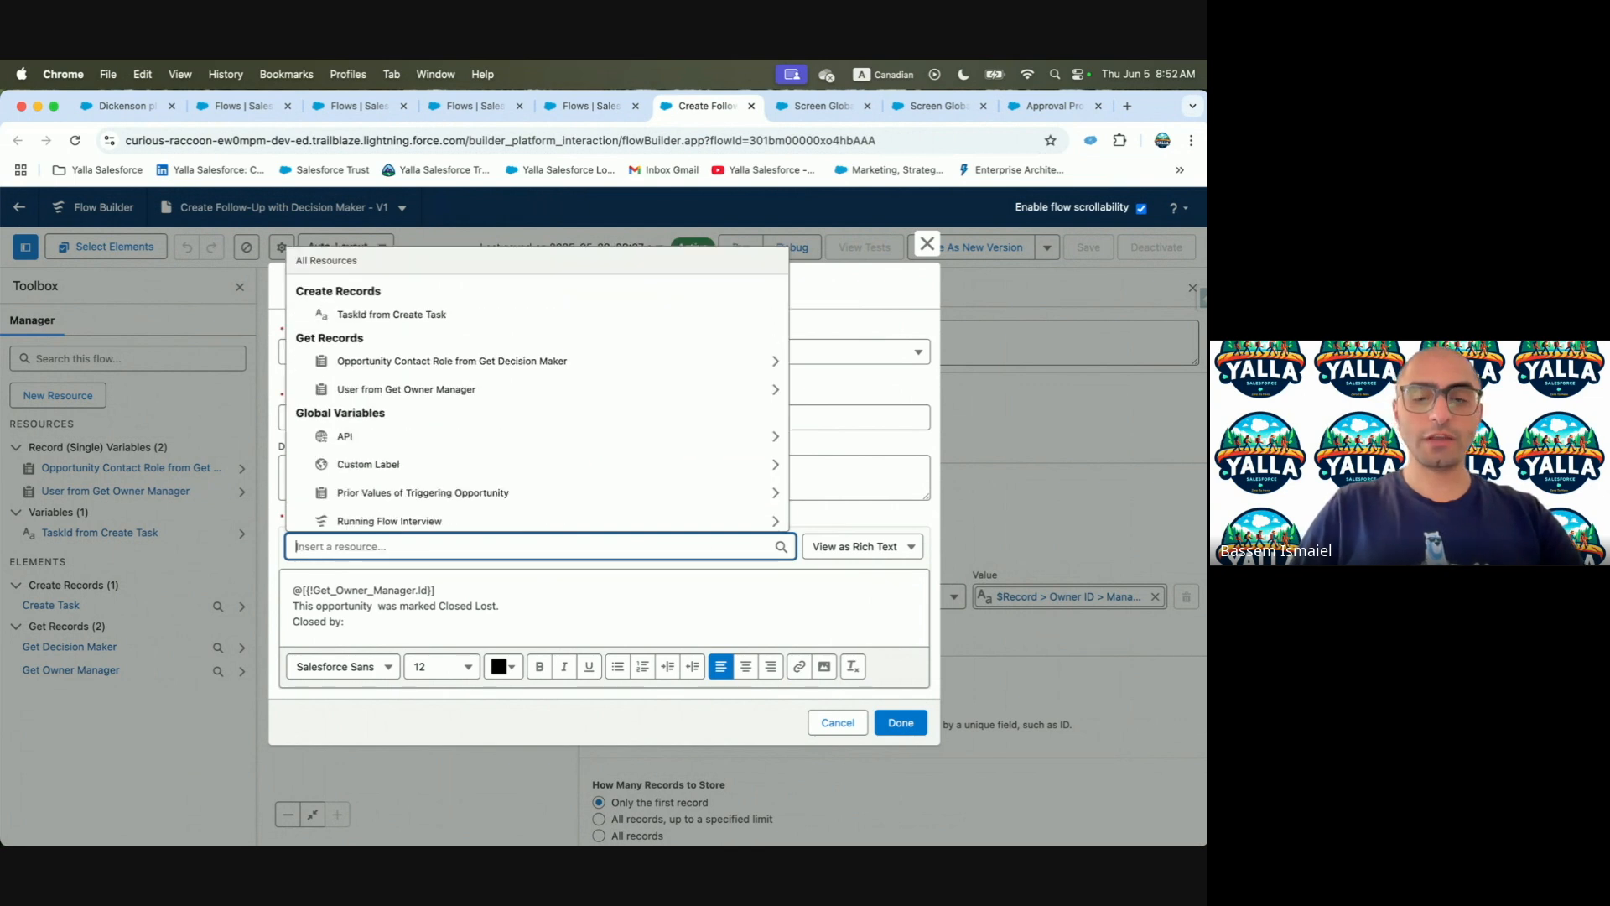
{"action": "type", "text": "Op"}
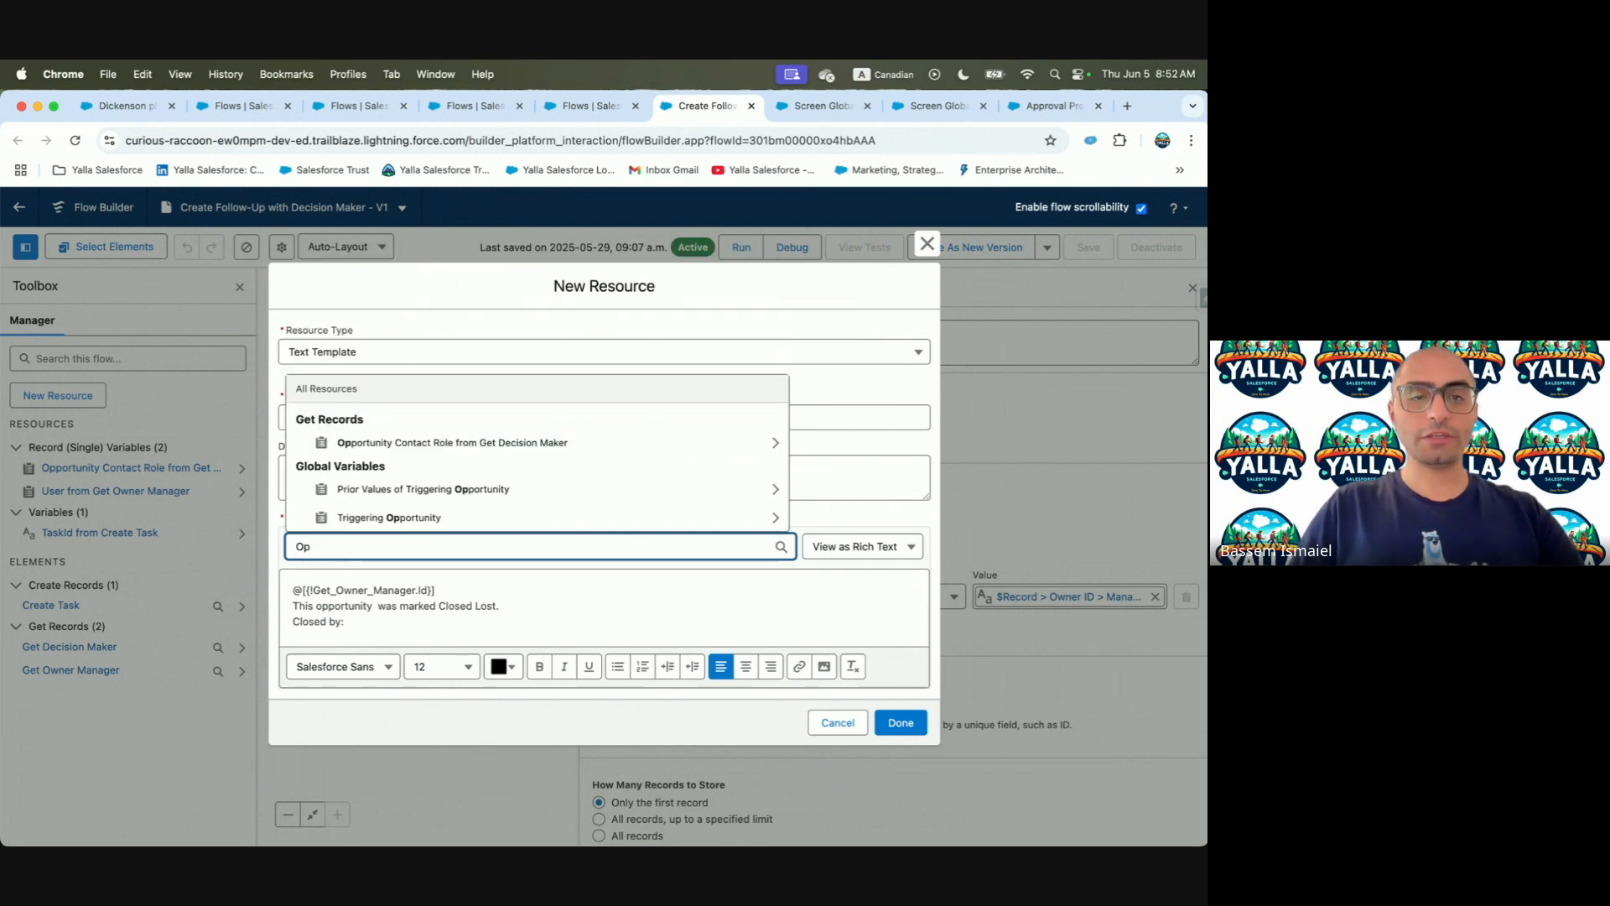
{"action": "key", "text": "BackSpace"}
{"action": "key", "text": "BackSpace"}
{"action": "type", "text": "Recor"}
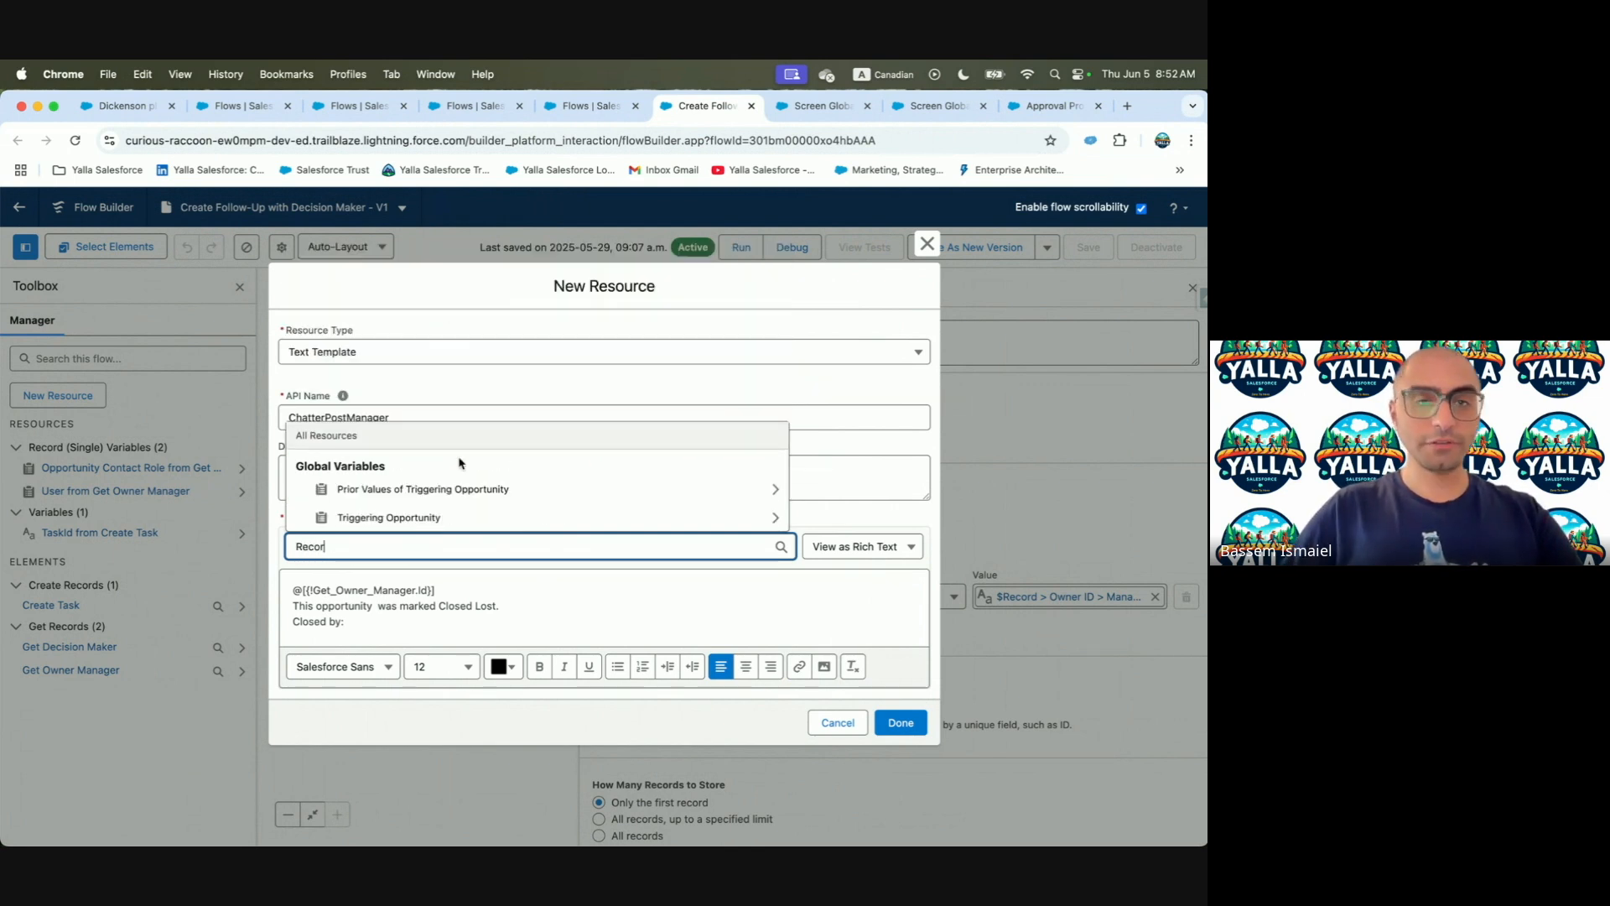
{"action": "left_click", "coordinate": [453, 515]}
{"action": "type", "text": "Name"}
{"action": "left_click", "coordinate": [415, 524]}
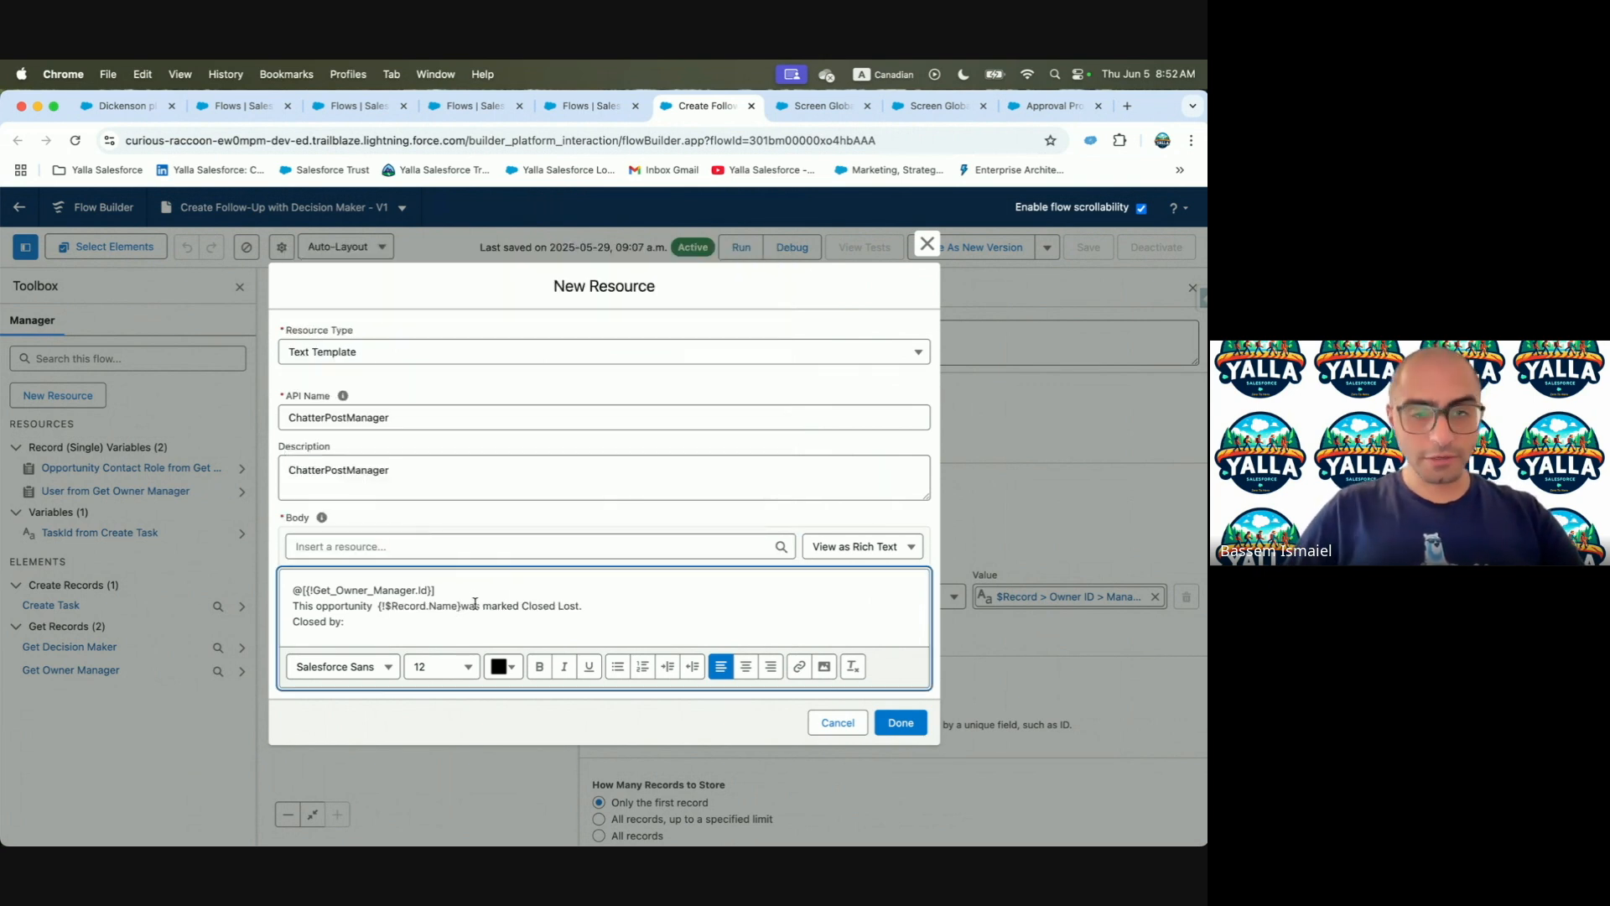
Check the required merge fields in Trailhead and insert the running user's {!$User.FirstName} on a new line below "Closed by:"
{"action": "key", "text": "Return"}
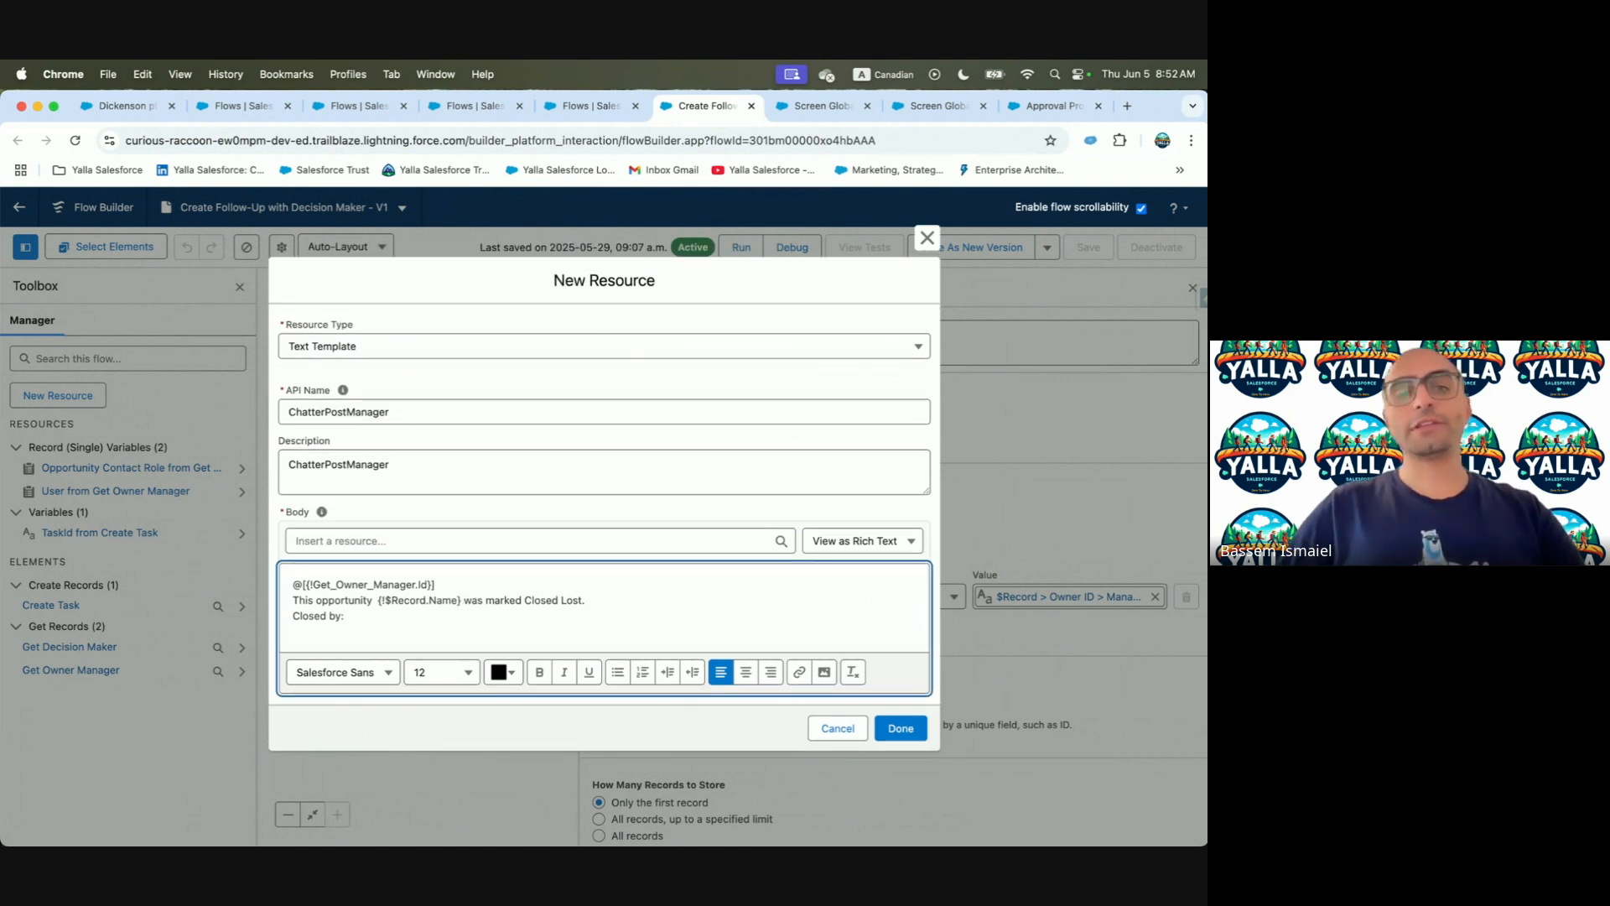
{"action": "key", "text": "ctrl+Left"}
{"action": "scroll", "coordinate": [162, 762], "scroll_direction": "down", "scroll_amount": 1}
{"action": "key", "text": "ctrl+Right"}
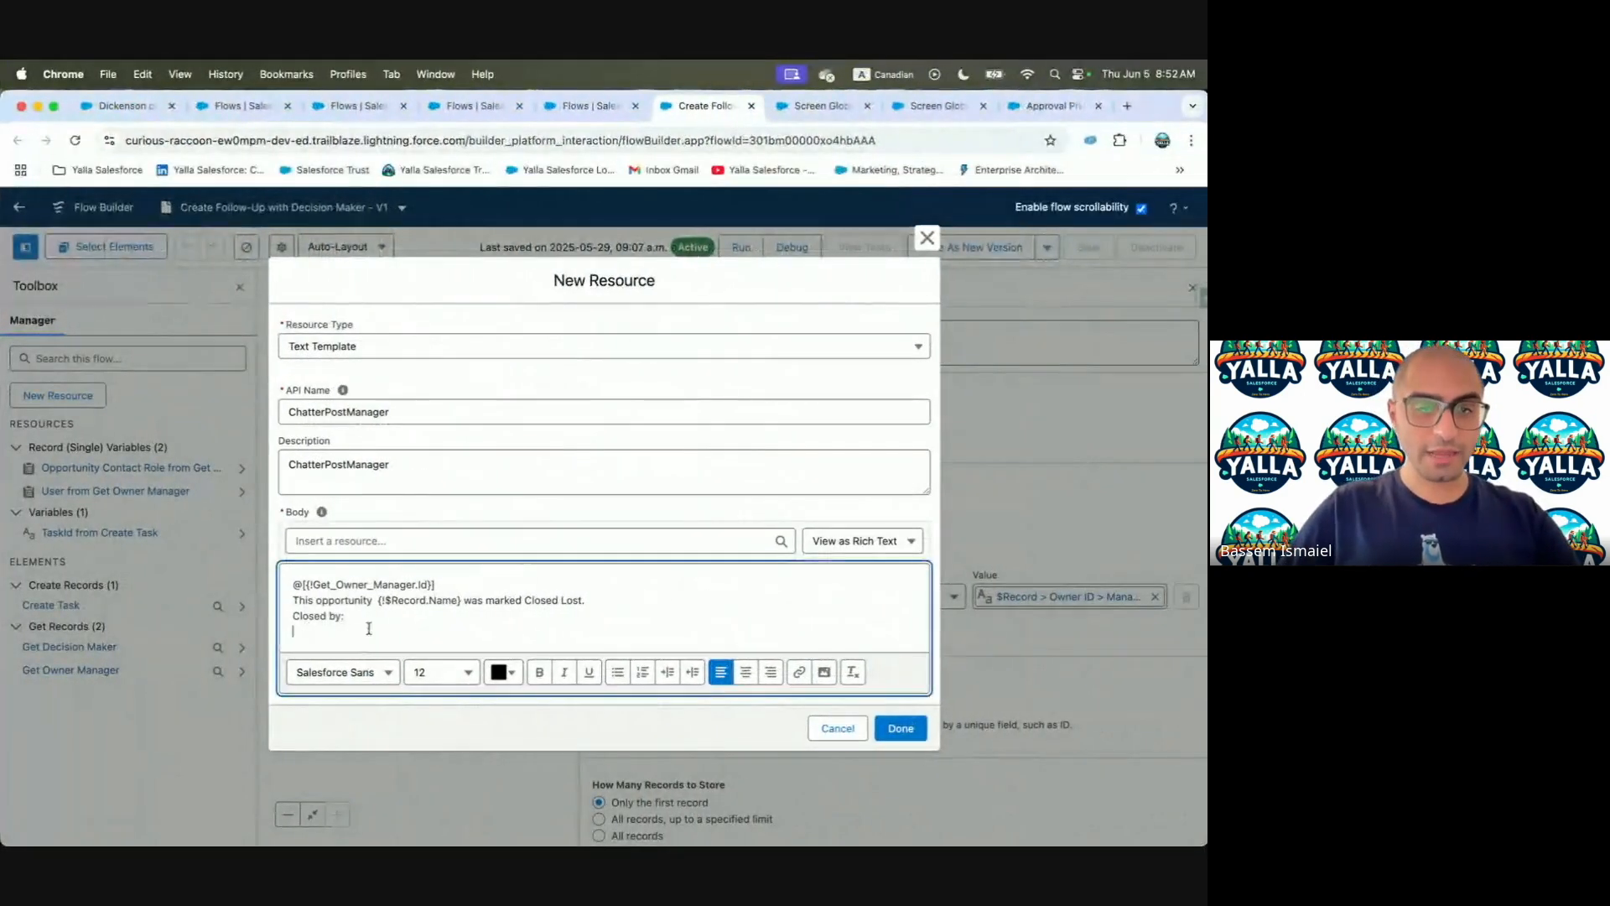
{"action": "left_click", "coordinate": [389, 539]}
{"action": "type", "text": "User"}
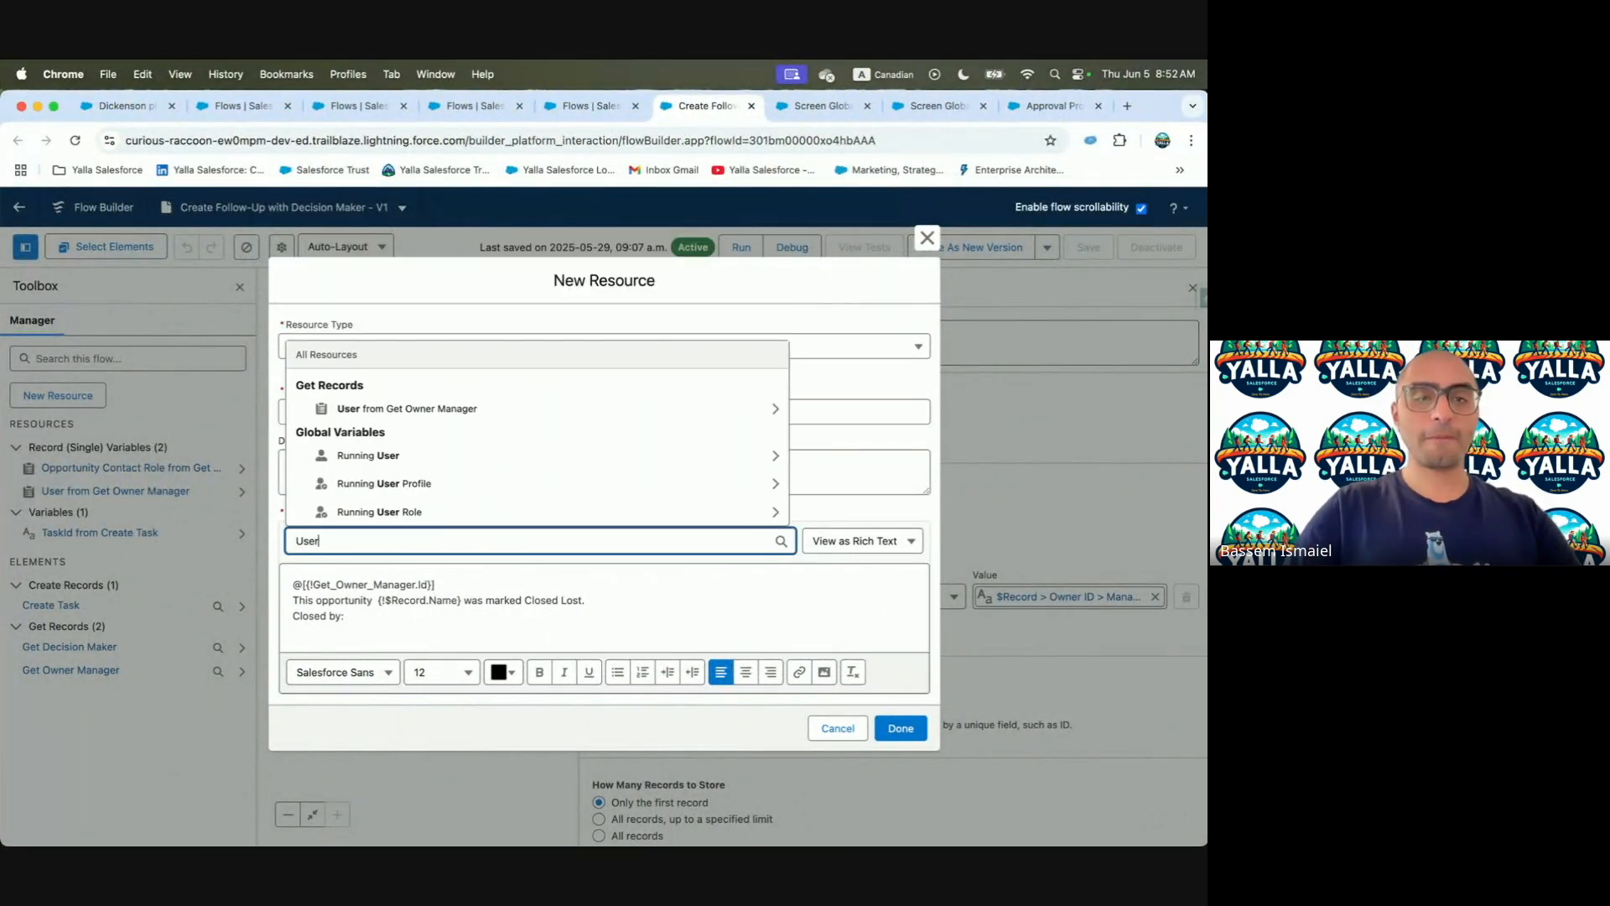
{"action": "left_click", "coordinate": [394, 455]}
{"action": "type", "text": "First"}
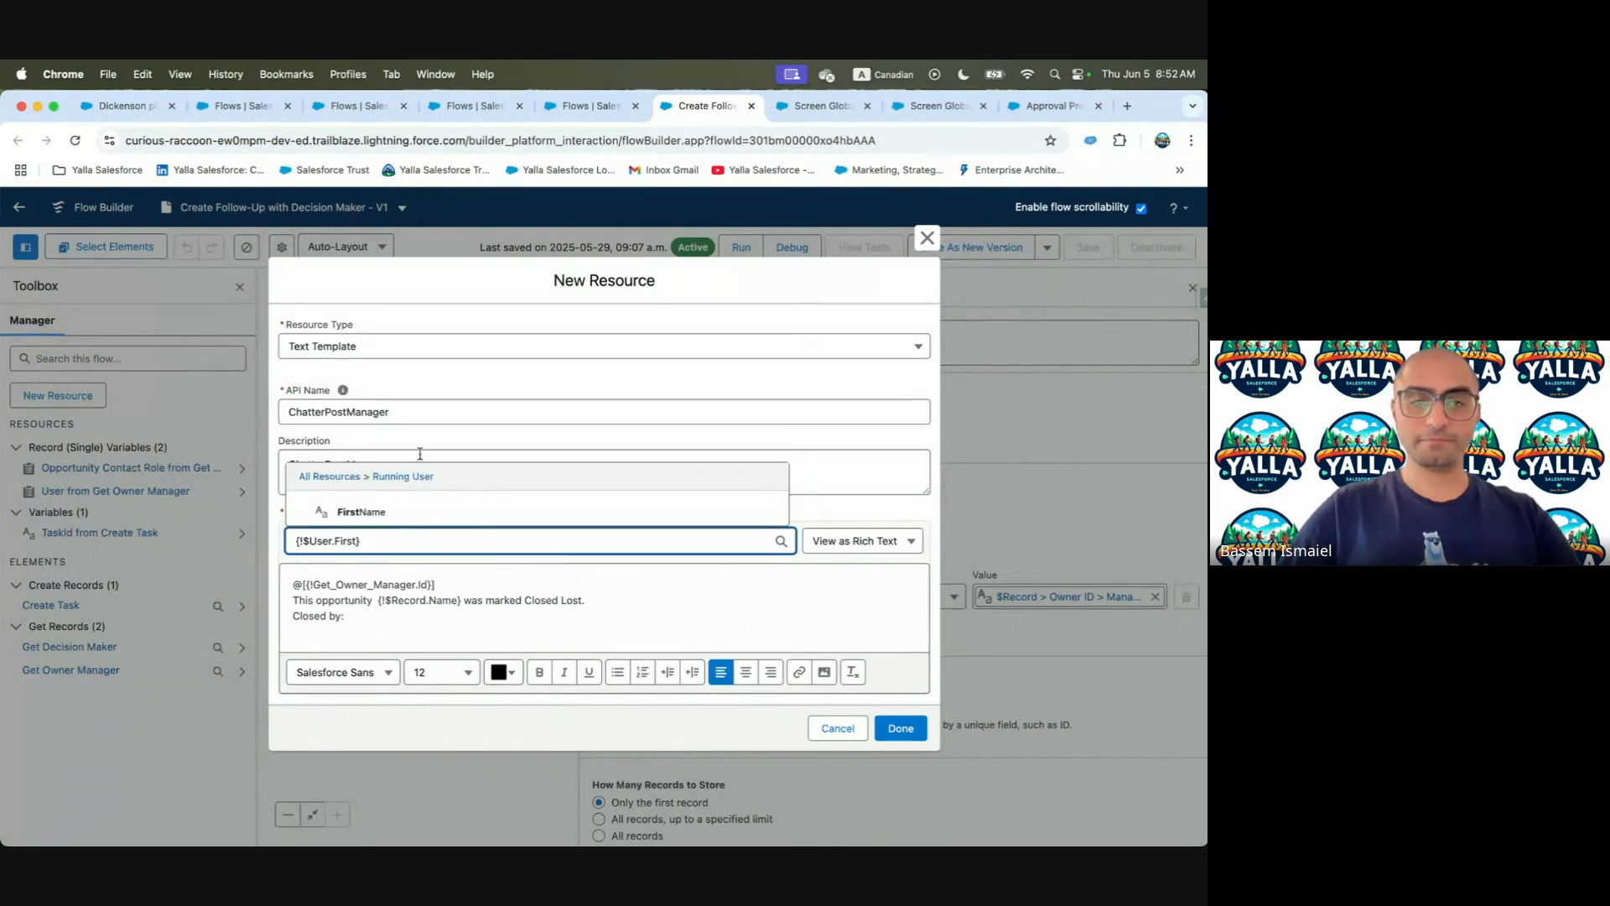
{"action": "left_click", "coordinate": [361, 512]}
{"action": "left_click_drag", "start_coordinate": [395, 630], "coordinate": [296, 630]}
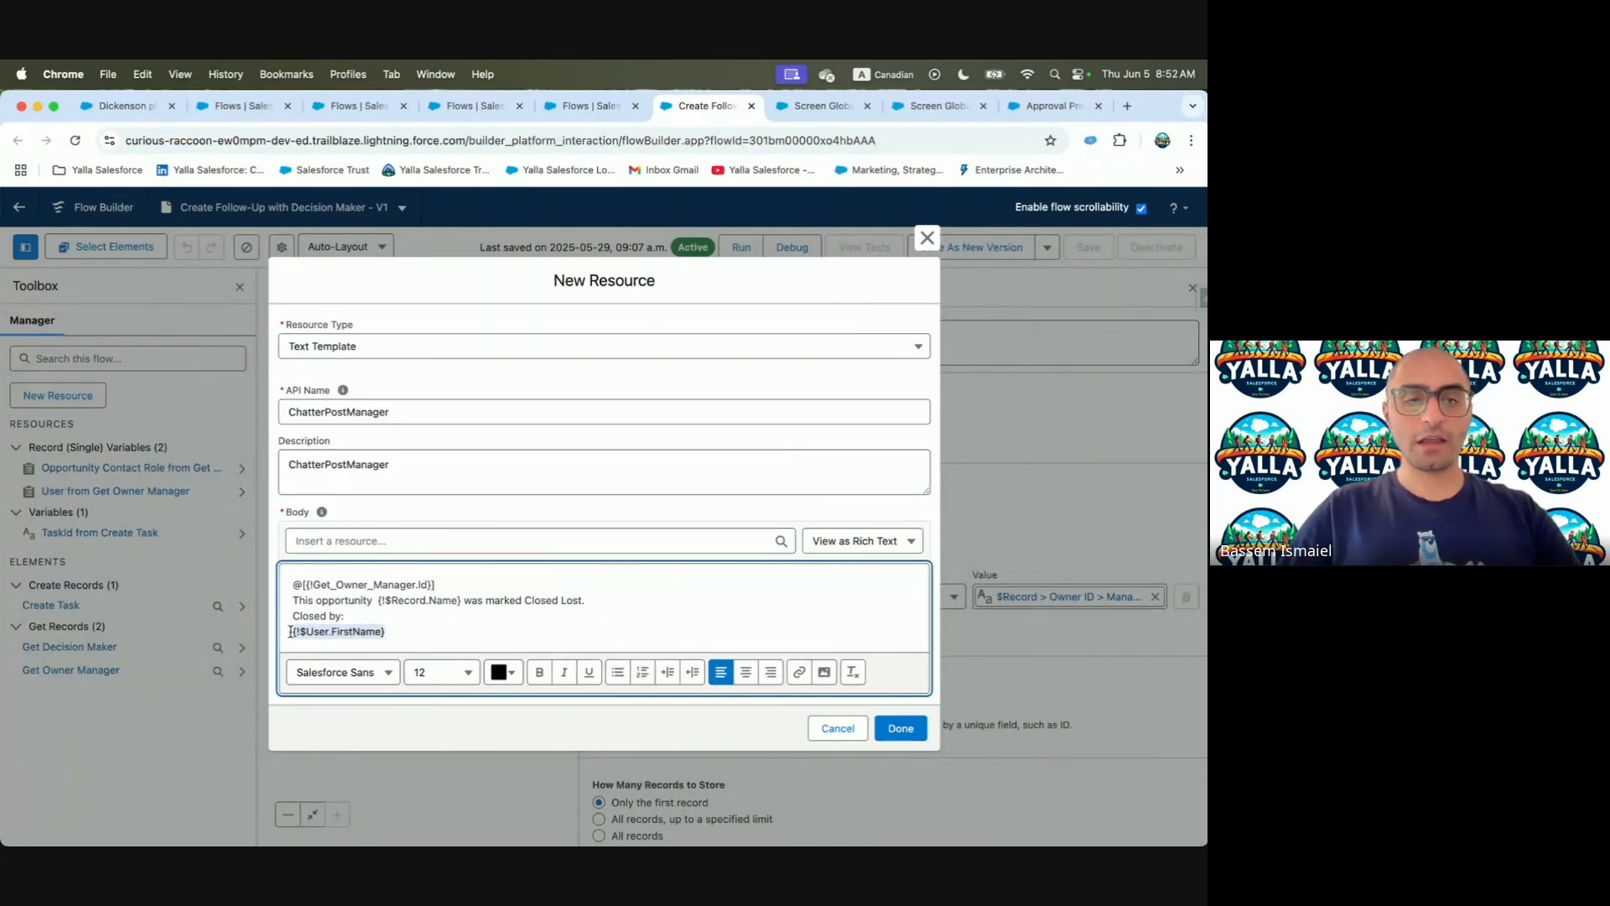
Insert the running user's {!$User.LastName} merge field on the line below the first name field
{"action": "left_click", "coordinate": [439, 537]}
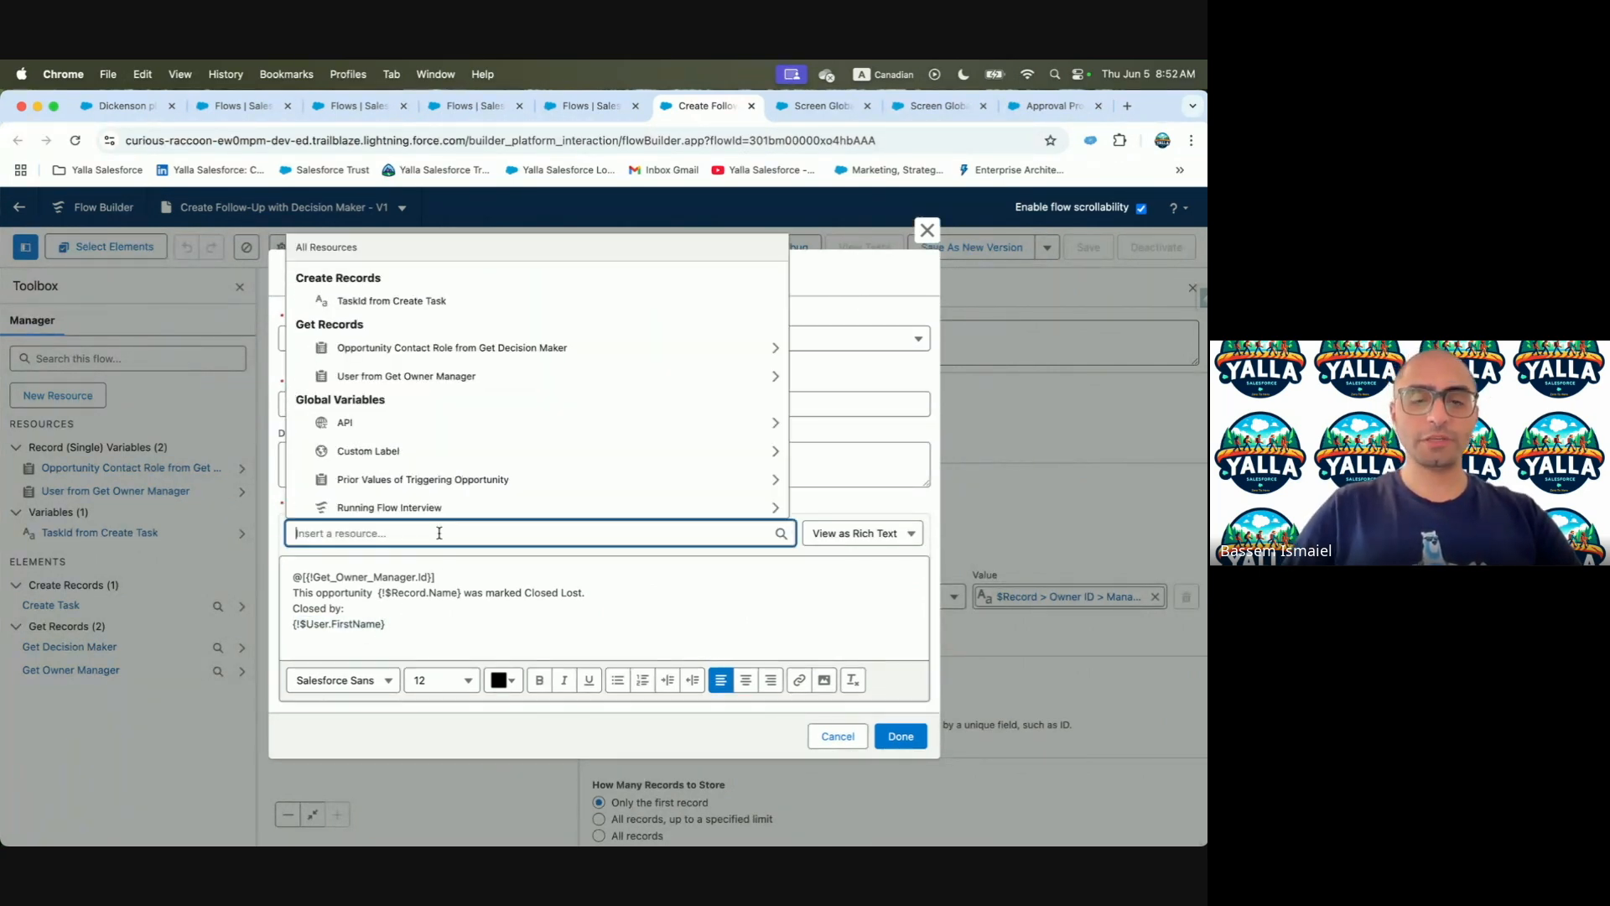
{"action": "type", "text": "user"}
{"action": "left_click", "coordinate": [414, 449]}
{"action": "type", "text": ".Last"}
{"action": "left_click", "coordinate": [387, 505]}
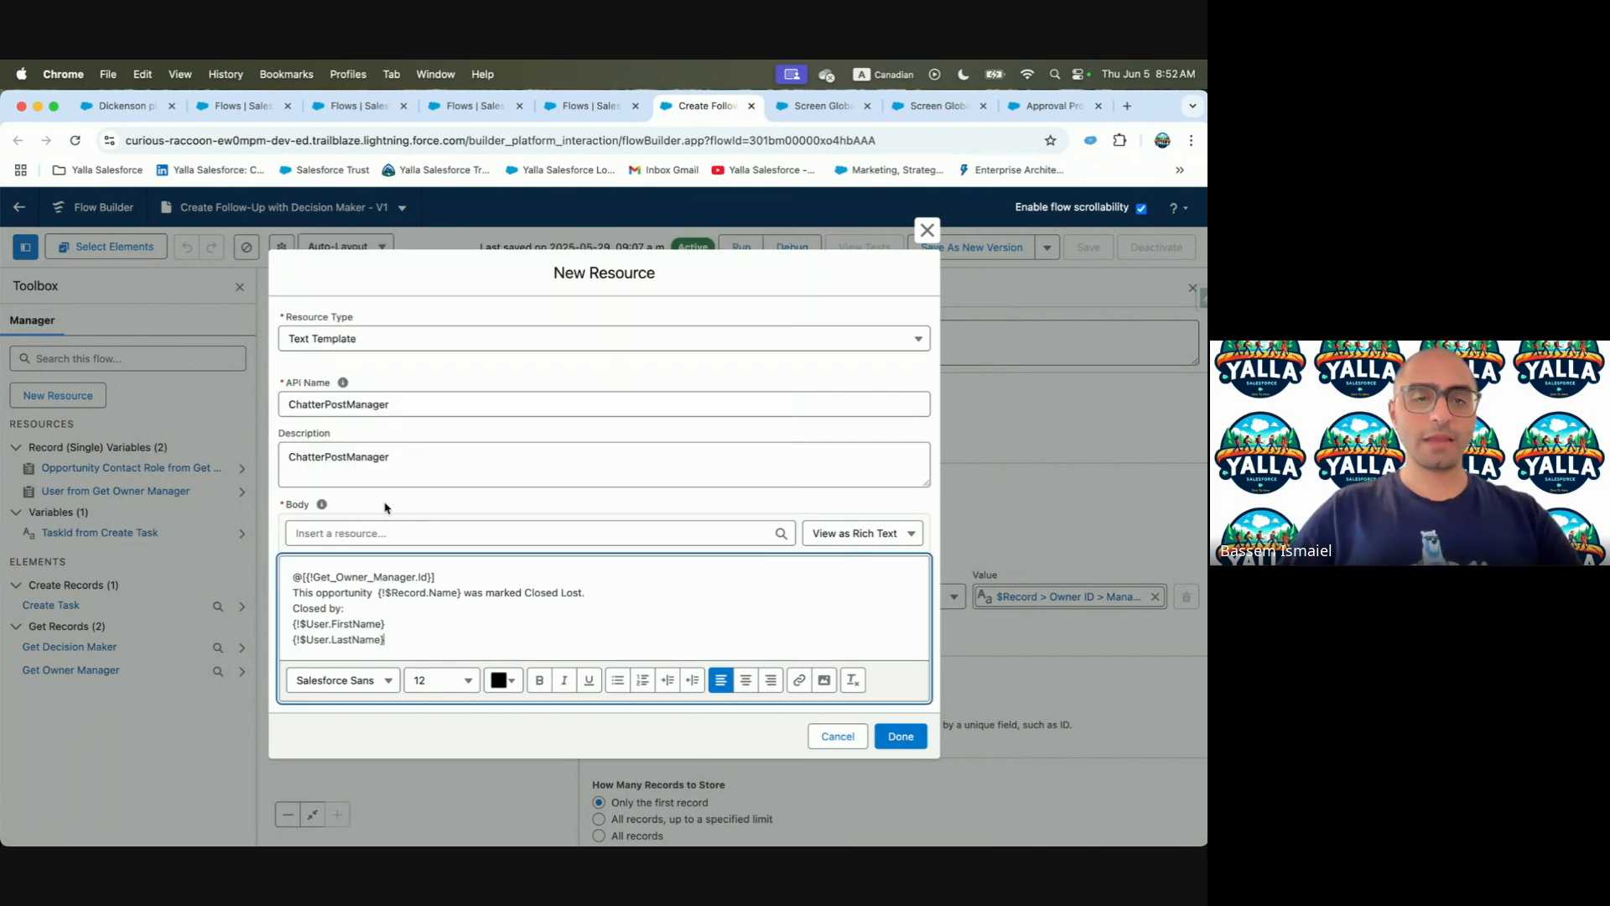
Add {!$User.Email} on a new line below the last name field and save the ChatterPostManager text template
{"action": "key", "text": "Return"}
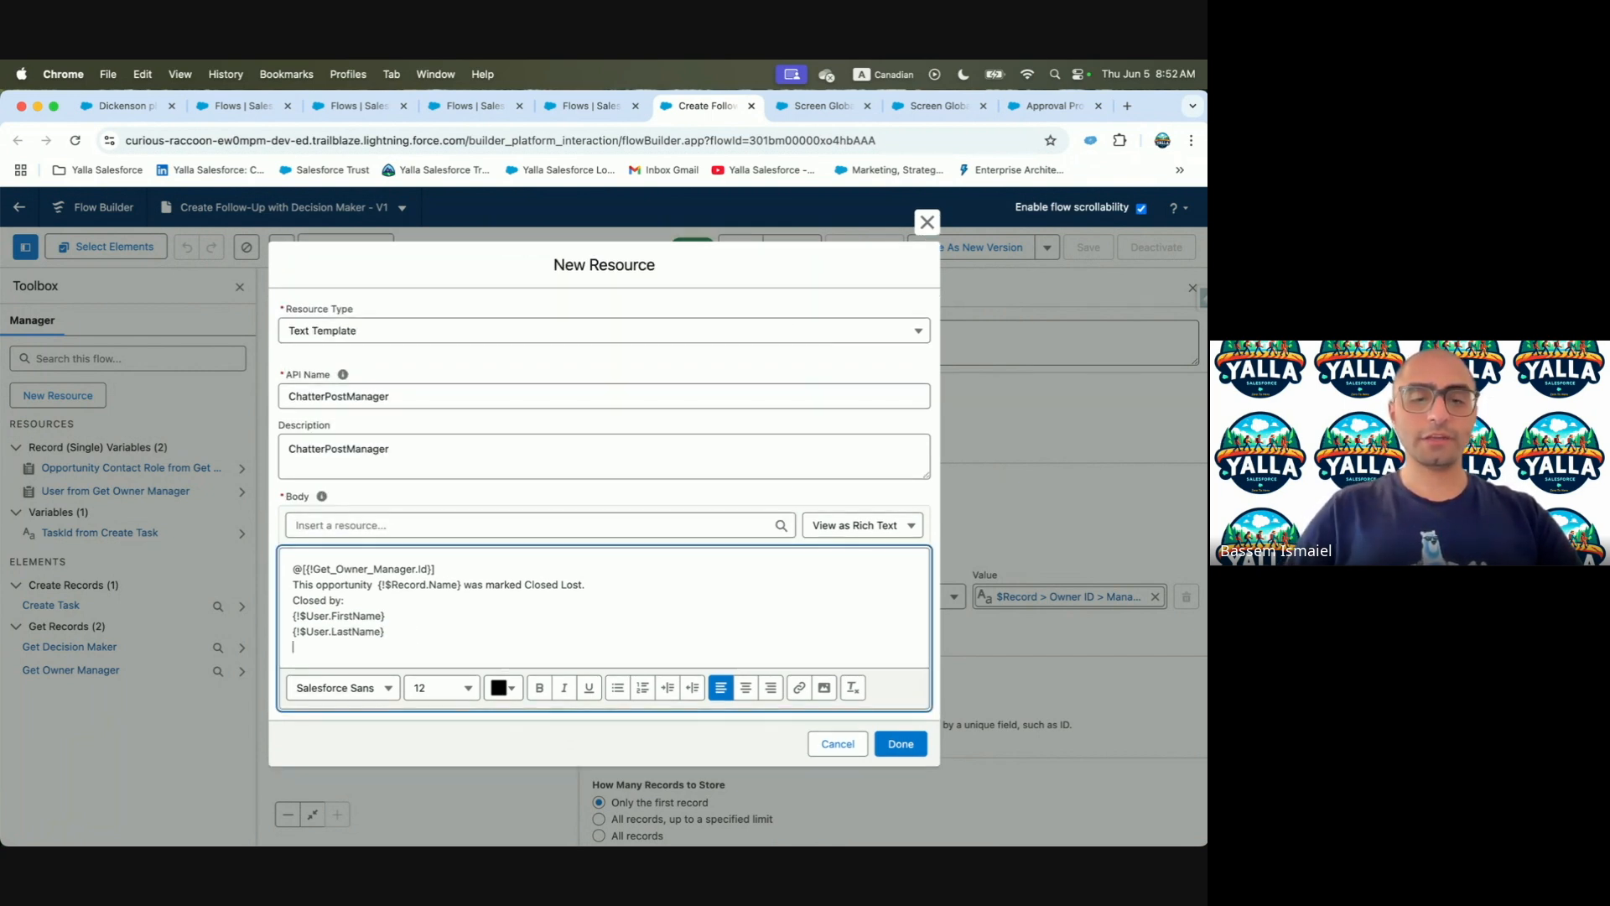
{"action": "left_click", "coordinate": [395, 526]}
{"action": "type", "text": "user"}
{"action": "left_click", "coordinate": [403, 436]}
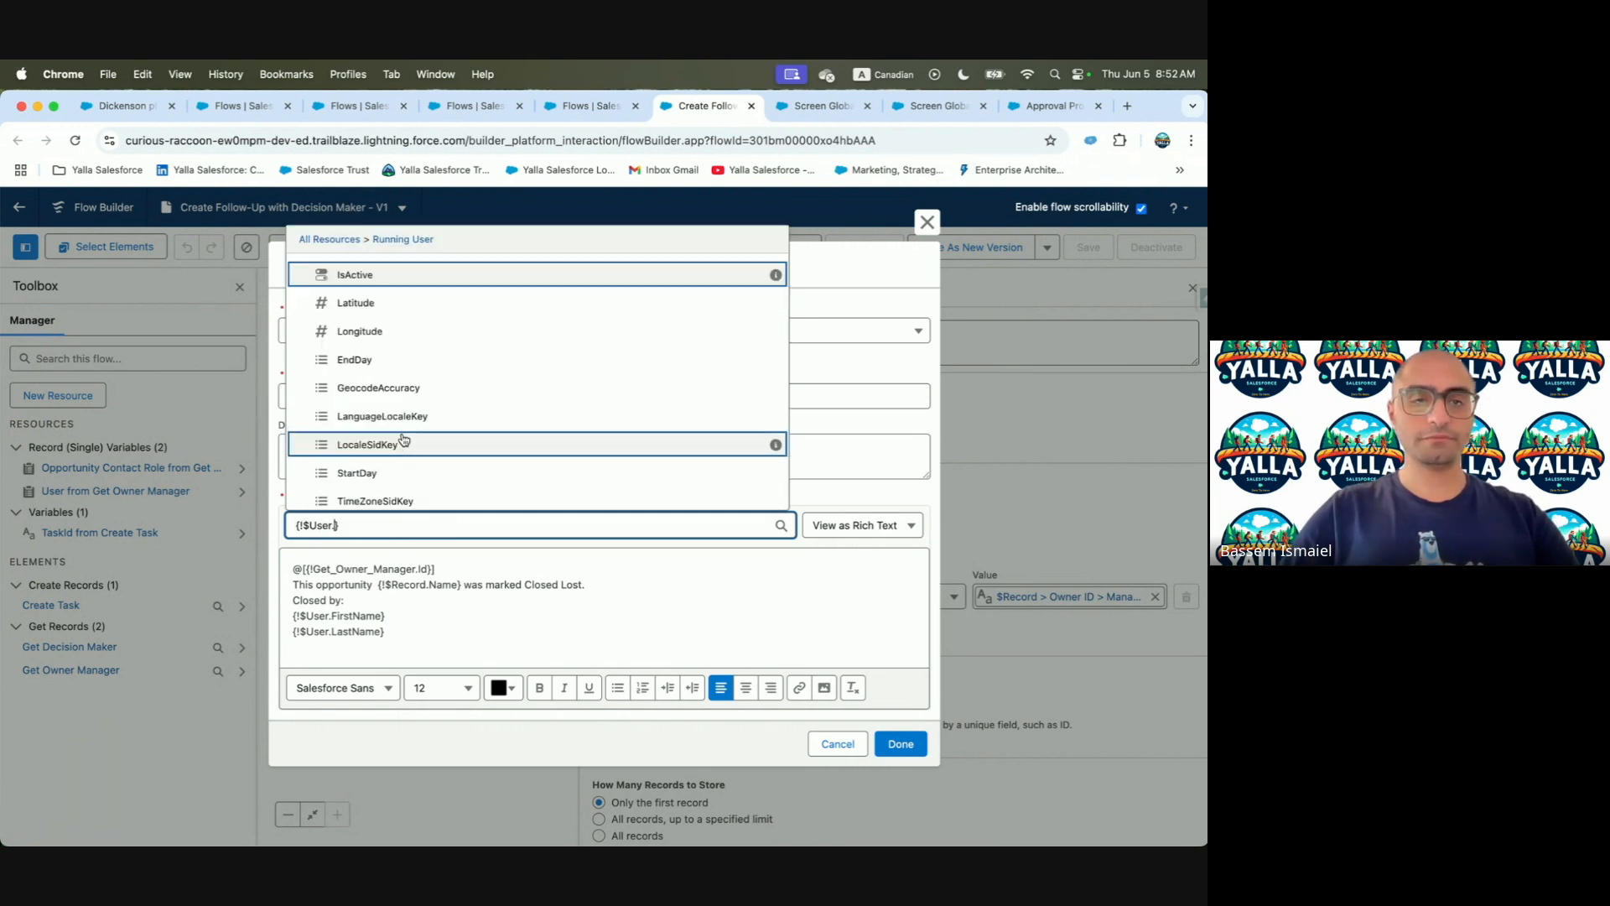
{"action": "key", "text": "ctrl+Left"}
{"action": "key", "text": "ctrl+Right"}
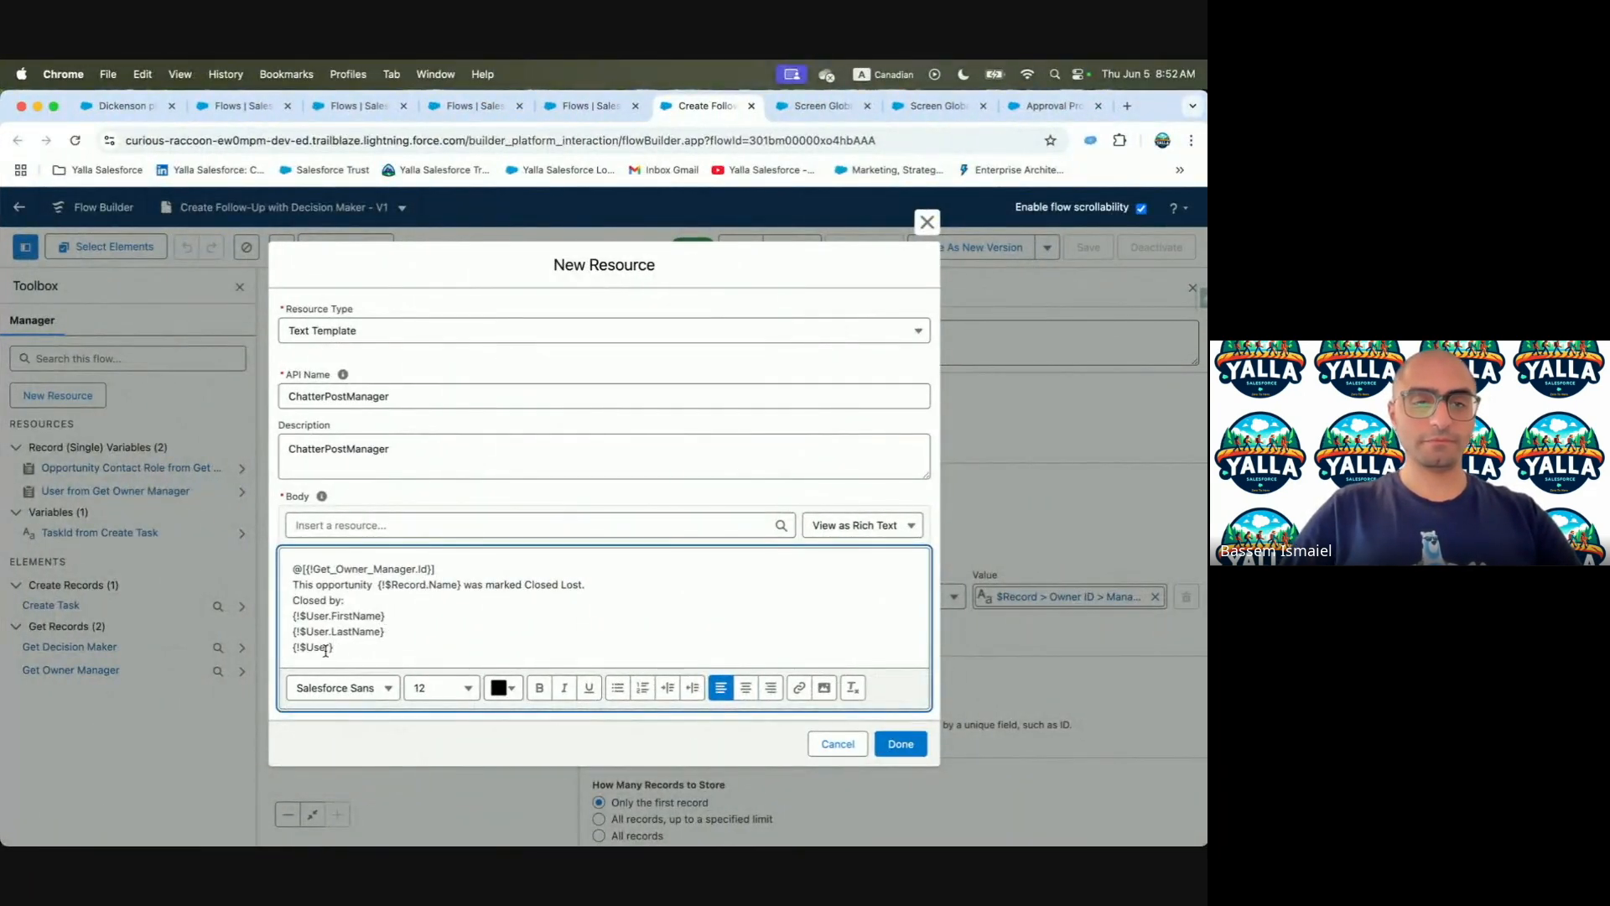
{"action": "type", "text": ".Email"}
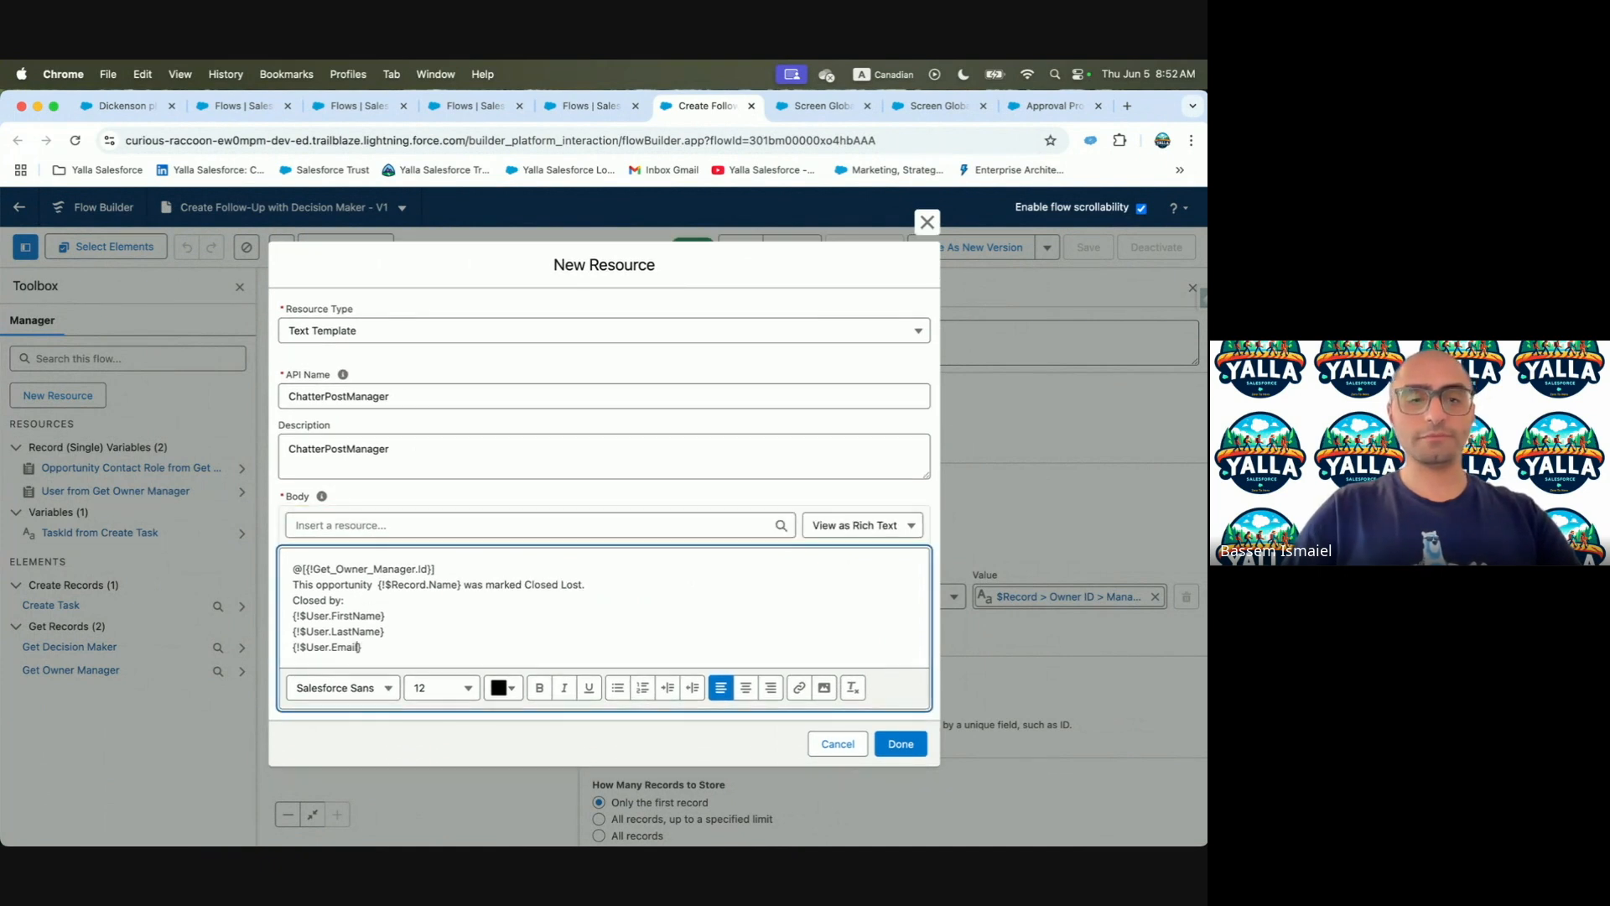
{"action": "left_click", "coordinate": [923, 749]}
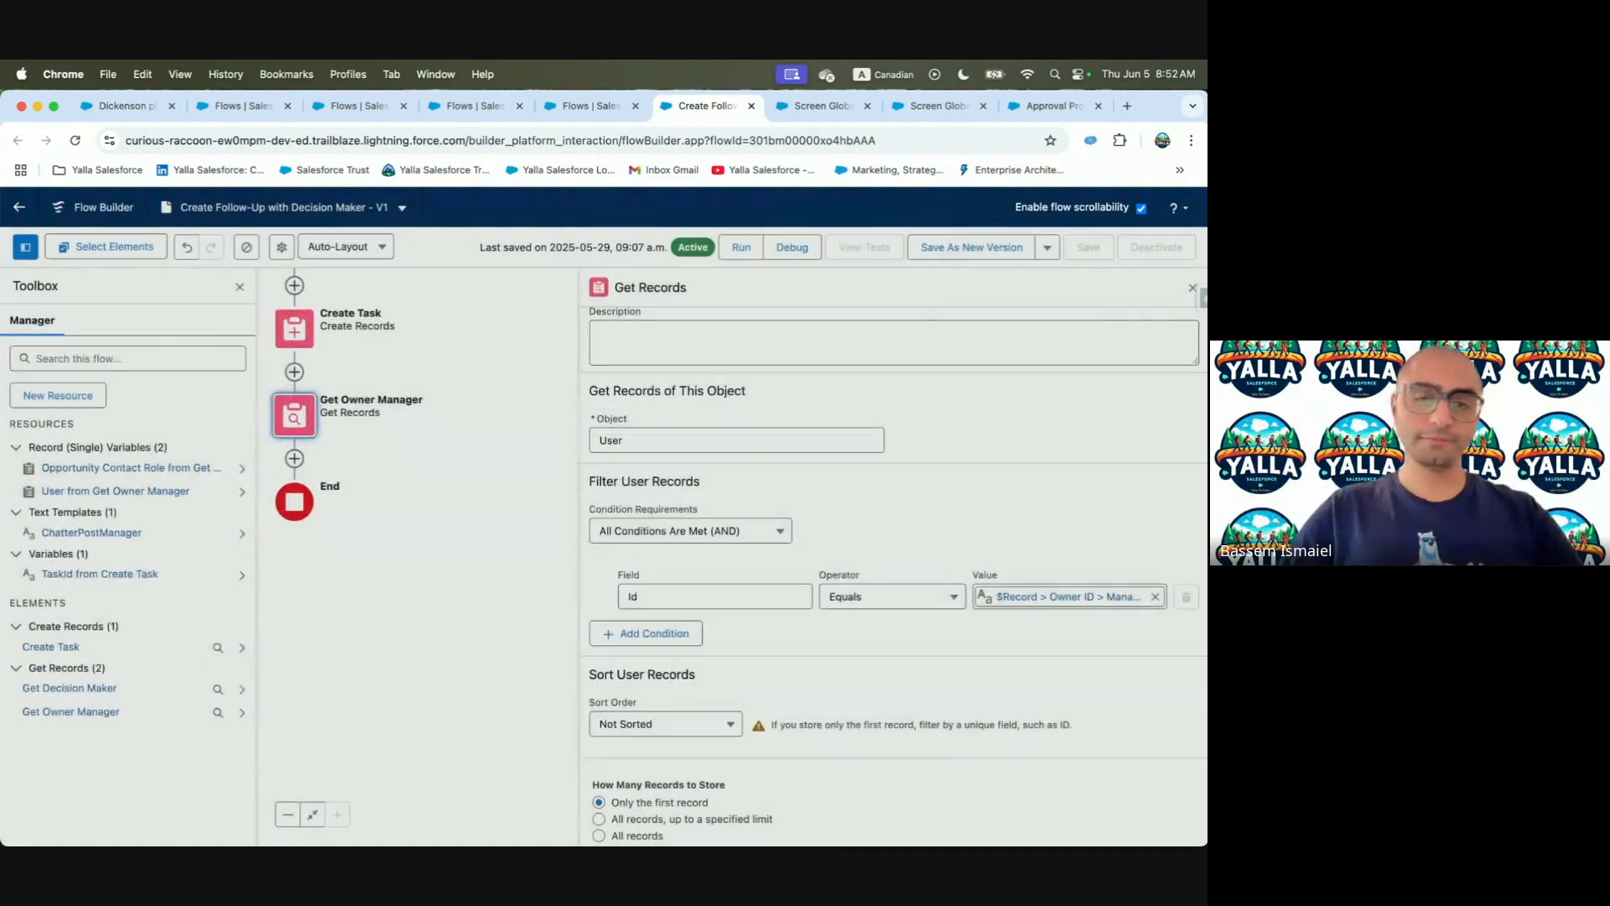
Read the Trailhead steps for notifying the manager and add a Post to Chatter action after the Get Owner Manager element
{"action": "key", "text": "ctrl+Left"}
{"action": "scroll", "coordinate": [406, 612], "scroll_direction": "down", "scroll_amount": 4}
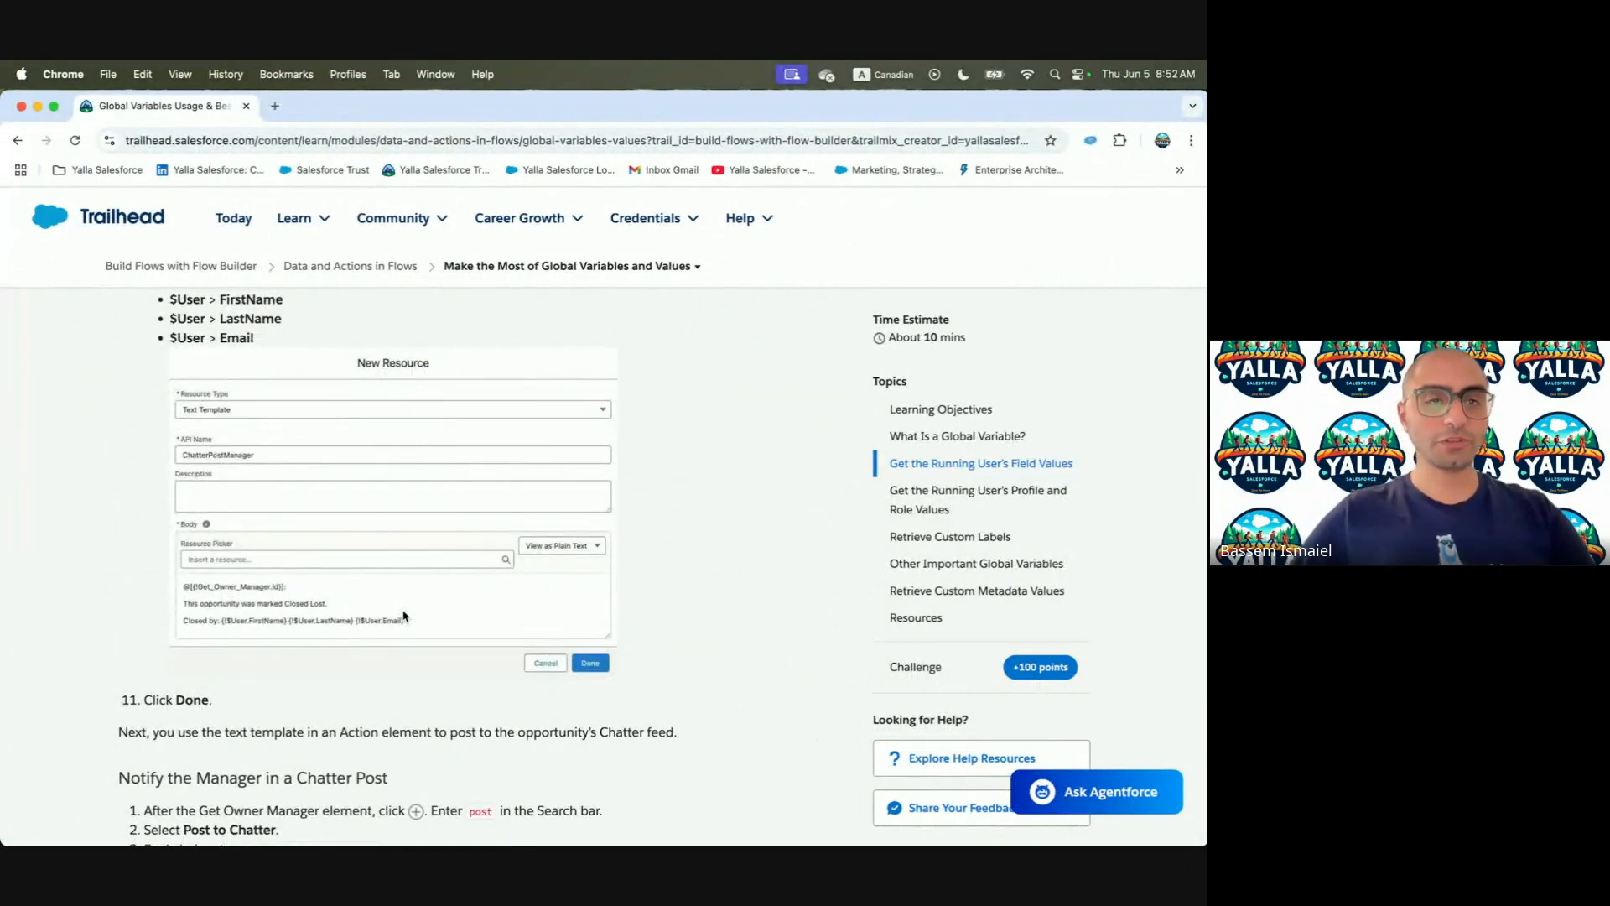
{"action": "scroll", "coordinate": [406, 618], "scroll_direction": "down", "scroll_amount": 1}
{"action": "scroll", "coordinate": [385, 606], "scroll_direction": "up", "scroll_amount": 5}
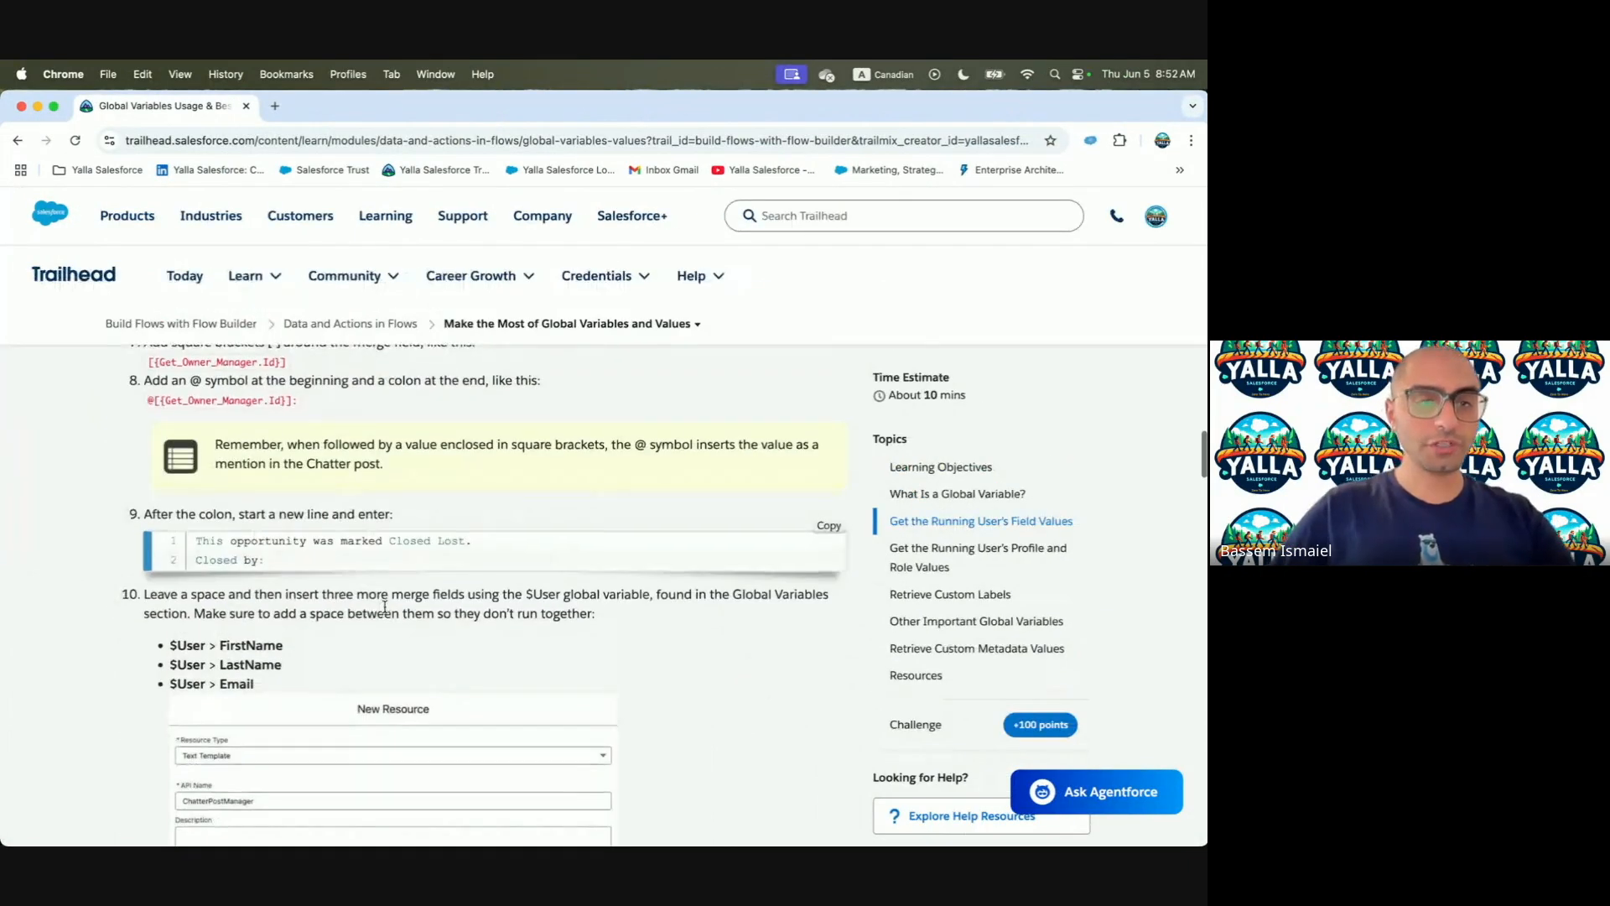
{"action": "scroll", "coordinate": [384, 606], "scroll_direction": "down", "scroll_amount": 1}
{"action": "key", "text": "ctrl+Right"}
{"action": "left_click", "coordinate": [297, 457]}
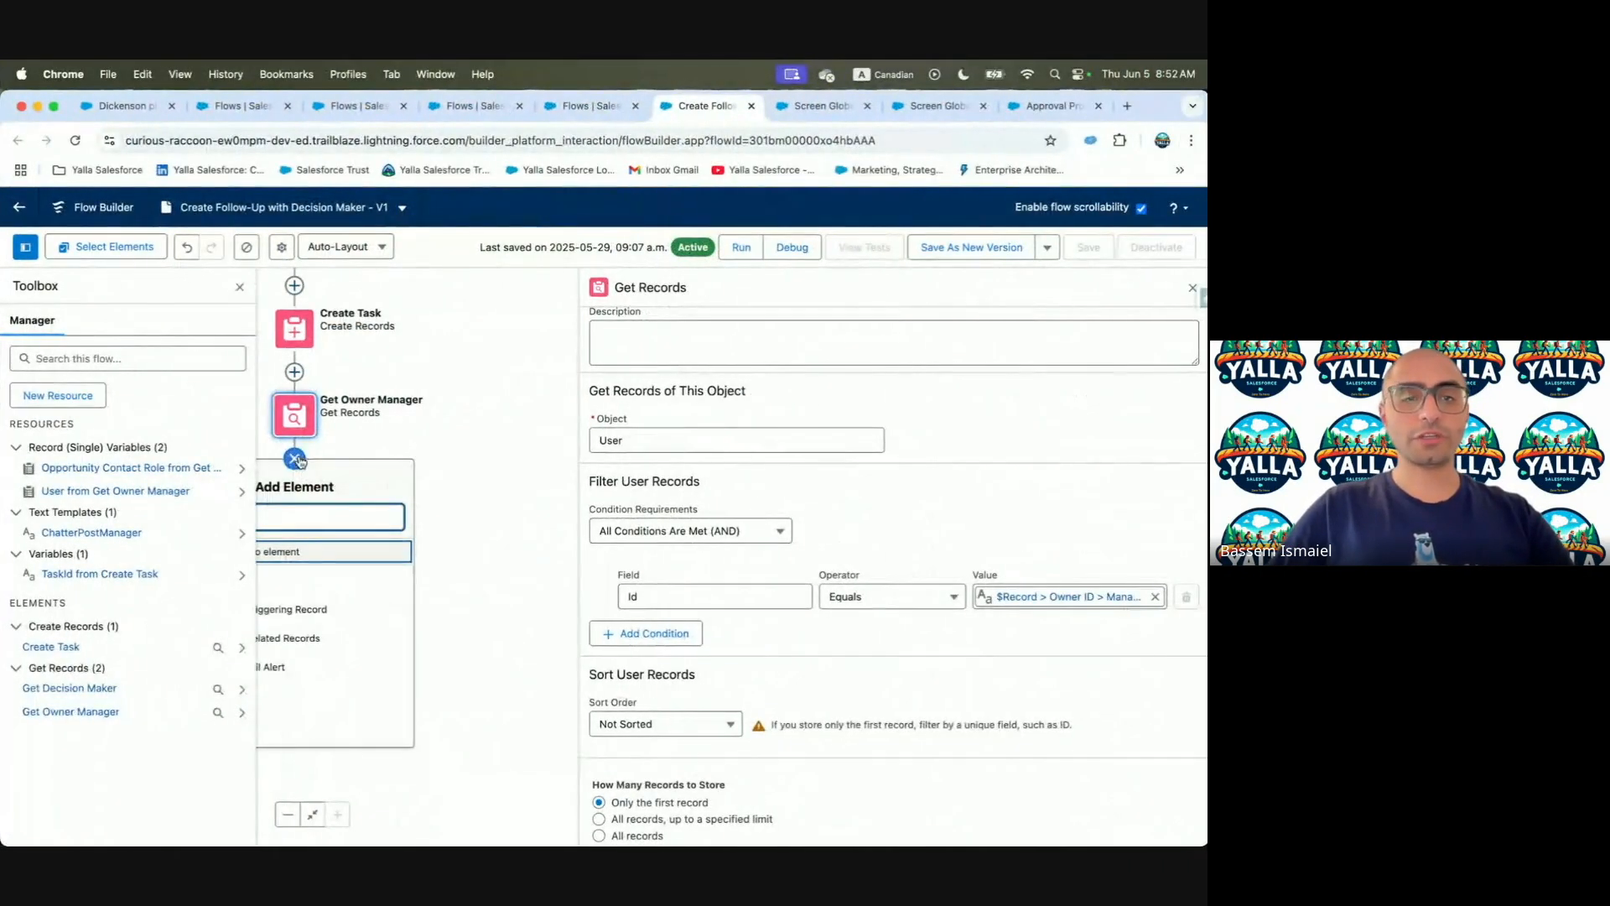
{"action": "type", "text": "post"}
{"action": "left_click", "coordinate": [353, 557]}
Set the Post to Chatter action's message to the ChatterPostManager text template
{"action": "left_click", "coordinate": [841, 615]}
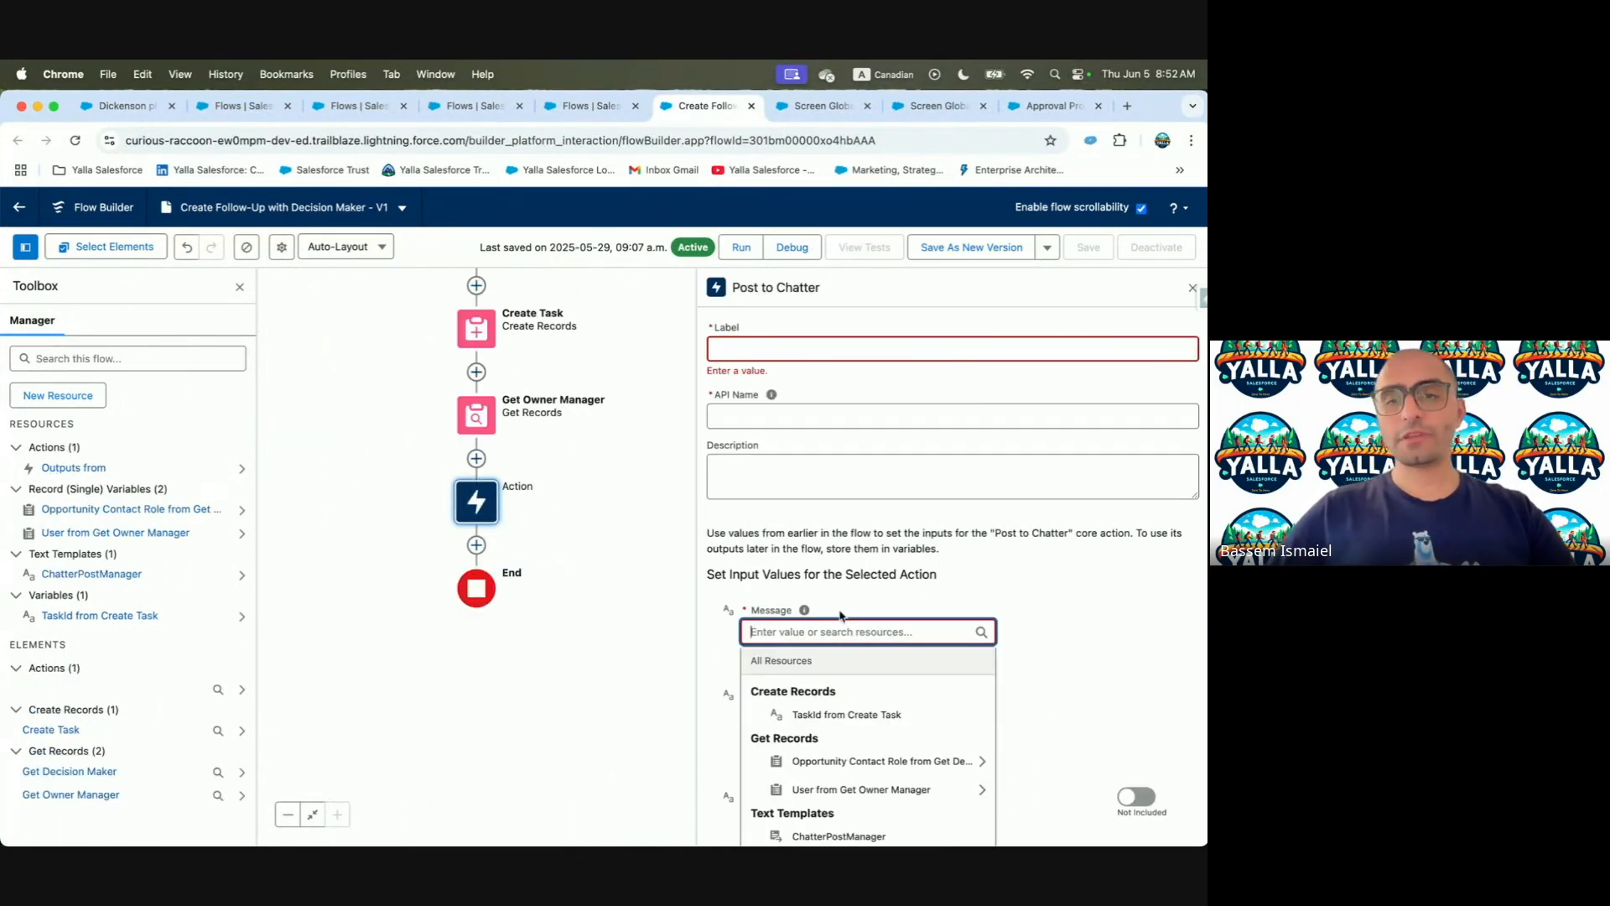
{"action": "scroll", "coordinate": [831, 630], "scroll_direction": "down", "scroll_amount": 3}
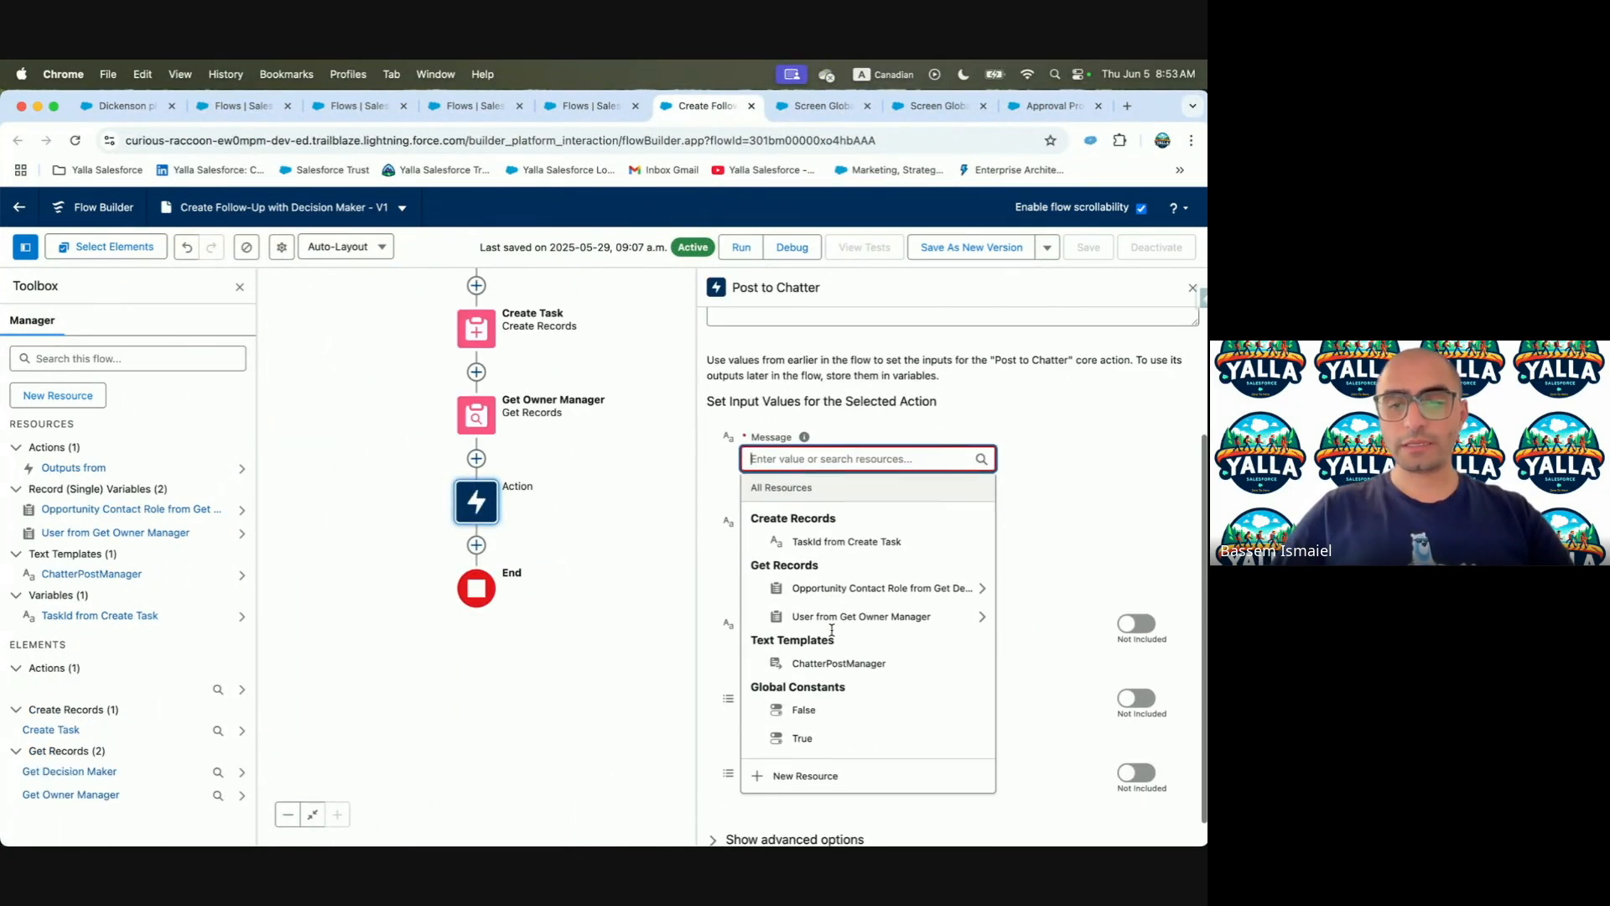
{"action": "left_click", "coordinate": [838, 664]}
Check the Trailhead steps for notifying the manager to find the required Target Name or ID value
{"action": "key", "text": "ctrl+Left"}
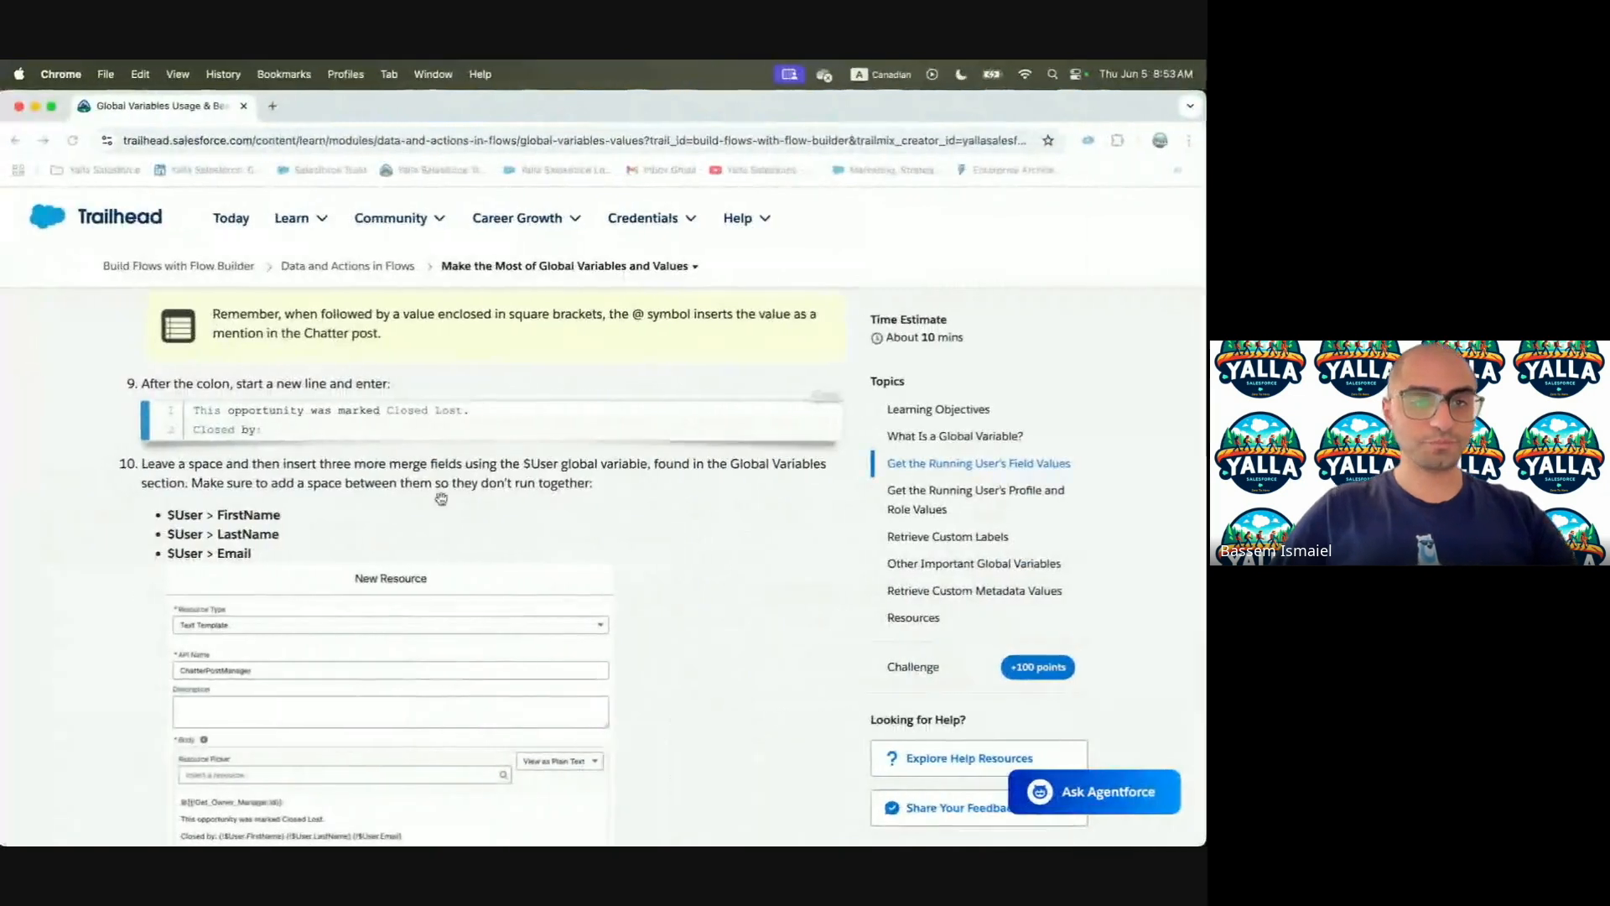
{"action": "scroll", "coordinate": [443, 503], "scroll_direction": "up", "scroll_amount": 2}
{"action": "scroll", "coordinate": [443, 503], "scroll_direction": "up", "scroll_amount": 1}
{"action": "scroll", "coordinate": [443, 504], "scroll_direction": "down", "scroll_amount": 5}
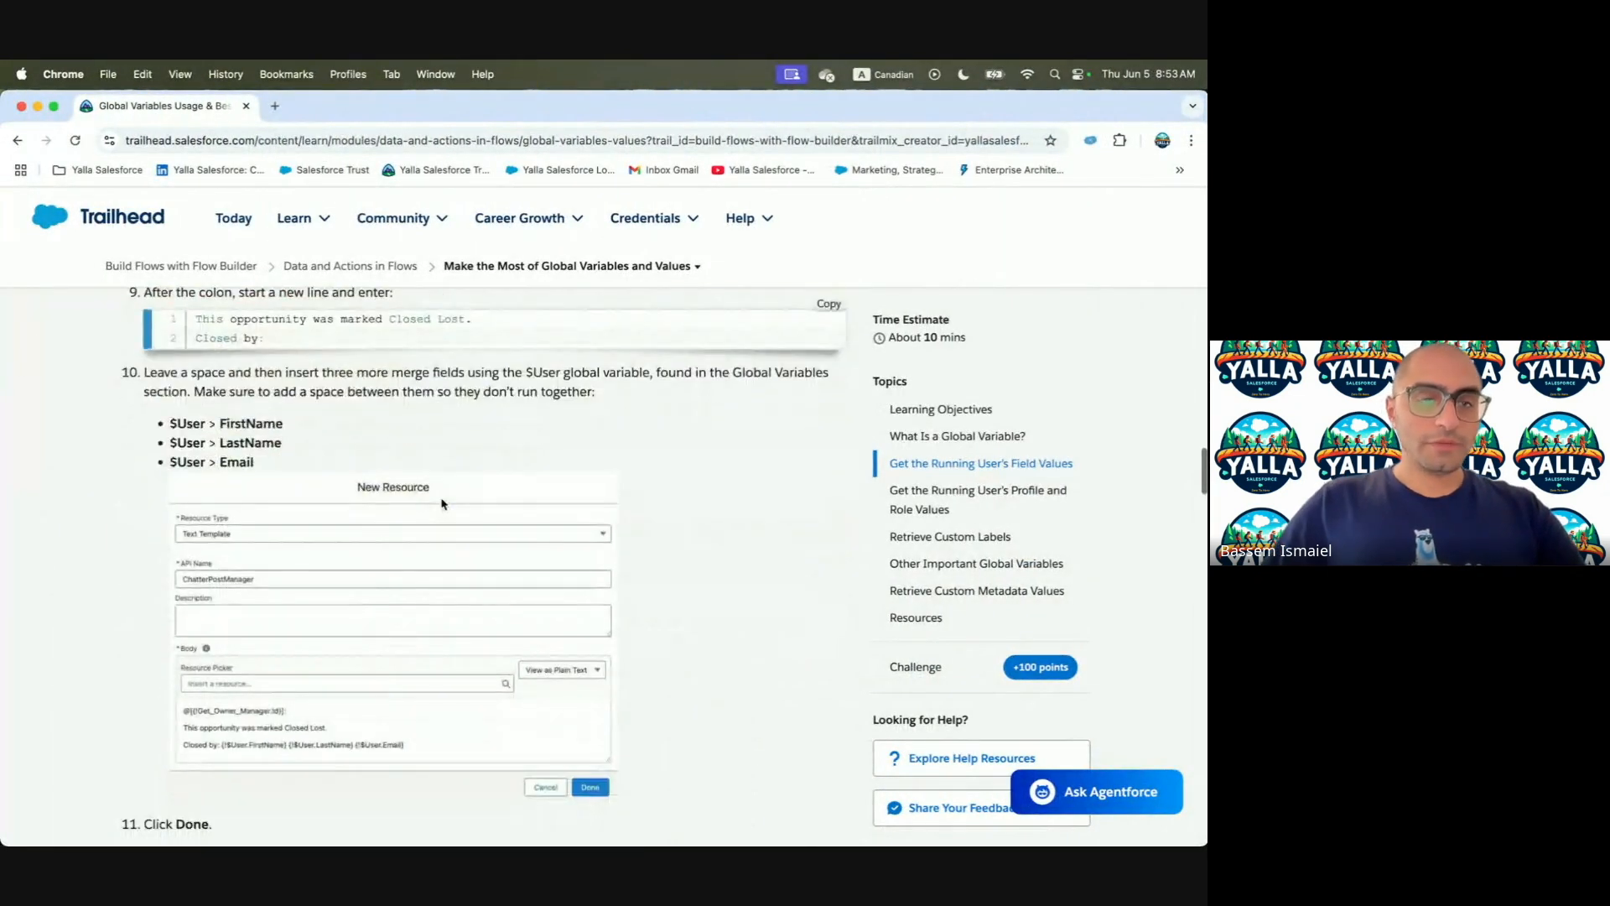
{"action": "scroll", "coordinate": [443, 503], "scroll_direction": "down", "scroll_amount": 5}
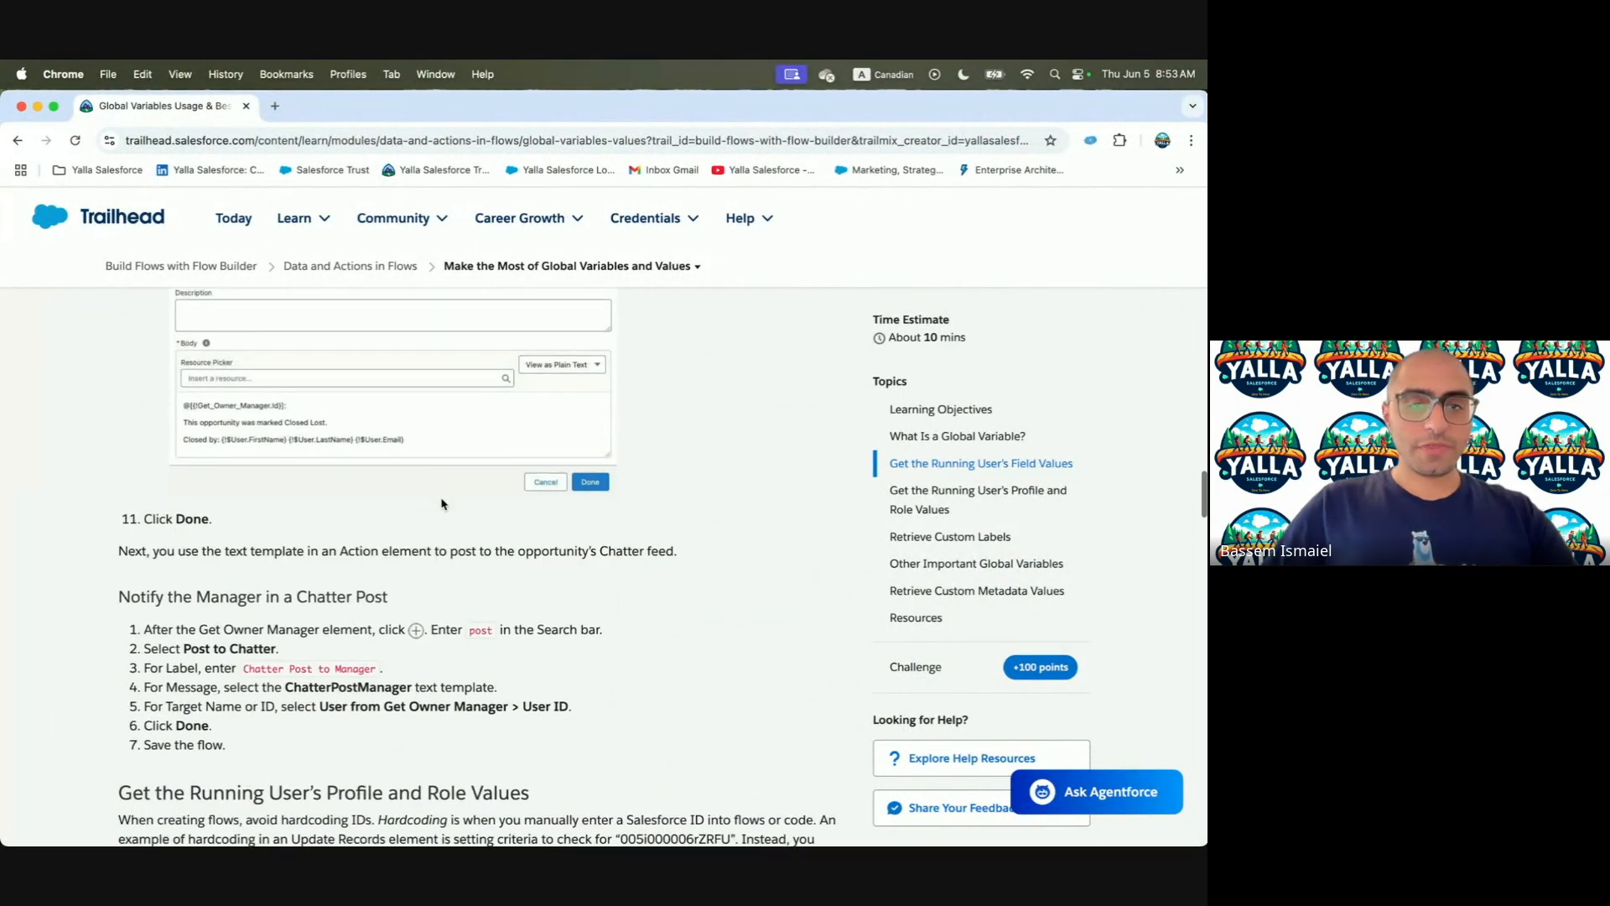
{"action": "scroll", "coordinate": [229, 544], "scroll_direction": "down", "scroll_amount": 2}
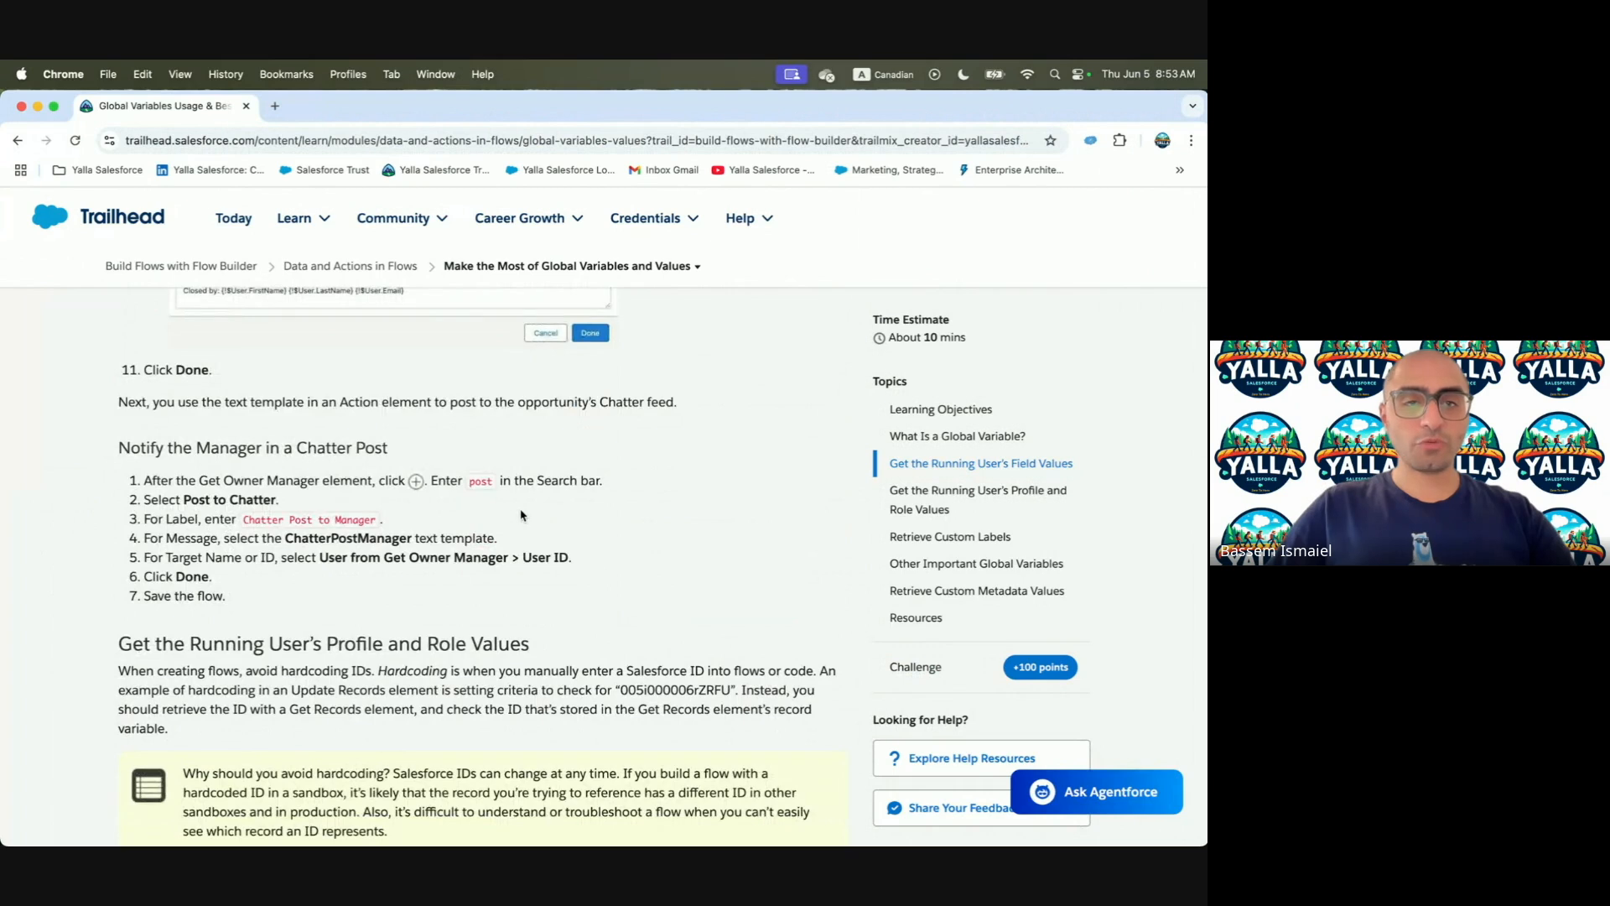
{"action": "scroll", "coordinate": [403, 558], "scroll_direction": "down", "scroll_amount": 2}
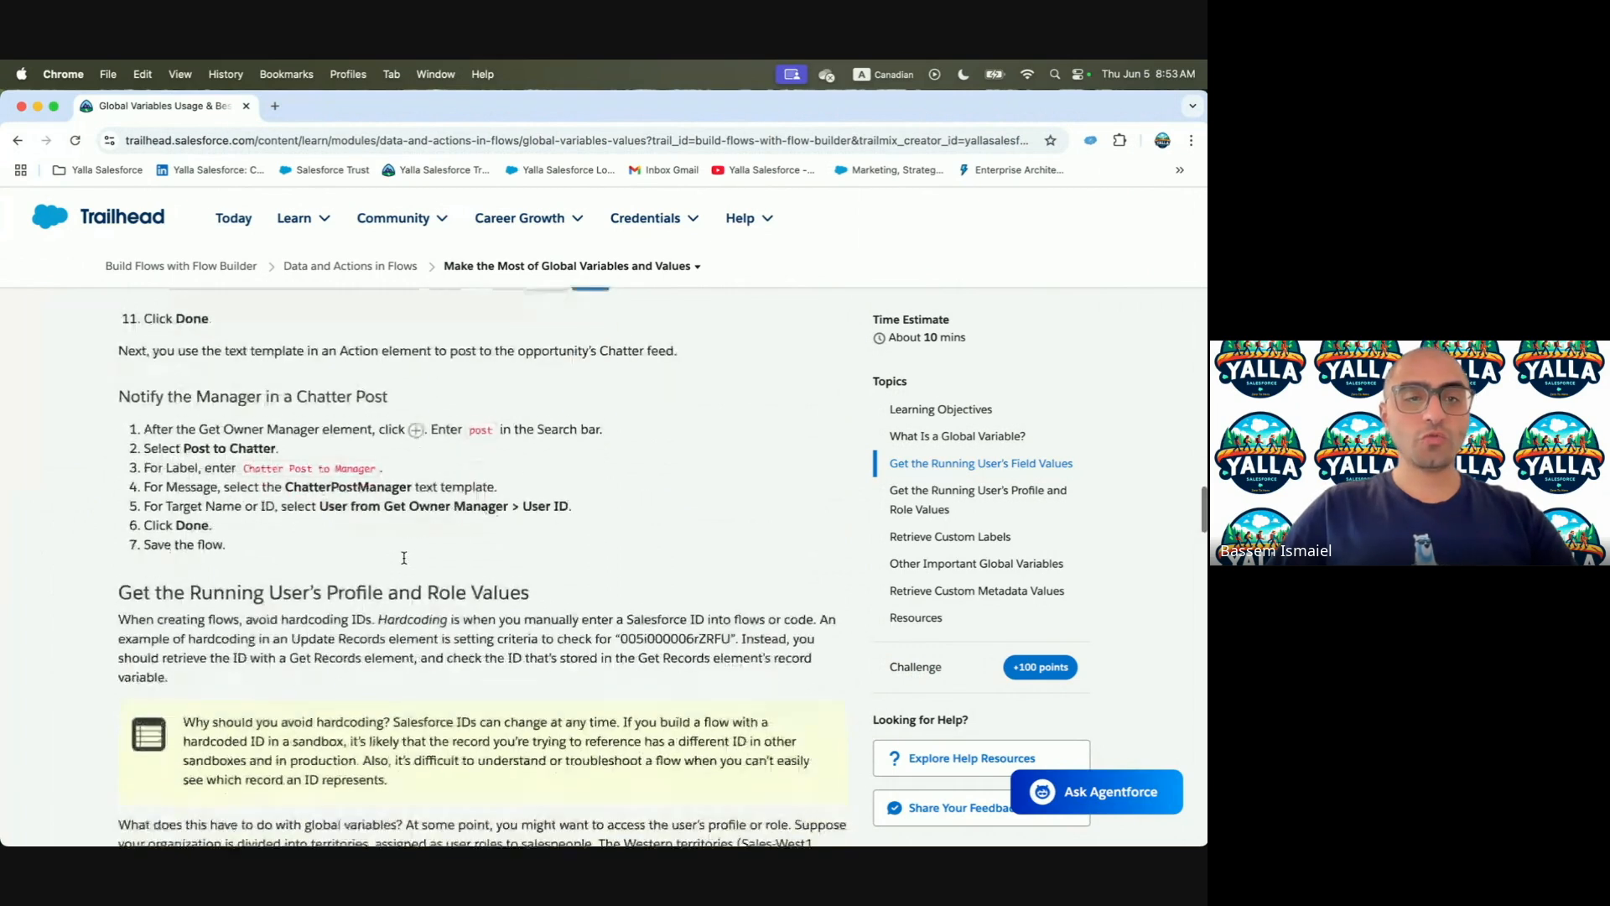
{"action": "left_click_drag", "start_coordinate": [409, 499], "coordinate": [583, 502]}
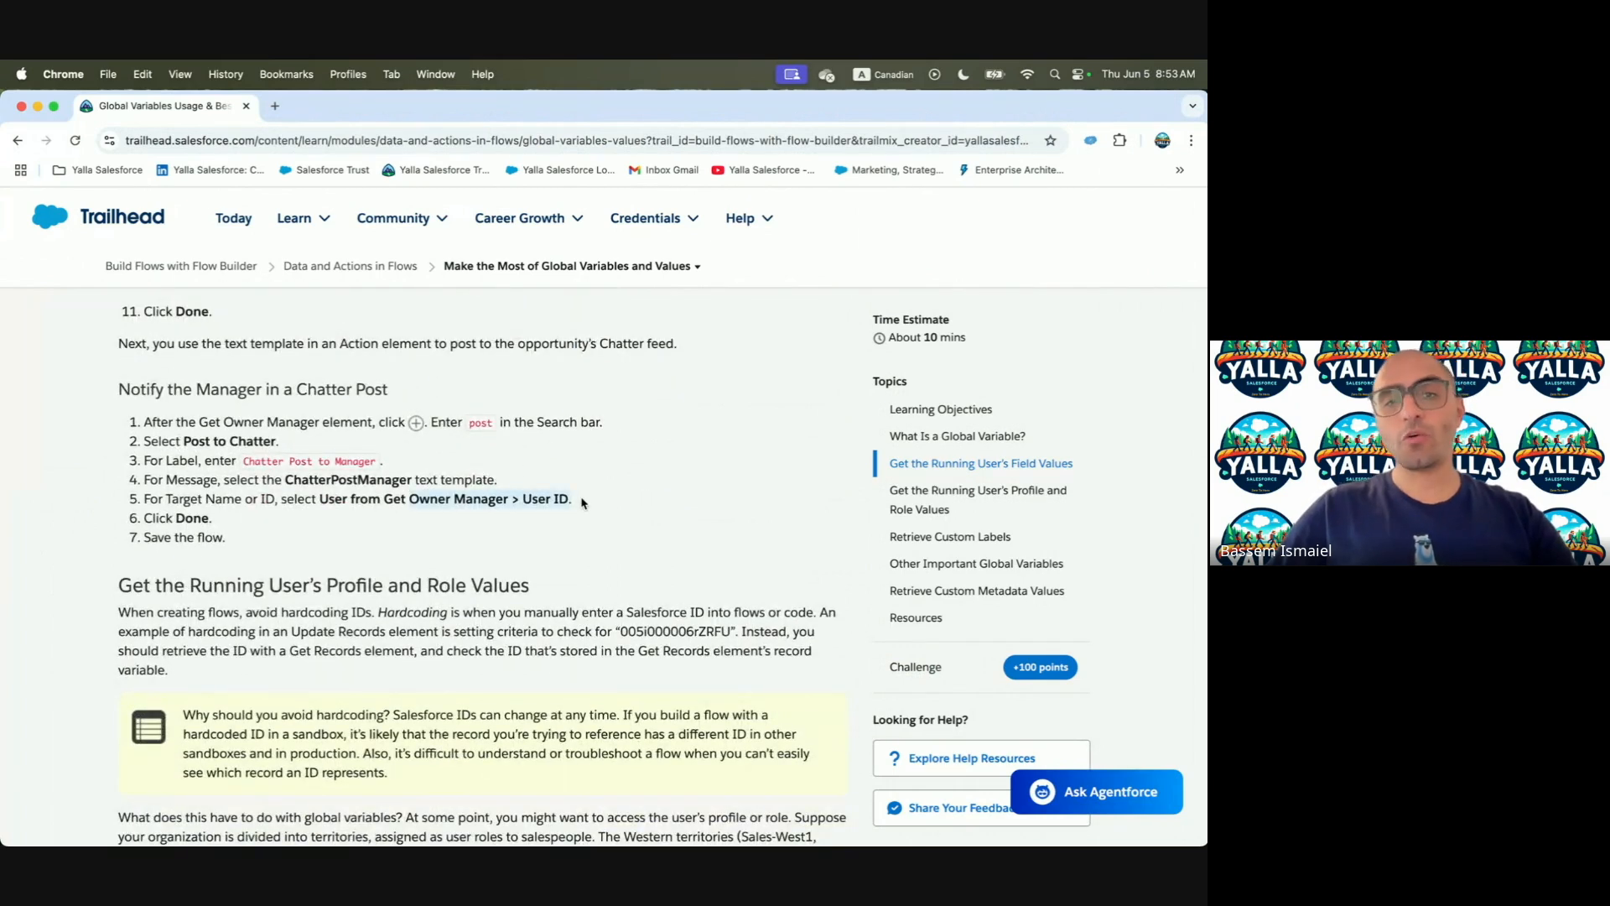
Find the Get Owner Manager user record and set the Chatter post's Target Name or ID to its User ID
{"action": "key", "text": "ctrl+Right"}
{"action": "left_click", "coordinate": [801, 524]}
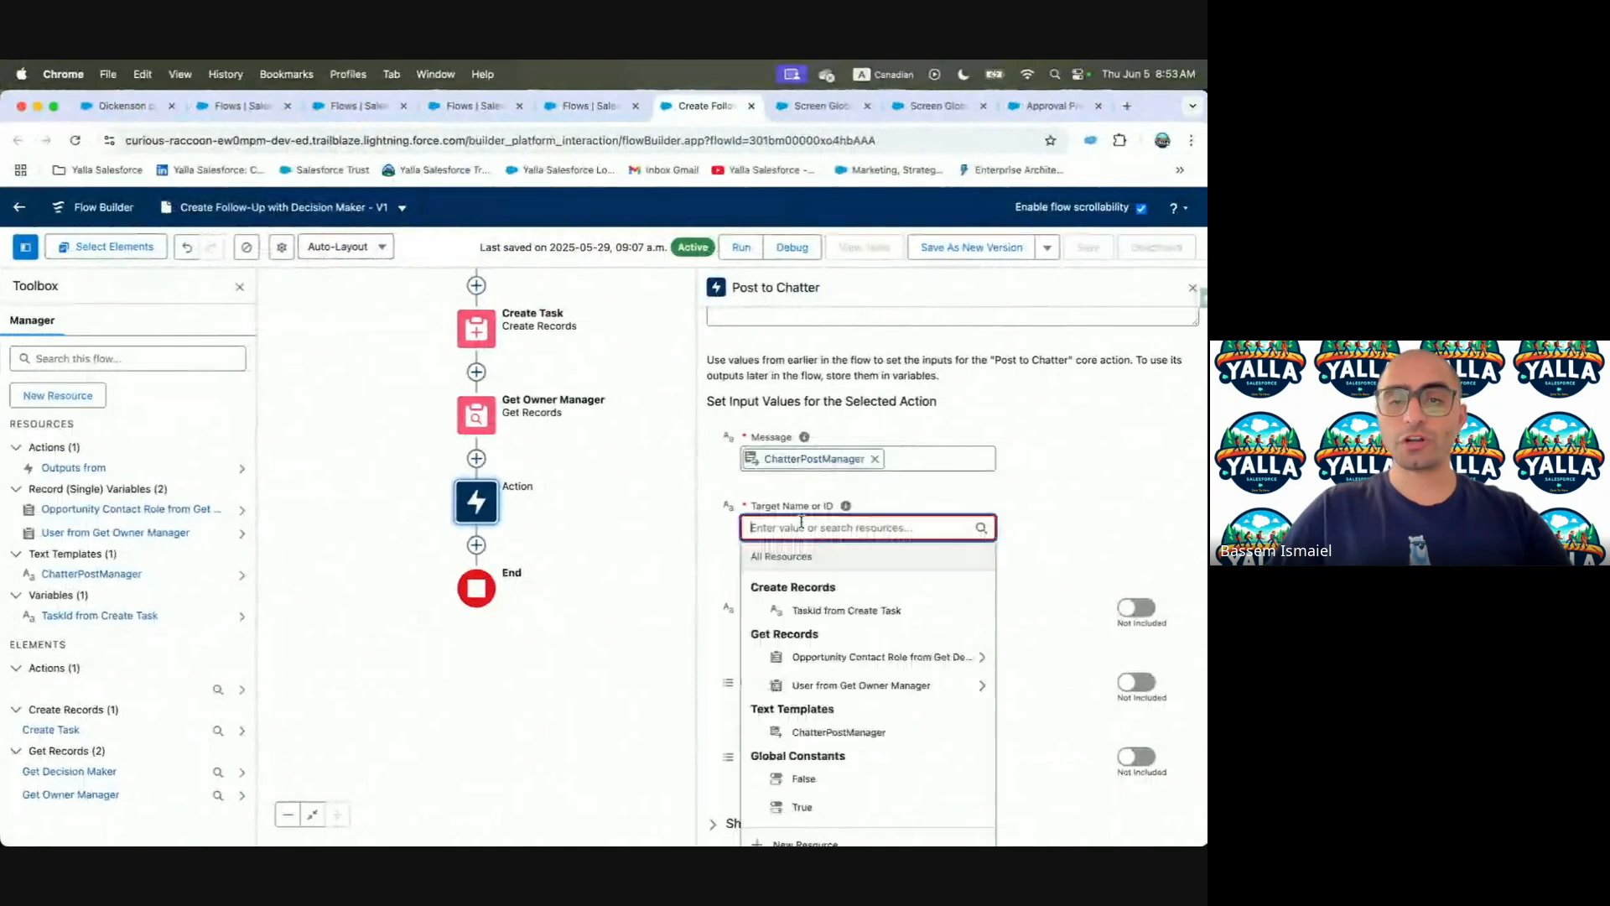
{"action": "type", "text": "Mana"}
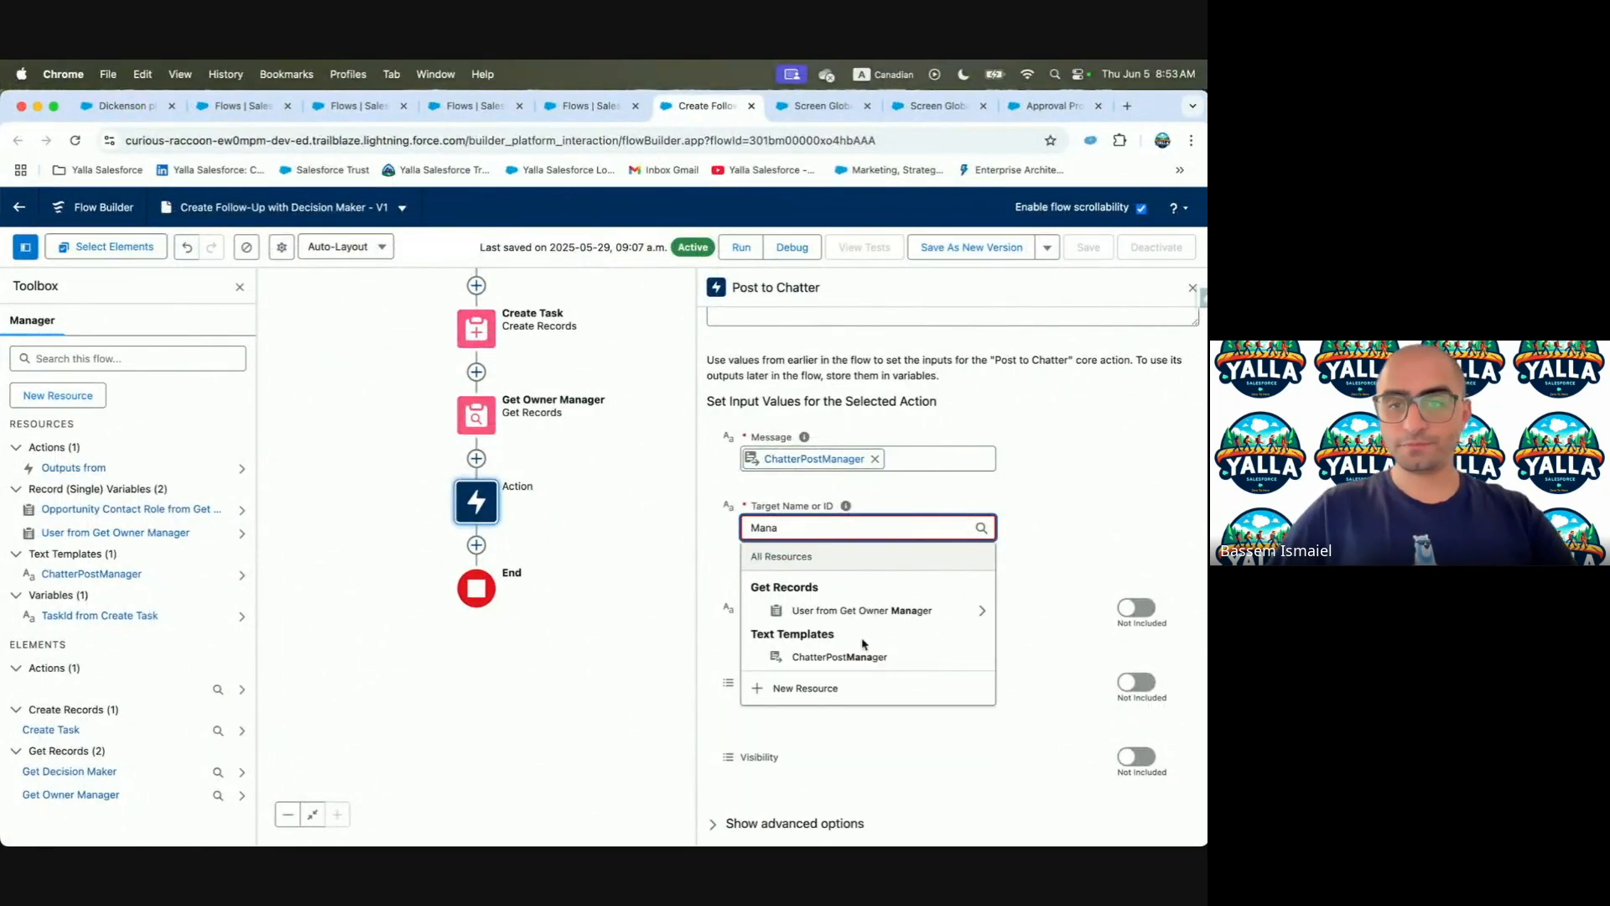
{"action": "left_click", "coordinate": [876, 612]}
{"action": "type", "text": "User}"}
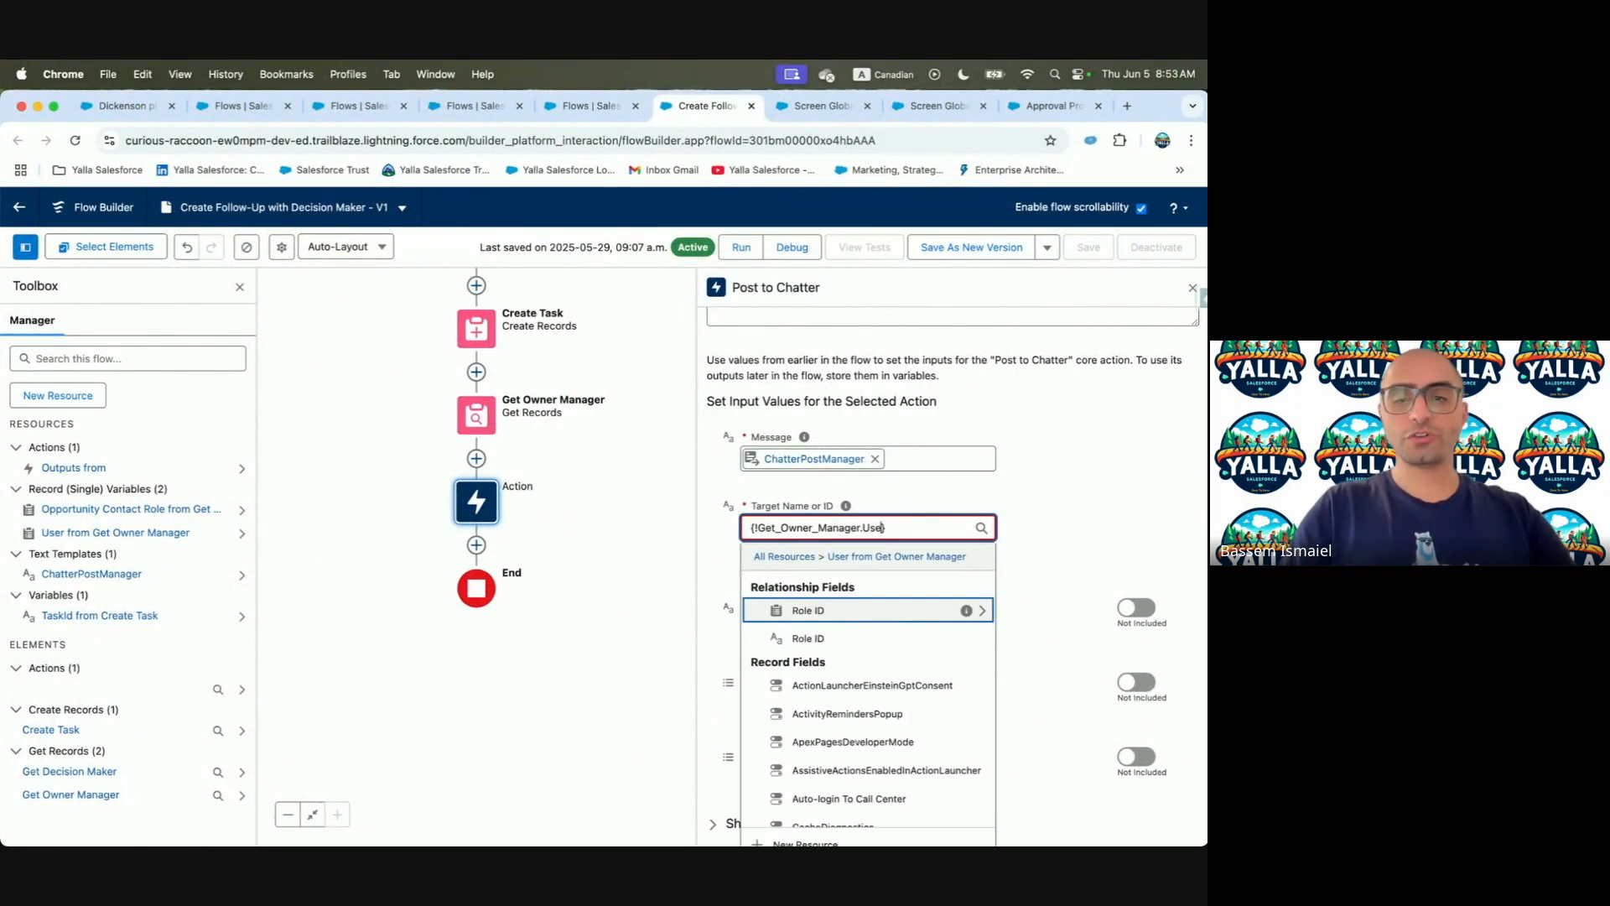
{"action": "scroll", "coordinate": [862, 618], "scroll_direction": "down", "scroll_amount": 10}
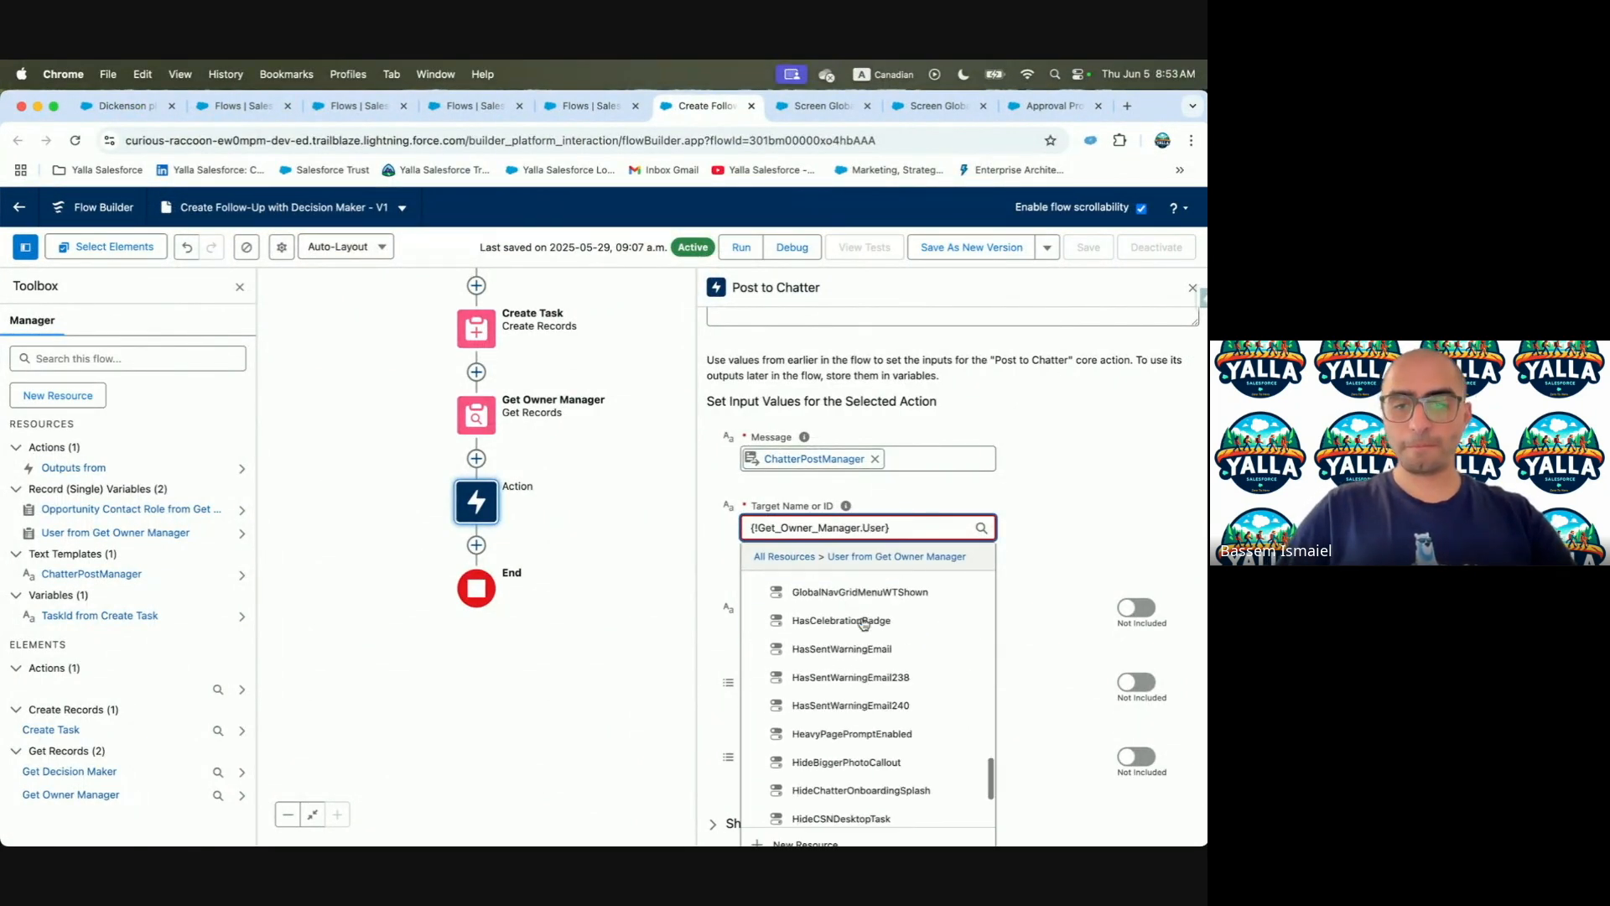
{"action": "scroll", "coordinate": [862, 619], "scroll_direction": "down", "scroll_amount": 5}
{"action": "left_click", "coordinate": [864, 728]}
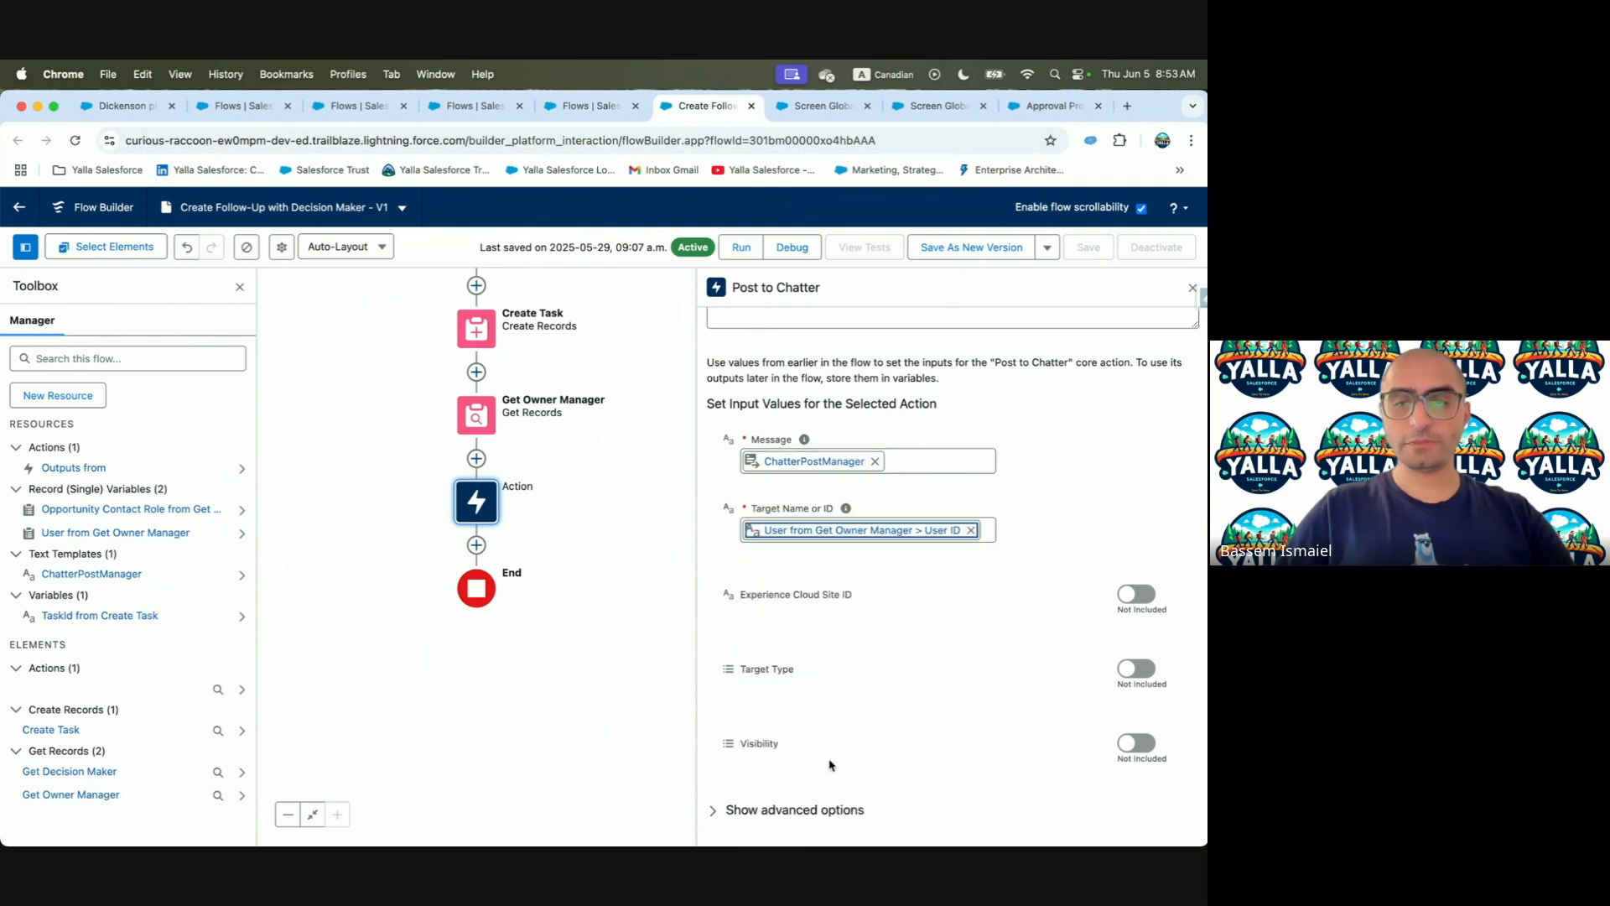
{"action": "left_click", "coordinate": [607, 715]}
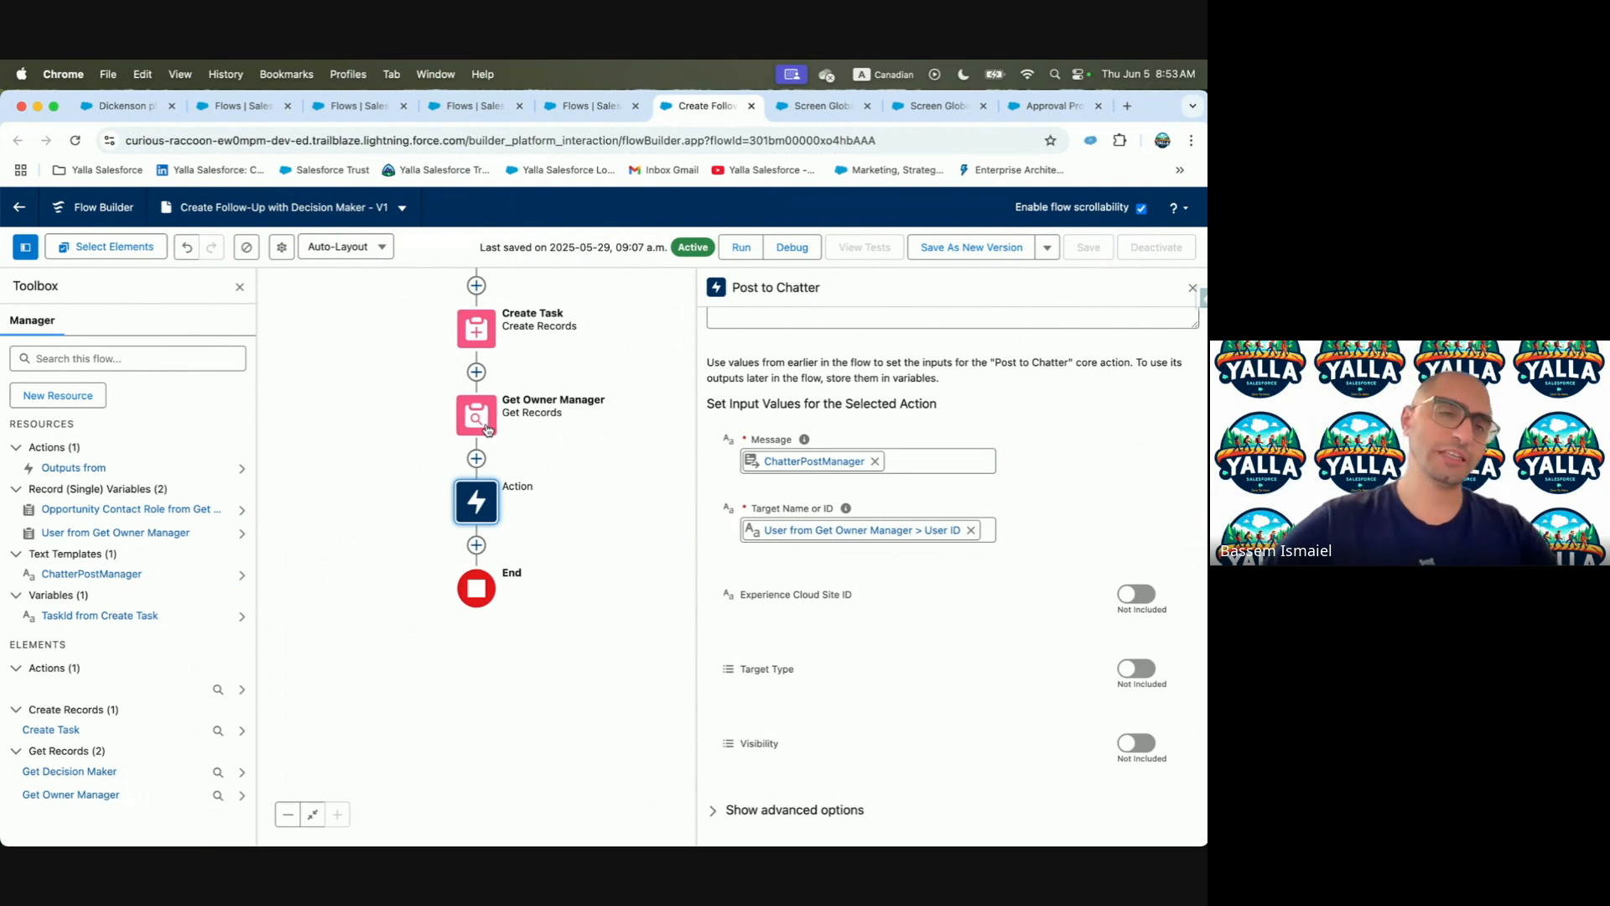
{"action": "left_click", "coordinate": [475, 501]}
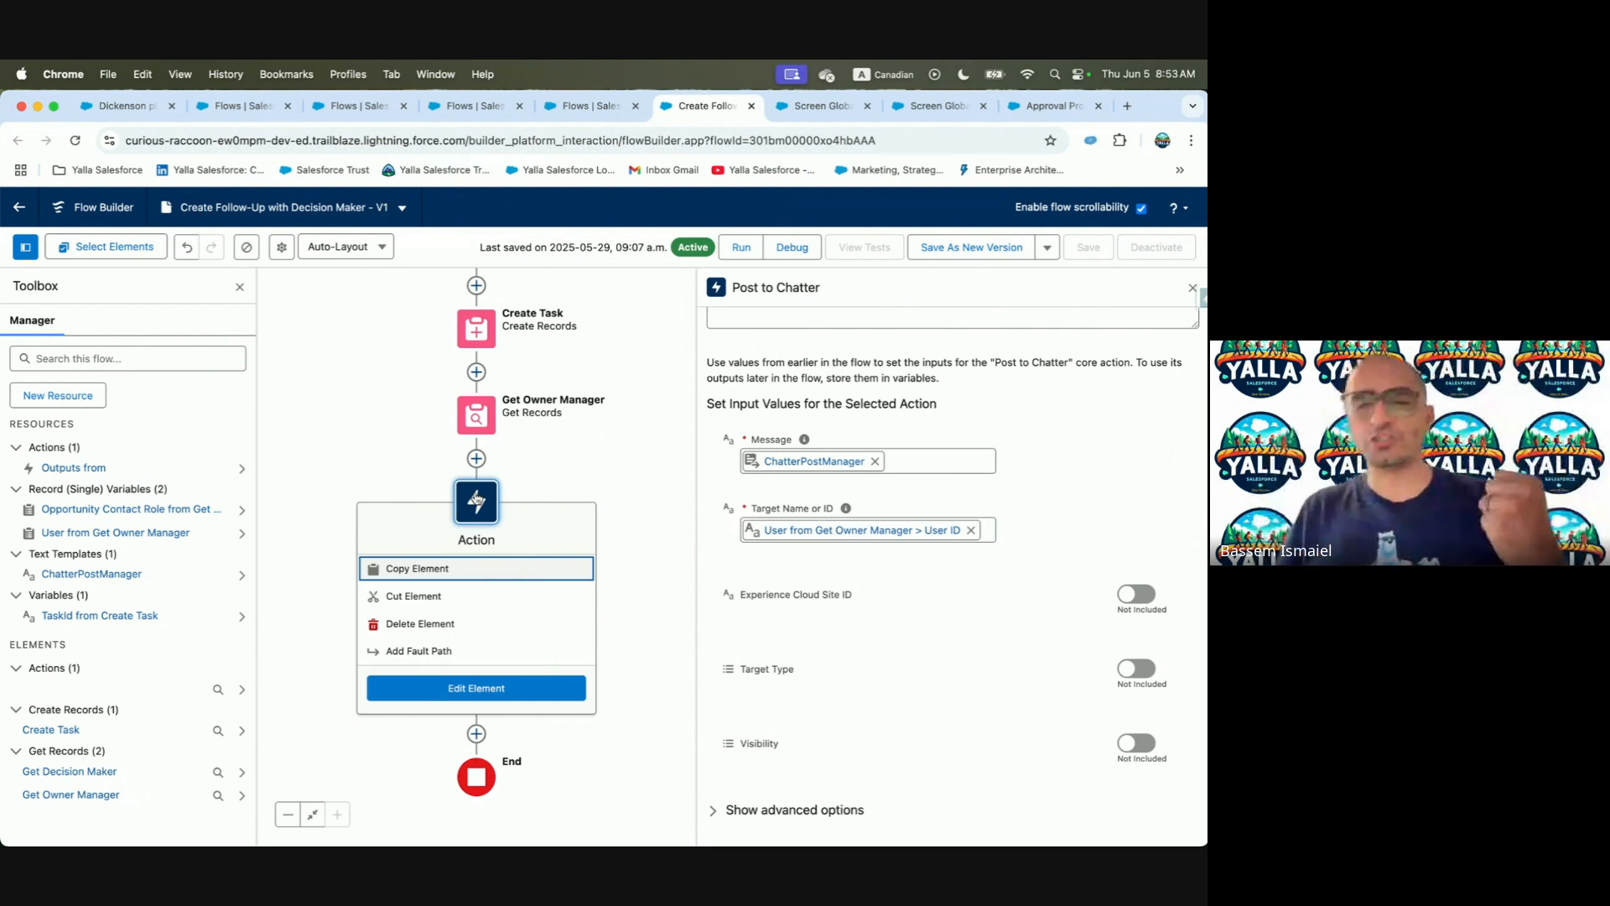
Read the Trailhead section on getting the running user's profile and role values and avoiding hardcoded IDs
{"action": "key", "text": "ctrl+Left"}
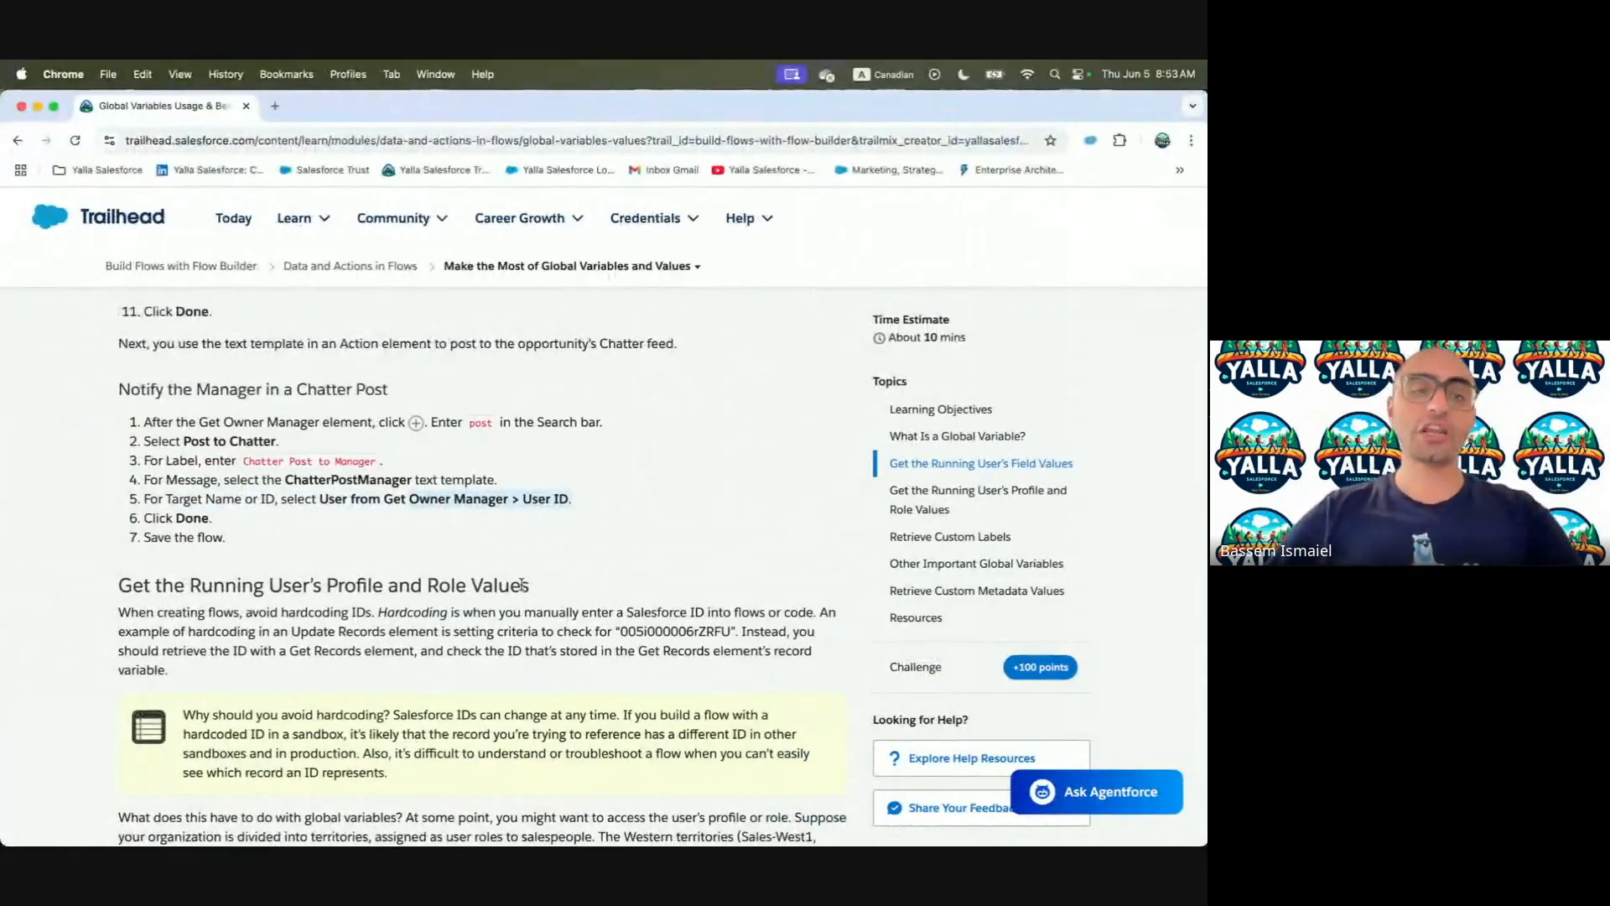
{"action": "scroll", "coordinate": [521, 584], "scroll_direction": "down", "scroll_amount": 2}
{"action": "scroll", "coordinate": [521, 585], "scroll_direction": "down", "scroll_amount": 3}
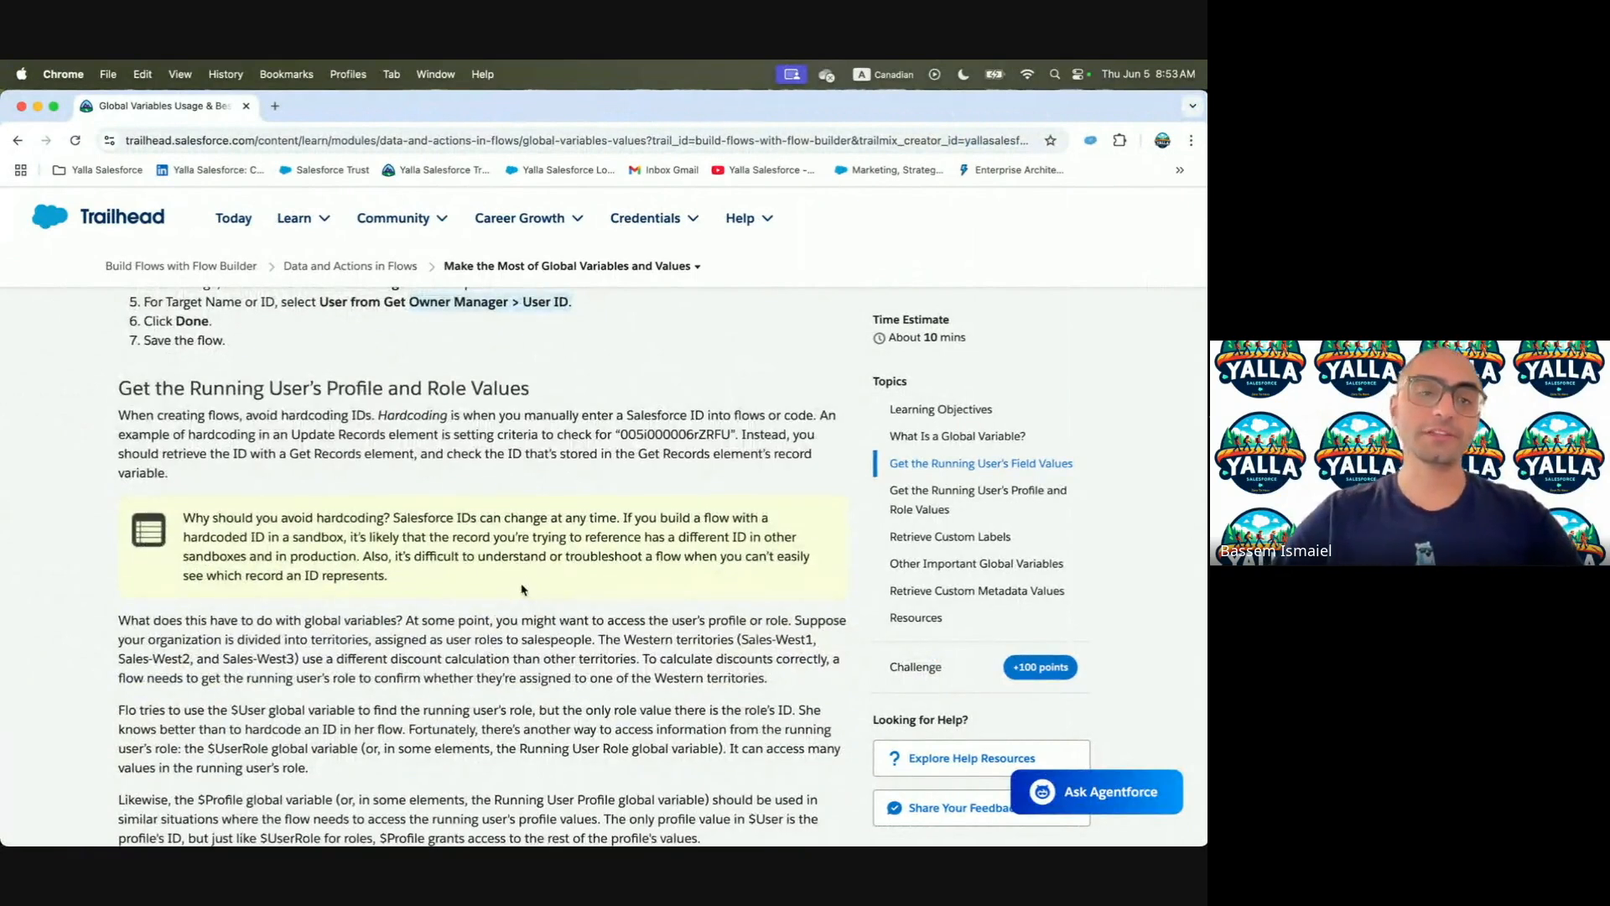
Save the Create Follow-Up with Decision Maker flow as a new version and activate it
{"action": "scroll", "coordinate": [521, 590], "scroll_direction": "down", "scroll_amount": 2}
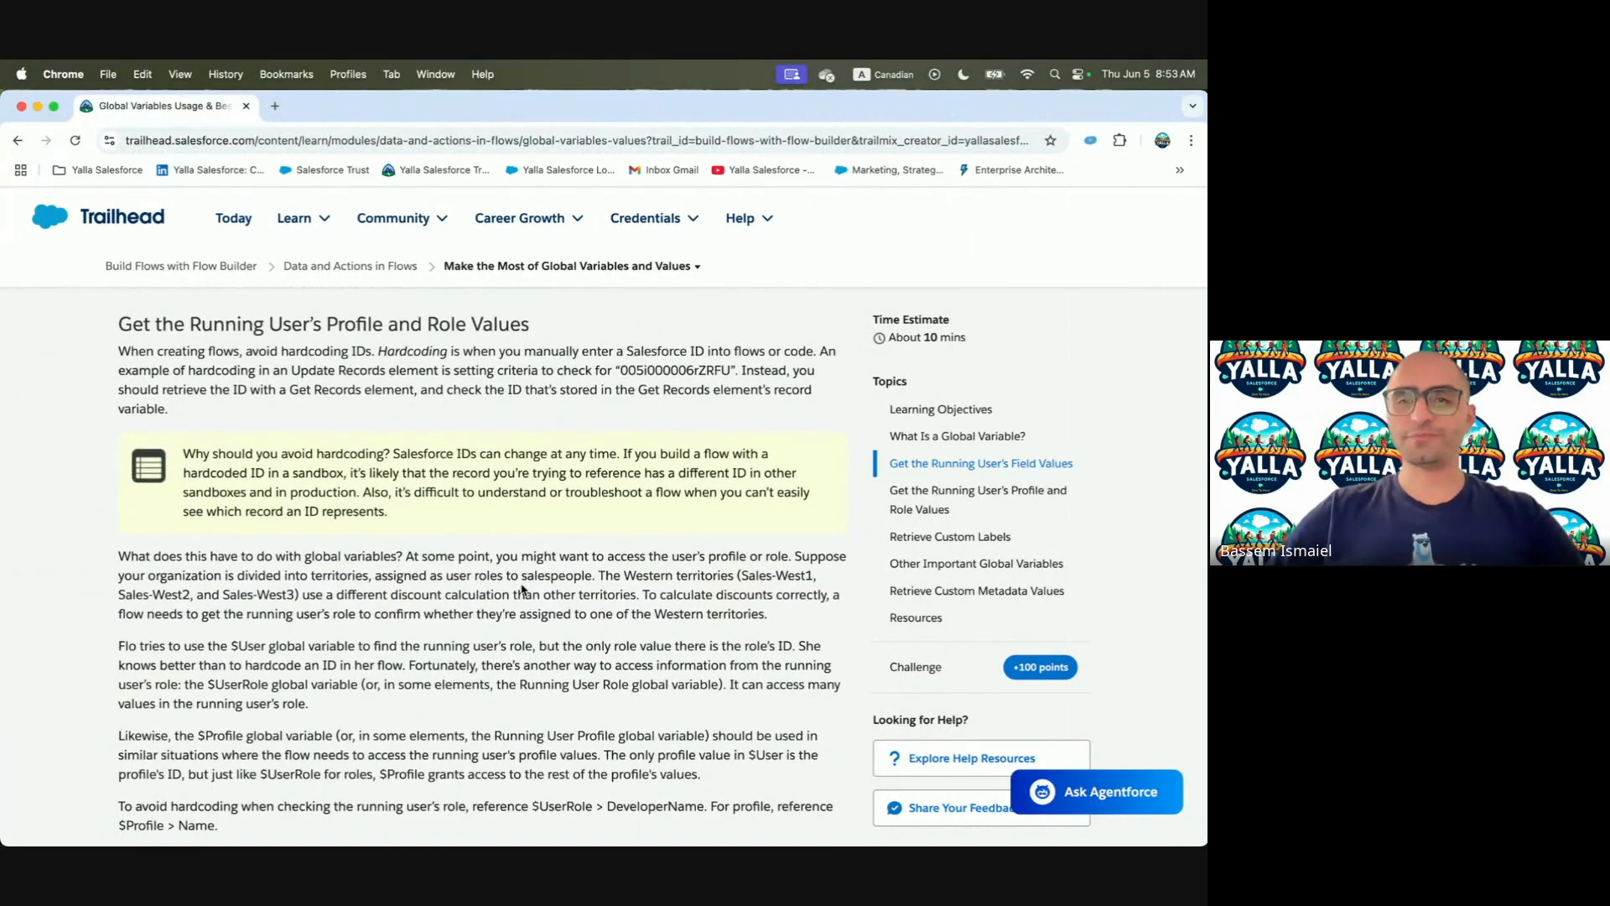
{"action": "left_click_drag", "start_coordinate": [97, 325], "coordinate": [633, 338]}
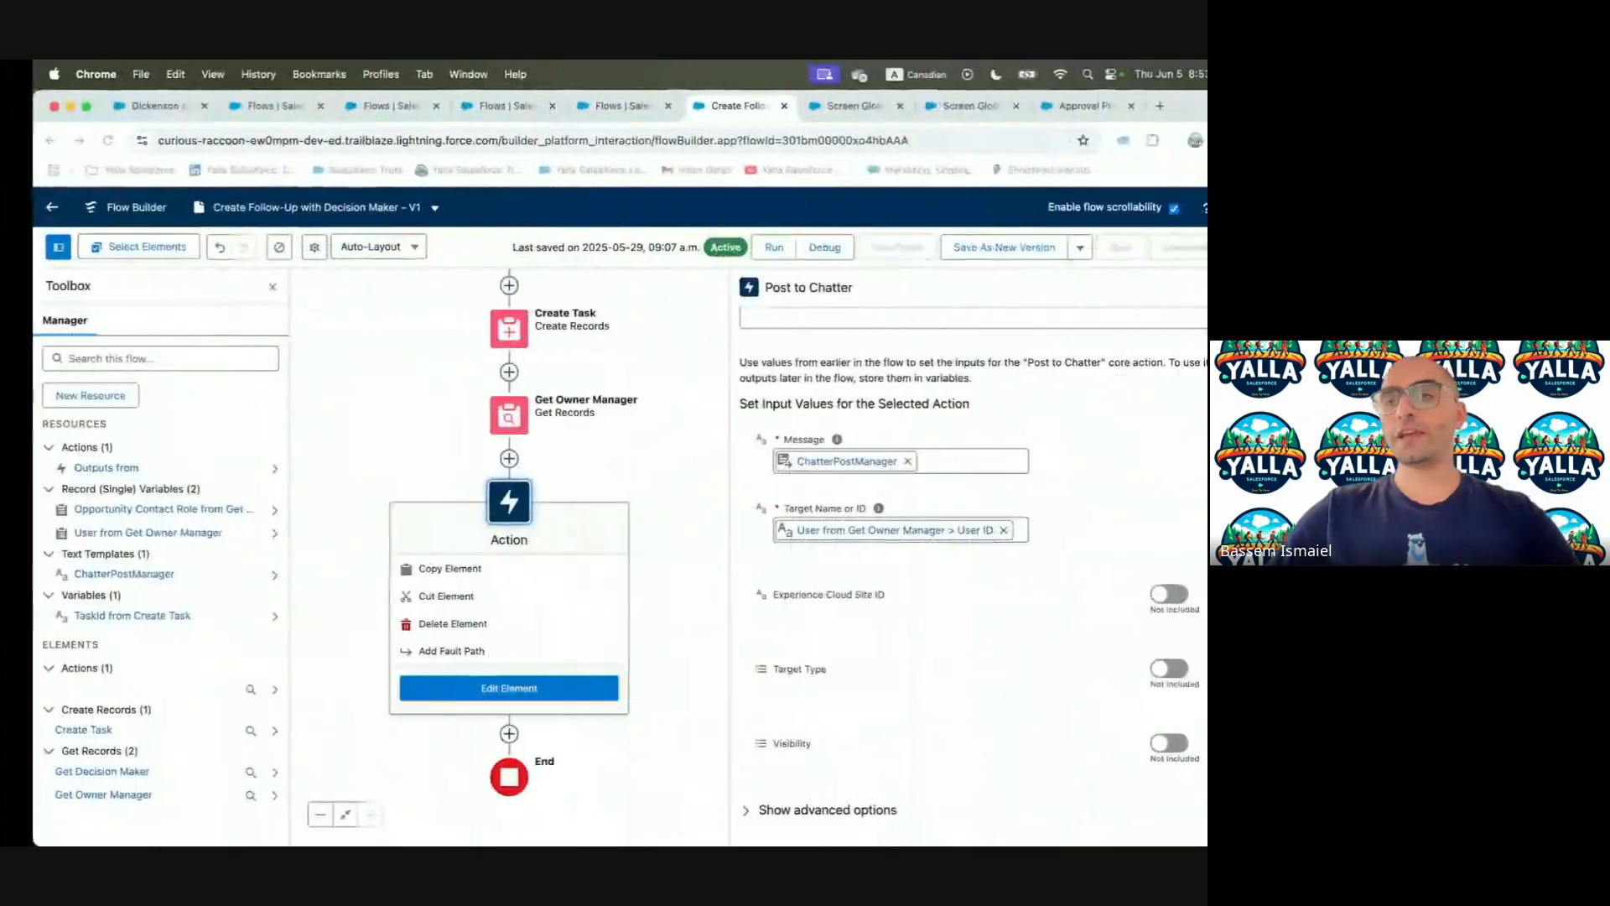
{"action": "left_click", "coordinate": [971, 246]}
{"action": "left_click", "coordinate": [907, 646]}
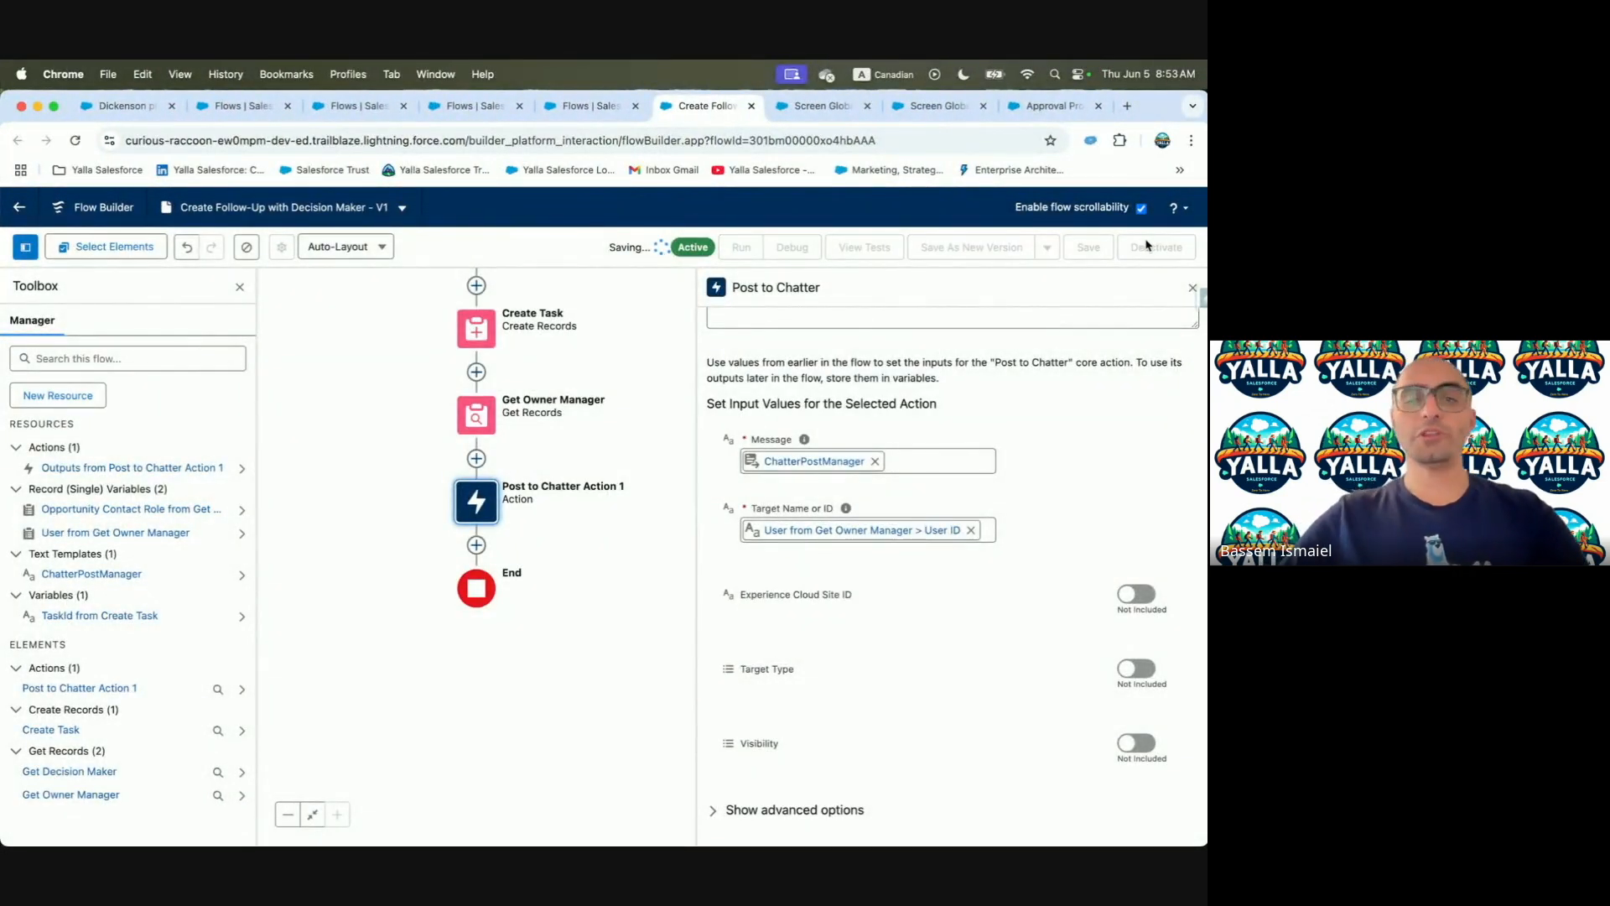
{"action": "scroll", "coordinate": [996, 503], "scroll_direction": "up", "scroll_amount": 3}
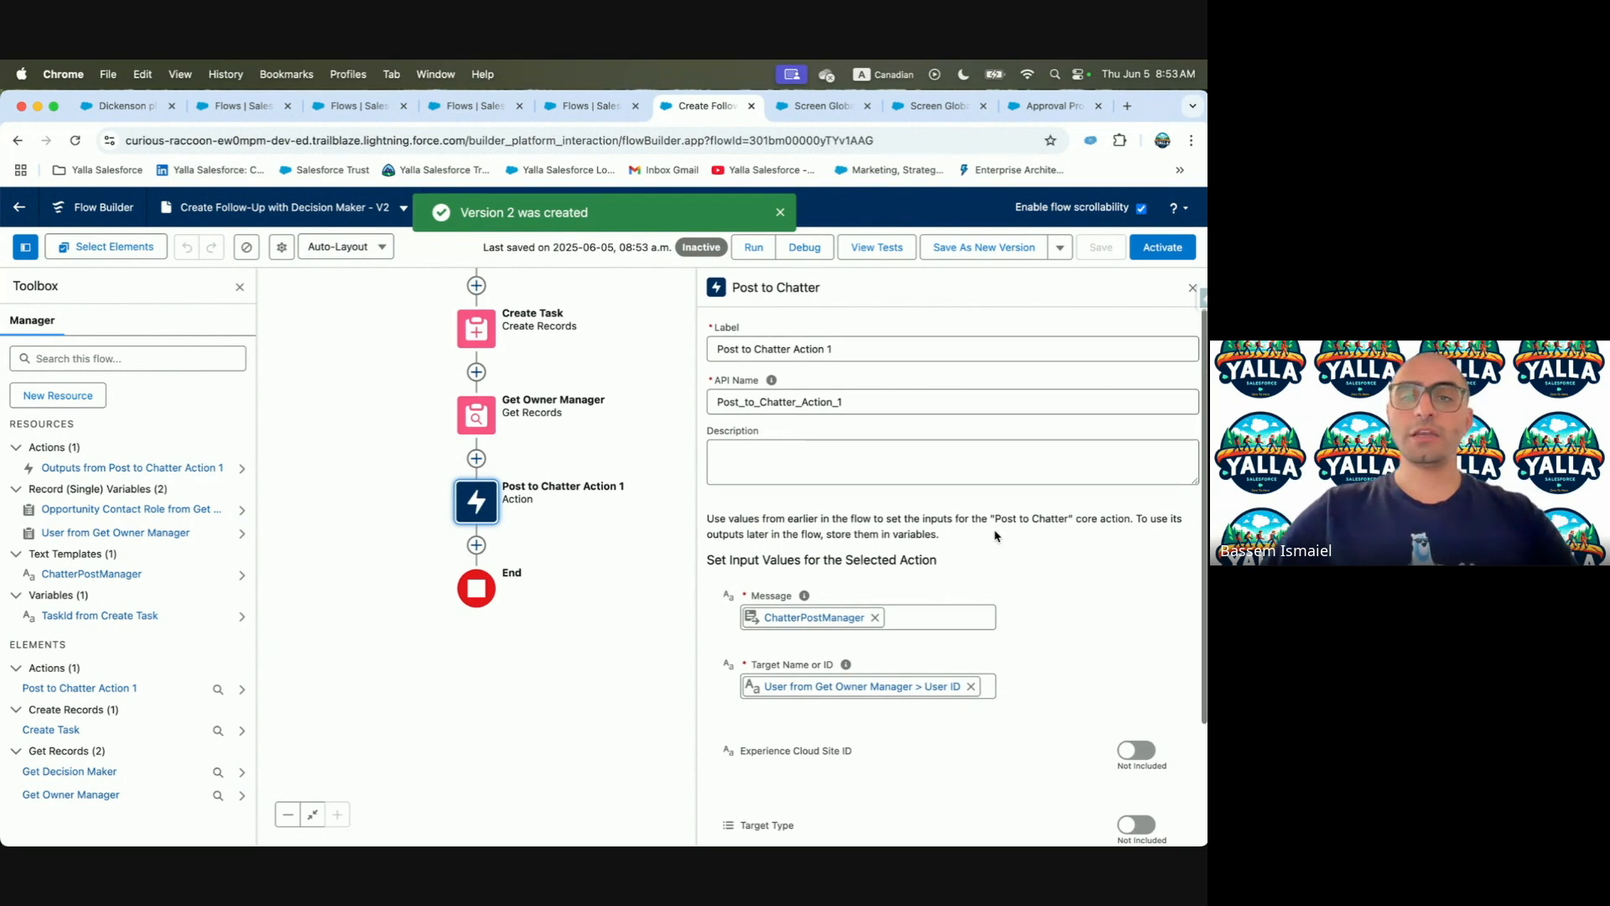
{"action": "left_click", "coordinate": [1163, 246]}
Switch back to the Trailhead unit and read the opening paragraph on getting the running user's profile and role values
{"action": "key", "text": "ctrl+Left"}
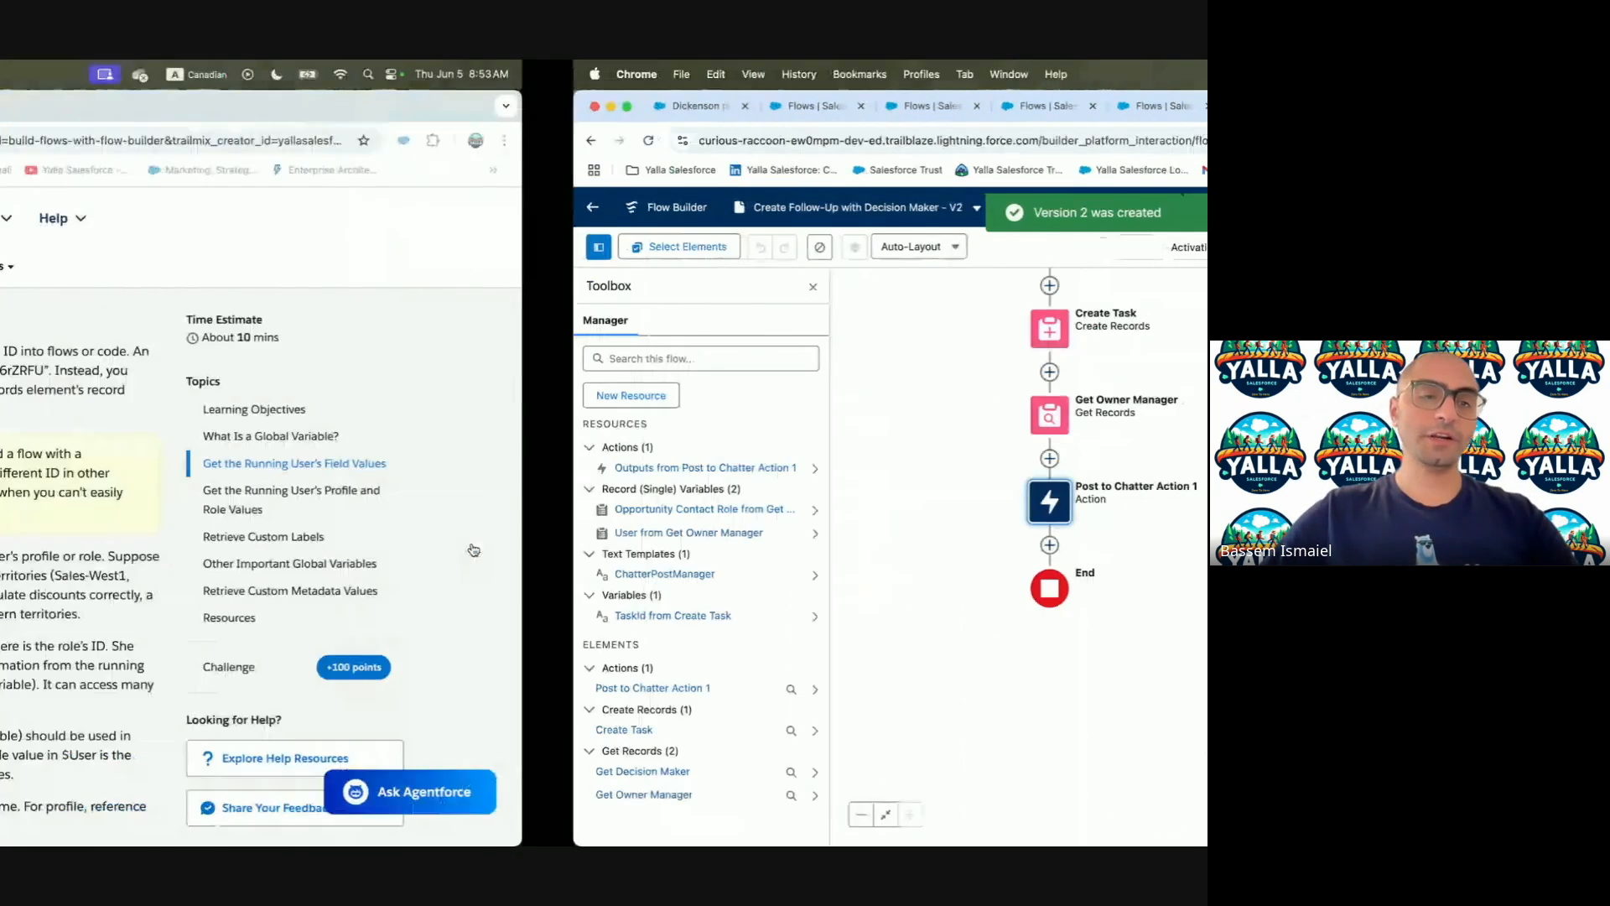
{"action": "scroll", "coordinate": [404, 598], "scroll_direction": "down", "scroll_amount": 1}
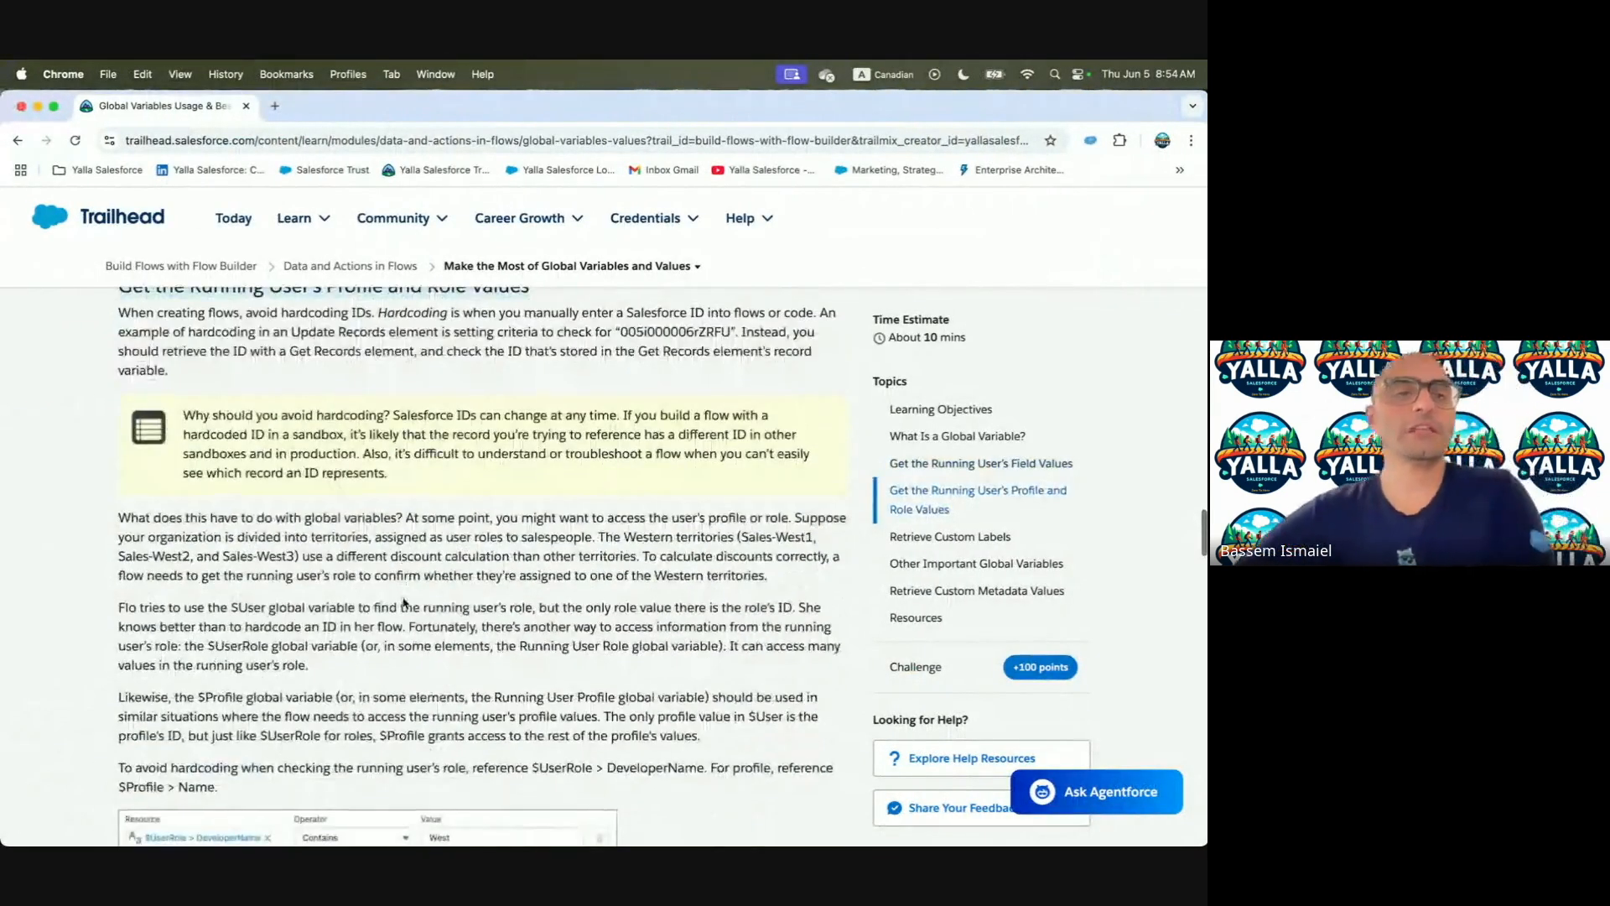
{"action": "scroll", "coordinate": [260, 374], "scroll_direction": "up", "scroll_amount": 1}
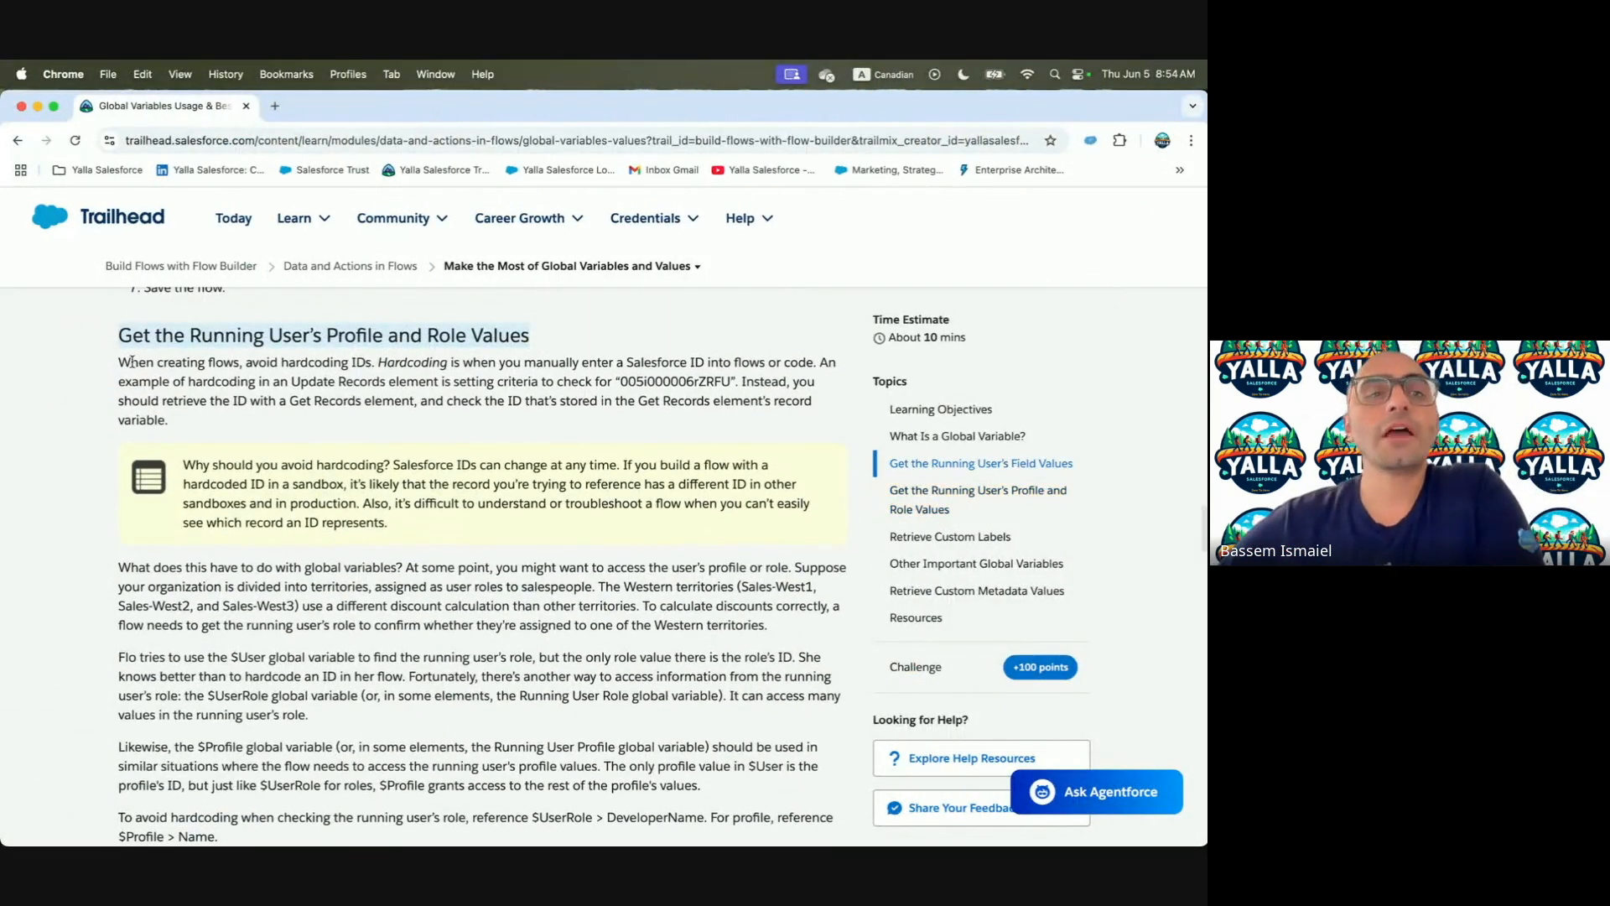
{"action": "left_click_drag", "start_coordinate": [862, 425], "coordinate": [809, 442]}
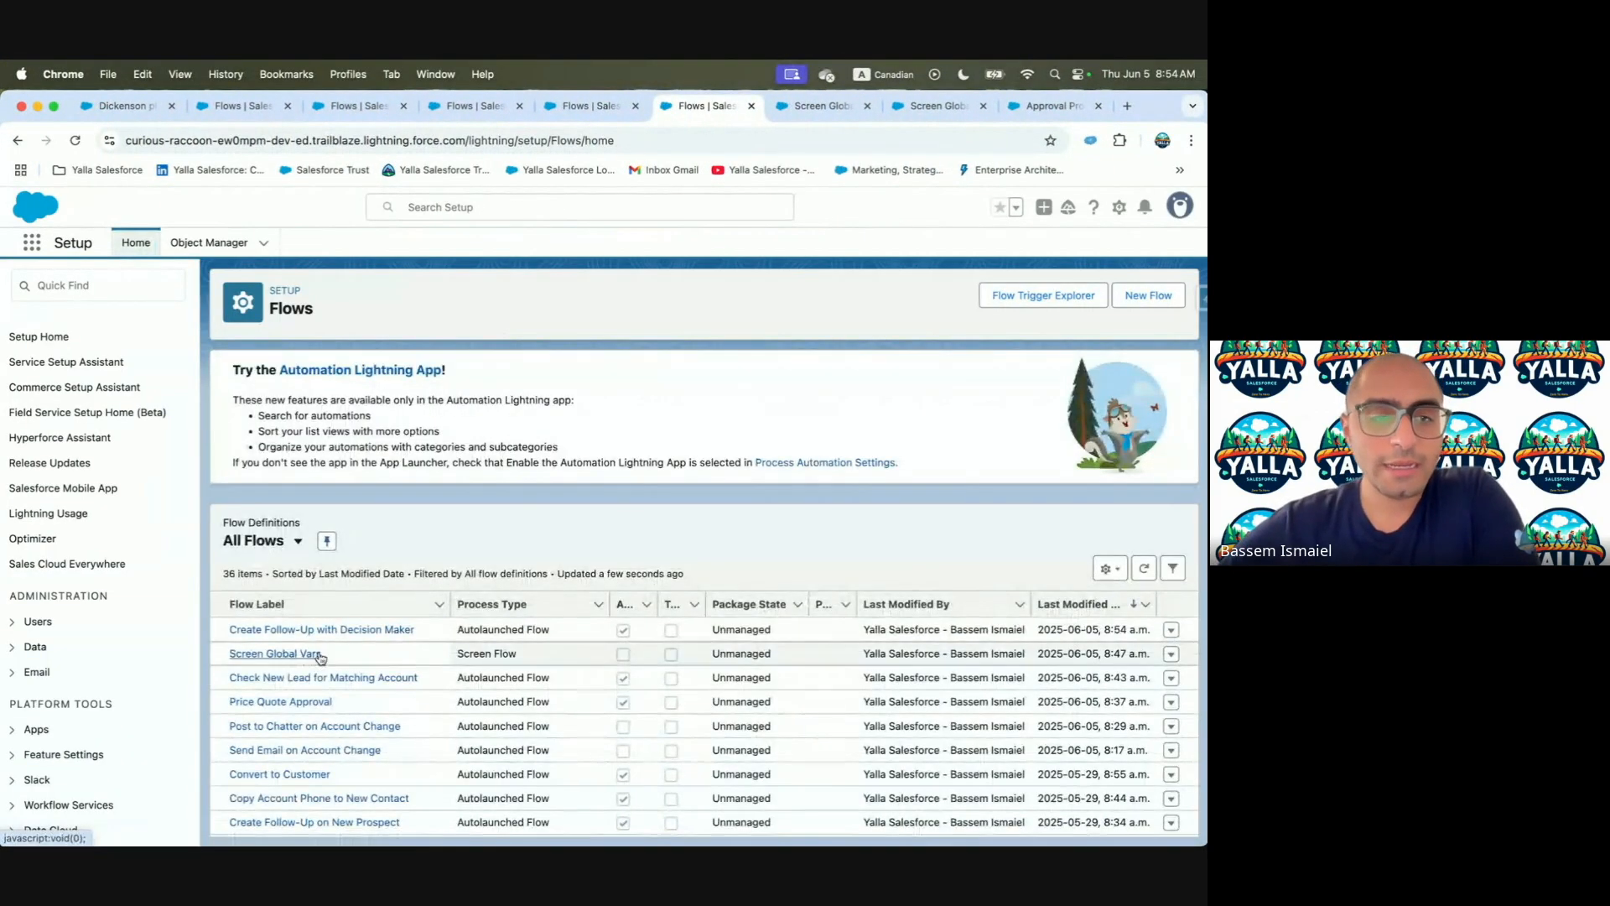
Open the Screen Global Vars flow from the Setup flow list and open its screen element for editing
{"action": "left_click", "coordinate": [304, 658]}
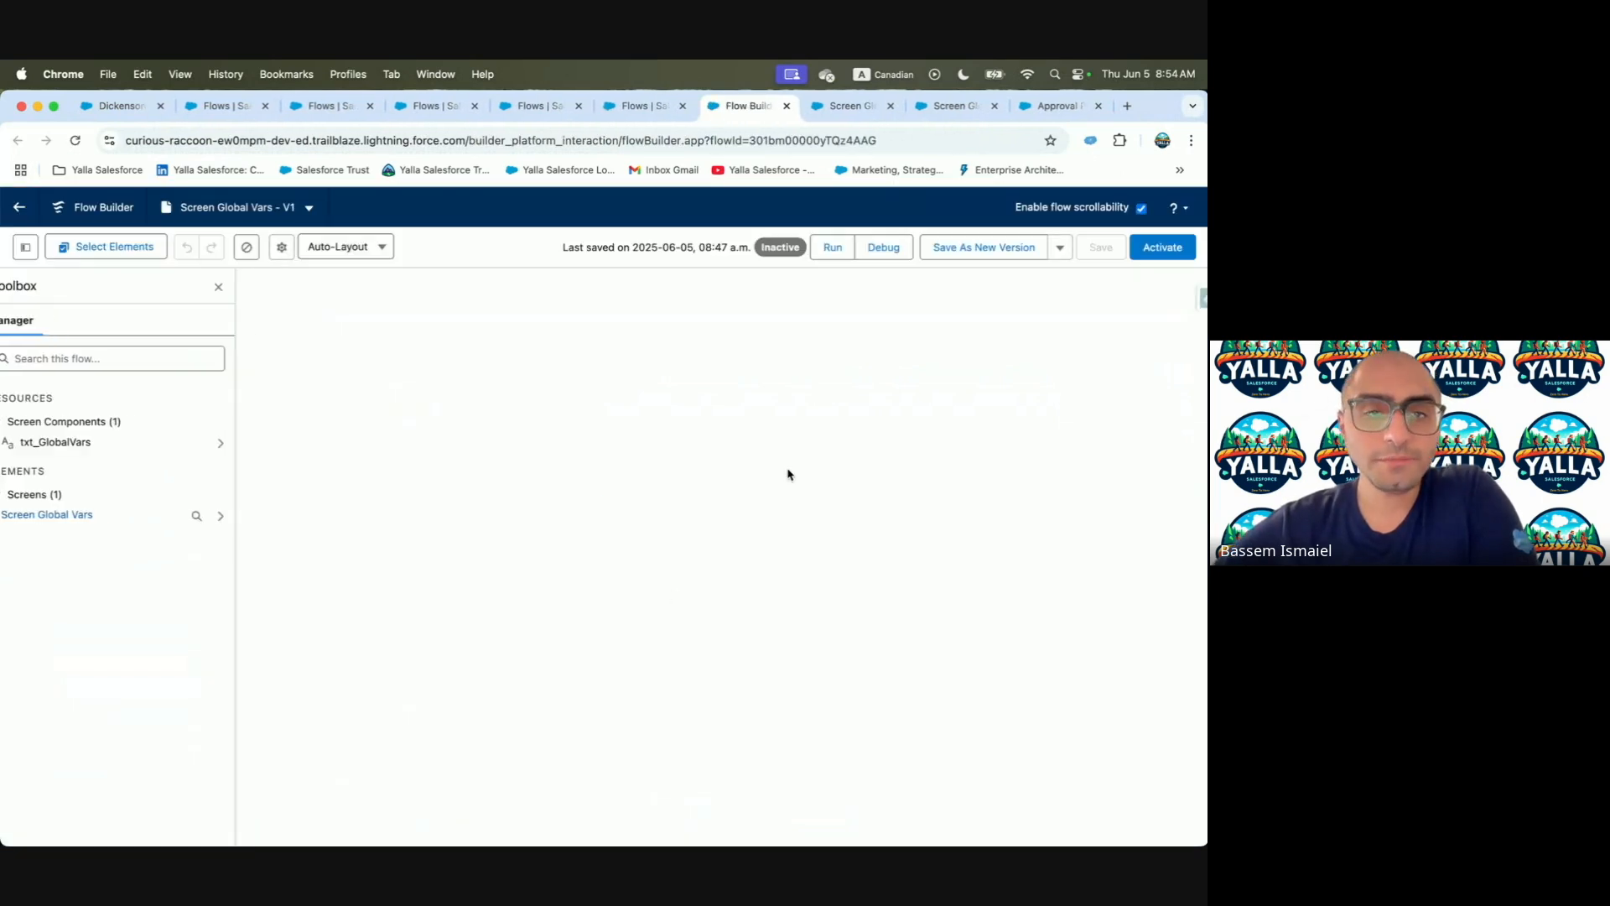
{"action": "left_click", "coordinate": [604, 430]}
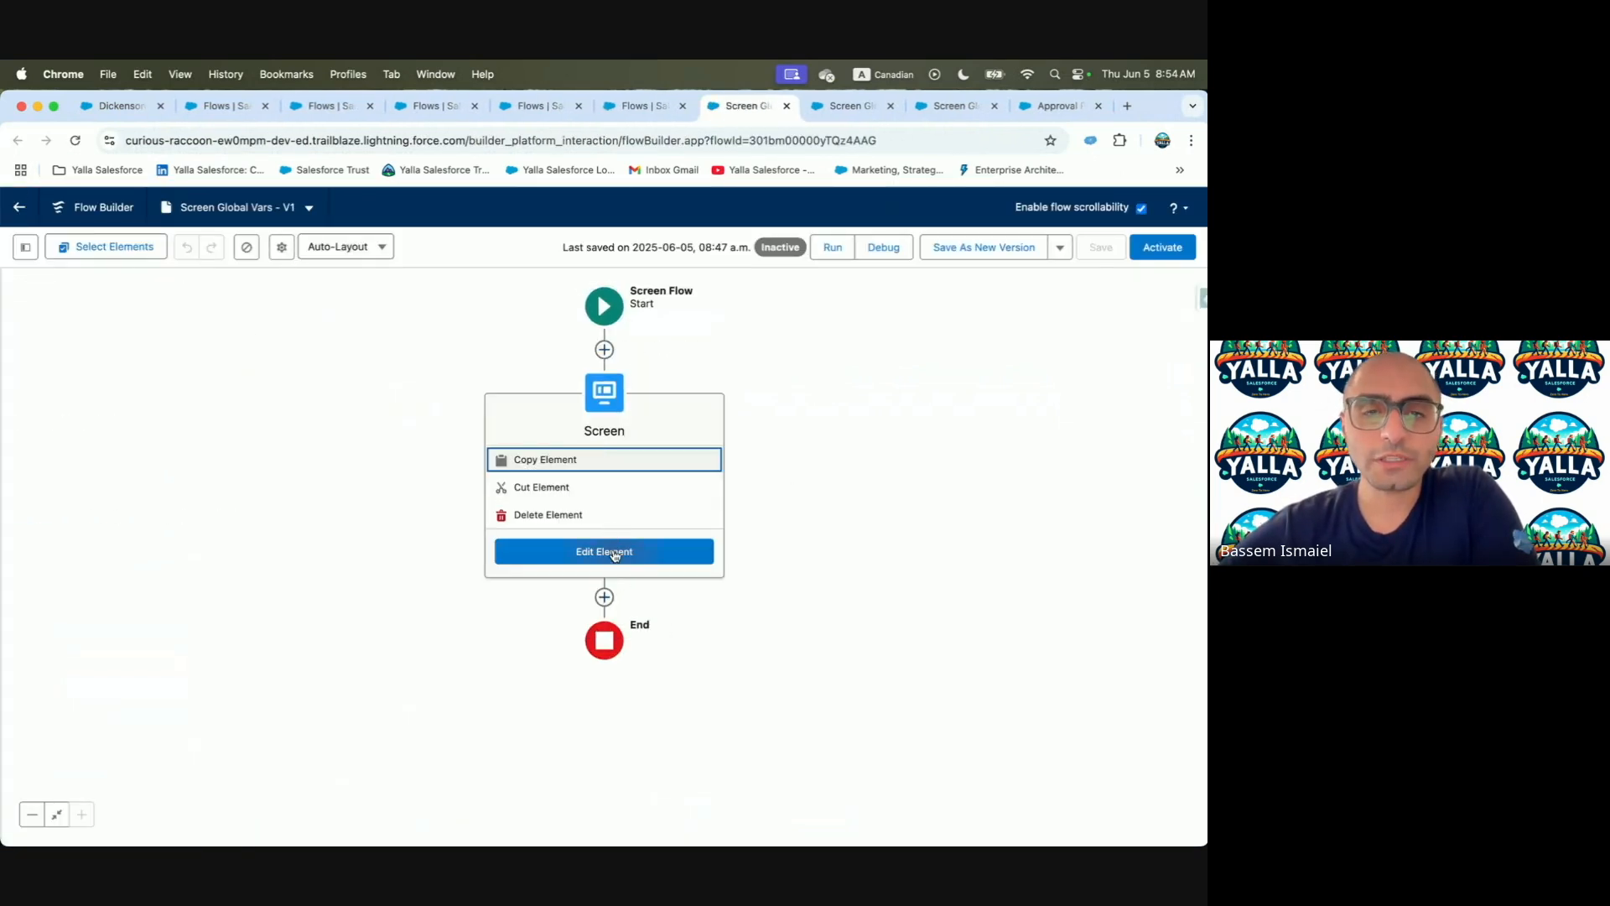
{"action": "left_click", "coordinate": [613, 556]}
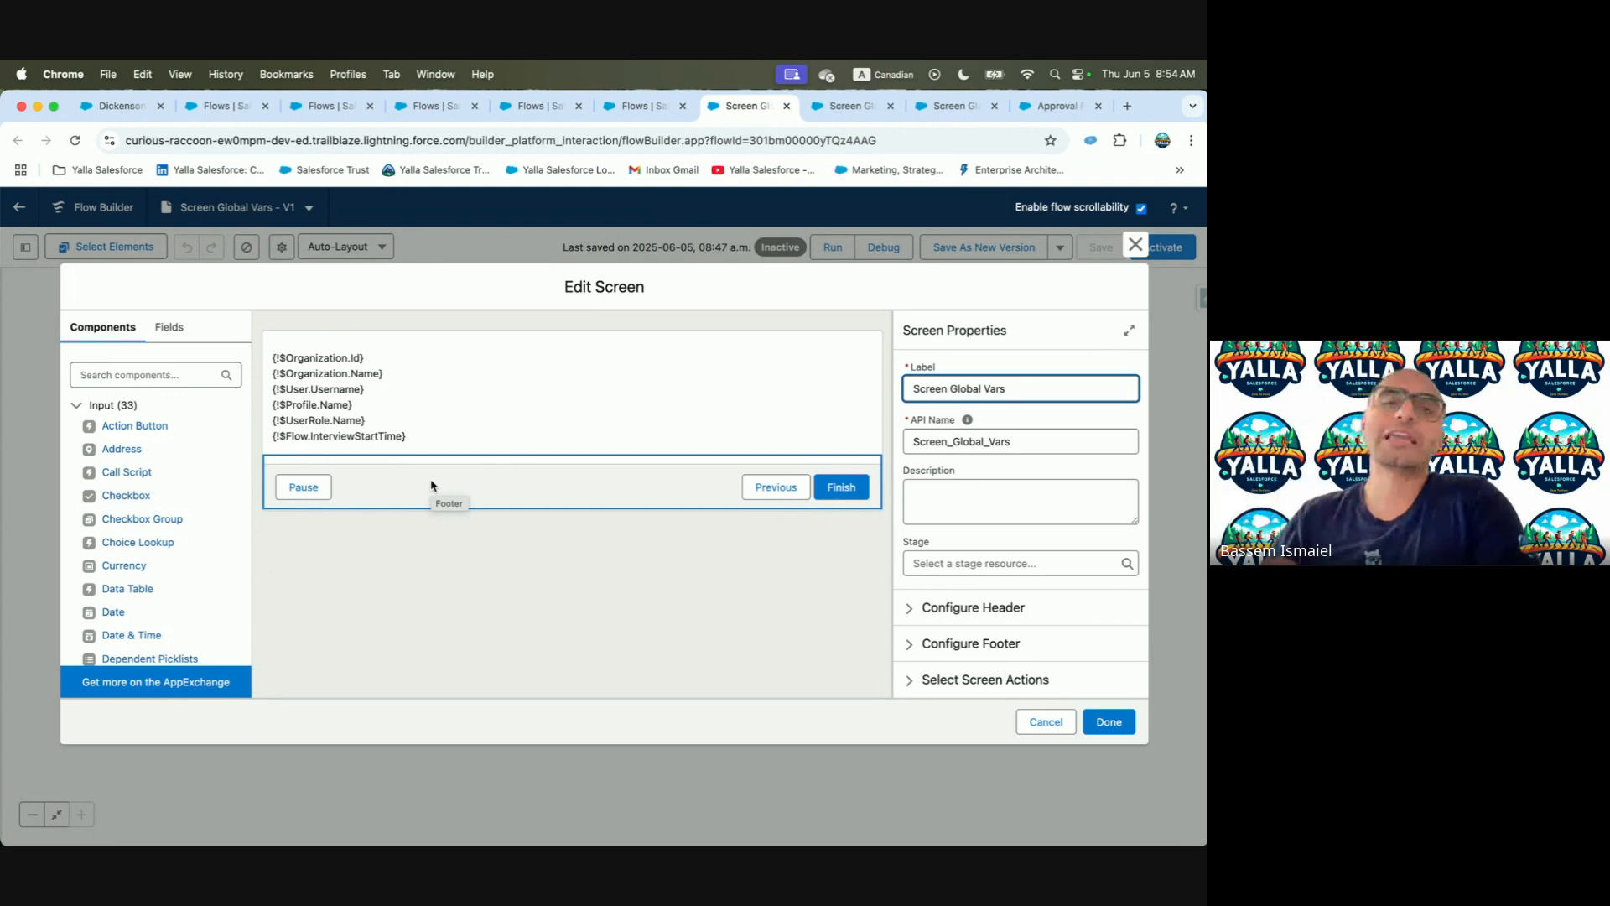
Return to the Trailhead unit and examine why Salesforce IDs should not be hardcoded in flows
{"action": "key", "text": "ctrl+Left"}
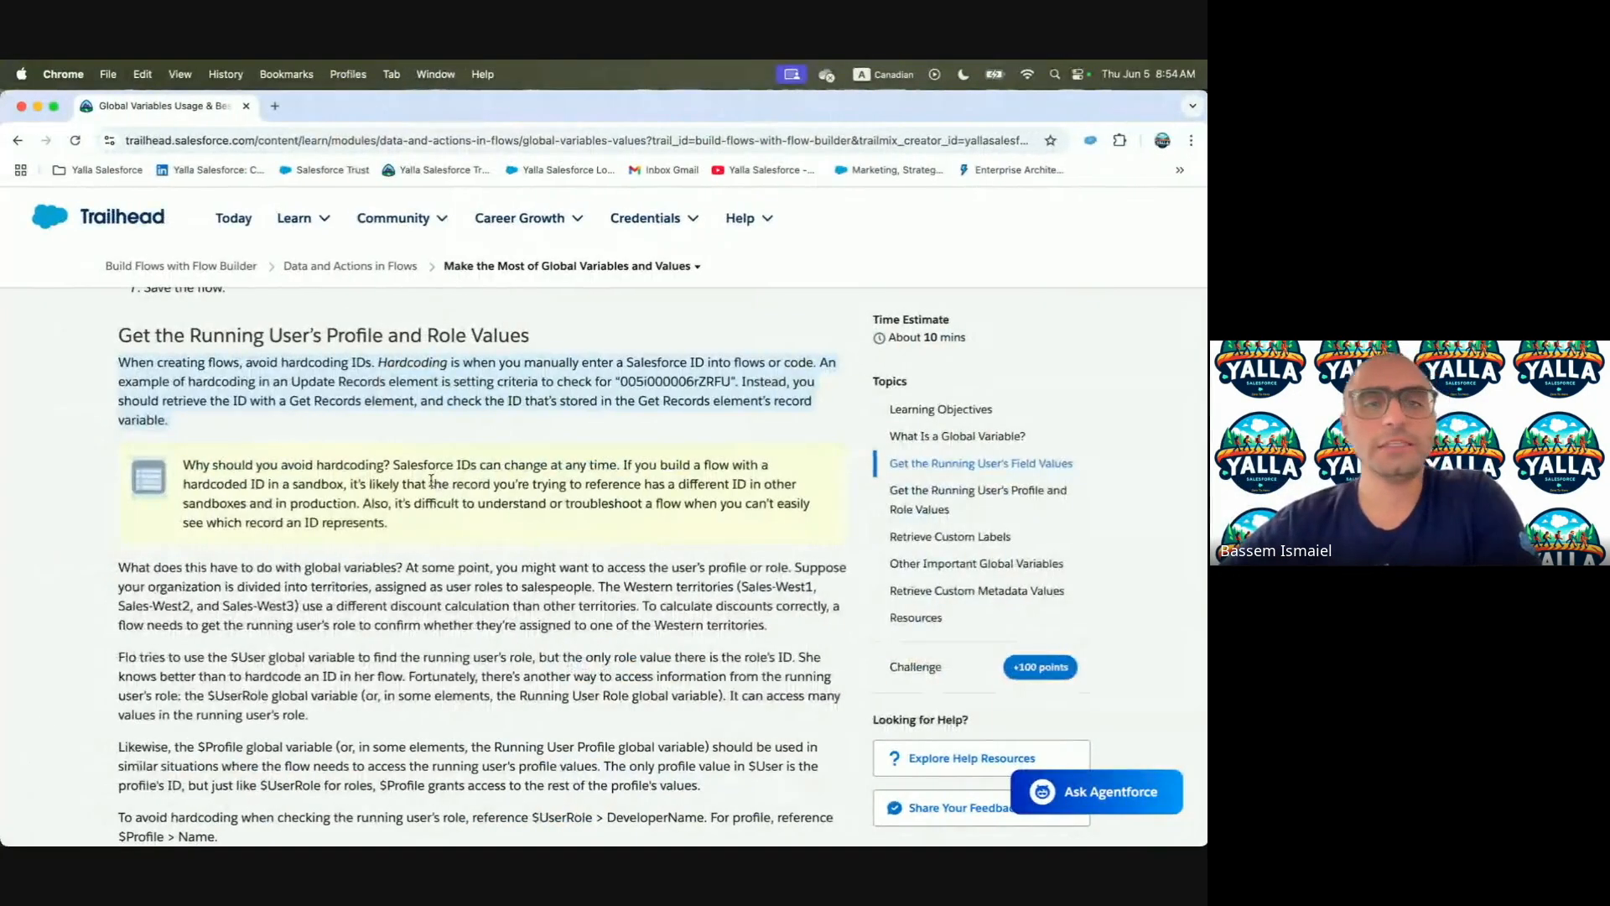
{"action": "left_click", "coordinate": [323, 459]}
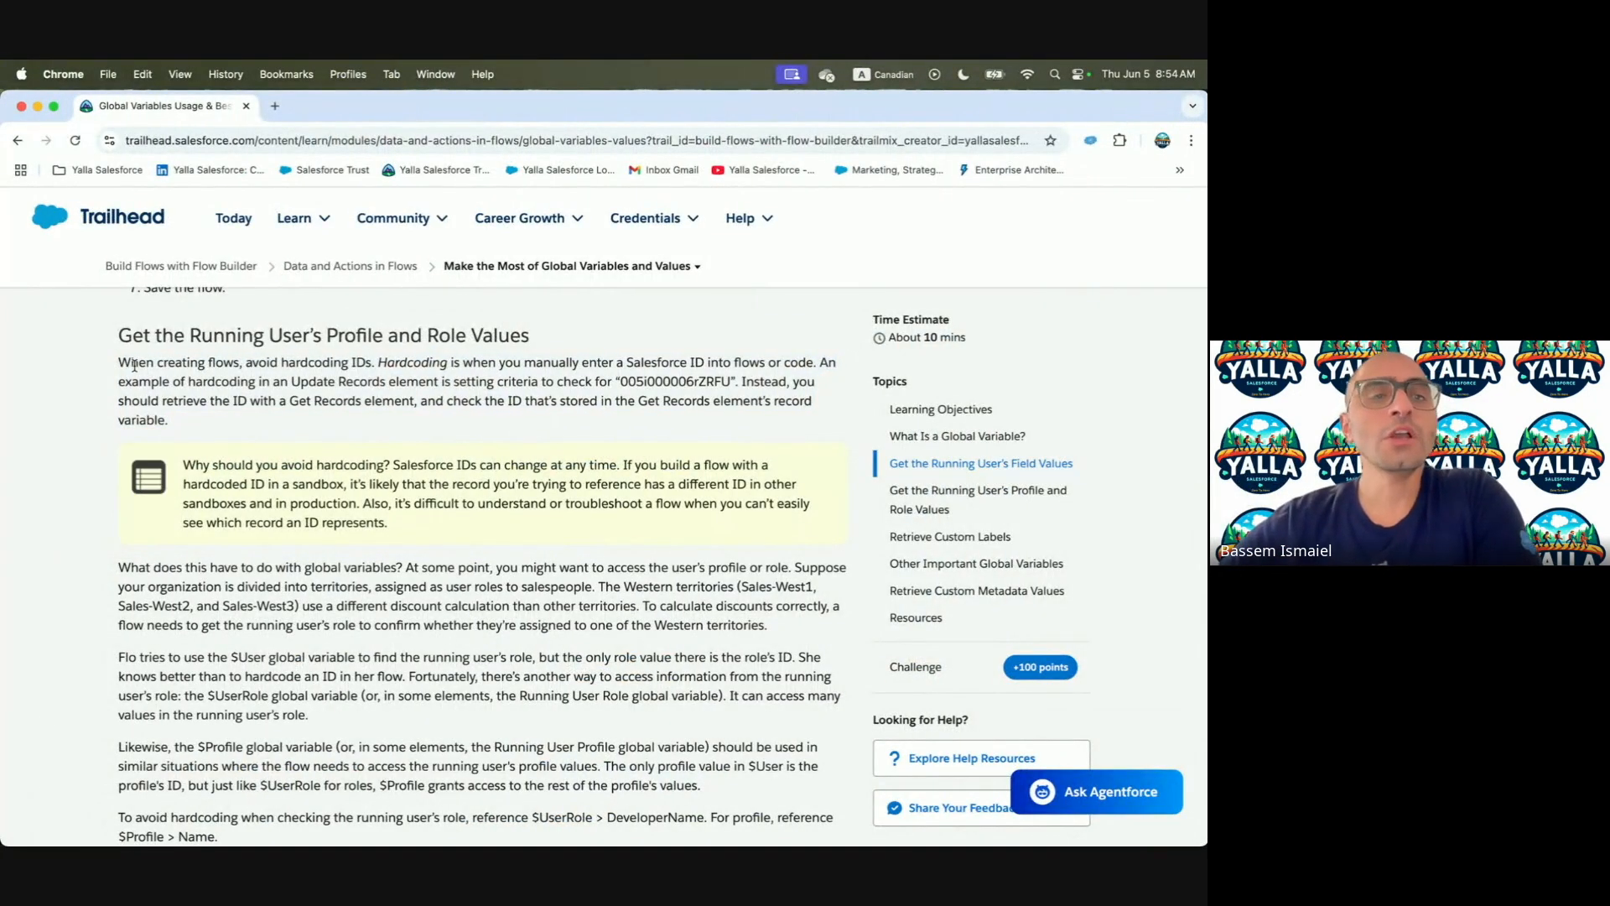
{"action": "left_click_drag", "start_coordinate": [118, 362], "coordinate": [484, 378]}
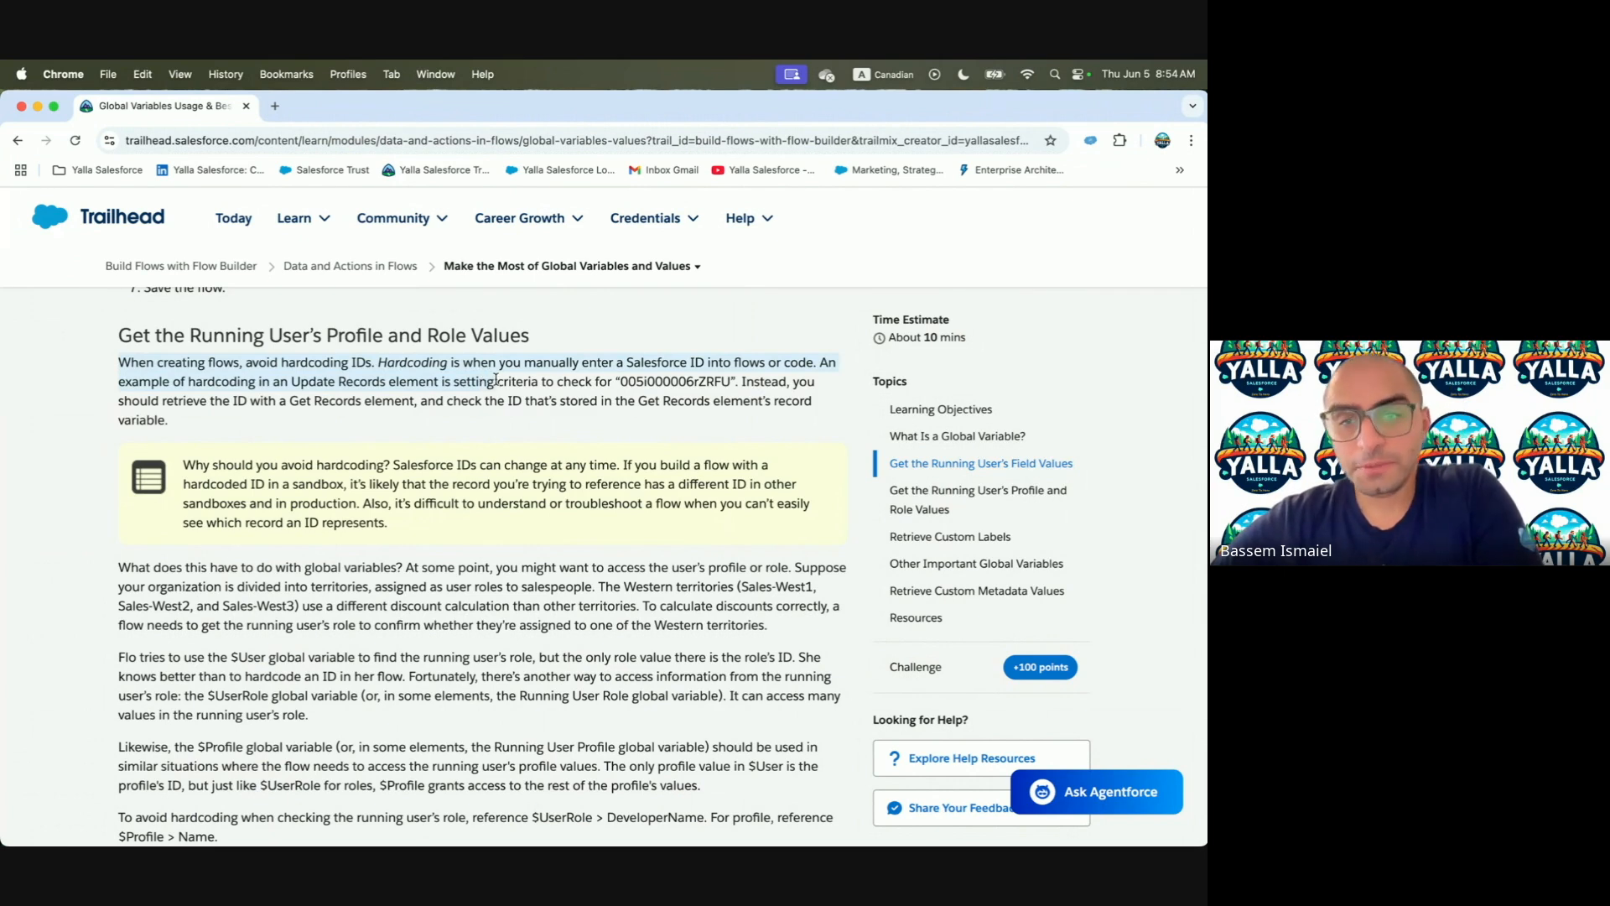
{"action": "left_click", "coordinate": [249, 377]}
{"action": "left_click_drag", "start_coordinate": [190, 388], "coordinate": [681, 398]}
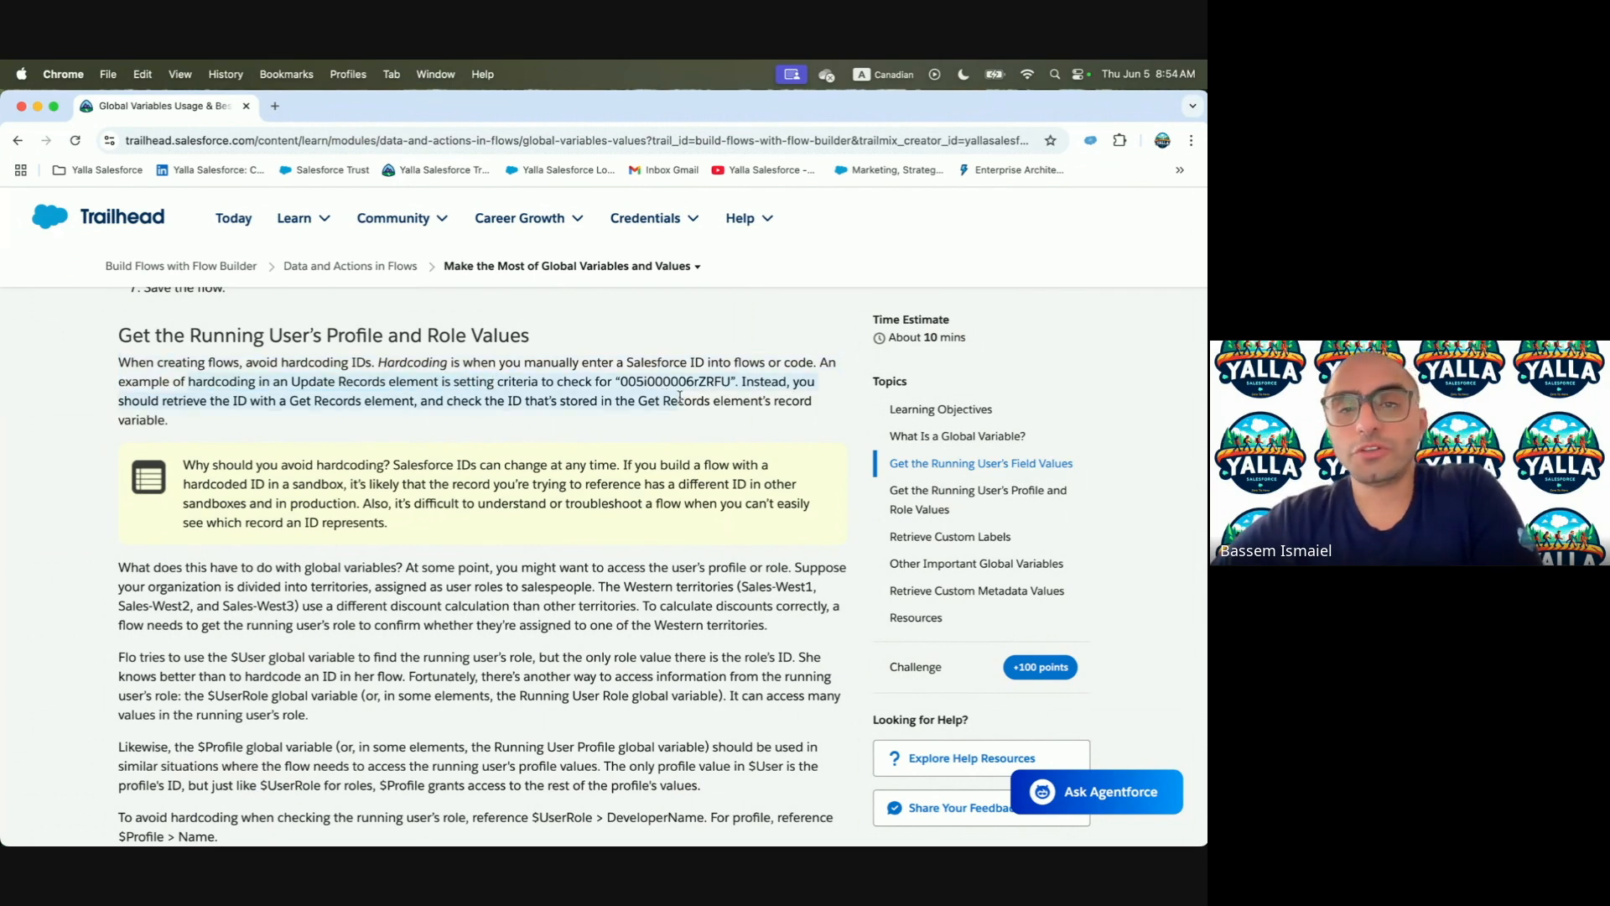
{"action": "left_click", "coordinate": [681, 381]}
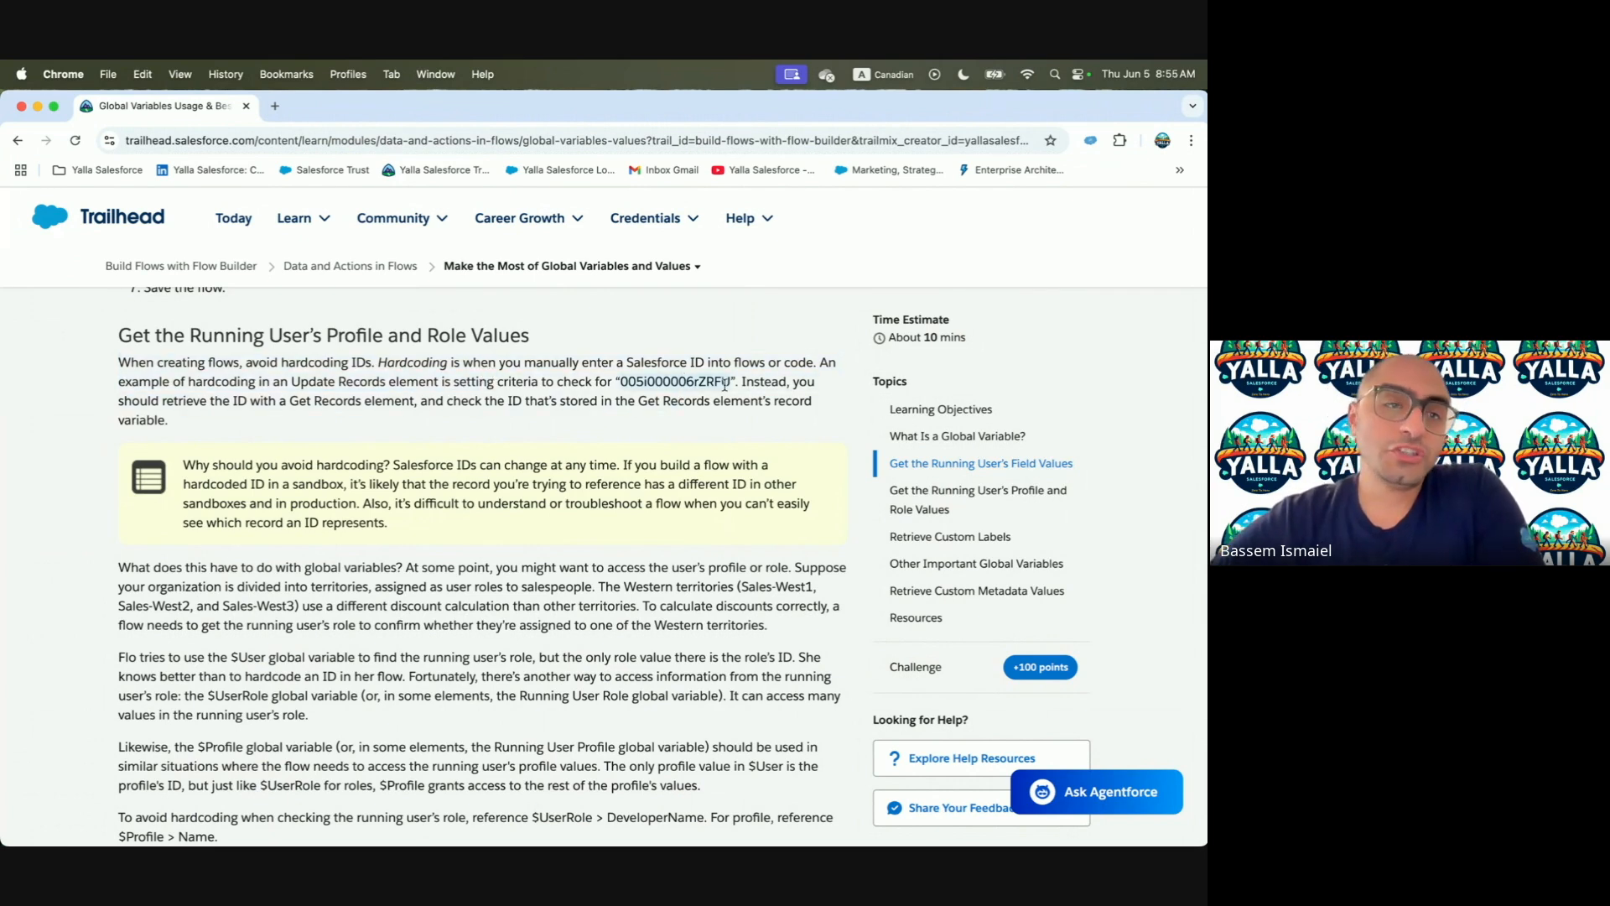
{"action": "left_click_drag", "start_coordinate": [161, 401], "coordinate": [538, 401]}
{"action": "scroll", "coordinate": [627, 457], "scroll_direction": "down", "scroll_amount": 2}
{"action": "left_click_drag", "start_coordinate": [195, 380], "coordinate": [641, 369]}
{"action": "left_click", "coordinate": [641, 368]}
{"action": "left_click_drag", "start_coordinate": [228, 406], "coordinate": [399, 411]}
{"action": "left_click", "coordinate": [551, 398]}
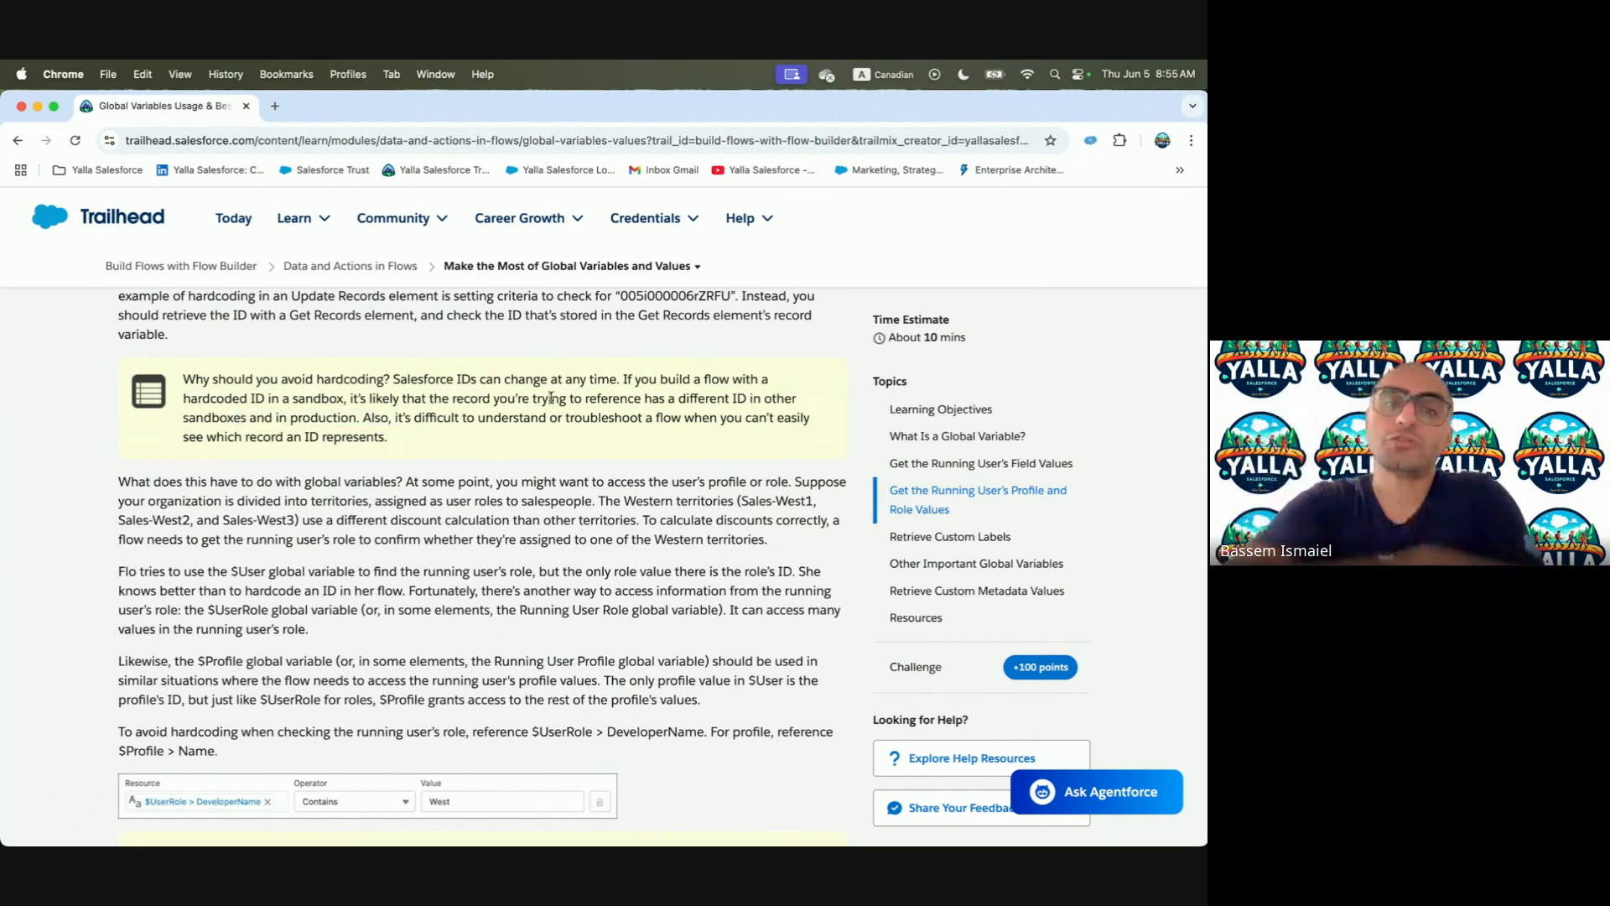
Review the Western territories discount example and its $User variable, and compare it with the variables in the flow's display text
{"action": "scroll", "coordinate": [598, 397], "scroll_direction": "down", "scroll_amount": 2}
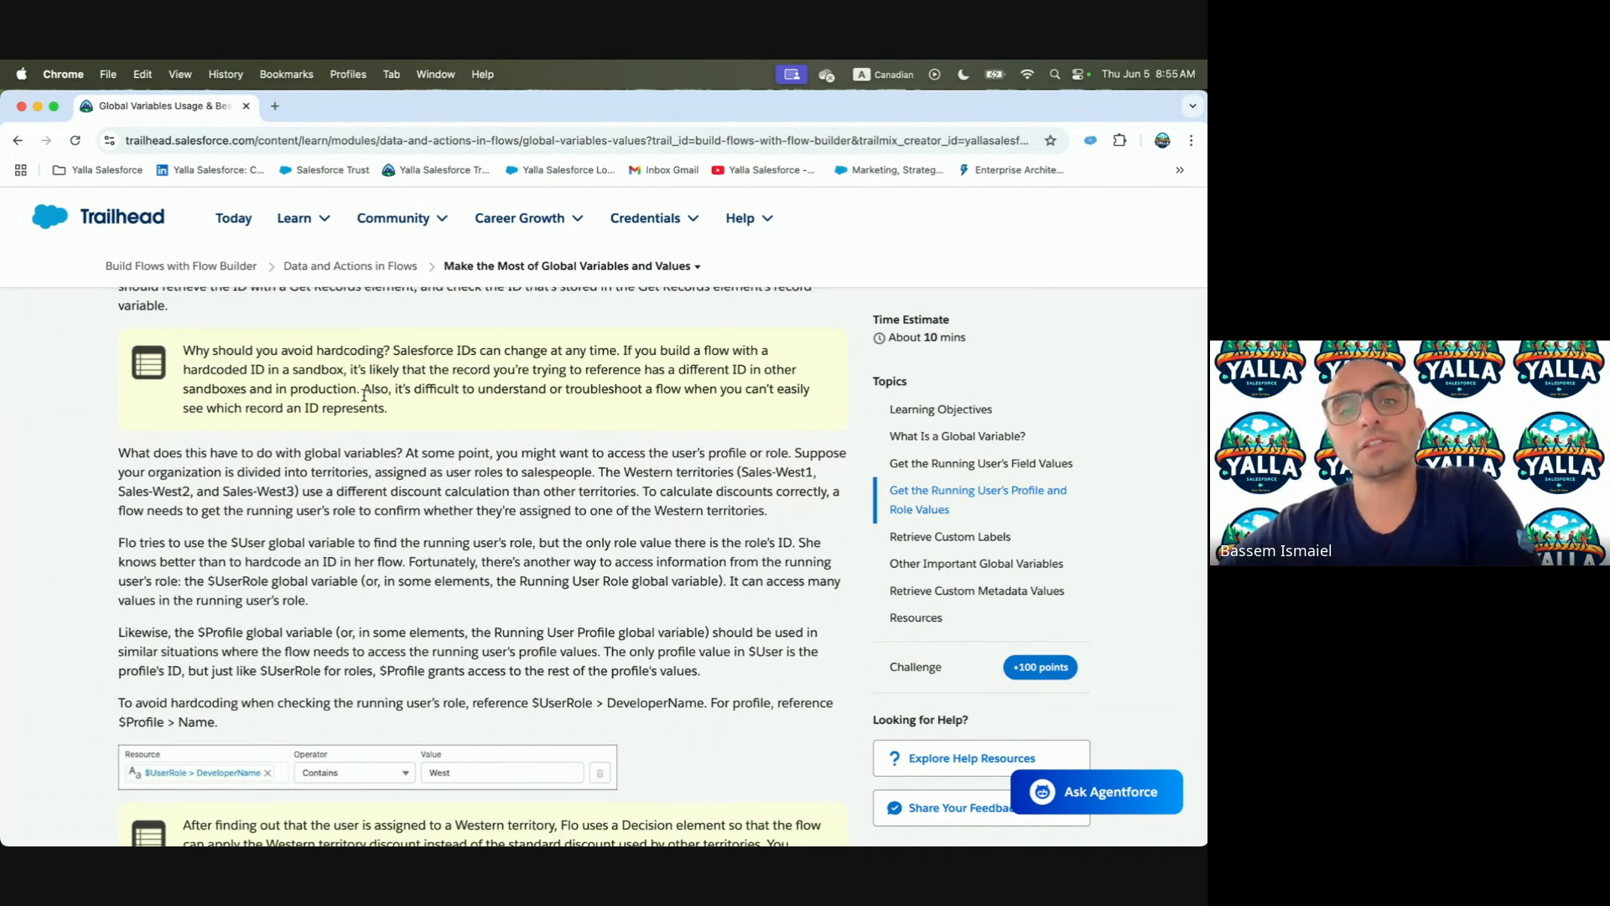
{"action": "scroll", "coordinate": [364, 395], "scroll_direction": "down", "scroll_amount": 3}
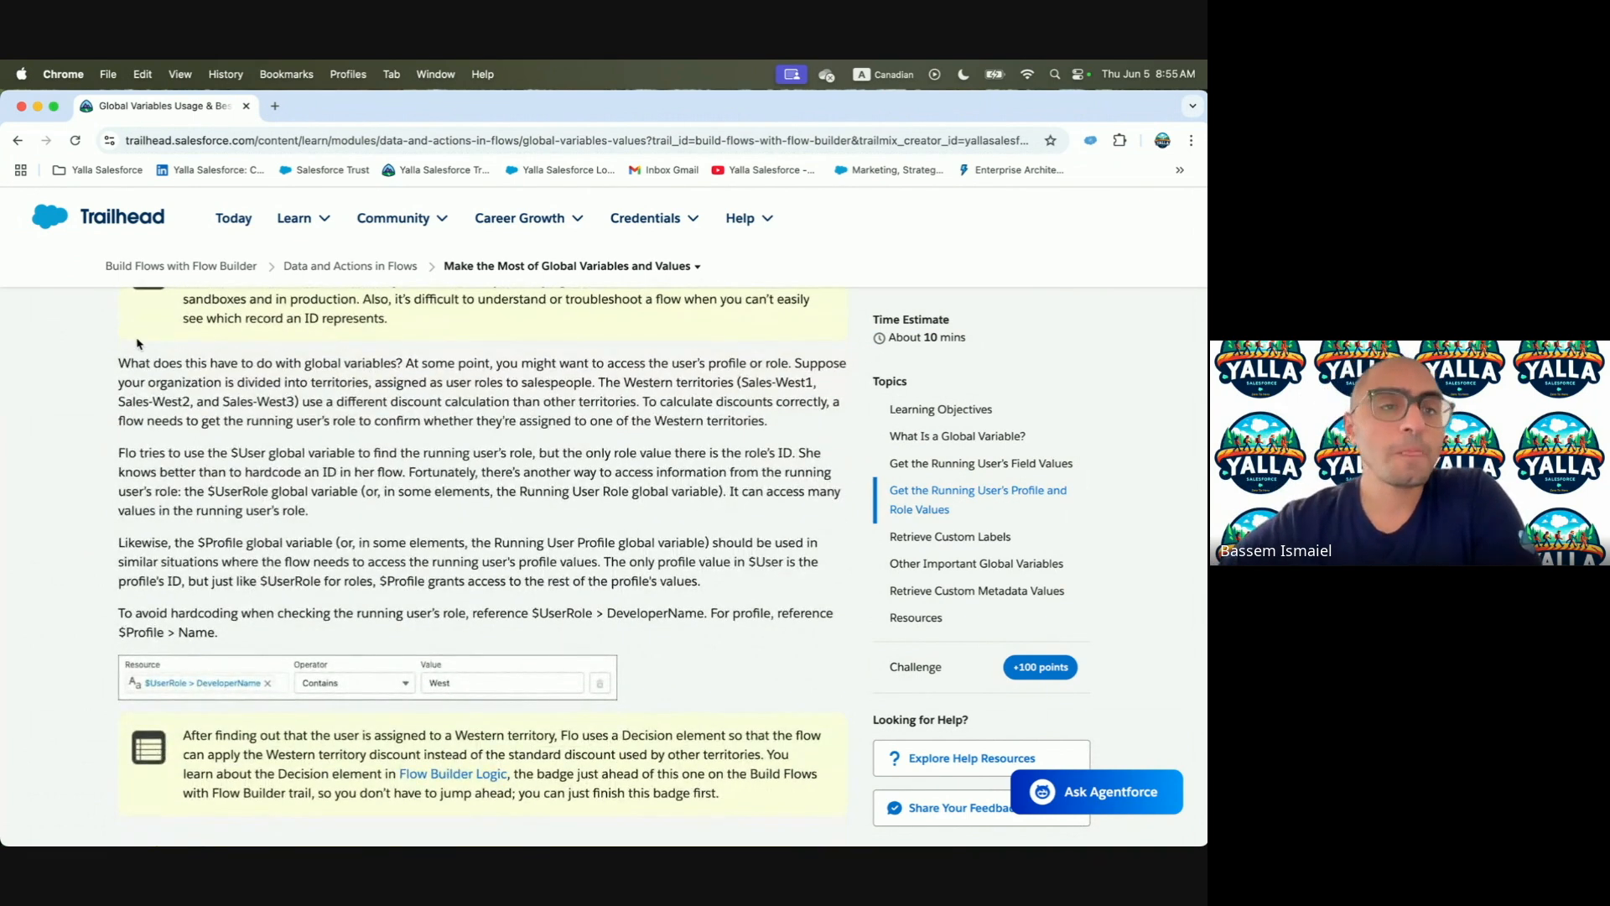
{"action": "left_click_drag", "start_coordinate": [120, 366], "coordinate": [410, 368]}
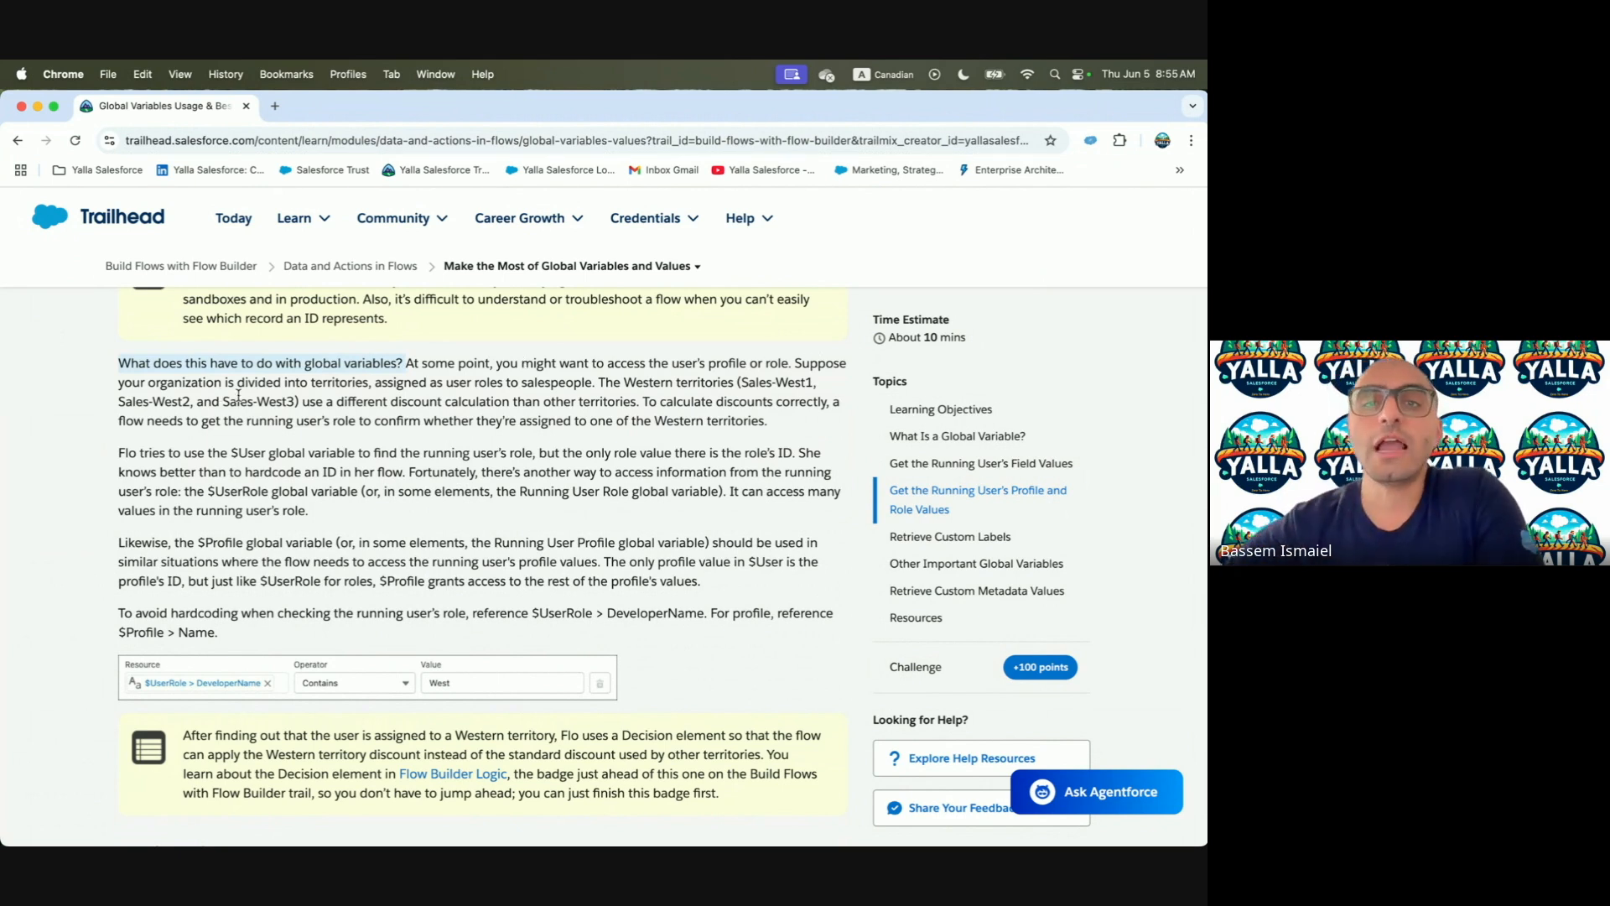
{"action": "left_click_drag", "start_coordinate": [599, 383], "coordinate": [316, 402]}
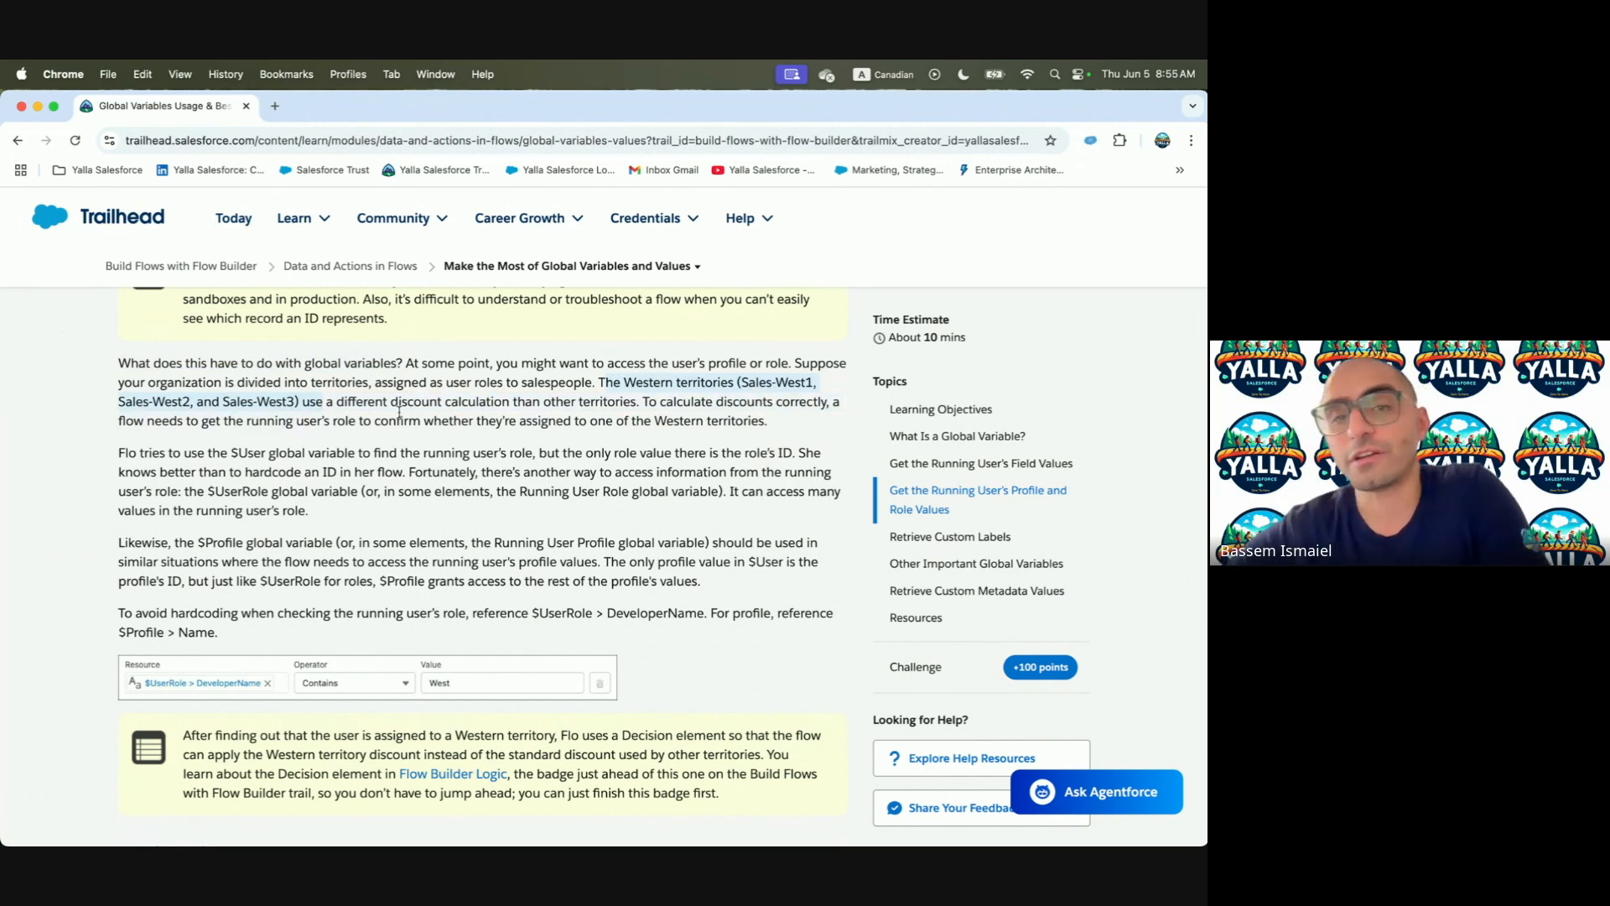
{"action": "left_click", "coordinate": [611, 403]}
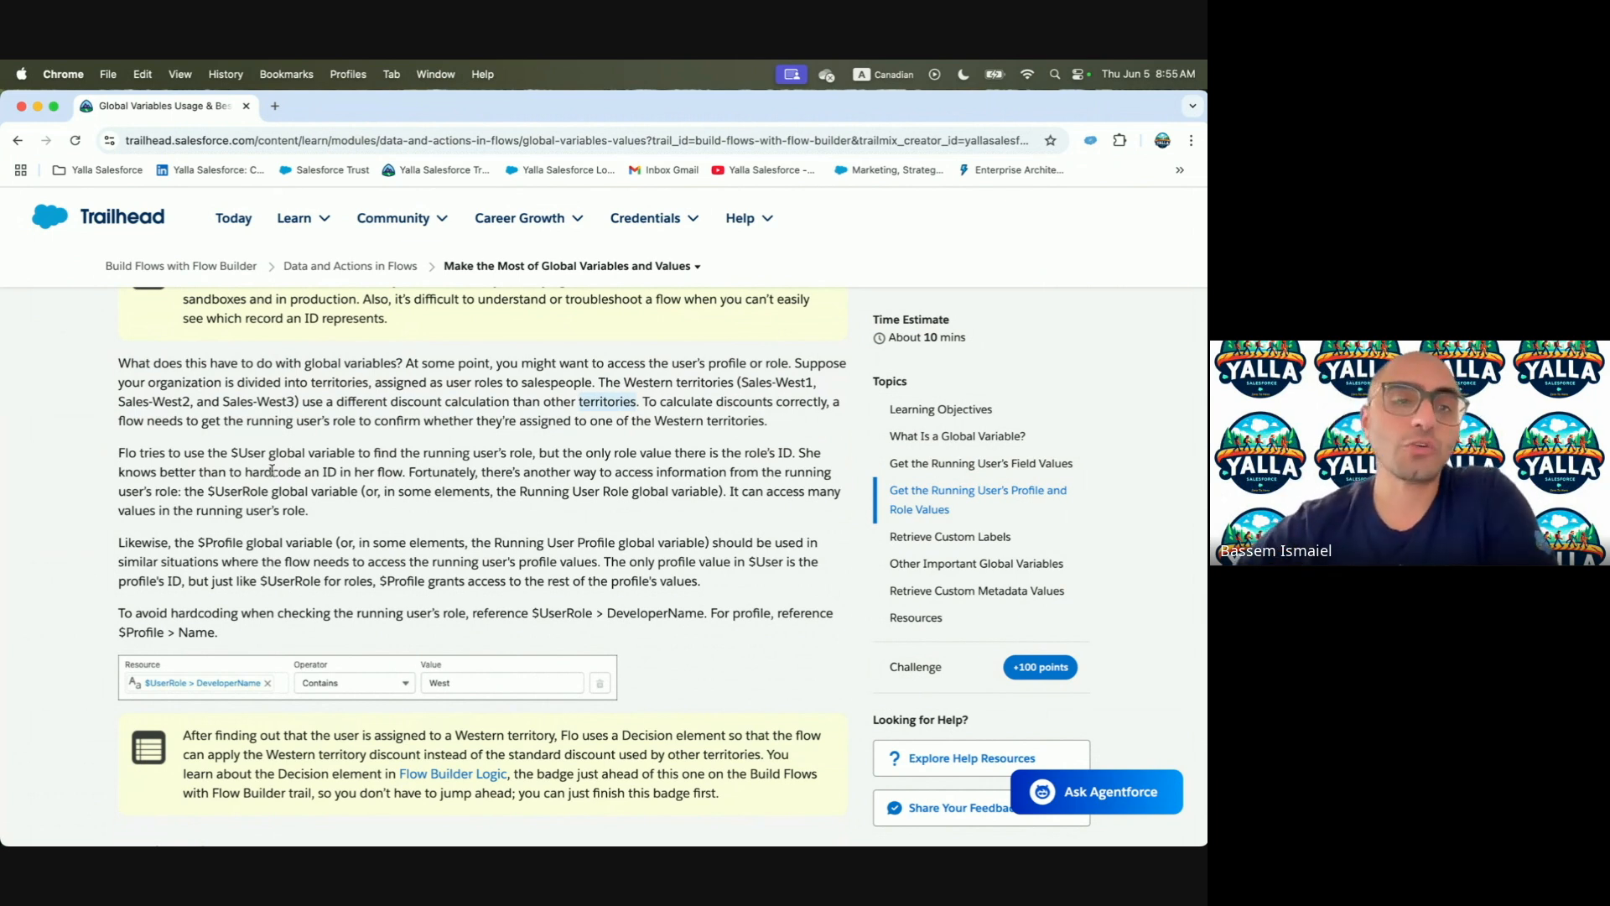
{"action": "left_click_drag", "start_coordinate": [231, 453], "coordinate": [479, 455]}
{"action": "key", "text": "ctrl+Right"}
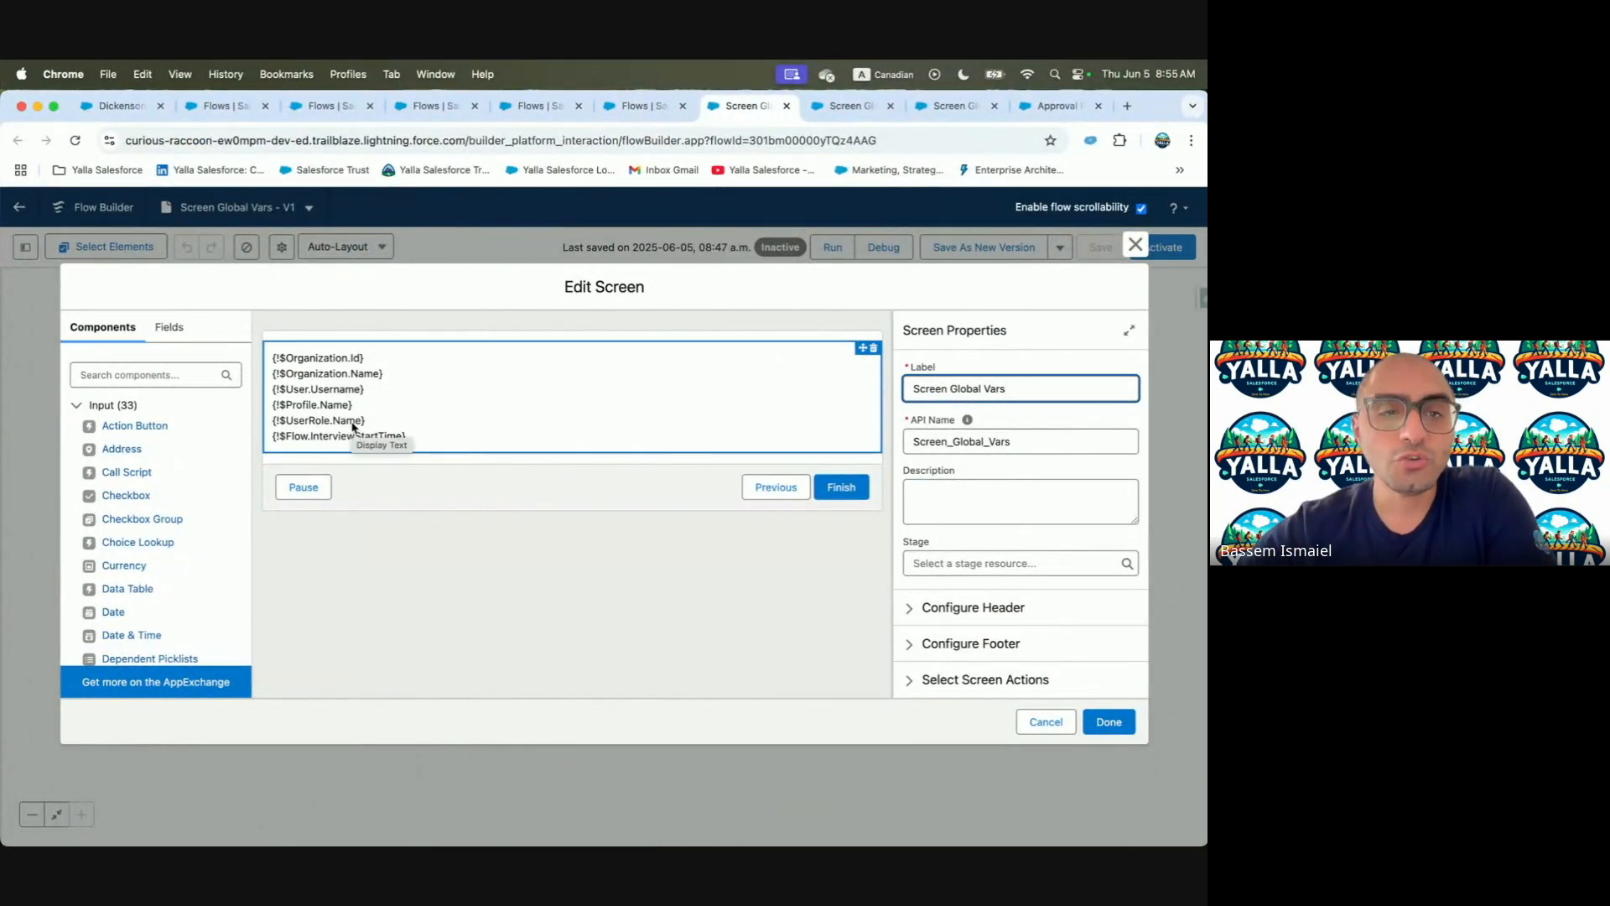
{"action": "key", "text": "ctrl+Left"}
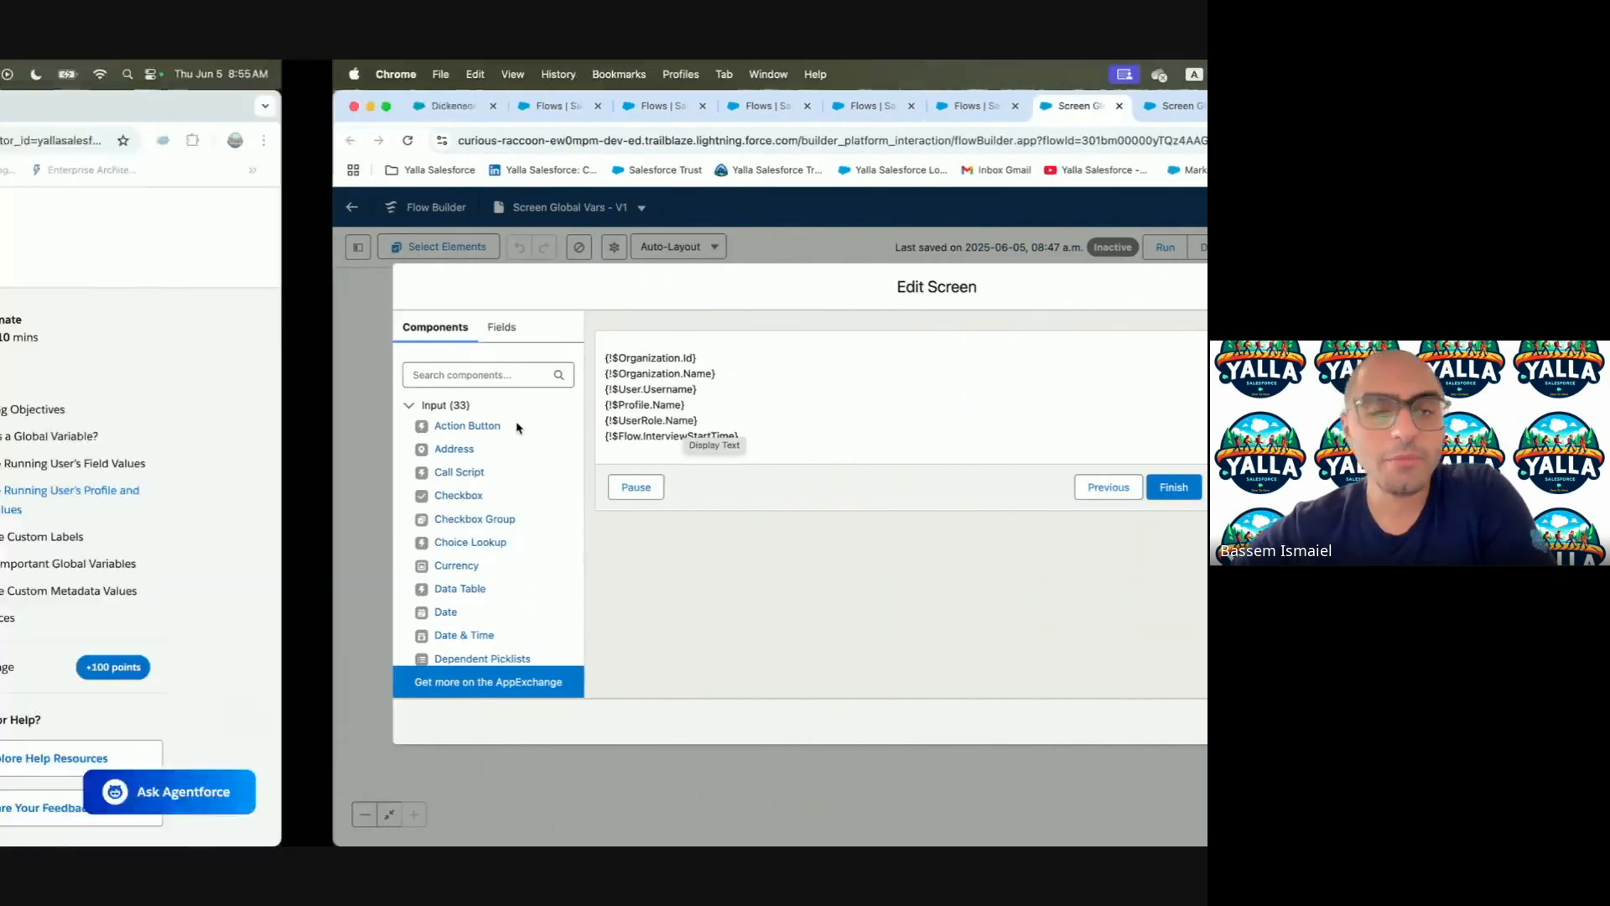
Read how the $UserRole and $Profile global variables are used to check the running user's role and profile without hardcoding
{"action": "left_click_drag", "start_coordinate": [409, 471], "coordinate": [650, 471]}
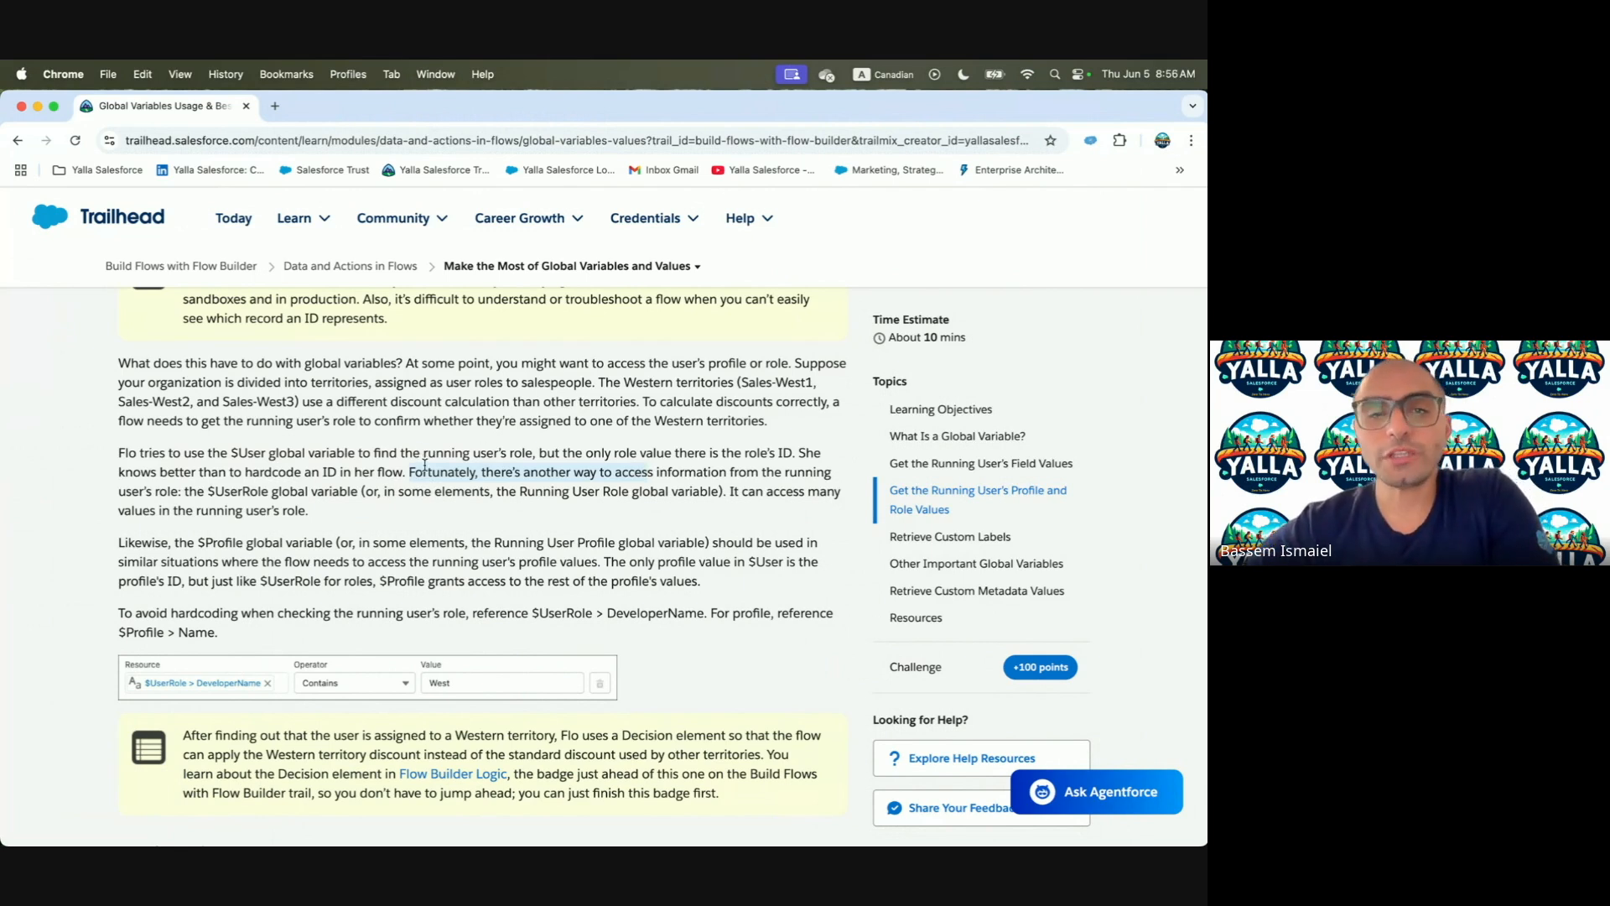
{"action": "scroll", "coordinate": [551, 489], "scroll_direction": "down", "scroll_amount": 4}
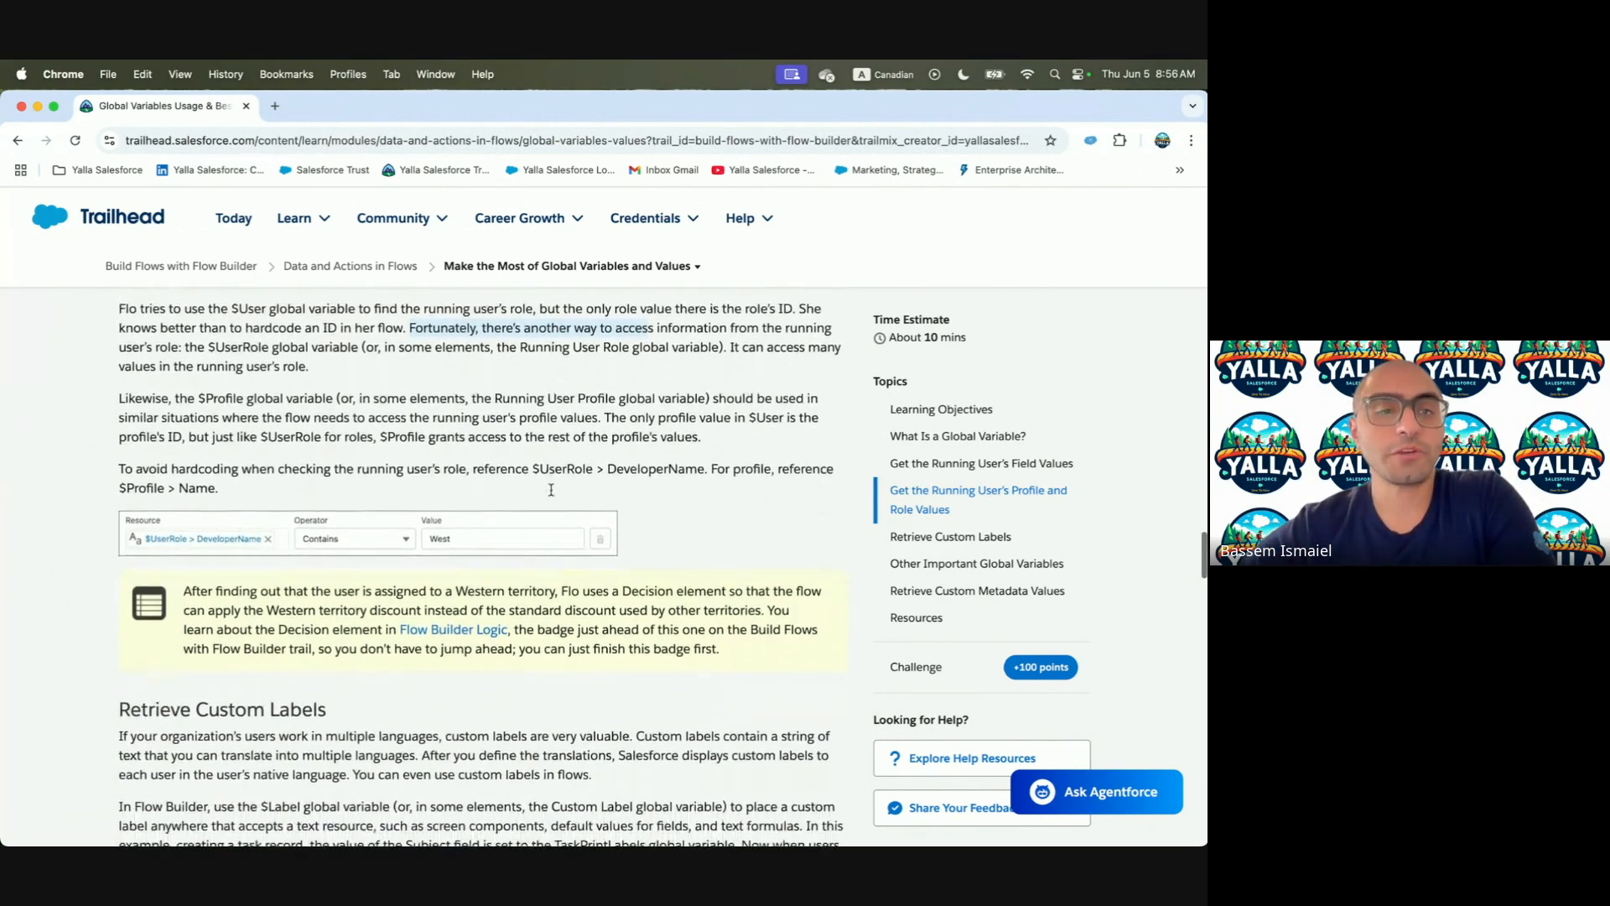
{"action": "scroll", "coordinate": [551, 490], "scroll_direction": "down", "scroll_amount": 1}
{"action": "double_click", "coordinate": [229, 320]}
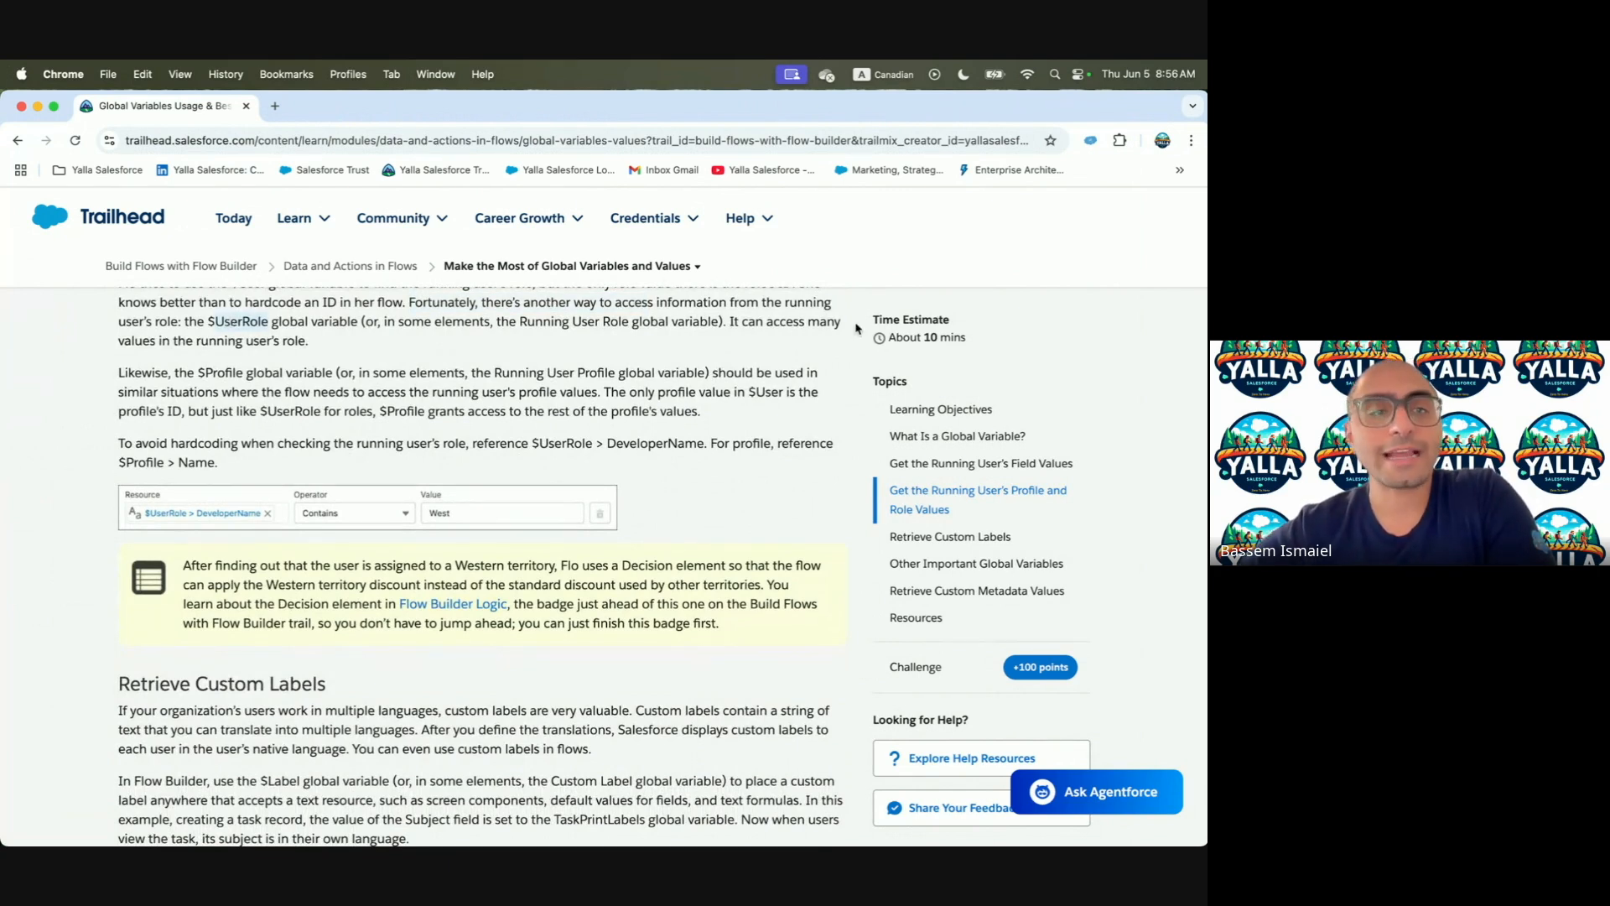
{"action": "left_click", "coordinate": [214, 374]}
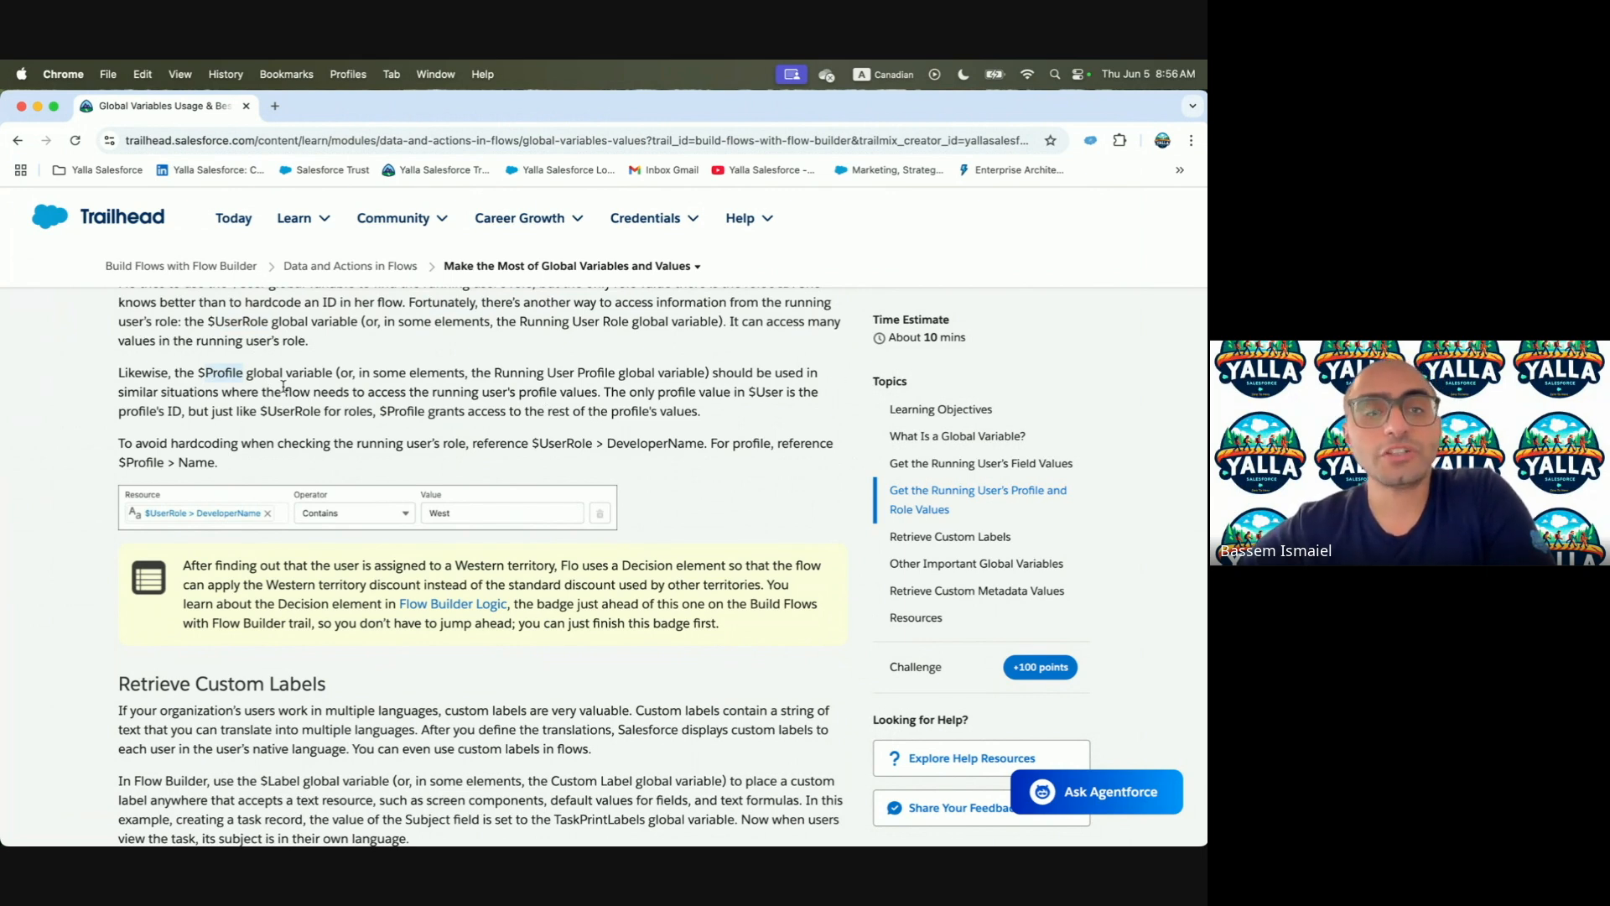
{"action": "left_click_drag", "start_coordinate": [510, 391], "coordinate": [639, 394]}
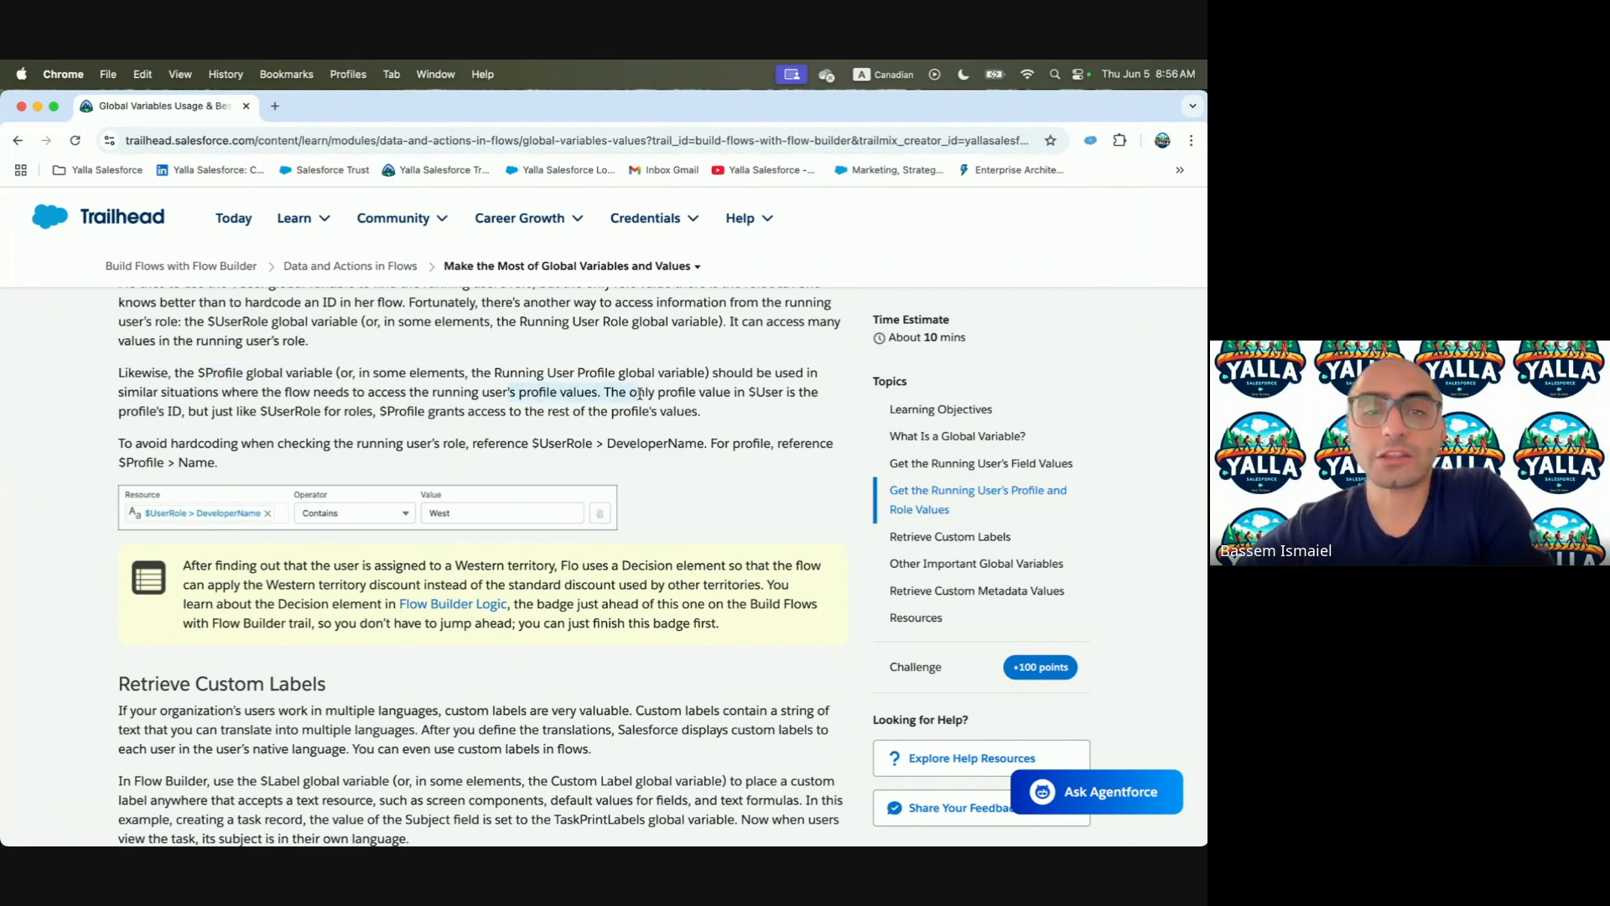
{"action": "scroll", "coordinate": [640, 399], "scroll_direction": "down", "scroll_amount": 2}
{"action": "scroll", "coordinate": [640, 398], "scroll_direction": "down", "scroll_amount": 2}
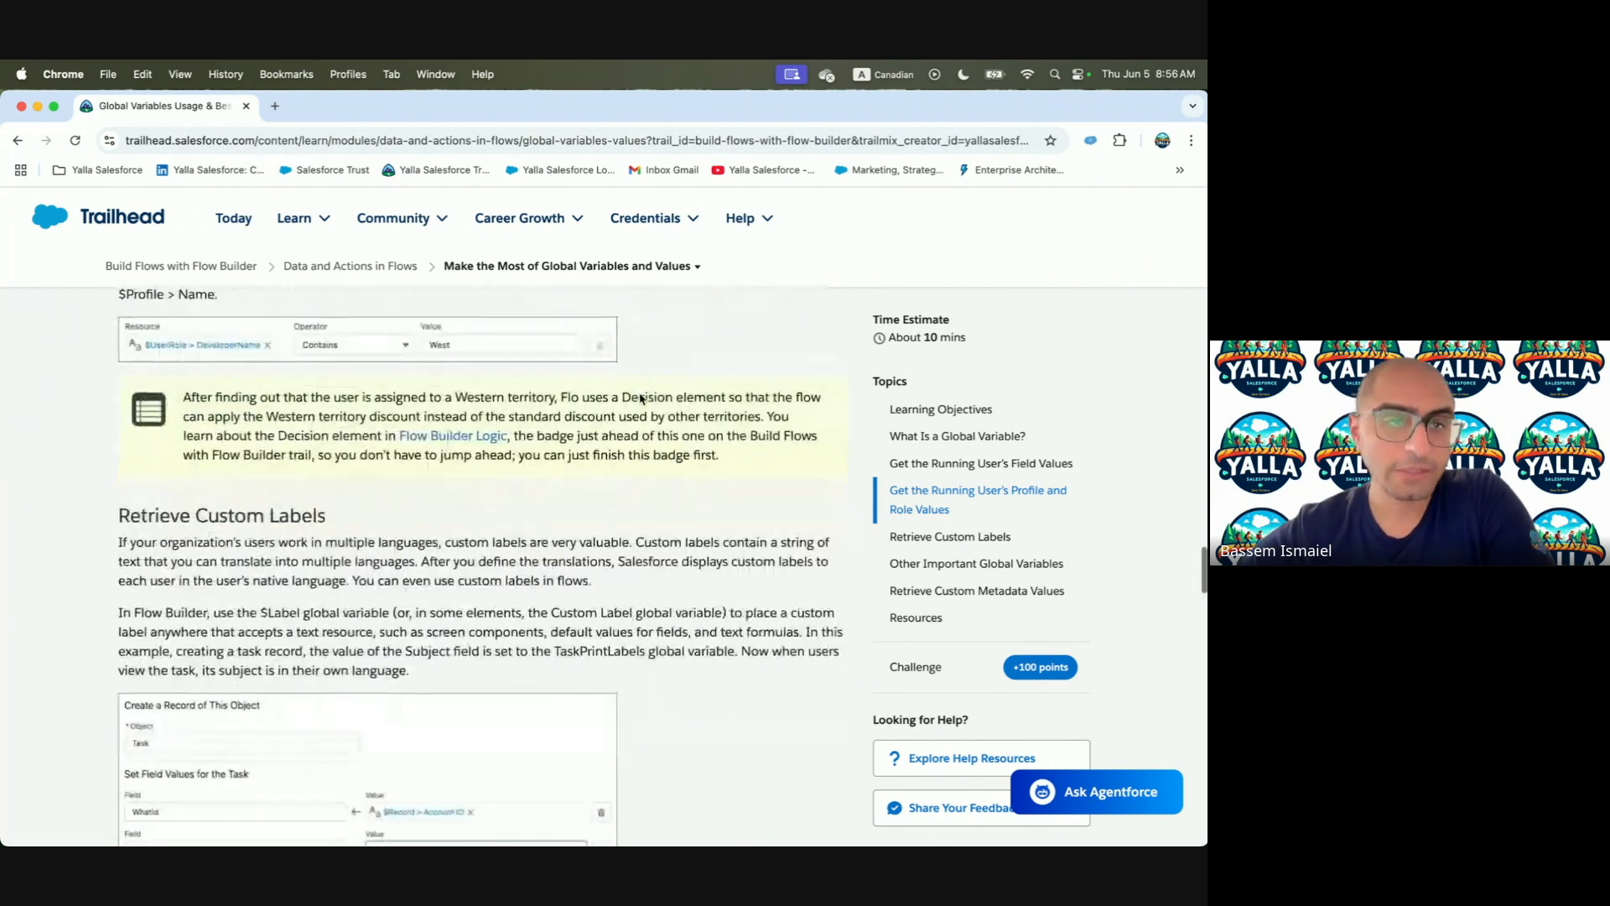
{"action": "scroll", "coordinate": [537, 393], "scroll_direction": "up", "scroll_amount": 3}
{"action": "left_click_drag", "start_coordinate": [538, 392], "coordinate": [820, 411]}
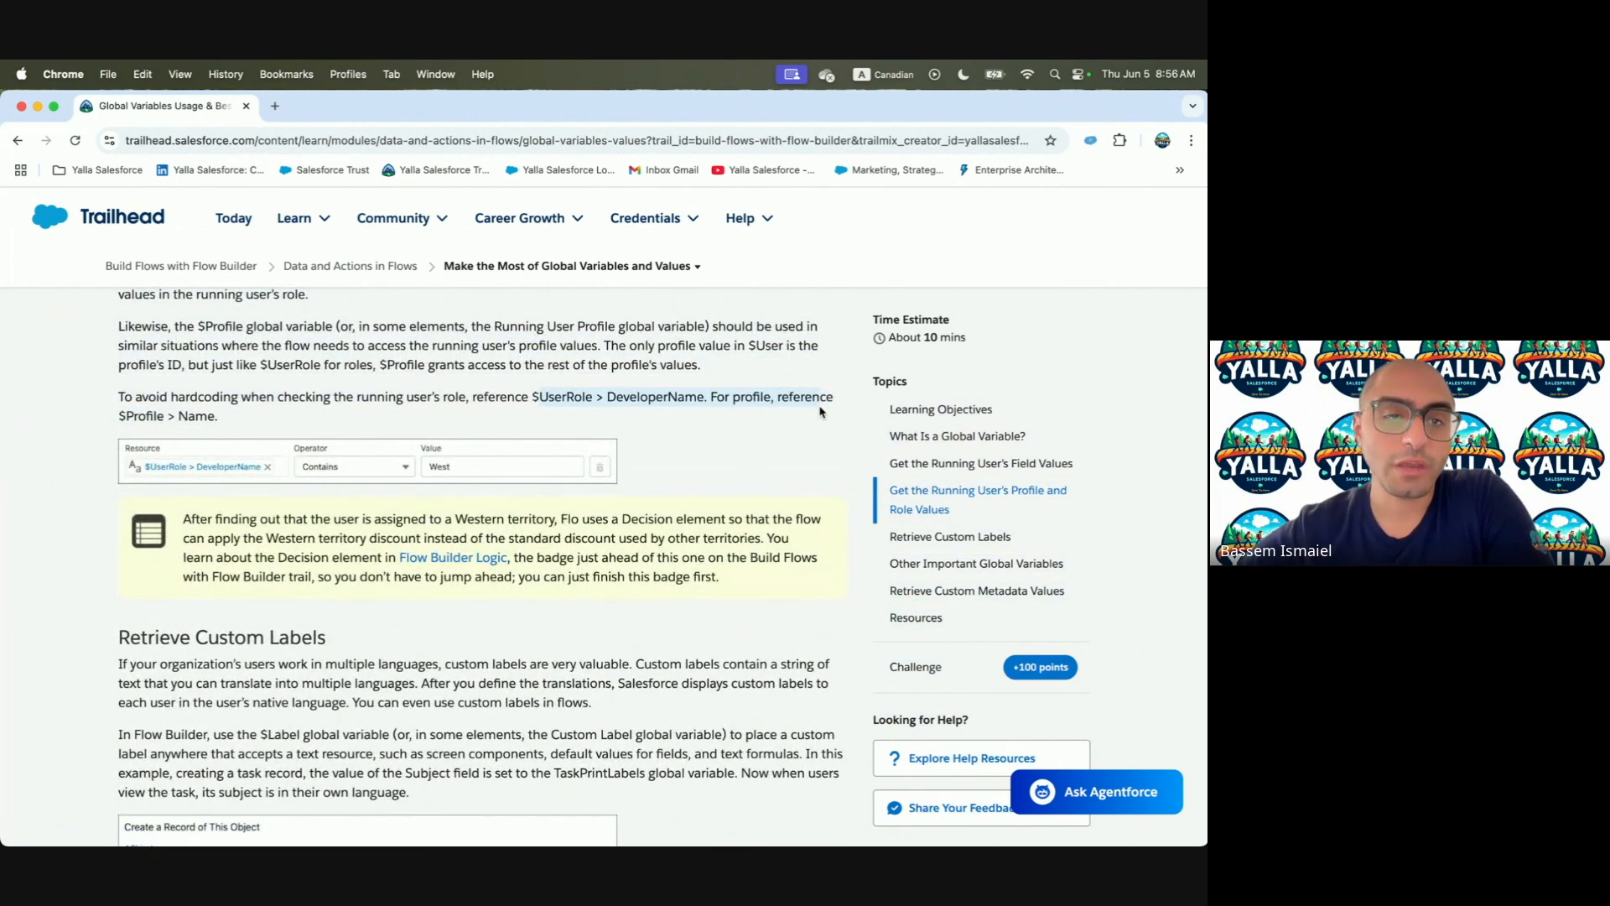
Switch to the open flow screen and add an empty line below {!$Profile.Name} in the txt_GlobalVars display text
{"action": "key", "text": "ctrl+Right"}
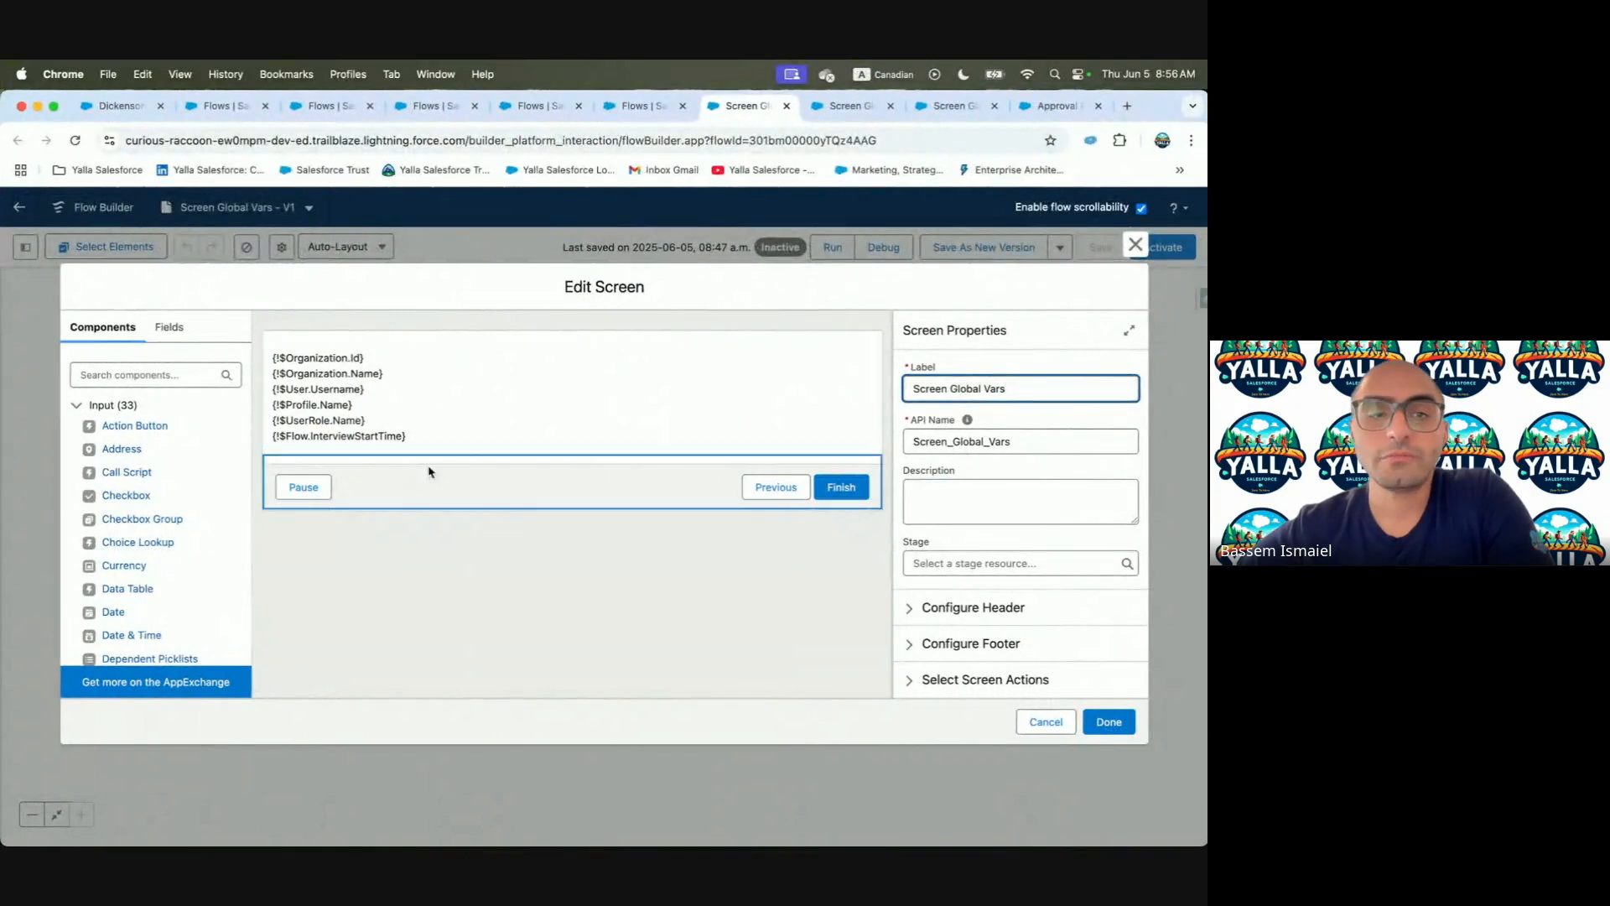
{"action": "left_click", "coordinate": [351, 419]}
{"action": "left_click", "coordinate": [1019, 532]}
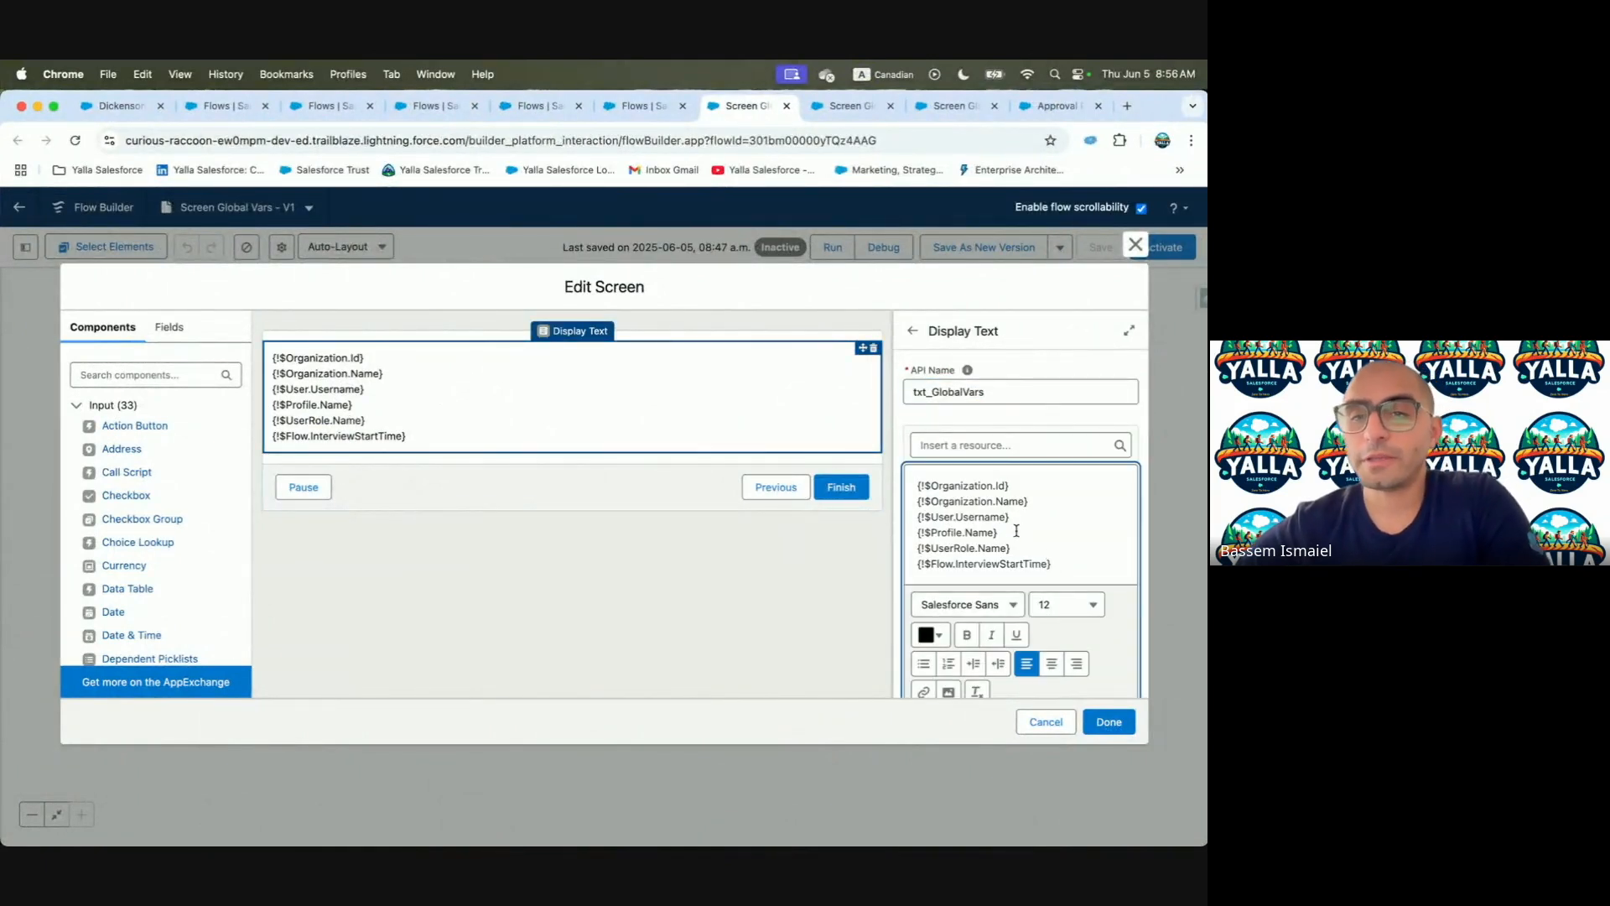
{"action": "key", "text": "Return"}
Try to insert a developer name field from the $Profile global variable into the display text
{"action": "left_click", "coordinate": [975, 451]}
{"action": "type", "text": "Prof"}
{"action": "left_click", "coordinate": [968, 505]}
{"action": "type", "text": "Deve"}
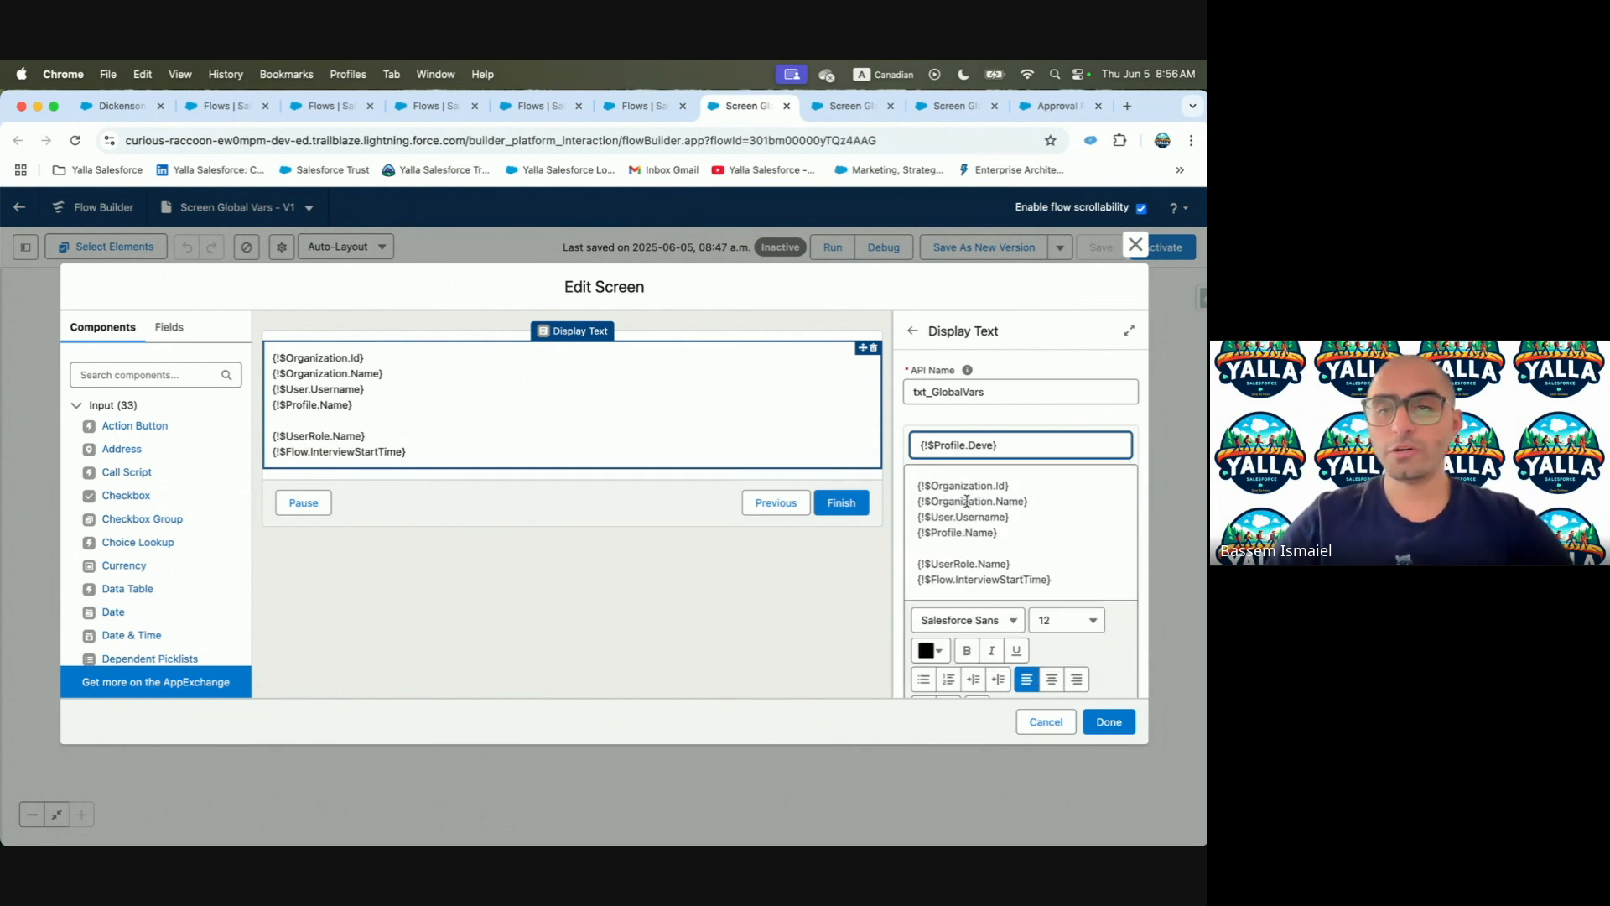
{"action": "key", "text": "BackSpace"}
{"action": "key", "text": "BackSpace"}
{"action": "key", "text": "BackSpace"}
{"action": "key", "text": "BackSpace"}
{"action": "key", "text": "BackSpace"}
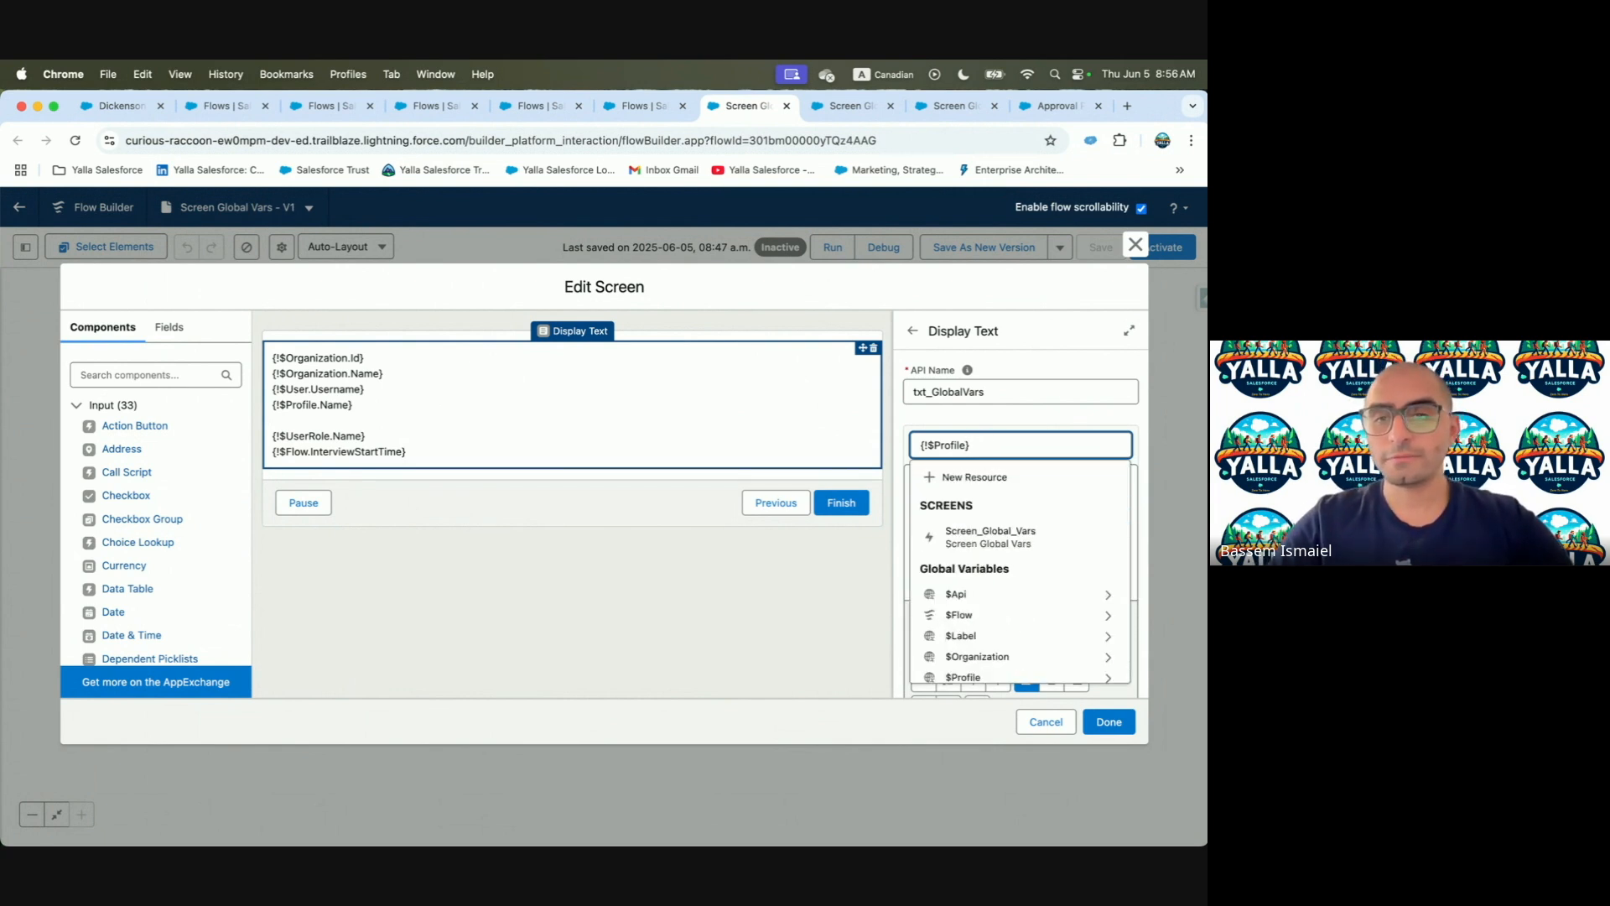
Check the Trailhead guidance on role and profile references, and remove the {!$Profile} line from the display text
{"action": "key", "text": "ctrl+Left"}
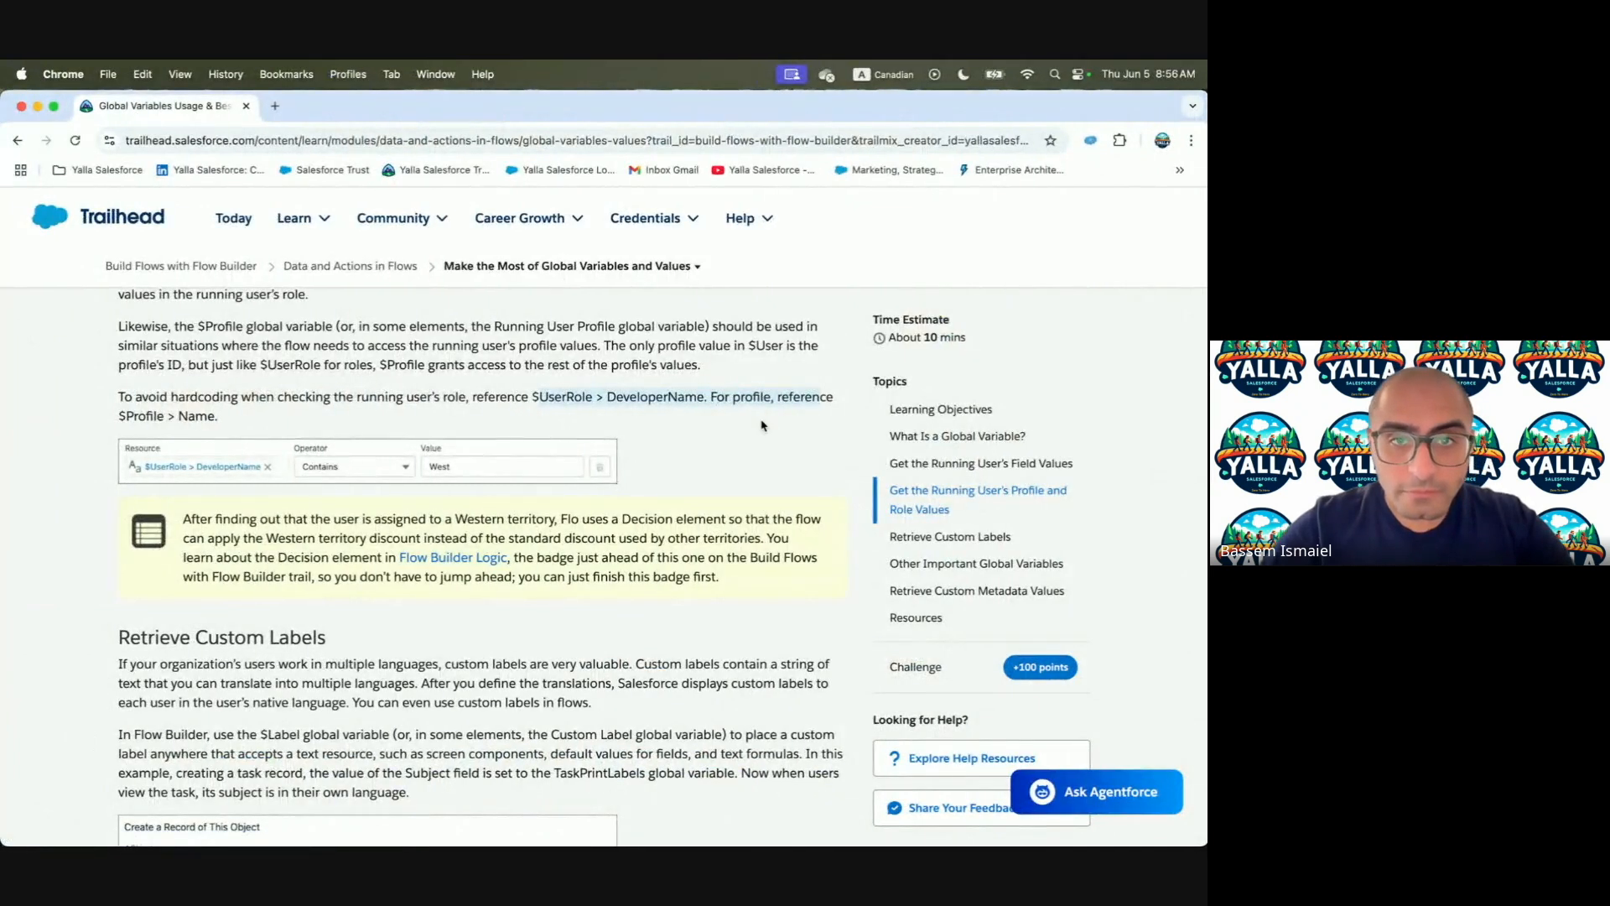
{"action": "key", "text": "ctrl+Right"}
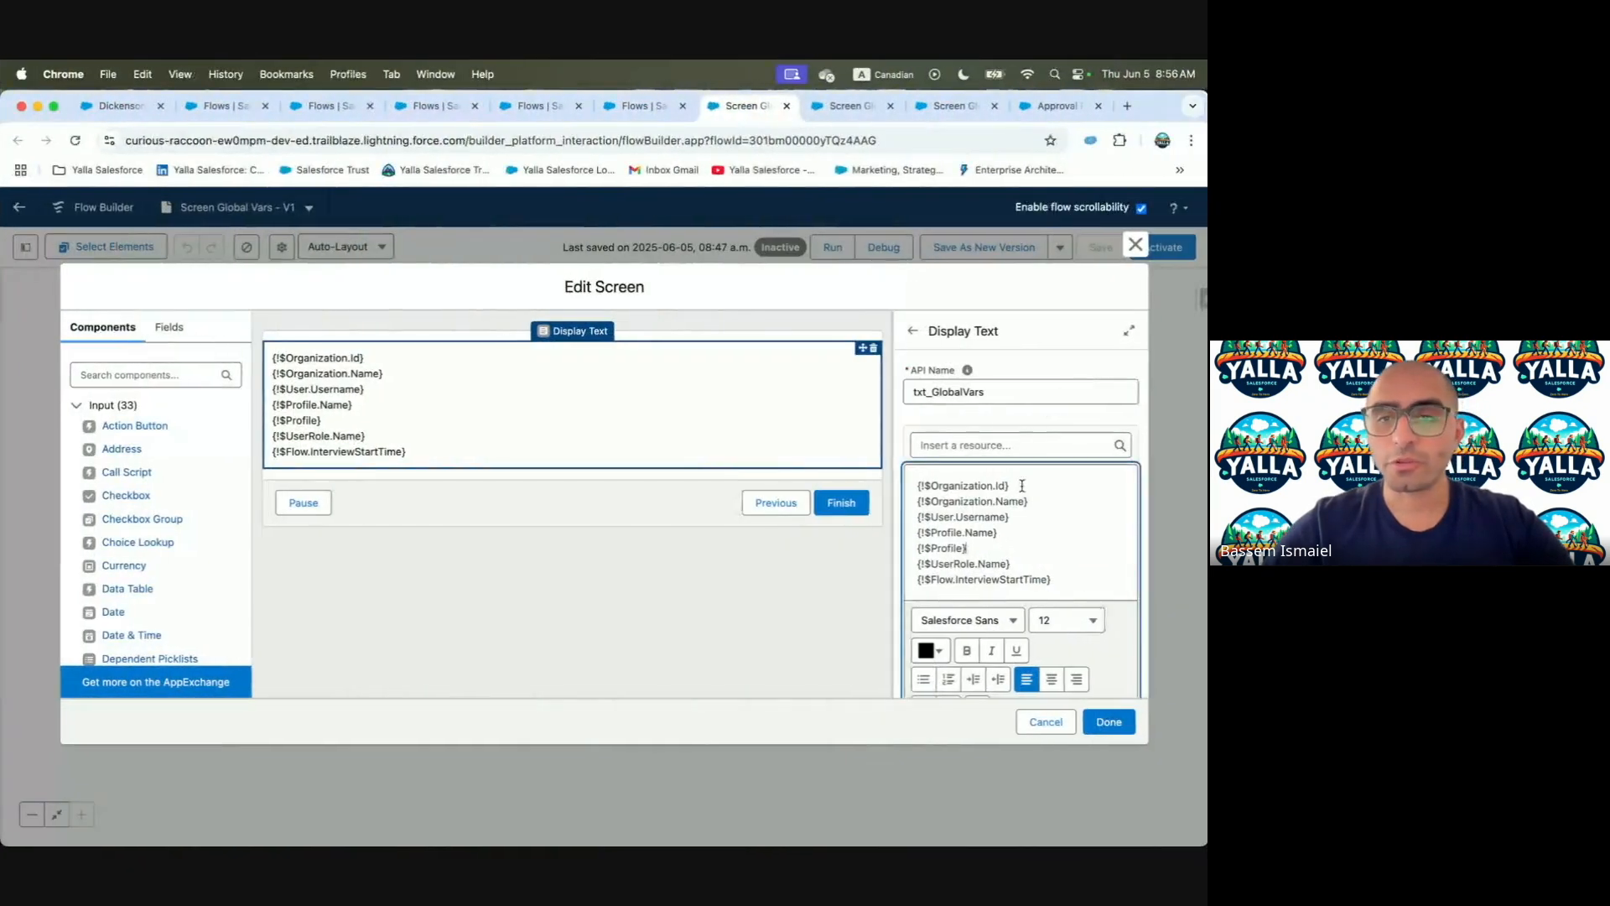
{"action": "left_click_drag", "start_coordinate": [990, 556], "coordinate": [916, 549]}
{"action": "key", "text": "BackSpace"}
{"action": "key", "text": "BackSpace"}
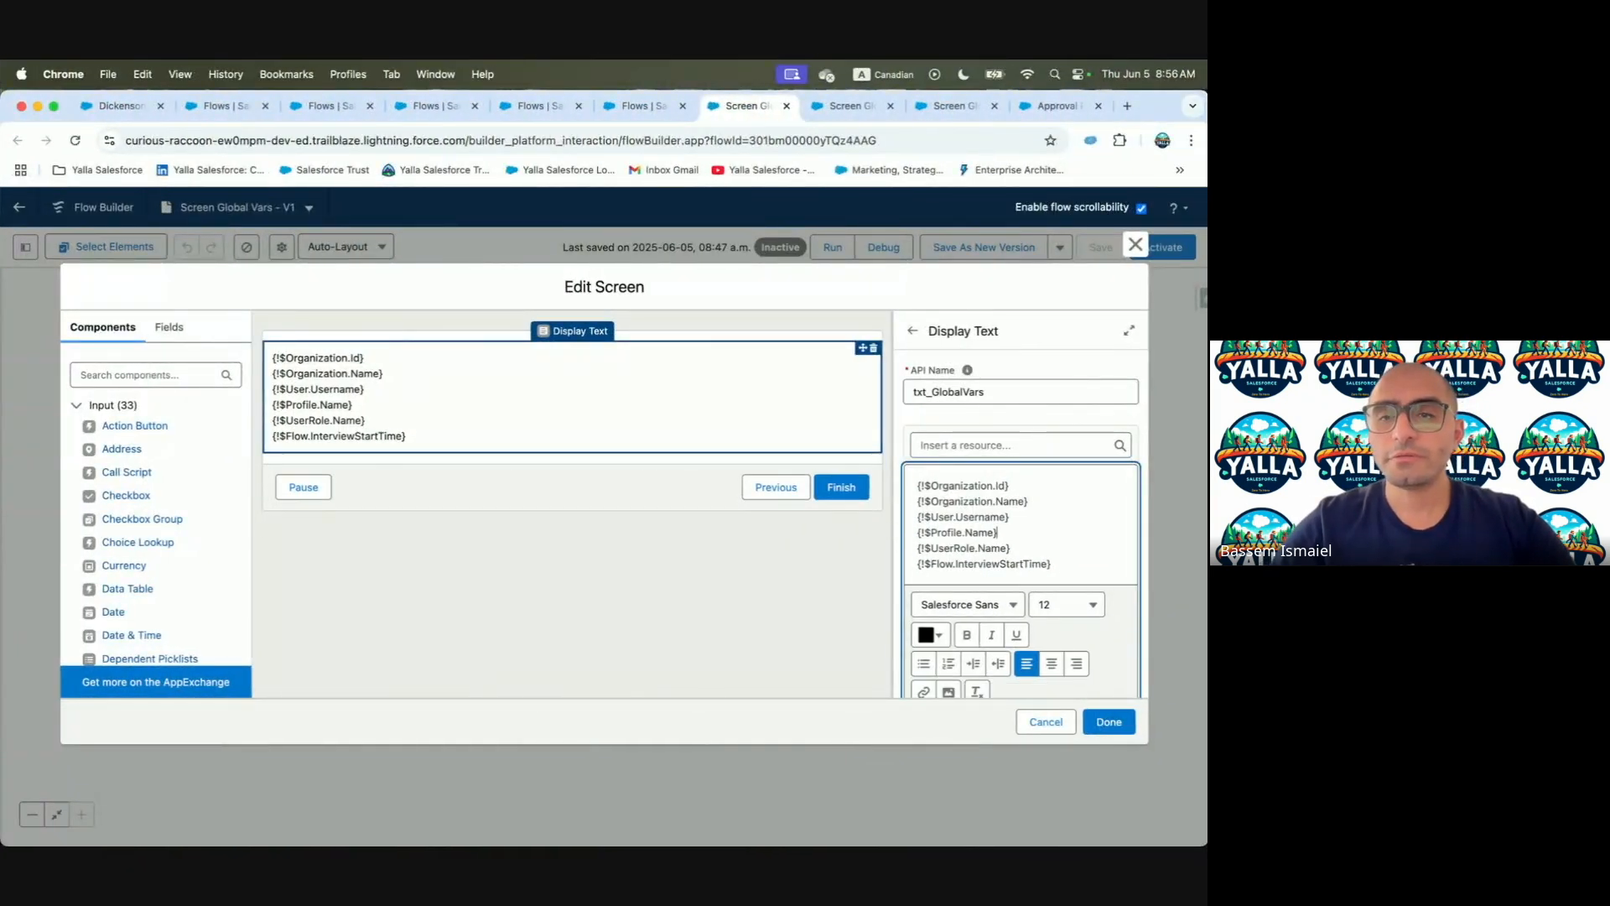
Insert {!$UserRole.DeveloperName} on a new line below {!$UserRole.Name} in the display text and accept the screen changes
{"action": "left_click", "coordinate": [1011, 547]}
{"action": "key", "text": "Return"}
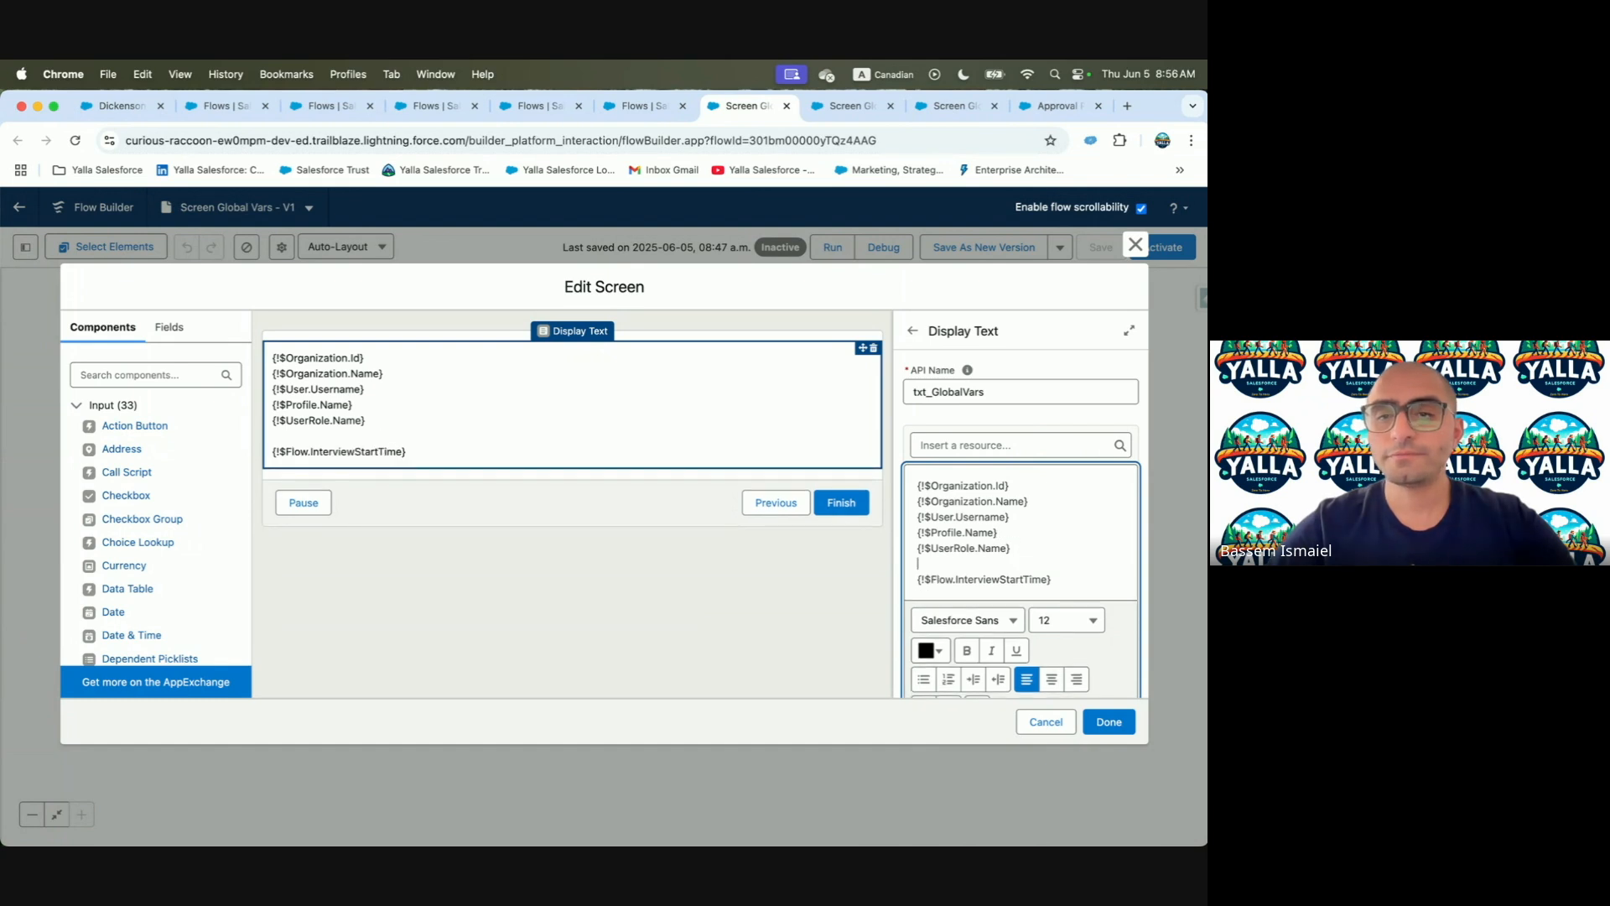
{"action": "left_click", "coordinate": [1038, 443]}
{"action": "type", "text": "$UserRole"}
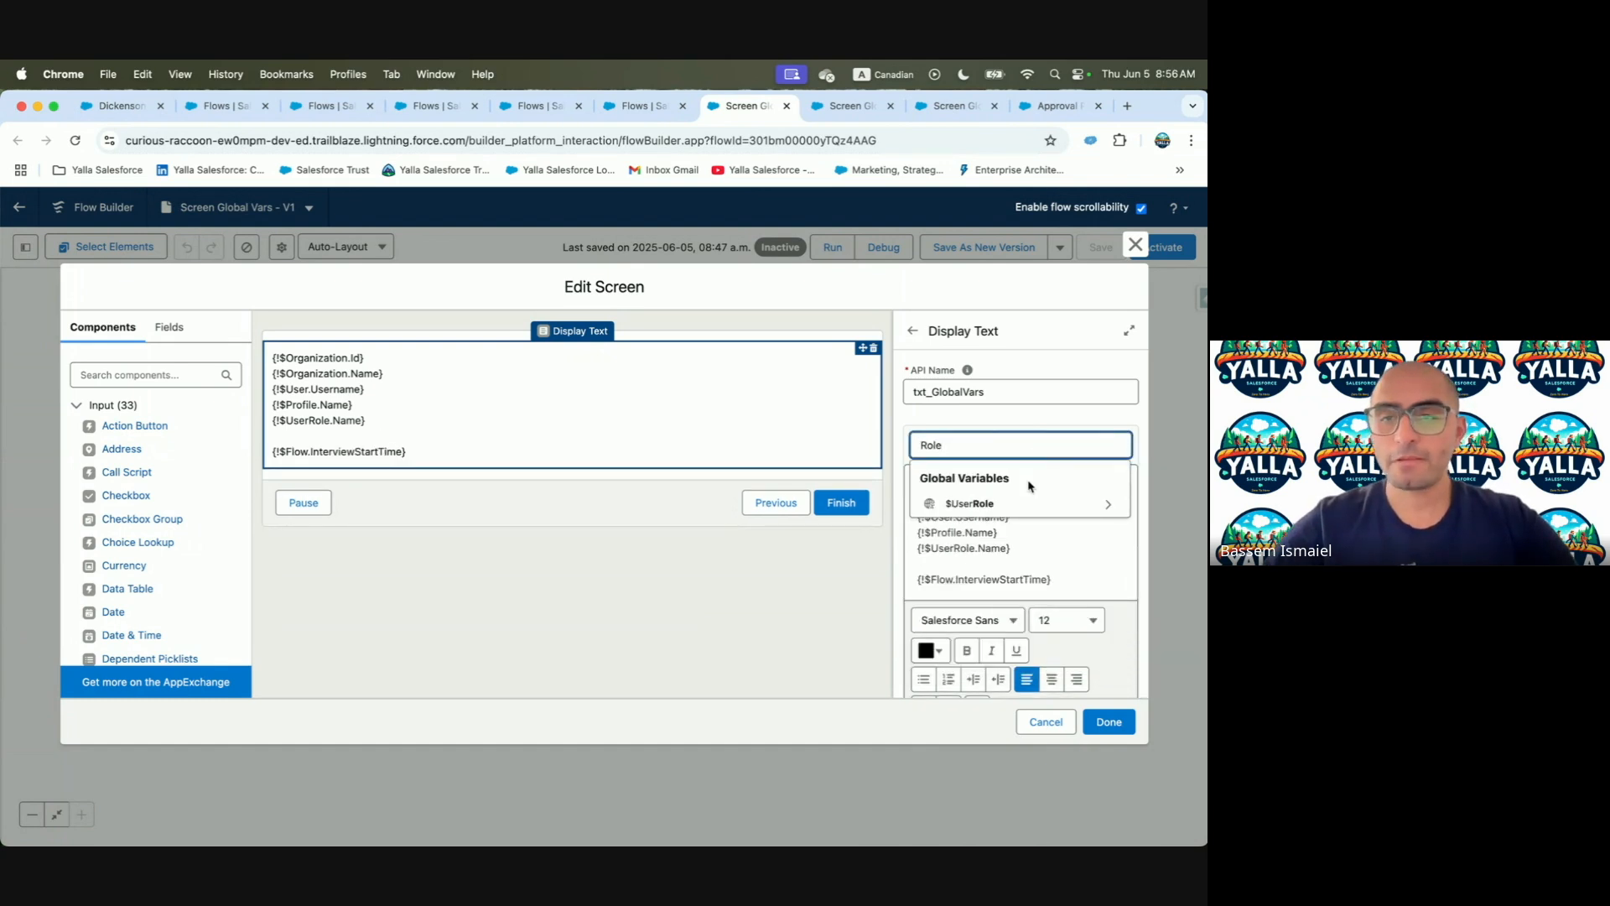
{"action": "left_click", "coordinate": [1025, 502]}
{"action": "type", "text": "Deve}"}
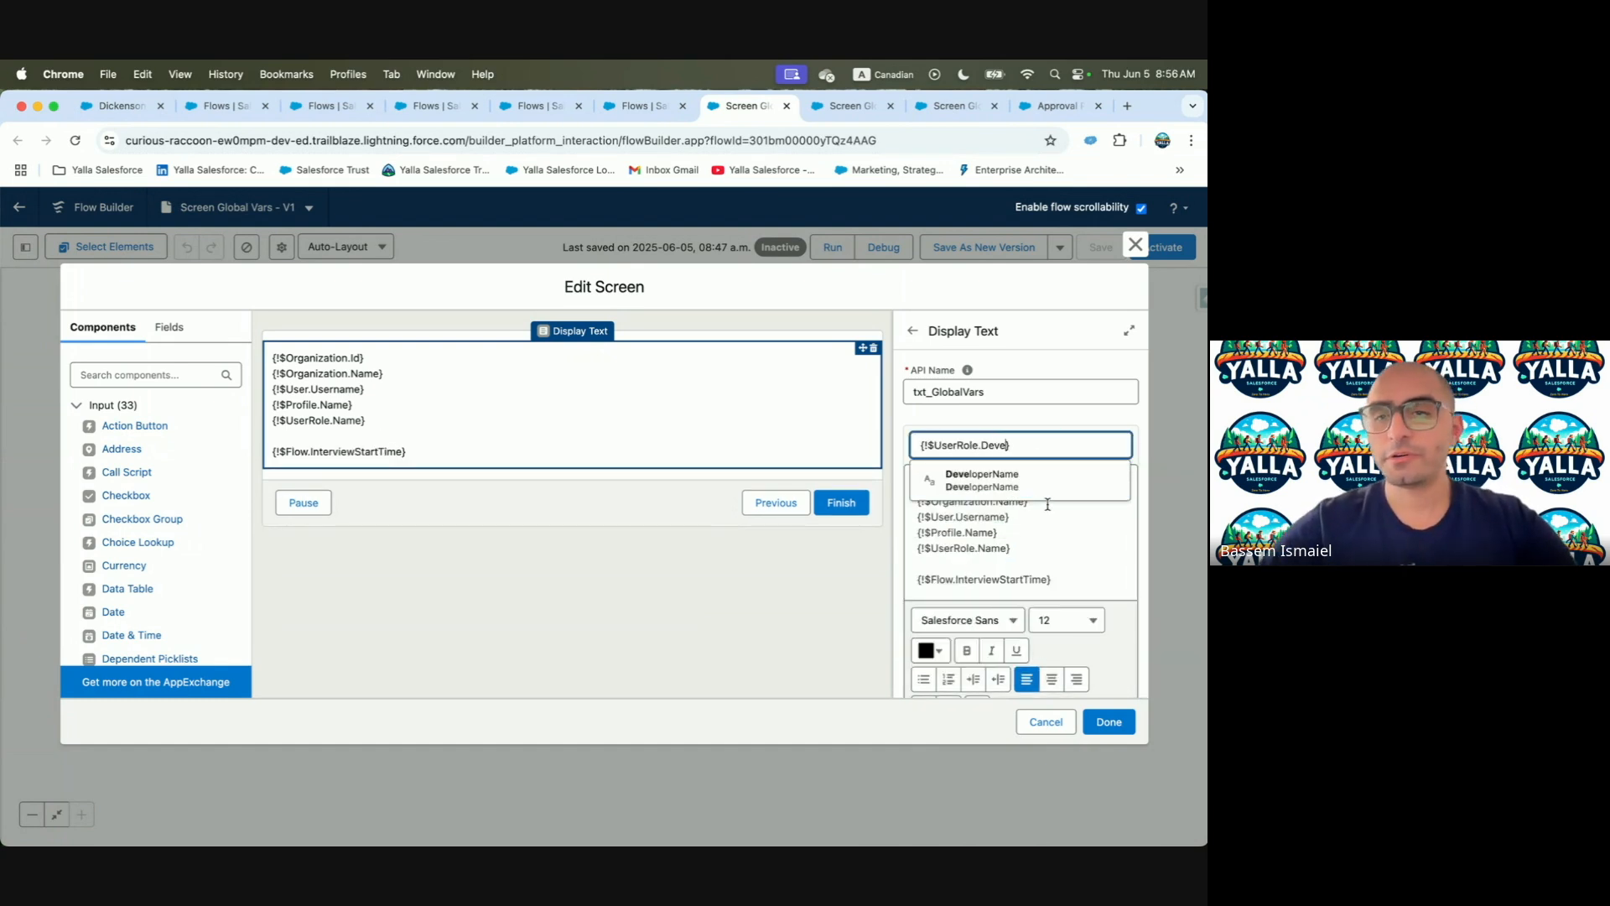
{"action": "left_click", "coordinate": [1036, 474]}
{"action": "left_click", "coordinate": [1115, 723]}
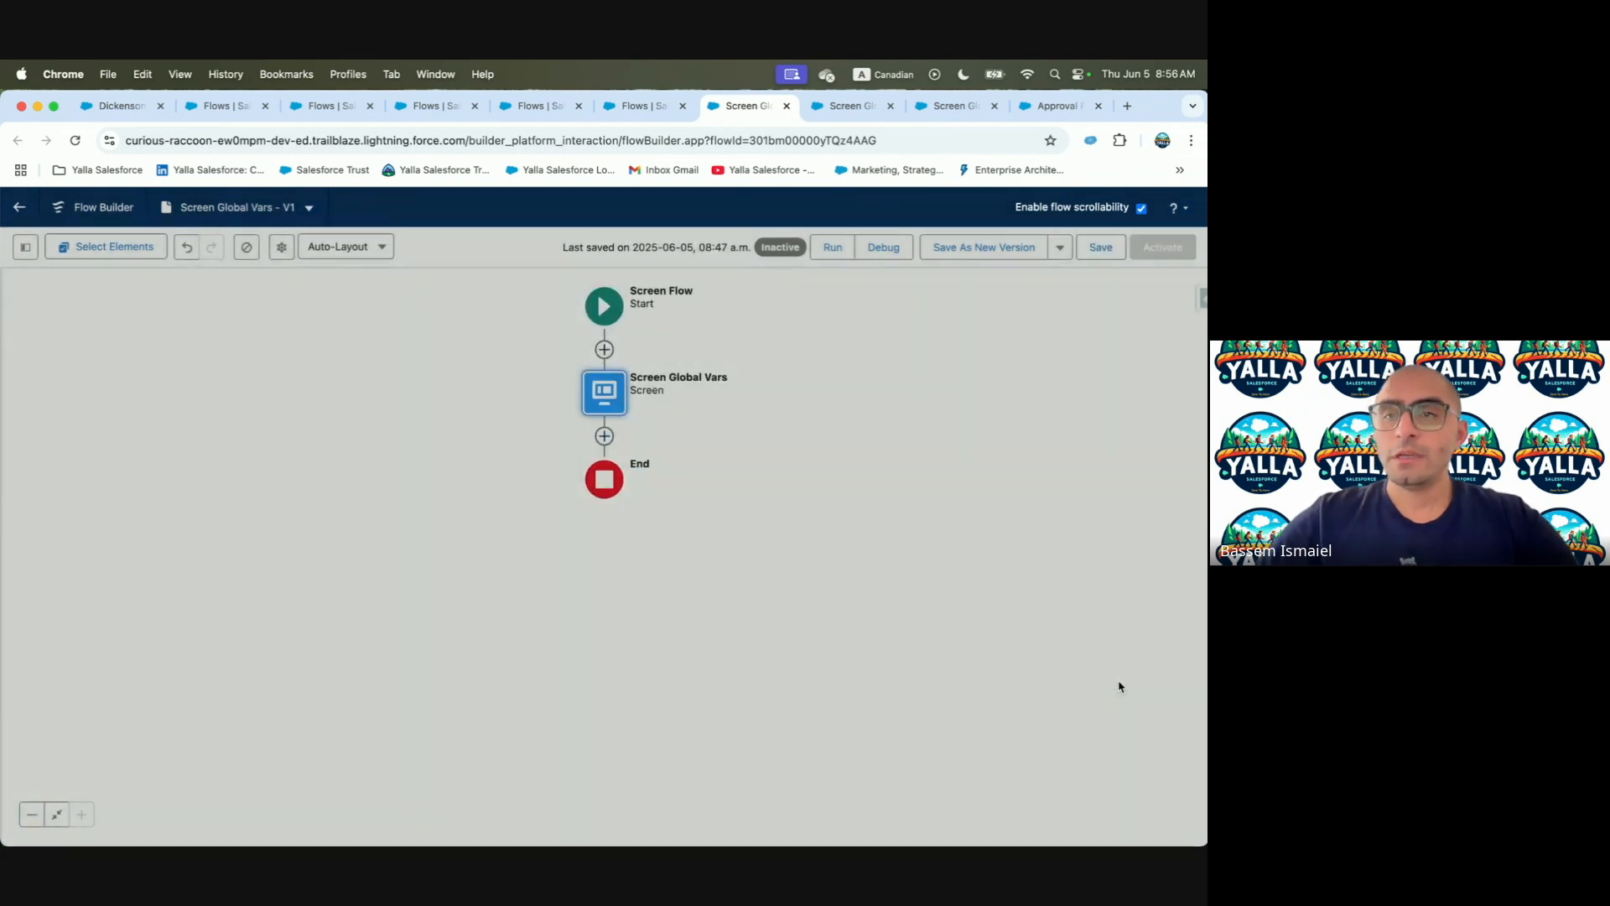
Save the Screen Global Vars flow and run it in debug mode with the existing debug options
{"action": "left_click", "coordinate": [1101, 246]}
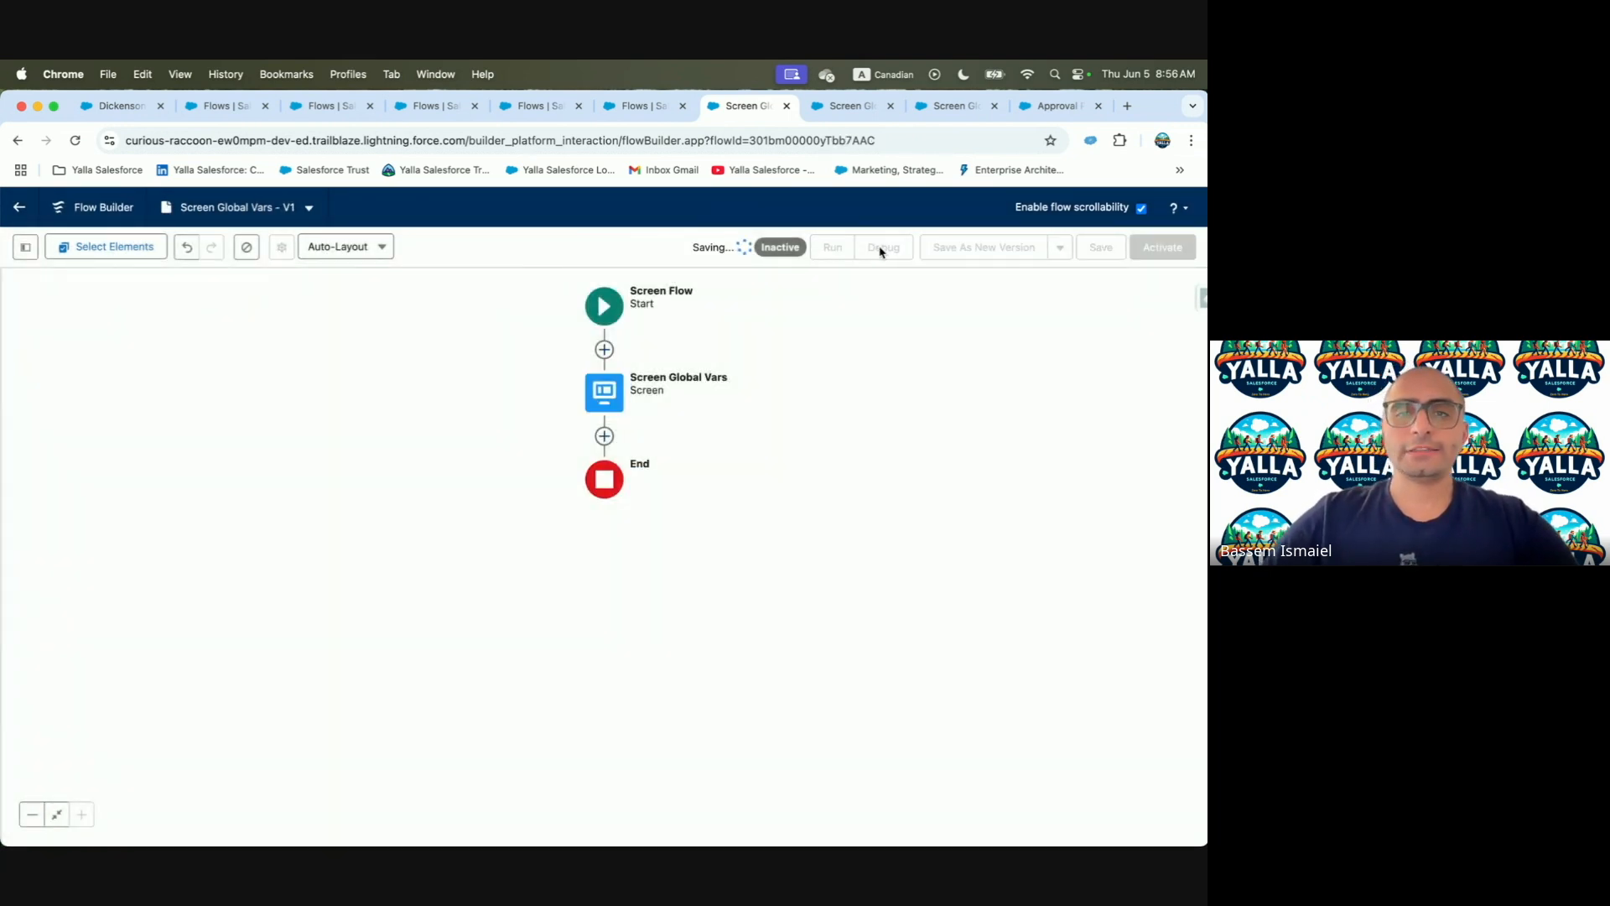
{"action": "left_click", "coordinate": [880, 248]}
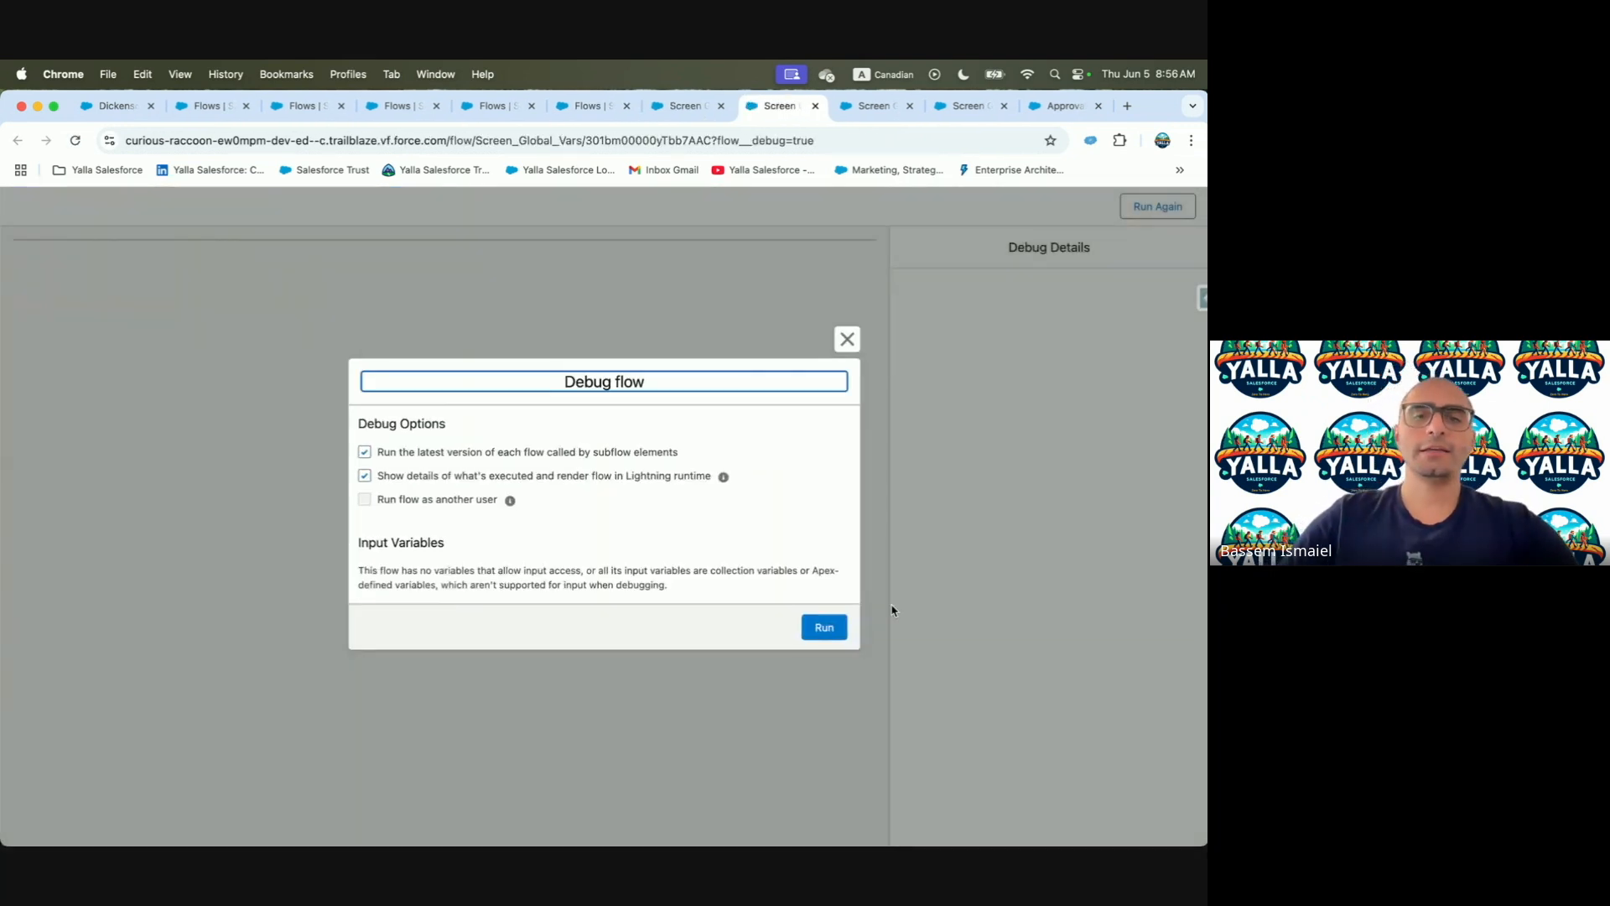
{"action": "left_click", "coordinate": [818, 624]}
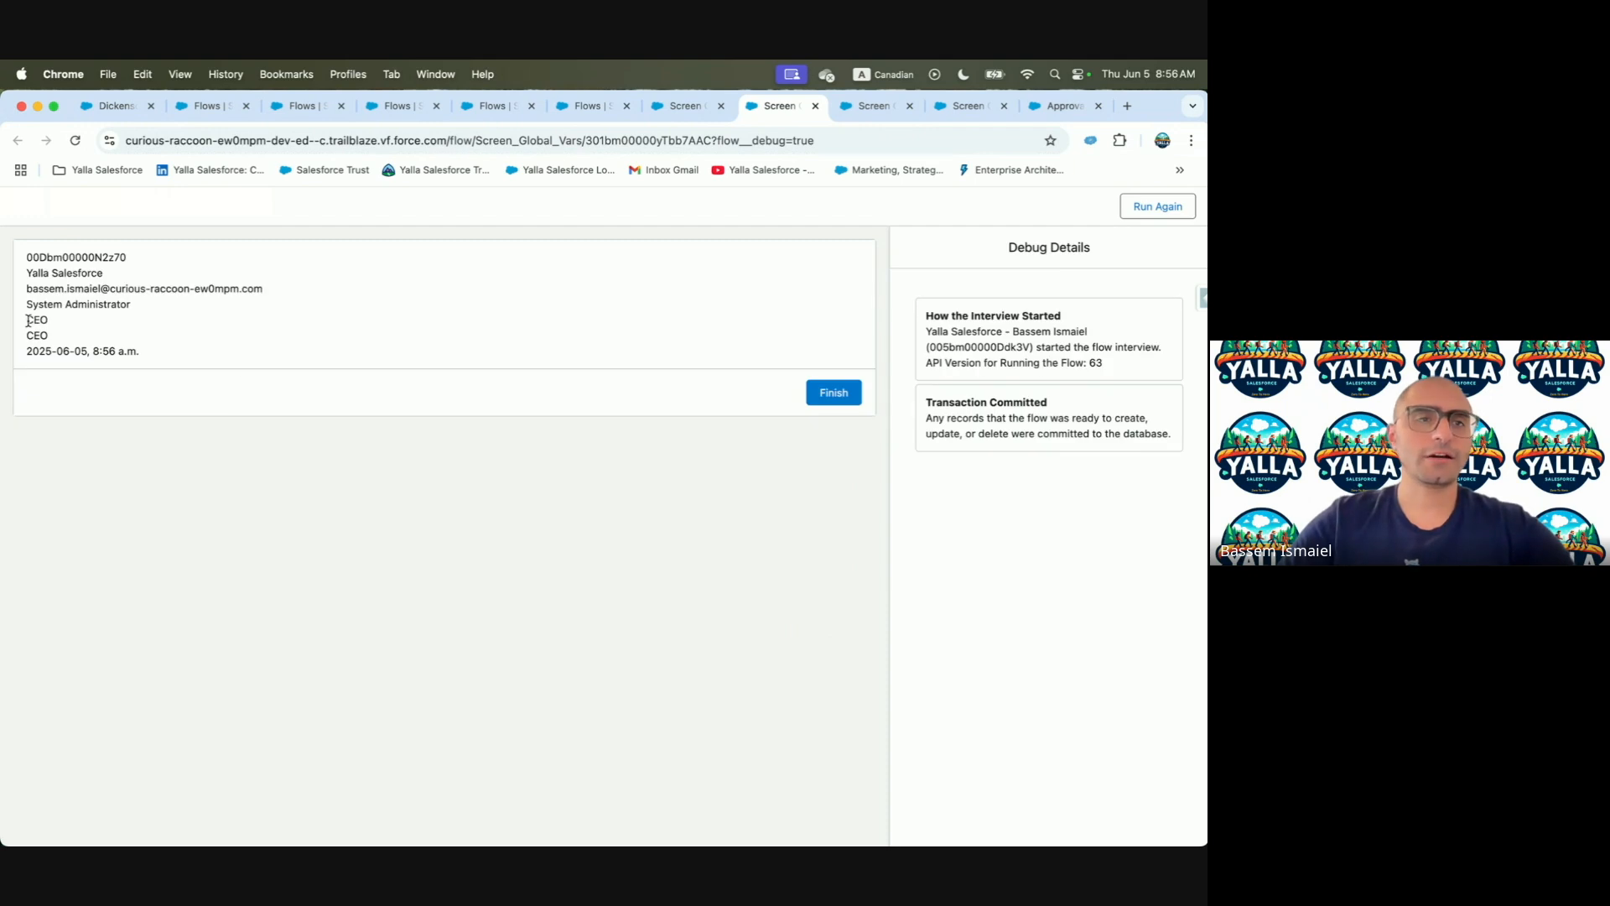
Look at Trailhead's Retrieve Custom Labels section, and finish and close the flow's debug run
{"action": "key", "text": "ctrl+Left"}
{"action": "scroll", "coordinate": [174, 521], "scroll_direction": "down", "scroll_amount": 3}
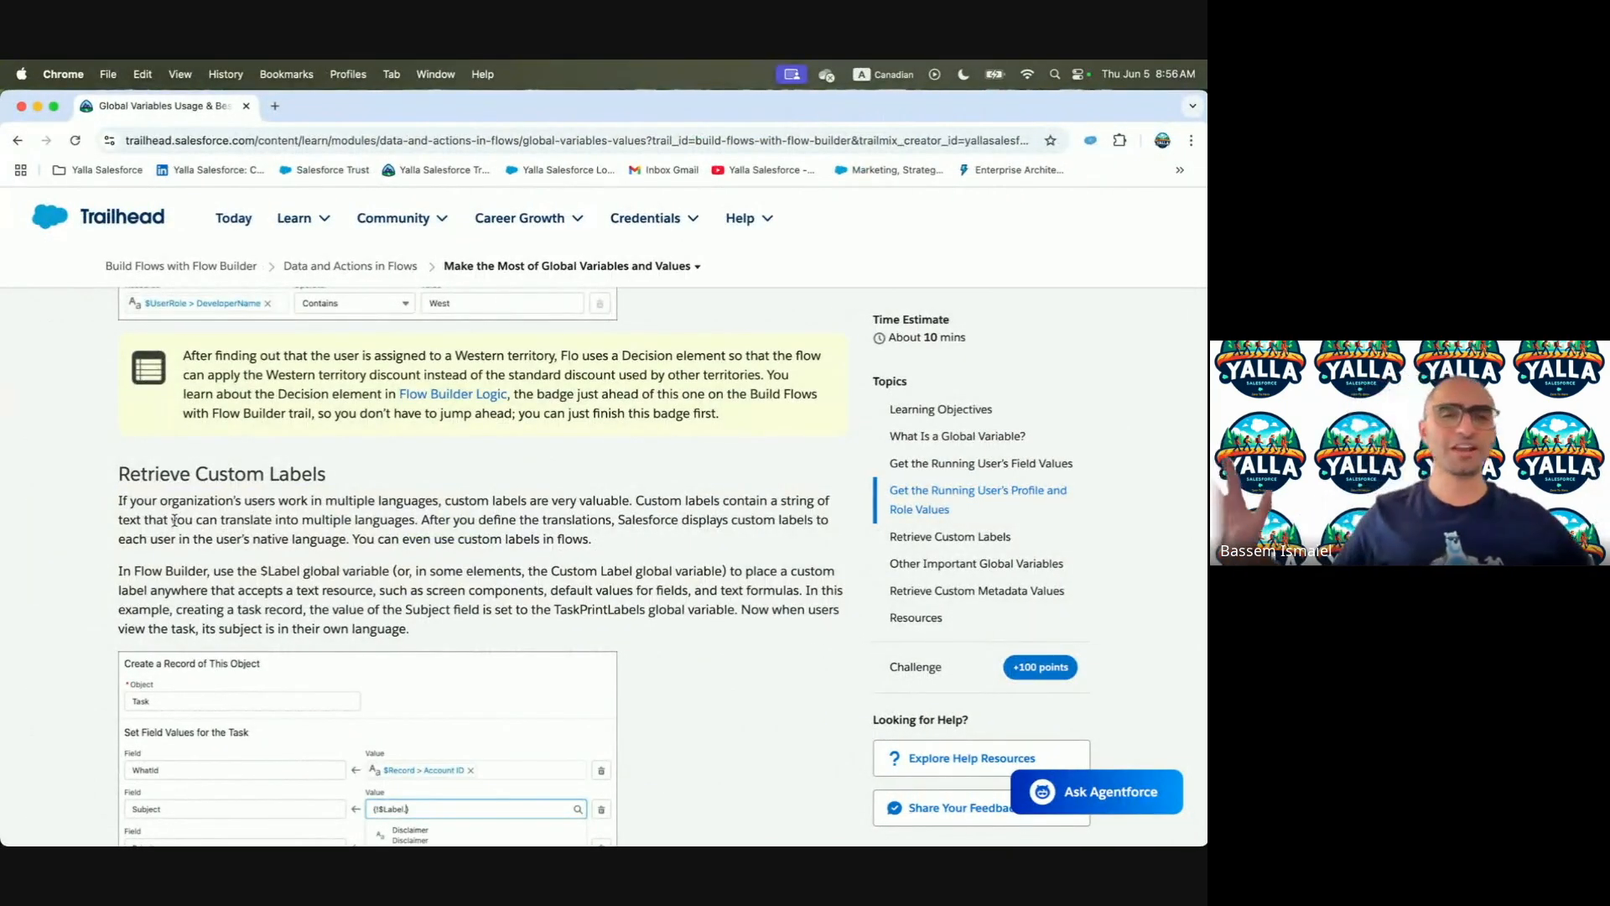
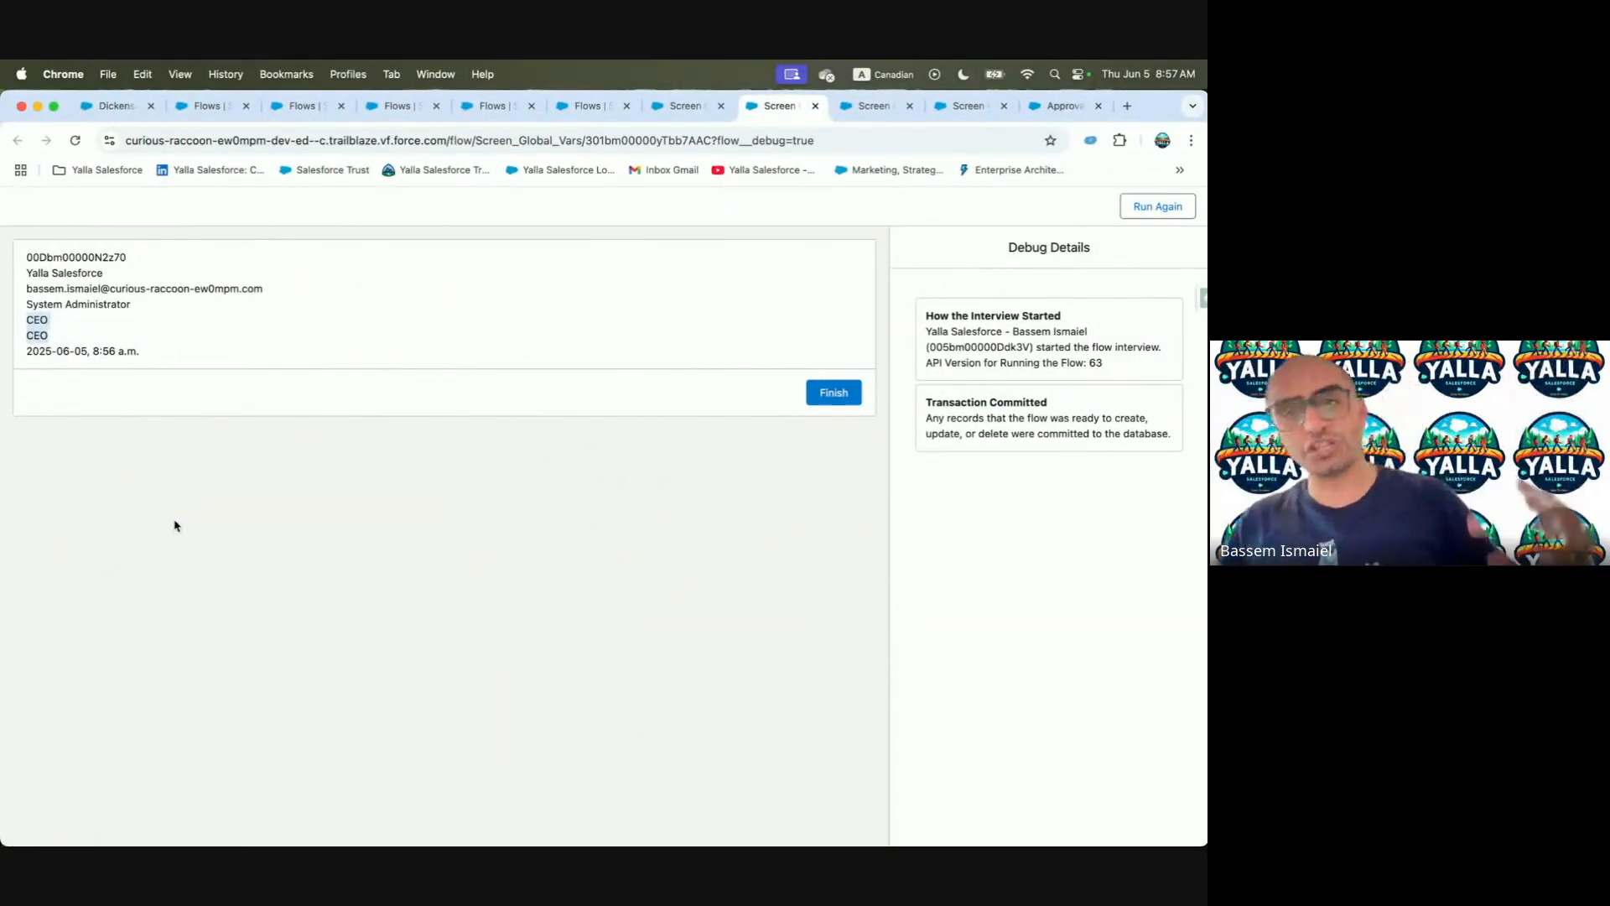
{"action": "left_click", "coordinate": [821, 394]}
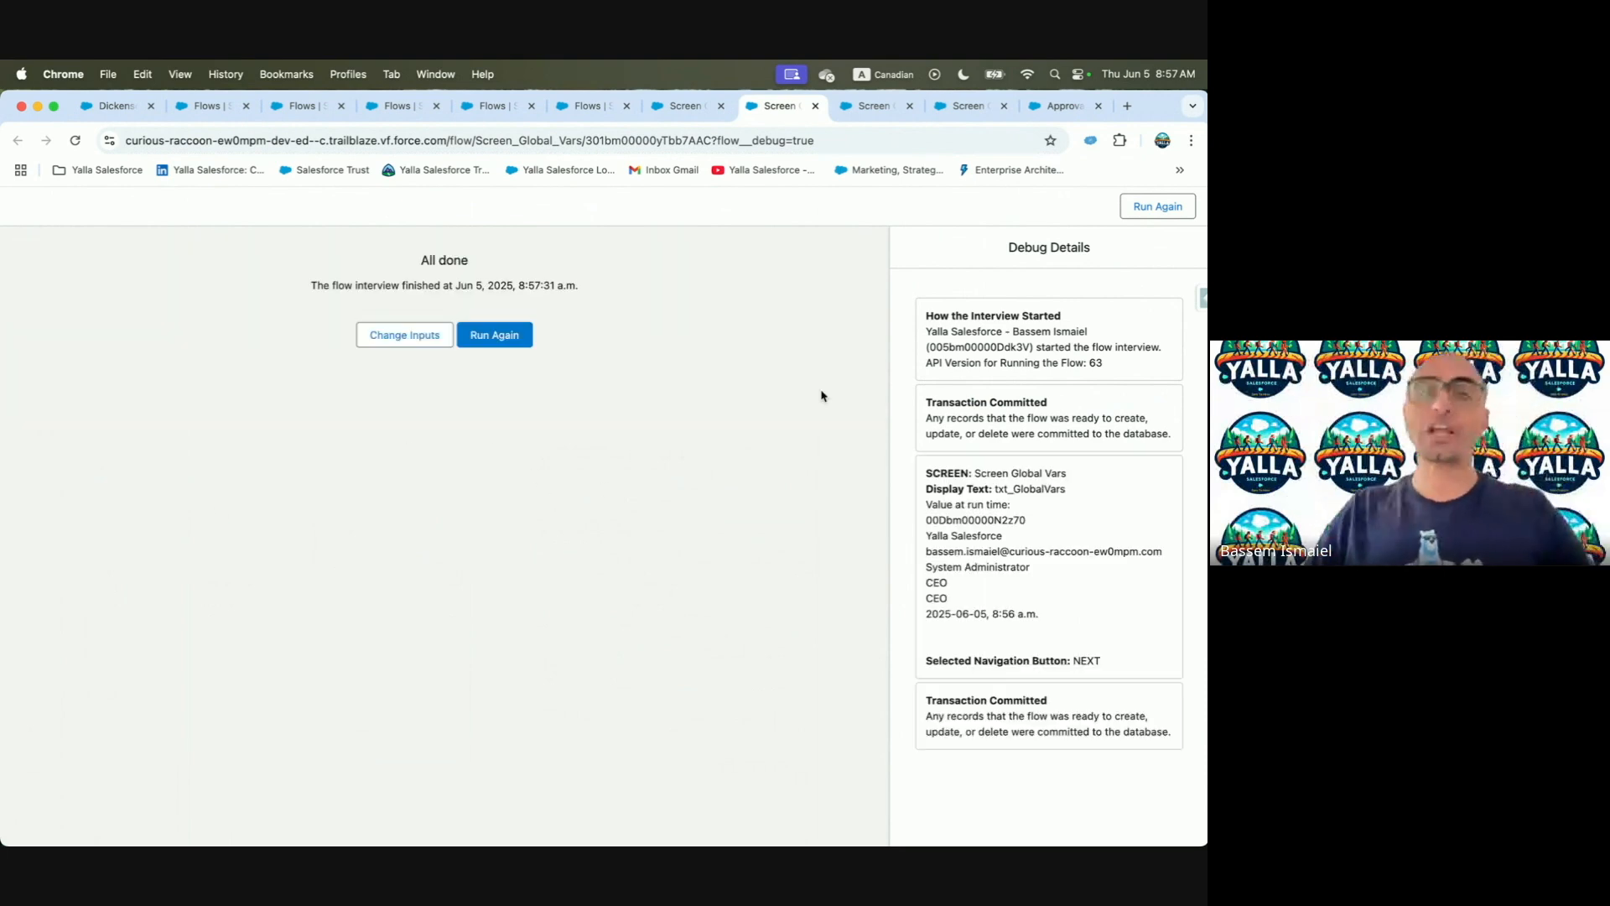
{"action": "left_click", "coordinate": [817, 107]}
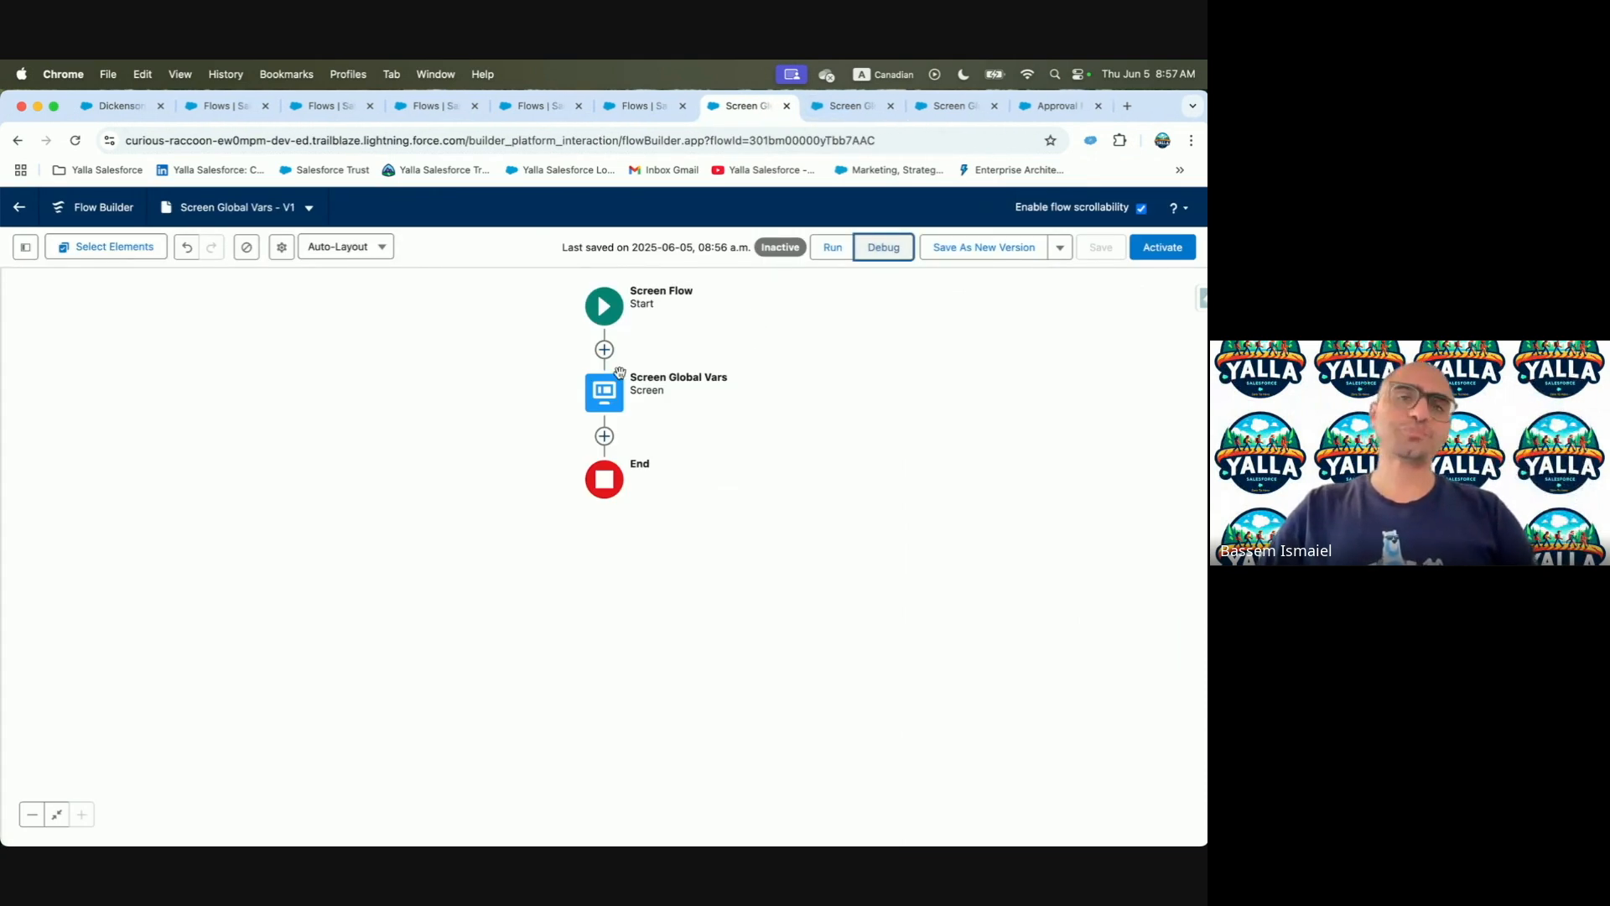
Find the Custom Labels page in Salesforce Setup and look over the existing labels
{"action": "left_click", "coordinate": [631, 106]}
{"action": "left_click", "coordinate": [60, 289]}
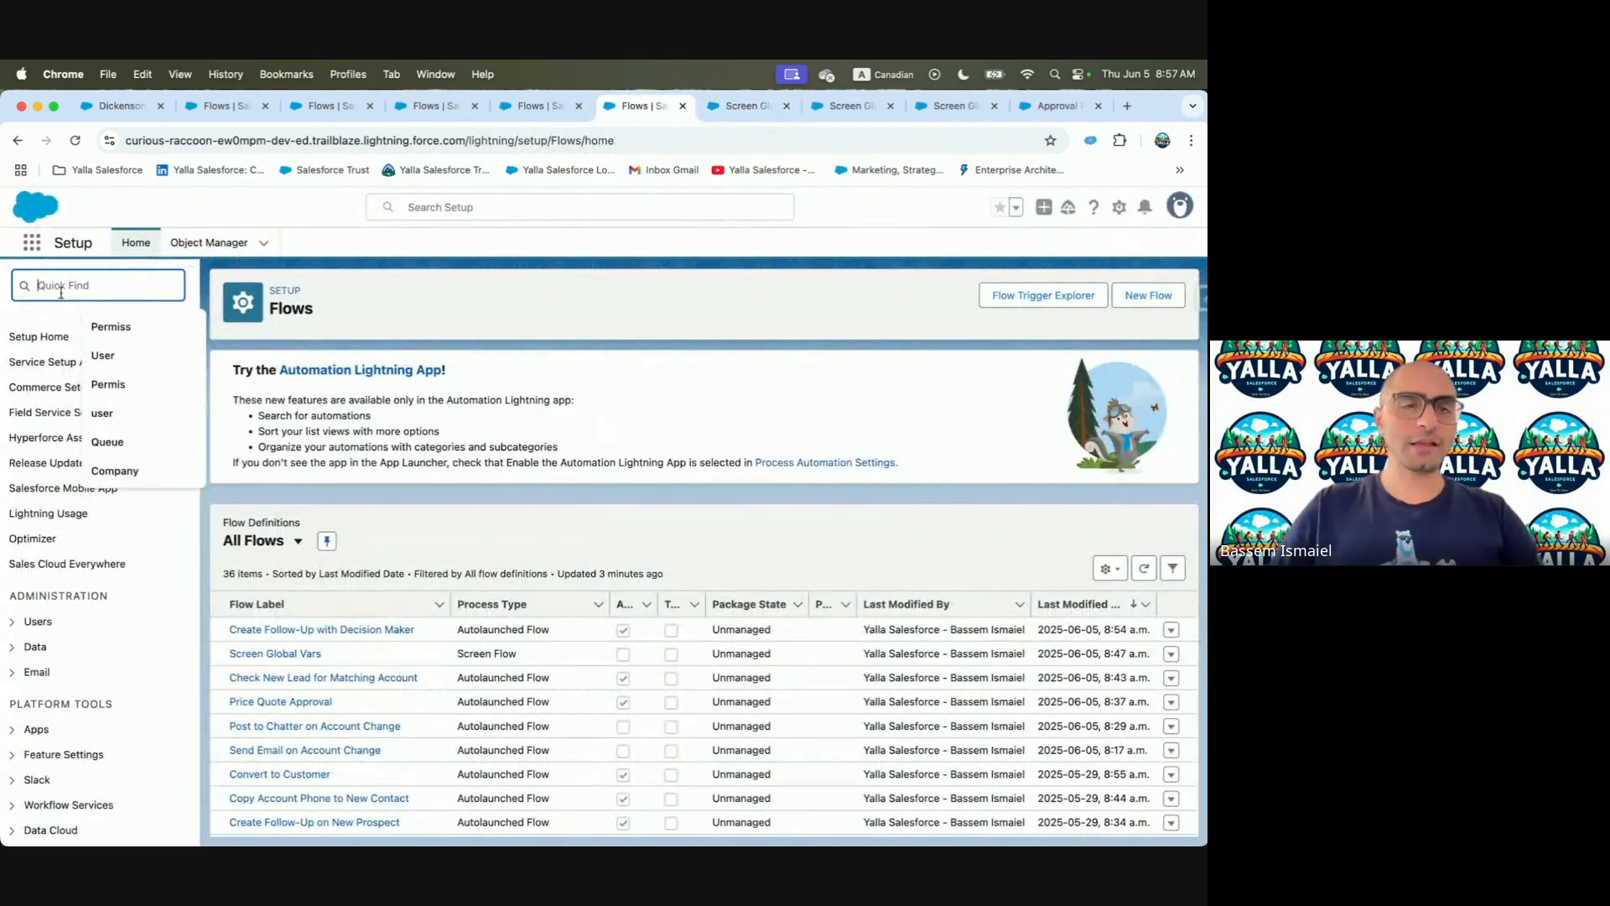
{"action": "type", "text": "Label"}
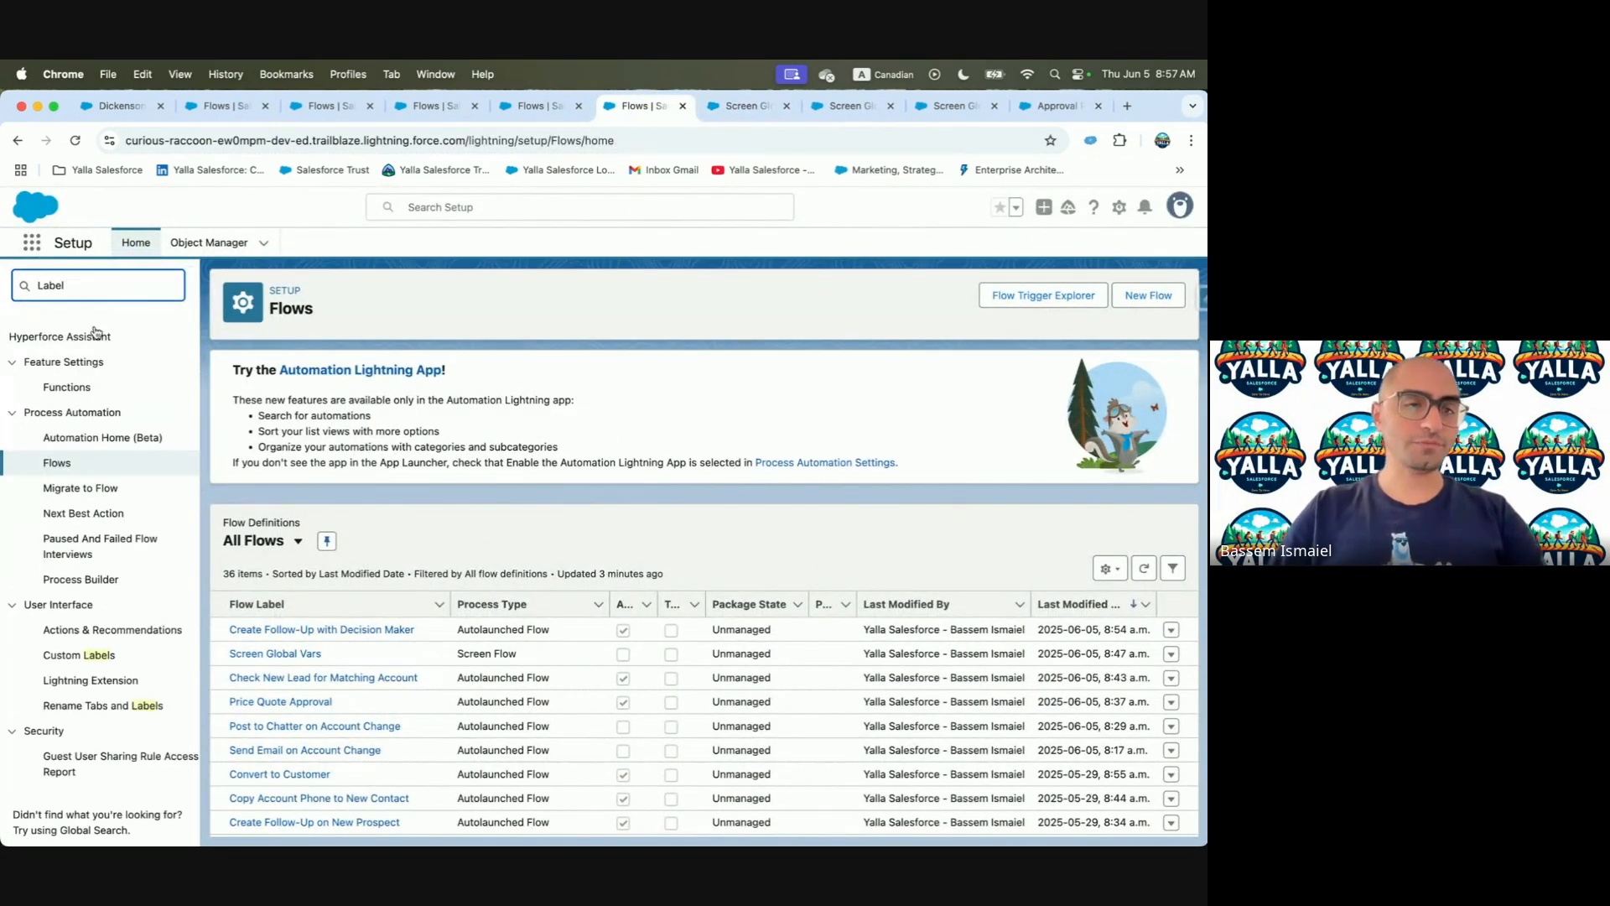
{"action": "left_click", "coordinate": [94, 656]}
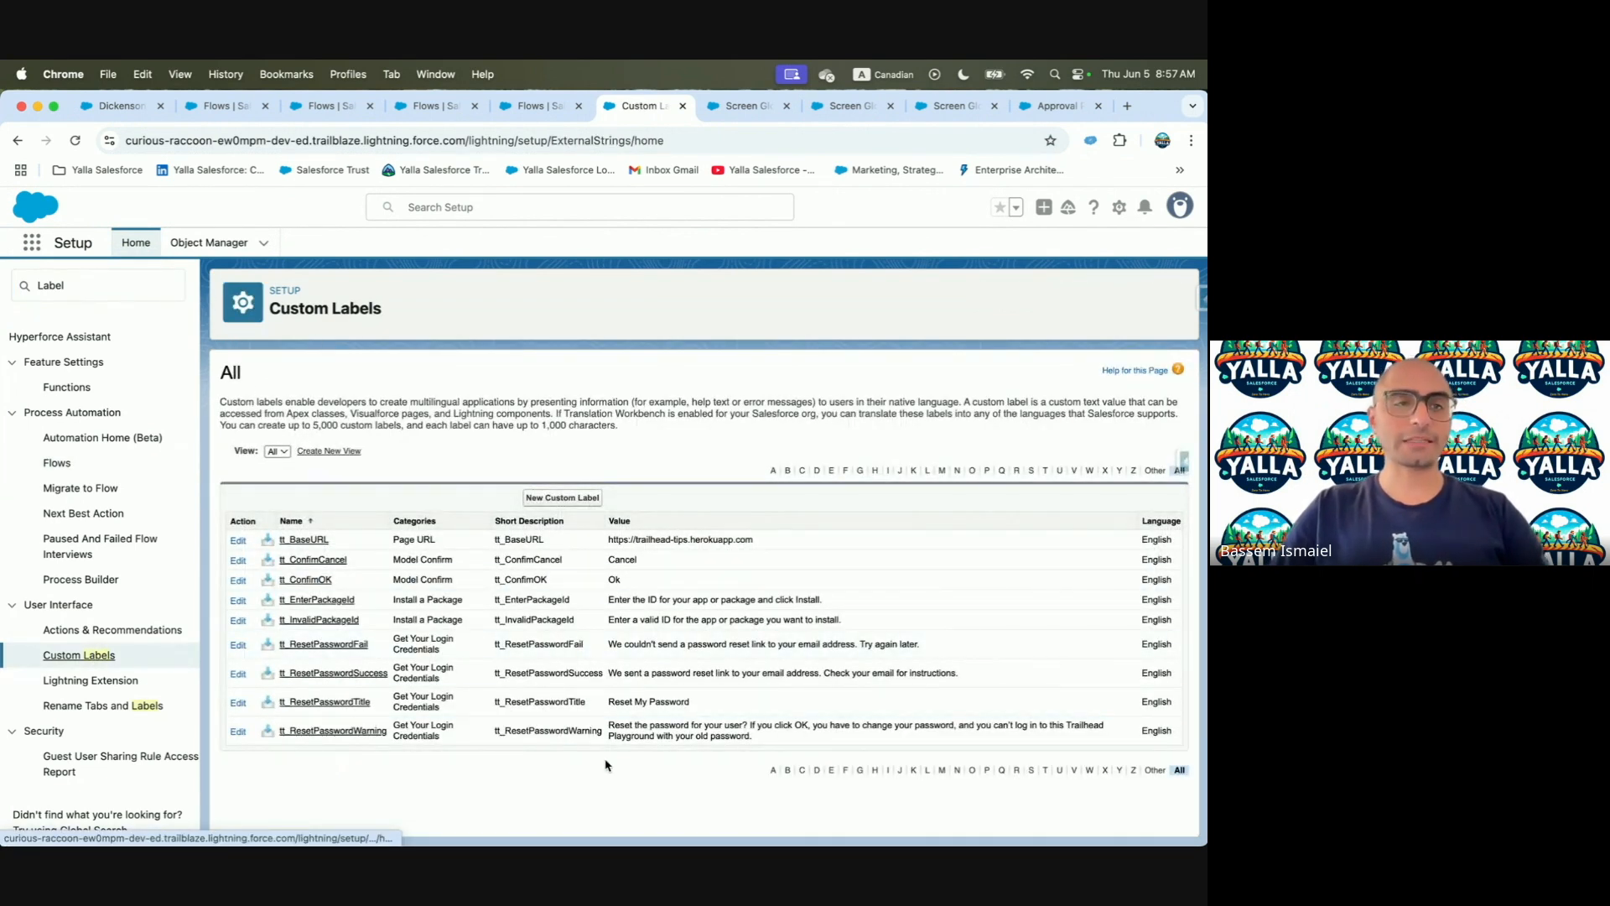
Review the supported languages in Translation Language Settings and open the Translation Workbench's Translate page
{"action": "double_click", "coordinate": [94, 289]}
{"action": "type", "text": "Tran"}
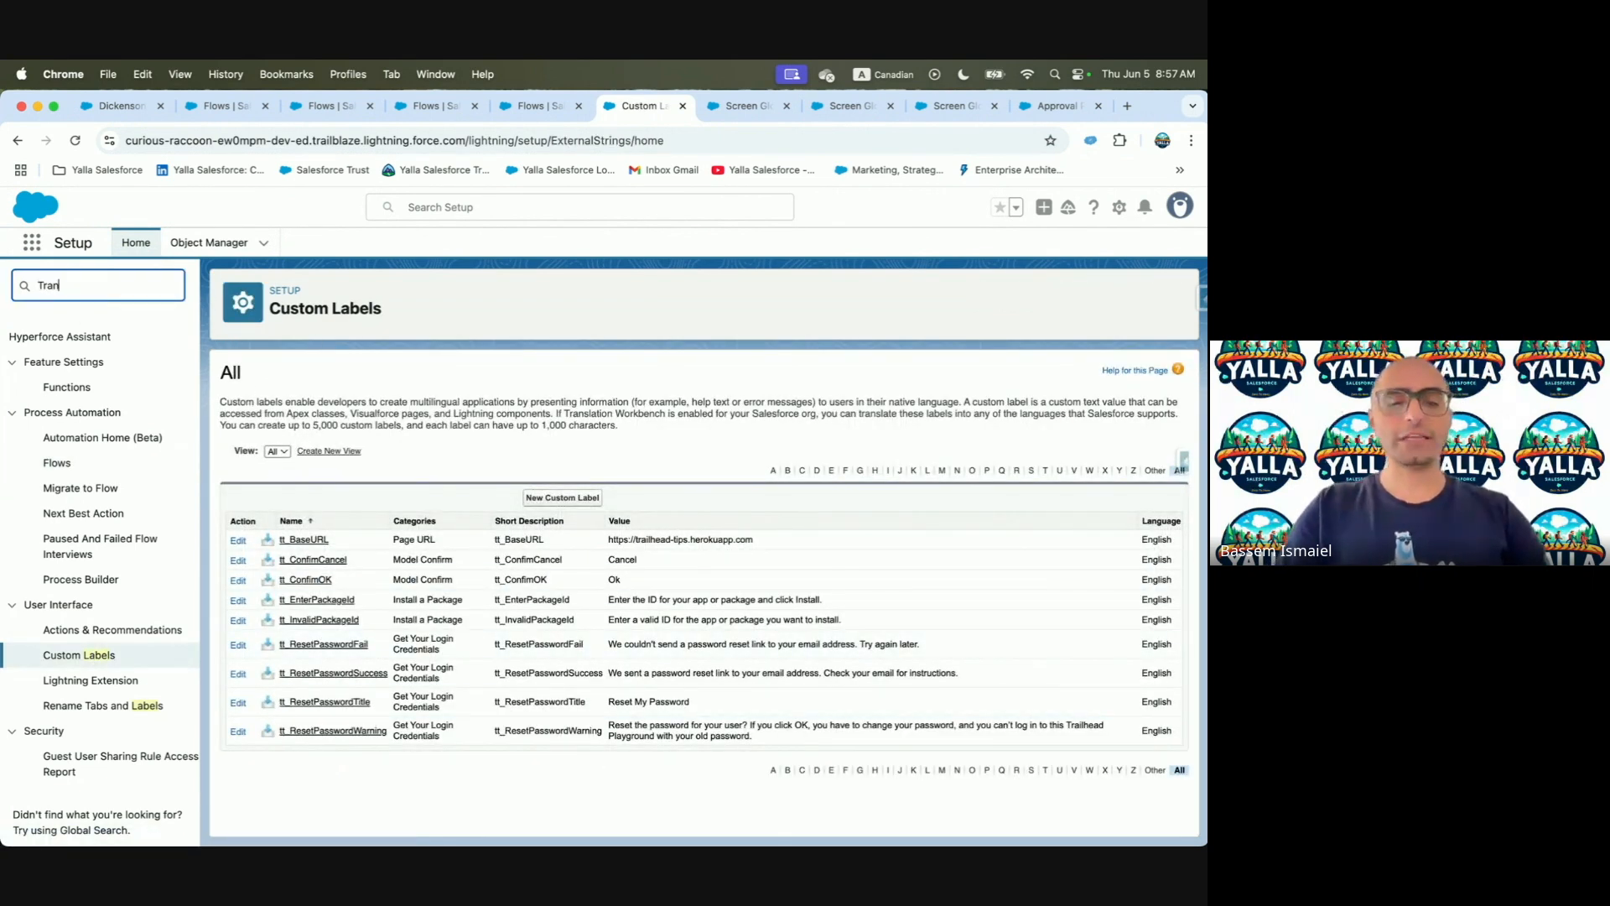
{"action": "type", "text": "sl"}
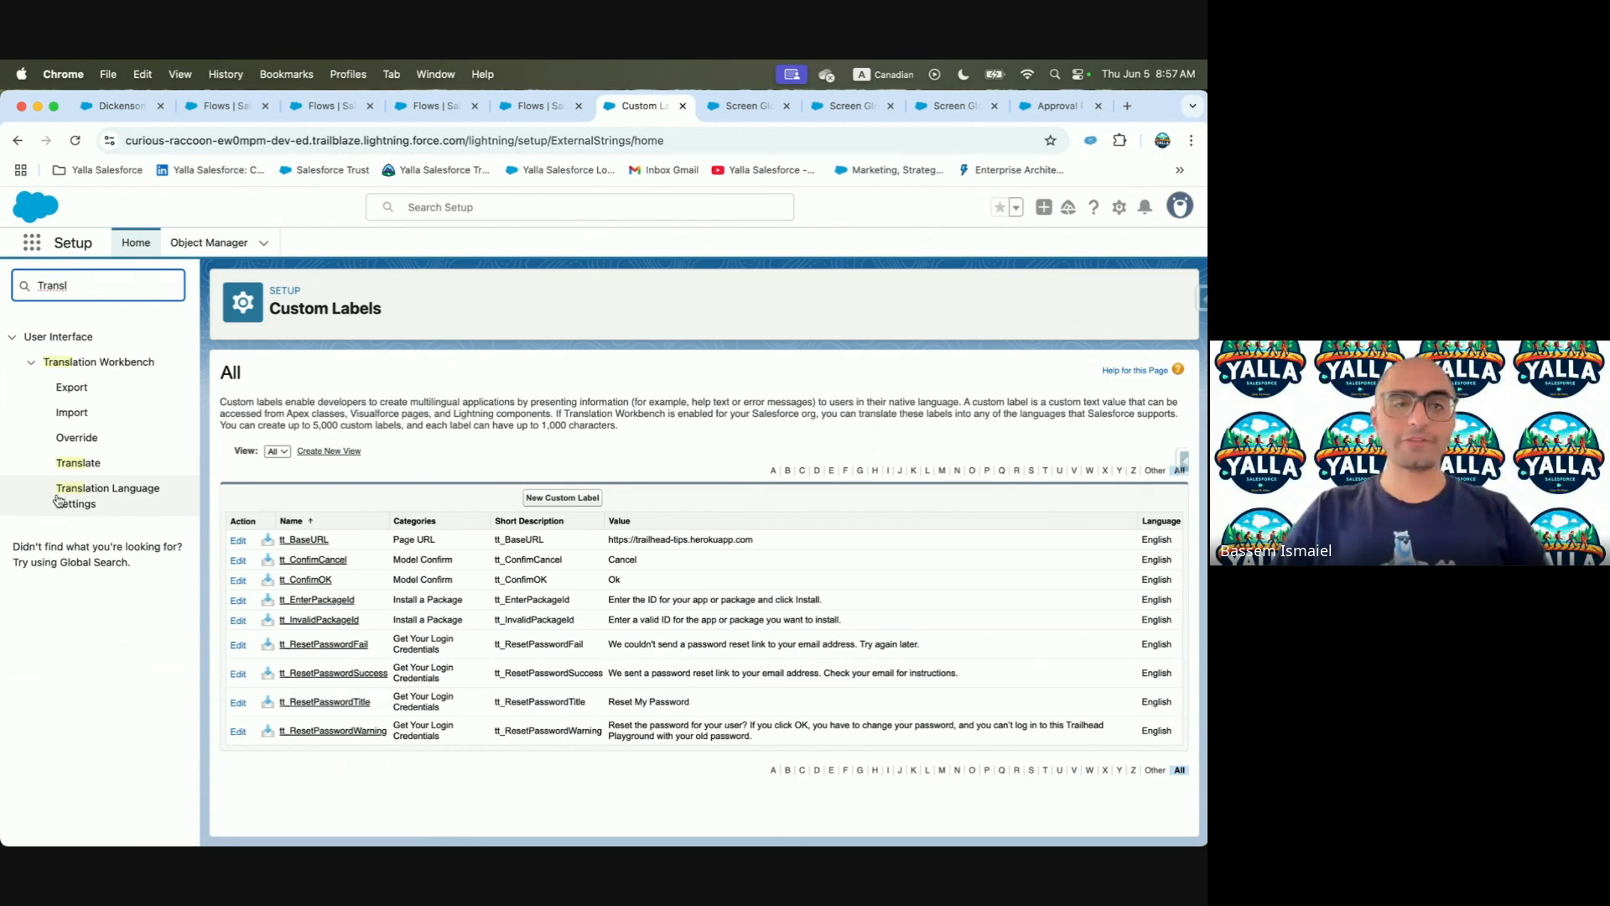
{"action": "left_click", "coordinate": [92, 498]}
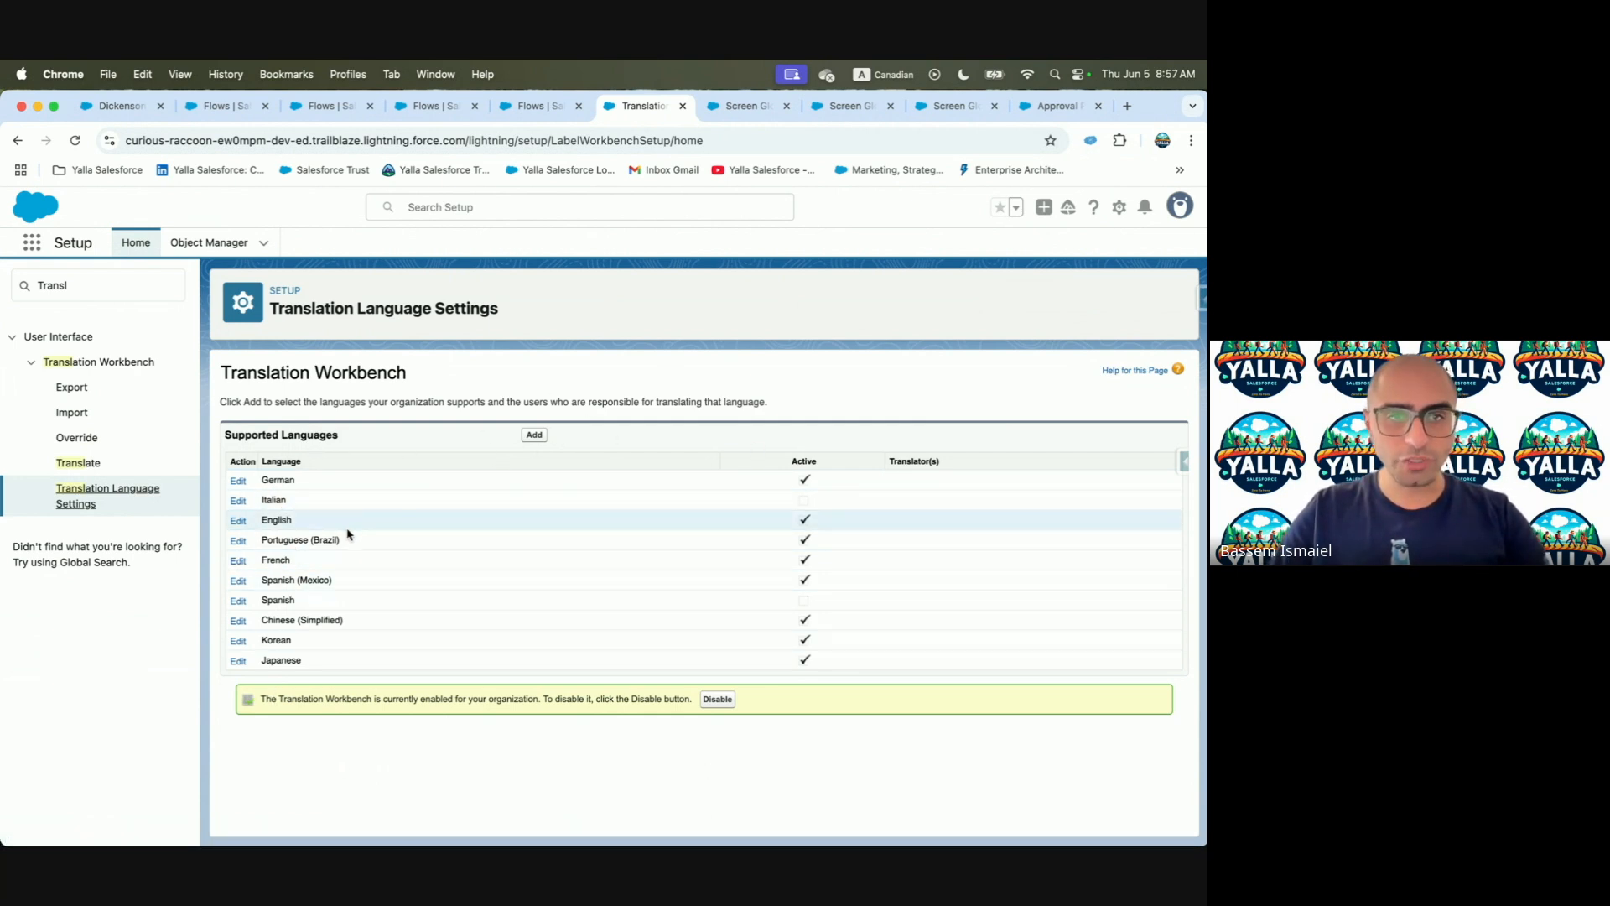
{"action": "left_click", "coordinate": [83, 463]}
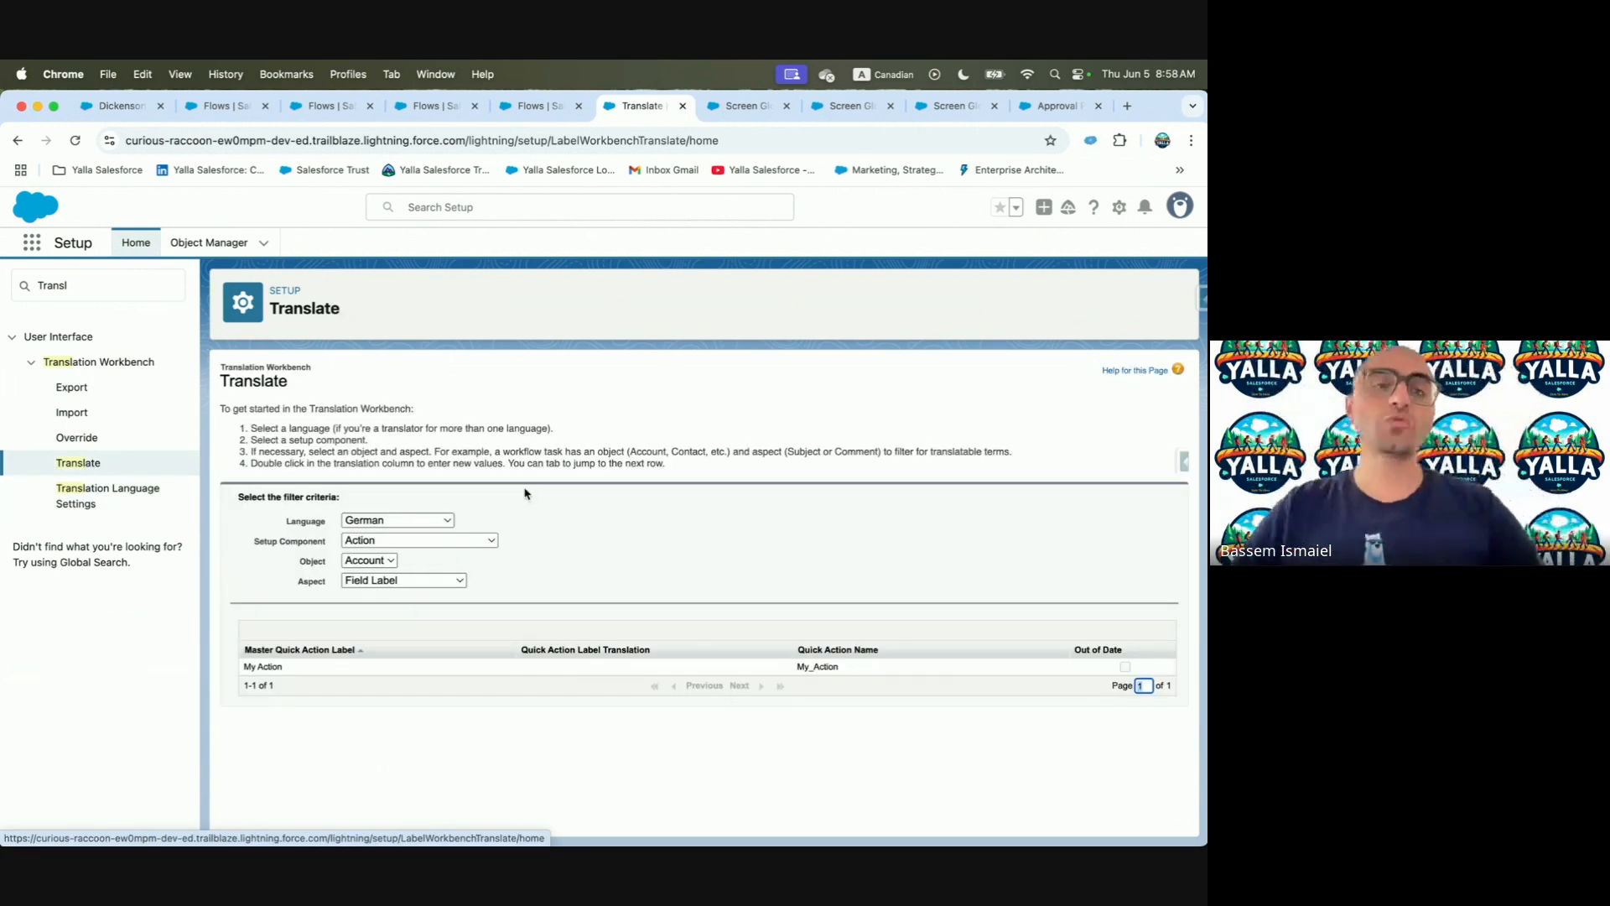
Set the translation language filter to French and review which setup components can be translated
{"action": "left_click", "coordinate": [445, 521]}
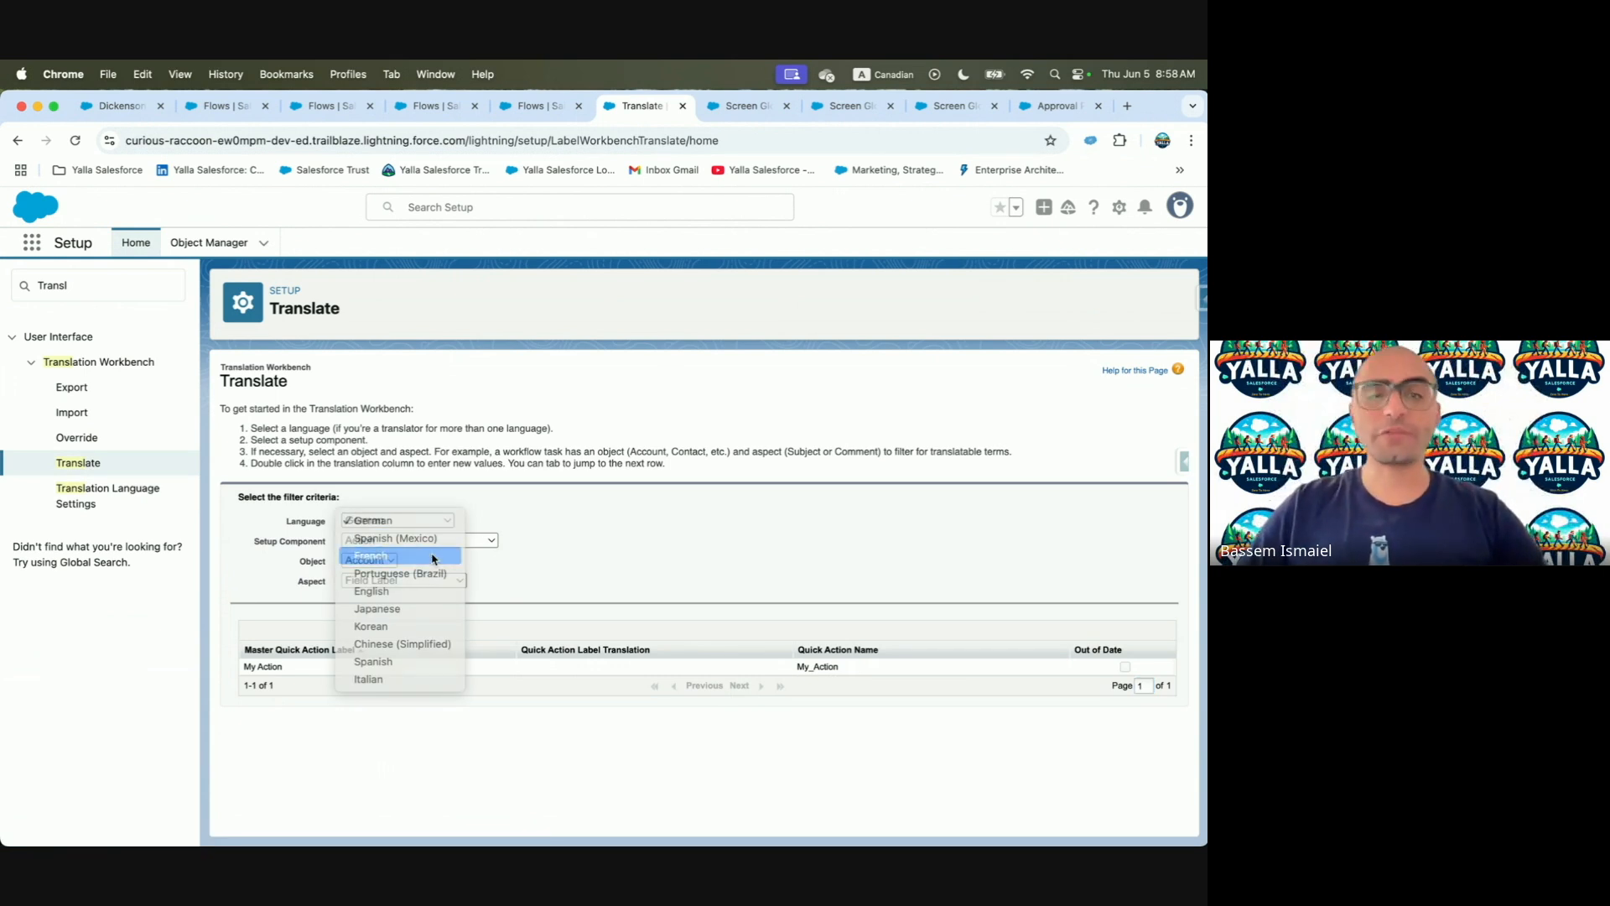
{"action": "left_click", "coordinate": [480, 553]}
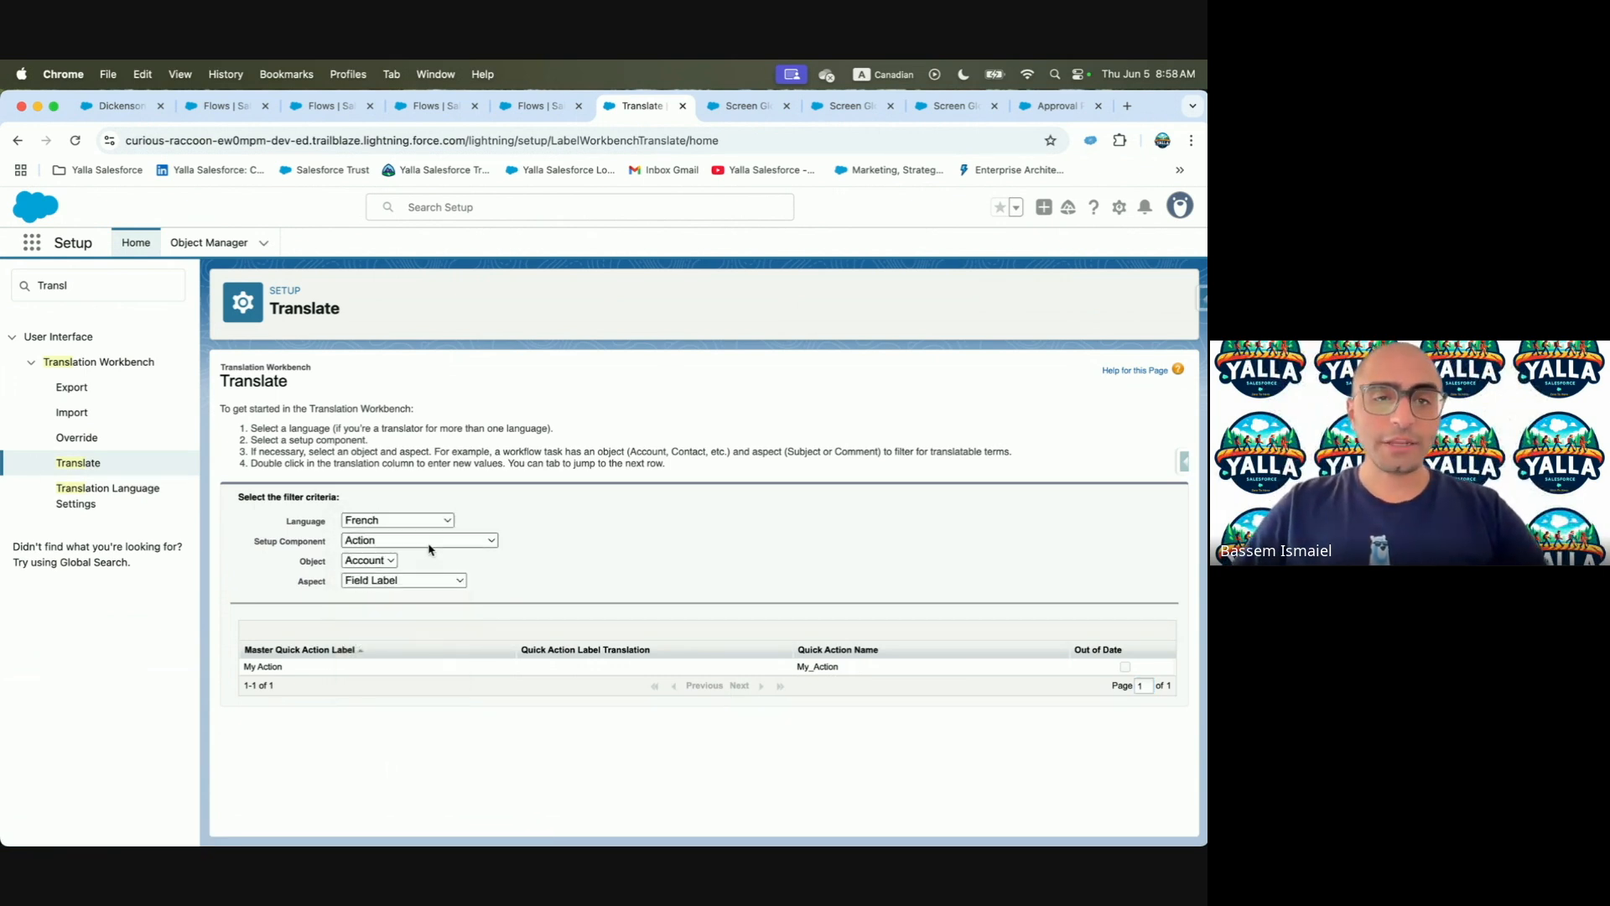
{"action": "left_click", "coordinate": [432, 545]}
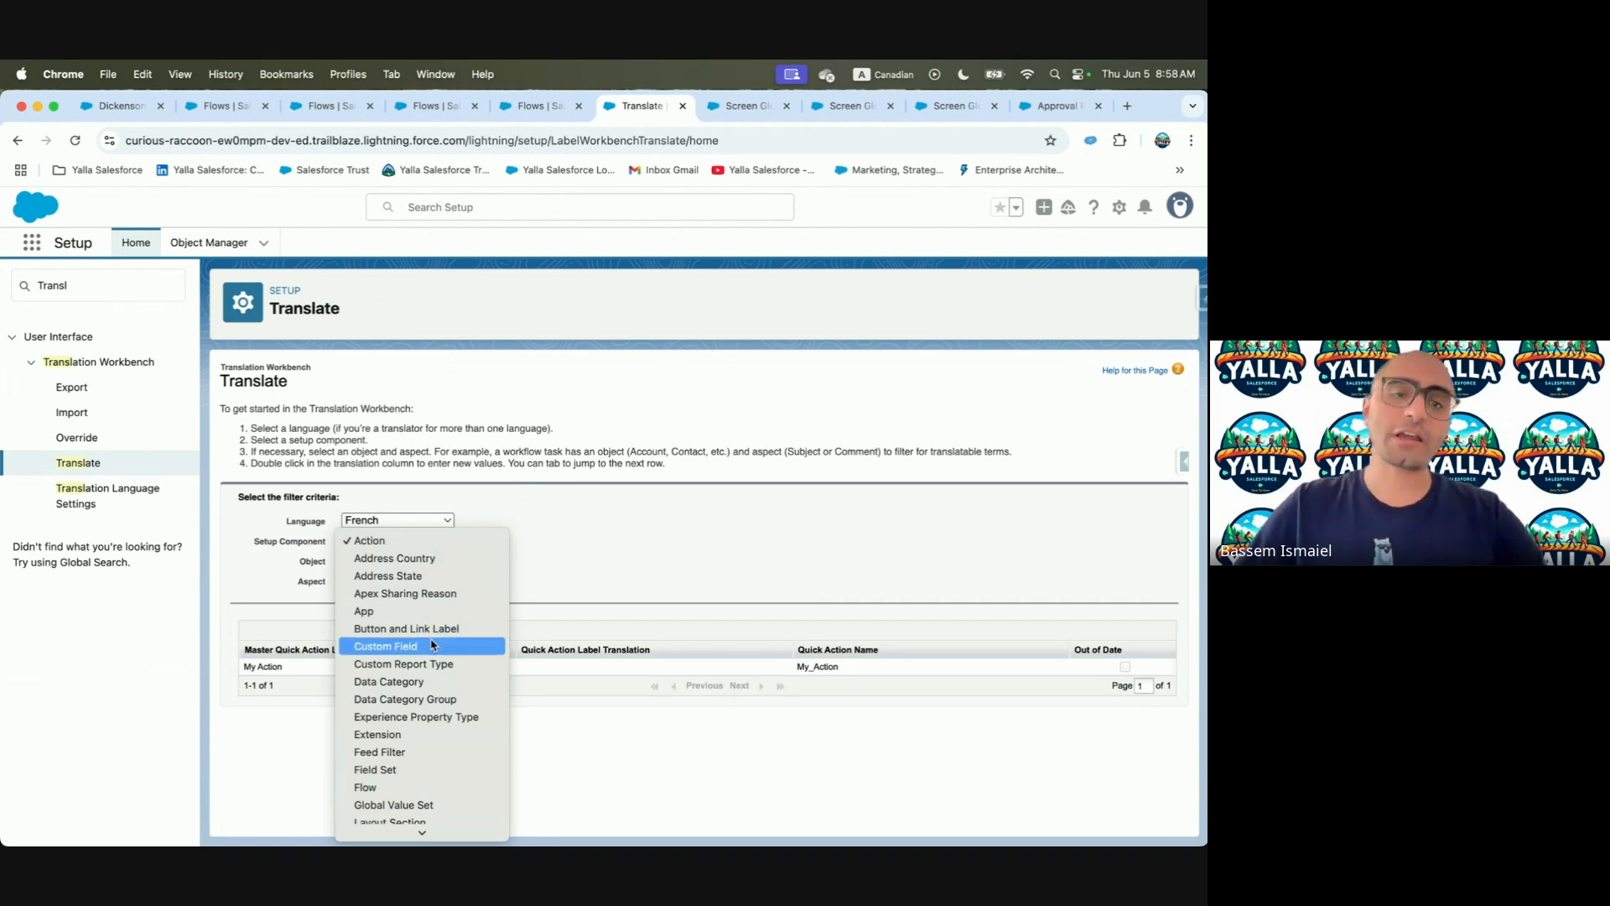
{"action": "scroll", "coordinate": [433, 714], "scroll_direction": "down", "scroll_amount": 3}
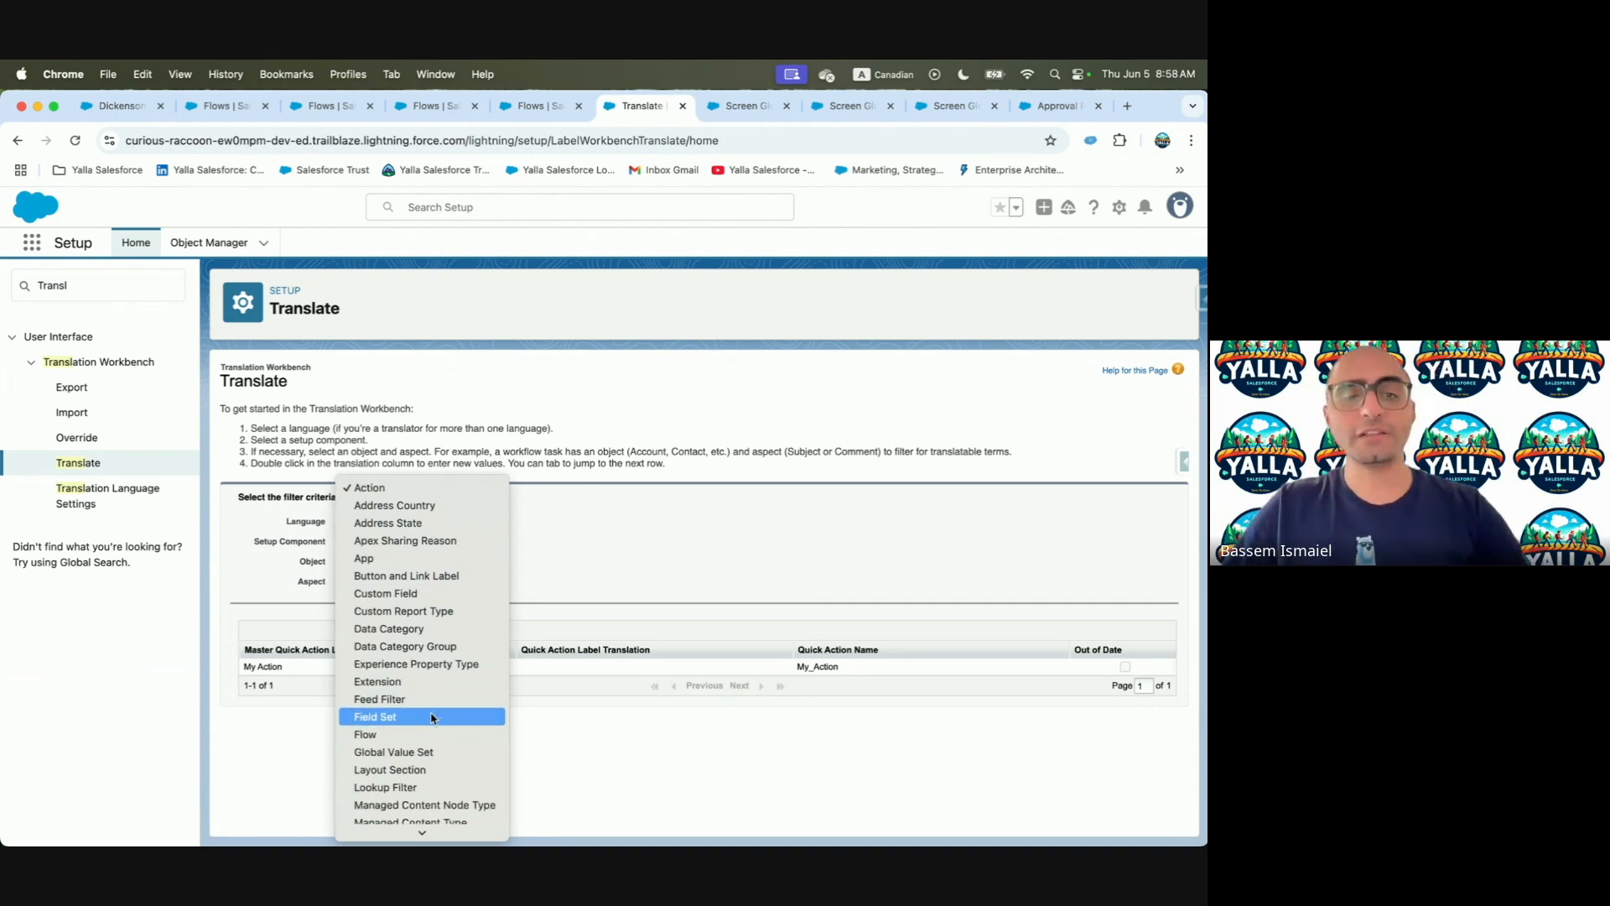
{"action": "scroll", "coordinate": [424, 752], "scroll_direction": "down", "scroll_amount": 5}
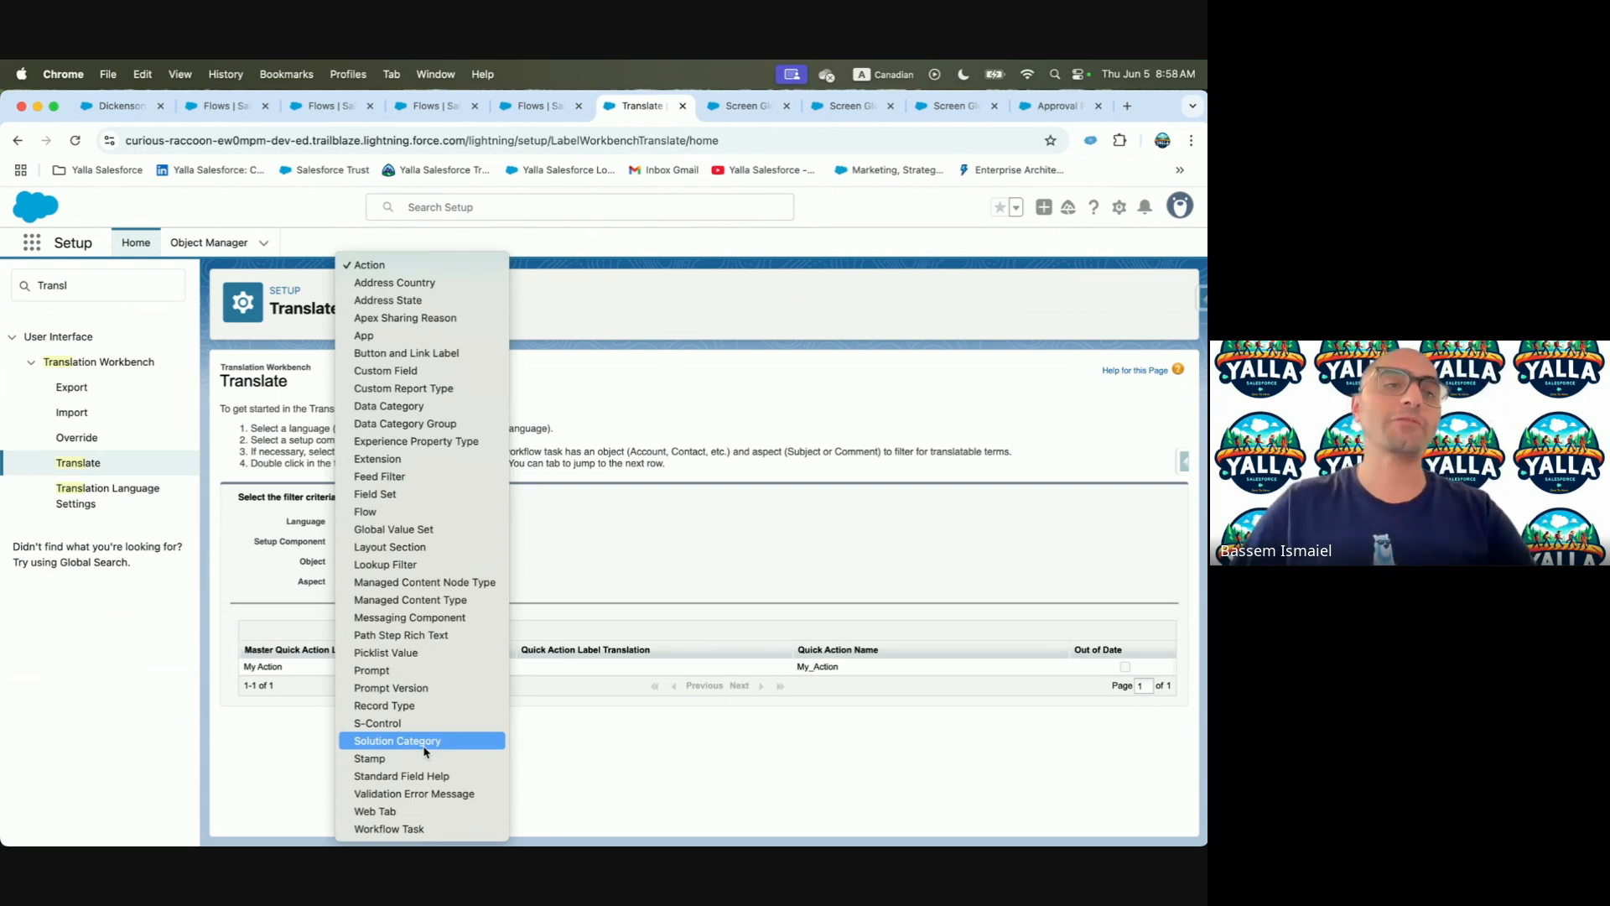
{"action": "left_click", "coordinate": [686, 550]}
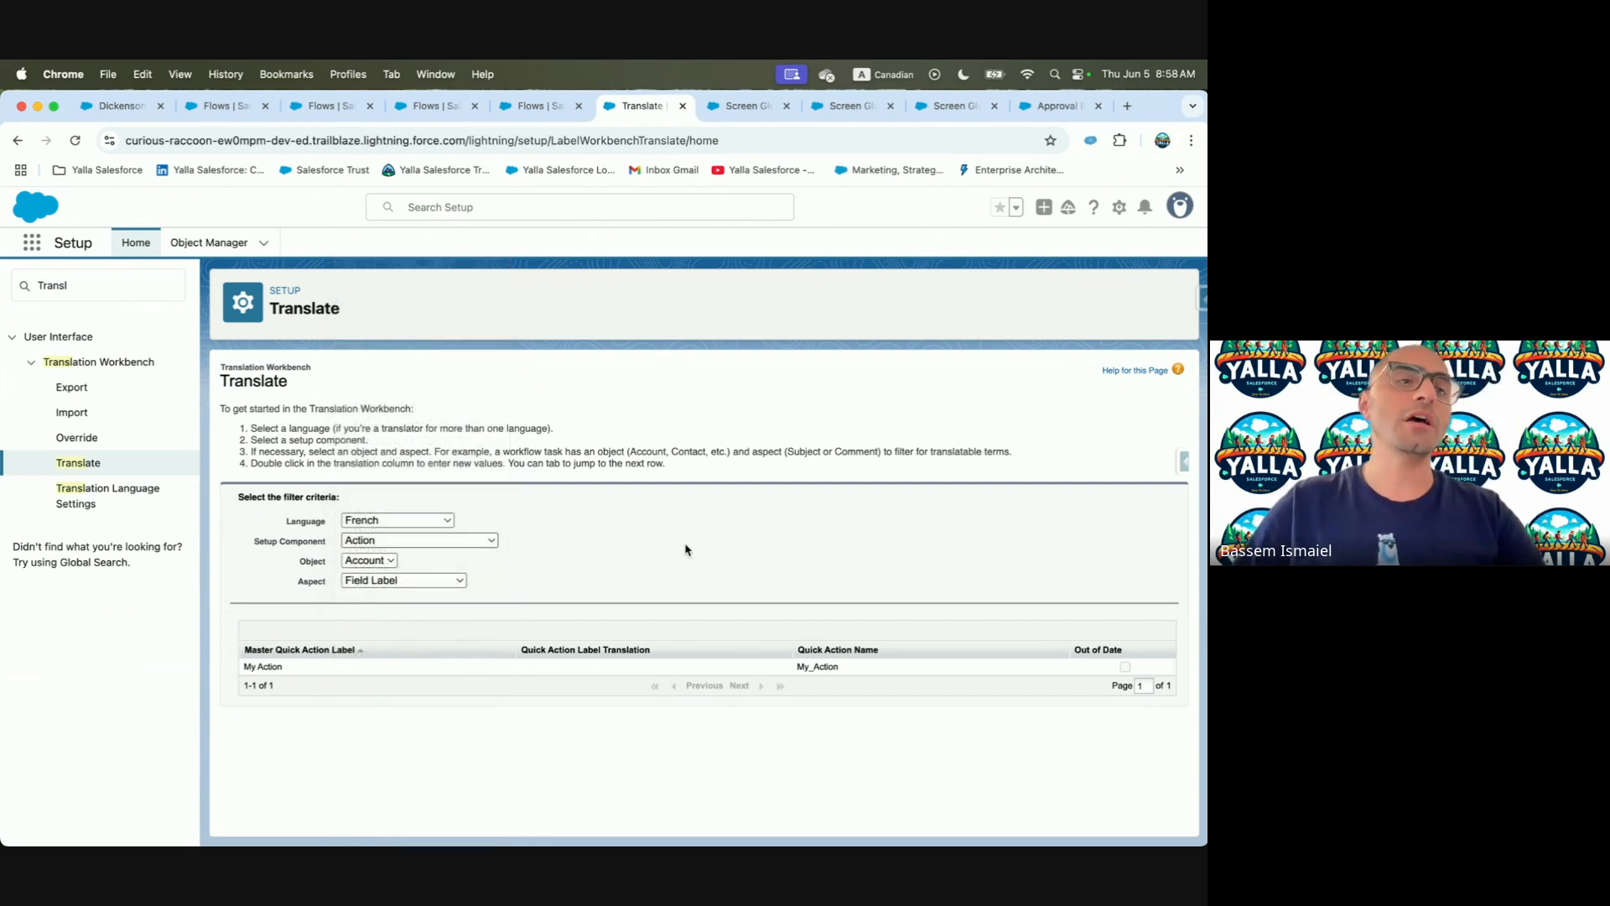
Find Custom Labels in Setup and start a new custom label with MyCustomLabel as its short description and name
{"action": "double_click", "coordinate": [119, 274]}
{"action": "type", "text": "Label"}
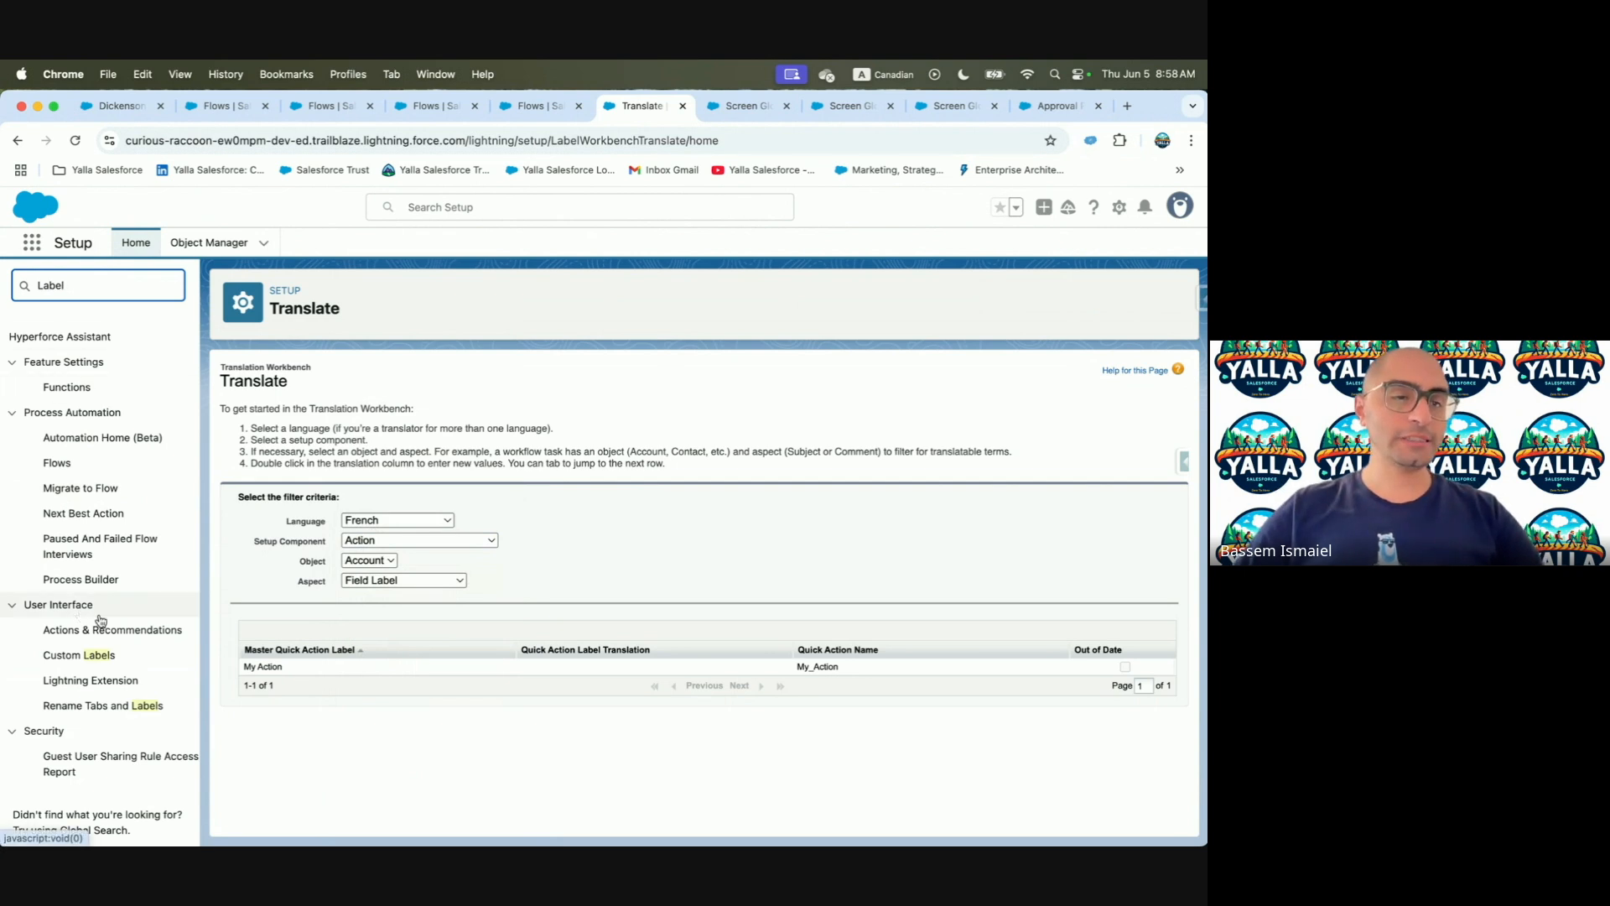
{"action": "left_click", "coordinate": [92, 656]}
{"action": "left_click", "coordinate": [548, 500]}
{"action": "type", "text": "My"}
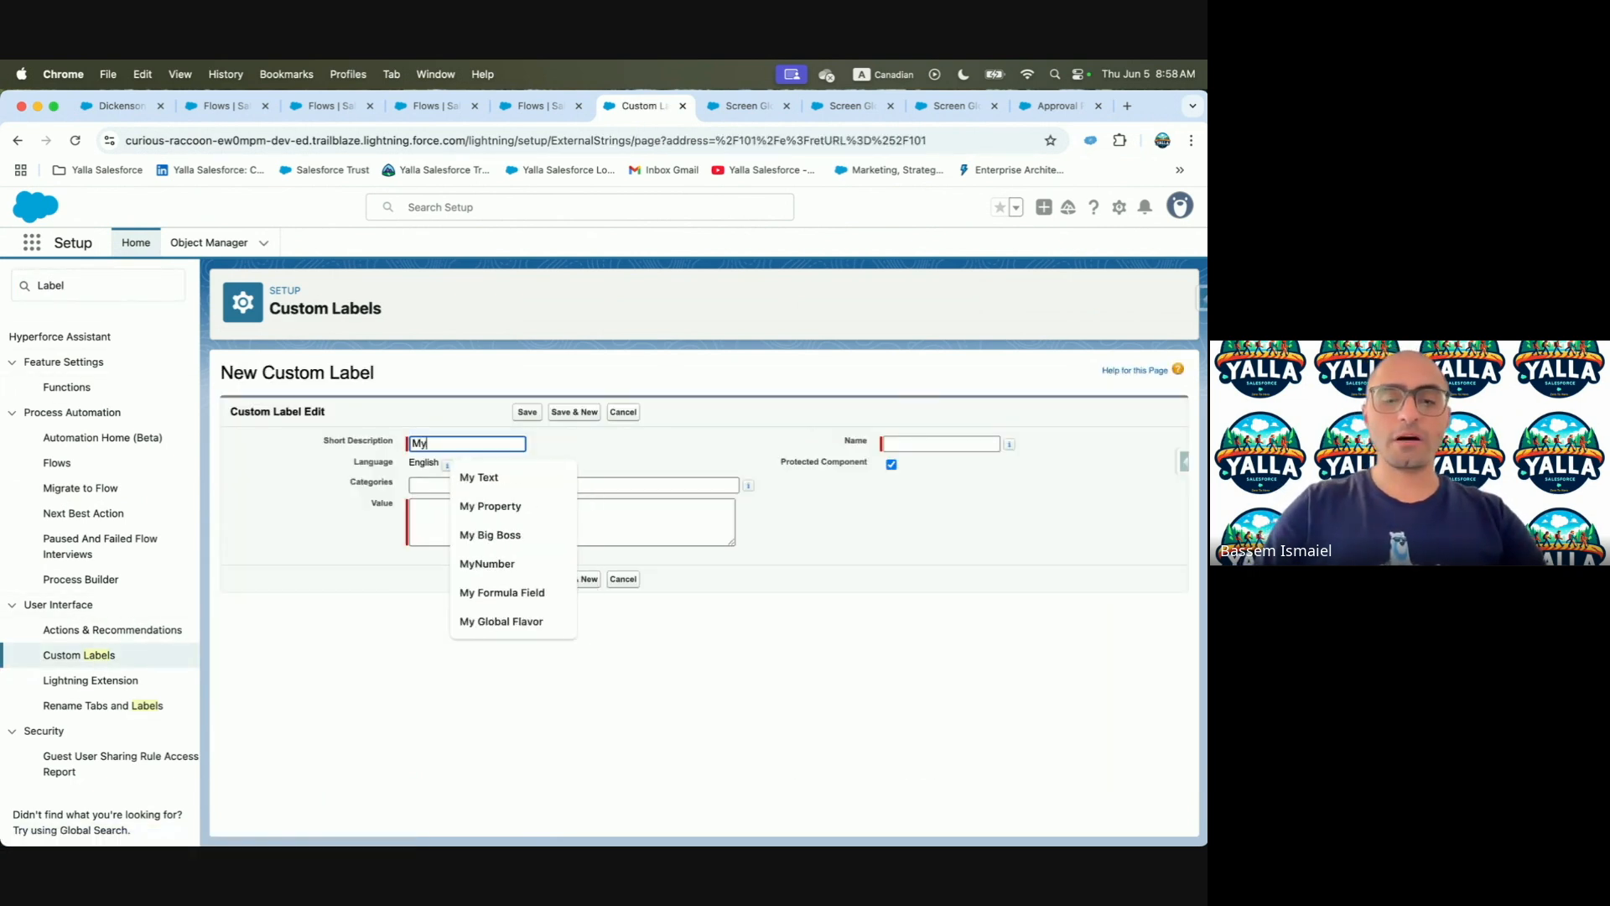
{"action": "type", "text": "Cust"}
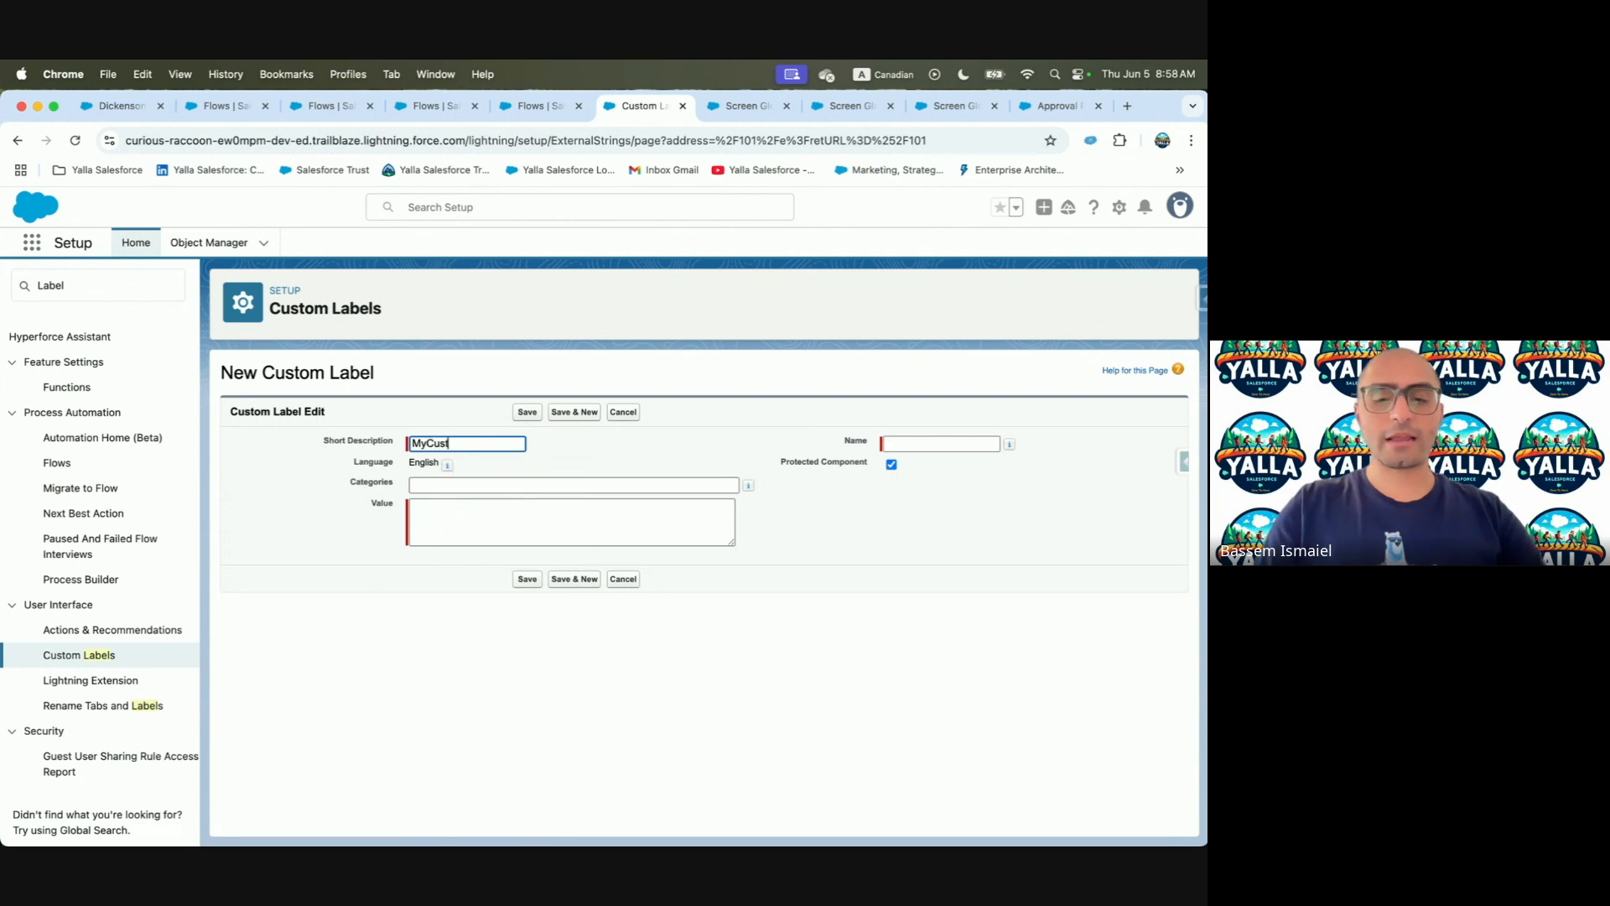
{"action": "type", "text": "omLabel"}
{"action": "left_click", "coordinate": [985, 443]}
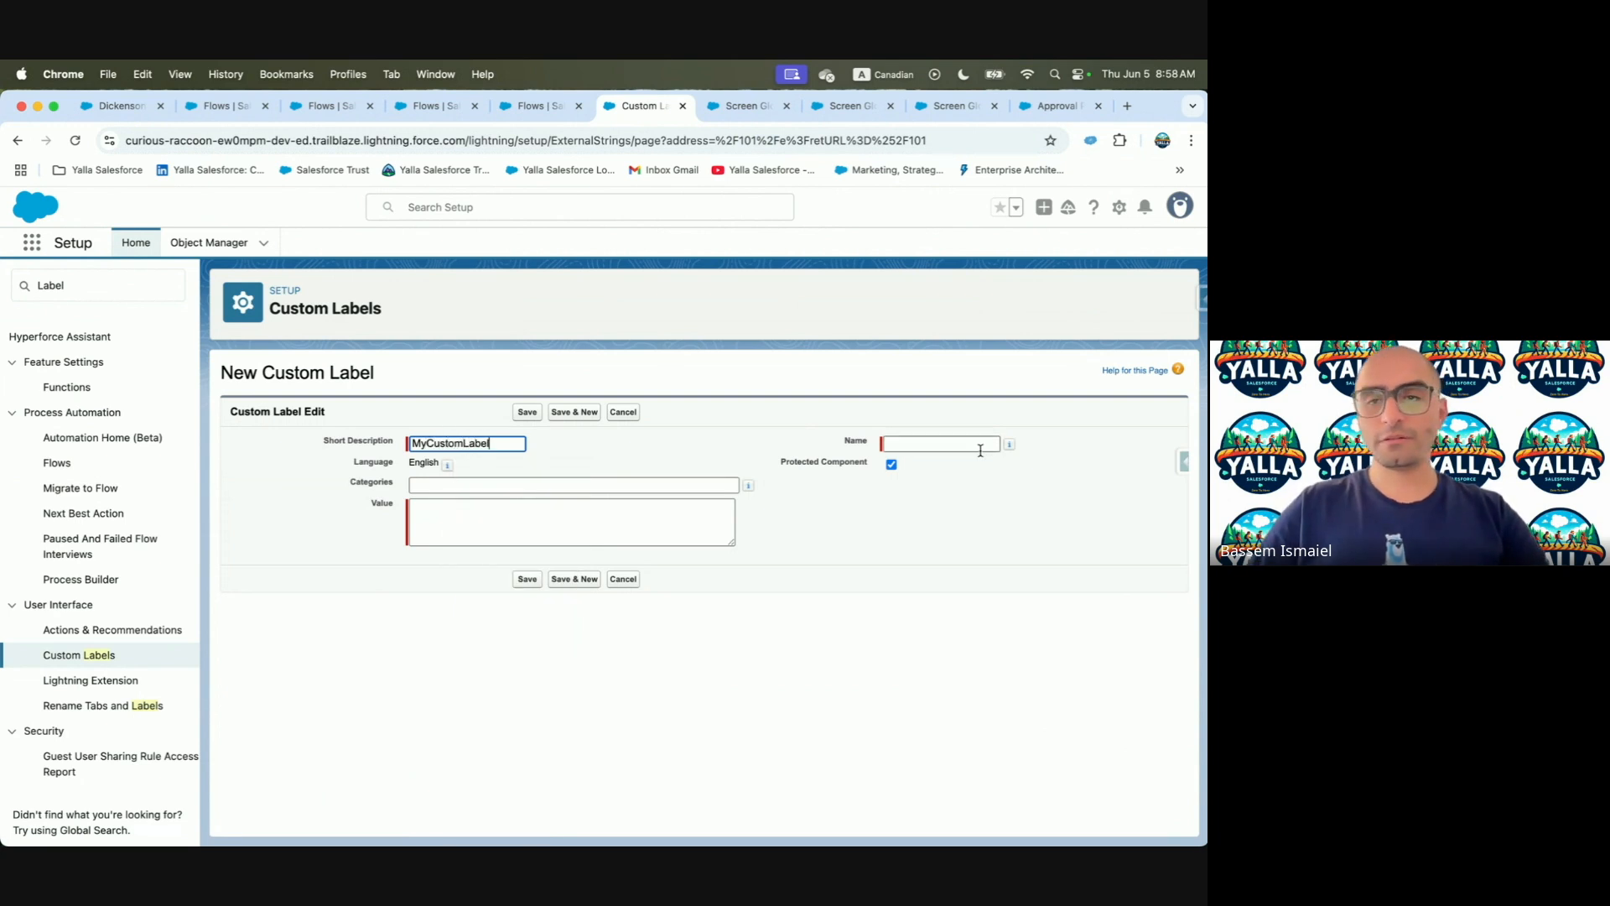
Set the custom label's value to "Thank you very much for your business" and save the label
{"action": "left_click", "coordinate": [481, 512]}
{"action": "type", "text": "Thank you very much for your"}
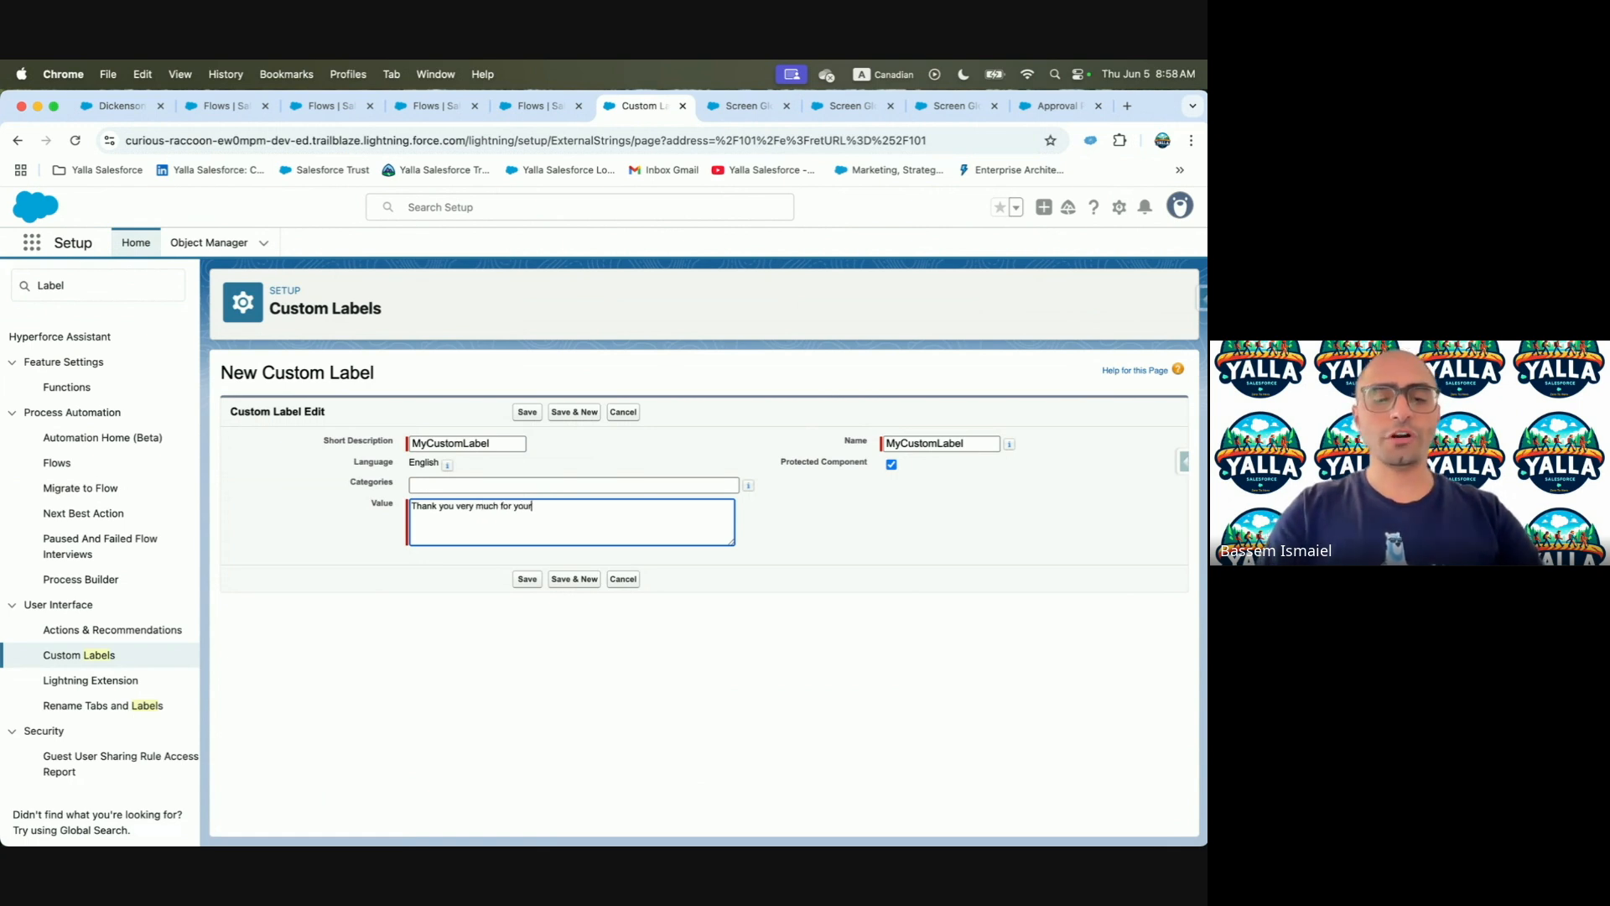
{"action": "type", "text": "business"}
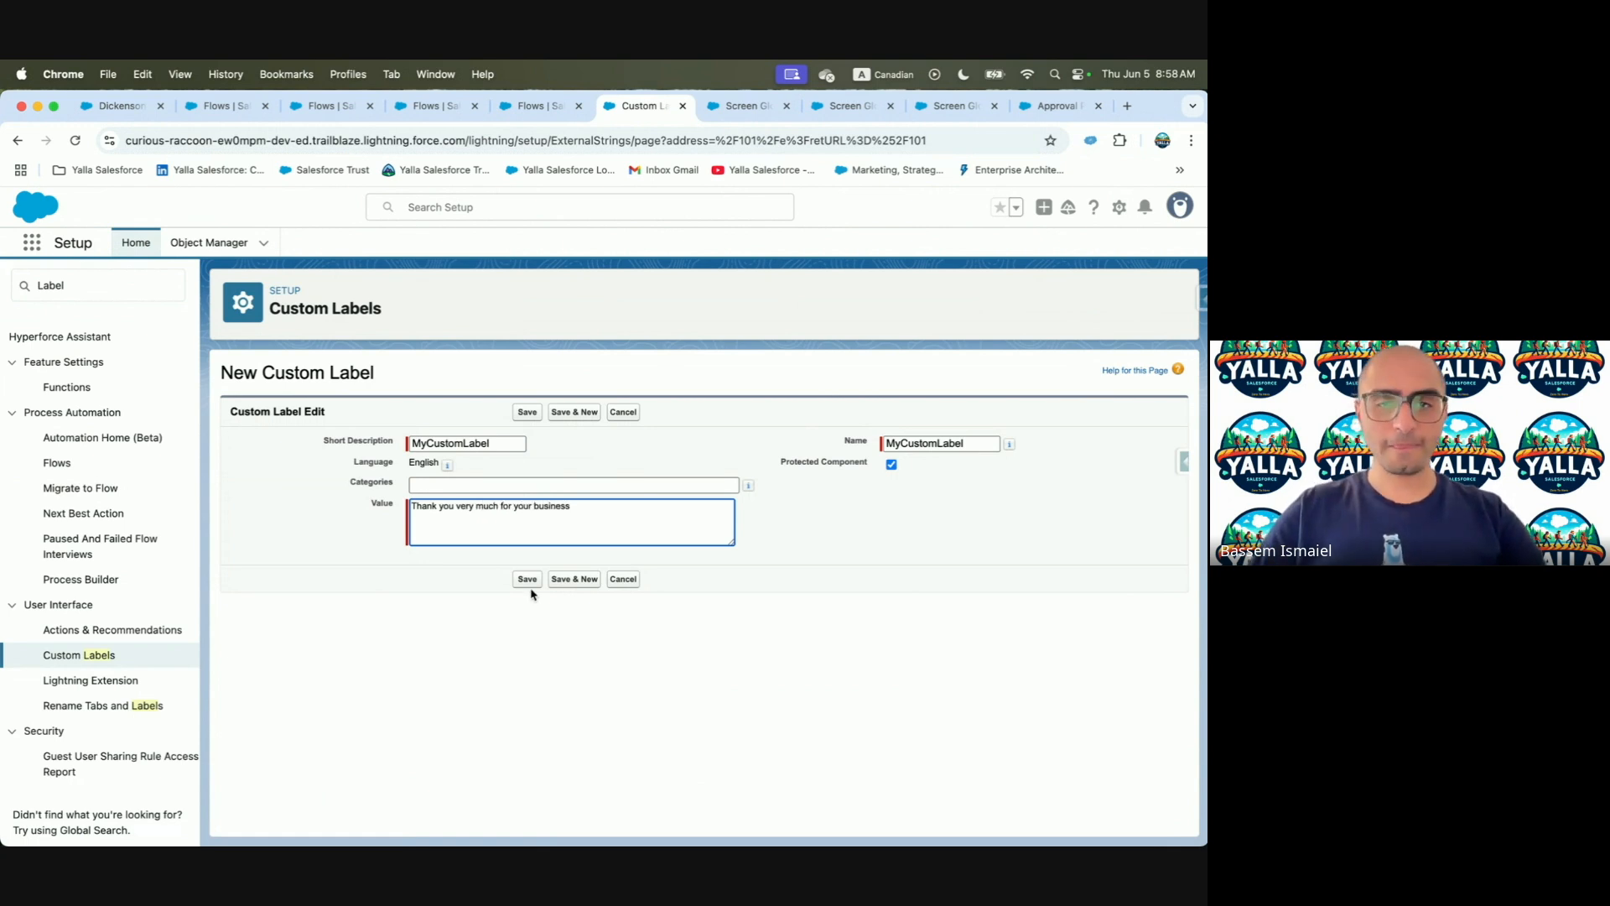
{"action": "left_click", "coordinate": [527, 579]}
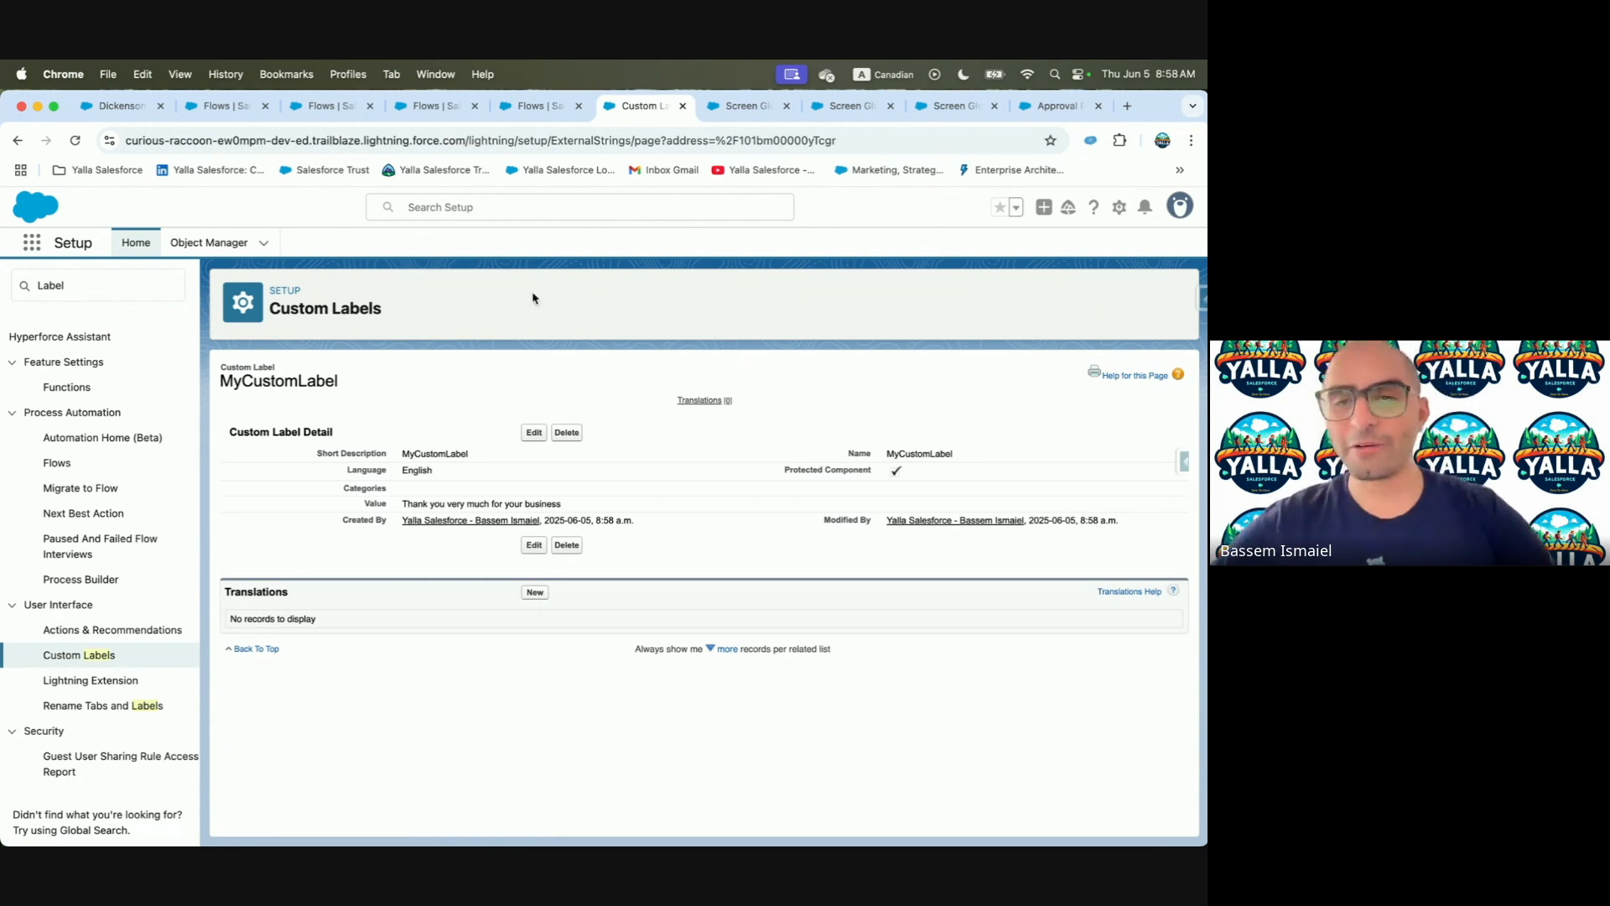
Add a French translation to MyCustomLabel with the translation text "Thank You" and save it
{"action": "double_click", "coordinate": [233, 594]}
{"action": "left_click", "coordinate": [537, 592]}
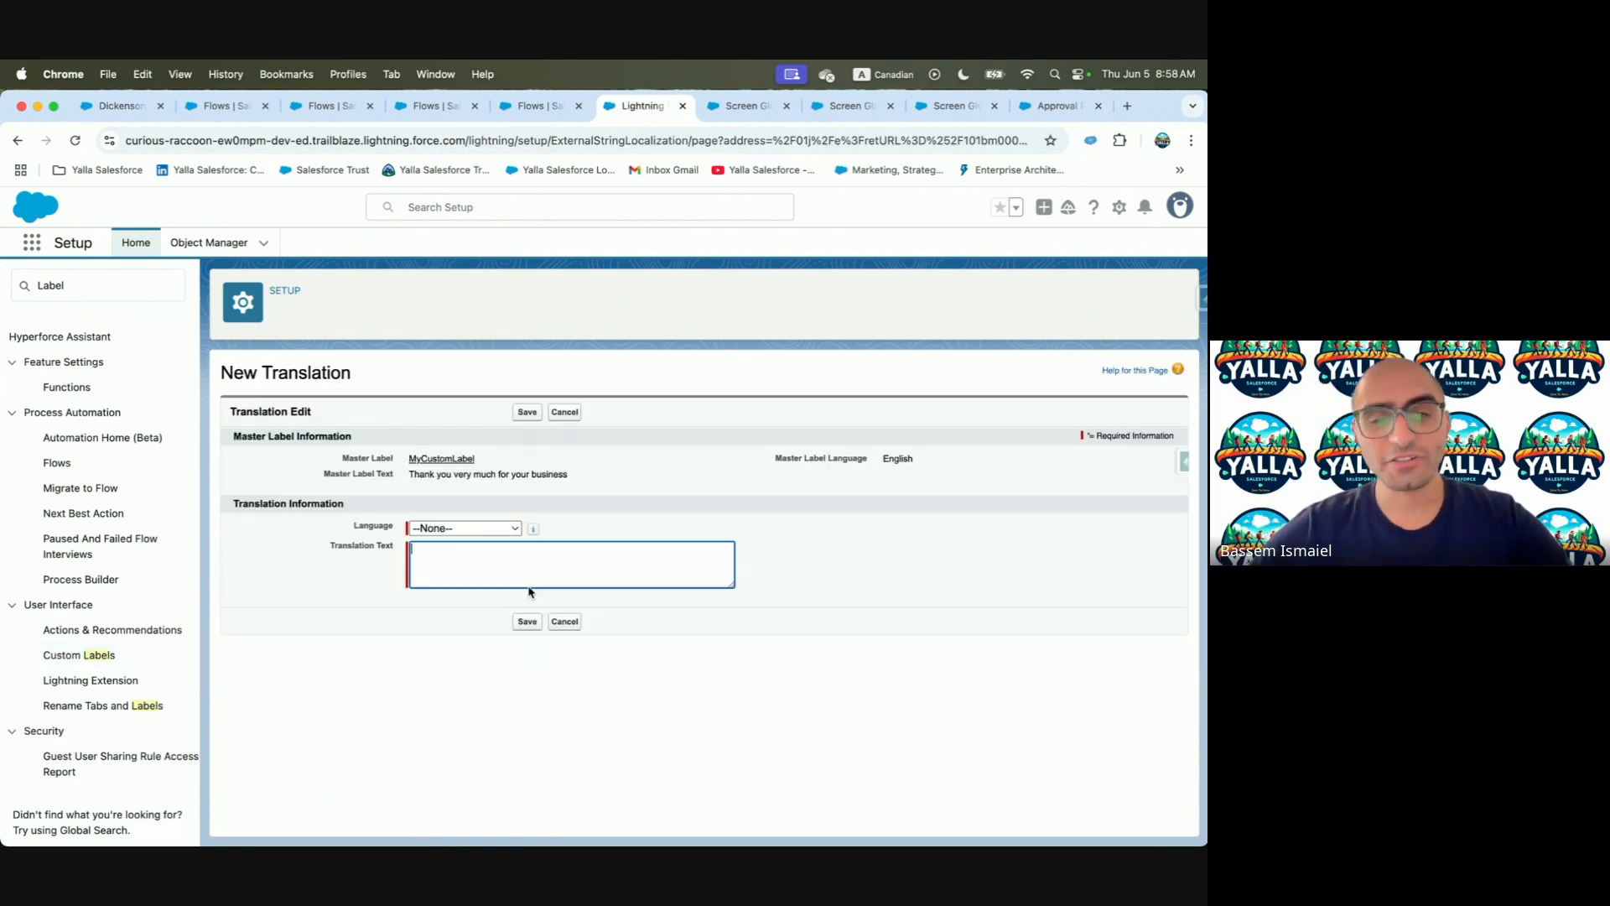
{"action": "left_click", "coordinate": [460, 526]}
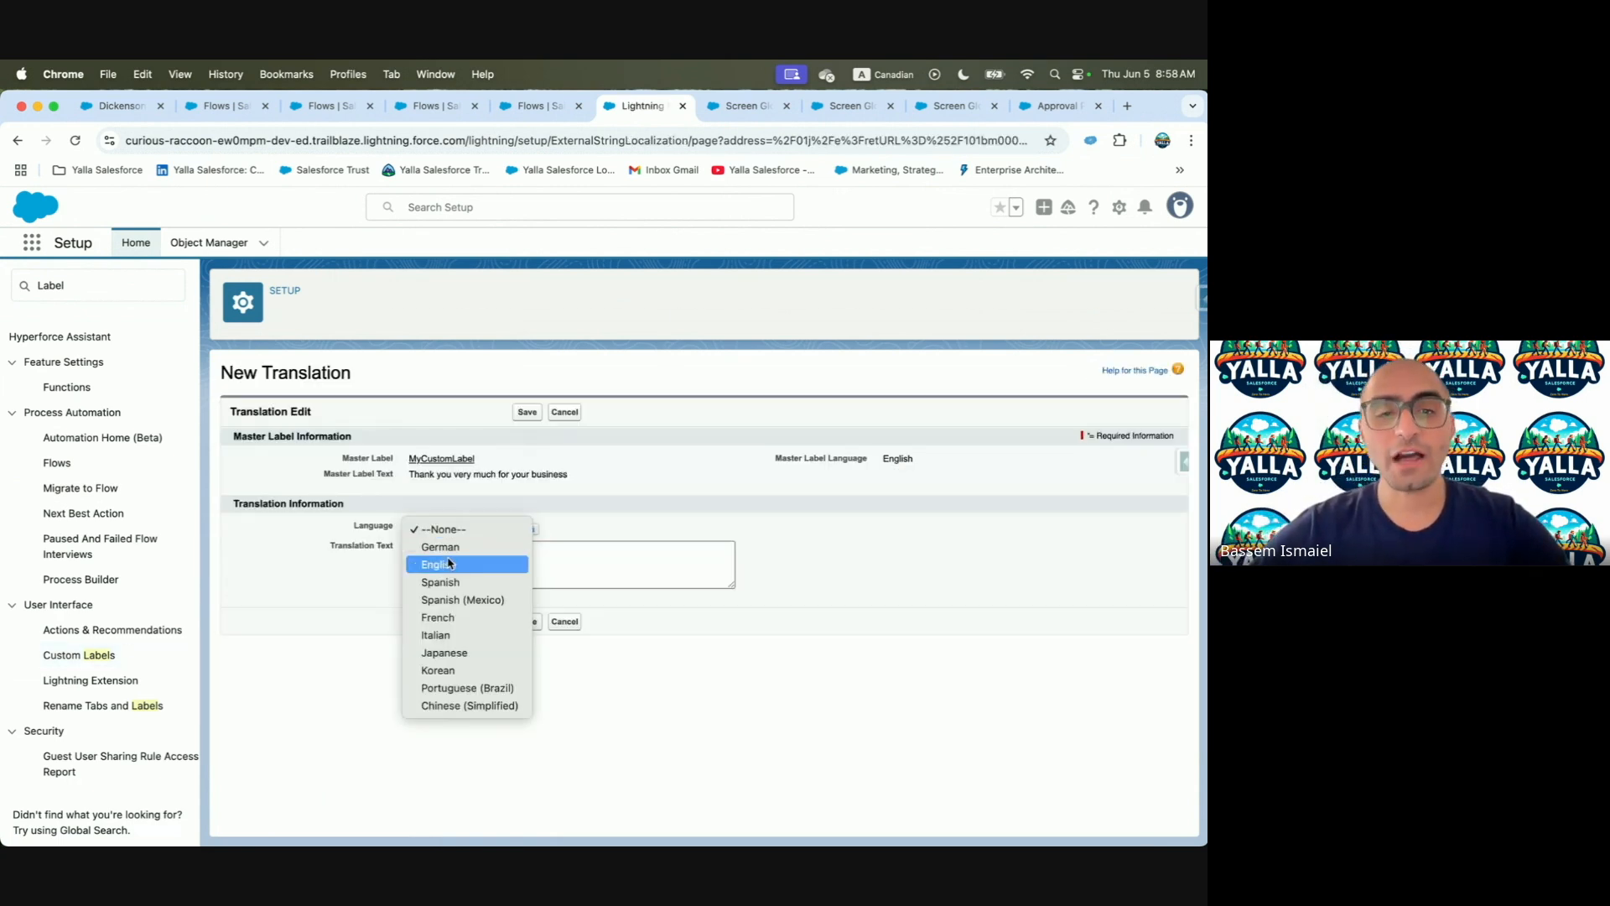
{"action": "left_click", "coordinate": [466, 618]}
{"action": "left_click", "coordinate": [477, 570]}
{"action": "type", "text": "Thank You"}
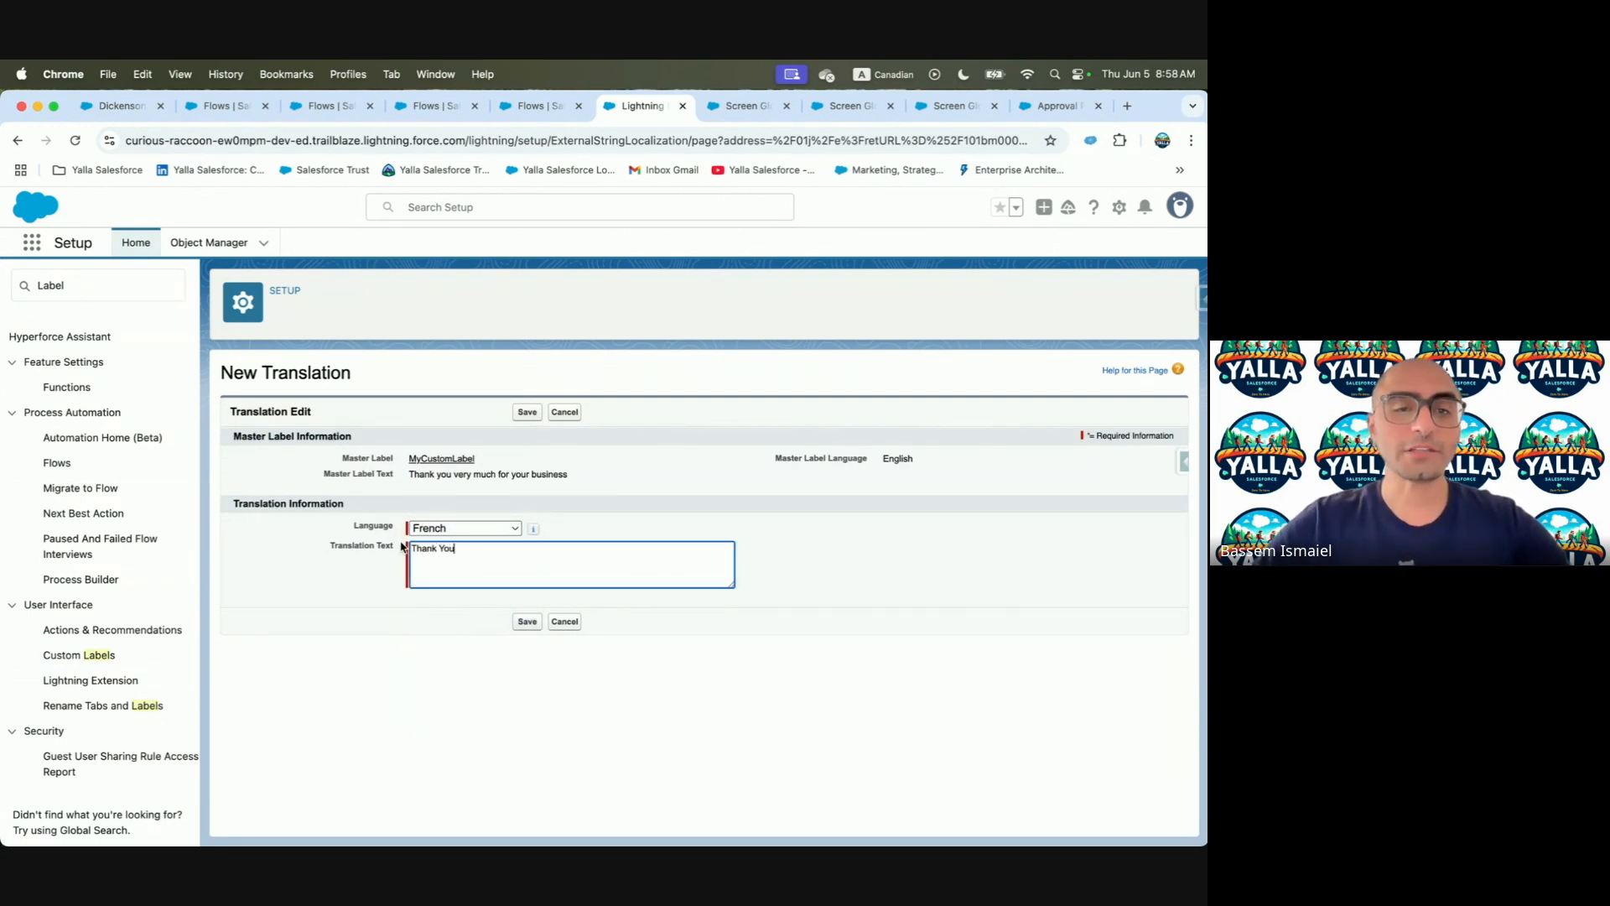
{"action": "left_click_drag", "start_coordinate": [417, 553], "coordinate": [554, 552]}
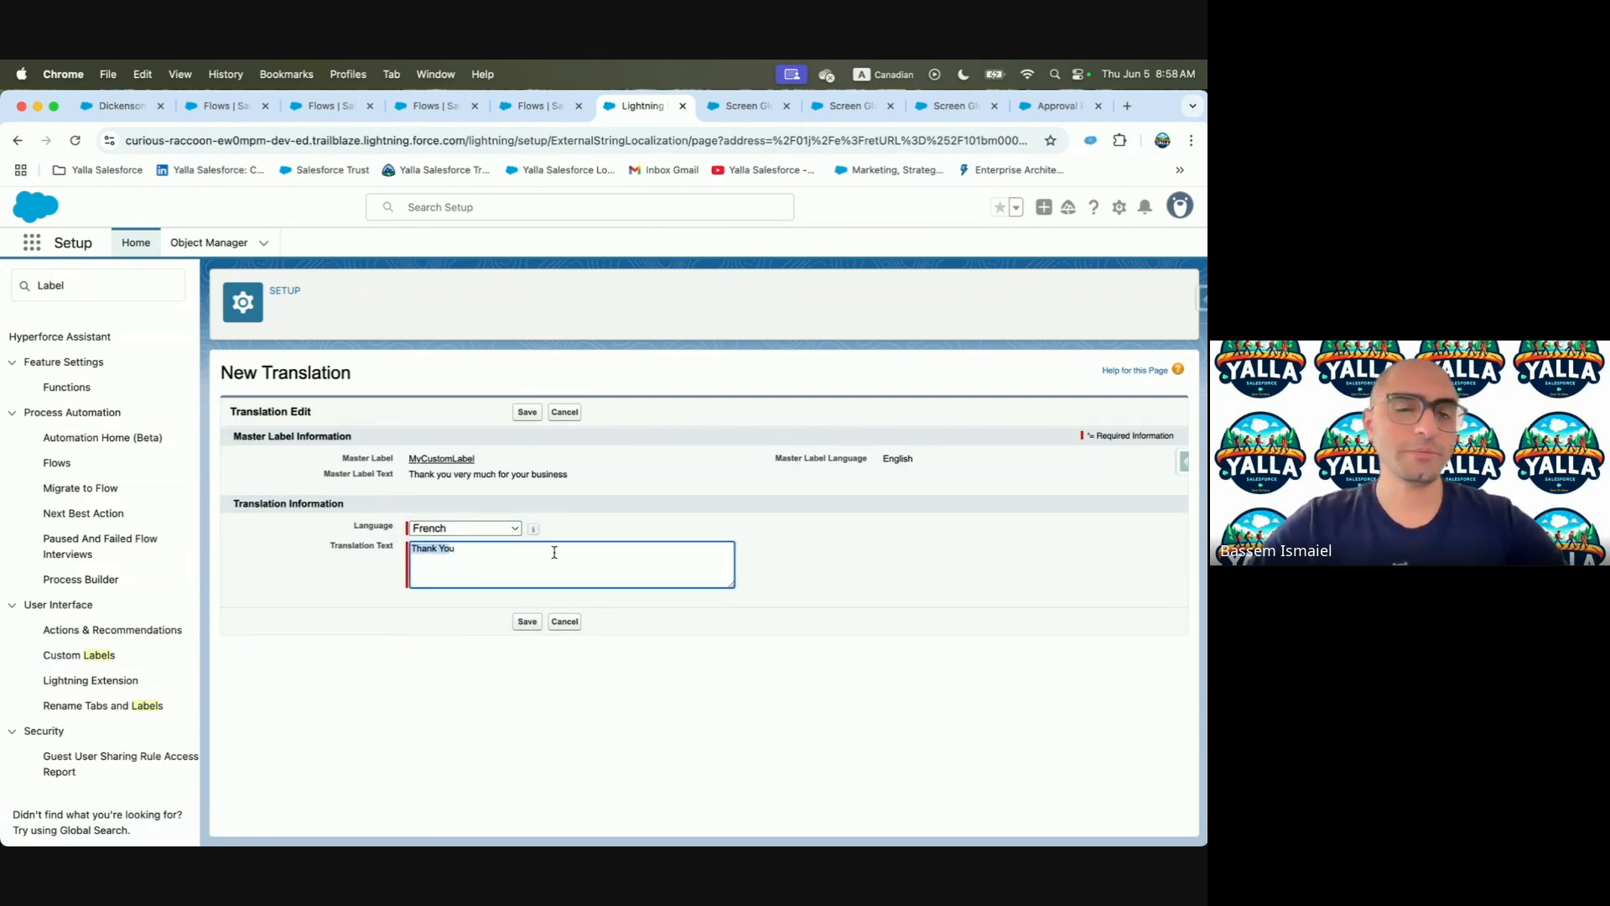
{"action": "left_click", "coordinate": [524, 638]}
{"action": "left_click", "coordinate": [523, 629]}
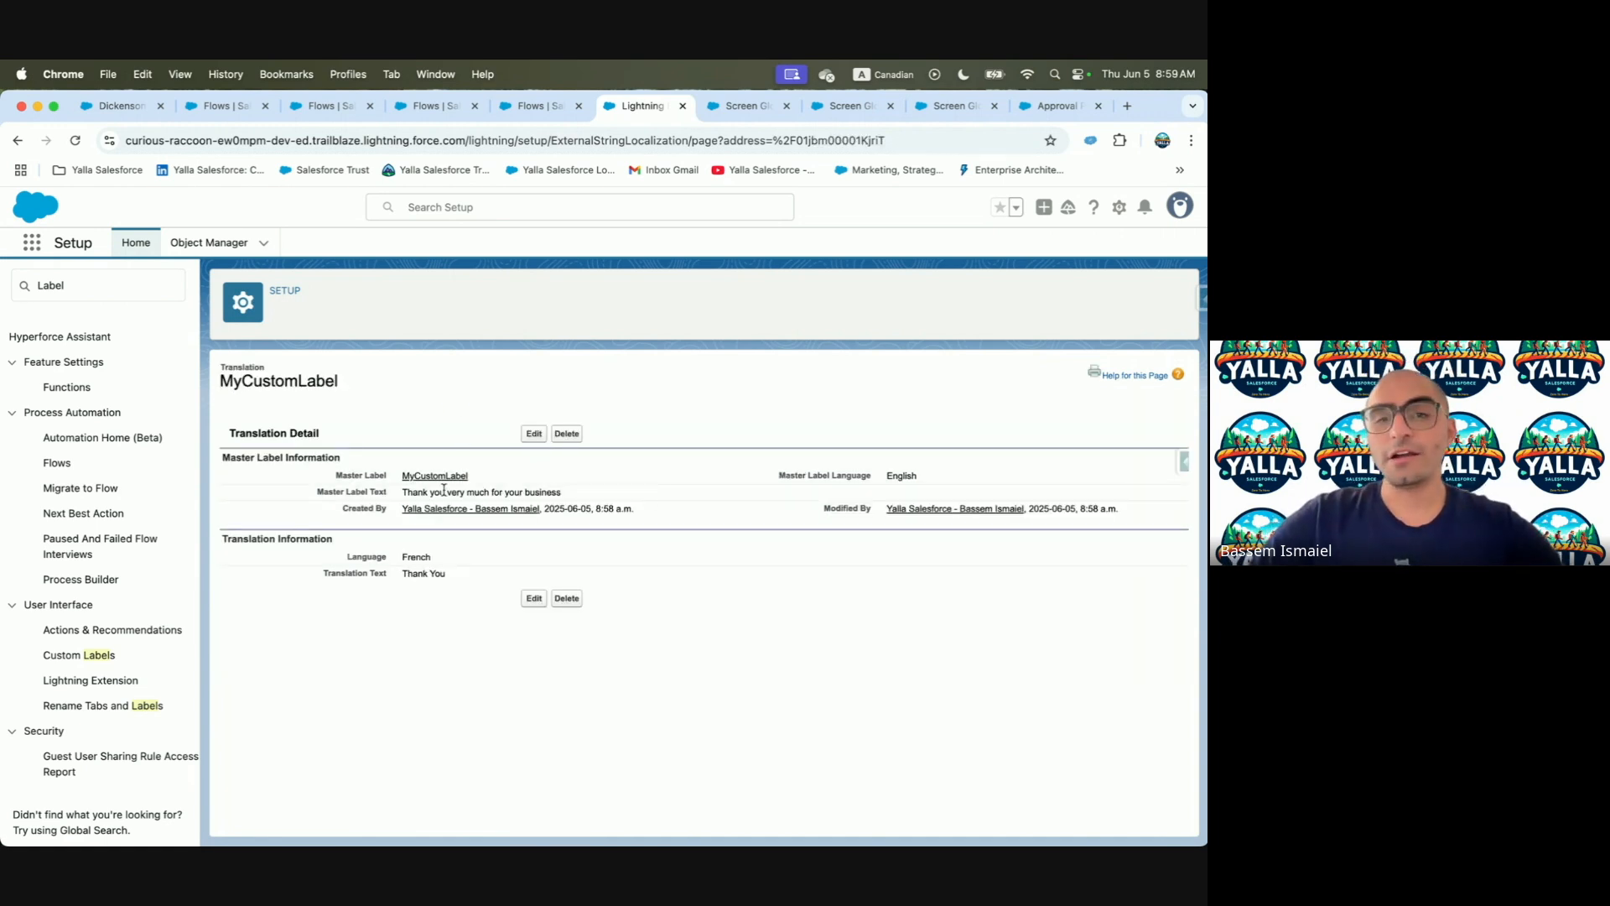
Compare the master label text with the French translation text on the MyCustomLabel translation record
{"action": "left_click_drag", "start_coordinate": [399, 498], "coordinate": [597, 499]}
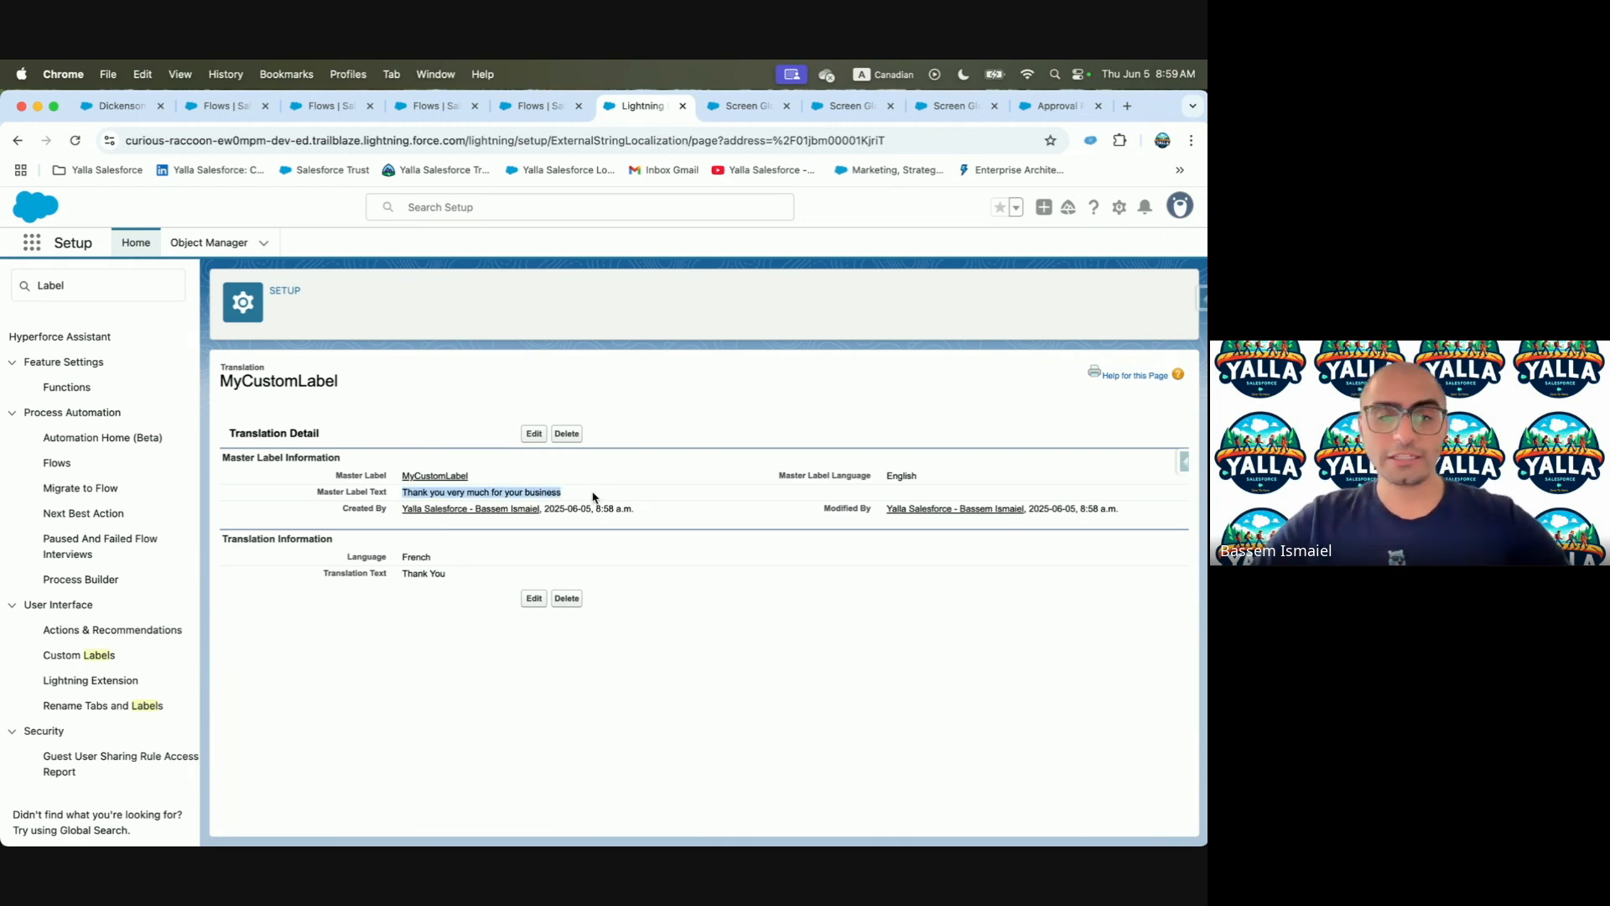
{"action": "triple_click", "coordinate": [404, 575]}
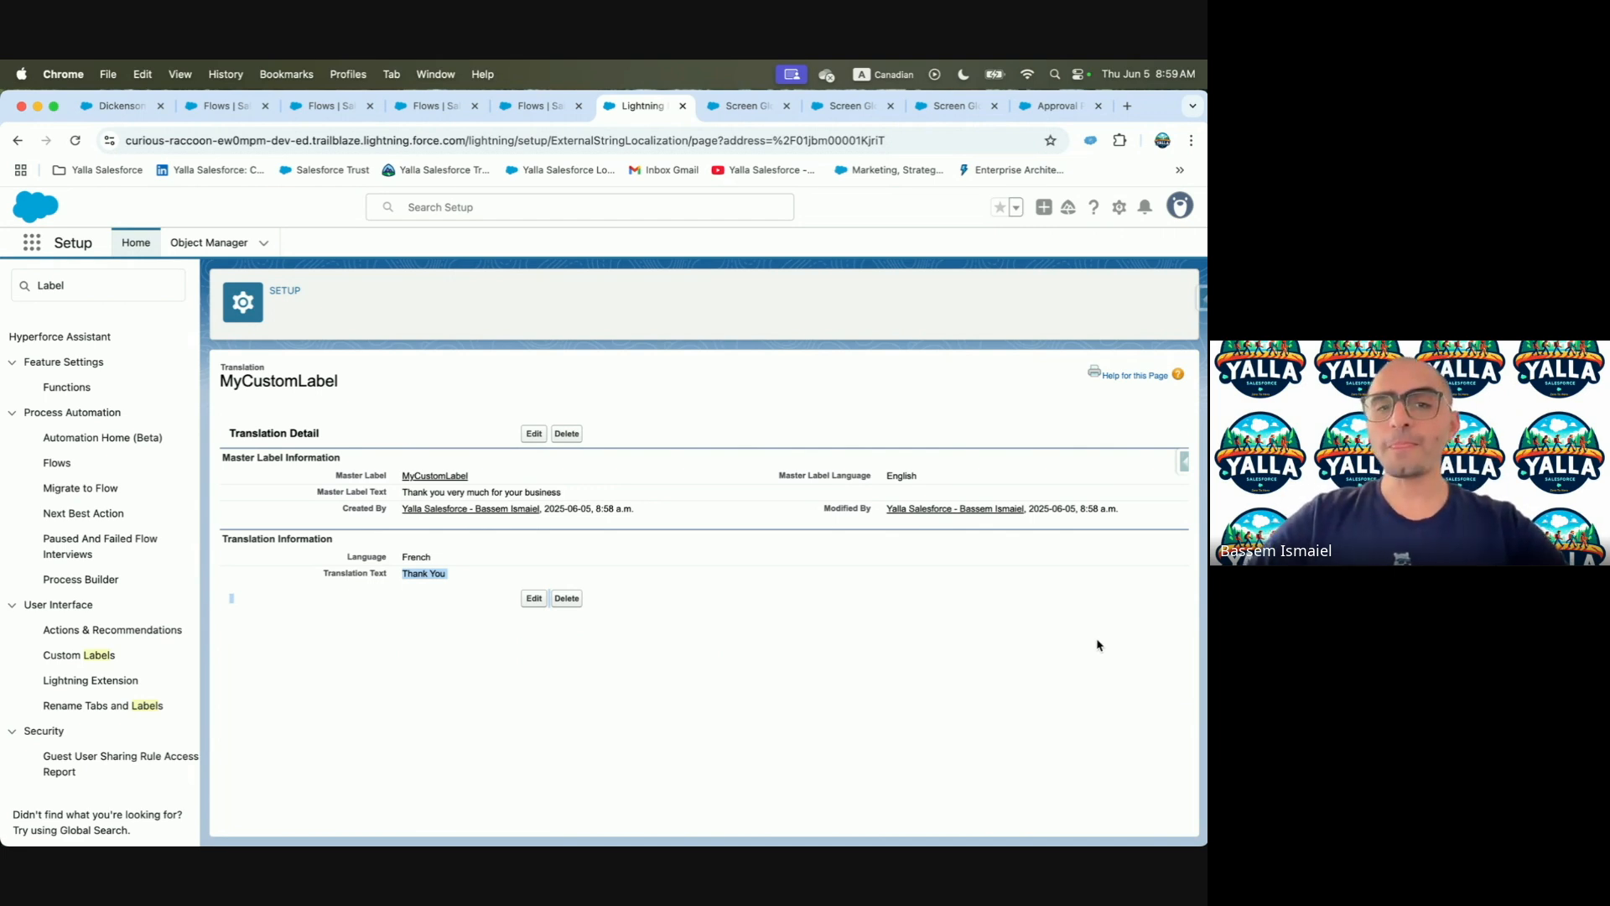
{"action": "left_click_drag", "start_coordinate": [403, 492], "coordinate": [839, 511]}
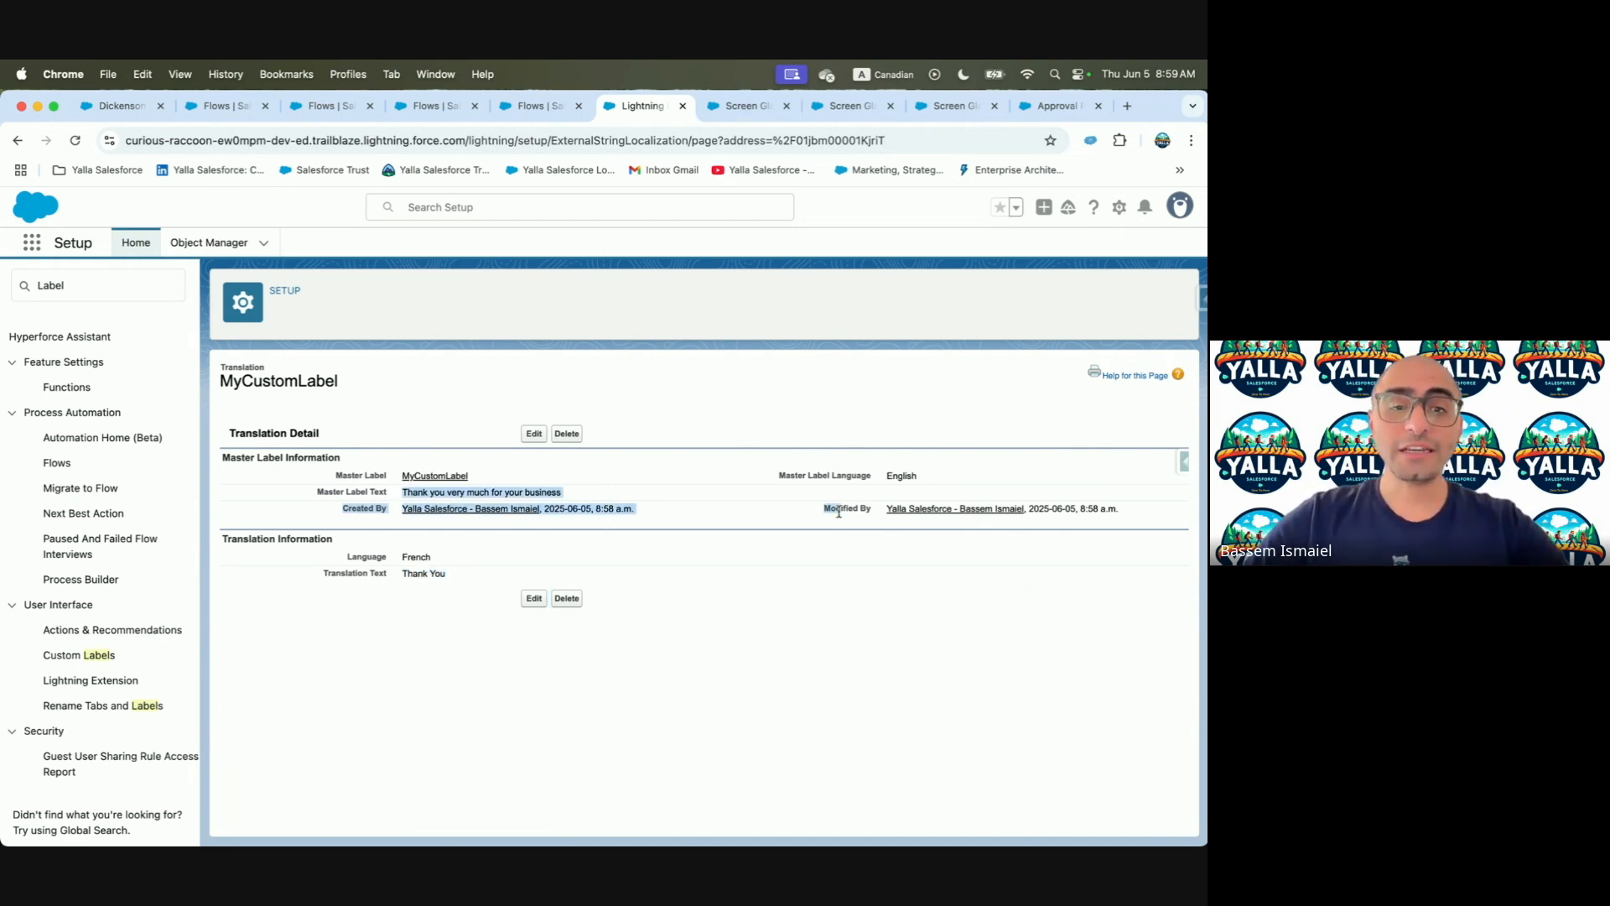
Add the heading "My Custom Label :" with a line of equal signs beneath it to the display text in the Screen Global Vars flow
{"action": "left_click", "coordinate": [727, 106]}
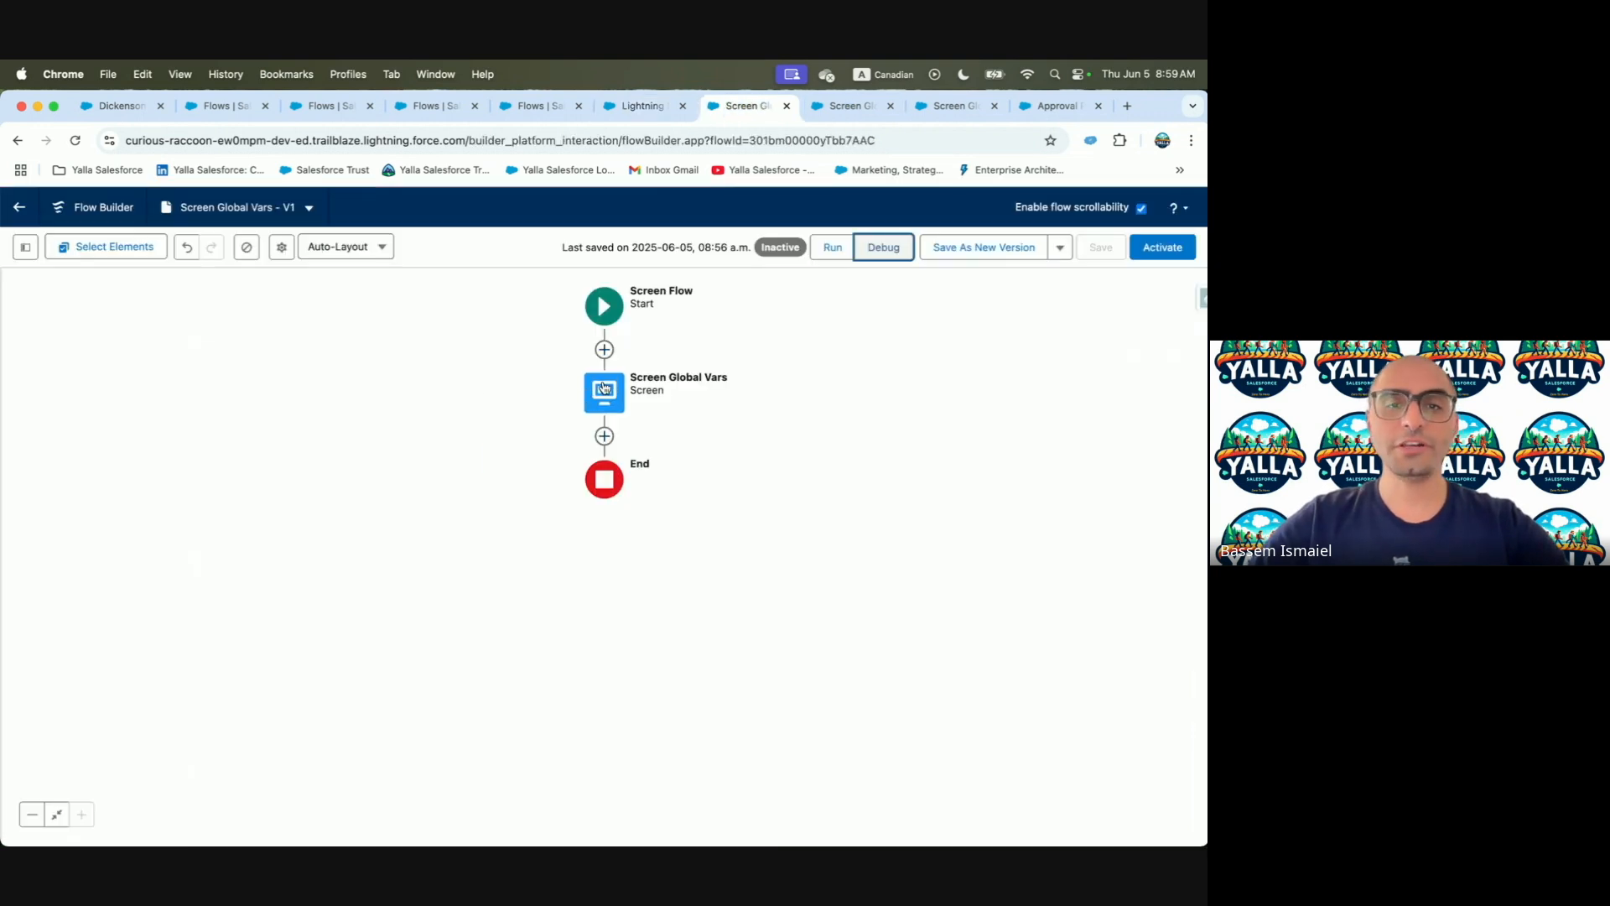
{"action": "double_click", "coordinate": [604, 390]}
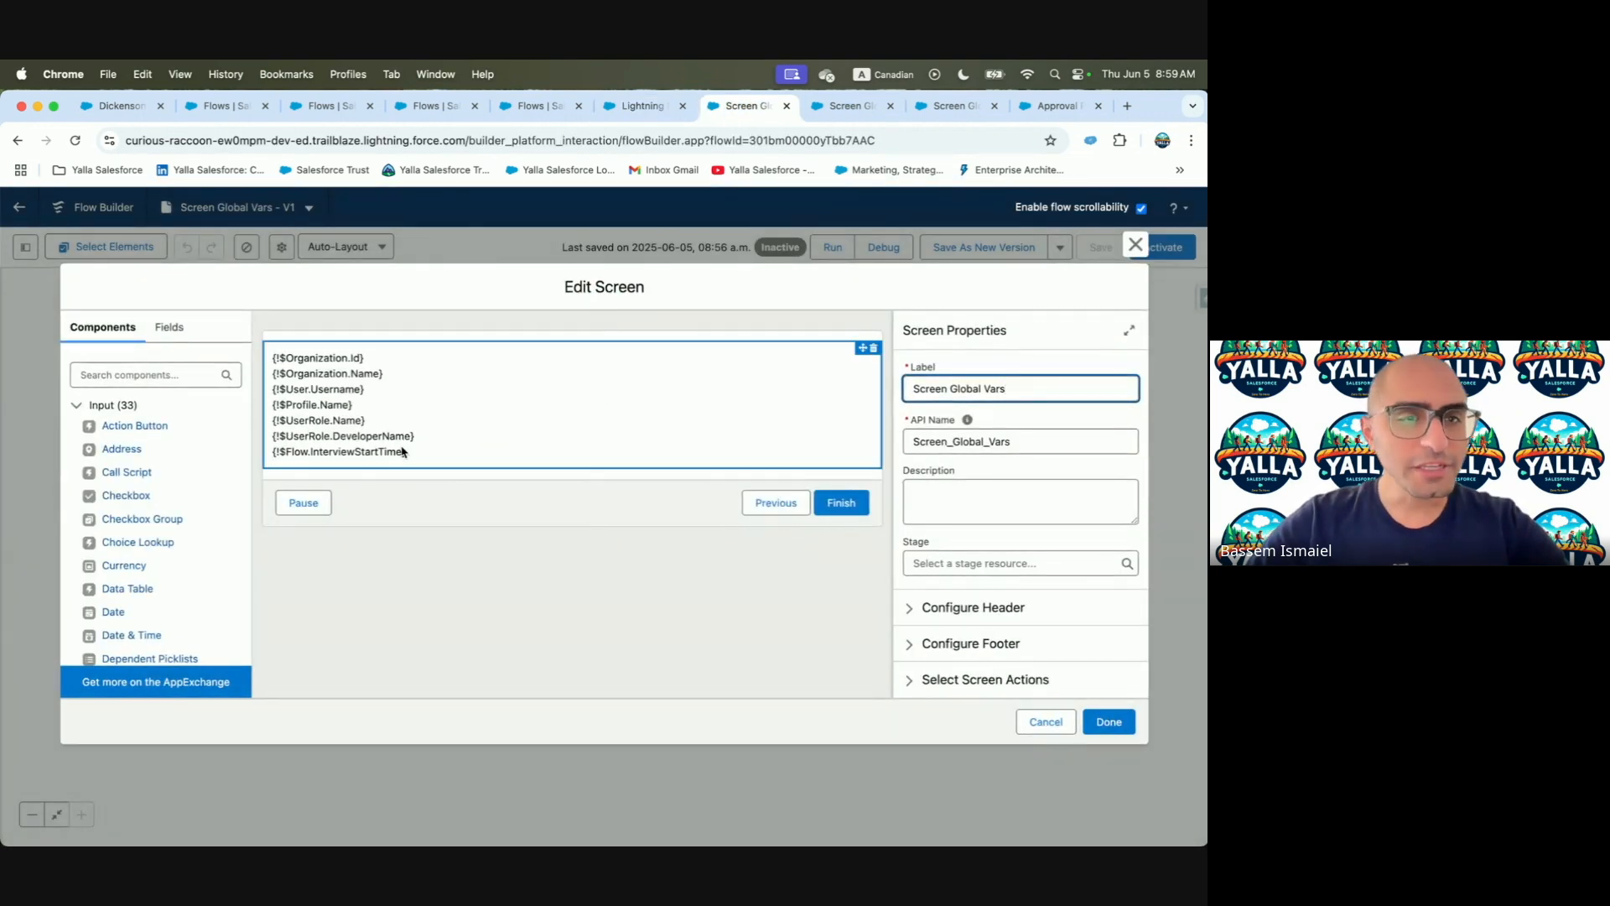
{"action": "left_click", "coordinate": [402, 453]}
{"action": "left_click", "coordinate": [1073, 574]}
{"action": "key", "text": "Return"}
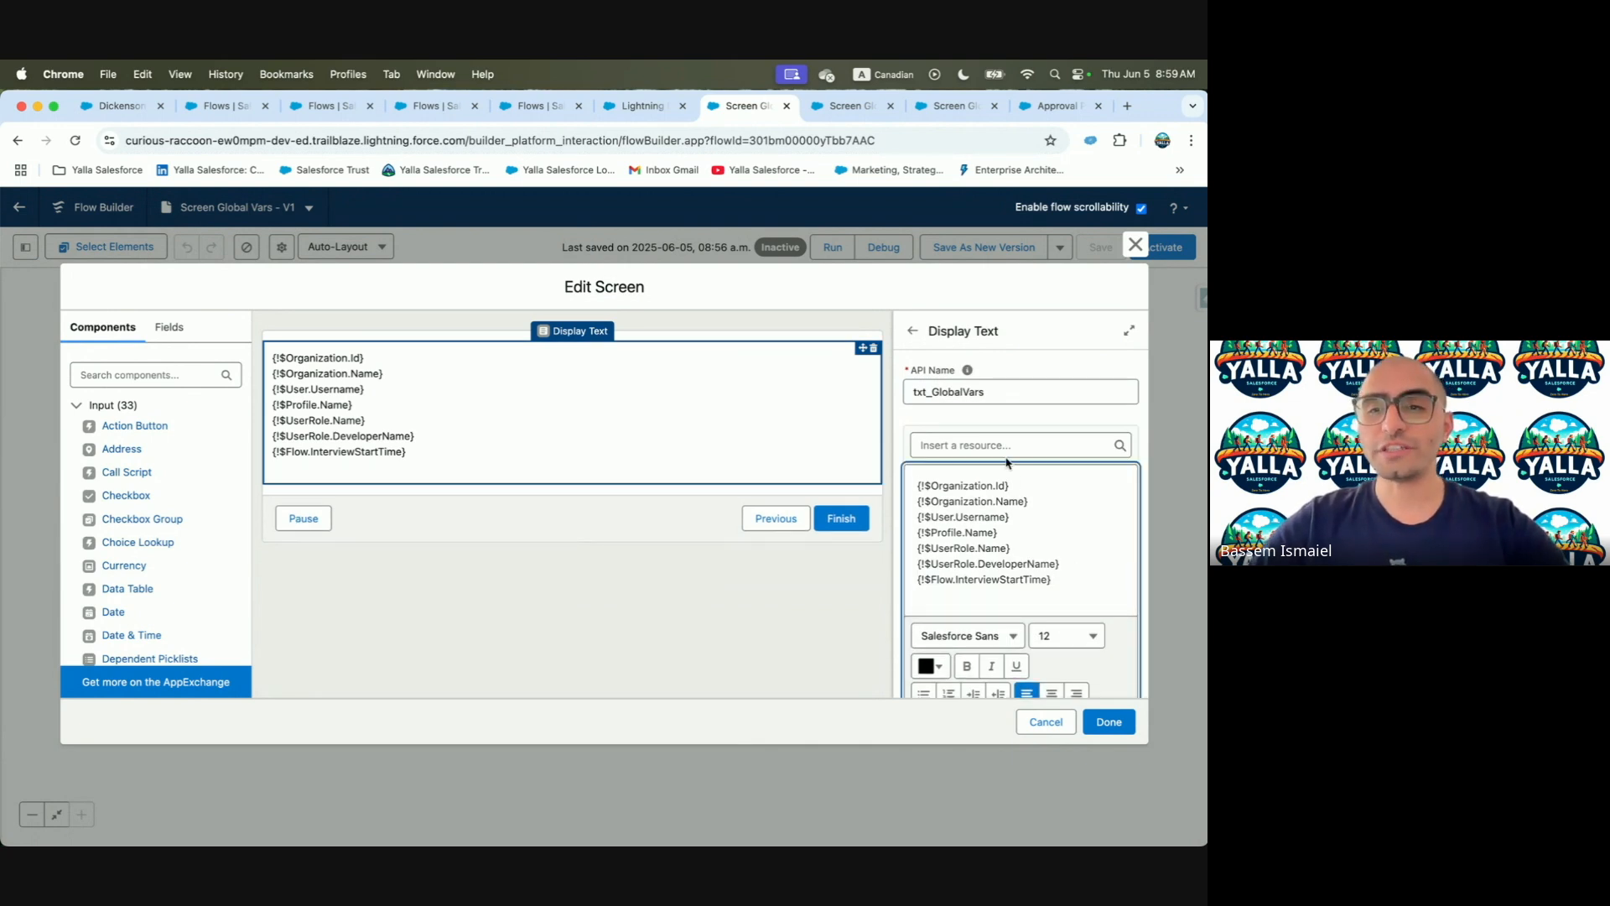
{"action": "key", "text": "Return"}
{"action": "type", "text": "My Custom Labe"}
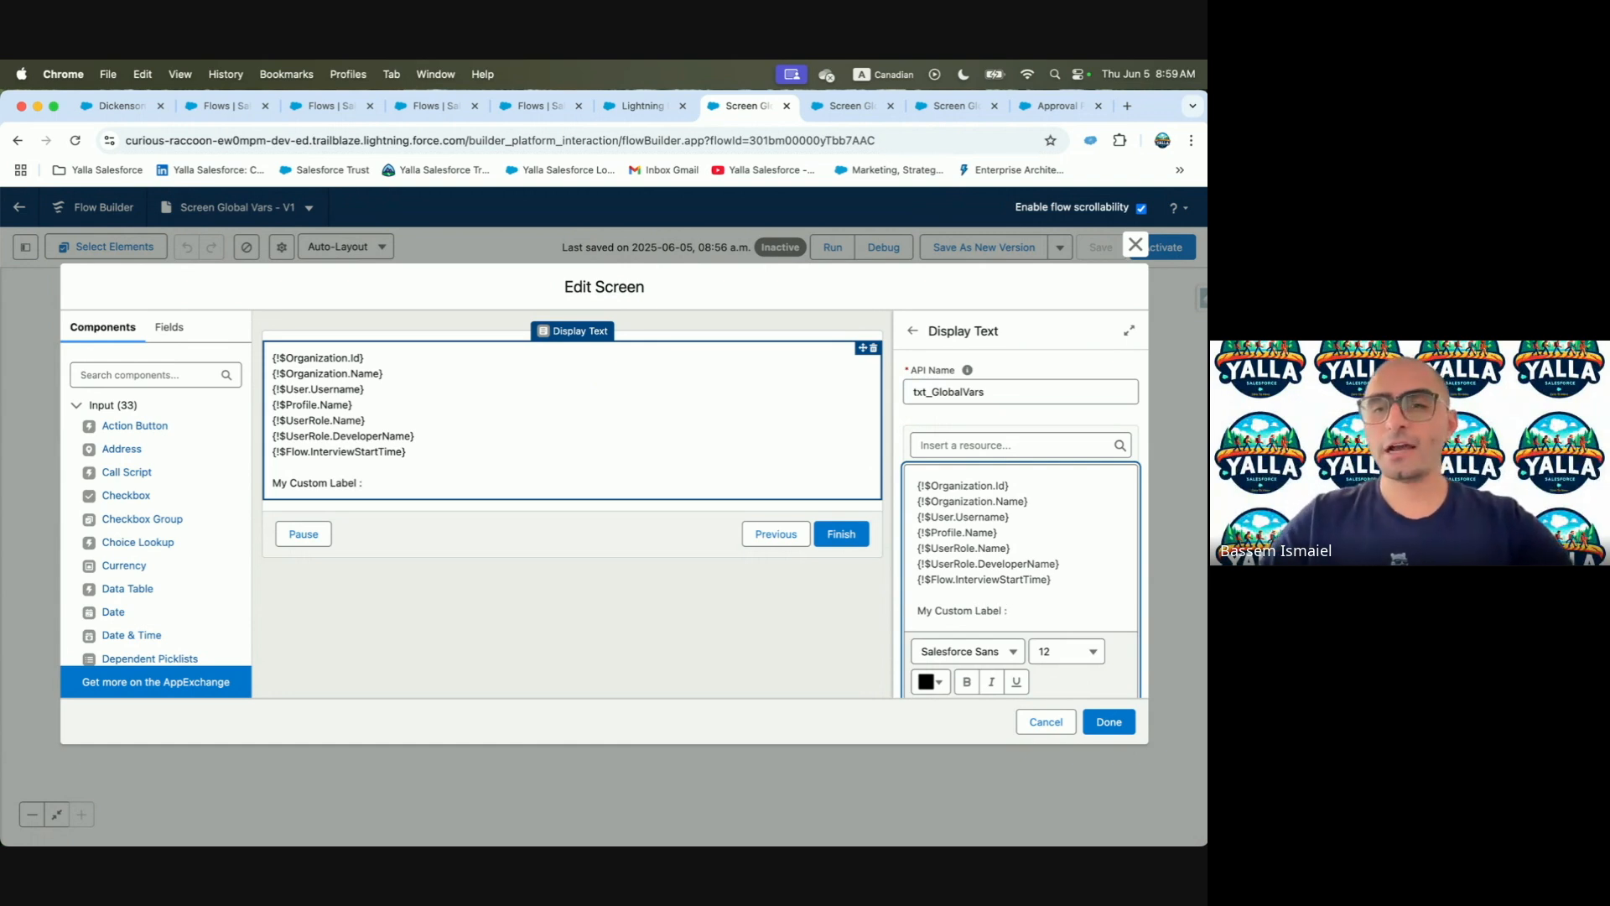
{"action": "type", "text": "l :"}
{"action": "key", "text": "Return"}
{"action": "type", "text": "=================="}
{"action": "key", "text": "Return"}
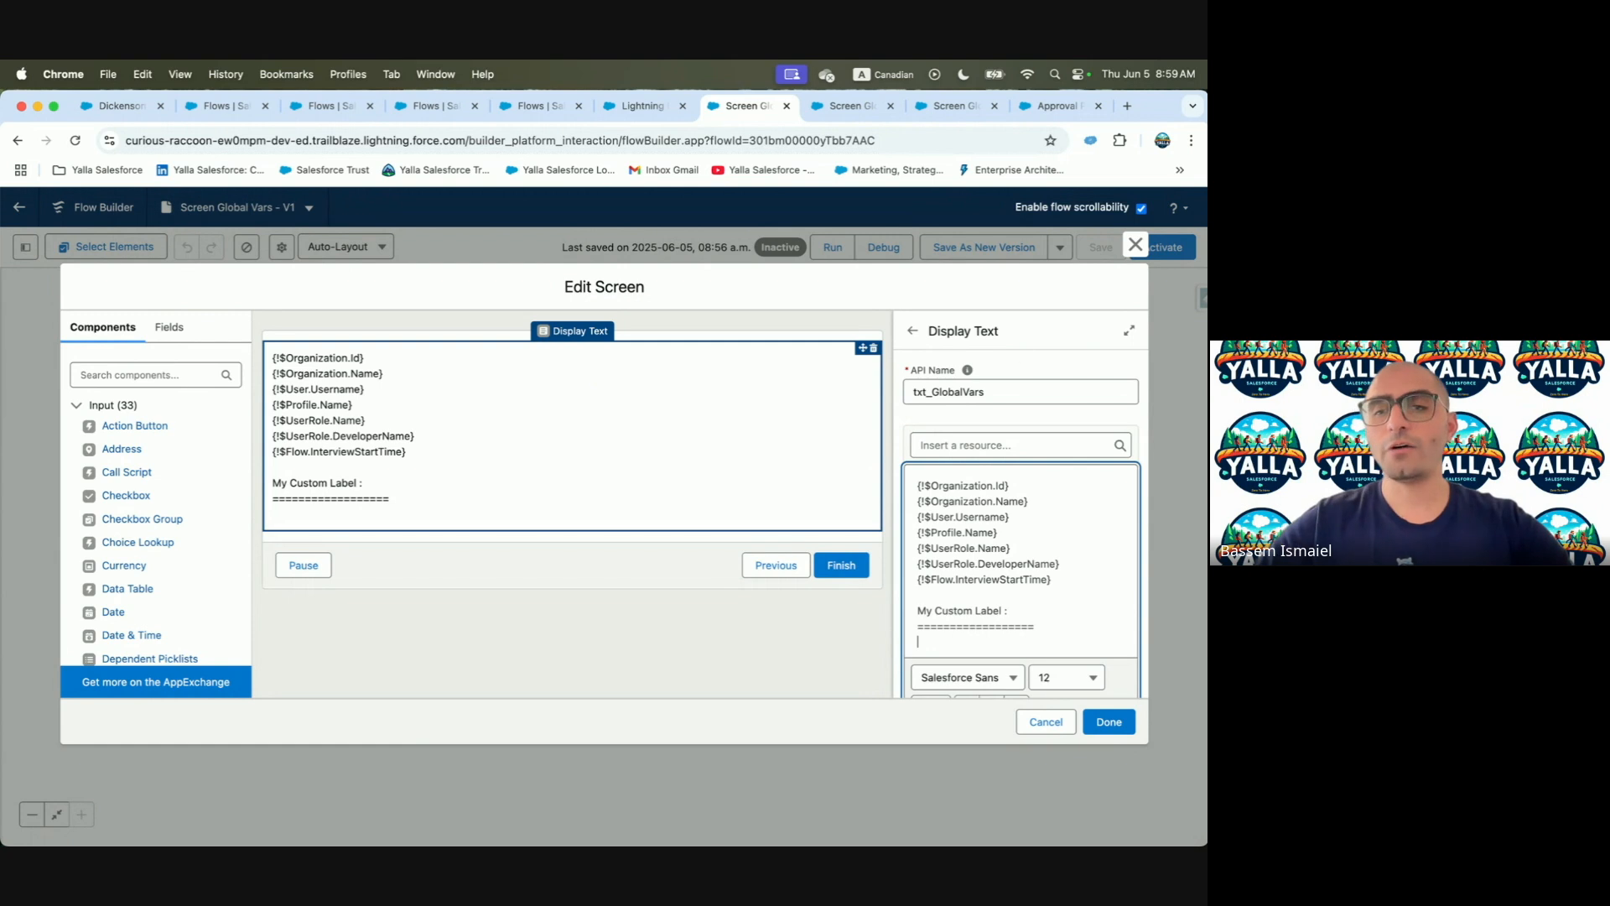
Try to insert the MyCustomLabel resource from the $Label global variable below the heading
{"action": "left_click", "coordinate": [983, 442]}
{"action": "type", "text": "Labe"}
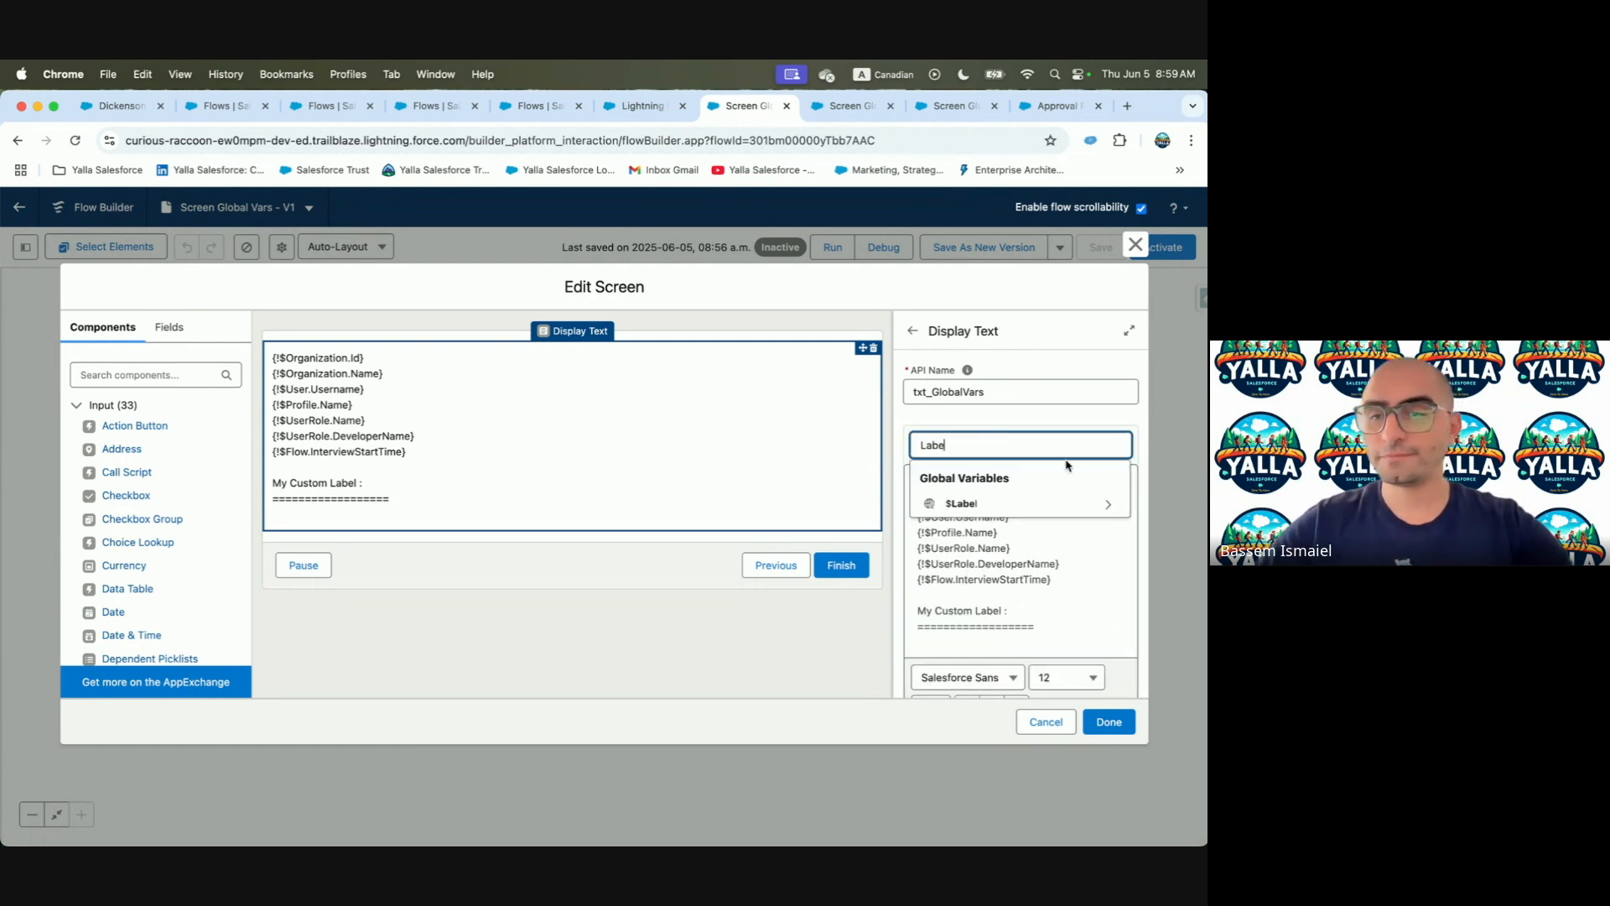
{"action": "left_click", "coordinate": [1025, 504]}
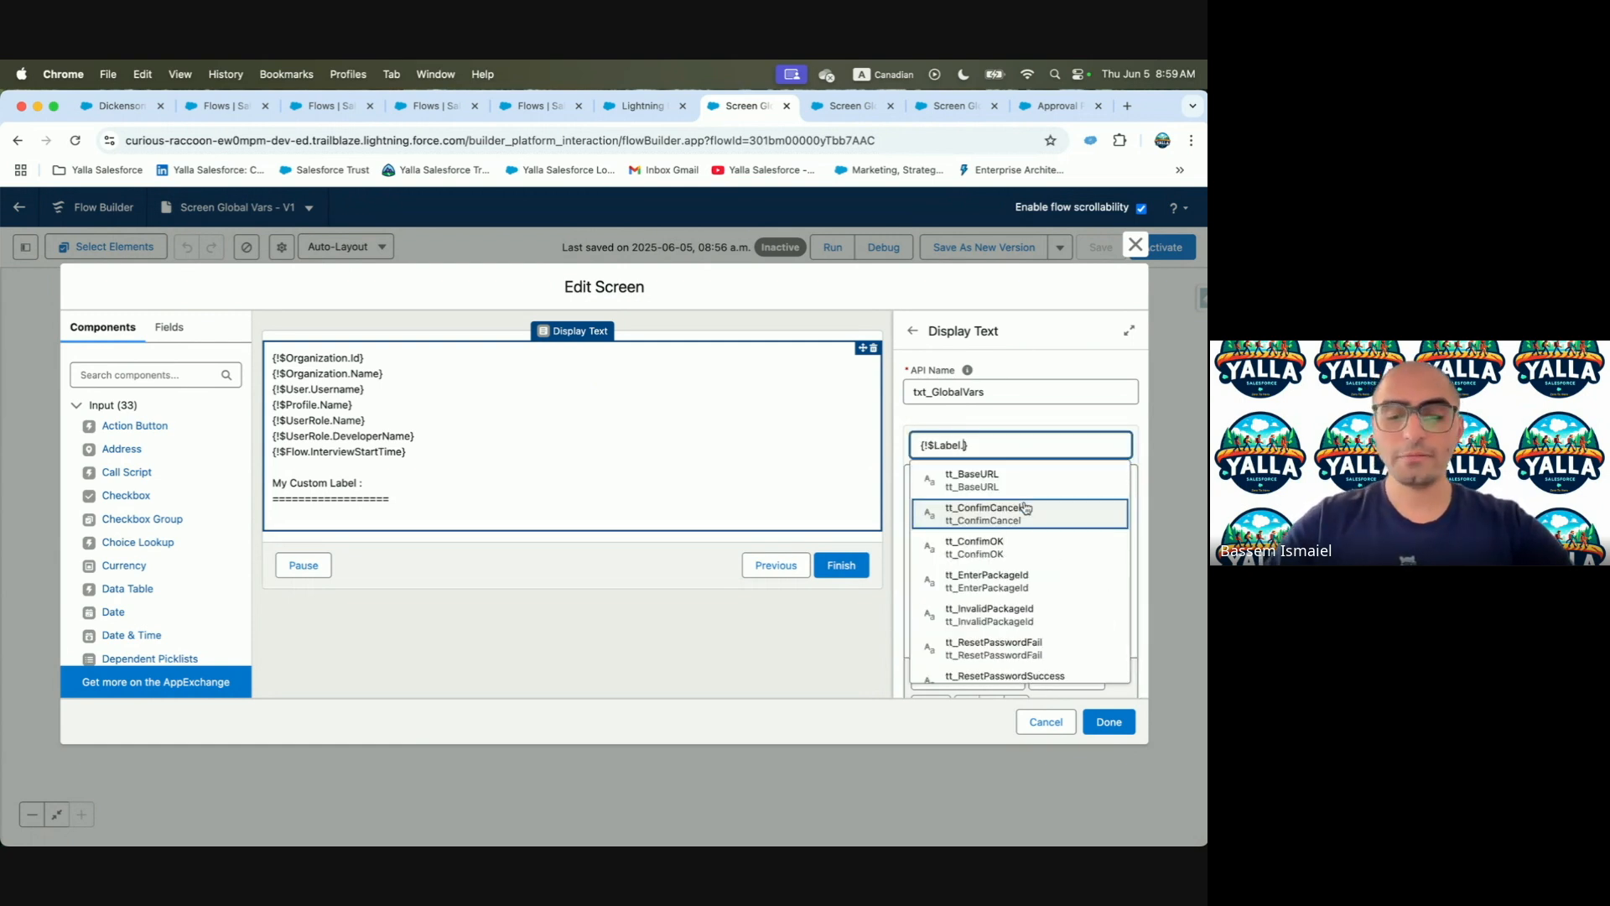
{"action": "type", "text": "My"}
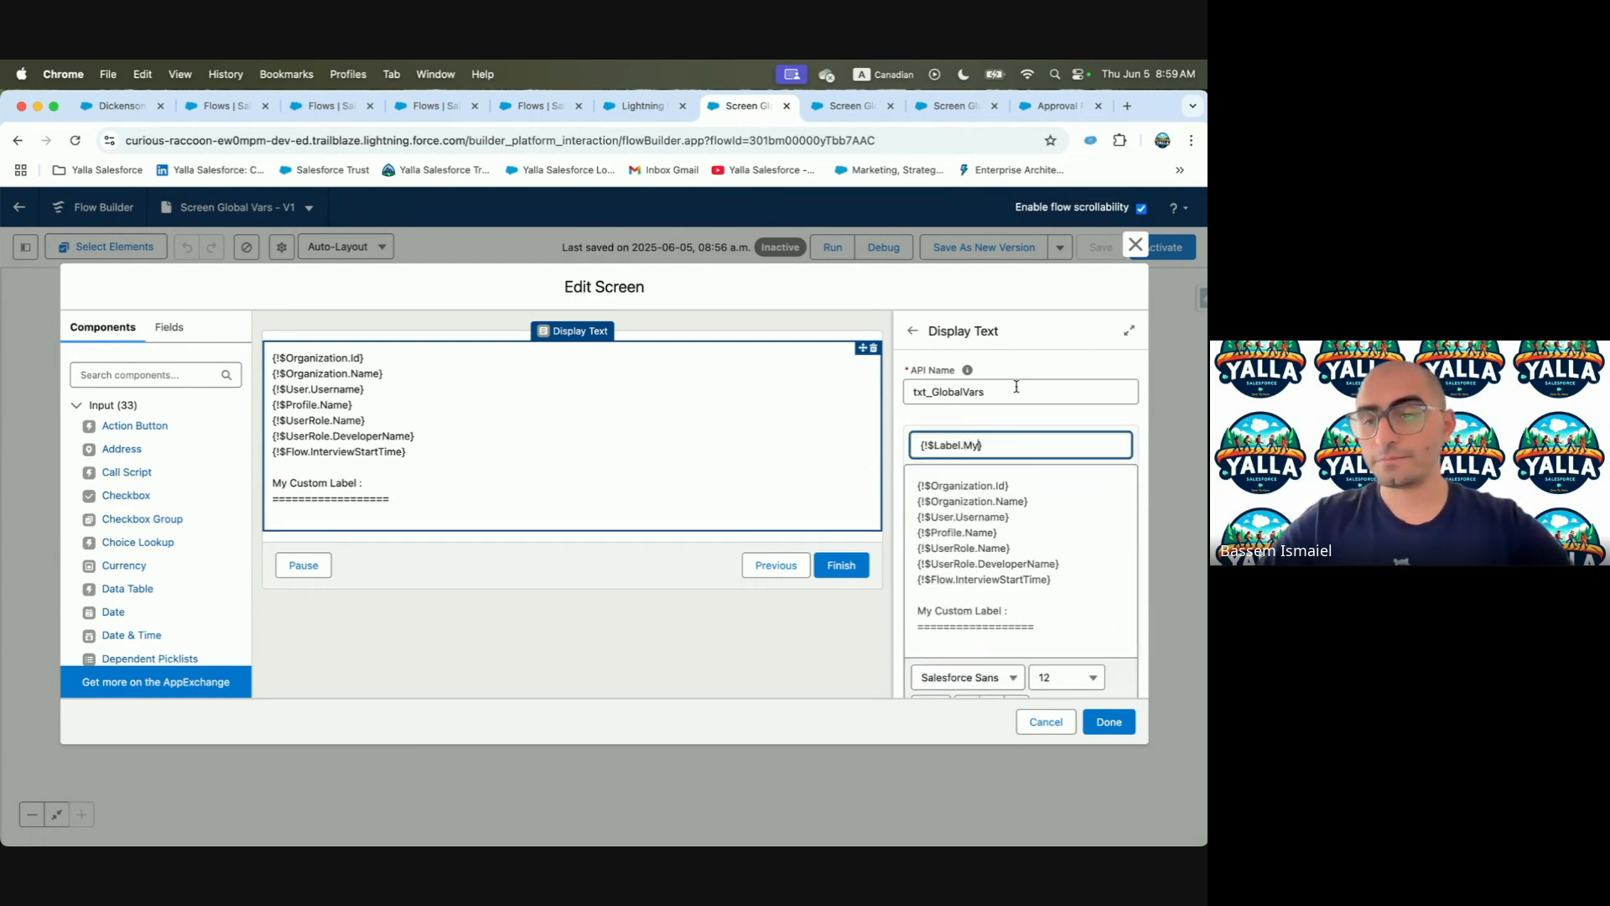
Save the screen and flow changes, and reopen the Screen Global Vars flow from the Flows list
{"action": "left_click", "coordinate": [1108, 722]}
{"action": "left_click", "coordinate": [1097, 247]}
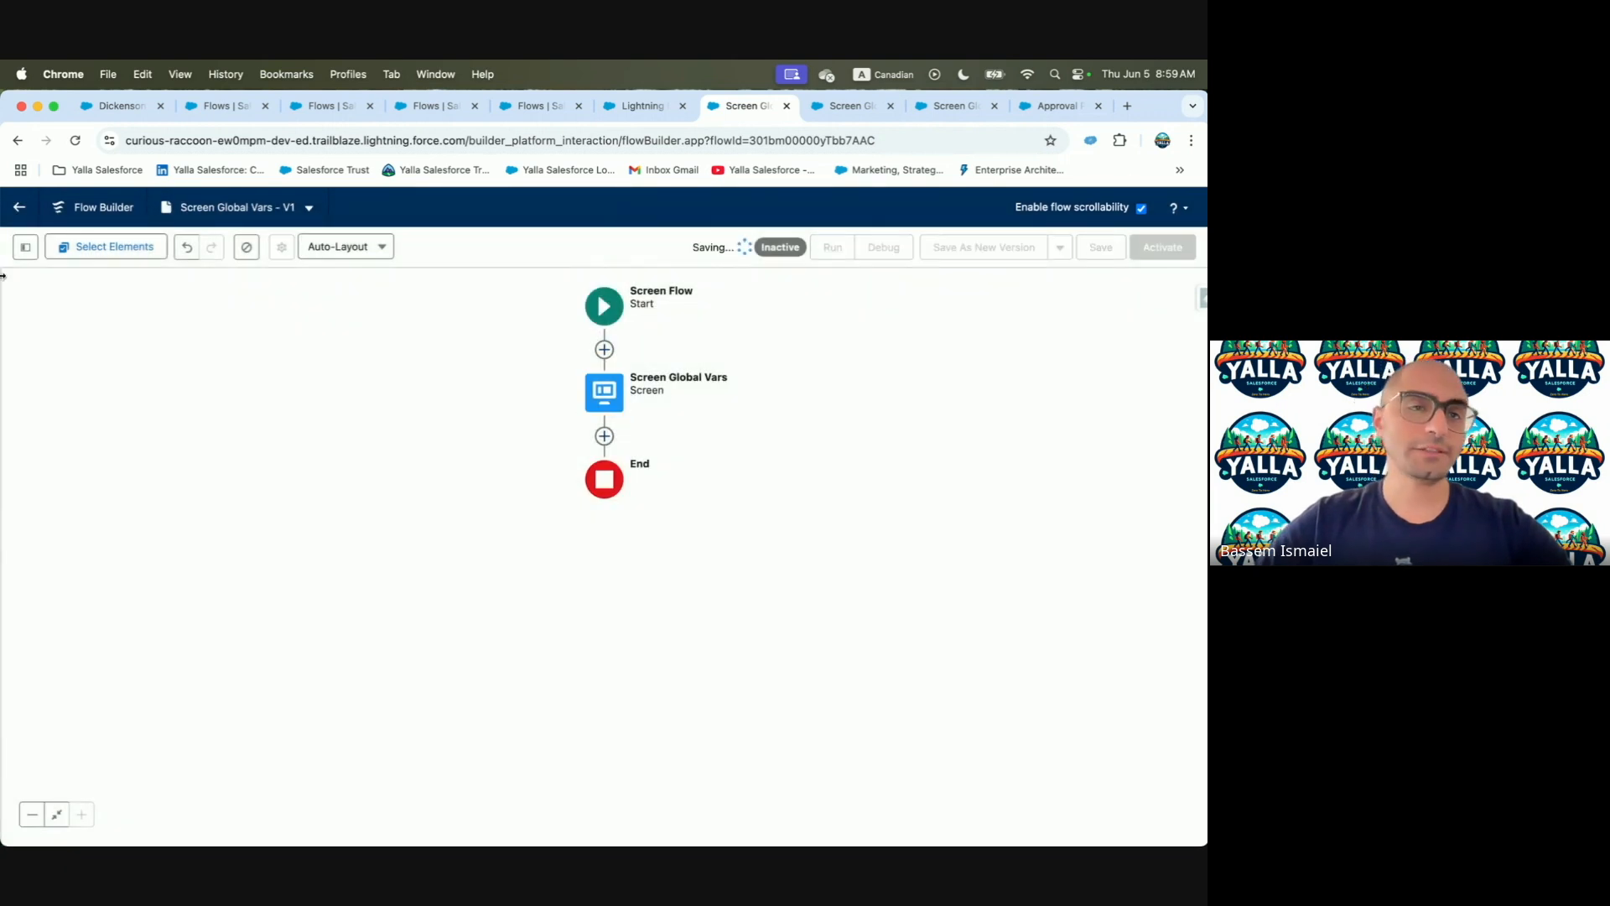
{"action": "left_click", "coordinate": [17, 207]}
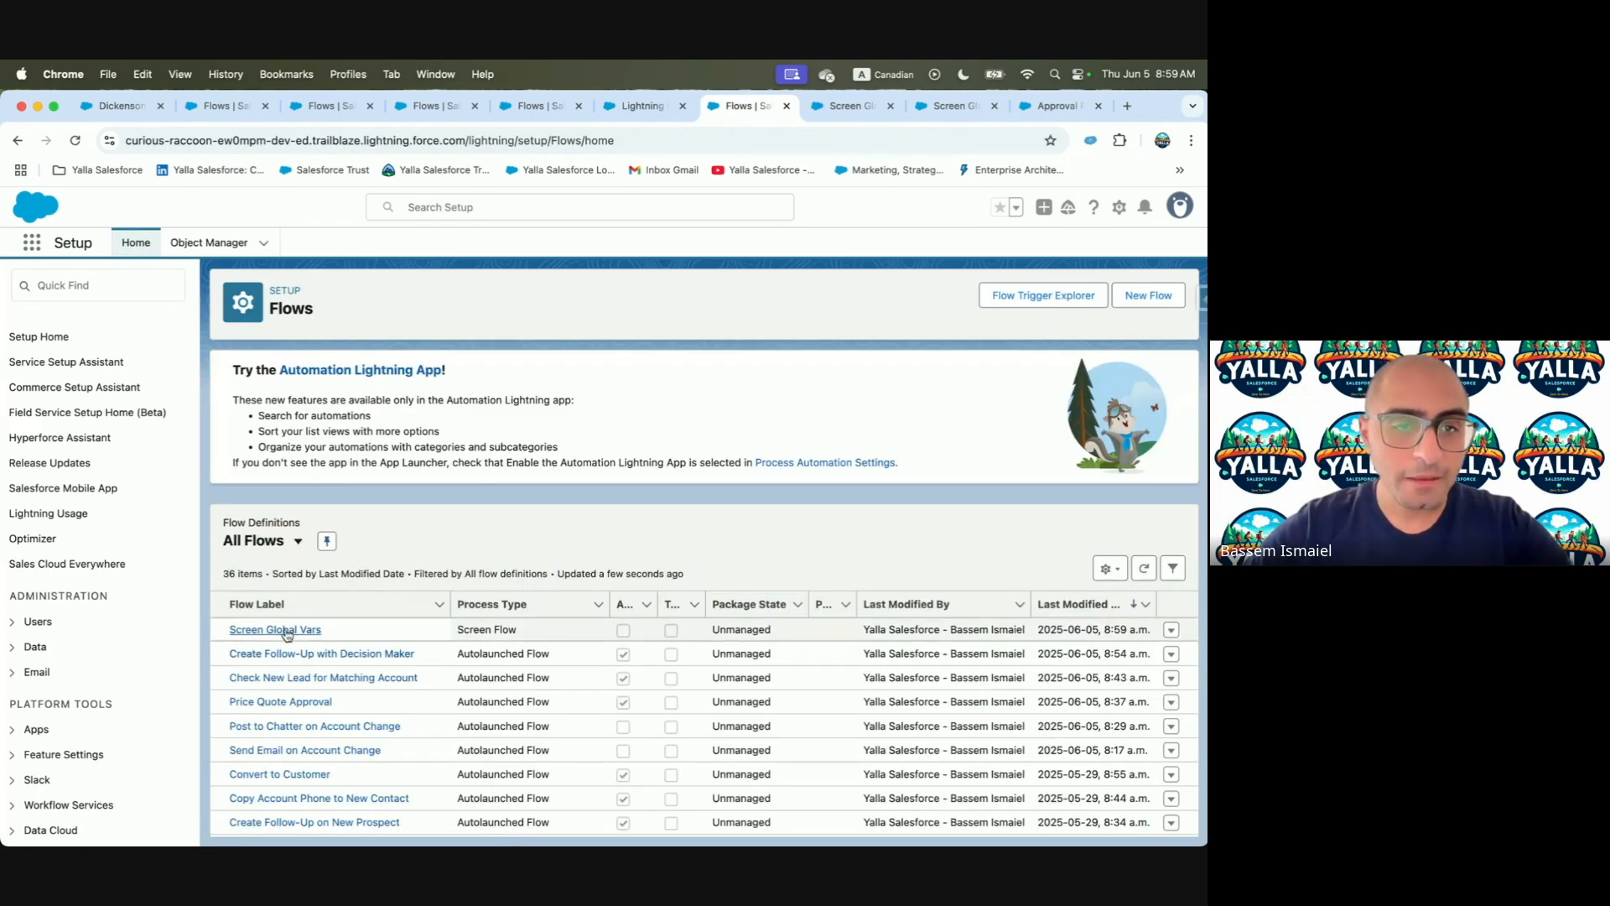
{"action": "left_click", "coordinate": [288, 631]}
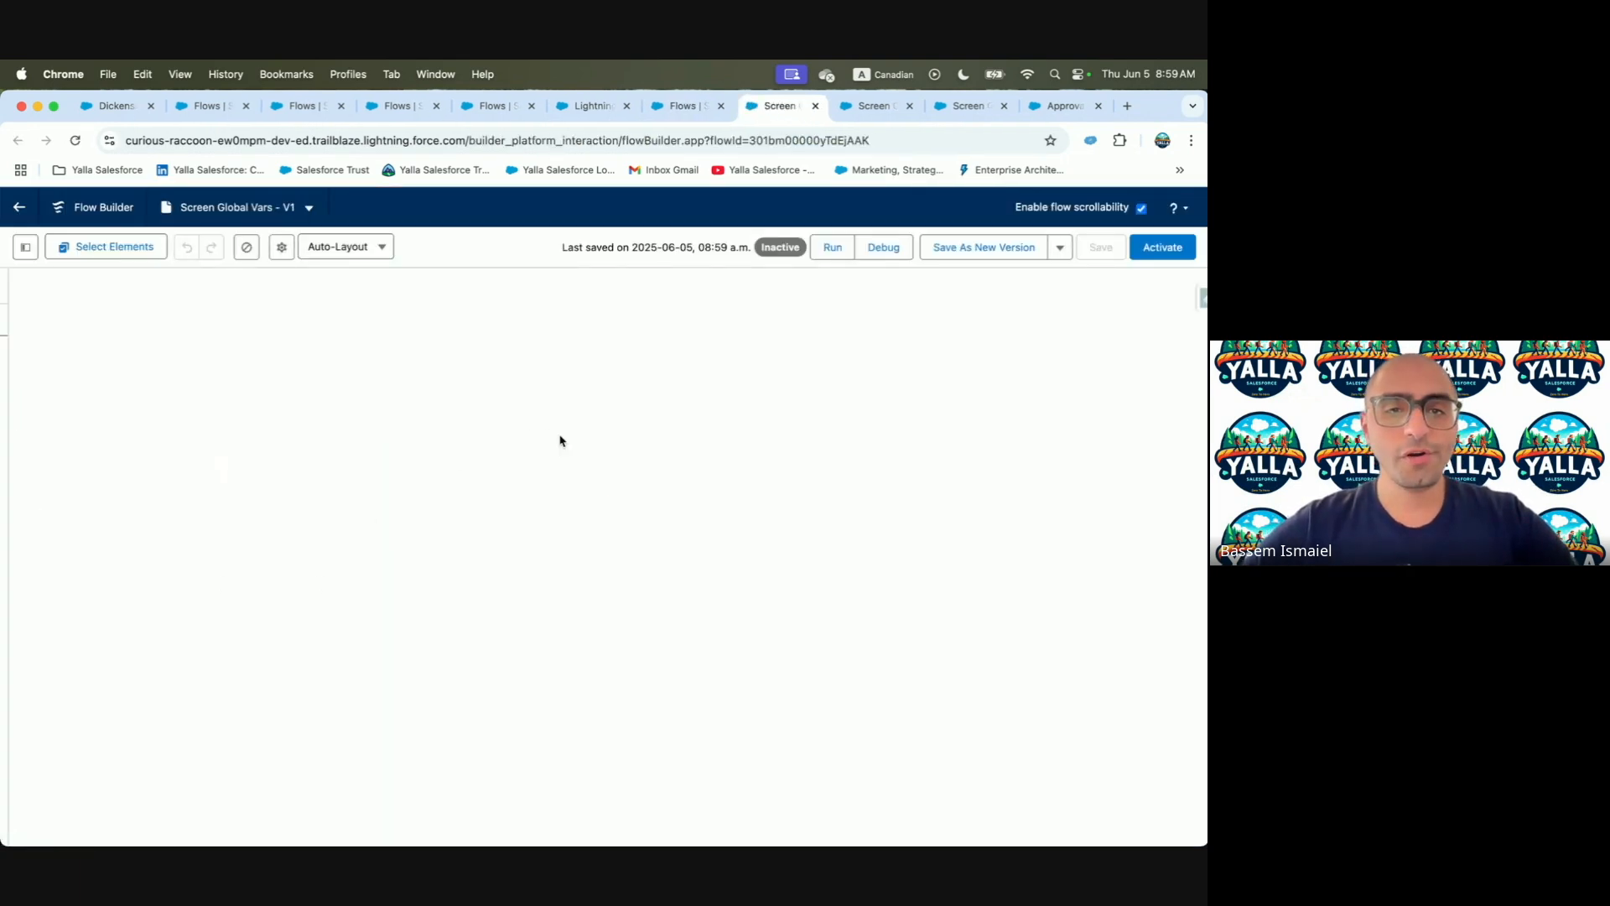
Insert {!$Label.MyCustomLabel} on a new line below the equal signs in the screen's display text and save the flow
{"action": "left_click", "coordinate": [606, 445]}
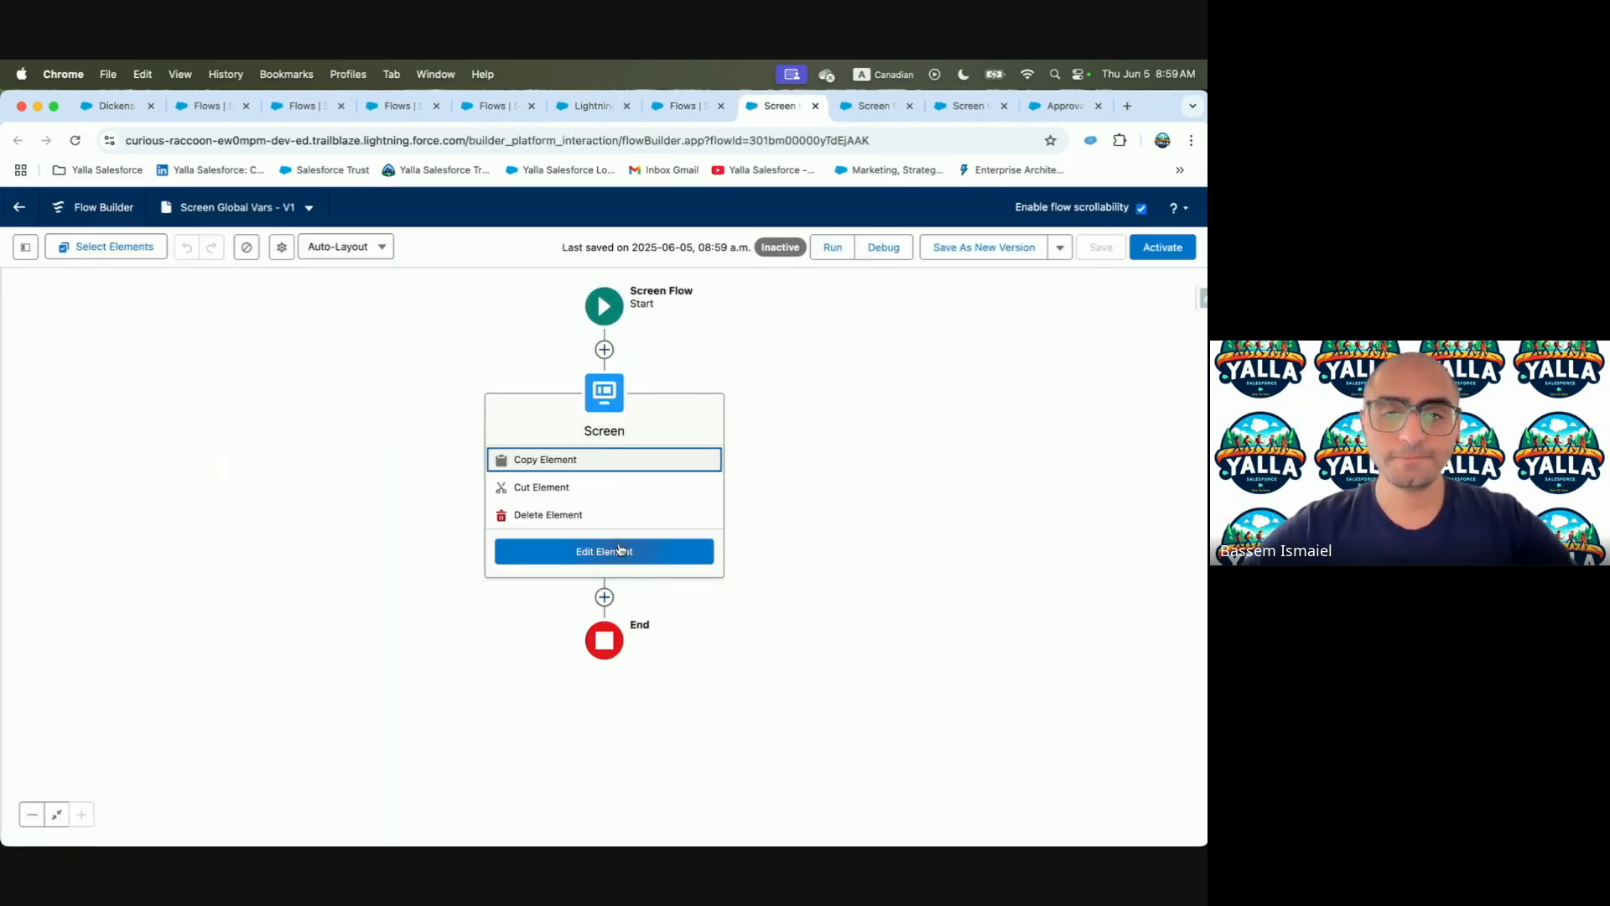
{"action": "left_click", "coordinate": [617, 550]}
{"action": "left_click", "coordinate": [575, 487]}
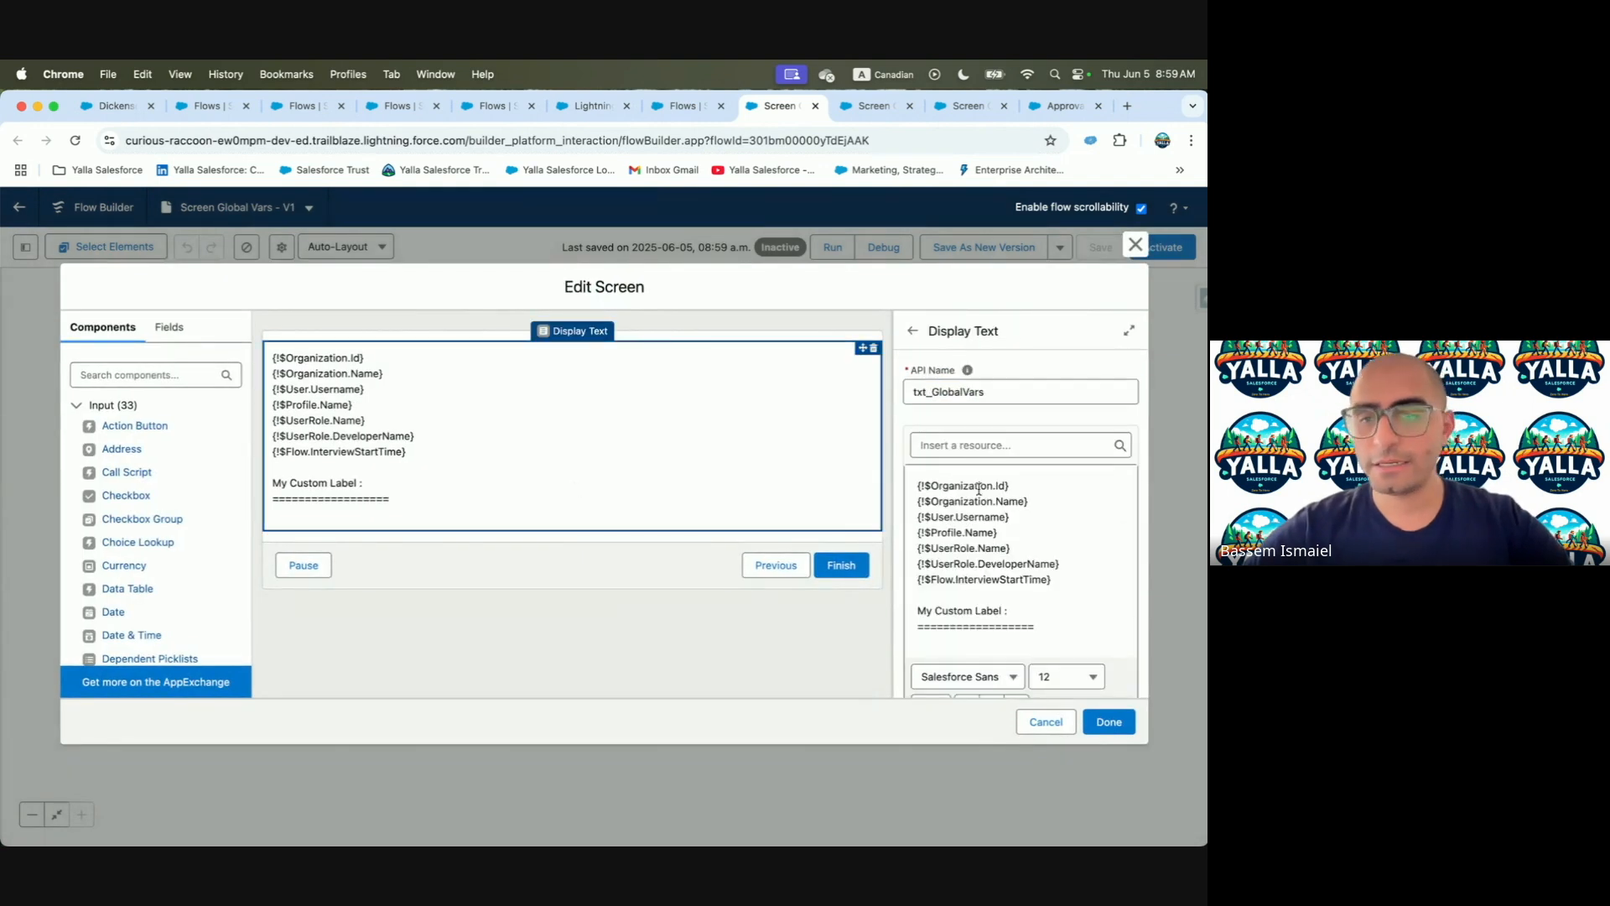
{"action": "left_click", "coordinate": [1053, 621]}
{"action": "key", "text": "Return"}
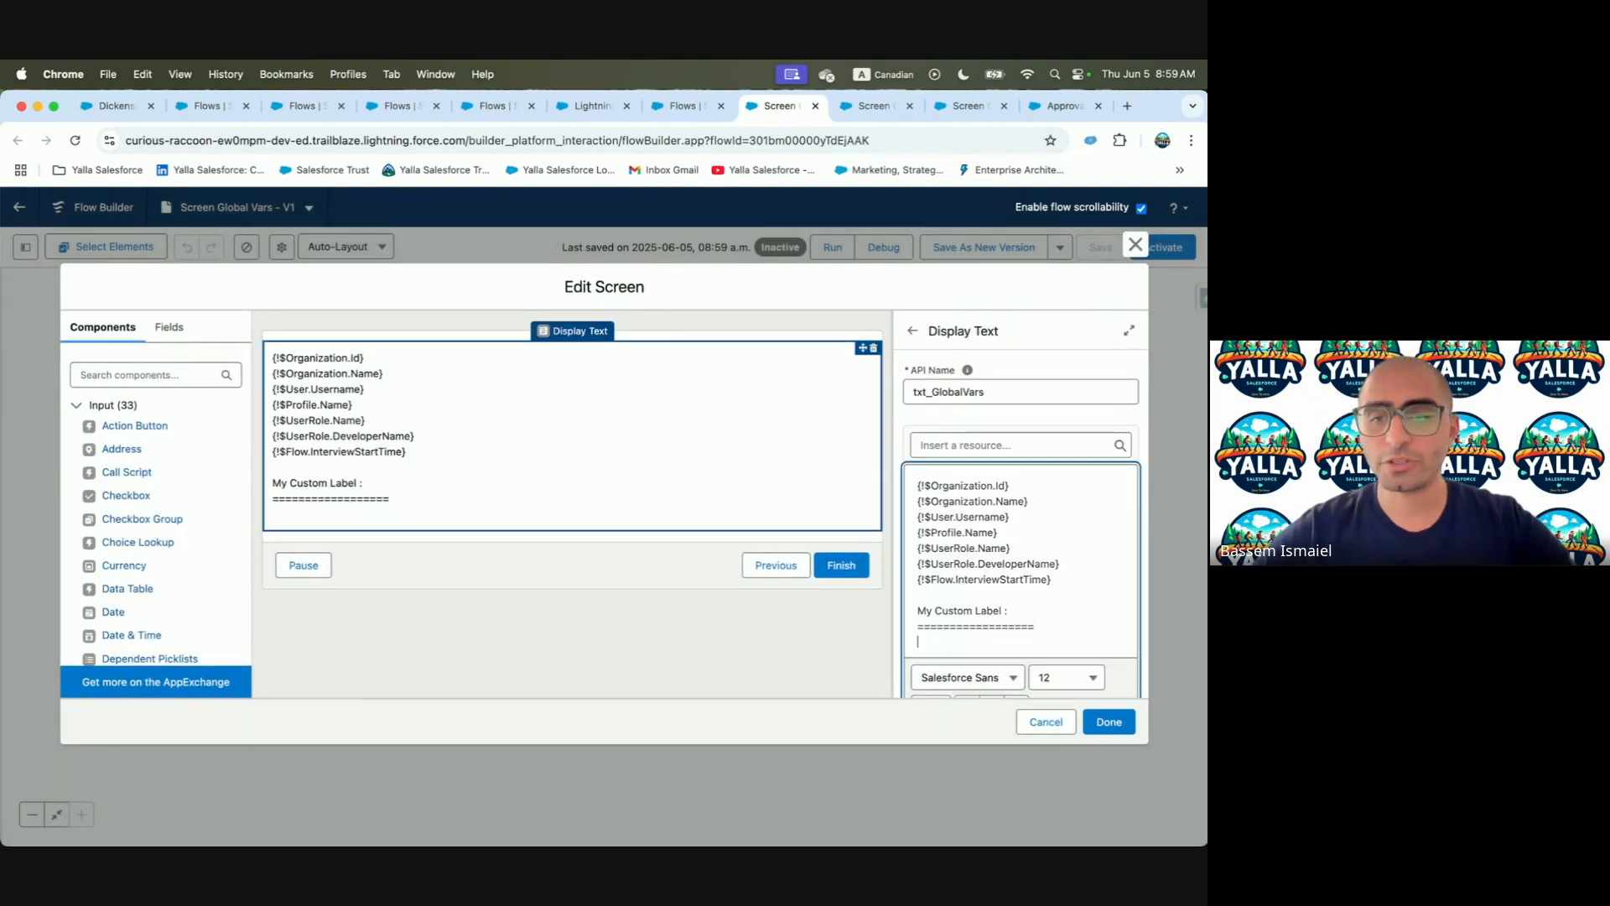
{"action": "left_click", "coordinate": [998, 446]}
{"action": "type", "text": "Labe"}
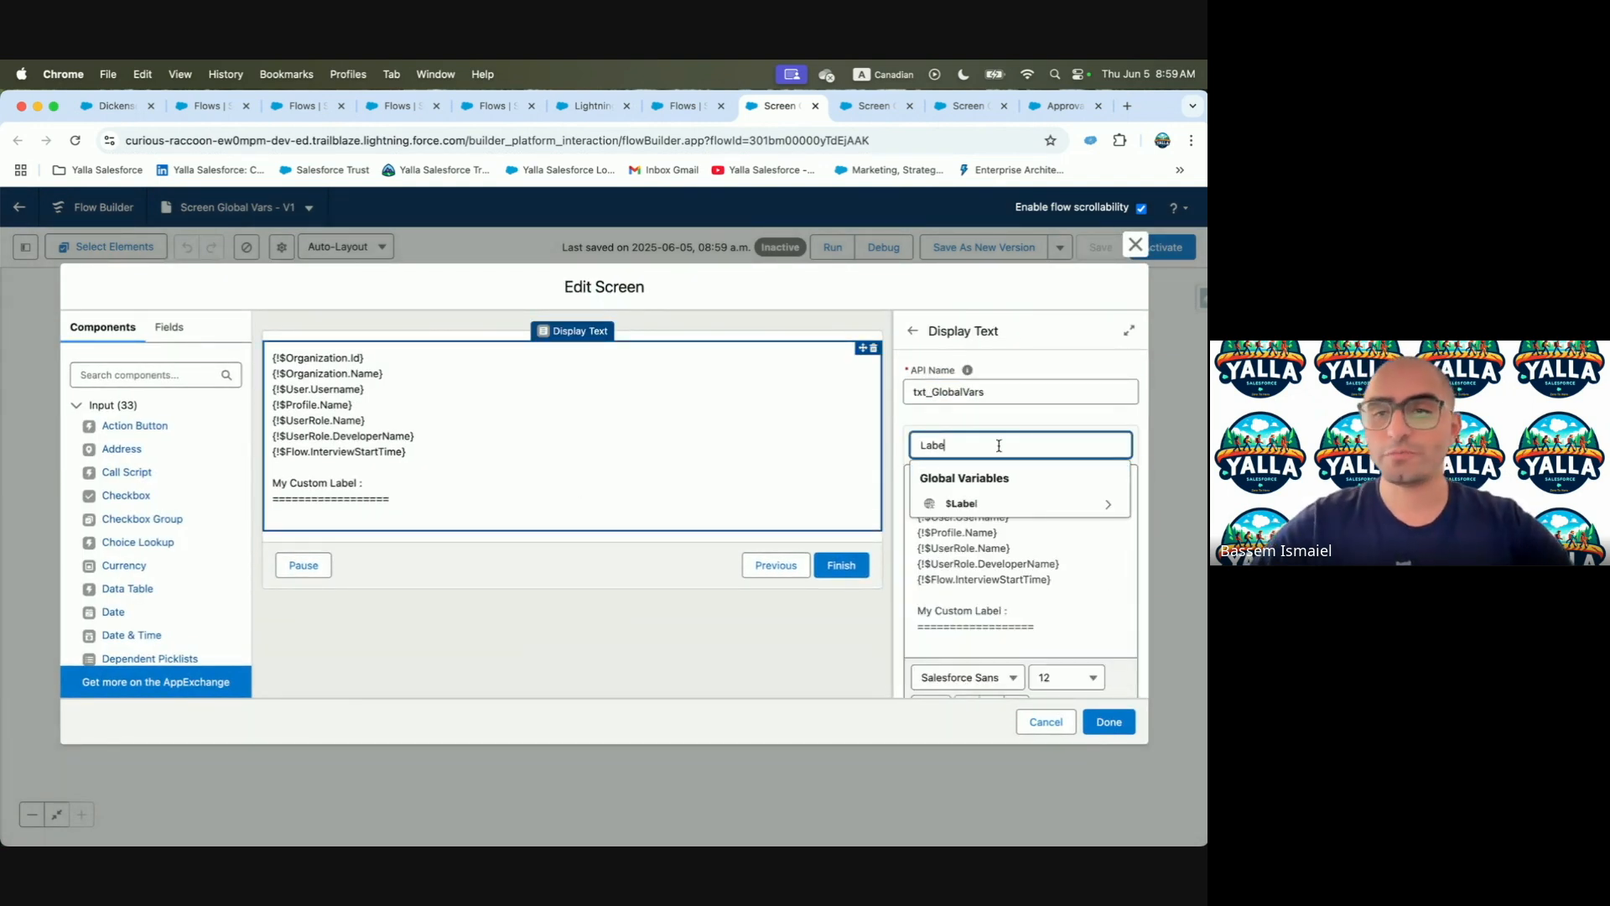
{"action": "left_click", "coordinate": [975, 501]}
{"action": "type", "text": "My"}
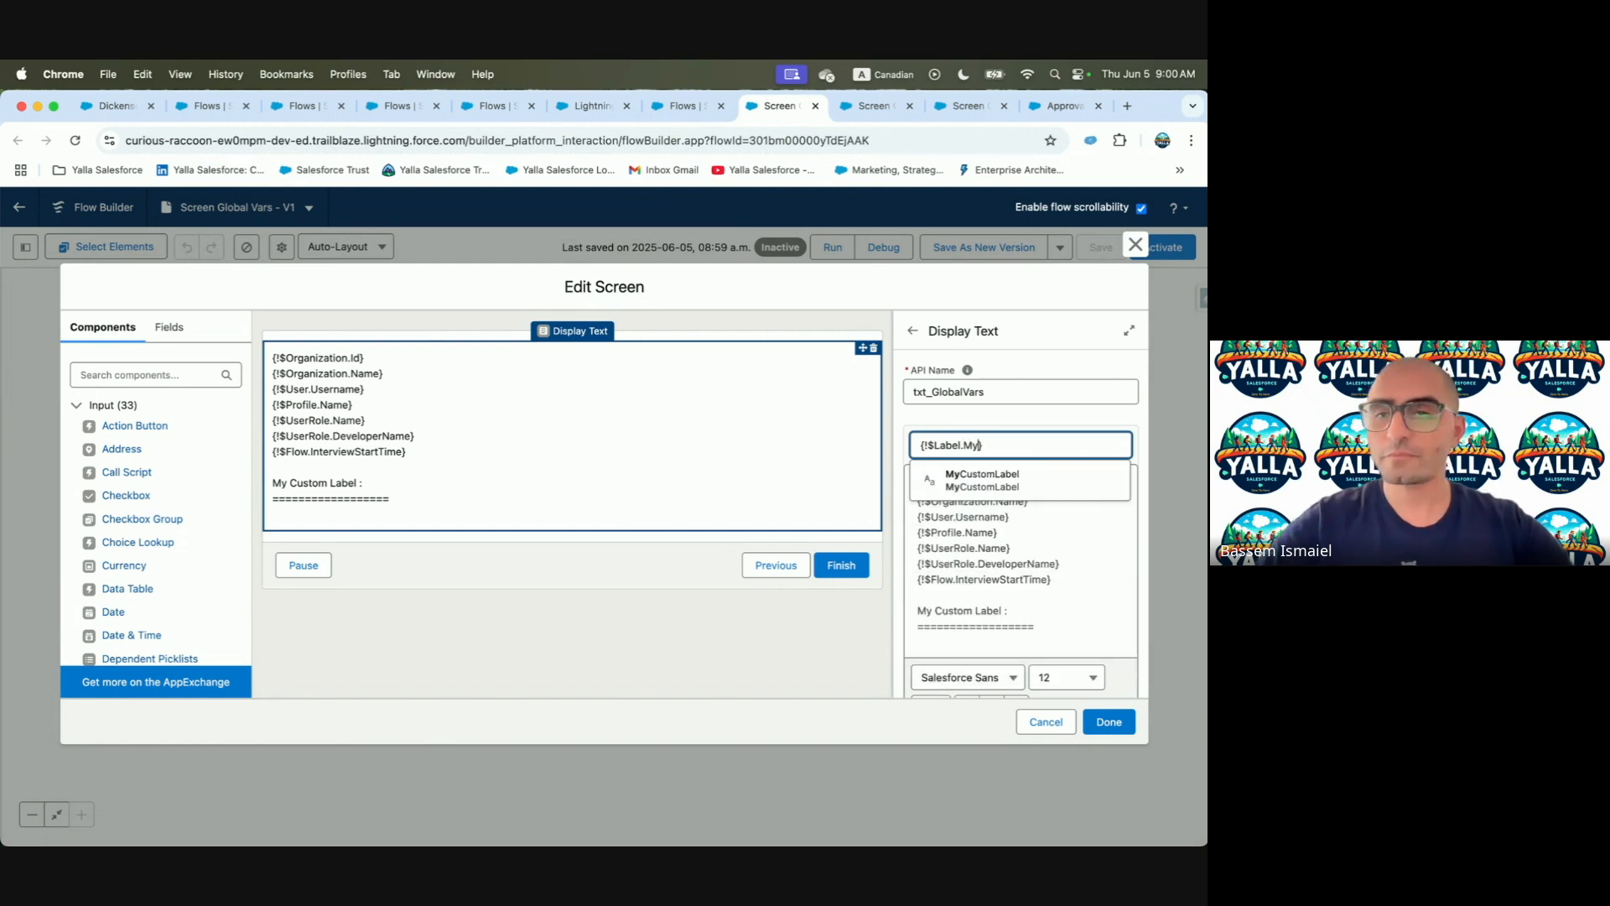
{"action": "left_click", "coordinate": [1004, 481]}
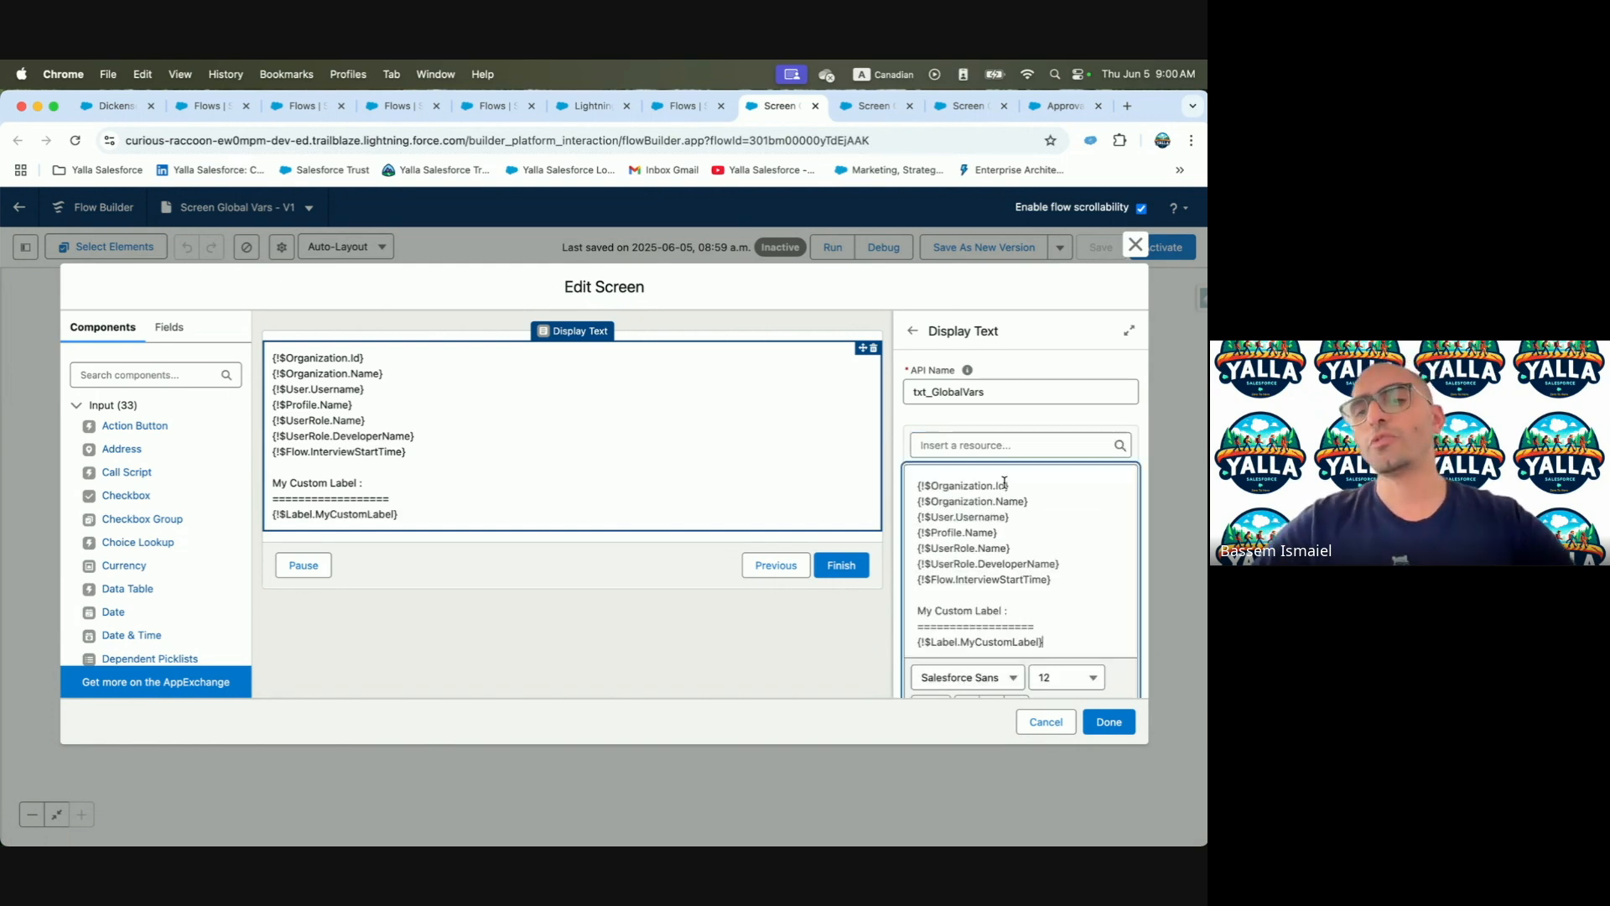
{"action": "left_click", "coordinate": [1111, 726]}
{"action": "left_click", "coordinate": [1099, 248]}
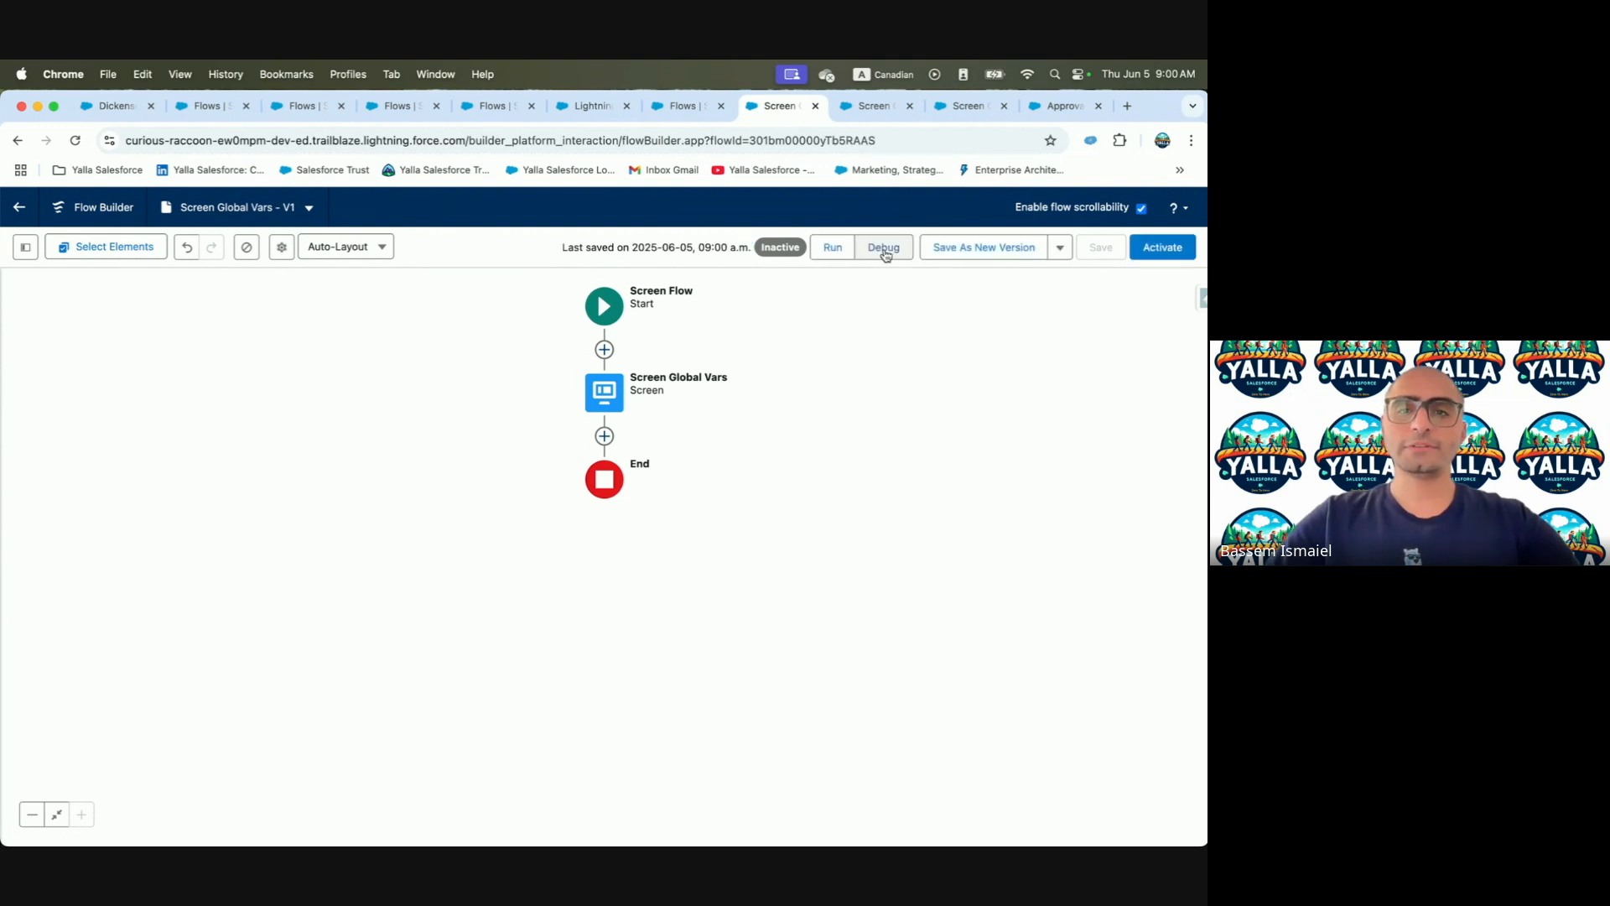
Debug the flow with the default options and examine the custom label text on the resulting screen
{"action": "left_click", "coordinate": [883, 247]}
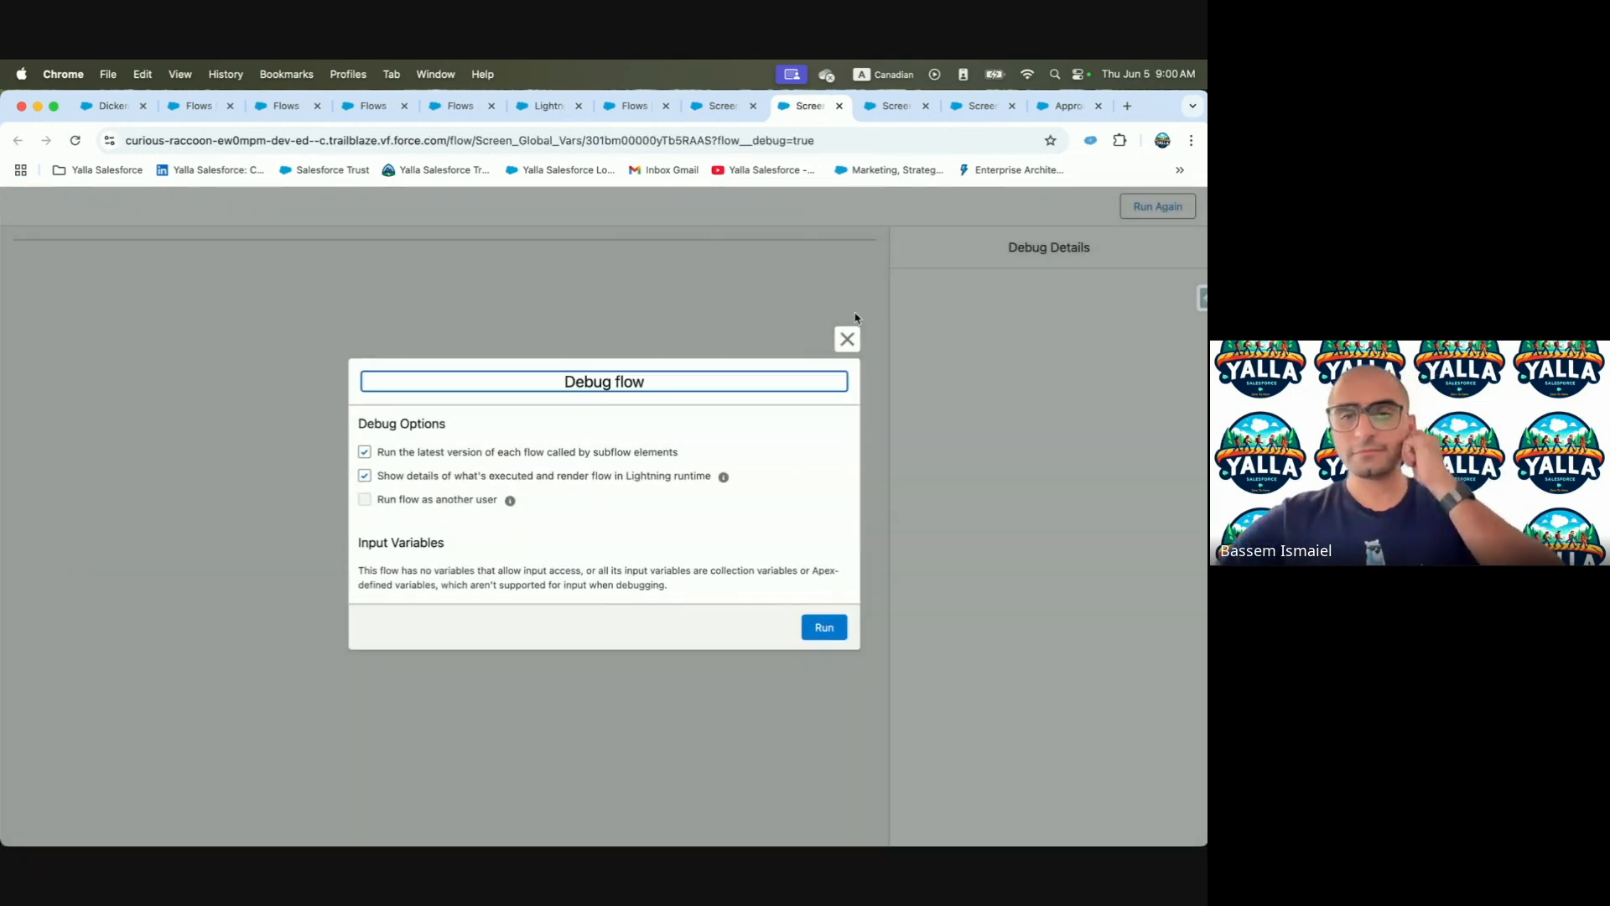
{"action": "left_click", "coordinate": [823, 621]}
{"action": "left_click_drag", "start_coordinate": [29, 416], "coordinate": [231, 420]}
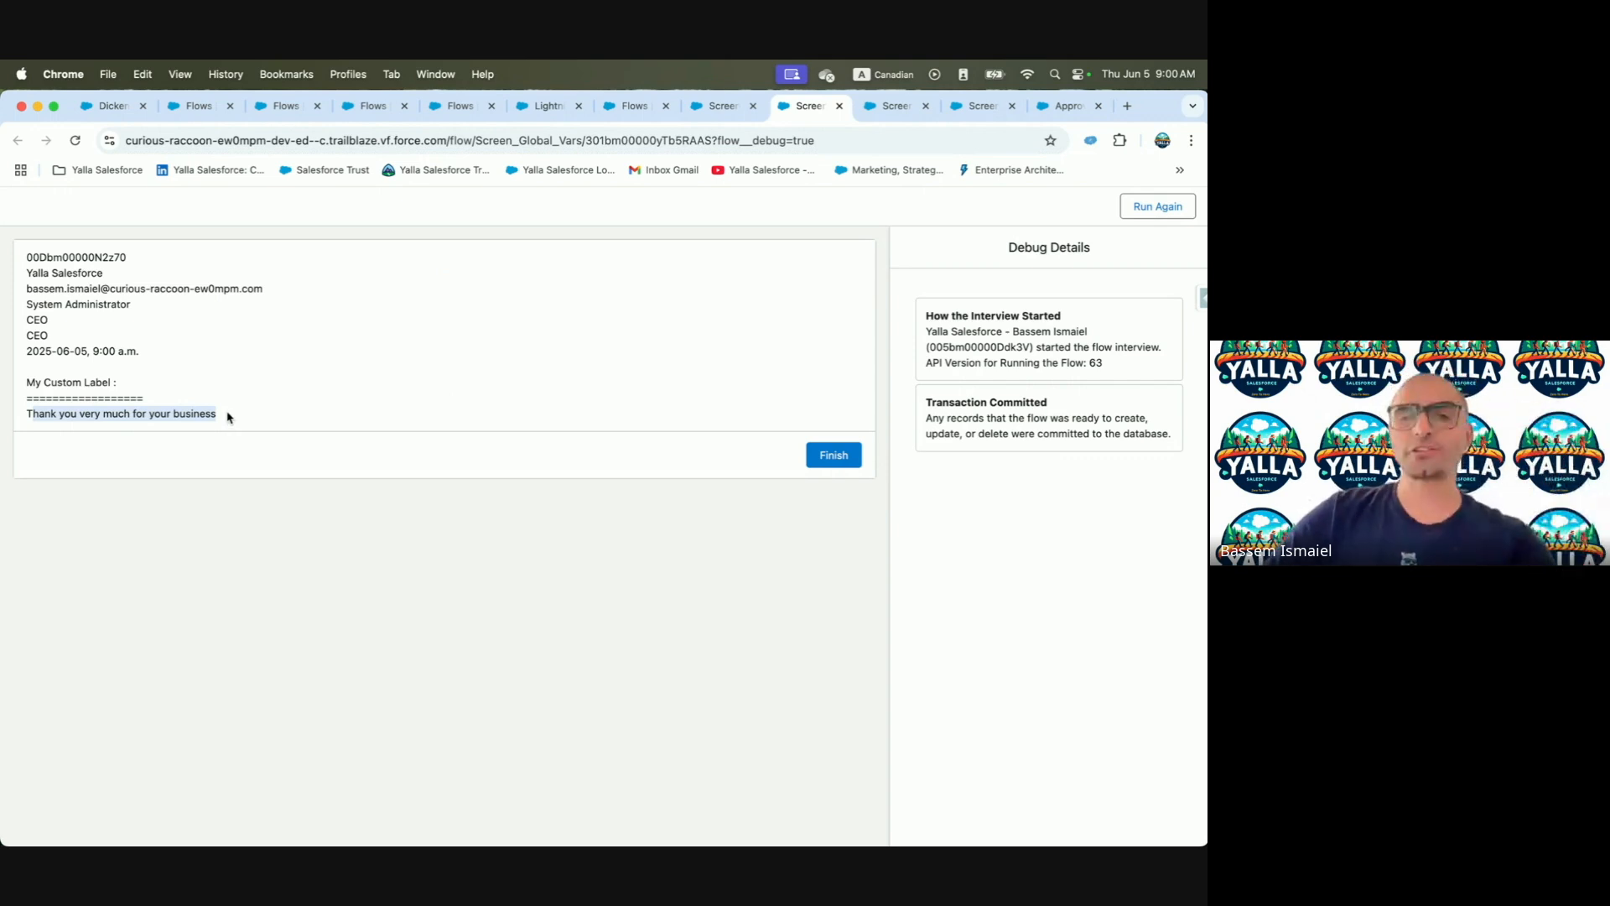
Search Setup for labels, open the Custom Labels page and open the MyCustomLabel record
{"action": "left_click", "coordinate": [229, 416]}
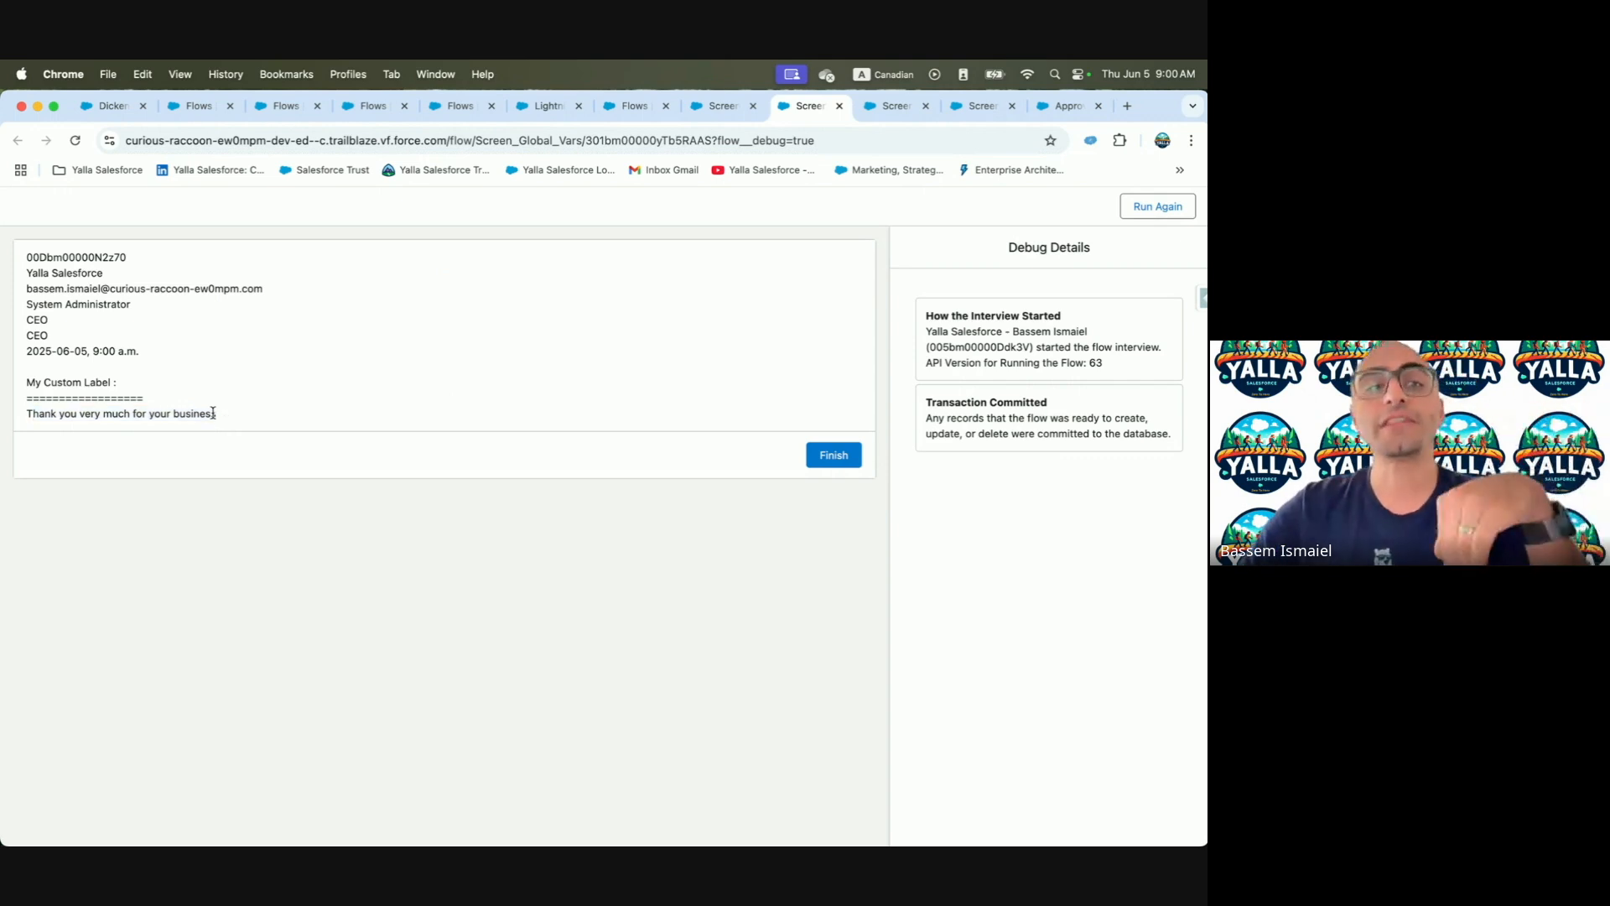
{"action": "triple_click", "coordinate": [212, 413]}
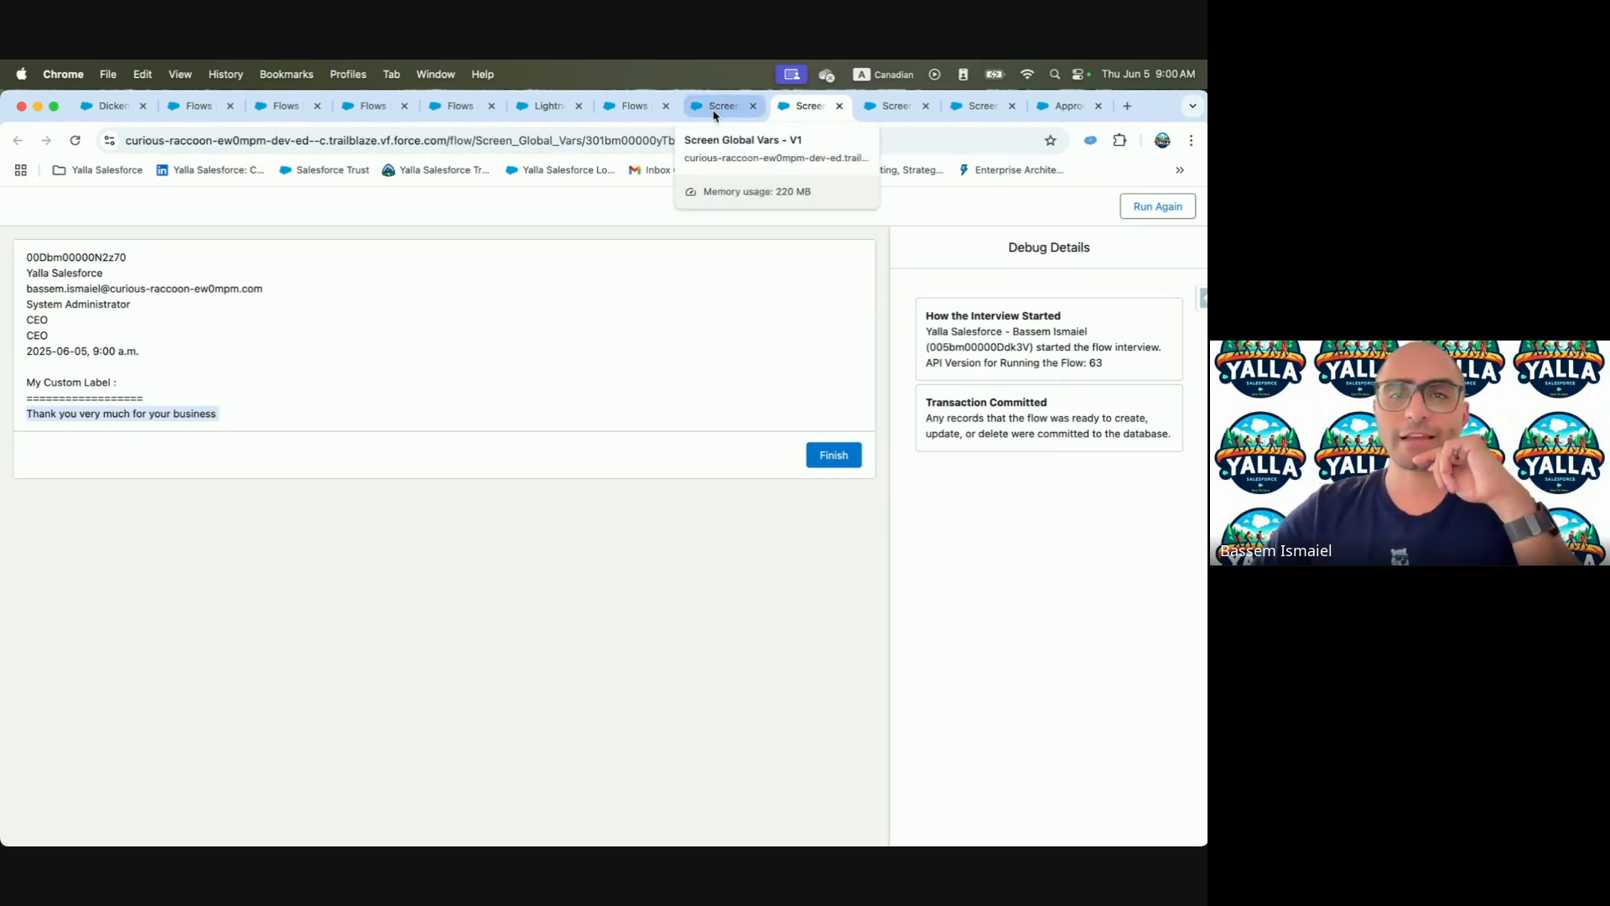
{"action": "left_click", "coordinate": [603, 117]}
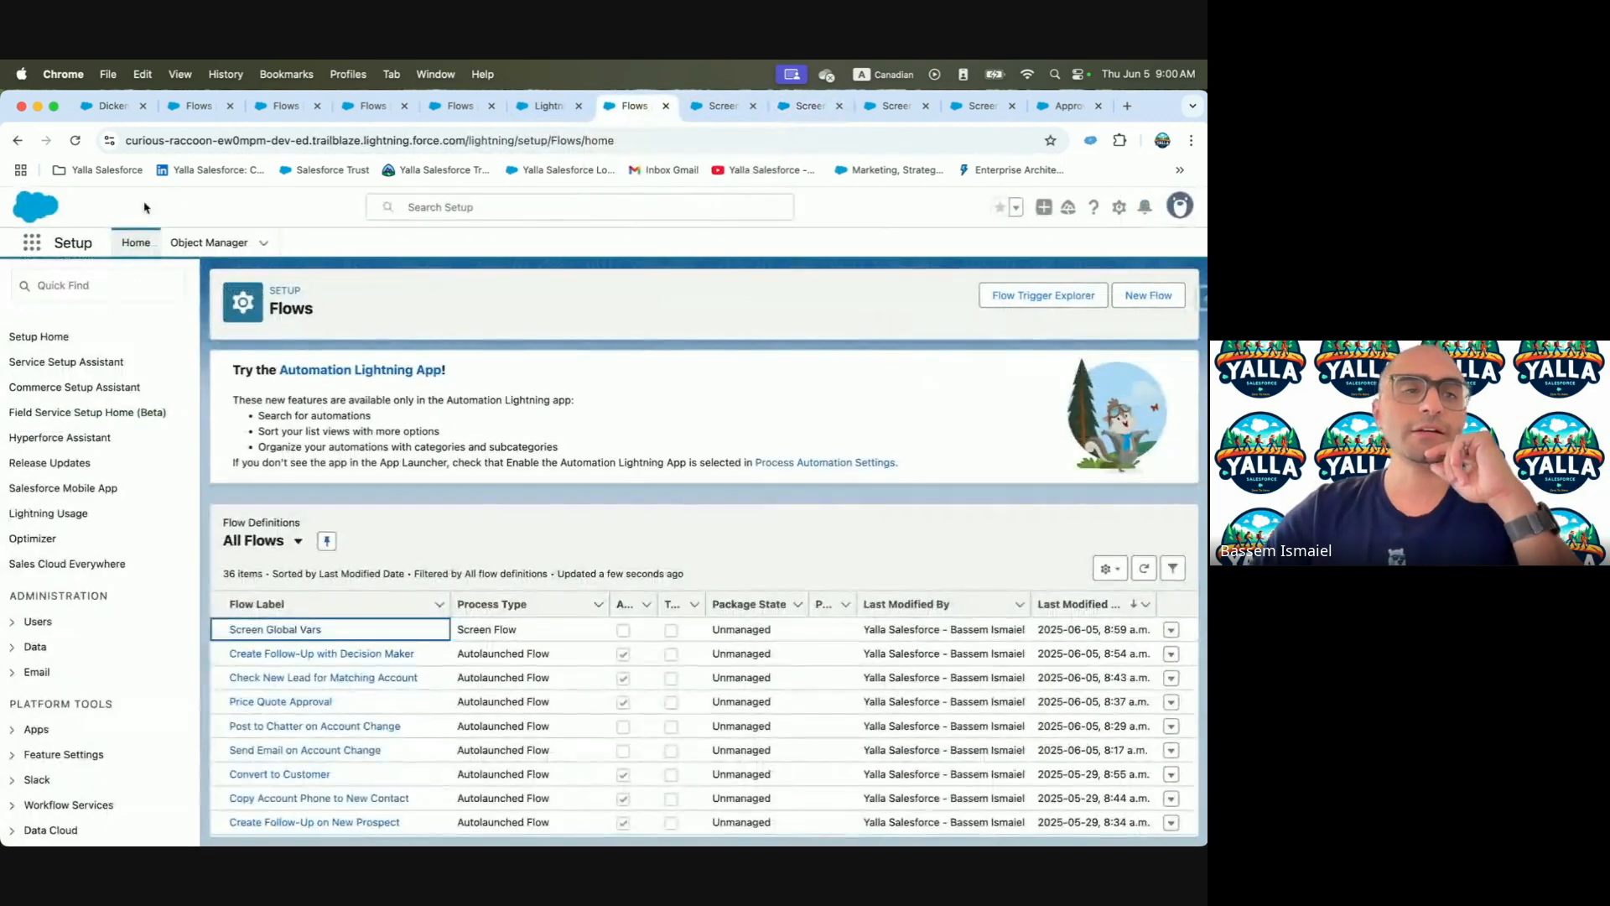
{"action": "left_click", "coordinate": [117, 276]}
{"action": "type", "text": "Labe"}
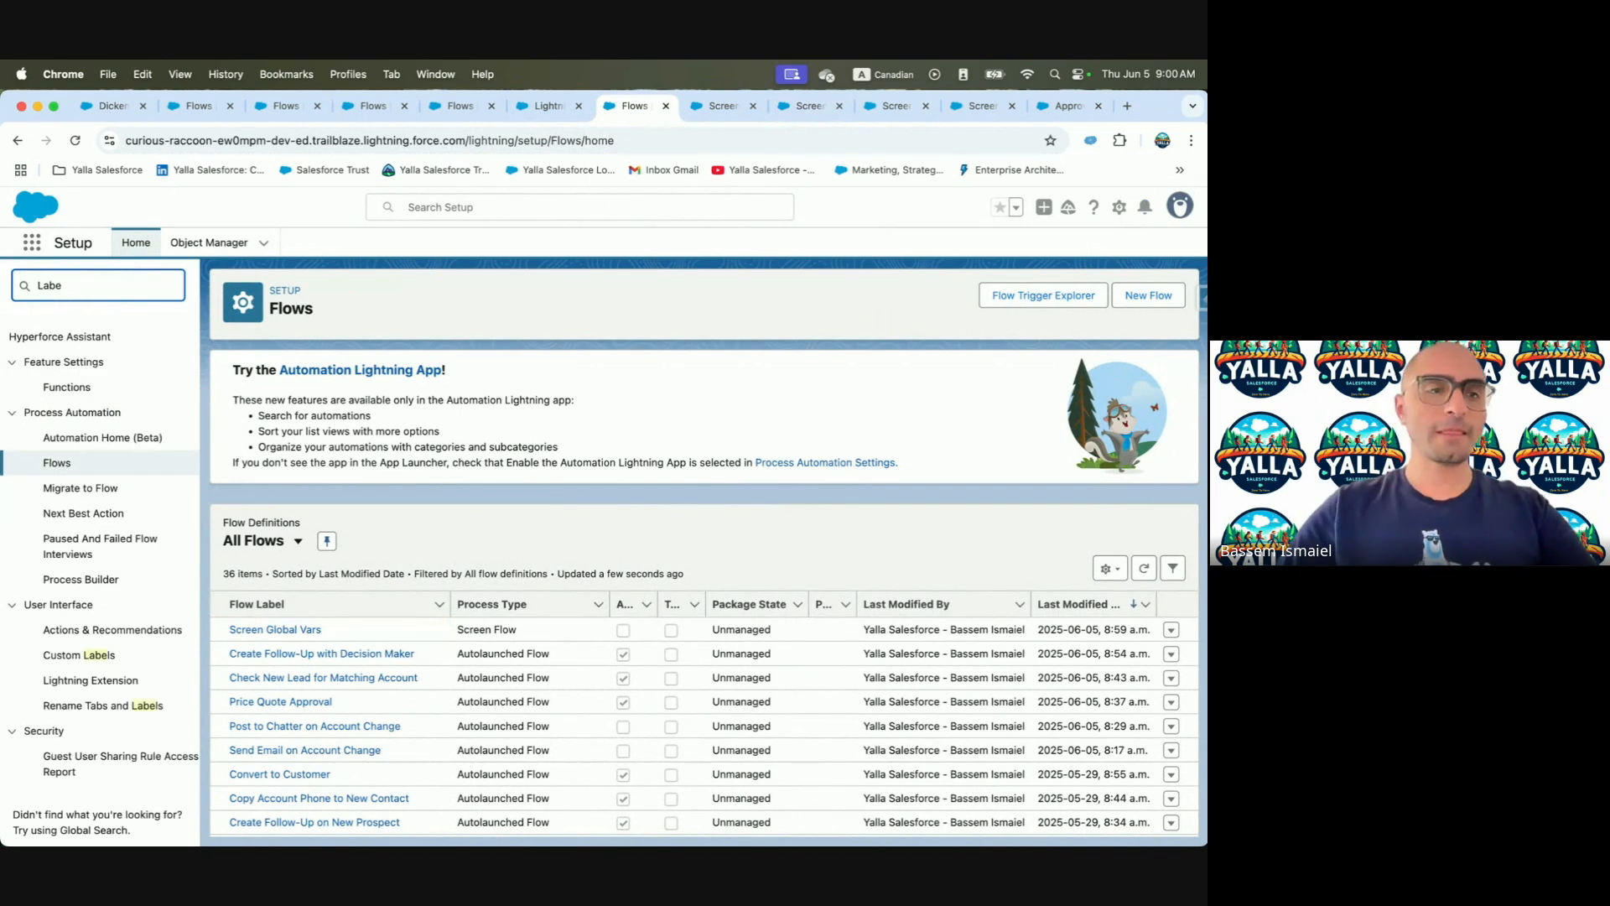
{"action": "left_click", "coordinate": [79, 655]}
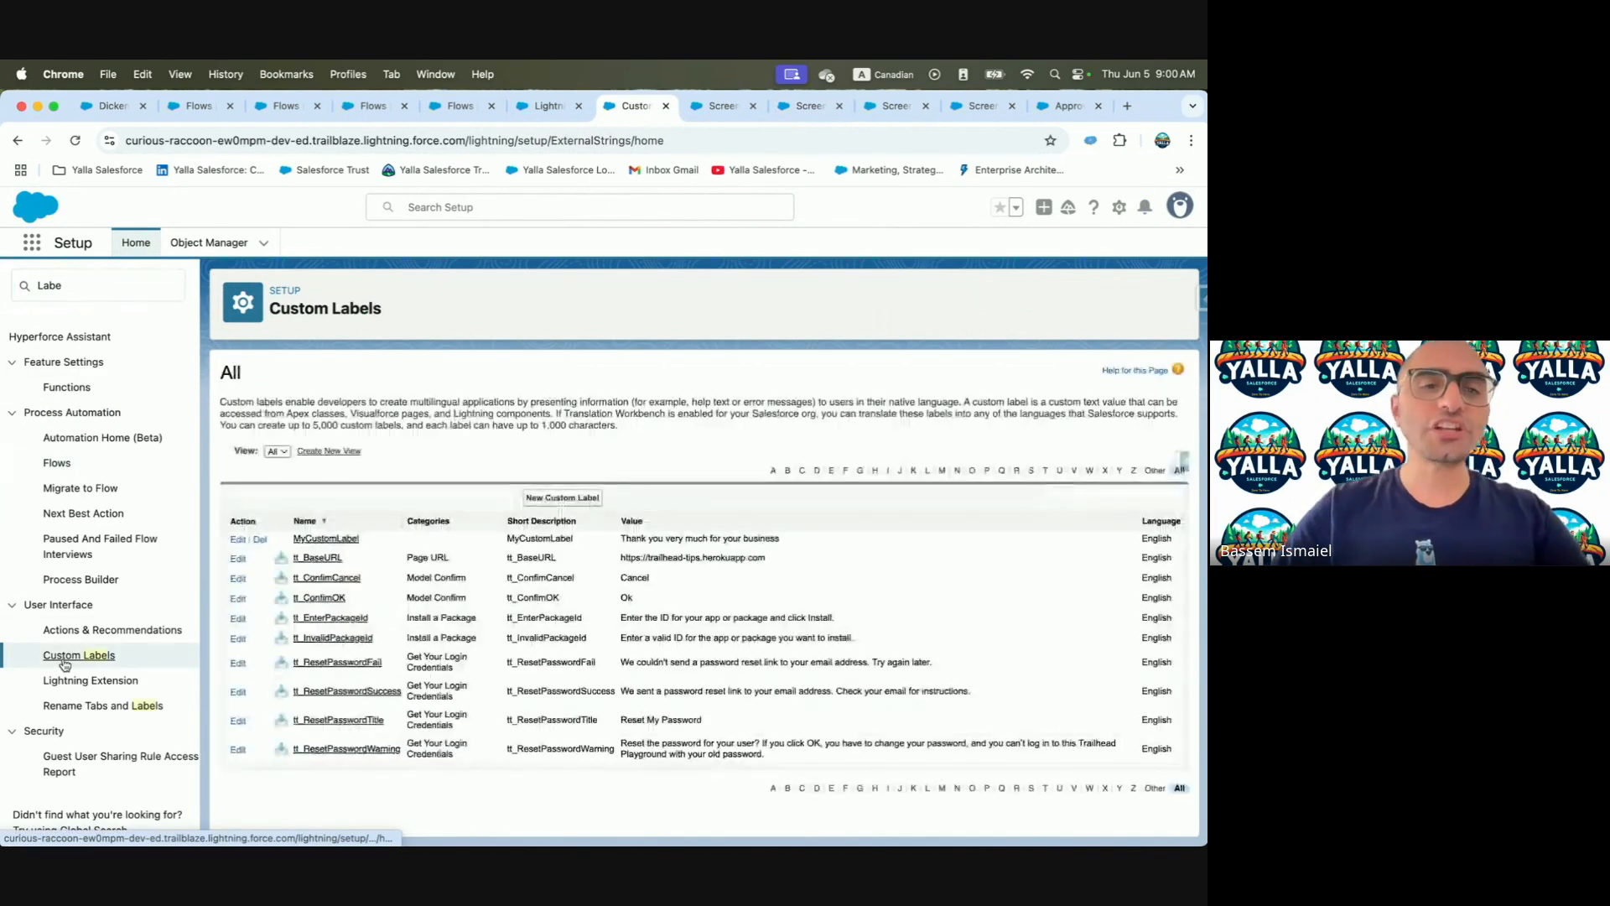
{"action": "left_click", "coordinate": [342, 540]}
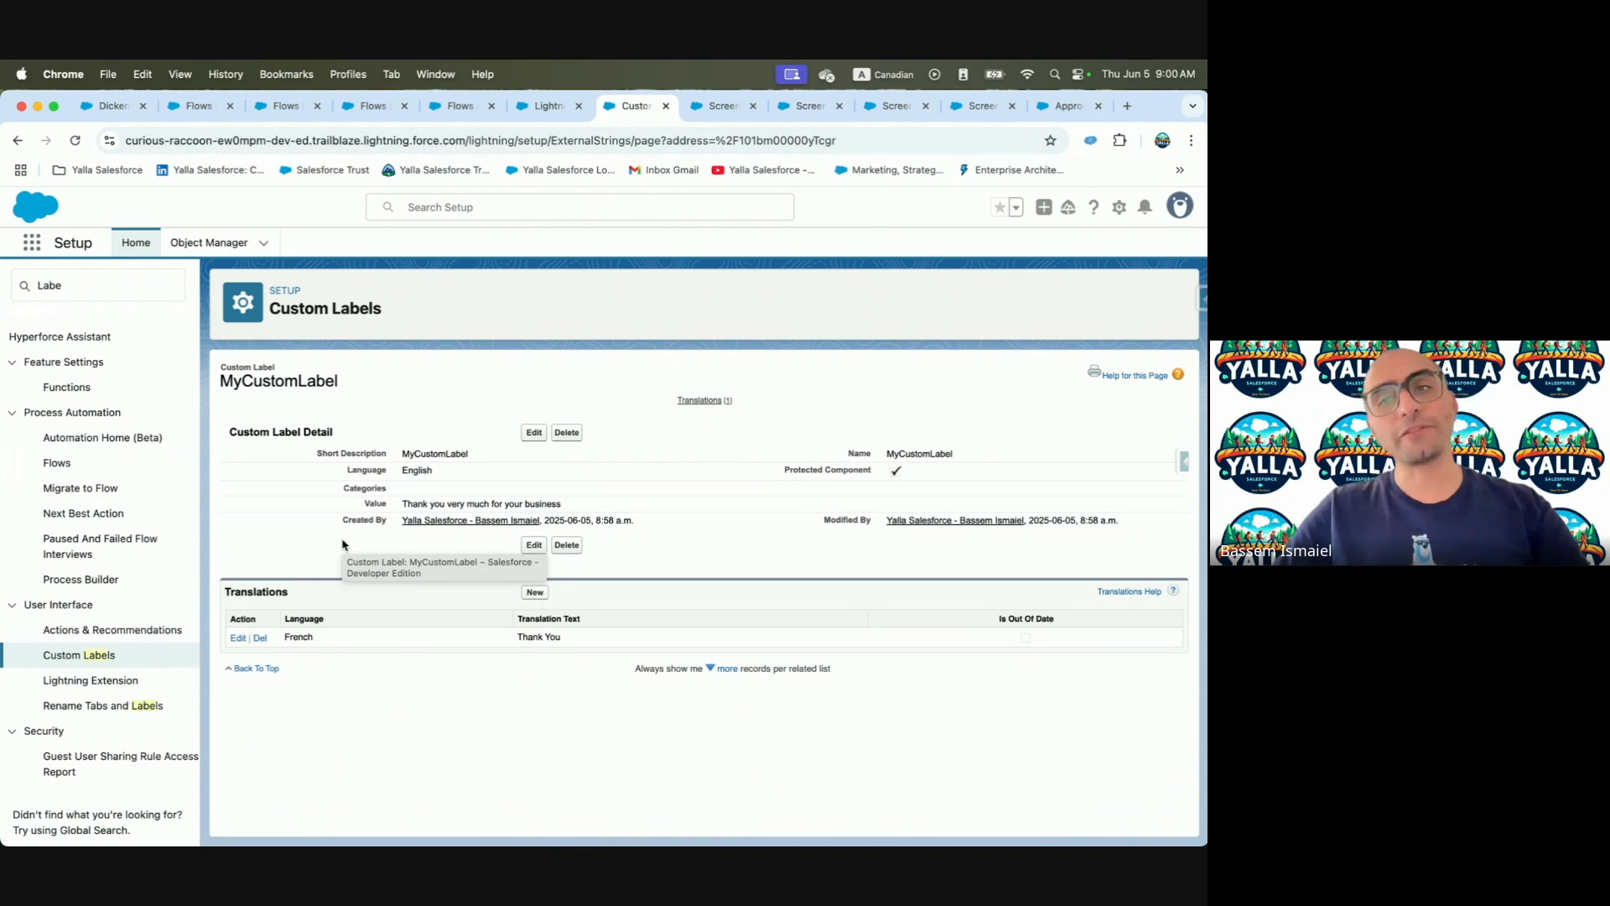
Edit MyCustomLabel's value by appending ", From" and the presenter's first name after "Thank you very much for your business", and save the label
{"action": "left_click", "coordinate": [534, 433]}
{"action": "left_click", "coordinate": [627, 519]}
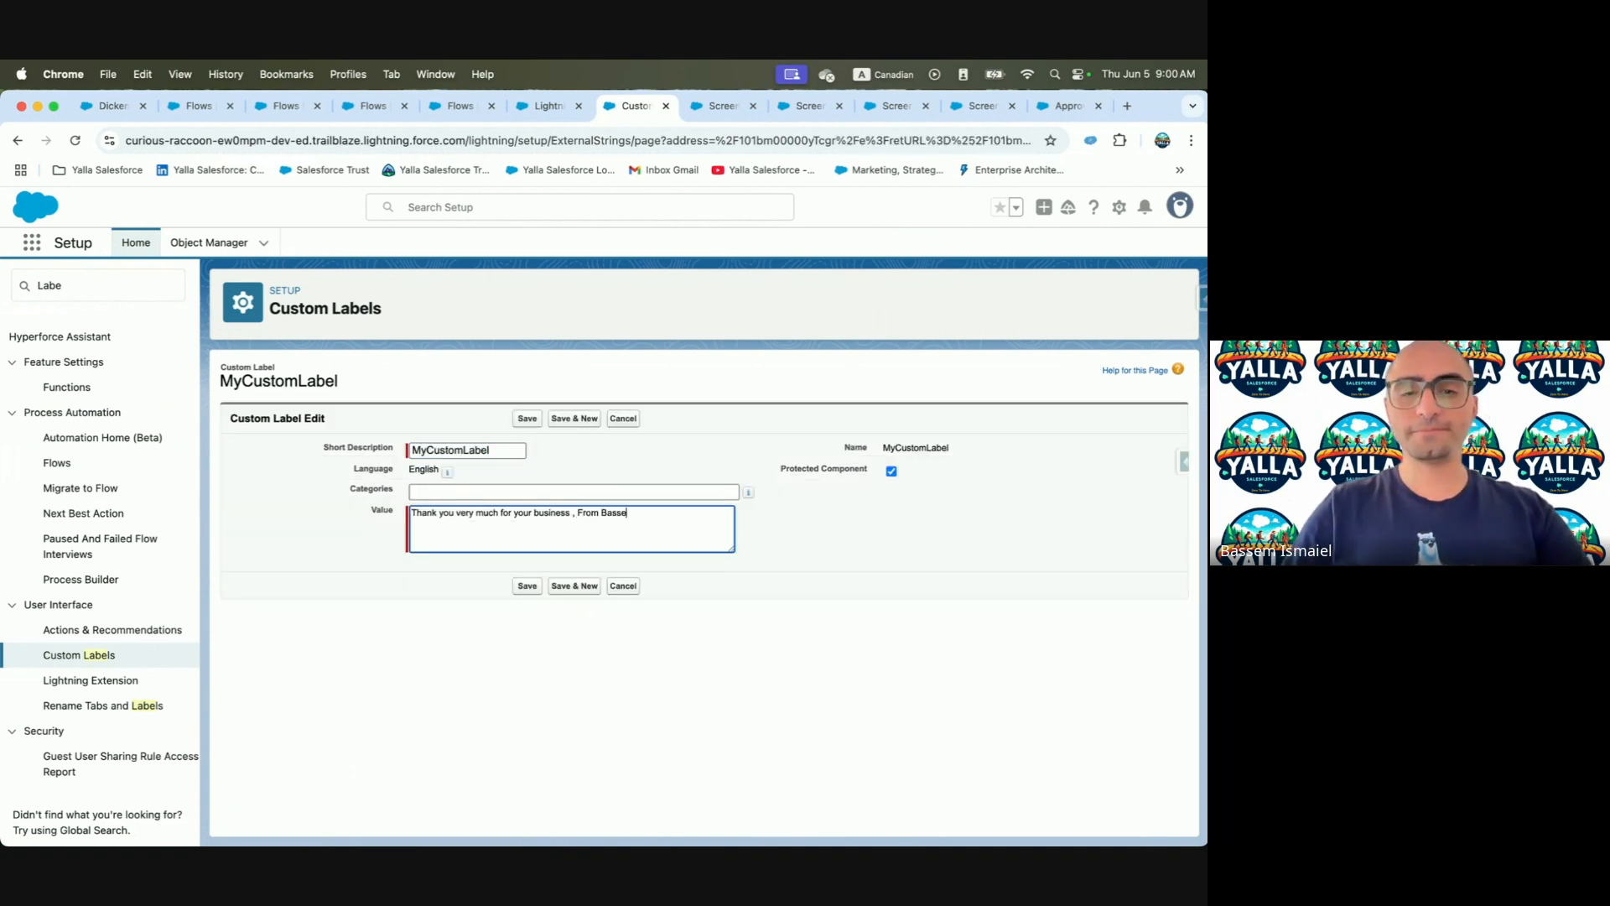
{"action": "left_click", "coordinate": [527, 585]}
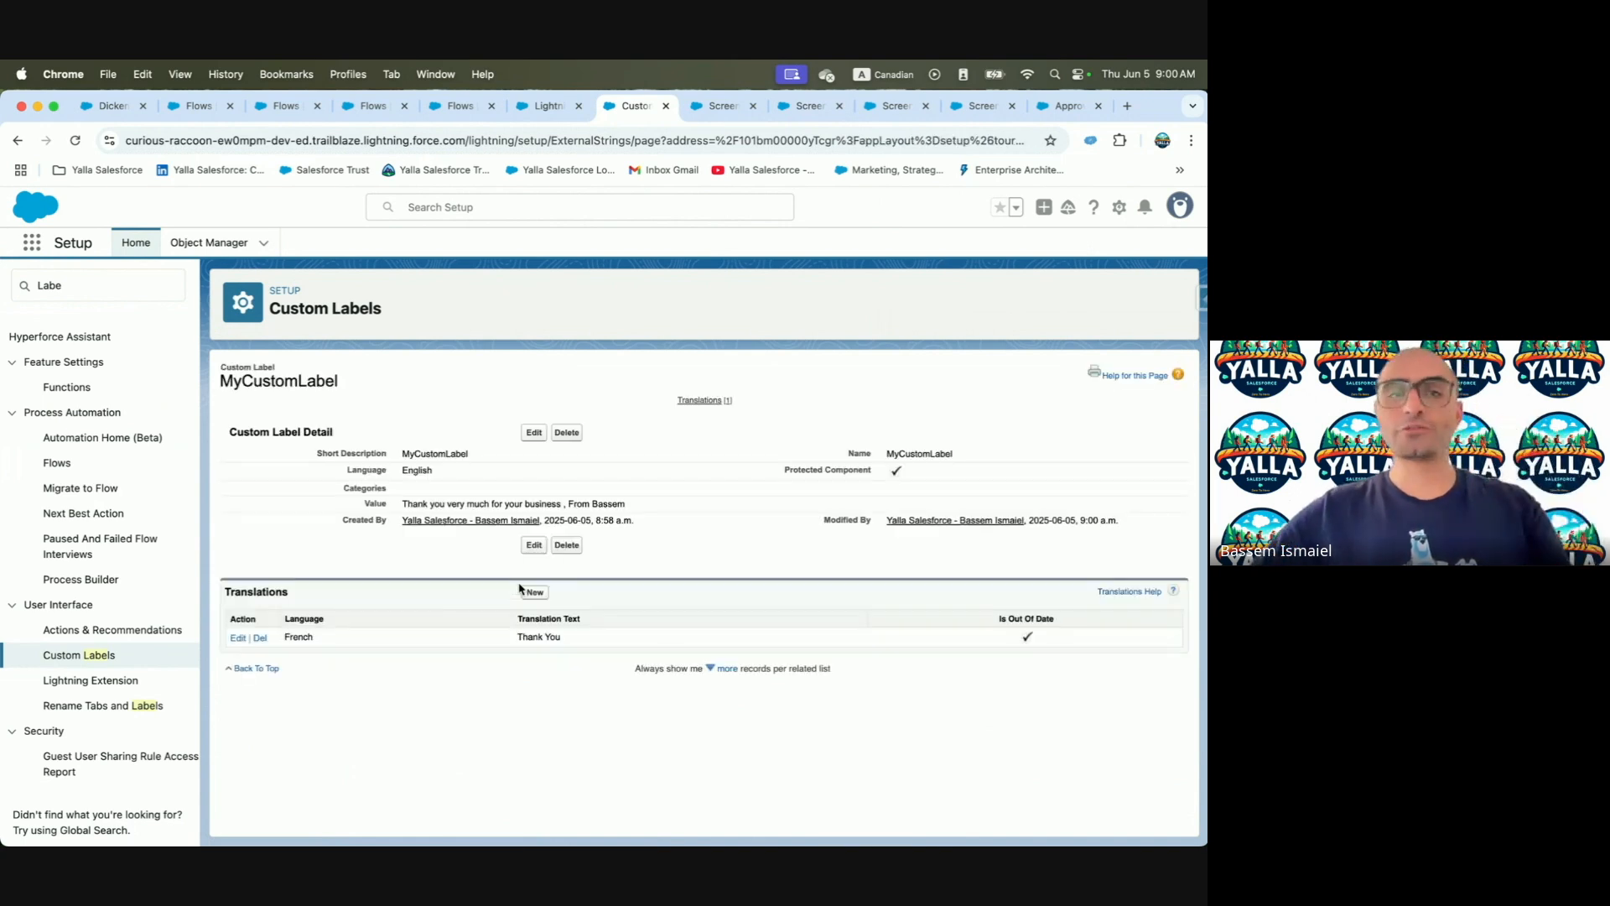
Return to the Screen Global Vars debug run, run it again, examine the custom label text and finish the interview
{"action": "left_click", "coordinate": [910, 107]}
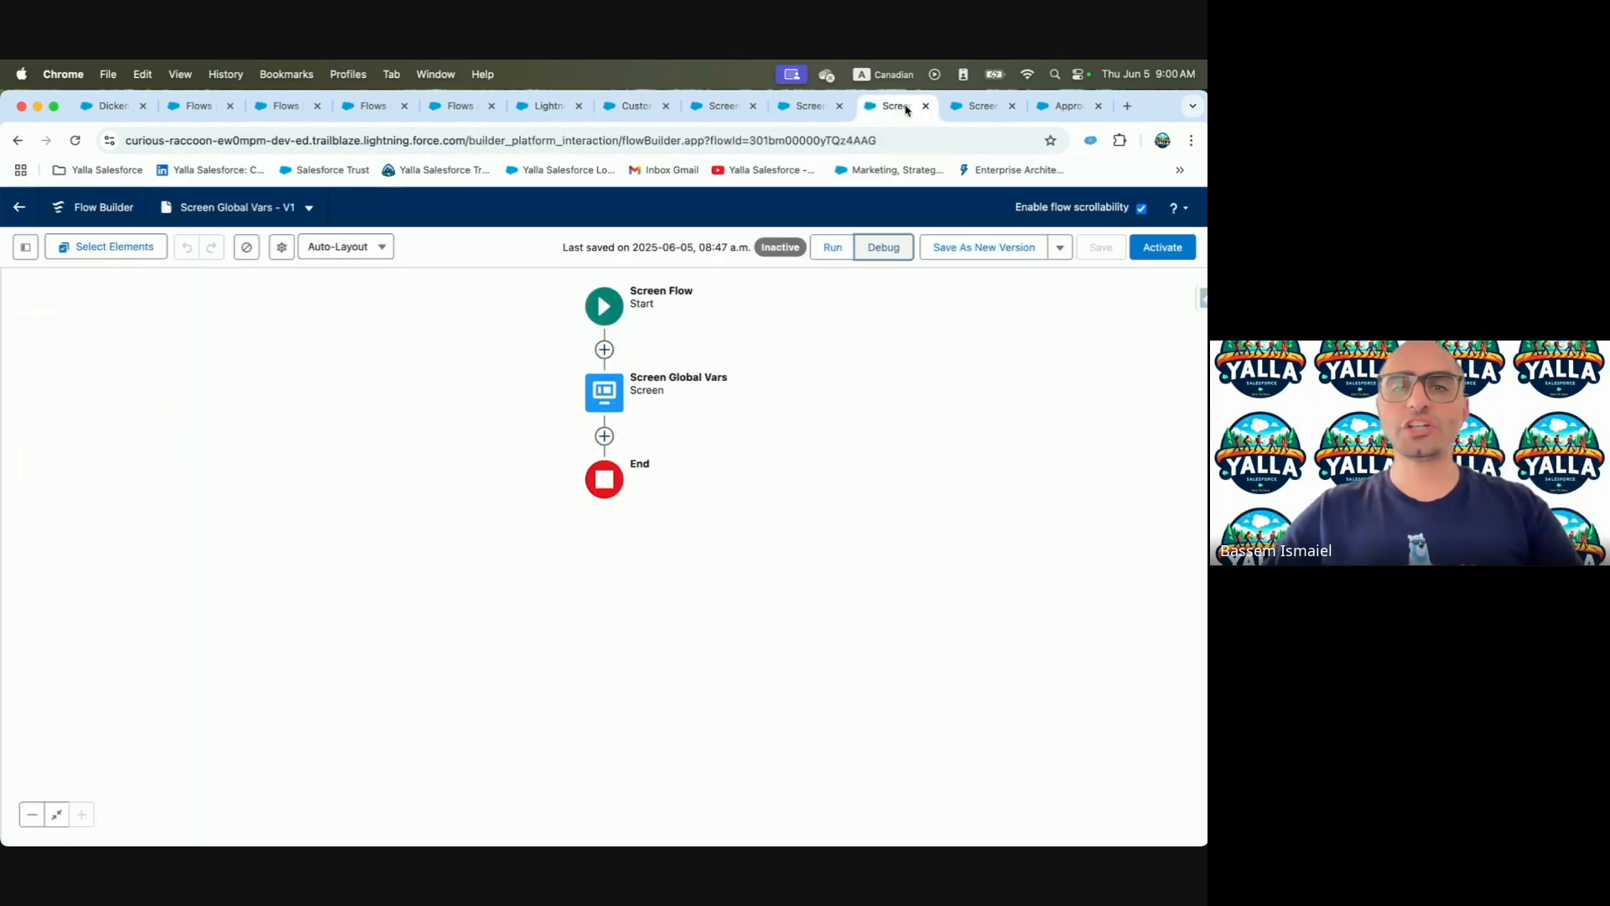
{"action": "left_click", "coordinate": [954, 107]}
{"action": "left_click", "coordinate": [1067, 107]}
{"action": "left_click", "coordinate": [978, 109]}
{"action": "left_click", "coordinate": [894, 109]}
{"action": "left_click", "coordinate": [830, 109]}
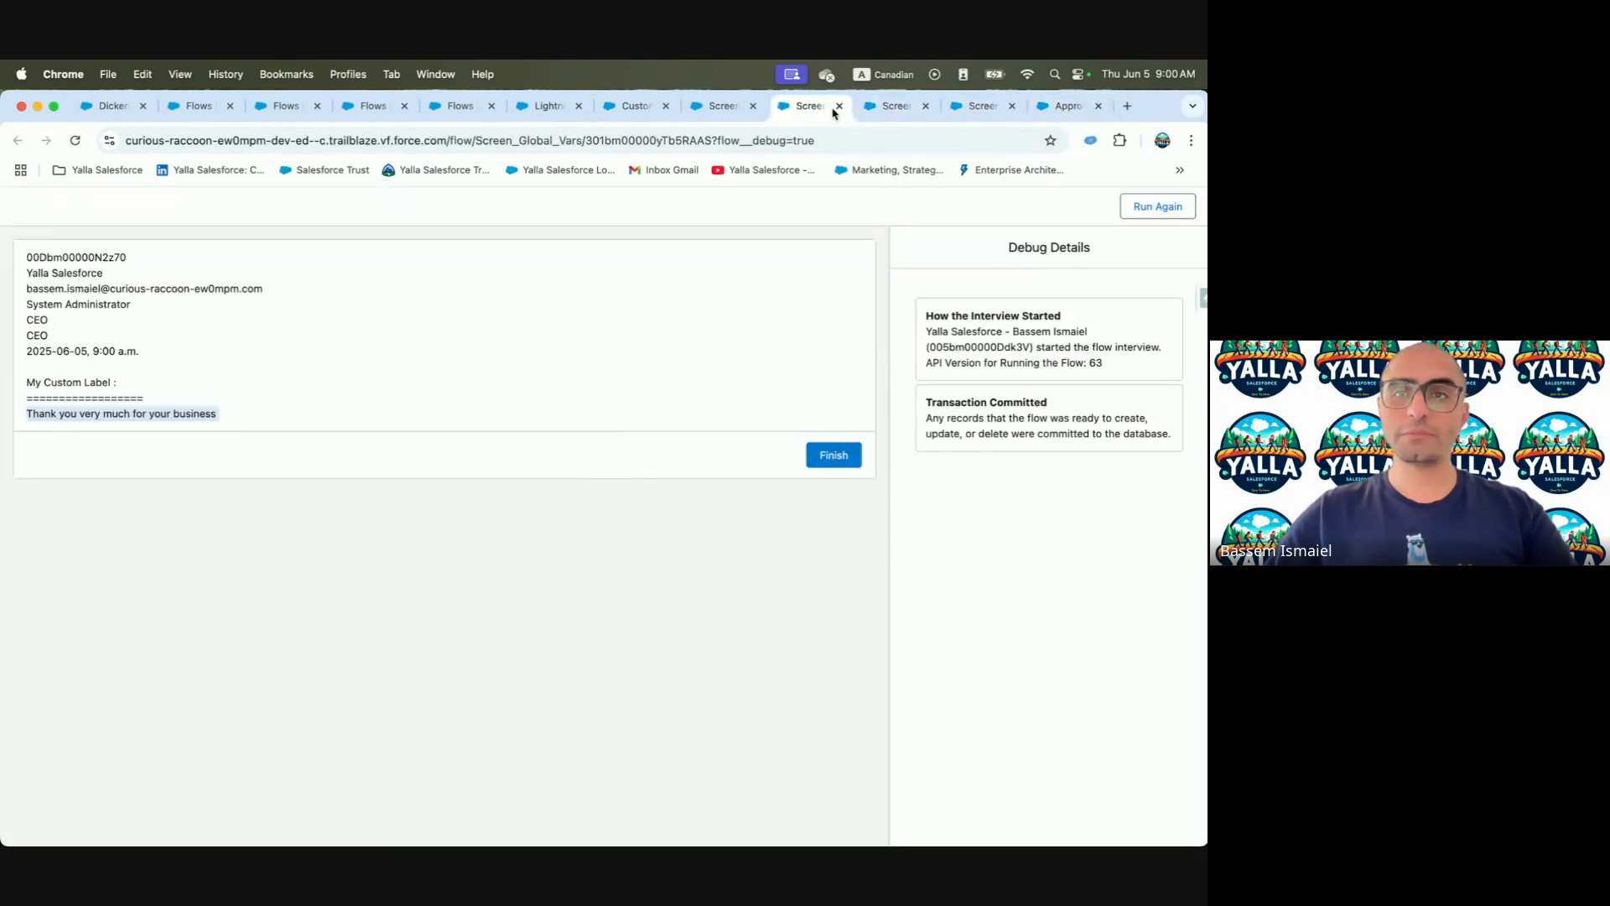
{"action": "left_click", "coordinate": [1170, 211]}
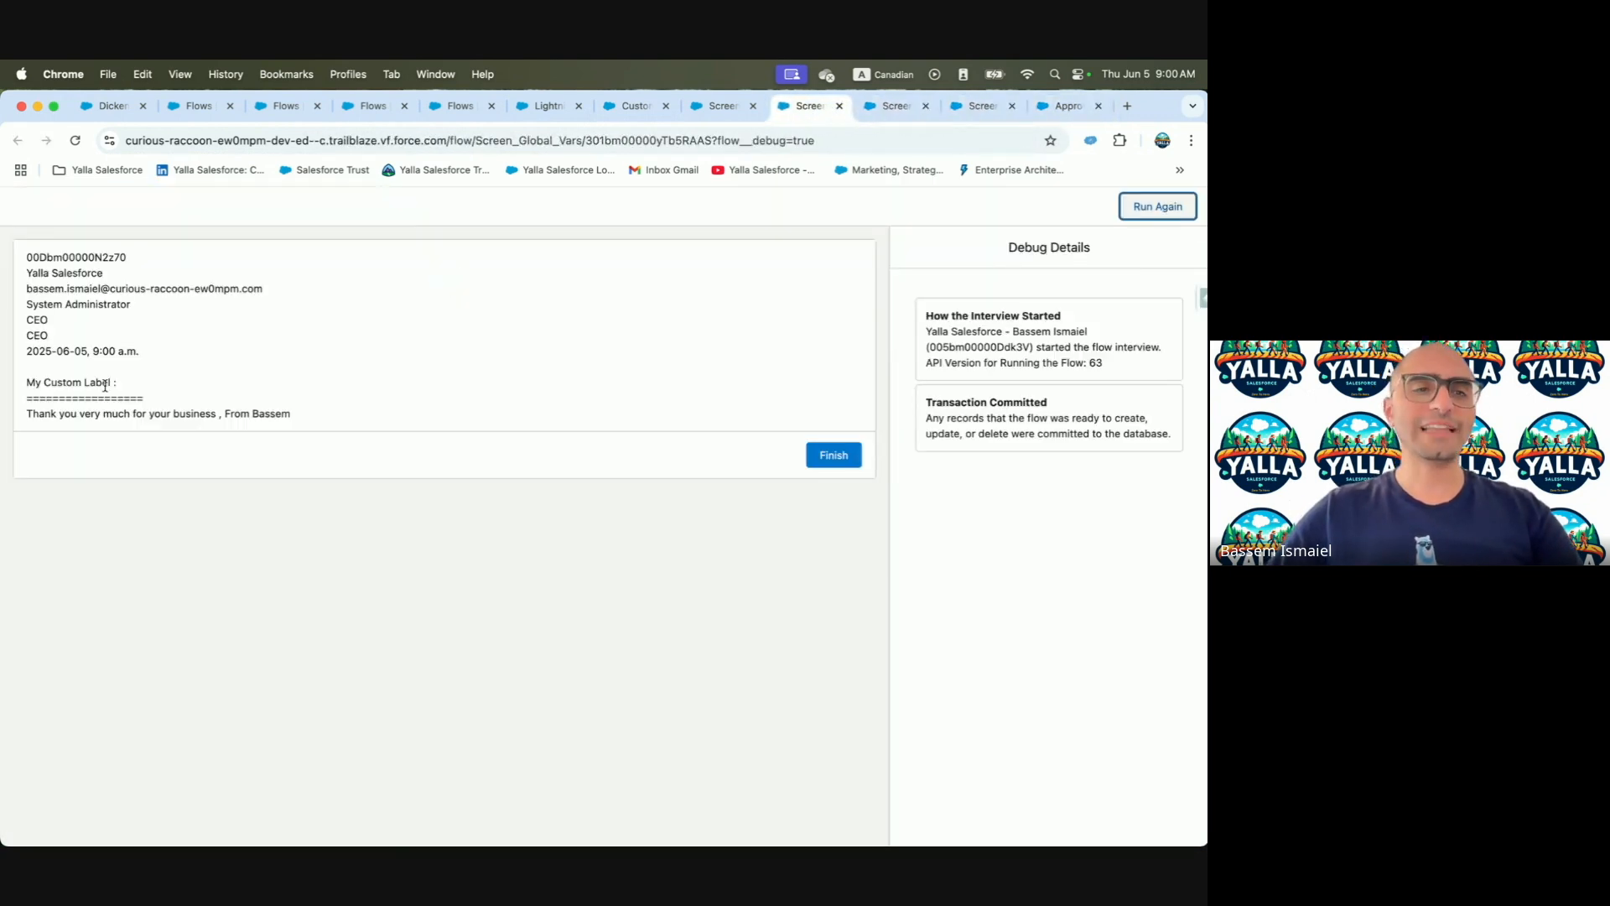
{"action": "left_click_drag", "start_coordinate": [27, 412], "coordinate": [333, 420]}
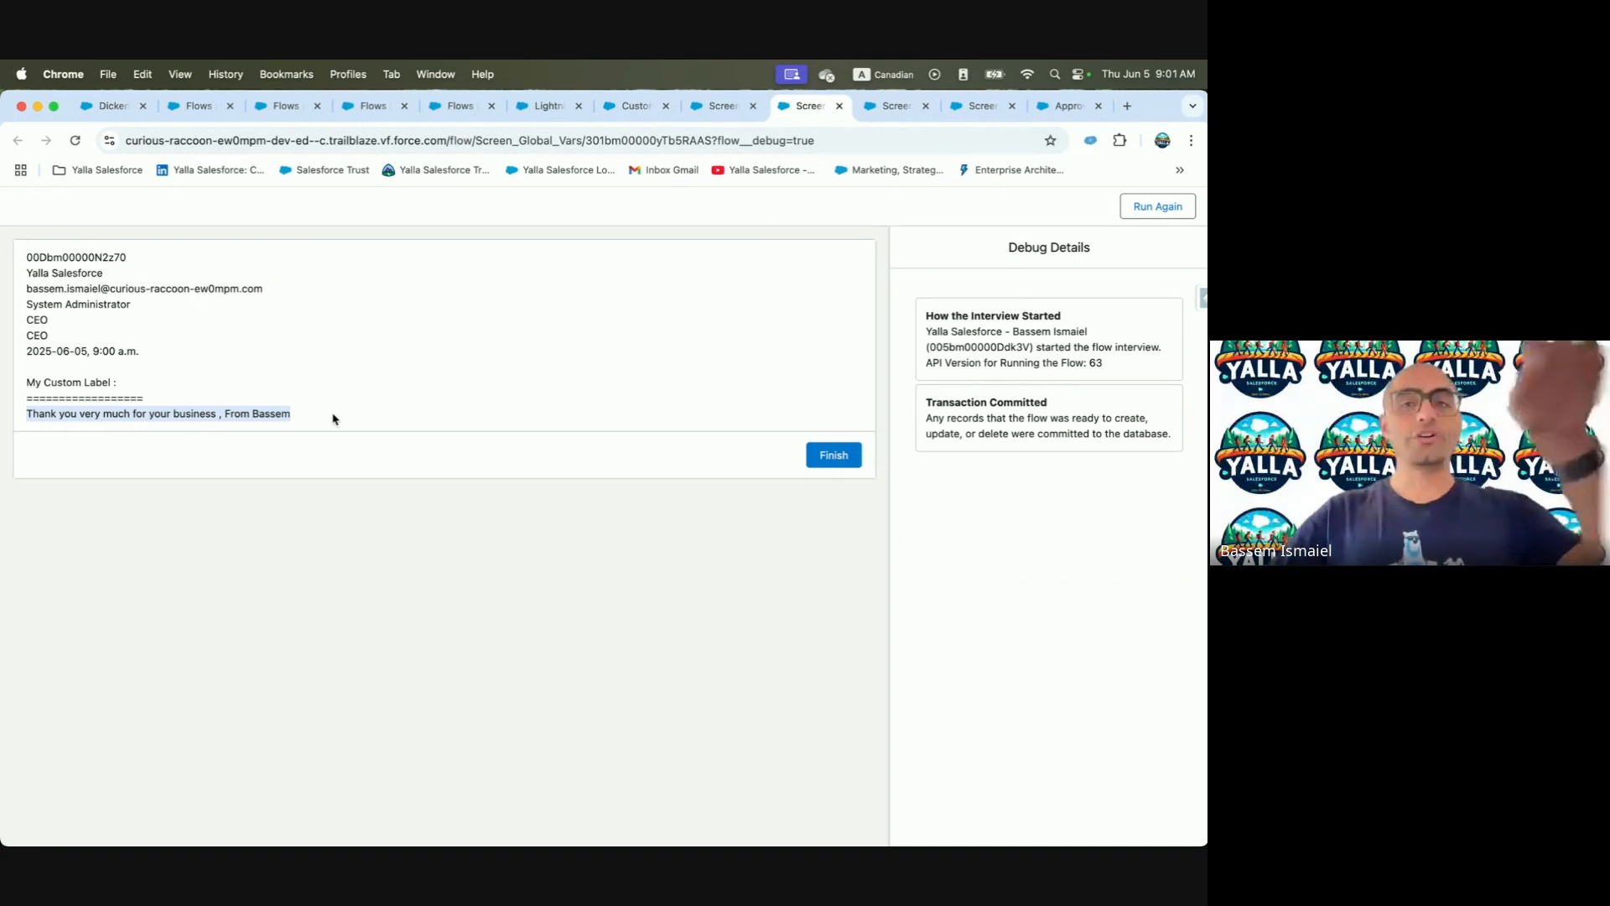
{"action": "left_click", "coordinate": [831, 455]}
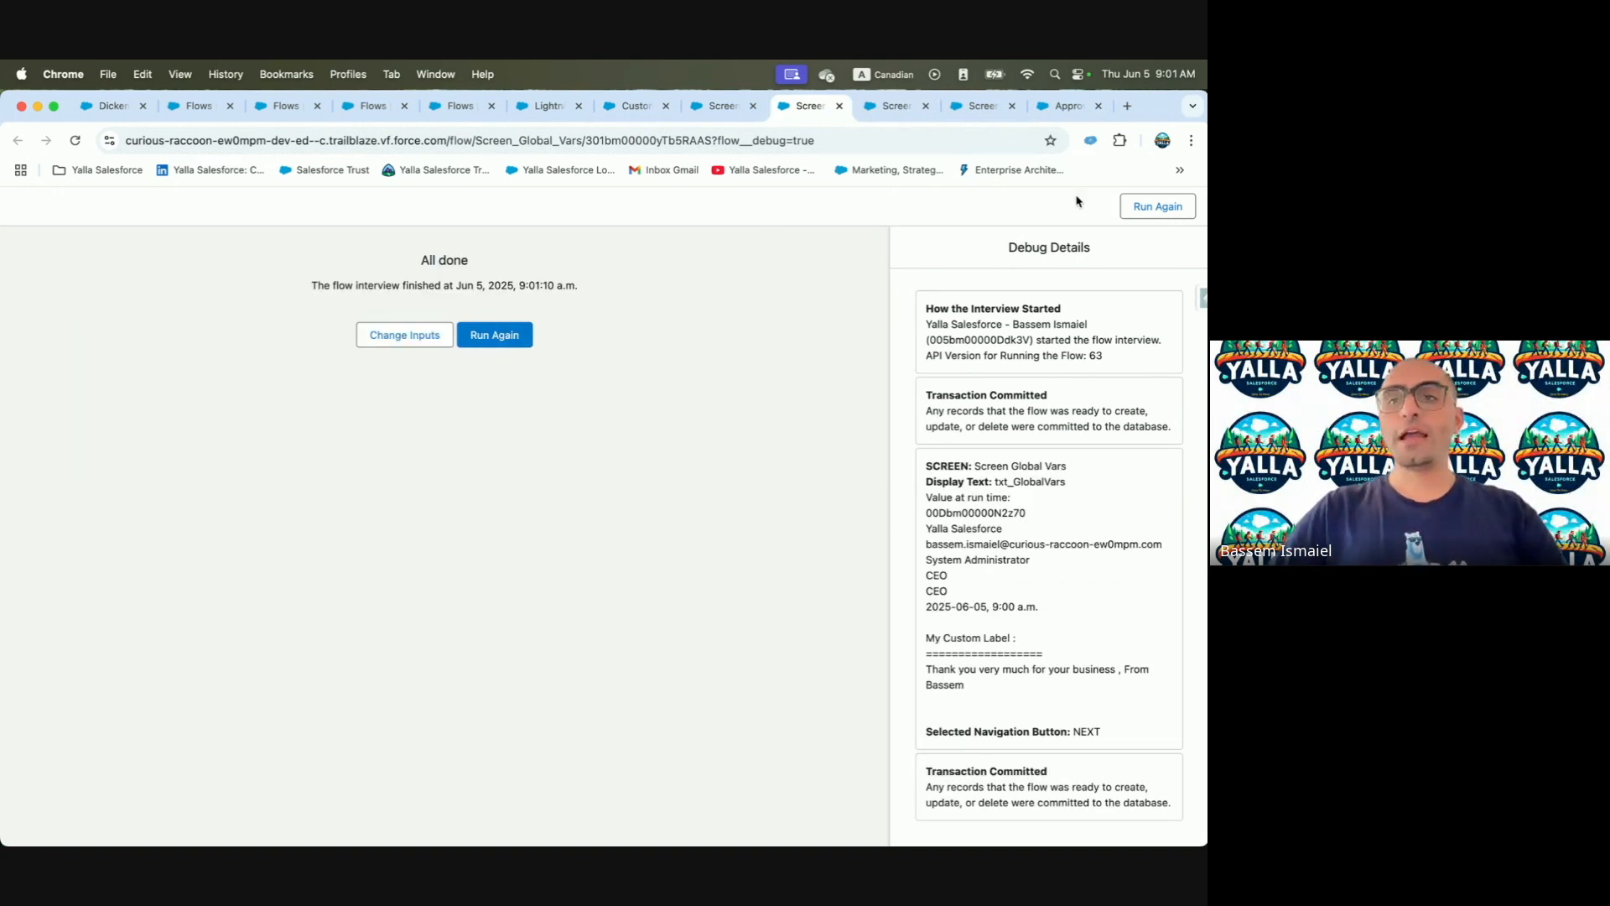
Review the display text of the flow's Screen Global Vars element against Trailhead's Retrieve Custom Labels section, and close the screen editor
{"action": "left_click", "coordinate": [721, 106]}
{"action": "double_click", "coordinate": [602, 395]}
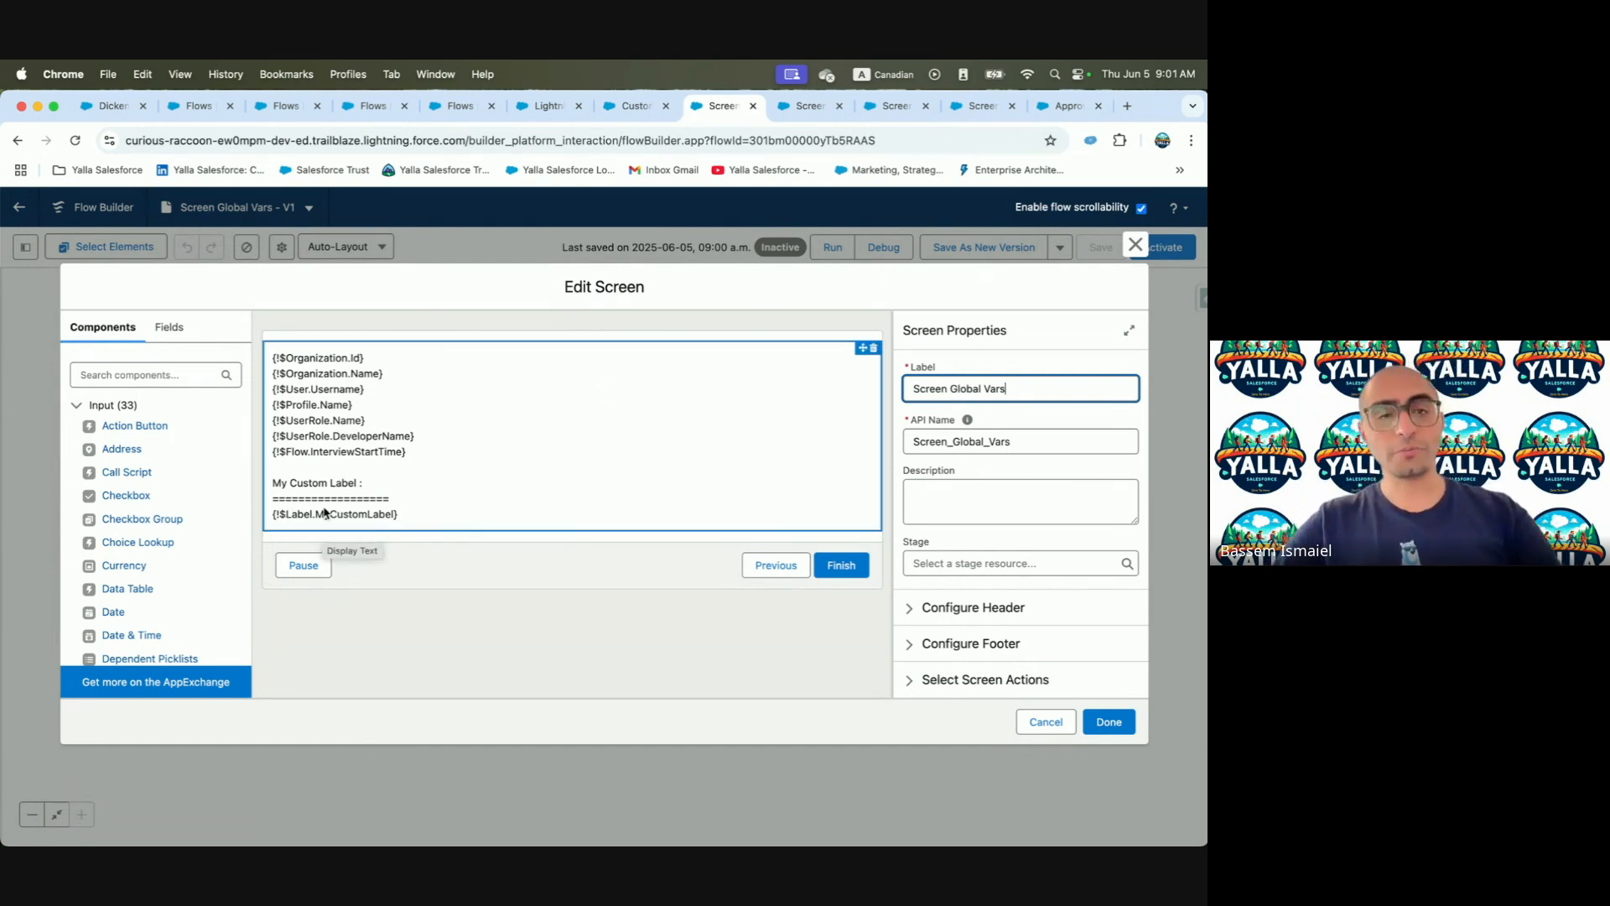
{"action": "key", "text": "ctrl+Left"}
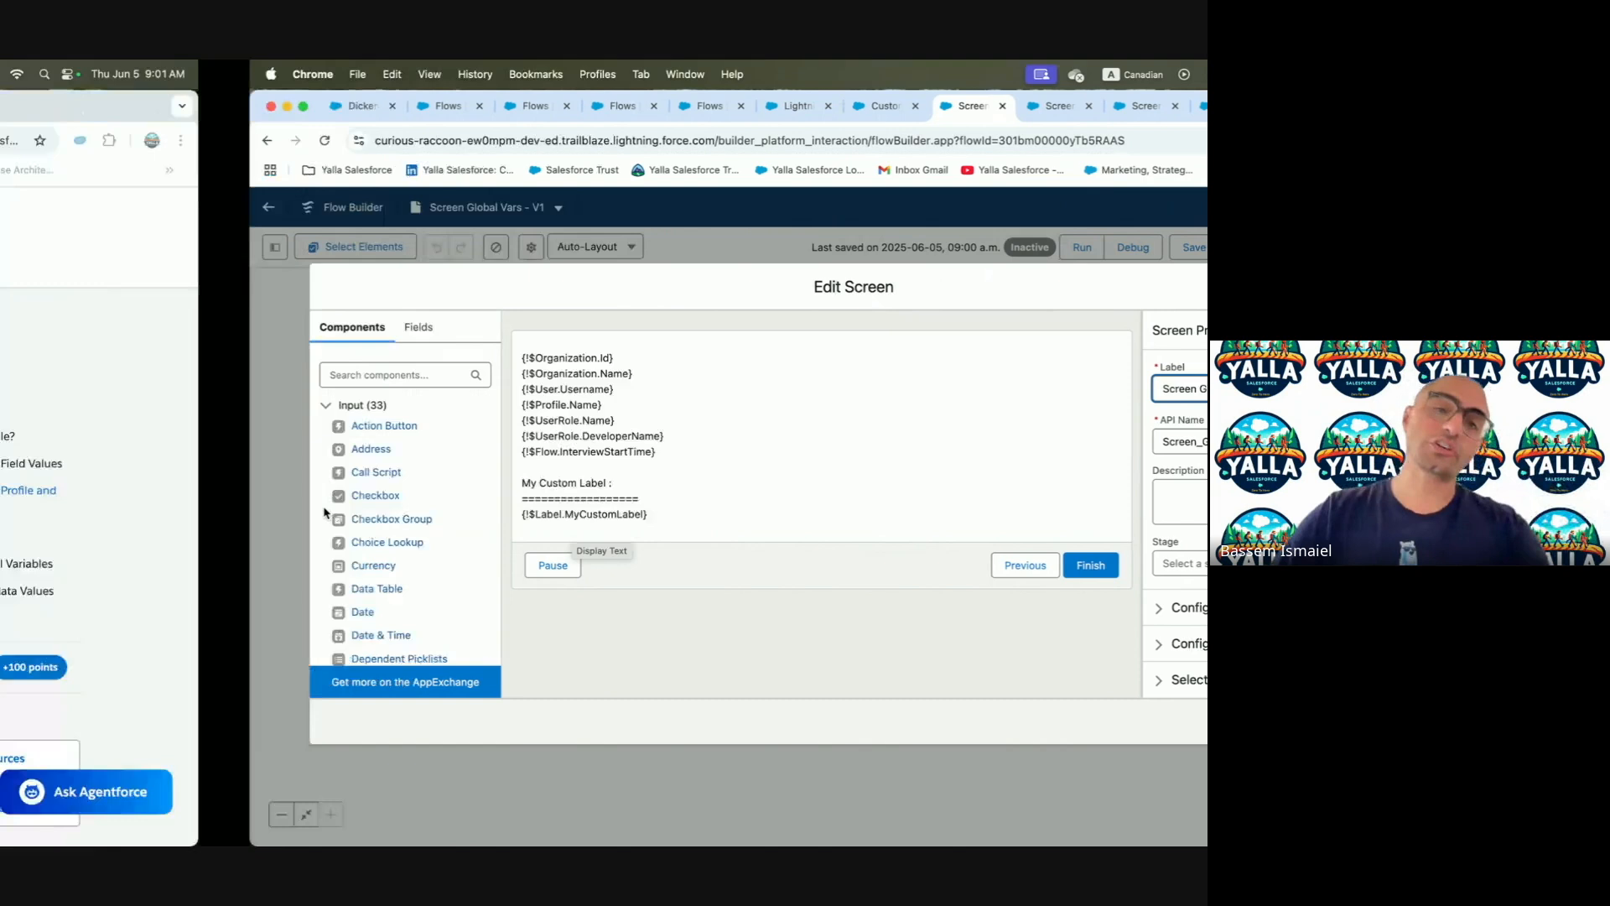
{"action": "scroll", "coordinate": [365, 565], "scroll_direction": "down", "scroll_amount": 2}
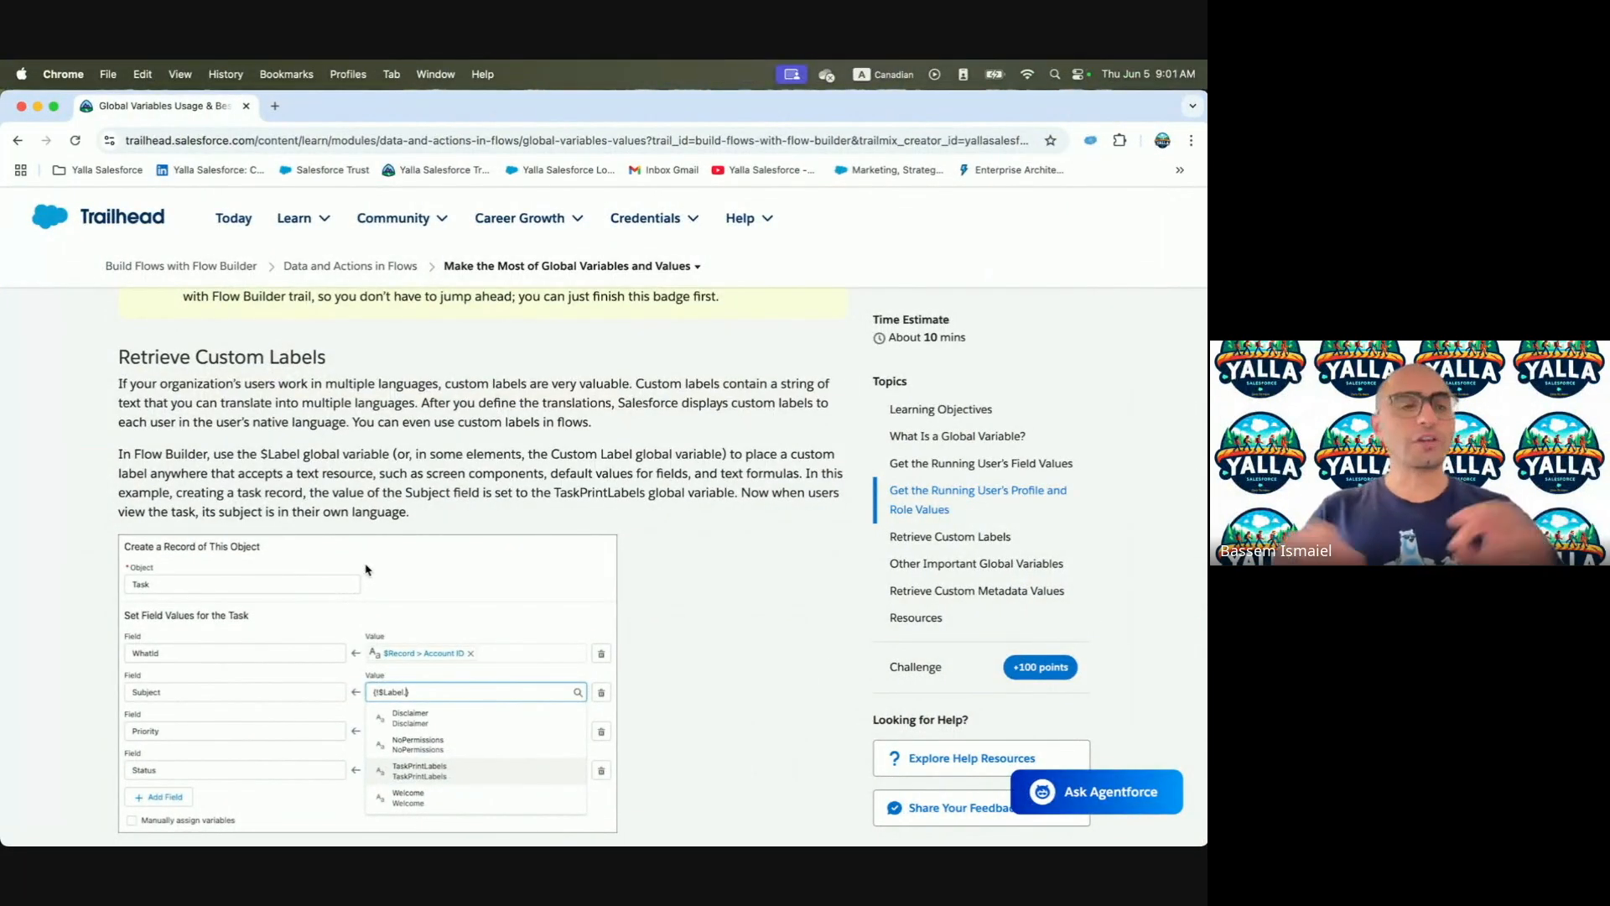
{"action": "key", "text": "ctrl+Right"}
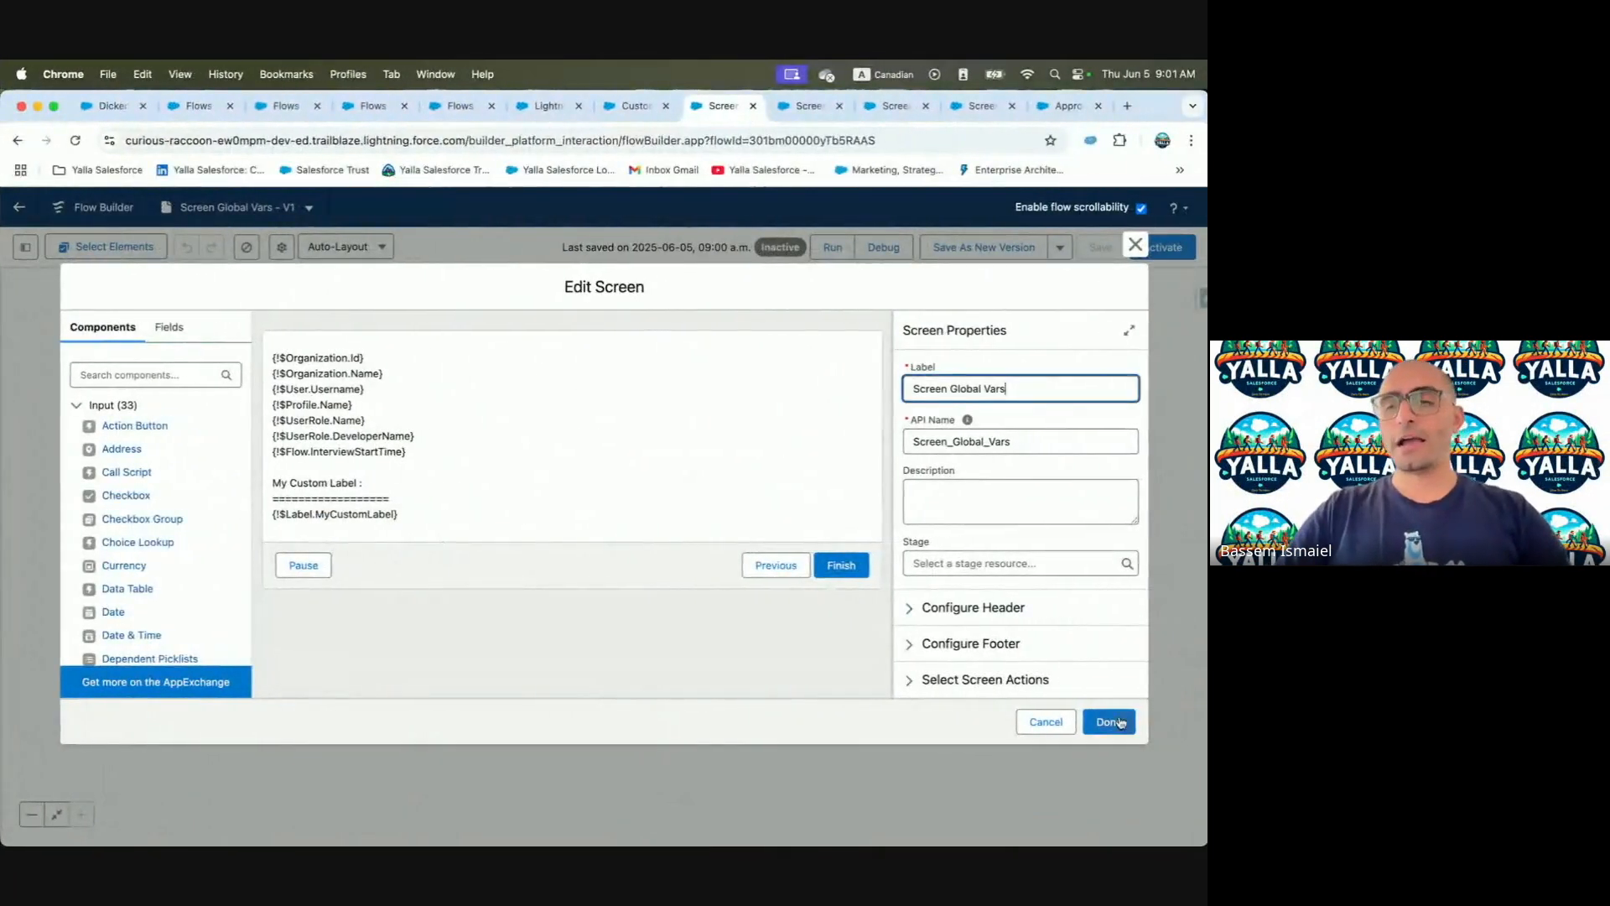
{"action": "left_click", "coordinate": [1107, 722]}
Add a Post to Chatter action after the Screen Global Vars element and set its Message to Custom Label > MyCustomLabel
{"action": "left_click", "coordinate": [604, 435]}
{"action": "type", "text": "chatt"}
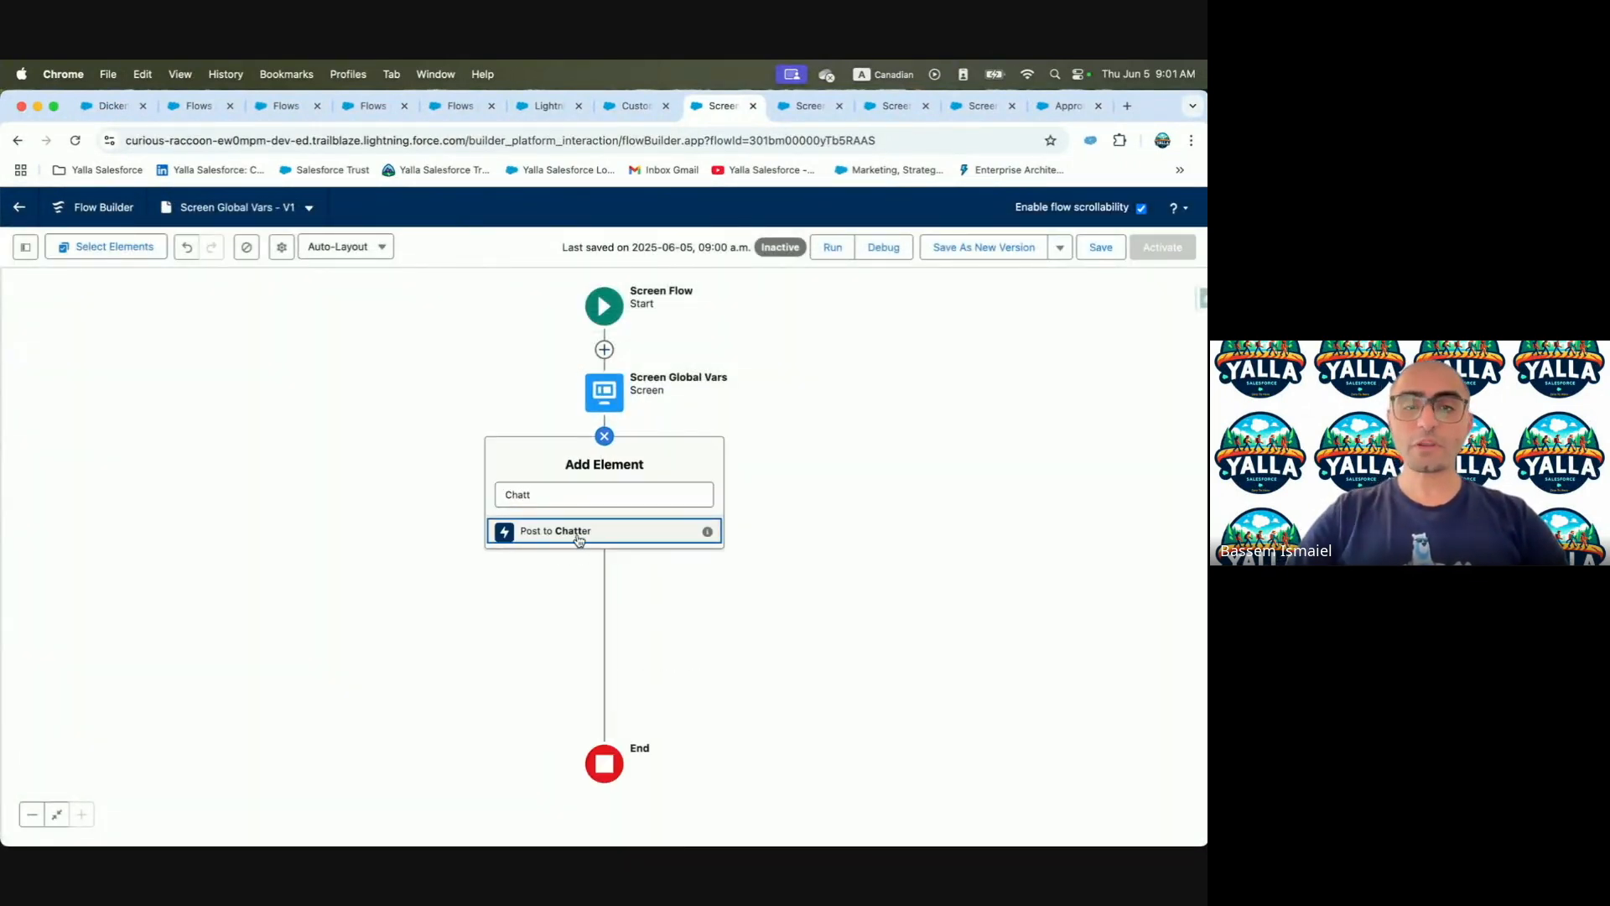
{"action": "left_click", "coordinate": [580, 533]}
{"action": "left_click", "coordinate": [818, 624]}
{"action": "scroll", "coordinate": [819, 625], "scroll_direction": "down", "scroll_amount": 3}
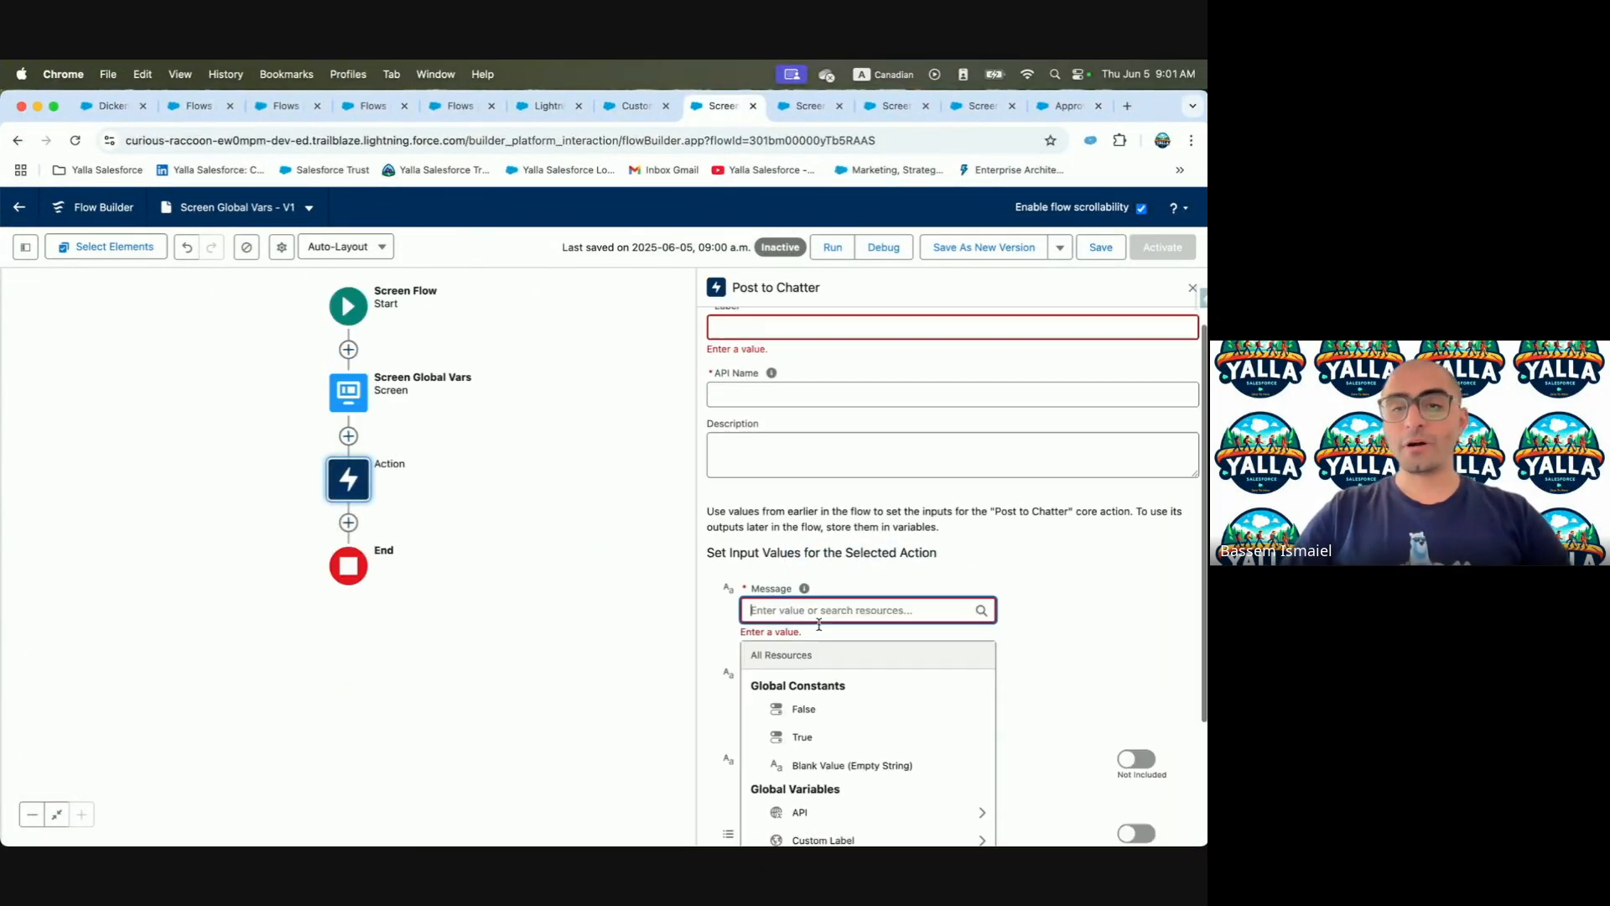
{"action": "type", "text": "La"}
{"action": "left_click", "coordinate": [858, 663]}
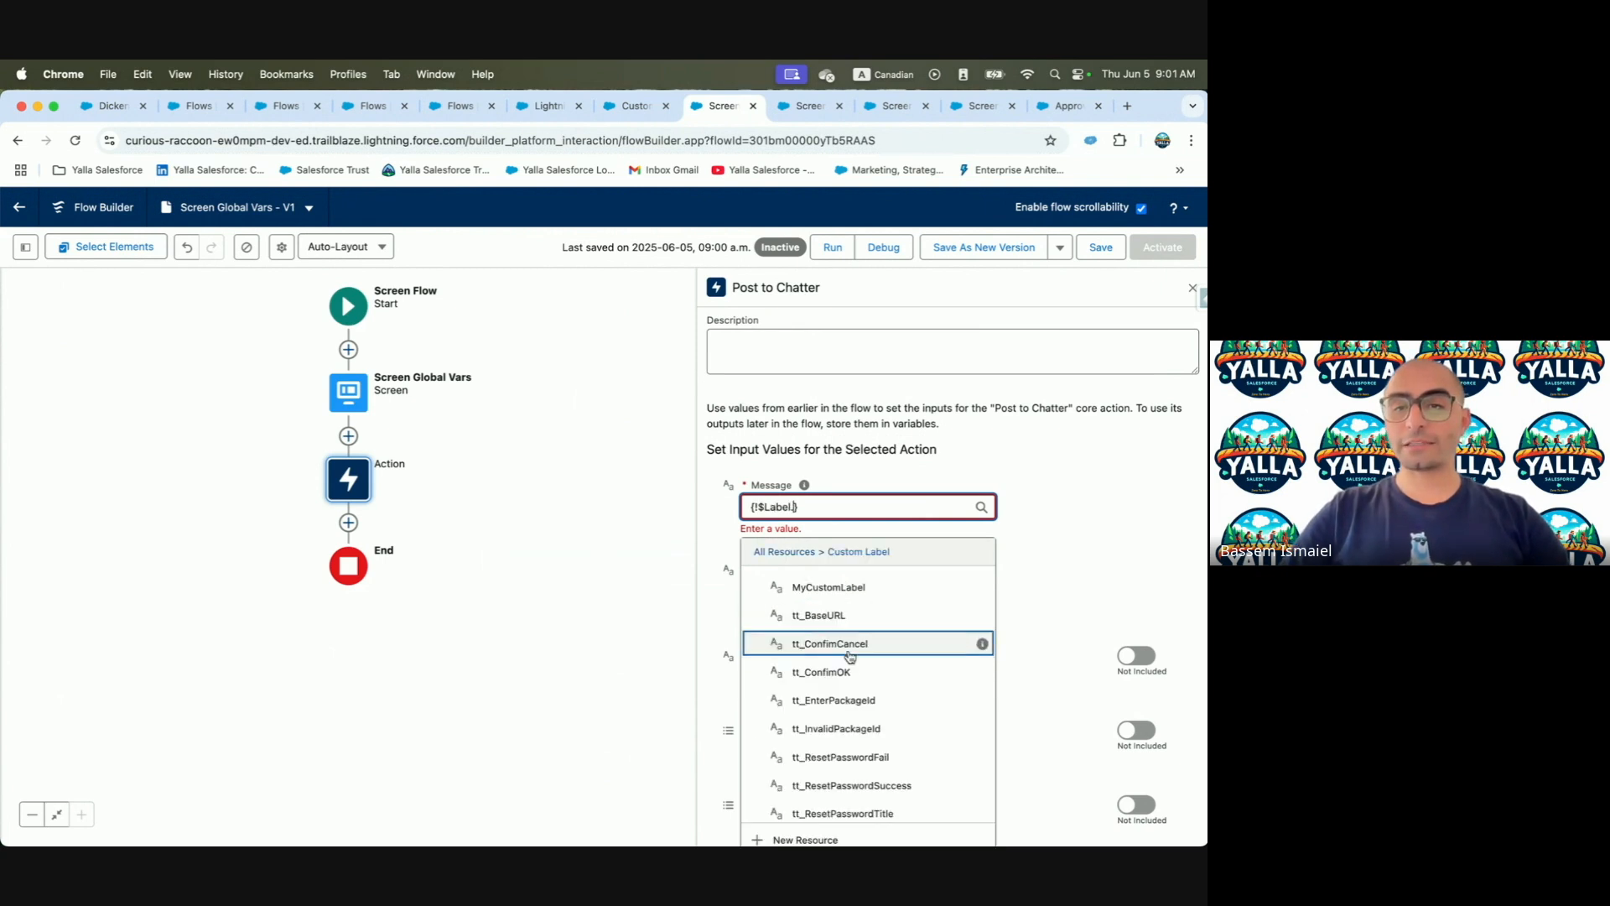
{"action": "left_click", "coordinate": [843, 589]}
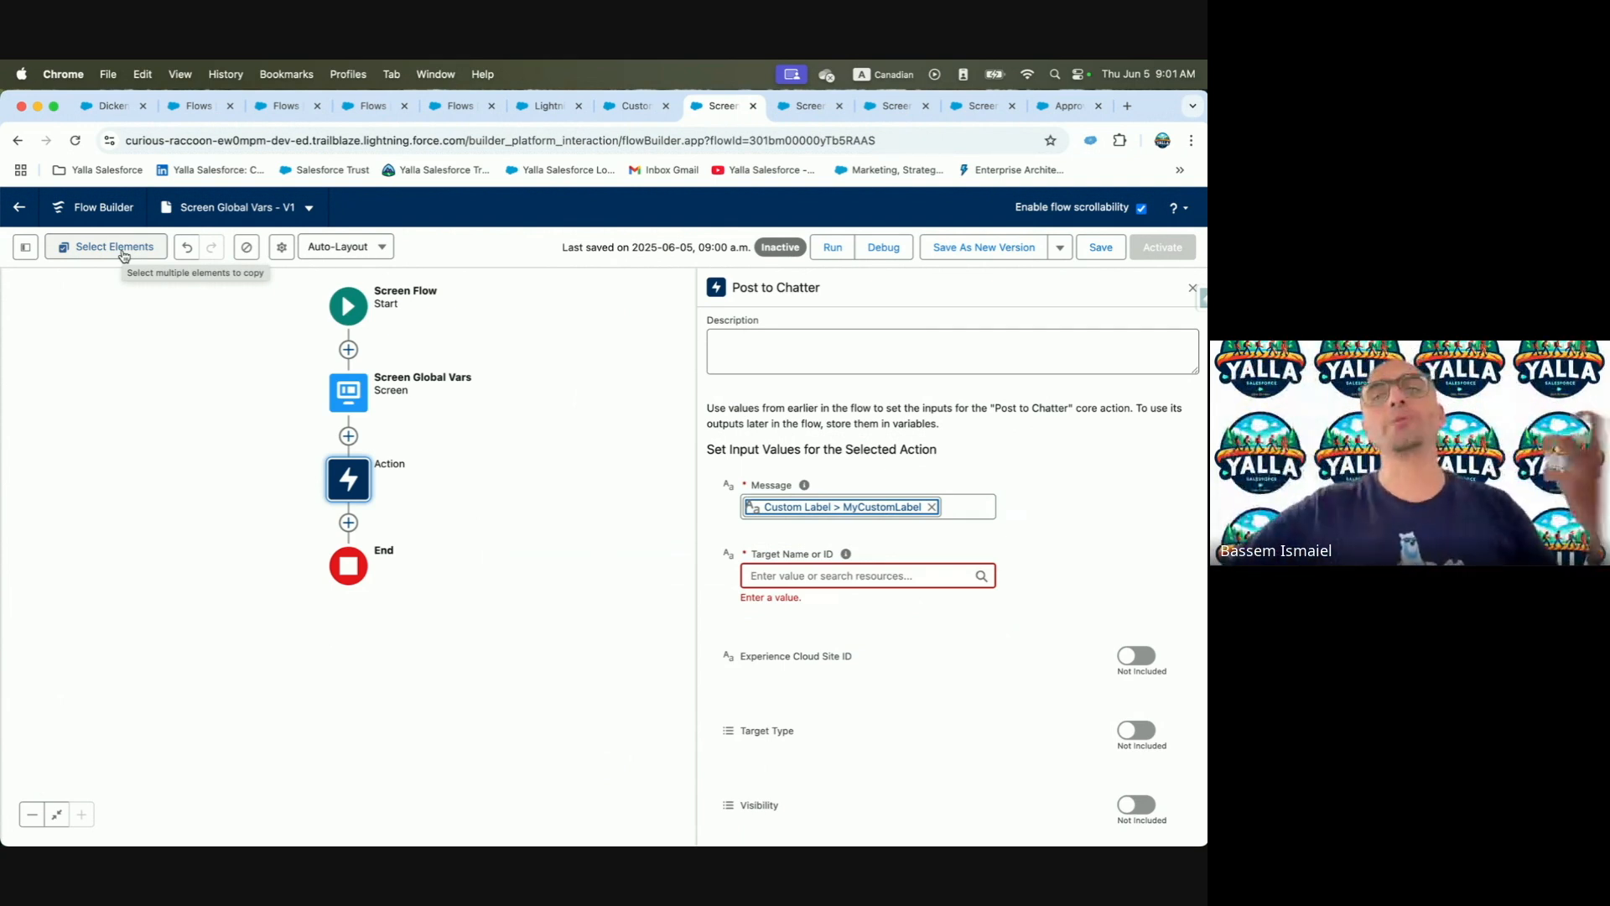
Read Trailhead's Retrieve Custom Labels section on translating labels and using the $Label global variable in Flow Builder
{"action": "key", "text": "ctrl+Left"}
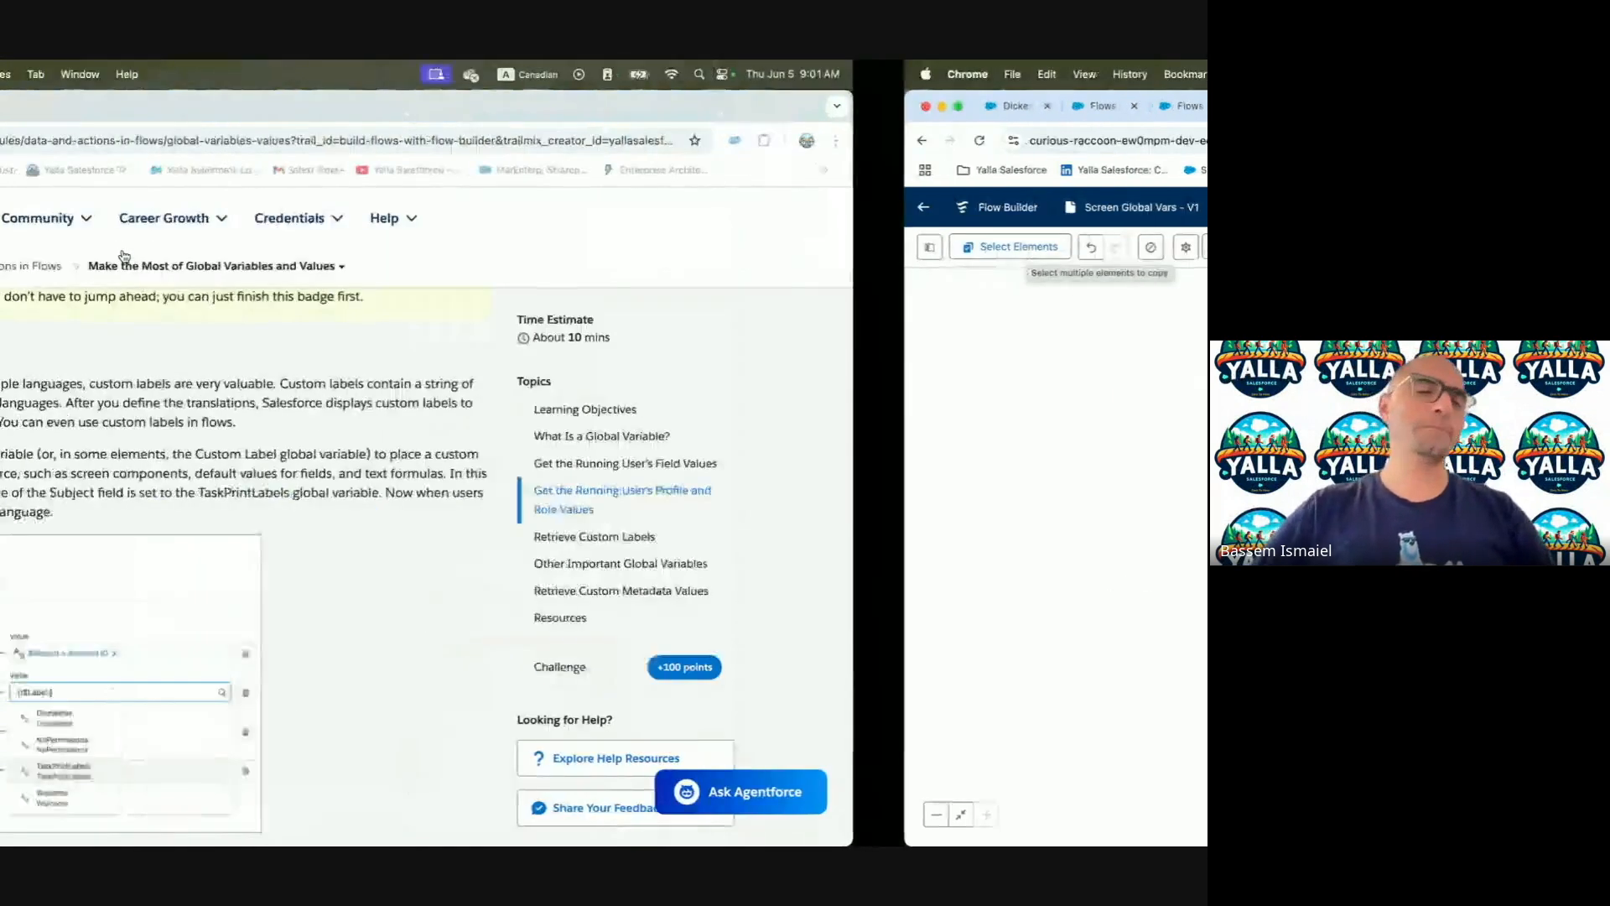
{"action": "scroll", "coordinate": [408, 410], "scroll_direction": "down", "scroll_amount": 1}
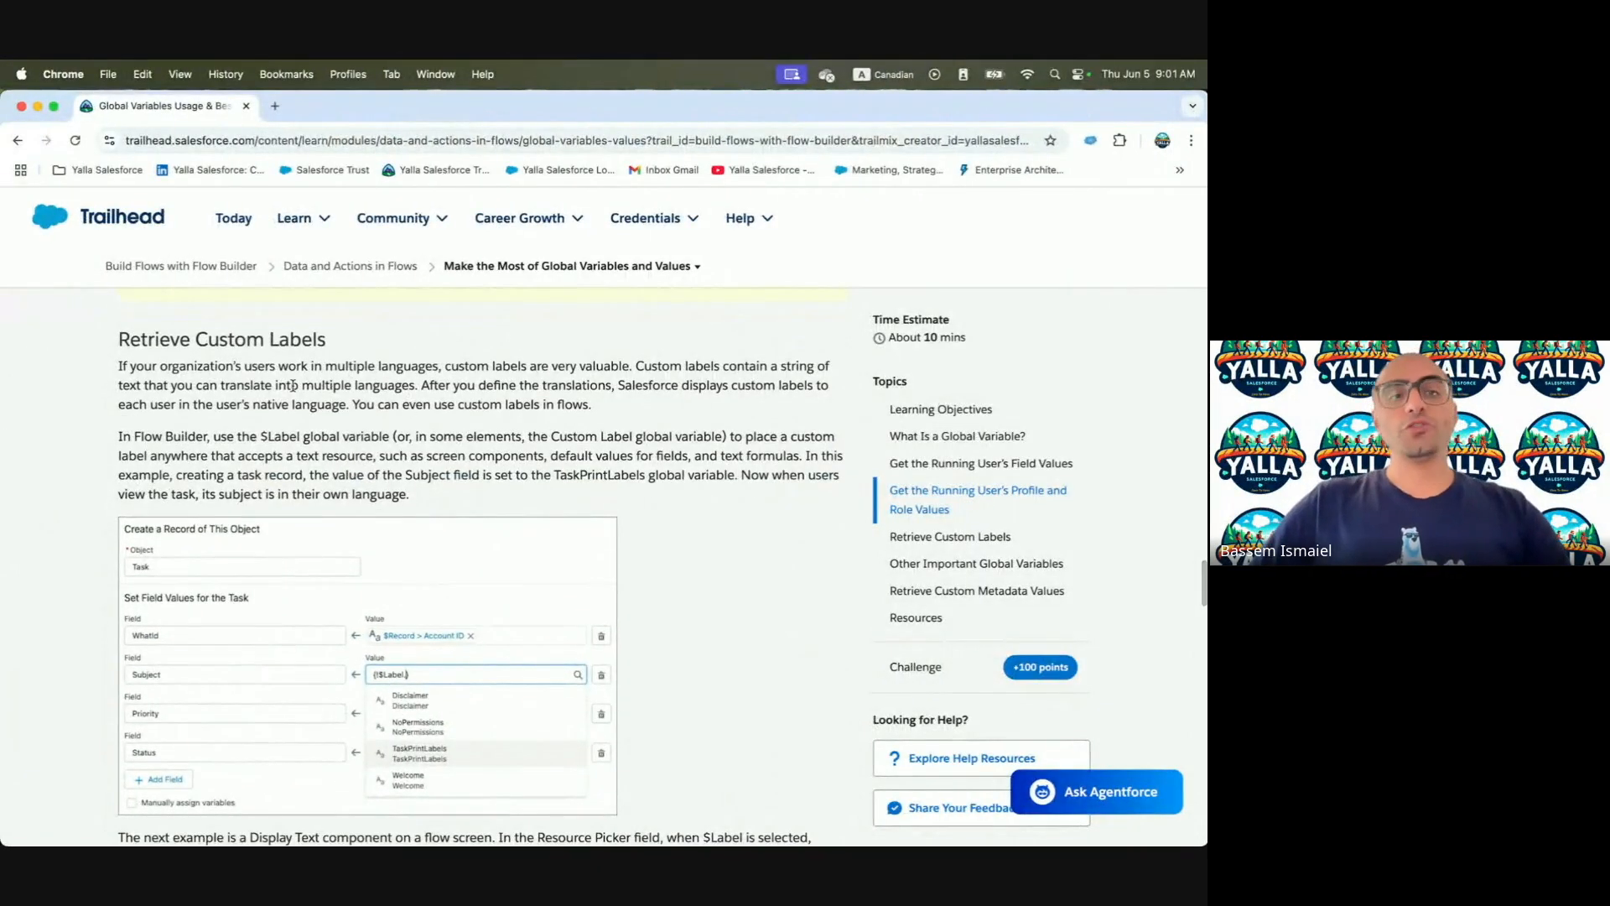
{"action": "left_click_drag", "start_coordinate": [228, 368], "coordinate": [565, 365]}
{"action": "scroll", "coordinate": [564, 366], "scroll_direction": "down", "scroll_amount": 1}
{"action": "left_click", "coordinate": [565, 370]}
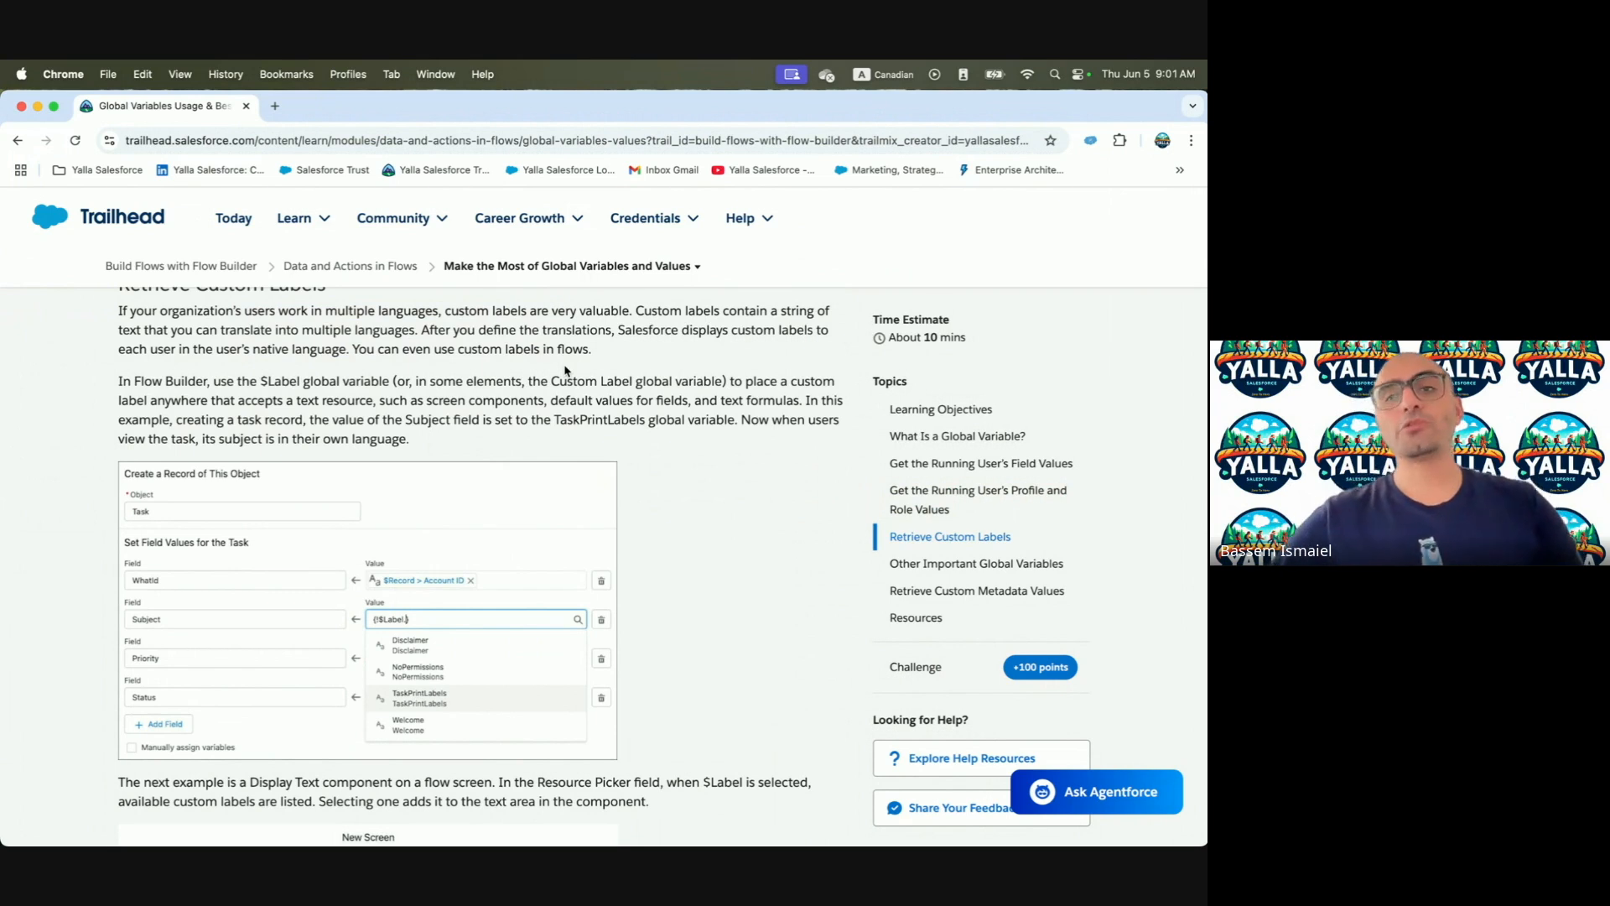
{"action": "left_click_drag", "start_coordinate": [156, 333], "coordinate": [550, 325]}
{"action": "scroll", "coordinate": [550, 325], "scroll_direction": "down", "scroll_amount": 1}
{"action": "scroll", "coordinate": [551, 324], "scroll_direction": "up", "scroll_amount": 1}
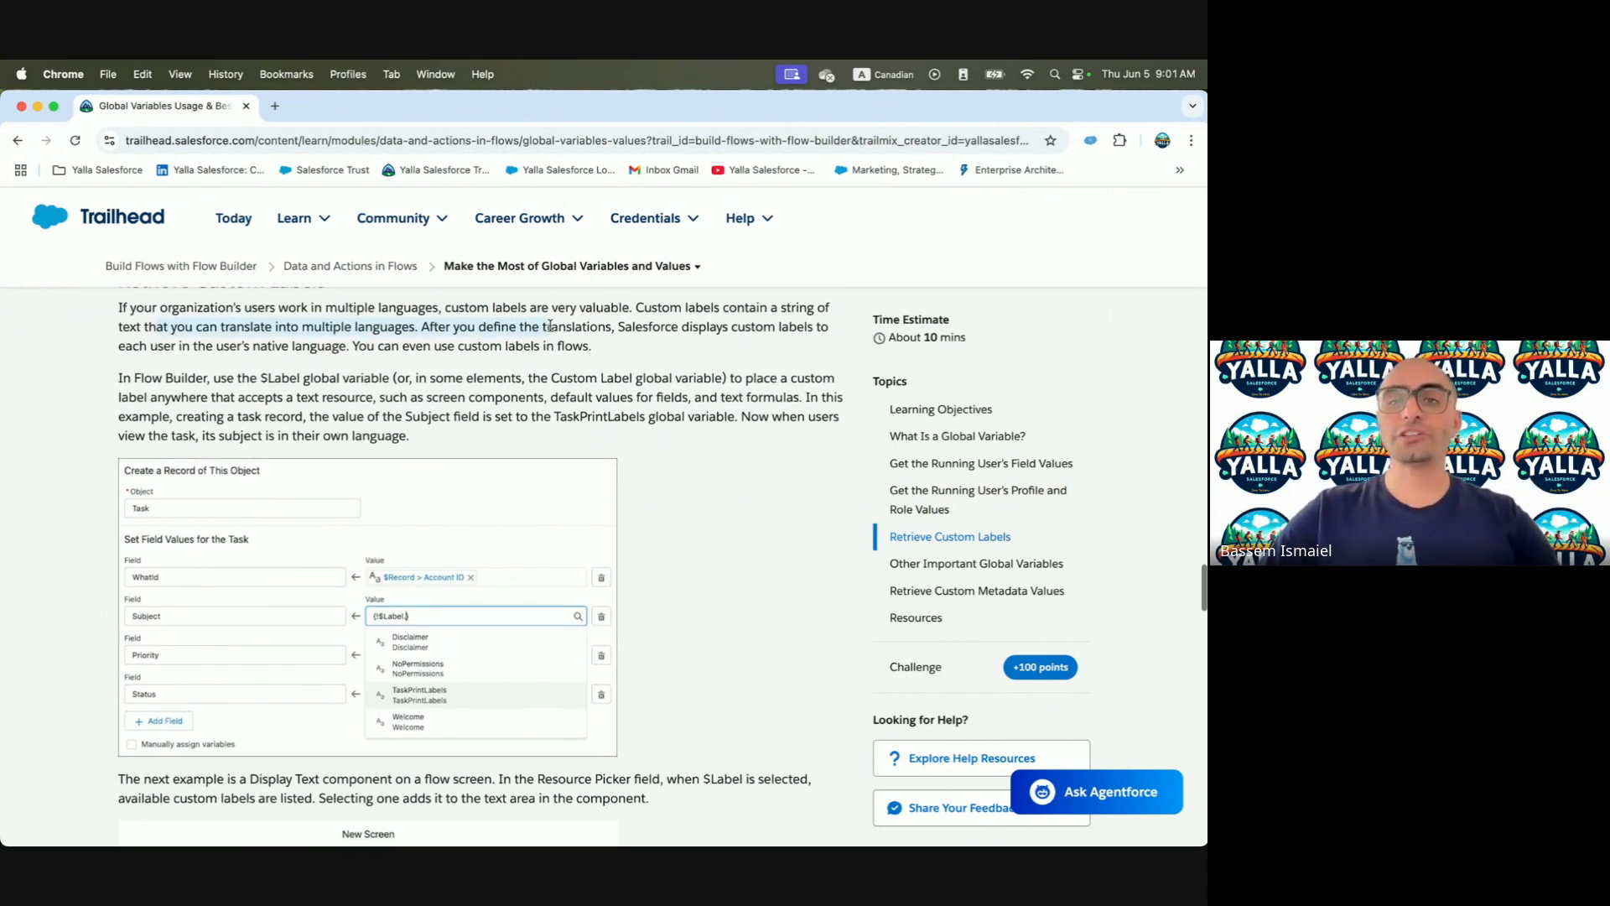
{"action": "left_click_drag", "start_coordinate": [704, 328], "coordinate": [598, 333]}
{"action": "scroll", "coordinate": [555, 321], "scroll_direction": "down", "scroll_amount": 1}
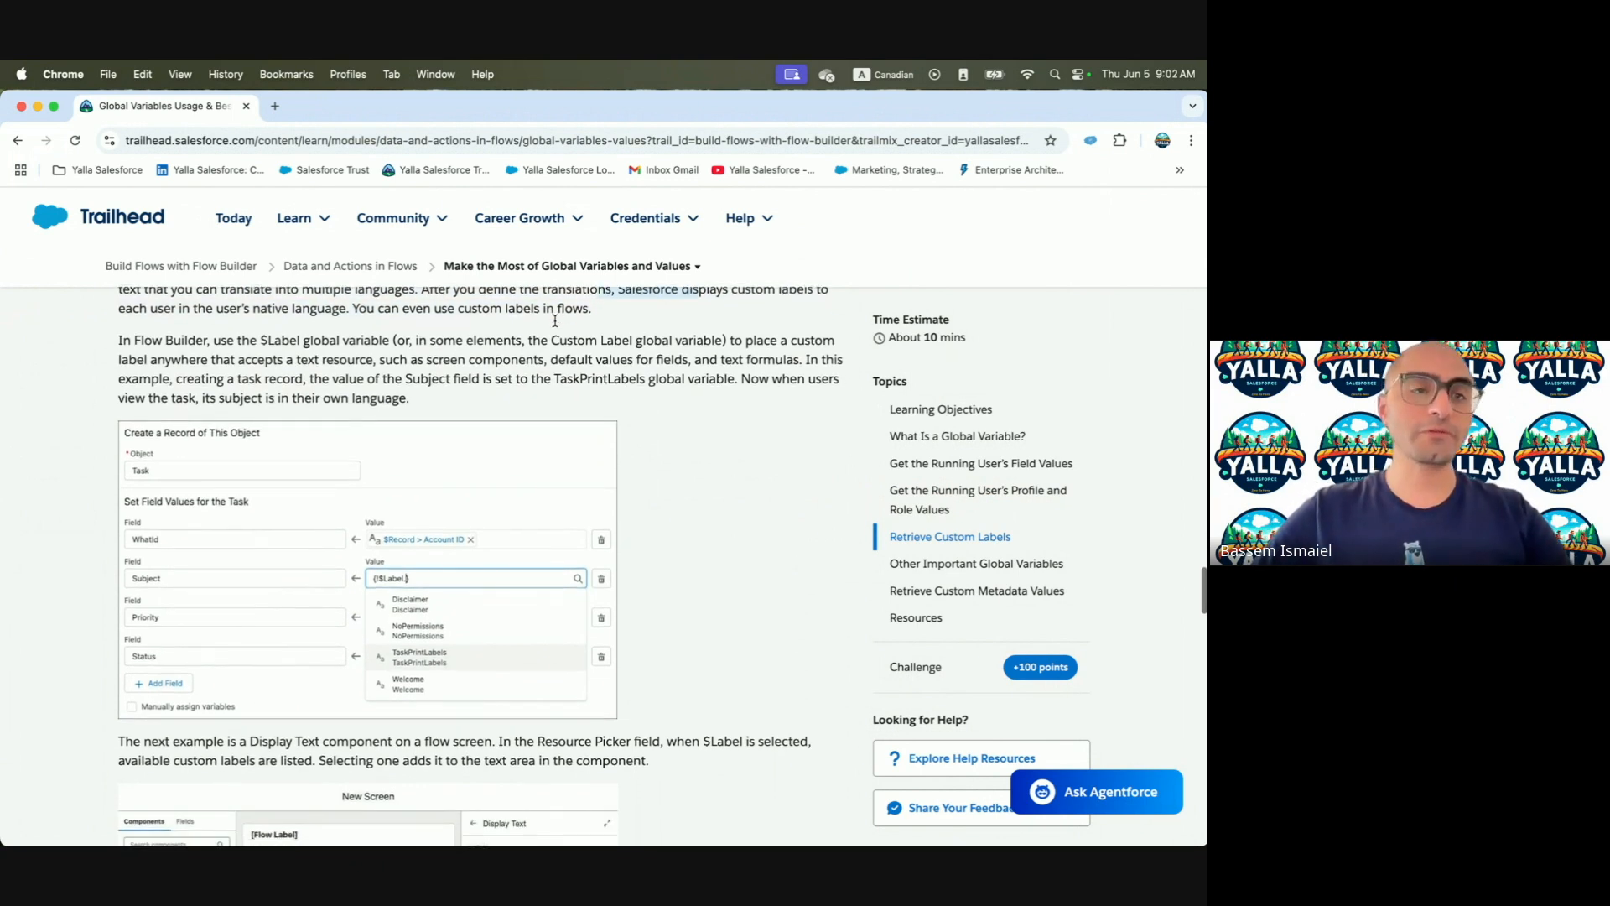
{"action": "left_click", "coordinate": [161, 359]}
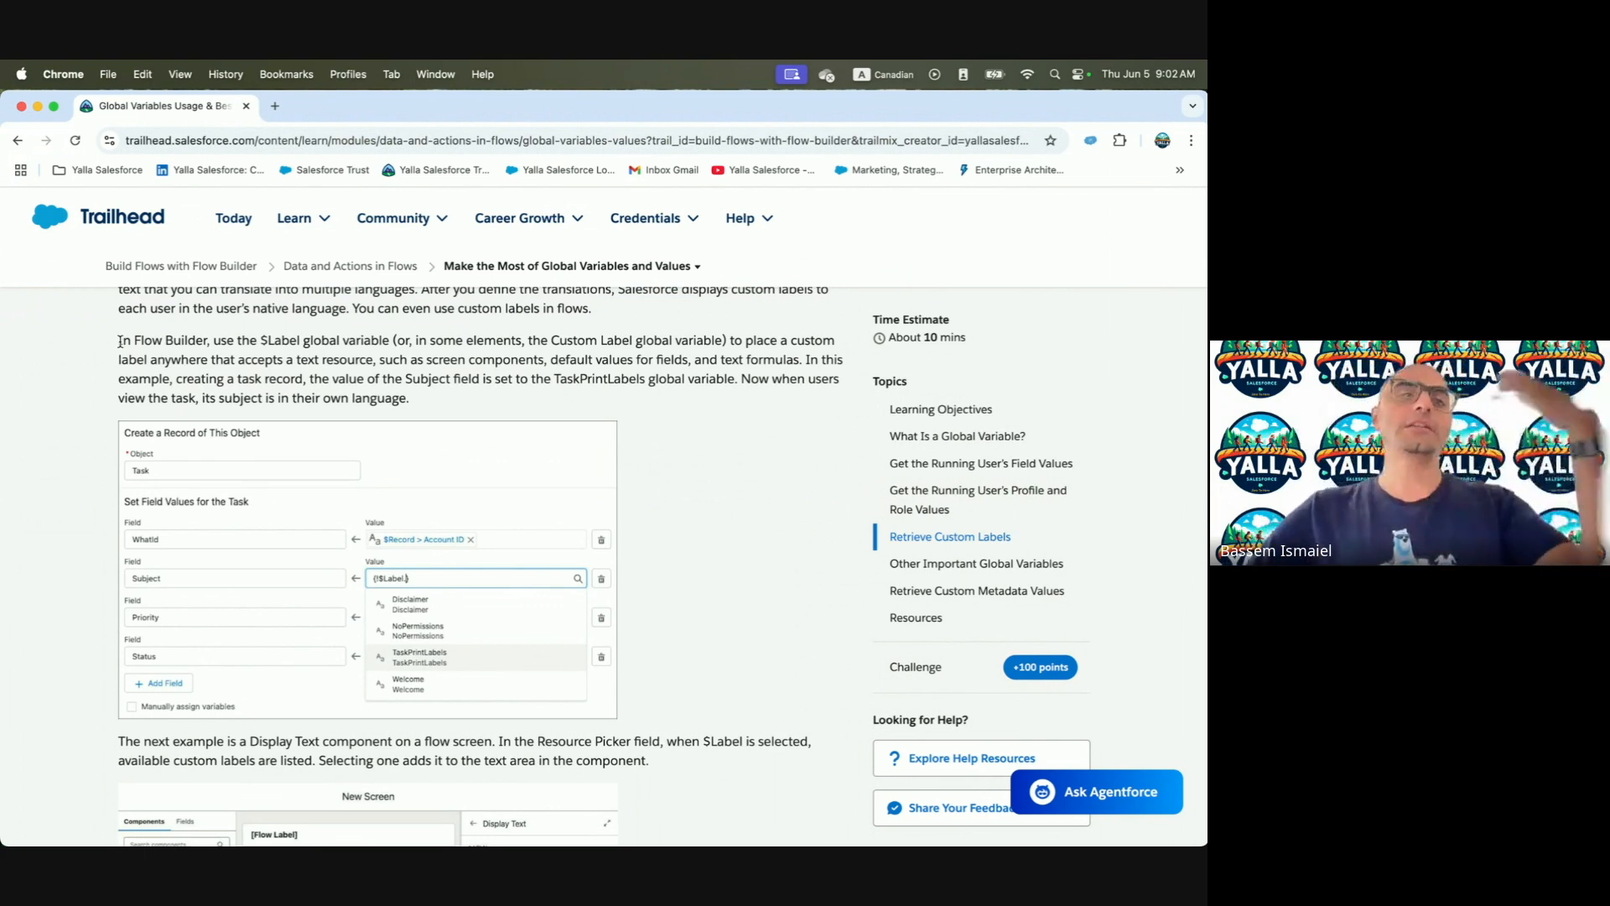
{"action": "left_click_drag", "start_coordinate": [119, 340], "coordinate": [421, 332]}
{"action": "left_click", "coordinate": [291, 340]}
Open the flow's Screen Global Vars element for editing and switch back to the Trailhead unit
{"action": "key", "text": "ctrl+Right"}
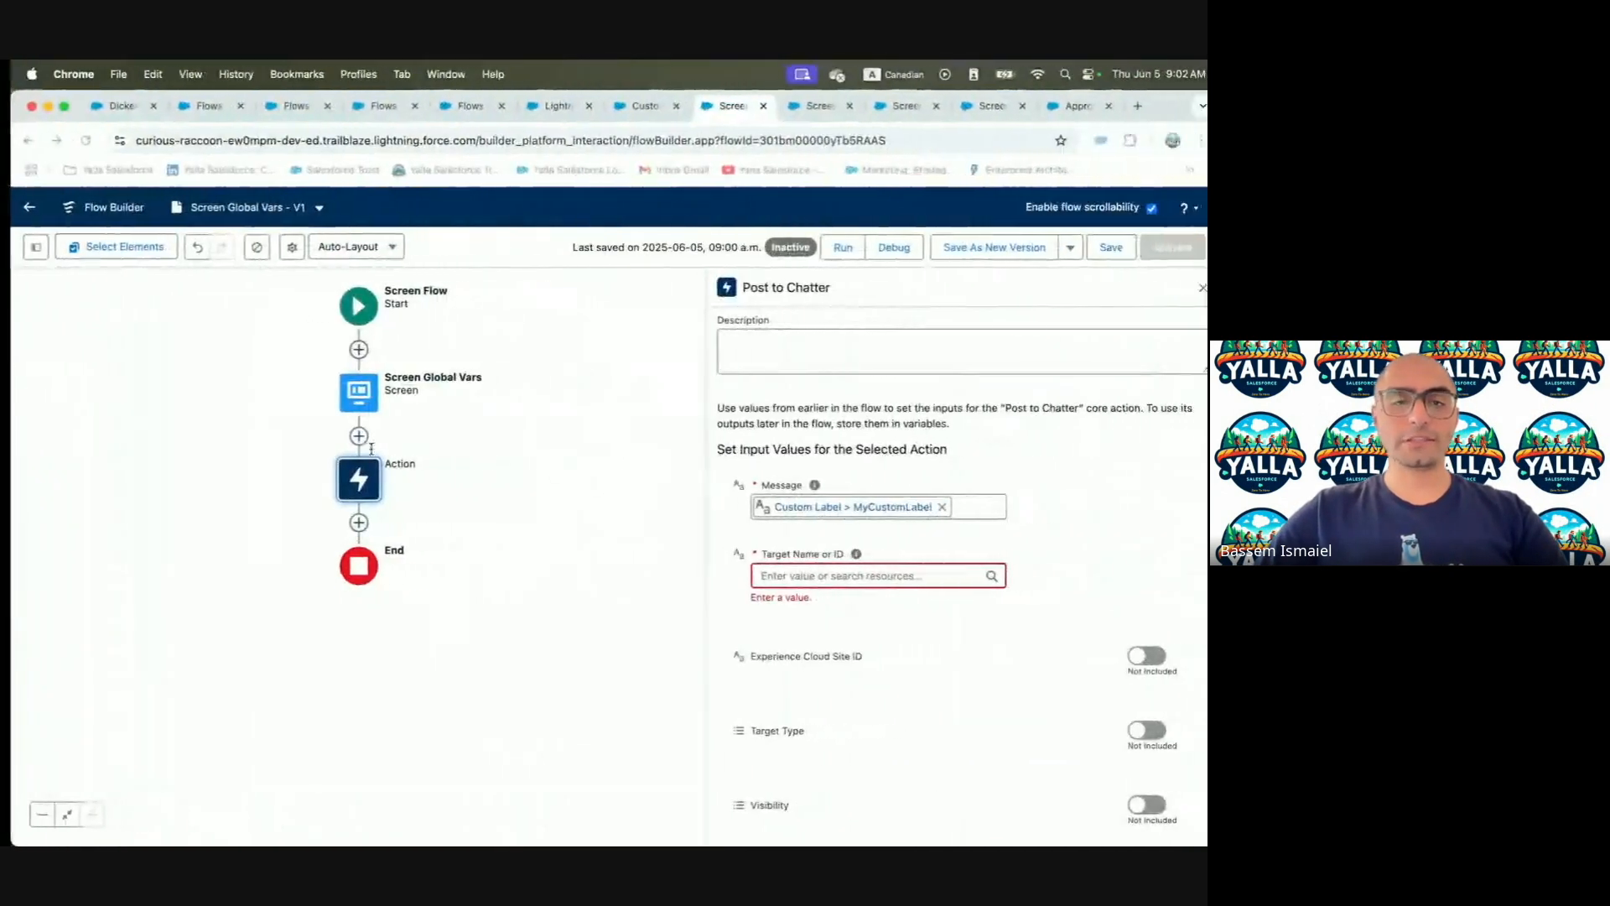
{"action": "double_click", "coordinate": [349, 391]}
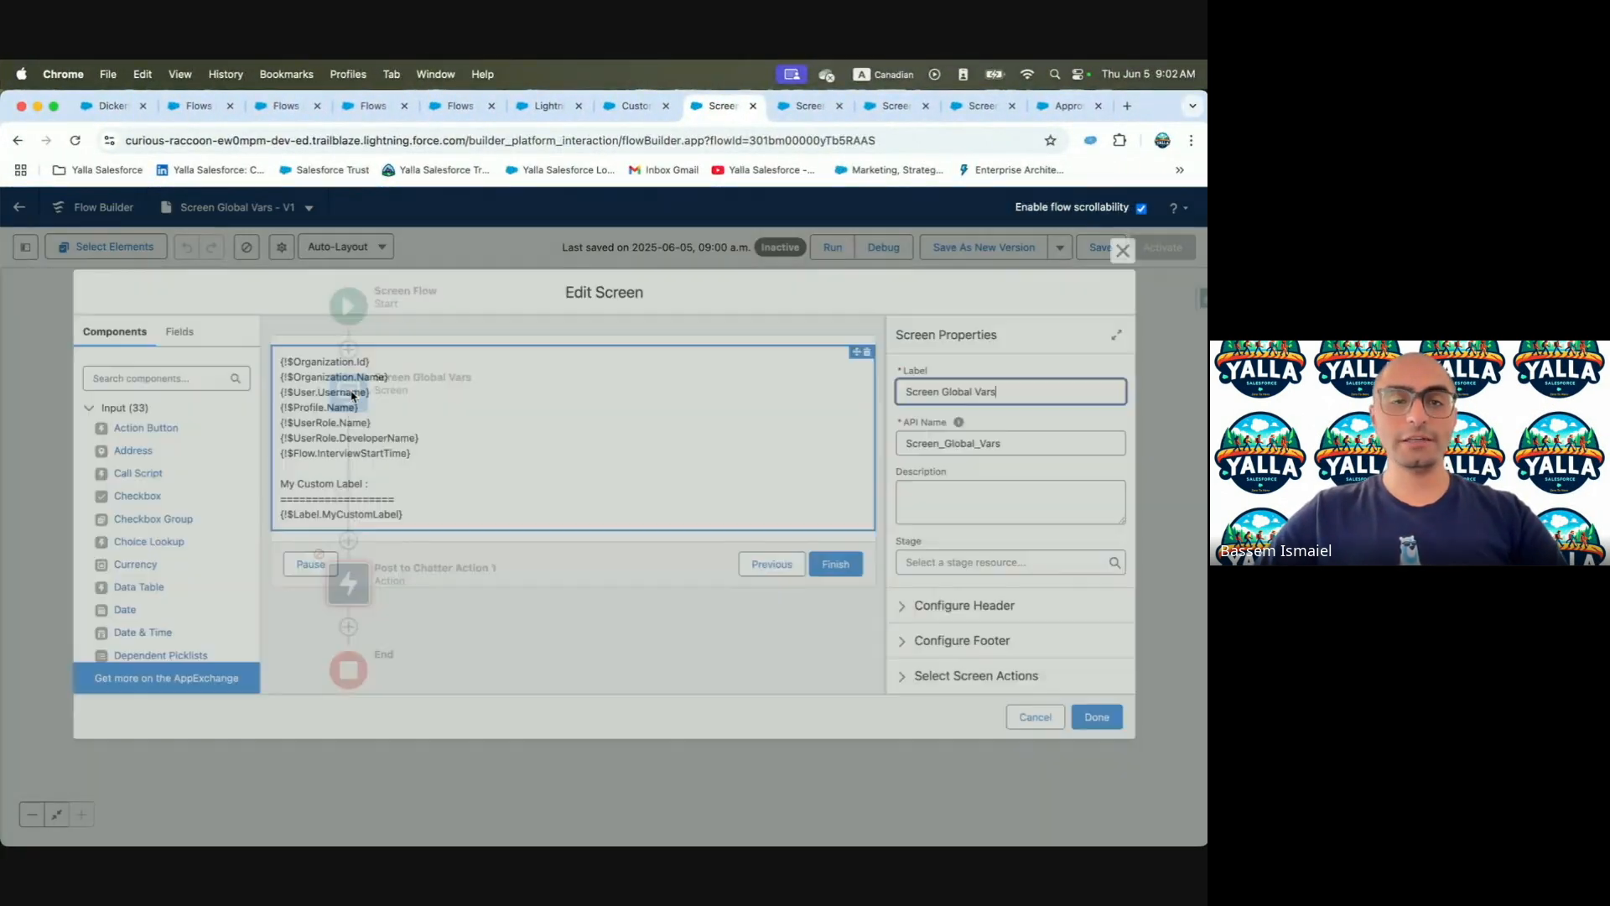
{"action": "key", "text": "ctrl+Left"}
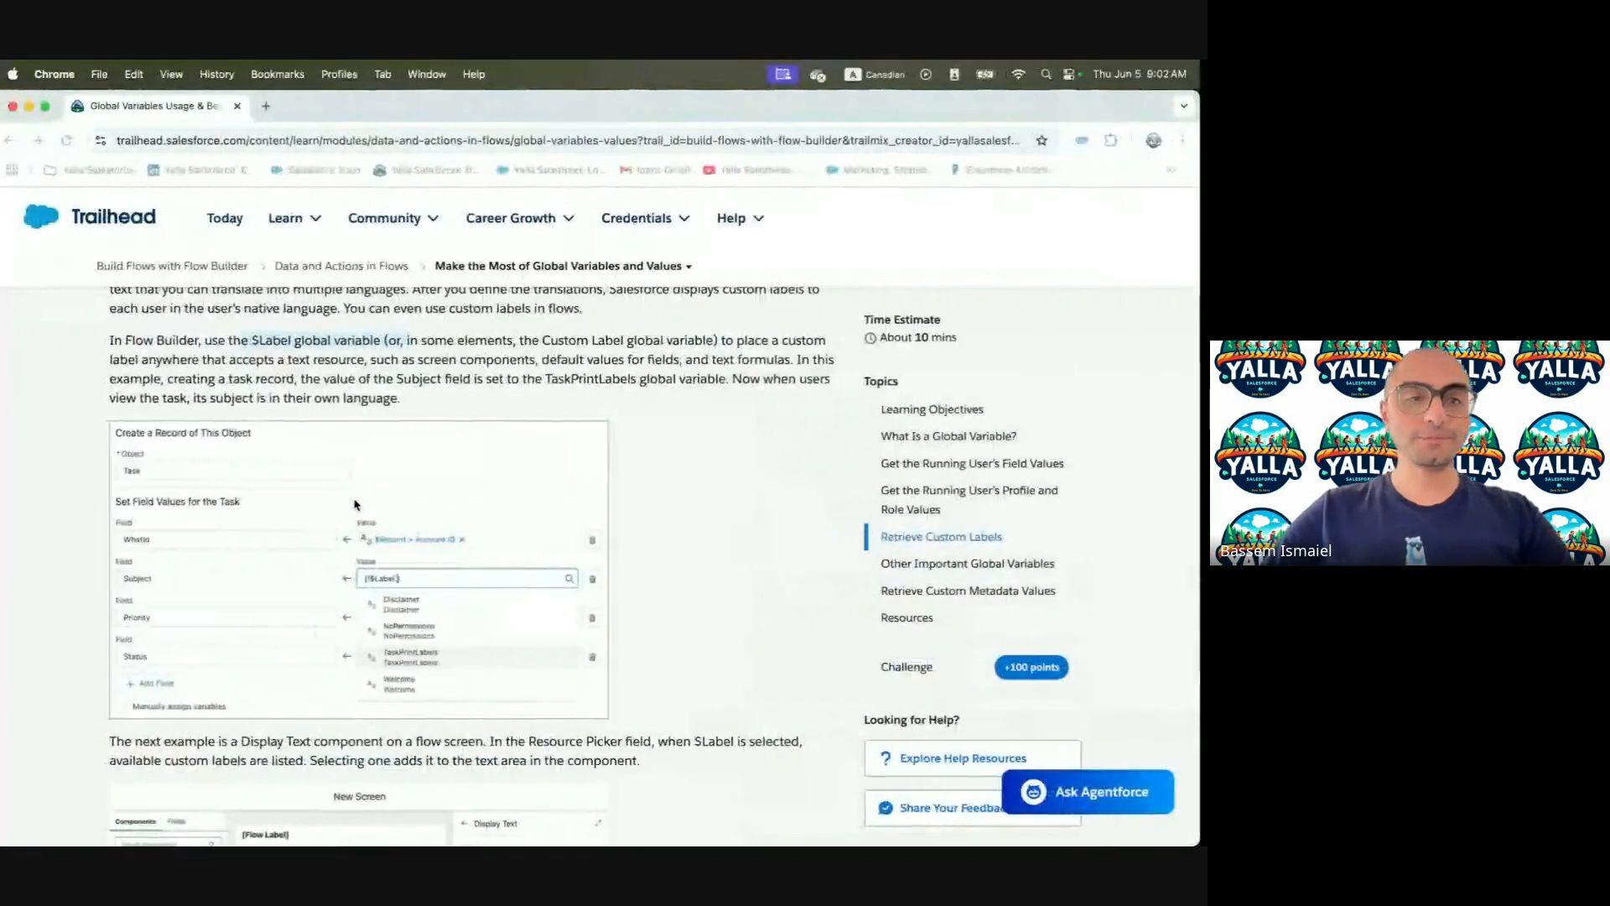
Read the rest of the custom labels section and the Other Important Global Variables table as far as $Flow.InterviewStartTime
{"action": "scroll", "coordinate": [472, 428], "scroll_direction": "down", "scroll_amount": 1}
{"action": "left_click_drag", "start_coordinate": [186, 325], "coordinate": [414, 324]}
{"action": "scroll", "coordinate": [413, 324], "scroll_direction": "down", "scroll_amount": 1}
{"action": "scroll", "coordinate": [413, 324], "scroll_direction": "down", "scroll_amount": 5}
{"action": "scroll", "coordinate": [414, 326], "scroll_direction": "down", "scroll_amount": 10}
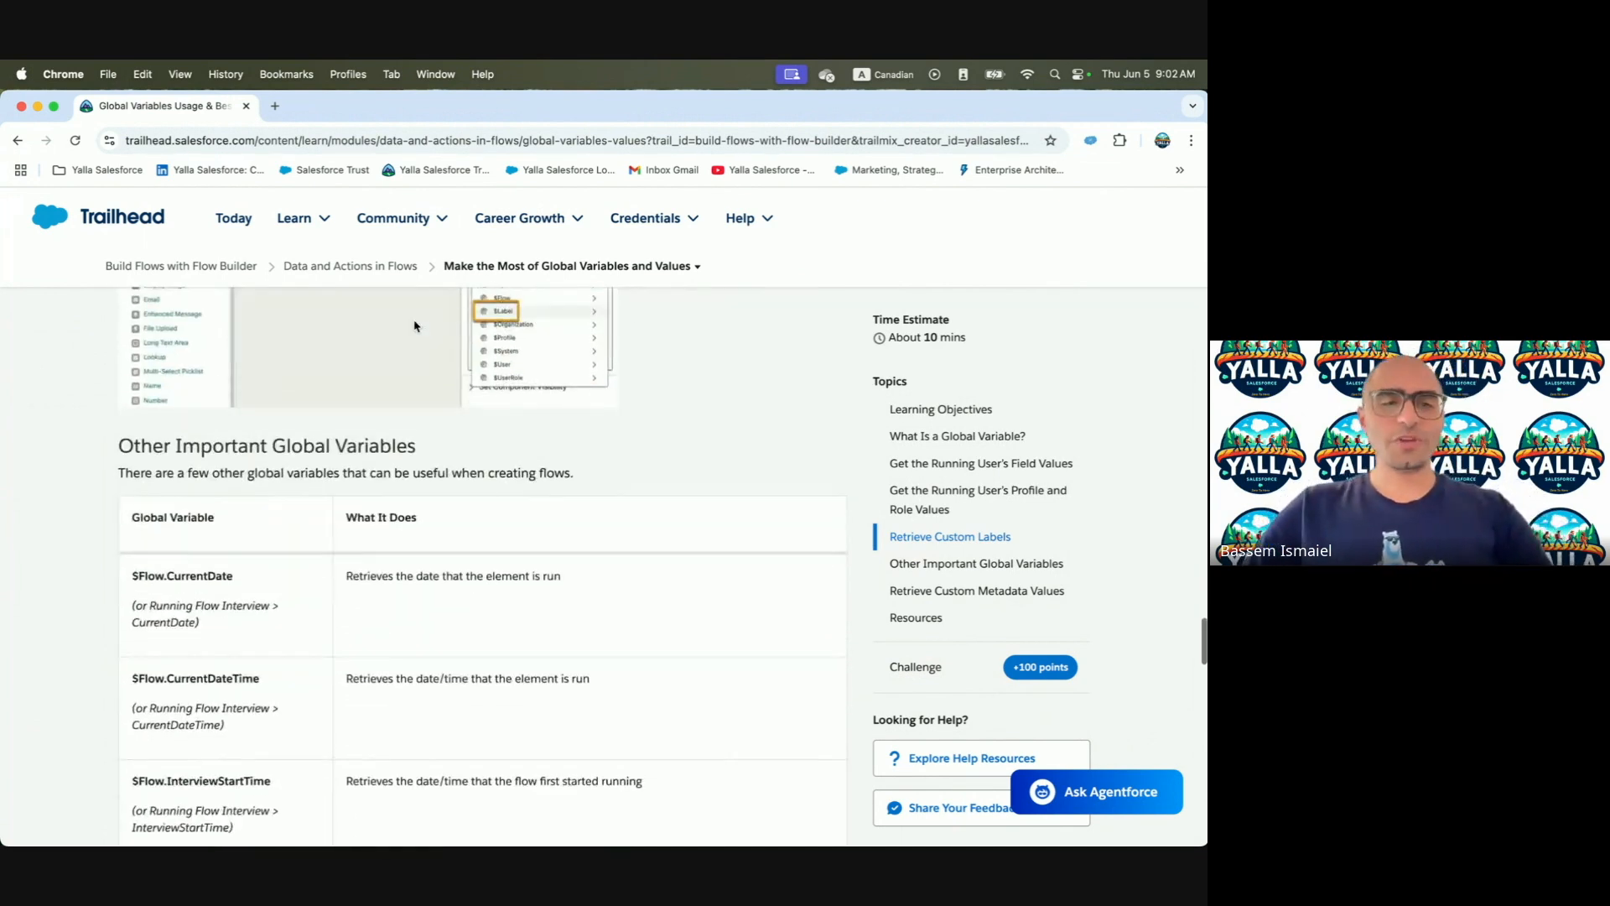
{"action": "scroll", "coordinate": [414, 326], "scroll_direction": "down", "scroll_amount": 1}
{"action": "scroll", "coordinate": [246, 516], "scroll_direction": "down", "scroll_amount": 2}
{"action": "left_click_drag", "start_coordinate": [128, 334], "coordinate": [492, 329]}
{"action": "left_click_drag", "start_coordinate": [133, 462], "coordinate": [349, 464]}
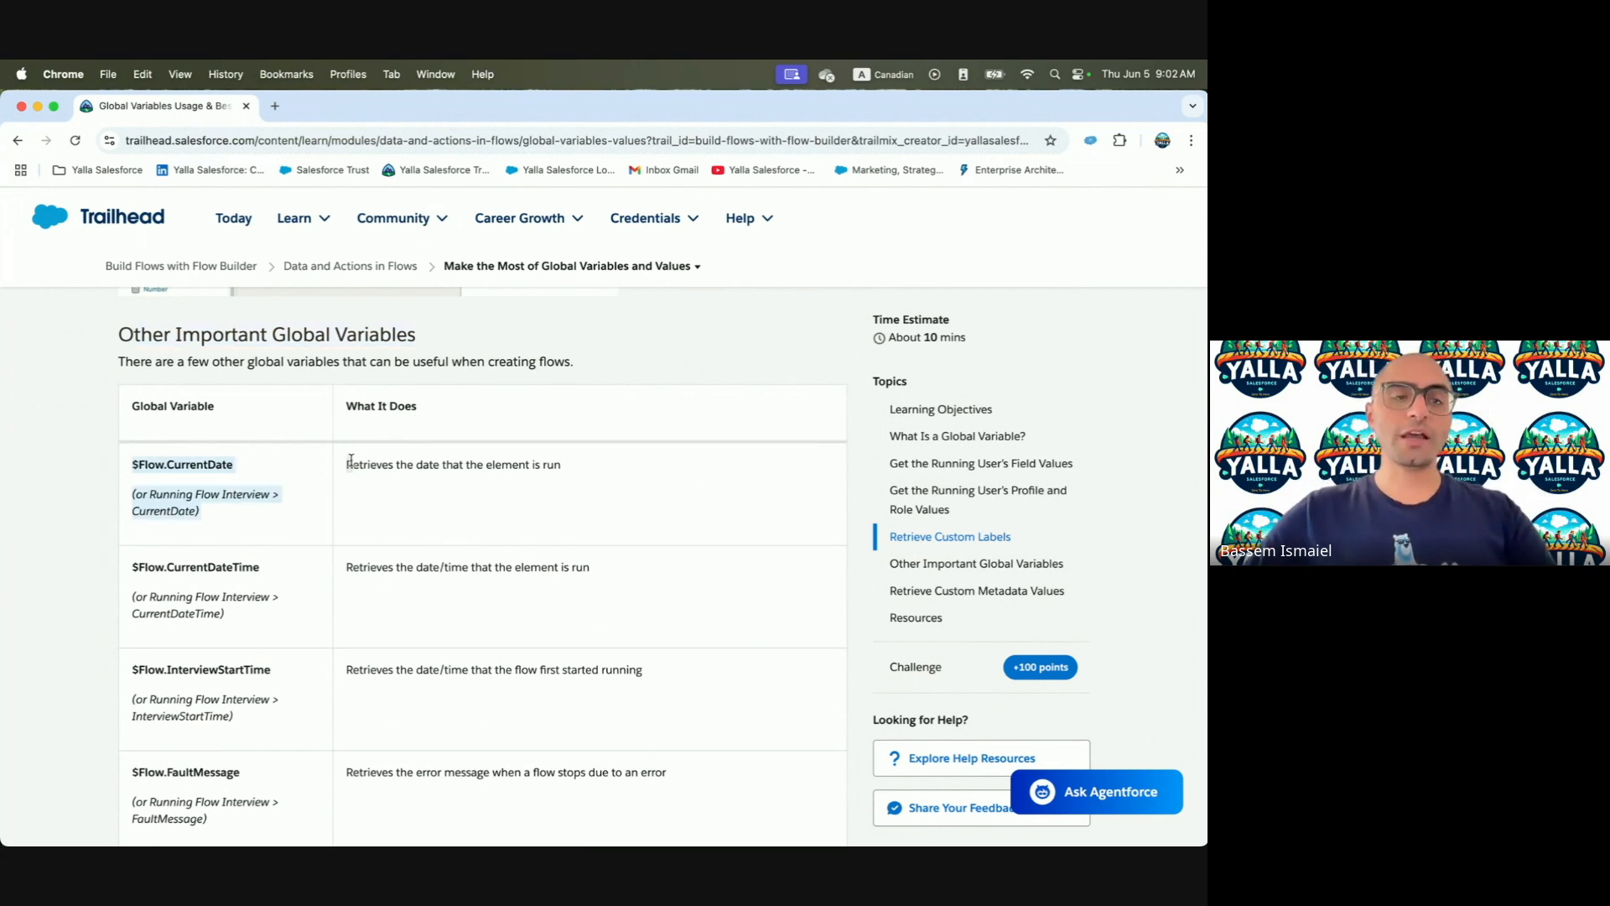
{"action": "scroll", "coordinate": [349, 464], "scroll_direction": "down", "scroll_amount": 2}
{"action": "left_click_drag", "start_coordinate": [140, 611], "coordinate": [483, 595]}
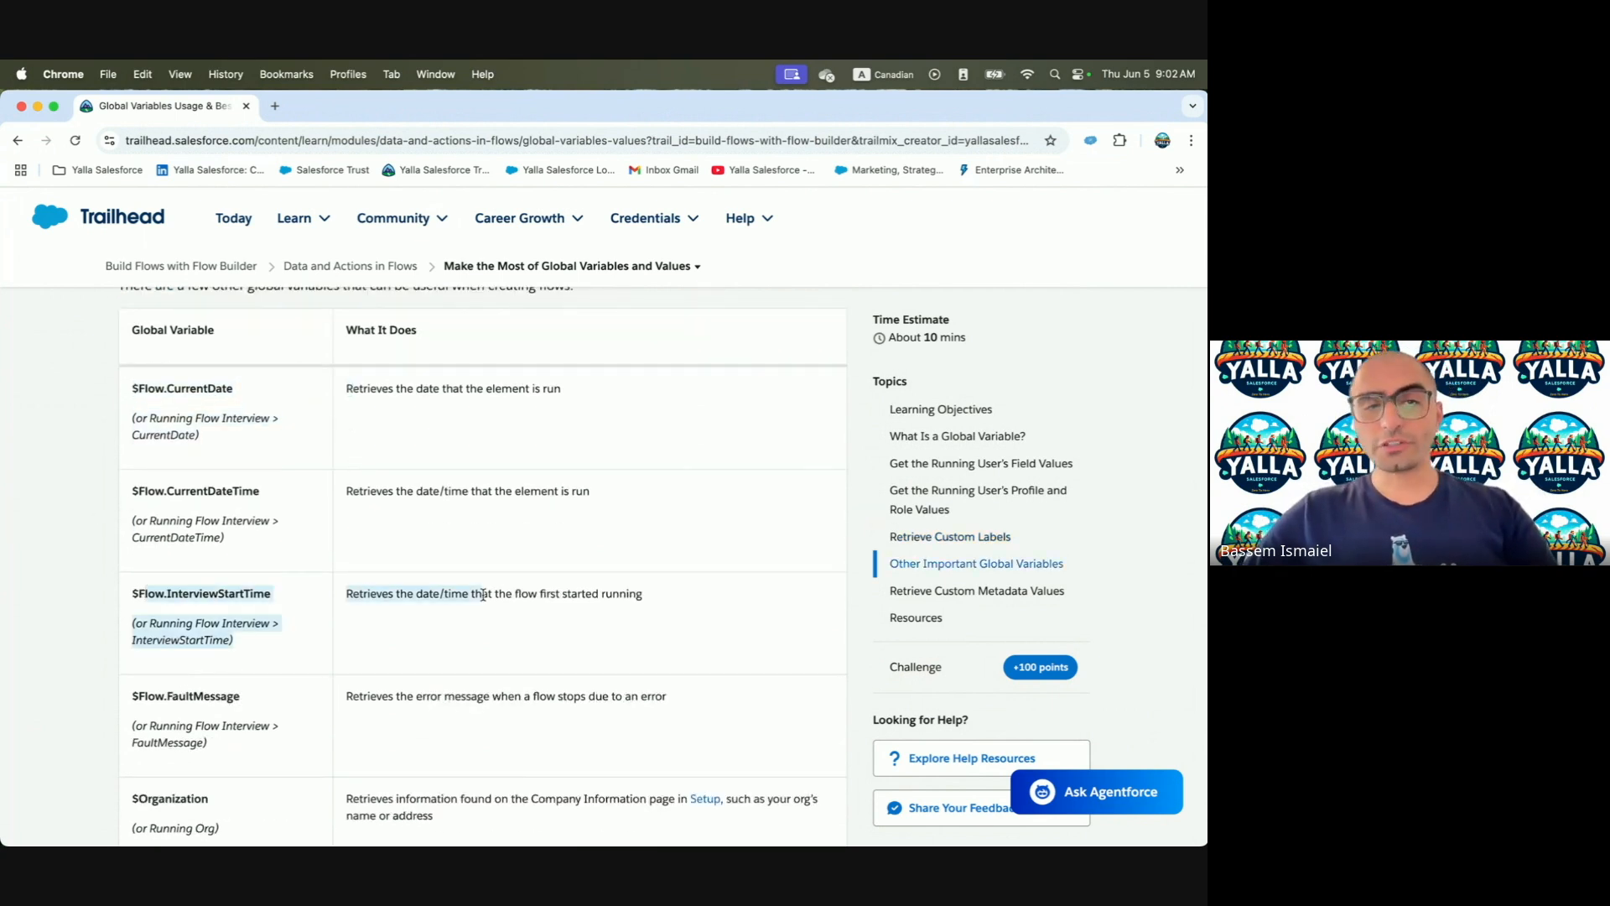
Return to the Screen Global Vars editor and insert $Flow.CurrentDate on a new line below $Flow.InterviewStartTime in the txt_GlobalVars display text
{"action": "key", "text": "ctrl+Right"}
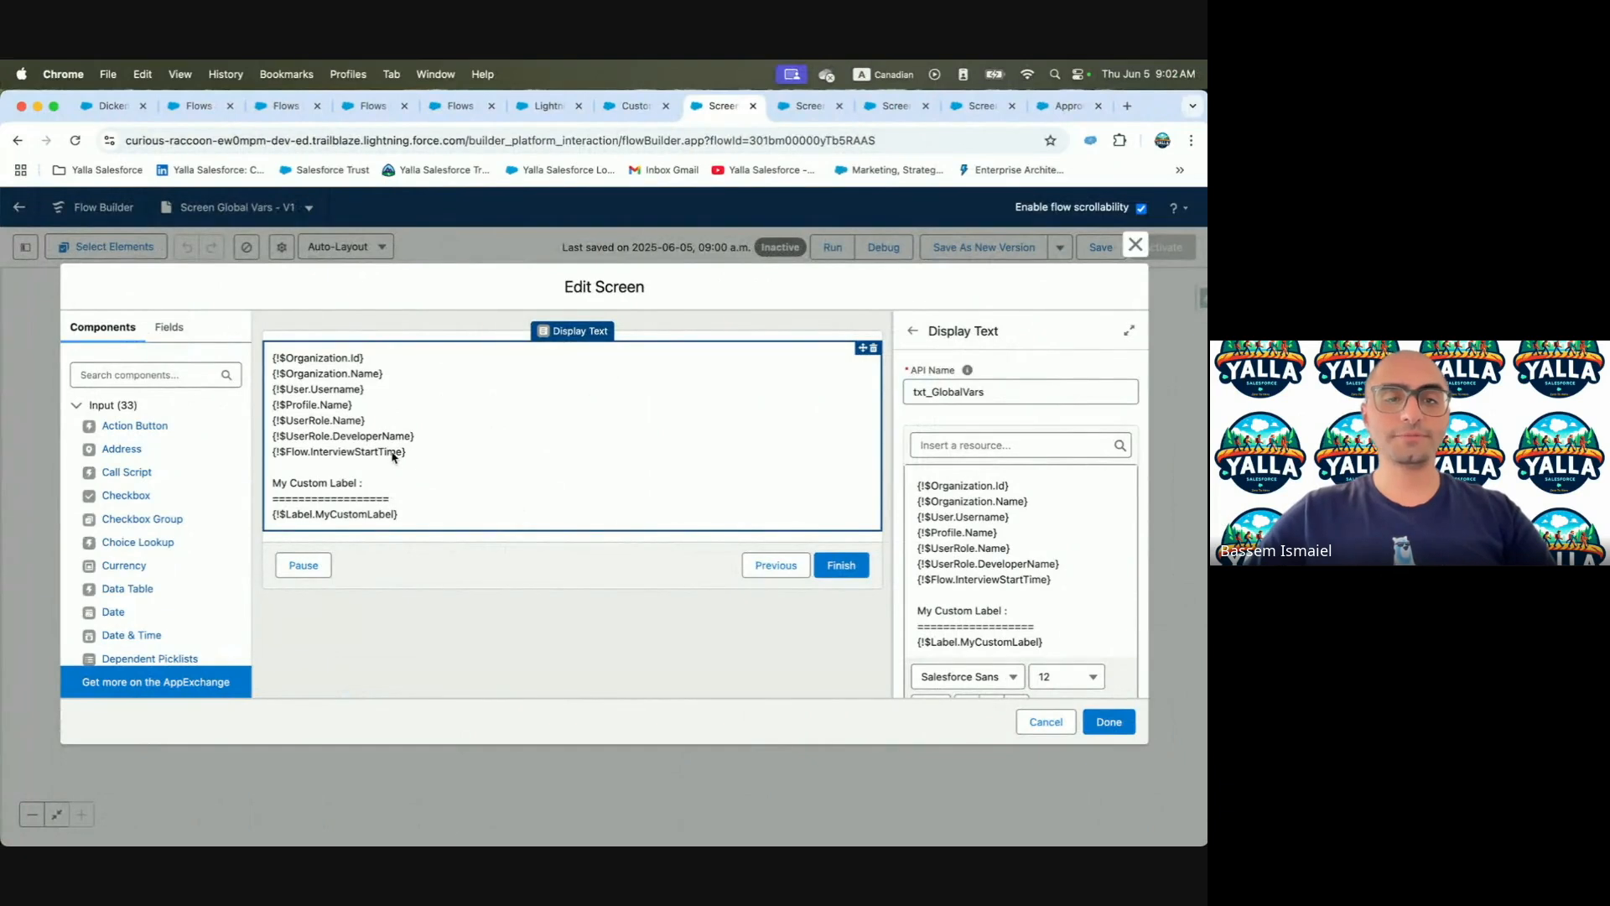
{"action": "left_click", "coordinate": [1048, 581]}
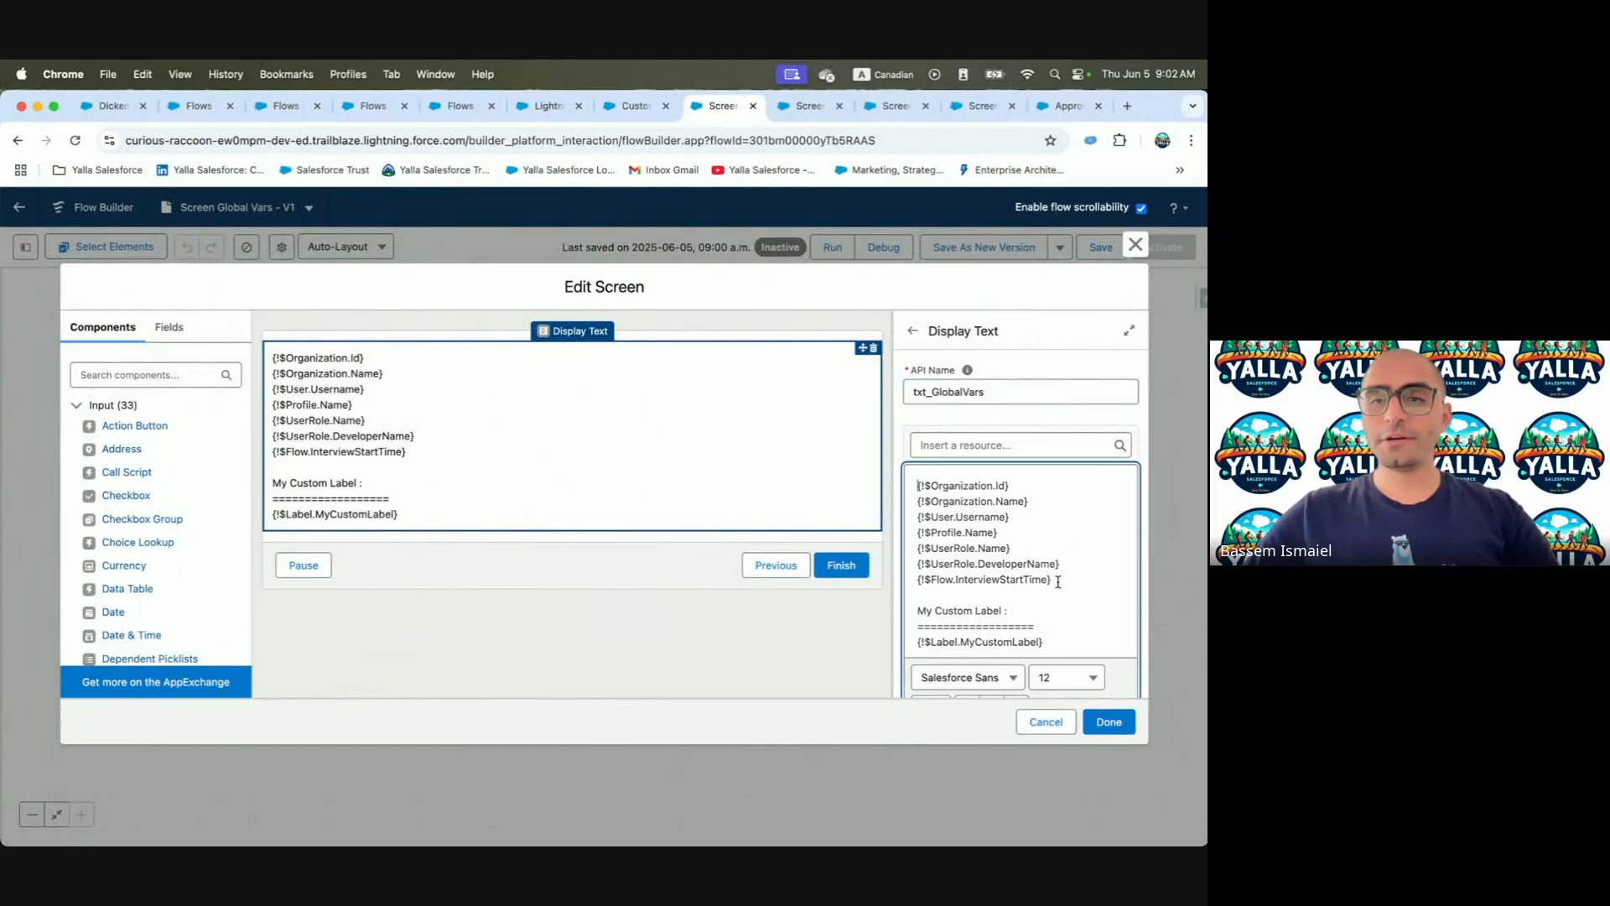
{"action": "key", "text": "Return"}
{"action": "left_click", "coordinate": [1011, 446]}
{"action": "type", "text": "Flow"}
{"action": "left_click", "coordinate": [1023, 504]}
{"action": "type", "text": "Date"}
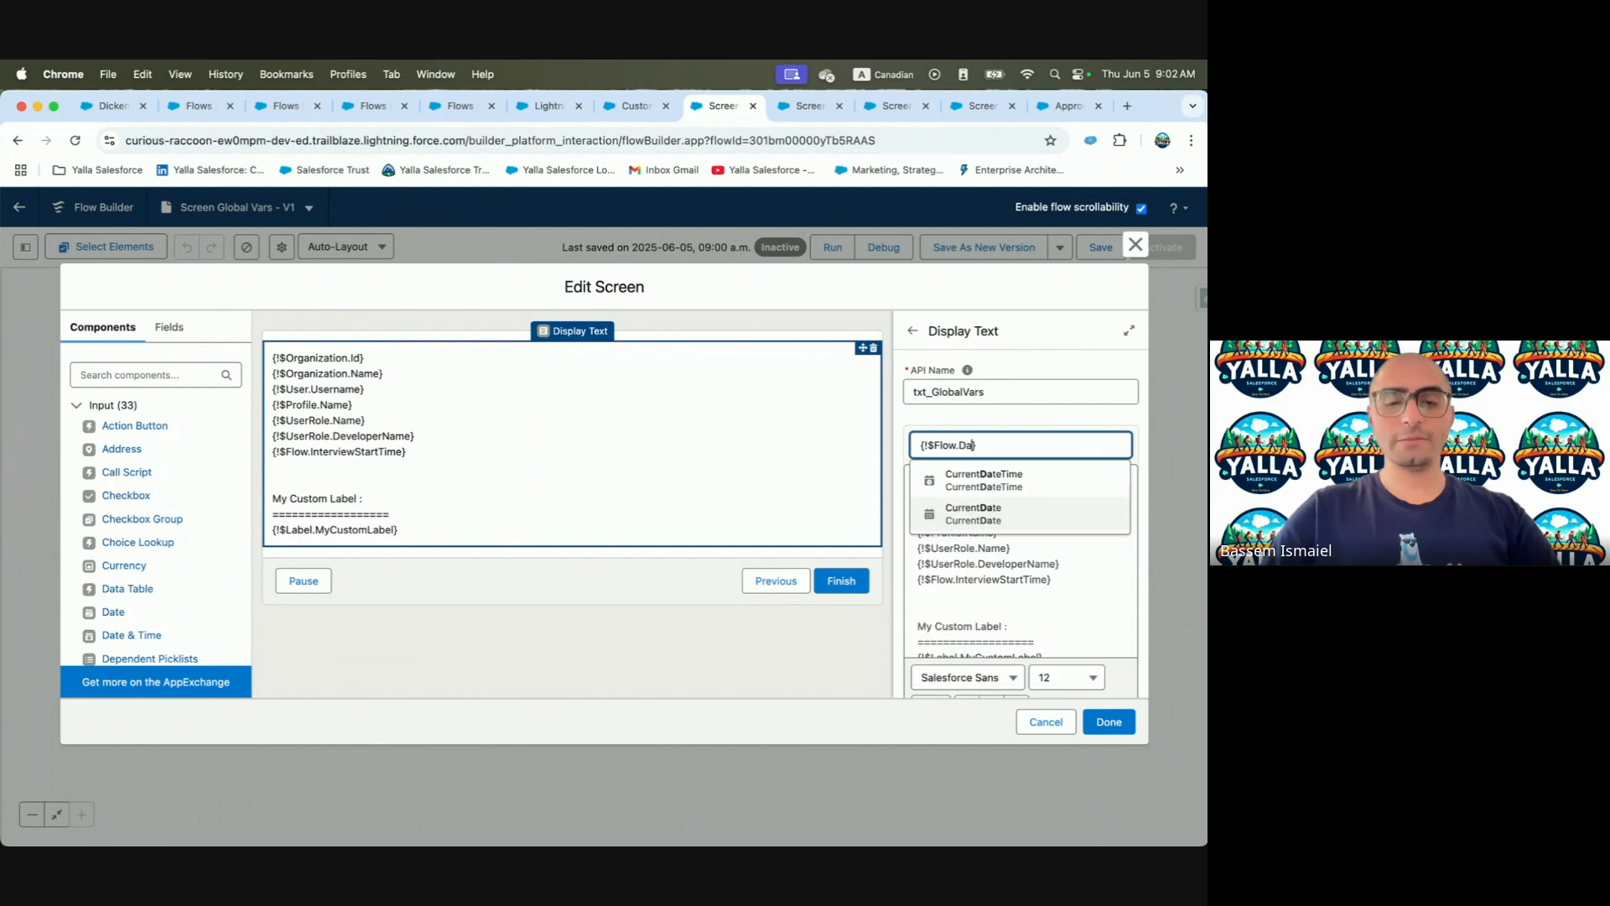
{"action": "left_click", "coordinate": [1023, 515]}
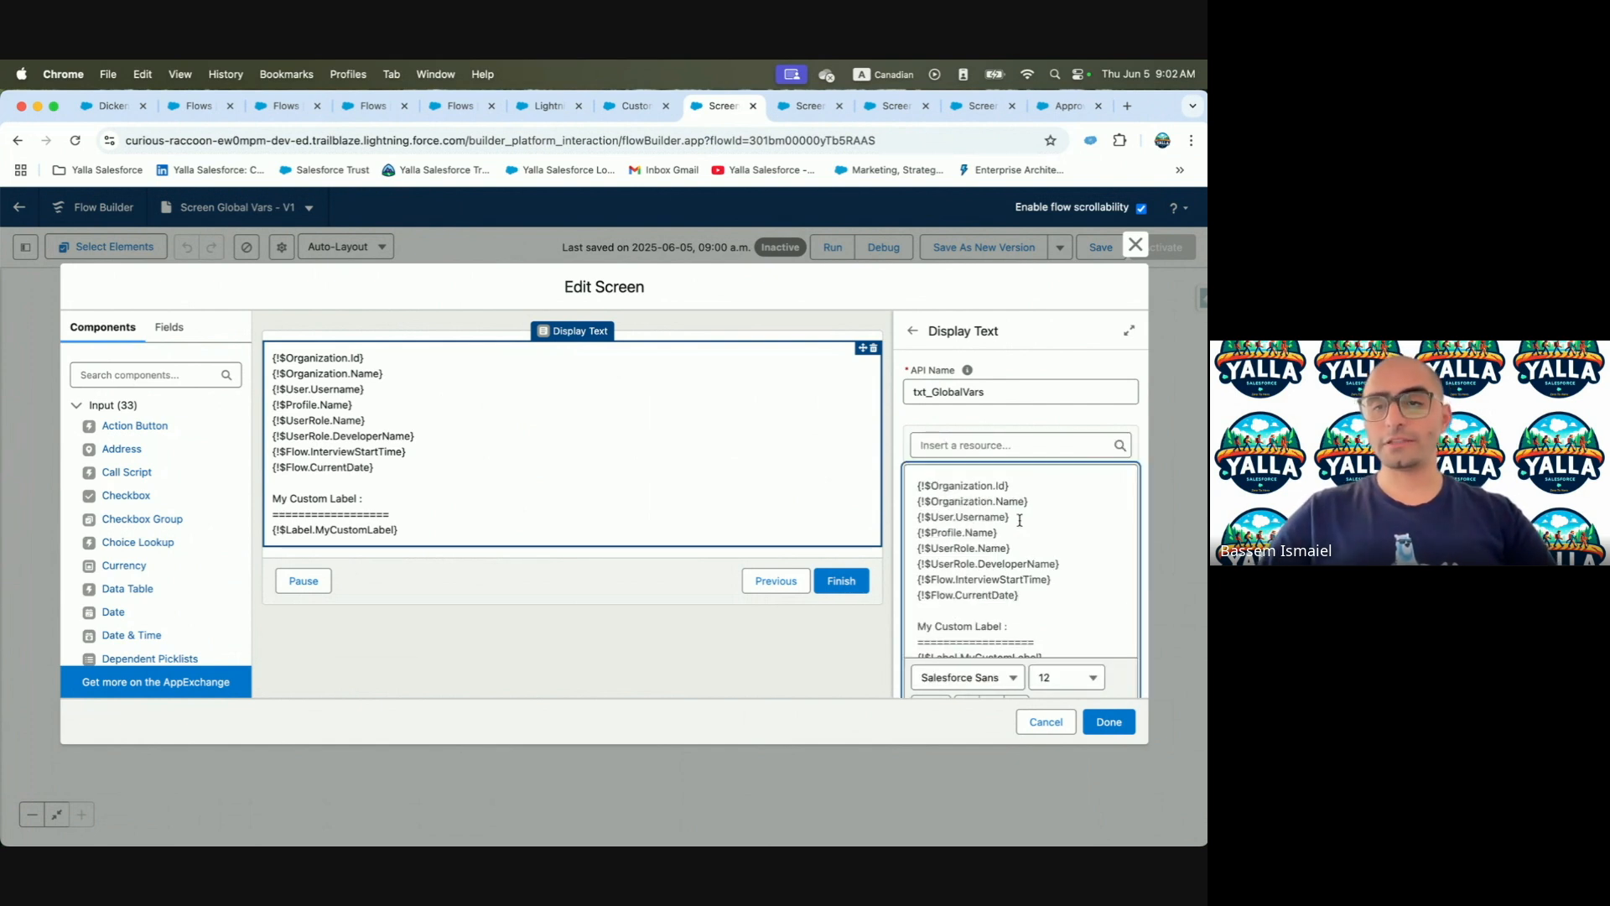
Insert $Flow.CurrentDateTime below $Flow.CurrentDate in the txt_GlobalVars display text
{"action": "left_click", "coordinate": [1004, 454]}
{"action": "type", "text": "Flow"}
{"action": "left_click", "coordinate": [991, 505]}
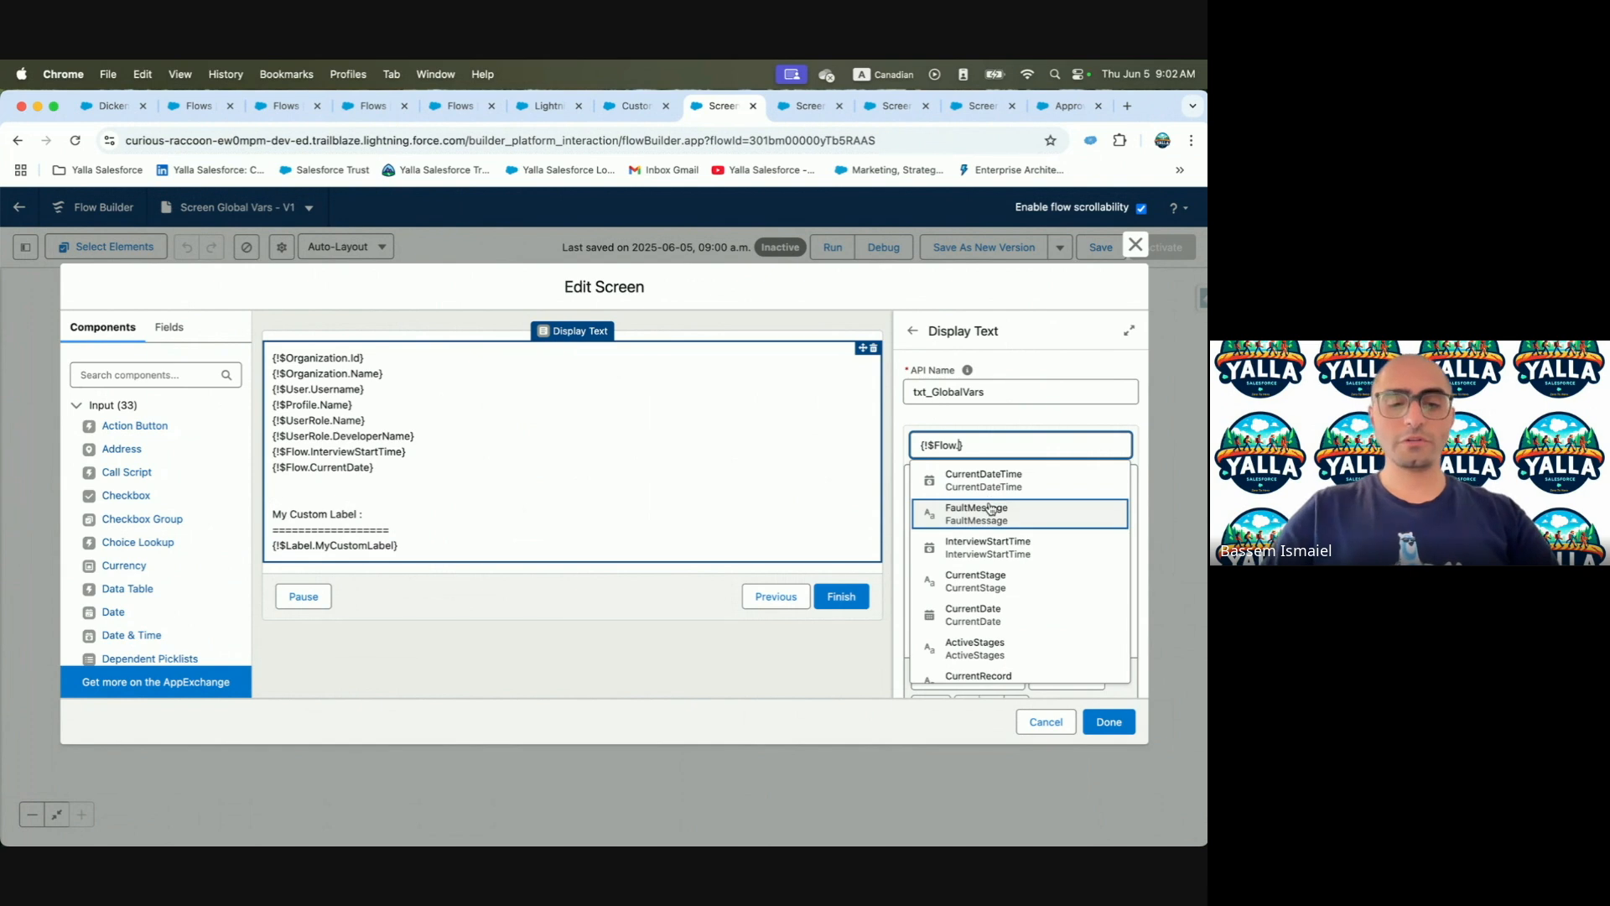
{"action": "left_click", "coordinate": [995, 474]}
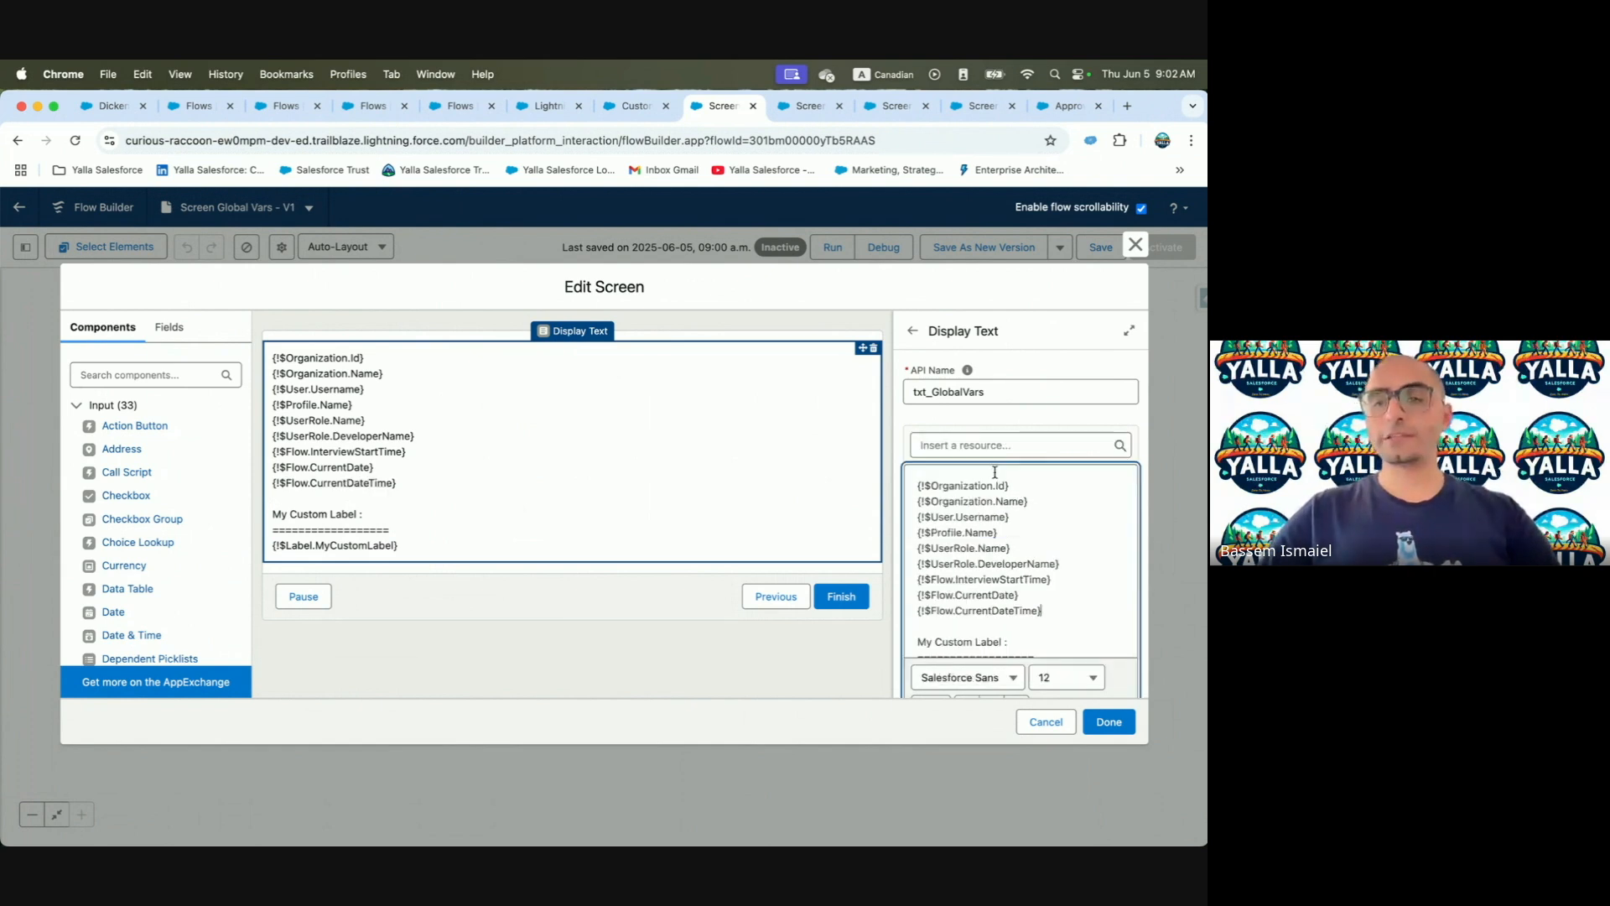
Read the rest of Trailhead's Other Important Global Variables table, from $Flow.InterviewStartTime through $Flow.FaultMessage and $Organization to $Record, and skim ahead to the quiz
{"action": "key", "text": "ctrl+Left"}
{"action": "scroll", "coordinate": [605, 578], "scroll_direction": "down", "scroll_amount": 1}
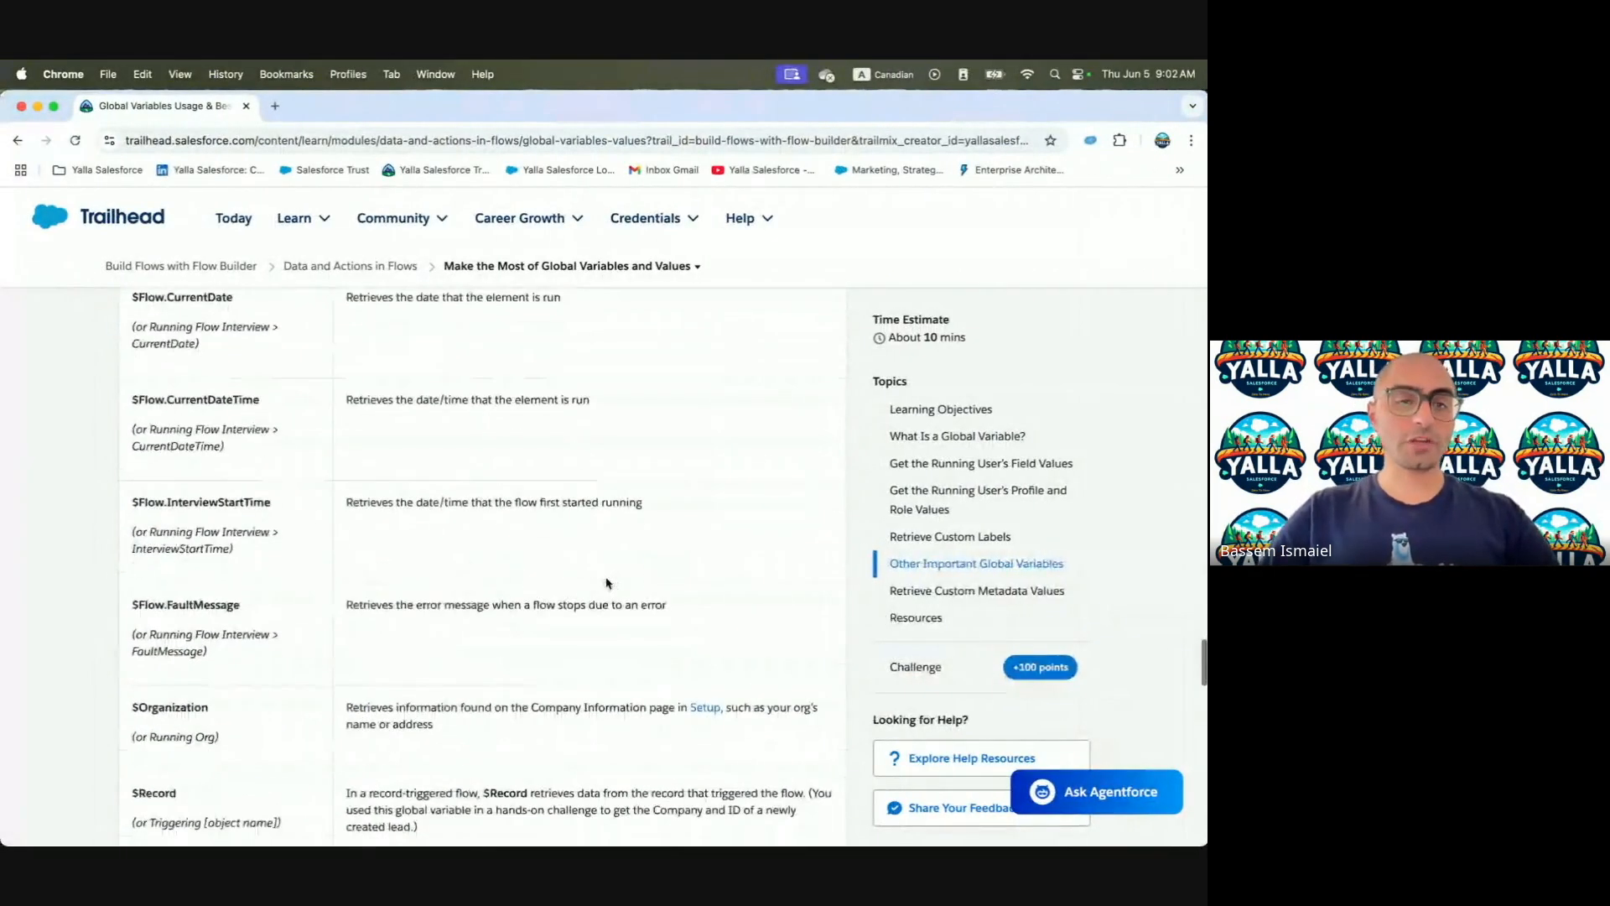
{"action": "left_click_drag", "start_coordinate": [131, 504], "coordinate": [360, 518]}
{"action": "left_click_drag", "start_coordinate": [131, 605], "coordinate": [211, 607]}
{"action": "scroll", "coordinate": [420, 622], "scroll_direction": "down", "scroll_amount": 5}
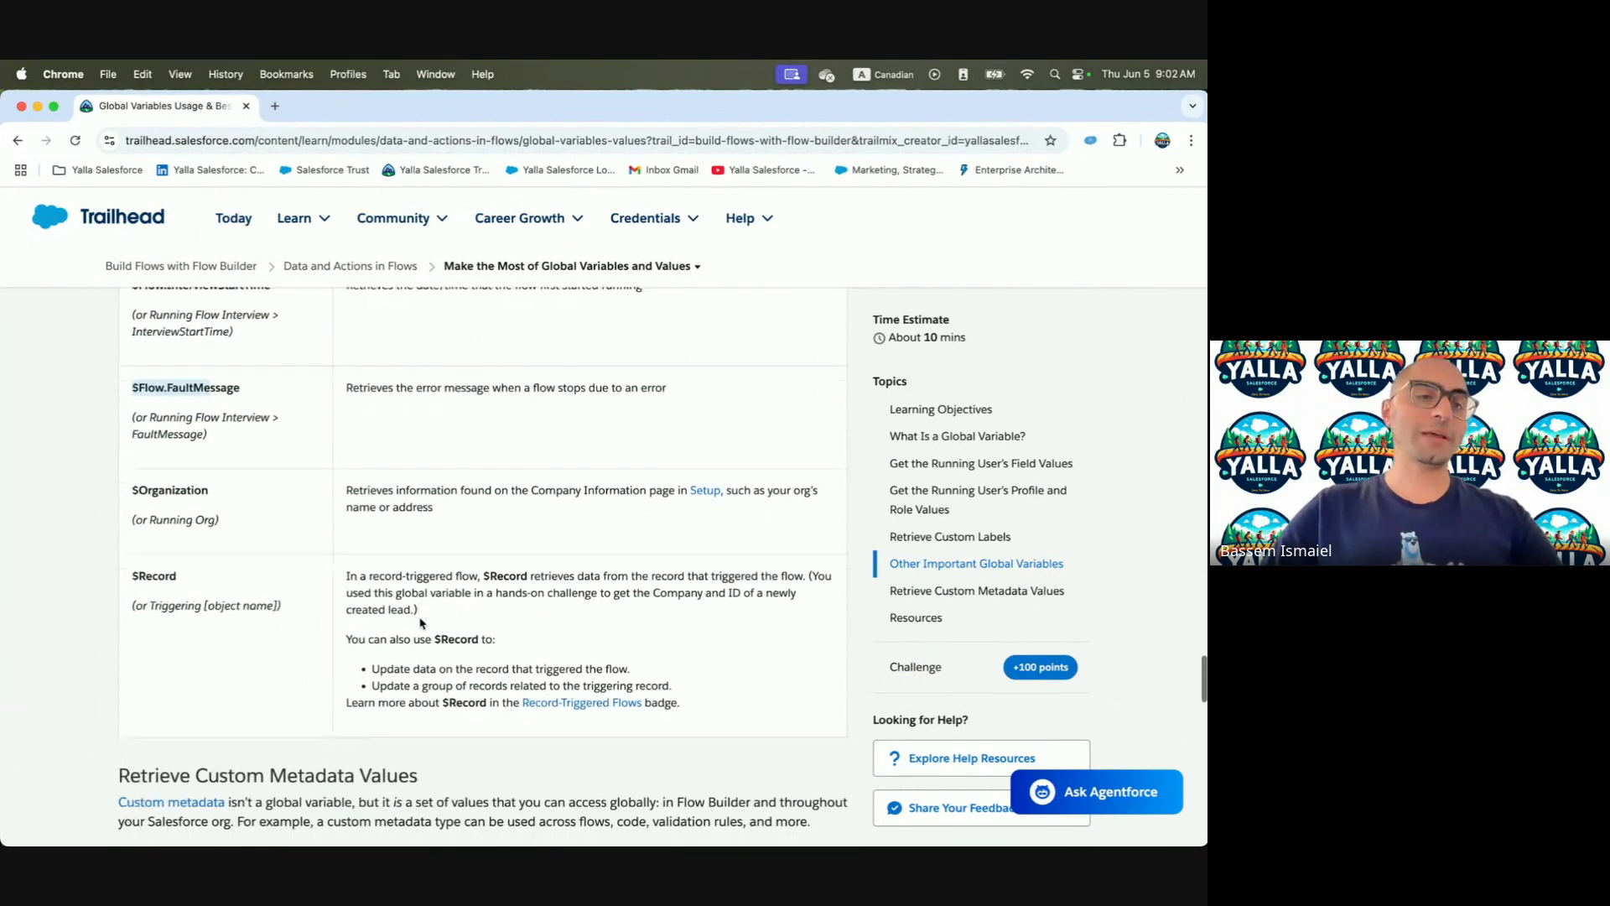
{"action": "double_click", "coordinate": [198, 490]}
{"action": "scroll", "coordinate": [205, 519], "scroll_direction": "down", "scroll_amount": 2}
{"action": "left_click", "coordinate": [151, 483]}
{"action": "scroll", "coordinate": [151, 484], "scroll_direction": "down", "scroll_amount": 15}
{"action": "scroll", "coordinate": [151, 481], "scroll_direction": "up", "scroll_amount": 12}
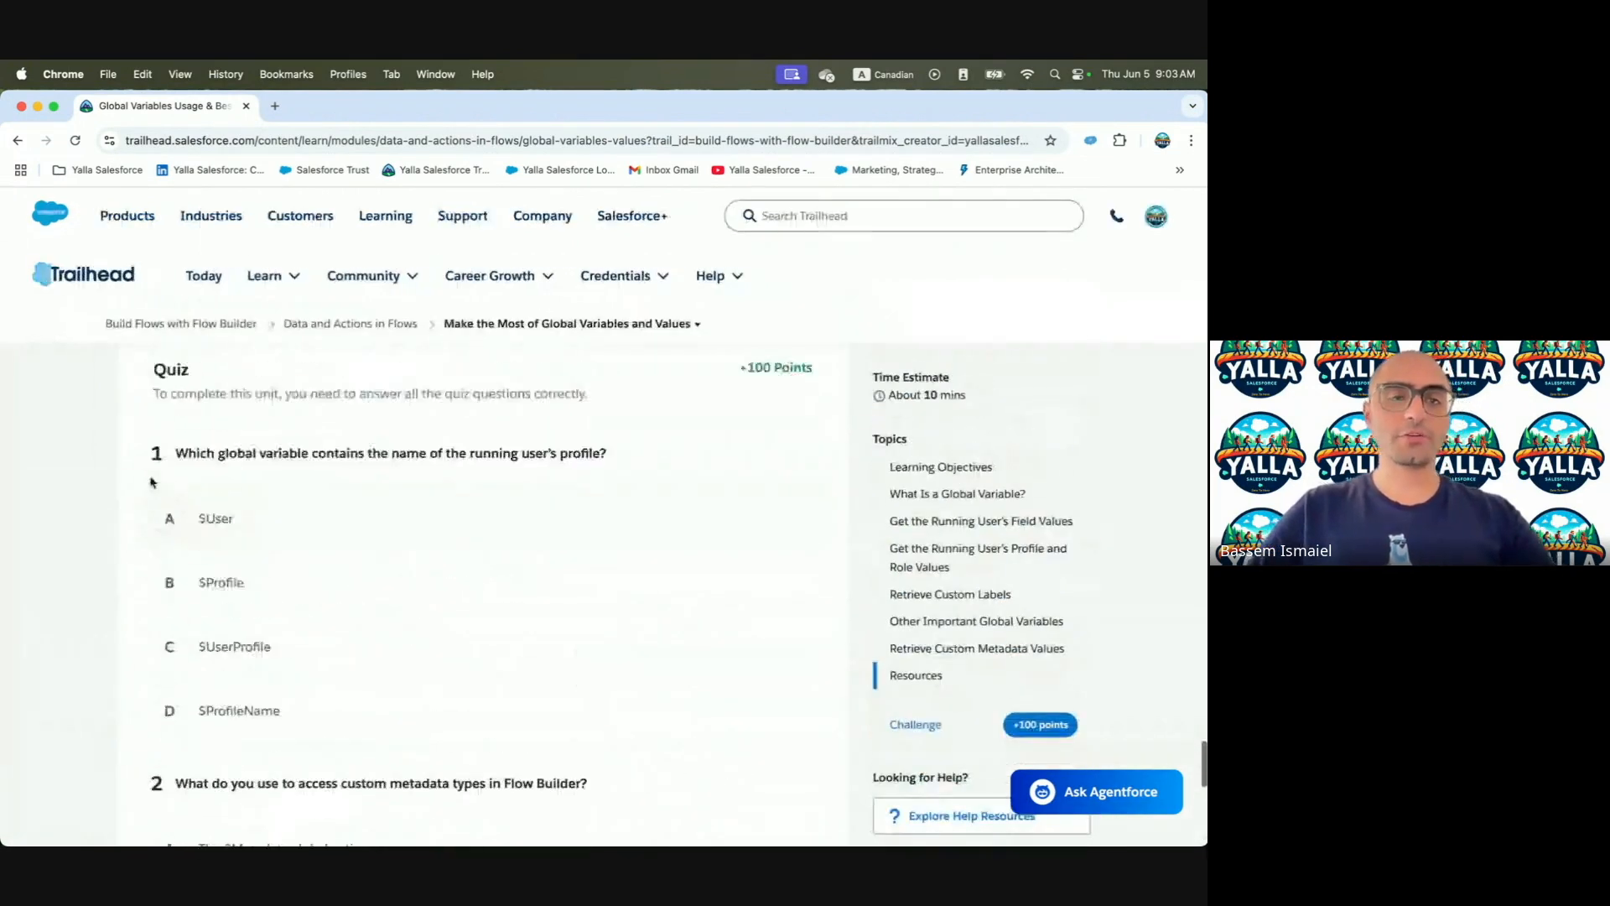
{"action": "scroll", "coordinate": [151, 481], "scroll_direction": "up", "scroll_amount": 7}
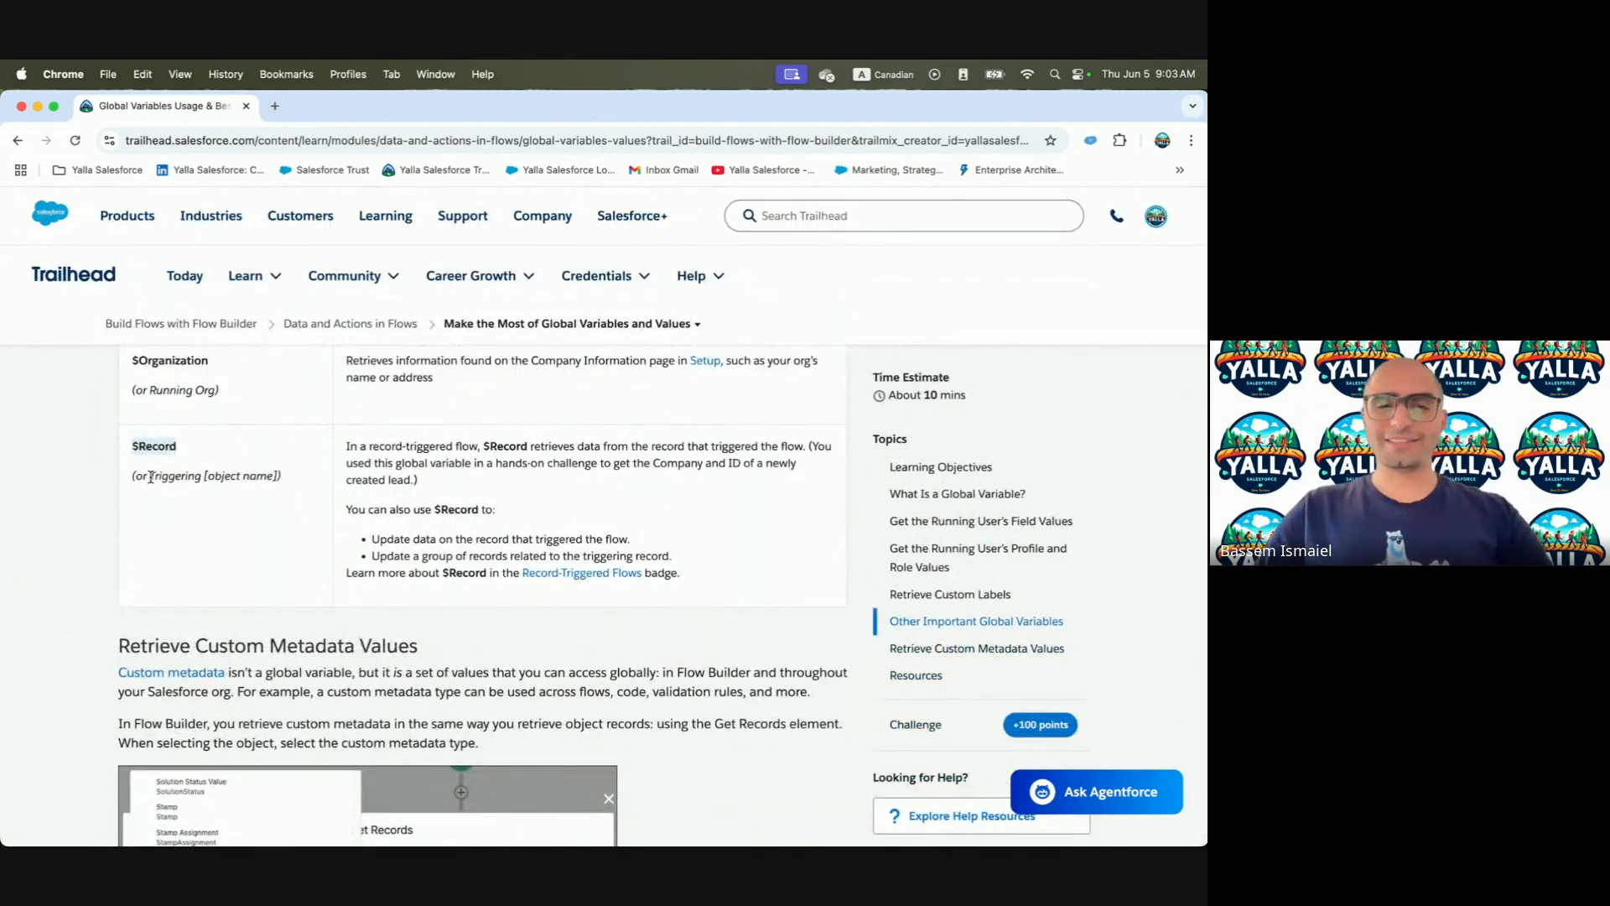
Return to the Screen Global Vars flow, accept the edited screen and save the flow
{"action": "key", "text": "ctrl+Right"}
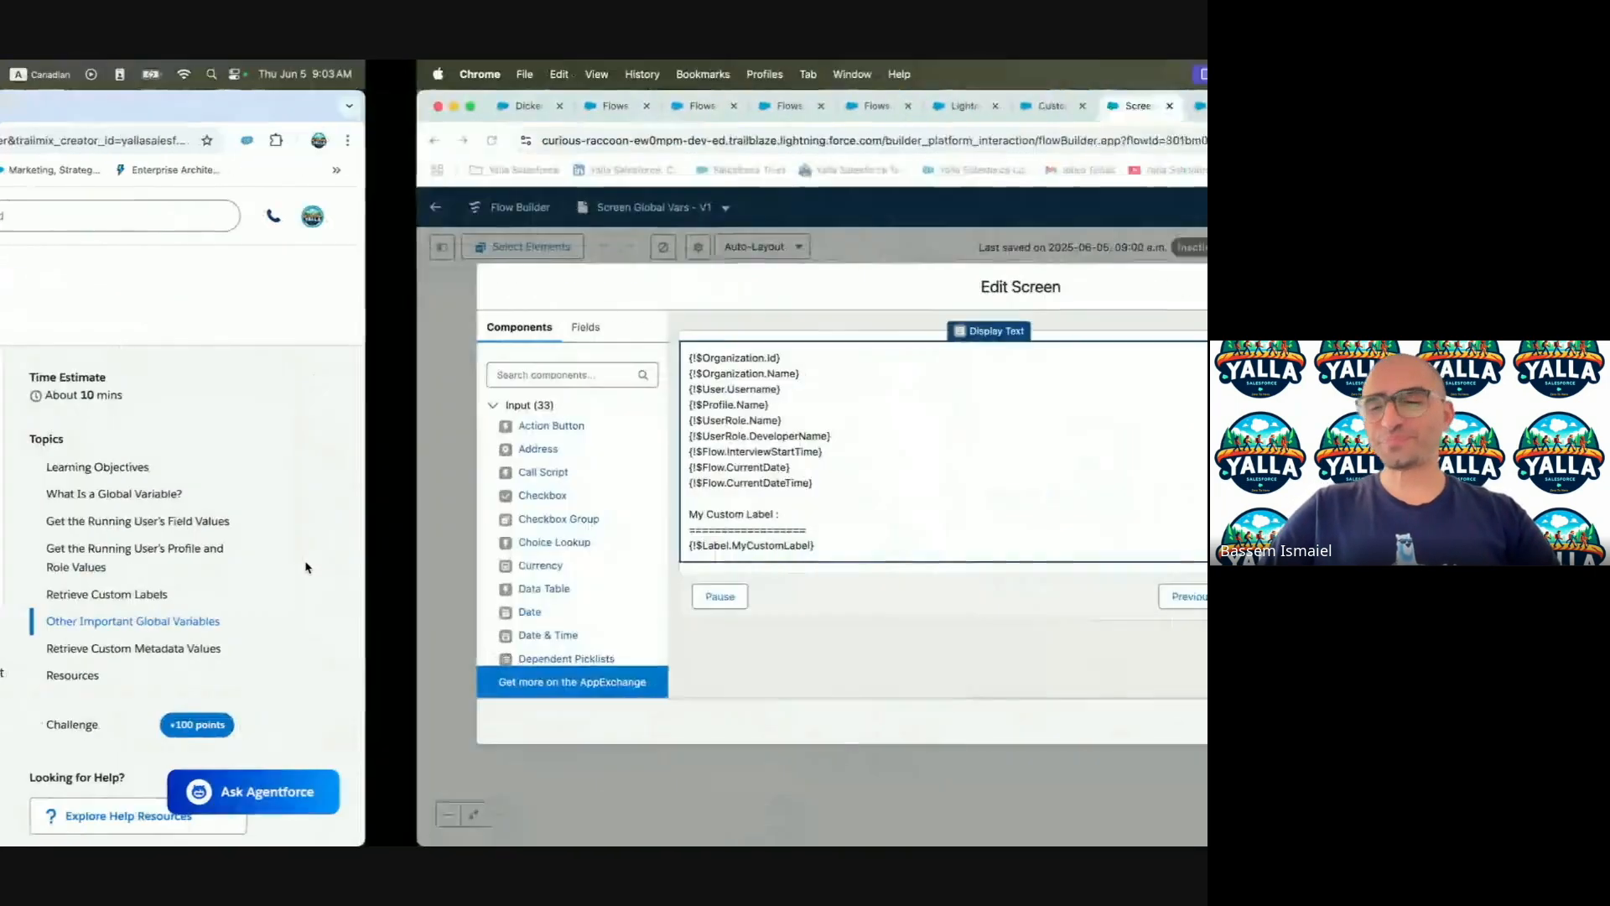
{"action": "left_click", "coordinate": [1111, 721]}
{"action": "left_click", "coordinate": [1108, 250]}
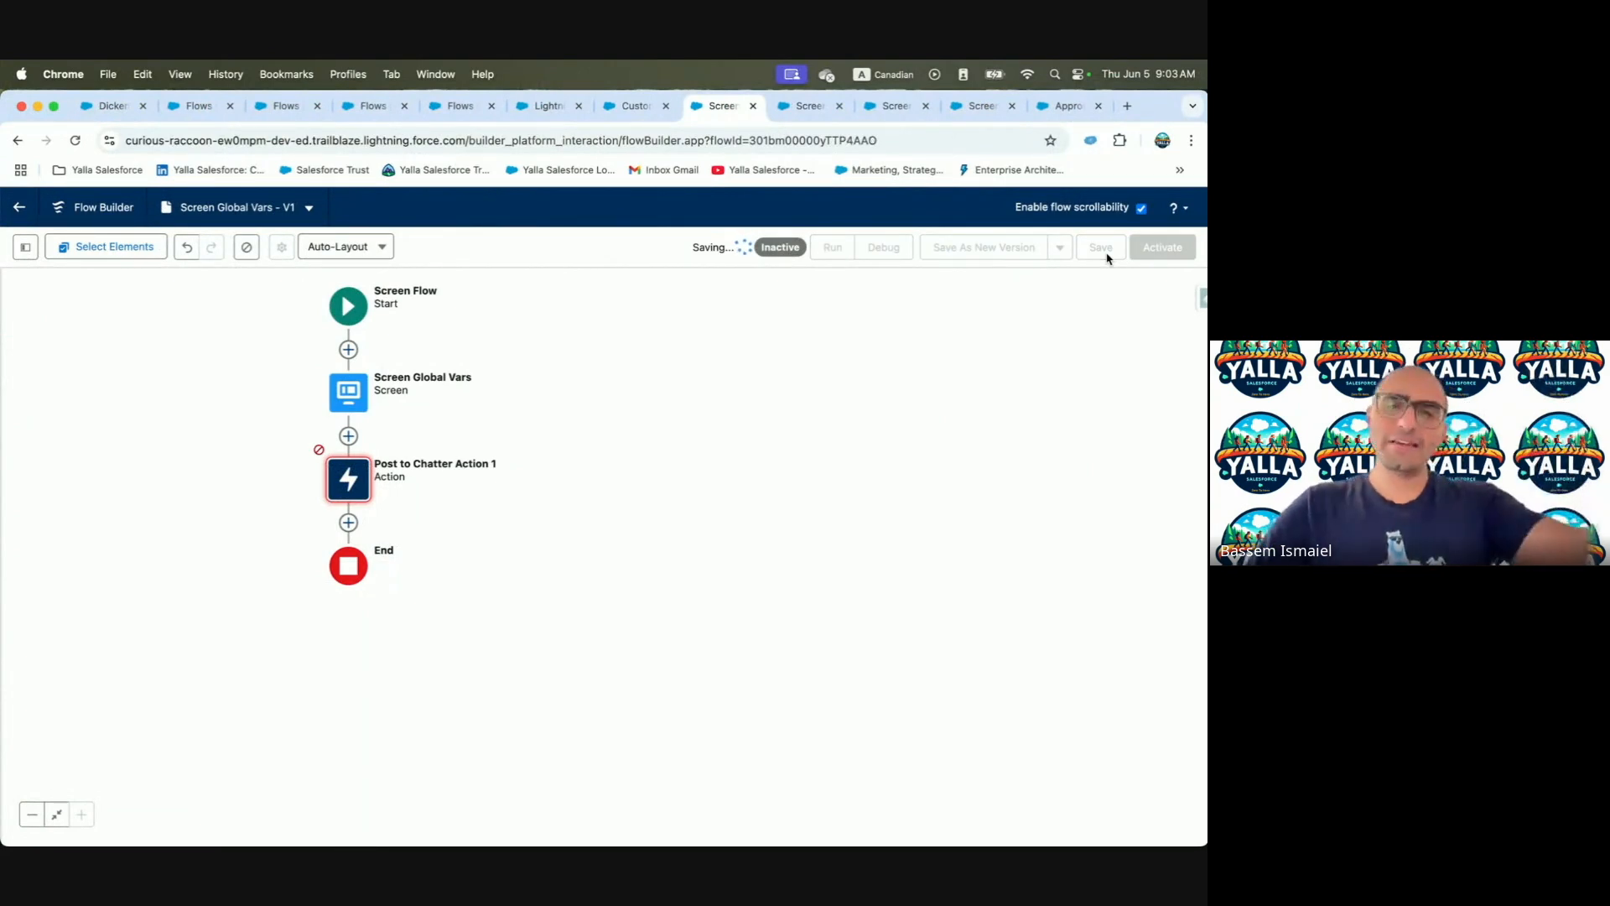
Check the settings of the Post to Chatter Action 1 element, delete it and save the flow
{"action": "left_click", "coordinate": [348, 478]}
{"action": "left_click", "coordinate": [357, 665]}
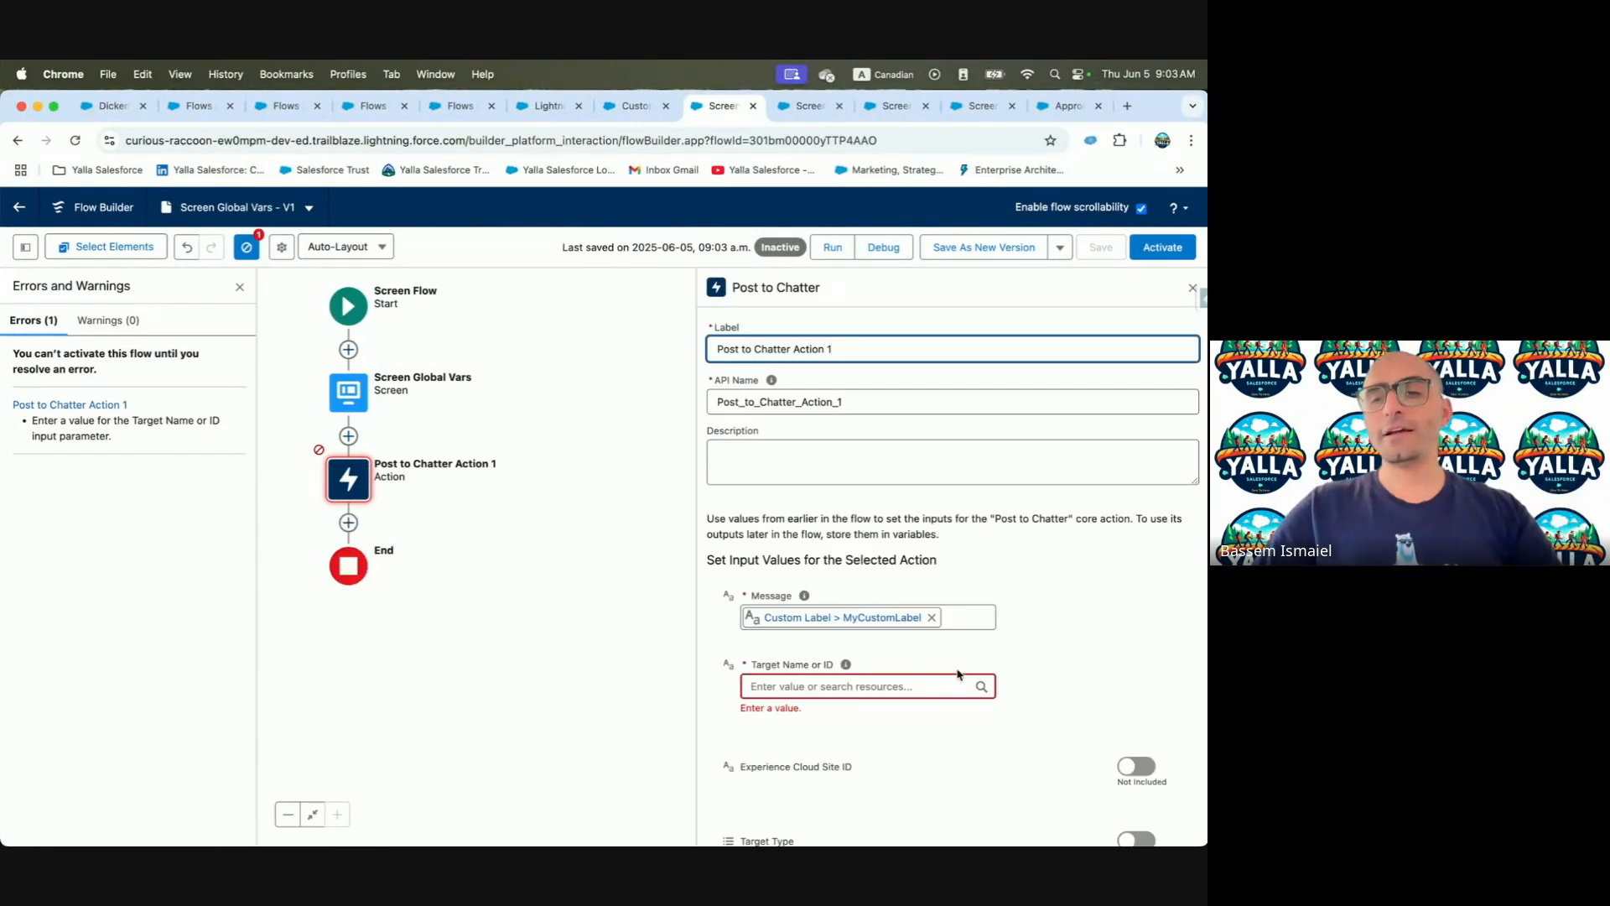
{"action": "left_click", "coordinate": [348, 482]}
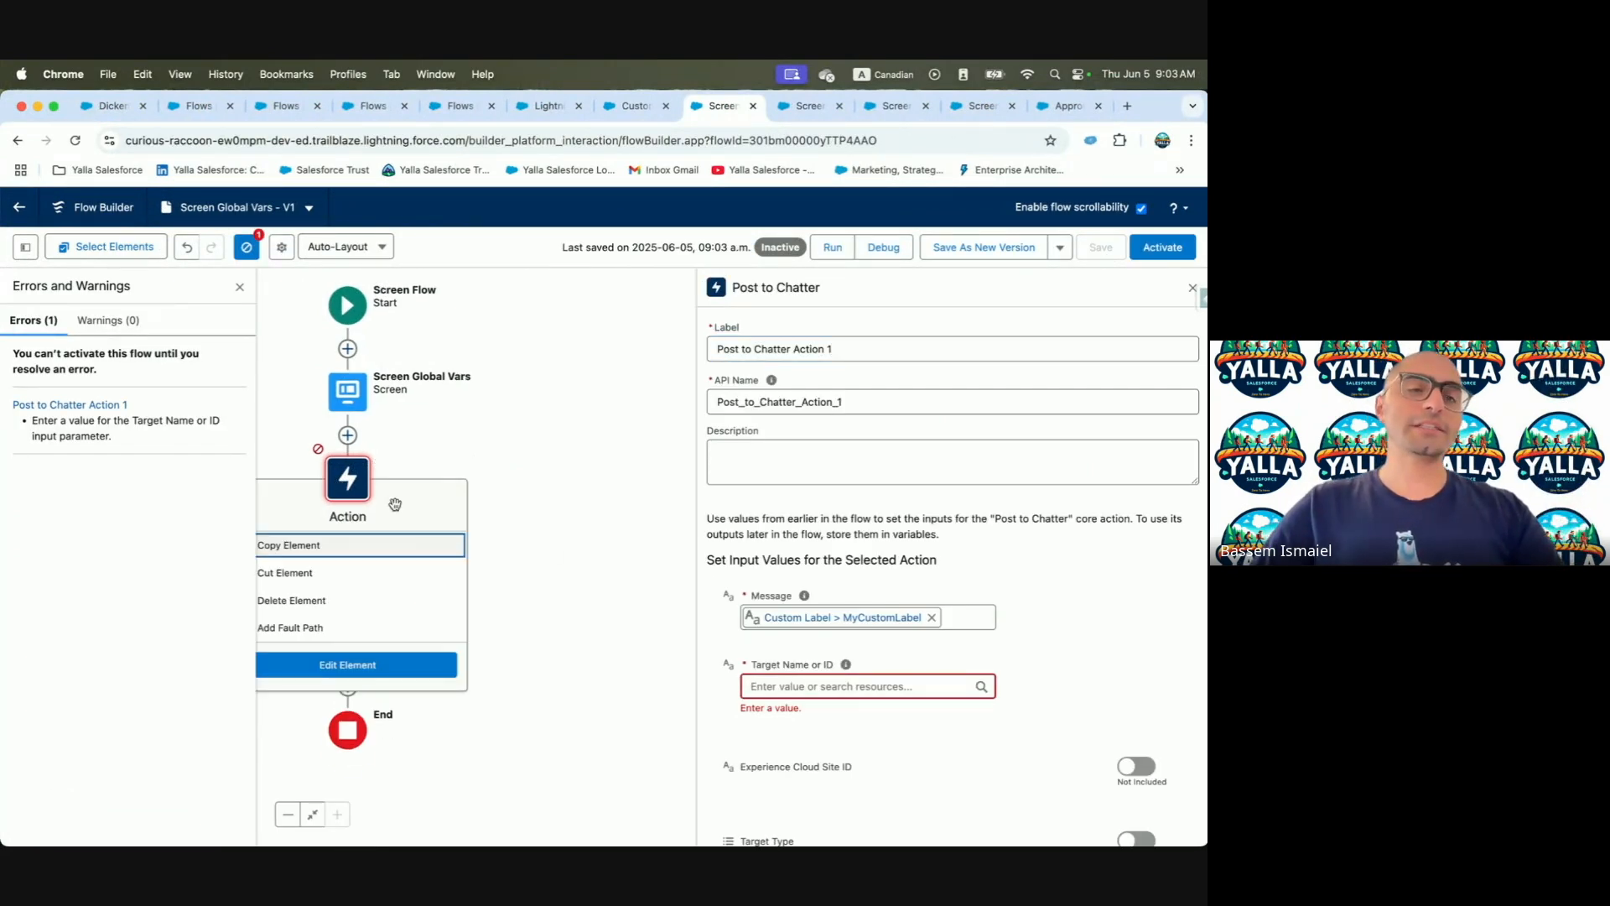
{"action": "left_click", "coordinate": [375, 600]}
{"action": "left_click", "coordinate": [1101, 248]}
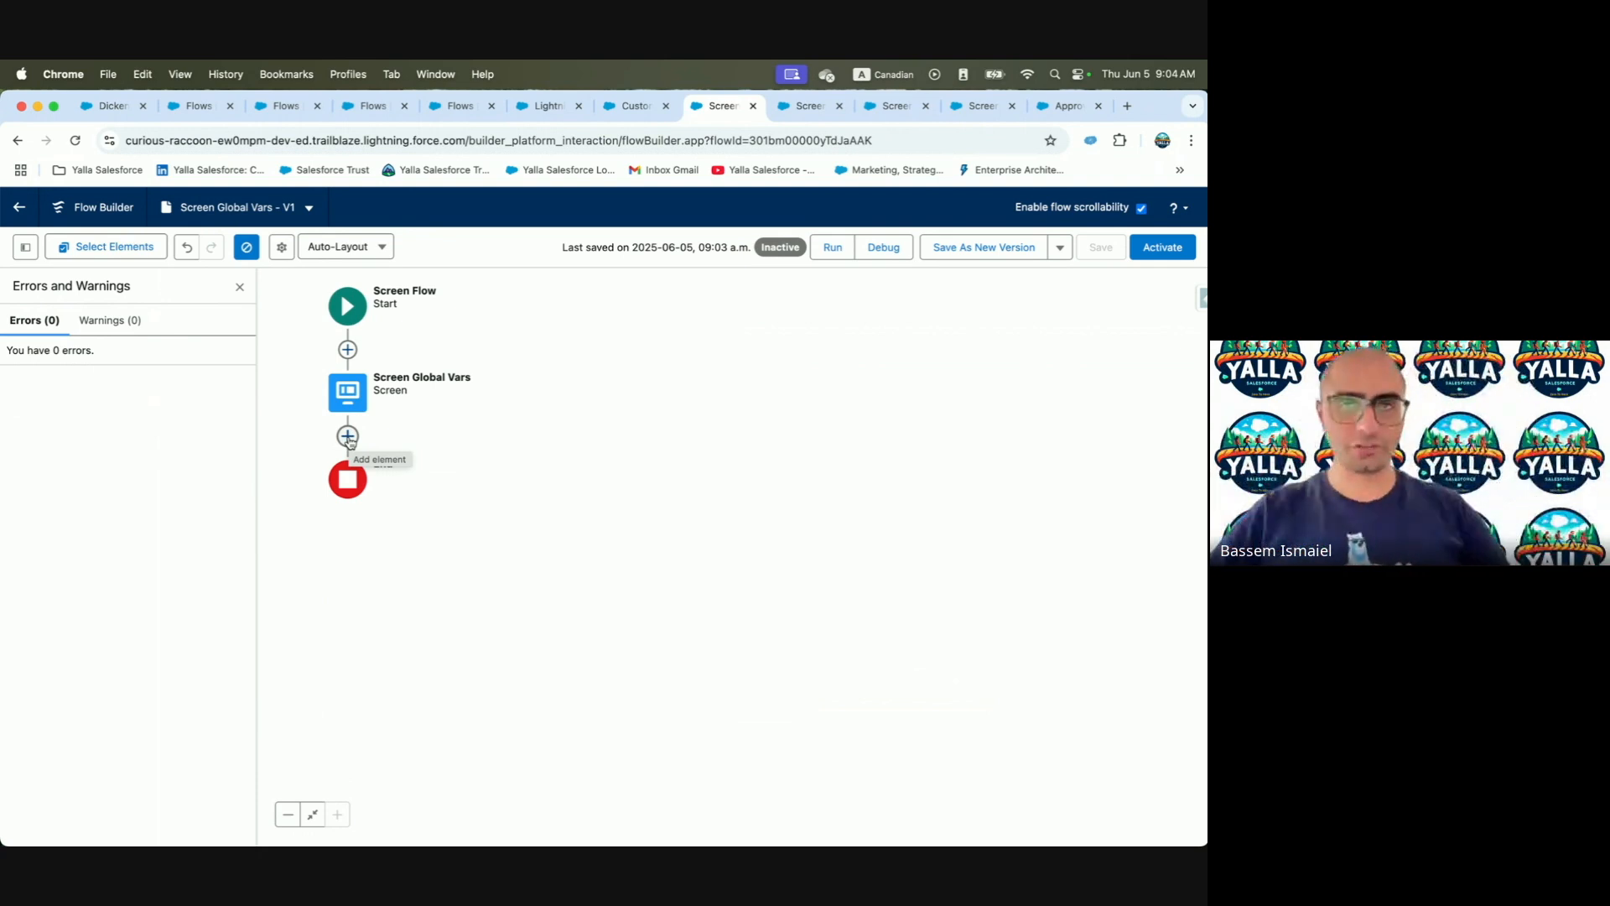
Find Custom Metadata Types in Setup by searching for "Custom Me" and start a new custom metadata type
{"action": "left_click", "coordinate": [635, 106]}
{"action": "left_click", "coordinate": [84, 276]}
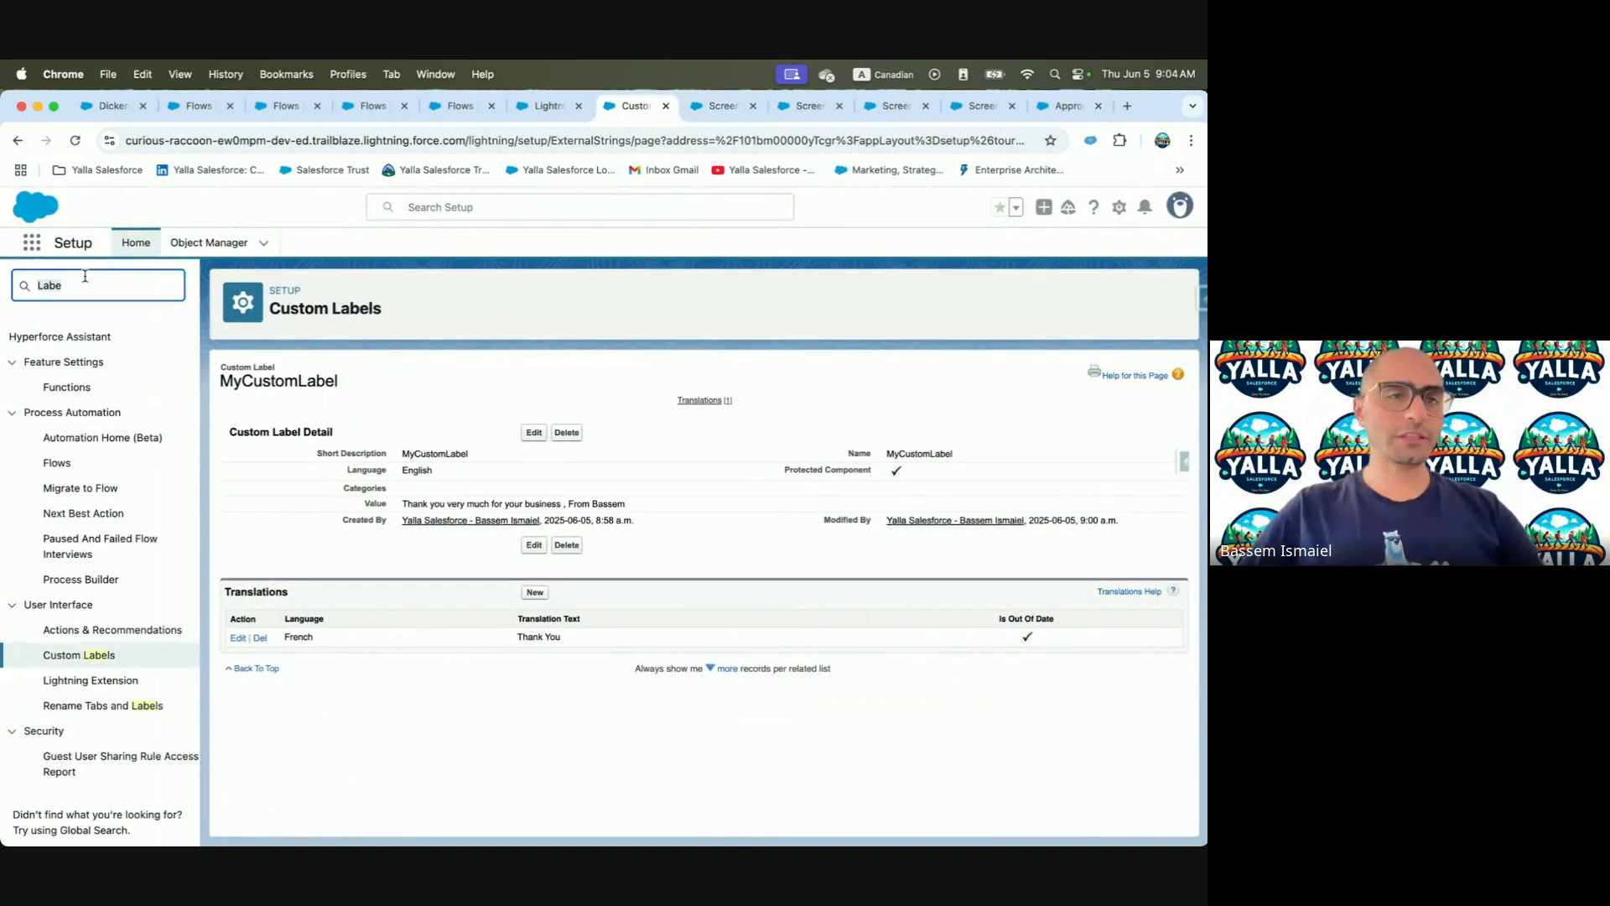
{"action": "type", "text": "Custom"}
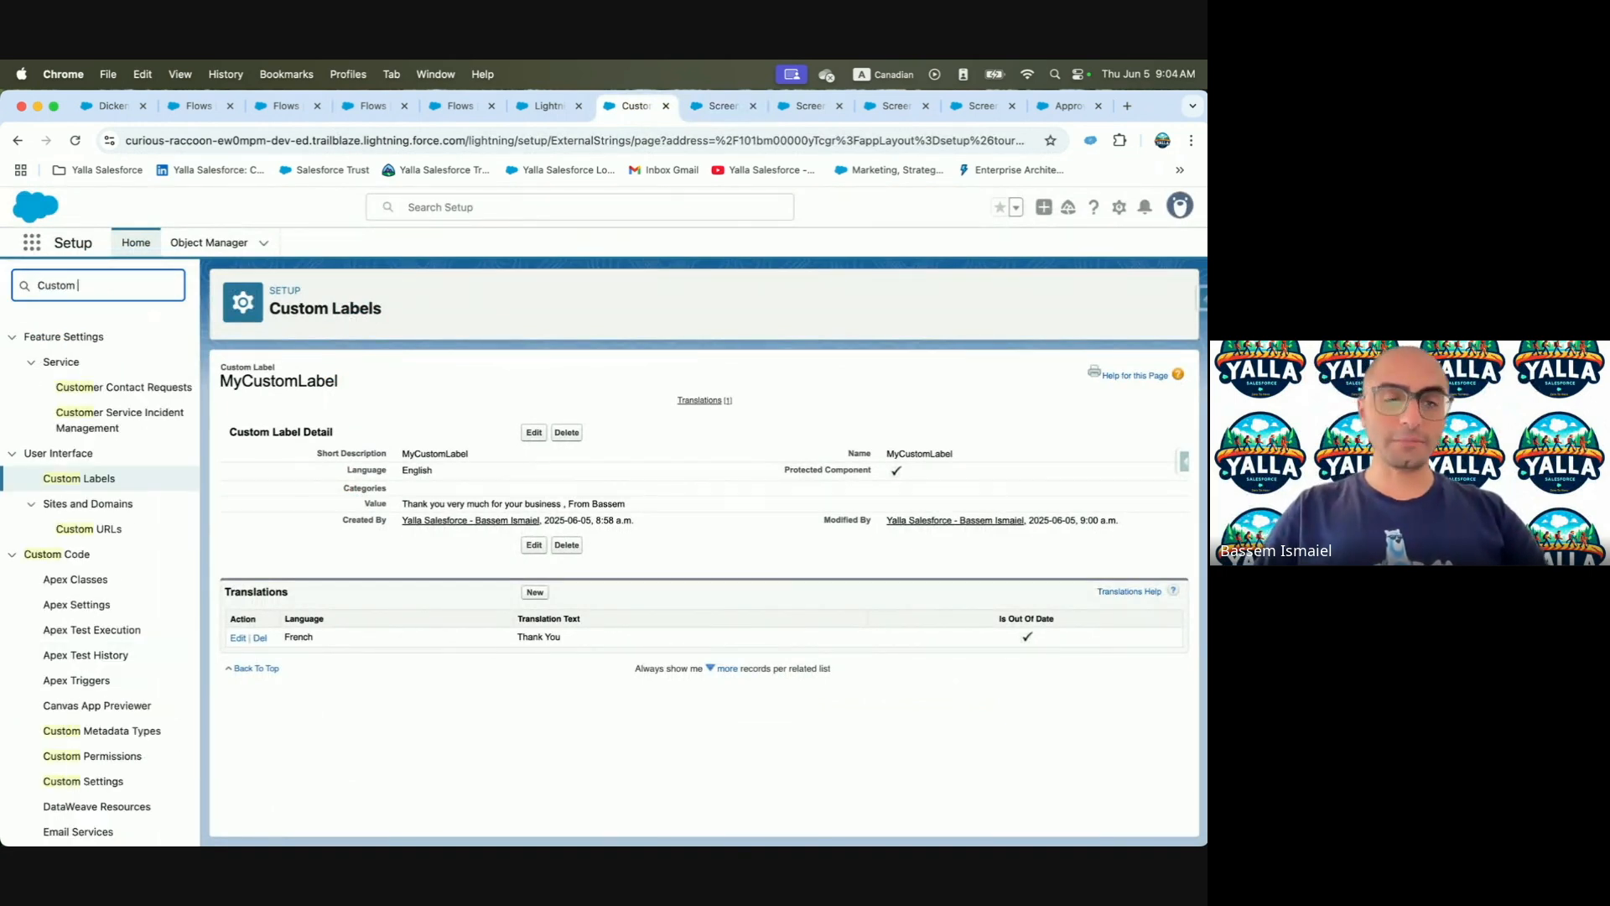
{"action": "type", "text": " Me"}
{"action": "left_click", "coordinate": [91, 362]}
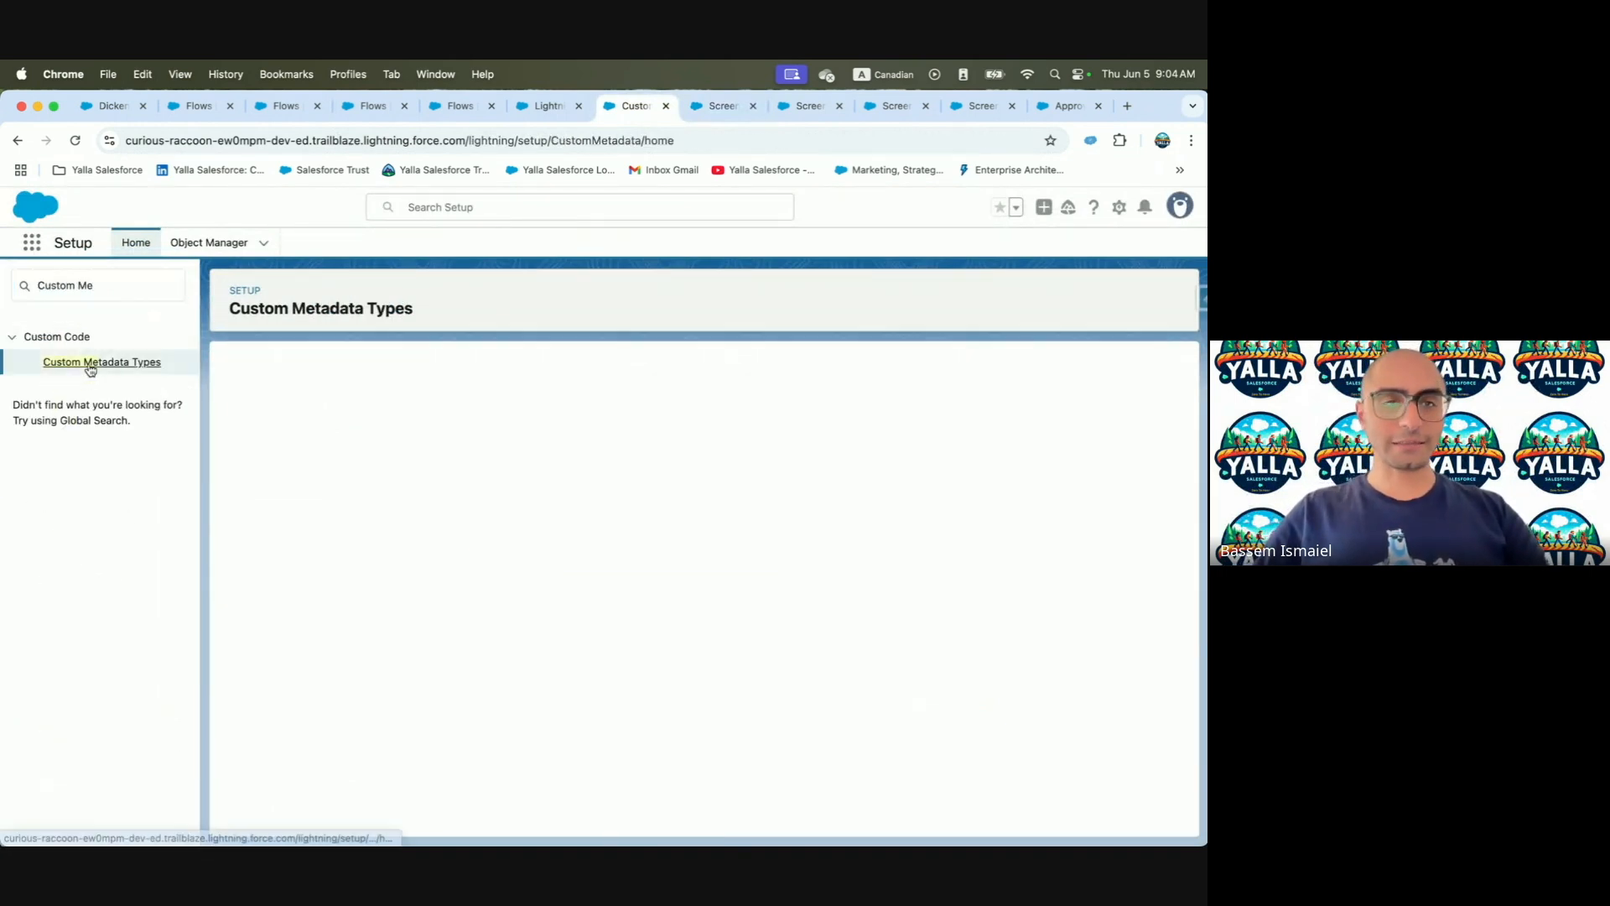
{"action": "left_click", "coordinate": [597, 483]}
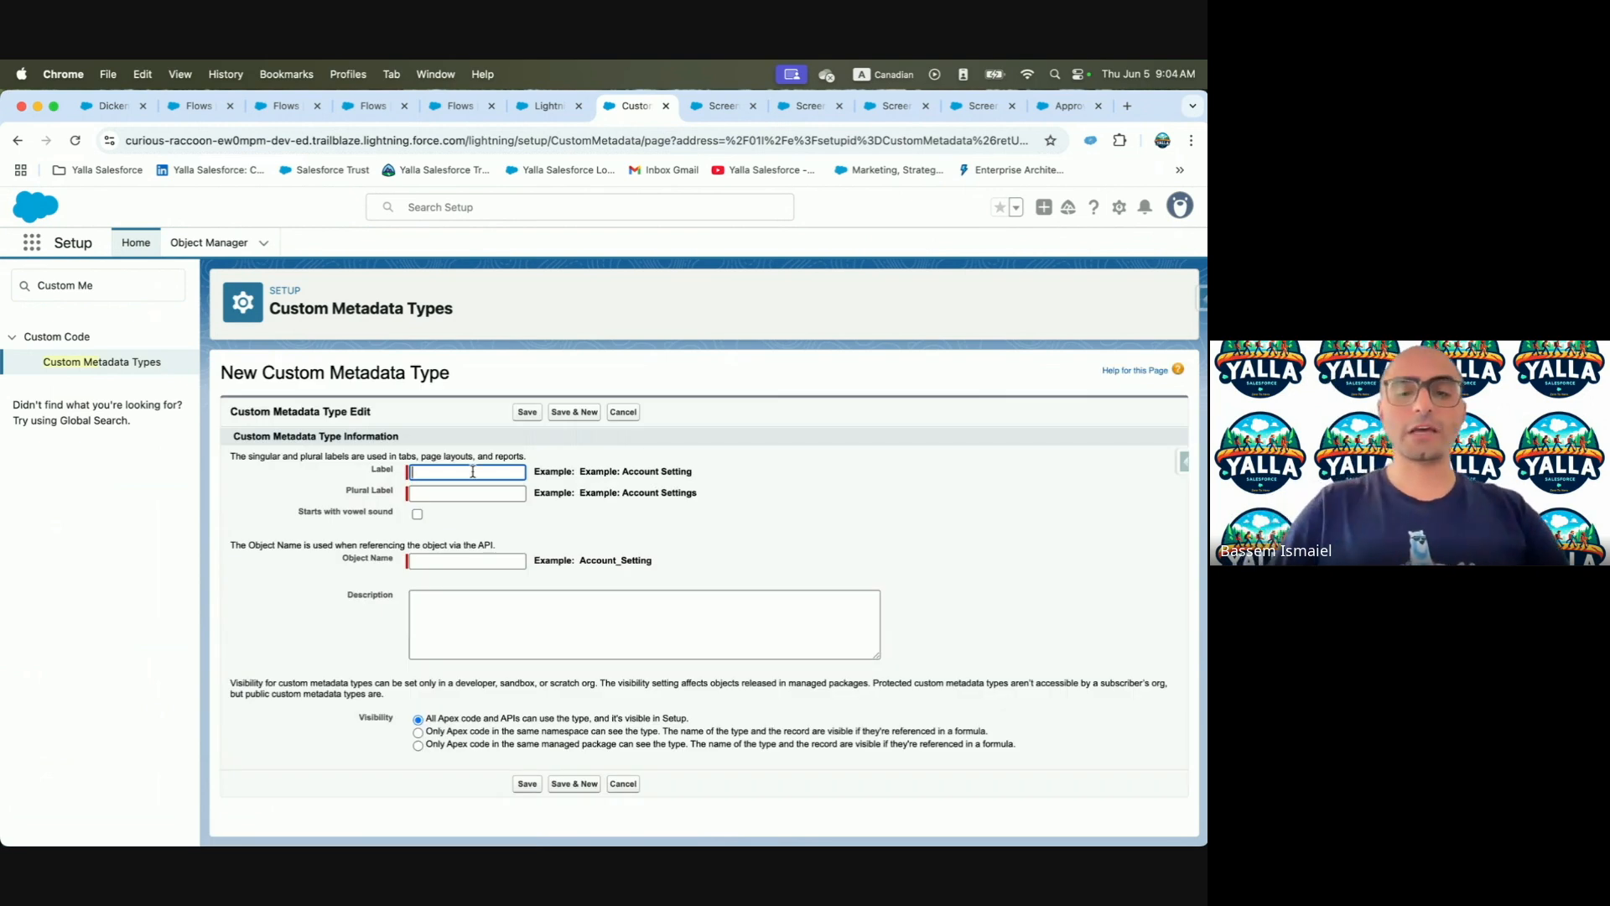
Set both the label and plural label of the new custom metadata type to Opportunity Size and save it
{"action": "type", "text": "Oppor"}
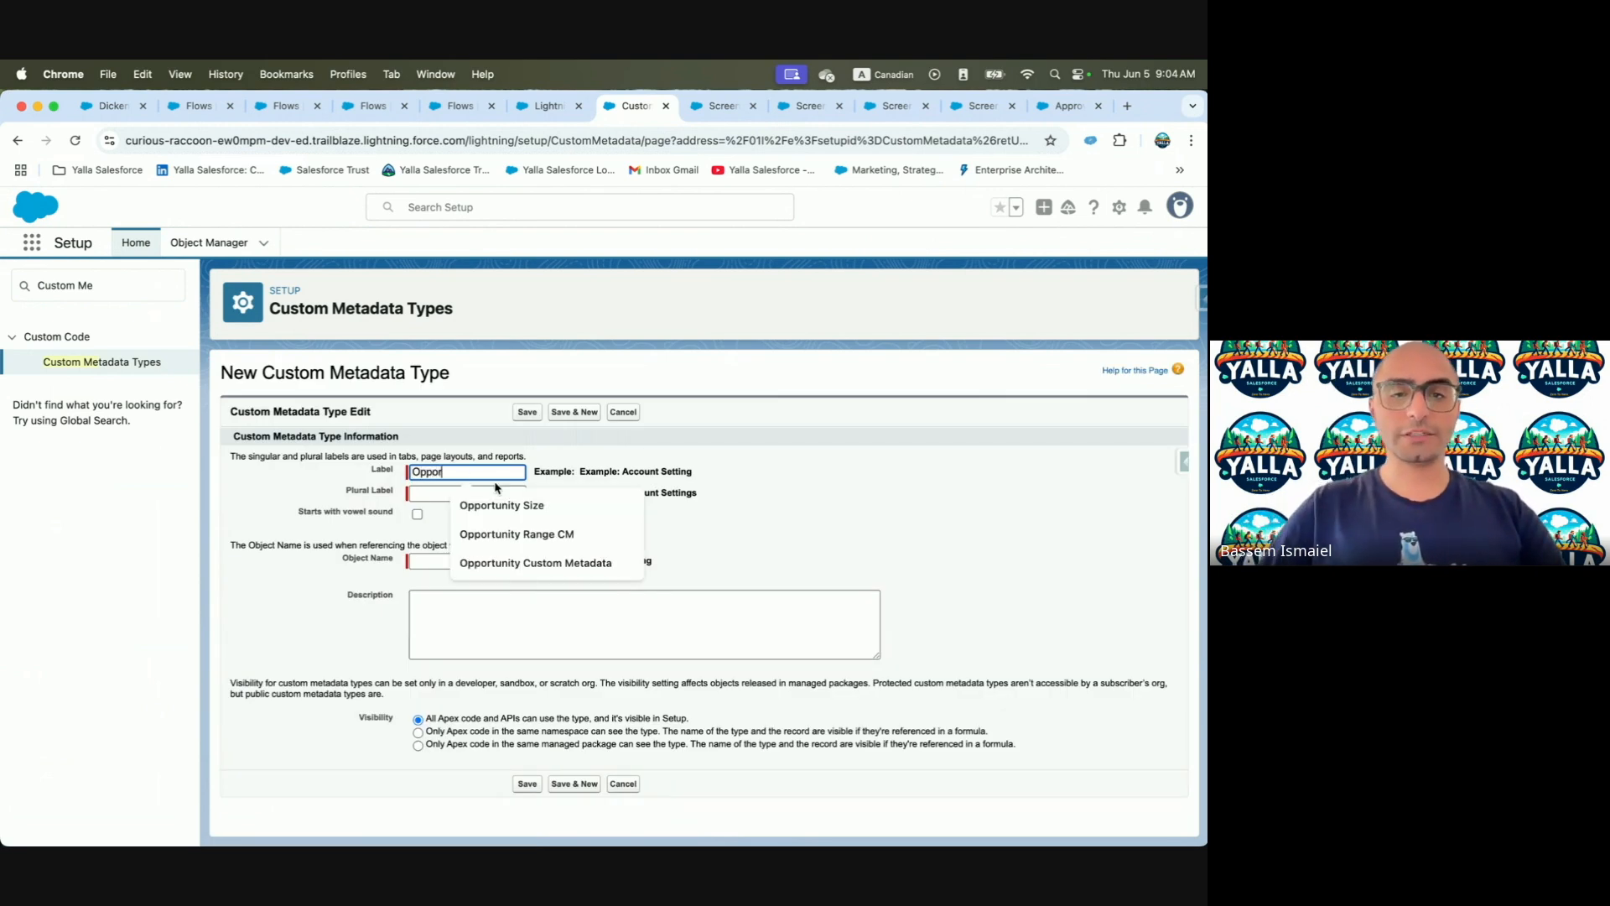
{"action": "left_click", "coordinate": [502, 505]}
{"action": "left_click", "coordinate": [469, 494]}
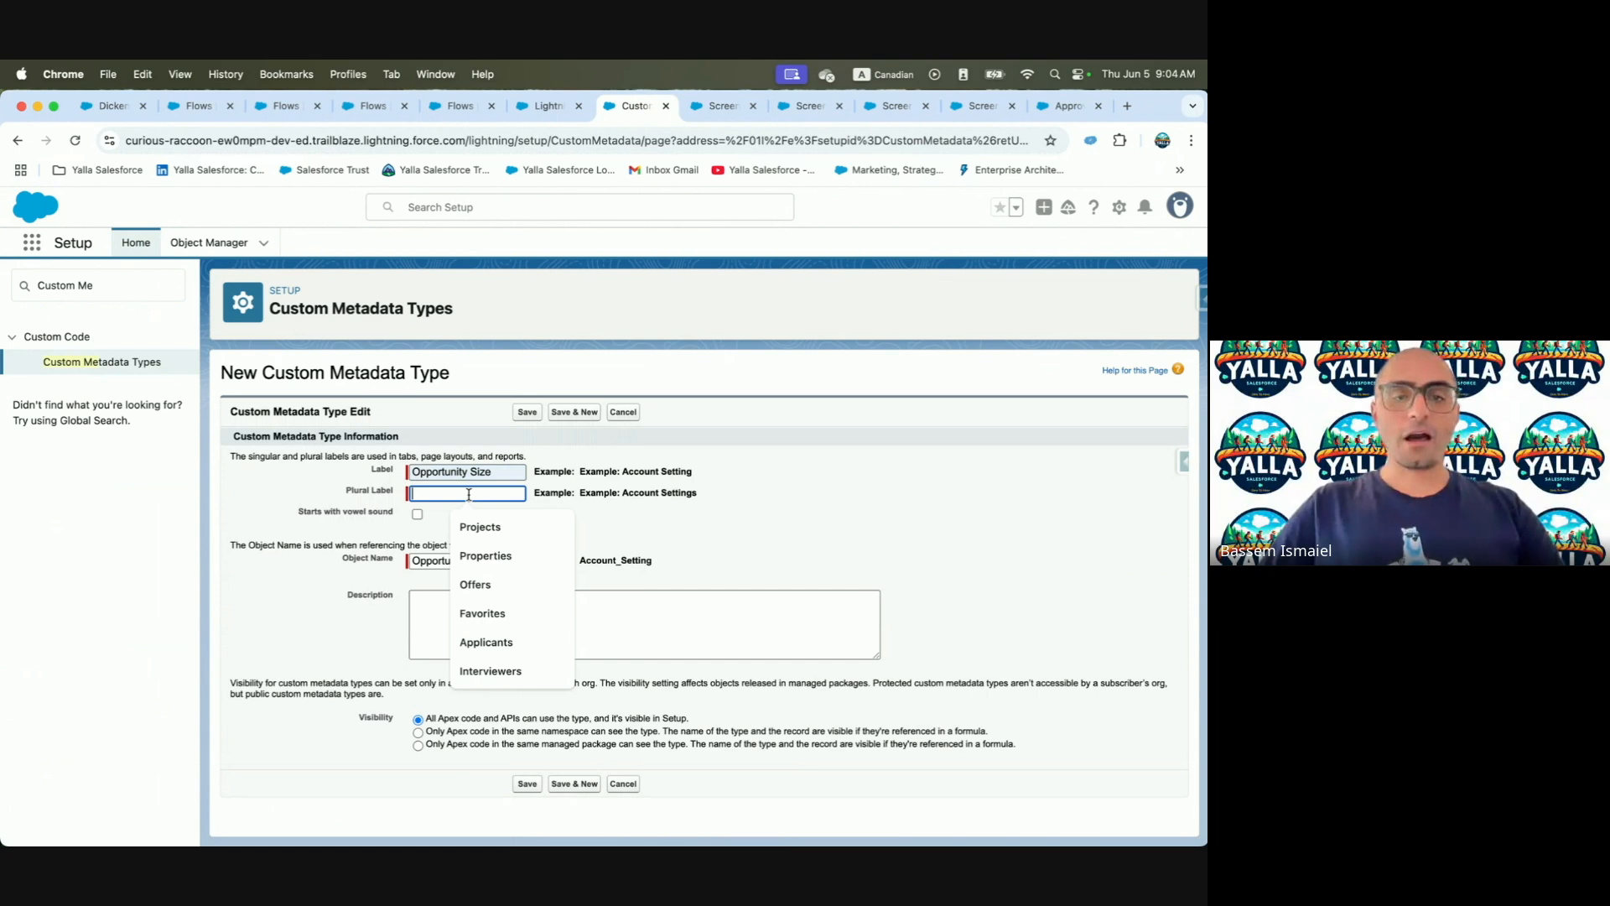
{"action": "triple_click", "coordinate": [471, 473]}
{"action": "key", "text": "super+c"}
{"action": "left_click", "coordinate": [466, 489]}
{"action": "key", "text": "super+v"}
{"action": "left_click", "coordinate": [478, 615]}
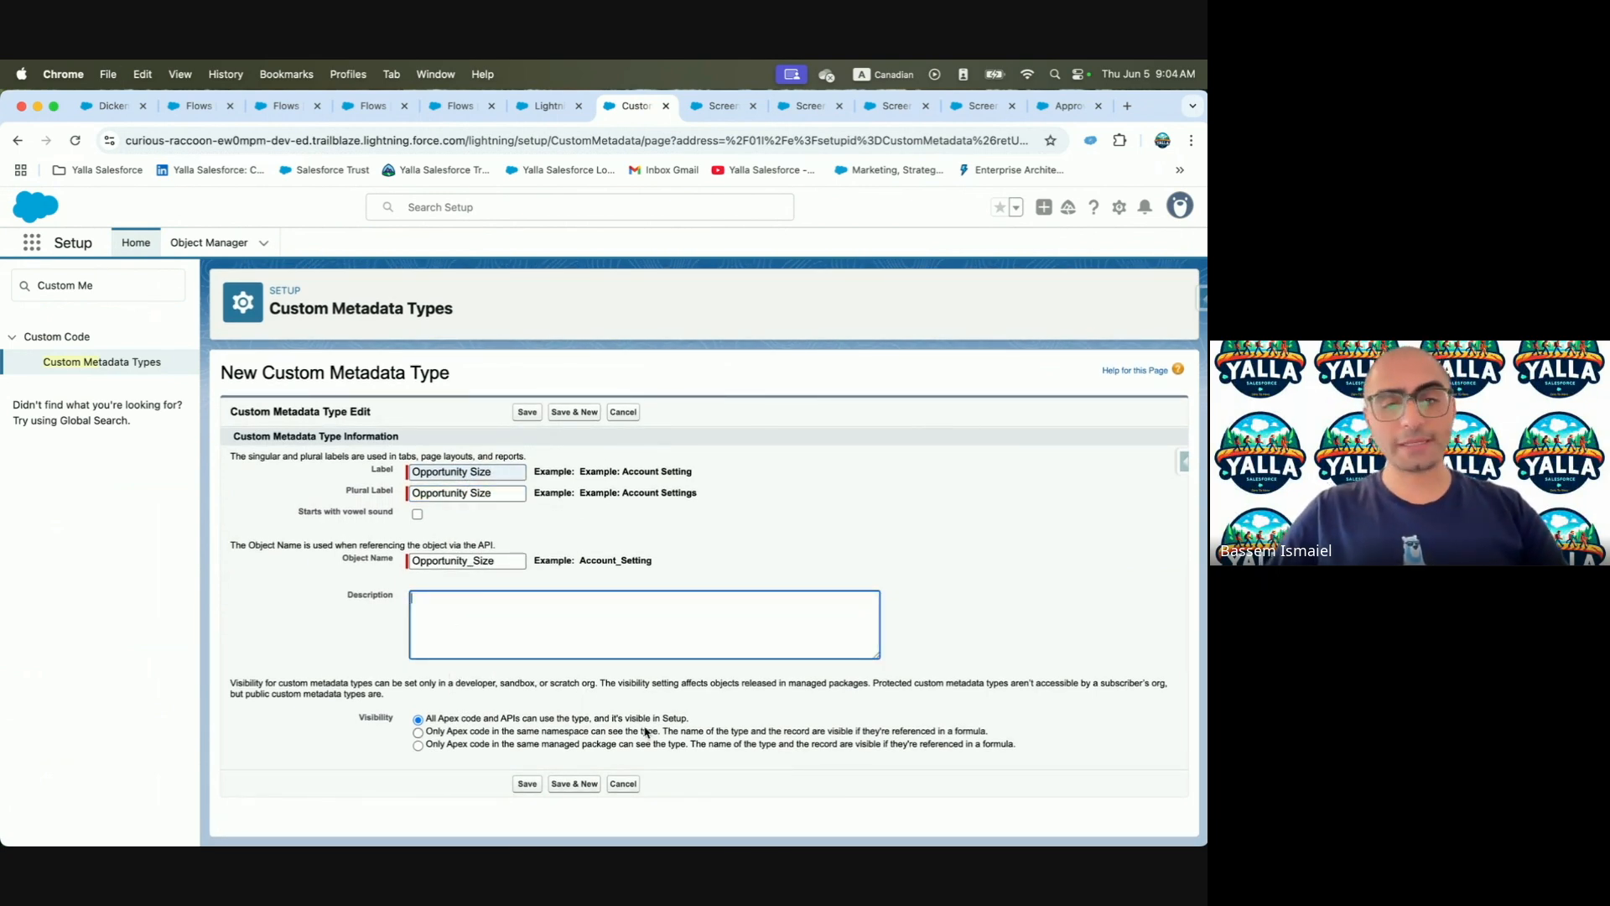
{"action": "left_click", "coordinate": [530, 785]}
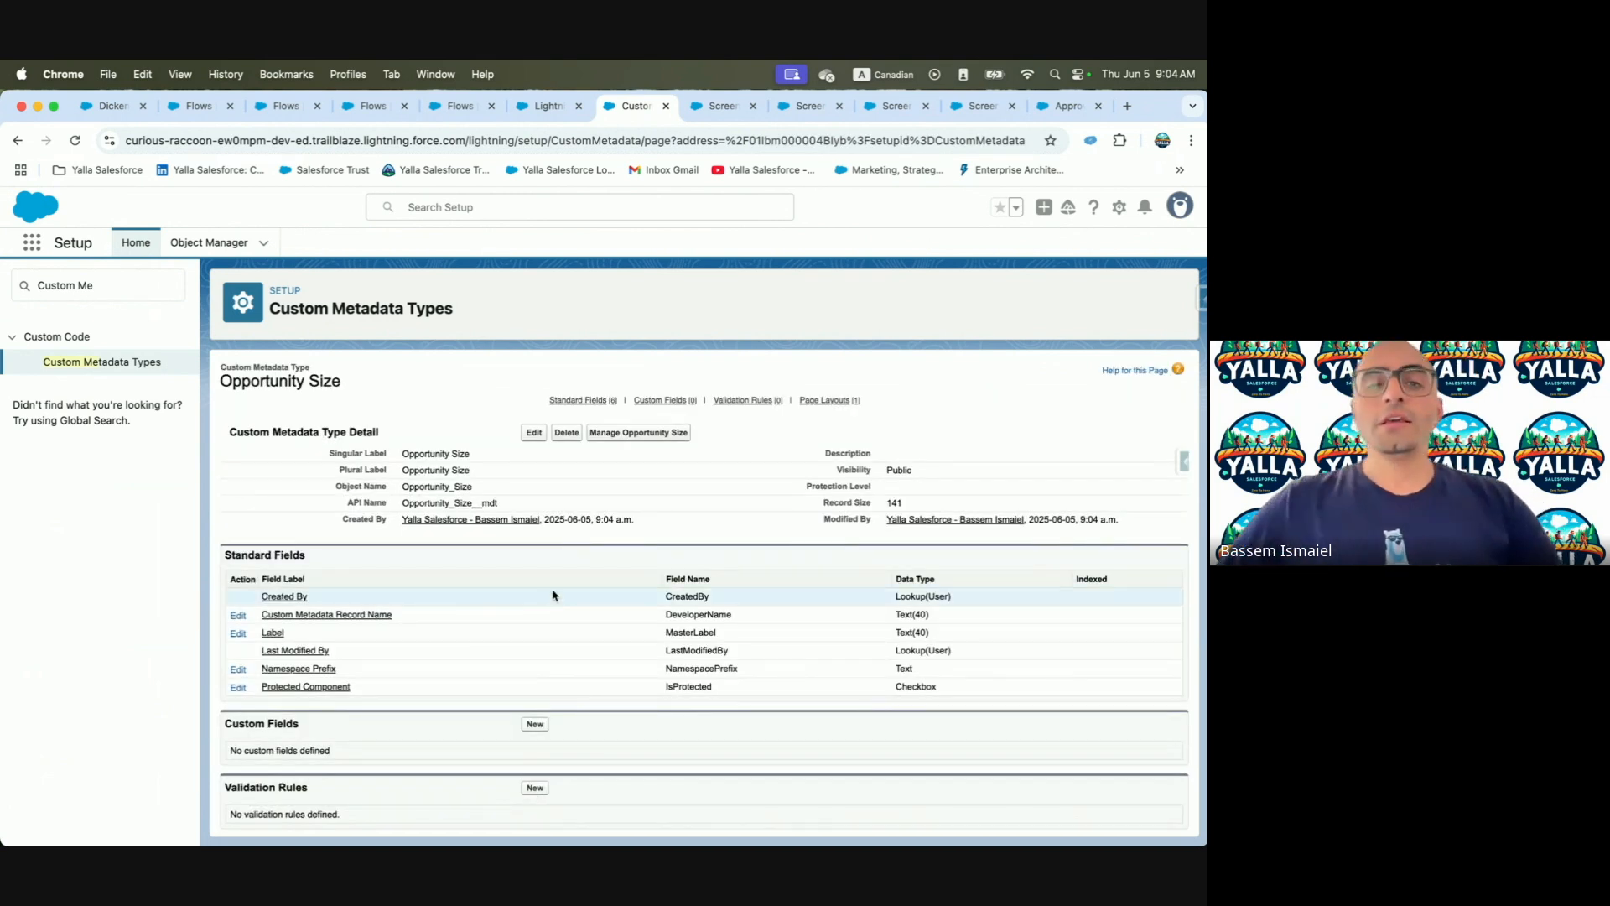
Start a new custom field on the Opportunity Size metadata type and choose Number as its data type
{"action": "left_click_drag", "start_coordinate": [403, 507], "coordinate": [531, 511]}
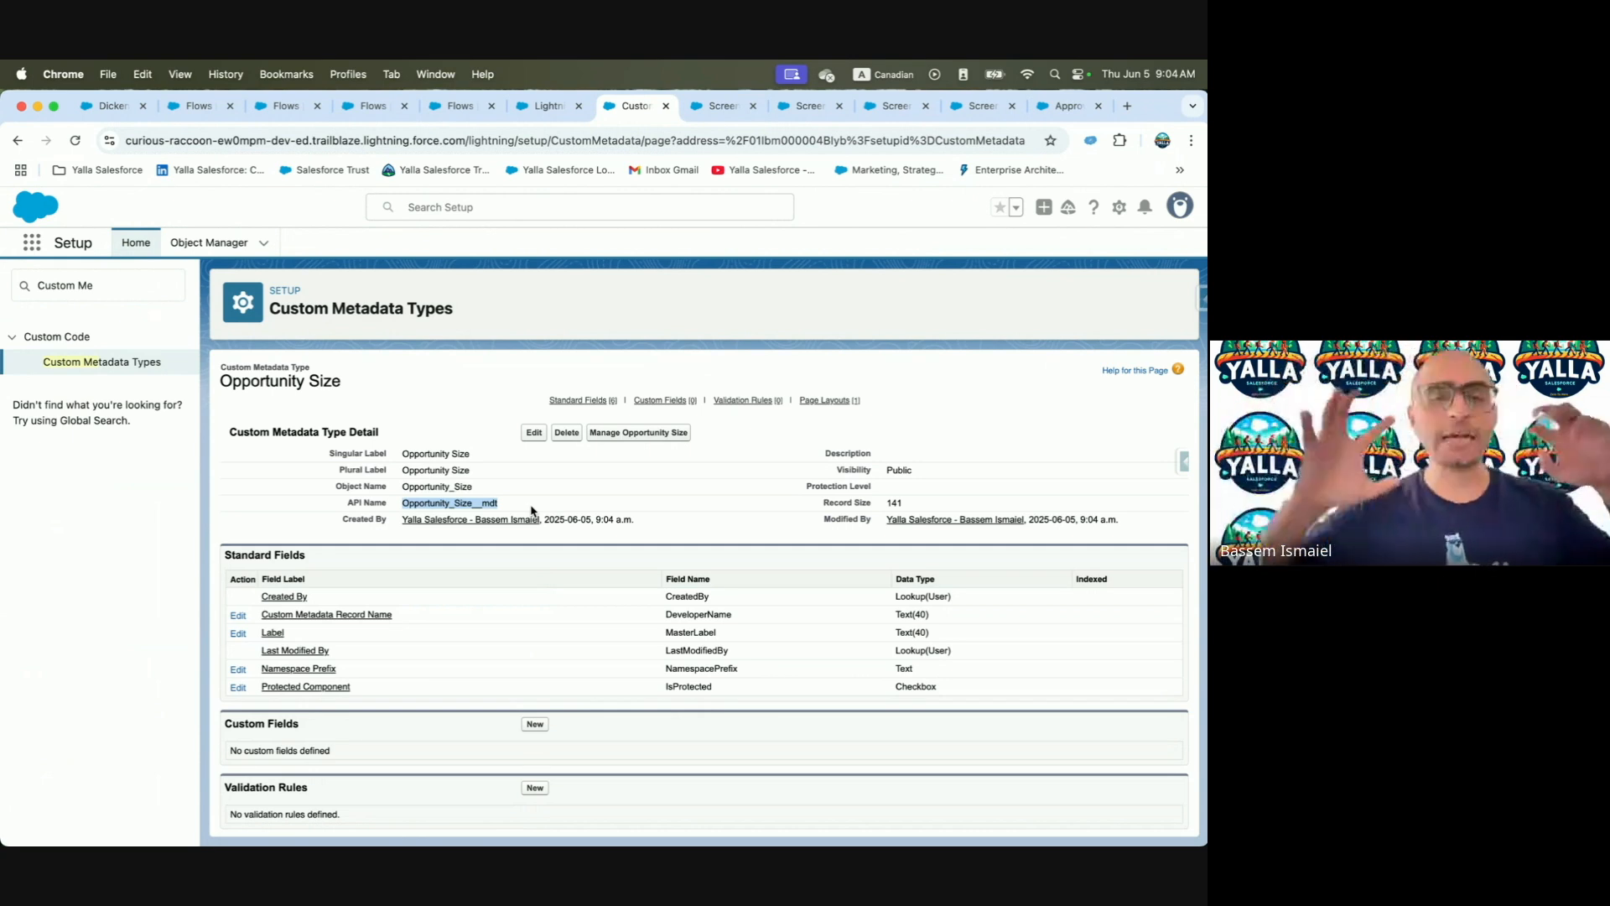
{"action": "scroll", "coordinate": [531, 509], "scroll_direction": "down", "scroll_amount": 2}
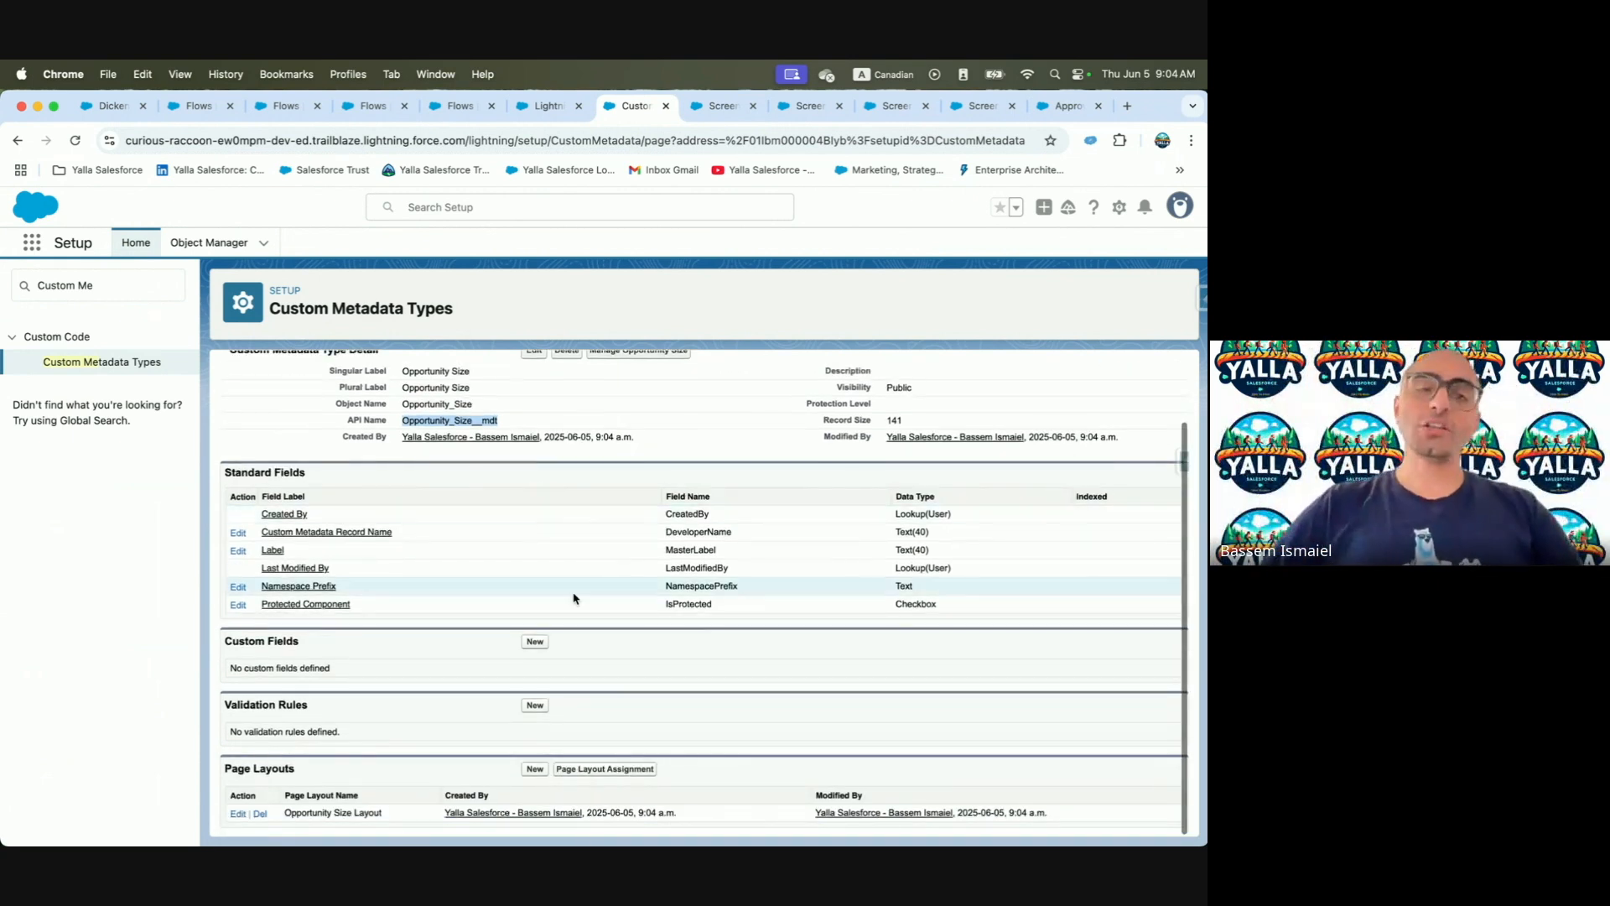
{"action": "left_click", "coordinate": [531, 646]}
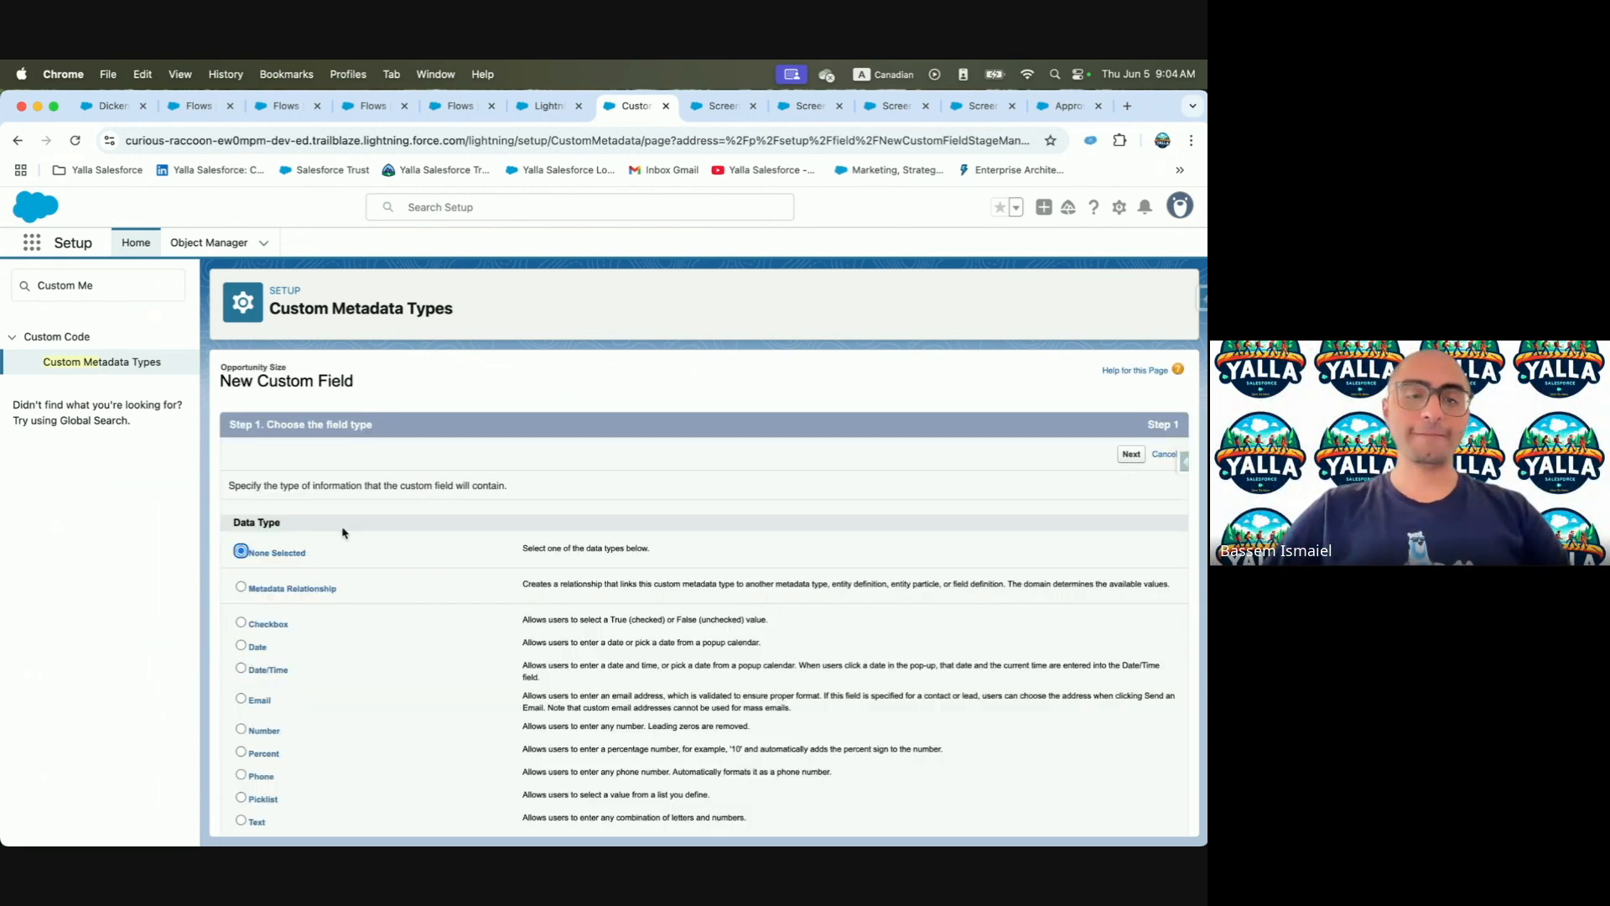
{"action": "scroll", "coordinate": [359, 593], "scroll_direction": "down", "scroll_amount": 2}
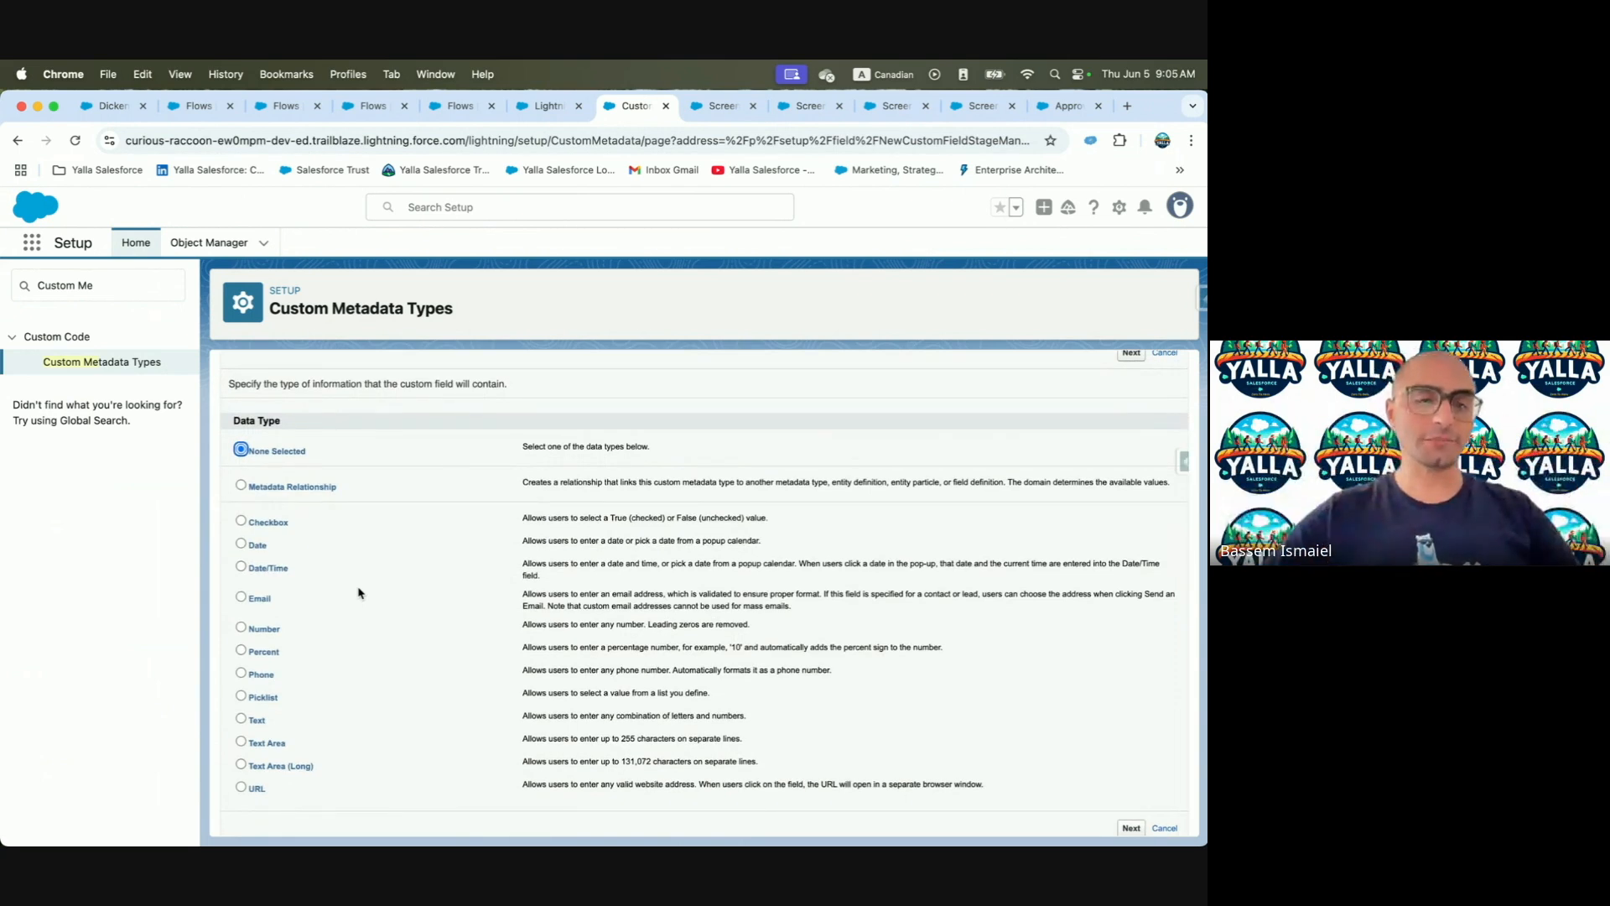
{"action": "left_click", "coordinate": [265, 631]}
{"action": "scroll", "coordinate": [411, 631], "scroll_direction": "down", "scroll_amount": 1}
{"action": "left_click", "coordinate": [1129, 817]}
Label the number field Min Amount, keep length 18 and 0 decimal places, and save it while starting another field
{"action": "left_click", "coordinate": [441, 492]}
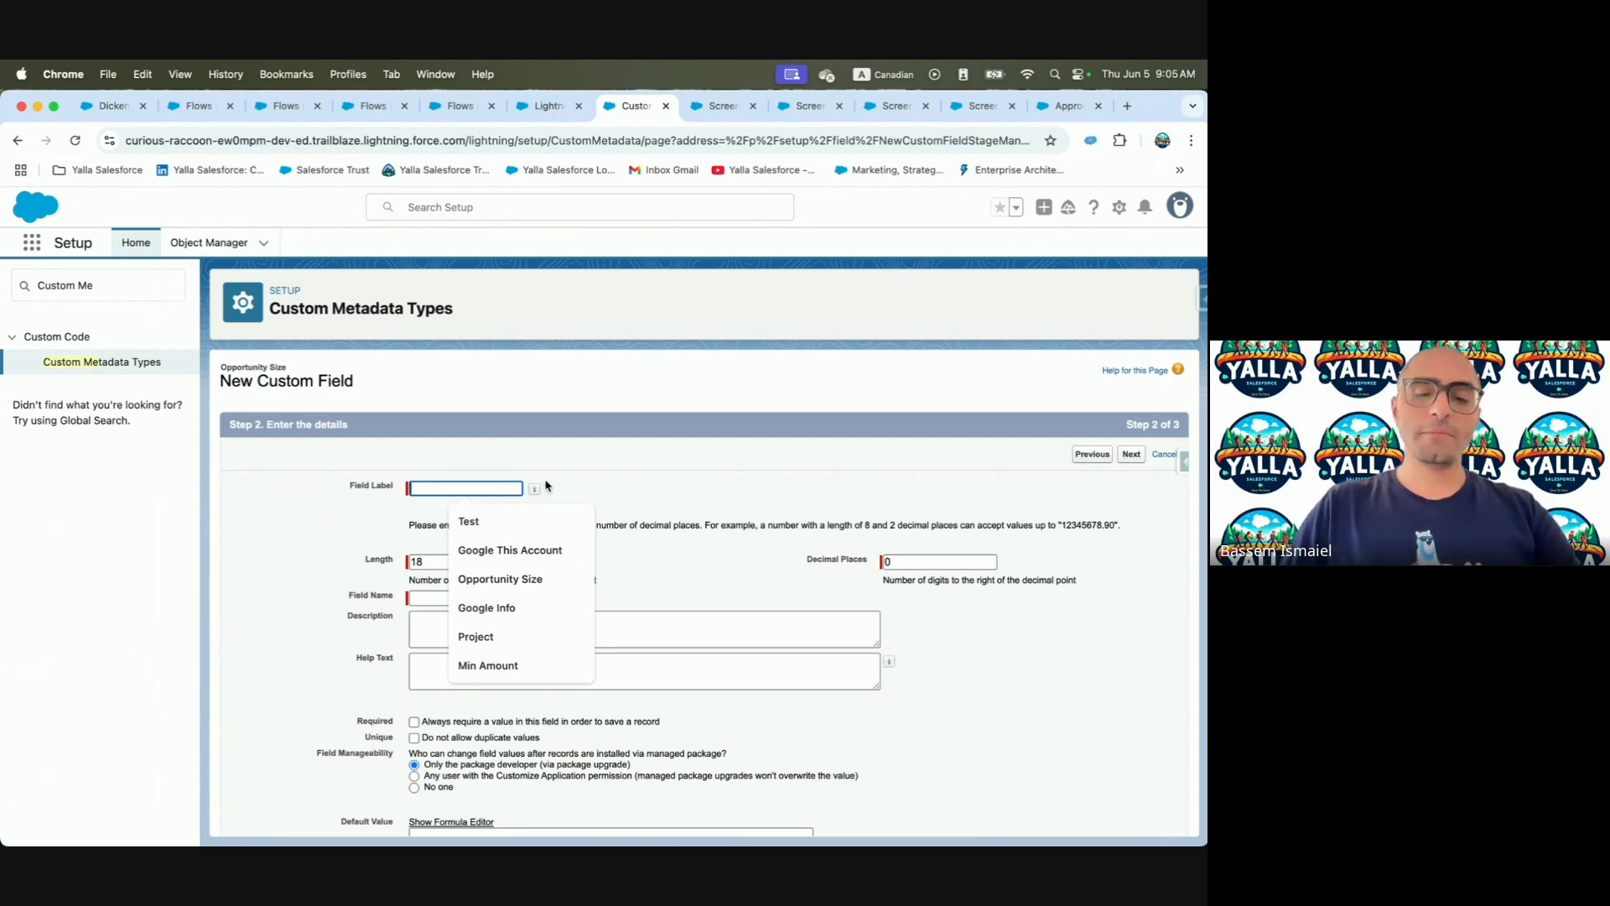
{"action": "type", "text": "Min Amount"}
{"action": "left_click", "coordinate": [519, 520]}
{"action": "scroll", "coordinate": [655, 571], "scroll_direction": "down", "scroll_amount": 2}
{"action": "left_click", "coordinate": [863, 487]}
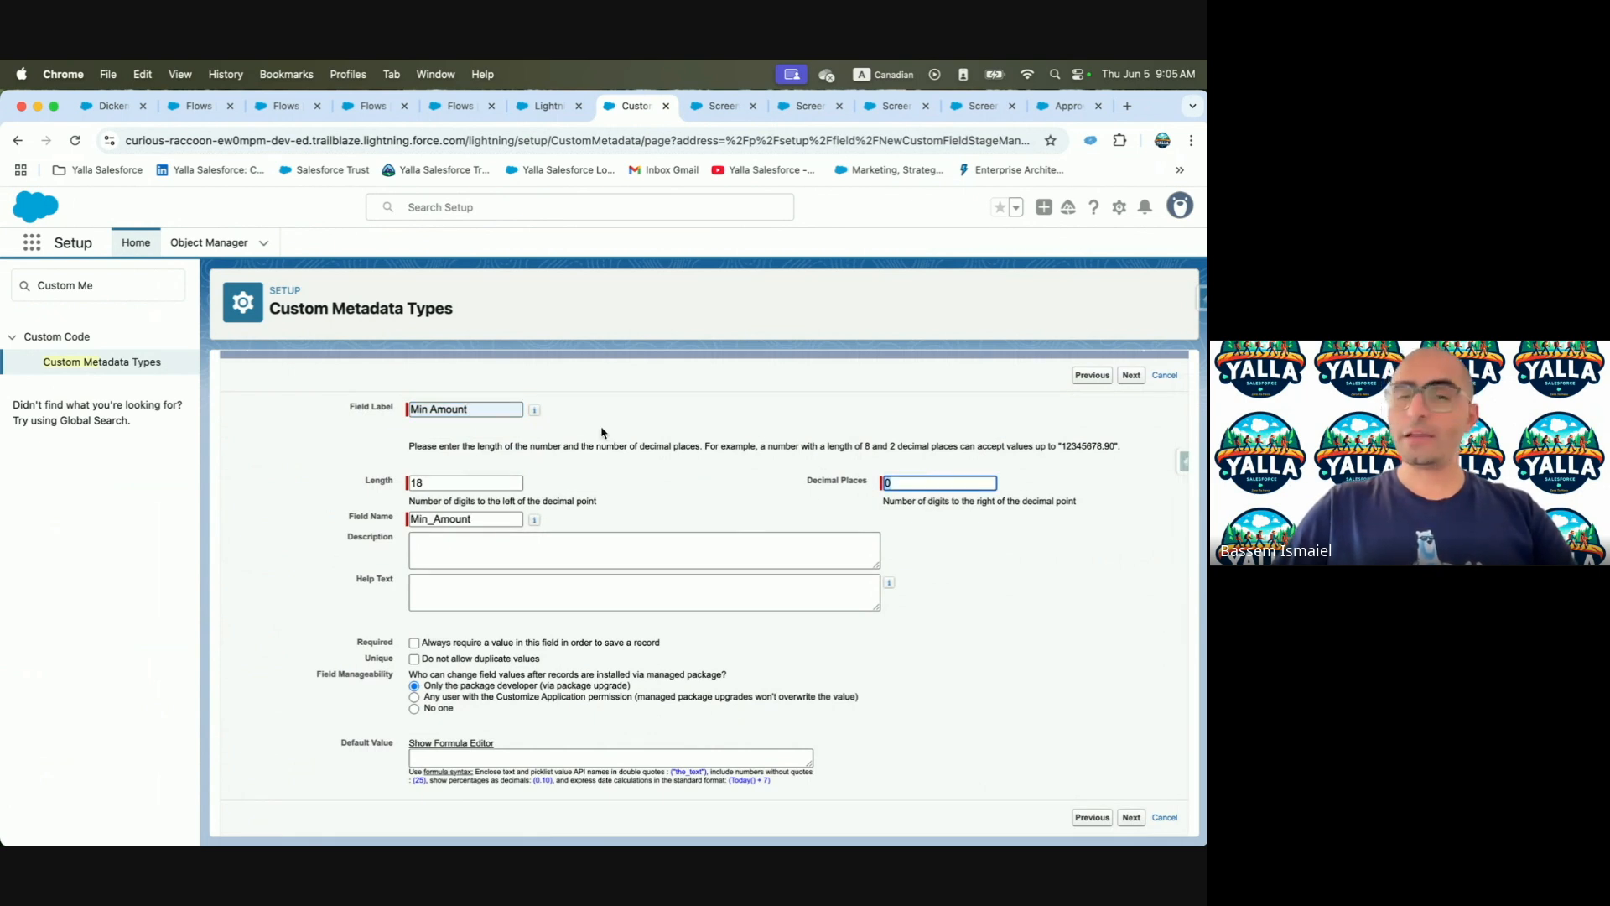
{"action": "left_click", "coordinate": [1132, 818]}
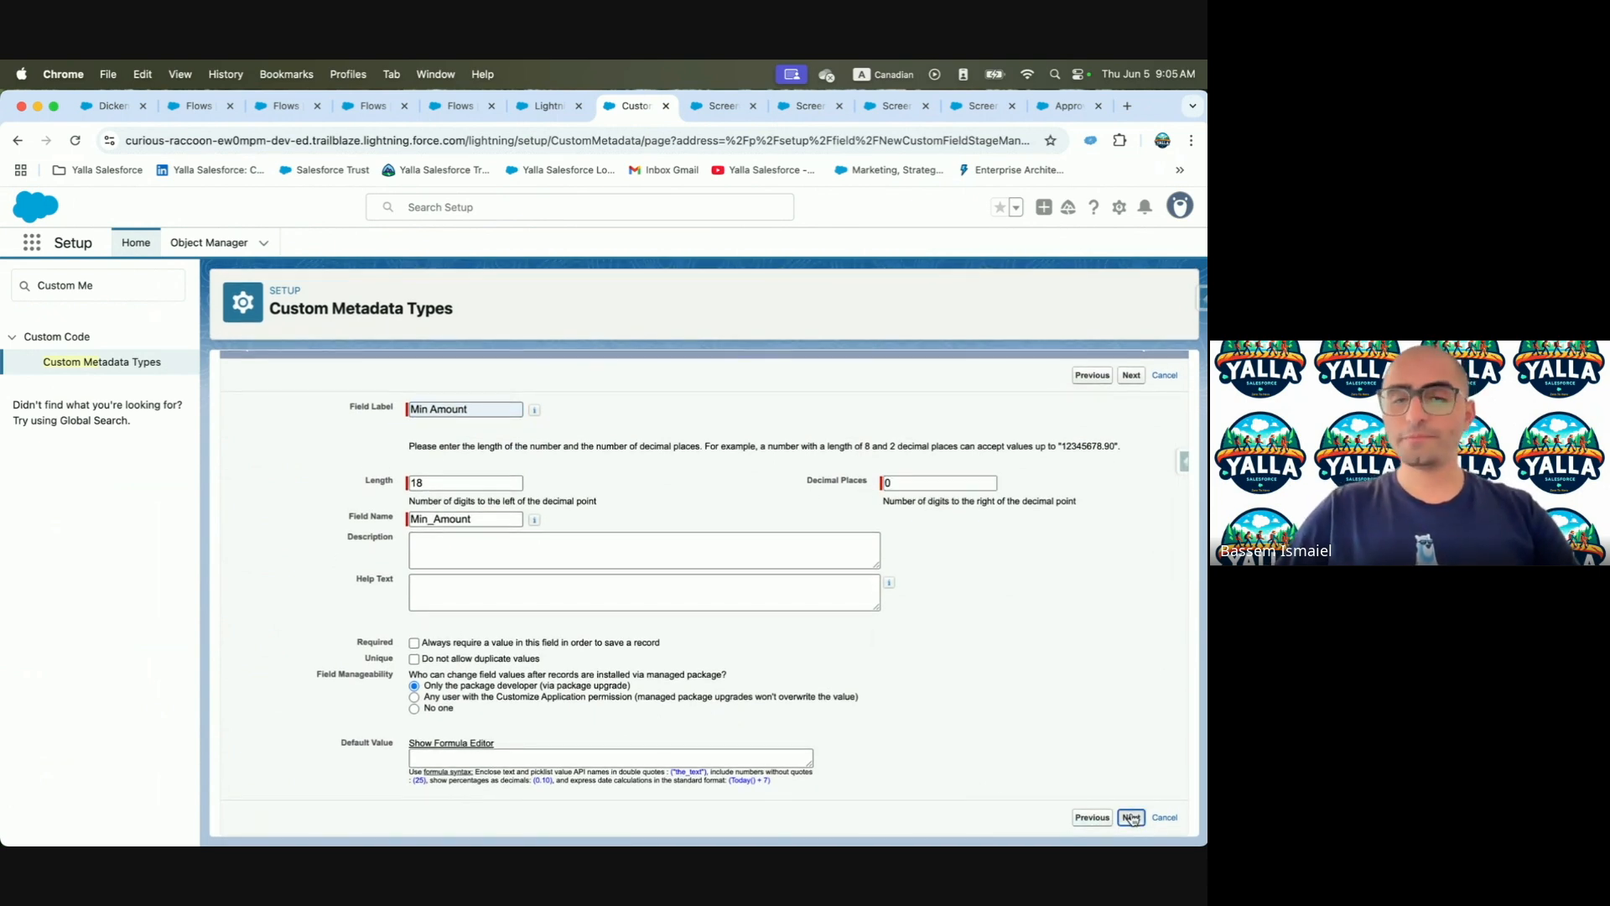
{"action": "left_click", "coordinate": [1090, 695]}
Create a second Number field labelled Max Amount with length 18 and 0 decimal places, and save it
{"action": "scroll", "coordinate": [328, 587], "scroll_direction": "down", "scroll_amount": 2}
{"action": "left_click", "coordinate": [241, 637]}
{"action": "scroll", "coordinate": [419, 617], "scroll_direction": "down", "scroll_amount": 1}
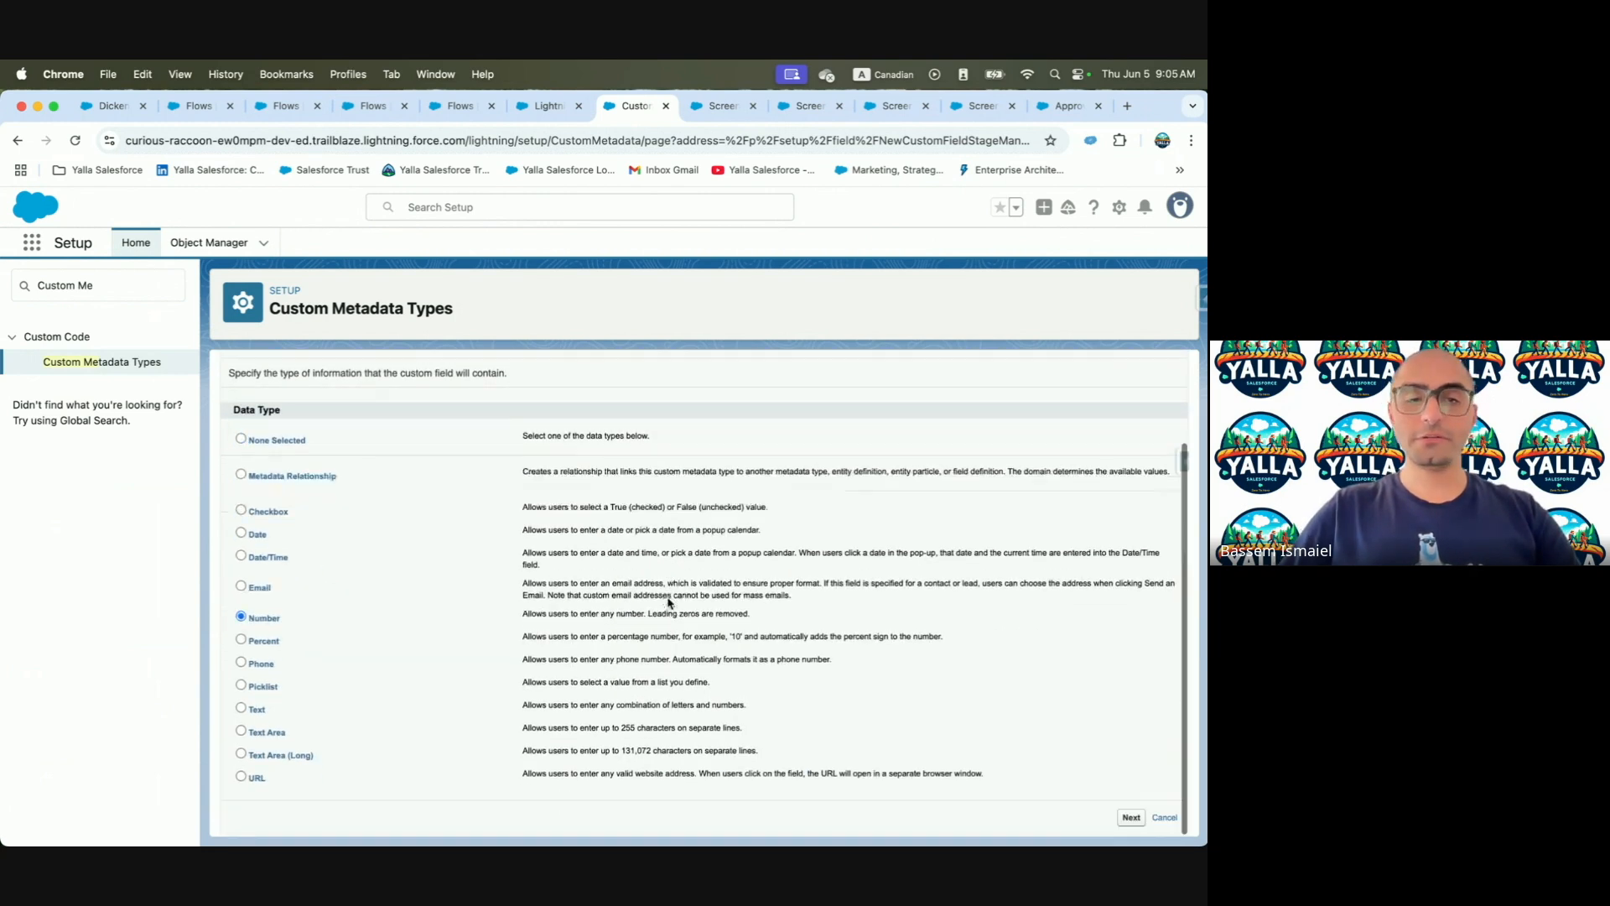
{"action": "left_click", "coordinate": [1131, 818]}
{"action": "left_click", "coordinate": [445, 487]}
{"action": "type", "text": "Max Amount"}
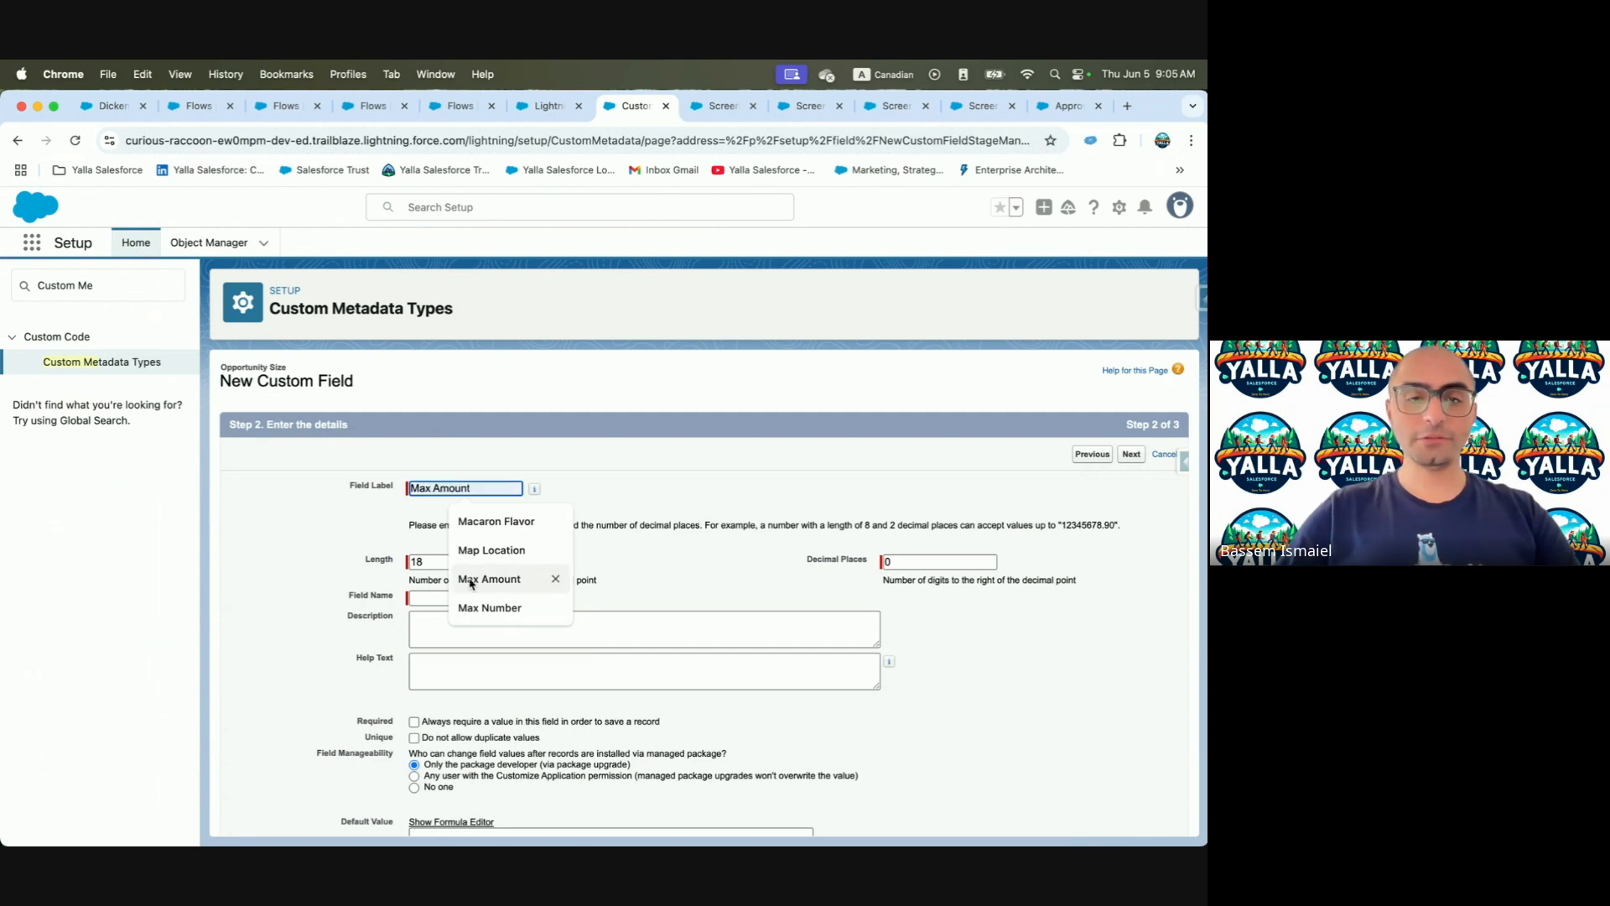
{"action": "left_click", "coordinate": [489, 579]}
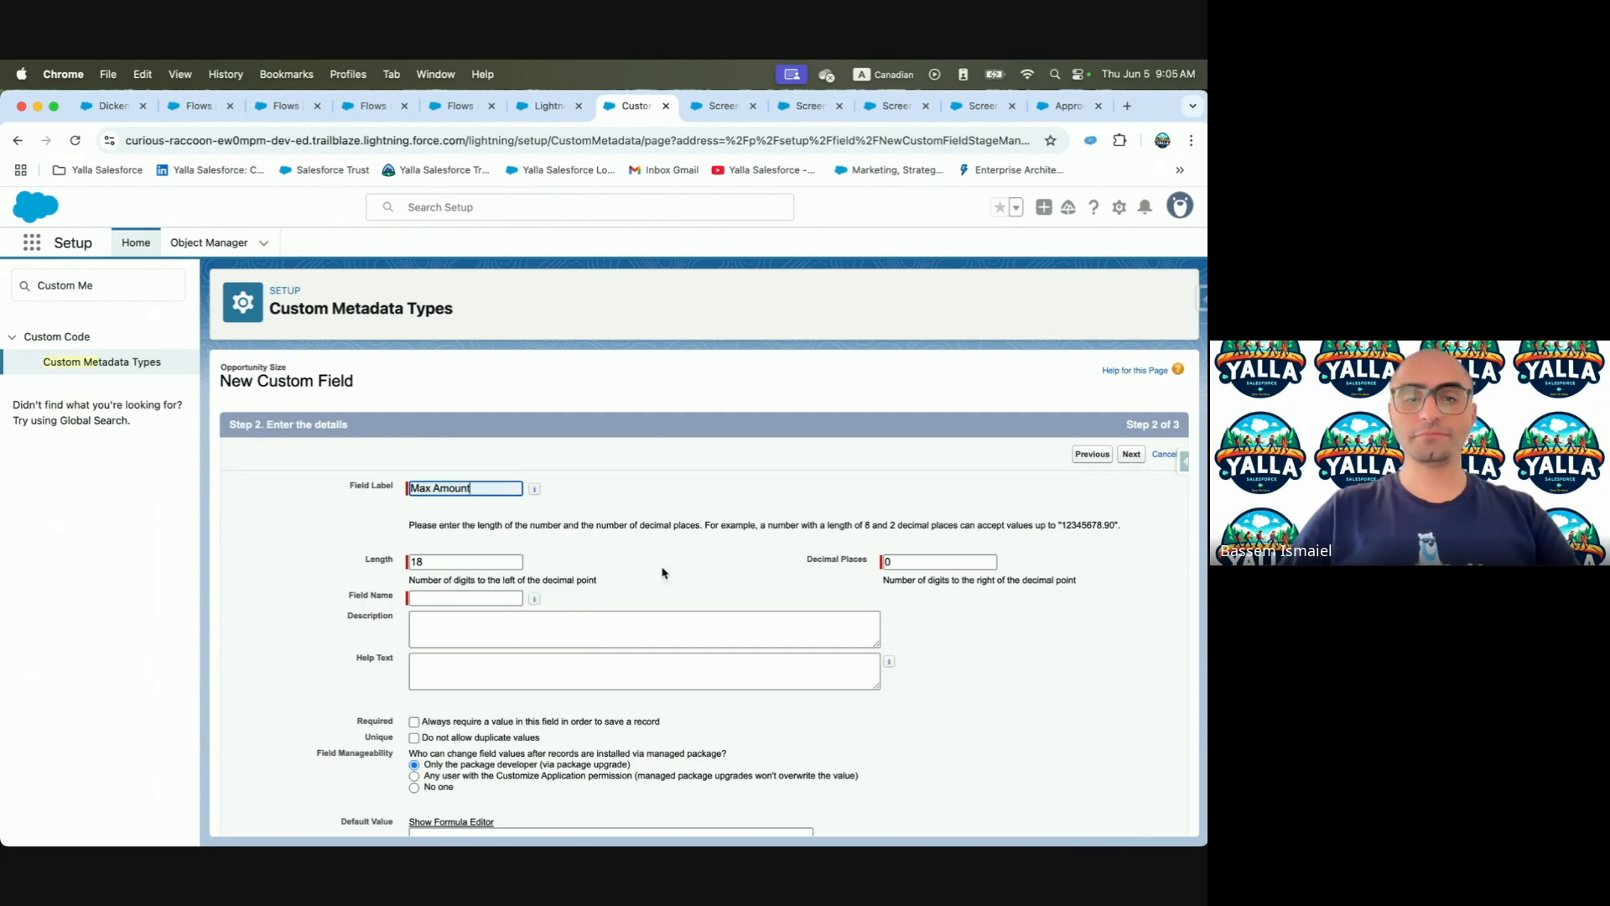
{"action": "scroll", "coordinate": [707, 560], "scroll_direction": "down", "scroll_amount": 1}
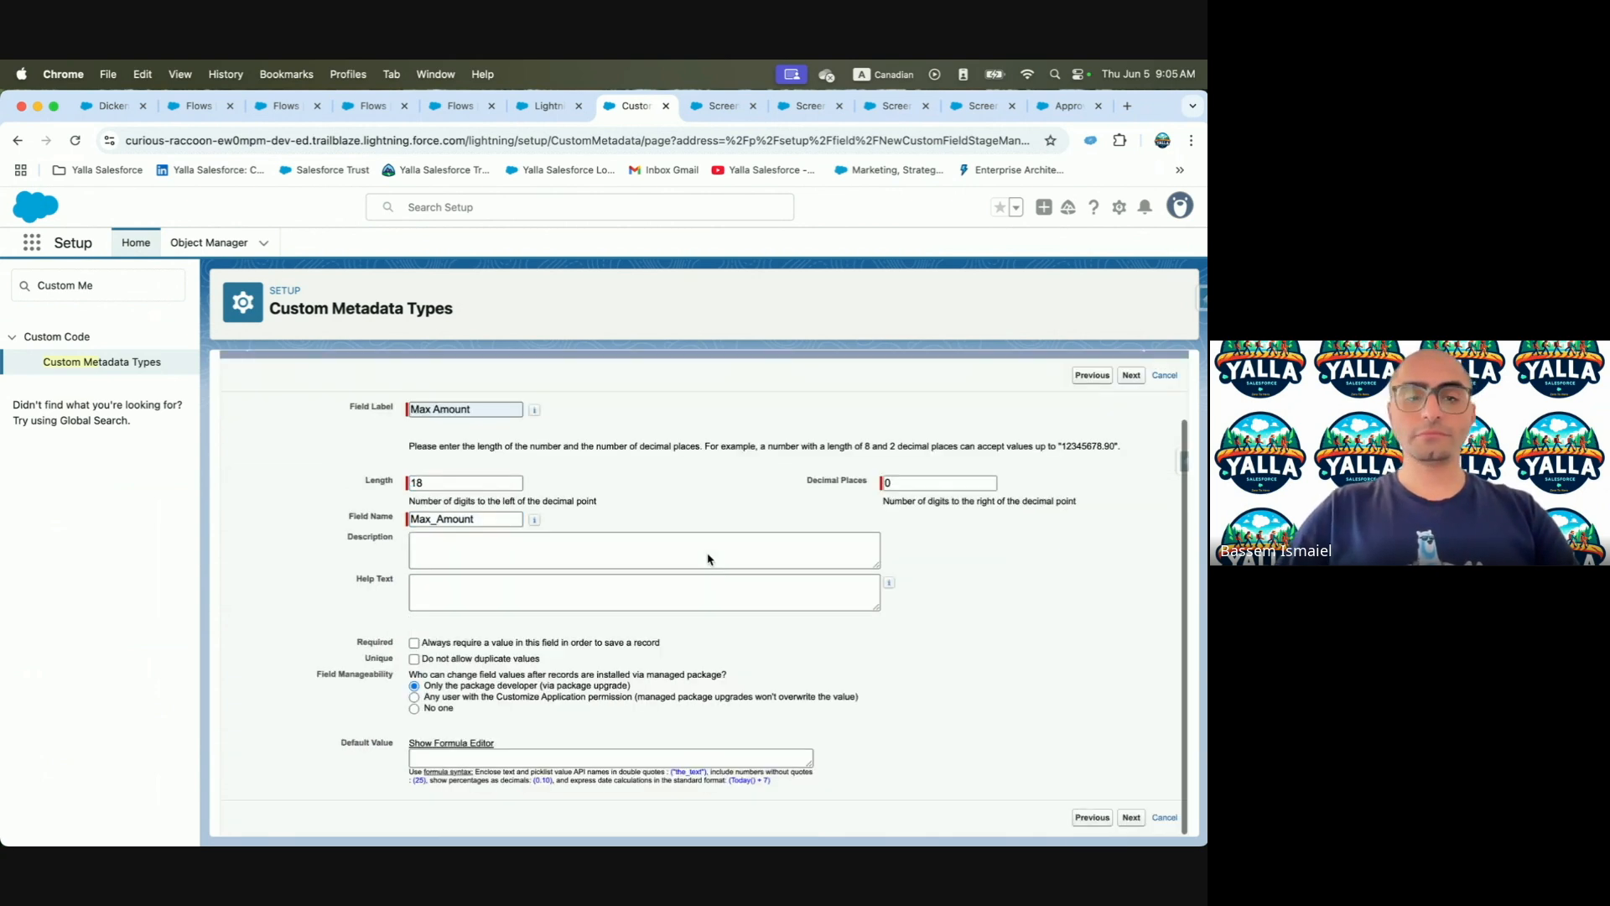
{"action": "left_click", "coordinate": [1131, 817]}
{"action": "left_click", "coordinate": [1083, 693]}
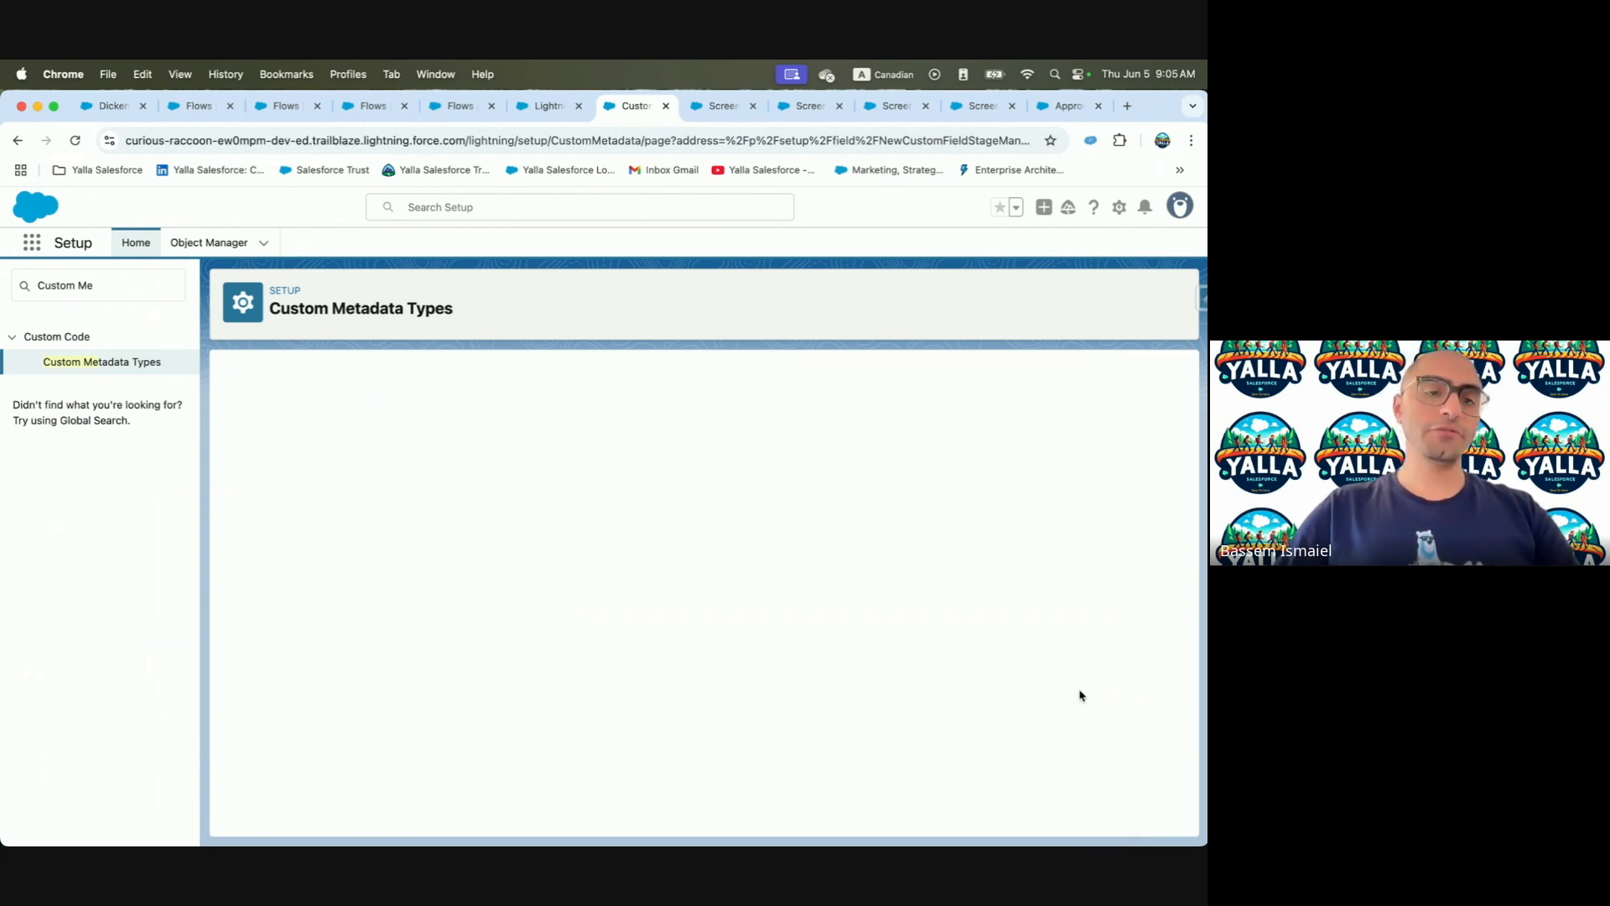
Start a Picklist custom field on the Opportunity Size metadata type and label it Opportunity Size
{"action": "scroll", "coordinate": [467, 562], "scroll_direction": "down", "scroll_amount": 1}
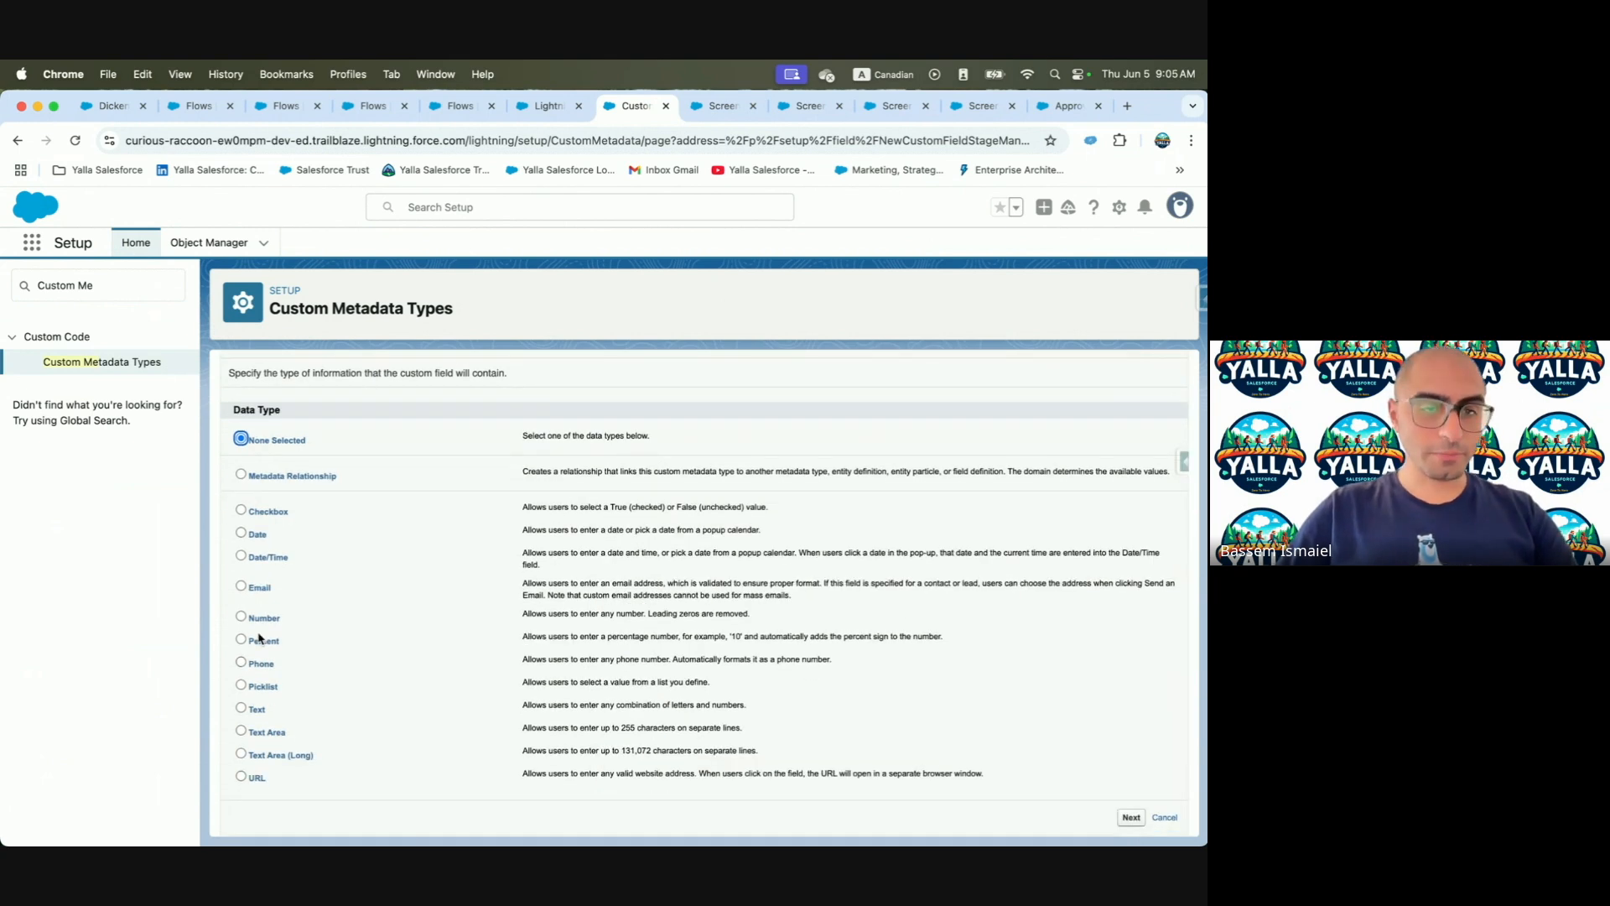
{"action": "left_click", "coordinate": [251, 687]}
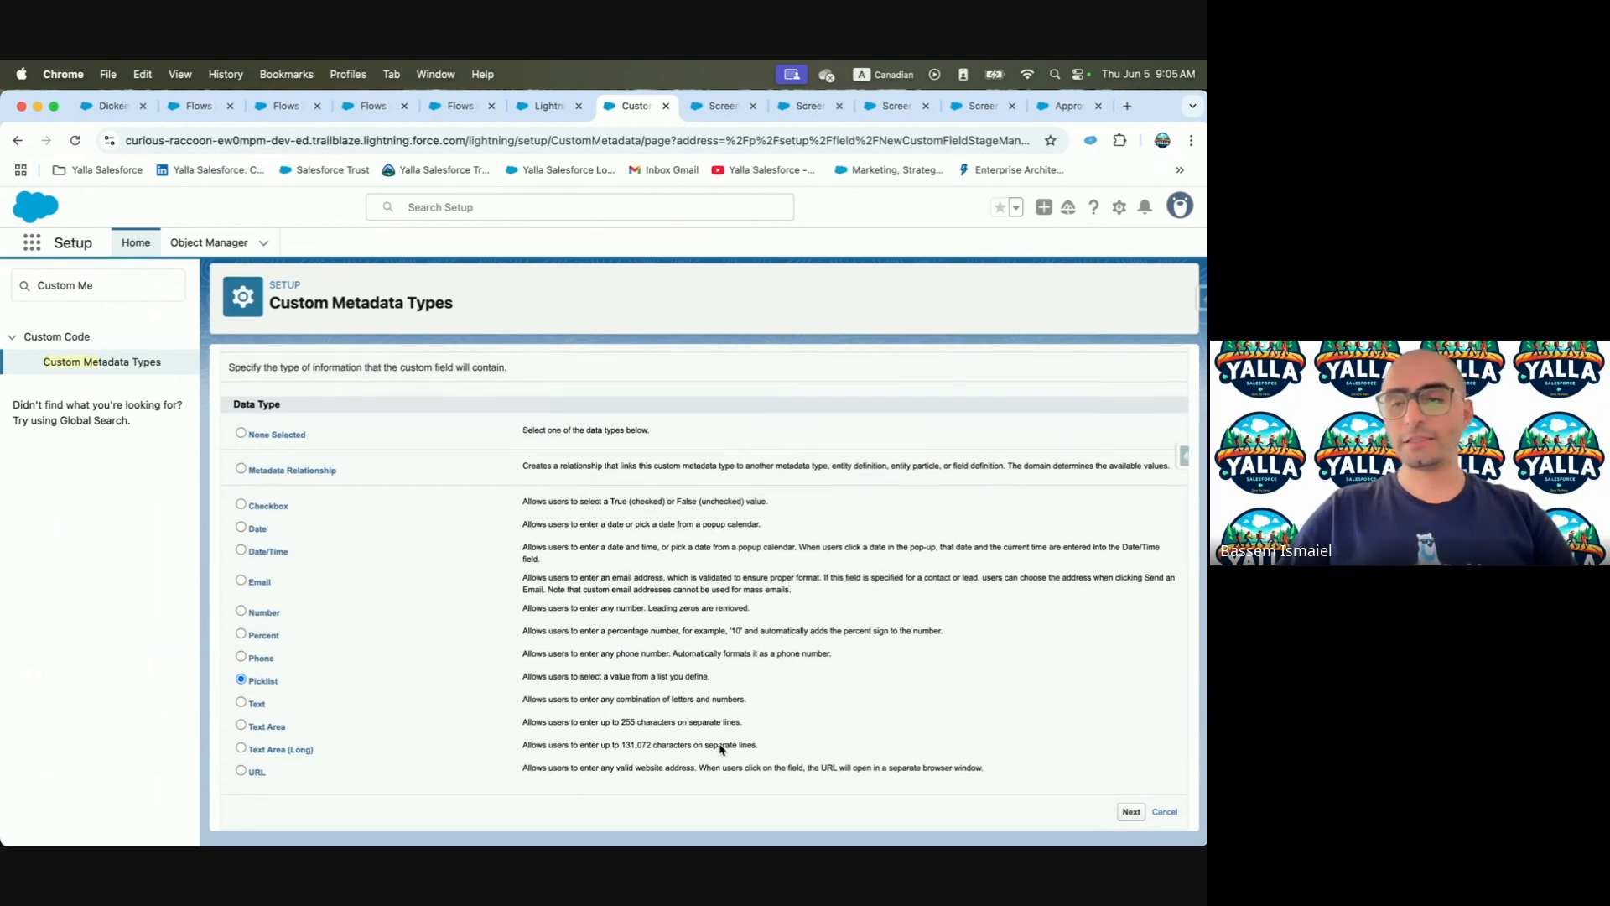
{"action": "left_click", "coordinate": [1131, 817]}
{"action": "left_click", "coordinate": [469, 486]}
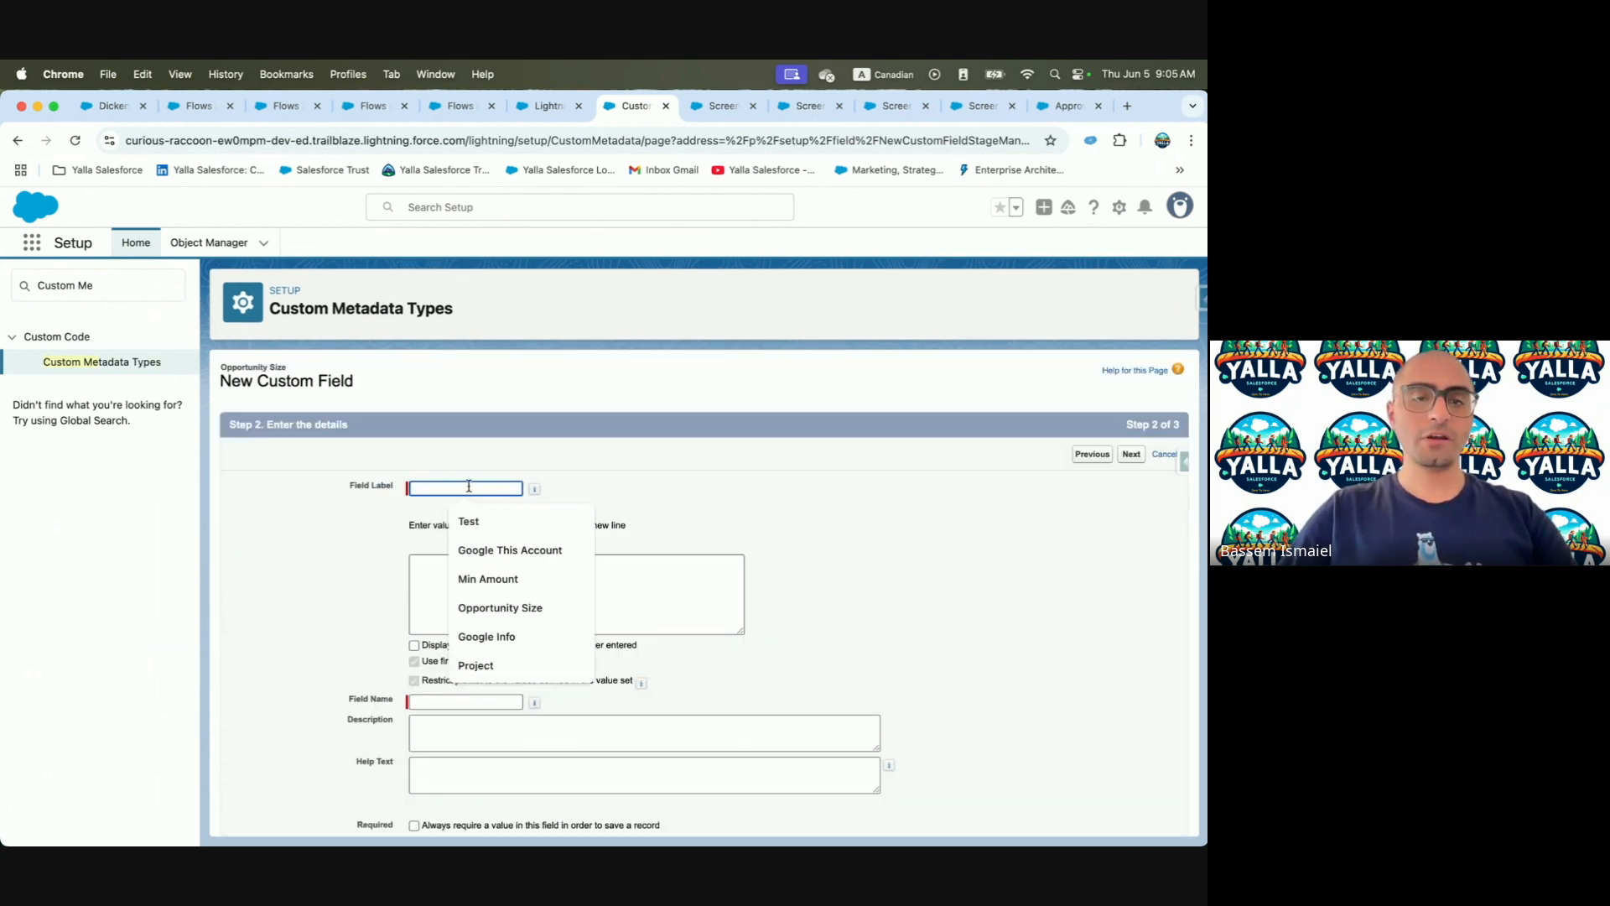
{"action": "type", "text": "Opportunity Custom Me"}
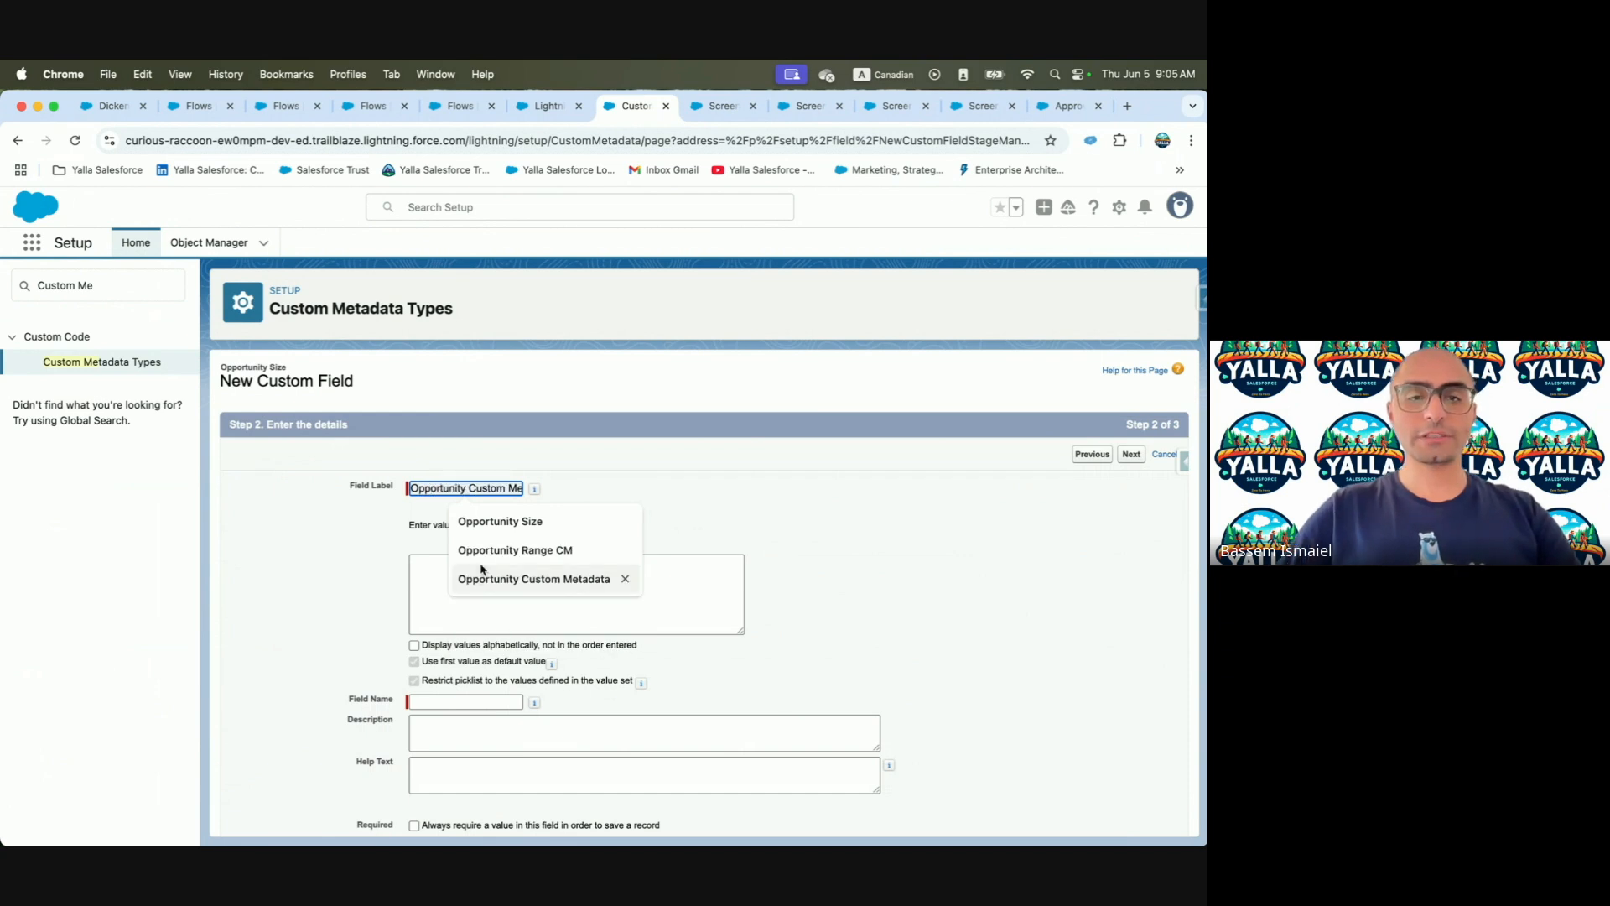
{"action": "left_click", "coordinate": [488, 523]}
Enter Small, Medium and Large as the picklist values and save the field with the Opportunity Size Layout selected
{"action": "left_click", "coordinate": [460, 570]}
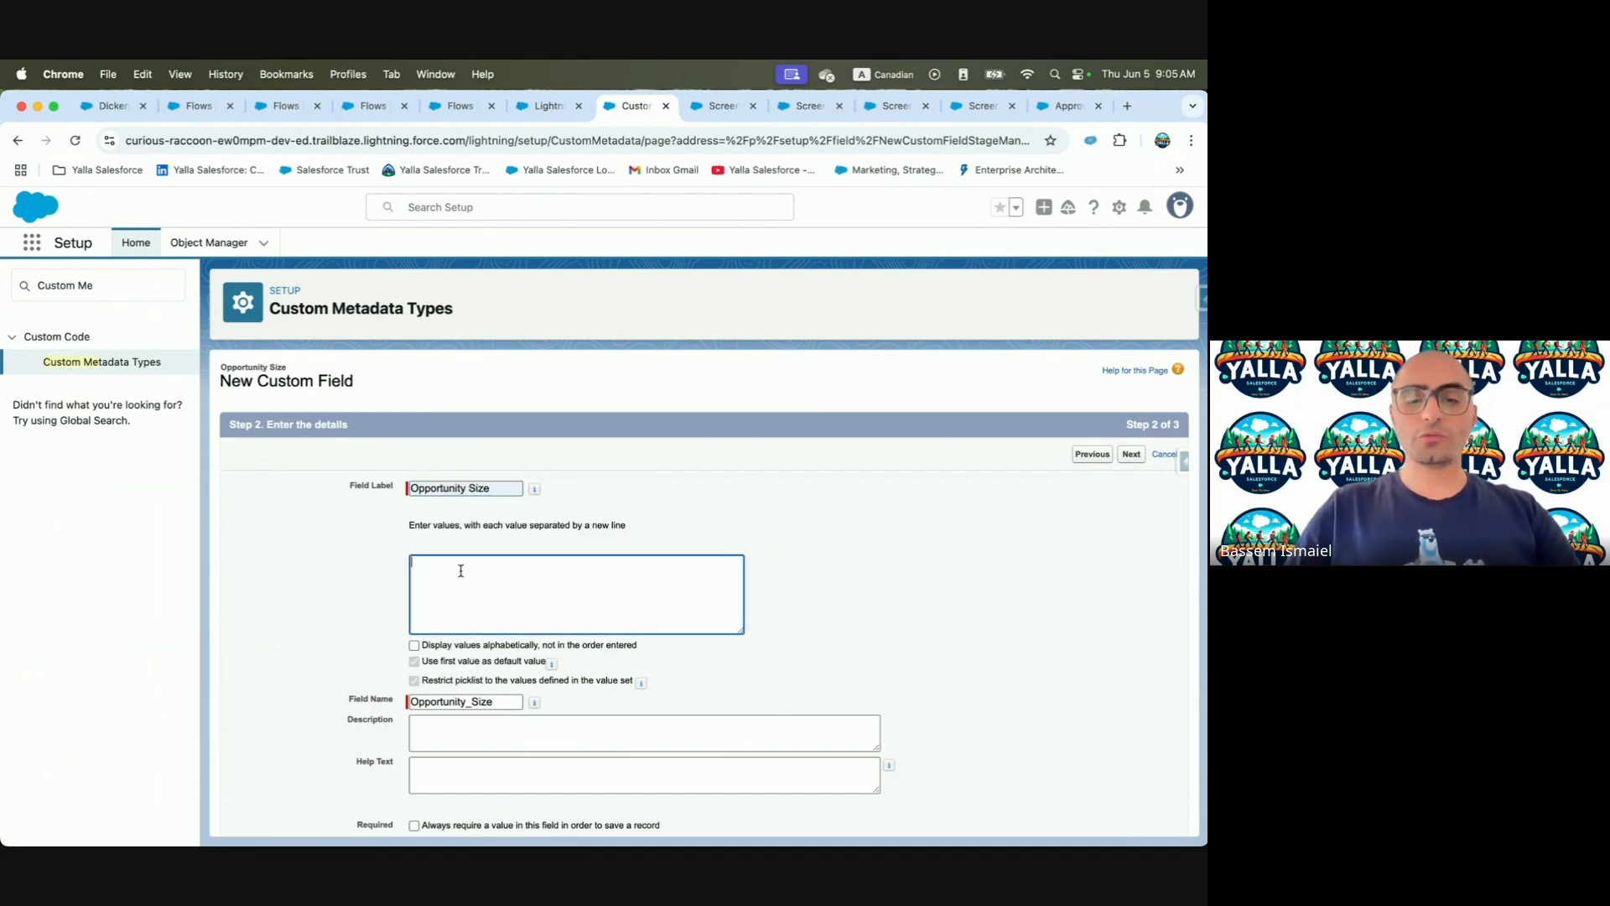
{"action": "type", "text": "Small"}
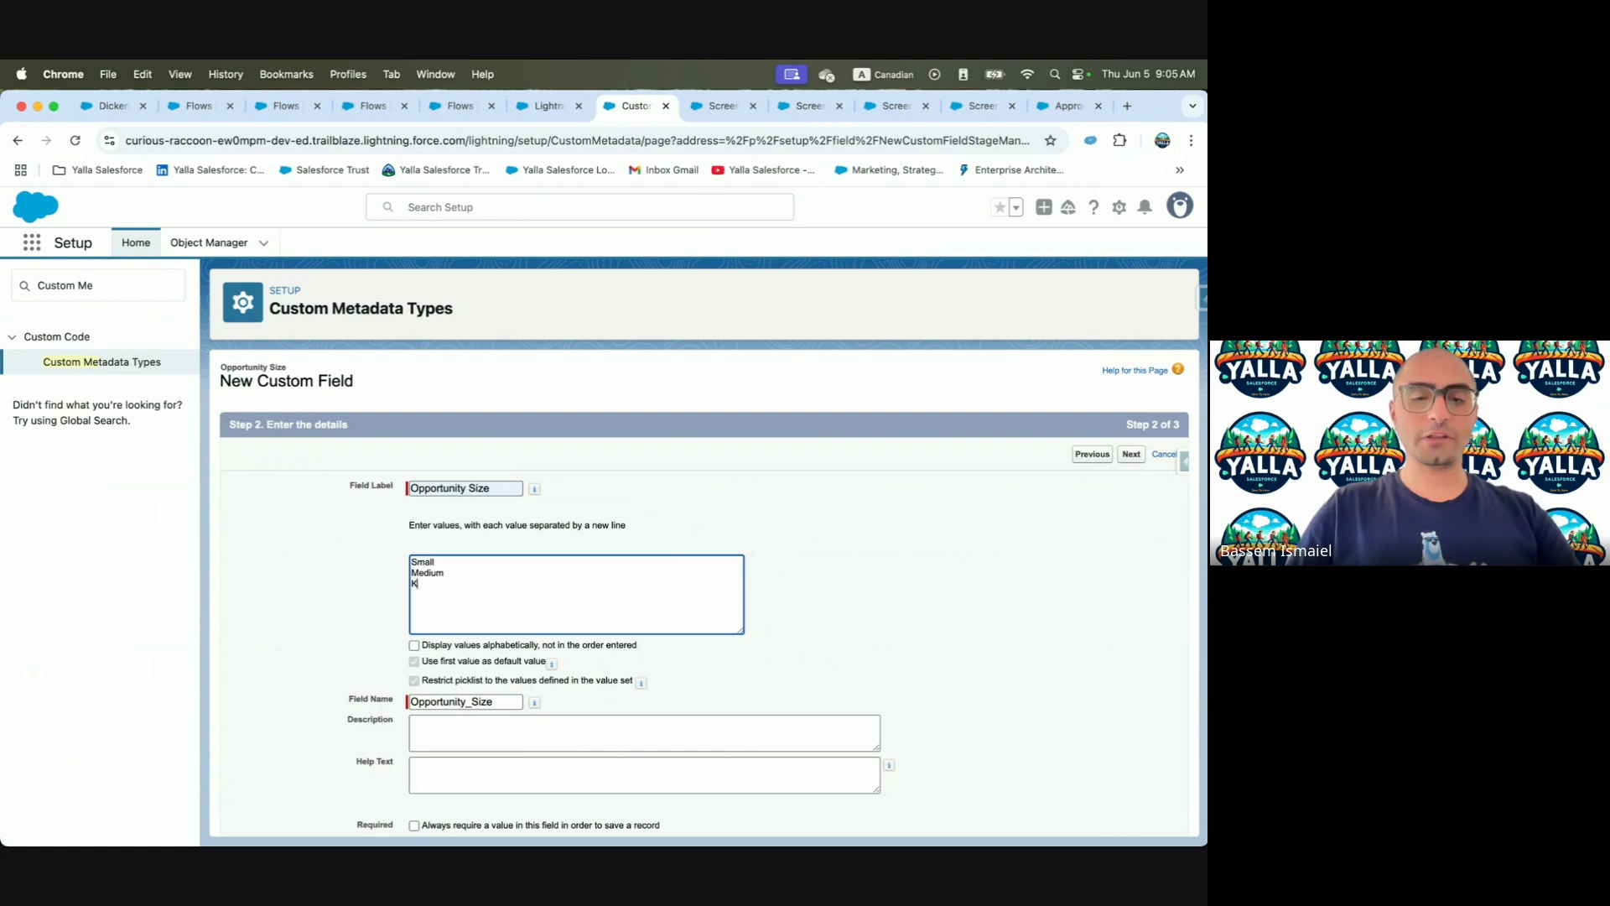
{"action": "scroll", "coordinate": [661, 616], "scroll_direction": "down", "scroll_amount": 3}
{"action": "left_click", "coordinate": [1140, 822]}
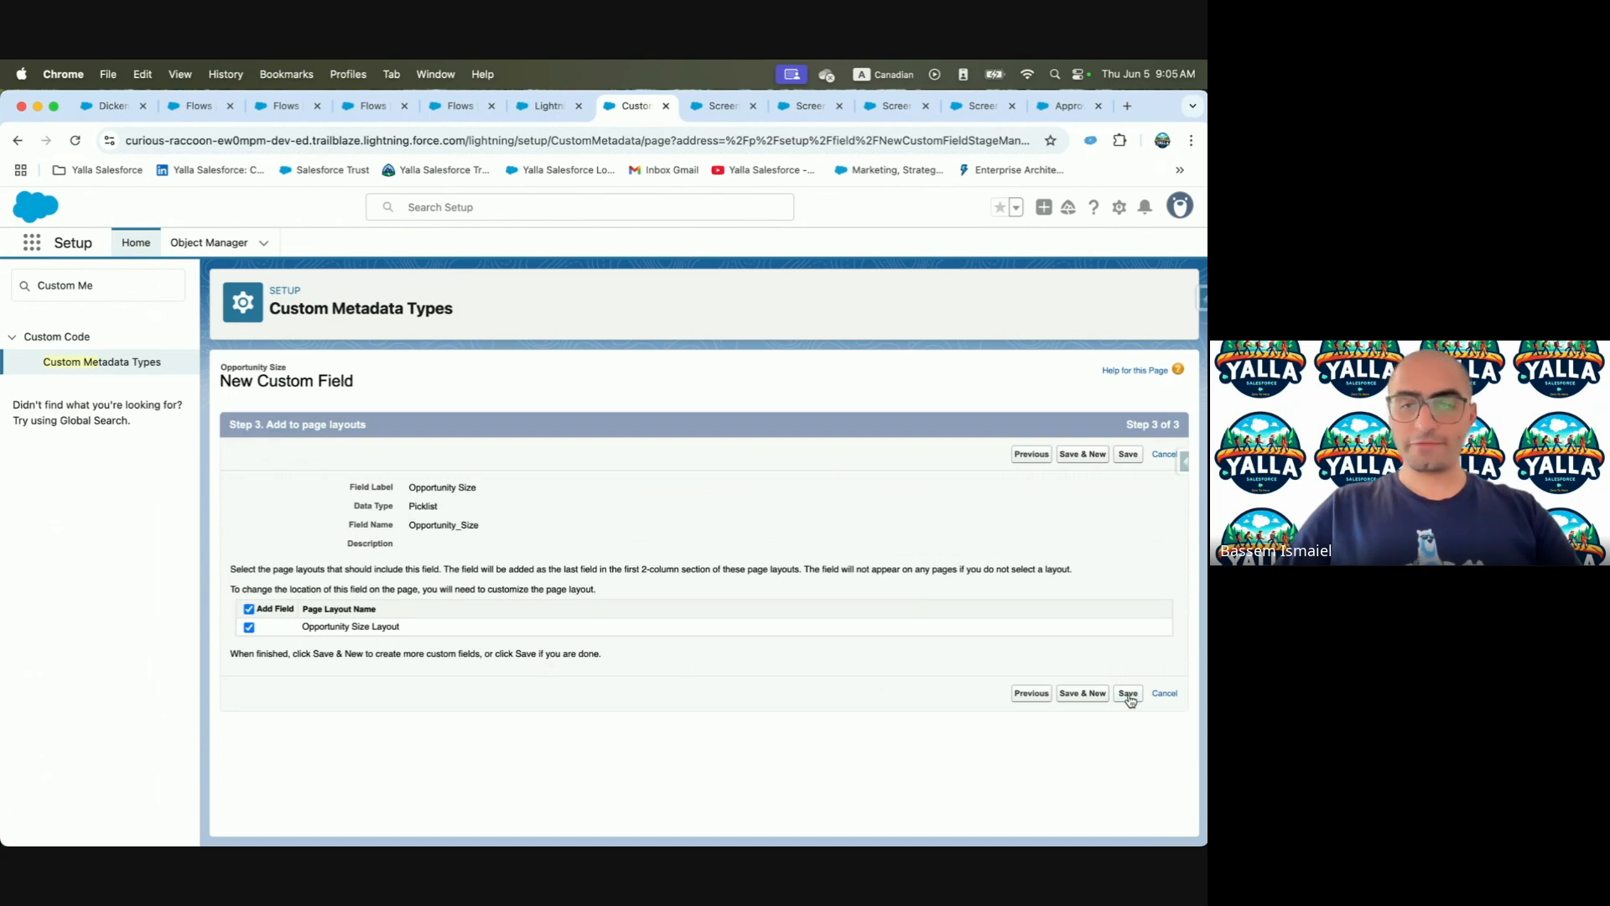
{"action": "left_click", "coordinate": [1128, 695]}
Add an Opportunity Size record labelled Small Opportunity with Min Amount 1, Max Amount 10 and size Small, saving it while starting another
{"action": "scroll", "coordinate": [383, 727], "scroll_direction": "down", "scroll_amount": 2}
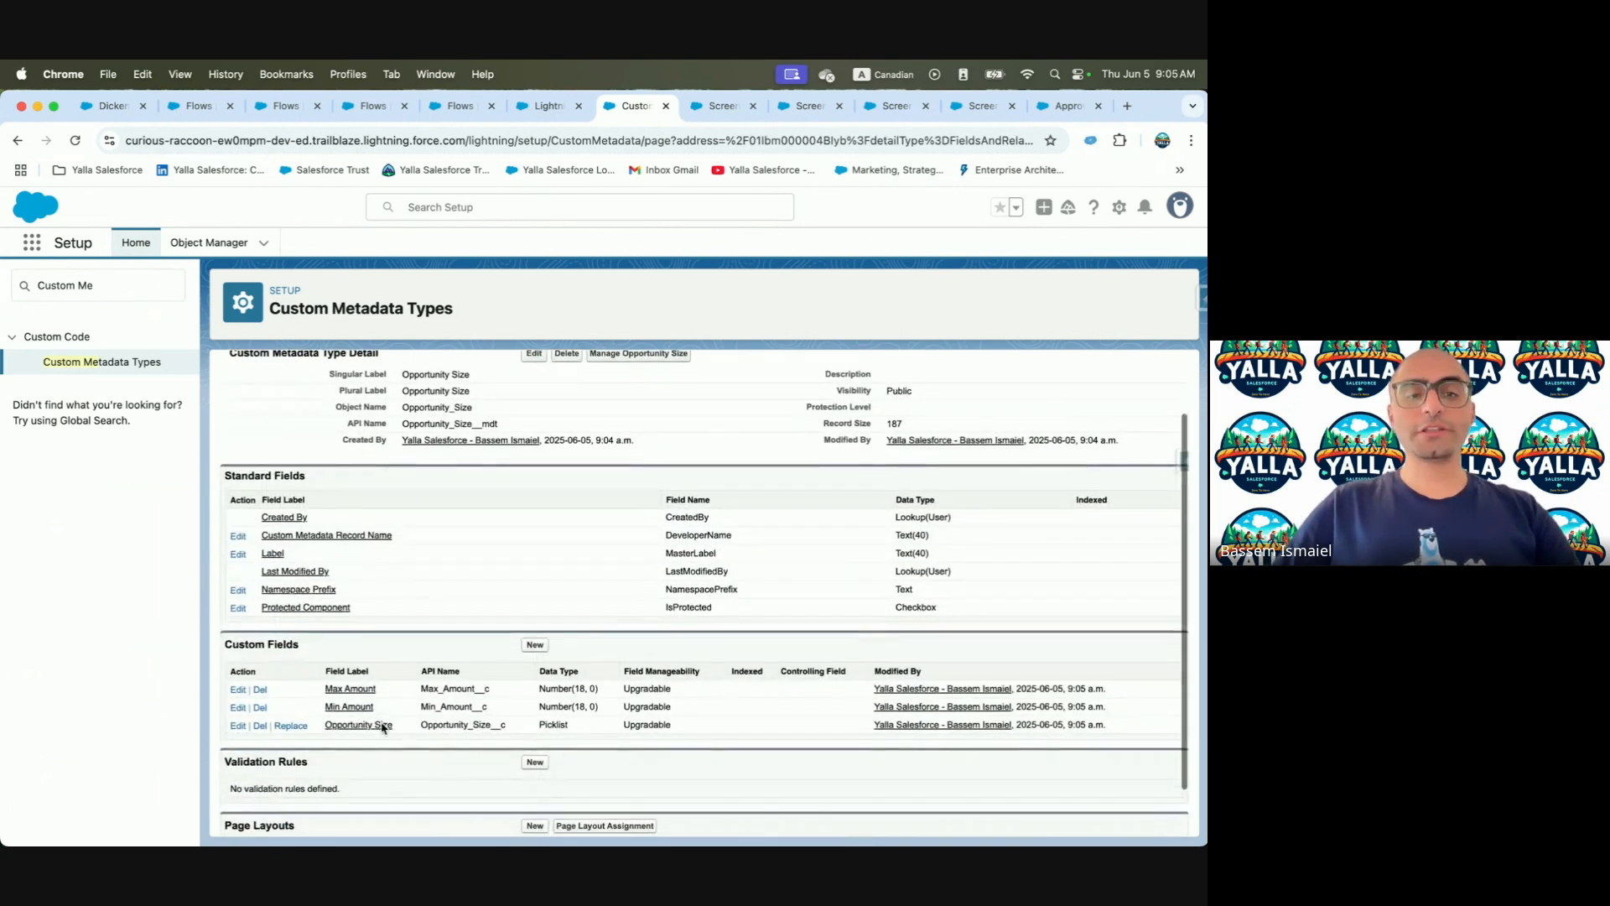
{"action": "scroll", "coordinate": [385, 734], "scroll_direction": "up", "scroll_amount": 2}
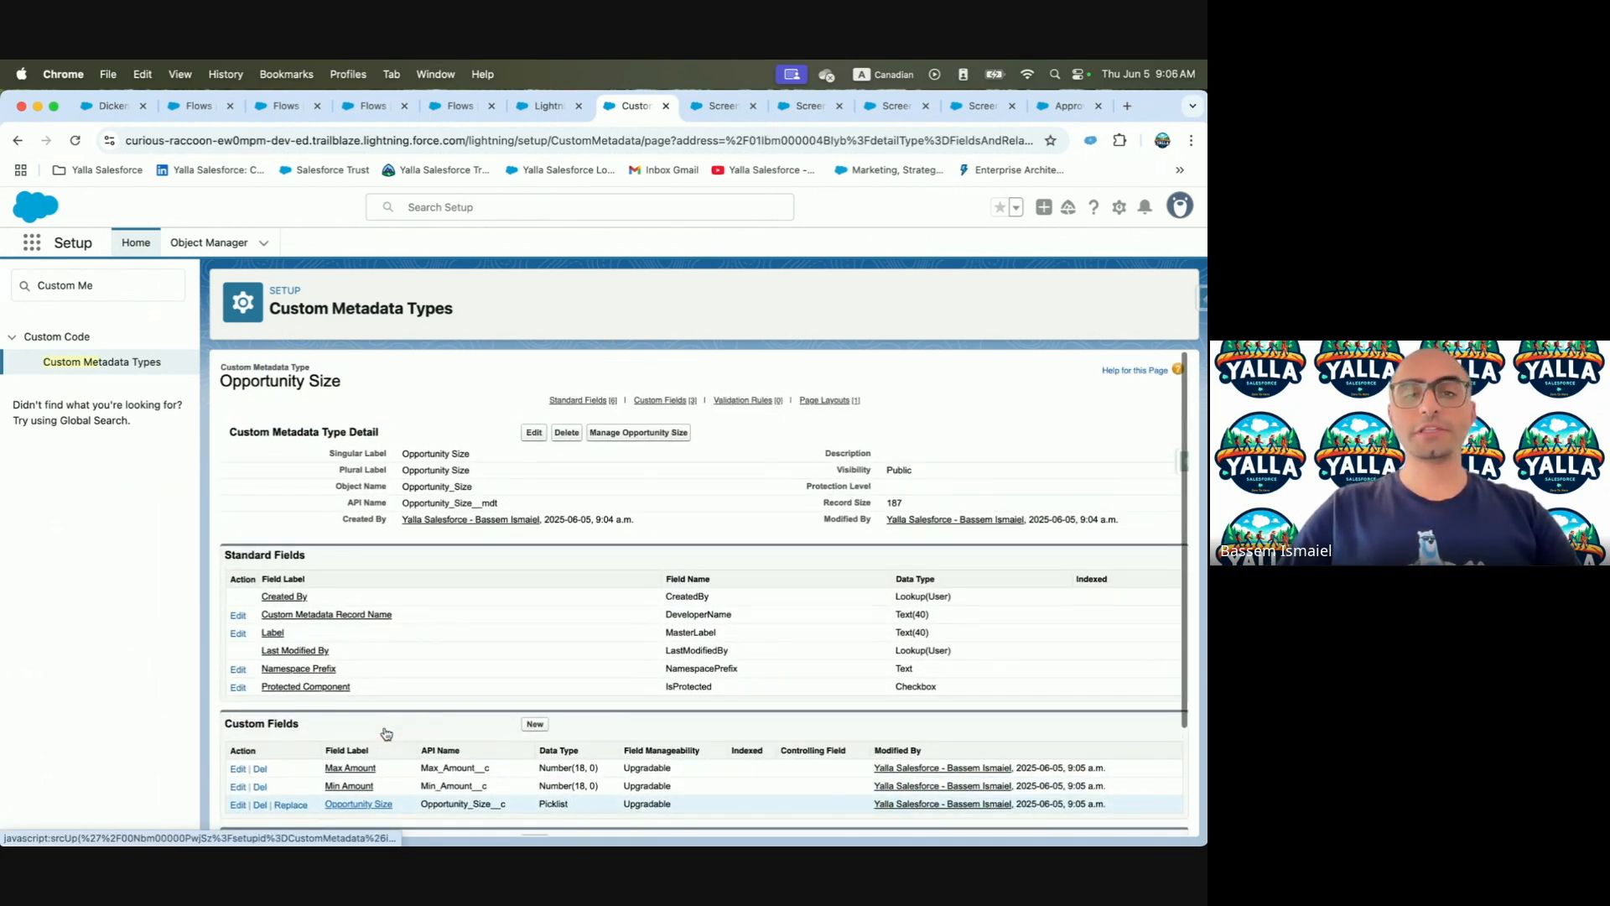
{"action": "left_click", "coordinate": [683, 438]}
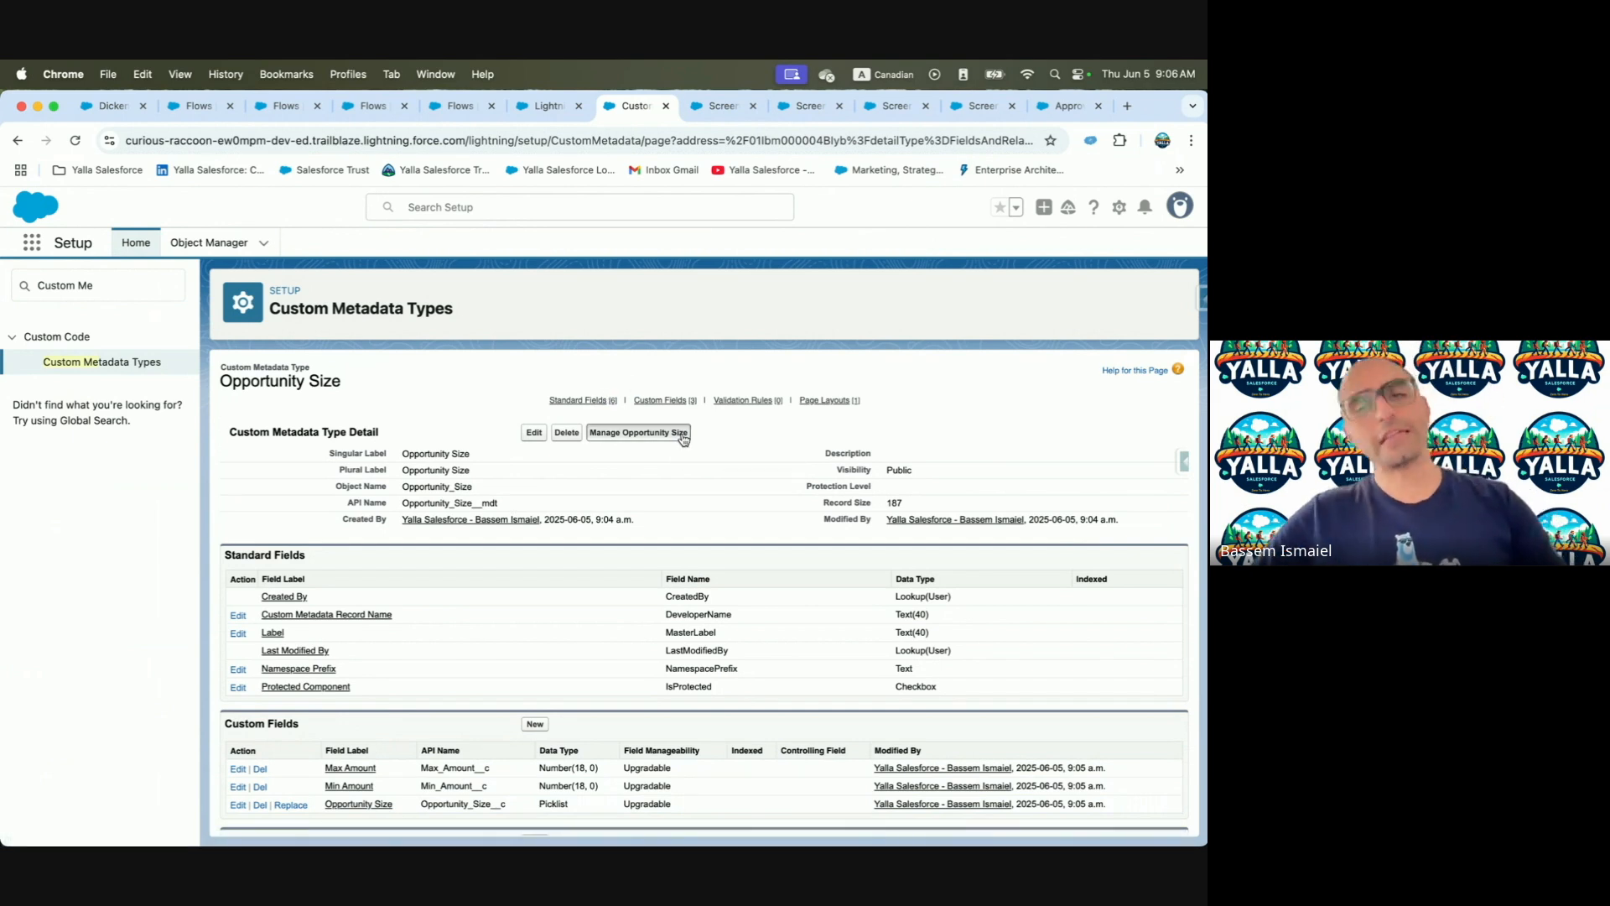
{"action": "left_click", "coordinate": [703, 422]}
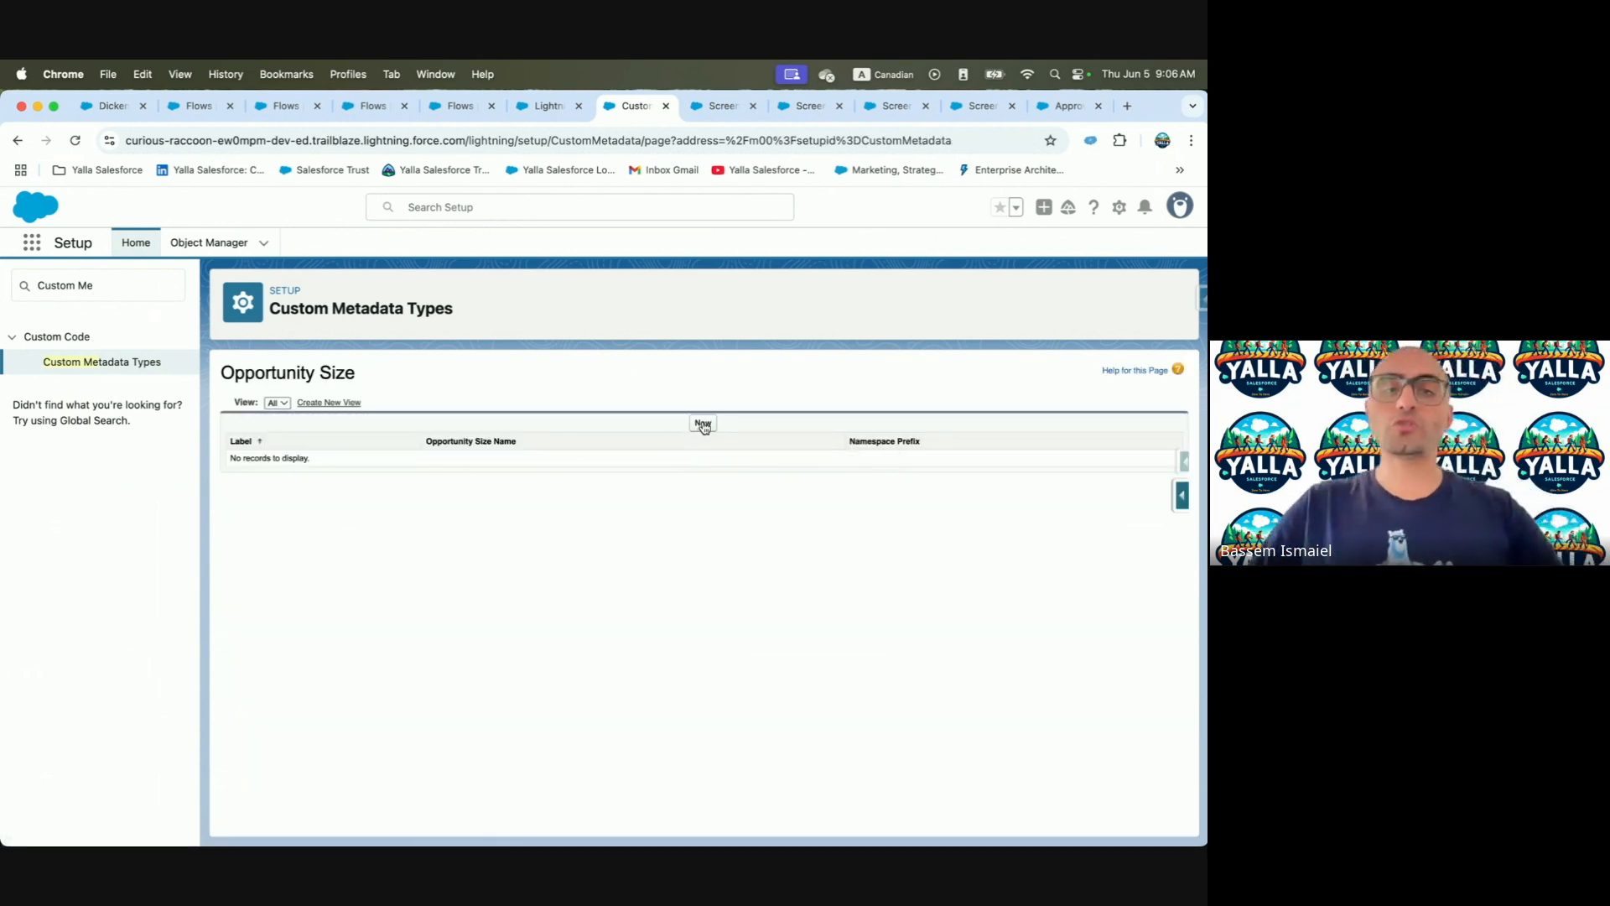
{"action": "left_click", "coordinate": [437, 464]}
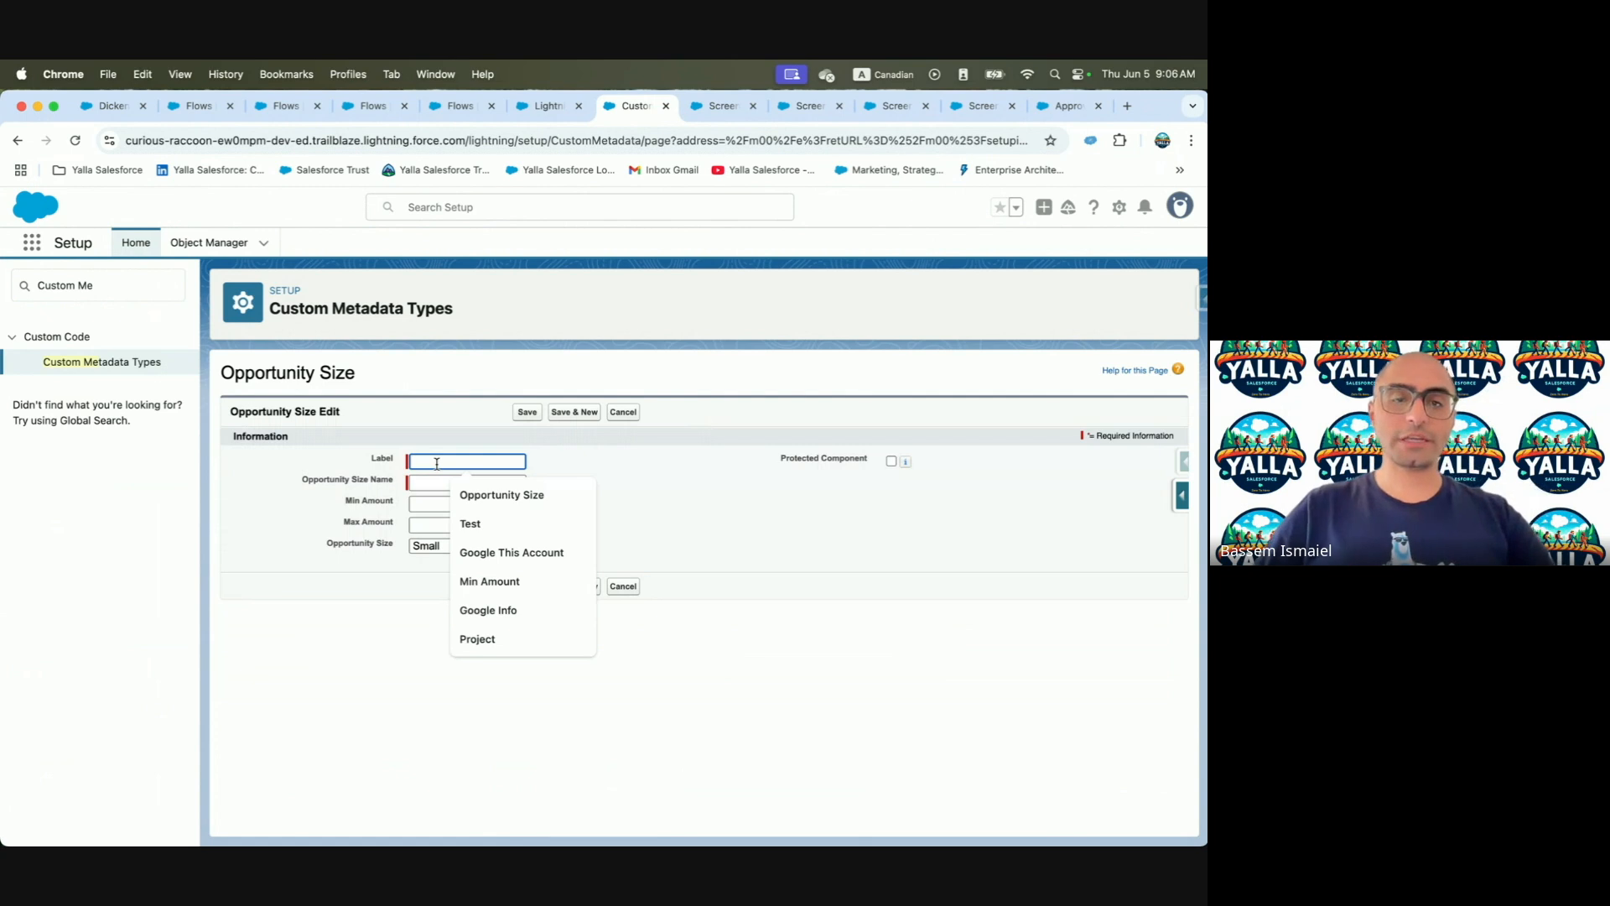
{"action": "type", "text": "Small"}
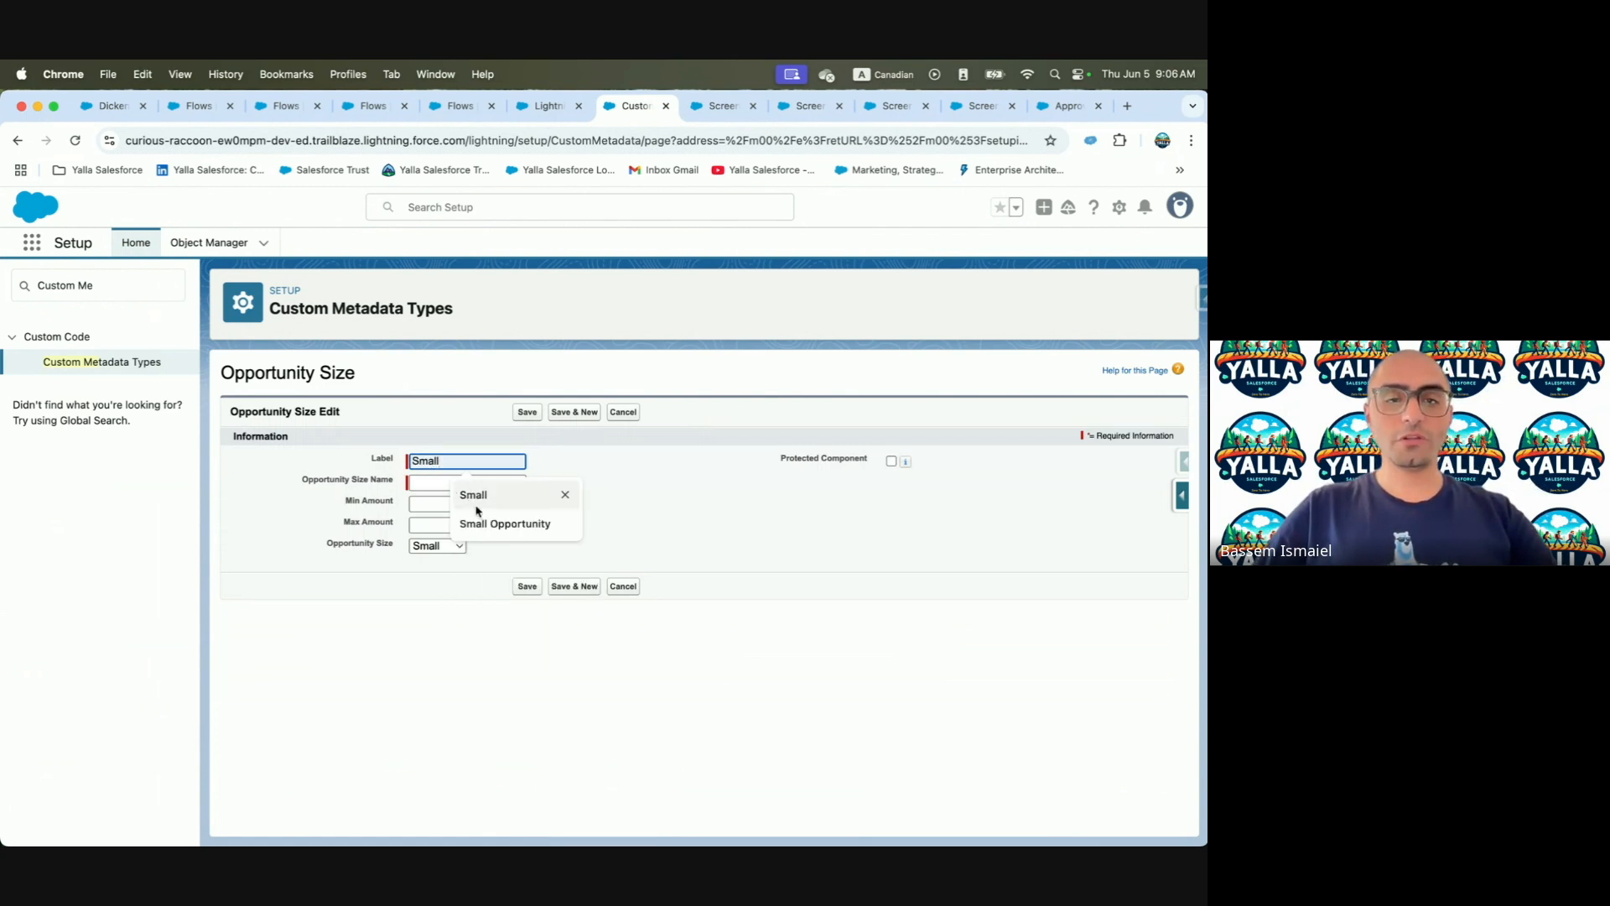
{"action": "left_click", "coordinate": [480, 521]}
{"action": "left_click", "coordinate": [436, 482]}
{"action": "left_click", "coordinate": [428, 501]}
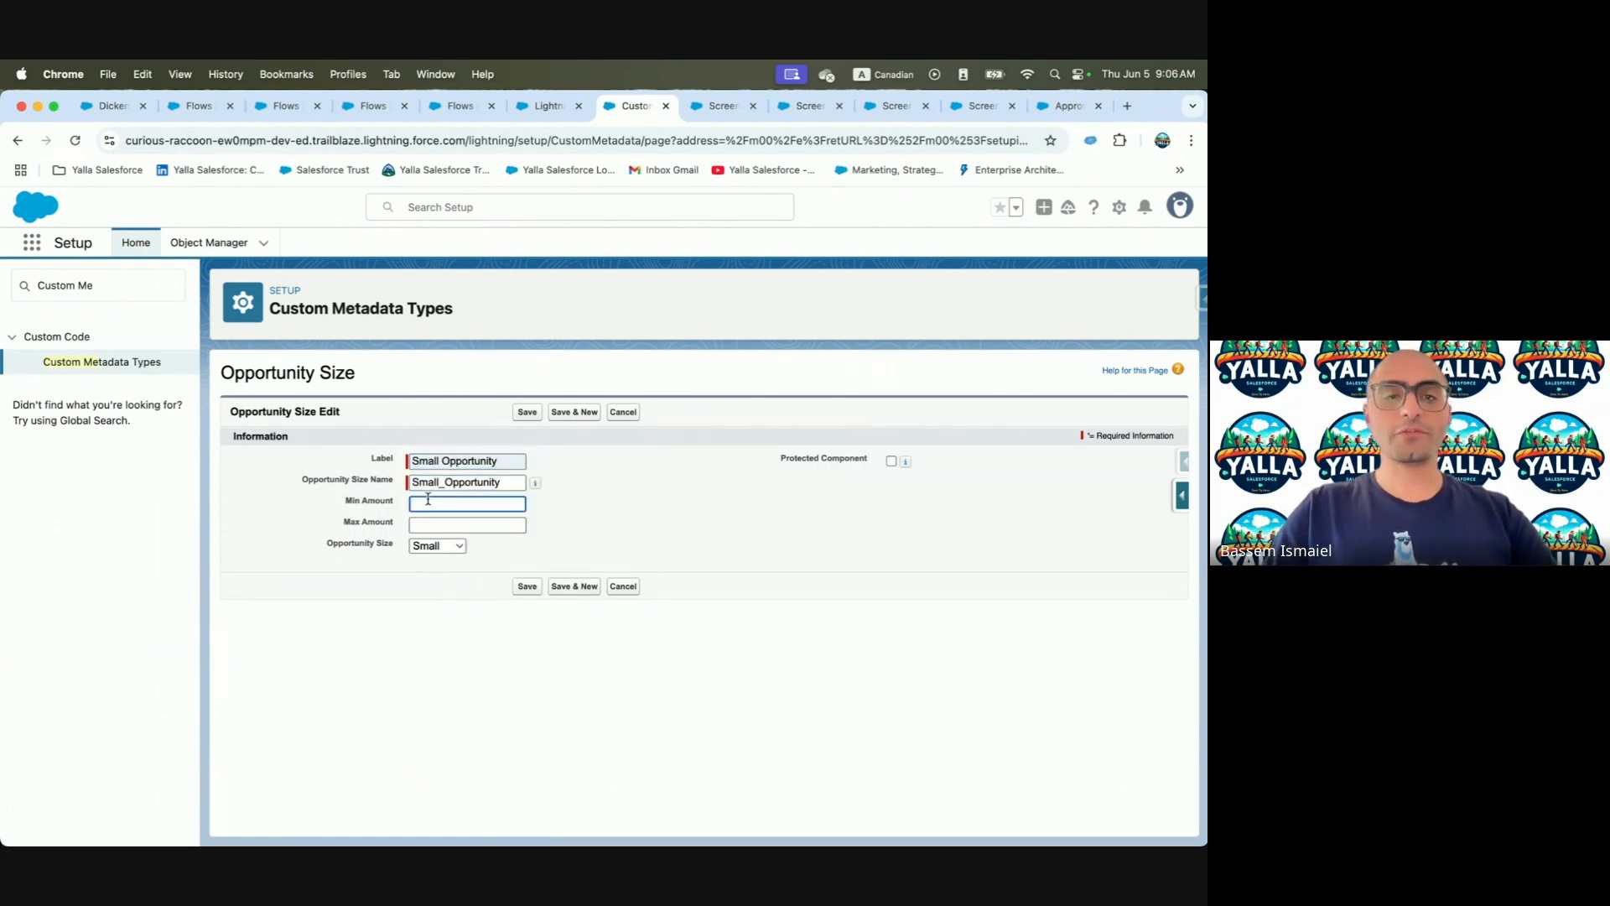
{"action": "left_click", "coordinate": [420, 525]}
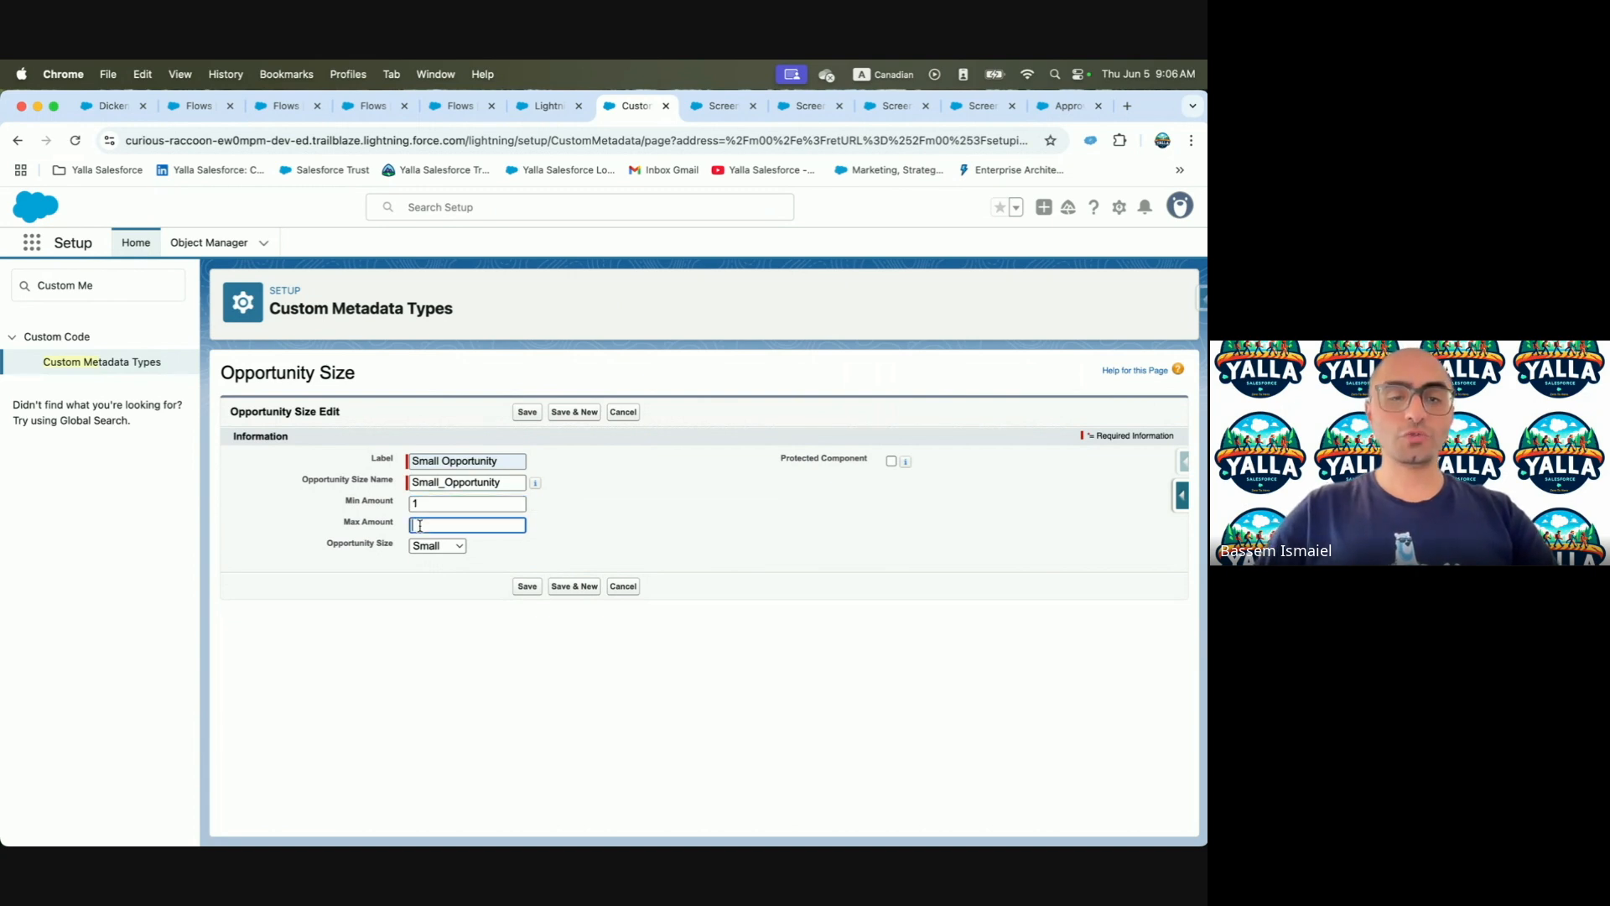
{"action": "left_click", "coordinate": [561, 587]}
Add a Medium Opportunity record with Min Amount 11, Max Amount 100 and size Medium, saving it while starting another
{"action": "left_click", "coordinate": [479, 481]}
{"action": "left_click", "coordinate": [479, 461]}
{"action": "type", "text": "Med"}
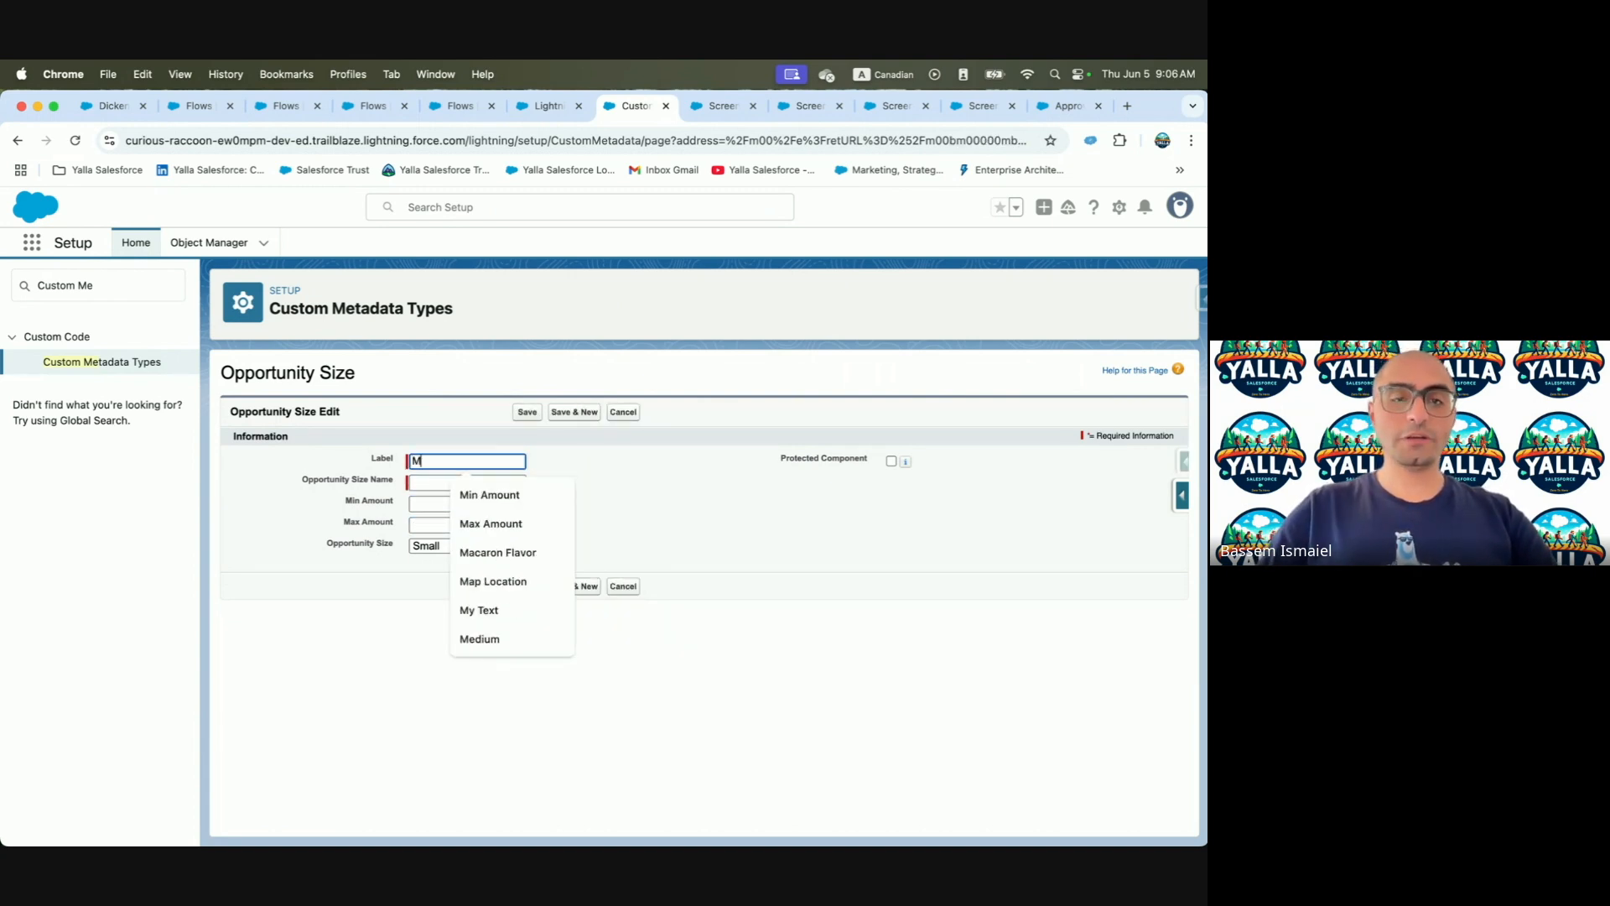
{"action": "left_click", "coordinate": [529, 524]}
{"action": "key", "text": "Tab"}
{"action": "left_click", "coordinate": [452, 505]}
{"action": "type", "text": "11"}
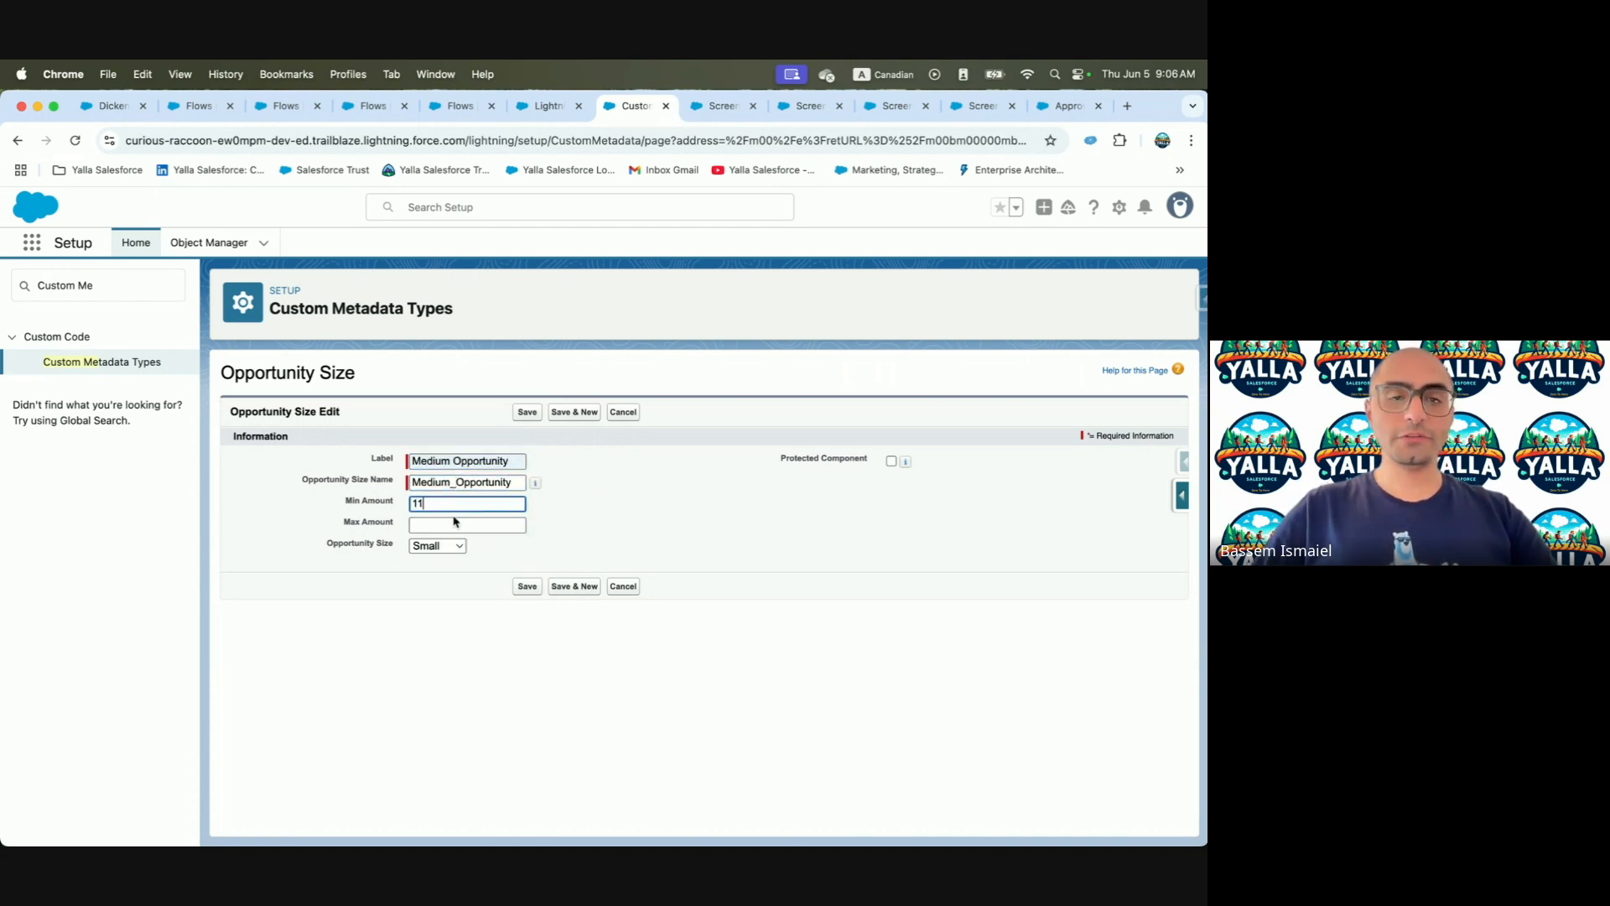
{"action": "left_click", "coordinate": [454, 521]}
{"action": "type", "text": "100"}
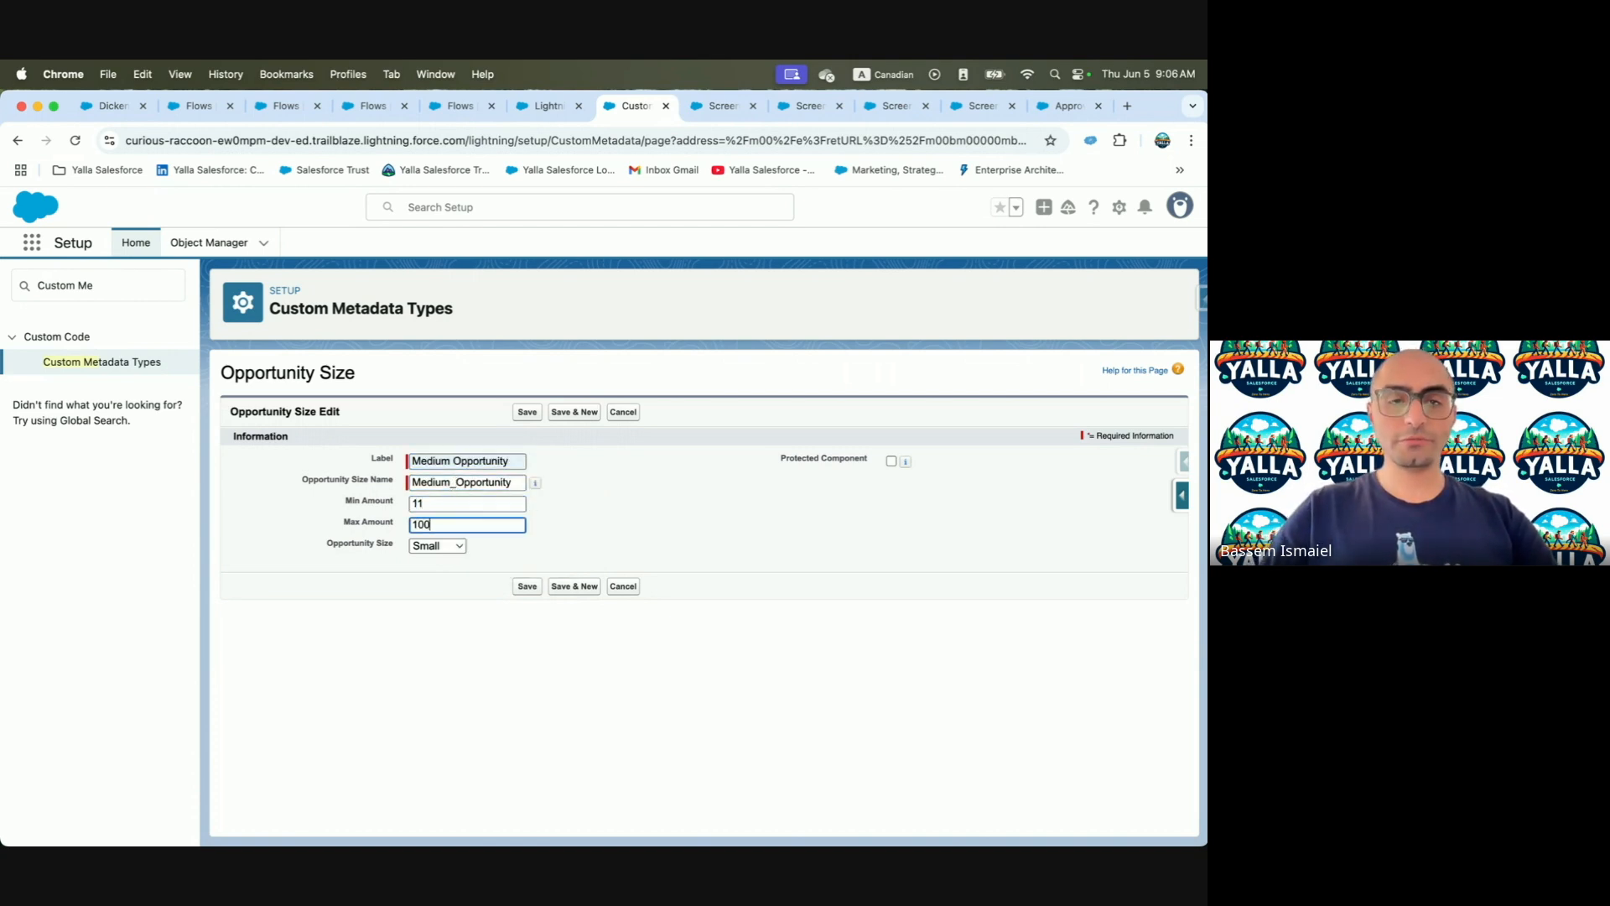
{"action": "left_click", "coordinate": [437, 546]}
{"action": "left_click", "coordinate": [439, 565]}
{"action": "left_click", "coordinate": [574, 586]}
Add a Large Opportunity record with Min Amount 101, an empty Max Amount and size Large, and save it
{"action": "left_click", "coordinate": [439, 461]}
{"action": "type", "text": "Large"}
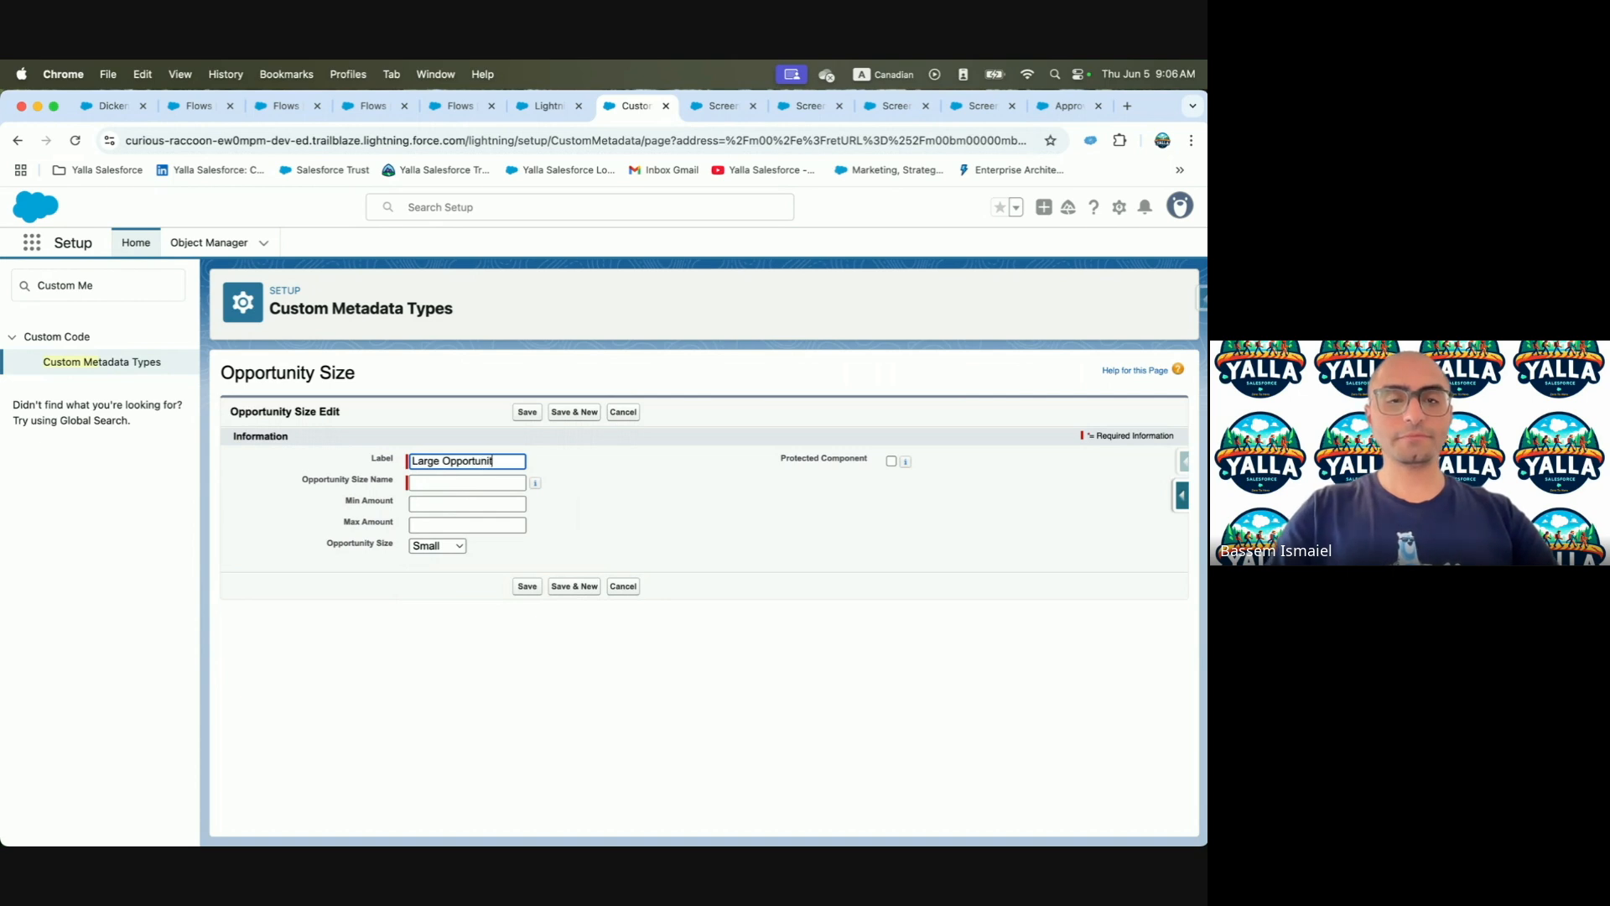
{"action": "key", "text": "Tab"}
{"action": "left_click", "coordinate": [435, 503]}
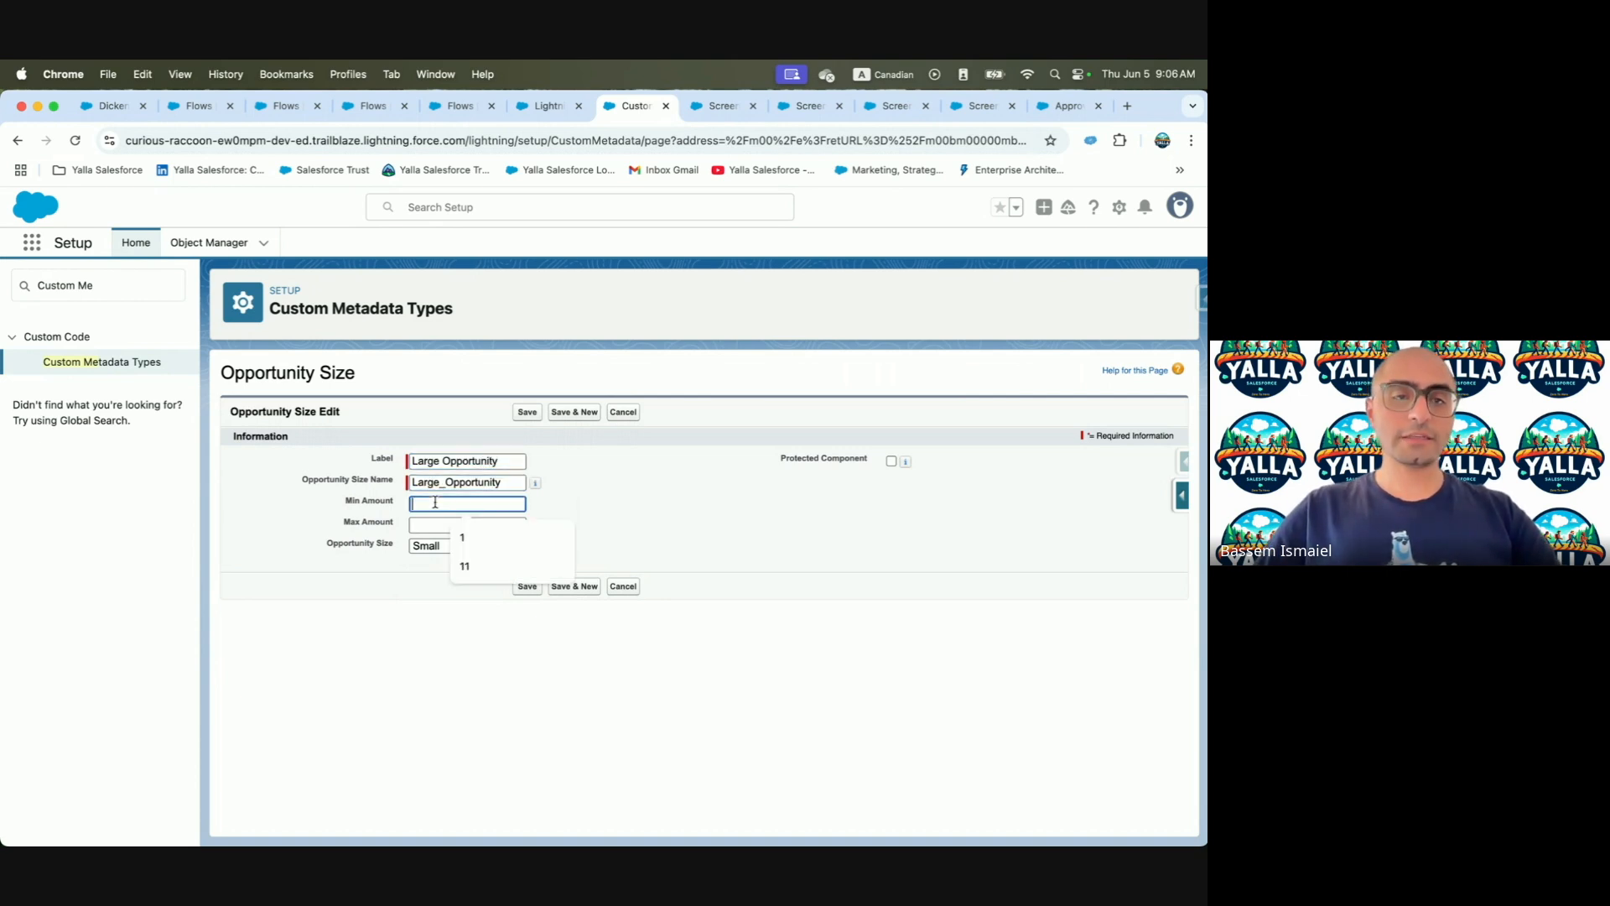
{"action": "type", "text": "10"}
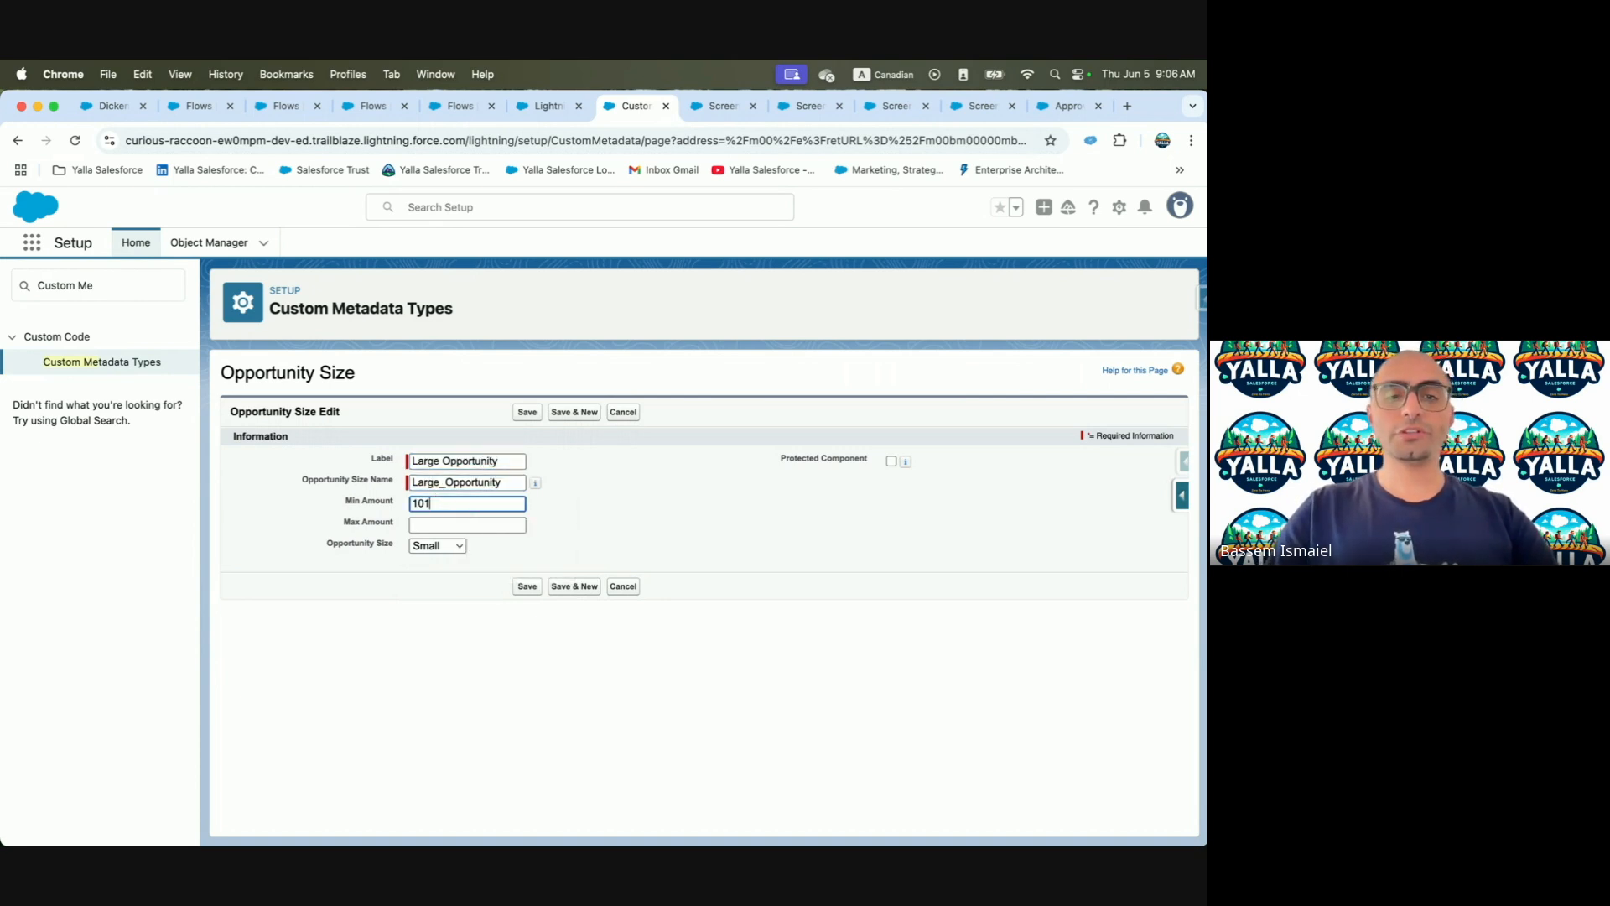
{"action": "type", "text": "1"}
{"action": "left_click", "coordinate": [437, 546]}
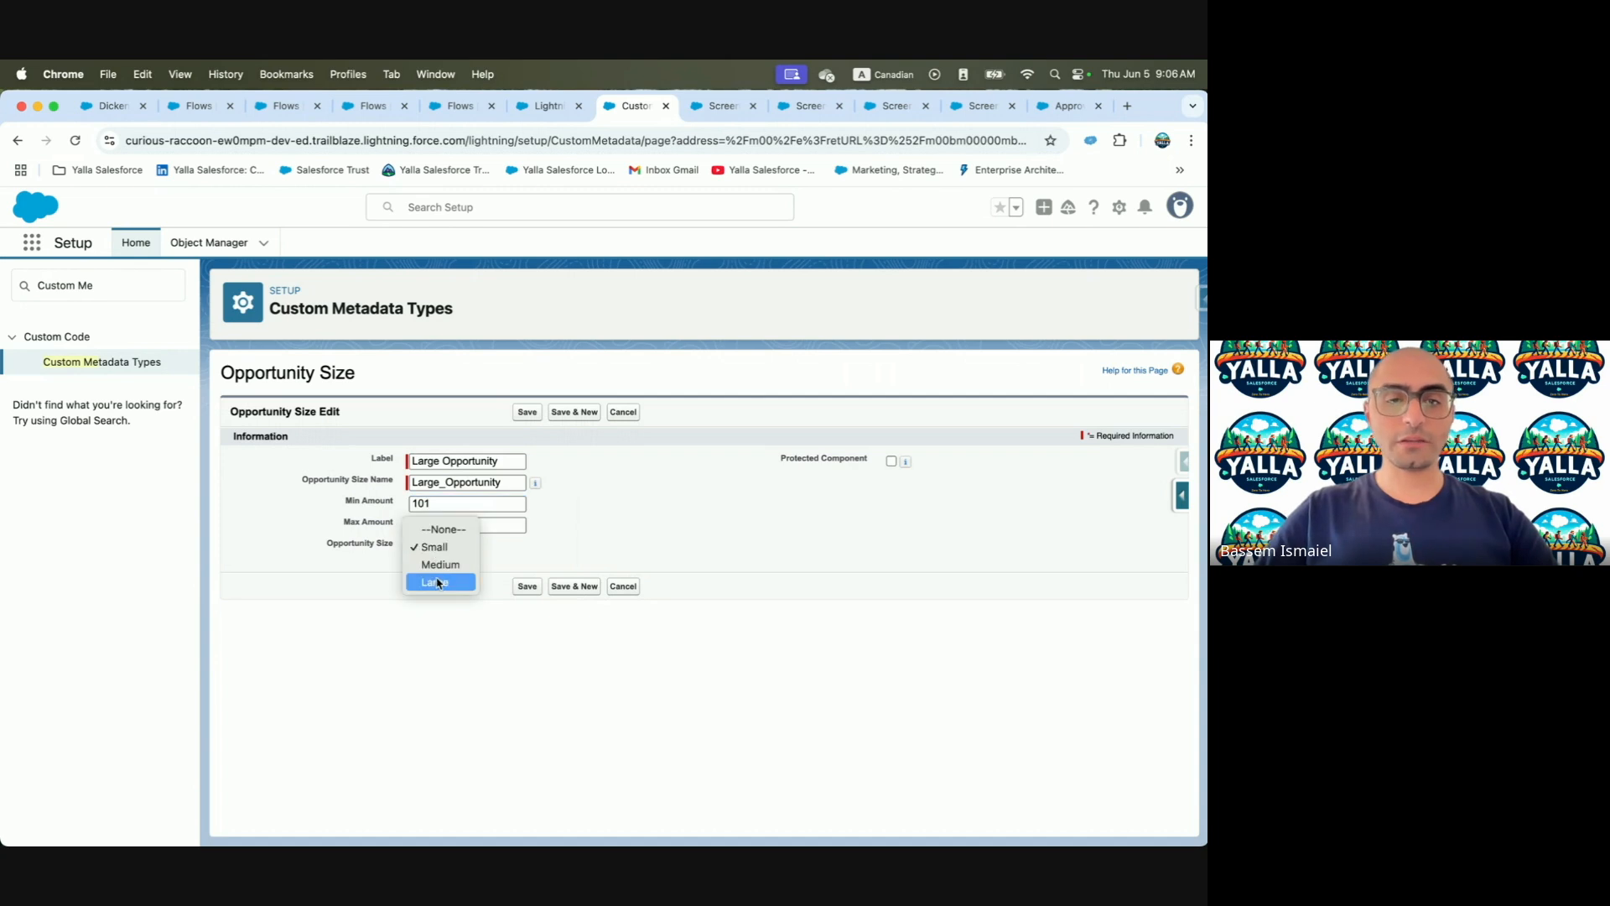
{"action": "left_click", "coordinate": [515, 586]}
{"action": "left_click", "coordinate": [530, 586]}
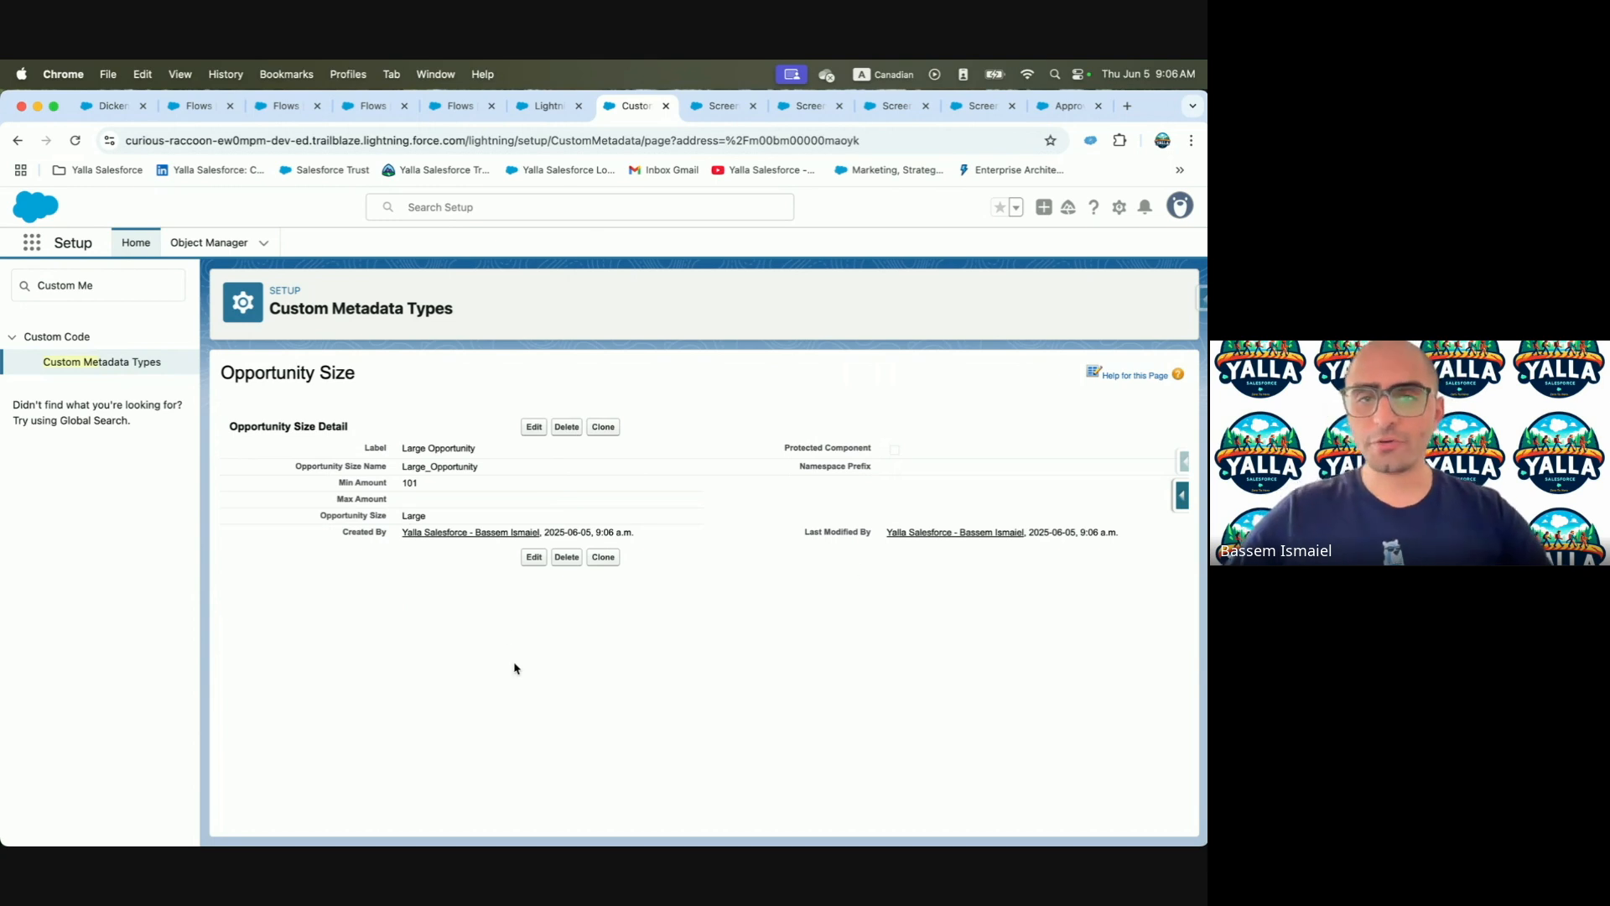
Query all fields from Opportunity_Size__mdt with a limit of 200 using Salesforce Inspector Reloaded's Data Export
{"action": "left_click", "coordinate": [1199, 298]}
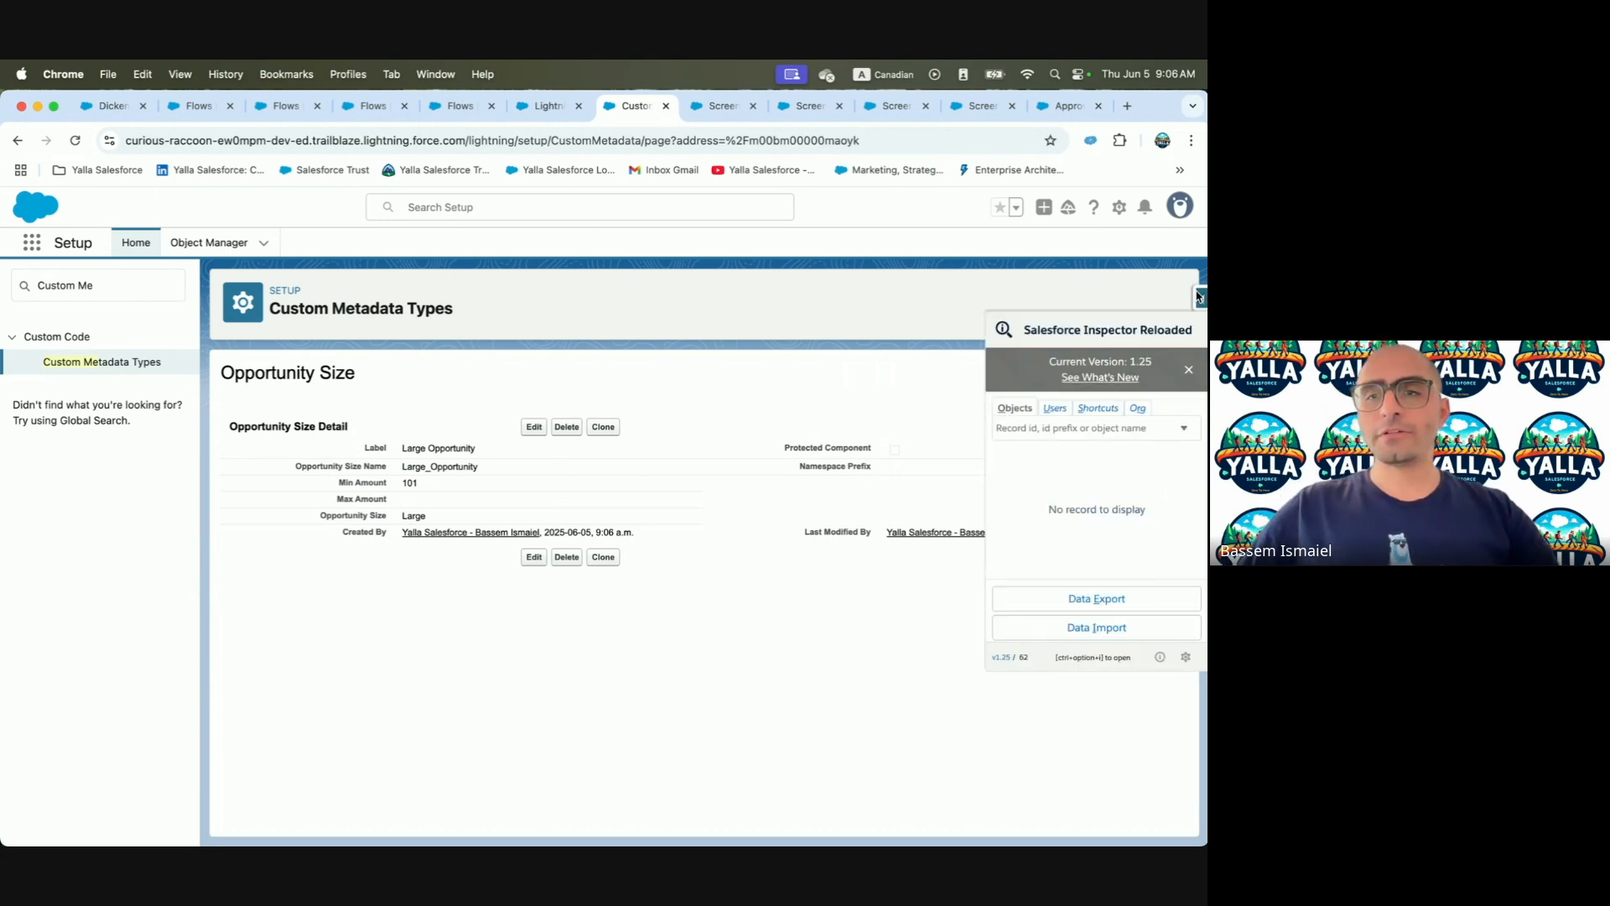
{"action": "left_click", "coordinate": [1071, 599]}
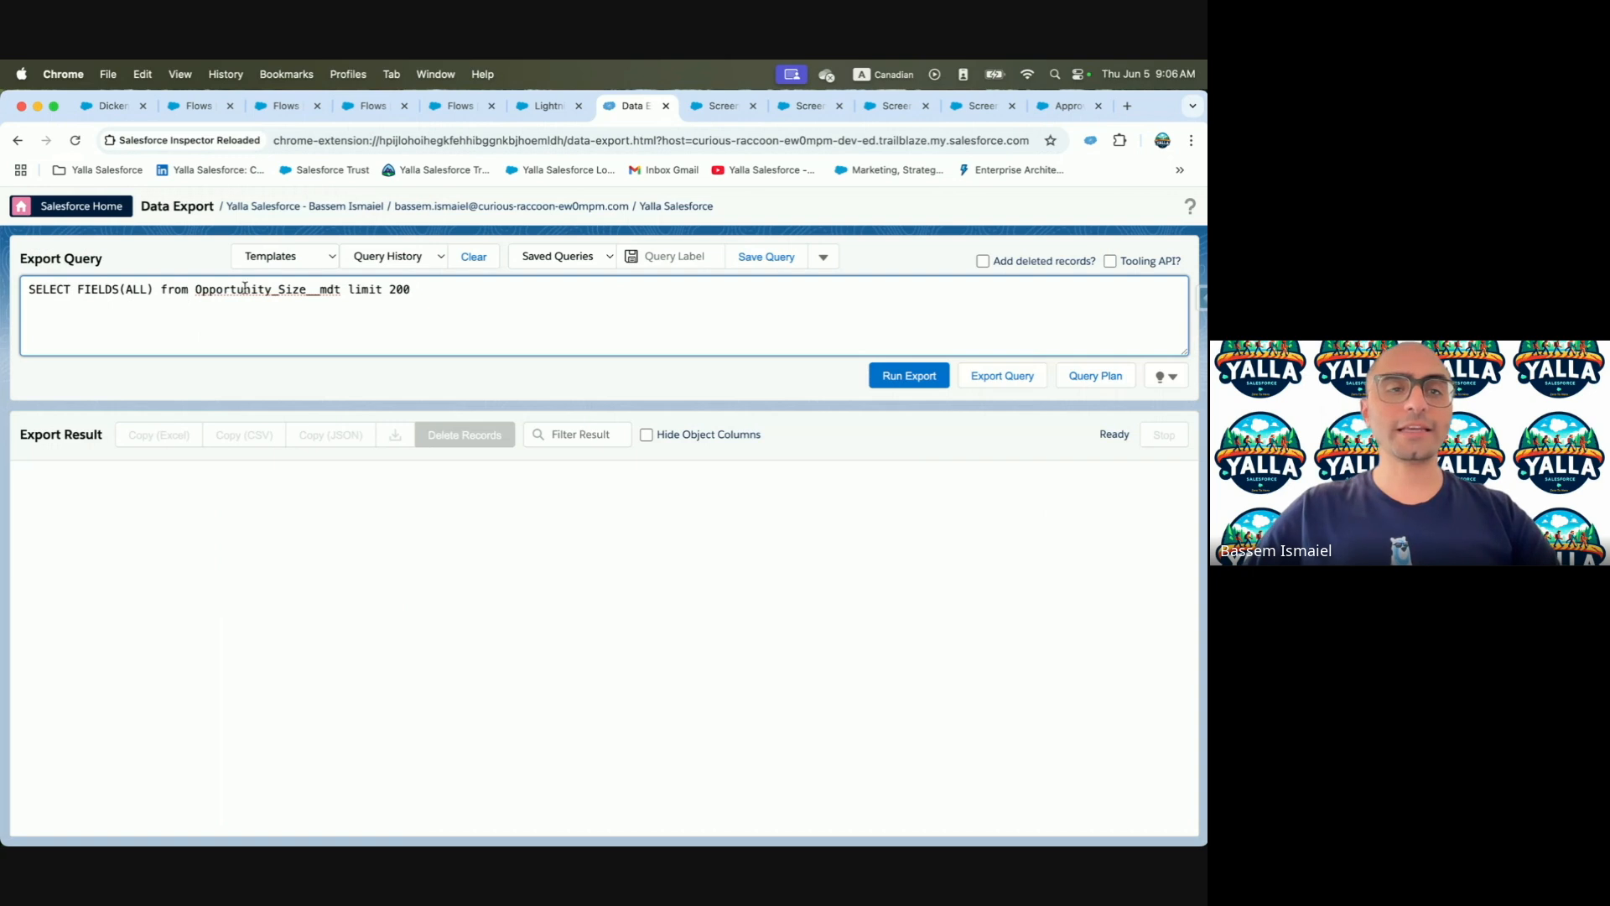
{"action": "double_click", "coordinate": [209, 293]}
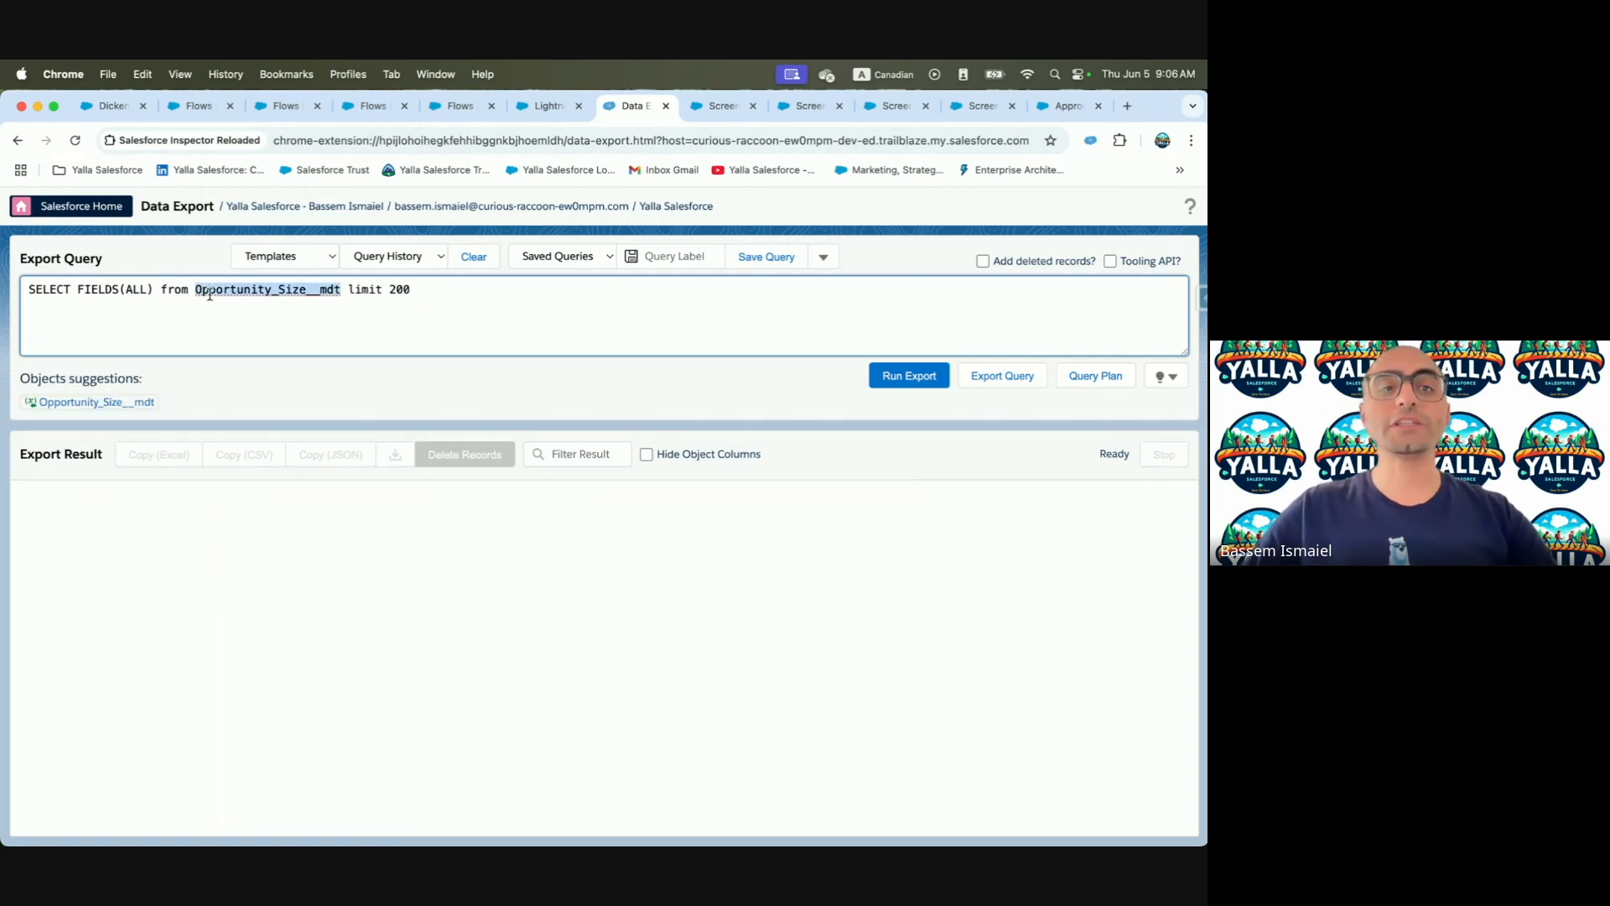
{"action": "left_click", "coordinate": [913, 377]}
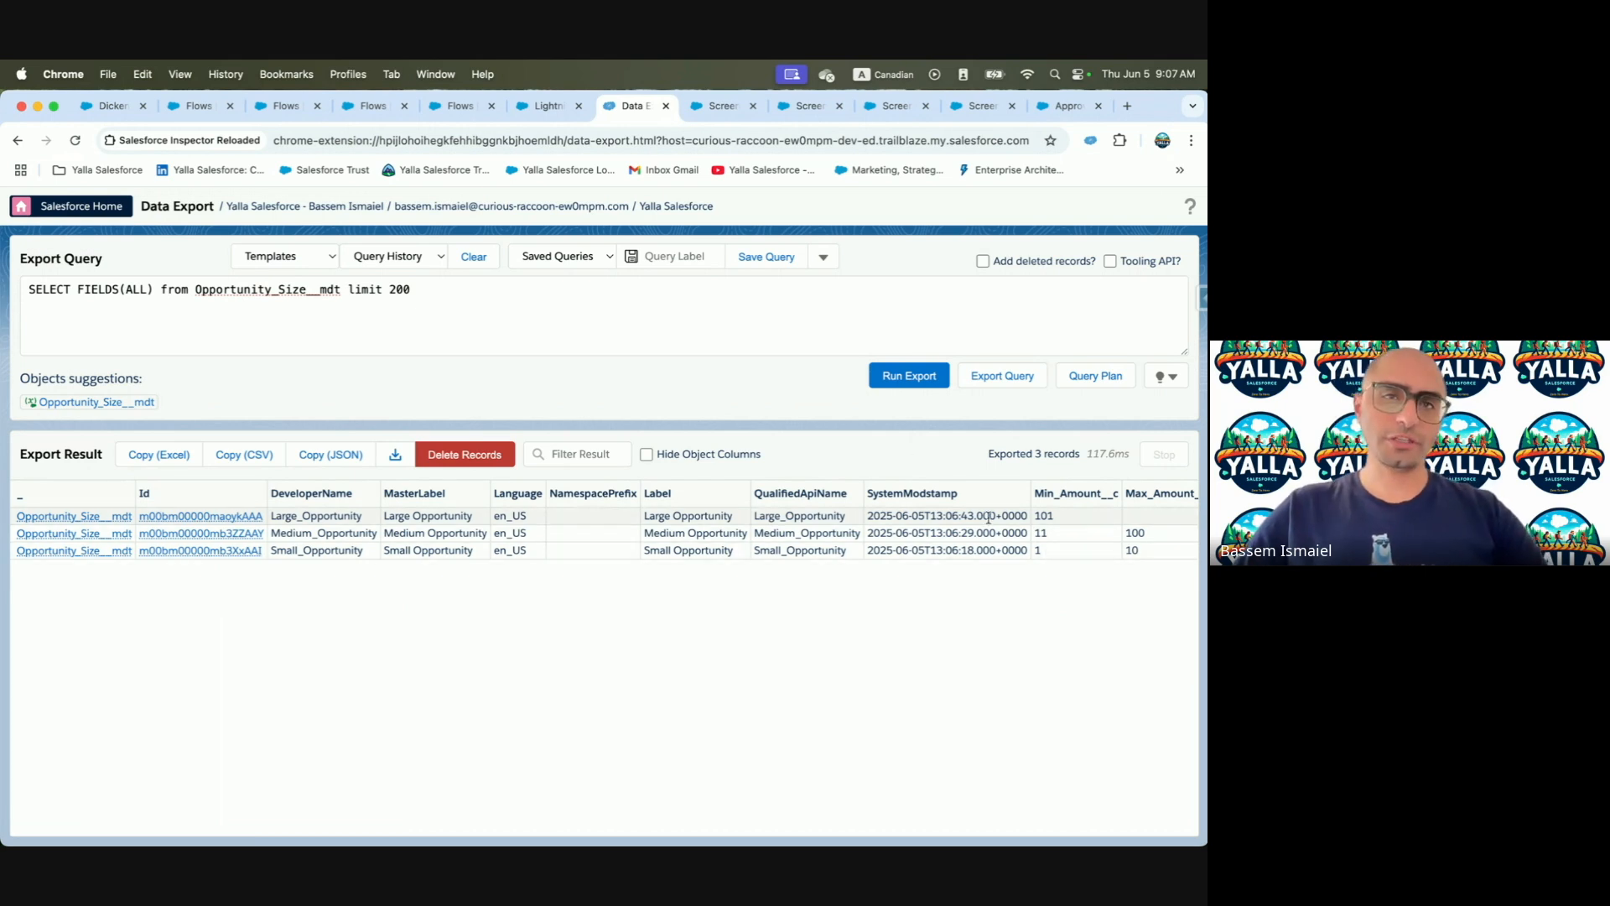
Switch to the Screen Global Vars flow and close the browser tabs after it, including the Approval Processes page
{"action": "left_click", "coordinate": [721, 109]}
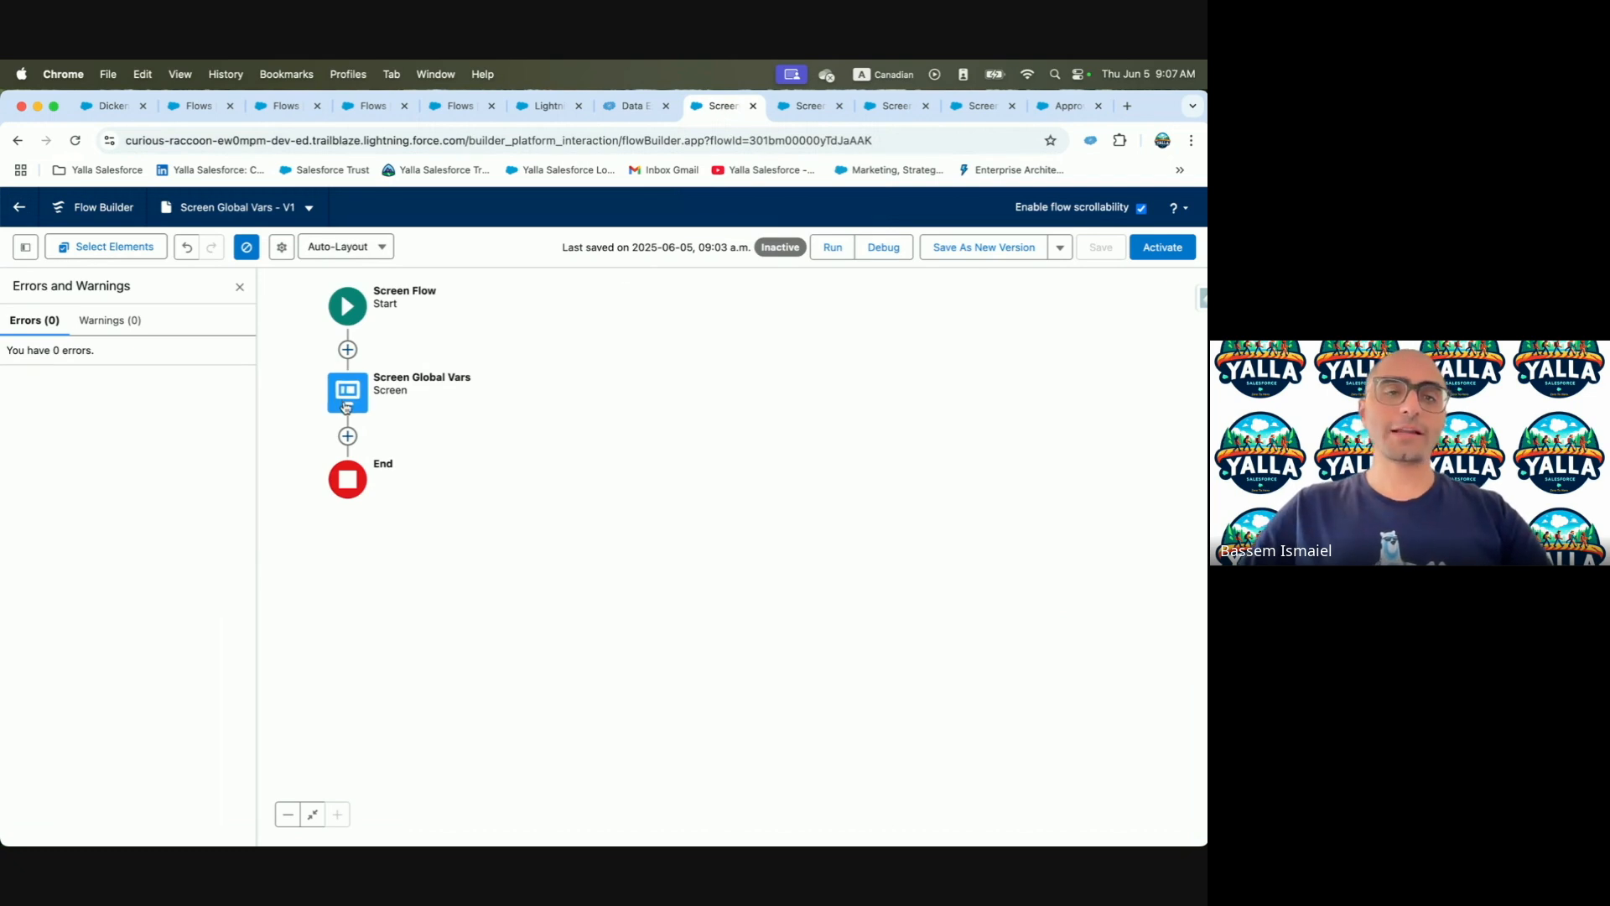
{"action": "double_click", "coordinate": [347, 407]}
{"action": "key", "text": "Escape"}
{"action": "left_click", "coordinate": [841, 106]}
{"action": "left_click", "coordinate": [841, 106]}
{"action": "left_click", "coordinate": [840, 107]}
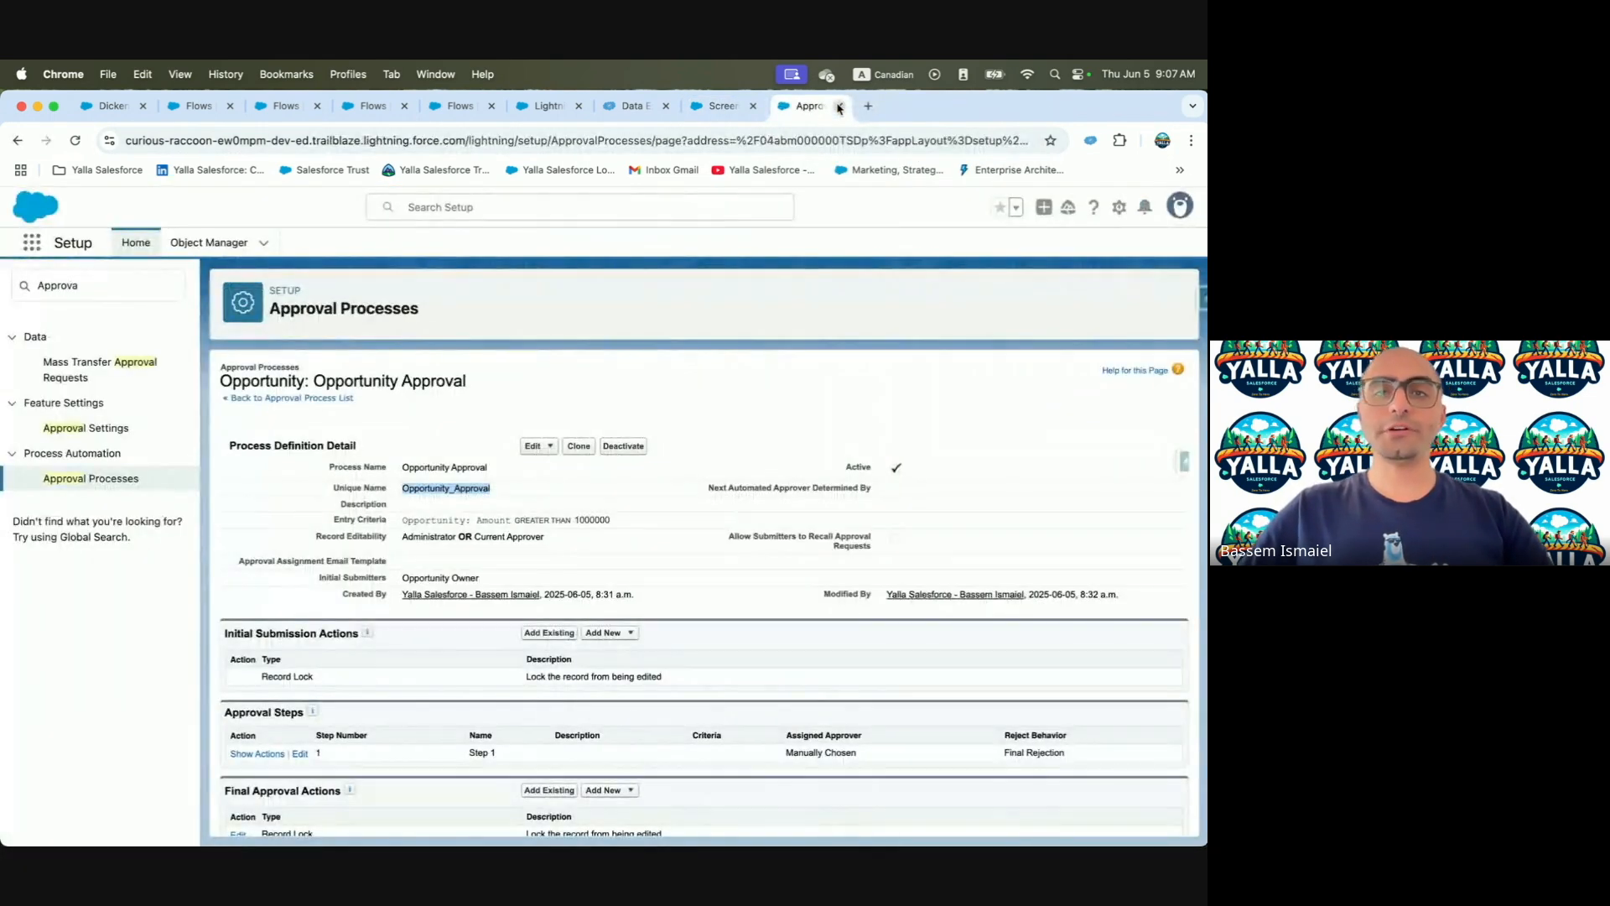
{"action": "left_click", "coordinate": [838, 107]}
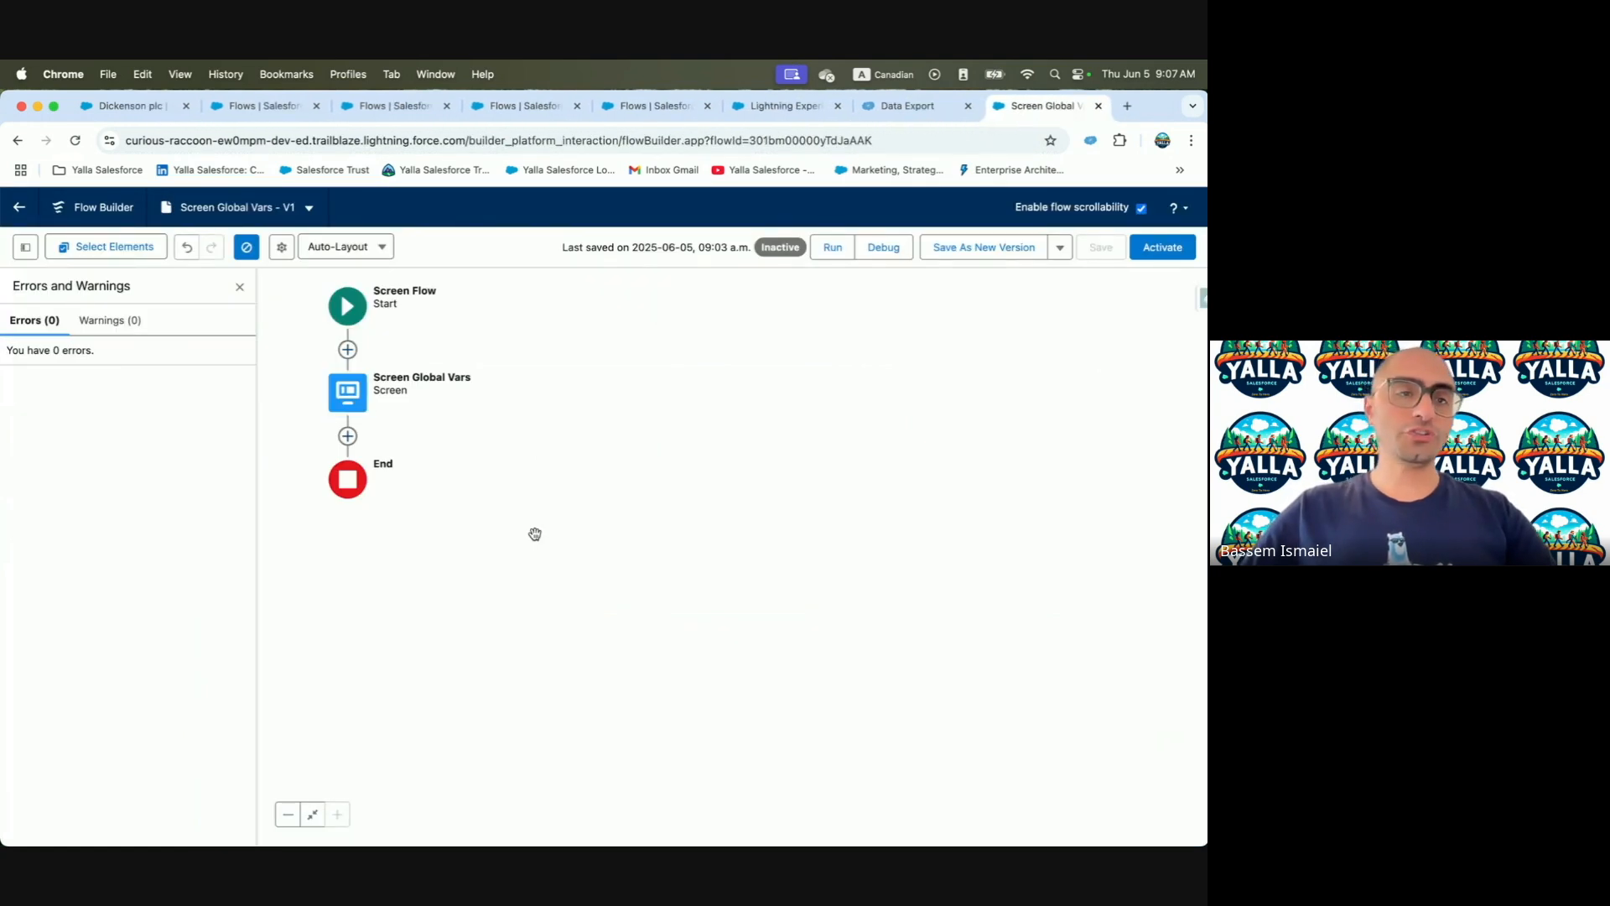
Review the contents of the flow's Screen Global Vars screen, then close its editor and the Errors and Warnings pane
{"action": "left_click", "coordinate": [406, 378]}
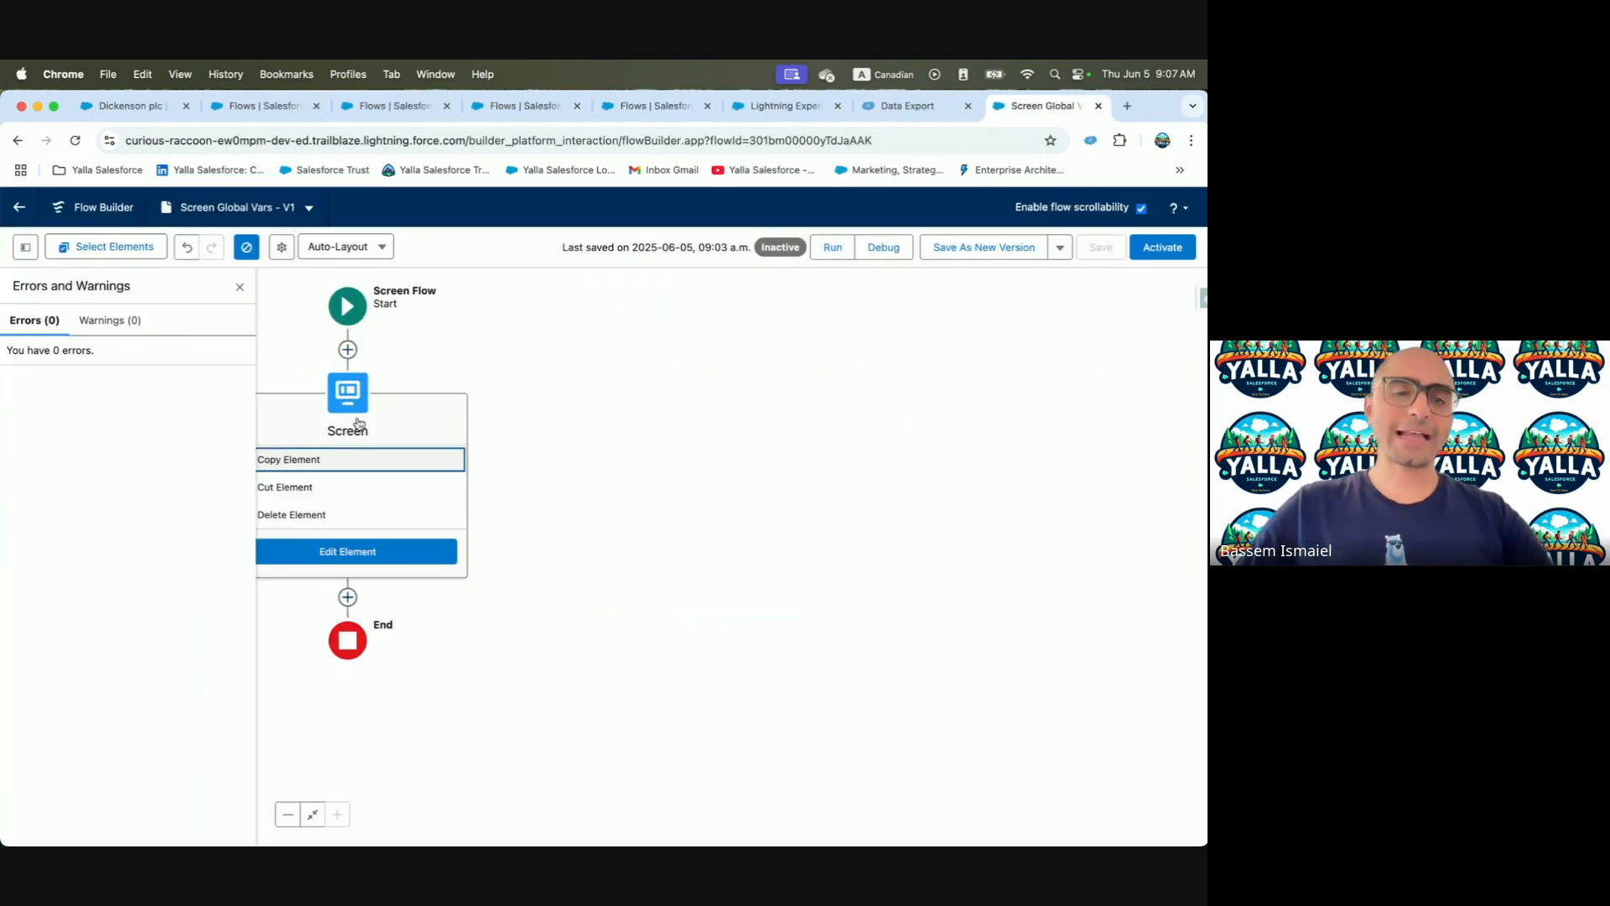
{"action": "left_click_drag", "start_coordinate": [486, 598], "coordinate": [799, 580]}
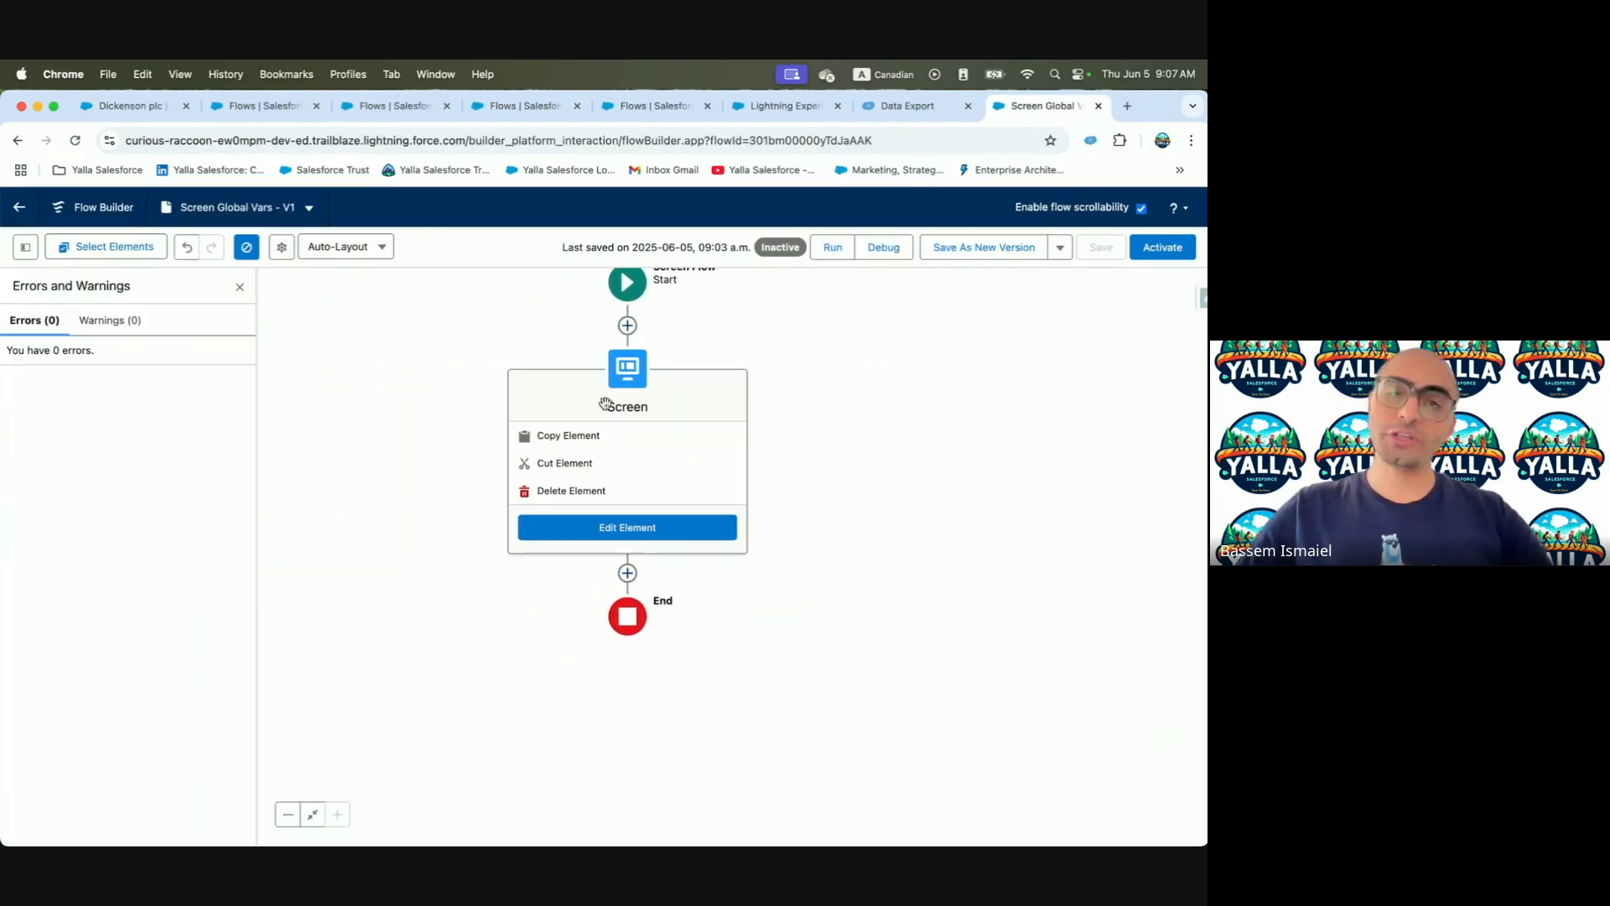
{"action": "double_click", "coordinate": [623, 372]}
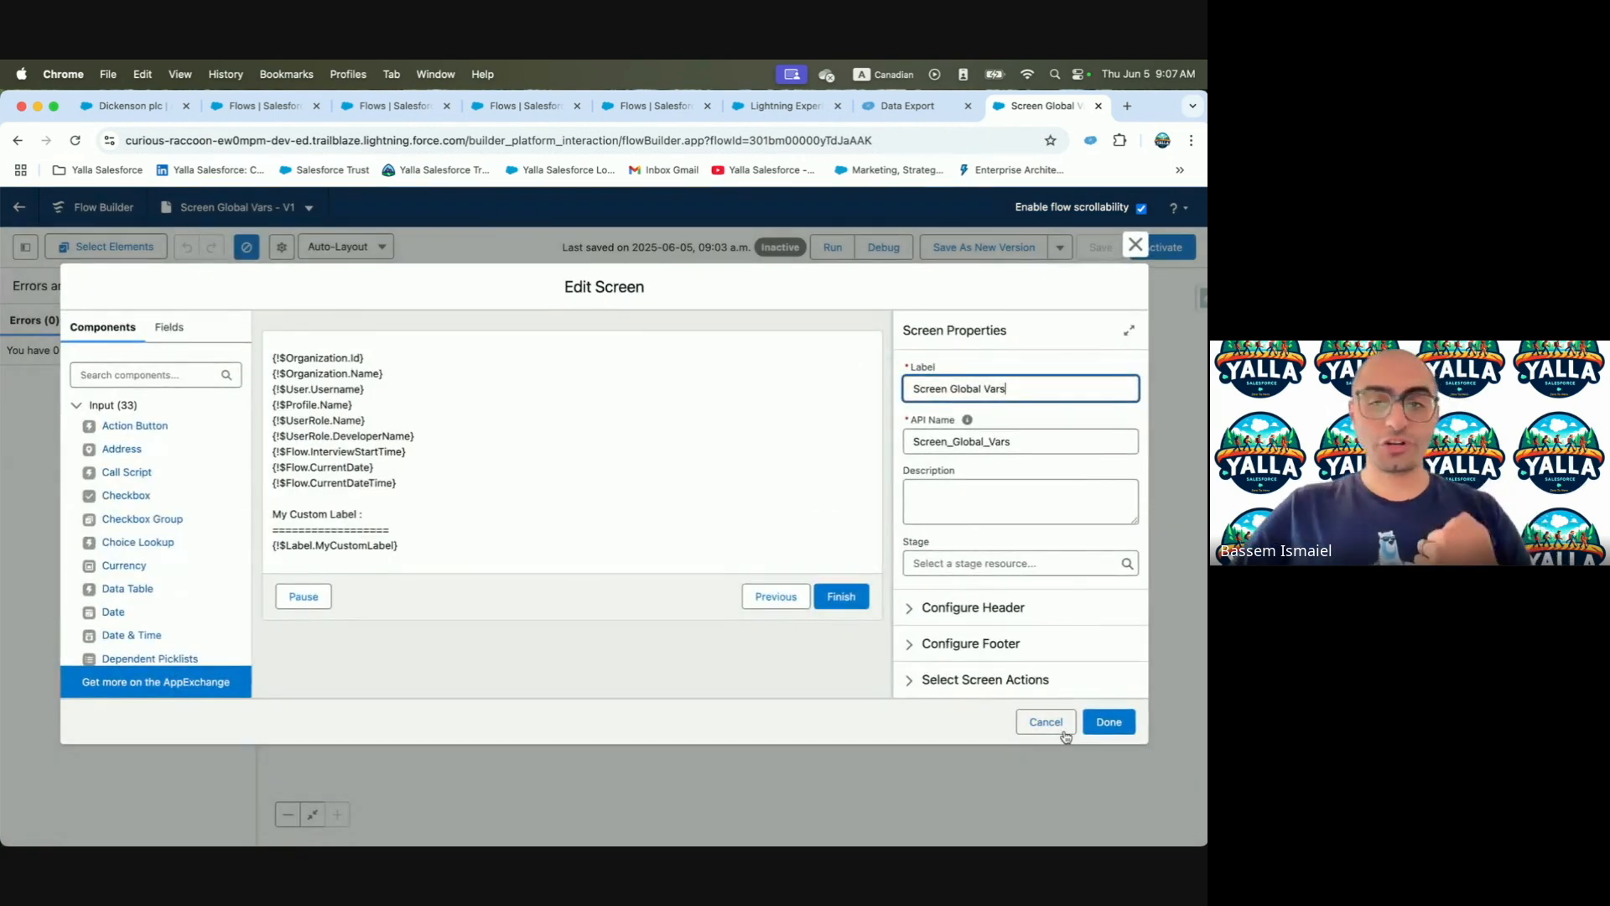
{"action": "left_click", "coordinate": [1115, 733]}
{"action": "left_click", "coordinate": [1112, 725]}
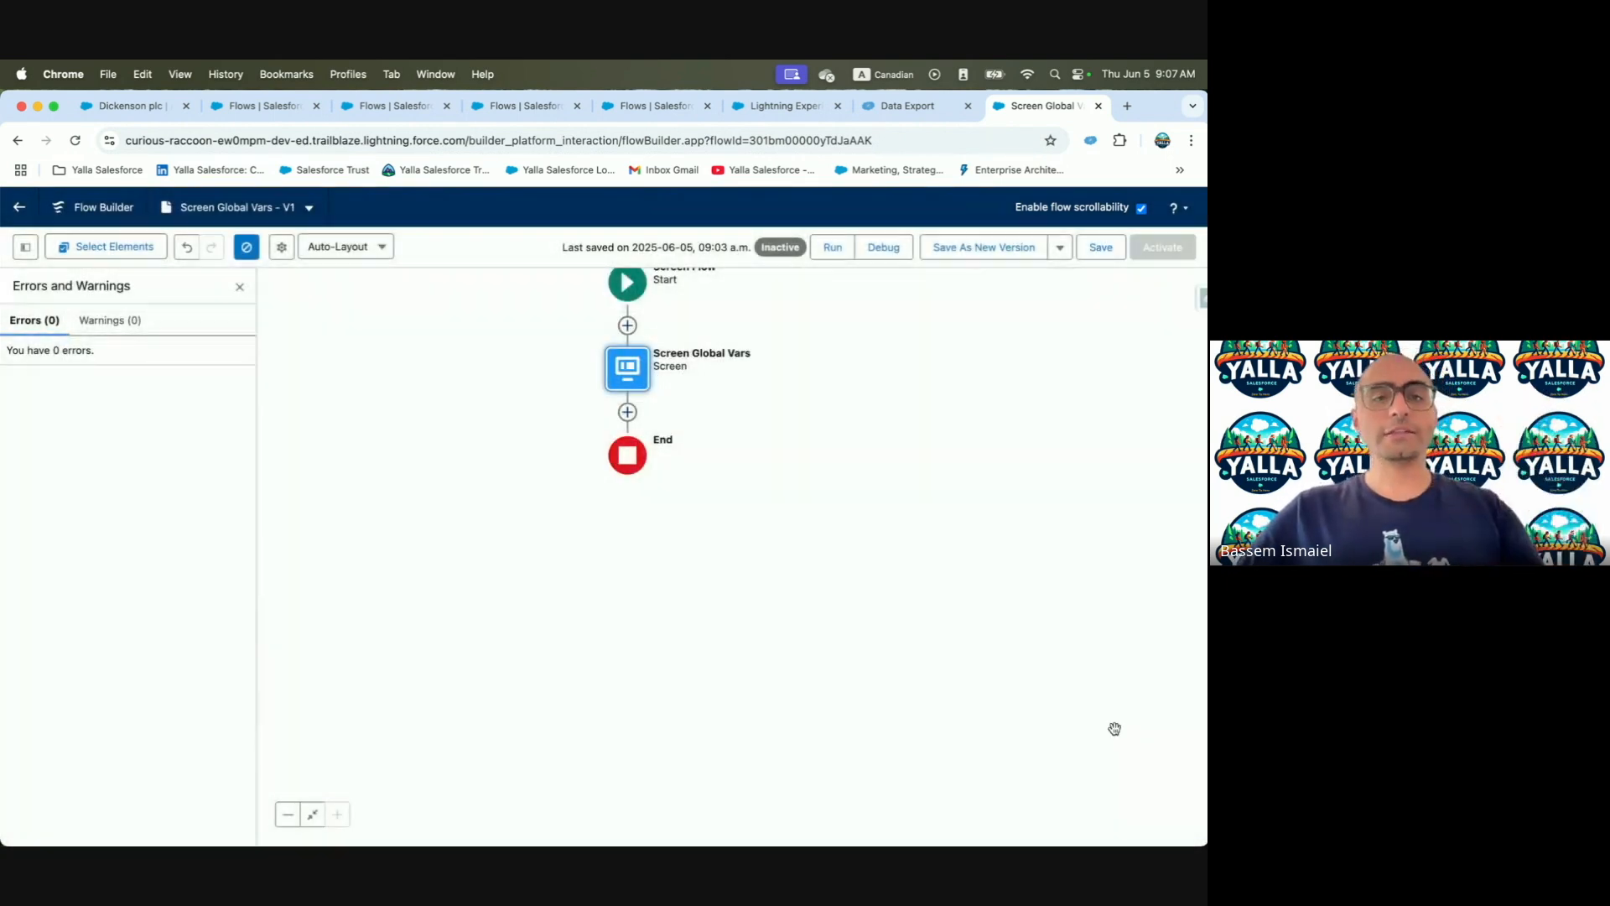
{"action": "left_click", "coordinate": [238, 291]}
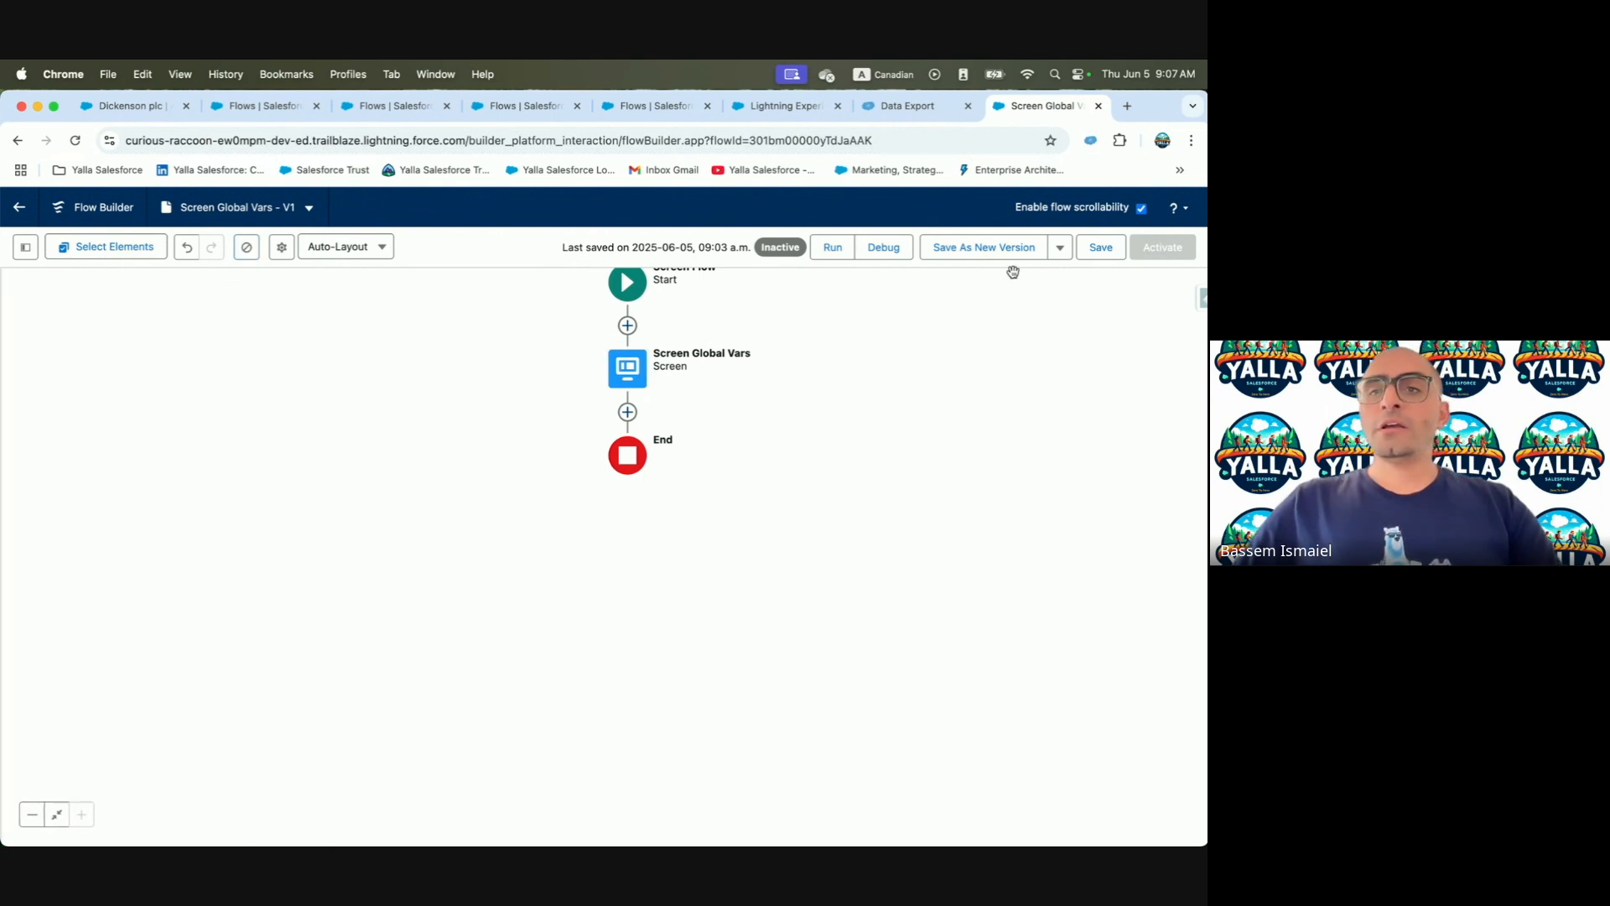
Save the Screen Global Vars flow as a new version
{"action": "left_click", "coordinate": [981, 246]}
{"action": "left_click", "coordinate": [910, 636]}
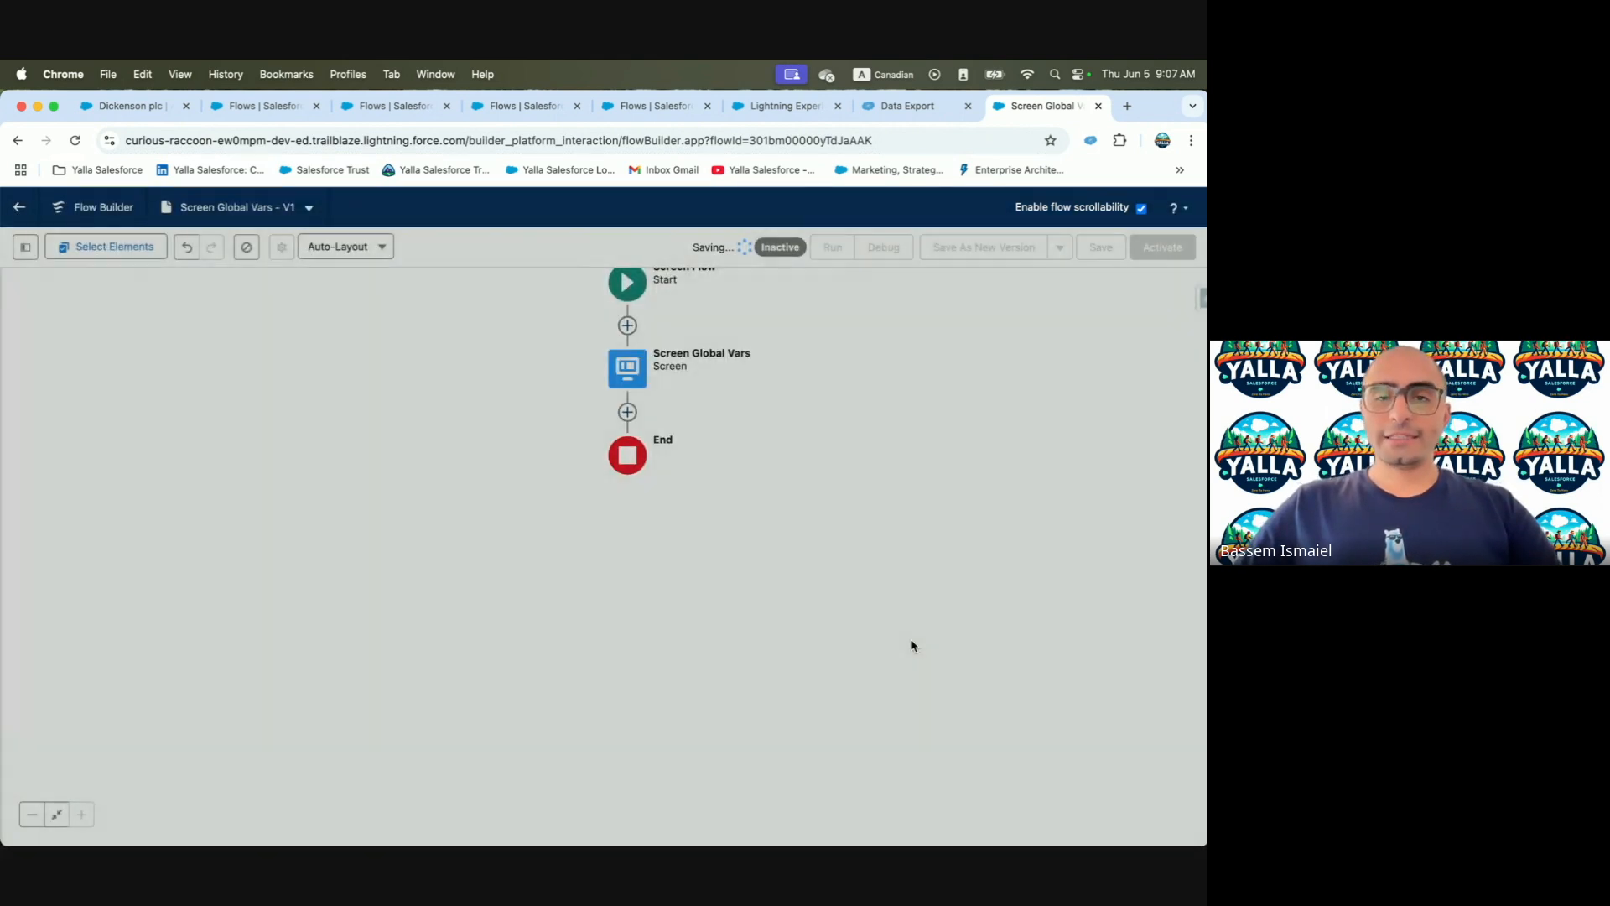
{"action": "left_click_drag", "start_coordinate": [378, 546], "coordinate": [555, 670]}
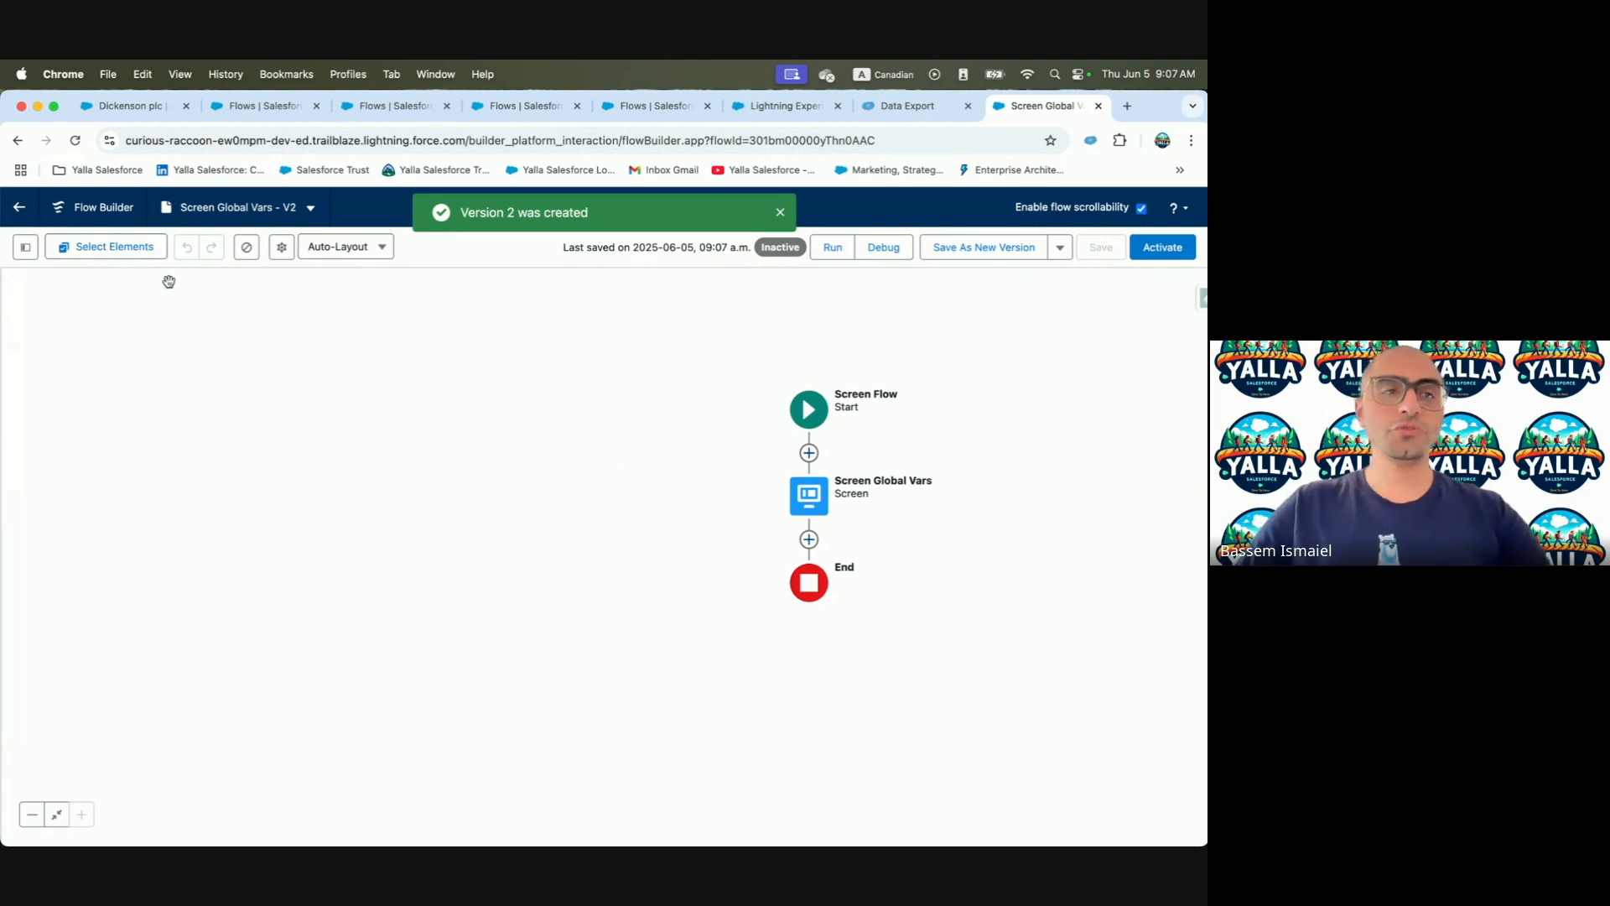
Create a Text variable resource named recordId that is available for input
{"action": "left_click", "coordinate": [26, 246]}
{"action": "left_click", "coordinate": [37, 403]}
{"action": "left_click", "coordinate": [365, 451]}
{"action": "left_click", "coordinate": [355, 488]}
{"action": "left_click", "coordinate": [399, 483]}
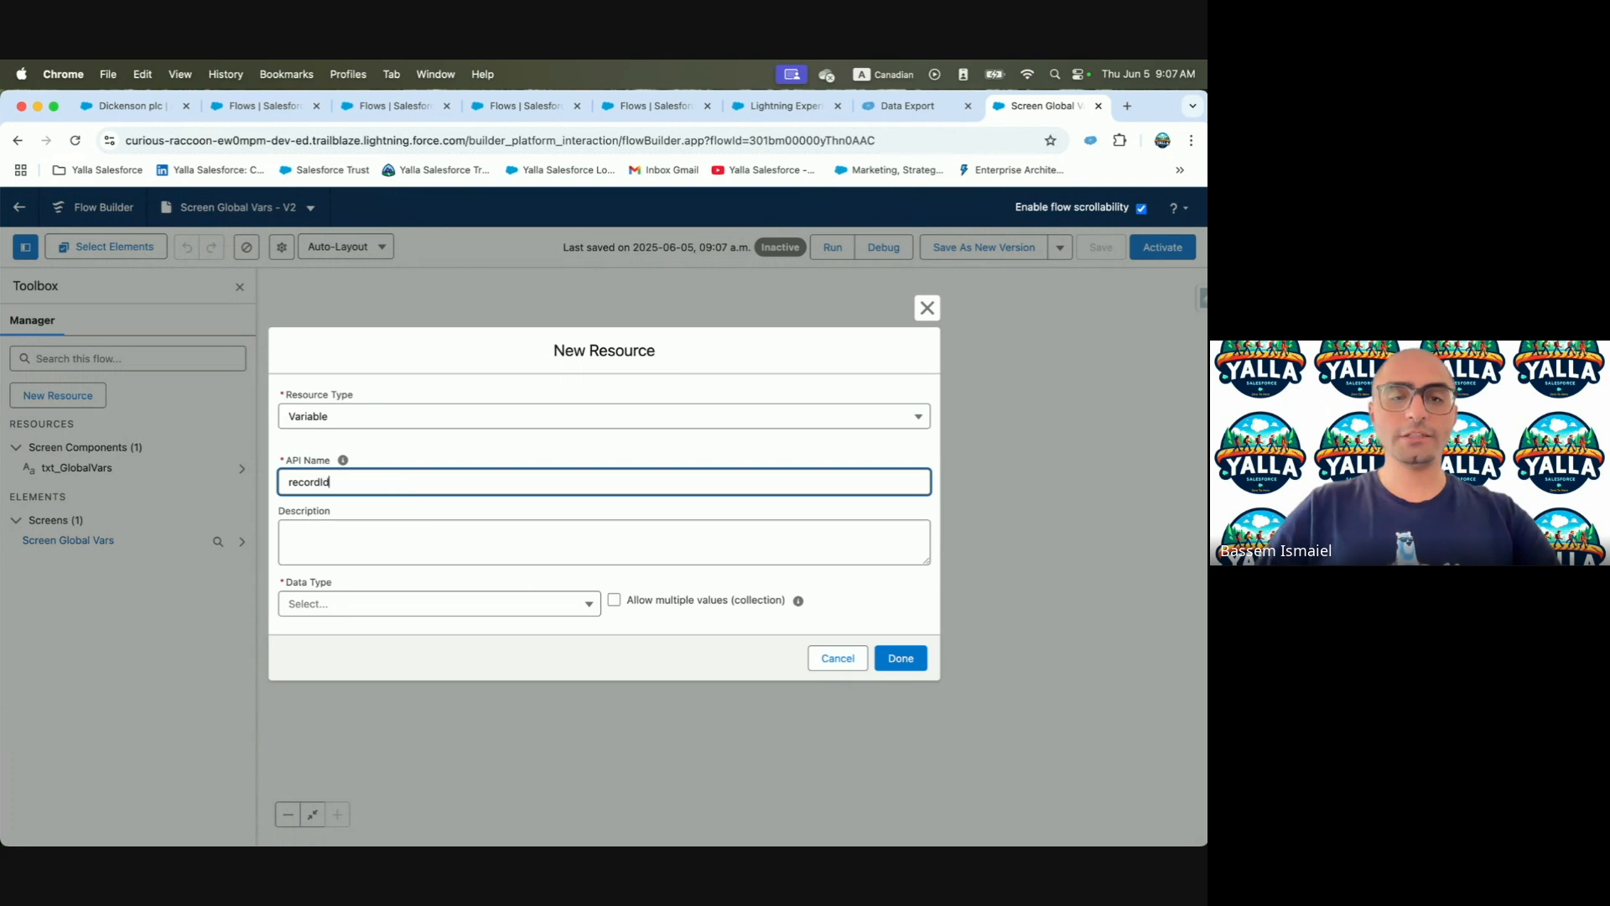
{"action": "left_click", "coordinate": [400, 605]}
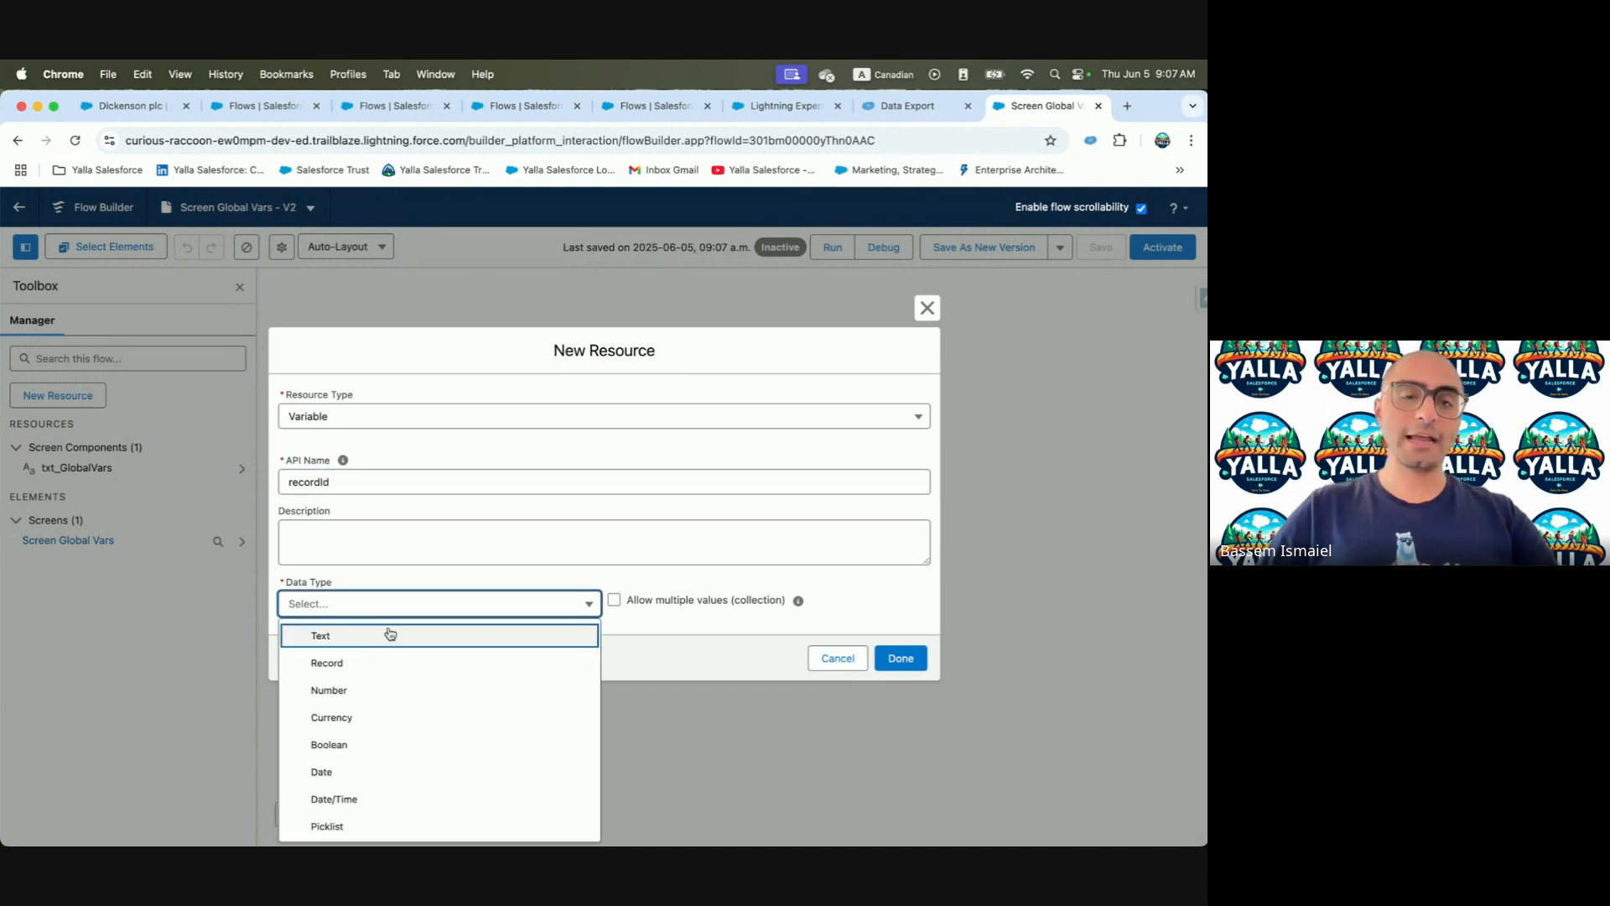
{"action": "left_click", "coordinate": [387, 634]}
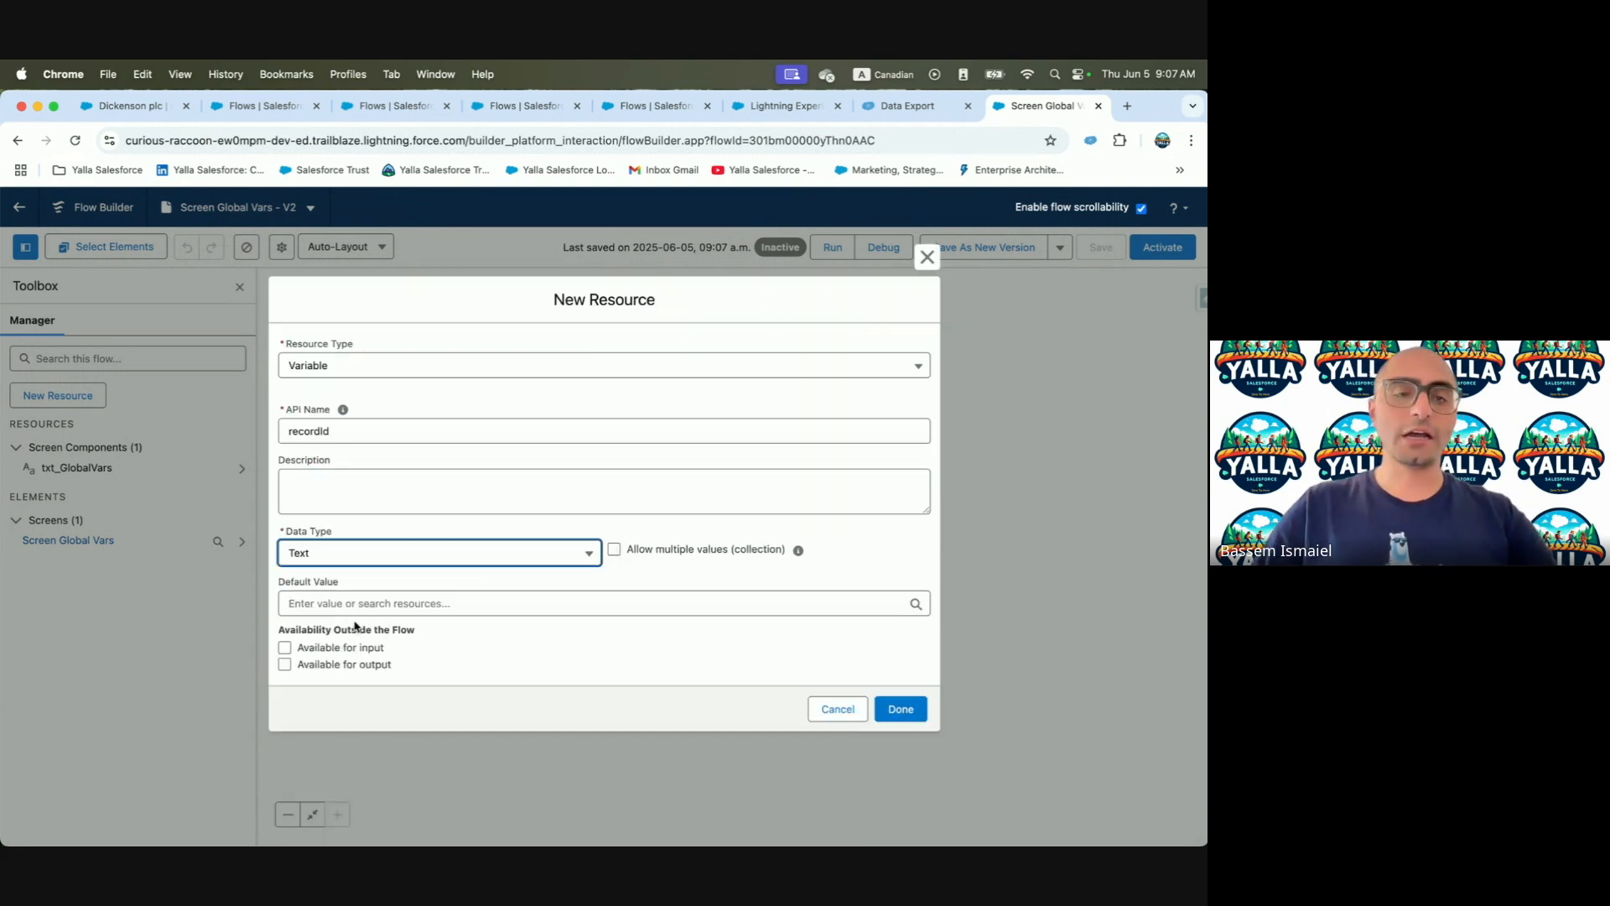
{"action": "left_click", "coordinate": [345, 654]}
{"action": "left_click", "coordinate": [901, 709]}
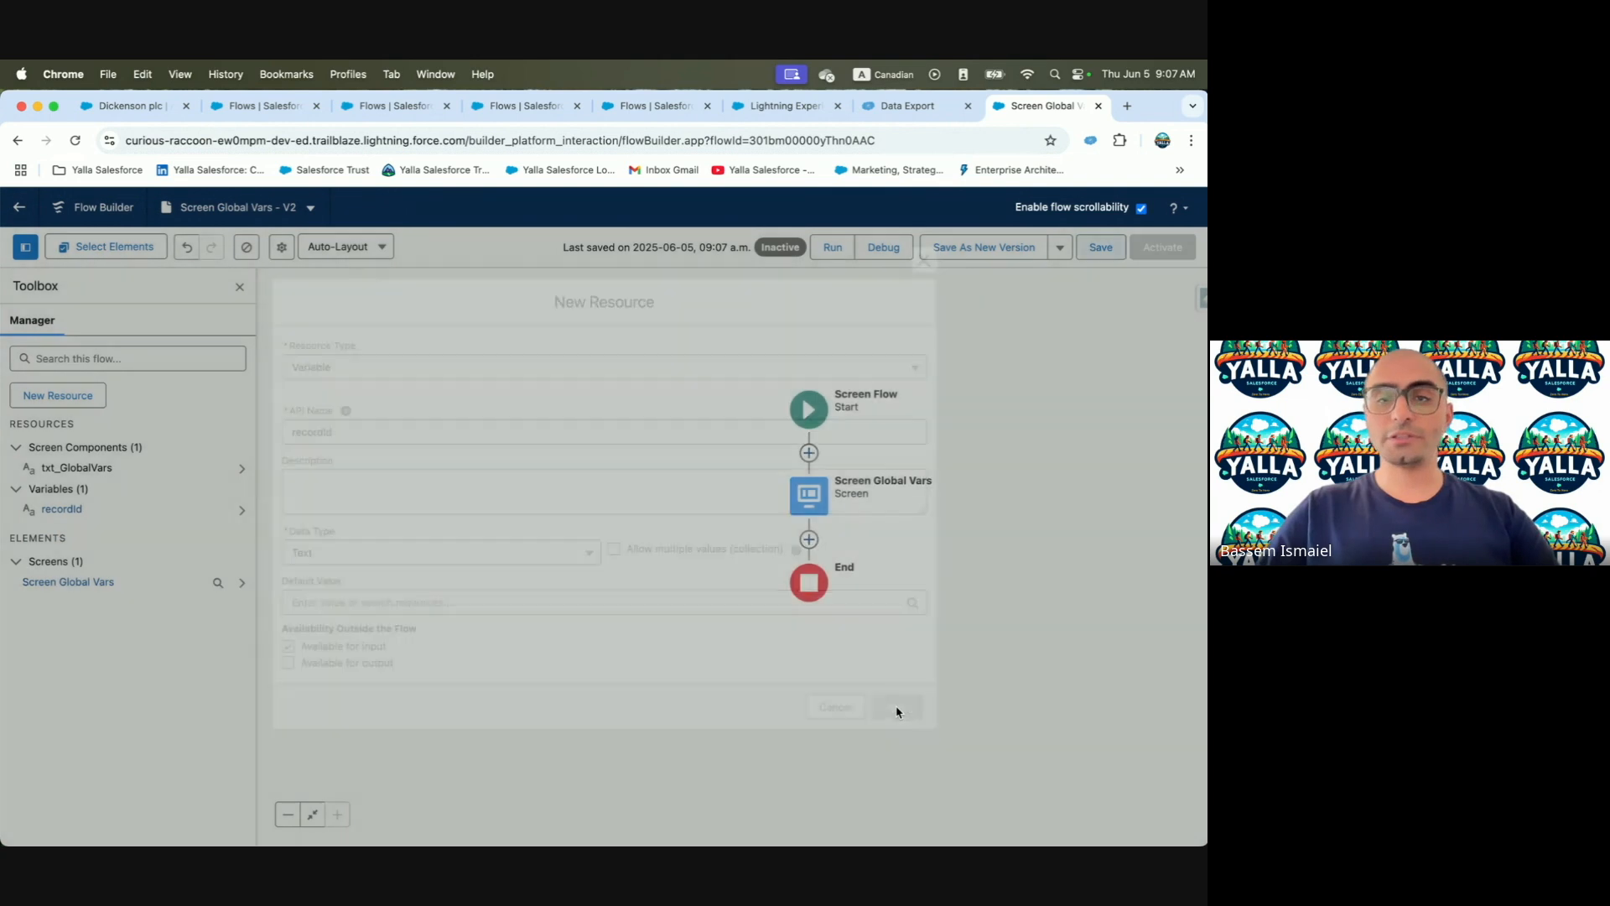
Add a Get Records element labelled Get Opp Details before the Screen Global Vars screen, using the Opportunity object
{"action": "left_click", "coordinate": [810, 453]}
{"action": "type", "text": "Get"}
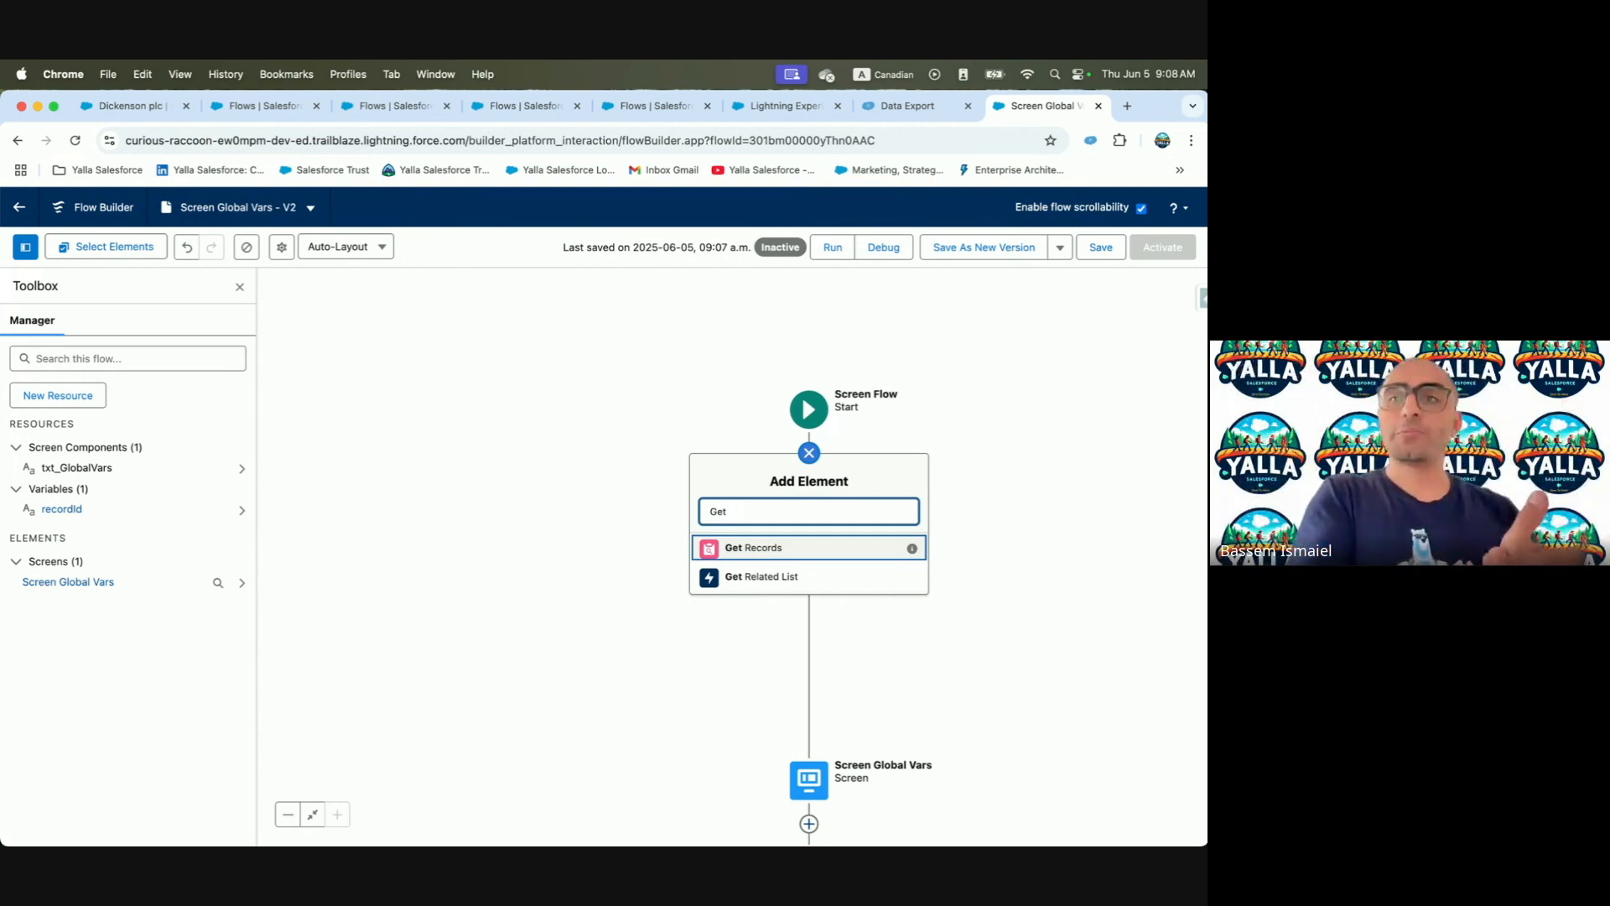
{"action": "left_click", "coordinate": [799, 546]}
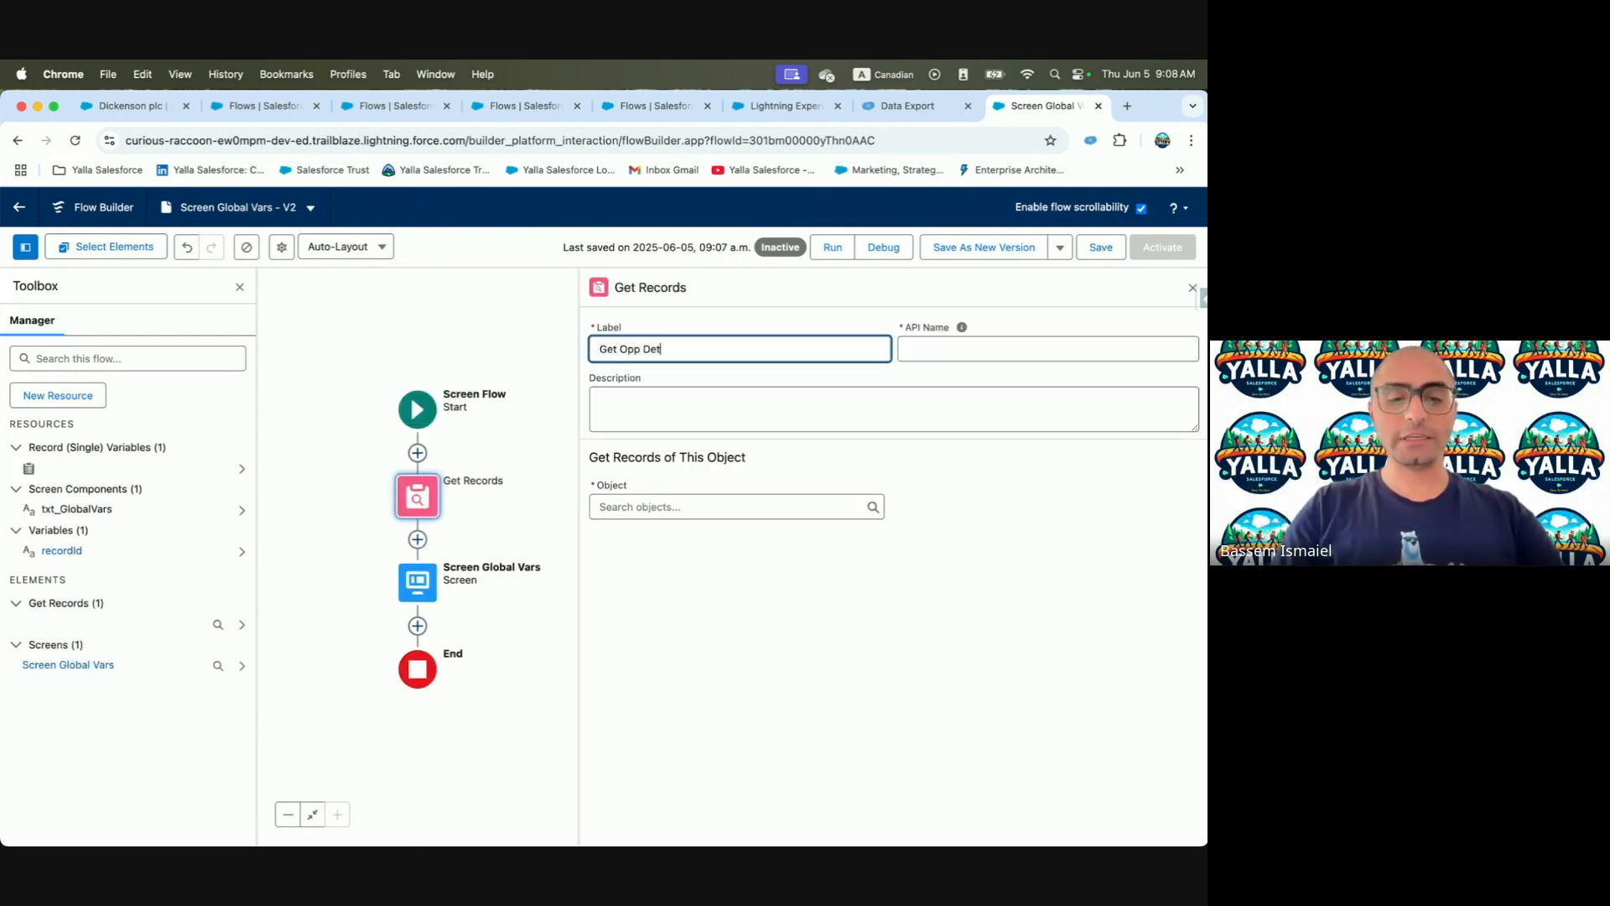
{"action": "type", "text": "Get Opp Details"}
{"action": "left_click", "coordinate": [902, 347]}
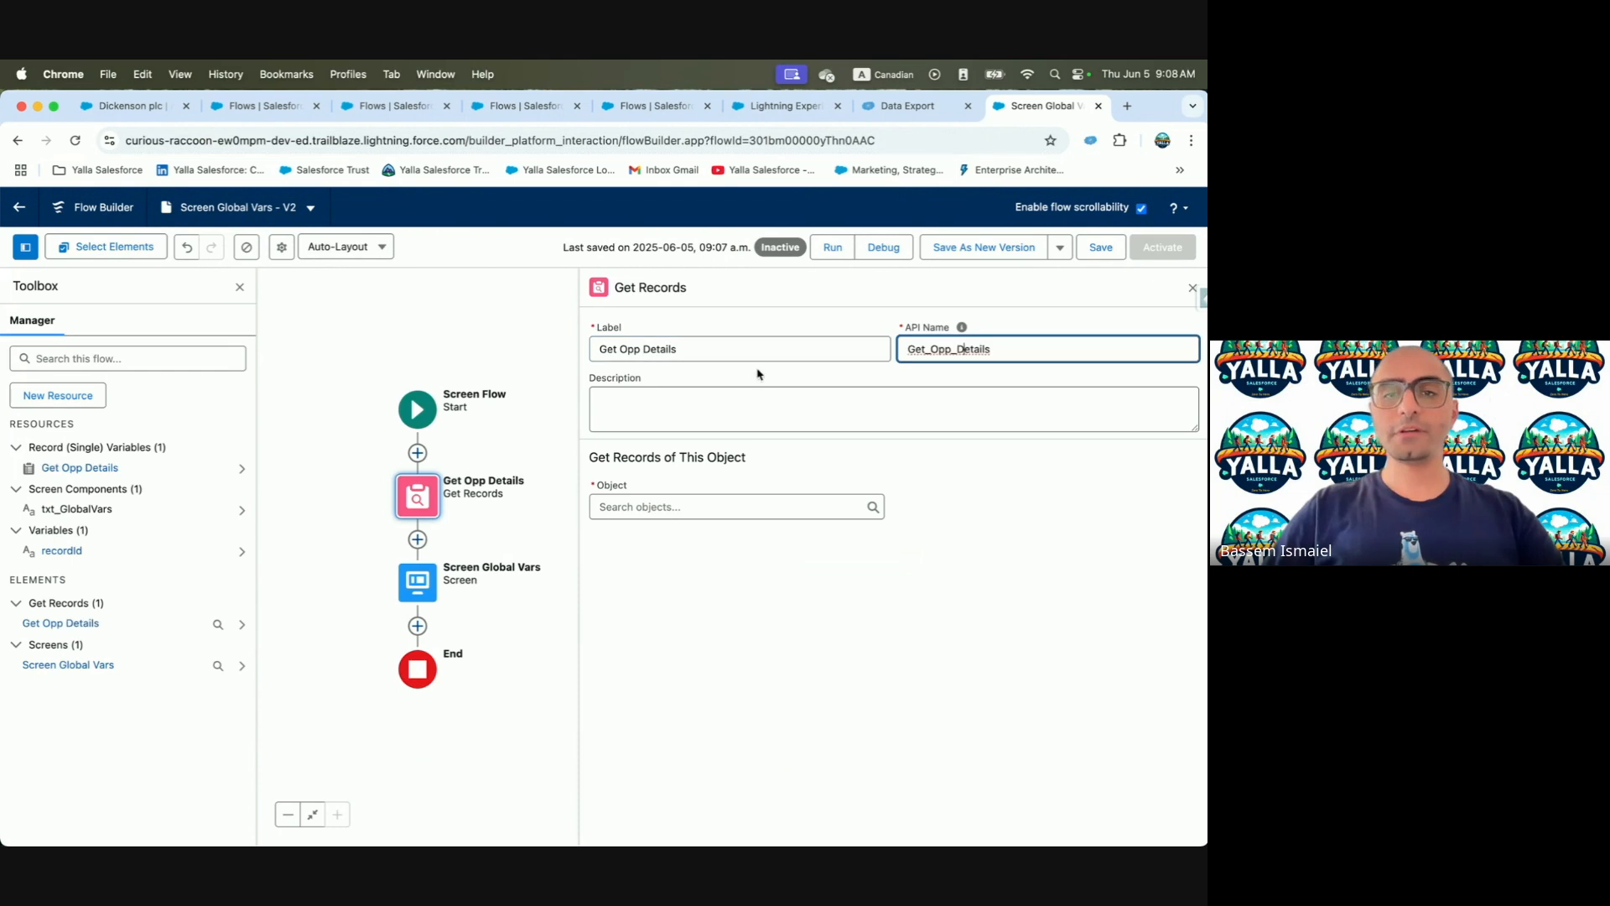
{"action": "left_click", "coordinate": [654, 514]}
{"action": "type", "text": "Oppo"}
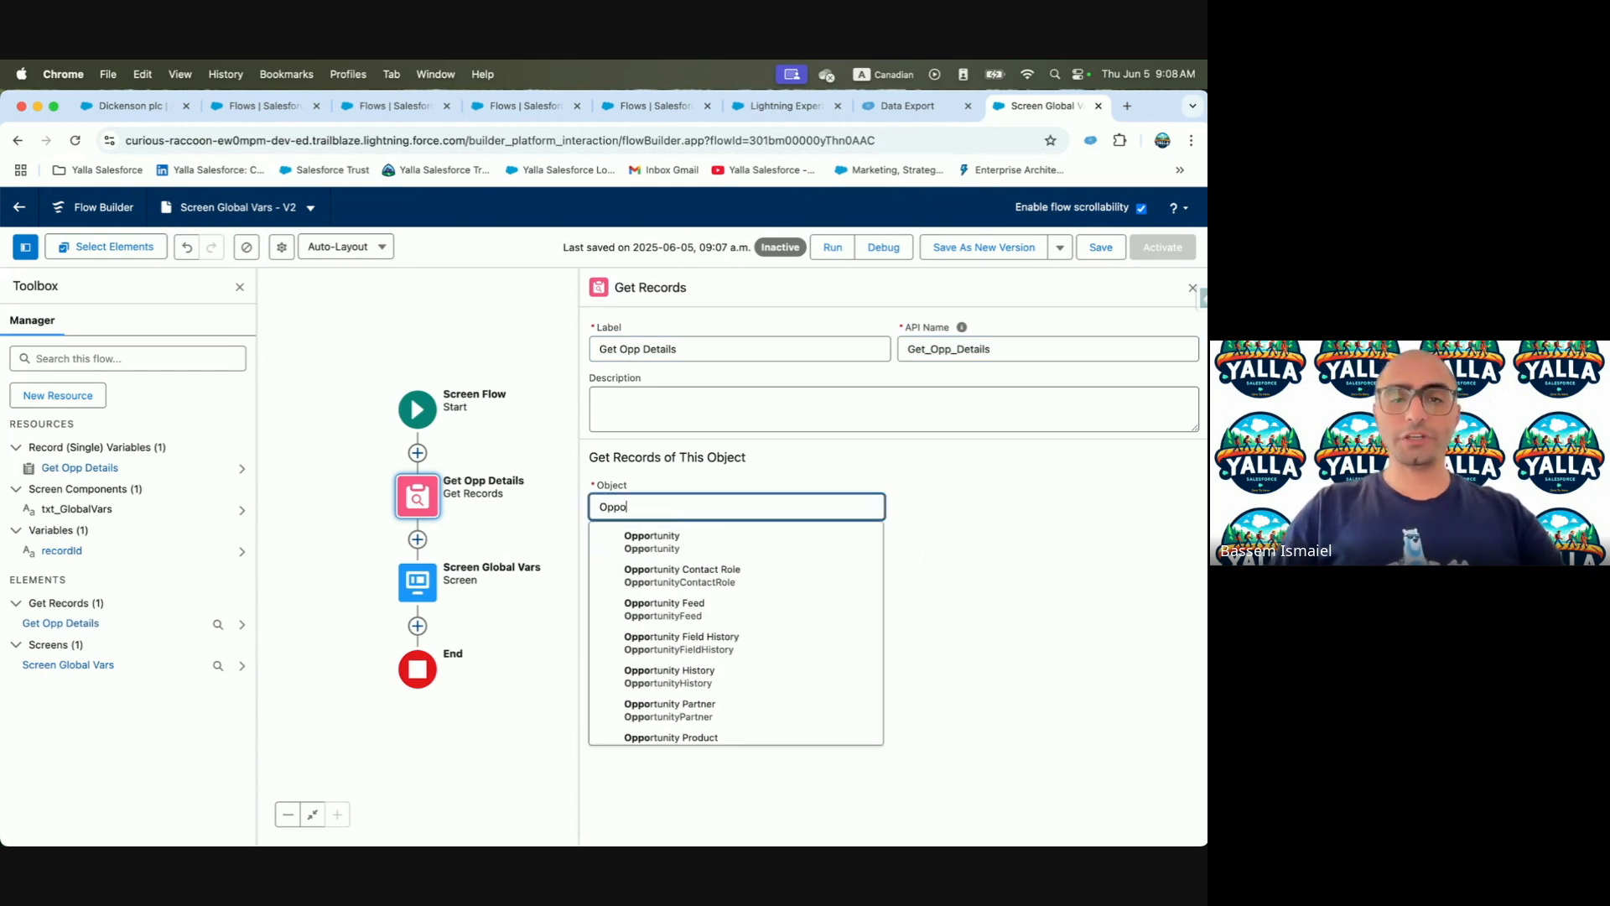
{"action": "left_click", "coordinate": [671, 550]}
Filter the Opportunity records where Id equals the recordId variable, and save the flow
{"action": "left_click", "coordinate": [707, 661]}
{"action": "type", "text": "Id"}
{"action": "left_click", "coordinate": [719, 620]}
{"action": "left_click", "coordinate": [1084, 662]}
{"action": "type", "text": "Reco"}
{"action": "left_click", "coordinate": [1069, 635]}
{"action": "scroll", "coordinate": [1037, 650], "scroll_direction": "down", "scroll_amount": 3}
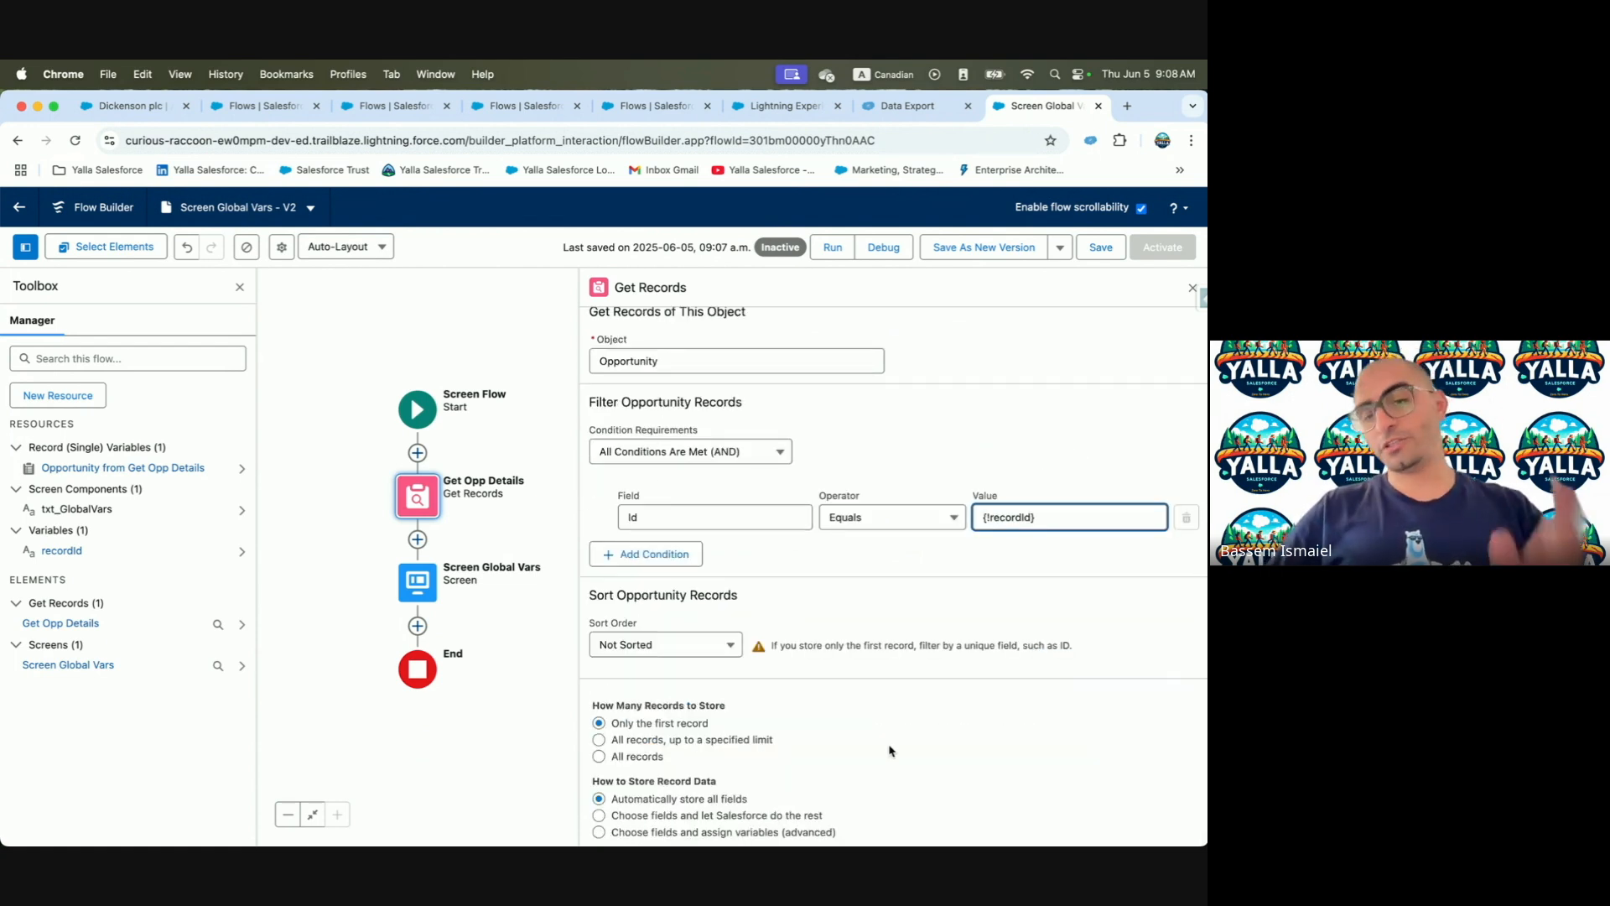
{"action": "left_click", "coordinate": [1102, 250]}
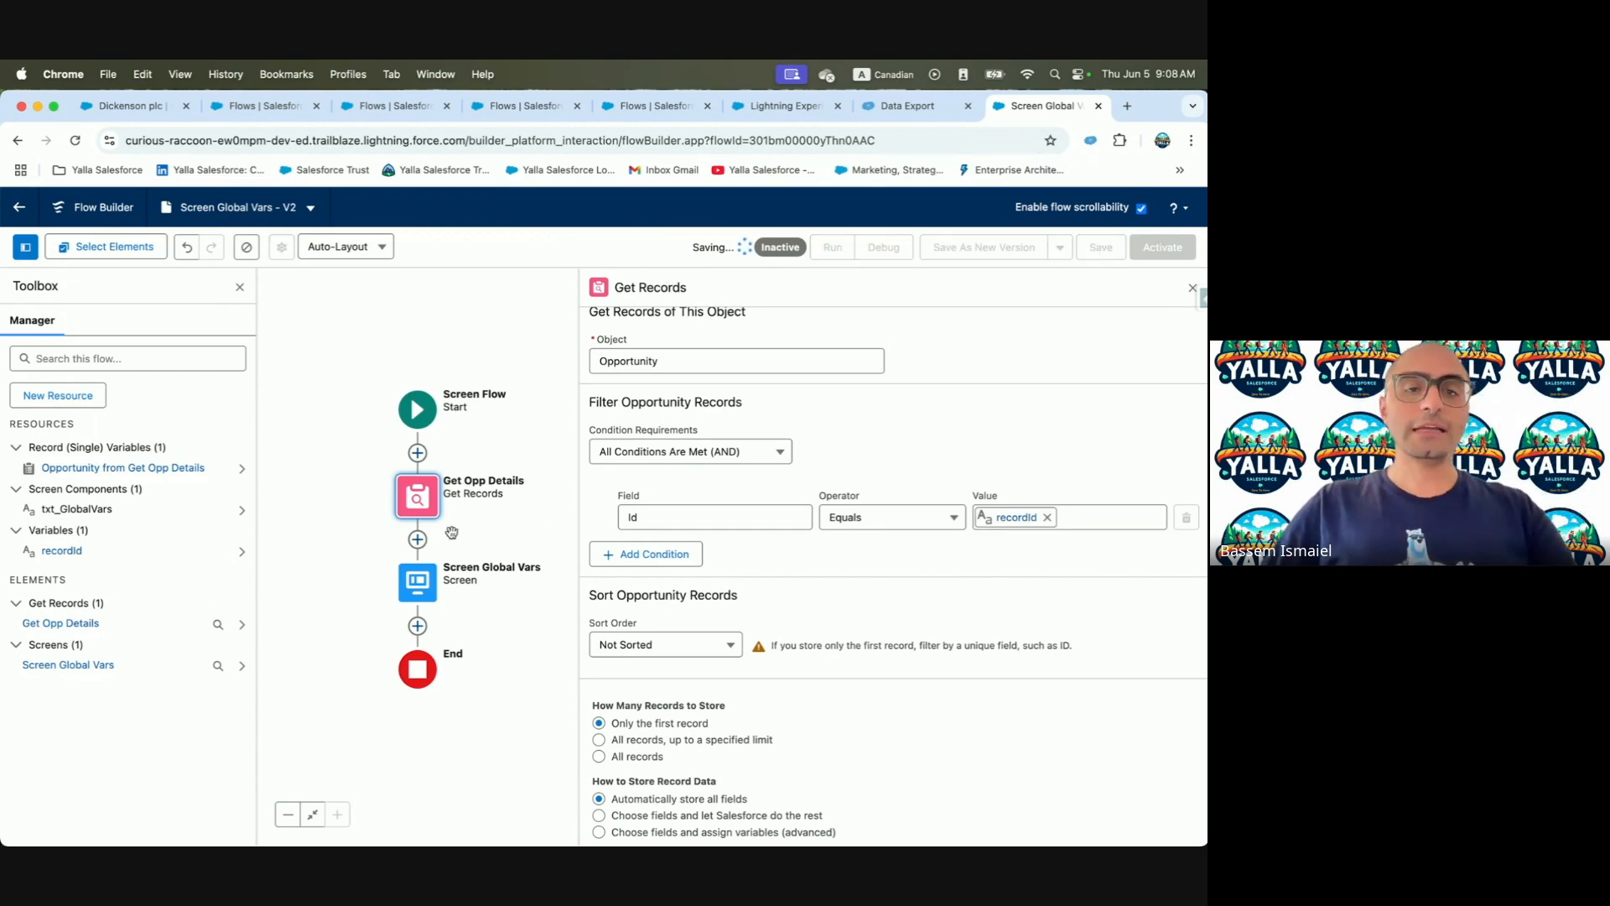
{"action": "left_click", "coordinate": [417, 539]}
{"action": "type", "text": "get"}
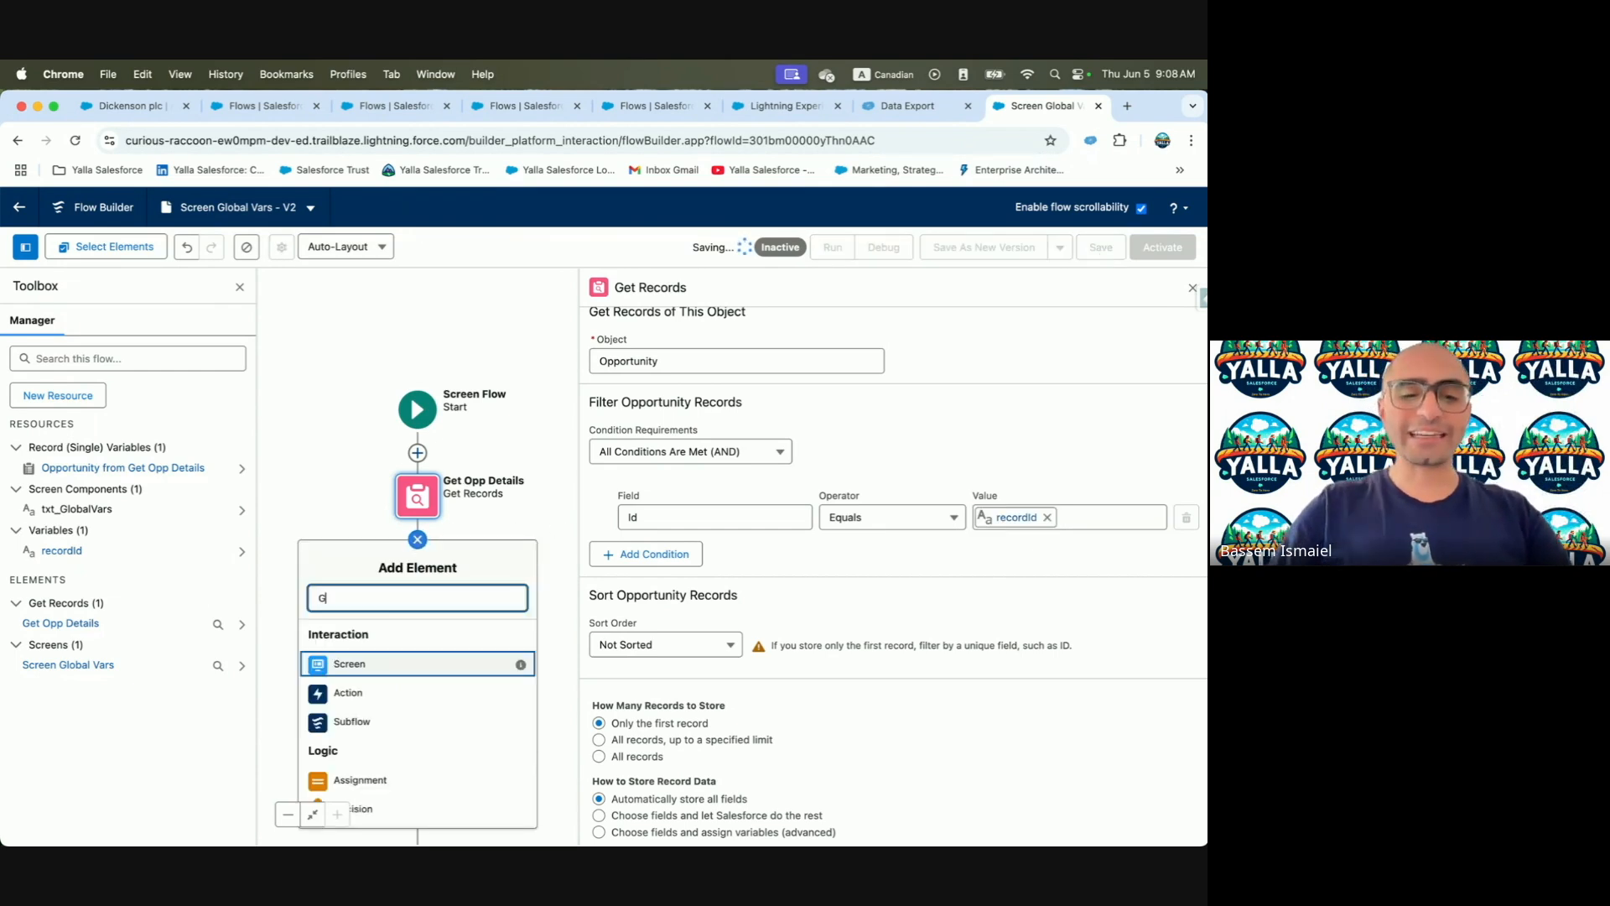
{"action": "left_click", "coordinate": [391, 635]}
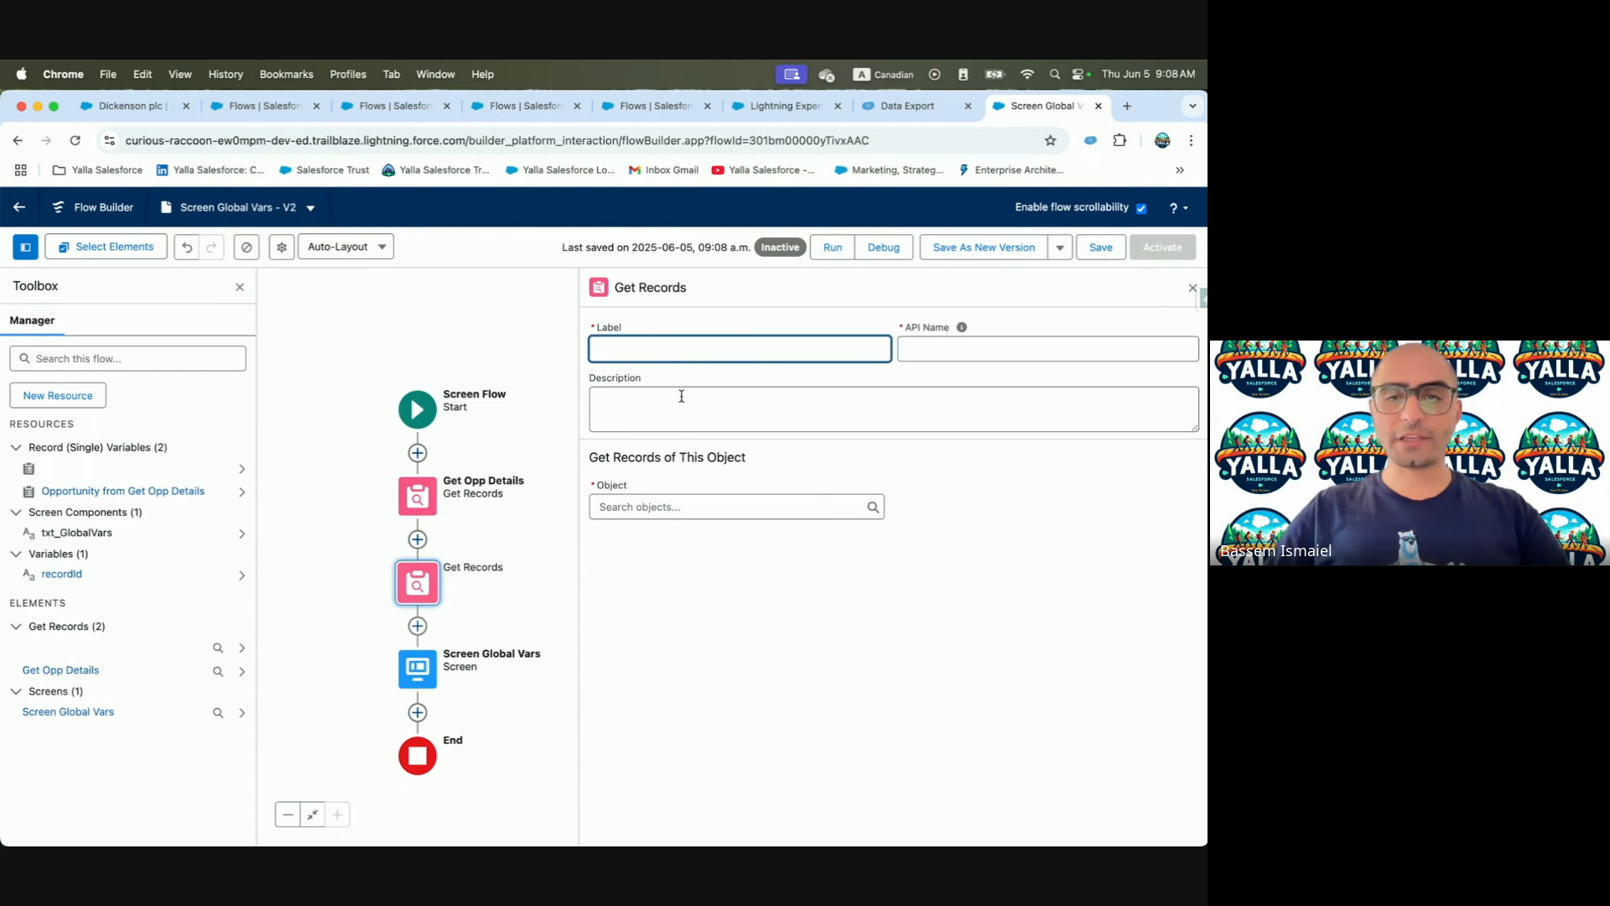
{"action": "left_click", "coordinate": [667, 501]}
{"action": "type", "text": "mdt"}
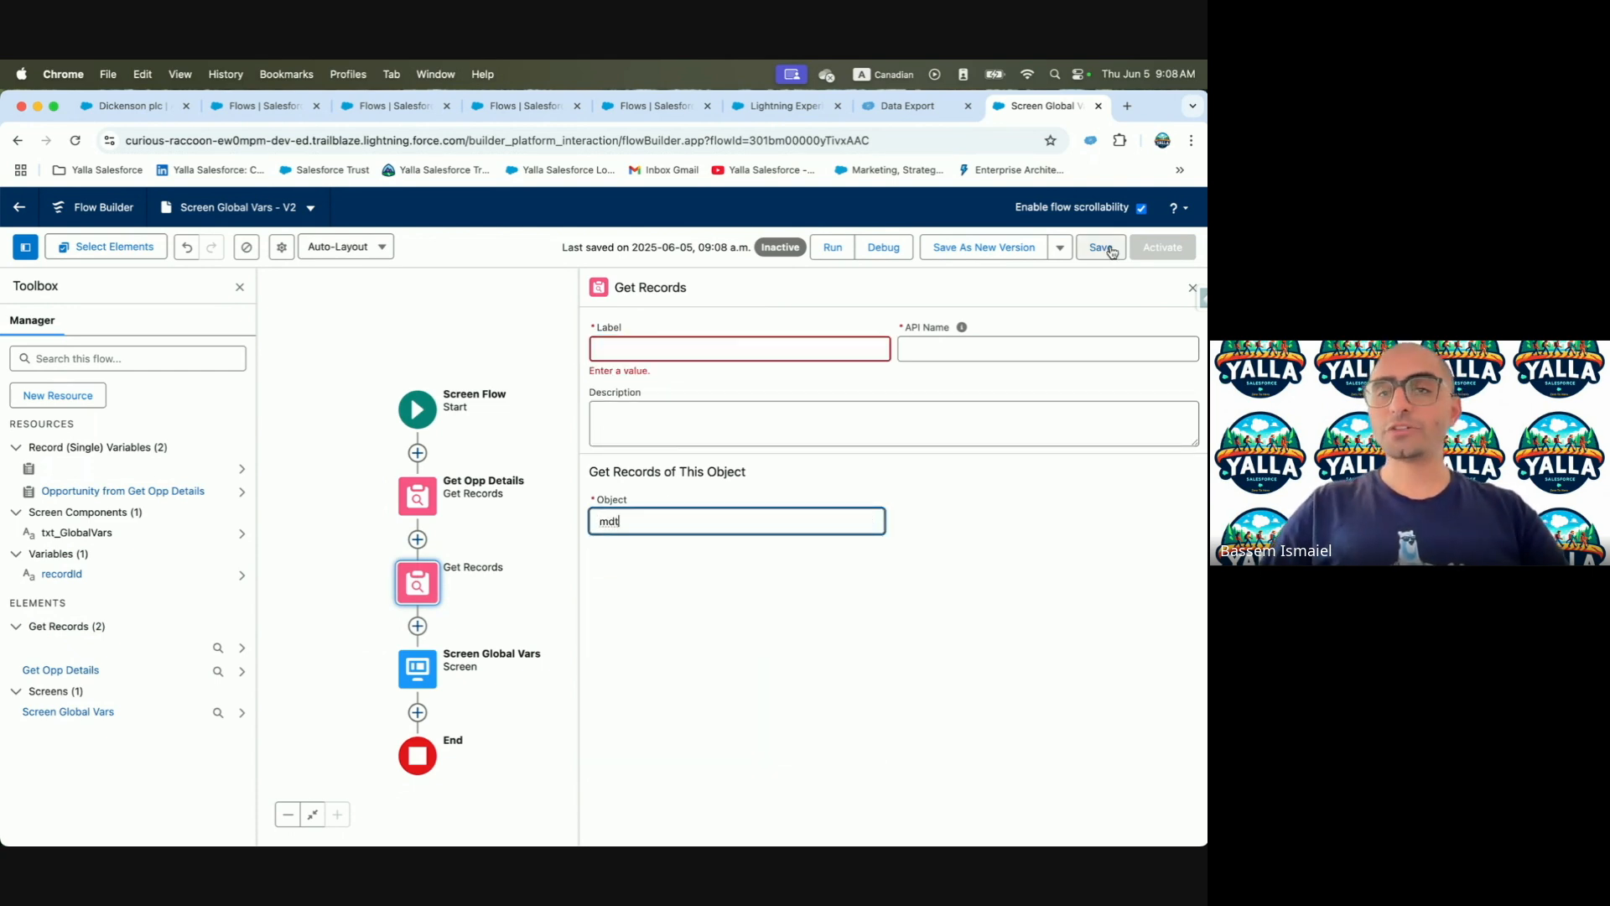
{"action": "left_click", "coordinate": [412, 592]}
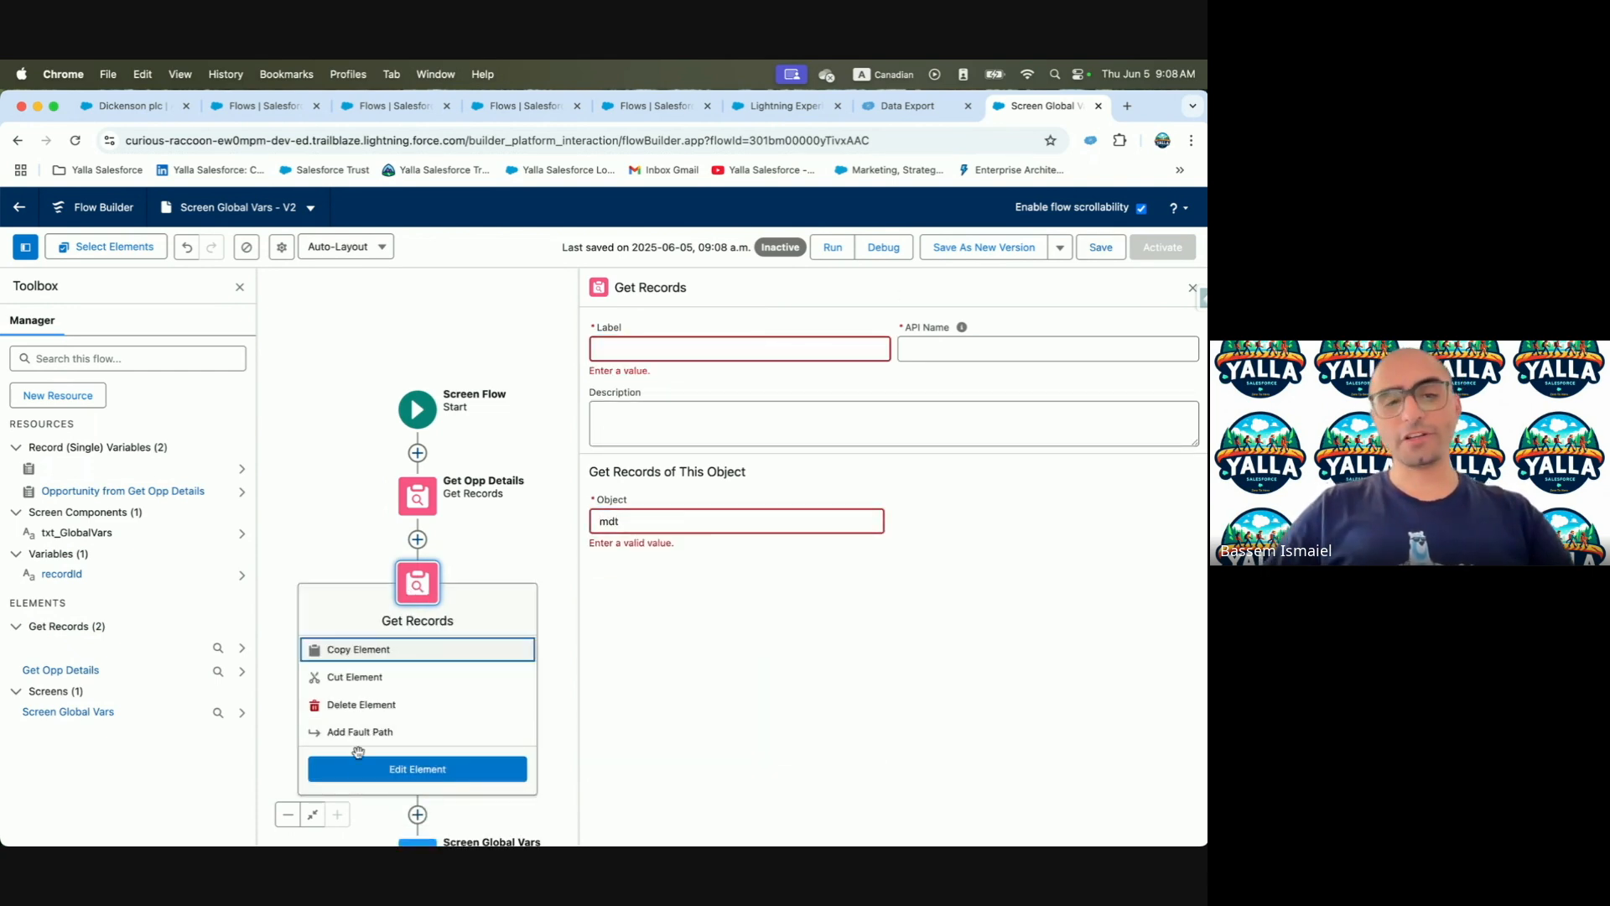
{"action": "left_click", "coordinate": [351, 704]}
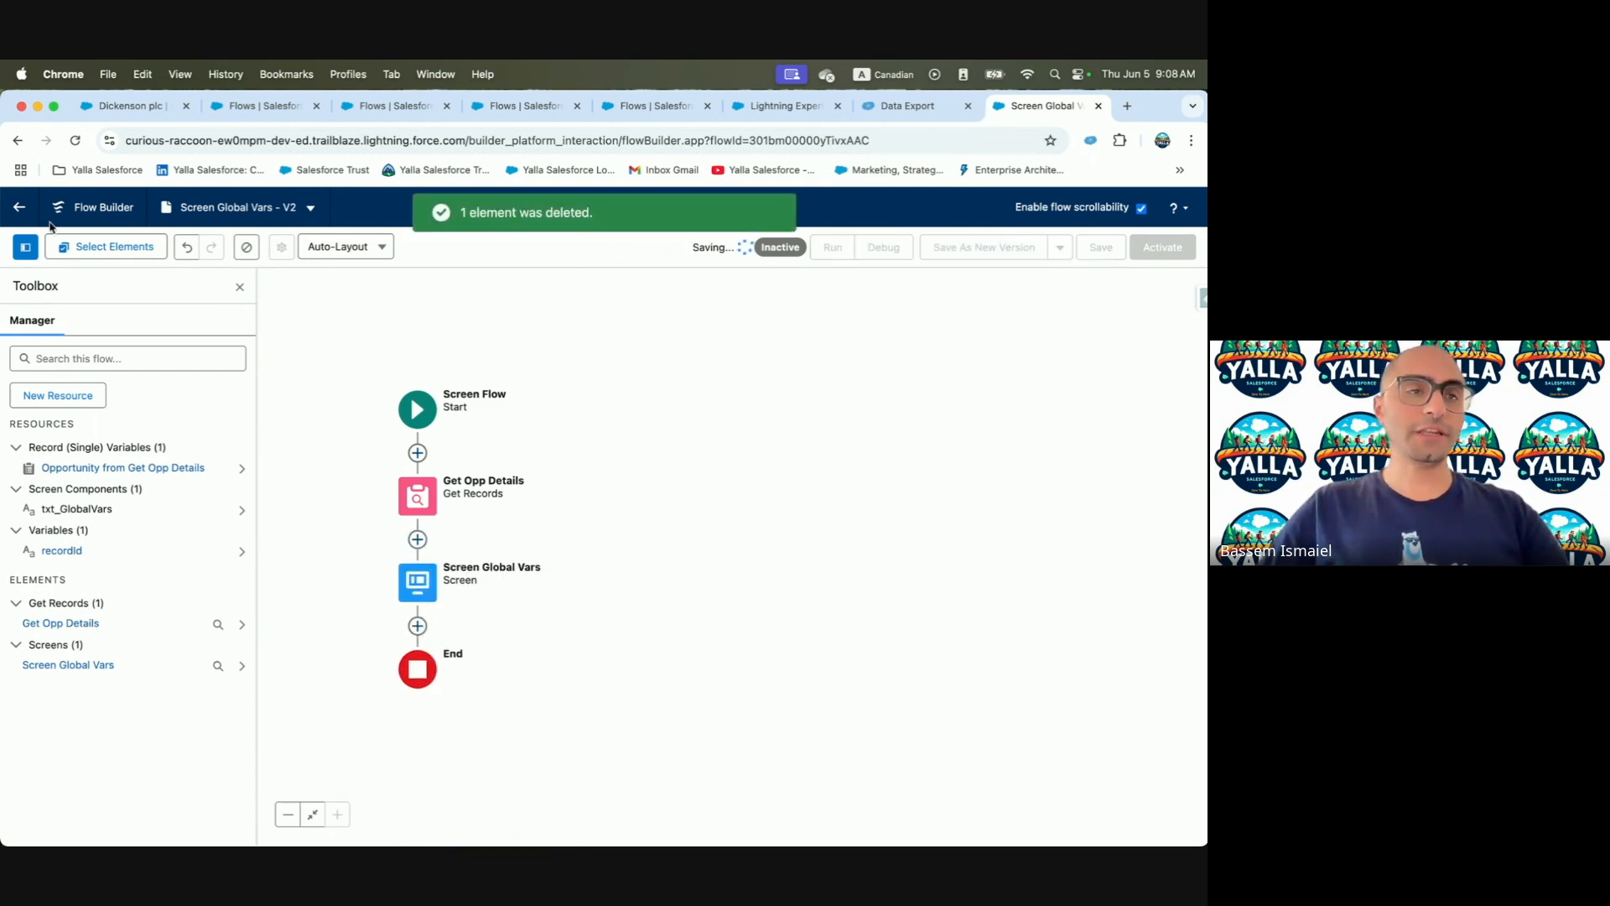
Leave the flow, reopen Screen Global Vars from the flows list and add a Get Records element after Get Opp Details
{"action": "left_click", "coordinate": [19, 207]}
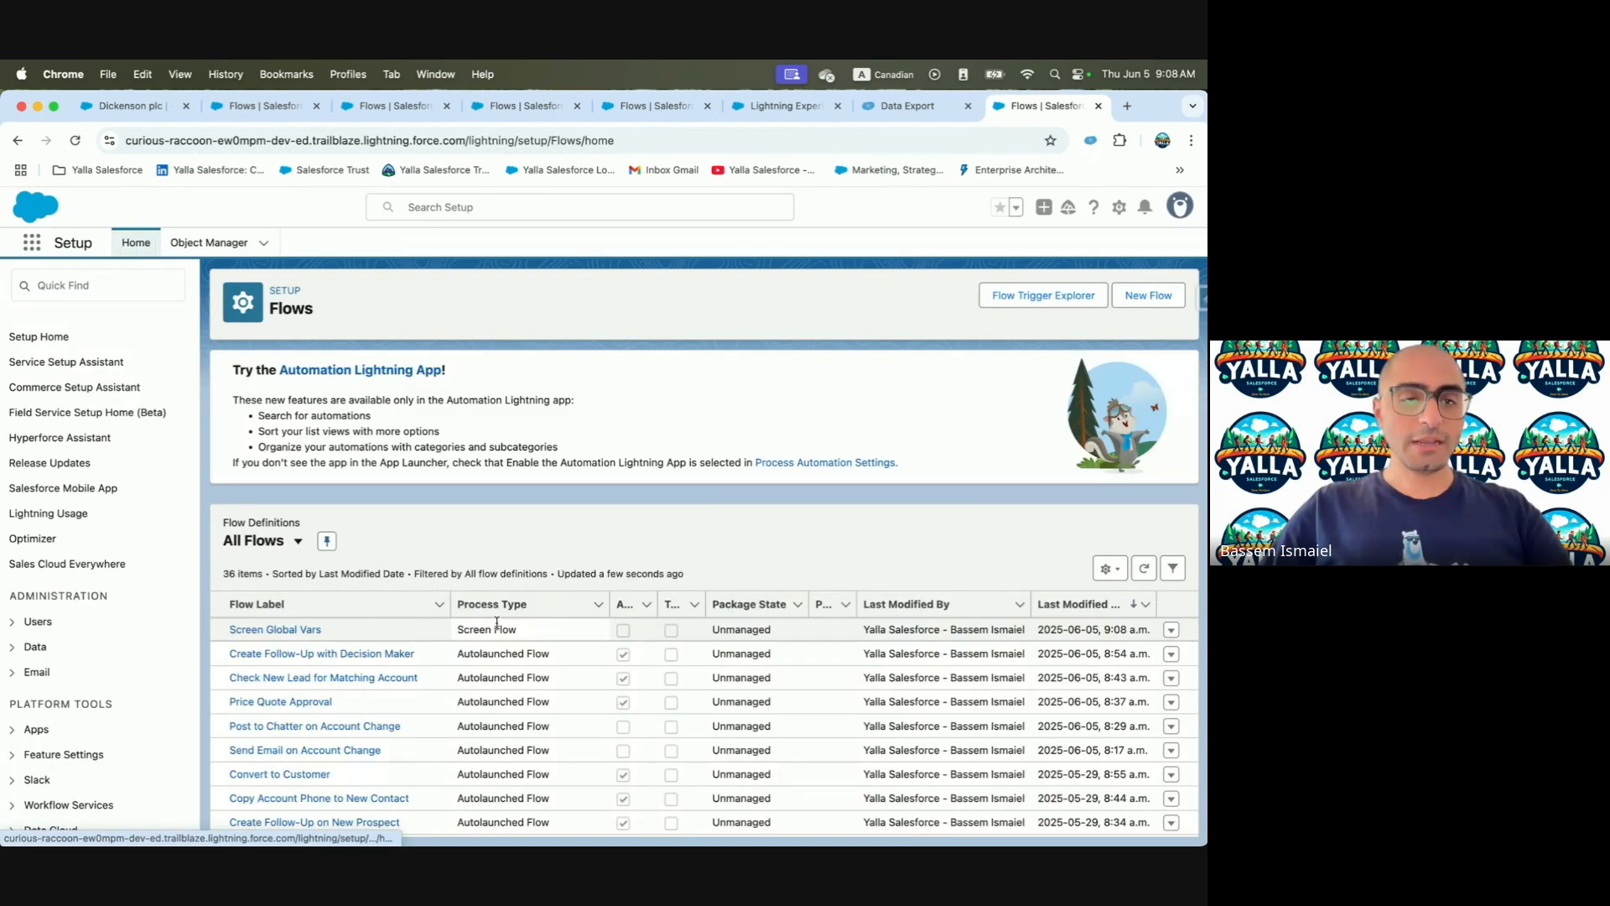
{"action": "left_click", "coordinate": [285, 629]}
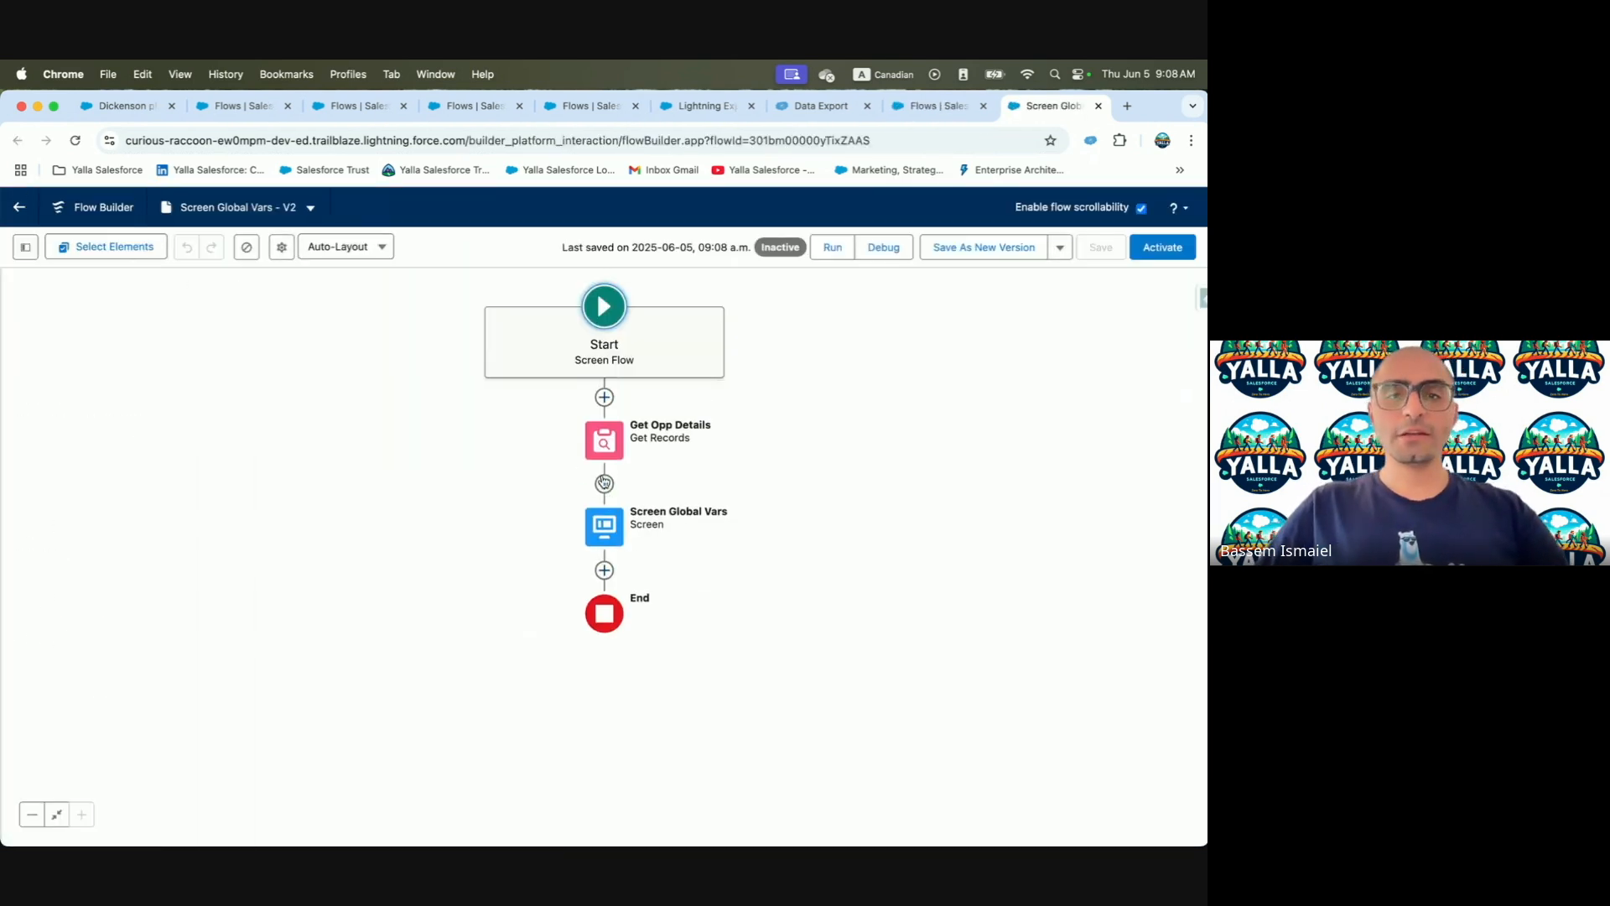
{"action": "left_click", "coordinate": [605, 471]}
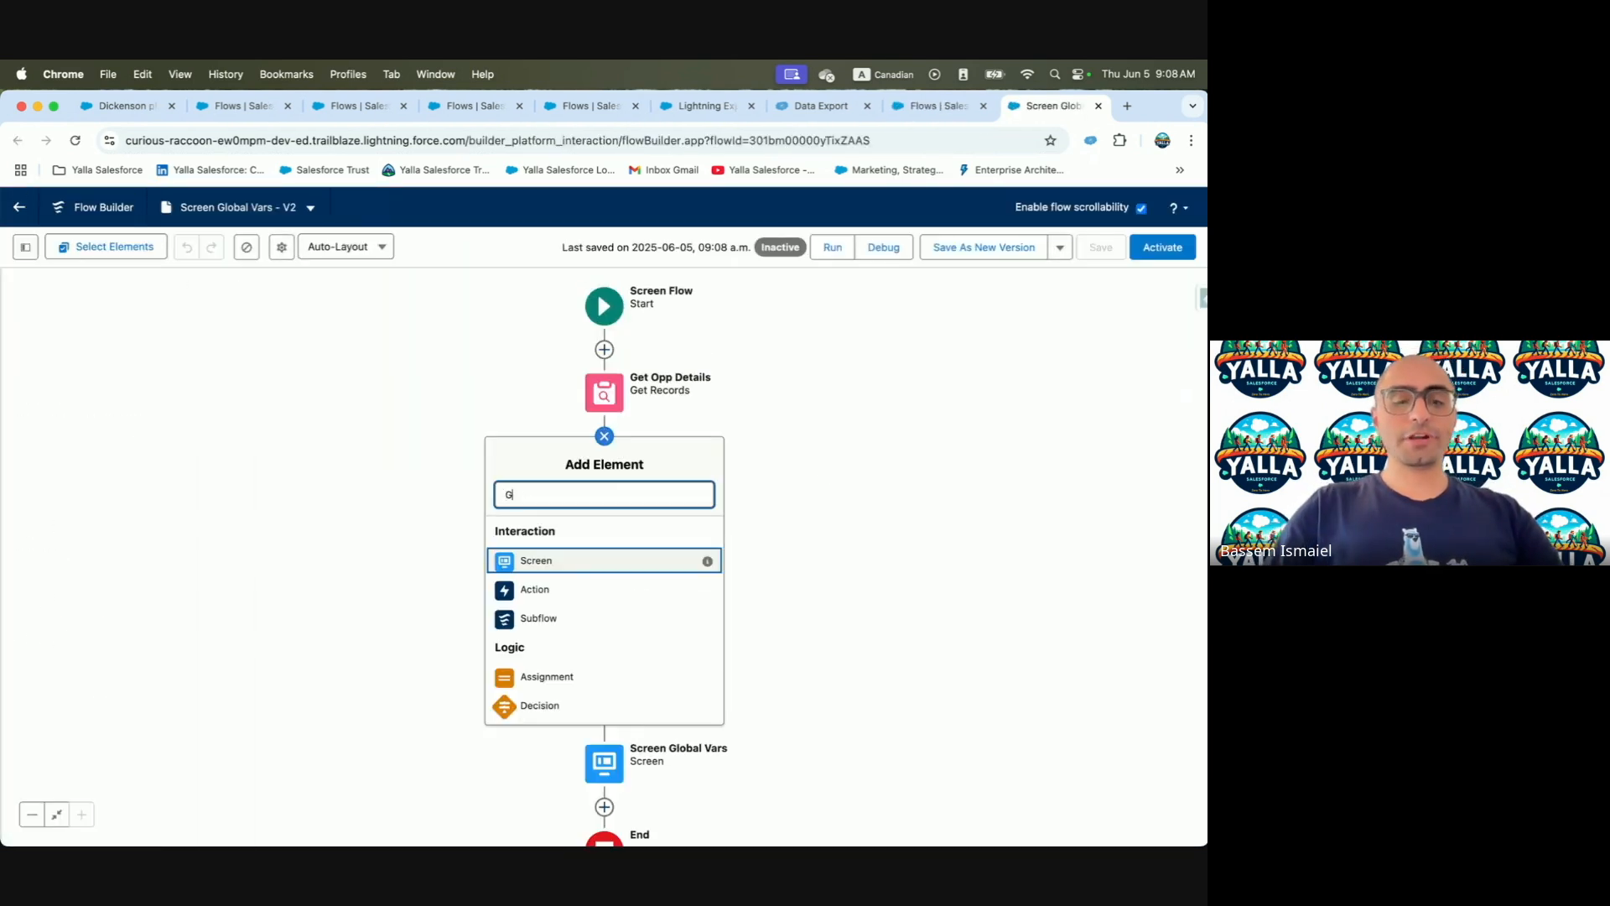
{"action": "type", "text": "Get"}
{"action": "left_click", "coordinate": [560, 534]}
Set the new Get Records element's object to Opportunity Size (Opportunity_Size__mdt) and label it Get Opp Size mdt
{"action": "left_click", "coordinate": [743, 508]}
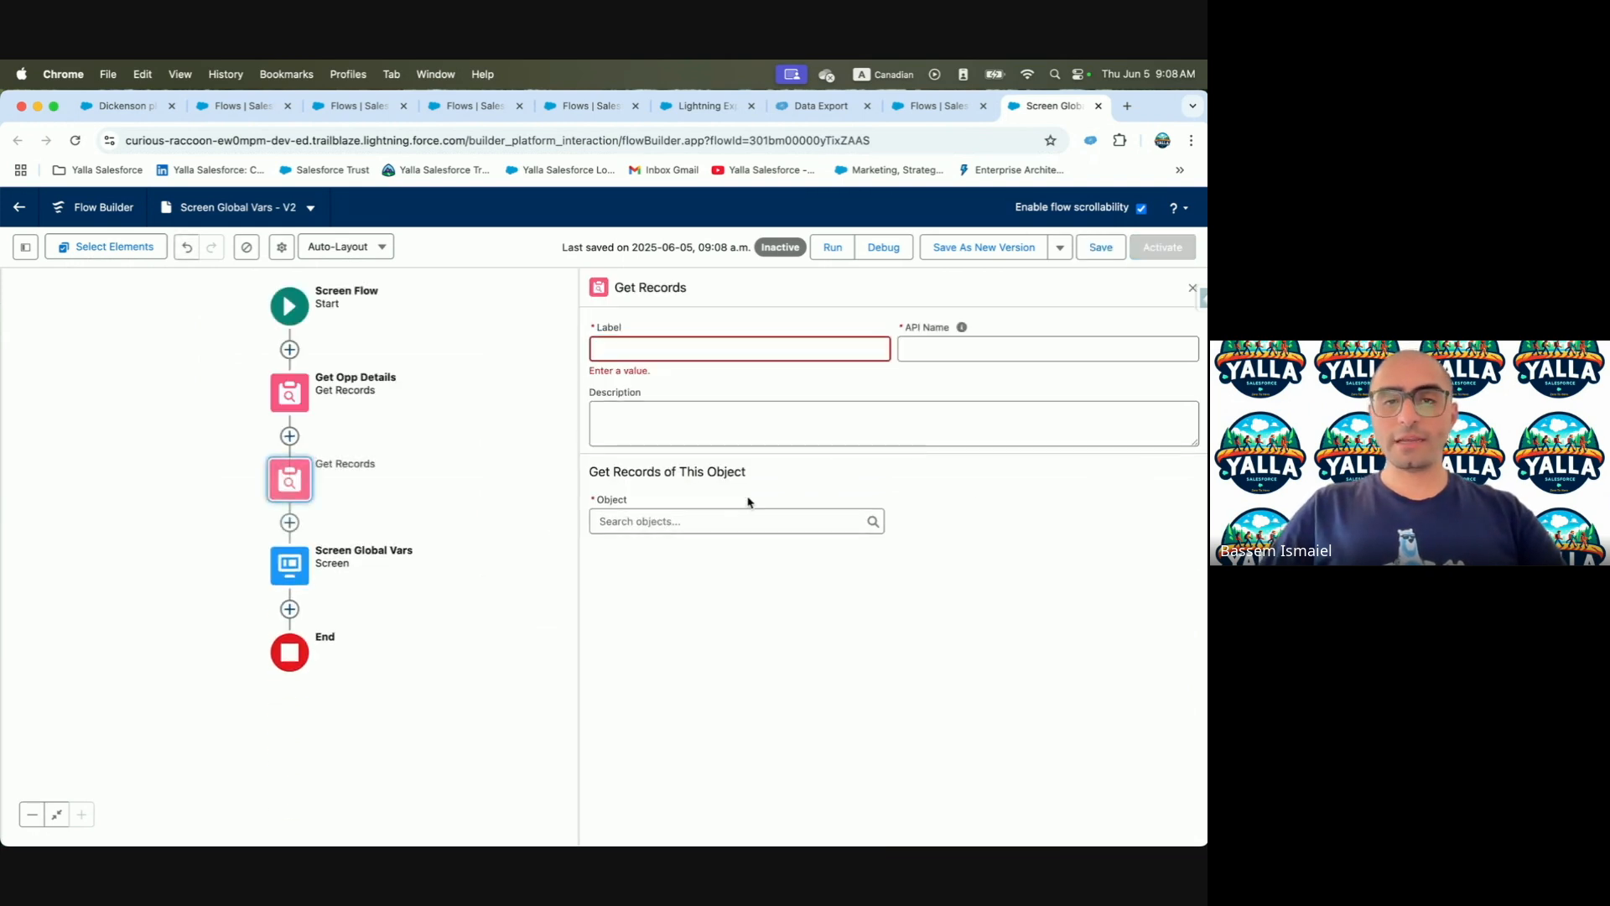
{"action": "type", "text": "mdt"}
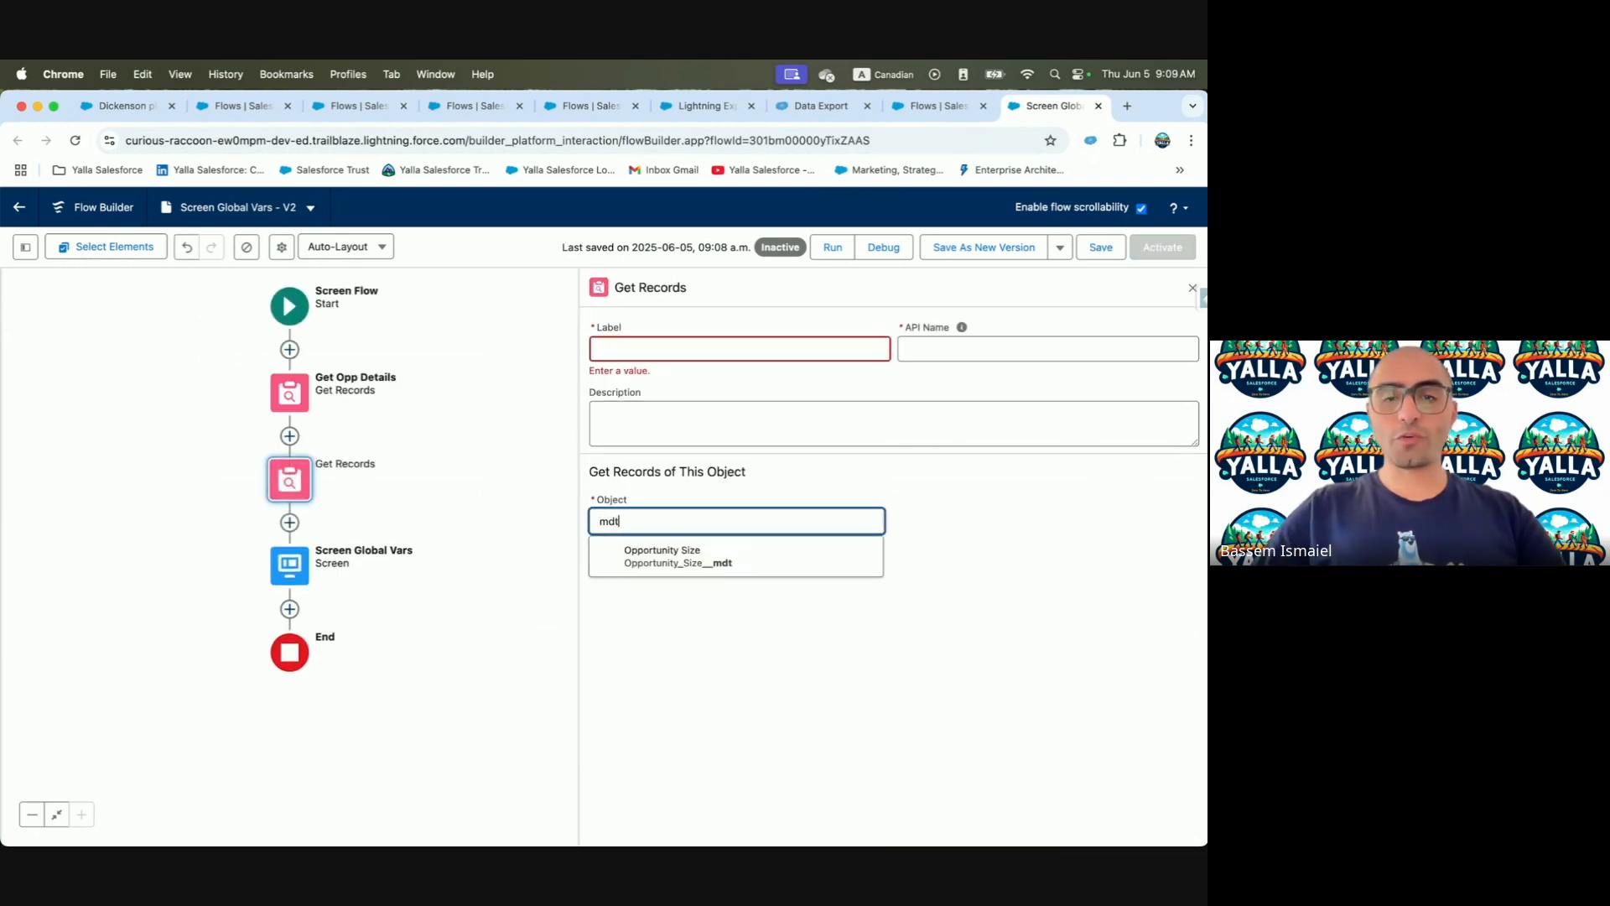
{"action": "left_click", "coordinate": [768, 560]}
{"action": "left_click", "coordinate": [707, 342]}
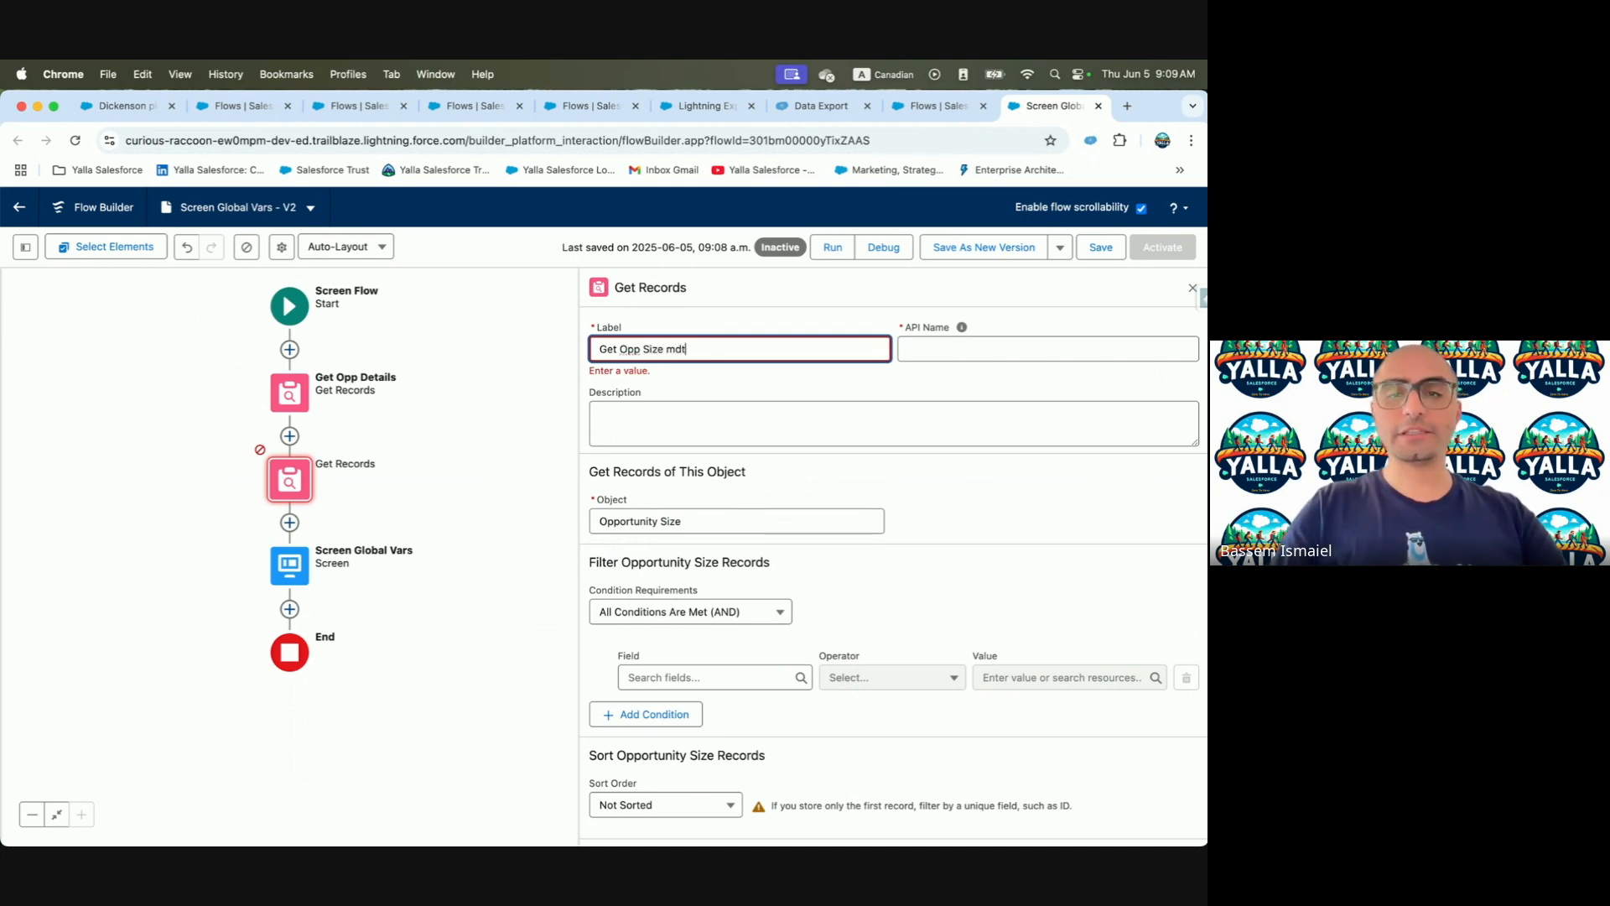
{"action": "left_click", "coordinate": [818, 427]}
Filter the Opportunity Size records where Min_Amount__c is less than or equal to the Amount from Get Opp Details
{"action": "scroll", "coordinate": [756, 564], "scroll_direction": "down", "scroll_amount": 1}
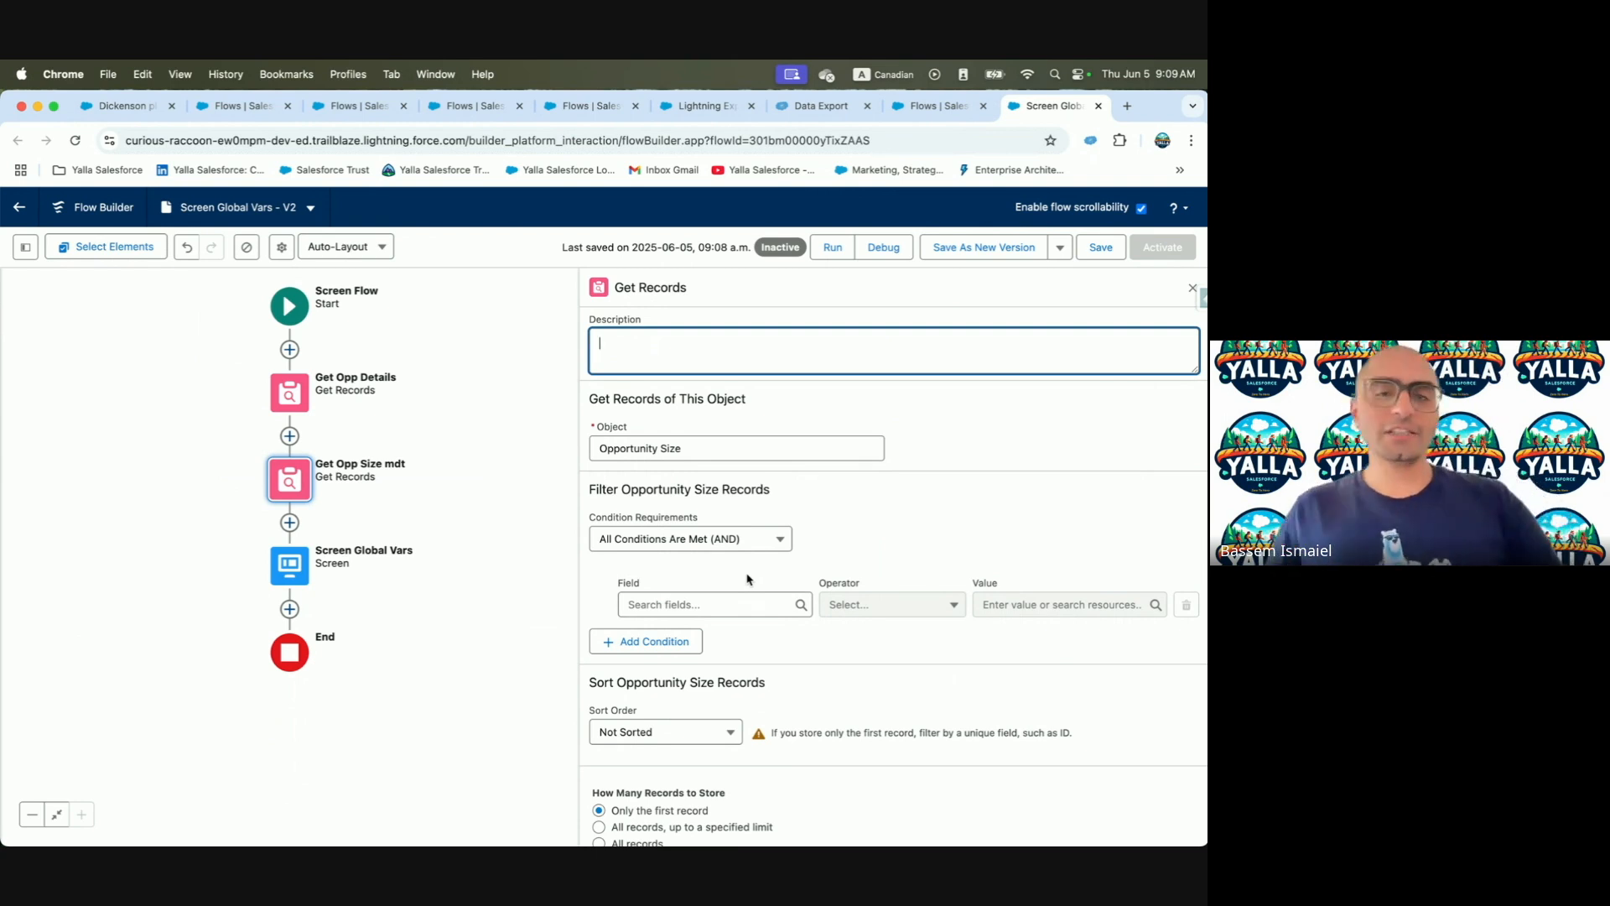
{"action": "left_click", "coordinate": [739, 615]}
{"action": "type", "text": "min"}
{"action": "left_click", "coordinate": [757, 576]}
{"action": "left_click", "coordinate": [866, 601]}
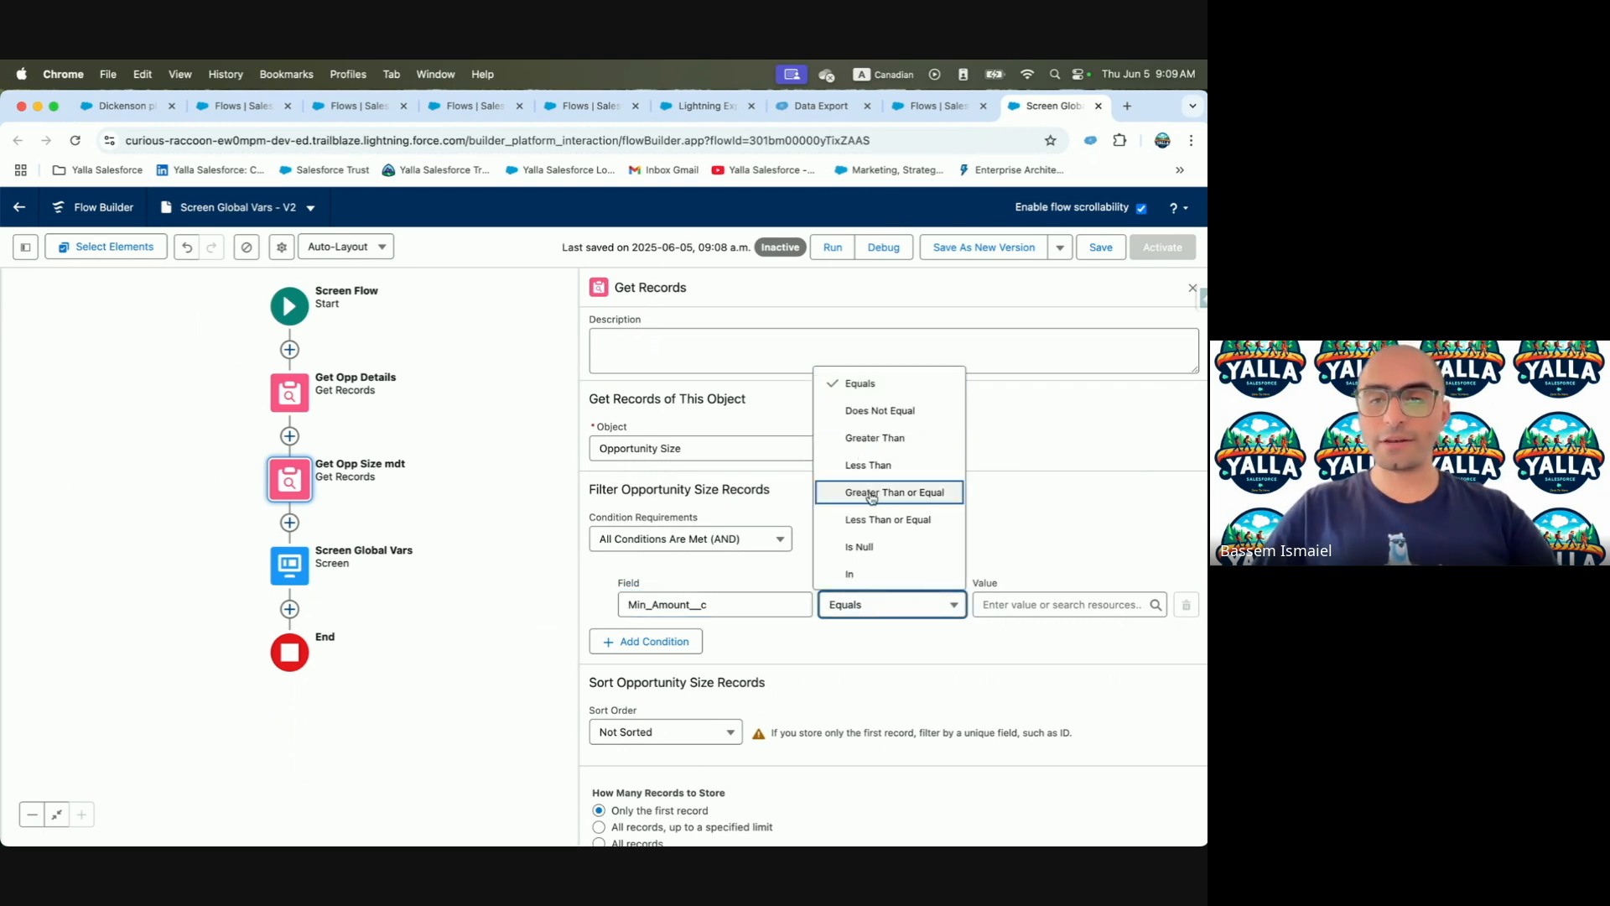
{"action": "left_click", "coordinate": [872, 520]}
{"action": "left_click", "coordinate": [1010, 602]}
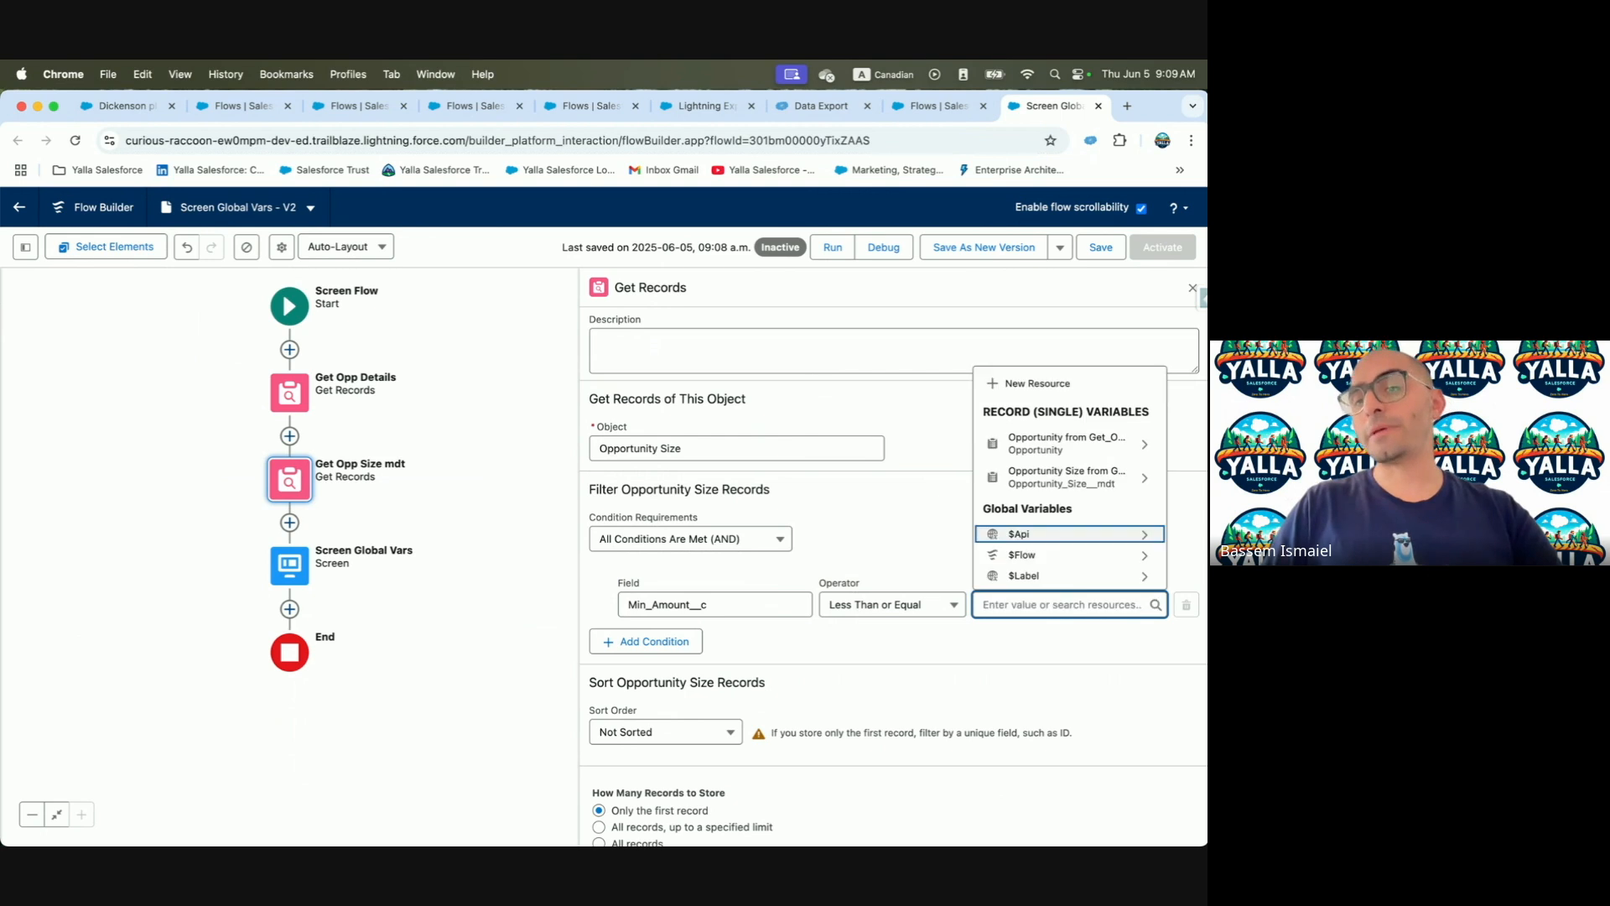
{"action": "type", "text": "Opp"}
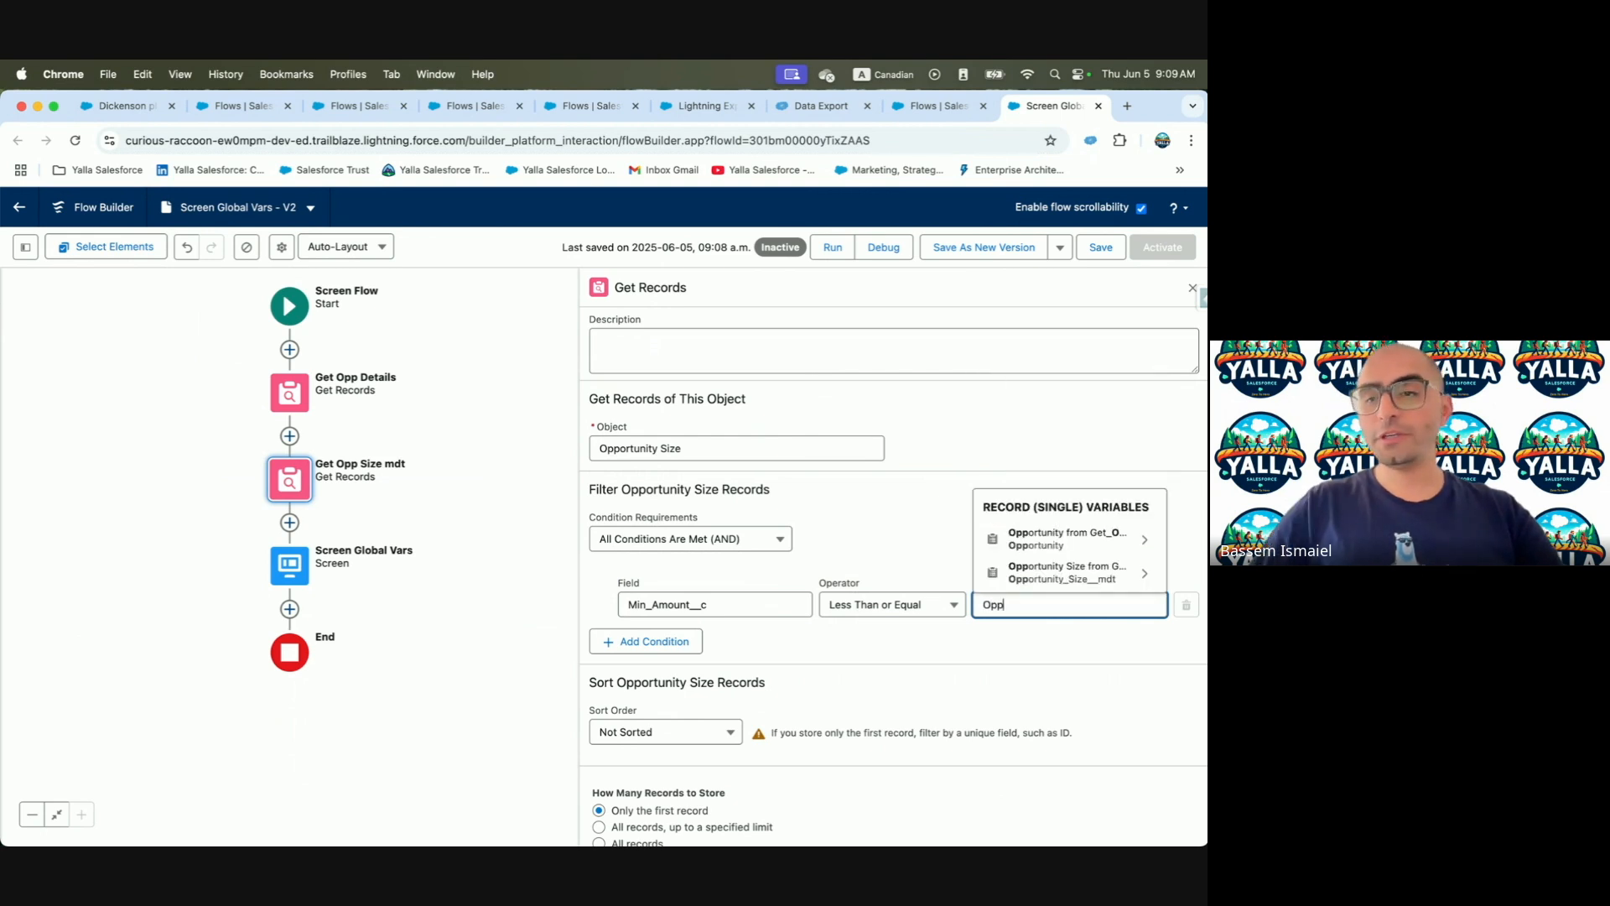
{"action": "left_click", "coordinate": [1037, 537]}
{"action": "type", "text": "Amou}"}
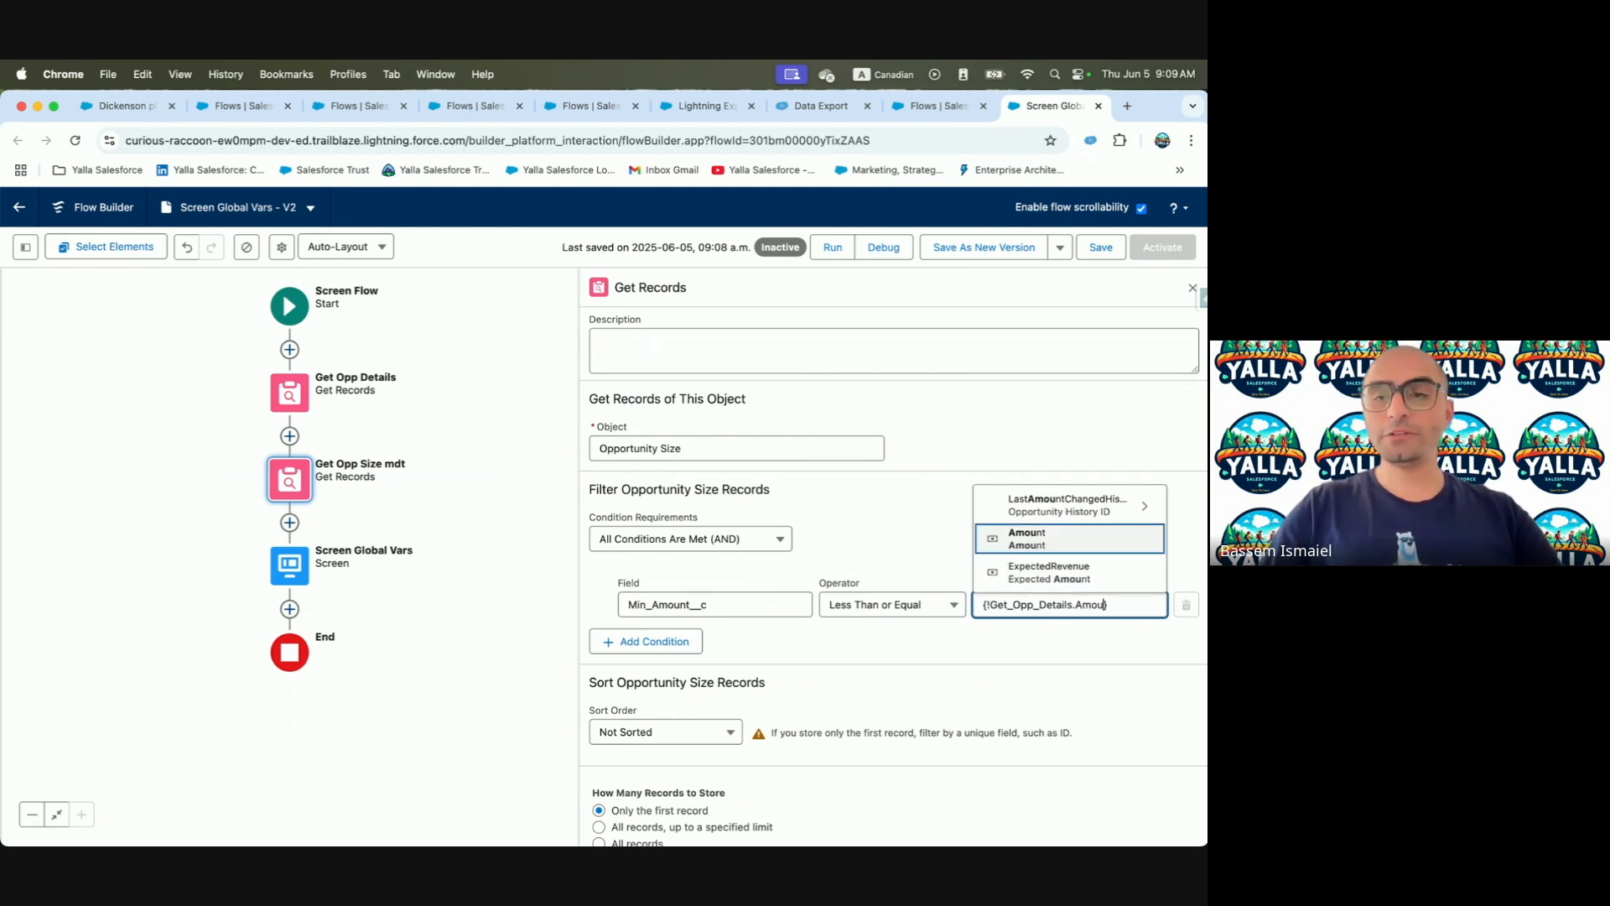
{"action": "left_click", "coordinate": [1050, 539]}
Add an AND condition where Max_Amount__c is greater than the Amount from Get Opp Details, and save the flow
{"action": "left_click", "coordinate": [644, 641]}
{"action": "left_click", "coordinate": [687, 657]}
{"action": "type", "text": "Ma"}
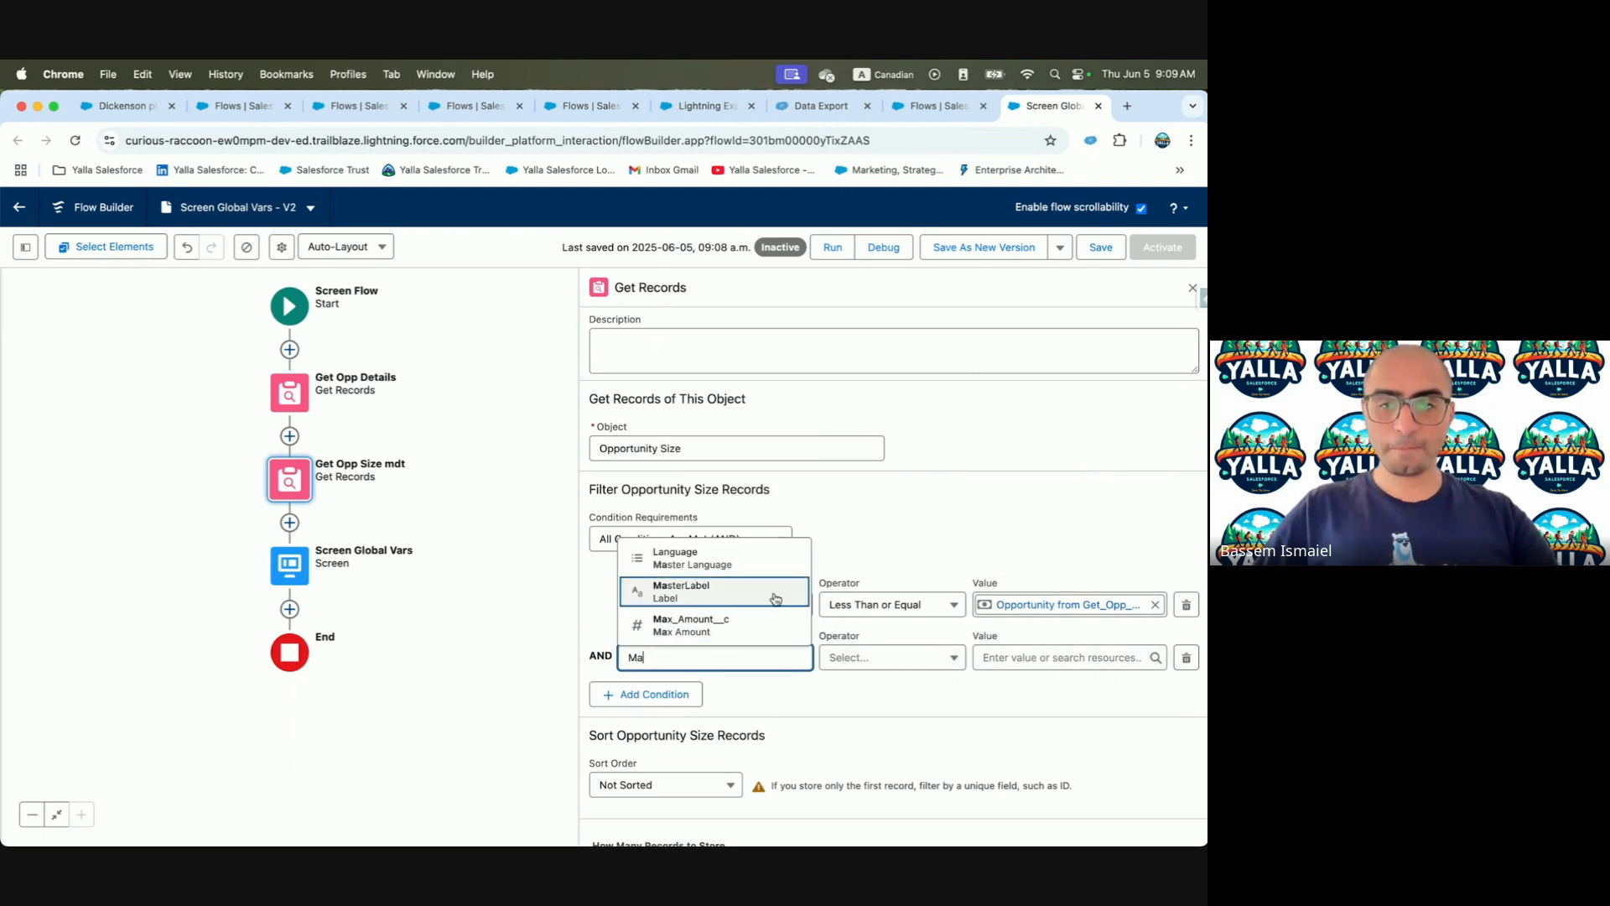
{"action": "left_click", "coordinate": [751, 624]}
{"action": "left_click", "coordinate": [922, 659]}
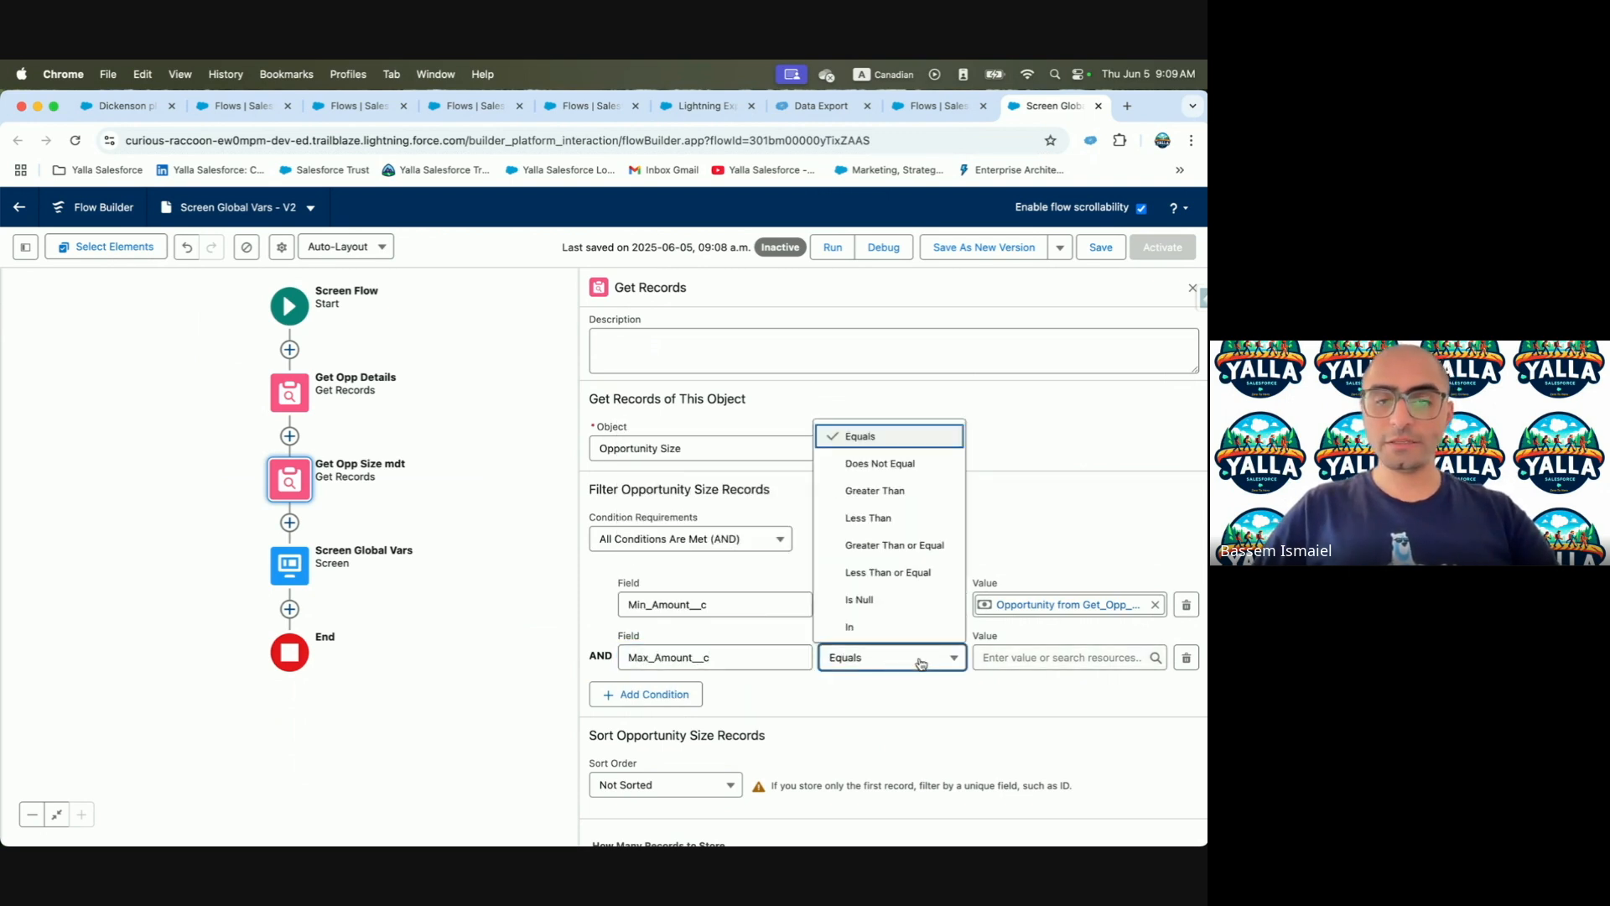
{"action": "left_click", "coordinate": [906, 493]}
{"action": "left_click", "coordinate": [1035, 658]}
{"action": "type", "text": "Opp"}
{"action": "left_click", "coordinate": [1061, 592]}
{"action": "type", "text": "Amou"}
{"action": "left_click", "coordinate": [1112, 597]}
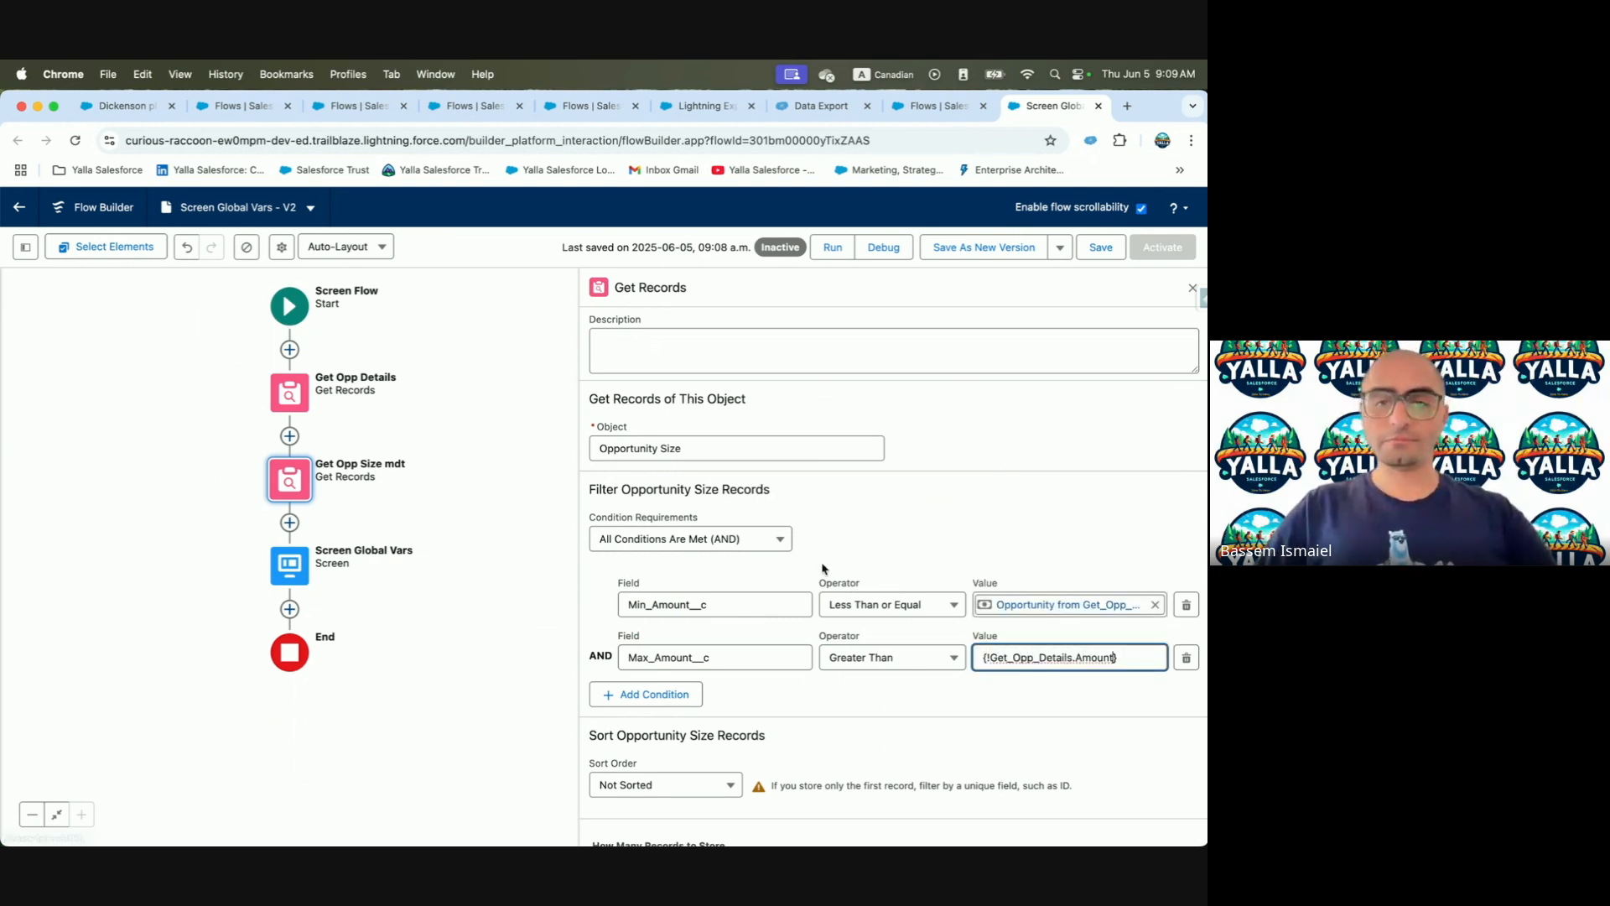
{"action": "scroll", "coordinate": [948, 704], "scroll_direction": "down", "scroll_amount": 3}
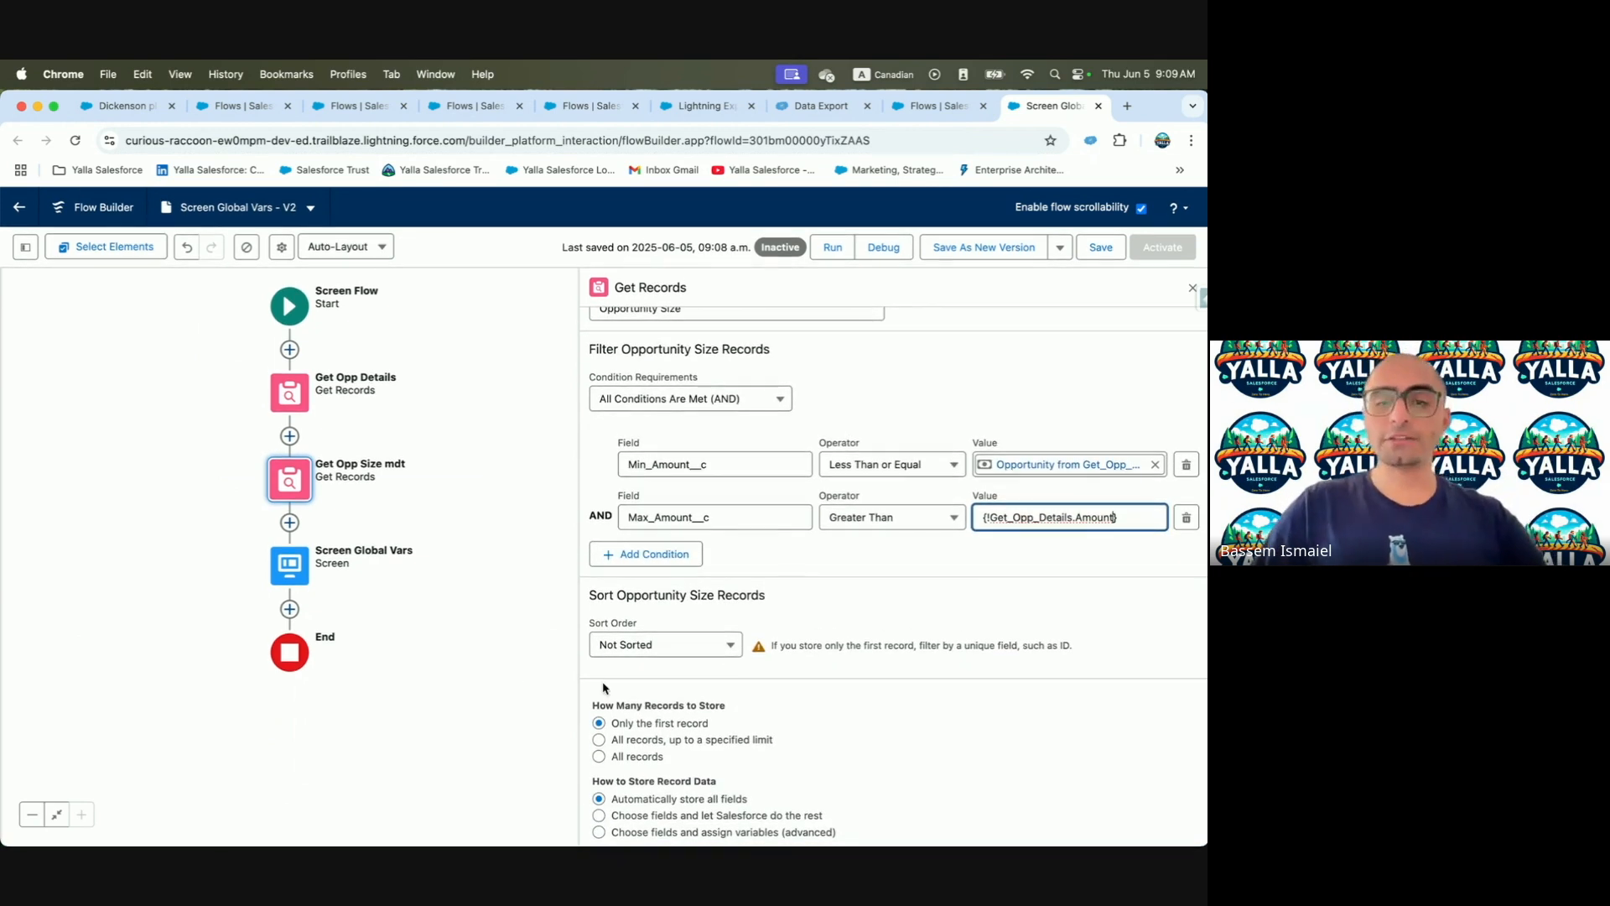
{"action": "left_click", "coordinate": [1102, 248]}
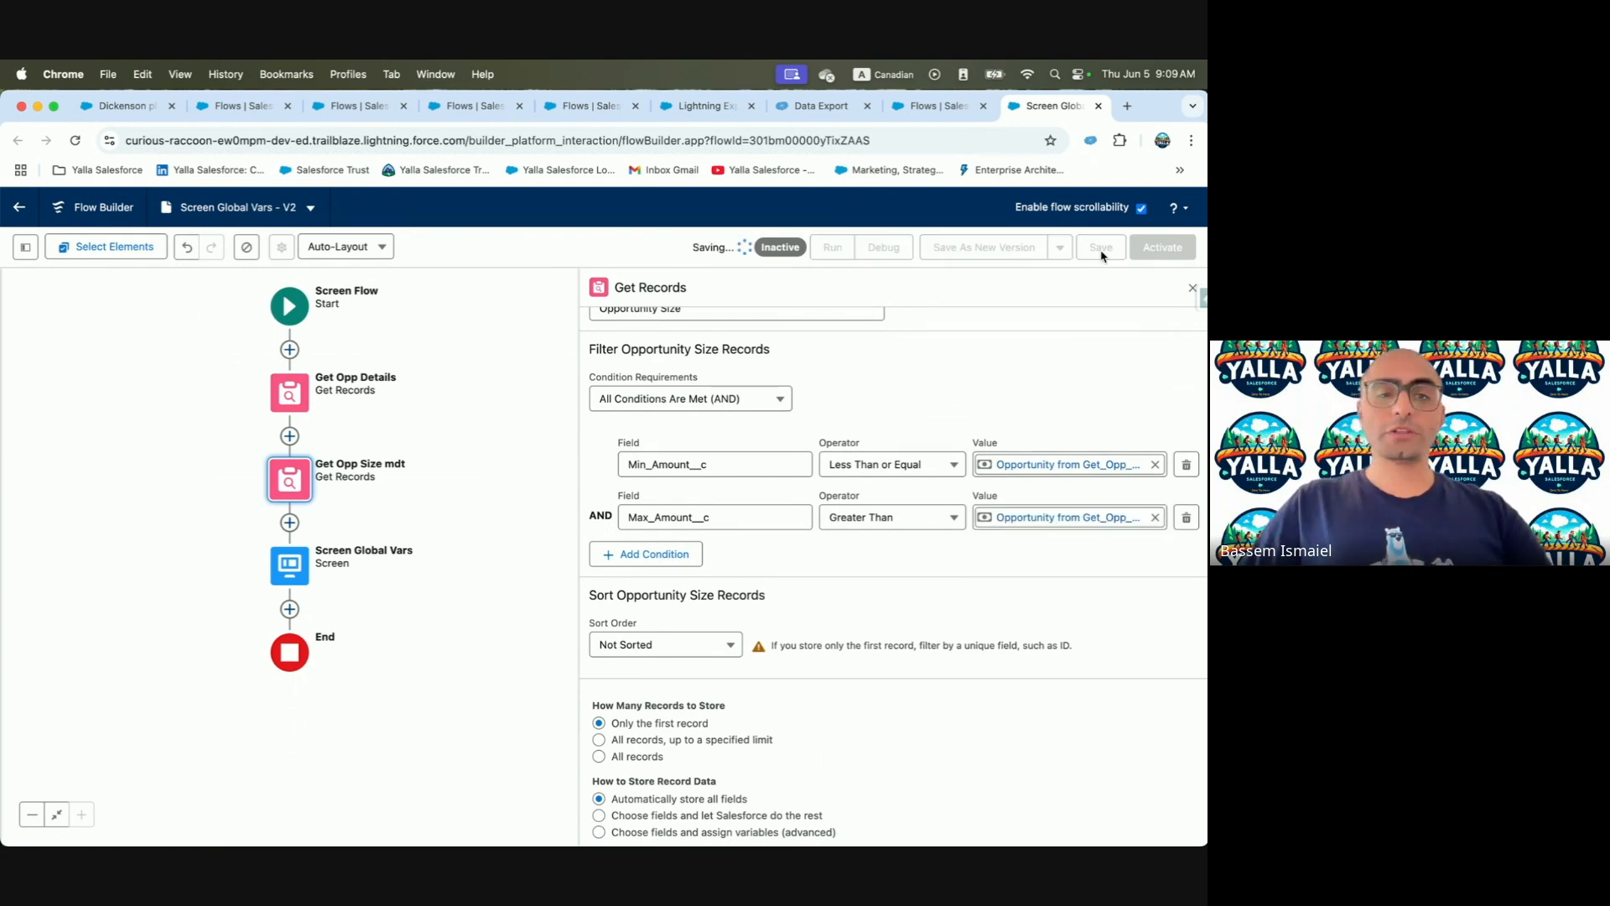
Add an "Opportunity Size" heading underlined with equals signs at the start of the Screen Global Vars screen's txt_GlobalVars display text
{"action": "double_click", "coordinate": [291, 569]}
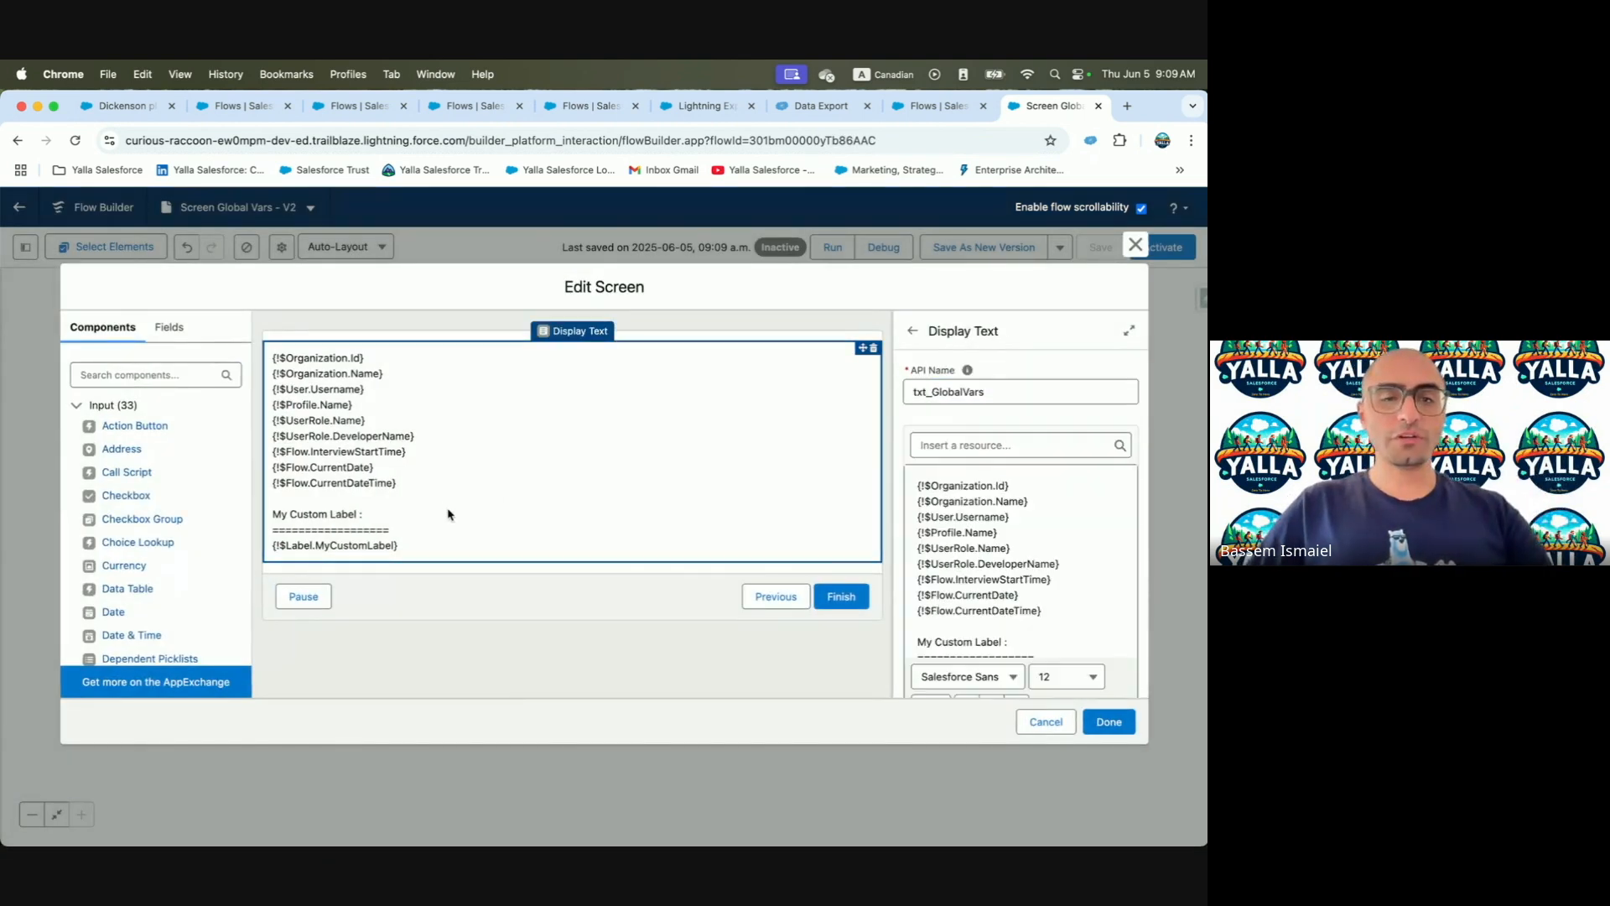
{"action": "scroll", "coordinate": [1023, 601], "scroll_direction": "down", "scroll_amount": 3}
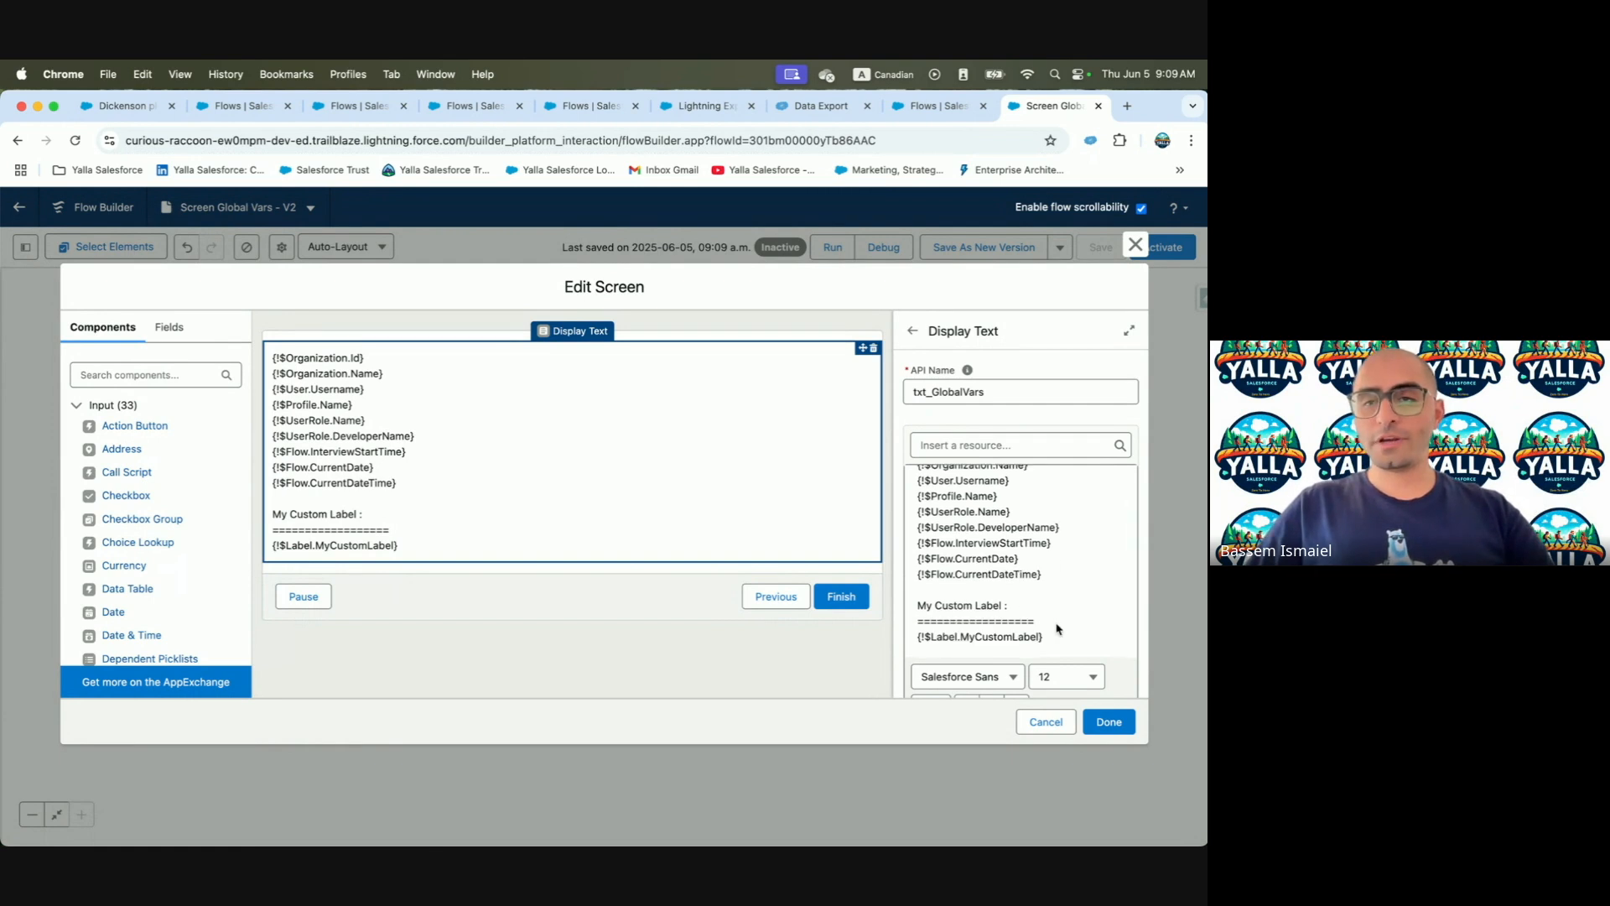
{"action": "scroll", "coordinate": [973, 546], "scroll_direction": "up", "scroll_amount": 3}
{"action": "left_click", "coordinate": [915, 486]}
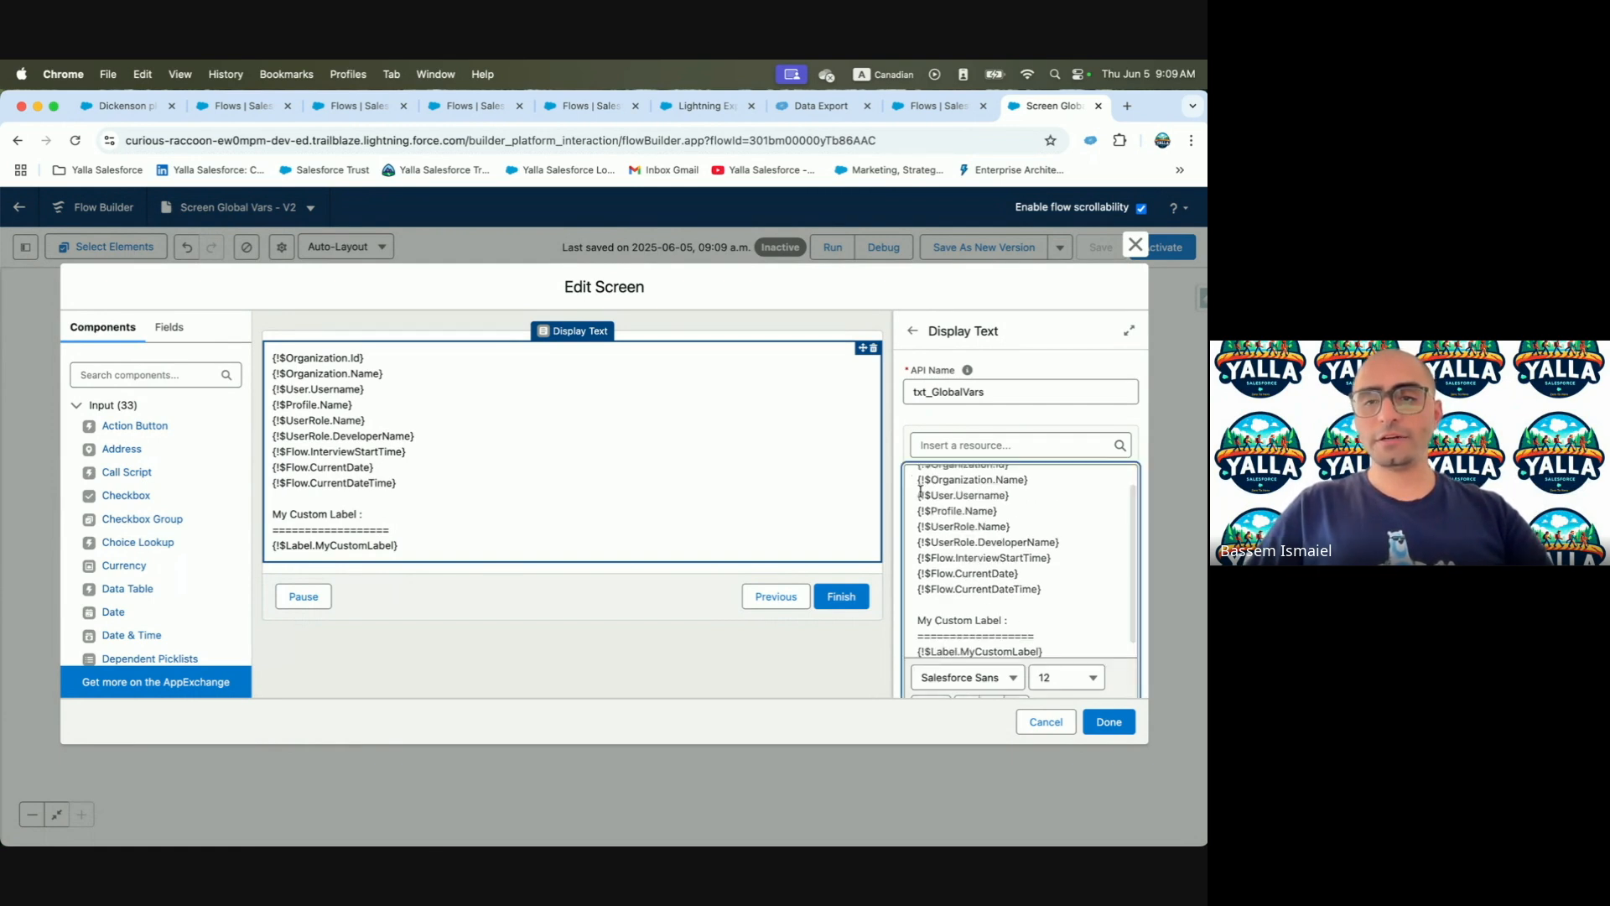
{"action": "key", "text": "Return"}
{"action": "key", "text": "Return"}
{"action": "key", "text": "Return"}
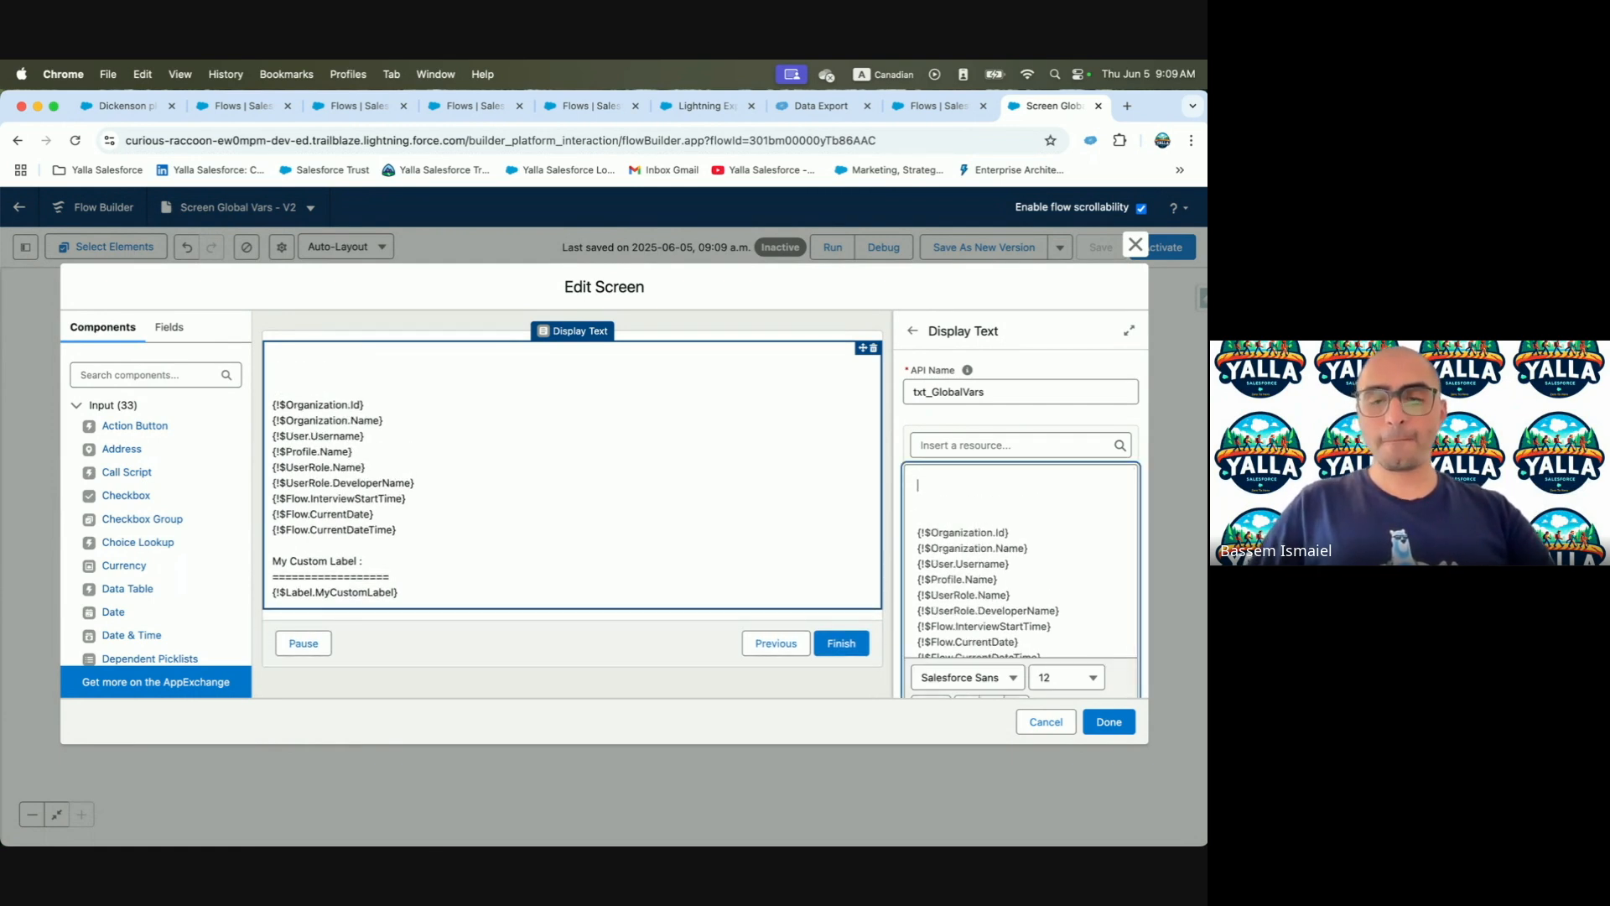
{"action": "type", "text": "Opportunity Size"}
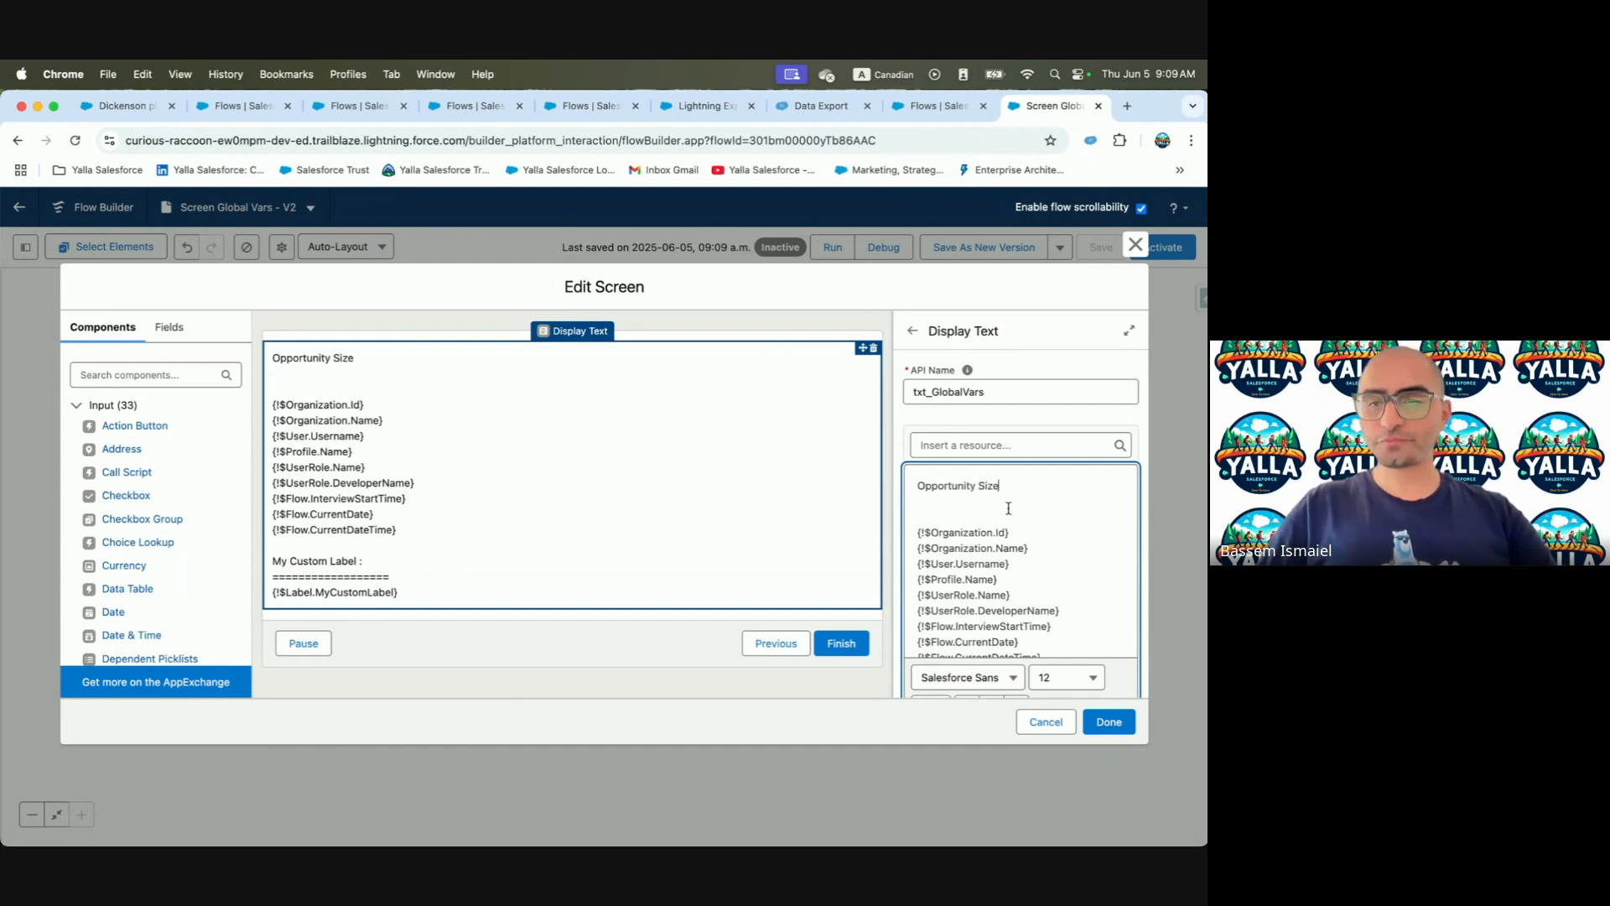
{"action": "key", "text": "Return"}
{"action": "type", "text": "=="}
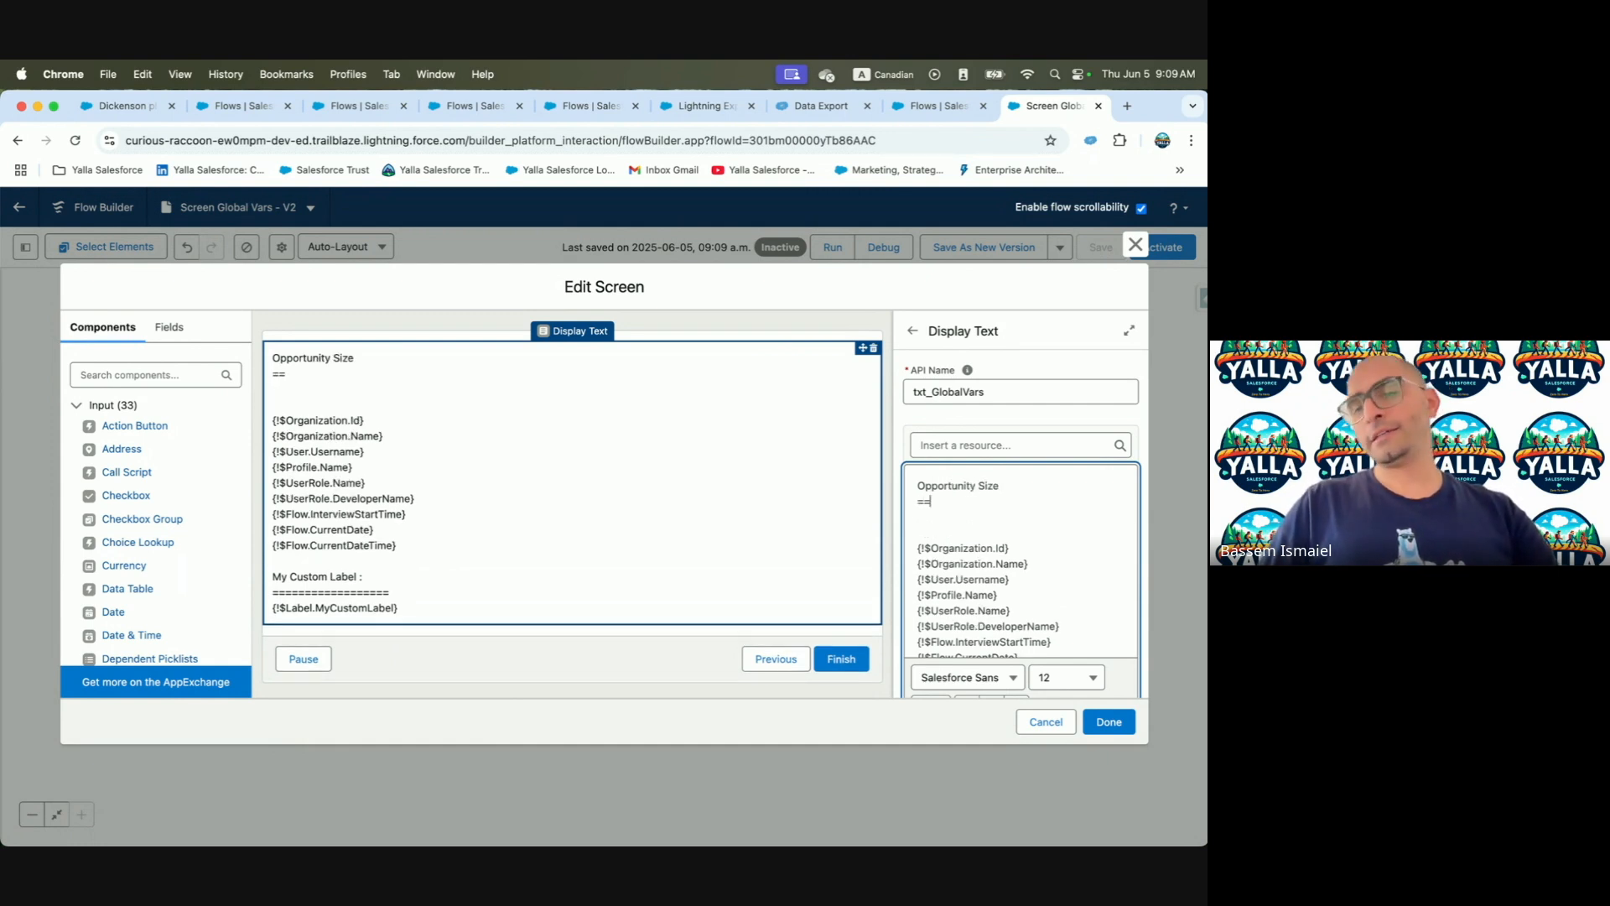
{"action": "type", "text": "============"}
{"action": "key", "text": "Return"}
Insert the Opportunity_Size__c field from Get_Opp_Size_mdt under the Opportunity Size heading, finish editing the screen and save the flow
{"action": "left_click", "coordinate": [990, 436]}
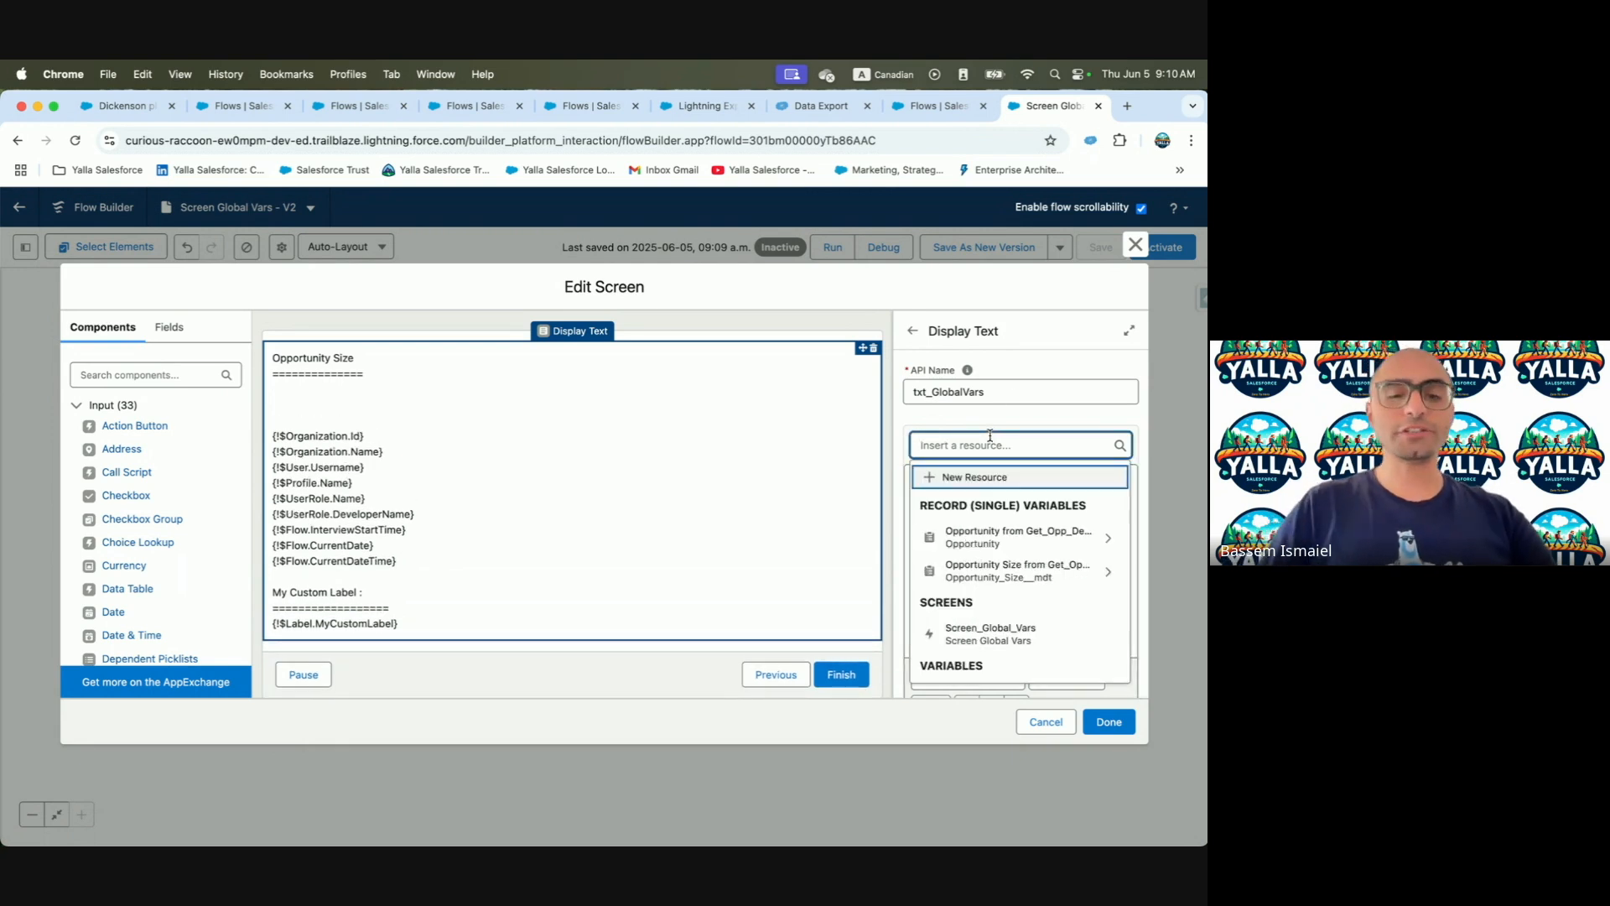
{"action": "type", "text": "Siz"}
{"action": "left_click", "coordinate": [1006, 509]}
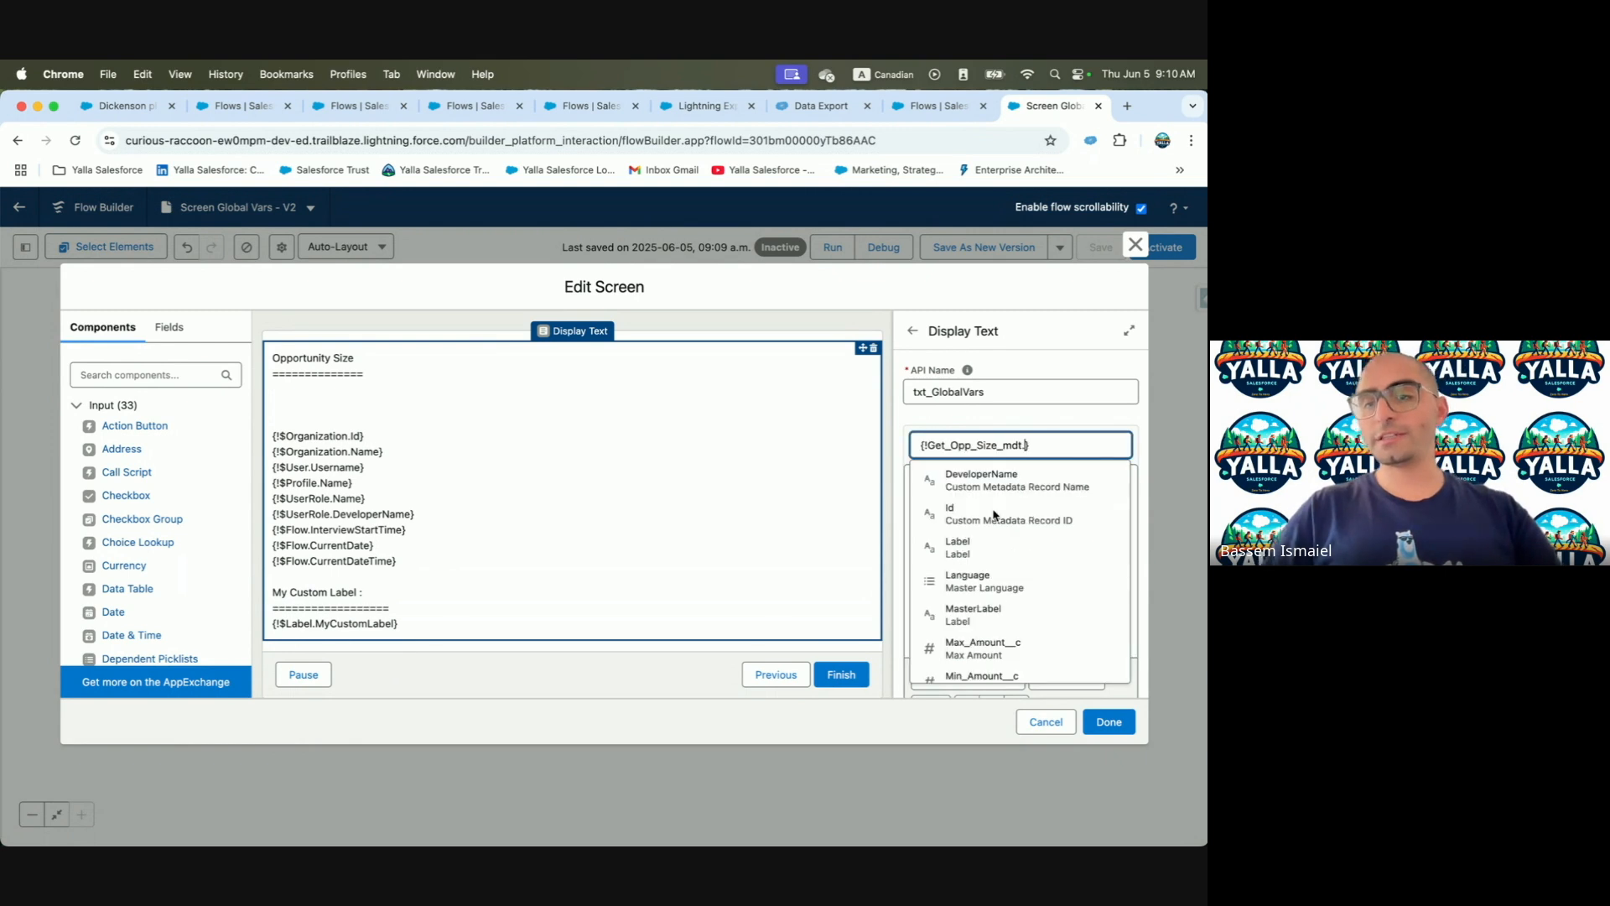
{"action": "type", "text": "Size"}
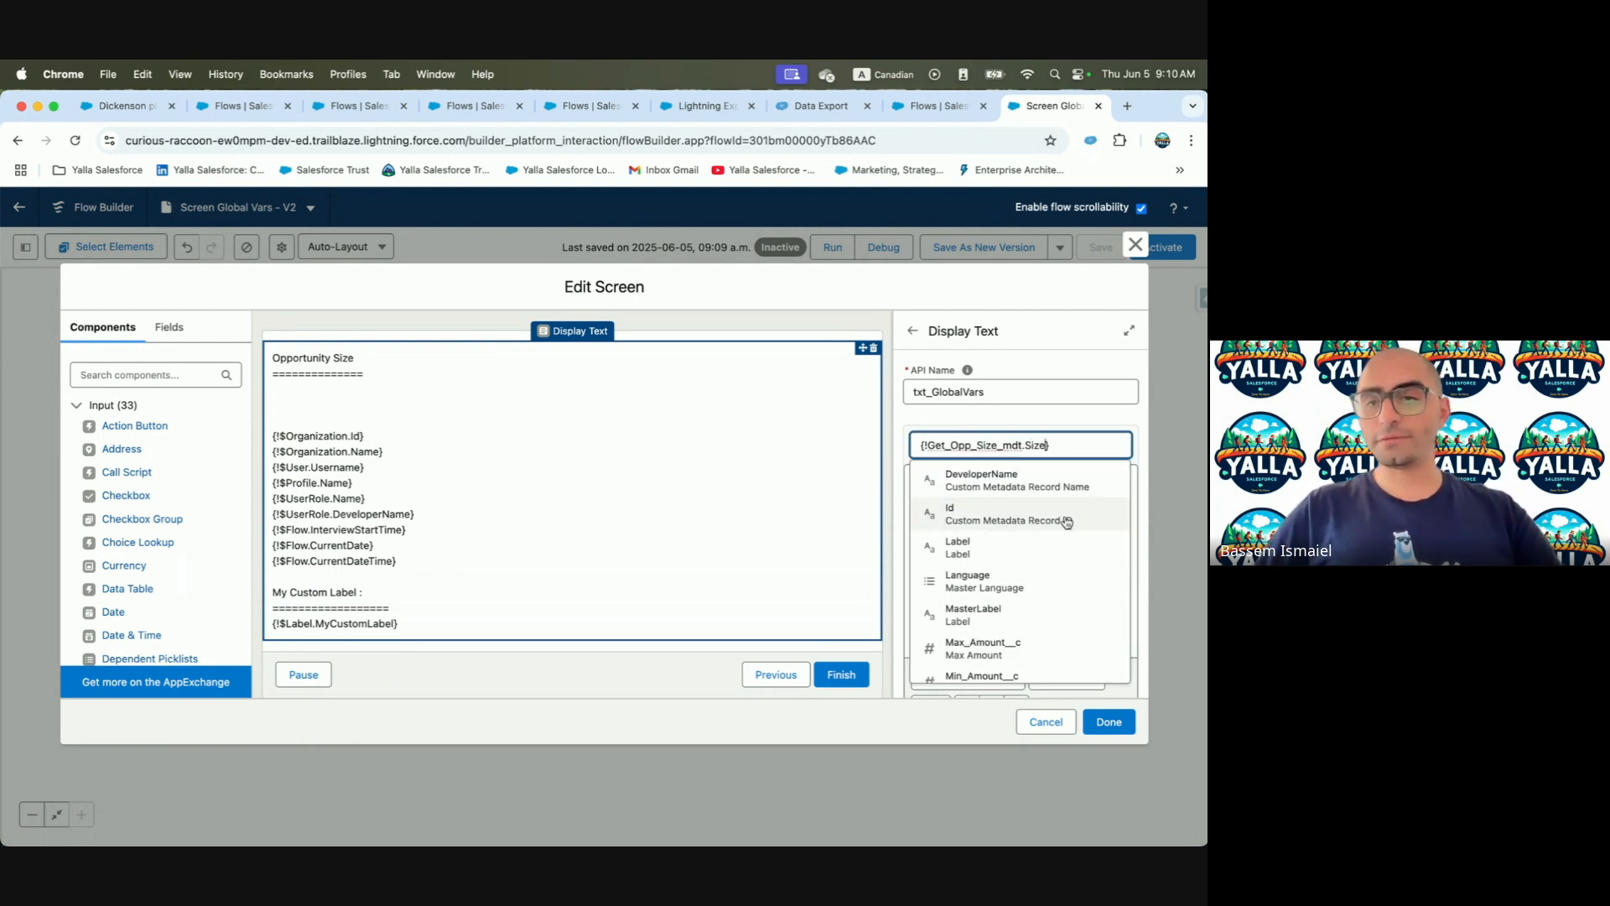
{"action": "scroll", "coordinate": [1005, 545], "scroll_direction": "down", "scroll_amount": 3}
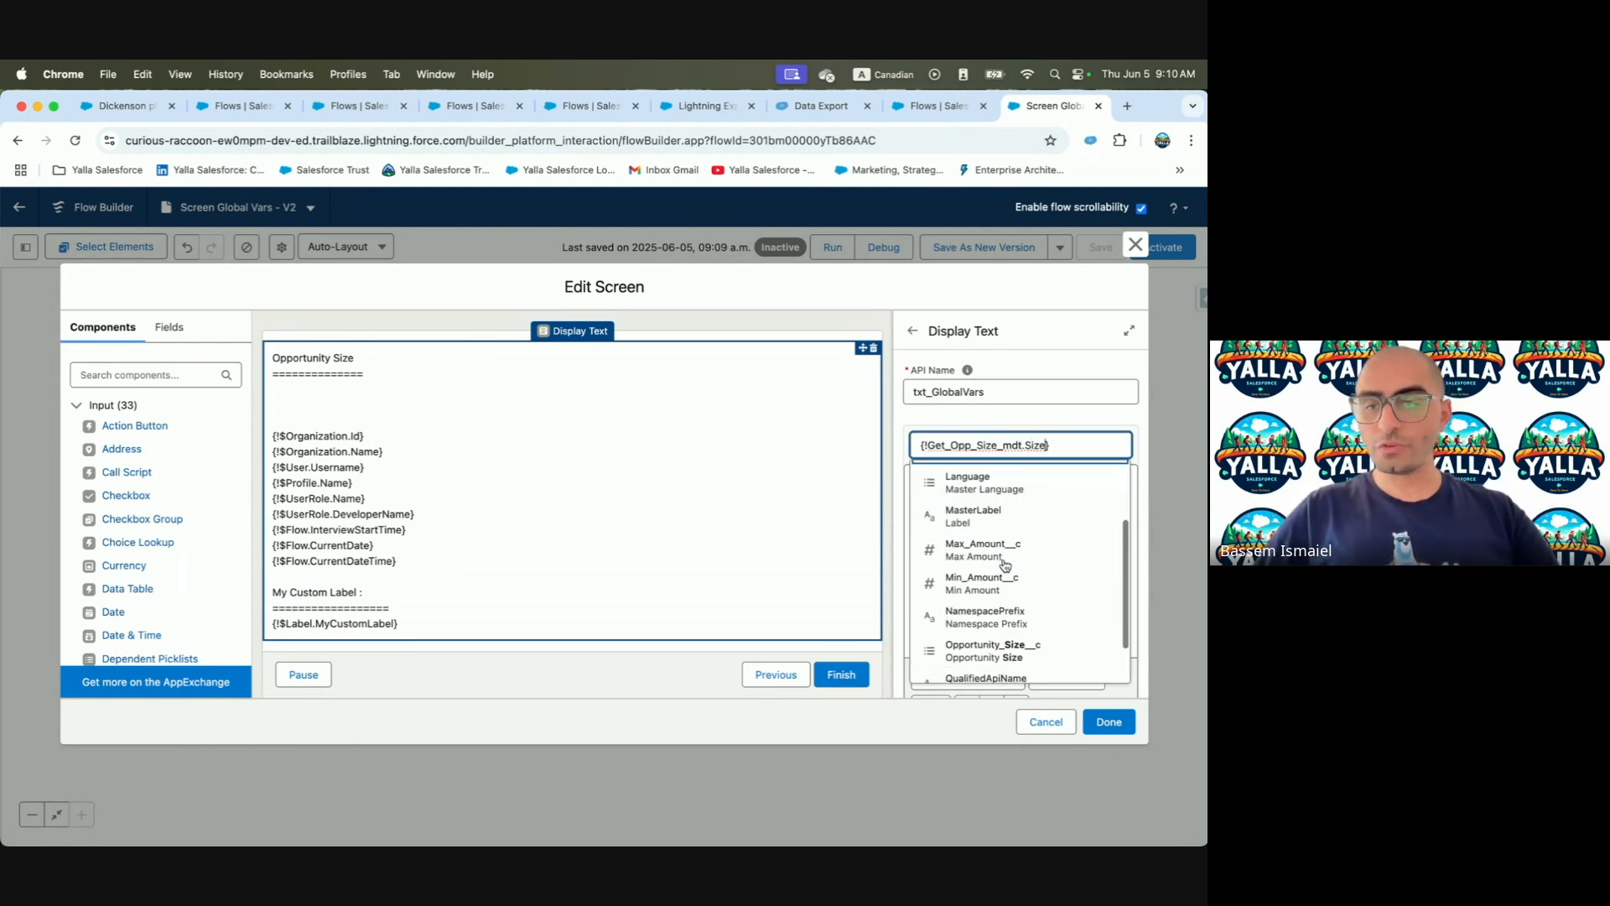
{"action": "left_click", "coordinate": [999, 647]}
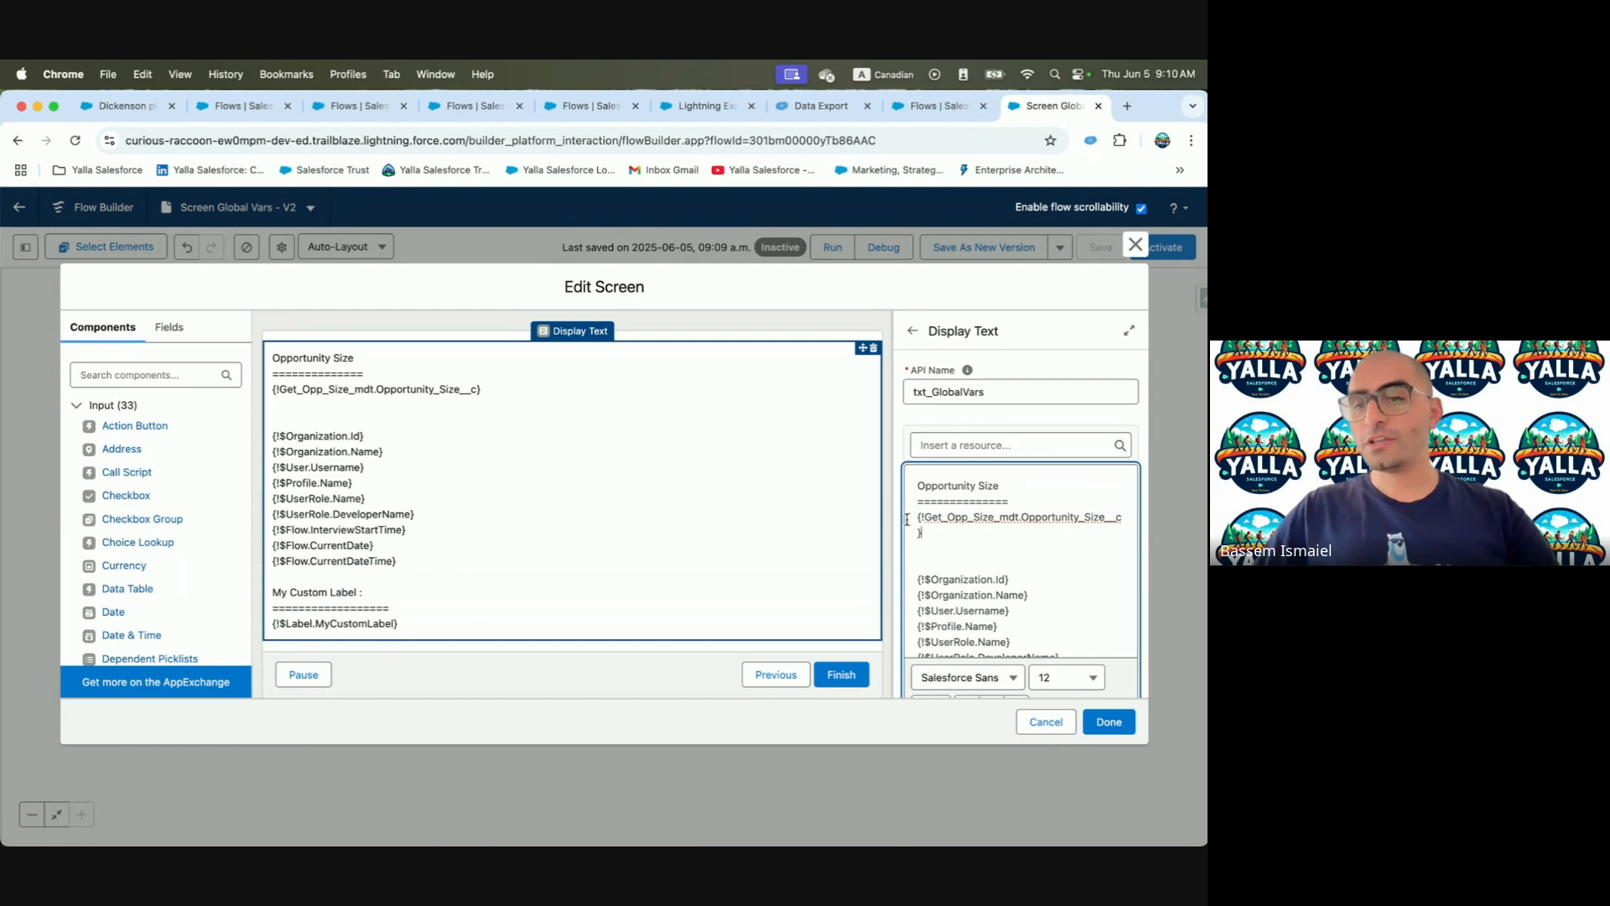
{"action": "left_click_drag", "start_coordinate": [938, 519], "coordinate": [1103, 532]}
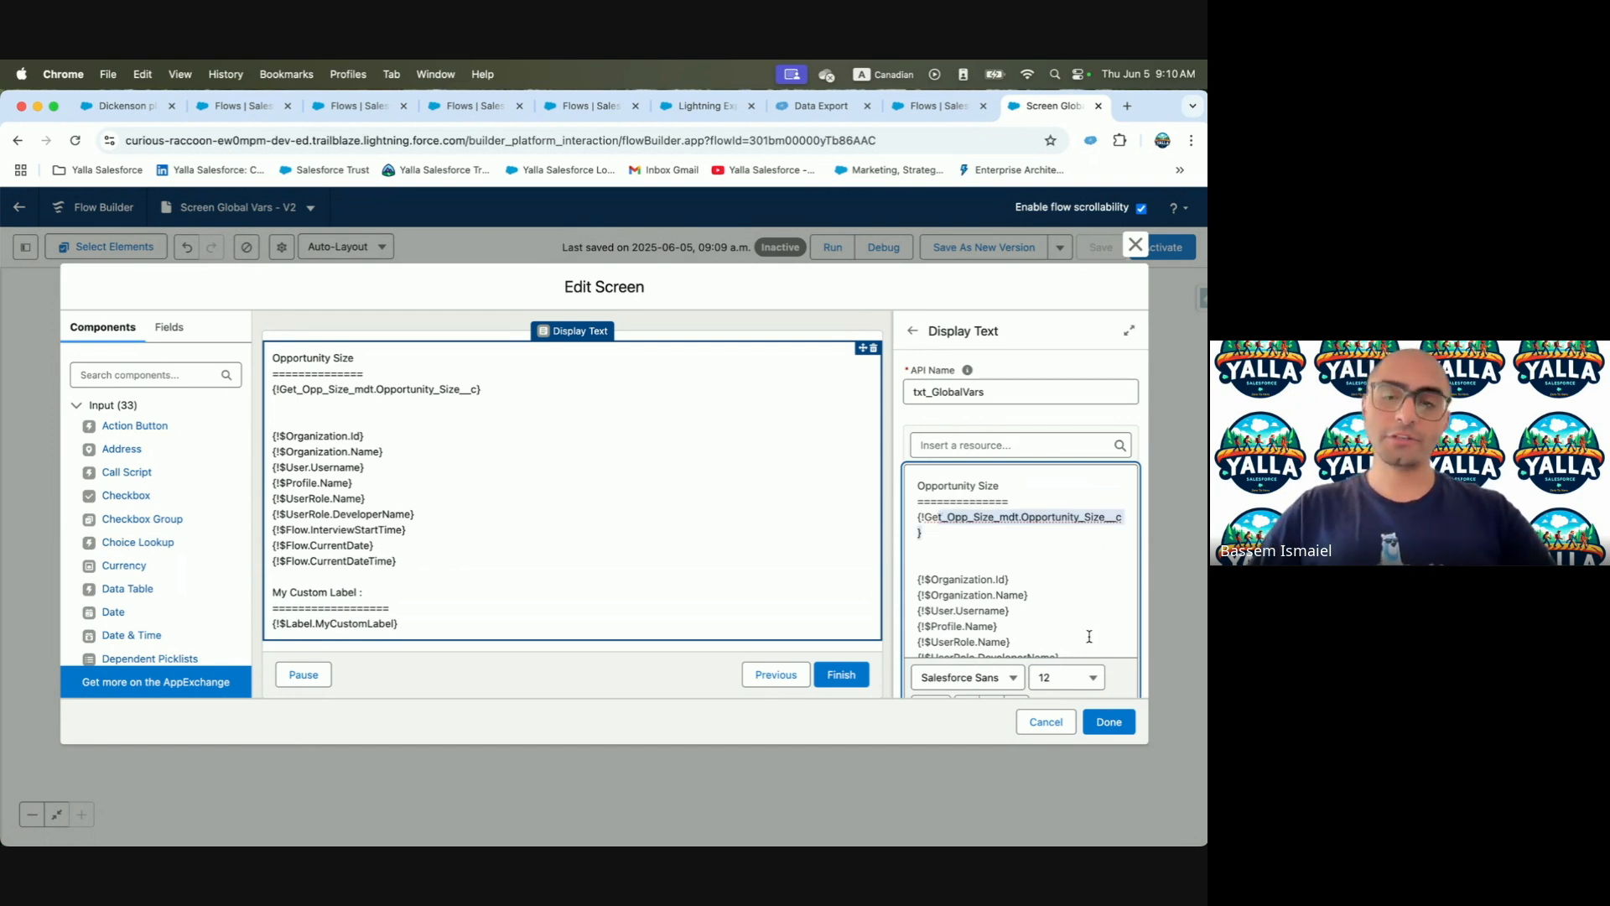
{"action": "left_click", "coordinate": [1109, 722]}
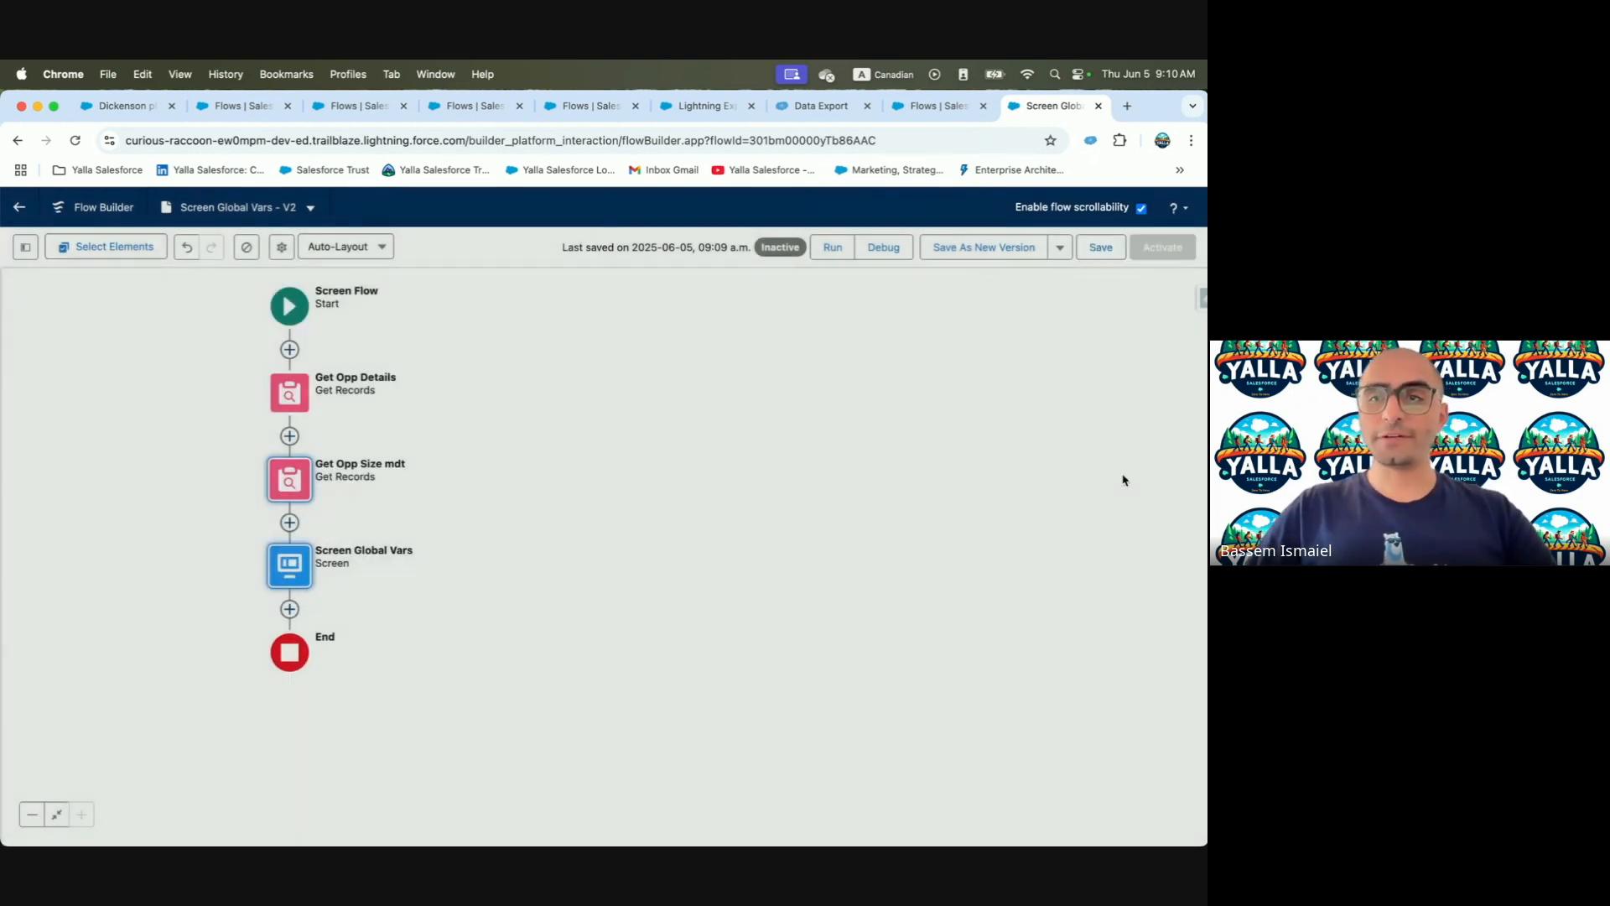
{"action": "left_click", "coordinate": [1105, 255]}
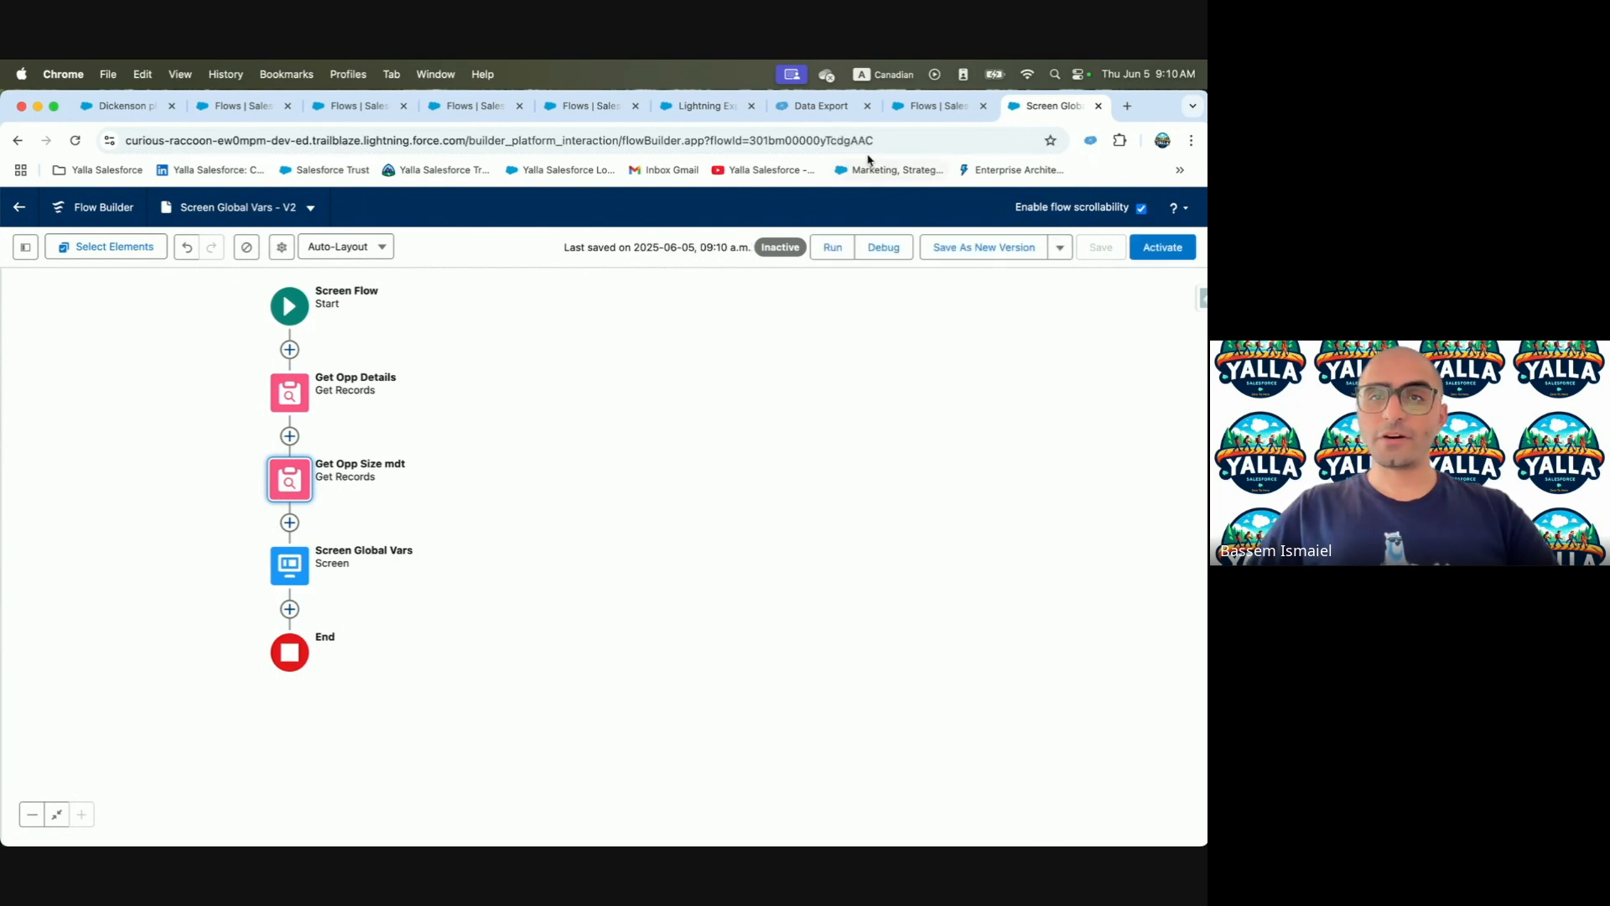
Open the GenePoint Lab Generators opportunity from the Opportunities list, set its Amount to 5 and save it
{"action": "left_click", "coordinate": [937, 107]}
{"action": "left_click", "coordinate": [31, 243]}
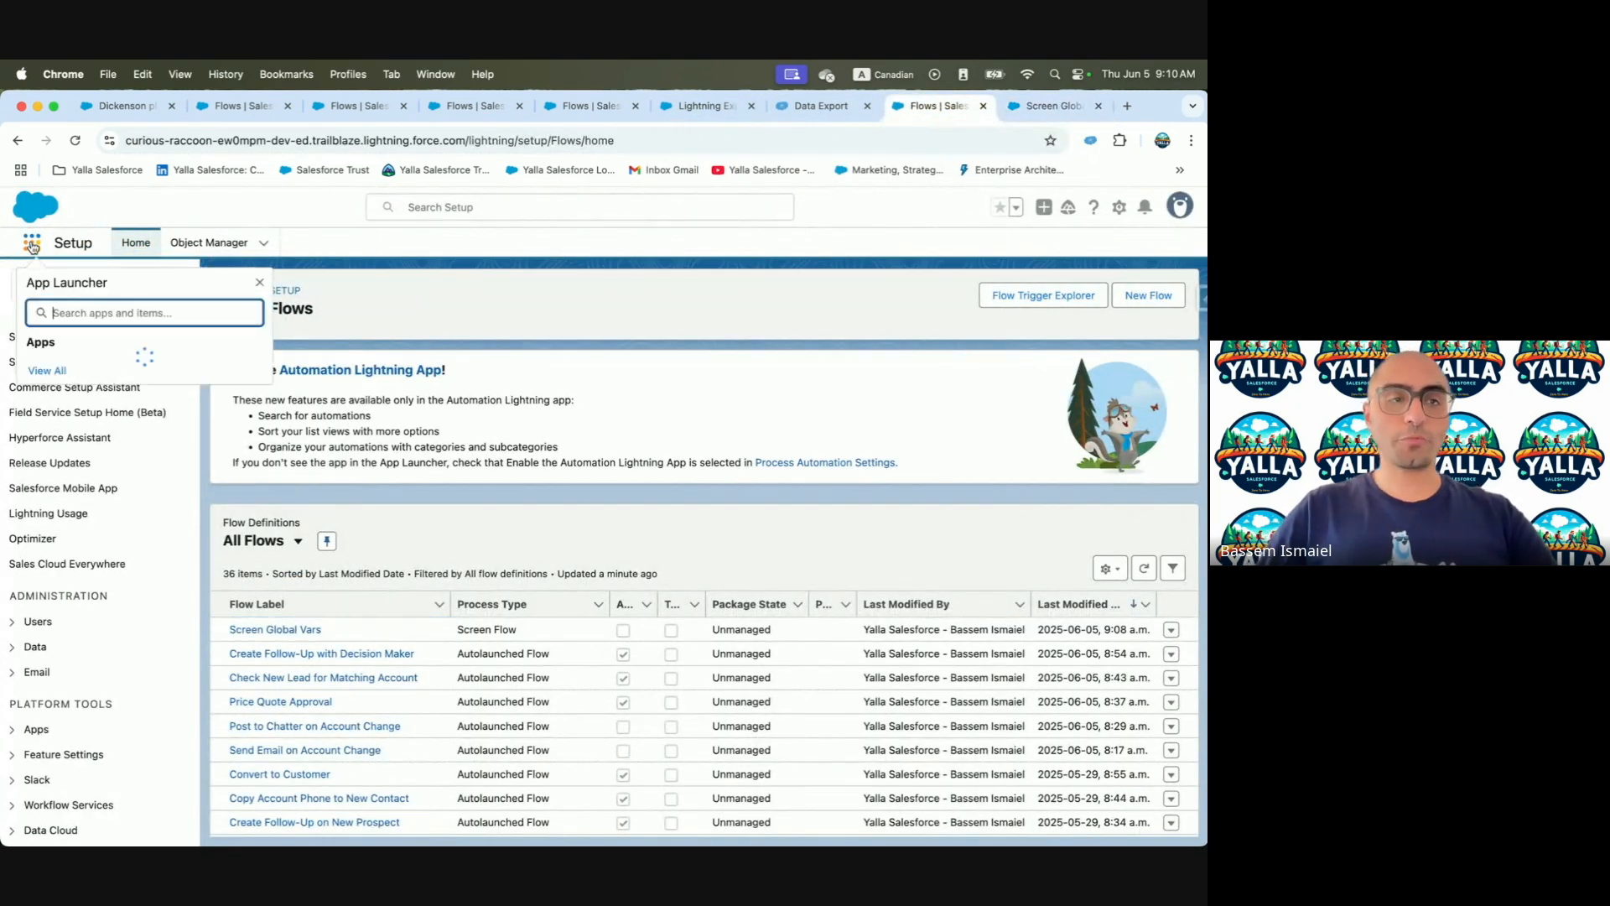
{"action": "type", "text": "Oppo"}
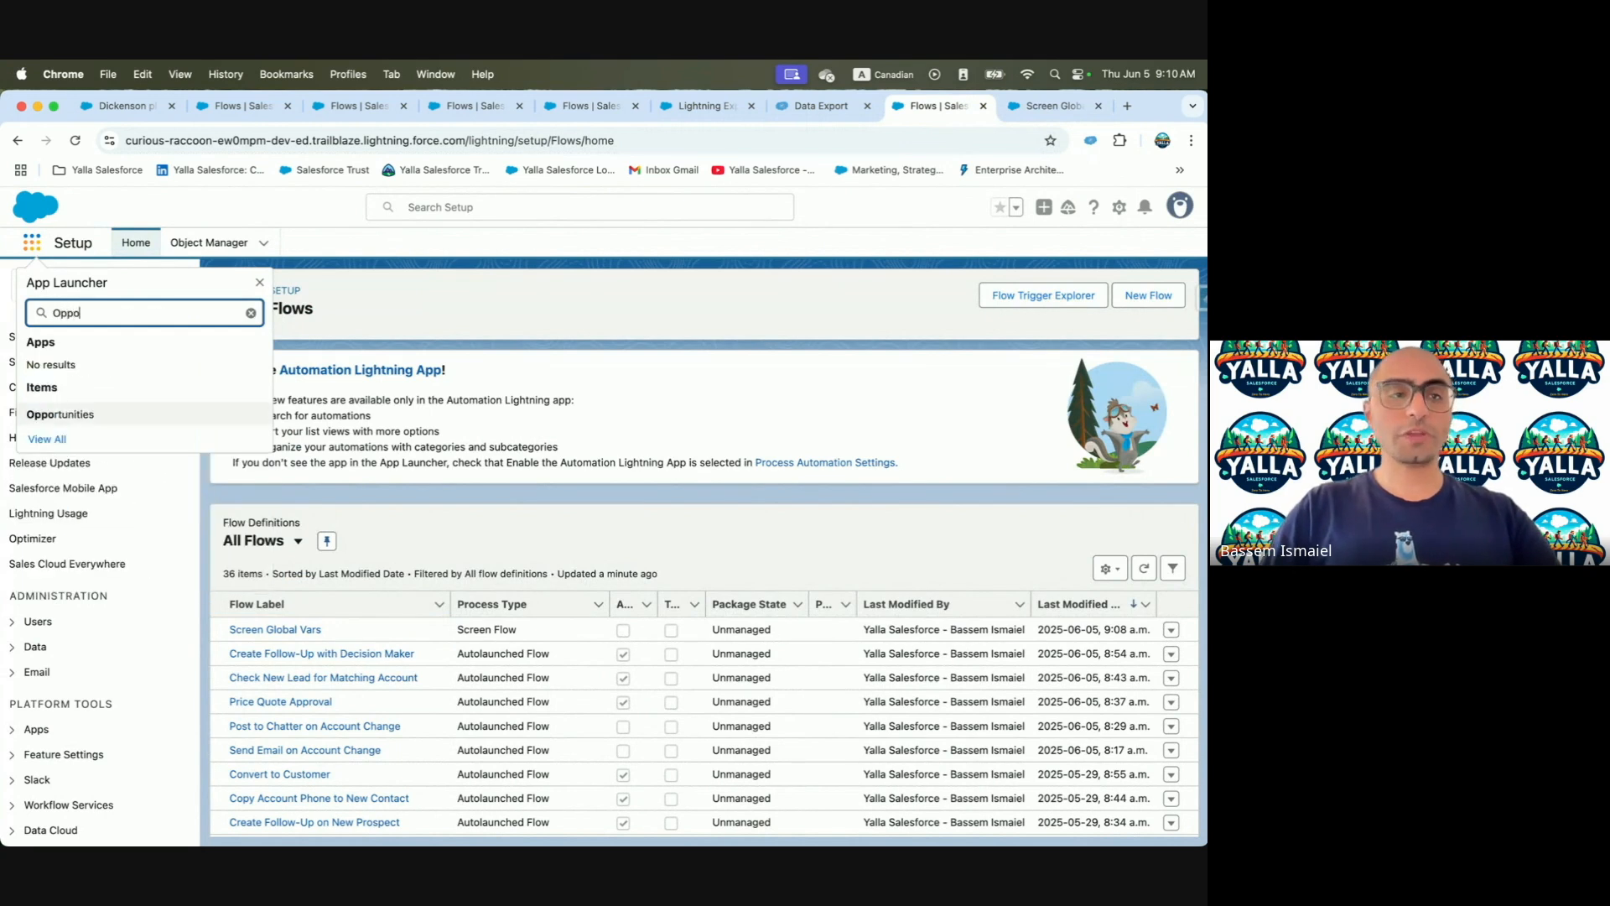
{"action": "left_click", "coordinate": [72, 417]}
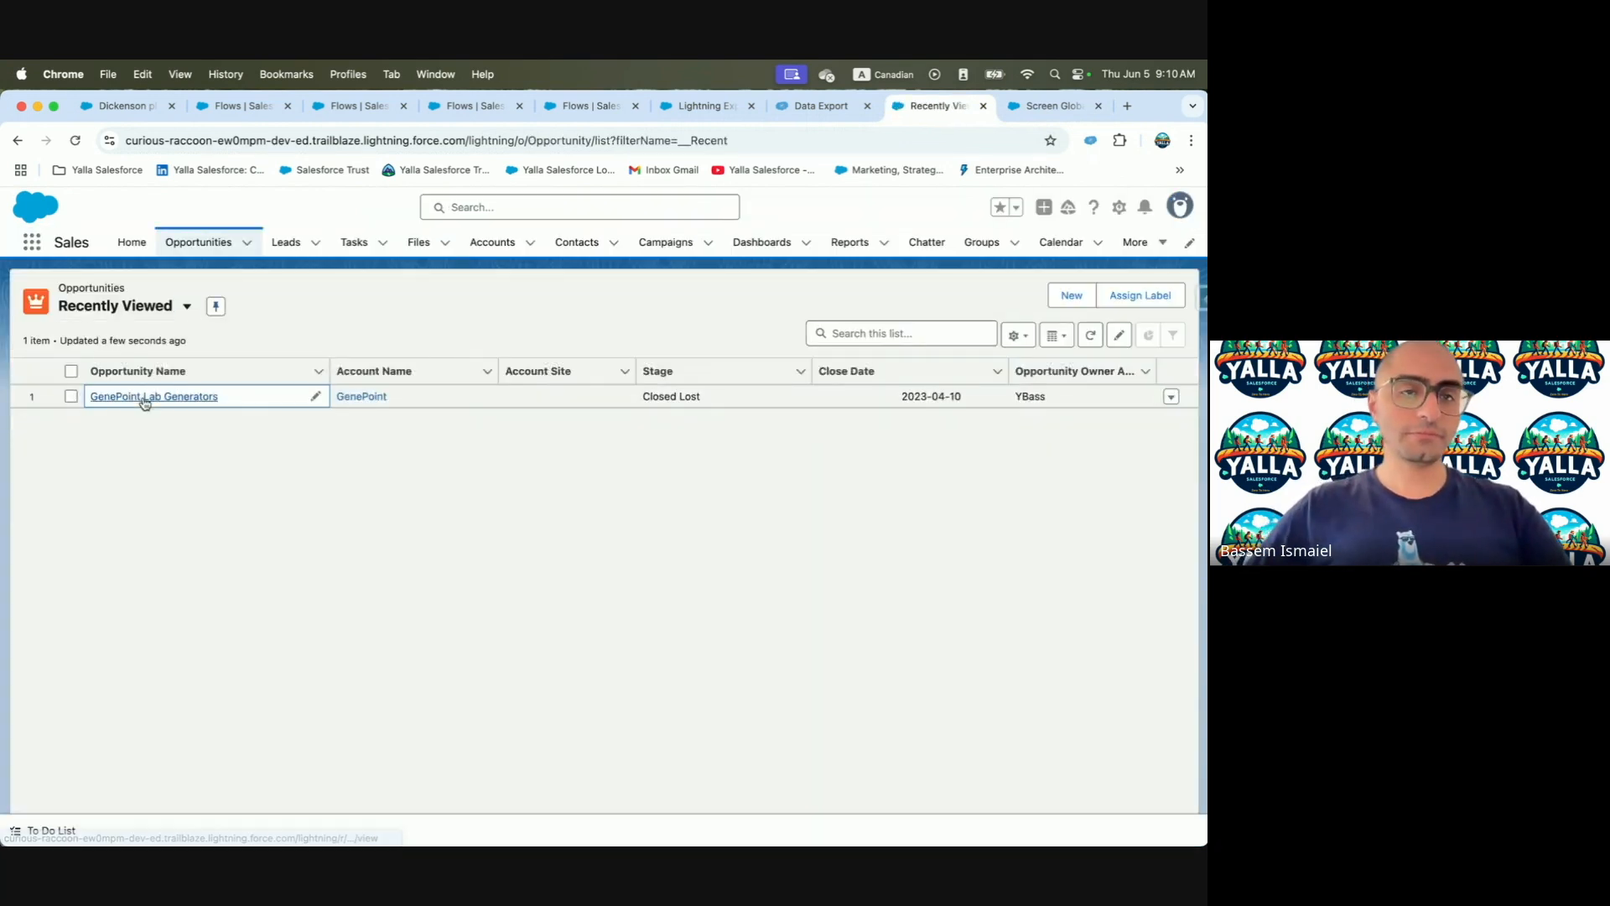
{"action": "left_click", "coordinate": [145, 398]}
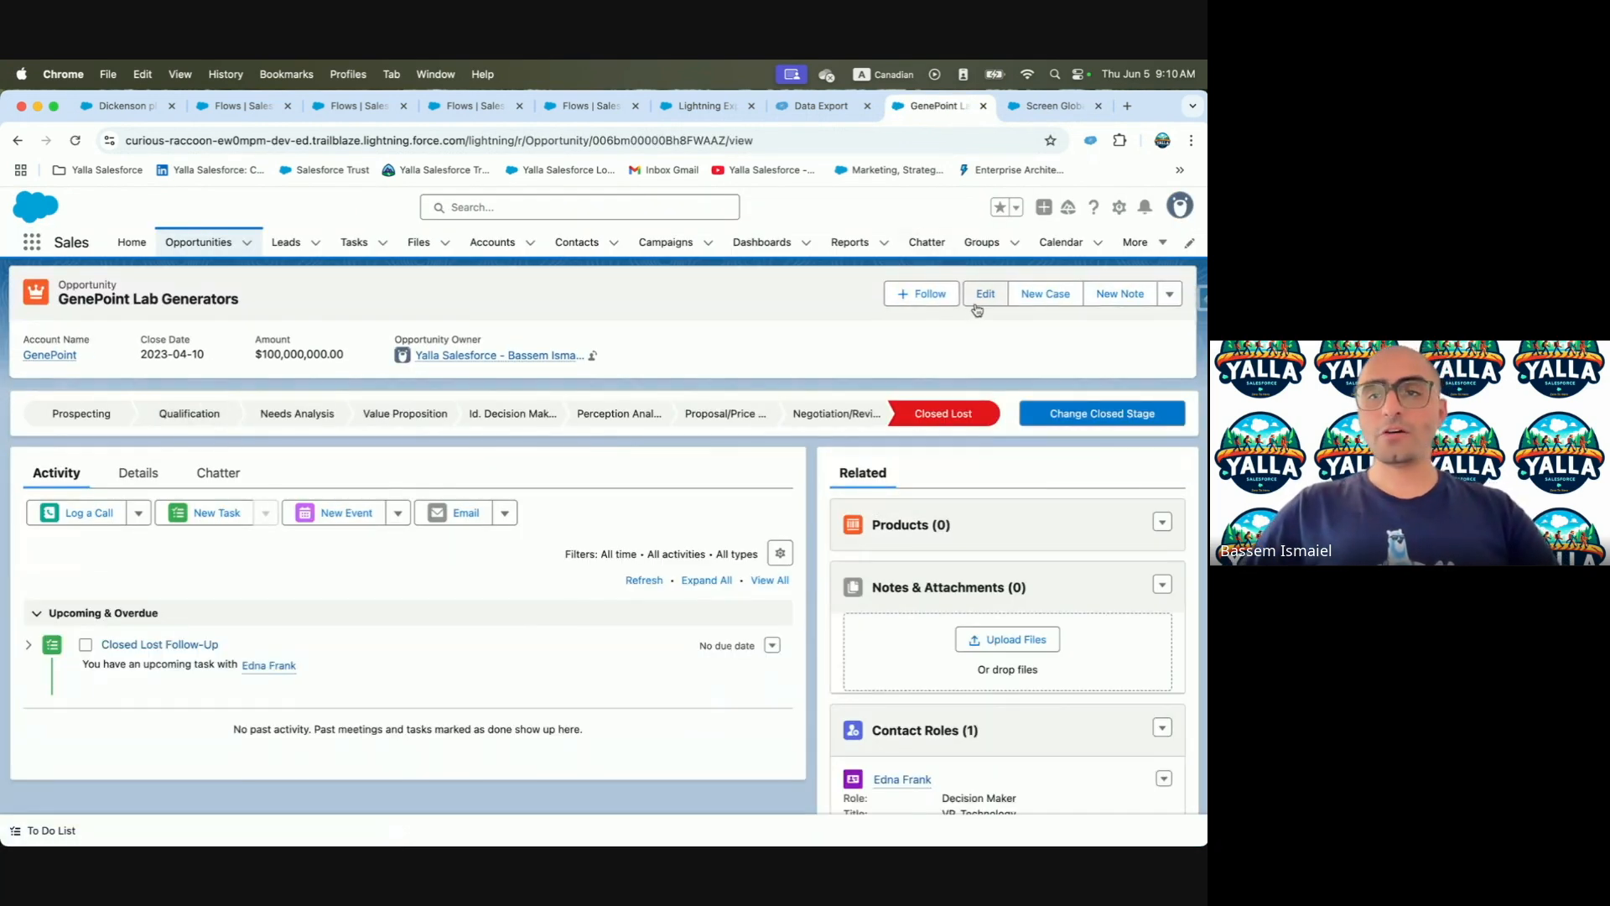
{"action": "left_click", "coordinate": [977, 304]}
{"action": "left_click", "coordinate": [665, 346]}
{"action": "double_click", "coordinate": [665, 347]}
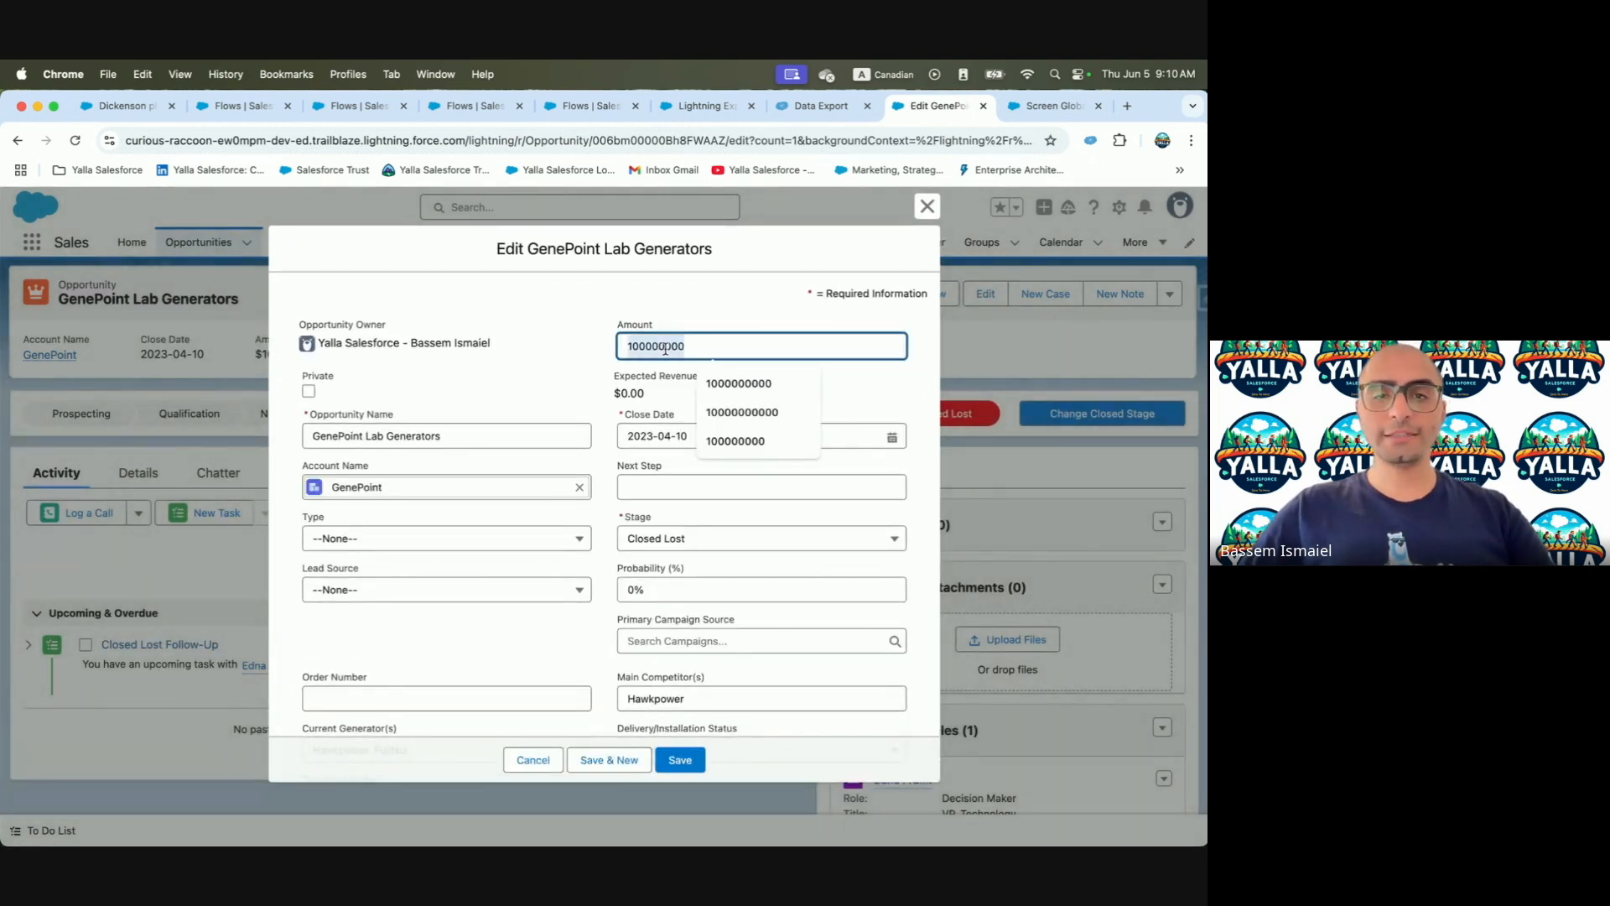
{"action": "type", "text": "5"}
{"action": "left_click", "coordinate": [676, 760]}
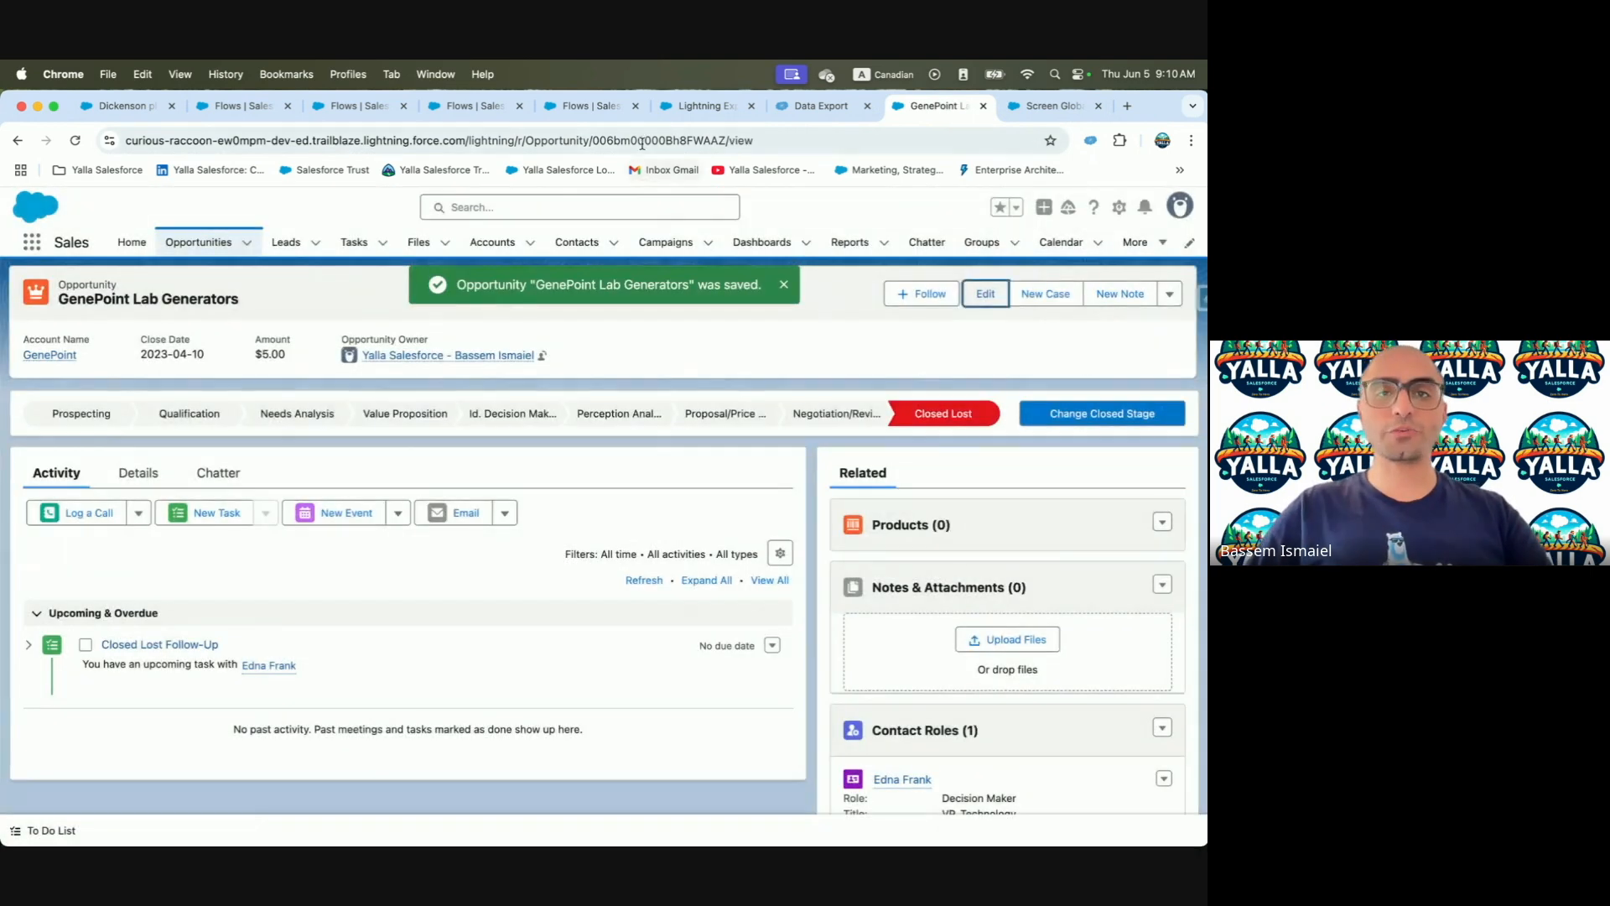
Copy the opportunity's record ID from its URL and debug the Screen Global Vars flow with it as recordId, checking the displayed opportunity size
{"action": "double_click", "coordinate": [643, 140]}
{"action": "key", "text": "cmd+c"}
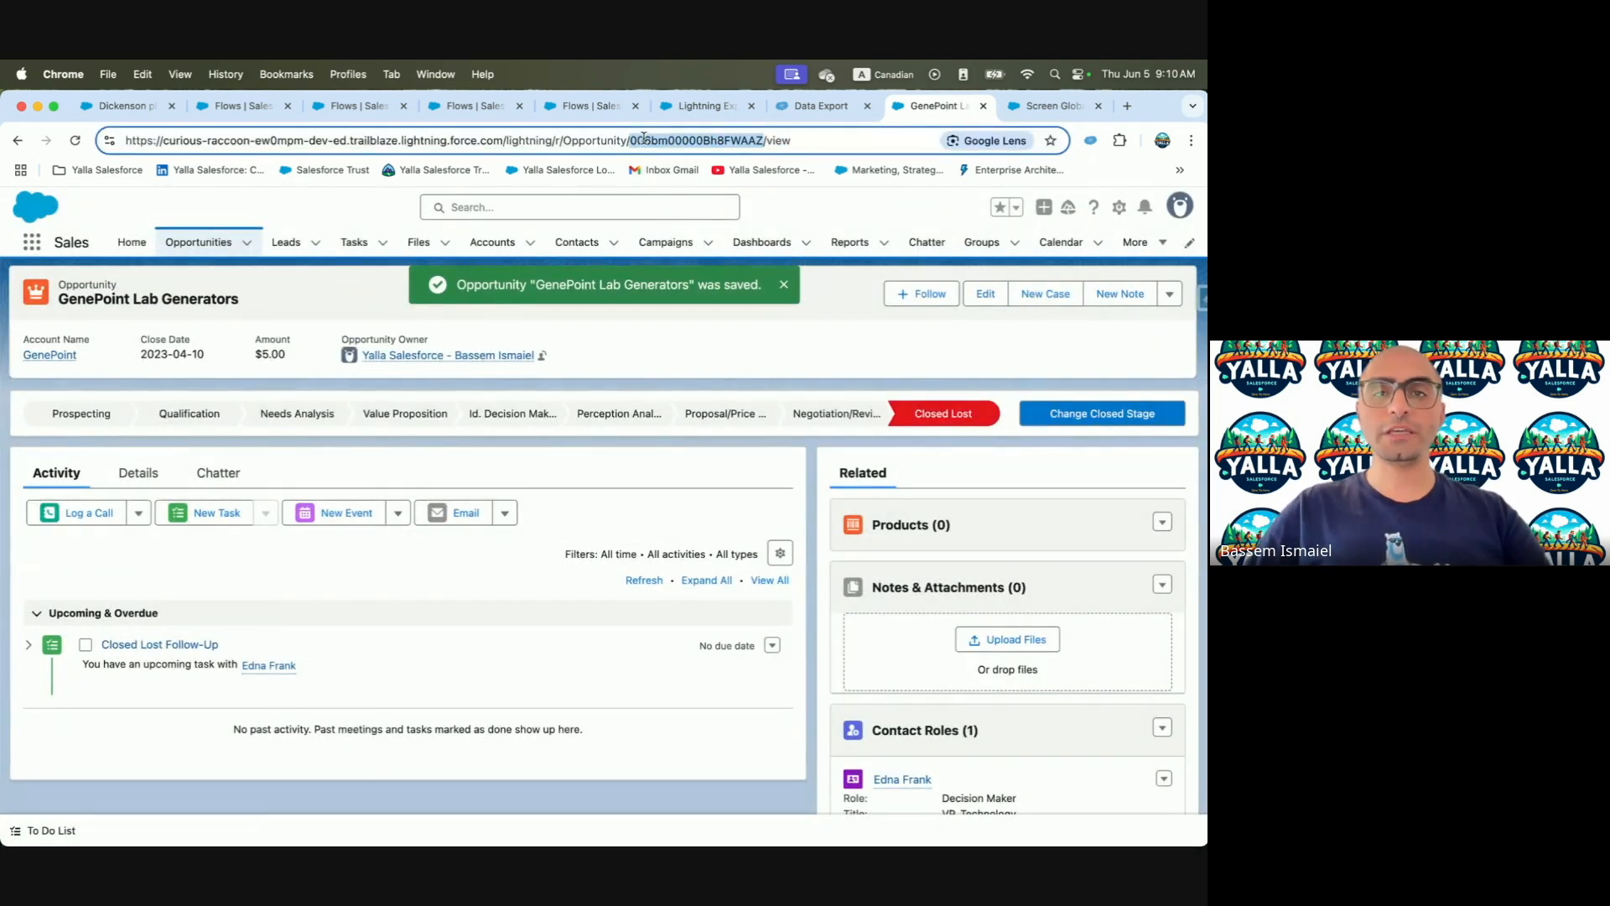
{"action": "left_click", "coordinate": [838, 105]}
{"action": "left_click", "coordinate": [1064, 107]}
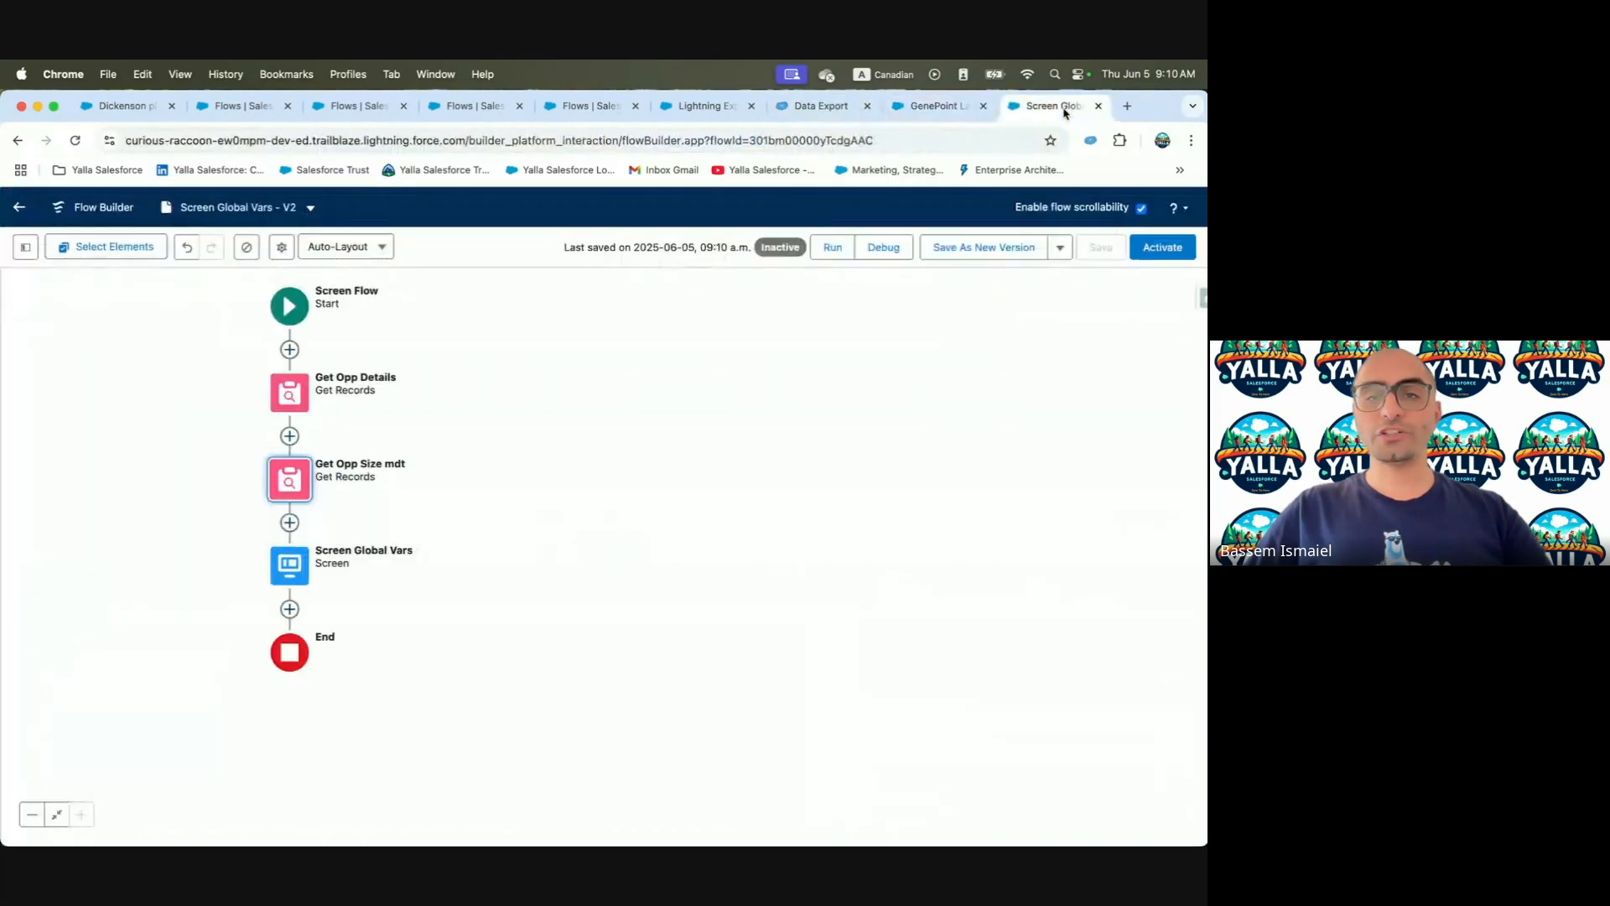
{"action": "left_click", "coordinate": [883, 247]}
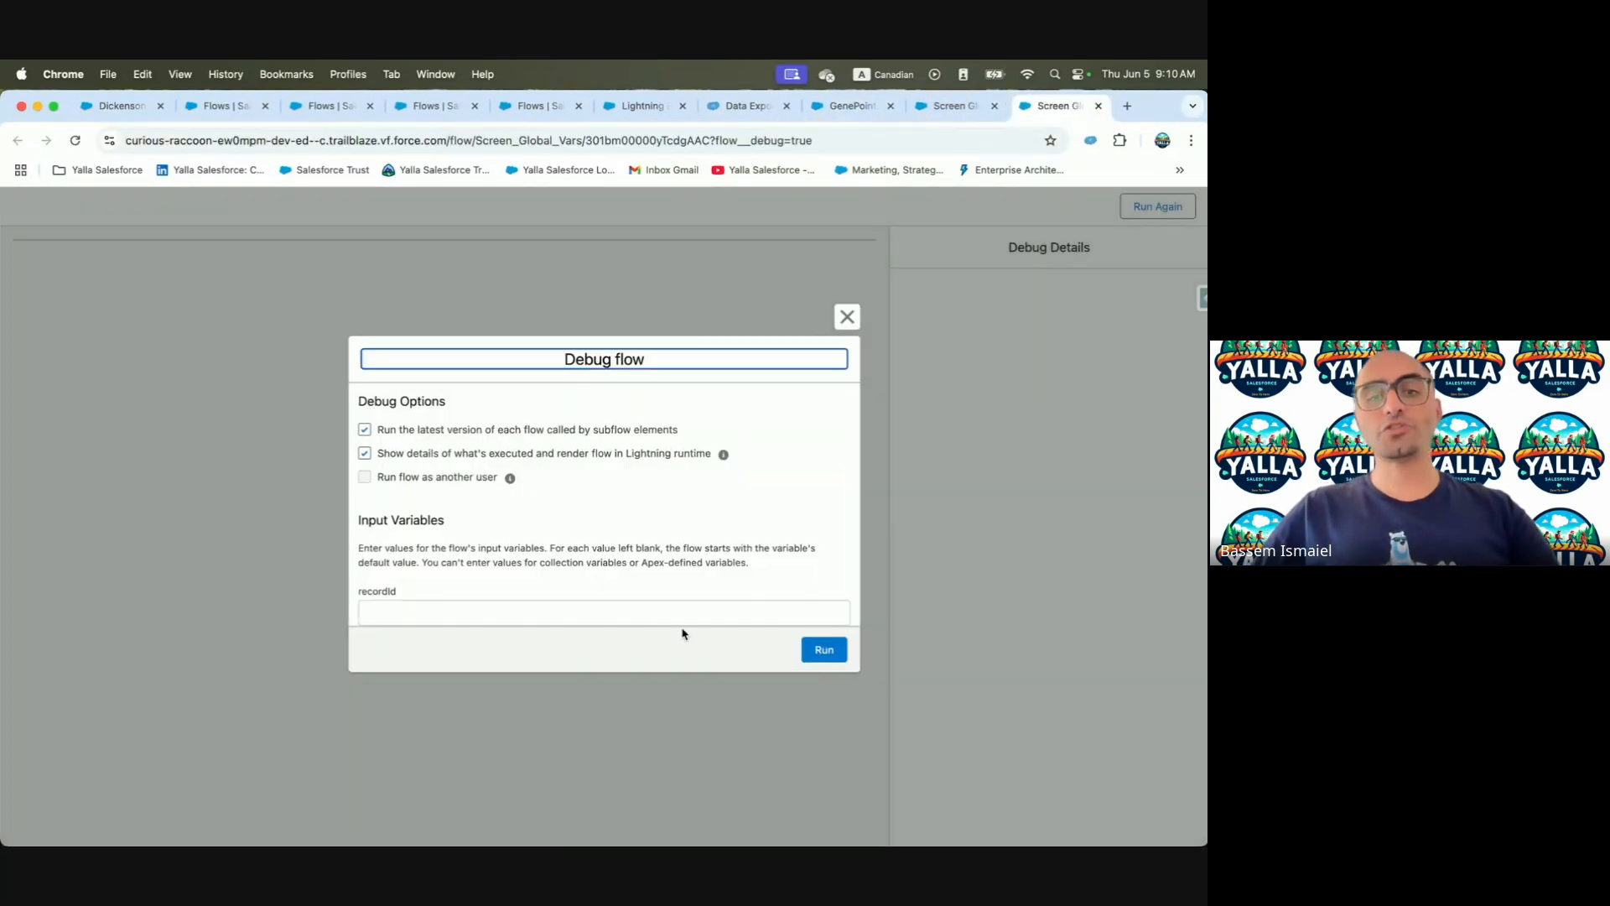
{"action": "left_click", "coordinate": [669, 617]}
{"action": "key", "text": "cmd+v"}
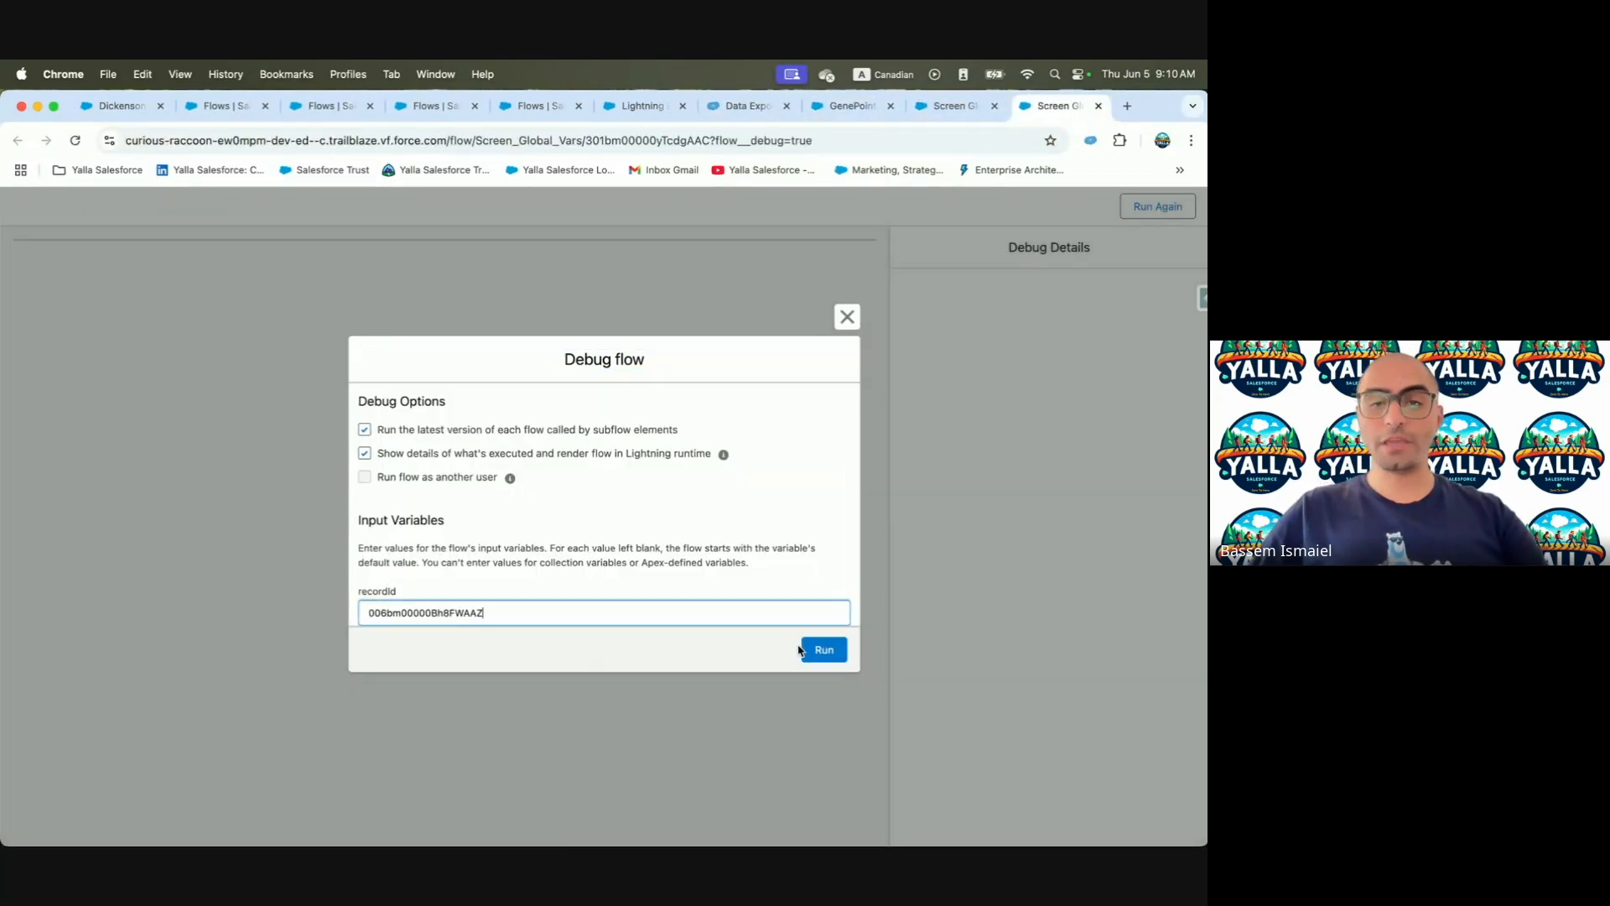
{"action": "left_click", "coordinate": [812, 653]}
{"action": "double_click", "coordinate": [31, 290]}
Return to the GenePoint Lab Generators opportunity, set its Amount to 15 and save it
{"action": "left_click", "coordinate": [937, 114]}
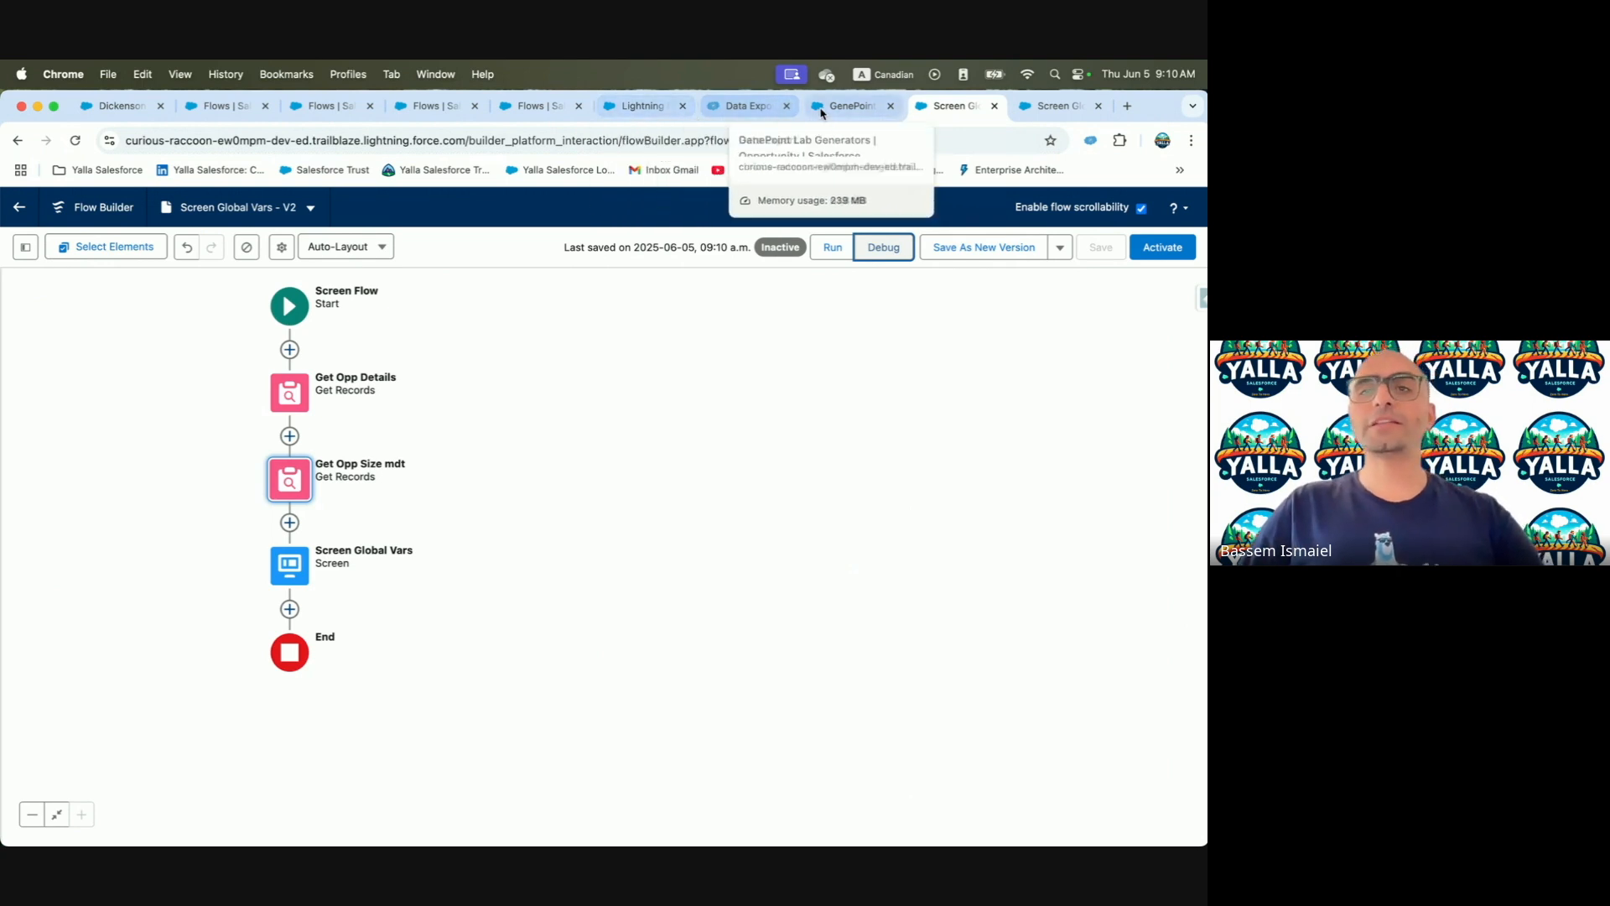
{"action": "left_click", "coordinate": [849, 105]}
{"action": "left_click", "coordinate": [979, 292]}
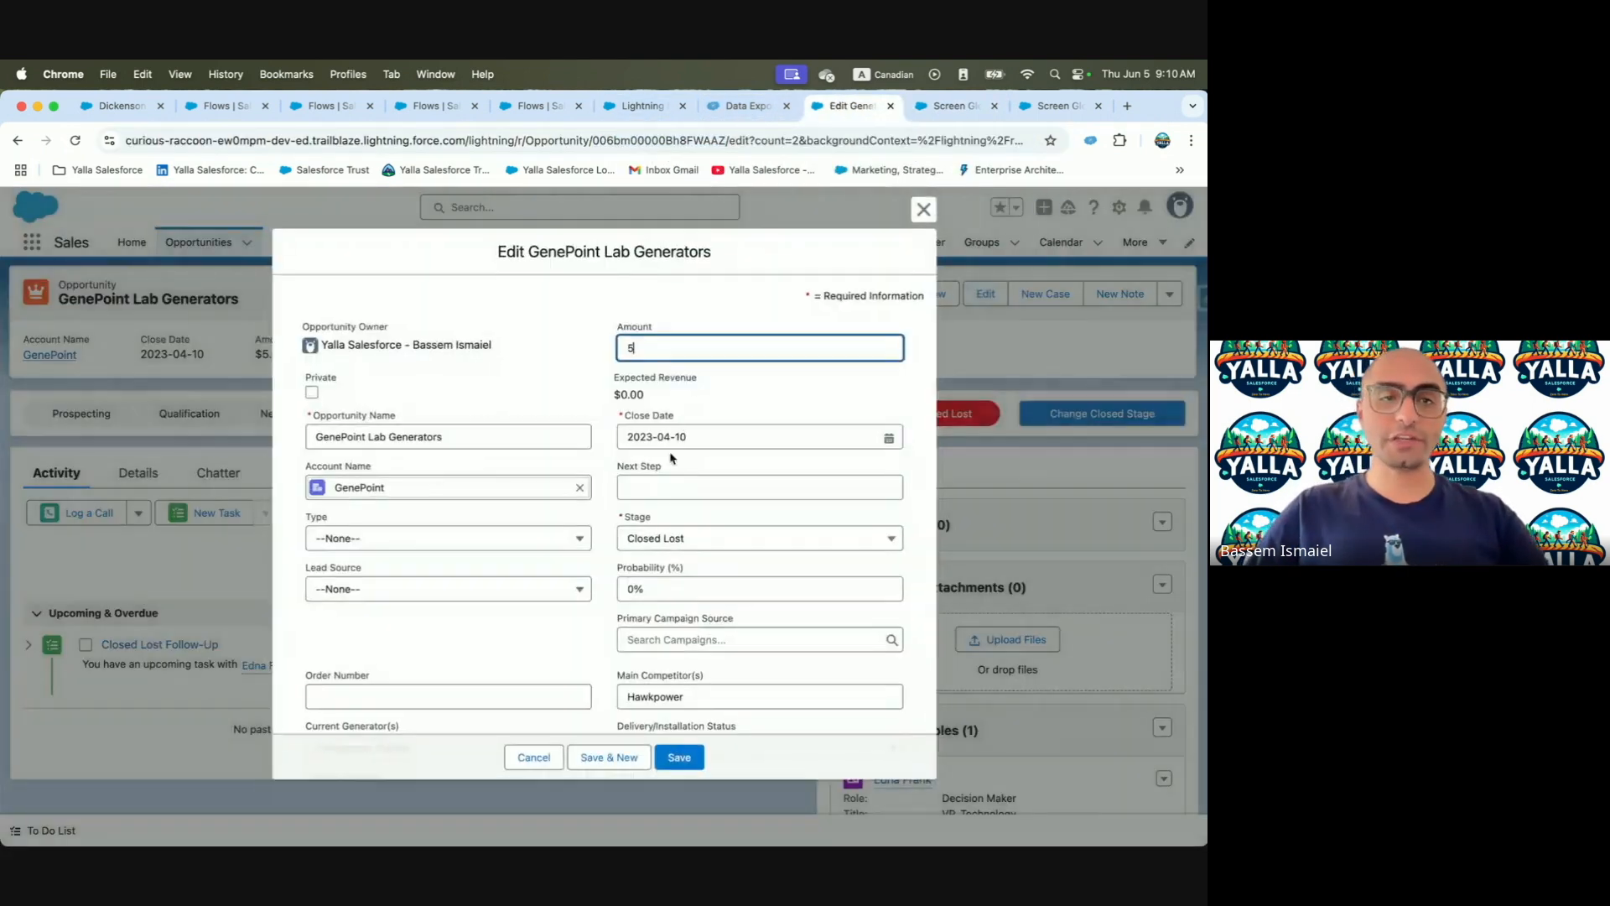
{"action": "left_click", "coordinate": [670, 349]}
{"action": "type", "text": "1"}
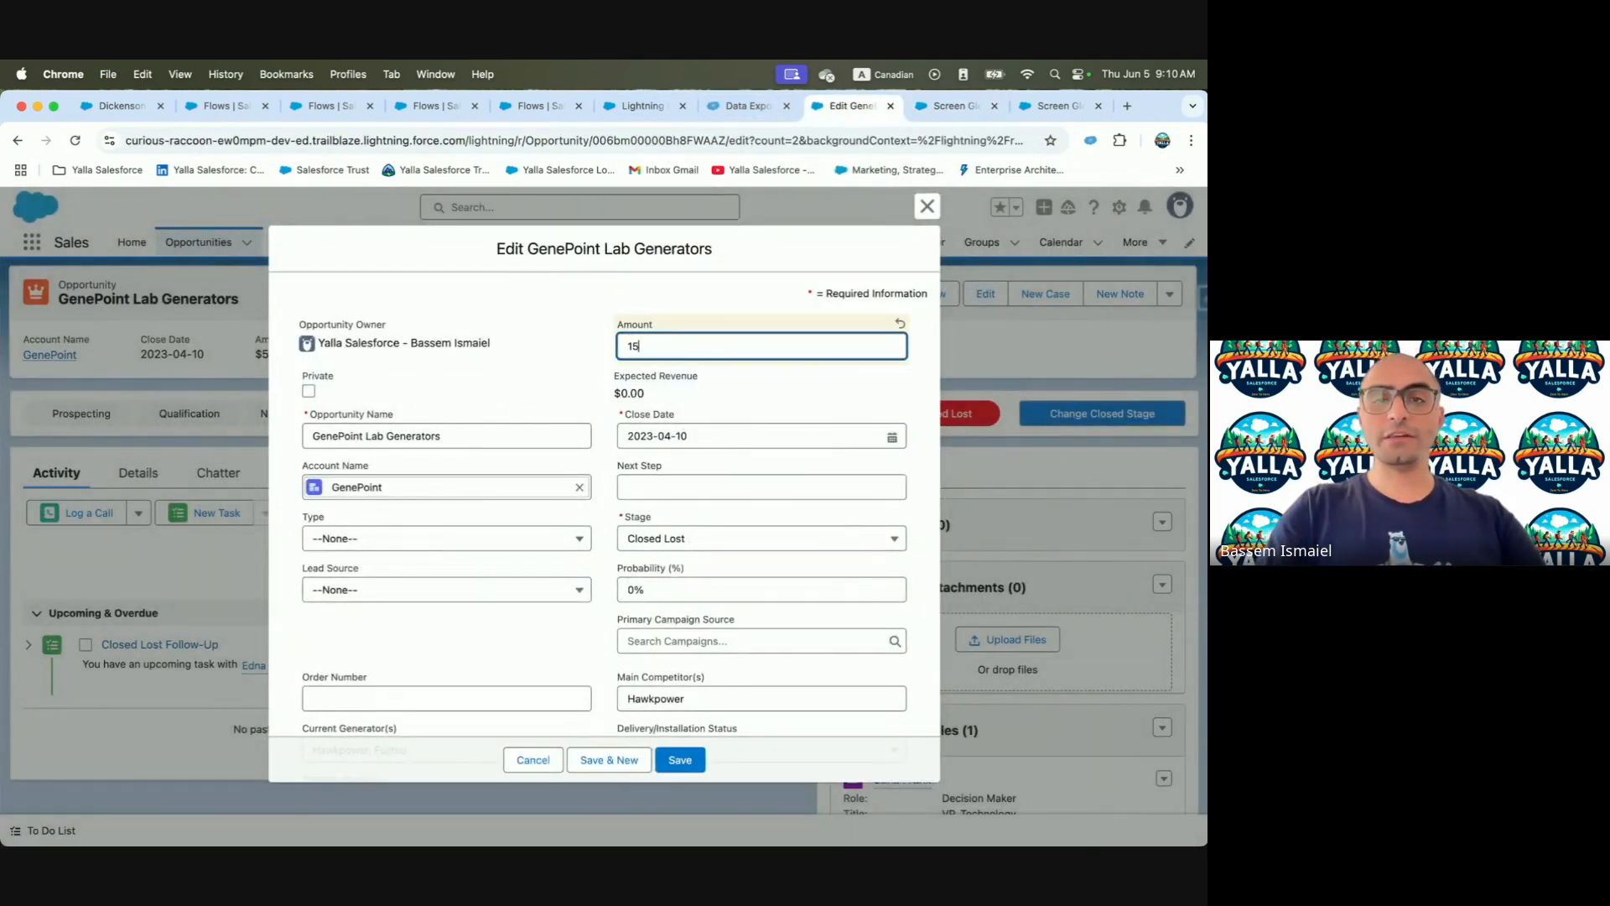
{"action": "left_click", "coordinate": [683, 760]}
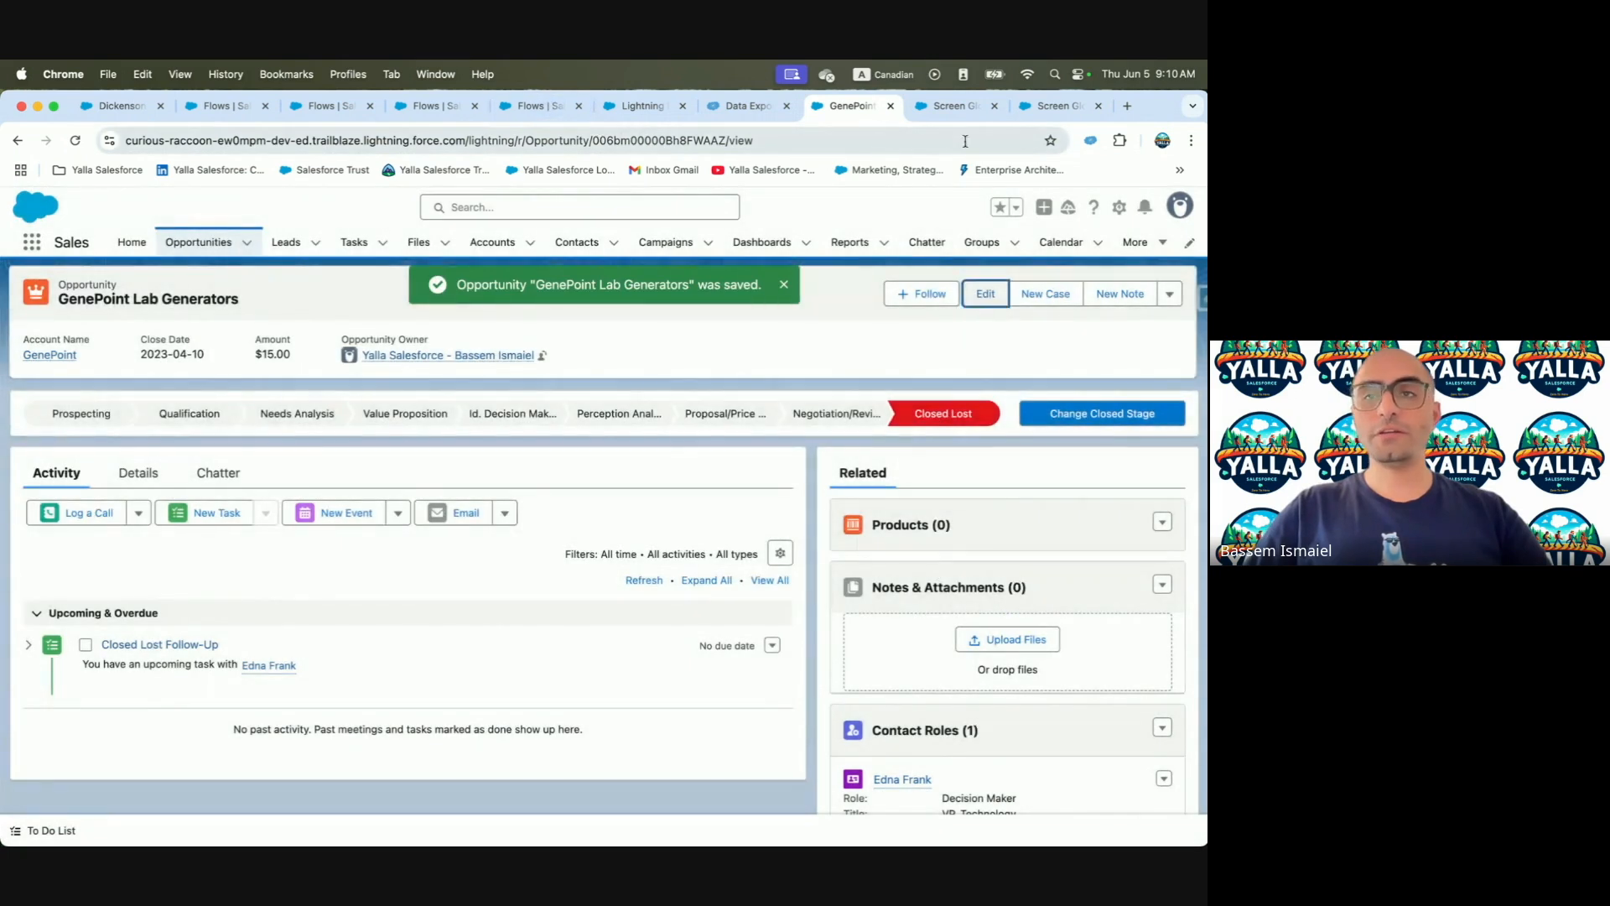
Rerun the Screen Global Vars debug session and check the opportunity size shown for the changed amount
{"action": "left_click", "coordinate": [1057, 105]}
{"action": "left_click", "coordinate": [1159, 207]}
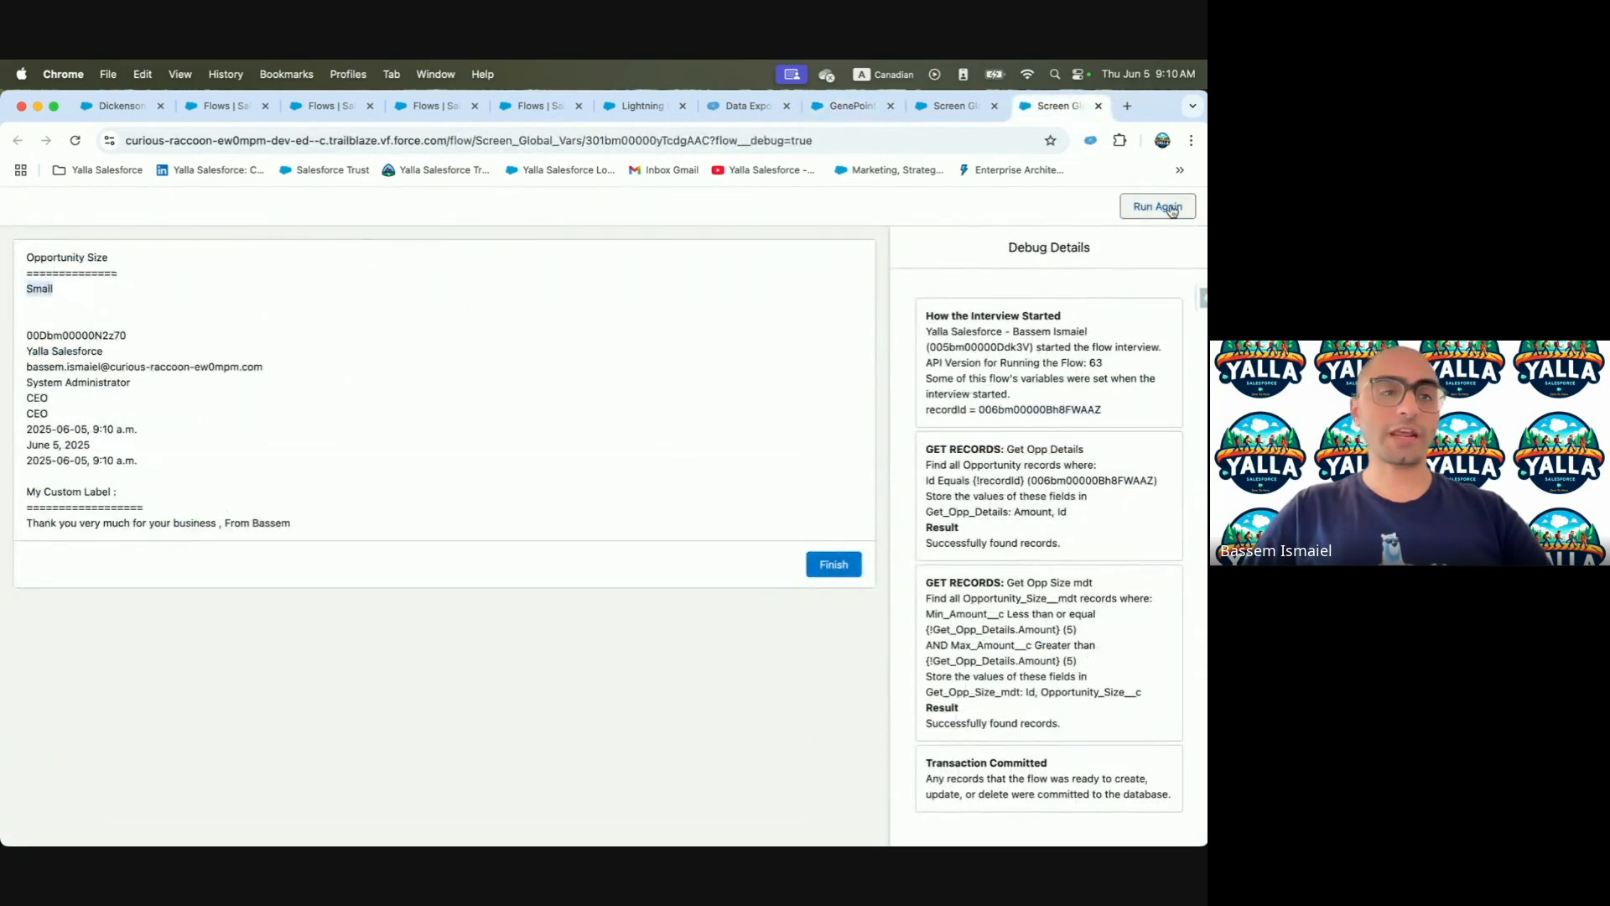
{"action": "double_click", "coordinate": [46, 290]}
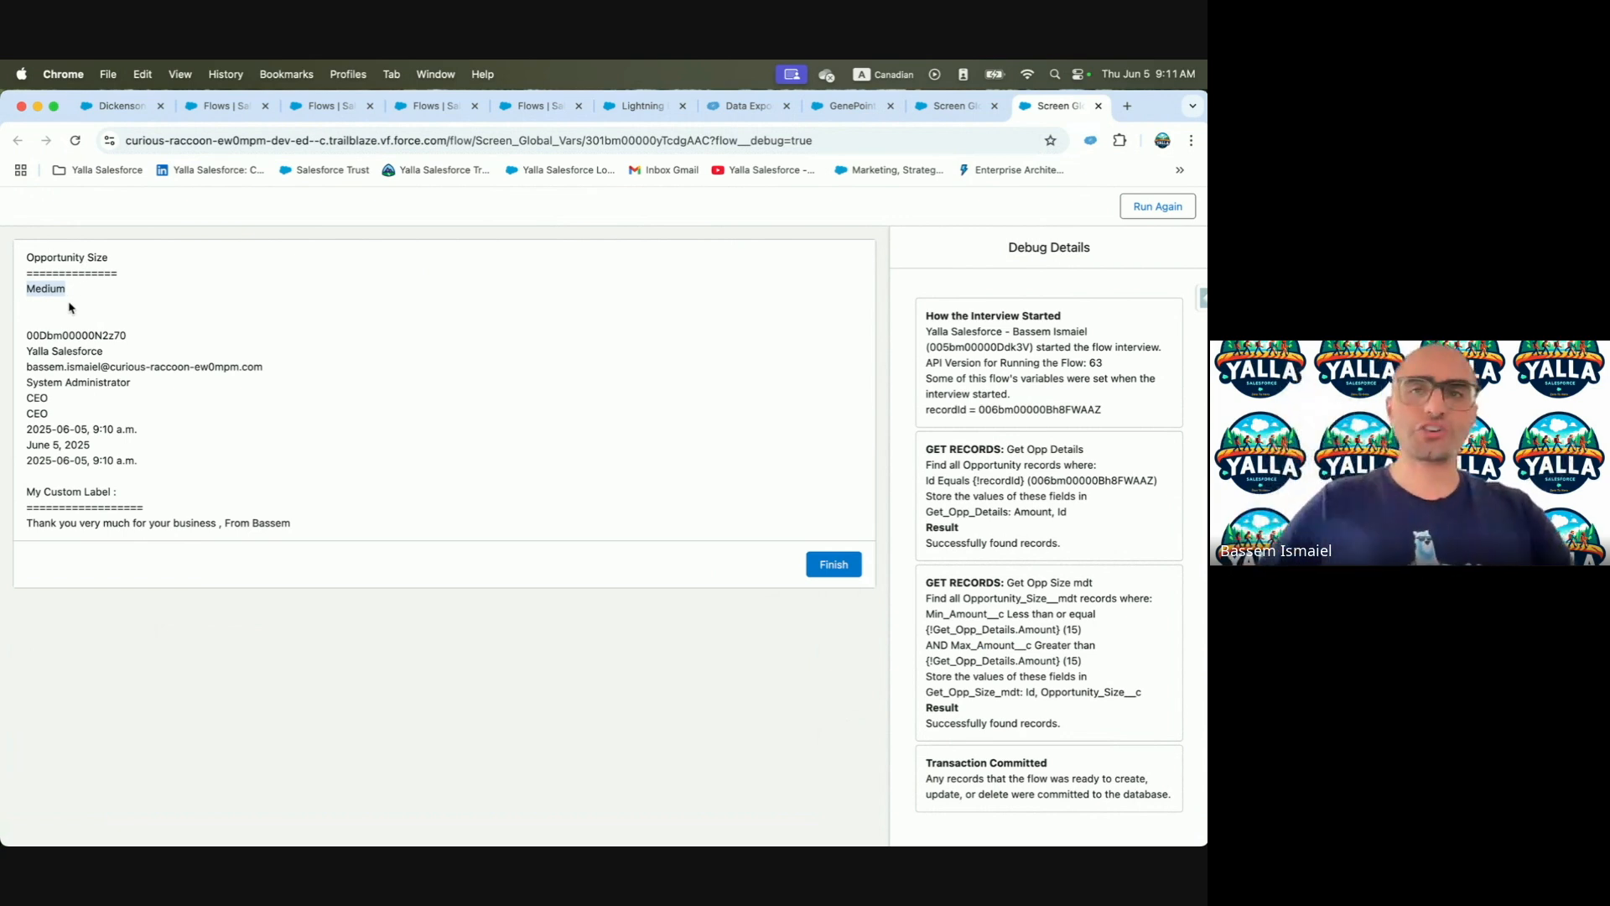
Find Custom Metadata Types in Setup and open the list of Opportunity Size records
{"action": "left_click", "coordinate": [810, 114]}
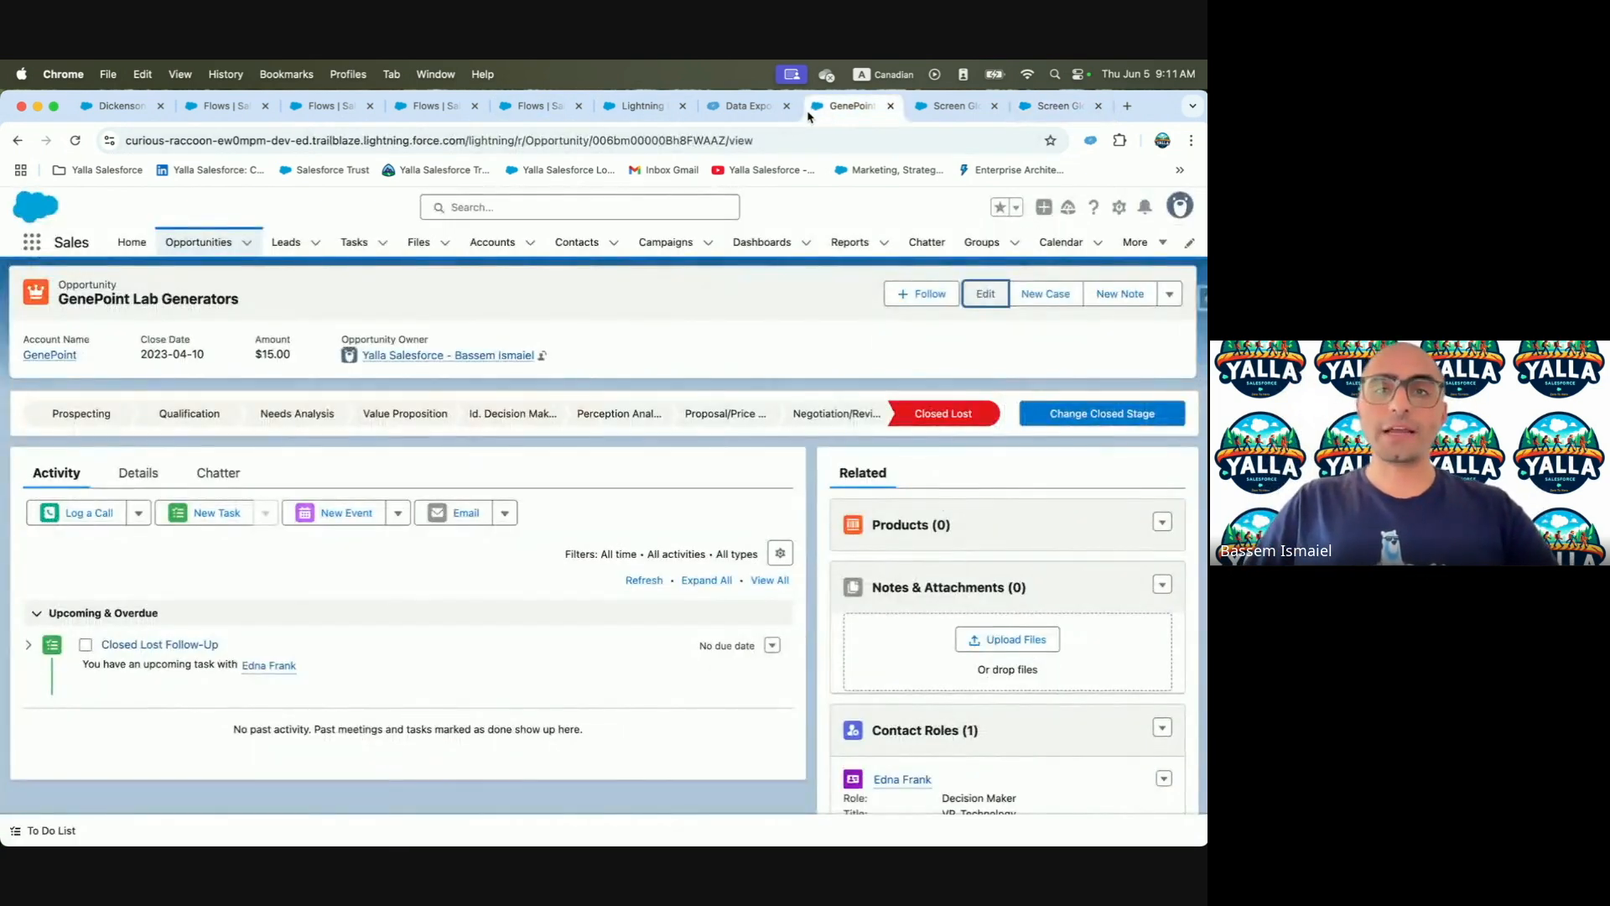
{"action": "left_click", "coordinate": [642, 110]}
{"action": "double_click", "coordinate": [85, 292]}
{"action": "type", "text": "Custom Me"}
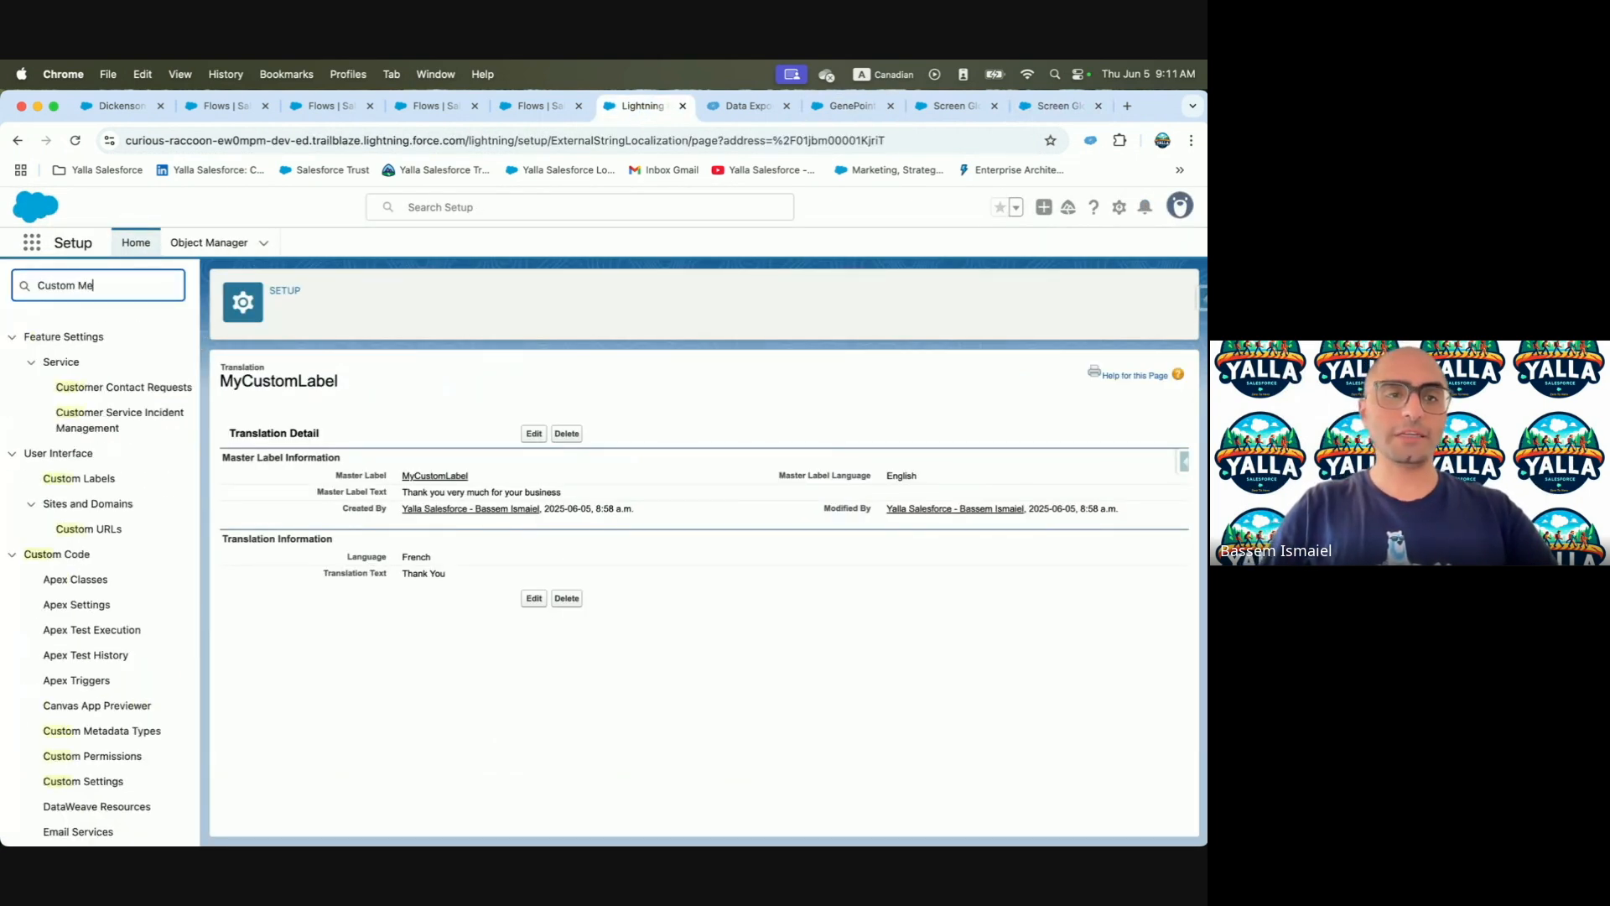
{"action": "left_click", "coordinate": [101, 361]}
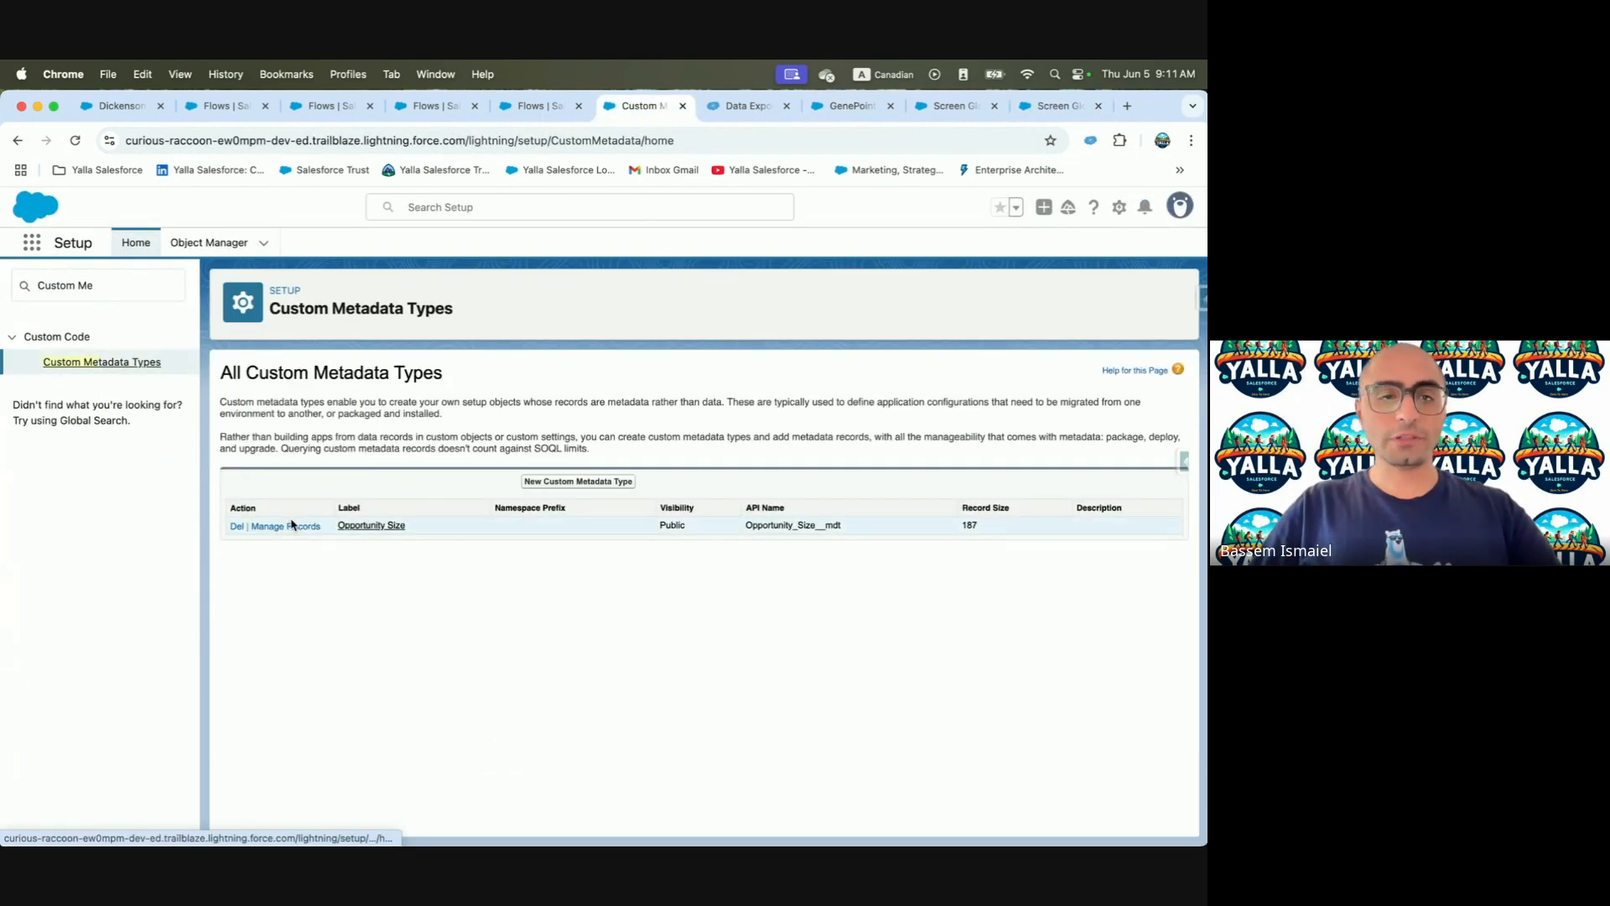
{"action": "left_click", "coordinate": [289, 526]}
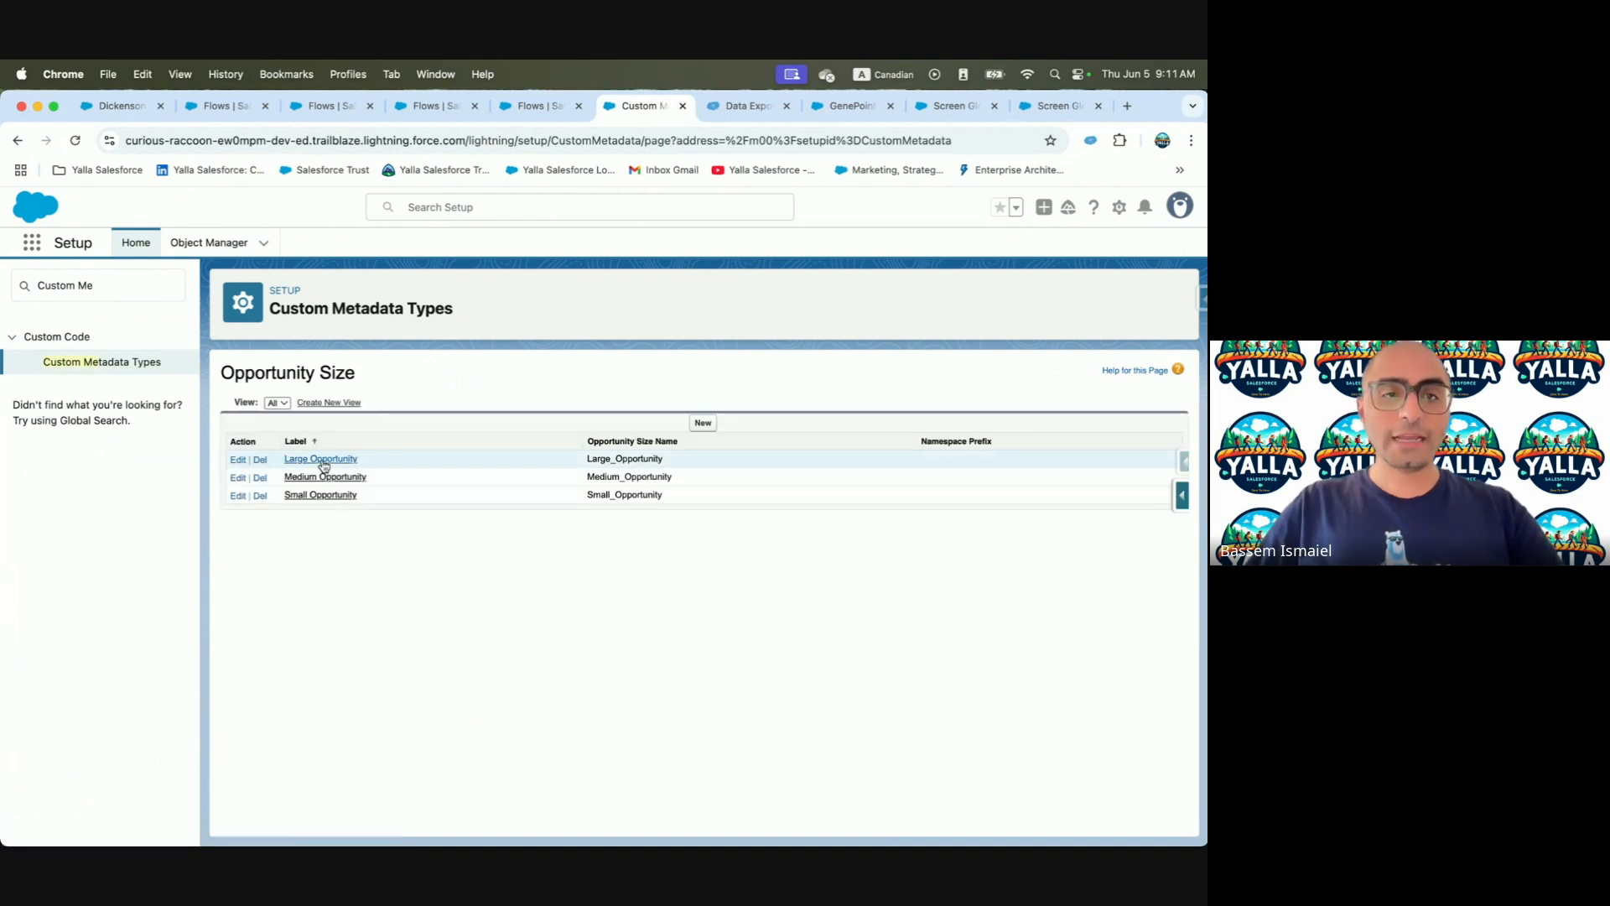
Set the Small Opportunity record's Max Amount to 100 and save it
{"action": "left_click", "coordinate": [239, 496]}
{"action": "left_click", "coordinate": [454, 525]}
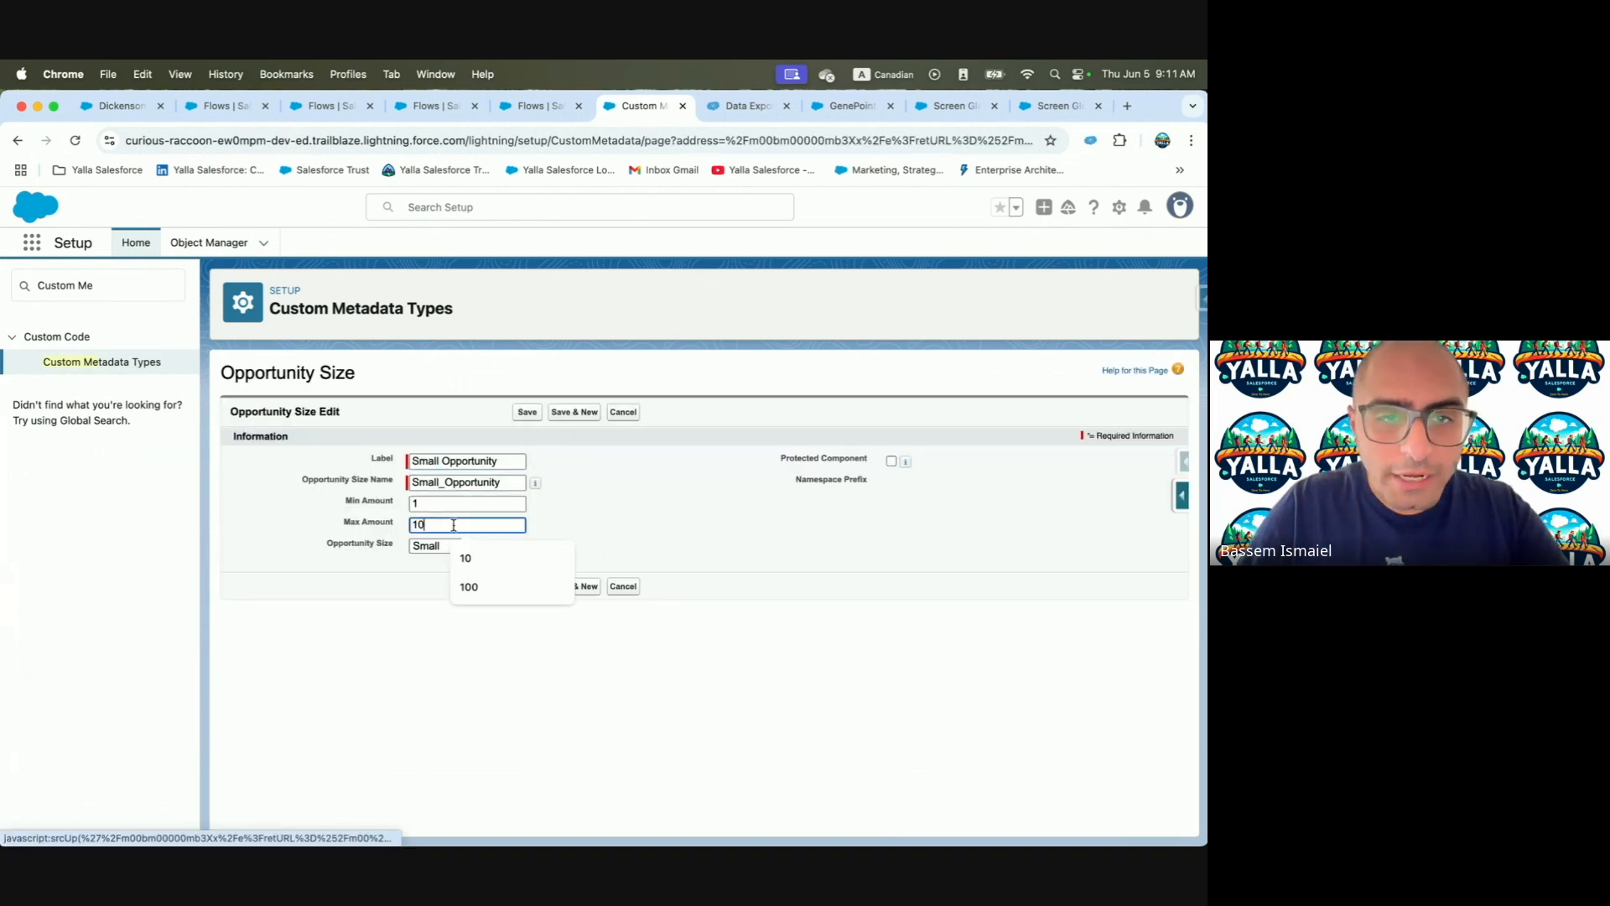
{"action": "left_click_drag", "start_coordinate": [453, 525], "coordinate": [373, 530]}
{"action": "type", "text": "100"}
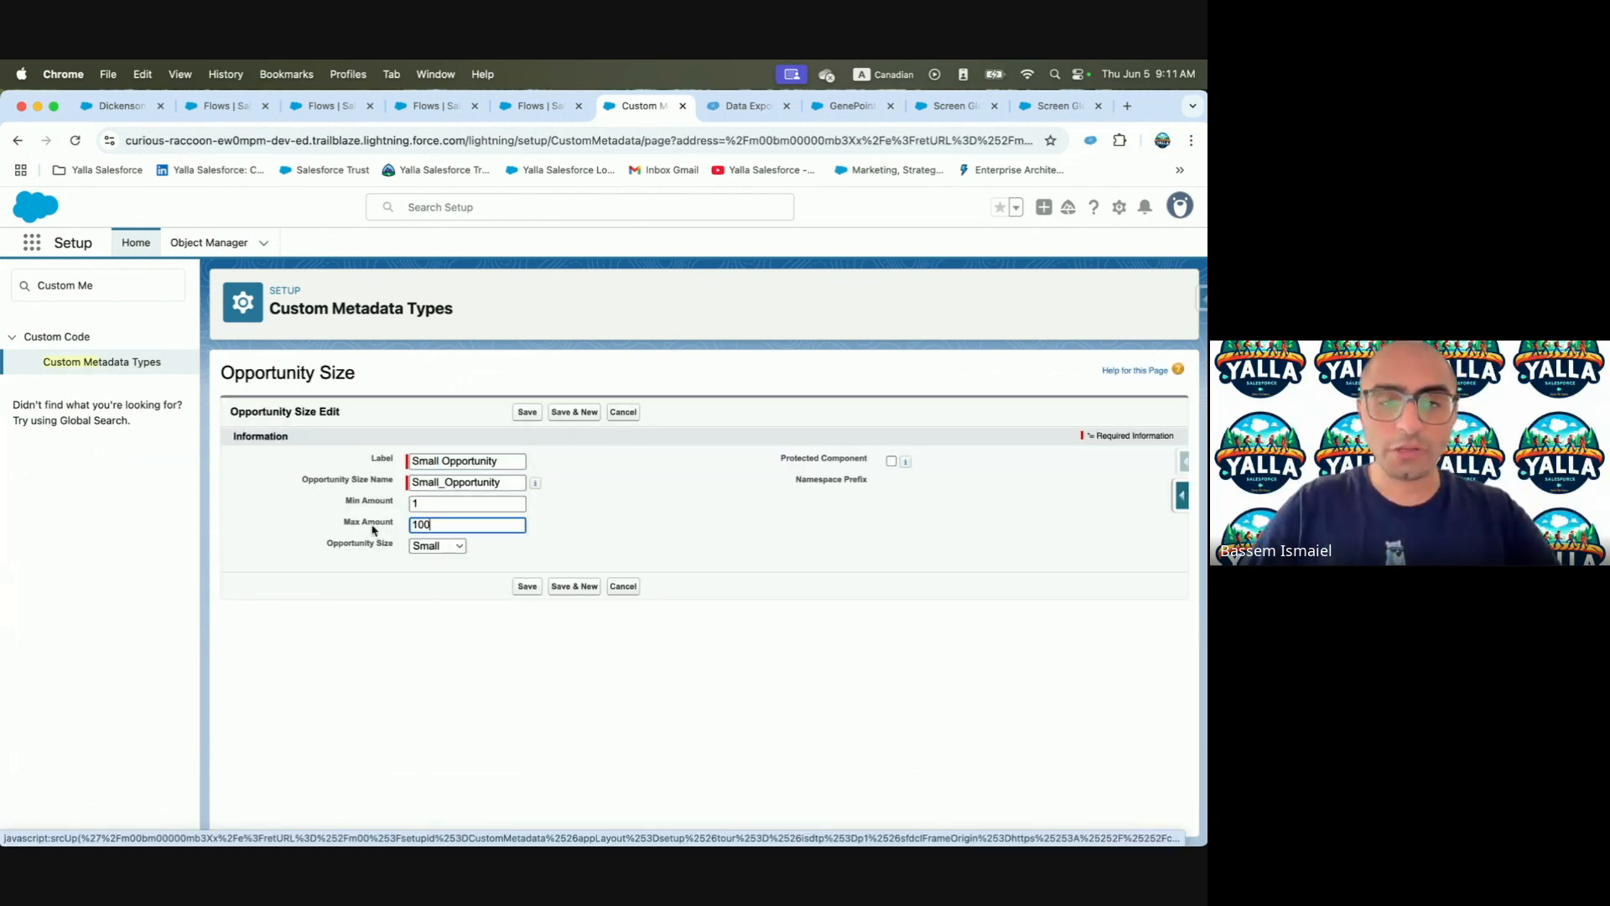
{"action": "left_click", "coordinate": [526, 587]}
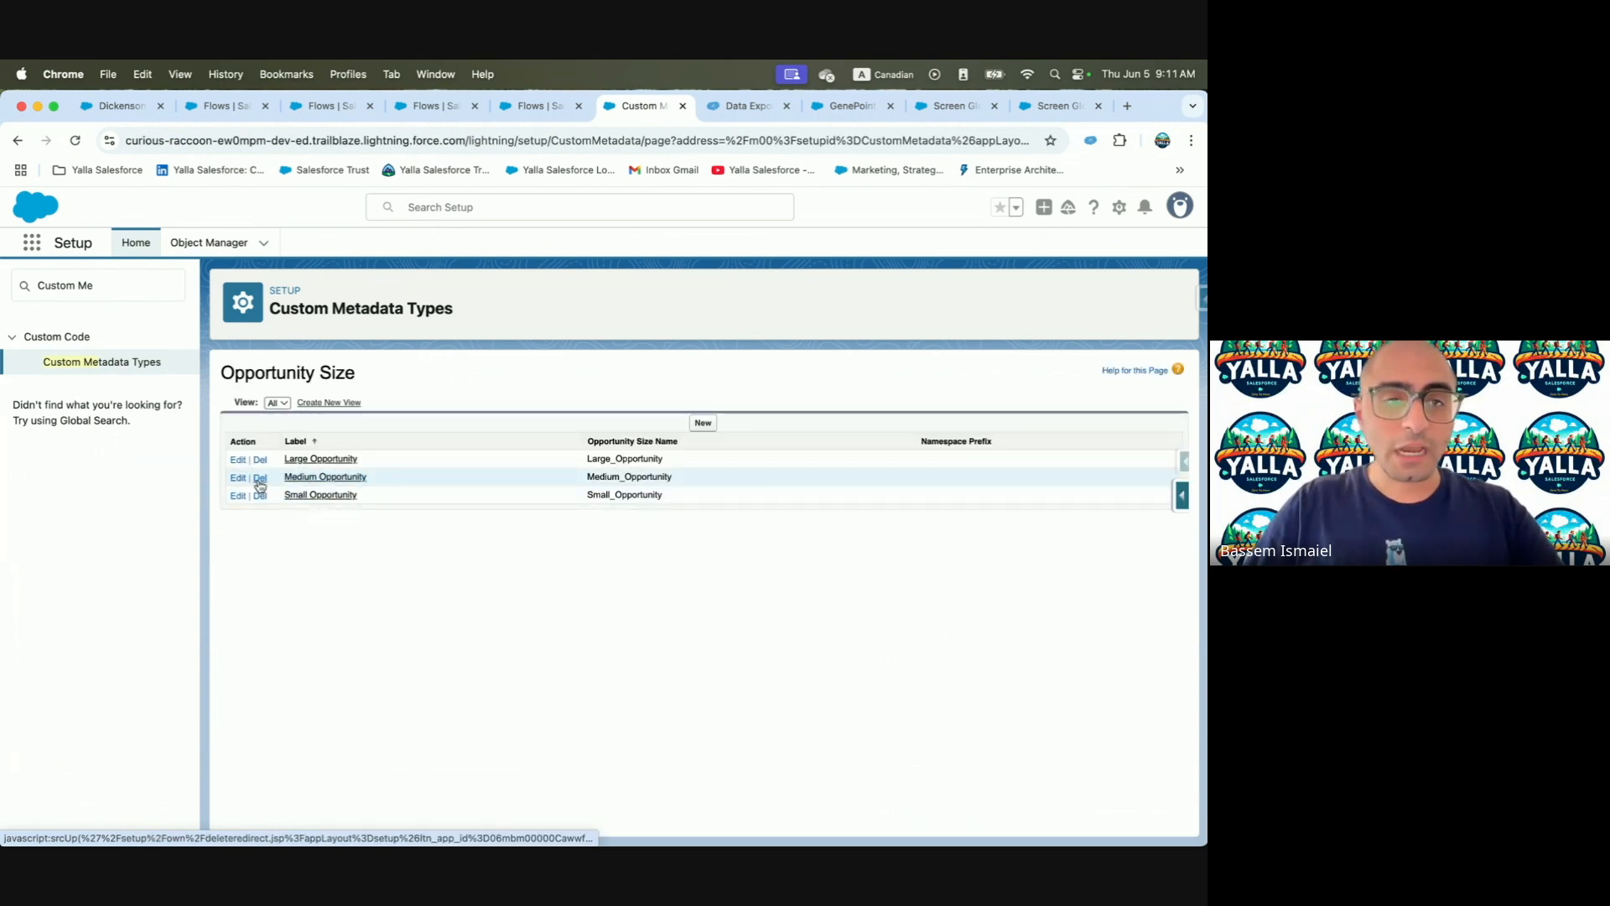
Set the Medium Opportunity record's Min Amount to 101 and Max Amount to 1000, and save it
{"action": "left_click", "coordinate": [241, 482]}
{"action": "left_click", "coordinate": [439, 504]}
{"action": "double_click", "coordinate": [439, 504]}
{"action": "type", "text": "101"}
{"action": "left_click", "coordinate": [439, 521]}
{"action": "left_click", "coordinate": [527, 587]}
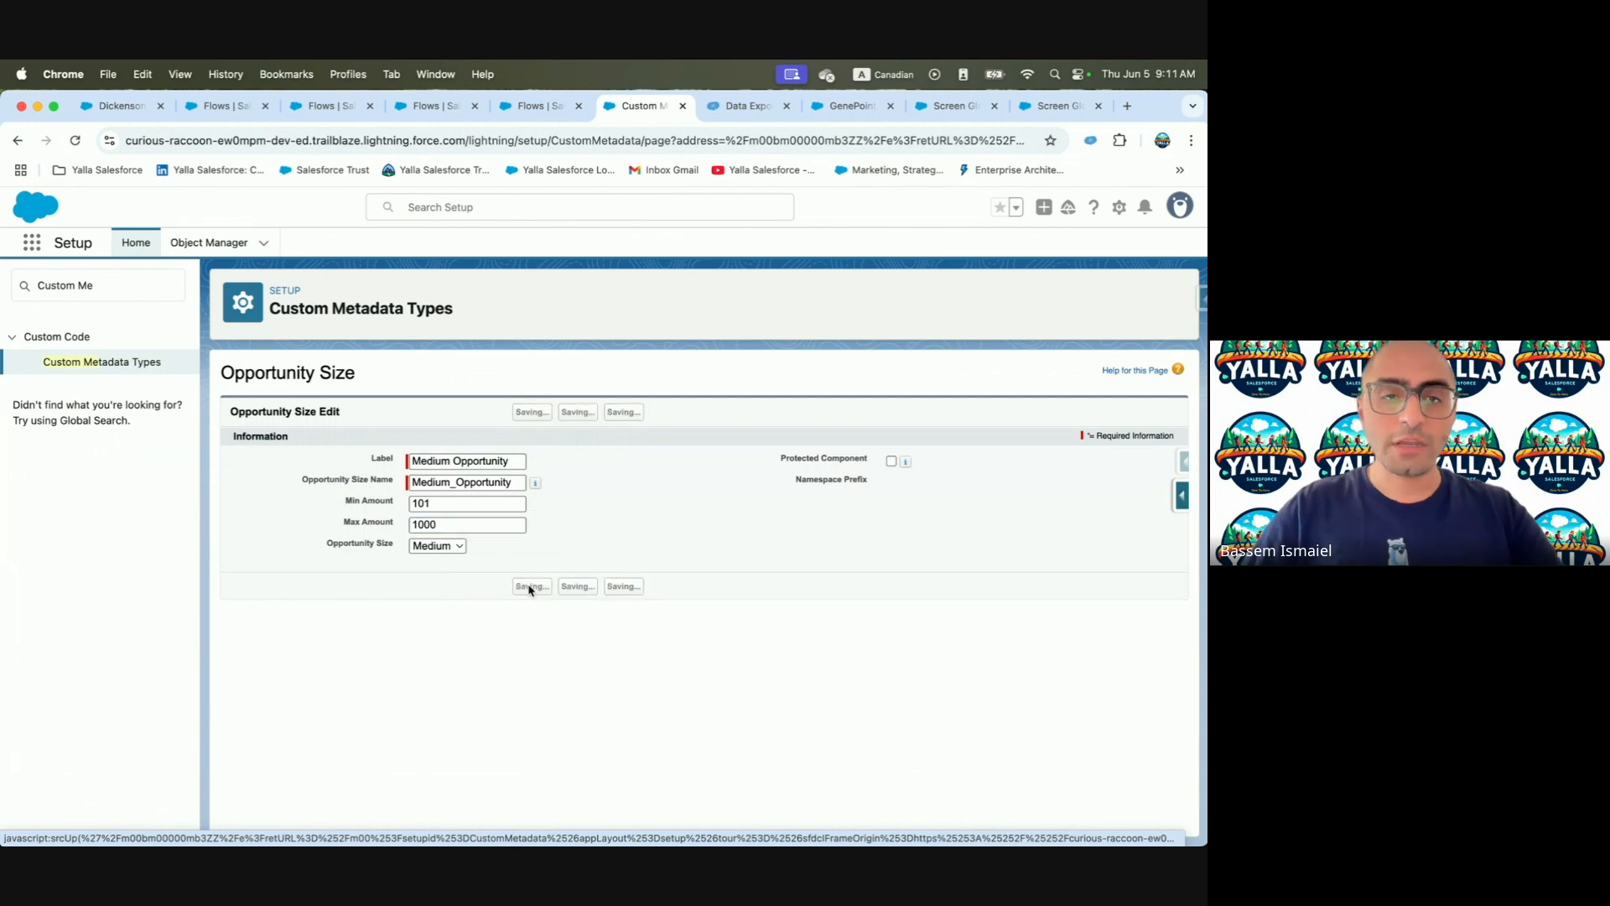
Set the Large Opportunity record's Min Amount to 1001 and save it
{"action": "left_click", "coordinate": [319, 459]}
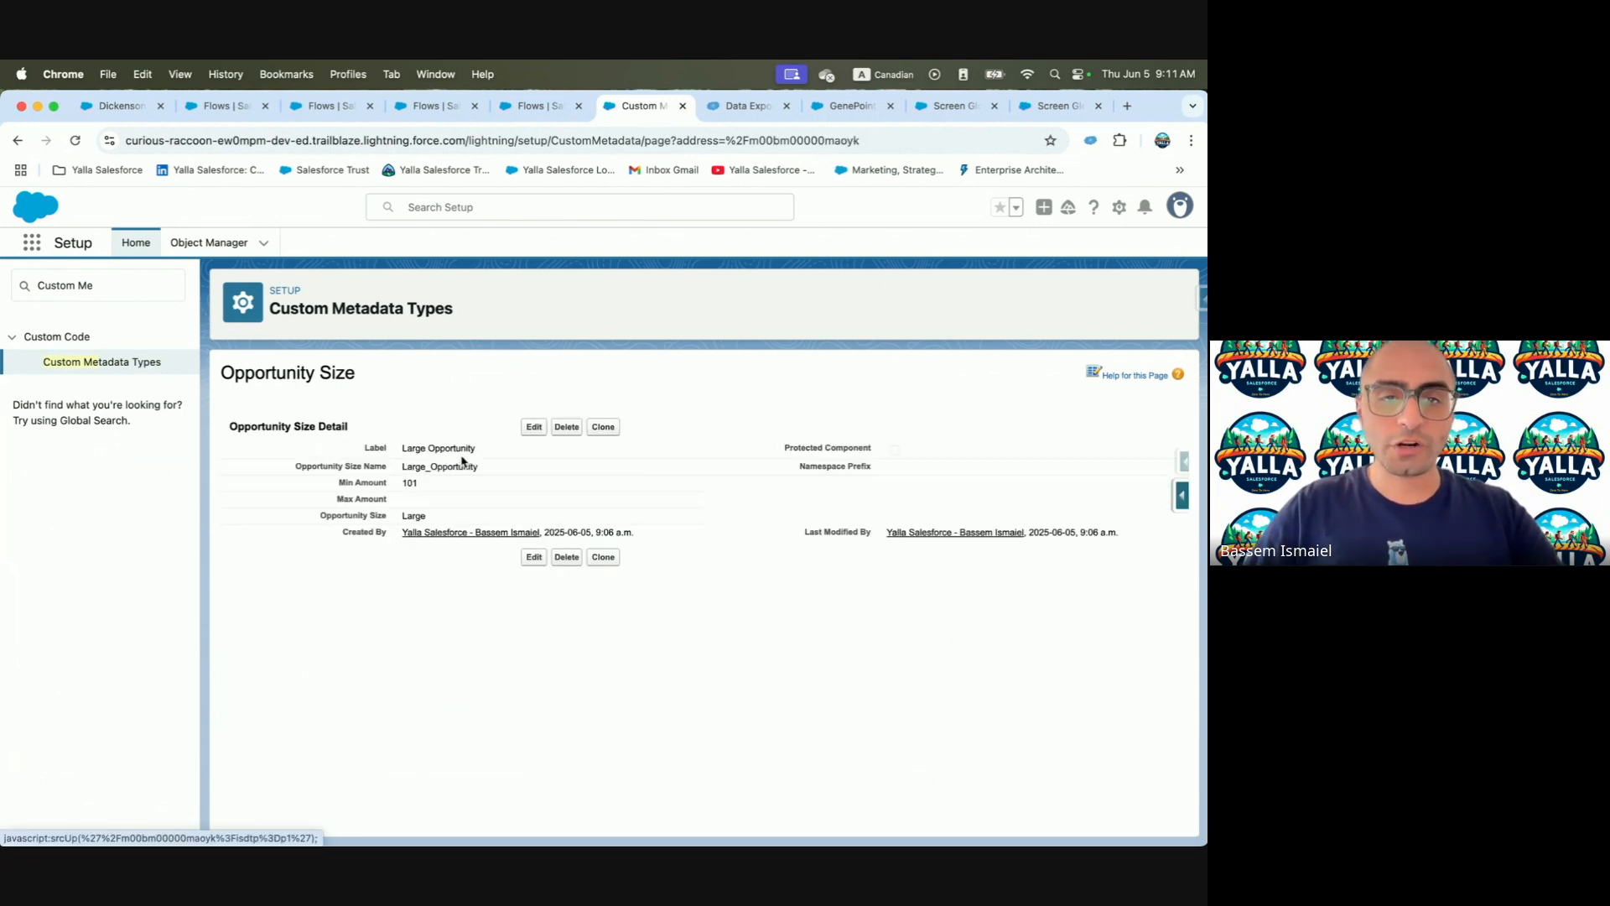
{"action": "left_click", "coordinate": [531, 426]}
{"action": "left_click", "coordinate": [426, 503]}
{"action": "type", "text": "0"}
{"action": "left_click", "coordinate": [527, 586]}
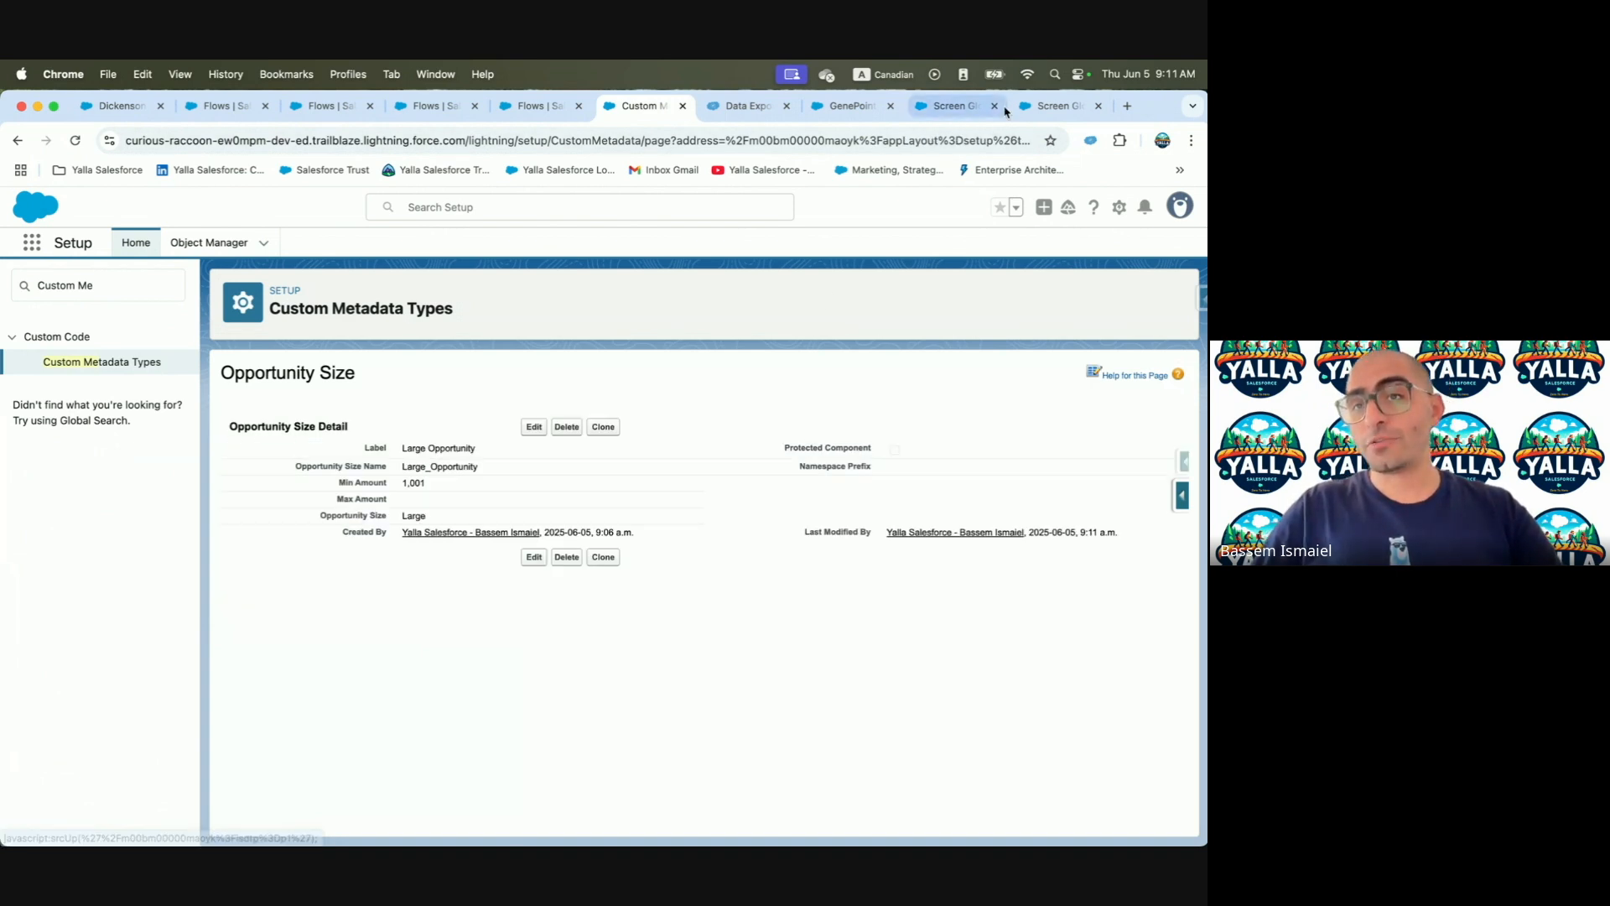
Rerun the Screen Global Vars debug session and check the opportunity size against the adjusted metadata ranges
{"action": "left_click", "coordinate": [1058, 106]}
{"action": "double_click", "coordinate": [58, 288]}
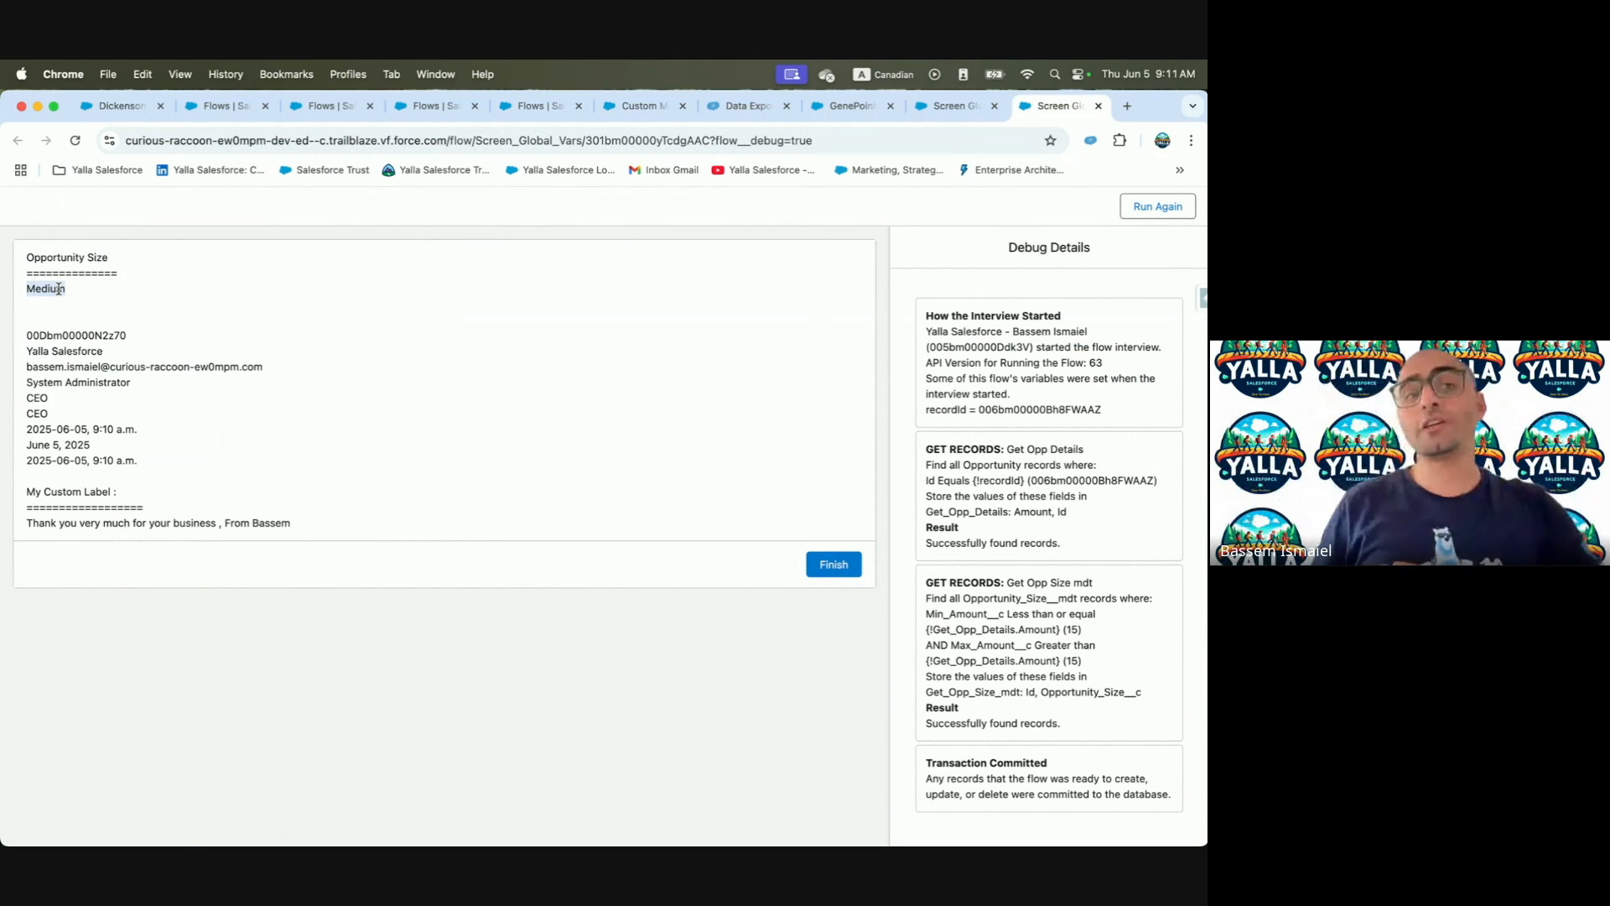
{"action": "left_click", "coordinate": [1167, 214]}
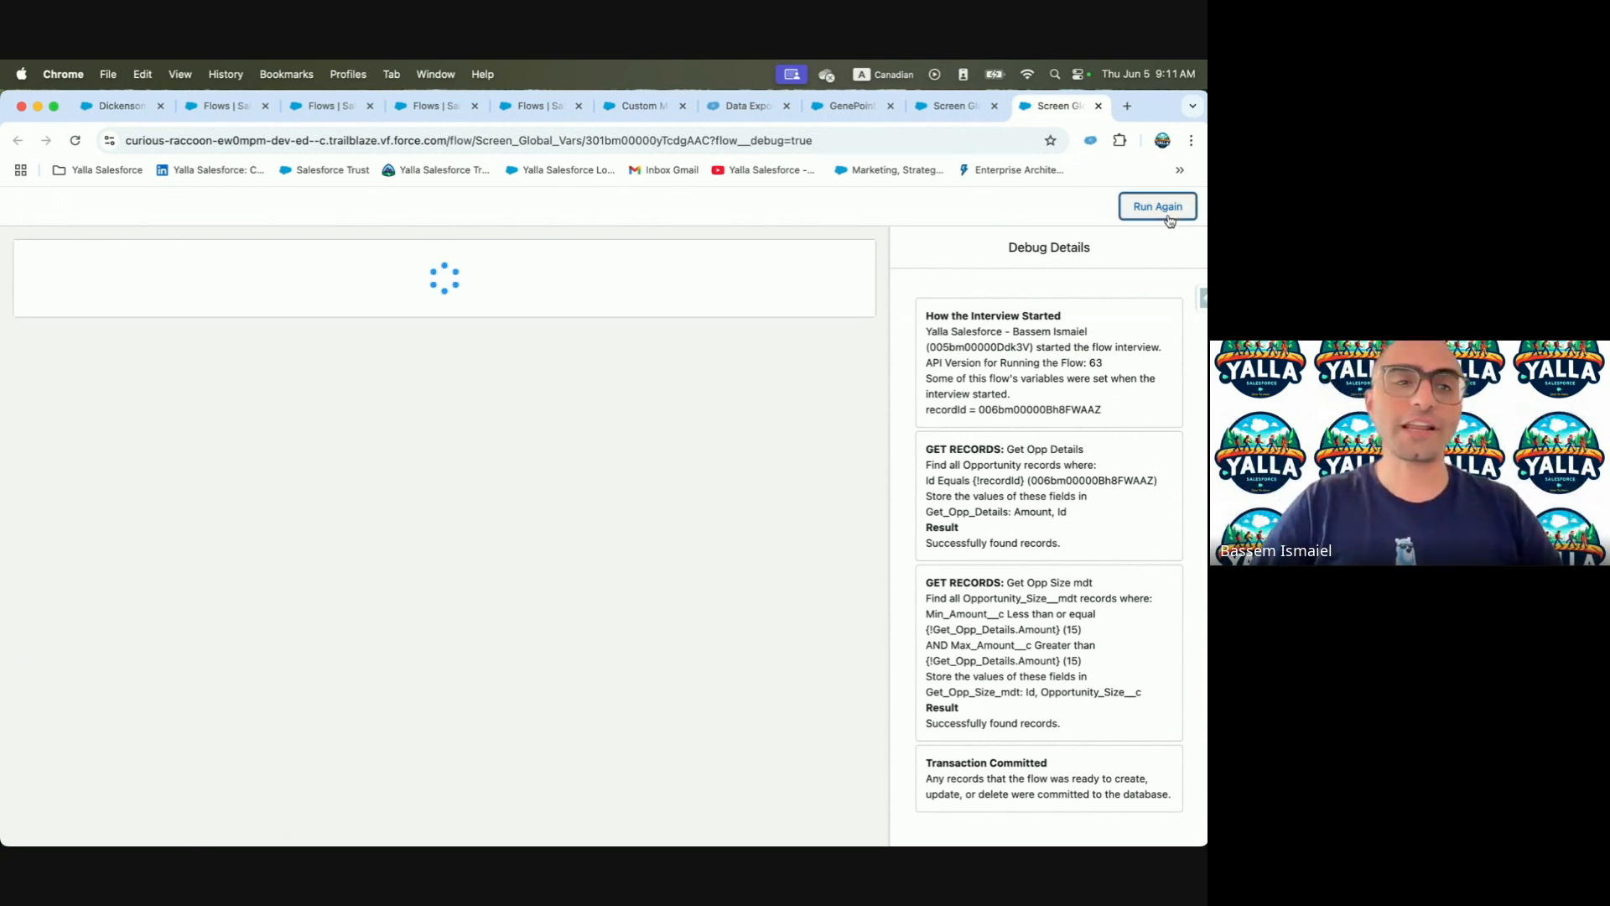
{"action": "double_click", "coordinate": [29, 292]}
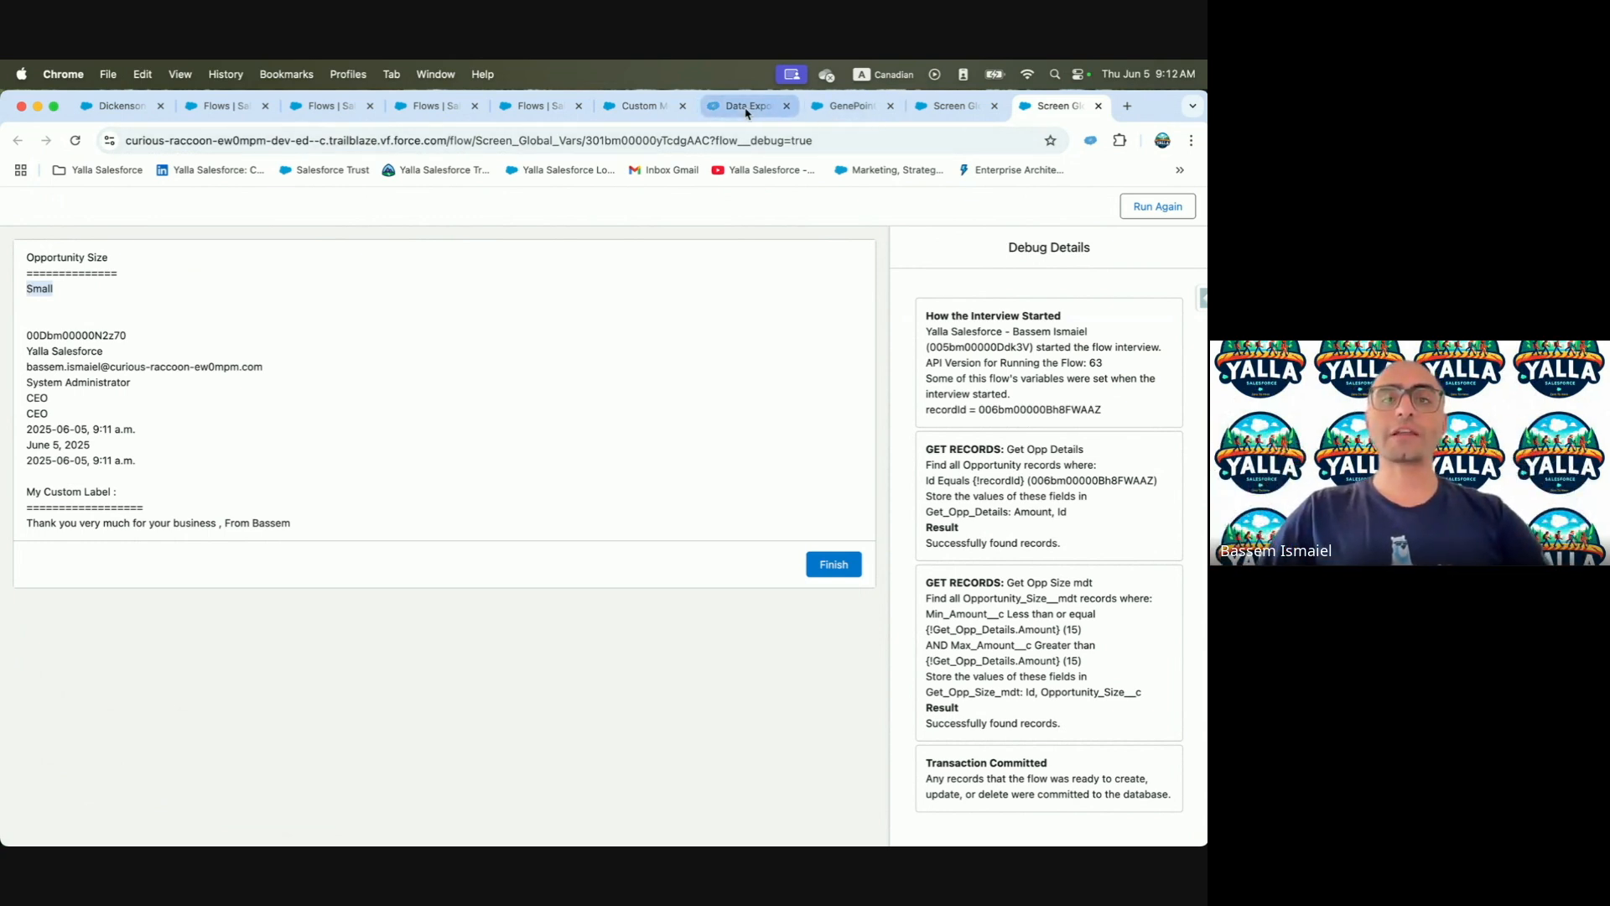
Return to Setup, search for Custom Permissions and open that page
{"action": "left_click", "coordinate": [654, 107]}
{"action": "left_click", "coordinate": [92, 290]}
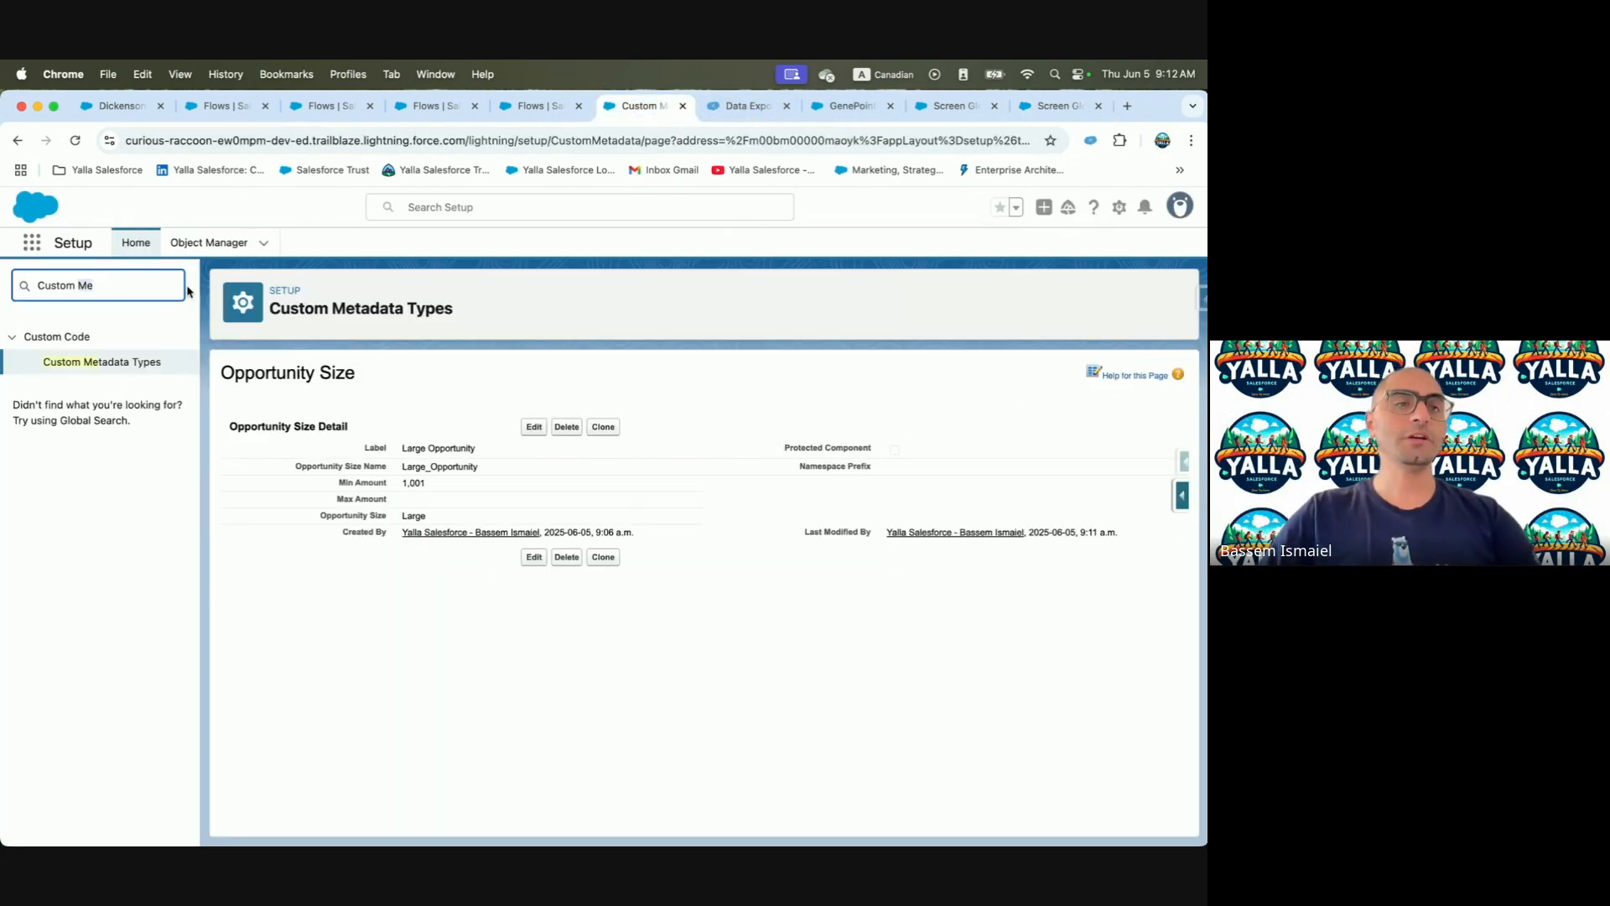
{"action": "key", "text": "BackSpace"}
{"action": "key", "text": "BackSpace"}
{"action": "type", "text": "Permiss"}
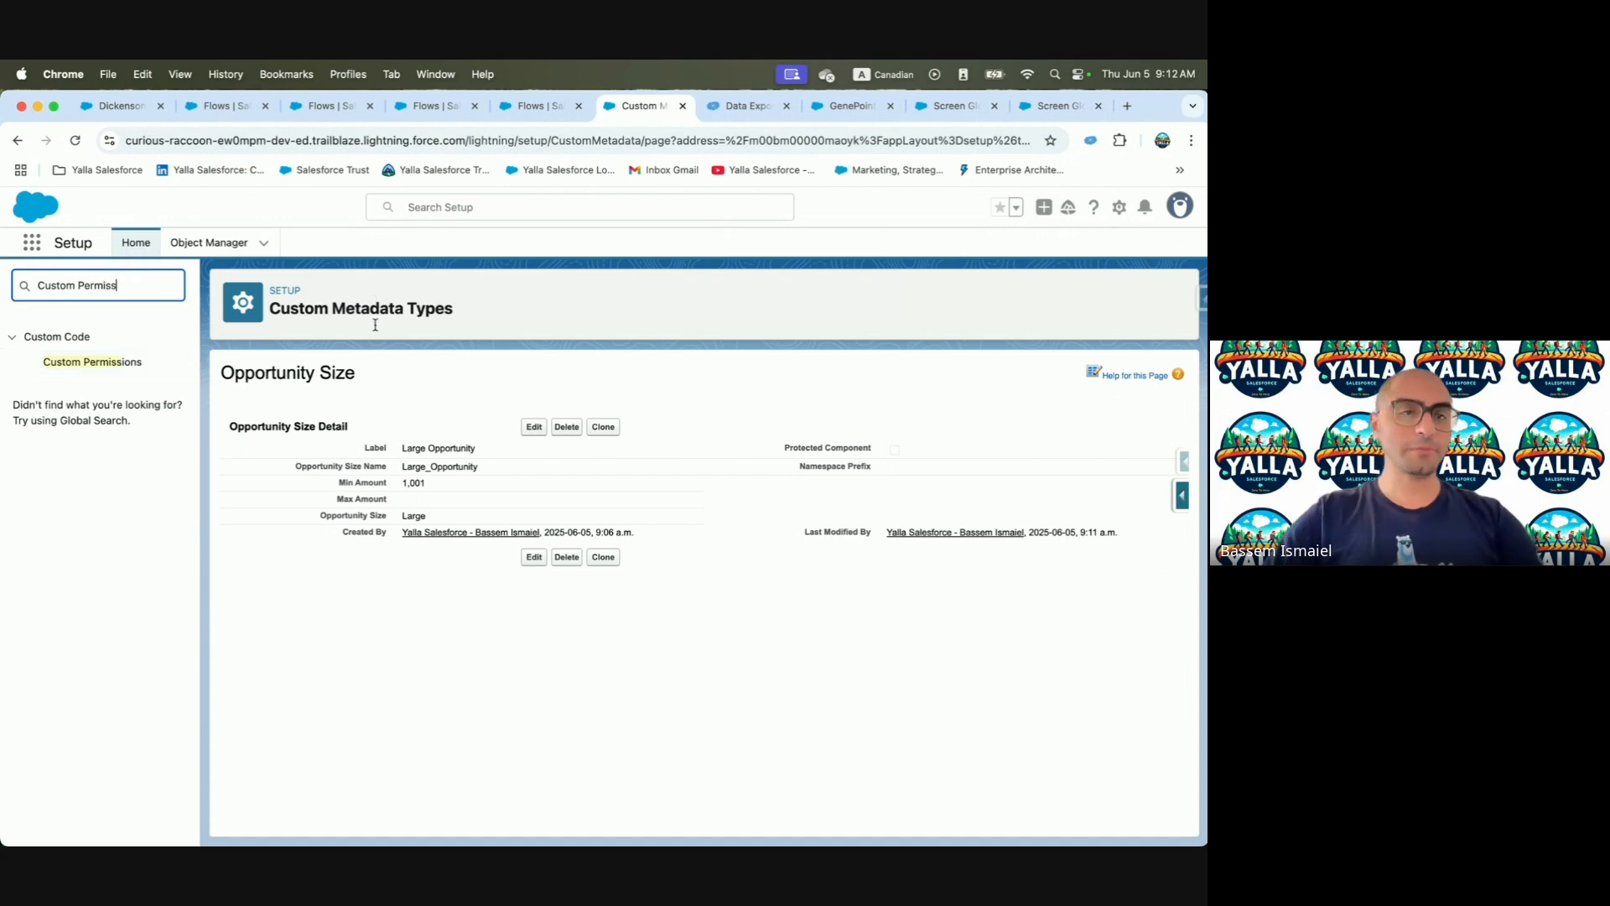
{"action": "left_click", "coordinate": [126, 362]}
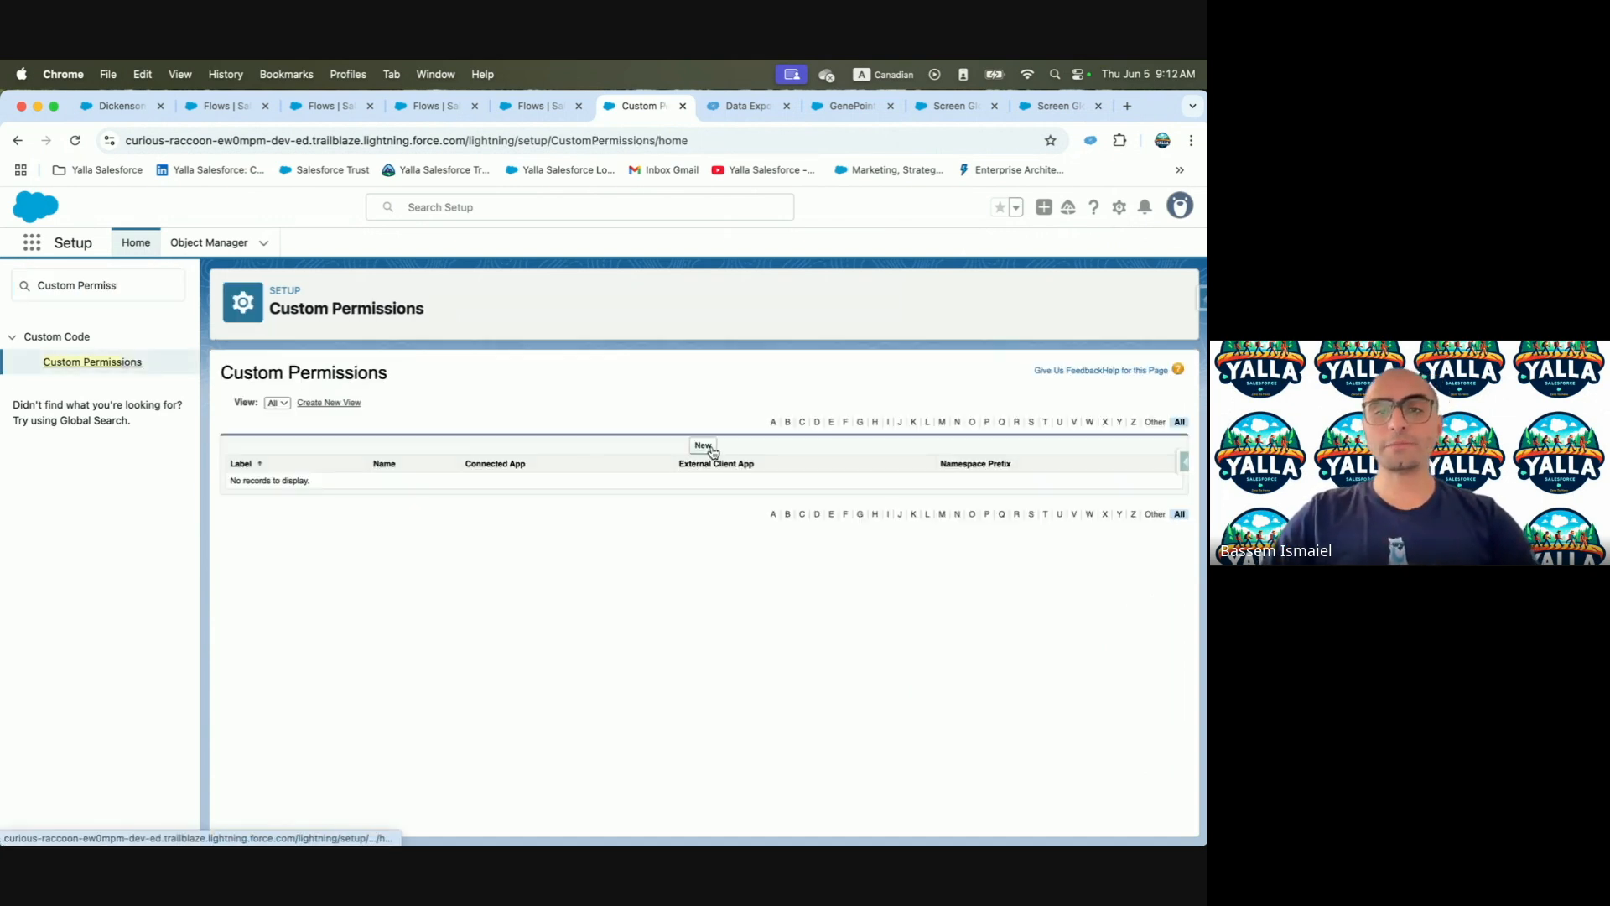
Create and save a new custom permission labelled Group A with the name Group_A
{"action": "left_click", "coordinate": [705, 446]}
{"action": "left_click", "coordinate": [430, 467]}
{"action": "type", "text": "Group A"}
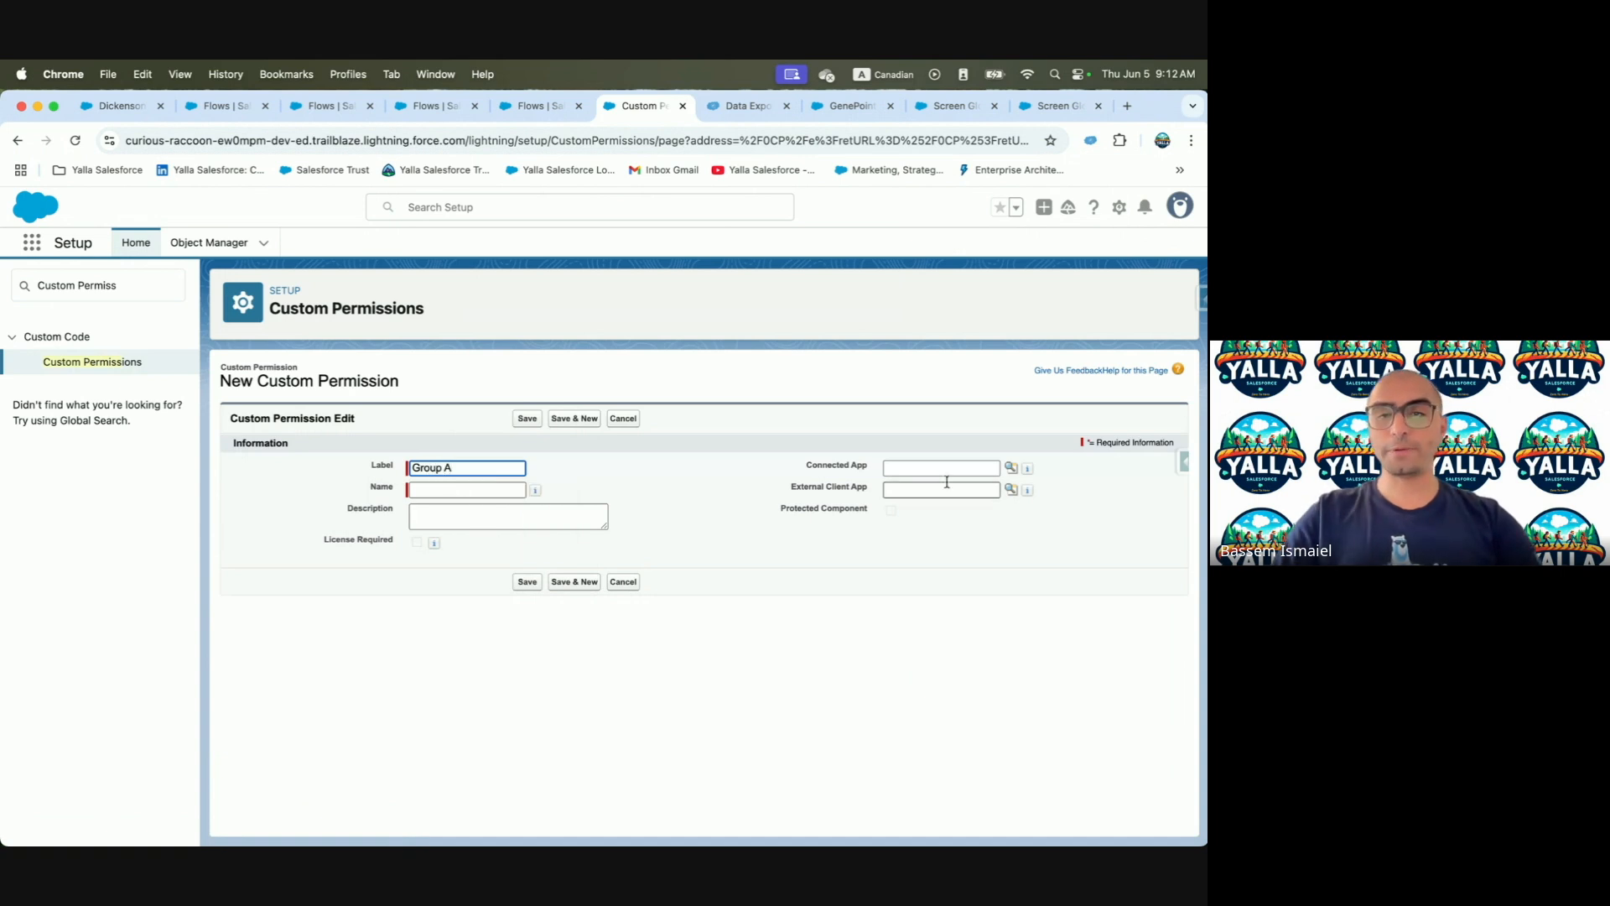
{"action": "left_click", "coordinate": [453, 489]}
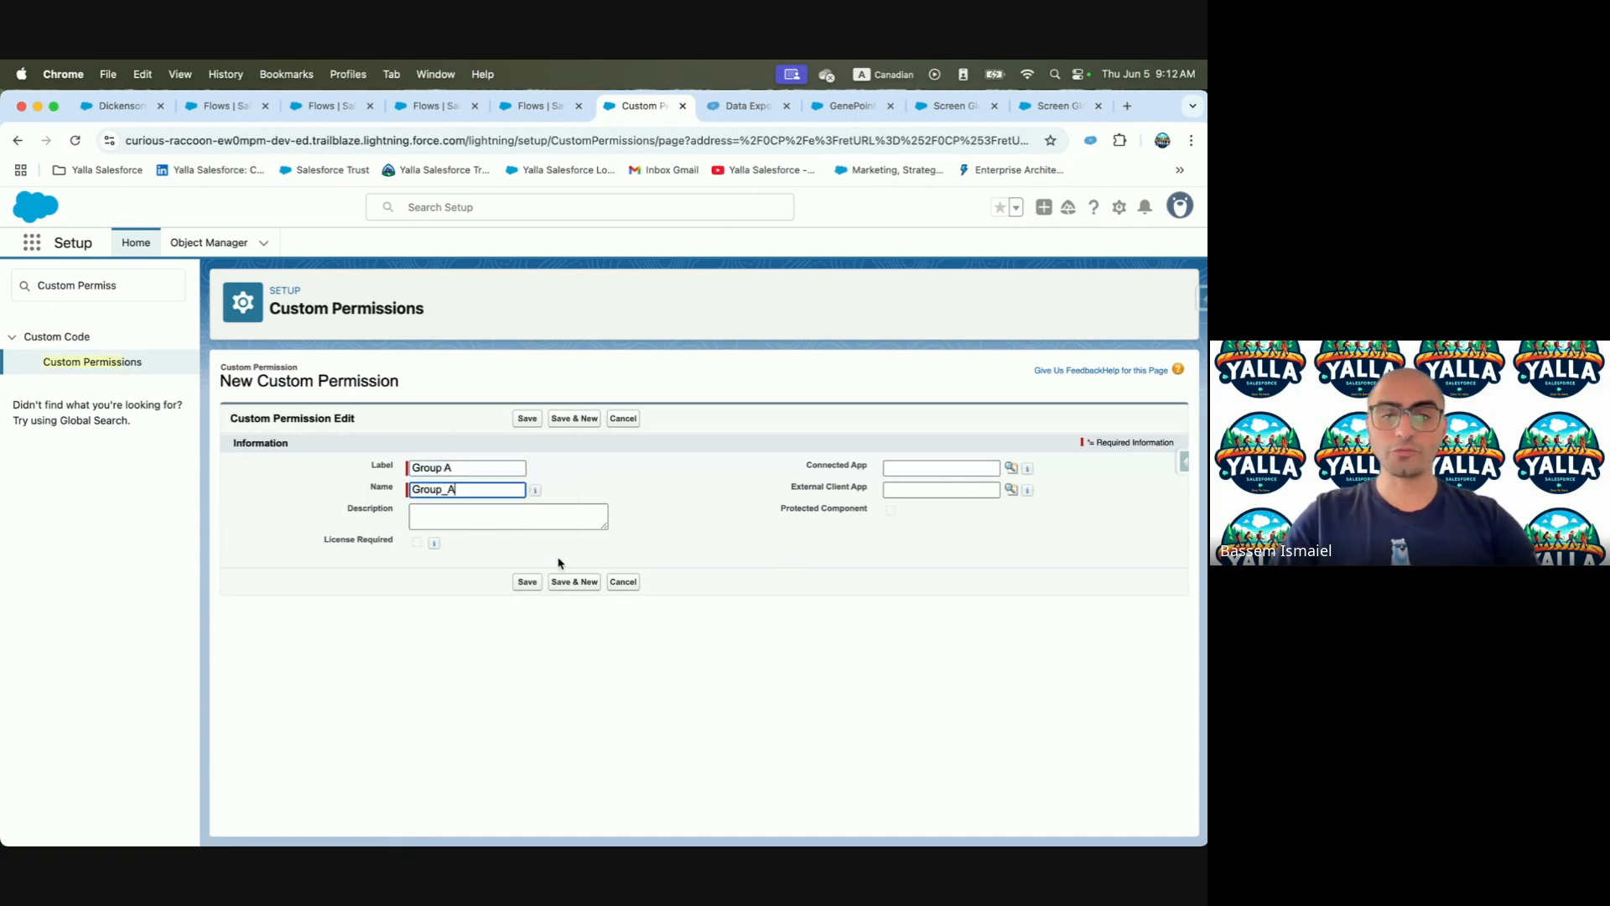
{"action": "left_click", "coordinate": [527, 582]}
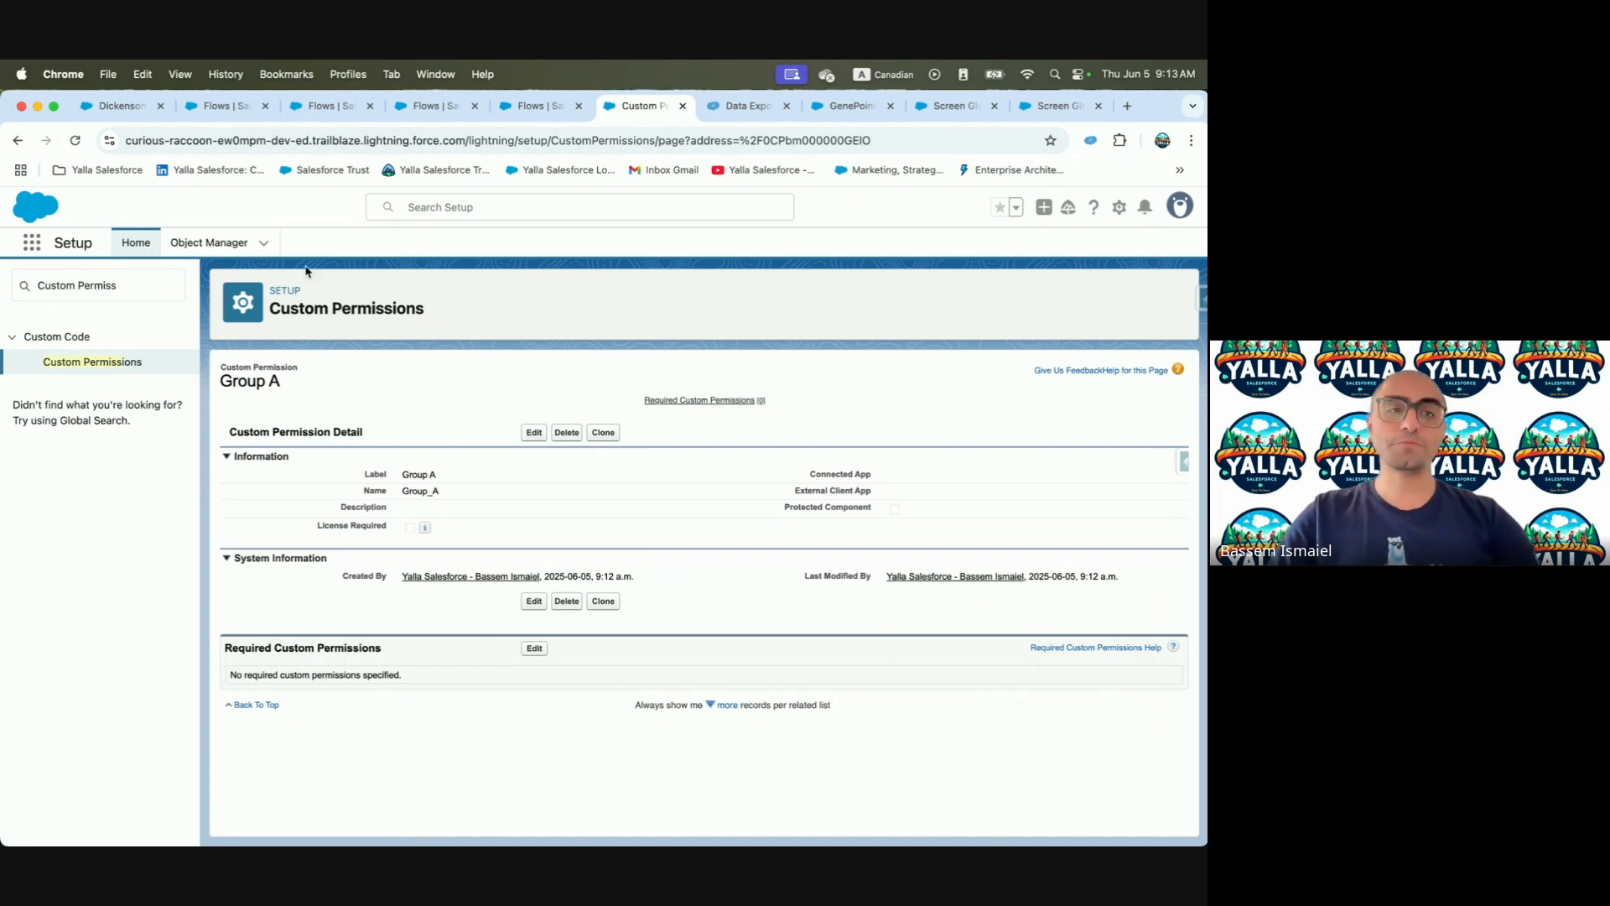
Find Permission Sets in Setup, then create and save a new permission set labelled Custom Permission PS
{"action": "left_click", "coordinate": [127, 285]}
{"action": "type", "text": "Permiss"}
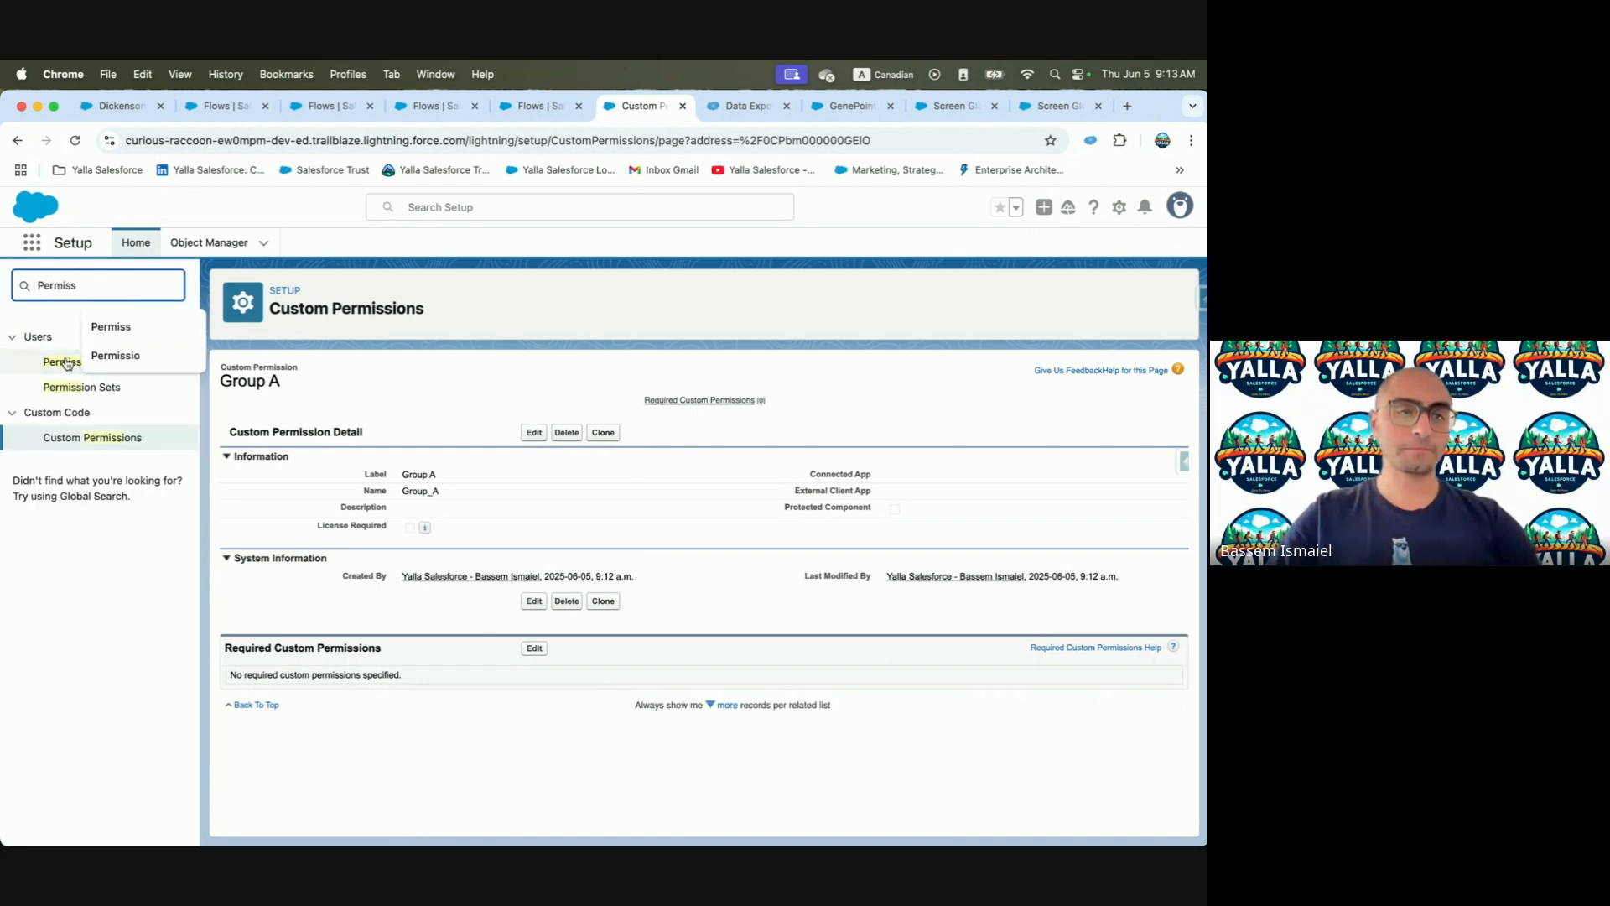
{"action": "left_click", "coordinate": [76, 386]}
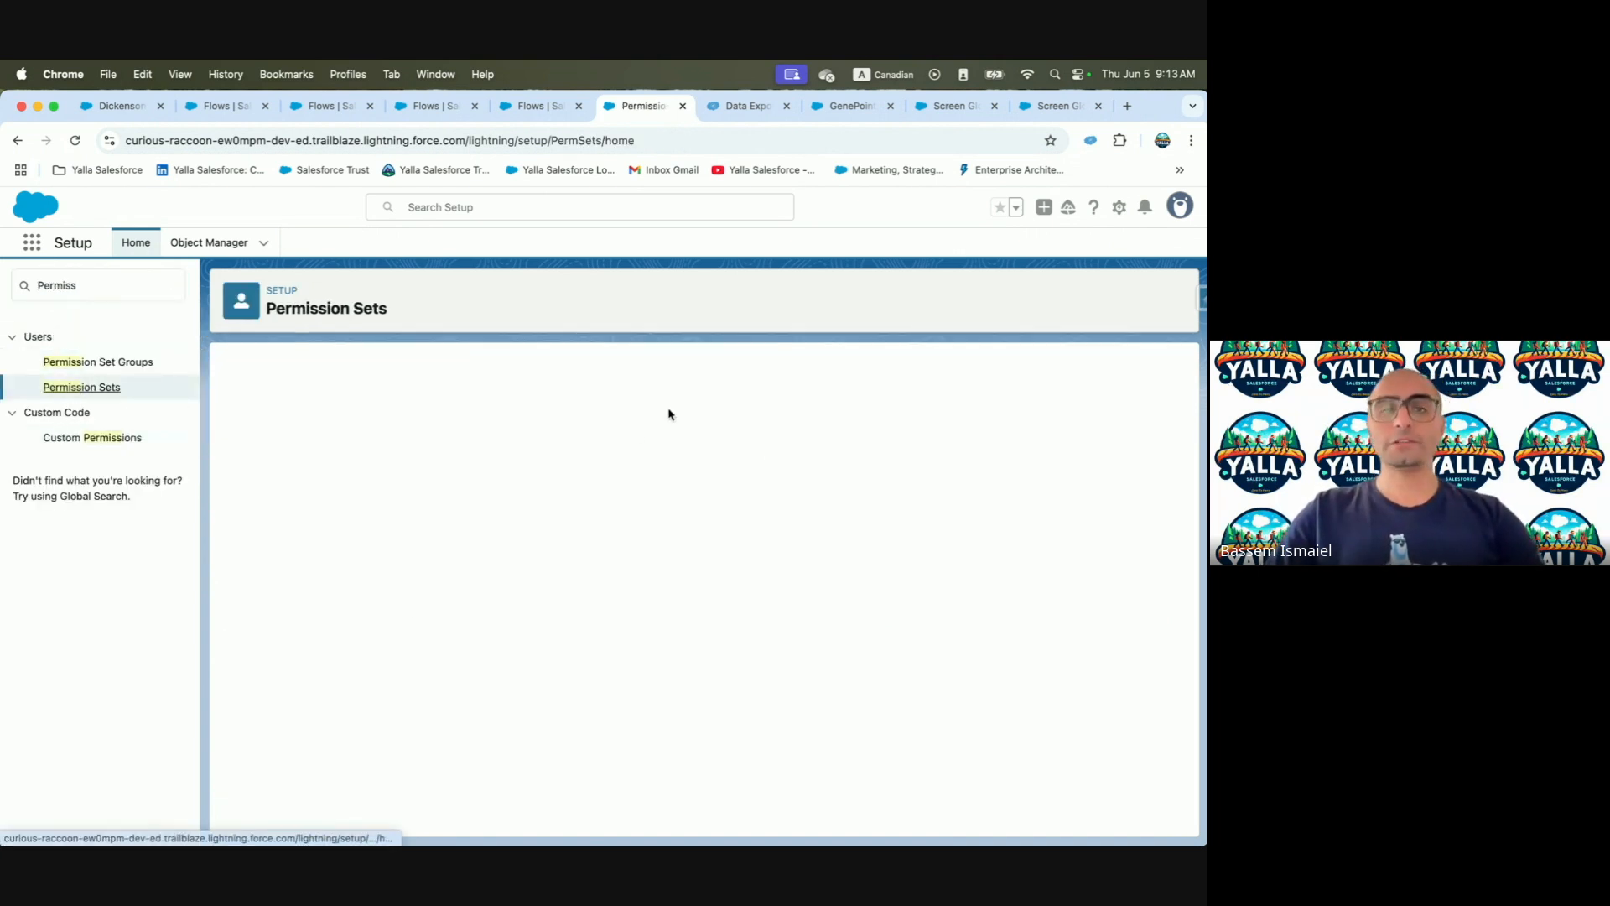
{"action": "left_click", "coordinate": [242, 463]}
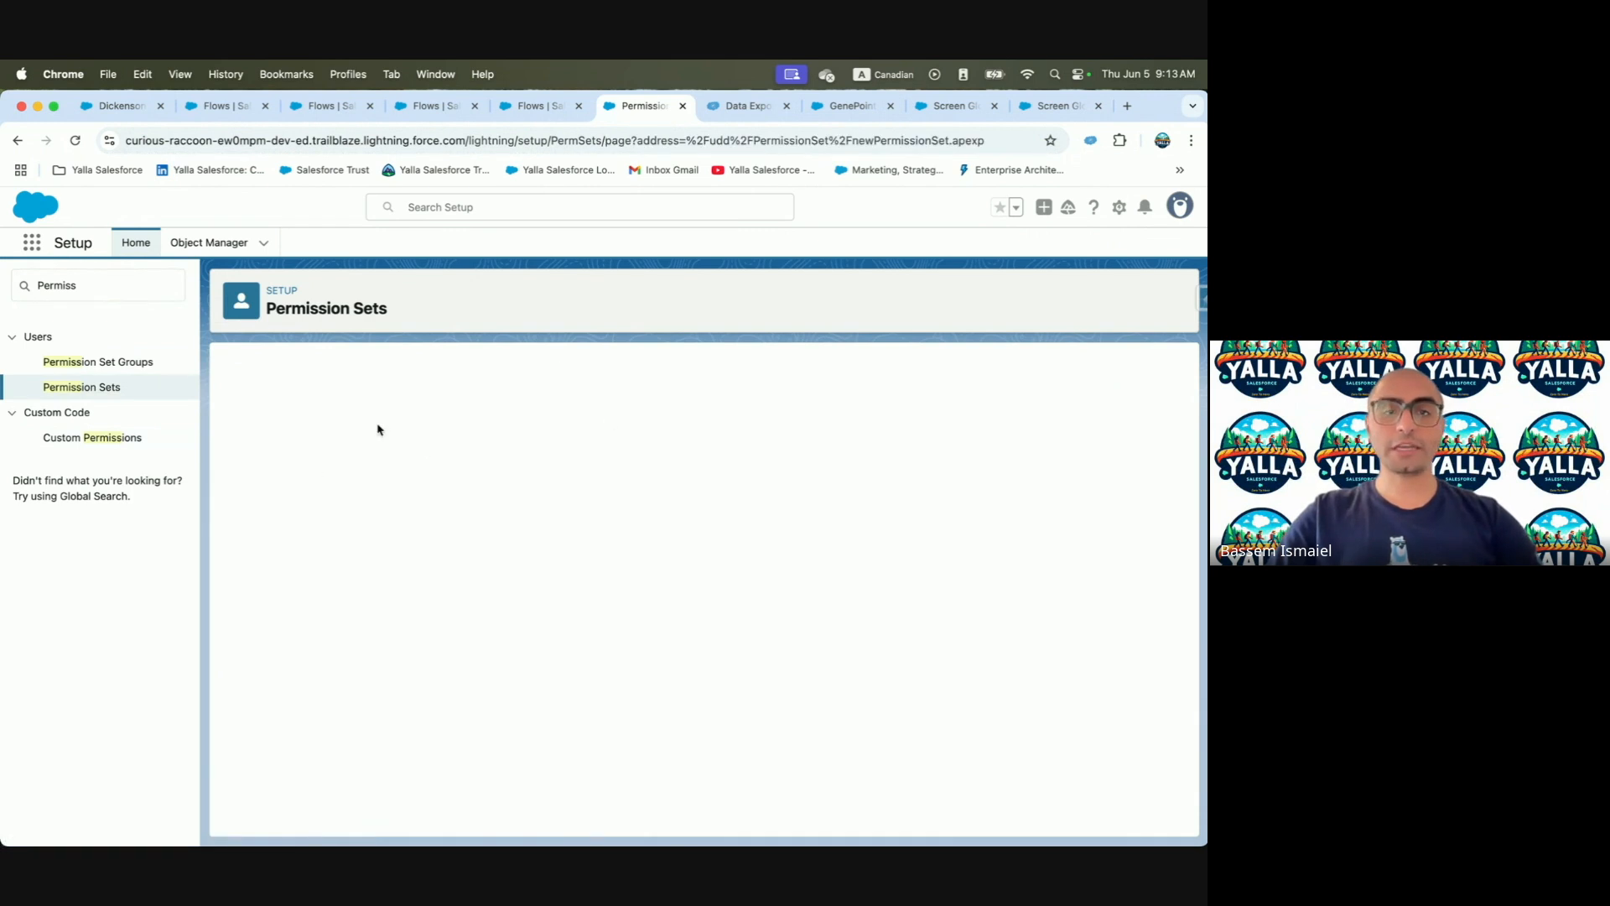
{"action": "left_click", "coordinate": [433, 478]}
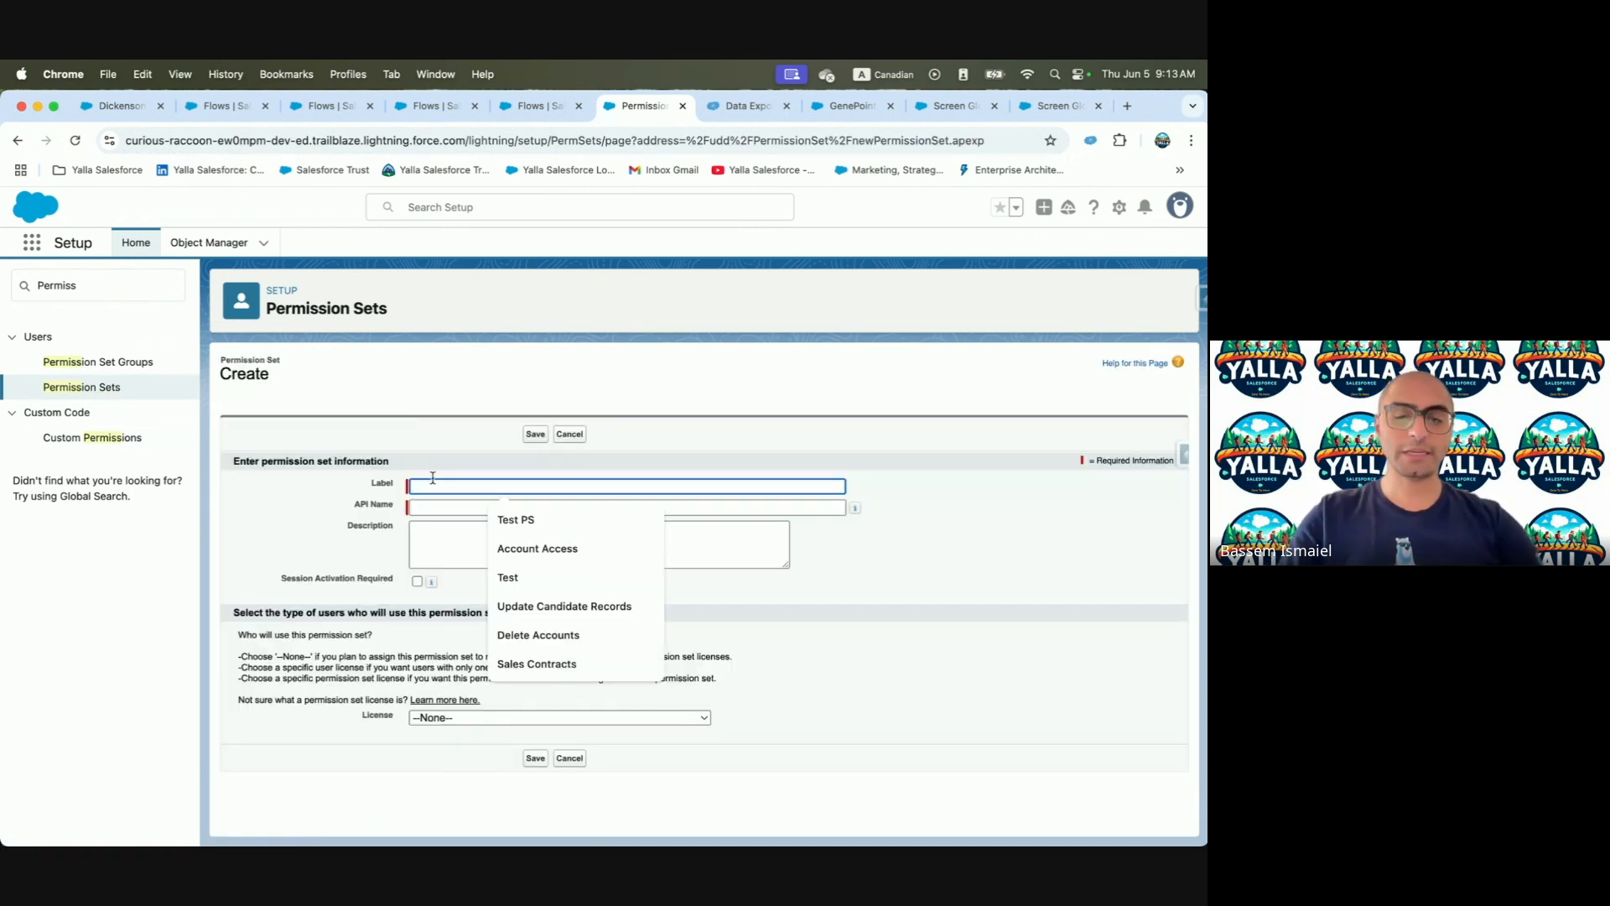
{"action": "type", "text": "Custom "}
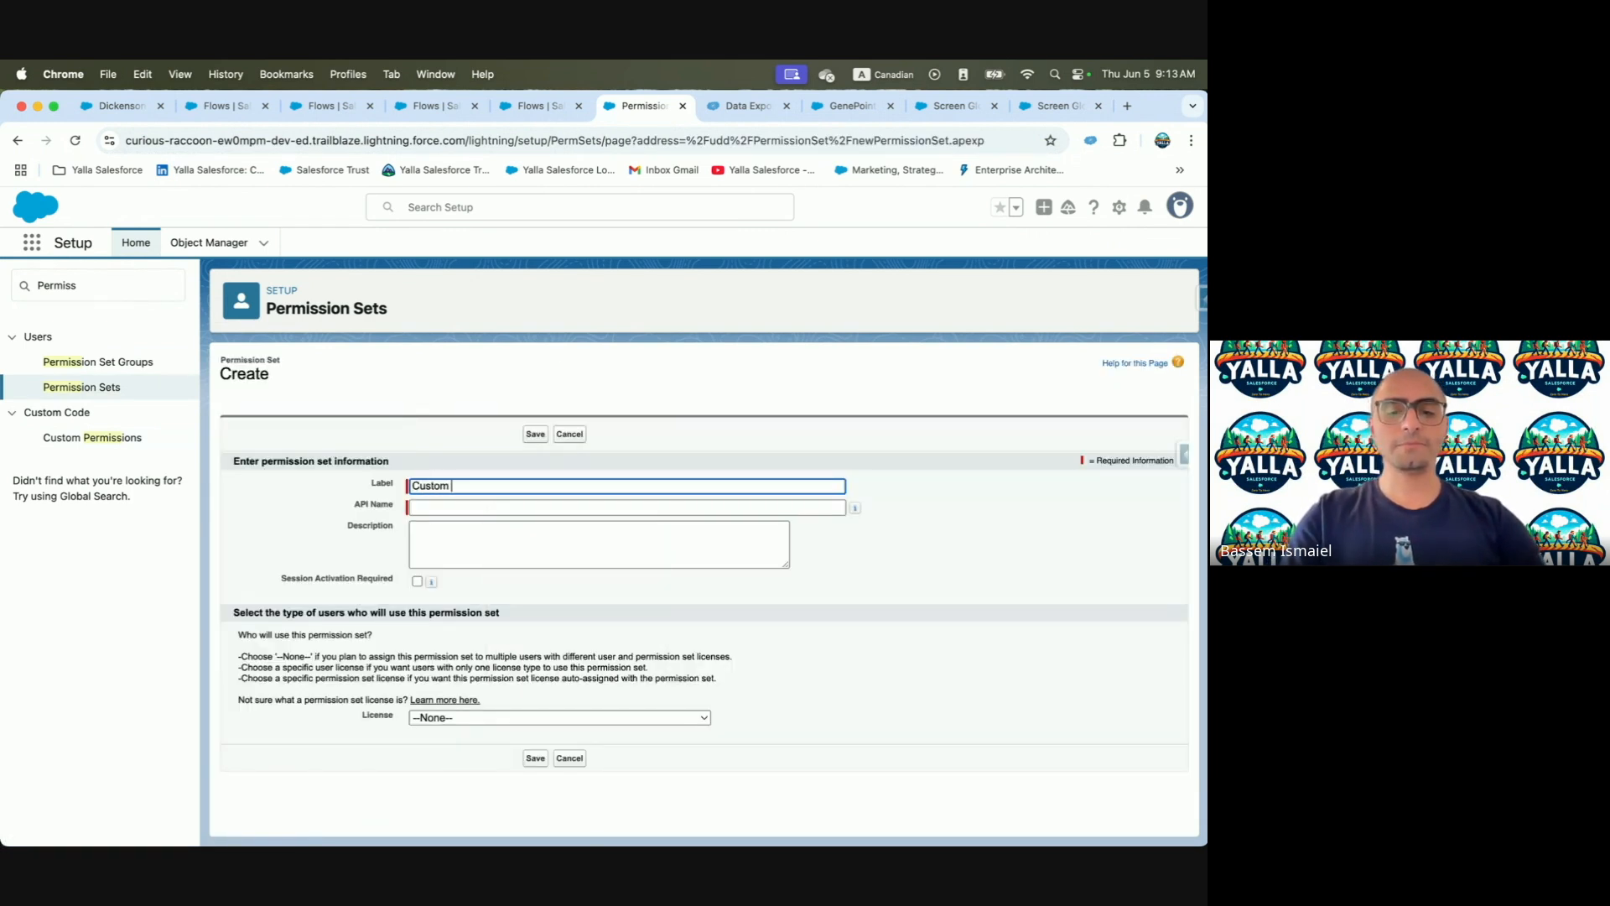
{"action": "type", "text": "Permission PS"}
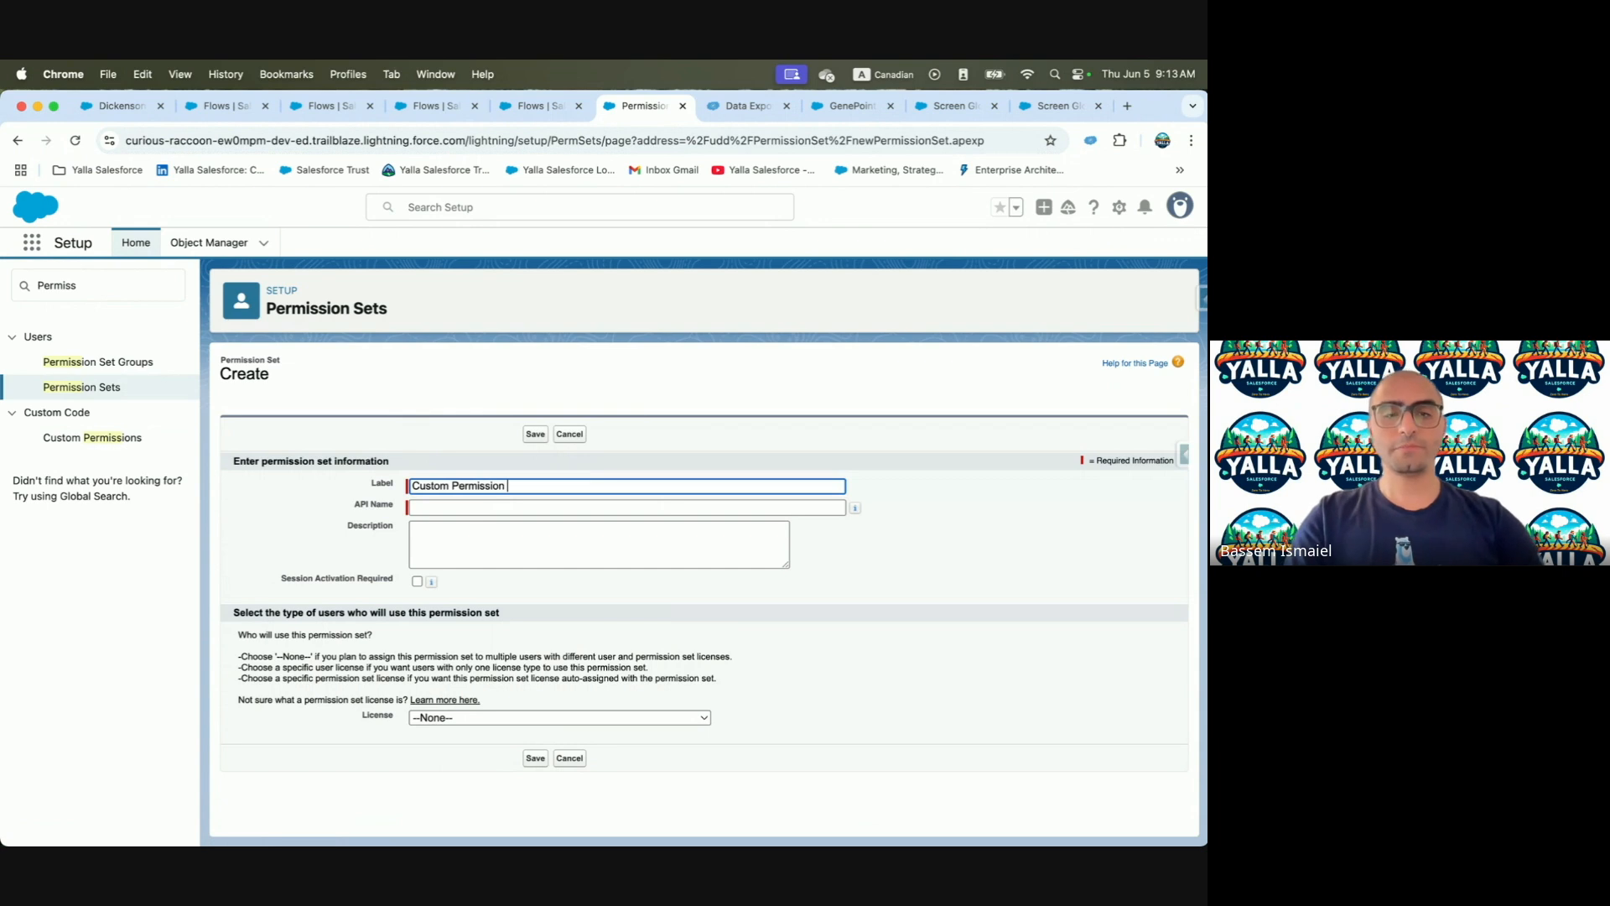
{"action": "left_click", "coordinate": [434, 527]}
{"action": "left_click", "coordinate": [533, 759]}
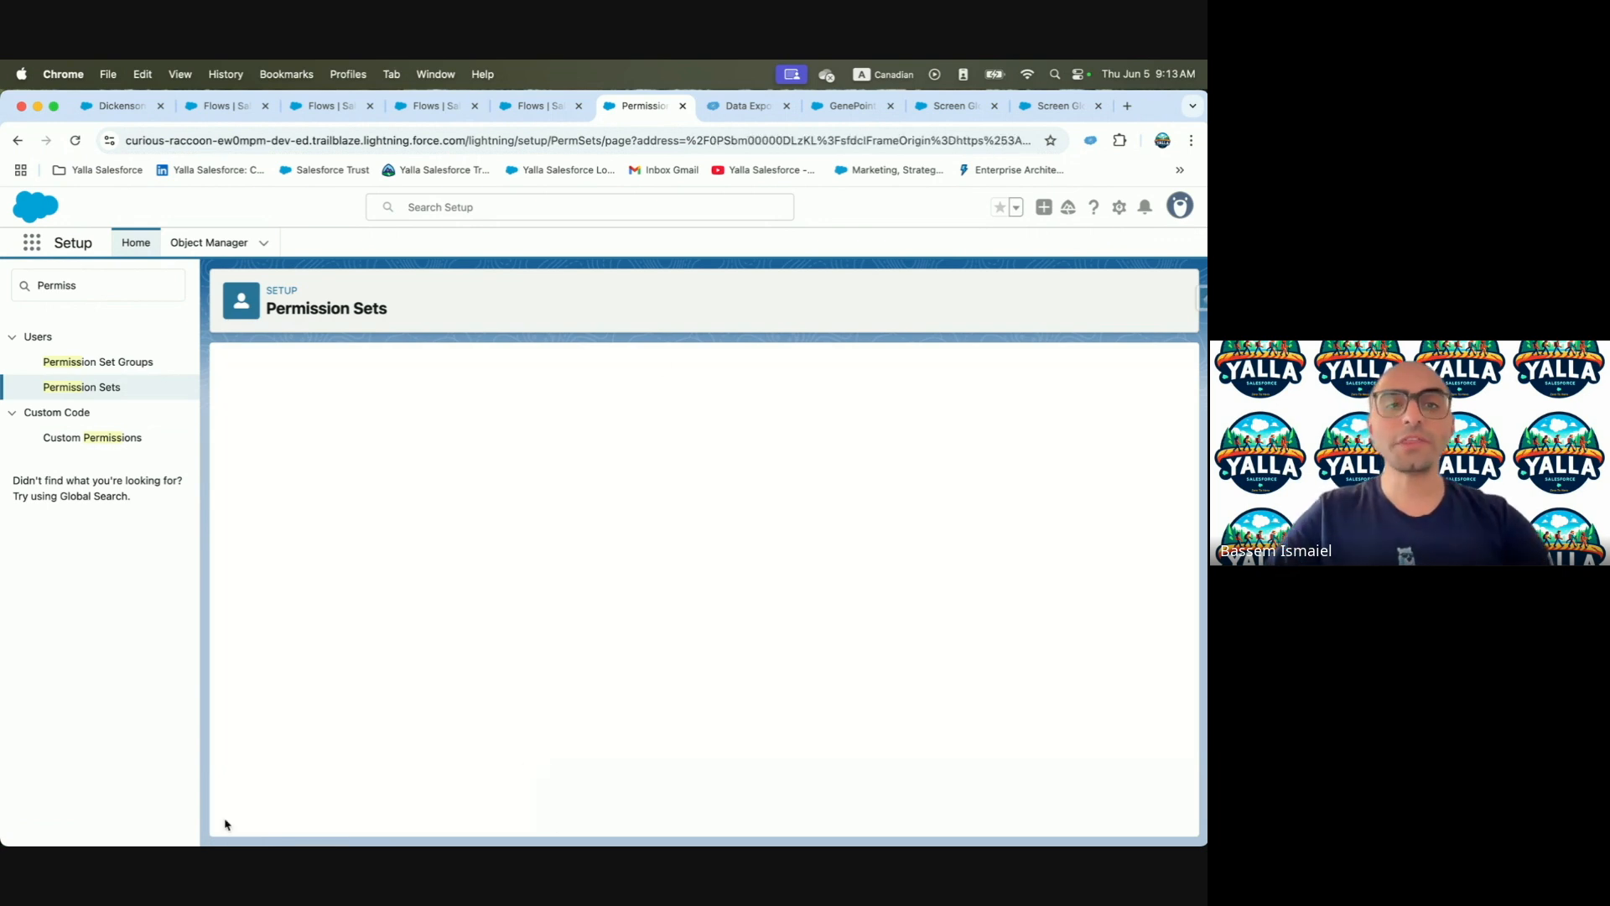
Enable the Group A custom permission in the Custom Permission PS permission set and save
{"action": "scroll", "coordinate": [539, 650], "scroll_direction": "down", "scroll_amount": 5}
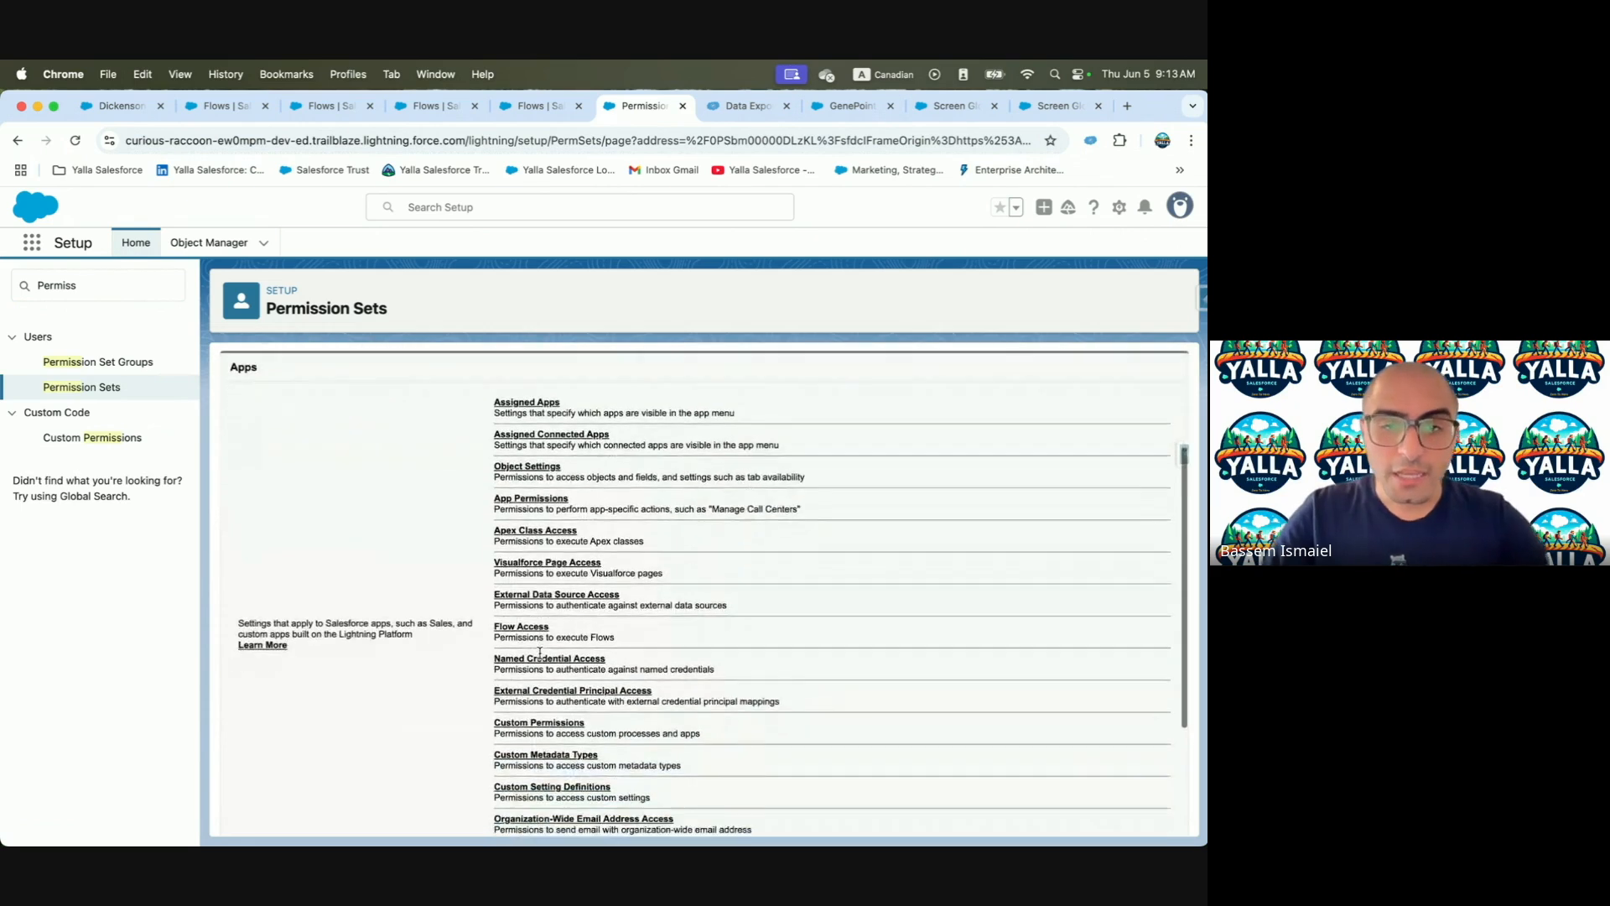
{"action": "scroll", "coordinate": [539, 652], "scroll_direction": "down", "scroll_amount": 1}
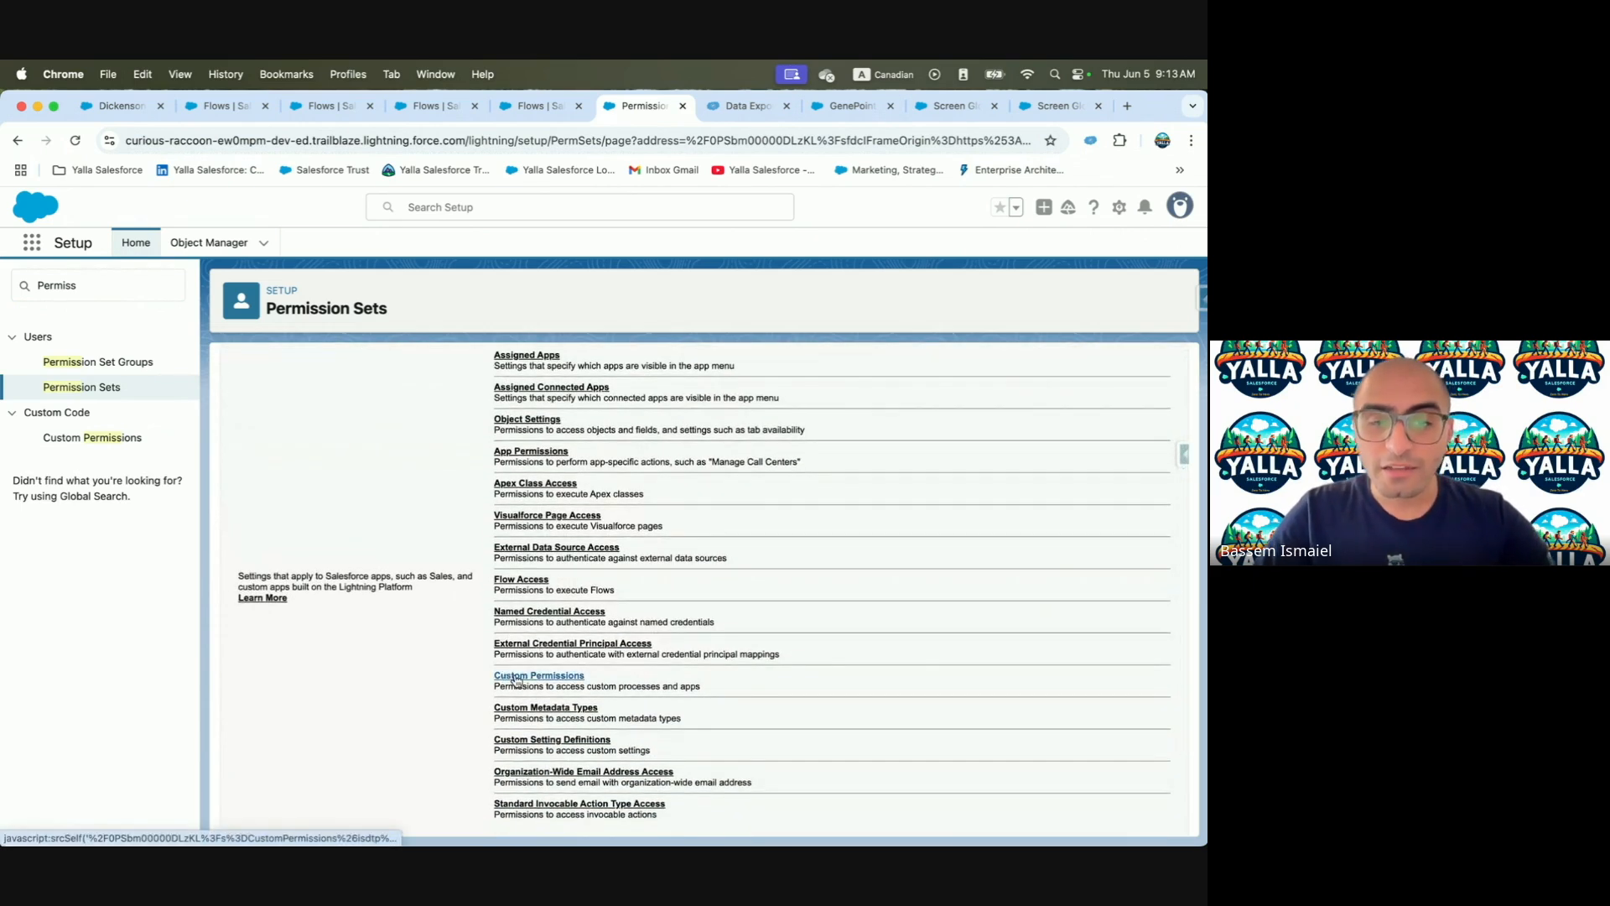
{"action": "left_click", "coordinate": [516, 679]}
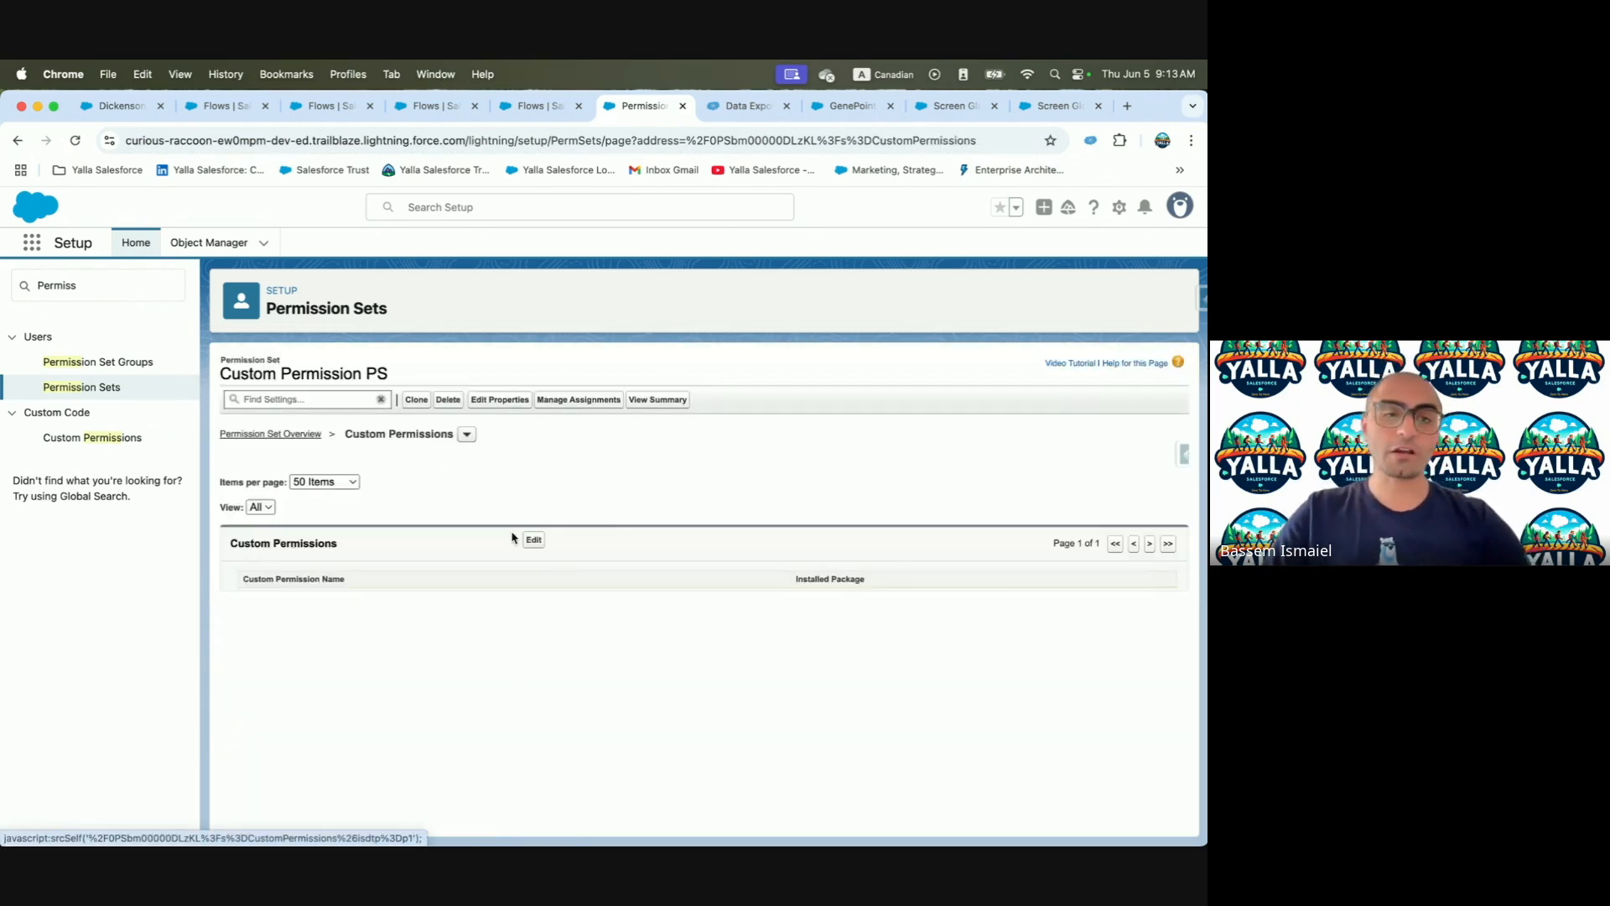
{"action": "left_click", "coordinate": [534, 541]}
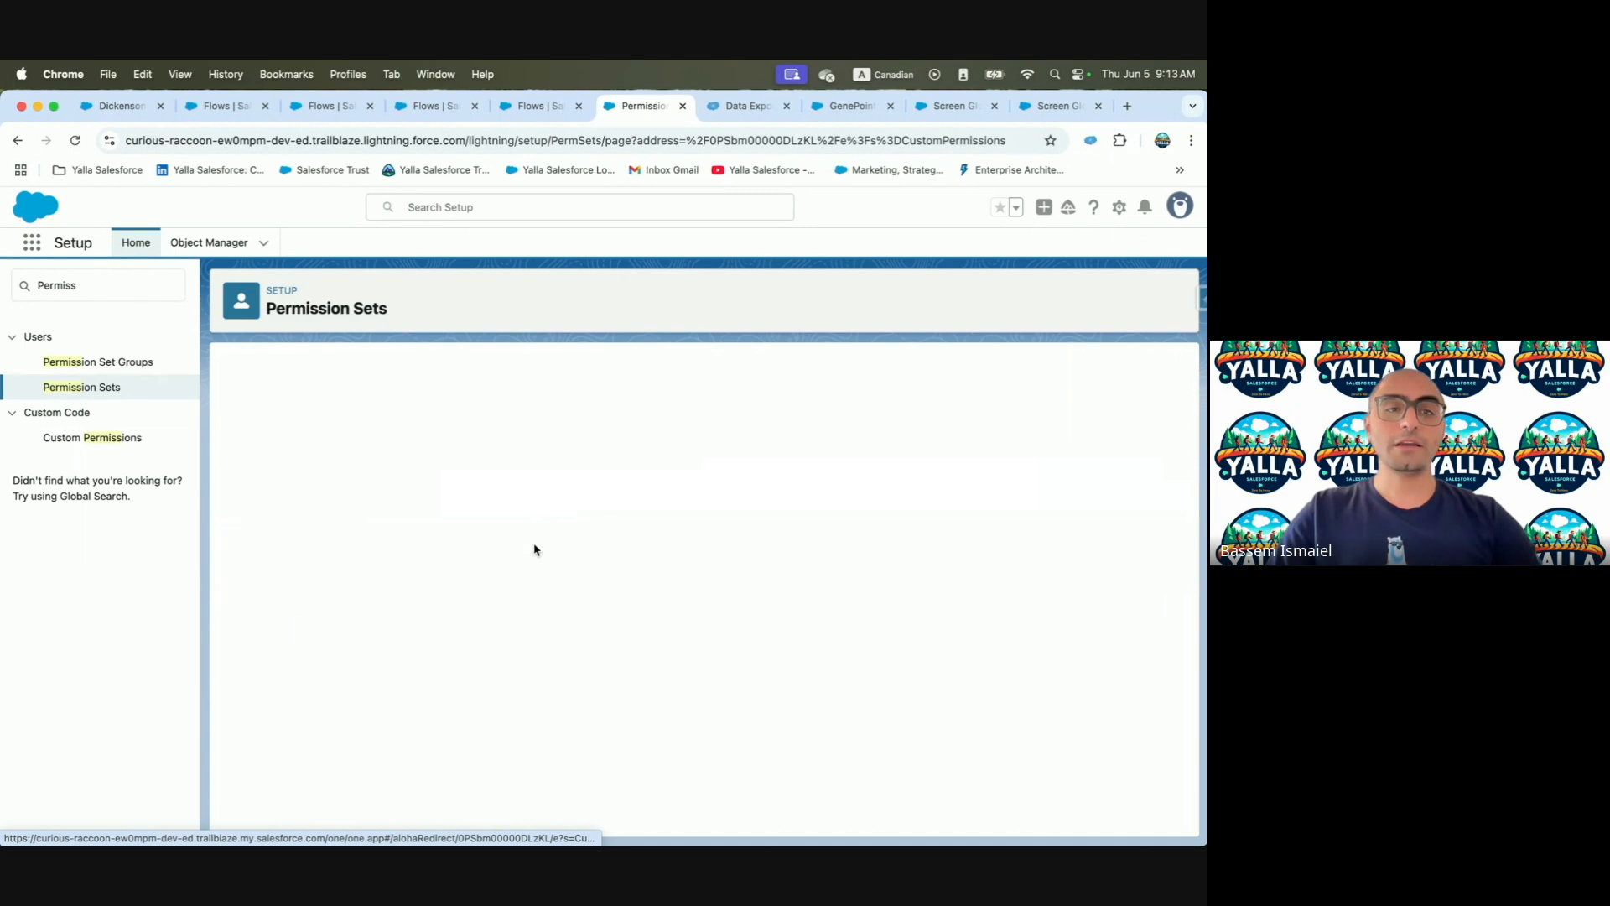
{"action": "left_click", "coordinate": [269, 589]}
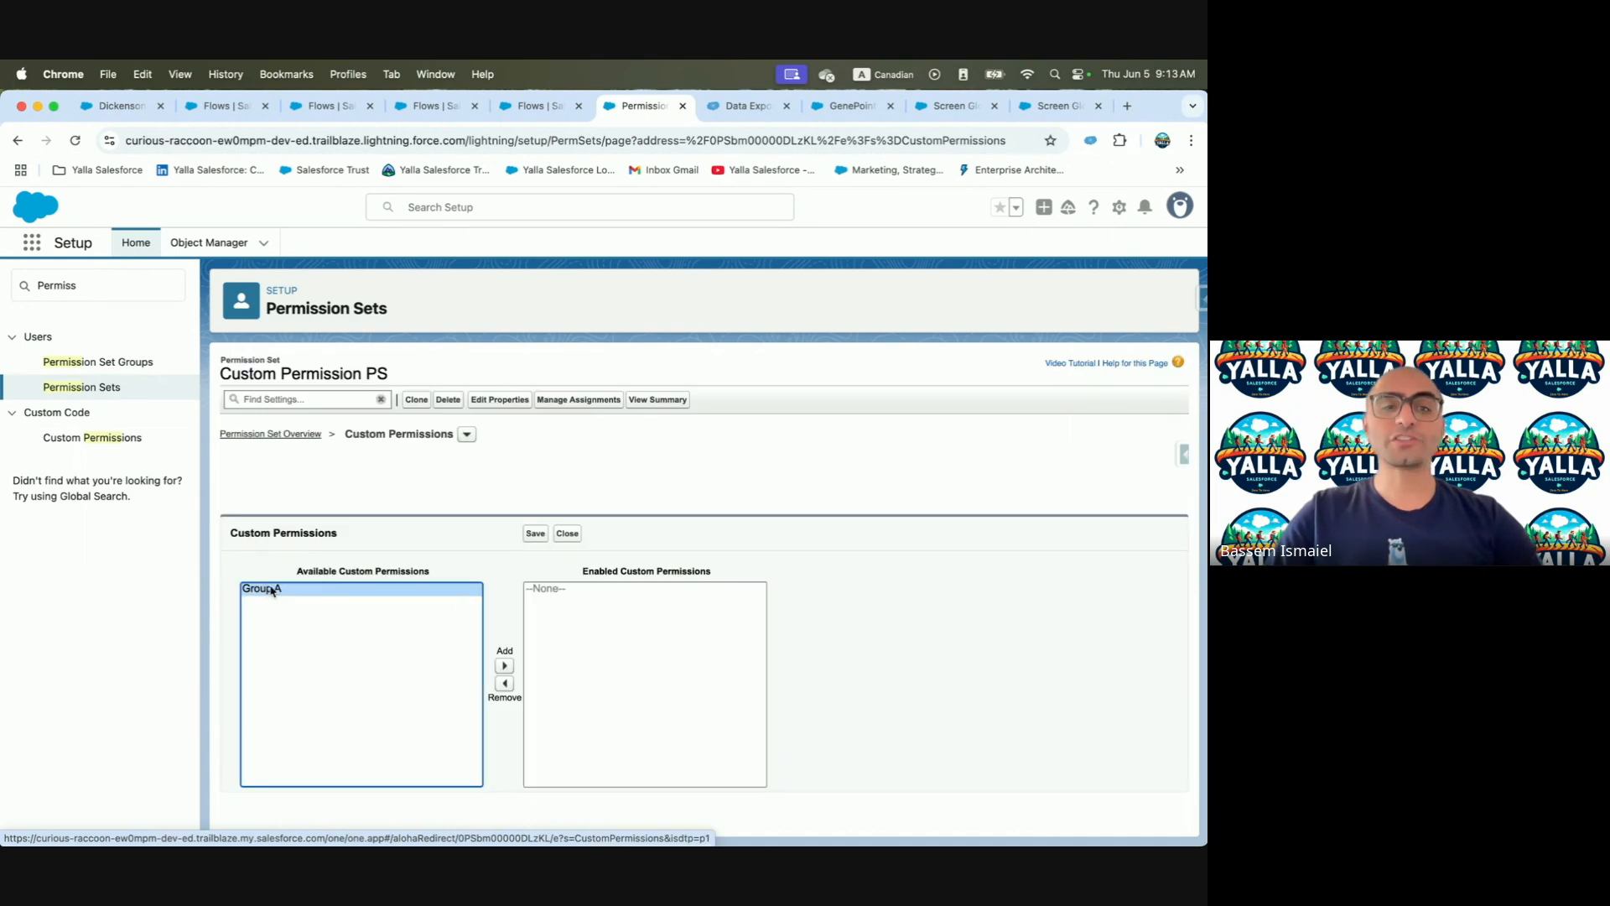
{"action": "left_click", "coordinate": [504, 665]}
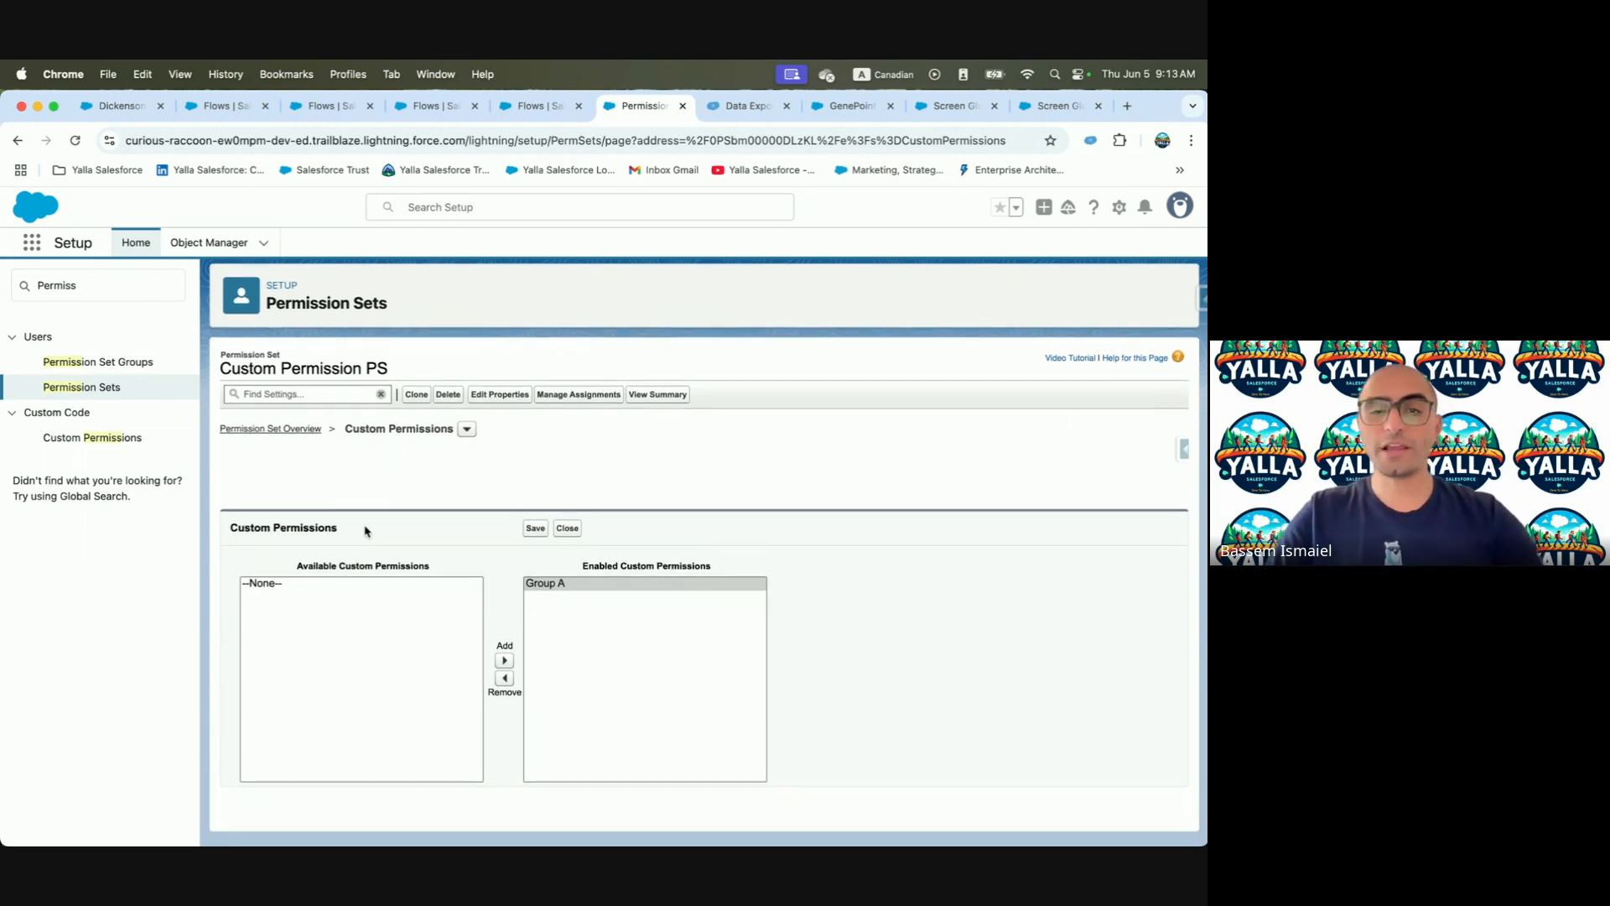
{"action": "left_click", "coordinate": [534, 534]}
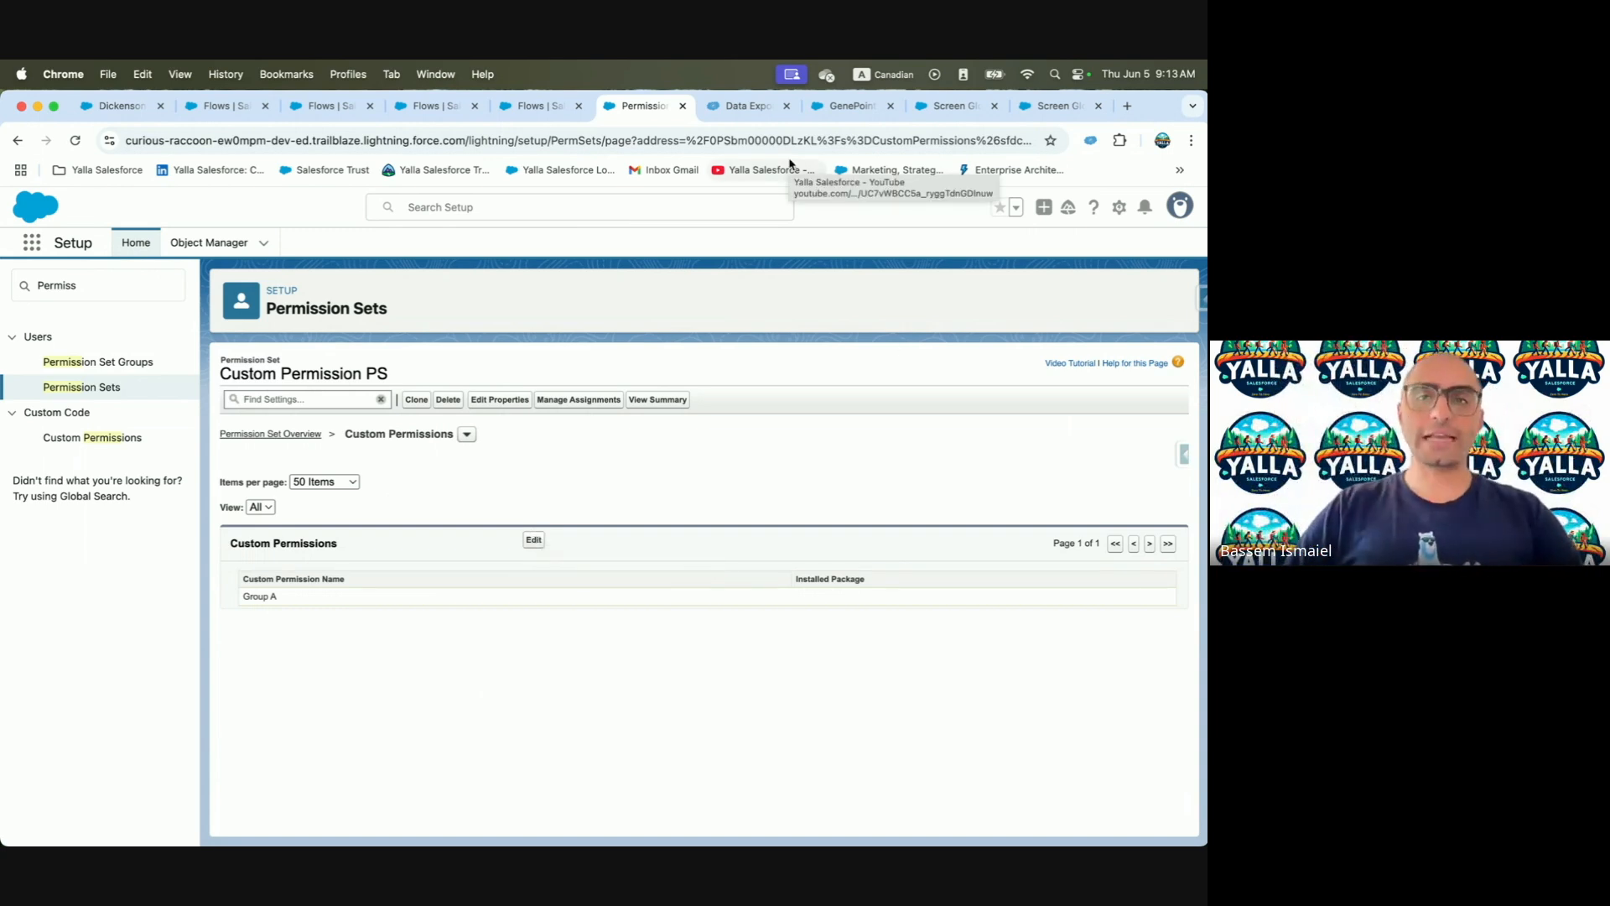
Switch to the Screen Global Vars flow and leave it for the Flows list in Setup
{"action": "left_click", "coordinate": [846, 106]}
{"action": "key", "text": "ctrl+Tab"}
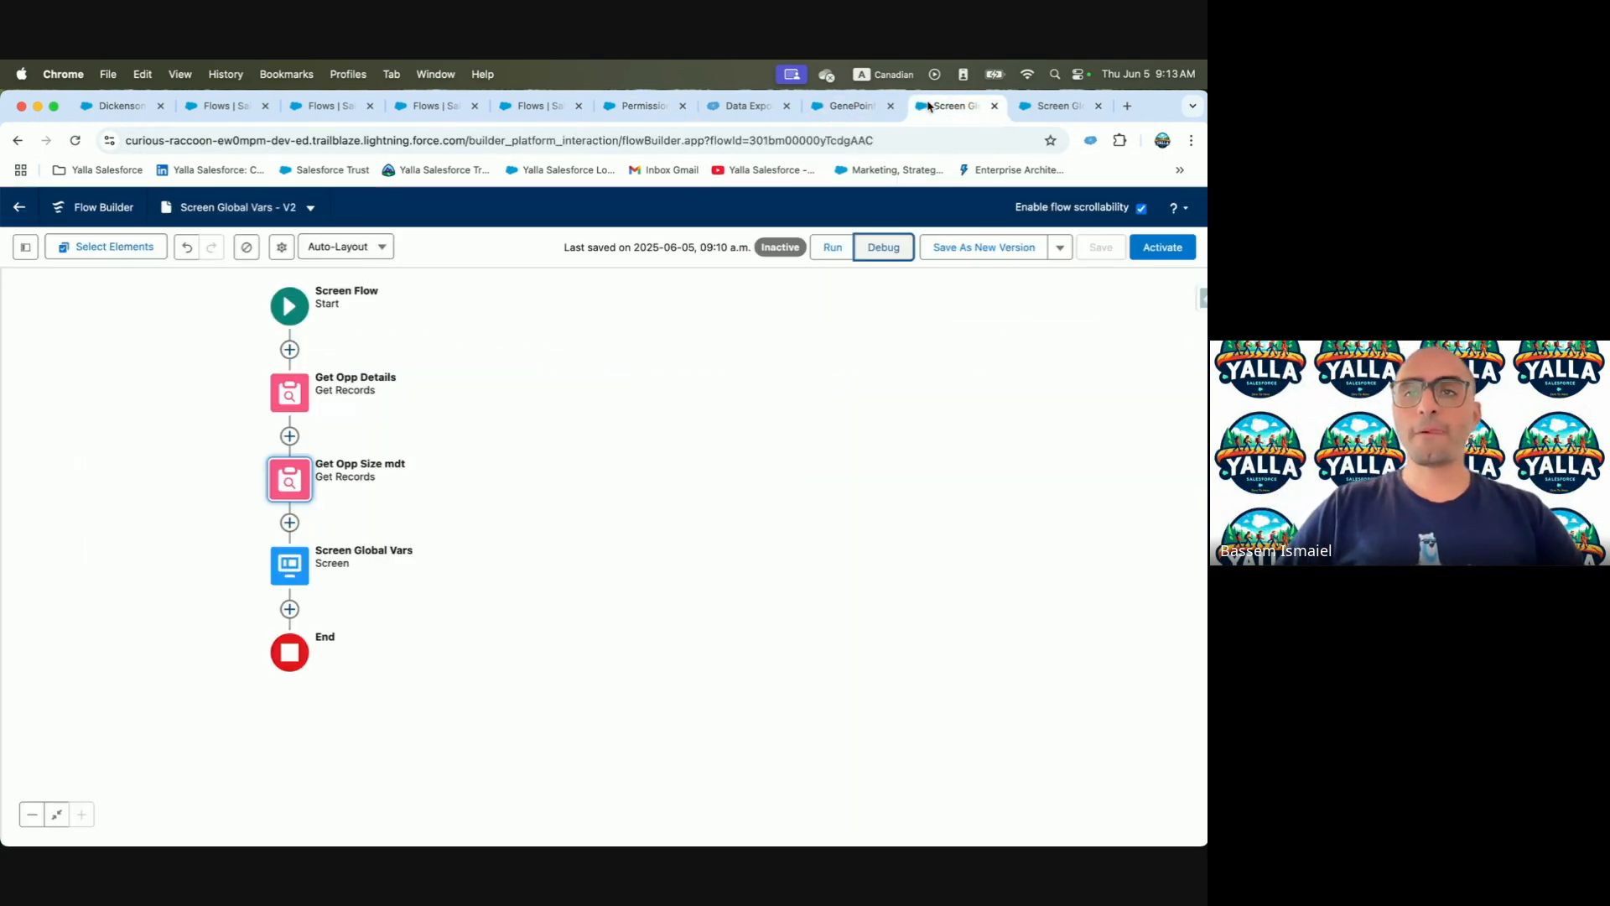
{"action": "left_click", "coordinate": [21, 214]}
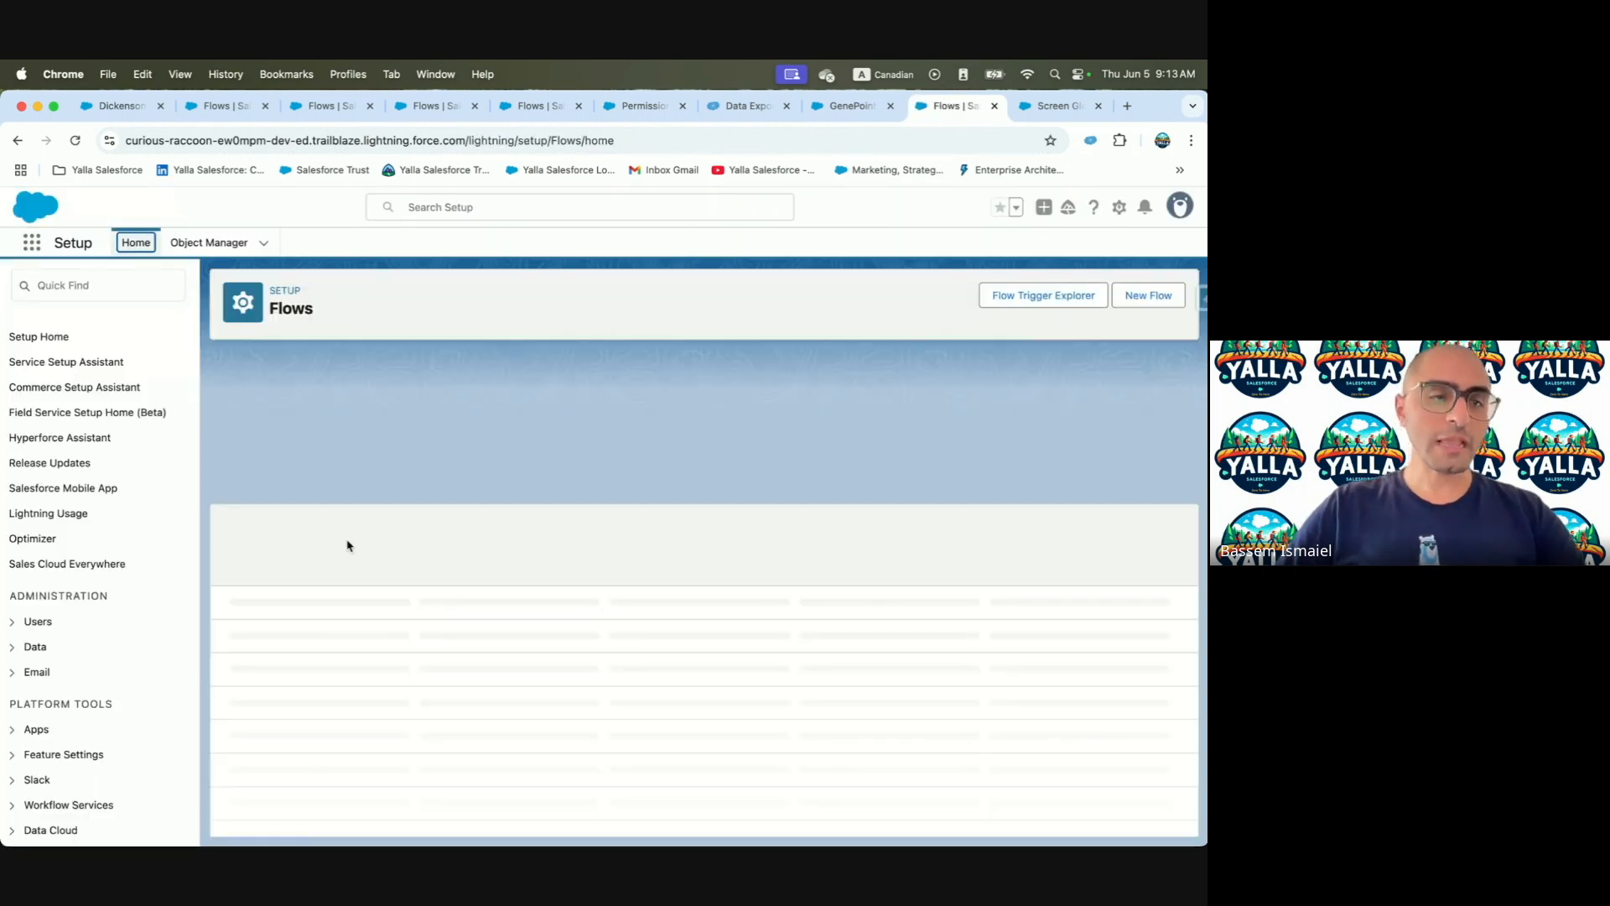
Open the Screen Global Vars flow from the Flows list and display its existing resources and elements
{"action": "left_click", "coordinate": [104, 286]}
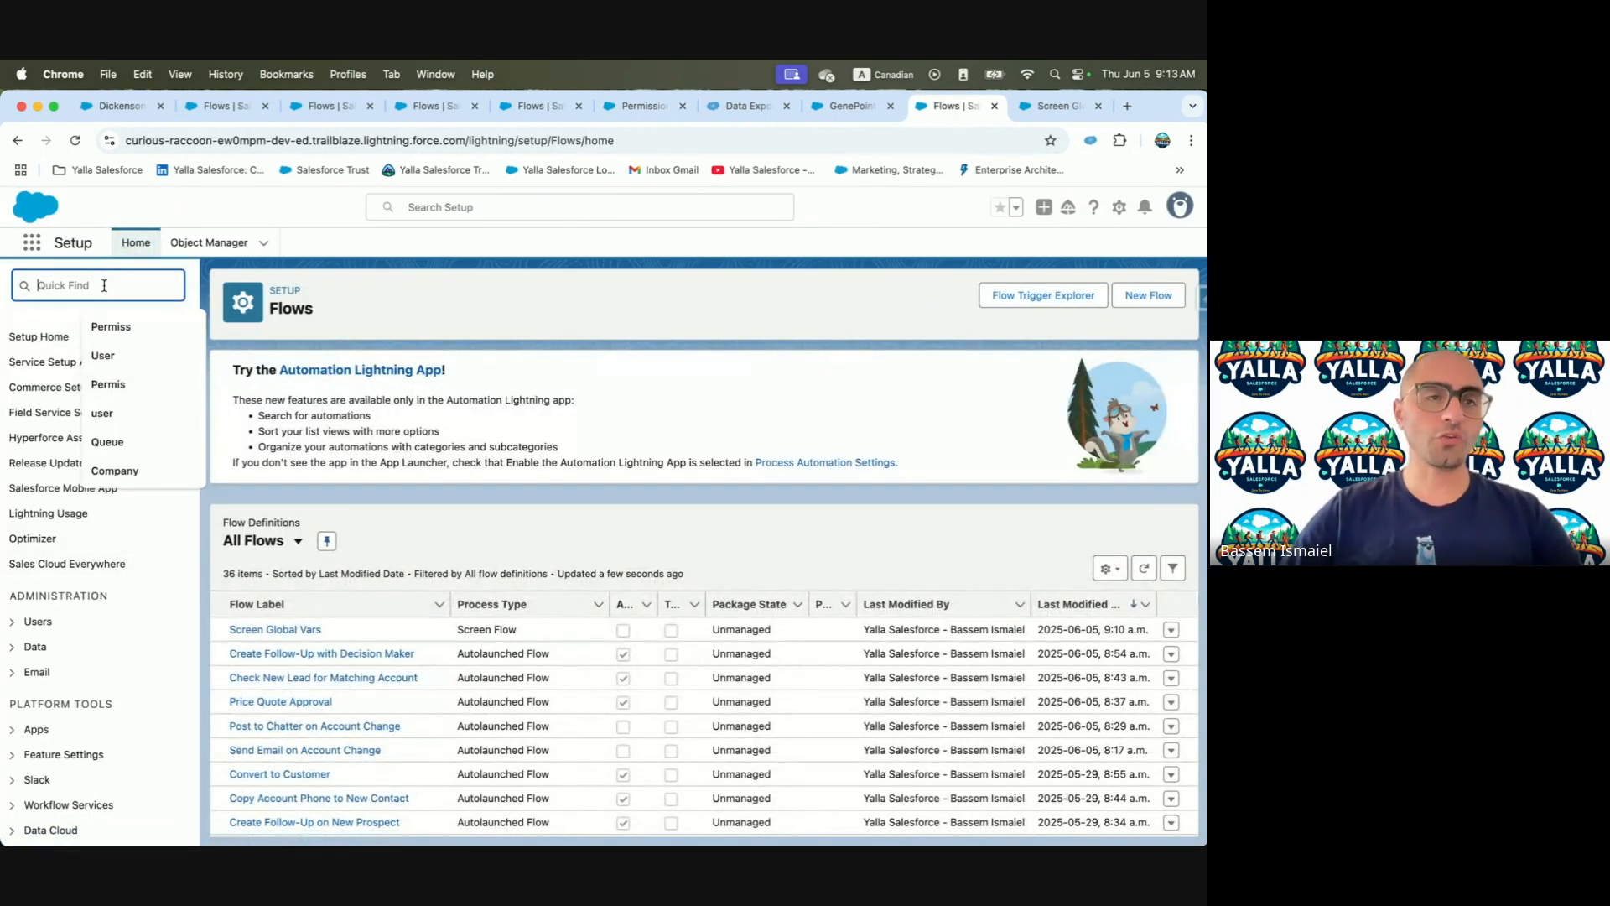
{"action": "left_click", "coordinate": [299, 630]}
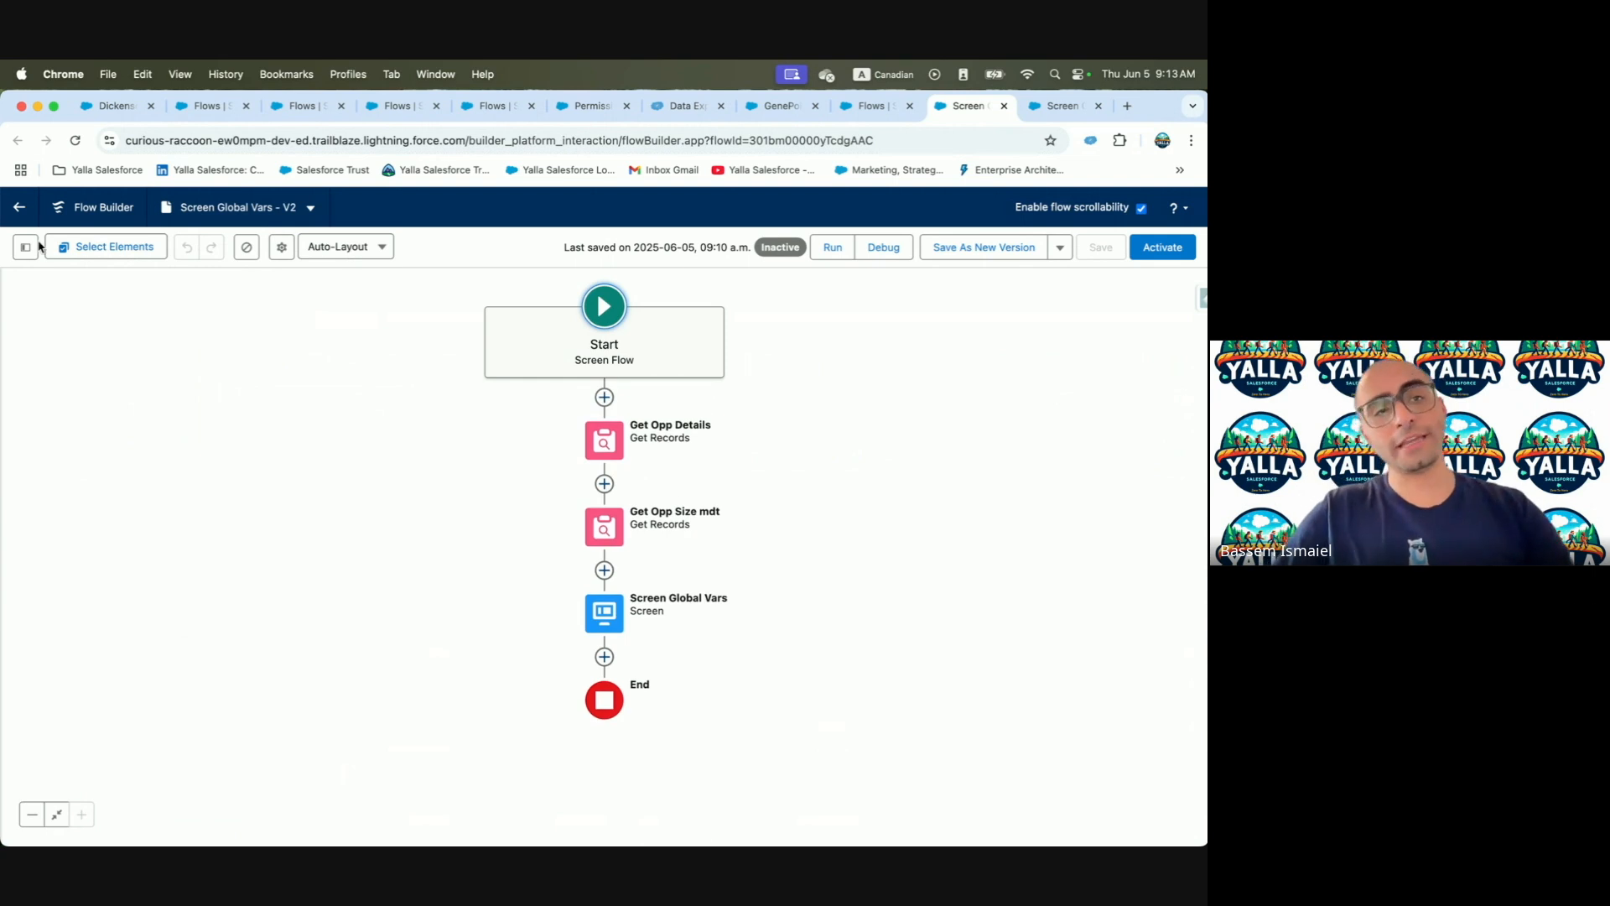
{"action": "left_click", "coordinate": [25, 246]}
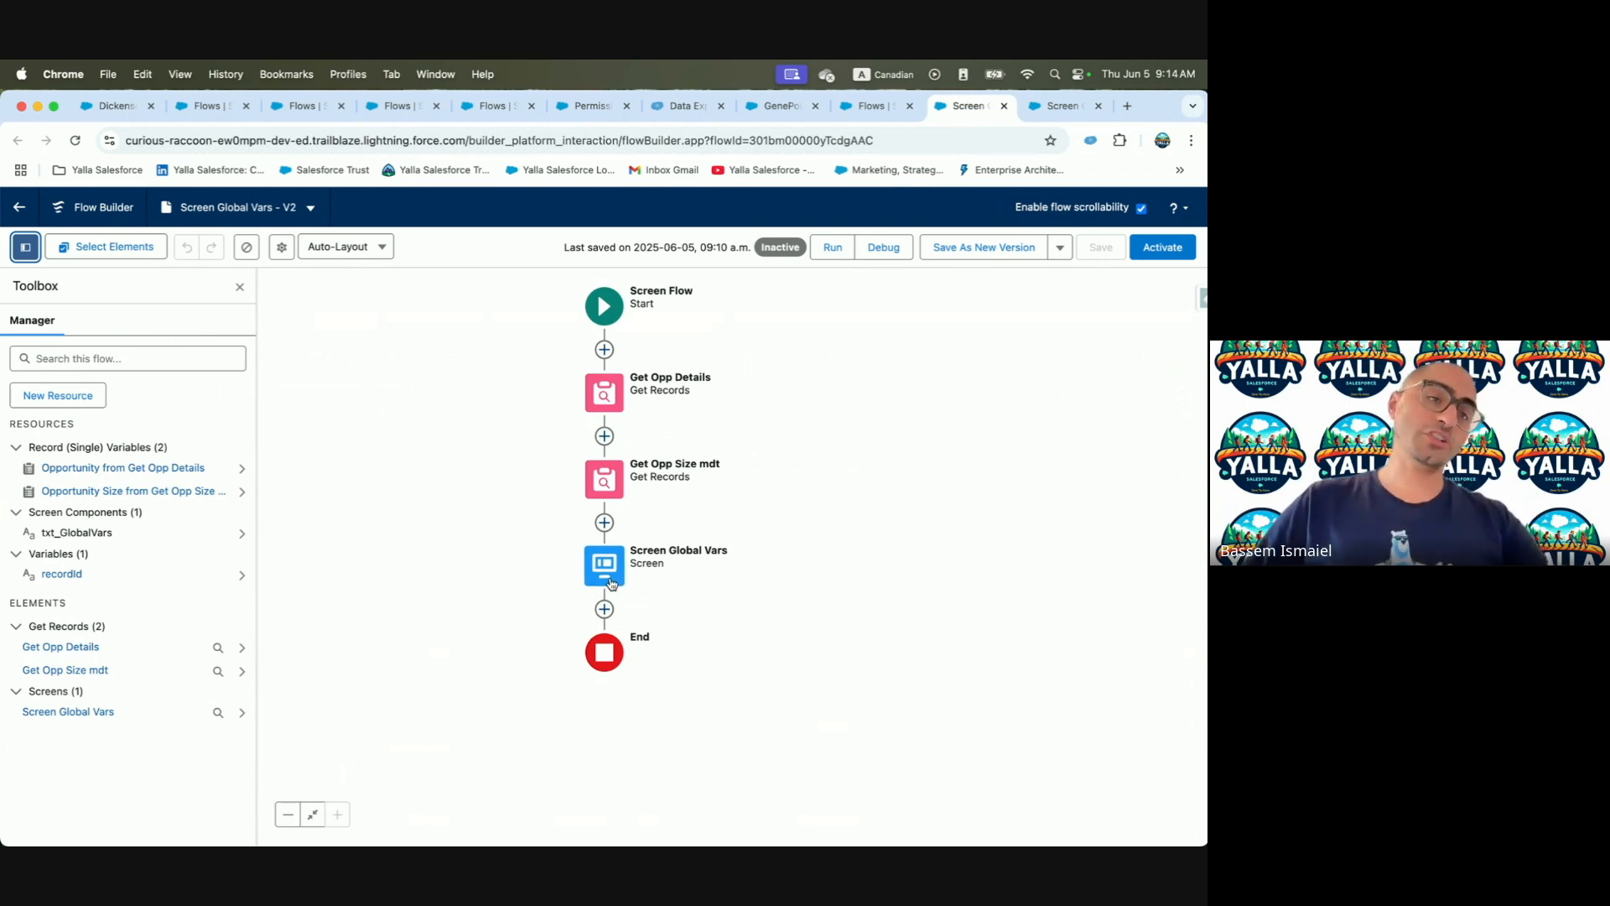
Start a new formula resource with the API name CustomPermission and the data type Text
{"action": "left_click", "coordinate": [58, 402]}
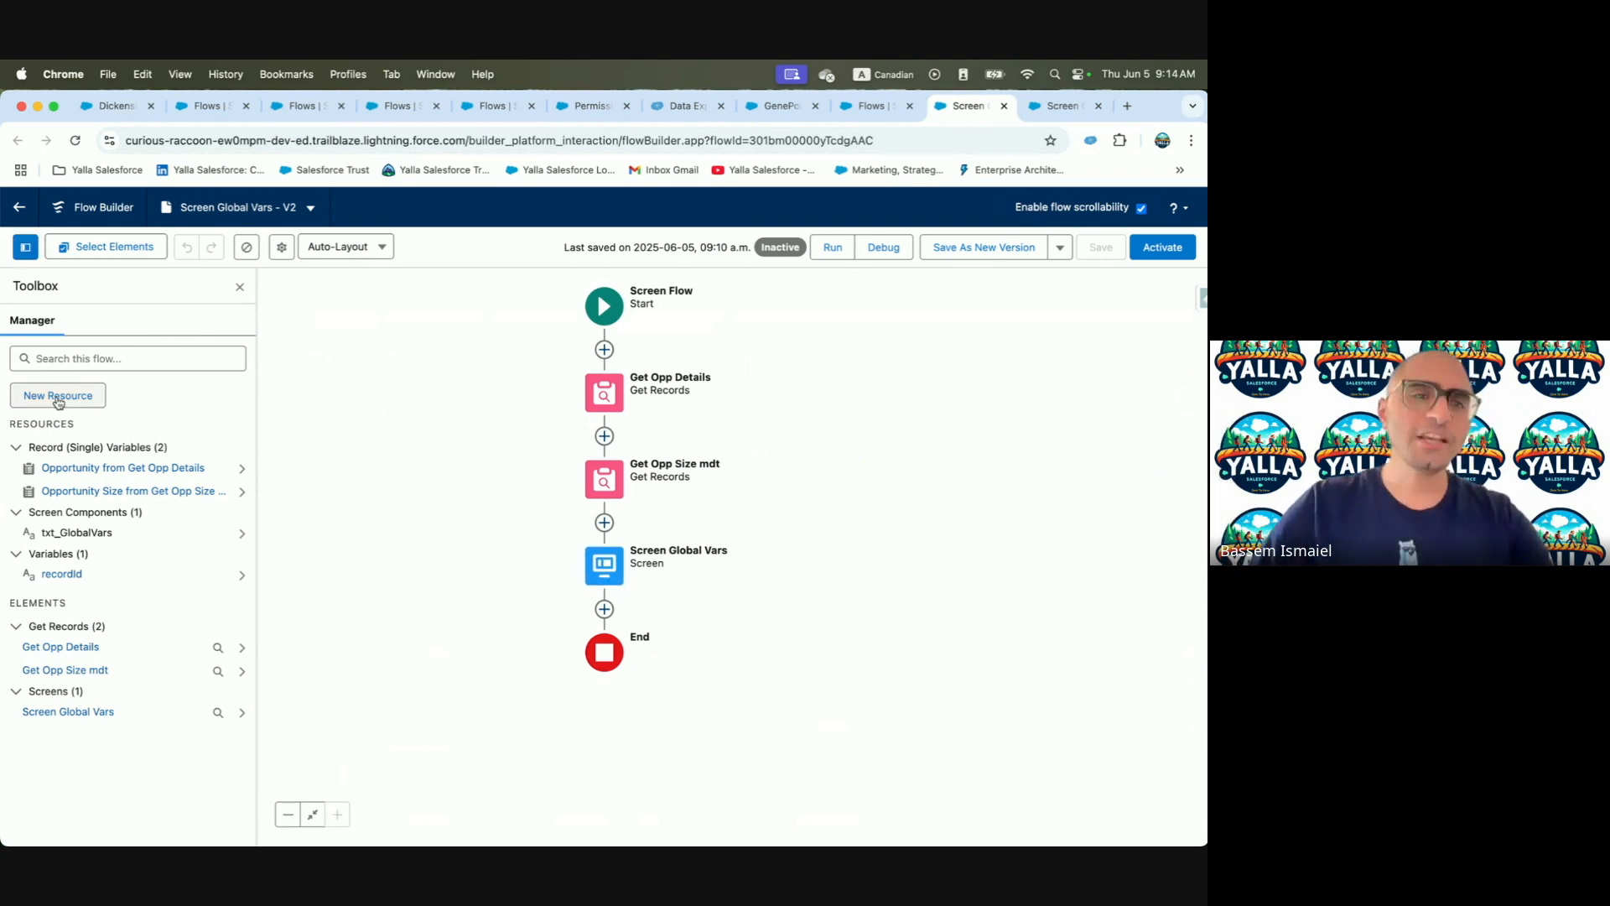
{"action": "left_click", "coordinate": [415, 458]}
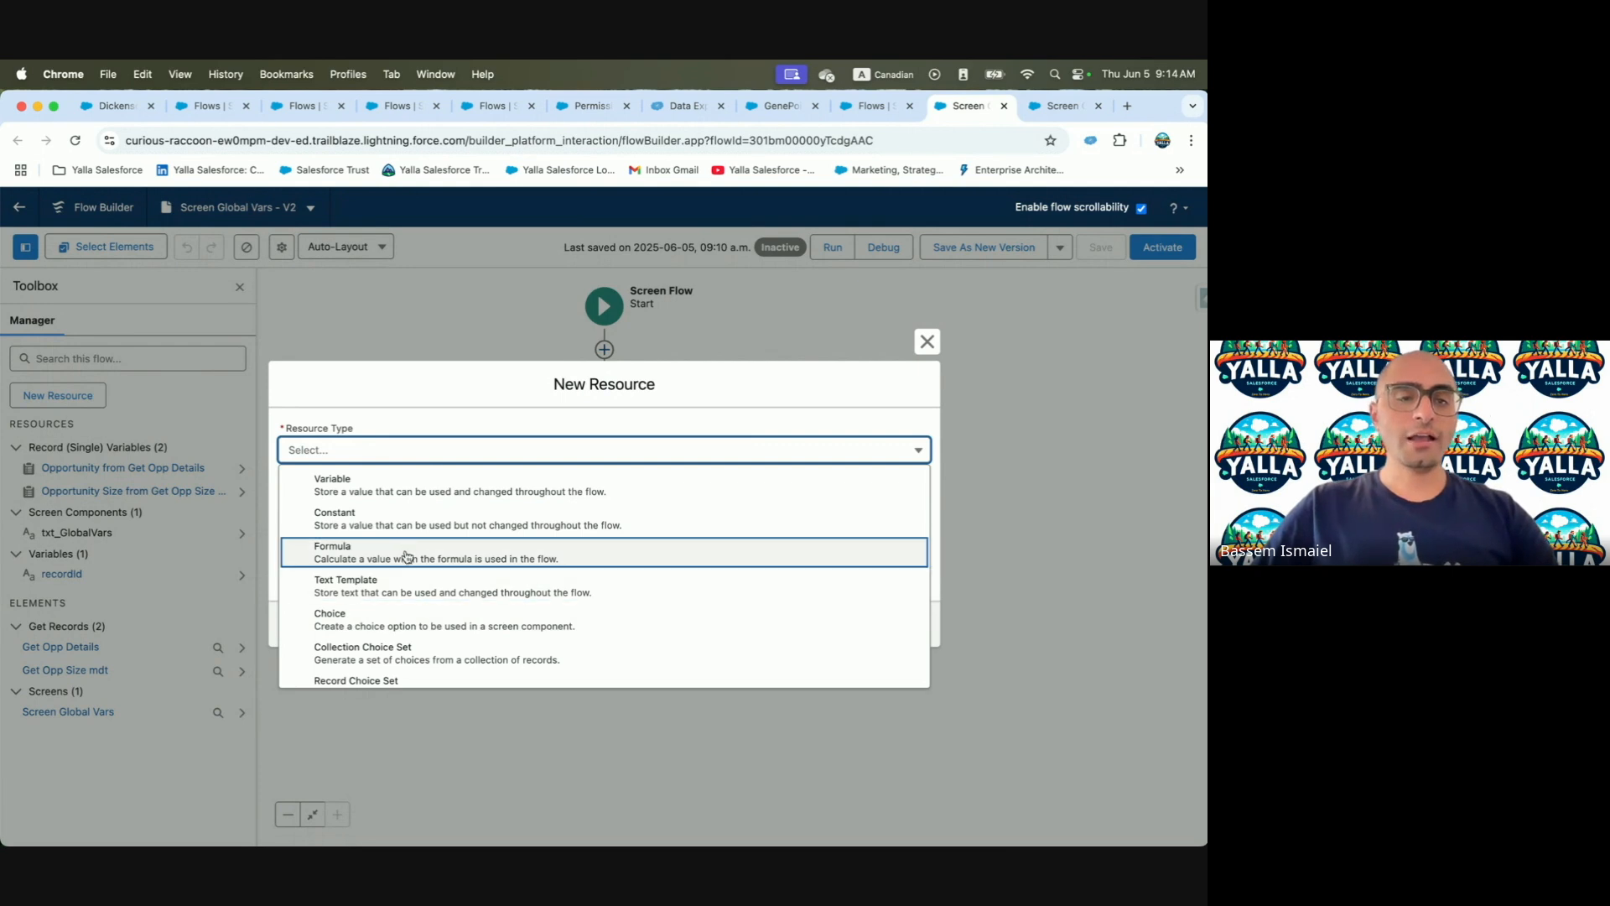
{"action": "left_click", "coordinate": [407, 569]}
{"action": "left_click", "coordinate": [347, 399]}
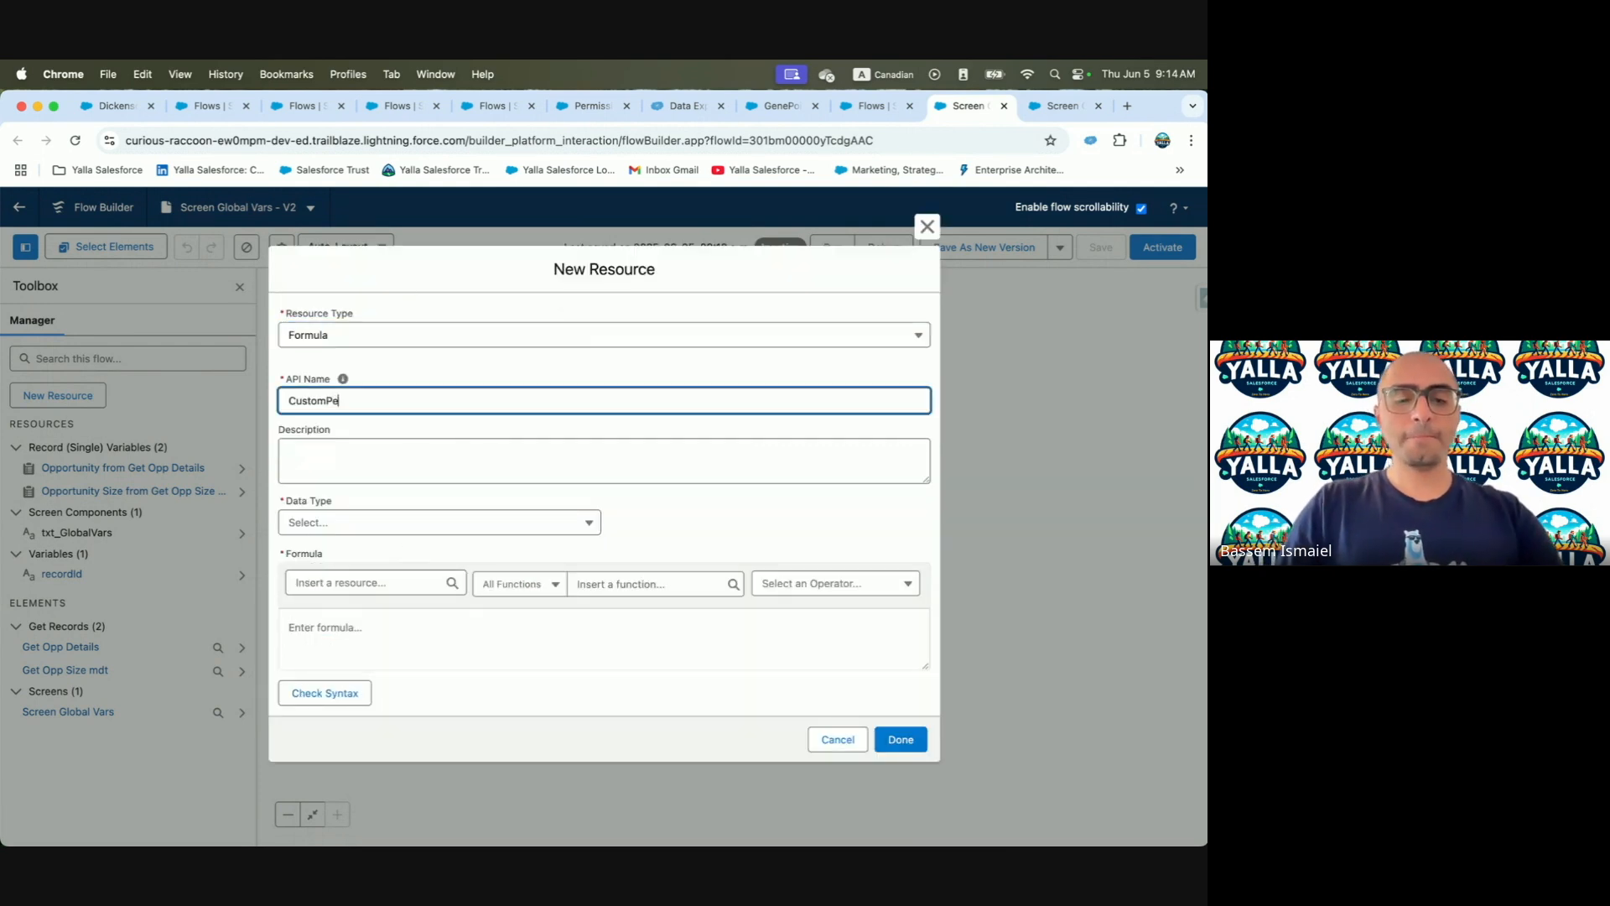
{"action": "left_click", "coordinate": [390, 471]}
{"action": "left_click", "coordinate": [341, 523]}
{"action": "left_click", "coordinate": [342, 551]}
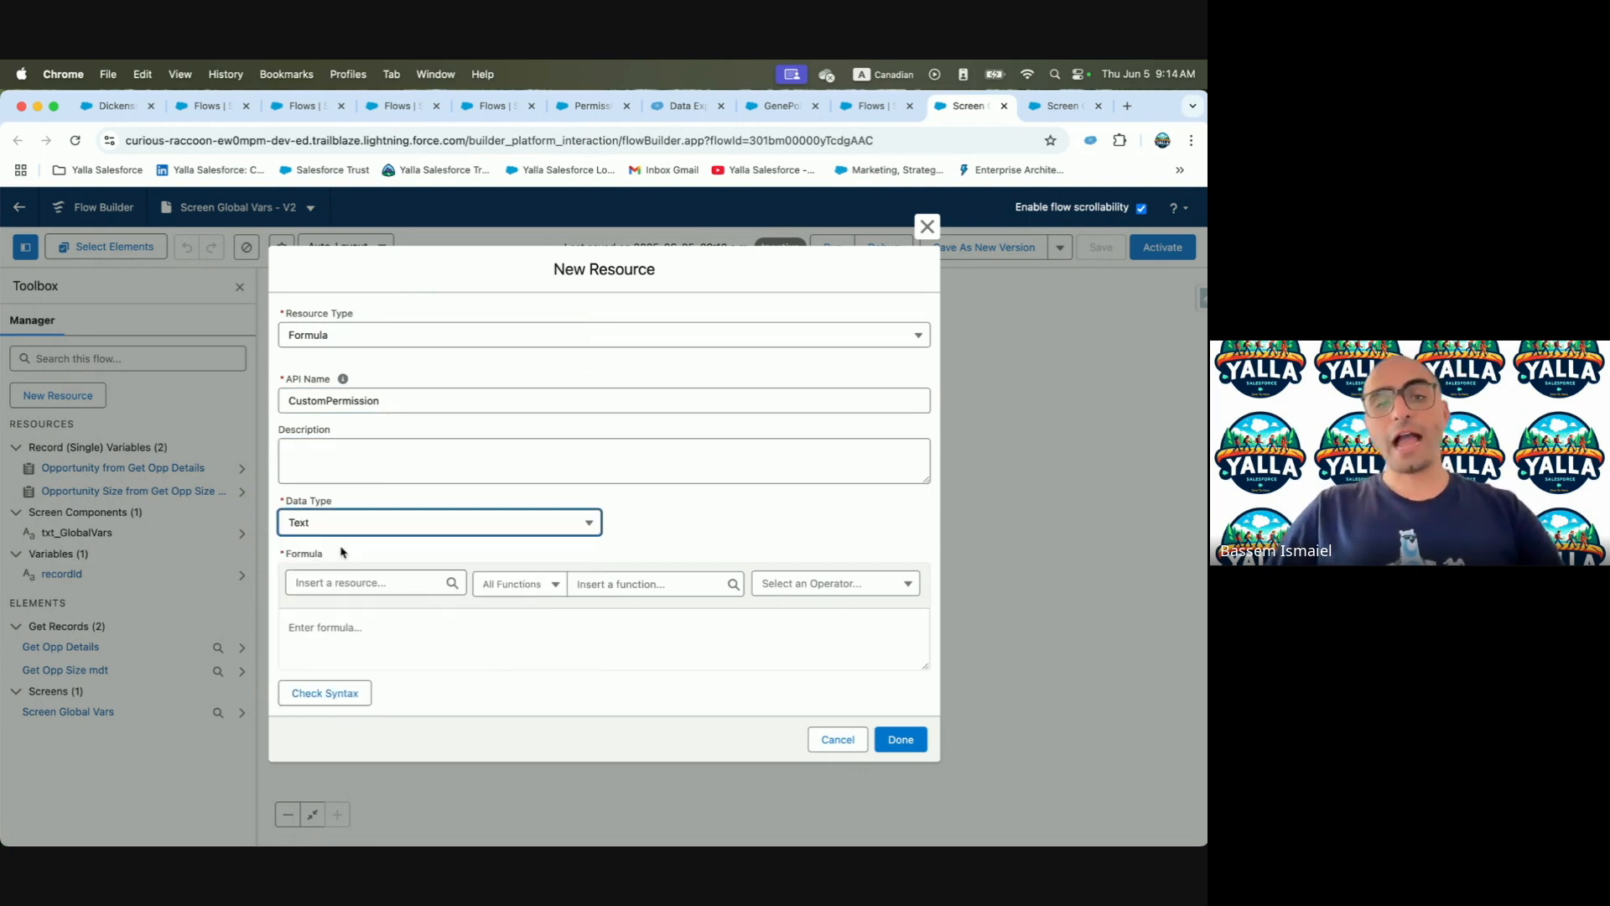
Insert the running user's Group_A custom permission into the formula of the CustomPermission resource
{"action": "left_click", "coordinate": [410, 581]}
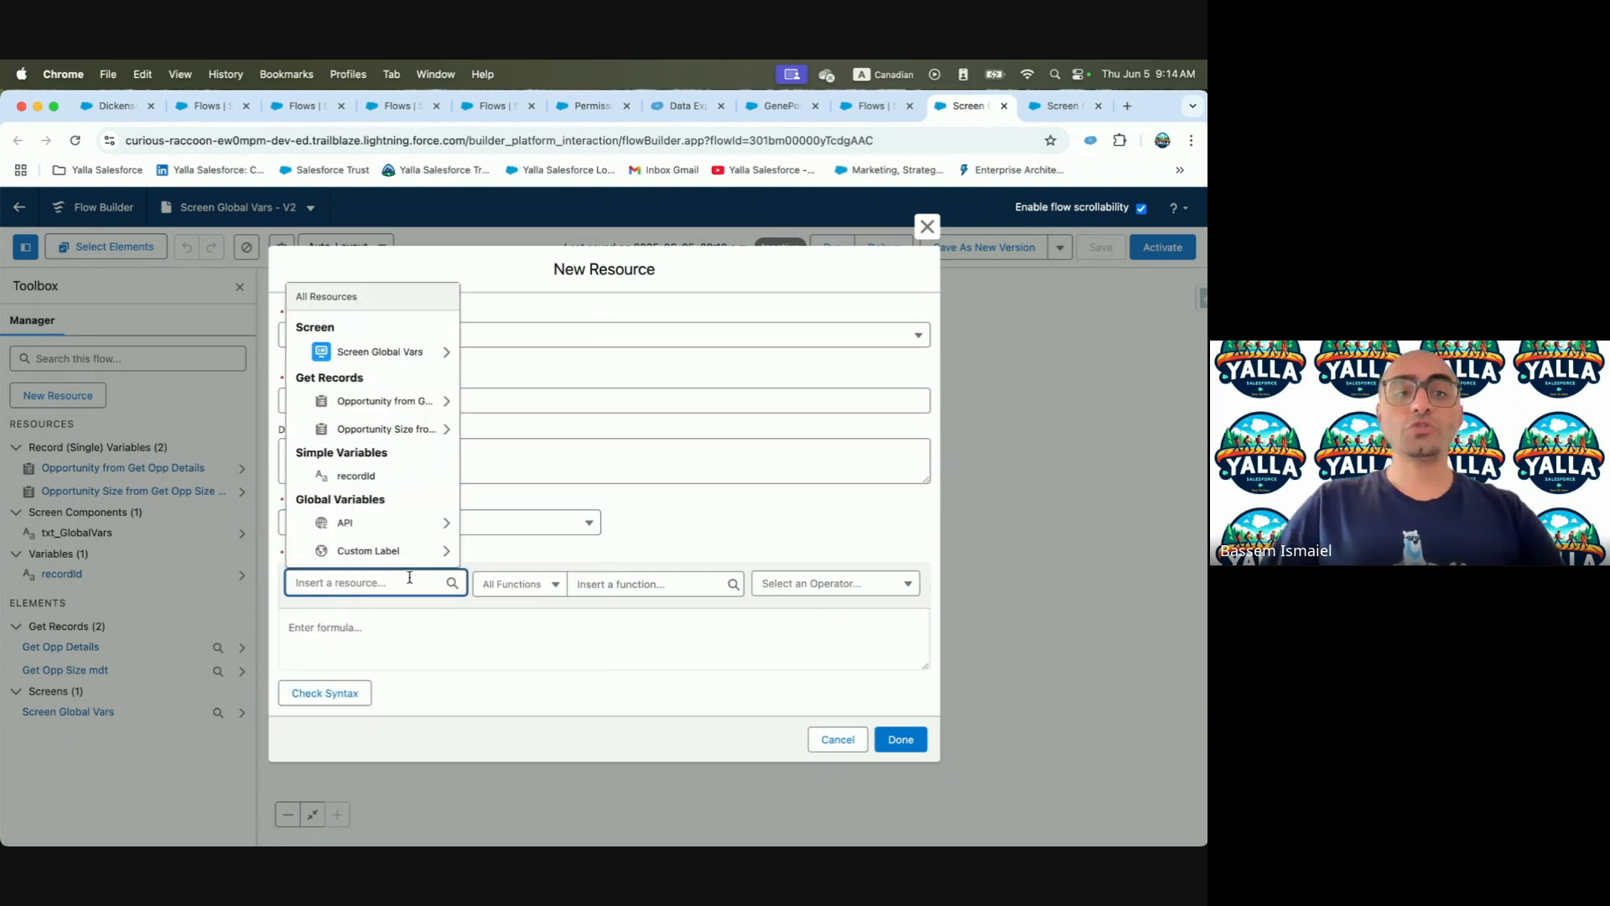
{"action": "scroll", "coordinate": [424, 469], "scroll_direction": "down", "scroll_amount": 5}
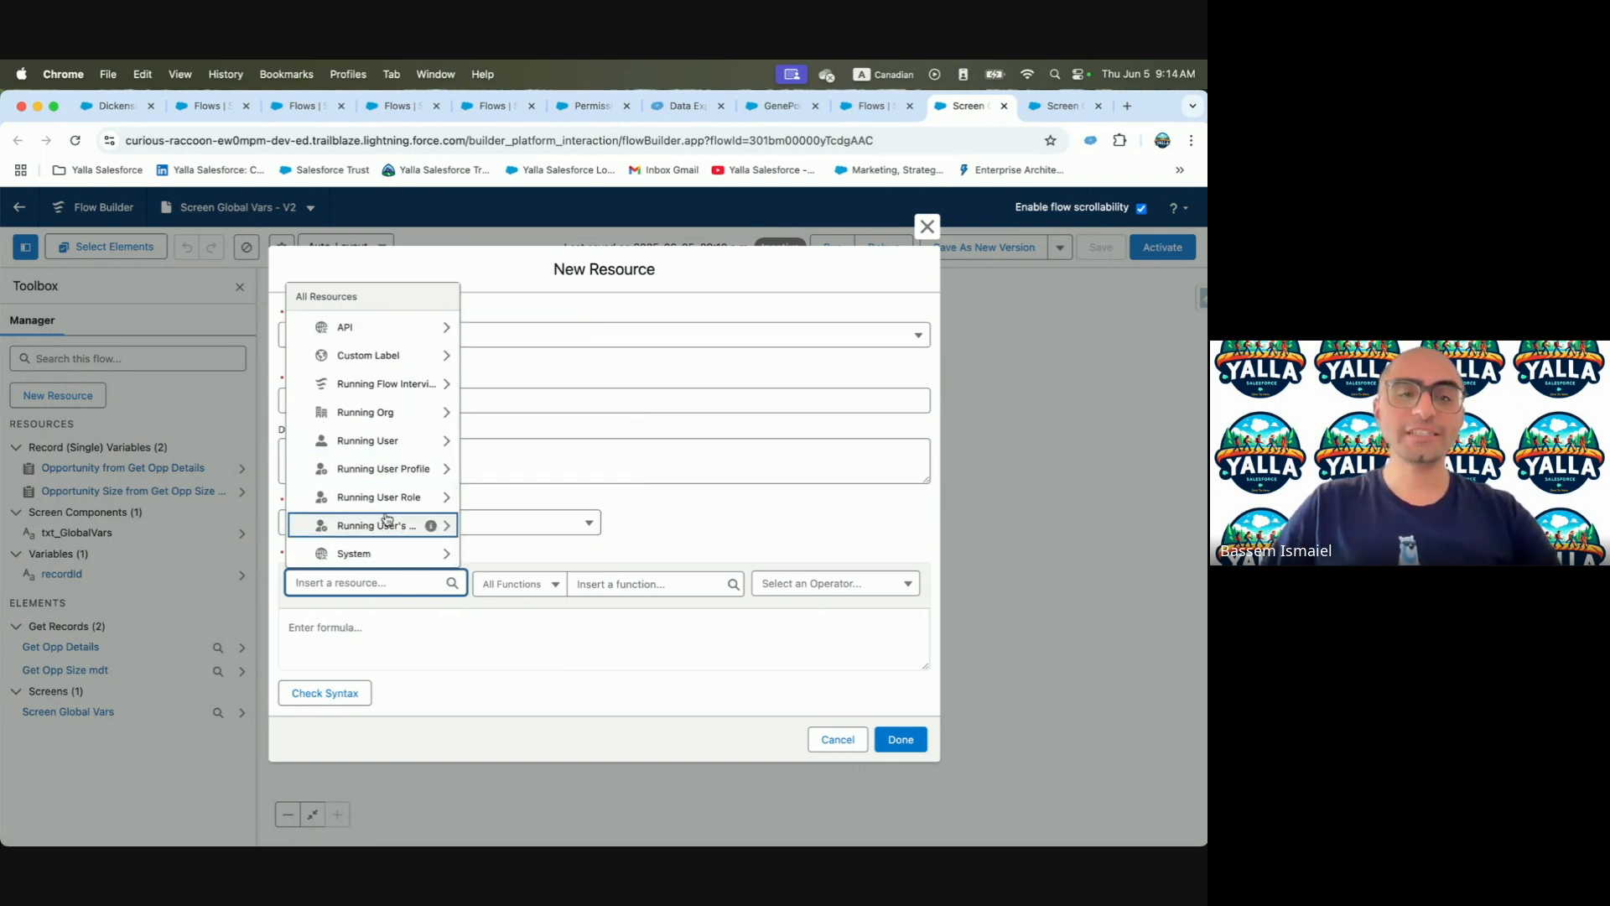
{"action": "mouse_move", "coordinate": [434, 531]}
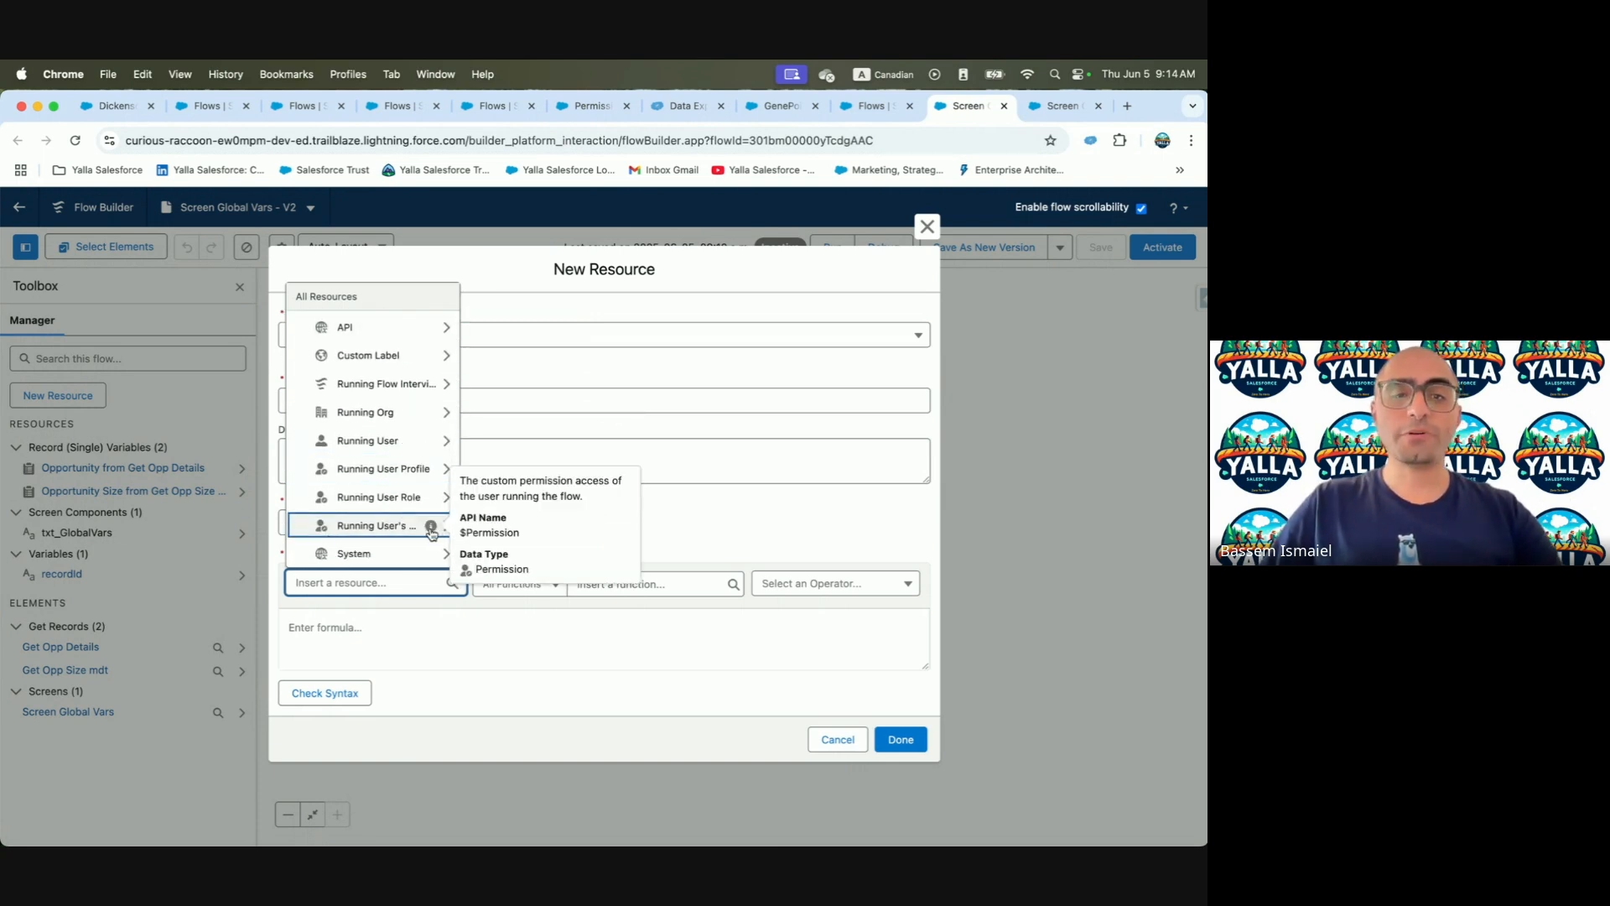
{"action": "left_click", "coordinate": [385, 526]}
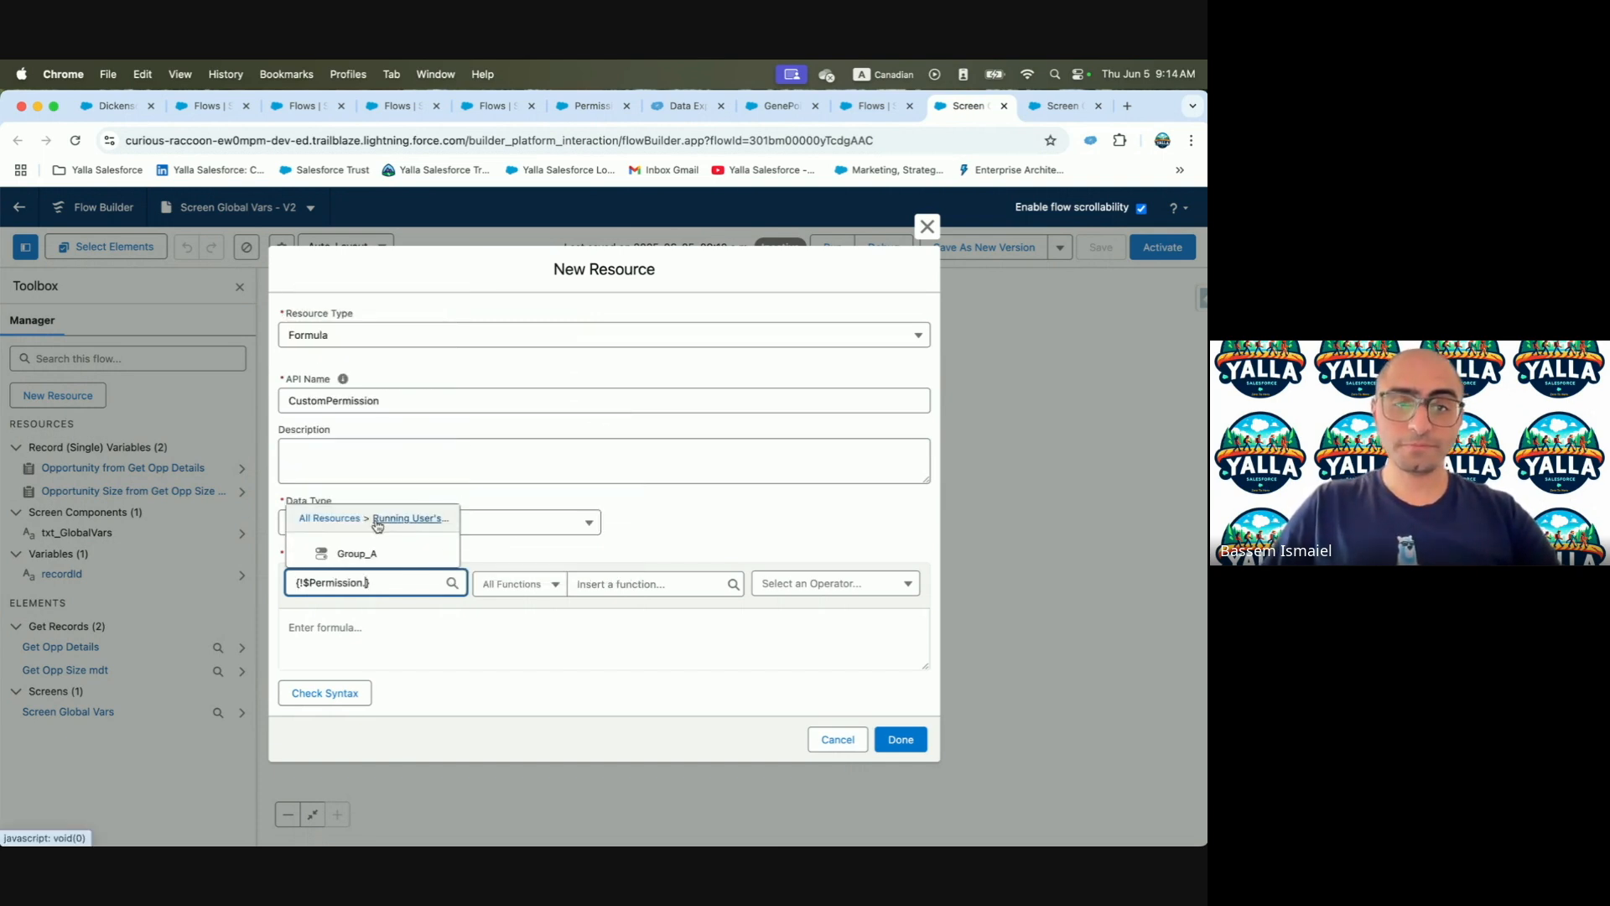
{"action": "left_click", "coordinate": [345, 555]}
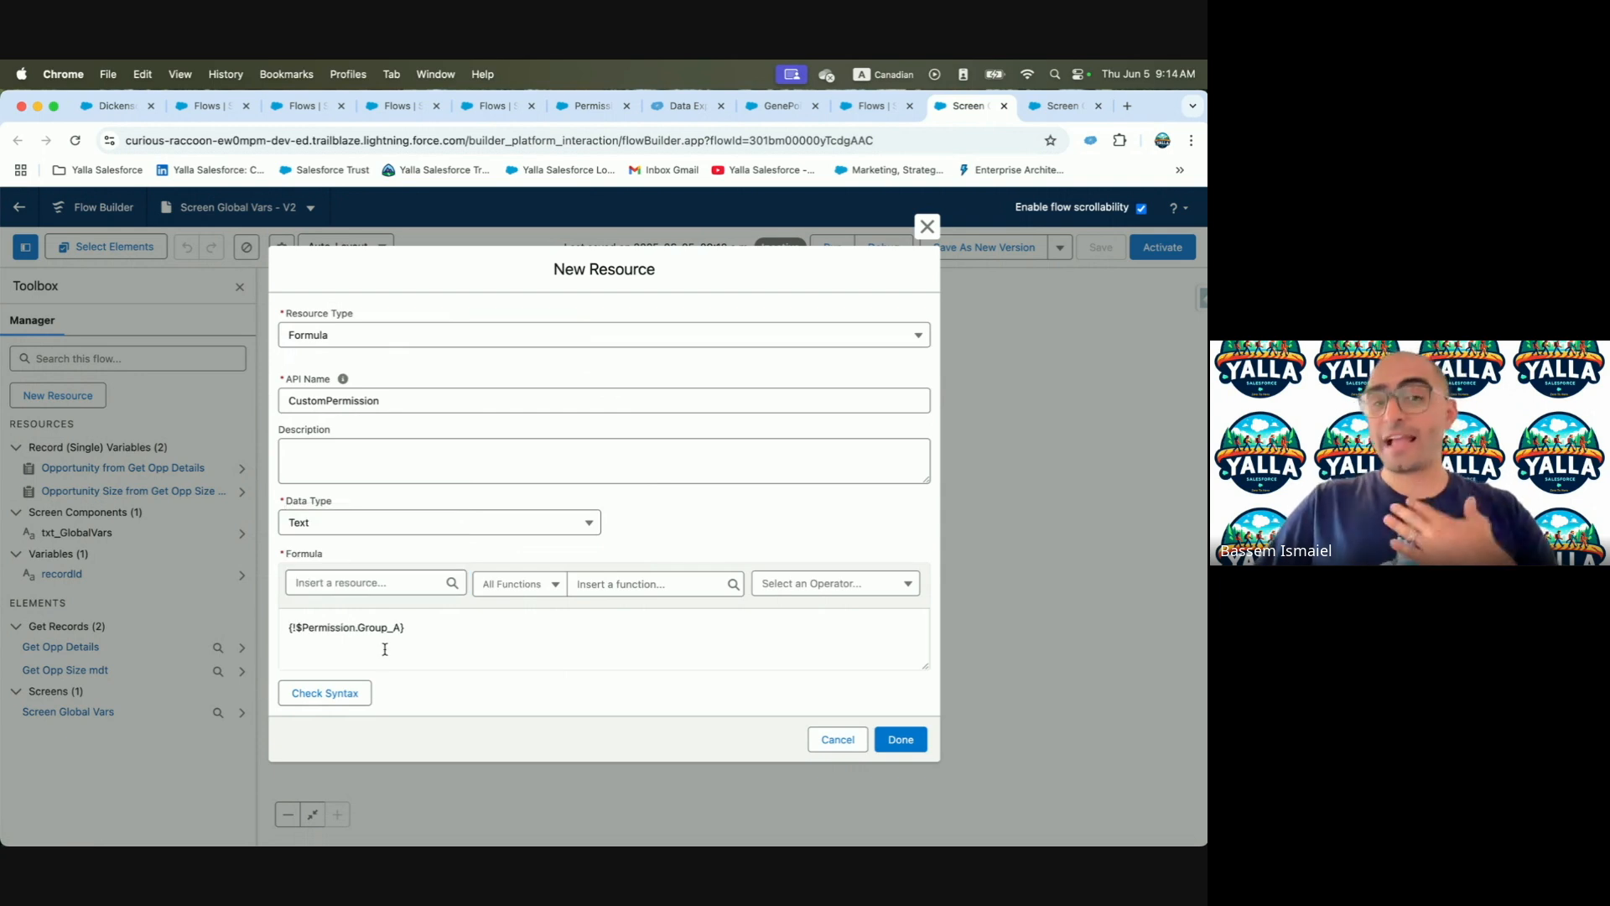
{"action": "left_click_drag", "start_coordinate": [284, 626], "coordinate": [528, 630]}
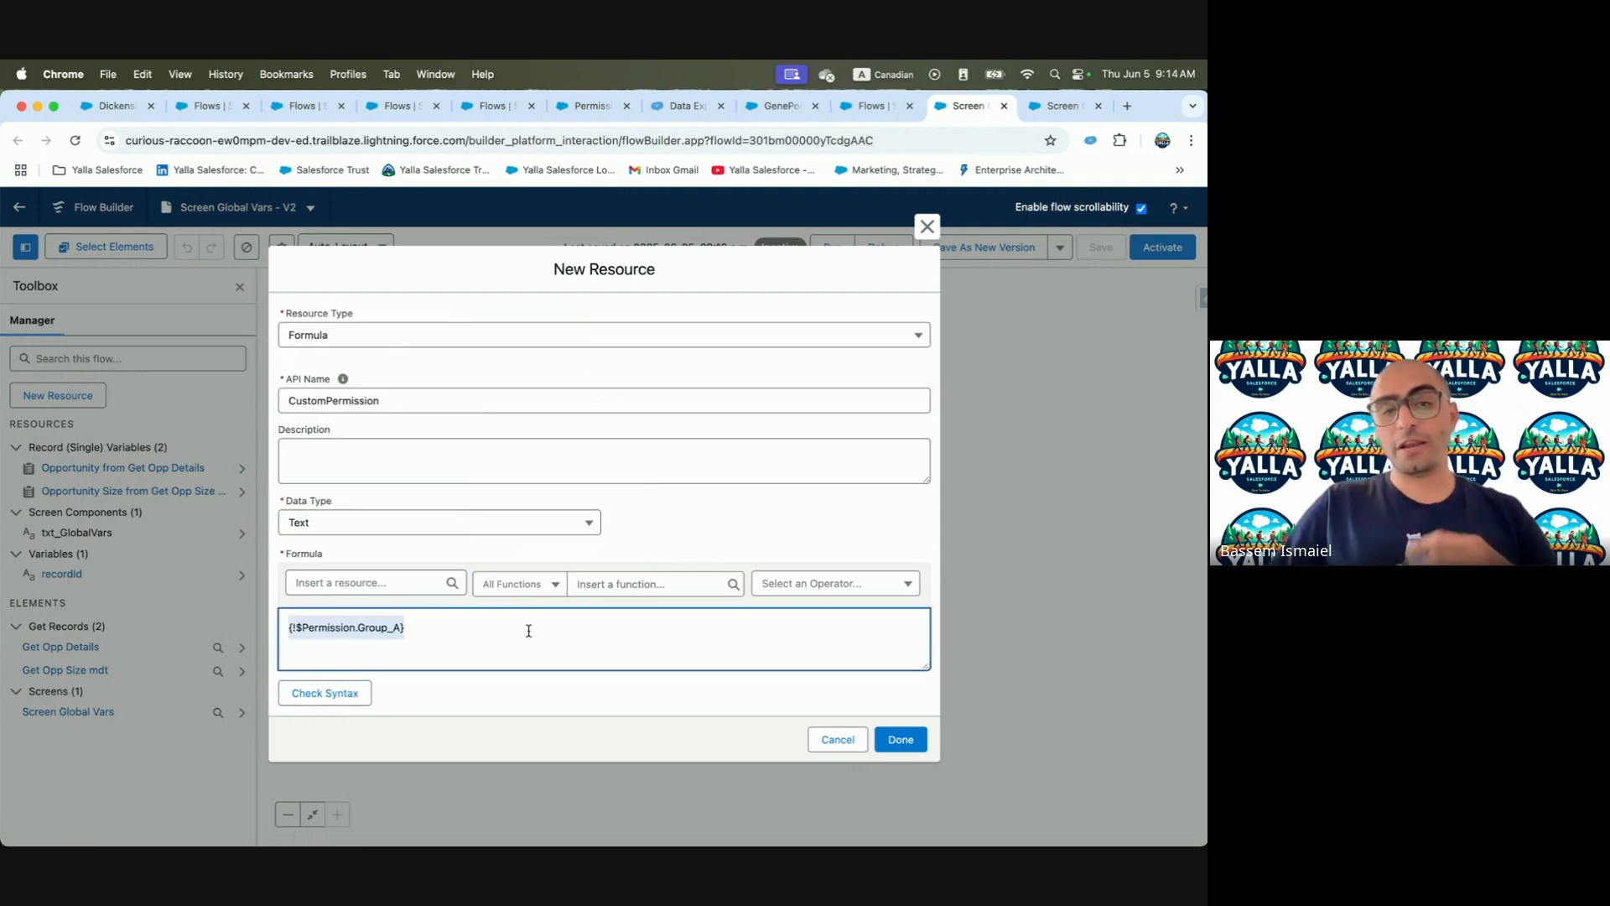
{"action": "left_click", "coordinate": [517, 631]}
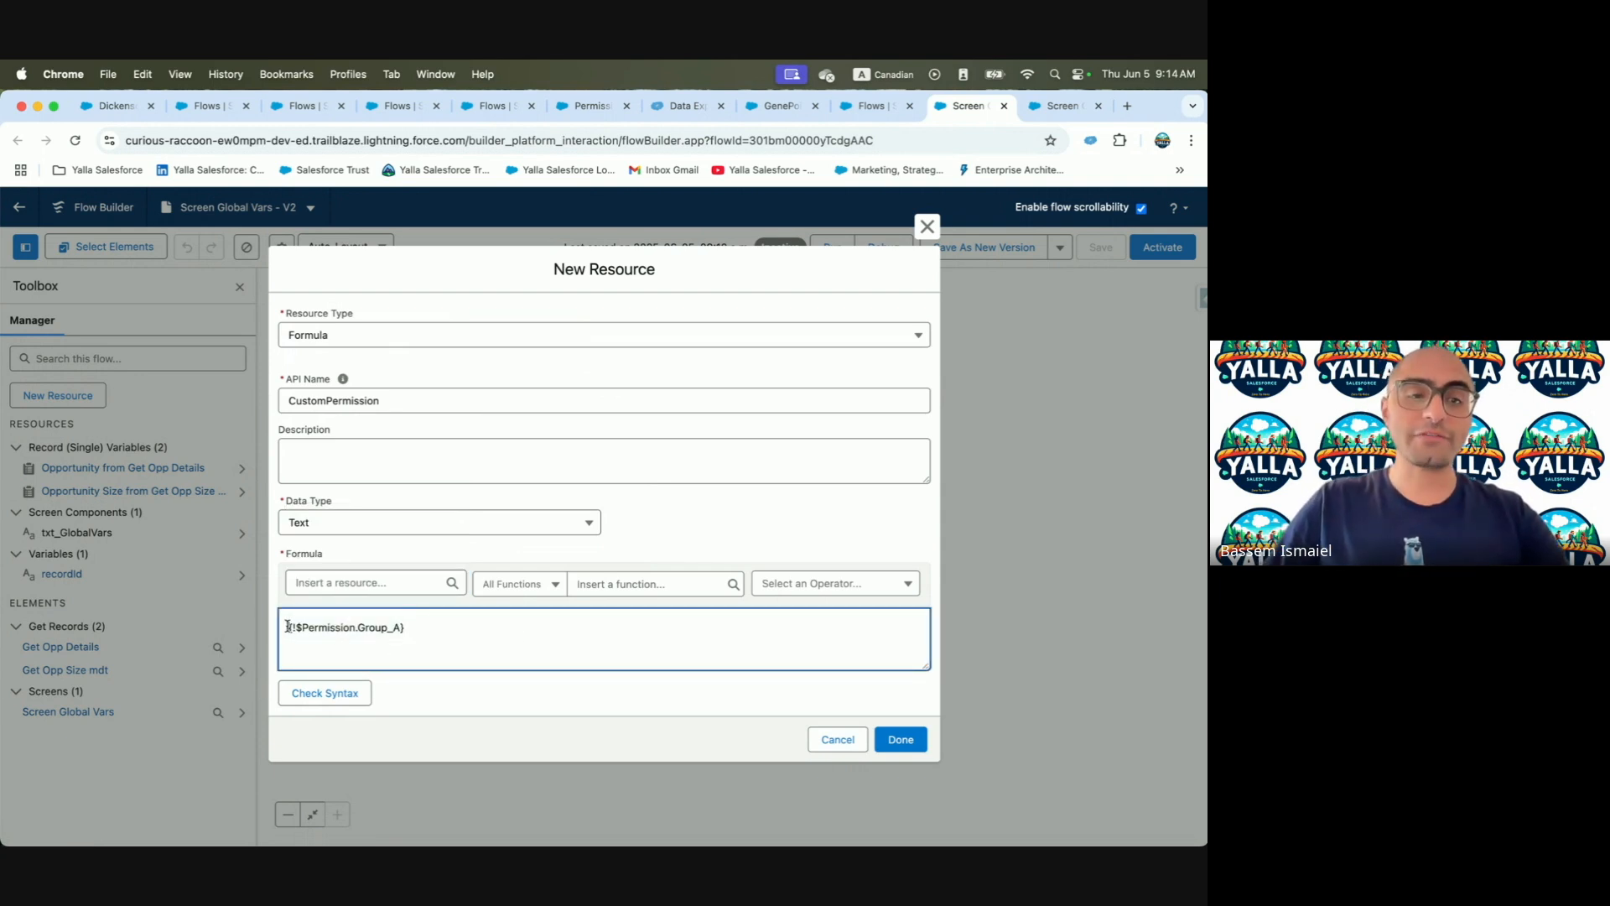
Complete the formula as If ( {!$Permission.Group_A} , "Group A" , "N/A"), check its syntax and finish the resource
{"action": "left_click", "coordinate": [288, 627]}
{"action": "type", "text": "If"}
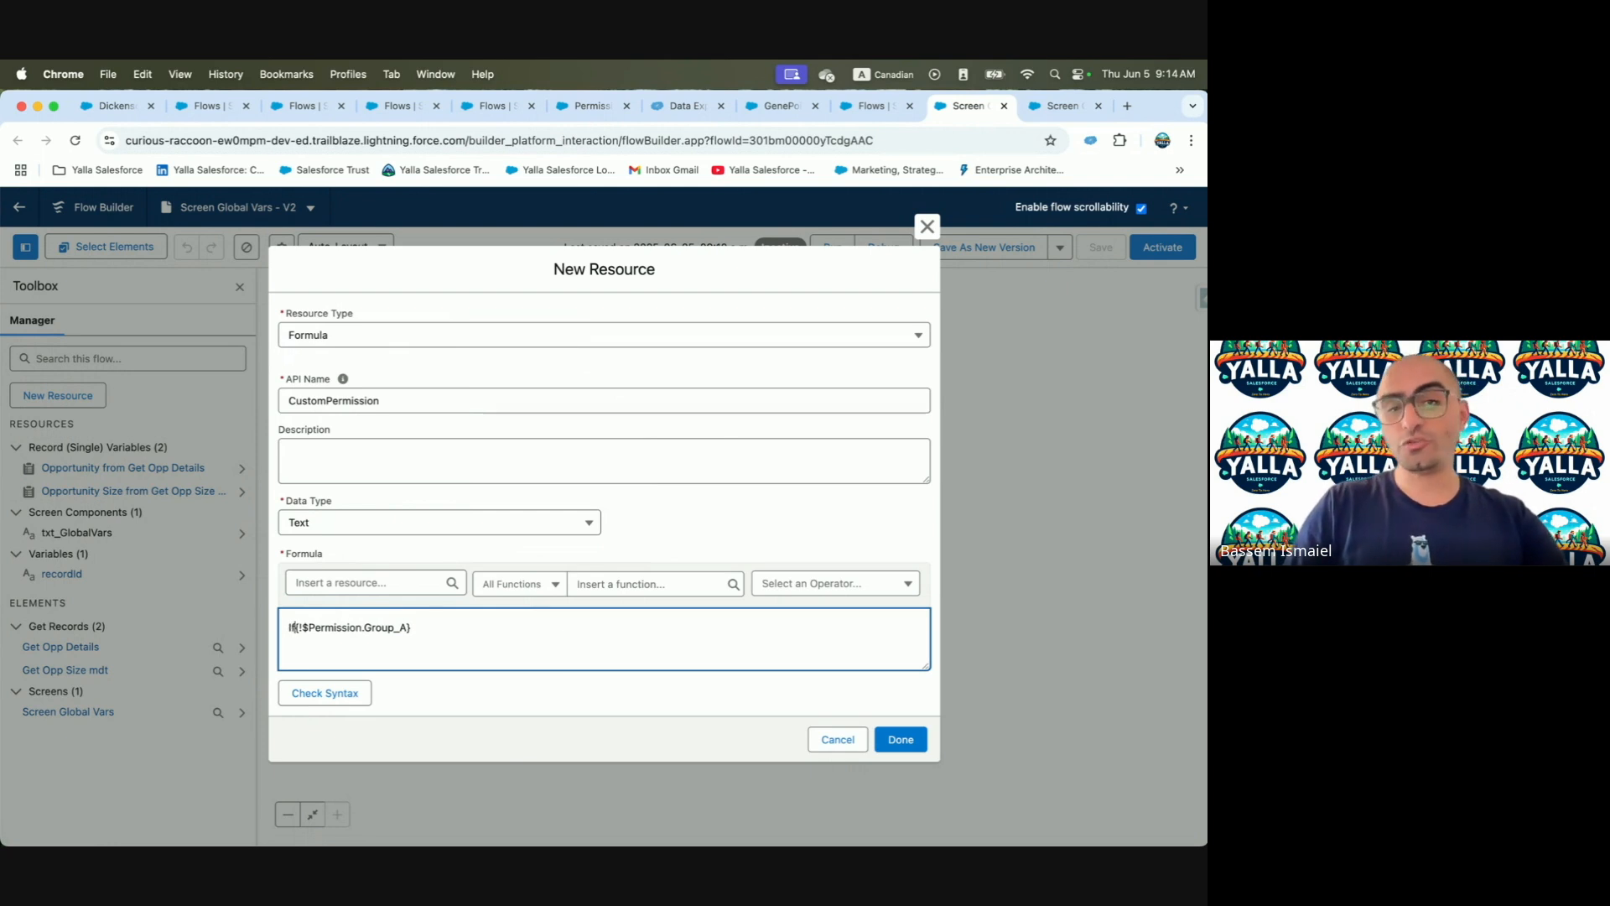
{"action": "type", "text": " ( "}
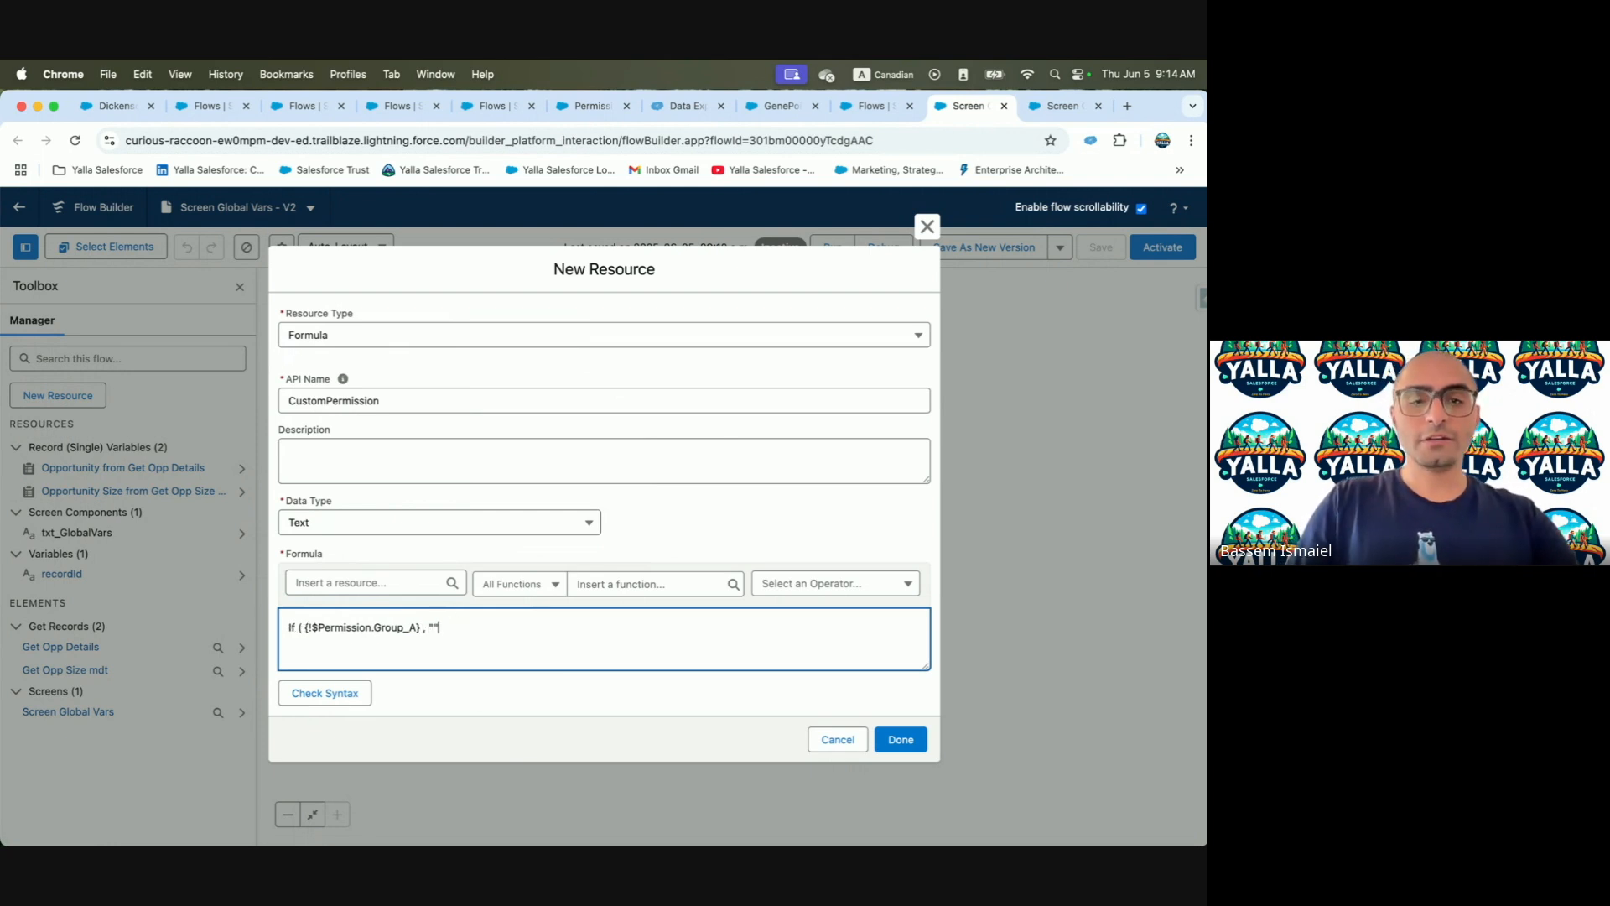
{"action": "type", "text": "roup A"}
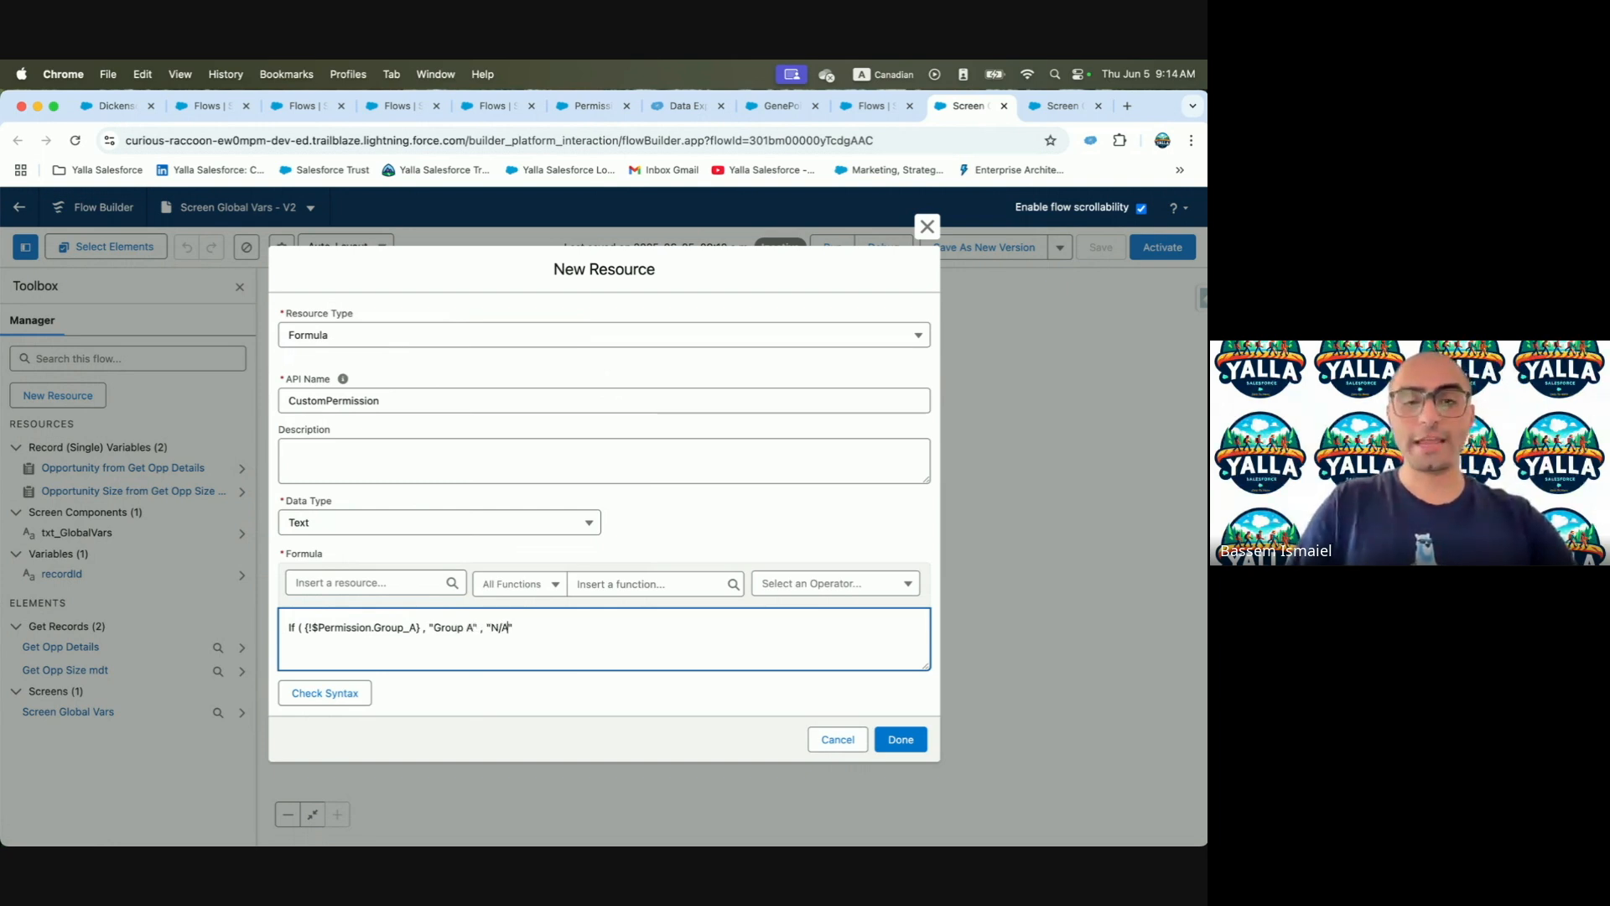
{"action": "type", "text": ")"}
{"action": "left_click", "coordinate": [335, 693]}
{"action": "left_click", "coordinate": [901, 742]}
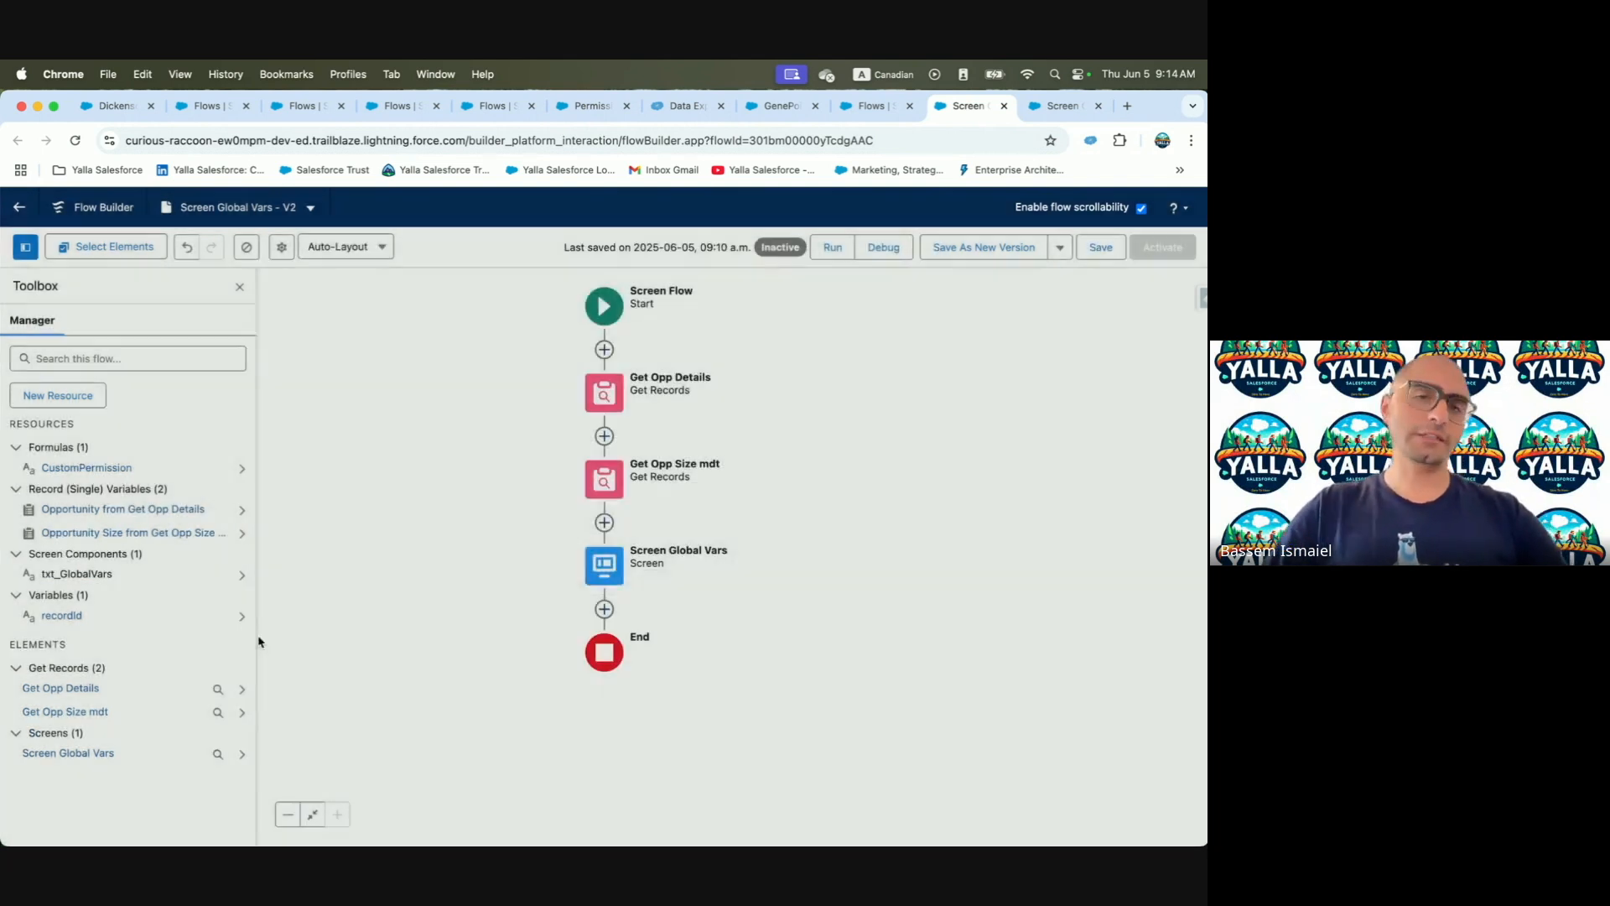
In the Screen Global Vars screen's display text, add a Custom Permission heading underlined with equals signs below the Opportunity Size section
{"action": "left_click", "coordinate": [603, 564]}
{"action": "left_click", "coordinate": [621, 725]}
{"action": "left_click", "coordinate": [646, 612]}
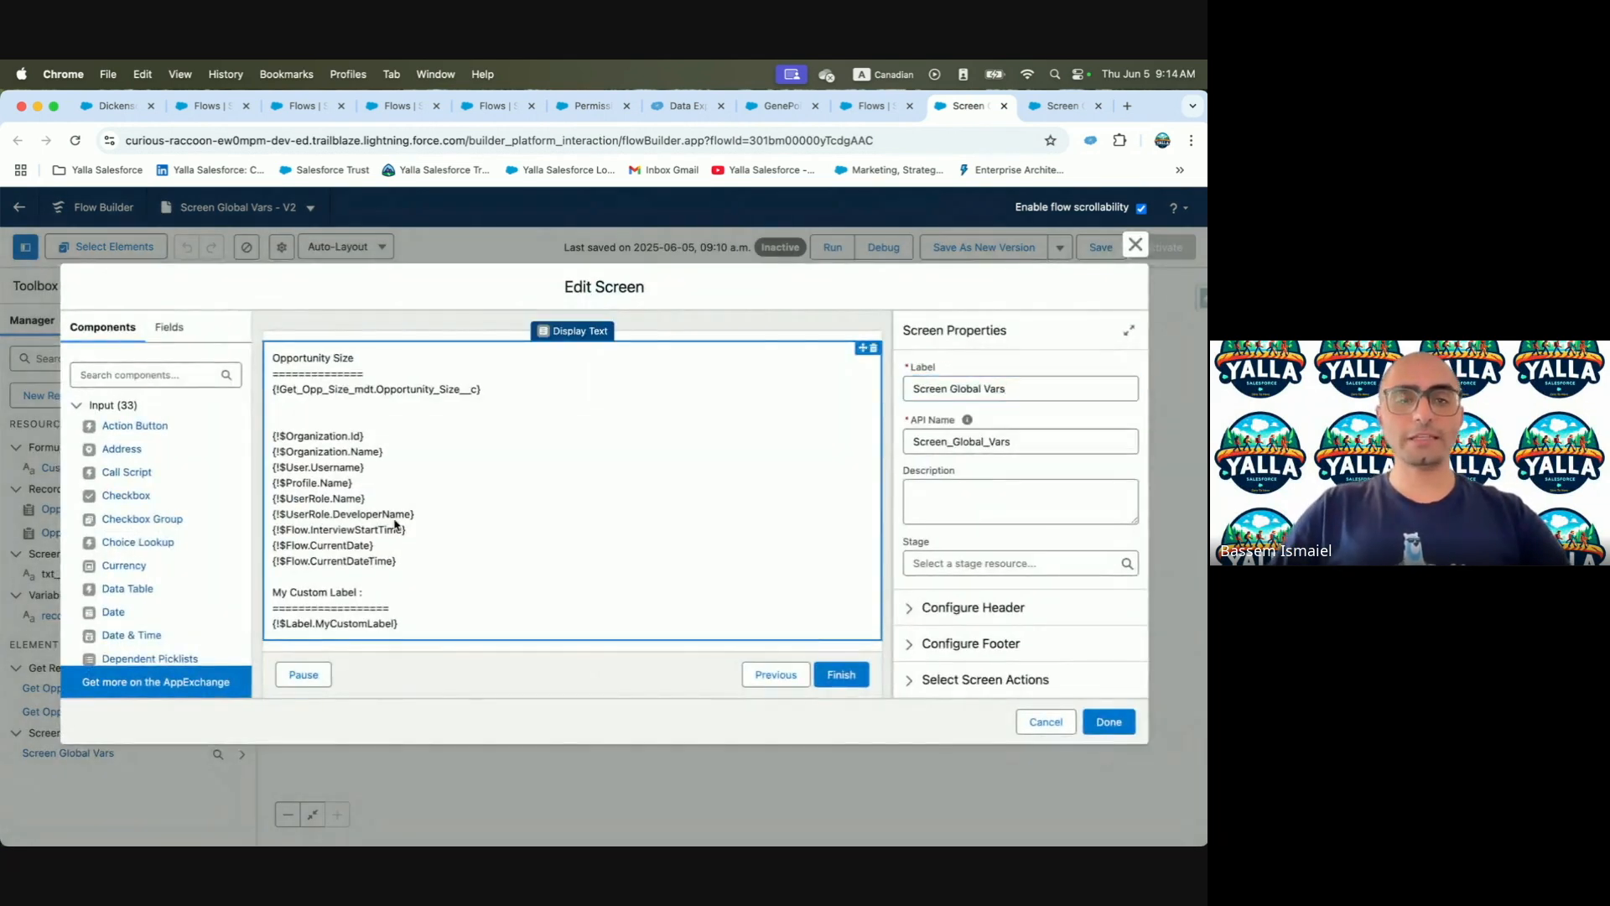
{"action": "left_click", "coordinate": [934, 550]}
{"action": "scroll", "coordinate": [960, 544], "scroll_direction": "up", "scroll_amount": 2}
{"action": "left_click", "coordinate": [972, 543]}
{"action": "key", "text": "Return"}
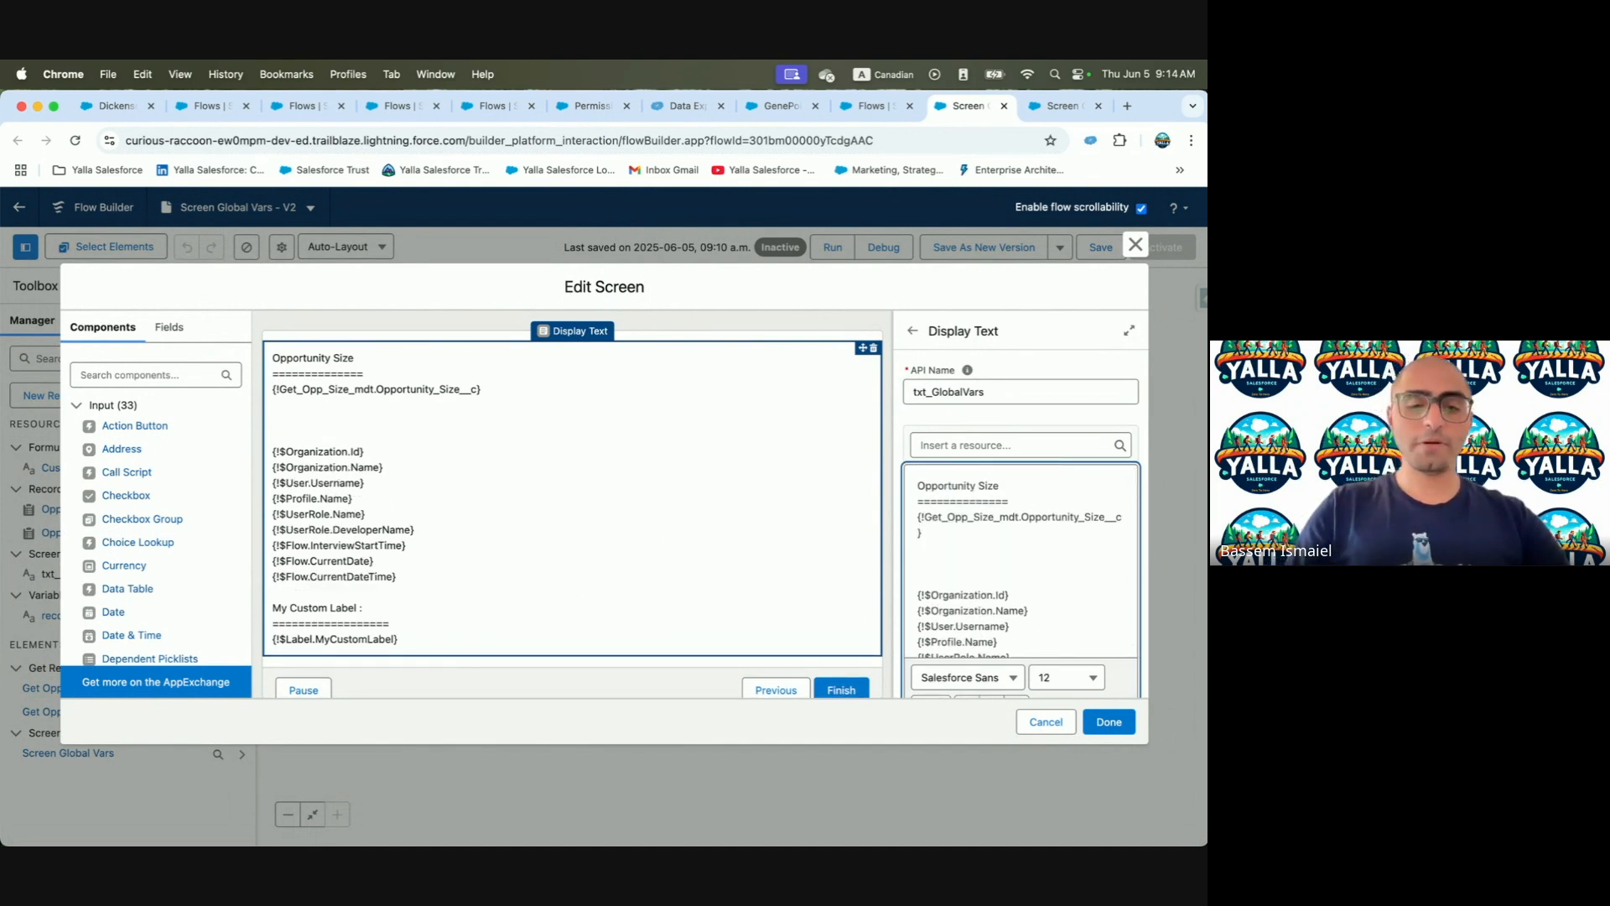
{"action": "type", "text": "Custom Permissi"}
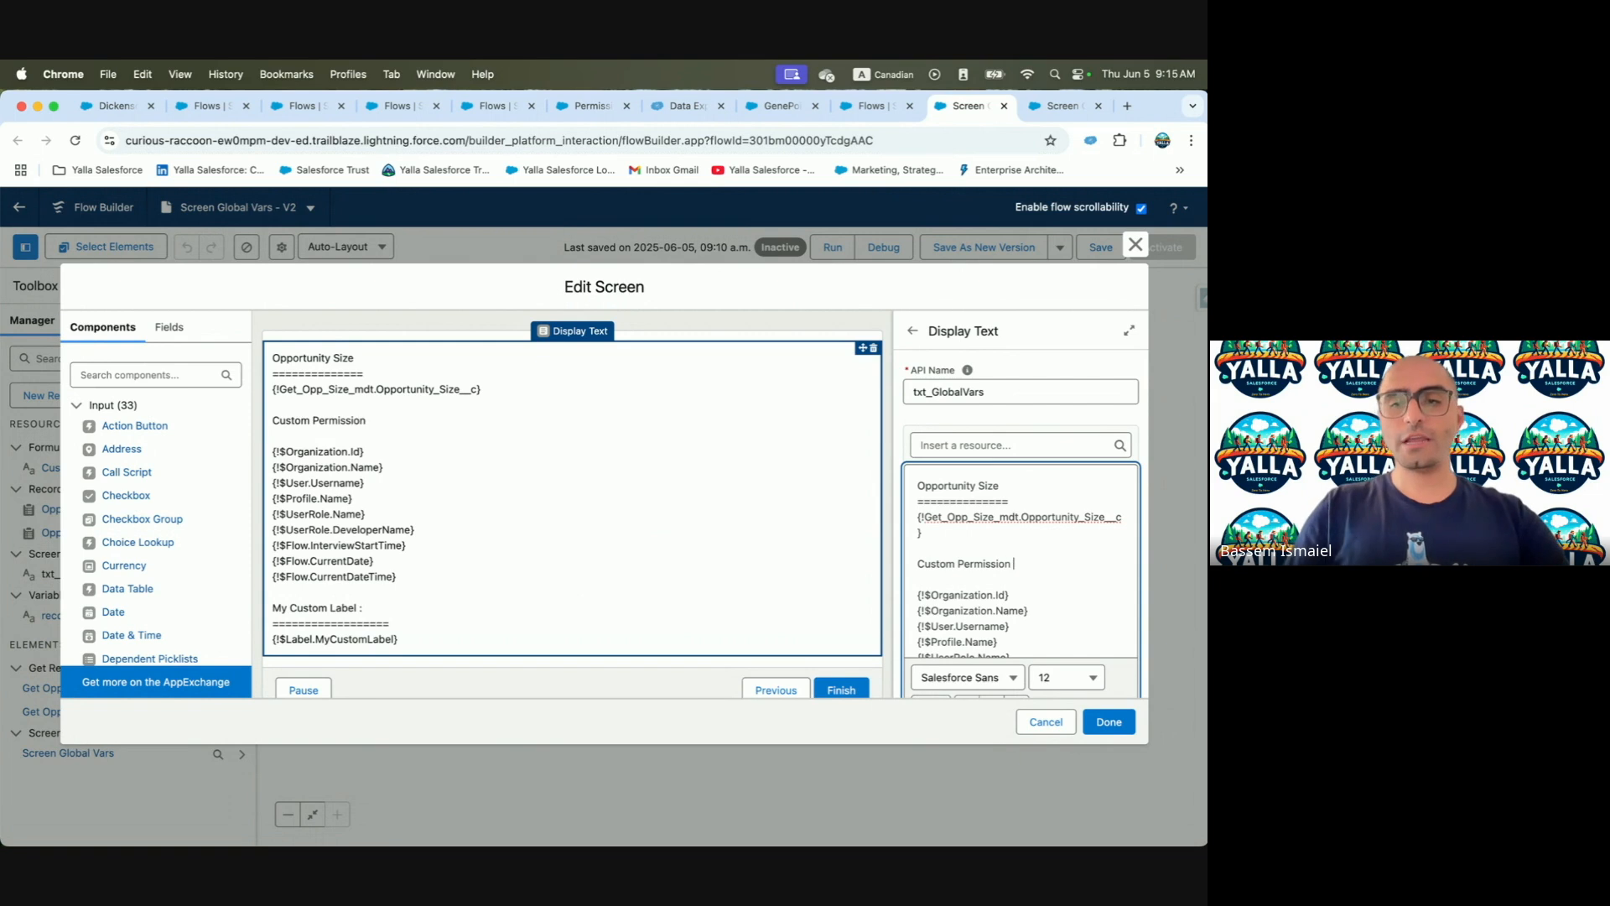
{"action": "type", "text": "on"}
{"action": "key", "text": "Return"}
{"action": "type", "text": "================="}
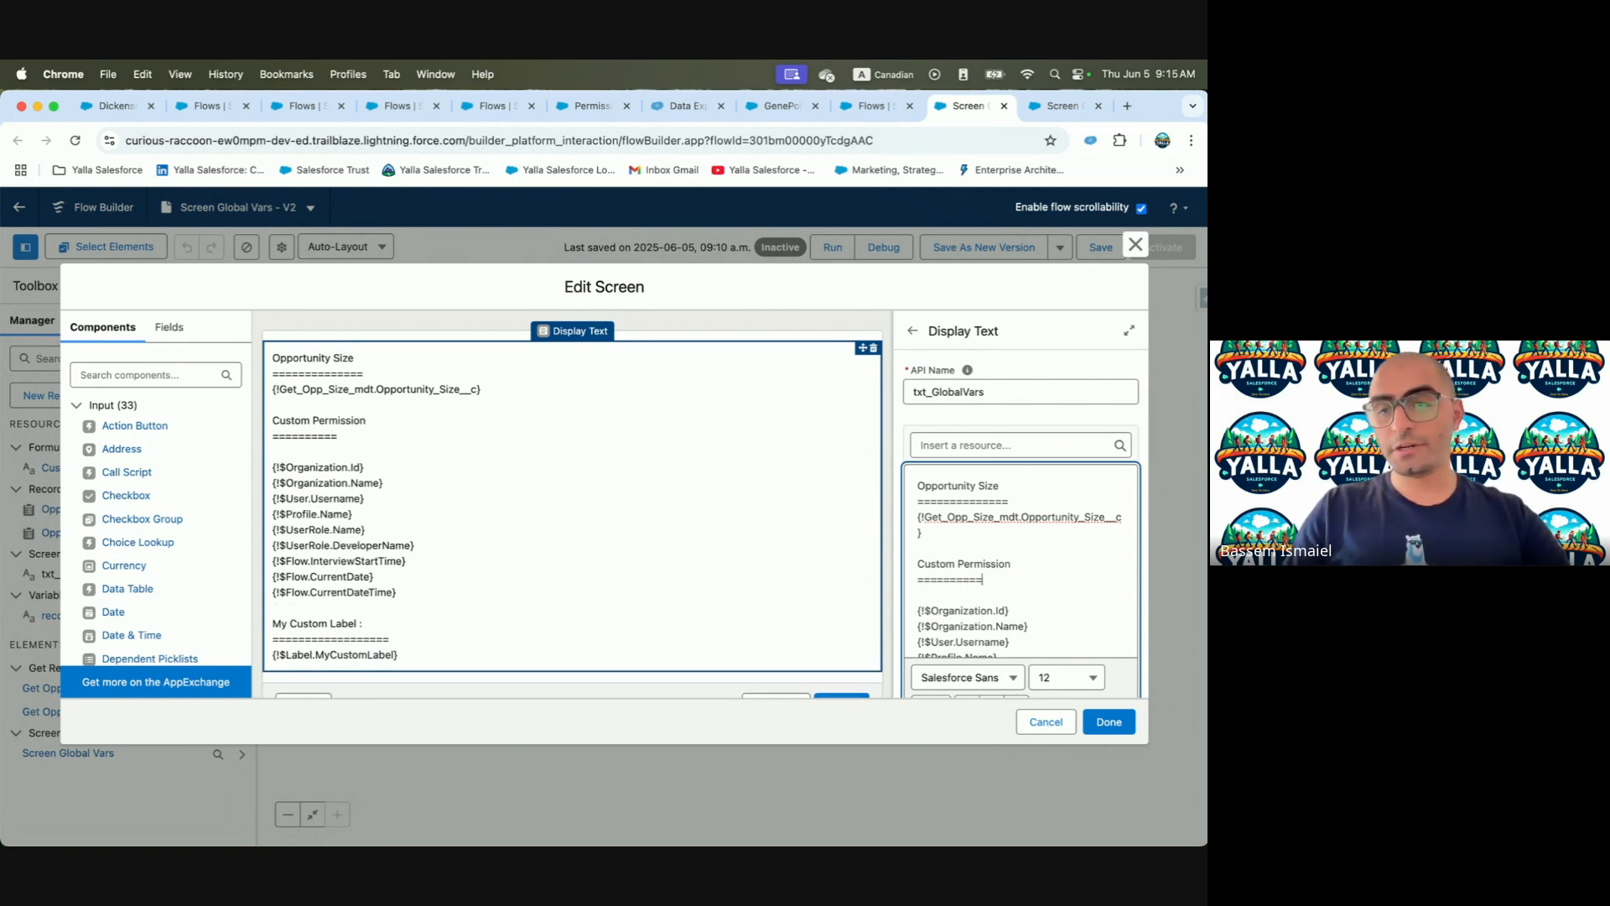
{"action": "key", "text": "Return"}
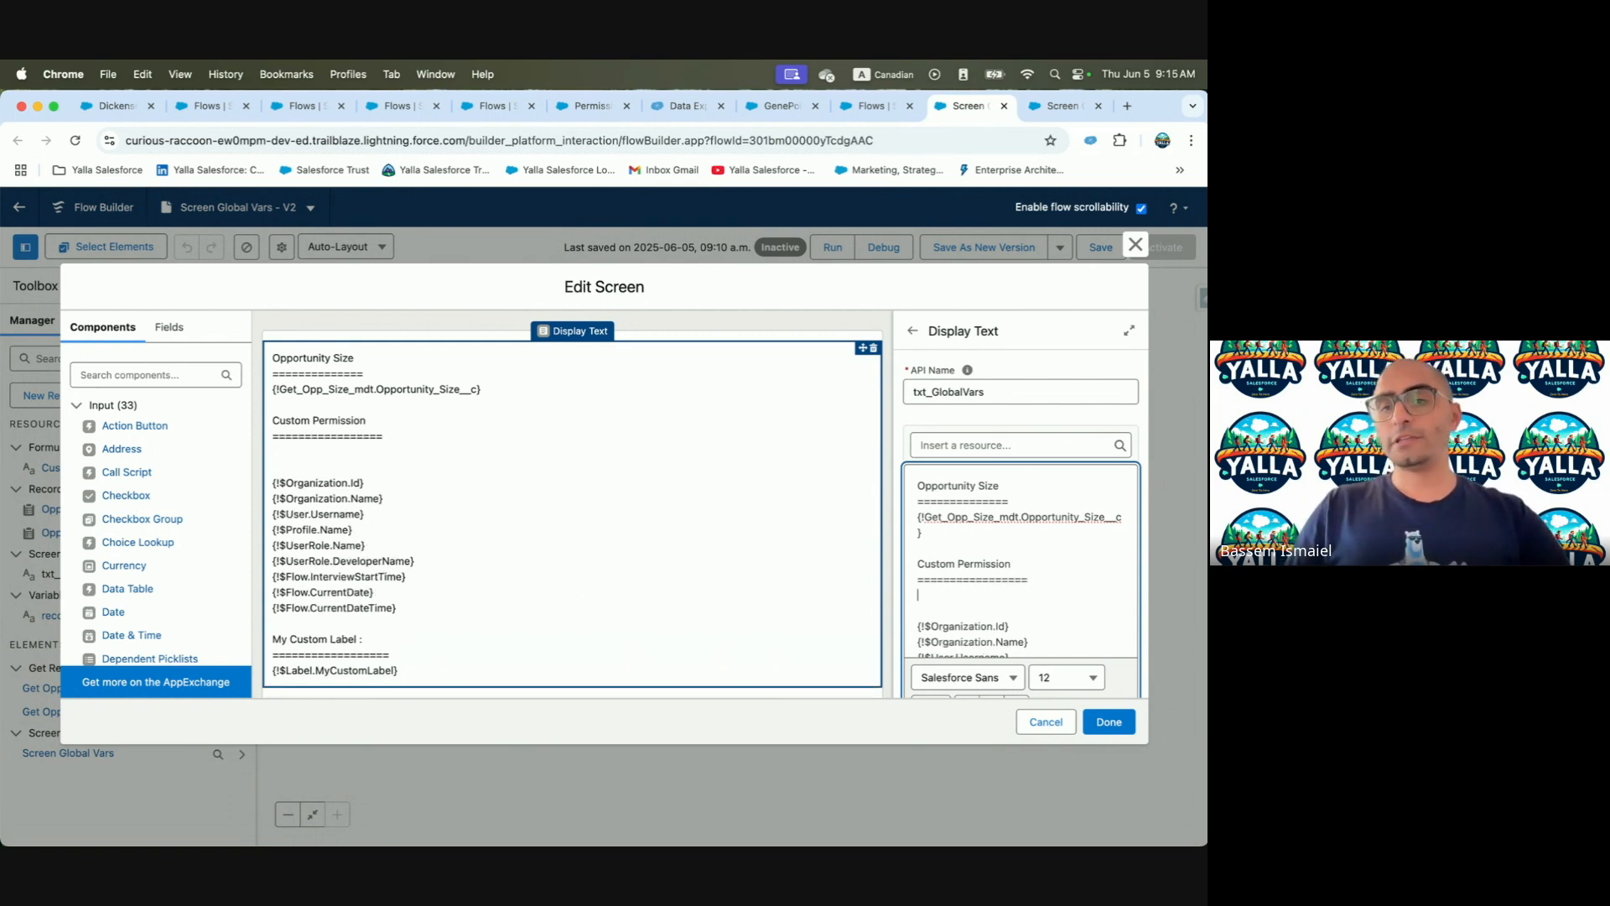
Insert the CustomPermission formula under the new heading, finish the screen and save the flow
{"action": "left_click", "coordinate": [970, 444]}
{"action": "type", "text": "Cust"}
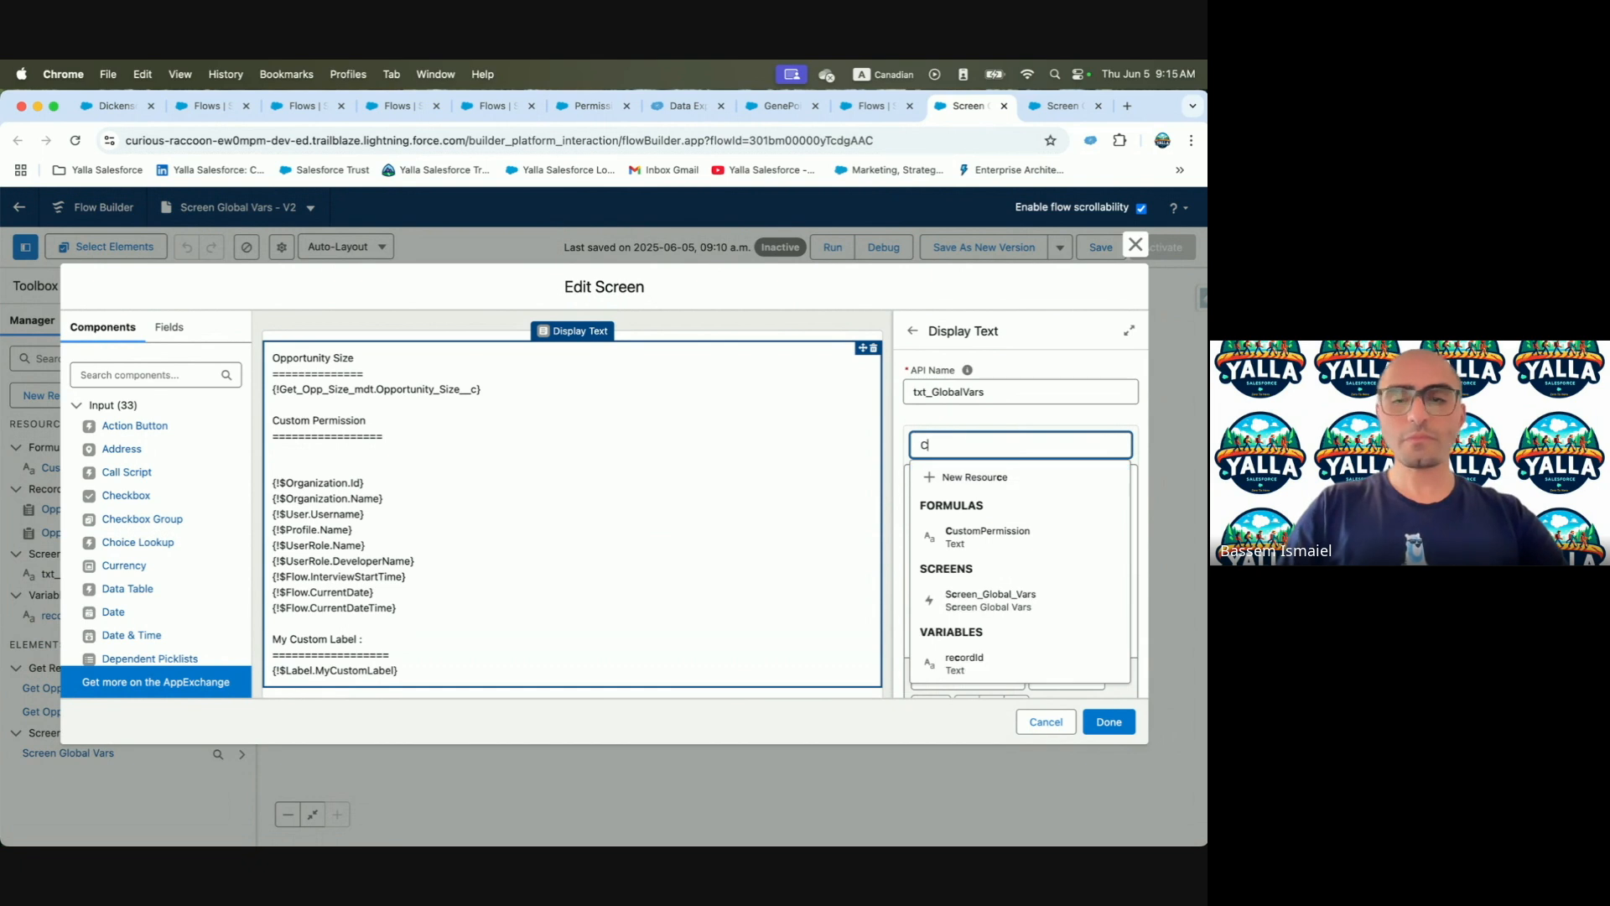
{"action": "left_click", "coordinate": [966, 507]}
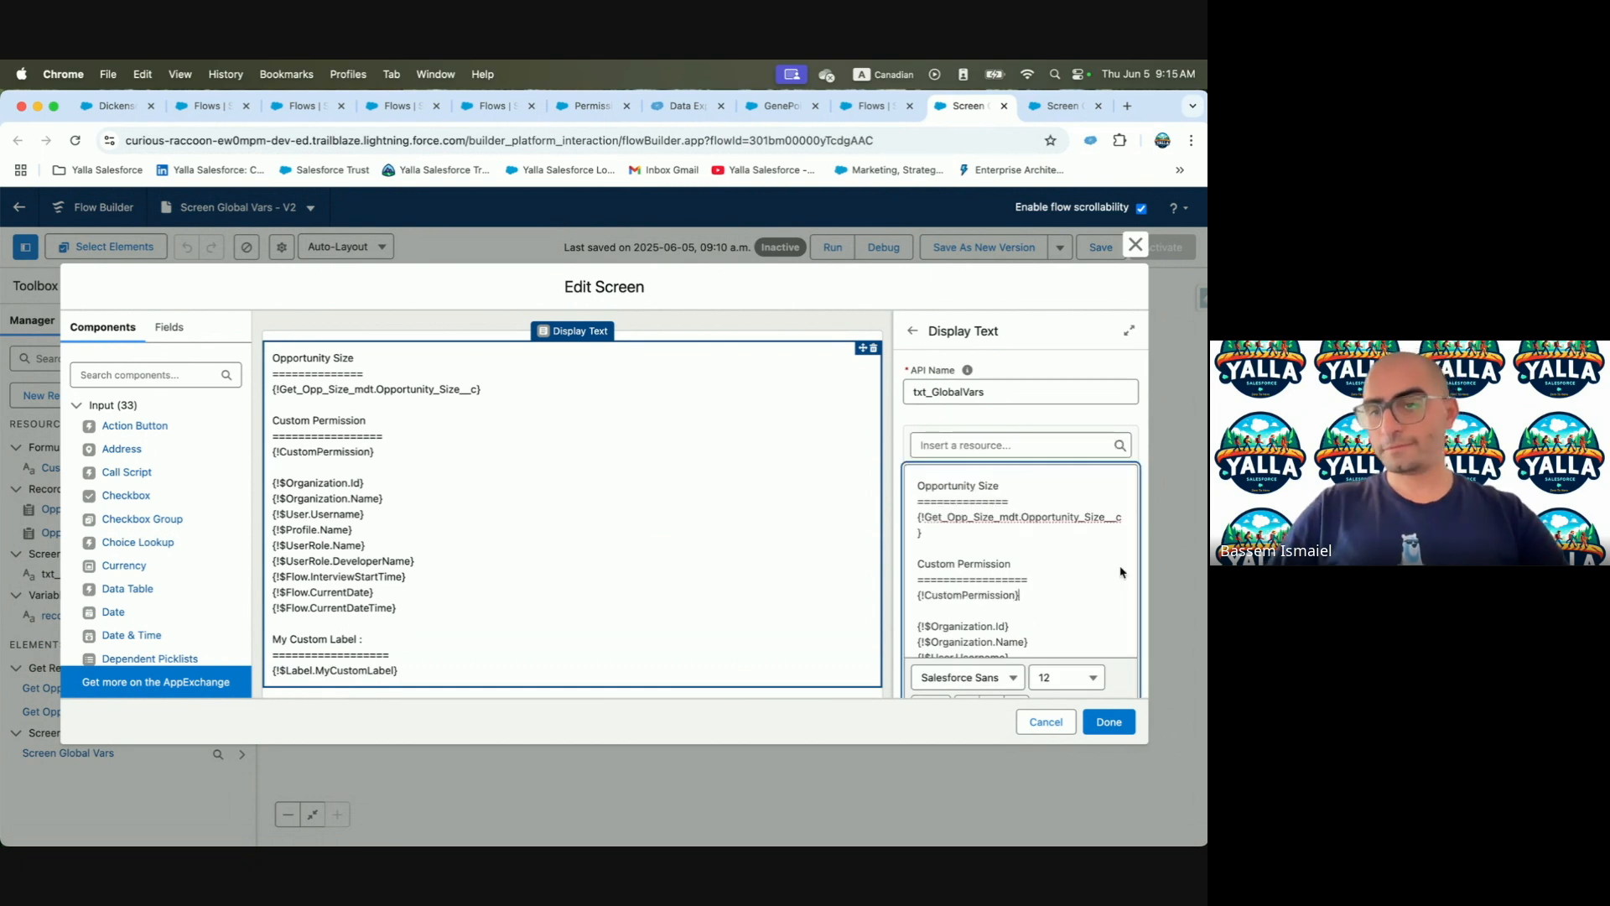
{"action": "left_click", "coordinate": [1102, 723]}
{"action": "left_click", "coordinate": [1116, 257]}
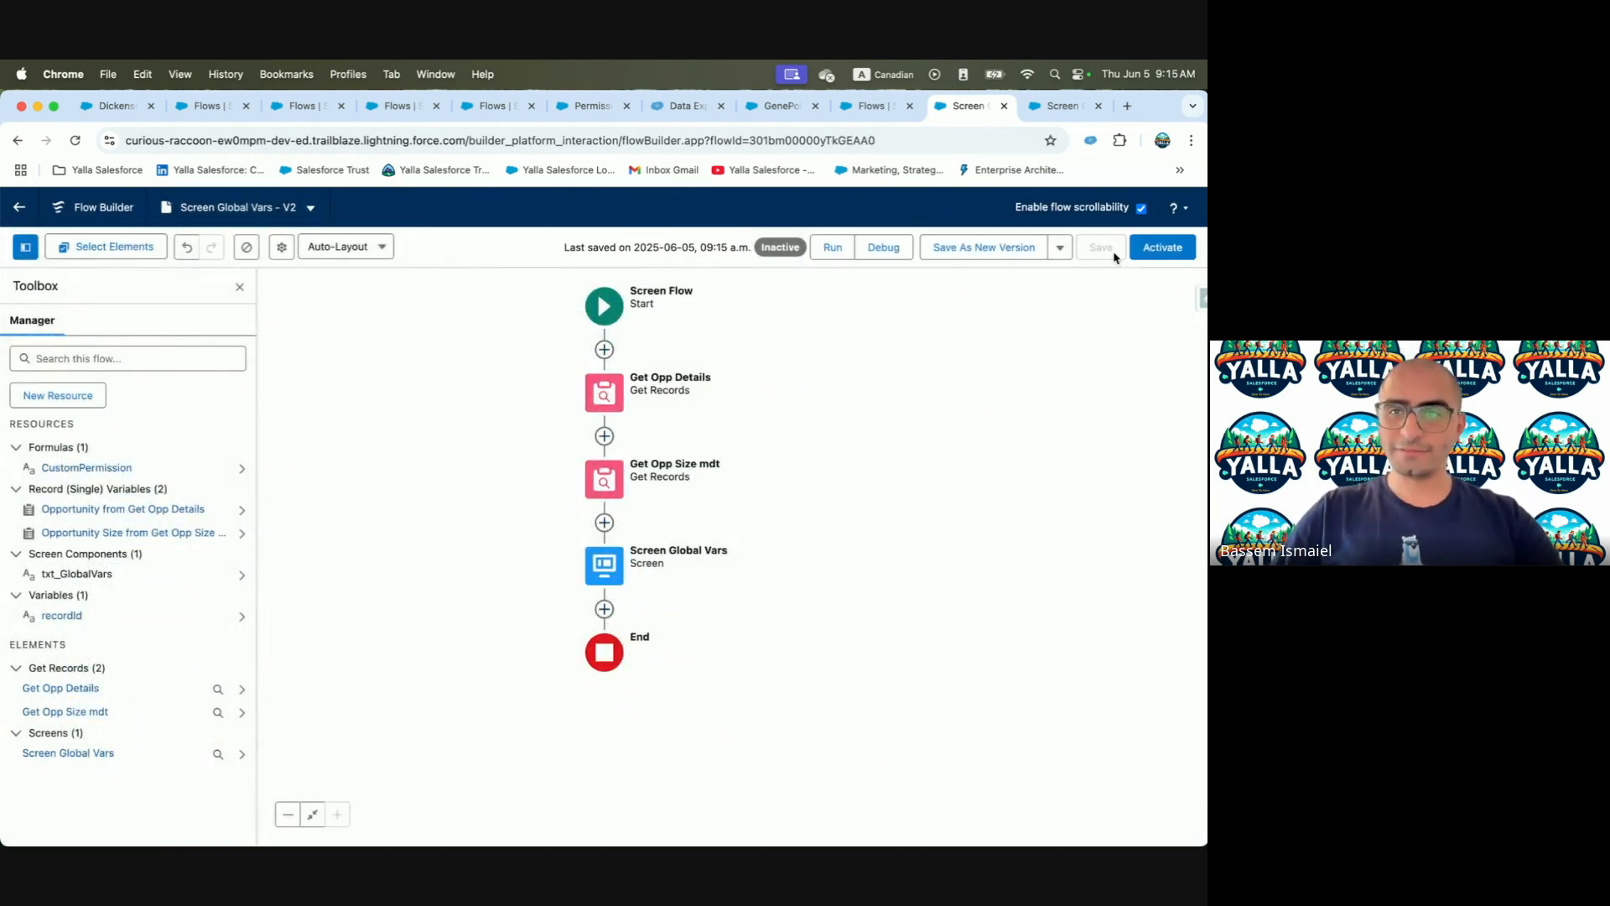
Debug the flow with recordId 006aj00000B63TJAAZ and examine the Custom Permission section of the output
{"action": "left_click", "coordinate": [886, 248]}
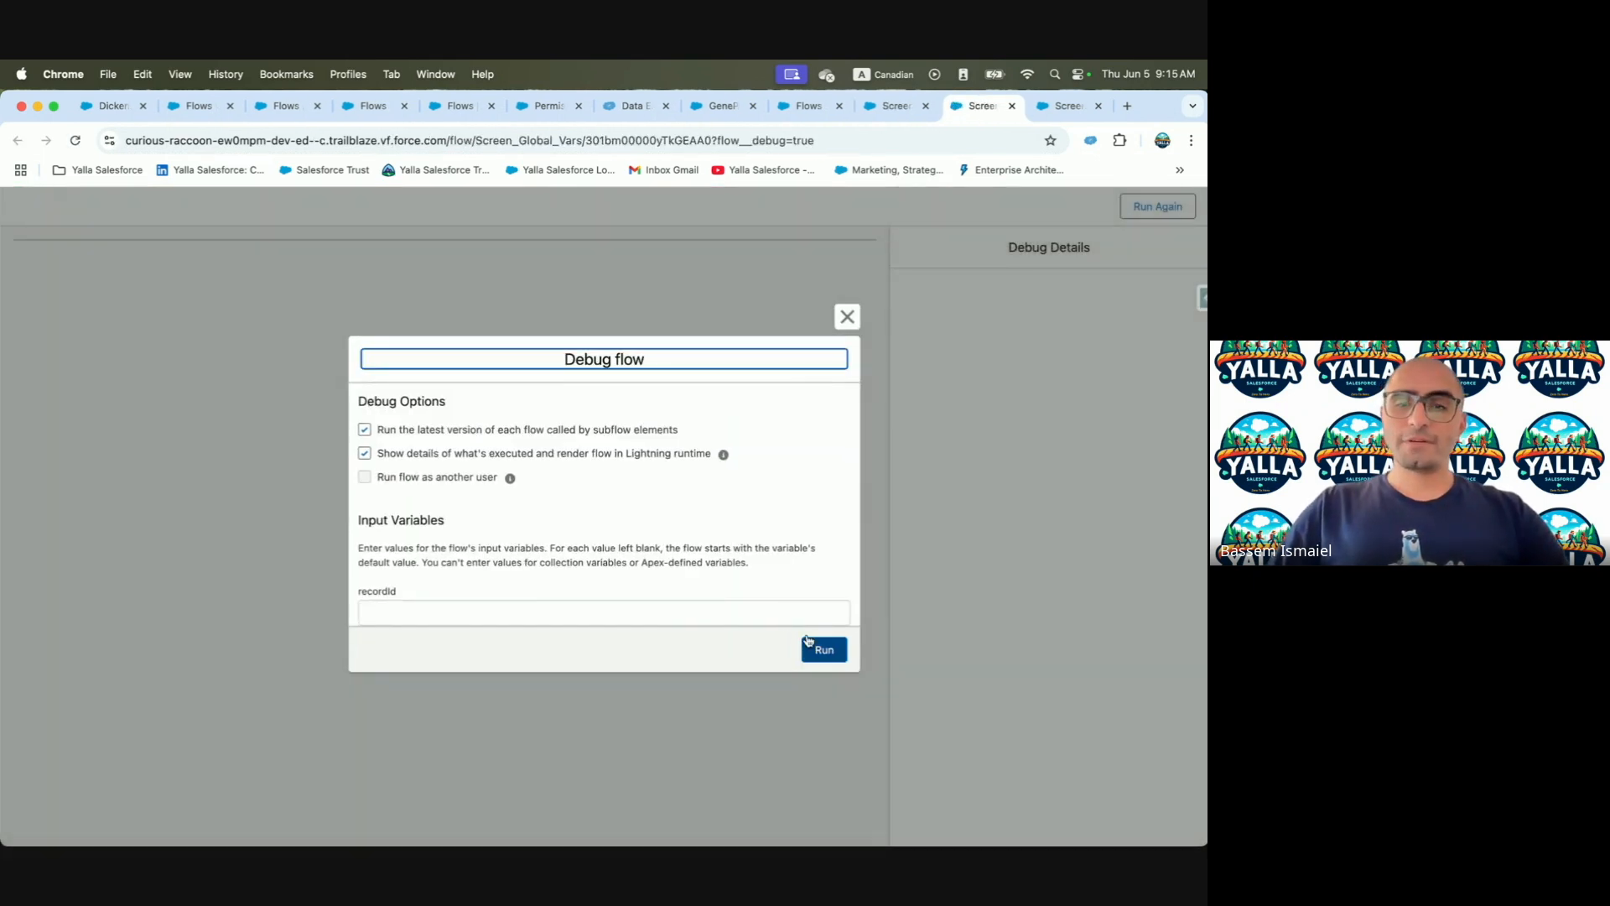
{"action": "left_click", "coordinate": [783, 615]}
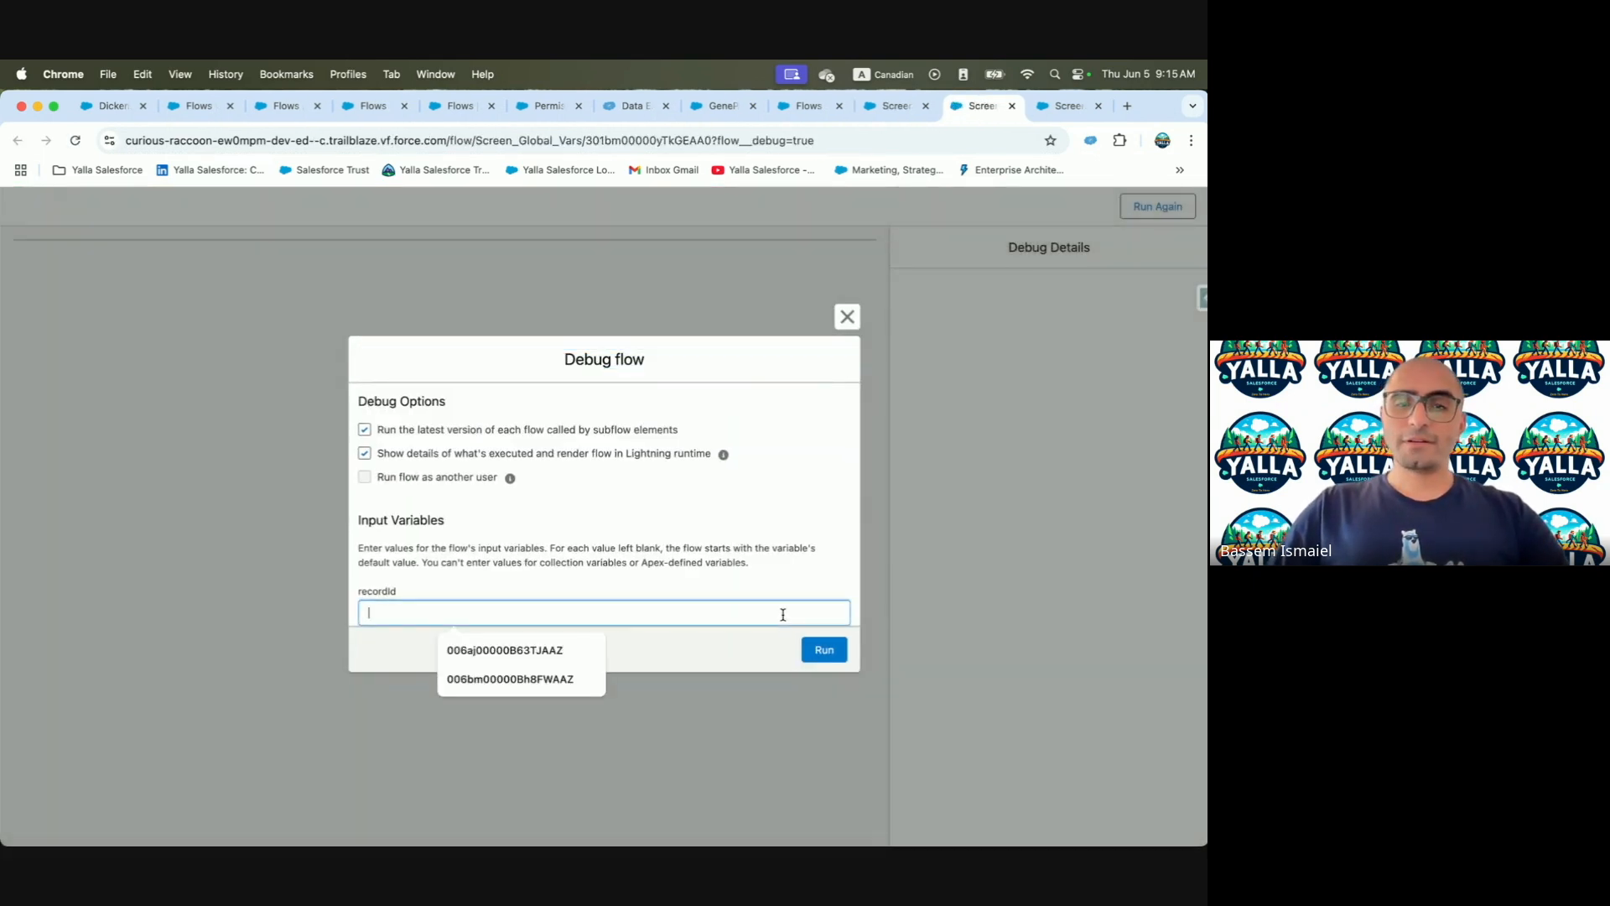
{"action": "left_click", "coordinate": [522, 652]}
{"action": "left_click", "coordinate": [799, 658]}
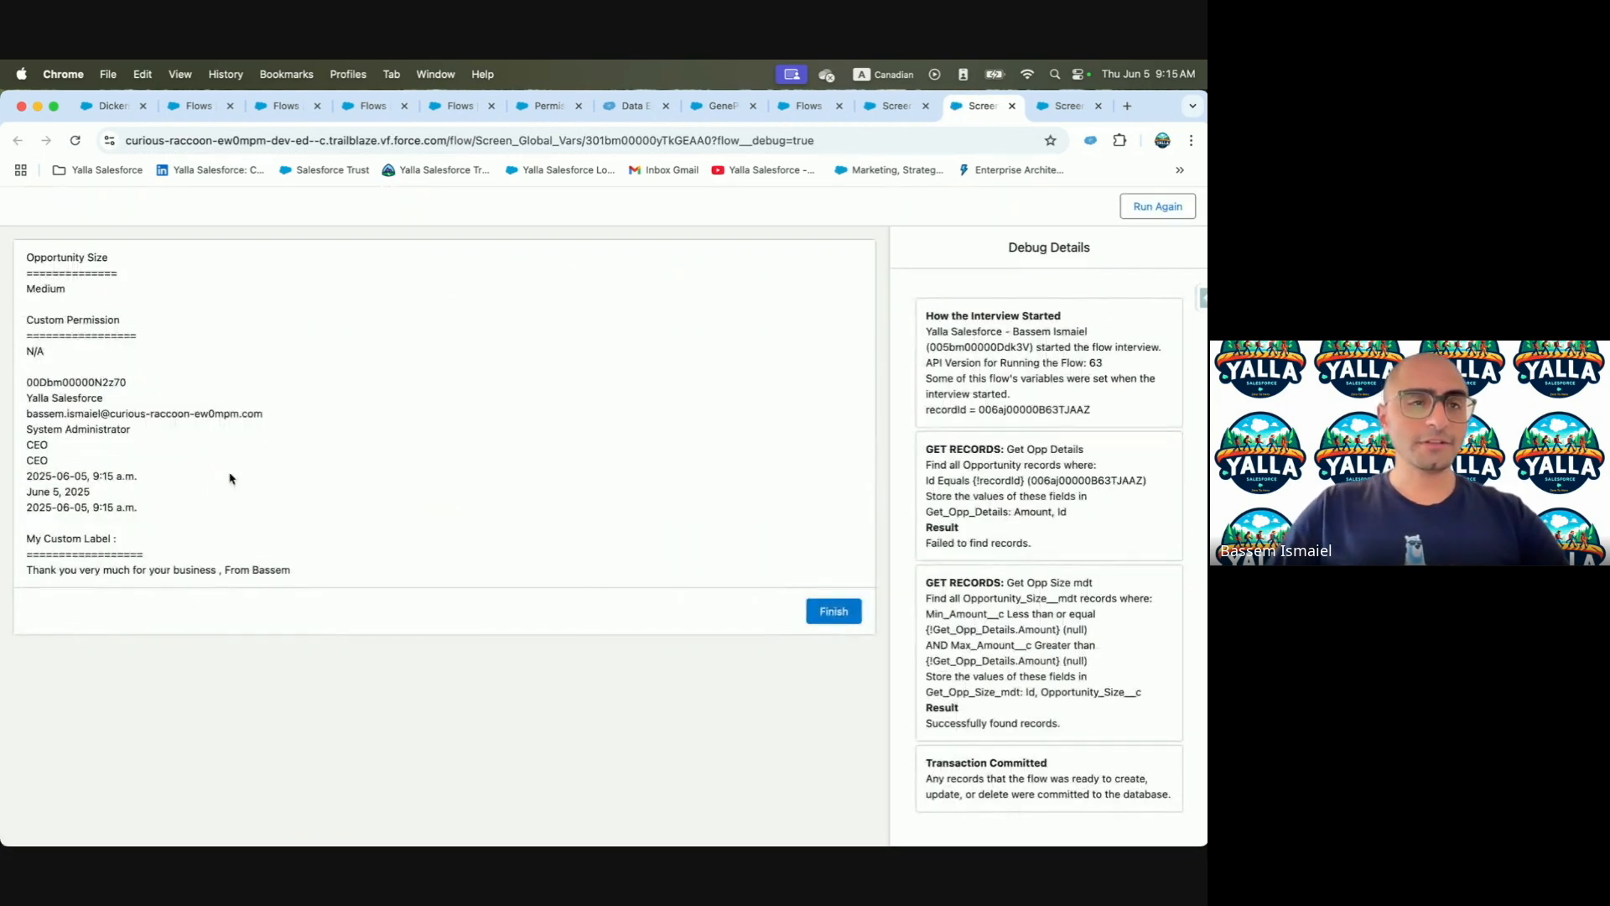
{"action": "left_click_drag", "start_coordinate": [25, 316], "coordinate": [124, 350]}
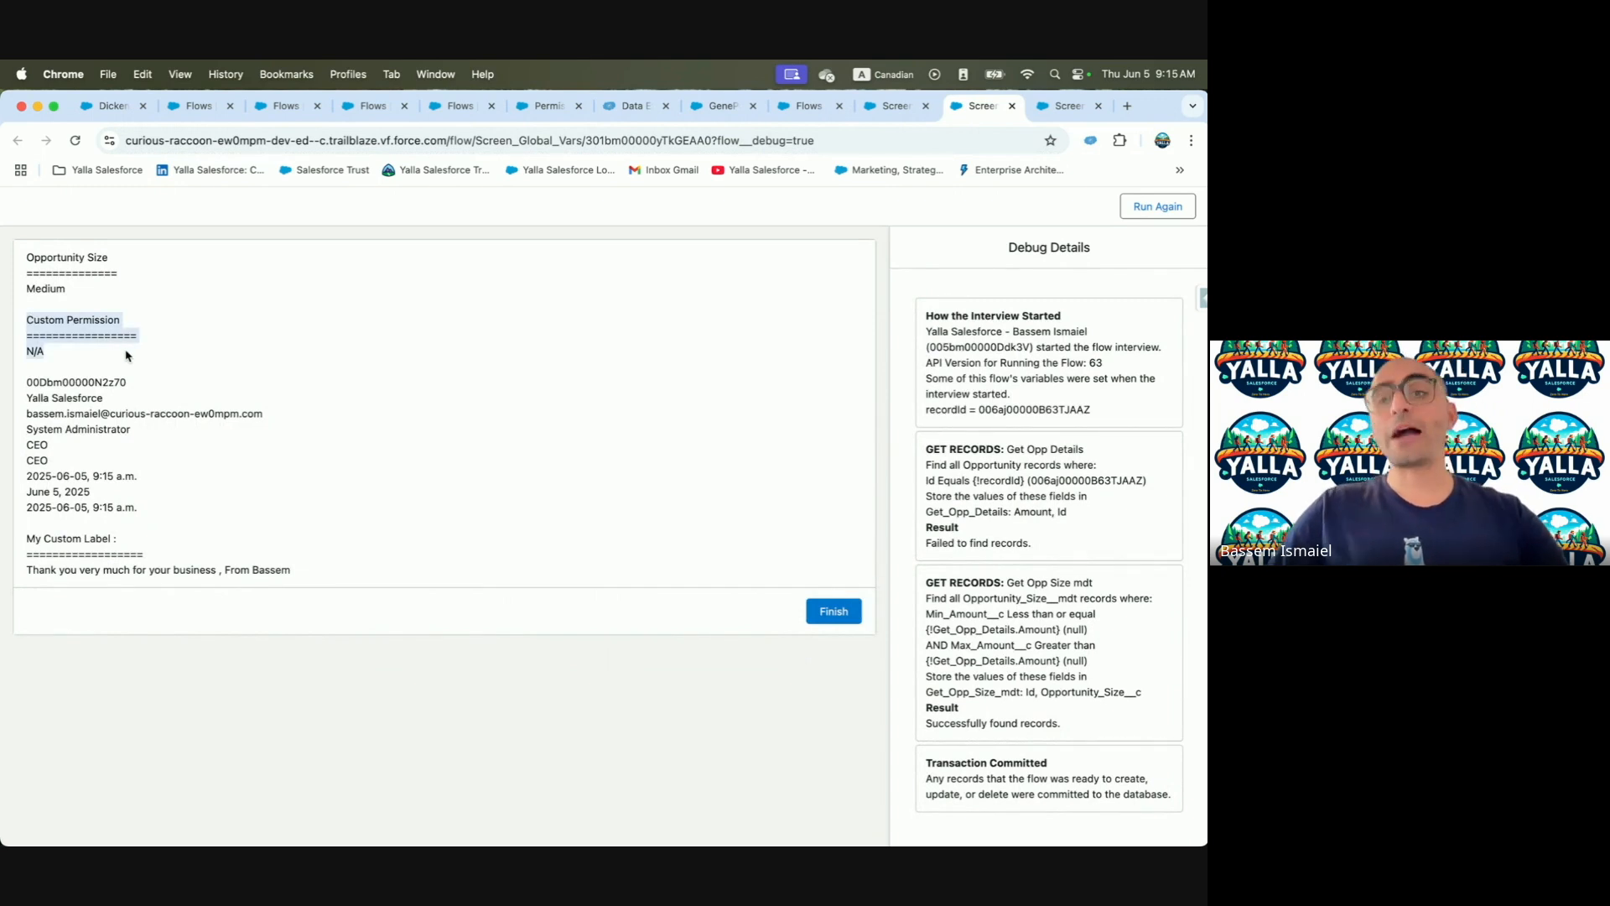
Assign the Custom Permission PS permission set to the System Administrator user with the CEO role, without an expiration date
{"action": "left_click", "coordinate": [1201, 298]}
{"action": "left_click", "coordinate": [733, 107]}
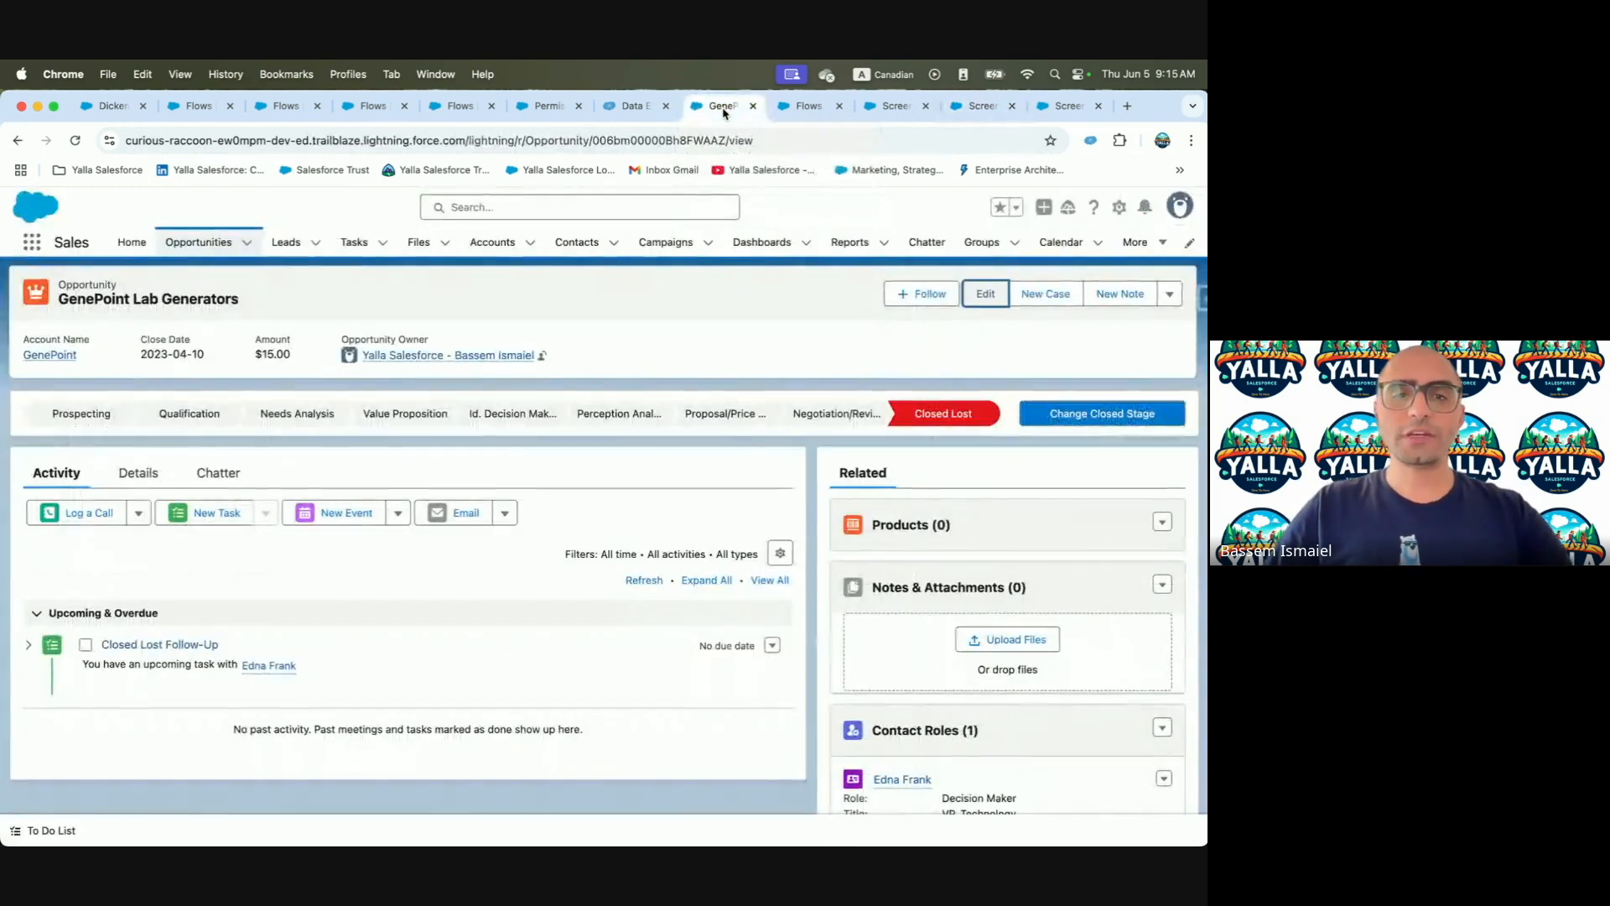
{"action": "left_click", "coordinate": [533, 108]}
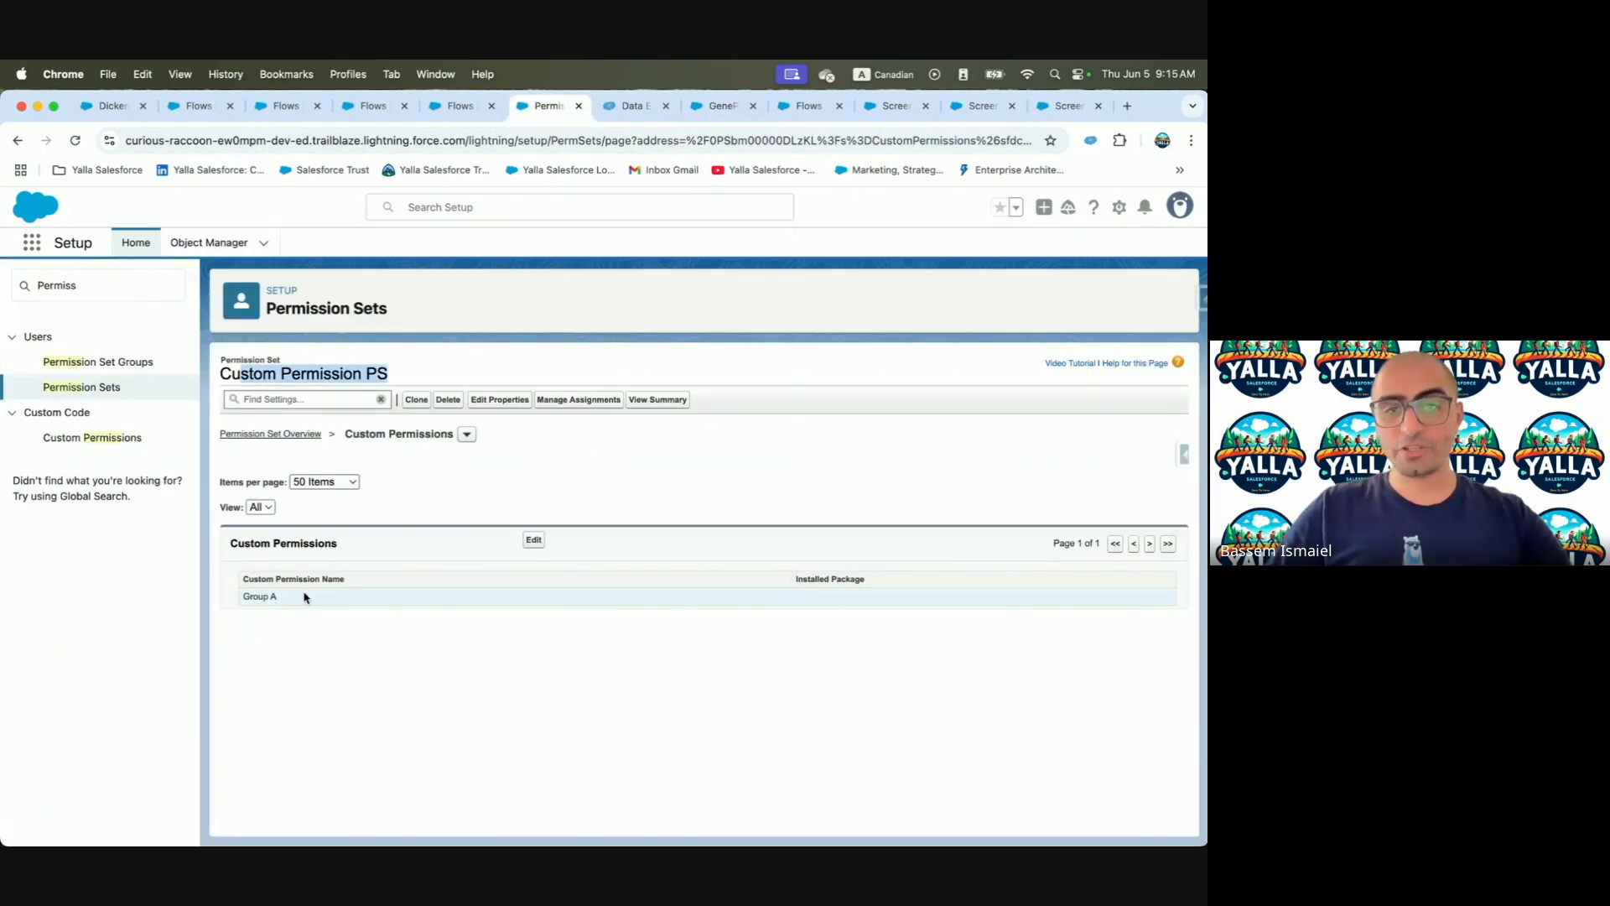
{"action": "left_click", "coordinate": [590, 399]}
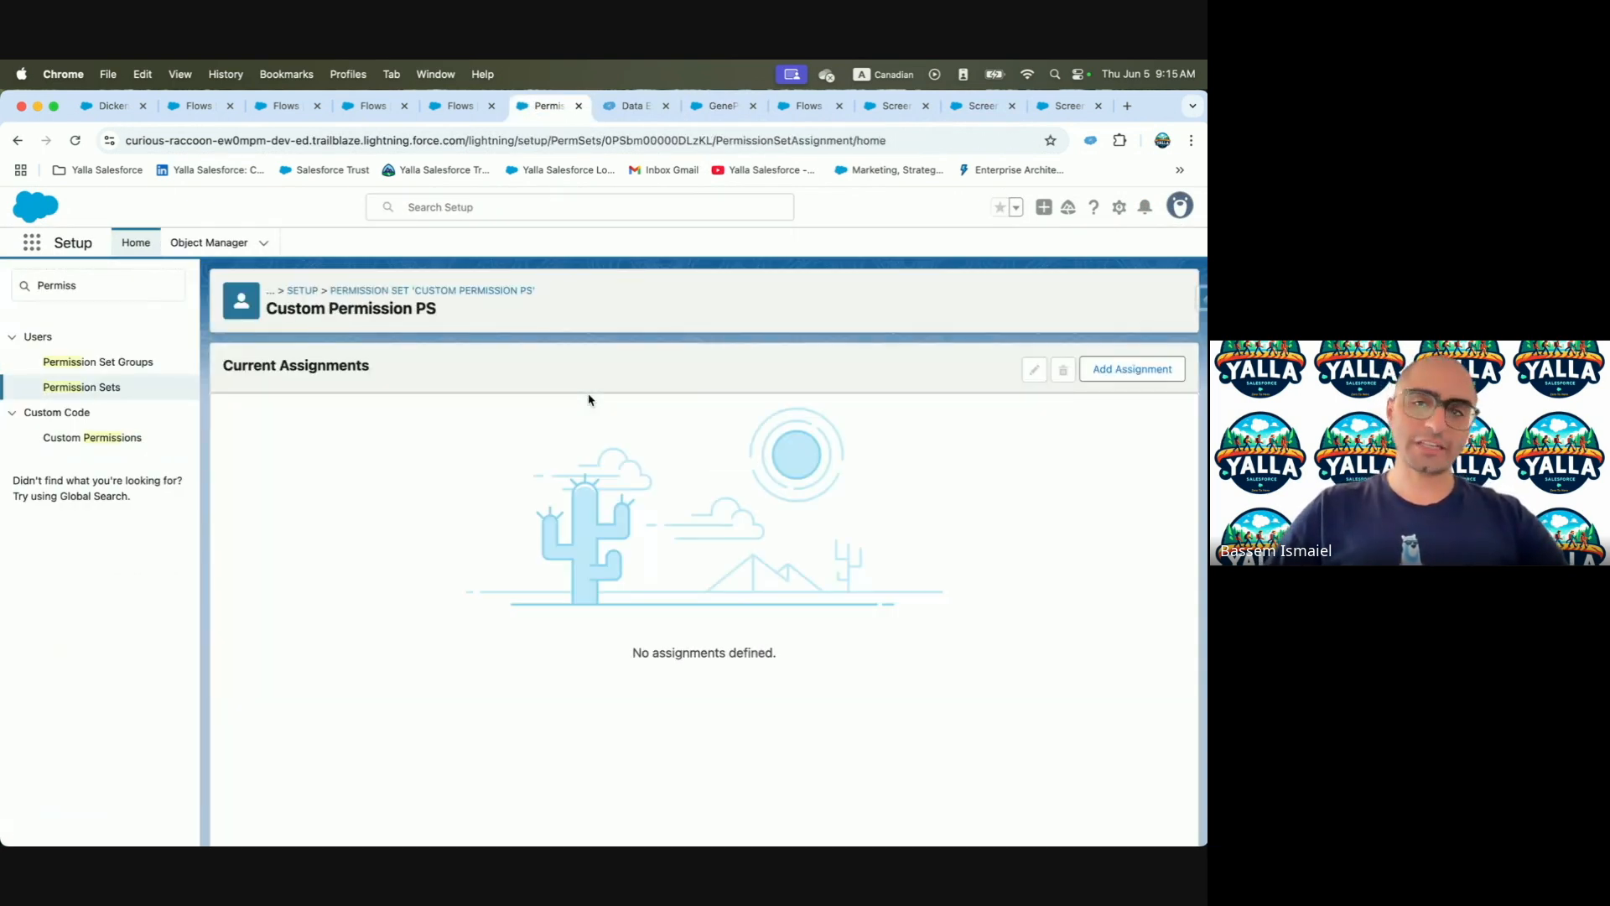
{"action": "left_click", "coordinate": [1128, 369]}
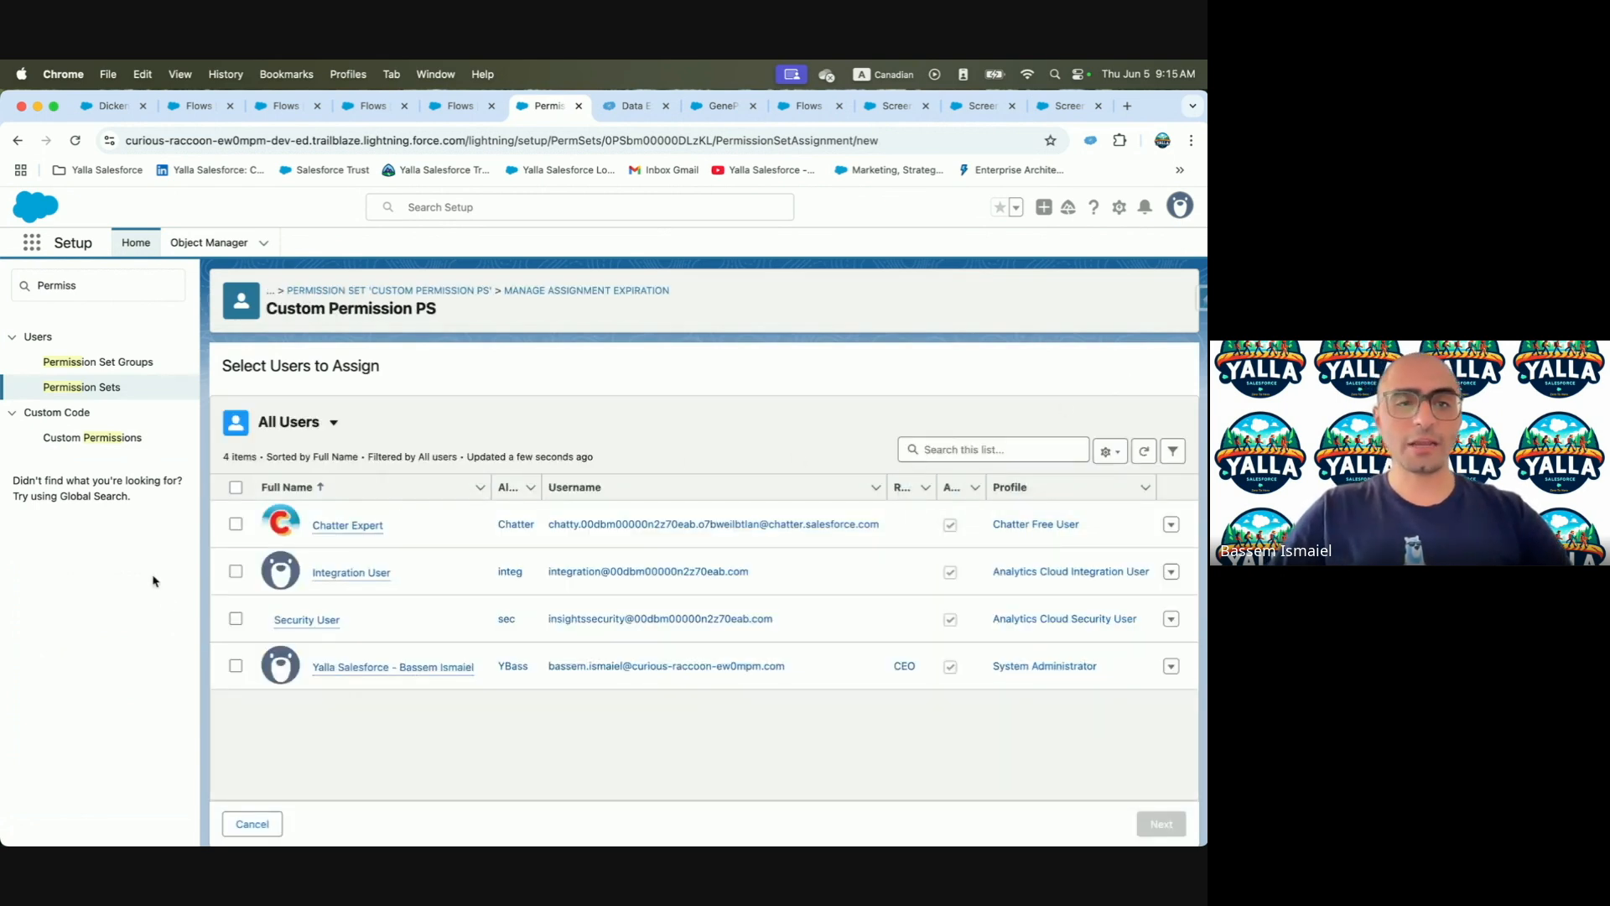
{"action": "left_click", "coordinate": [236, 666]}
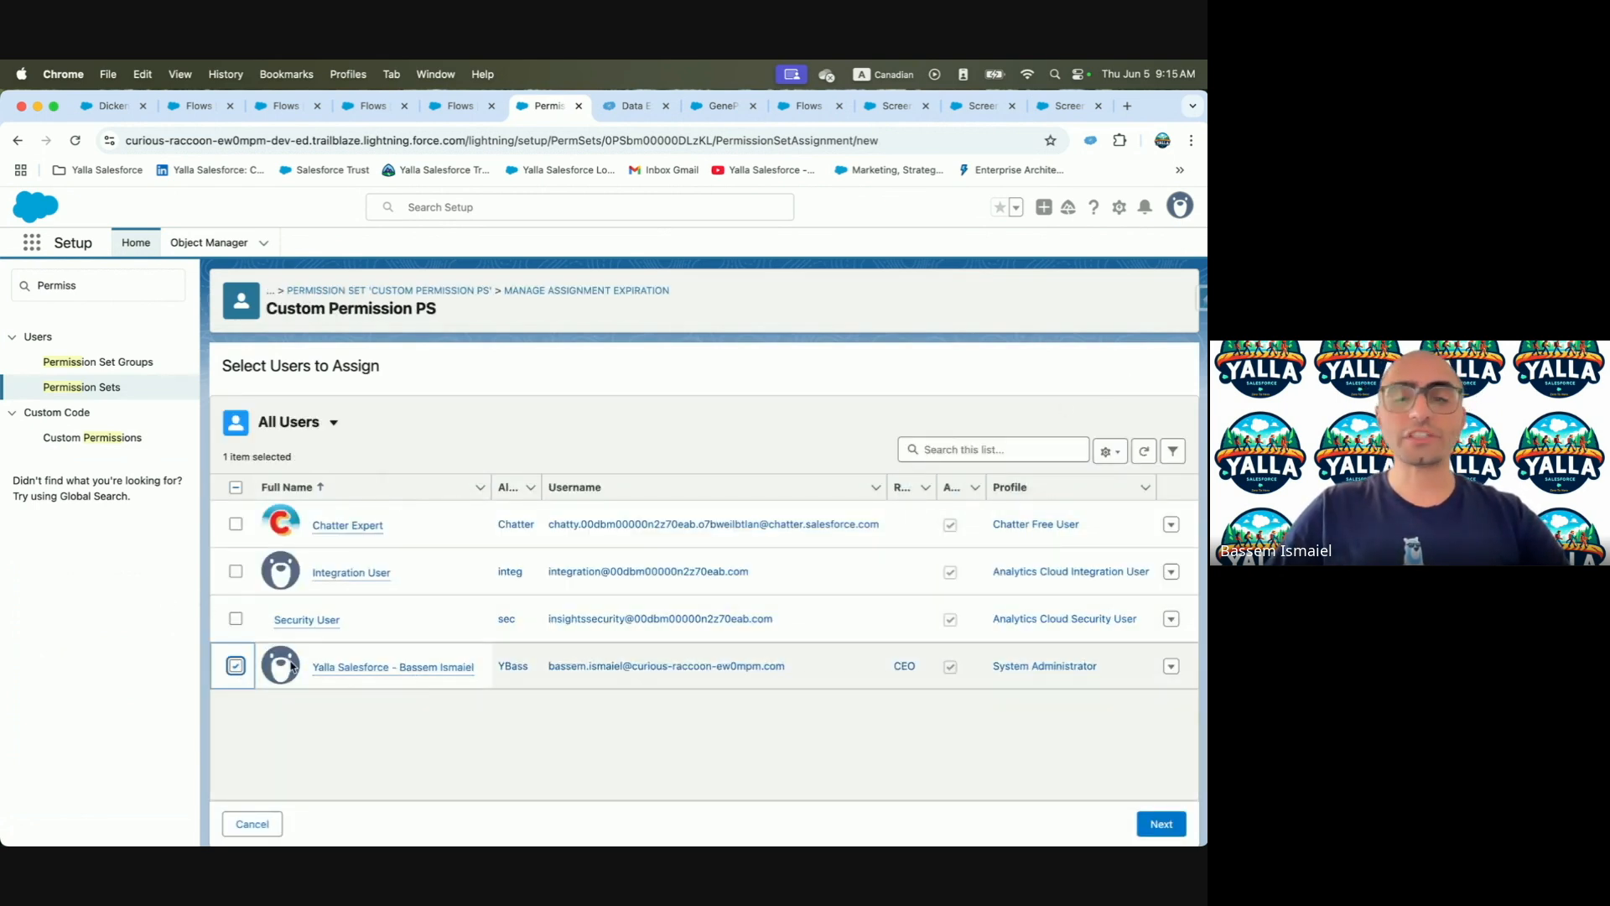
{"action": "left_click", "coordinate": [1161, 831]}
{"action": "left_click", "coordinate": [1165, 831]}
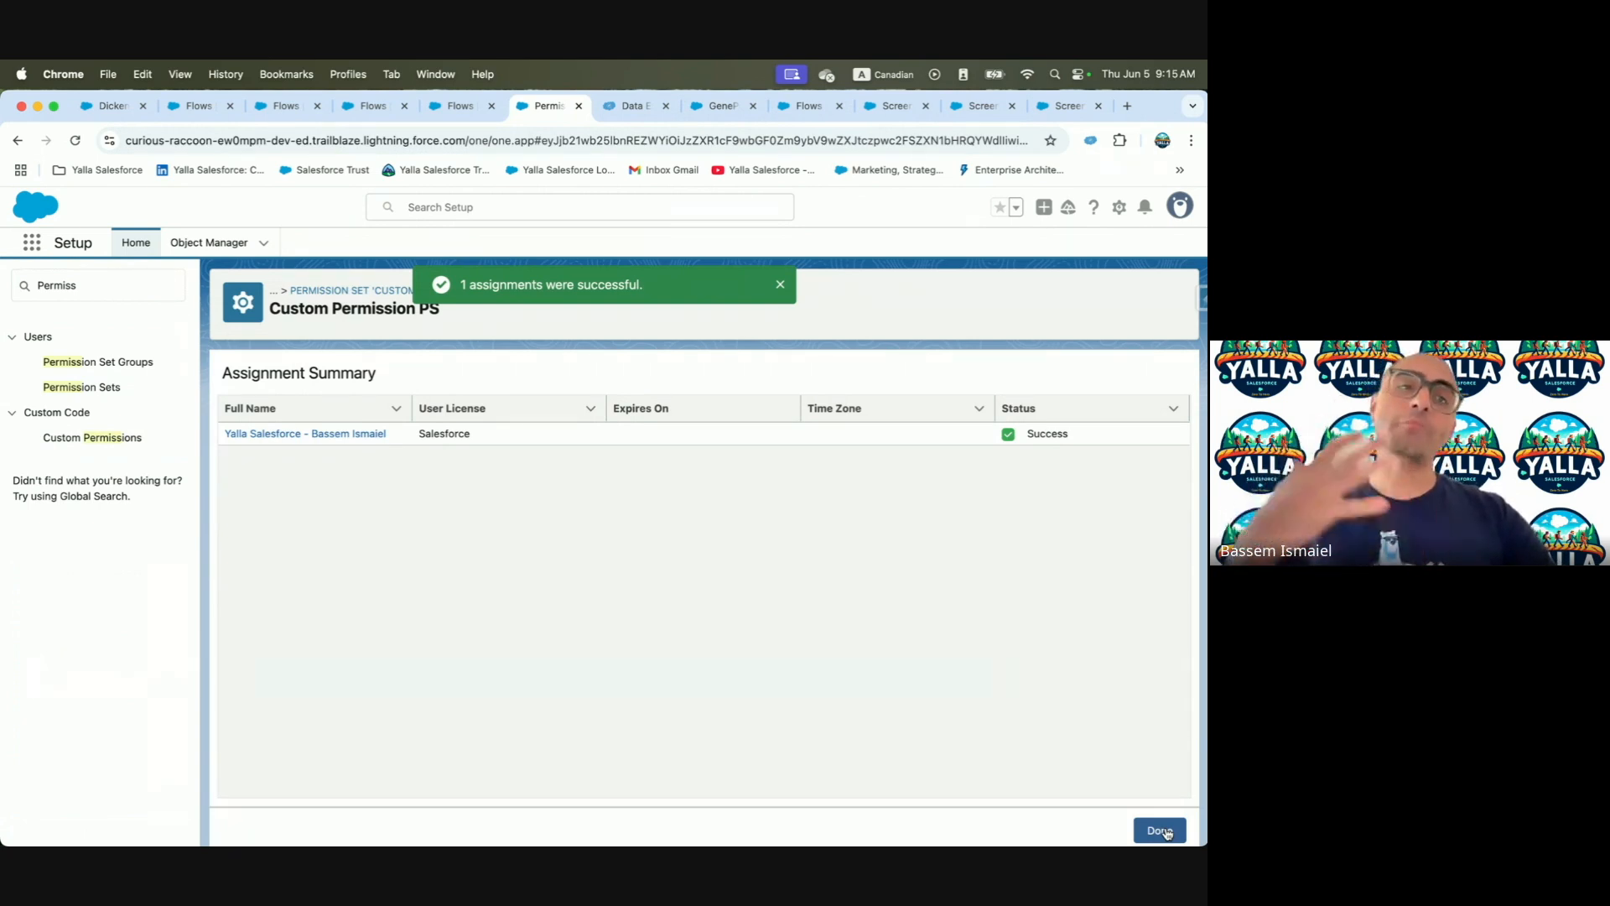
Run the Screen Global Vars flow debug again and examine the value under the Custom Permission heading
{"action": "left_click", "coordinate": [1061, 109]}
{"action": "left_click", "coordinate": [979, 106]}
{"action": "left_click", "coordinate": [461, 424]}
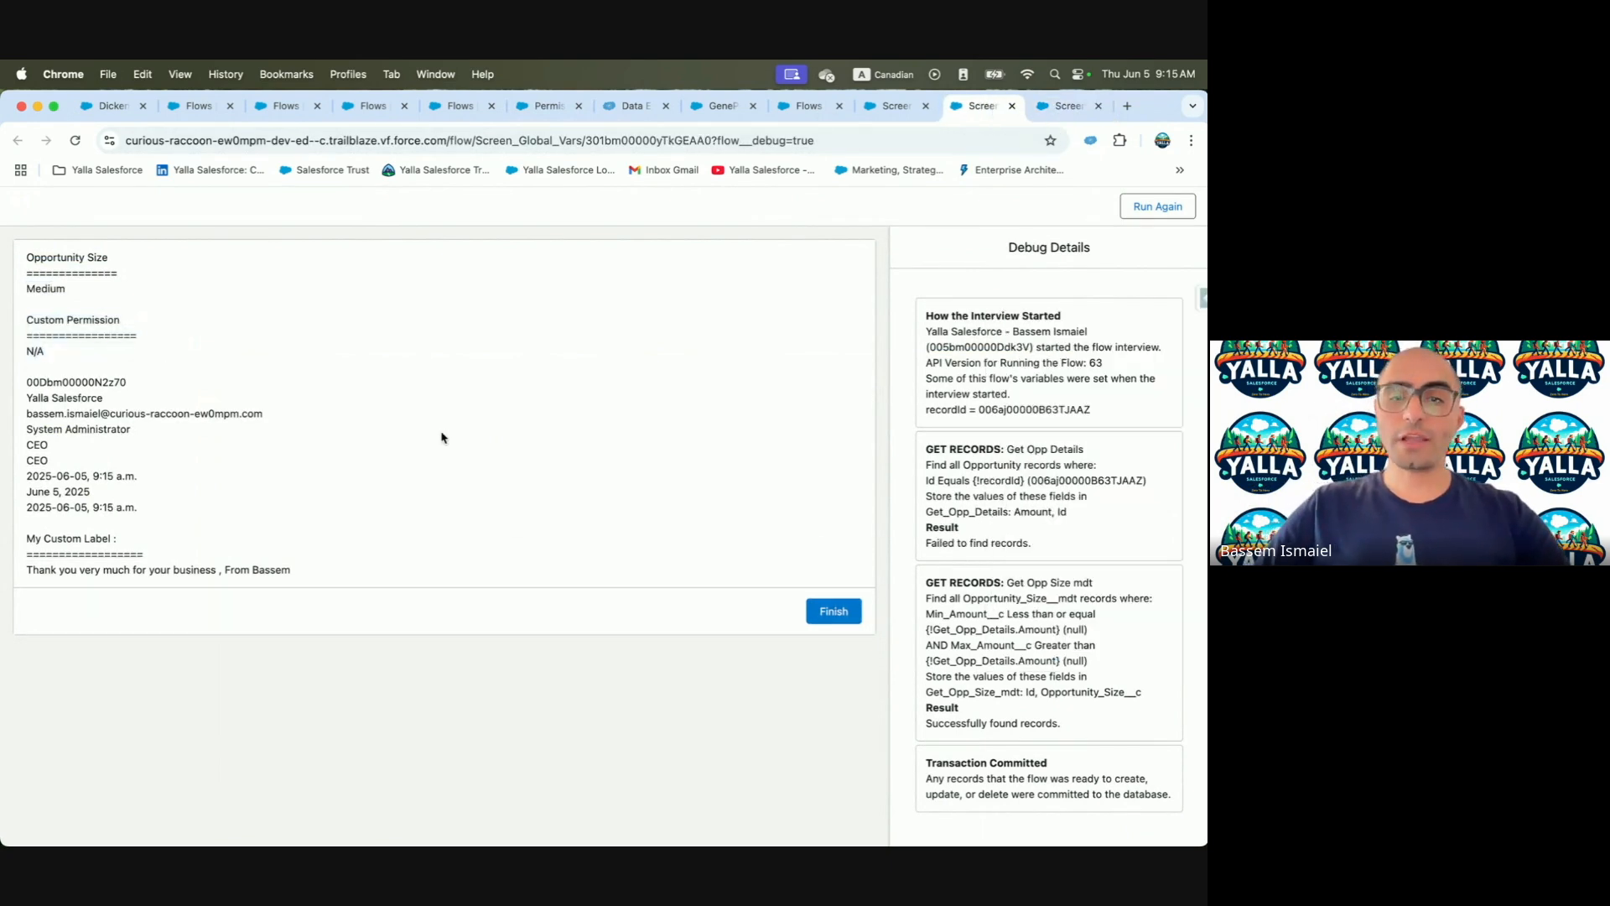
{"action": "left_click", "coordinate": [1157, 207]}
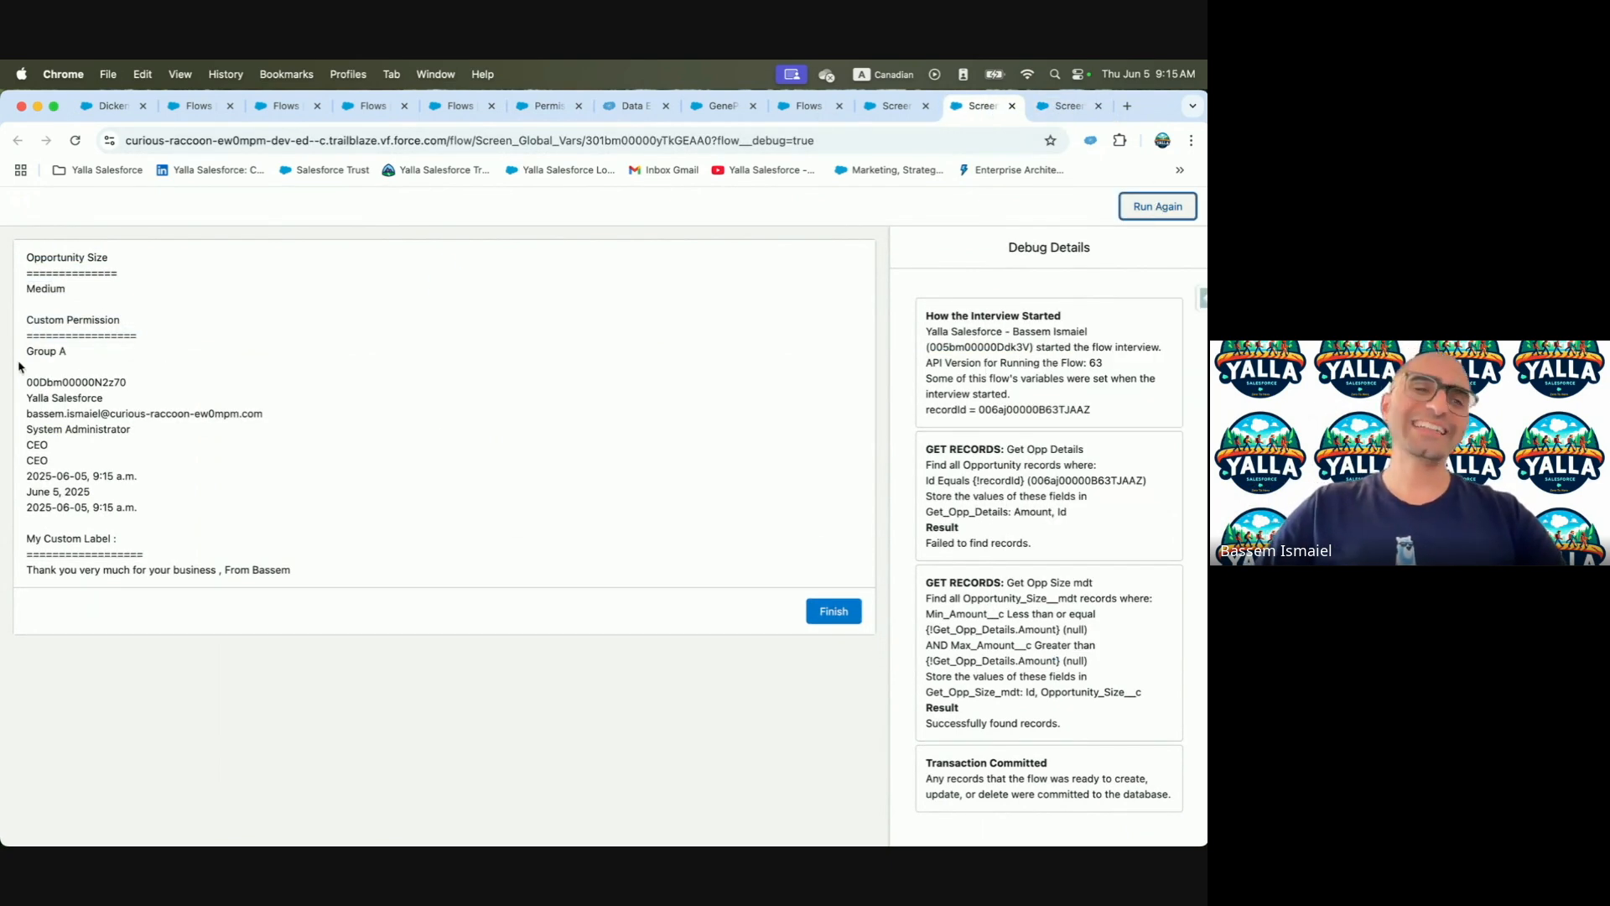
{"action": "left_click_drag", "start_coordinate": [24, 356], "coordinate": [365, 360]}
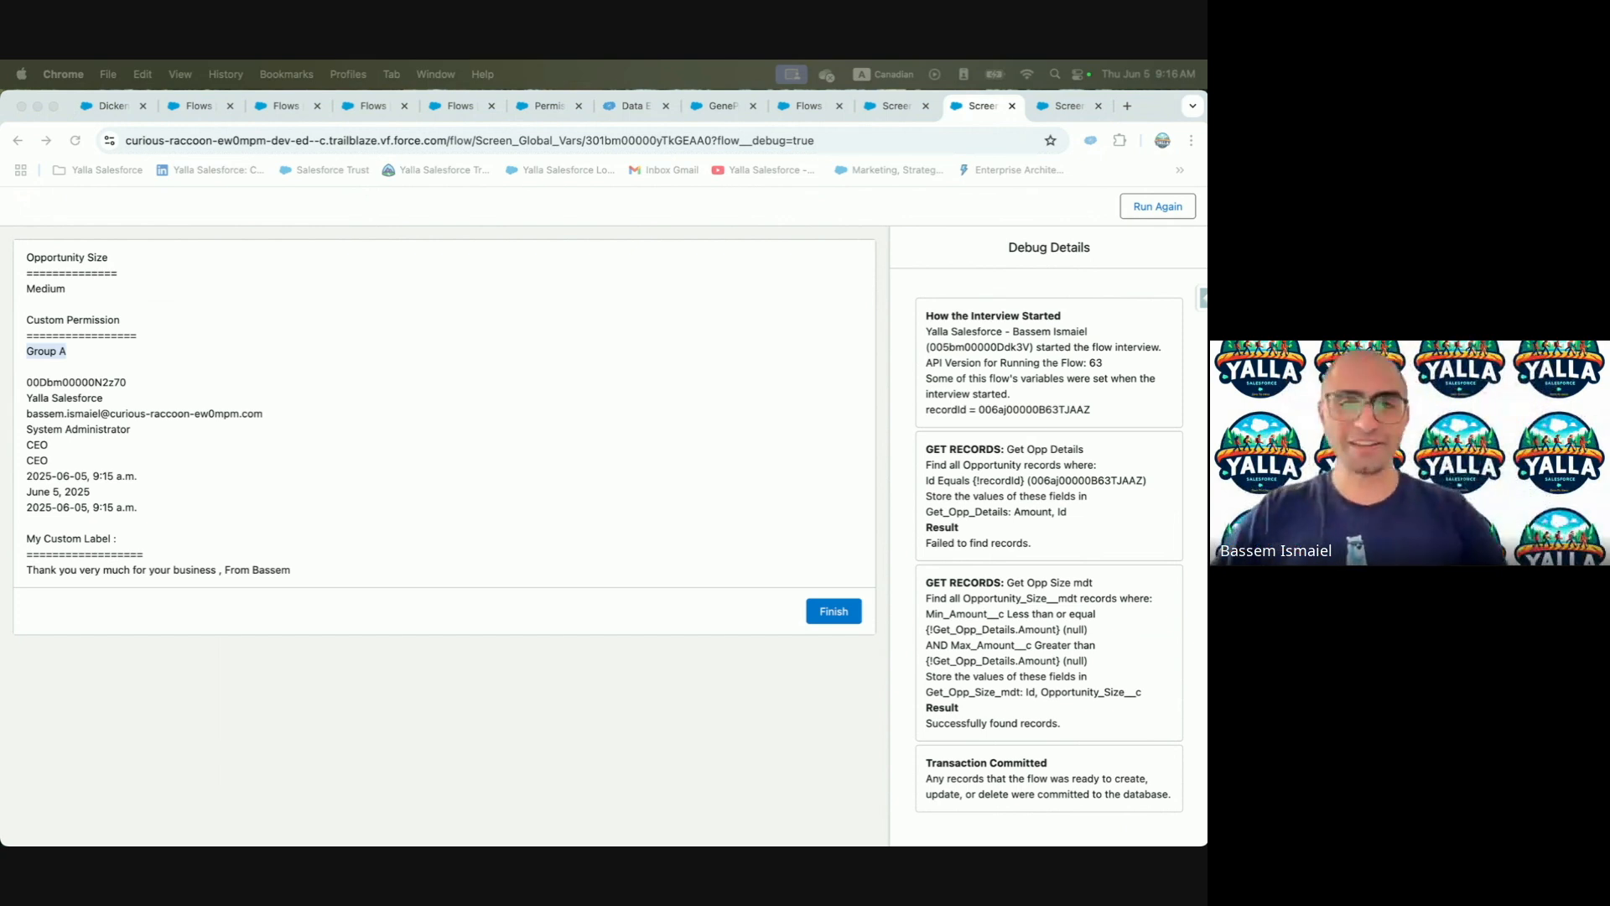
Switch to the Trailhead global variables unit and answer quiz question 1, on the running user's profile name, with $Profile
{"action": "key", "text": "ctrl+Left"}
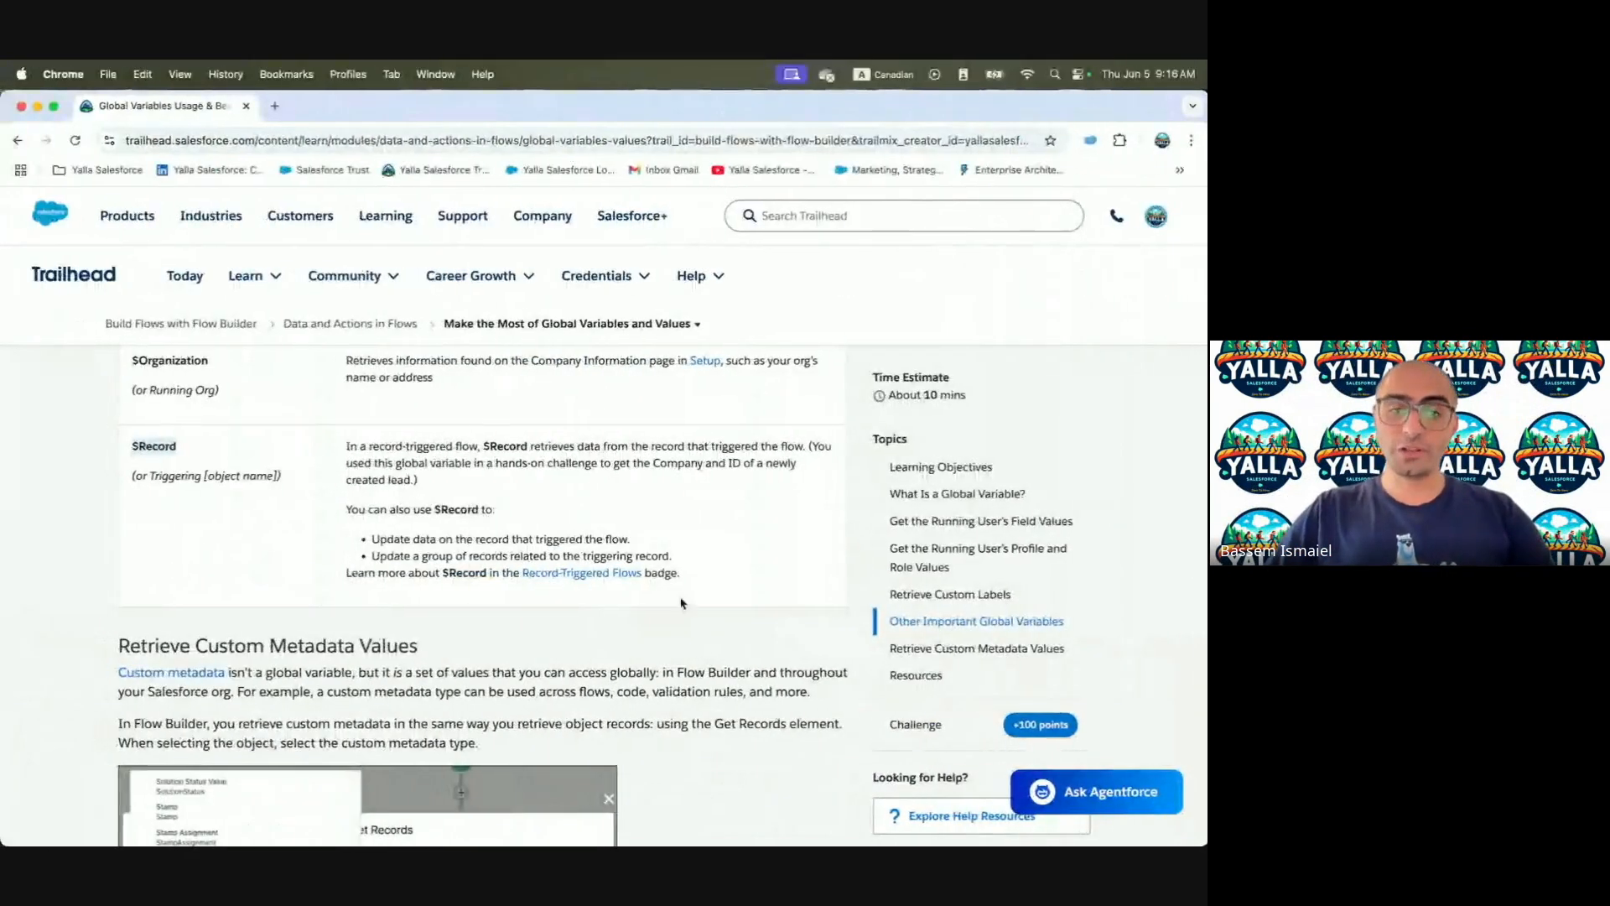
{"action": "scroll", "coordinate": [682, 604], "scroll_direction": "down", "scroll_amount": 3}
{"action": "scroll", "coordinate": [681, 604], "scroll_direction": "down", "scroll_amount": 10}
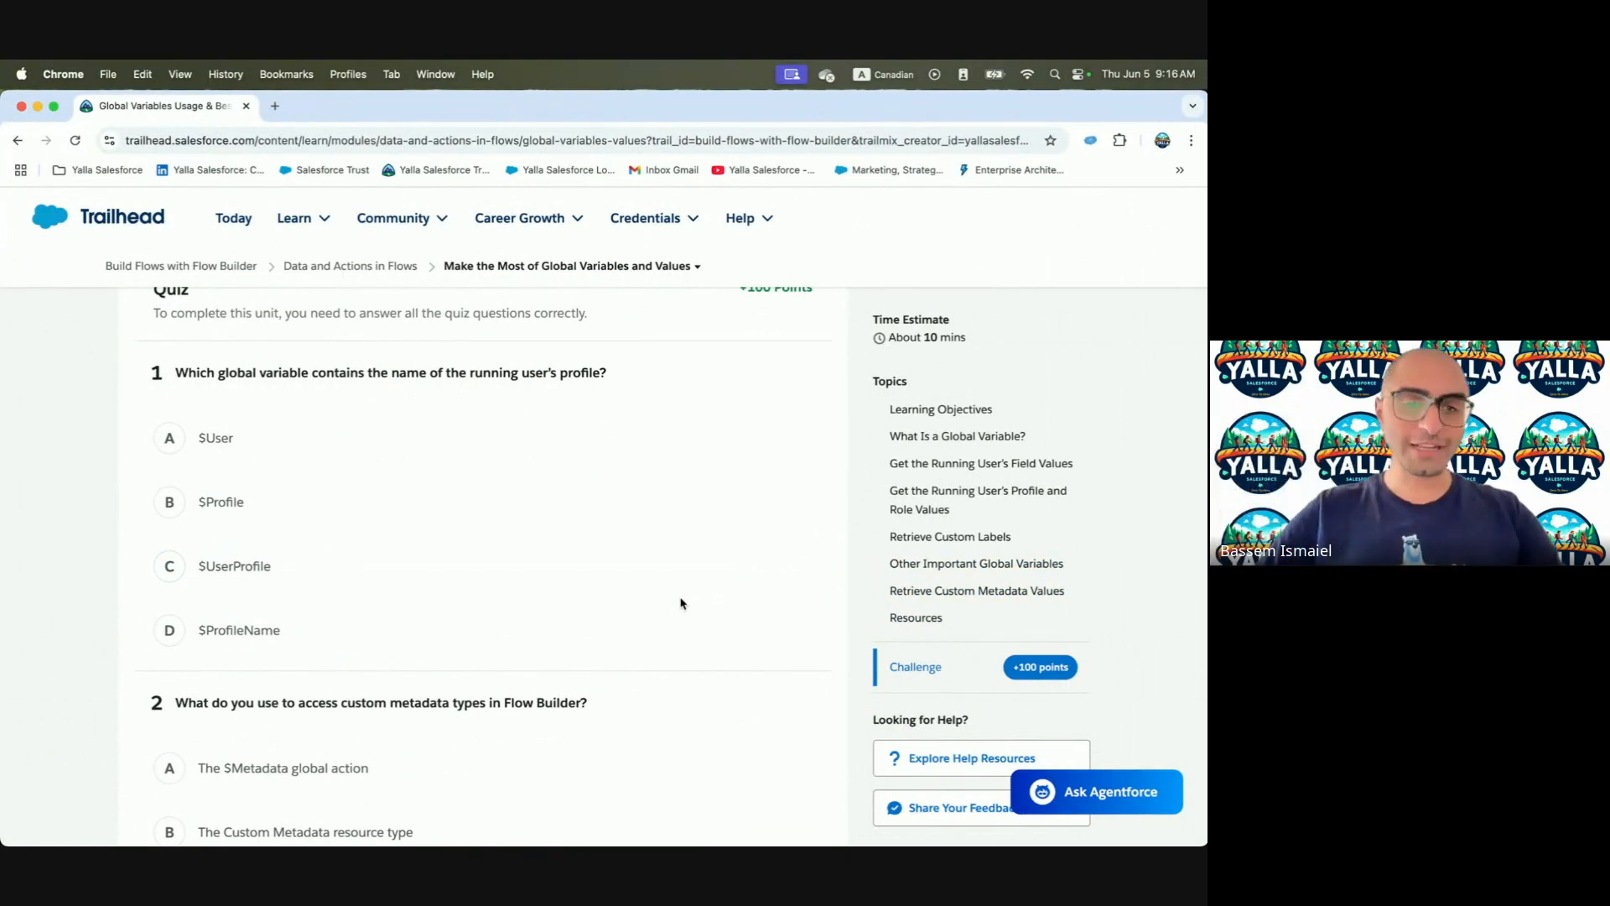
{"action": "scroll", "coordinate": [681, 604], "scroll_direction": "down", "scroll_amount": 1}
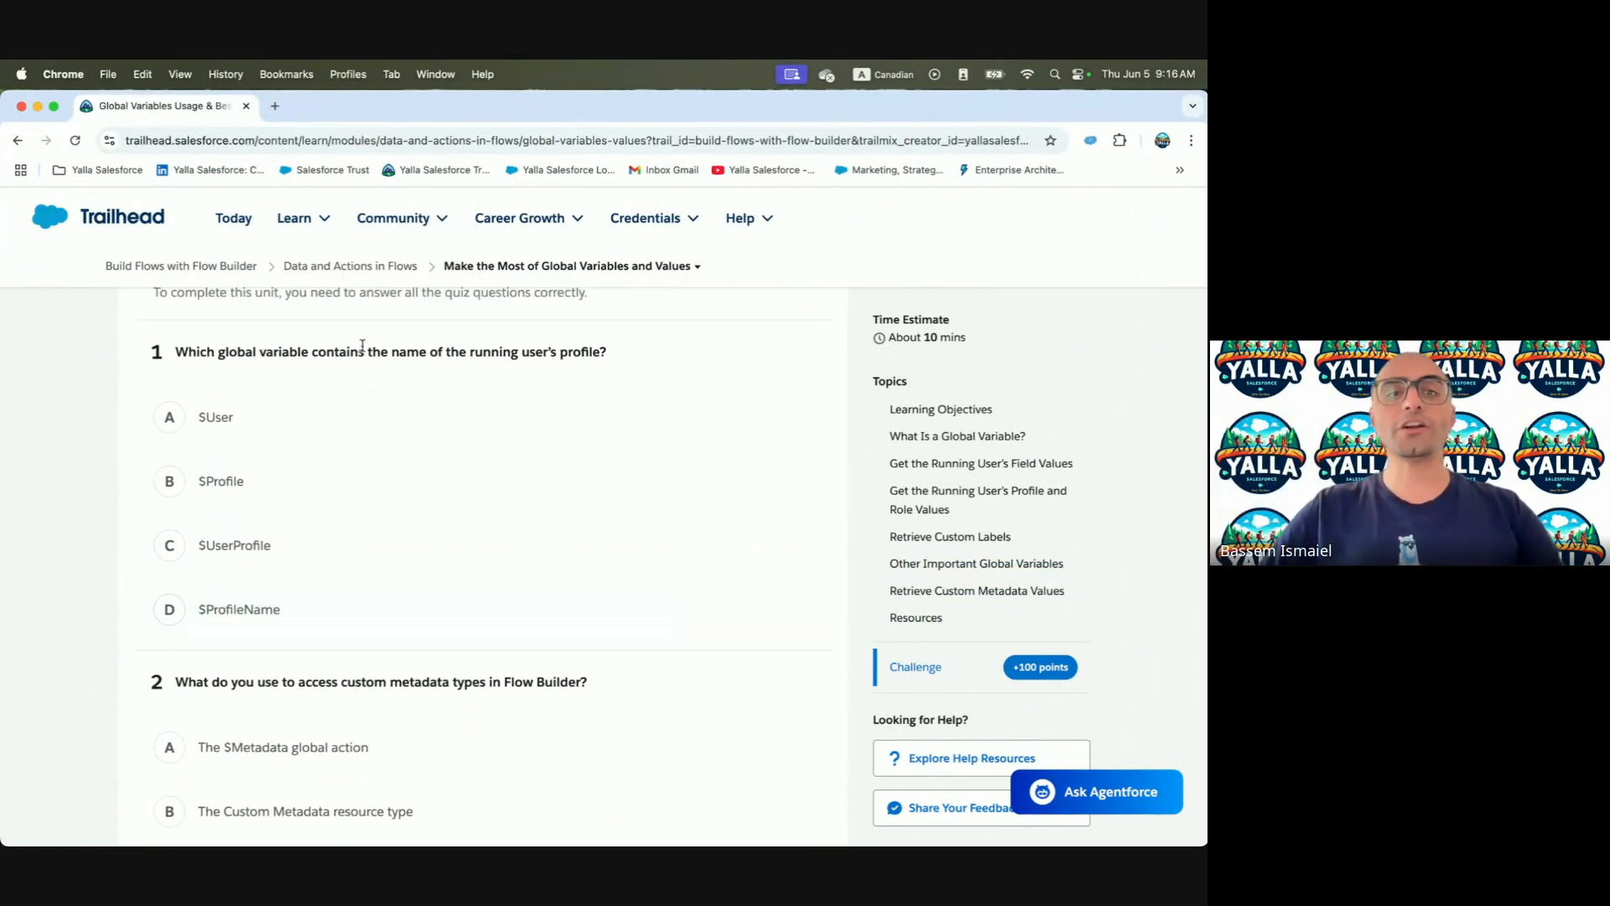
{"action": "left_click_drag", "start_coordinate": [468, 352], "coordinate": [619, 351]}
{"action": "left_click", "coordinate": [158, 492]}
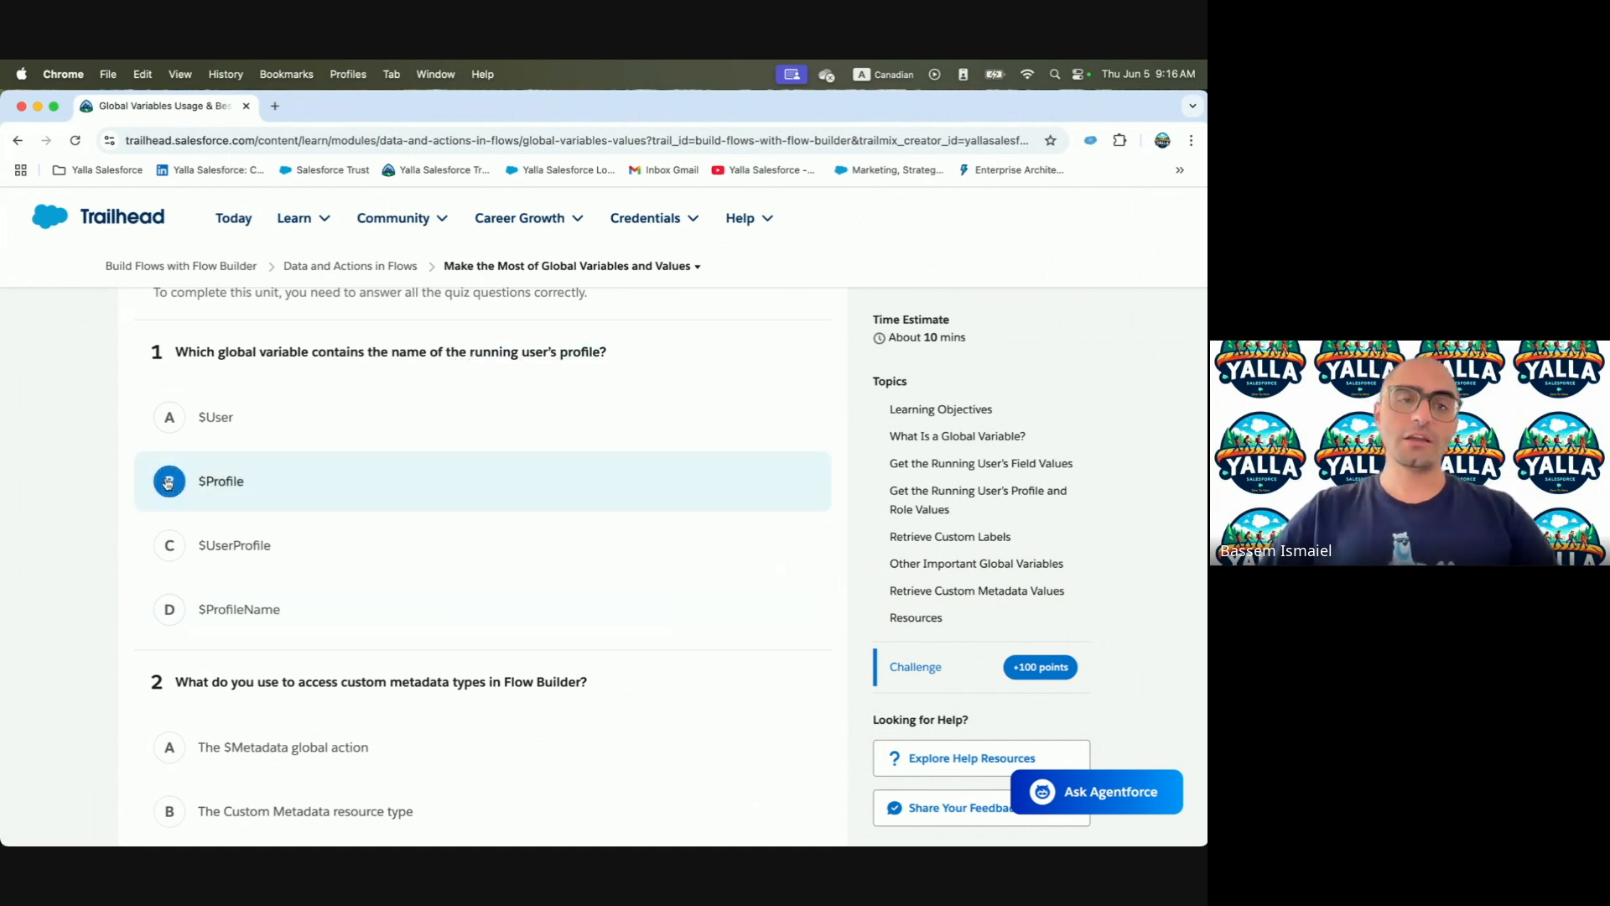
Answer quiz question 2, on accessing custom metadata types, with The Get Records element and submit the quiz for checking
{"action": "scroll", "coordinate": [478, 546], "scroll_direction": "down", "scroll_amount": 3}
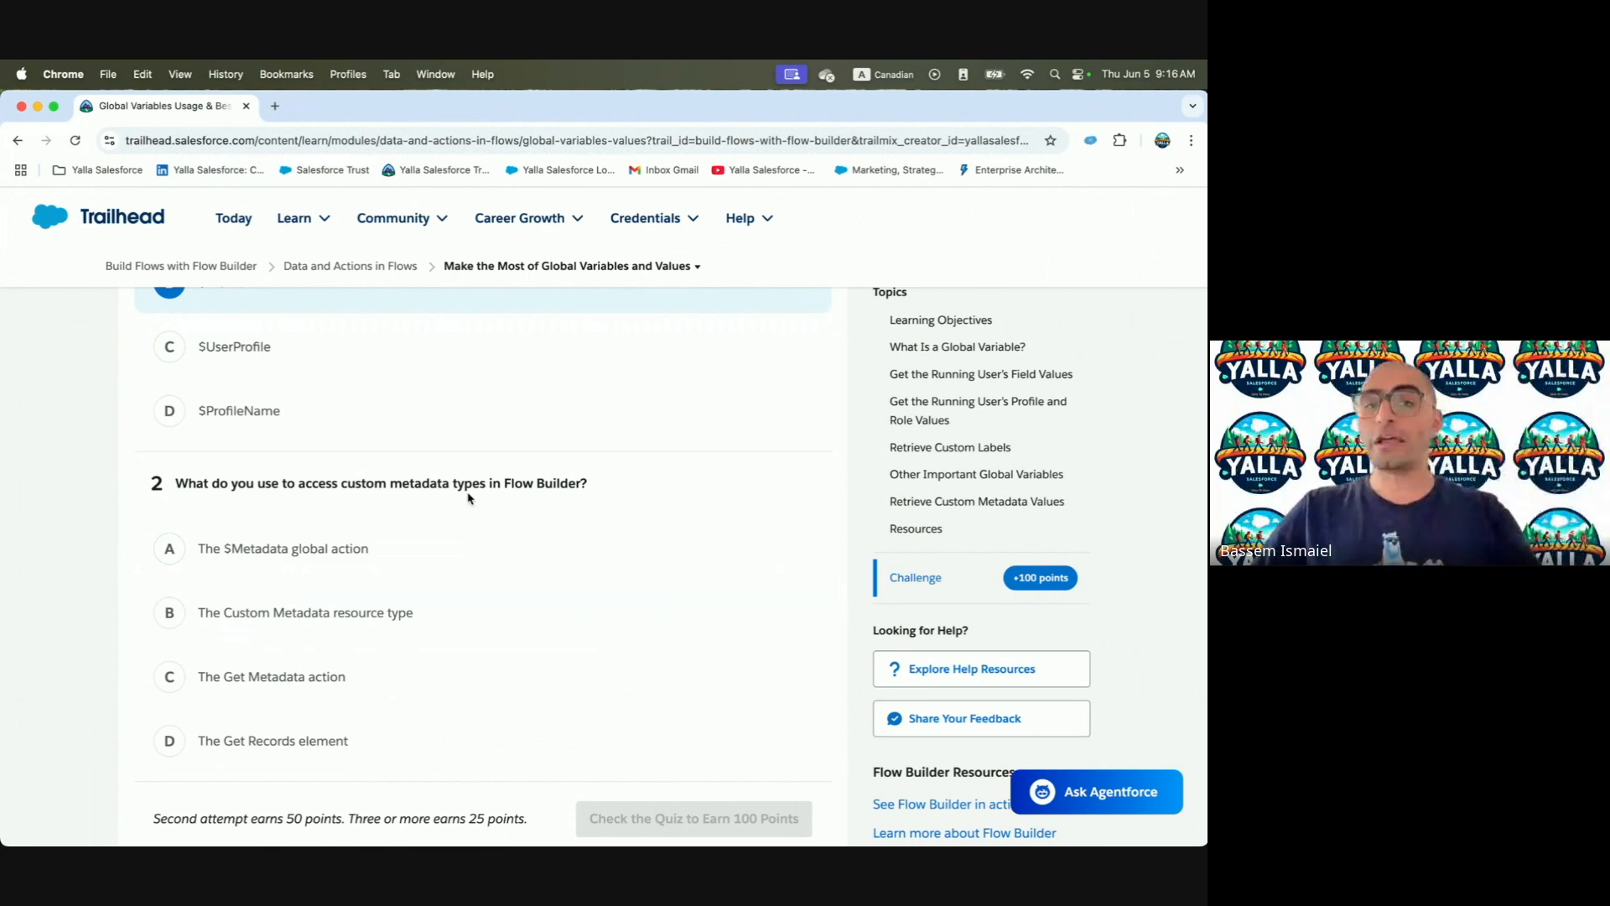
{"action": "scroll", "coordinate": [468, 498], "scroll_direction": "down", "scroll_amount": 1}
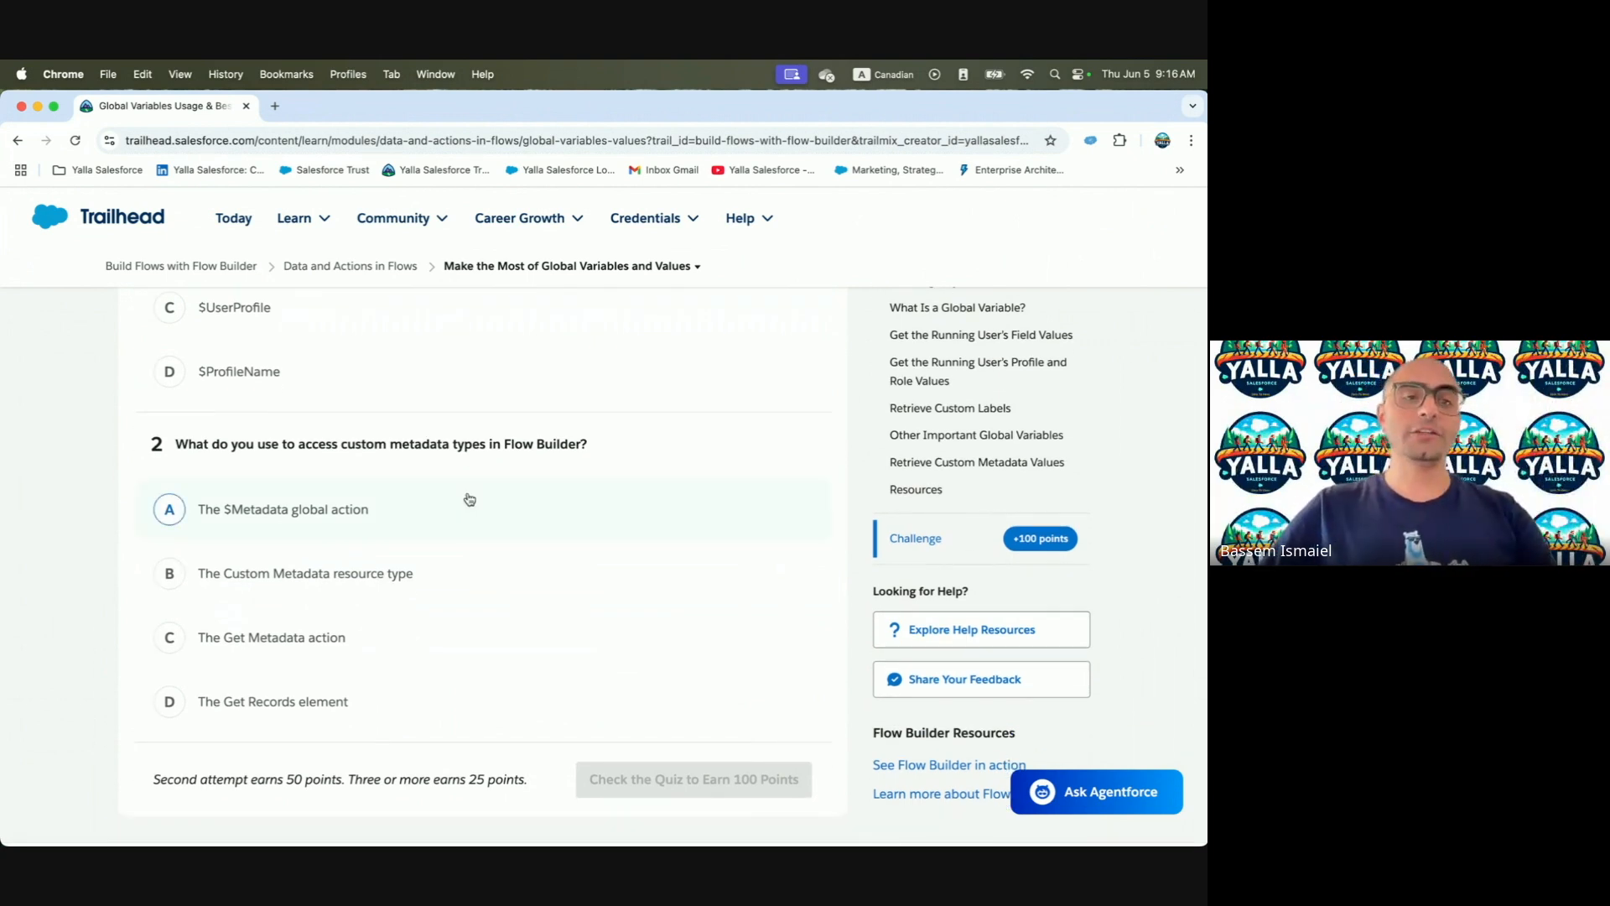
{"action": "left_click", "coordinate": [246, 706]}
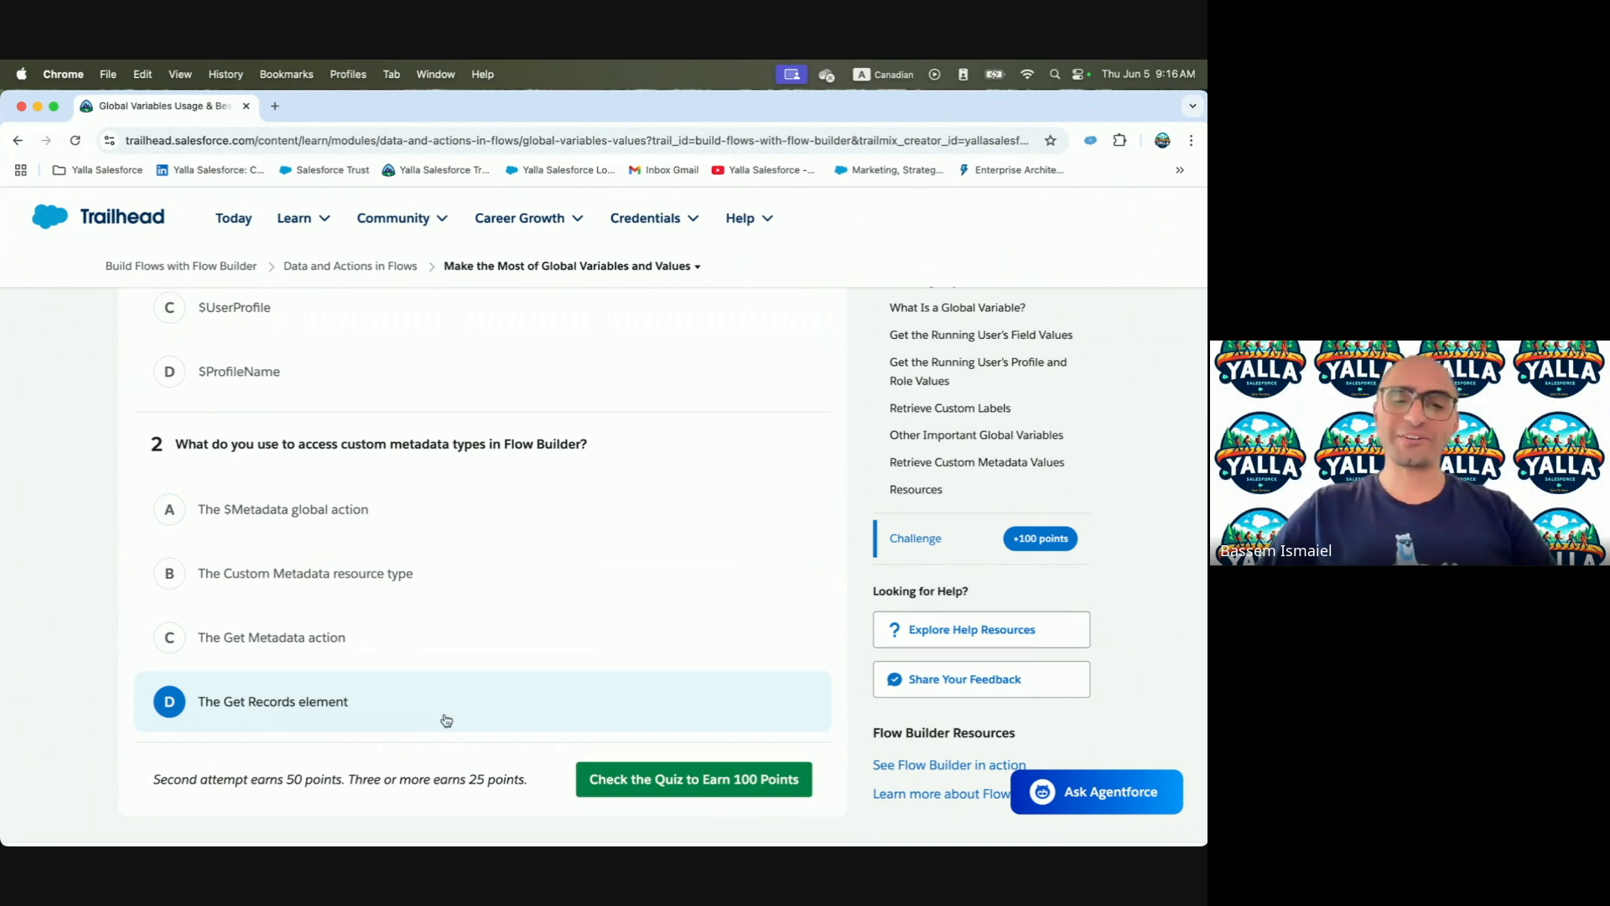
{"action": "left_click", "coordinate": [658, 779]}
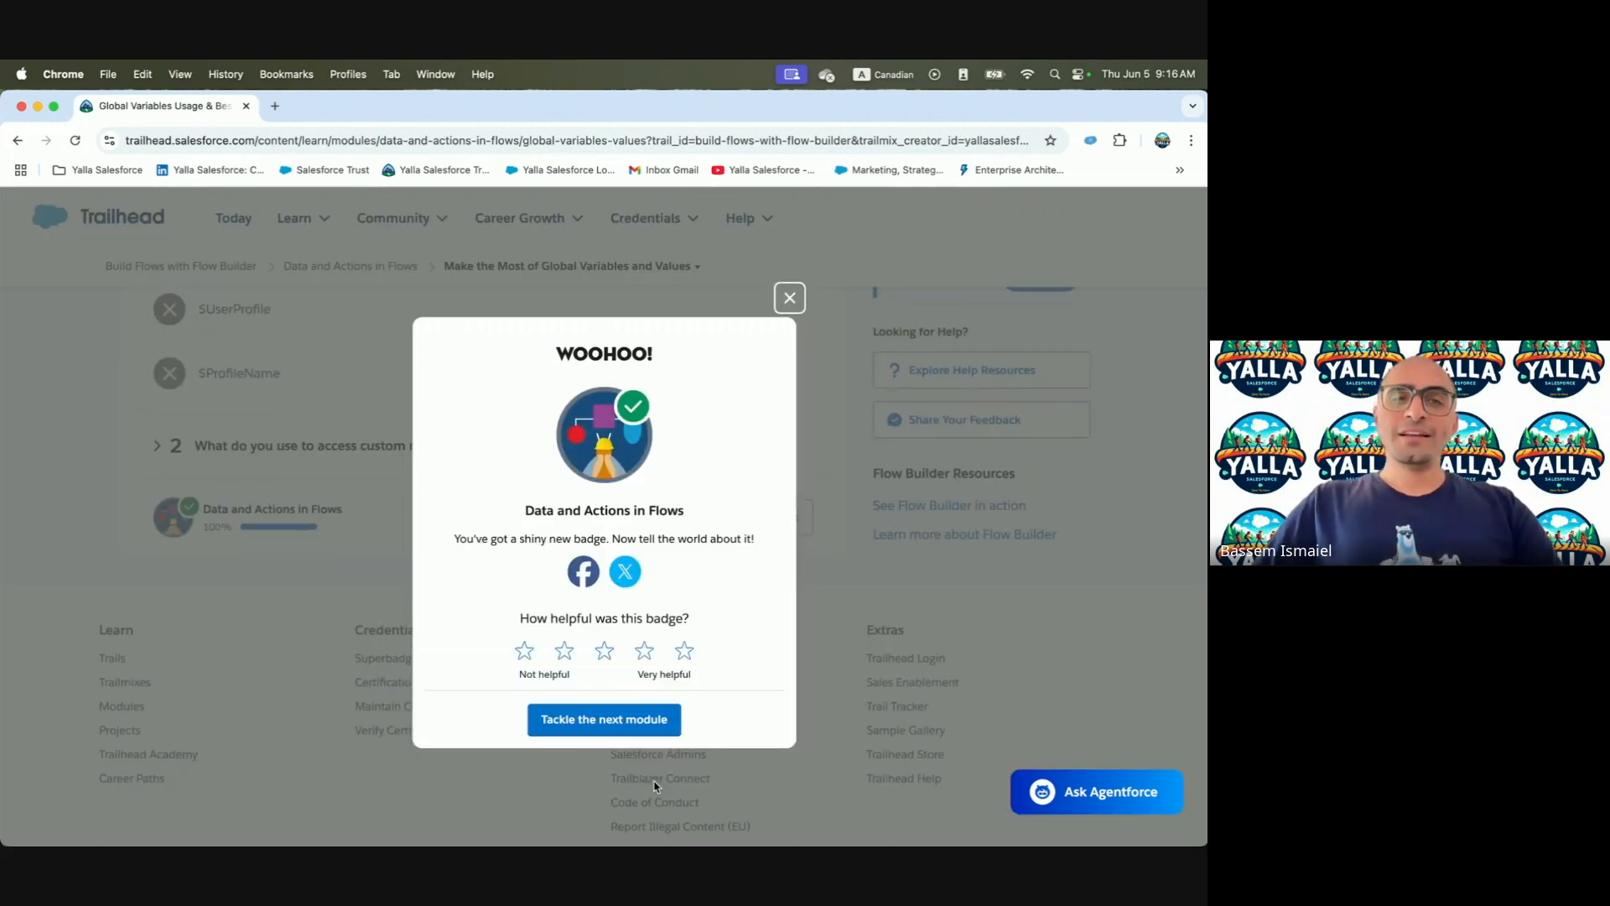